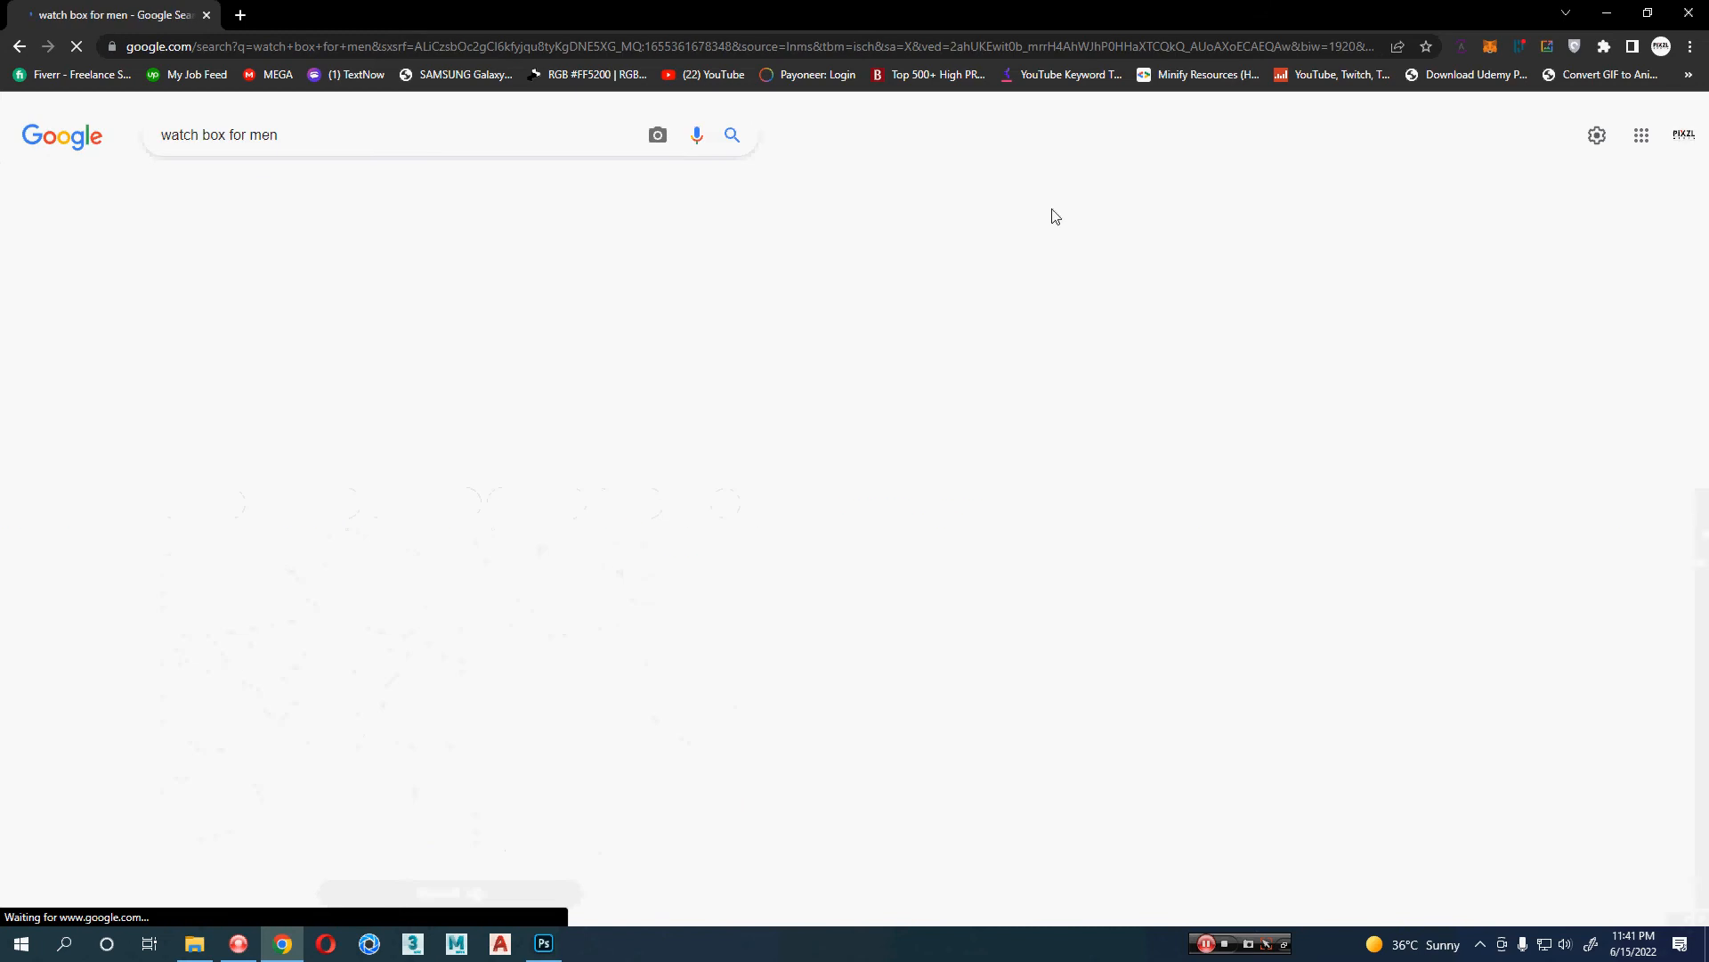
- Open pexels.com and the Unsplash site in two separate new browser tabs
{"action": "key", "text": "ctrl+t"}
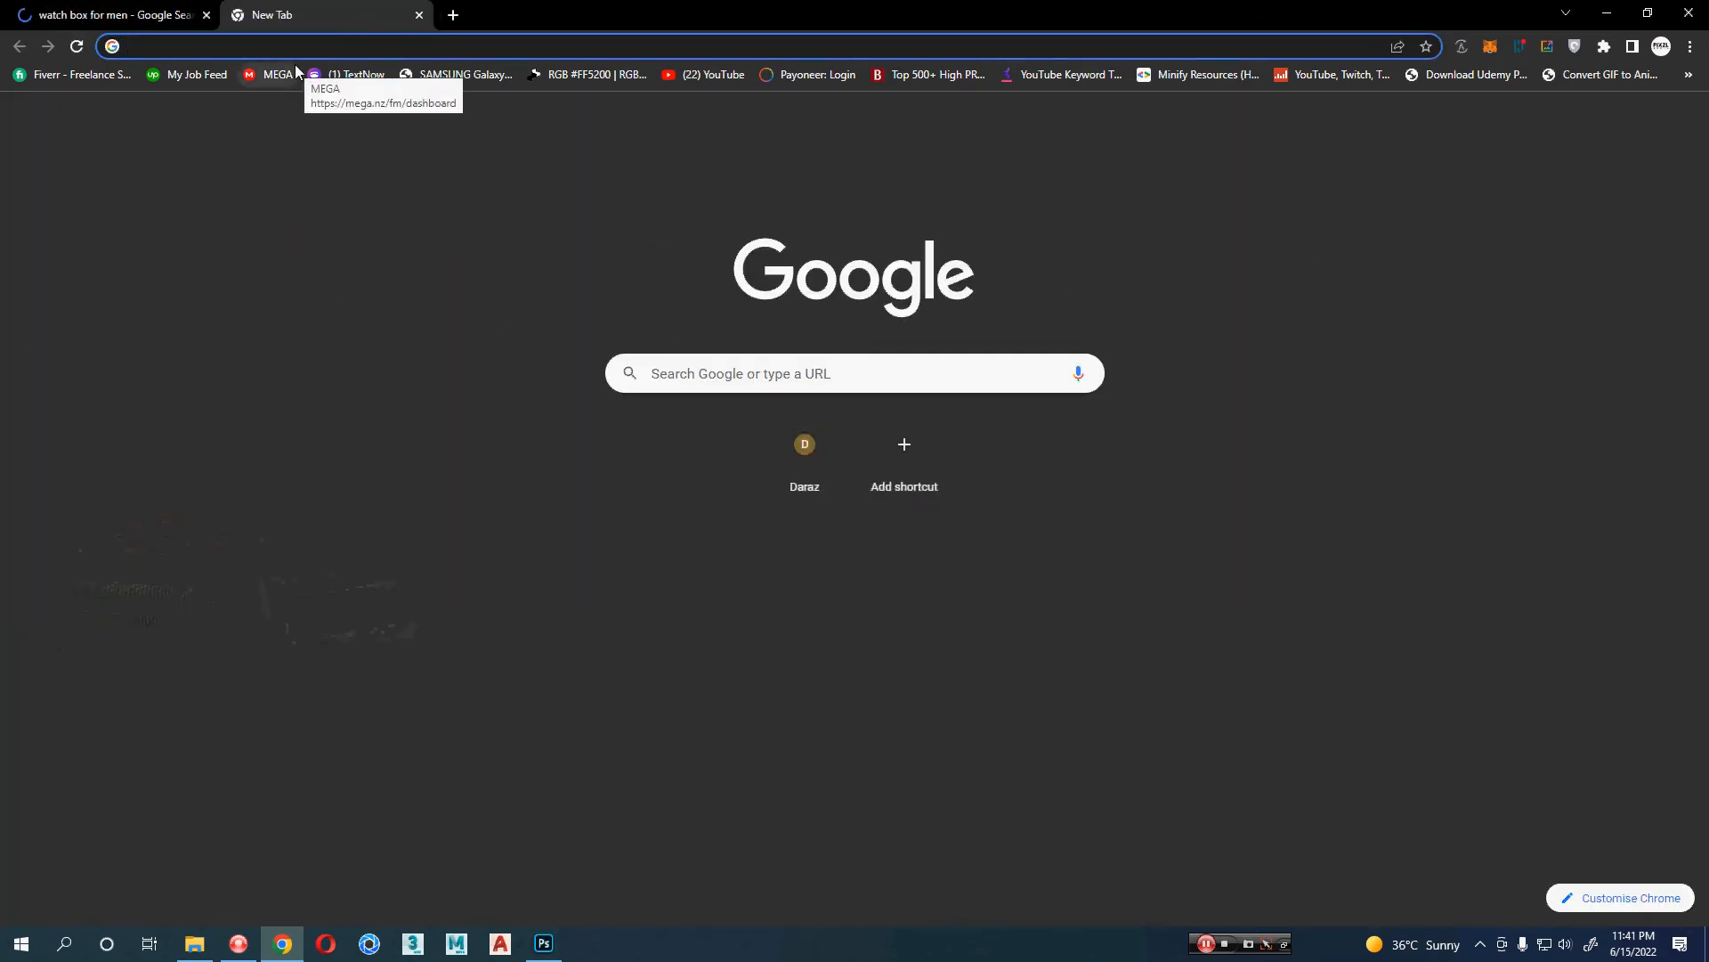
{"action": "type", "text": "pex"}
{"action": "key", "text": "Return"}
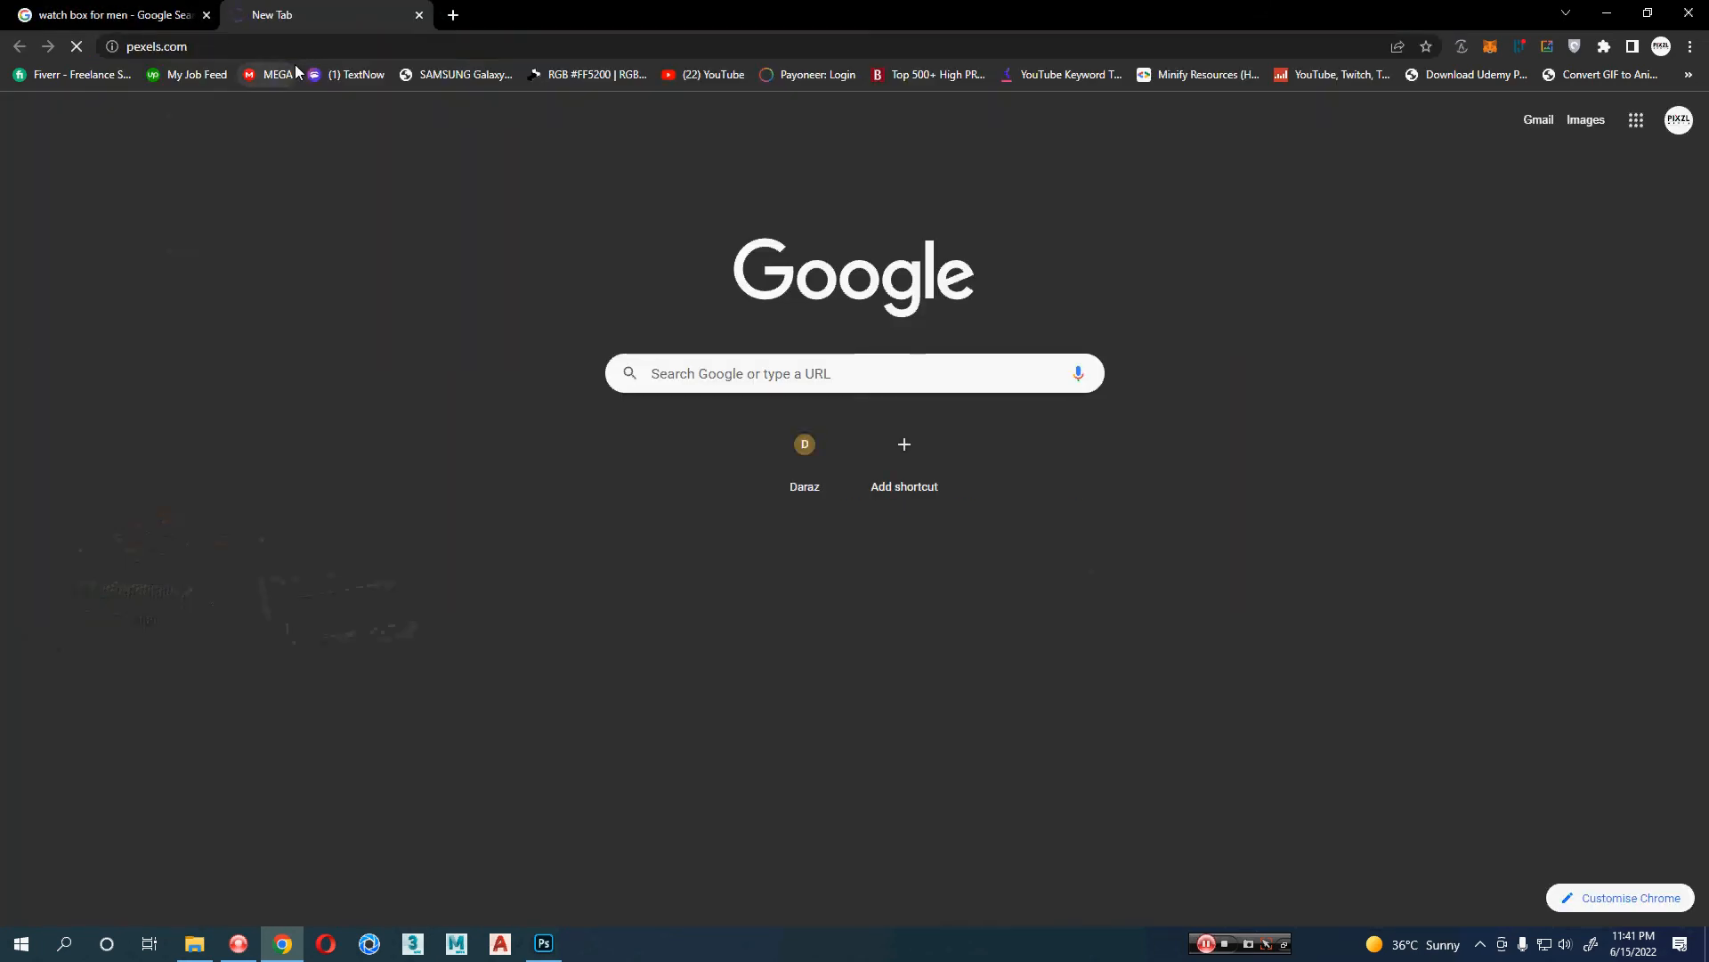
{"action": "key", "text": "ctrl+t"}
{"action": "type", "text": "i"}
{"action": "key", "text": "BackSpace"}
{"action": "key", "text": "BackSpace"}
{"action": "type", "text": "u"}
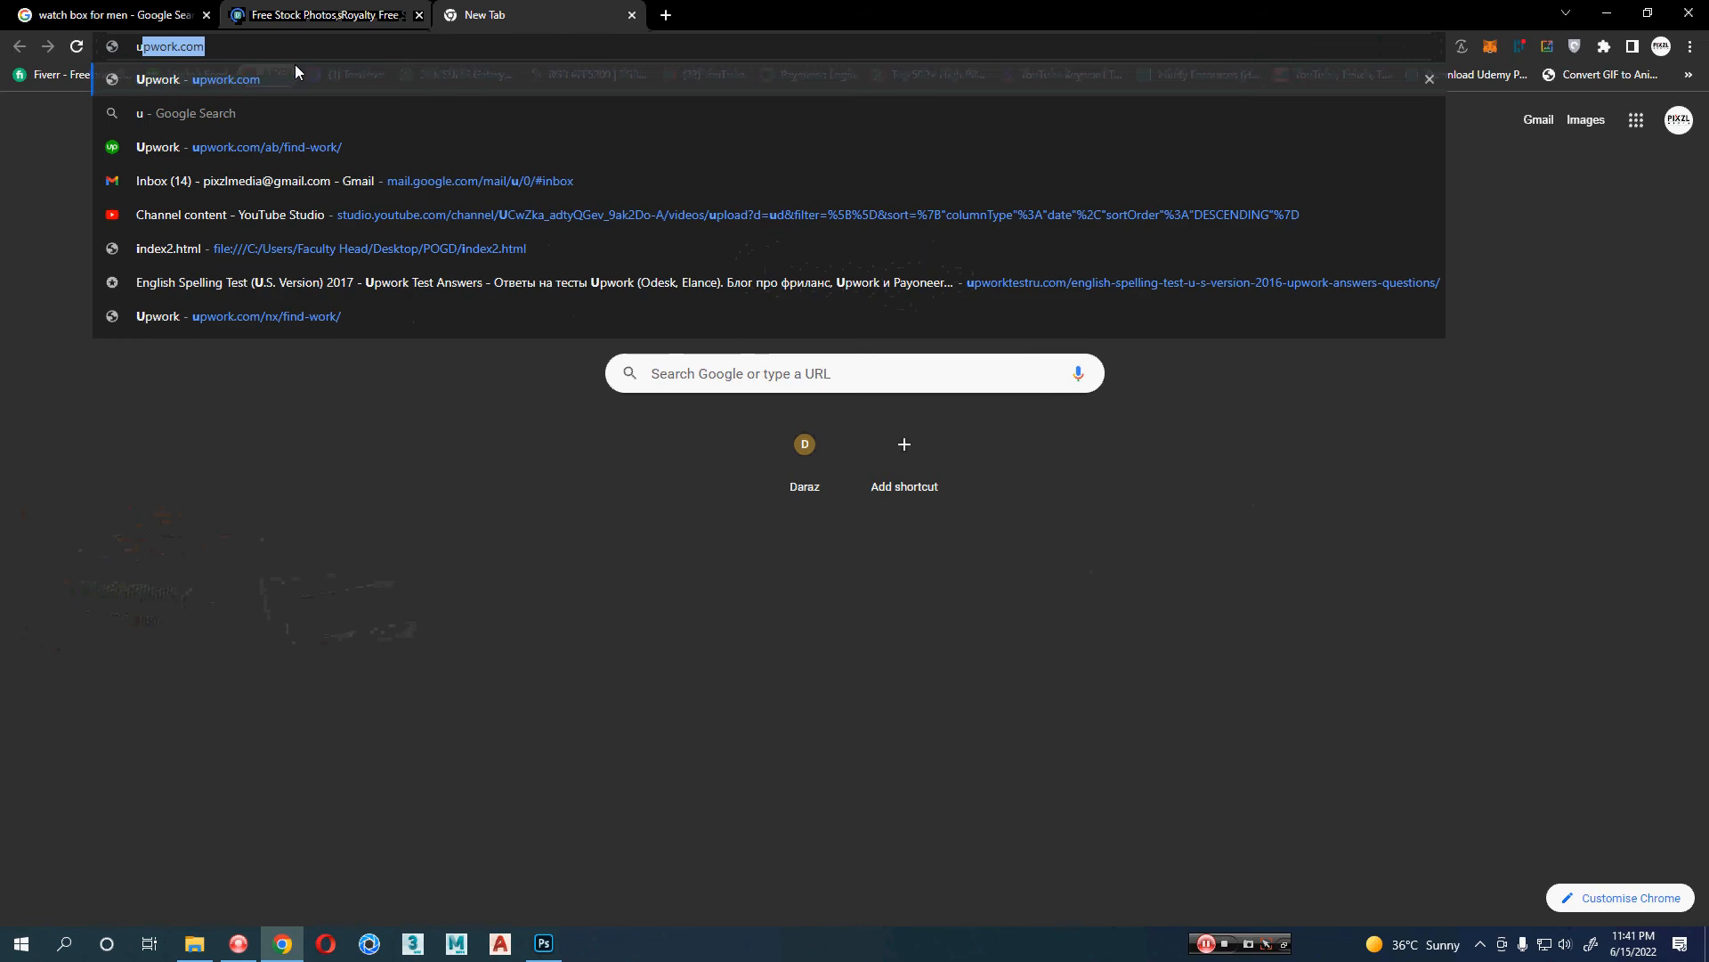
{"action": "type", "text": "ns"}
{"action": "key", "text": "Return"}
- Open pixabay.com in another new browser tab
{"action": "key", "text": "ctrl+t"}
{"action": "type", "text": "p"}
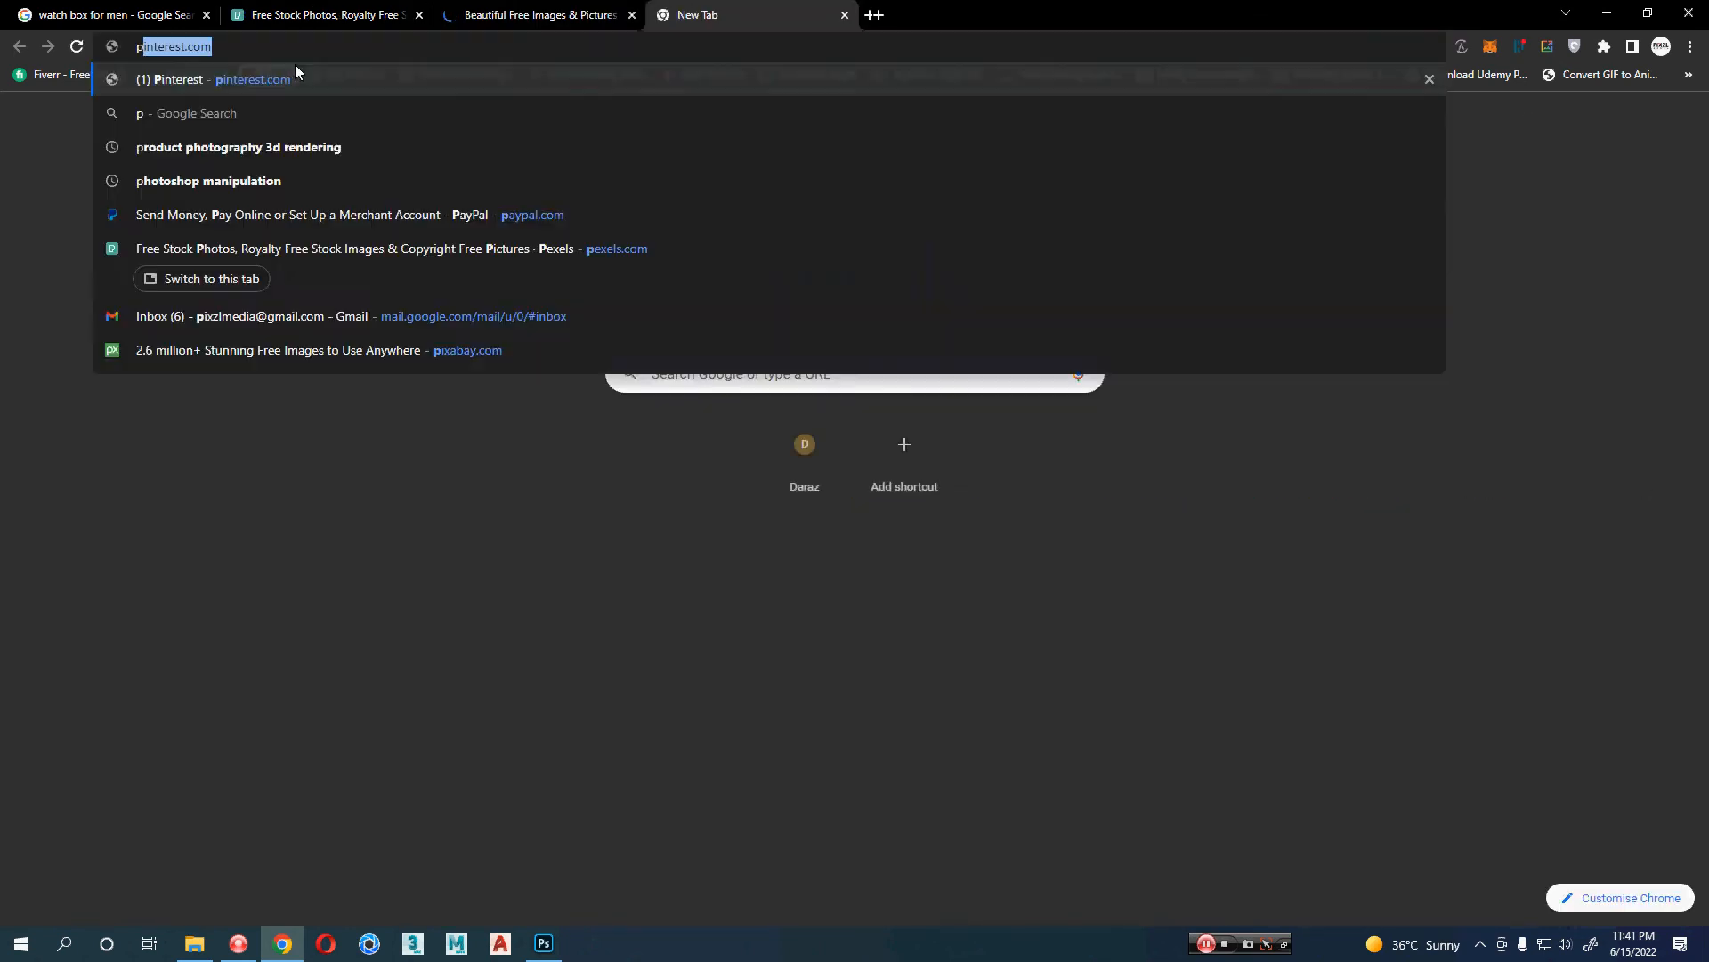
{"action": "type", "text": "ix"}
{"action": "key", "text": "Return"}
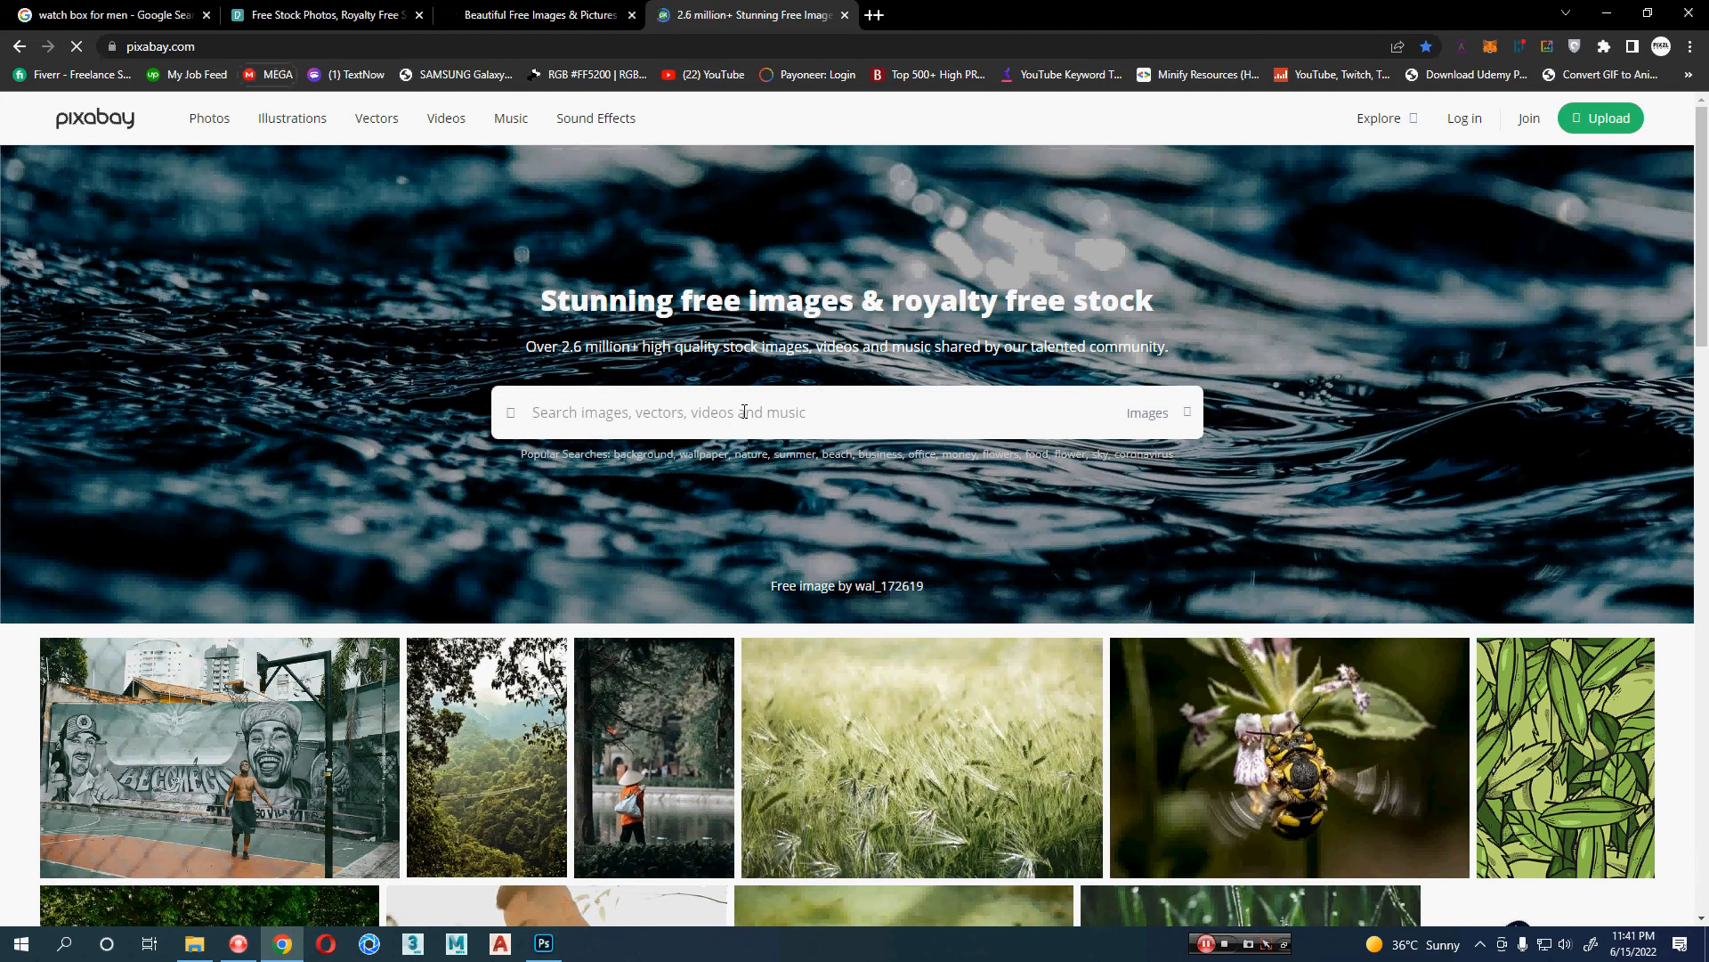
- Search Pixabay for "box" and refine the search to "watch gift box"
{"action": "type", "text": "watch"}
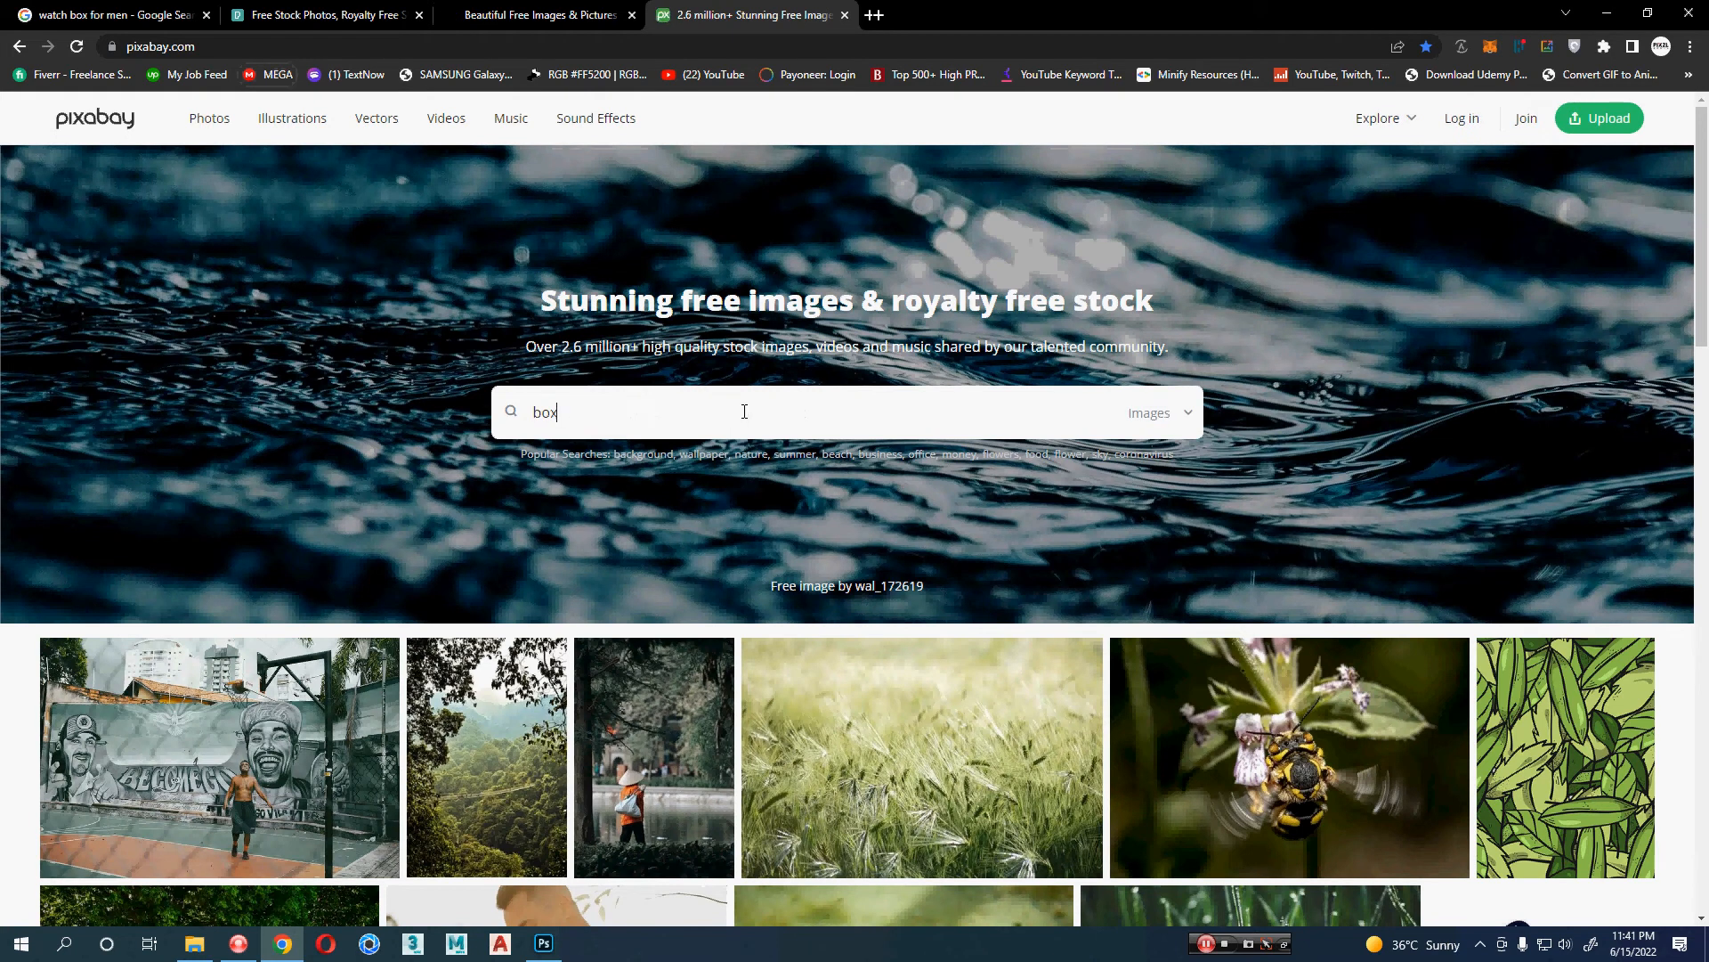
{"action": "key", "text": "Return"}
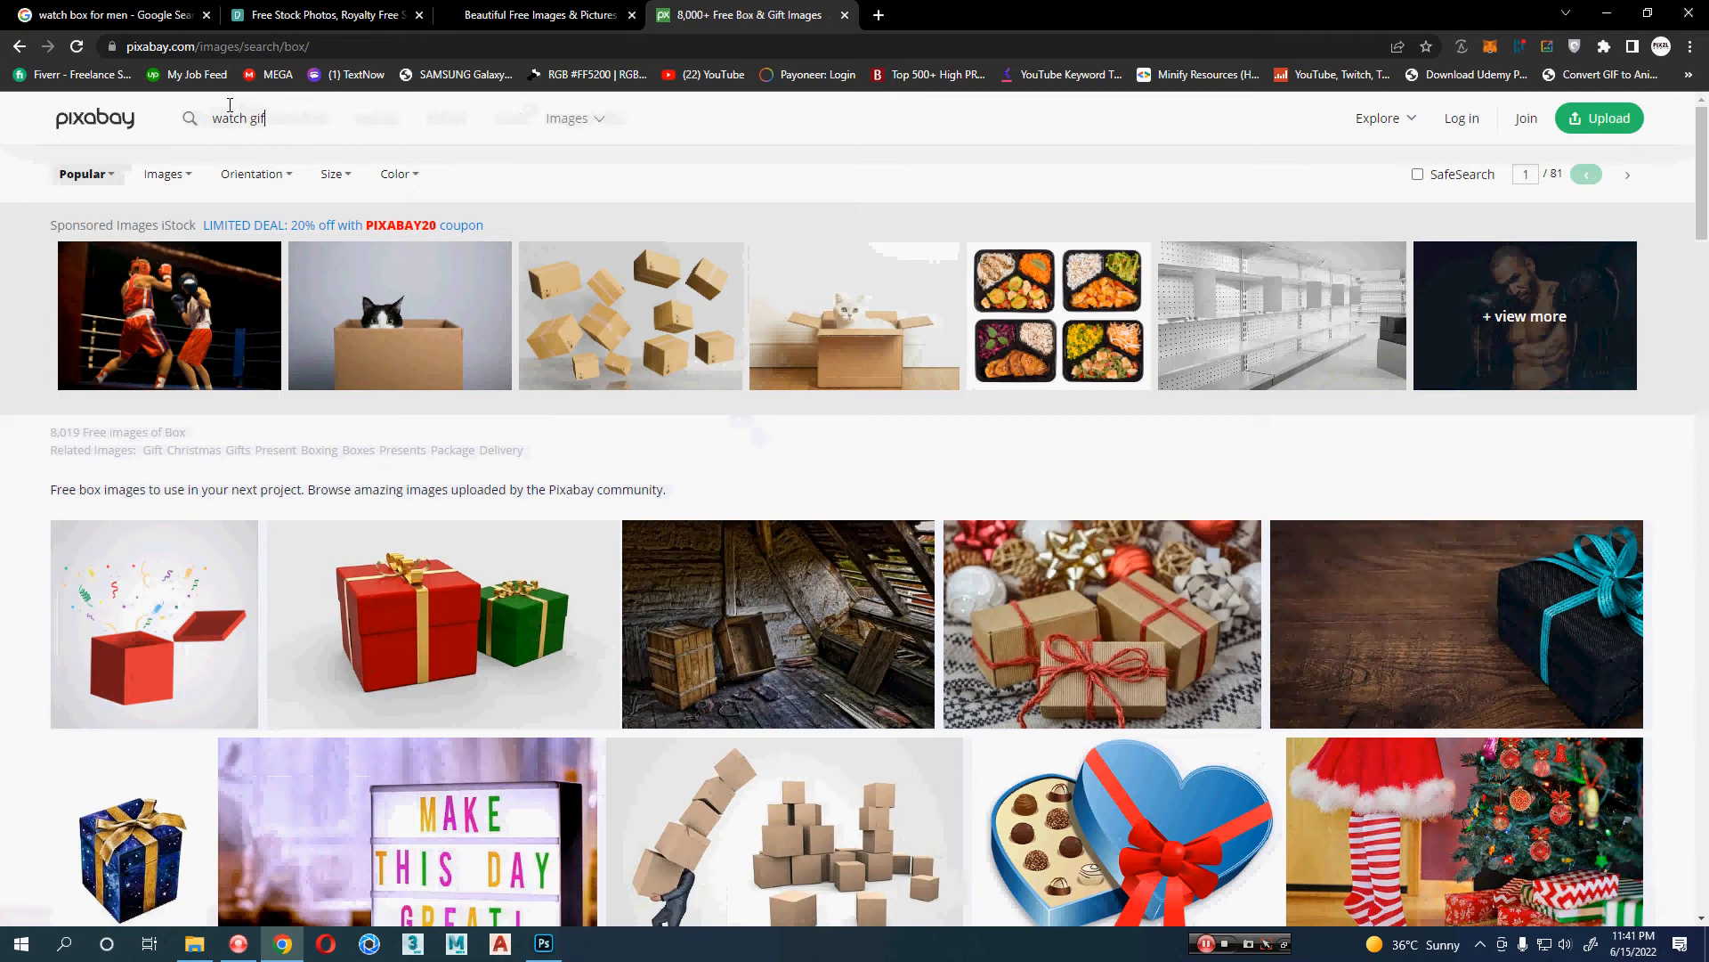
{"action": "type", "text": "ox"}
{"action": "key", "text": "Return"}
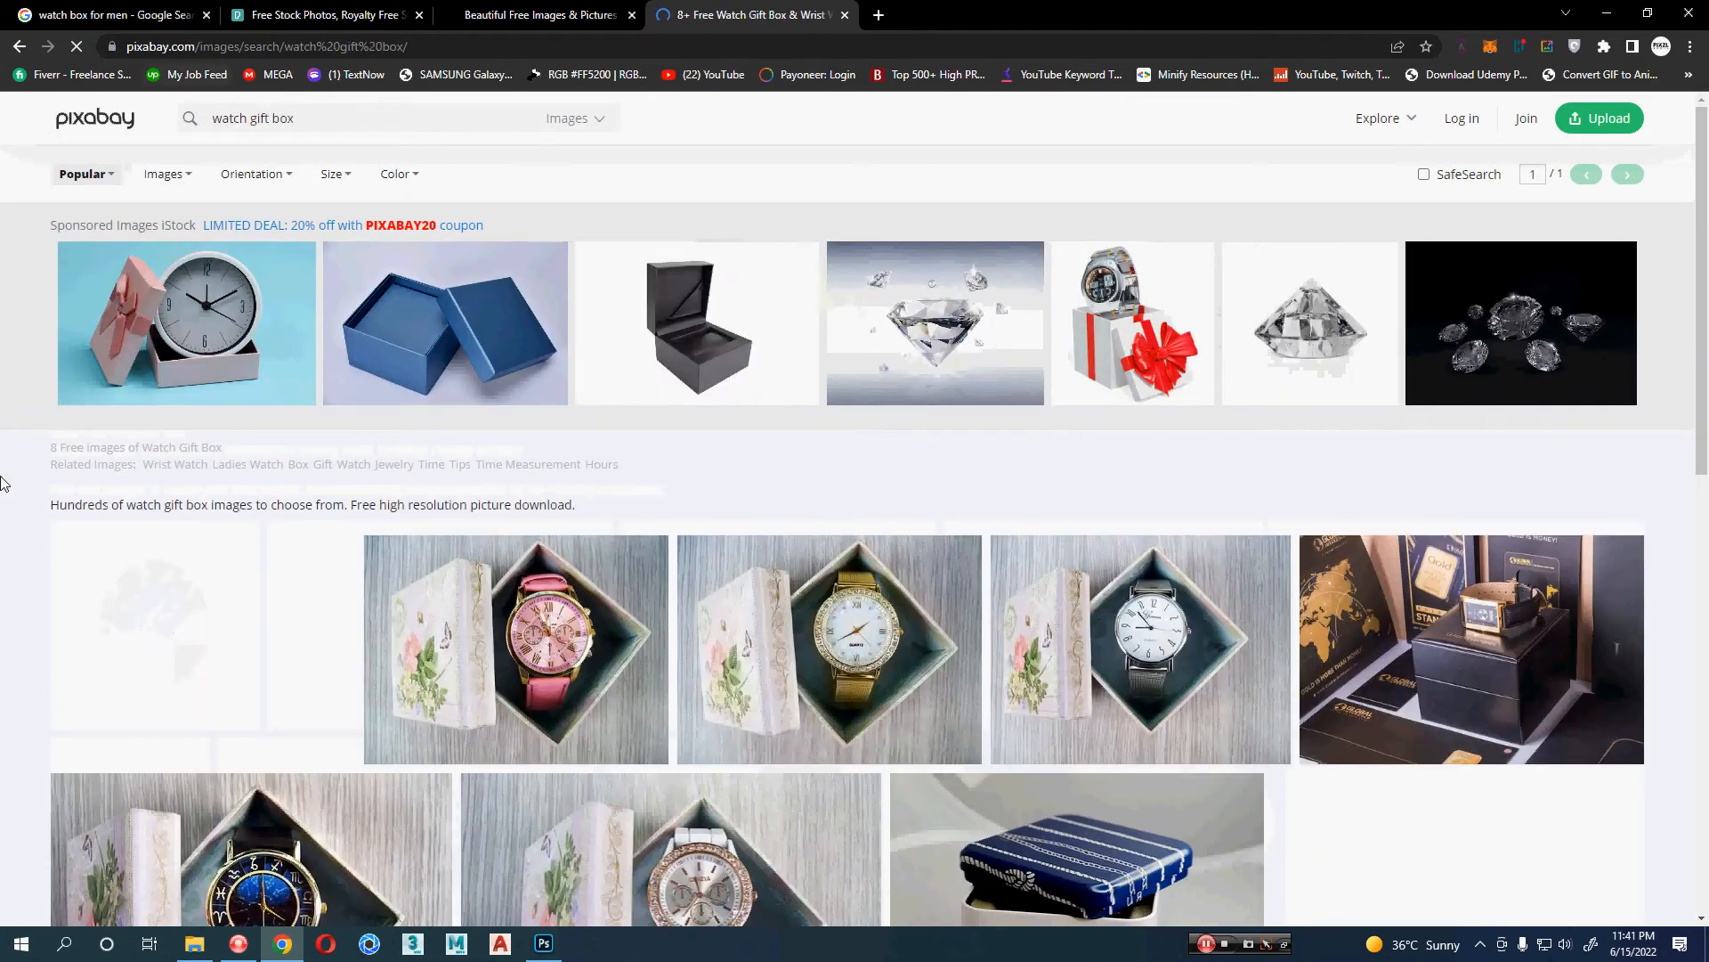
- Open the sponsored iStock photo of the open black gift box with a cushion from the Pixabay results and view its page
{"action": "scroll", "coordinate": [96, 527], "scroll_direction": "down", "scroll_amount": 4}
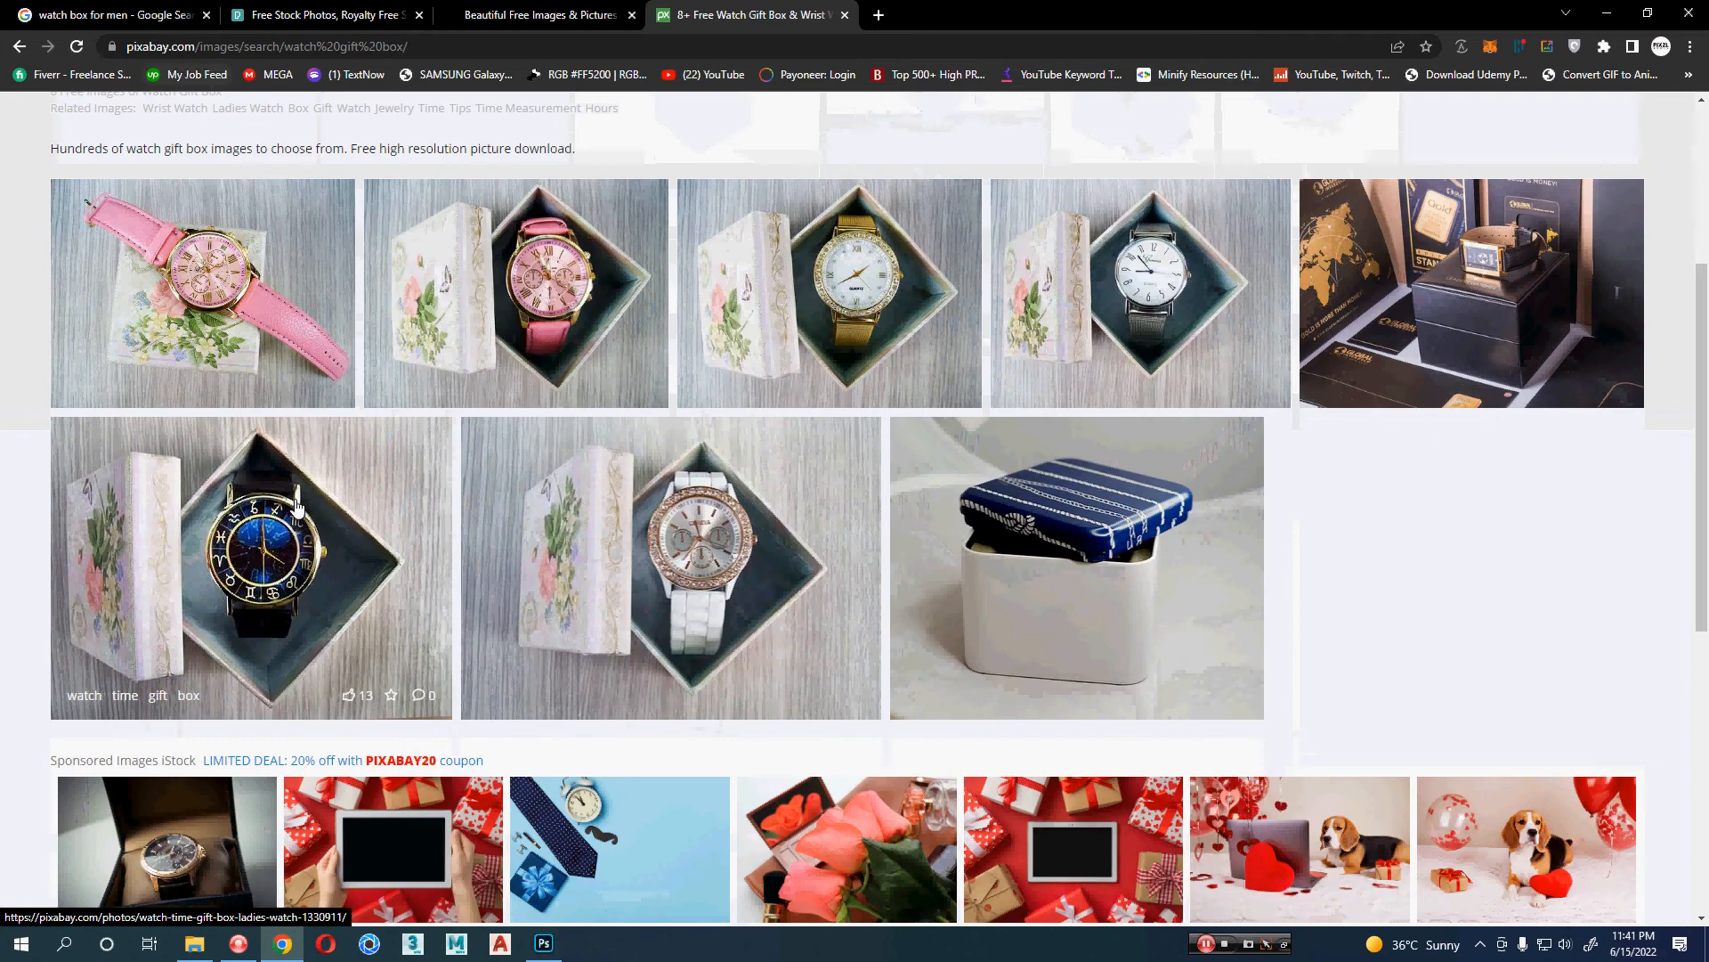
{"action": "scroll", "coordinate": [13, 554], "scroll_direction": "down", "scroll_amount": 5}
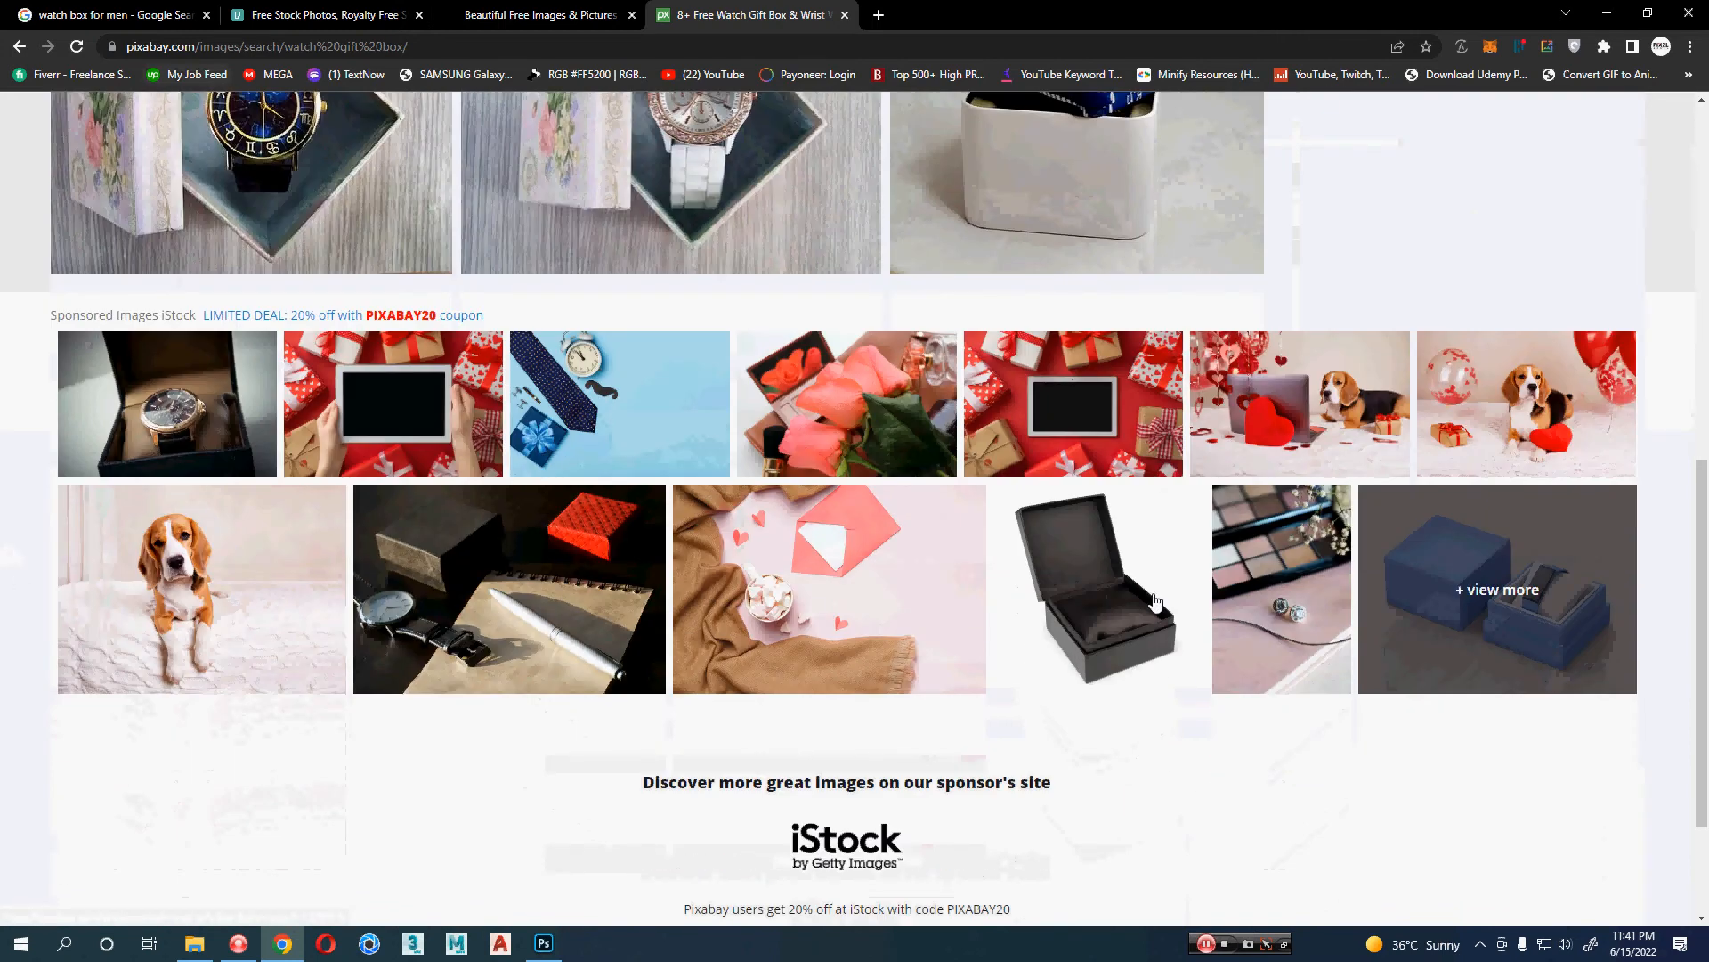
{"action": "left_click", "coordinate": [1104, 564]}
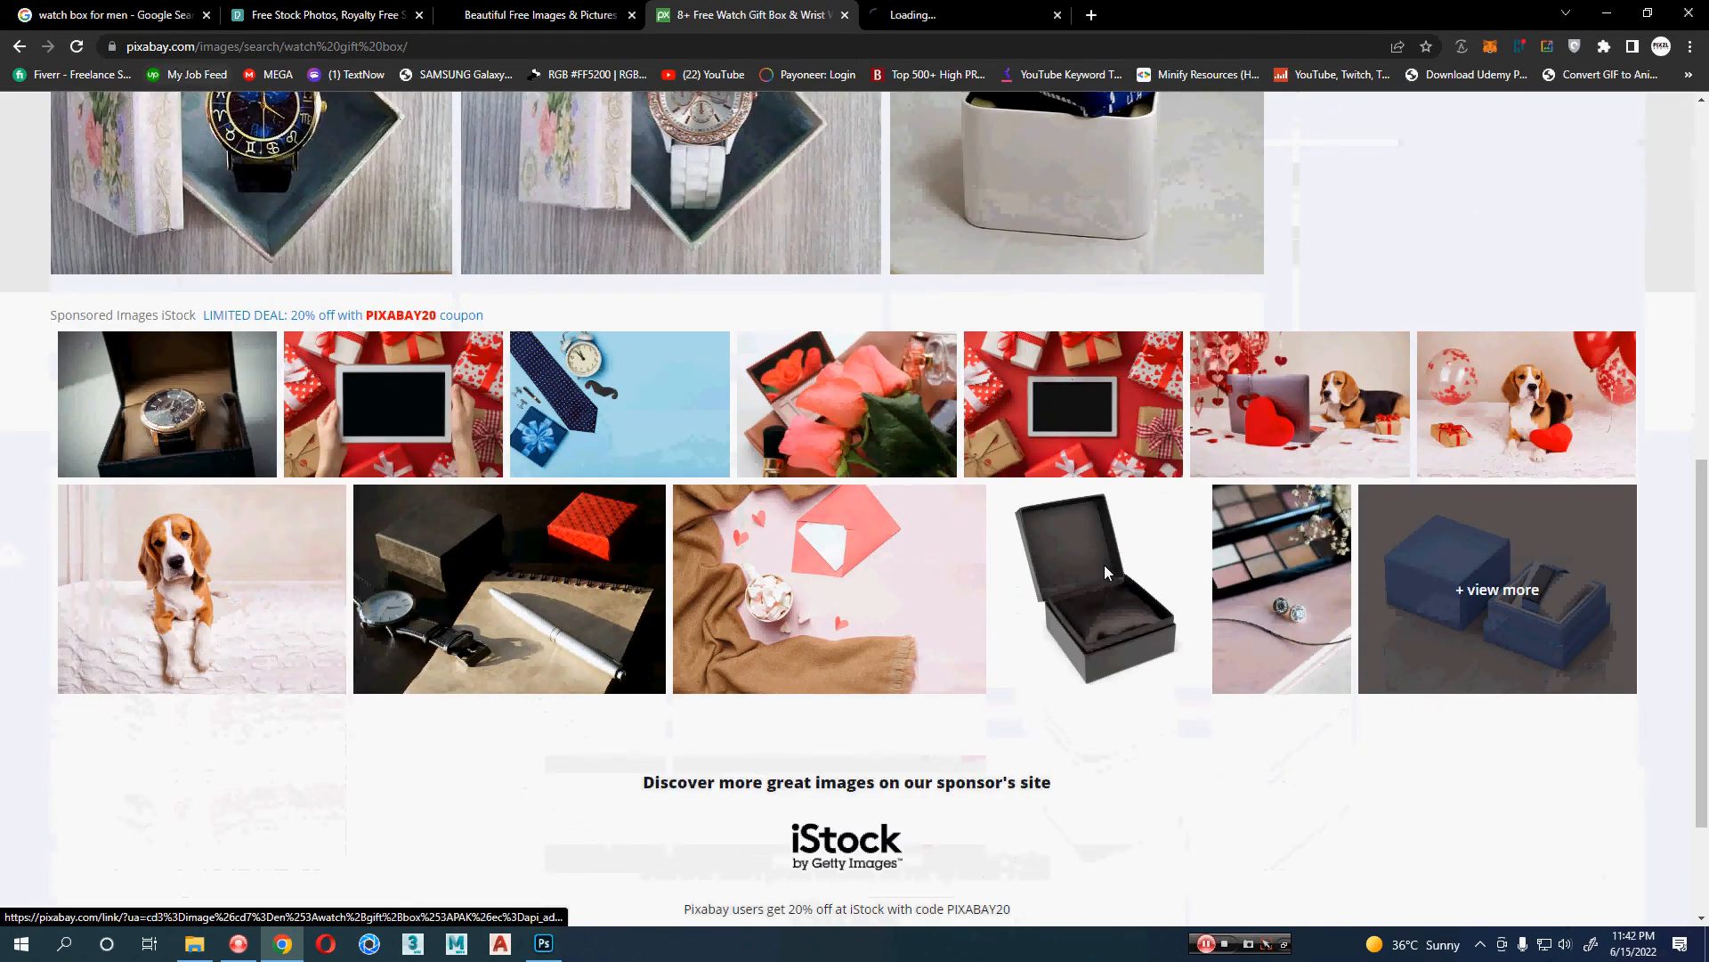
{"action": "left_click", "coordinate": [966, 15]}
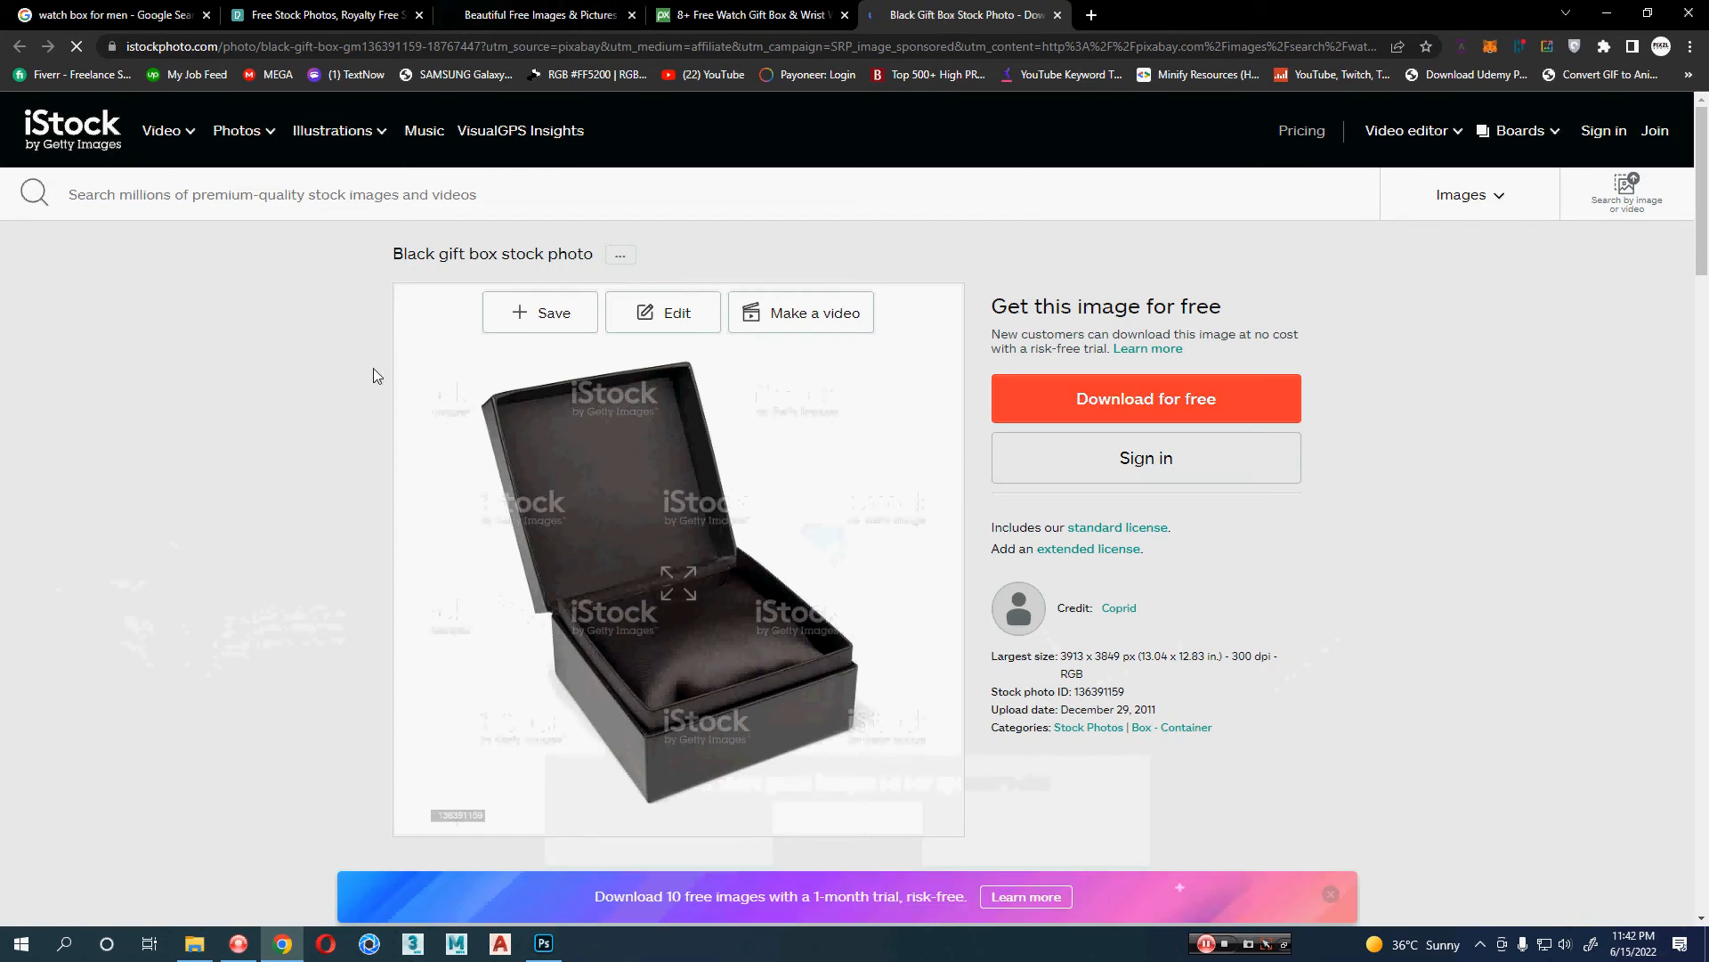
- Search Google for "shutterstock" in a new browser tab
{"action": "left_click", "coordinate": [1099, 16]}
{"action": "type", "text": "sh"}
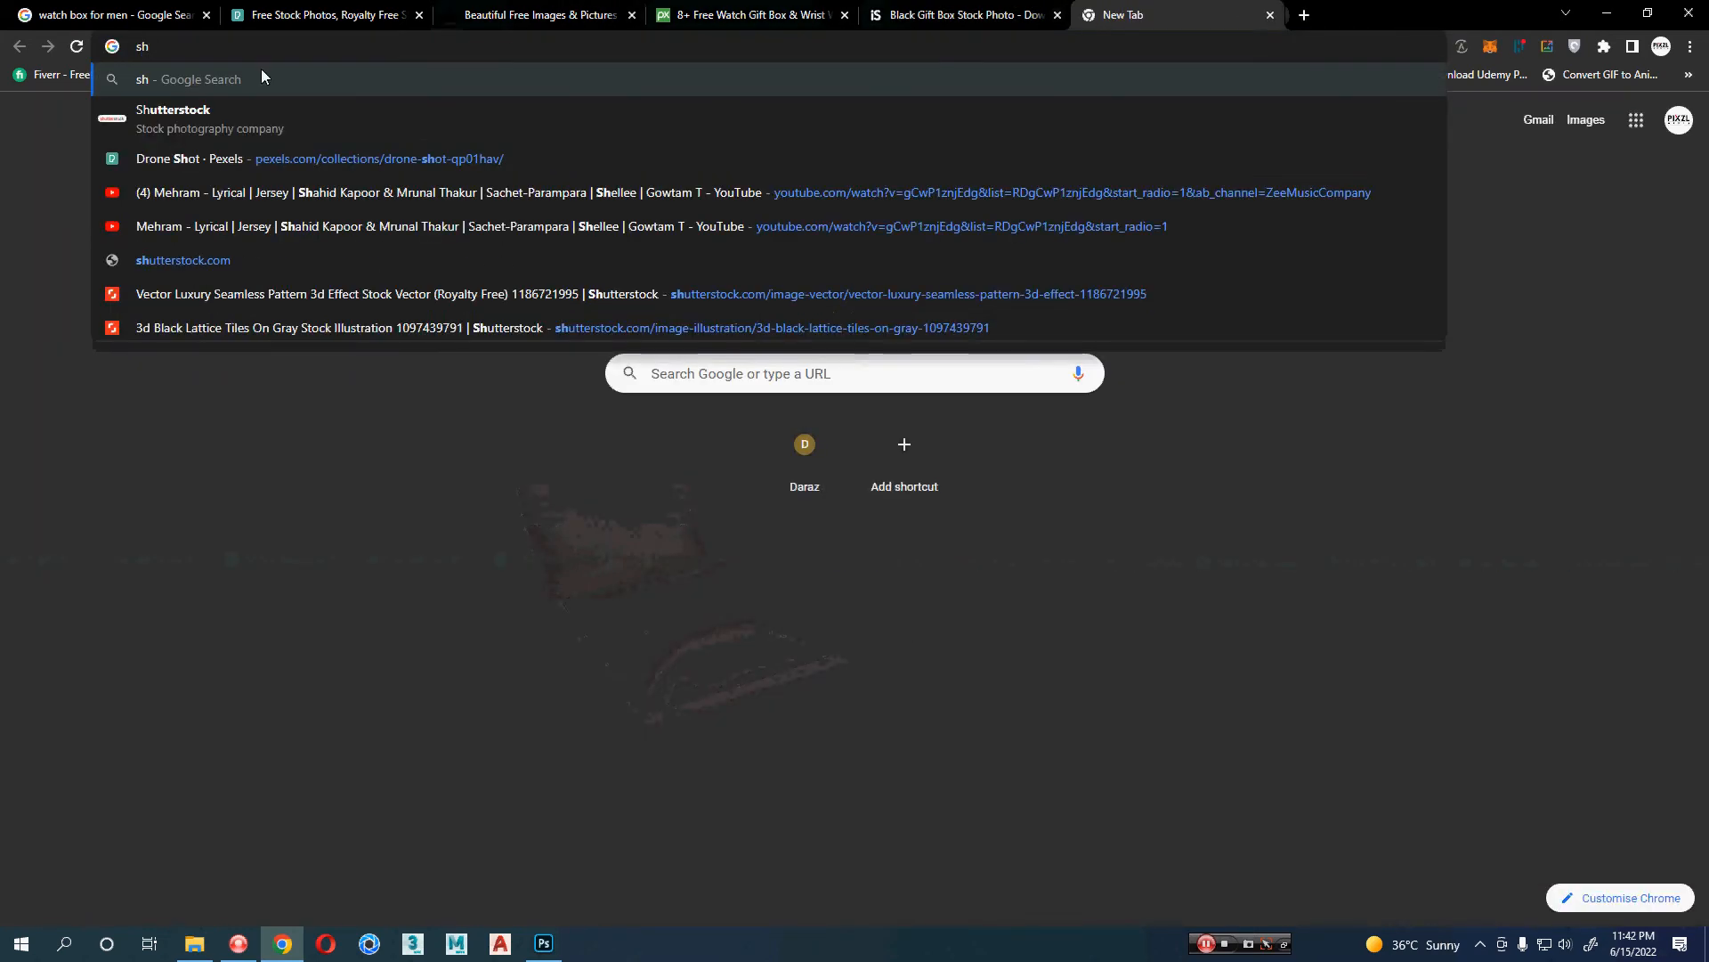
{"action": "left_click", "coordinate": [255, 114]}
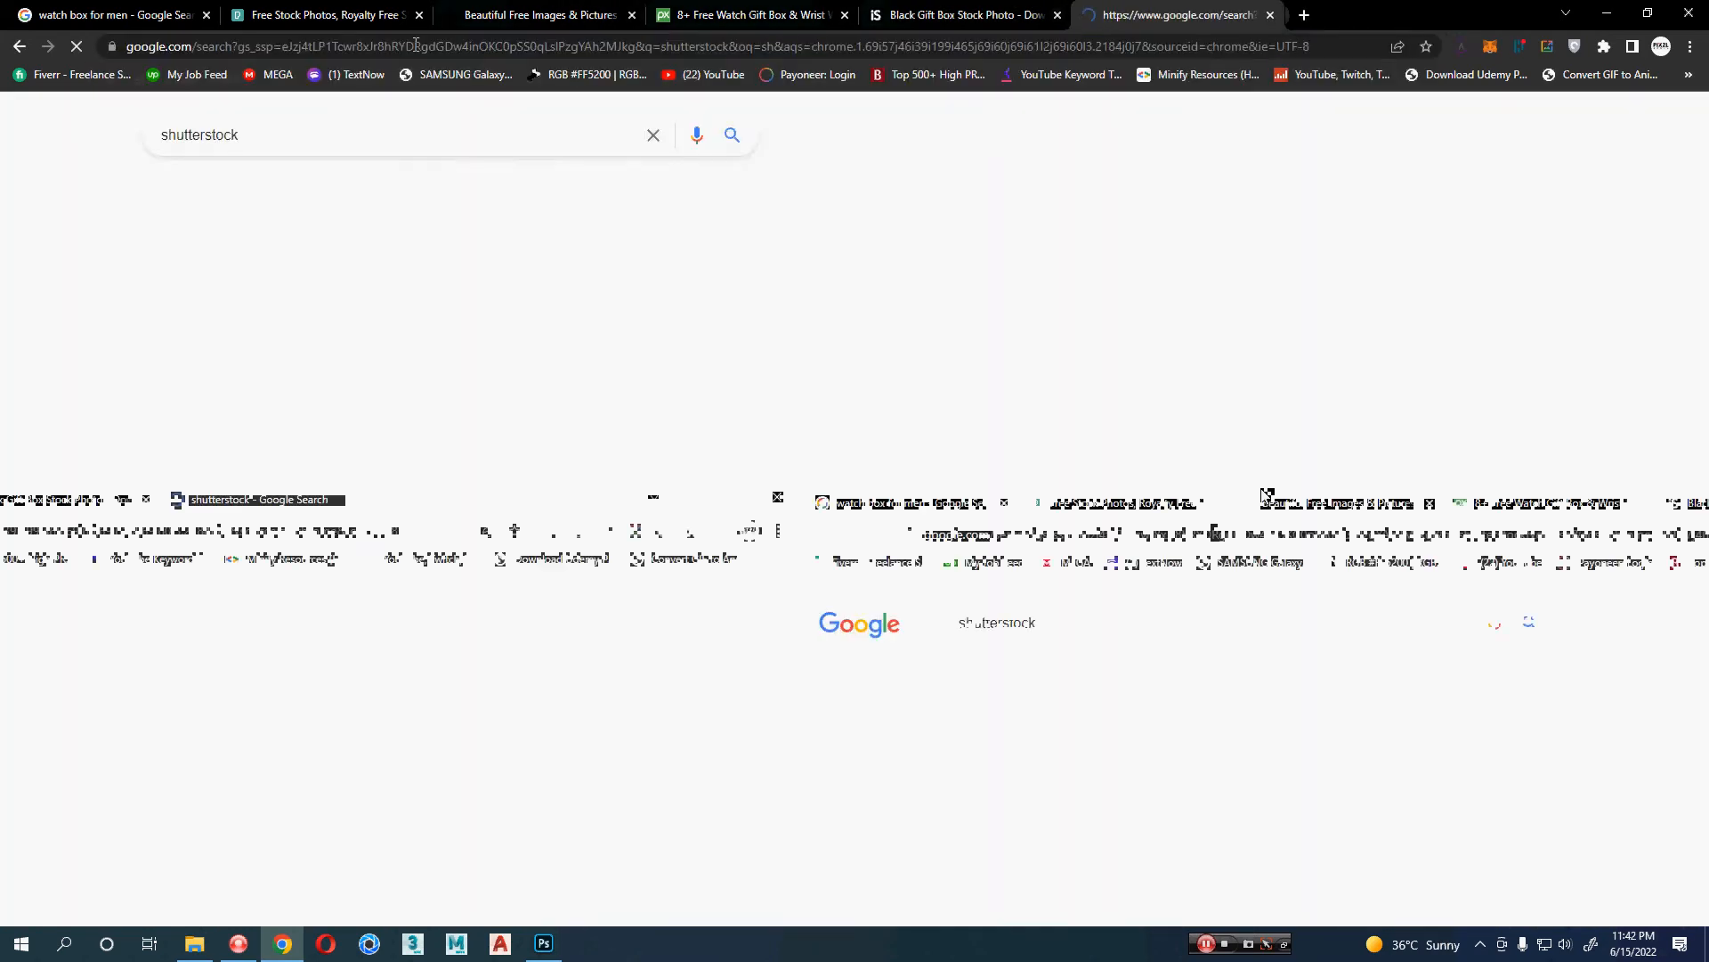
- Search Unsplash for "watch gift box"
{"action": "left_click", "coordinate": [541, 15]}
{"action": "left_click", "coordinate": [660, 500]}
{"action": "type", "text": "watch gi"}
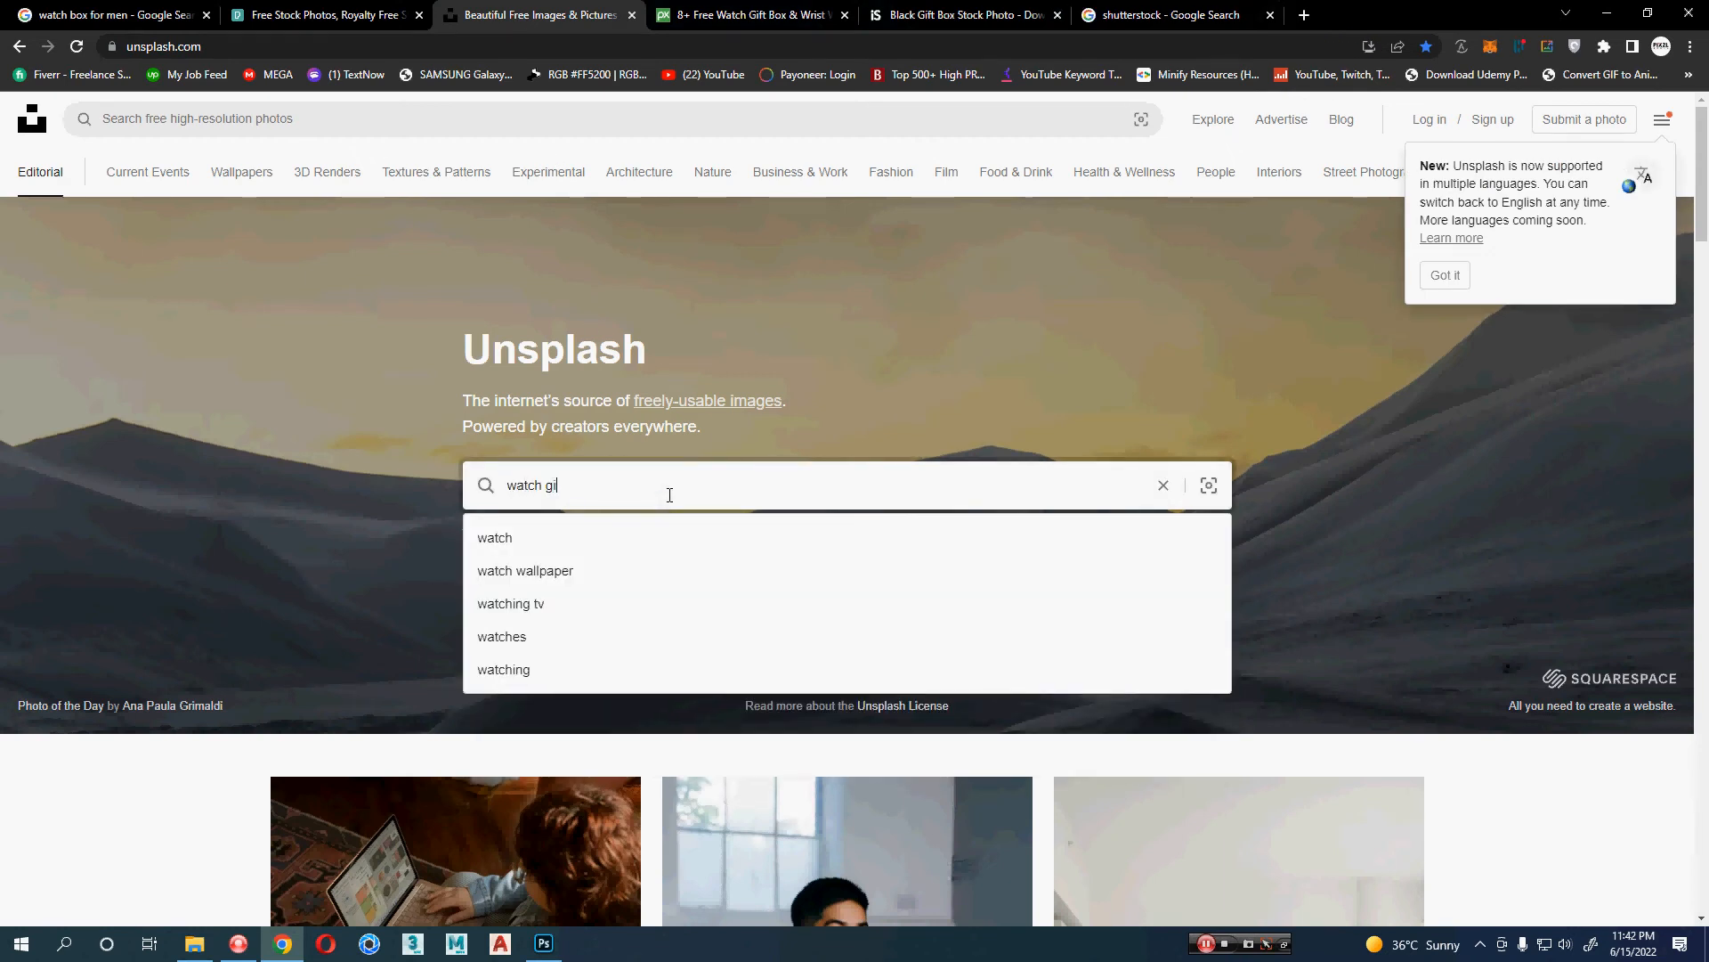
{"action": "type", "text": "ft box"}
{"action": "key", "text": "Return"}
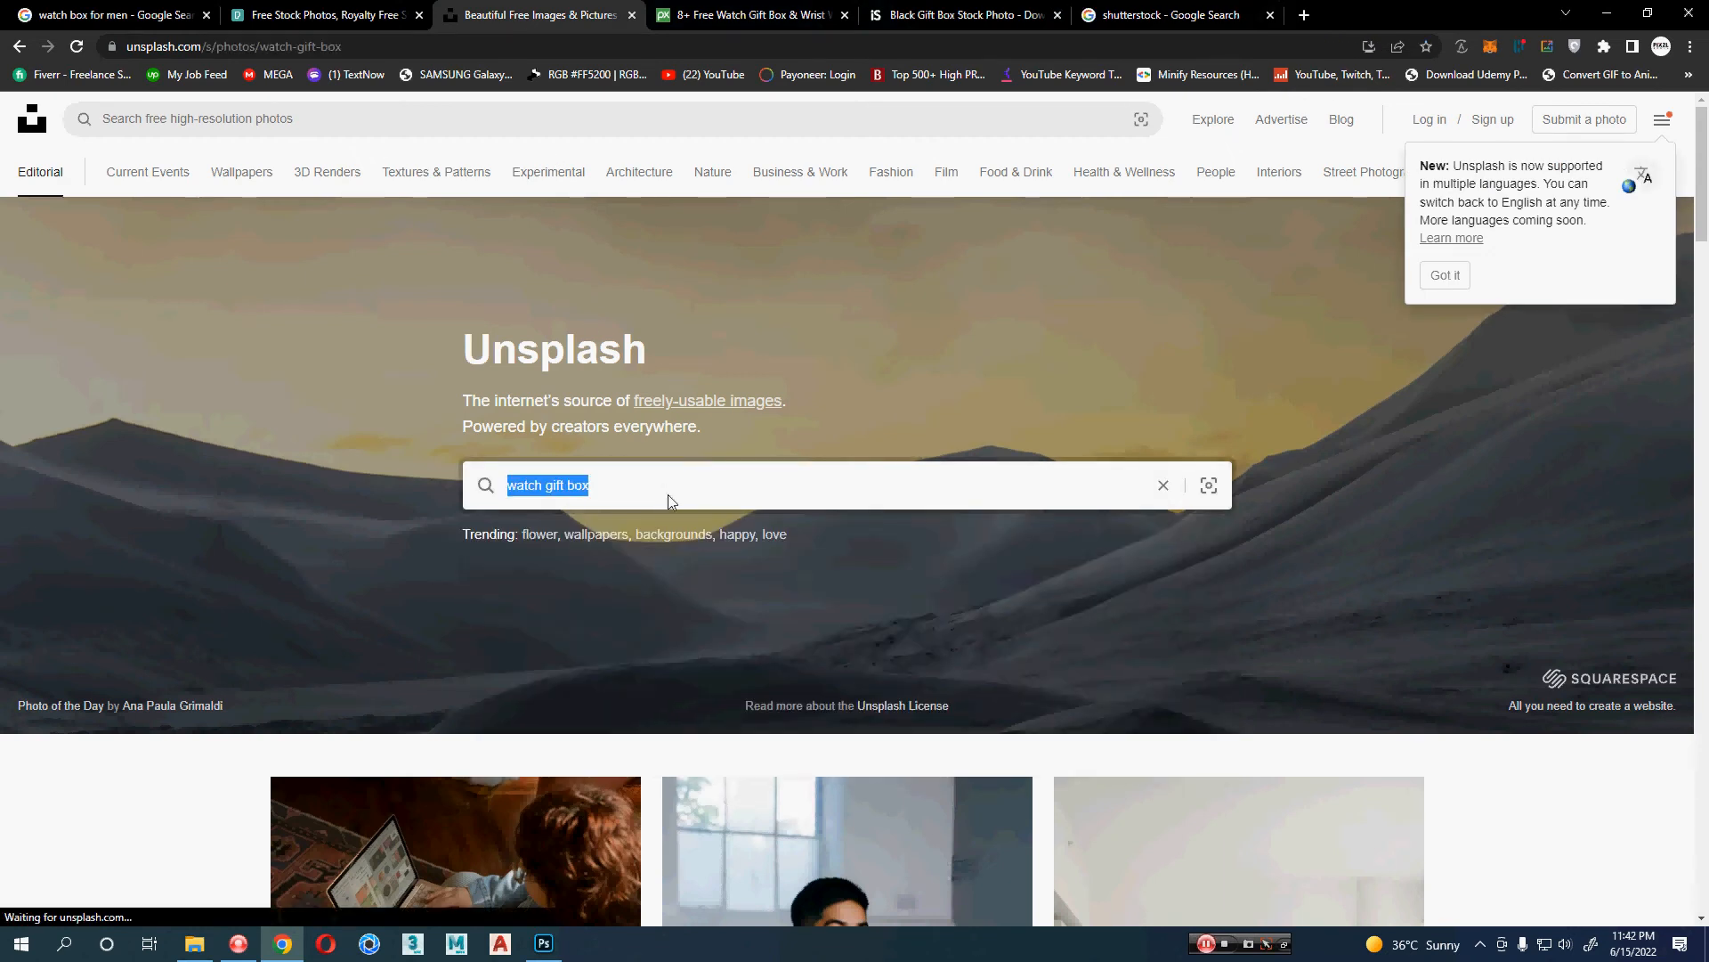
- Open the photo of the gold watch on a dark box in a separate tab and browse the remaining Unsplash results
{"action": "scroll", "coordinate": [154, 507], "scroll_direction": "down", "scroll_amount": 6}
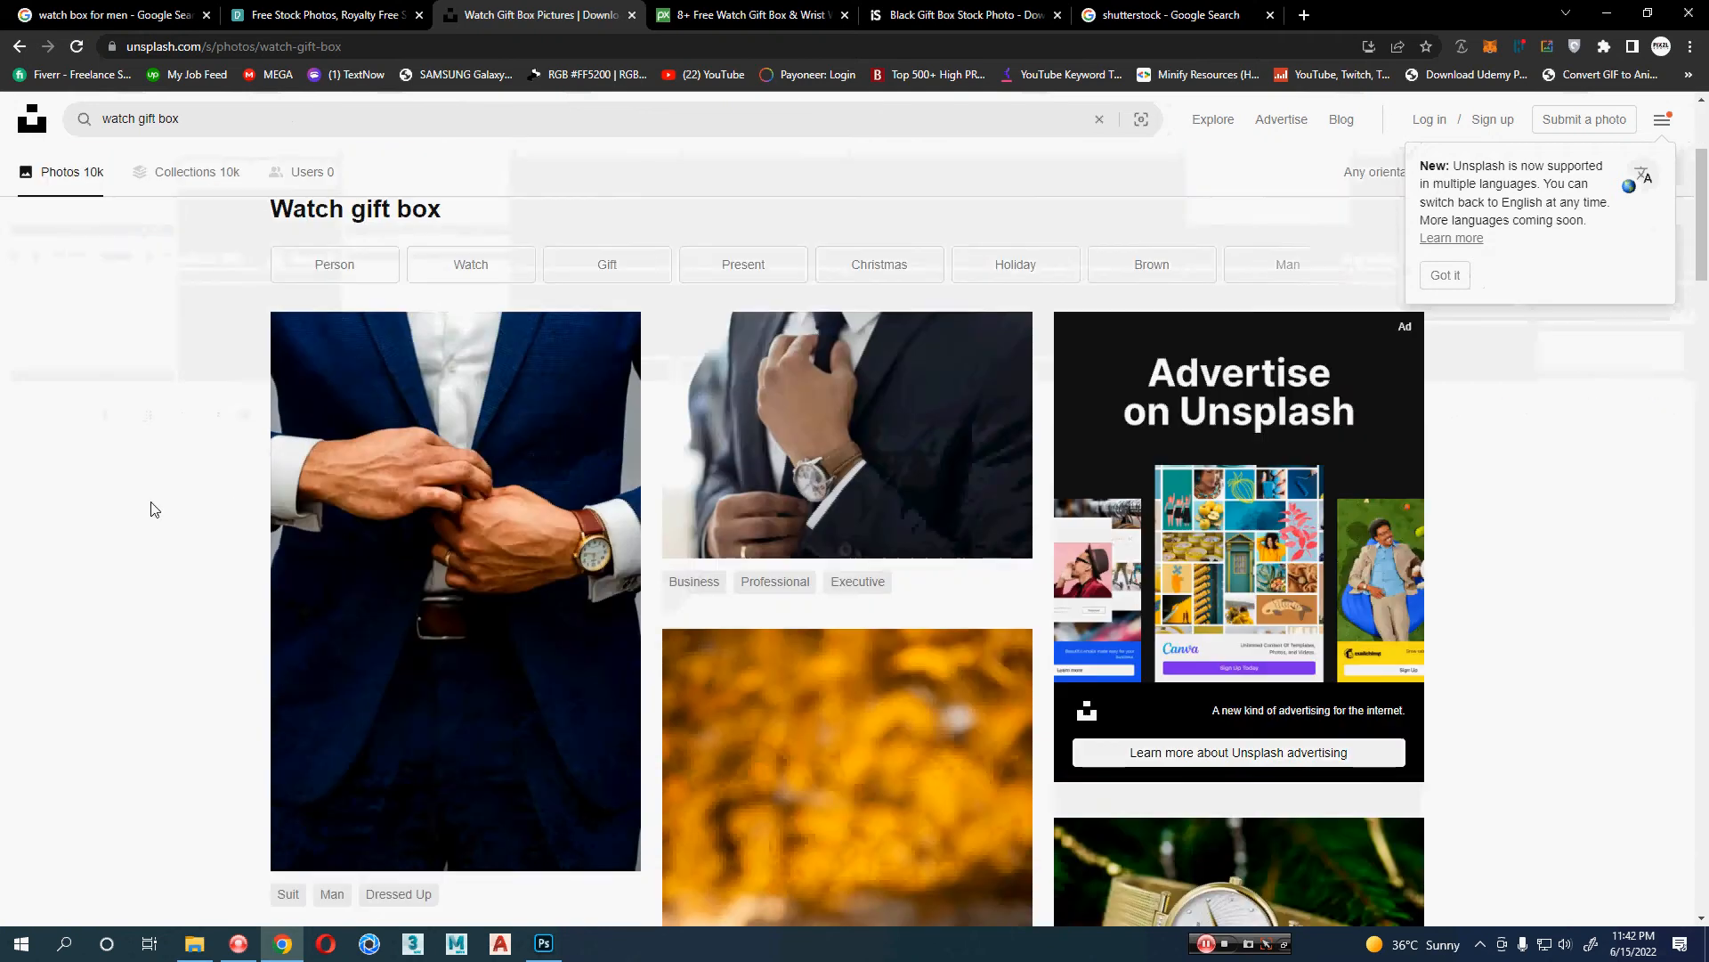
{"action": "scroll", "coordinate": [153, 509], "scroll_direction": "down", "scroll_amount": 4}
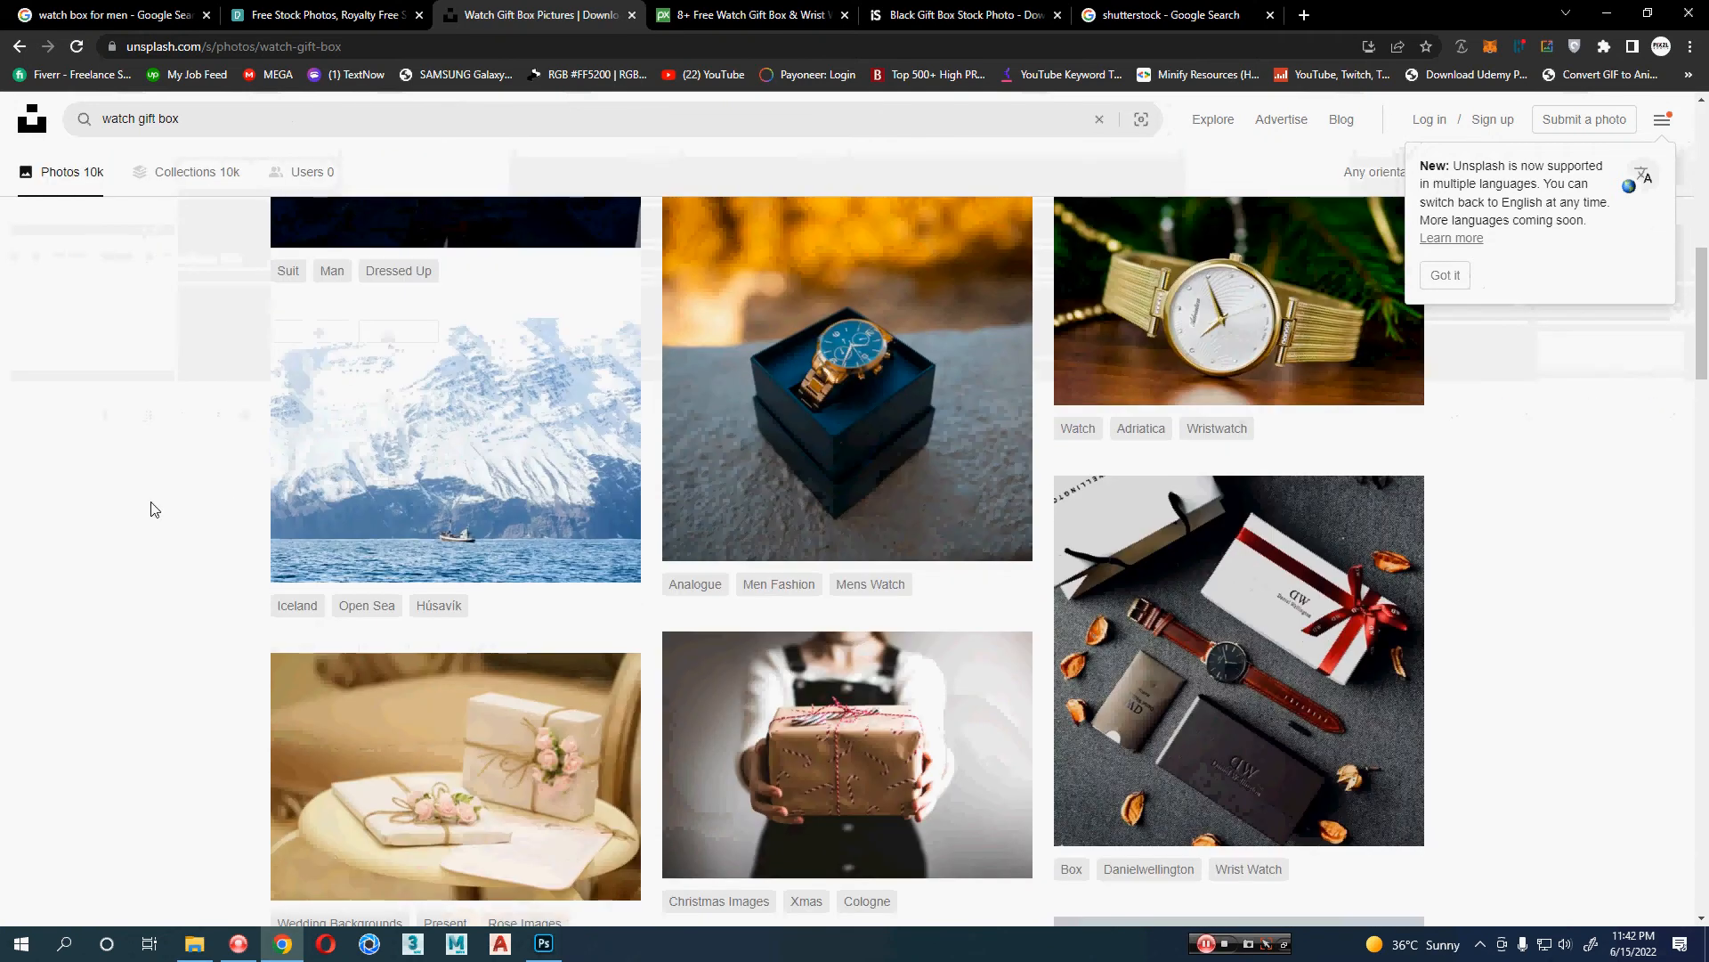
{"action": "middle_click", "coordinate": [802, 401]}
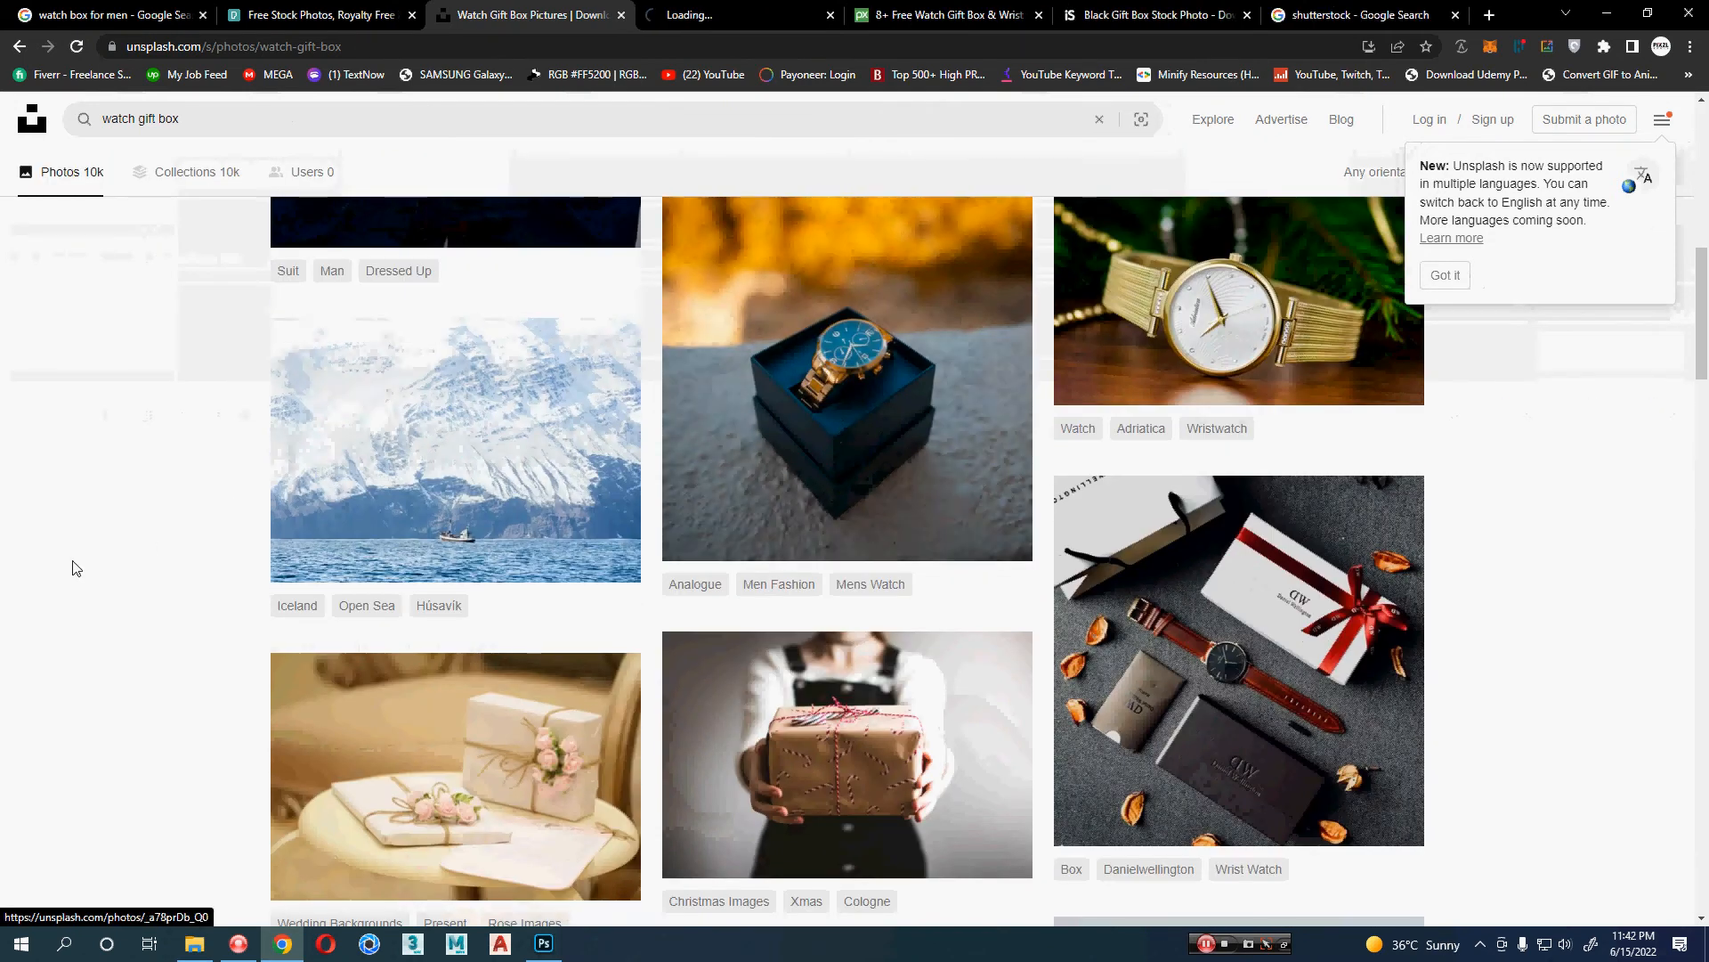
{"action": "scroll", "coordinate": [75, 570], "scroll_direction": "down", "scroll_amount": 5}
{"action": "scroll", "coordinate": [76, 570], "scroll_direction": "down", "scroll_amount": 10}
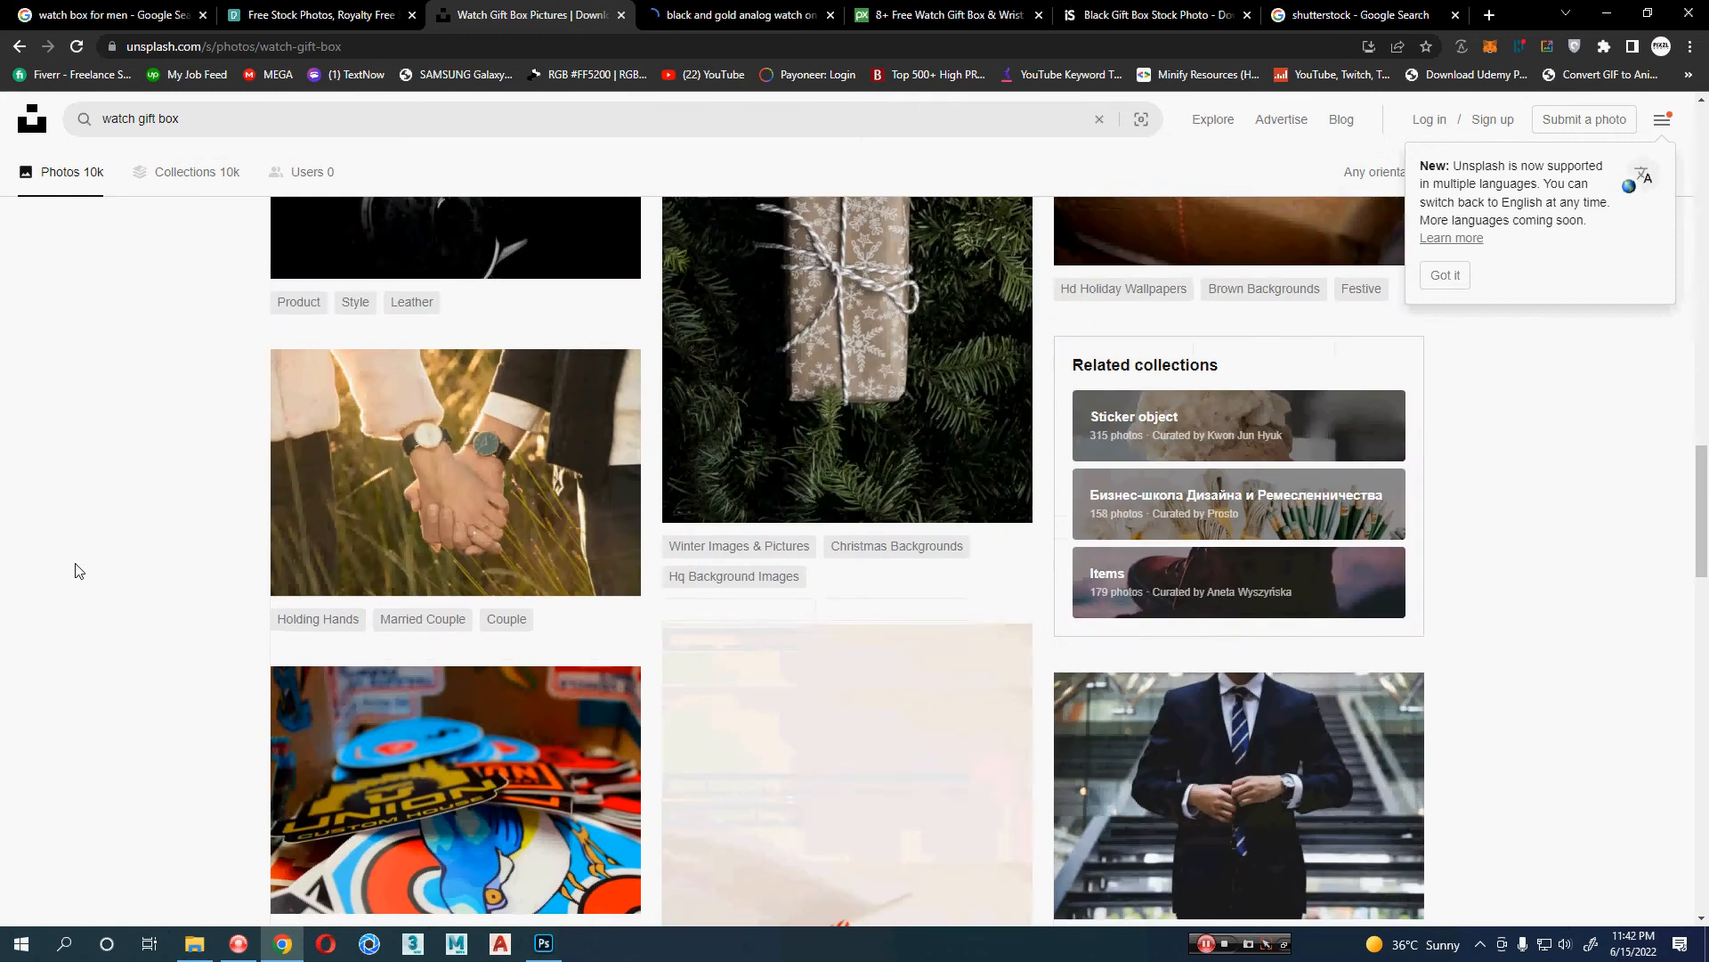
{"action": "scroll", "coordinate": [76, 571], "scroll_direction": "down", "scroll_amount": 14}
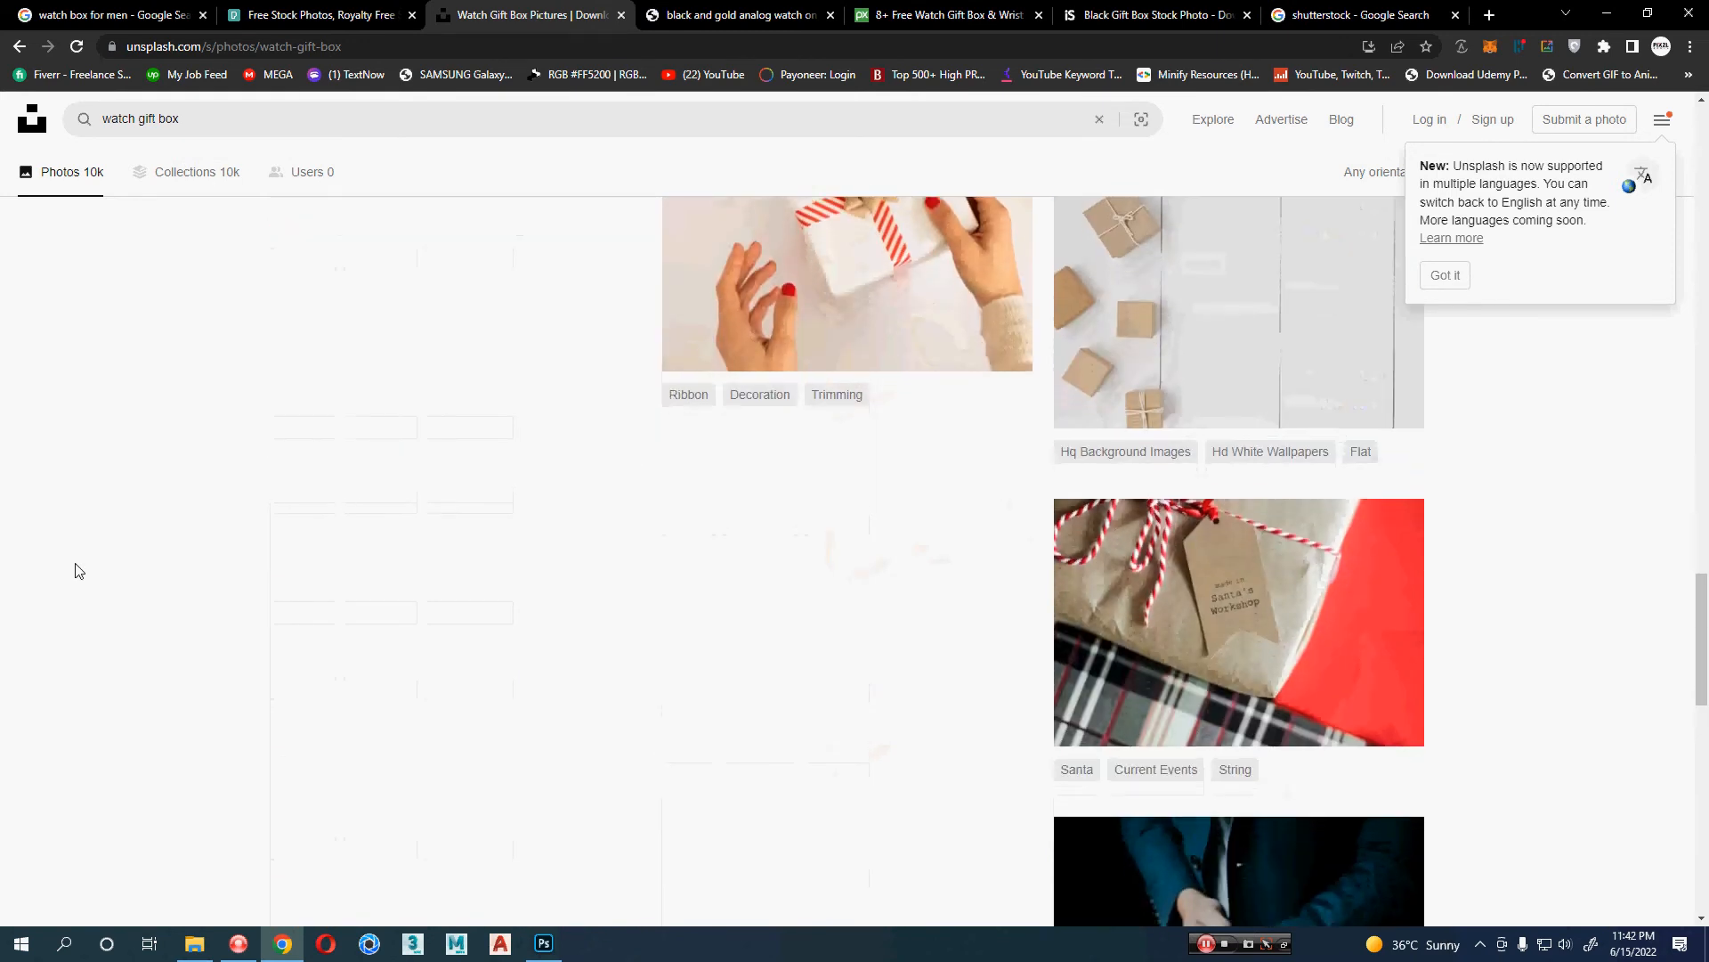
{"action": "scroll", "coordinate": [76, 570], "scroll_direction": "down", "scroll_amount": 5}
- Search Pexels for "watch gift box"
{"action": "left_click", "coordinate": [311, 14]}
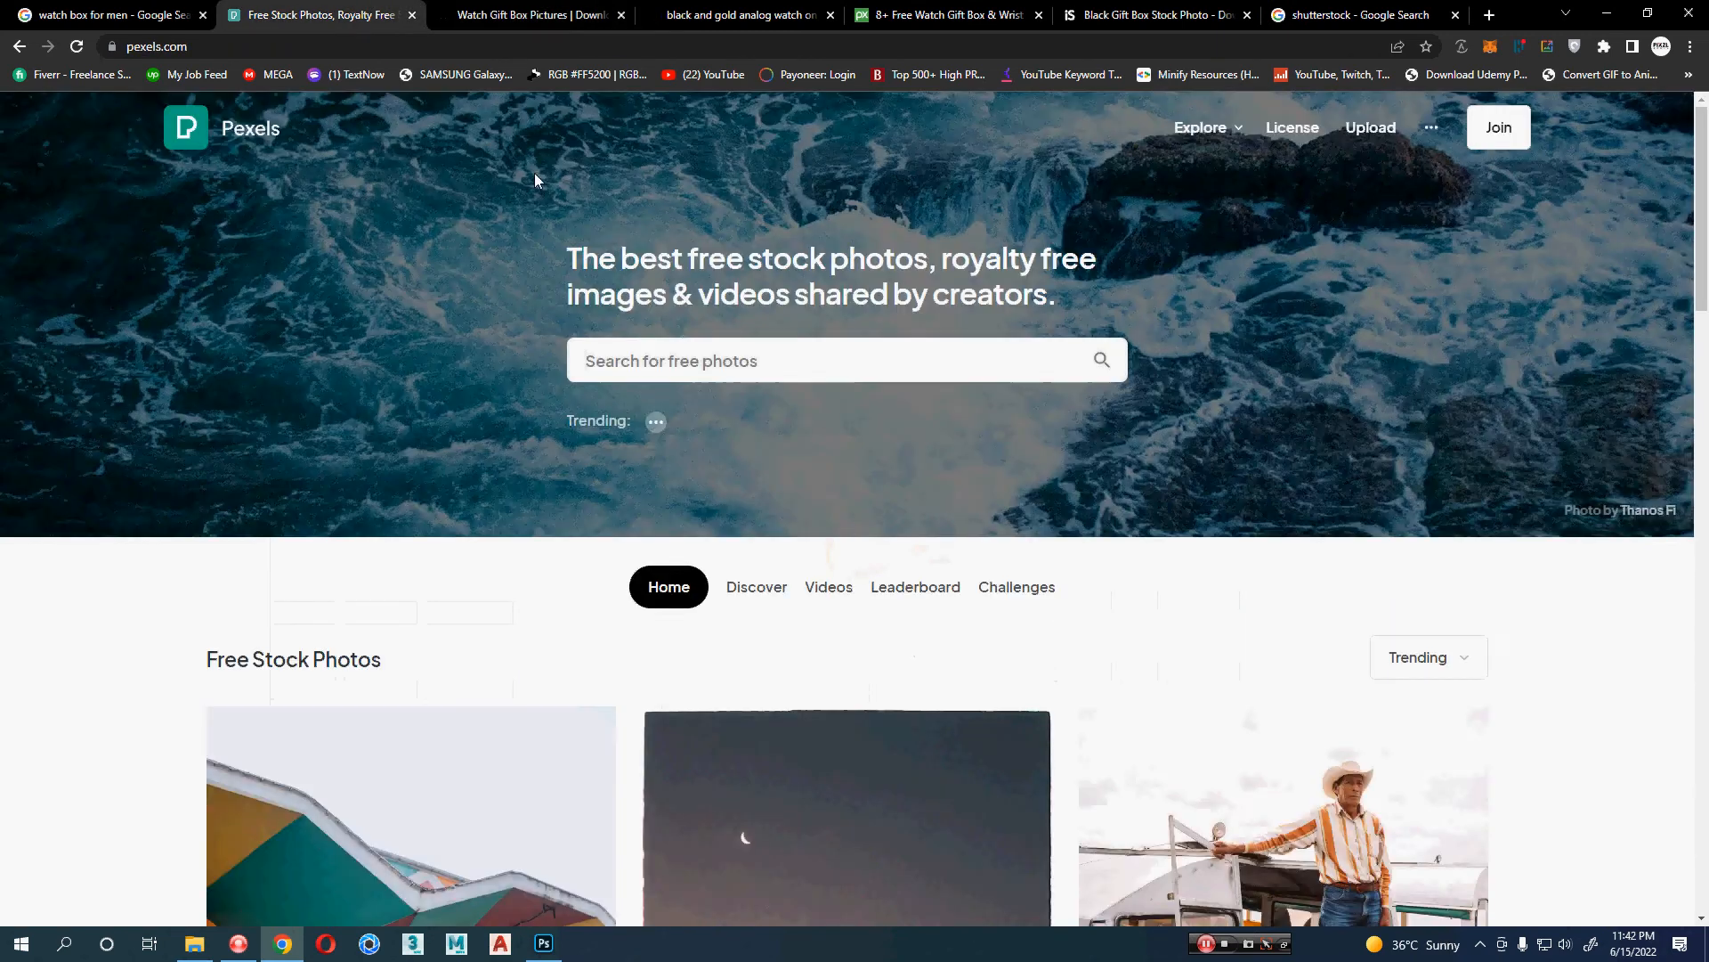
{"action": "left_click", "coordinate": [698, 356]}
{"action": "type", "text": "watch gift box"}
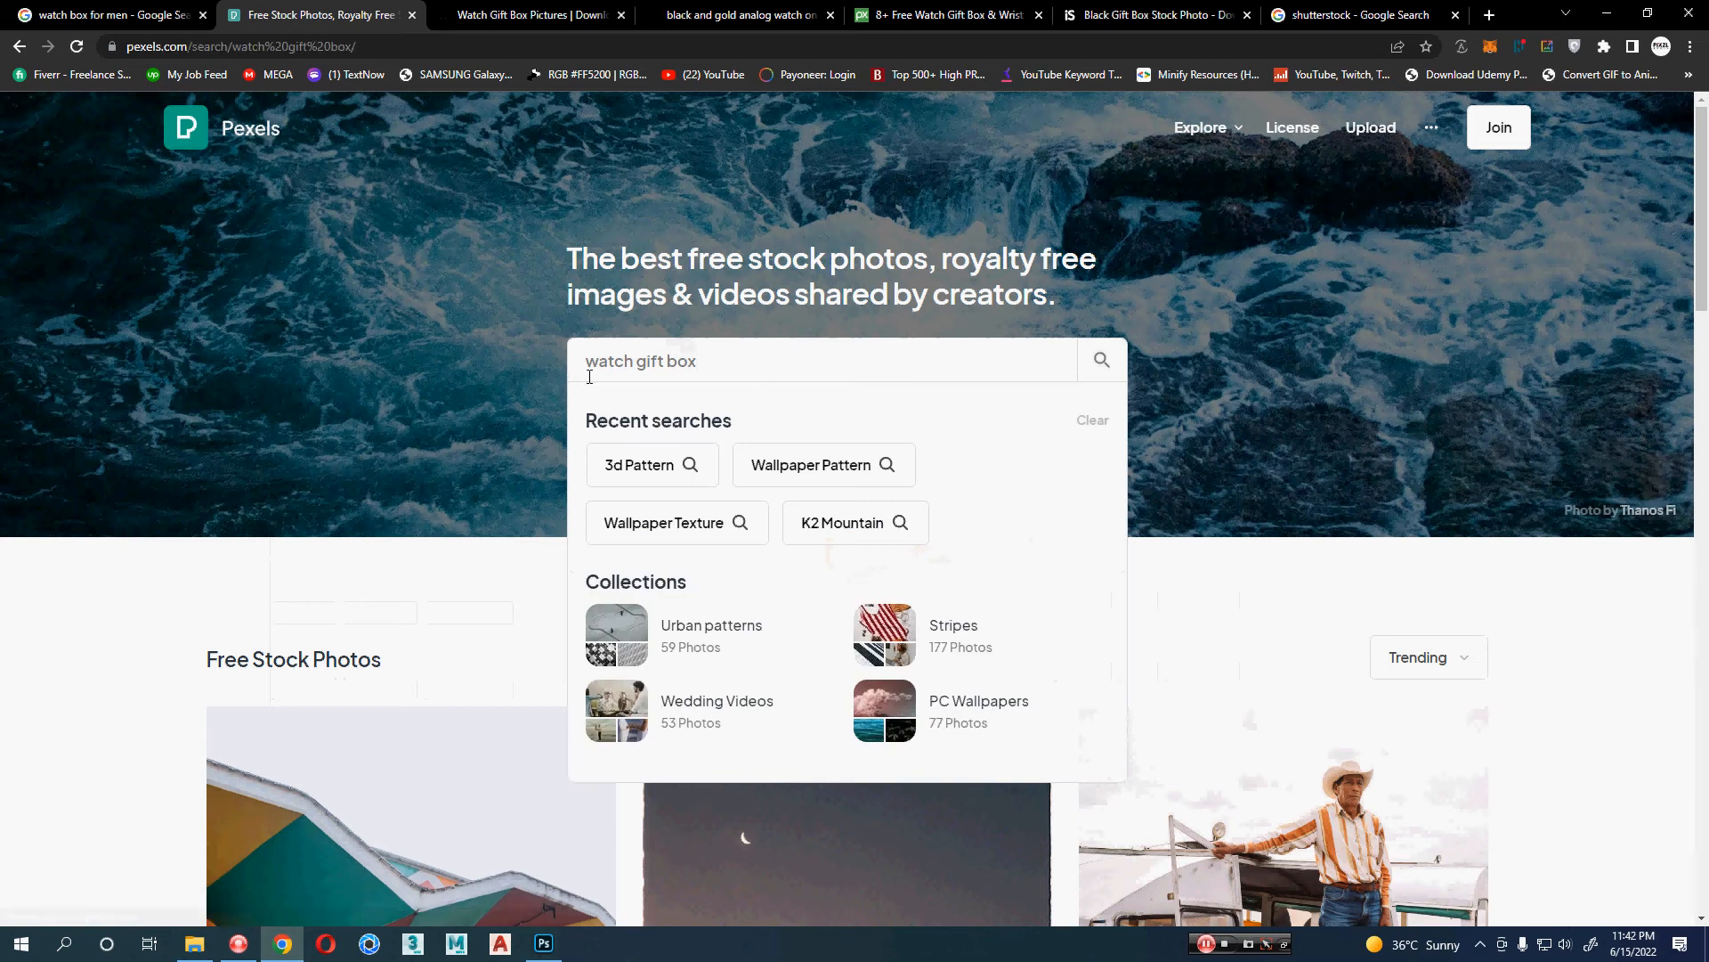
{"action": "key", "text": "Return"}
- Open the Pexels photo of the pink hexagonal gift box with a dark ribbon bow in a background tab
{"action": "scroll", "coordinate": [103, 479], "scroll_direction": "down", "scroll_amount": 2}
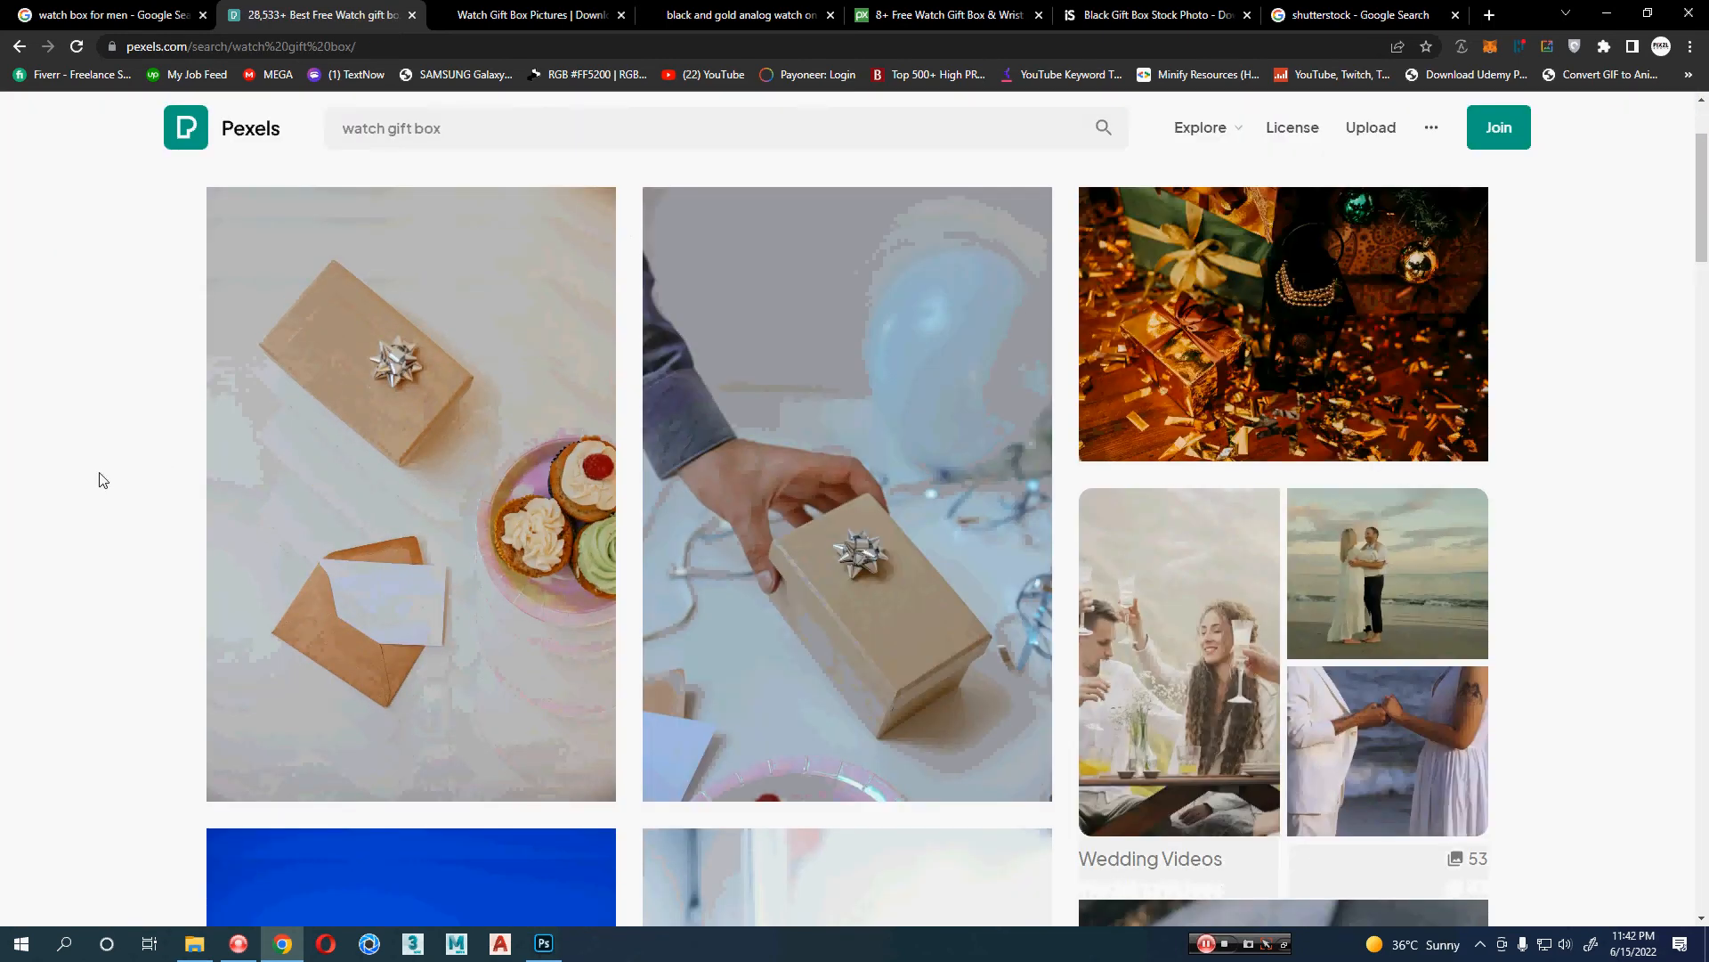
{"action": "scroll", "coordinate": [102, 480], "scroll_direction": "down", "scroll_amount": 5}
{"action": "scroll", "coordinate": [103, 480], "scroll_direction": "down", "scroll_amount": 12}
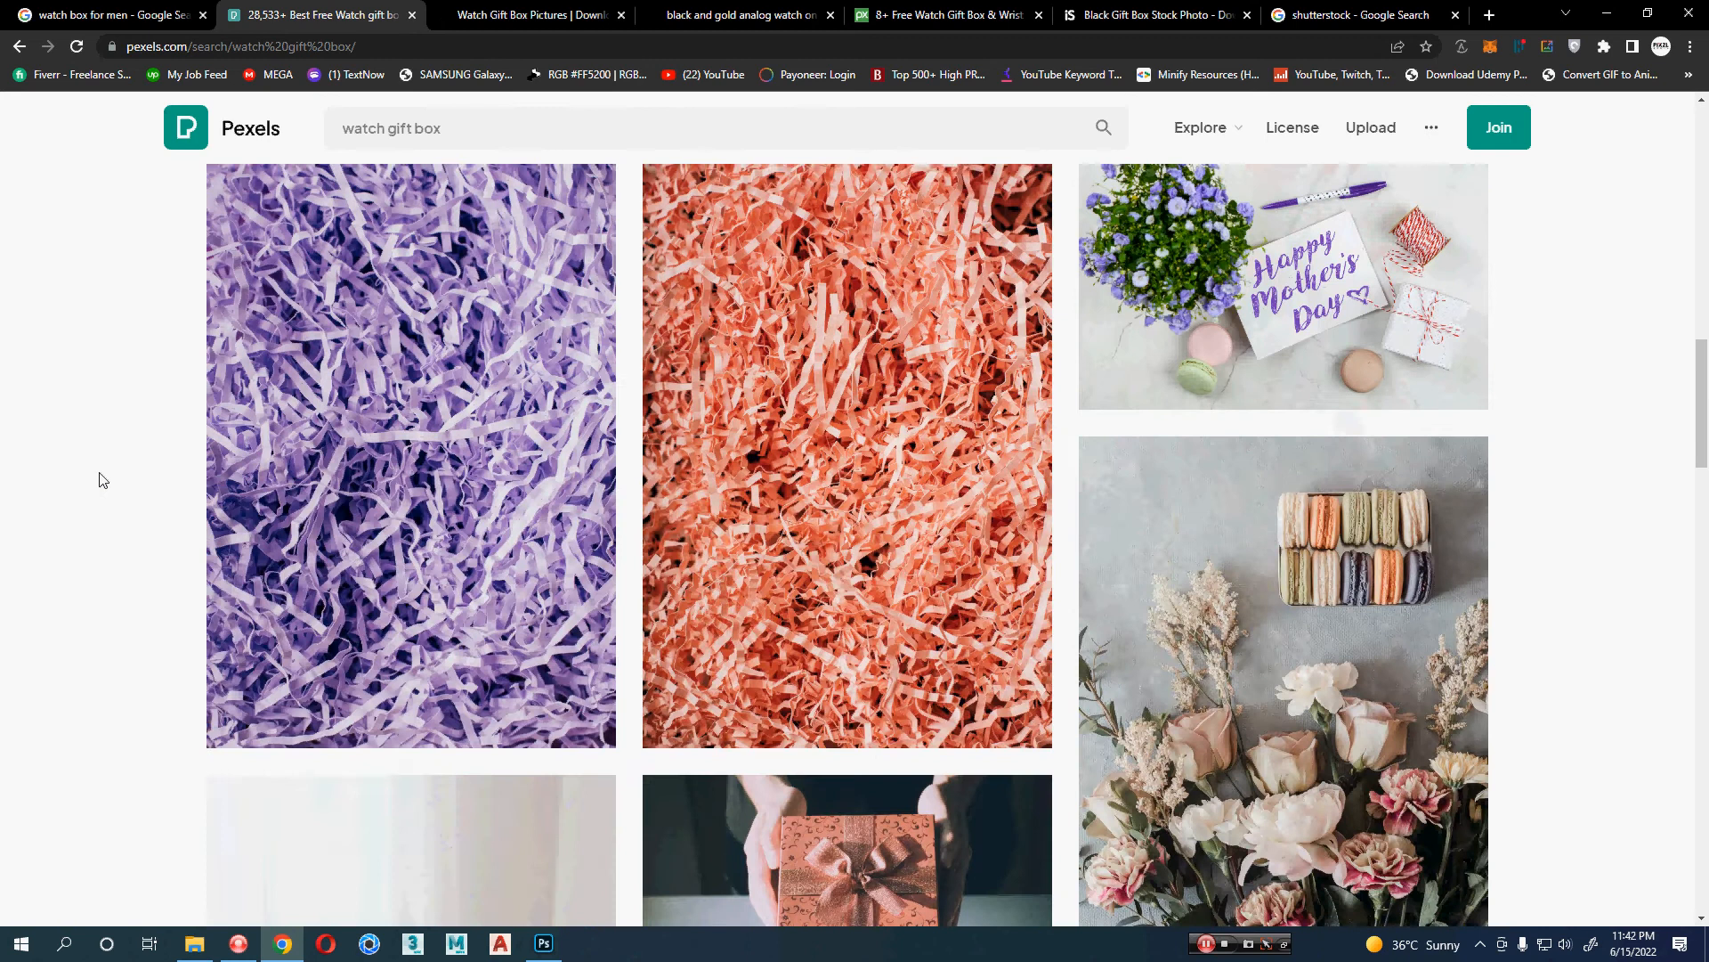
{"action": "scroll", "coordinate": [102, 480], "scroll_direction": "down", "scroll_amount": 4}
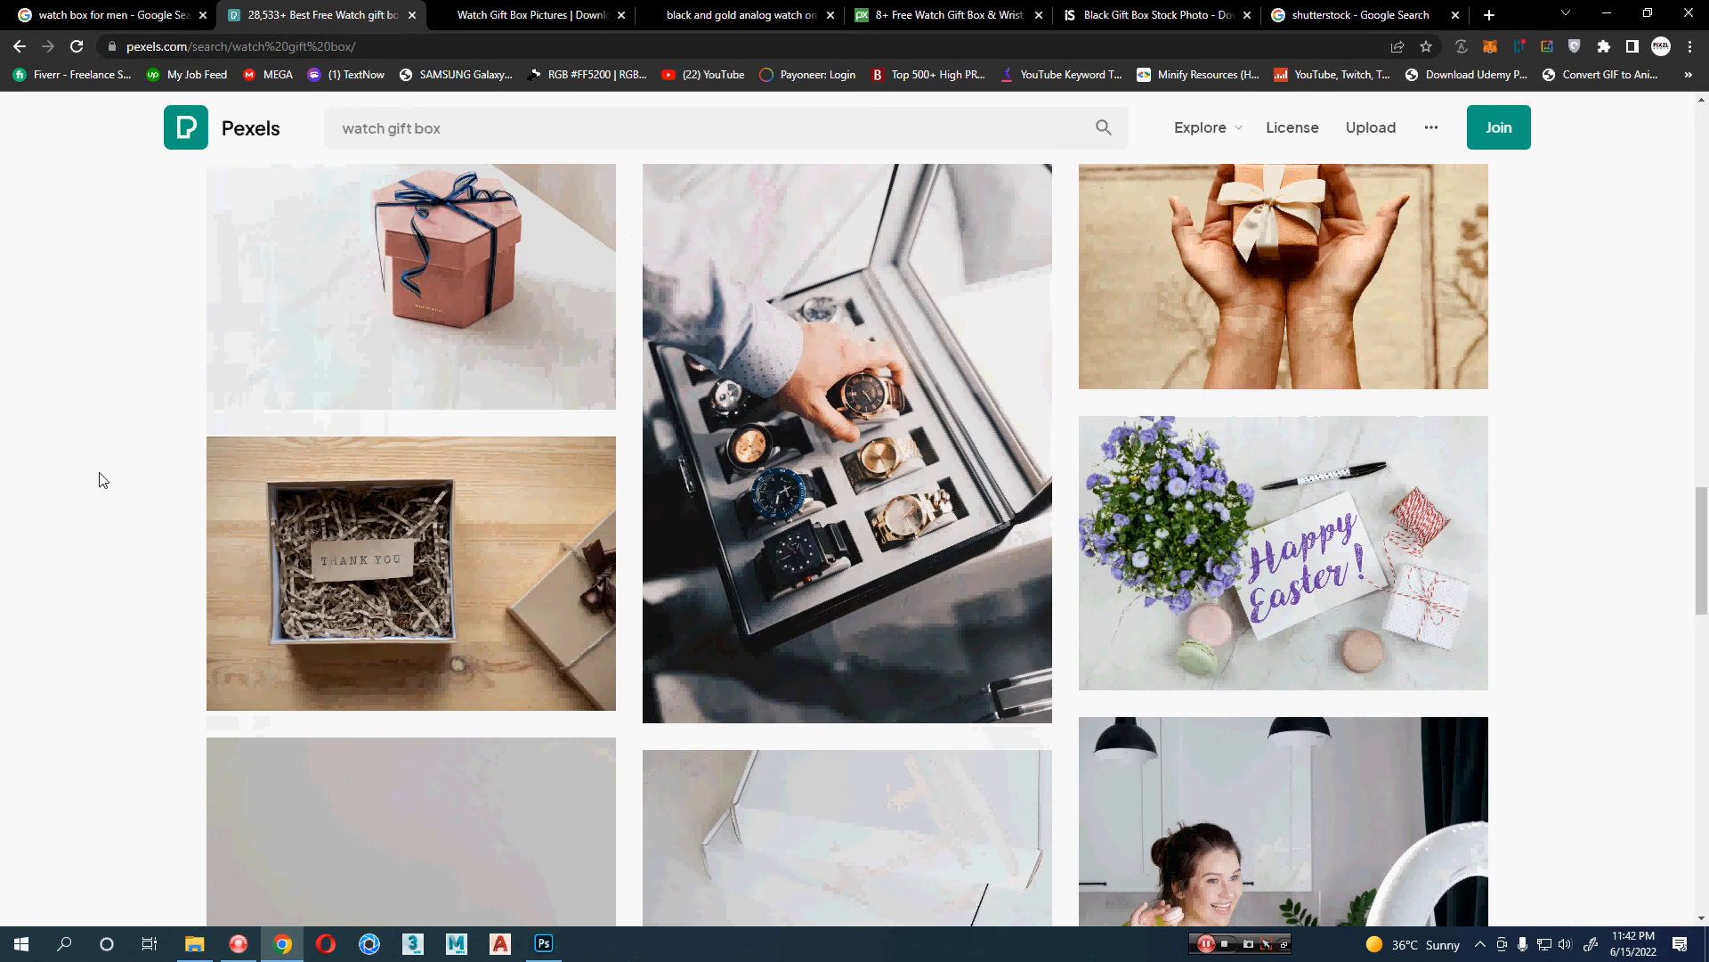
{"action": "scroll", "coordinate": [103, 480], "scroll_direction": "down", "scroll_amount": 6}
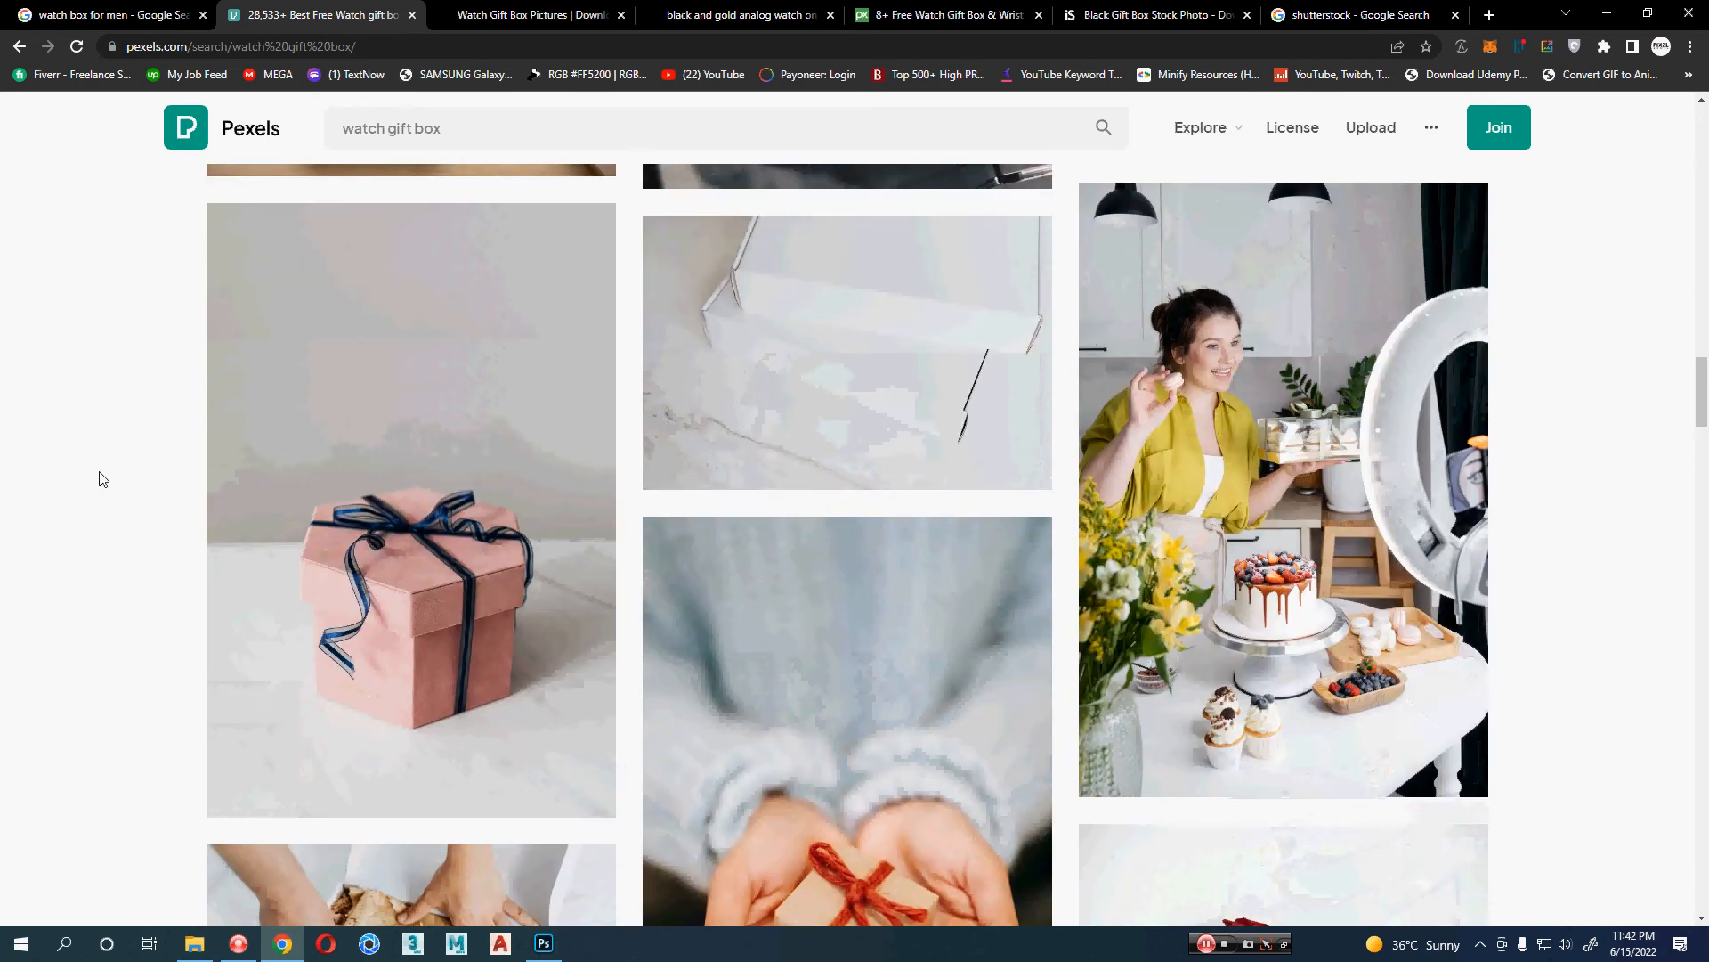
{"action": "middle_click", "coordinate": [411, 454]}
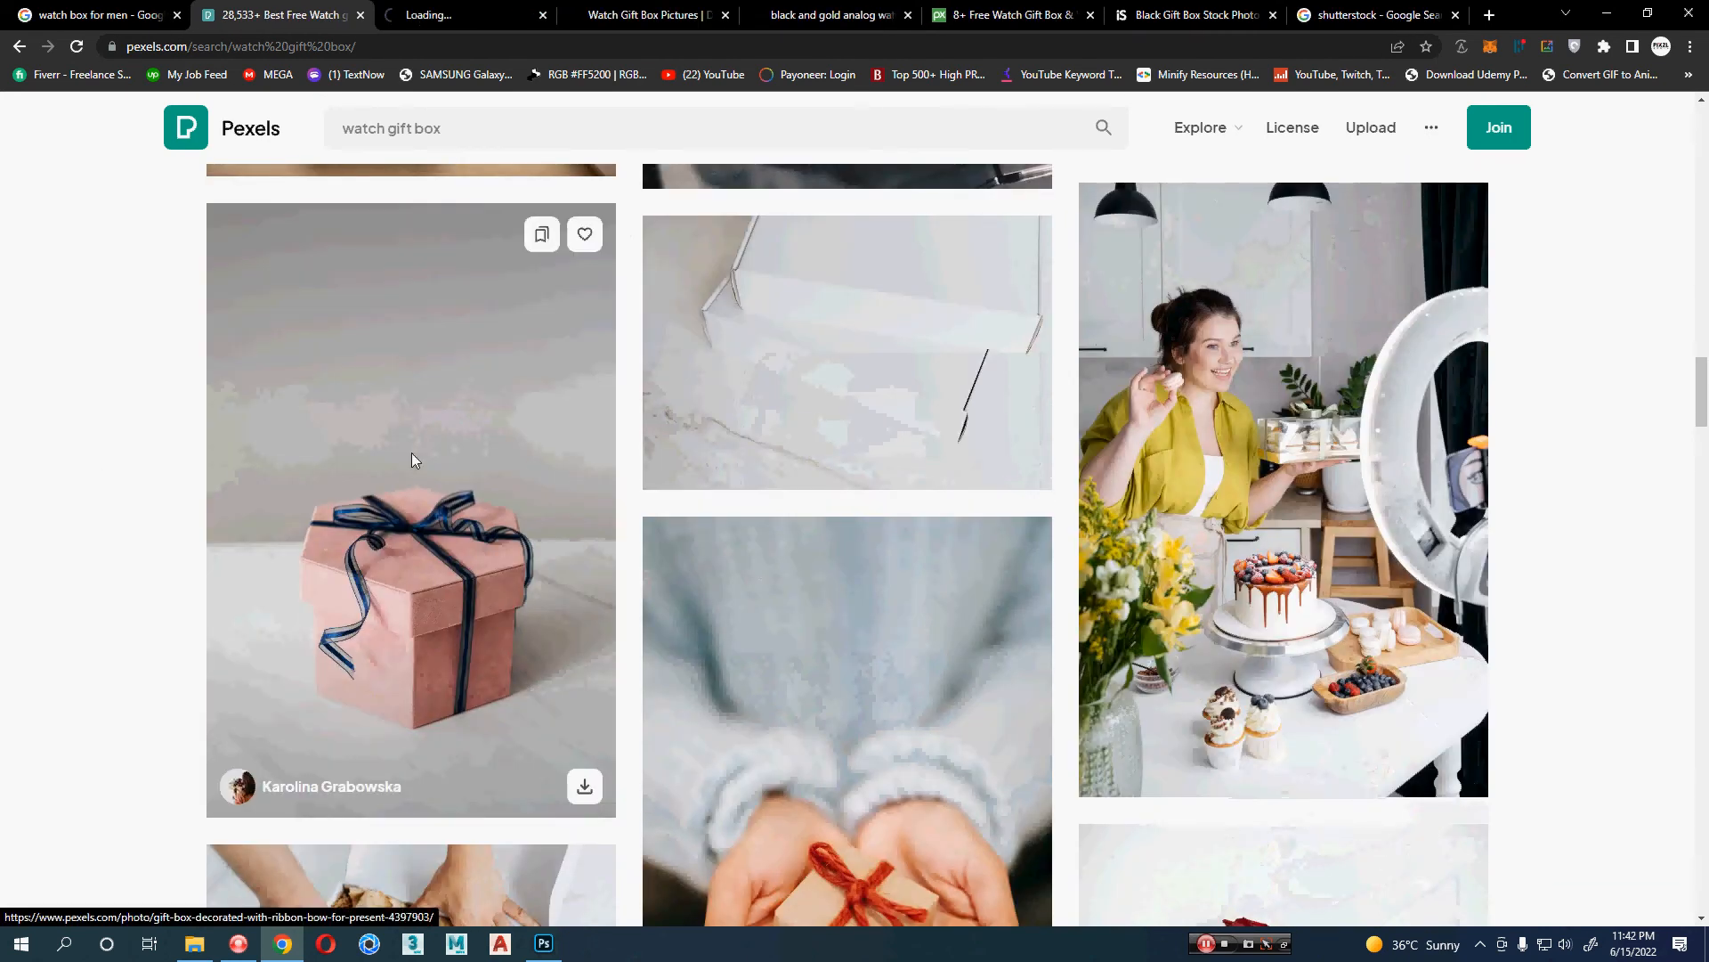
- Open the Pexels photo of the plain pink hexagonal box without a ribbon in a background tab
{"action": "scroll", "coordinate": [412, 453], "scroll_direction": "down", "scroll_amount": 4}
{"action": "scroll", "coordinate": [246, 461], "scroll_direction": "down", "scroll_amount": 10}
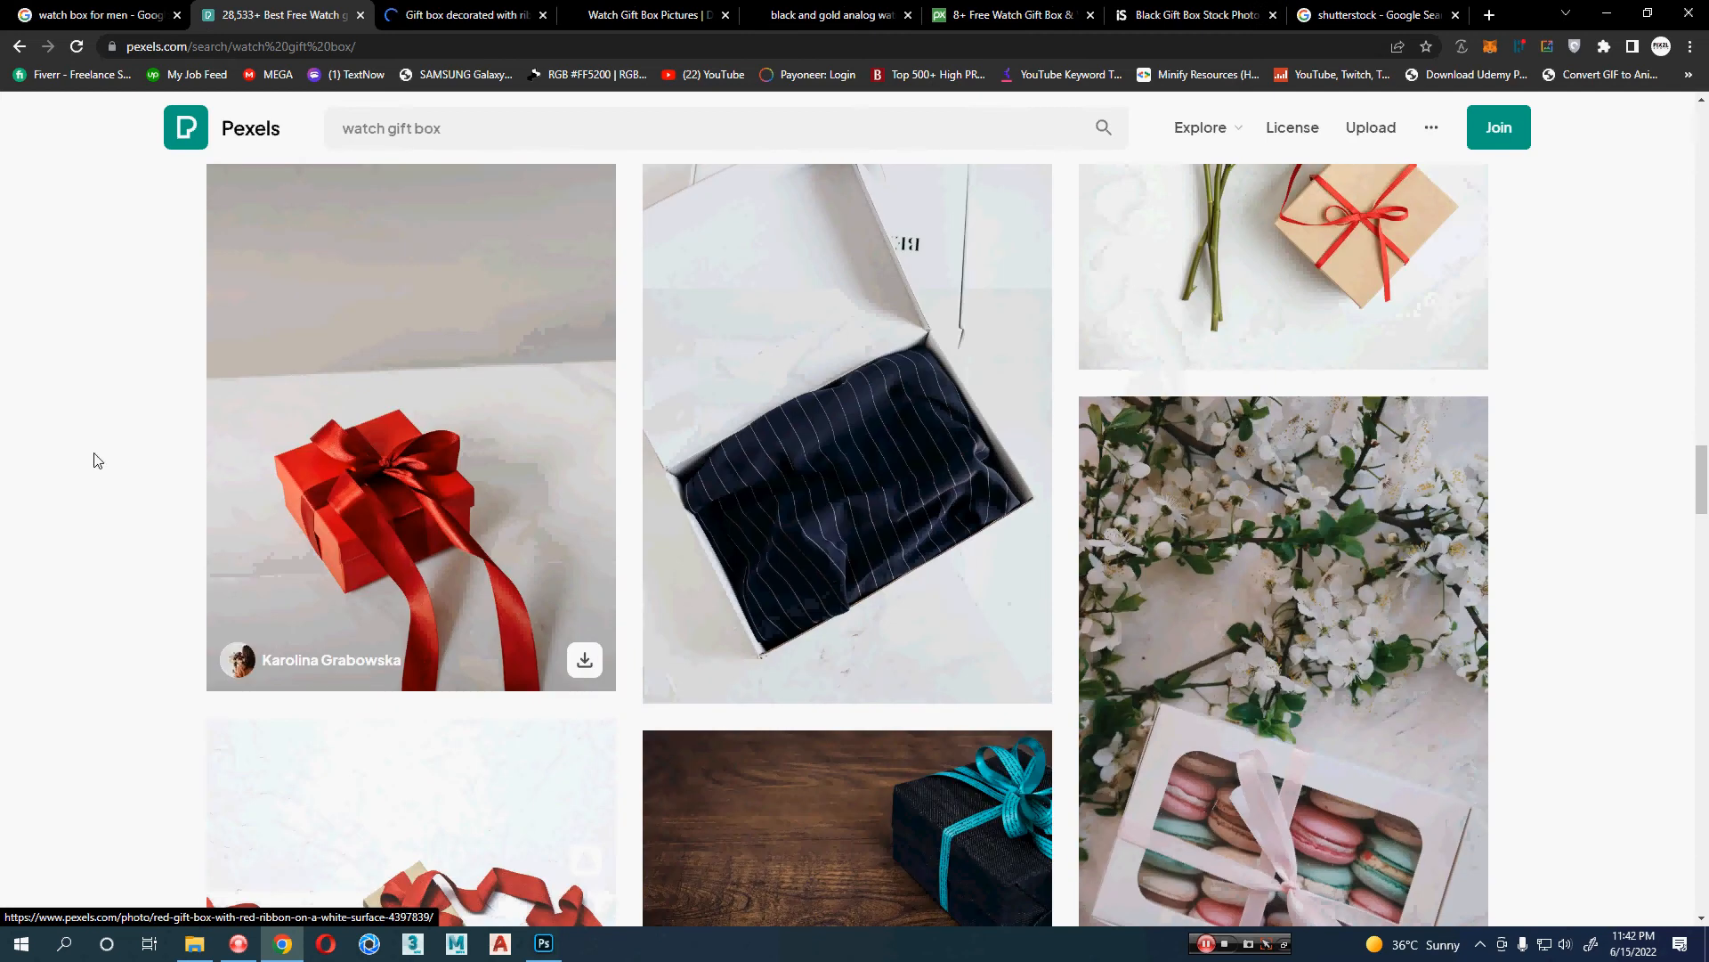
{"action": "scroll", "coordinate": [118, 457], "scroll_direction": "down", "scroll_amount": 4}
{"action": "scroll", "coordinate": [118, 456], "scroll_direction": "up", "scroll_amount": 3}
{"action": "scroll", "coordinate": [118, 457], "scroll_direction": "down", "scroll_amount": 5}
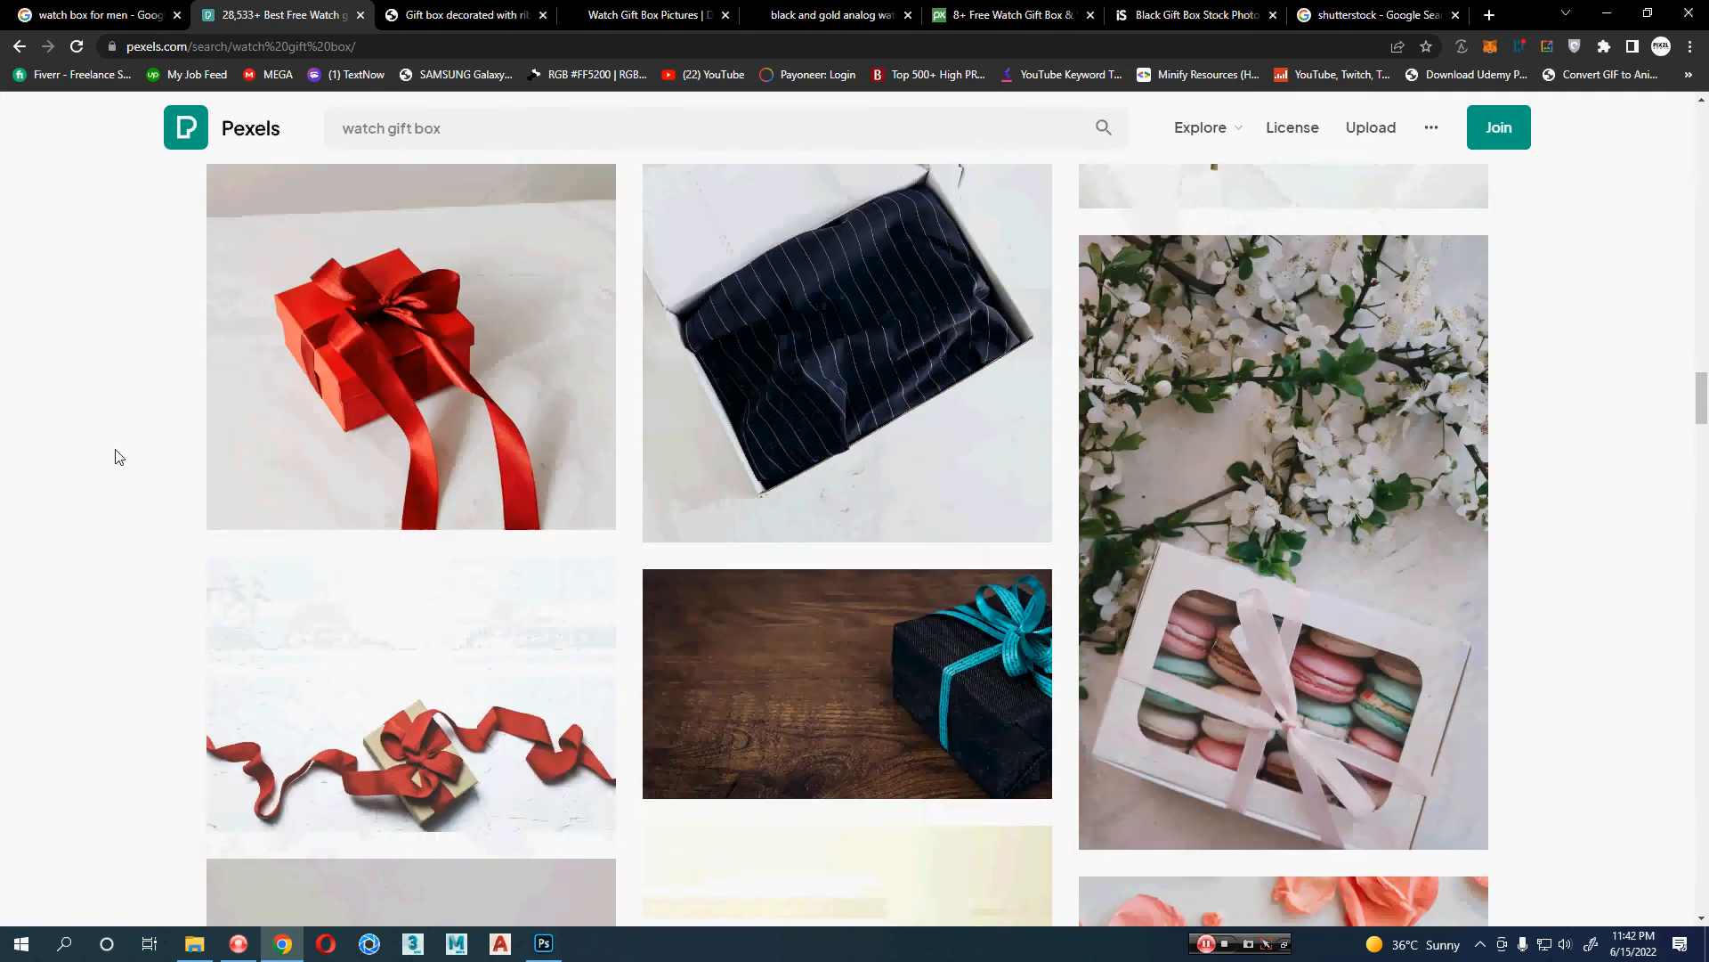
{"action": "scroll", "coordinate": [118, 456], "scroll_direction": "down", "scroll_amount": 5}
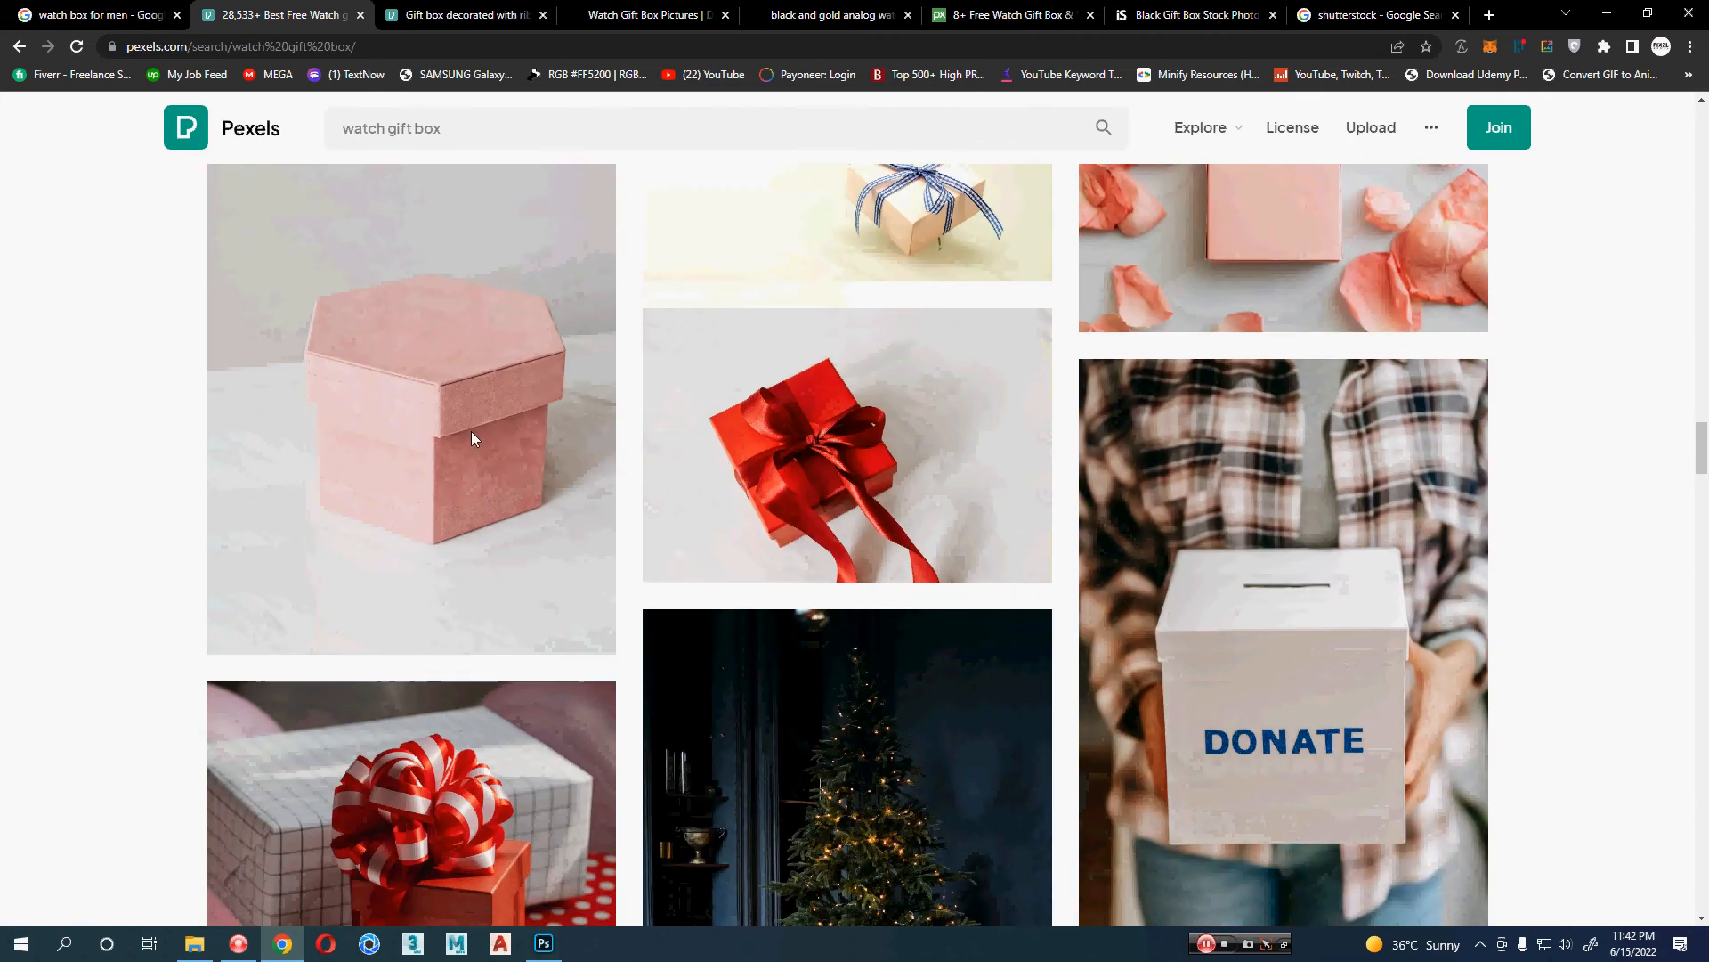
{"action": "middle_click", "coordinate": [472, 435]}
- Open the Pexels photo of the black notebooks on packing paper in a background tab and browse further results
{"action": "scroll", "coordinate": [122, 446], "scroll_direction": "down", "scroll_amount": 12}
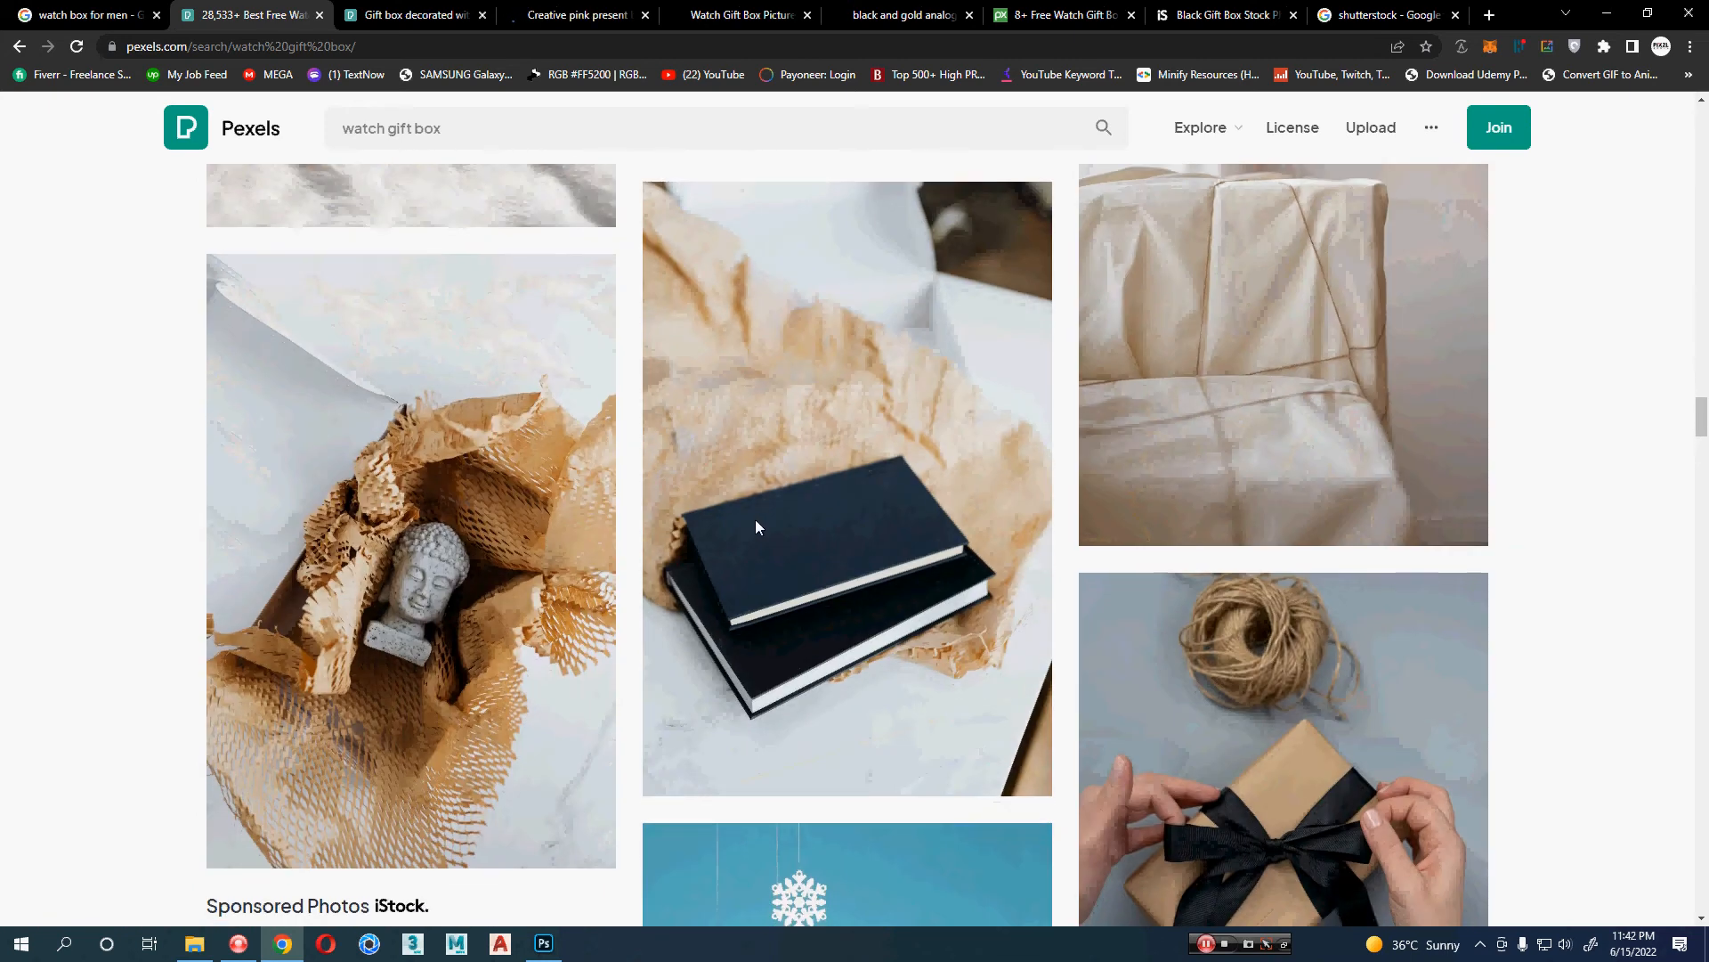
{"action": "mouse_move", "coordinate": [758, 529]}
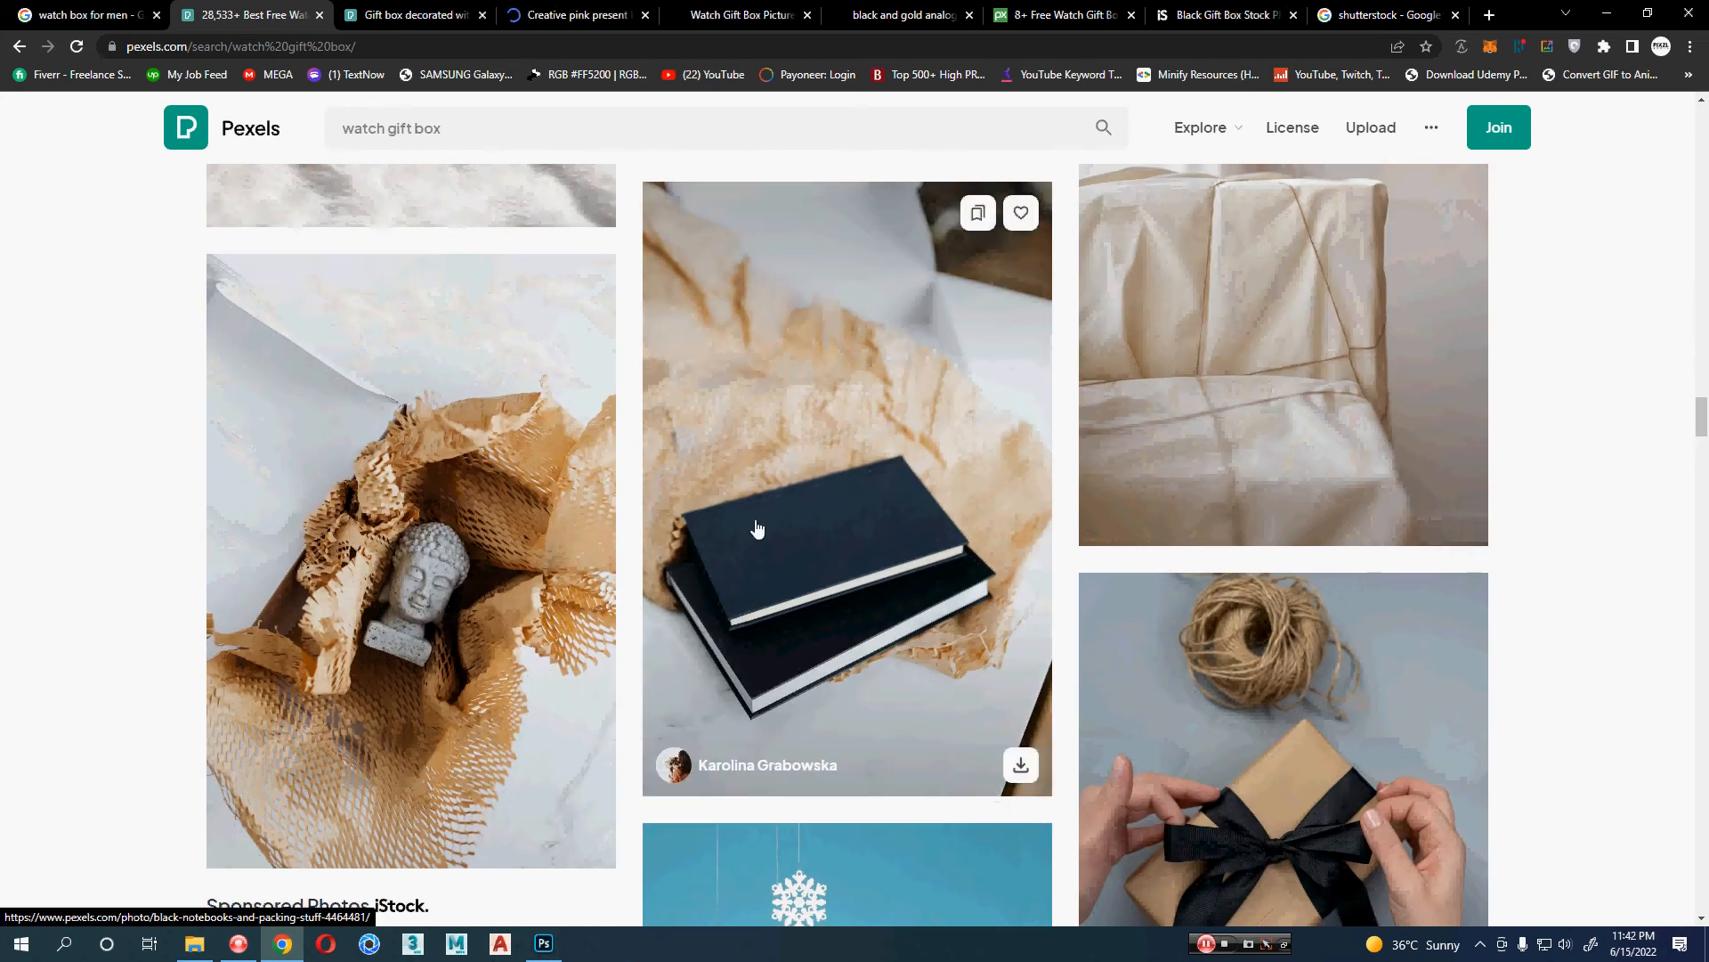
{"action": "scroll", "coordinate": [150, 527], "scroll_direction": "down", "scroll_amount": 7}
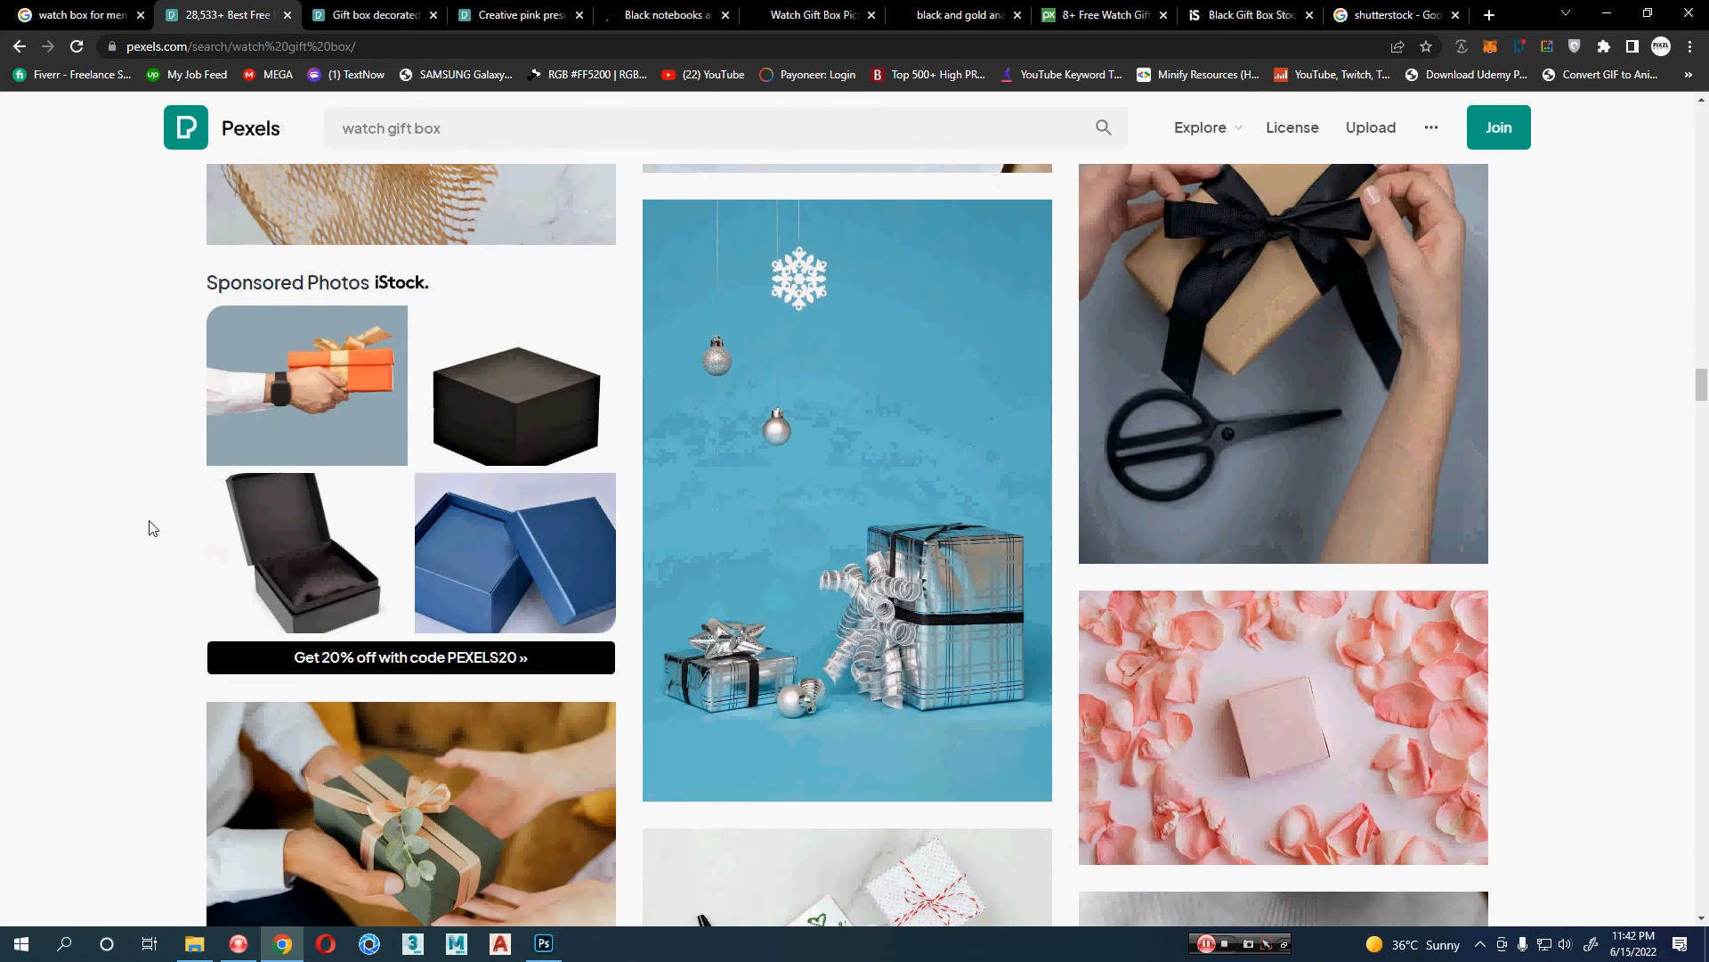
- Open the Shutterstock website from the Google results and search its images for "watch gift box"
{"action": "left_click", "coordinate": [1378, 13]}
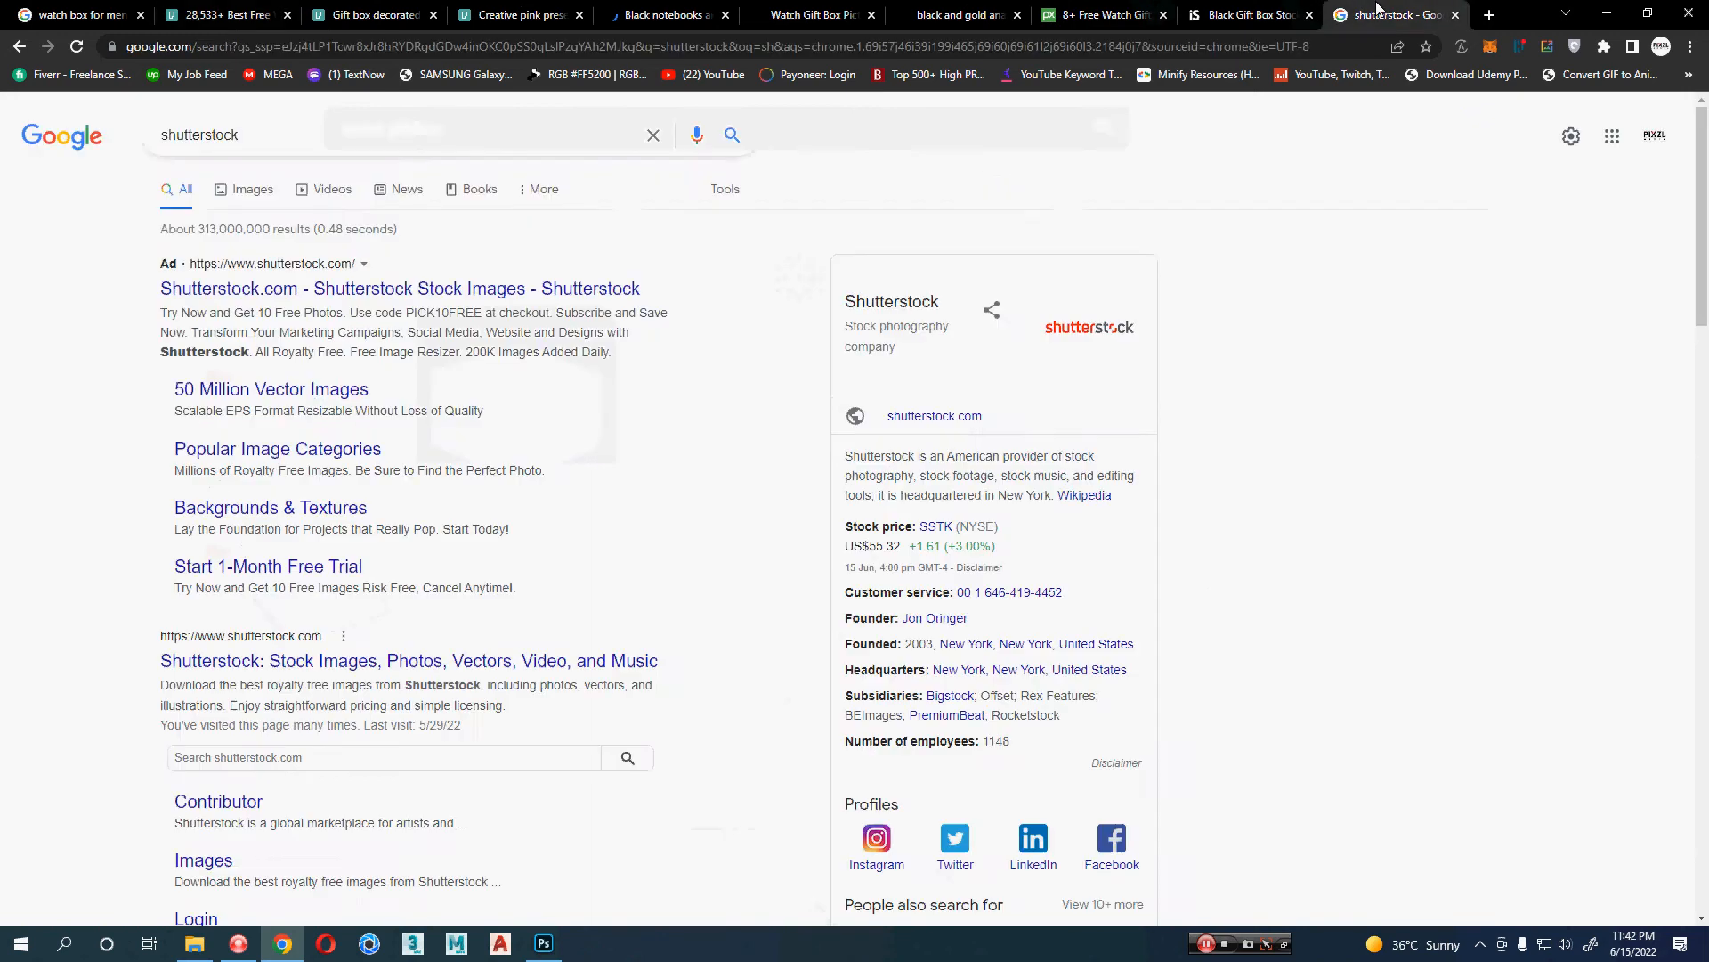
{"action": "left_click", "coordinate": [267, 661]}
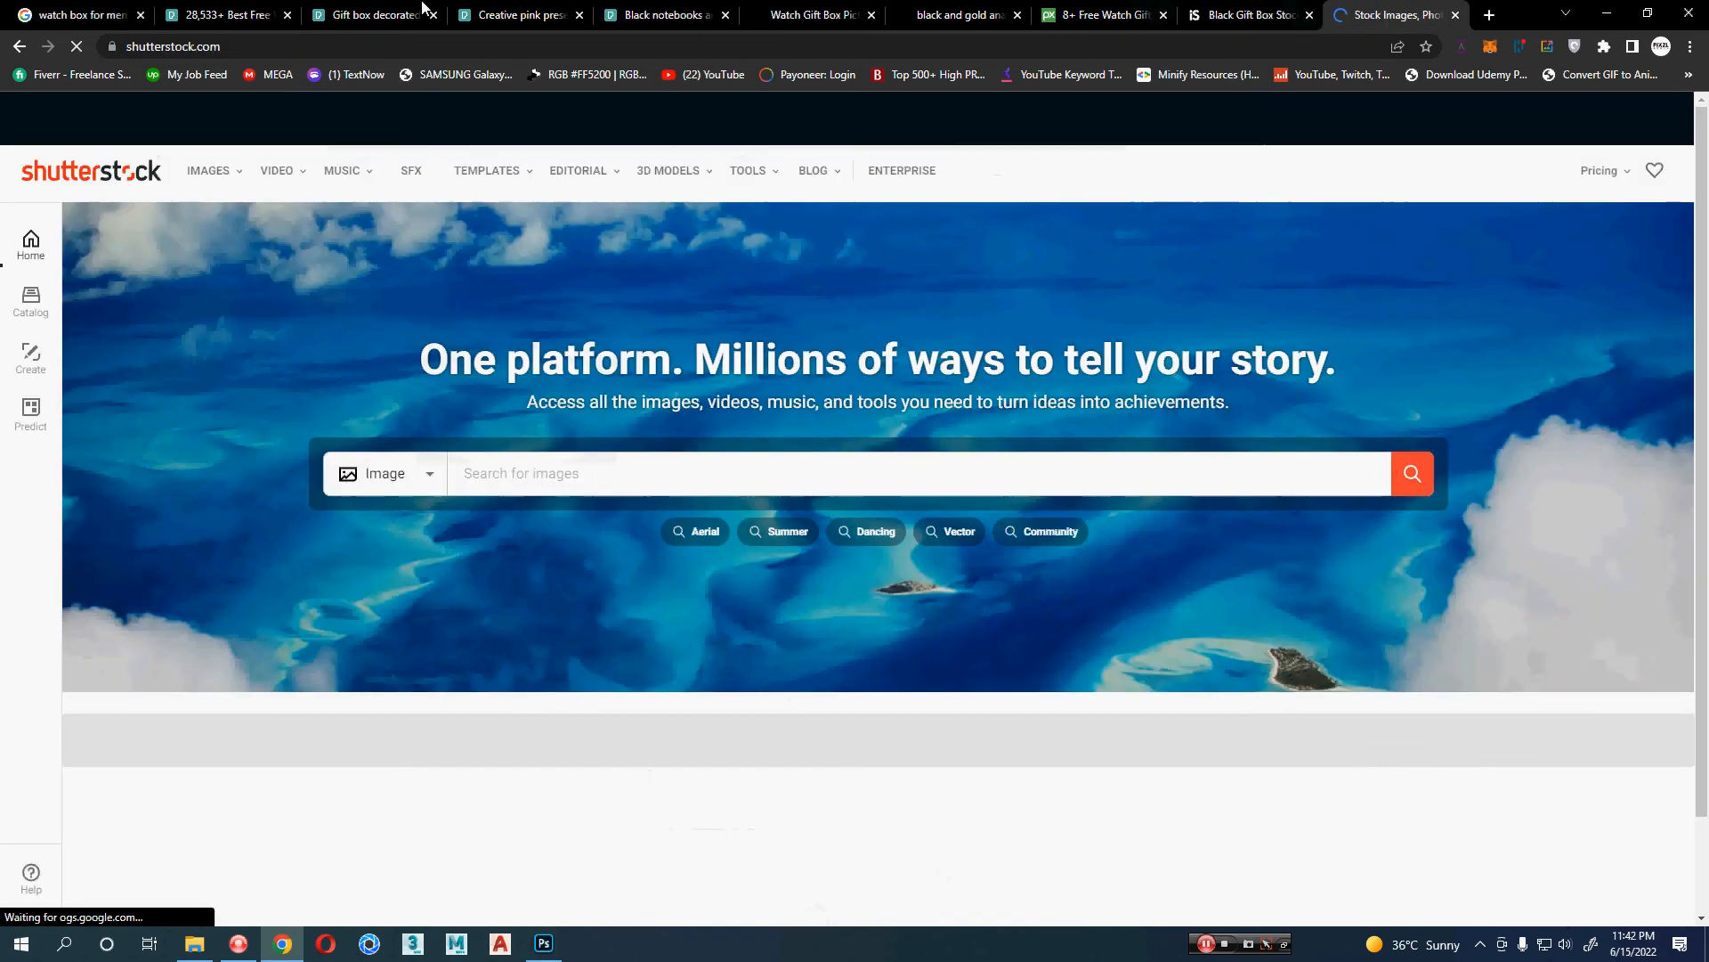
{"action": "left_click", "coordinate": [537, 486]}
{"action": "type", "text": "watch gift box"}
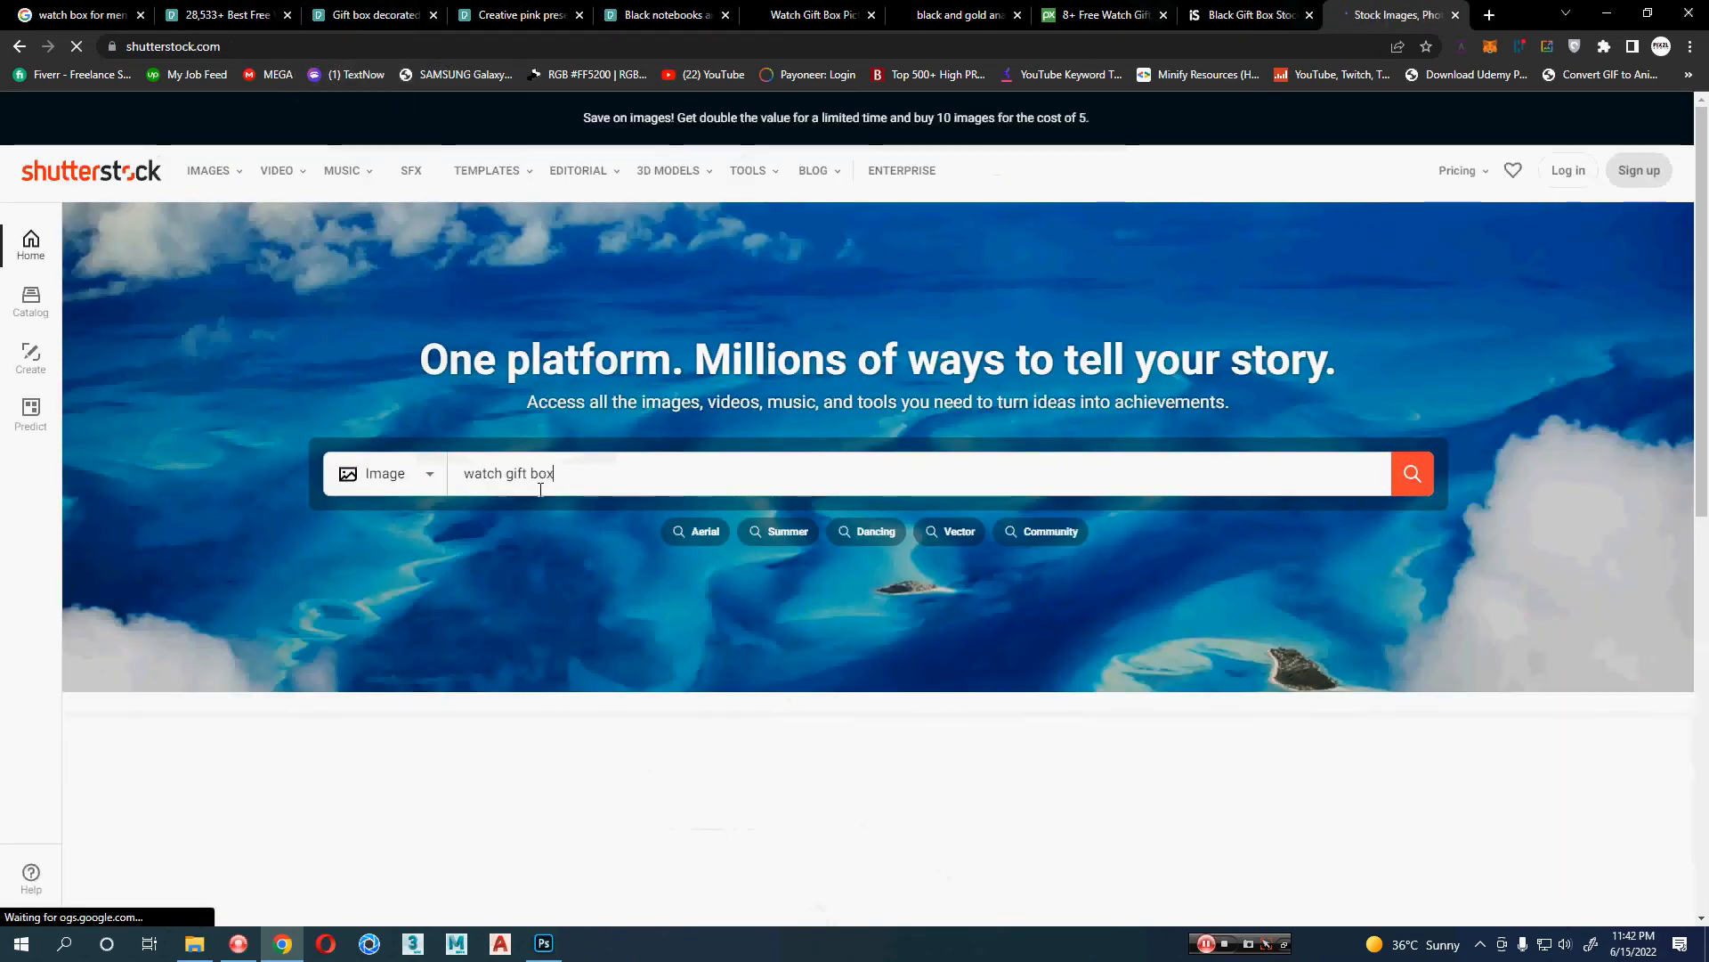
{"action": "key", "text": "Return"}
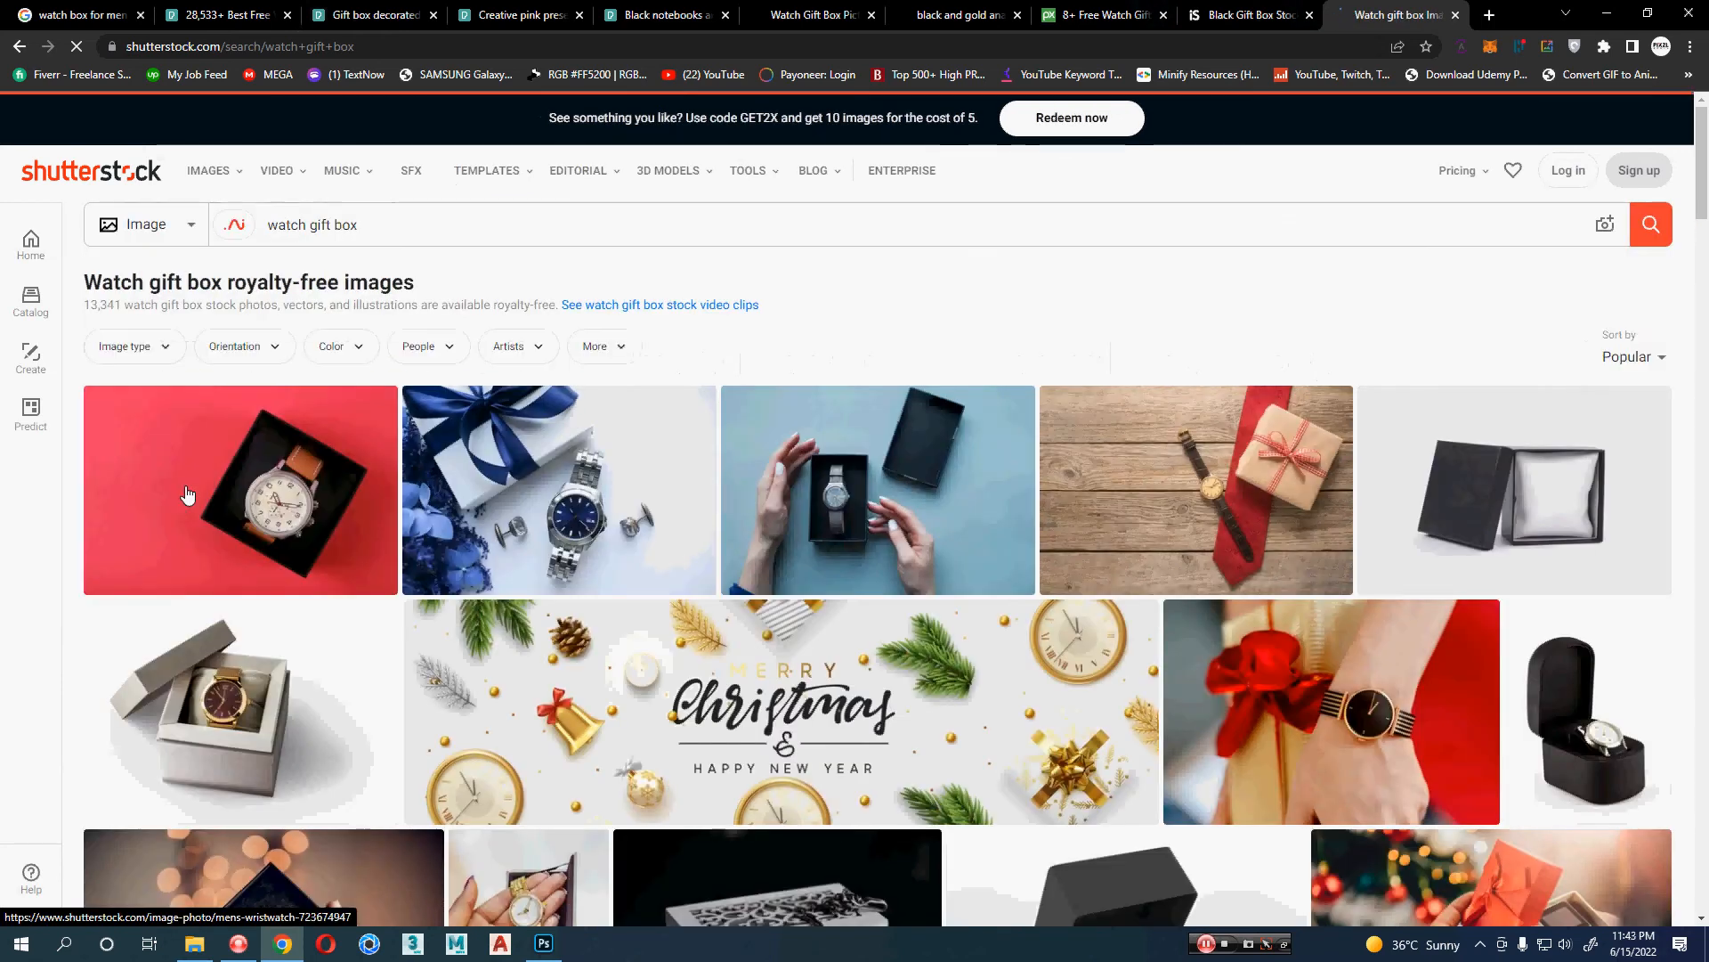
- Open the Shutterstock photos of the open black box with a silver cushion and the black box displaying a luxury wristwatch in background tabs
{"action": "middle_click", "coordinate": [1516, 479]}
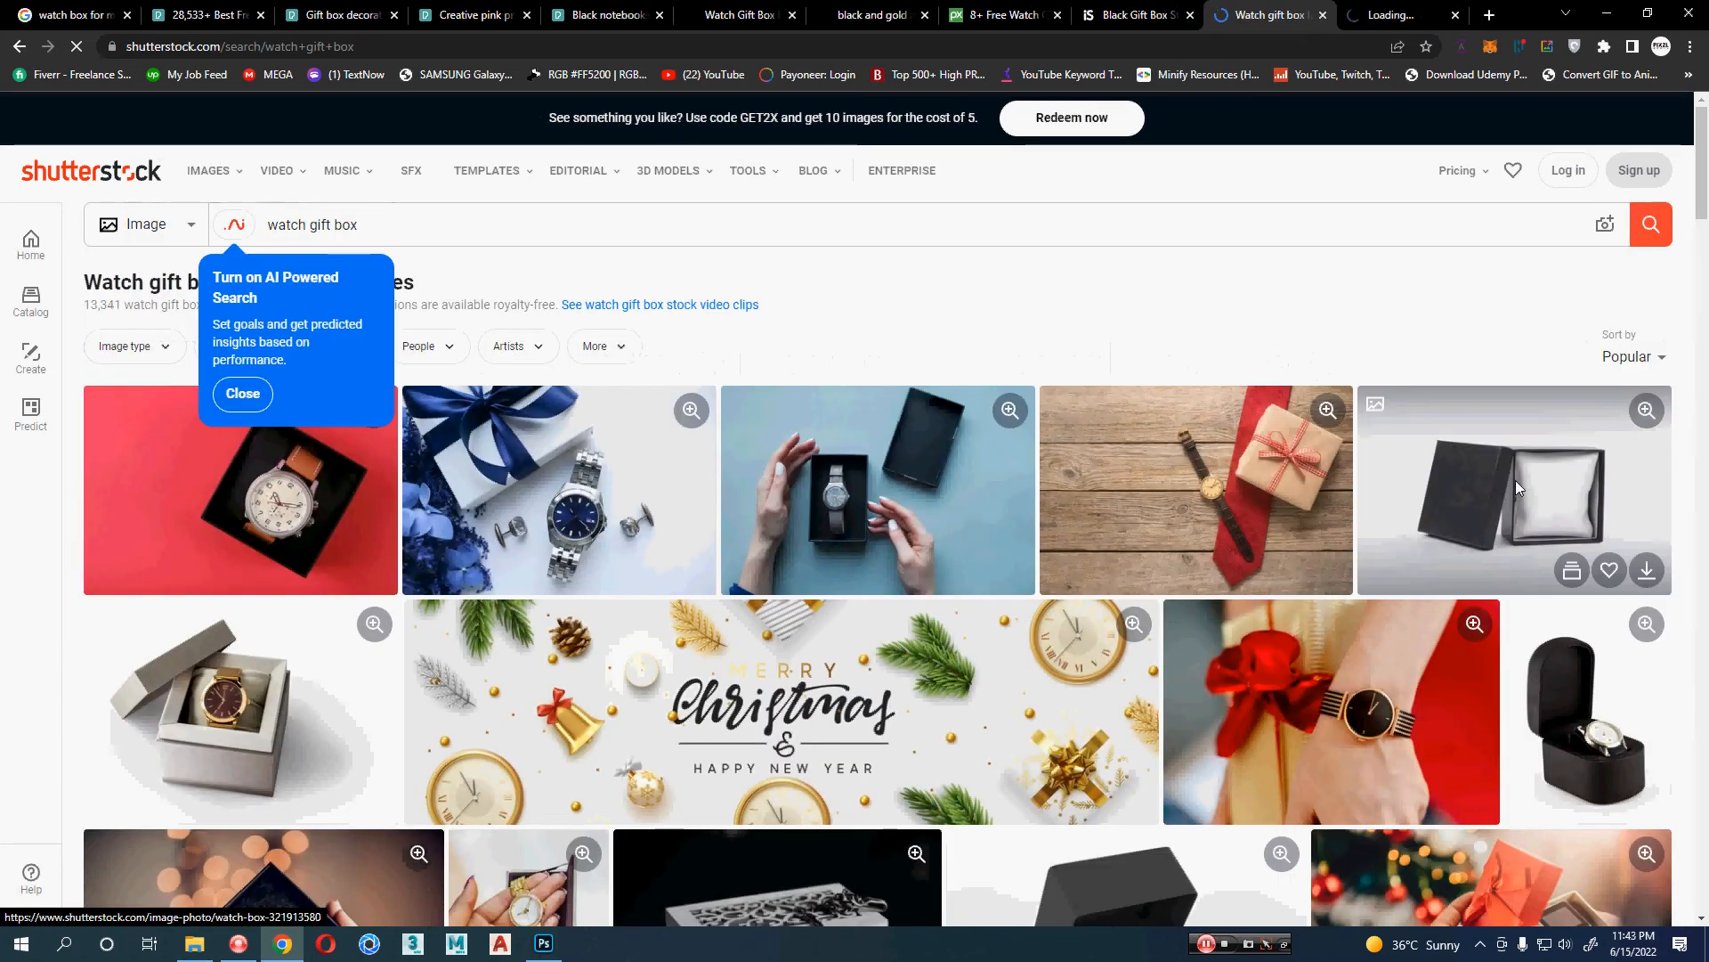
{"action": "scroll", "coordinate": [1126, 459], "scroll_direction": "down", "scroll_amount": 5}
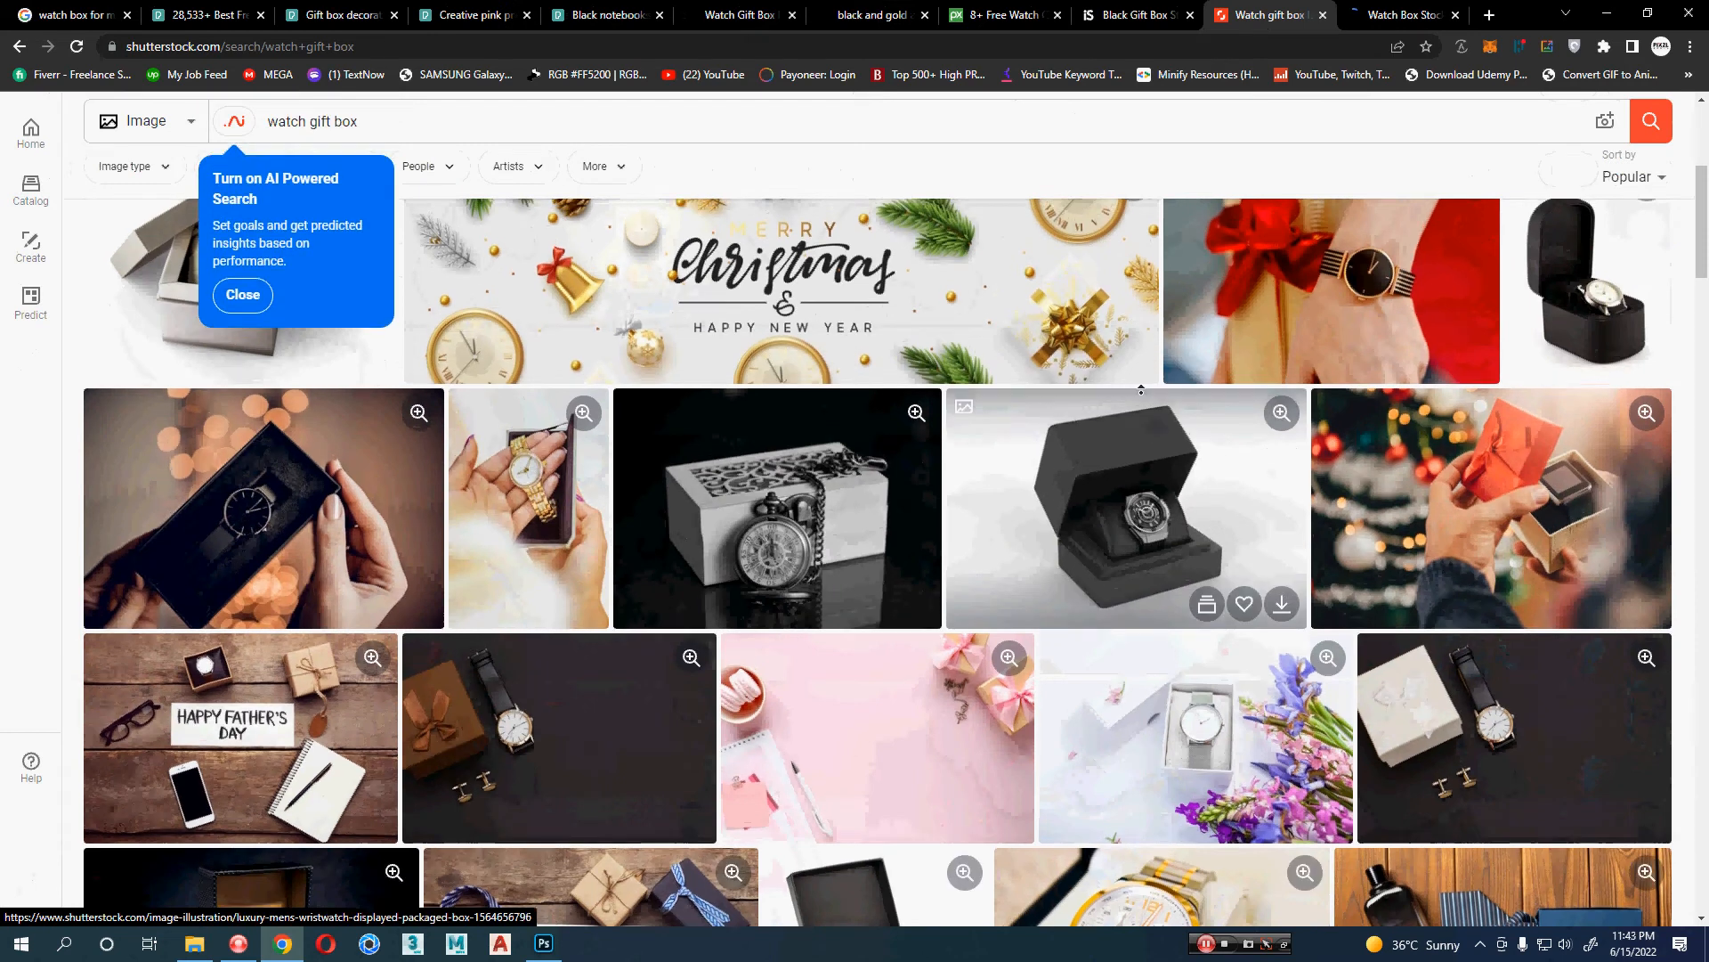
{"action": "scroll", "coordinate": [1129, 480], "scroll_direction": "up", "scroll_amount": 1}
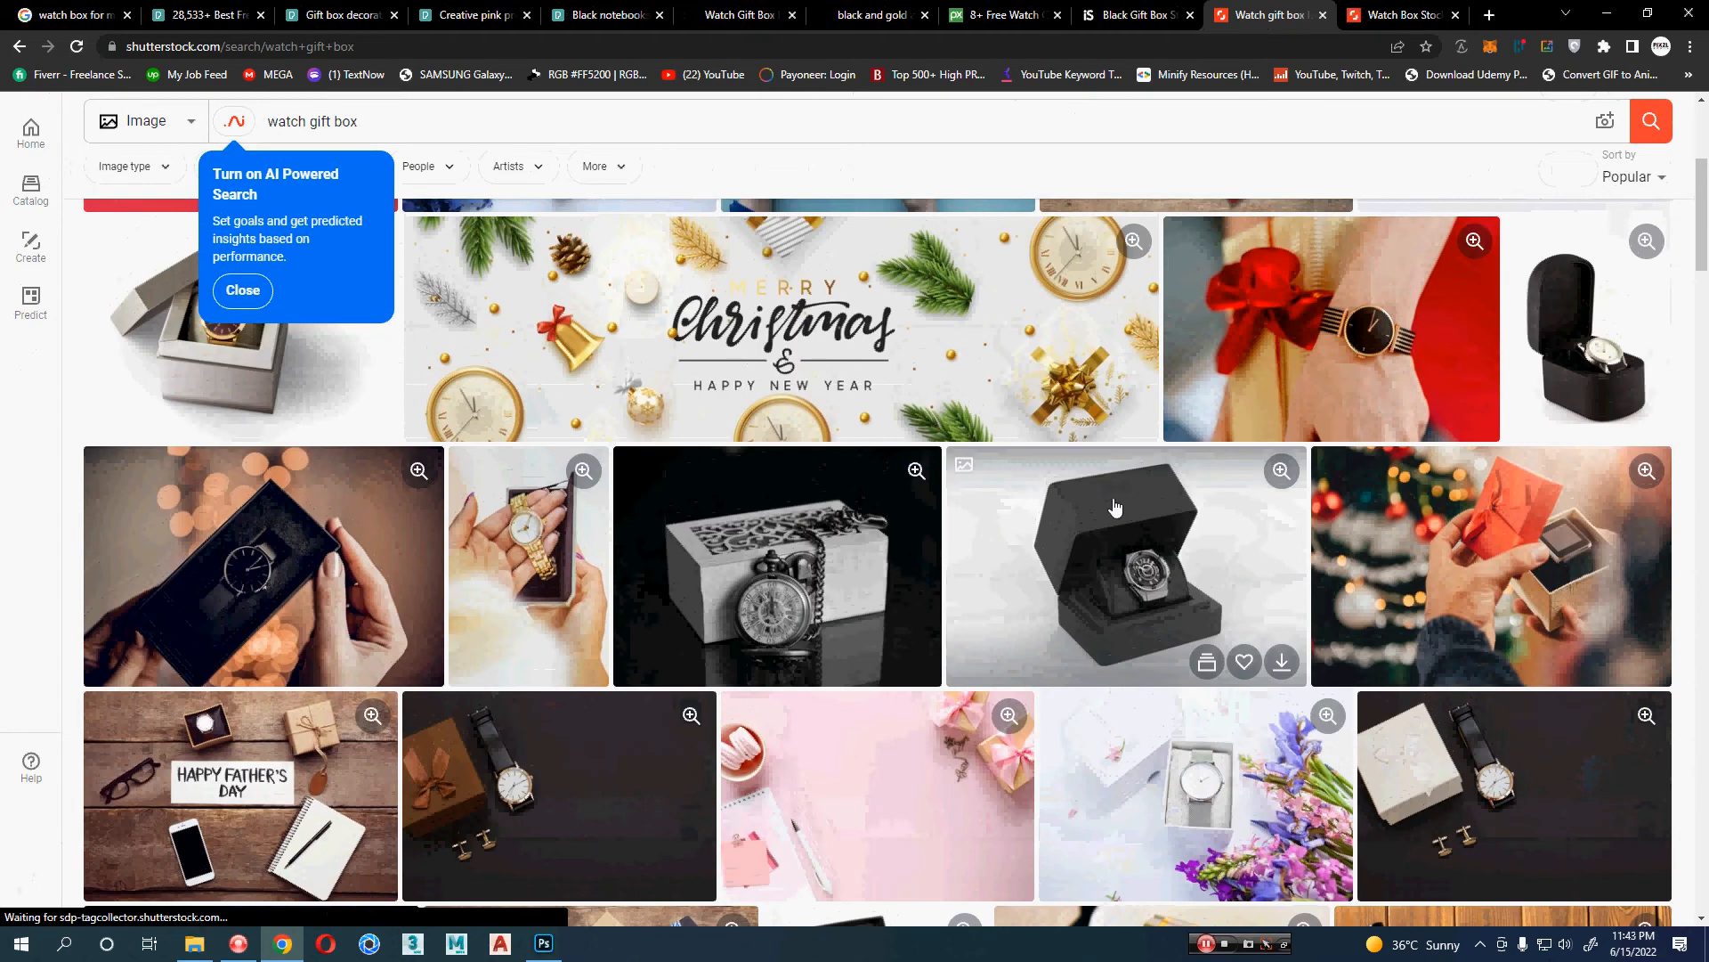
{"action": "middle_click", "coordinate": [1115, 506]}
- Open the Shutterstock photo of the blue gift box with its lid leaning against it in a background tab and browse further results
{"action": "scroll", "coordinate": [1115, 506], "scroll_direction": "down", "scroll_amount": 5}
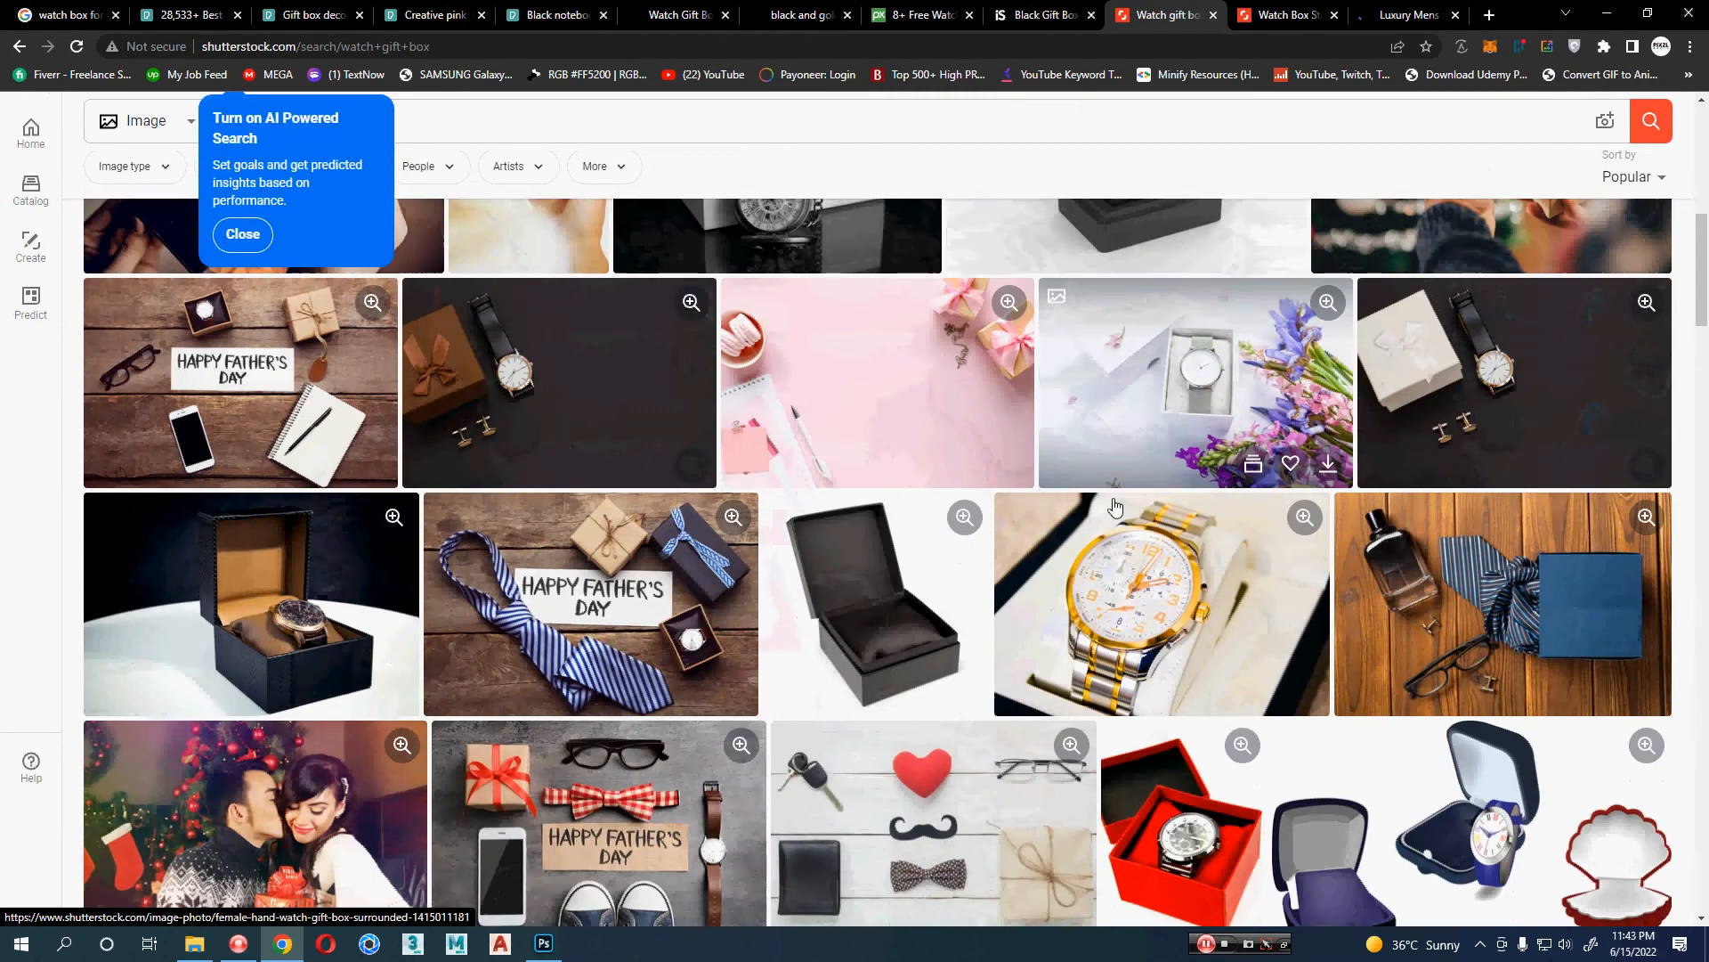
{"action": "scroll", "coordinate": [1115, 506], "scroll_direction": "down", "scroll_amount": 1}
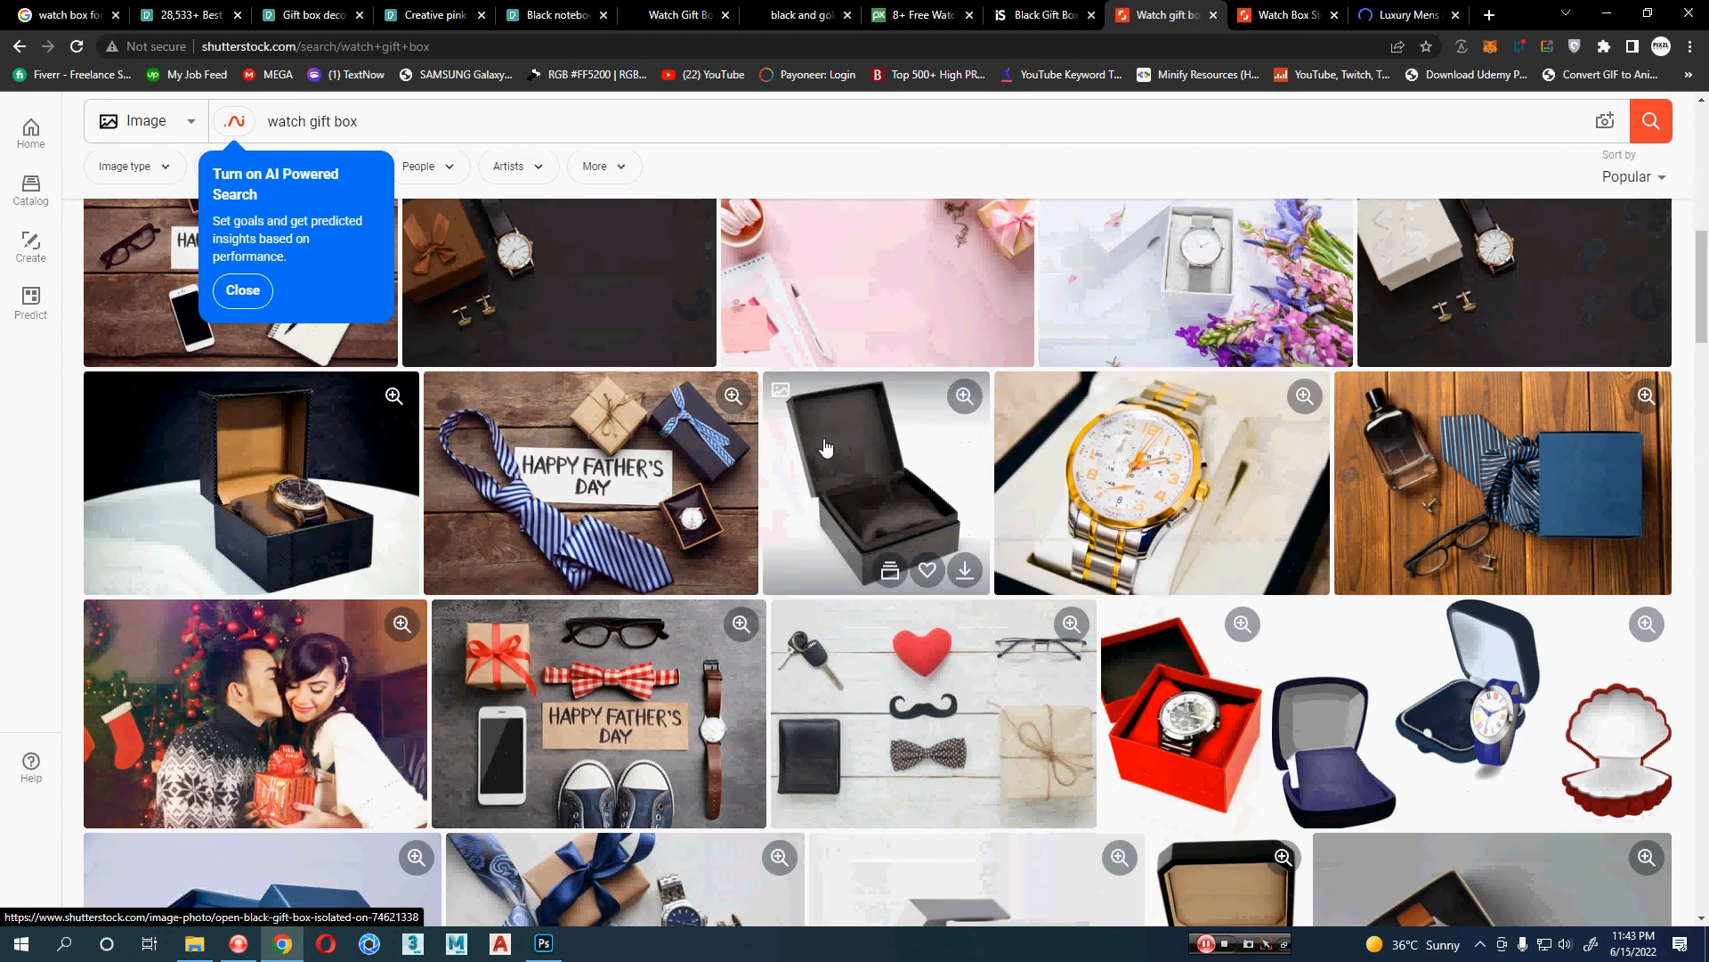
{"action": "scroll", "coordinate": [901, 471], "scroll_direction": "down", "scroll_amount": 4}
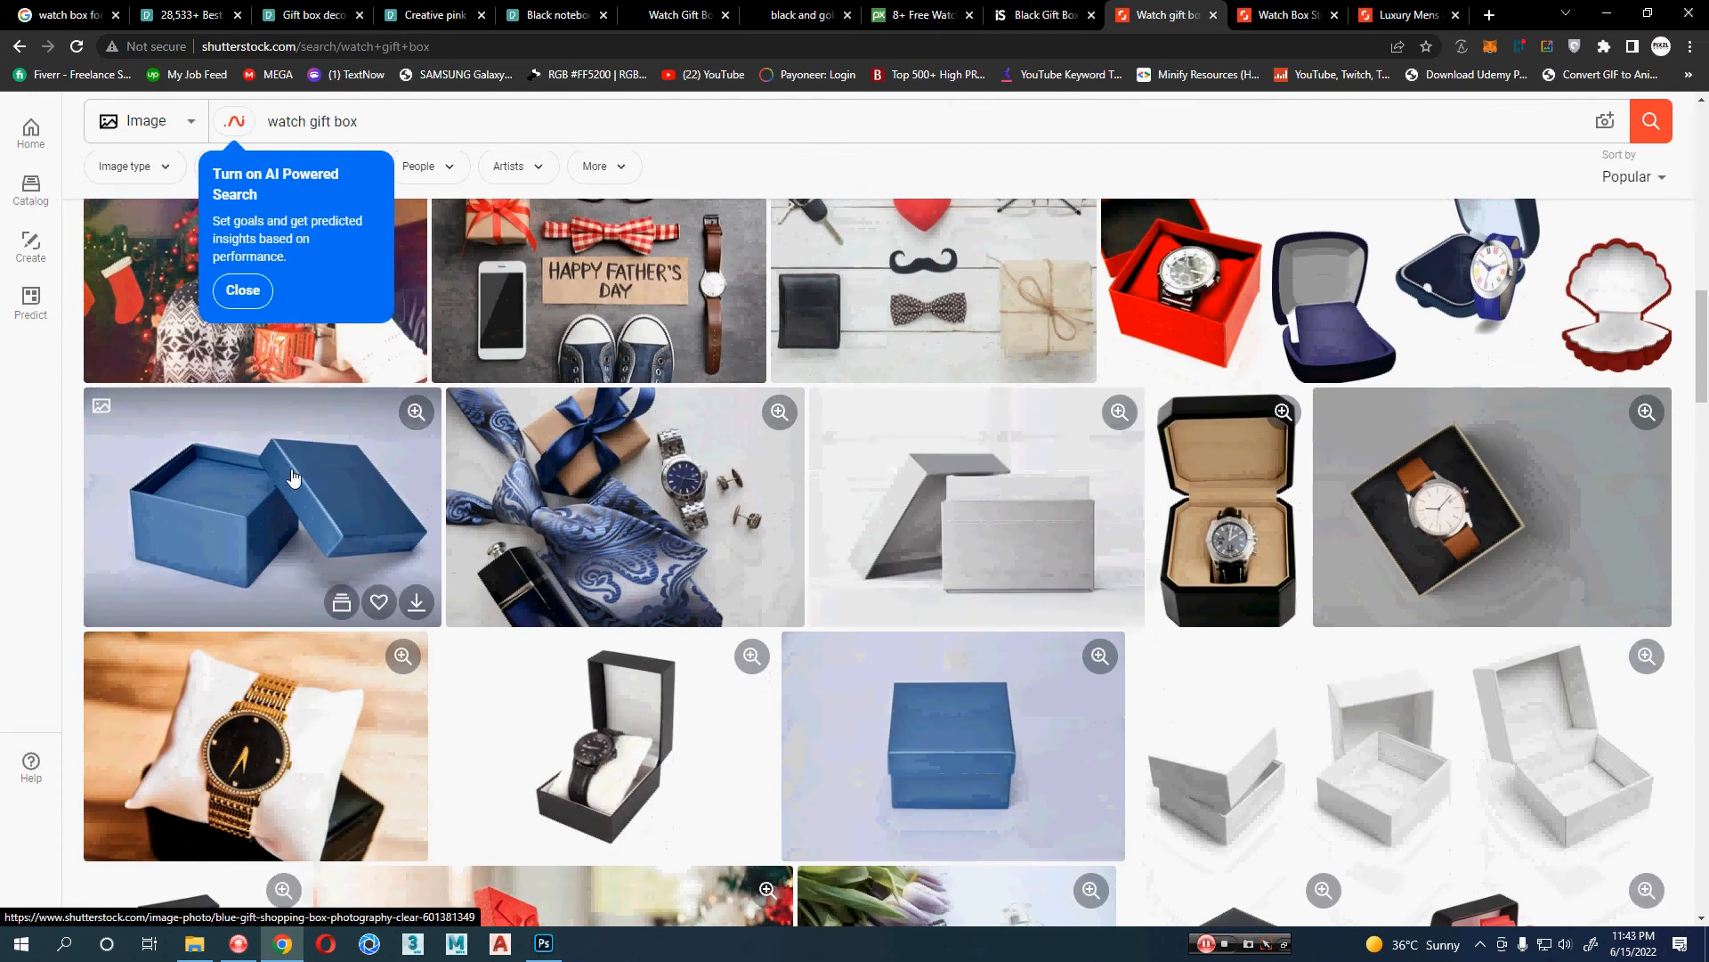
{"action": "middle_click", "coordinate": [297, 480]}
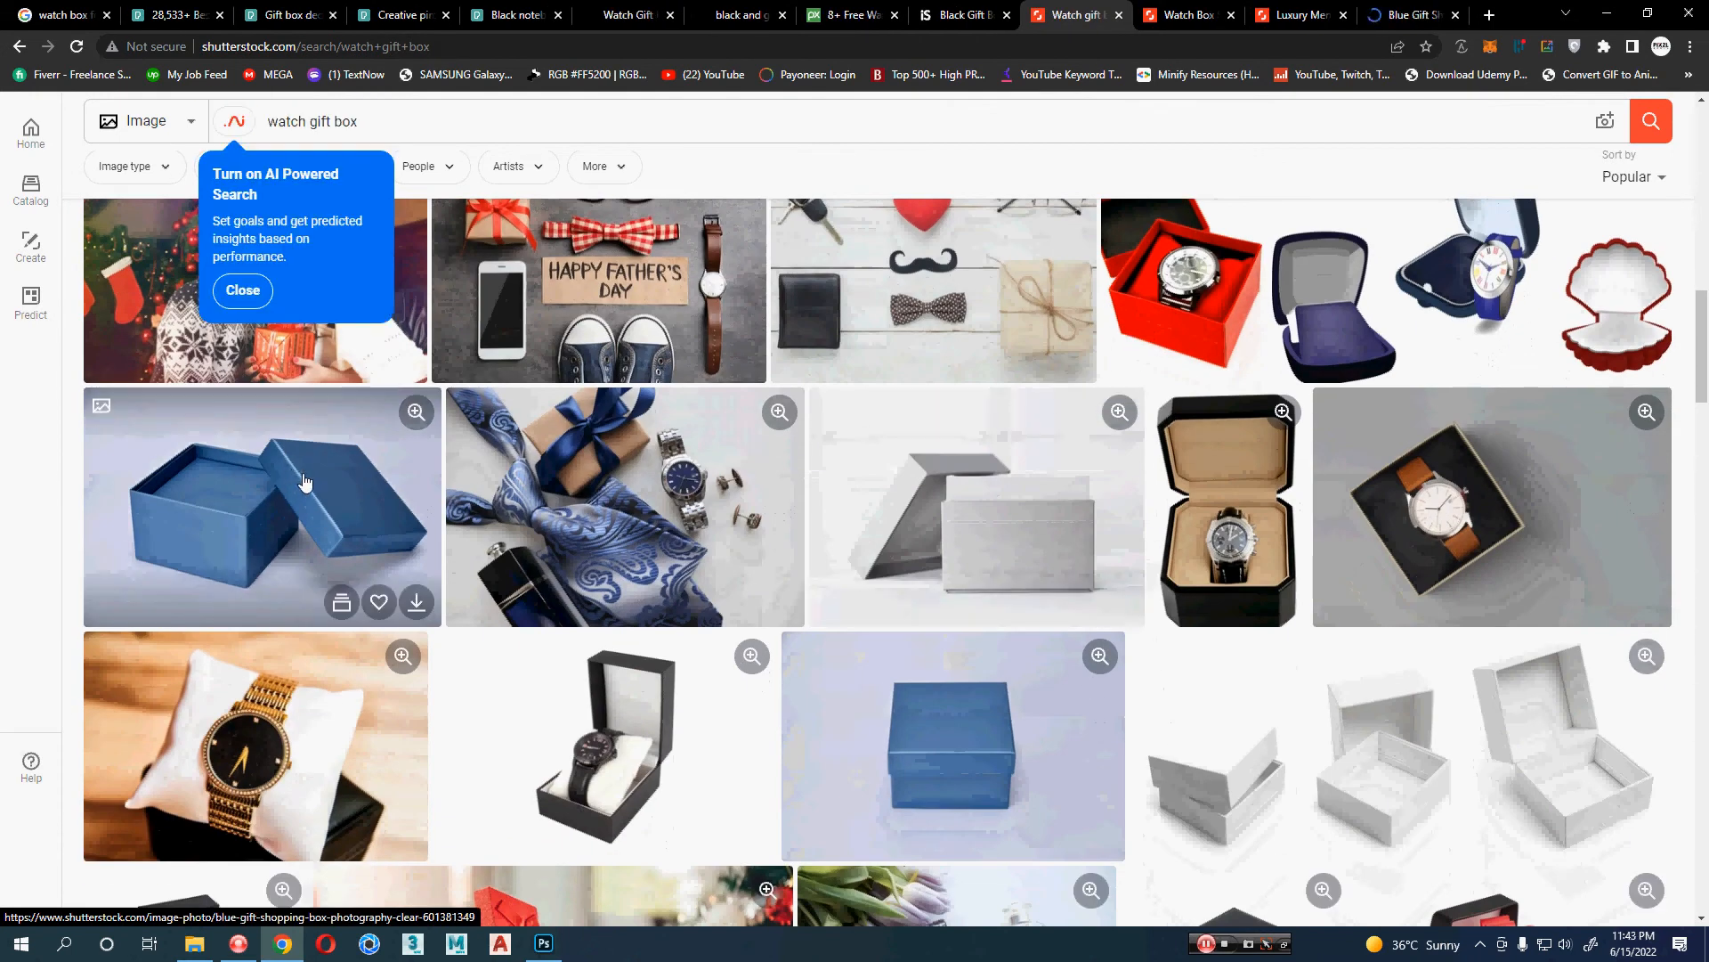
{"action": "scroll", "coordinate": [304, 481], "scroll_direction": "down", "scroll_amount": 2}
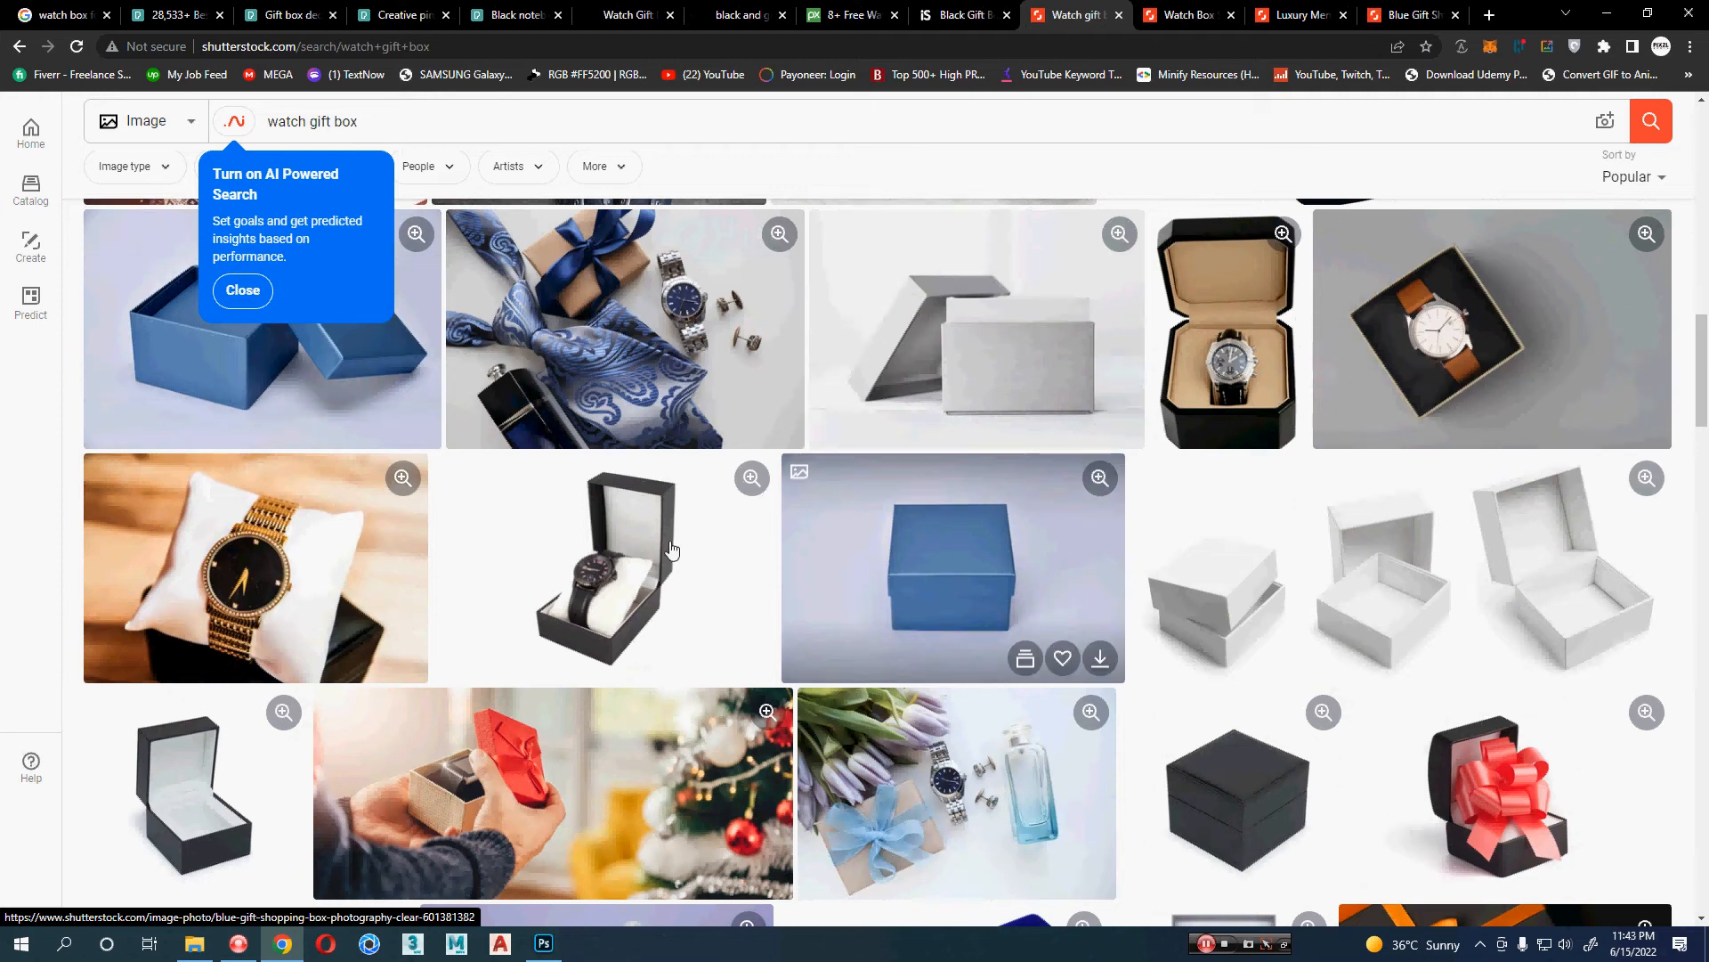
{"action": "scroll", "coordinate": [673, 549], "scroll_direction": "up", "scroll_amount": 1}
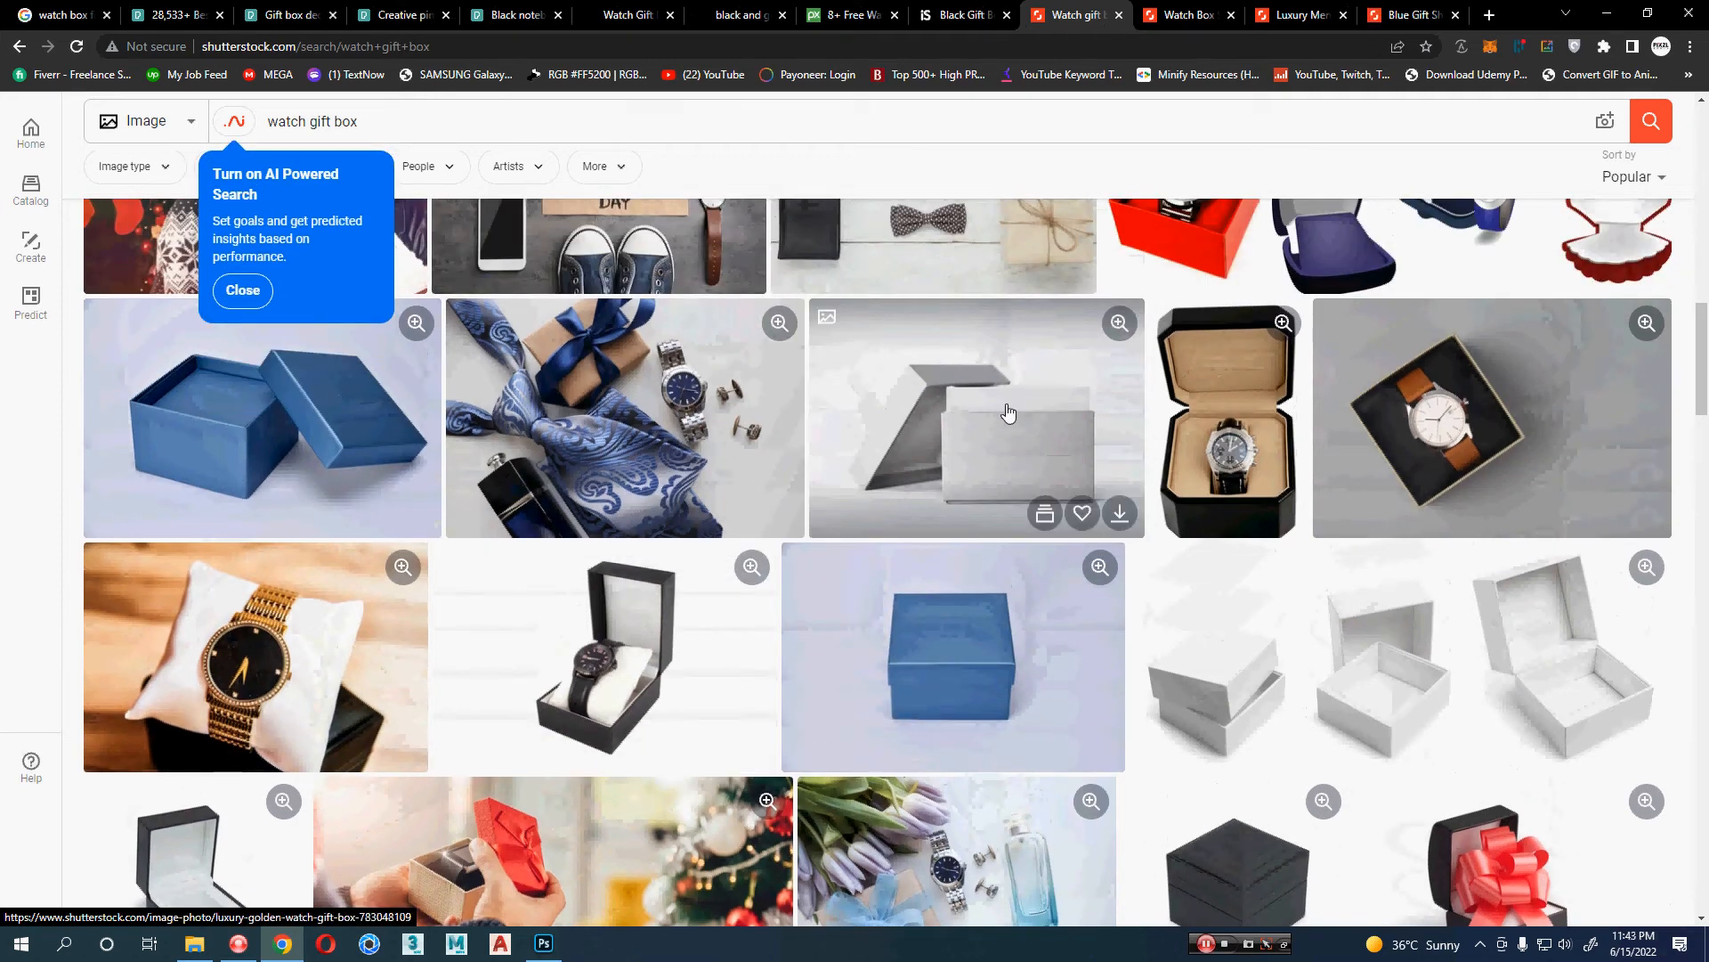
{"action": "scroll", "coordinate": [1442, 415], "scroll_direction": "up", "scroll_amount": 2}
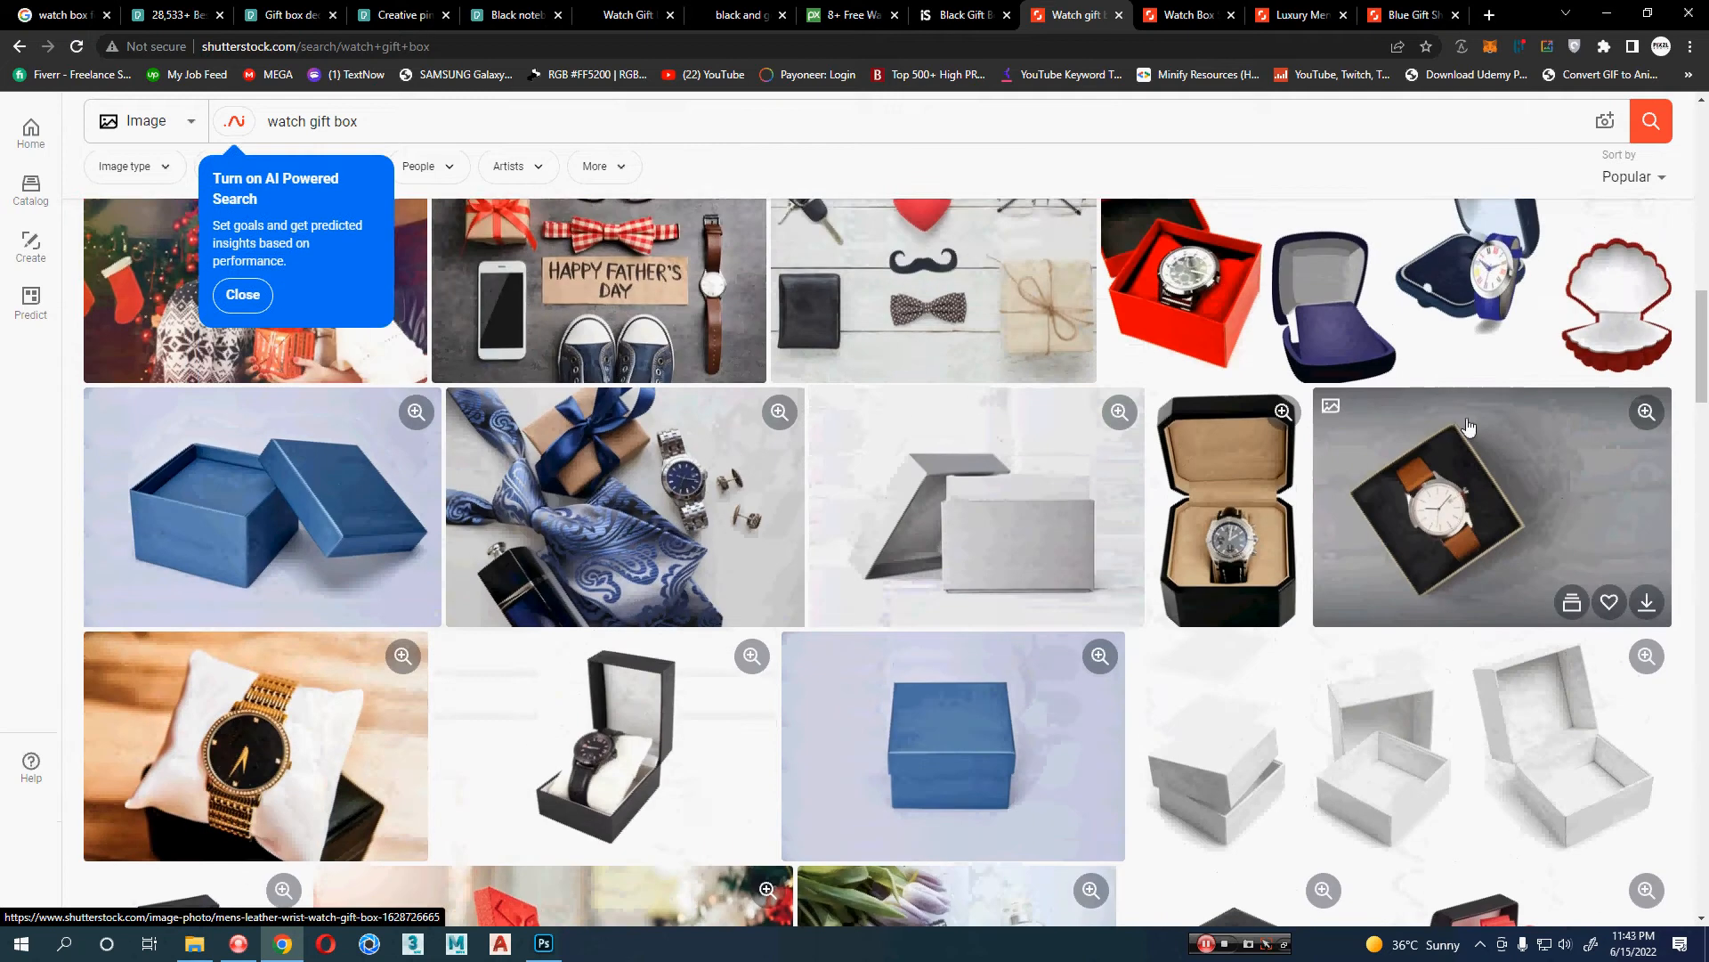
- Copy the web address of the blue gift box photo's Shutterstock page
{"action": "left_click", "coordinate": [1368, 9]}
{"action": "key", "text": "ctrl+l"}
{"action": "key", "text": "ctrl+c"}
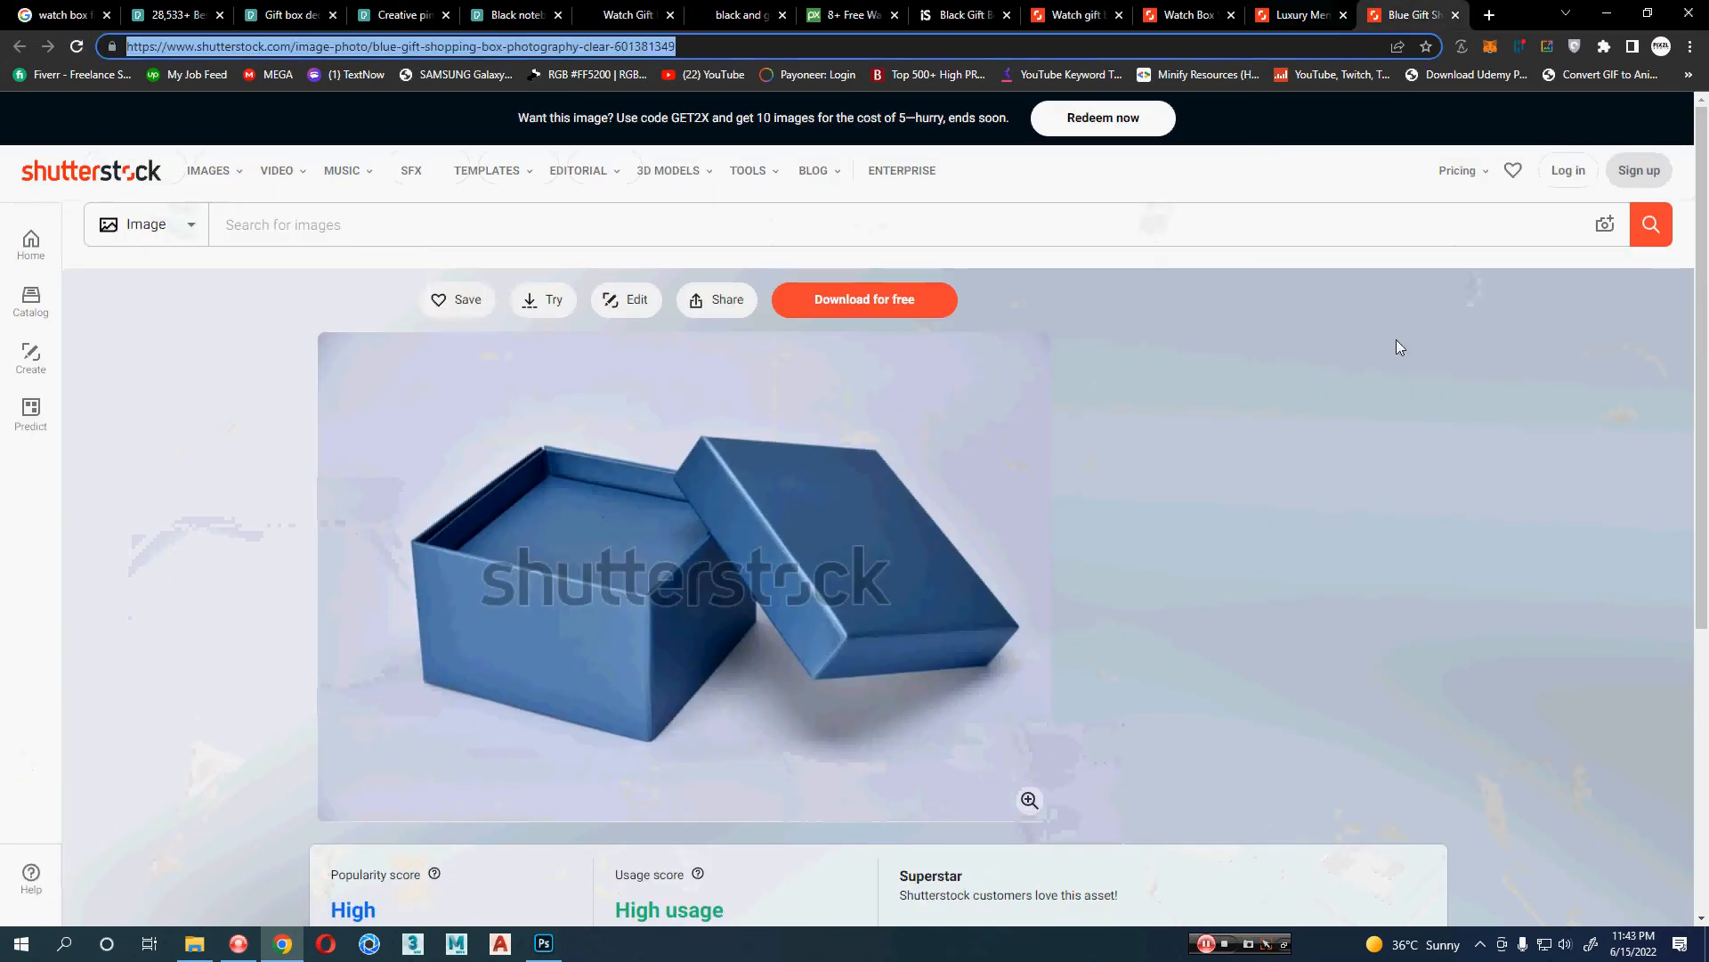
- Open nohat.cc in a new tab and search its Find Stock tool for the copied Shutterstock address
{"action": "left_click", "coordinate": [1495, 21]}
{"action": "type", "text": "n"}
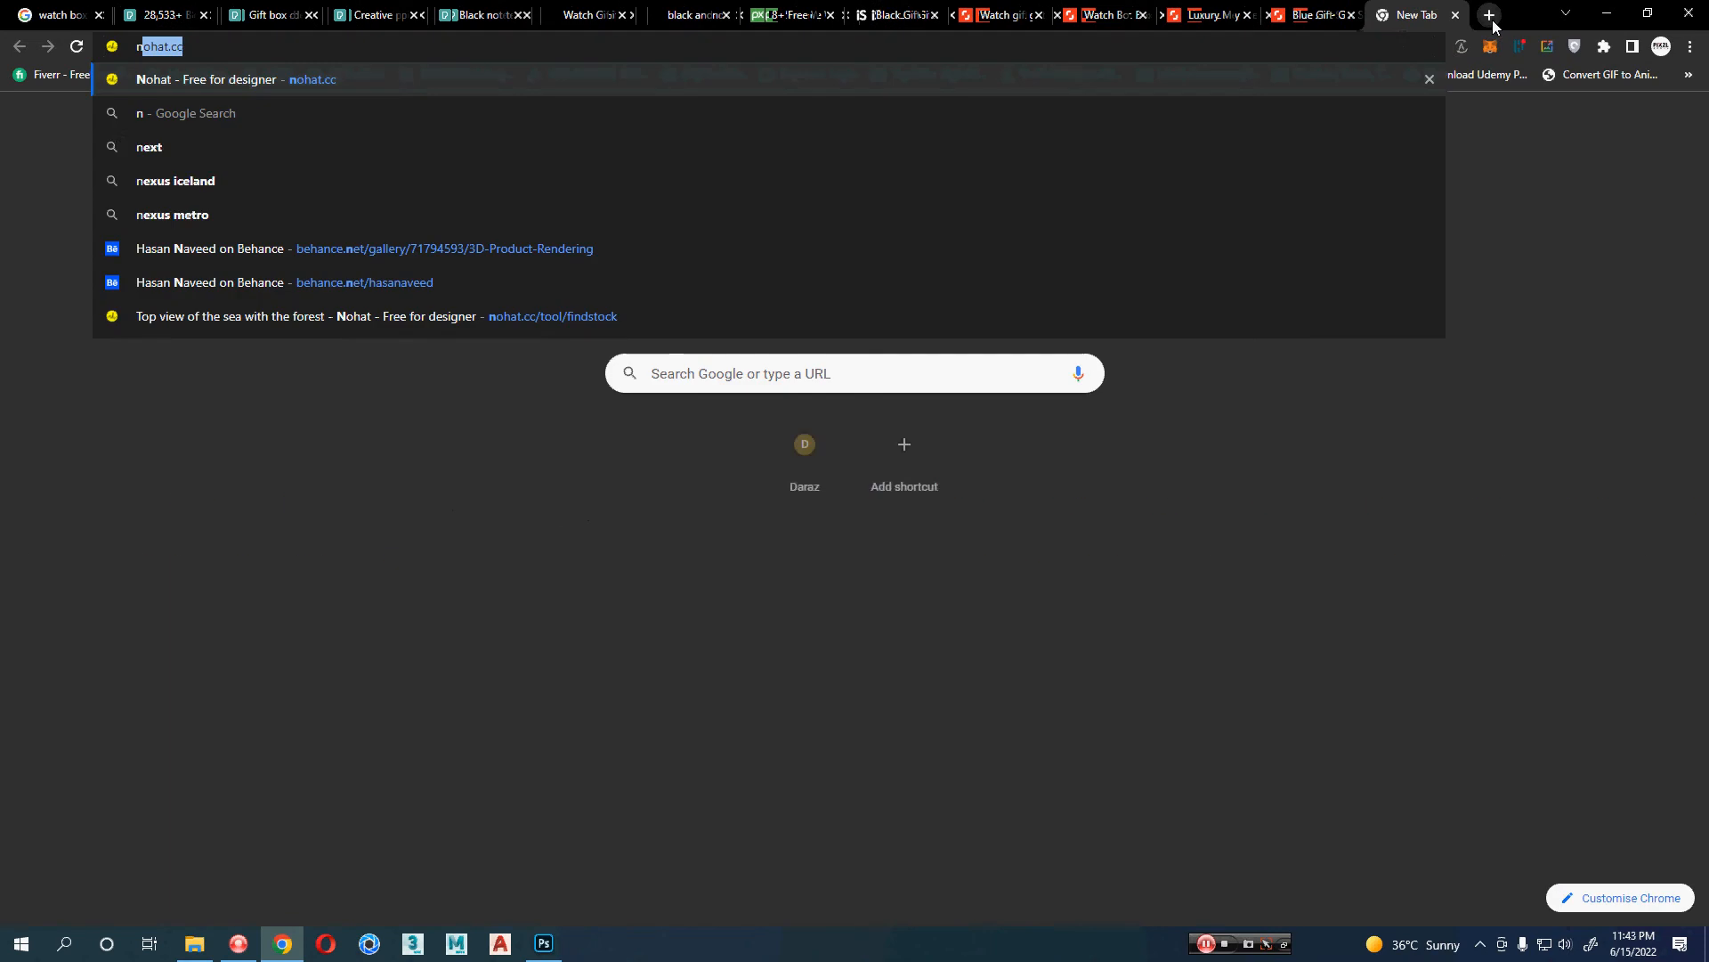
{"action": "key", "text": "Return"}
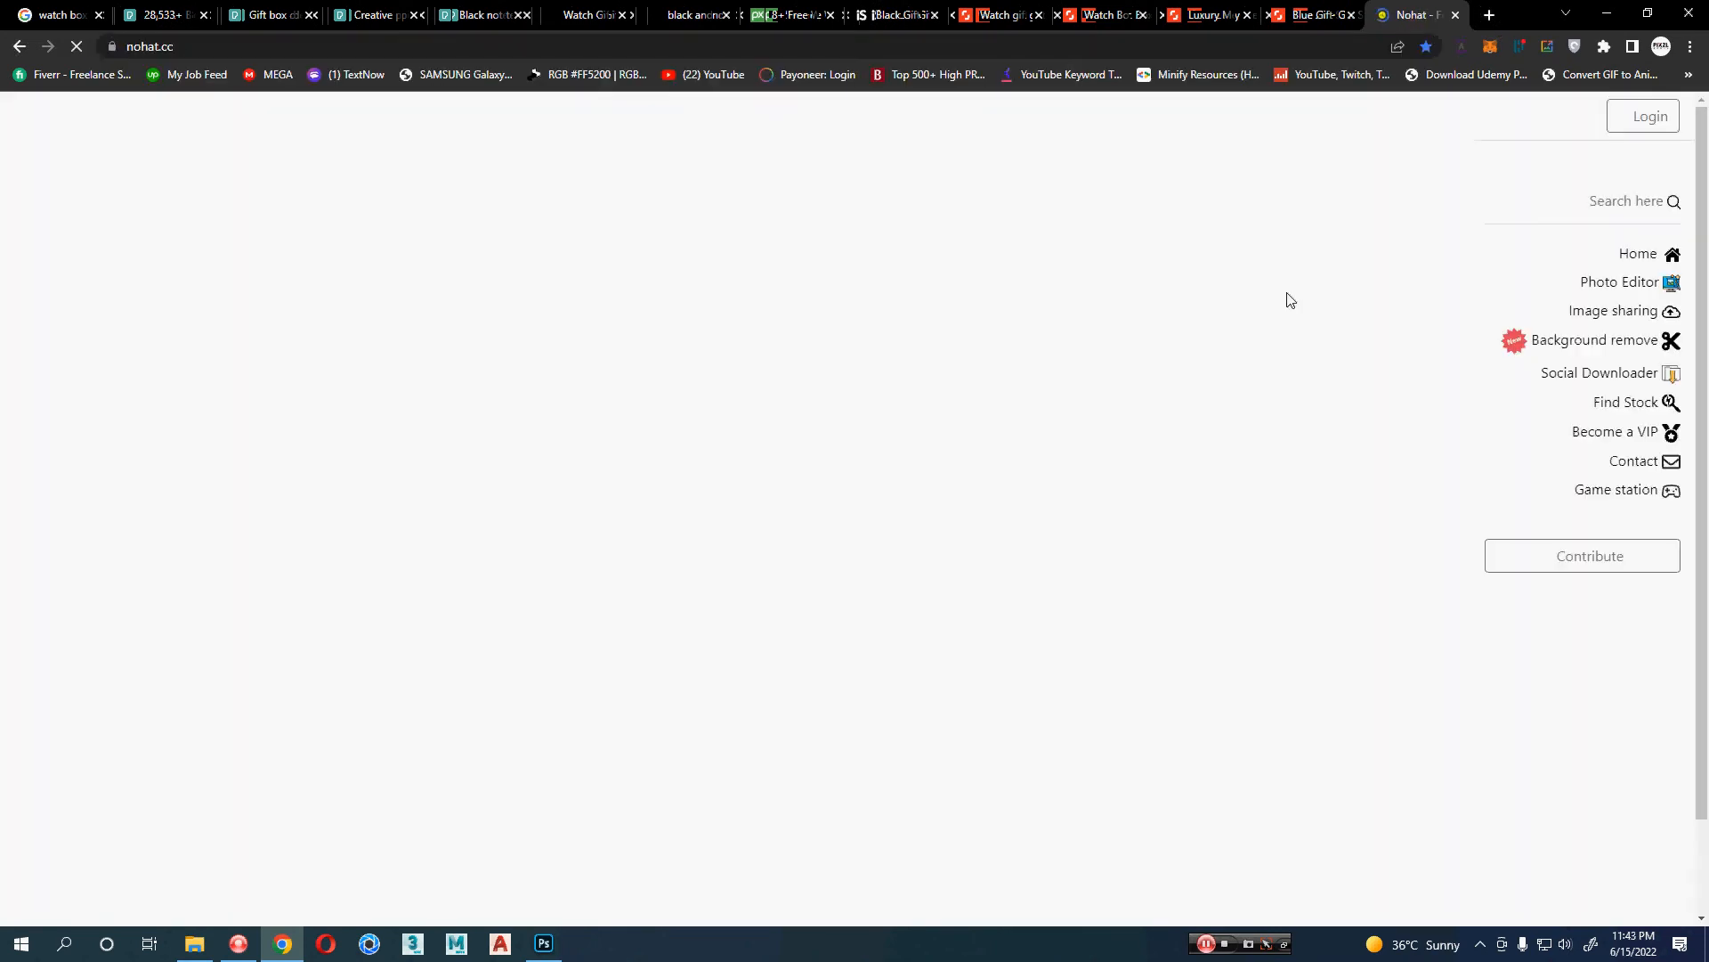
{"action": "left_click", "coordinate": [1602, 405]}
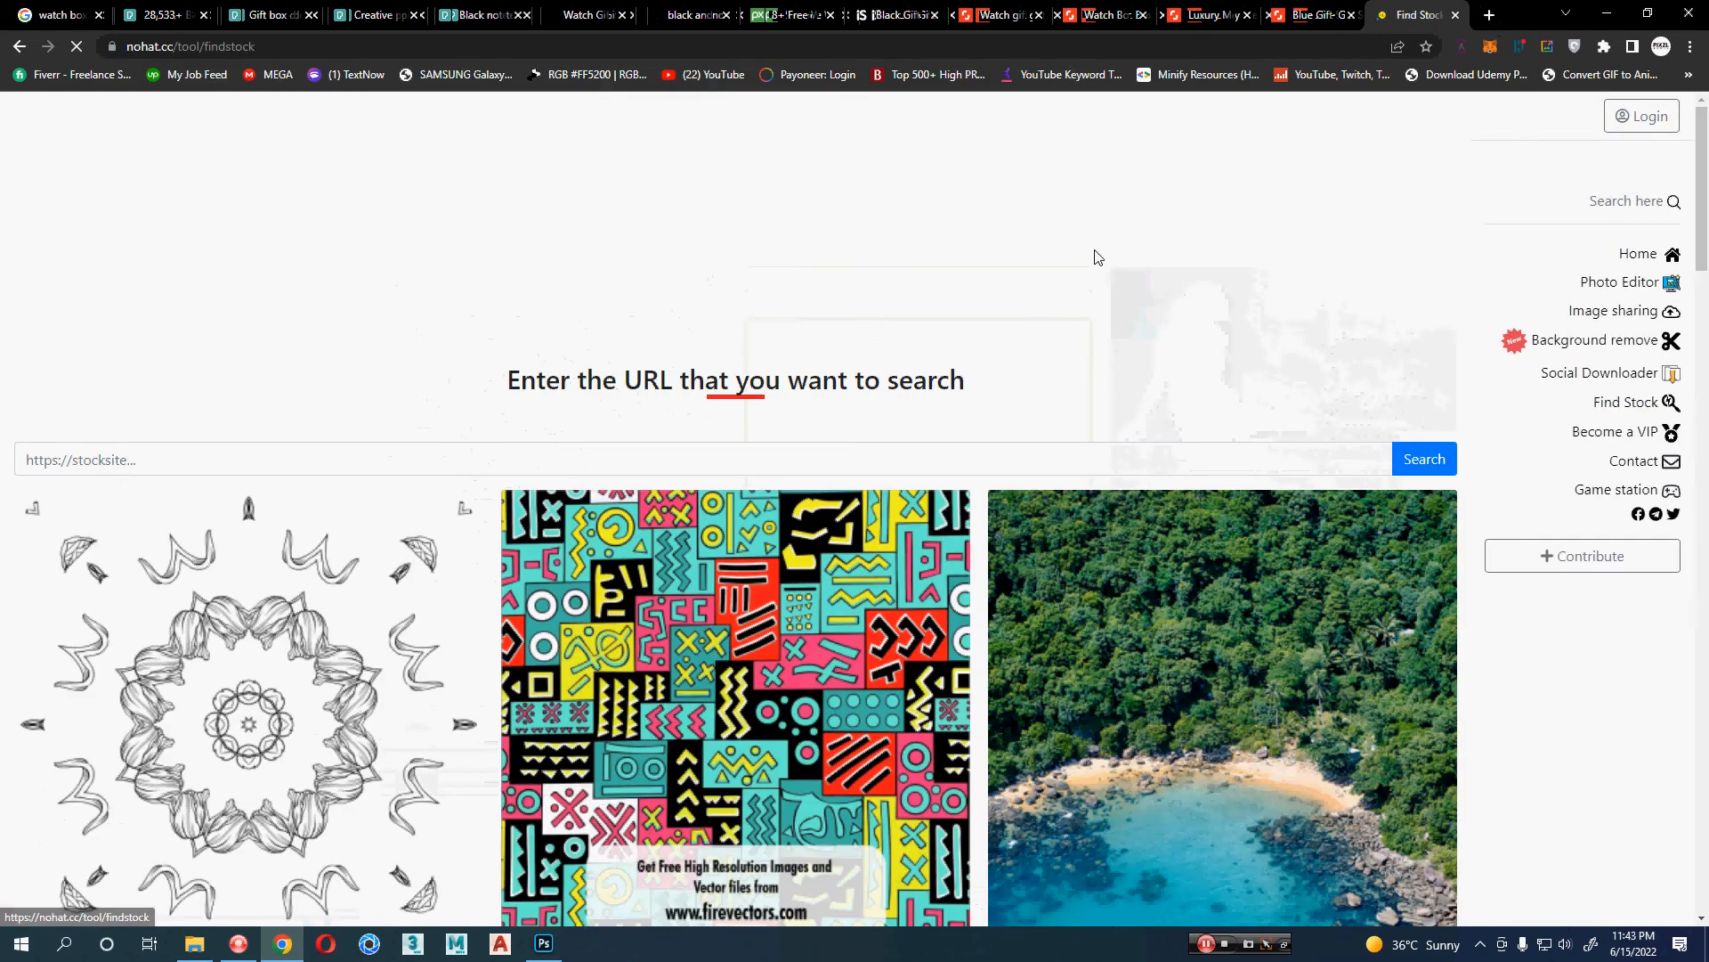
{"action": "left_click", "coordinate": [405, 460]}
{"action": "key", "text": "ctrl+v"}
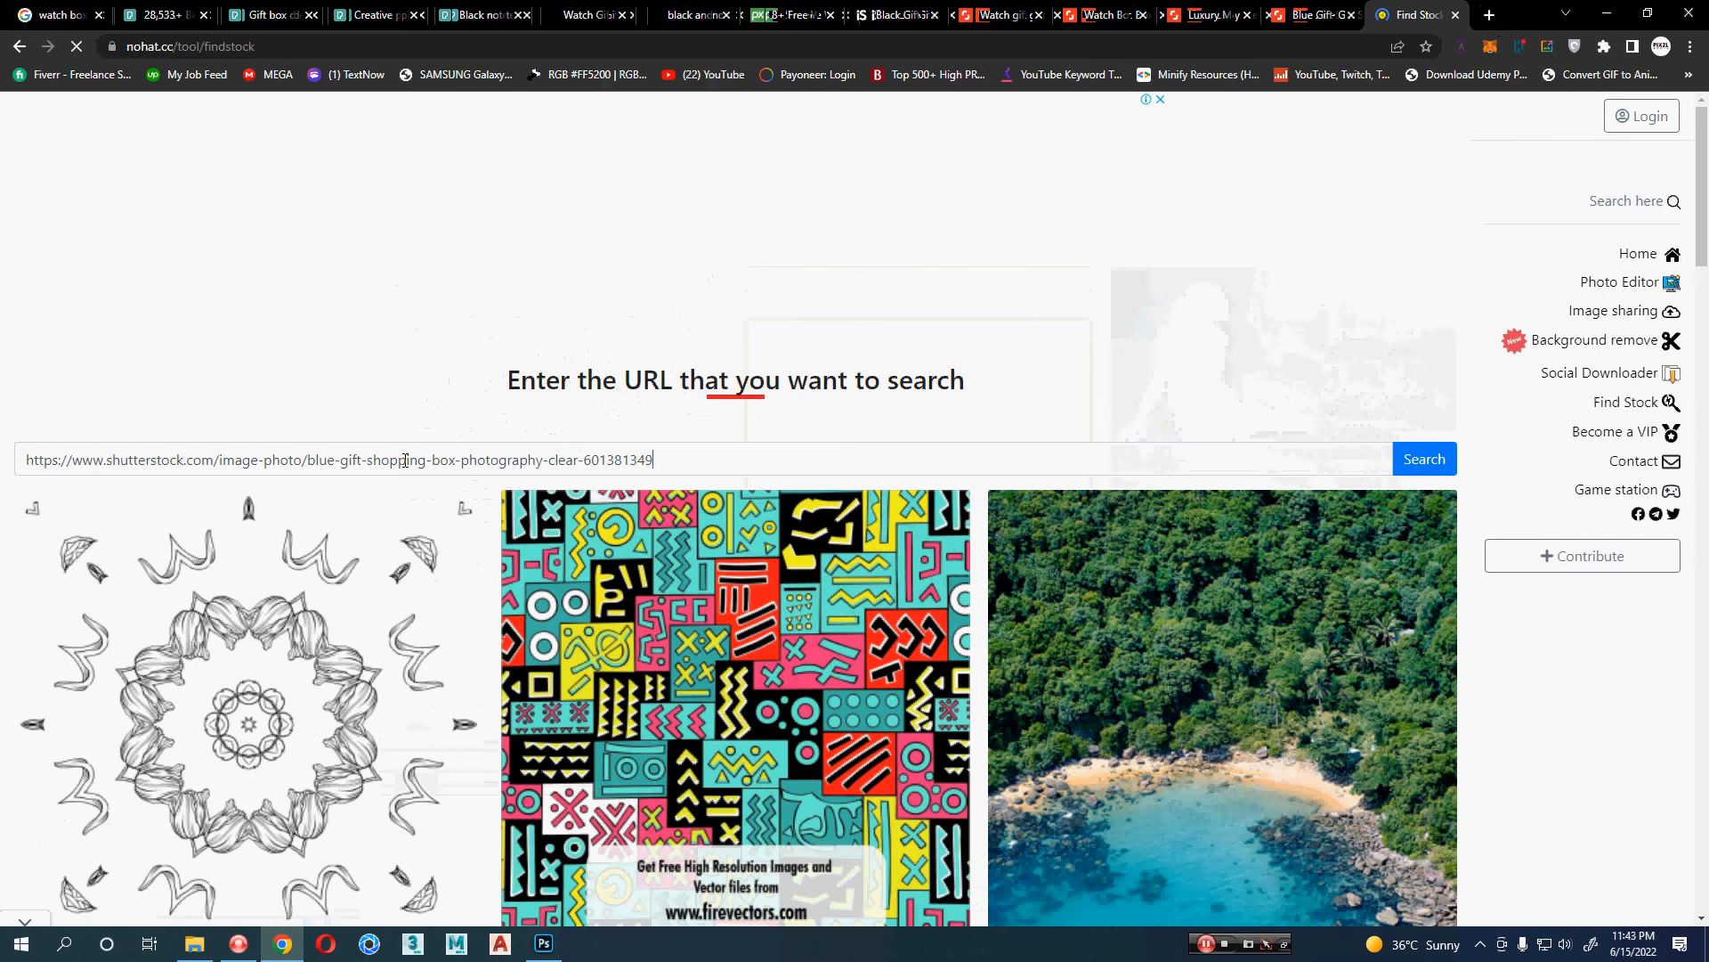
{"action": "key", "text": "Return"}
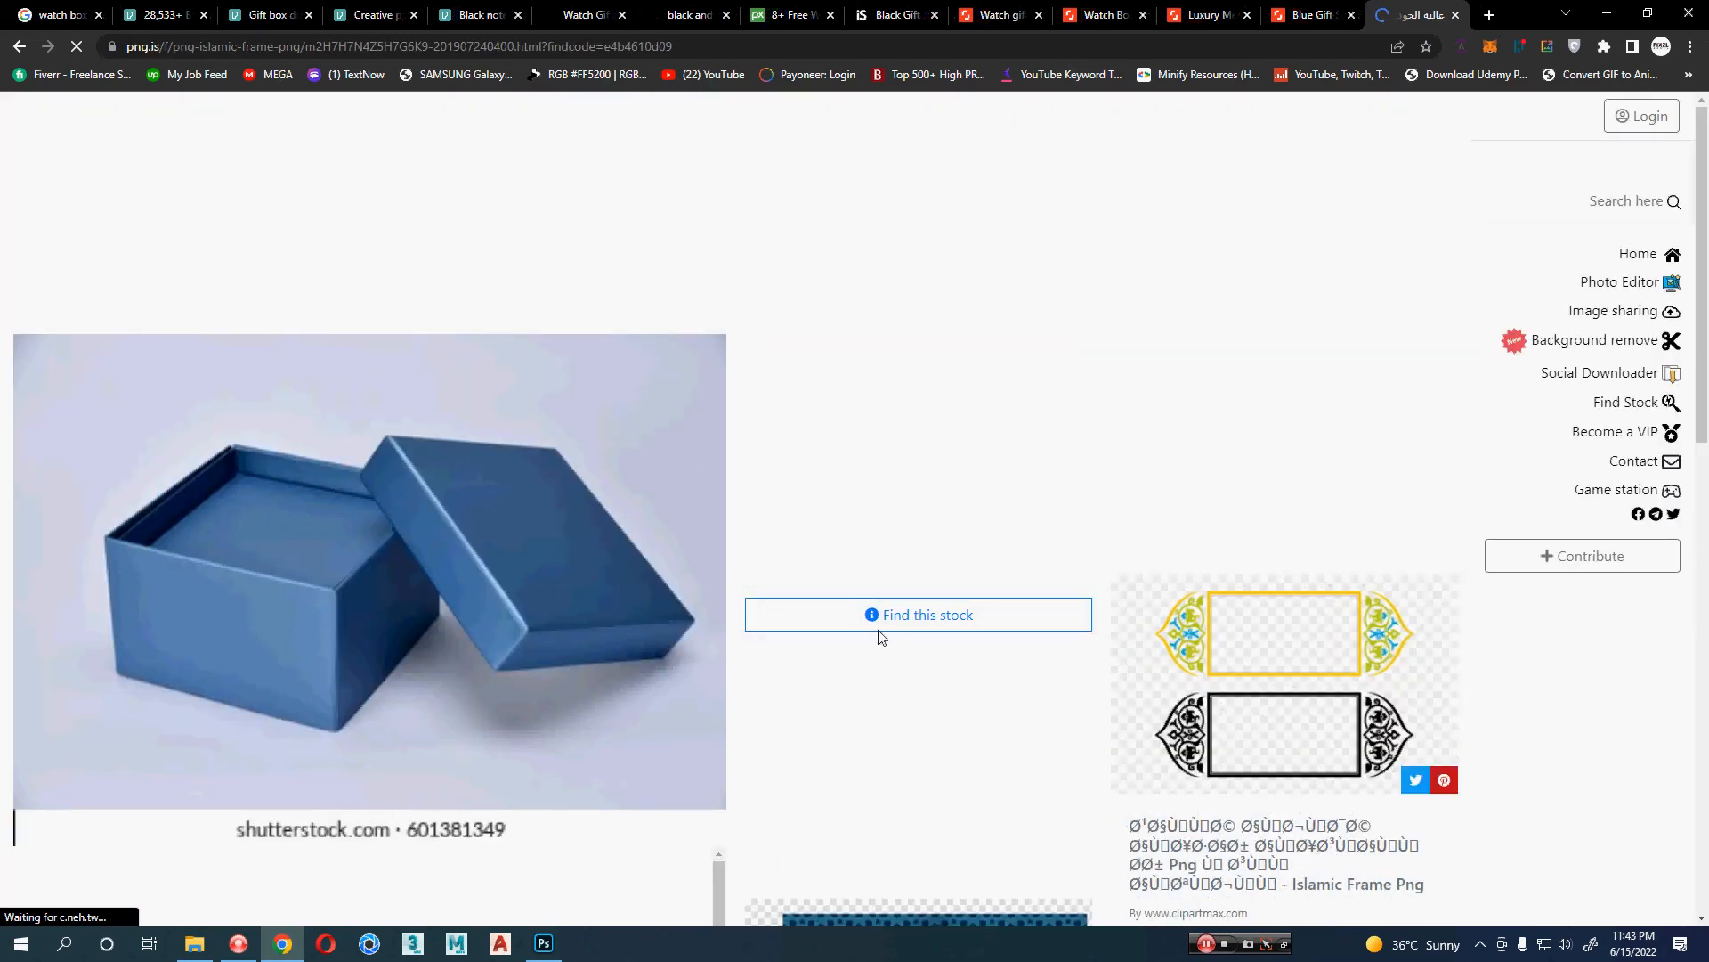
- Find the blue box stock image, continue to the search result and skip the advertisement to reach the image's download page
{"action": "left_click", "coordinate": [878, 621]}
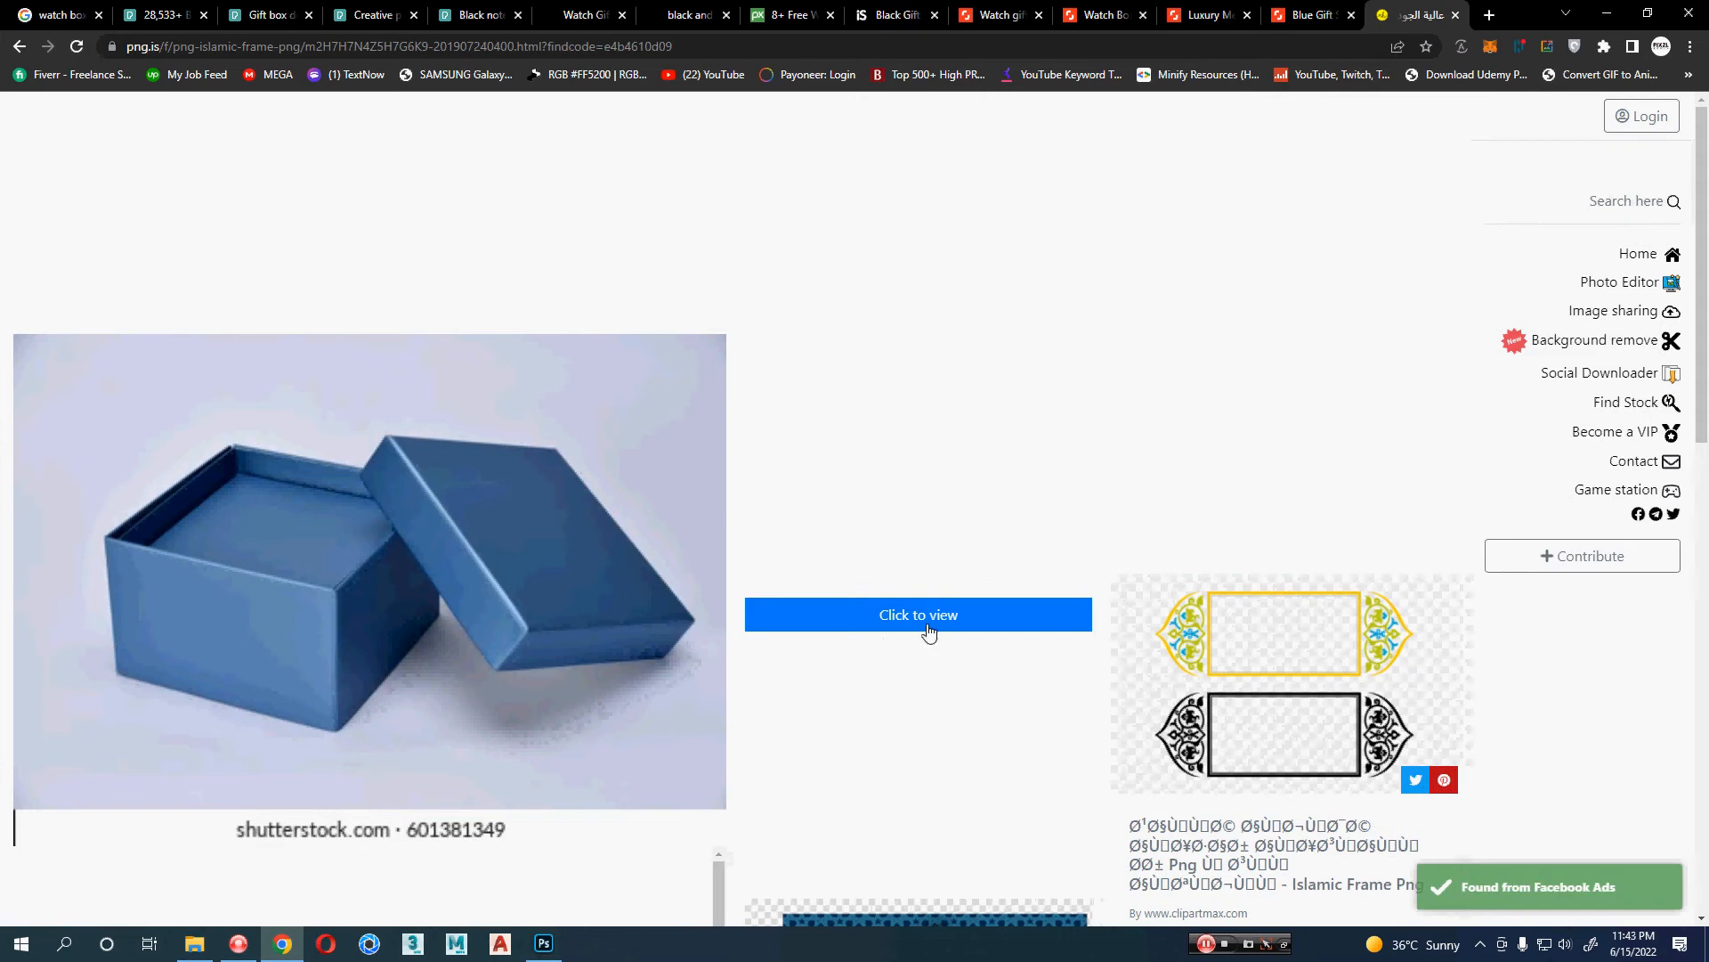
{"action": "left_click", "coordinate": [926, 621]}
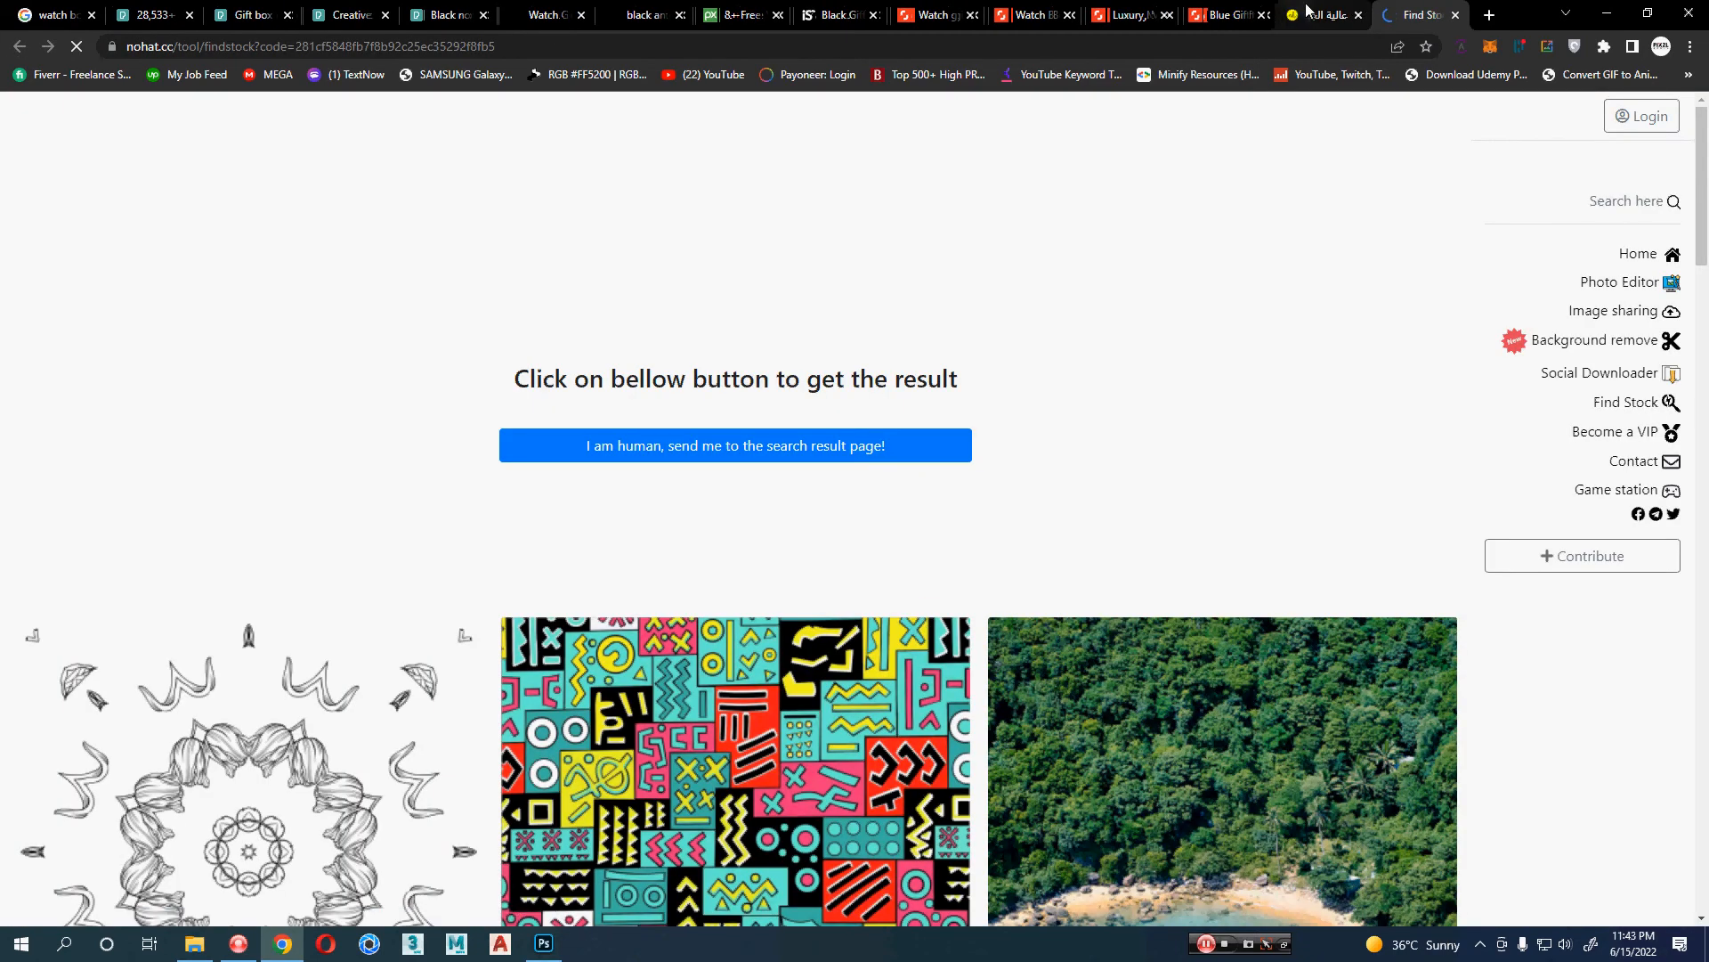
{"action": "left_click", "coordinate": [885, 444]}
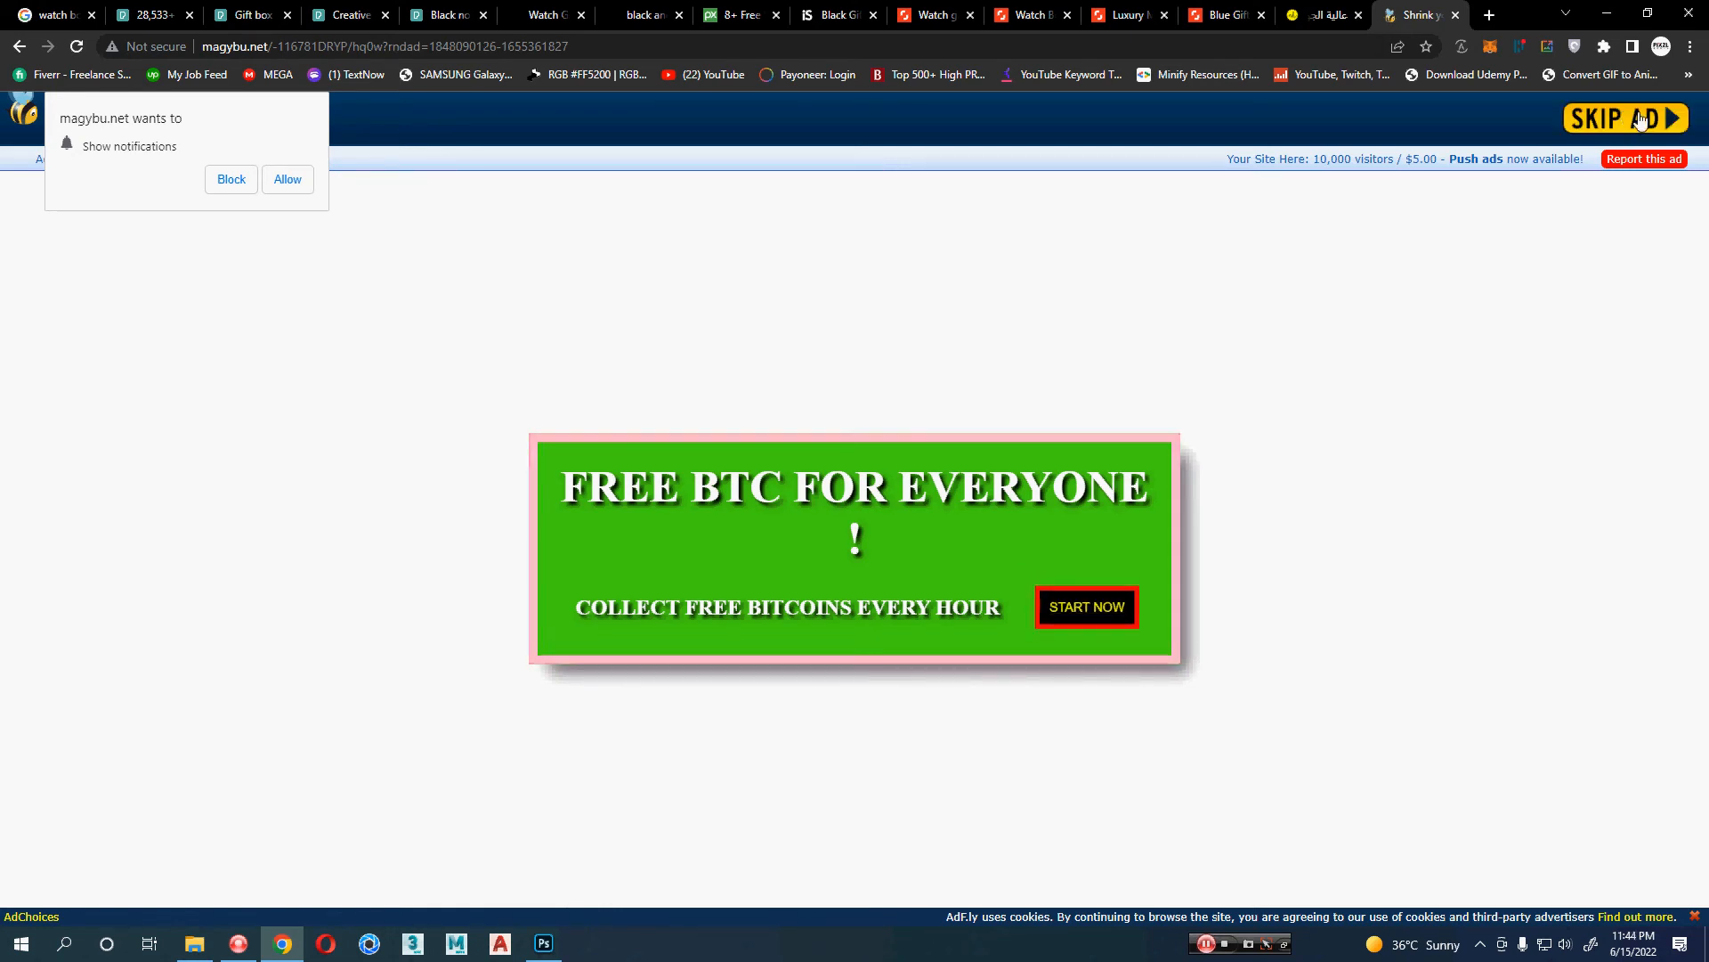
{"action": "left_click", "coordinate": [1643, 118]}
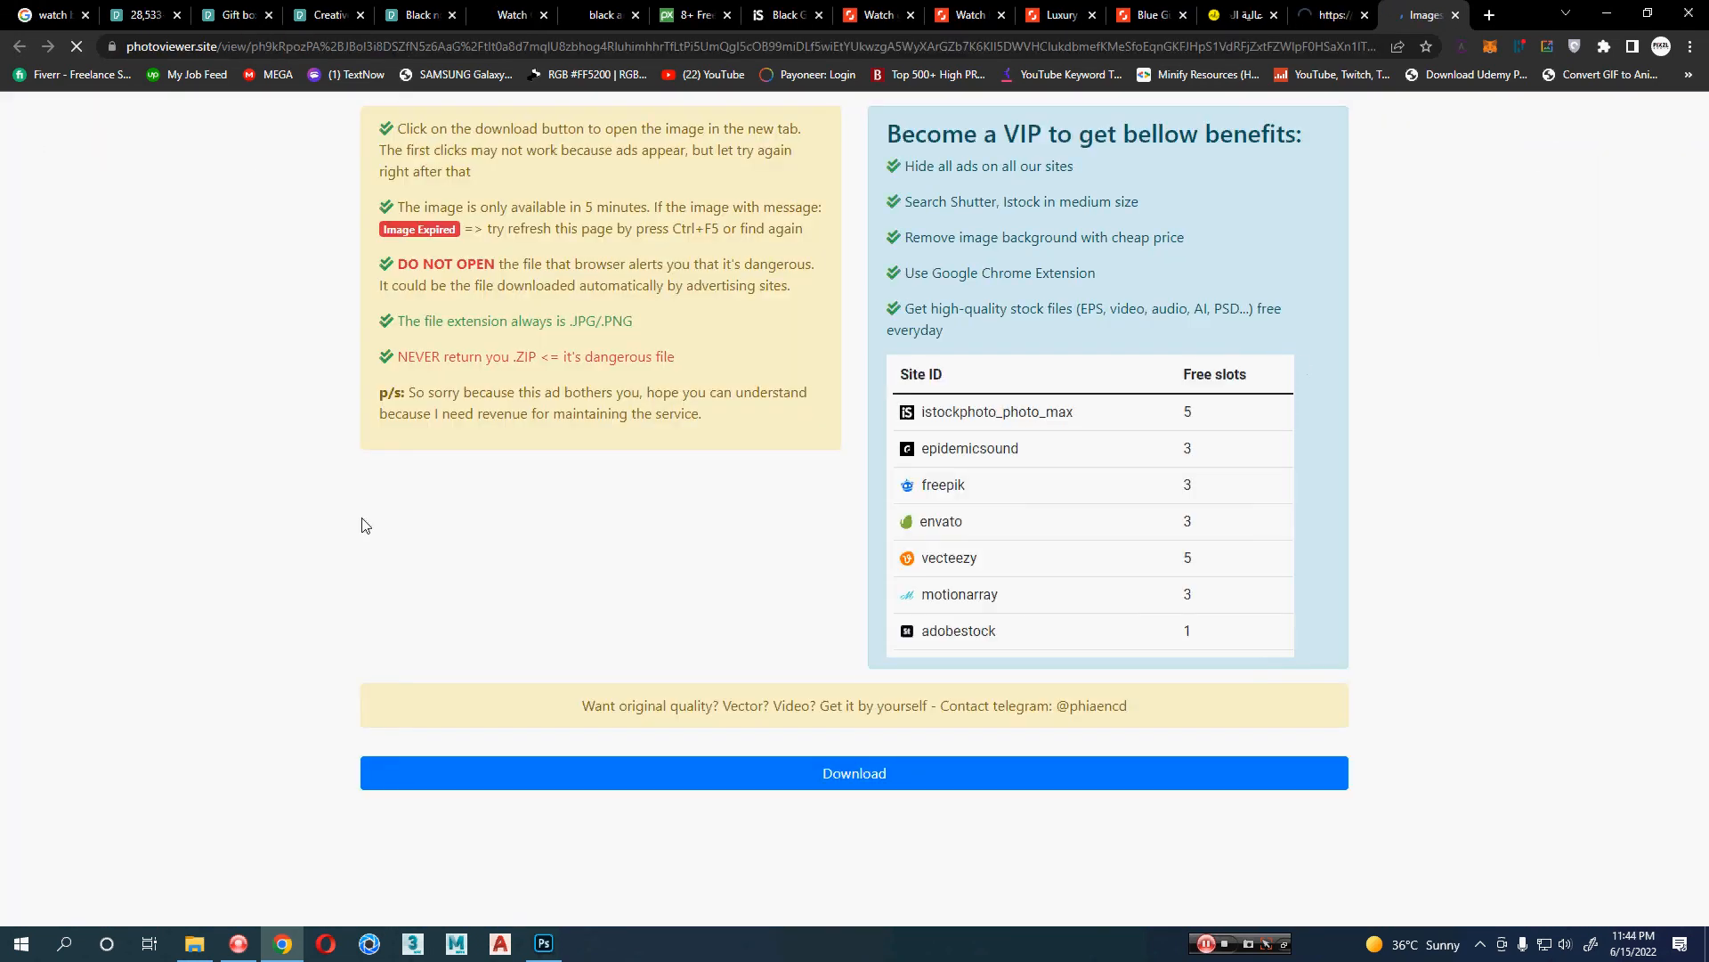
- Open the full blue gift box image from the download page and save it in the Downloads folder
{"action": "scroll", "coordinate": [290, 541], "scroll_direction": "down", "scroll_amount": 6}
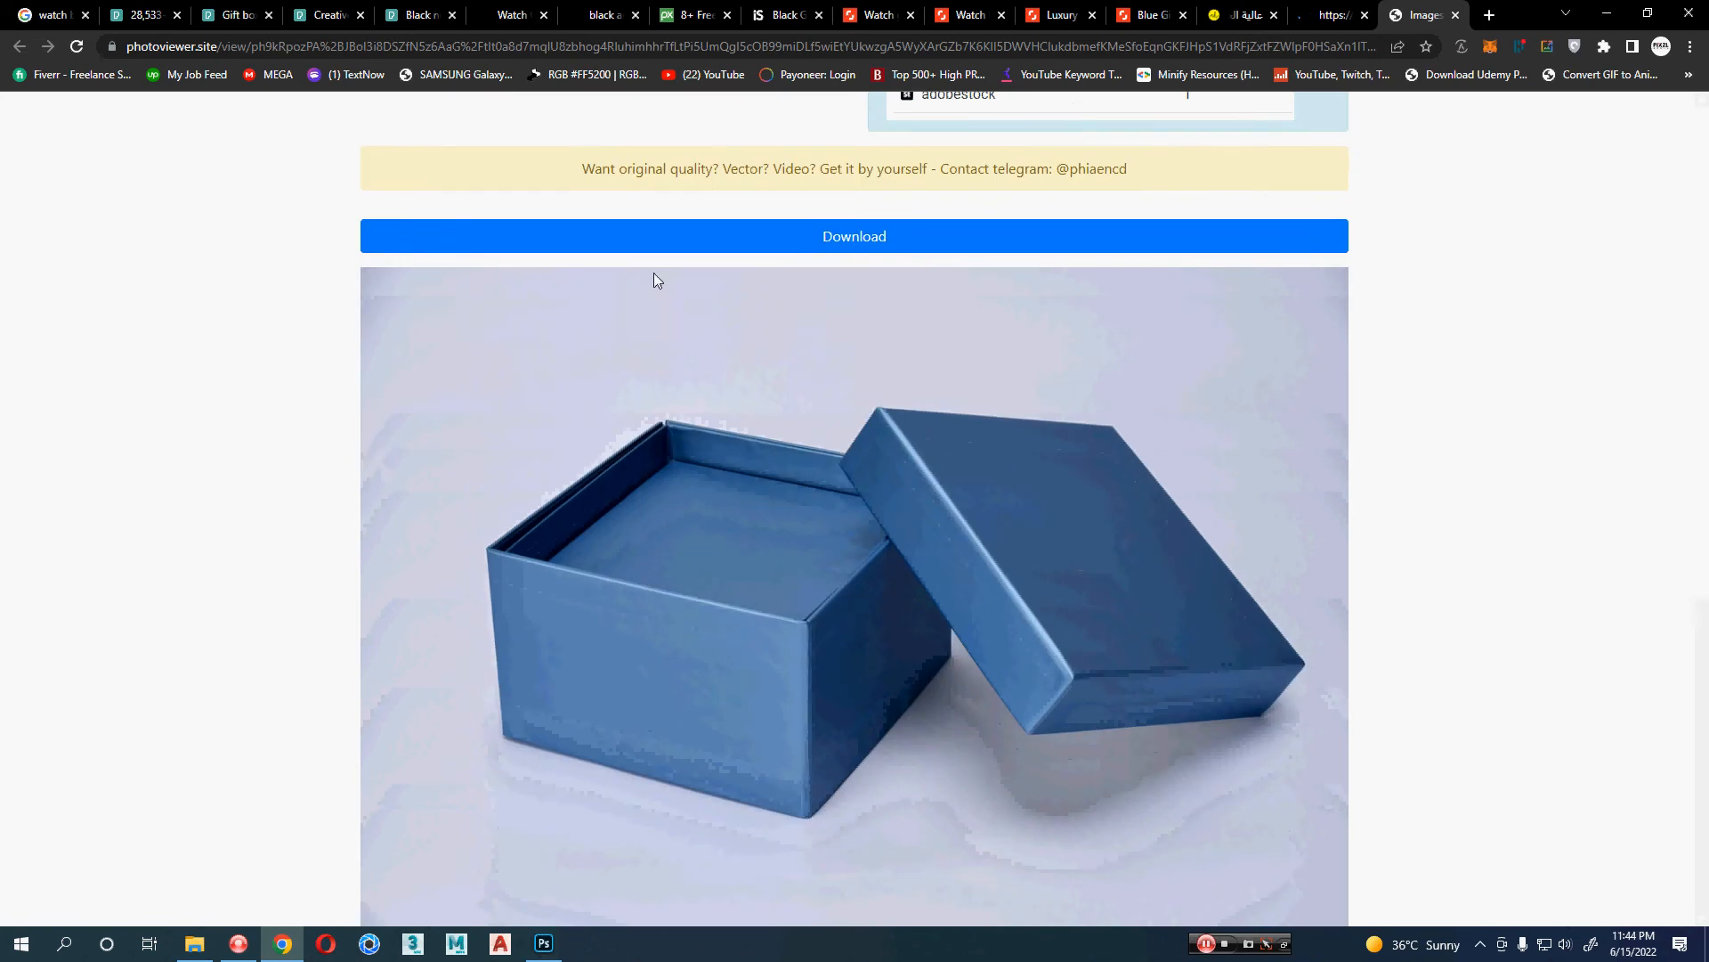
{"action": "left_click", "coordinate": [966, 244]}
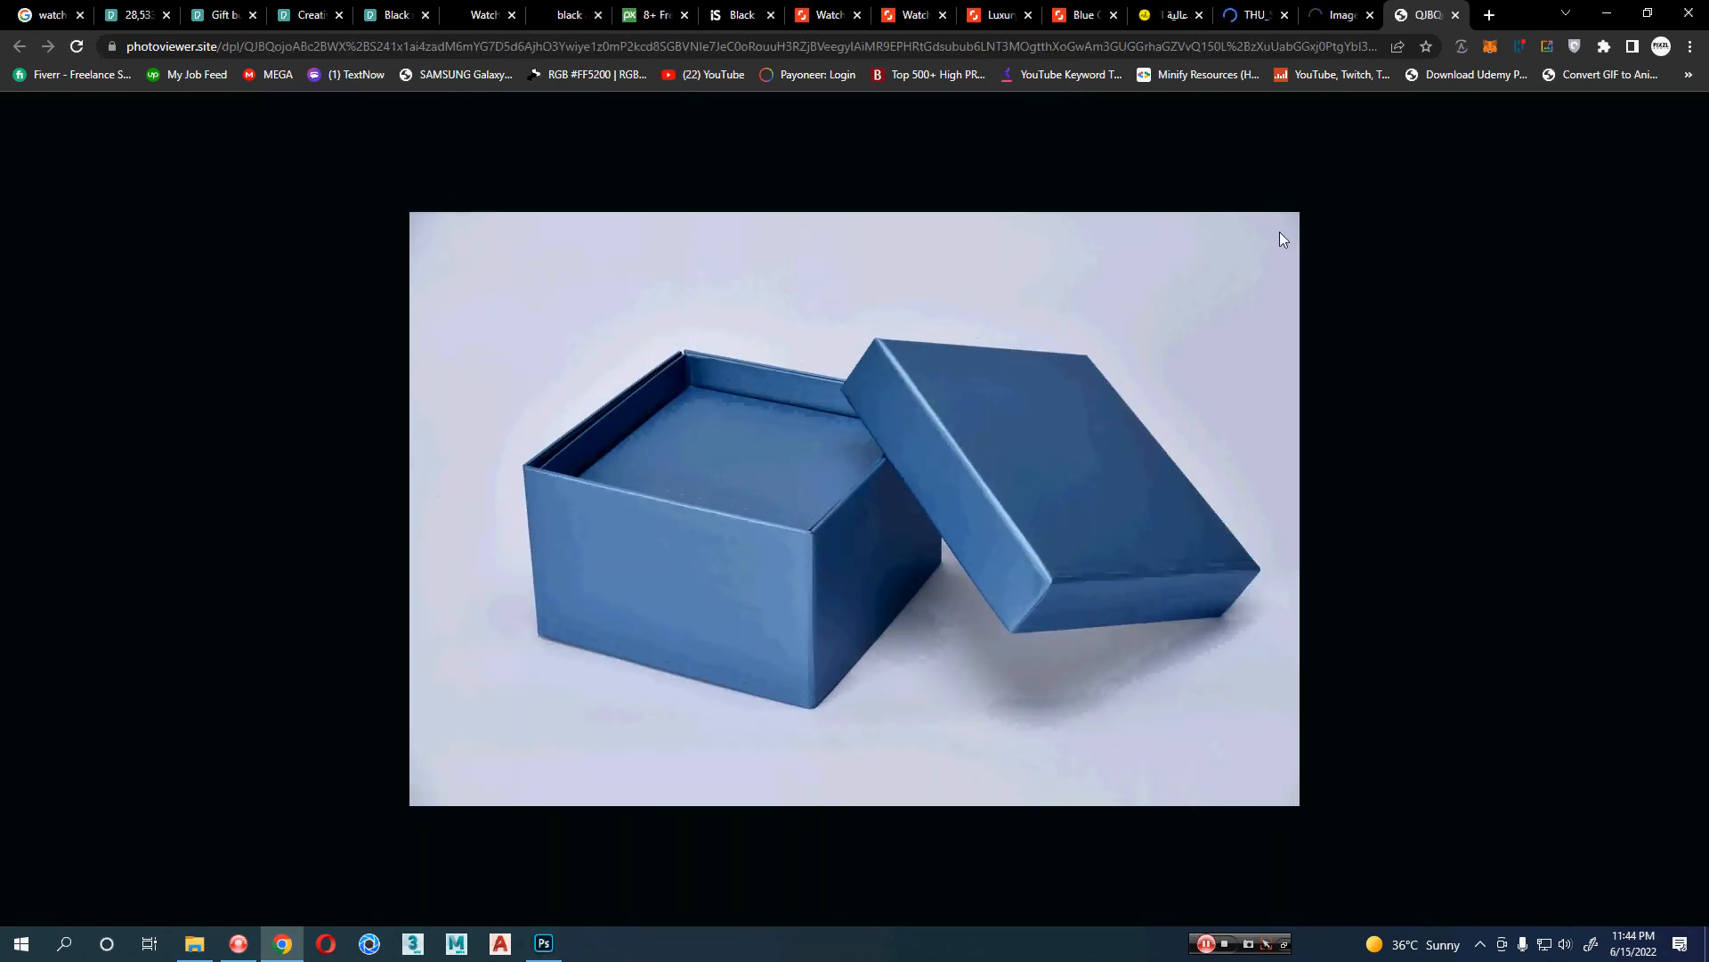
{"action": "right_click", "coordinate": [823, 447]}
{"action": "left_click", "coordinate": [868, 479]}
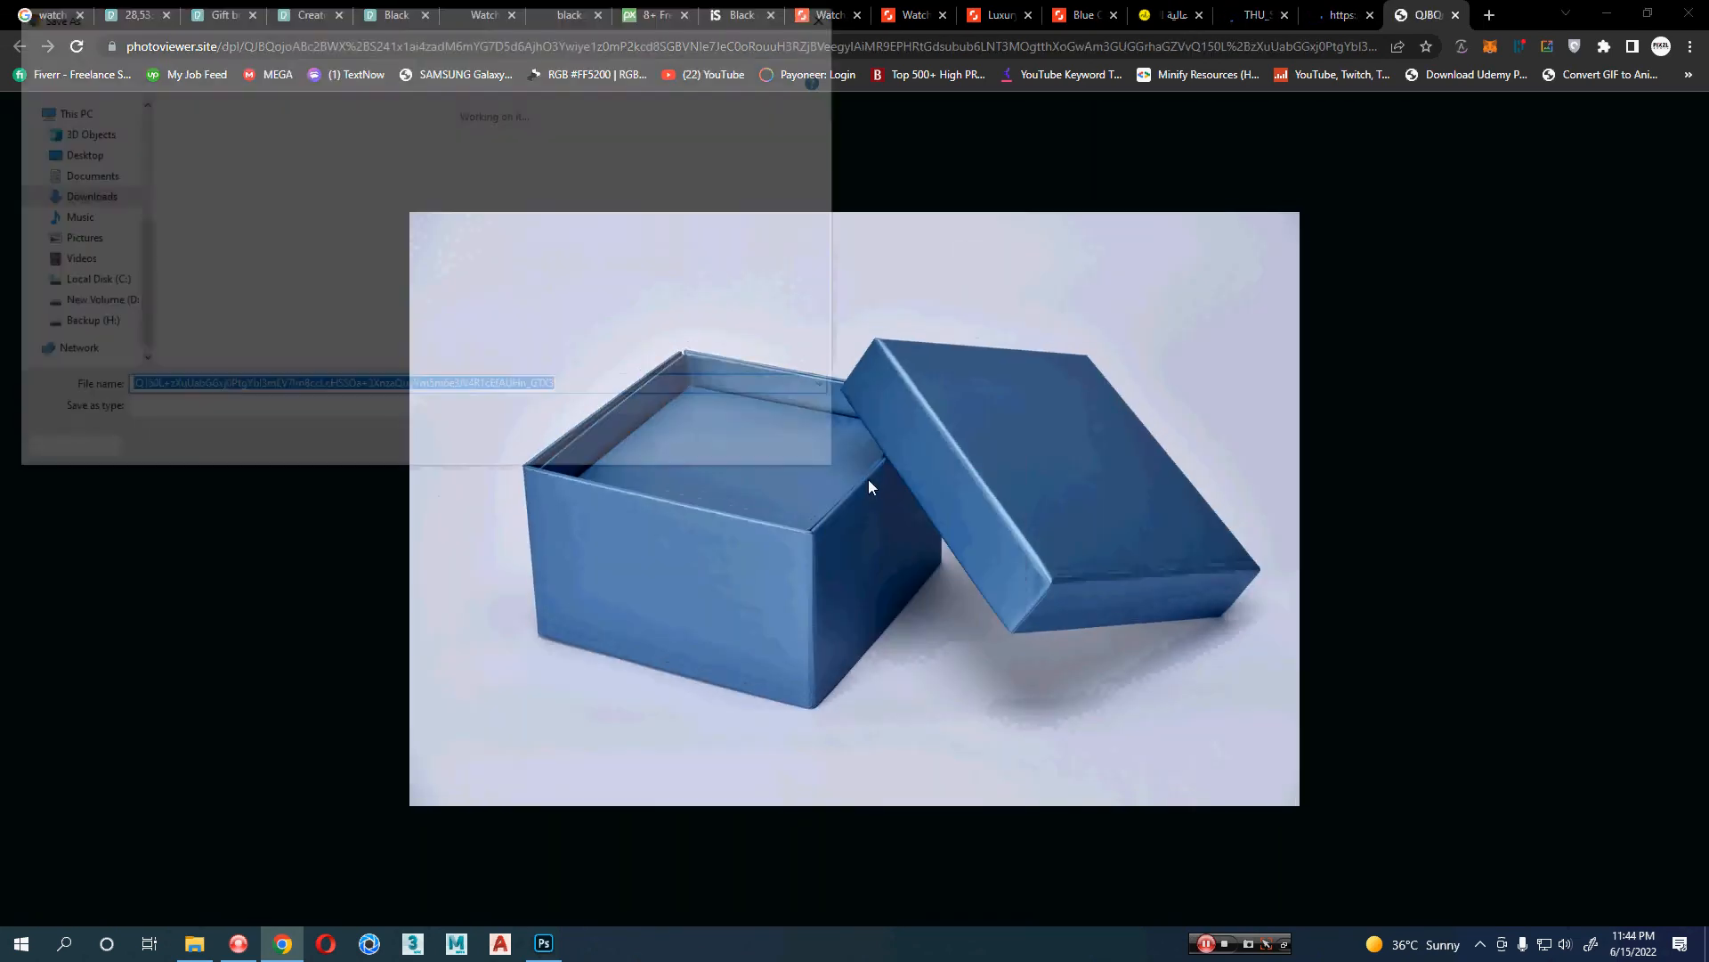
{"action": "left_click", "coordinate": [740, 454]}
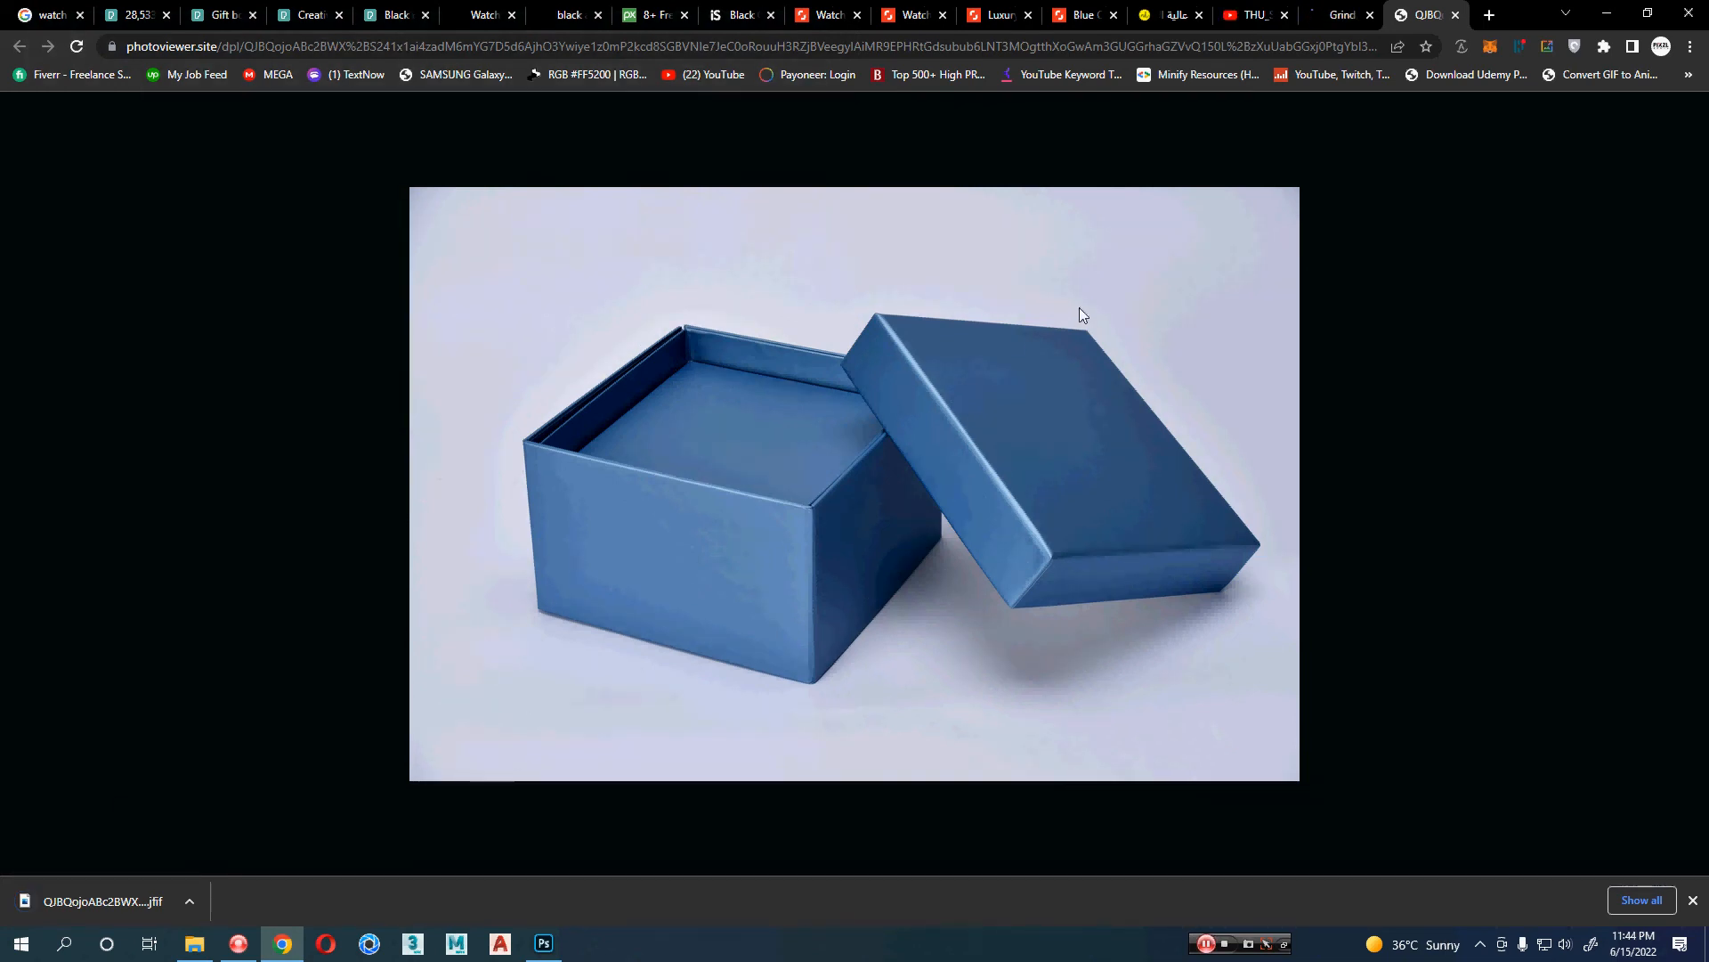
- Open the saved blue gift box image in Photoshop and close the Timeline panel
{"action": "left_click", "coordinate": [544, 943]}
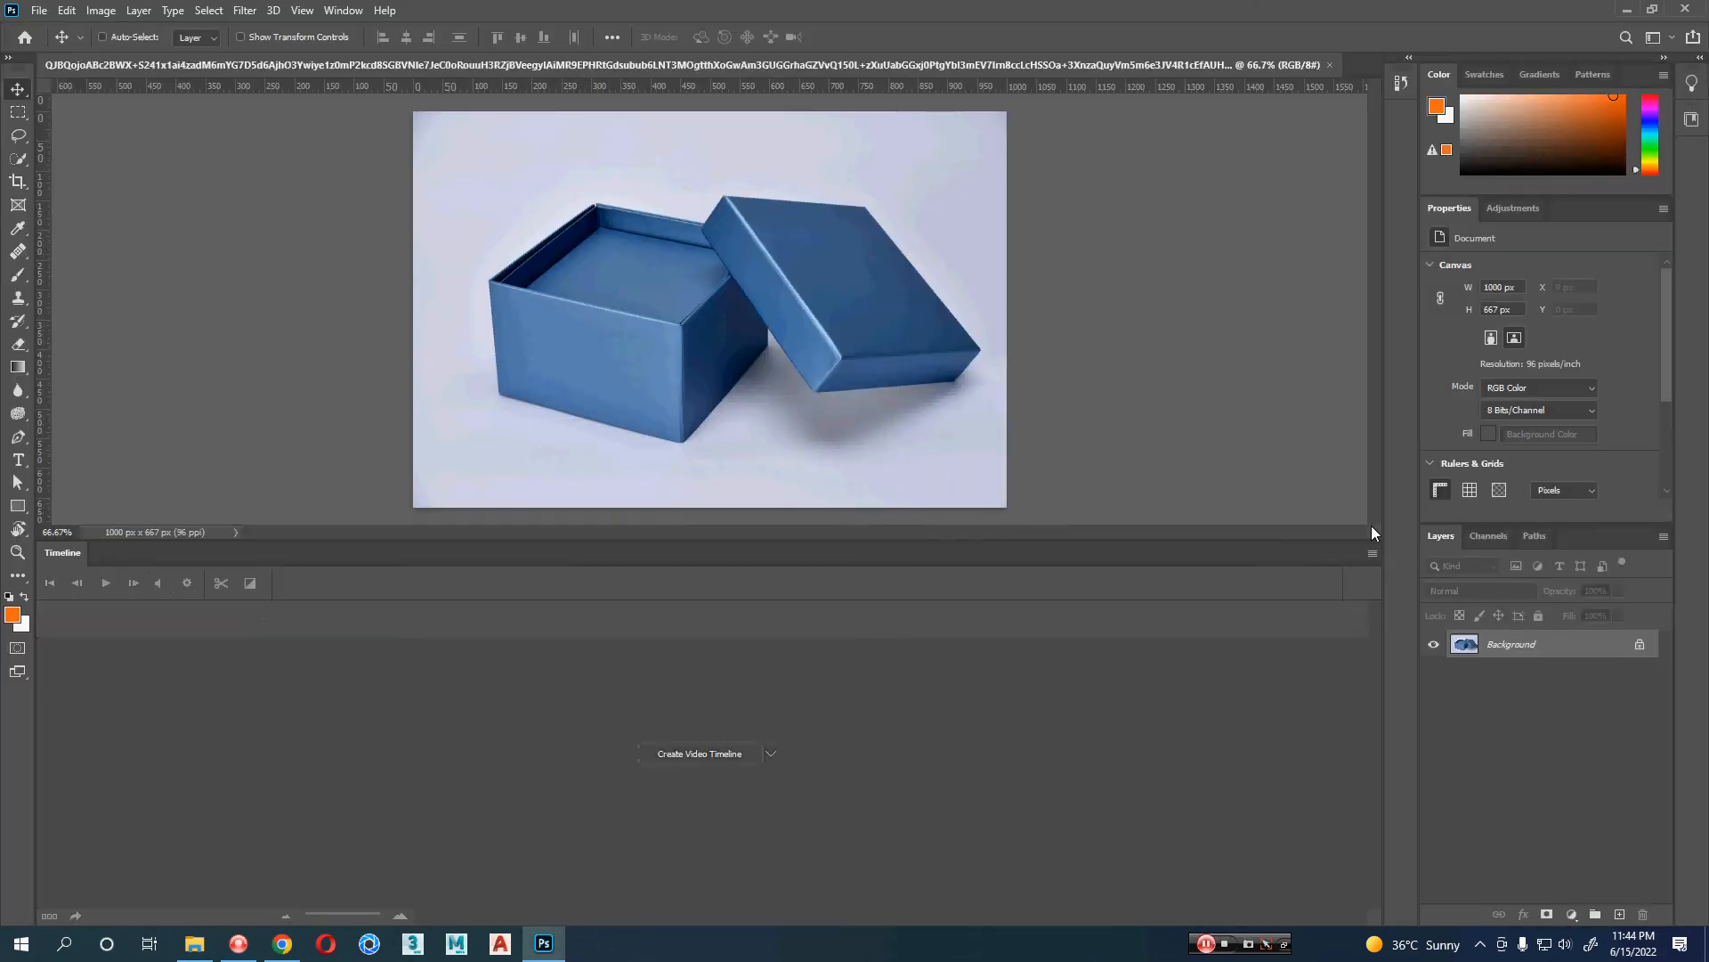
{"action": "left_click", "coordinate": [1372, 553]}
{"action": "left_click", "coordinate": [1424, 538]}
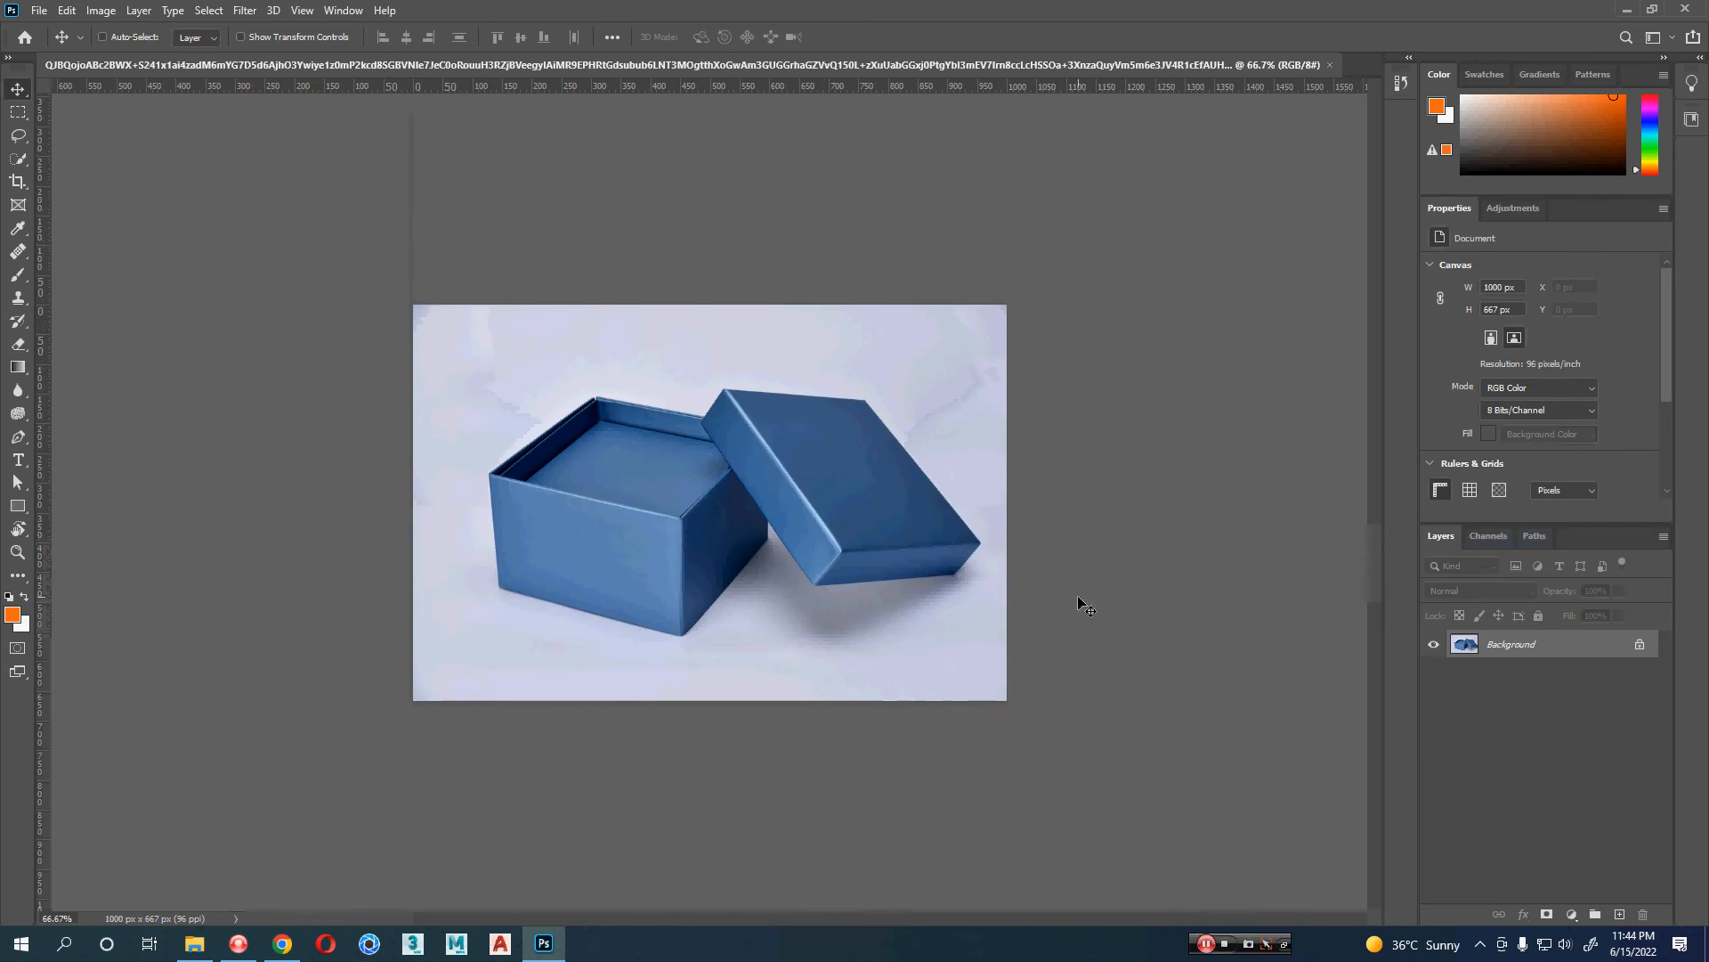
- Collapse the Color, Properties and Layers panels to a narrow column of icons to widen the canvas area
{"action": "key", "text": "z"}
{"action": "left_click", "coordinate": [916, 496]}
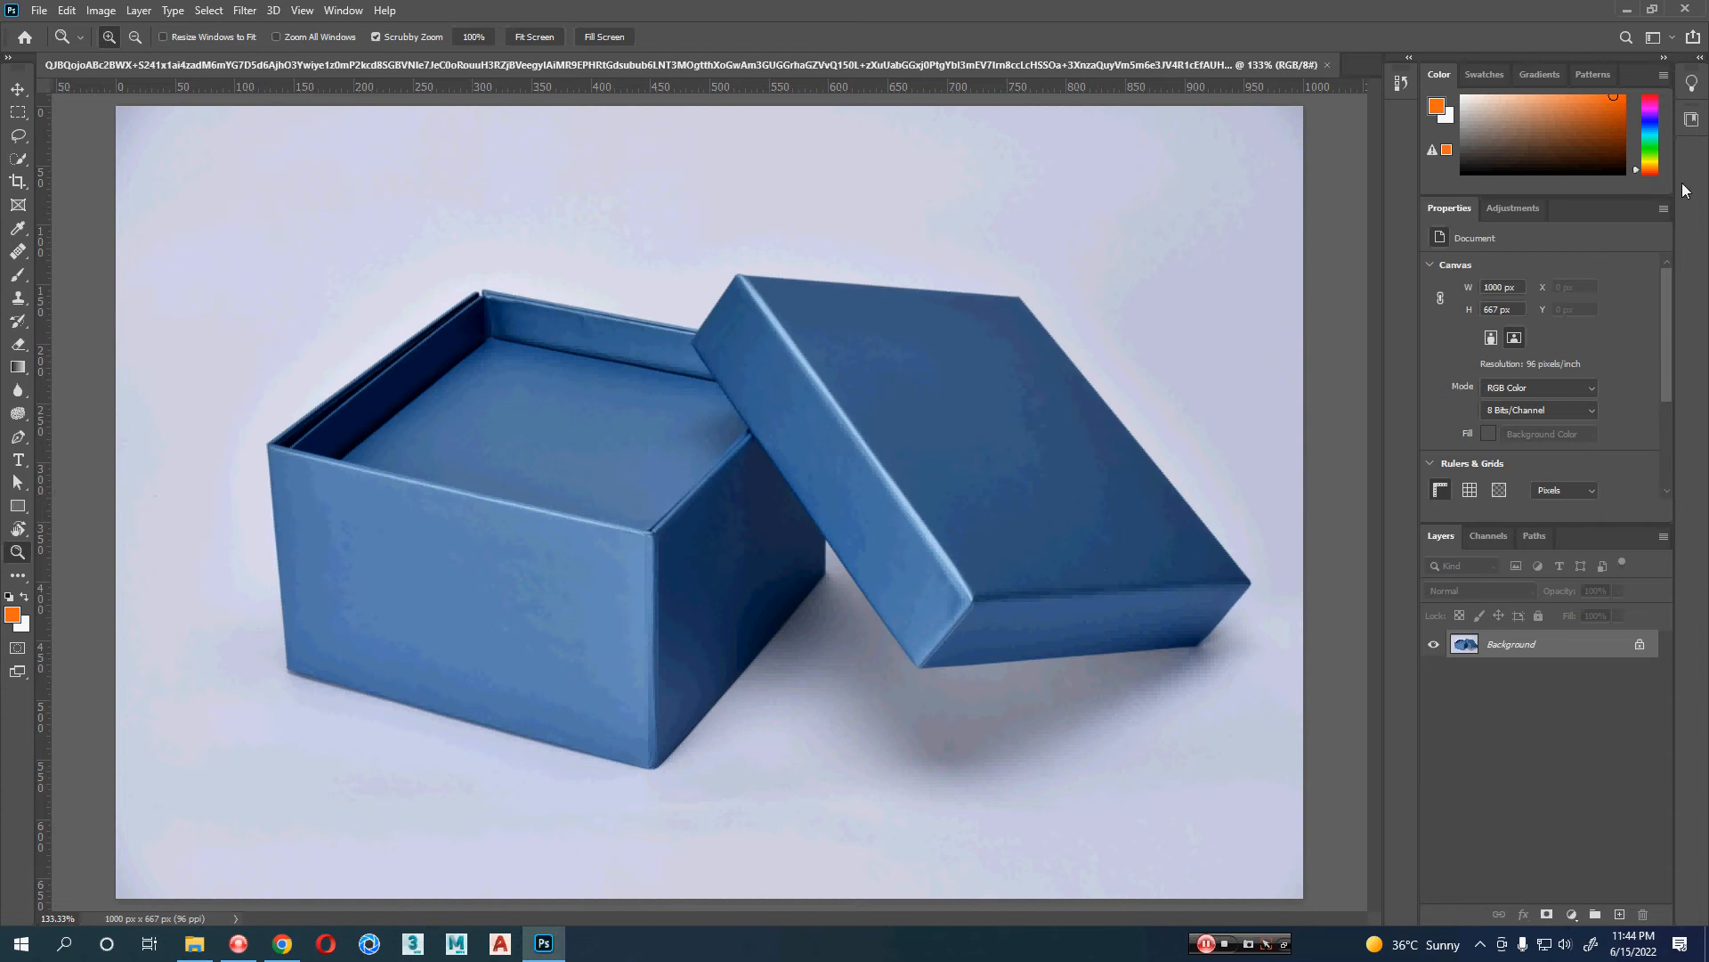
{"action": "left_click", "coordinate": [1664, 58]}
{"action": "left_click_drag", "start_coordinate": [1574, 79], "coordinate": [1697, 83]}
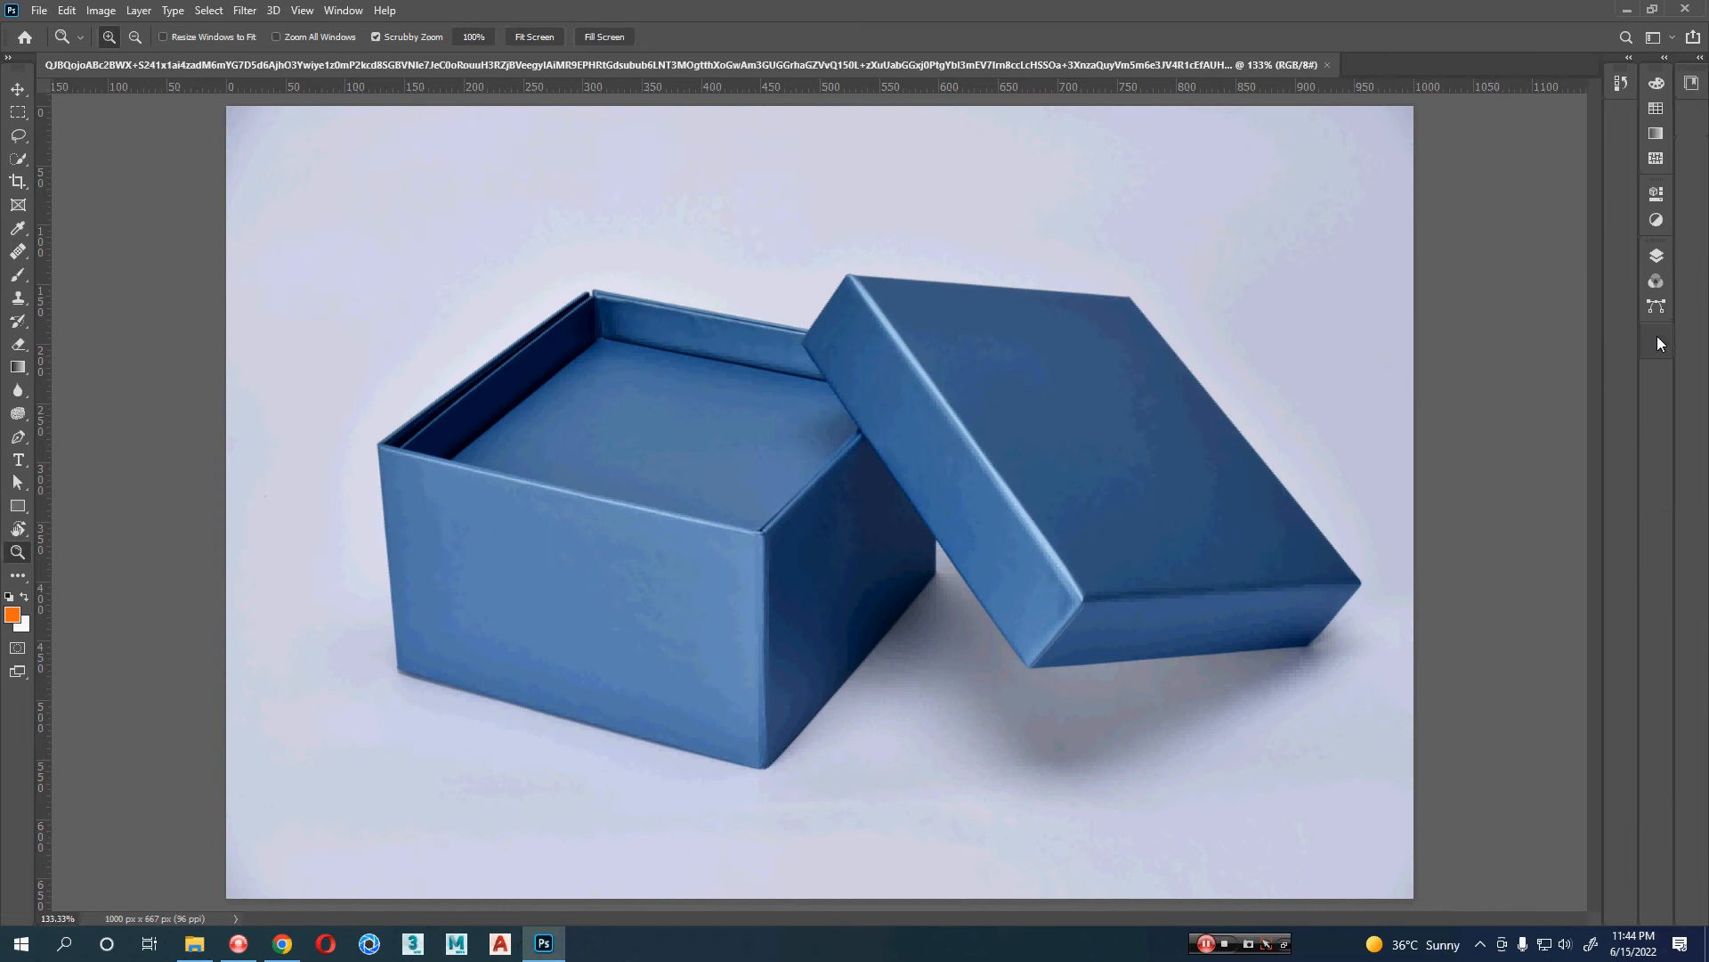
{"action": "left_click_drag", "start_coordinate": [1643, 383], "coordinate": [1652, 383]}
{"action": "left_click_drag", "start_coordinate": [1658, 109], "coordinate": [1692, 415]}
- Switch to the Chrome image search and replace the watch box query with a search for "watches logo"
{"action": "left_click", "coordinate": [282, 943]}
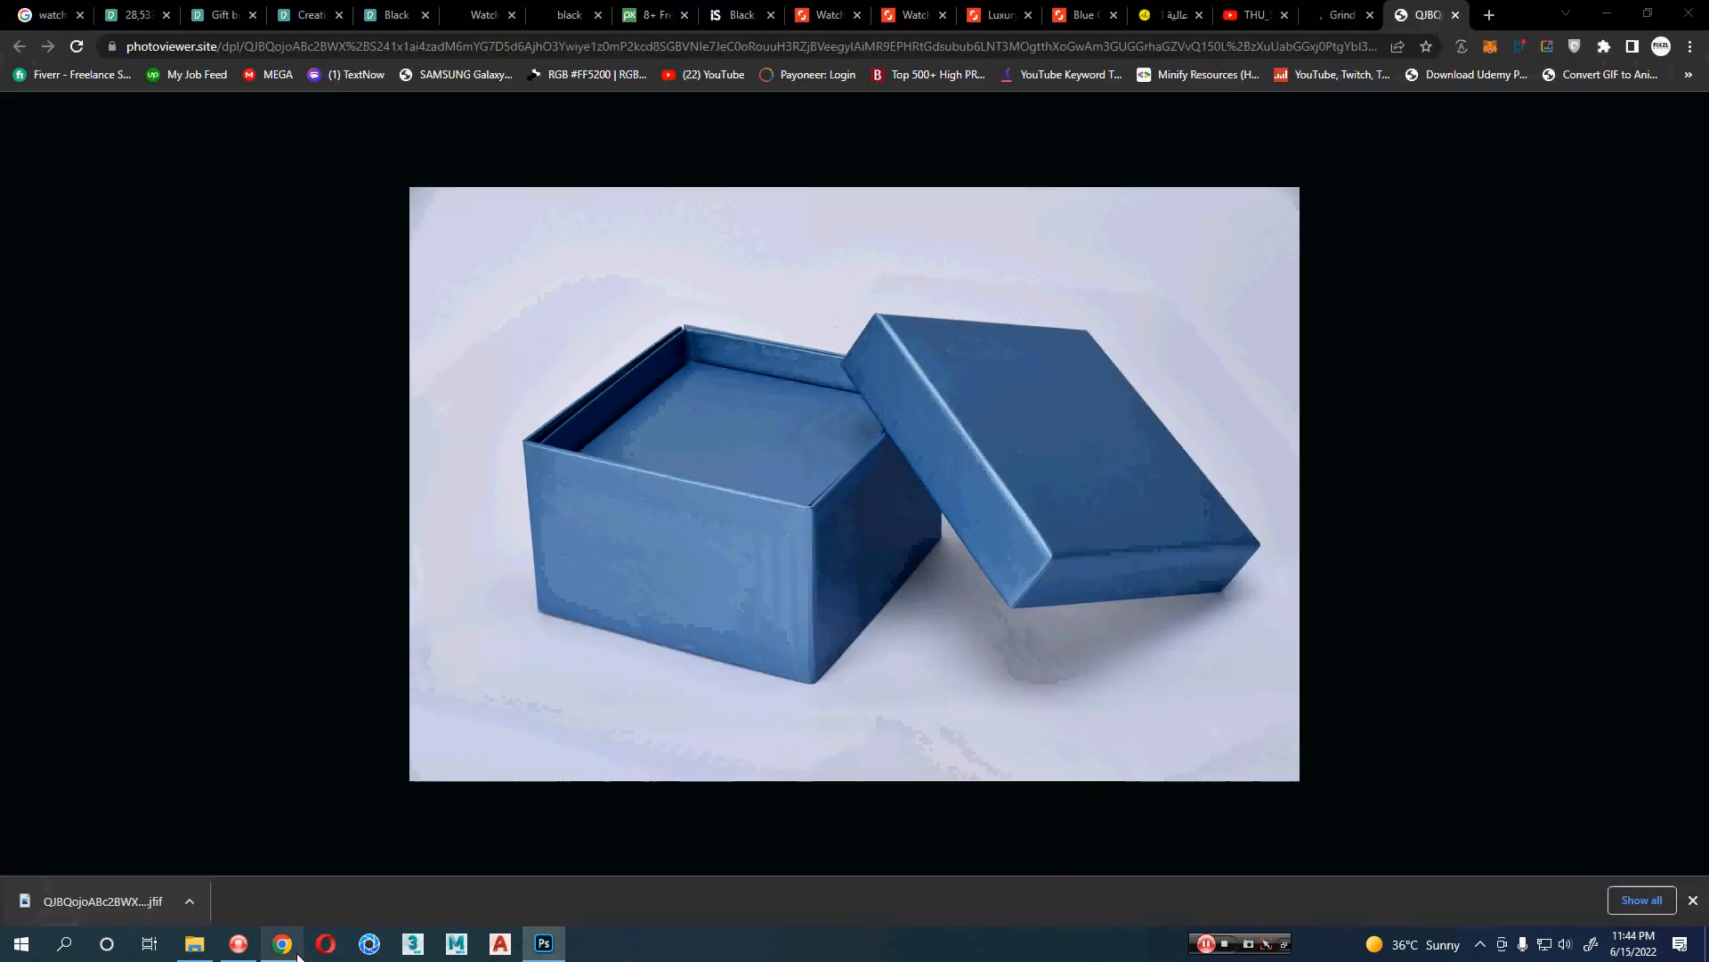
{"action": "left_click", "coordinate": [50, 12]}
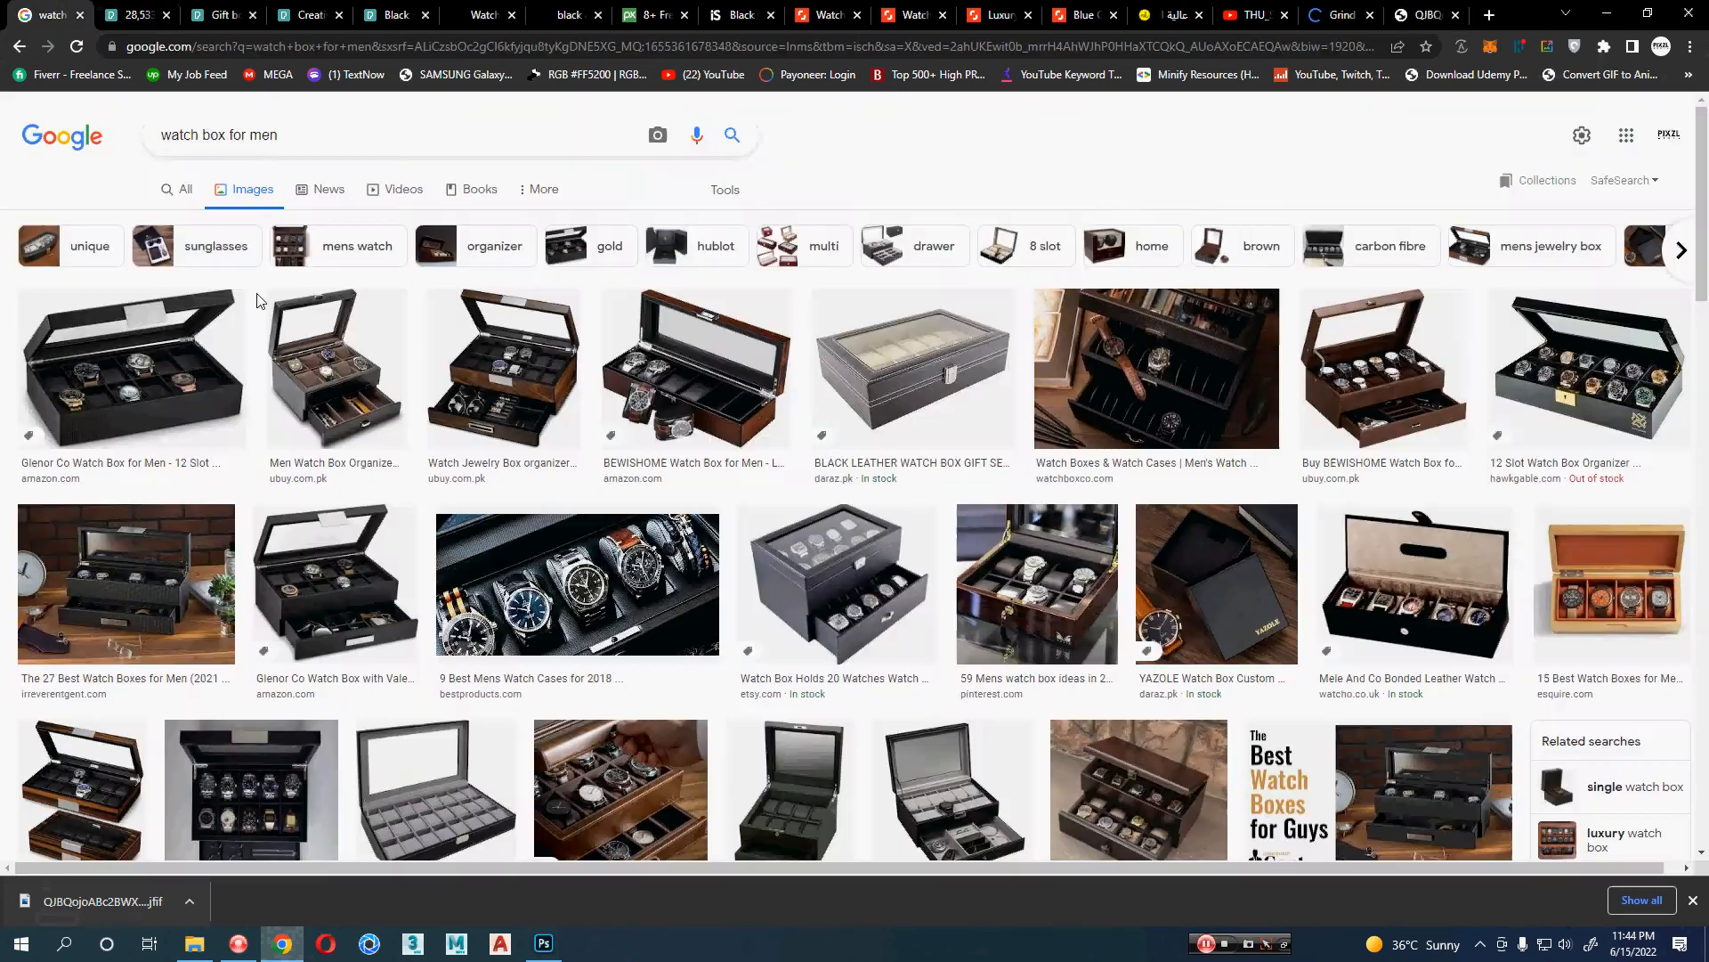
{"action": "left_click_drag", "start_coordinate": [200, 134], "coordinate": [563, 132]}
{"action": "type", "text": "es "}
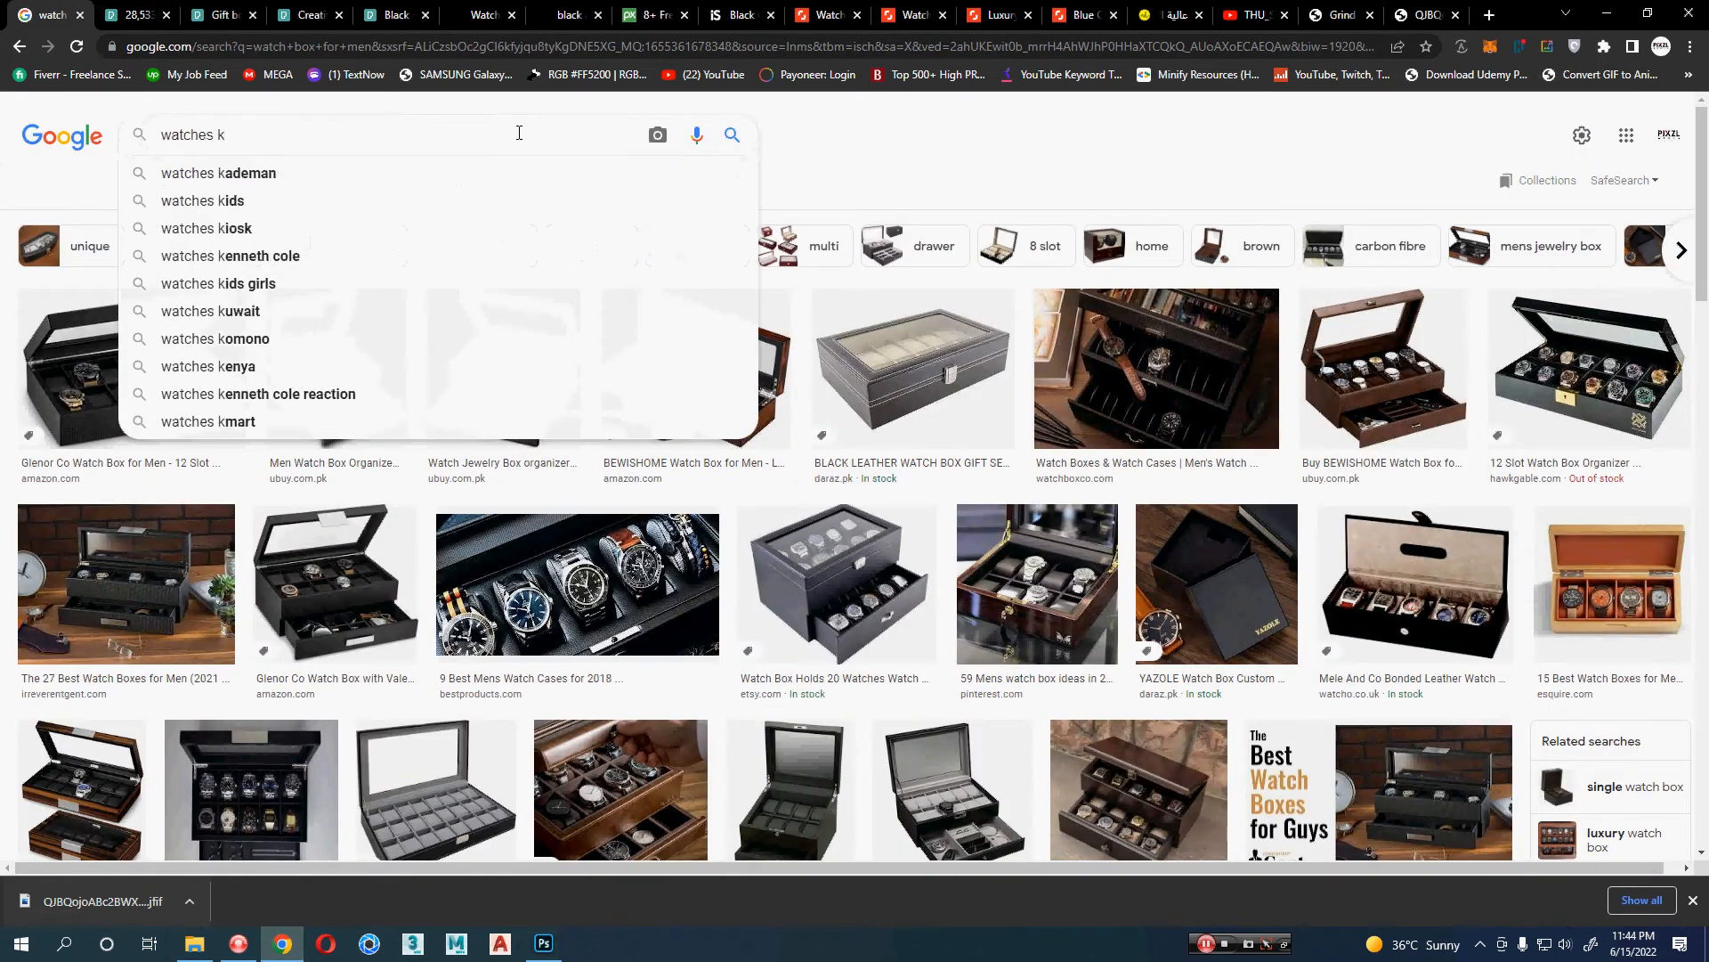
{"action": "type", "text": "k\\lol"}
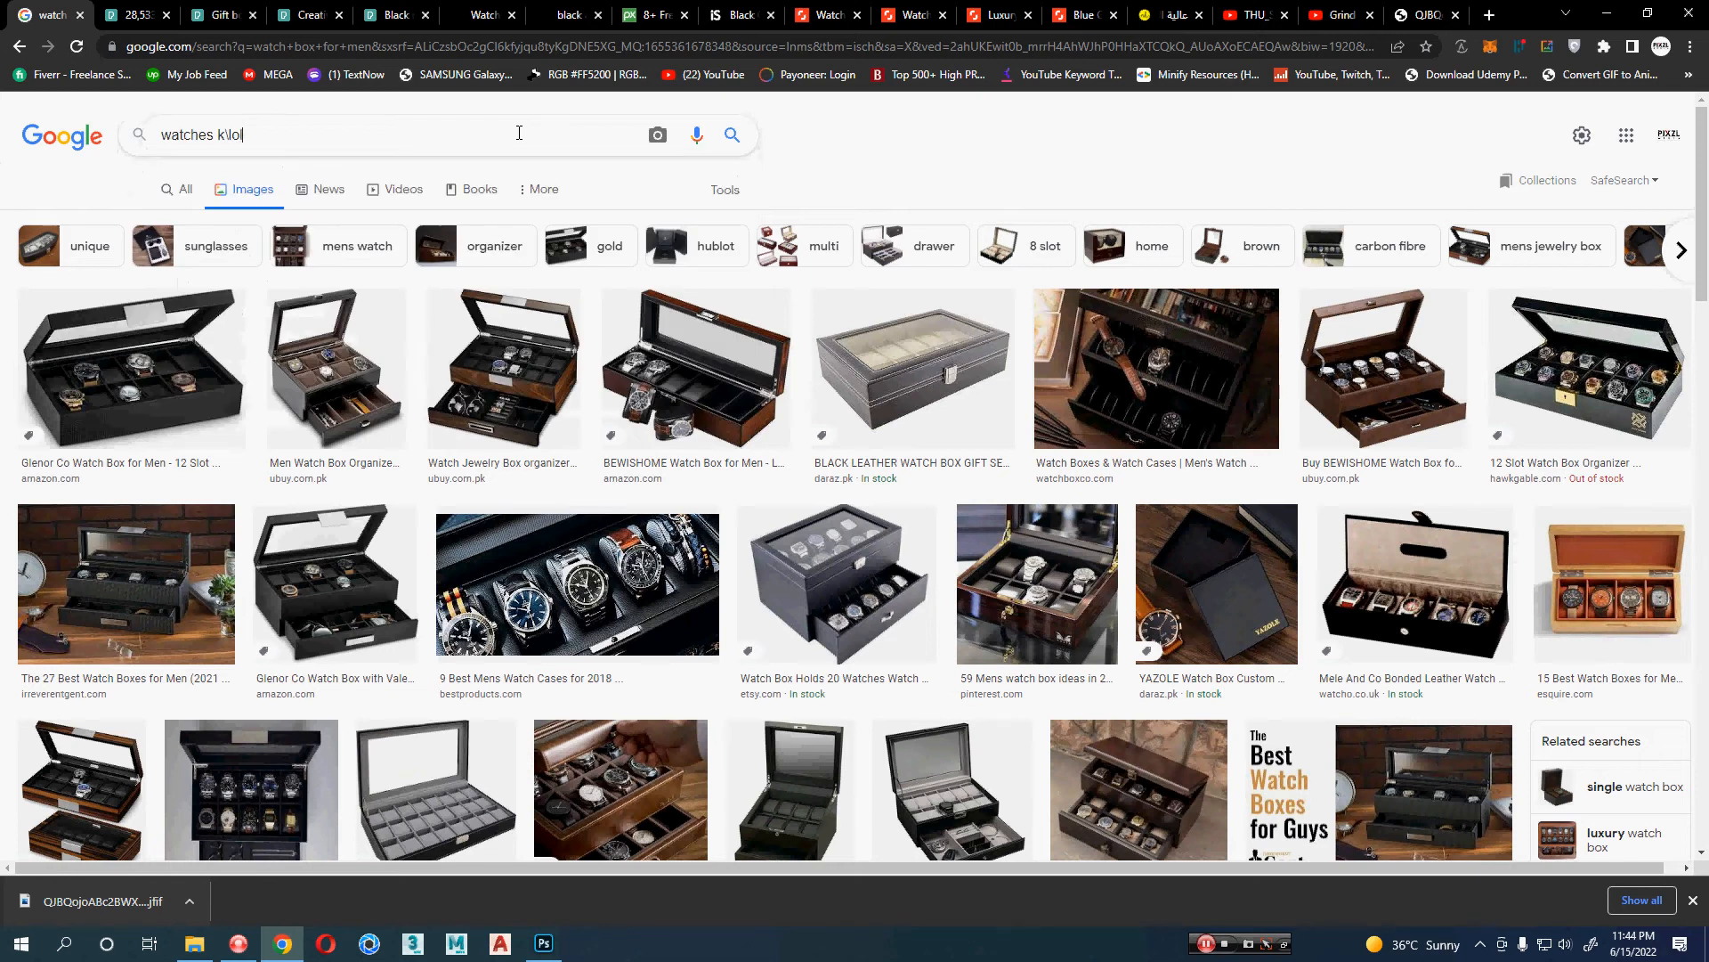
{"action": "key", "text": "BackSpace"}
{"action": "key", "text": "BackSpace"}
{"action": "key", "text": "BackSpace"}
{"action": "key", "text": "BackSpace"}
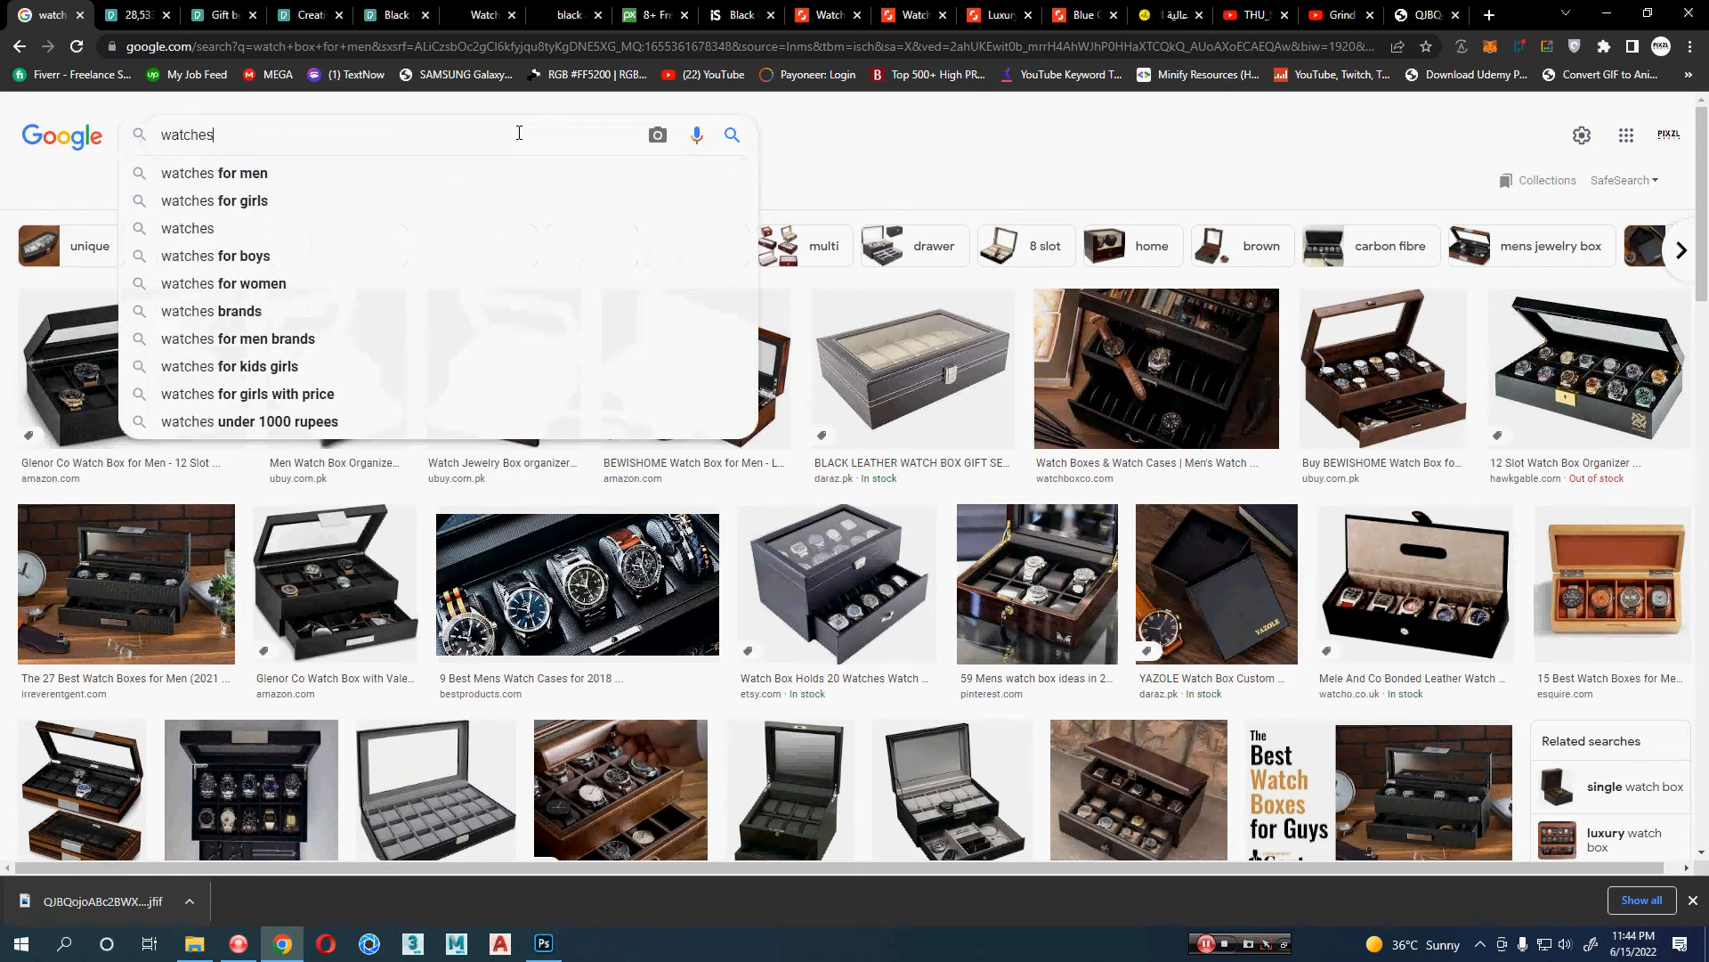
{"action": "type", "text": "lol"}
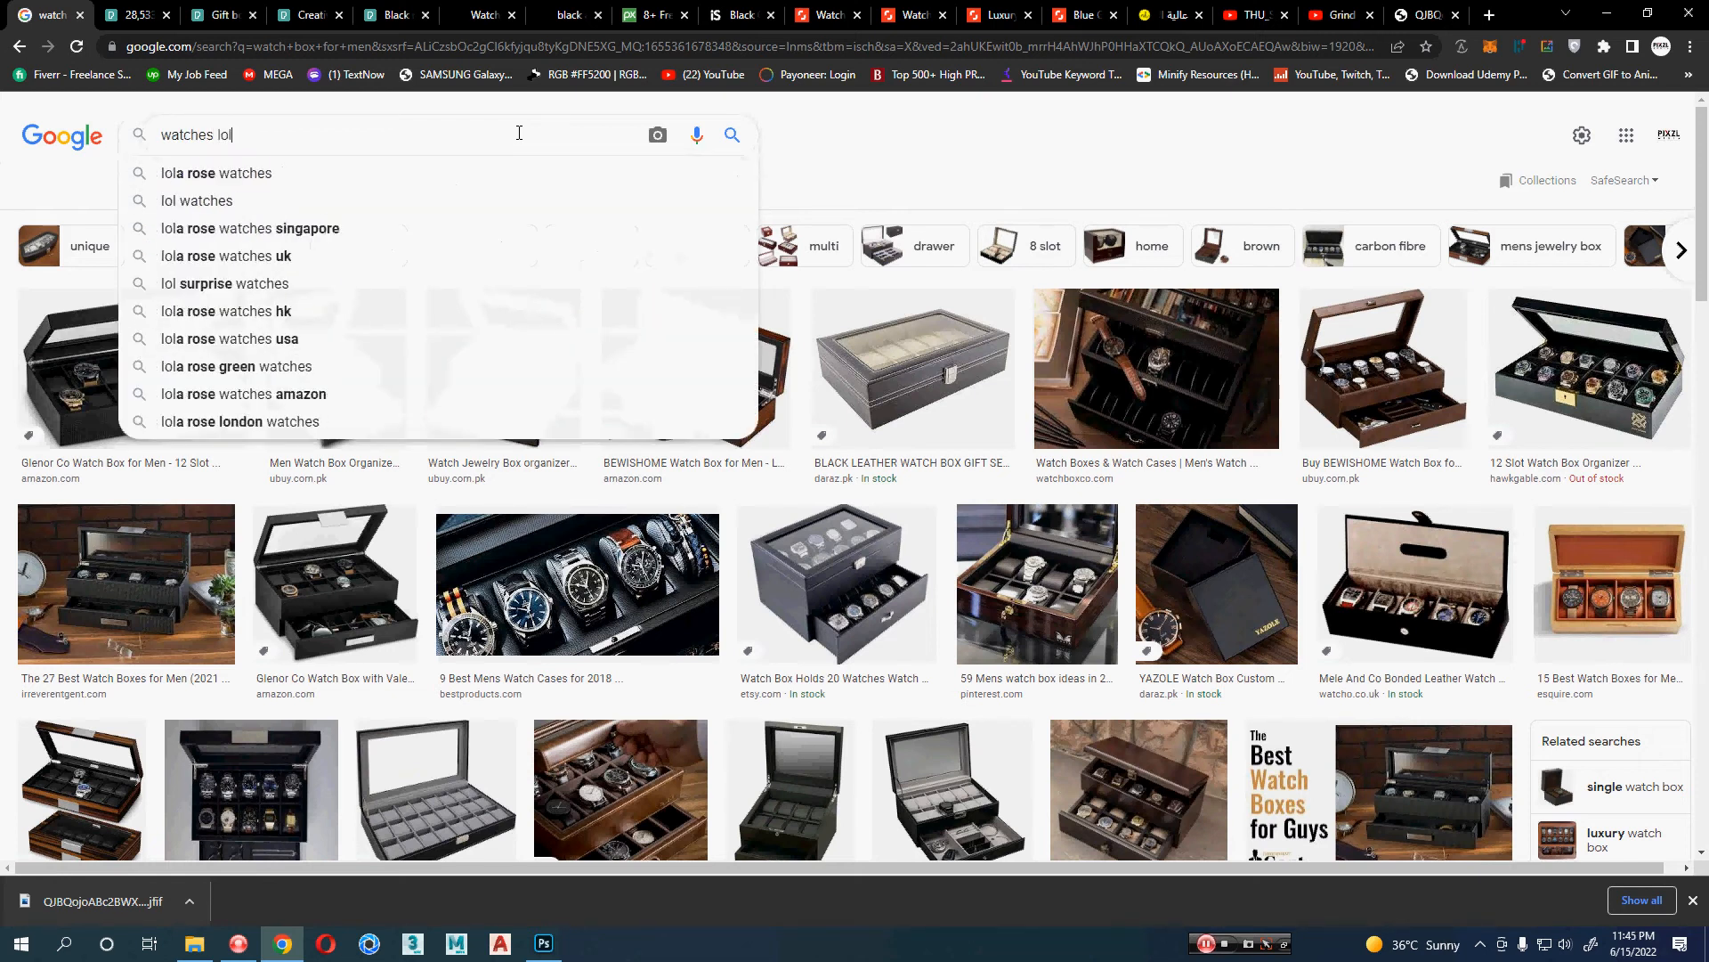
{"action": "key", "text": "BackSpace"}
{"action": "type", "text": "go"}
{"action": "key", "text": "Return"}
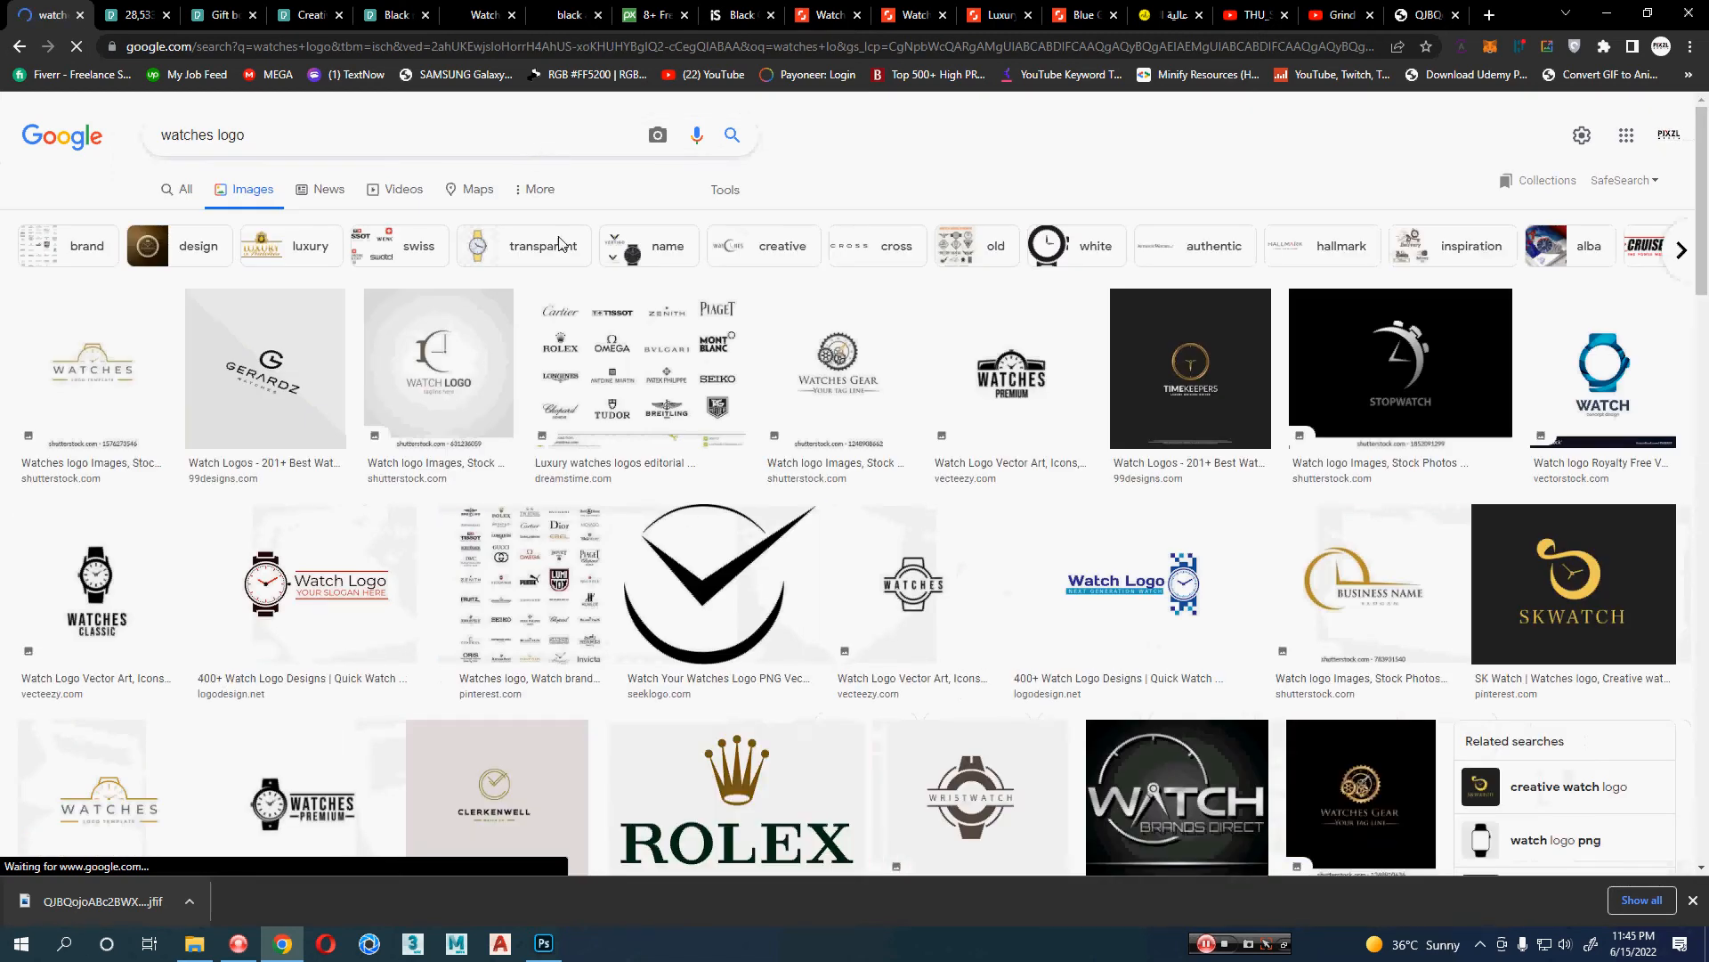
- Browse the watch logo results and open the Auto-Wind Watches and Fendi logos in separate new tabs
{"action": "scroll", "coordinate": [919, 546], "scroll_direction": "down", "scroll_amount": 2}
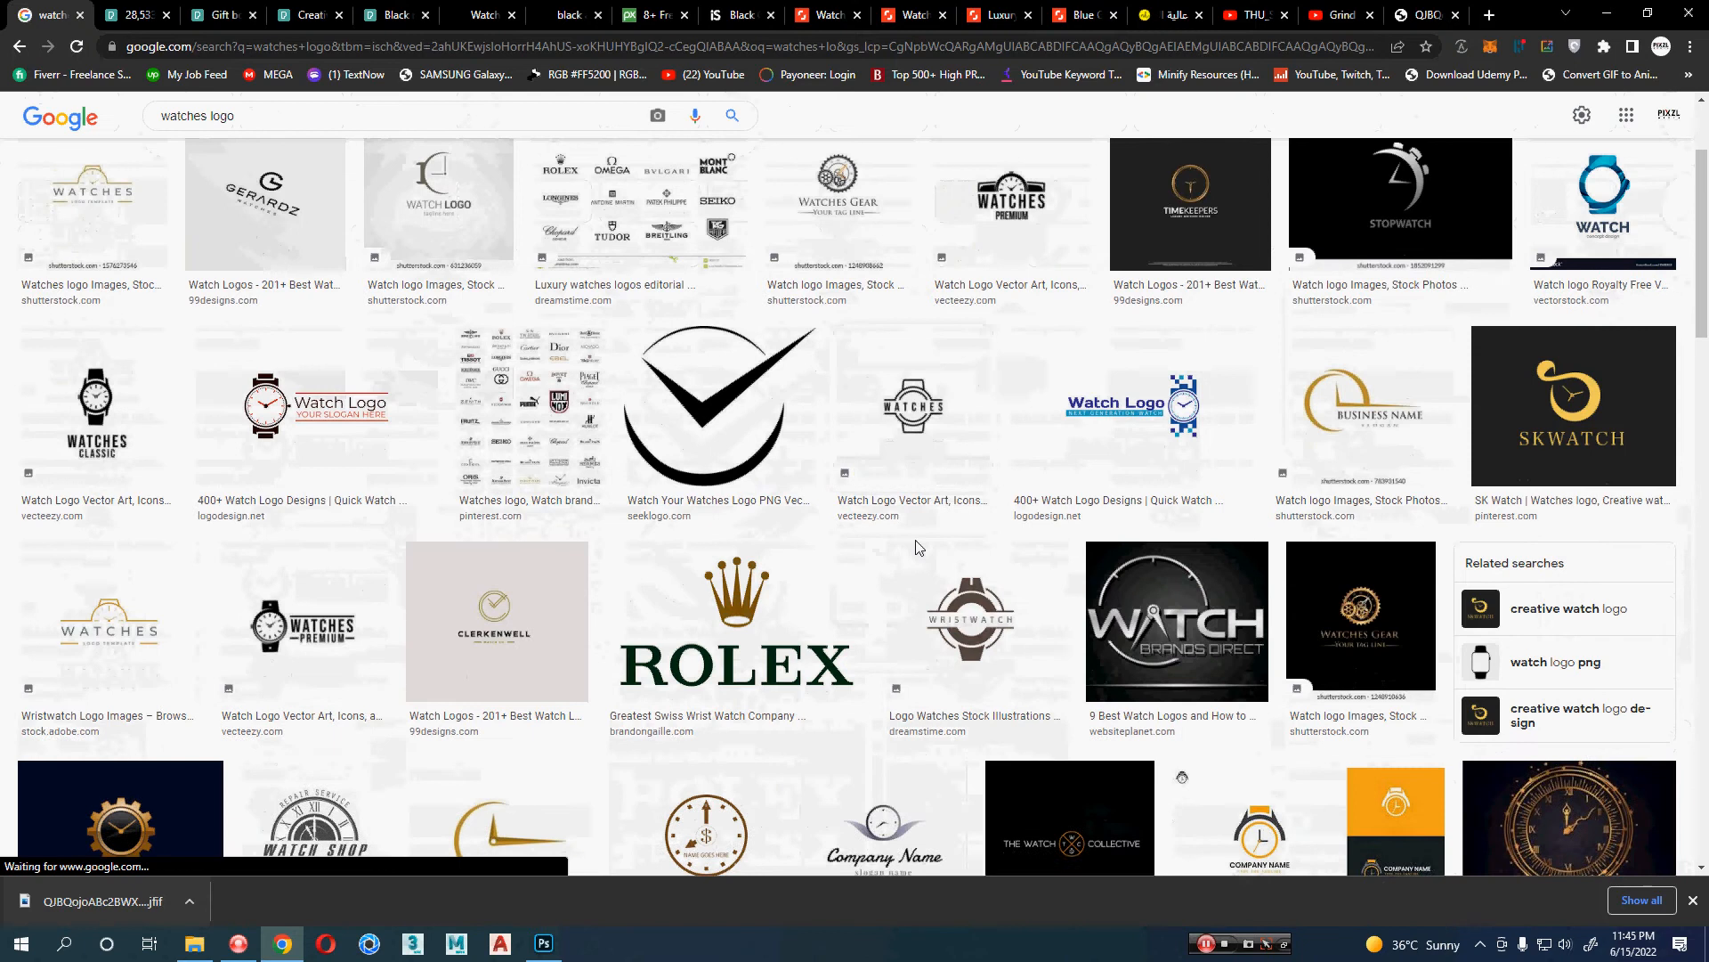
{"action": "scroll", "coordinate": [919, 546], "scroll_direction": "down", "scroll_amount": 1}
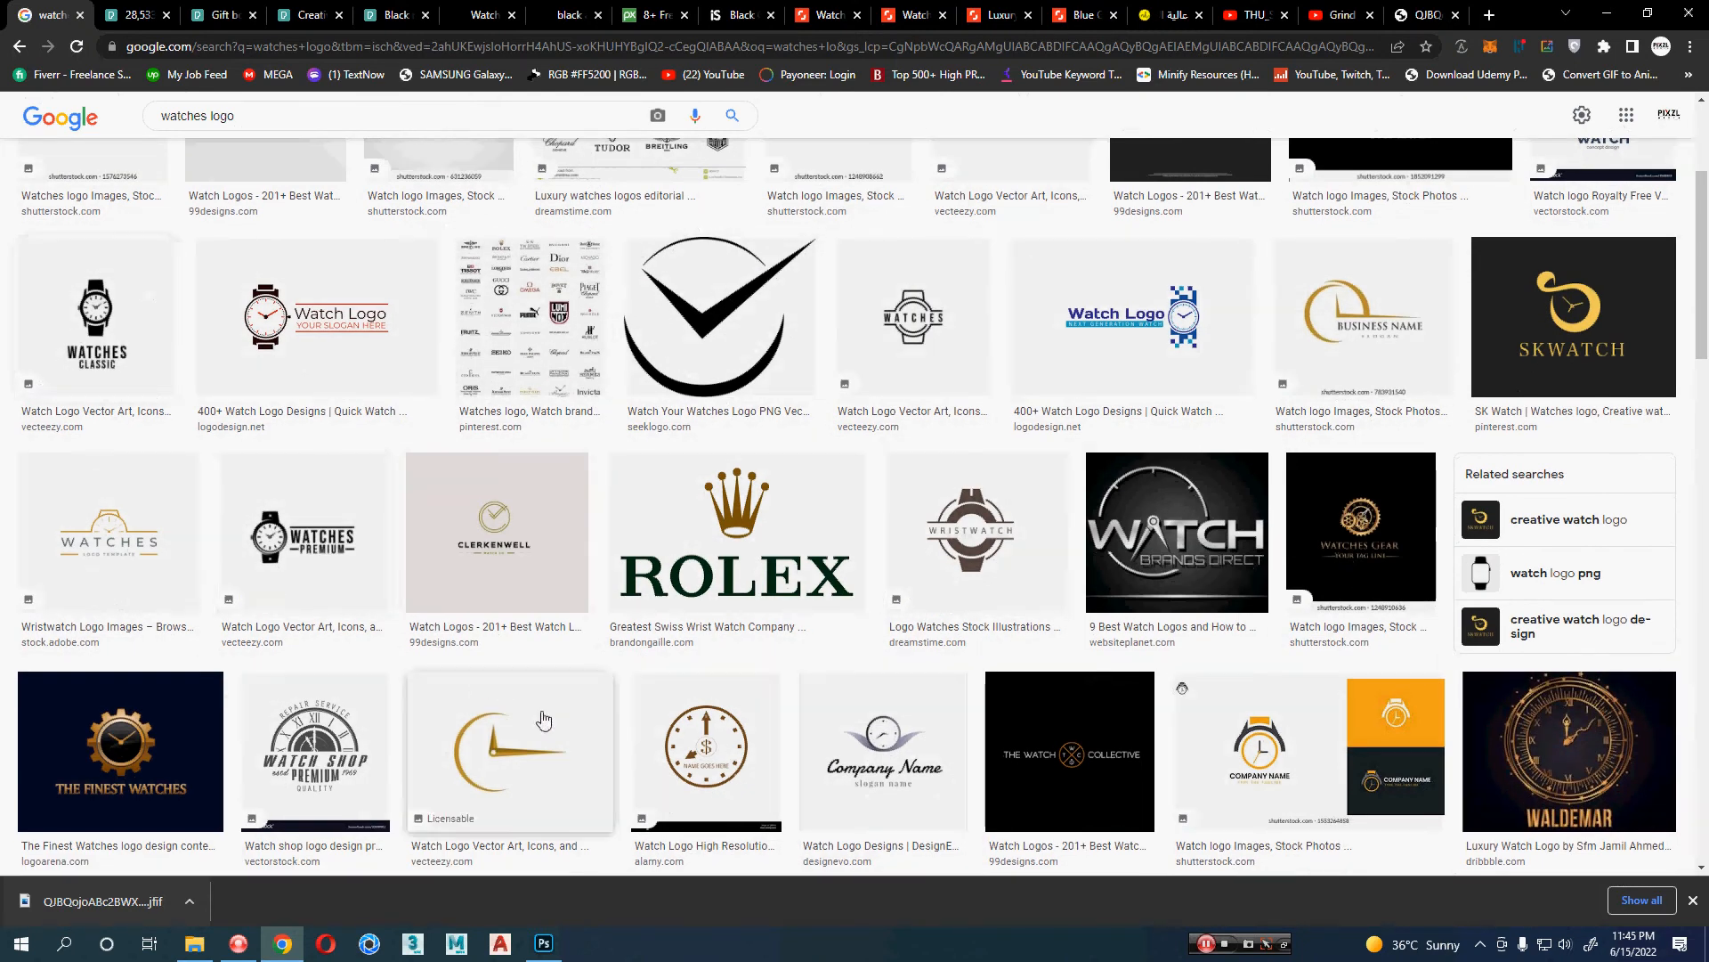
{"action": "scroll", "coordinate": [782, 712], "scroll_direction": "up", "scroll_amount": 3}
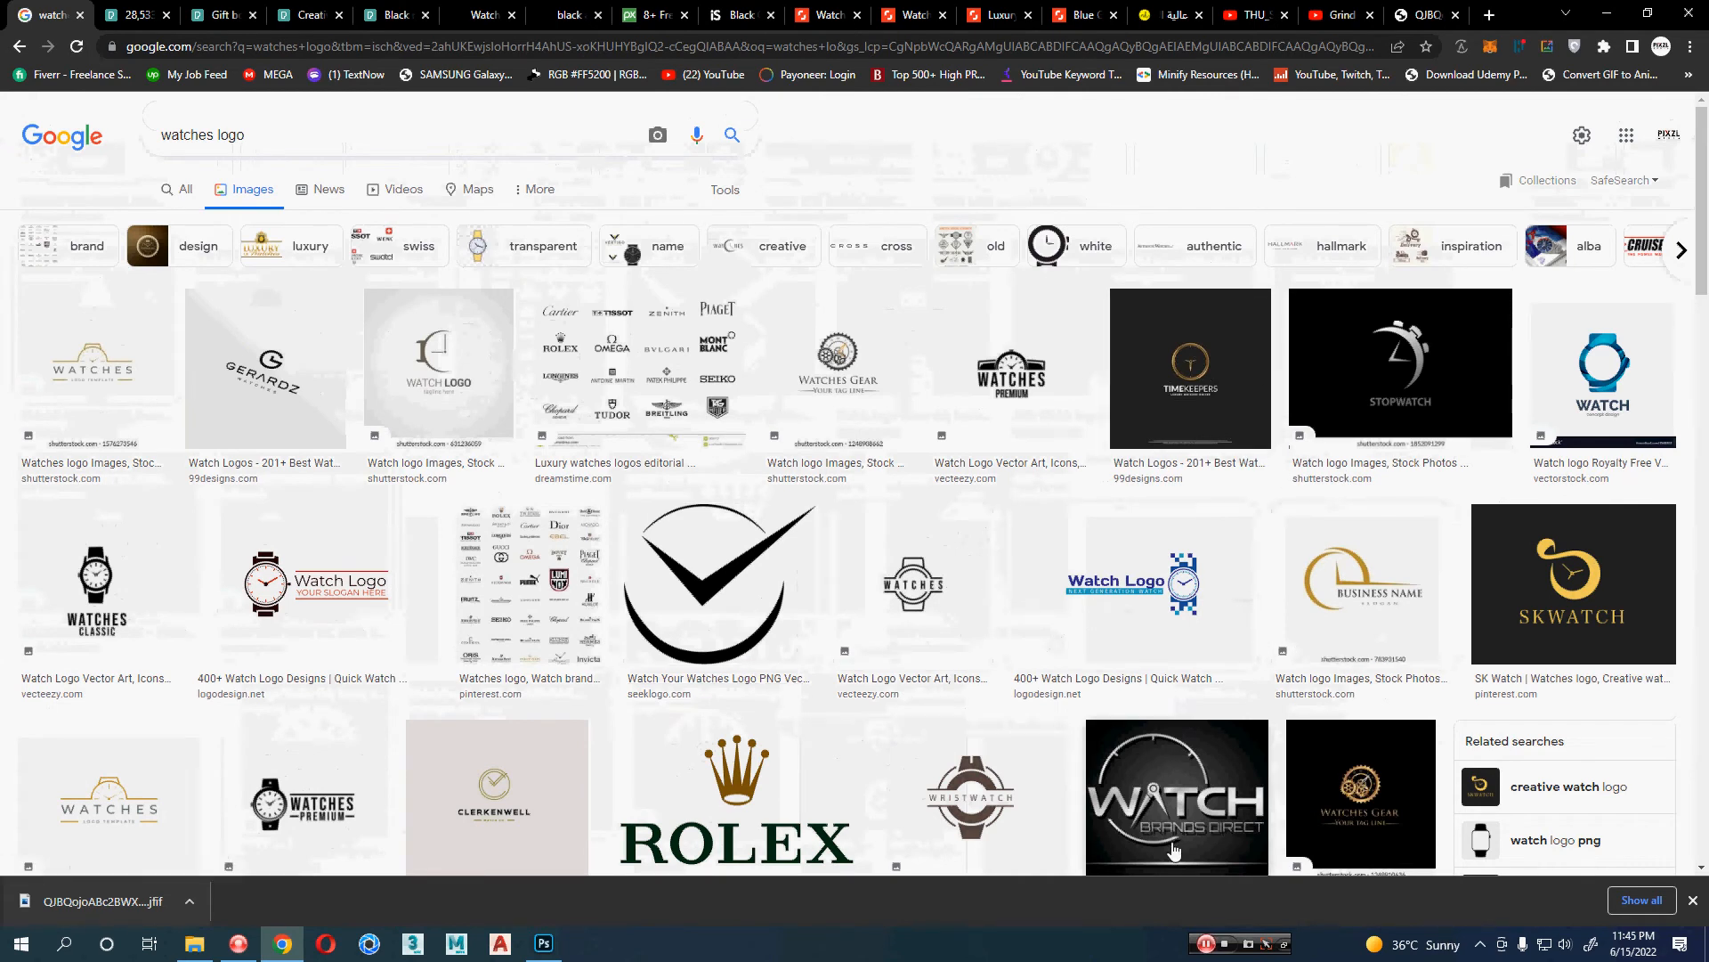
{"action": "scroll", "coordinate": [729, 804], "scroll_direction": "down", "scroll_amount": 4}
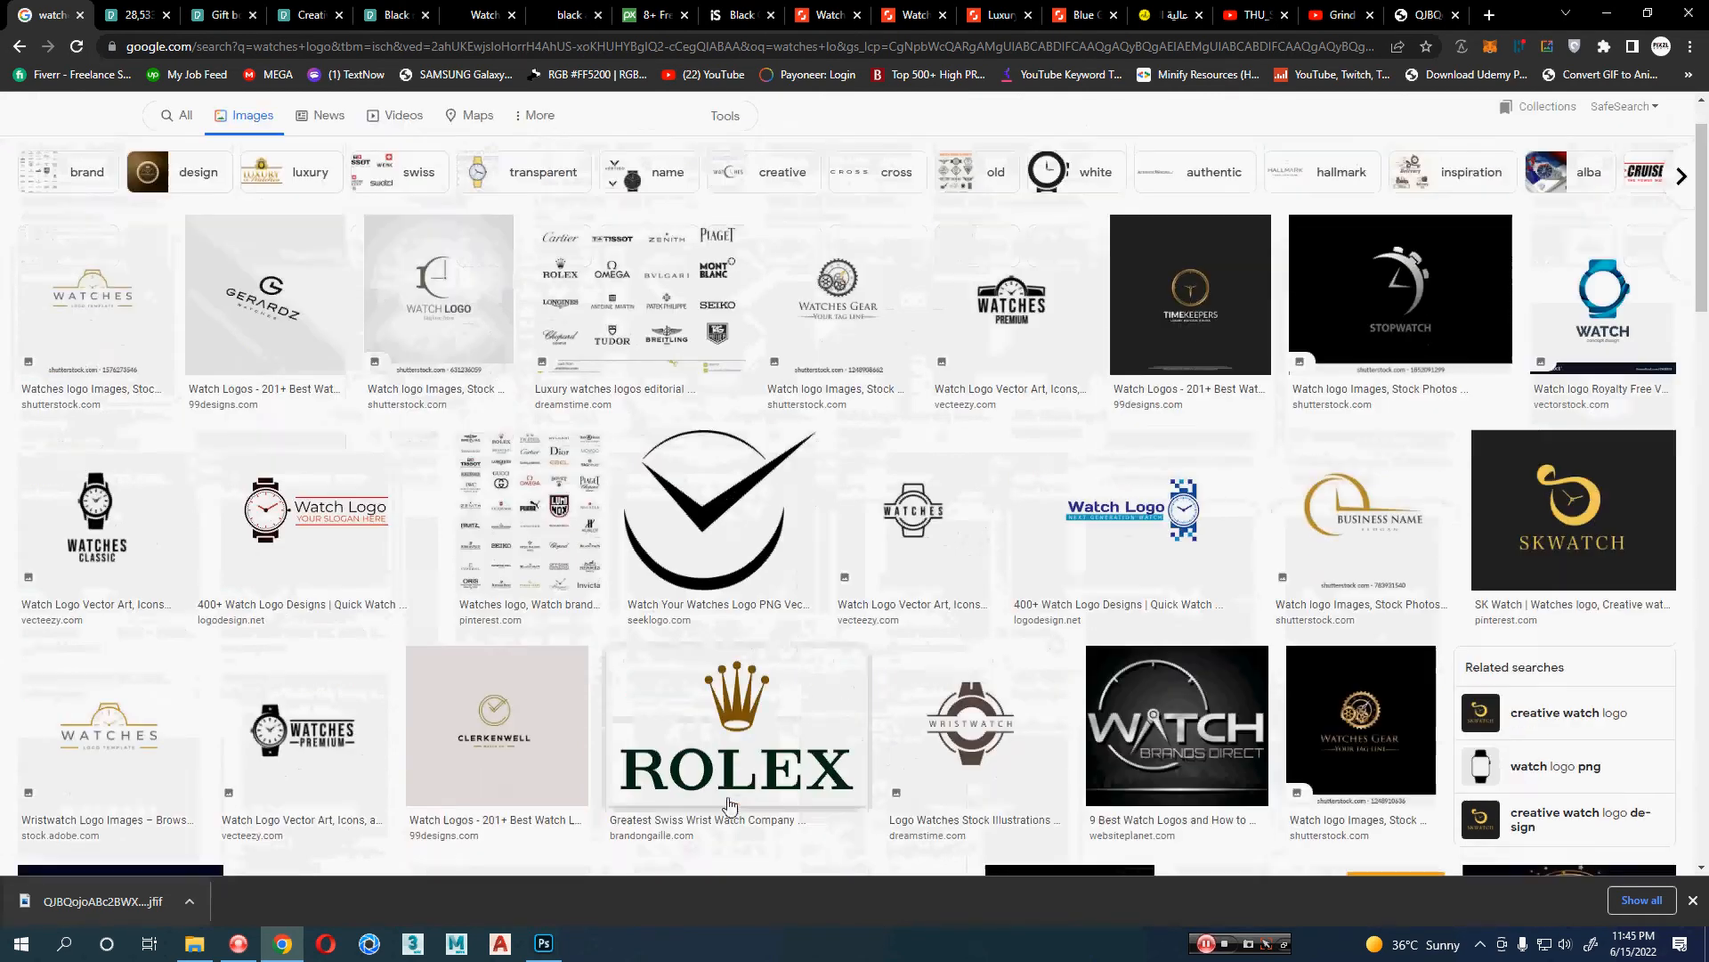
{"action": "scroll", "coordinate": [729, 804], "scroll_direction": "down", "scroll_amount": 6}
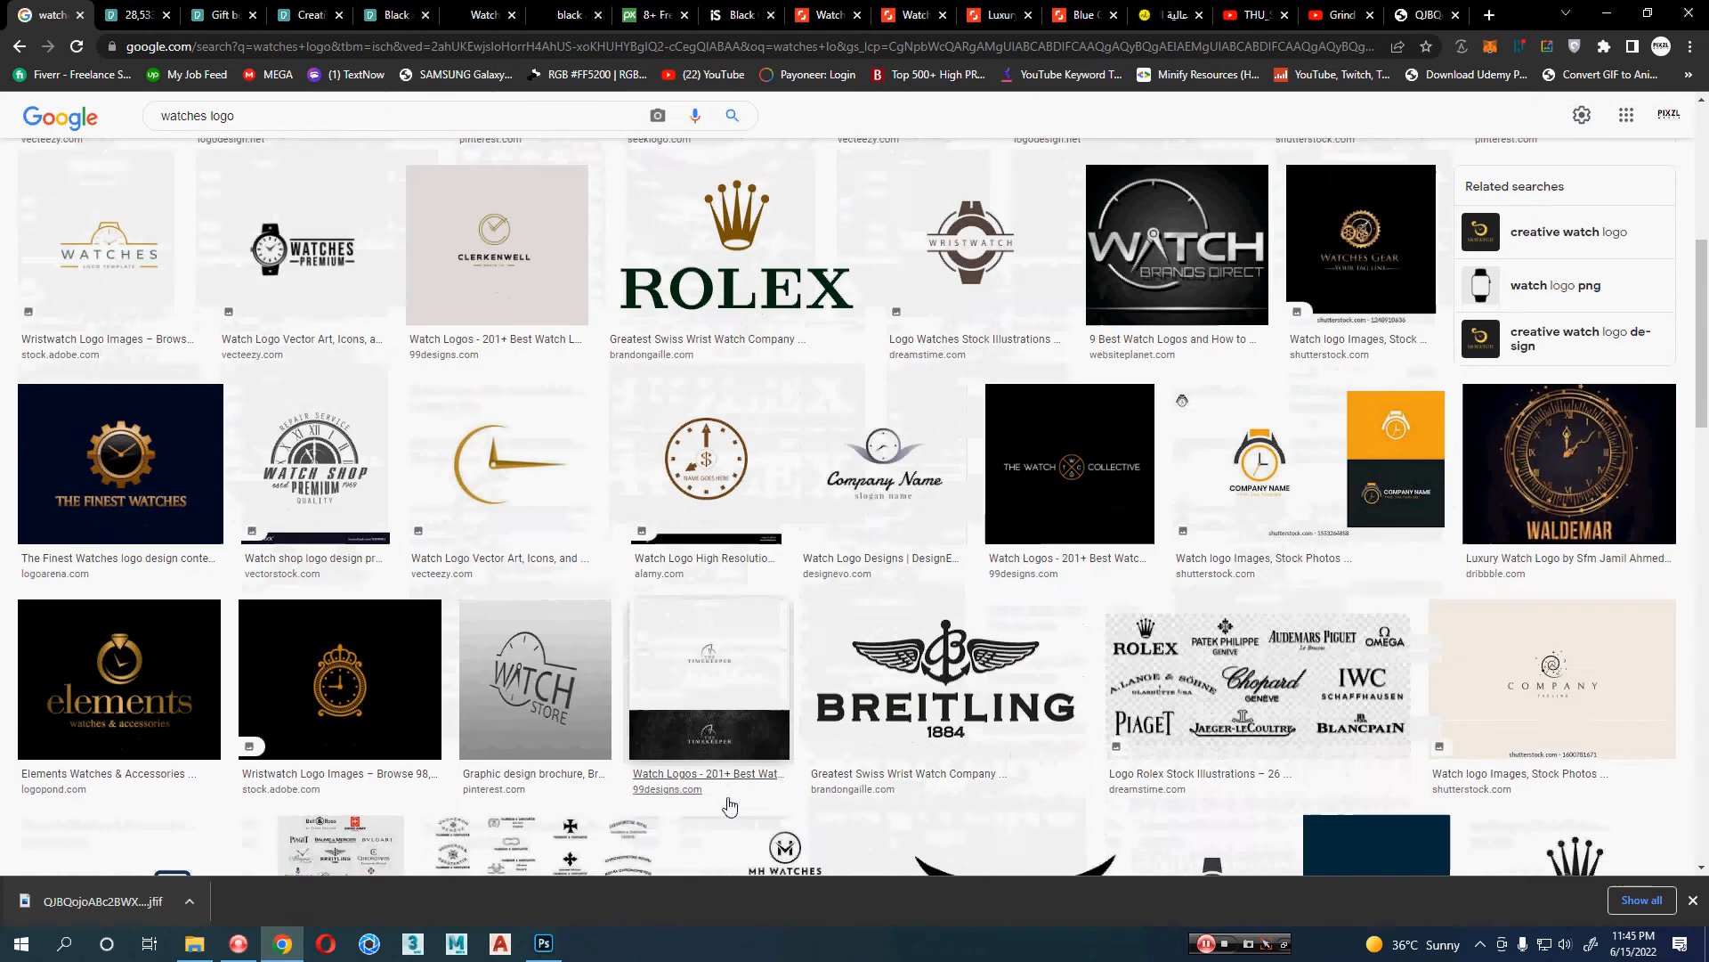
{"action": "scroll", "coordinate": [728, 803], "scroll_direction": "down", "scroll_amount": 2}
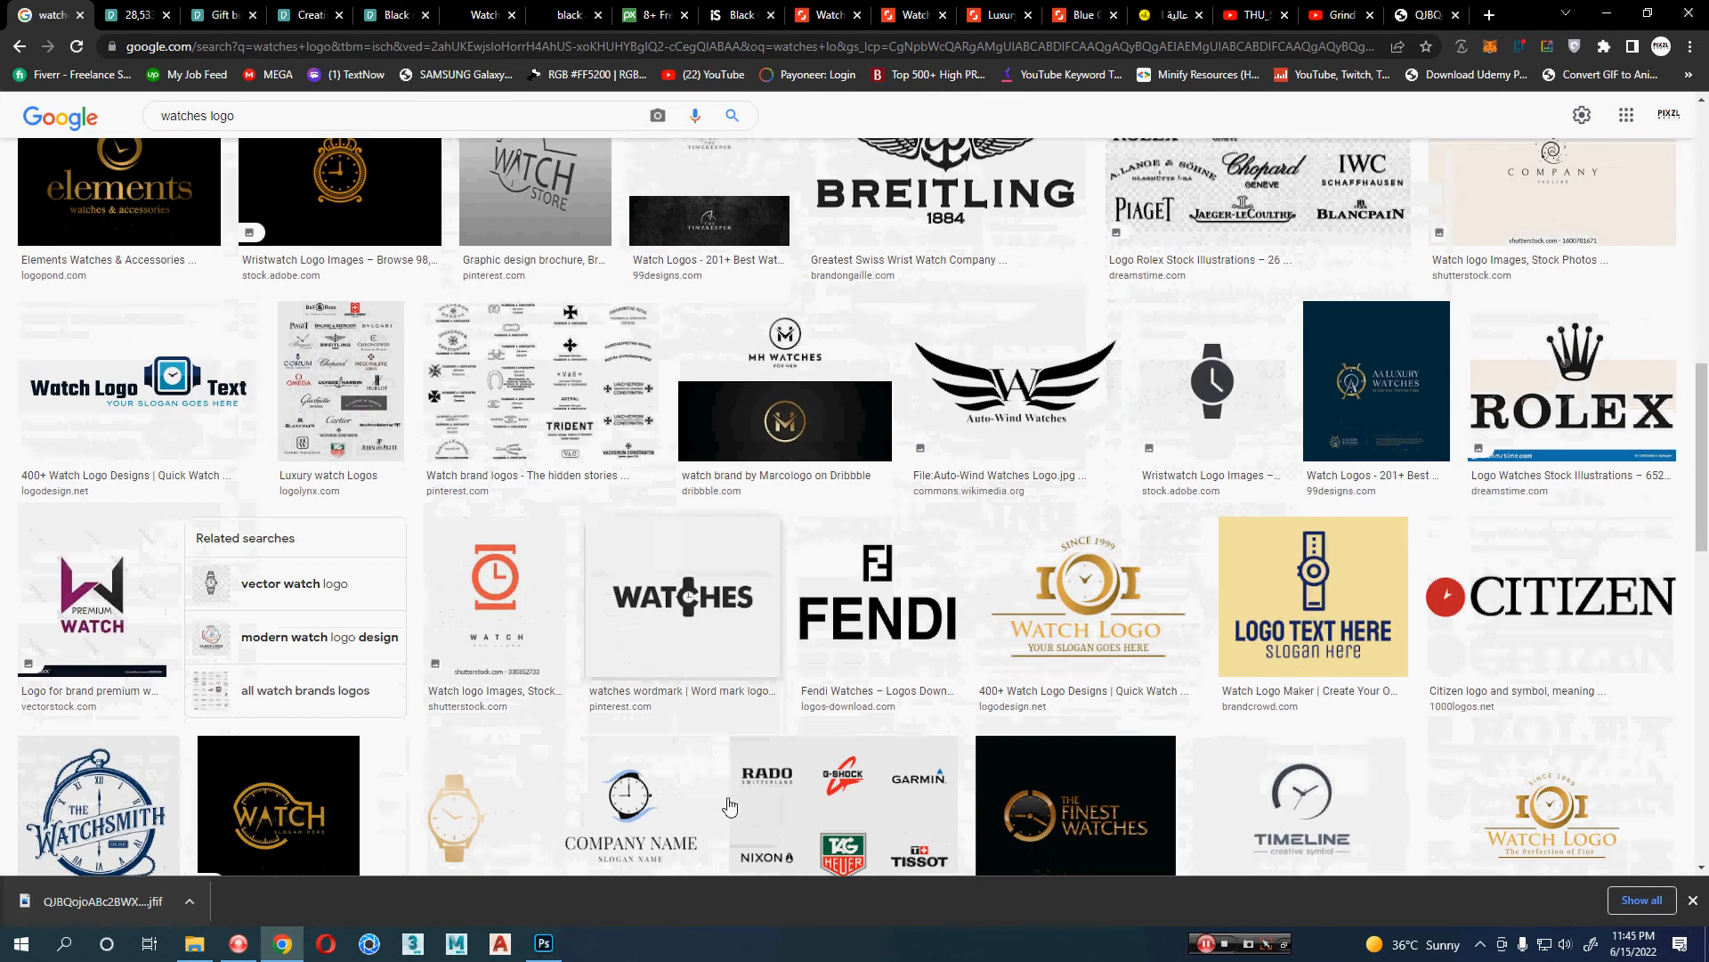
{"action": "middle_click", "coordinate": [1064, 399]}
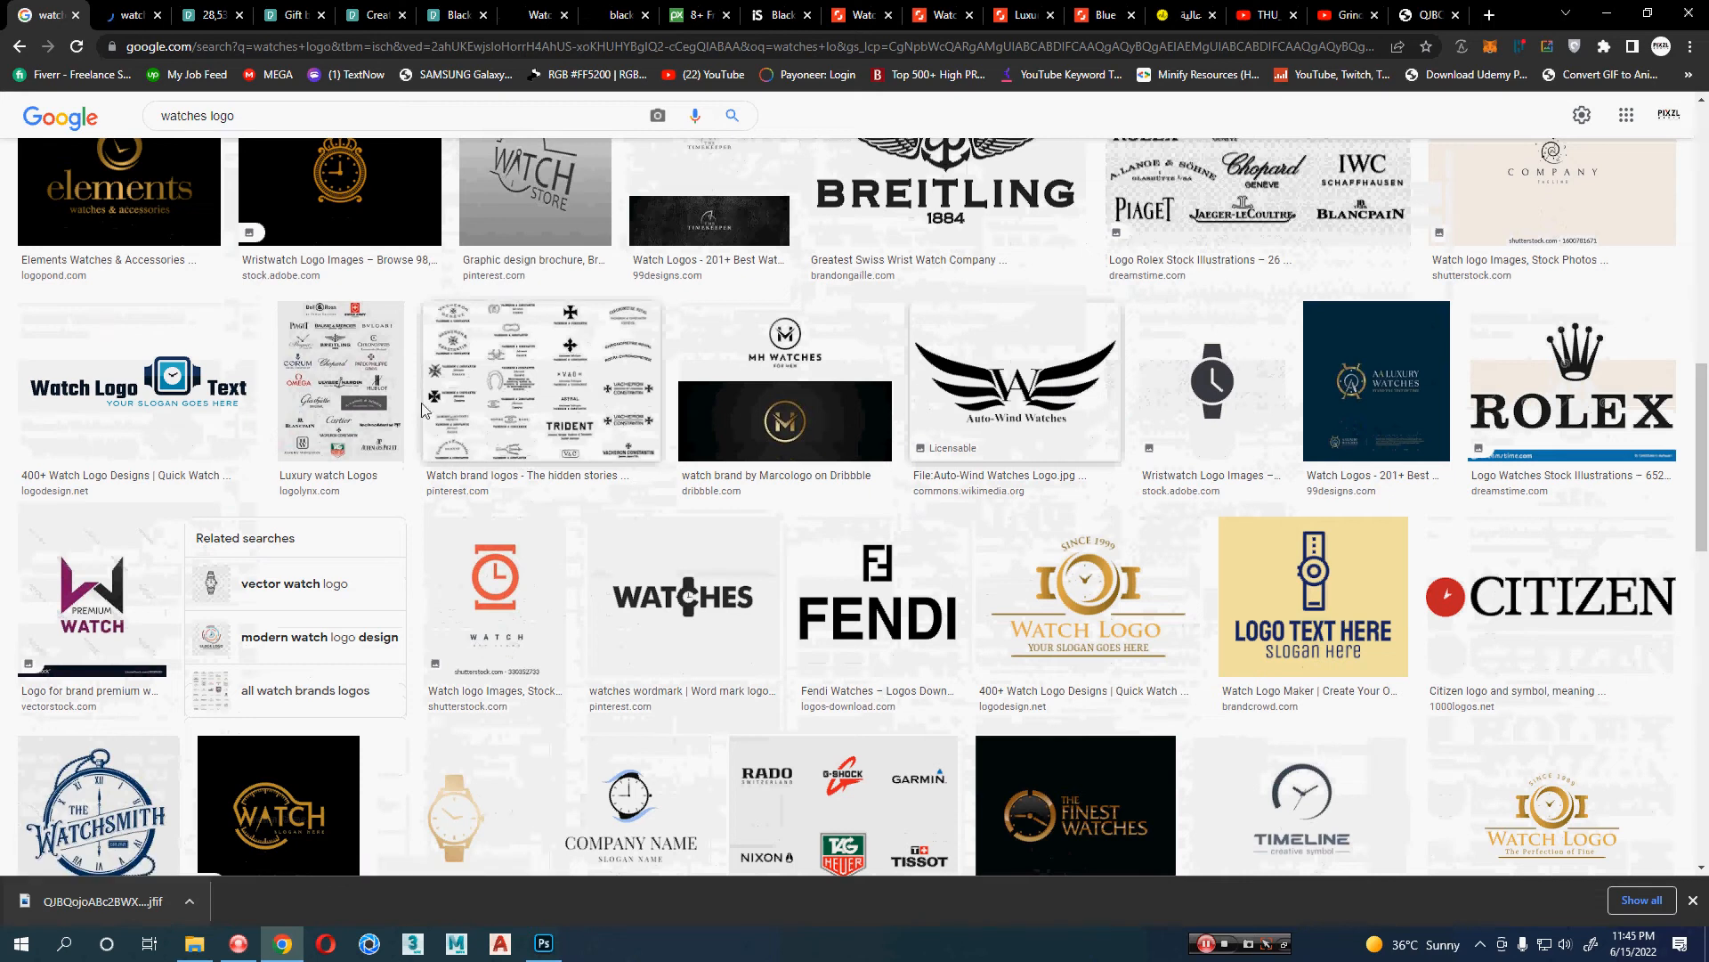
{"action": "scroll", "coordinate": [761, 615], "scroll_direction": "down", "scroll_amount": 3}
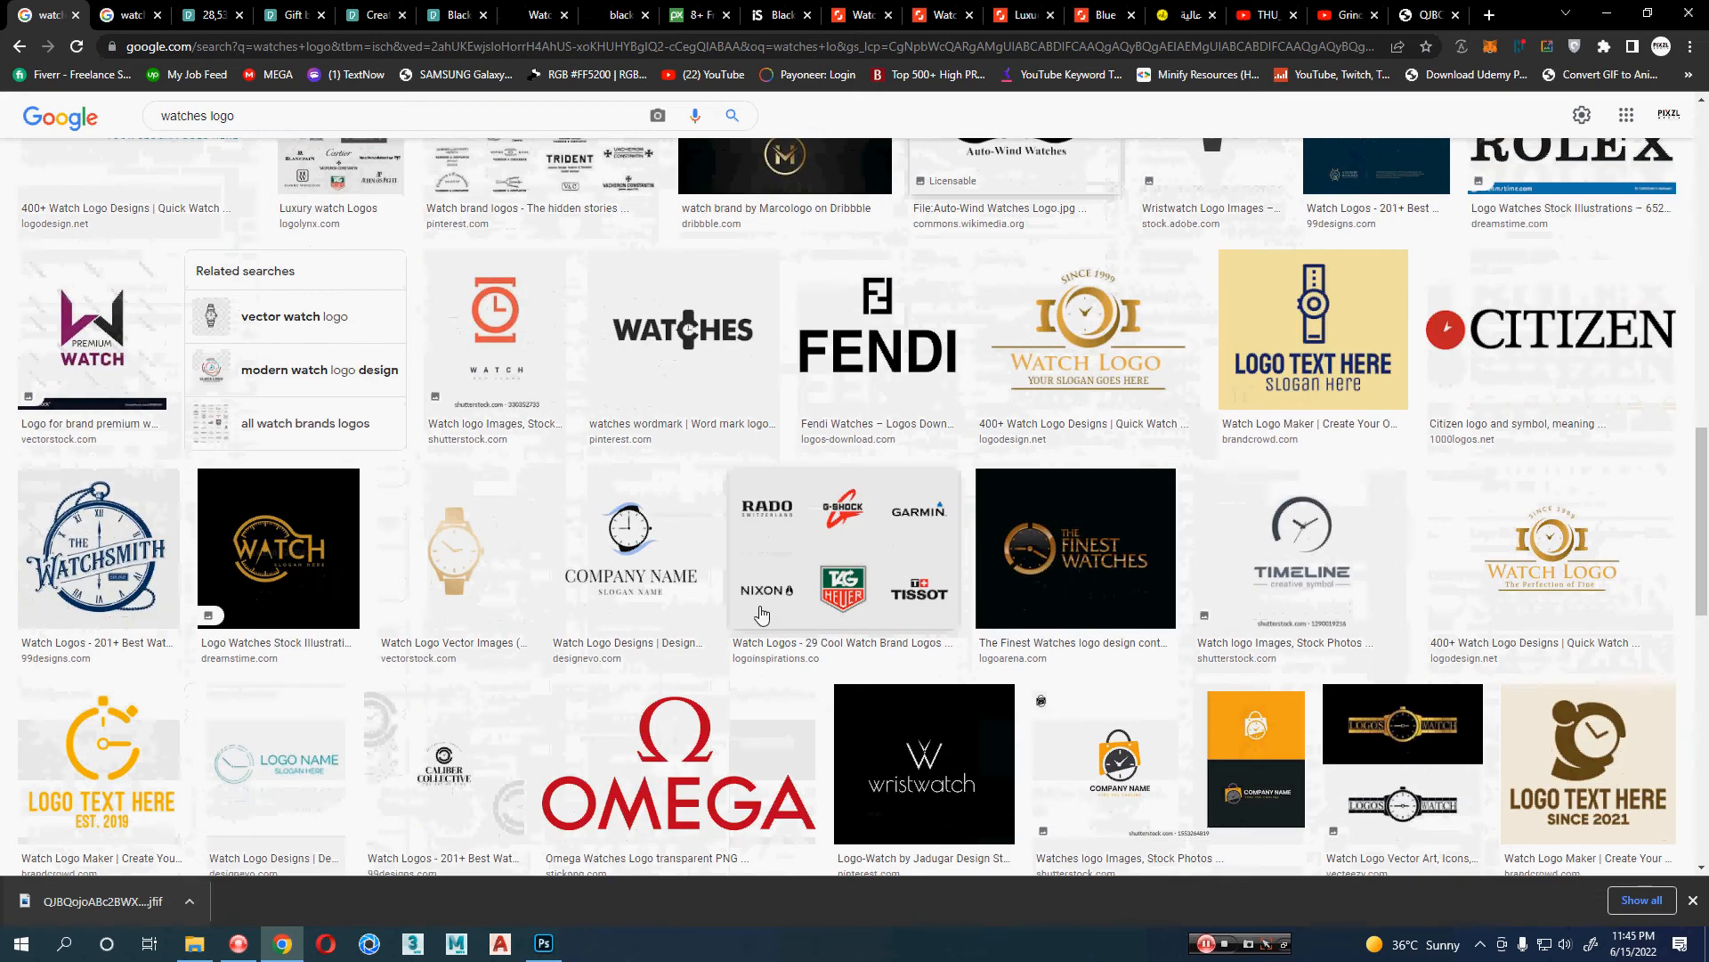
{"action": "middle_click", "coordinate": [877, 329]}
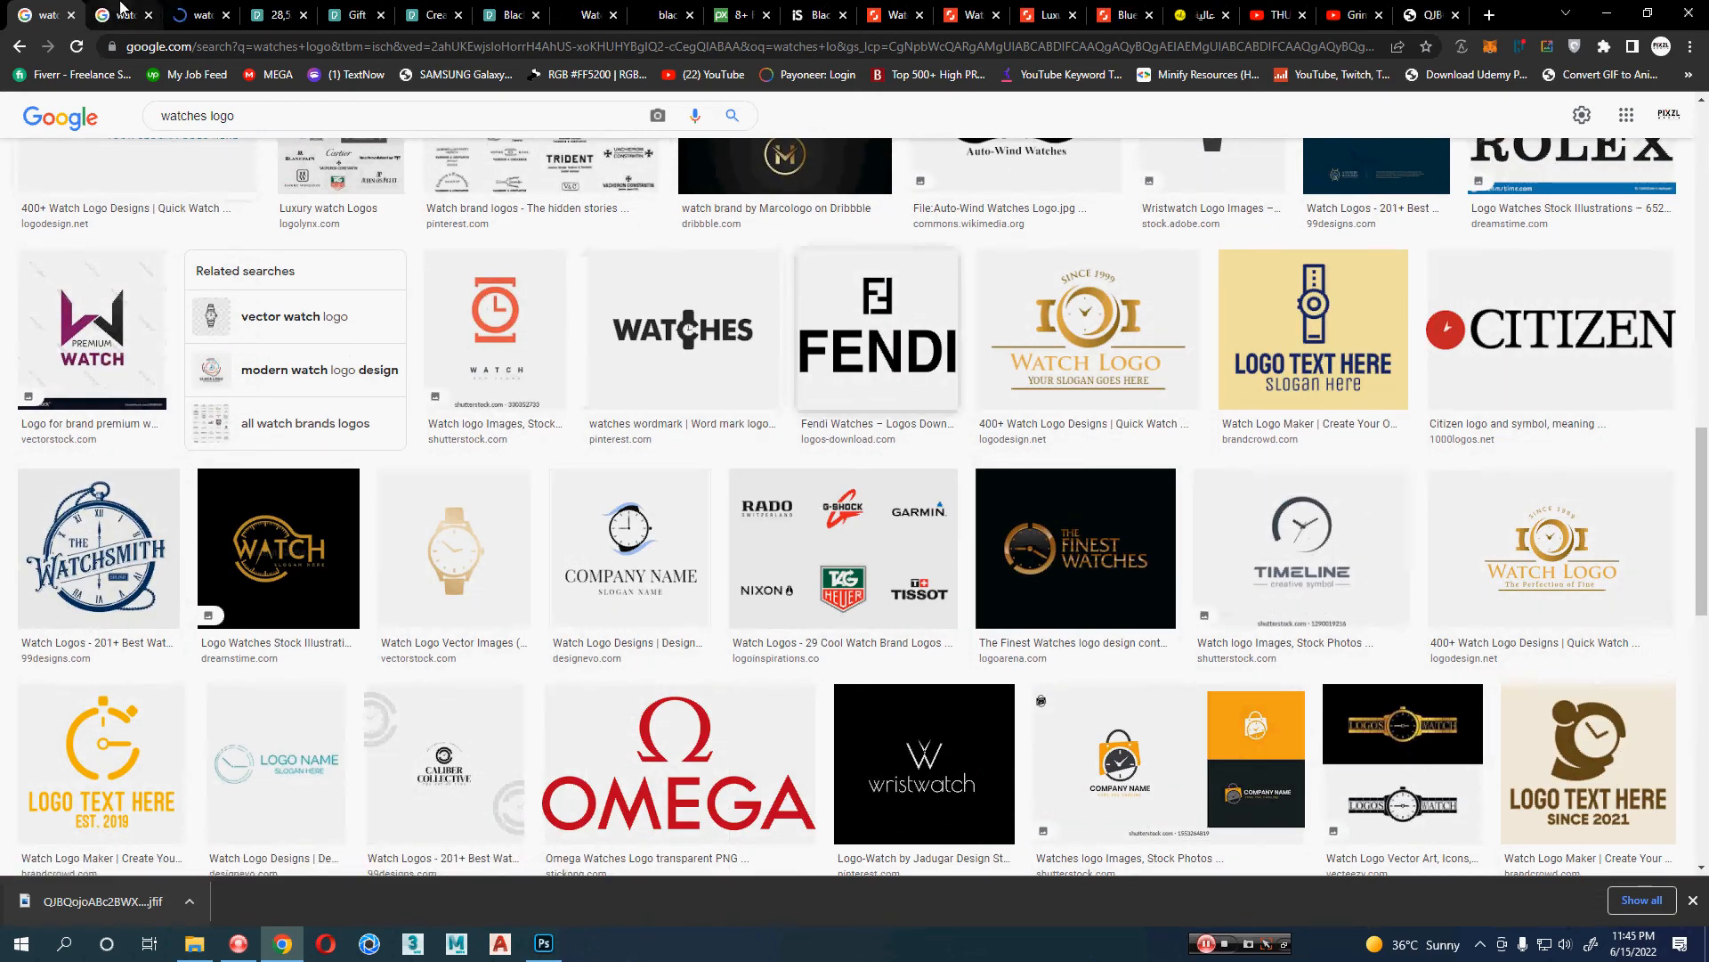
- Save the Auto-Wind Watches logo image from its tab and open the file as its own document in Photoshop
{"action": "left_click", "coordinate": [120, 7]}
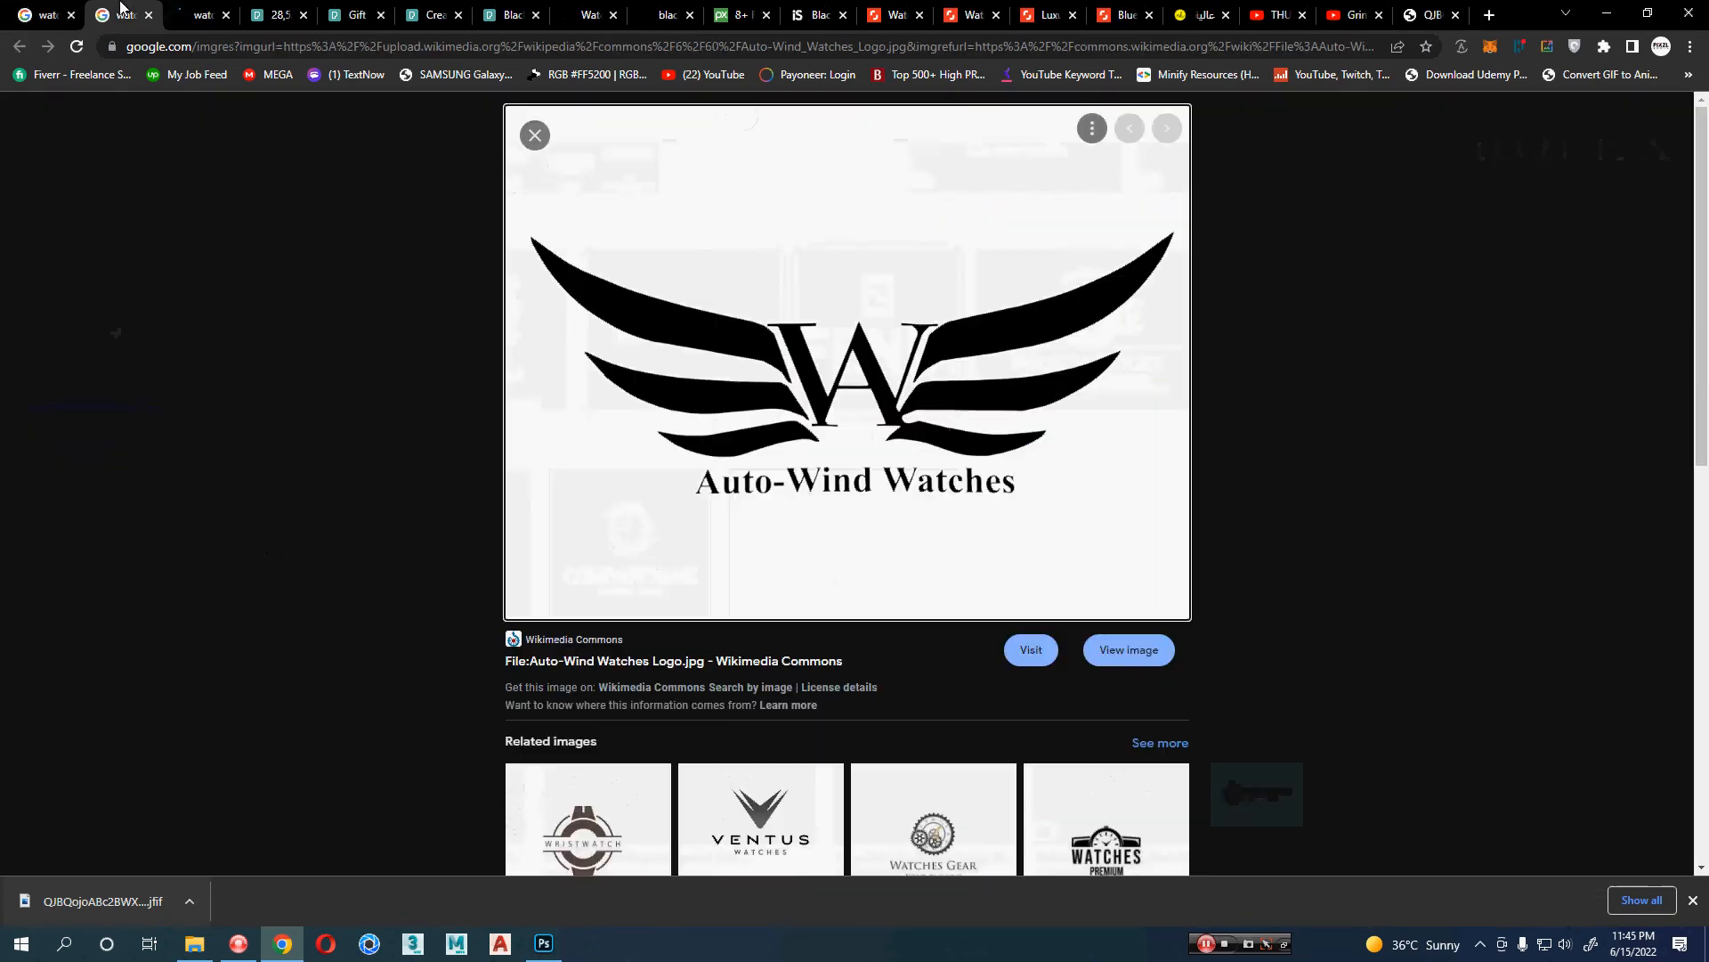
{"action": "right_click", "coordinate": [827, 302]}
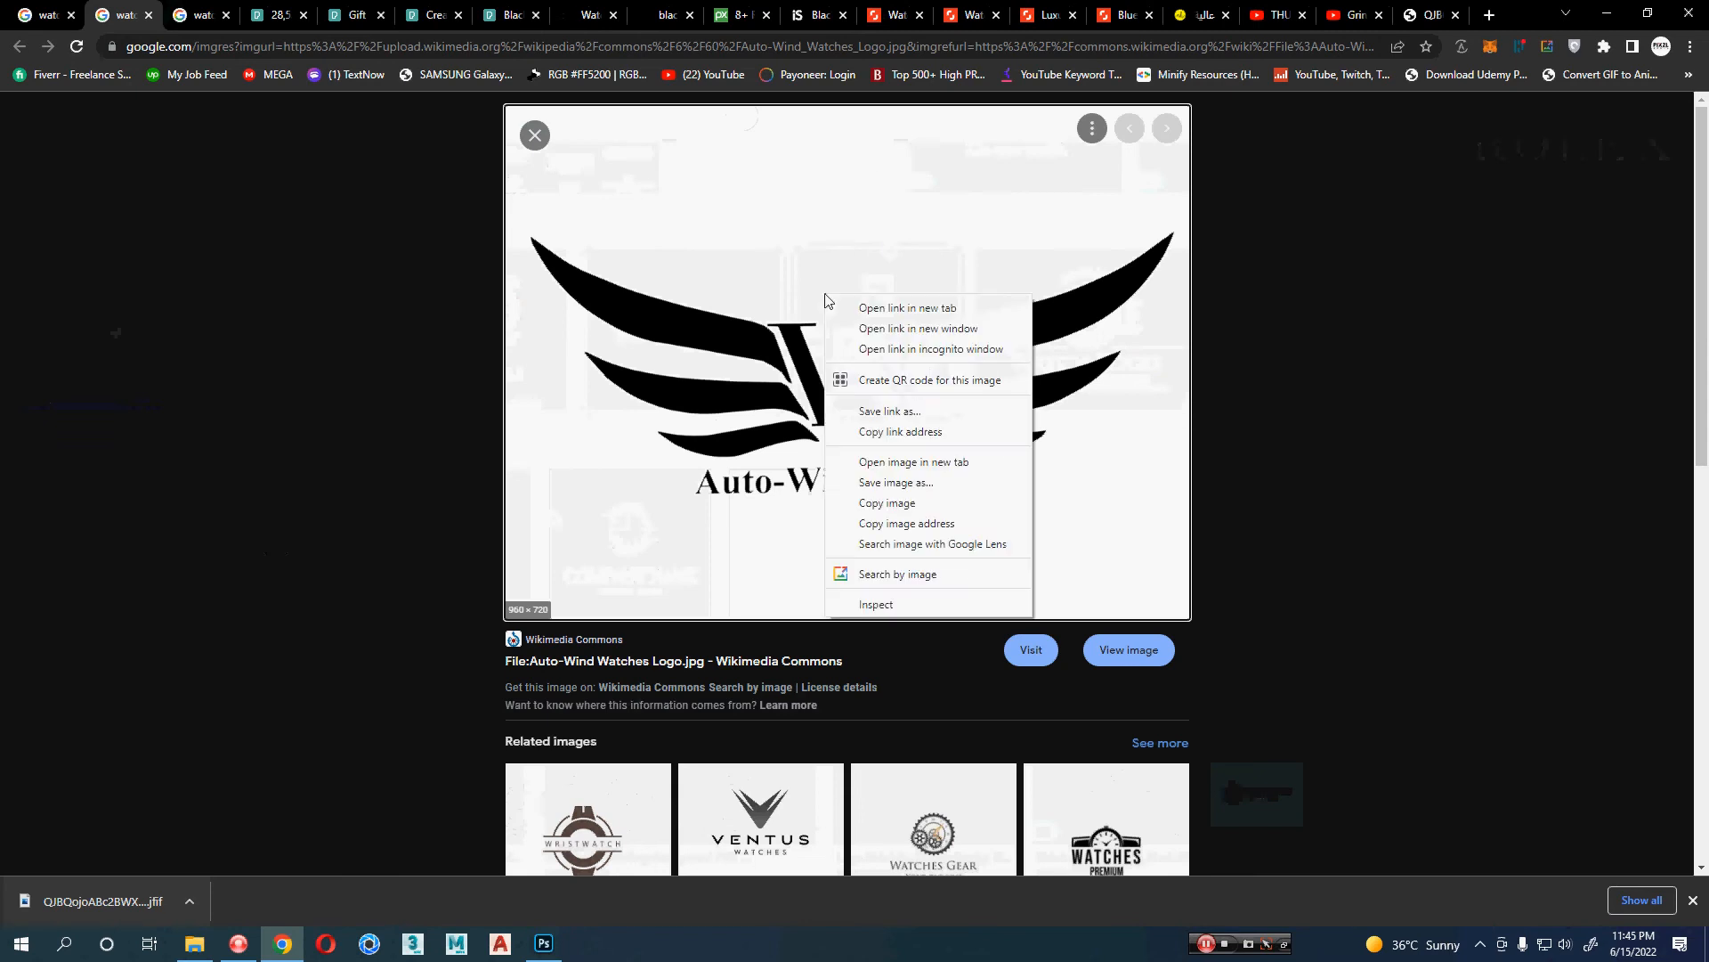
{"action": "left_click", "coordinate": [912, 482]}
{"action": "left_click", "coordinate": [703, 452]}
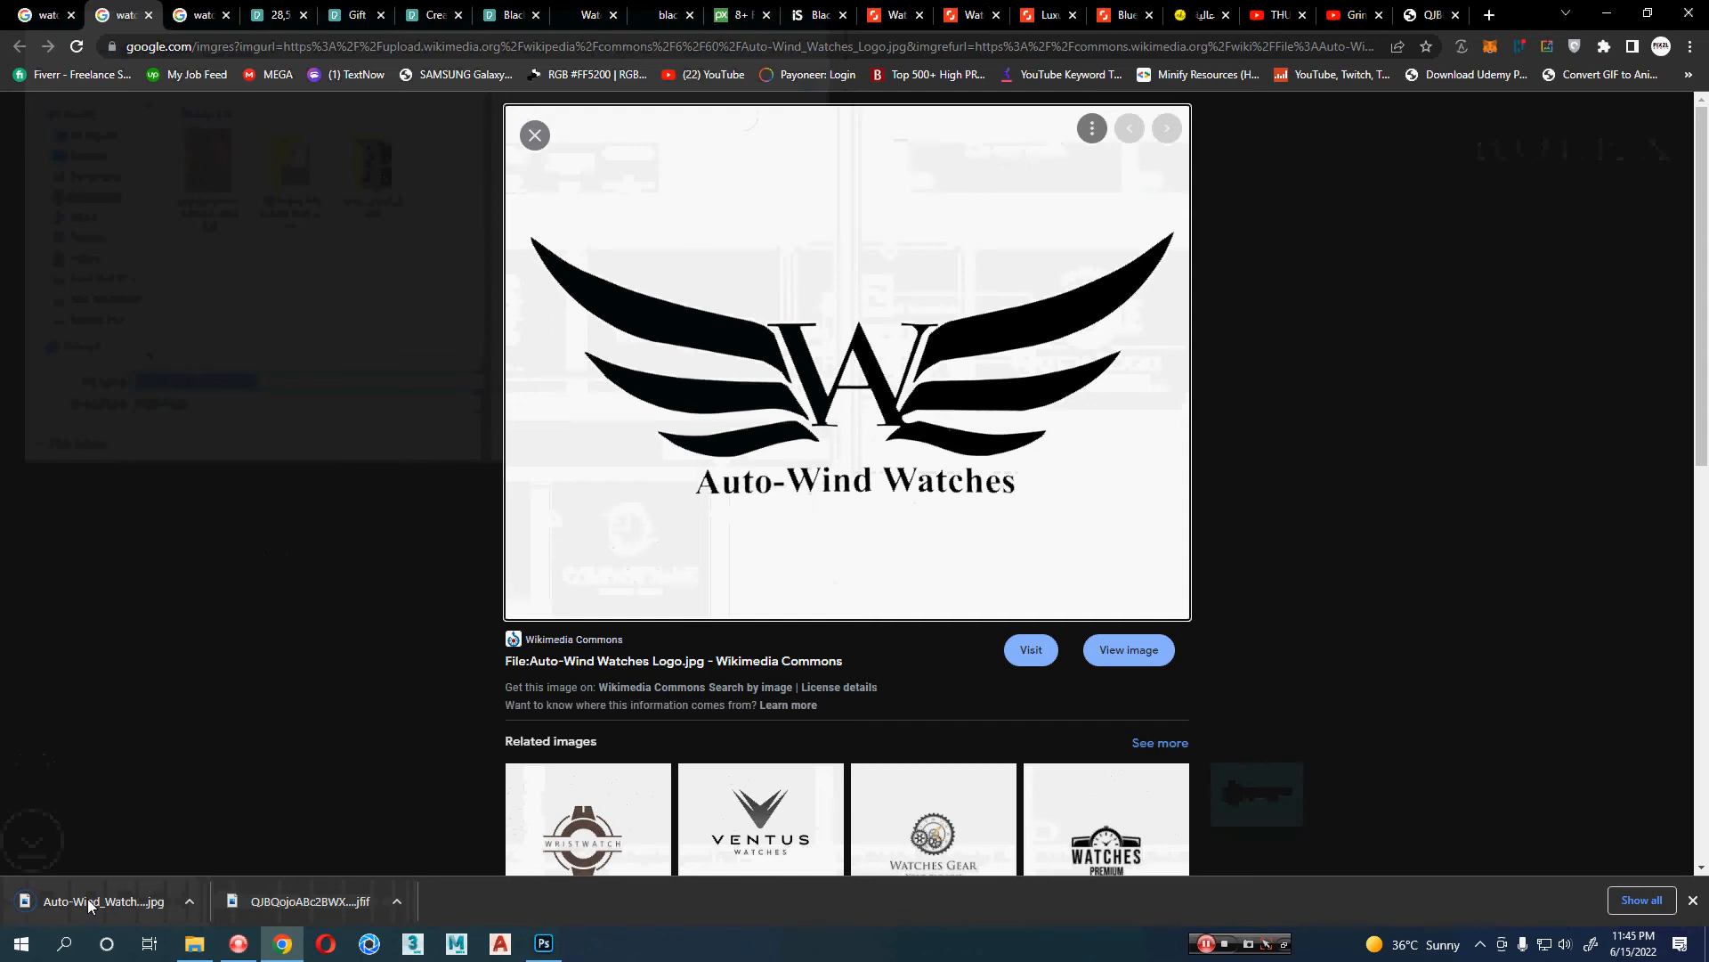
{"action": "key", "text": "alt+Tab"}
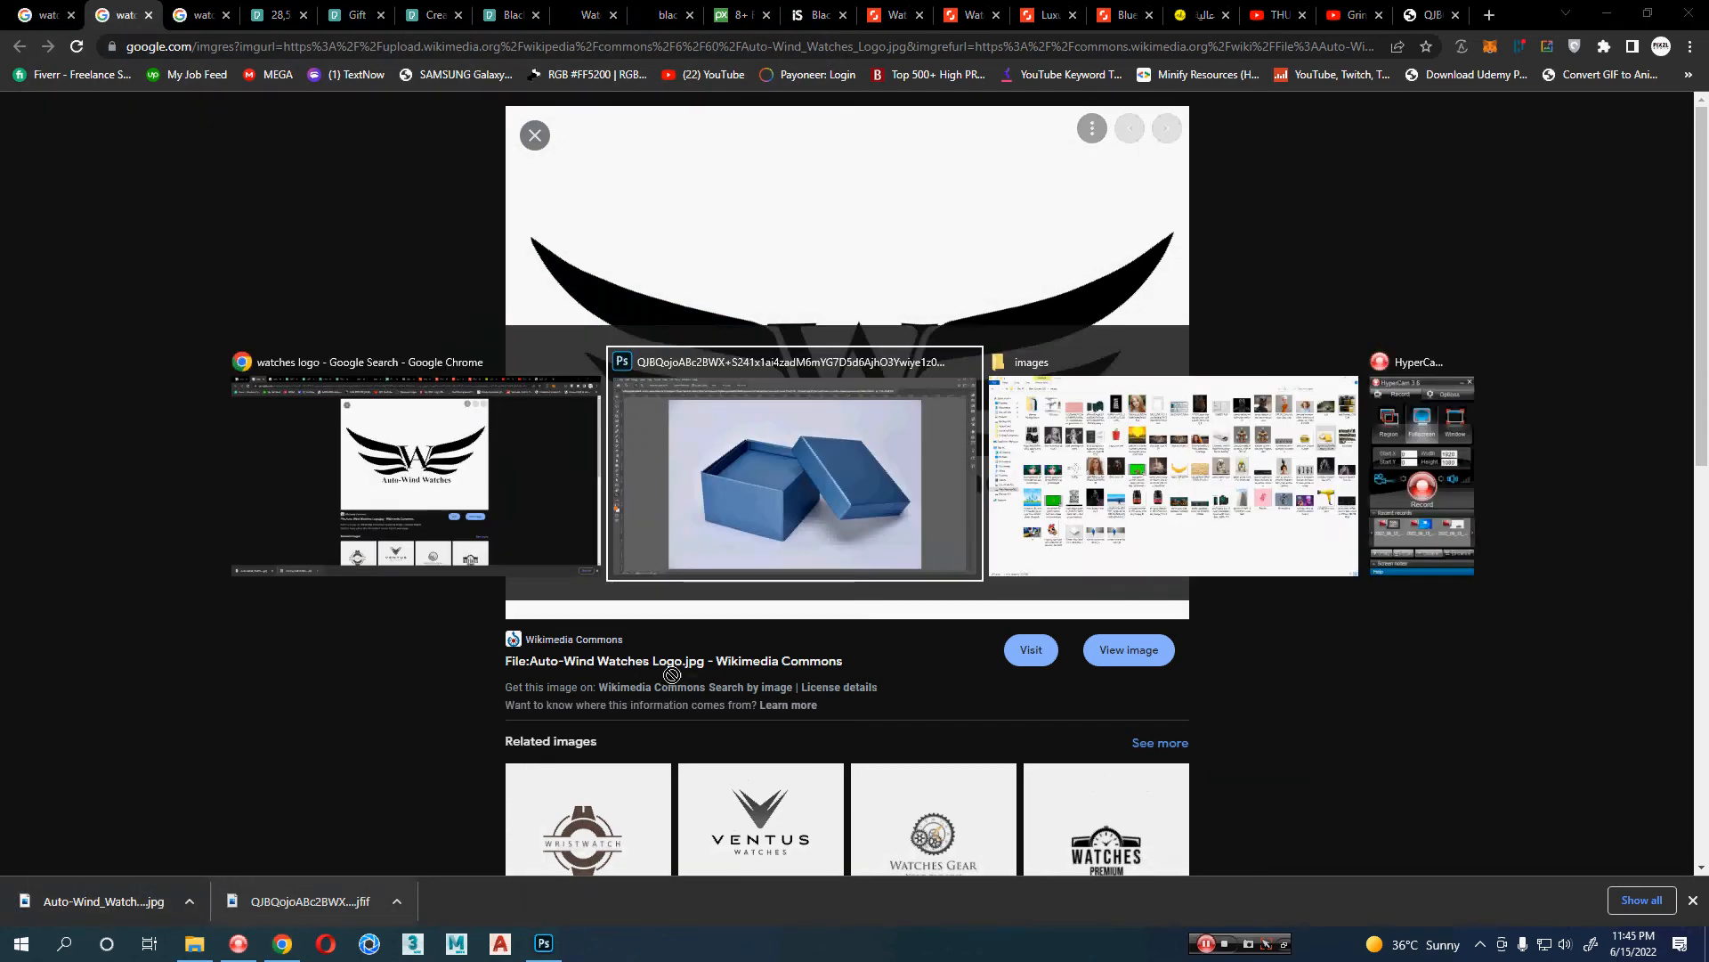
{"action": "left_click_drag", "start_coordinate": [716, 77], "coordinate": [728, 4]}
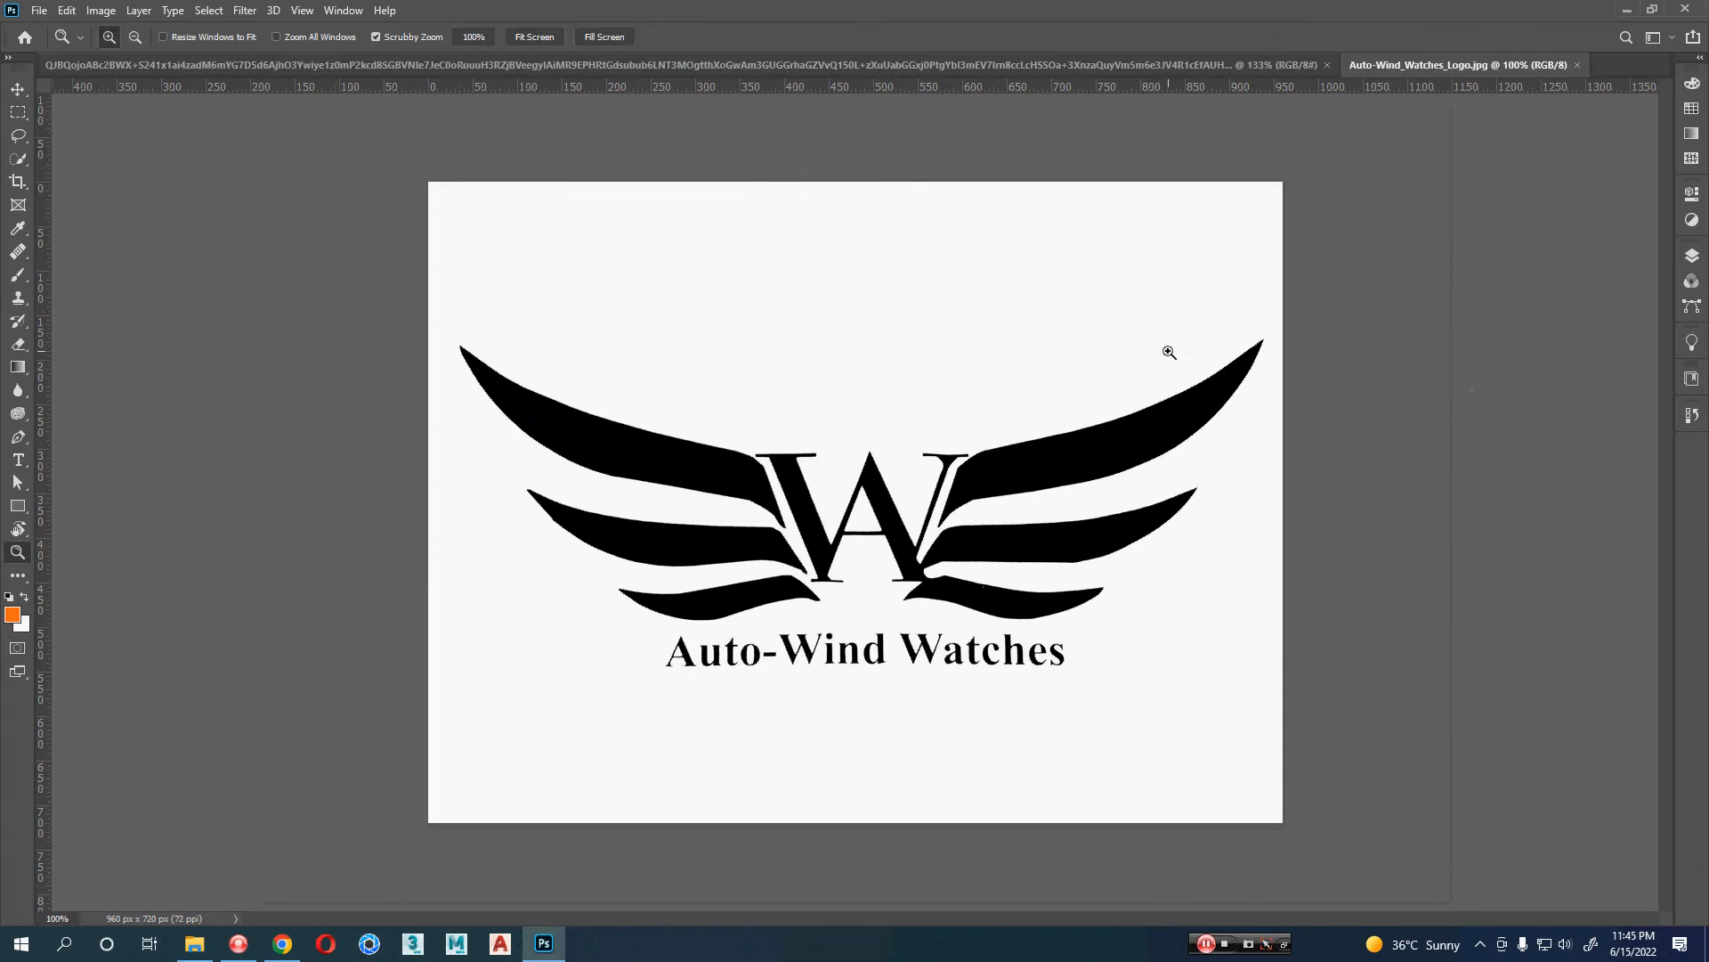
- Detach the Layers panel, float it beside the logo canvas and lengthen it
{"action": "left_click", "coordinate": [1692, 255]}
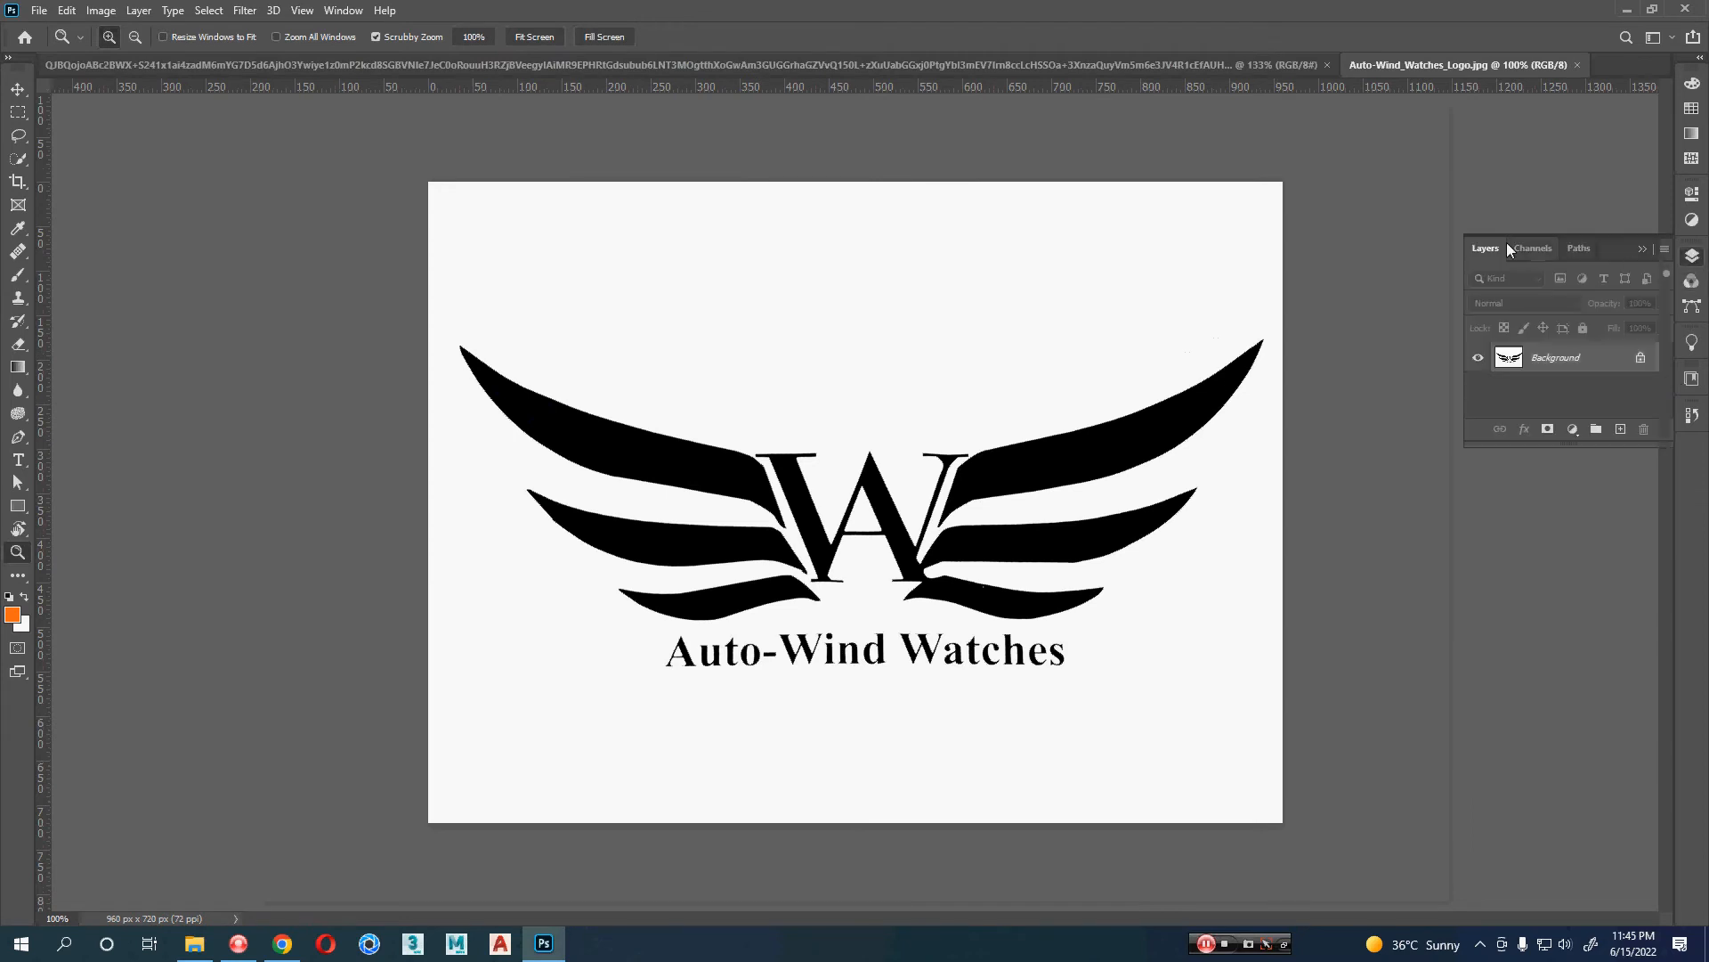
{"action": "left_click_drag", "start_coordinate": [1473, 248], "coordinate": [164, 174]}
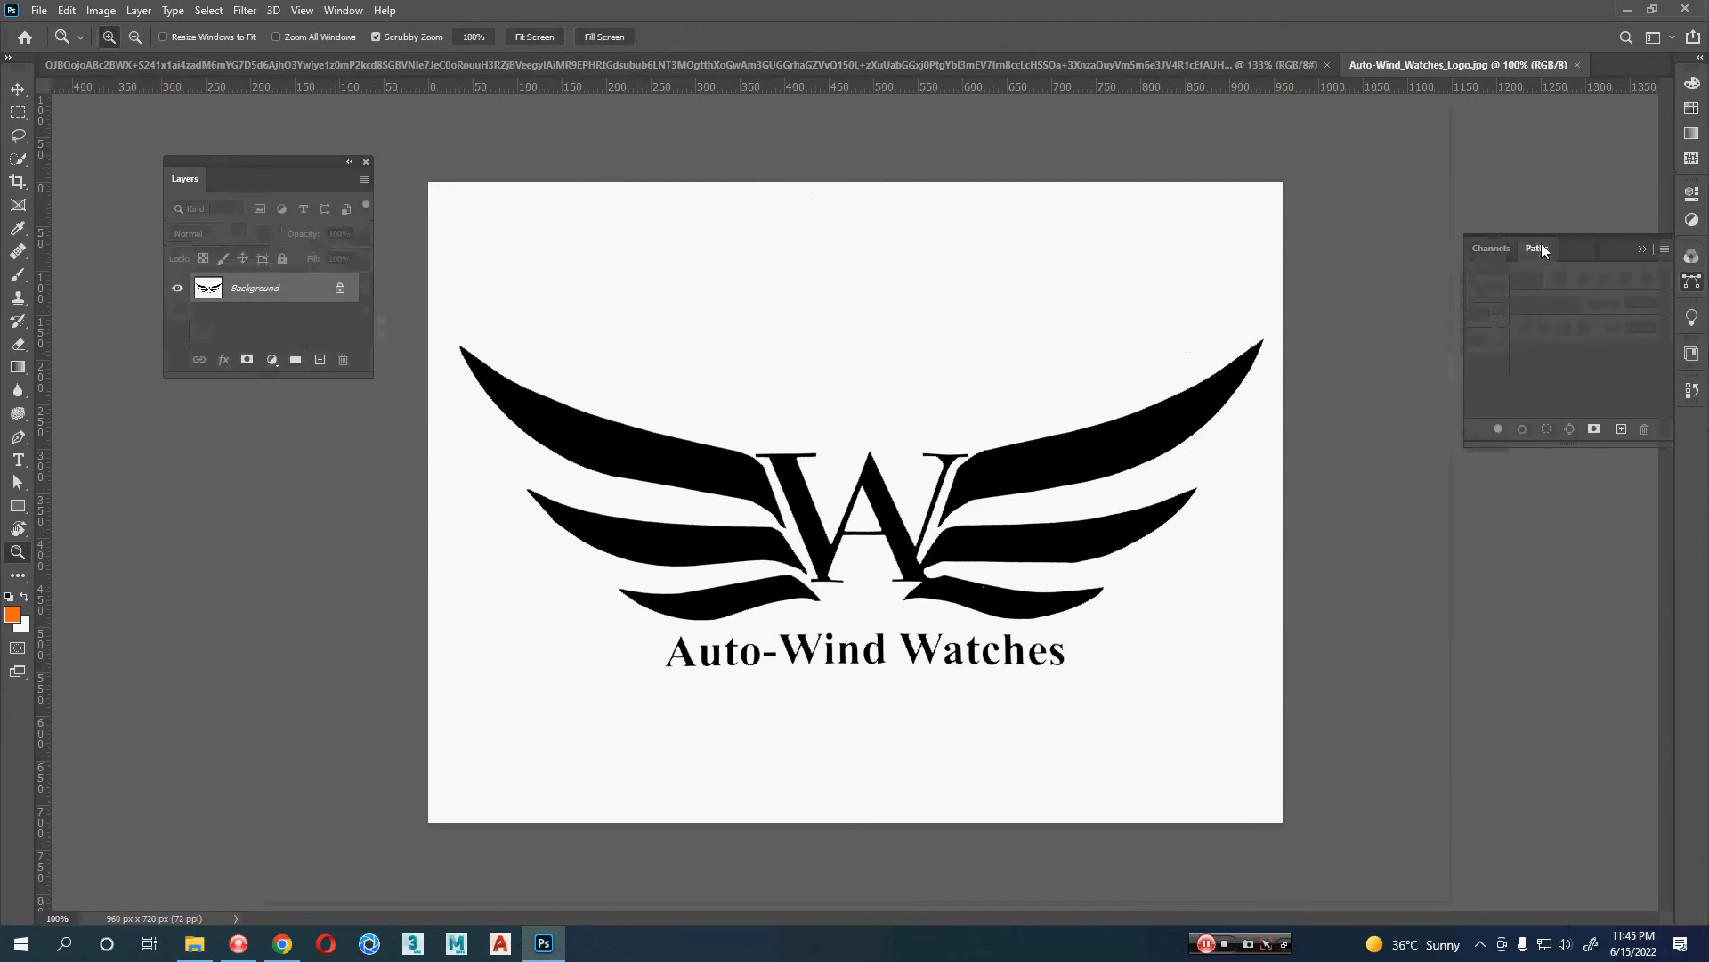
{"action": "left_click_drag", "start_coordinate": [266, 379], "coordinate": [228, 765]}
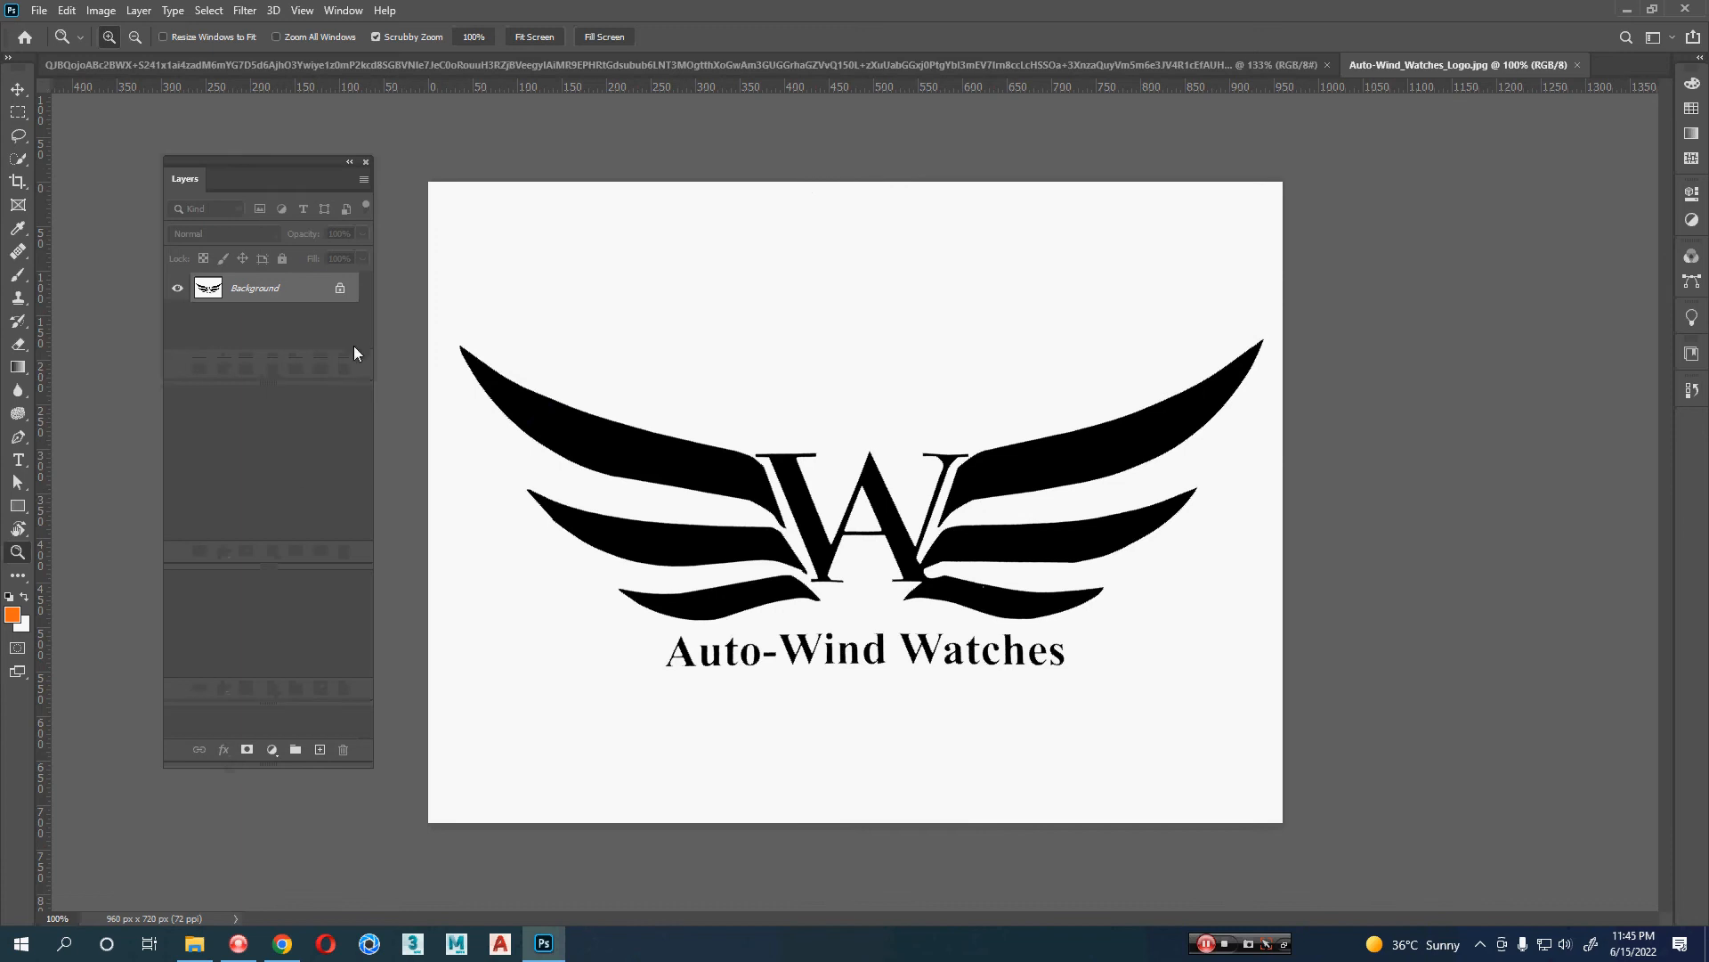
- Unlock the logo's Background layer, expand the toolbox to two columns and float it beside the Layers panel
{"action": "left_click", "coordinate": [340, 290]}
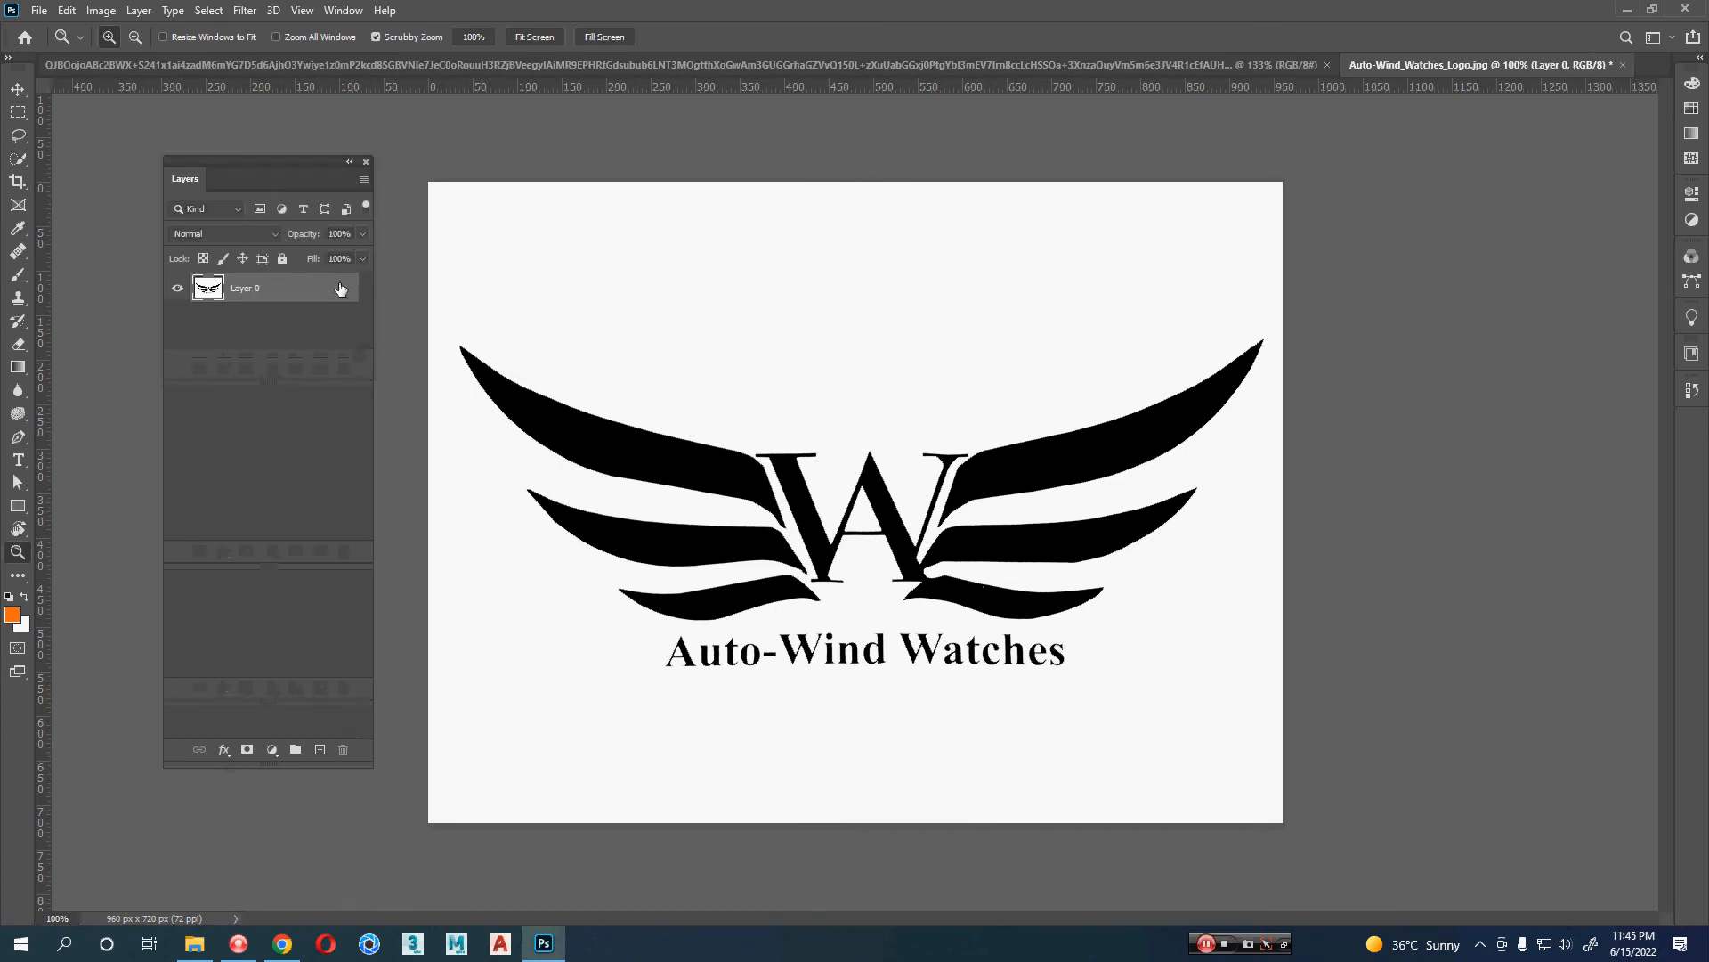
{"action": "left_click", "coordinate": [9, 59]}
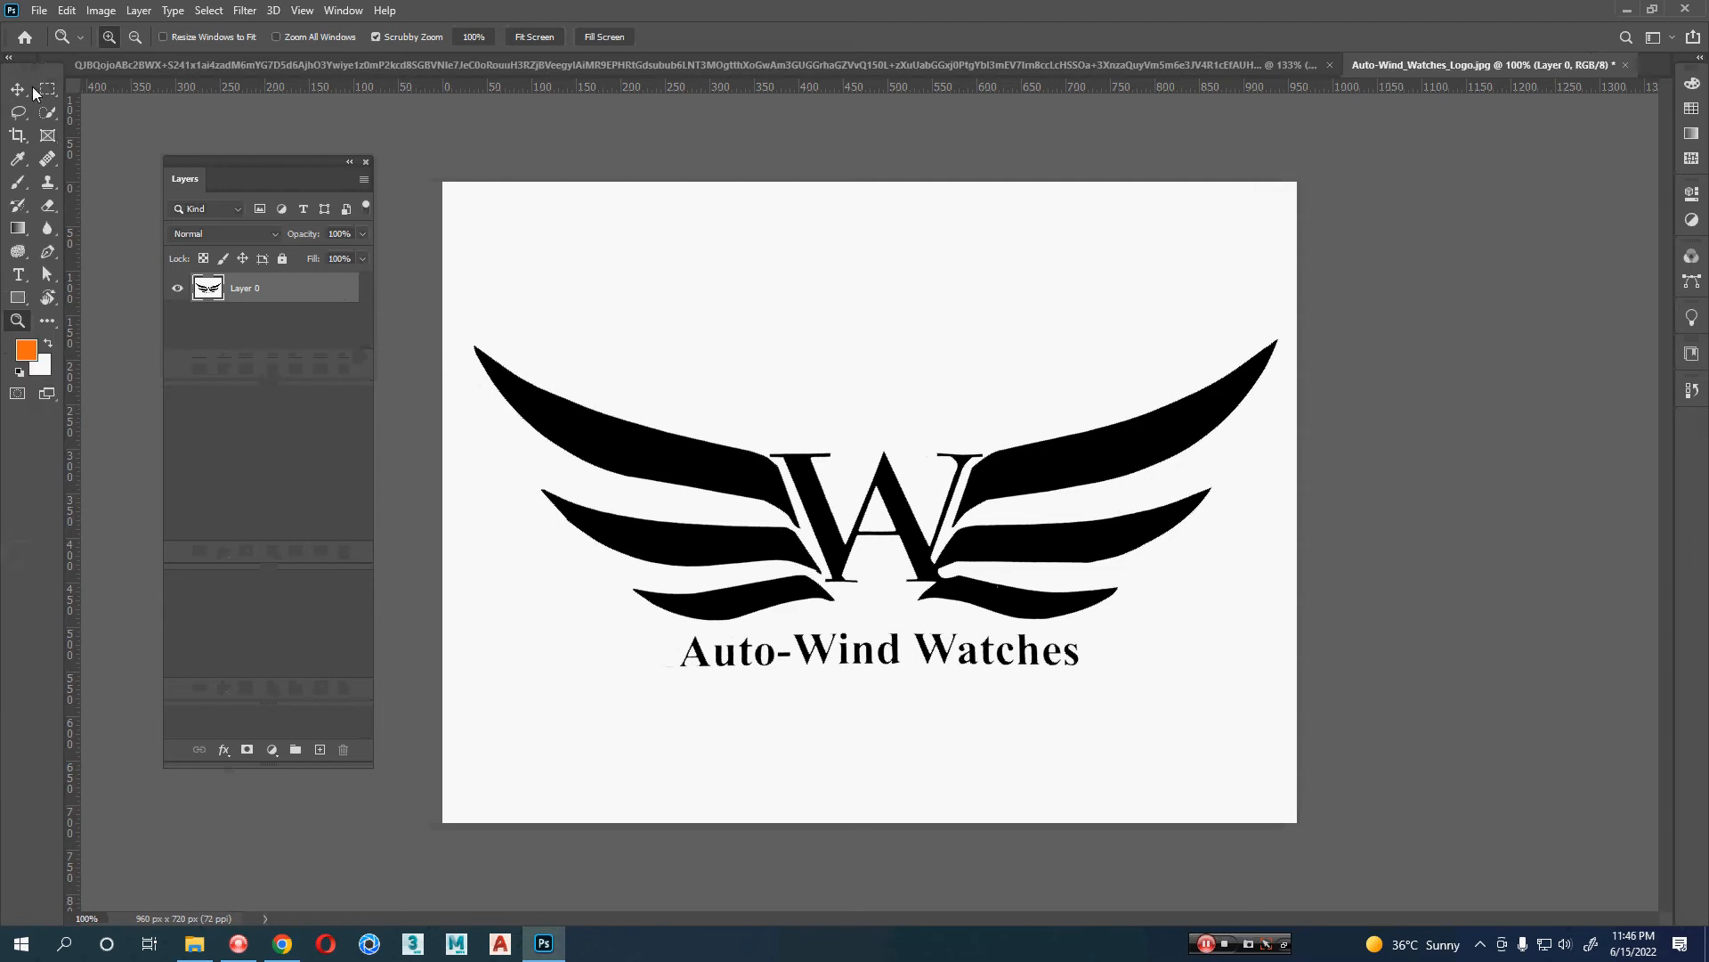
{"action": "left_click_drag", "start_coordinate": [33, 68], "coordinate": [95, 208]}
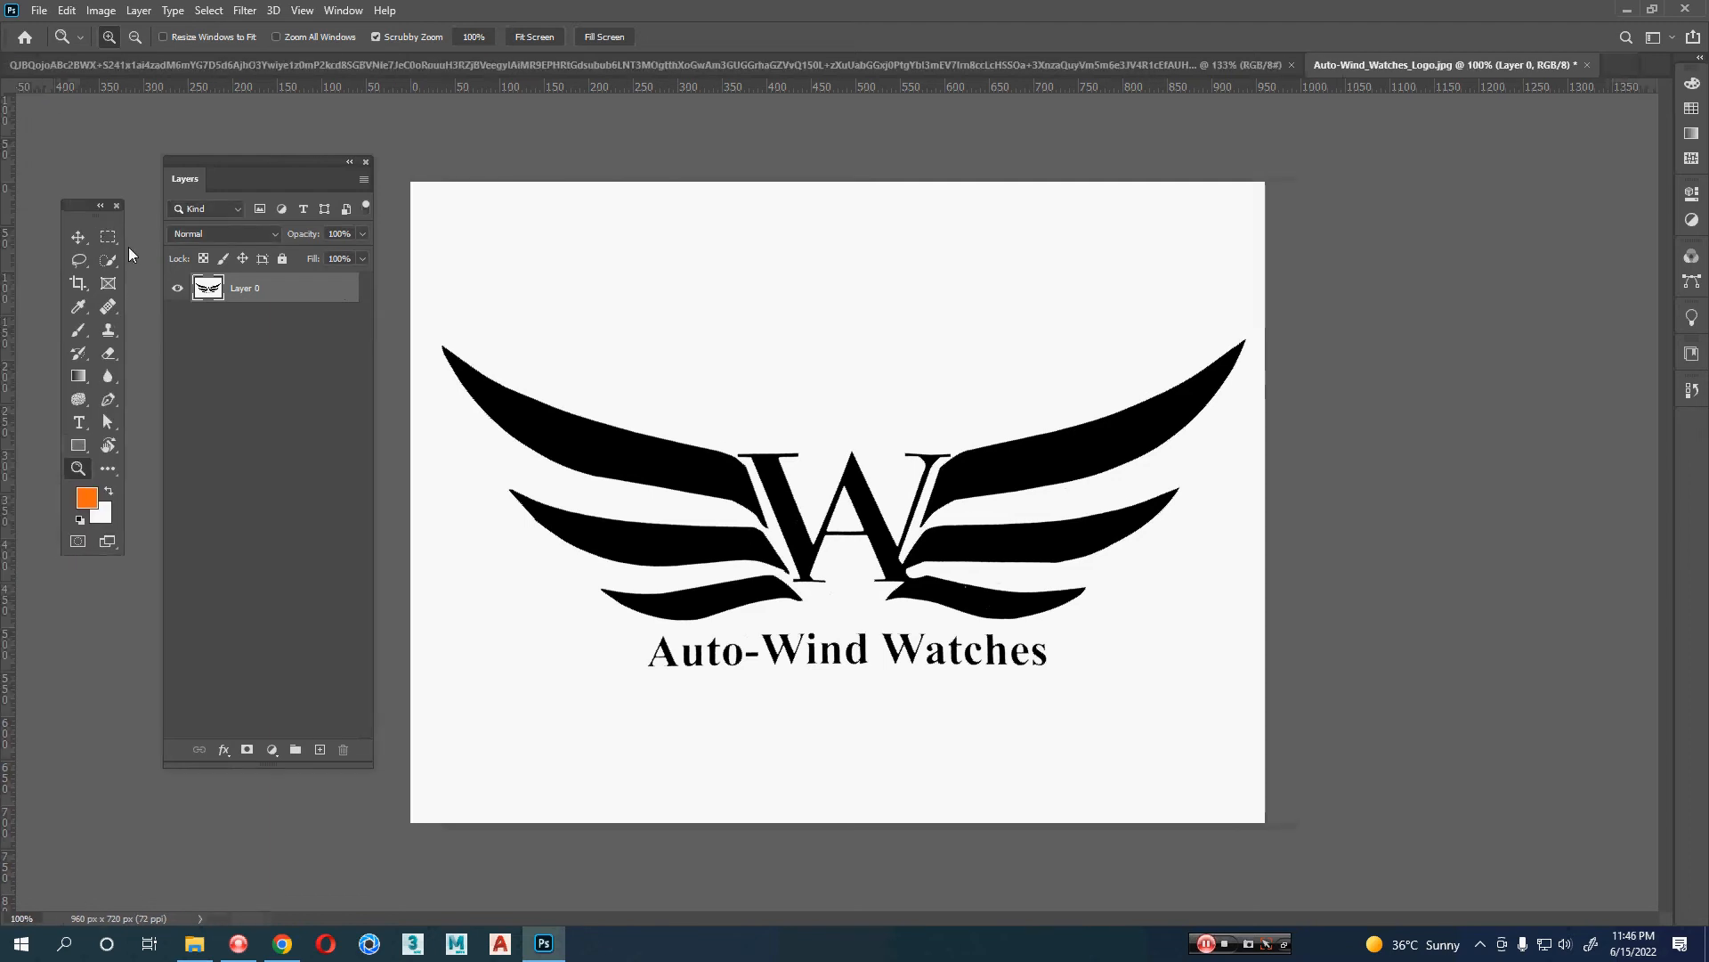
- Select the white background around the logo with the Magic Wand tool
{"action": "left_click", "coordinate": [116, 258]}
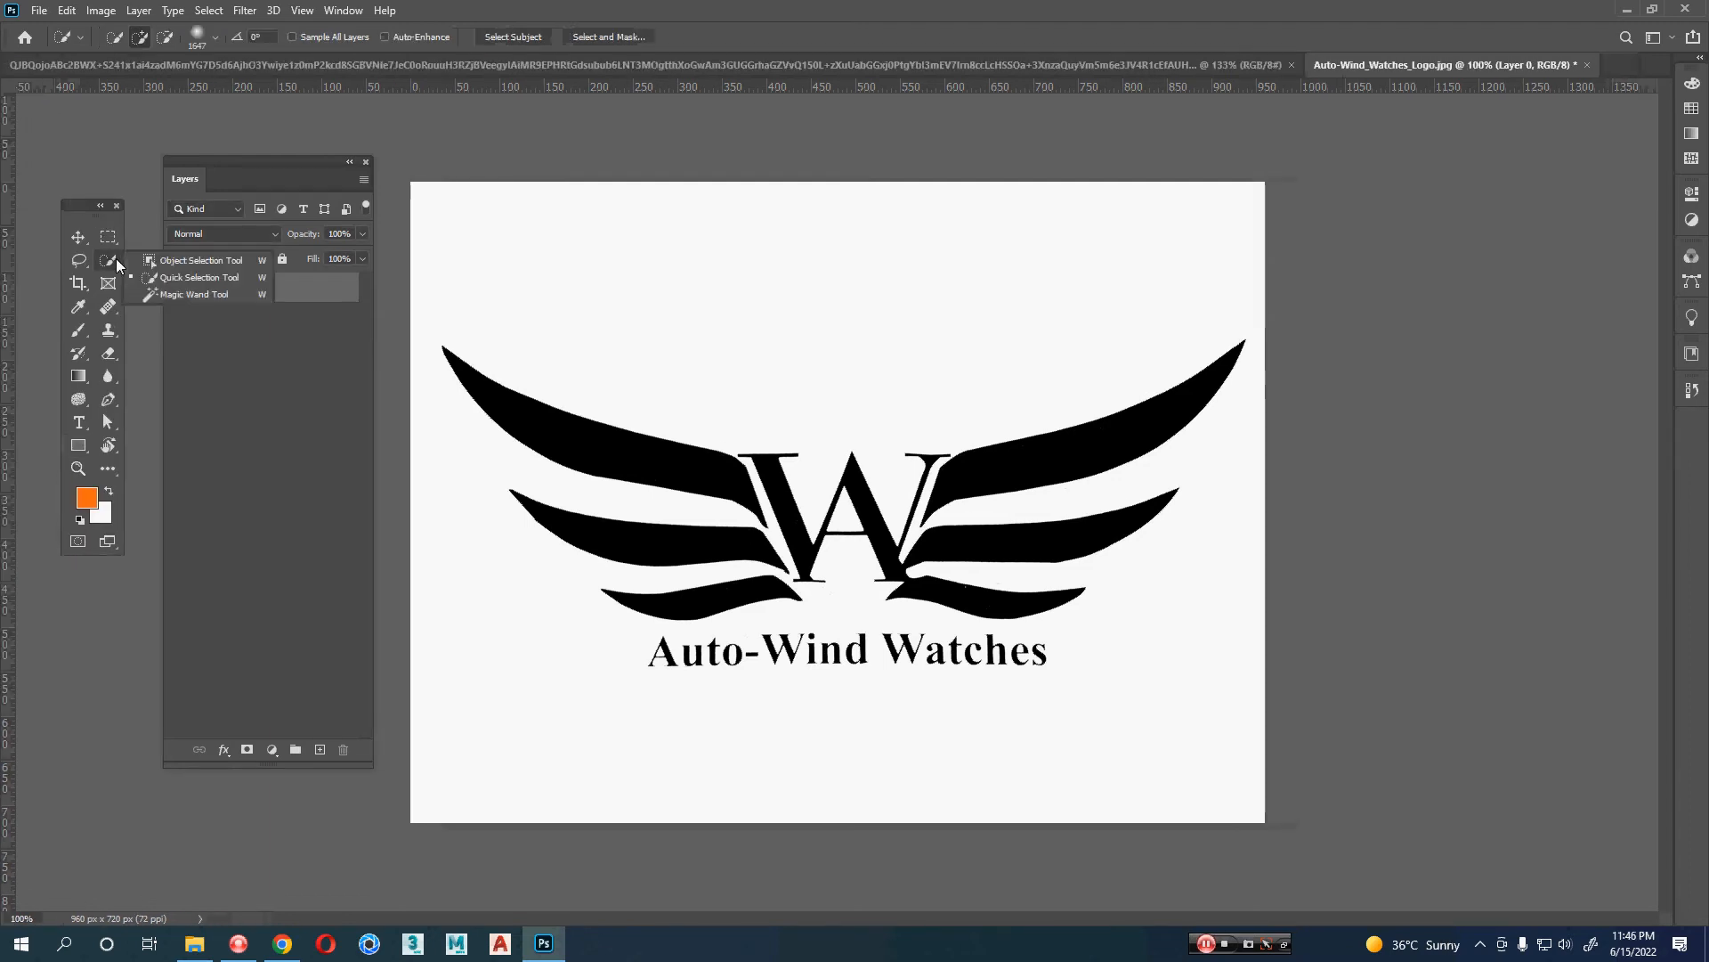
{"action": "left_click", "coordinate": [194, 294]}
{"action": "left_click", "coordinate": [647, 321]}
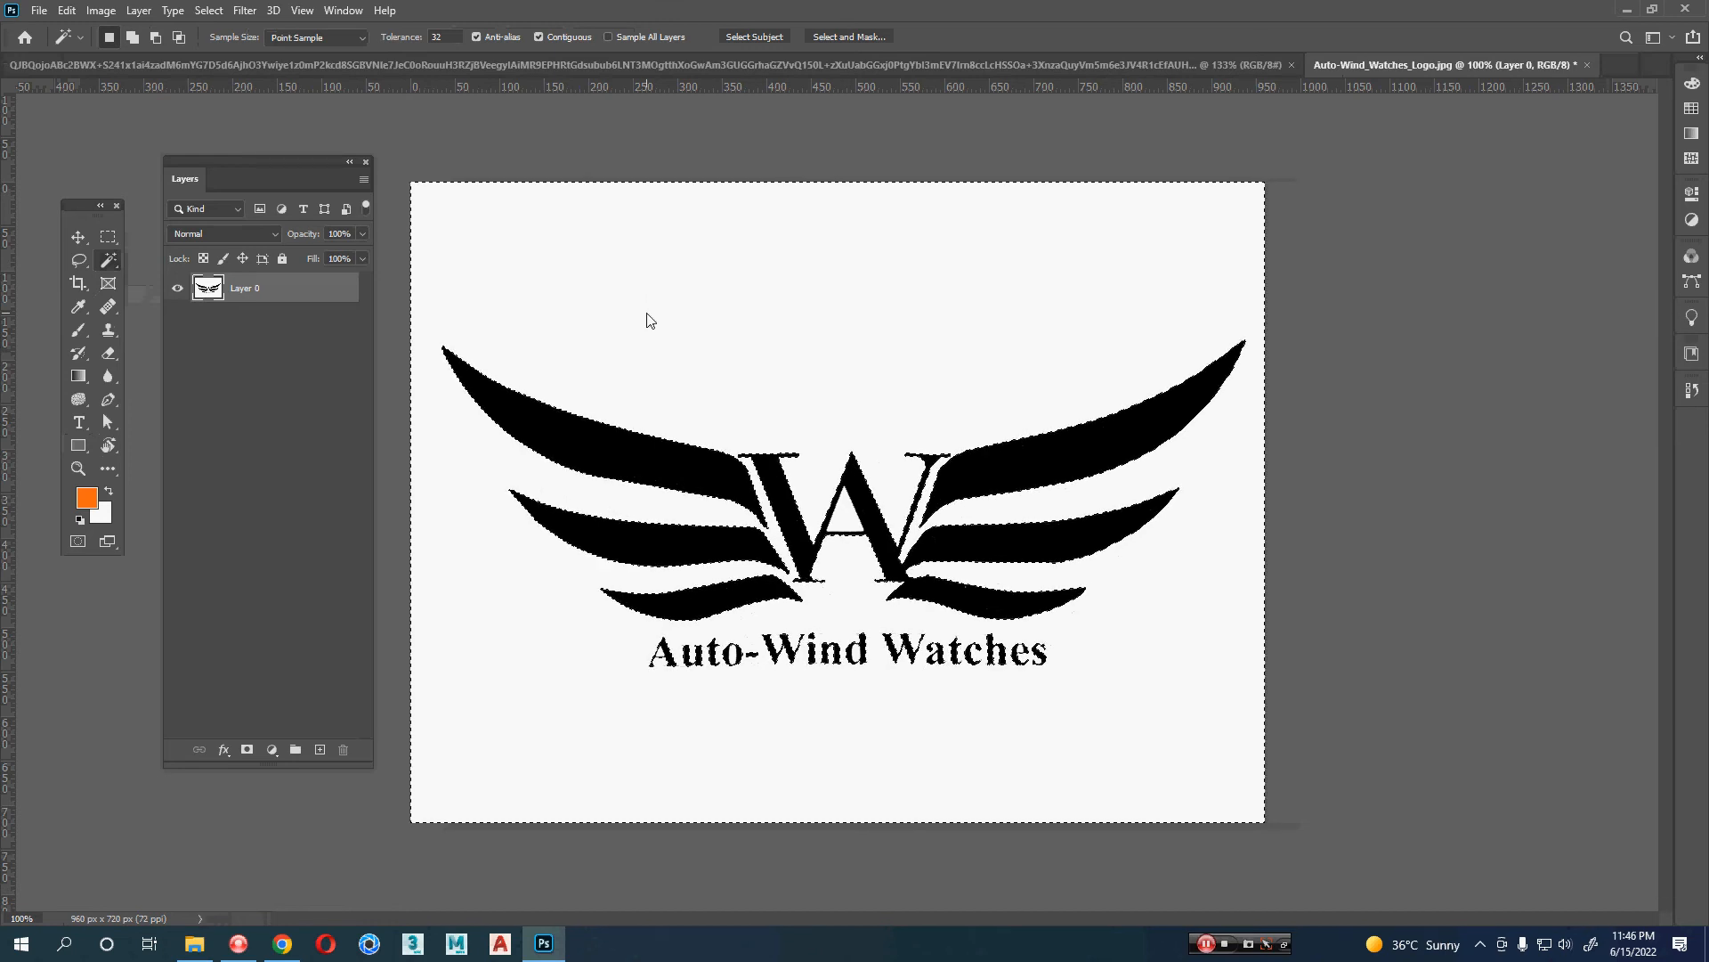
- Try to delete only the selected outer background of the logo and undo the deletion
{"action": "key", "text": "Delete"}
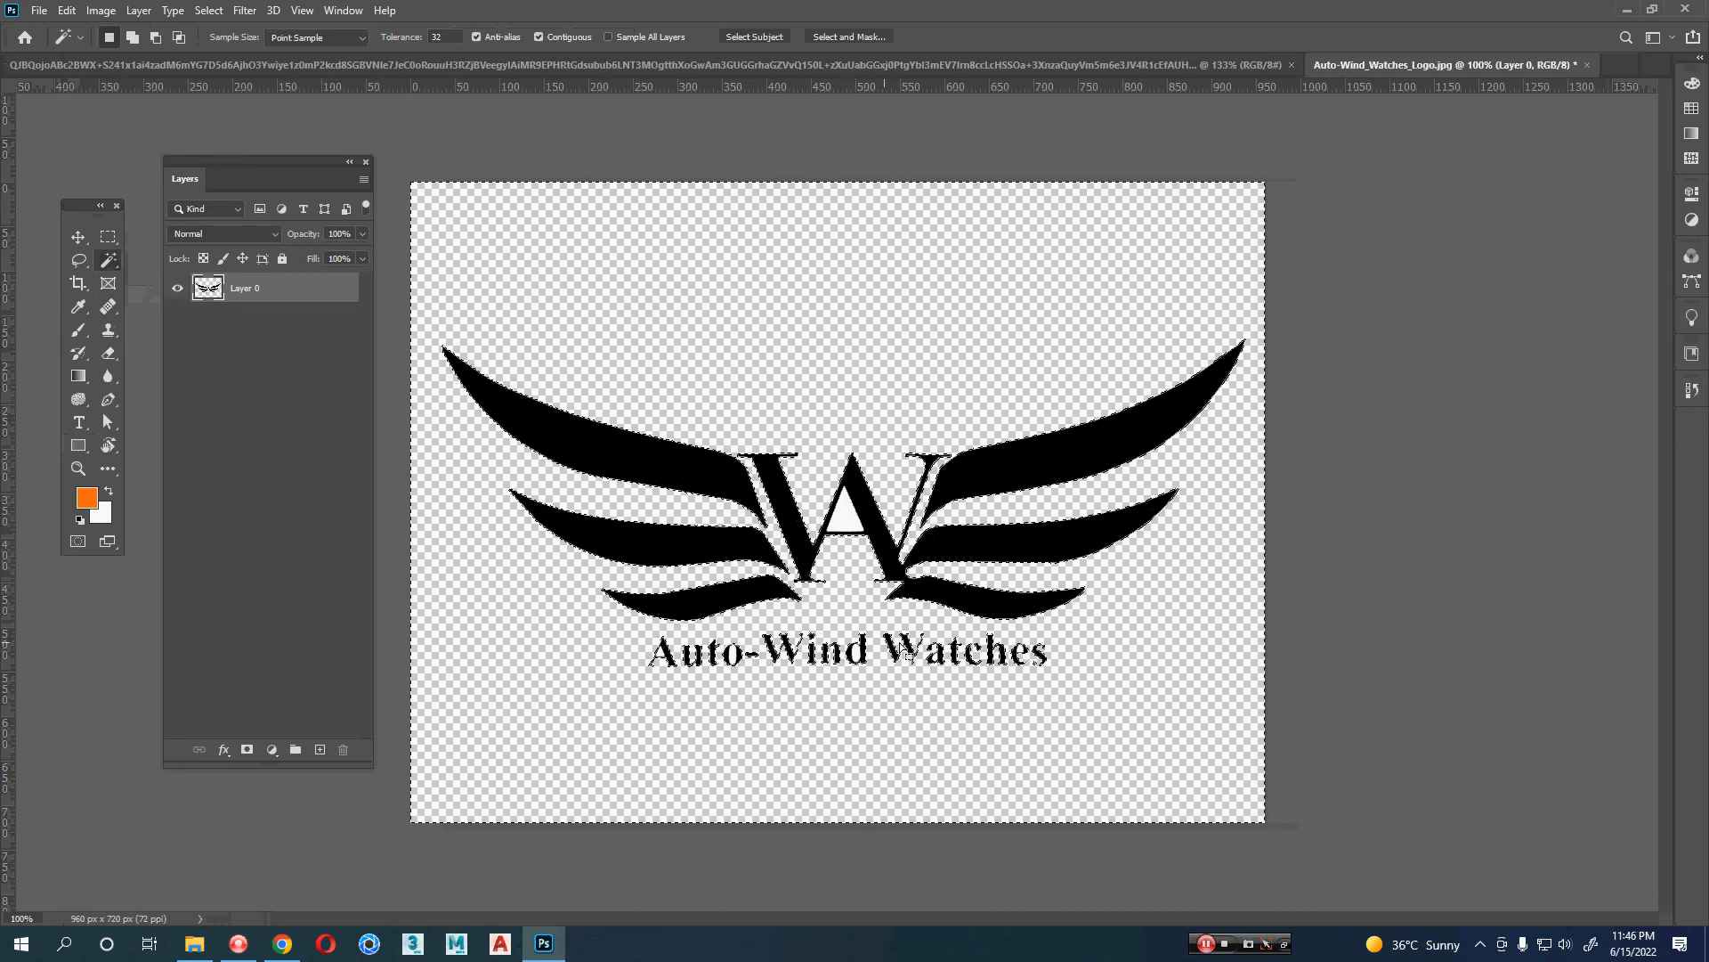
{"action": "key", "text": "ctrl+z"}
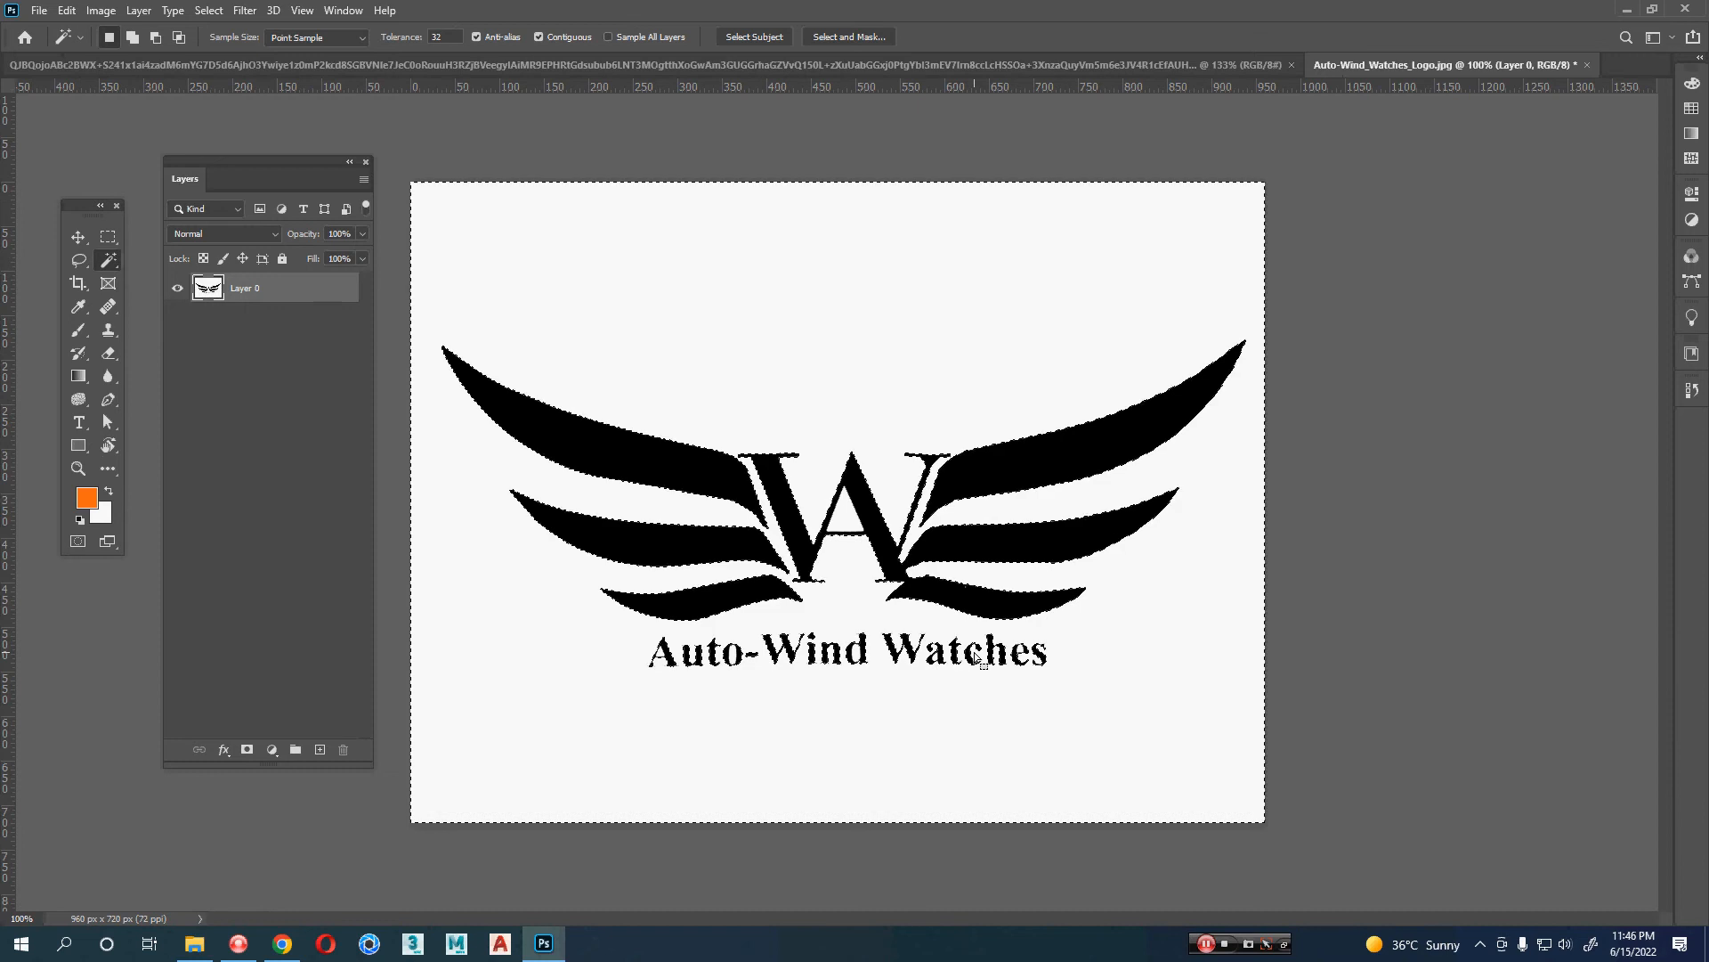
- Extend the selection to all similar white areas with Similar, delete them from the logo layer and deselect
{"action": "key", "text": "z"}
{"action": "left_click_drag", "start_coordinate": [873, 561], "coordinate": [931, 585]}
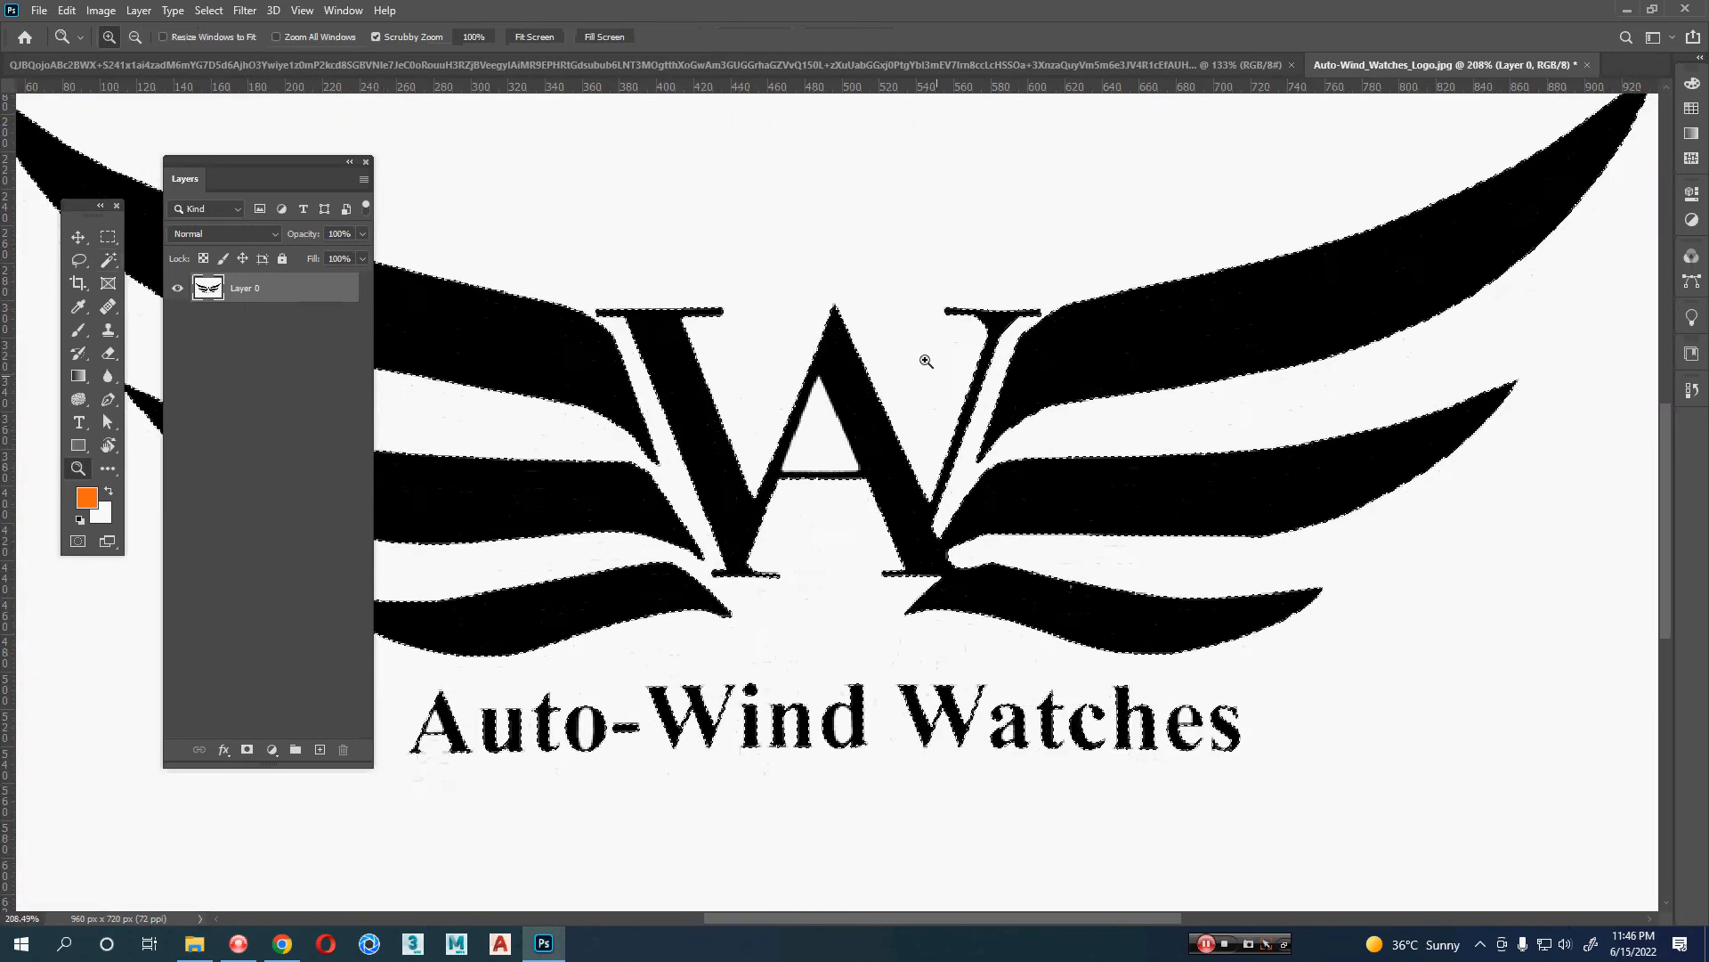
{"action": "left_click", "coordinate": [209, 10]}
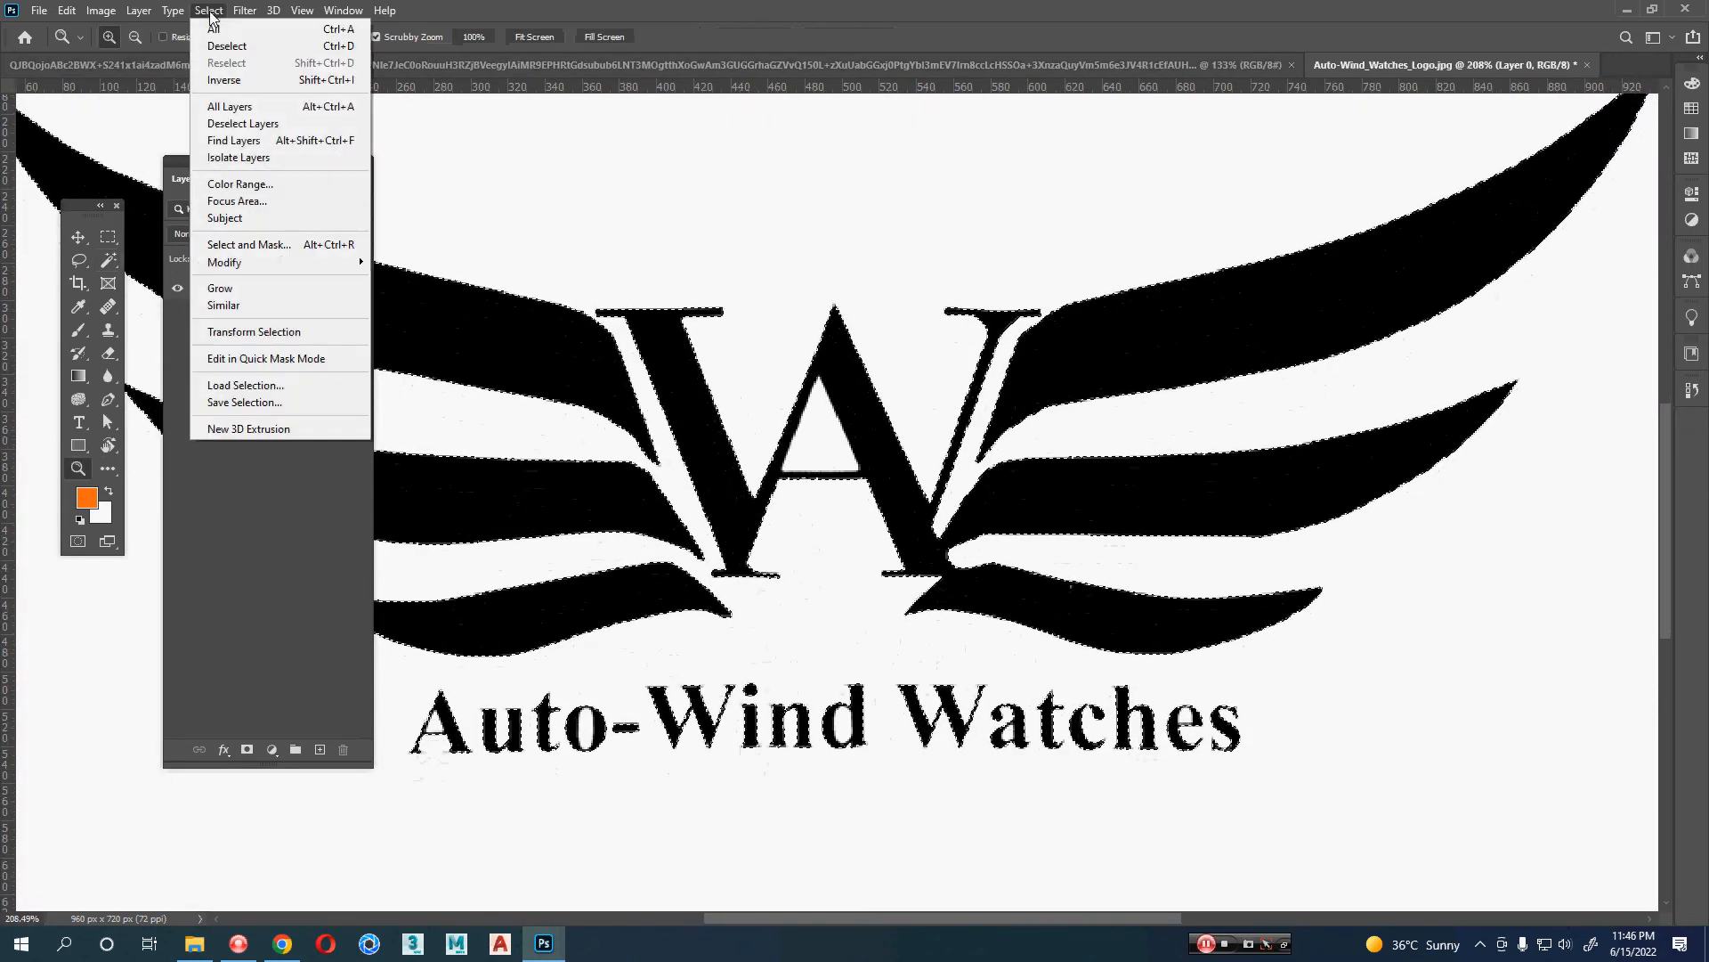
{"action": "left_click", "coordinate": [223, 306]}
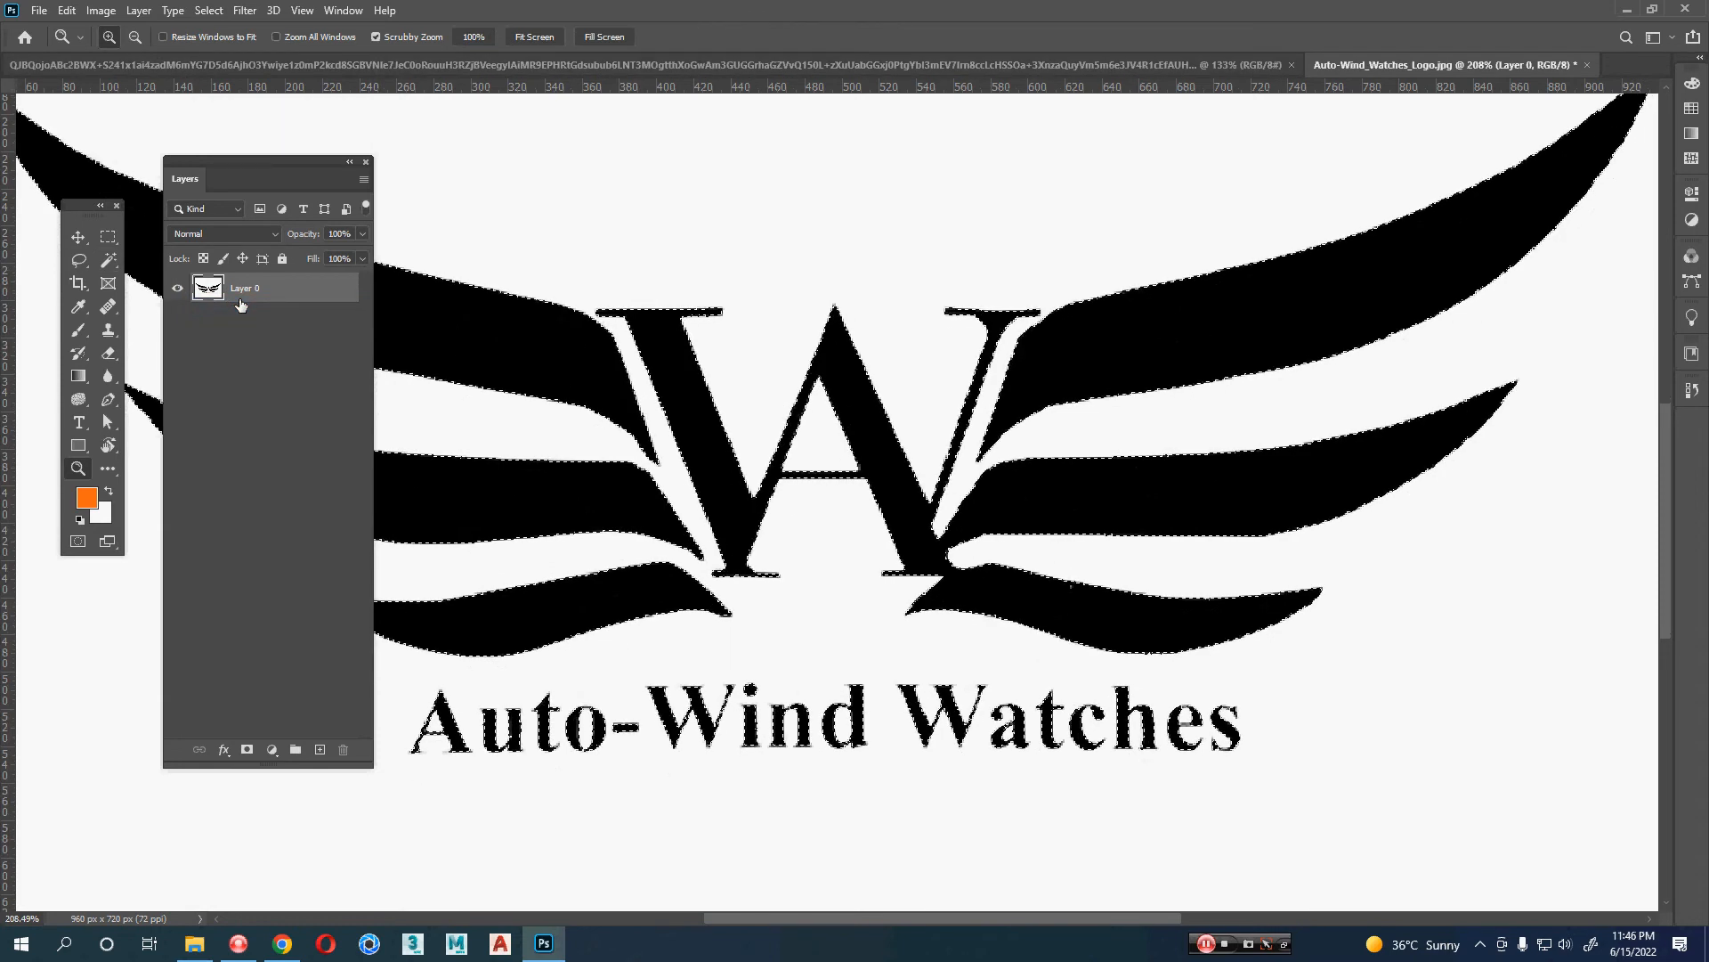
{"action": "key", "text": "Delete"}
{"action": "key", "text": "ctrl+d"}
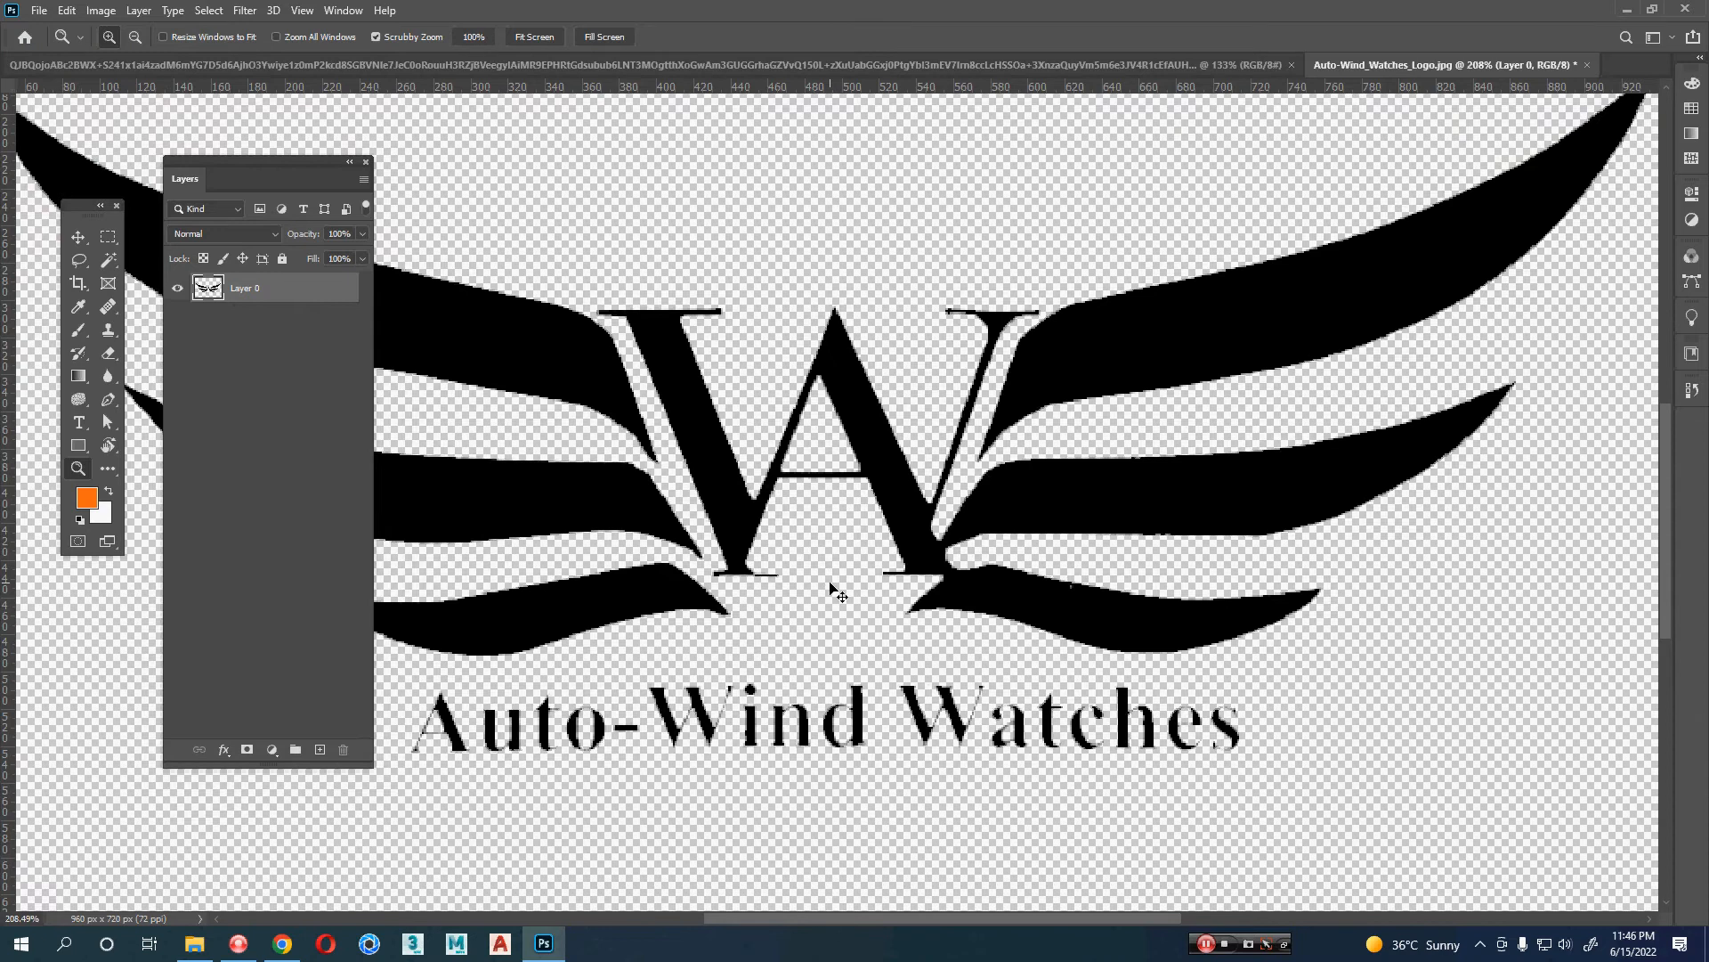
- Undo the deletion of the logo's white areas and select the outer background with the Magic Wand tool
{"action": "key", "text": "ctrl+z"}
{"action": "key", "text": "ctrl+z"}
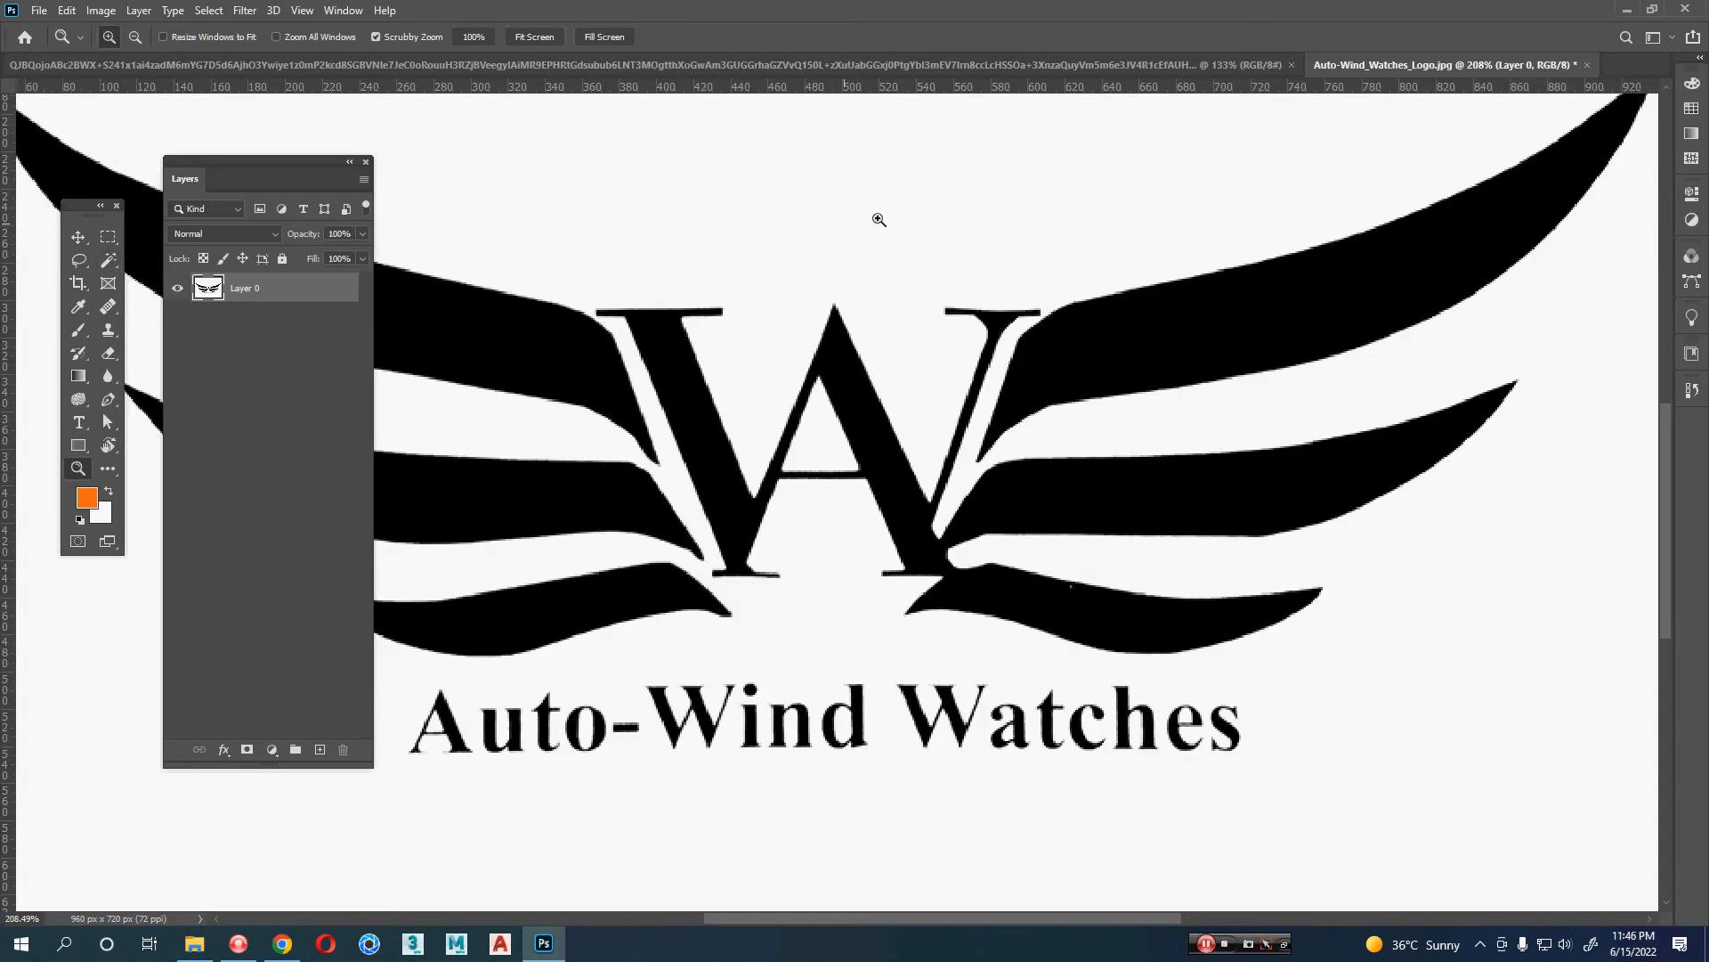
{"action": "left_click", "coordinate": [108, 259]}
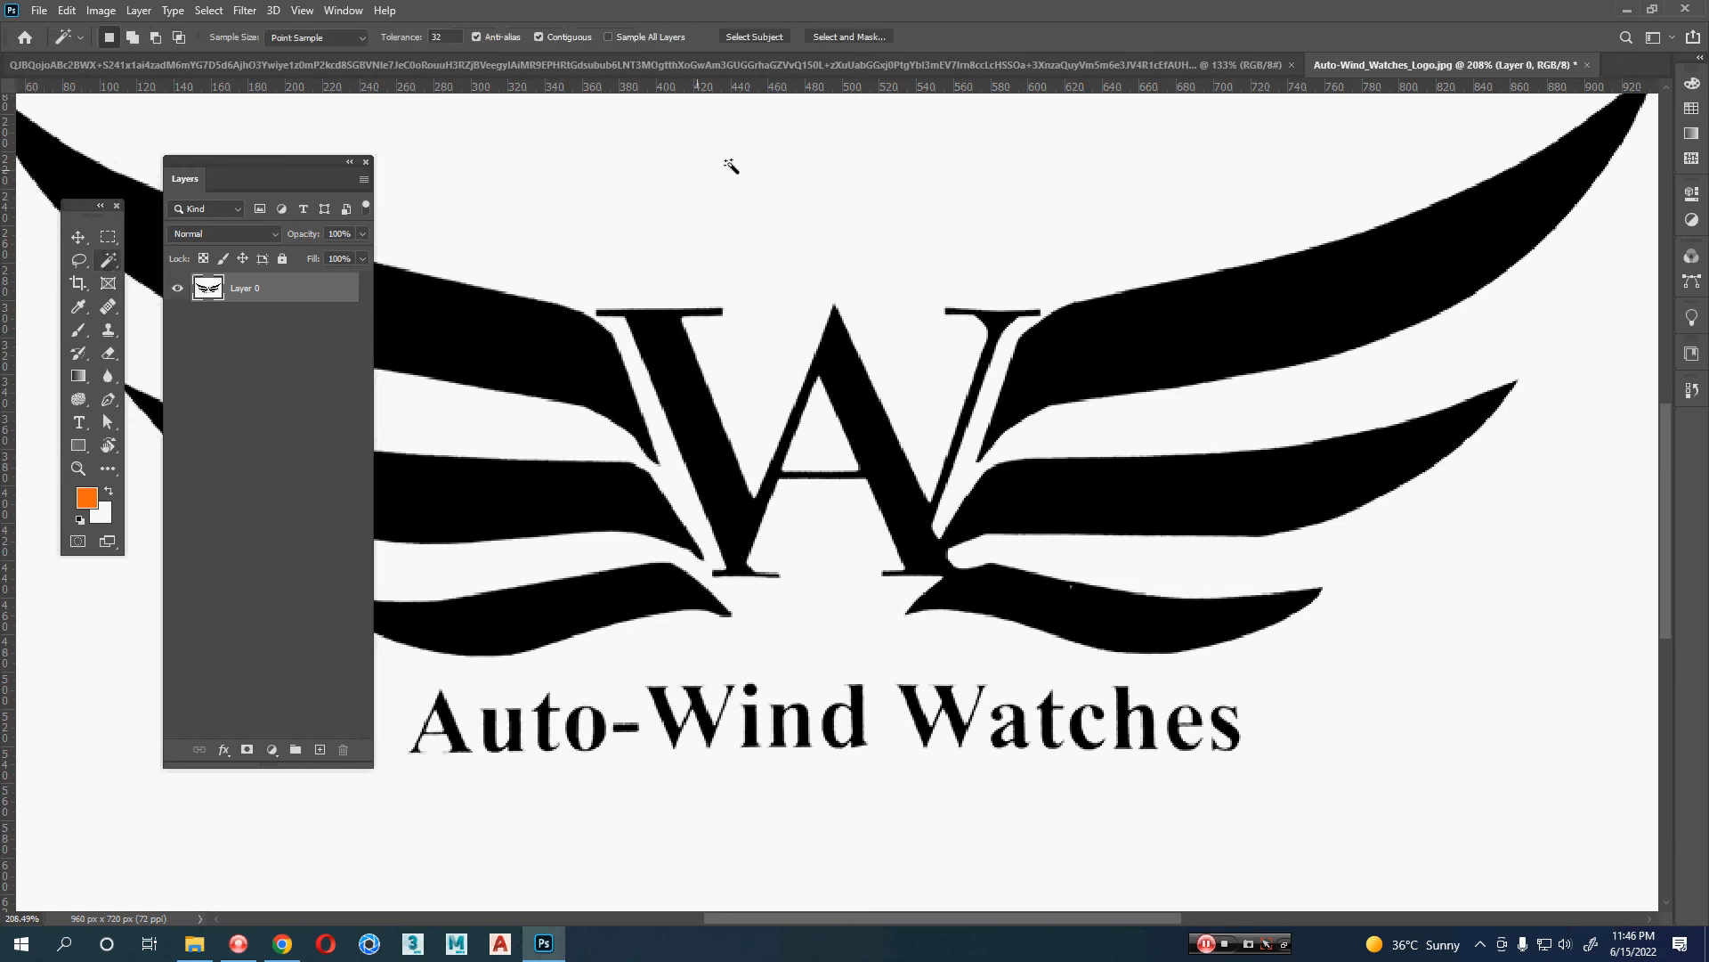
{"action": "left_click", "coordinate": [799, 185]}
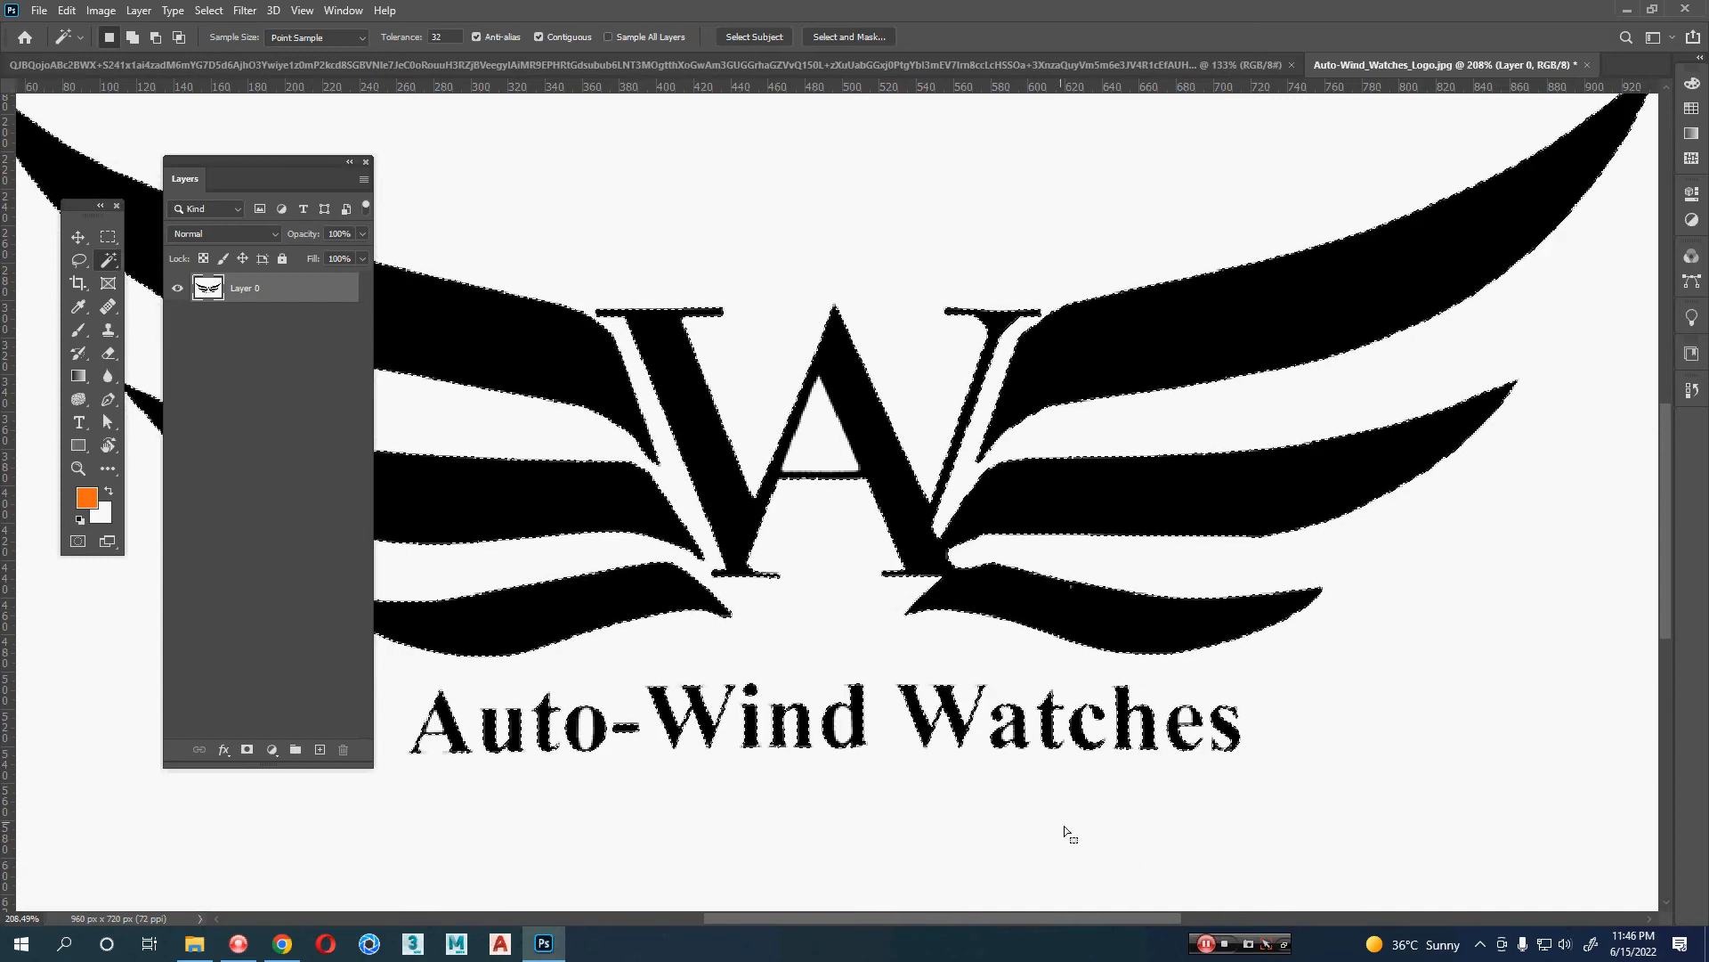
{"action": "left_click", "coordinate": [1208, 948]}
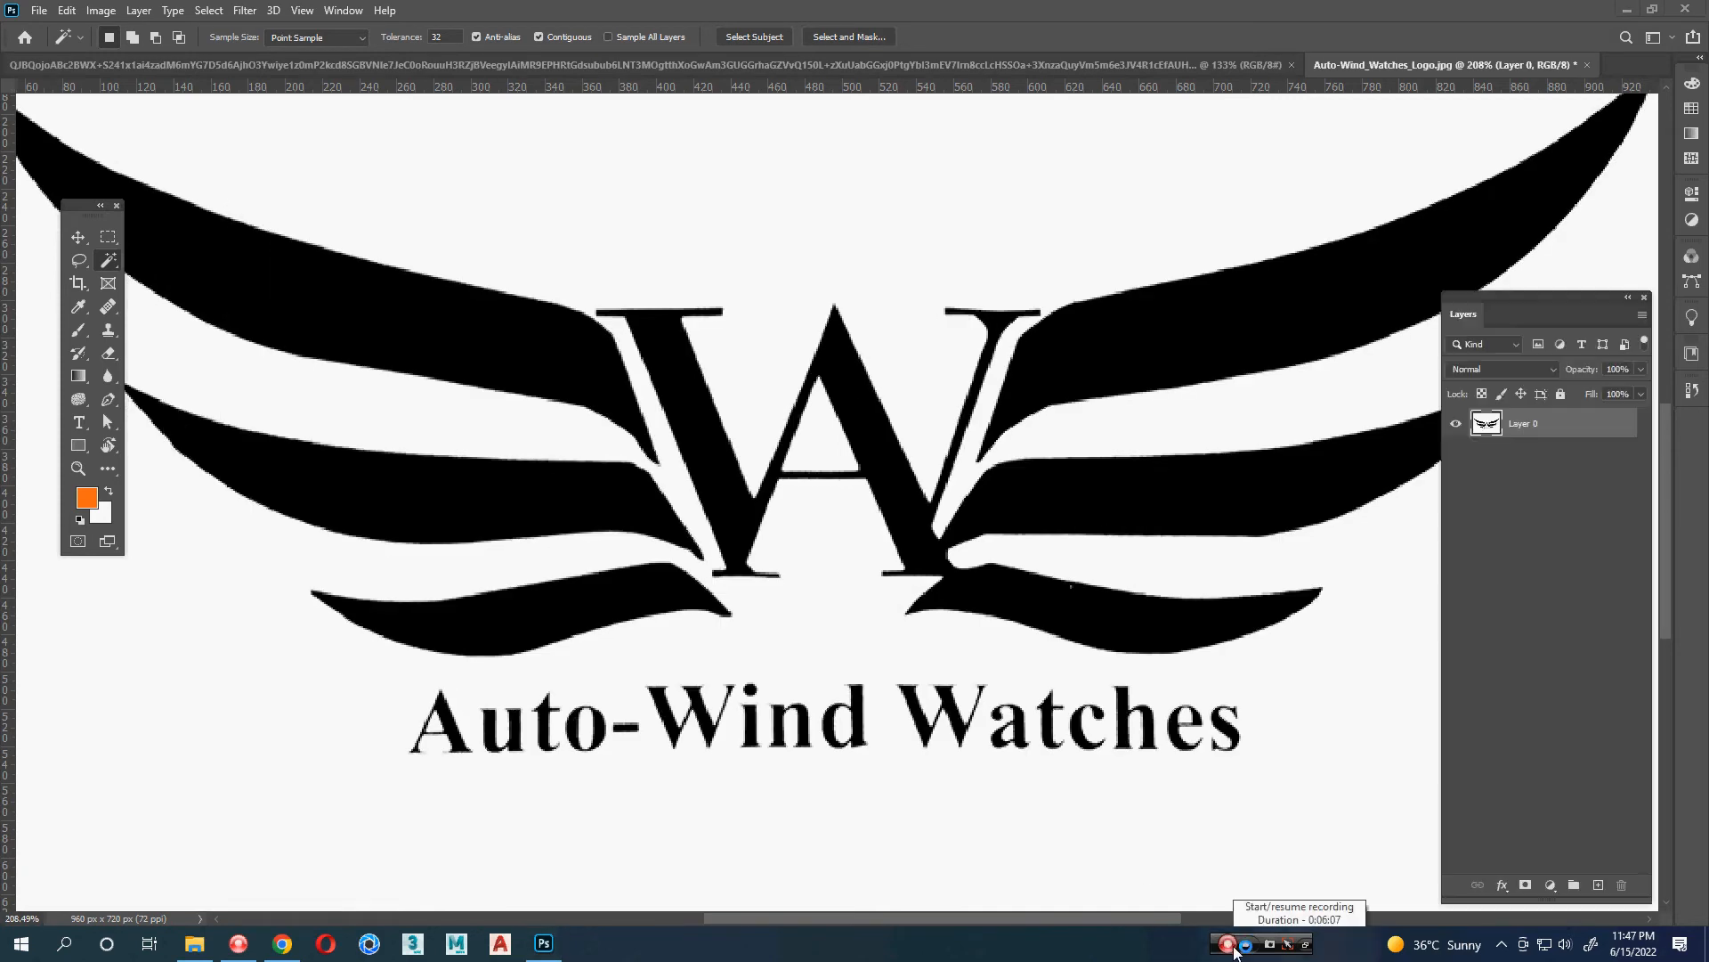
{"action": "left_click", "coordinate": [1234, 949]}
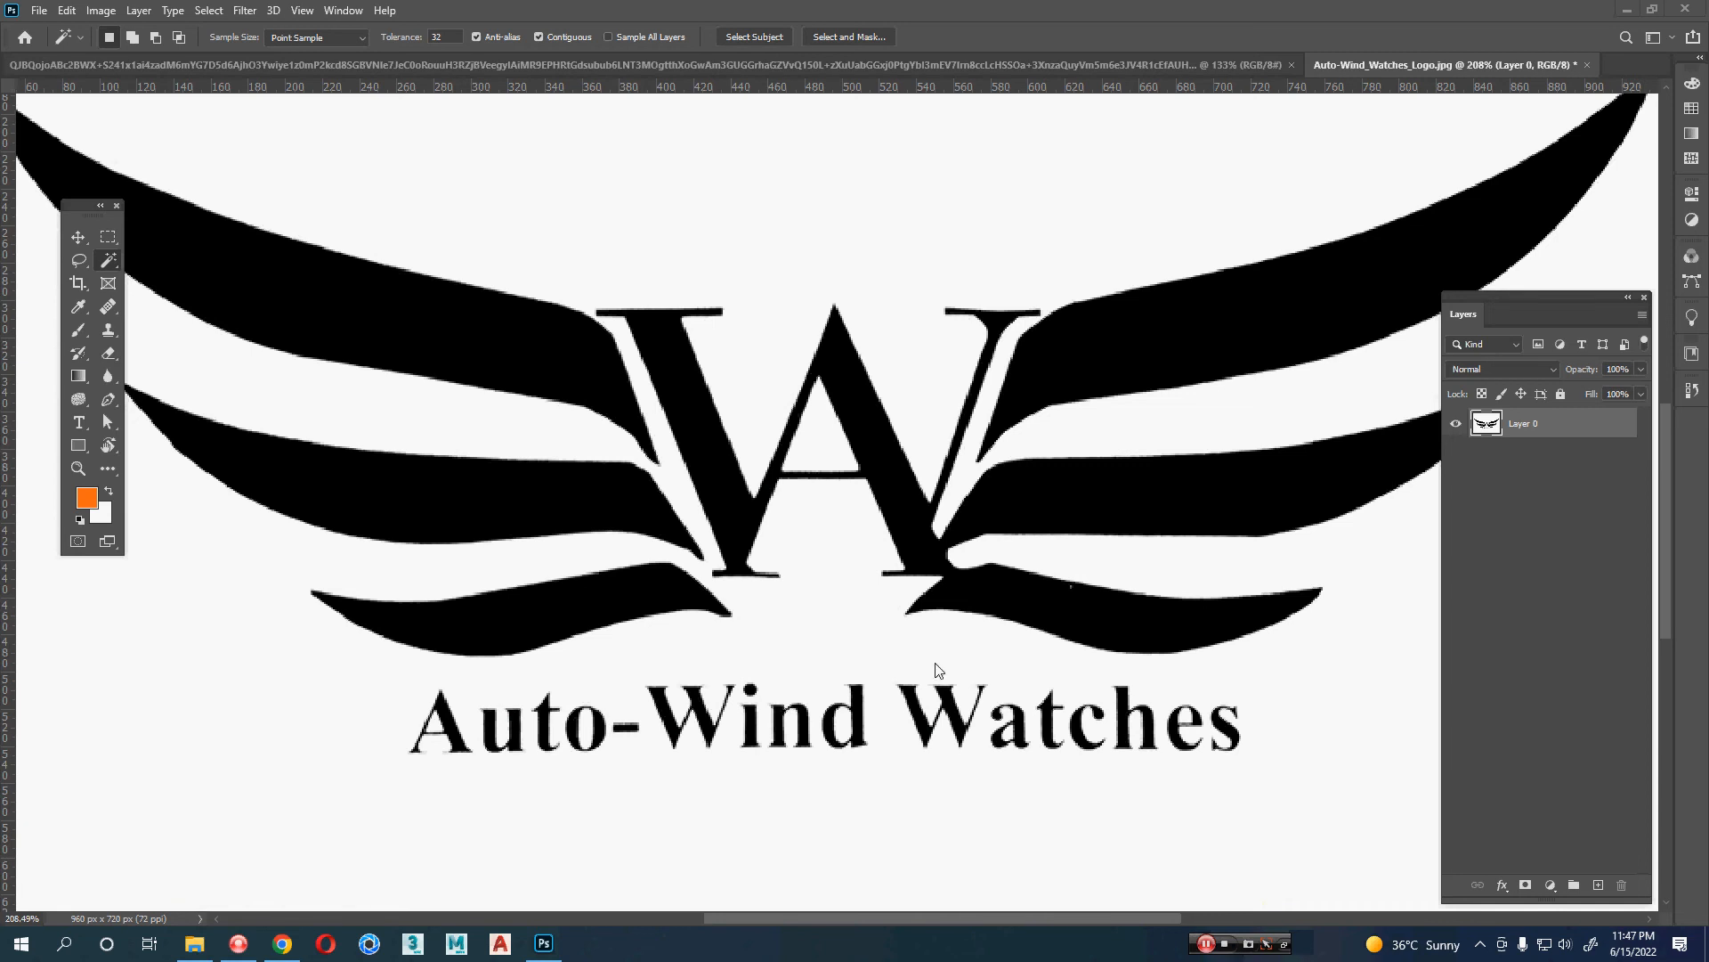
- Select the white background with the Magic Wand, extend it to all matching areas with Similar, delete them and deselect
{"action": "left_click", "coordinate": [736, 271]}
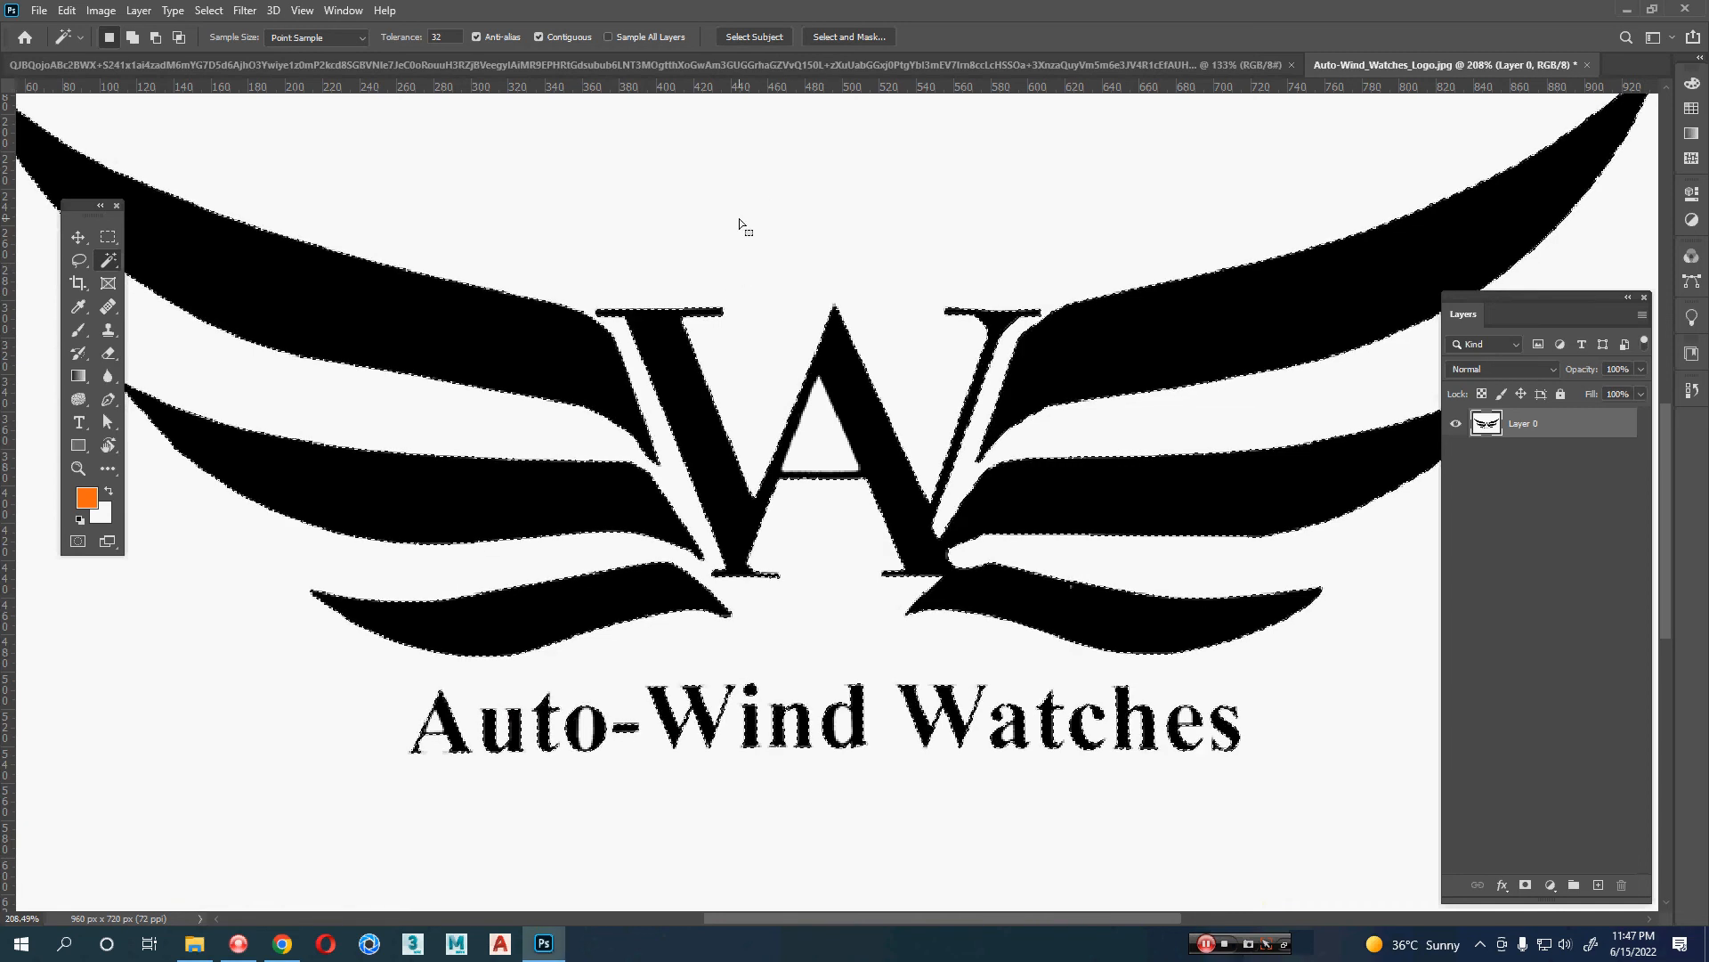
{"action": "left_click", "coordinate": [209, 10]}
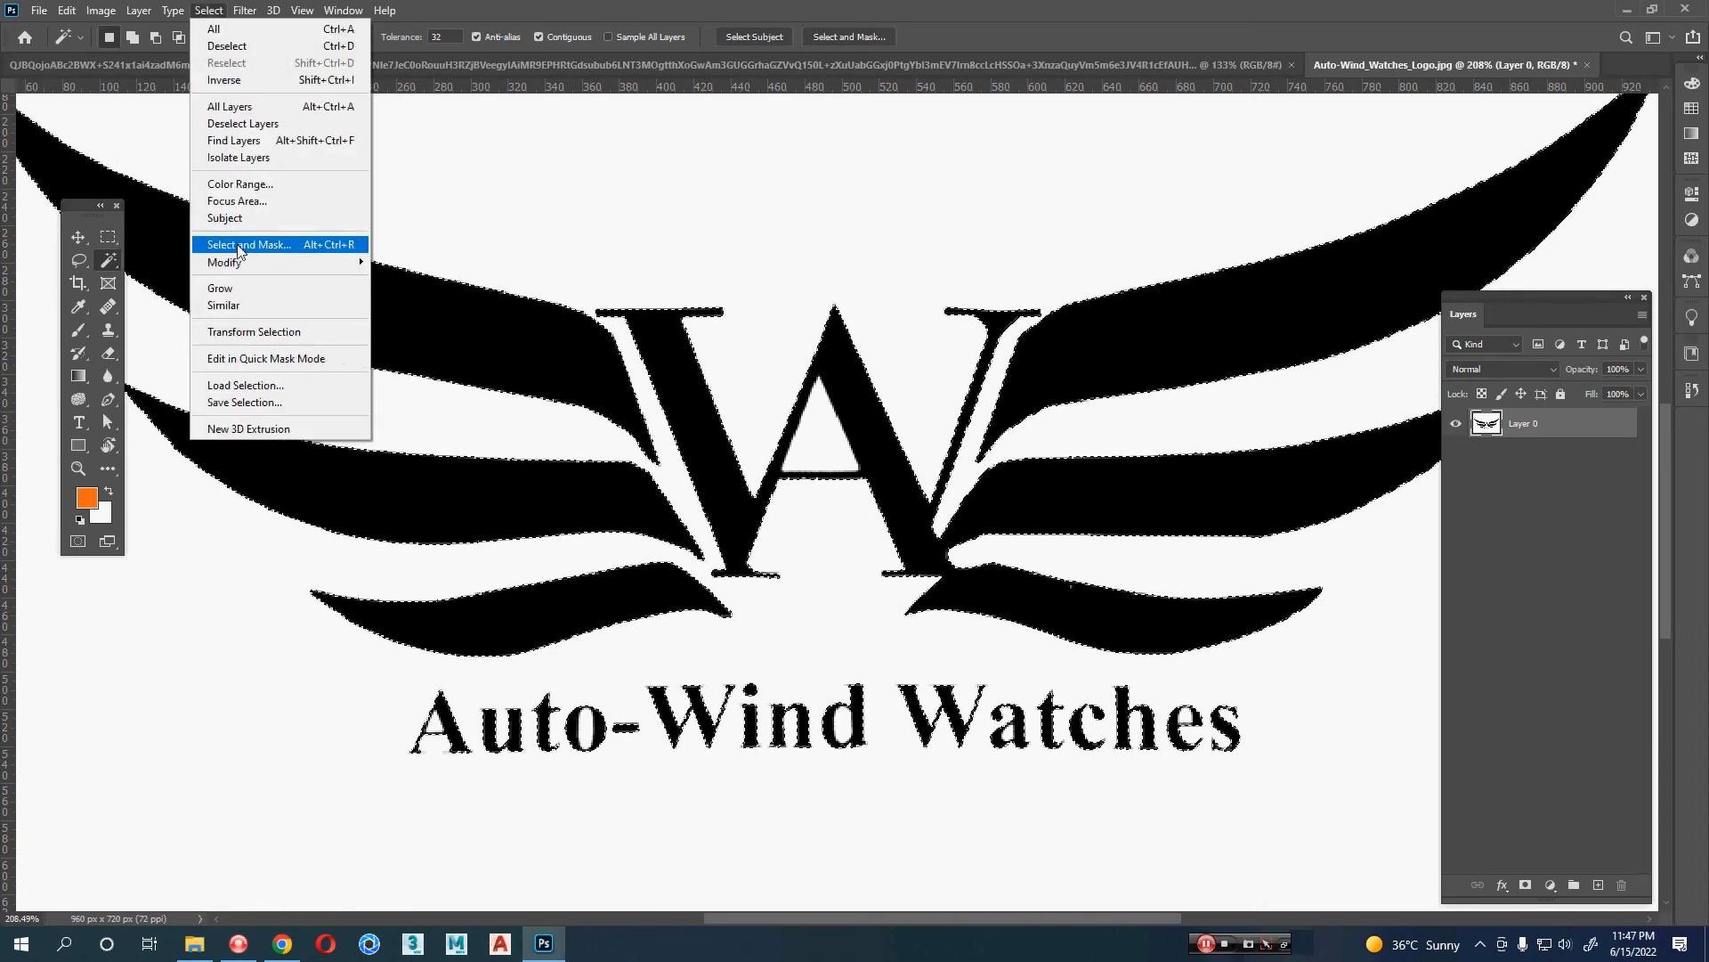
{"action": "left_click", "coordinate": [262, 308]}
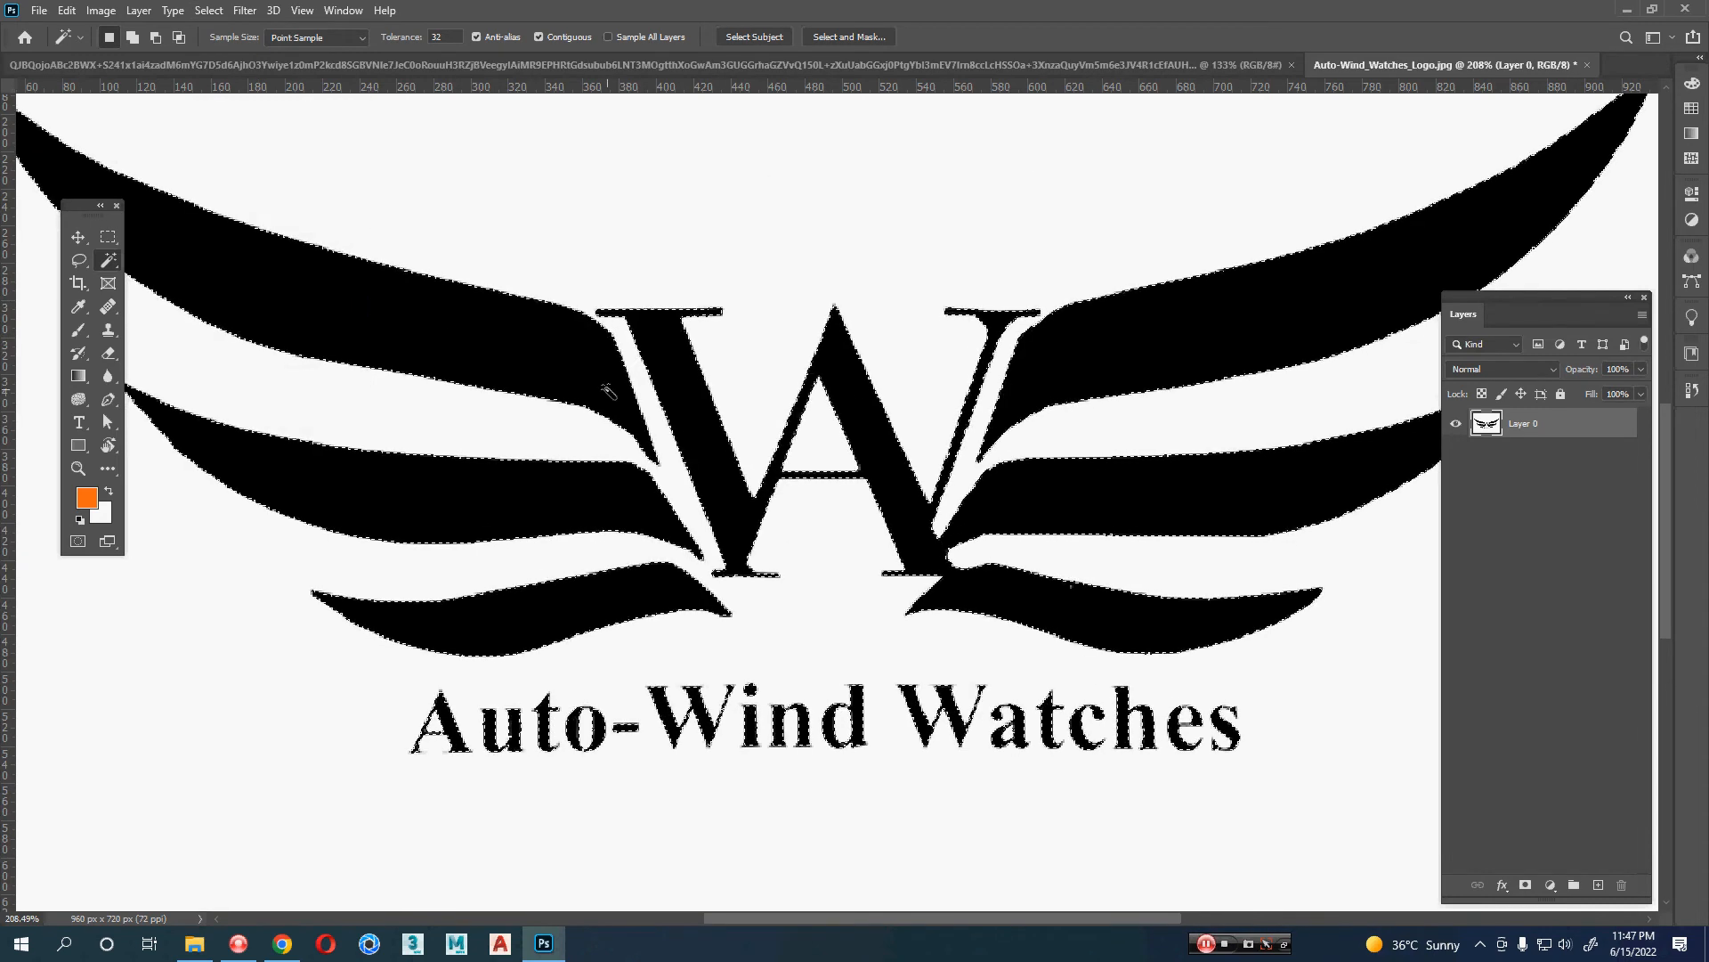
{"action": "key", "text": "Delete"}
{"action": "key", "text": "ctrl+d"}
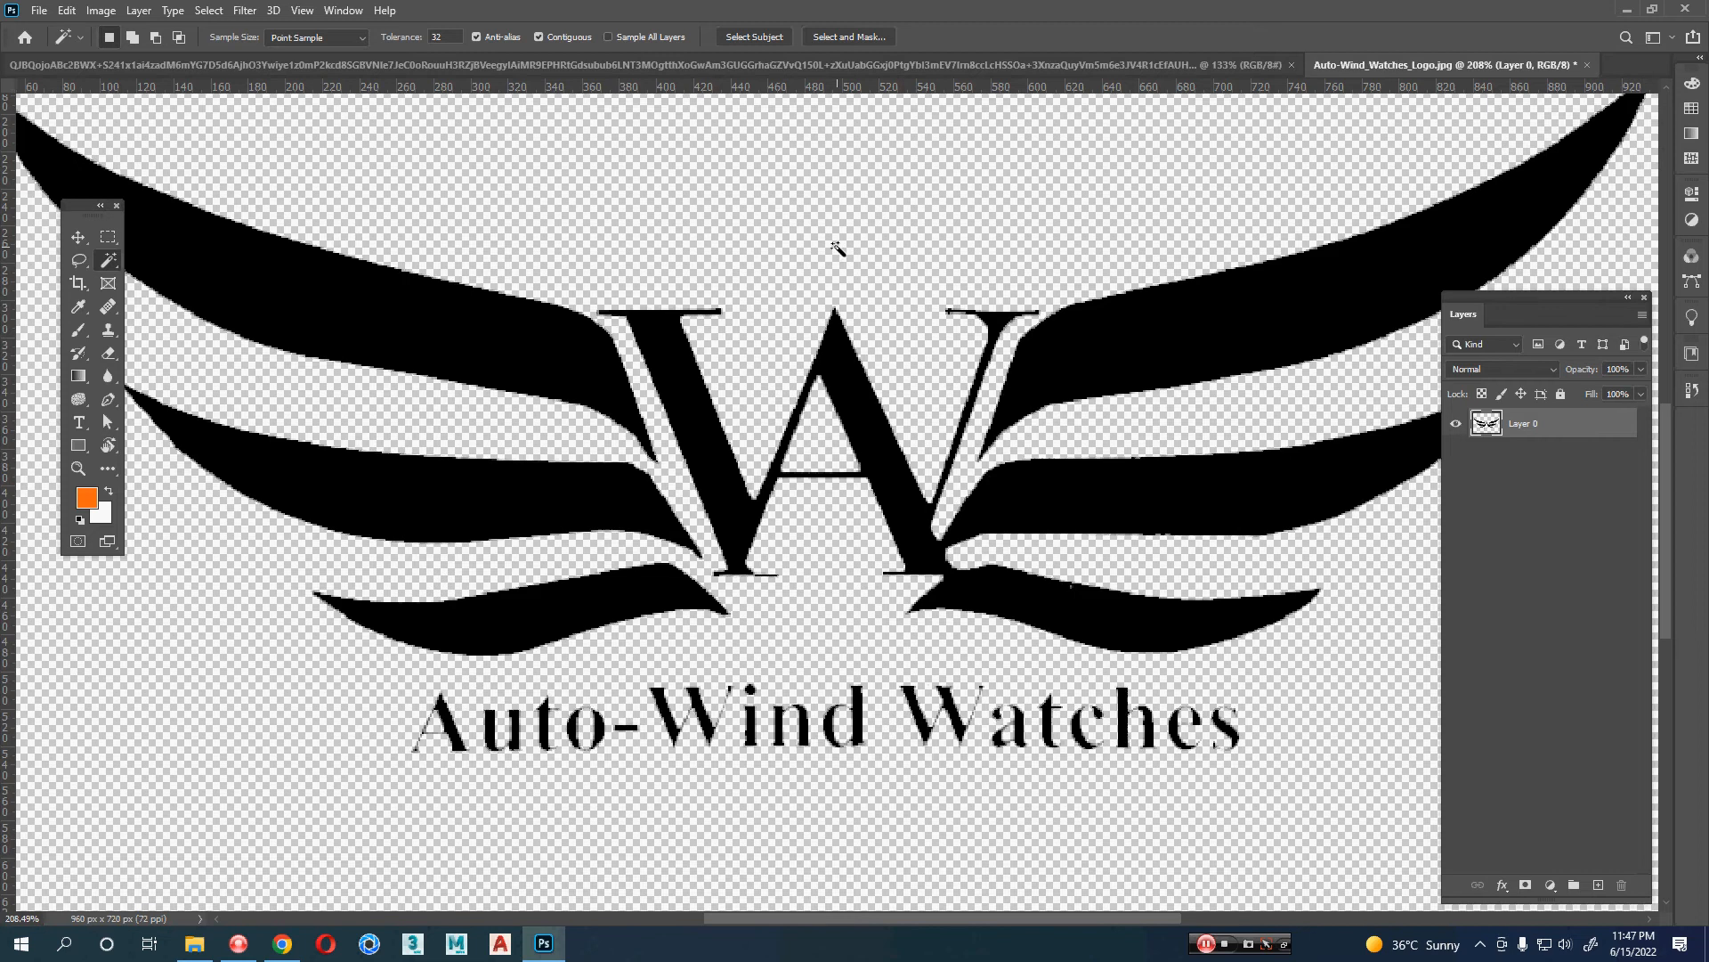
- Add a new layer beneath the logo layer and fill it with a horizontal orange-to-white linear gradient
{"action": "key", "text": "z"}
{"action": "left_click_drag", "start_coordinate": [825, 254], "coordinate": [795, 284]}
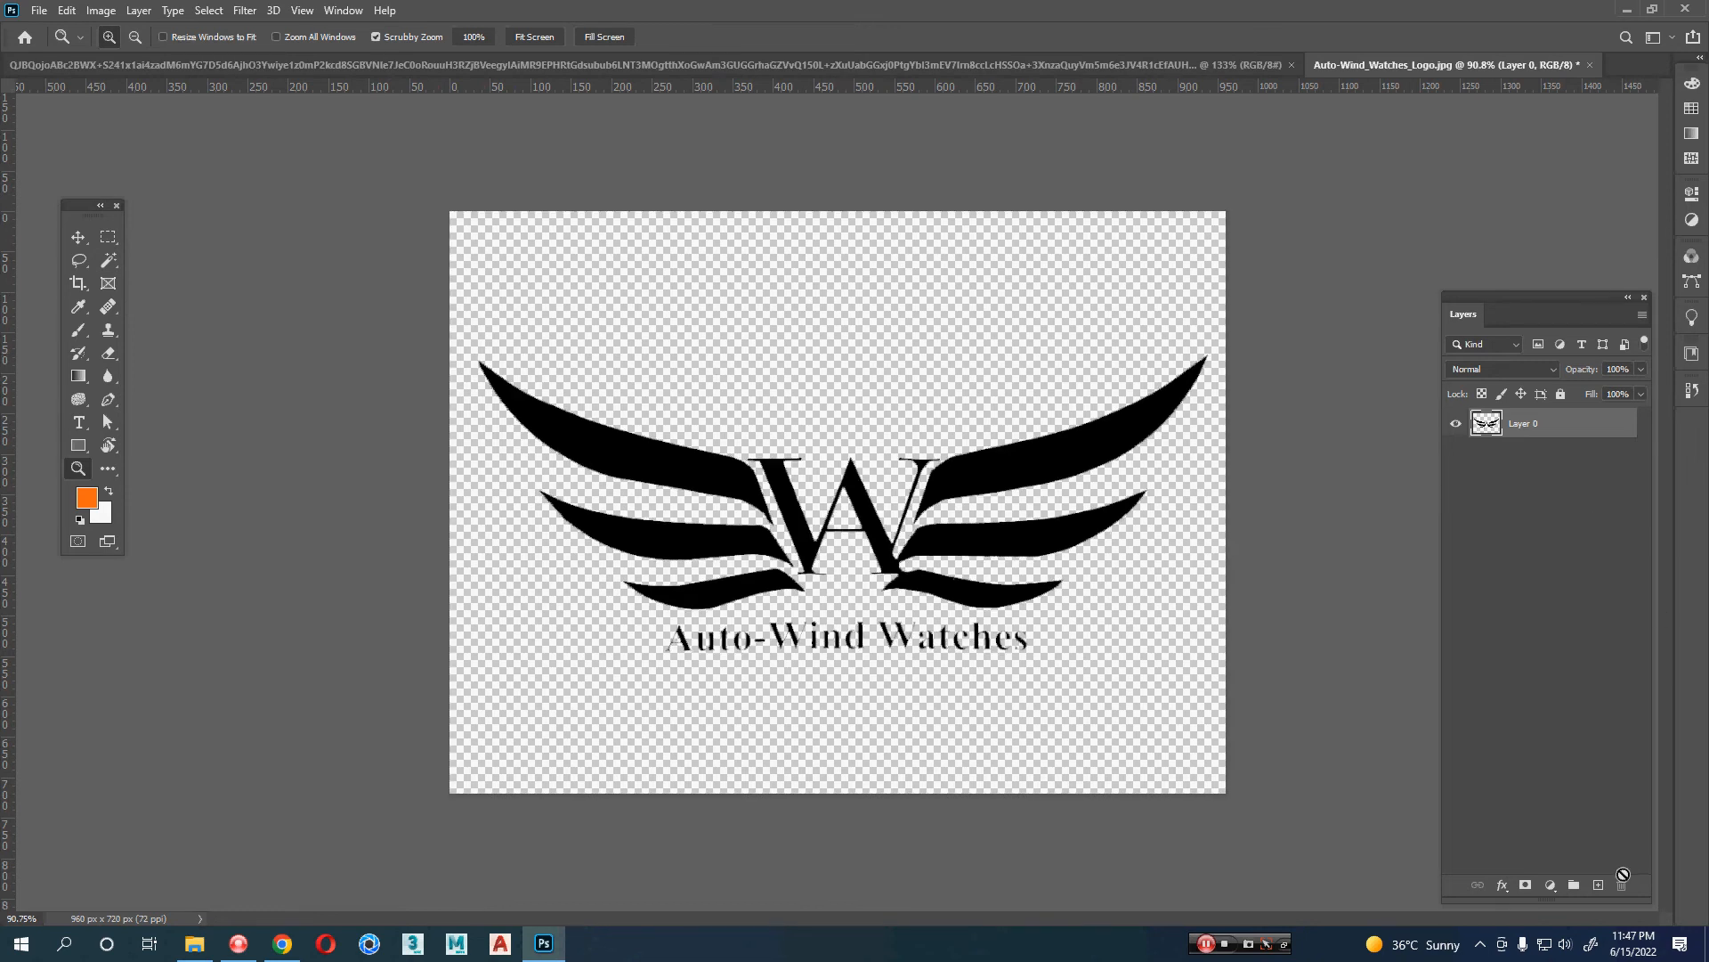
{"action": "left_click", "coordinate": [1600, 884], "text": "ctrl"}
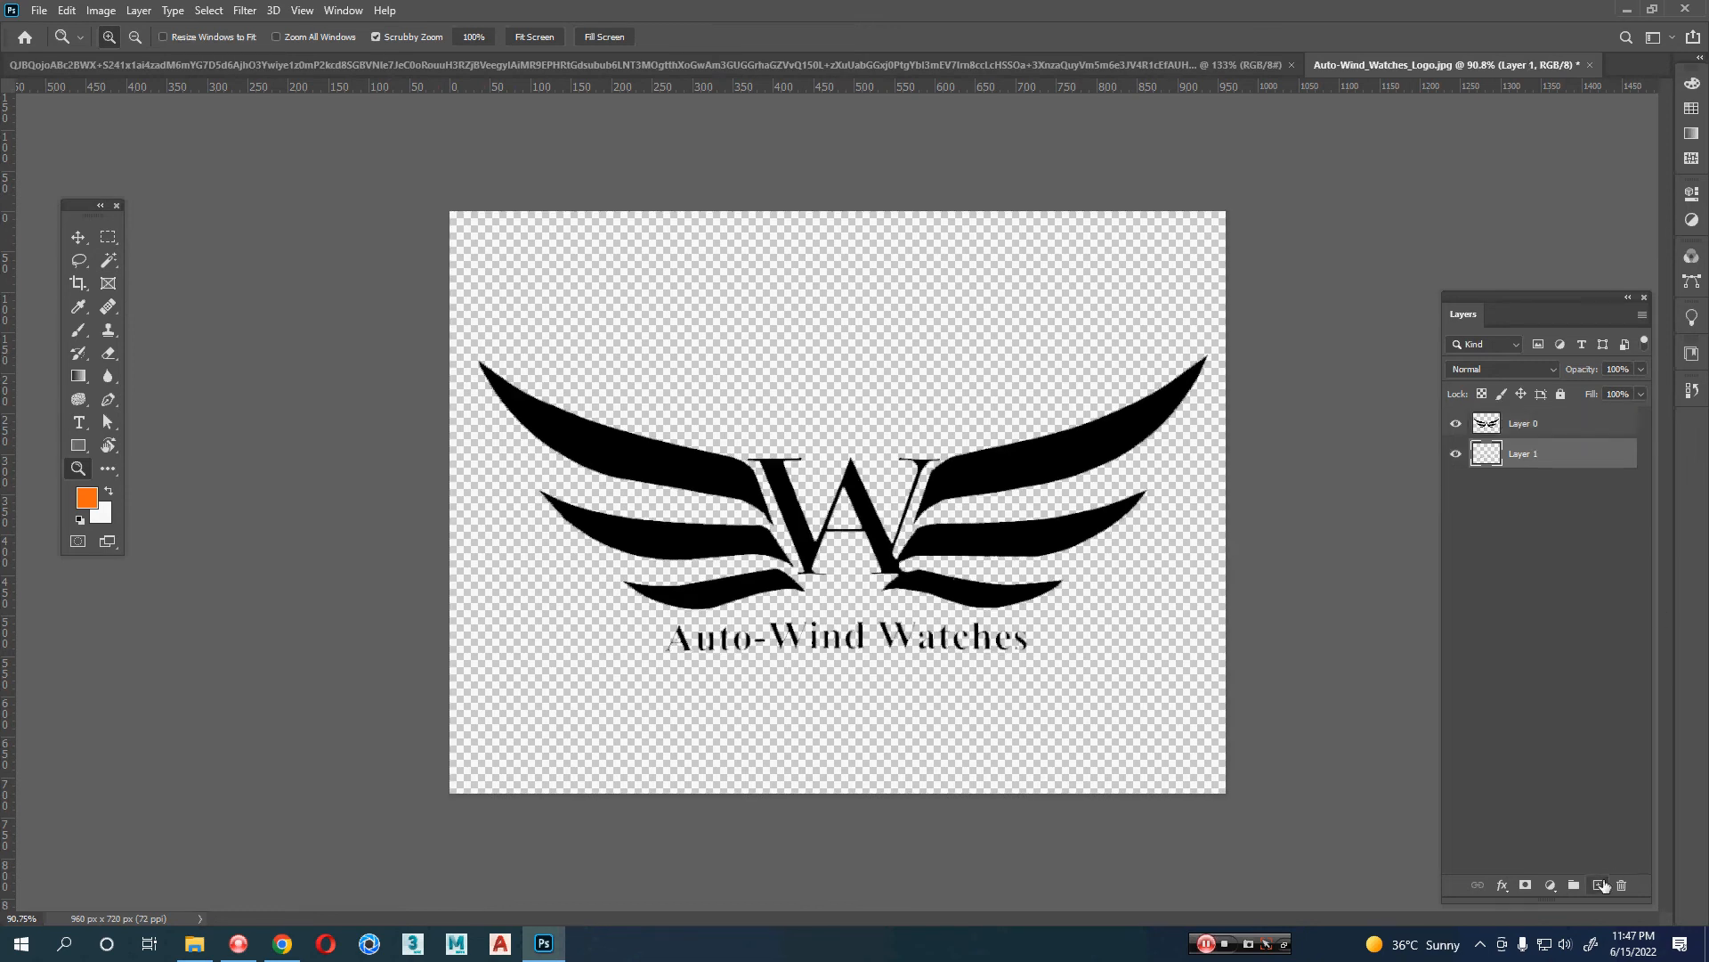
{"action": "left_click", "coordinate": [78, 375]}
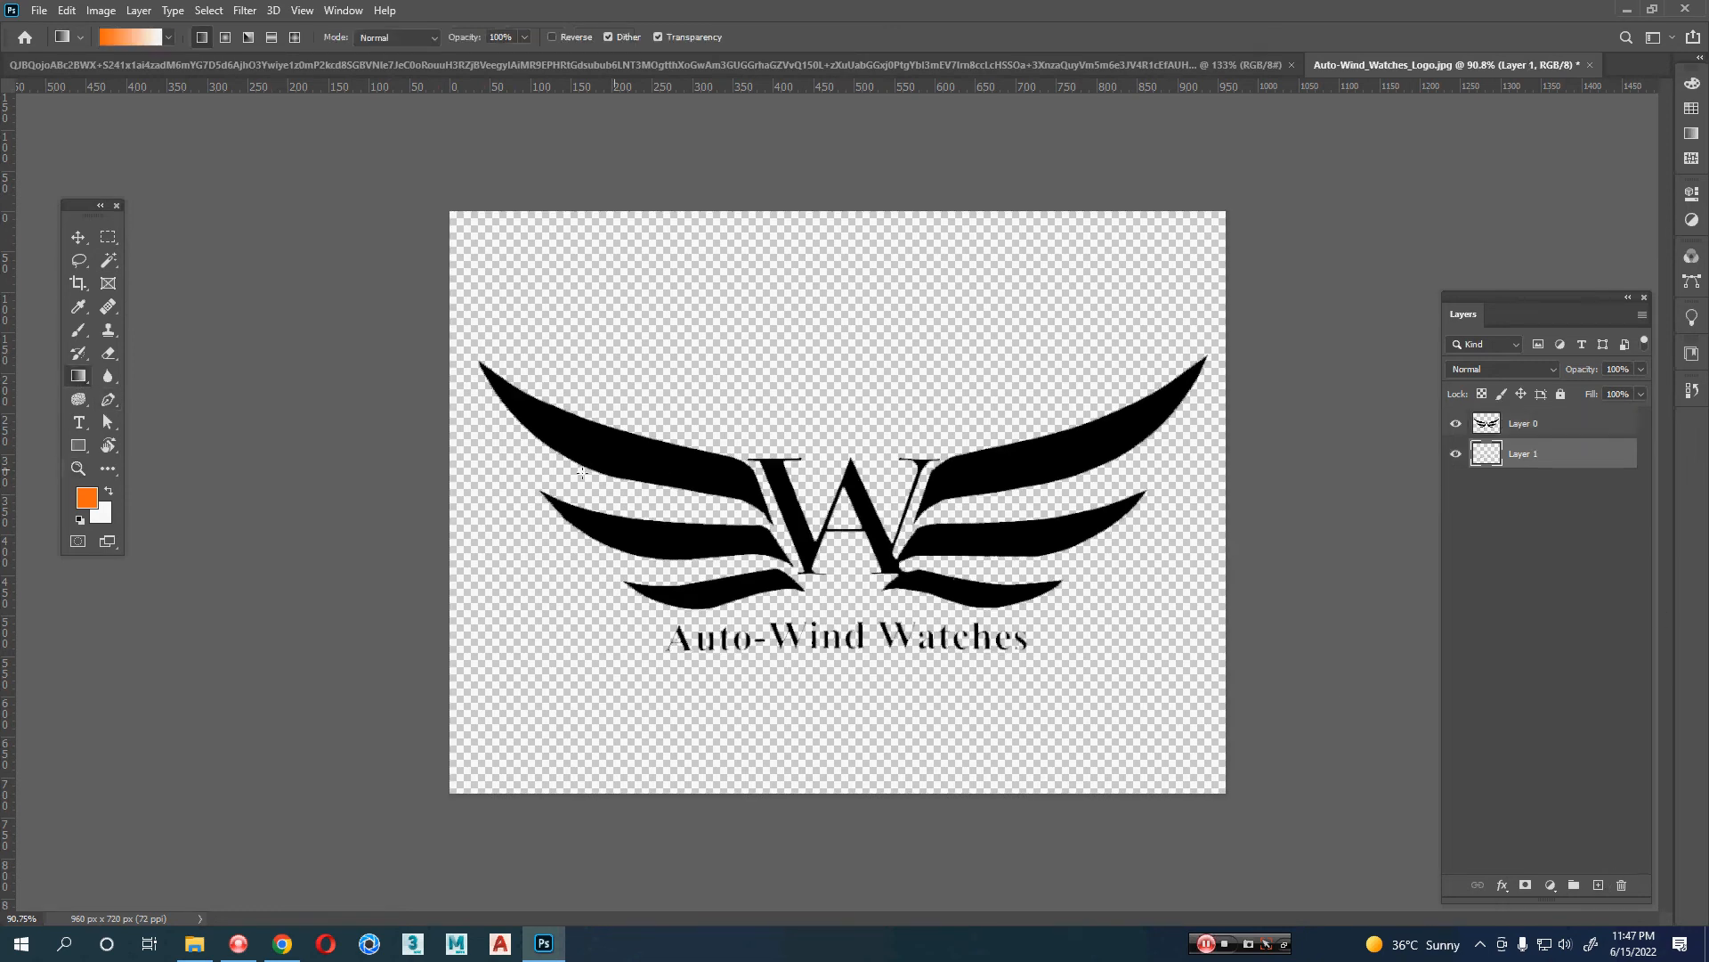
{"action": "left_click_drag", "start_coordinate": [452, 481], "coordinate": [1149, 492]}
{"action": "key", "text": "v"}
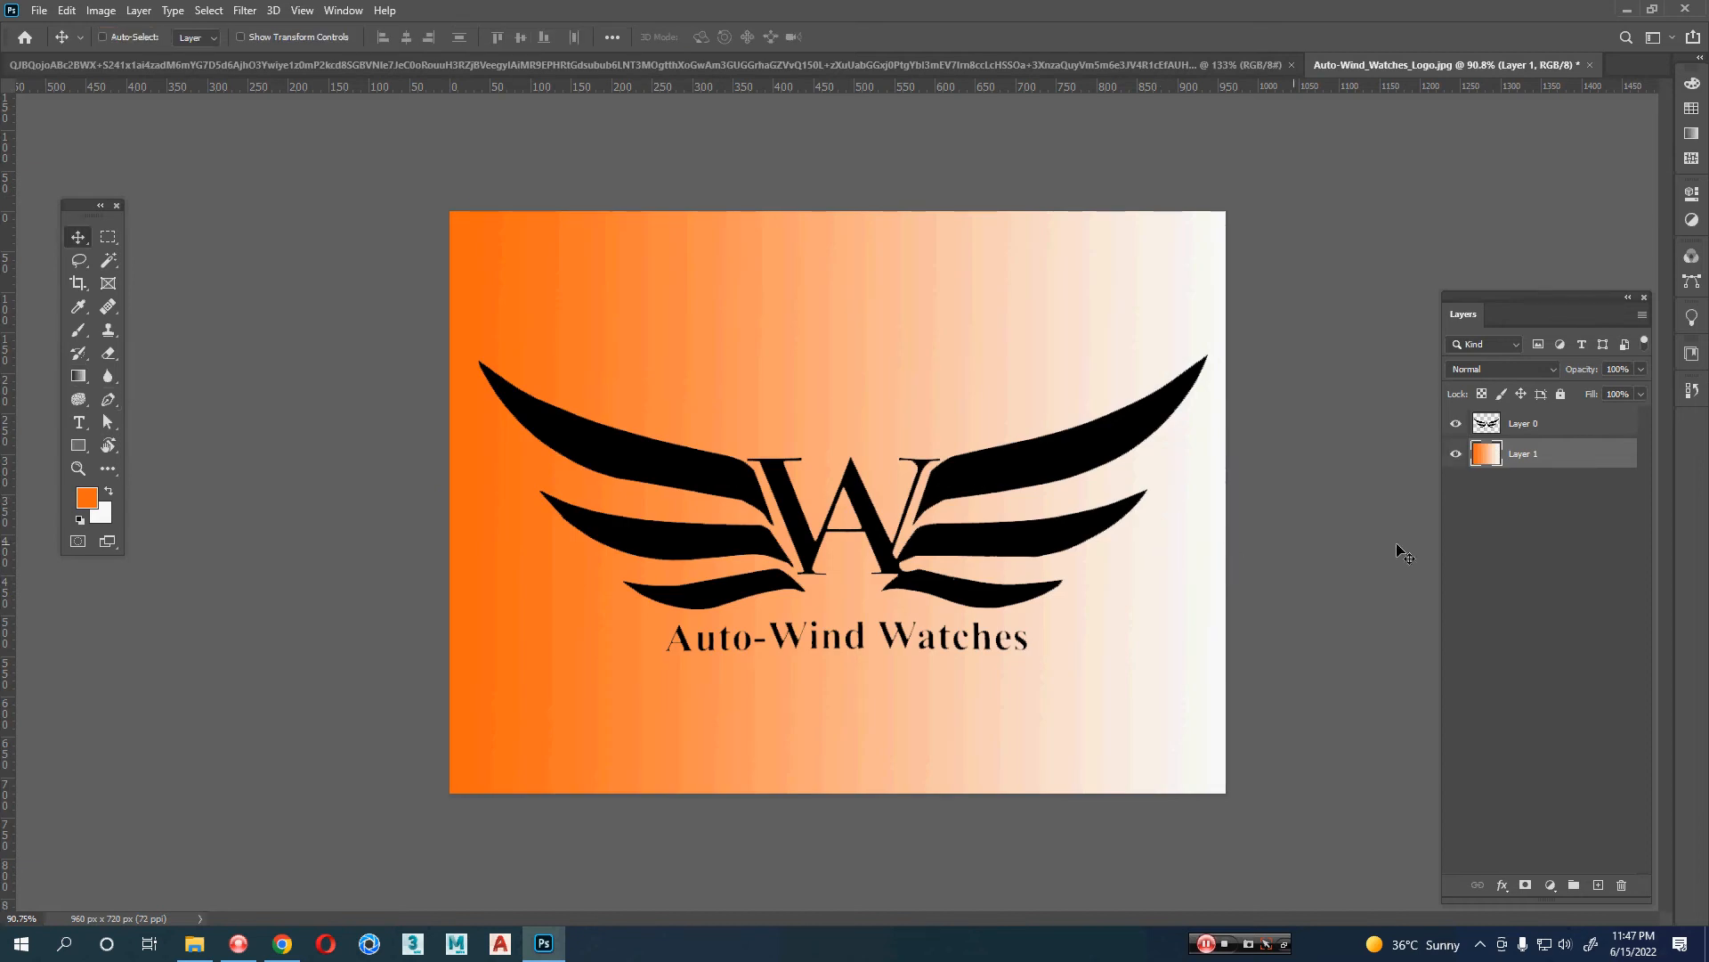
- Merge the logo layer and the gradient layer into one layer
{"action": "left_click", "coordinate": [1568, 435], "text": "ctrl"}
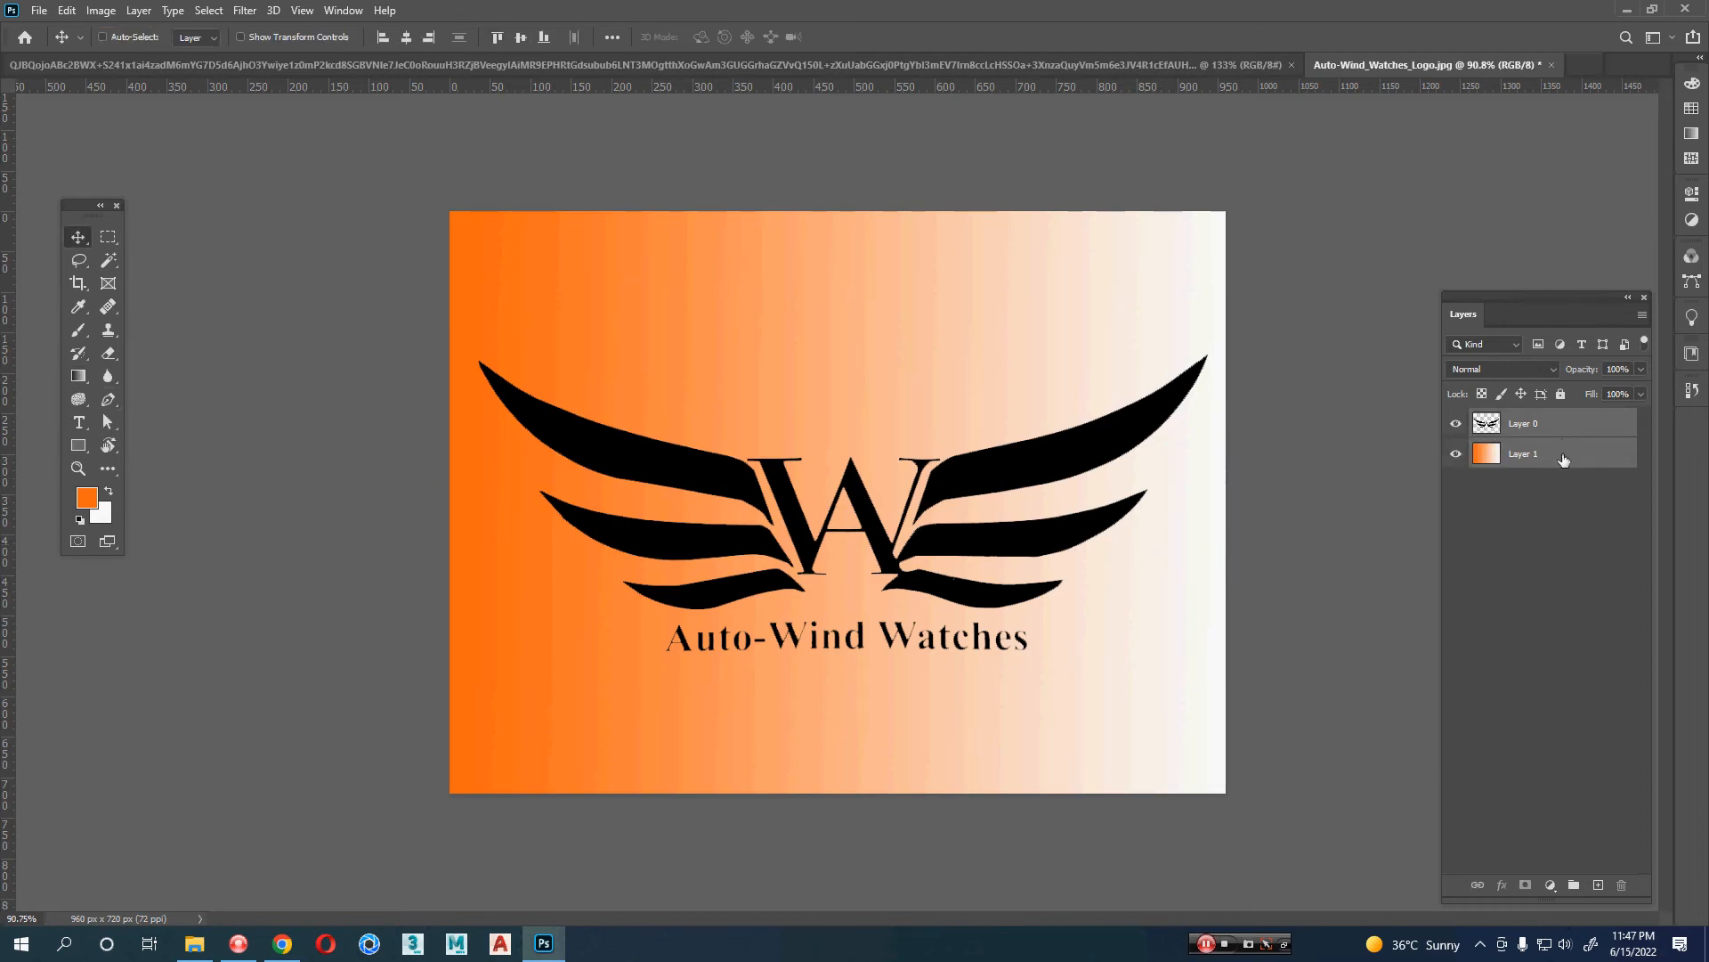
{"action": "right_click", "coordinate": [1563, 458]}
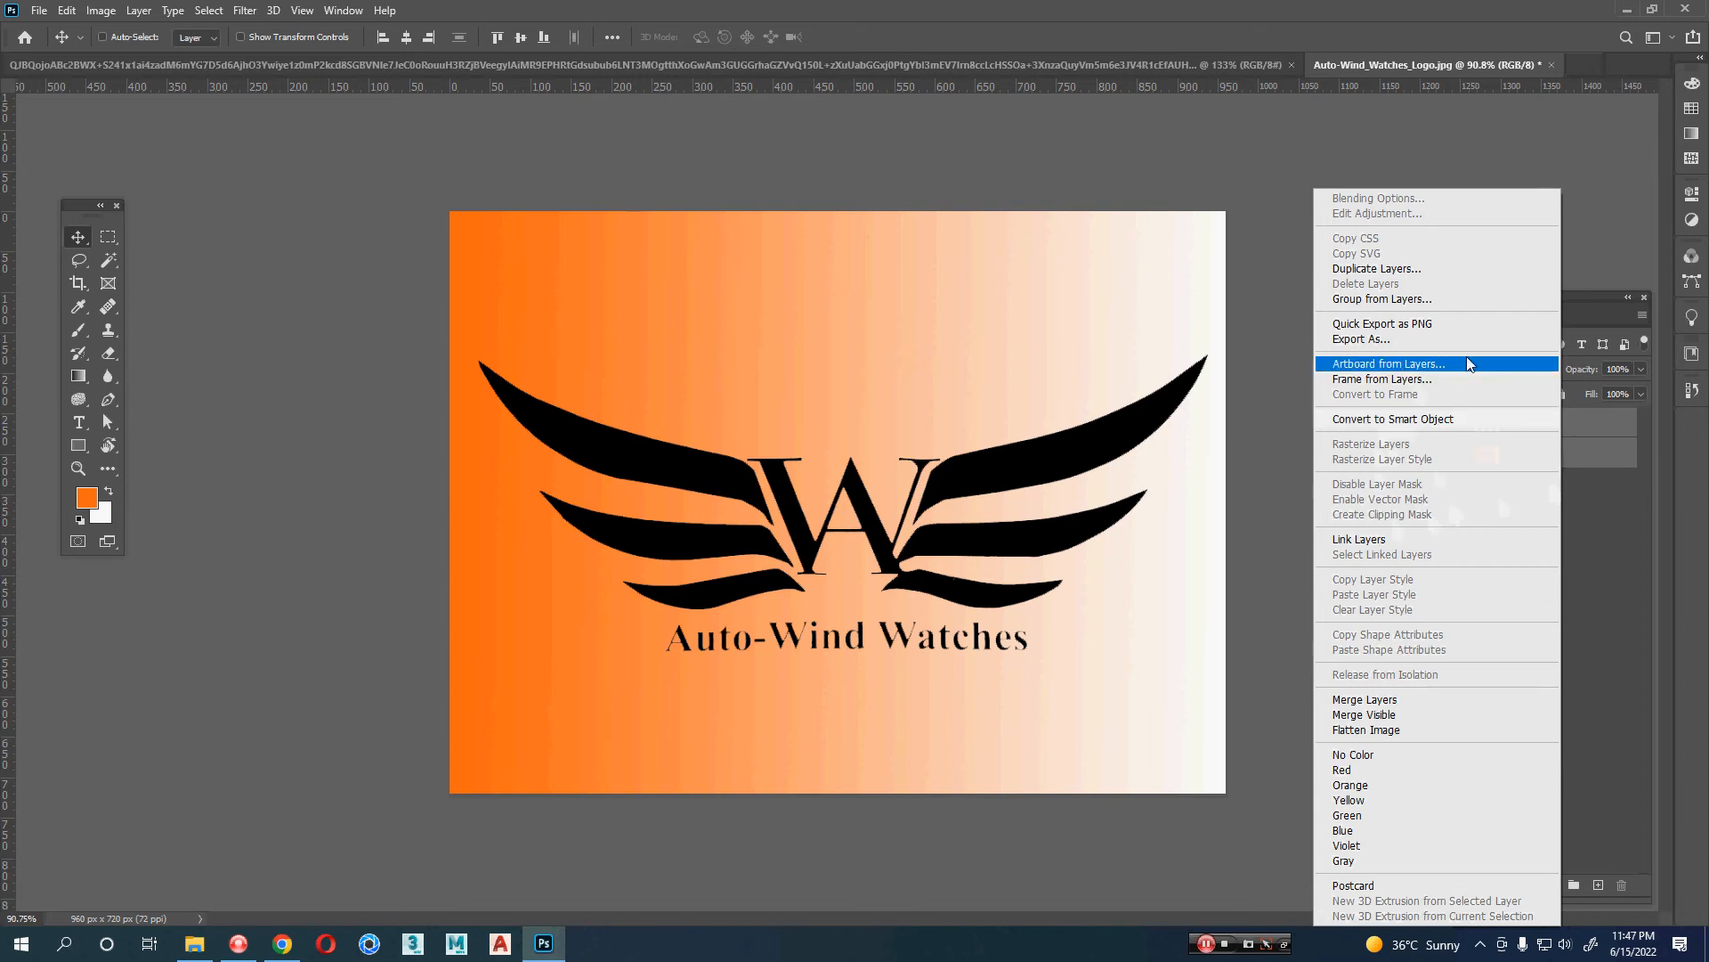
{"action": "left_click", "coordinate": [1412, 704]}
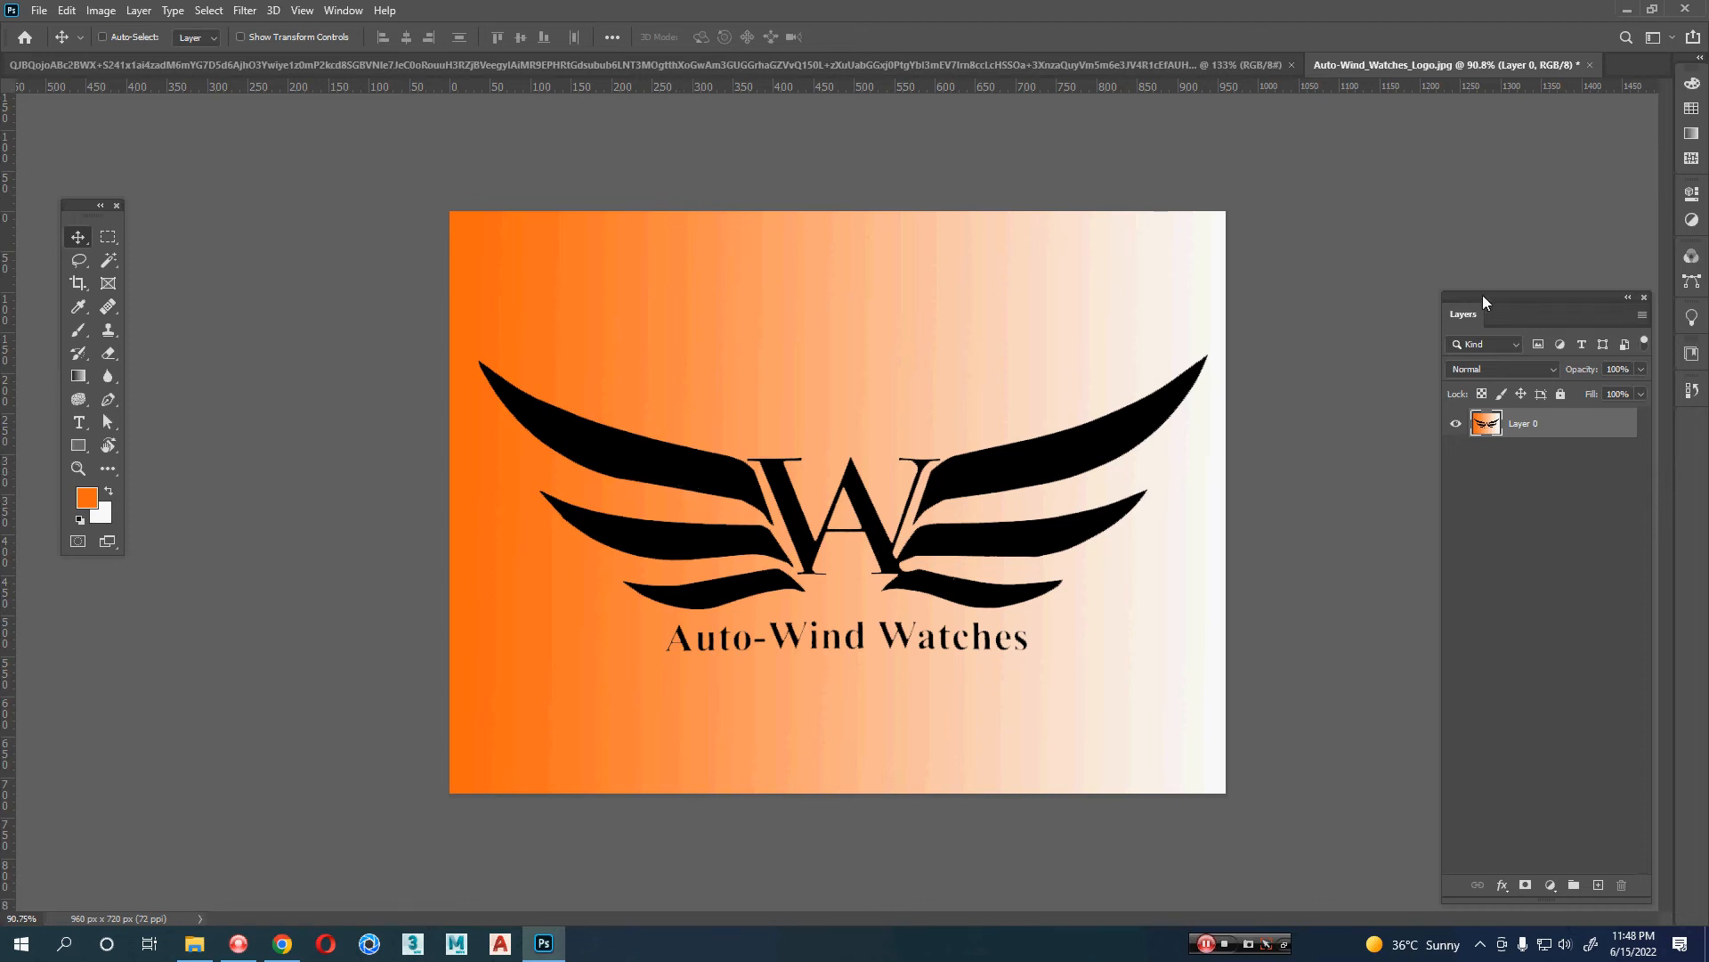
- Float the Layers panel beside the canvas, open and lengthen the Channels panel, and compare the Red, Green and Blue channels
{"action": "left_click_drag", "start_coordinate": [1482, 296], "coordinate": [1274, 210]}
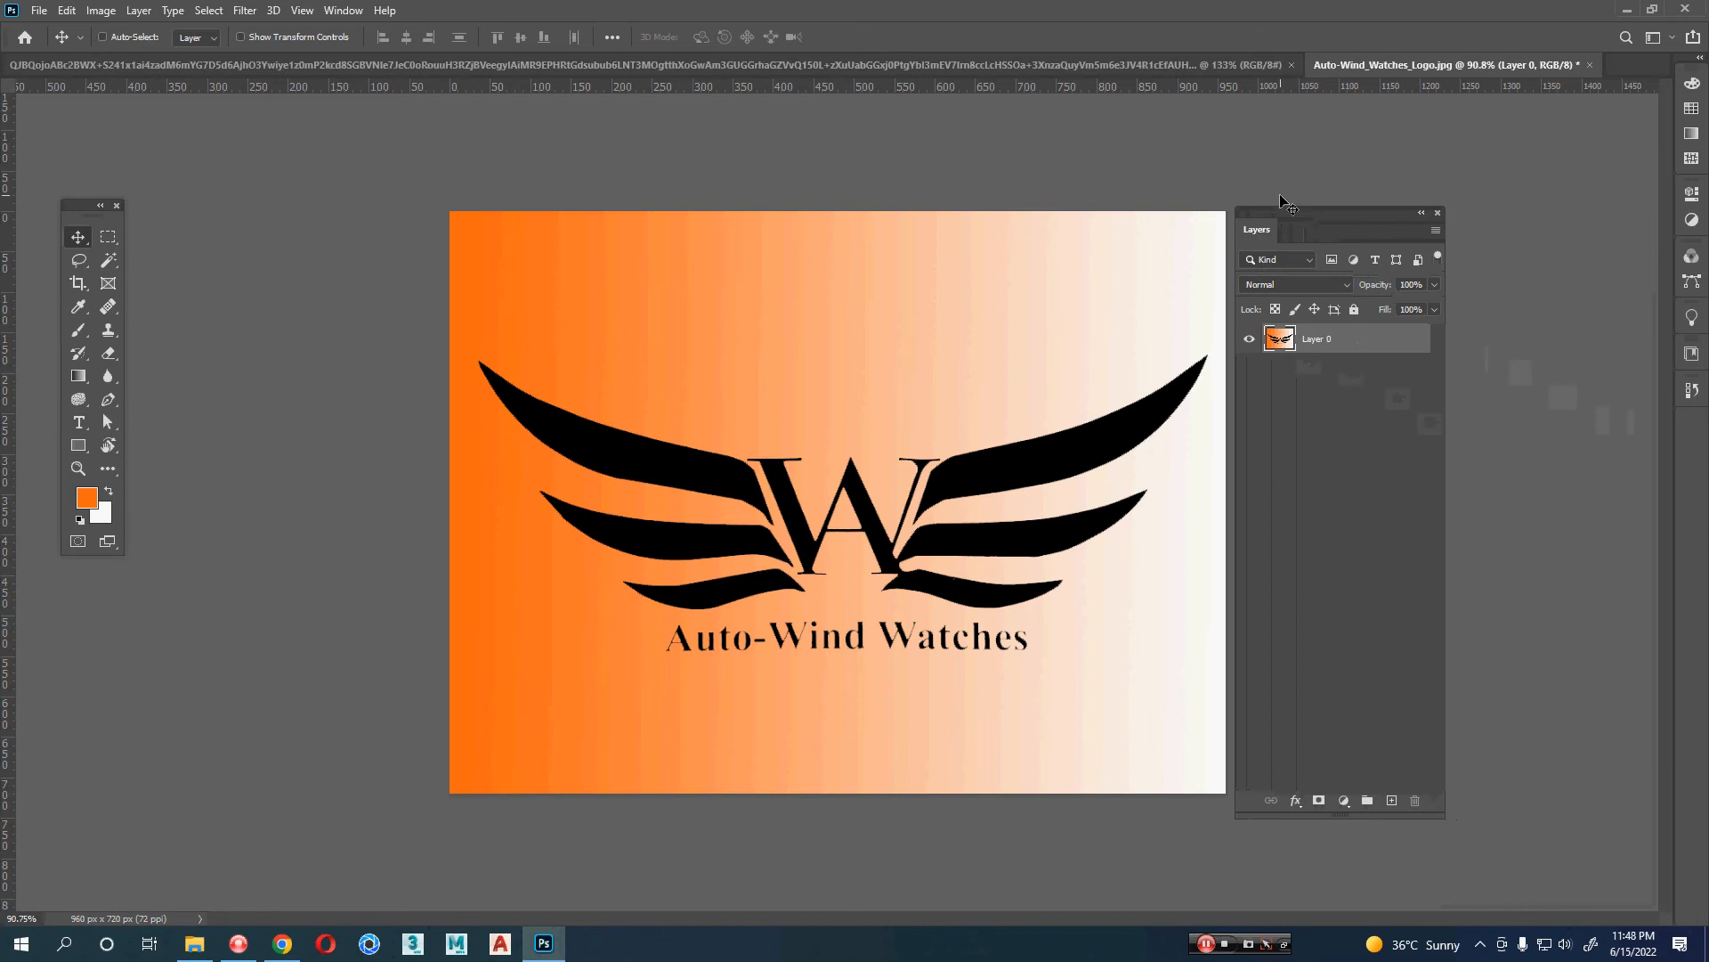
{"action": "left_click", "coordinate": [343, 11]}
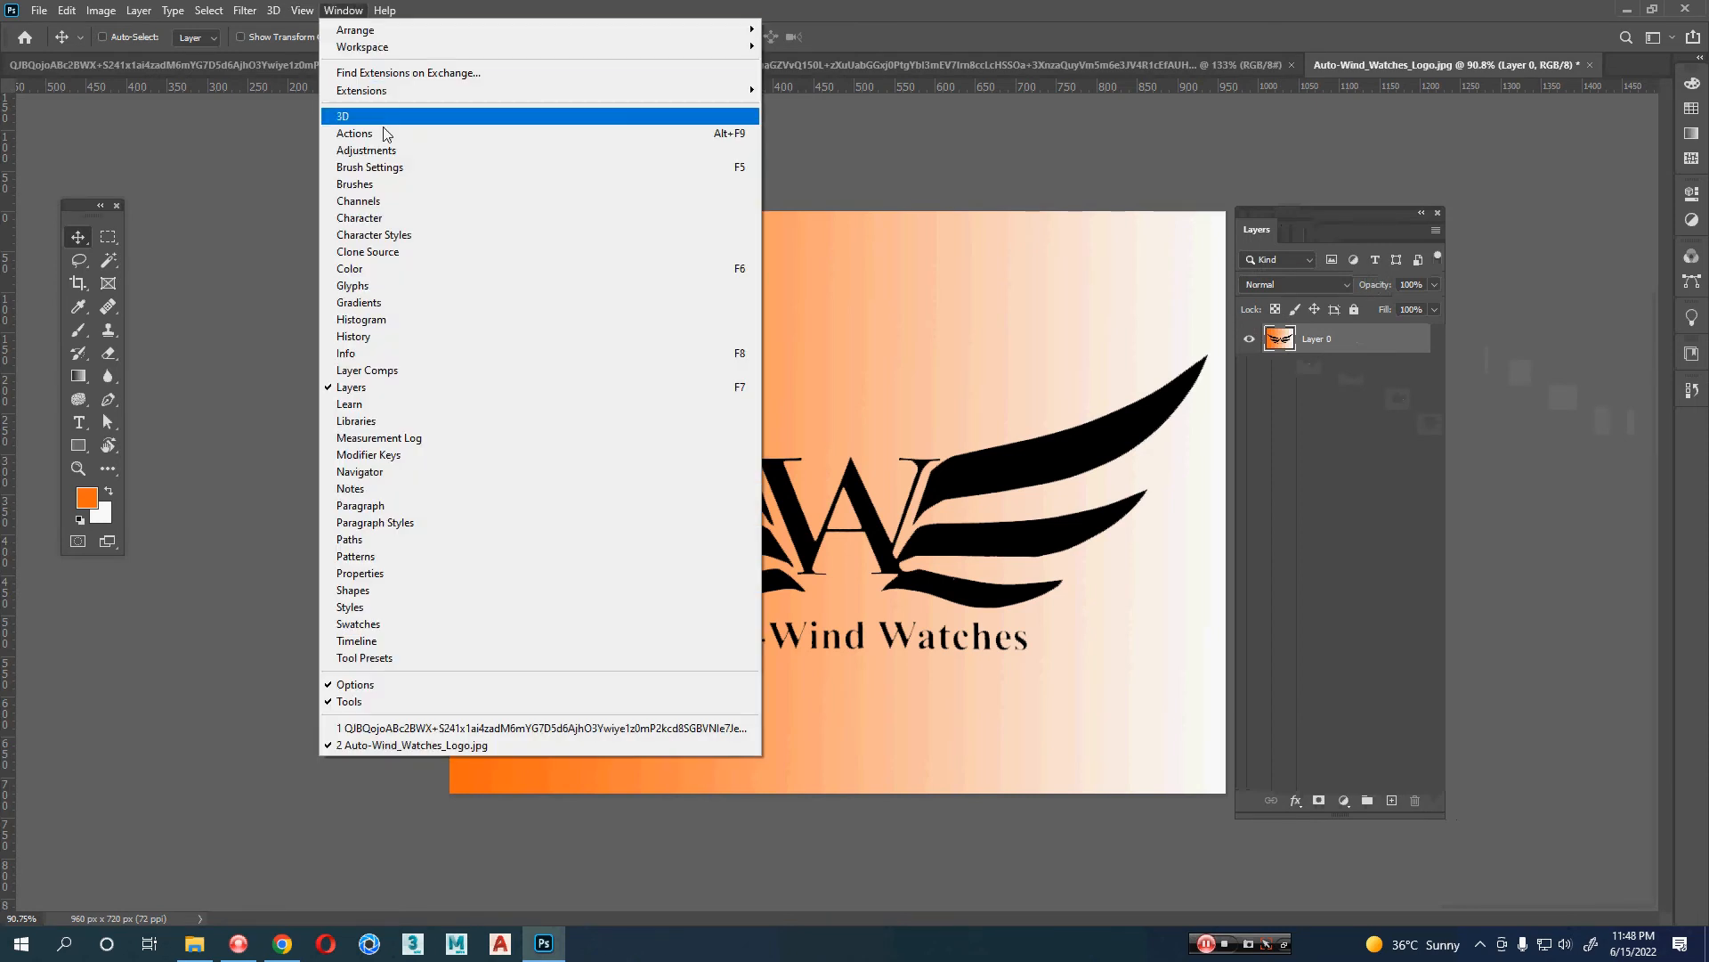
{"action": "left_click", "coordinate": [392, 203]}
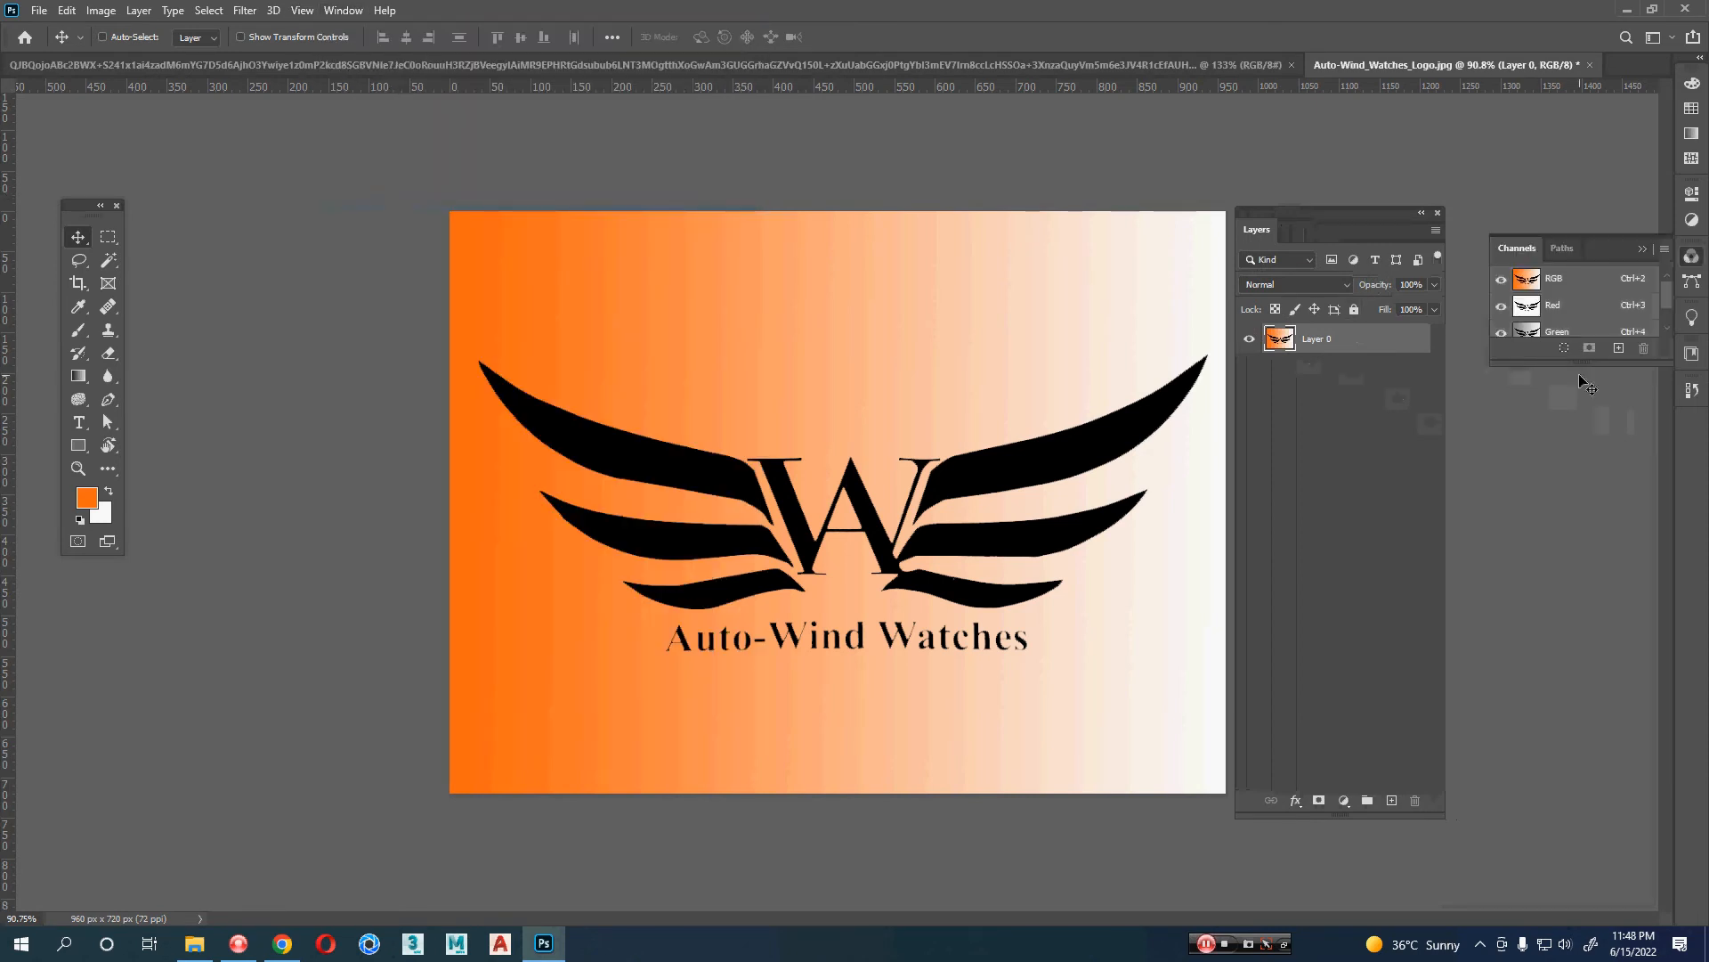
{"action": "left_click_drag", "start_coordinate": [1581, 365], "coordinate": [1594, 634]}
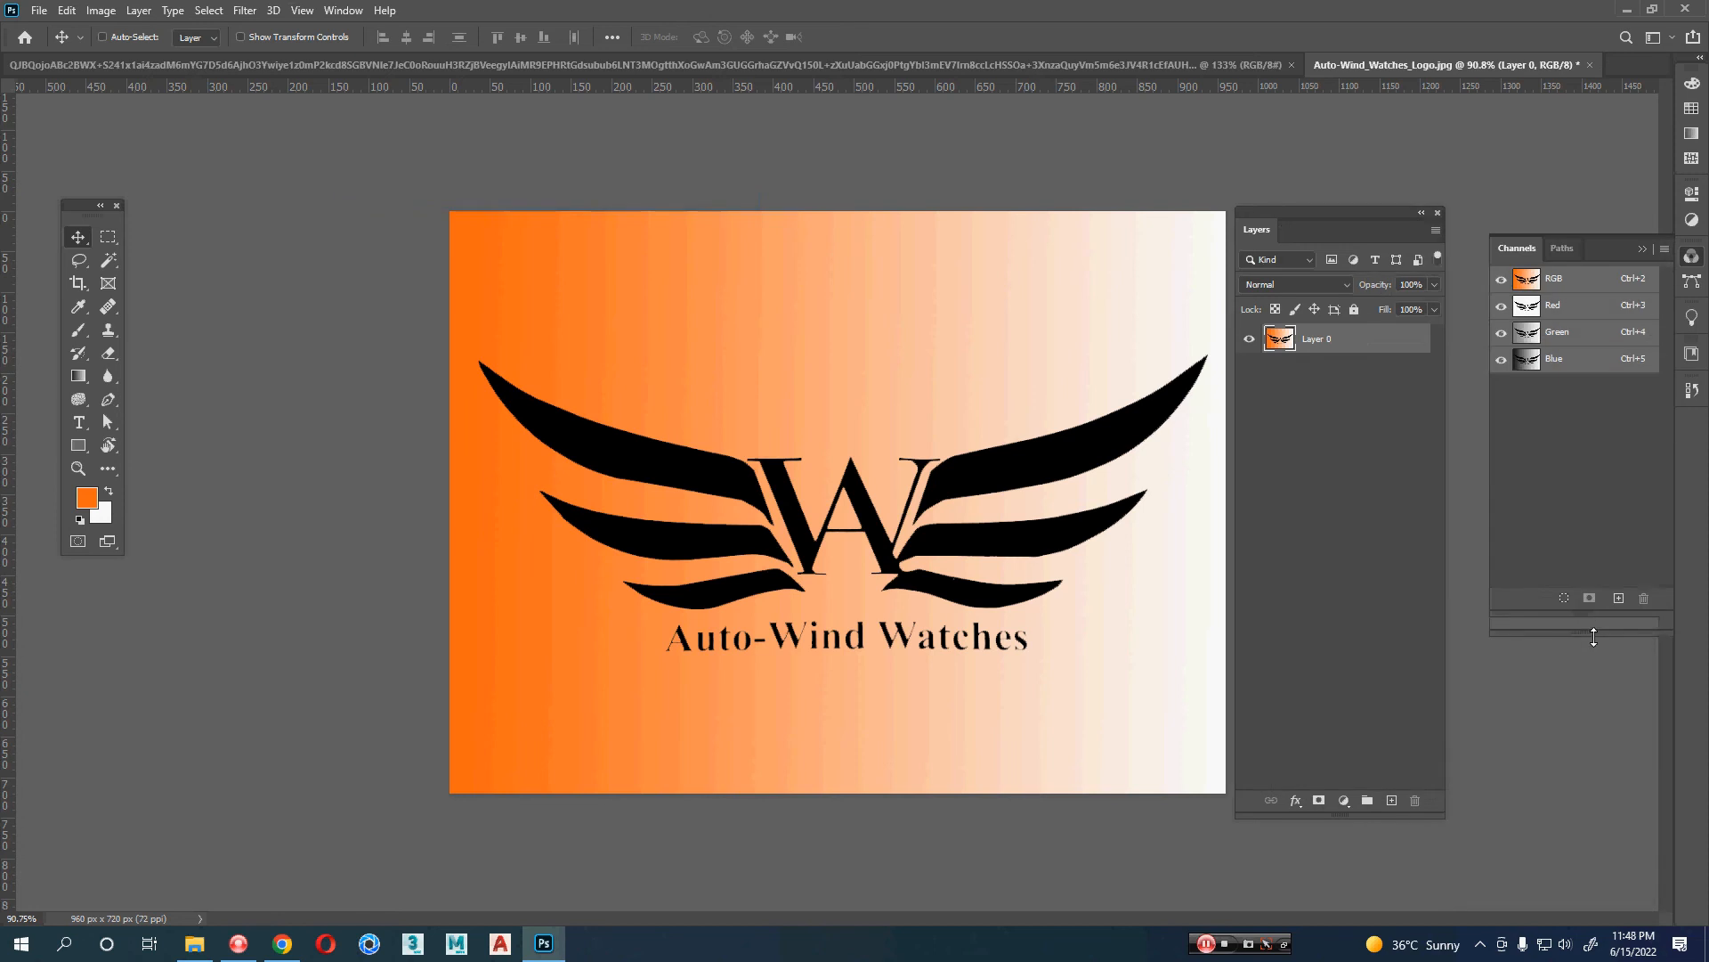
{"action": "left_click", "coordinate": [1560, 313]}
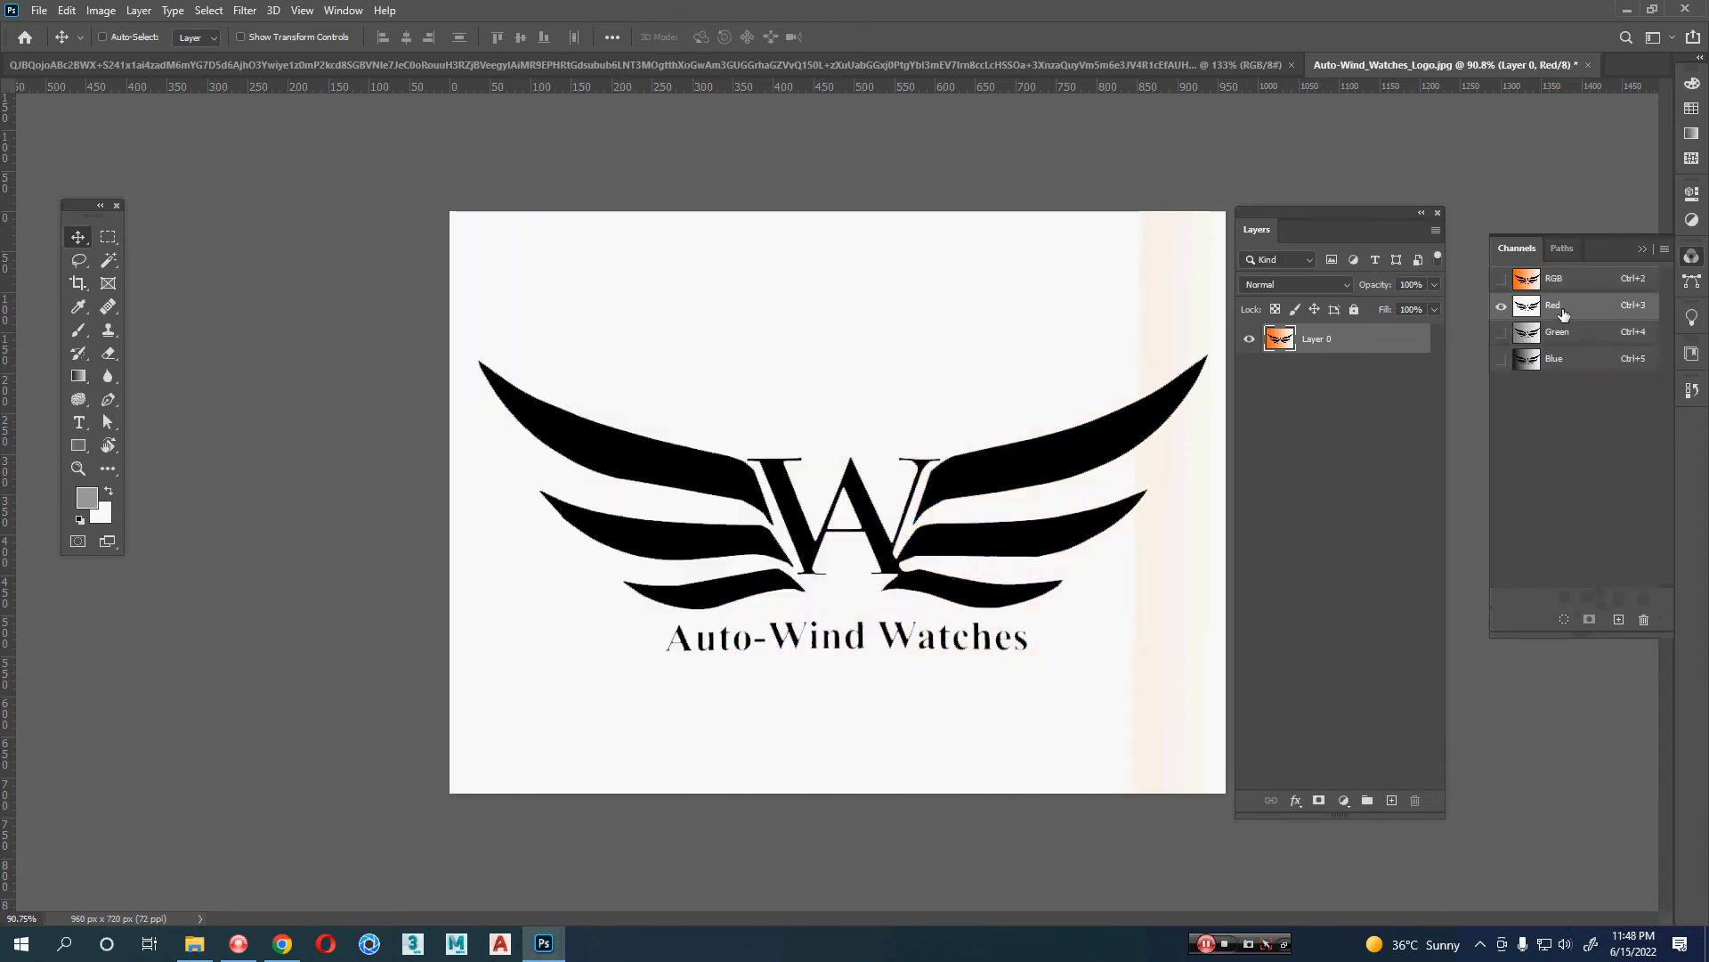
{"action": "left_click", "coordinate": [1573, 342]}
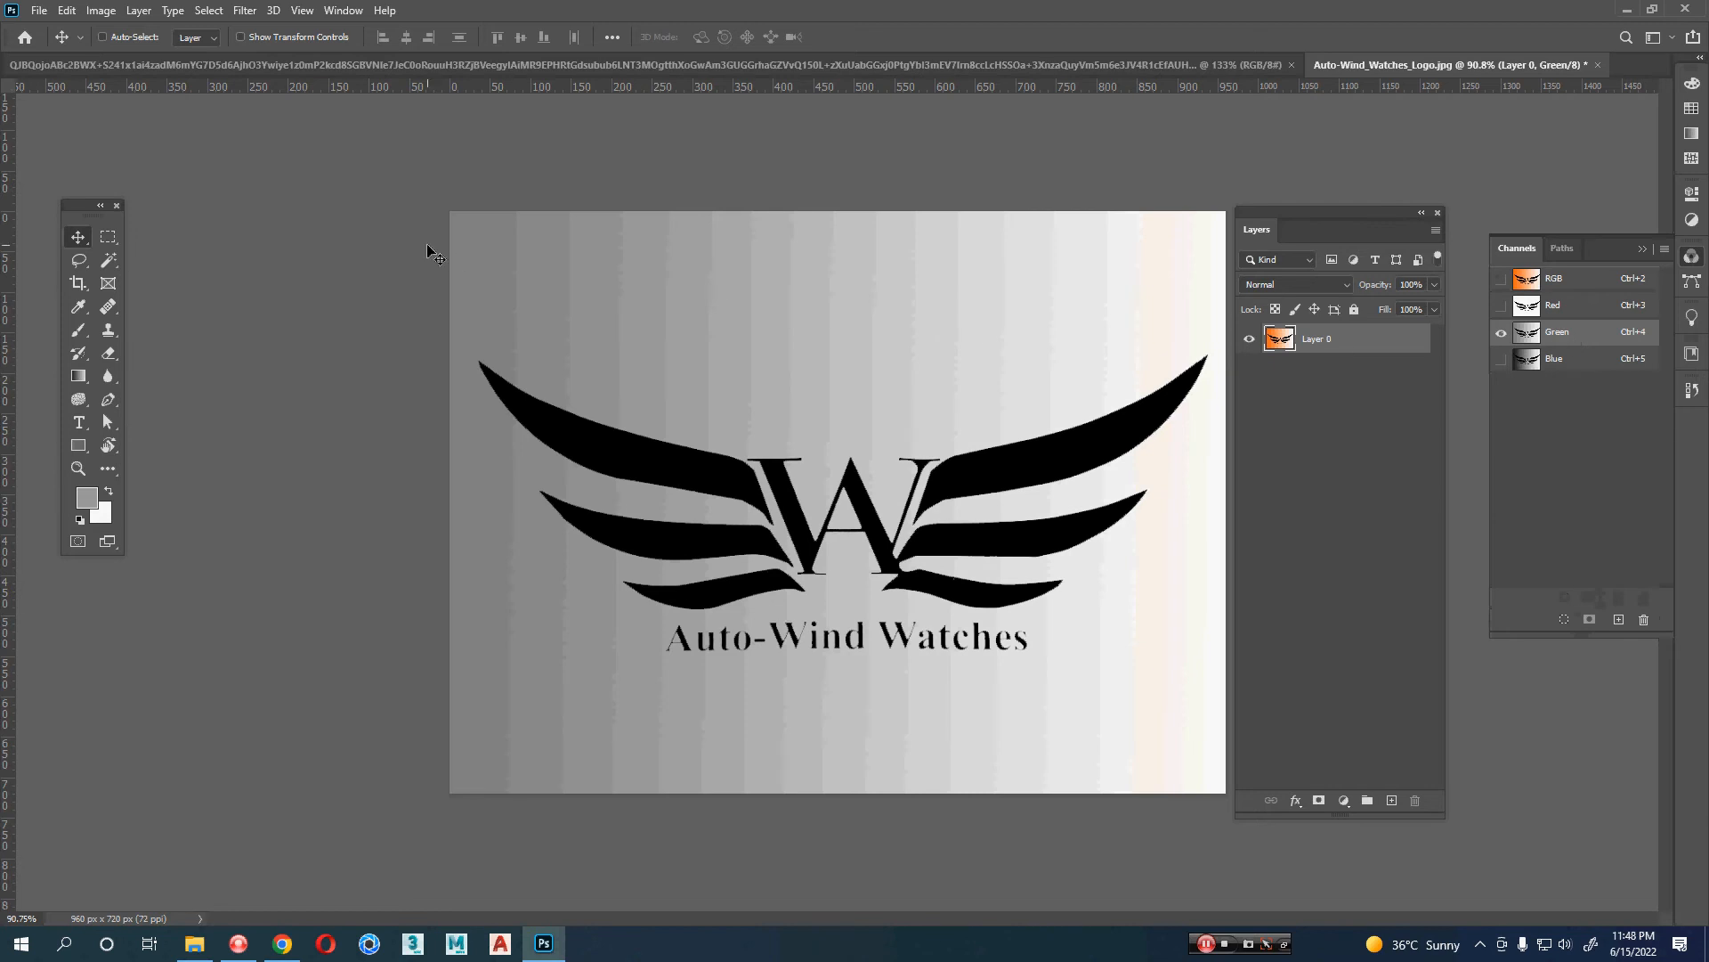
{"action": "left_click", "coordinate": [1553, 360]}
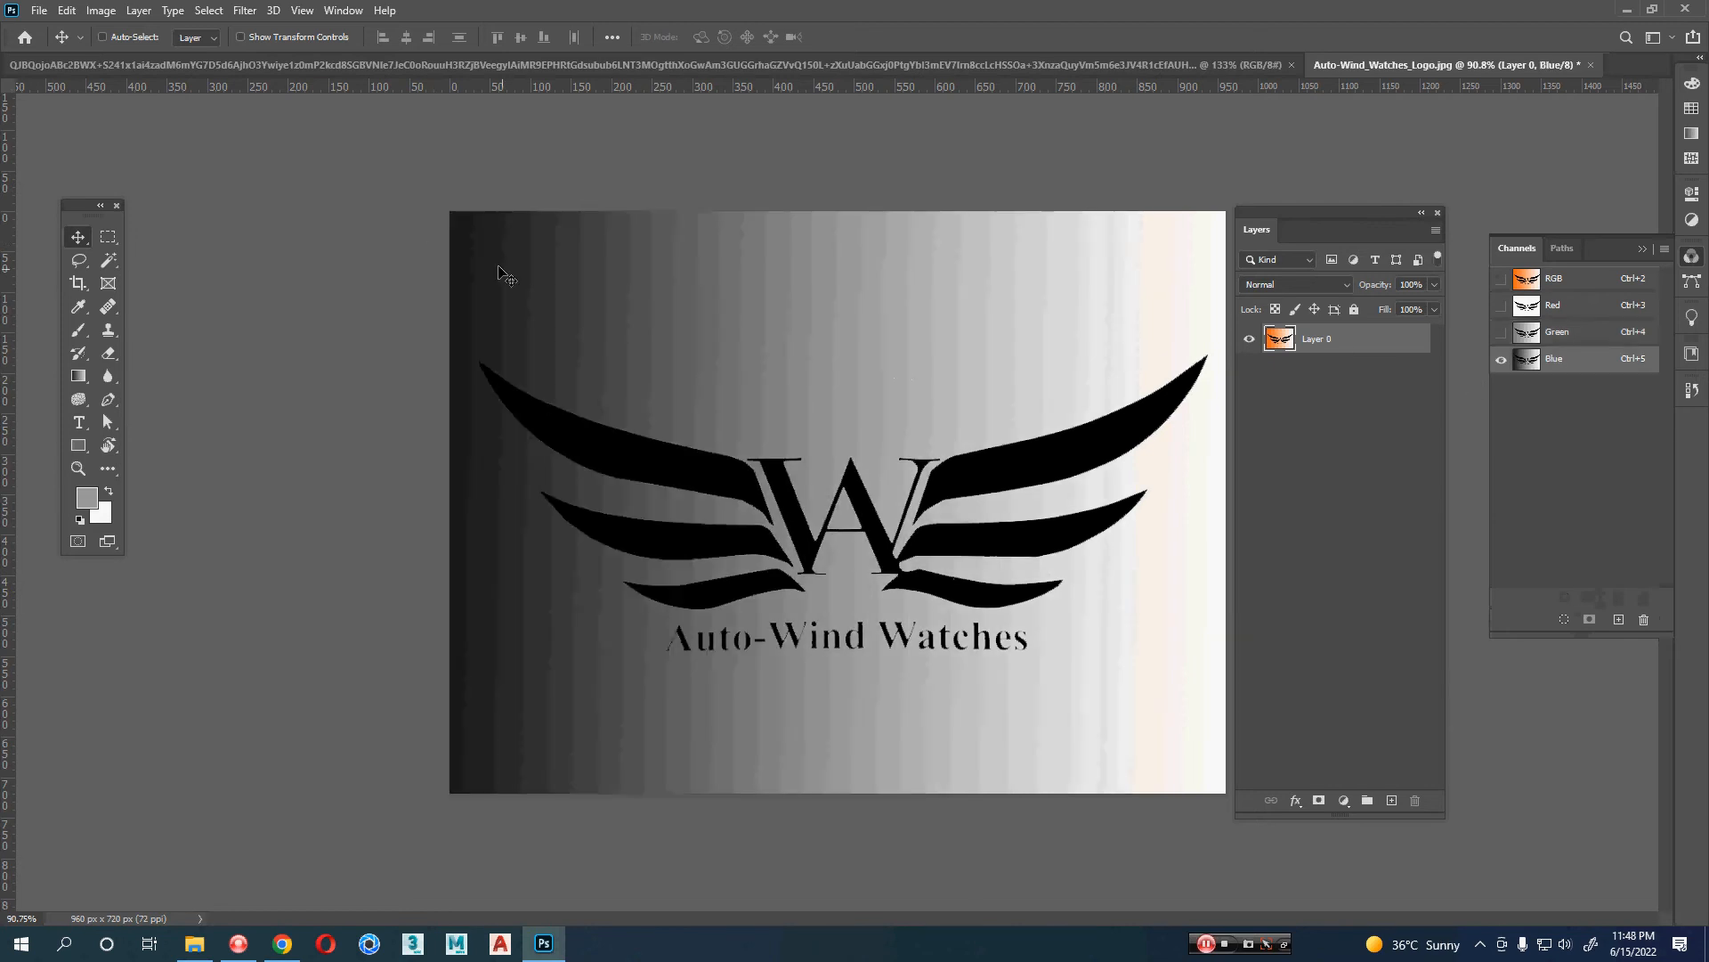
- Load the Red channel as a selection, restore the RGB composite and add a layer mask to Layer 0 from it
{"action": "left_click", "coordinate": [1573, 309]}
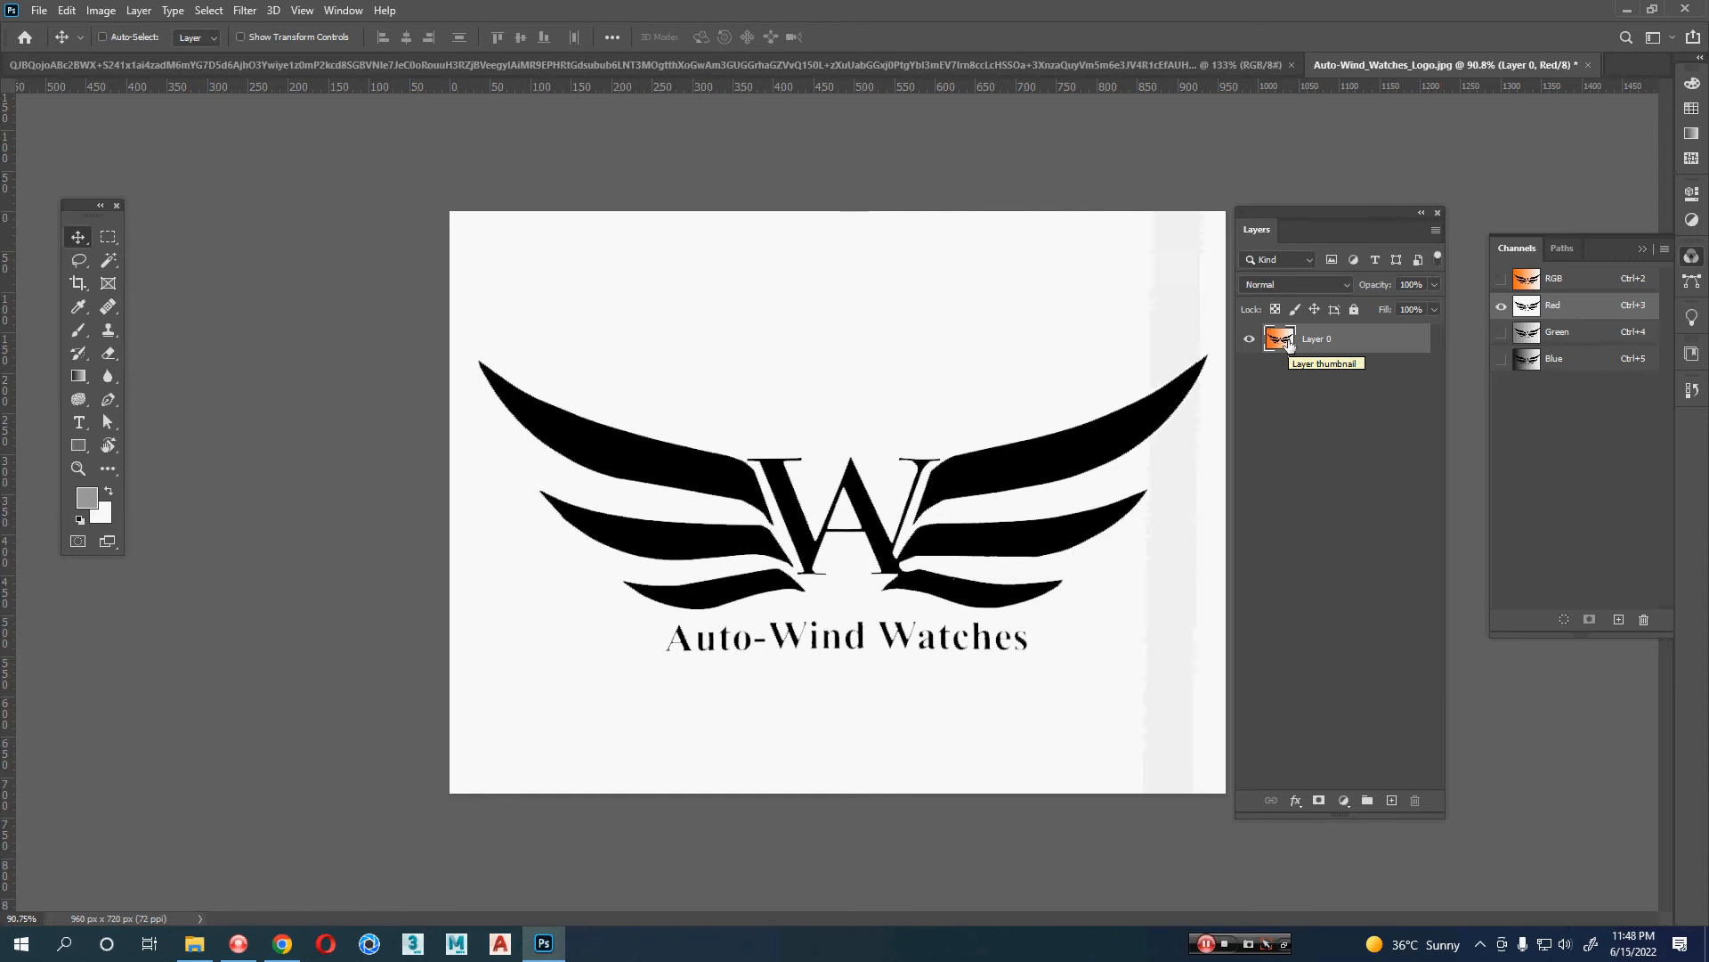
{"action": "left_click_drag", "start_coordinate": [1592, 319], "coordinate": [1537, 312]}
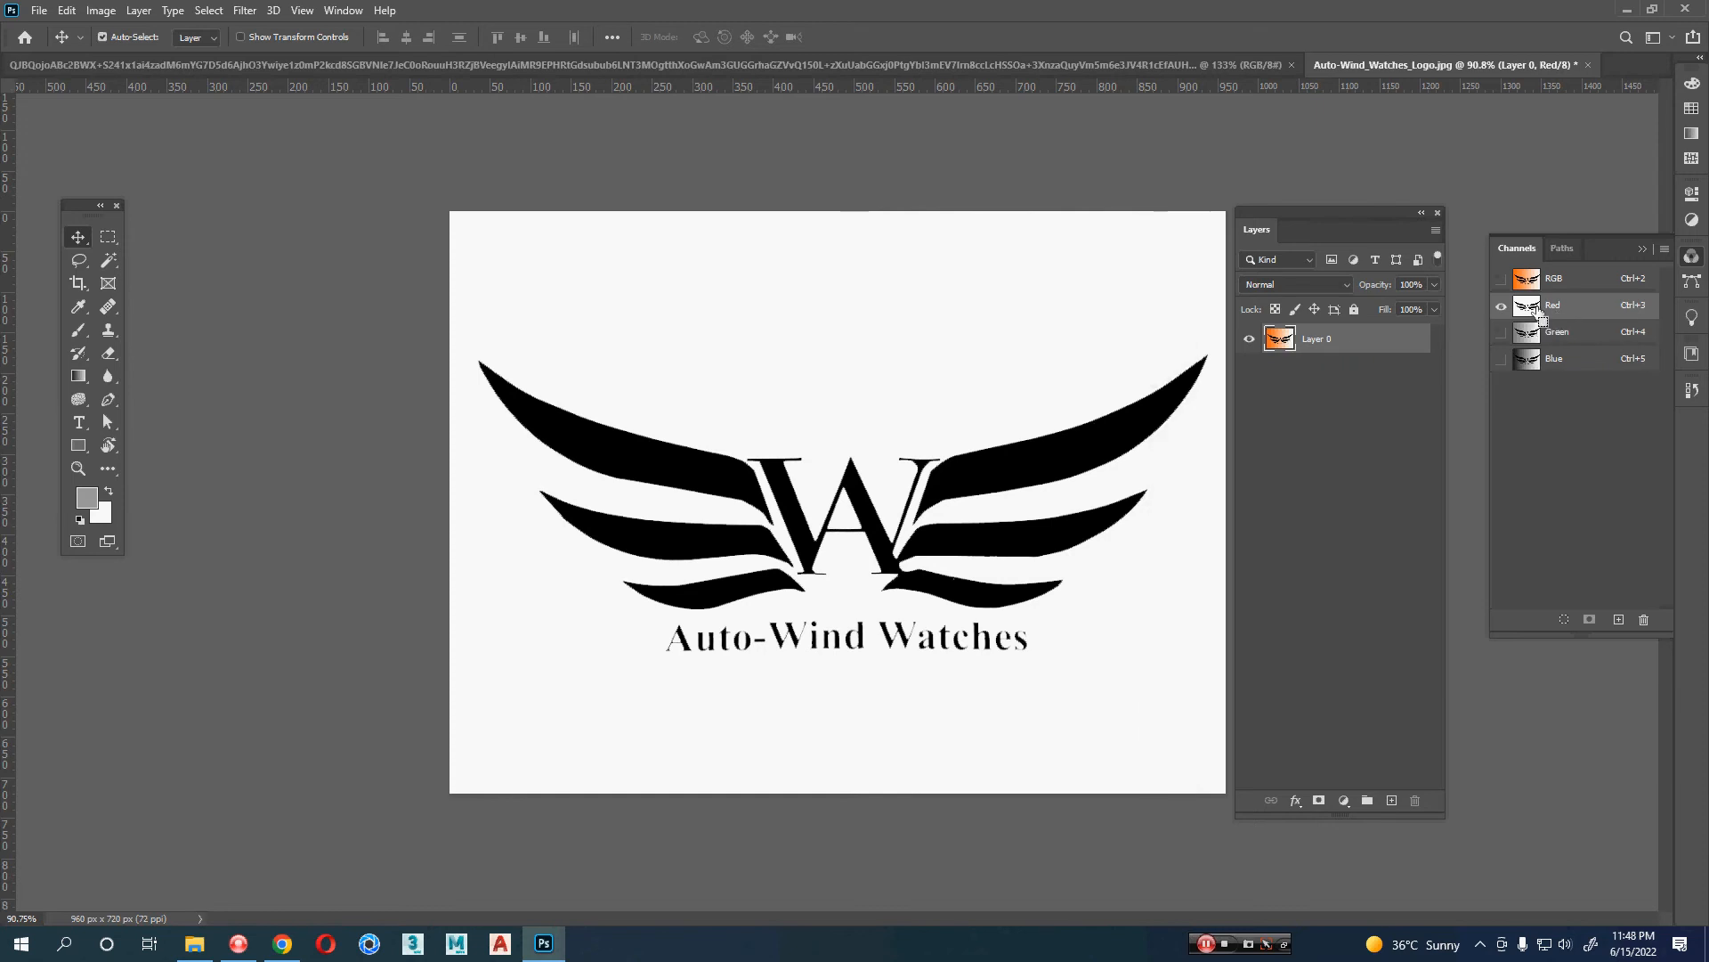
{"action": "left_click", "coordinate": [1538, 309], "text": "ctrl"}
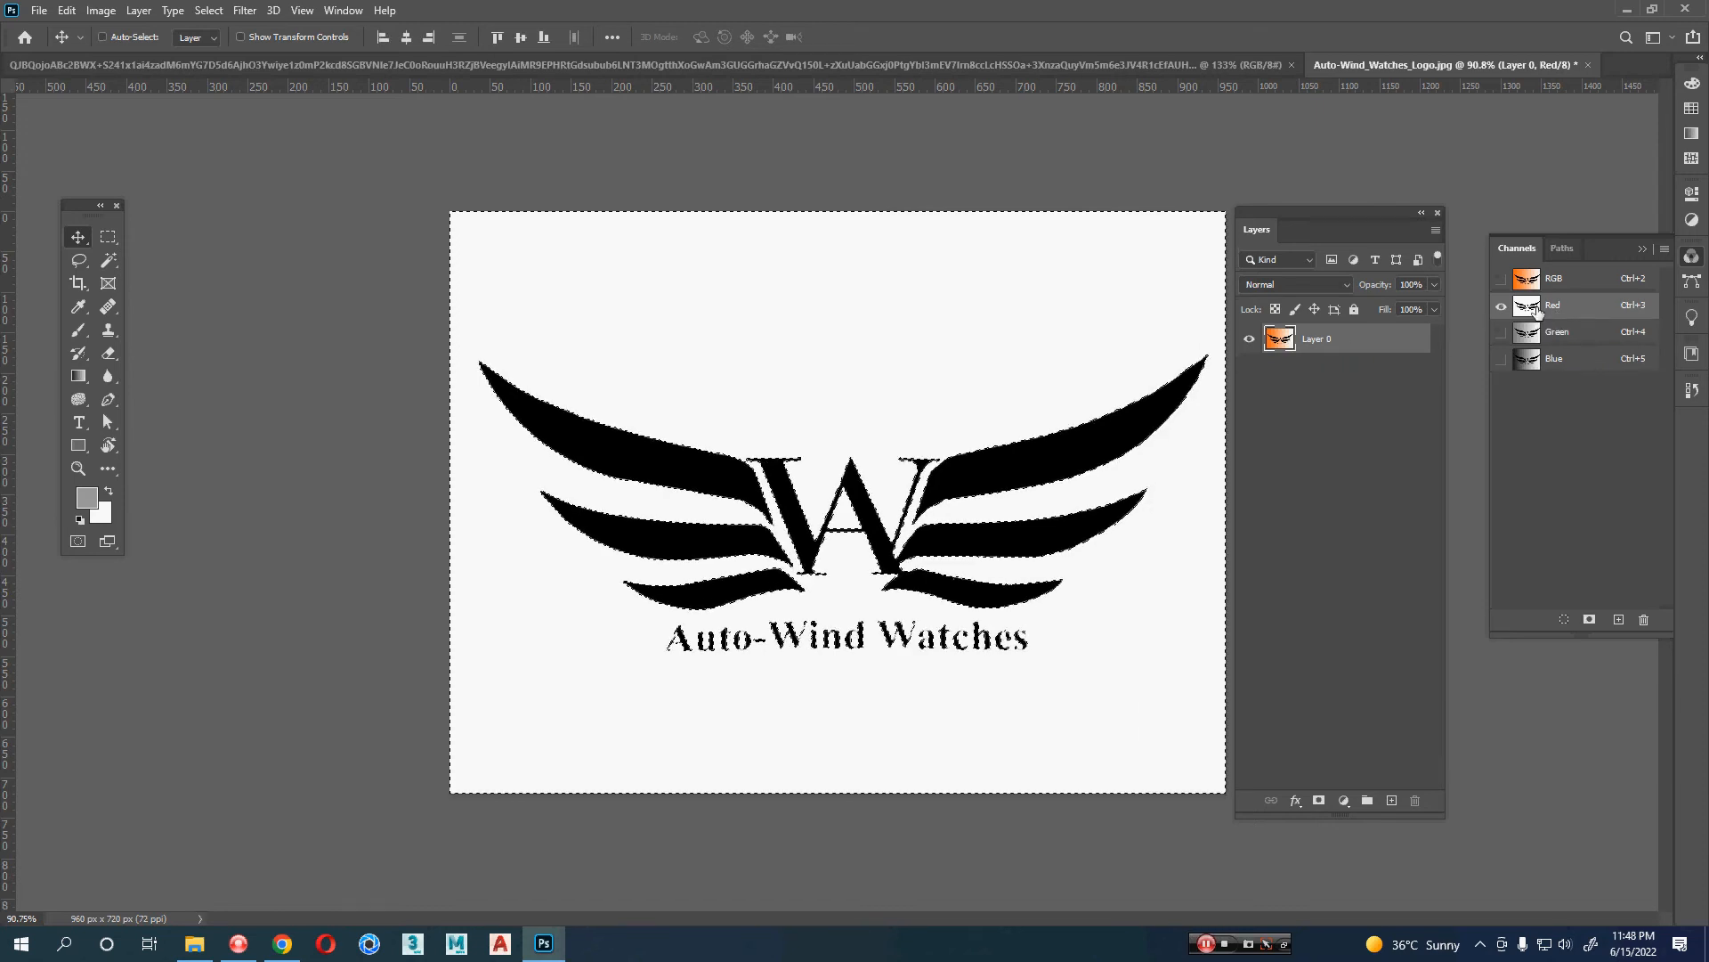
{"action": "left_click", "coordinate": [1554, 280]}
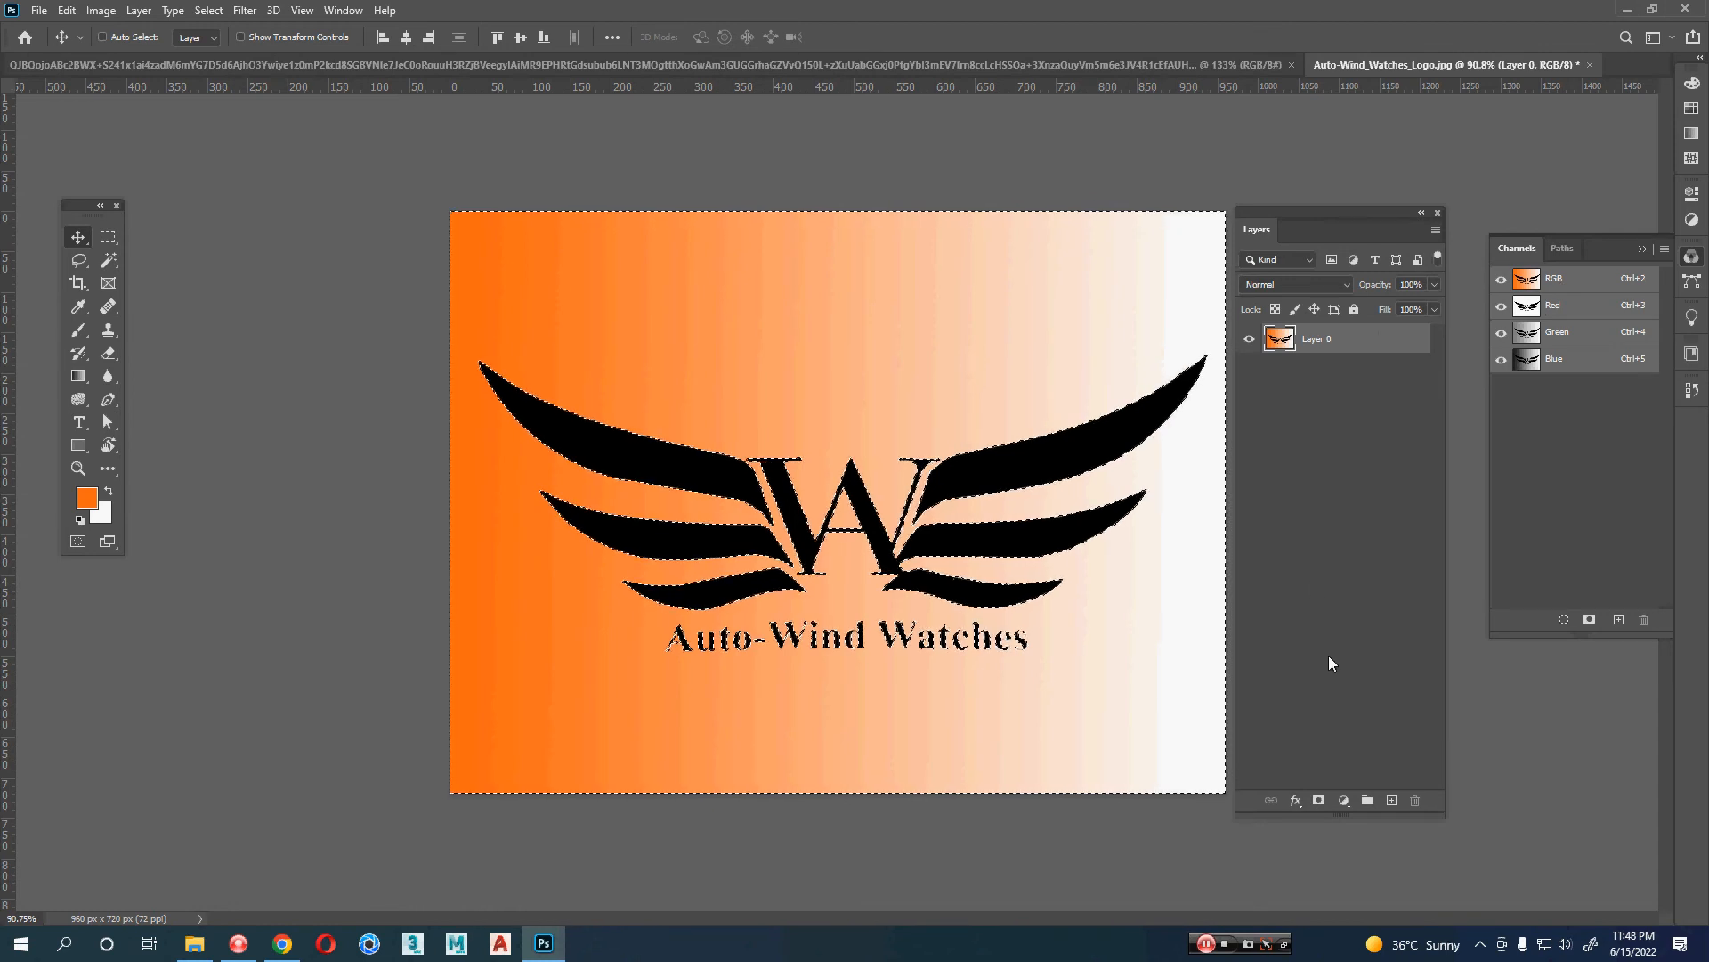
{"action": "left_click", "coordinate": [1320, 800]}
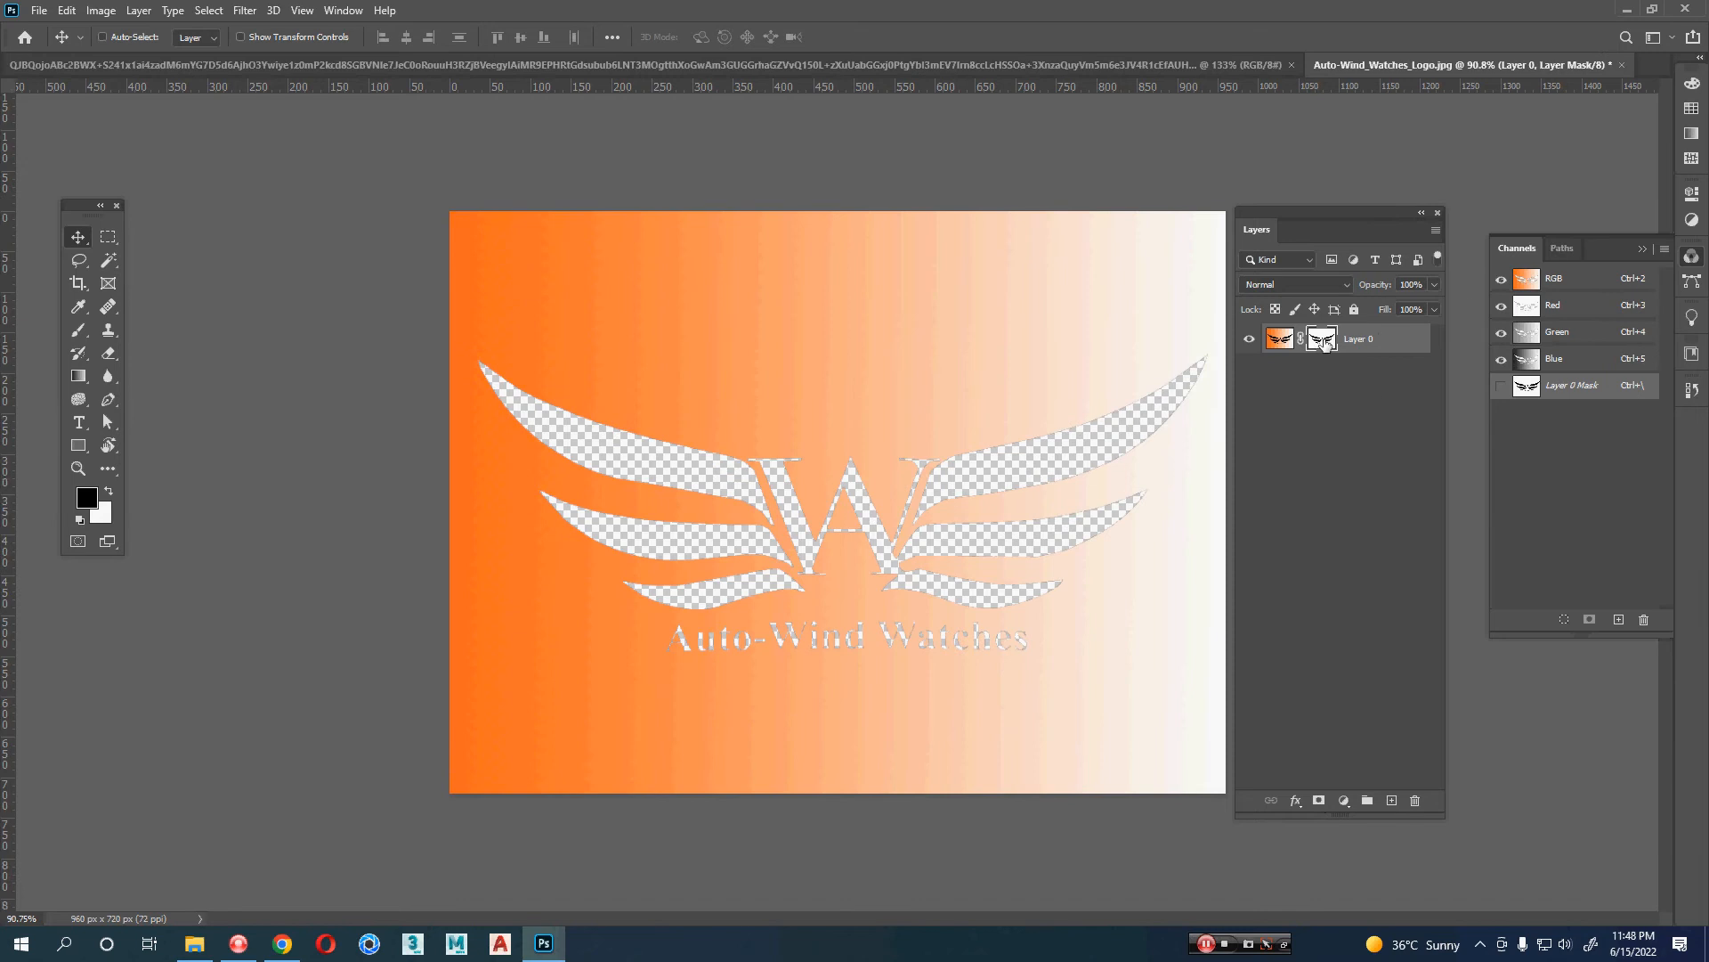
- Set the layer thumbnails to large and deselect Layer 0
{"action": "right_click", "coordinate": [1288, 346]}
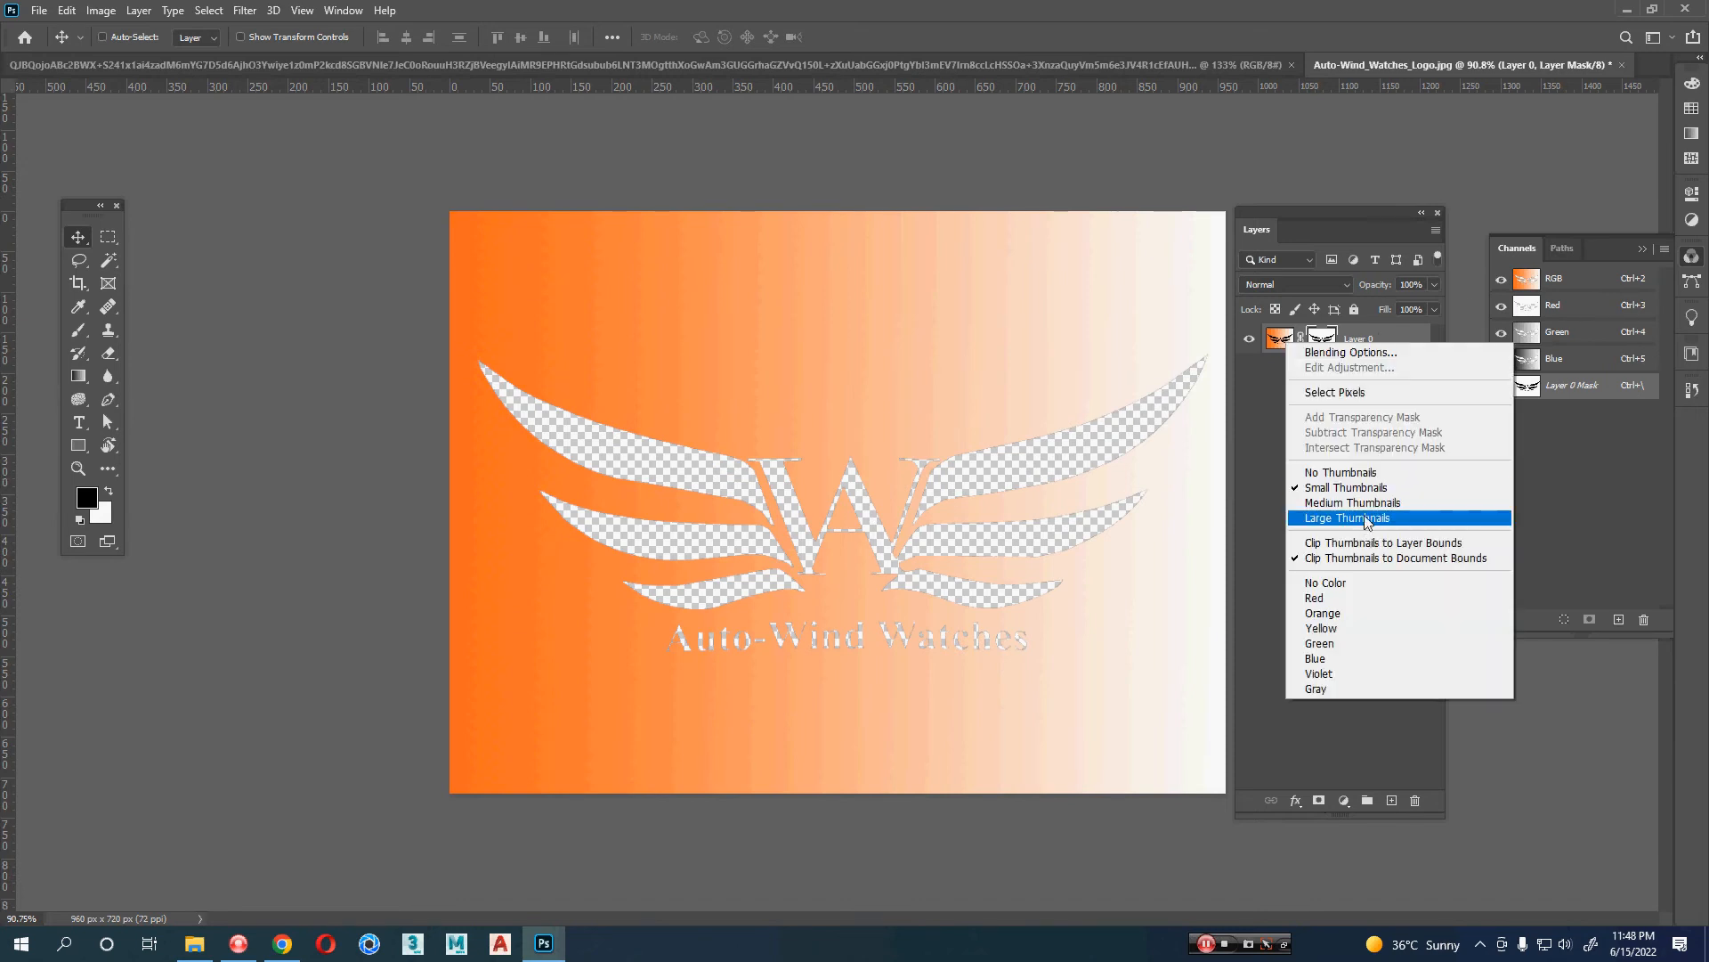
{"action": "left_click", "coordinate": [1369, 520]}
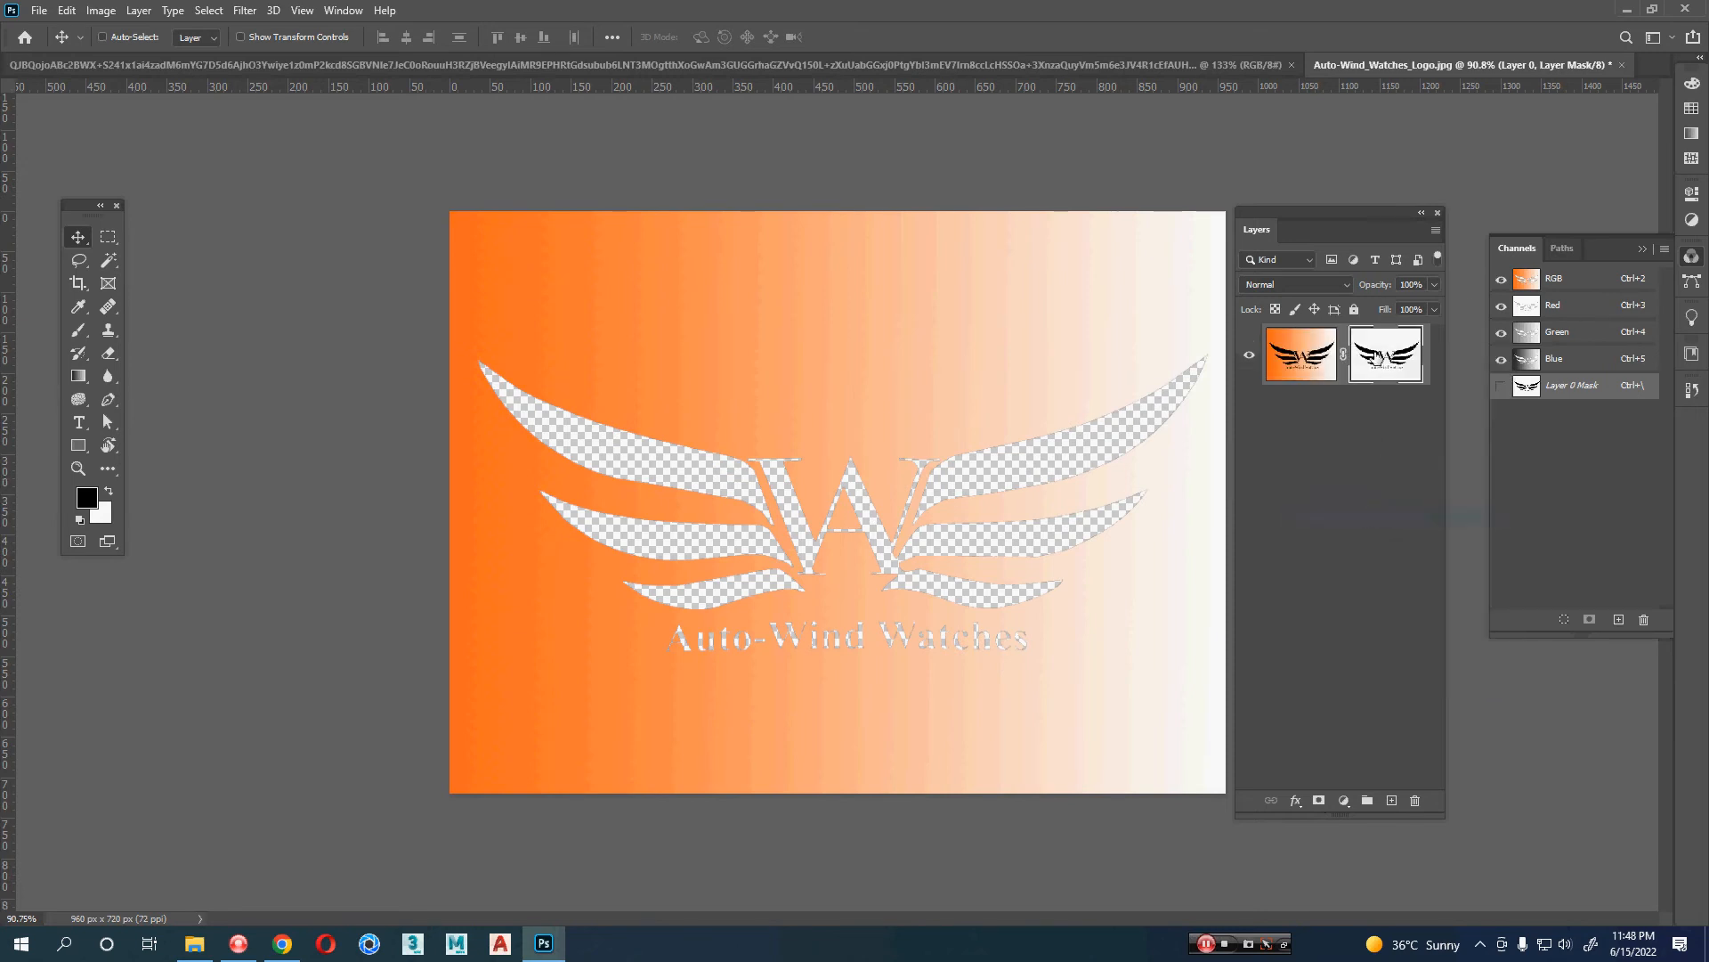
{"action": "left_click", "coordinate": [1406, 467]}
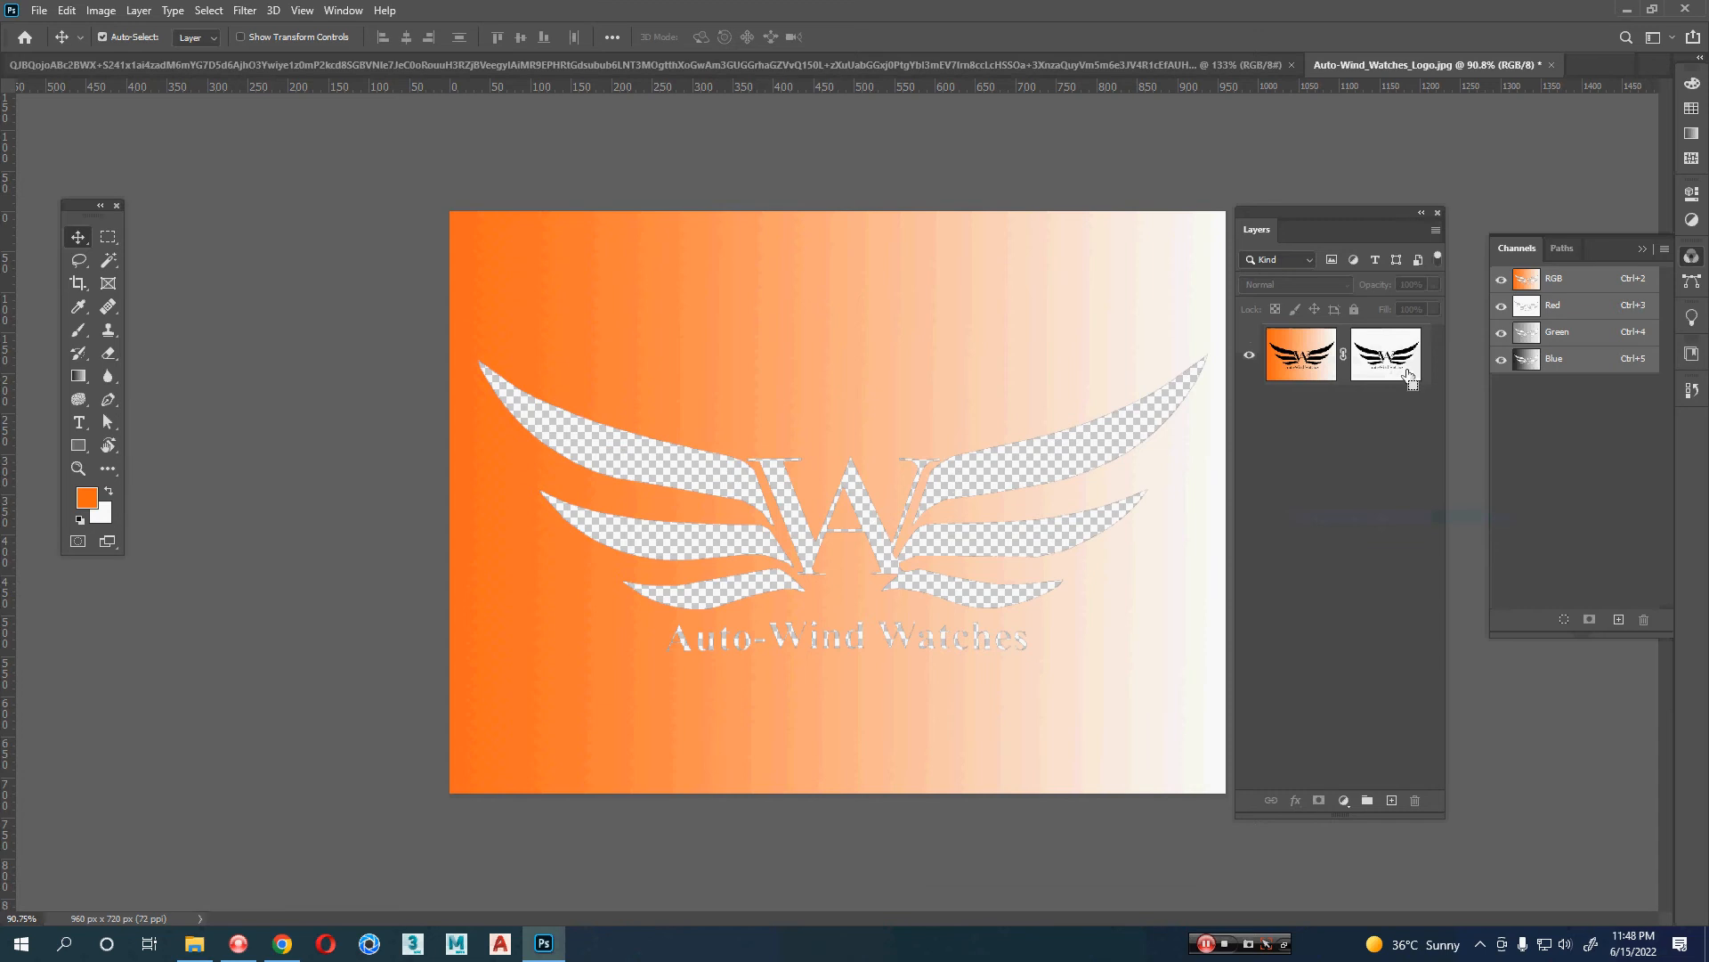
- Undo the layer mask and the selection loaded from the Red channel
{"action": "key", "text": "ctrl+z"}
{"action": "key", "text": "ctrl+z"}
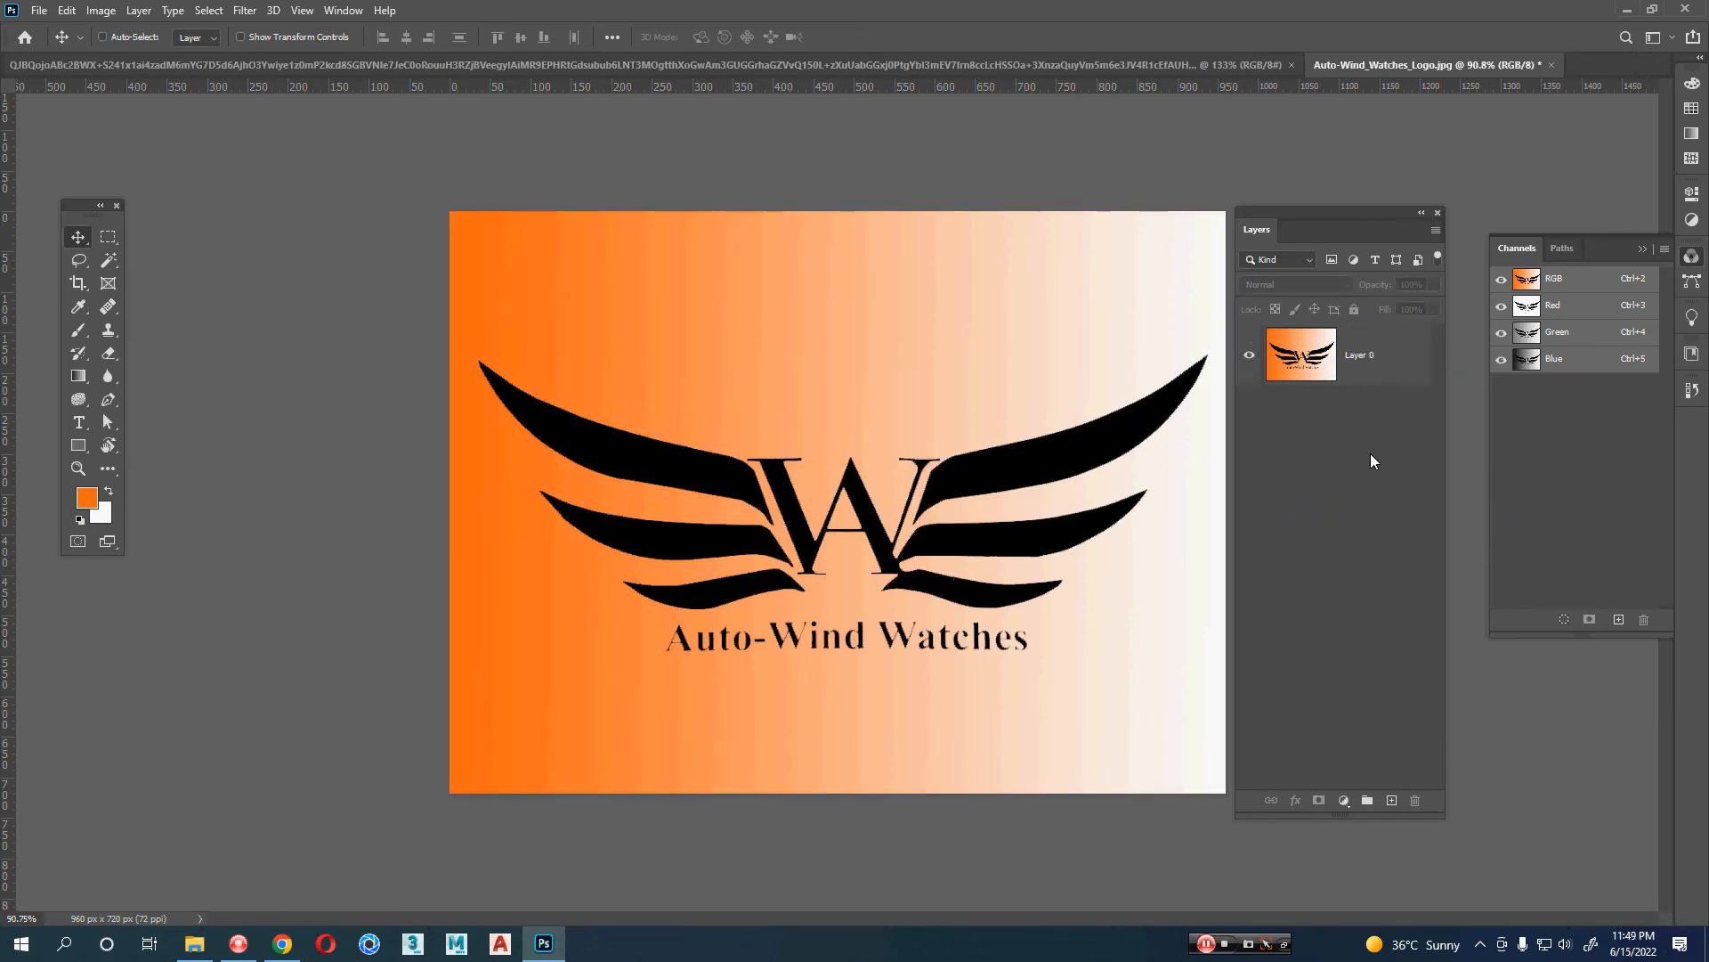
- Collapse the Channels panel and open it again
{"action": "left_click", "coordinate": [1524, 248]}
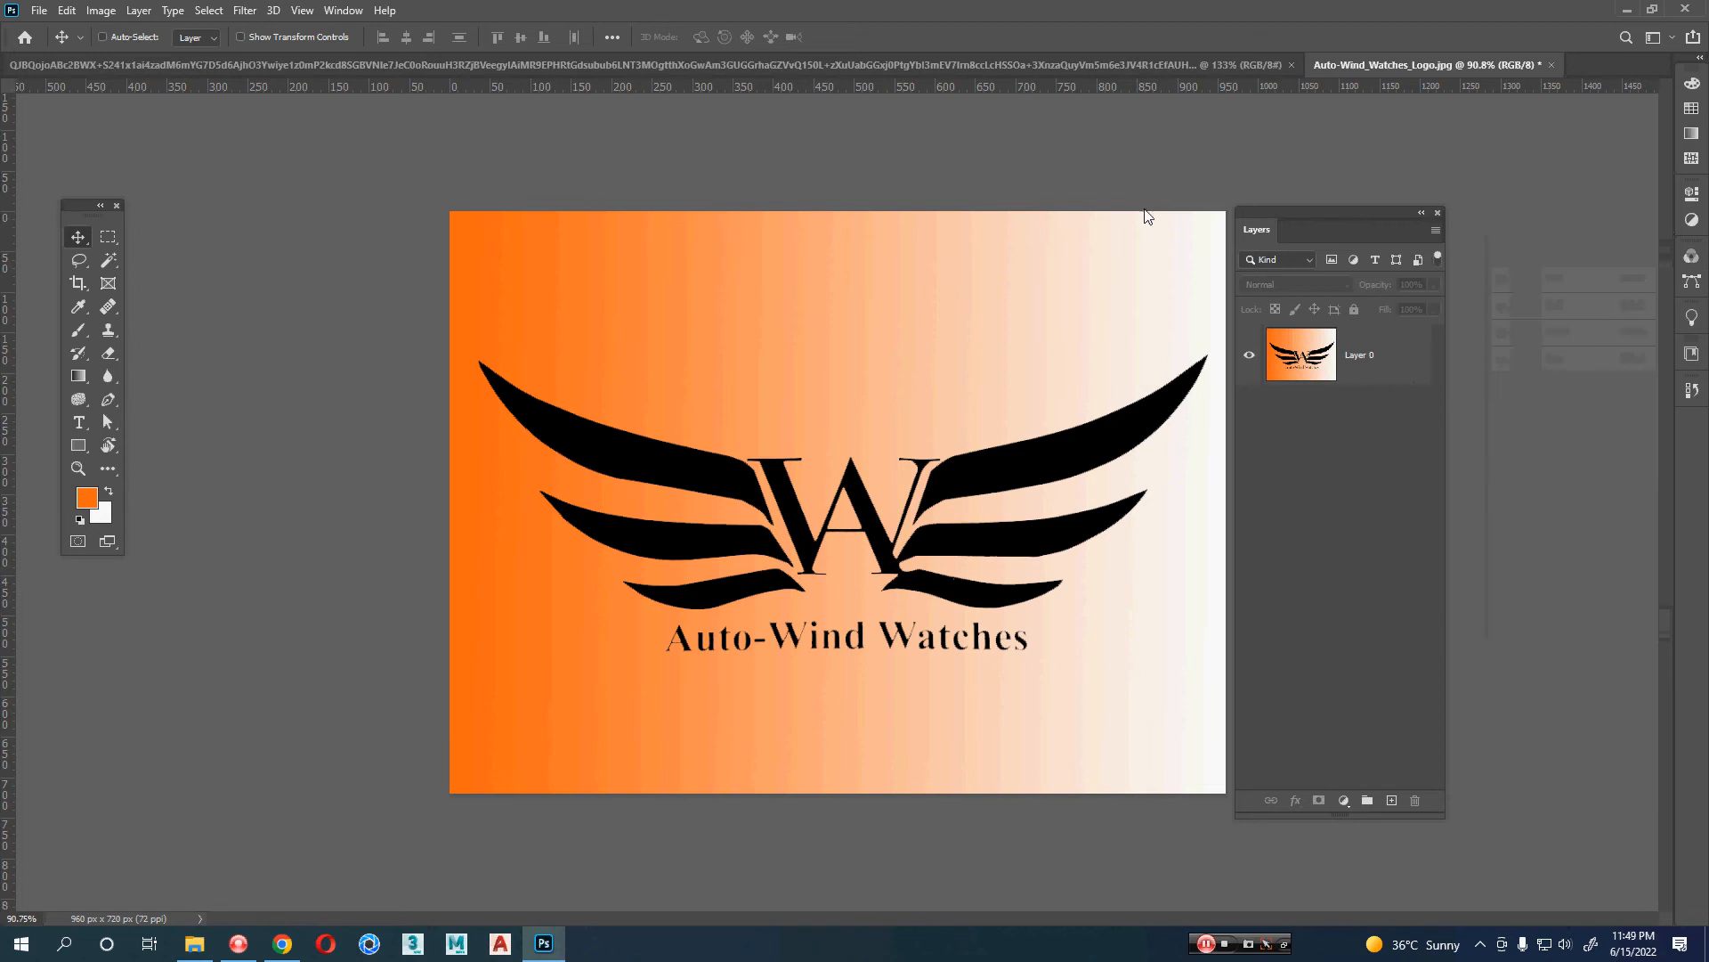
{"action": "left_click", "coordinate": [342, 10]}
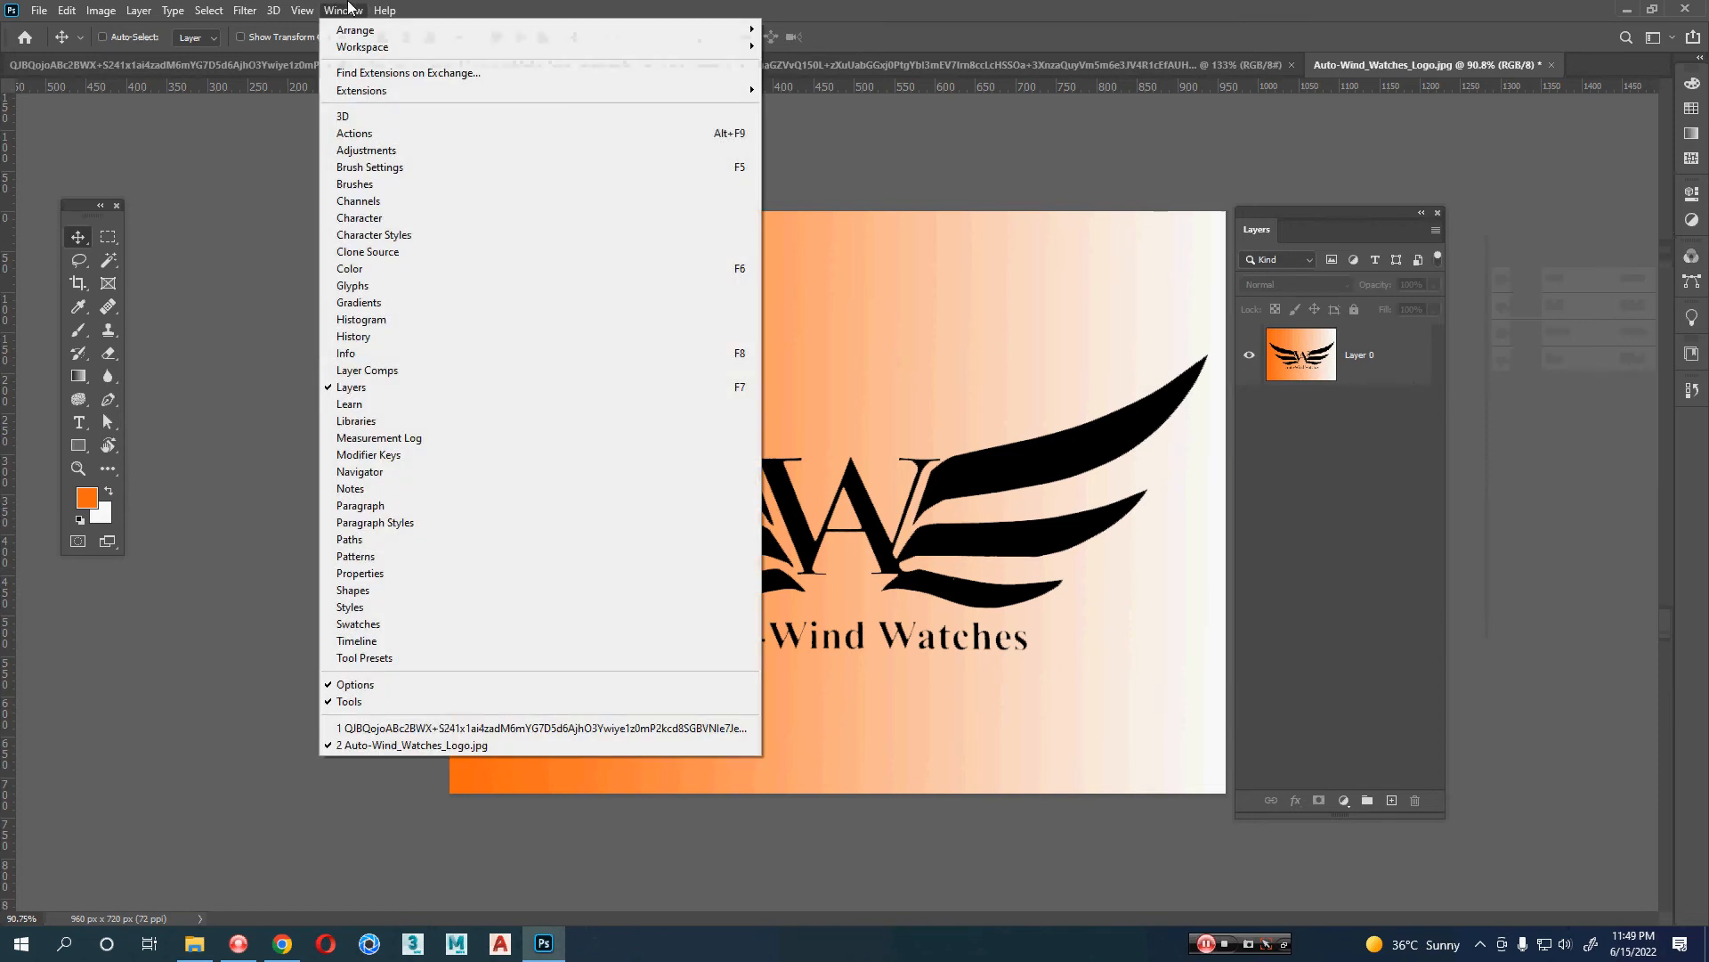
{"action": "left_click", "coordinate": [363, 203]}
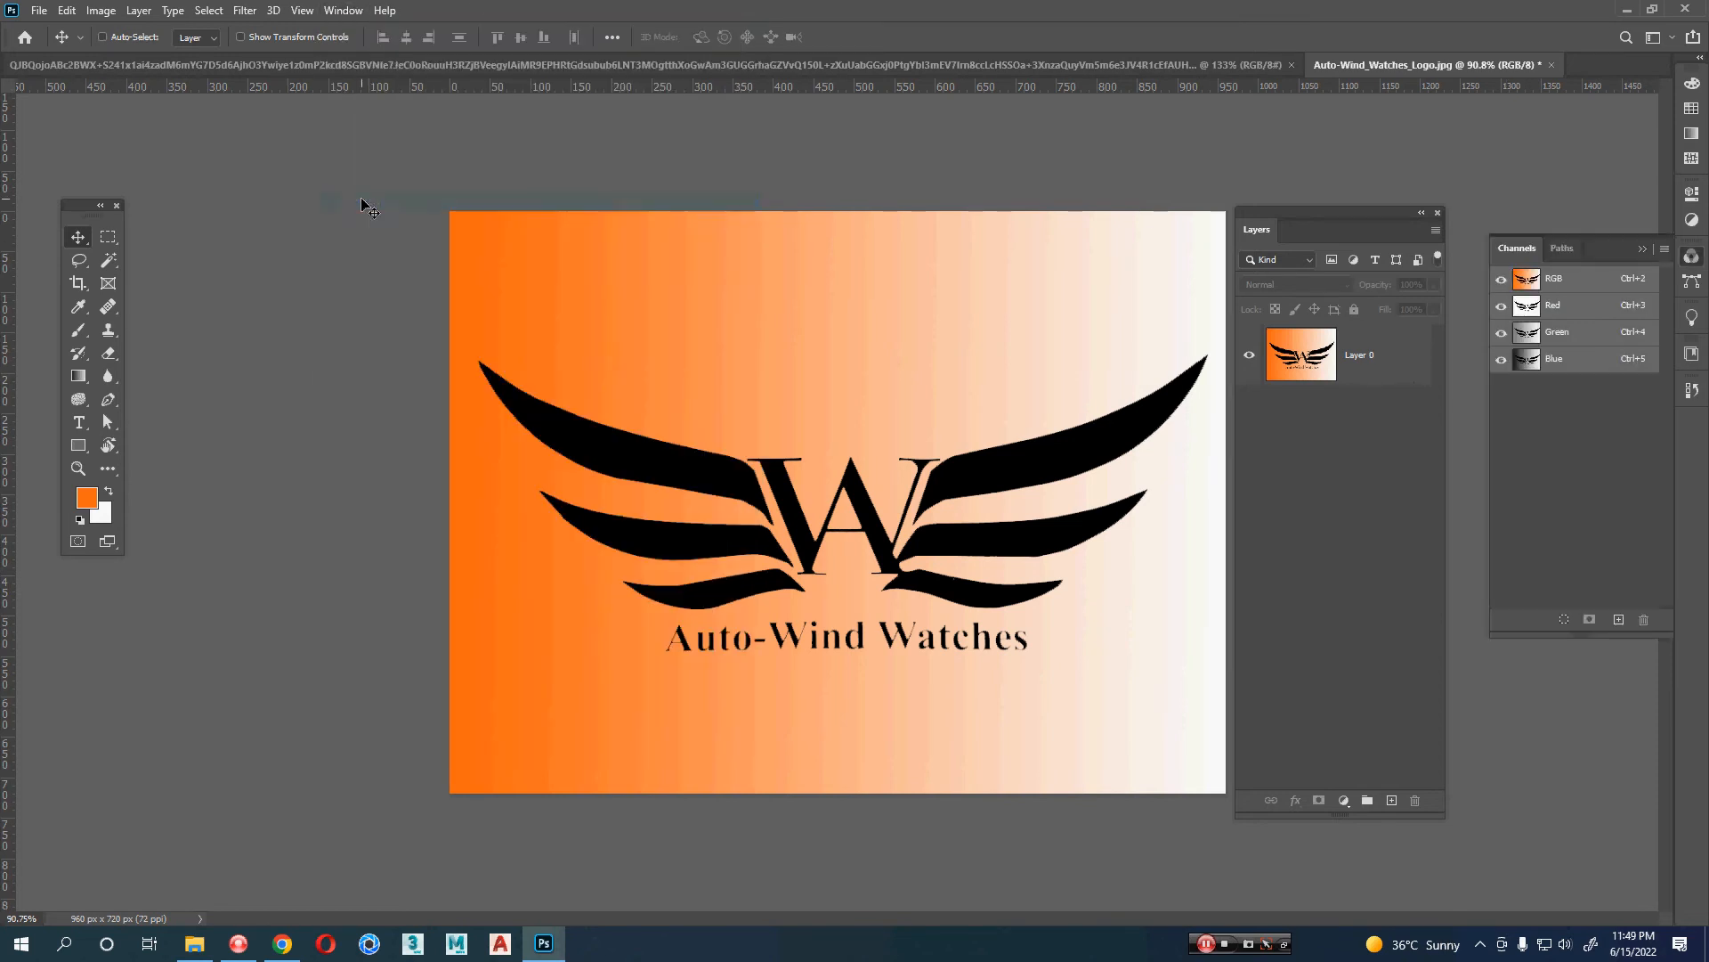
- Load the Red channel as a selection and restore the RGB composite view
{"action": "left_click", "coordinate": [1572, 307]}
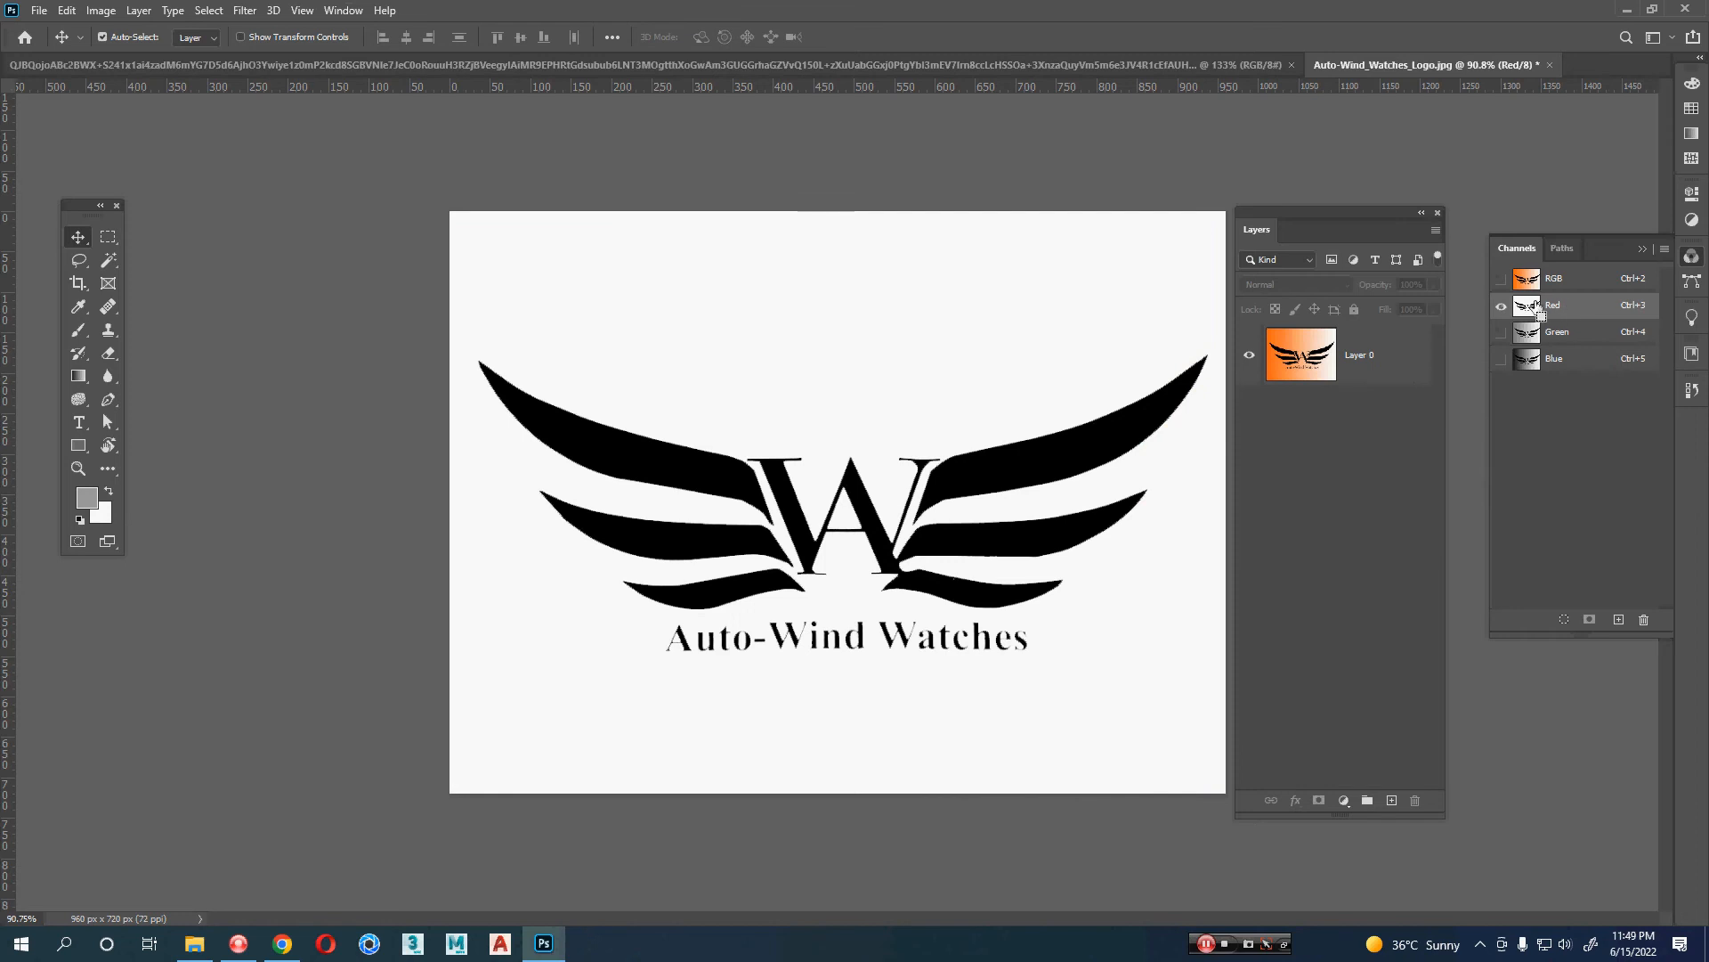
{"action": "left_click", "coordinate": [1531, 307], "text": "ctrl"}
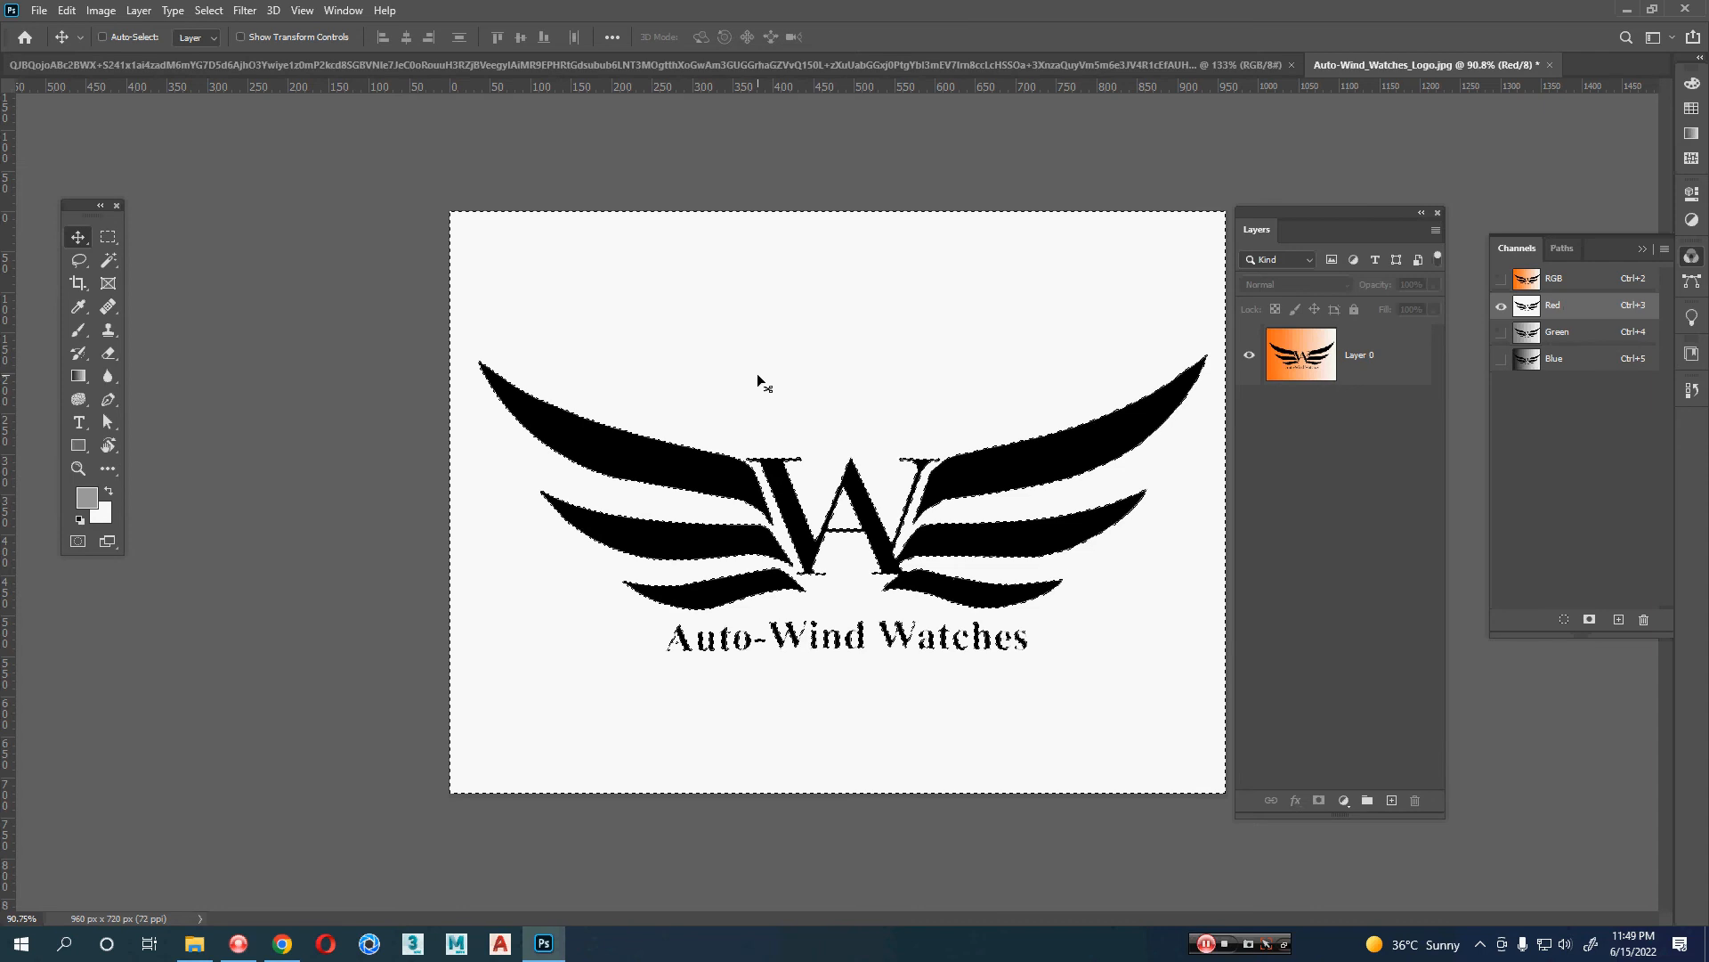
{"action": "left_click", "coordinate": [1556, 285]}
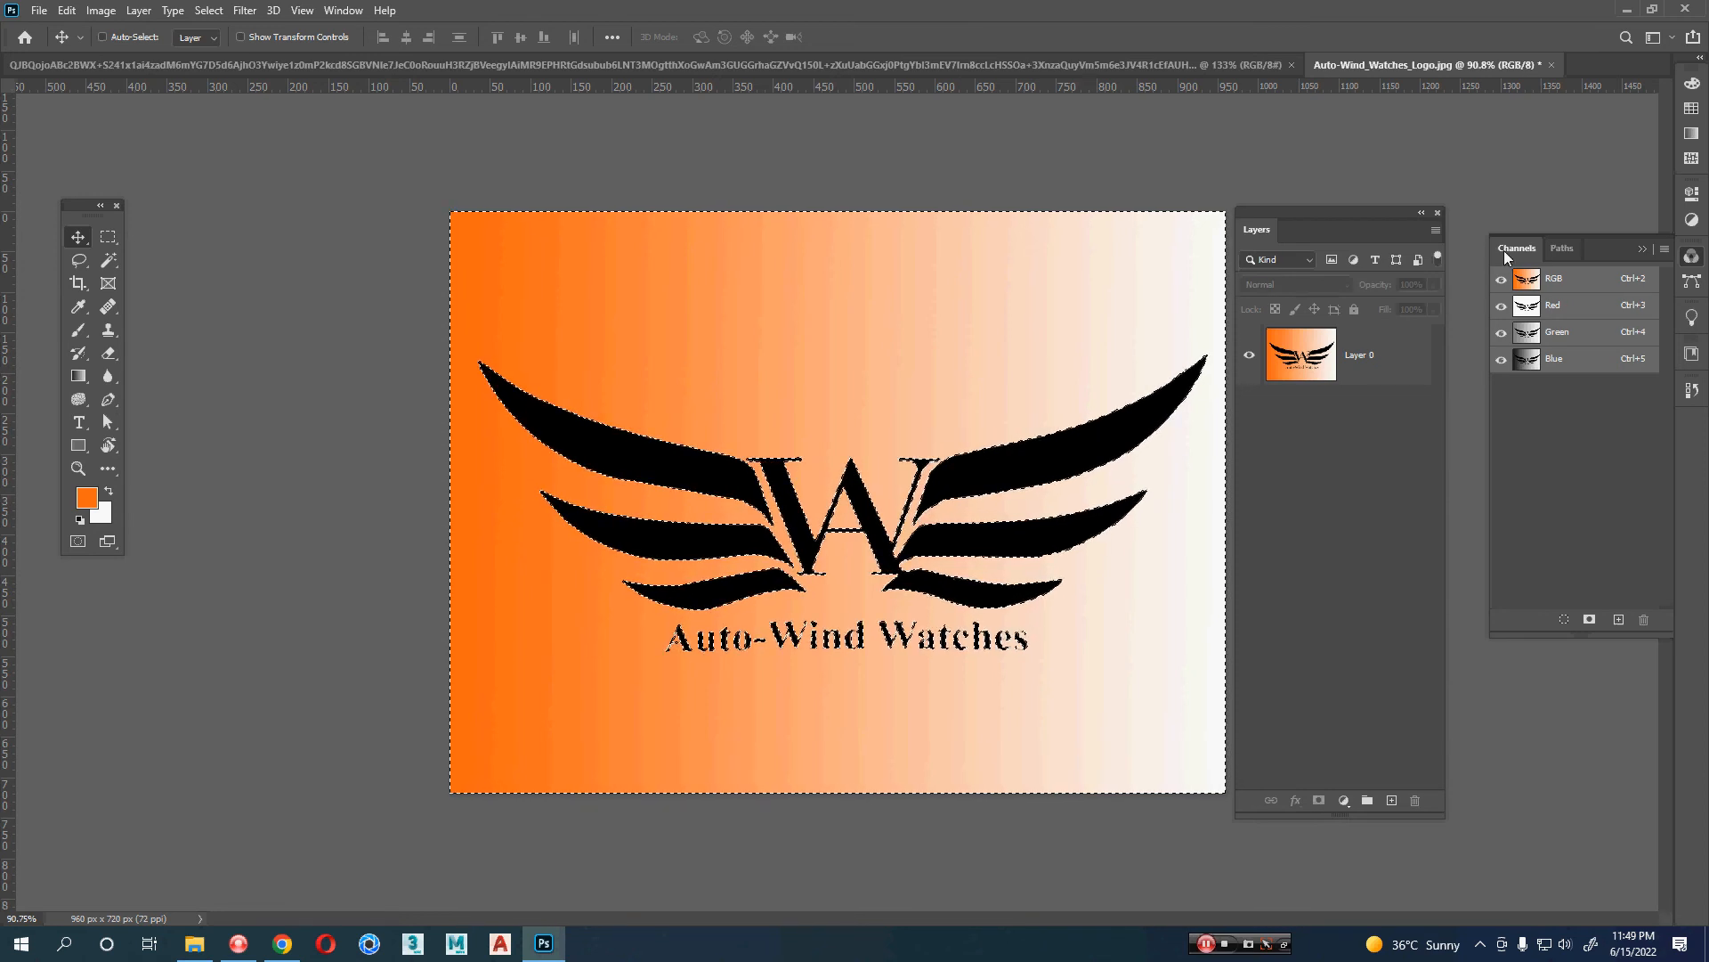
{"action": "left_click", "coordinate": [1567, 314]}
{"action": "left_click", "coordinate": [1569, 287]}
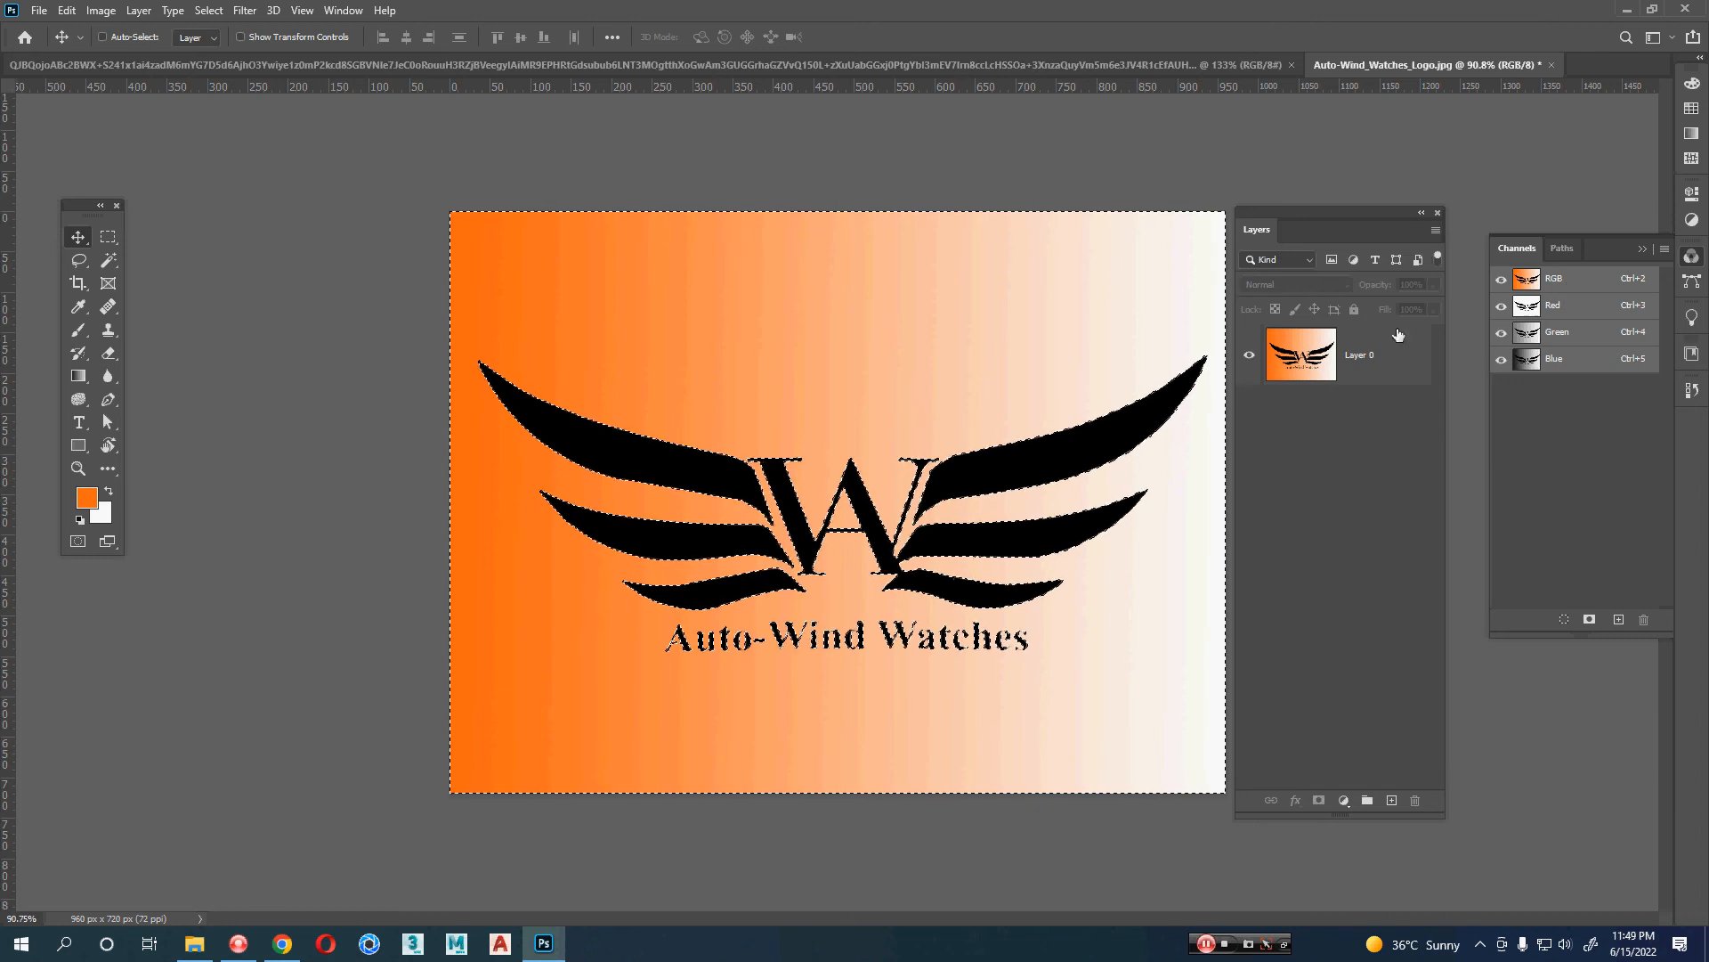
- Add a layer mask to Layer 0 from the Red channel selection, and undo it
{"action": "left_click", "coordinate": [1391, 361]}
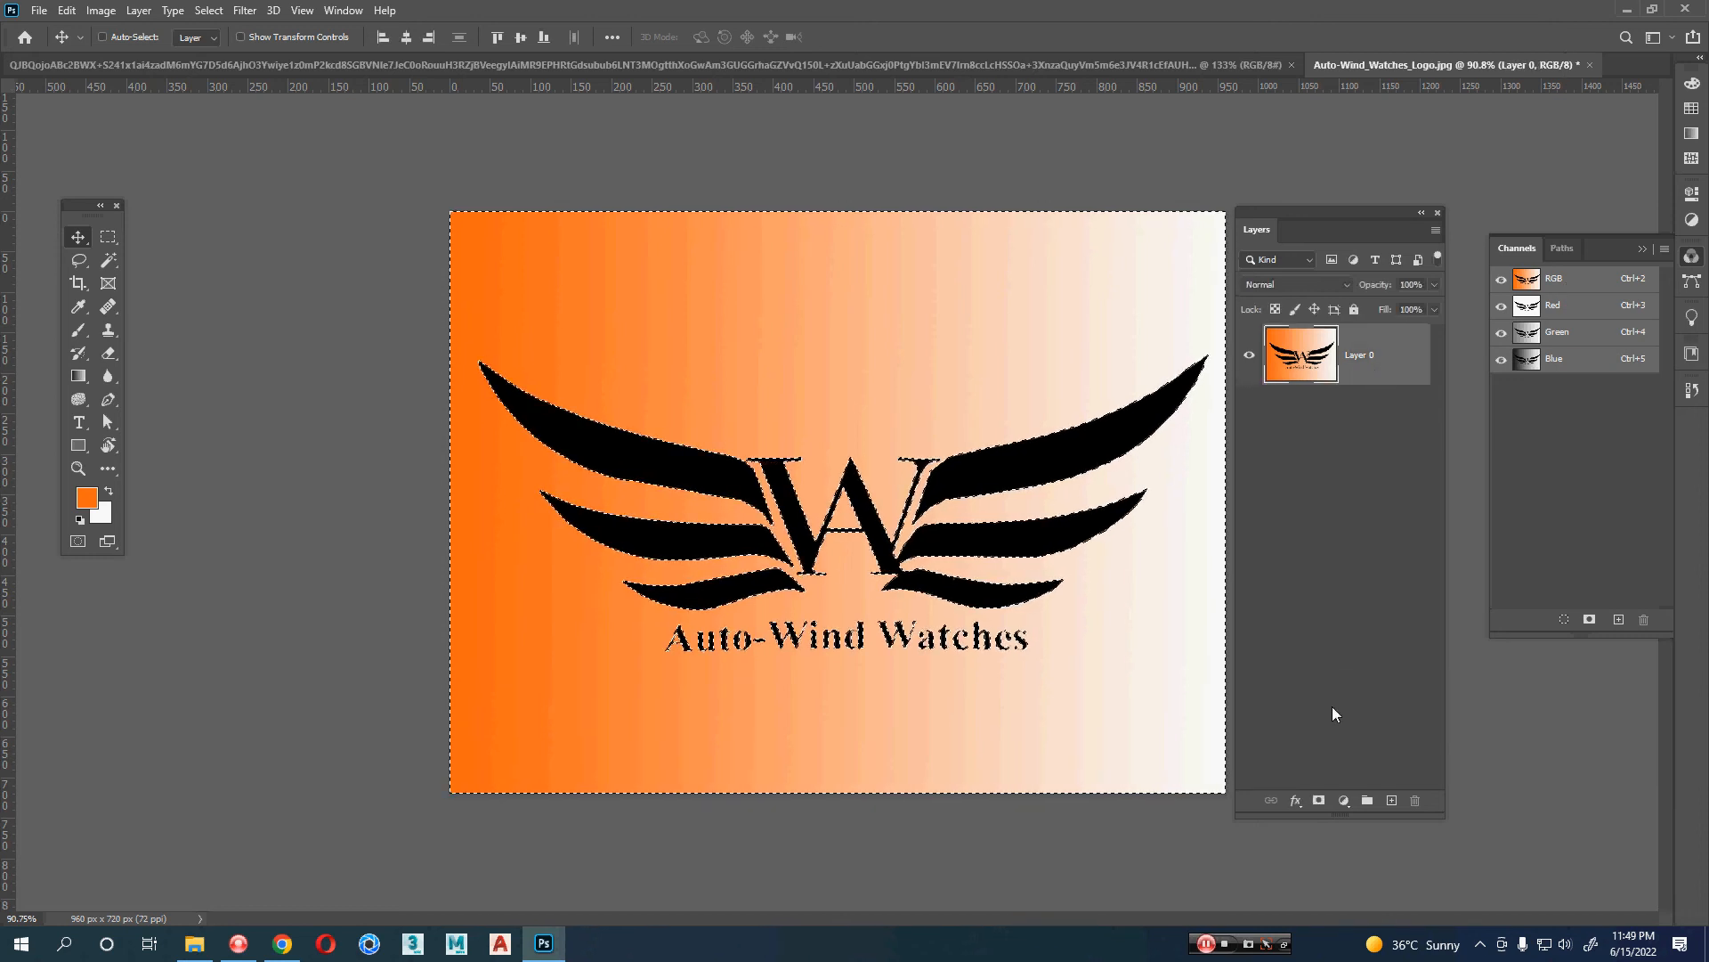
{"action": "left_click", "coordinate": [1321, 800]}
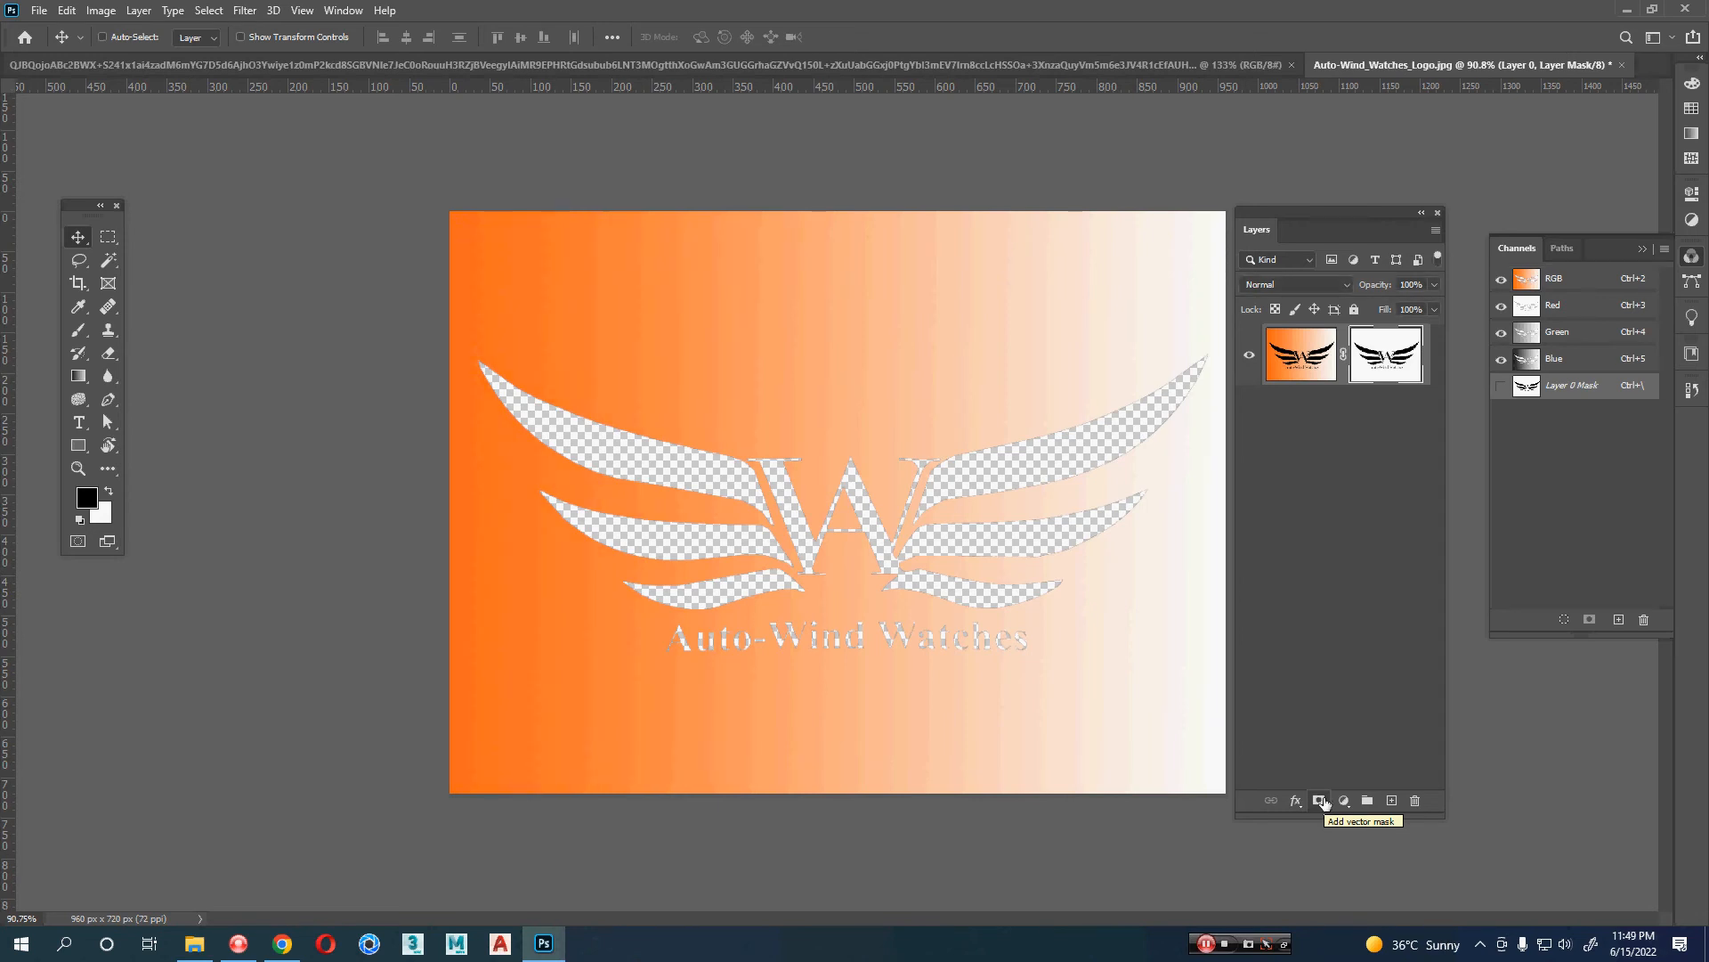
{"action": "key", "text": "ctrl+z"}
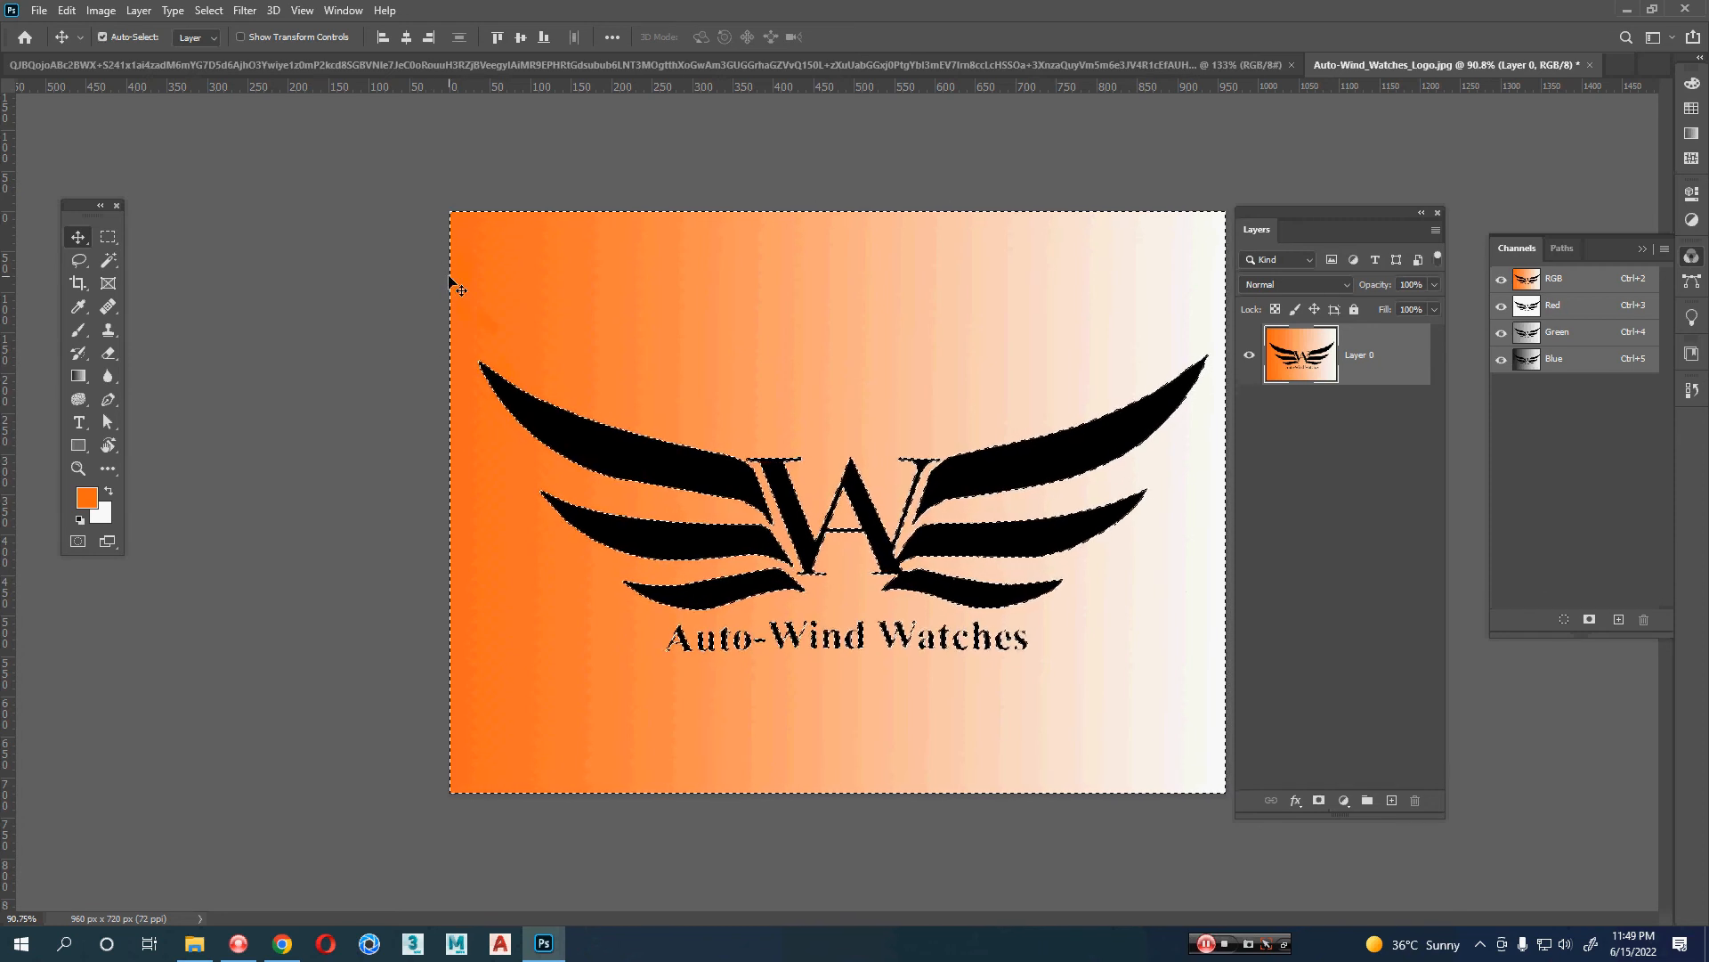
- Invert the selection, mask Layer 0 with it and inspect the wing edges up close
{"action": "key", "text": "ctrl+shift+i"}
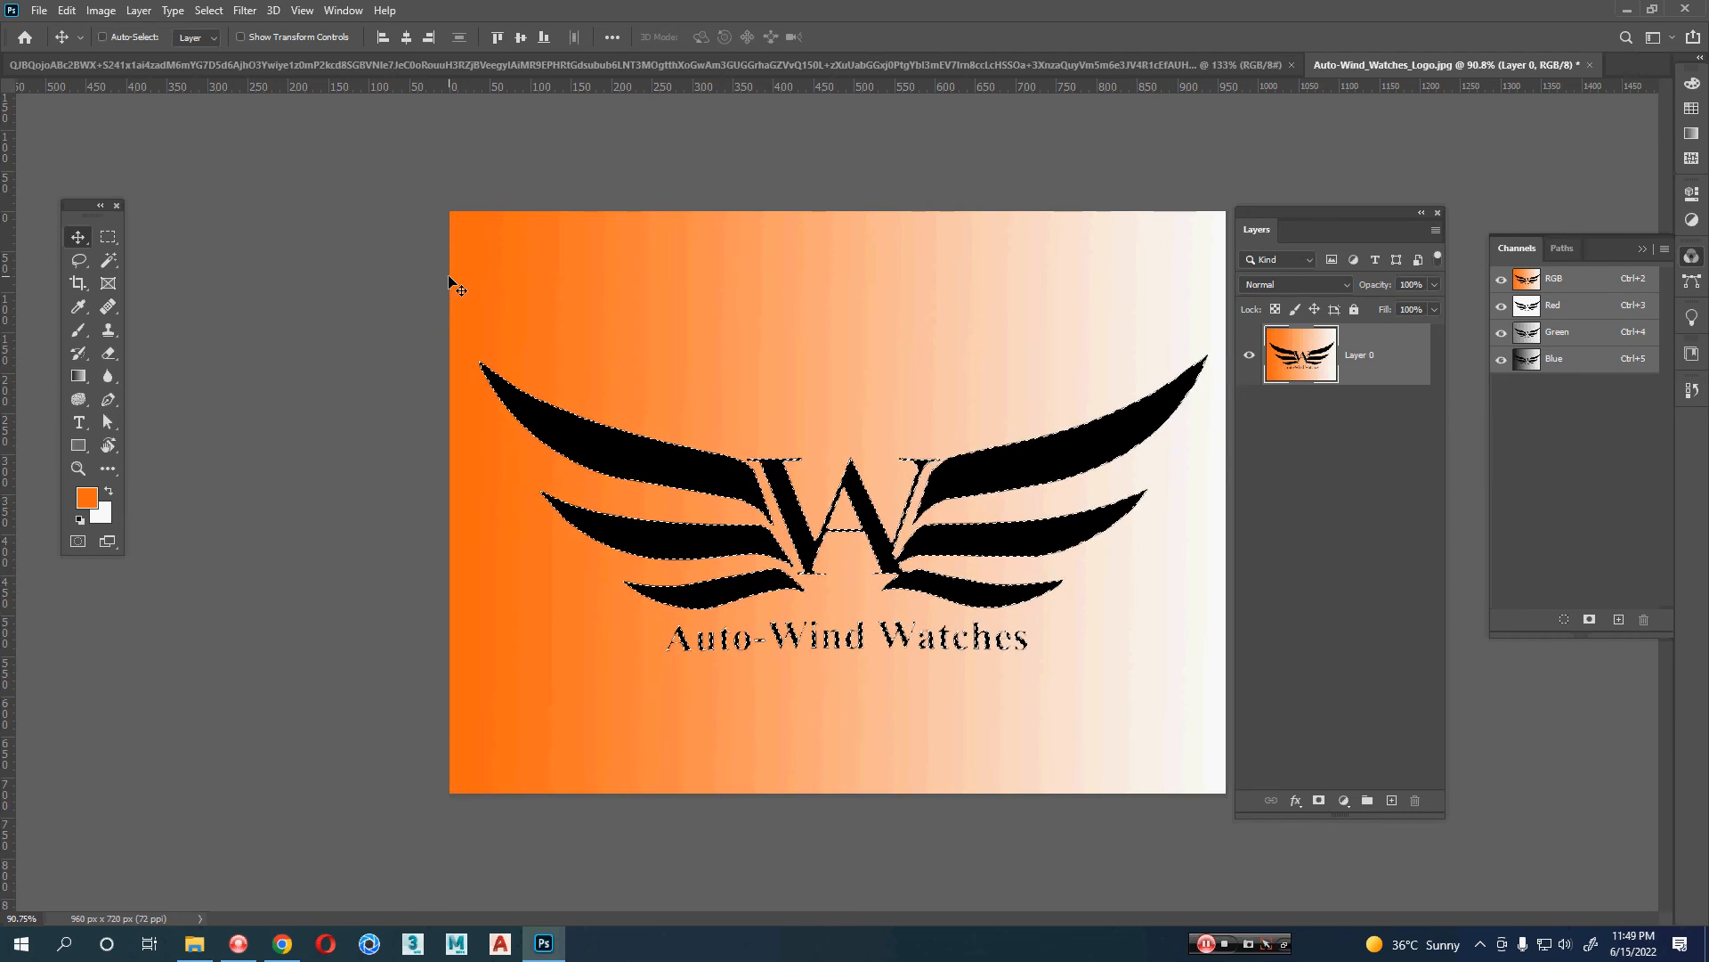
{"action": "left_click", "coordinate": [1319, 800]}
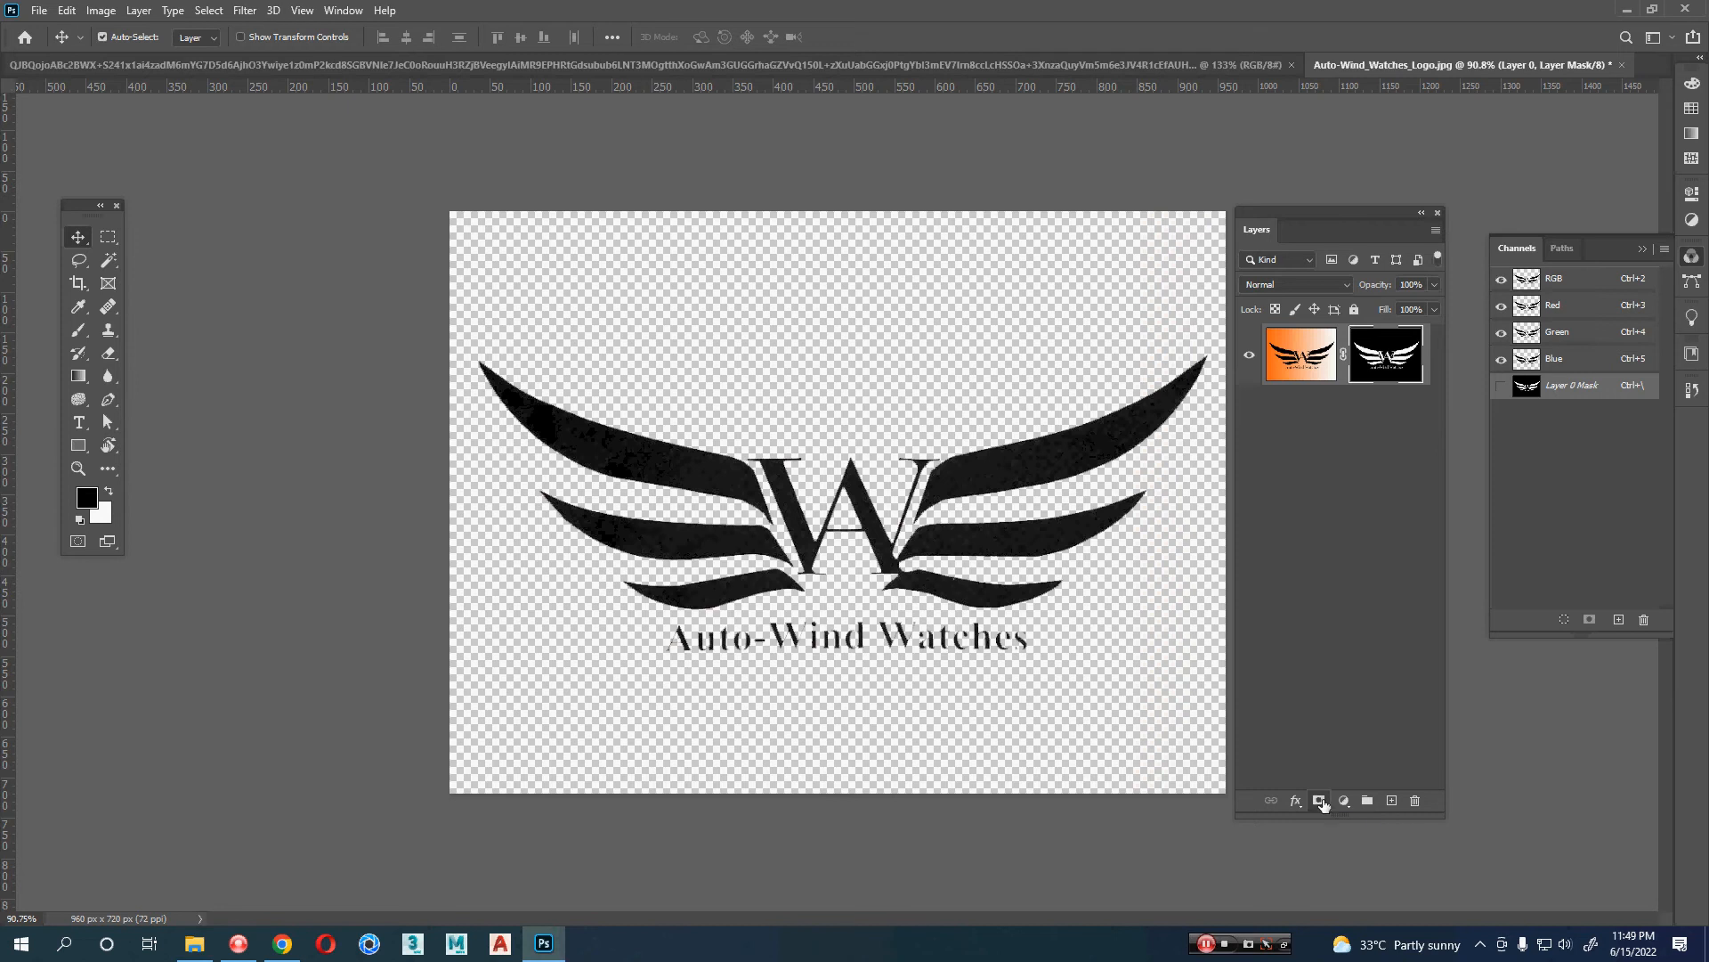
{"action": "key", "text": "z"}
{"action": "left_click_drag", "start_coordinate": [629, 458], "coordinate": [732, 503]}
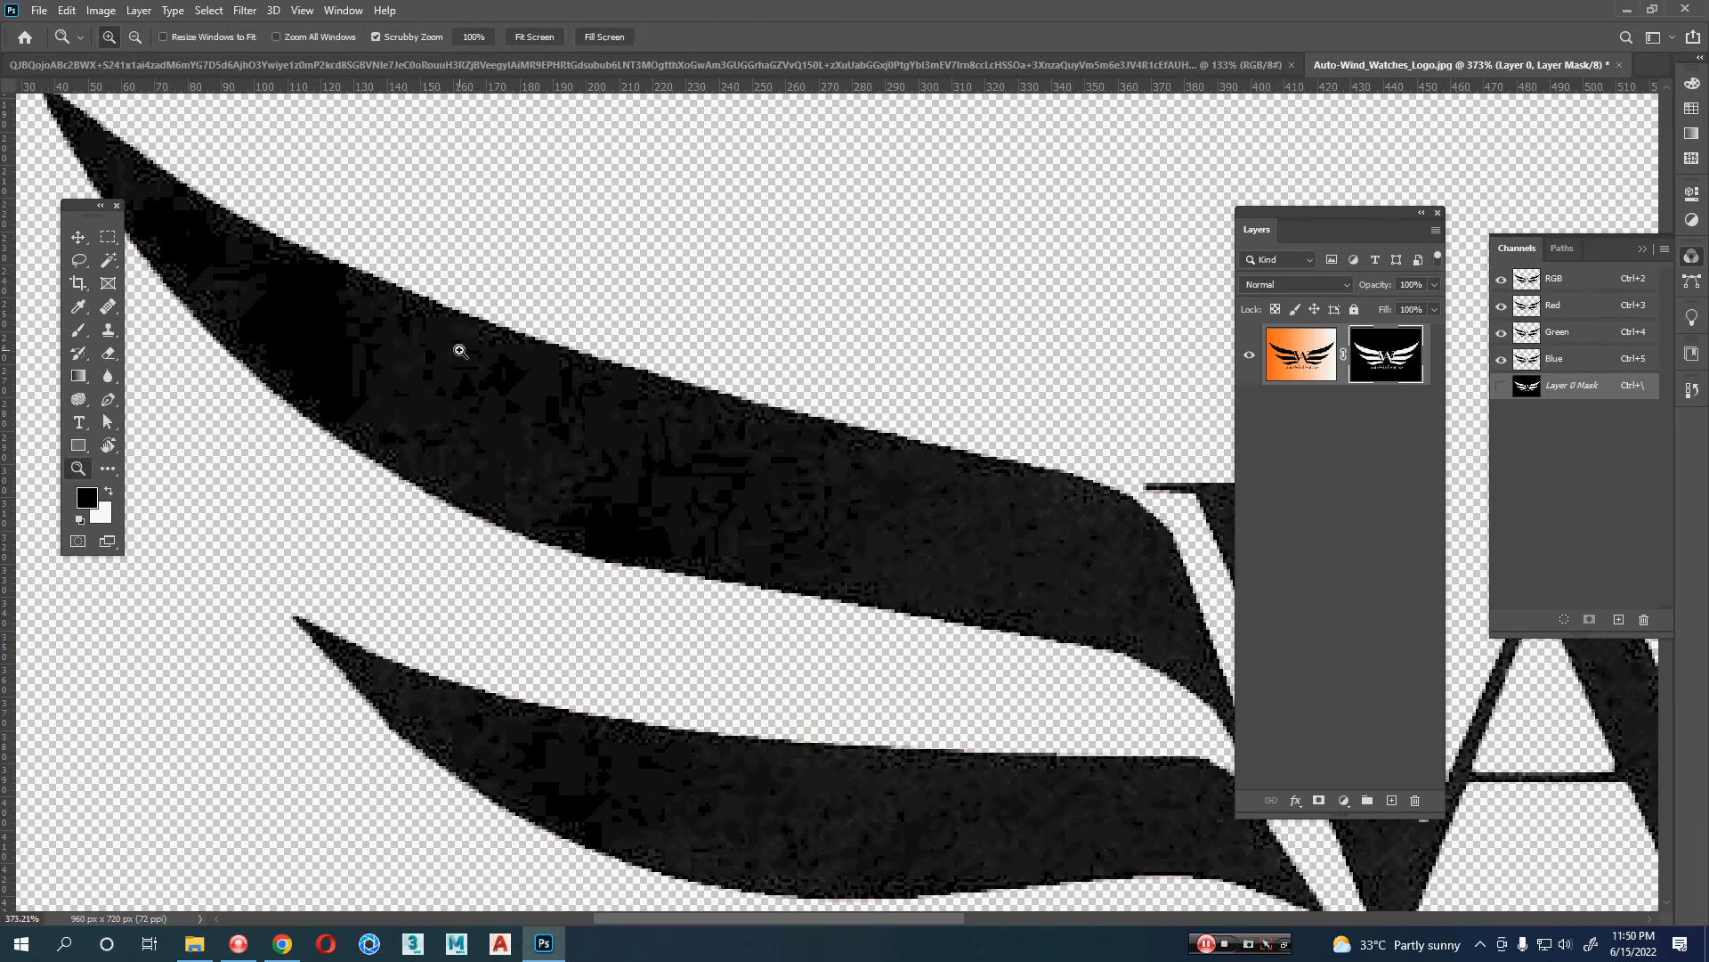
{"action": "left_click_drag", "start_coordinate": [982, 515], "coordinate": [789, 537]}
{"action": "key", "text": "f"}
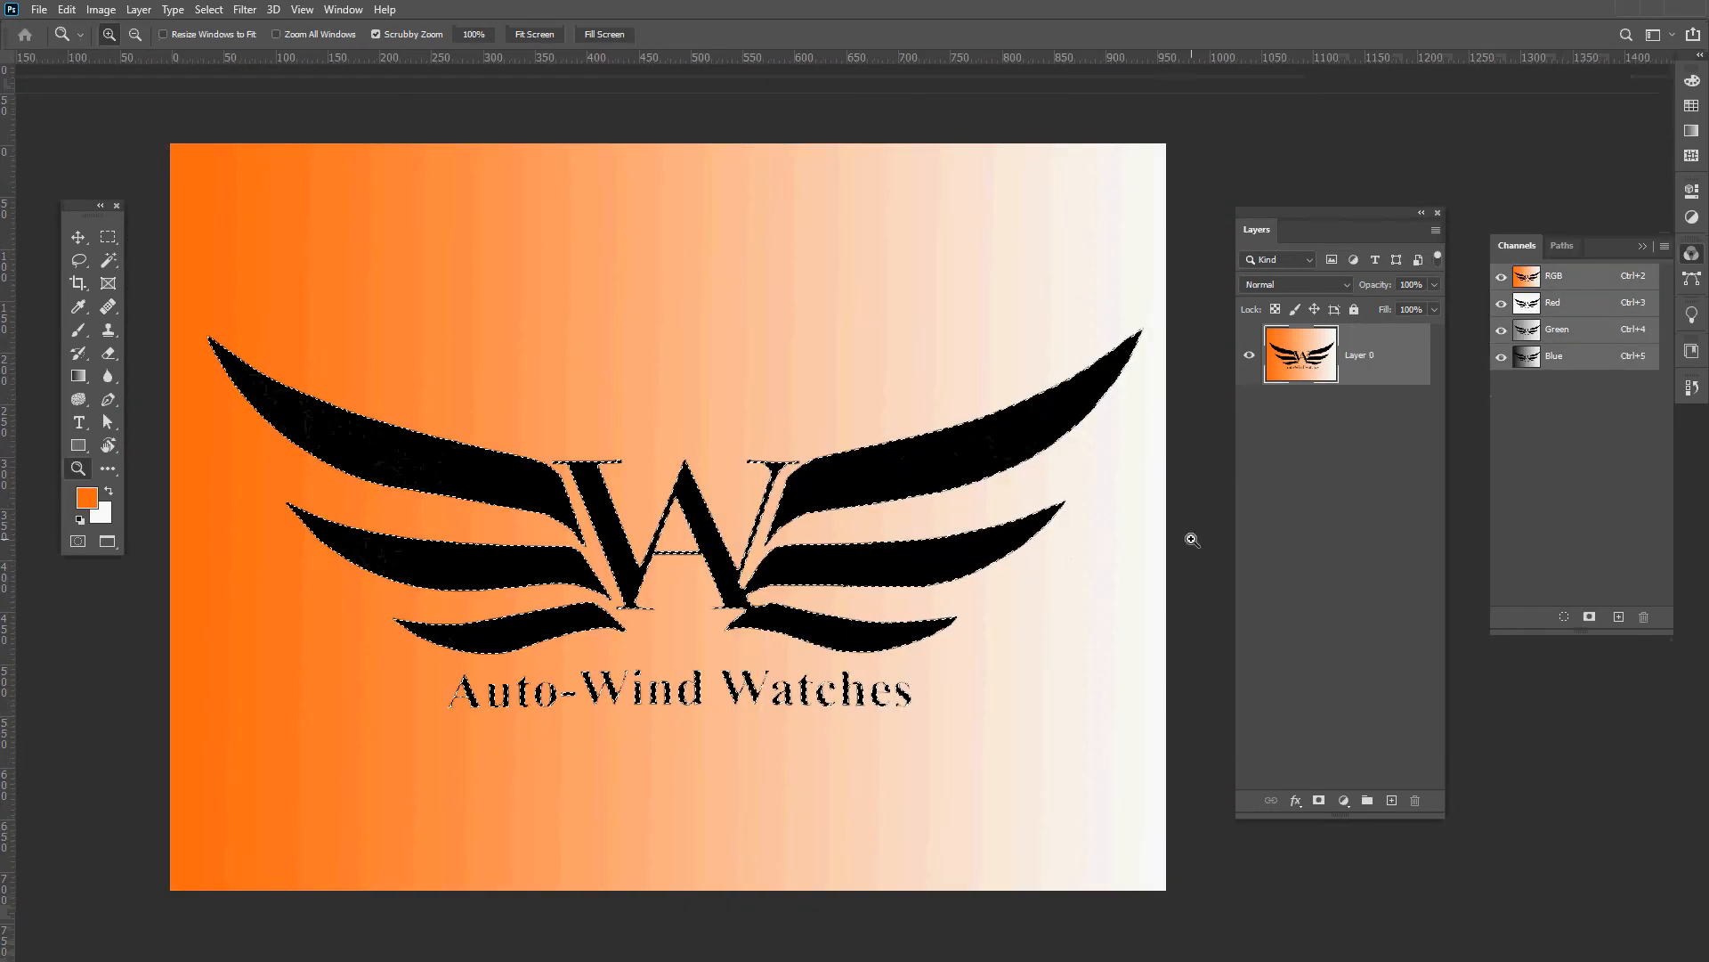
- Add a layer mask to Layer 0 from the selection and invert the mask so only the logo shows
{"action": "left_click", "coordinate": [1320, 799]}
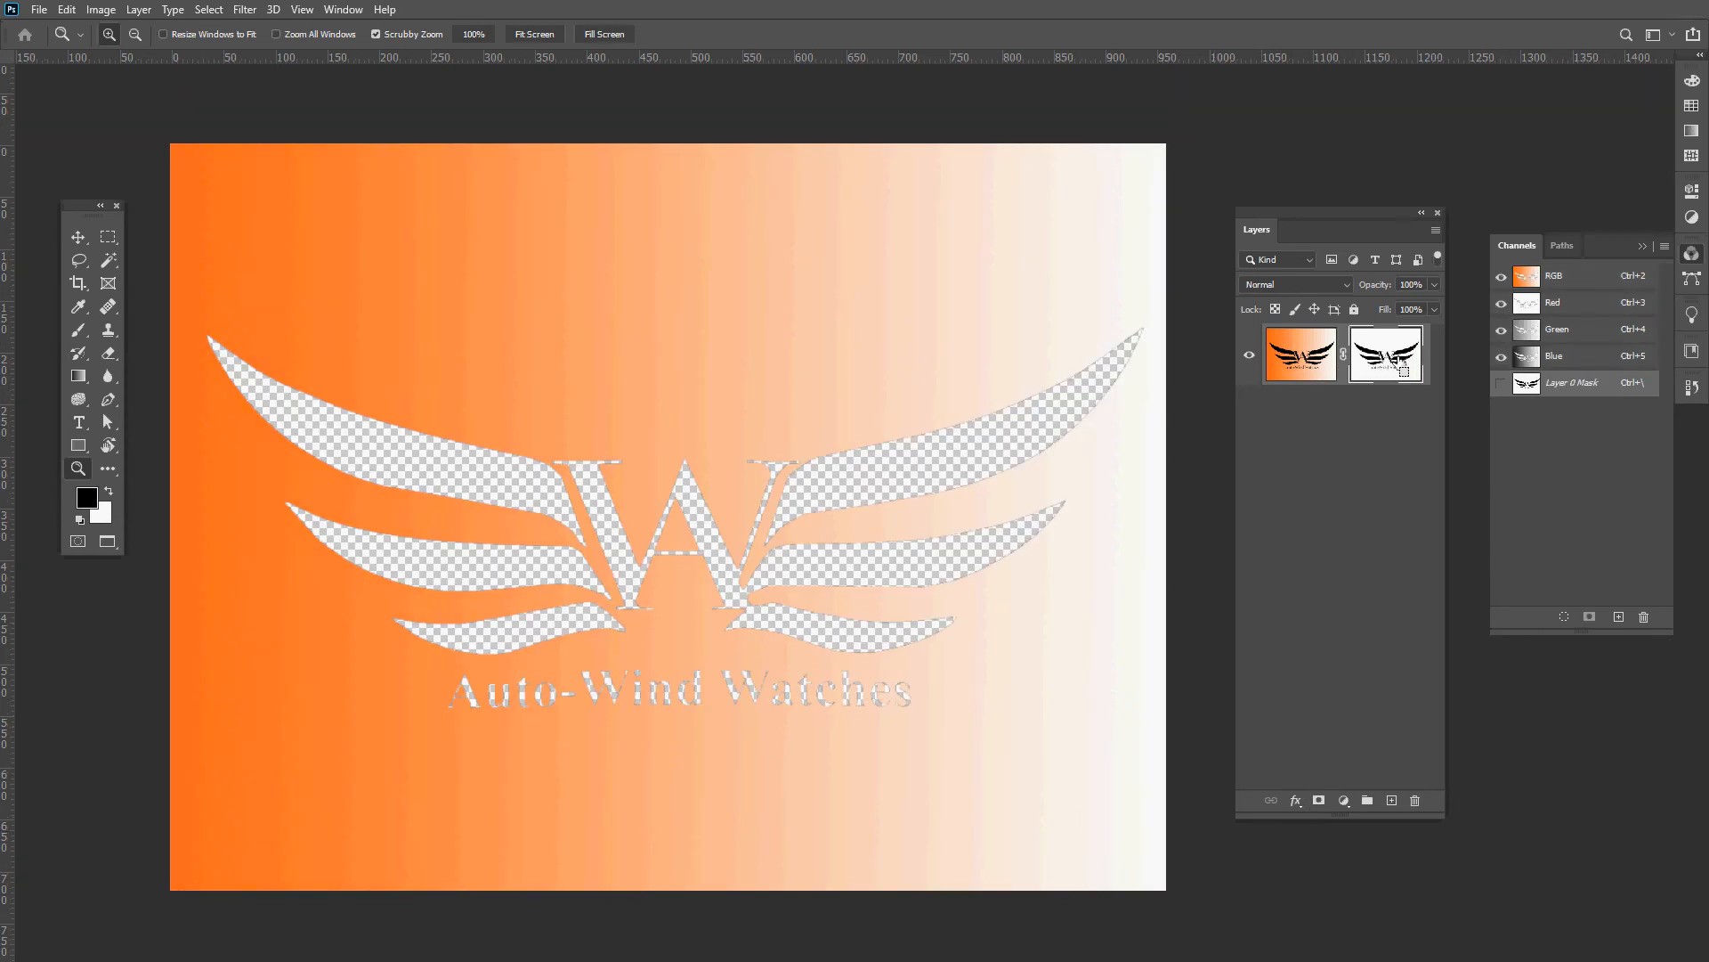
{"action": "key", "text": "ctrl+i"}
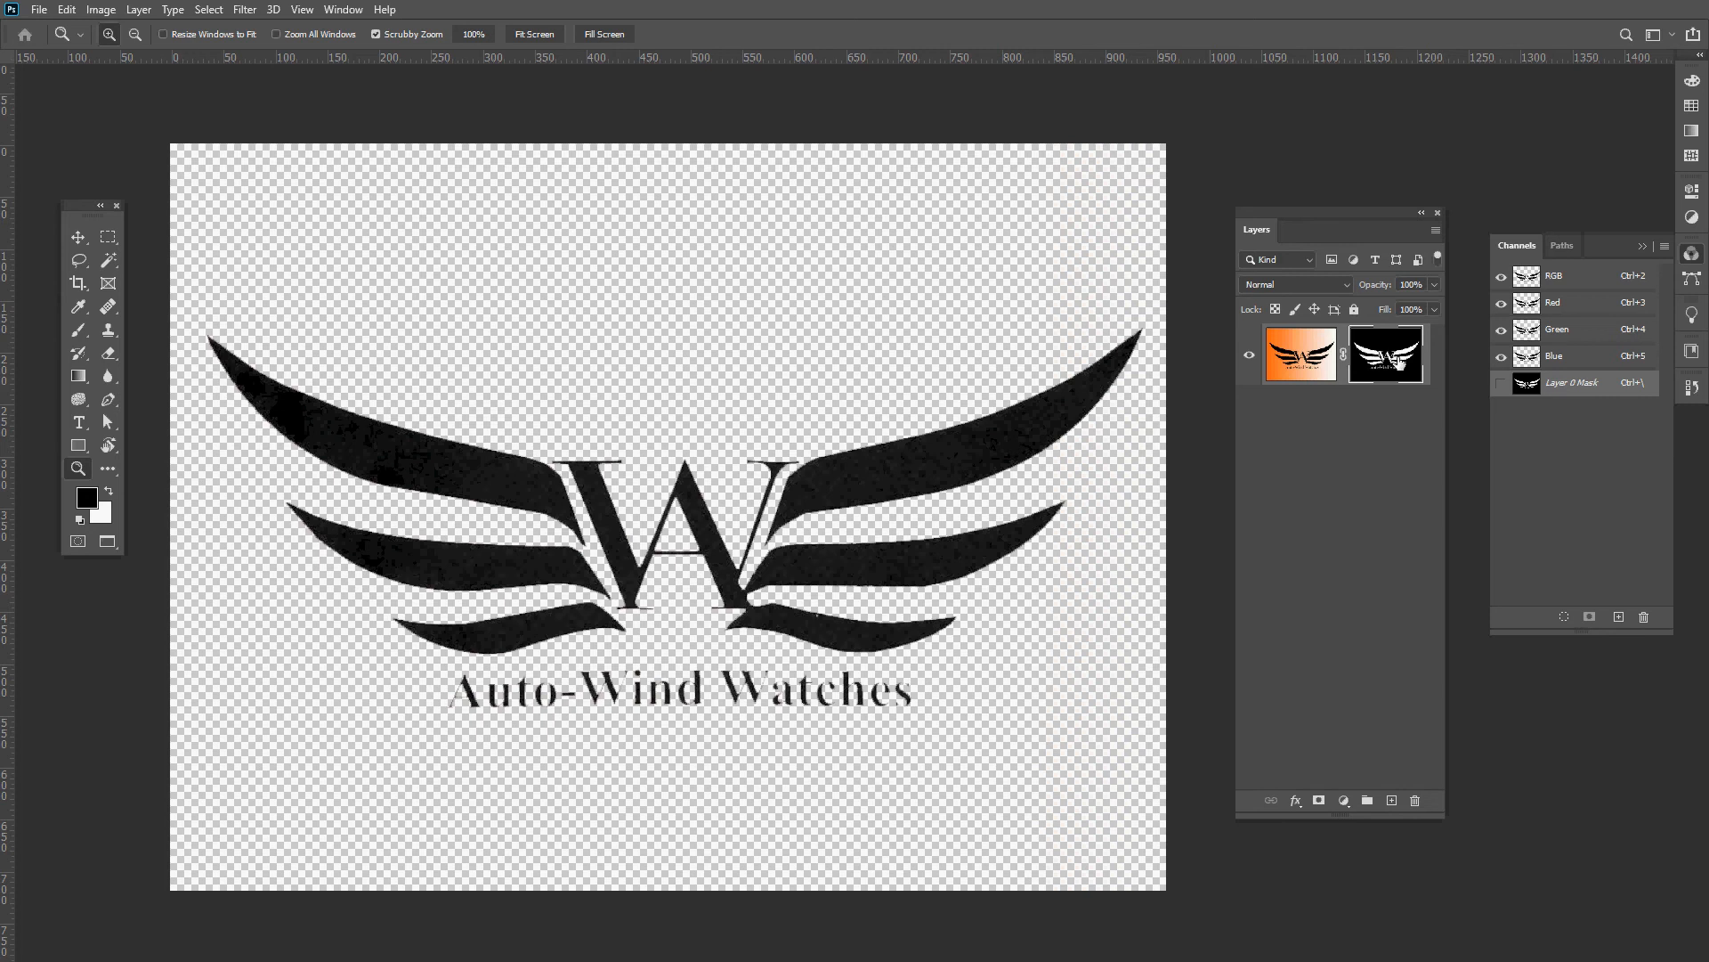
{"action": "left_click", "coordinate": [1385, 430]}
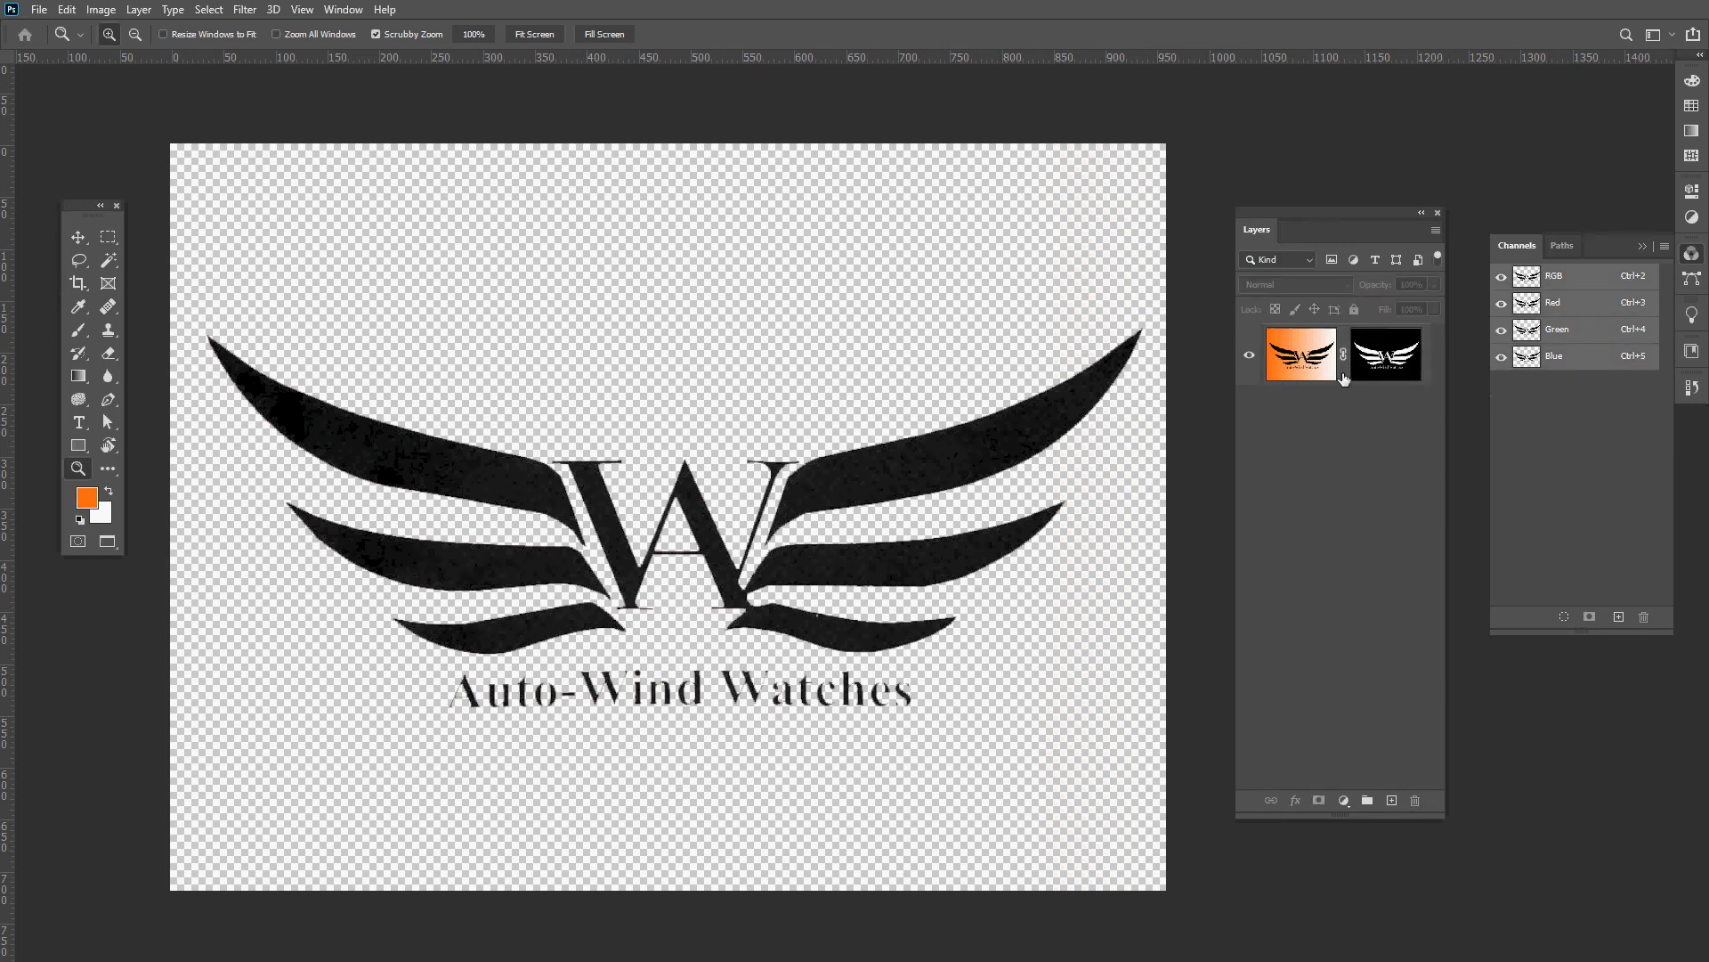
- Set the layer thumbnails to small and duplicate Layer 0 three times to strengthen the logo
{"action": "right_click", "coordinate": [1303, 360]}
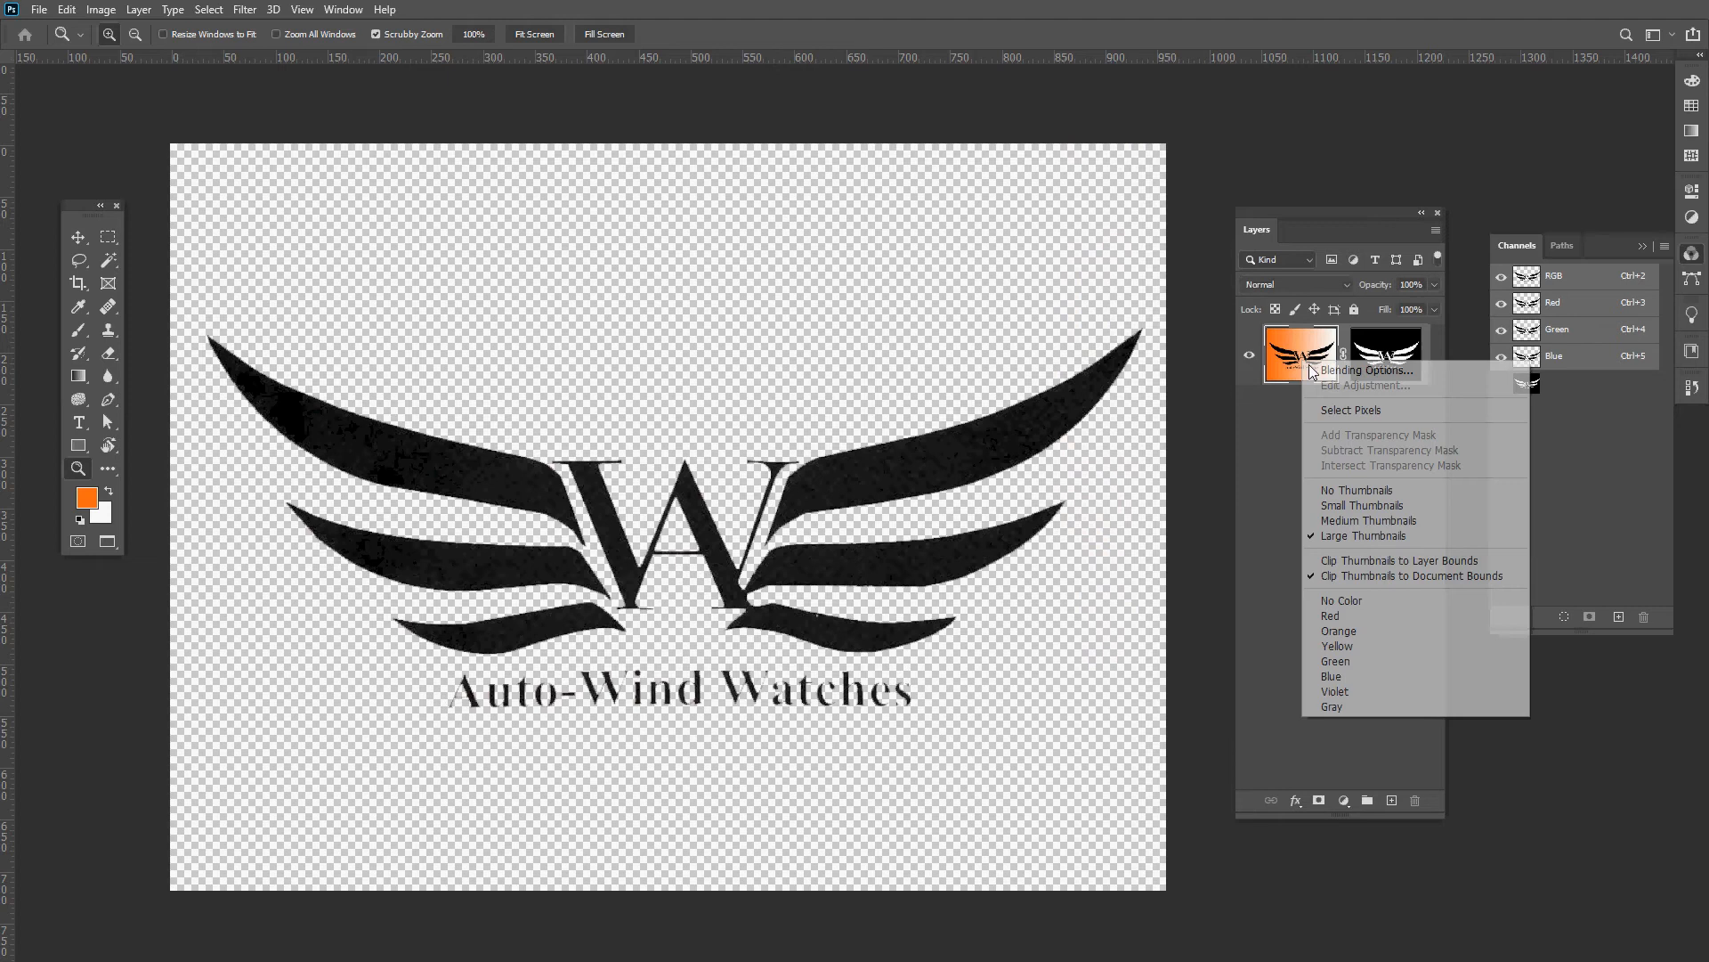
{"action": "left_click", "coordinate": [1375, 509]}
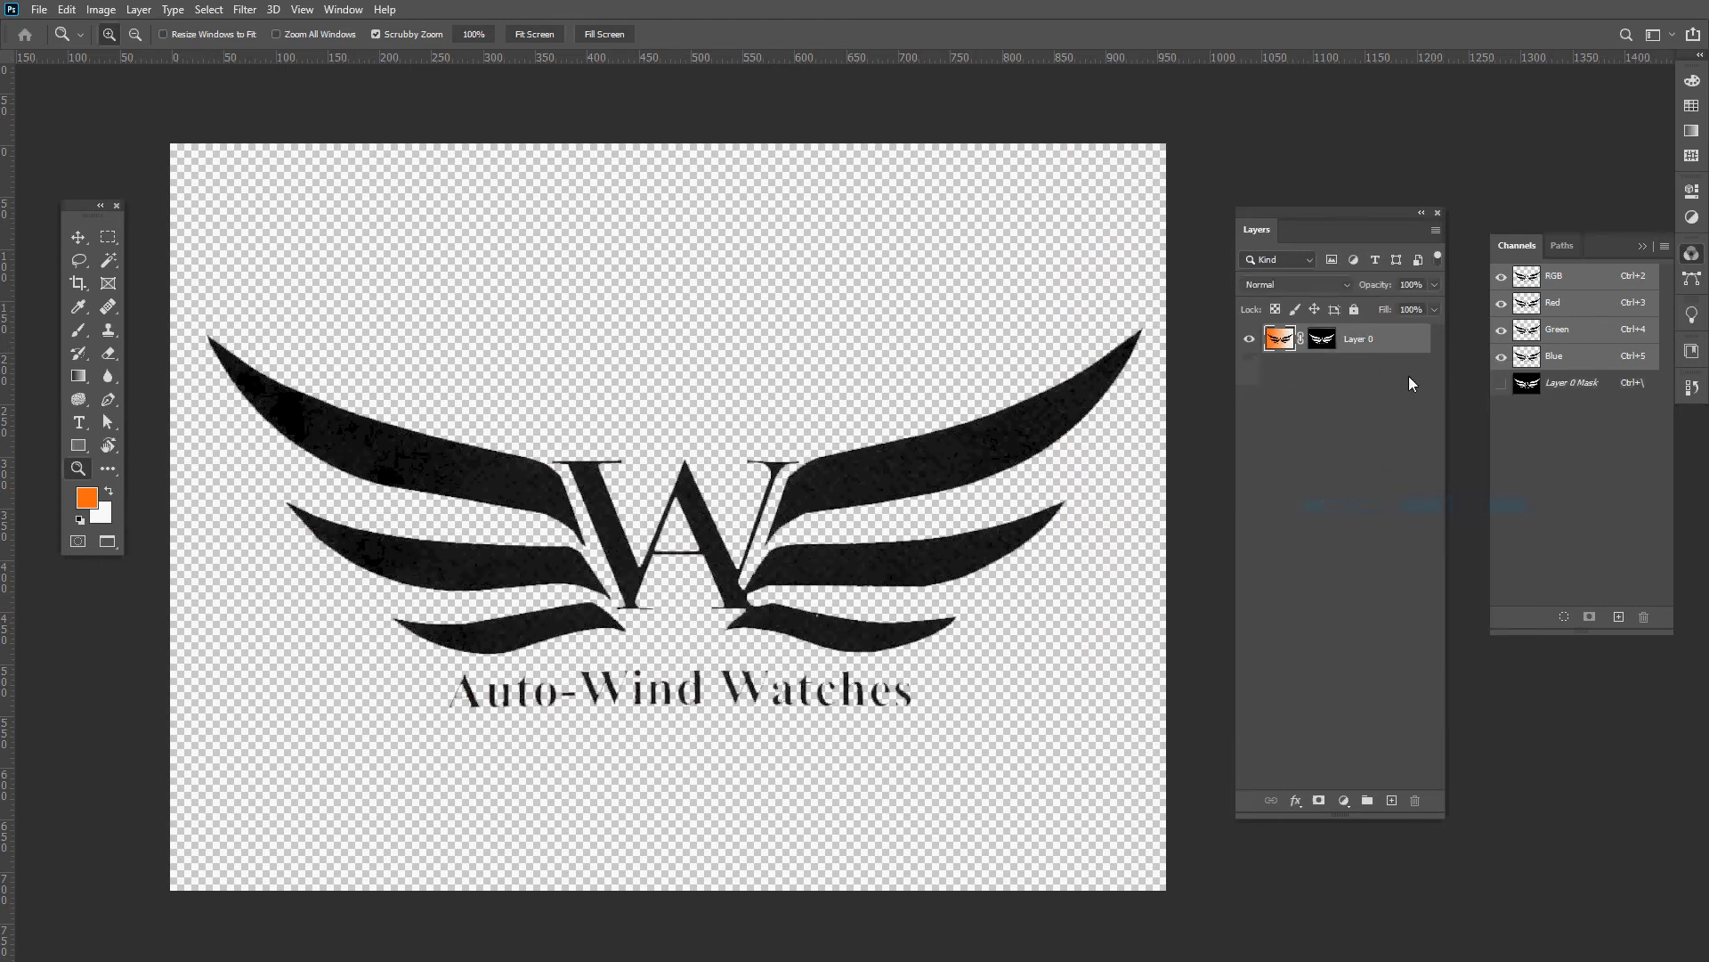
{"action": "key", "text": "ctrl+j"}
{"action": "key", "text": "ctrl+j"}
{"action": "key", "text": "ctrl+j"}
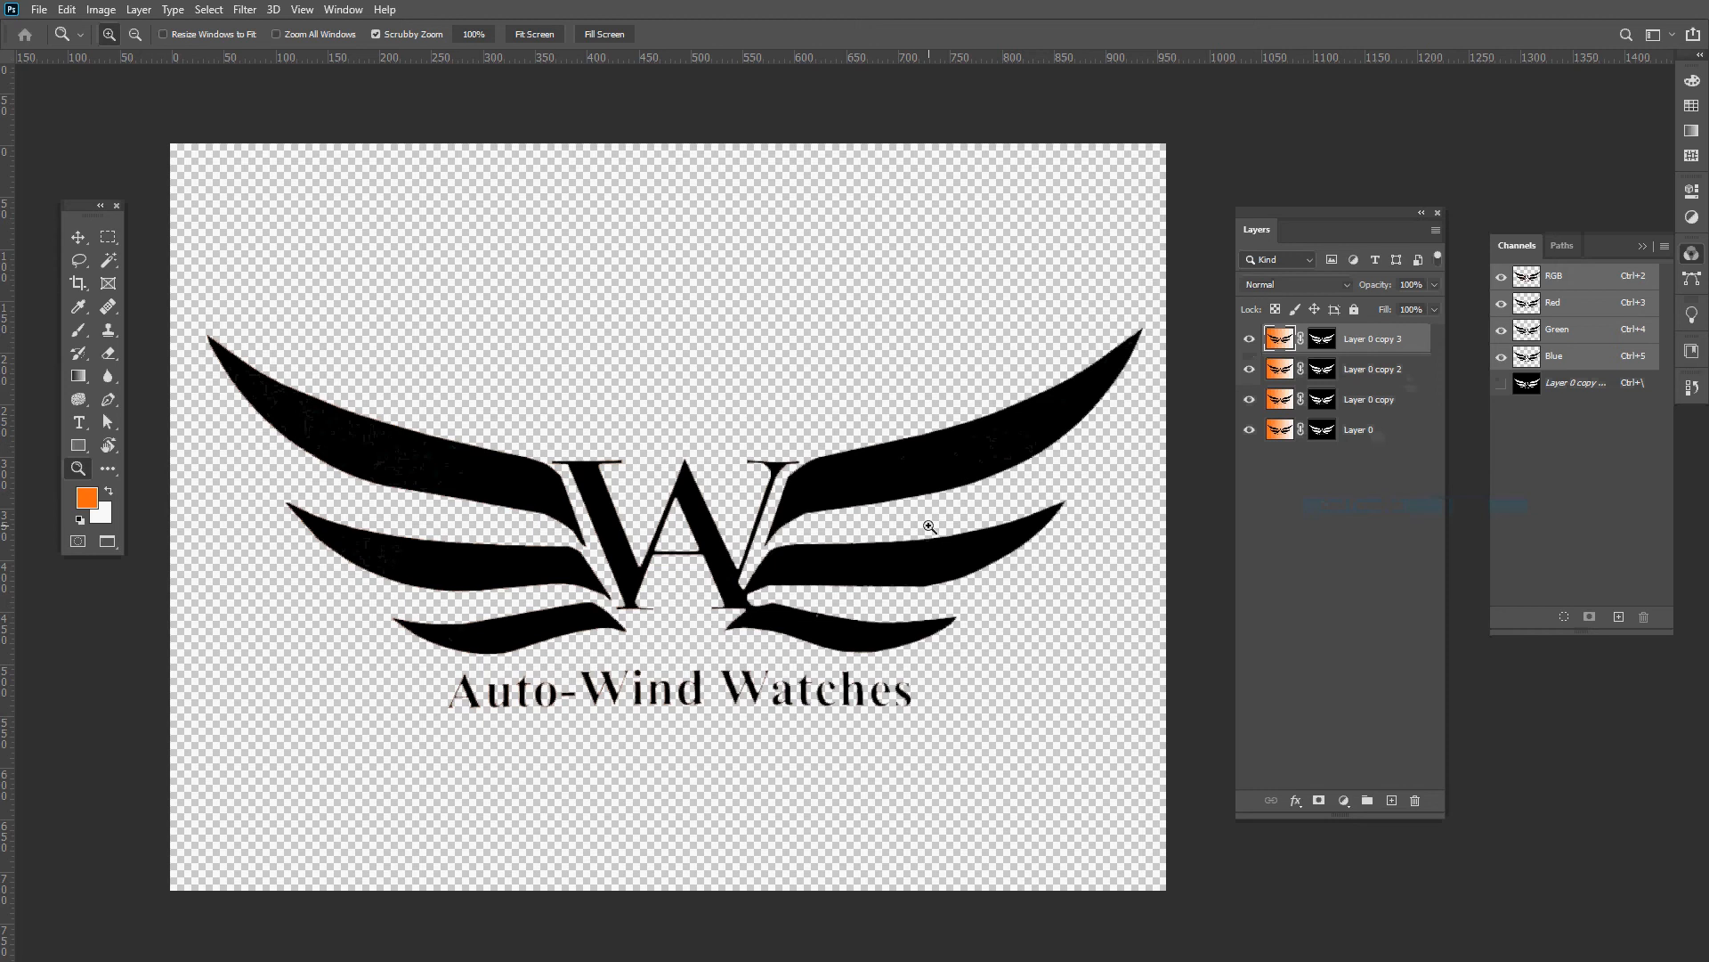
- Merge Layer 0 and its three copies into a single layer
{"action": "left_click", "coordinate": [1393, 441], "text": "shift"}
{"action": "right_click", "coordinate": [1393, 443]}
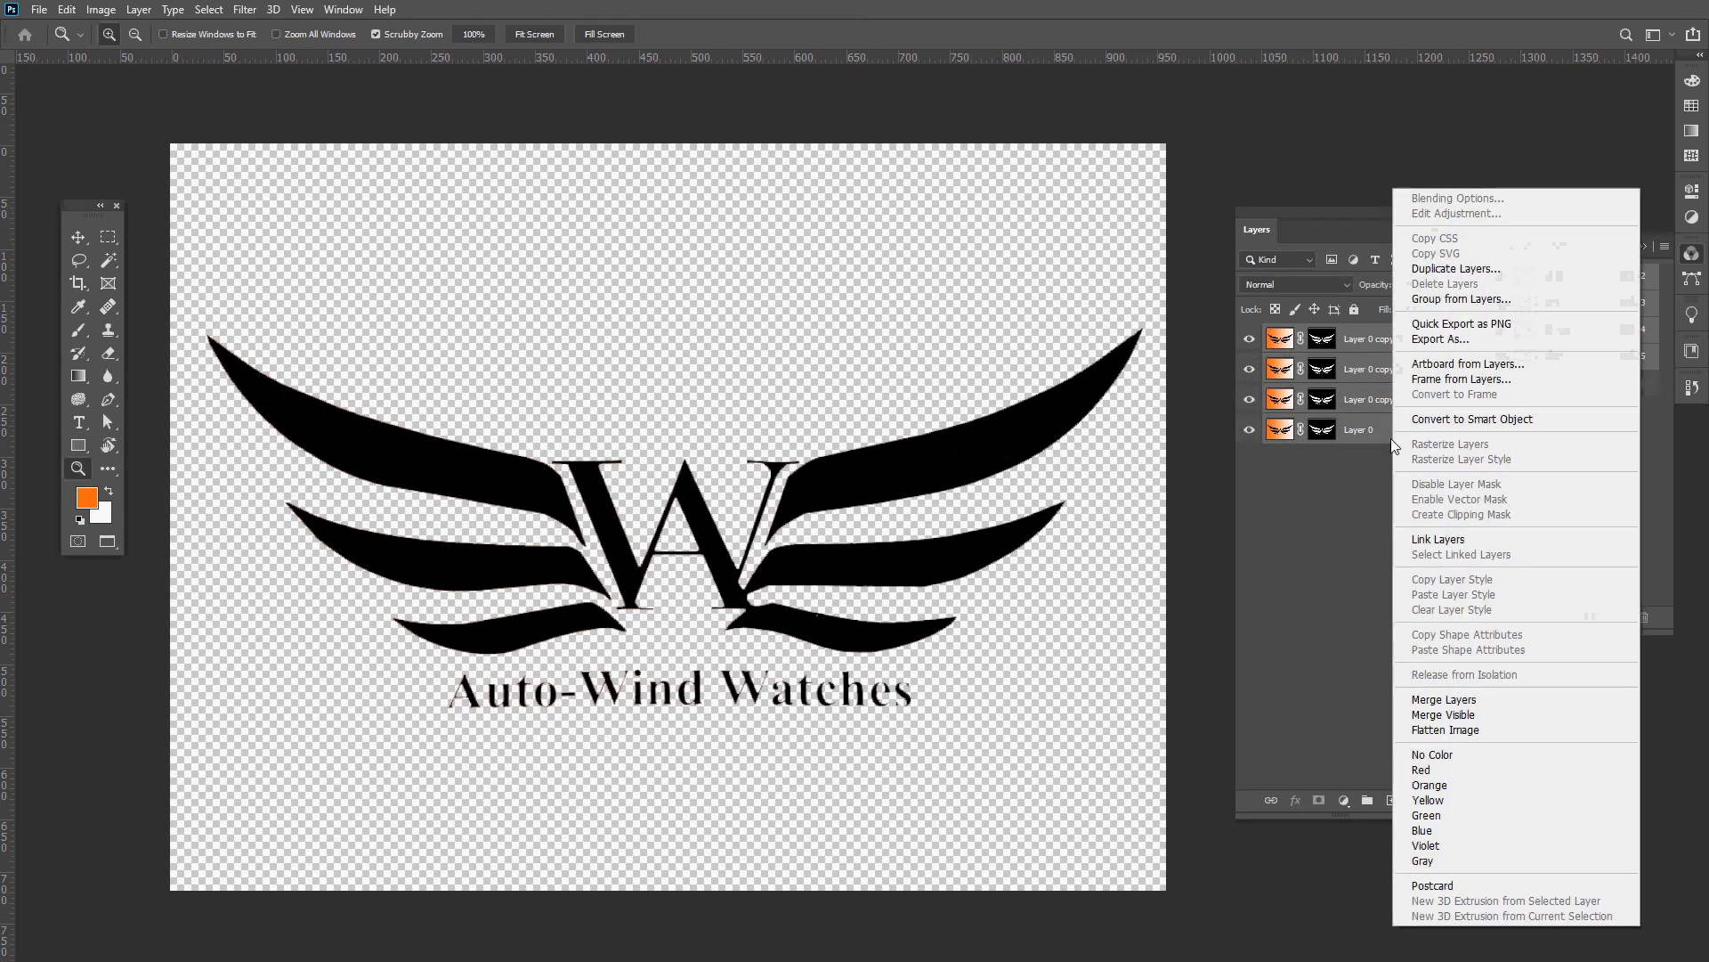
{"action": "left_click", "coordinate": [1480, 700]}
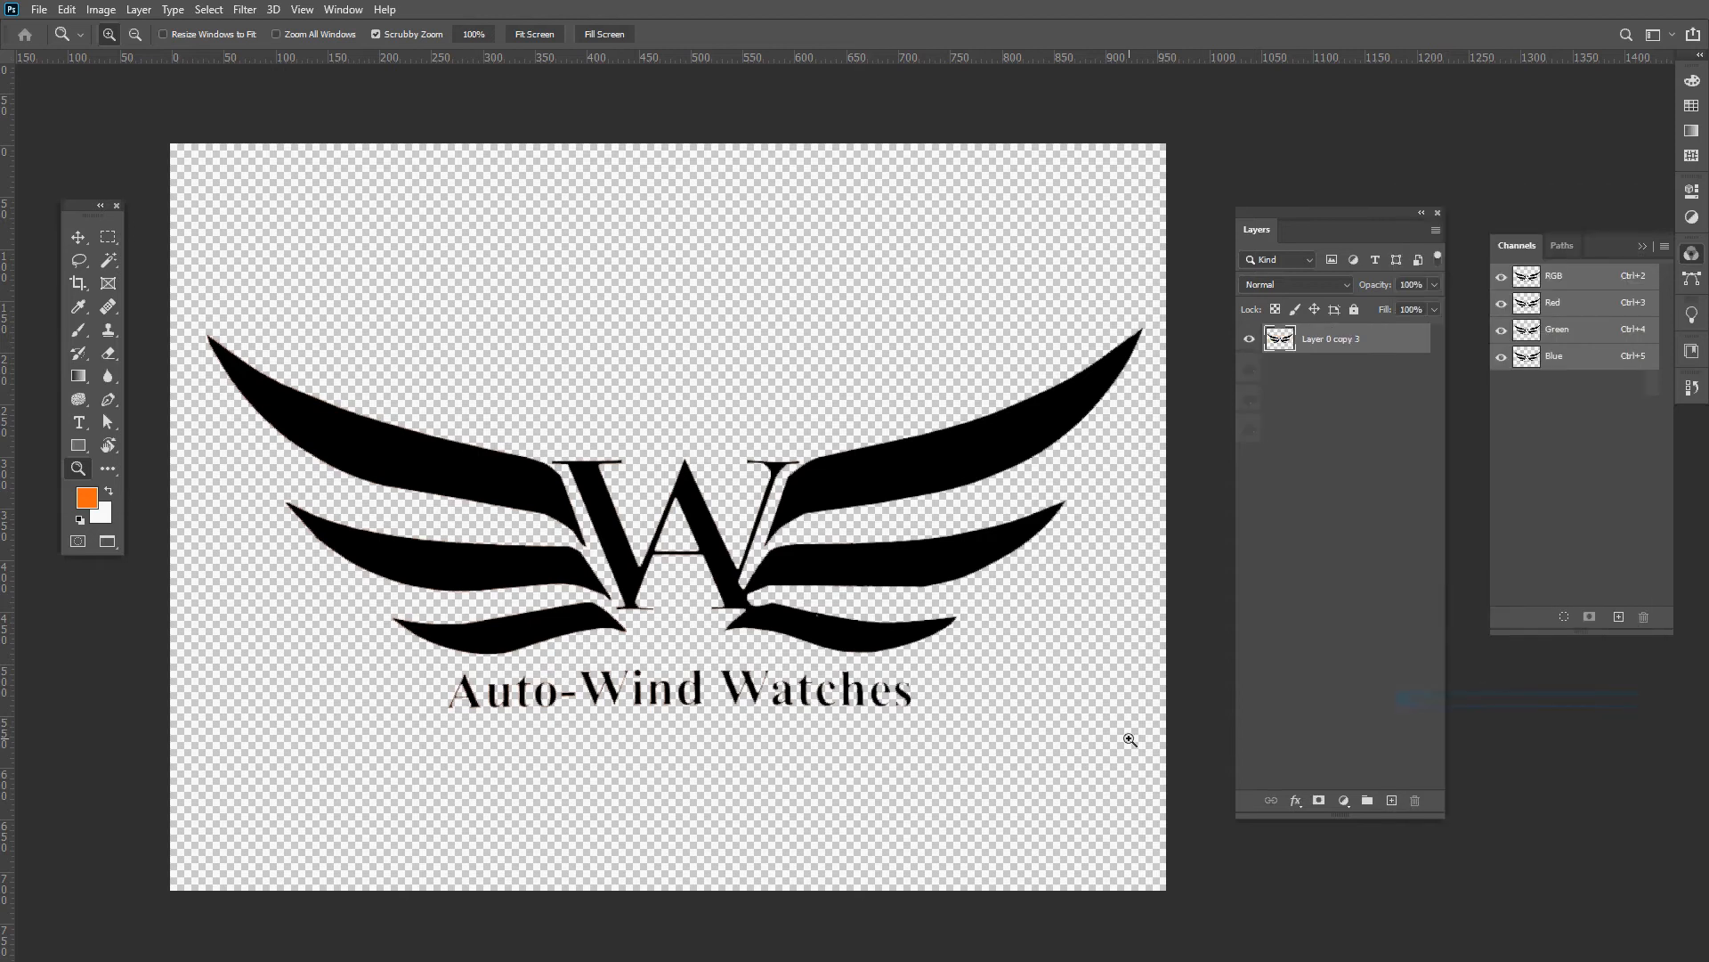
{"action": "key", "text": "v"}
{"action": "mouse_move", "coordinate": [623, 558]}
{"action": "left_mouse_down"}
{"action": "mouse_move", "coordinate": [682, 419]}
{"action": "mouse_move", "coordinate": [593, 554]}
{"action": "left_mouse_up"}
{"action": "key", "text": "f"}
{"action": "key", "text": "f"}
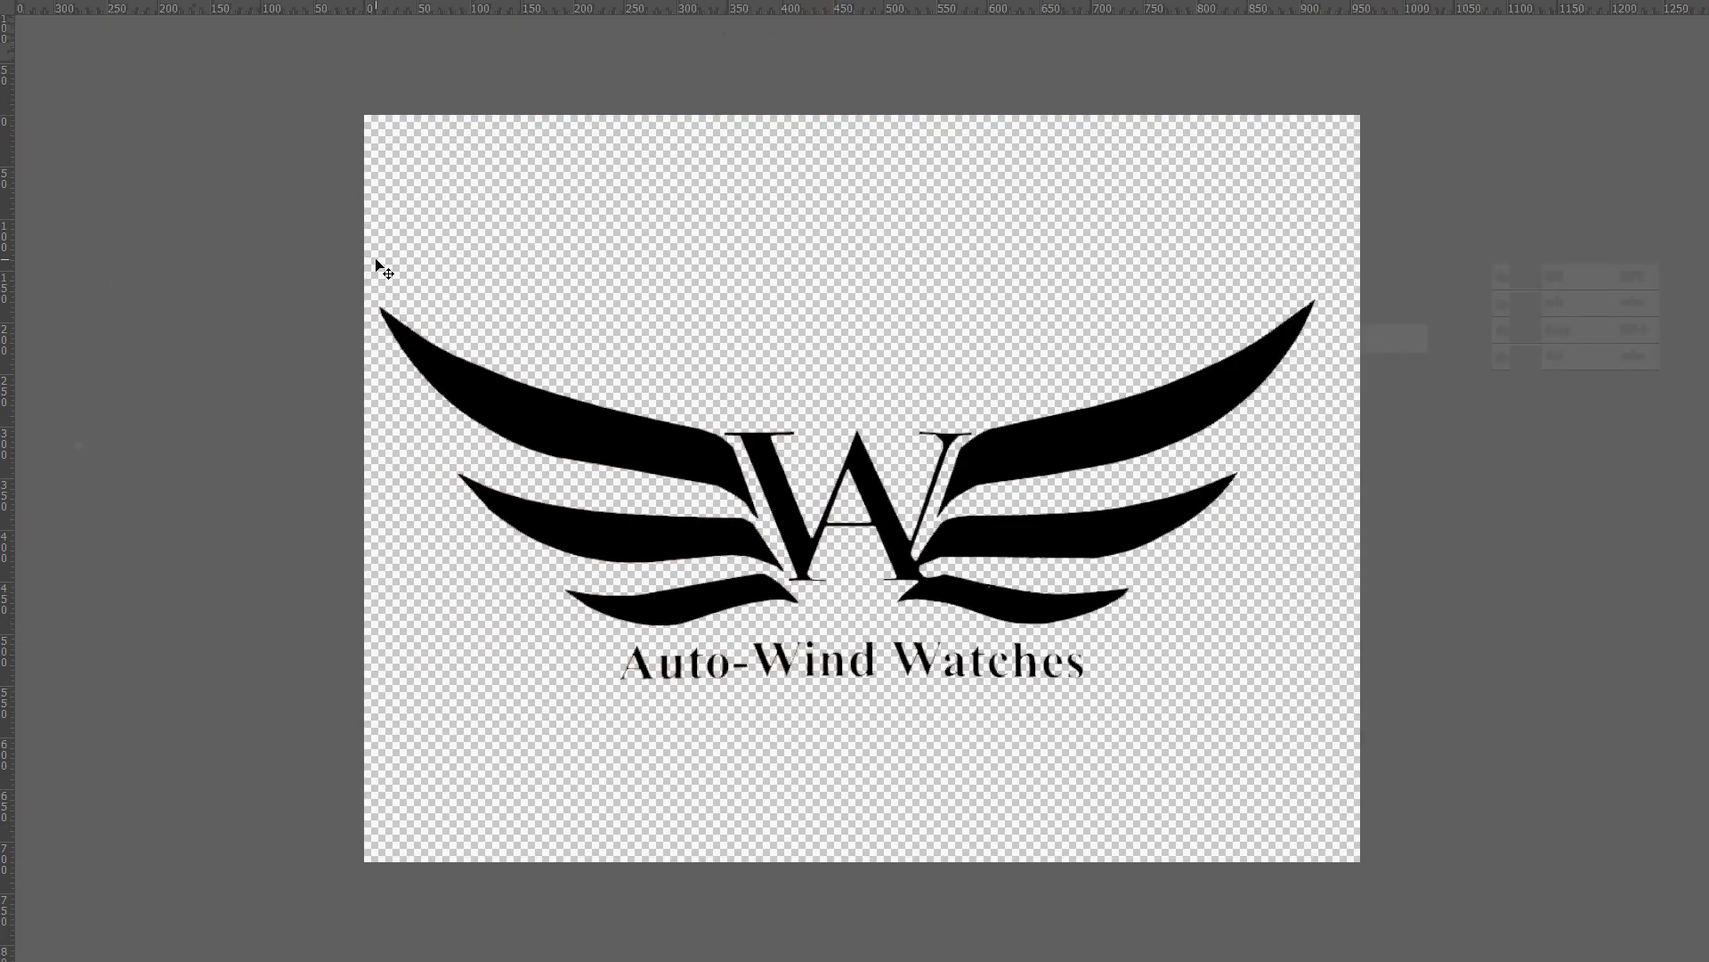
{"action": "key", "text": "f"}
- Switch from the logo document to the blue gift box document
{"action": "left_click", "coordinate": [292, 68]}
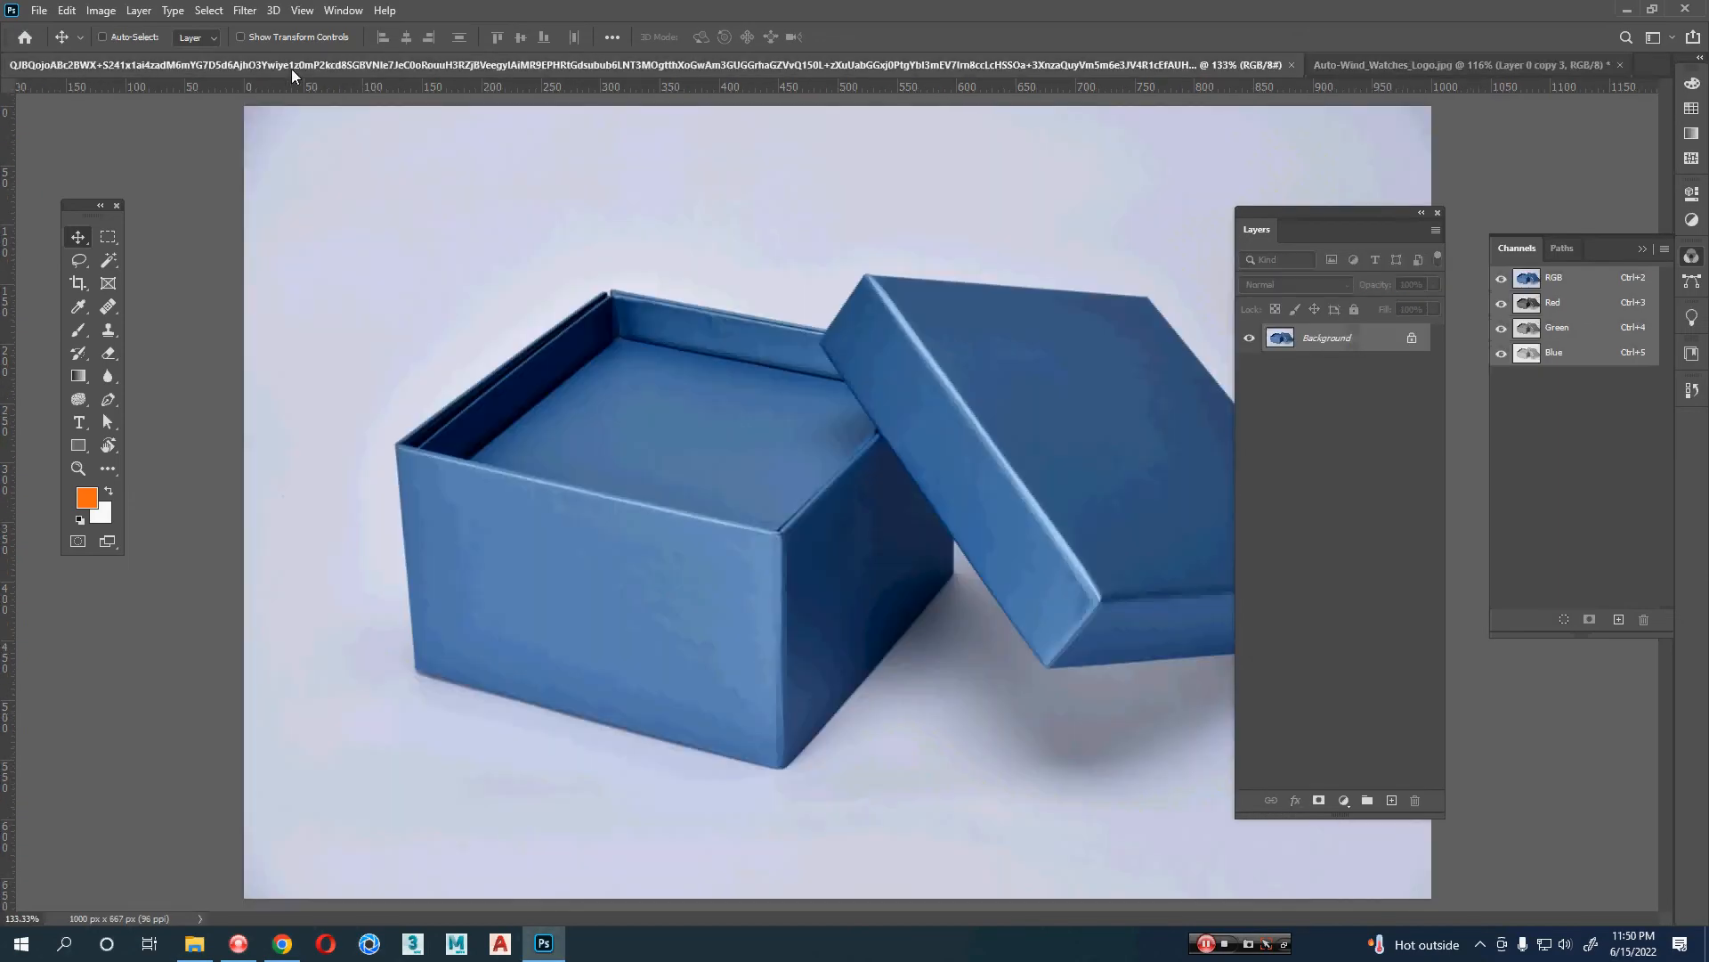
{"action": "left_click", "coordinate": [1407, 62]}
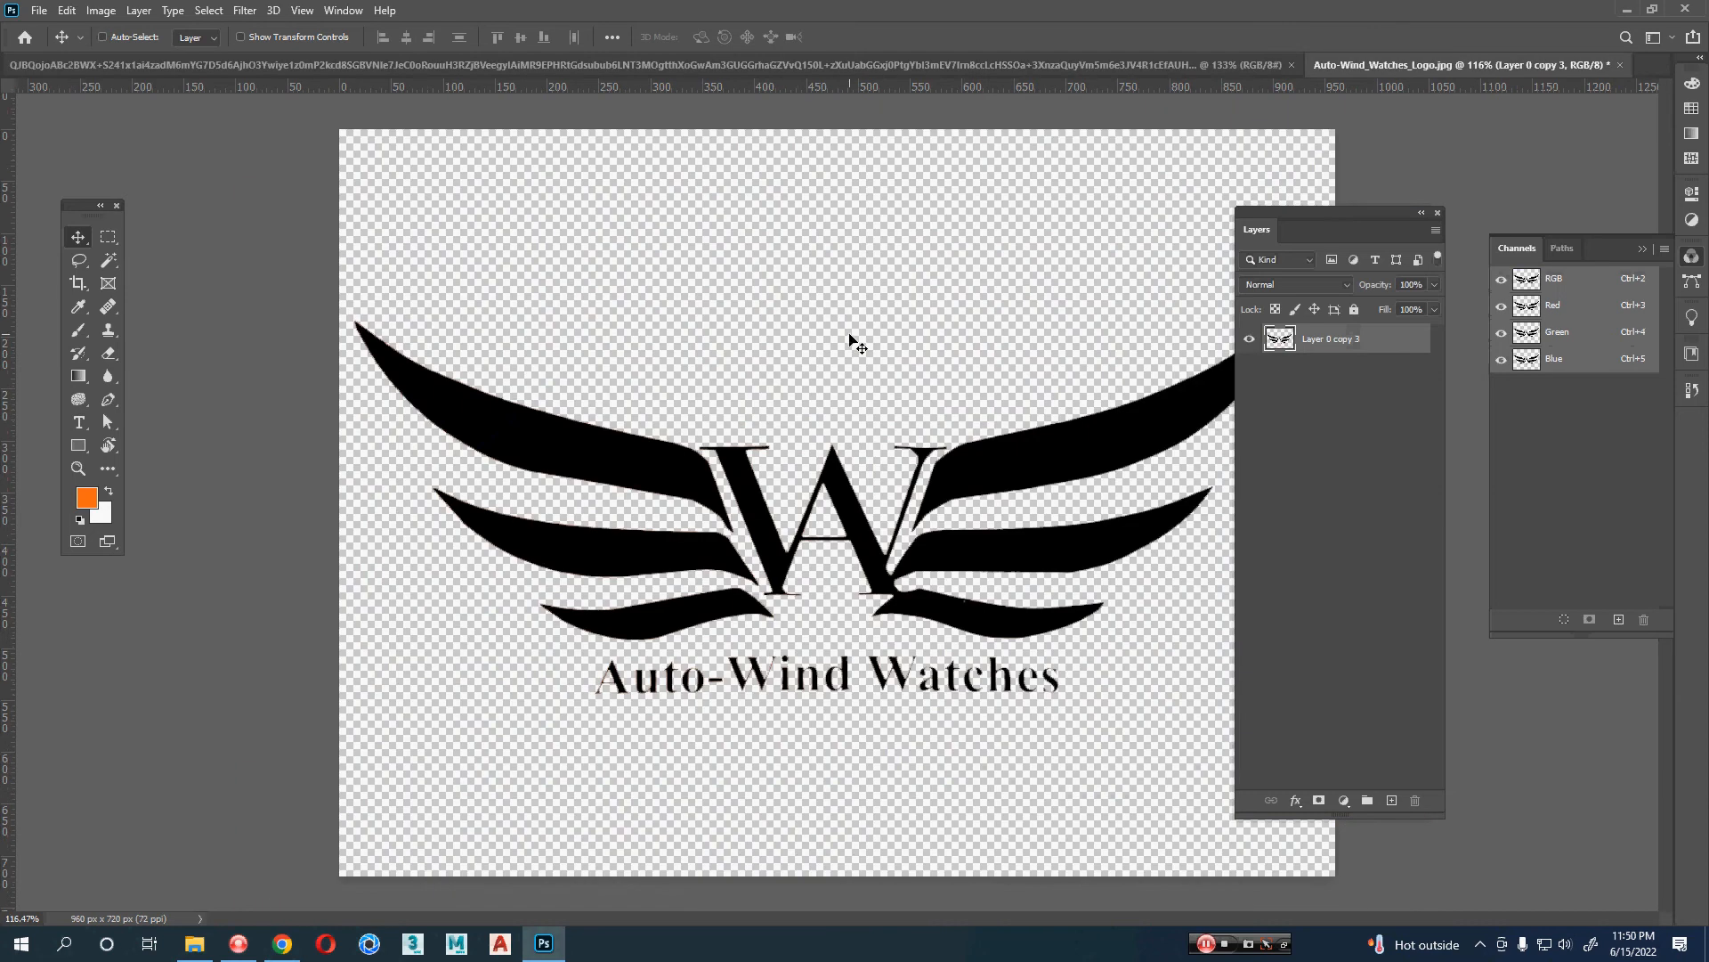
{"action": "left_click", "coordinate": [356, 63]}
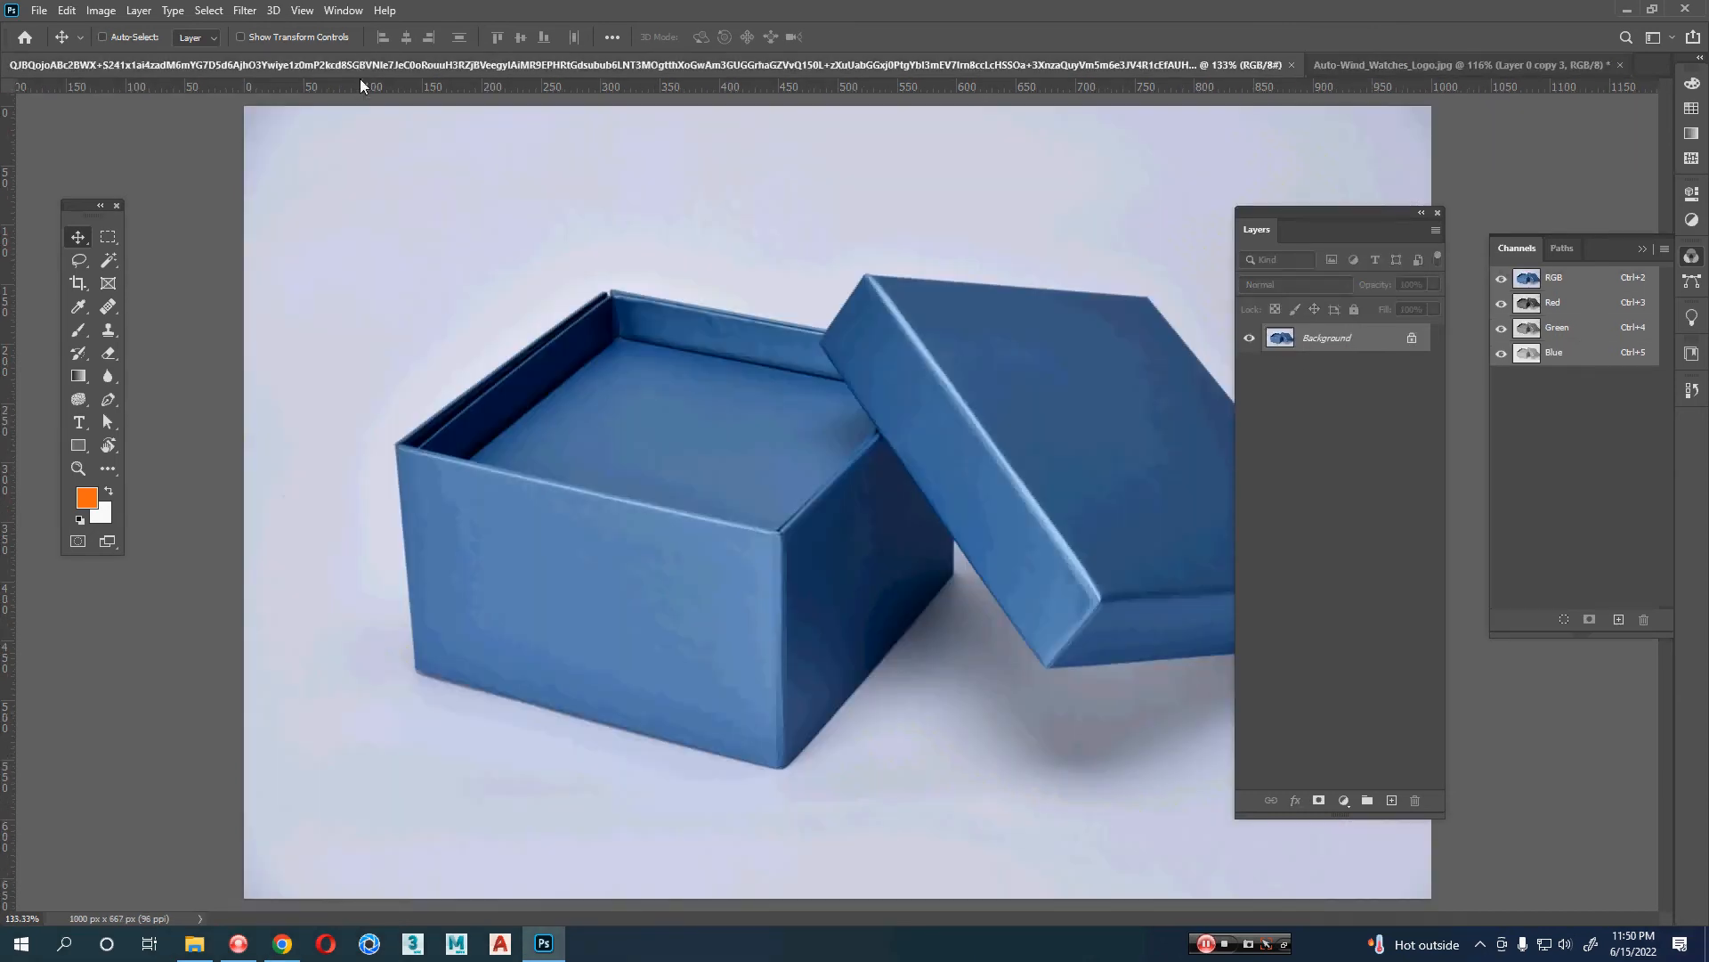
- Draw a square shape about 301 by 301 px over the open box
{"action": "key", "text": "f"}
{"action": "left_click_drag", "start_coordinate": [980, 422], "coordinate": [722, 411]}
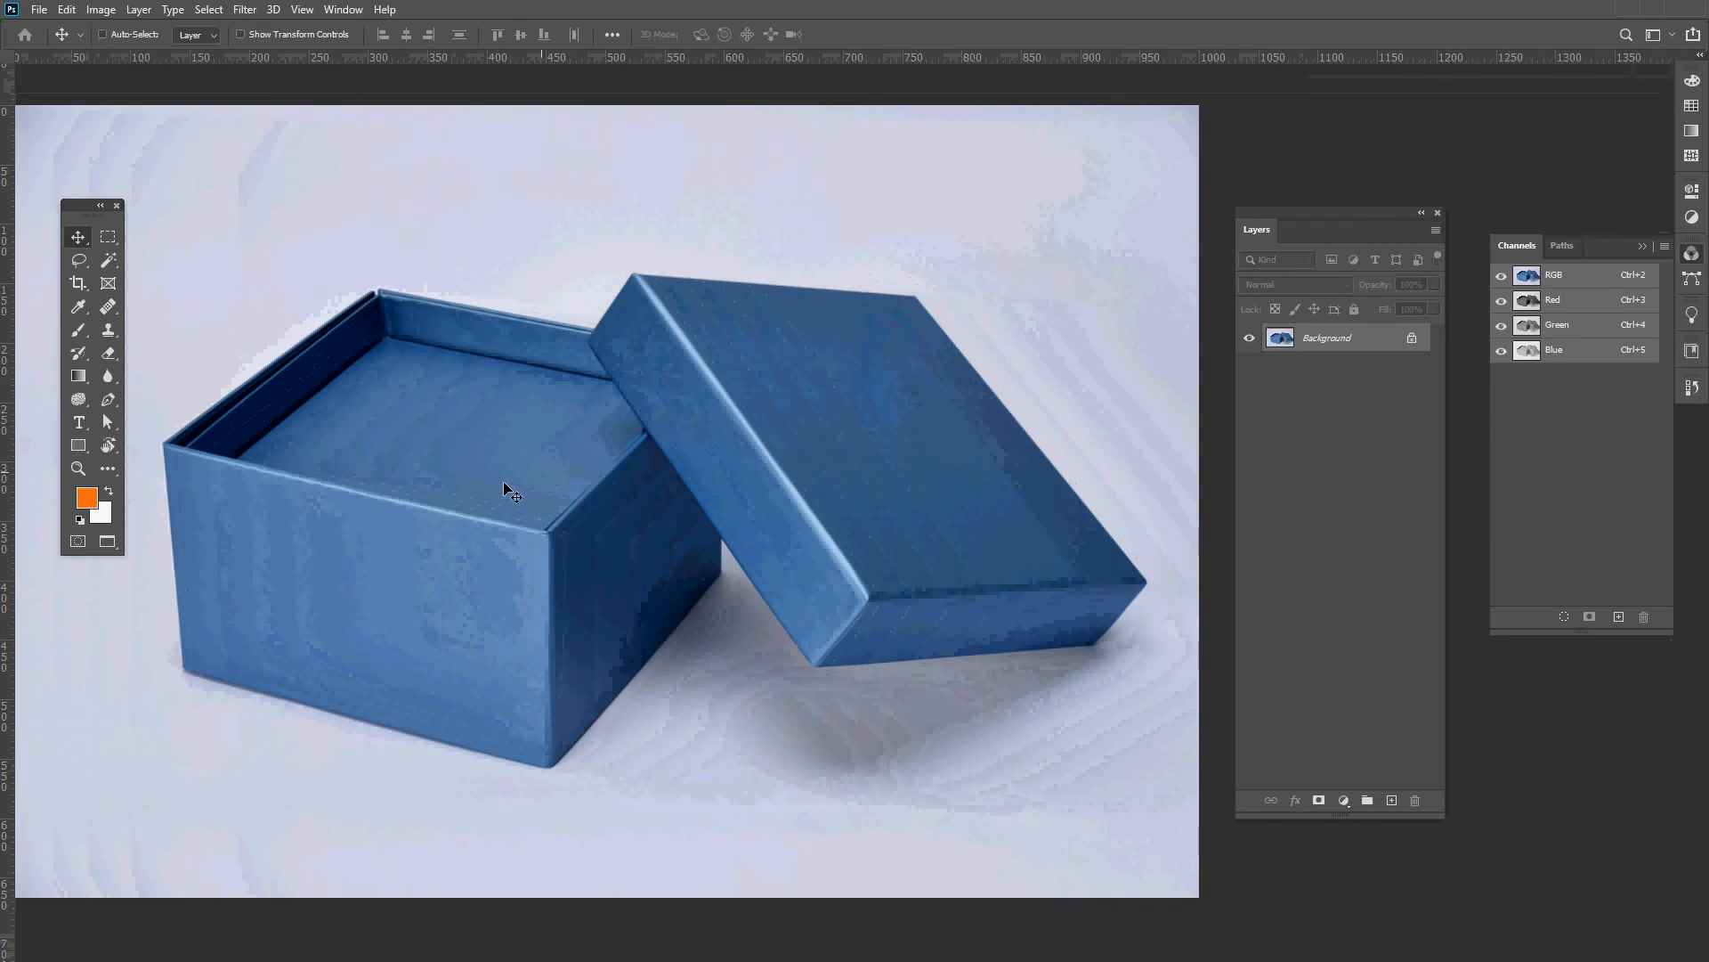
{"action": "left_click", "coordinate": [80, 454]}
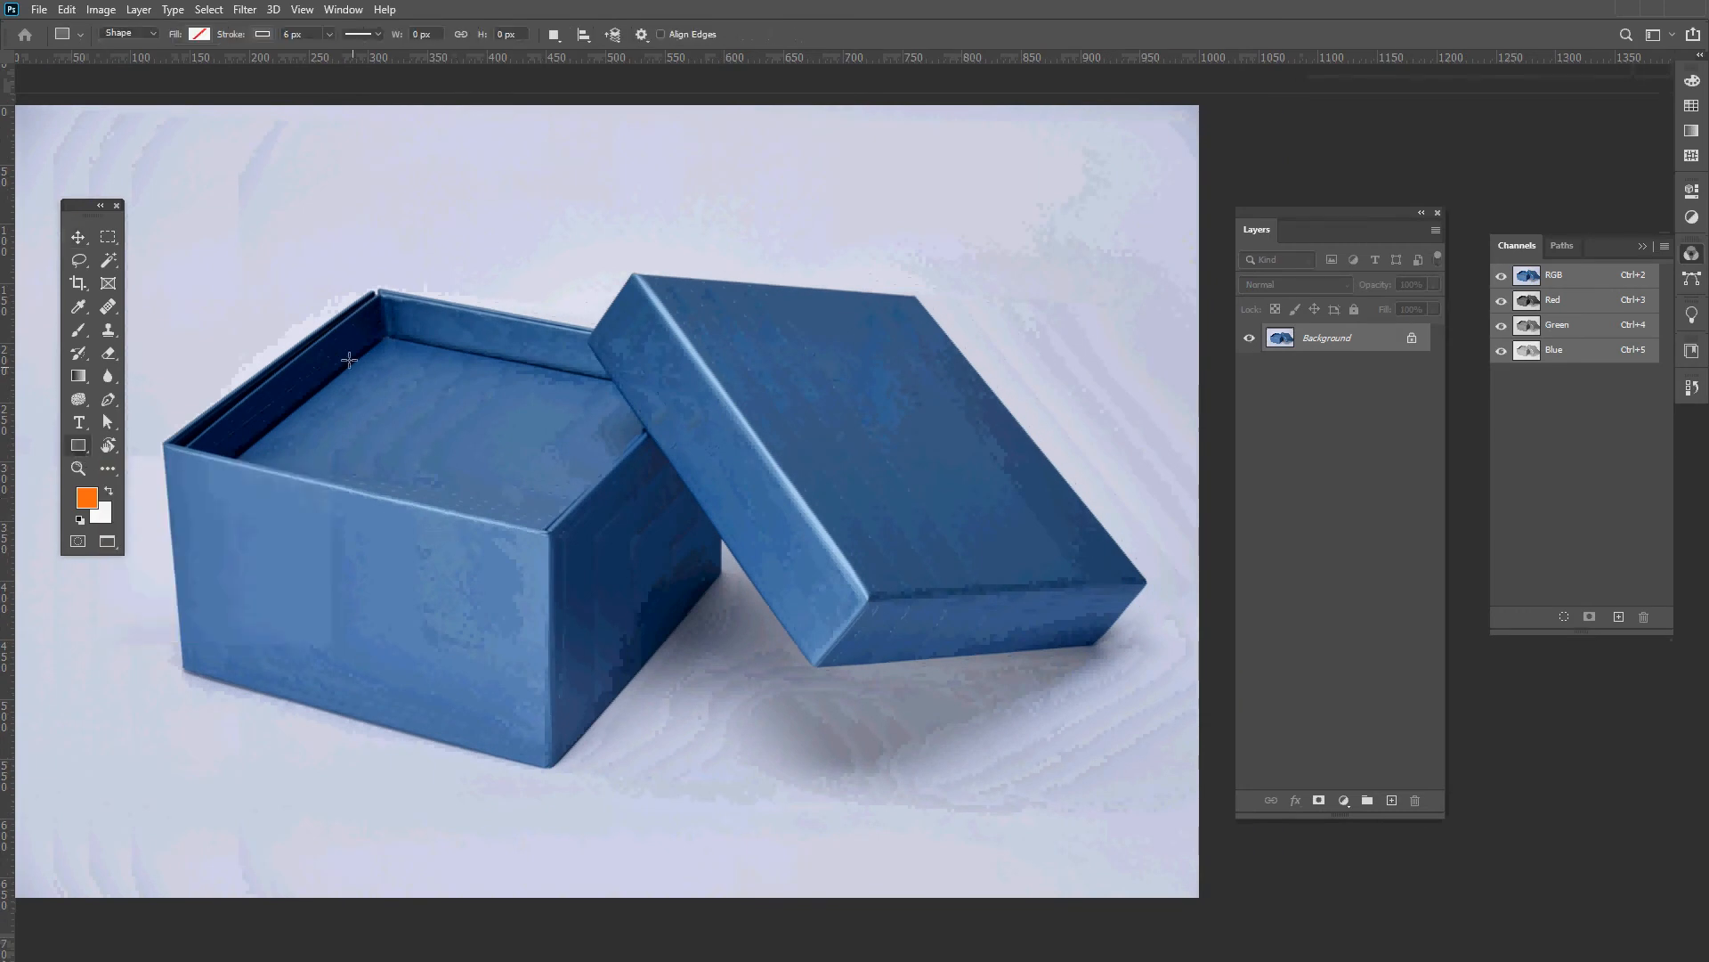
{"action": "left_click_drag", "start_coordinate": [283, 310], "coordinate": [695, 668]}
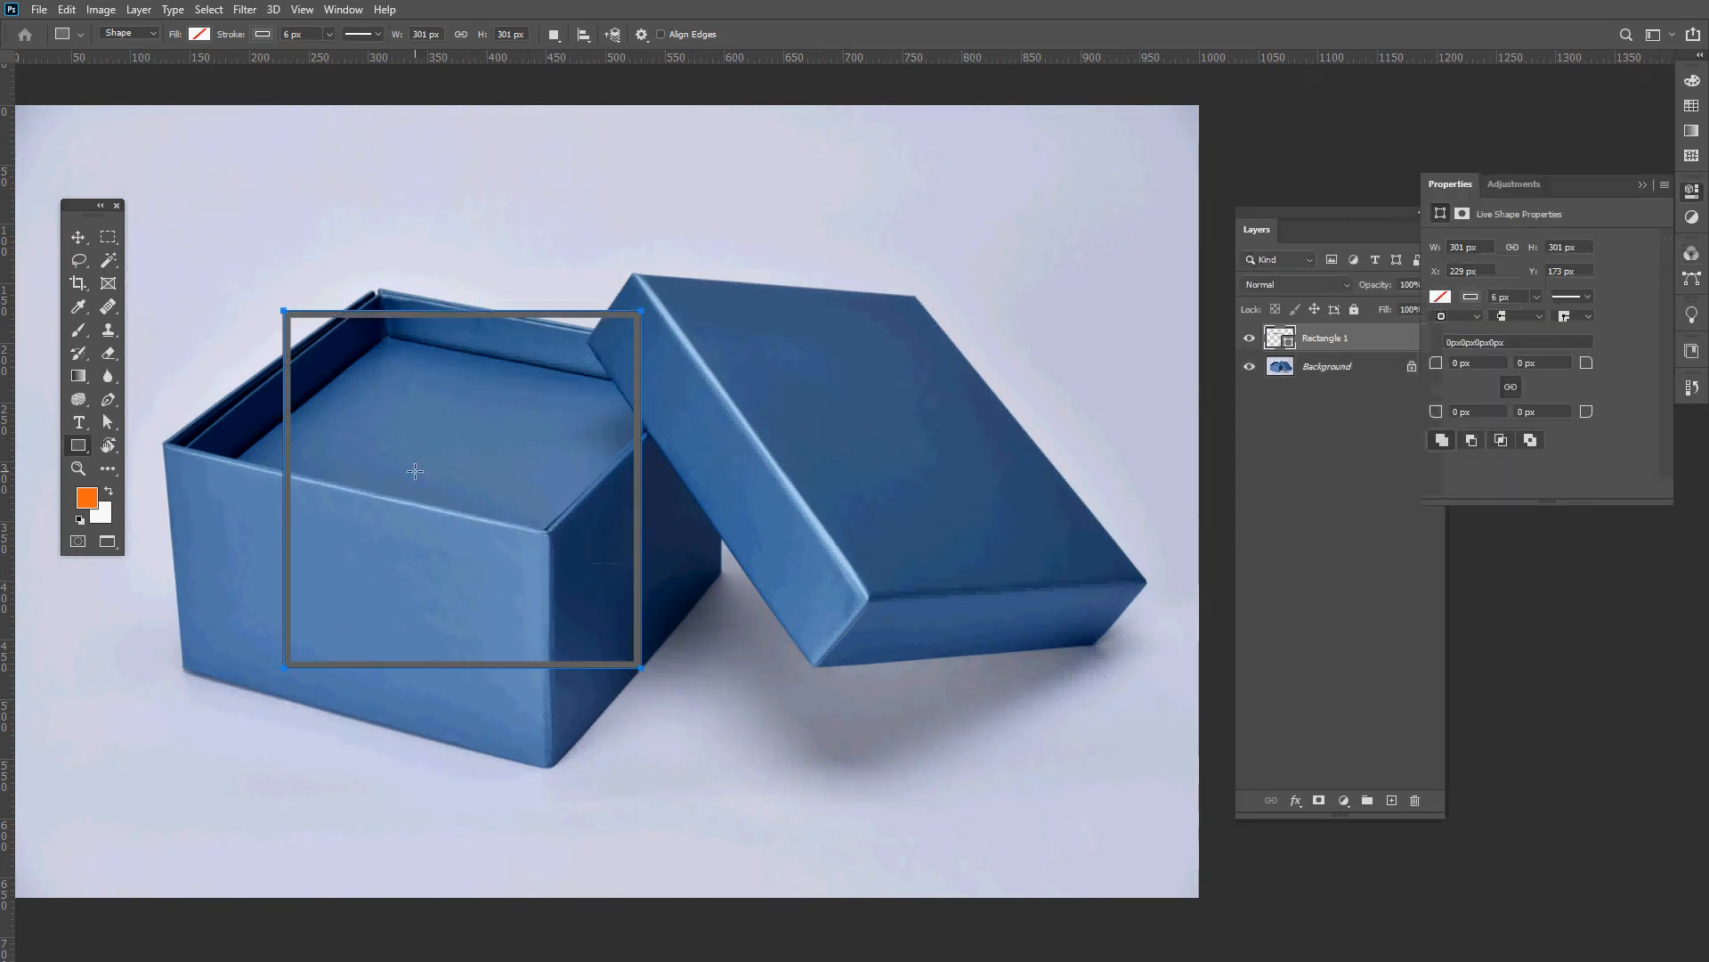
- Draw a second rectangle about 480 by 187 px above the box lid, and undo it
{"action": "left_click_drag", "start_coordinate": [450, 154], "coordinate": [1020, 377]}
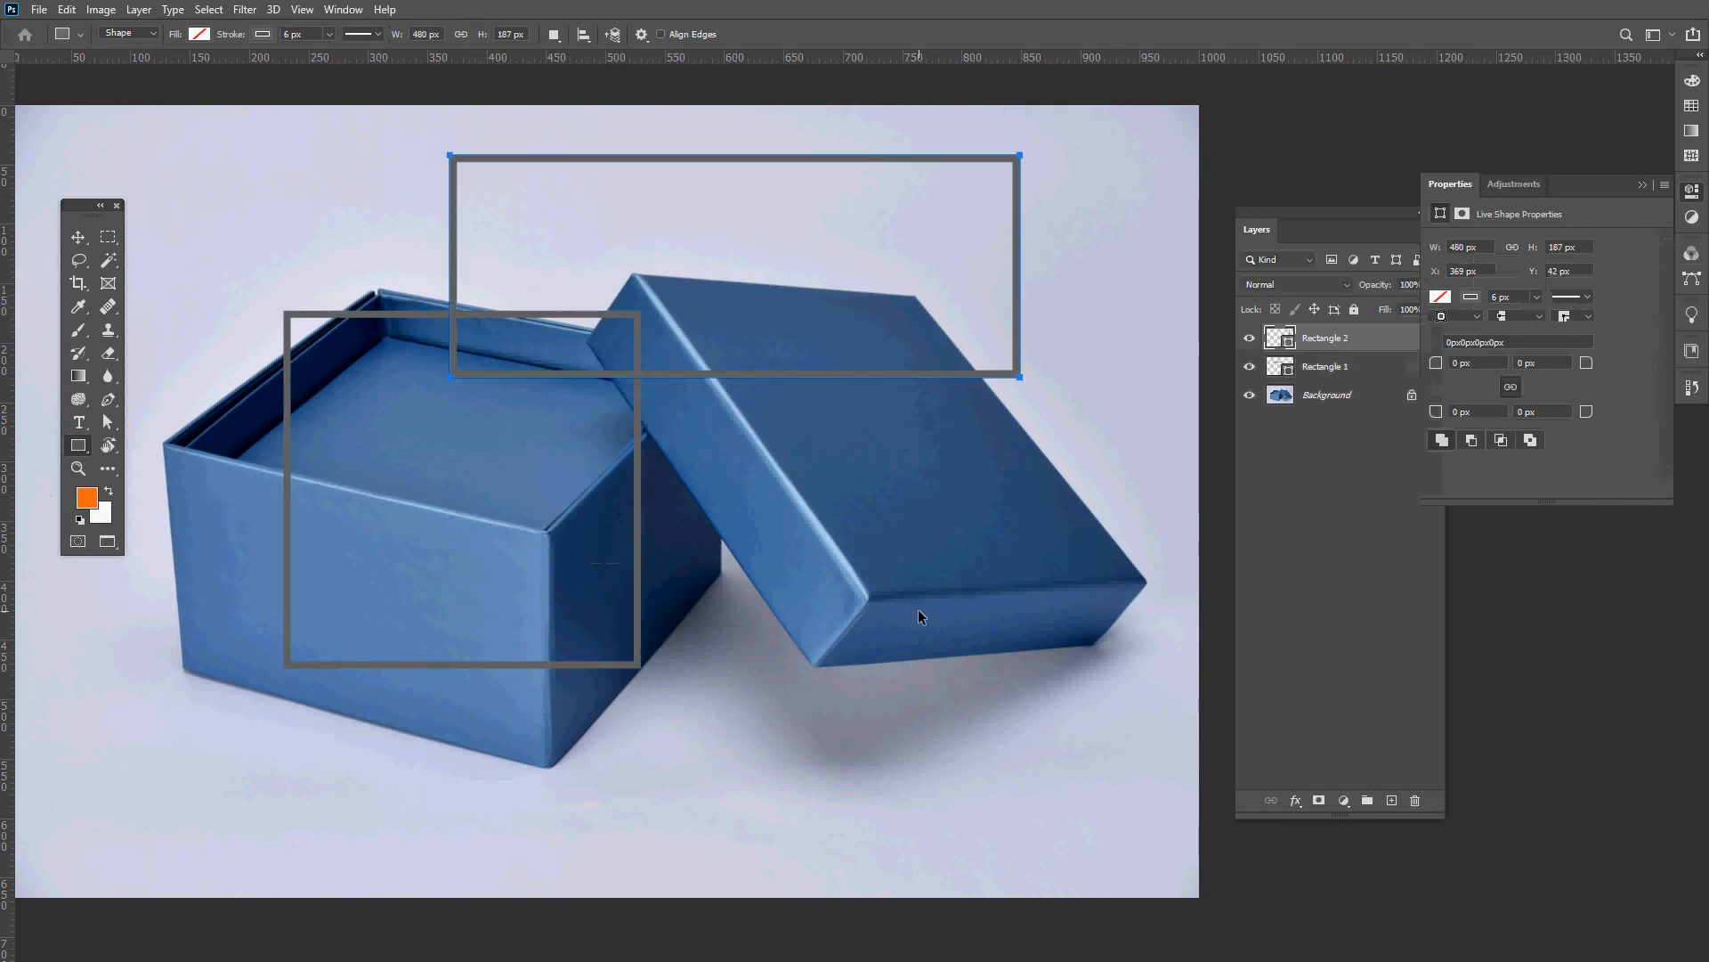
{"action": "key", "text": "ctrl+z"}
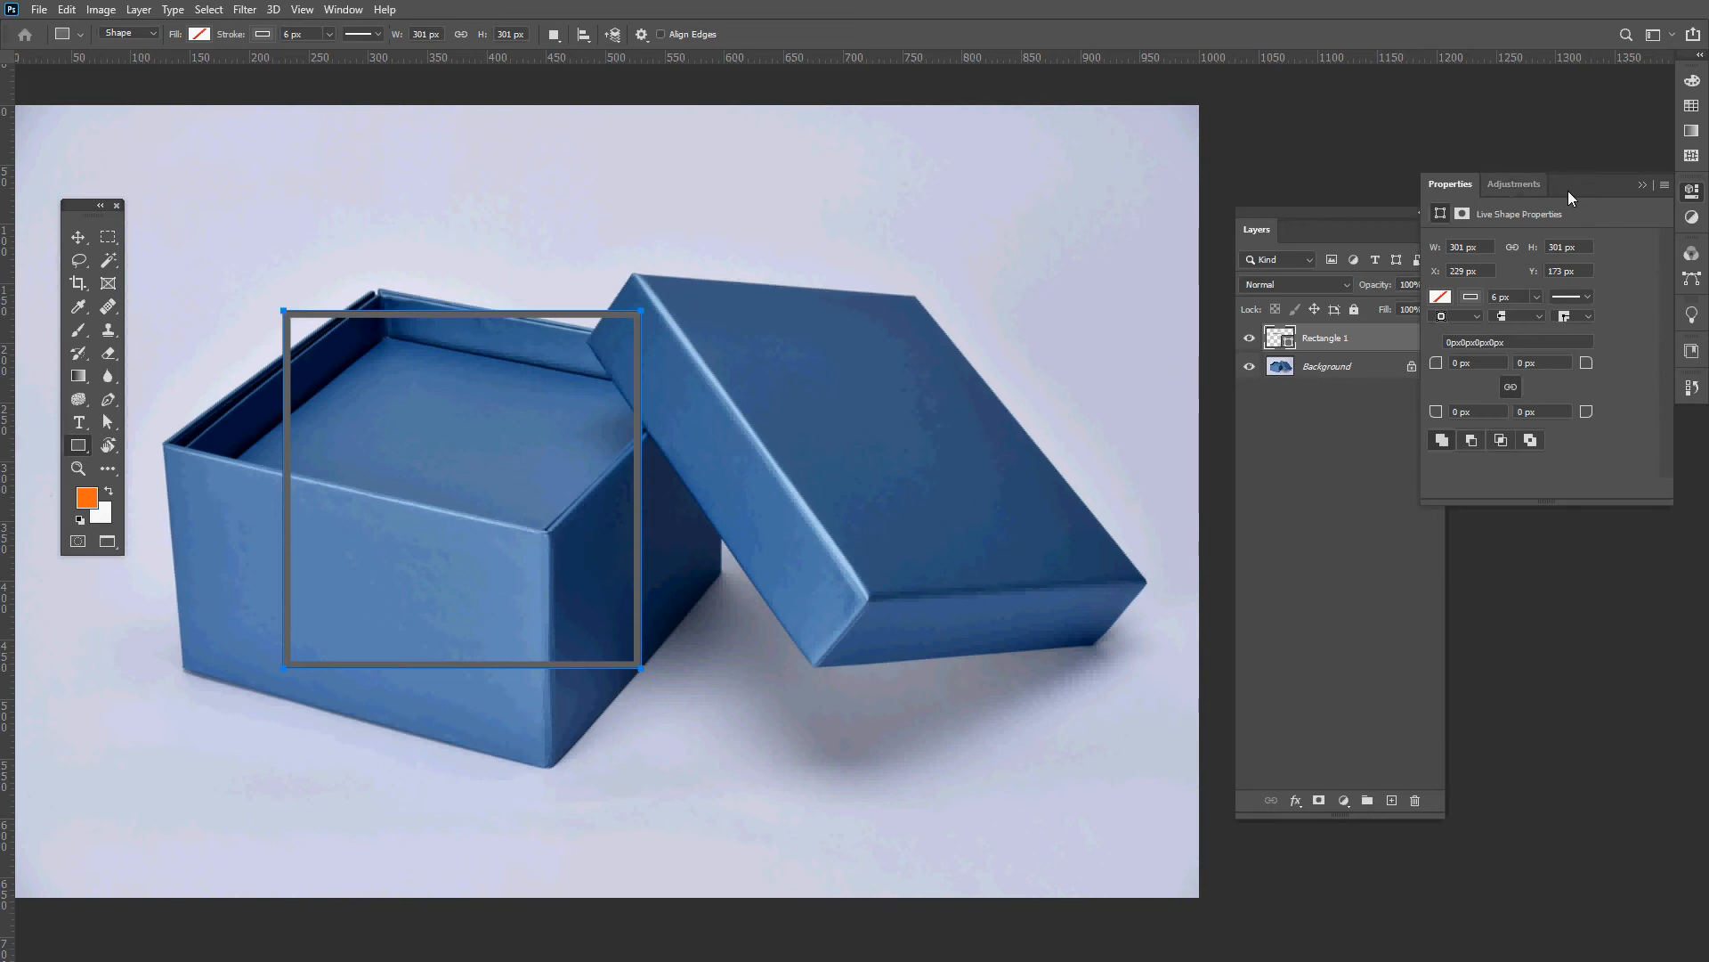
- Remove the square's stroke and fill it with the recently used pink
{"action": "left_click_drag", "start_coordinate": [1568, 190], "coordinate": [803, 238]}
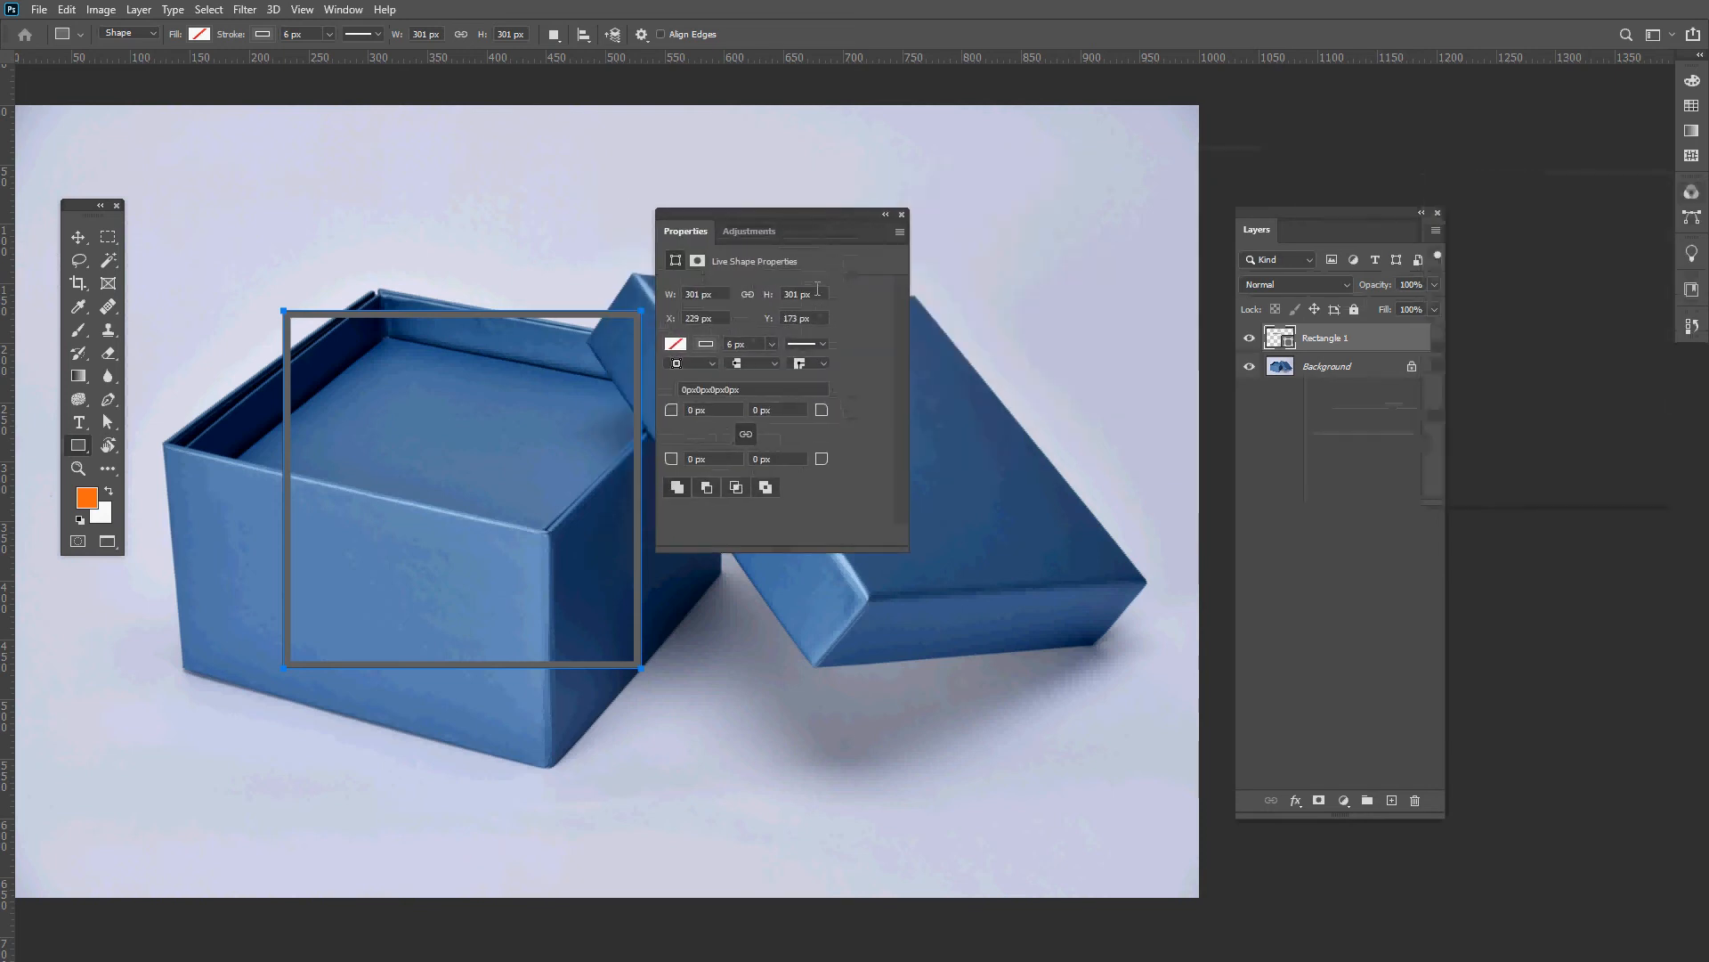
{"action": "left_click", "coordinate": [714, 352]}
{"action": "left_click", "coordinate": [693, 382]}
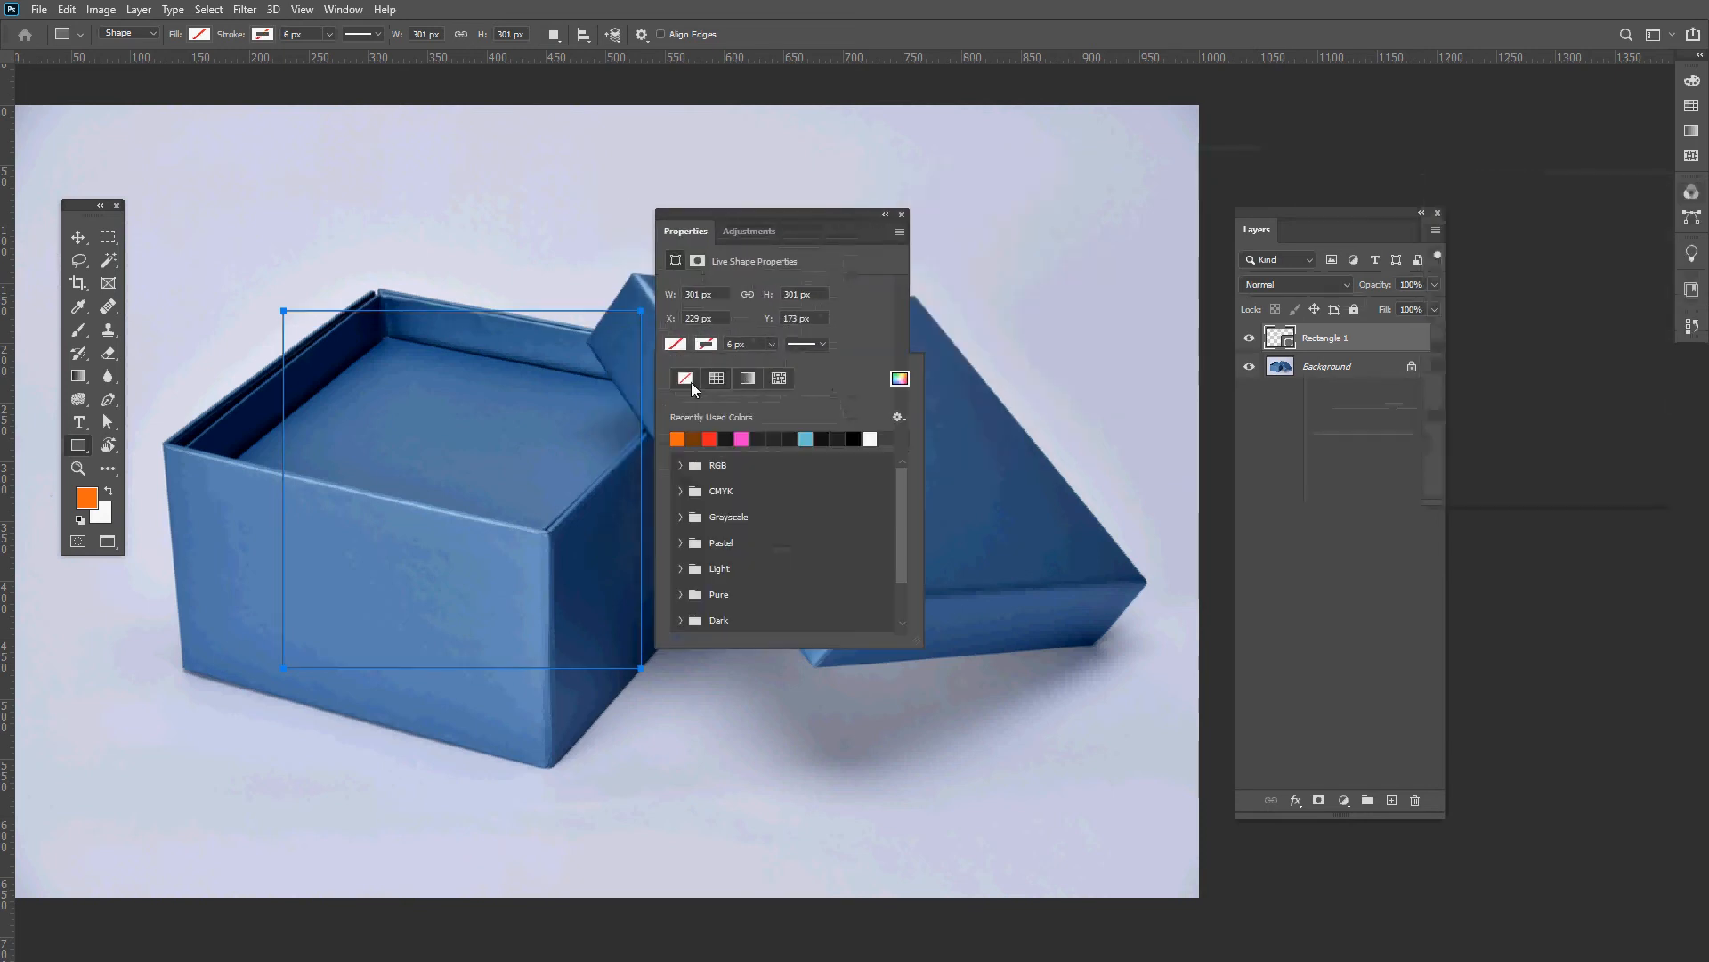
{"action": "left_click", "coordinate": [741, 438]}
{"action": "left_click", "coordinate": [901, 214]}
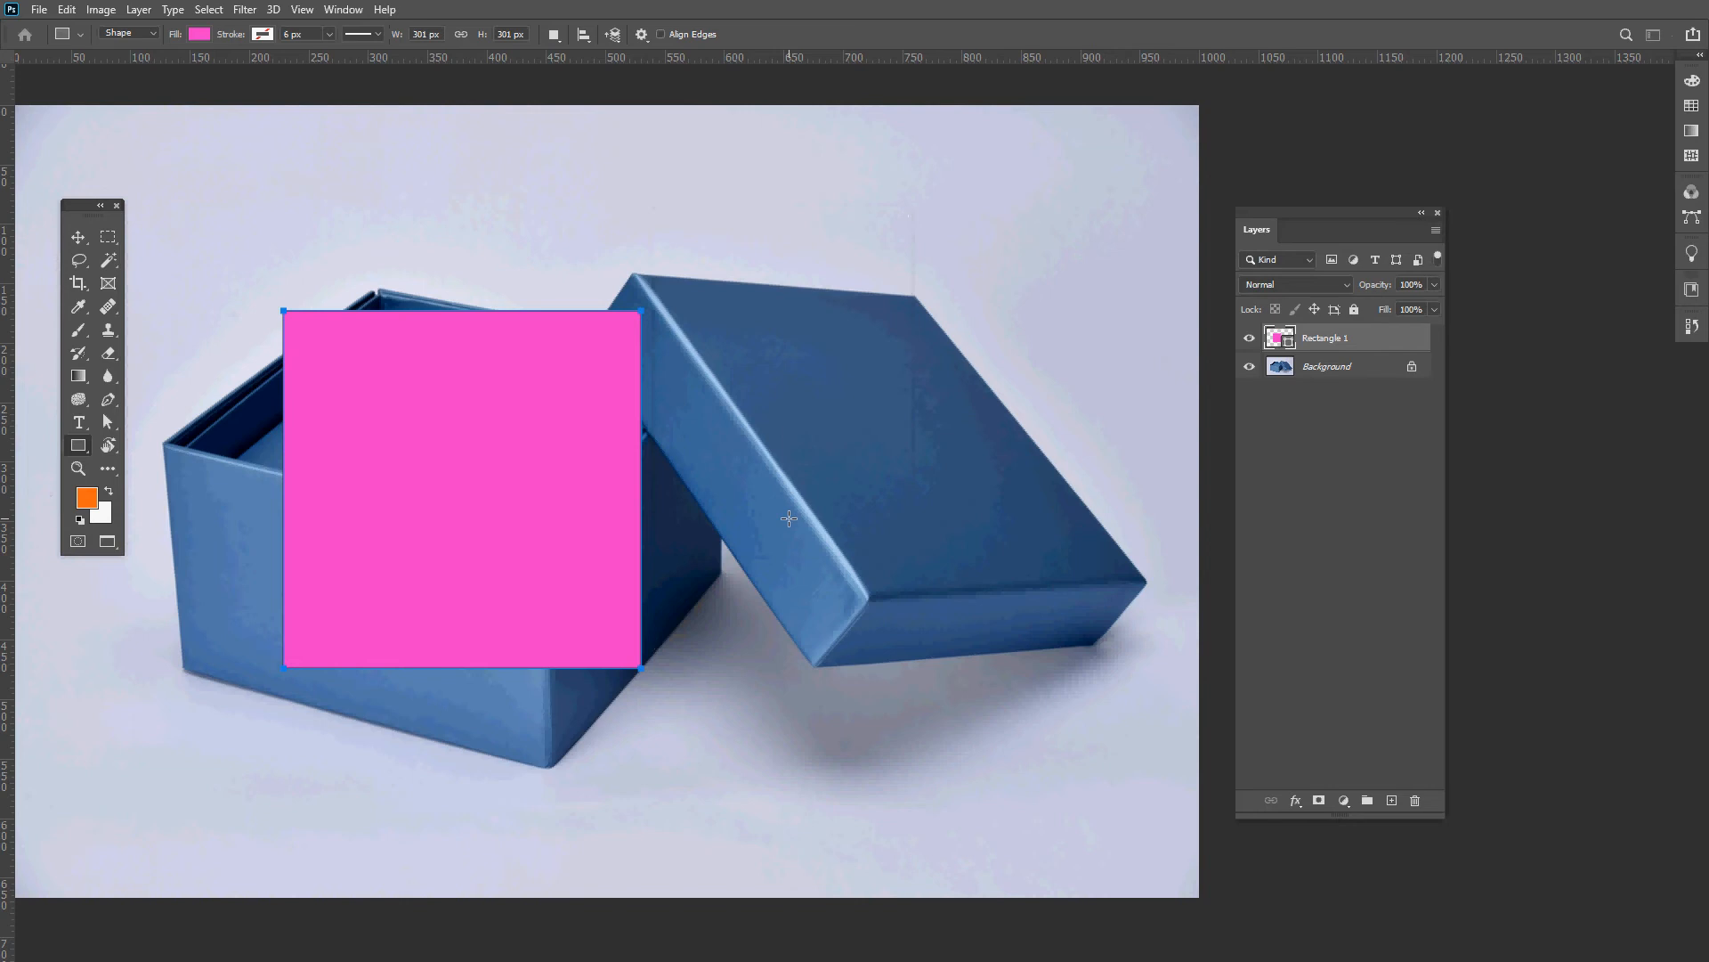
- Convert the Rectangle 1 layer to a smart object and hide it
{"action": "right_click", "coordinate": [1383, 341]}
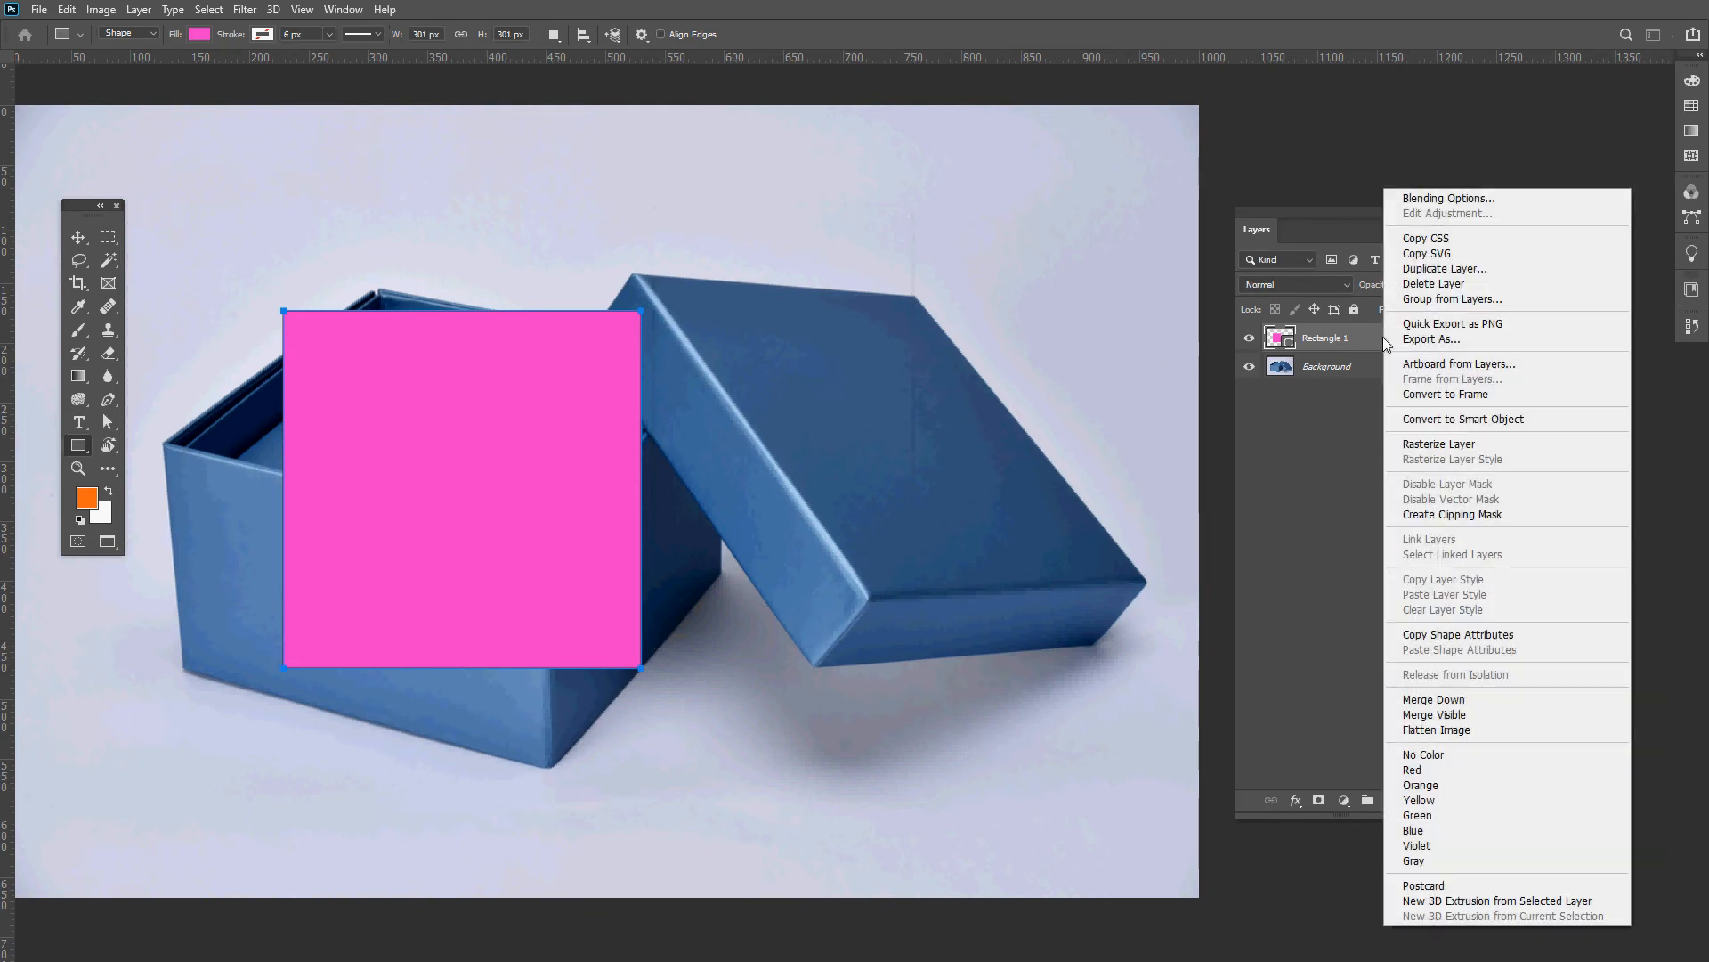
{"action": "left_click", "coordinate": [1511, 420]}
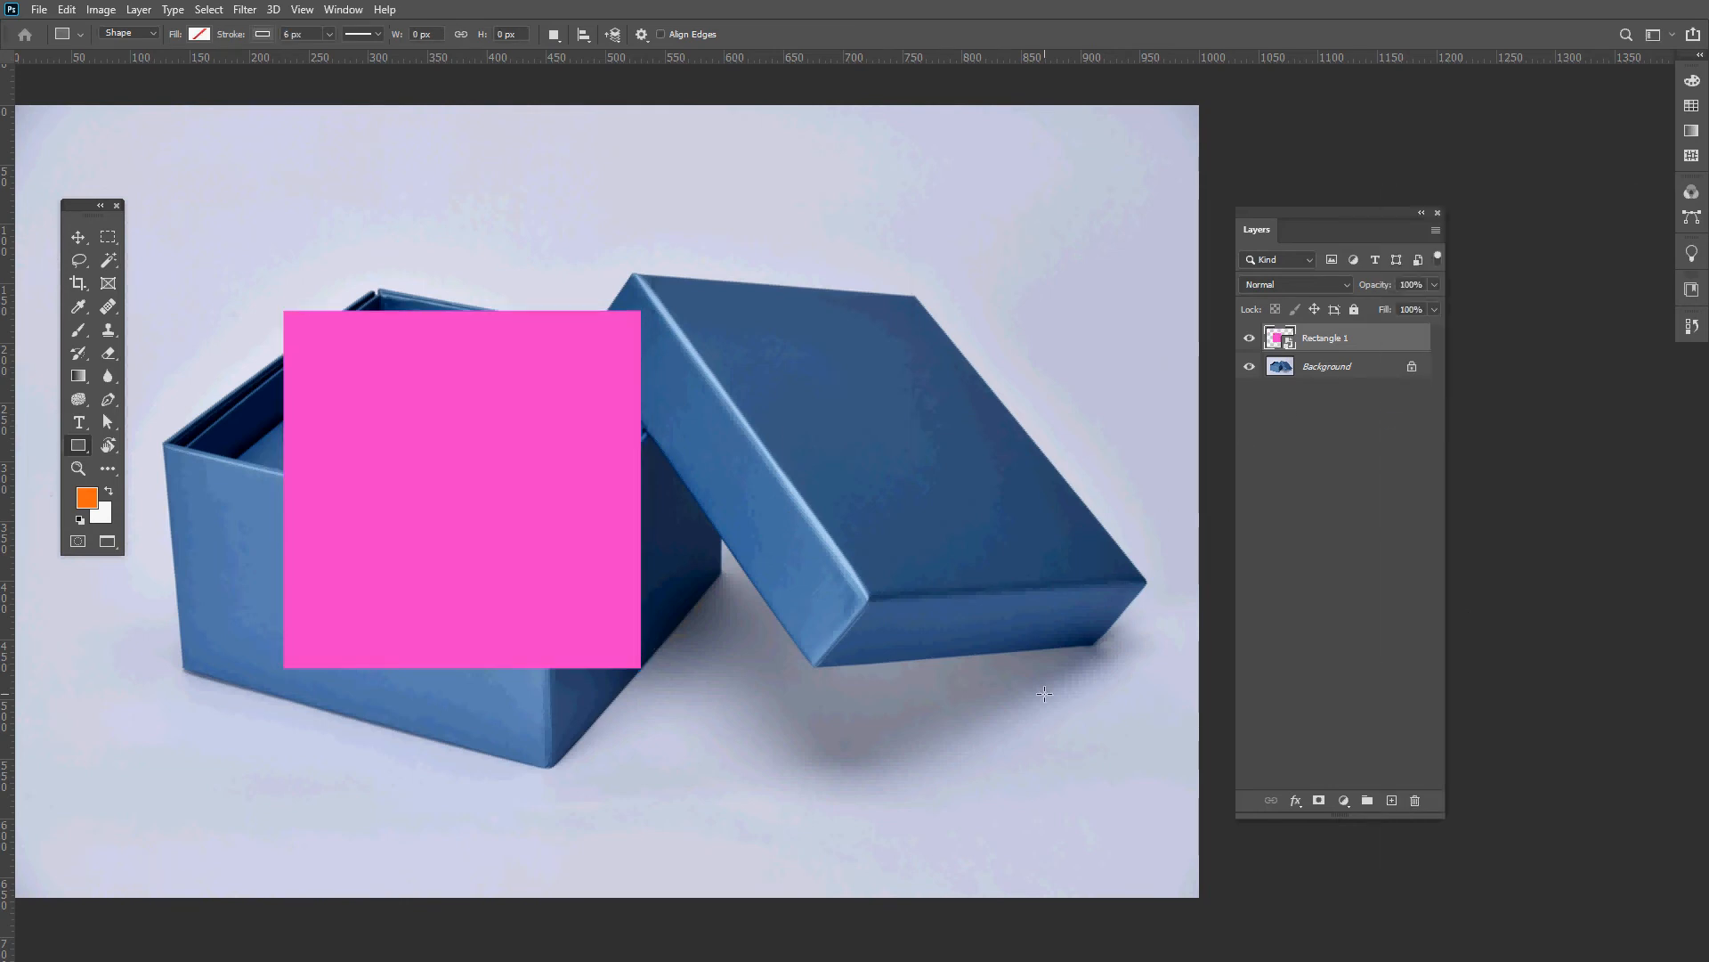
{"action": "key", "text": "v"}
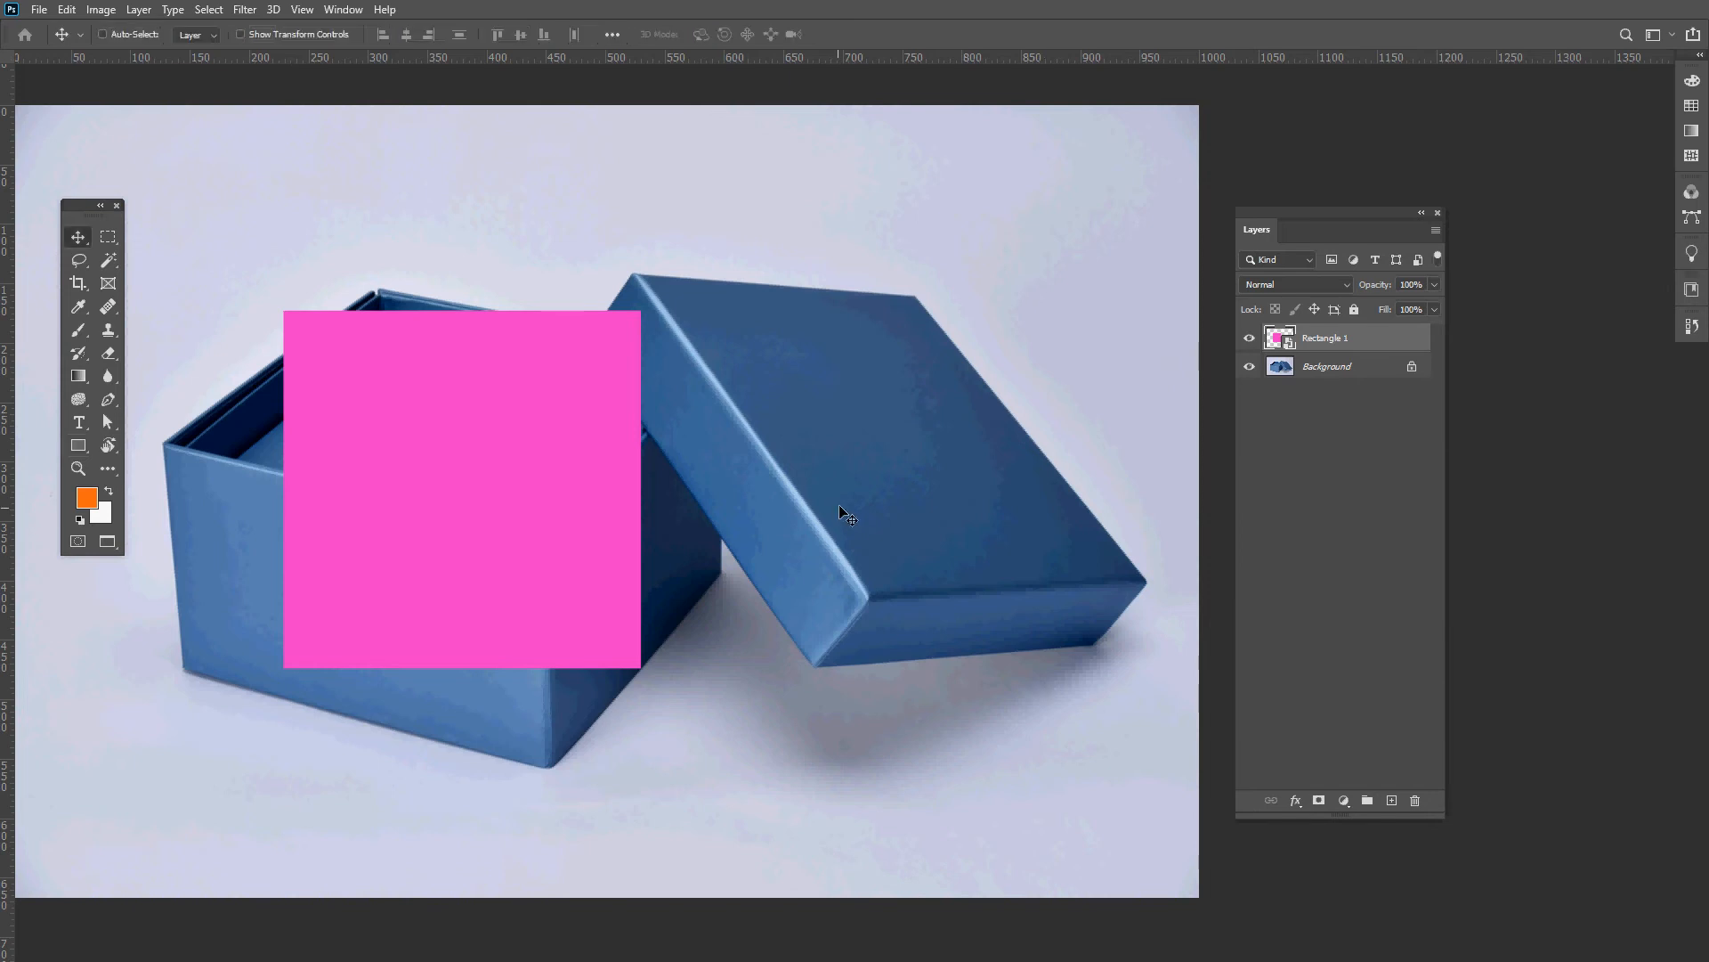
{"action": "left_click_drag", "start_coordinate": [861, 489], "coordinate": [709, 516]}
{"action": "left_click", "coordinate": [1249, 337]}
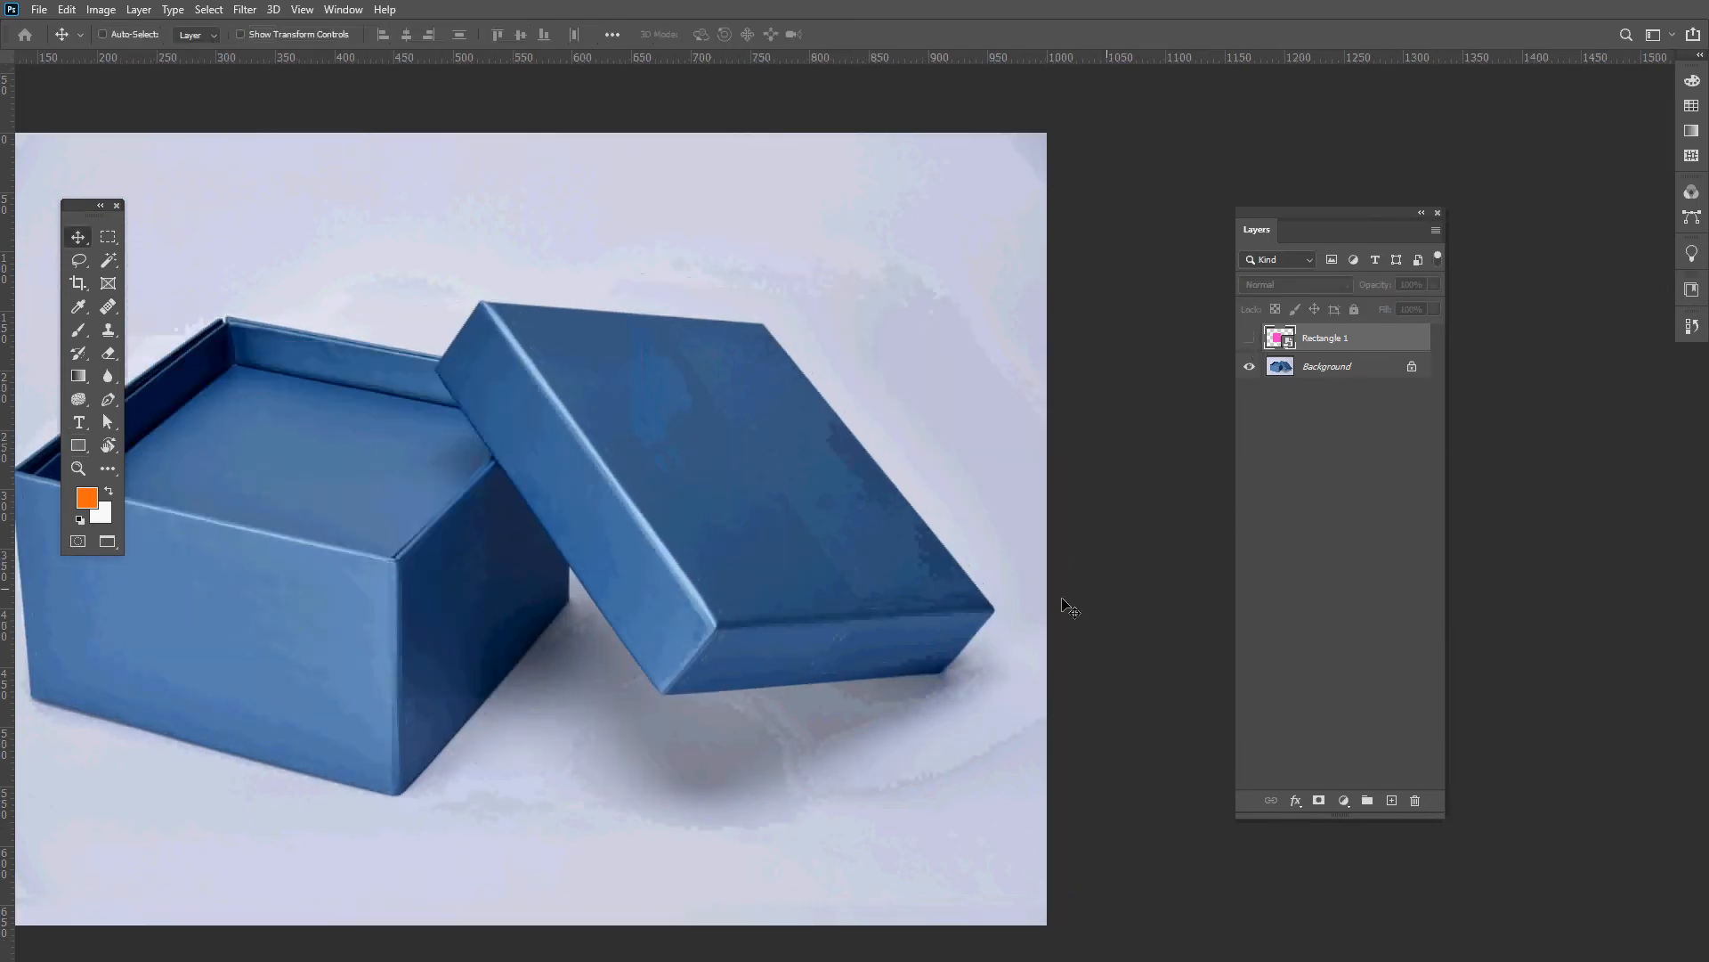
- Place a vertical and a horizontal guide at the upper-left corner of the box lid's top face
{"action": "key", "text": "z"}
{"action": "left_click_drag", "start_coordinate": [496, 313], "coordinate": [608, 358]}
{"action": "left_click_drag", "start_coordinate": [764, 452], "coordinate": [589, 350]}
{"action": "left_click_drag", "start_coordinate": [1316, 216], "coordinate": [1465, 185]}
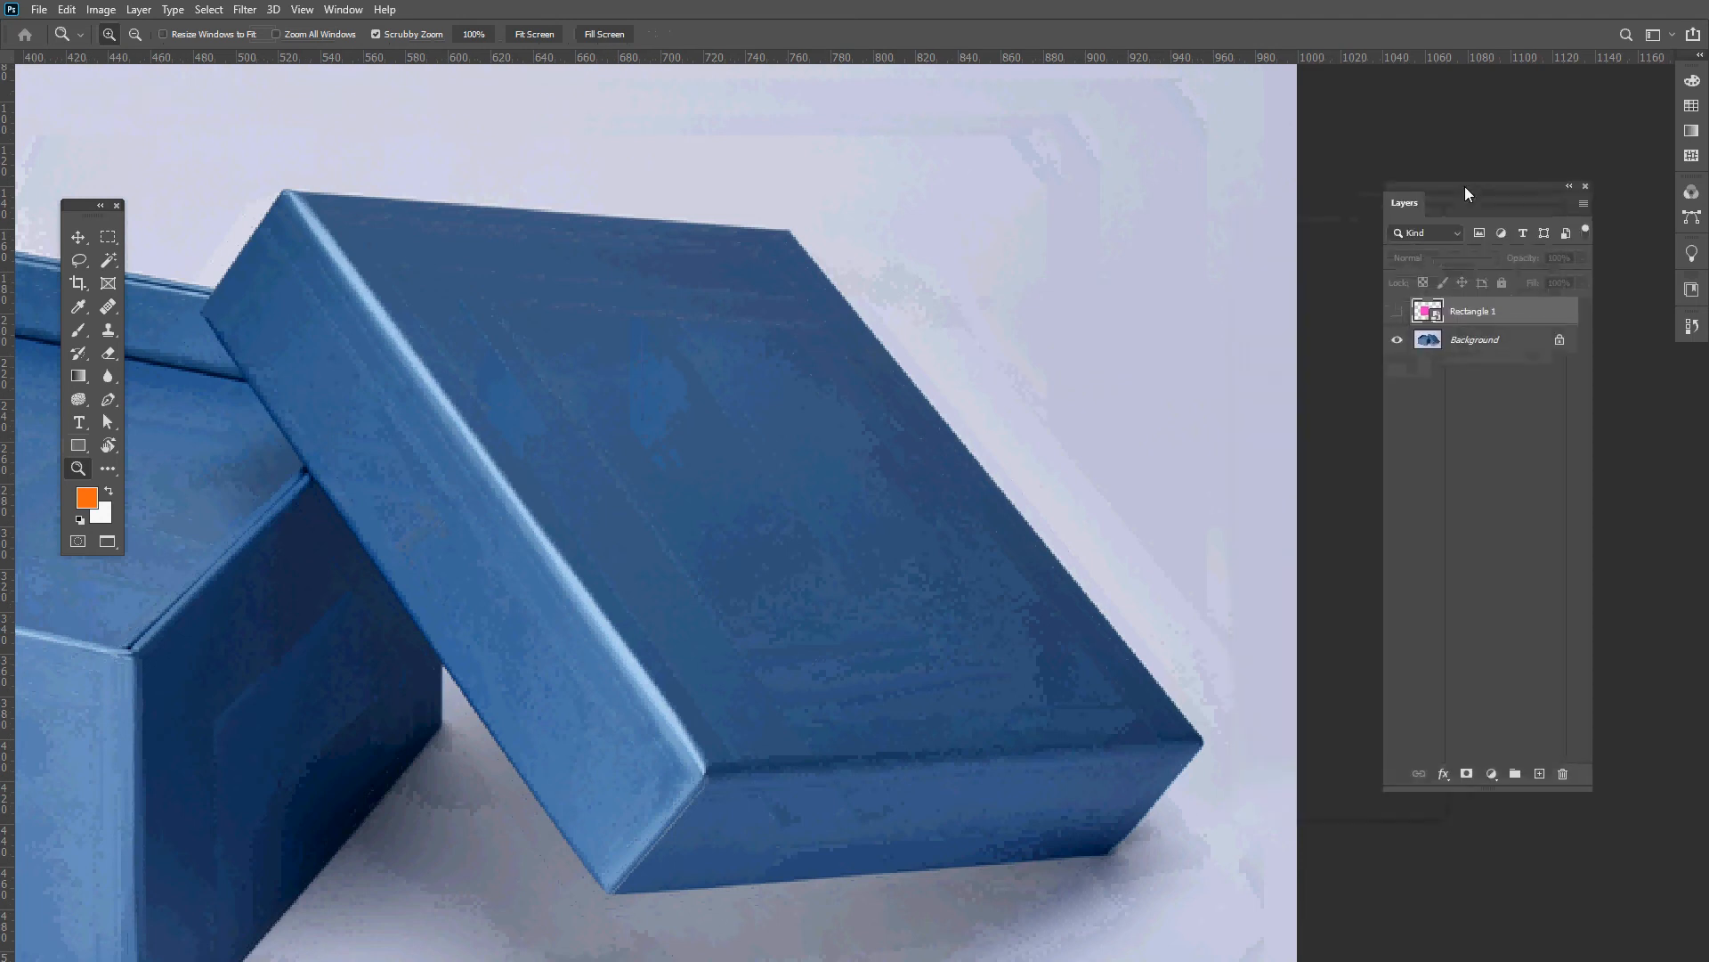
{"action": "left_click_drag", "start_coordinate": [863, 366], "coordinate": [921, 354]}
{"action": "left_click_drag", "start_coordinate": [584, 295], "coordinate": [666, 359]}
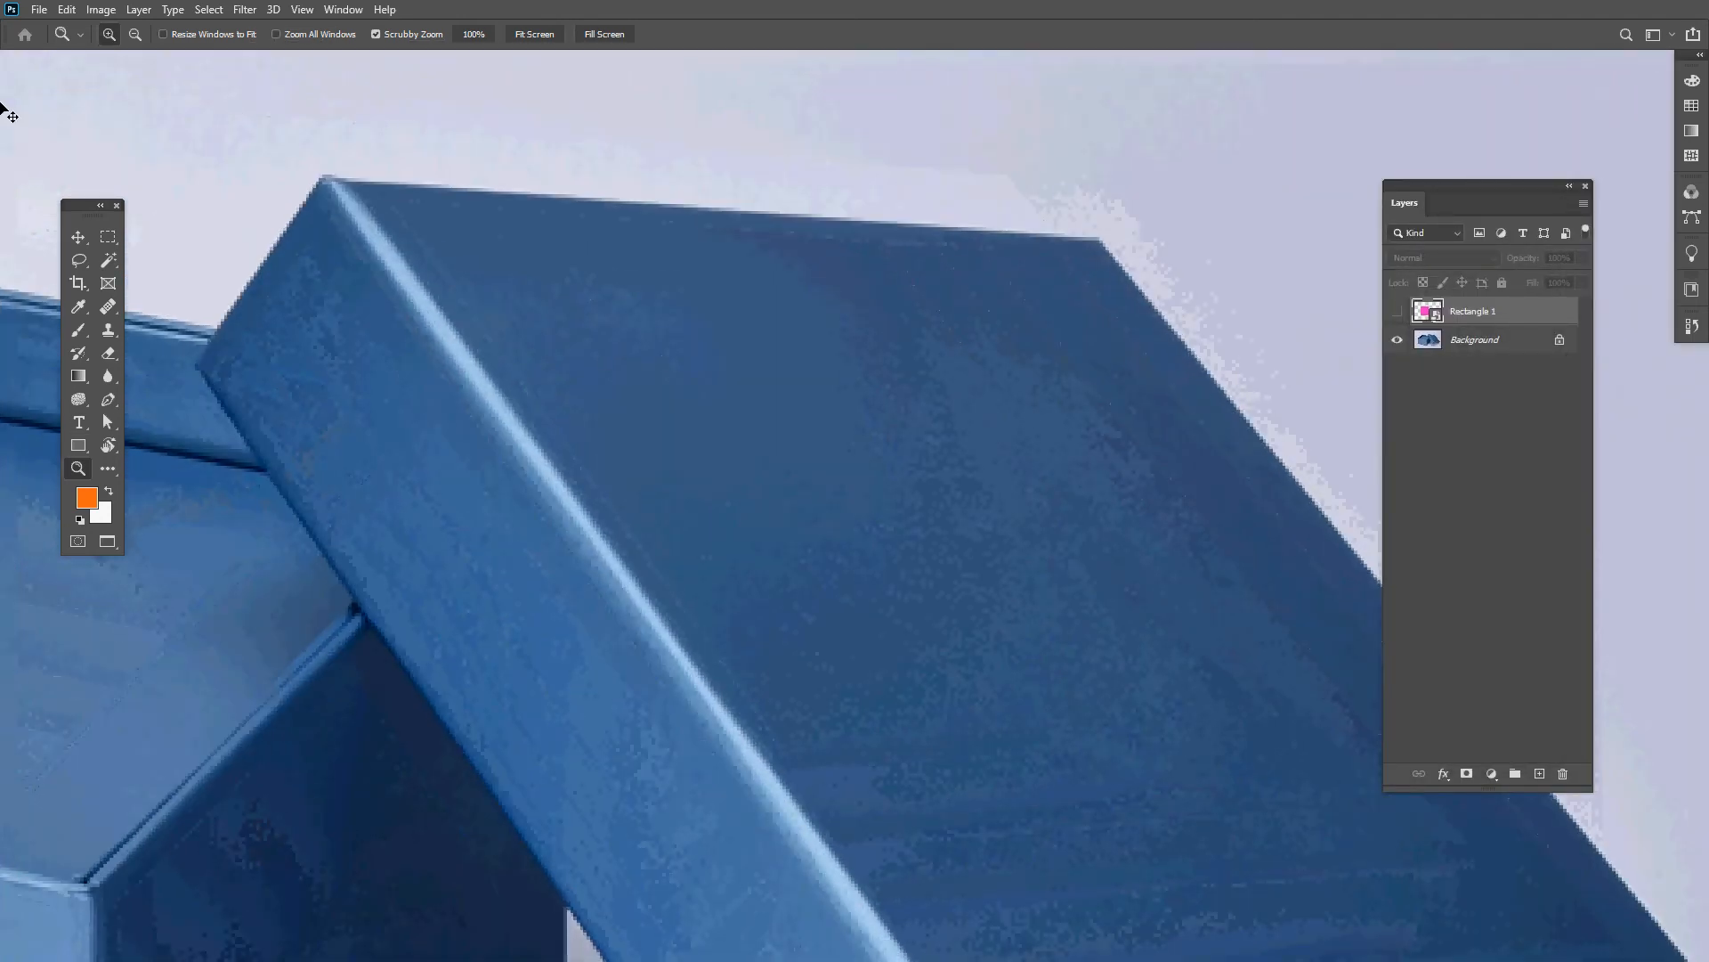
{"action": "left_click", "coordinate": [422, 249]}
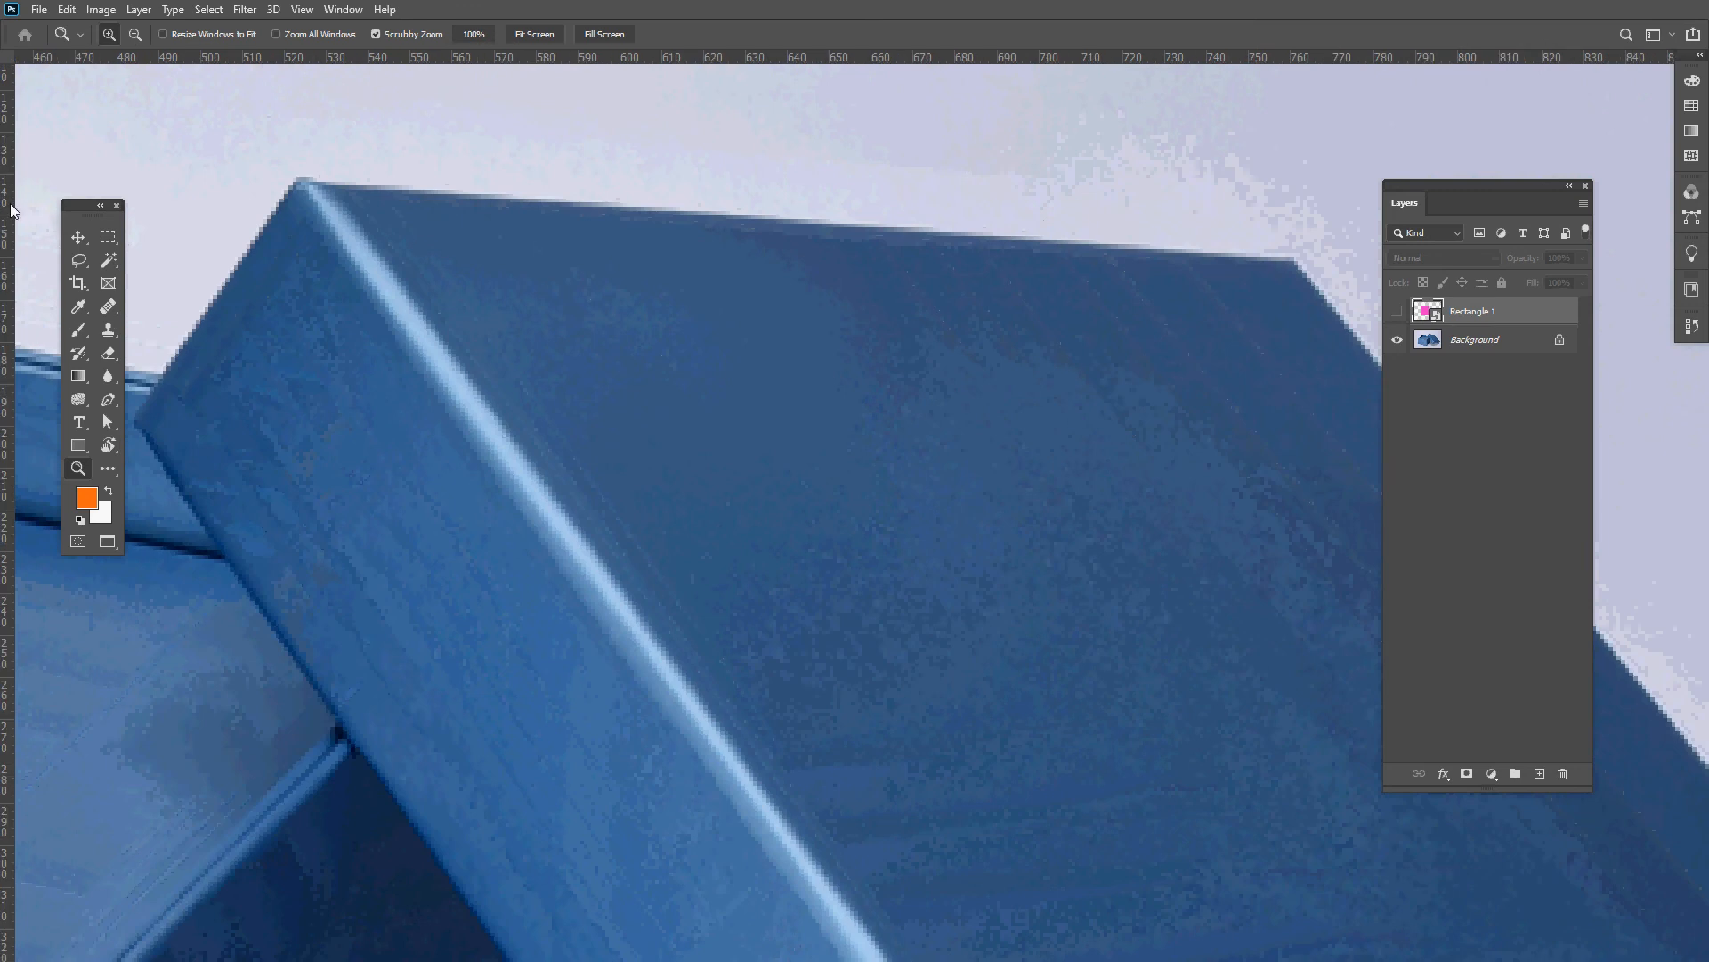
{"action": "left_click_drag", "start_coordinate": [9, 210], "coordinate": [329, 227]}
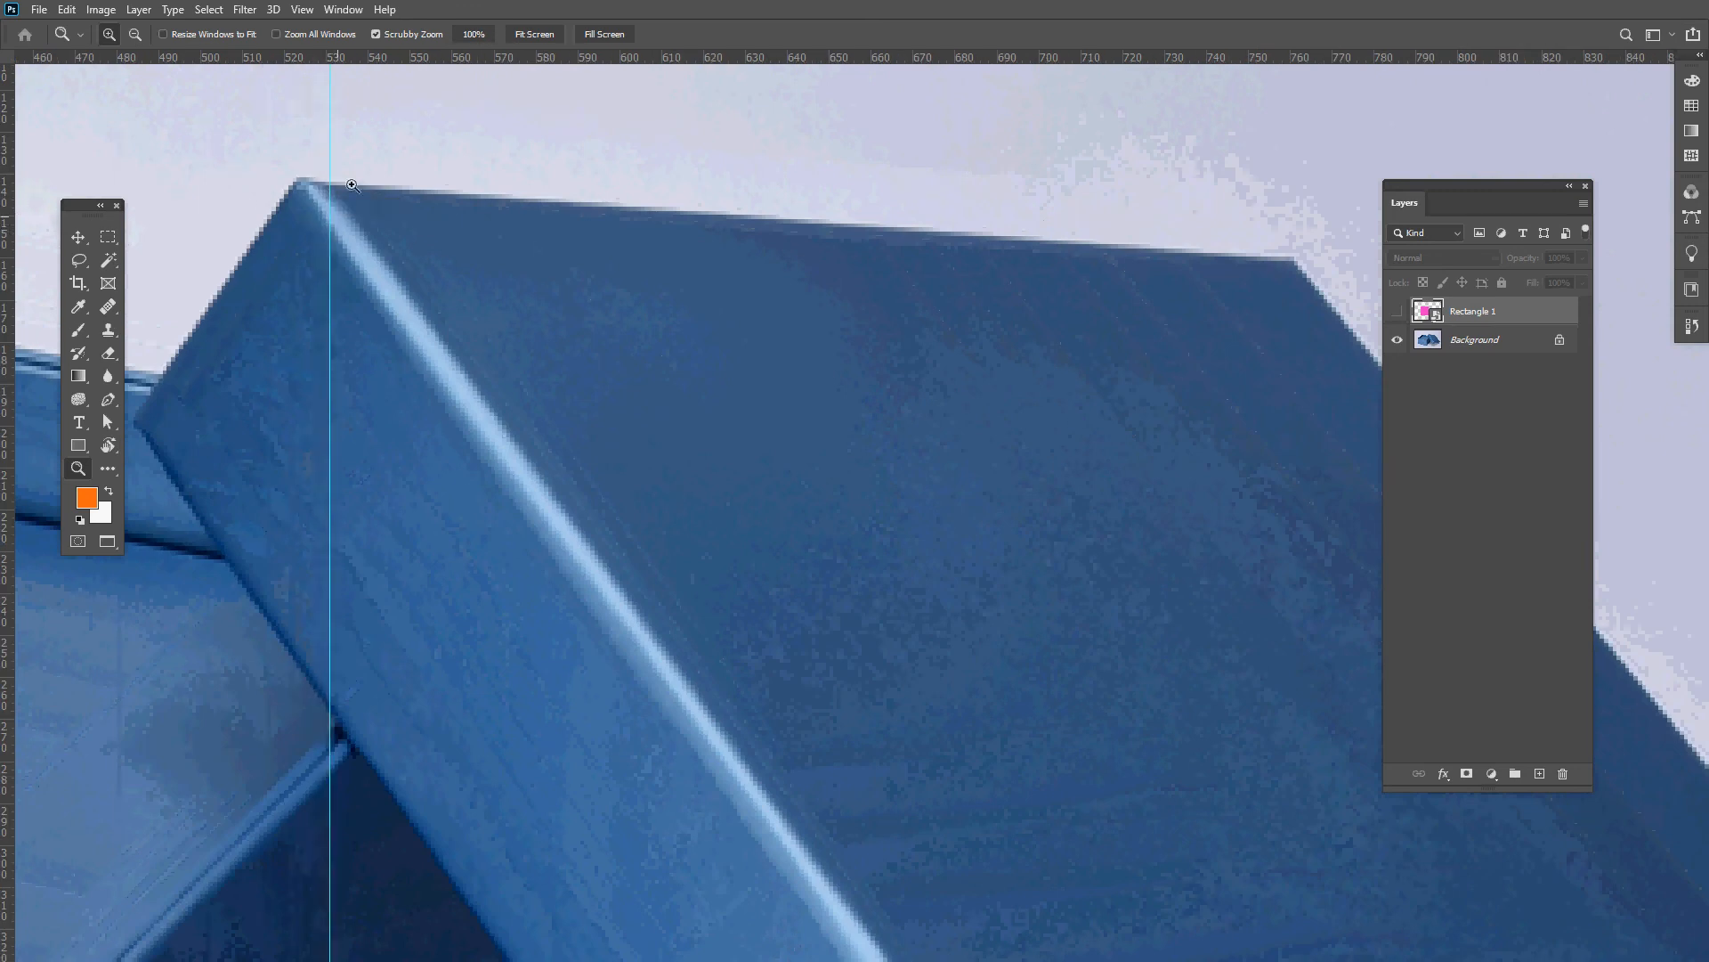
{"action": "left_click_drag", "start_coordinate": [404, 58], "coordinate": [472, 187]}
- Add a vertical and a horizontal guide at the upper-right corner of the lid's top face
{"action": "scroll", "coordinate": [851, 401], "scroll_direction": "right", "scroll_amount": 5}
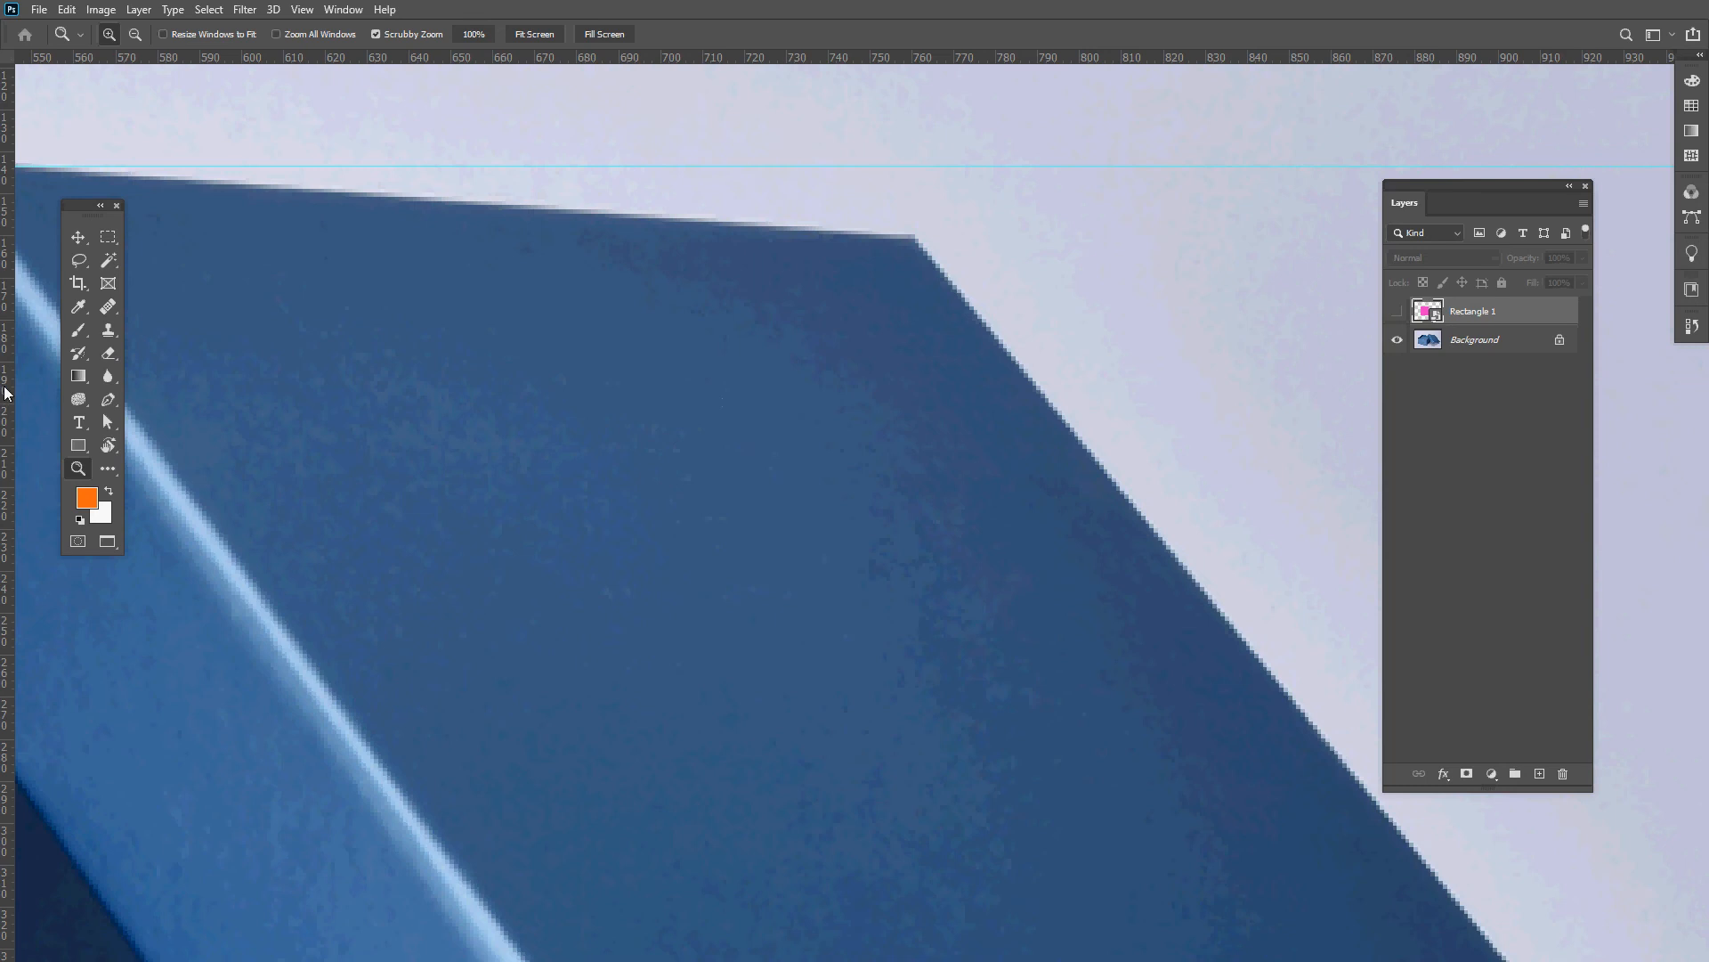
{"action": "left_click_drag", "start_coordinate": [5, 391], "coordinate": [915, 520]}
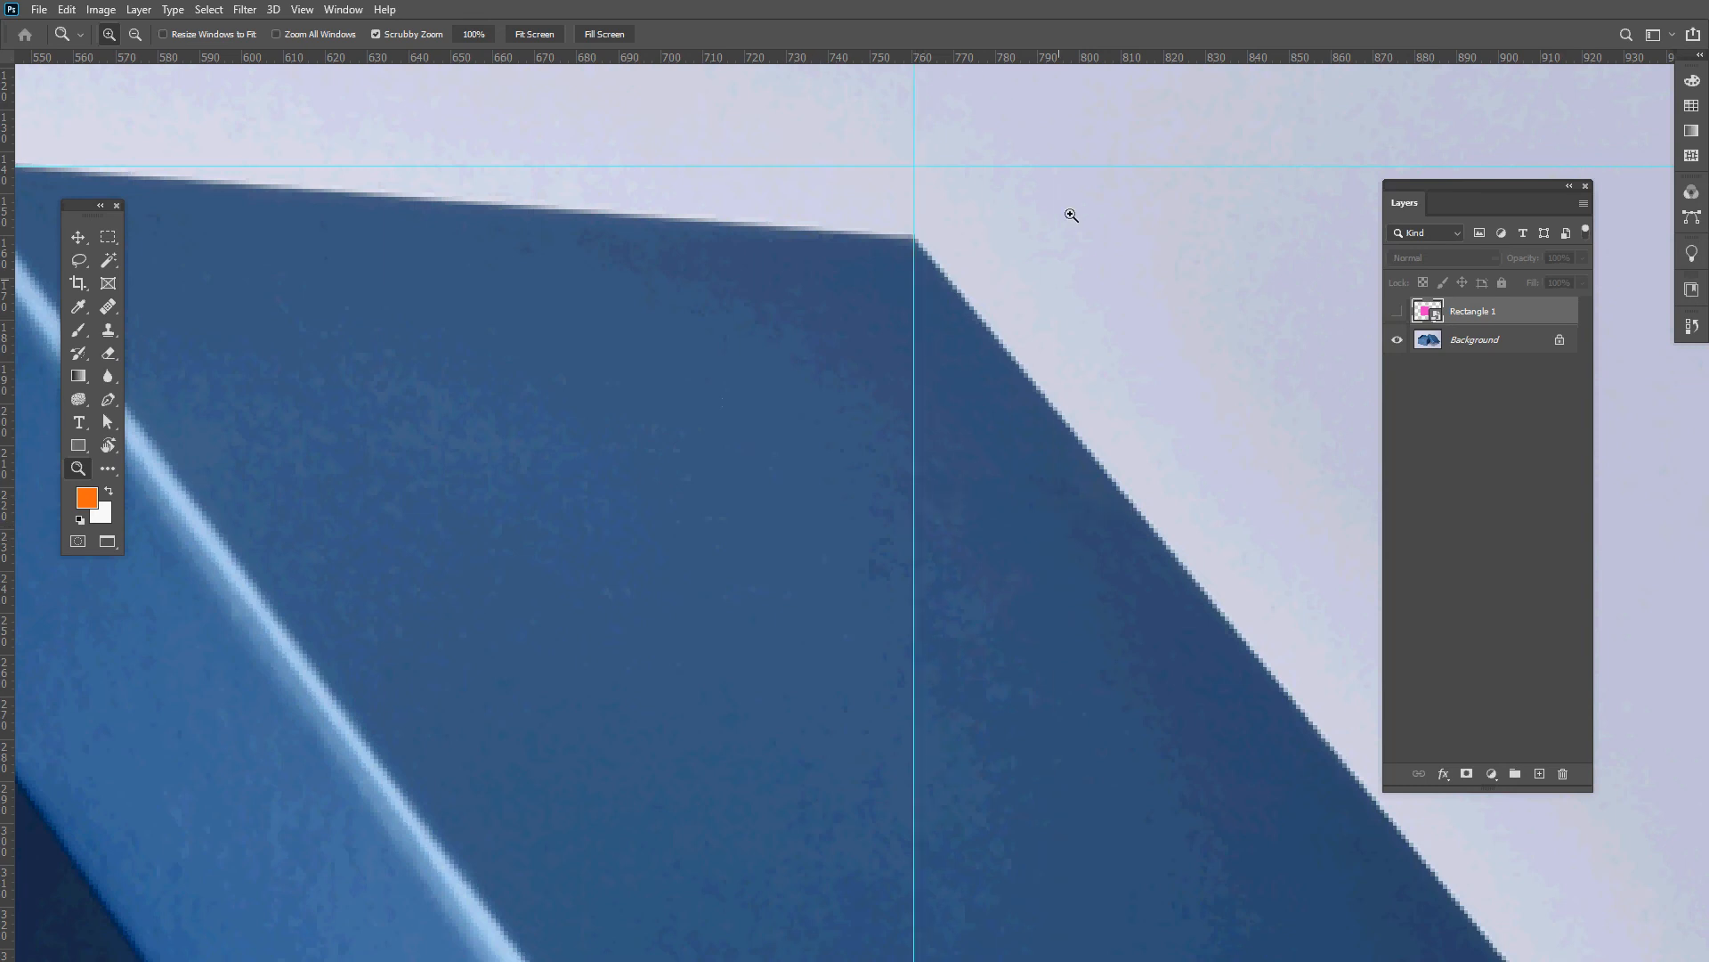
{"action": "left_click_drag", "start_coordinate": [1072, 61], "coordinate": [1112, 240]}
- Add a vertical and a horizontal guide at the far-right corner of the lid's top face
{"action": "scroll", "coordinate": [1030, 442], "scroll_direction": "down", "scroll_amount": 8}
{"action": "scroll", "coordinate": [1030, 442], "scroll_direction": "right", "scroll_amount": 10}
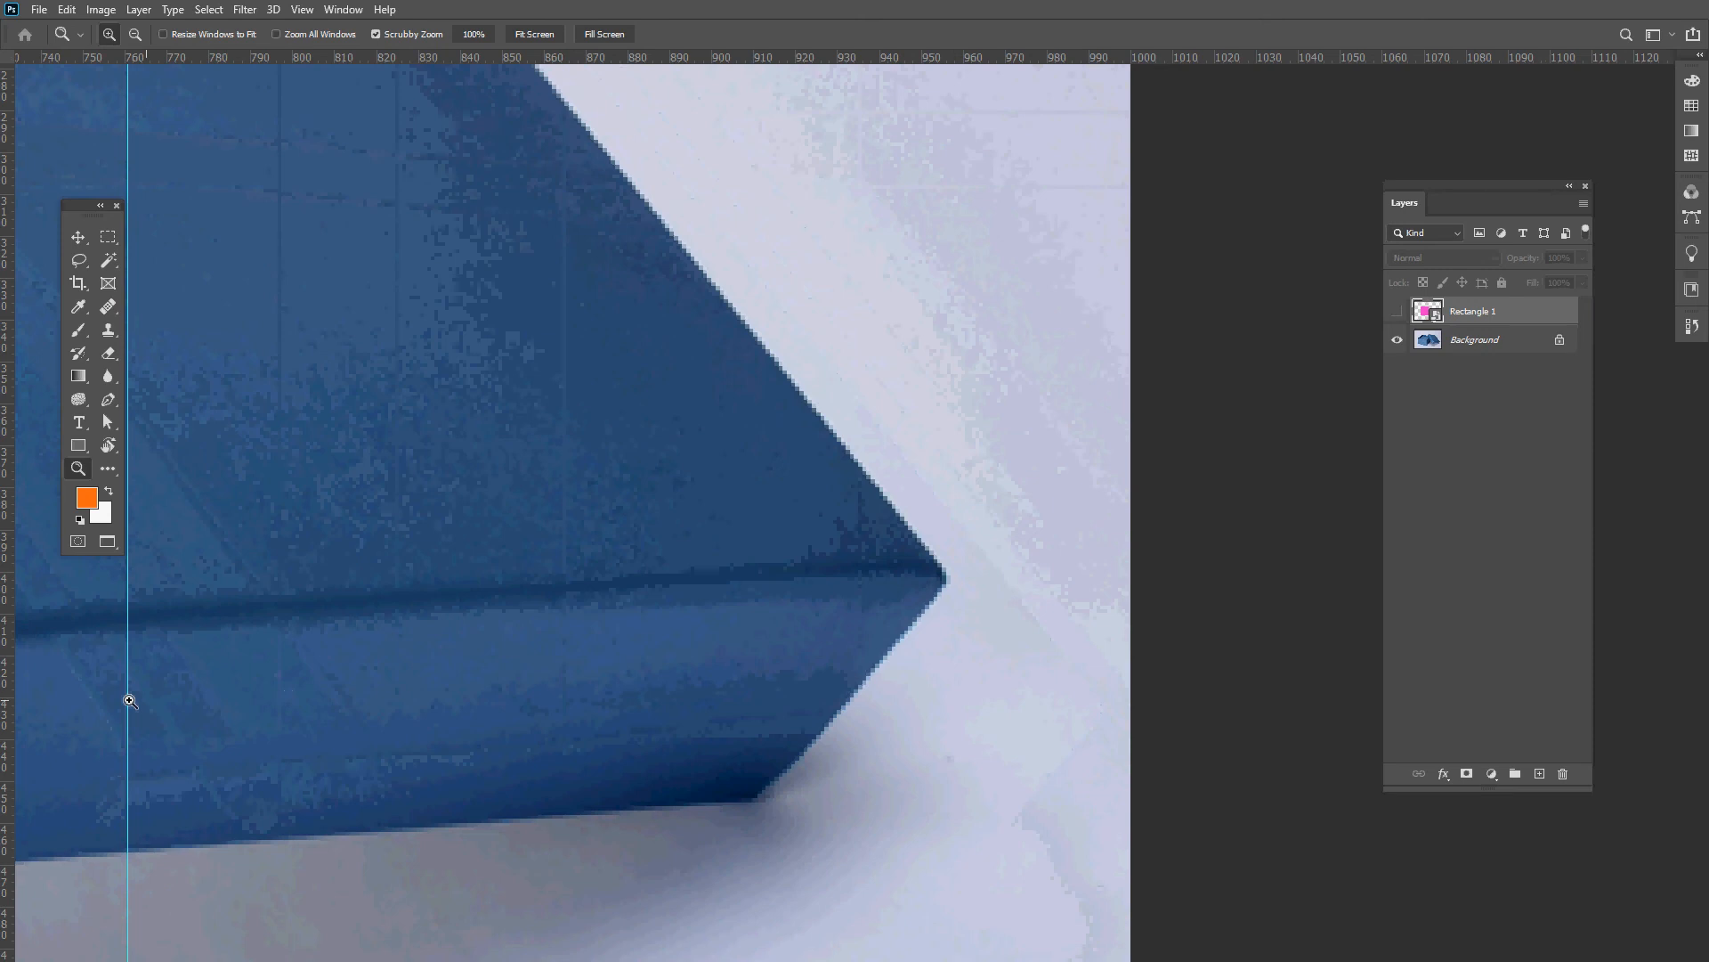
{"action": "left_click_drag", "start_coordinate": [11, 717], "coordinate": [933, 792]}
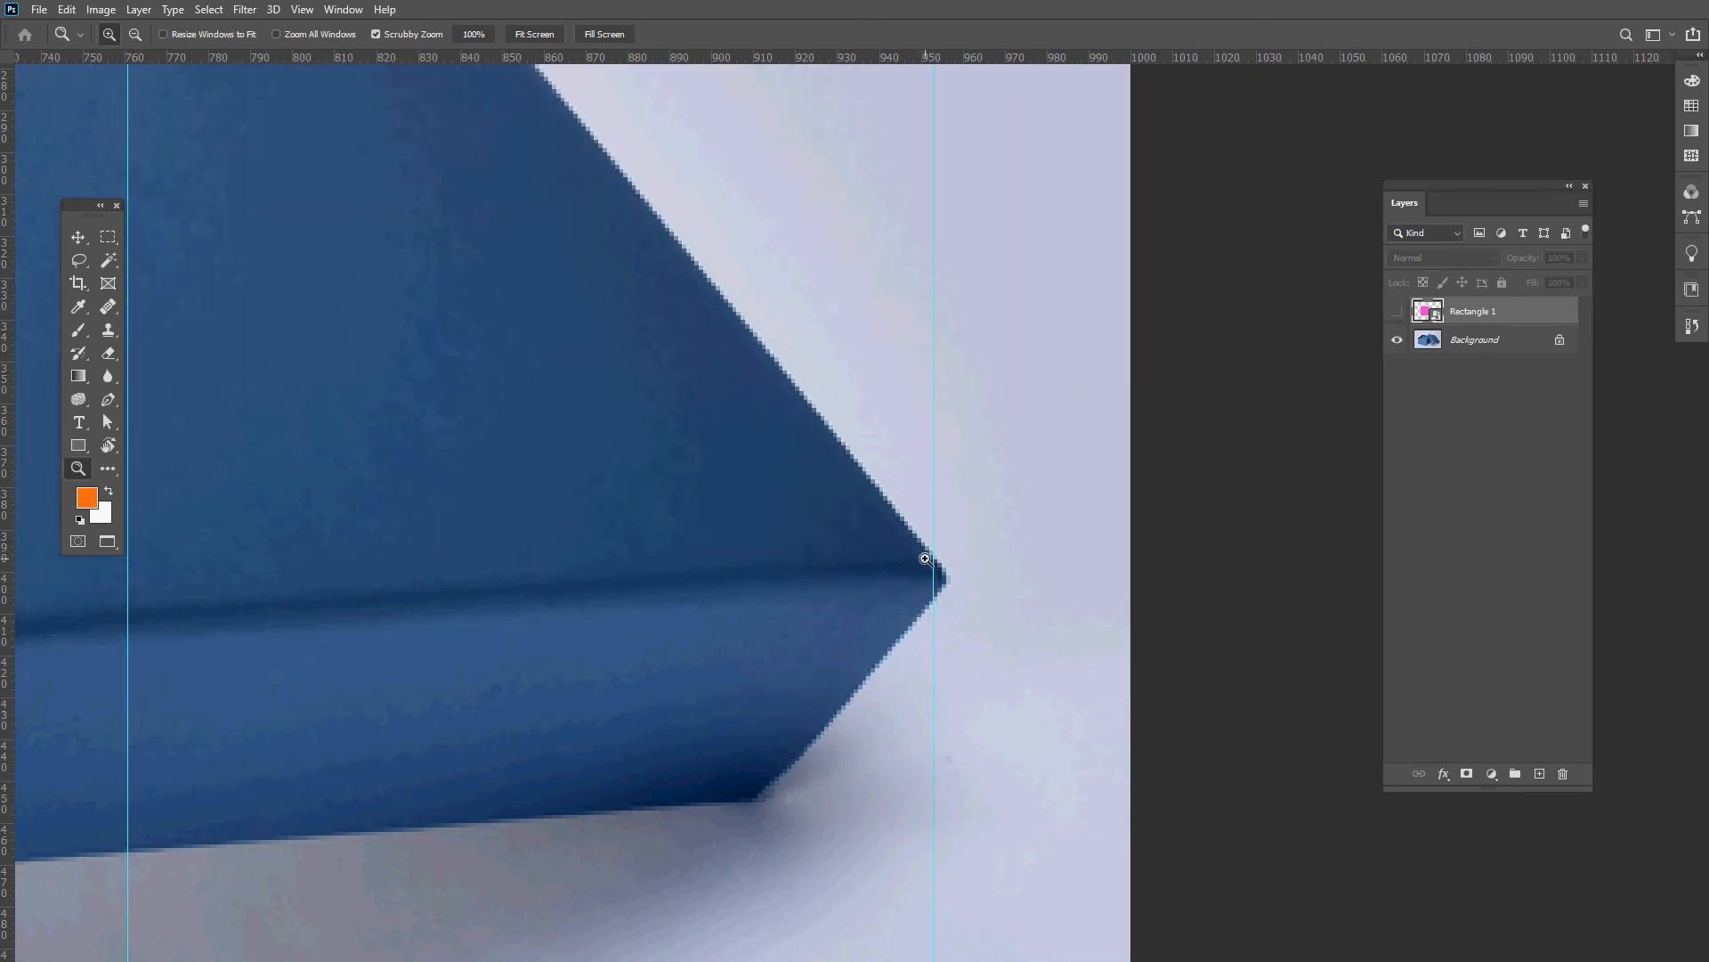
{"action": "left_click_drag", "start_coordinate": [1059, 60], "coordinate": [1136, 560]}
- Add a vertical and a horizontal guide at the lower front corner of the lid's top face
{"action": "left_click_drag", "start_coordinate": [488, 640], "coordinate": [1044, 652]}
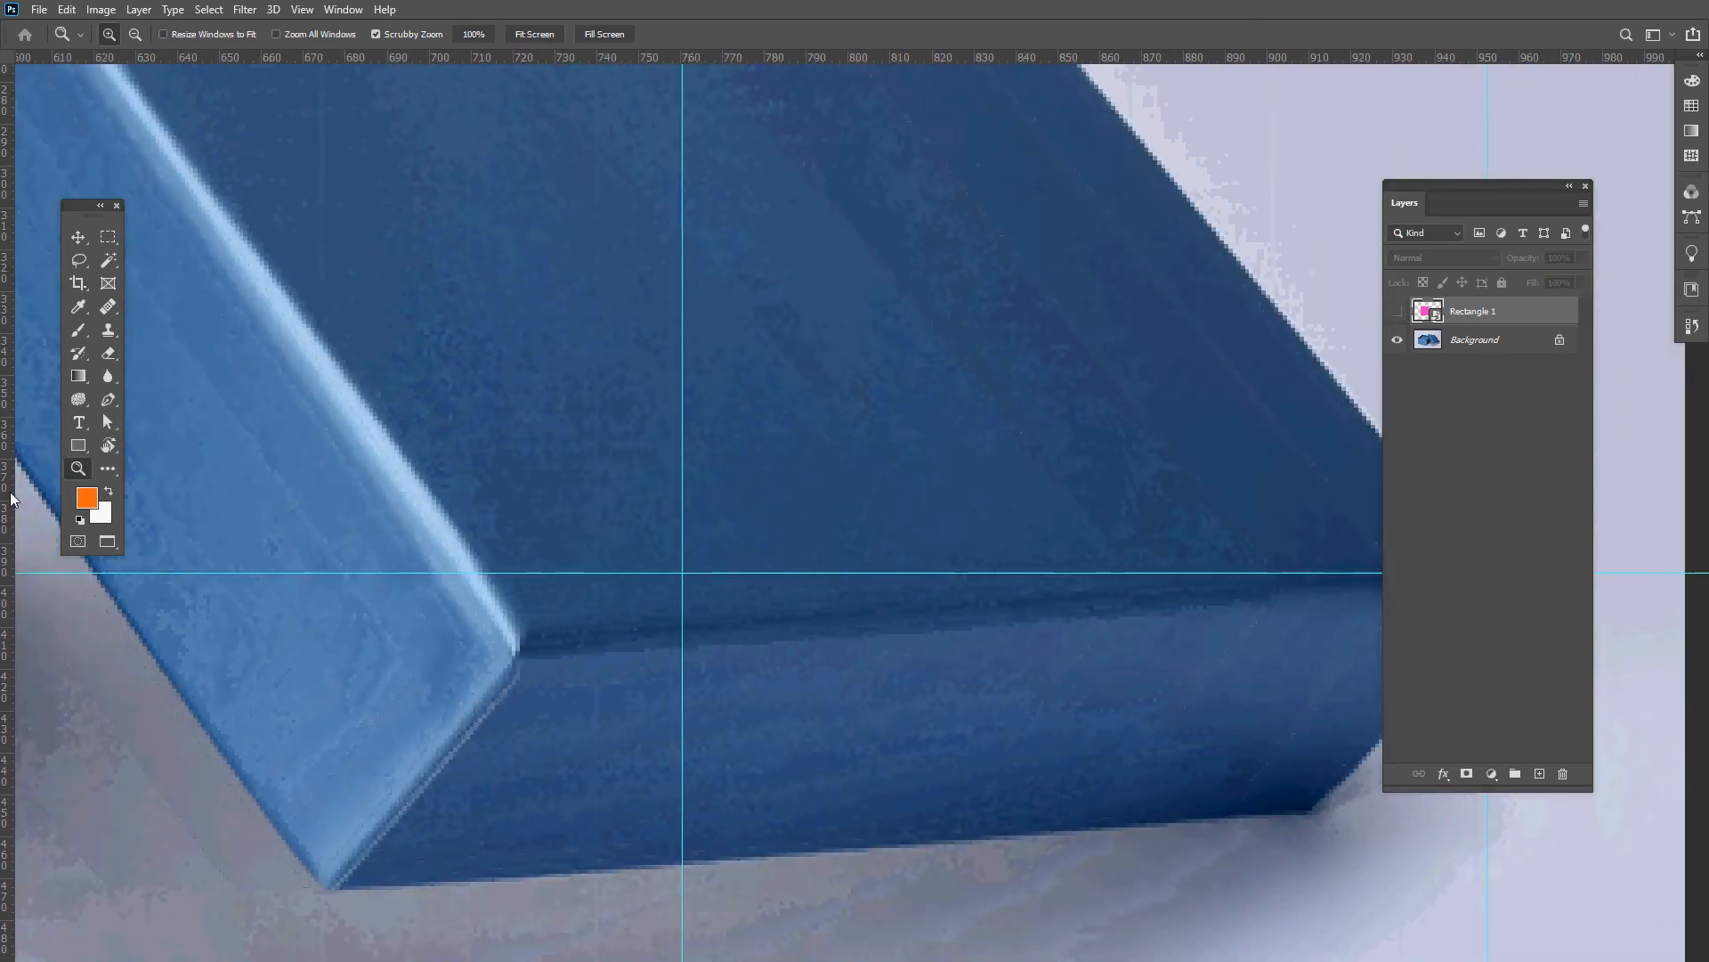
{"action": "left_click_drag", "start_coordinate": [7, 495], "coordinate": [523, 723]}
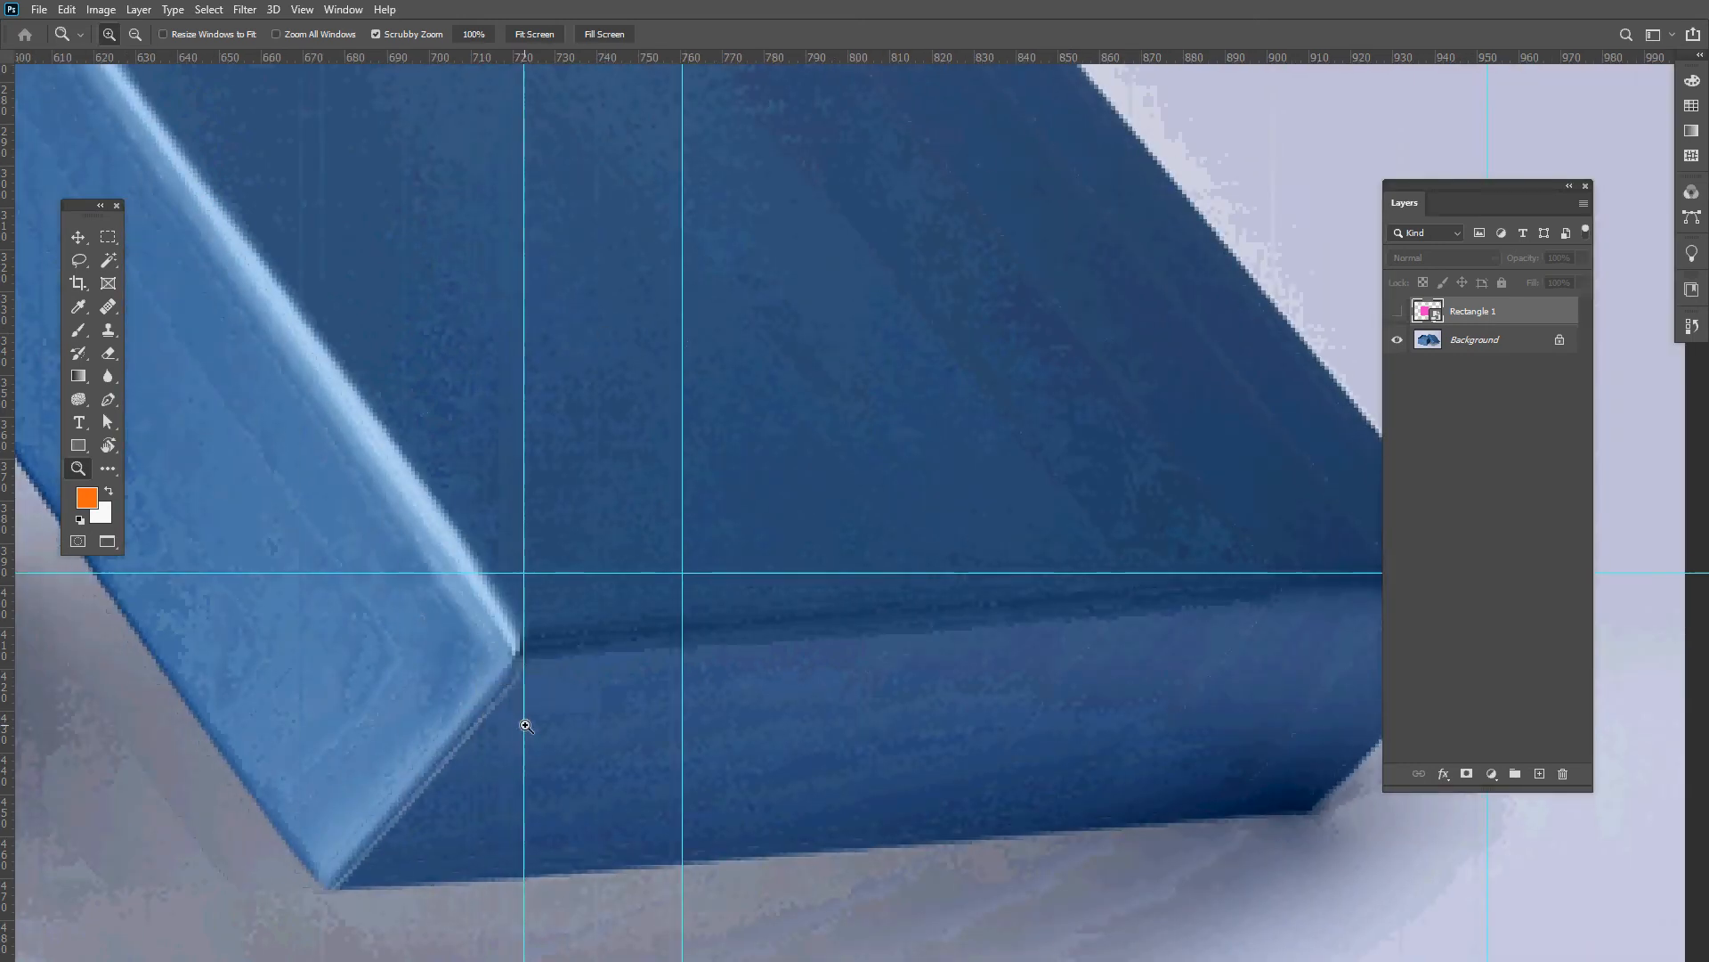
{"action": "left_click_drag", "start_coordinate": [743, 62], "coordinate": [845, 626]}
- Show the Rectangle 1 layer, move it over the box lid at 52% opacity, and start a free transform
{"action": "left_click_drag", "start_coordinate": [891, 403], "coordinate": [853, 439]}
{"action": "left_click_drag", "start_coordinate": [904, 336], "coordinate": [789, 587]}
{"action": "key", "text": "v"}
{"action": "left_click_drag", "start_coordinate": [678, 516], "coordinate": [875, 514]}
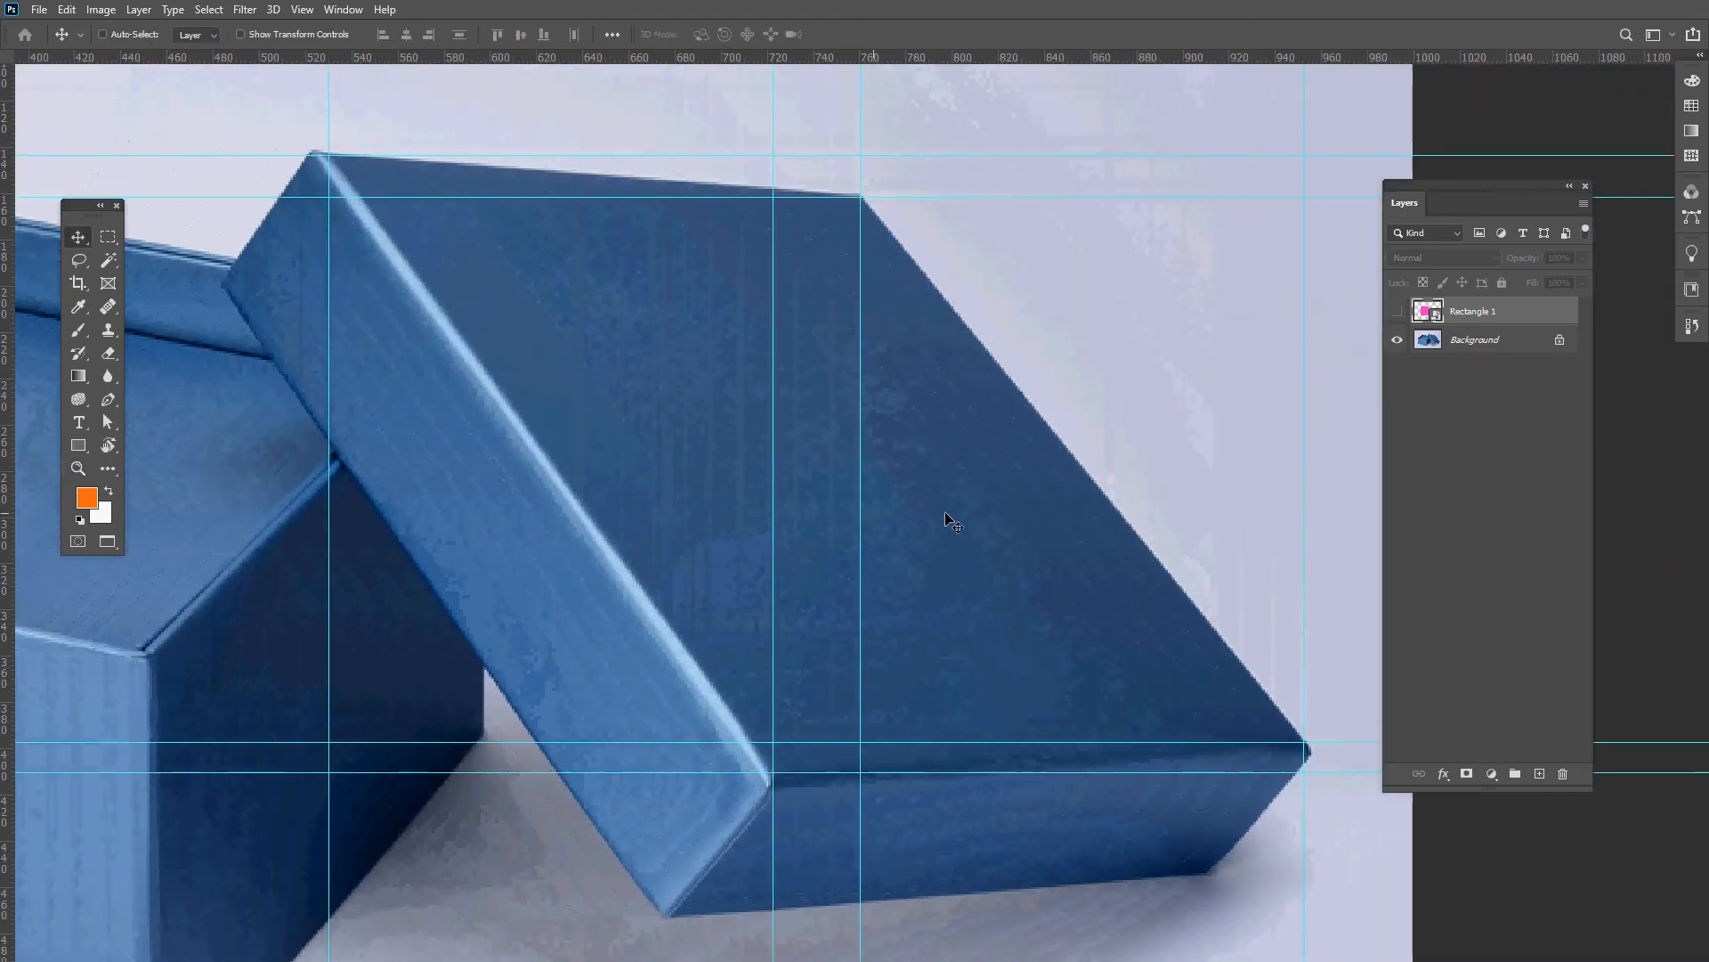
{"action": "left_click", "coordinate": [1398, 312]}
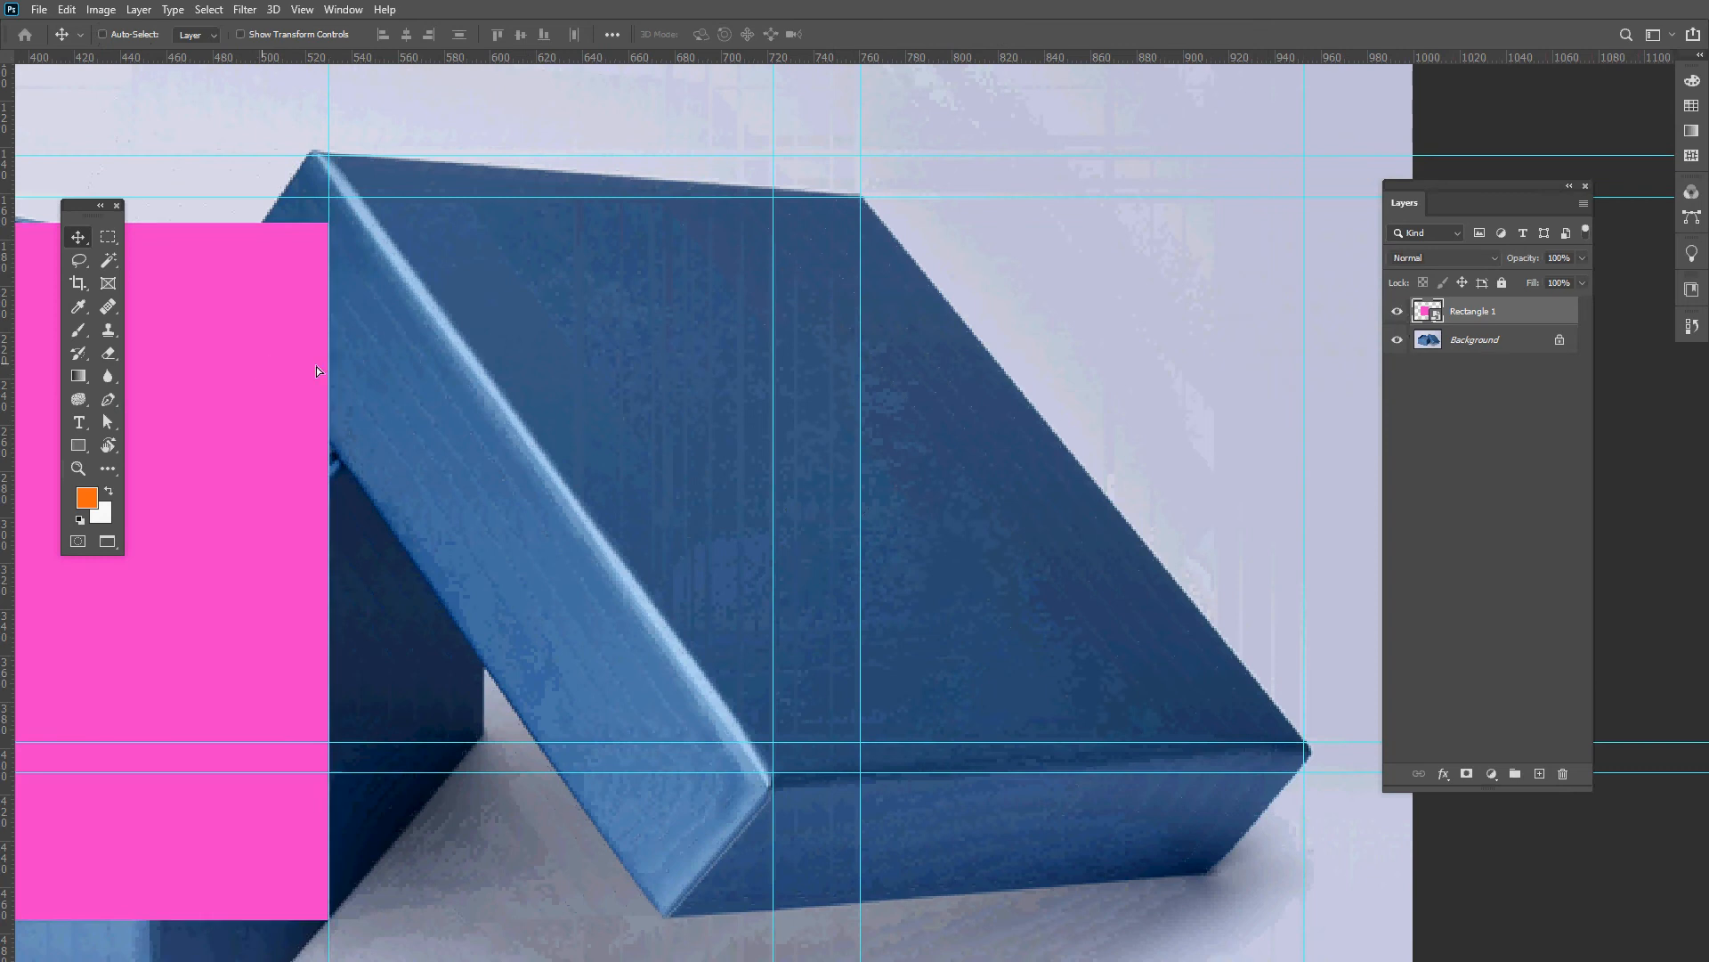
{"action": "left_click_drag", "start_coordinate": [317, 371], "coordinate": [1033, 411]}
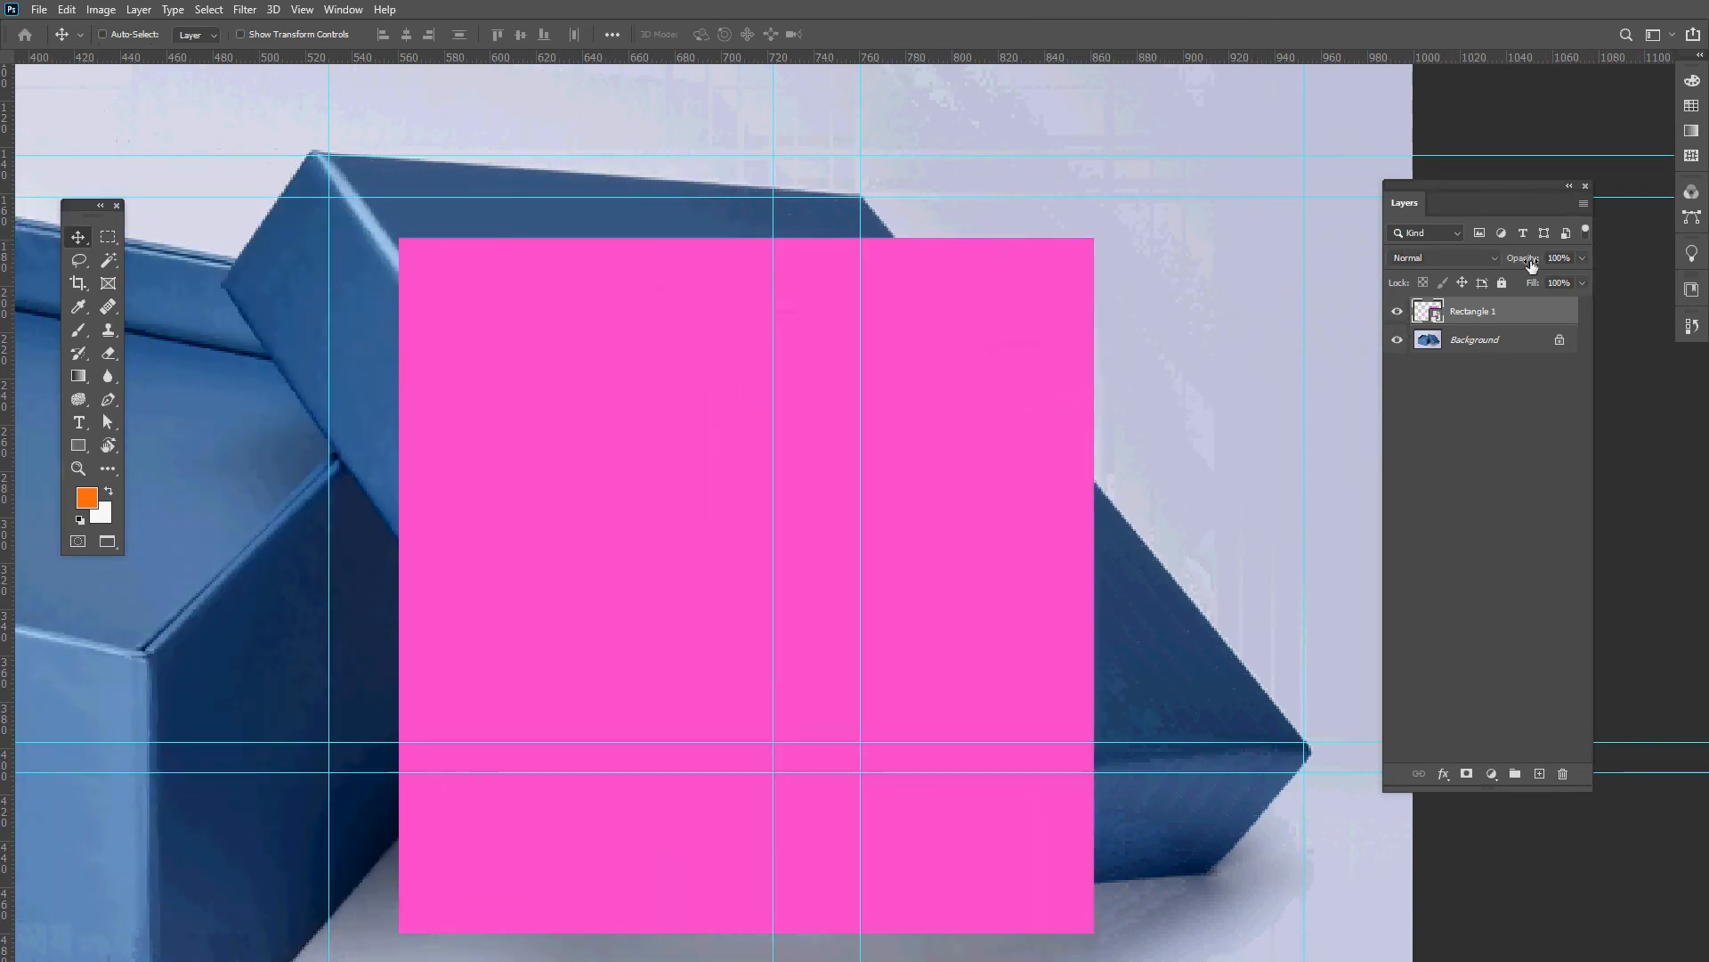
{"action": "left_click_drag", "start_coordinate": [1531, 264], "coordinate": [1486, 265]}
{"action": "left_click_drag", "start_coordinate": [997, 474], "coordinate": [996, 394]}
{"action": "key", "text": "ctrl+t"}
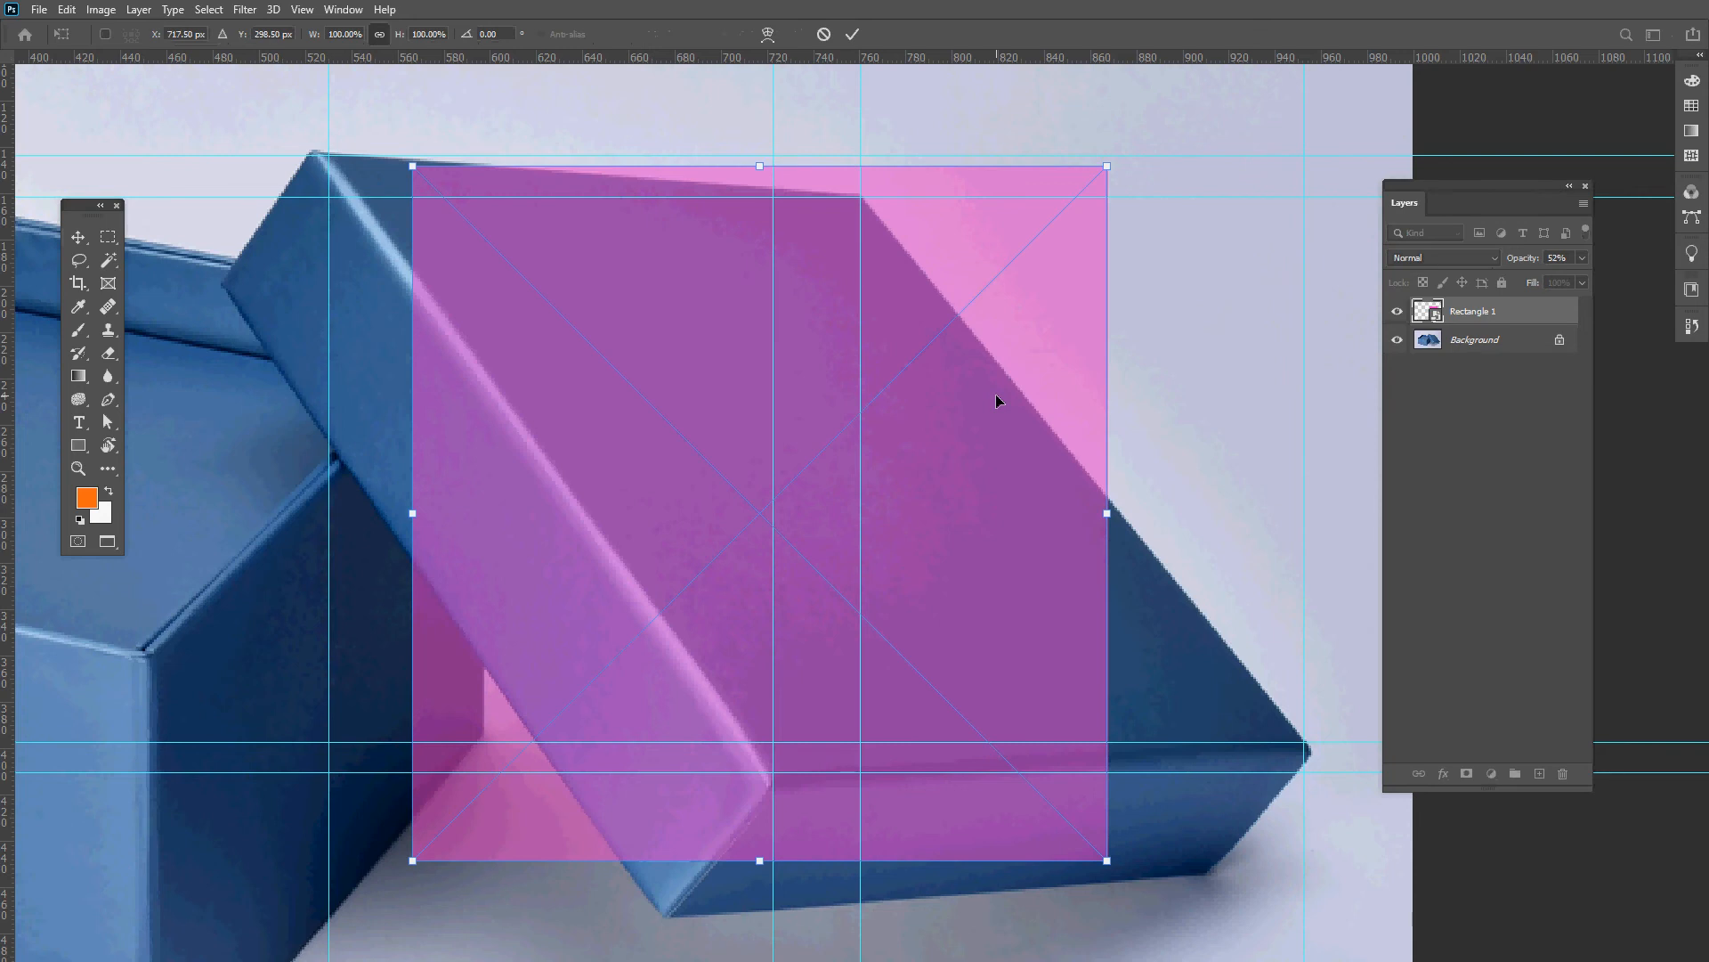
- Try to fit the pink square to the lid by scaling it to about 88% and rotating it about 30°, and undo it
{"action": "left_click_drag", "start_coordinate": [1107, 165], "coordinate": [1279, 425]}
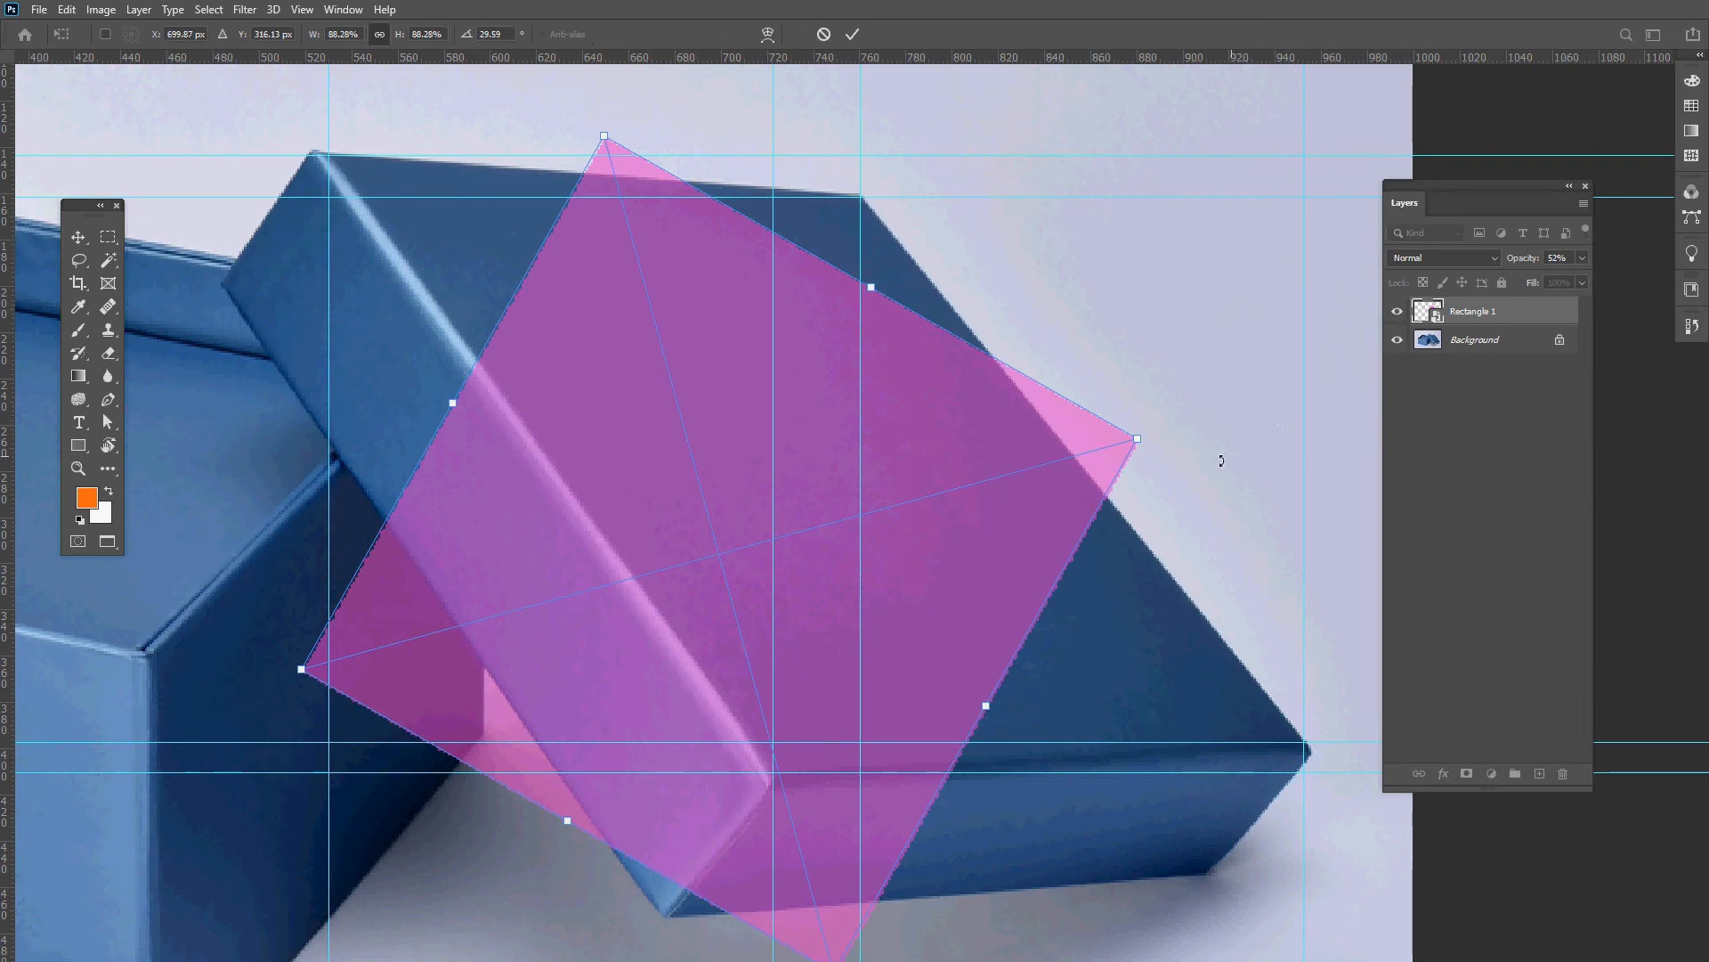
{"action": "key", "text": "ctrl+z"}
{"action": "key", "text": "ctrl+z"}
{"action": "key", "text": "ctrl+z"}
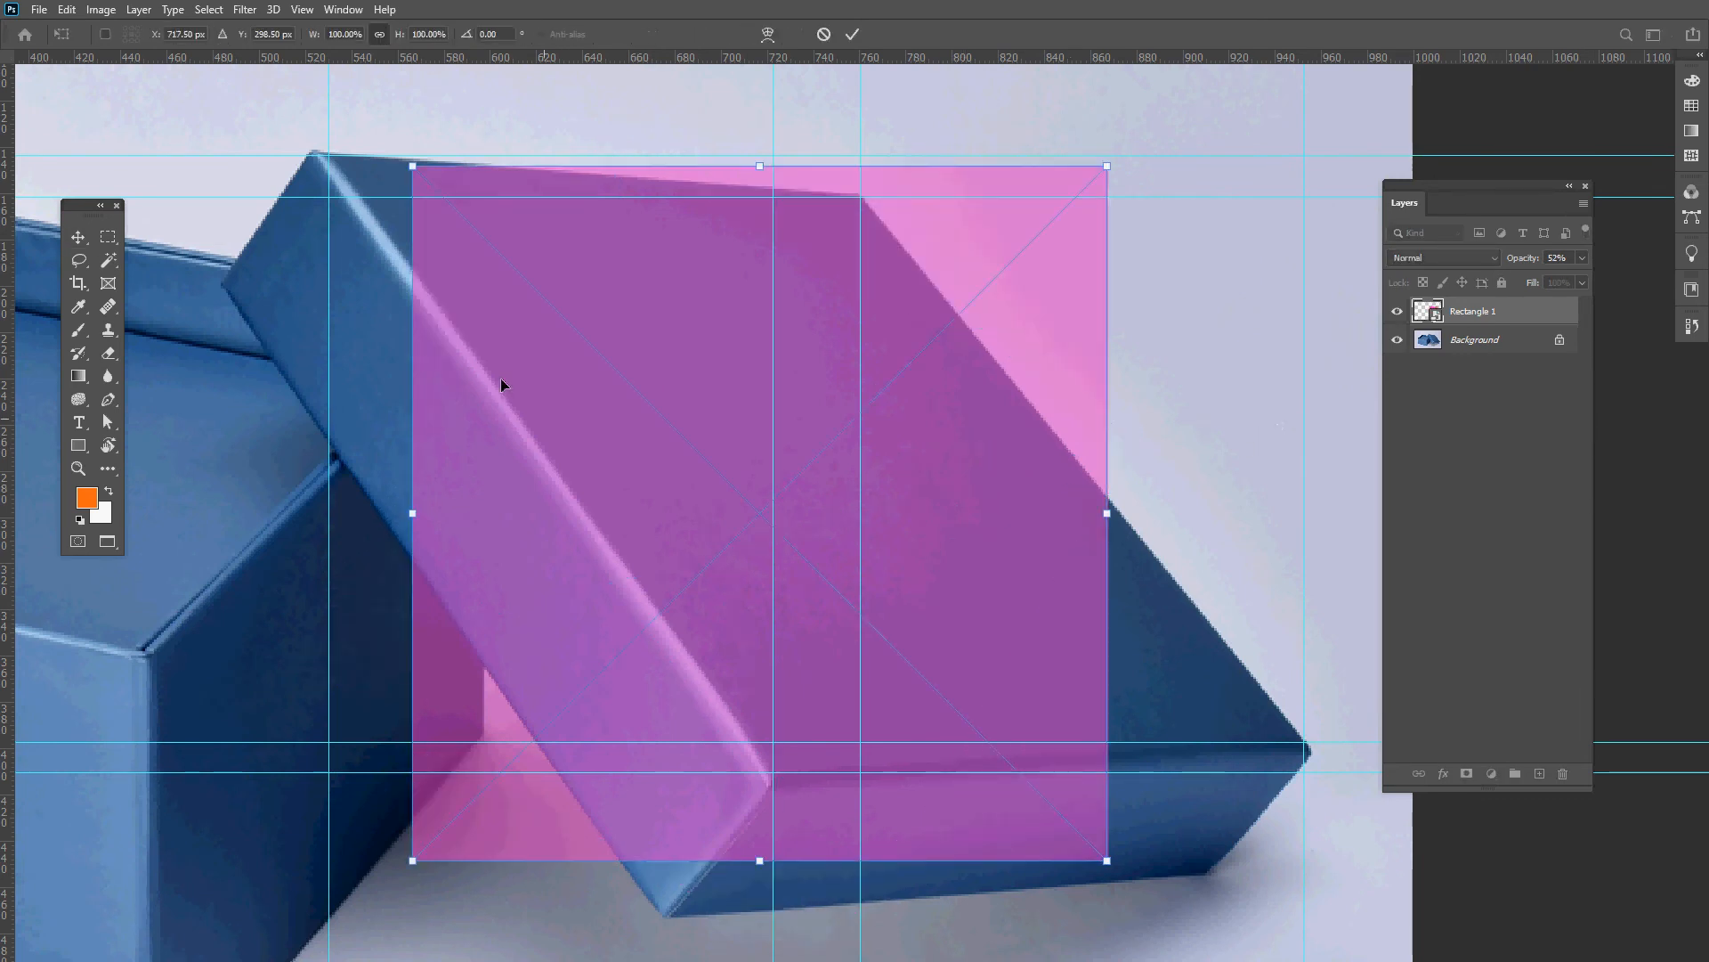
- Distort the pink square so its four corners snap to the guide intersections at the lid's top face corners
{"action": "right_click", "coordinate": [486, 308]}
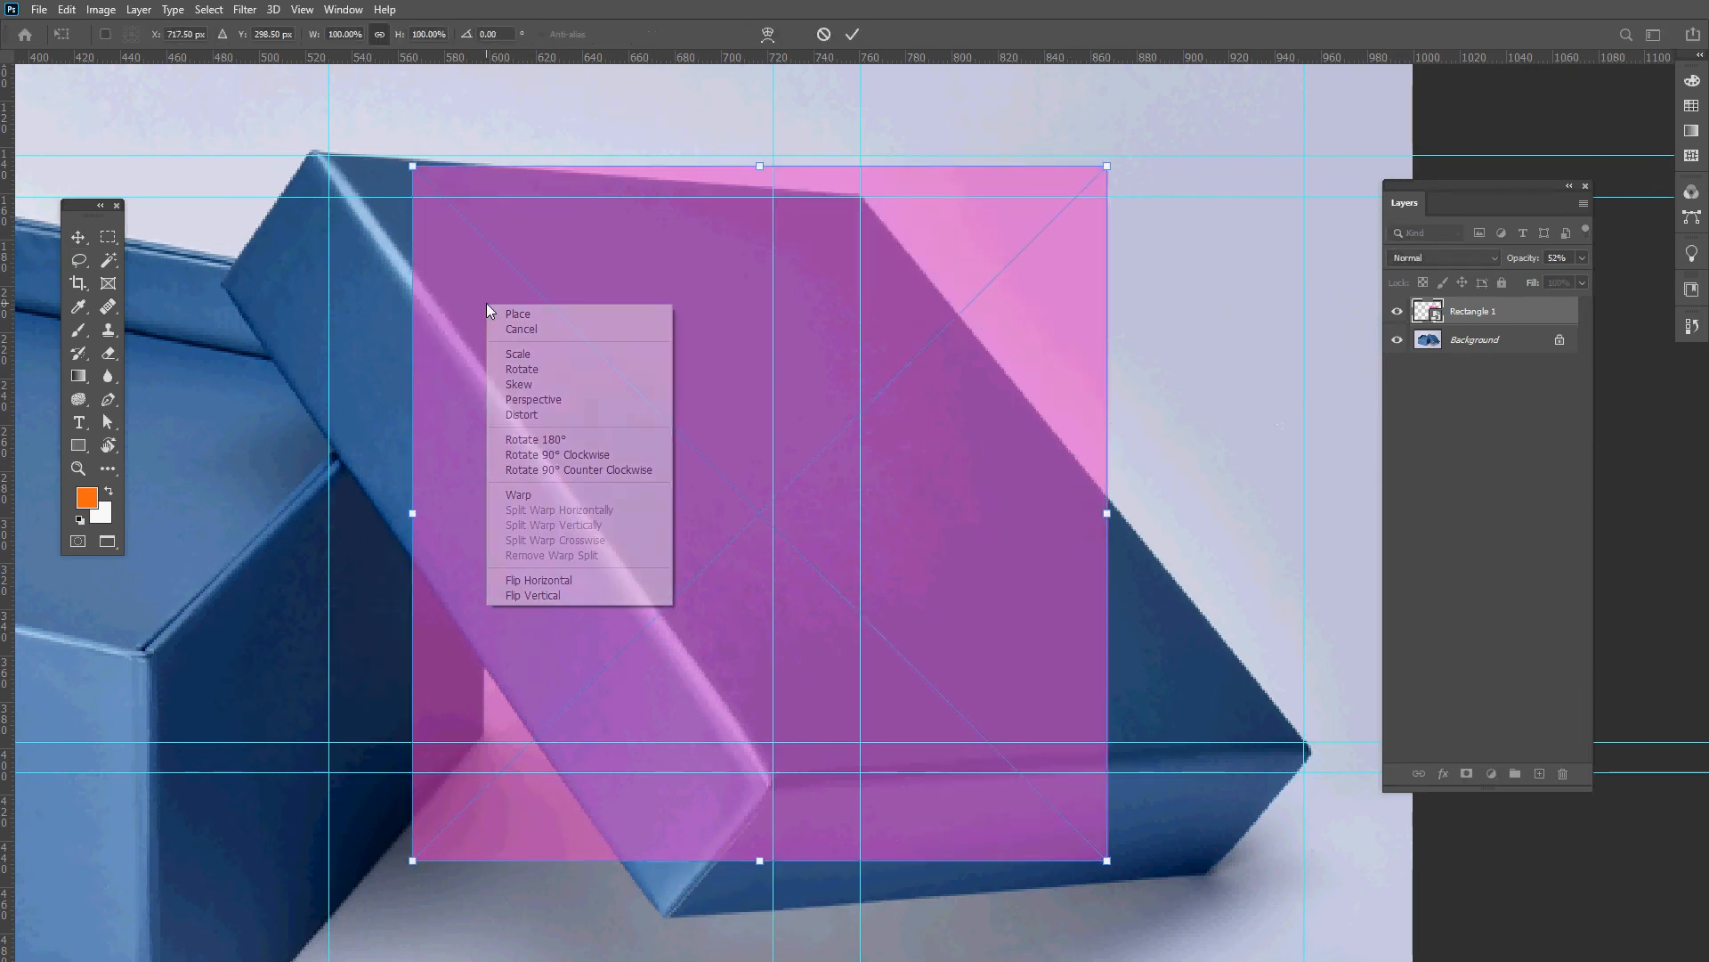
{"action": "left_click", "coordinate": [525, 415]}
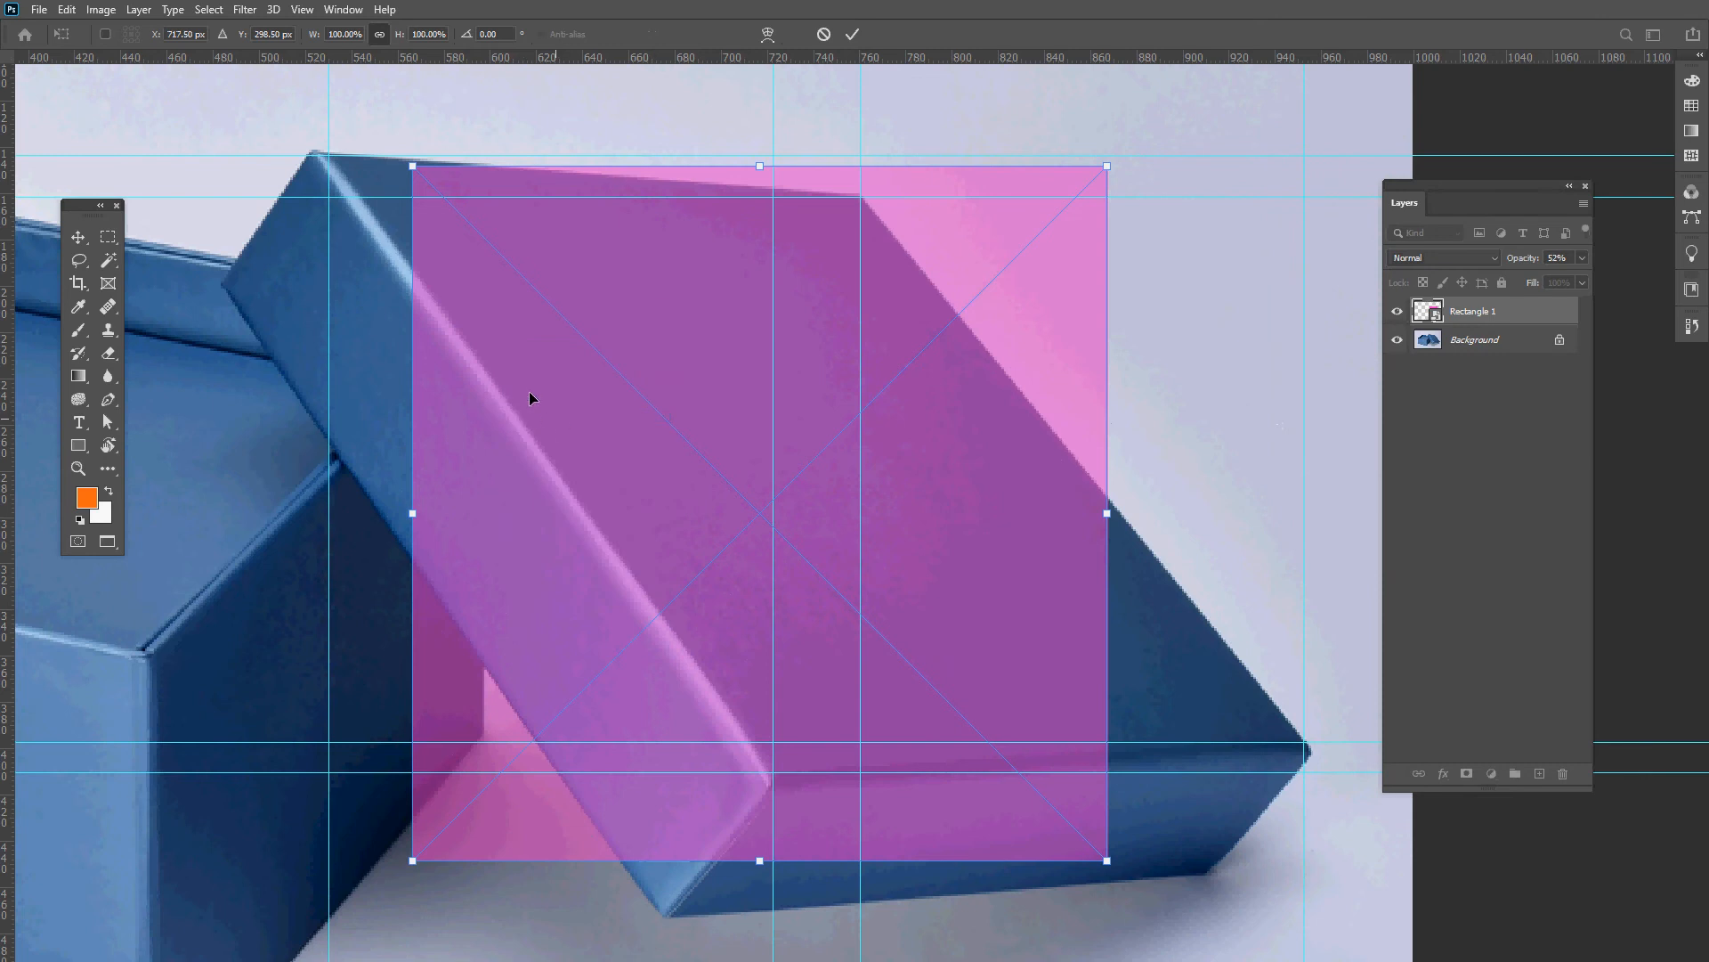
{"action": "left_click_drag", "start_coordinate": [405, 171], "coordinate": [328, 154]}
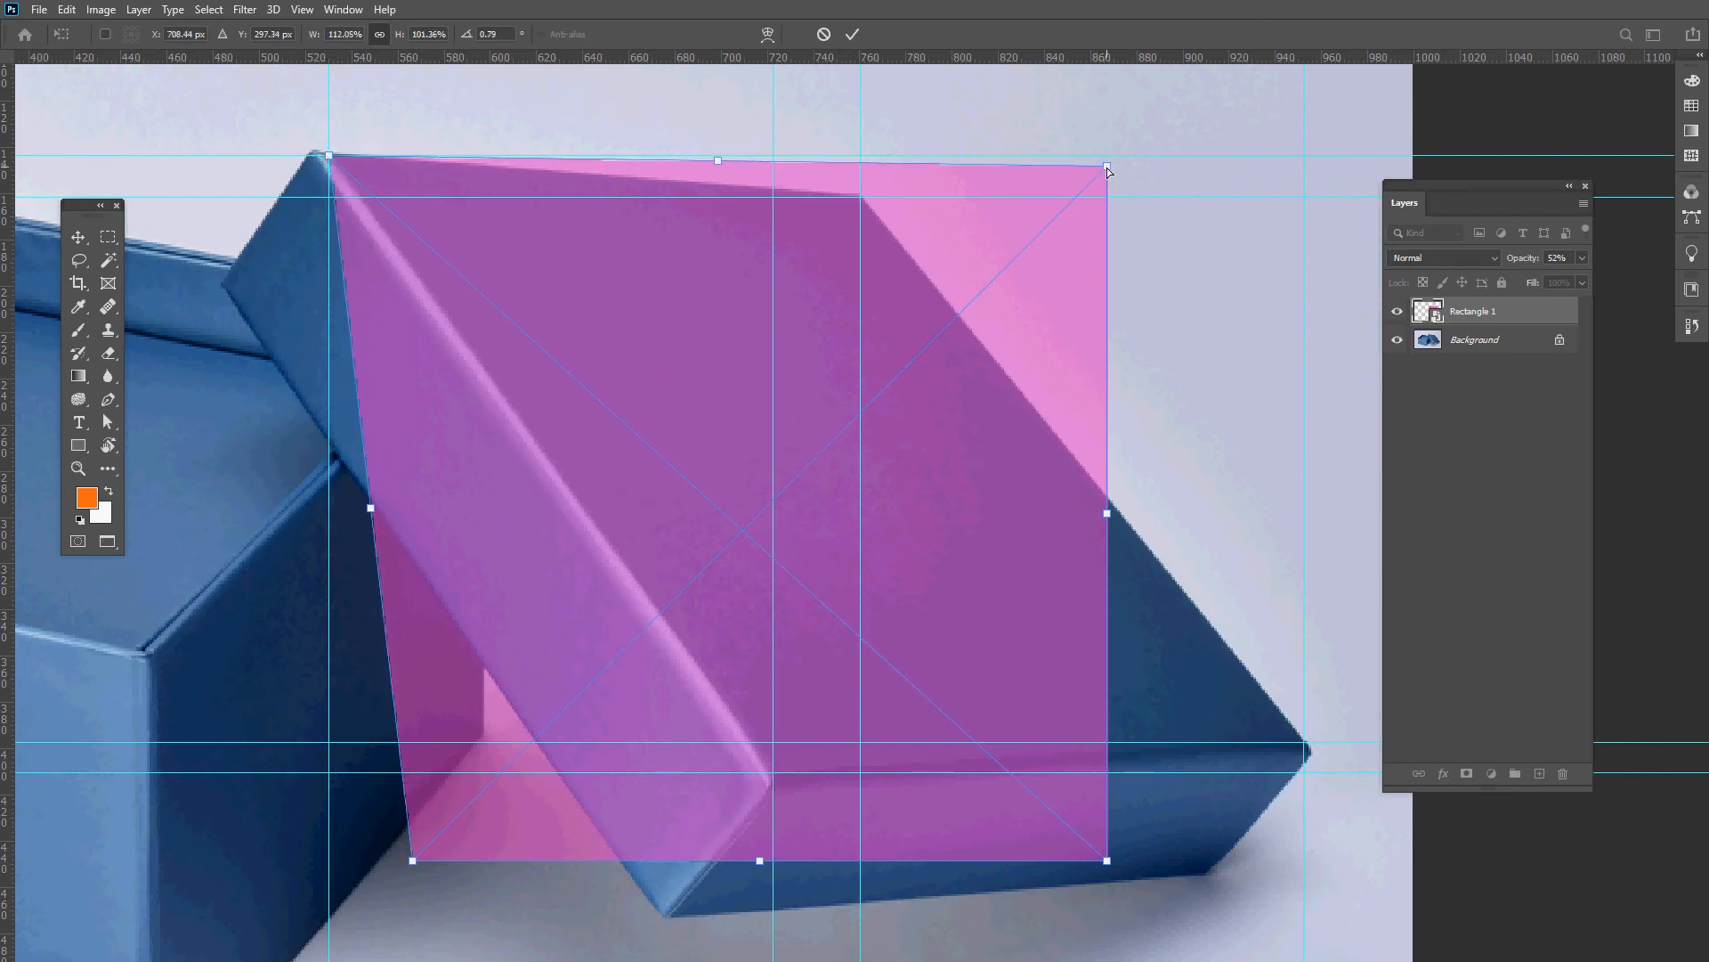
{"action": "left_click_drag", "start_coordinate": [1107, 166], "coordinate": [860, 197]}
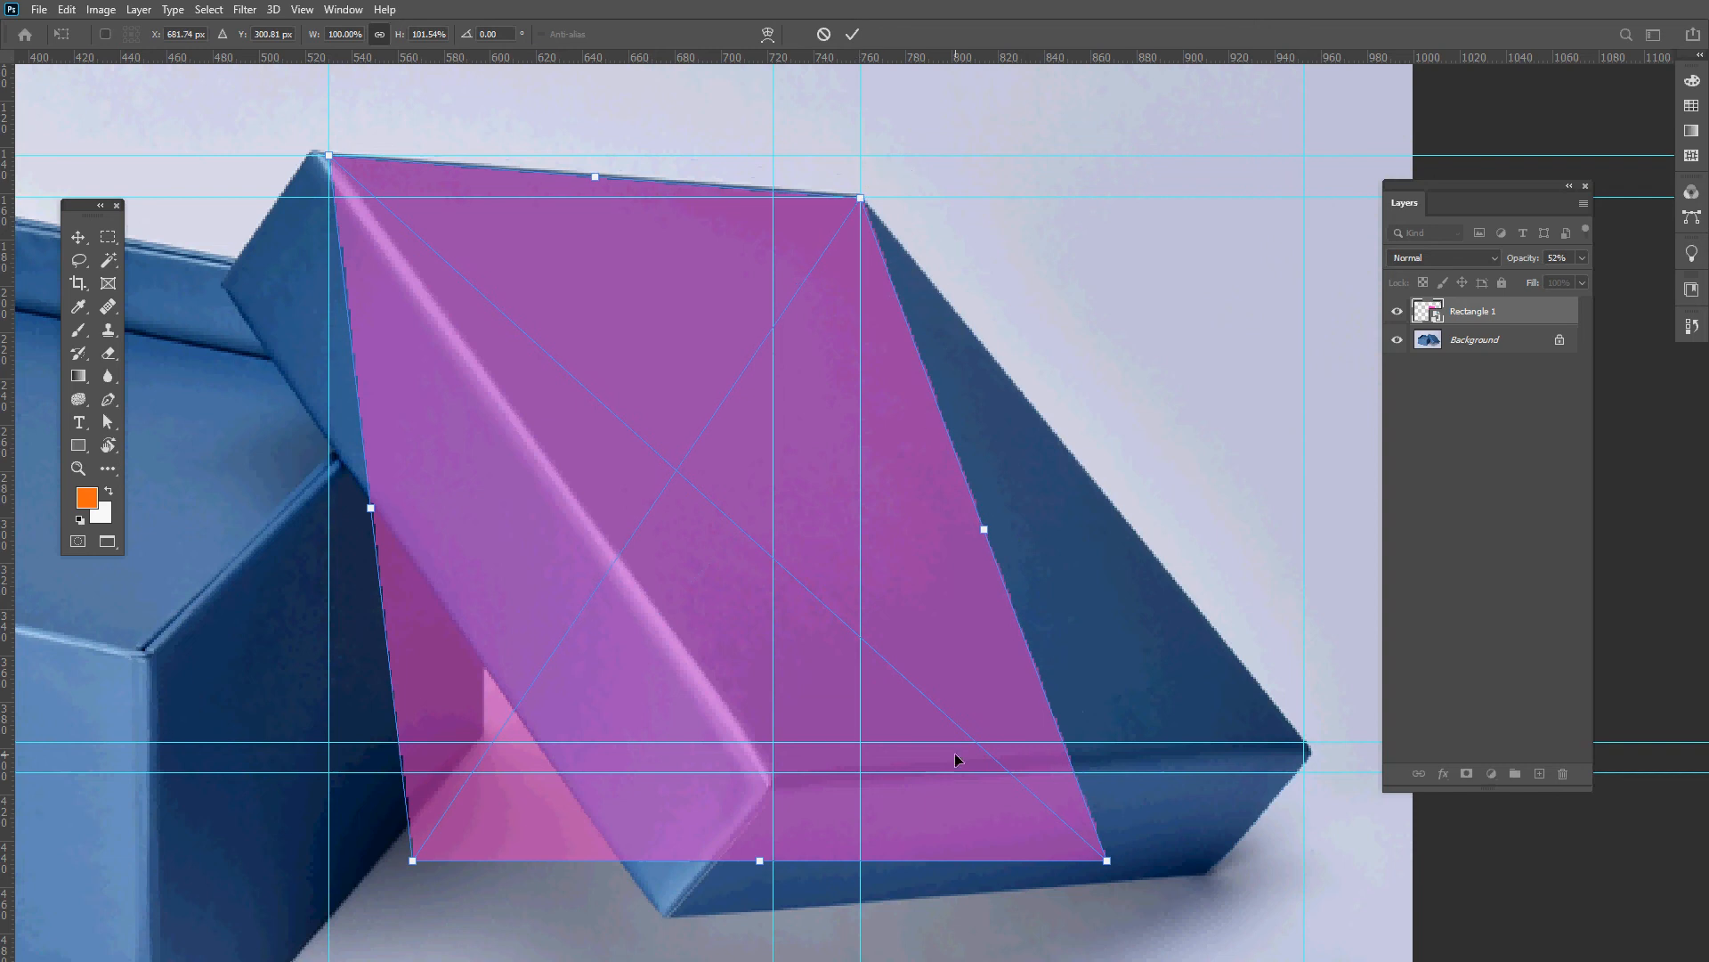
{"action": "left_click_drag", "start_coordinate": [1108, 862], "coordinate": [1310, 749]}
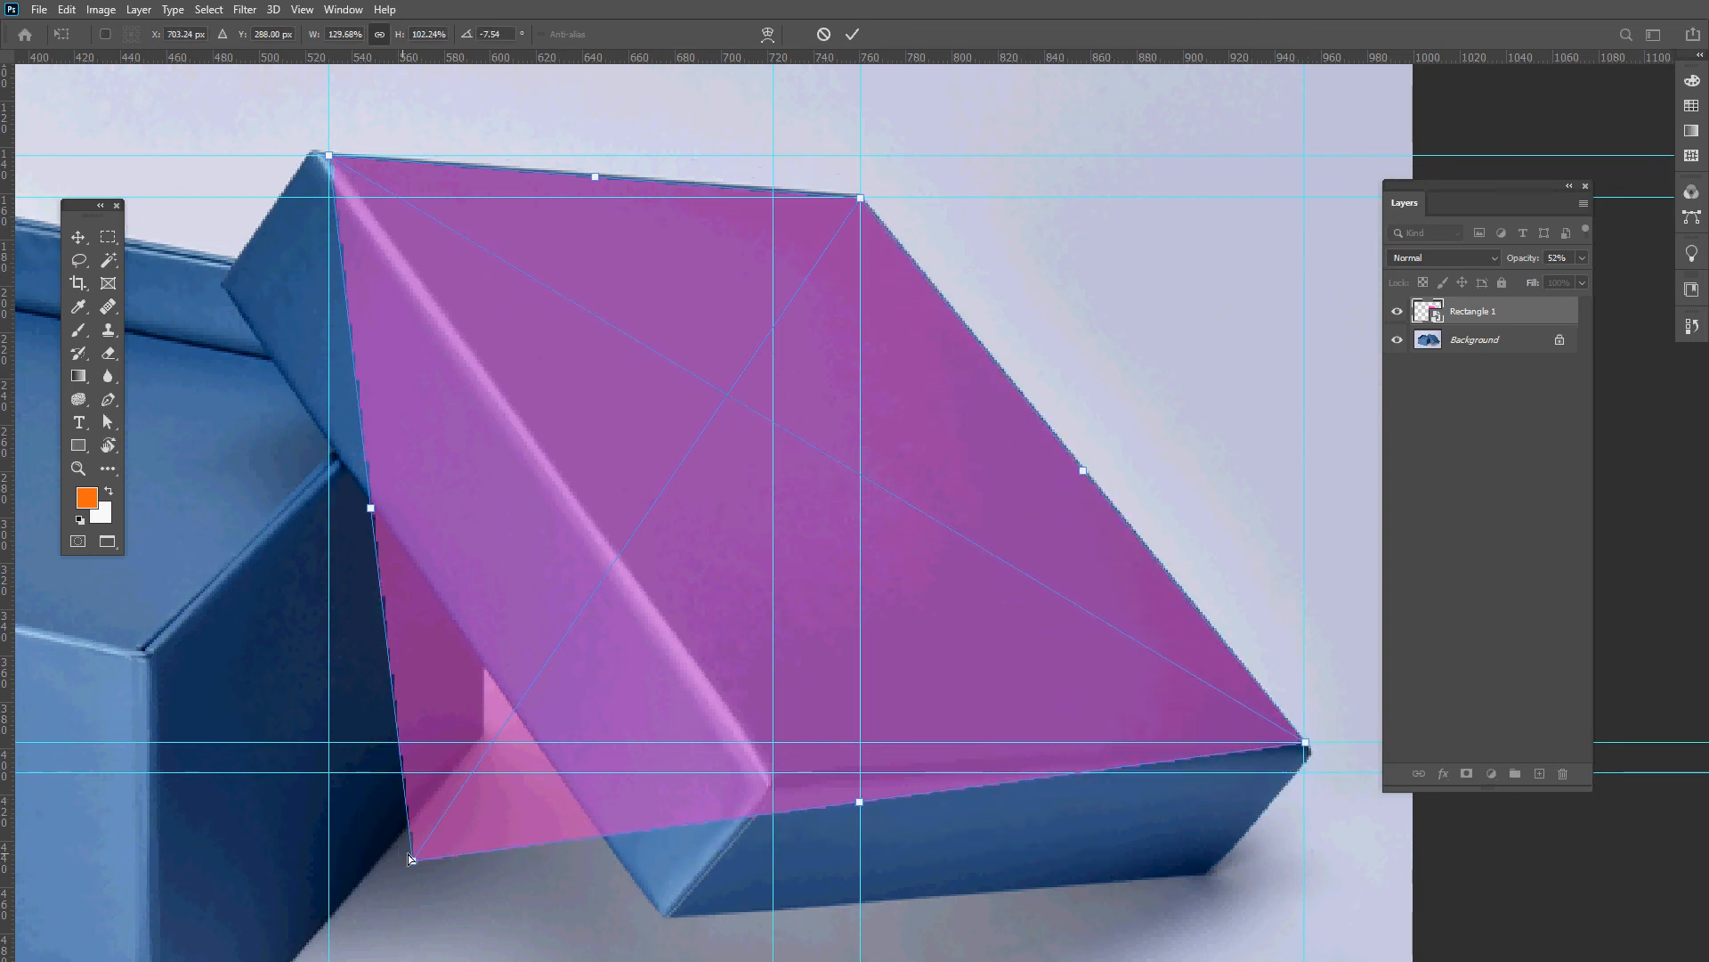
{"action": "left_click_drag", "start_coordinate": [415, 863], "coordinate": [777, 774]}
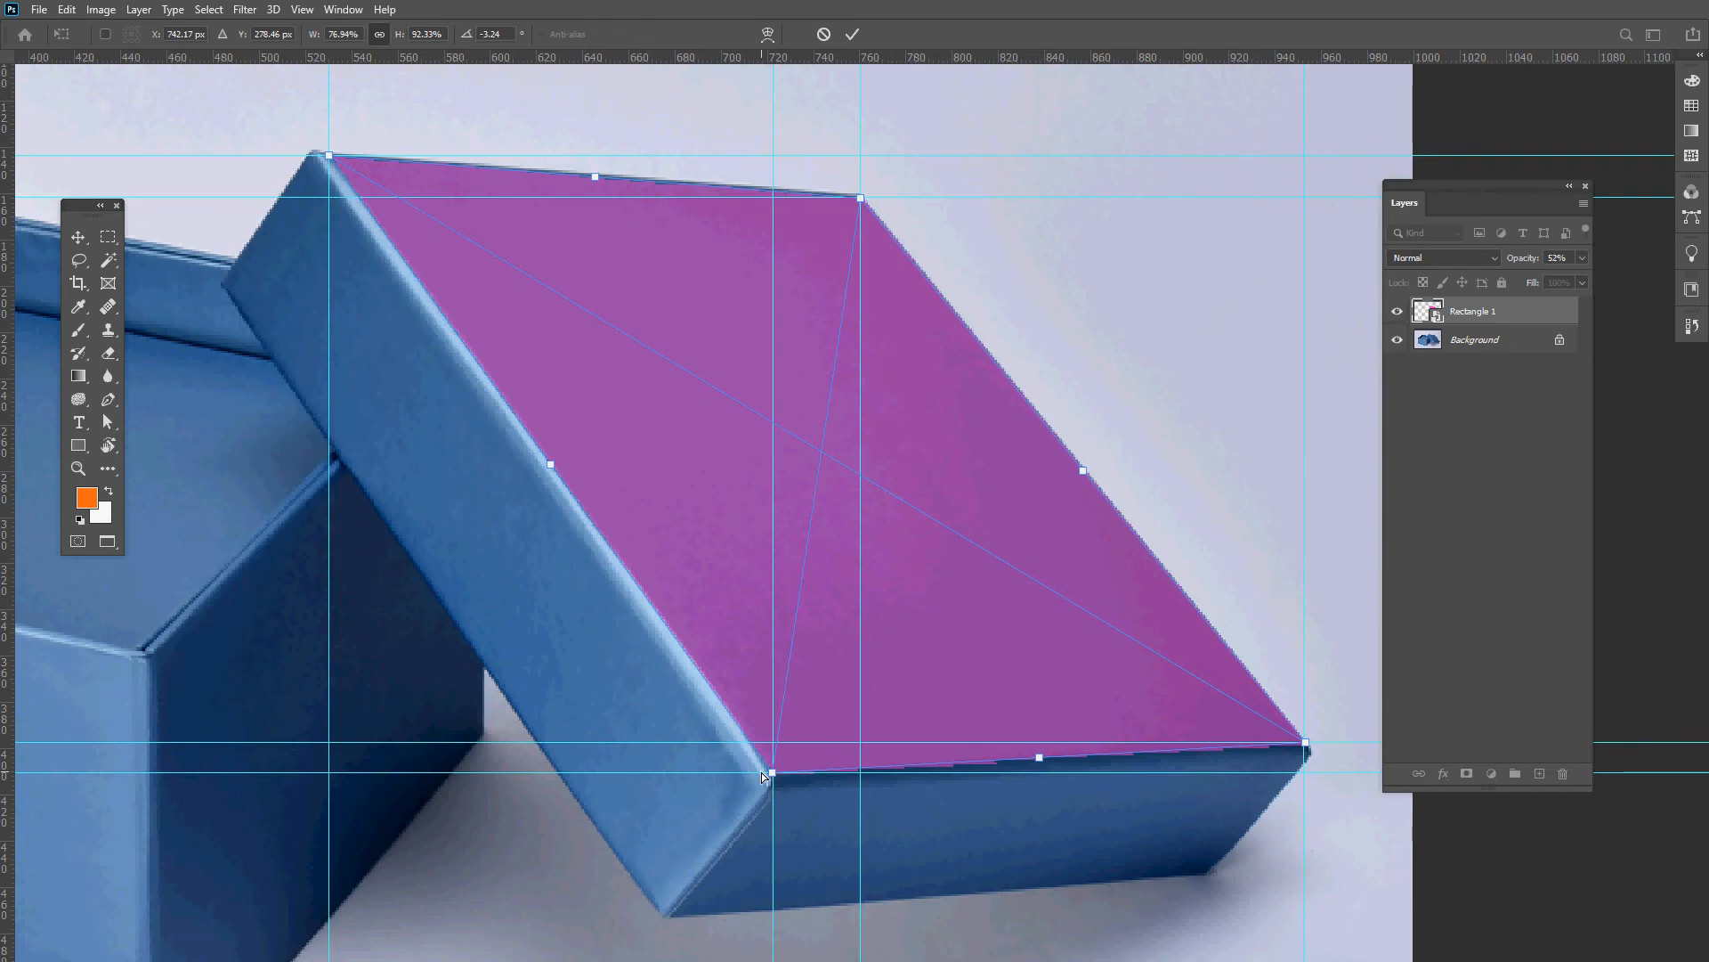
{"action": "key", "text": "Return"}
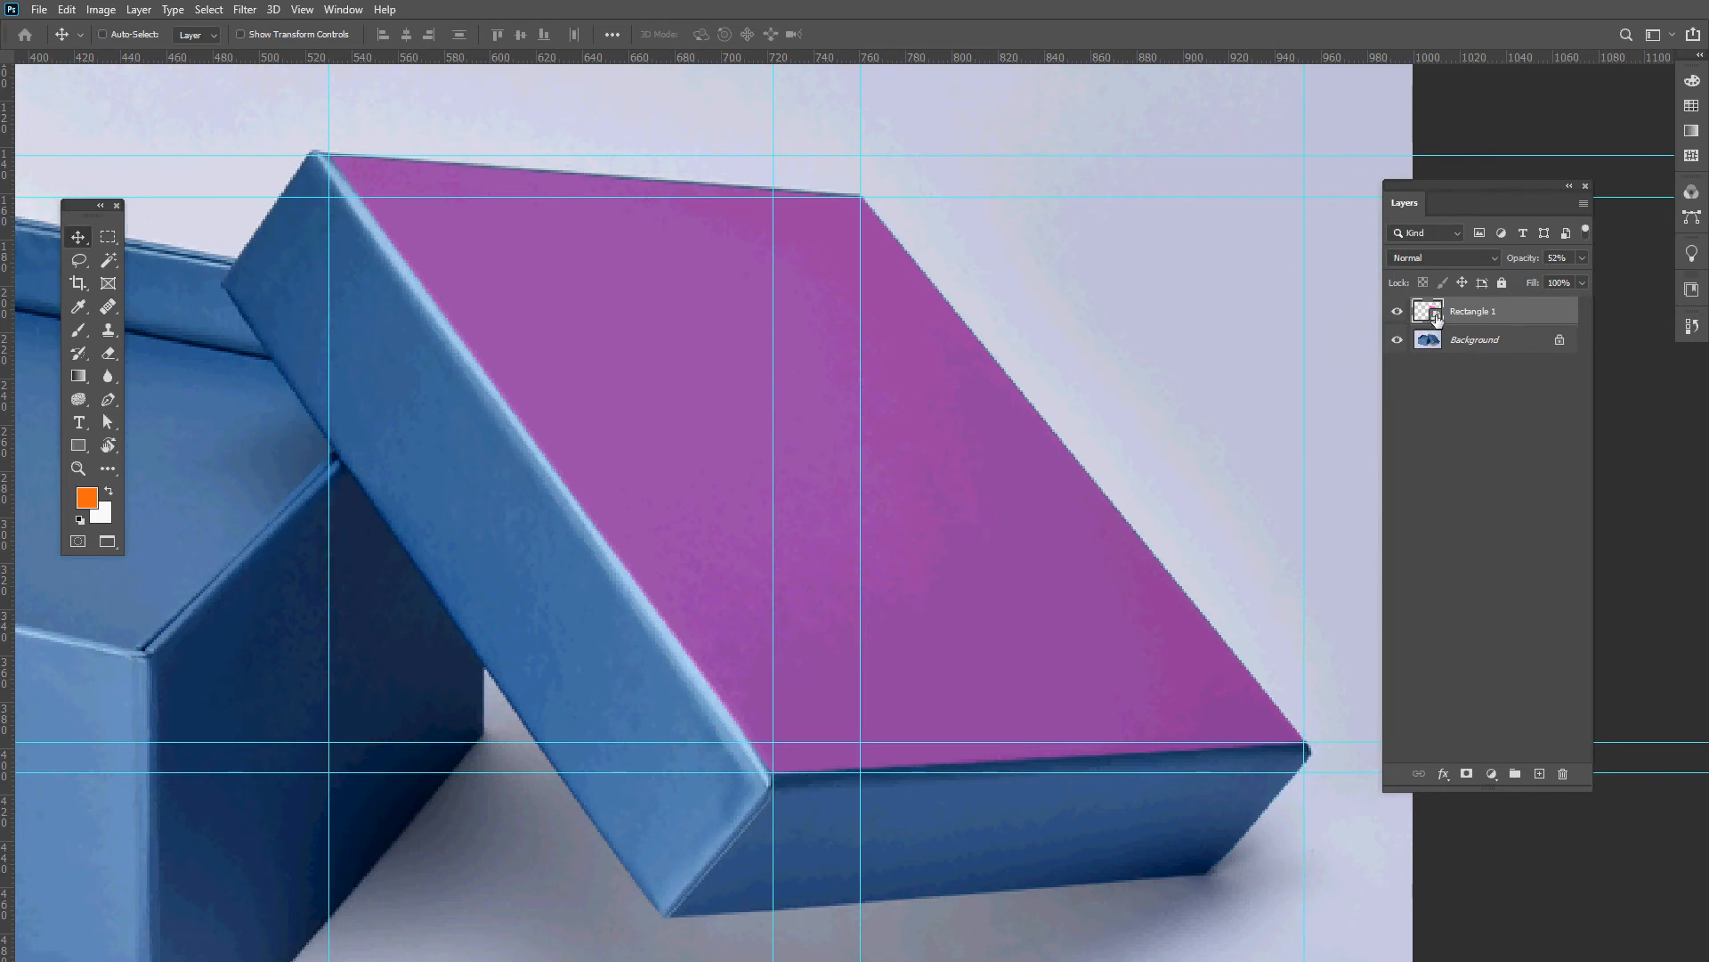
{"action": "double_click", "coordinate": [1429, 311]}
{"action": "key", "text": "ctrl+t"}
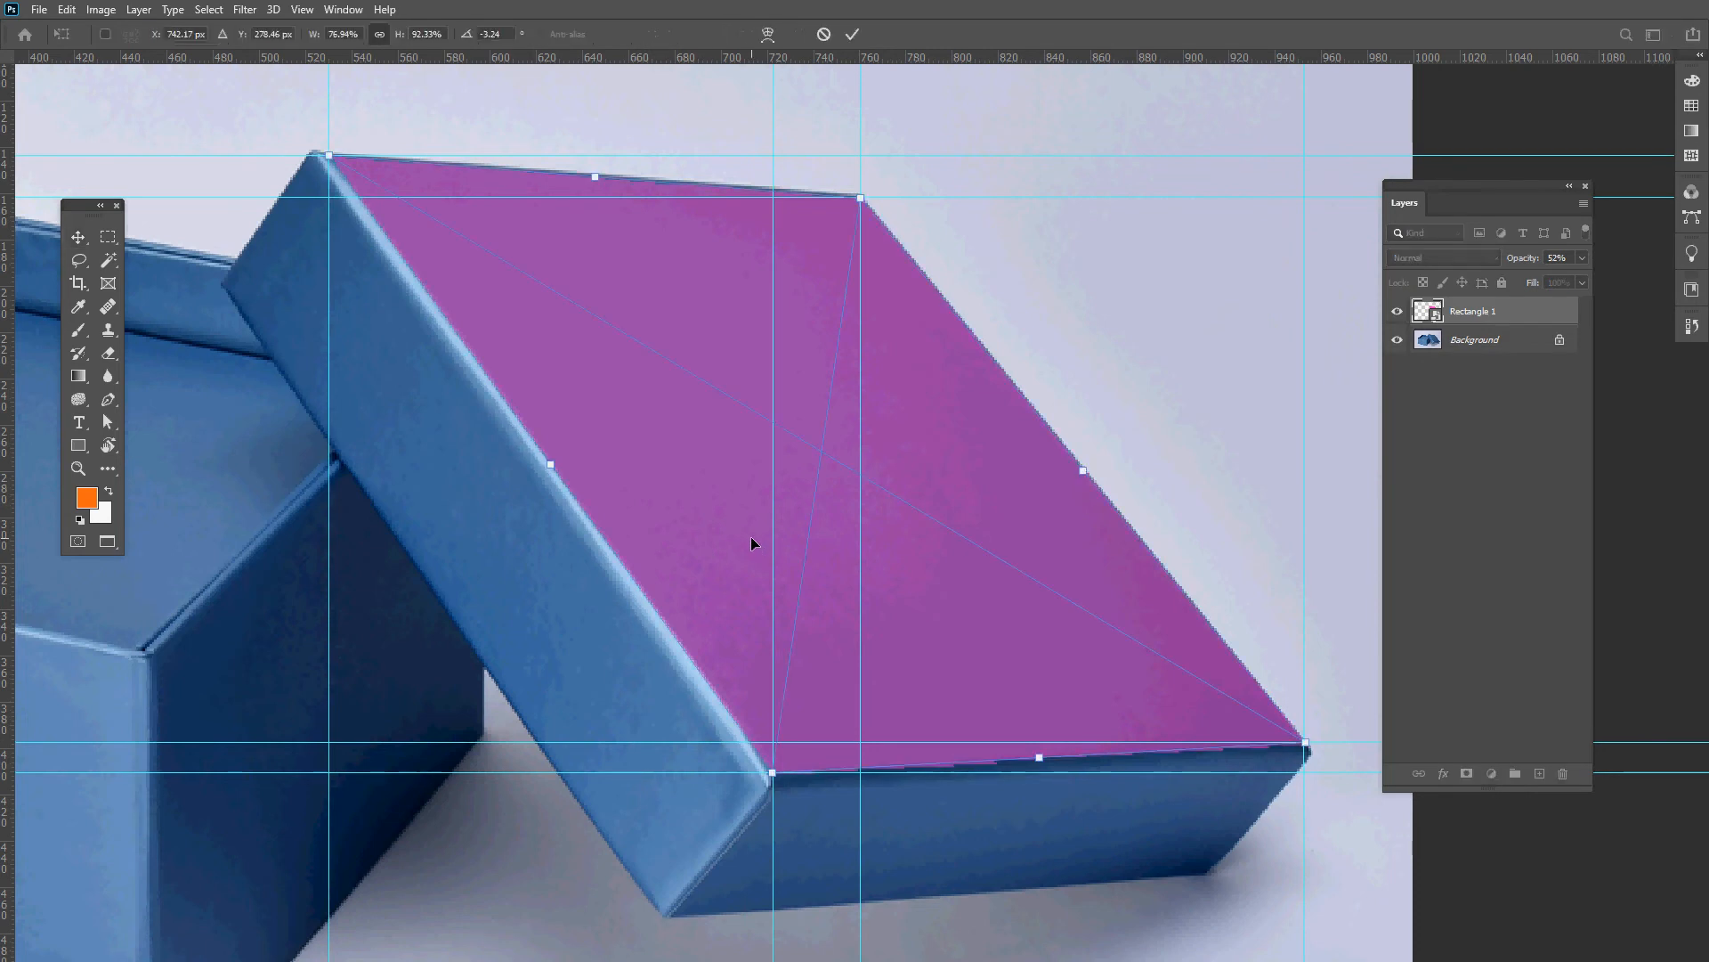
{"action": "key", "text": "Return"}
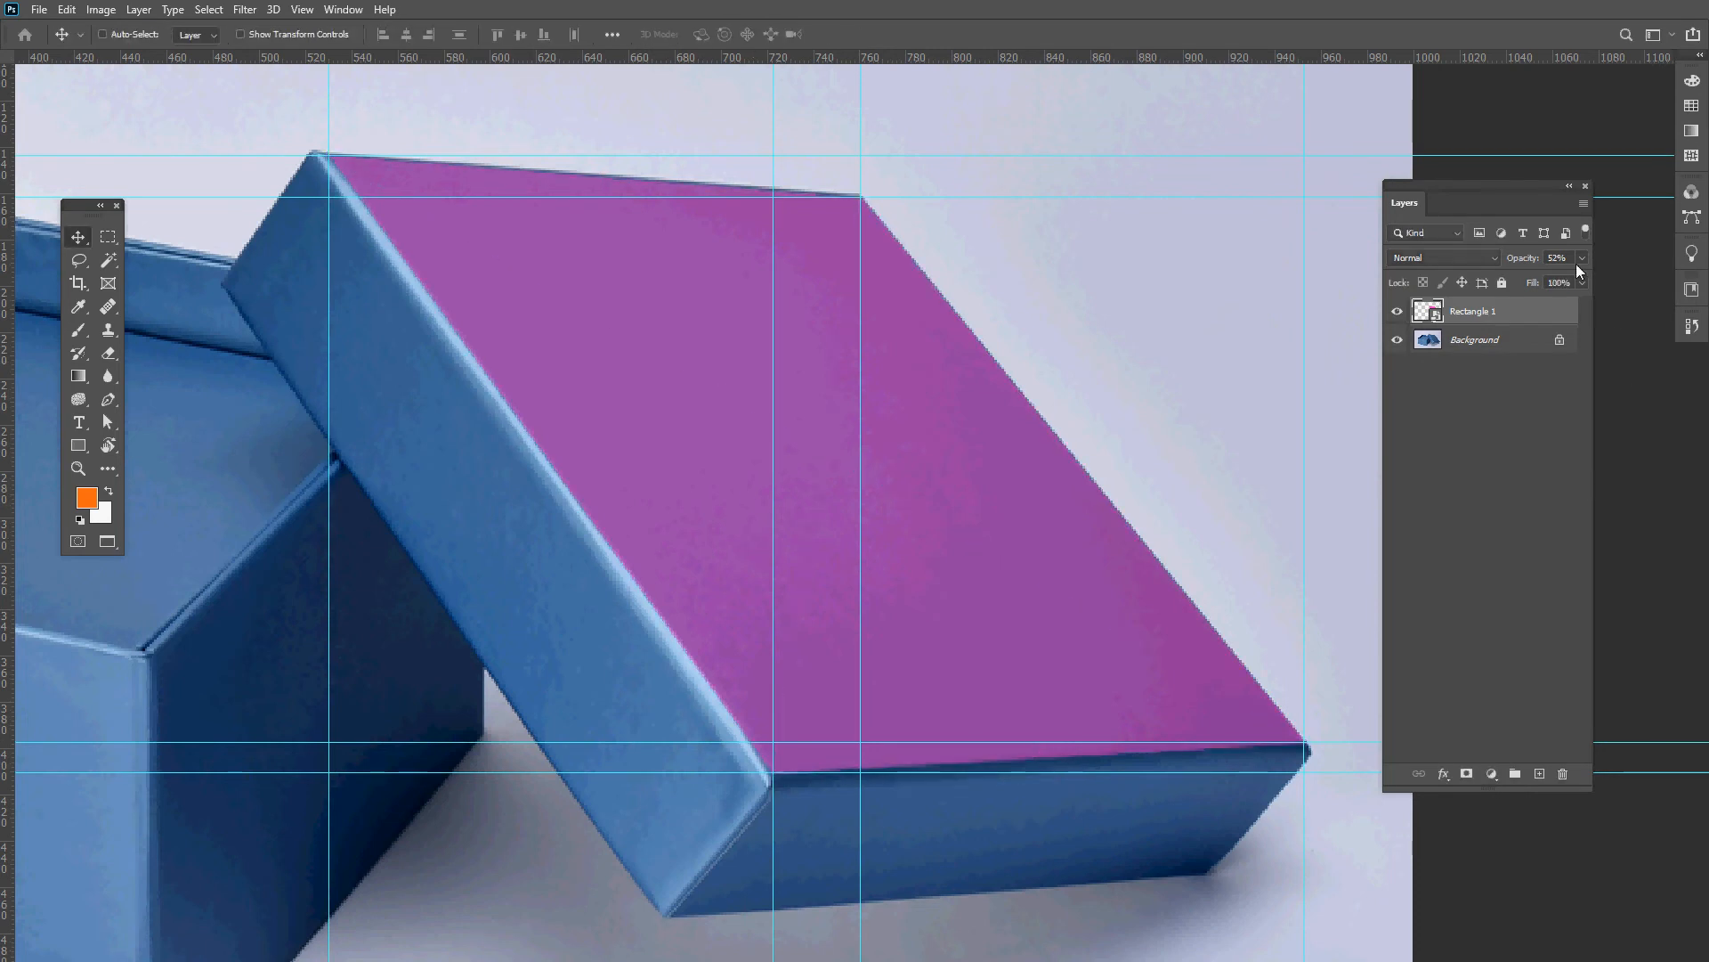
- Set the Rectangle 1 layer's opacity to 100% and hide the guides
{"action": "left_click_drag", "start_coordinate": [1535, 264], "coordinate": [1678, 265]}
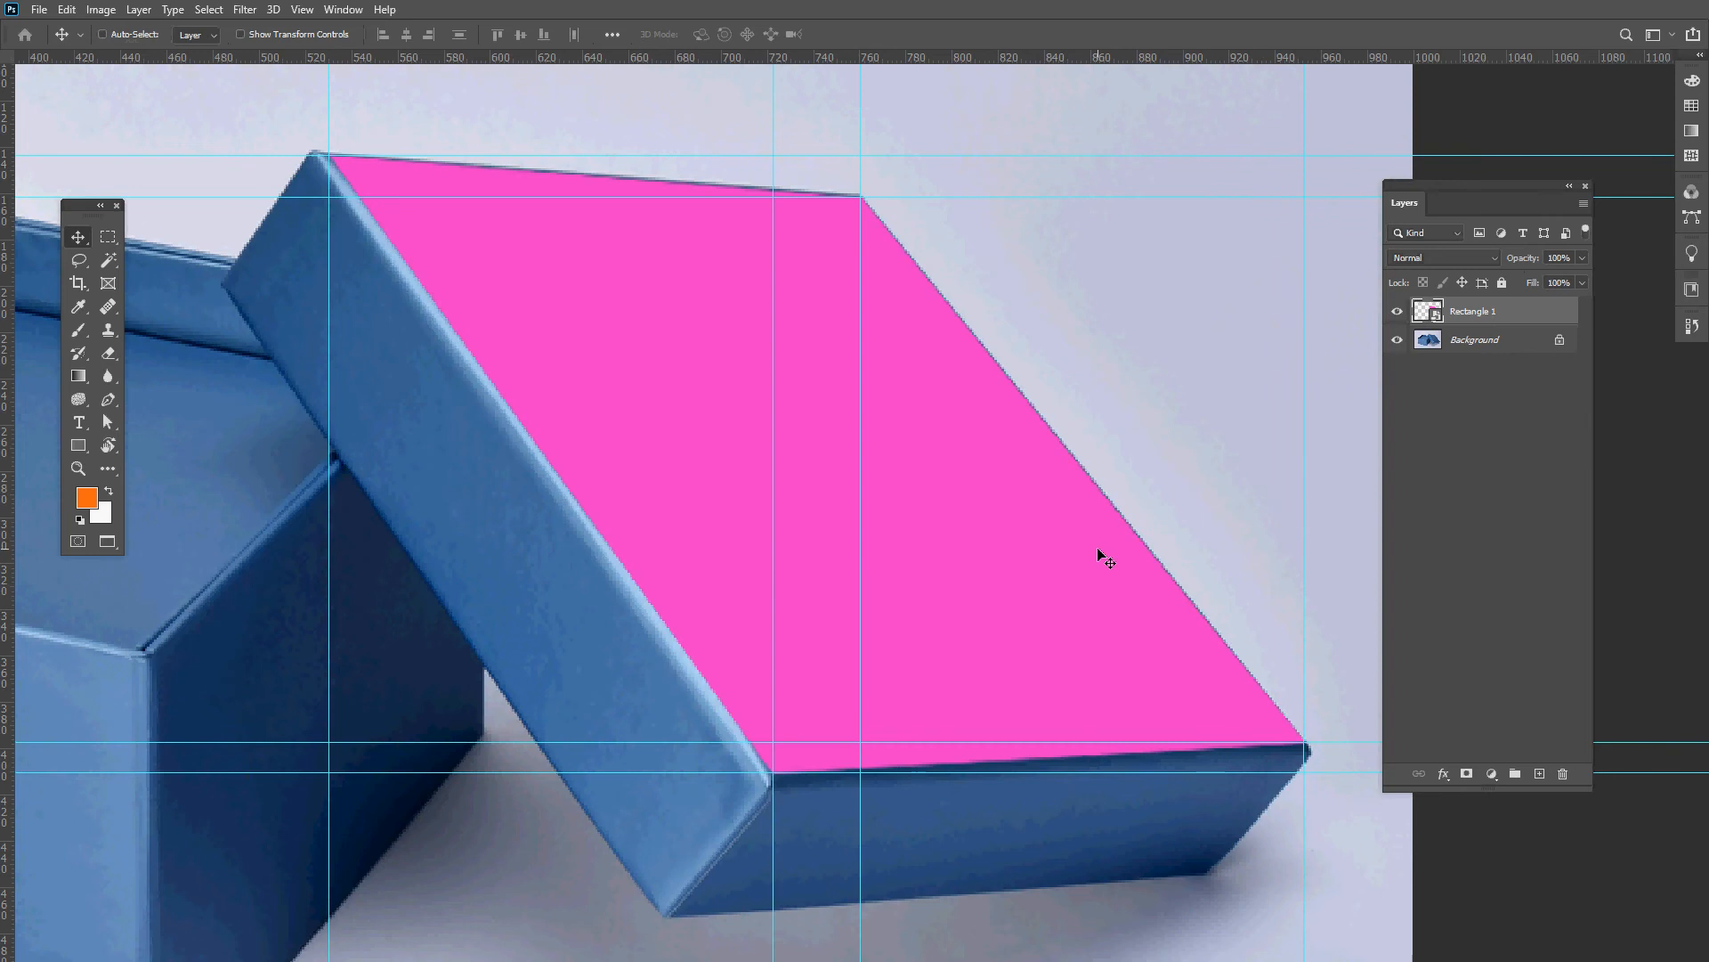
{"action": "left_click_drag", "start_coordinate": [1119, 546], "coordinate": [1001, 551]}
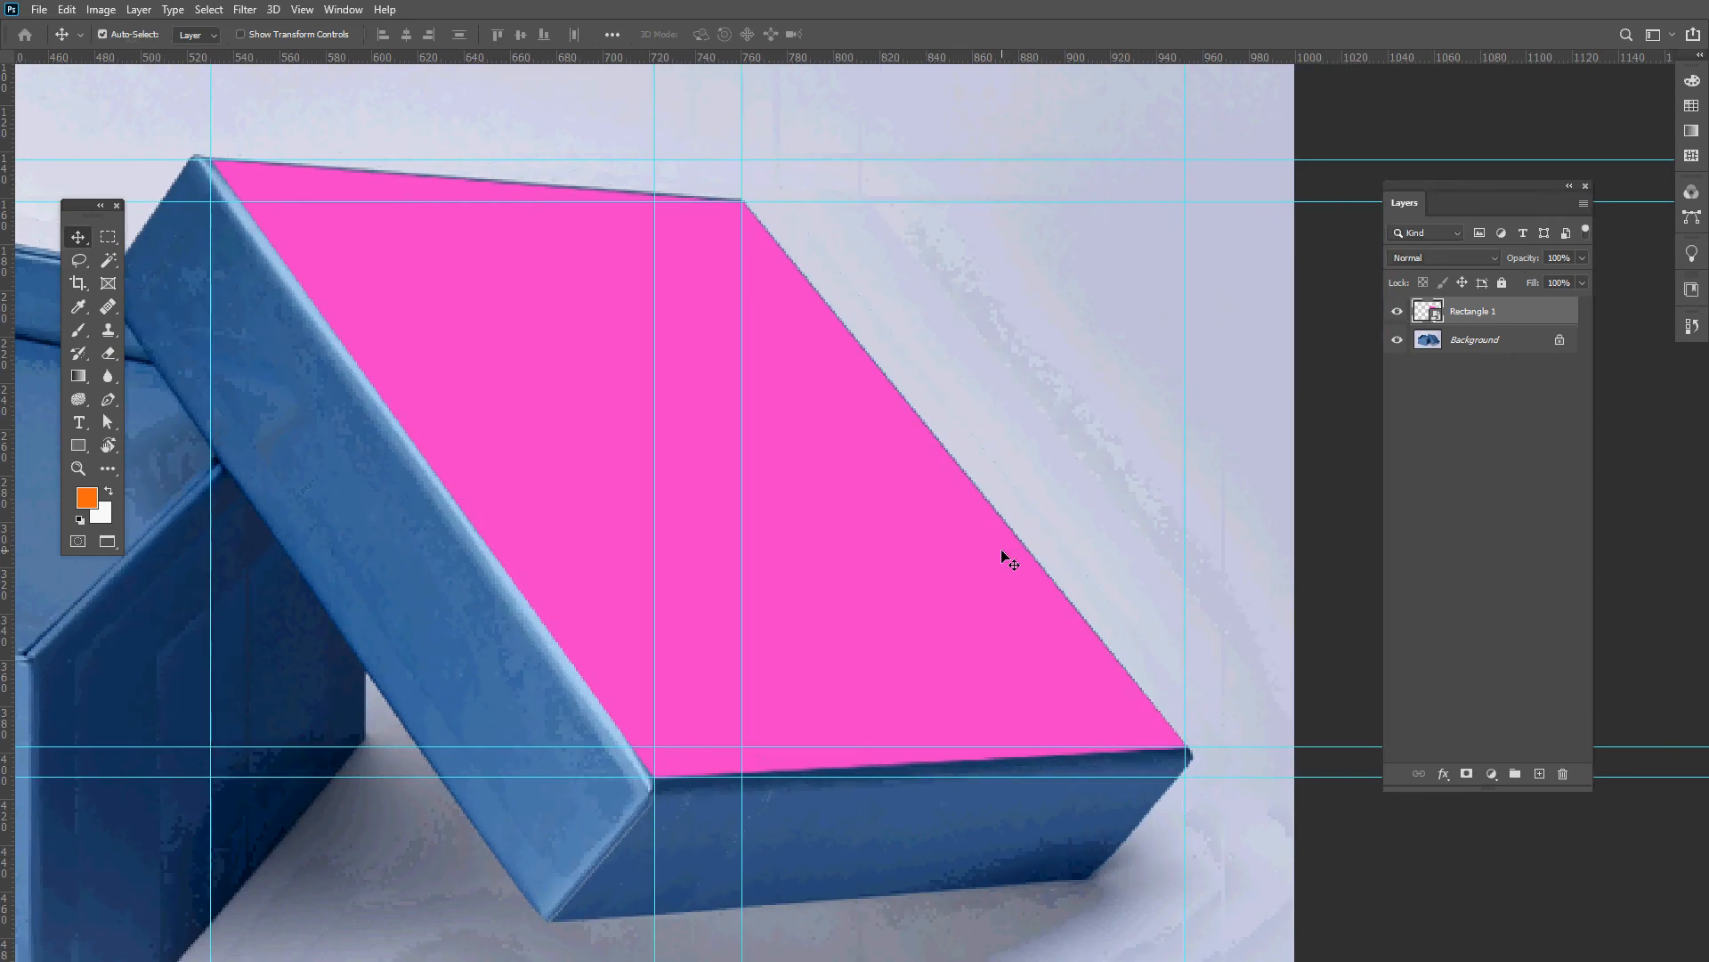
{"action": "key", "text": "ctrl+semicolon"}
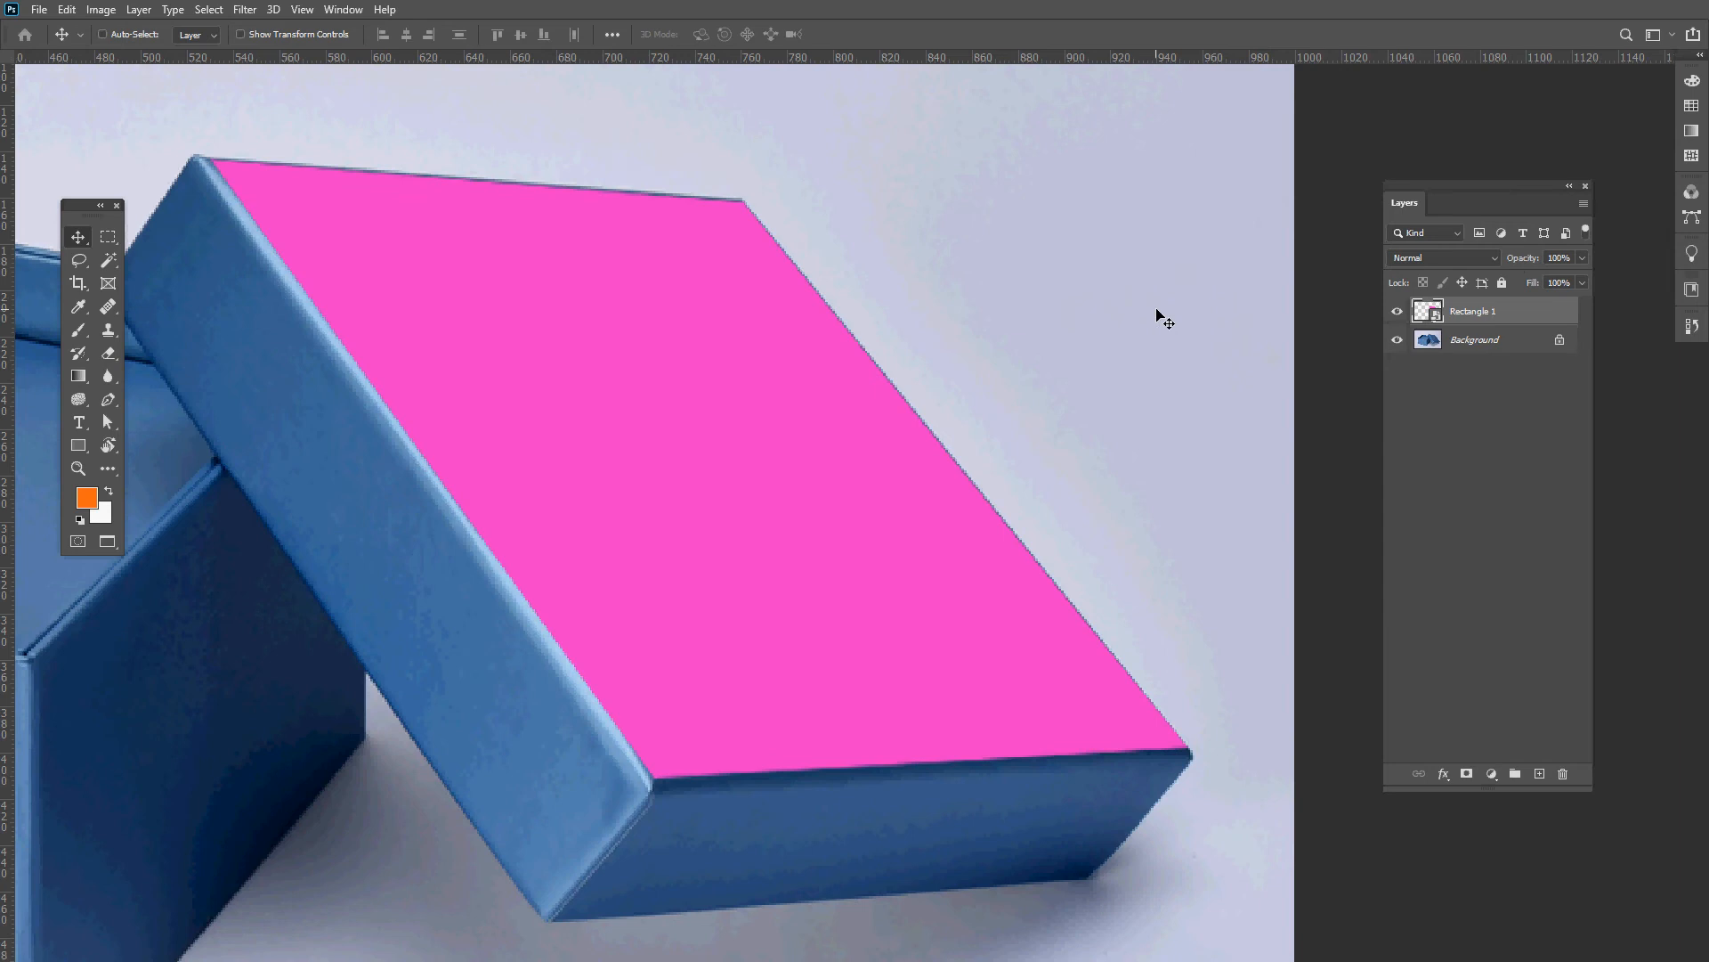
- Return to the standard screen mode with the document tabs shown
{"action": "key", "text": "f"}
{"action": "key", "text": "f"}
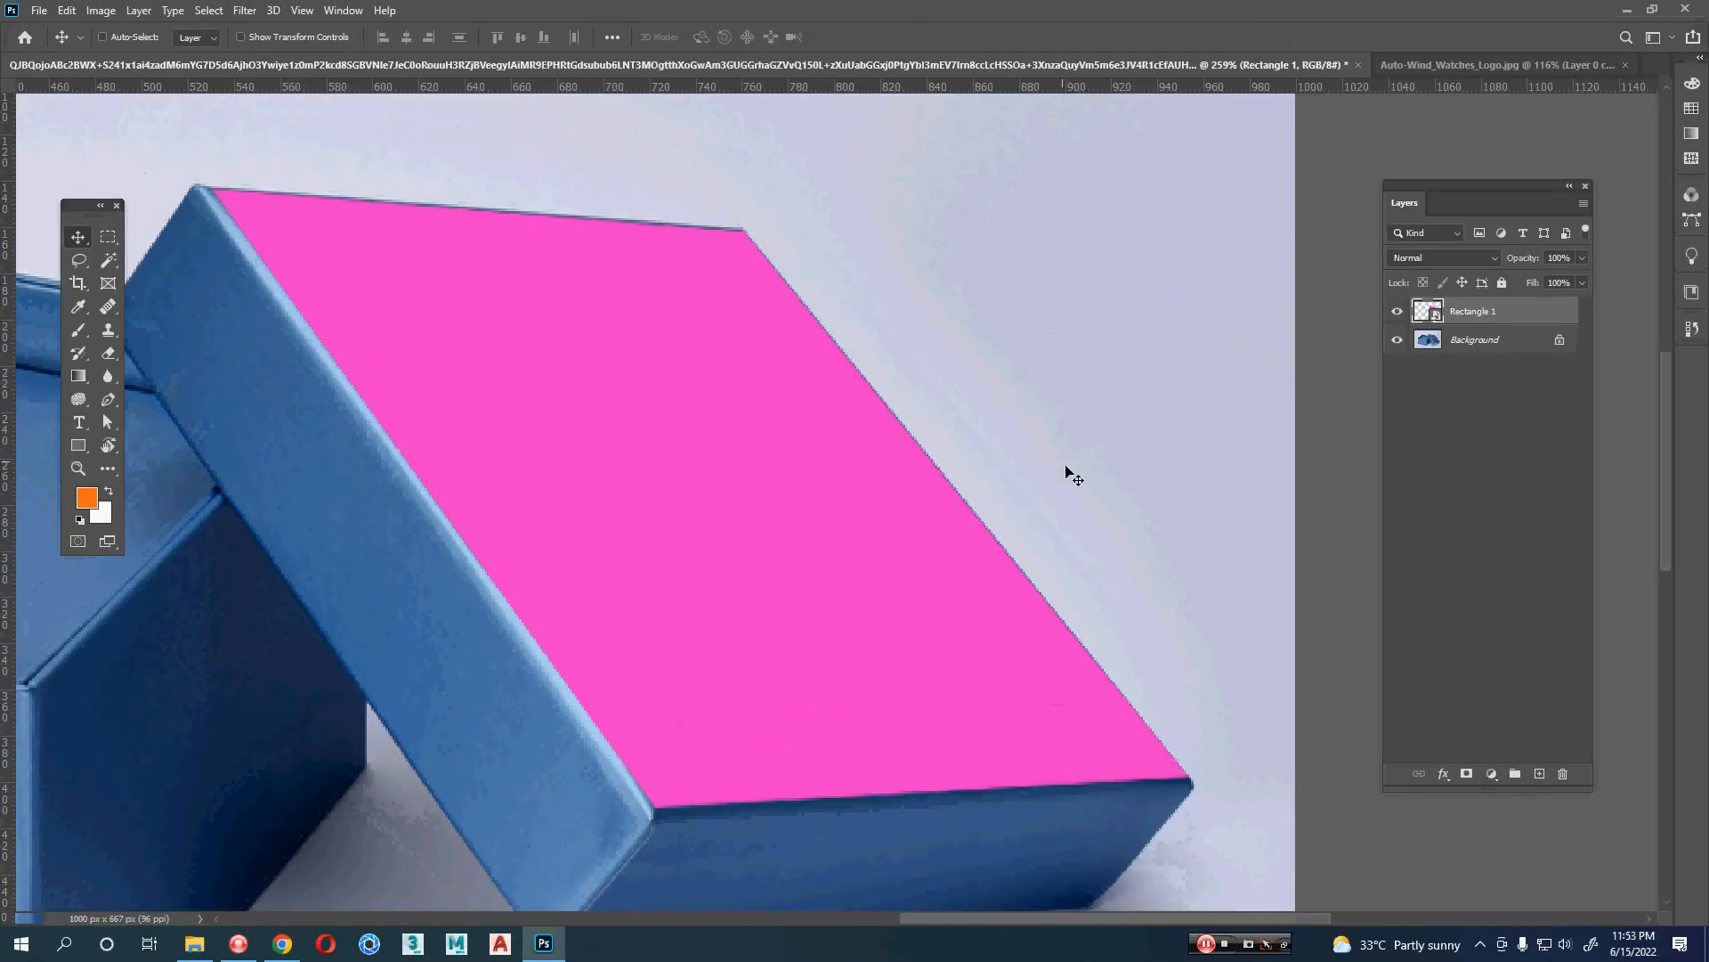
{"action": "scroll", "coordinate": [1065, 473], "scroll_direction": "down", "scroll_amount": 3}
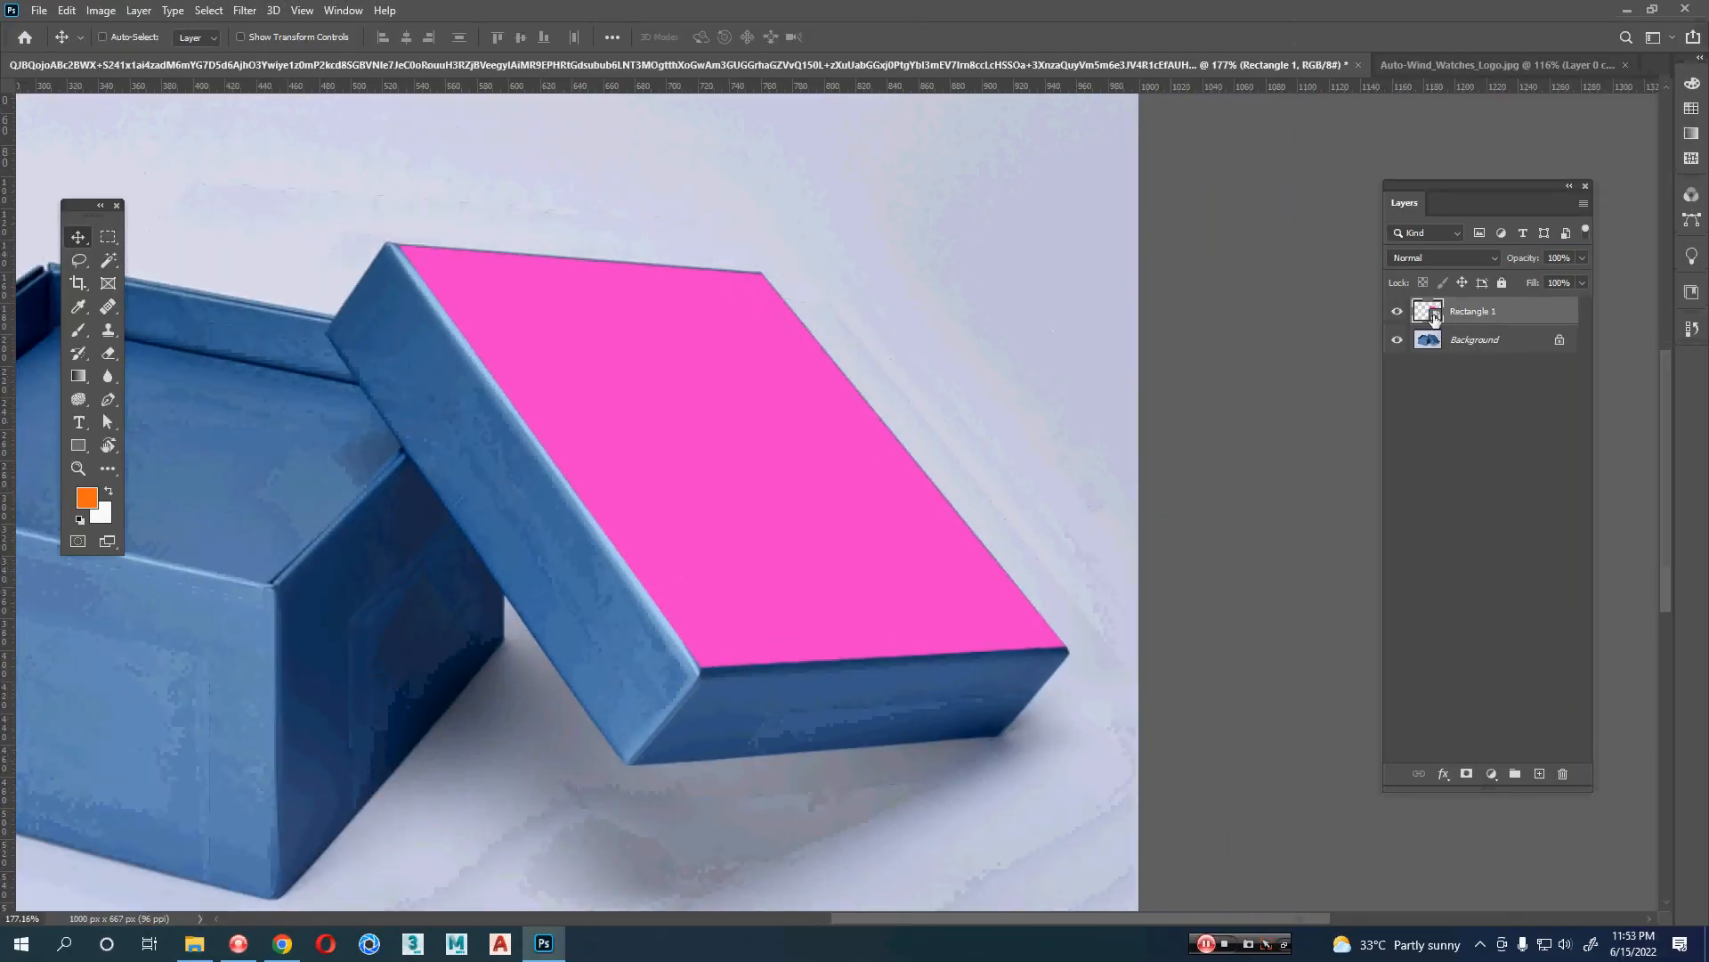
- Open the Rectangle 1 smart object's contents and bring the Auto-Wind Watches logo layer into it from its own document
{"action": "double_click", "coordinate": [1434, 315]}
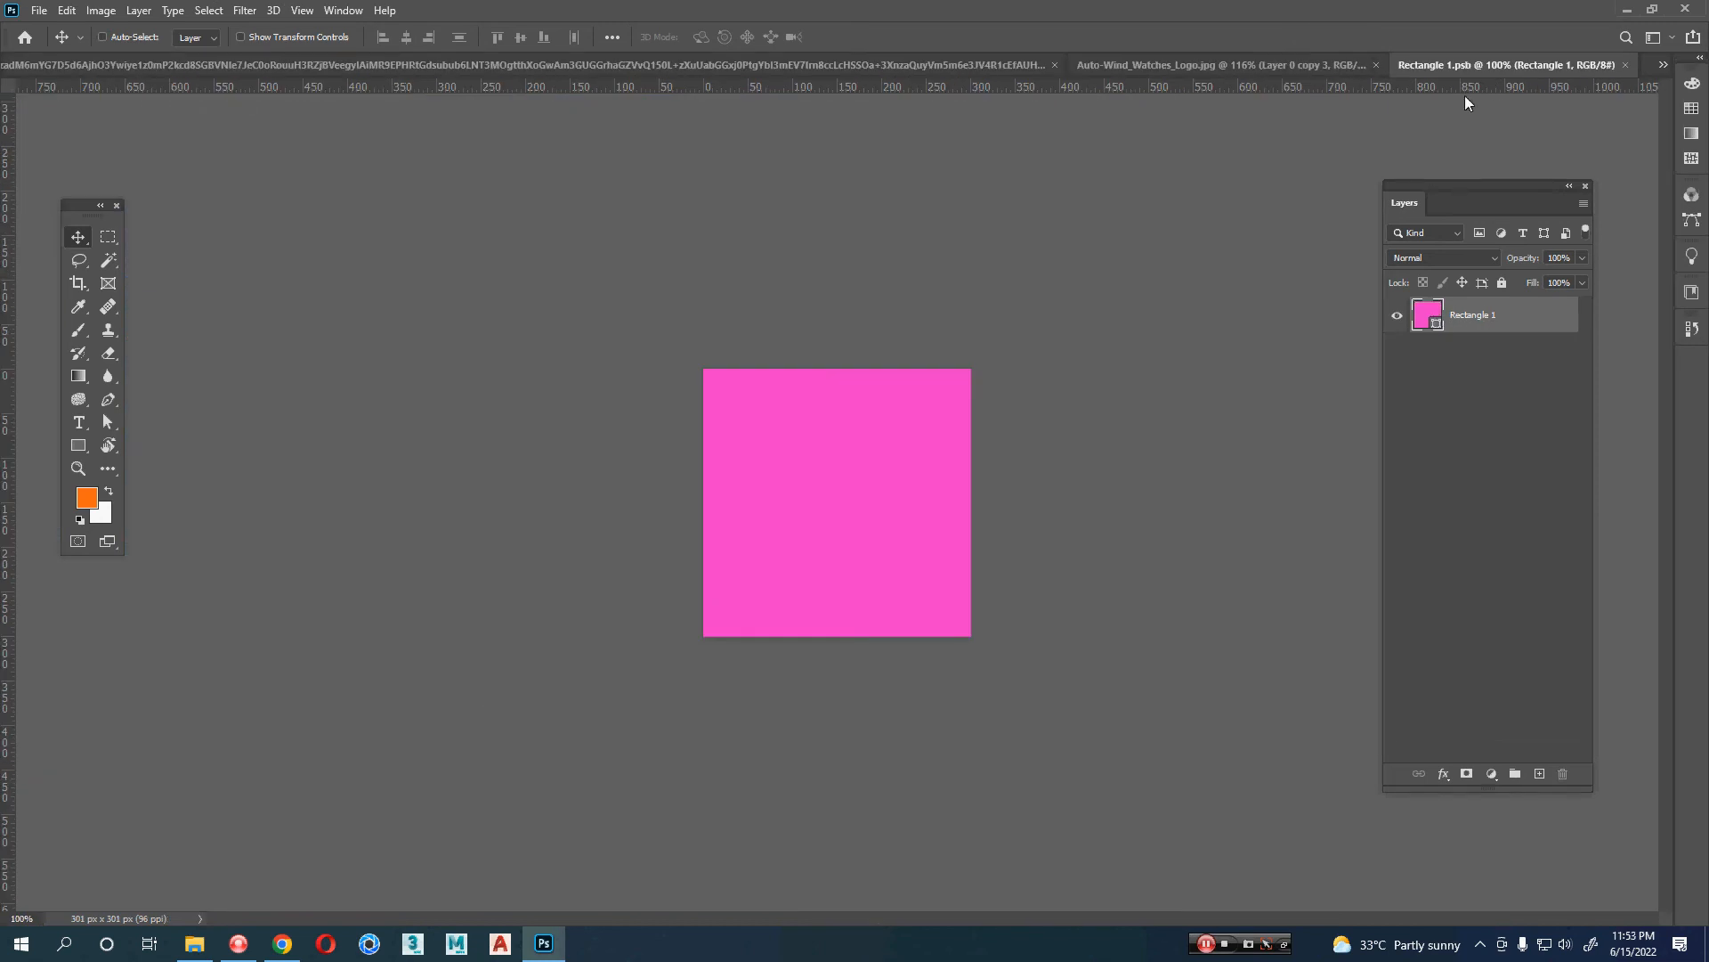
{"action": "left_click", "coordinate": [1091, 66]}
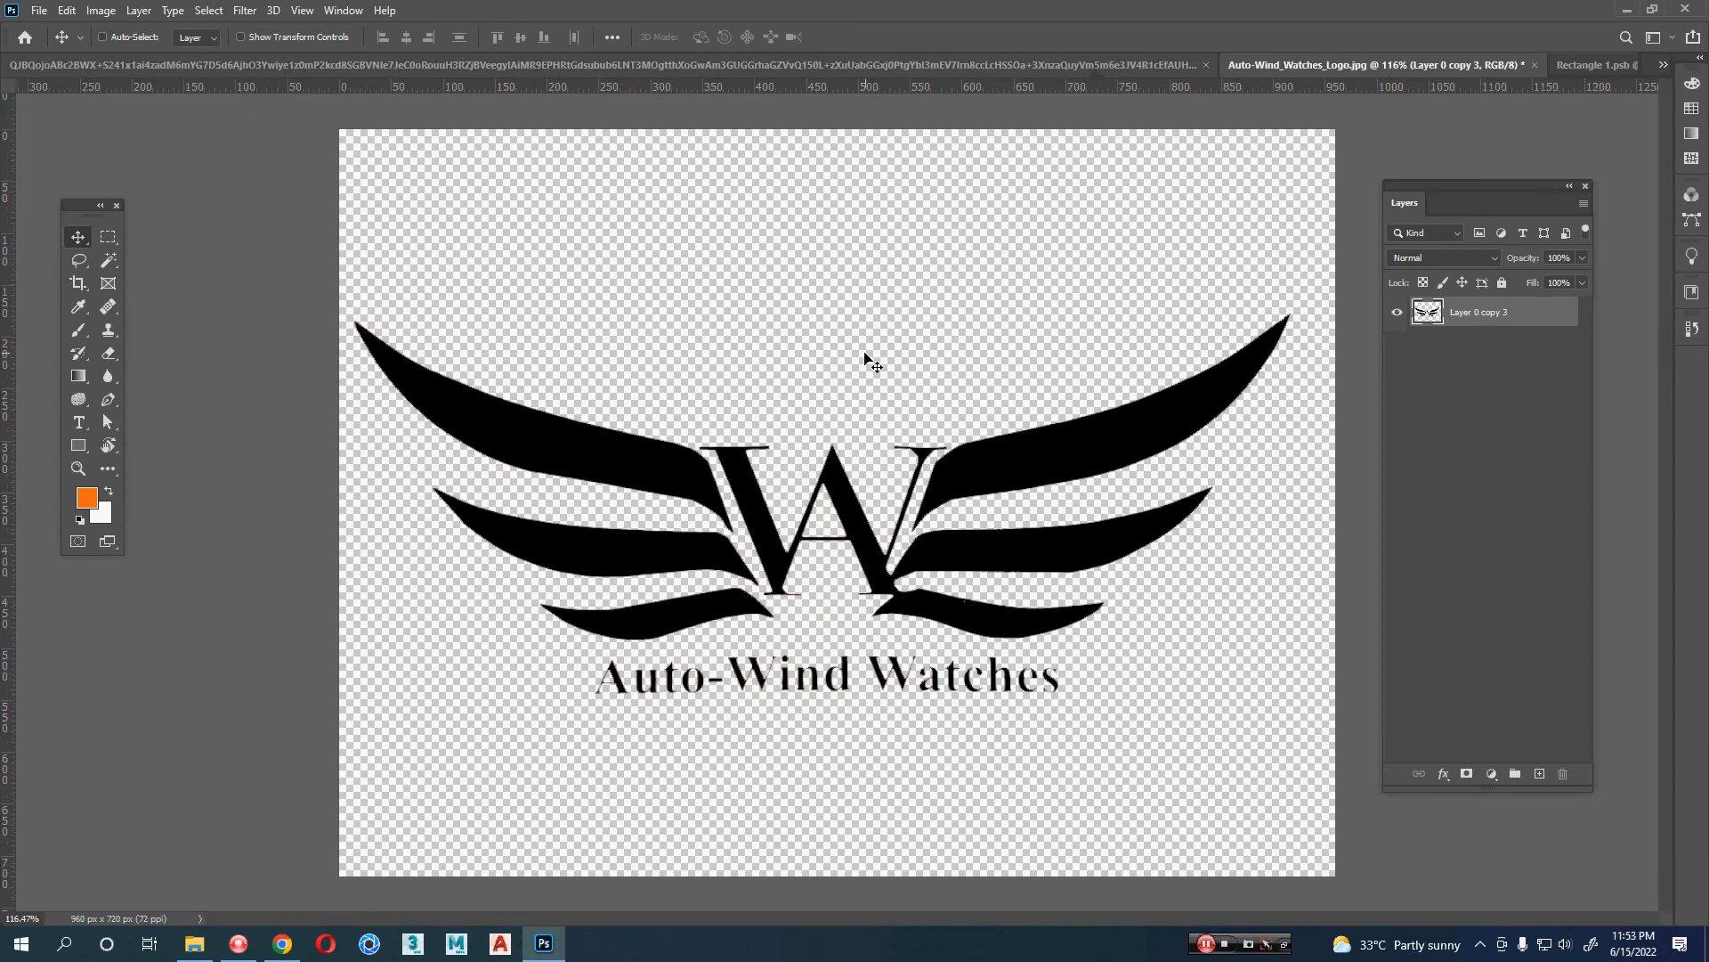
{"action": "left_click_drag", "start_coordinate": [914, 342], "coordinate": [839, 465]}
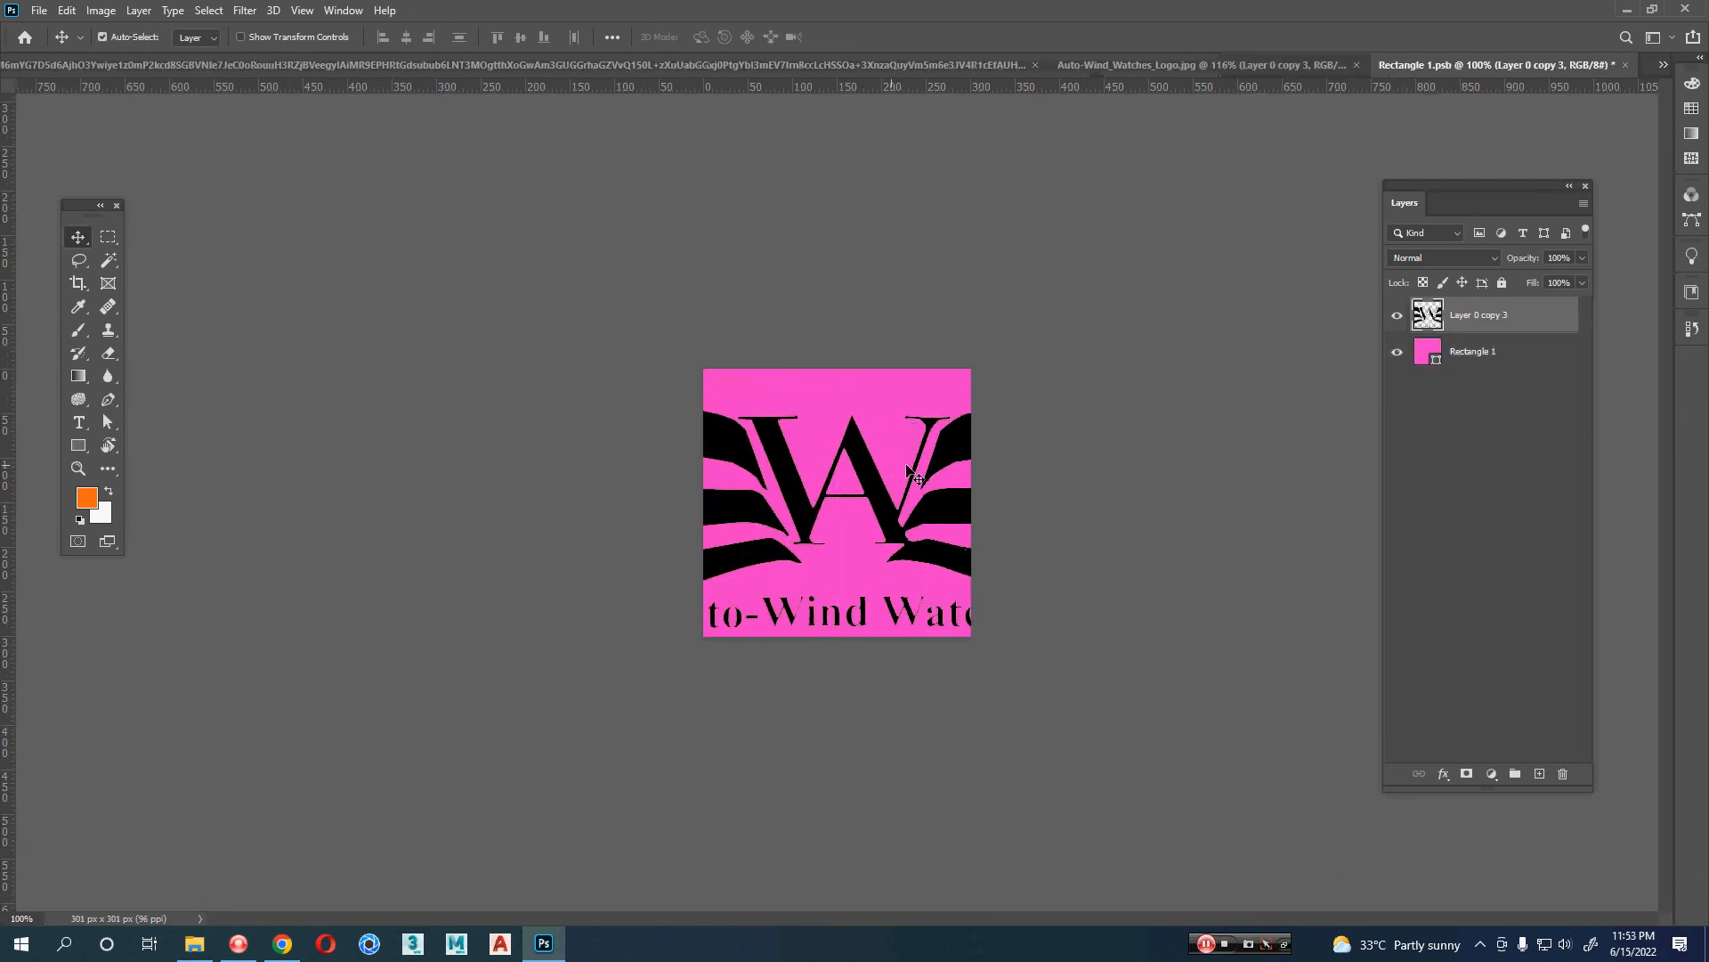
- Scale the logo layer proportionally to 26.50% and position it in the middle of the pink square
{"action": "key", "text": "ctrl+t"}
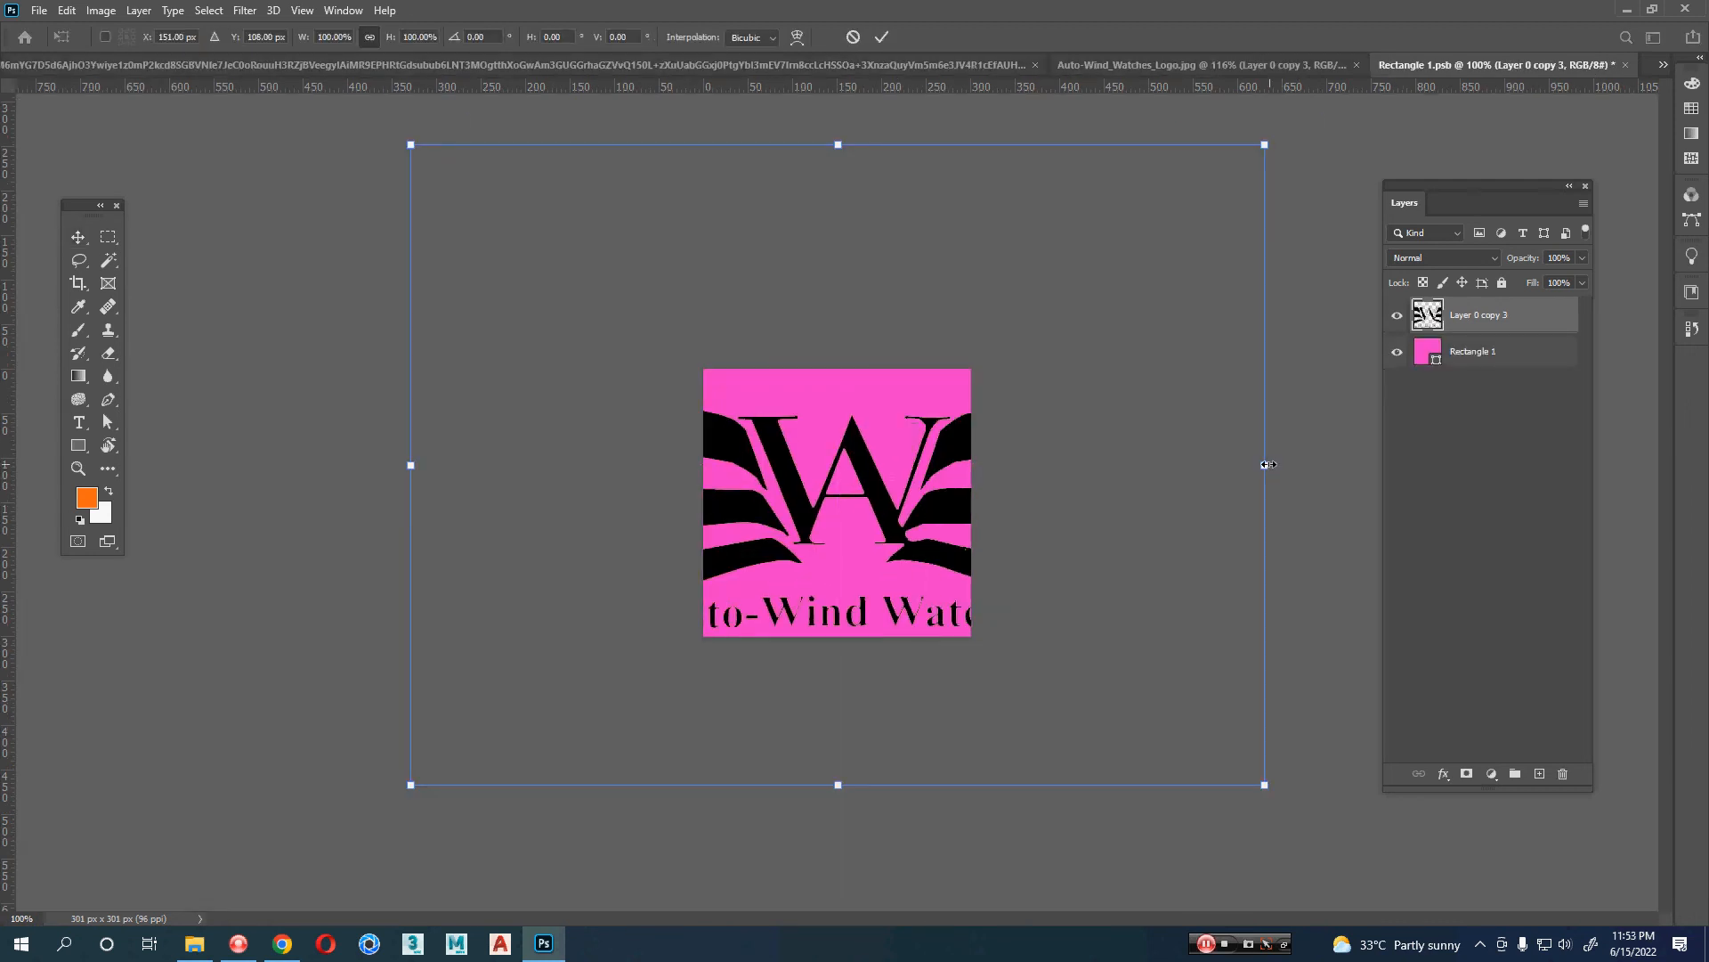
{"action": "left_click_drag", "start_coordinate": [1264, 465], "coordinate": [1132, 464]}
{"action": "key", "text": "ctrl+z"}
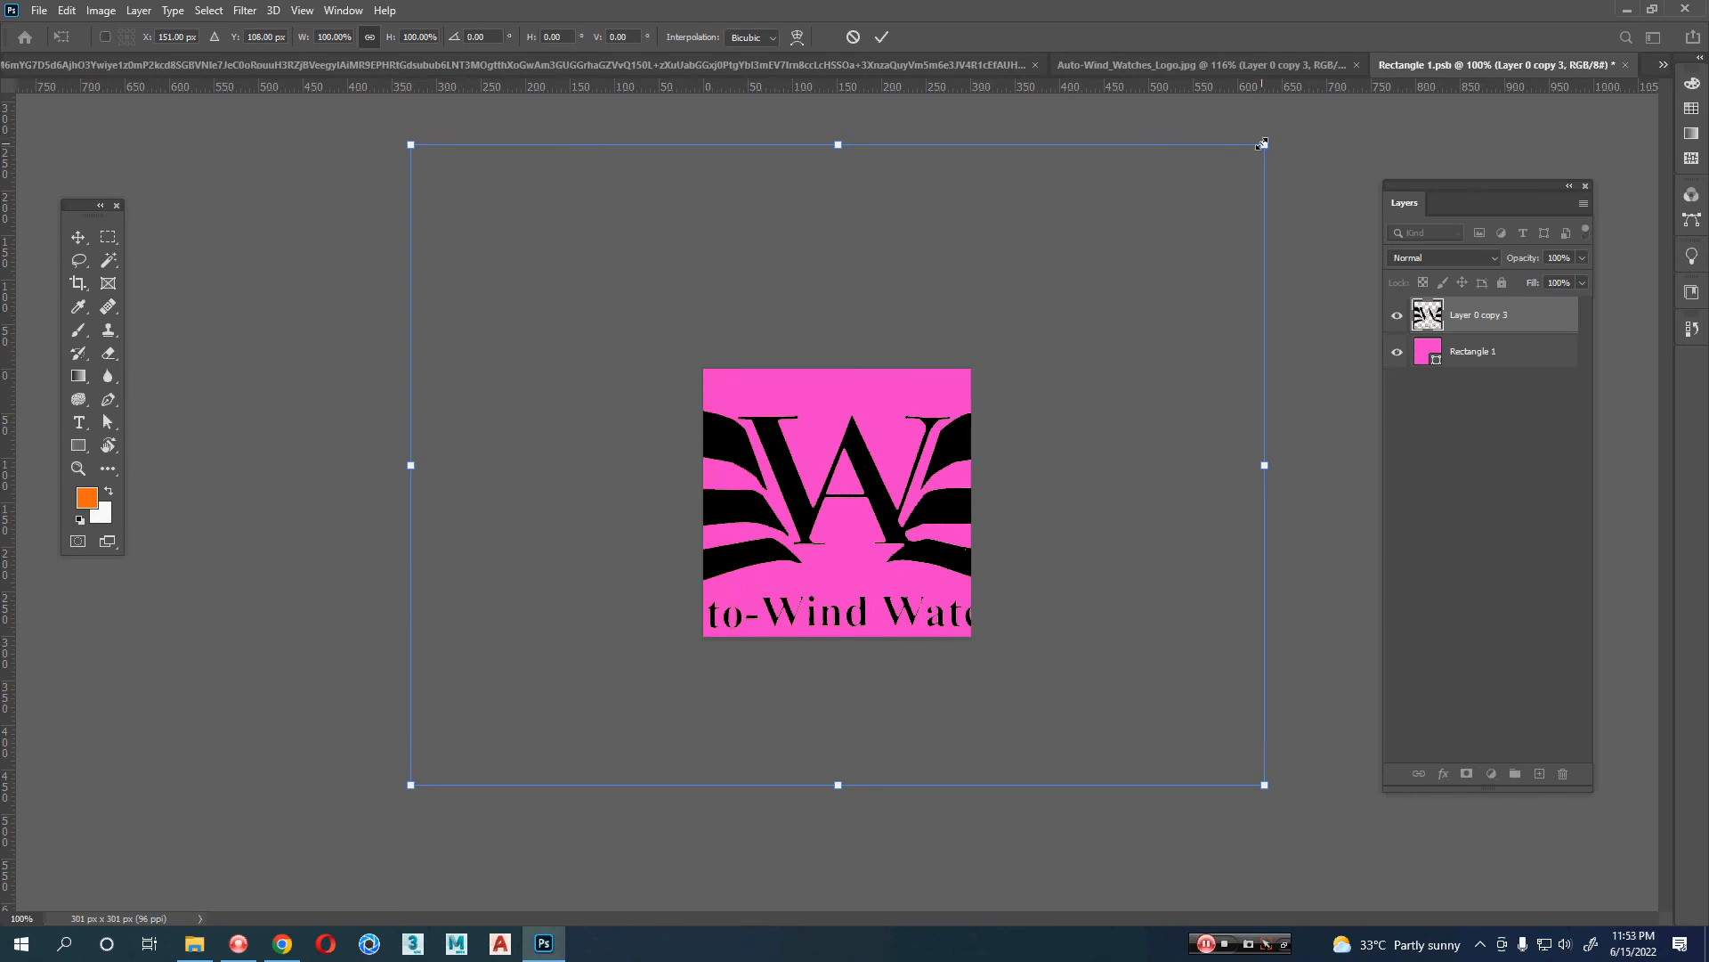
{"action": "left_click_drag", "start_coordinate": [1263, 145], "coordinate": [915, 341]}
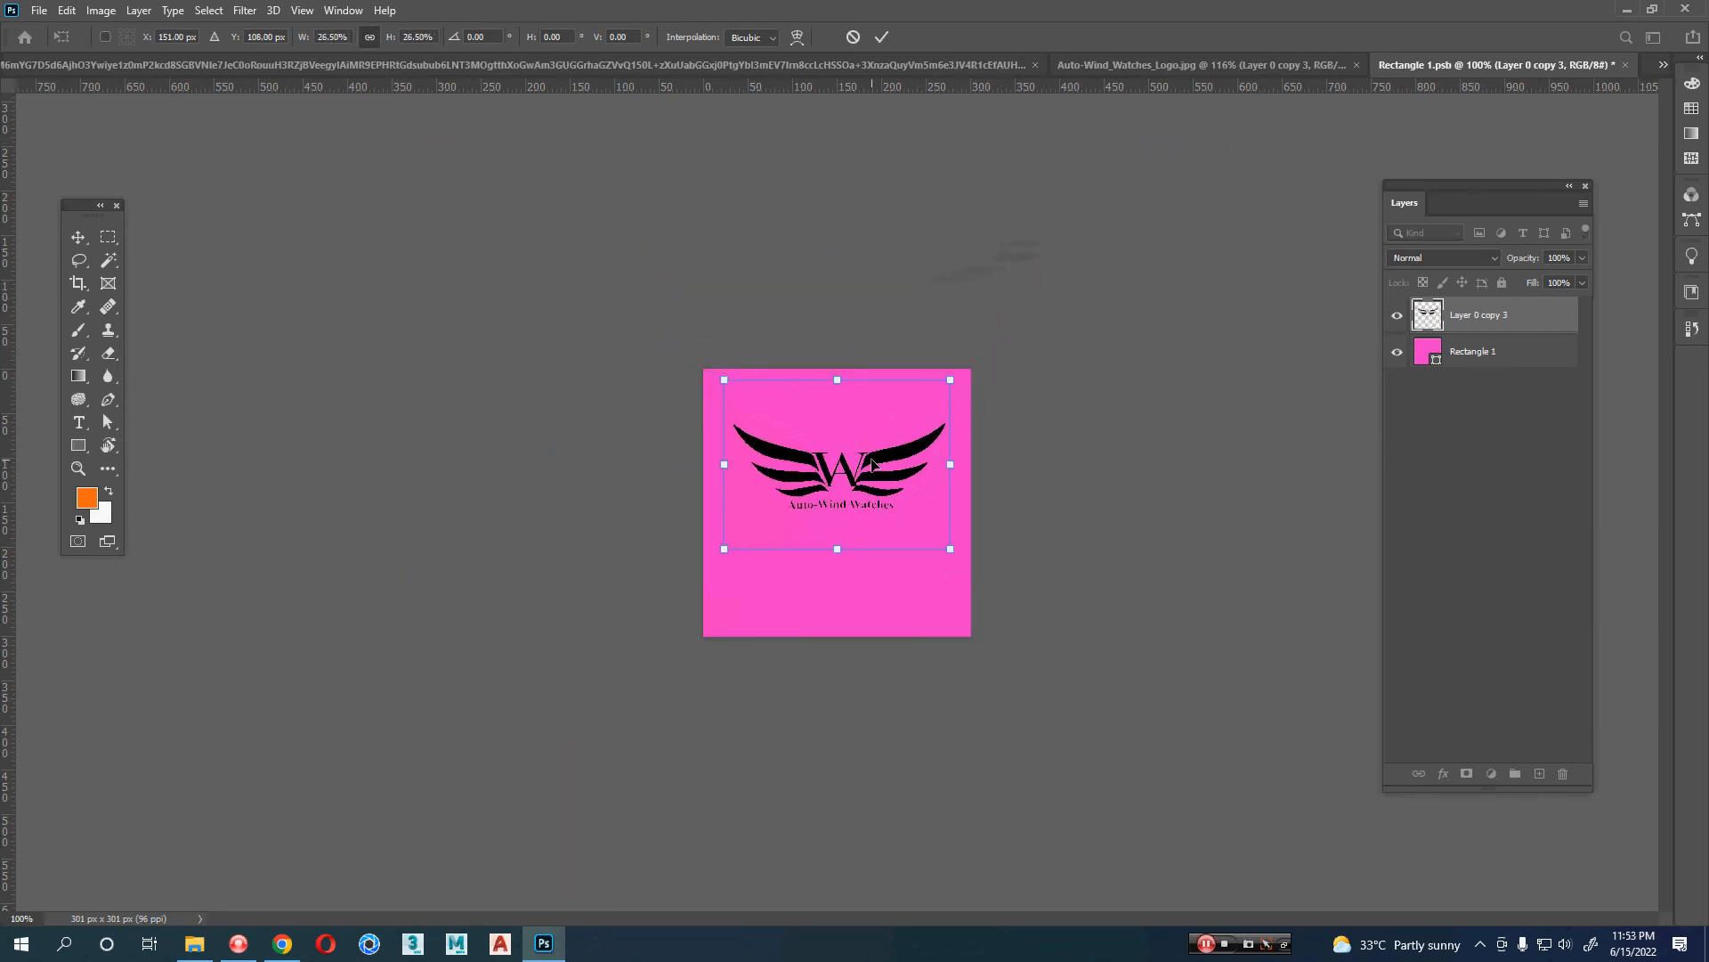
{"action": "left_click_drag", "start_coordinate": [872, 464], "coordinate": [868, 493]}
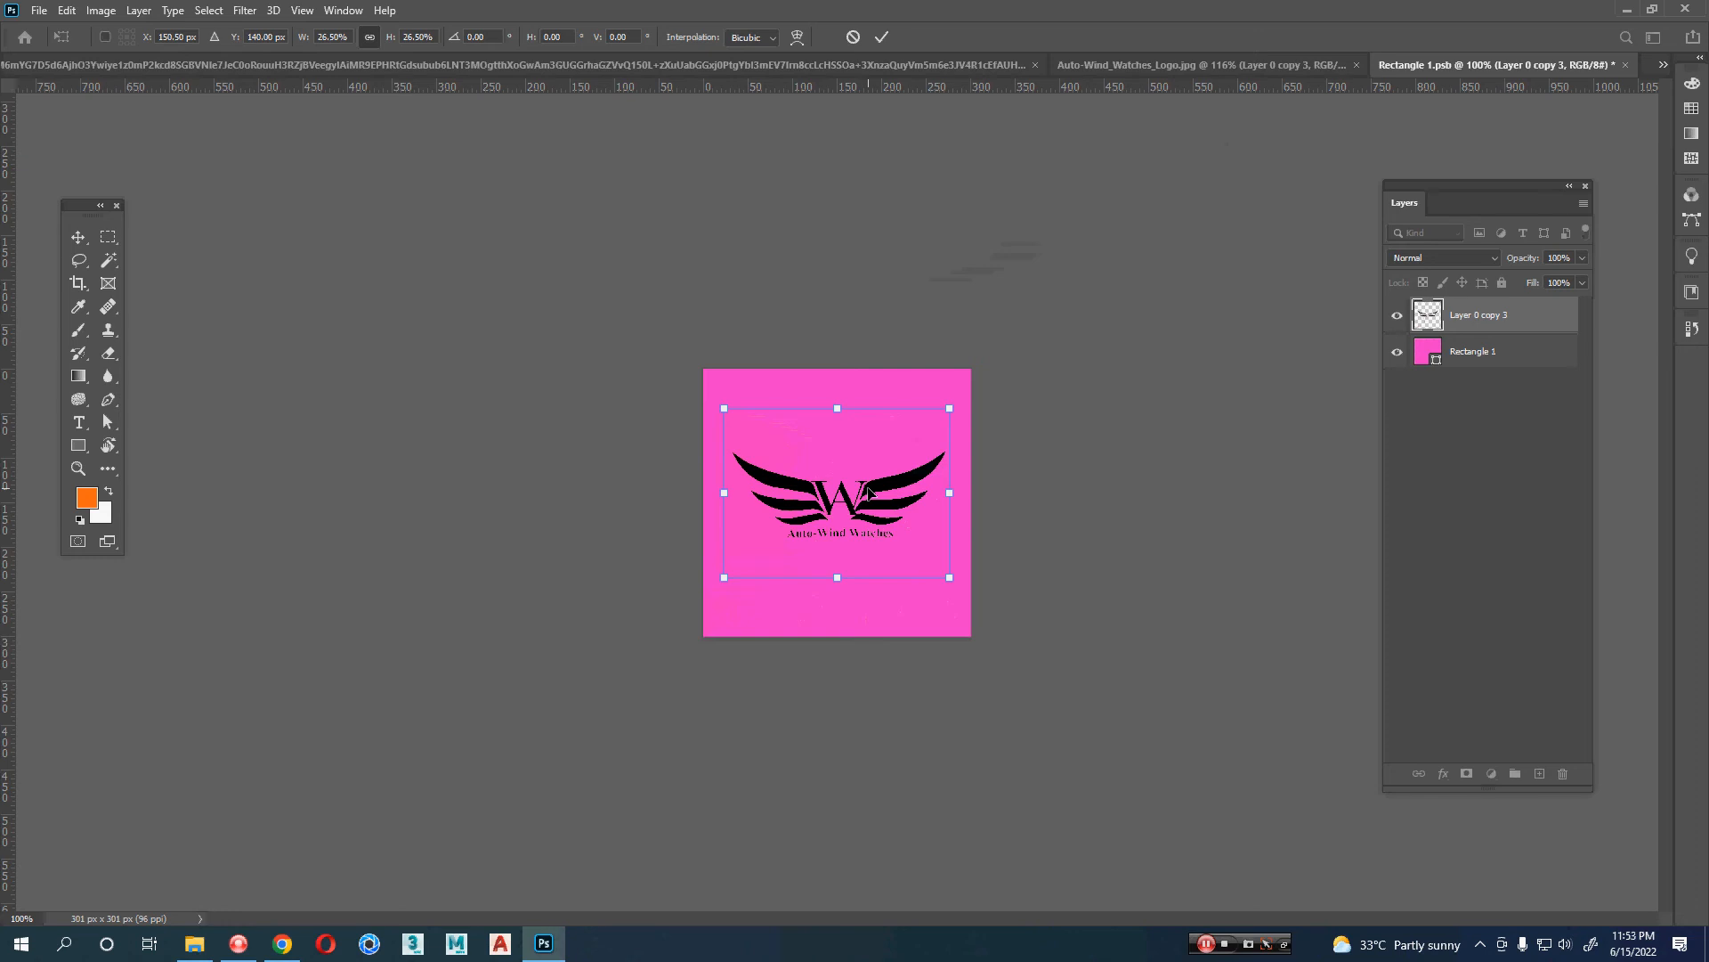
{"action": "key", "text": "Return"}
- Hide the Rectangle 1 layer and save the smart object's contents so the logo updates on the box lid
{"action": "left_click", "coordinate": [1395, 354]}
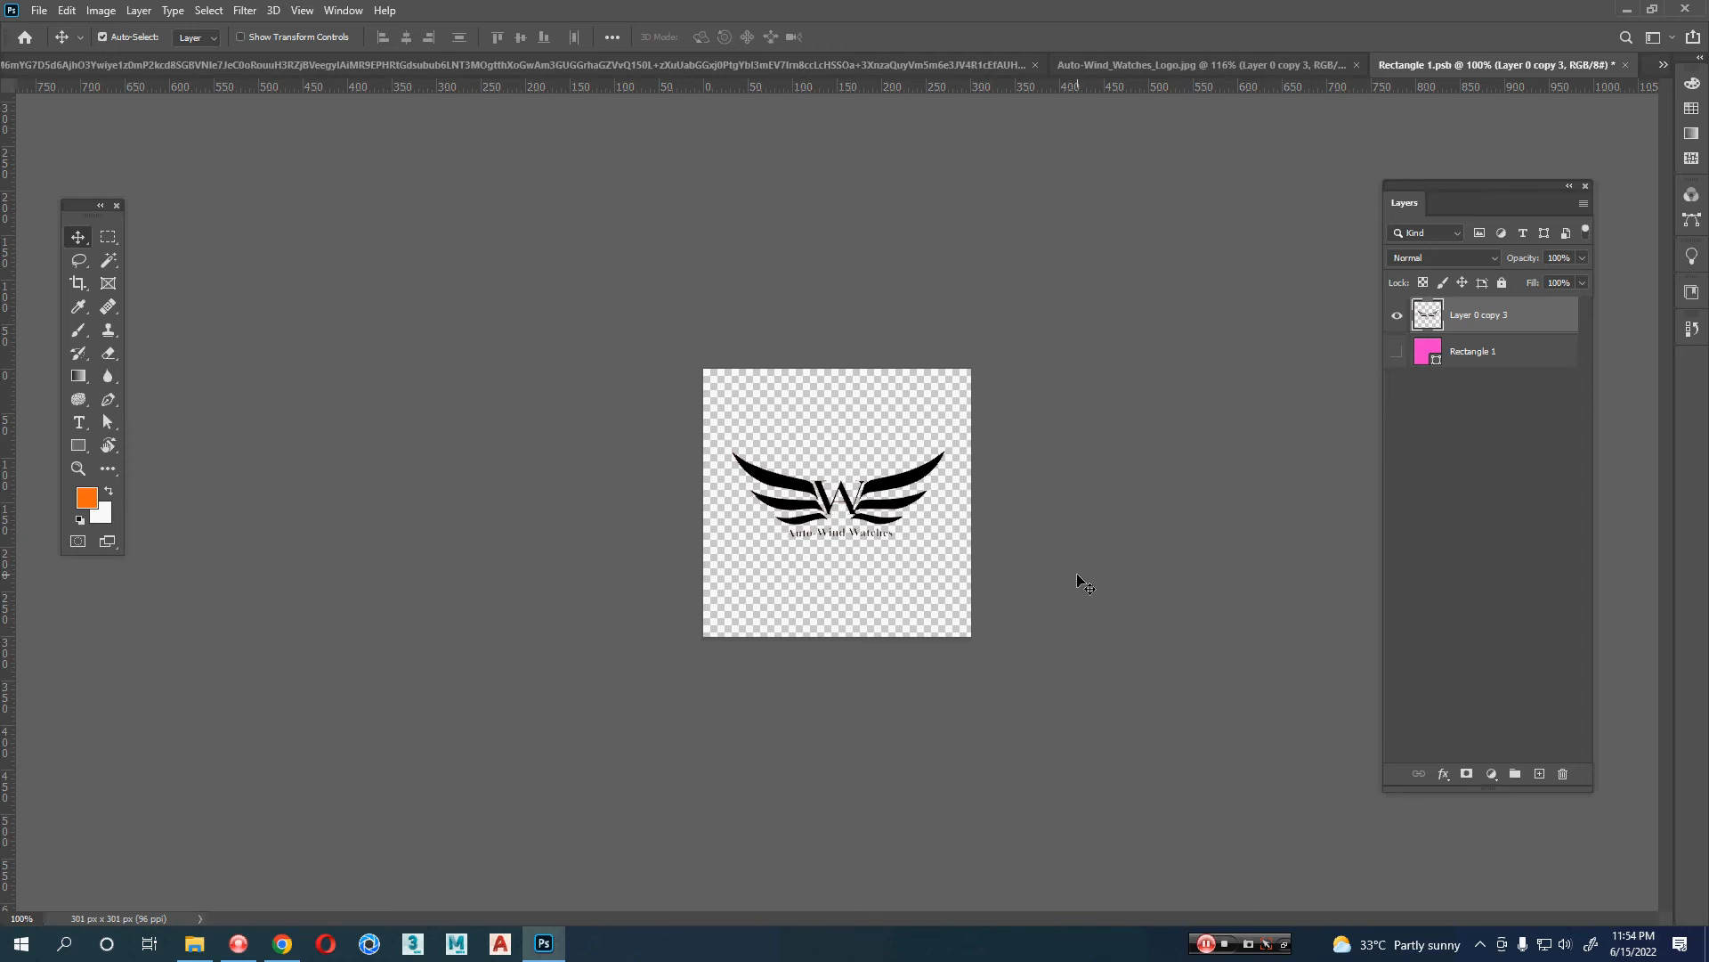
{"action": "key", "text": "ctrl+s"}
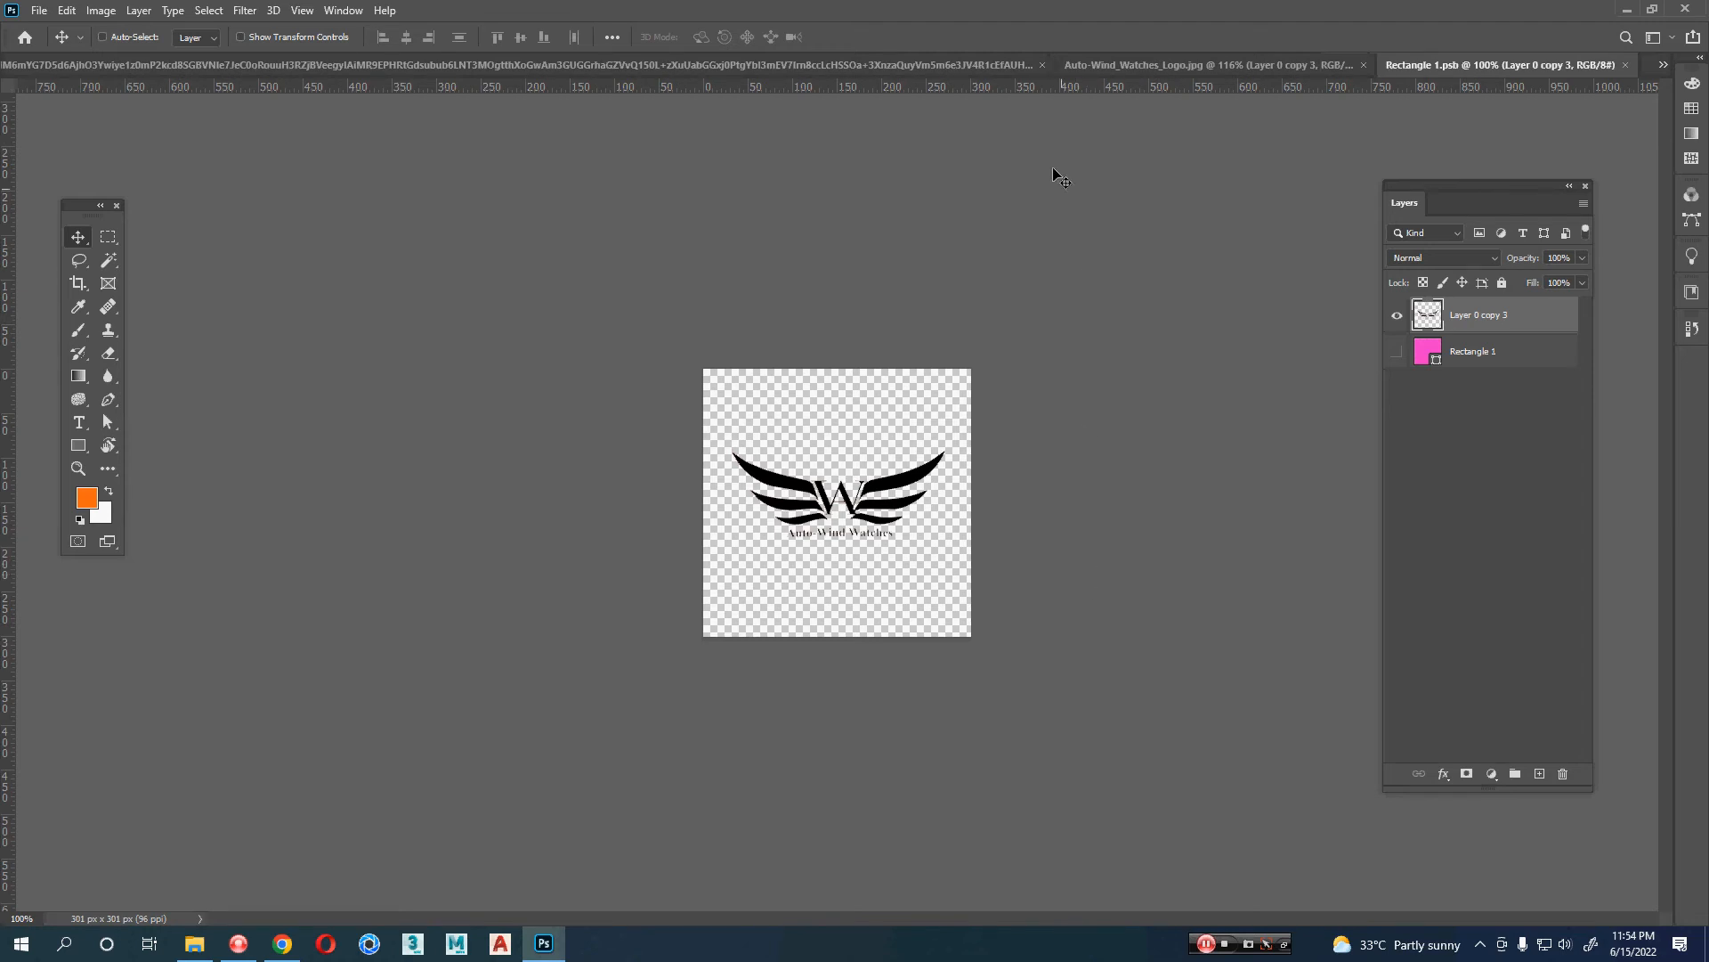
{"action": "left_click", "coordinate": [975, 67]}
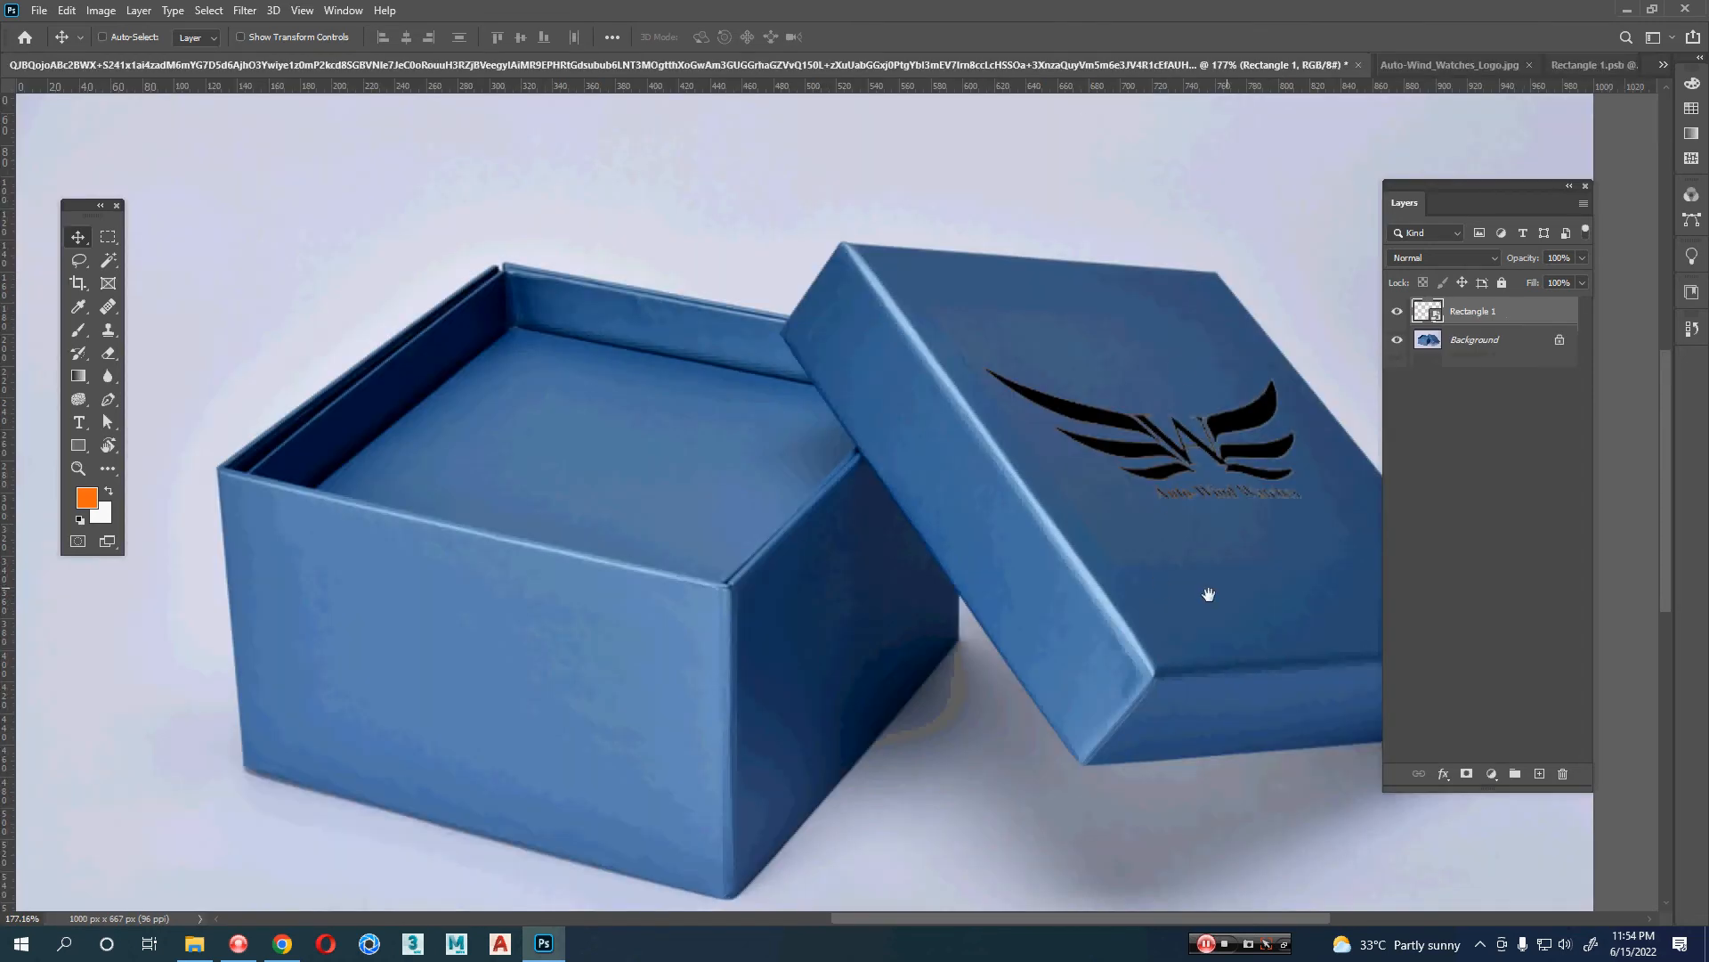
{"action": "left_click_drag", "start_coordinate": [1209, 594], "coordinate": [890, 600]}
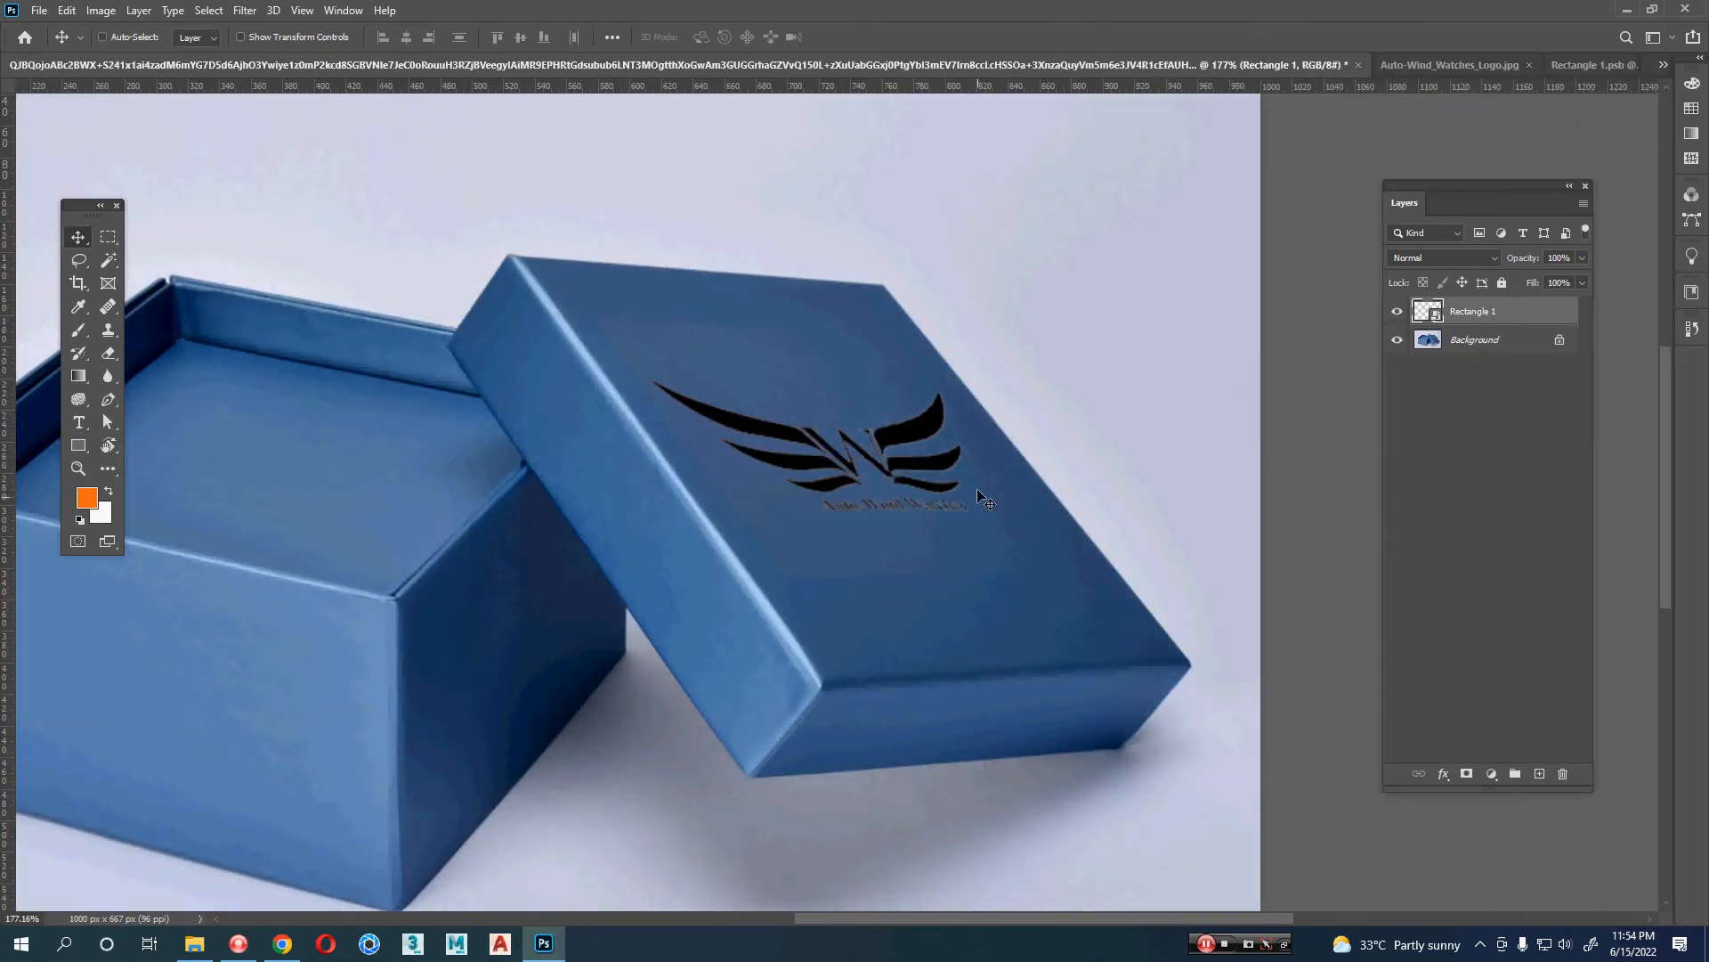
{"action": "key", "text": "z"}
{"action": "left_click_drag", "start_coordinate": [888, 445], "coordinate": [899, 447]}
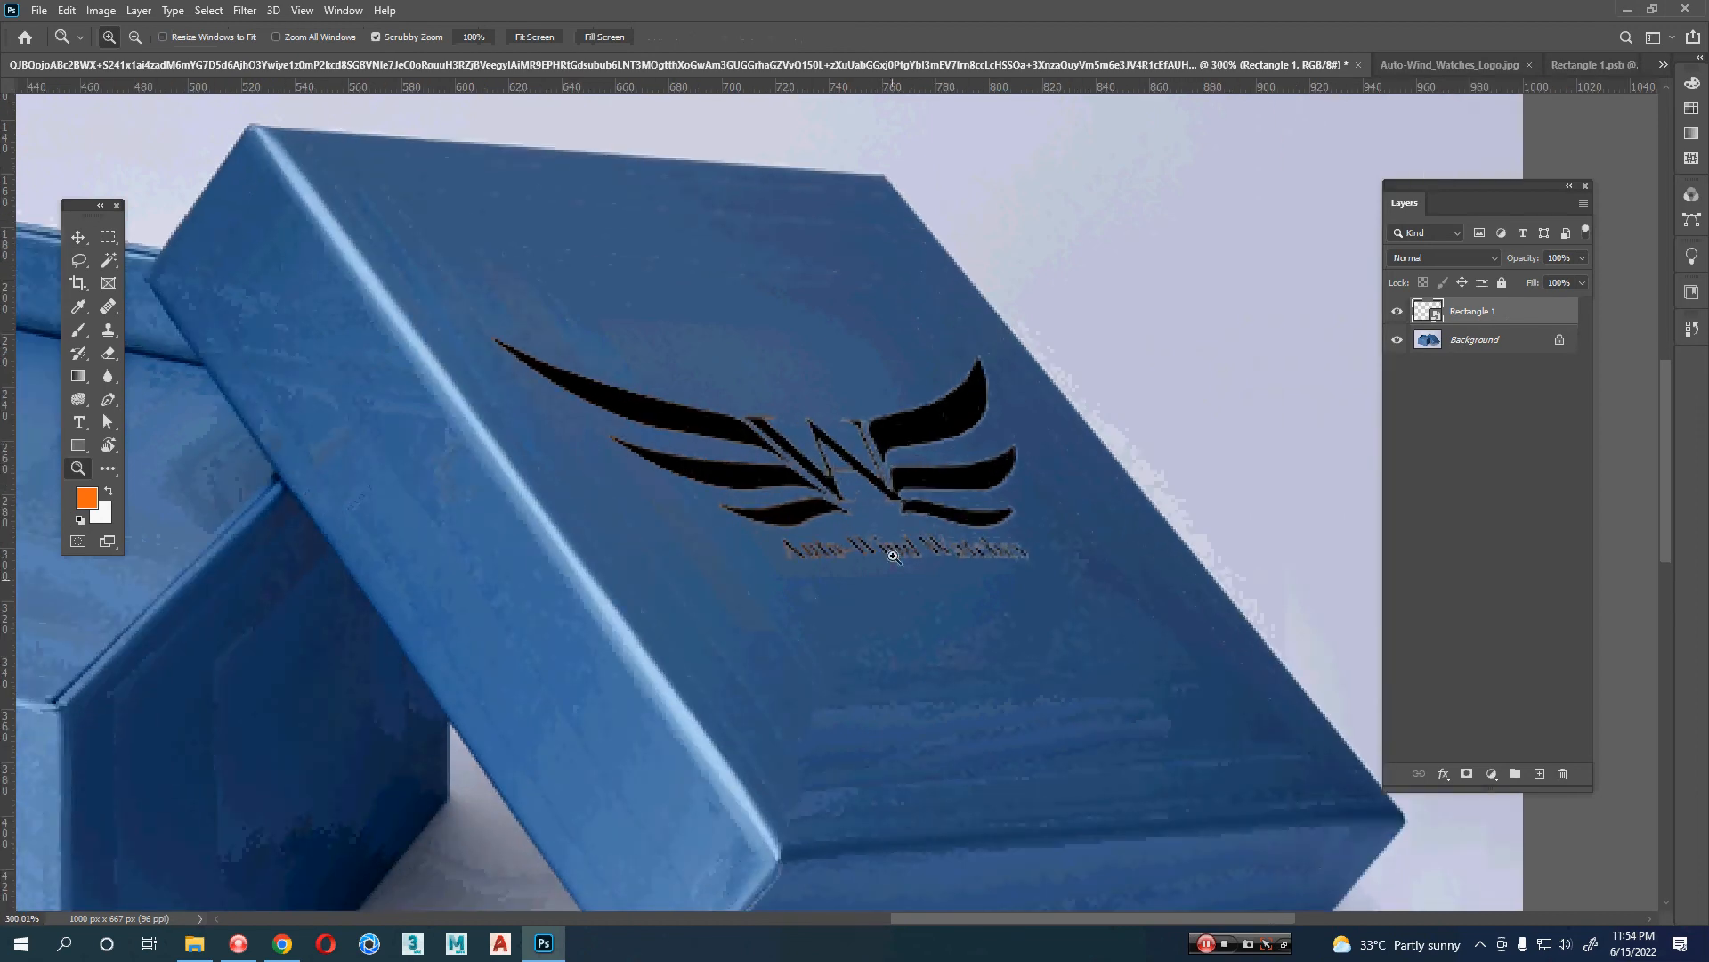
{"action": "key", "text": "v"}
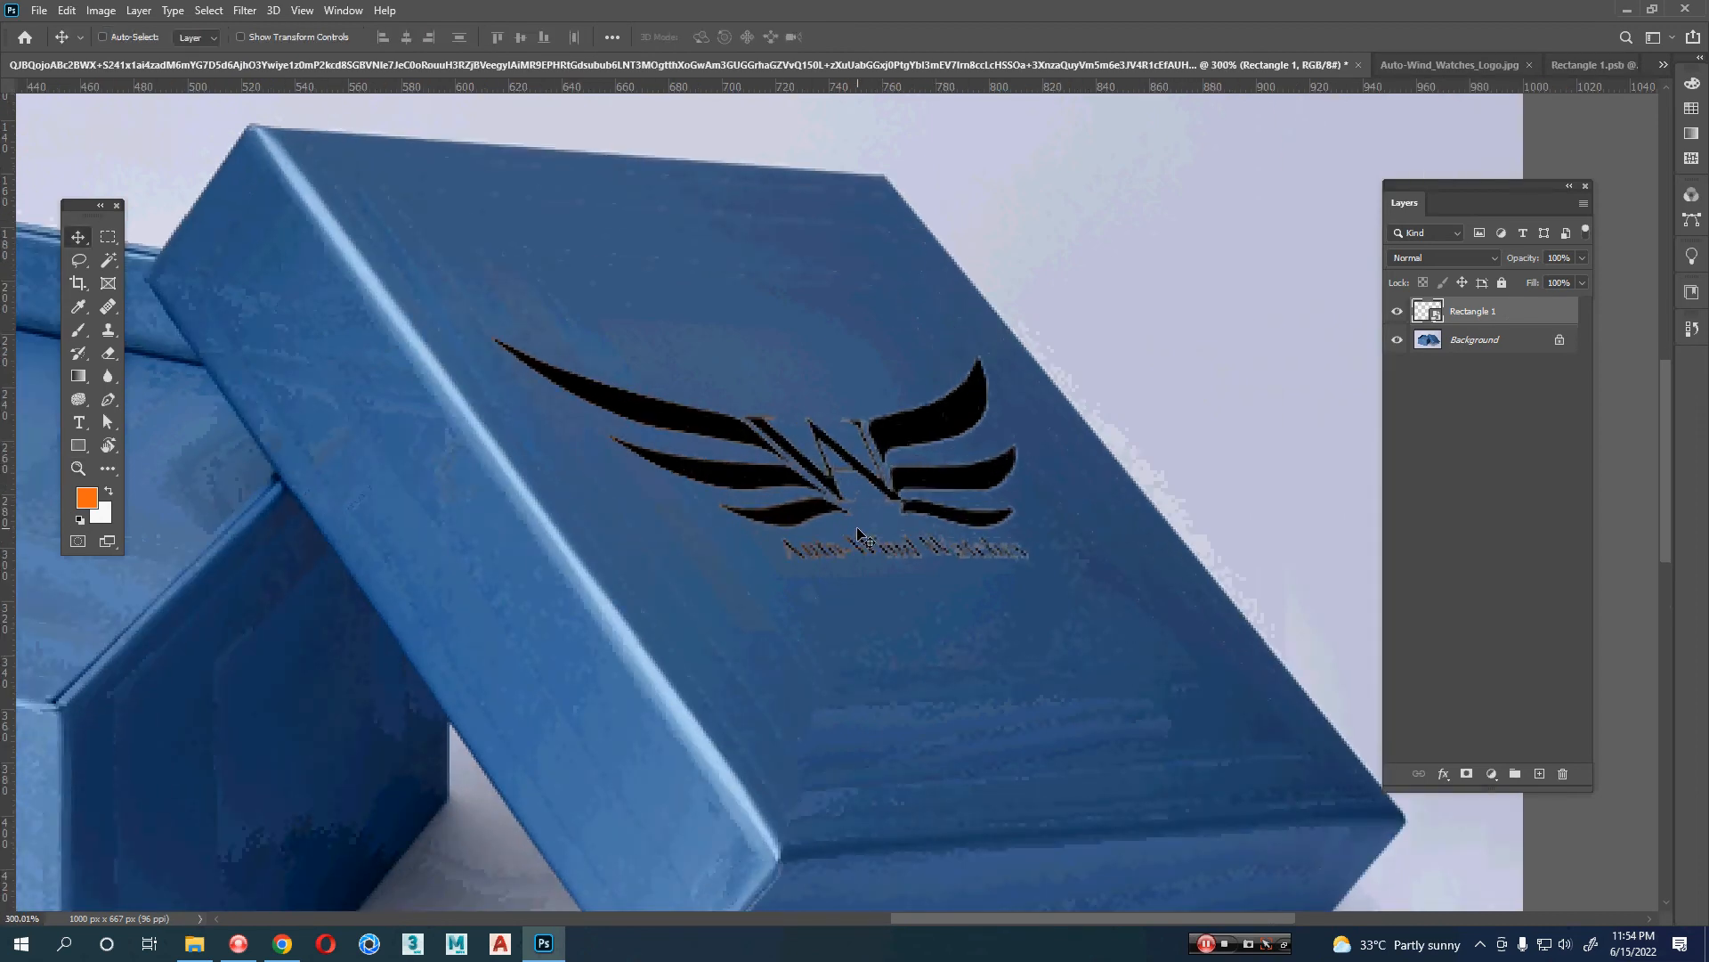
- Return to the Rectangle 1 smart object's contents and show the pink Rectangle 1 layer behind the logo
{"action": "left_click", "coordinate": [1583, 64]}
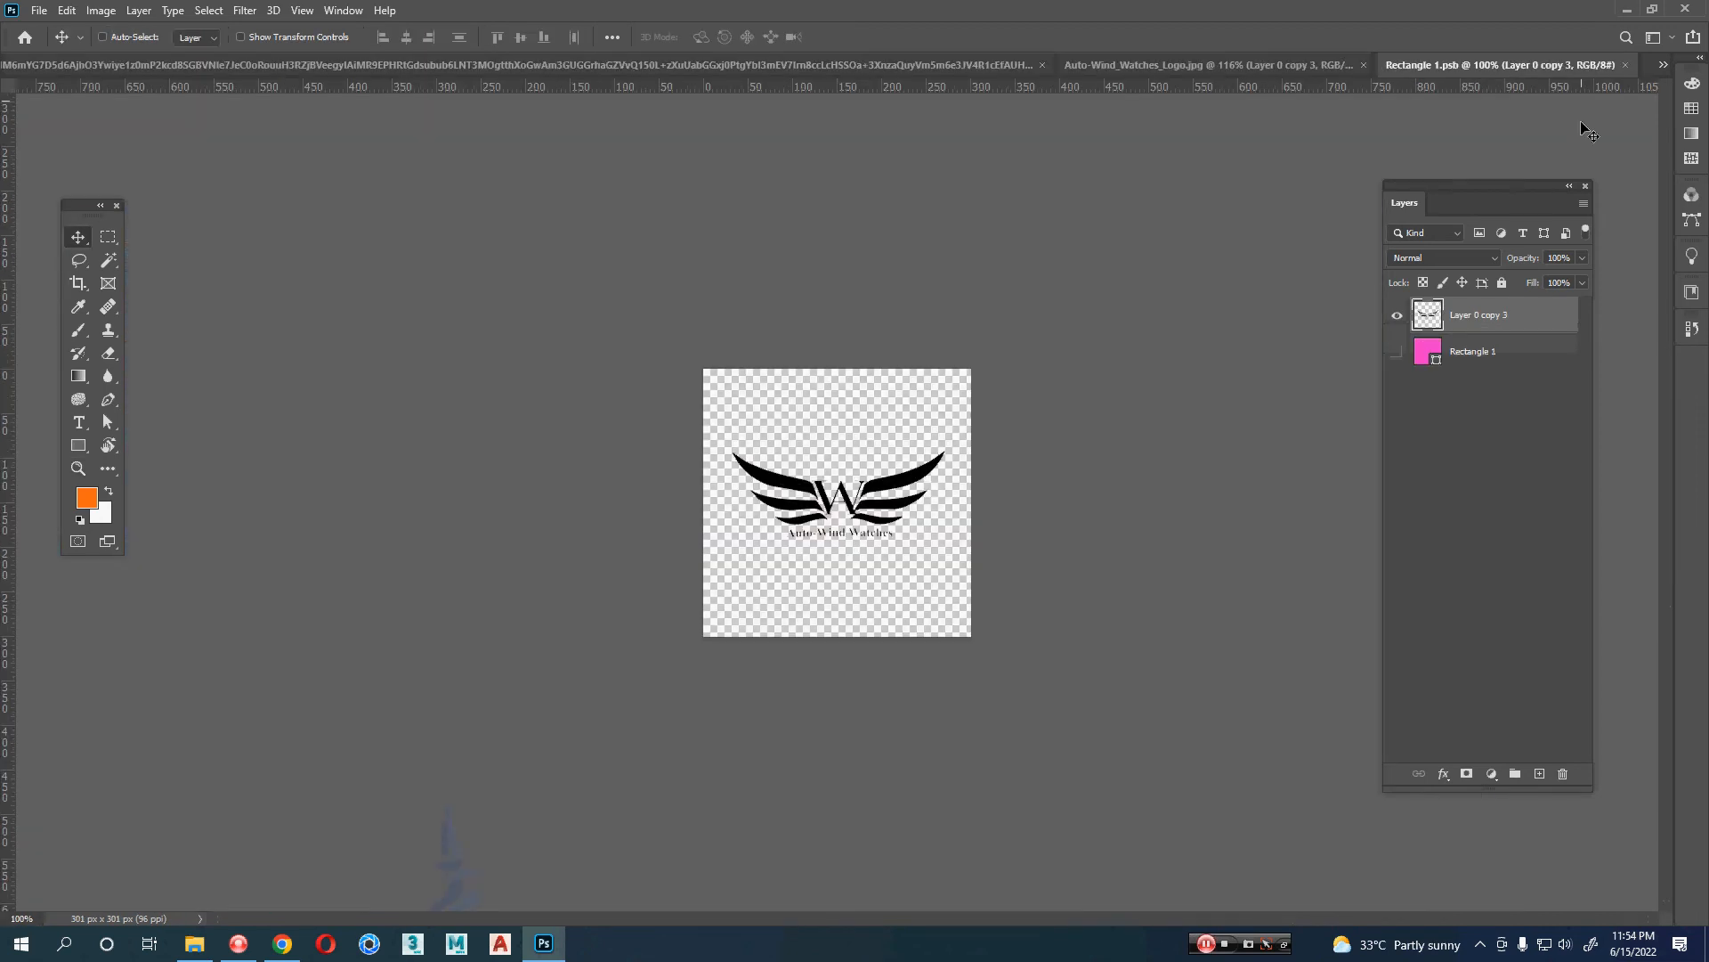
{"action": "key", "text": "z"}
{"action": "left_click_drag", "start_coordinate": [844, 550], "coordinate": [1004, 511]}
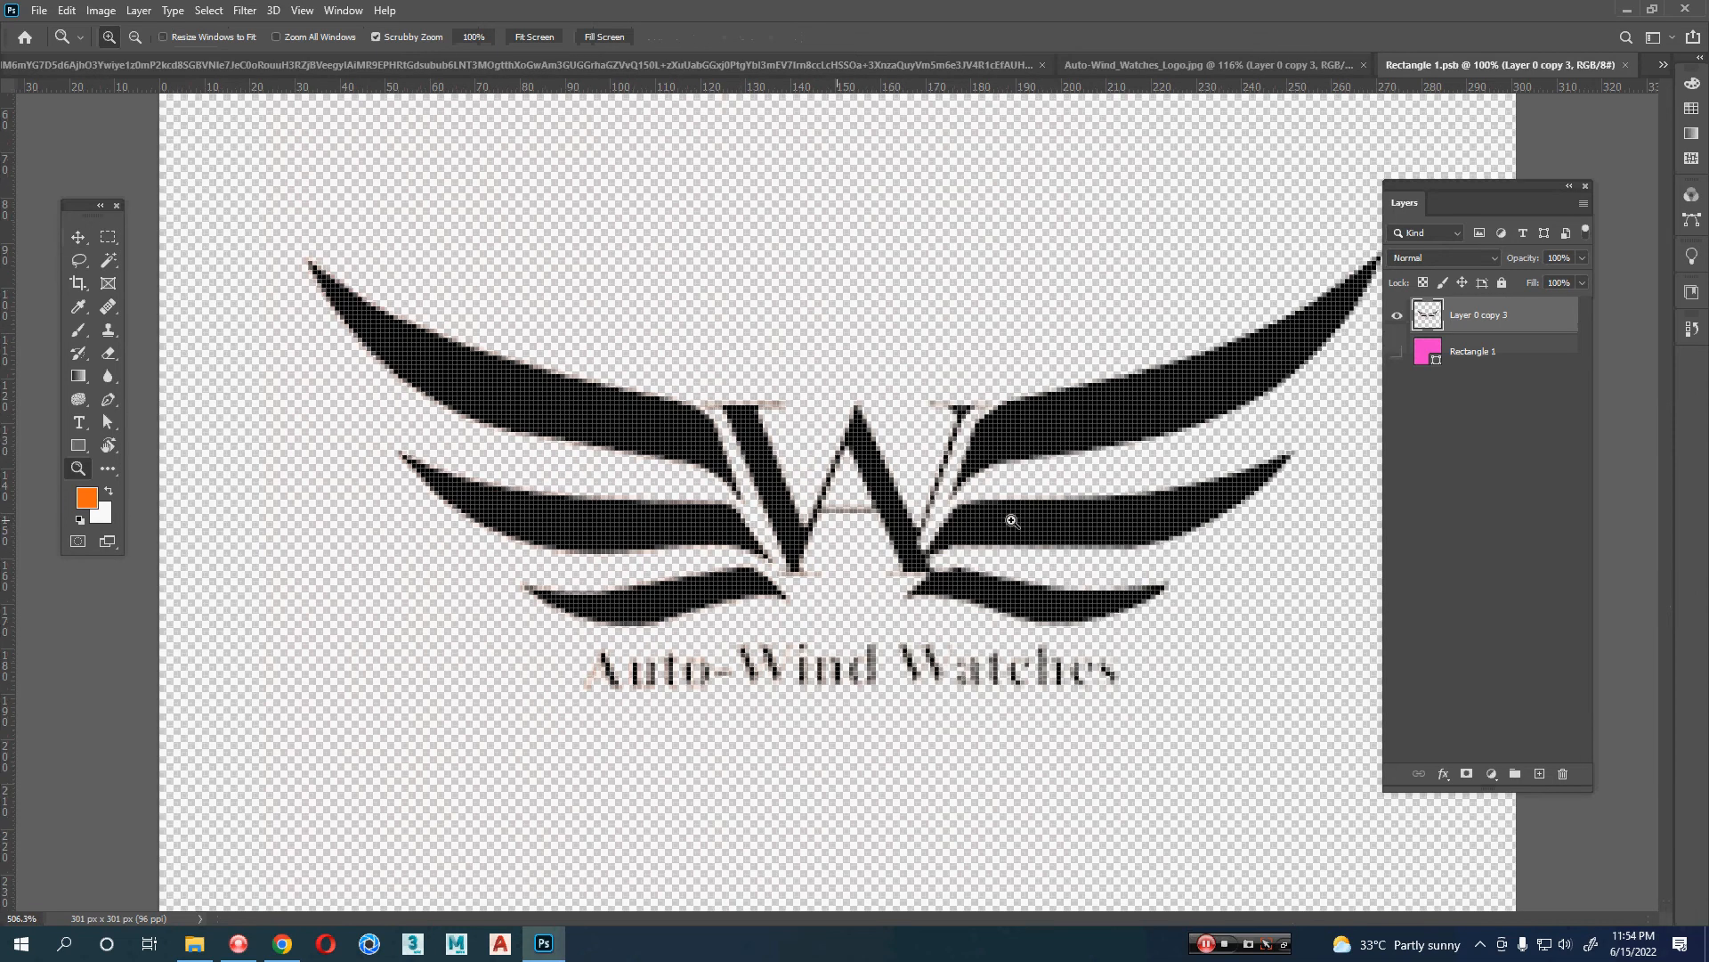
{"action": "left_click", "coordinate": [1396, 352]}
{"action": "key", "text": "v"}
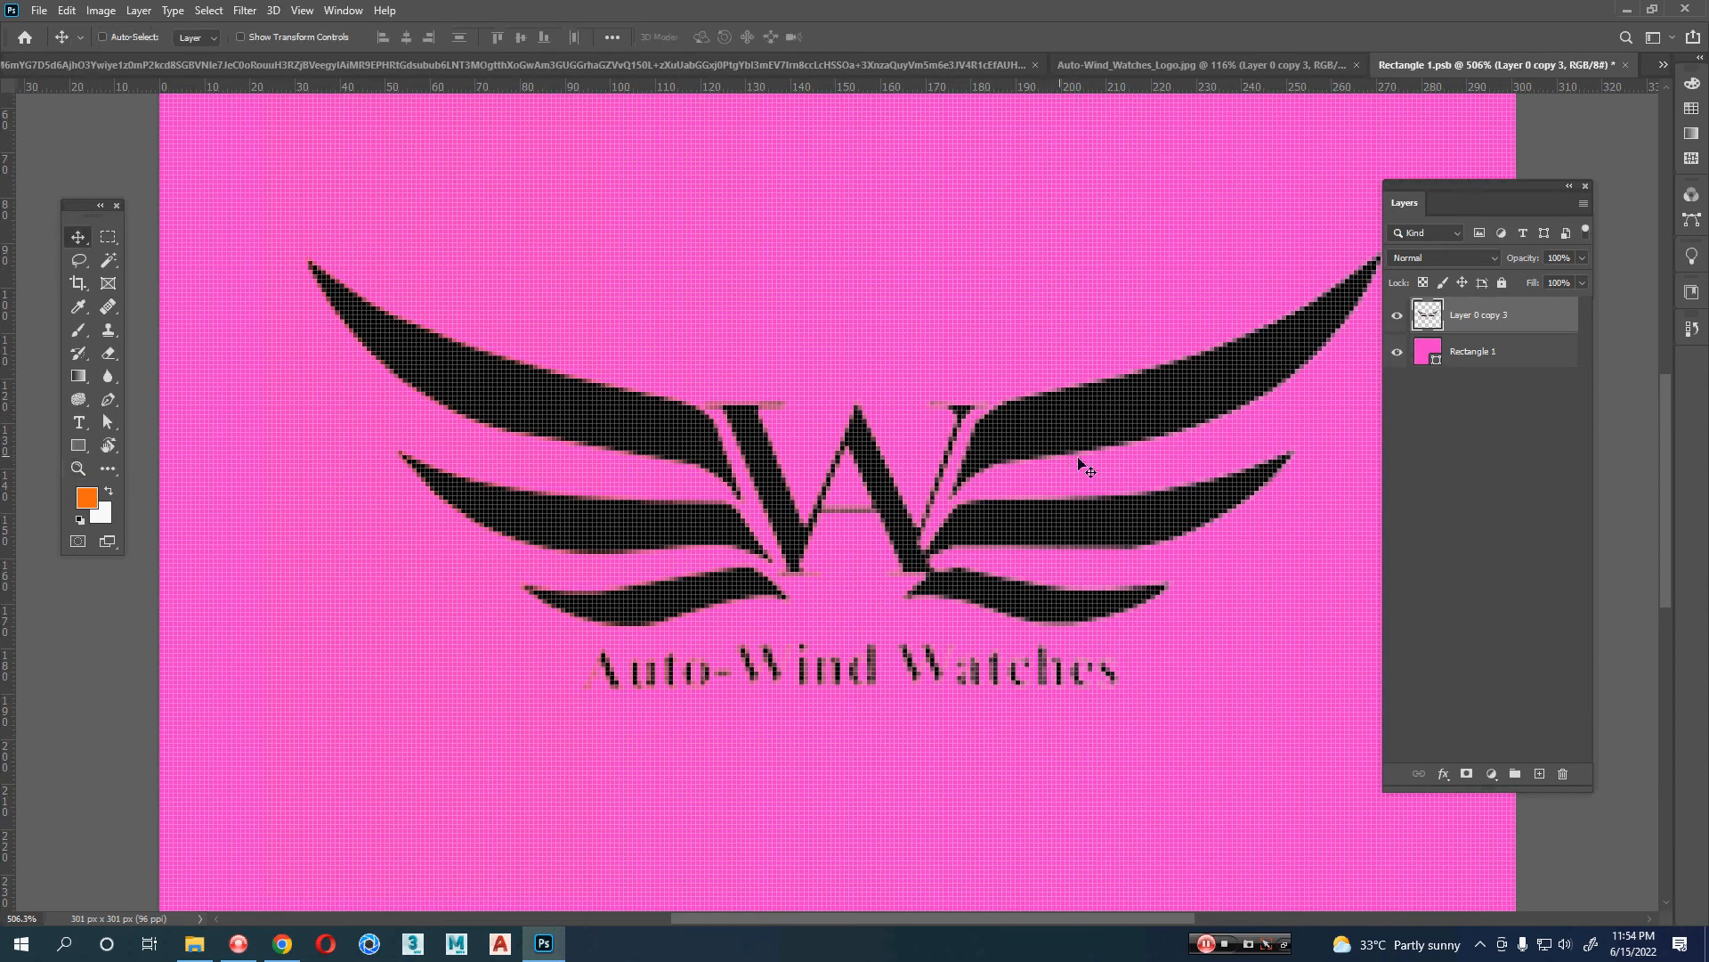
- Apply Defringe matting to the logo layer to clean up the edges of the wings and lettering
{"action": "key", "text": "z"}
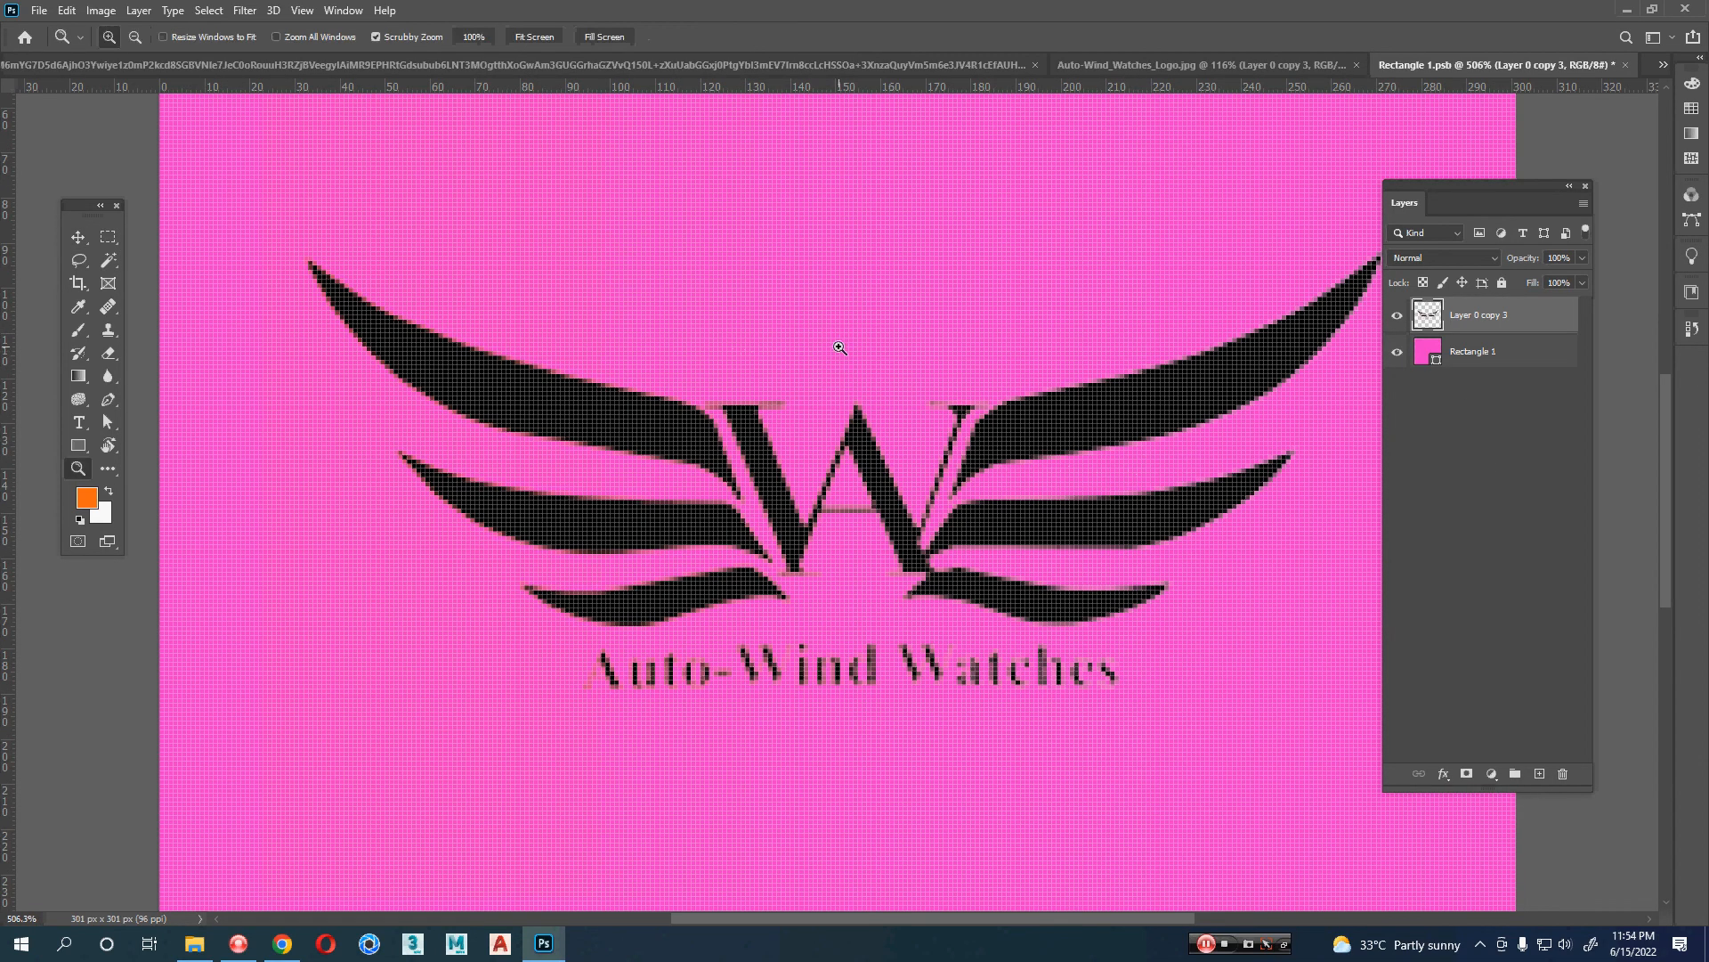
{"action": "left_click_drag", "start_coordinate": [832, 350], "coordinate": [793, 392]}
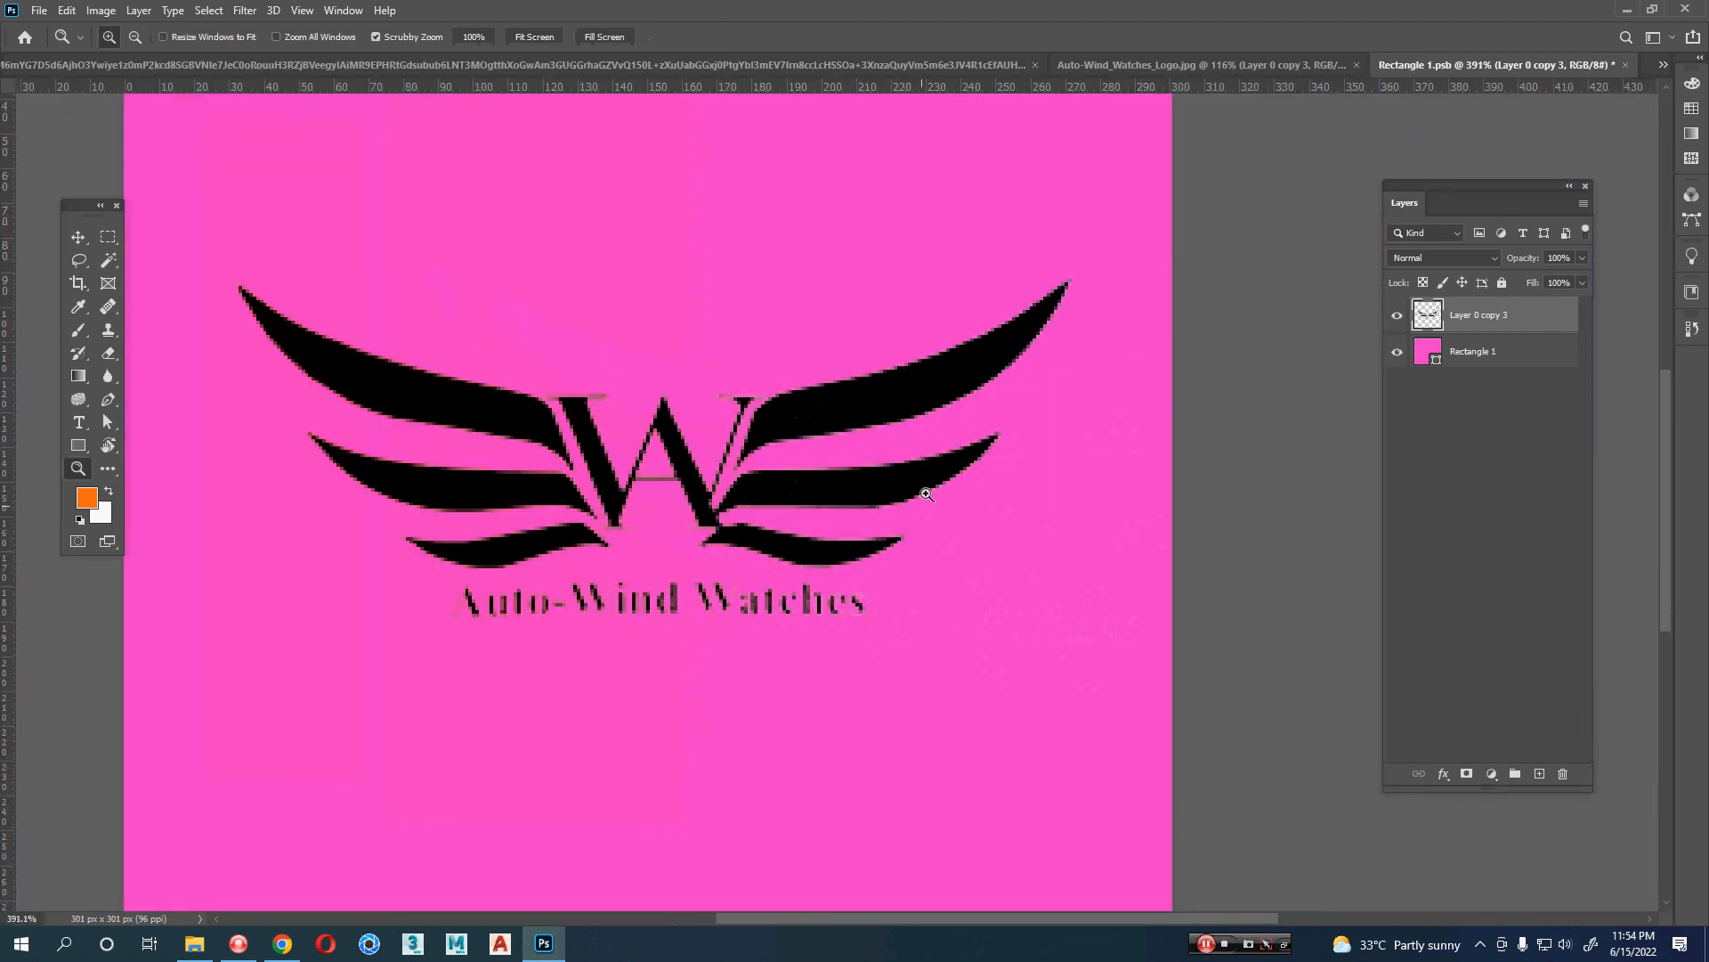
{"action": "key", "text": "v"}
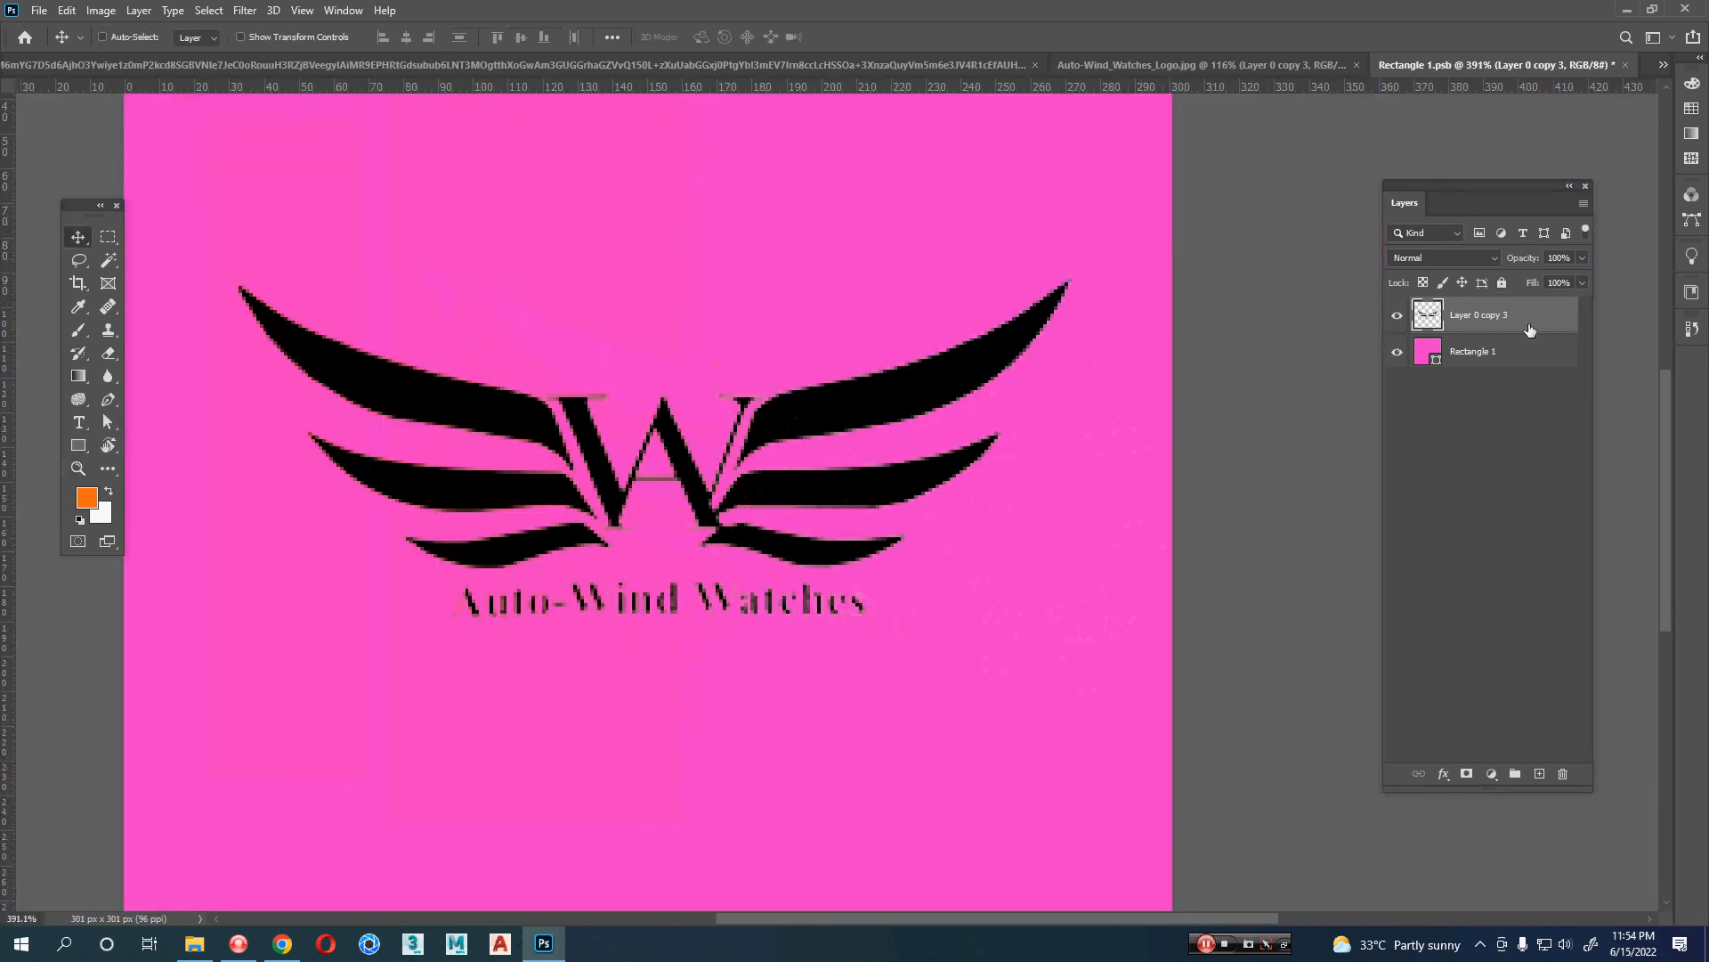
{"action": "left_click", "coordinate": [136, 10]}
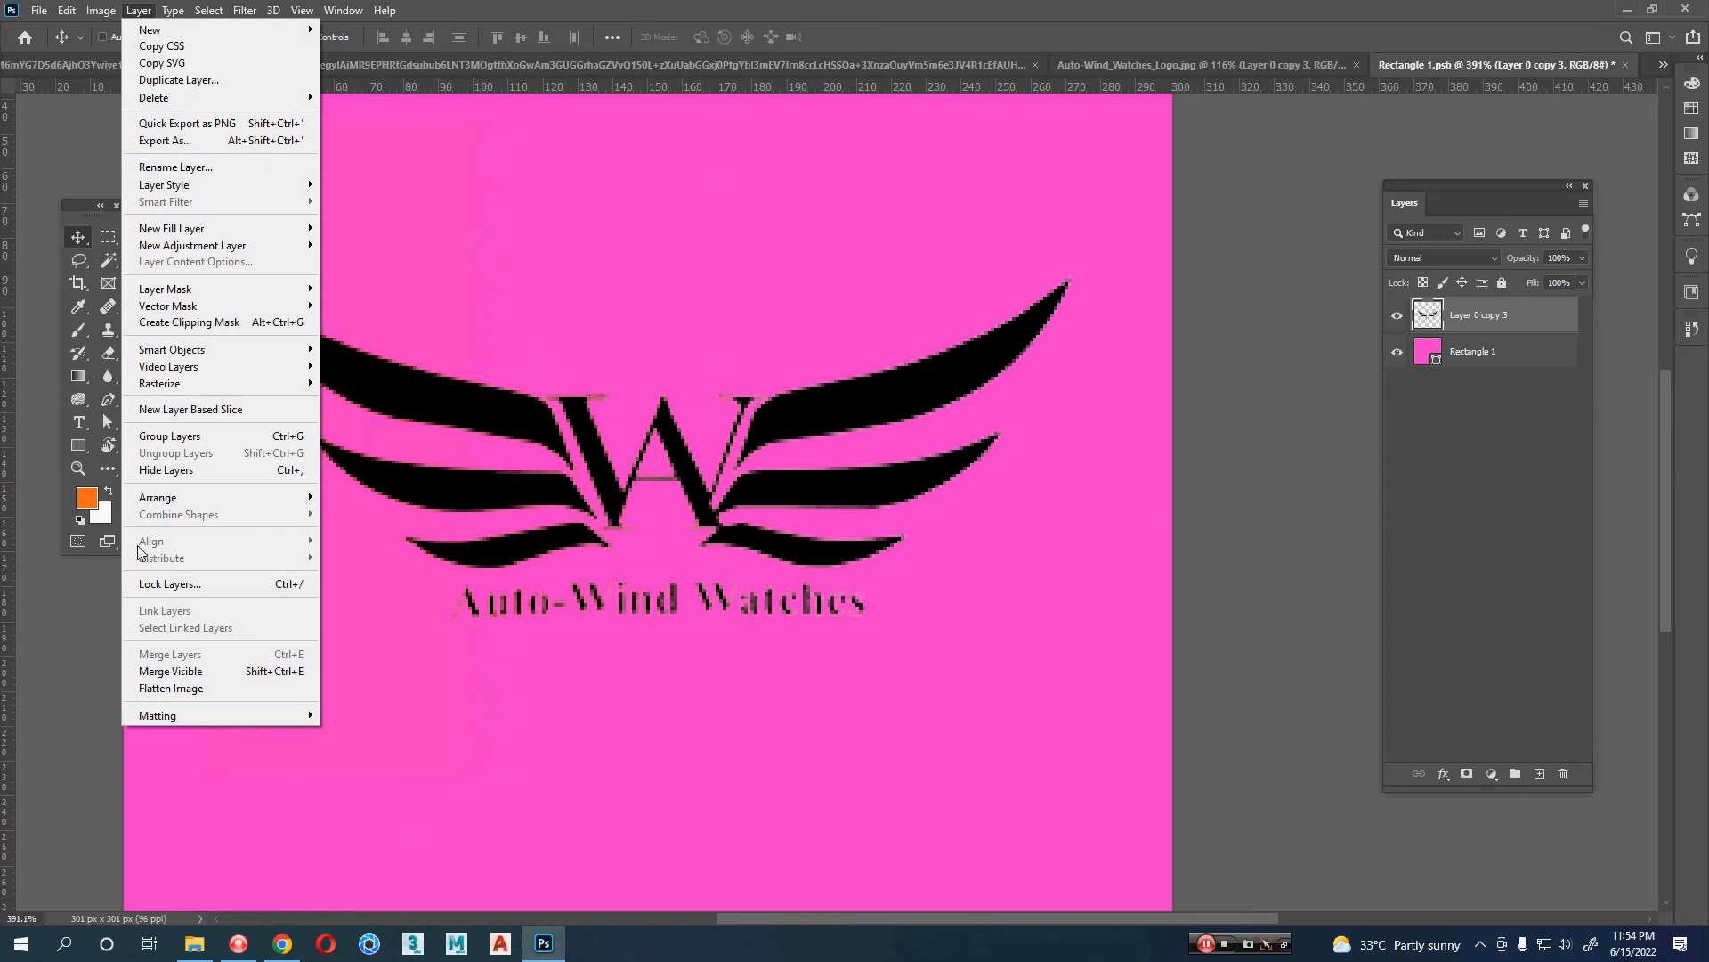
{"action": "mouse_move", "coordinate": [163, 720]}
{"action": "left_click", "coordinate": [350, 732]}
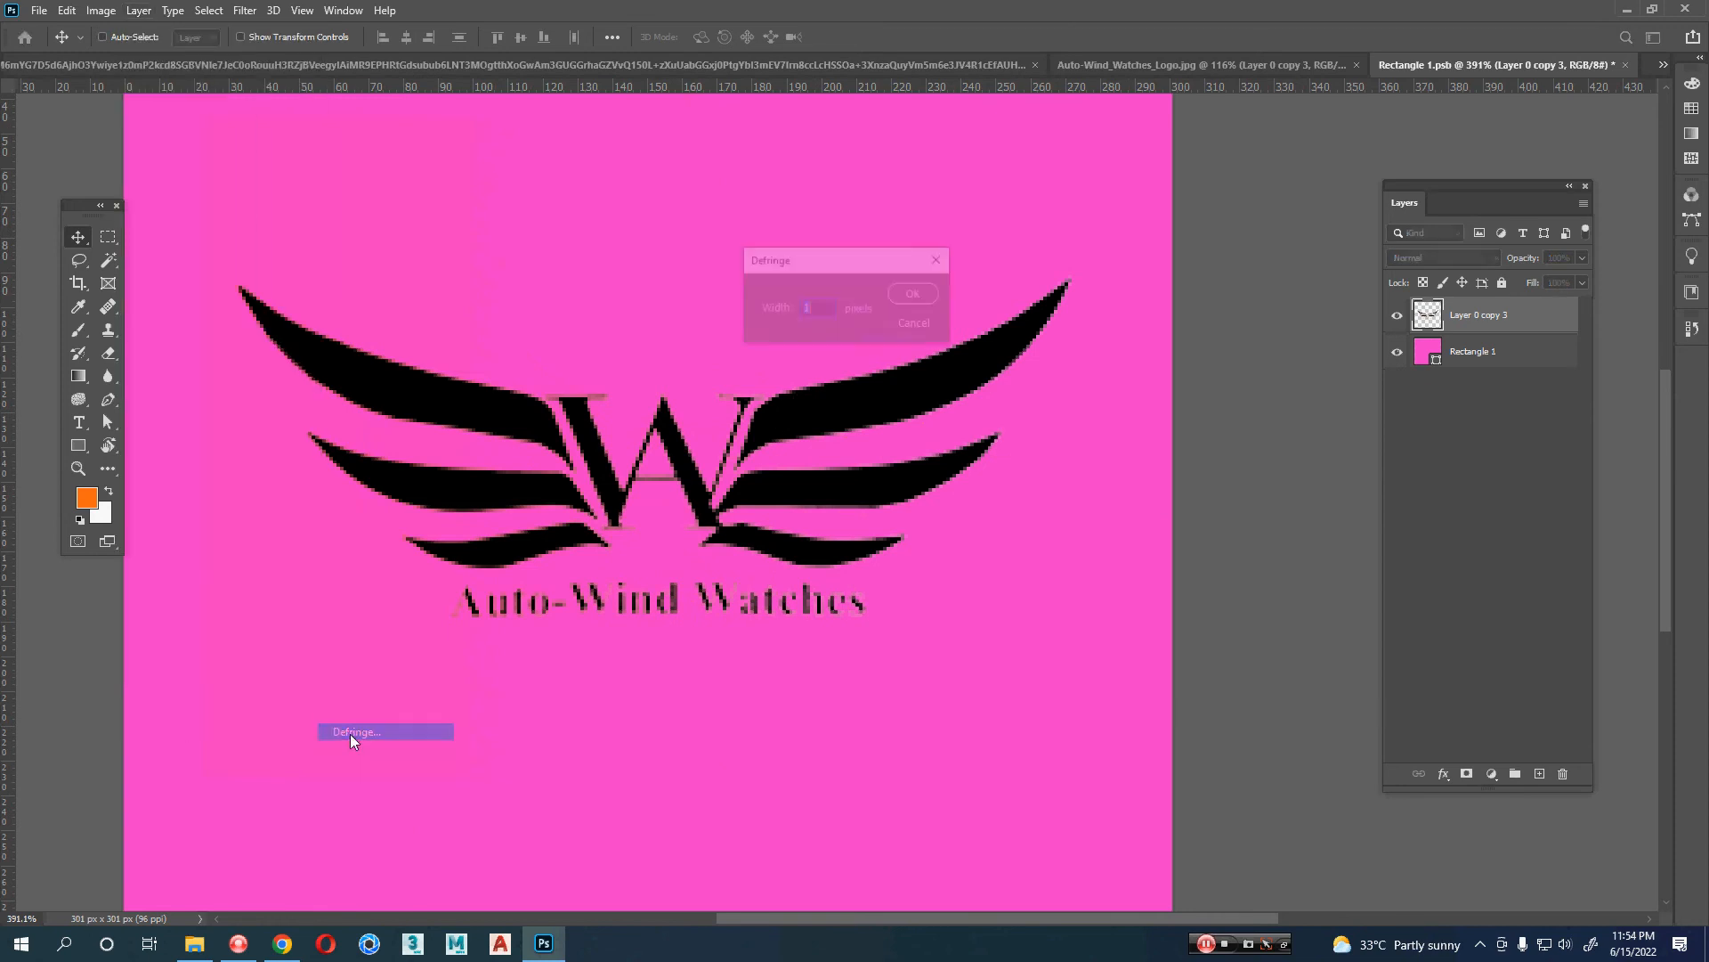
{"action": "left_click", "coordinate": [902, 298]}
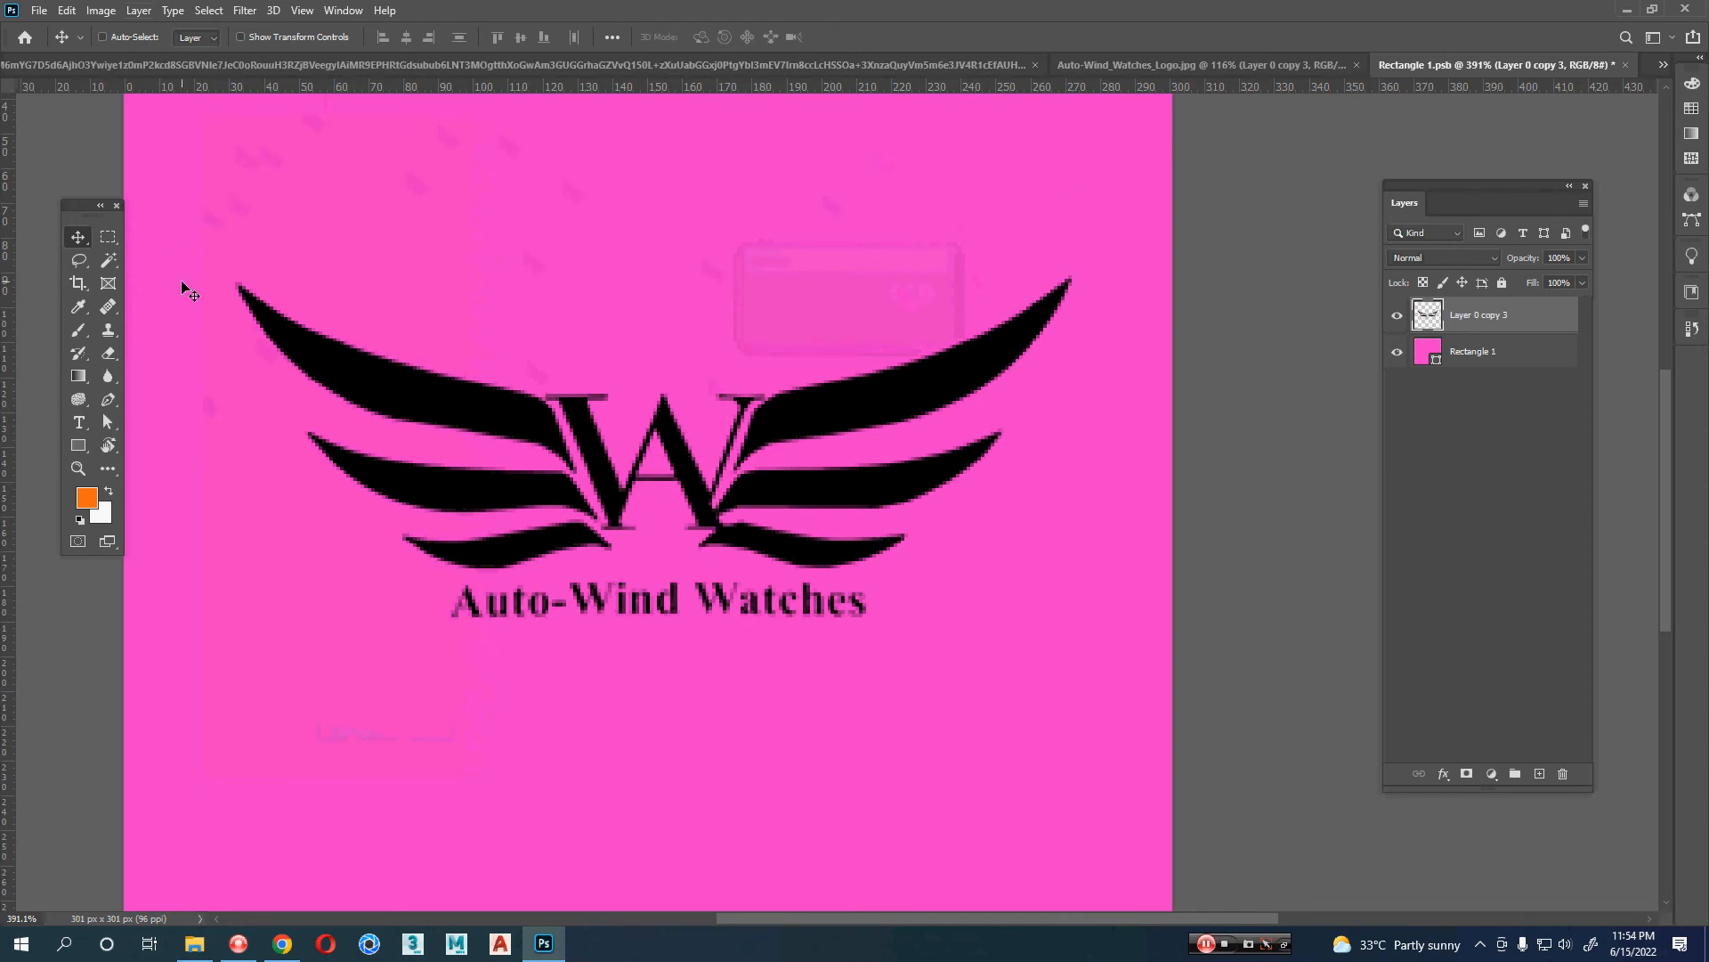
- Try to delete the faint residue around the logo with a Magic Wand selection, undo the deletion and deselect
{"action": "left_click_drag", "start_coordinate": [478, 244], "coordinate": [527, 309]}
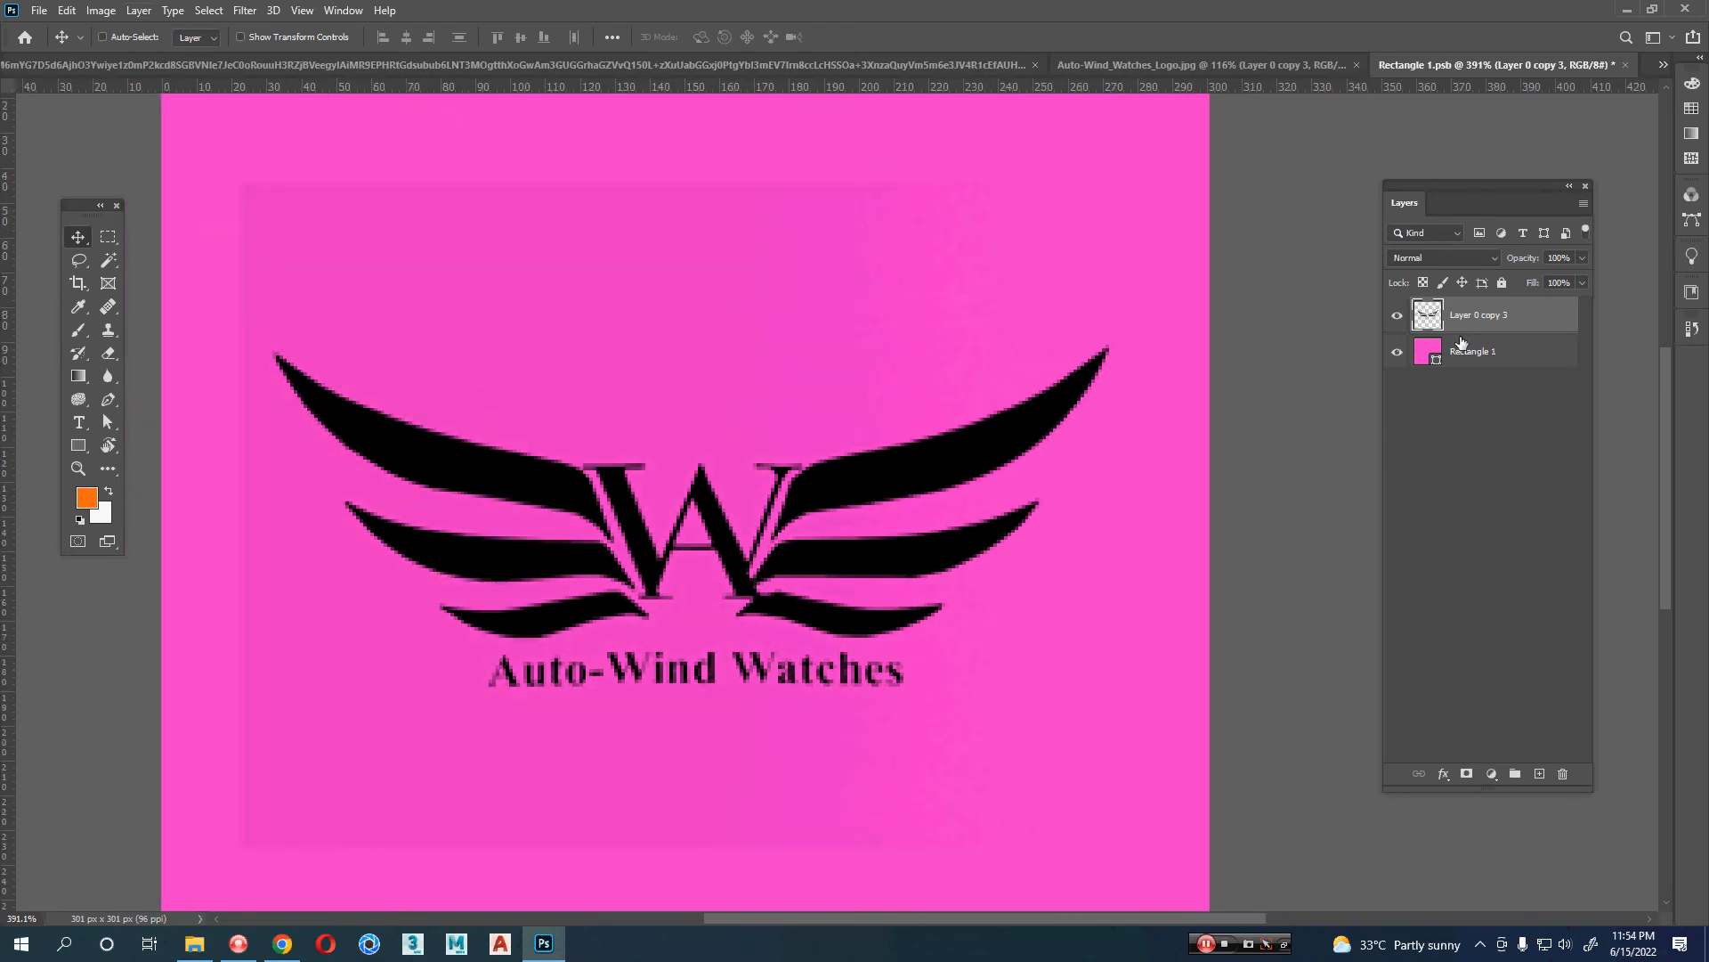
{"action": "key", "text": "w"}
{"action": "left_click", "coordinate": [552, 483]}
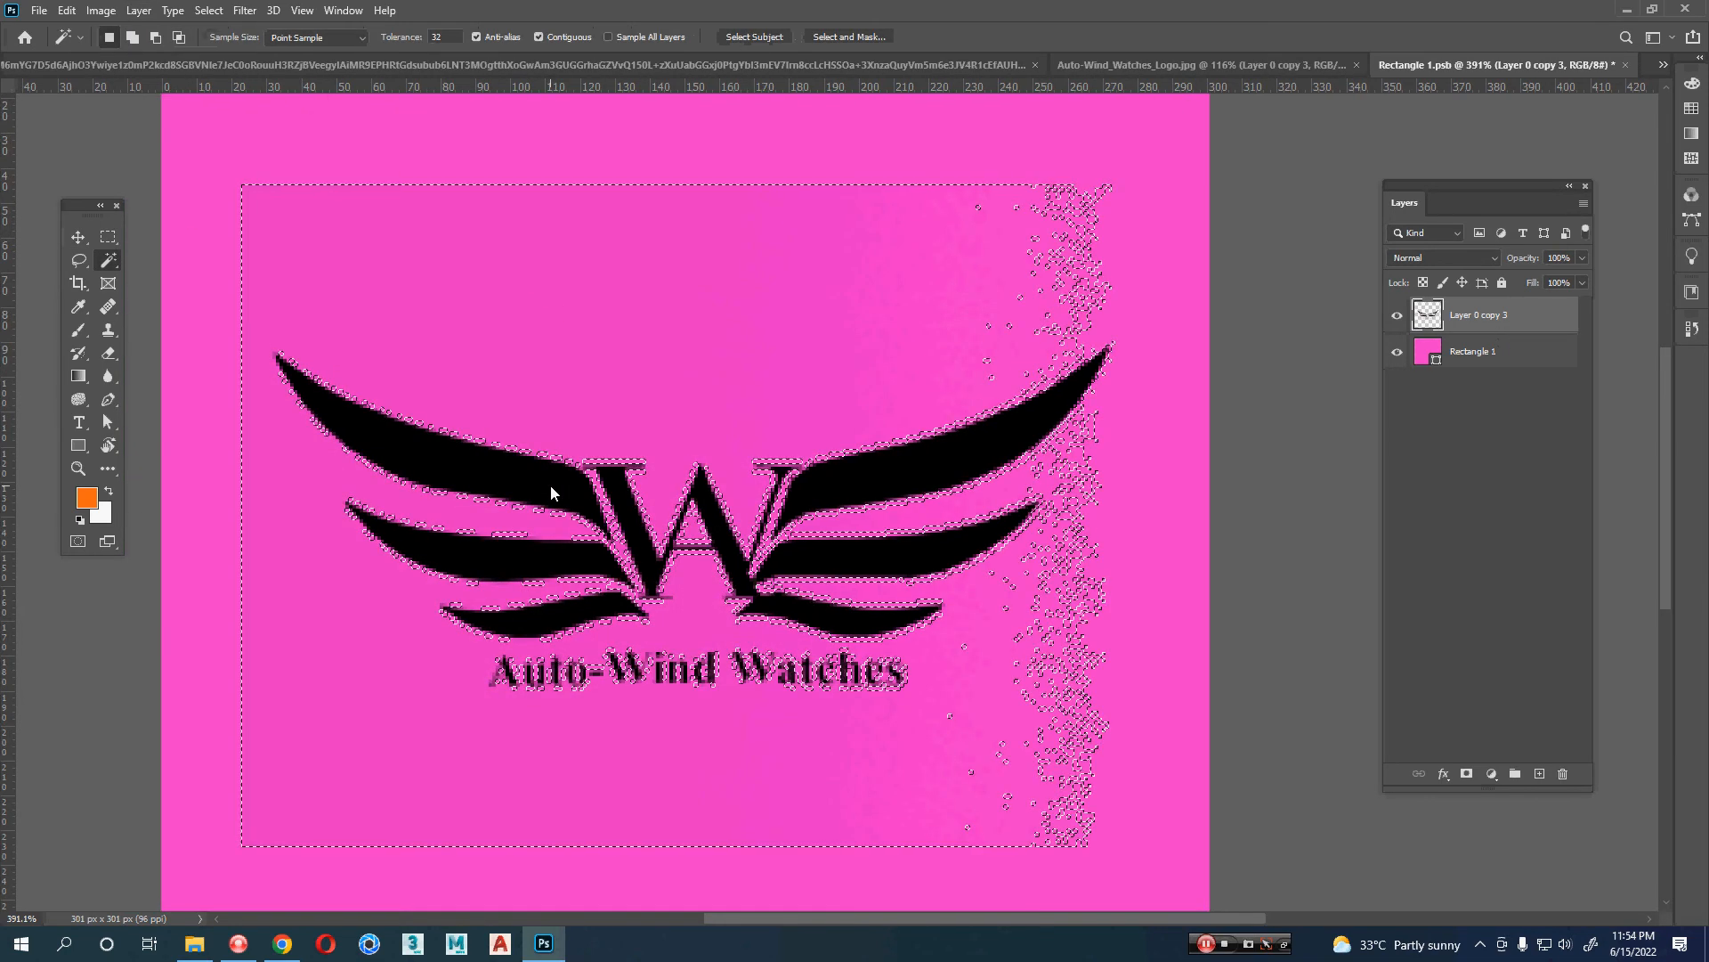
{"action": "left_click", "coordinate": [509, 319]}
{"action": "left_click", "coordinate": [532, 334]}
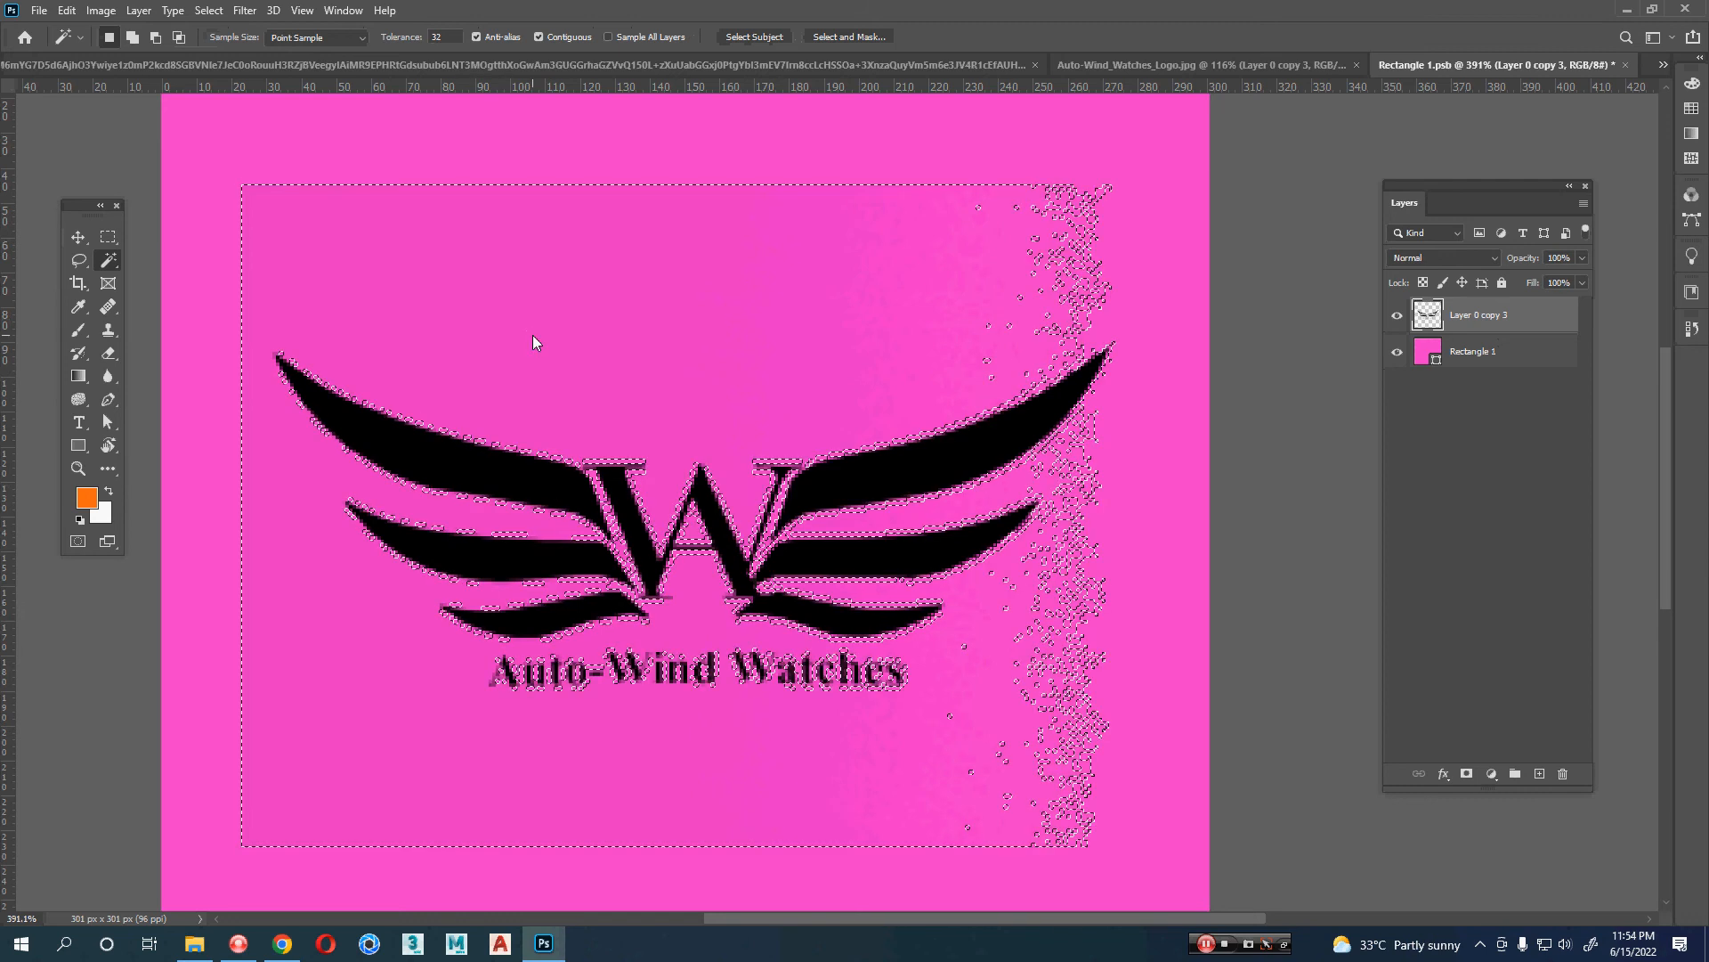
{"action": "key", "text": "Delete"}
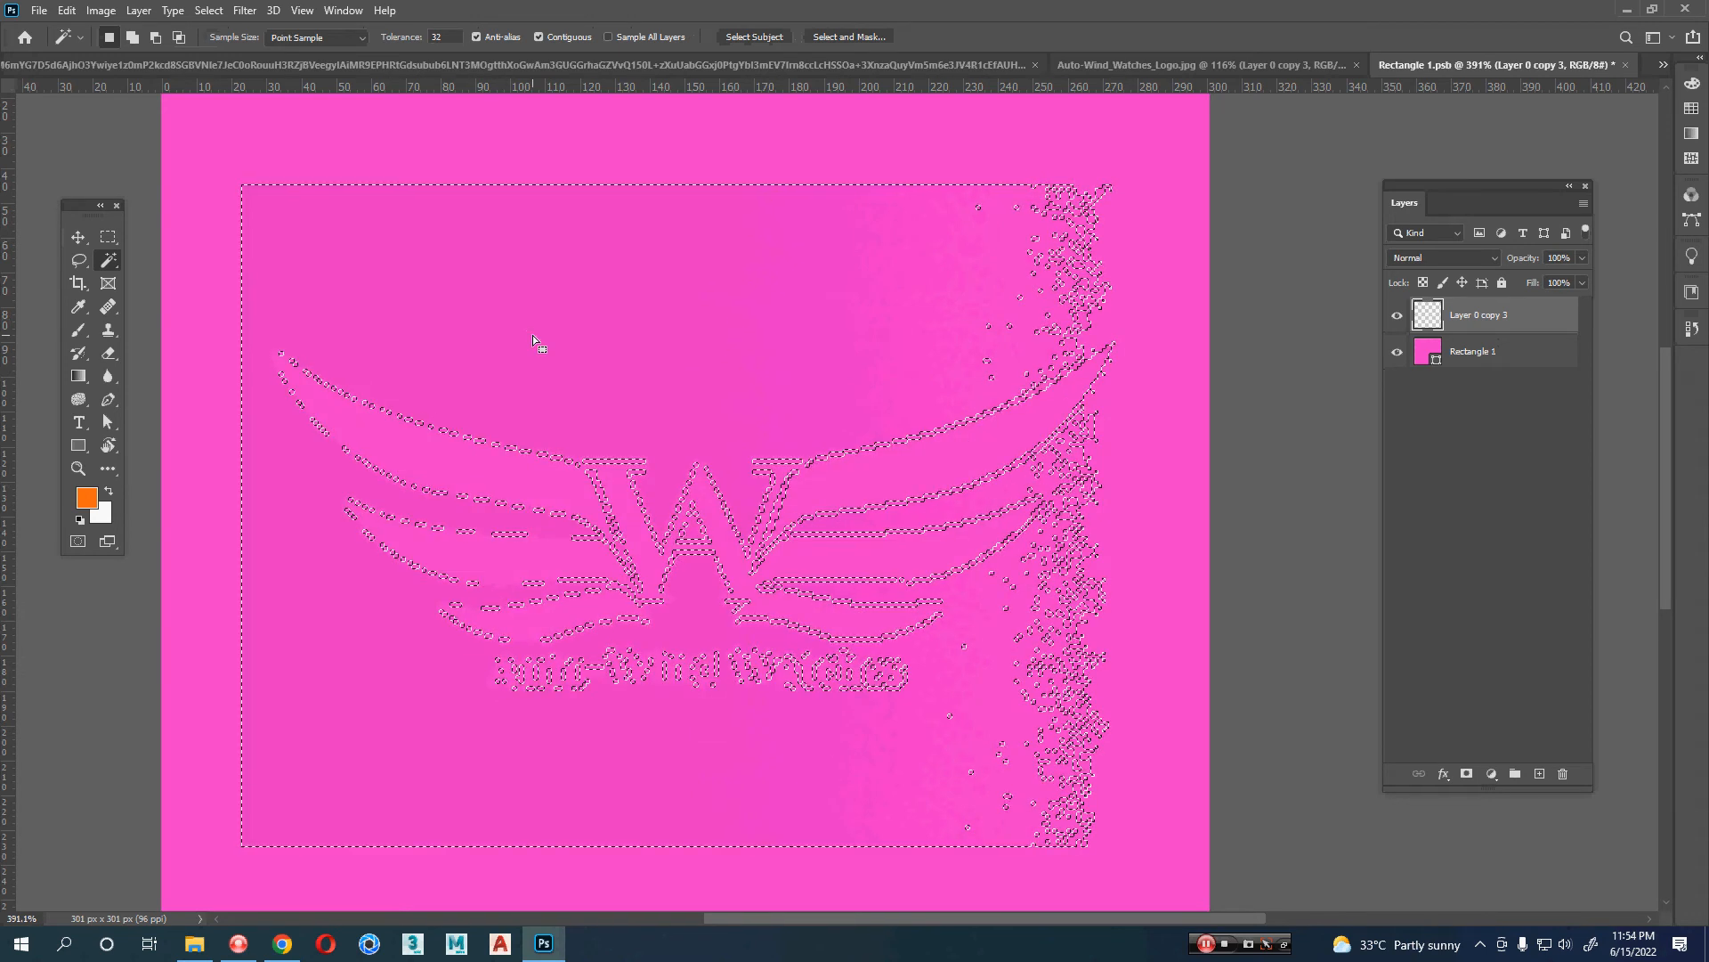
{"action": "key", "text": "ctrl+z"}
{"action": "key", "text": "ctrl+d"}
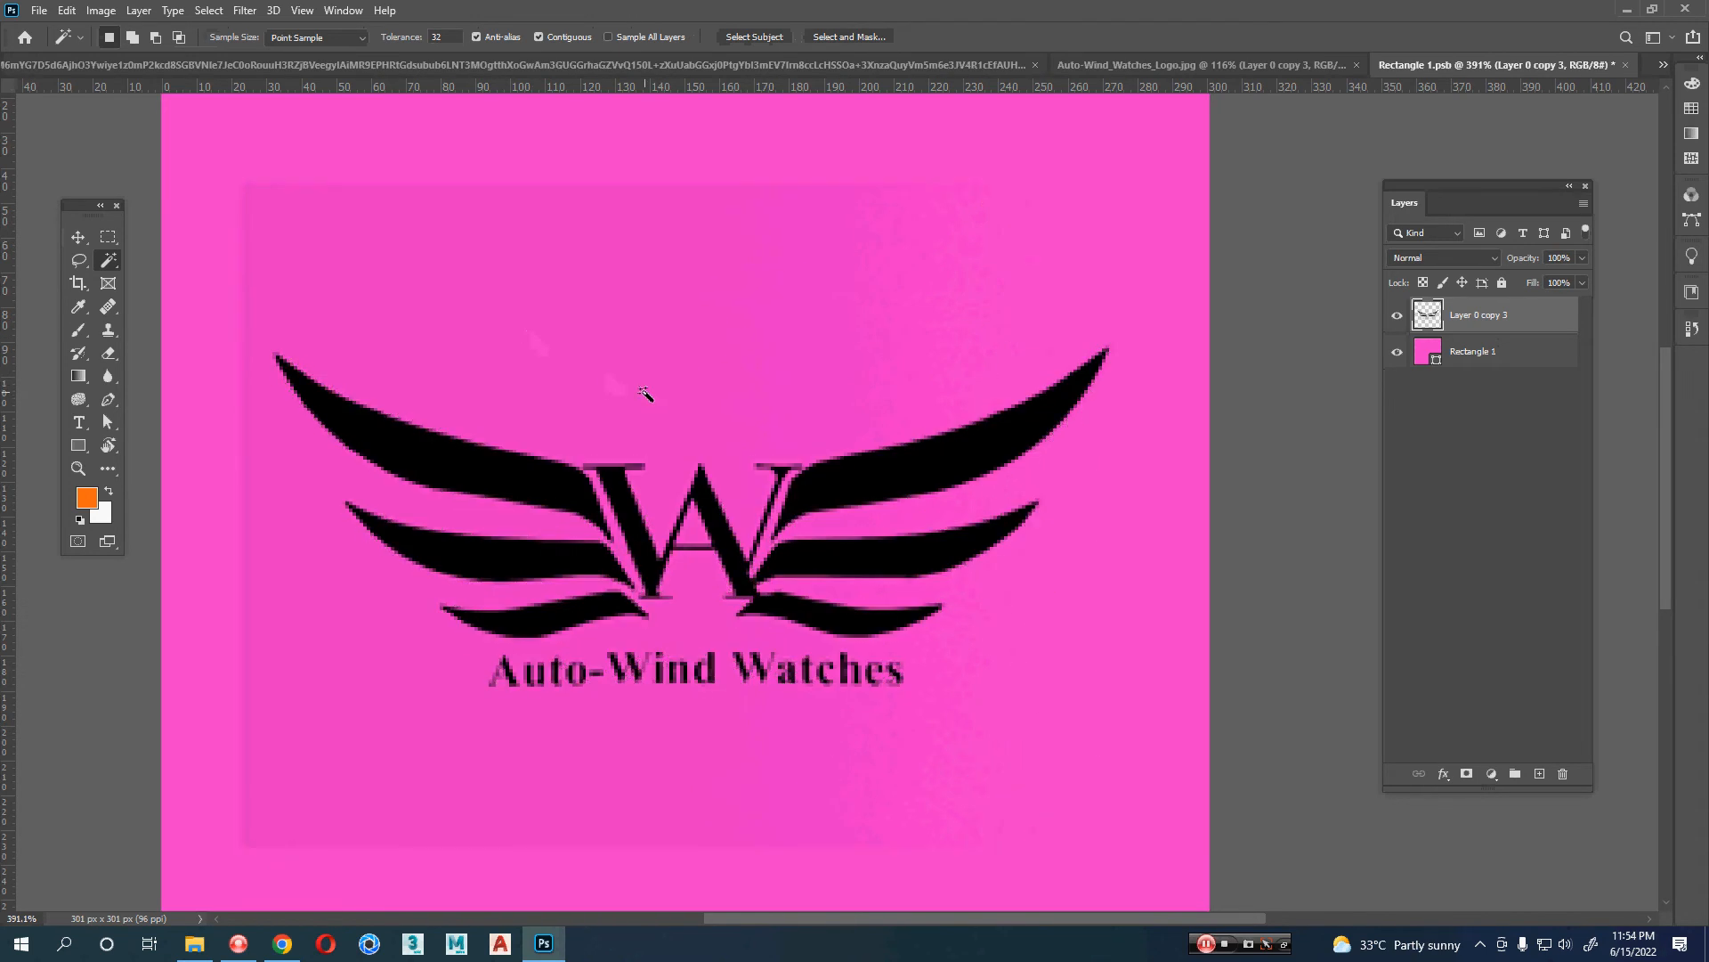
- Erase the faint residue around the logo with a soft 47 px eraser, and hide the Rectangle 1 layer
{"action": "key", "text": "e"}
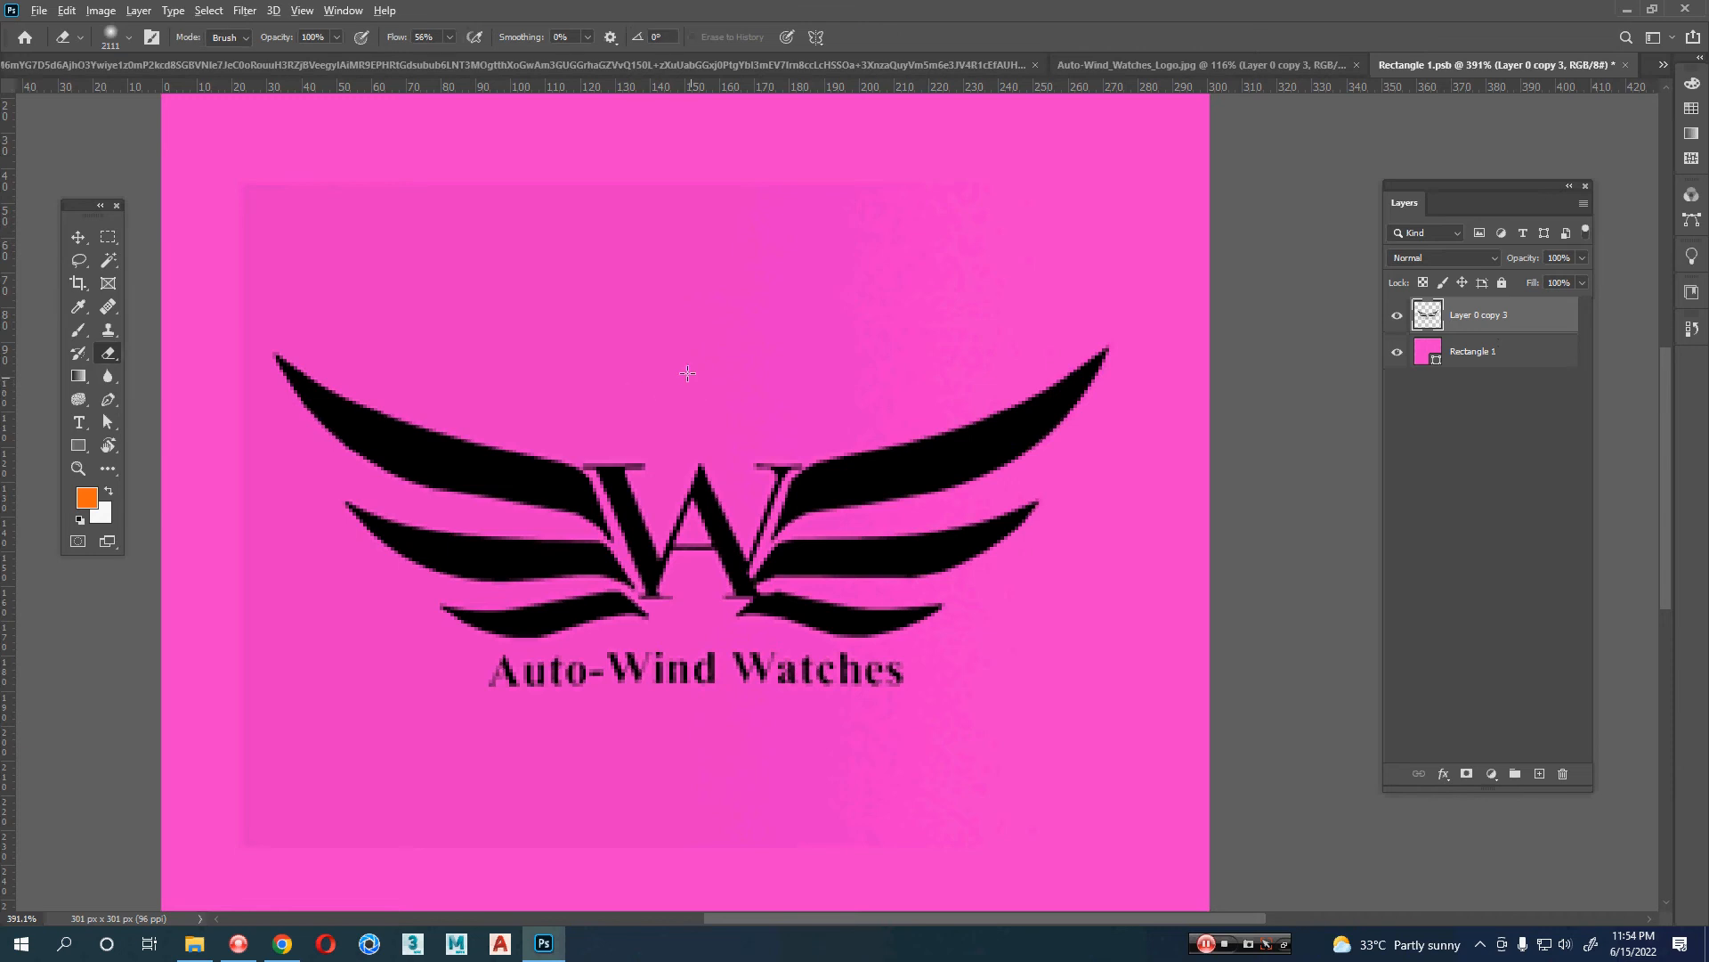
{"action": "right_click", "coordinate": [600, 313]}
{"action": "left_click", "coordinate": [741, 179]}
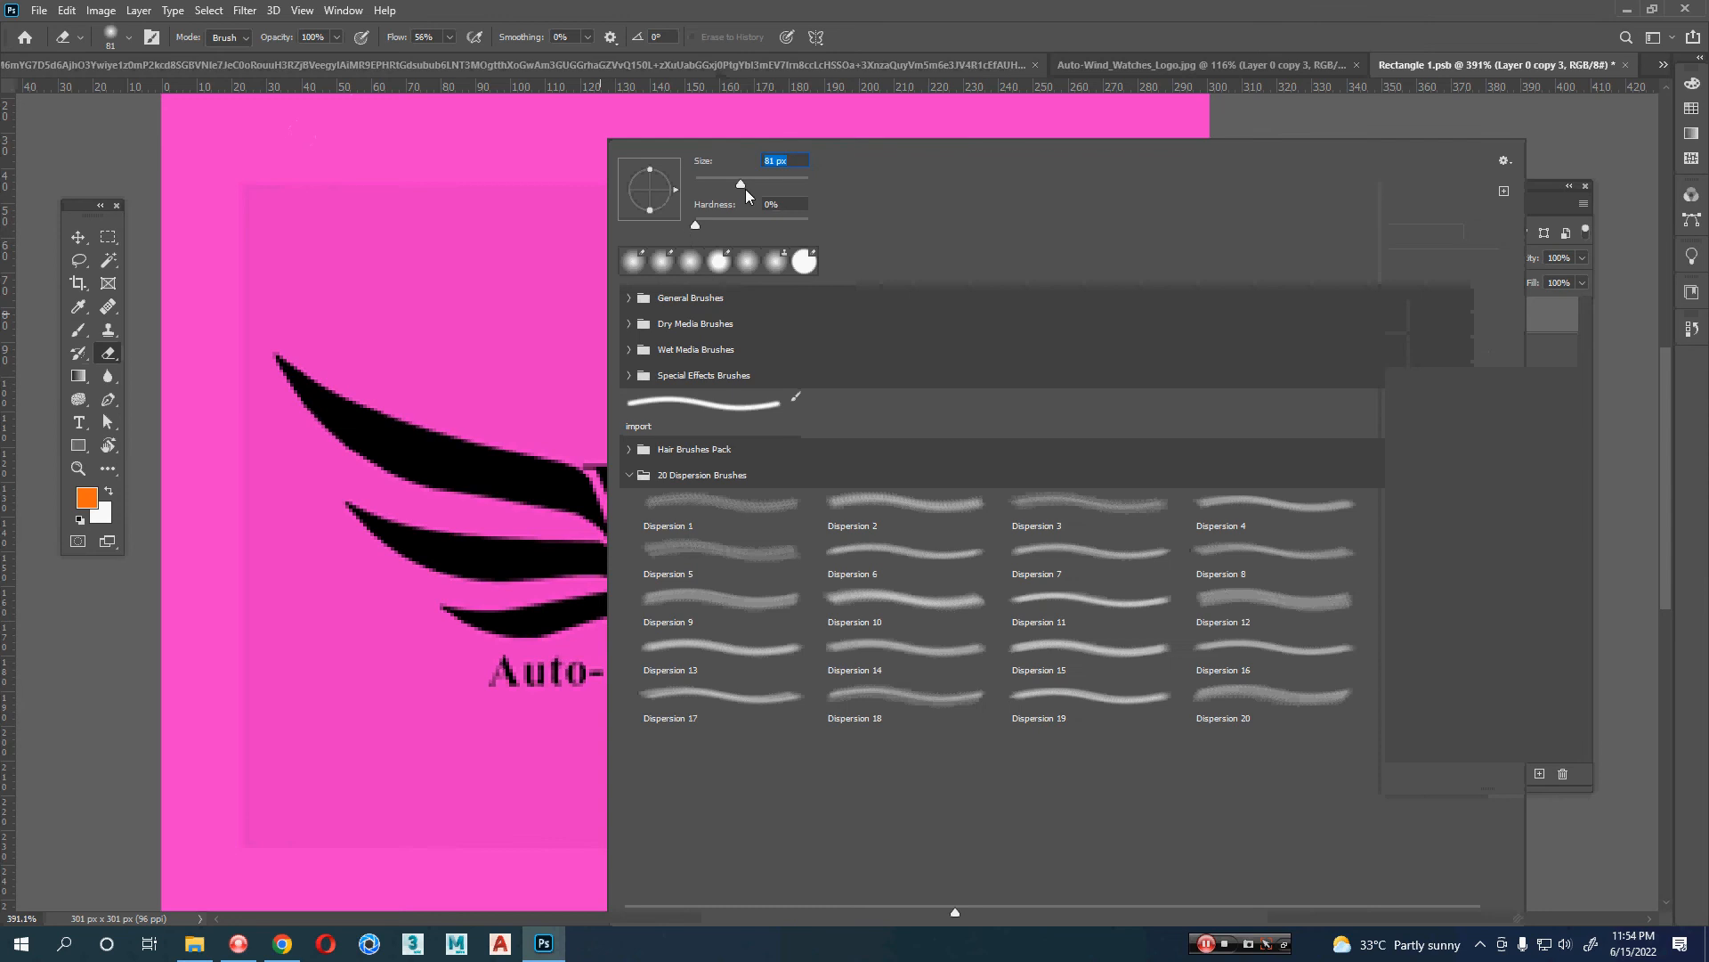
{"action": "left_click_drag", "start_coordinate": [746, 189], "coordinate": [721, 187]}
{"action": "left_click", "coordinate": [863, 7]}
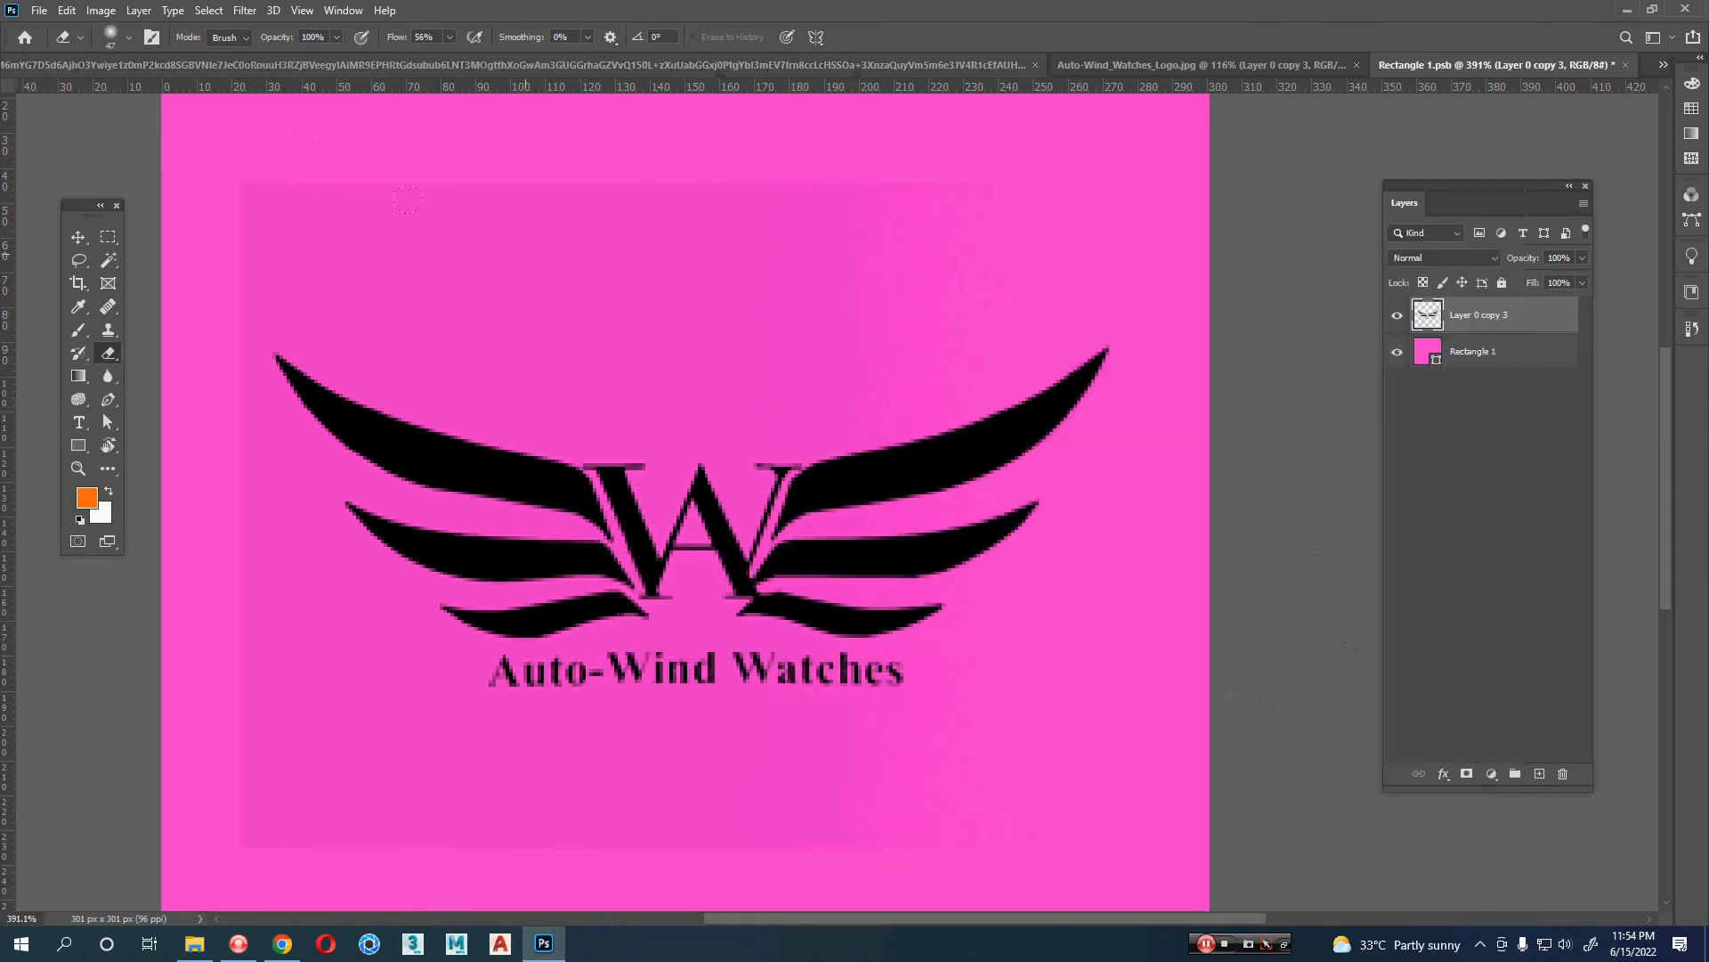
{"action": "left_click_drag", "start_coordinate": [250, 195], "coordinate": [523, 138]}
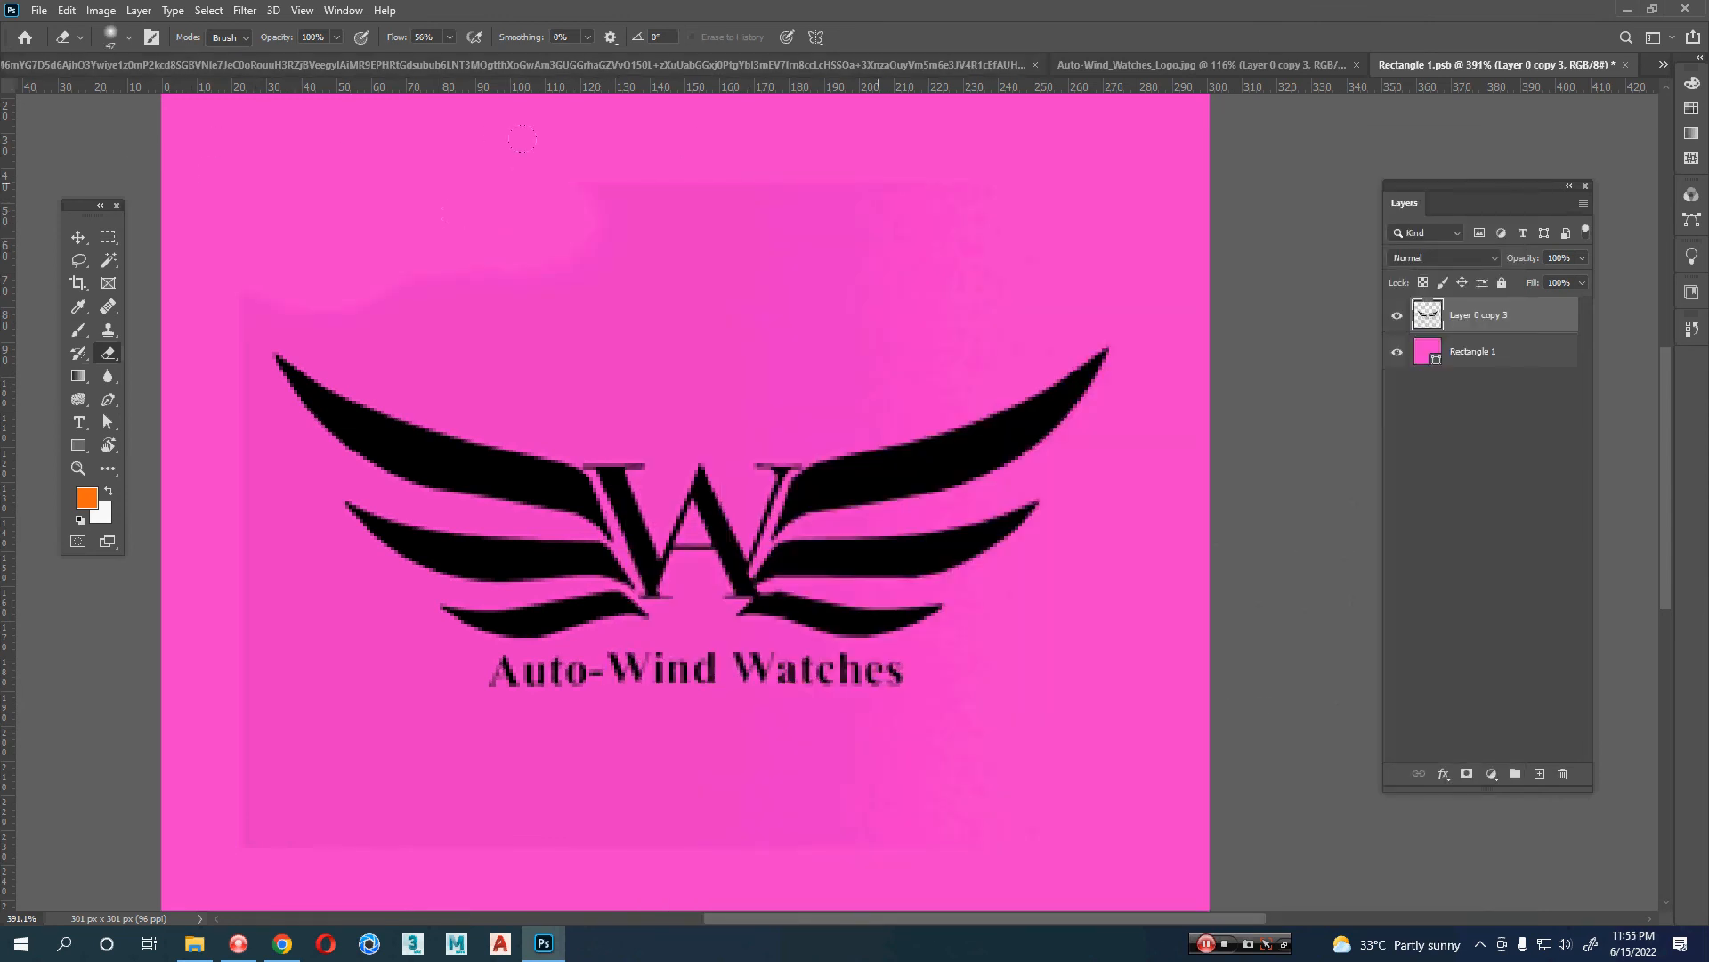
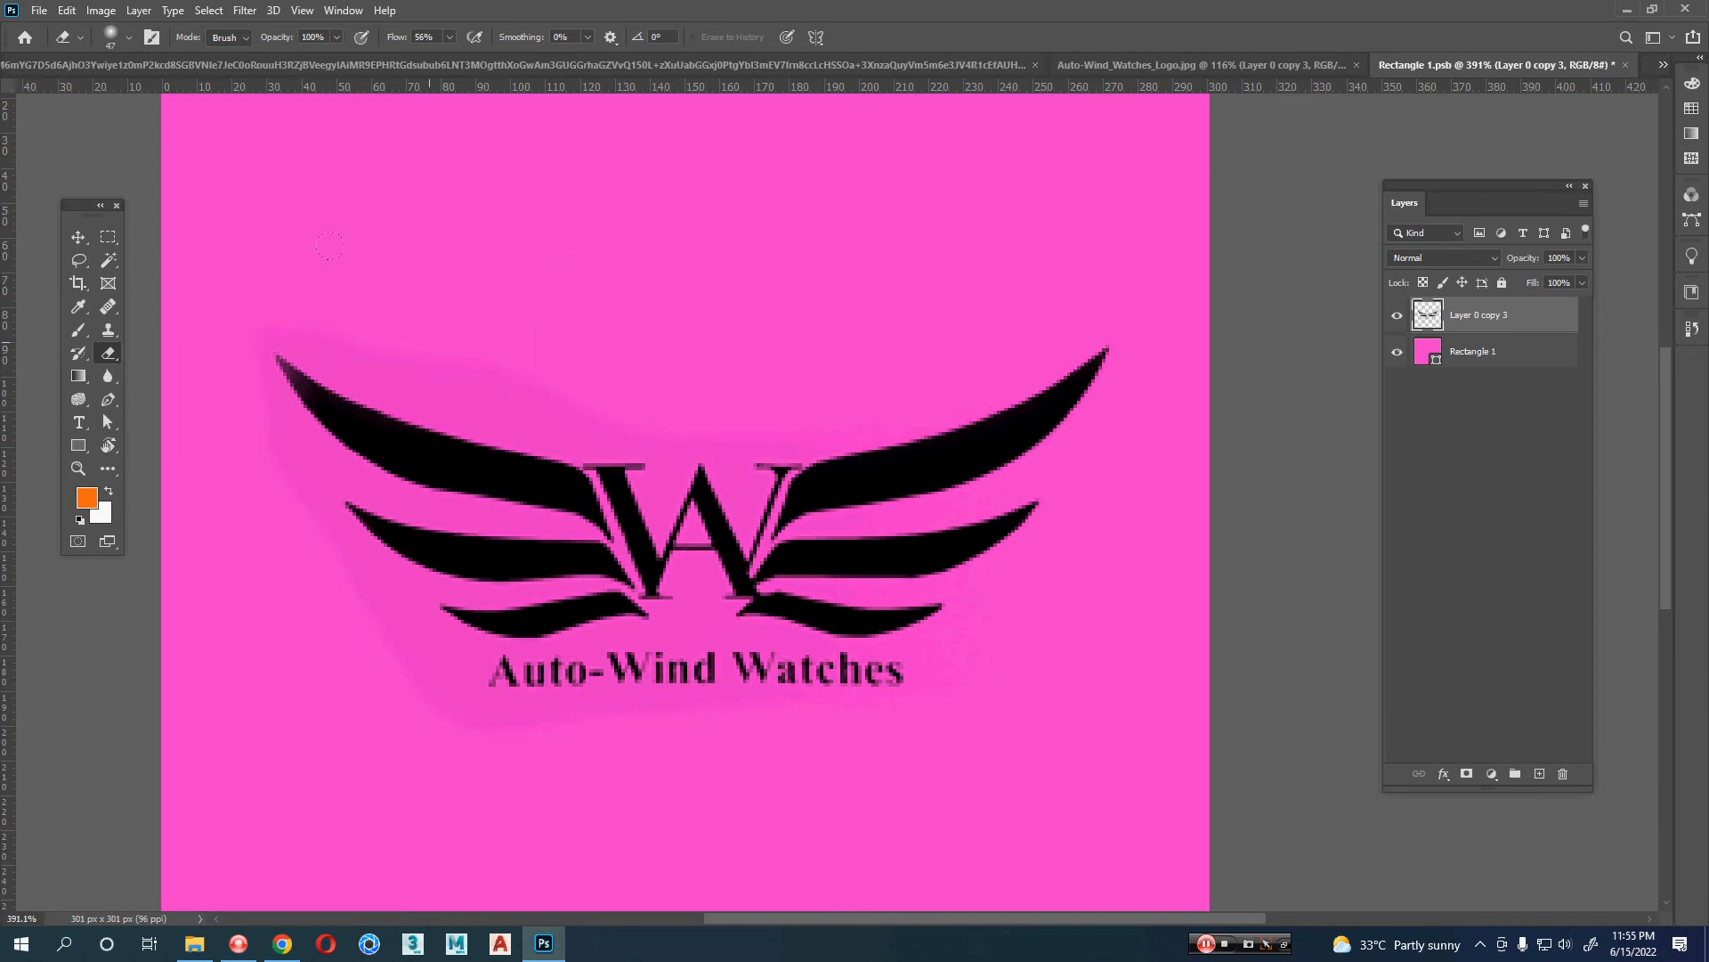
{"action": "key", "text": "v"}
{"action": "left_click", "coordinate": [1397, 352]}
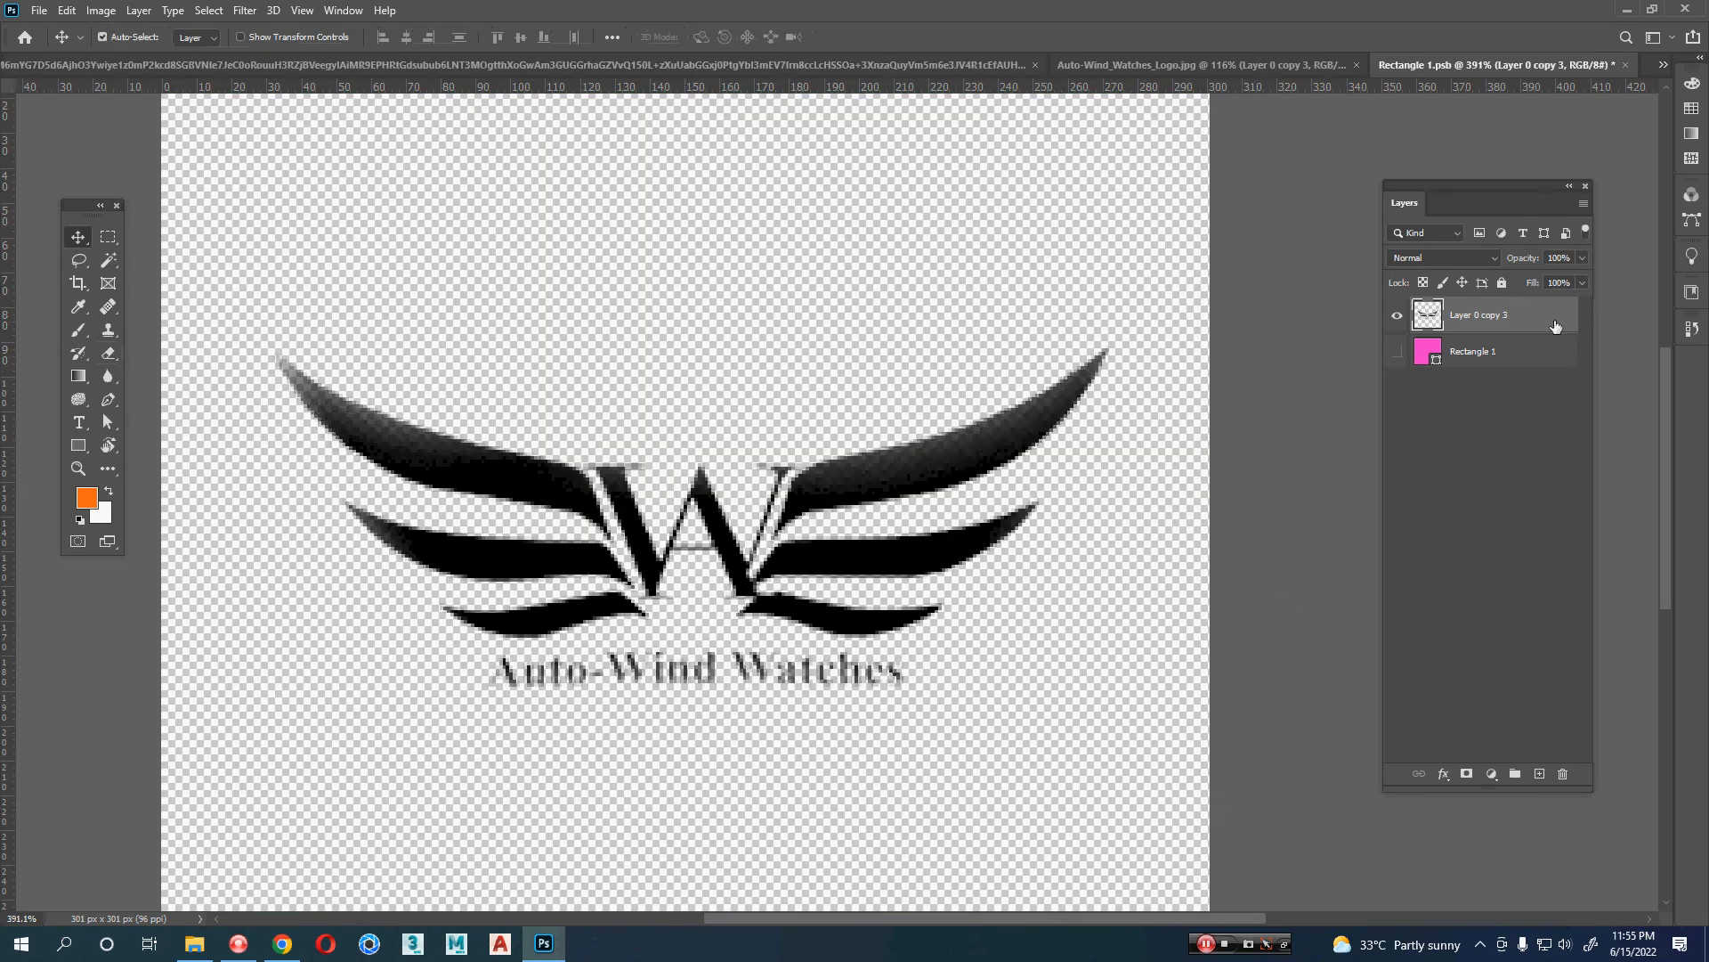
- Try stacking three duplicates of the logo layer to strengthen it, and delete the three copies
{"action": "key", "text": "ctrl+j"}
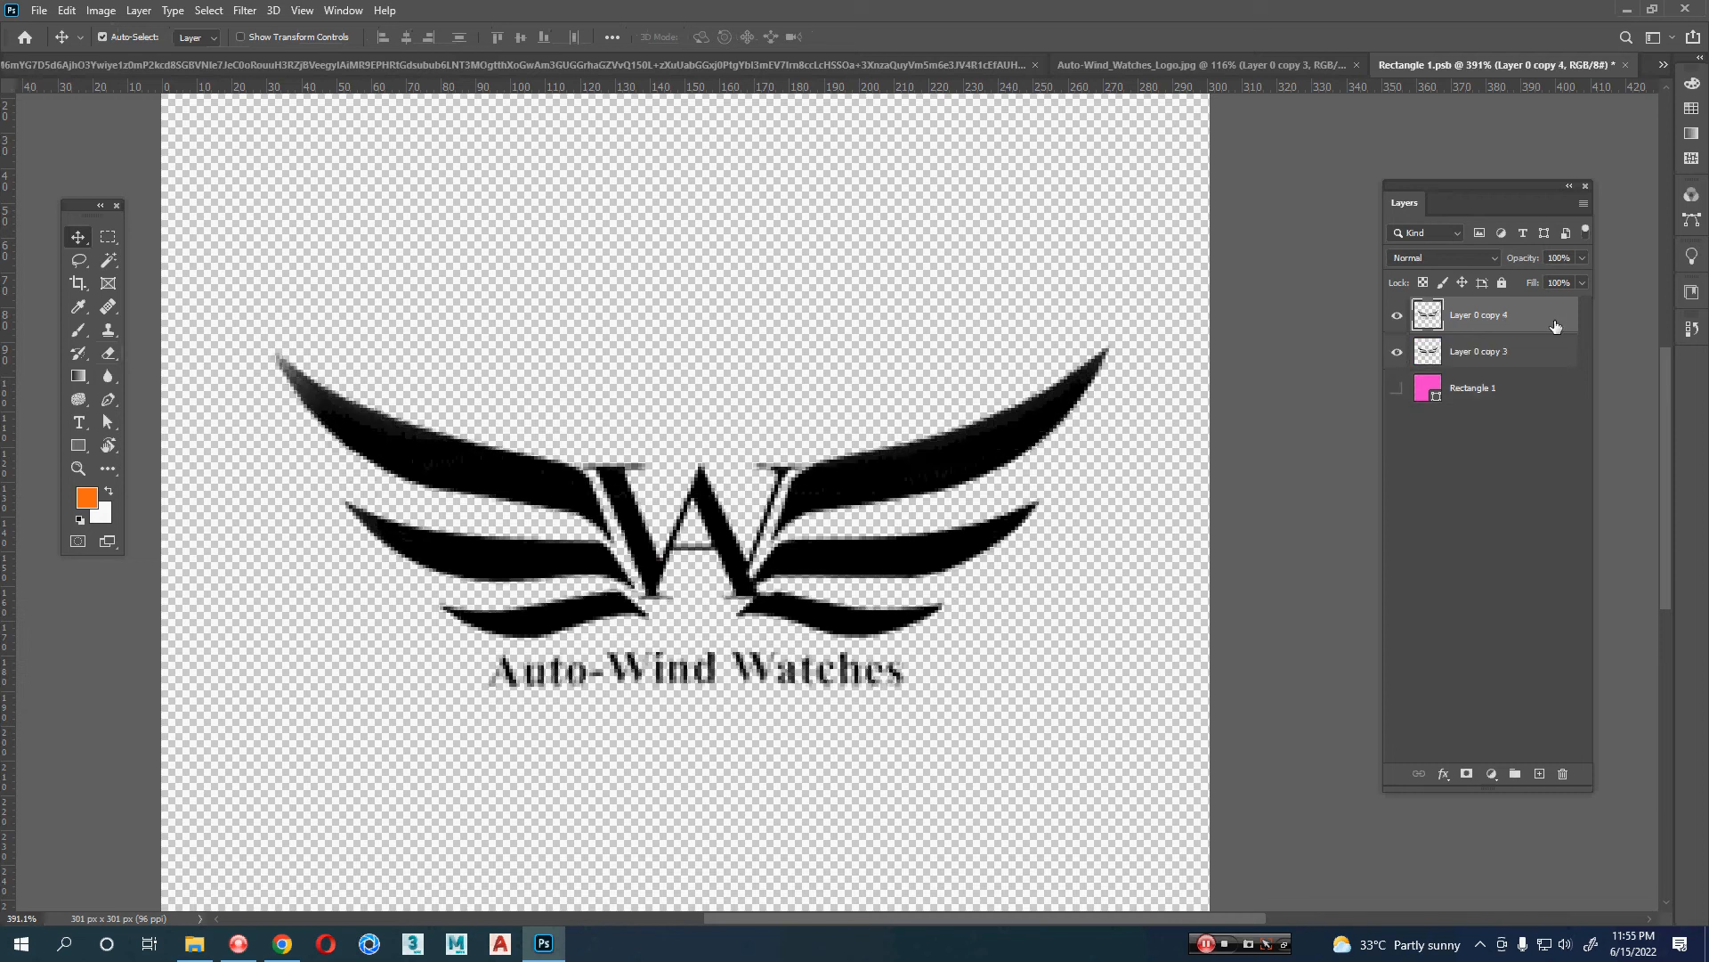
{"action": "key", "text": "ctrl+j"}
{"action": "key", "text": "ctrl+j"}
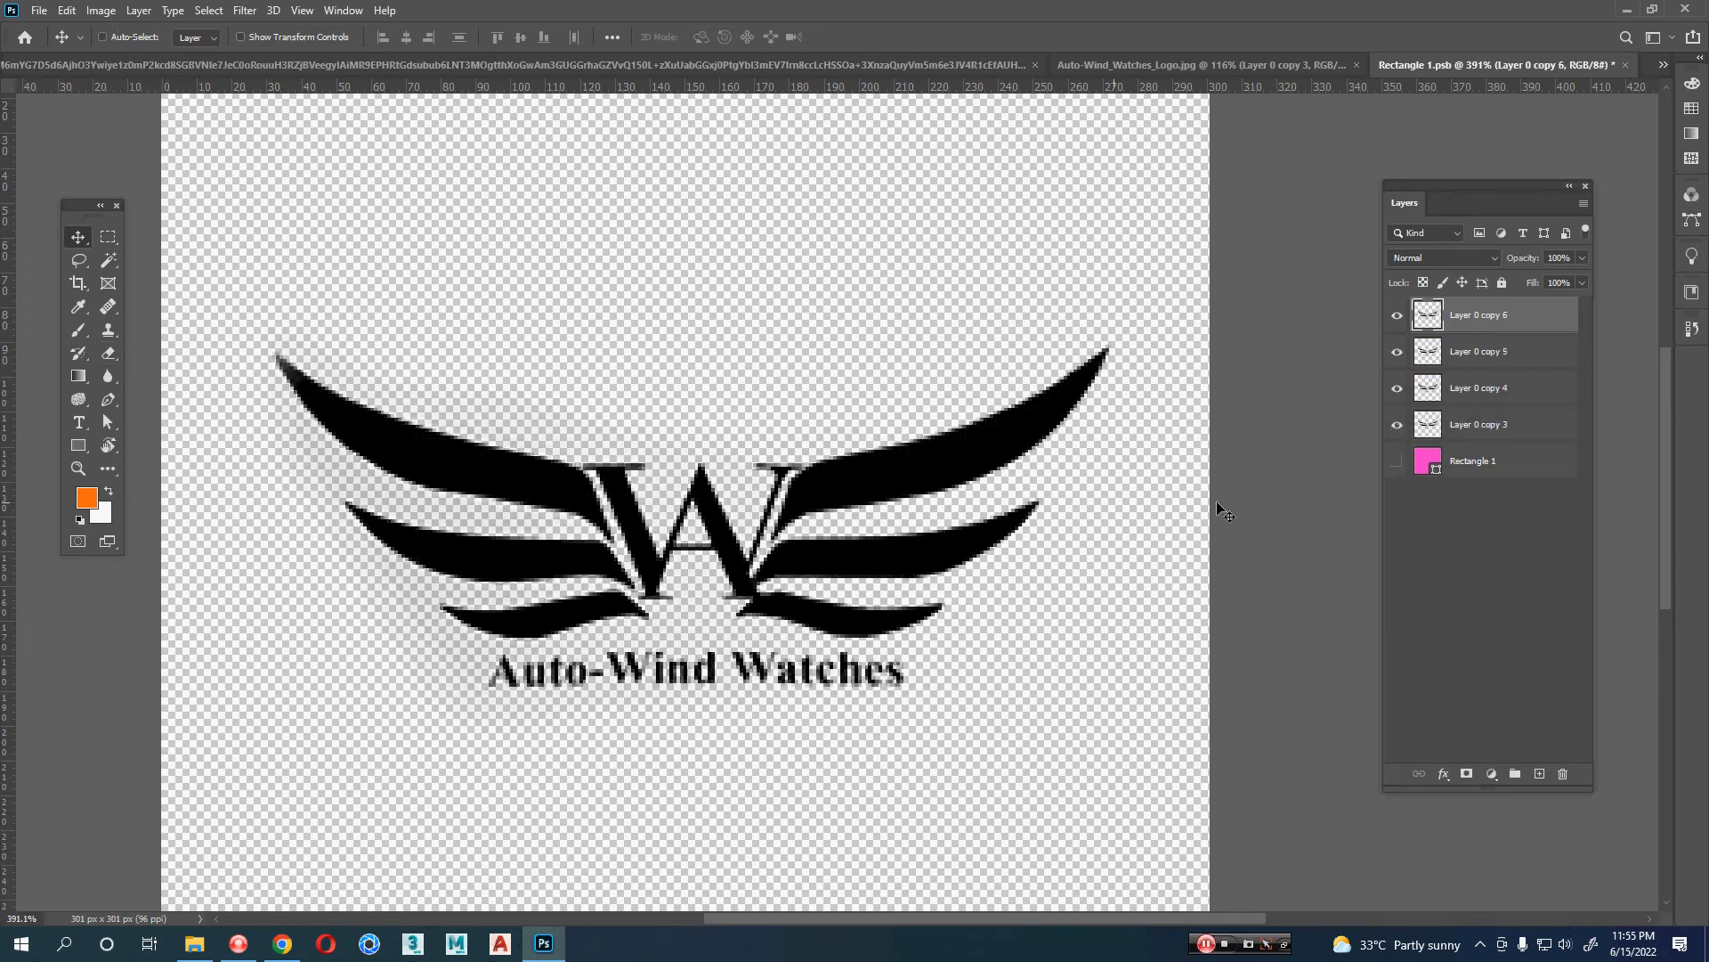
{"action": "left_click", "coordinate": [1518, 398], "text": "shift"}
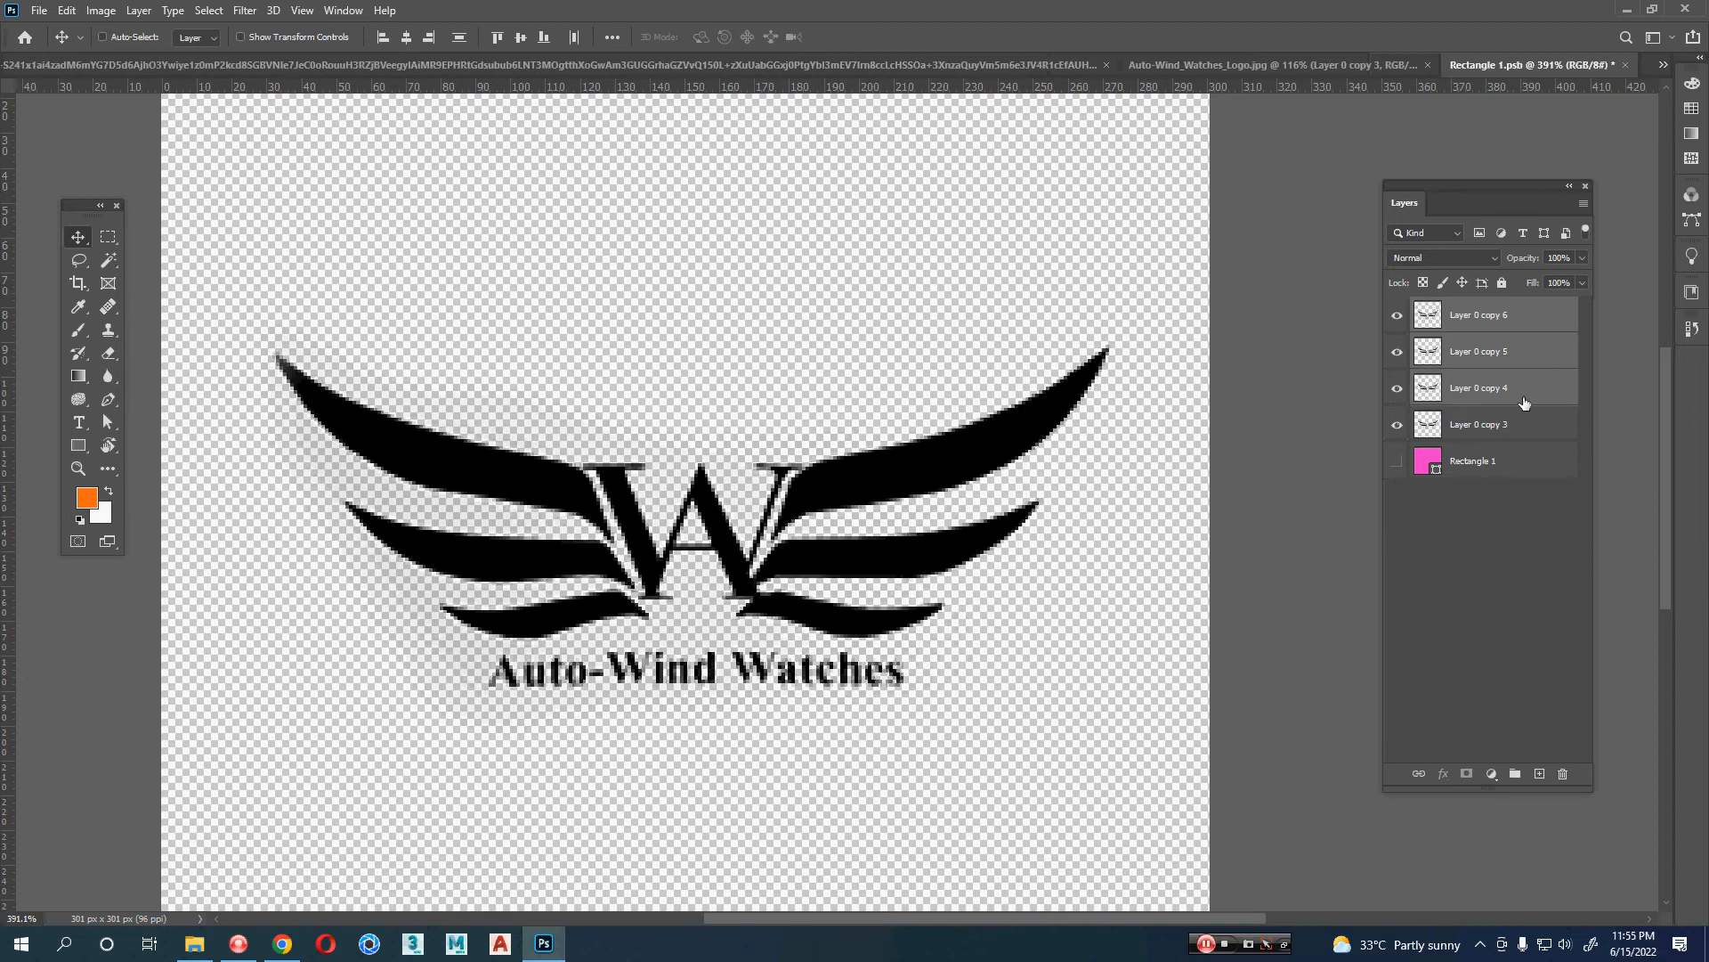
{"action": "key", "text": "Delete"}
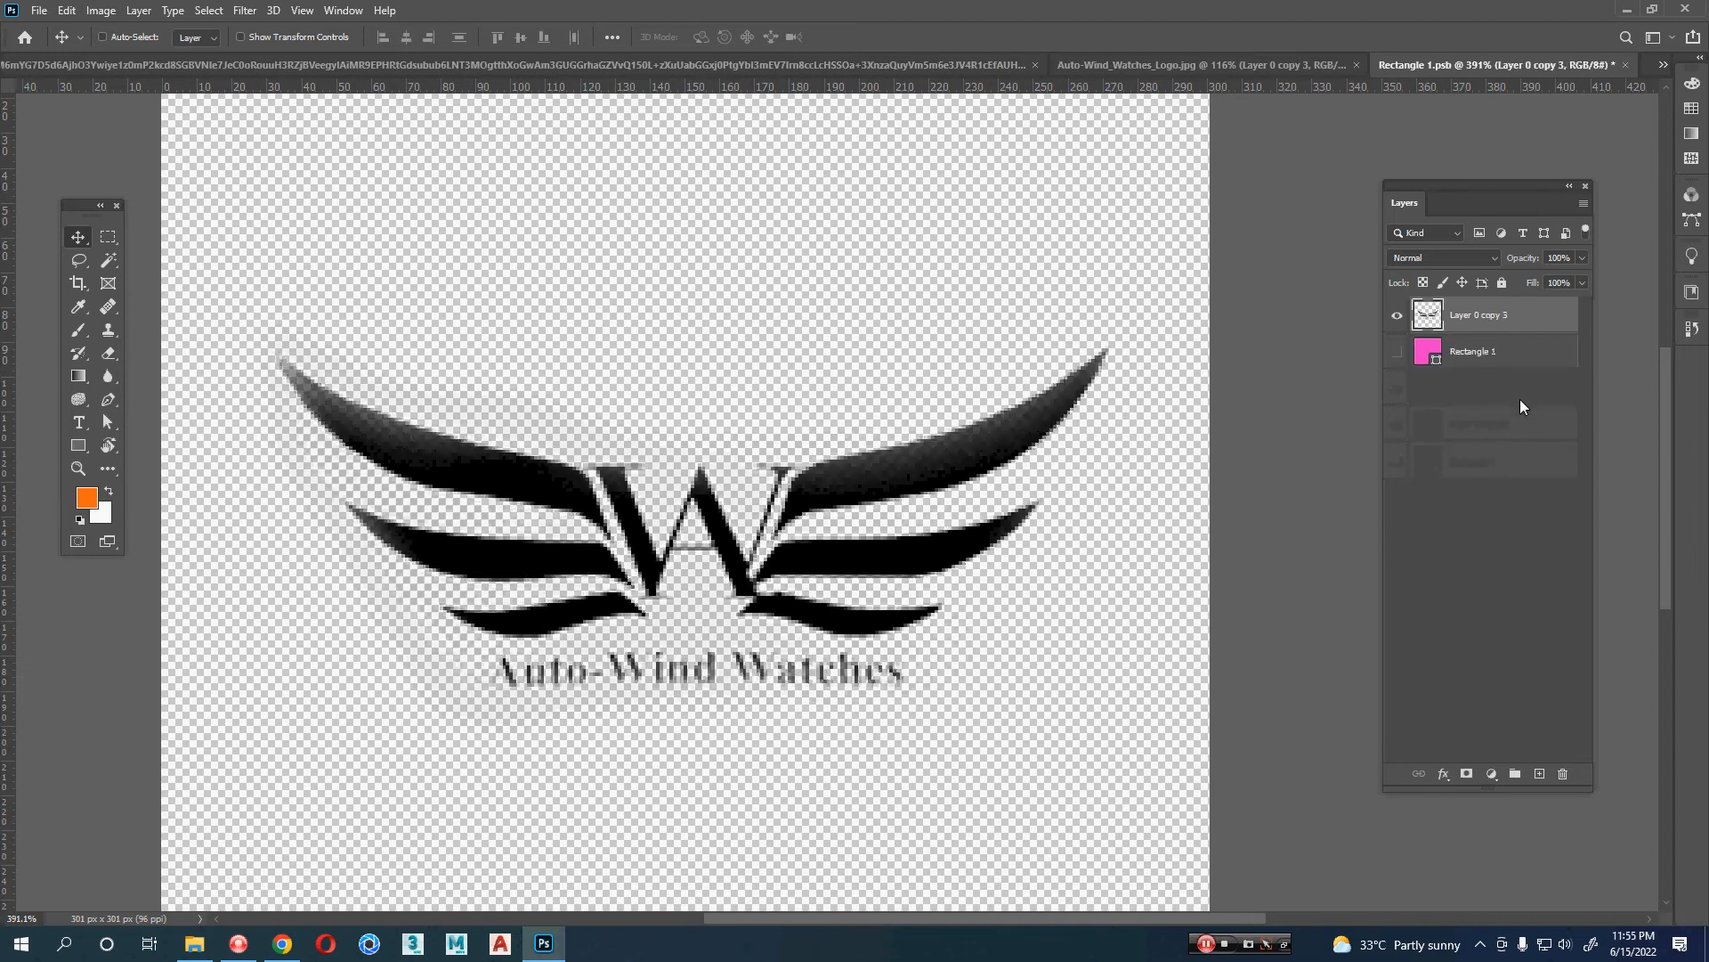
- Try a Color Overlay set to black (000000) on the Layer 0 copy 3 logo, and cancel the layer style
{"action": "double_click", "coordinate": [1548, 321]}
{"action": "left_click", "coordinate": [812, 344]}
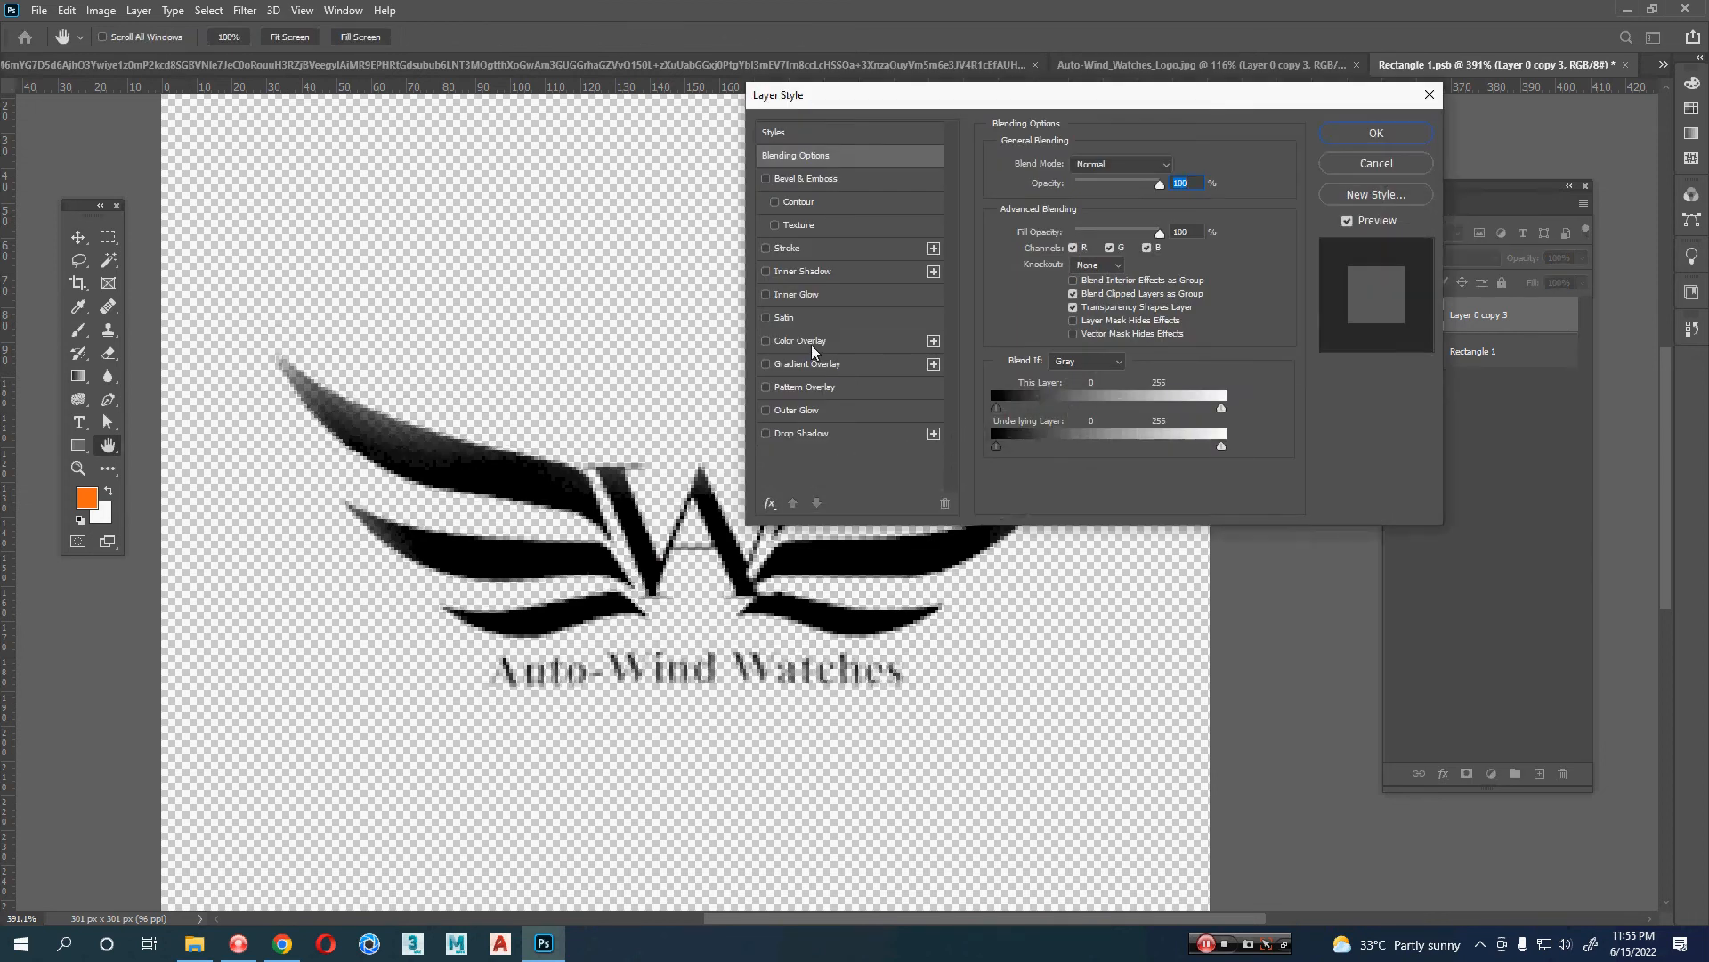
{"action": "left_click", "coordinate": [1177, 167]}
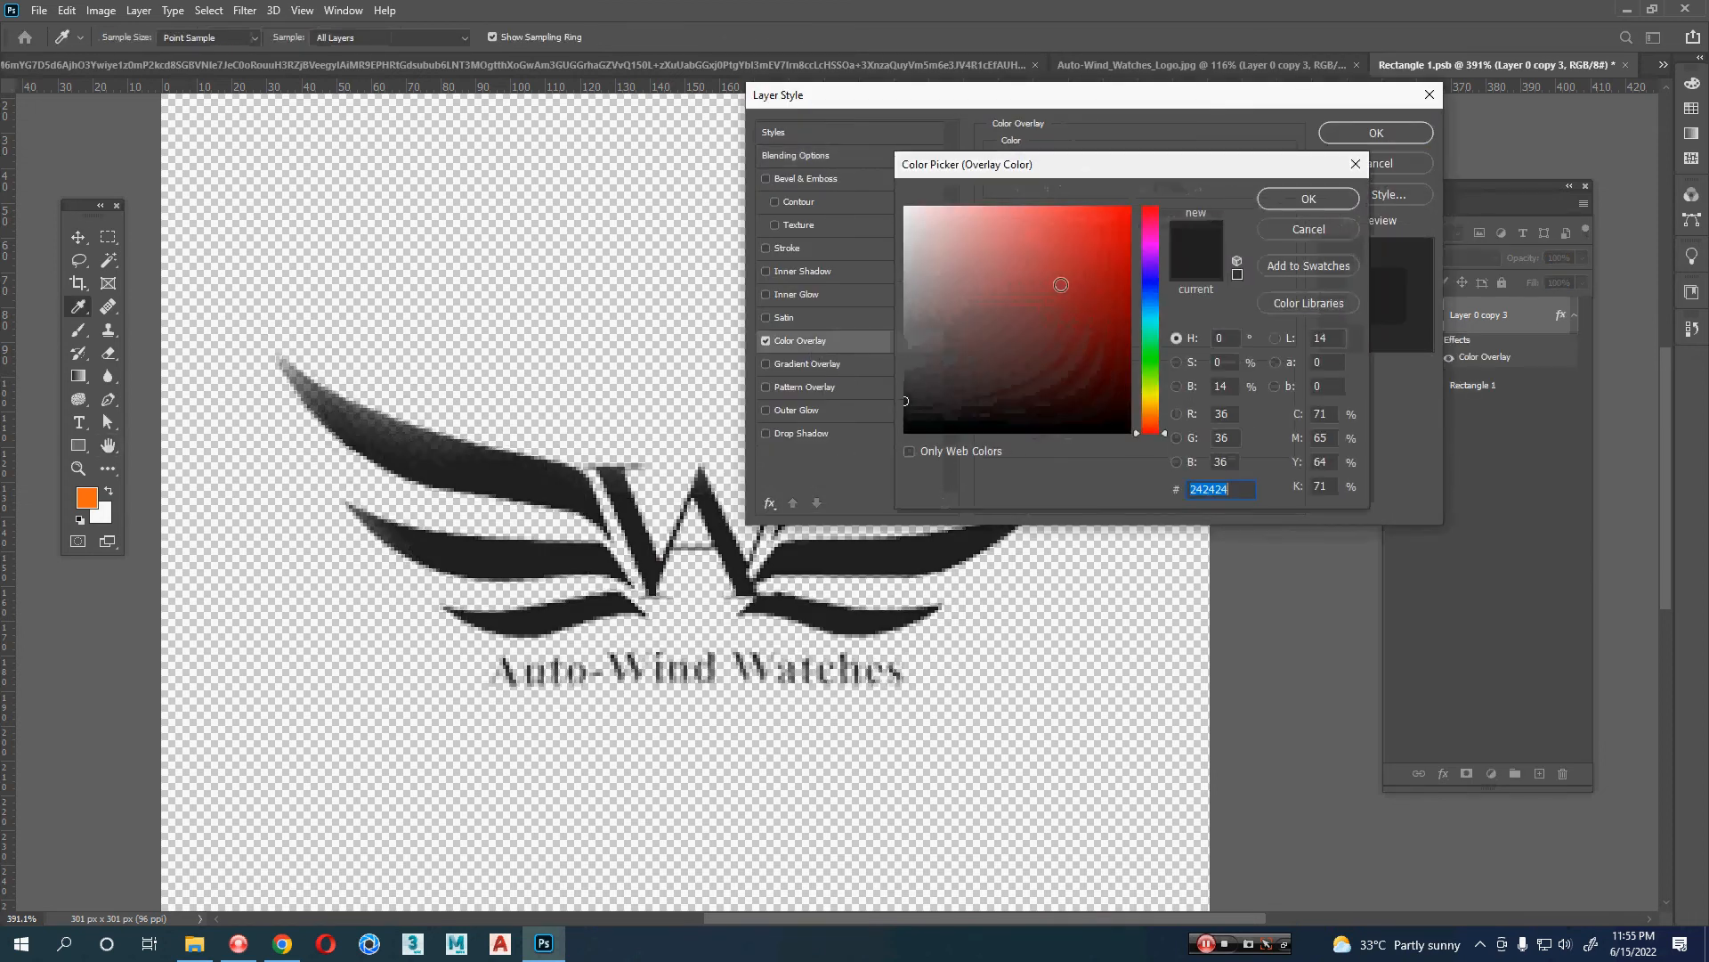
{"action": "left_click", "coordinate": [908, 429]}
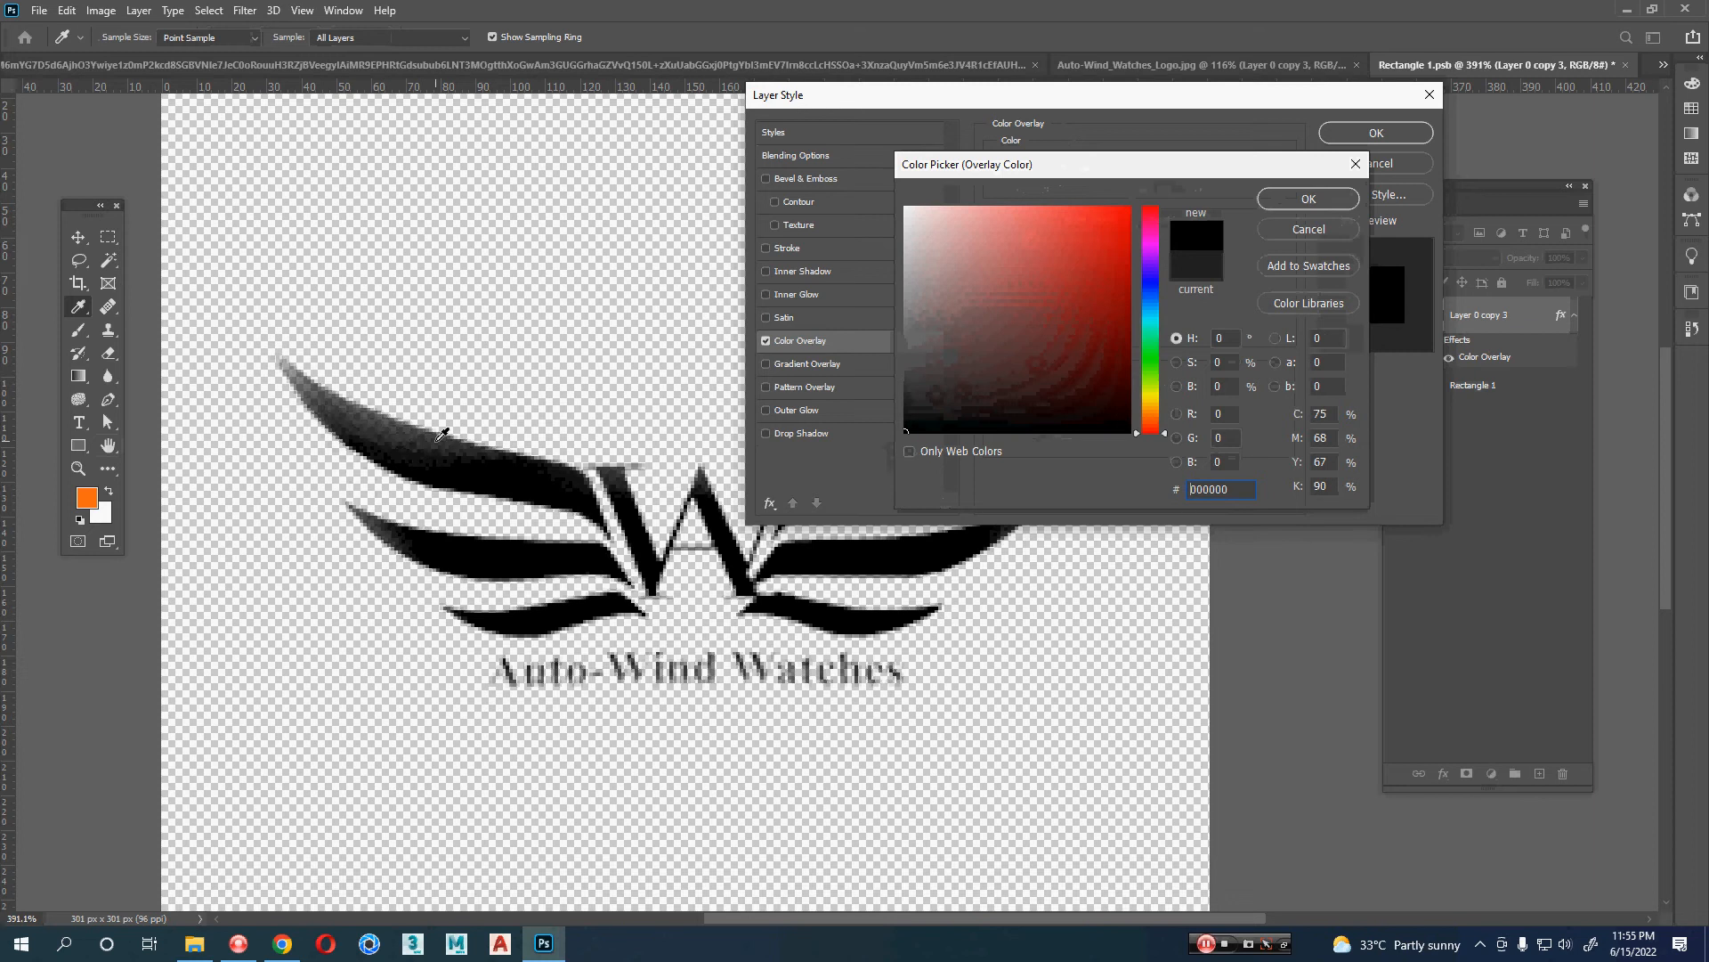
{"action": "left_click", "coordinate": [1343, 197]}
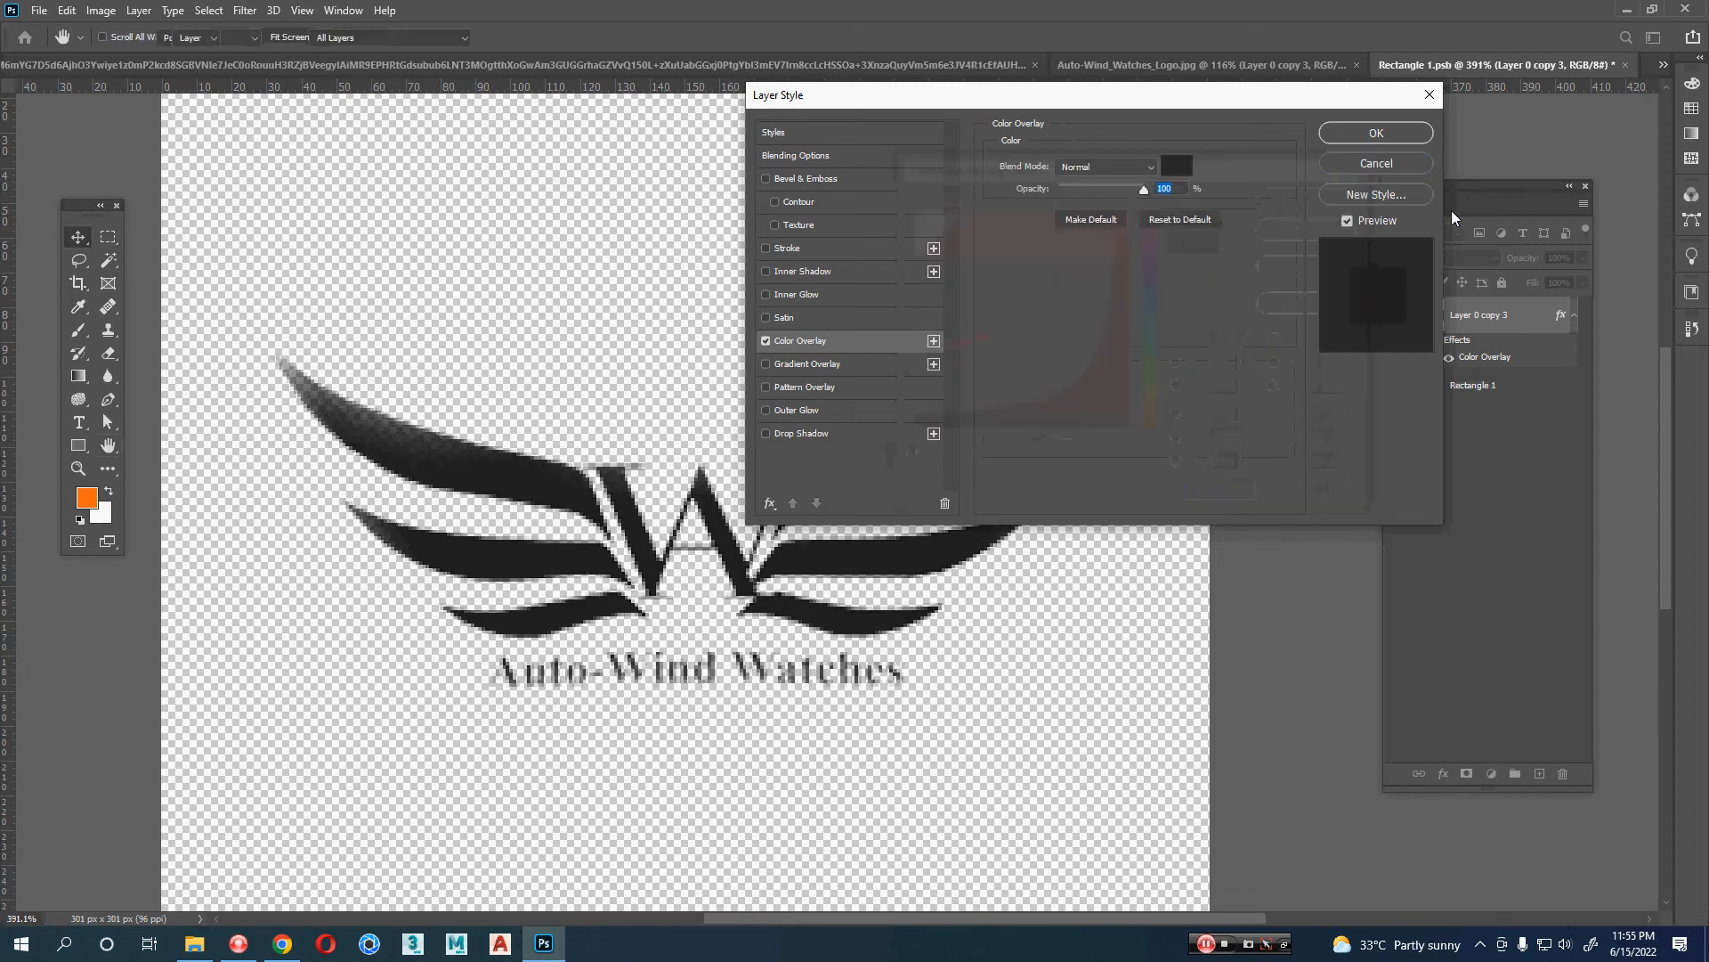
{"action": "key", "text": "Escape"}
{"action": "key", "text": "w"}
{"action": "left_click", "coordinate": [506, 479]}
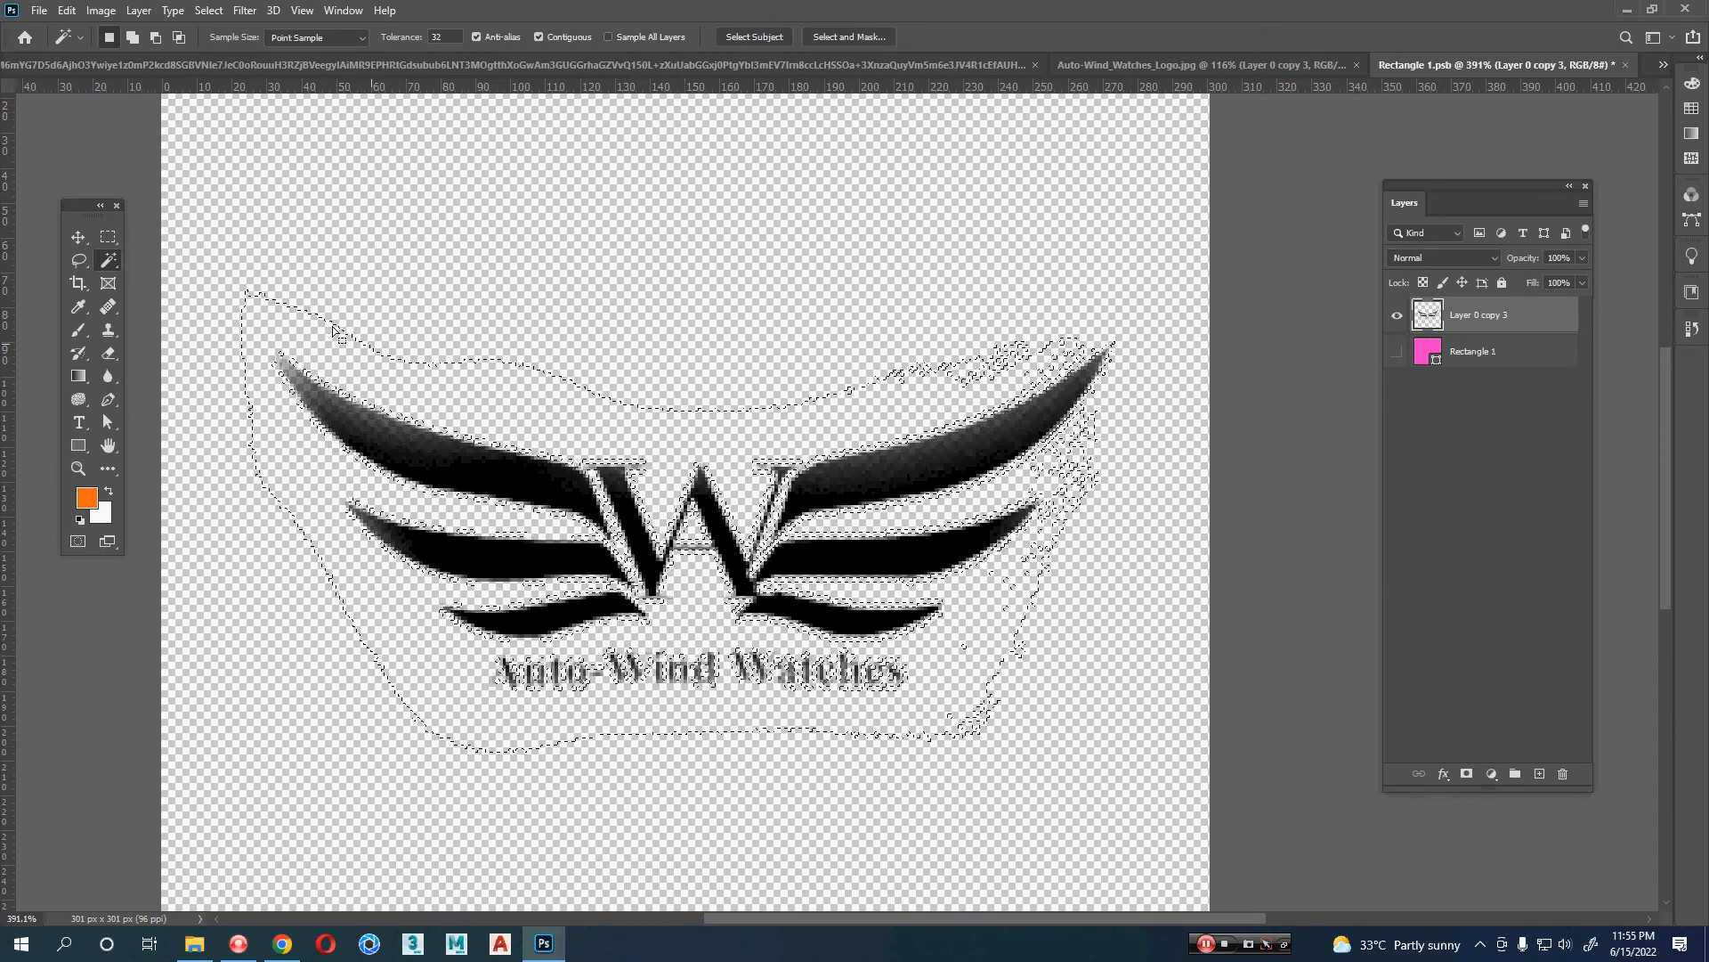
{"action": "key", "text": "v"}
{"action": "key", "text": "ctrl+d"}
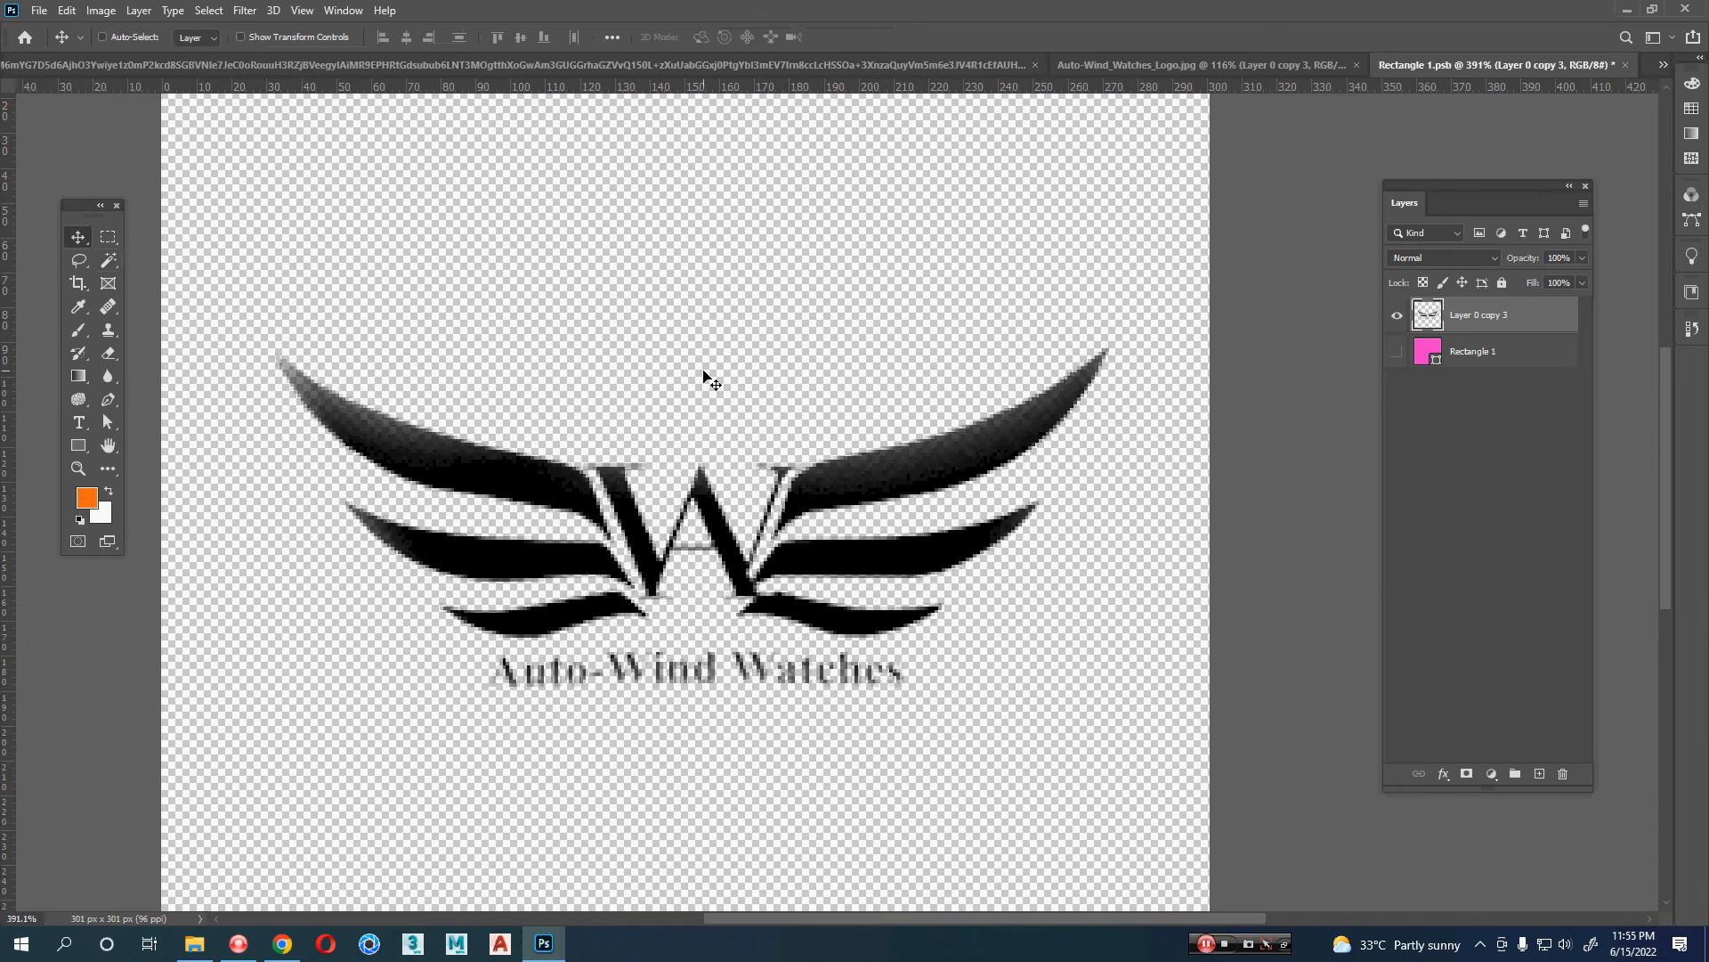
- Close the edited Auto-Wind_Watches_Logo.jpg without saving, and reopen the original logo file in Photoshop
{"action": "left_click", "coordinate": [1269, 66]}
{"action": "key", "text": "ctrl+w"}
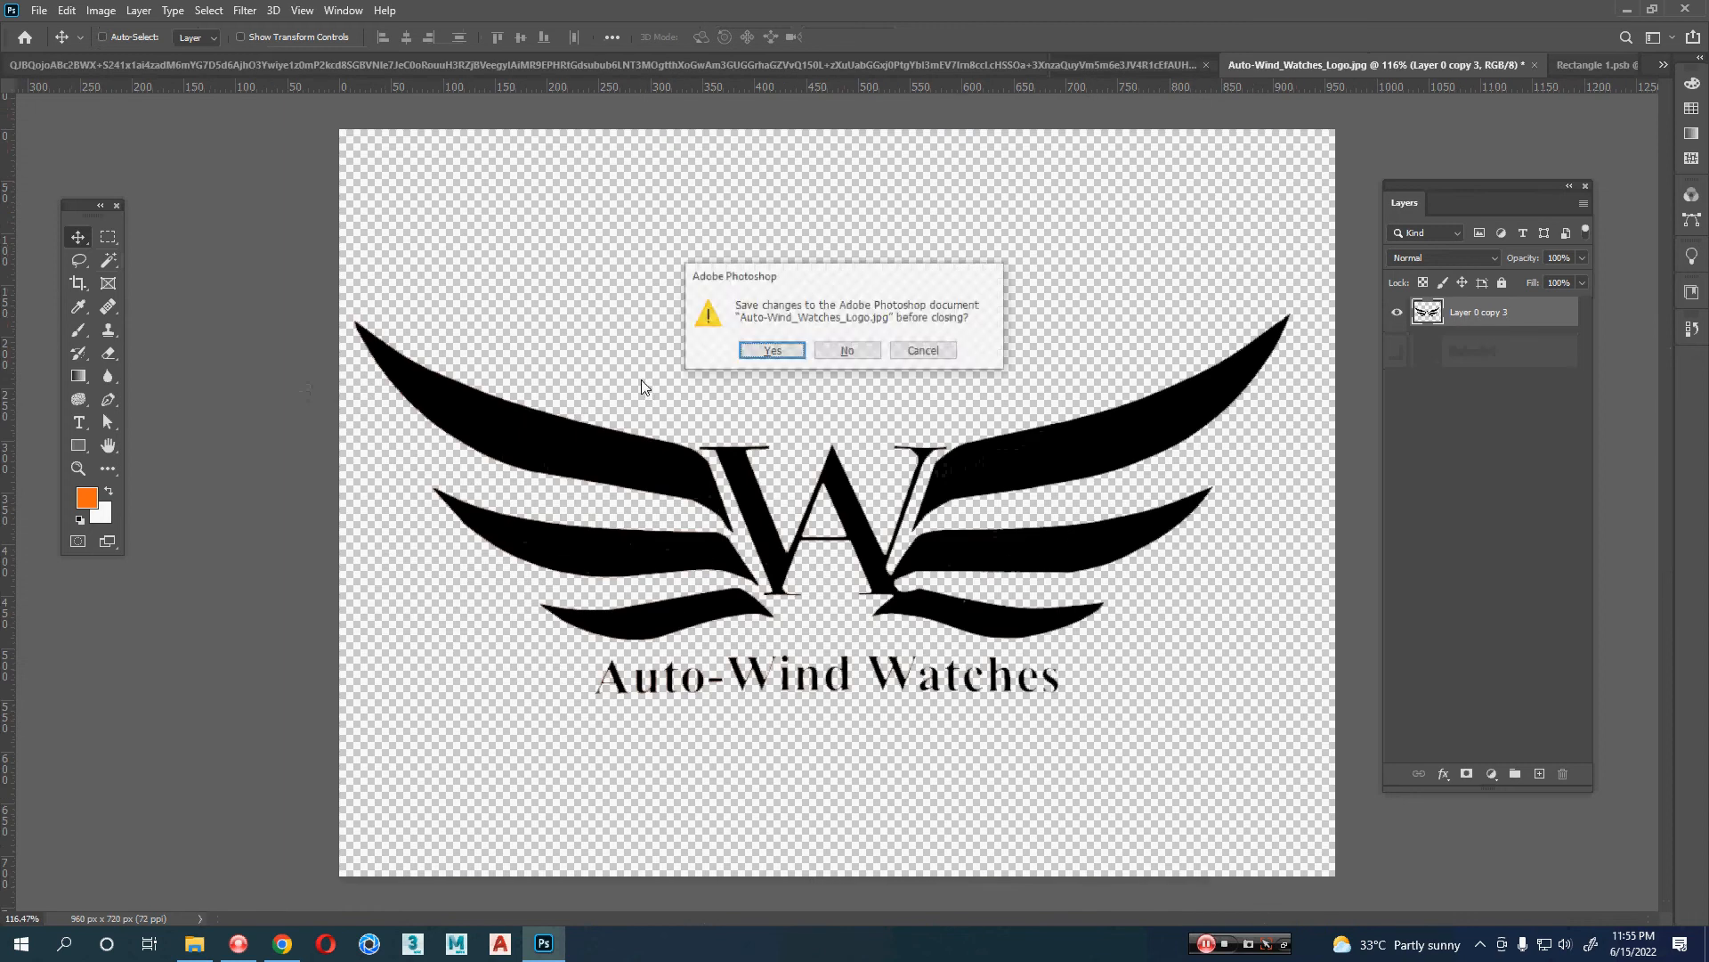
{"action": "key", "text": "n"}
{"action": "key", "text": "alt+Tab"}
{"action": "key", "text": "alt+Tab"}
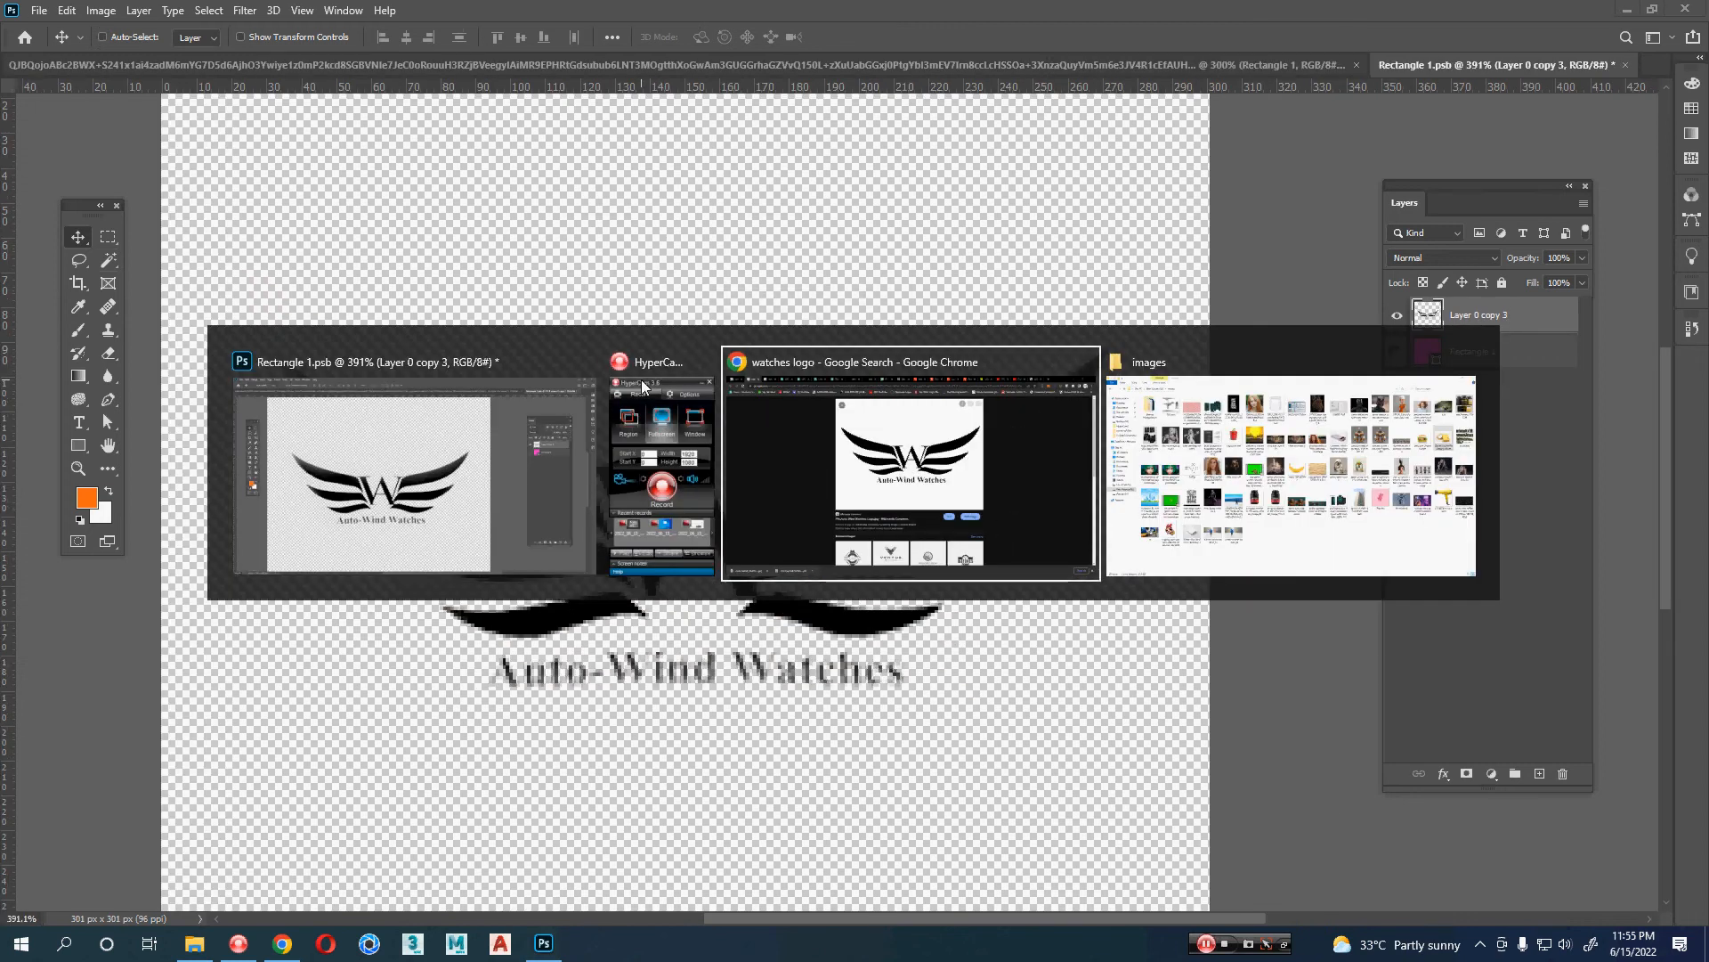
{"action": "key", "text": "alt+Tab"}
{"action": "left_click_drag", "start_coordinate": [969, 9], "coordinate": [971, 13]}
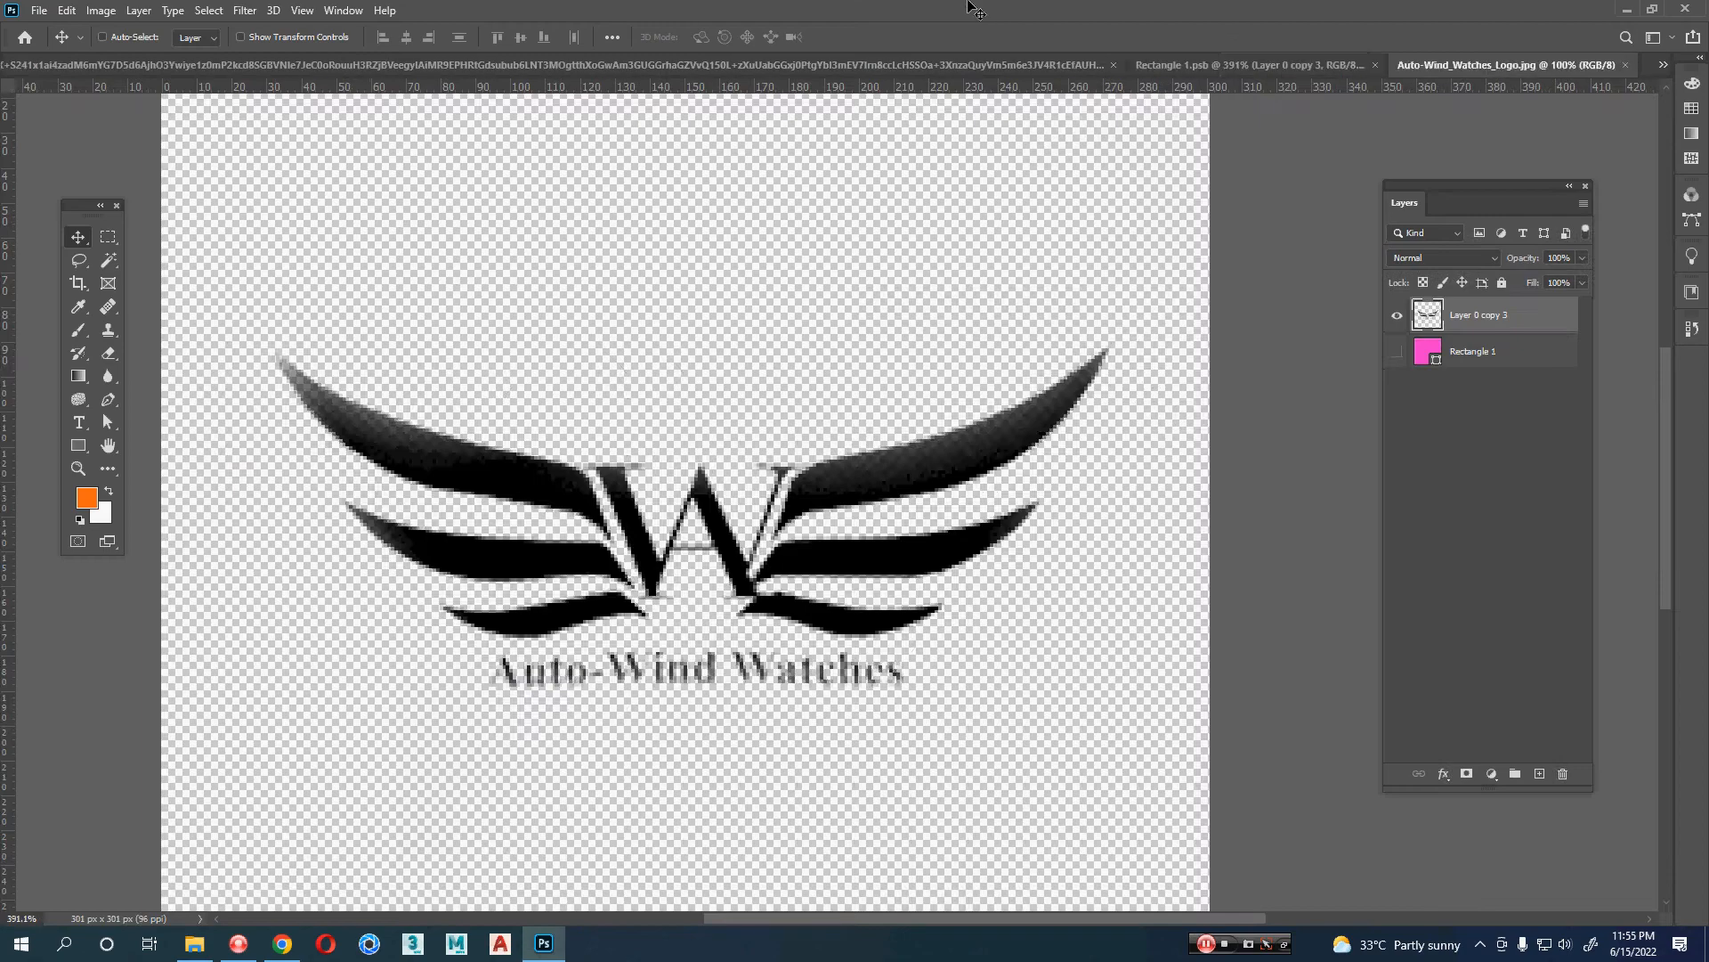
- Remove the logo's white background by unlocking the layer and deleting a Magic Wand selection extended with Similar, and deselect
{"action": "key", "text": "w"}
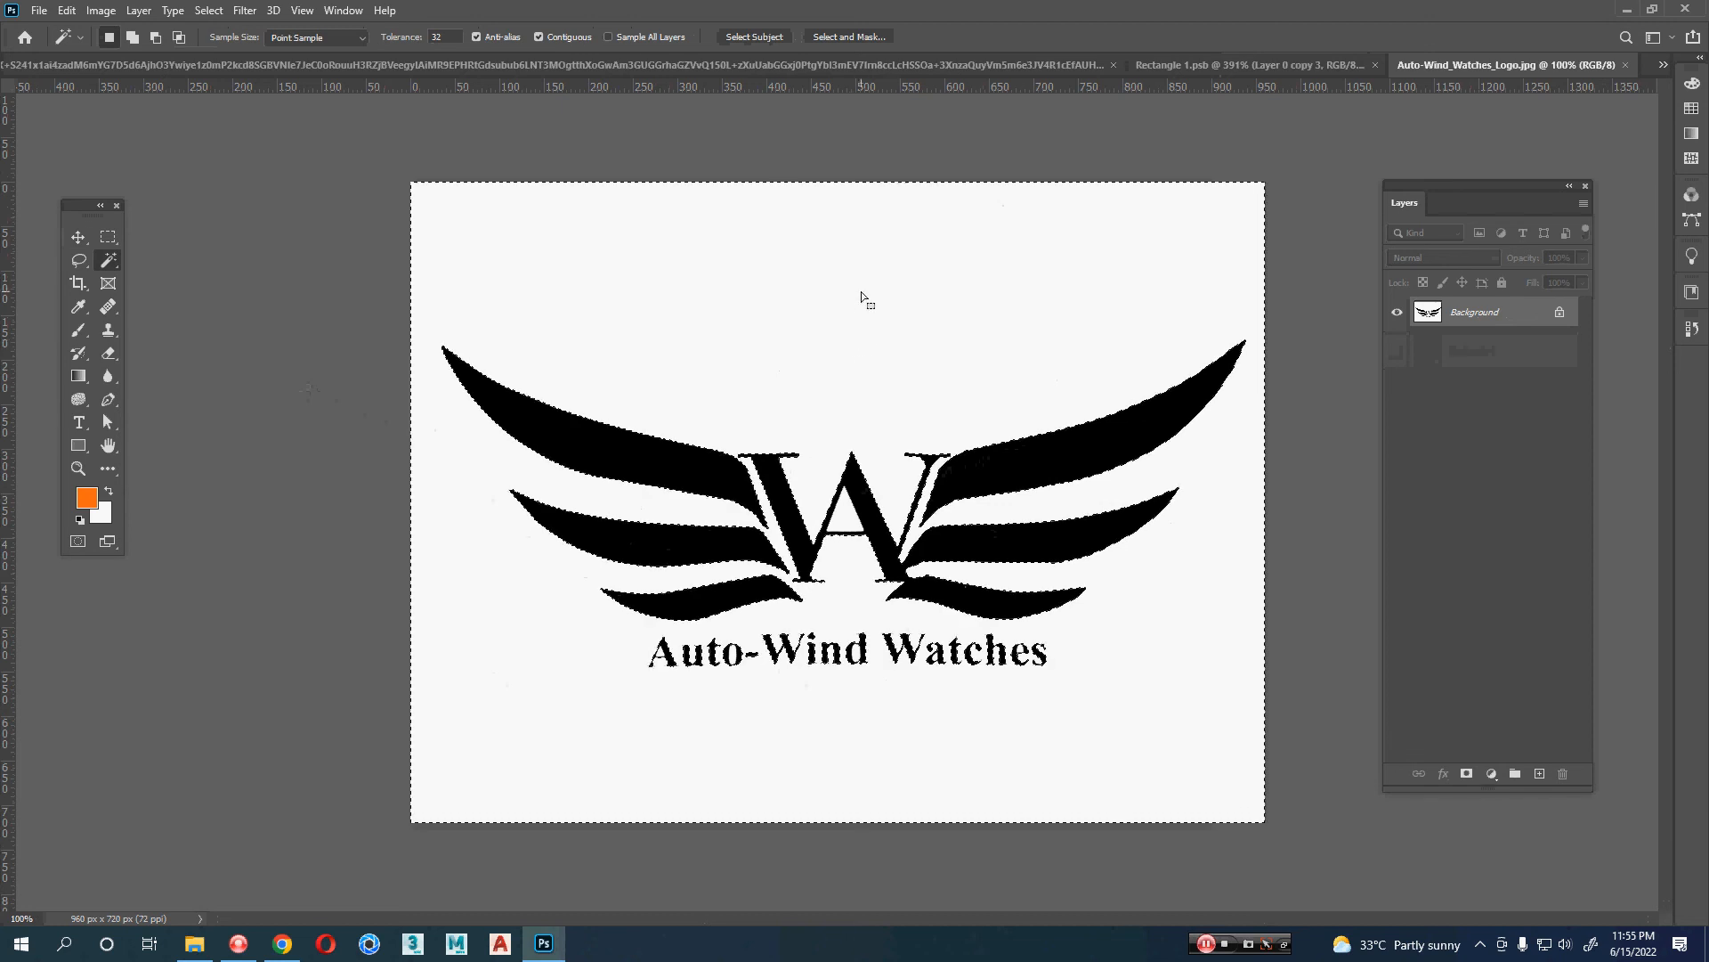
{"action": "left_click", "coordinate": [500, 191]}
{"action": "left_click", "coordinate": [208, 10]}
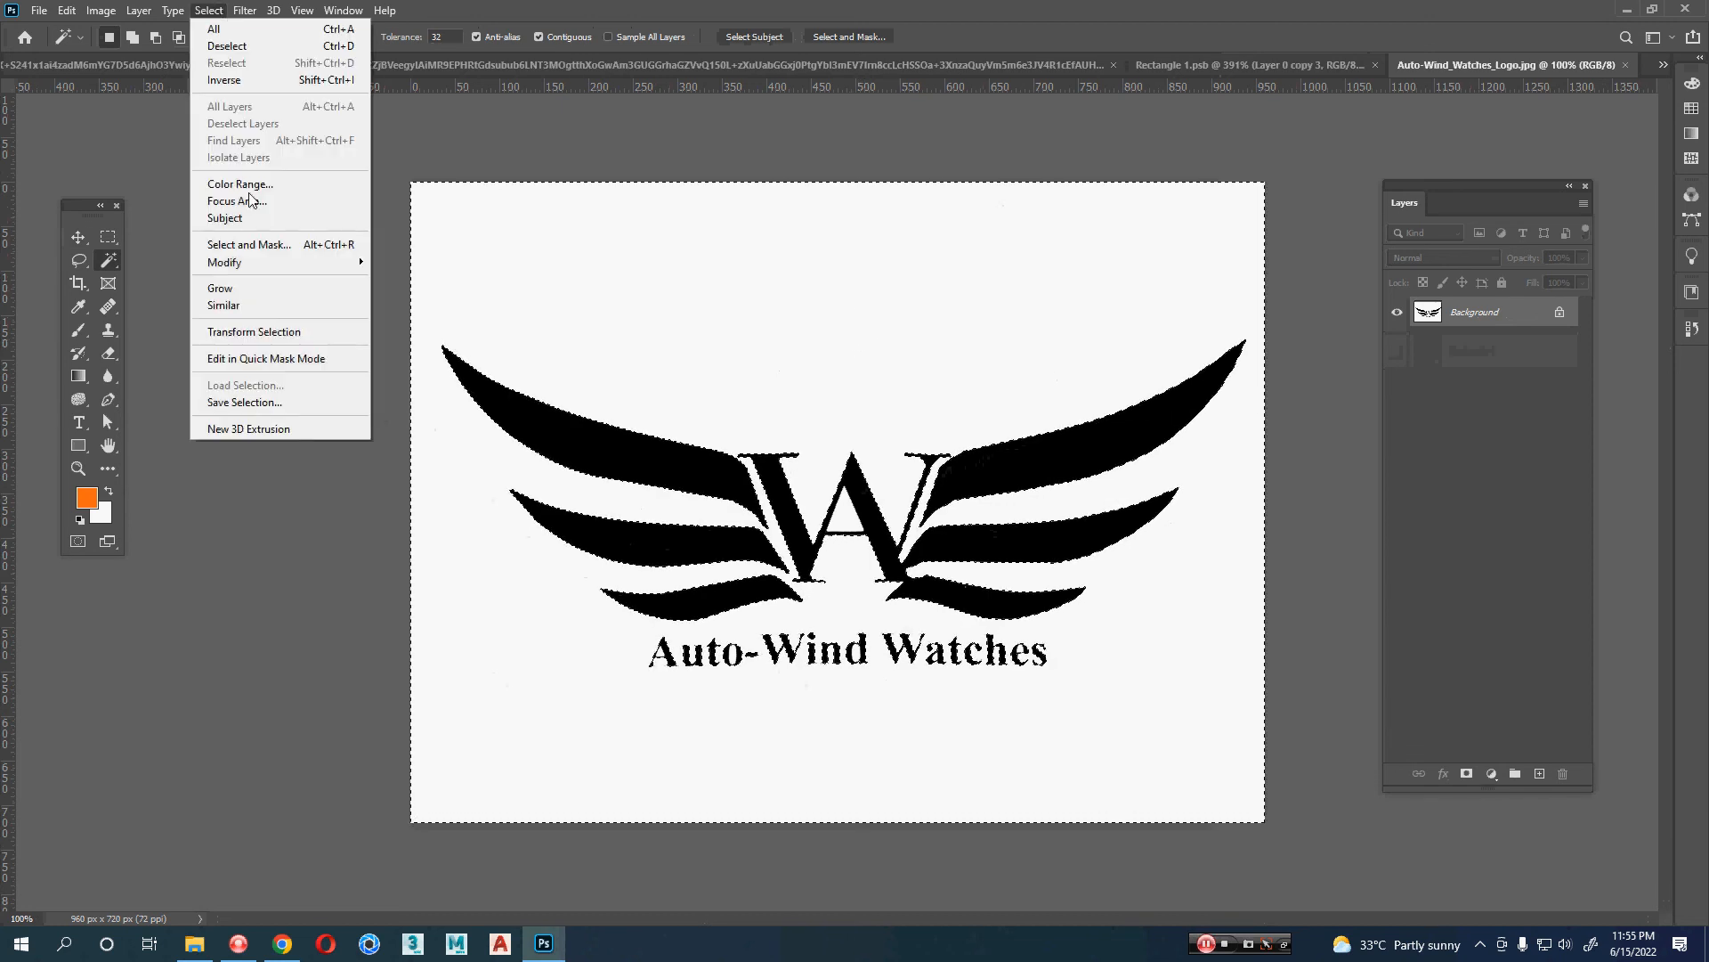
{"action": "left_click", "coordinate": [249, 305]}
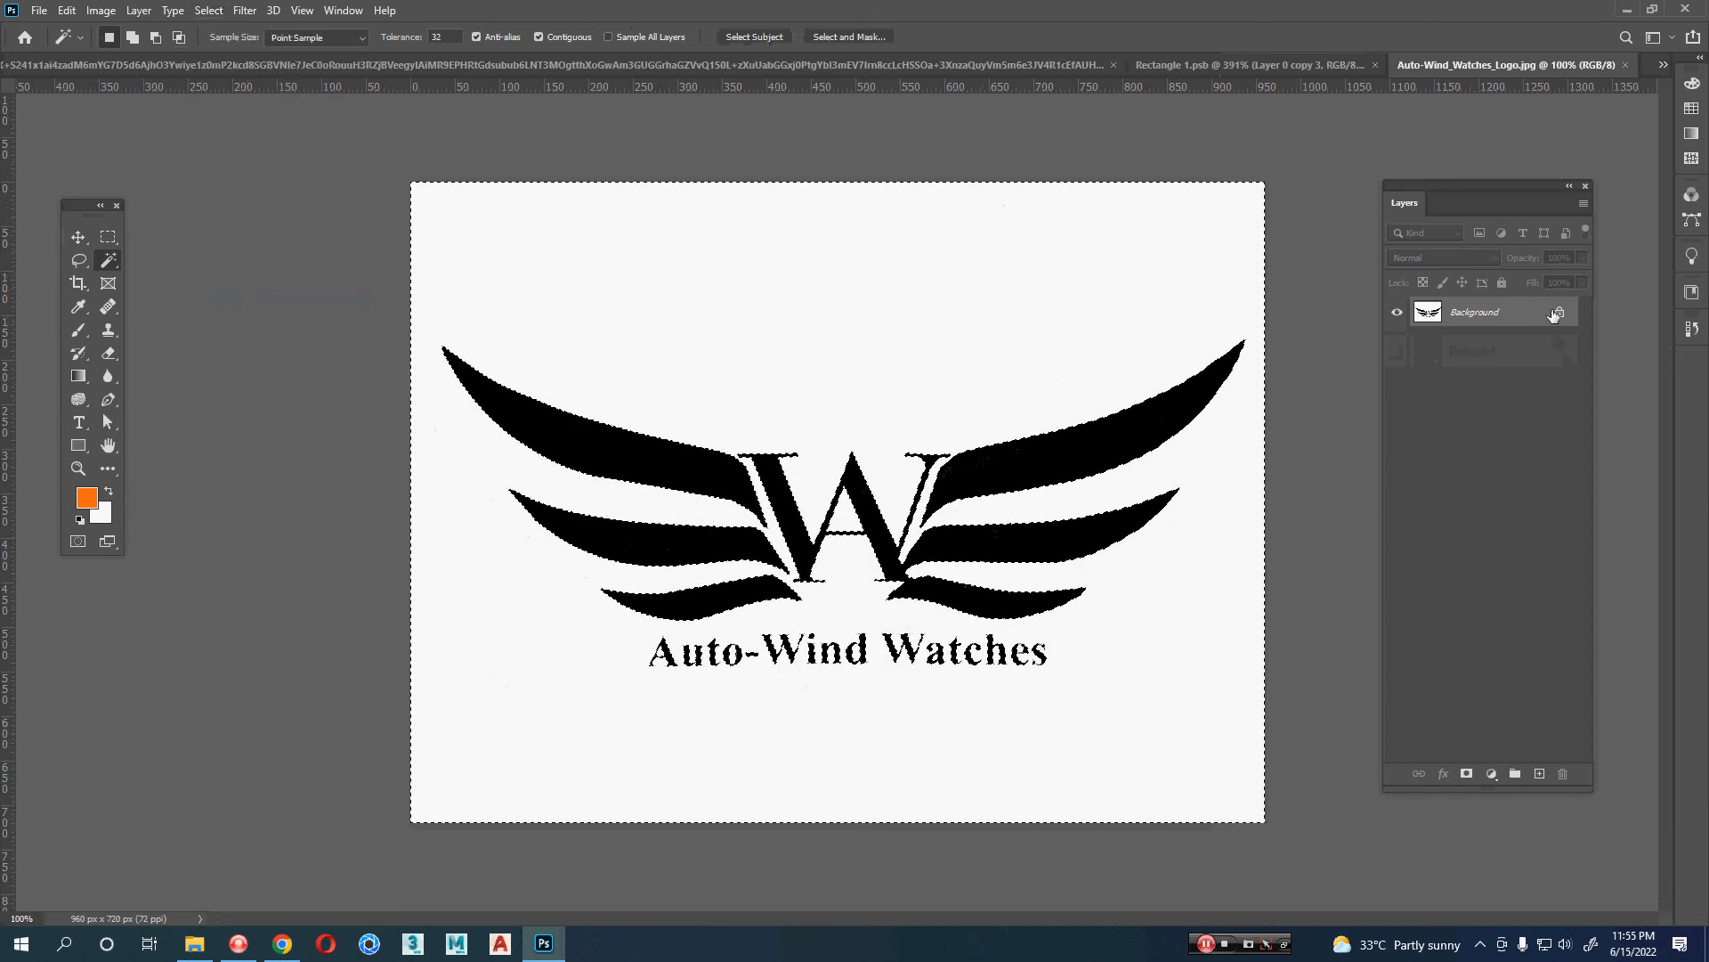
{"action": "left_click", "coordinate": [1559, 312]}
{"action": "key", "text": "Delete"}
{"action": "key", "text": "ctrl+d"}
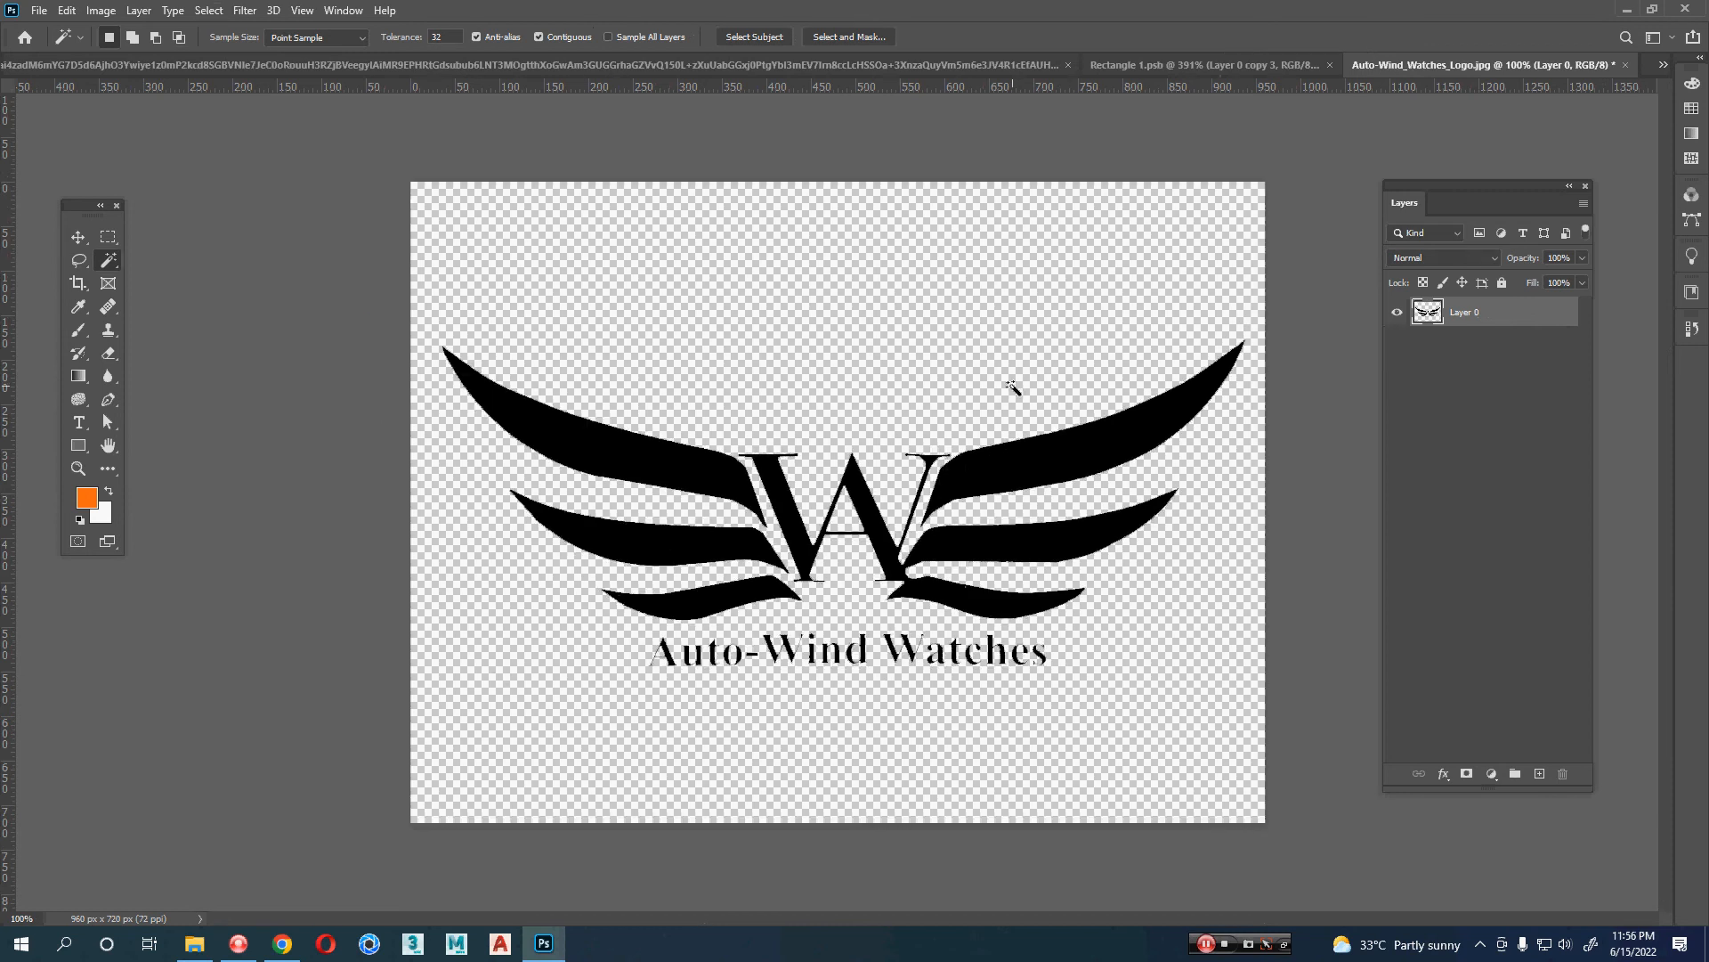
- Copy the cut-out logo into Rectangle 1.psb, centre it horizontally and scale it down to fit inside the canvas
{"action": "key", "text": "v"}
{"action": "left_click_drag", "start_coordinate": [1067, 295], "coordinate": [919, 435]}
{"action": "key", "text": "ctrl+t"}
{"action": "scroll", "coordinate": [926, 446], "scroll_direction": "down", "scroll_amount": 3}
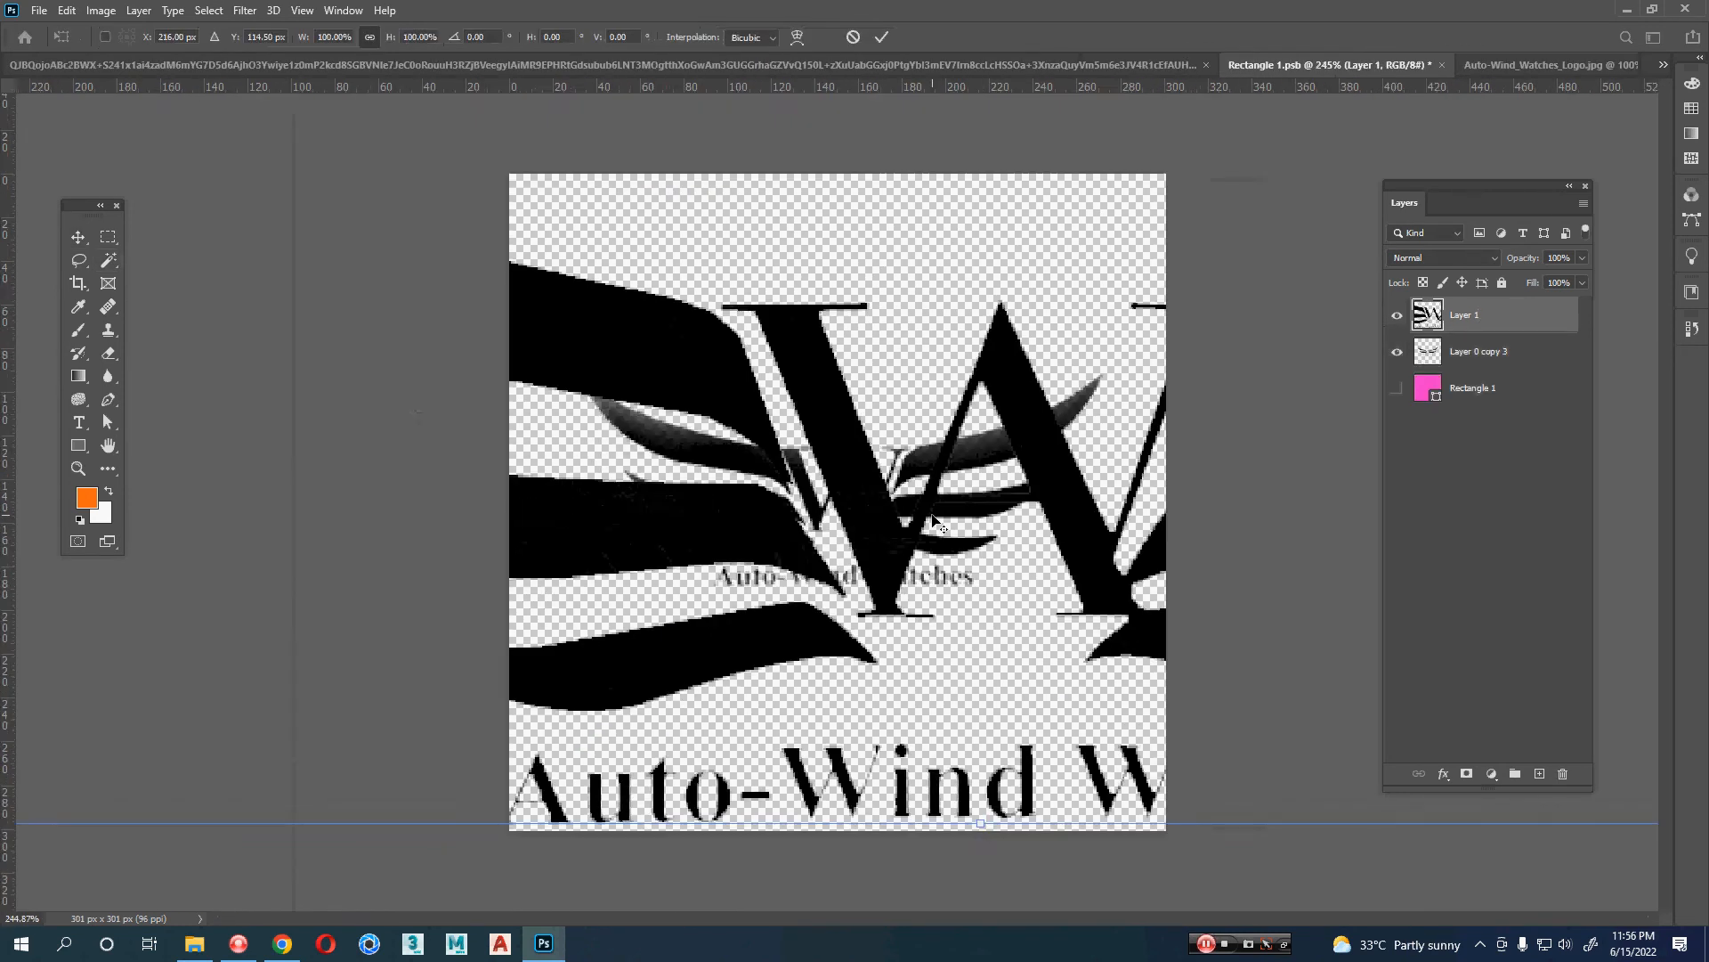
{"action": "left_click_drag", "start_coordinate": [966, 504], "coordinate": [859, 531]}
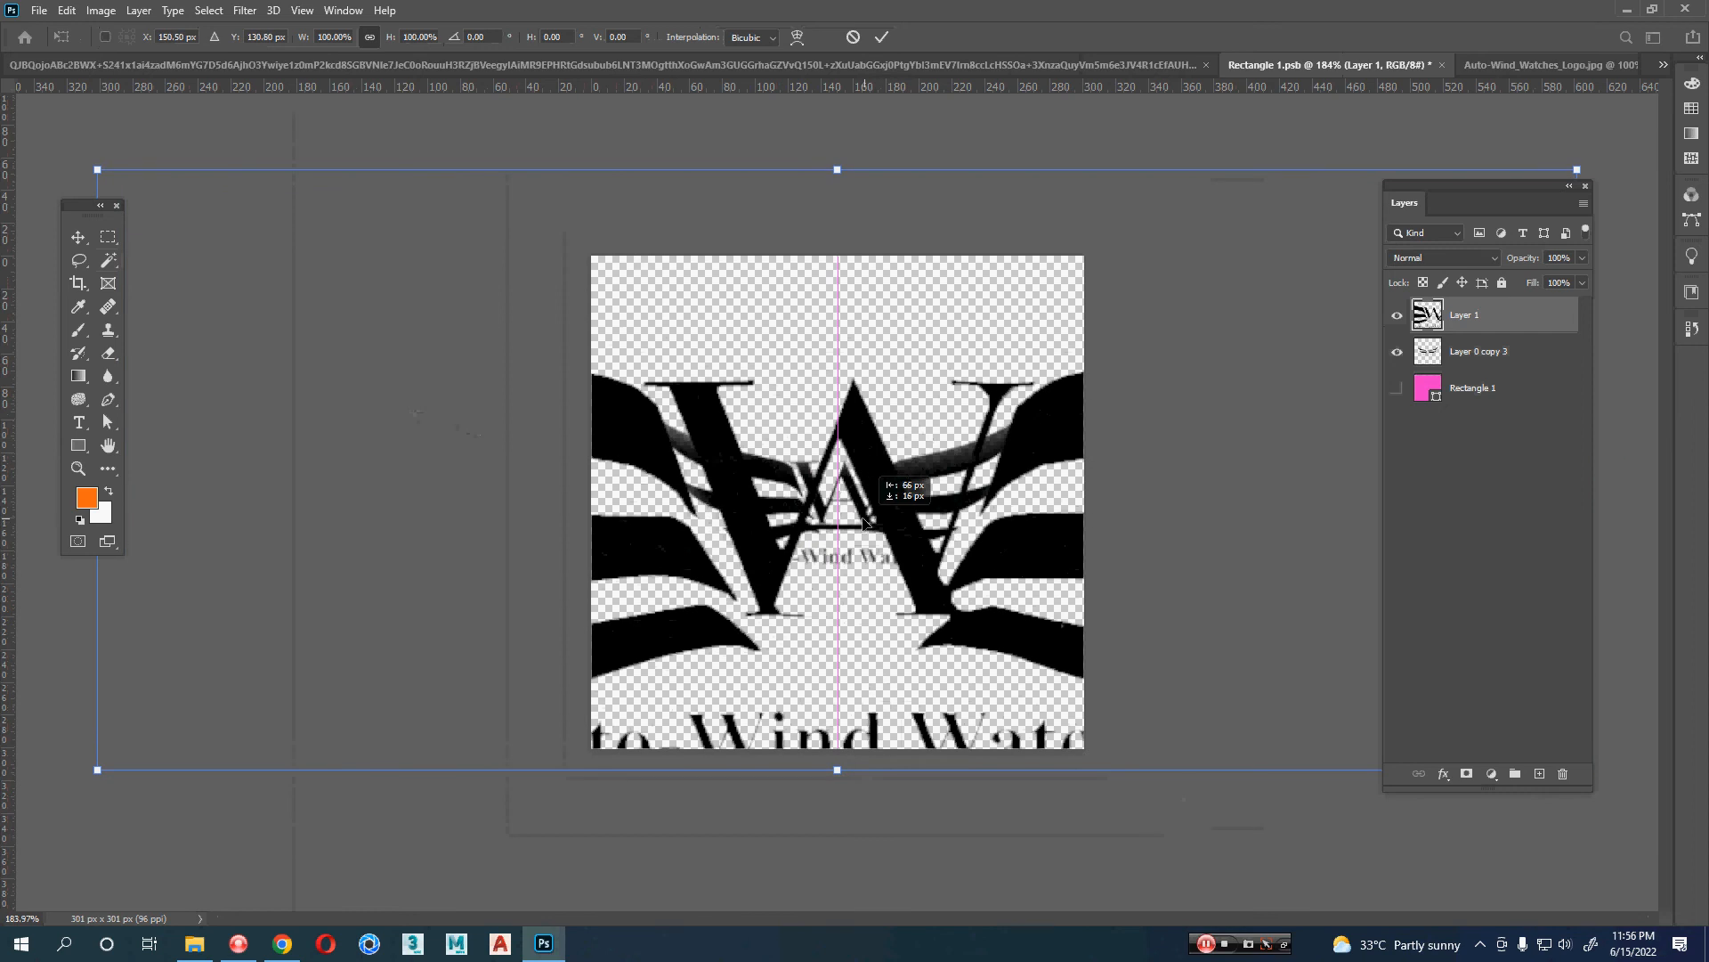
{"action": "left_click_drag", "start_coordinate": [97, 169], "coordinate": [579, 451]}
{"action": "key", "text": "Return"}
- Delete the old Layer 0 copy 3 logo, and scale the new Layer 1 logo down further around the canvas centre
{"action": "left_click", "coordinate": [1524, 358]}
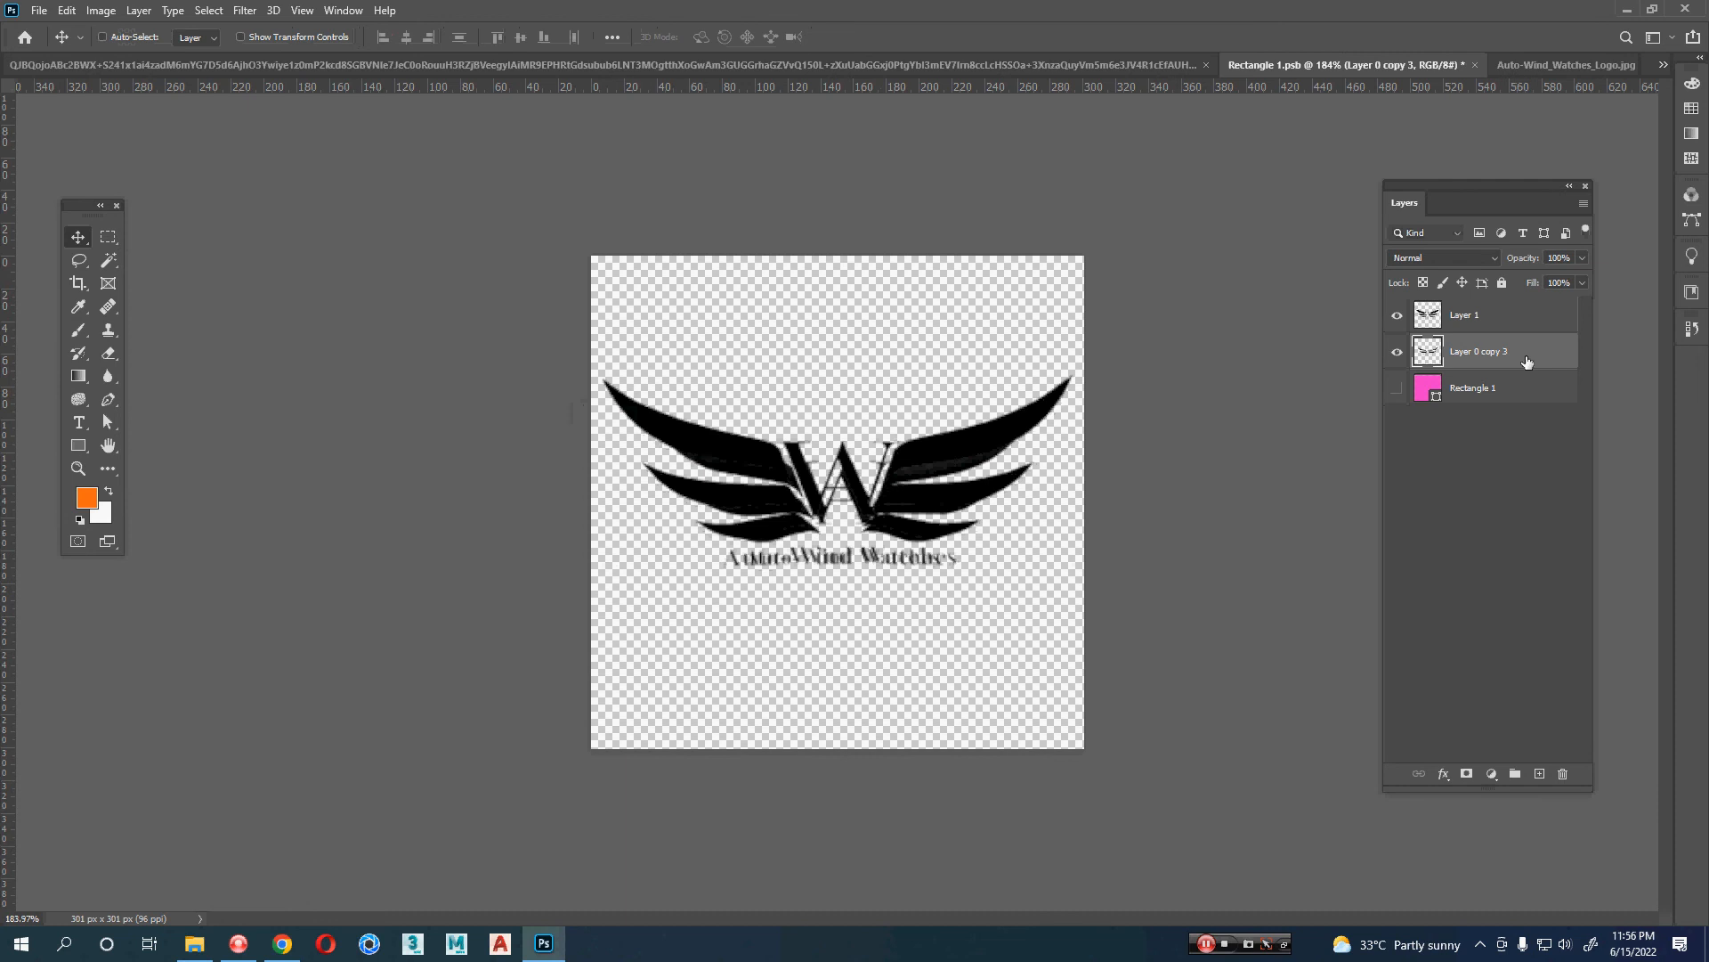
{"action": "key", "text": "Delete"}
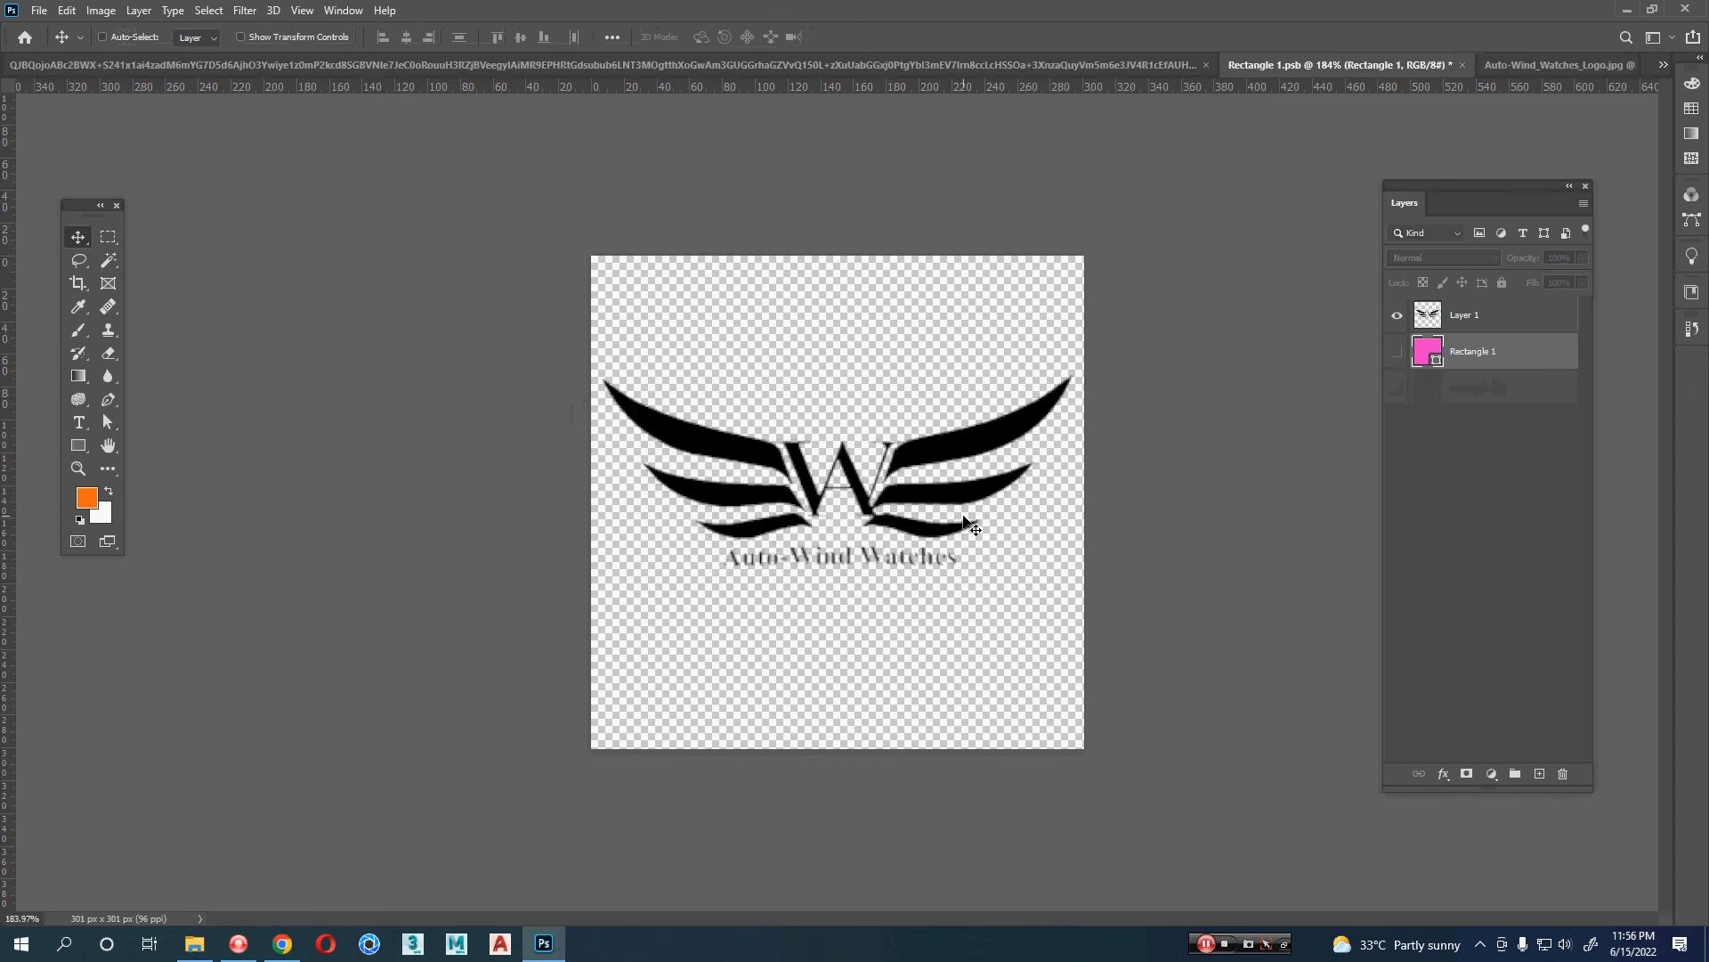
{"action": "left_click", "coordinate": [1513, 323]}
{"action": "key", "text": "ctrl+t"}
{"action": "left_click_drag", "start_coordinate": [1073, 380], "coordinate": [1008, 400]}
{"action": "left_click_drag", "start_coordinate": [912, 481], "coordinate": [1030, 489]}
{"action": "key", "text": "Return"}
- Show the pink Rectangle 1 layer behind the logo, and apply a 1 pixel Defringe to Layer 1
{"action": "key", "text": "z"}
{"action": "left_click", "coordinate": [1396, 351]}
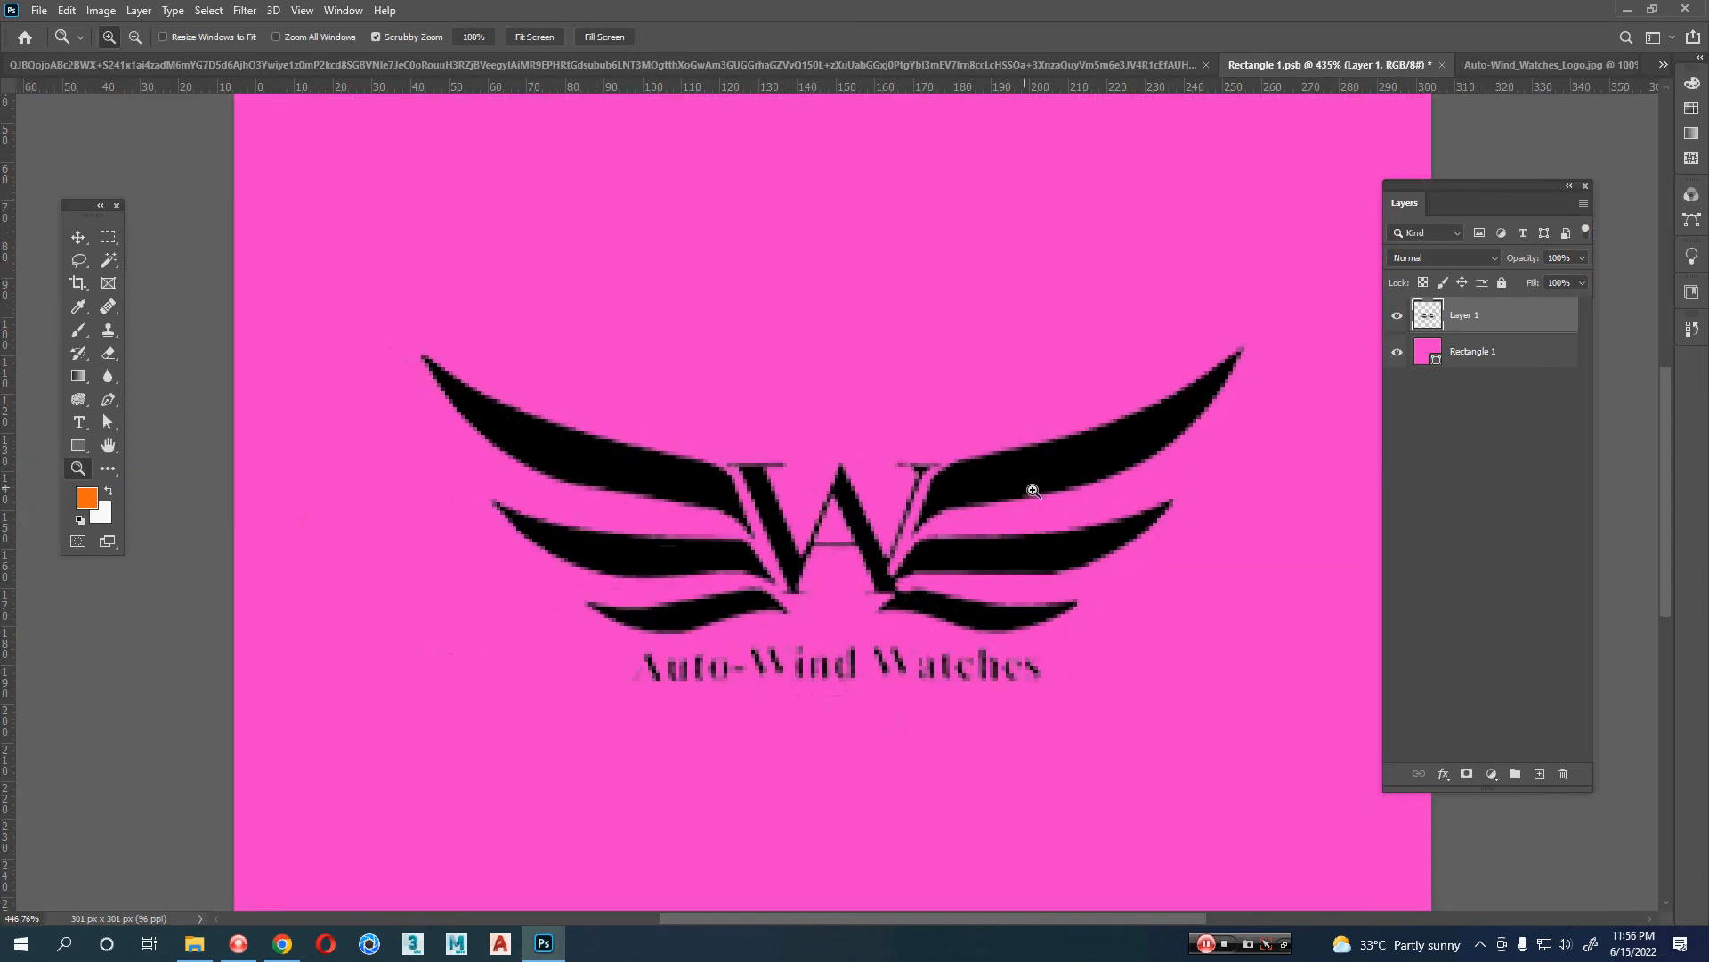
{"action": "key", "text": "v"}
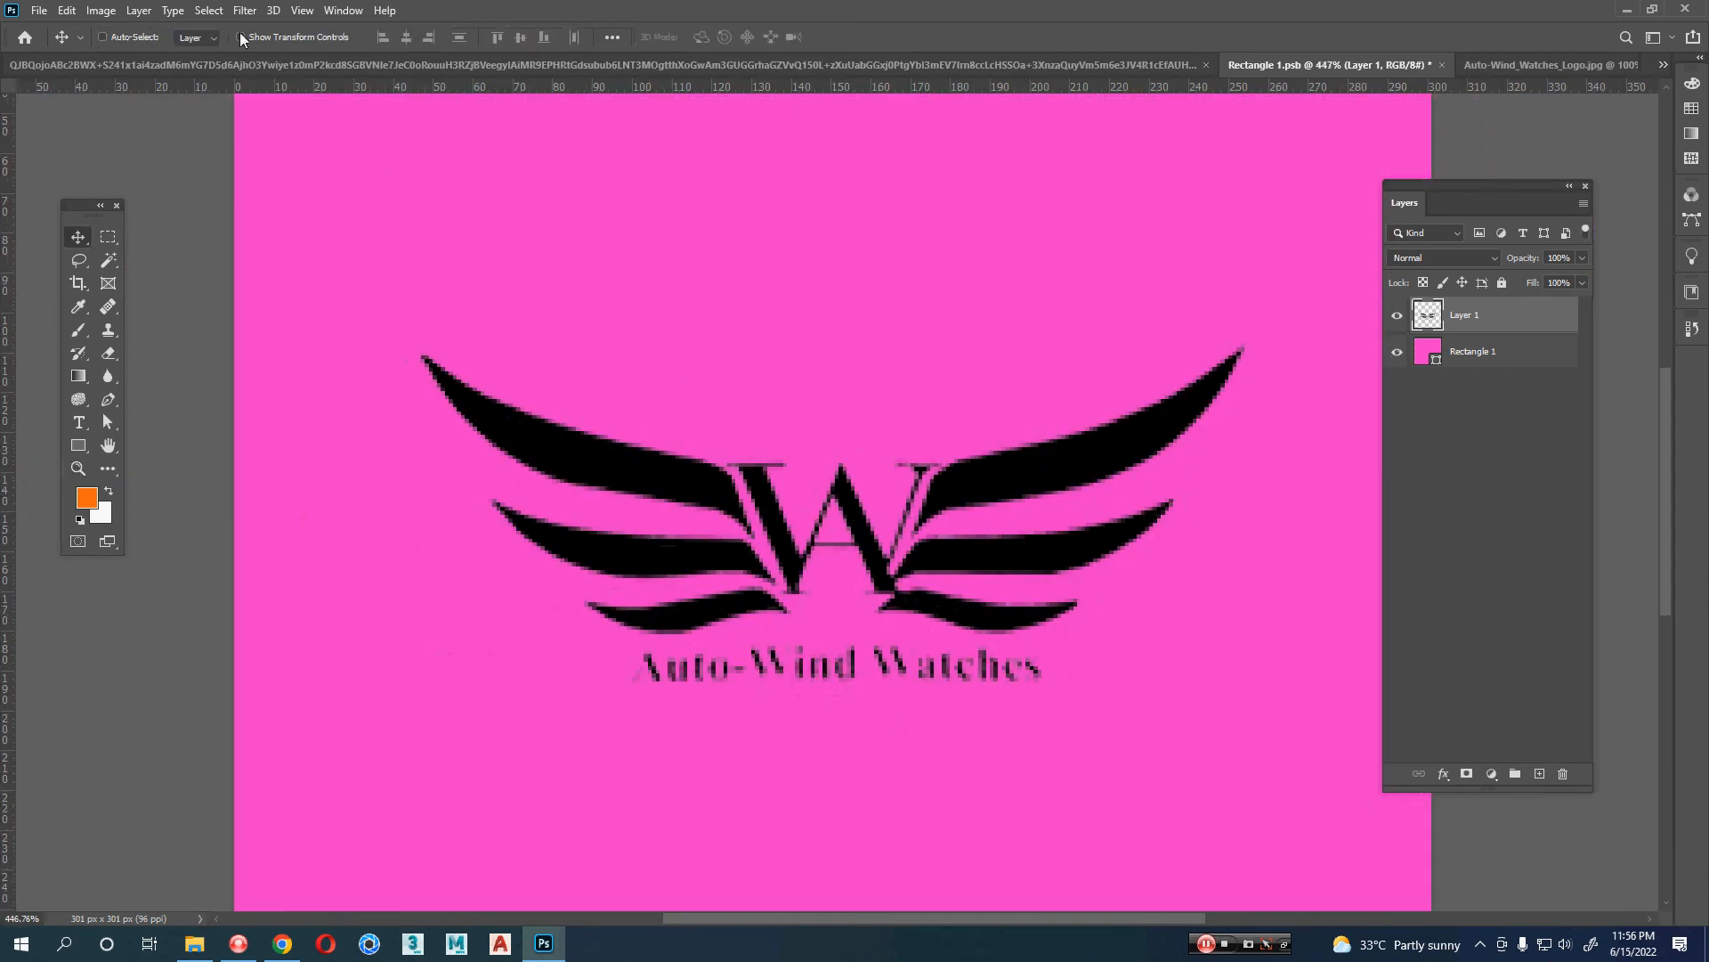
{"action": "left_click", "coordinate": [140, 11]}
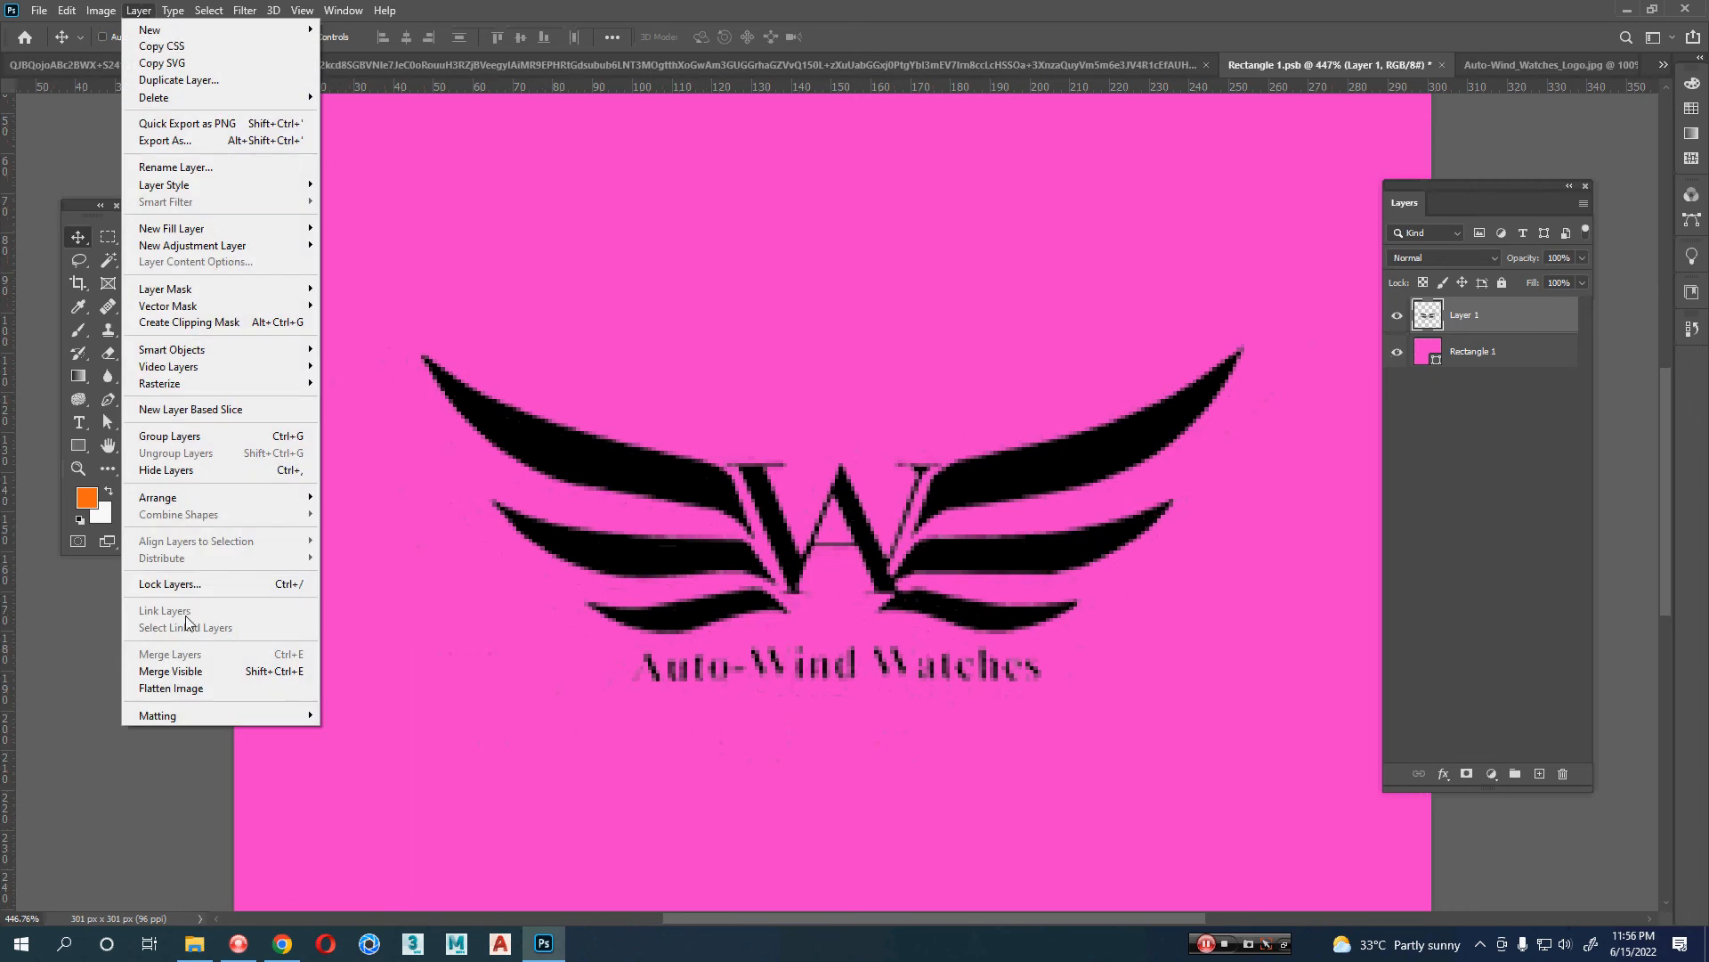
{"action": "mouse_move", "coordinate": [197, 714]}
{"action": "left_click", "coordinate": [358, 737]}
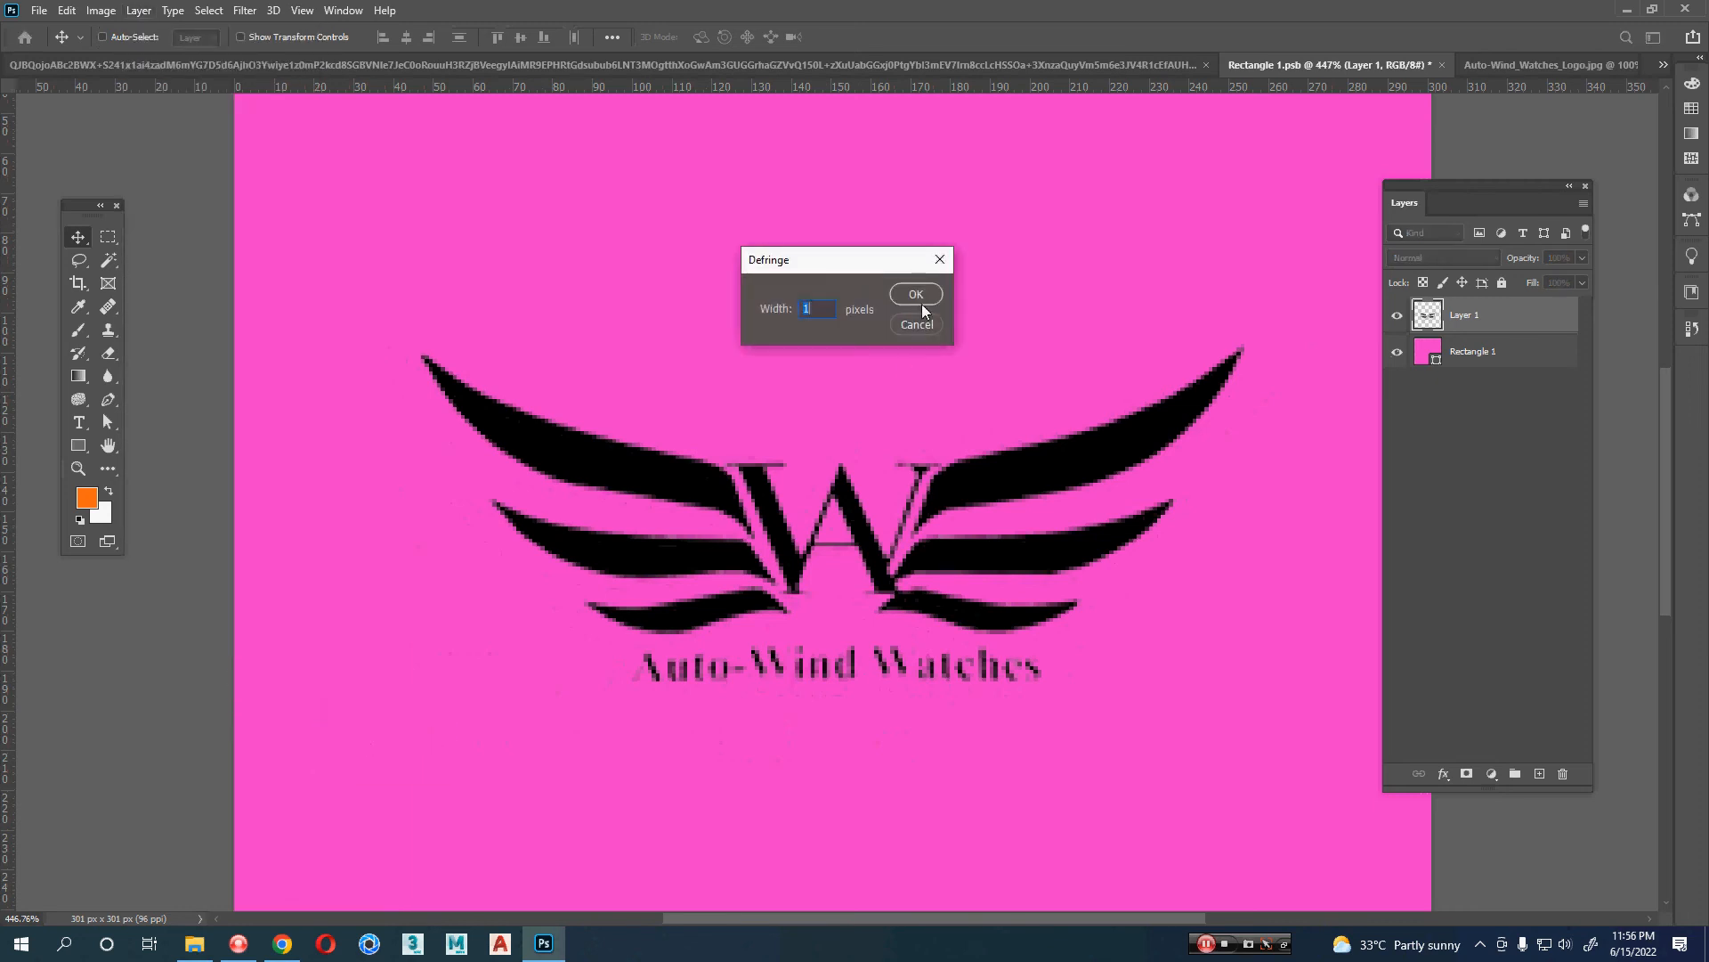
{"action": "left_click", "coordinate": [928, 294]}
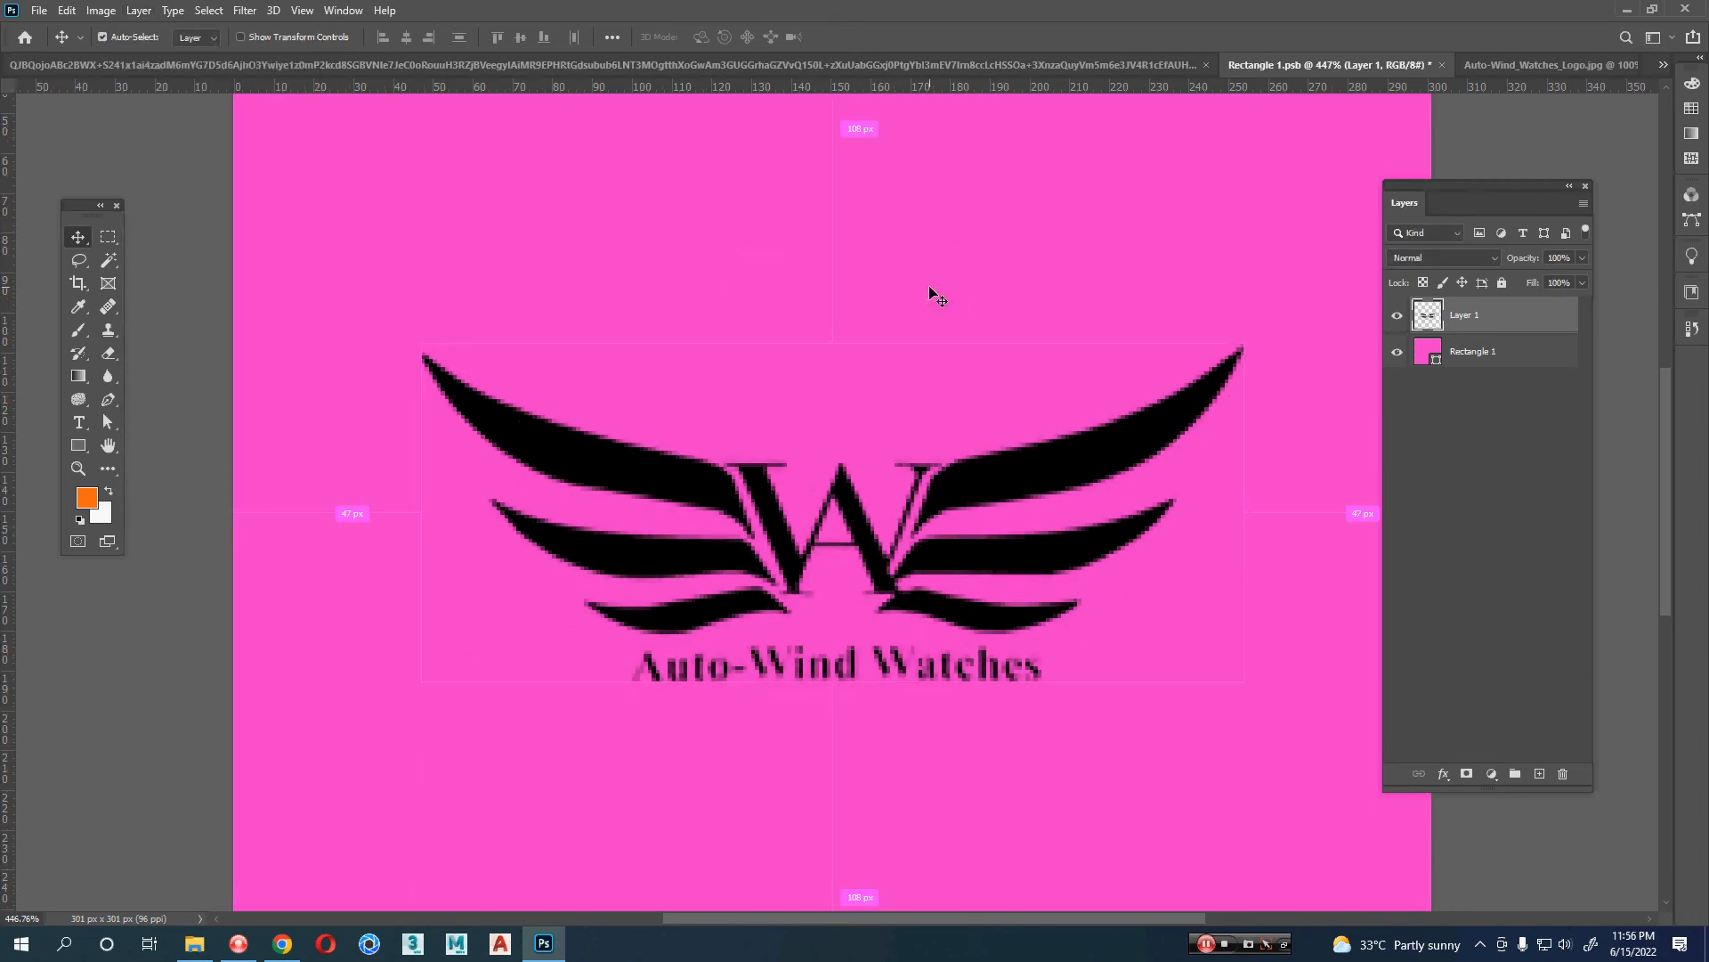
- Hide Rectangle 1 in the smart object, save it, and check the updated logo on the blue box lid
{"action": "key", "text": "ctrl+s"}
{"action": "left_click", "coordinate": [661, 64]}
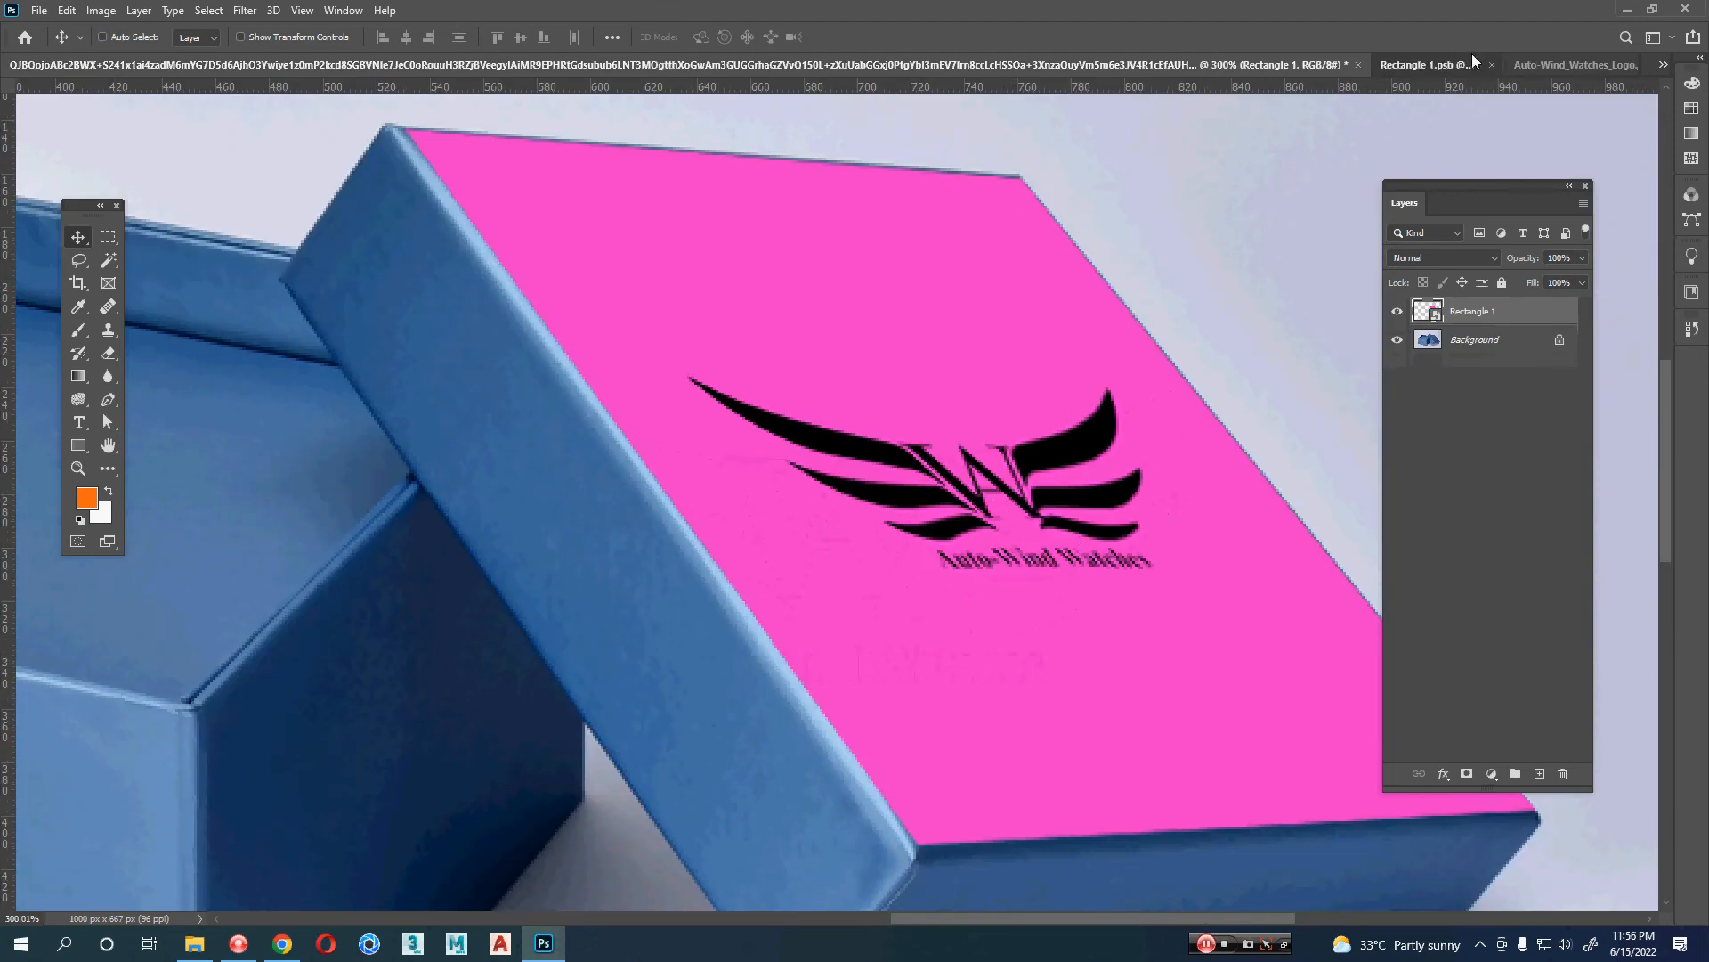
{"action": "left_click", "coordinate": [1434, 65]}
{"action": "left_click", "coordinate": [1397, 352]}
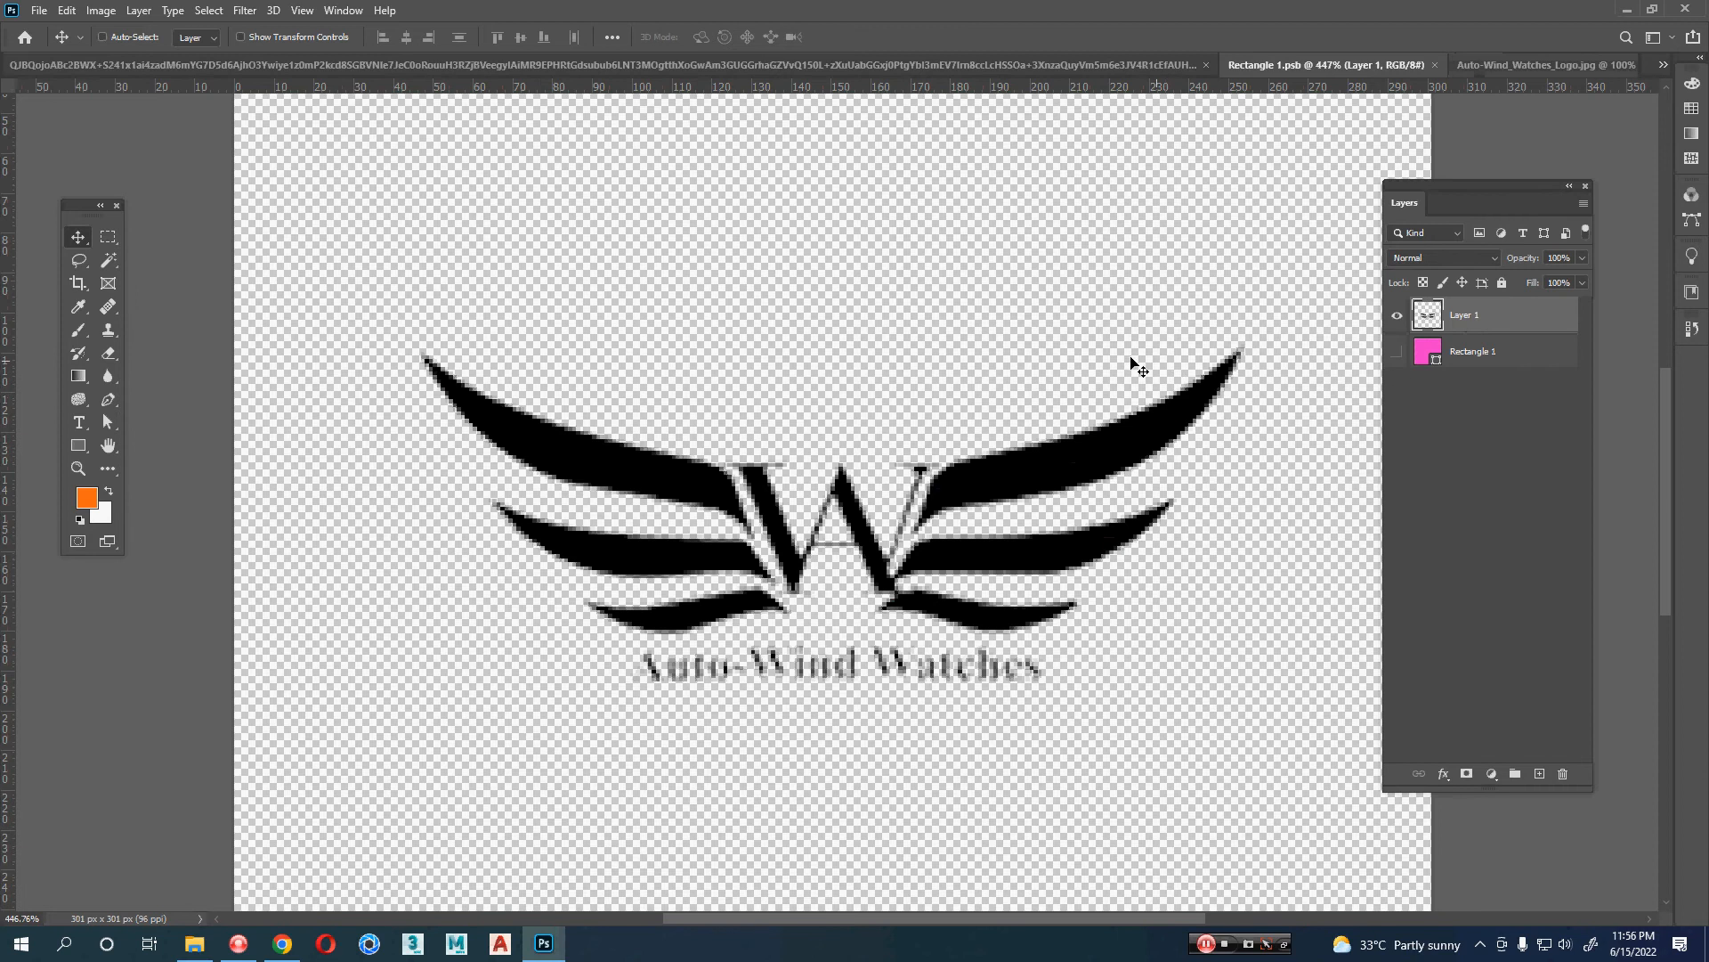
{"action": "left_click", "coordinate": [387, 67]}
{"action": "key", "text": "z"}
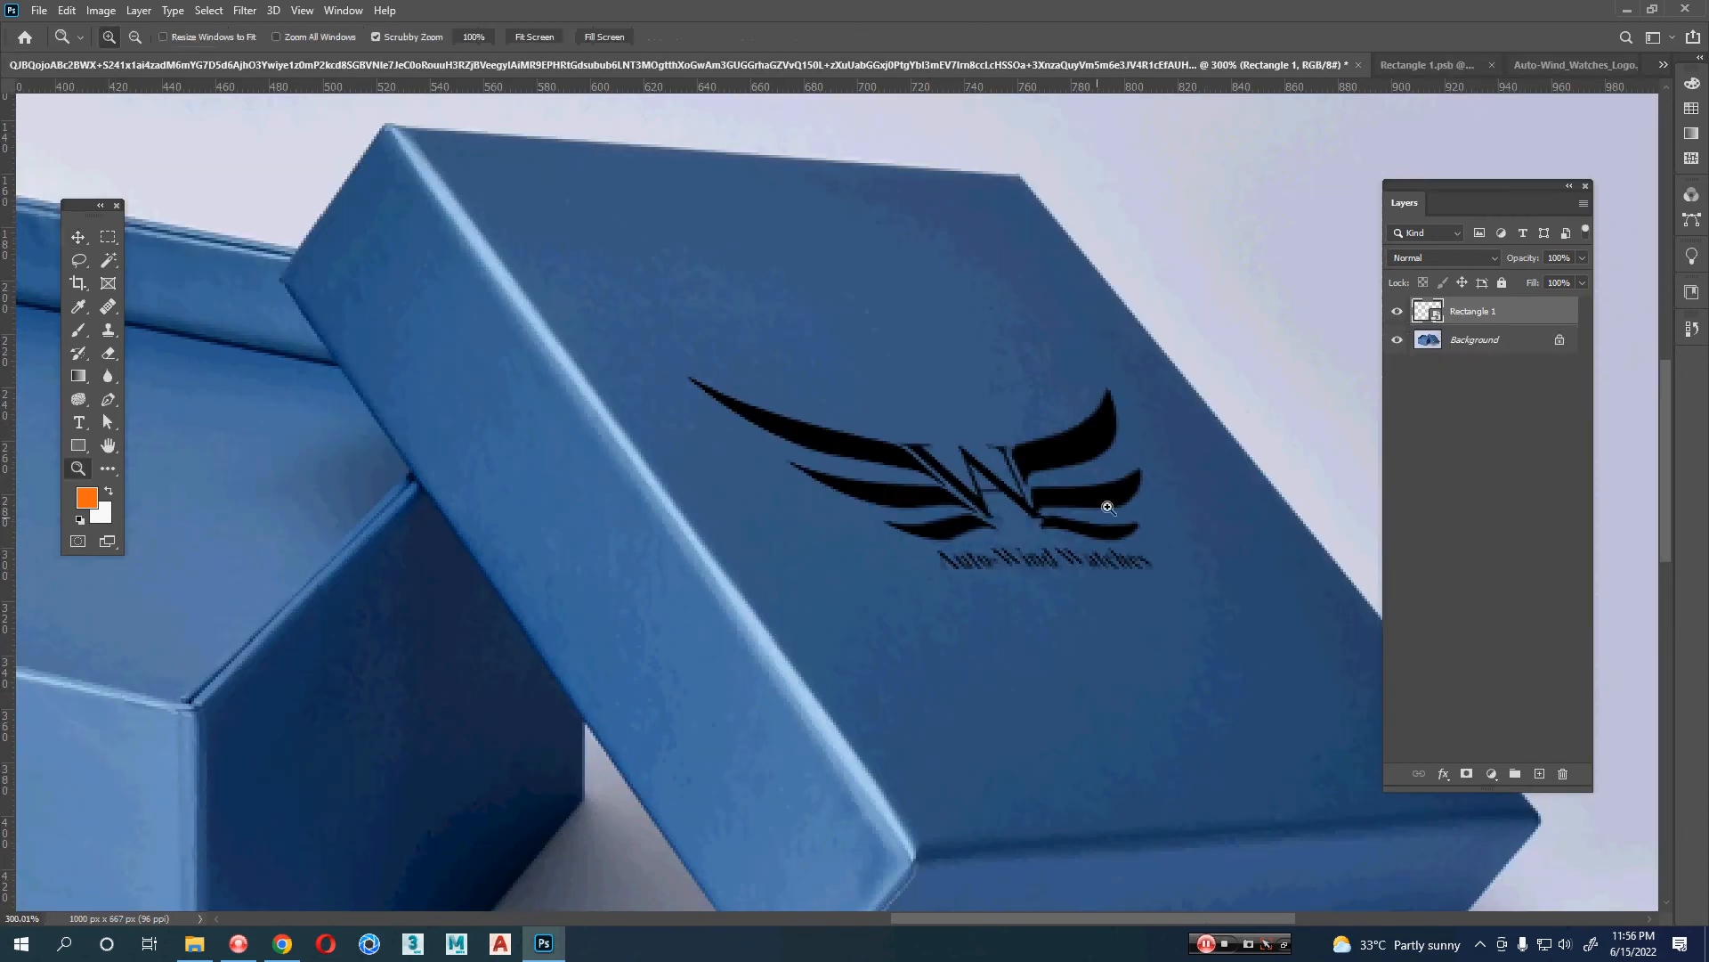
{"action": "left_click_drag", "start_coordinate": [1110, 505], "coordinate": [1049, 534]}
{"action": "left_click_drag", "start_coordinate": [1183, 576], "coordinate": [1022, 575]}
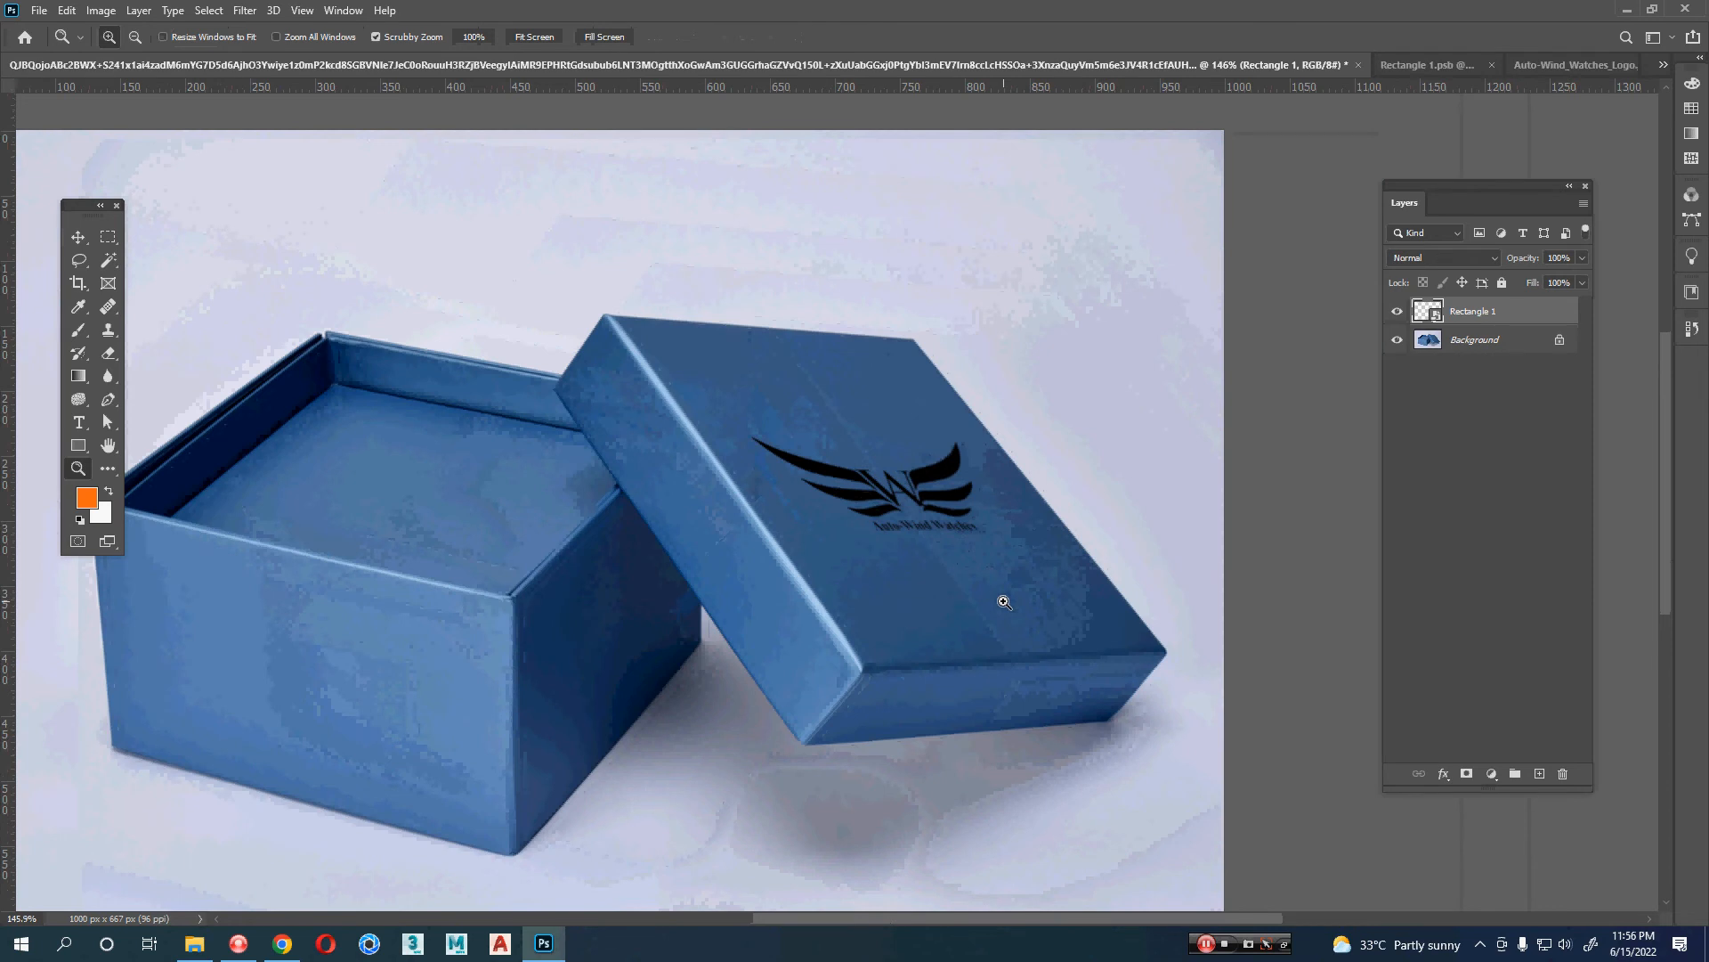
{"action": "left_click_drag", "start_coordinate": [936, 512], "coordinate": [956, 566]}
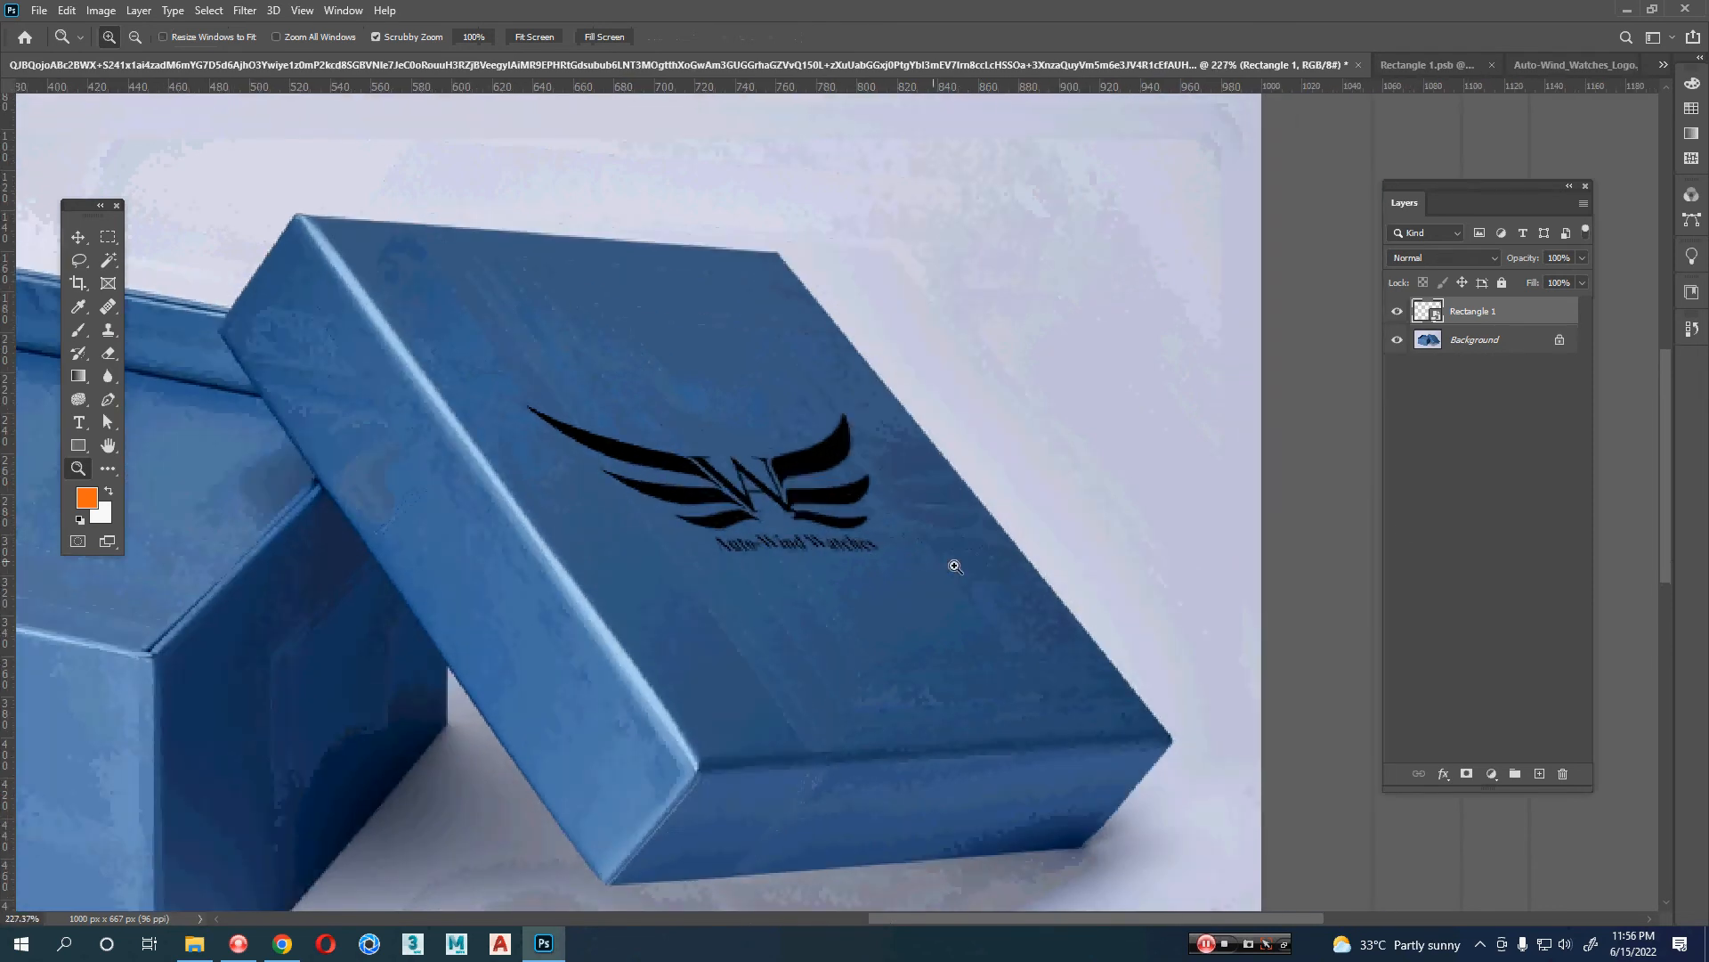
- Enable a Gradient Overlay instead of a Color Overlay in the layer style of the box document's Rectangle 1 smart object
{"action": "double_click", "coordinate": [1551, 319]}
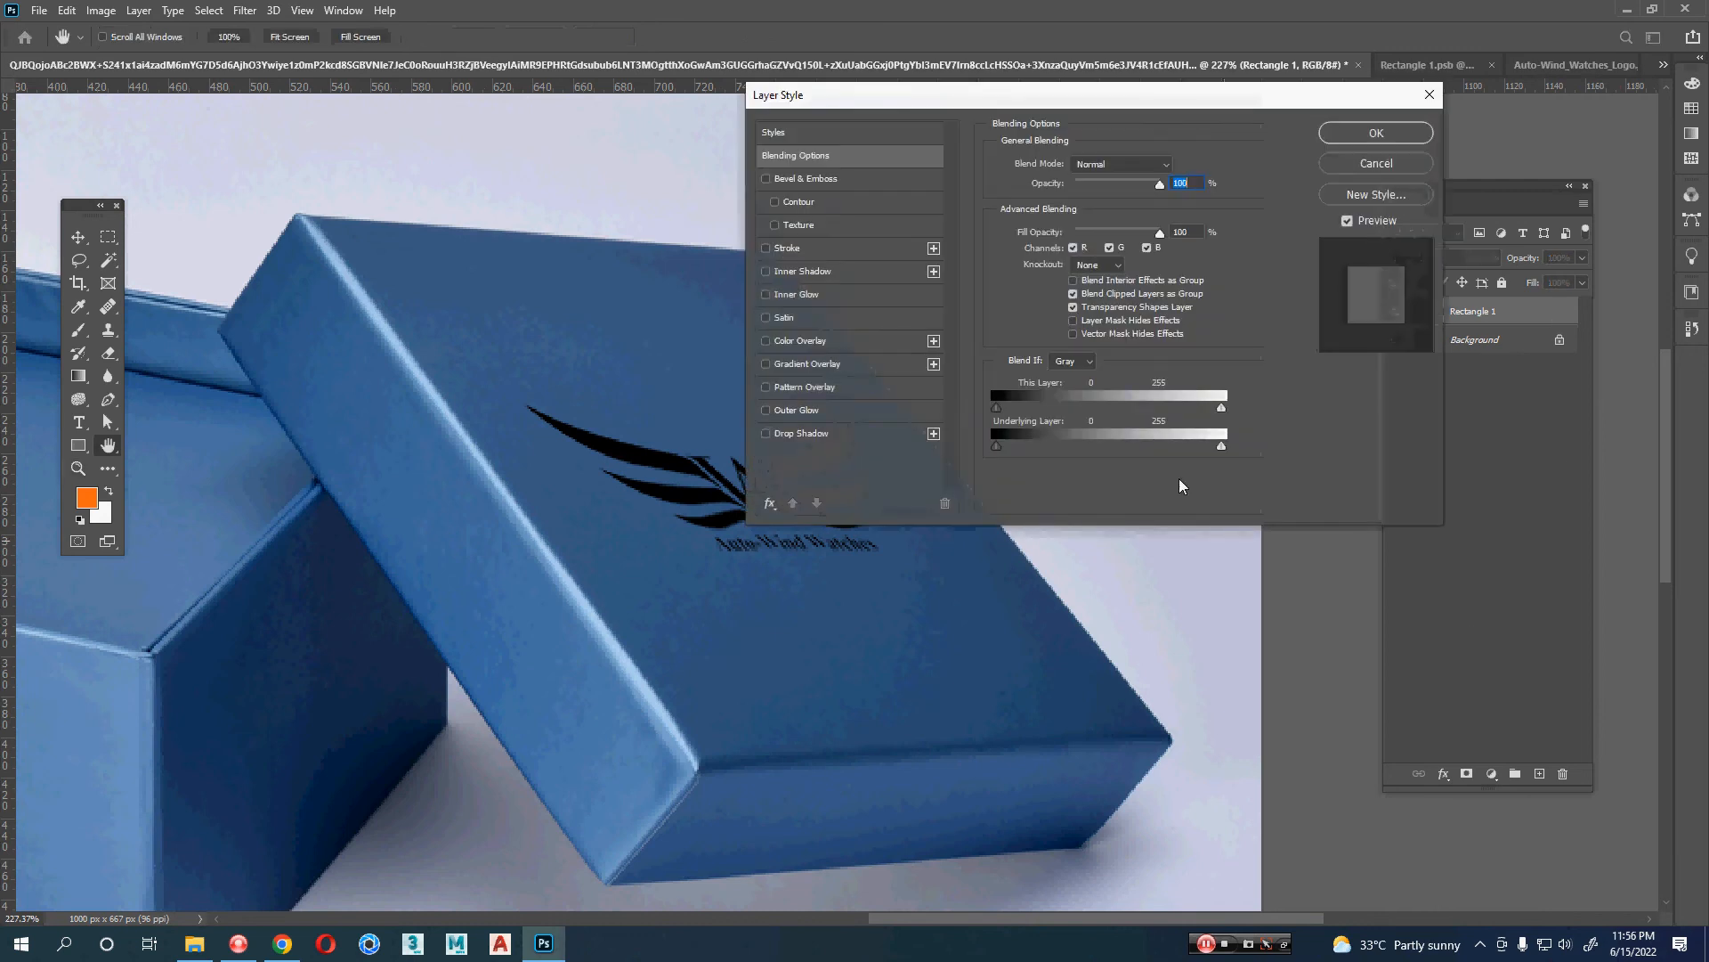
{"action": "left_click_drag", "start_coordinate": [962, 89], "coordinate": [1127, 18]}
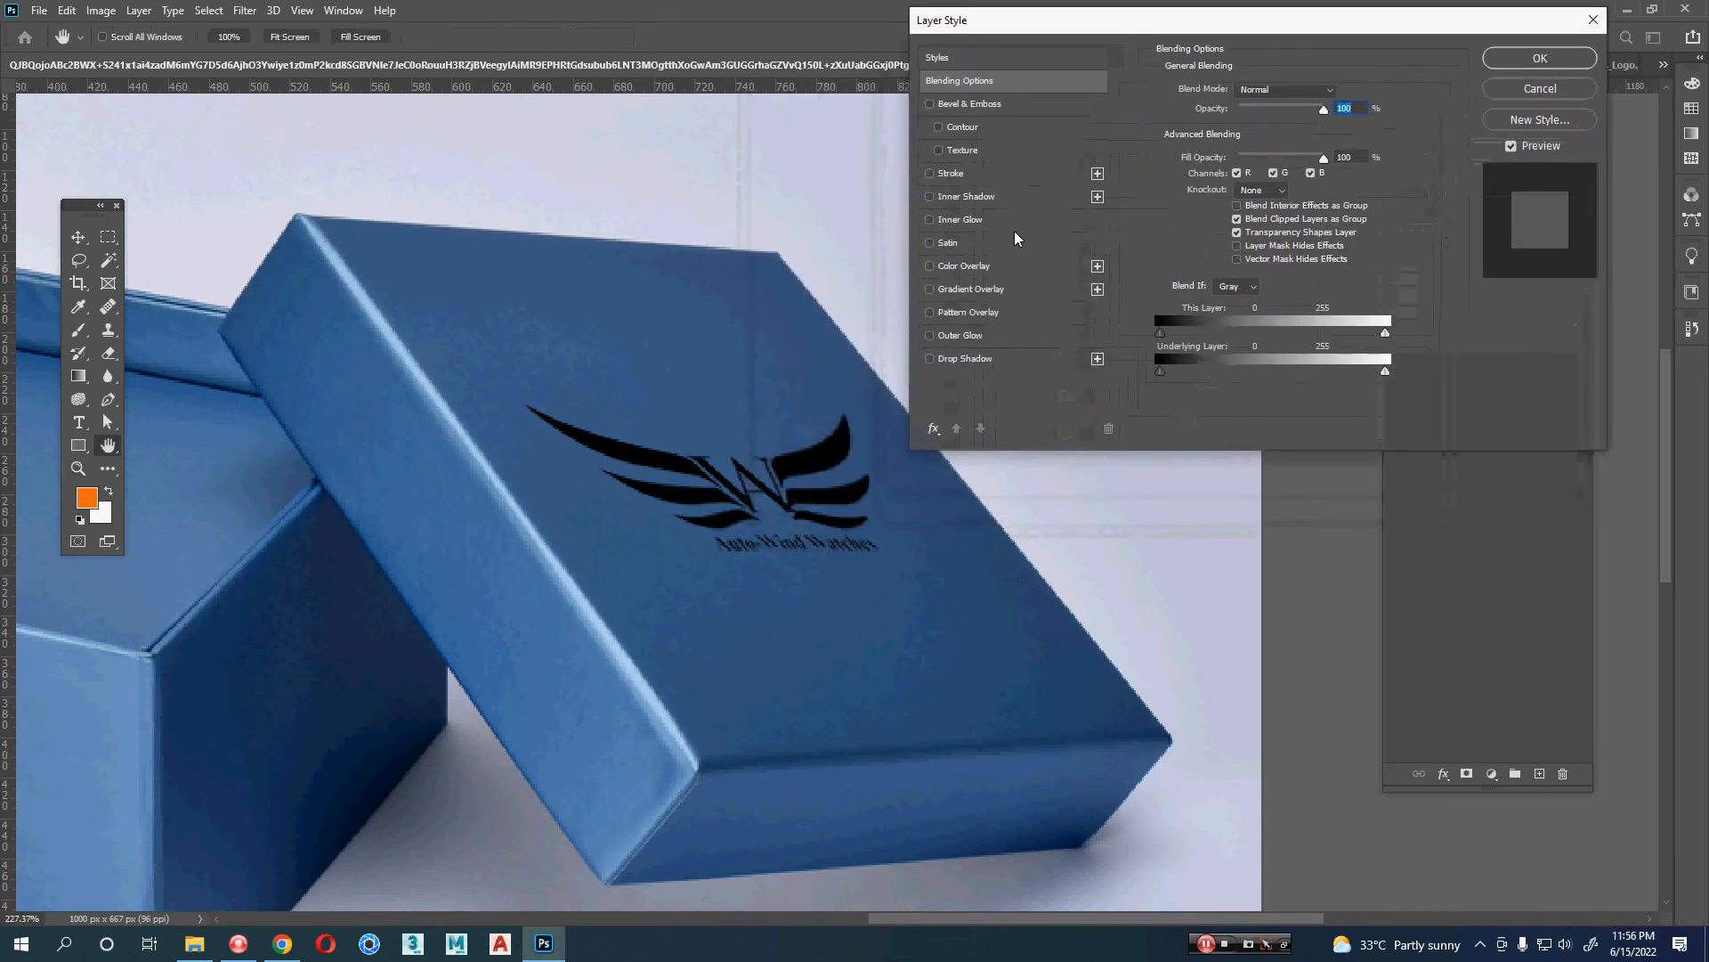
{"action": "left_click", "coordinate": [981, 267]}
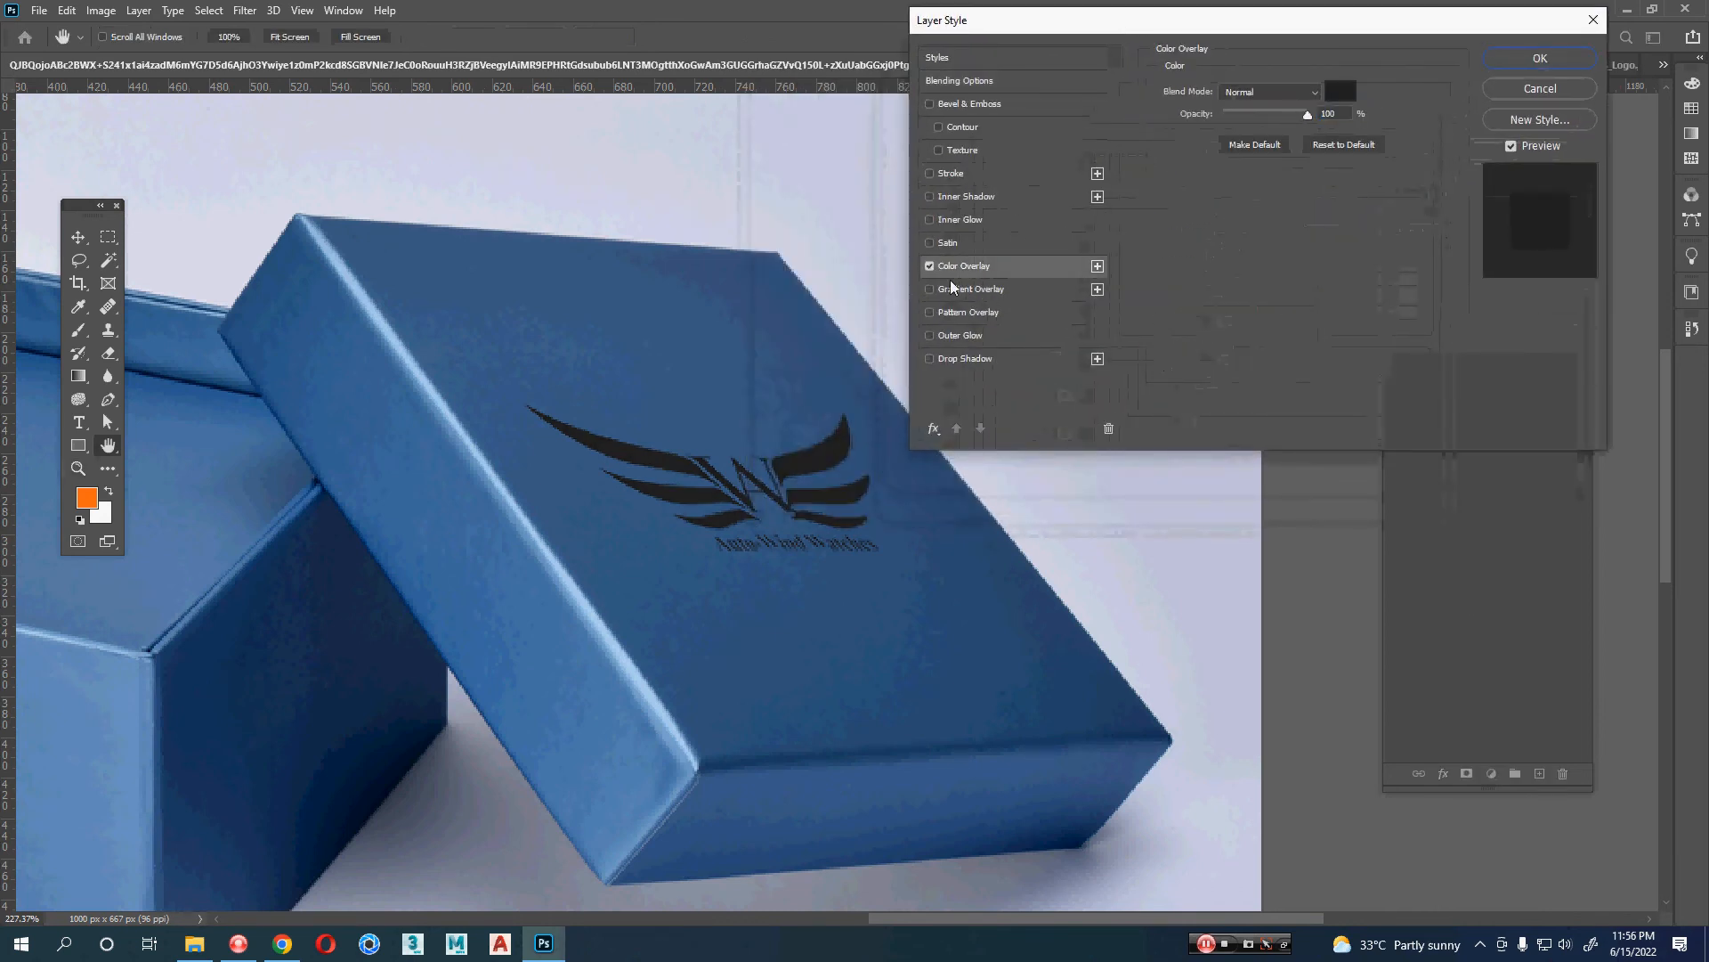
{"action": "left_click", "coordinate": [931, 267]}
{"action": "left_click", "coordinate": [949, 290]}
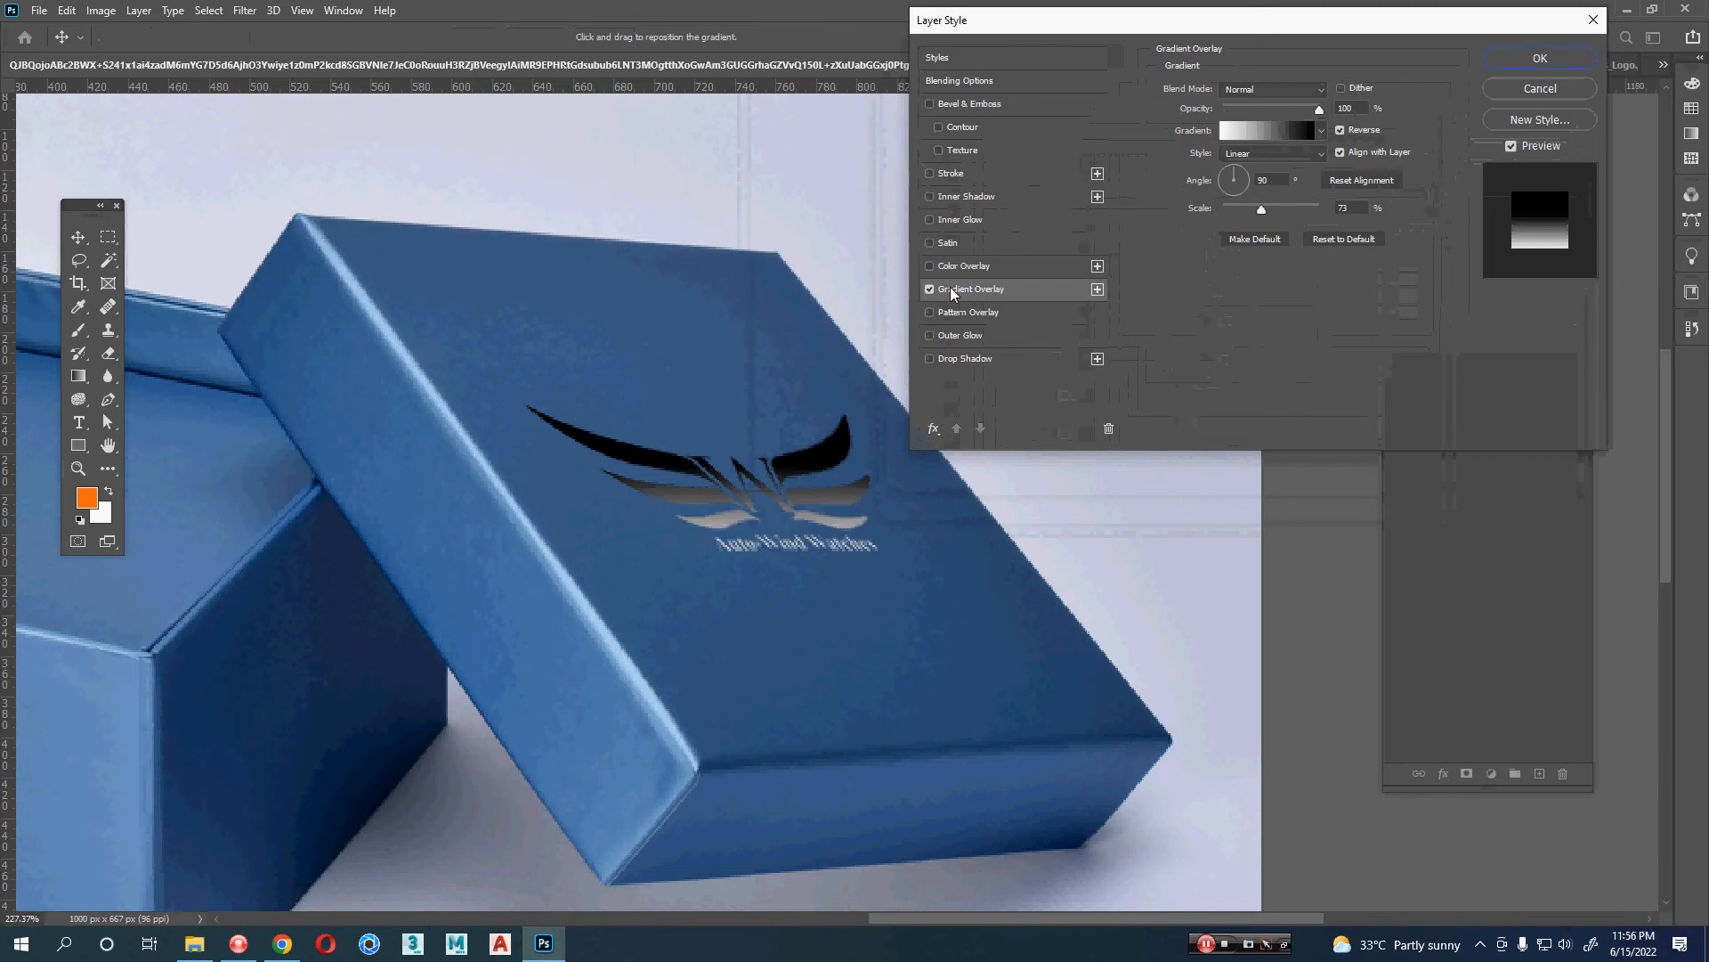
- Apply the Orange_10 preset from the Oranges group to the logo's Gradient Overlay
{"action": "left_click", "coordinate": [1324, 131]}
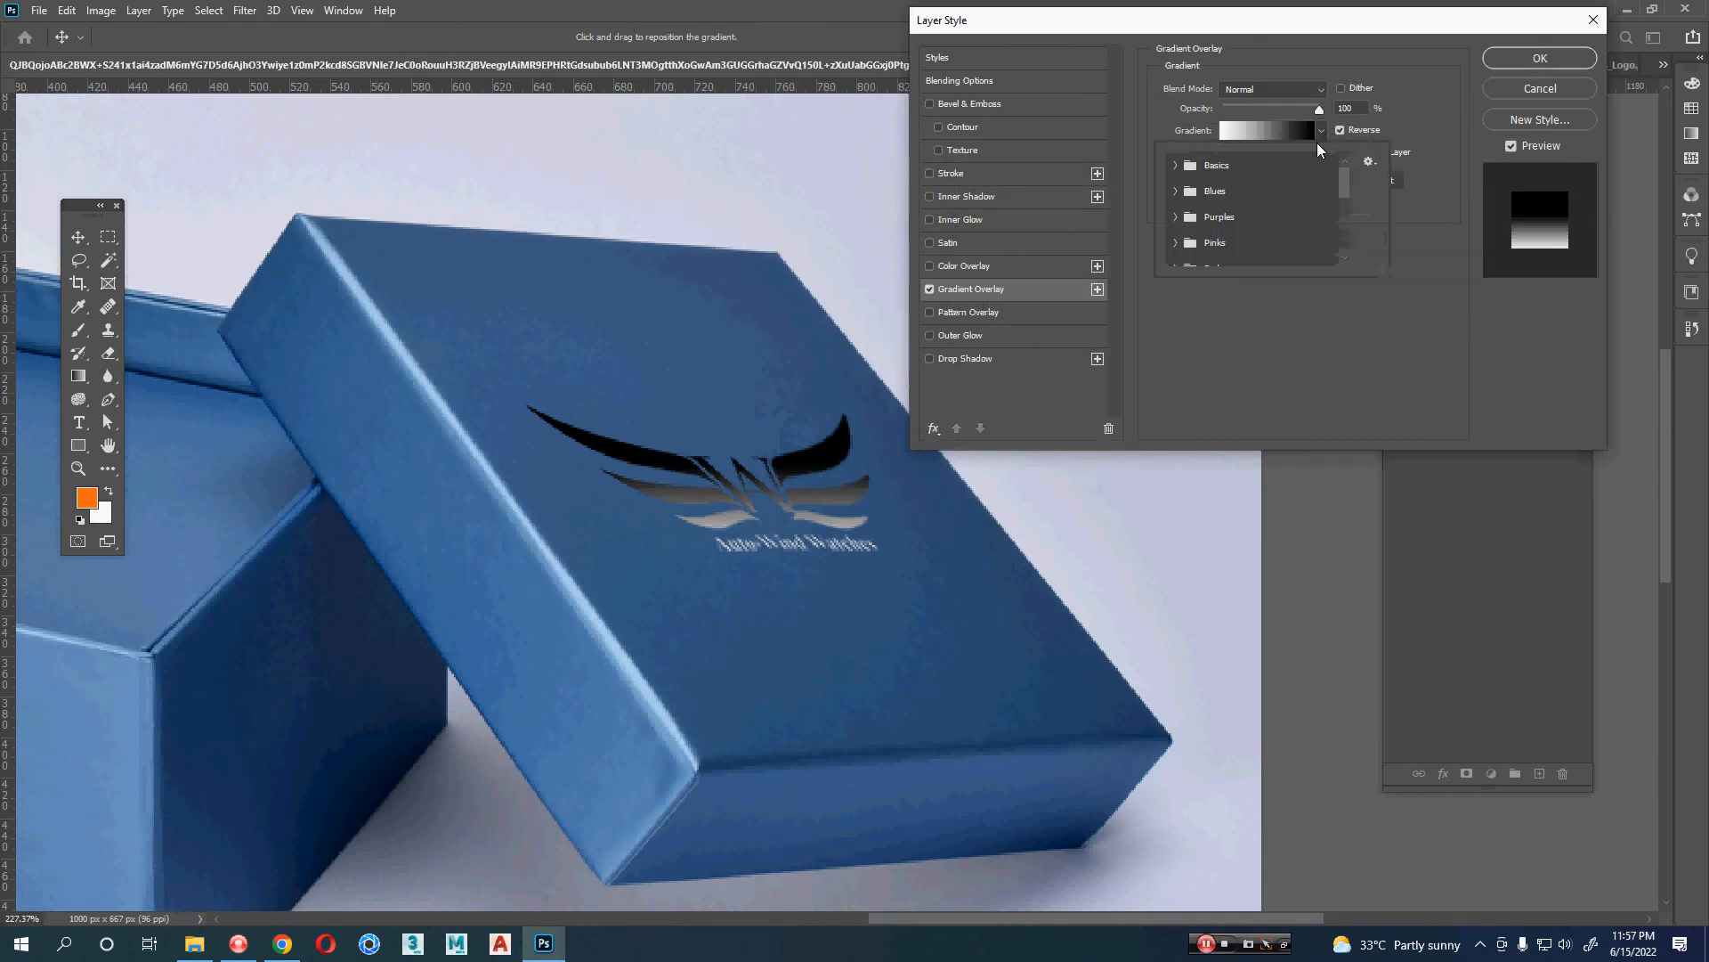
{"action": "left_click_drag", "start_coordinate": [1381, 277], "coordinate": [1556, 492]}
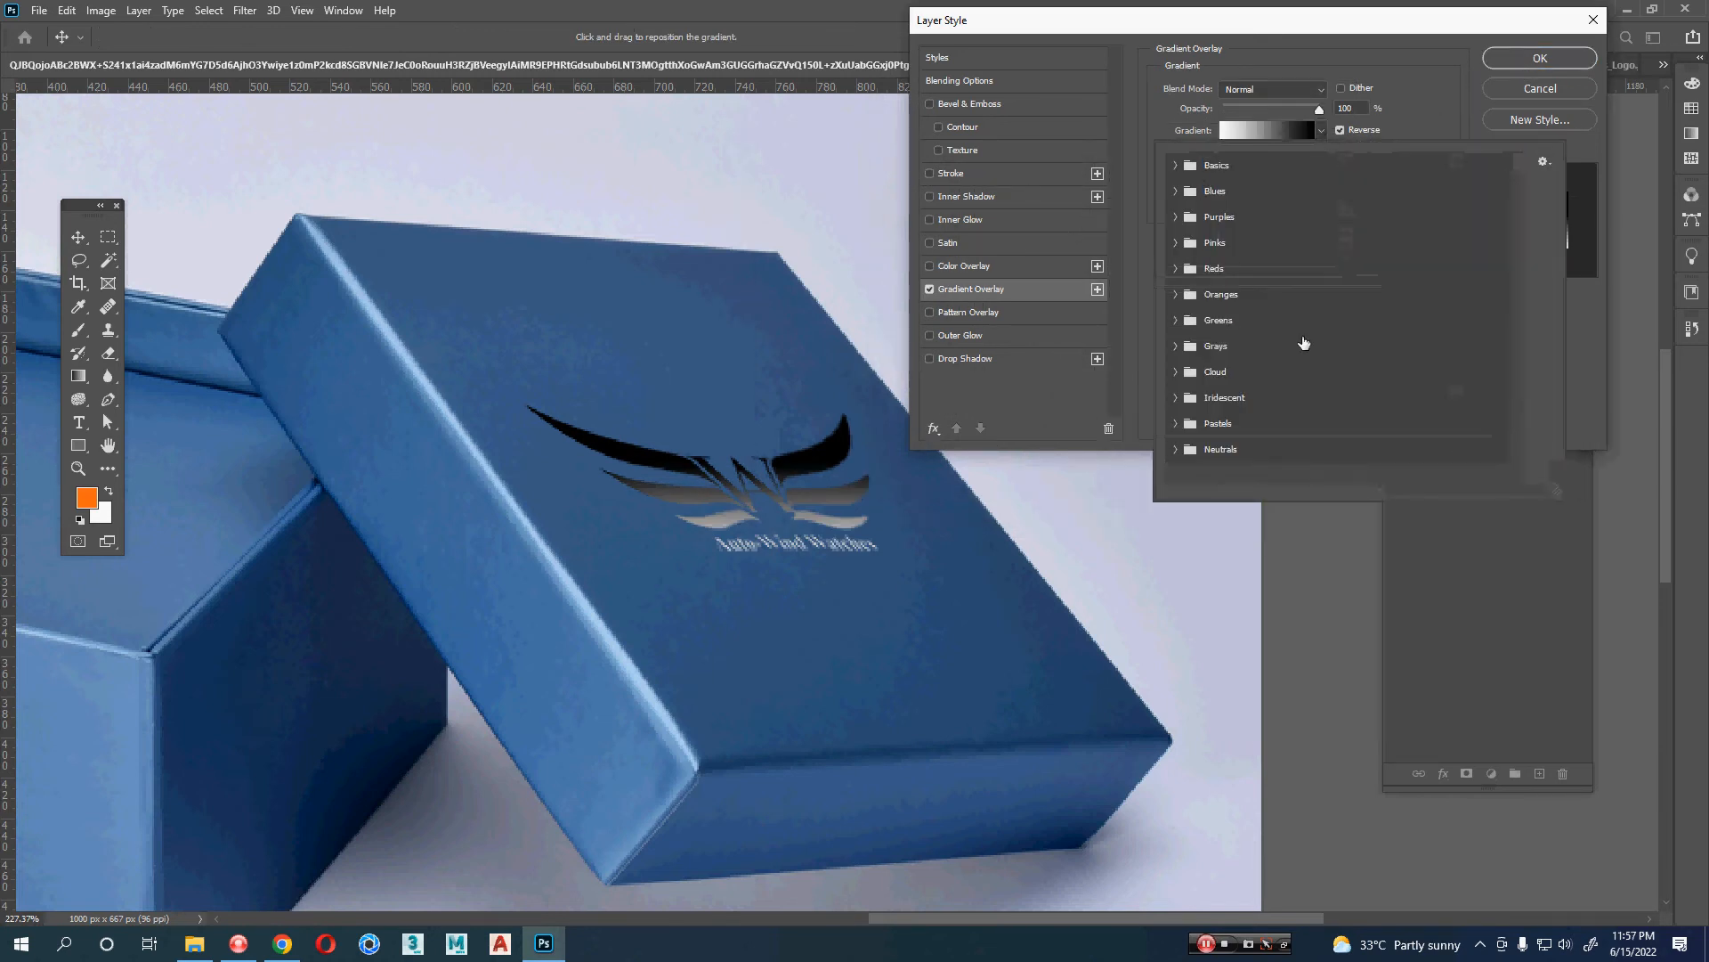
{"action": "left_click", "coordinate": [1176, 243]}
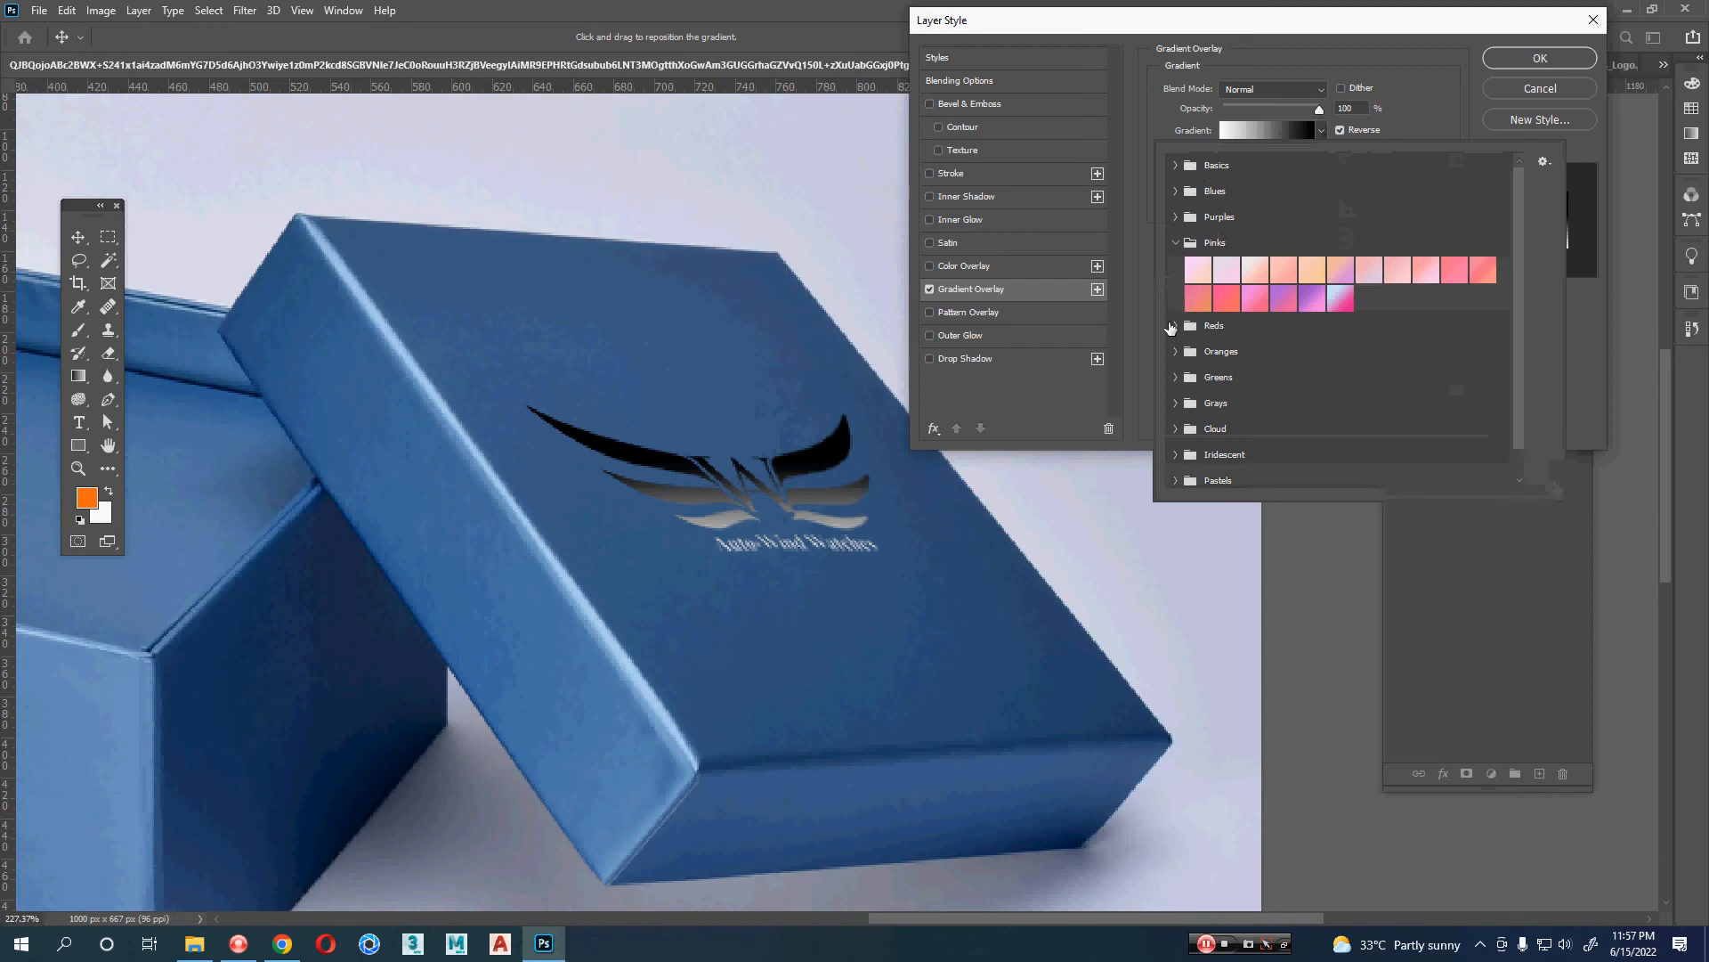
{"action": "left_click", "coordinate": [1176, 352]}
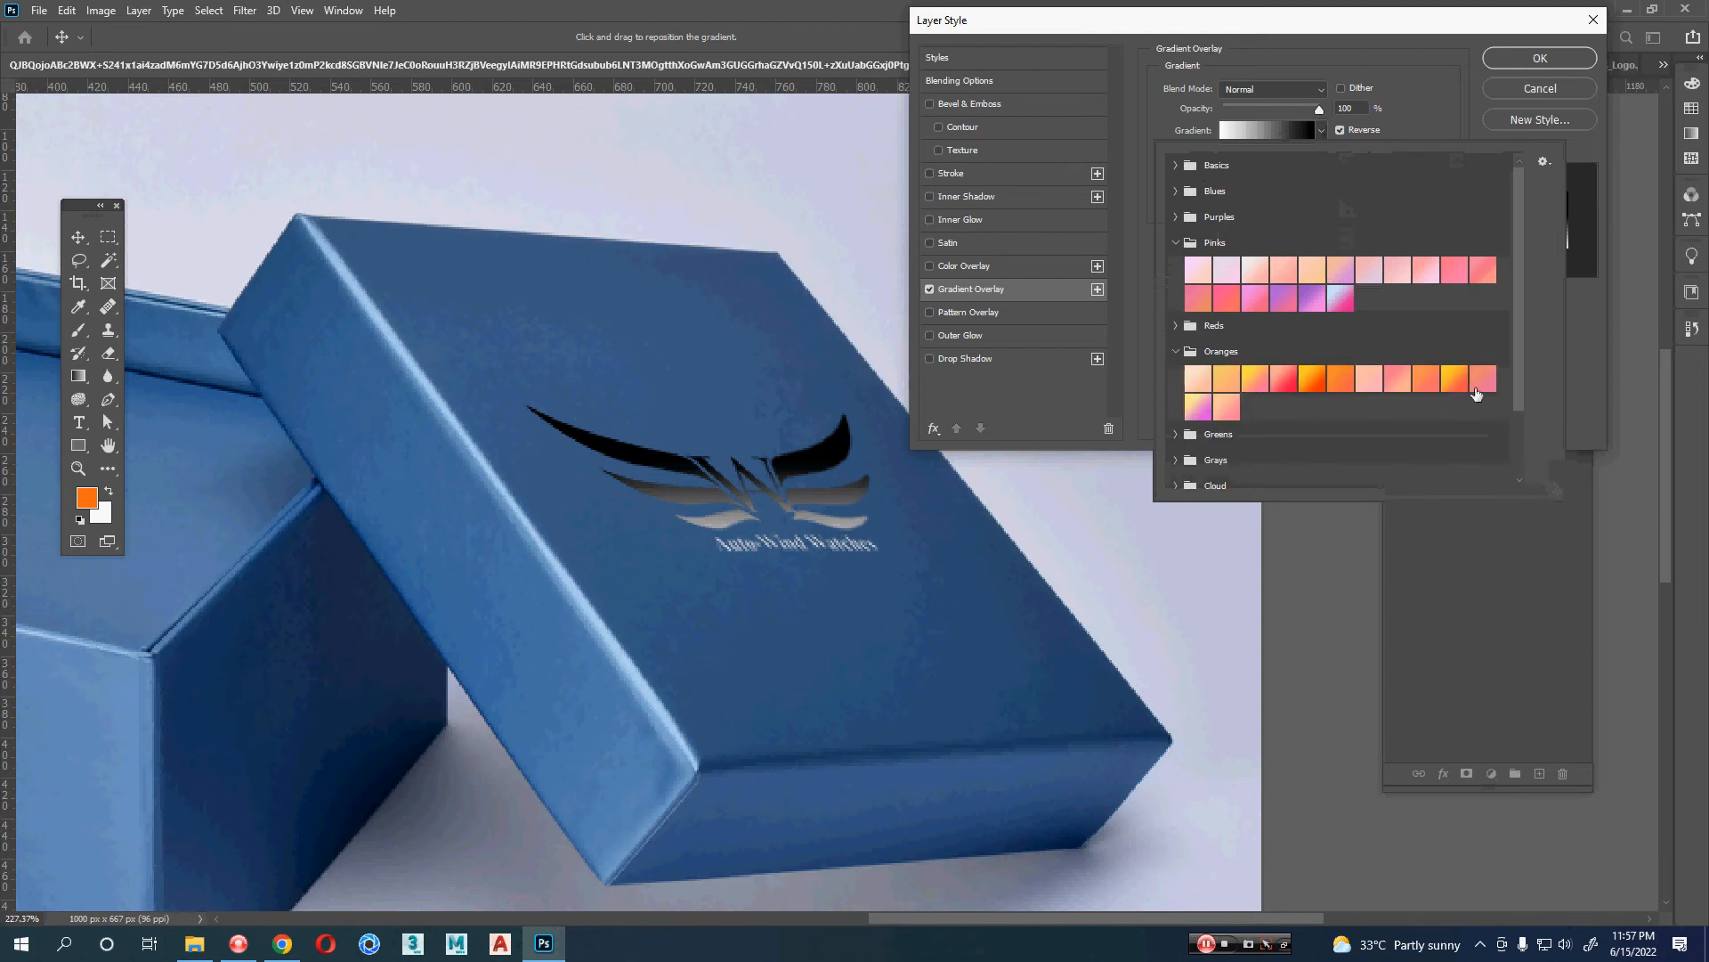
{"action": "left_click", "coordinate": [1451, 381]}
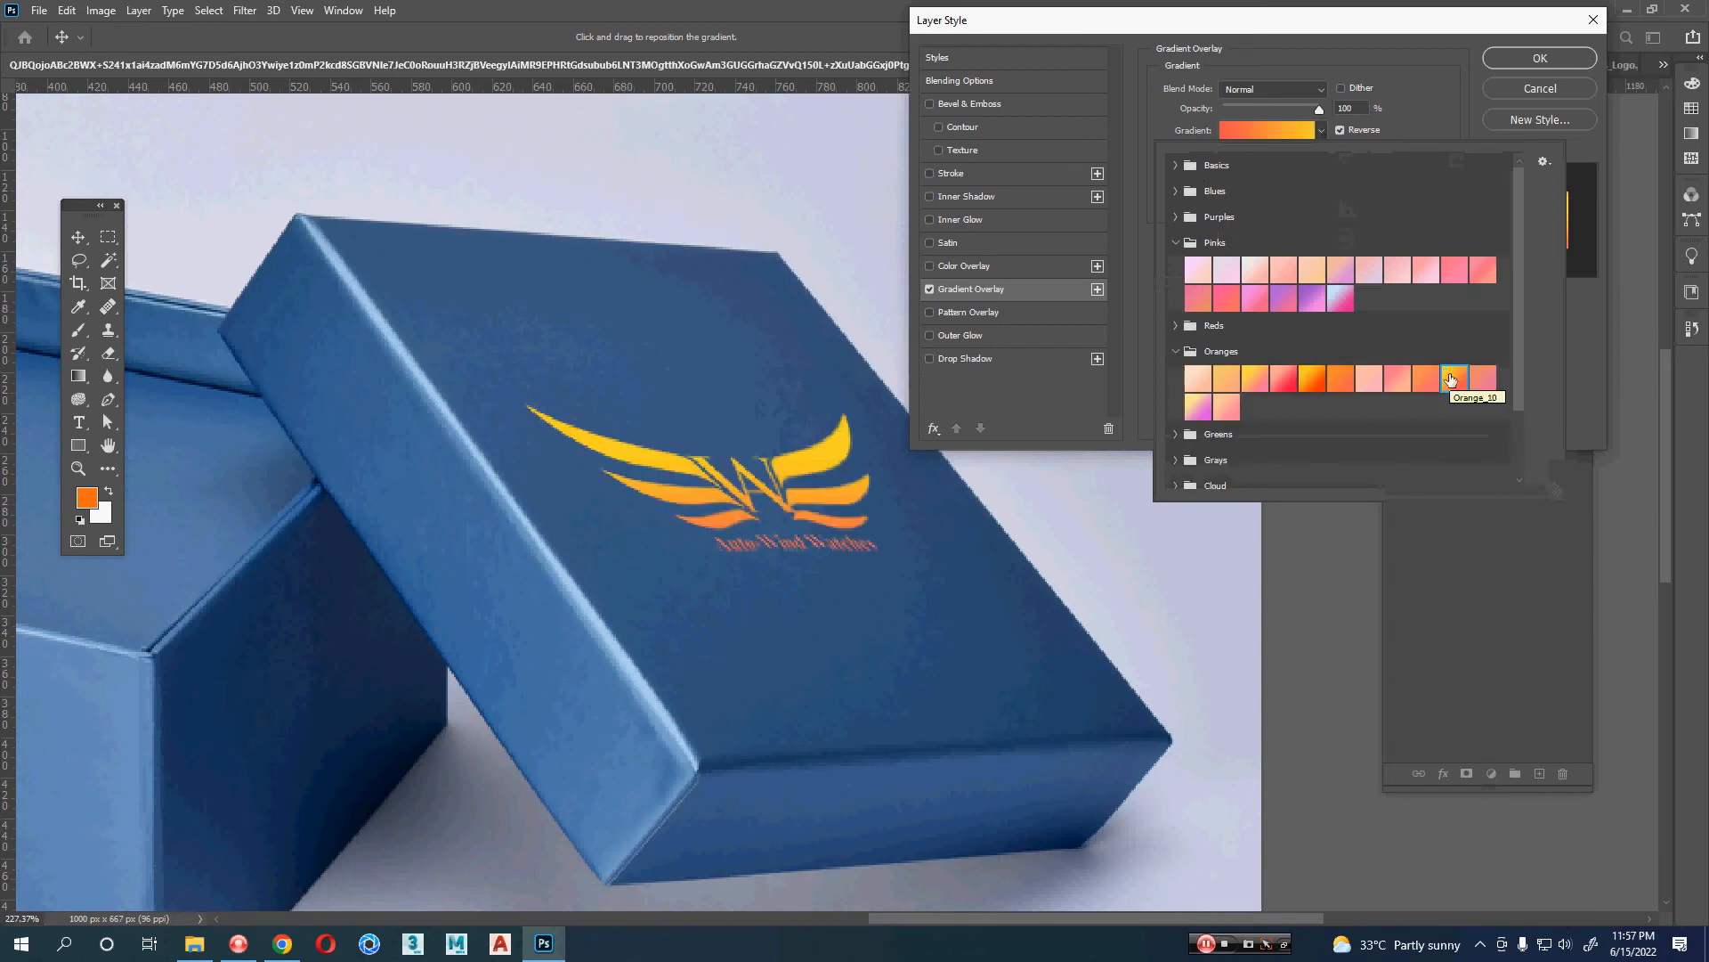
{"action": "scroll", "coordinate": [1451, 380], "scroll_direction": "down", "scroll_amount": 1}
{"action": "scroll", "coordinate": [1452, 380], "scroll_direction": "down", "scroll_amount": 1}
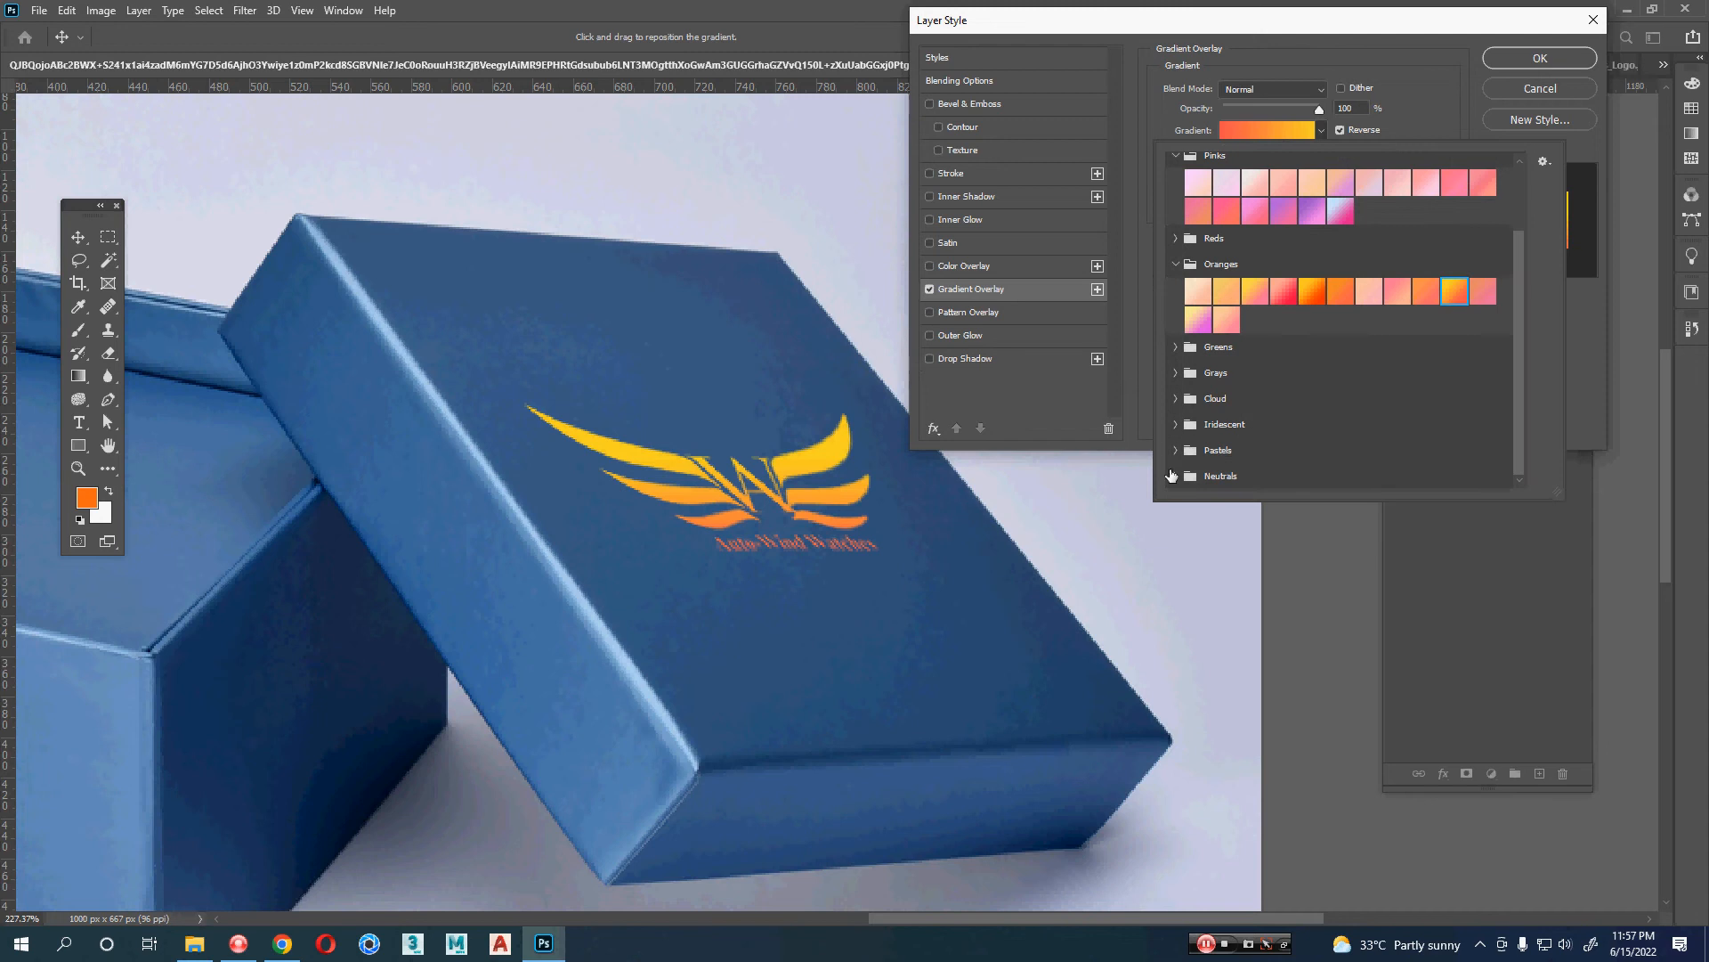
{"action": "left_click", "coordinate": [1238, 478]}
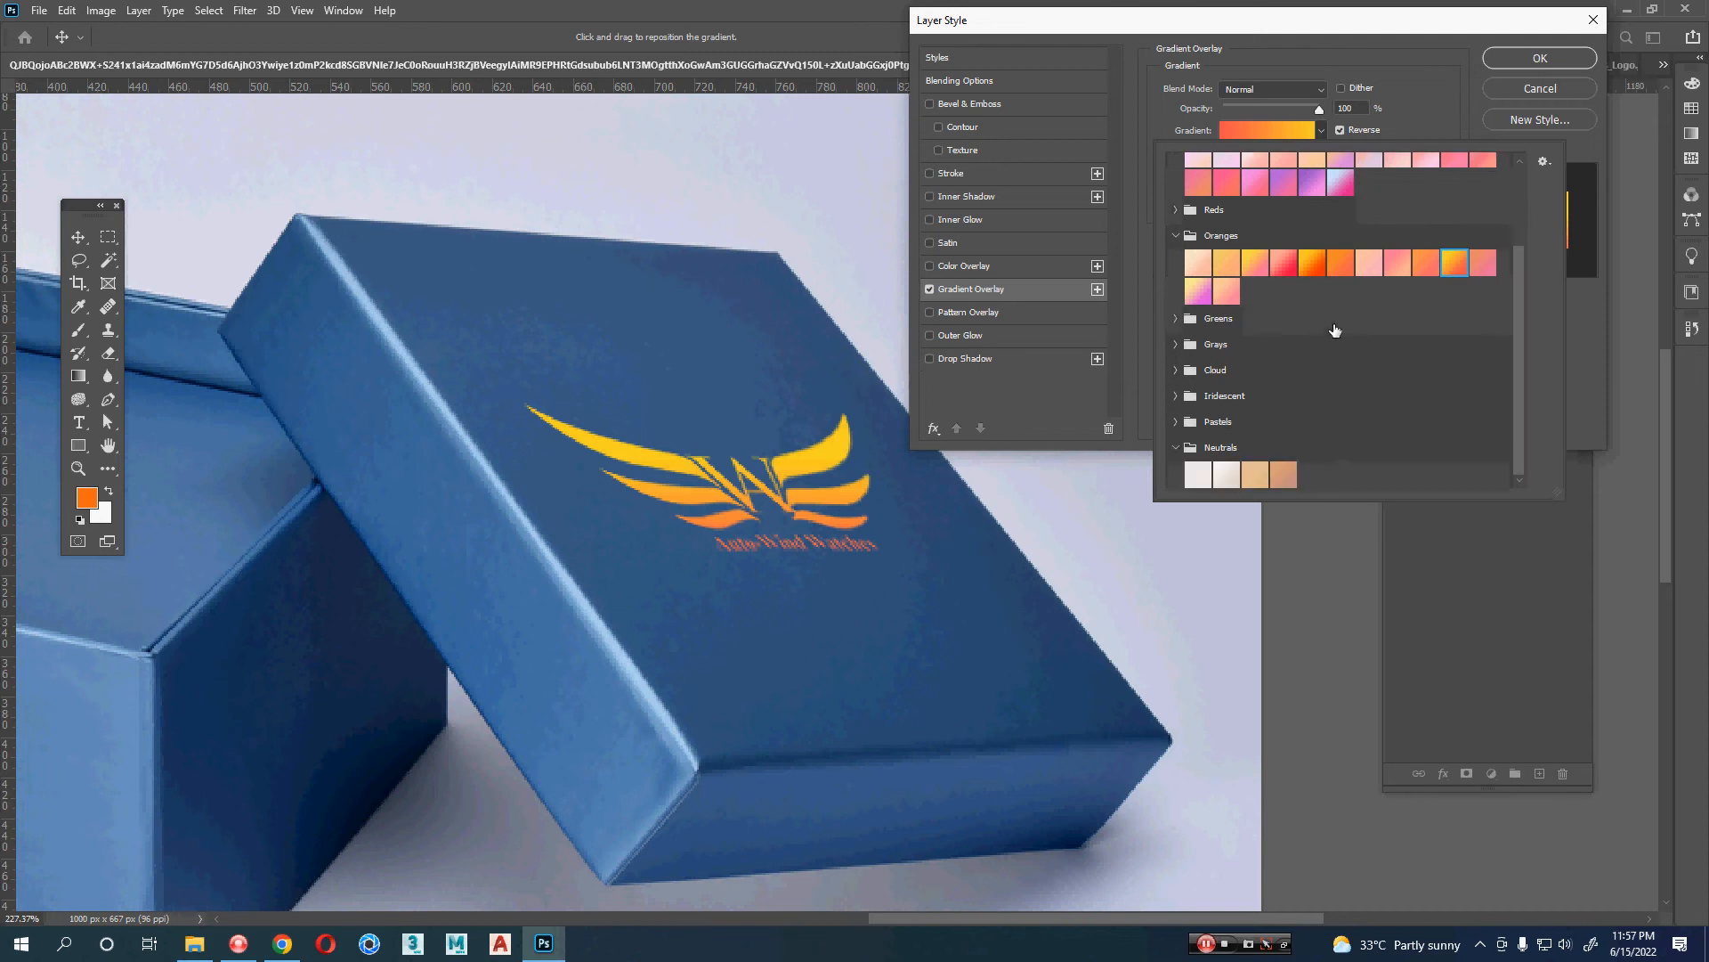
{"action": "scroll", "coordinate": [1334, 329], "scroll_direction": "up", "scroll_amount": 3}
{"action": "left_click", "coordinate": [1444, 114]}
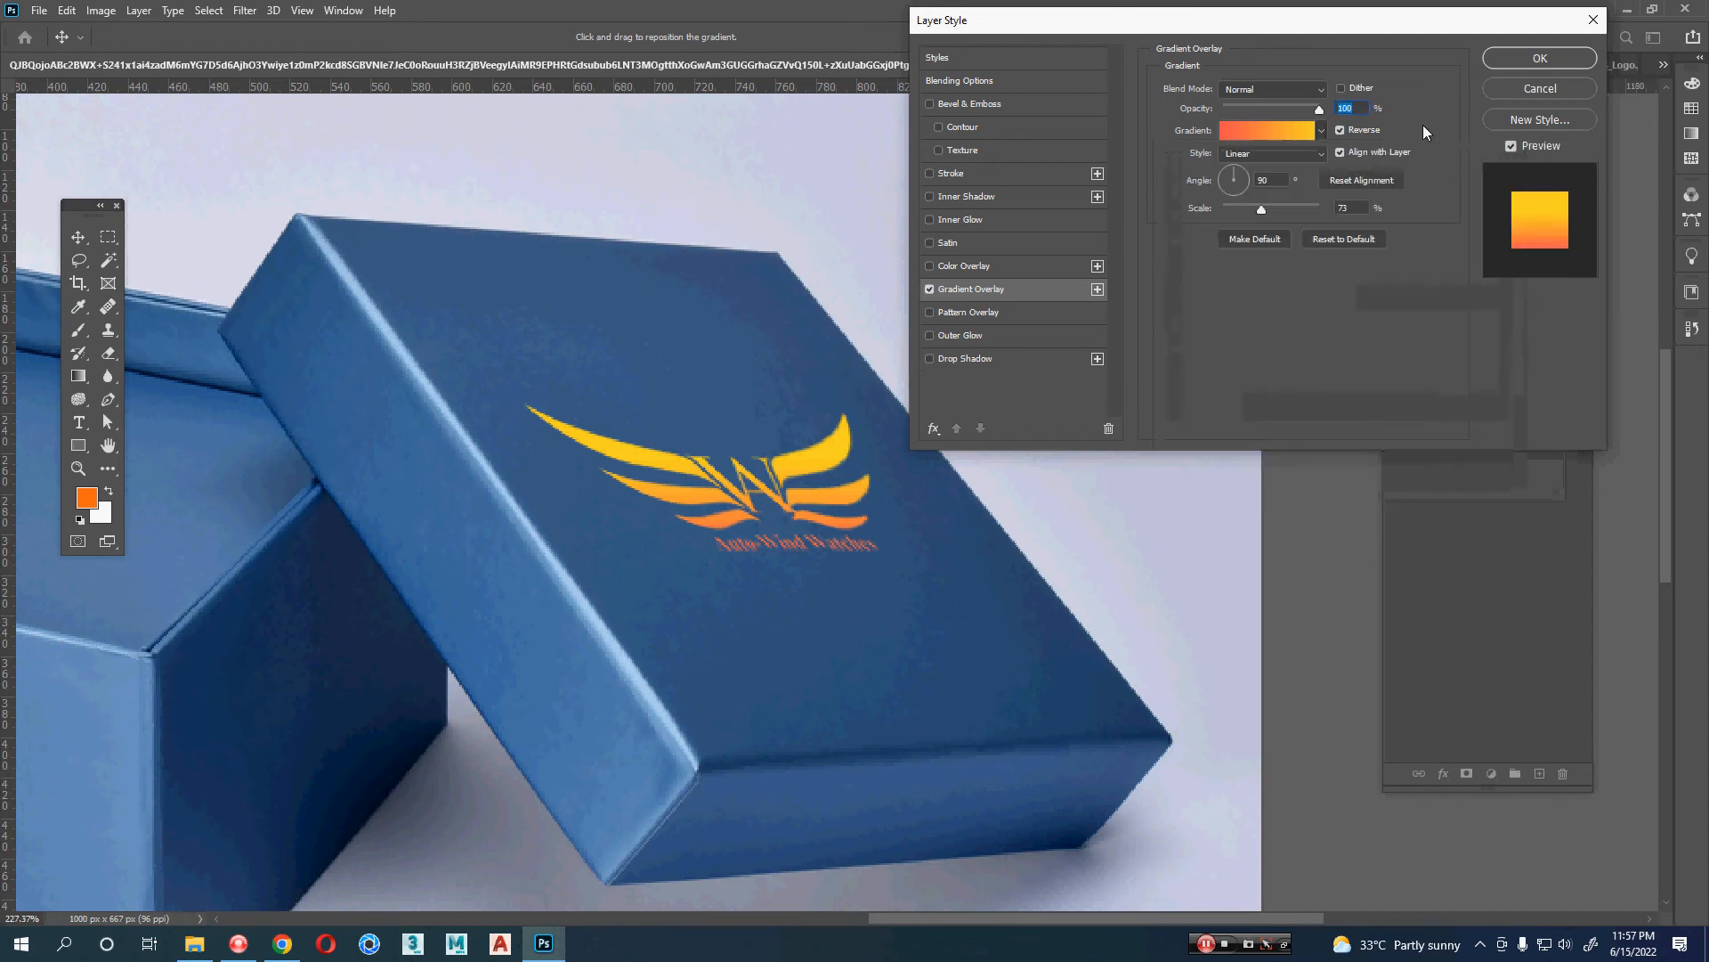
- Enable Bevel & Emboss on the logo with Emboss style, 110% depth, Down direction, 4 px size and 1 px soften
{"action": "left_click", "coordinate": [987, 105]}
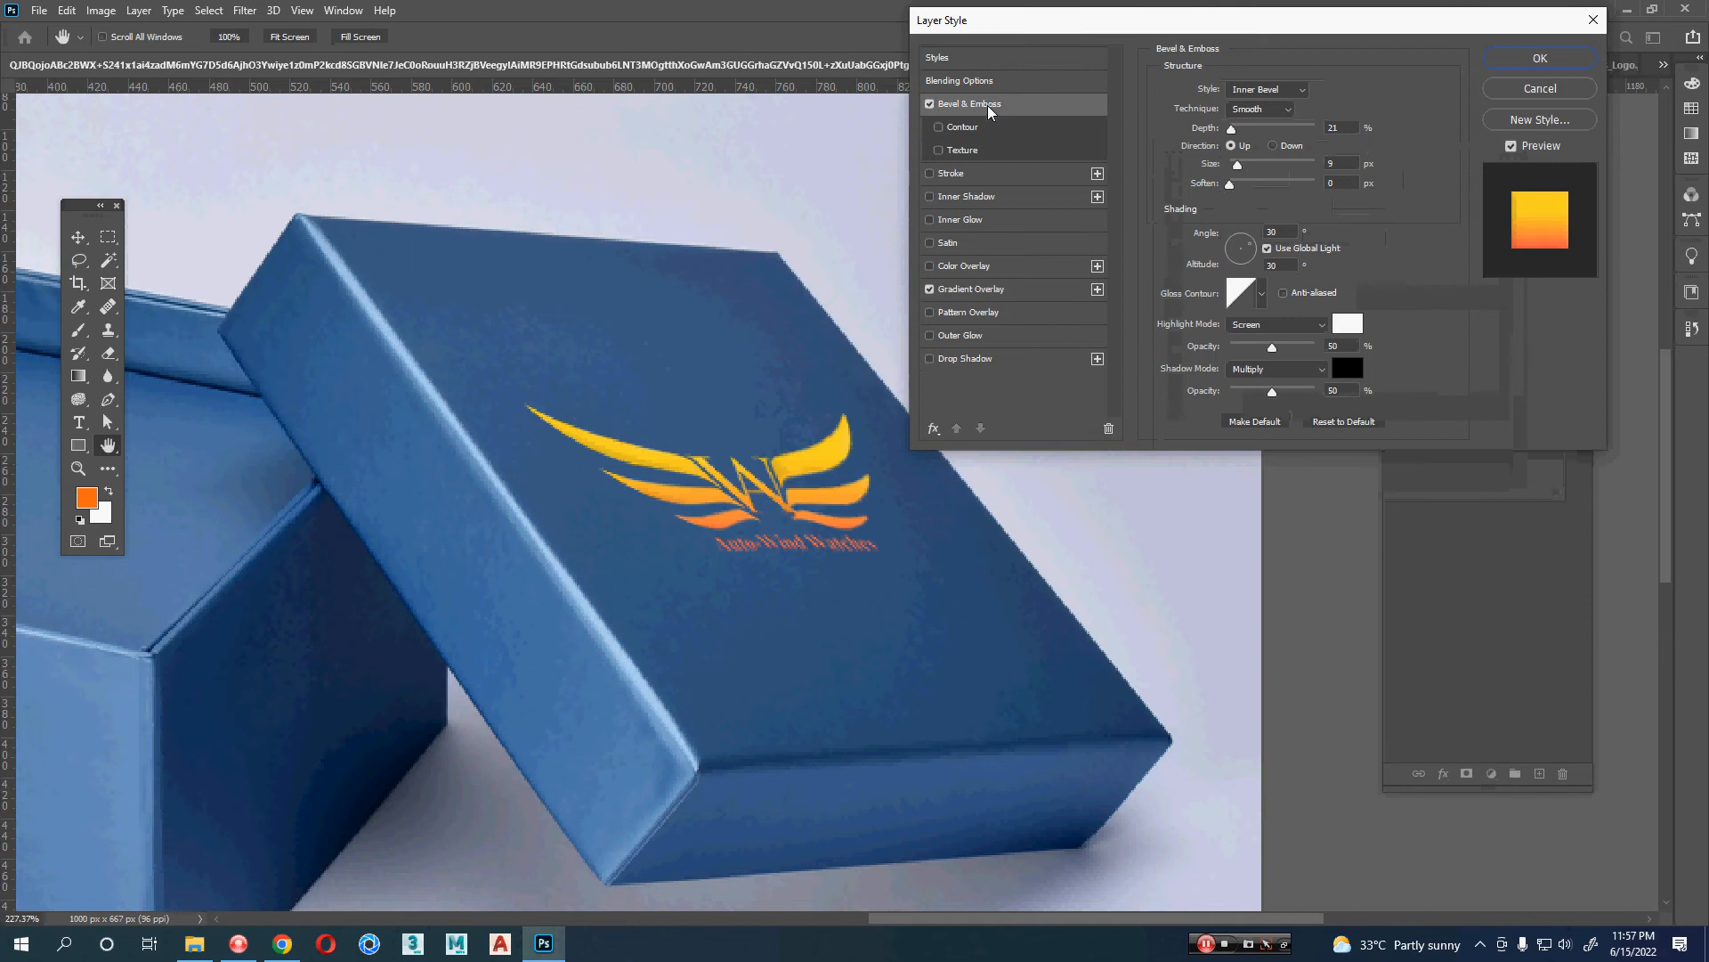
{"action": "left_click_drag", "start_coordinate": [1232, 130], "coordinate": [1242, 126]}
{"action": "left_click", "coordinate": [1283, 90]}
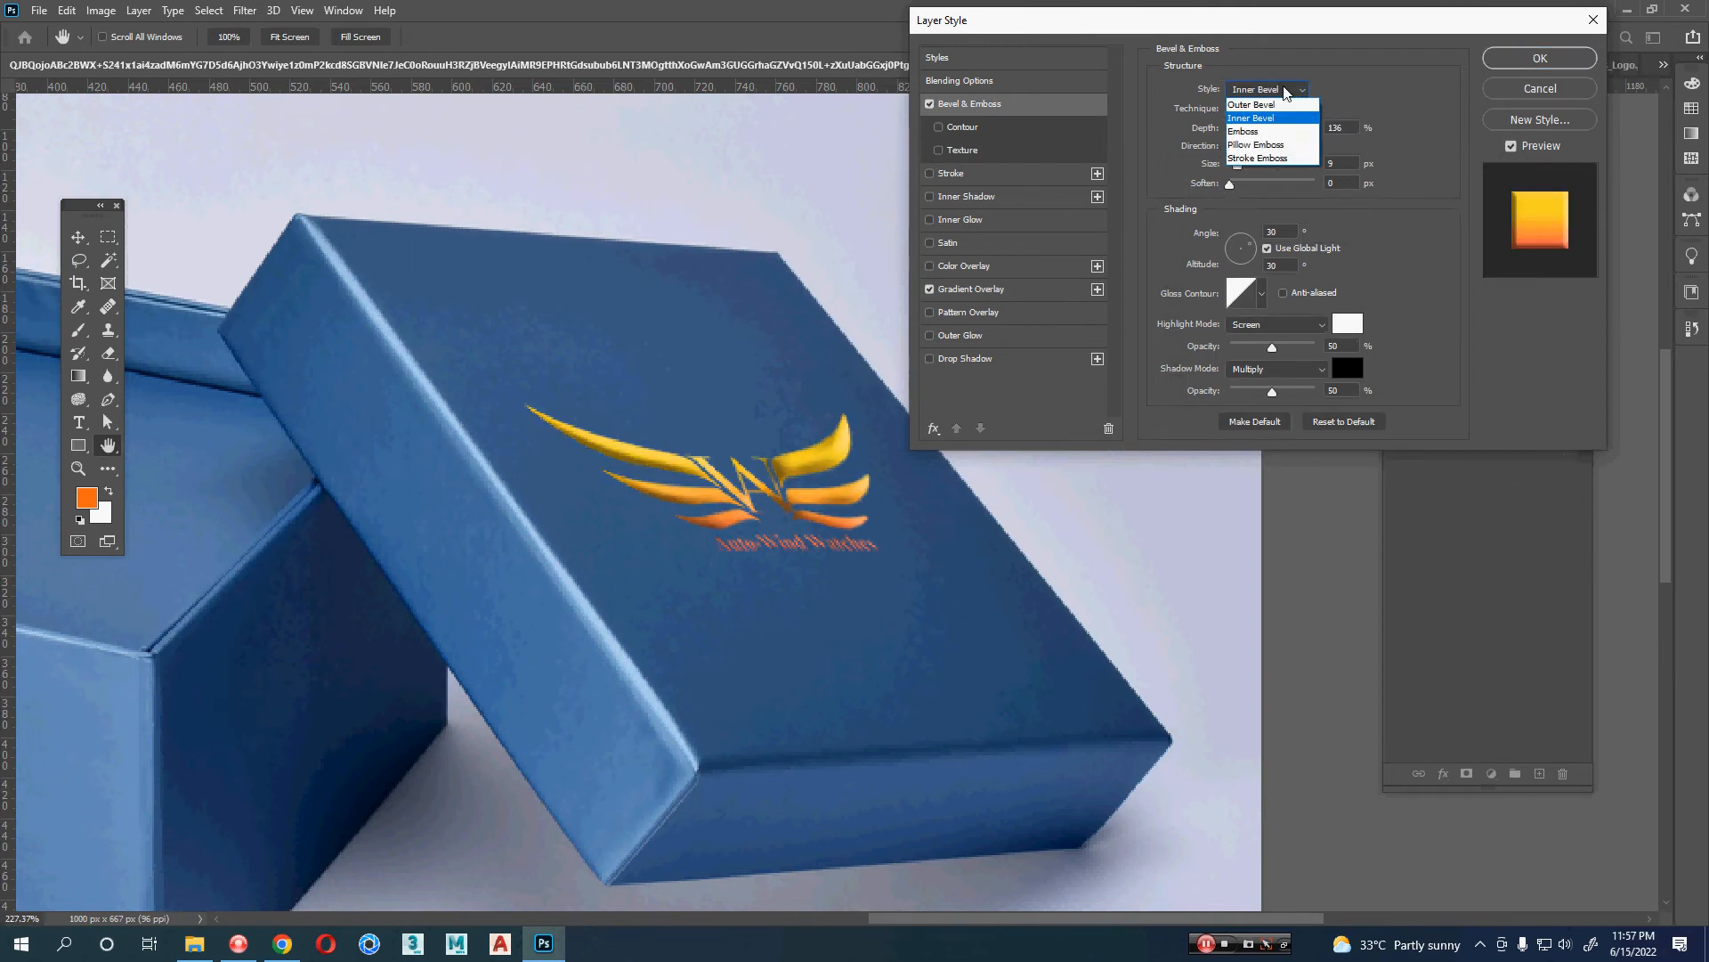
{"action": "left_click", "coordinate": [1282, 131]}
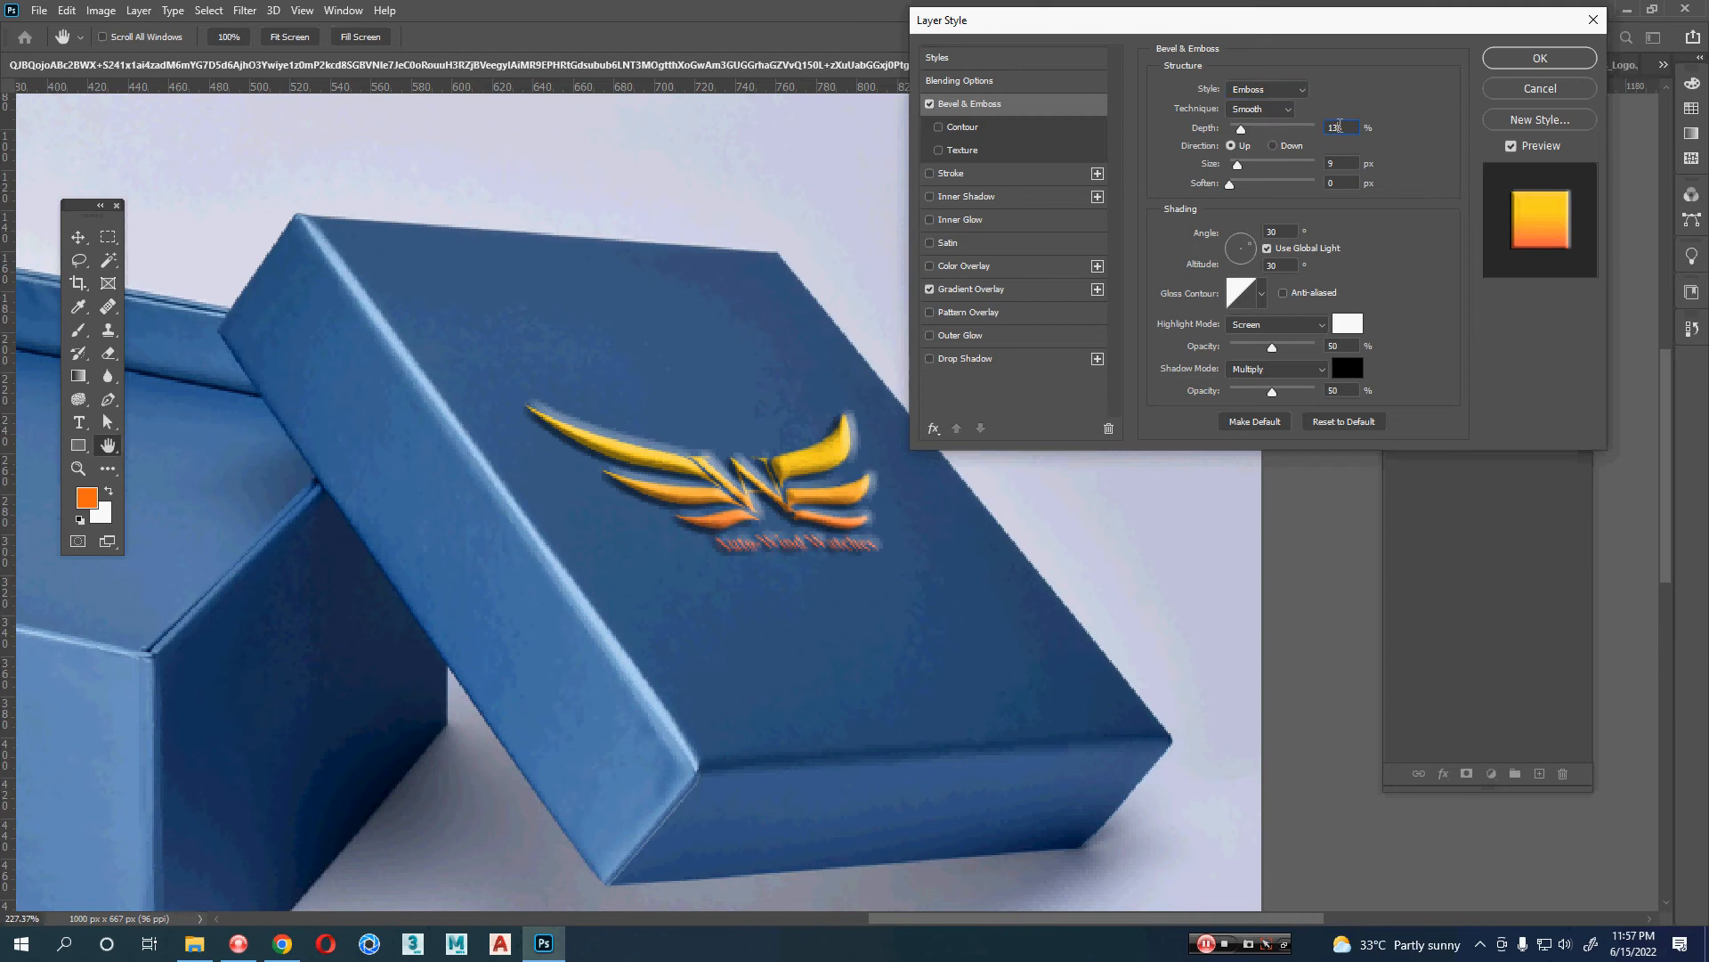
{"action": "scroll", "coordinate": [1340, 127], "scroll_direction": "down", "scroll_amount": 6}
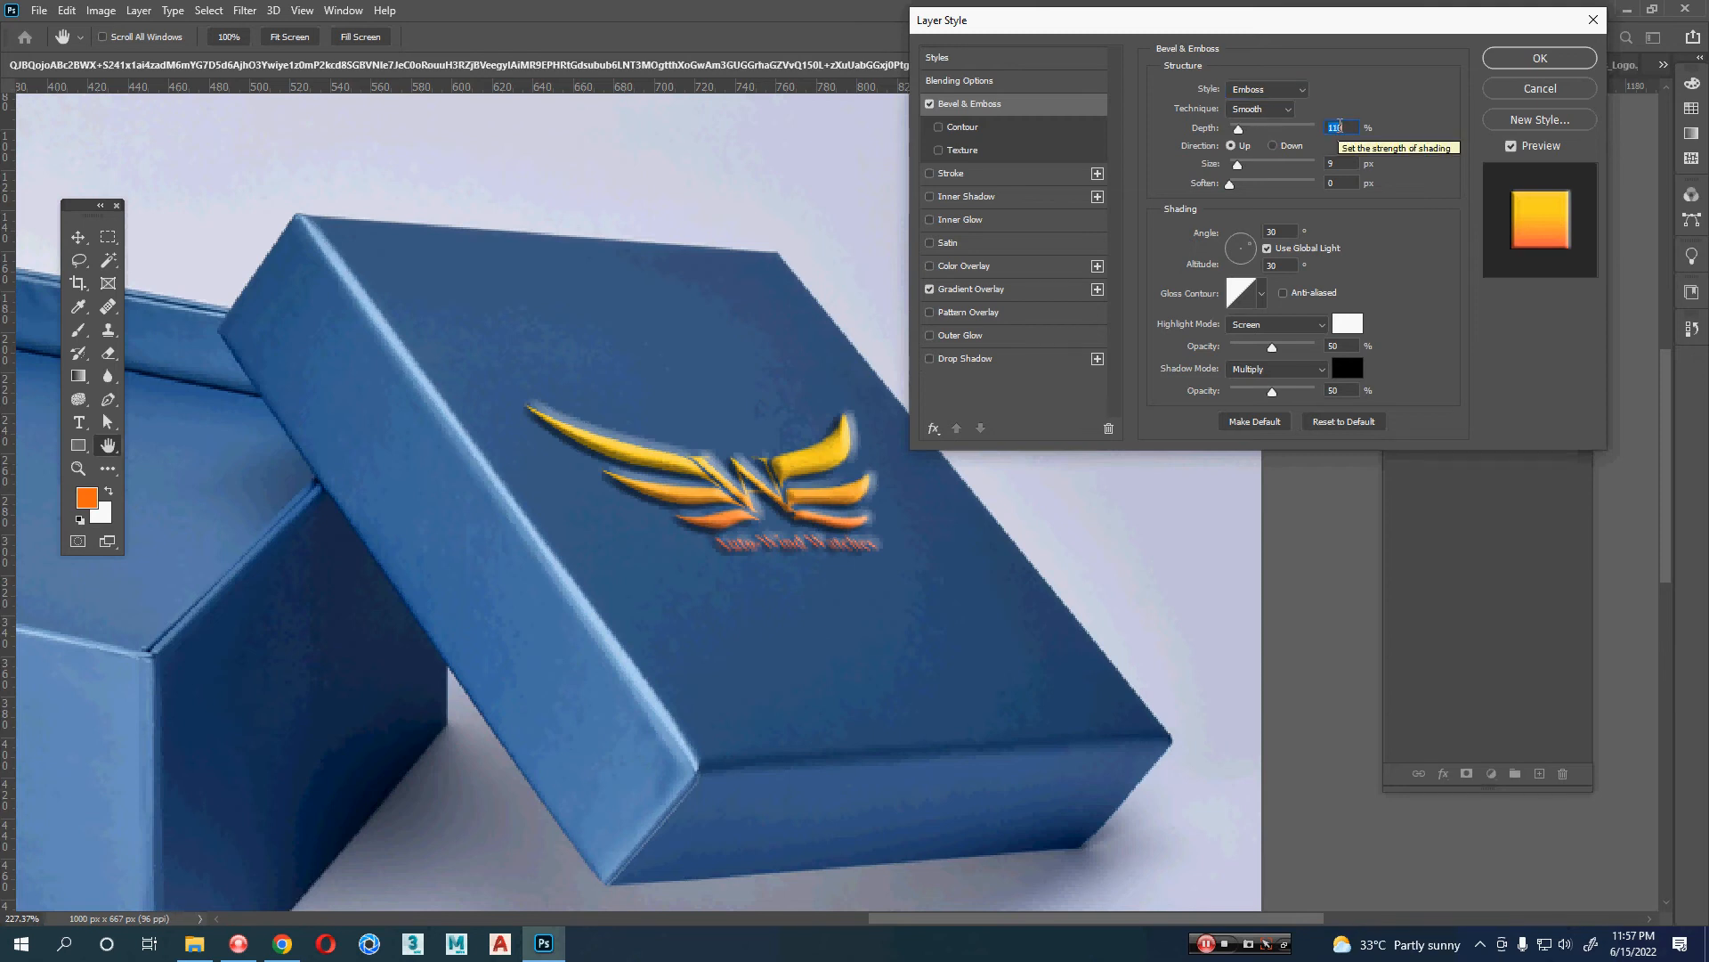
{"action": "left_click", "coordinate": [1286, 142]}
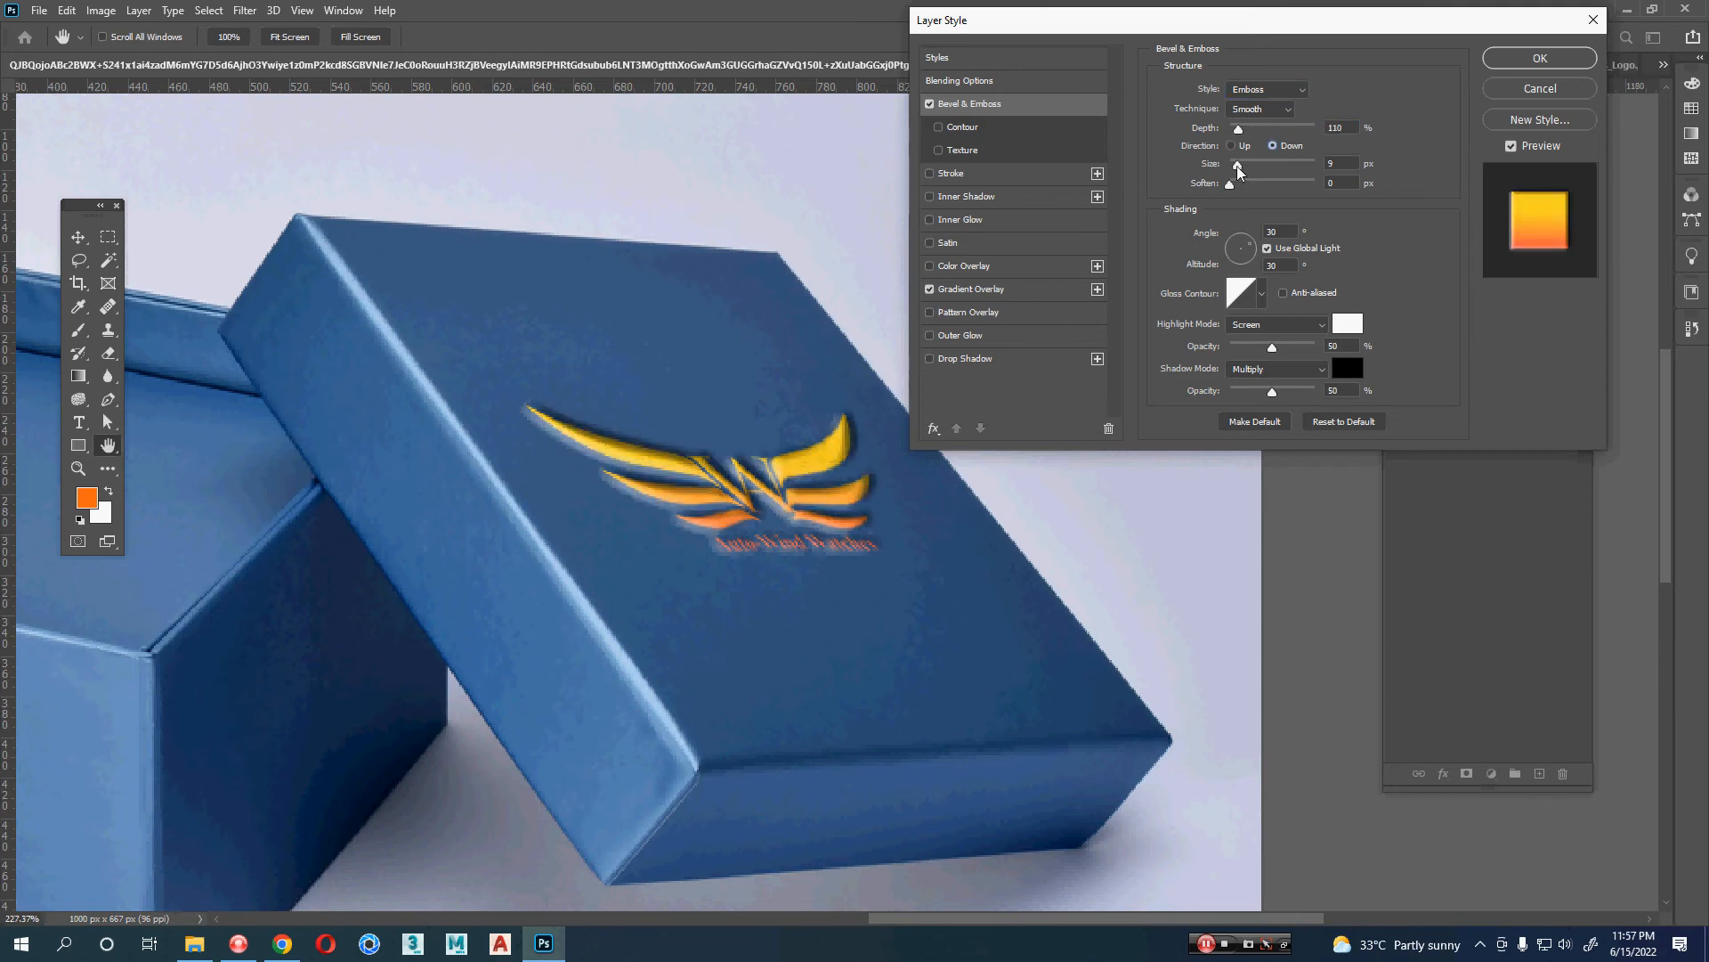
{"action": "left_click_drag", "start_coordinate": [1237, 166], "coordinate": [1241, 185]}
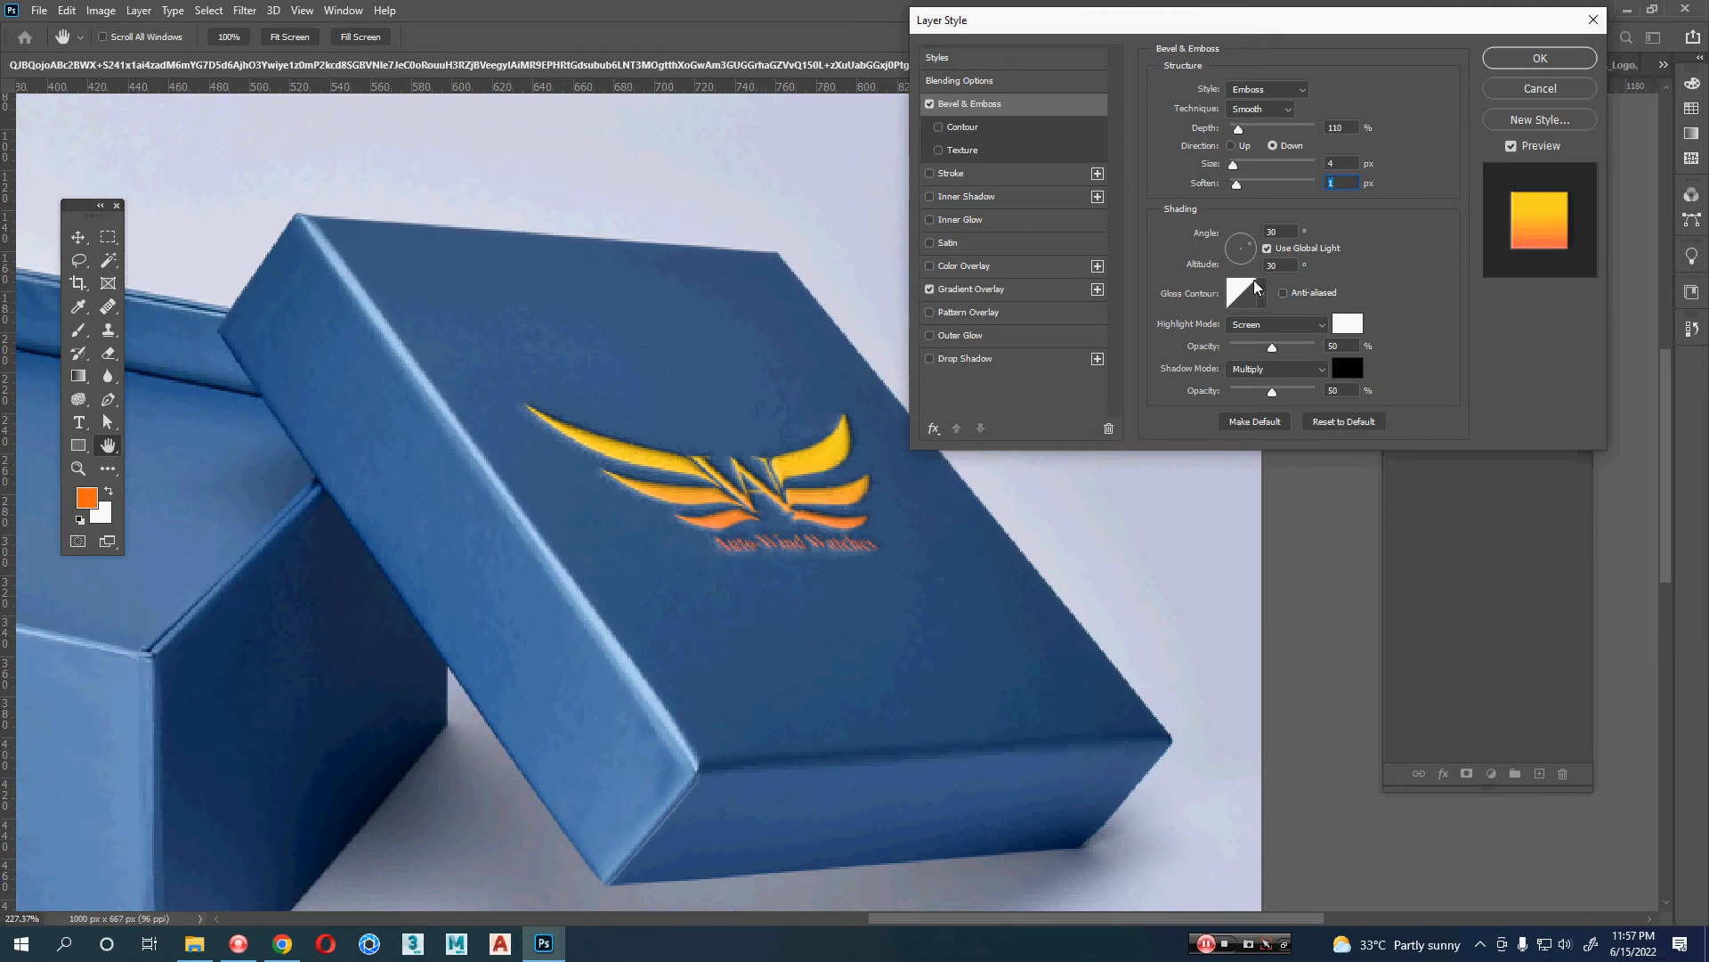
- Try different global light directions for the bevel shading, including a -147° angle with 16° altitude
{"action": "left_click", "coordinate": [1235, 251]}
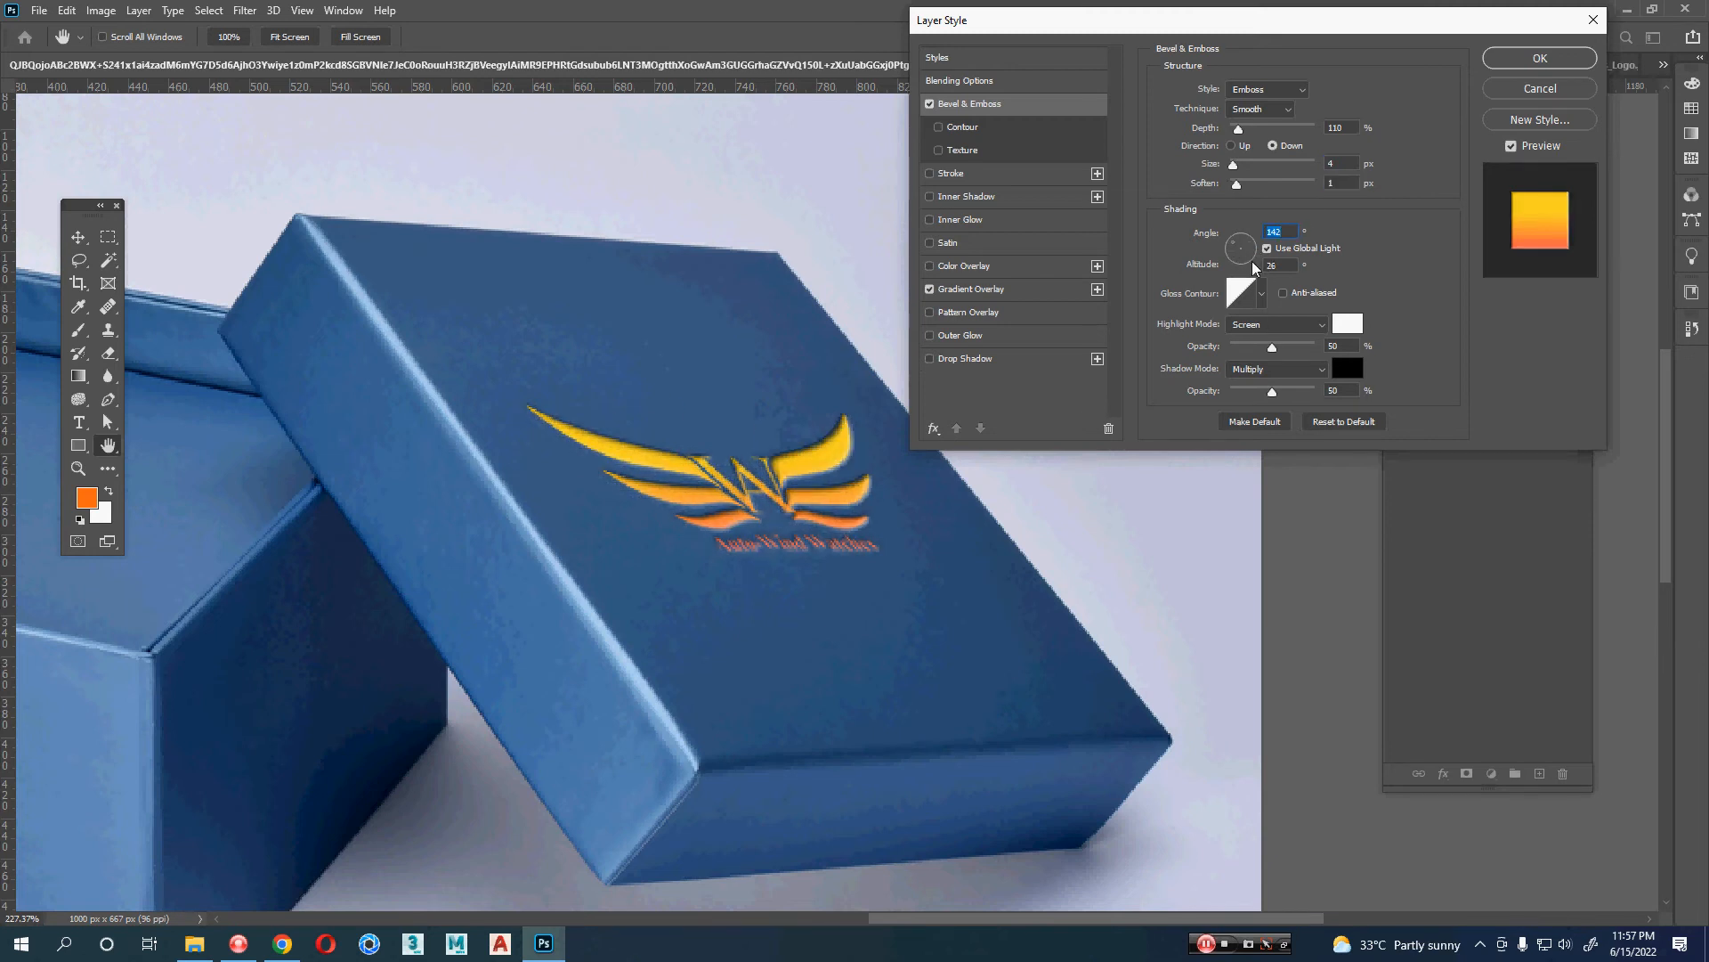
{"action": "left_click", "coordinate": [1246, 257]}
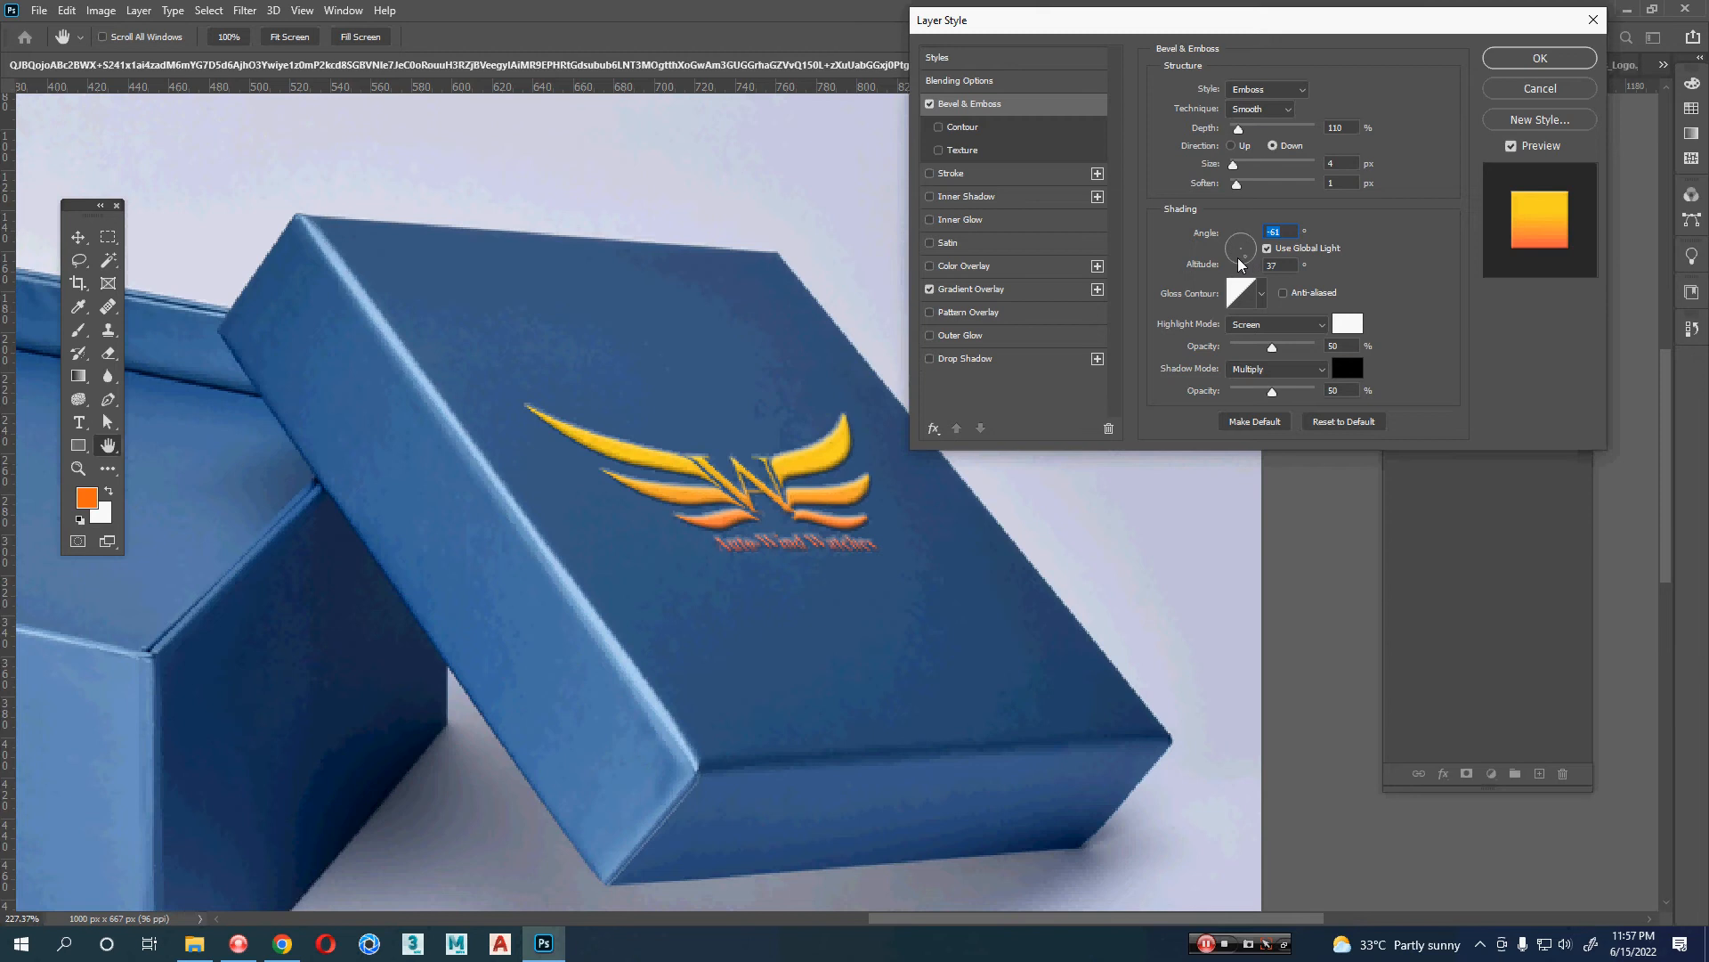
{"action": "left_click", "coordinate": [1236, 258]}
{"action": "left_click", "coordinate": [1234, 260]}
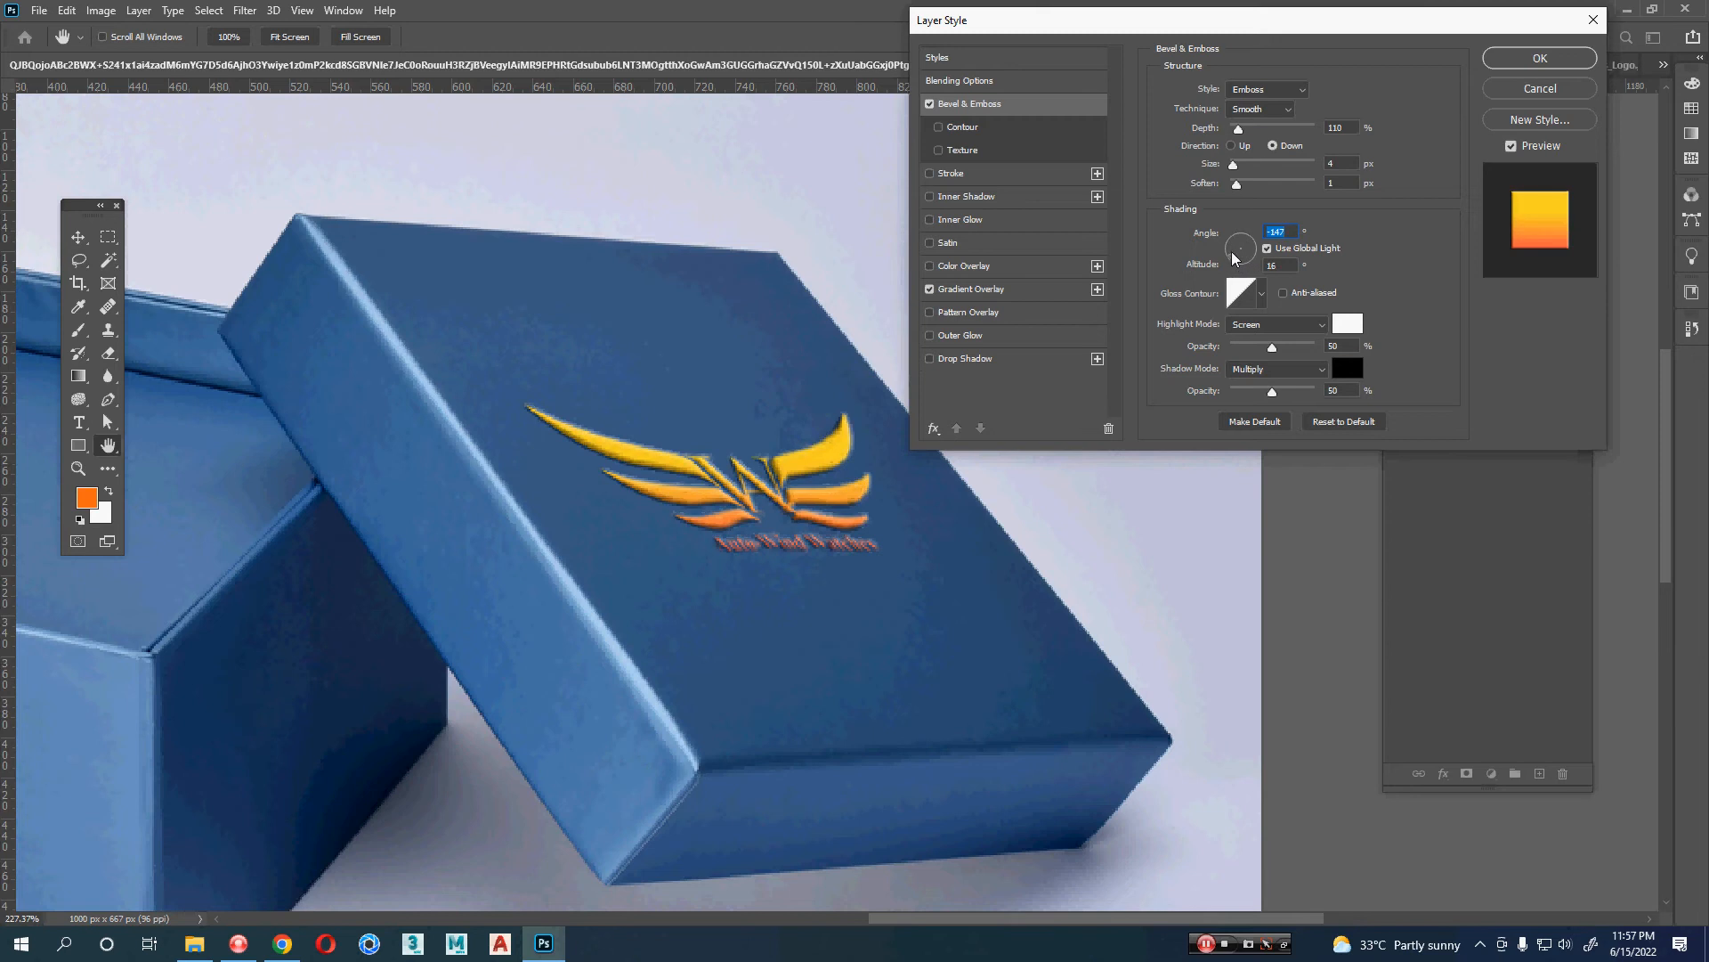
- Change the bevel style to Pillow Emboss, and set the shading light to a -82° angle and 21° altitude
{"action": "left_click", "coordinate": [1273, 93]}
{"action": "left_click", "coordinate": [1284, 117]}
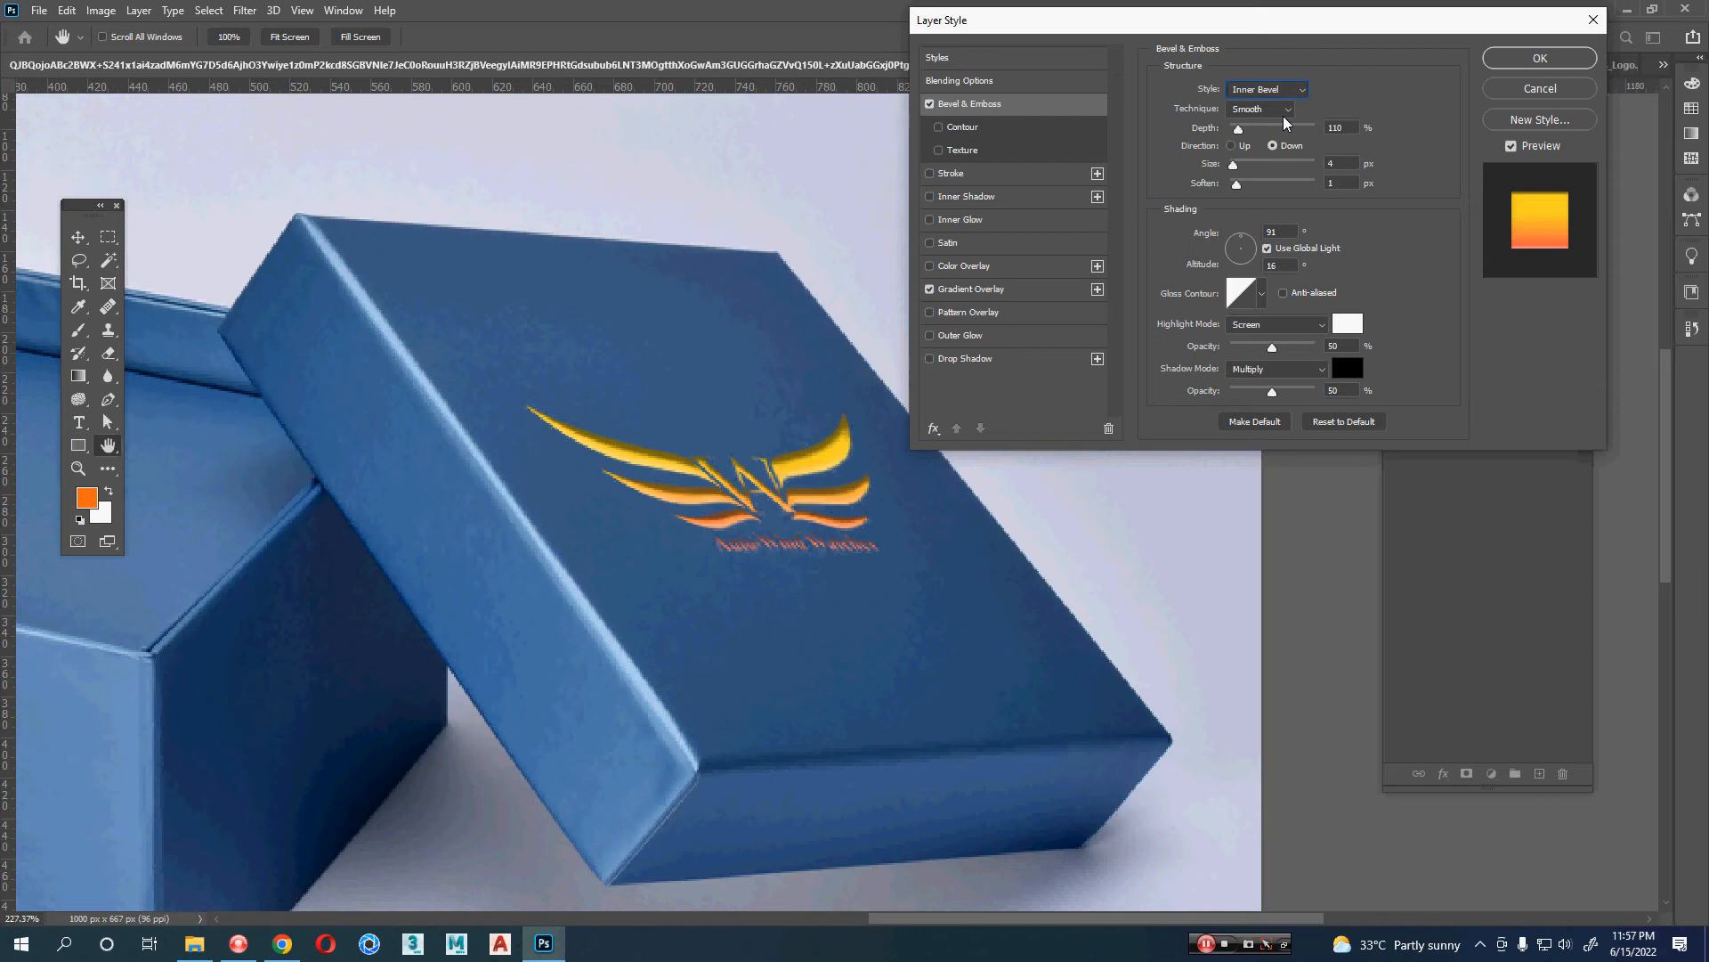
{"action": "scroll", "coordinate": [1275, 92], "scroll_direction": "down", "scroll_amount": 2}
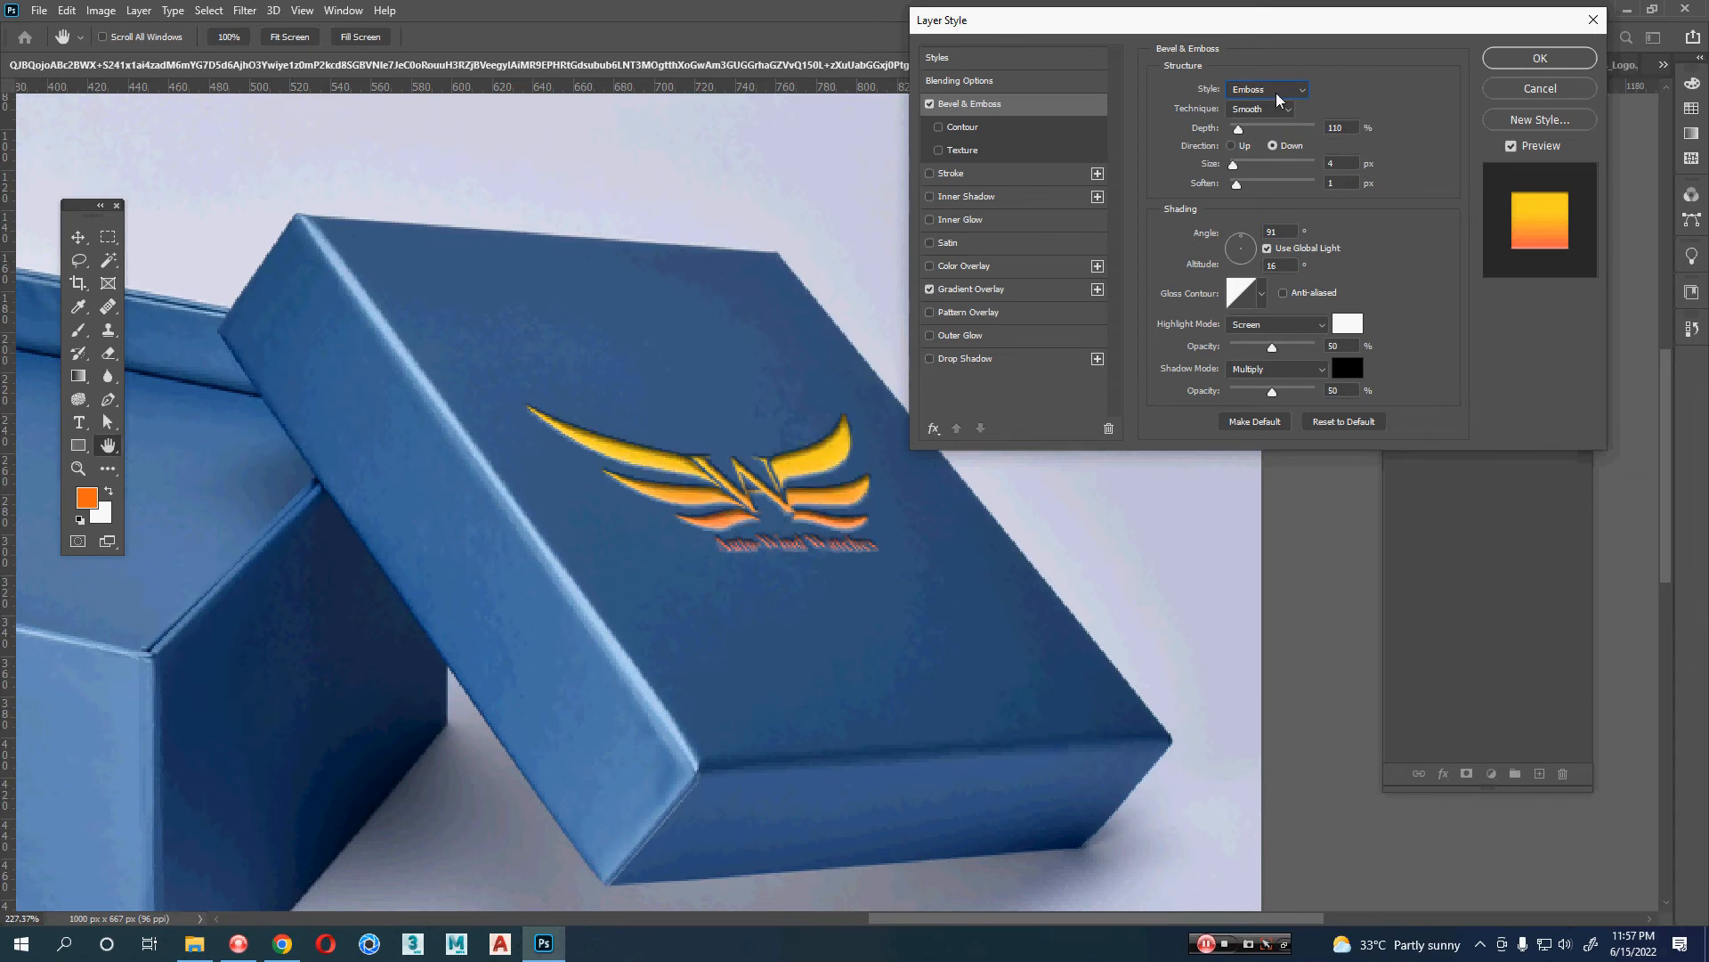
{"action": "scroll", "coordinate": [1277, 94], "scroll_direction": "down", "scroll_amount": 1}
{"action": "scroll", "coordinate": [1277, 94], "scroll_direction": "up", "scroll_amount": 1}
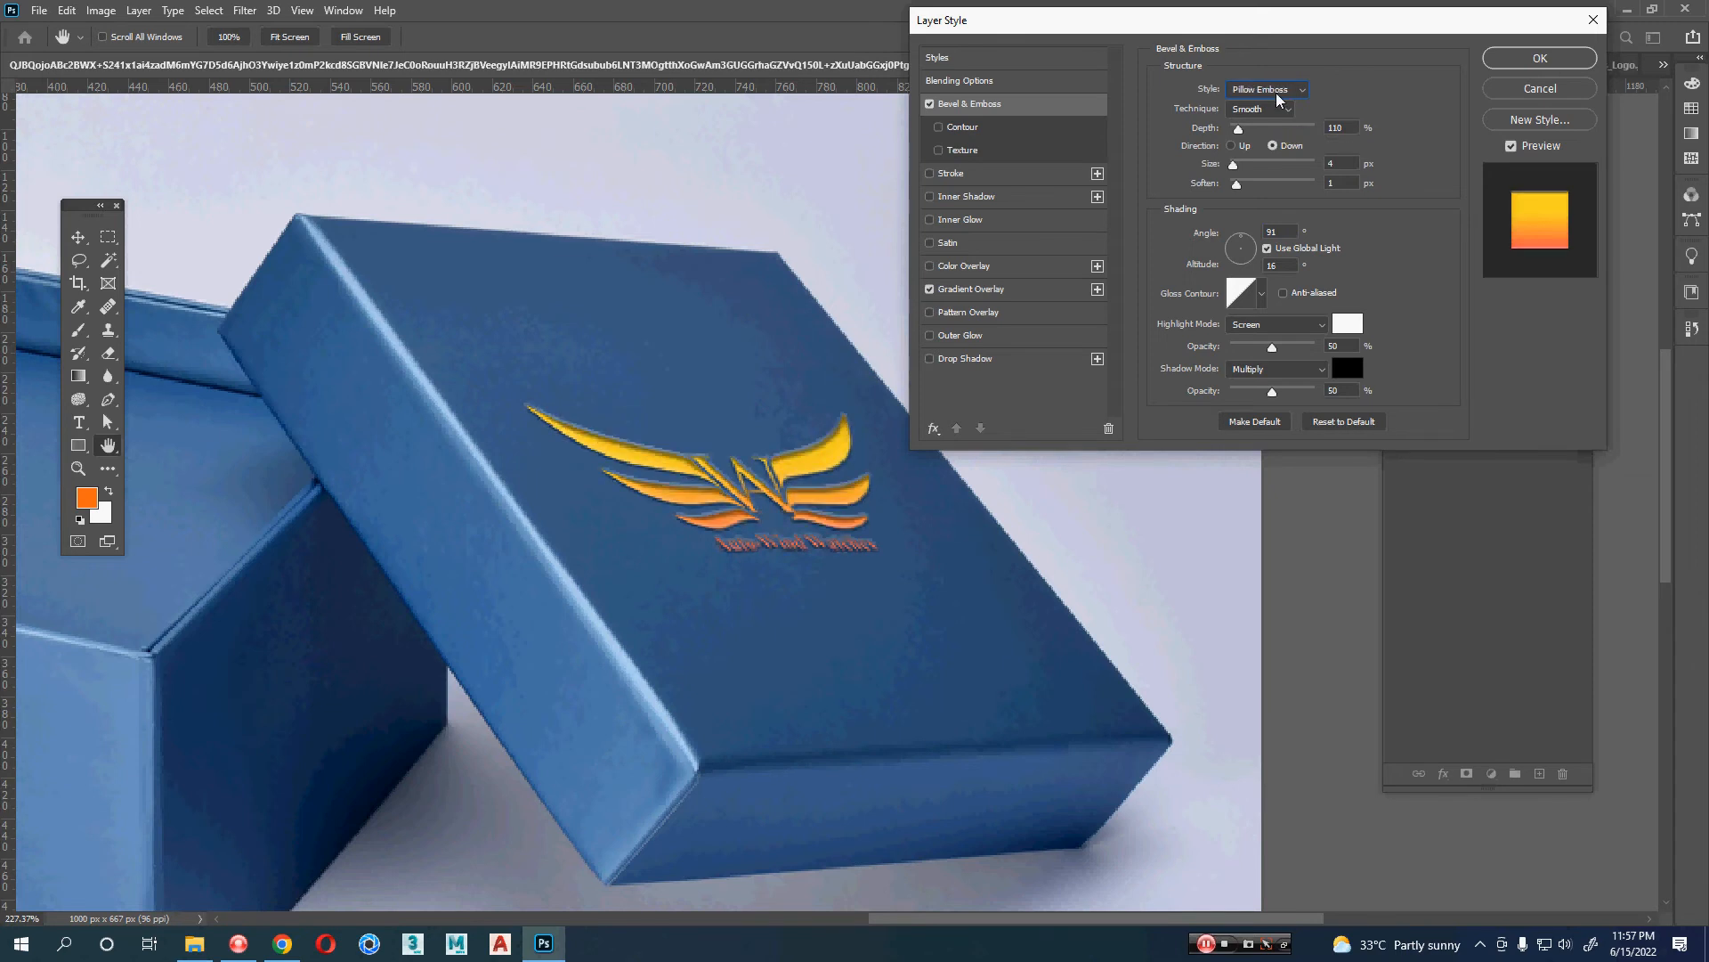
{"action": "left_click_drag", "start_coordinate": [1244, 248], "coordinate": [1245, 267]}
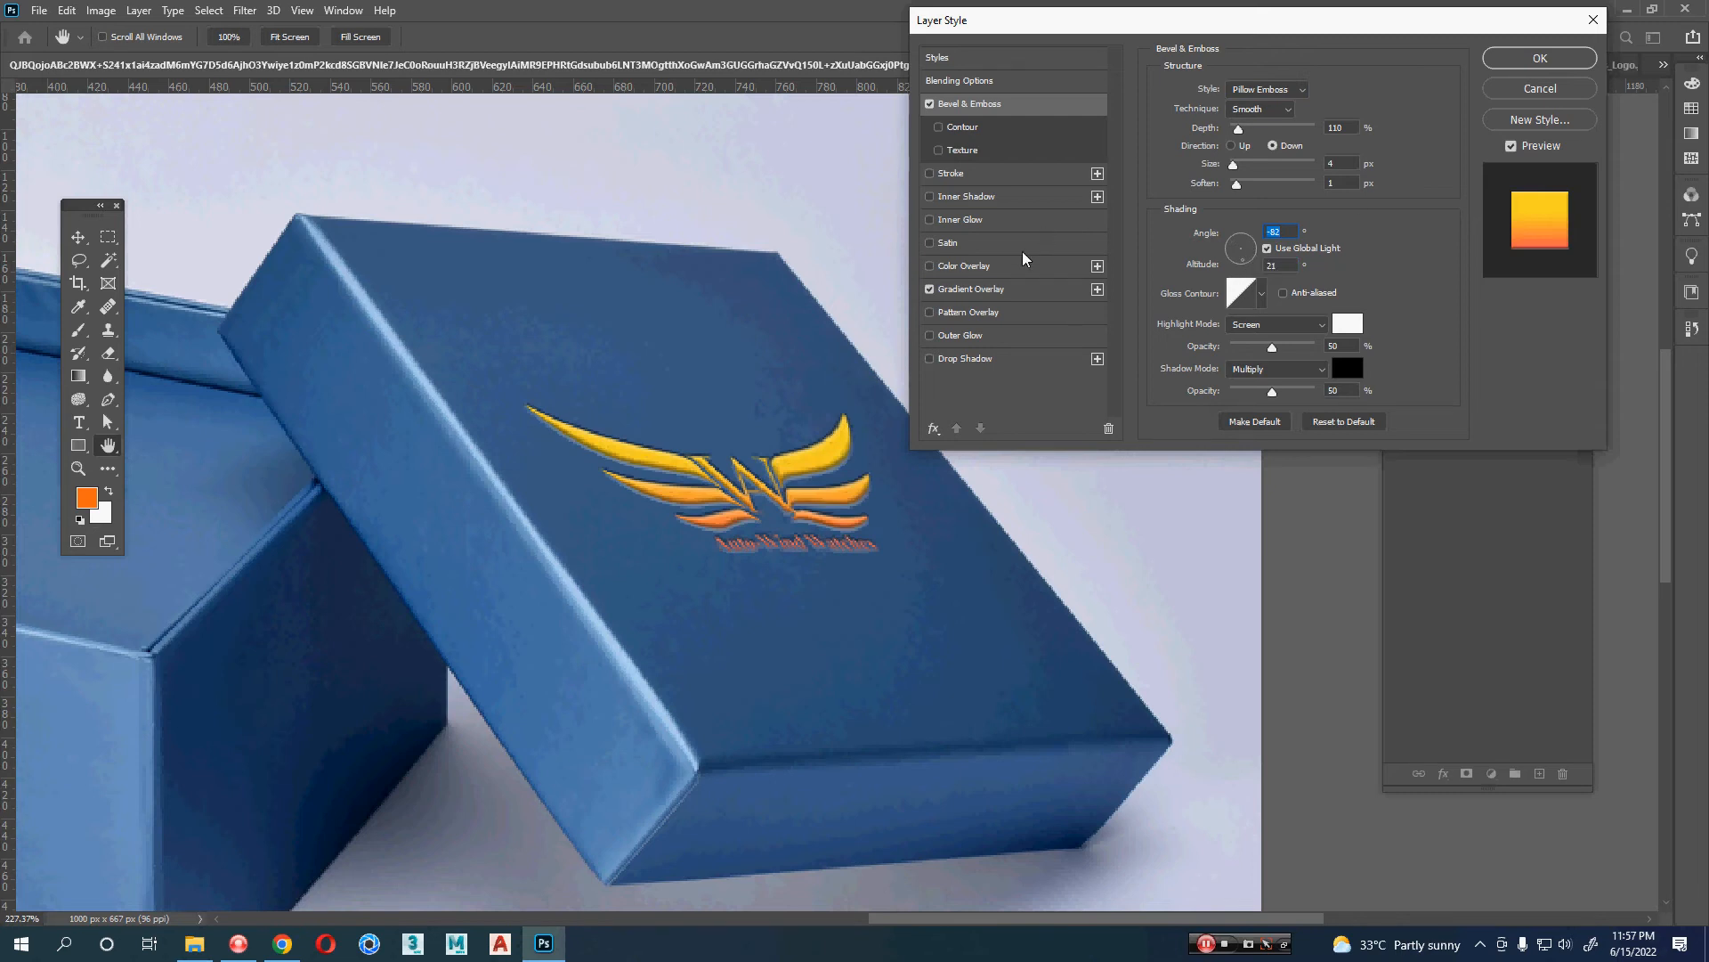
- Change the Gradient Overlay to the black-and-white preset from the Basics group, and turn the overlay off
{"action": "left_click", "coordinate": [971, 289]}
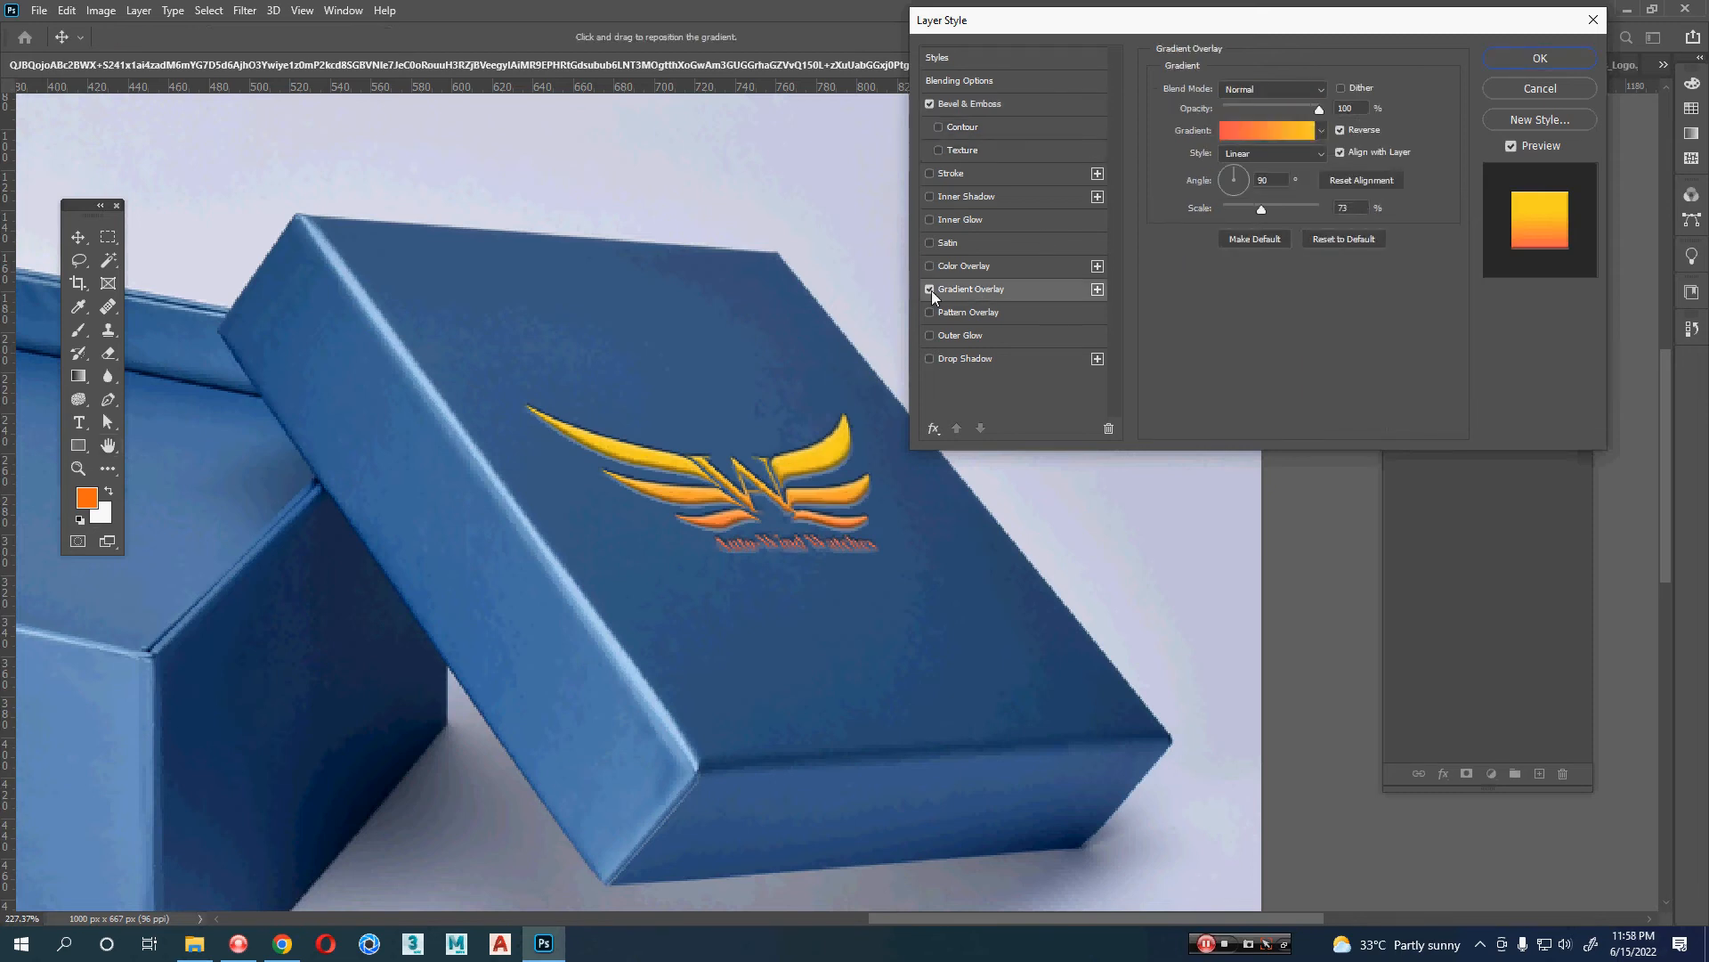
{"action": "left_click", "coordinate": [1323, 131]}
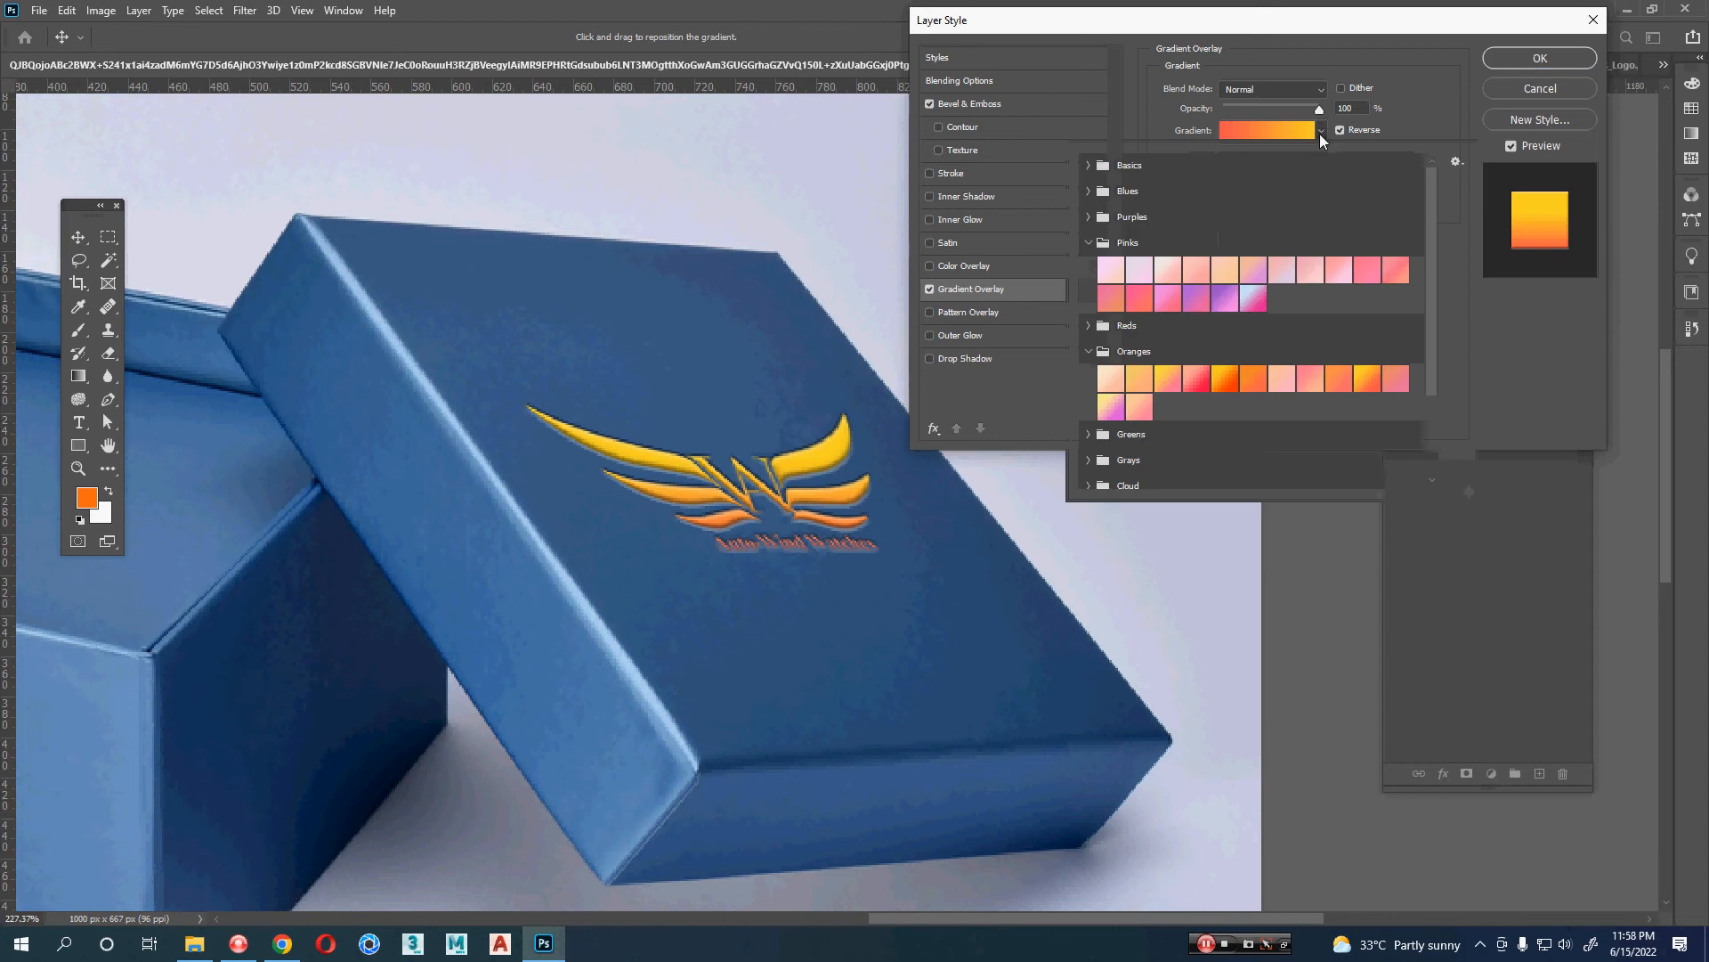
{"action": "left_click", "coordinate": [1089, 166]}
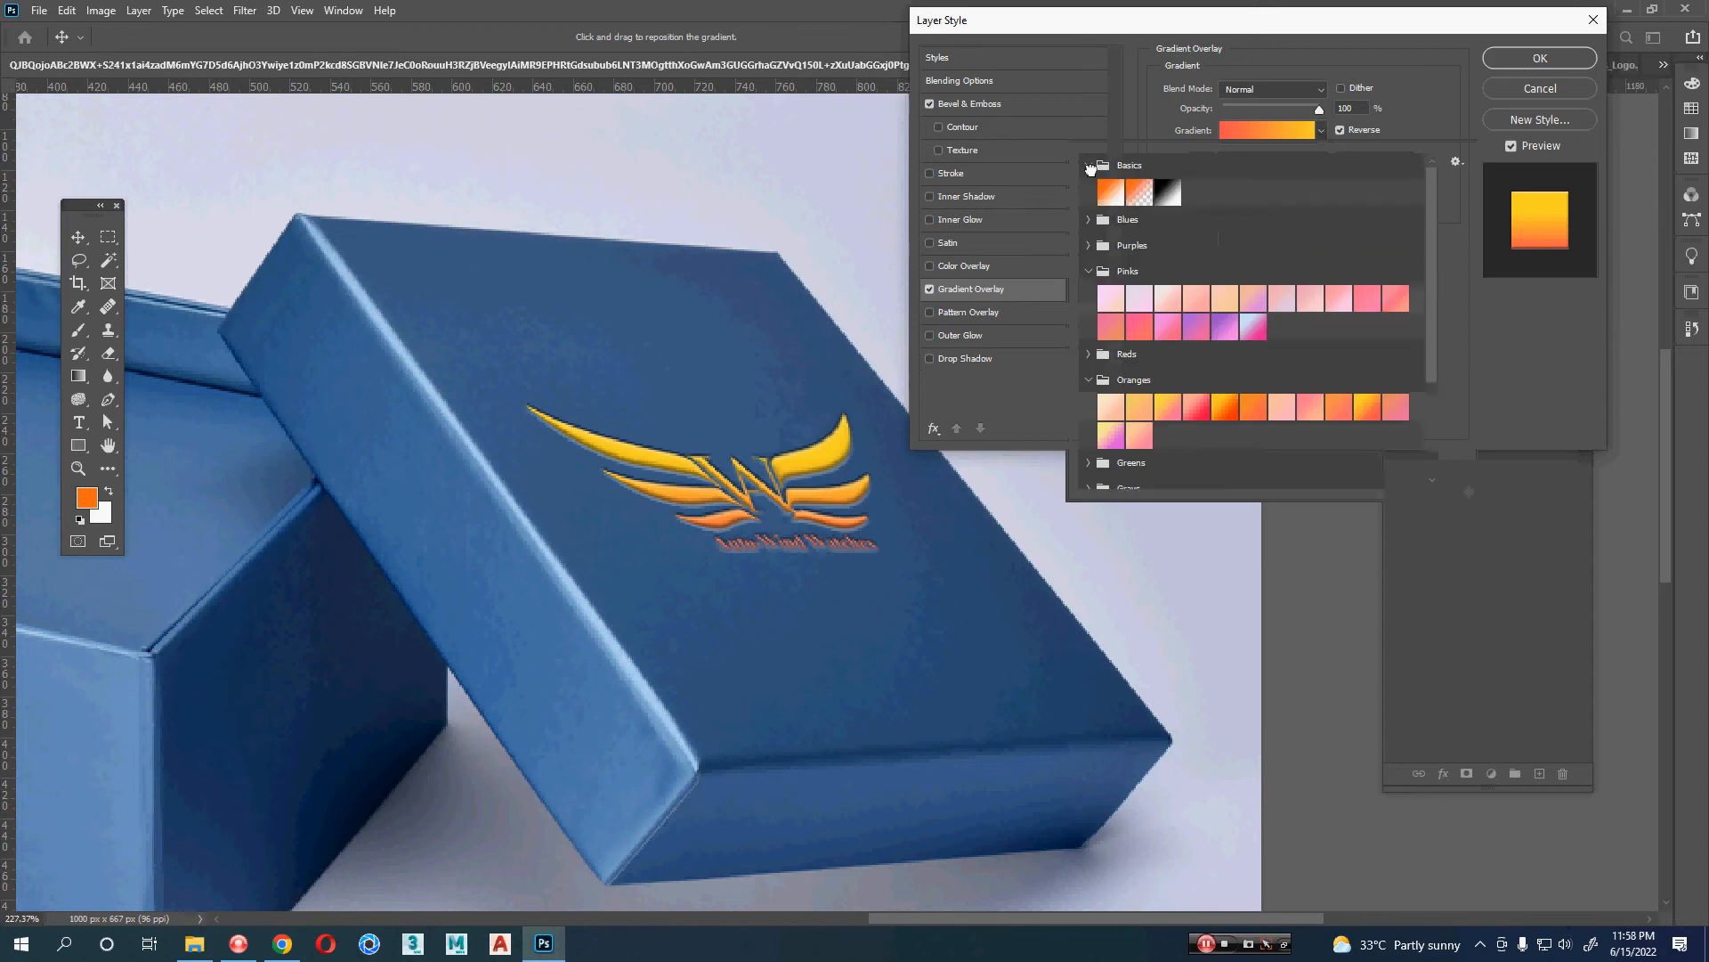
{"action": "left_click", "coordinate": [1169, 195]}
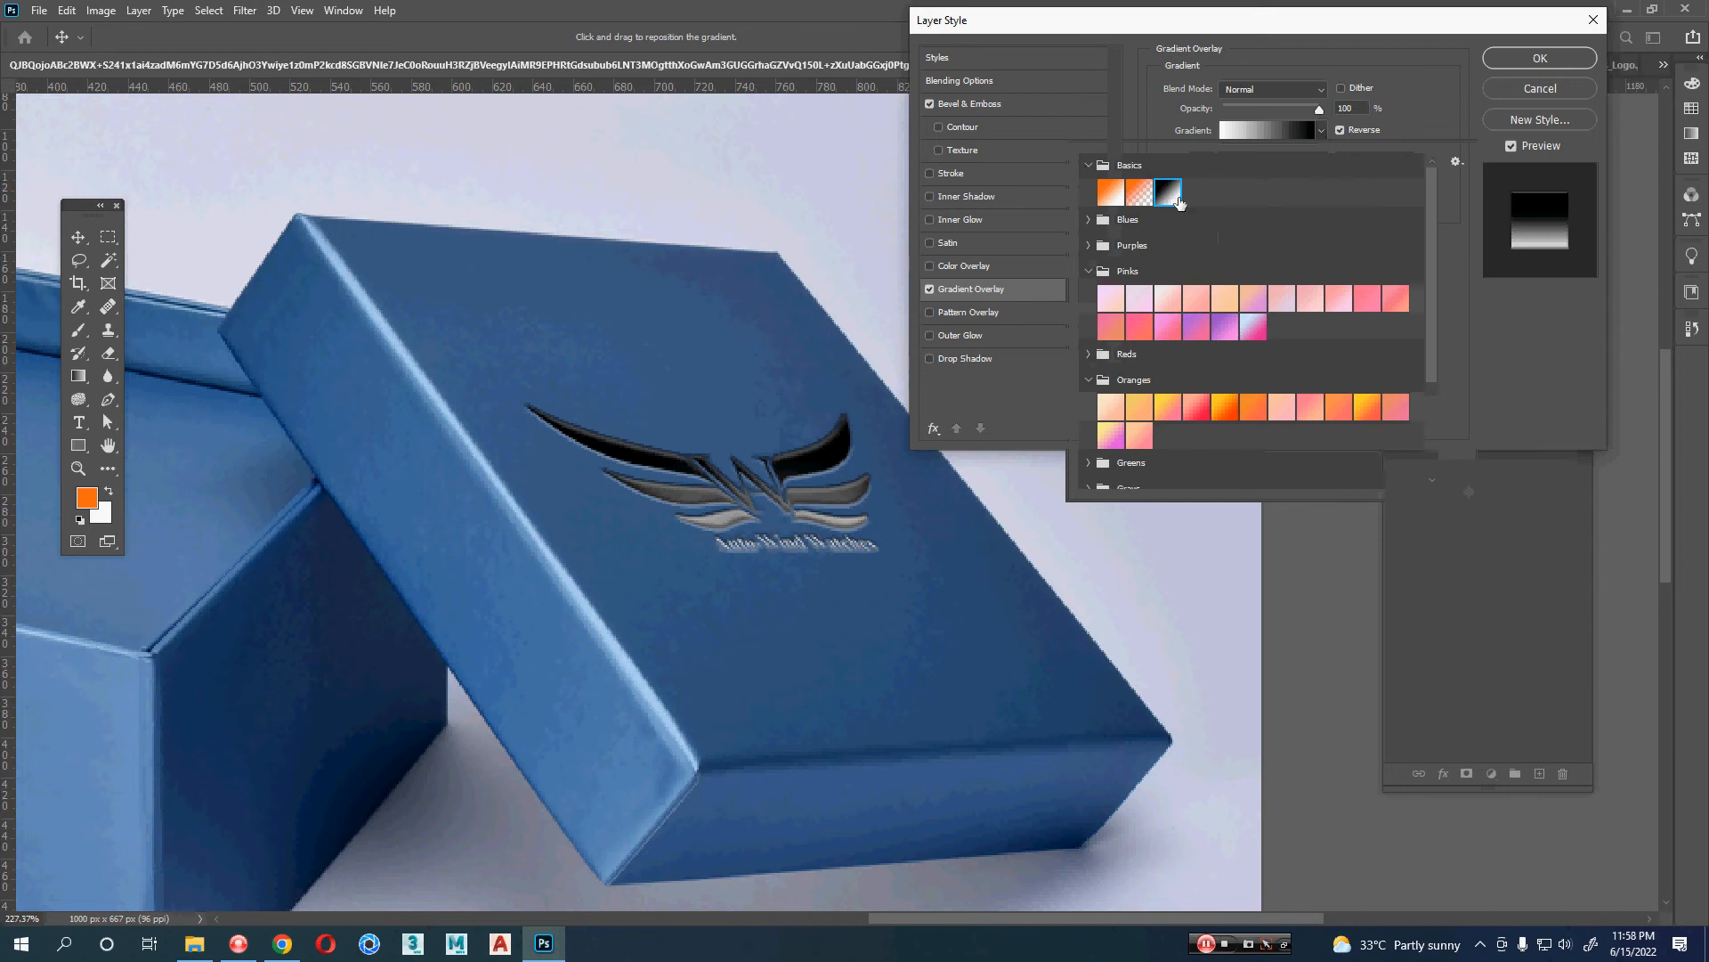
{"action": "left_click", "coordinate": [1174, 120]}
{"action": "left_click", "coordinate": [932, 291]}
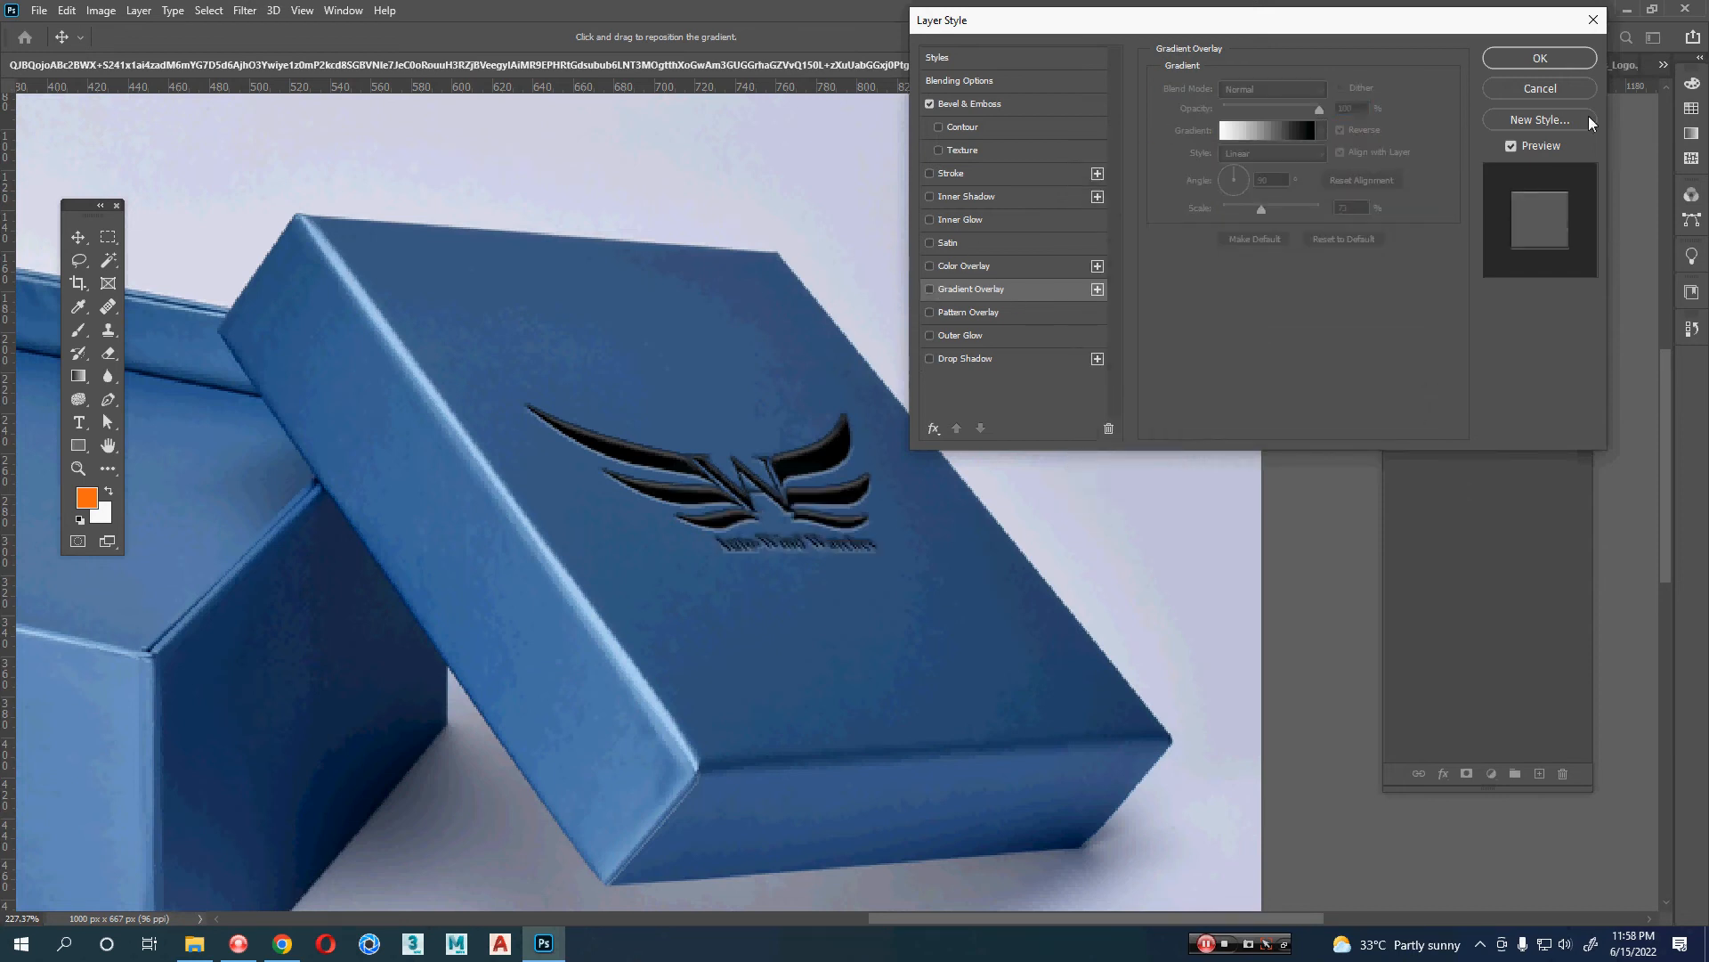
- Apply the Bevel & Emboss layer style to the logo and lower the logo layer's opacity to 79%
{"action": "left_click", "coordinate": [1540, 58]}
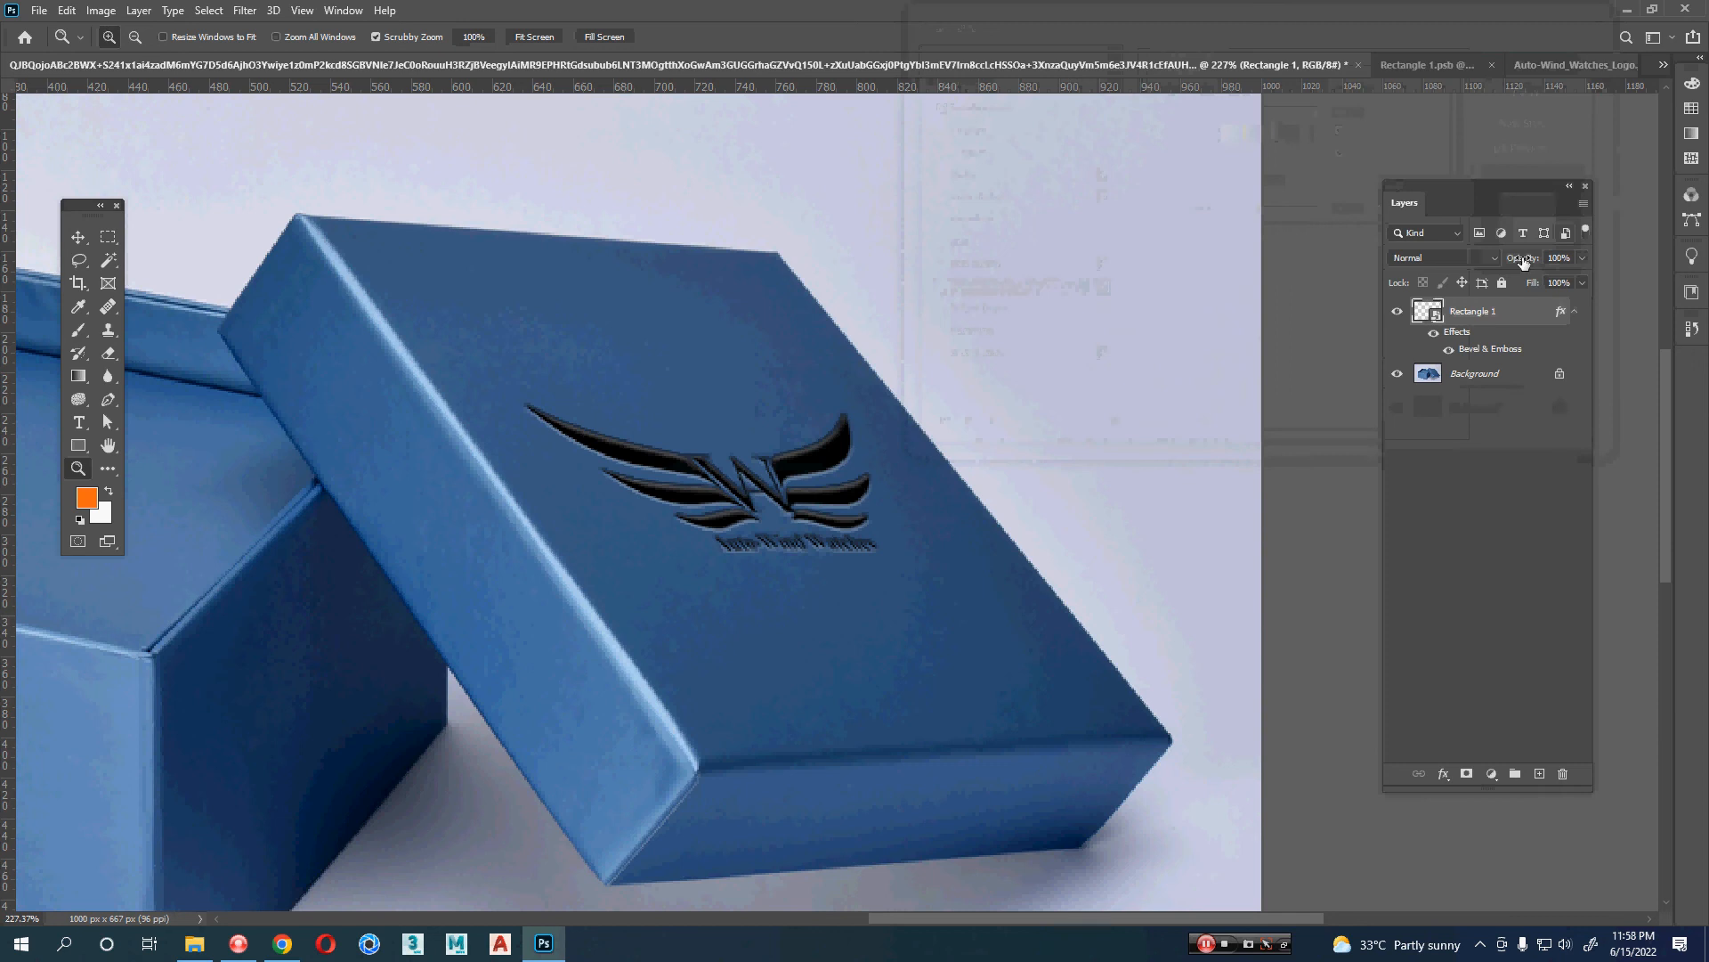
{"action": "left_click_drag", "start_coordinate": [1523, 261], "coordinate": [1503, 262]}
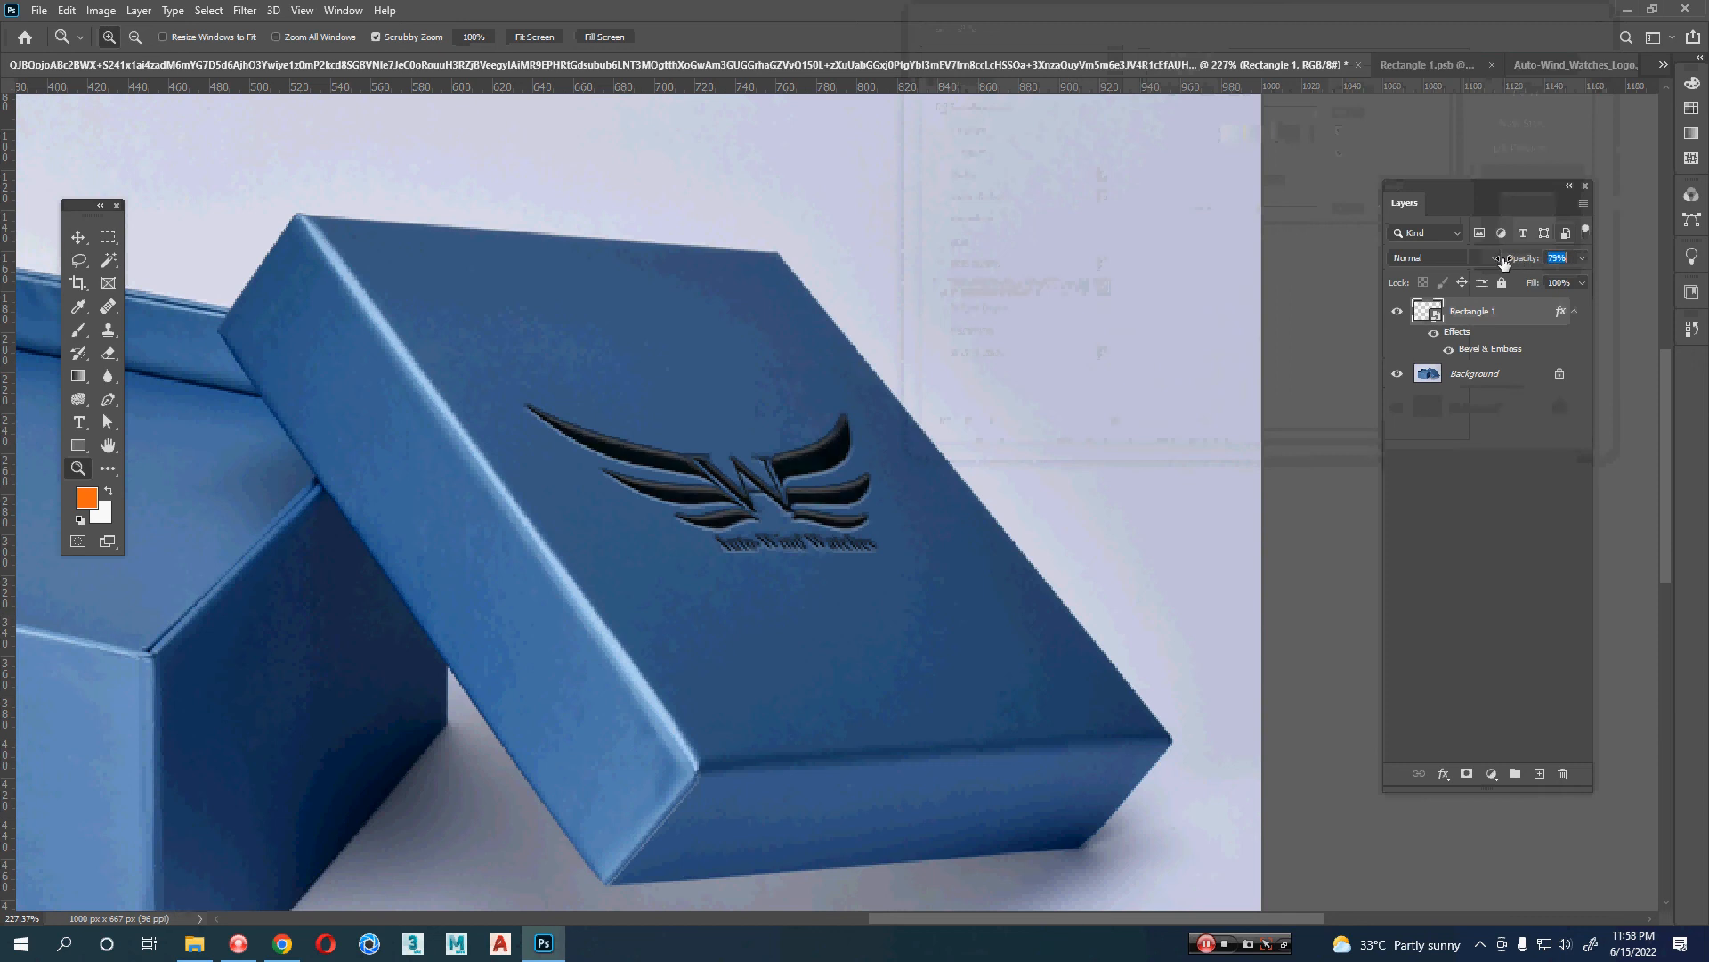
{"action": "left_click", "coordinate": [1109, 397]}
{"action": "left_click_drag", "start_coordinate": [1118, 340], "coordinate": [1066, 394]}
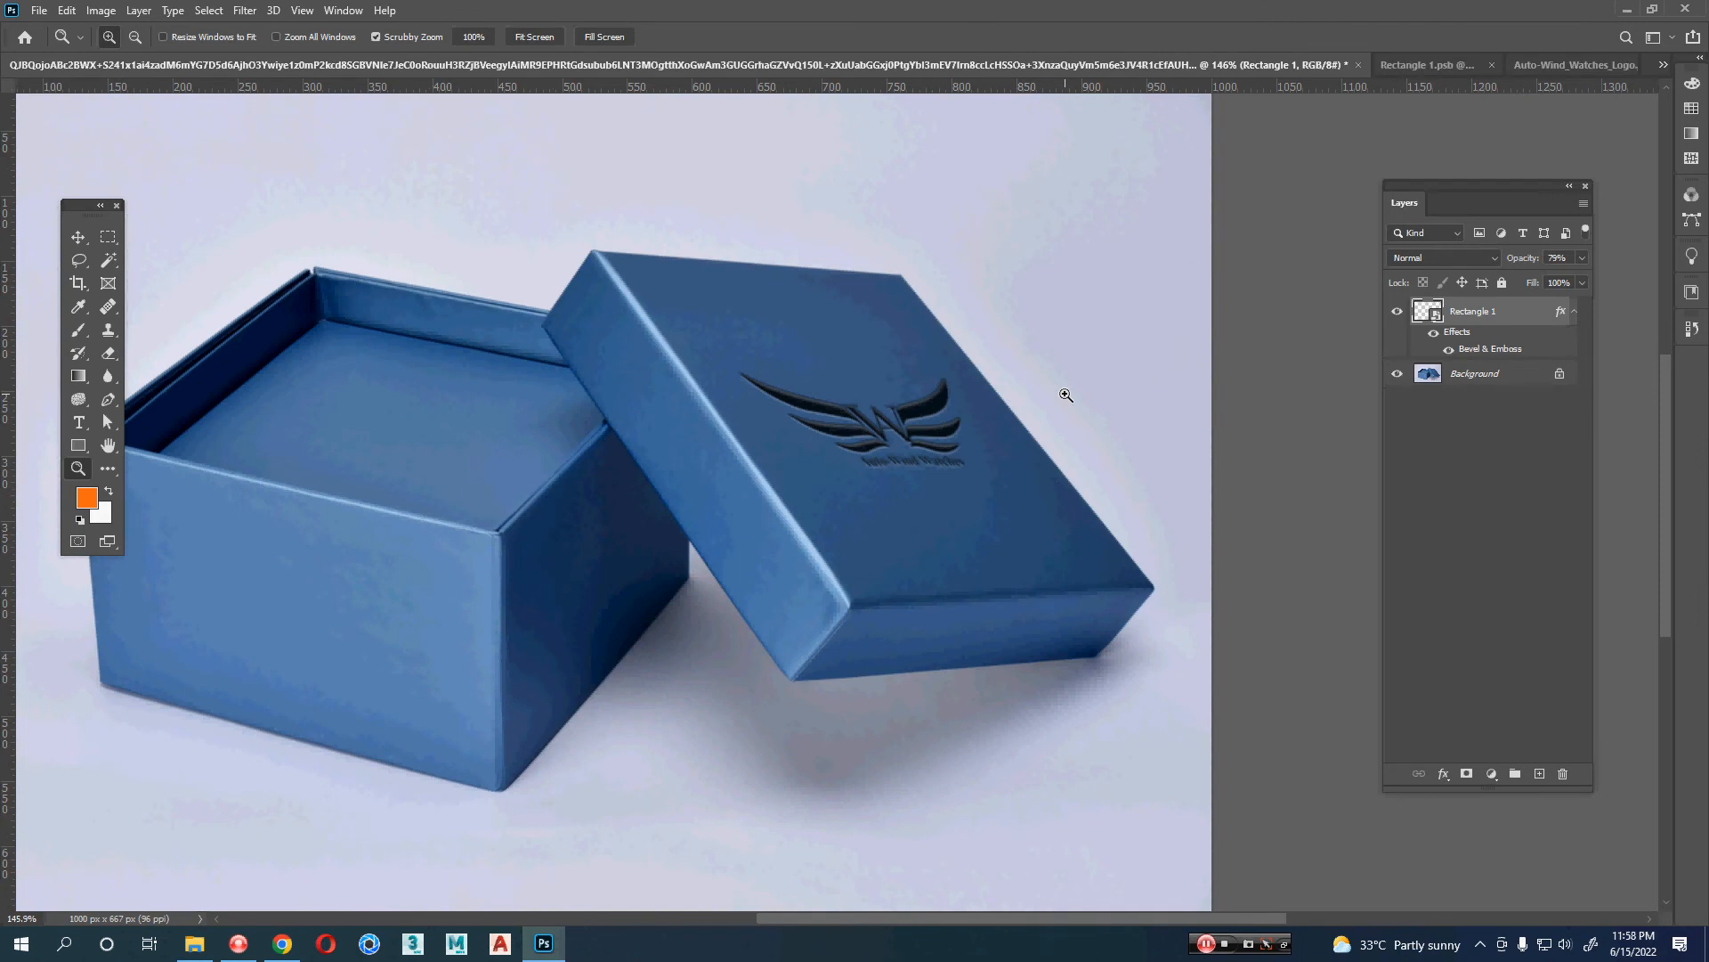
- Try copying the logo-shaped area of the box photo to its own layer, view it alone, and delete the copy
{"action": "left_click", "coordinate": [1425, 311], "text": "ctrl"}
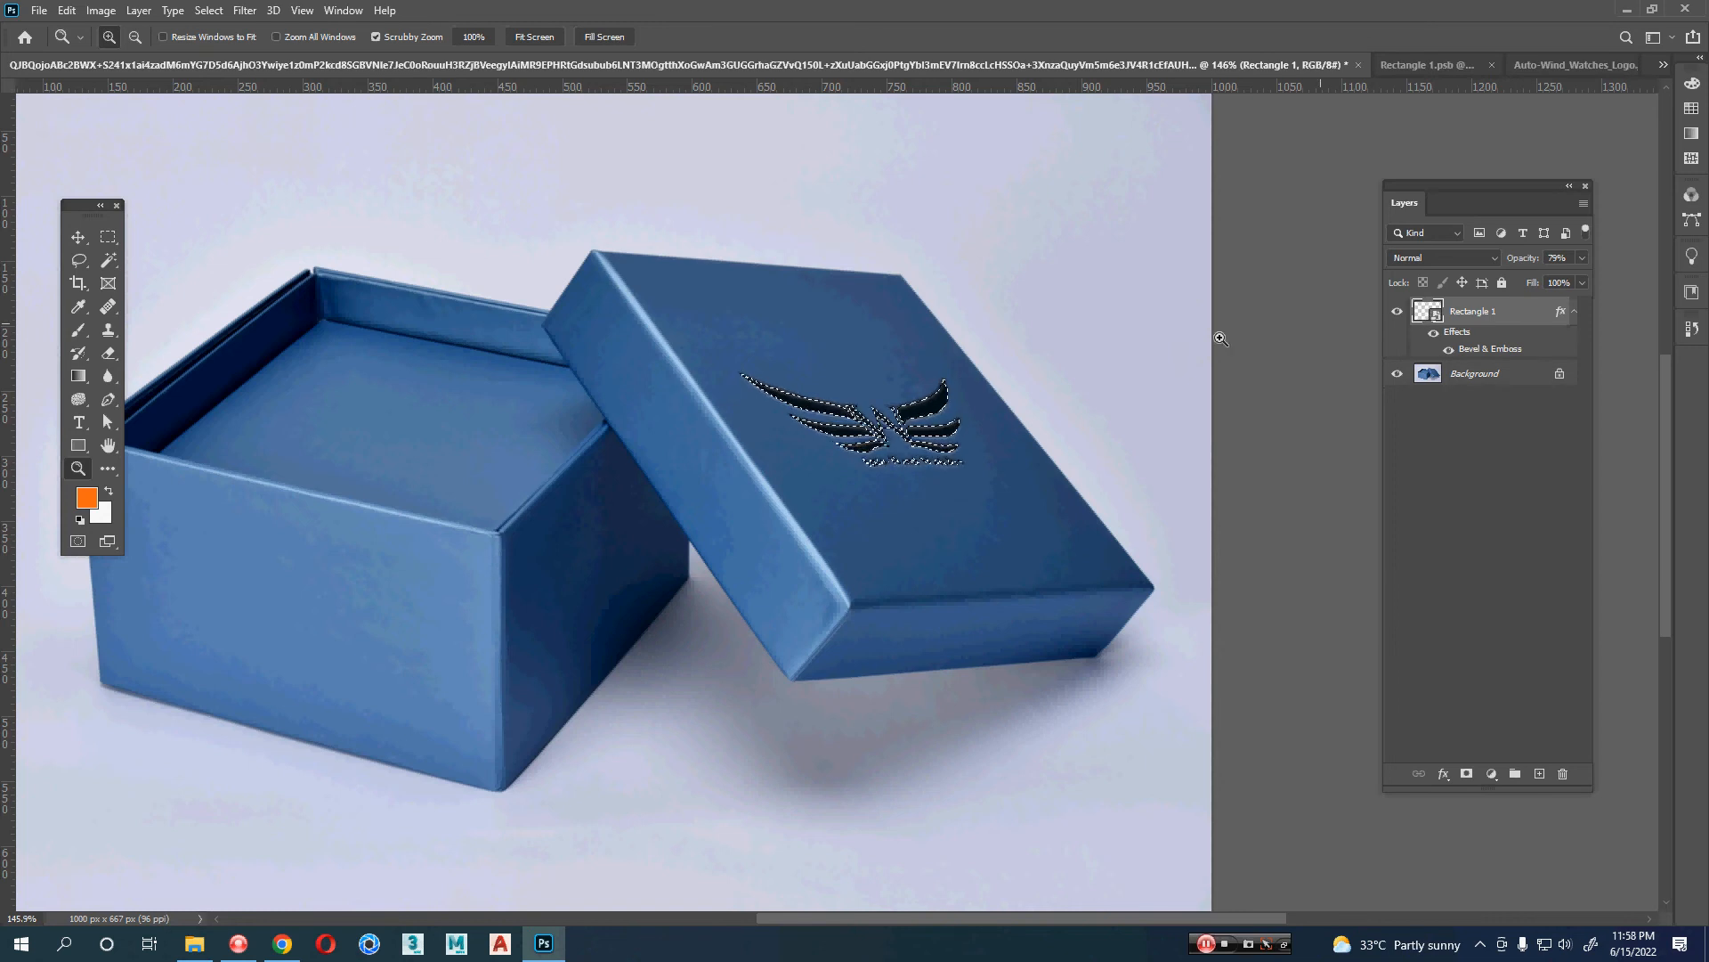
{"action": "left_click", "coordinate": [1496, 373]}
{"action": "key", "text": "ctrl+j"}
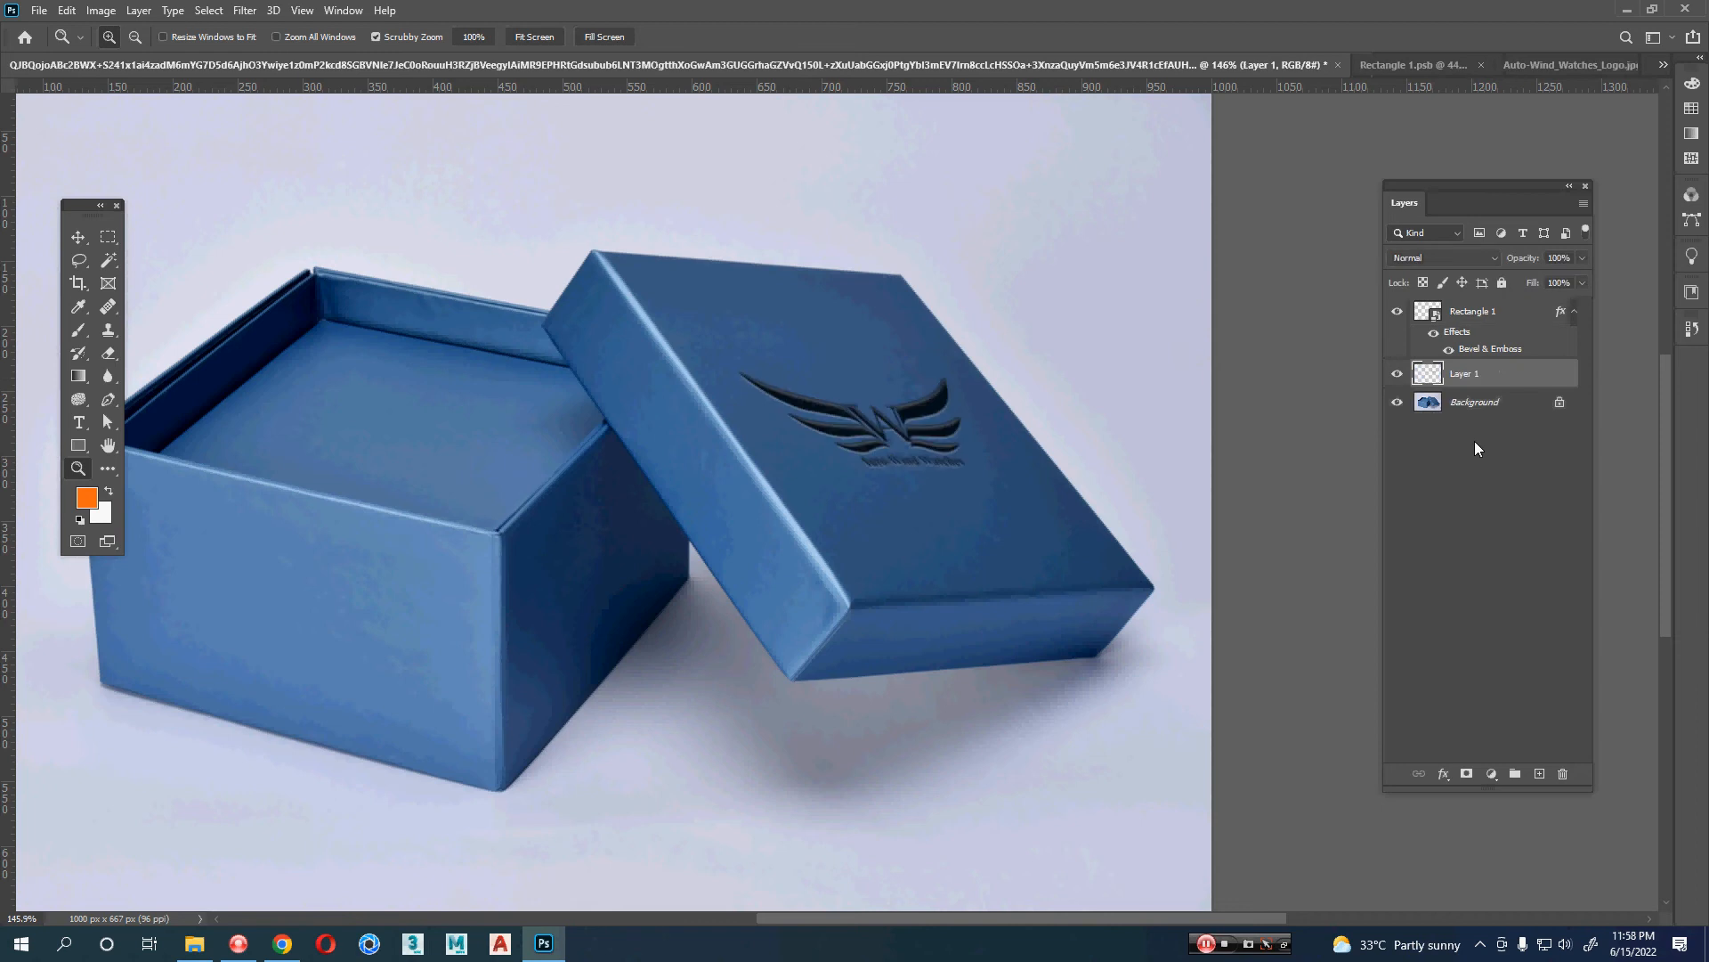
{"action": "left_click", "coordinate": [1397, 402]}
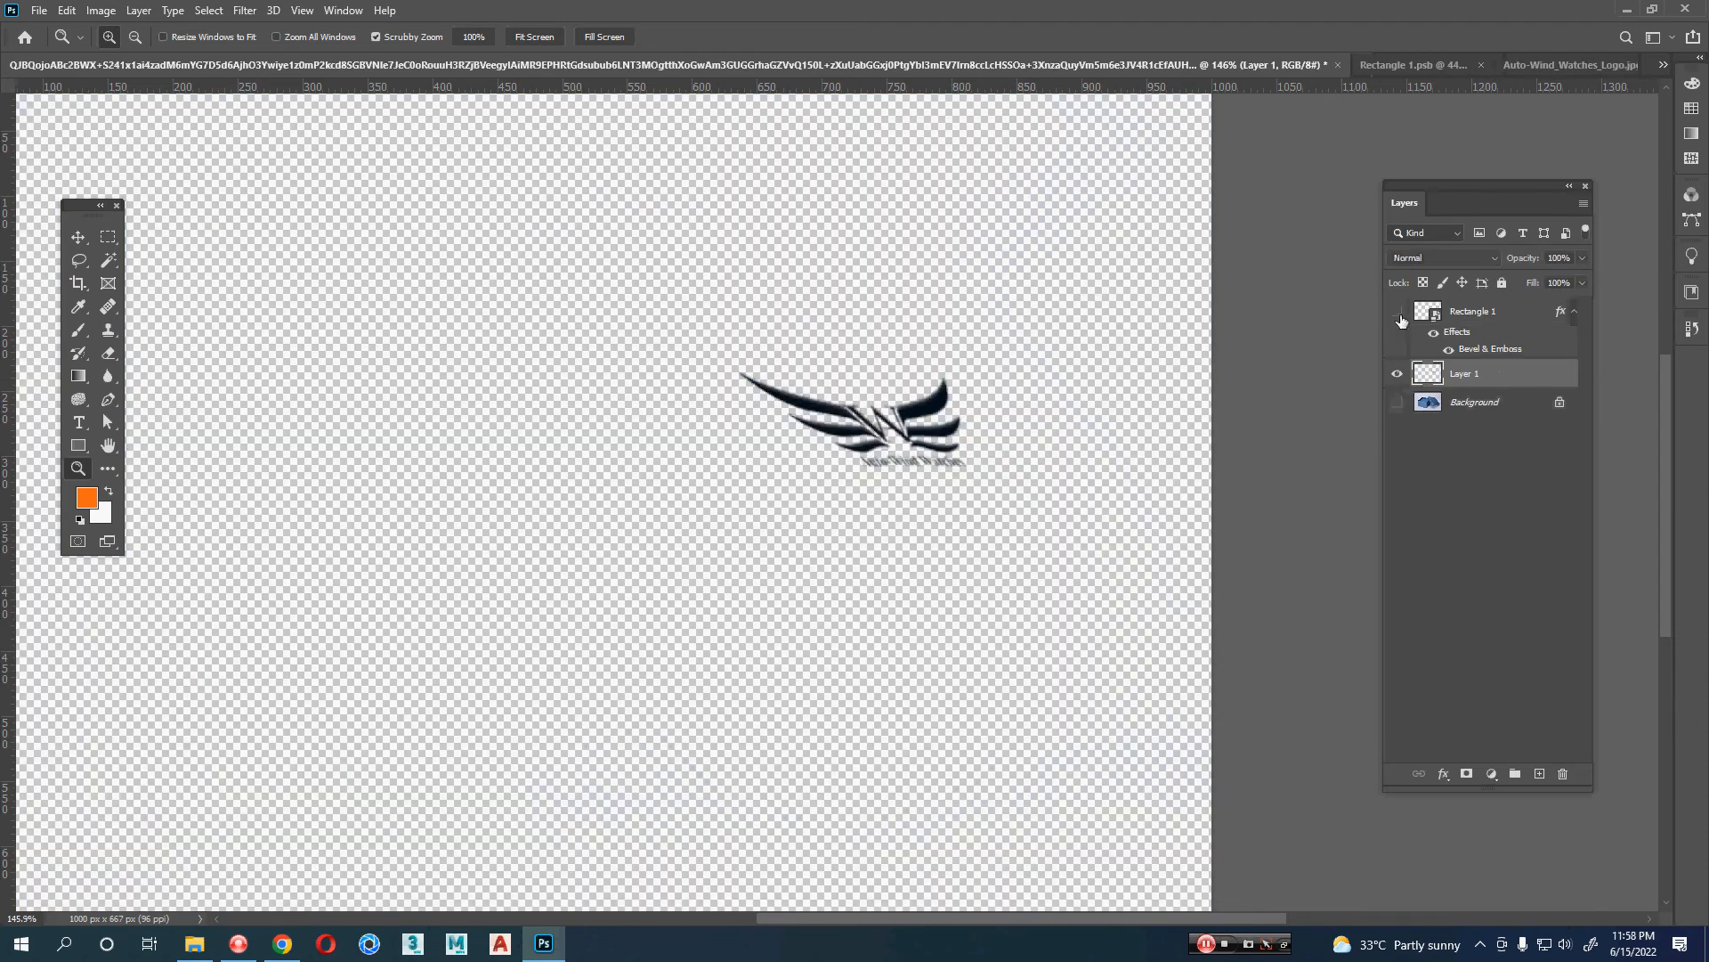
{"action": "left_click", "coordinate": [1397, 311]}
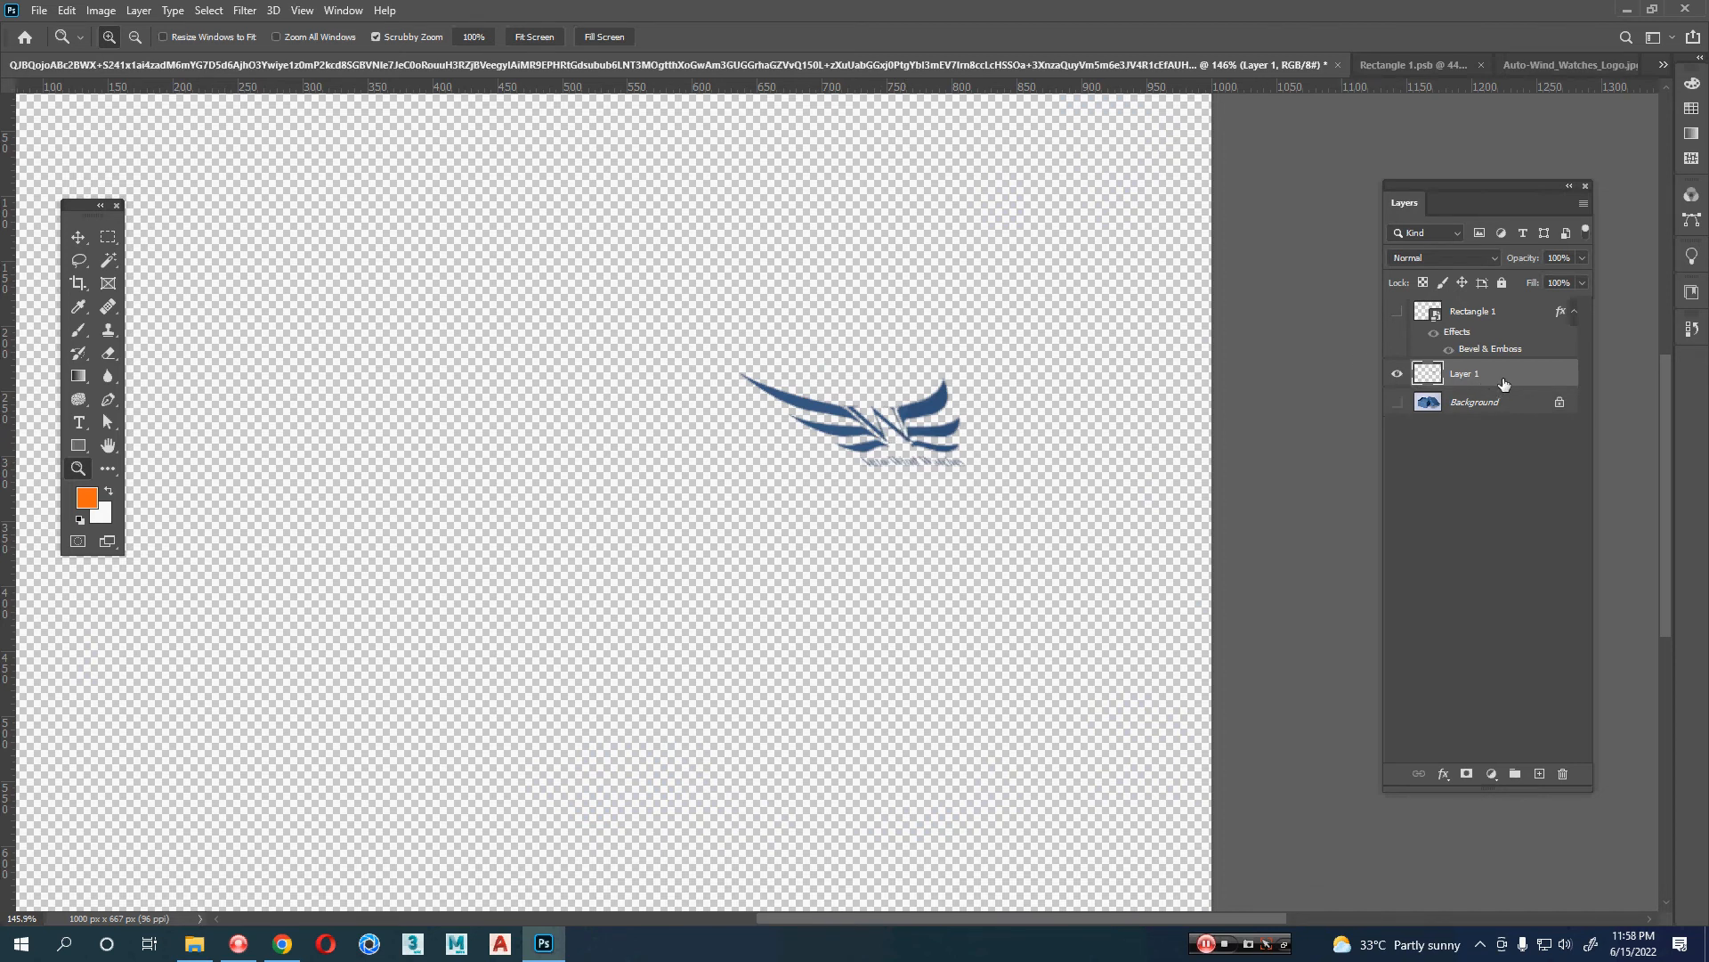
{"action": "key", "text": "Delete"}
{"action": "left_click", "coordinate": [1397, 310]}
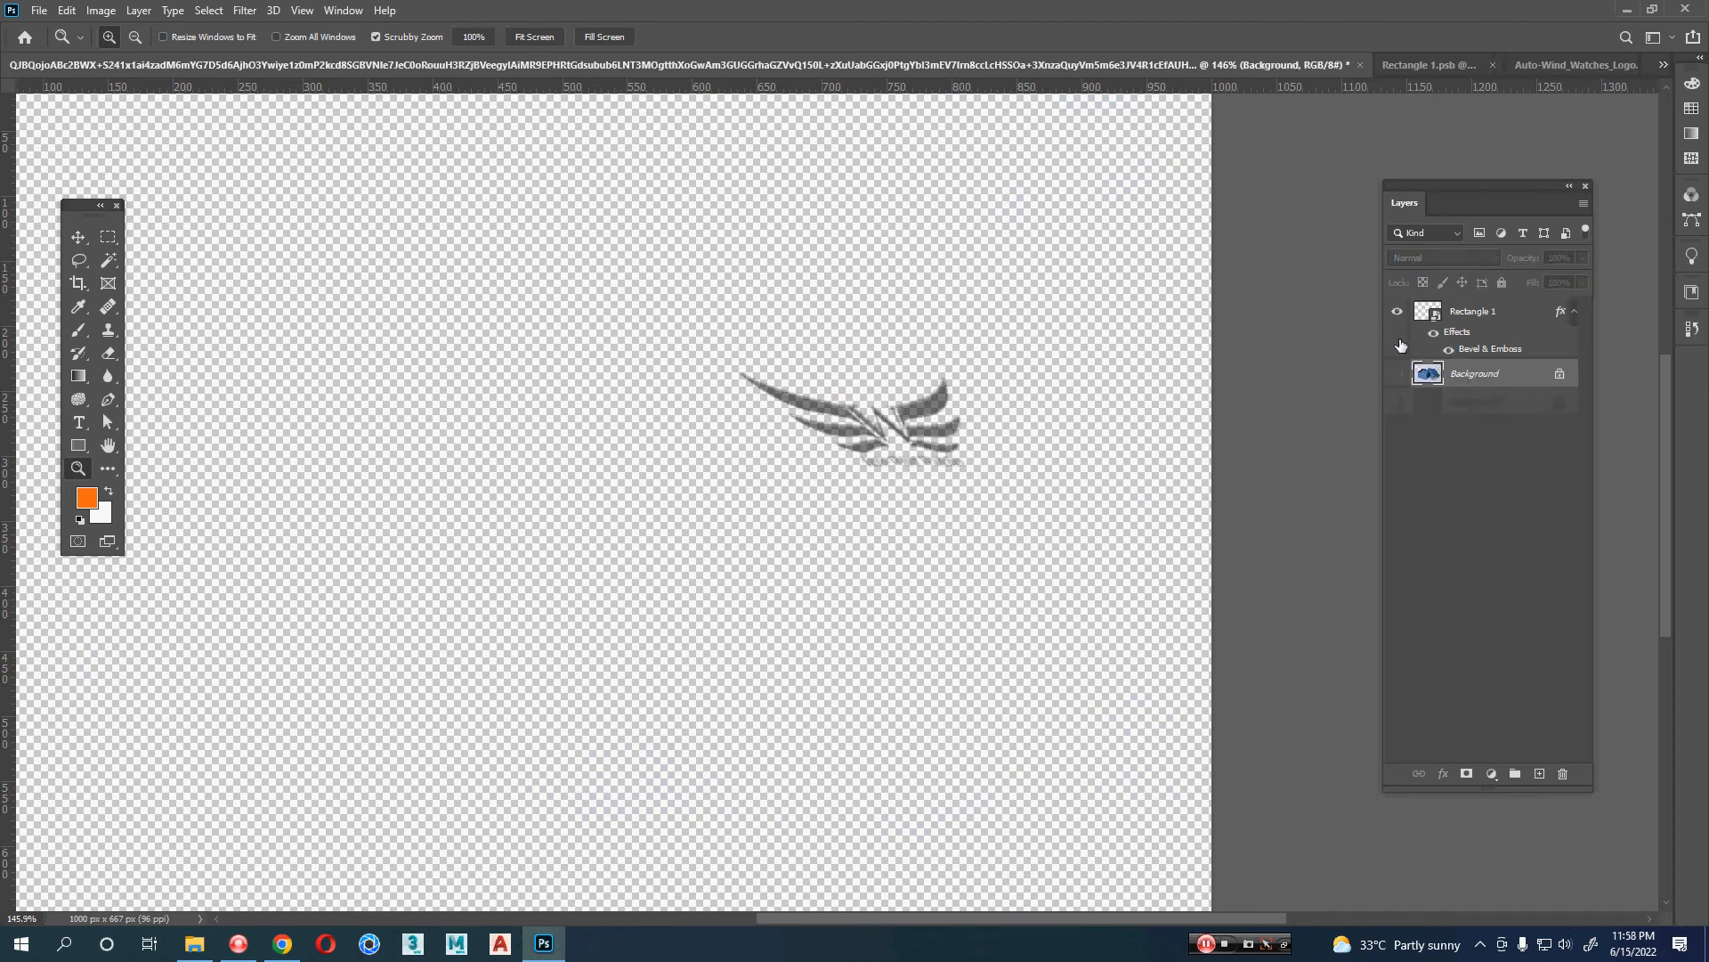
{"action": "left_click", "coordinate": [1396, 373]}
- Set the logo layer's opacity to 100%
{"action": "left_click", "coordinate": [1492, 316]}
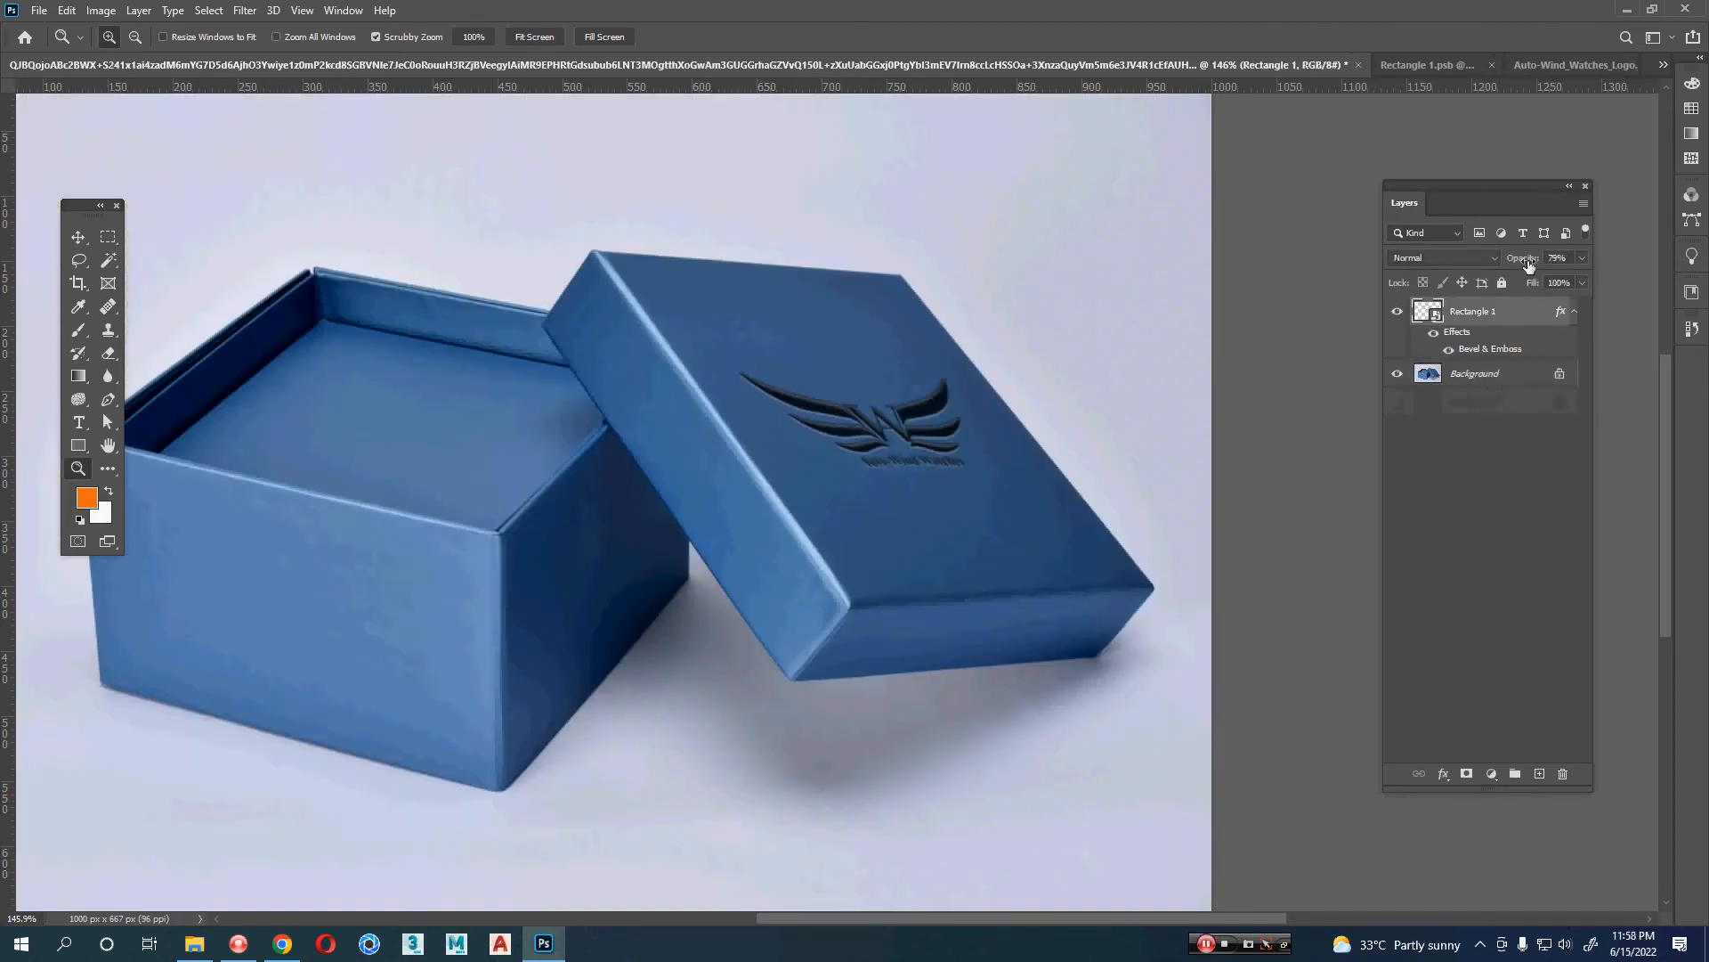
{"action": "scroll", "coordinate": [952, 493], "scroll_direction": "up", "scroll_amount": 3}
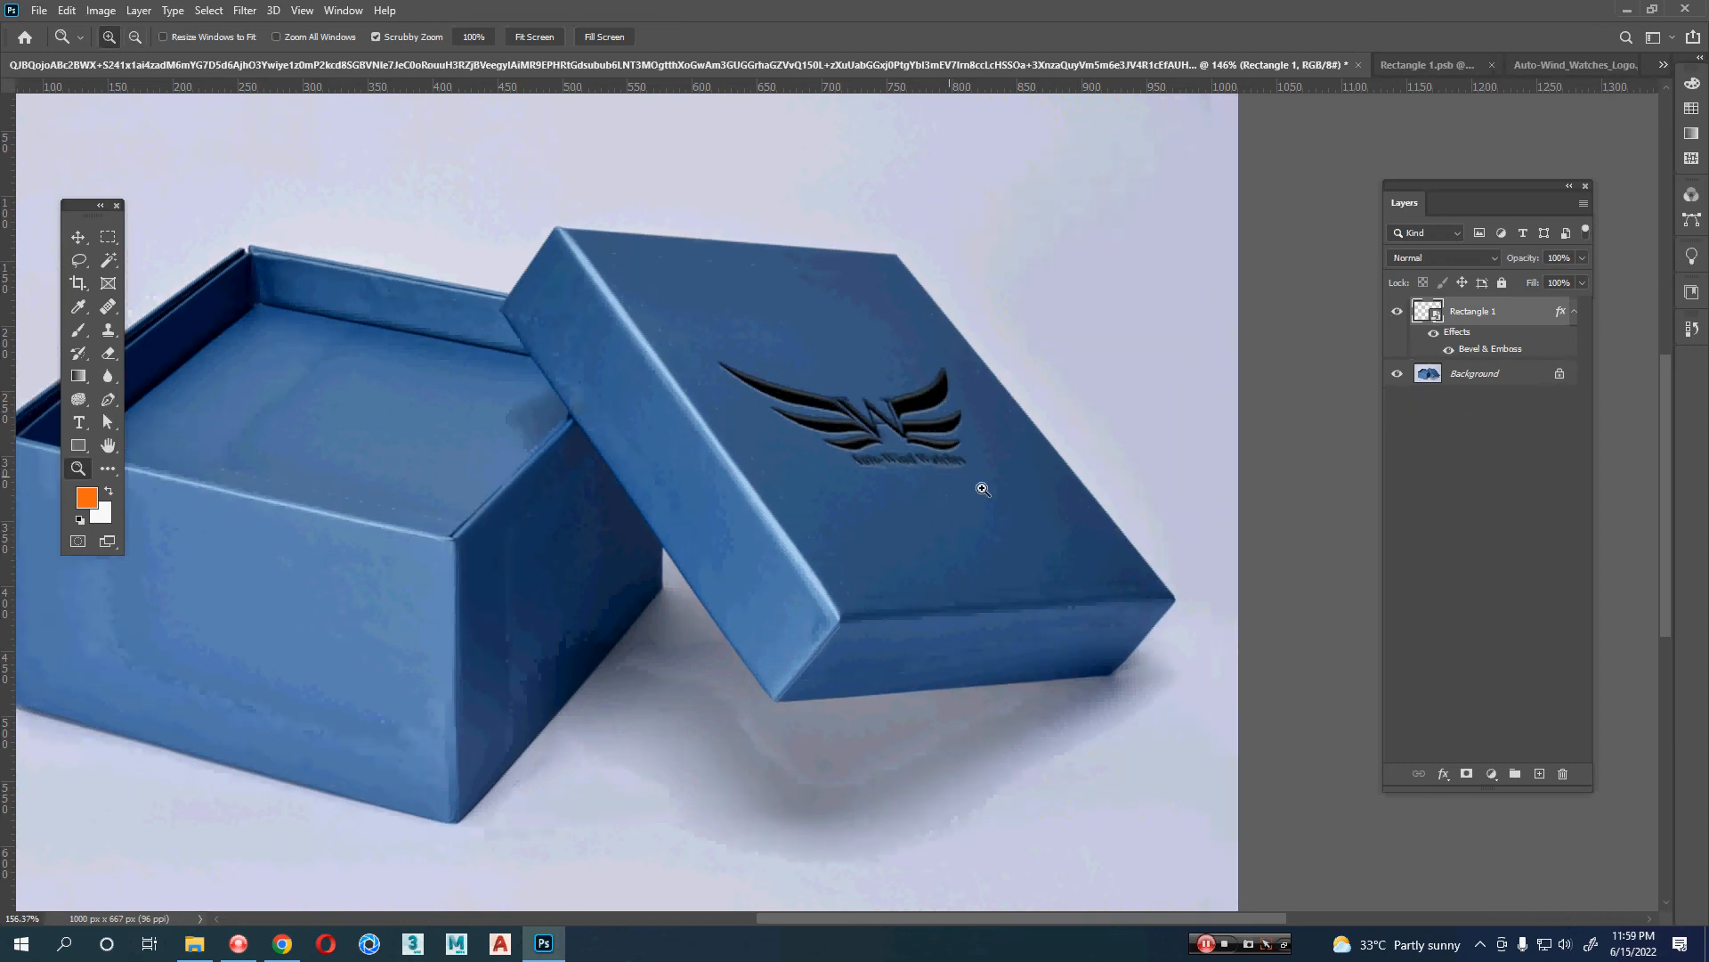
{"action": "key", "text": "v"}
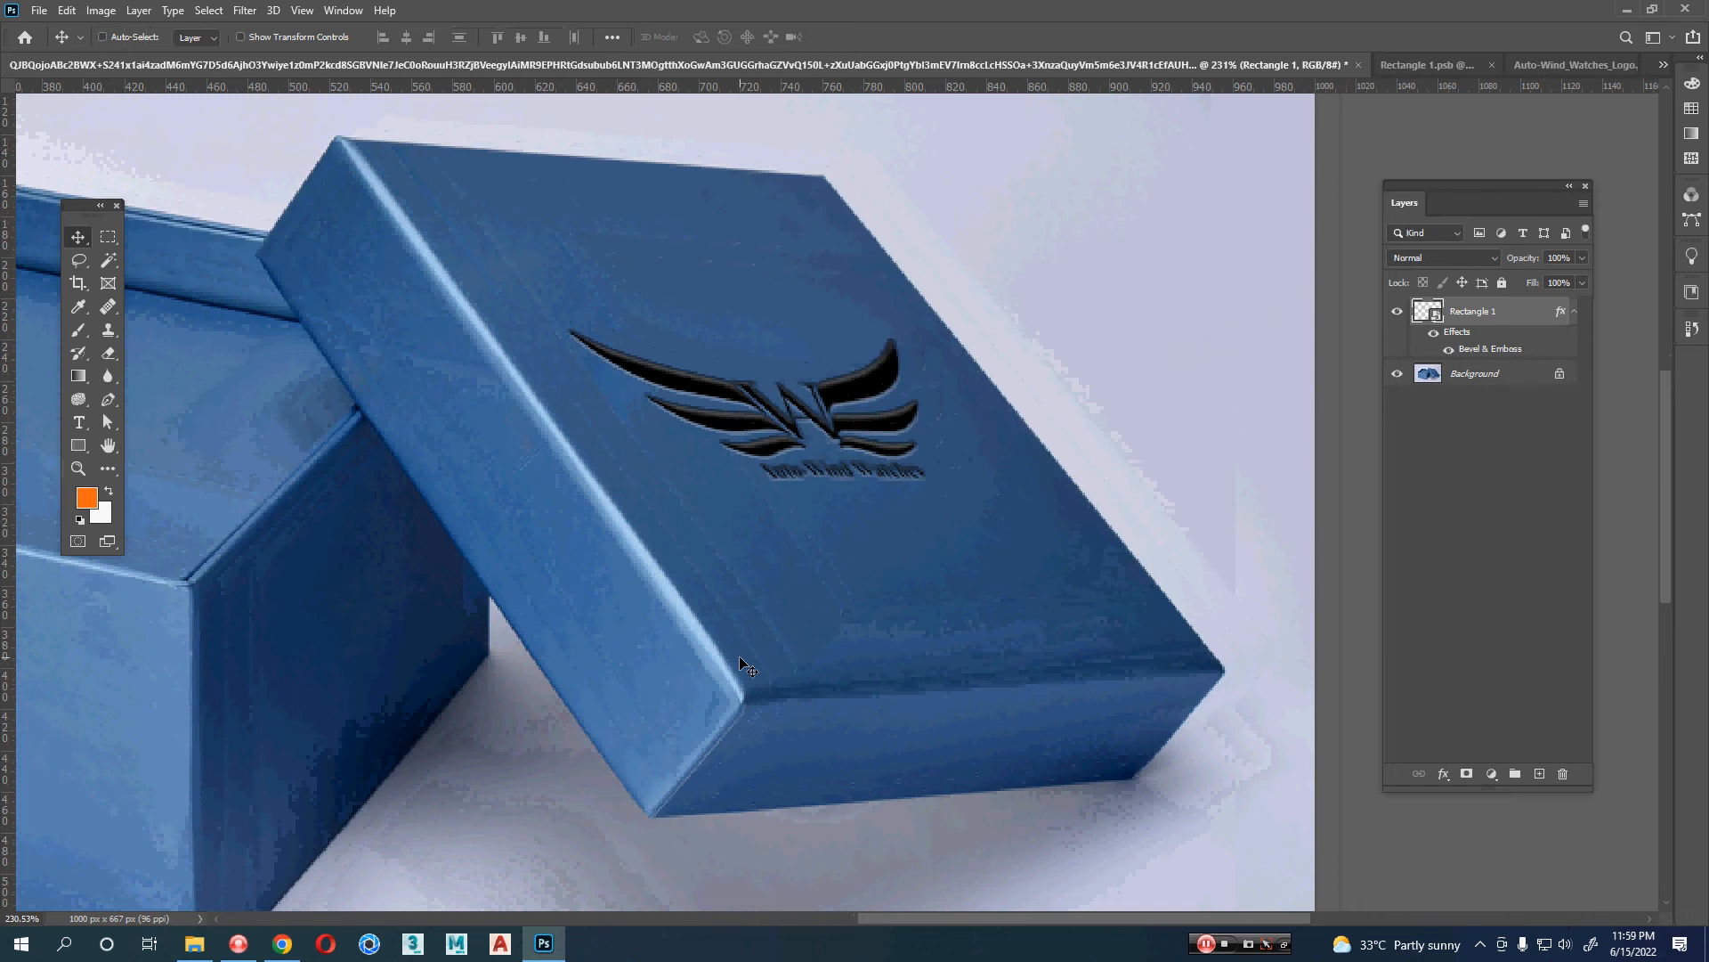
- Outline the lid's top face on the Background layer with the Polygonal Lasso and copy it to a new layer
{"action": "left_click", "coordinate": [1522, 377]}
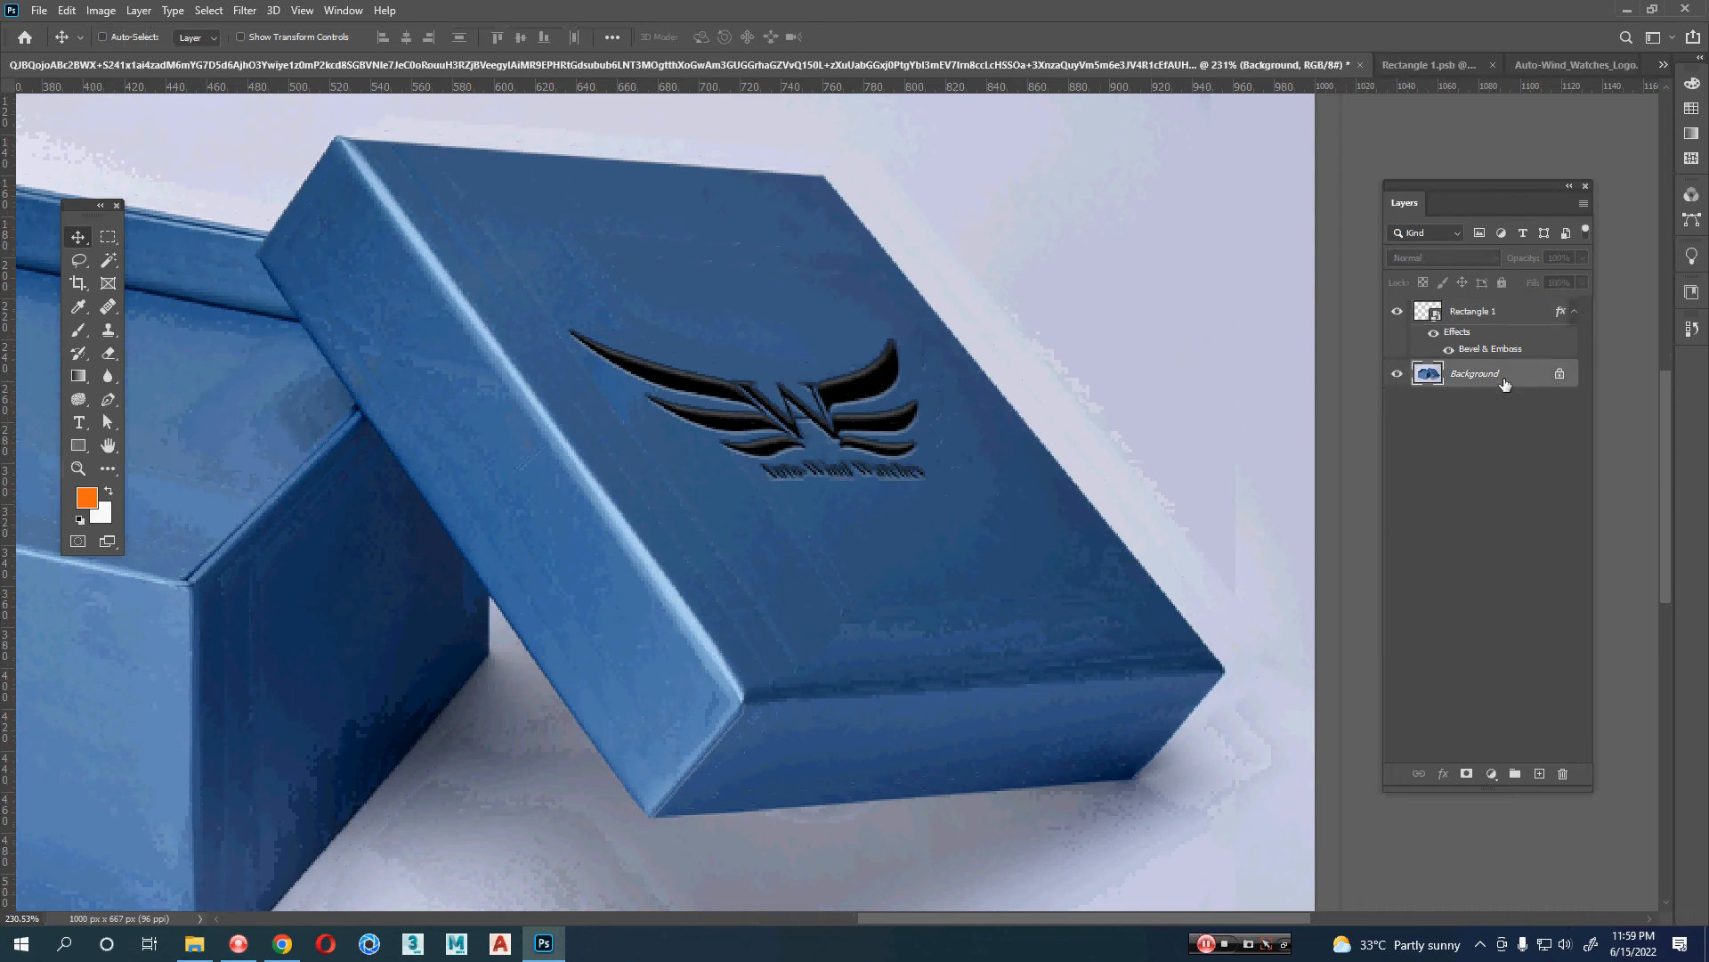
{"action": "left_click", "coordinate": [78, 262]}
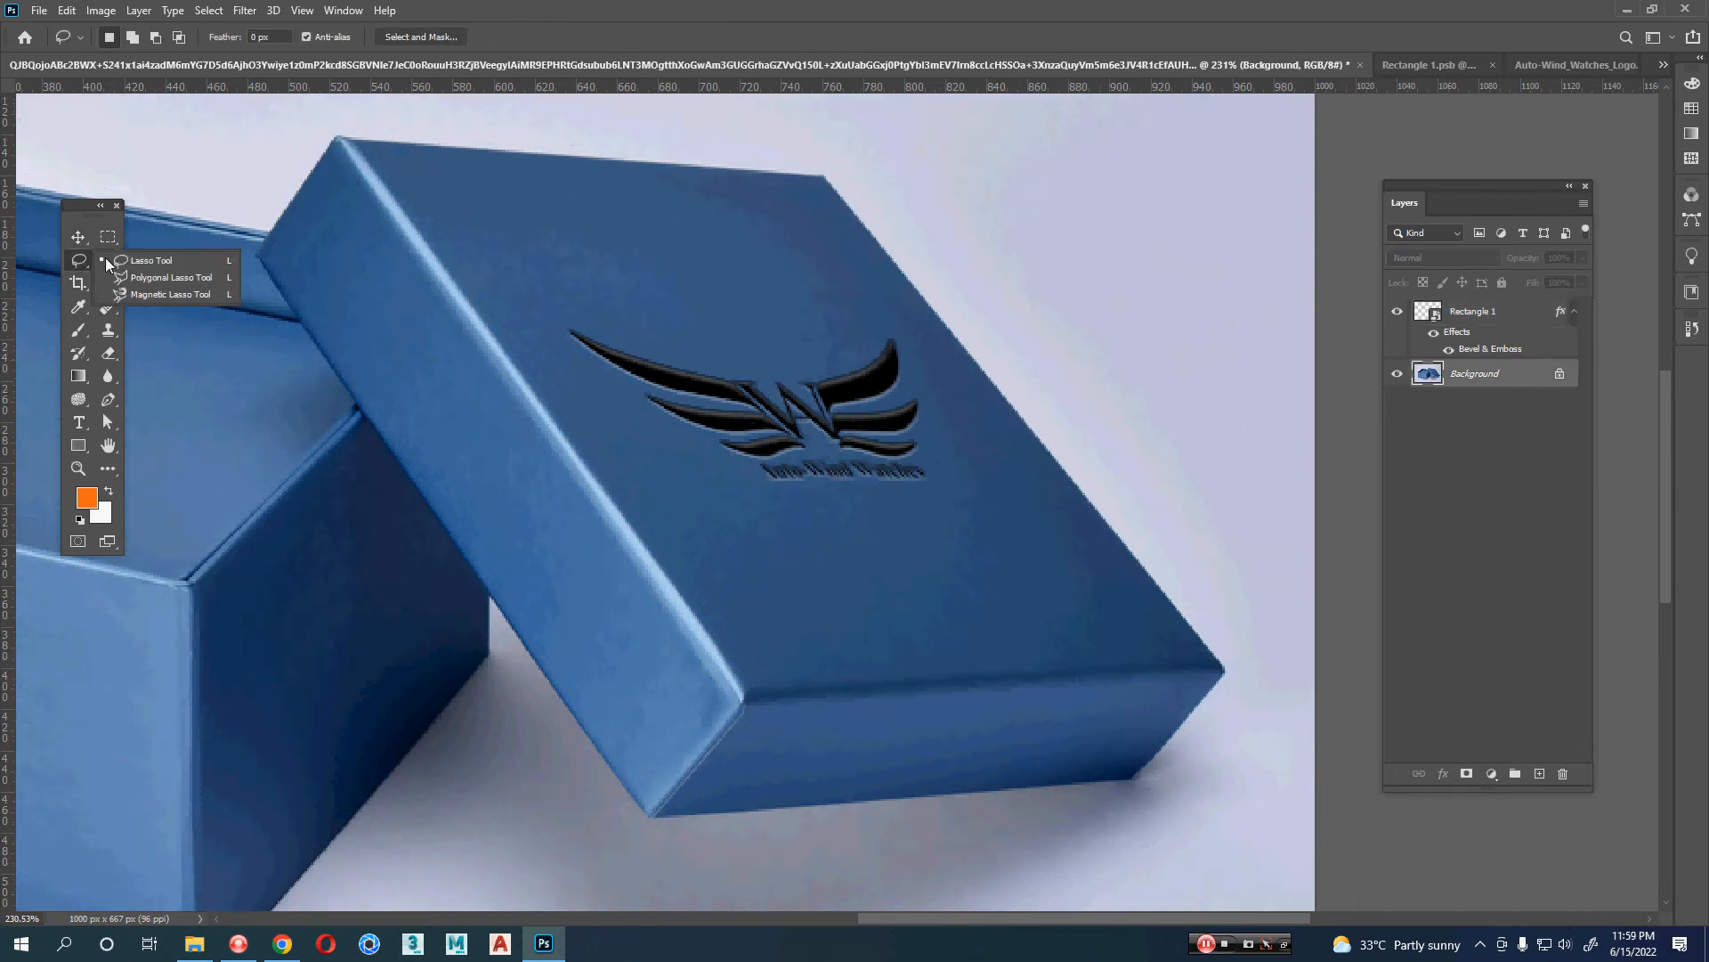
{"action": "left_click", "coordinate": [164, 278]}
{"action": "left_click", "coordinate": [358, 146]}
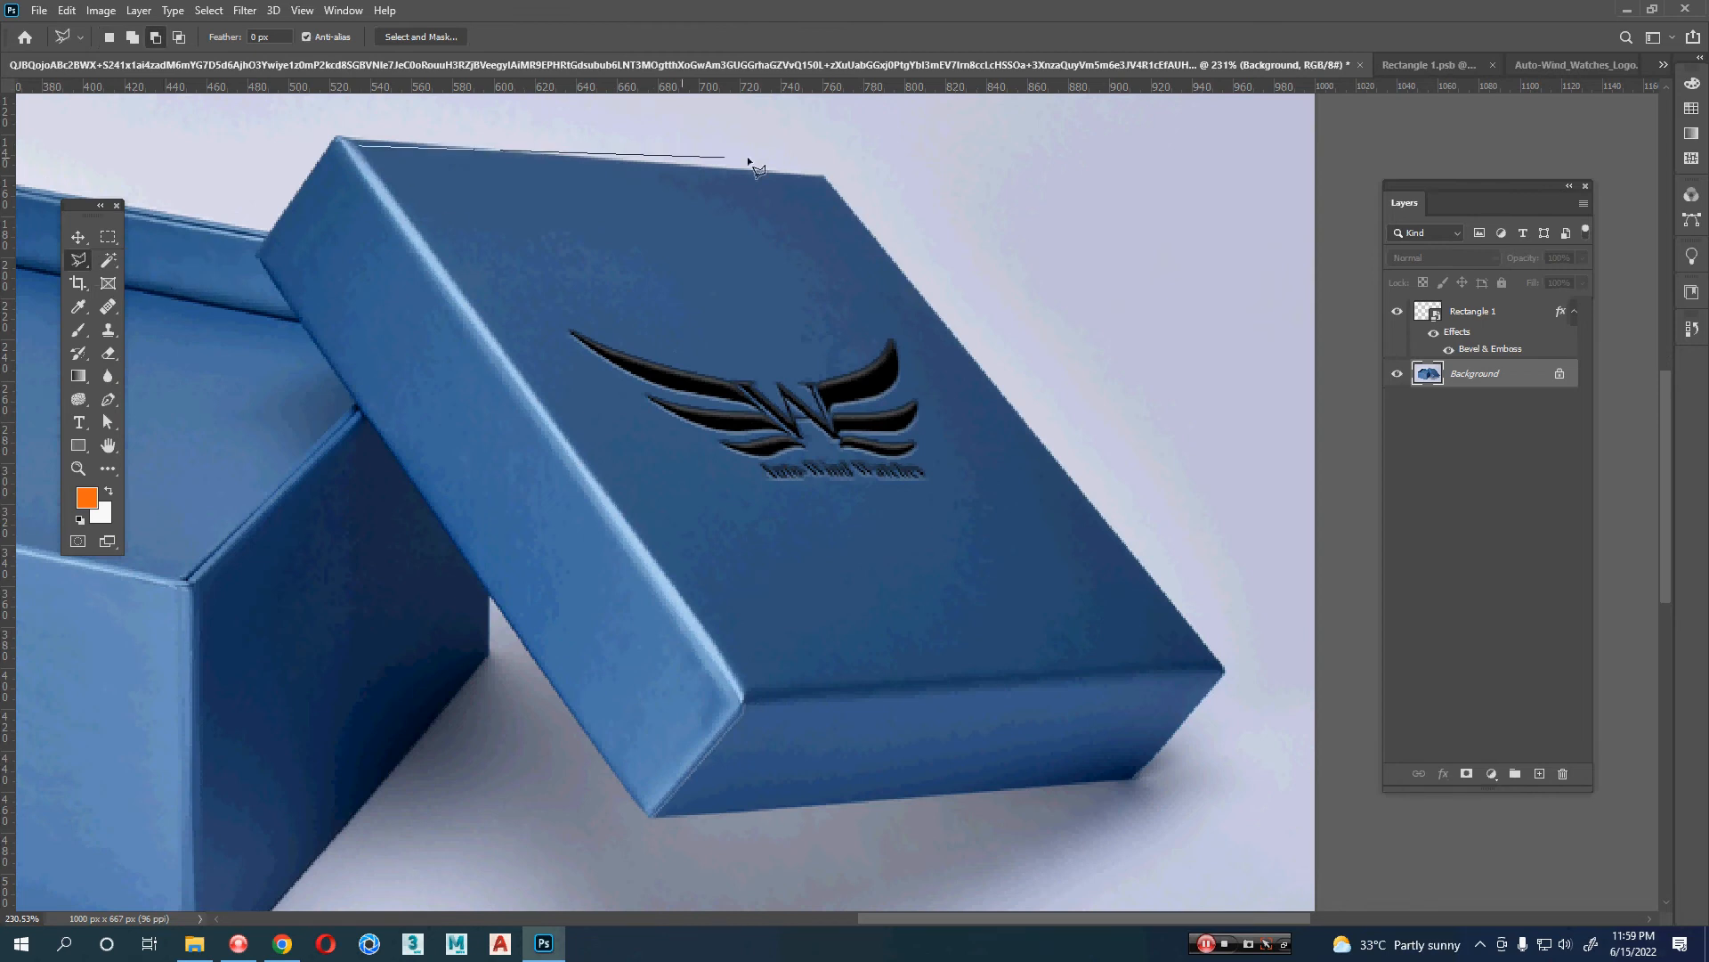
{"action": "left_click", "coordinate": [821, 180]}
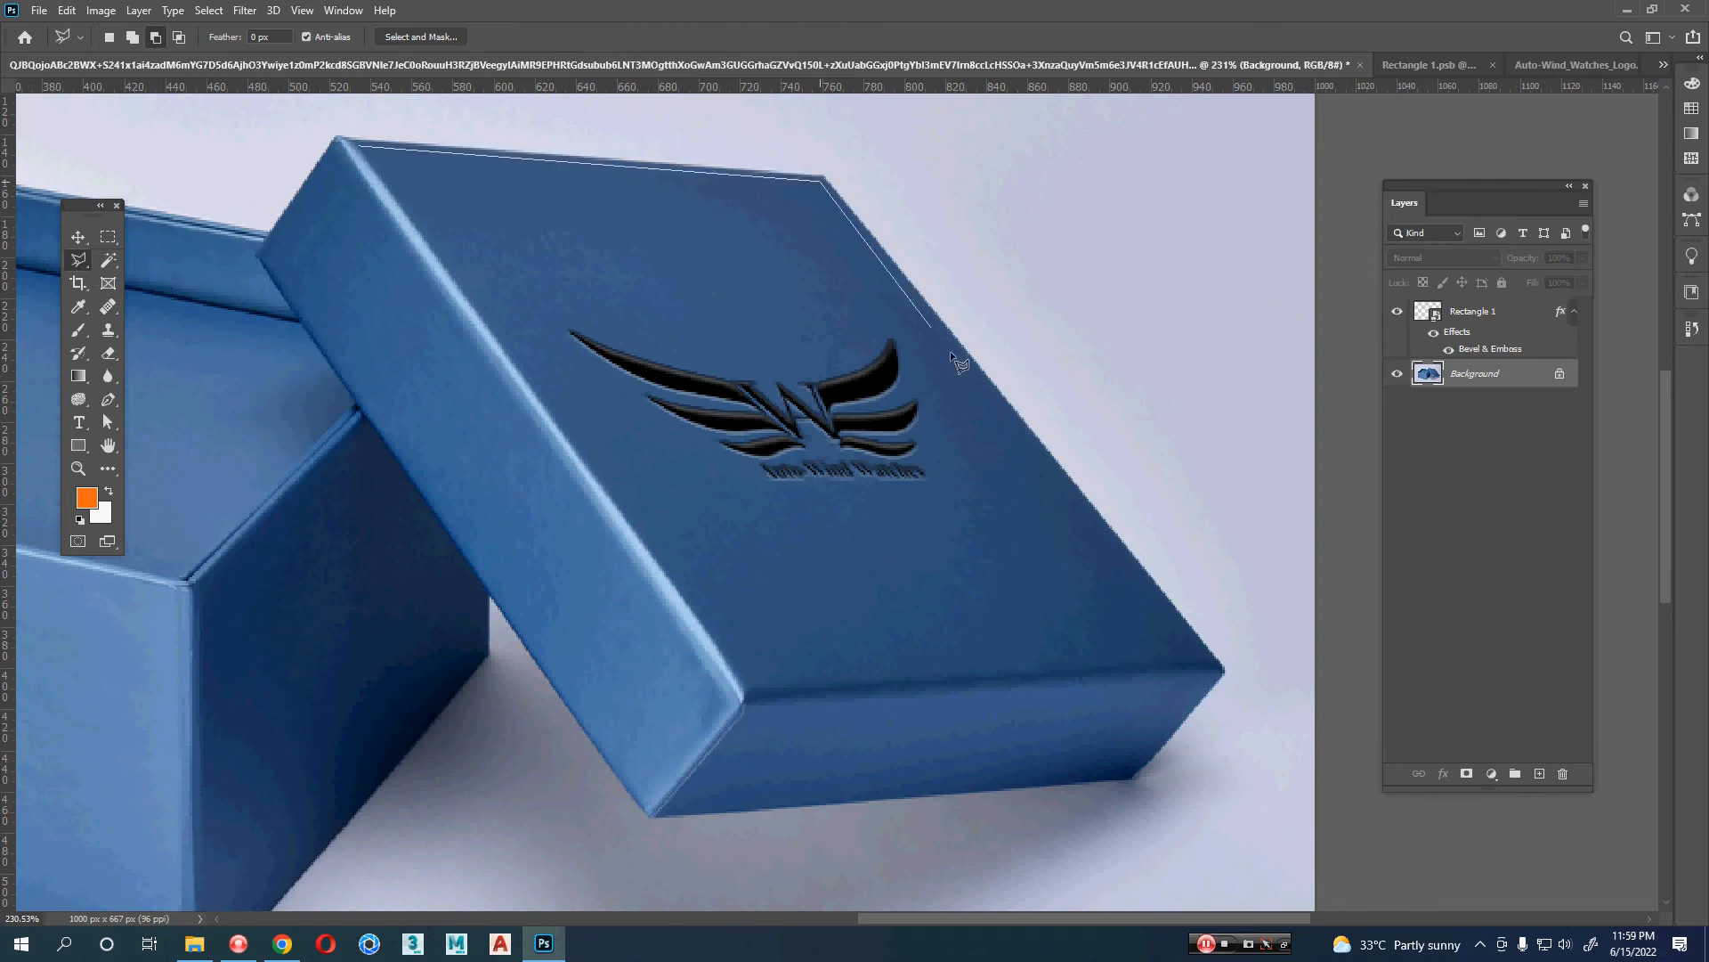
{"action": "left_click", "coordinate": [1217, 662]}
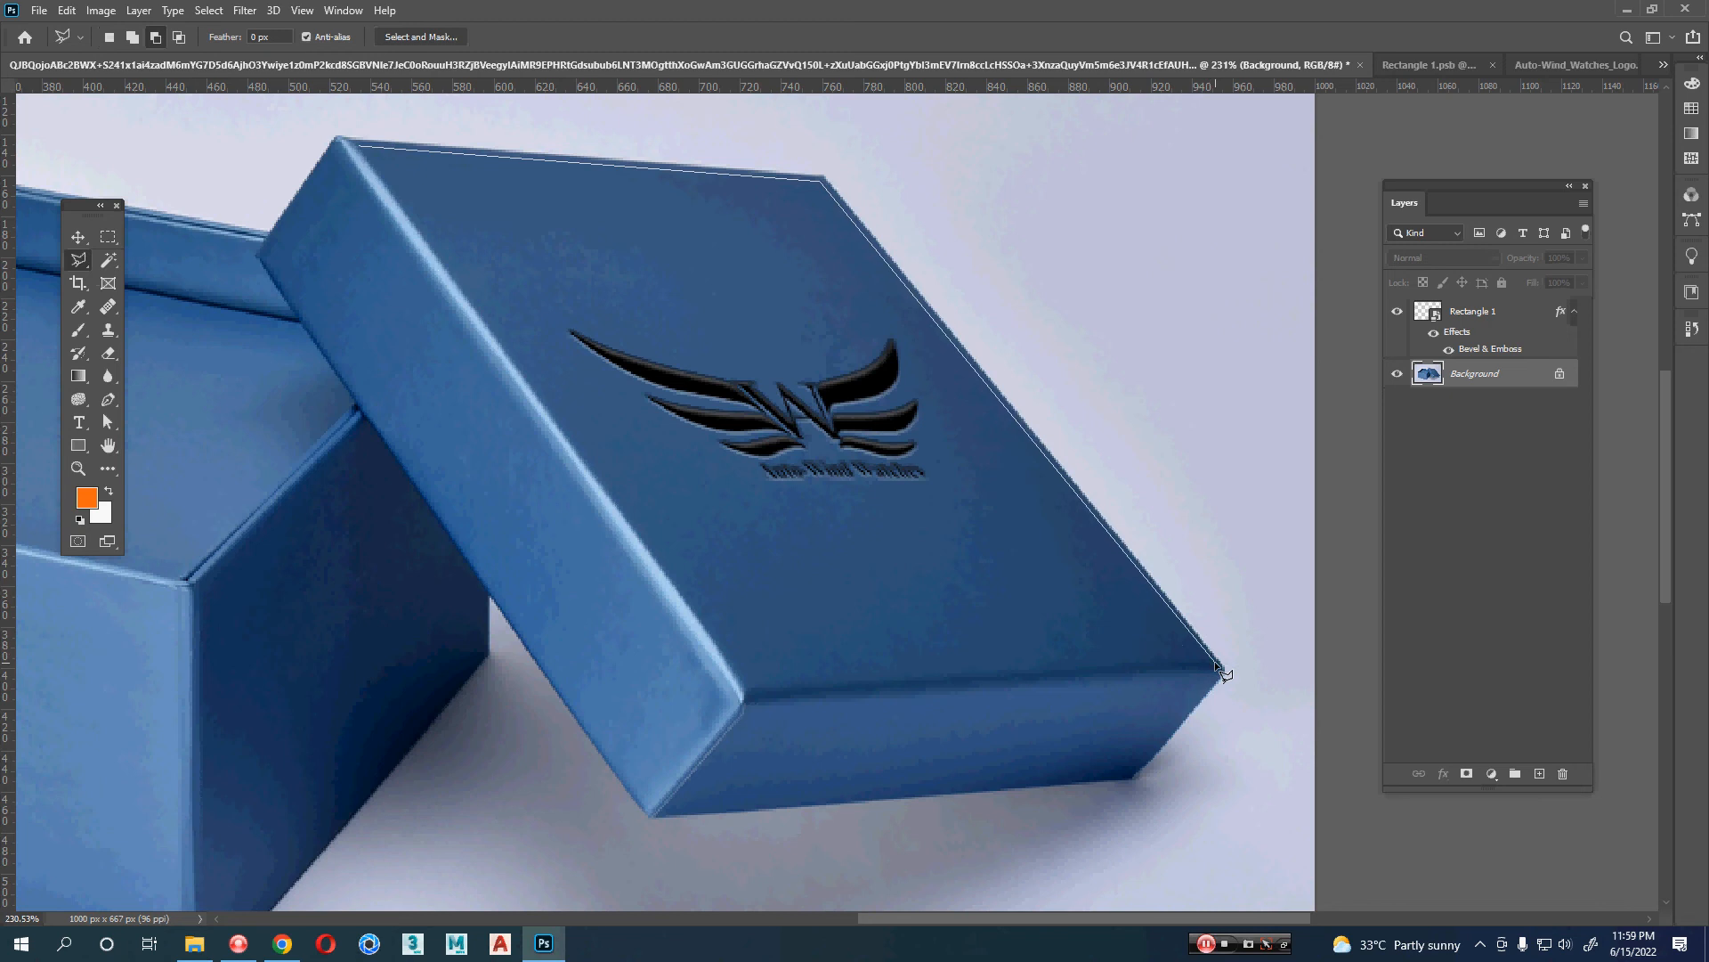
{"action": "double_click", "coordinate": [748, 684]}
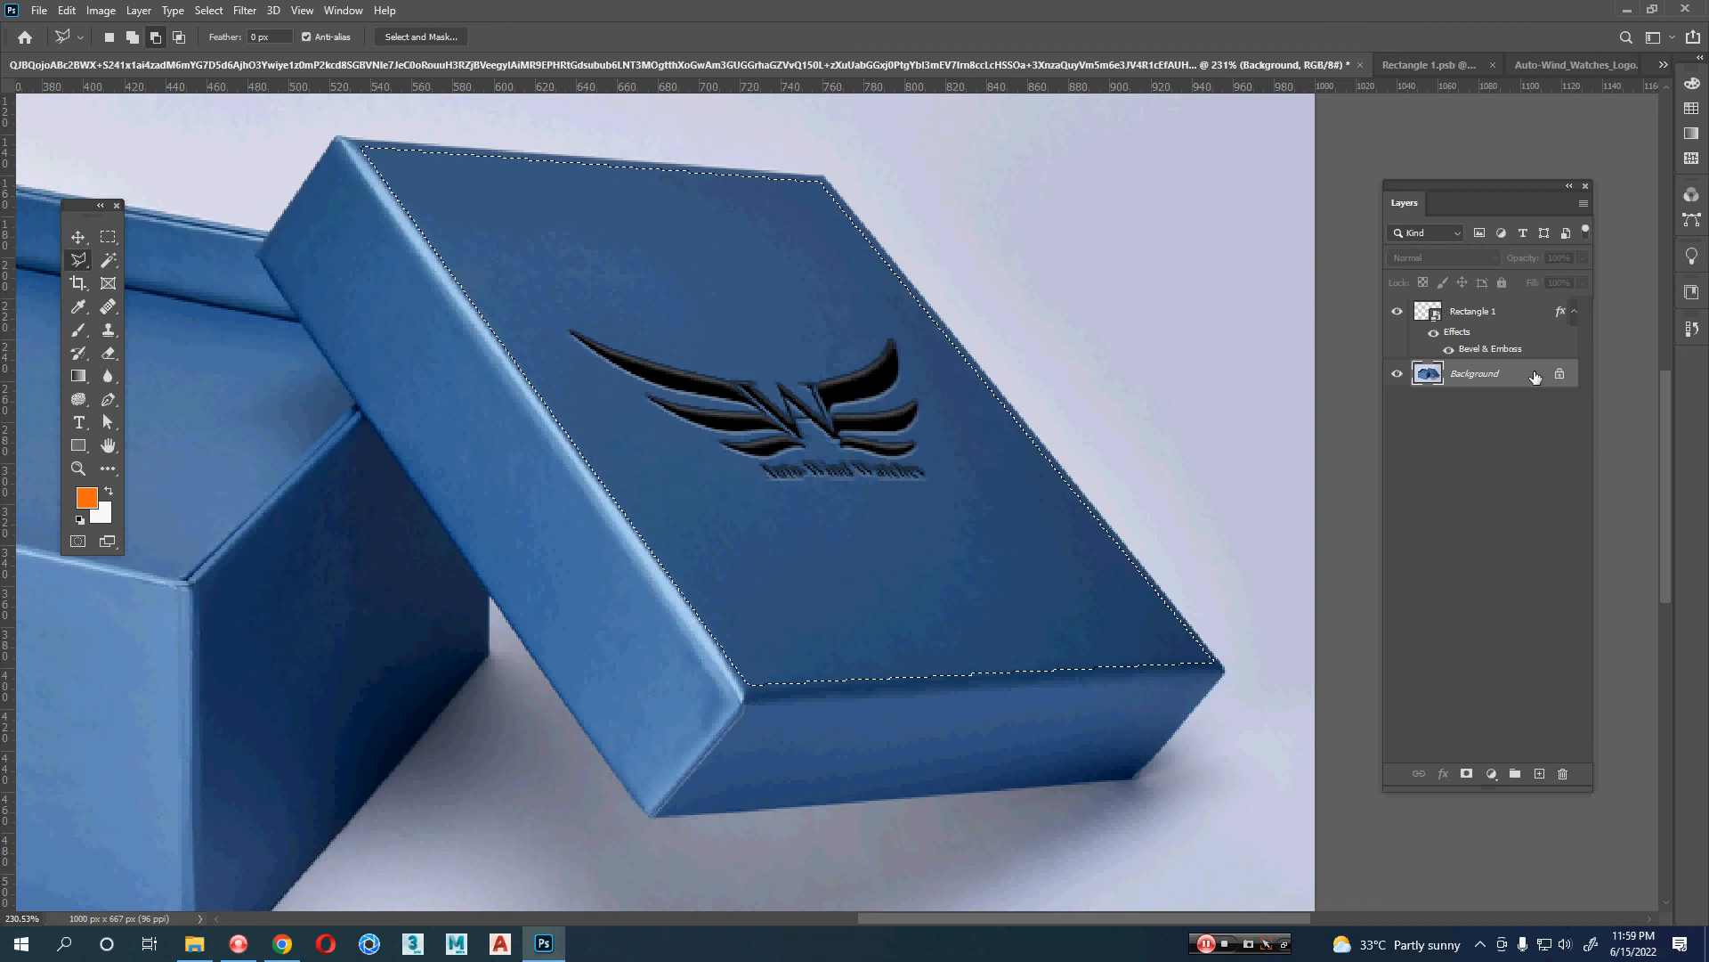
{"action": "key", "text": "ctrl+j"}
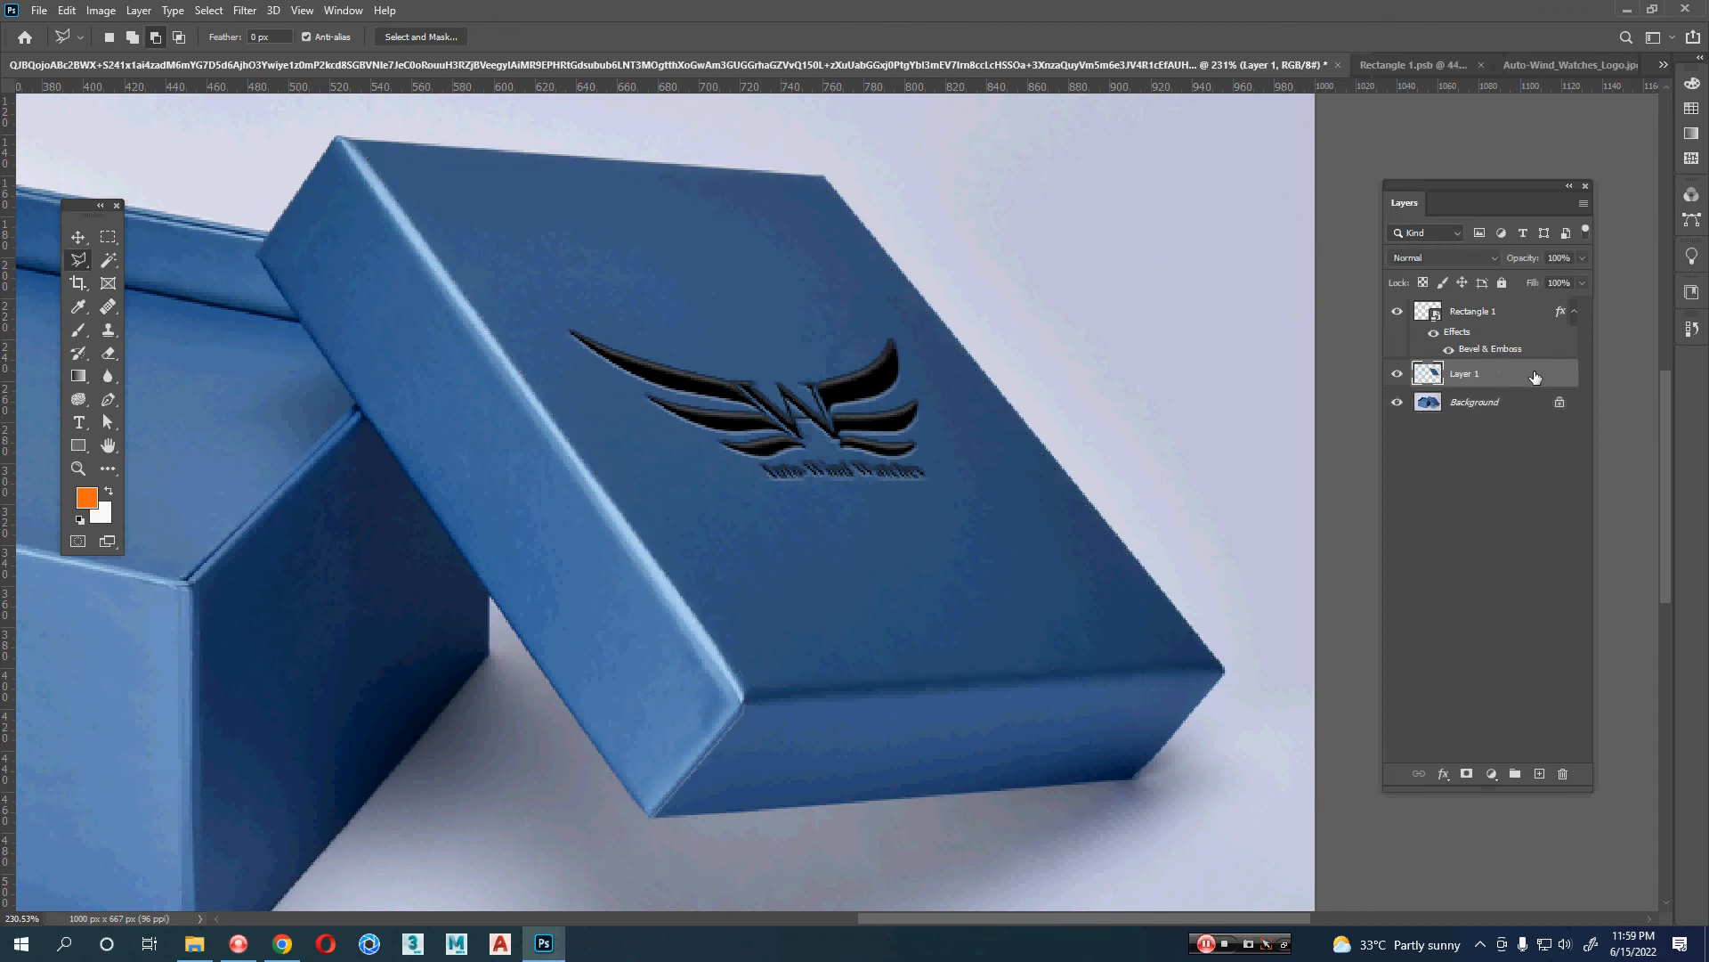
- Check the copied lid face on its own, restore the other layers, and move it above the logo layer
{"action": "left_click", "coordinate": [1397, 402]}
{"action": "left_click", "coordinate": [1397, 311]}
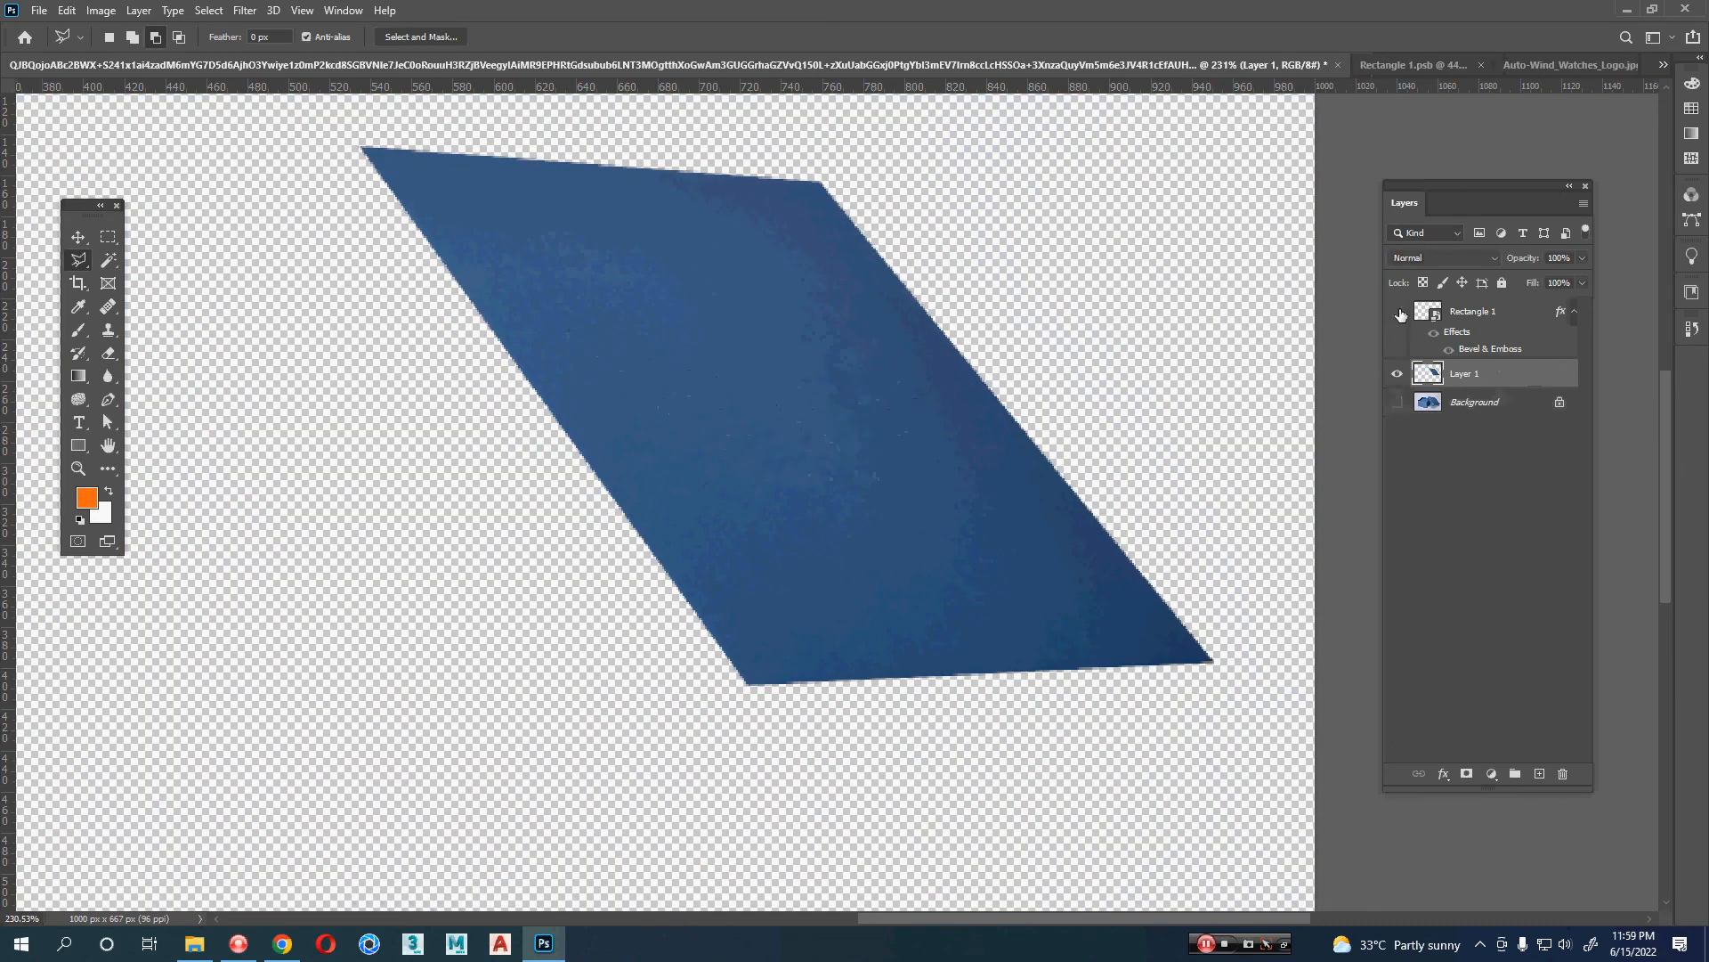
{"action": "left_click", "coordinate": [1397, 311]}
{"action": "left_click", "coordinate": [1396, 401]}
{"action": "left_click_drag", "start_coordinate": [1520, 379], "coordinate": [1513, 311]}
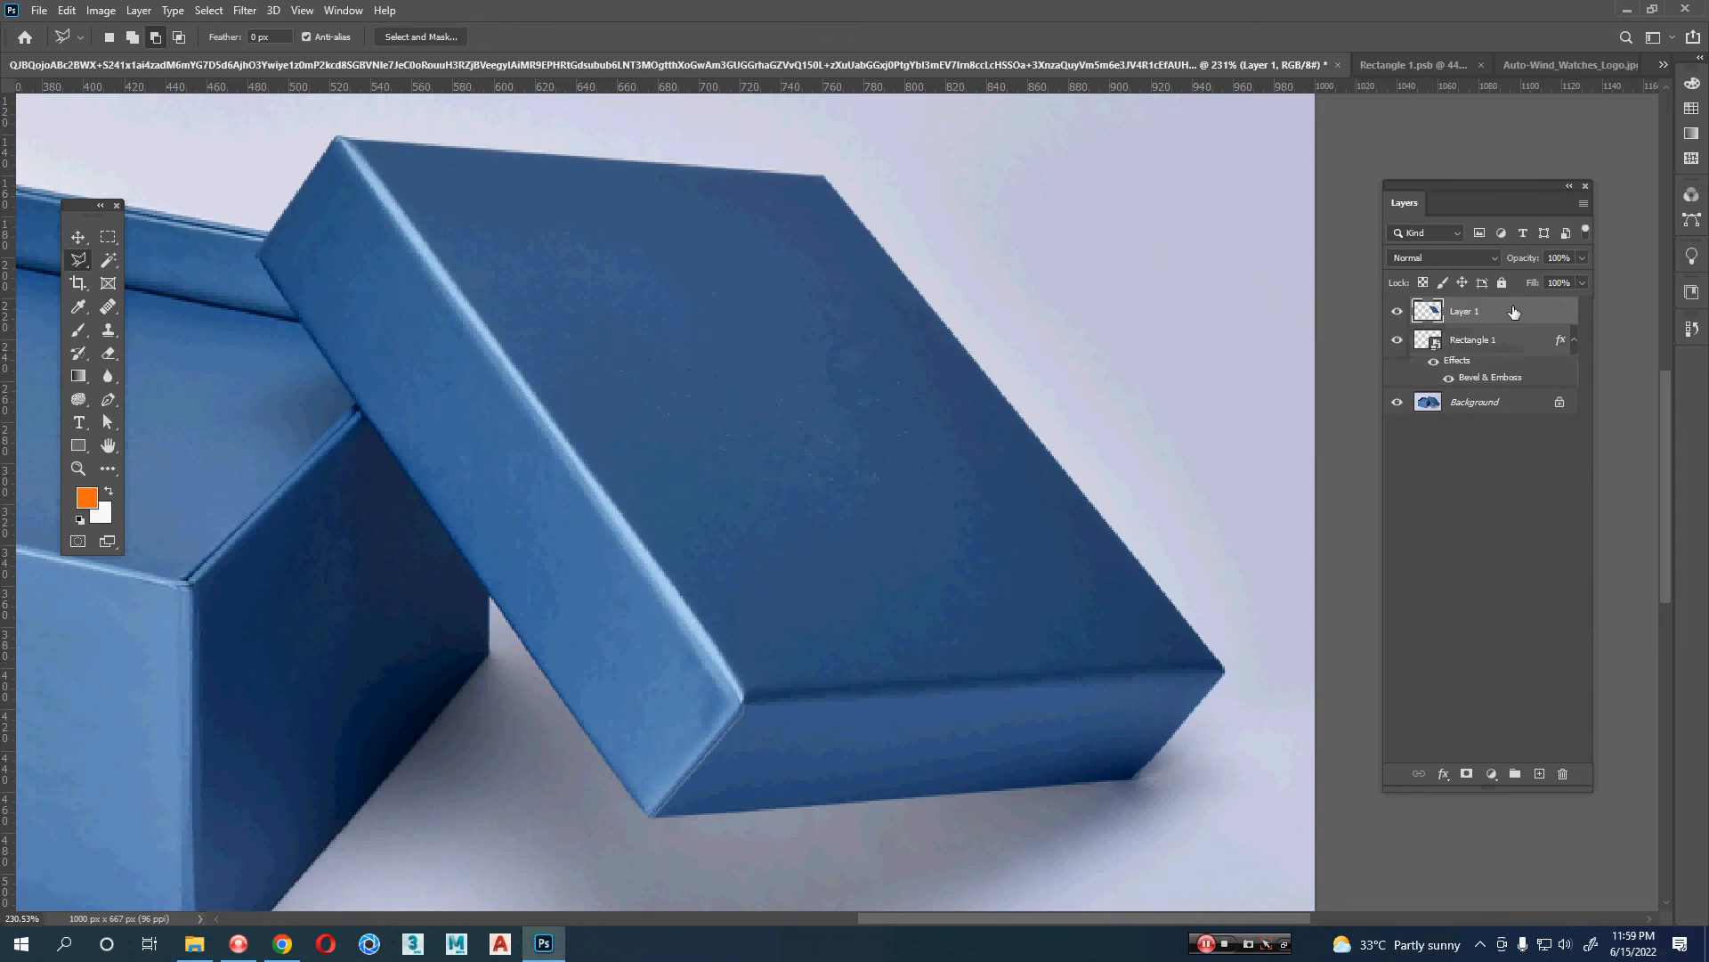
- Isolate and select the copied lid face, and turn it into one uniform colour with the Average blur filter
{"action": "left_click", "coordinate": [1433, 315], "text": "ctrl"}
{"action": "left_click_drag", "start_coordinate": [1397, 340], "coordinate": [1402, 437]}
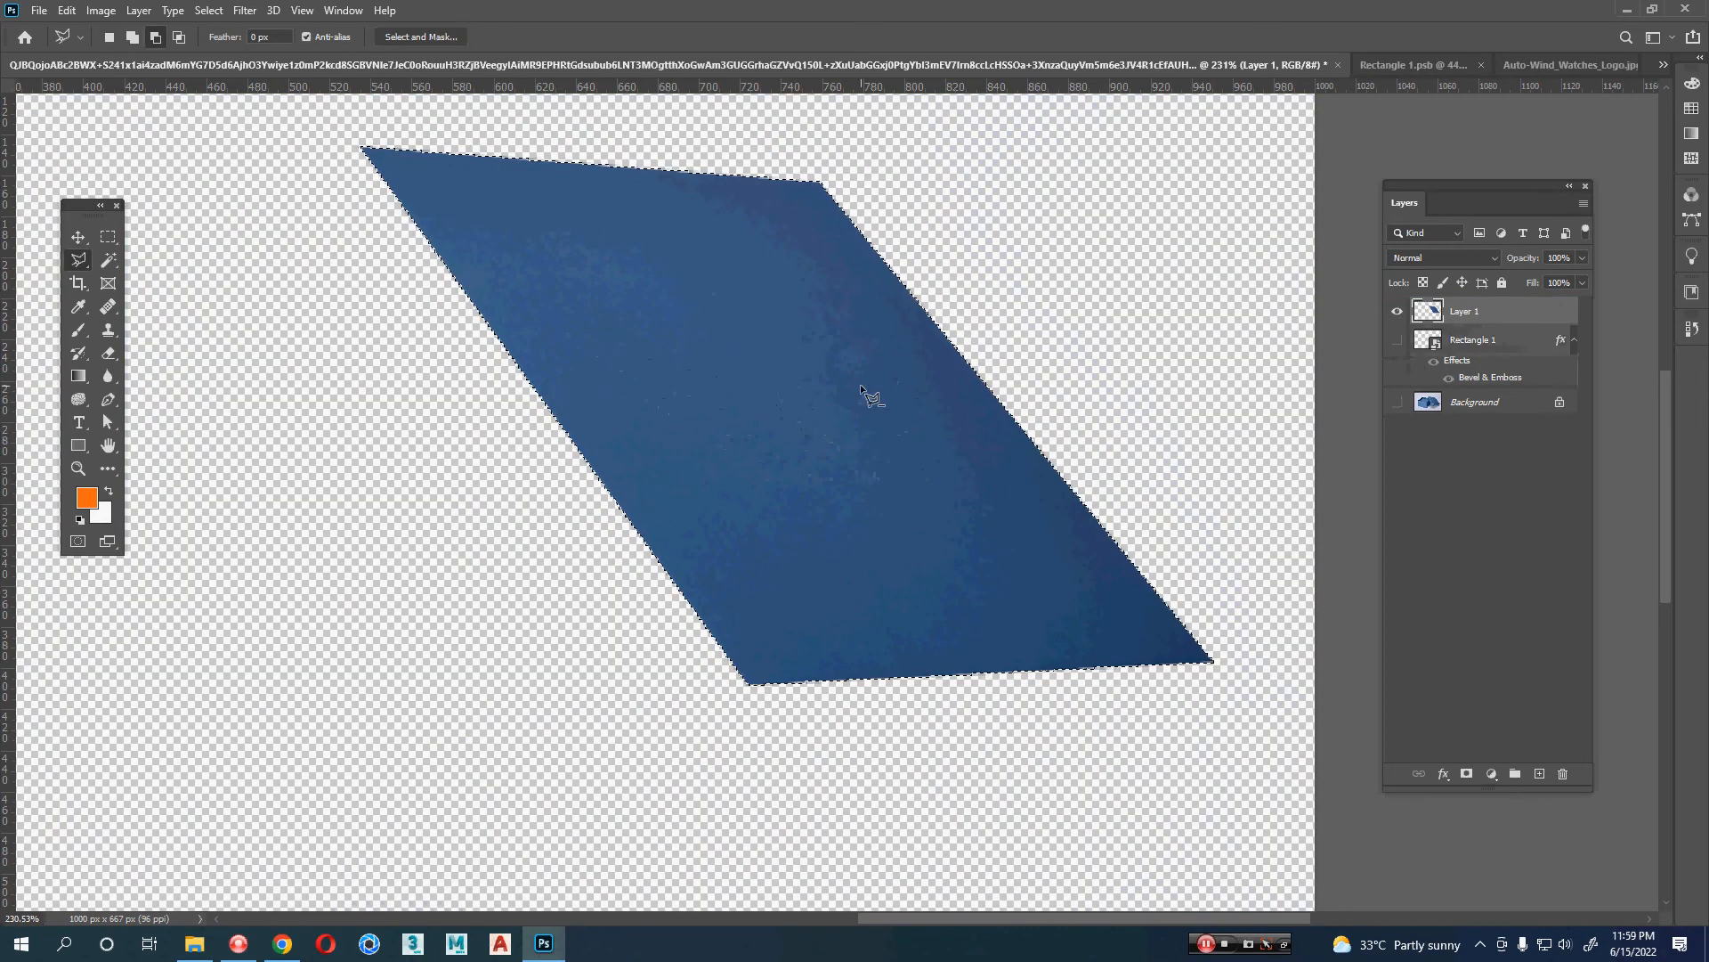
{"action": "left_click", "coordinate": [244, 13]}
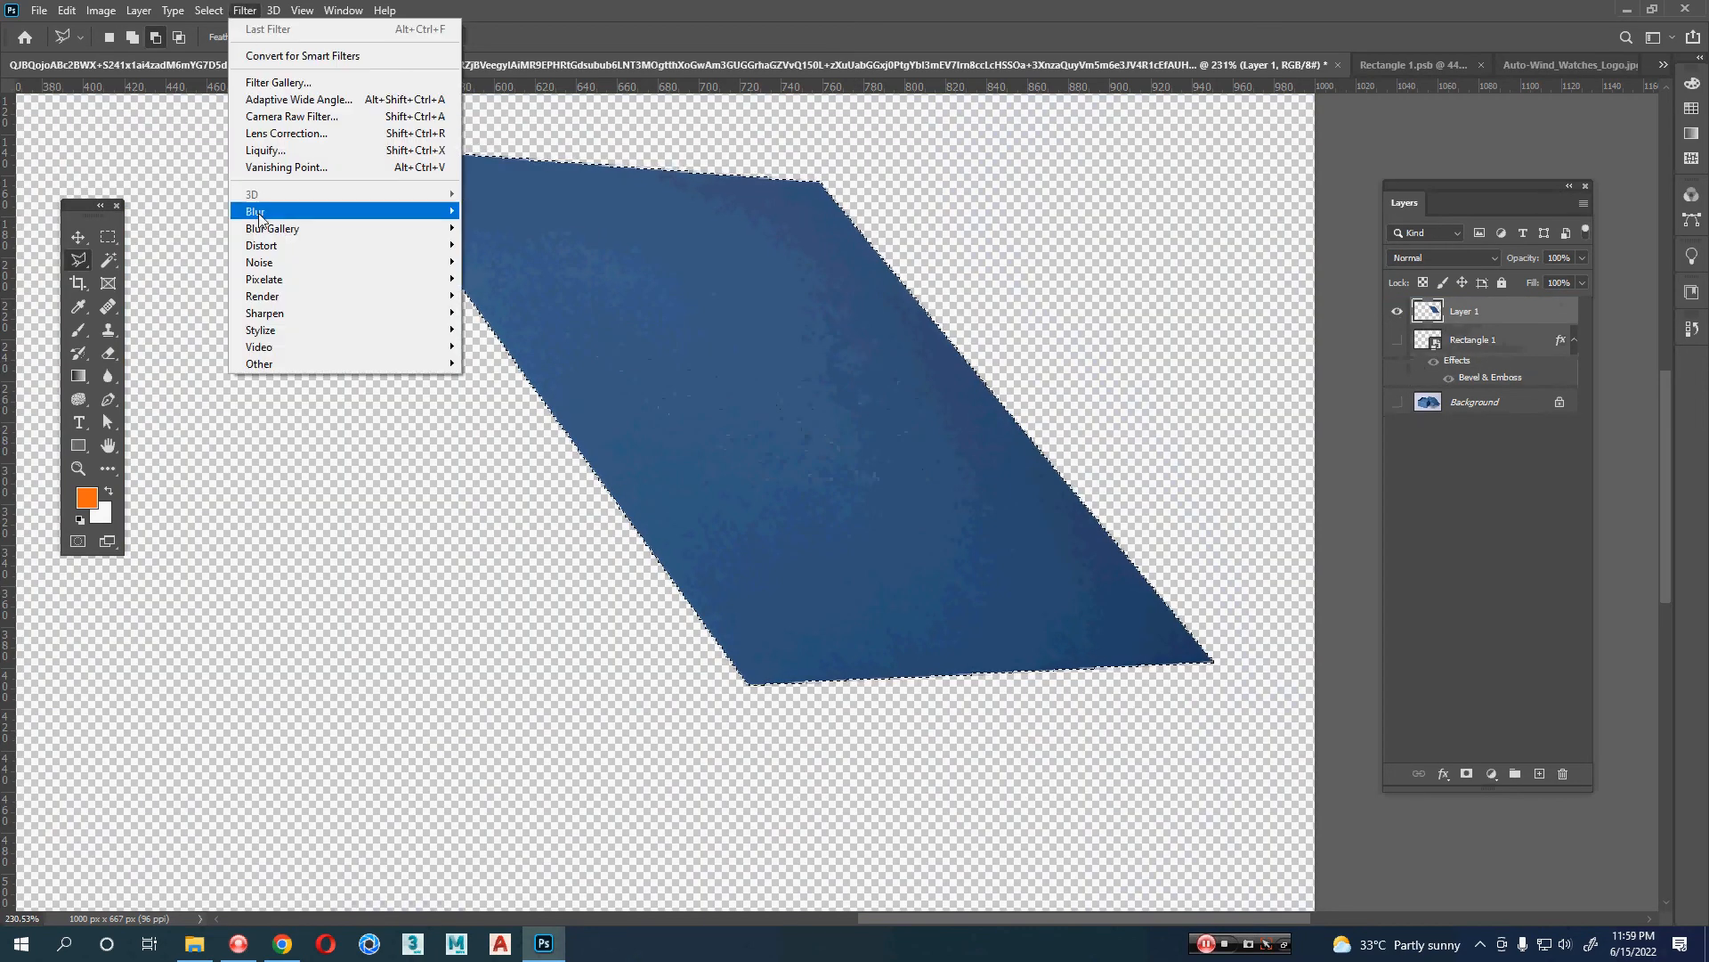
{"action": "mouse_move", "coordinate": [418, 211]}
{"action": "left_click", "coordinate": [509, 212]}
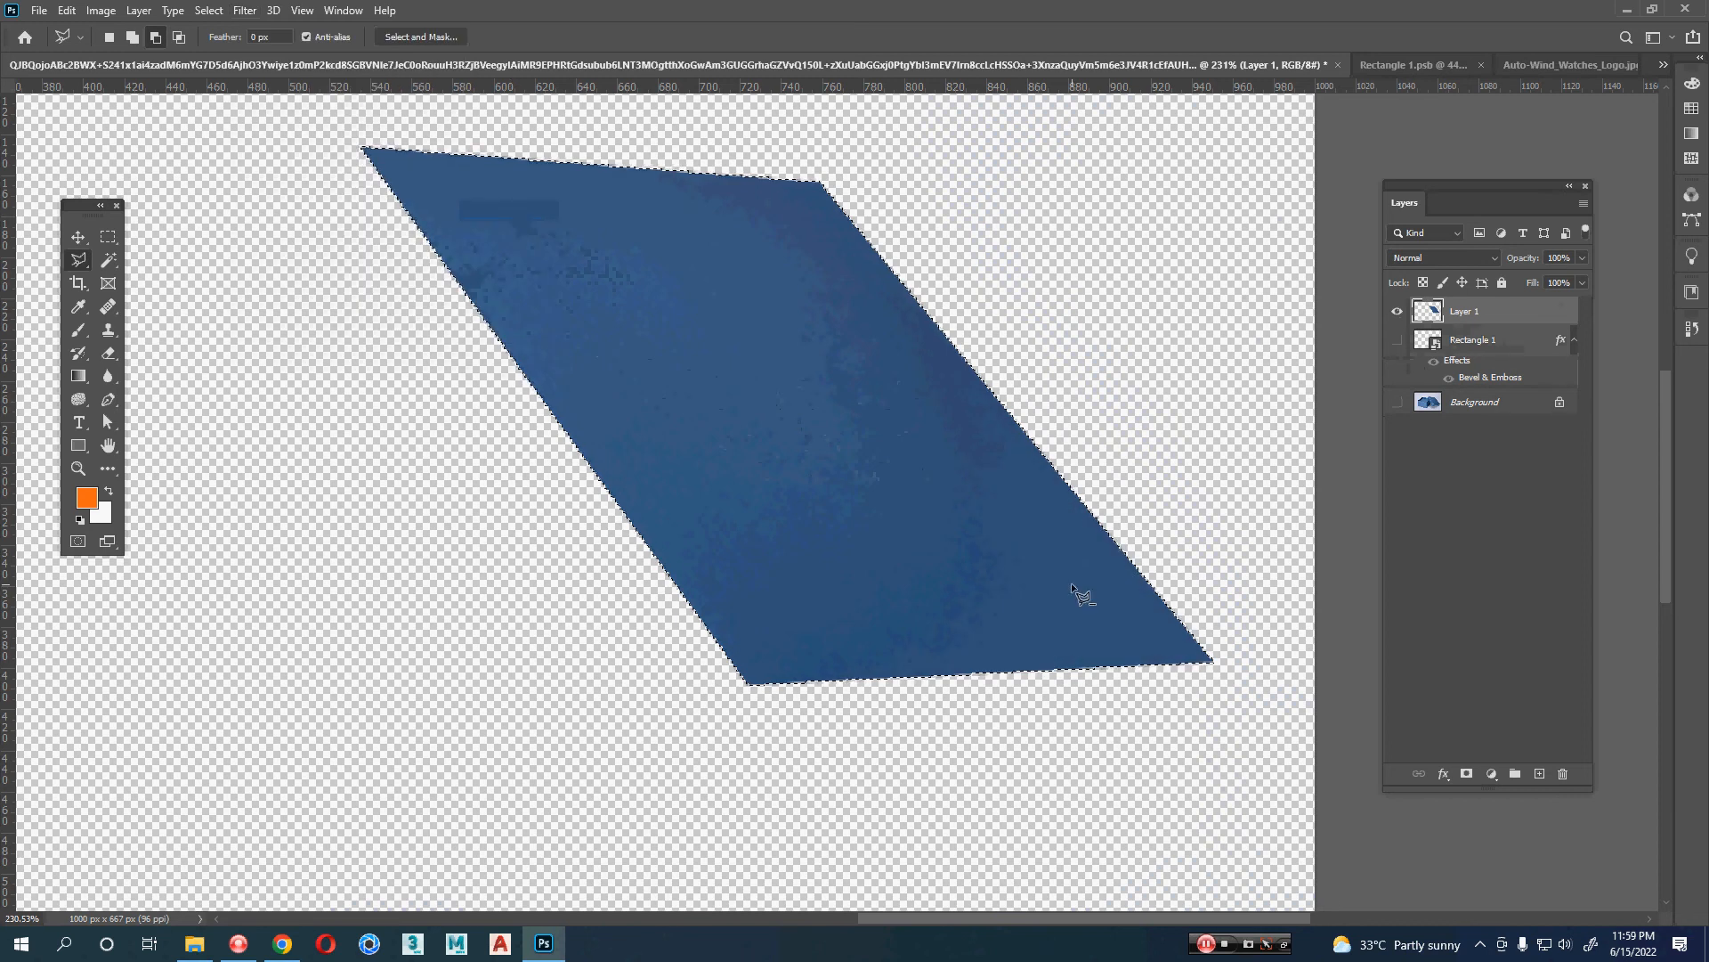
{"action": "key", "text": "ctrl+d"}
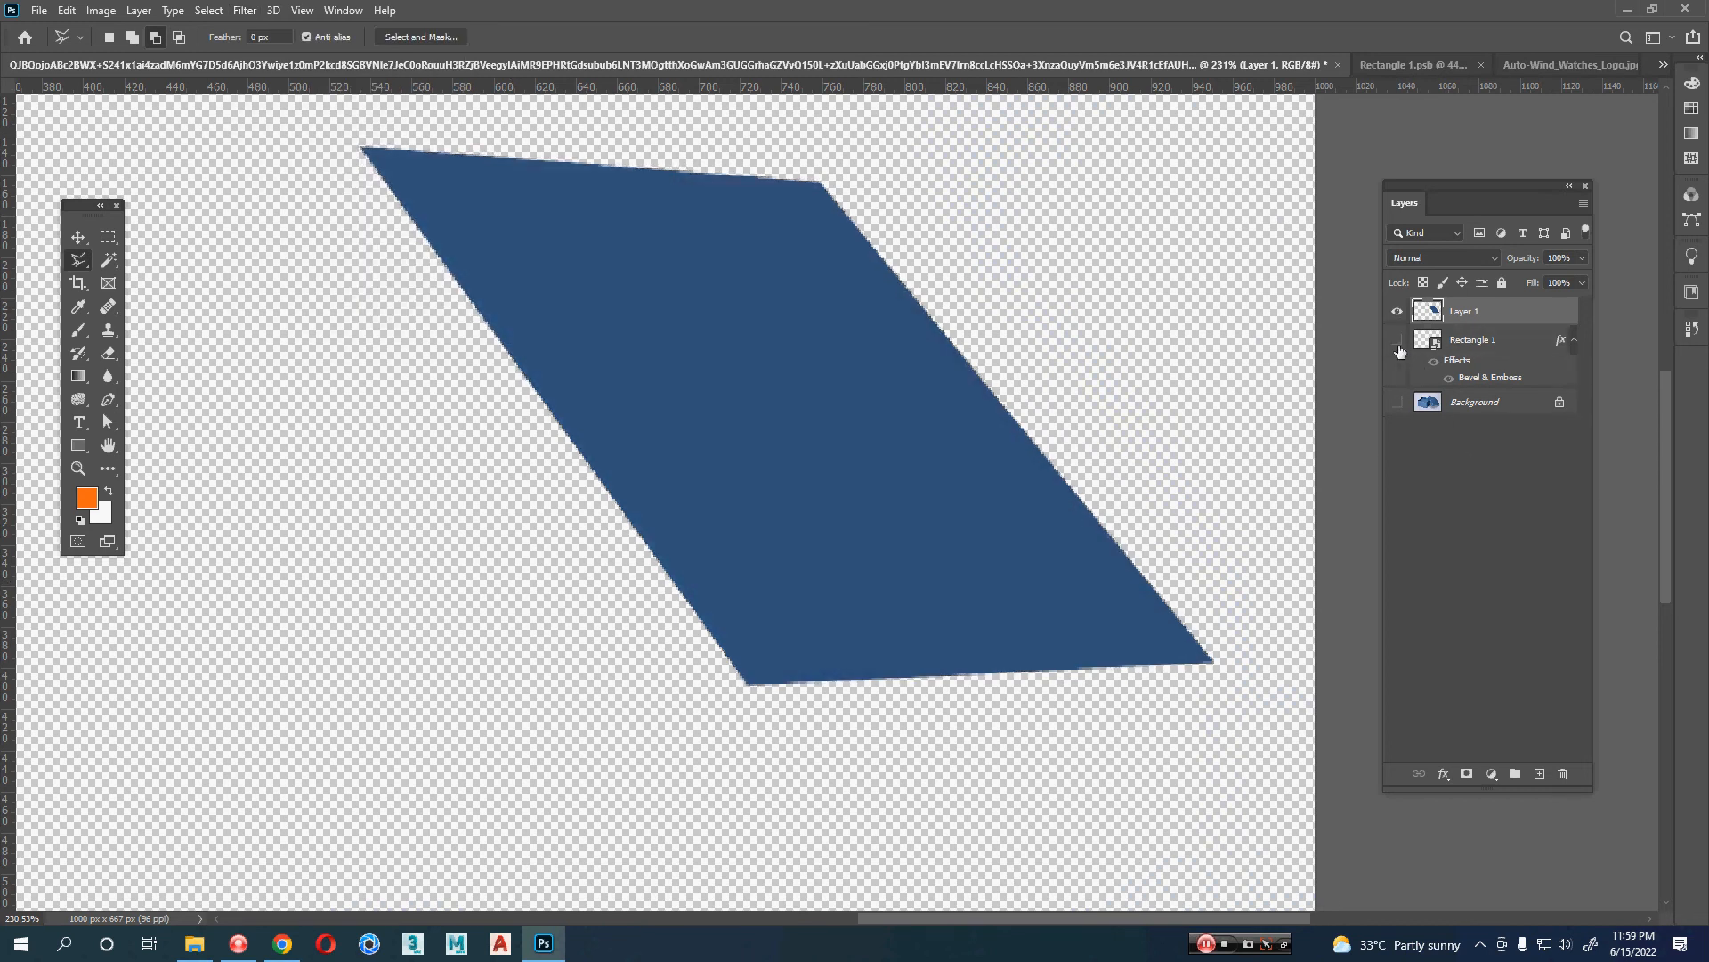
- Show the logo and background layers again and set the averaged lid layer's blend mode to Color
{"action": "left_click_drag", "start_coordinate": [1399, 352], "coordinate": [1398, 406]}
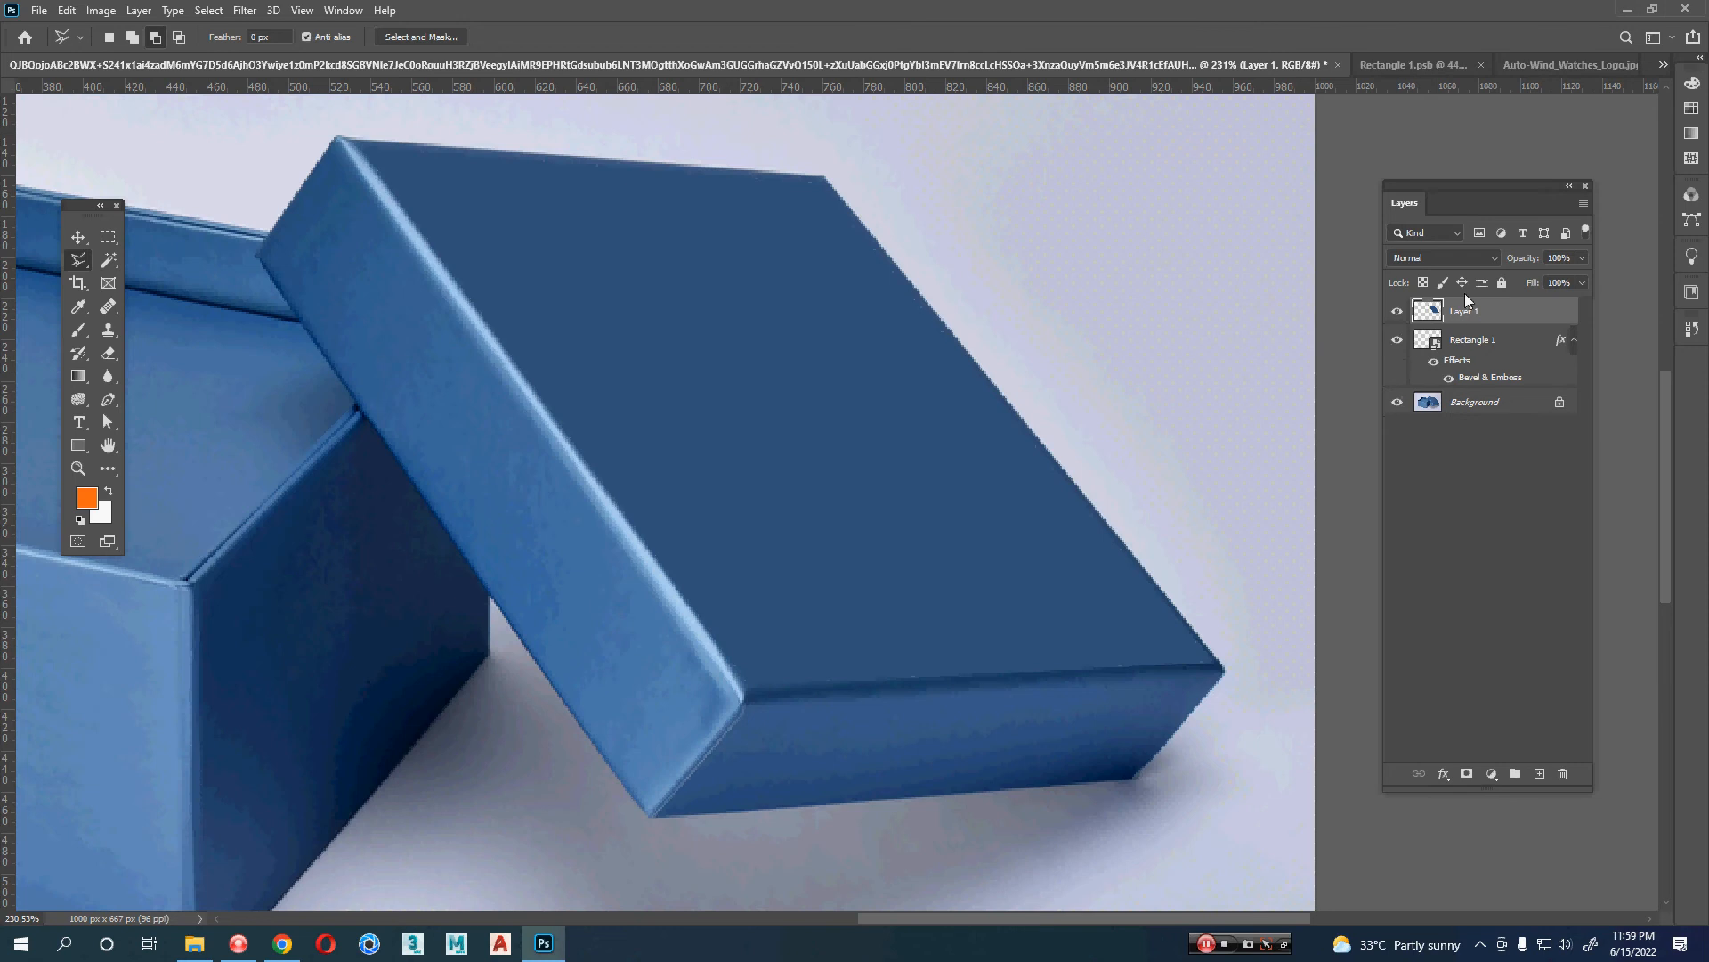
{"action": "left_click", "coordinate": [1462, 259]}
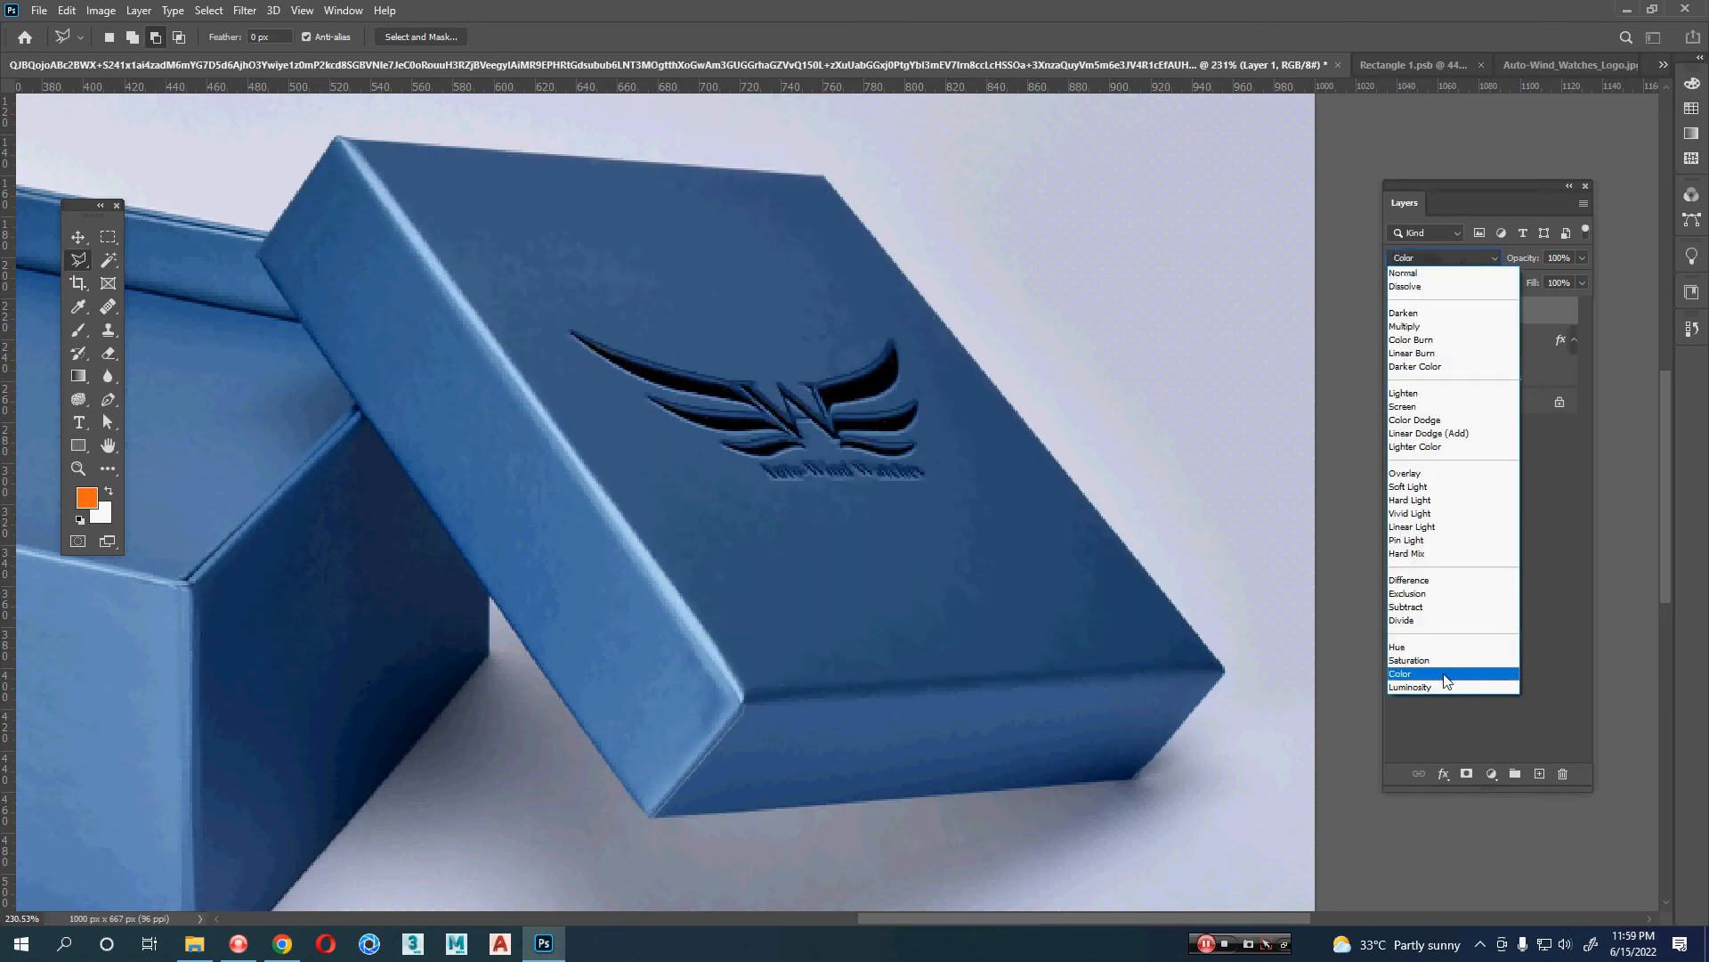
{"action": "left_click", "coordinate": [1446, 681]}
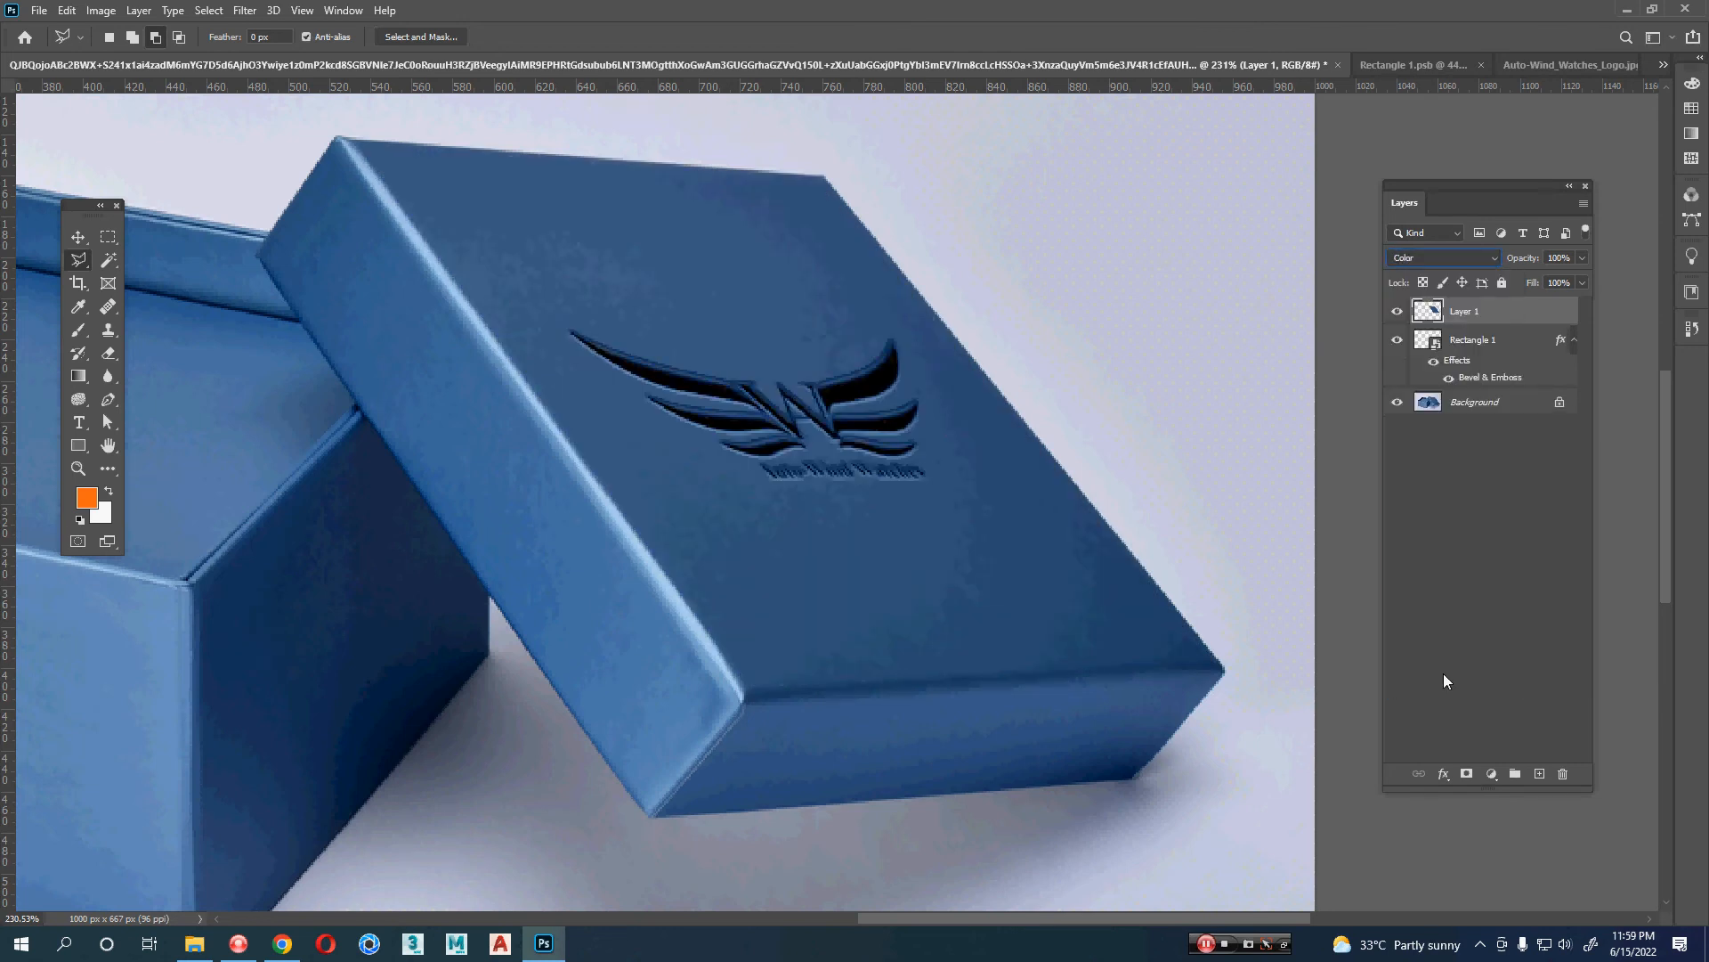
- Try clipping the averaged colour layer to the logo layer, compare with the logo hidden and shown, and undo the clipping
{"action": "left_click", "coordinate": [1497, 320], "text": "alt"}
{"action": "left_click", "coordinate": [1499, 584]}
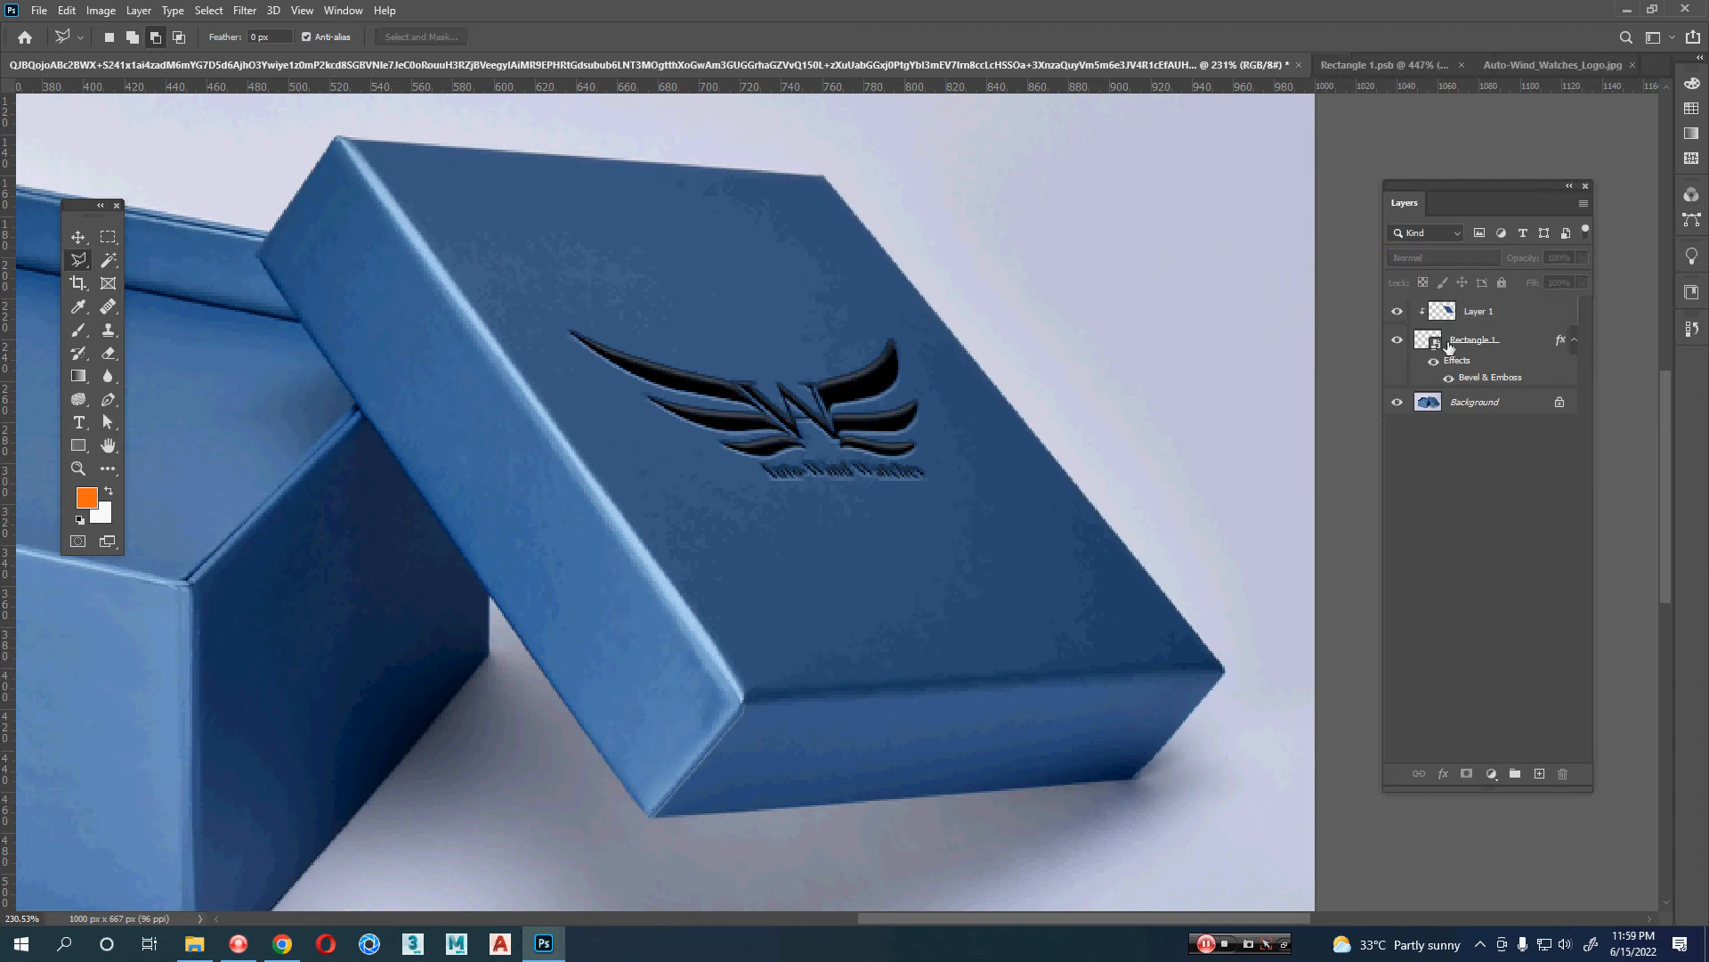
{"action": "left_click", "coordinate": [1396, 342]}
{"action": "left_click", "coordinate": [1396, 342]}
{"action": "key", "text": "ctrl+z"}
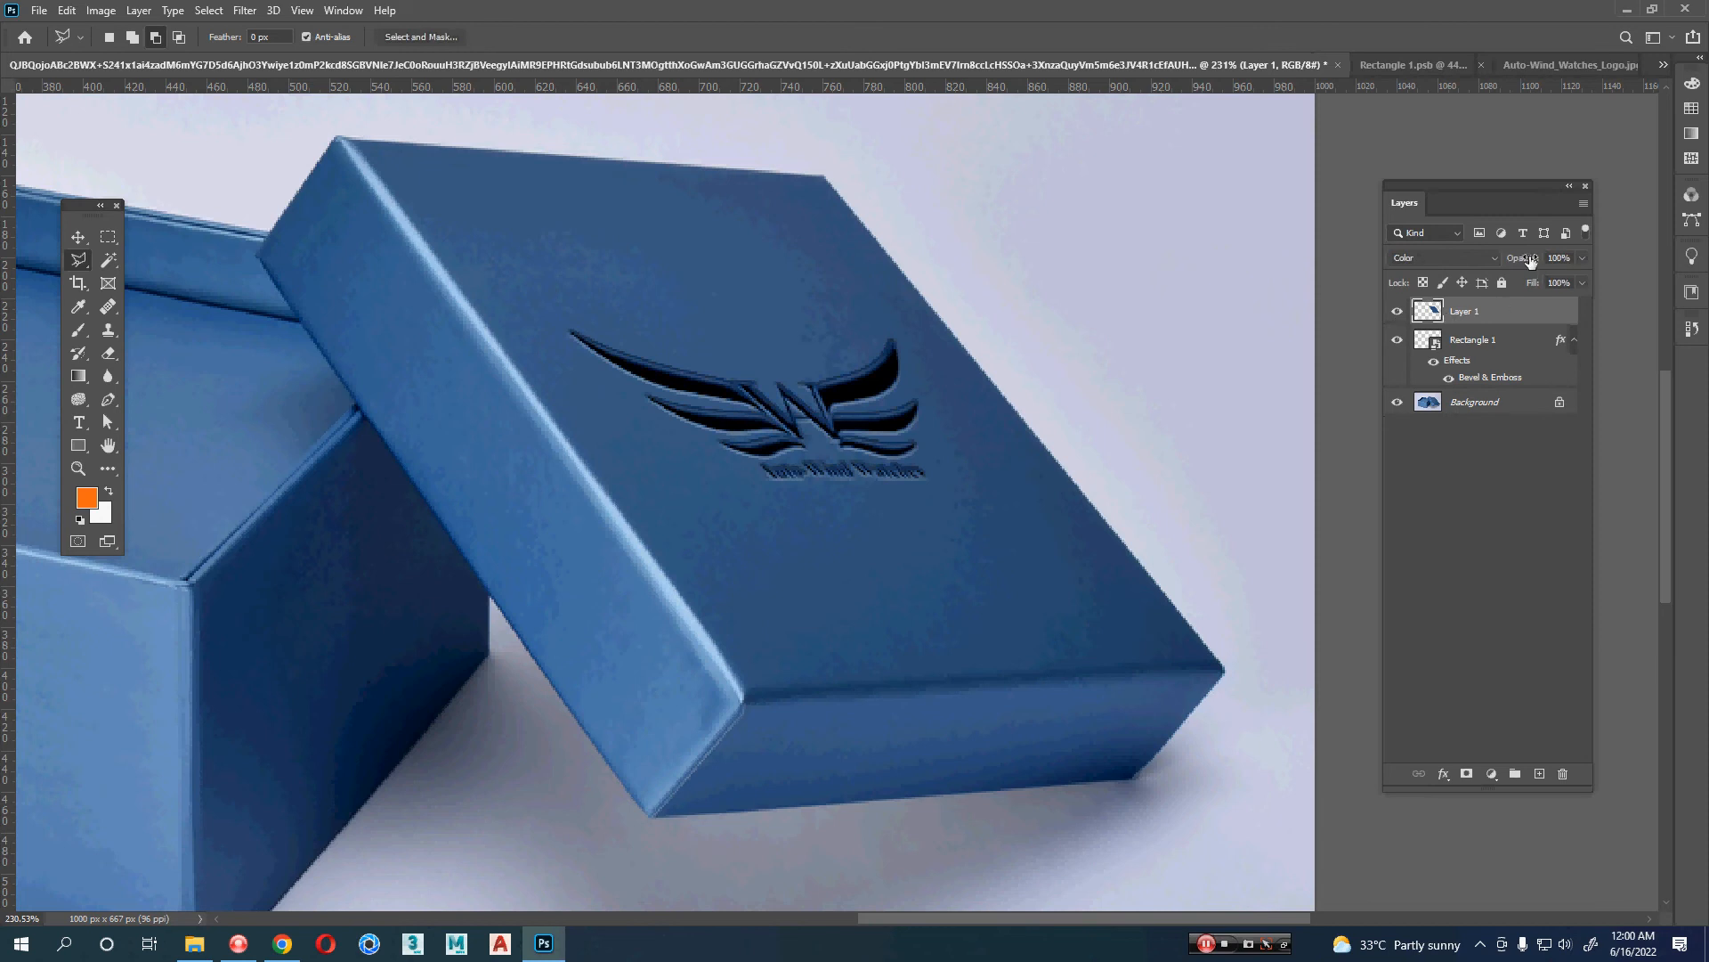
- Reduce the averaged colour layer's opacity to 24% and check the logo on the whole box
{"action": "left_click_drag", "start_coordinate": [1531, 260], "coordinate": [1524, 261]}
{"action": "left_click_drag", "start_coordinate": [1491, 263], "coordinate": [1458, 272]}
{"action": "scroll", "coordinate": [821, 490], "scroll_direction": "down", "scroll_amount": 2}
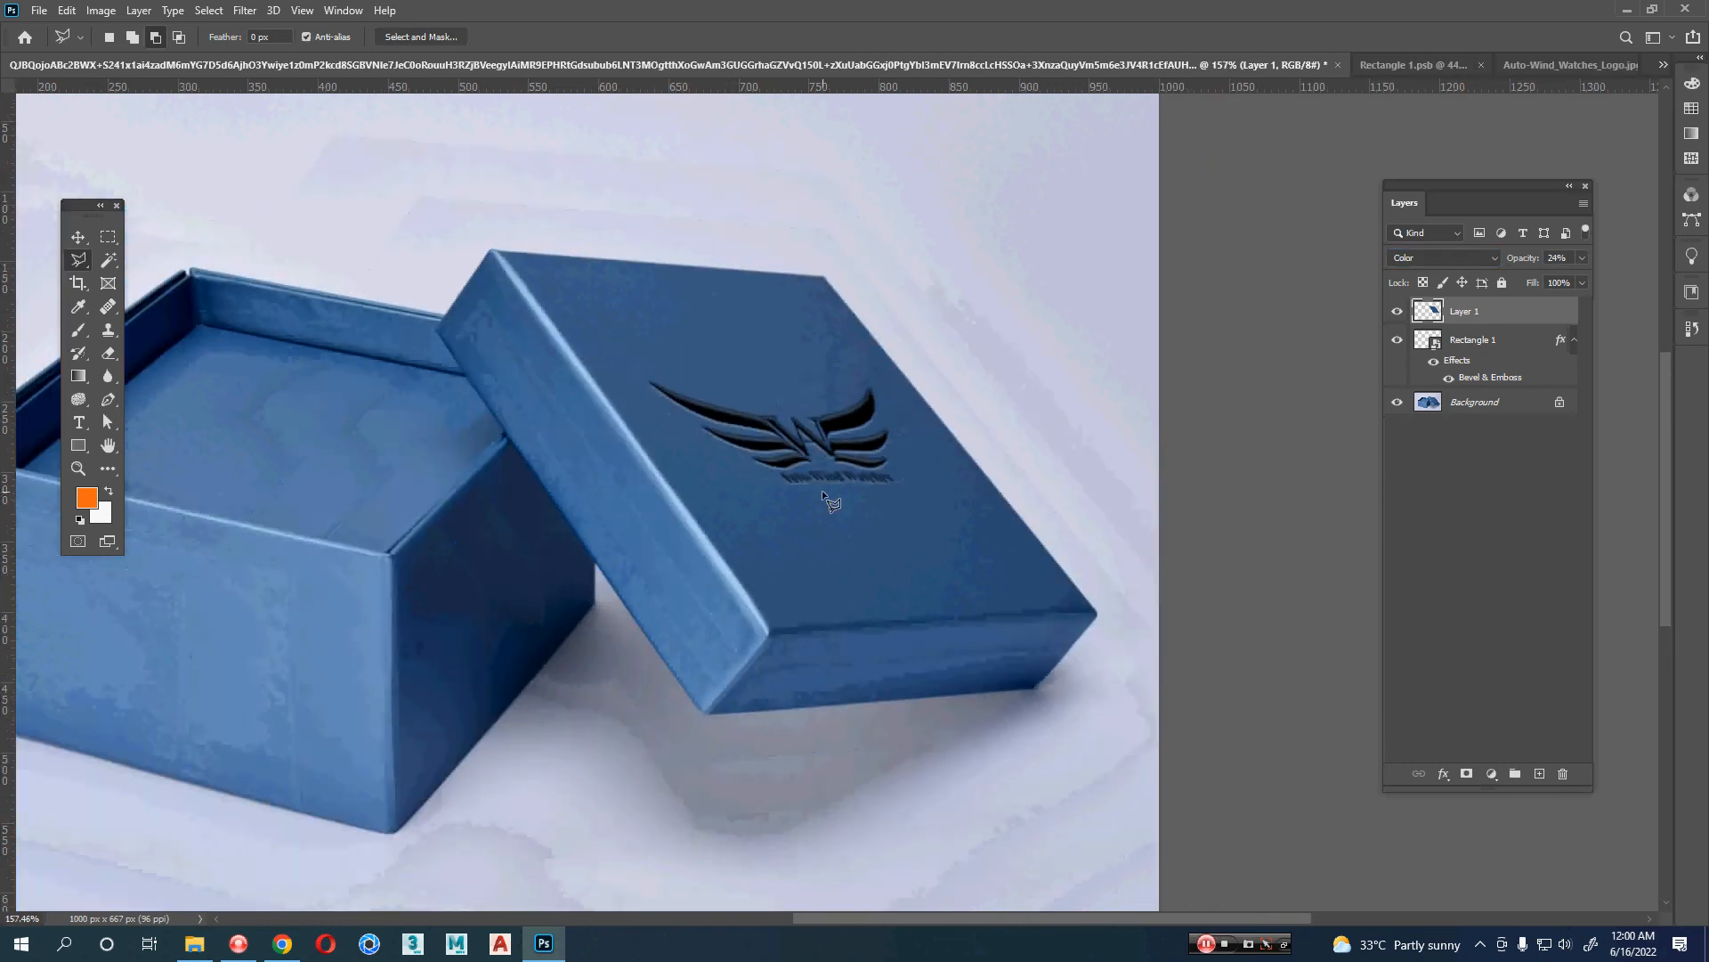
{"action": "left_click_drag", "start_coordinate": [821, 489], "coordinate": [930, 504]}
{"action": "key", "text": "v"}
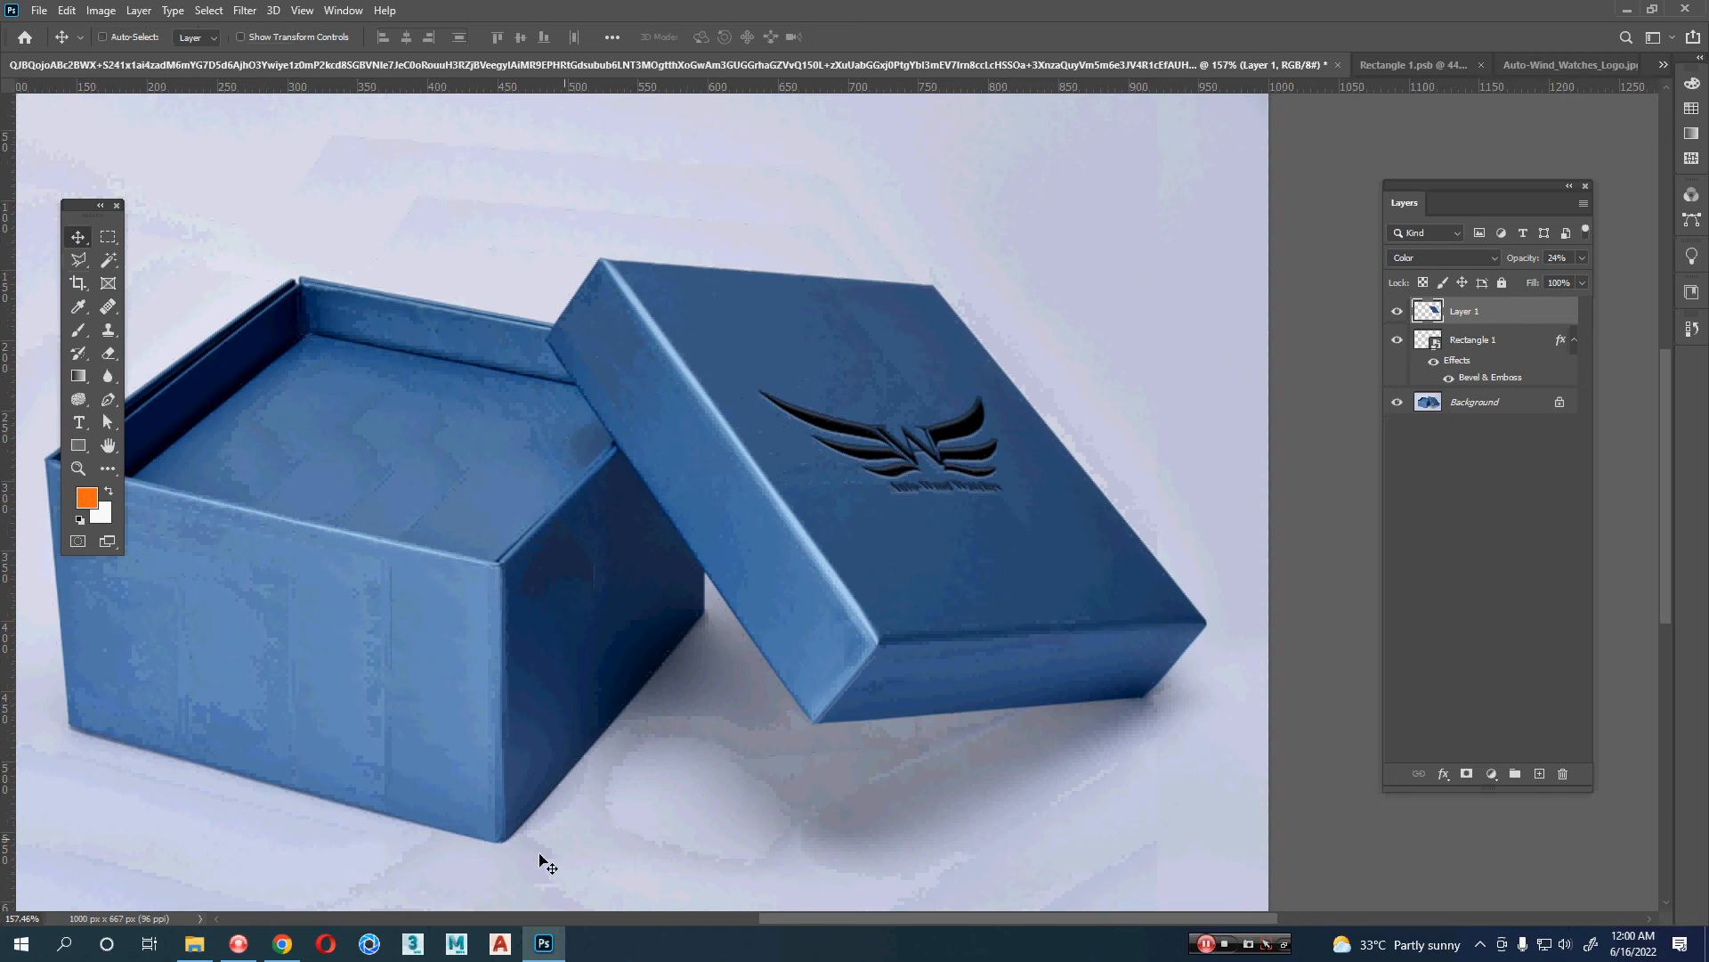
- Switch to Chrome and browse the related watch logos, previewing Watches Premium and the Watch Shop Premium Quality logo
{"action": "left_click", "coordinate": [282, 943]}
{"action": "scroll", "coordinate": [721, 557], "scroll_direction": "down", "scroll_amount": 5}
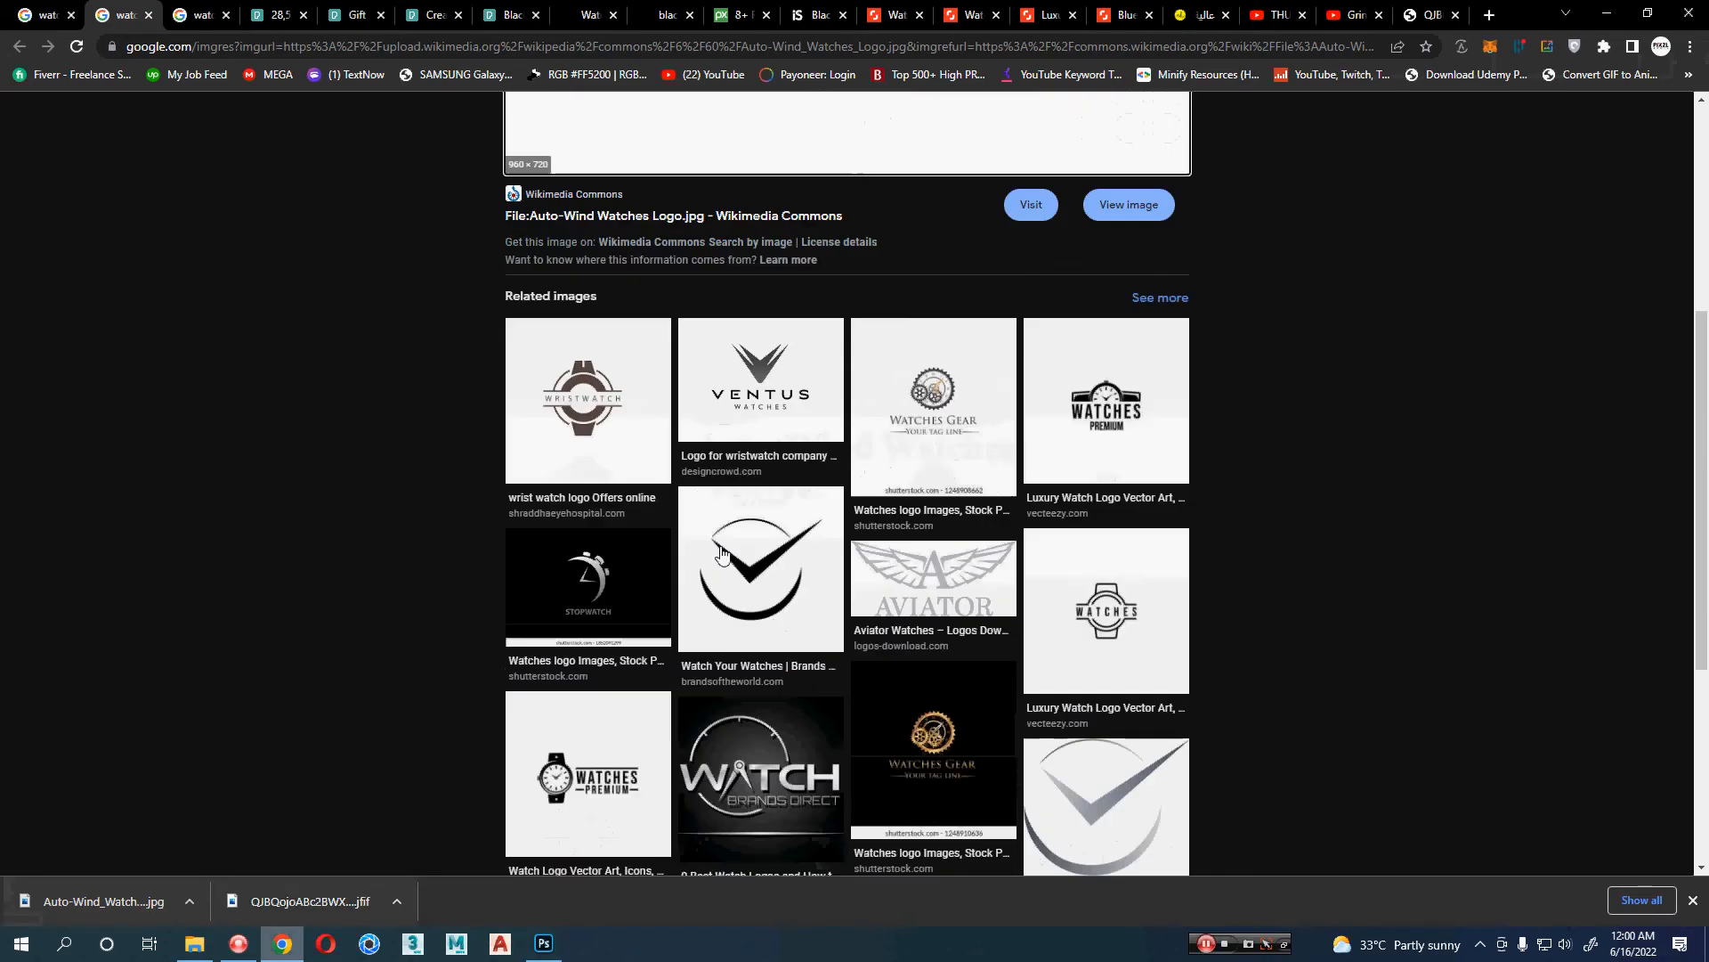
{"action": "left_click", "coordinate": [1129, 425]}
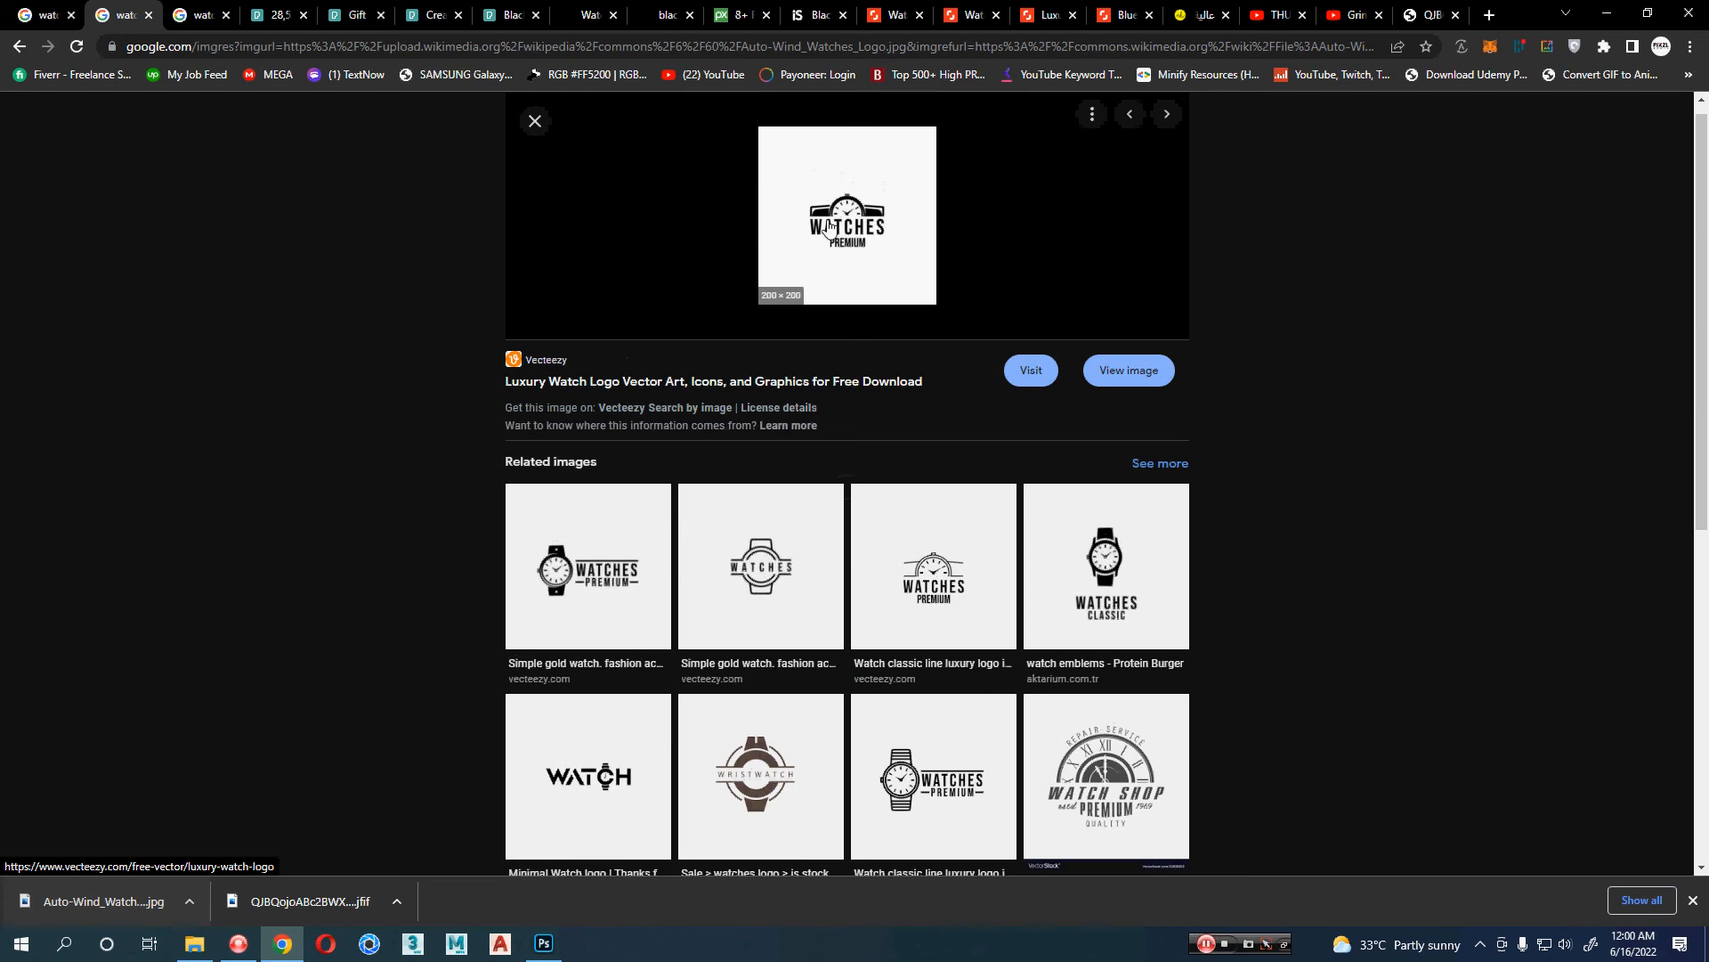
{"action": "scroll", "coordinate": [603, 756], "scroll_direction": "down", "scroll_amount": 5}
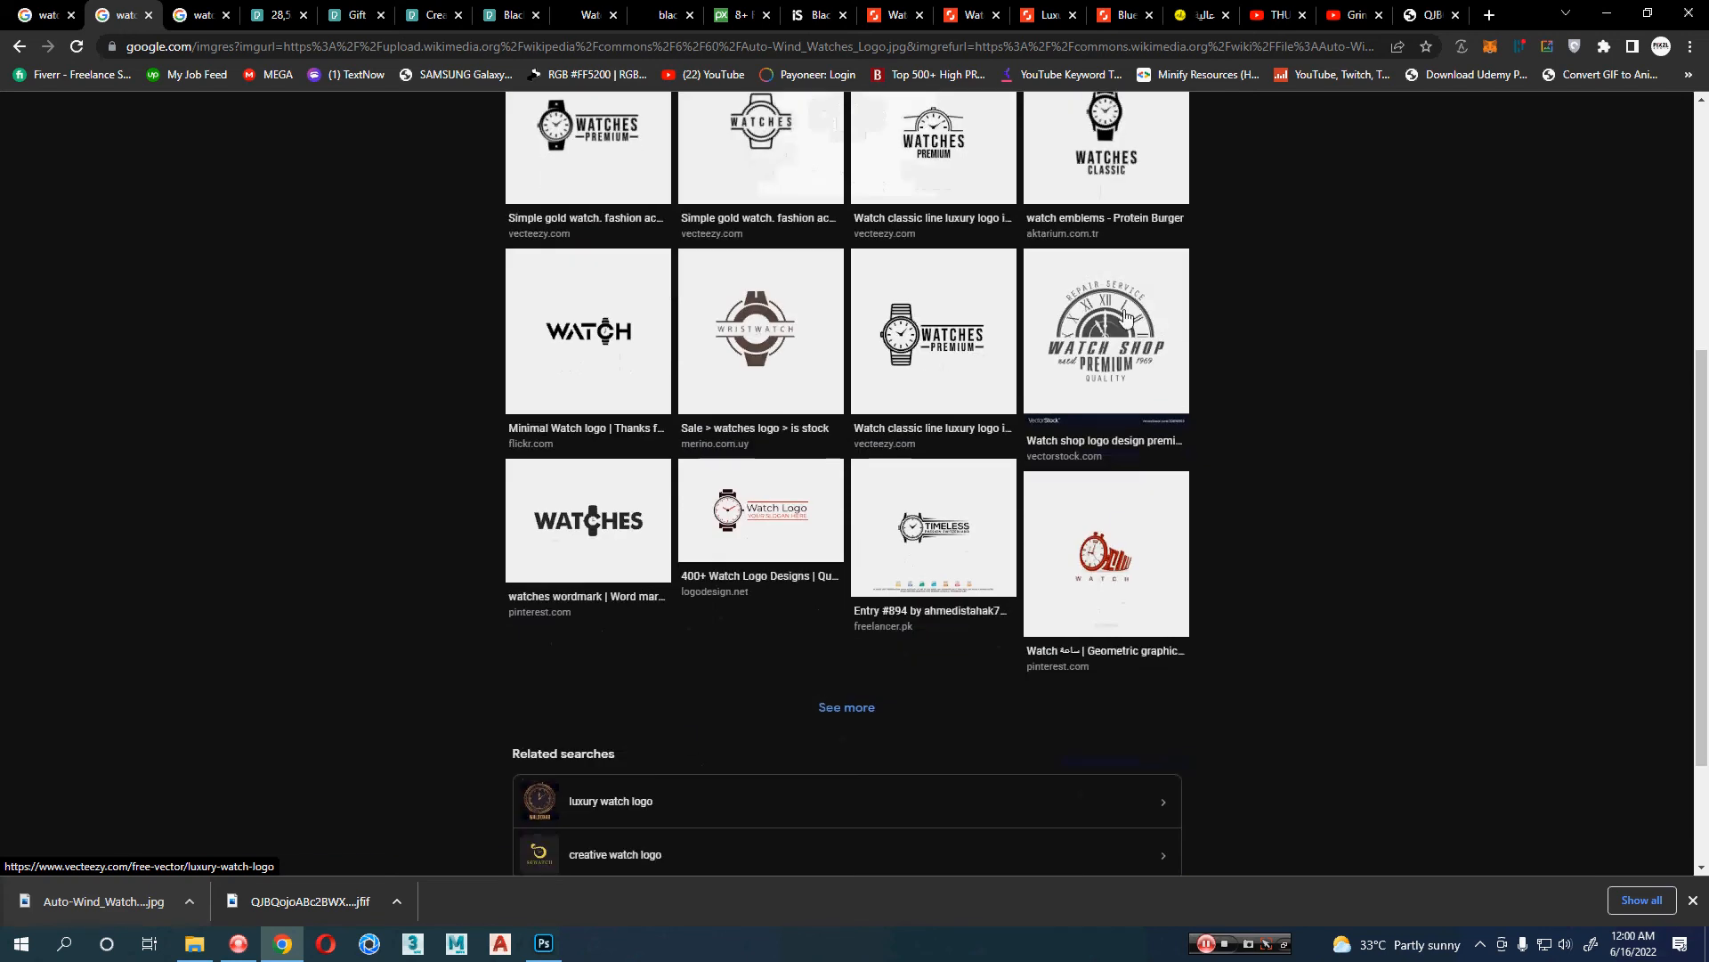
{"action": "left_click", "coordinate": [1123, 318]}
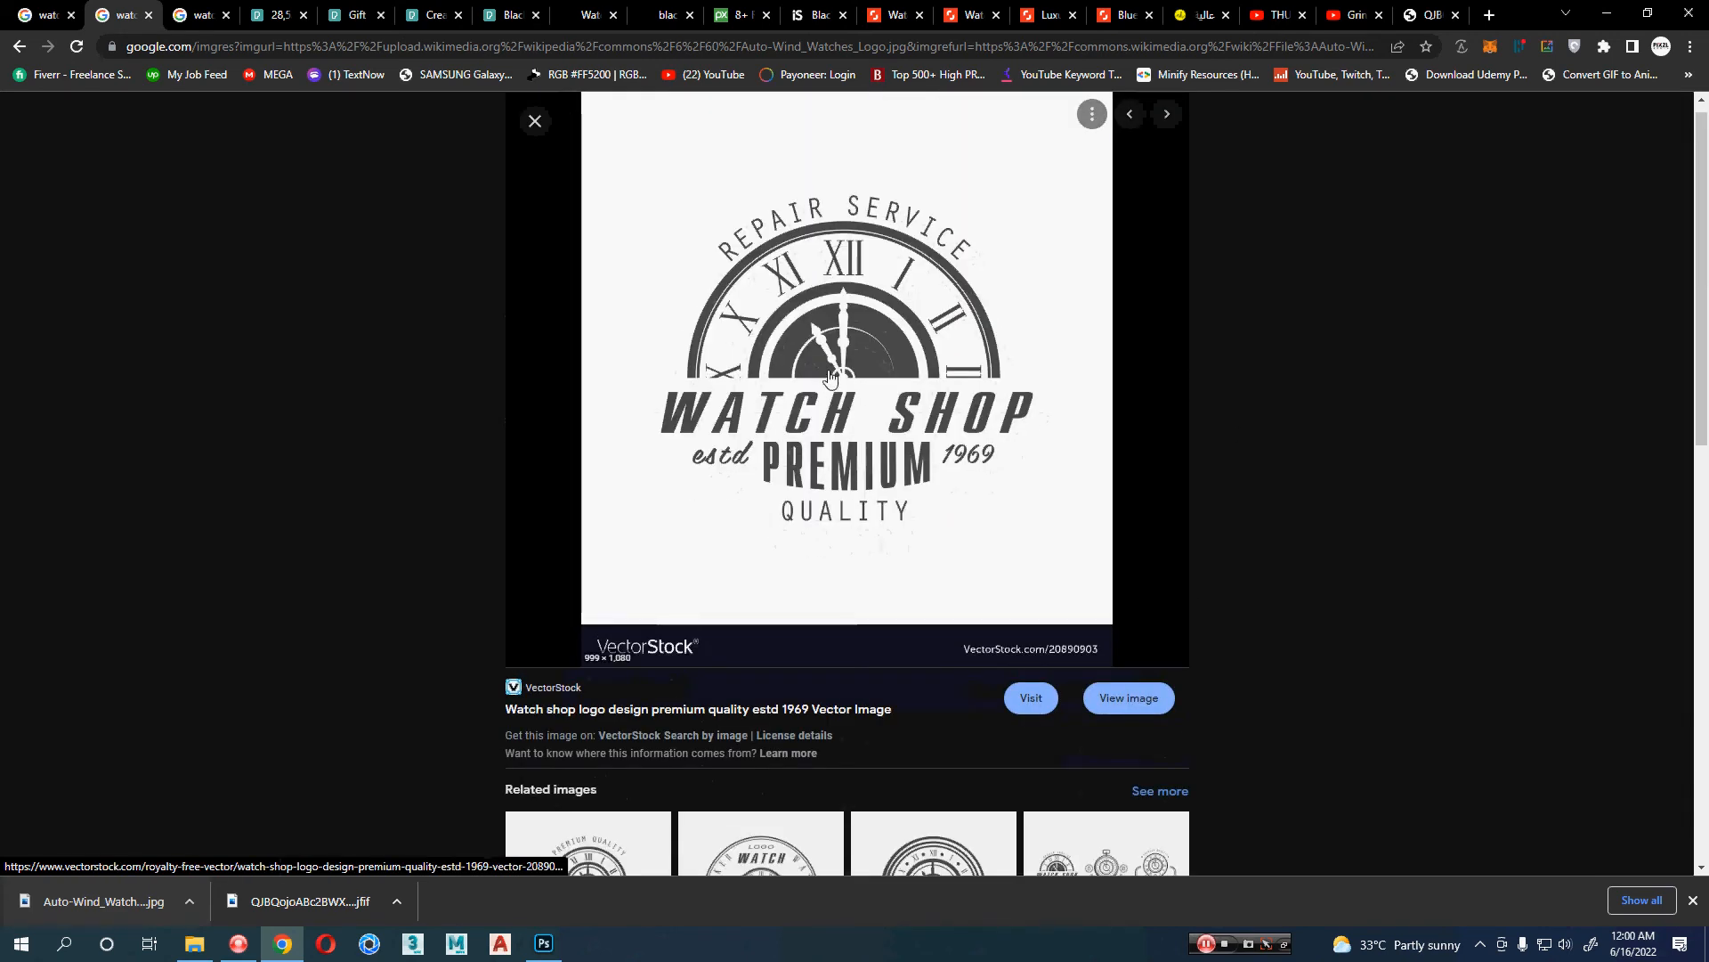
- Copy the Watch Shop Premium Quality logo image, switch to Photoshop, and paste it into the Rectangle 1 smart object
{"action": "right_click", "coordinate": [828, 370]}
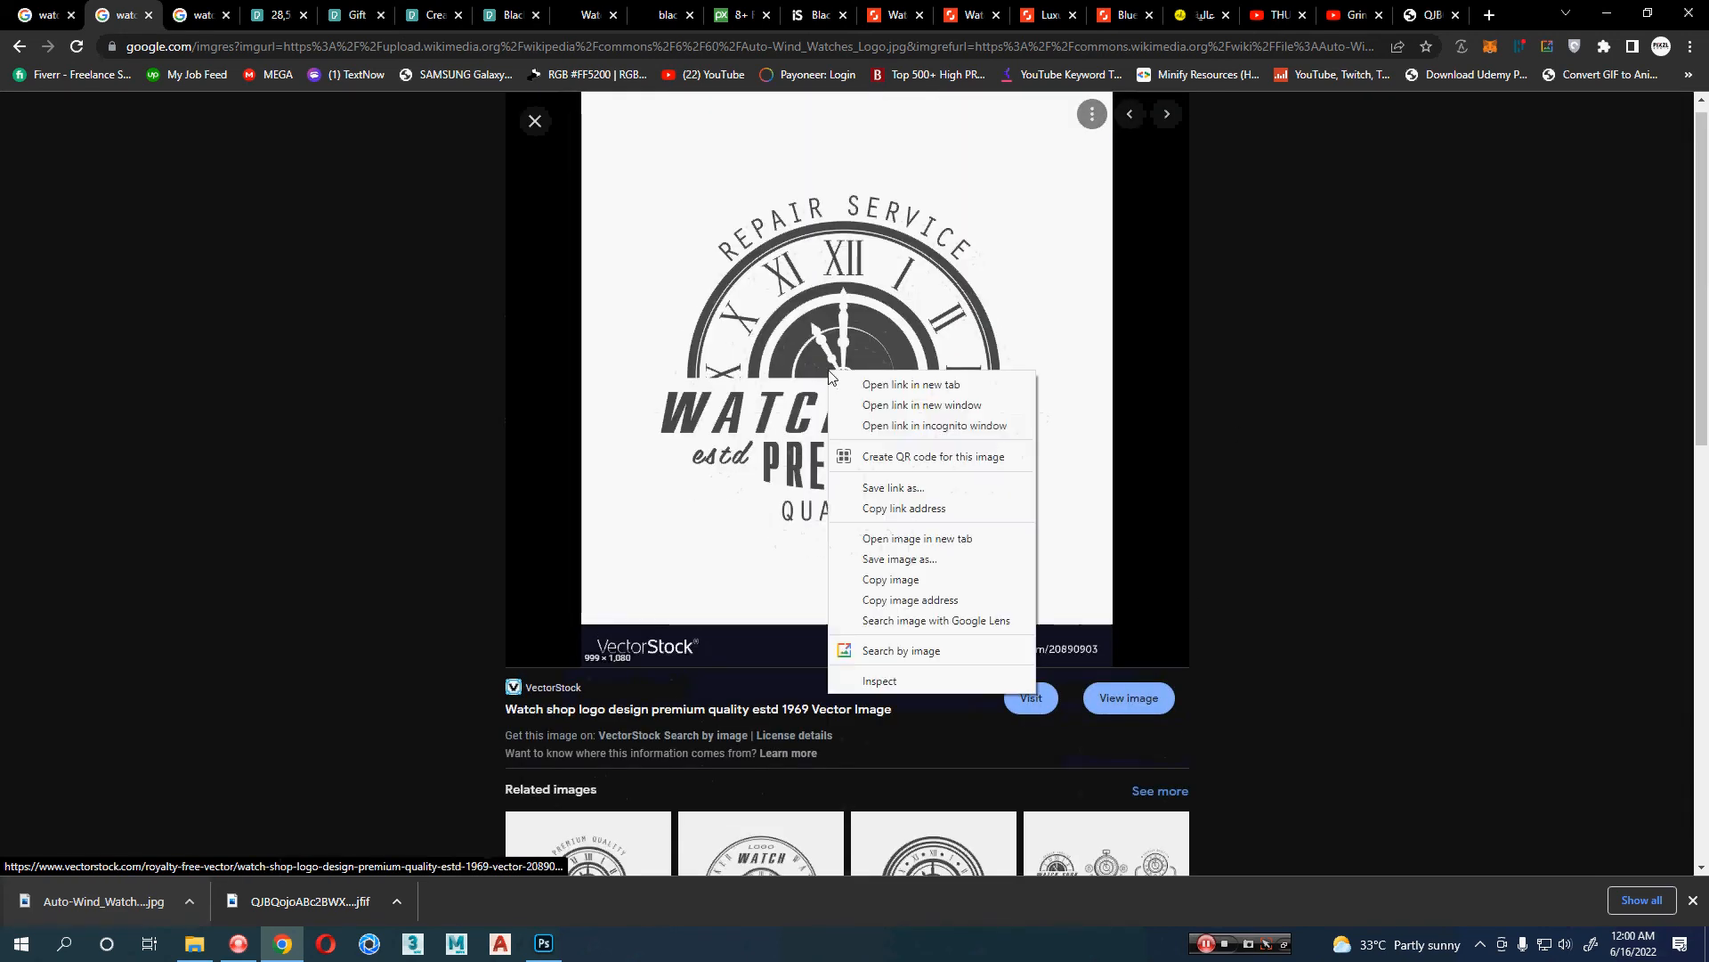
{"action": "left_click", "coordinate": [950, 579]}
{"action": "key", "text": "alt+Tab"}
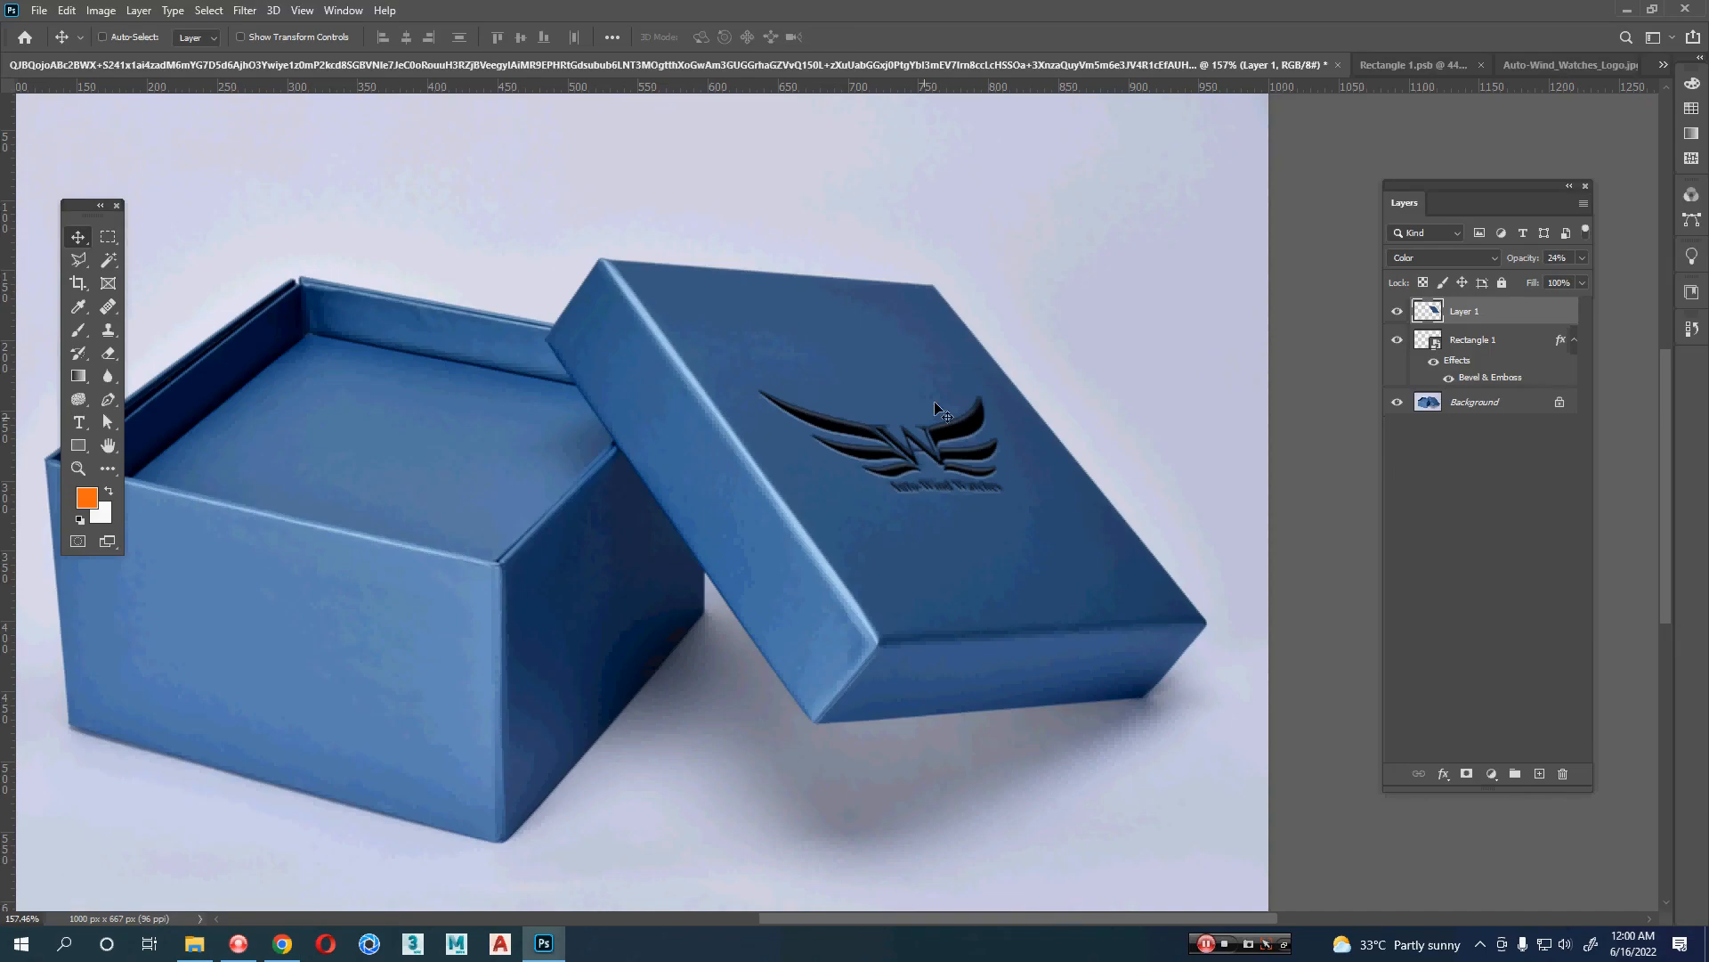
{"action": "left_click", "coordinate": [1437, 345]}
{"action": "double_click", "coordinate": [1438, 349]}
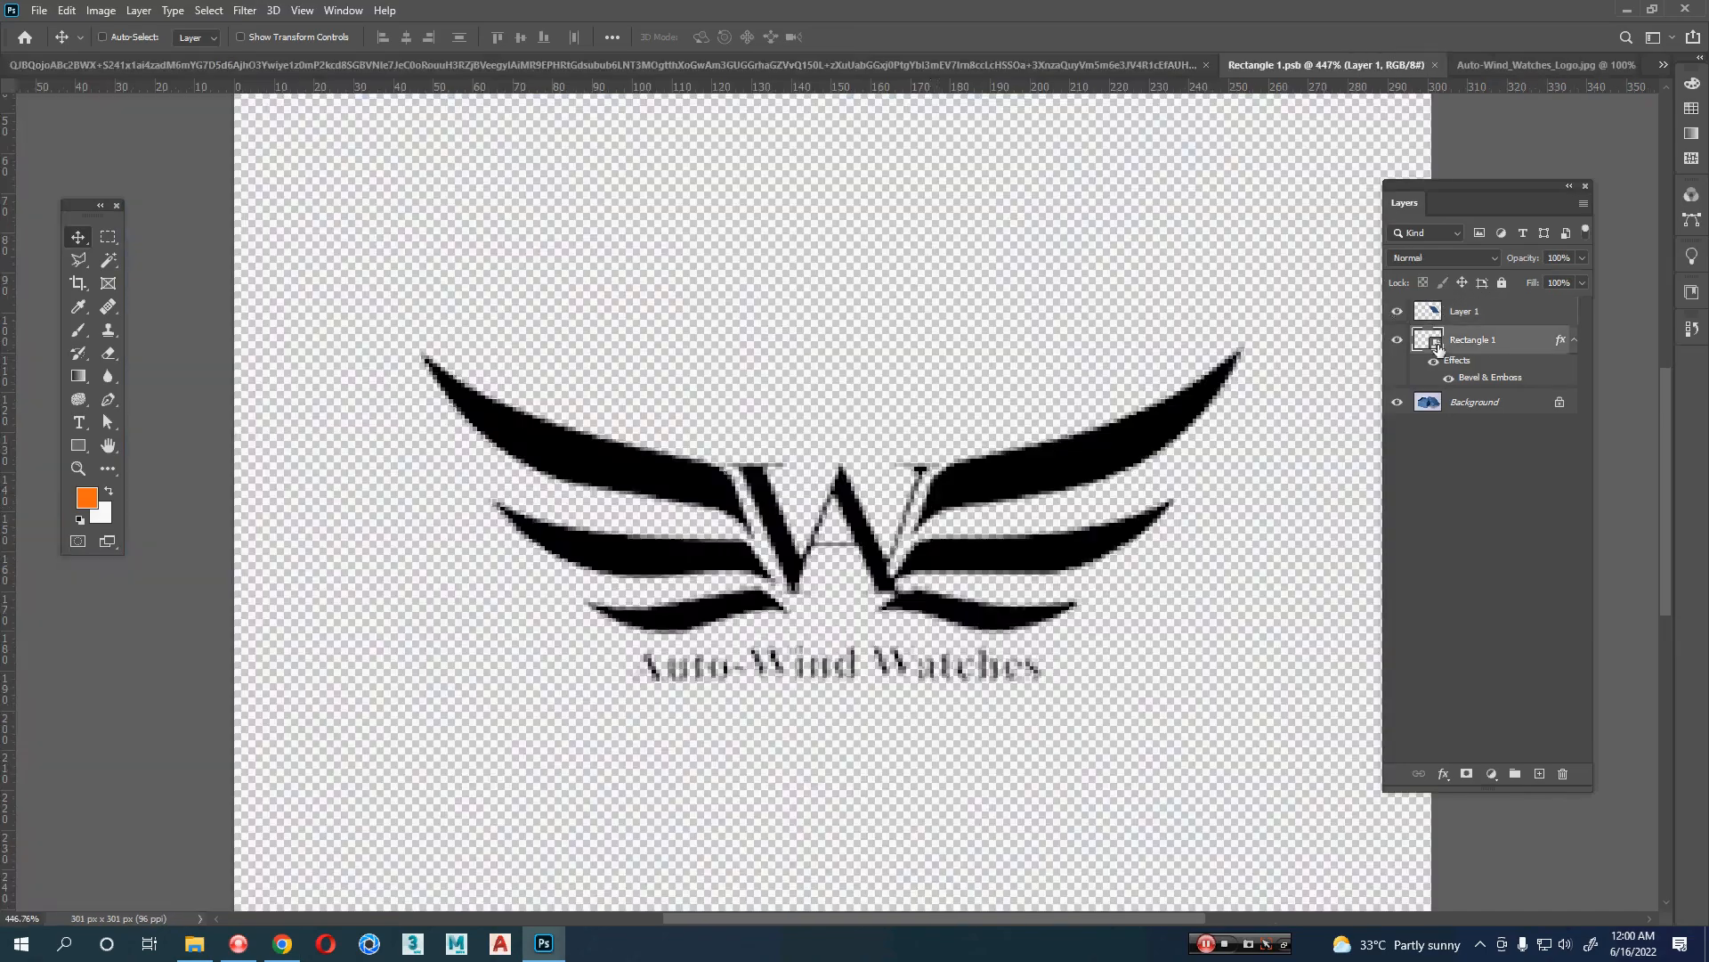
{"action": "scroll", "coordinate": [934, 513], "scroll_direction": "down", "scroll_amount": 5}
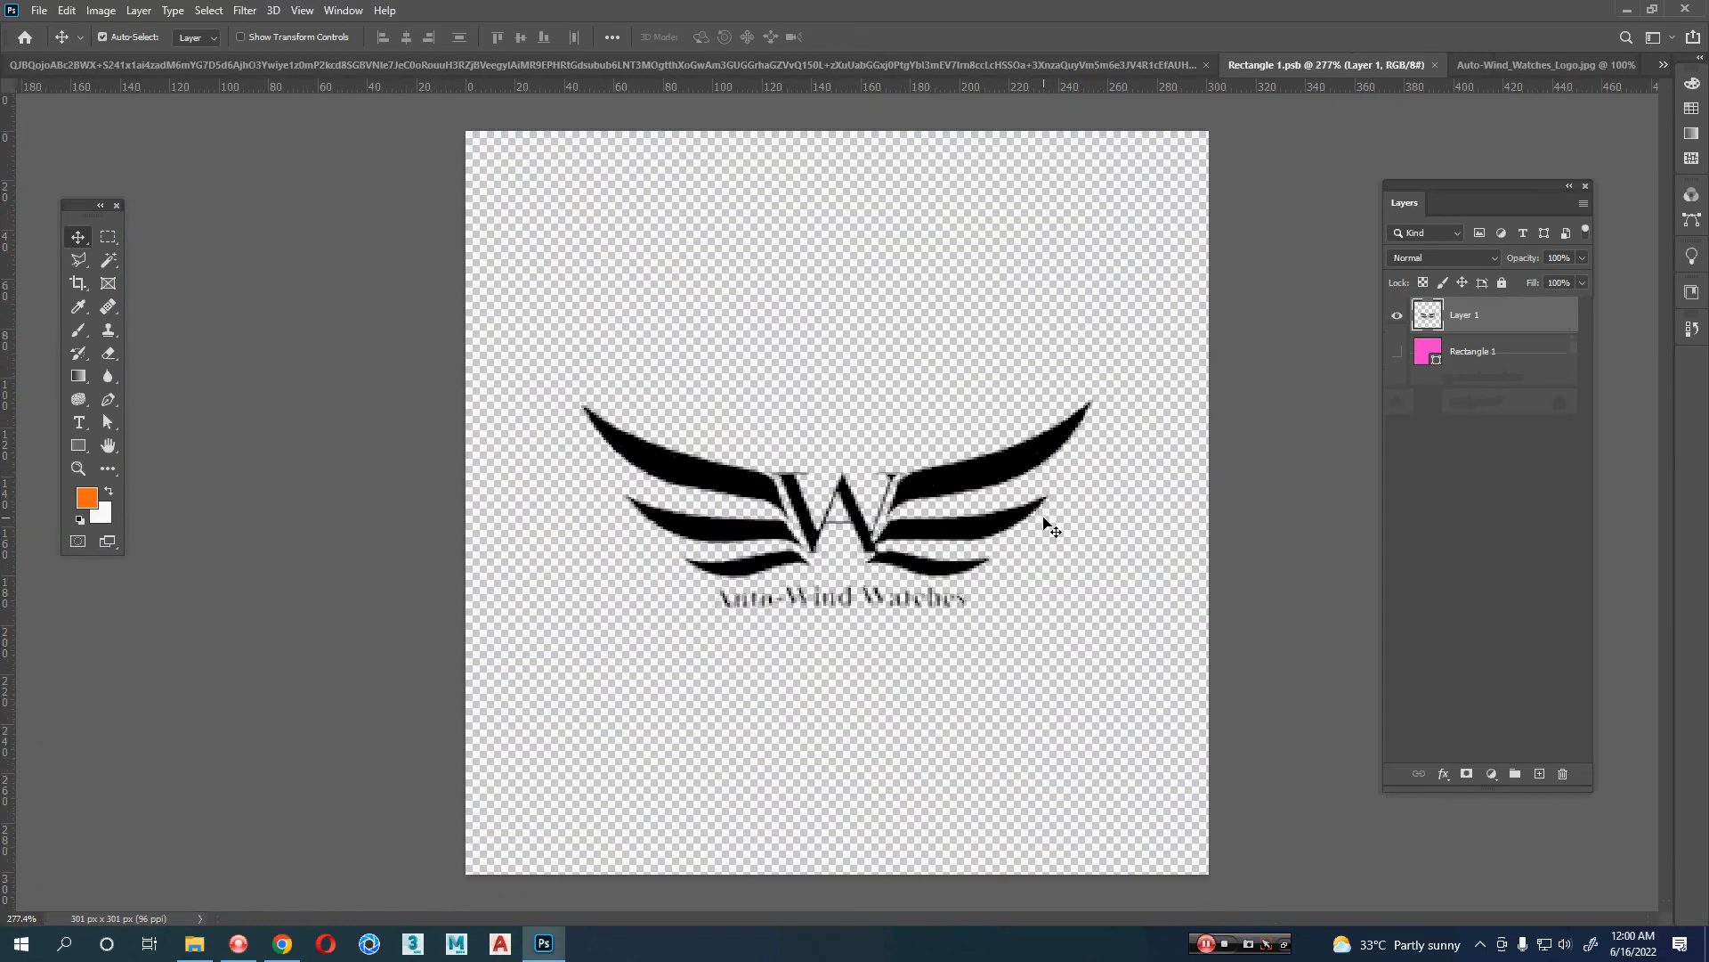
{"action": "key", "text": "ctrl+v"}
- Scale the pasted Watch Shop image proportionally to fit inside the square canvas, and hide the Auto-Wind Watches logo layer
{"action": "left_click_drag", "start_coordinate": [1054, 523], "coordinate": [744, 463]}
{"action": "scroll", "coordinate": [743, 463], "scroll_direction": "down", "scroll_amount": 3}
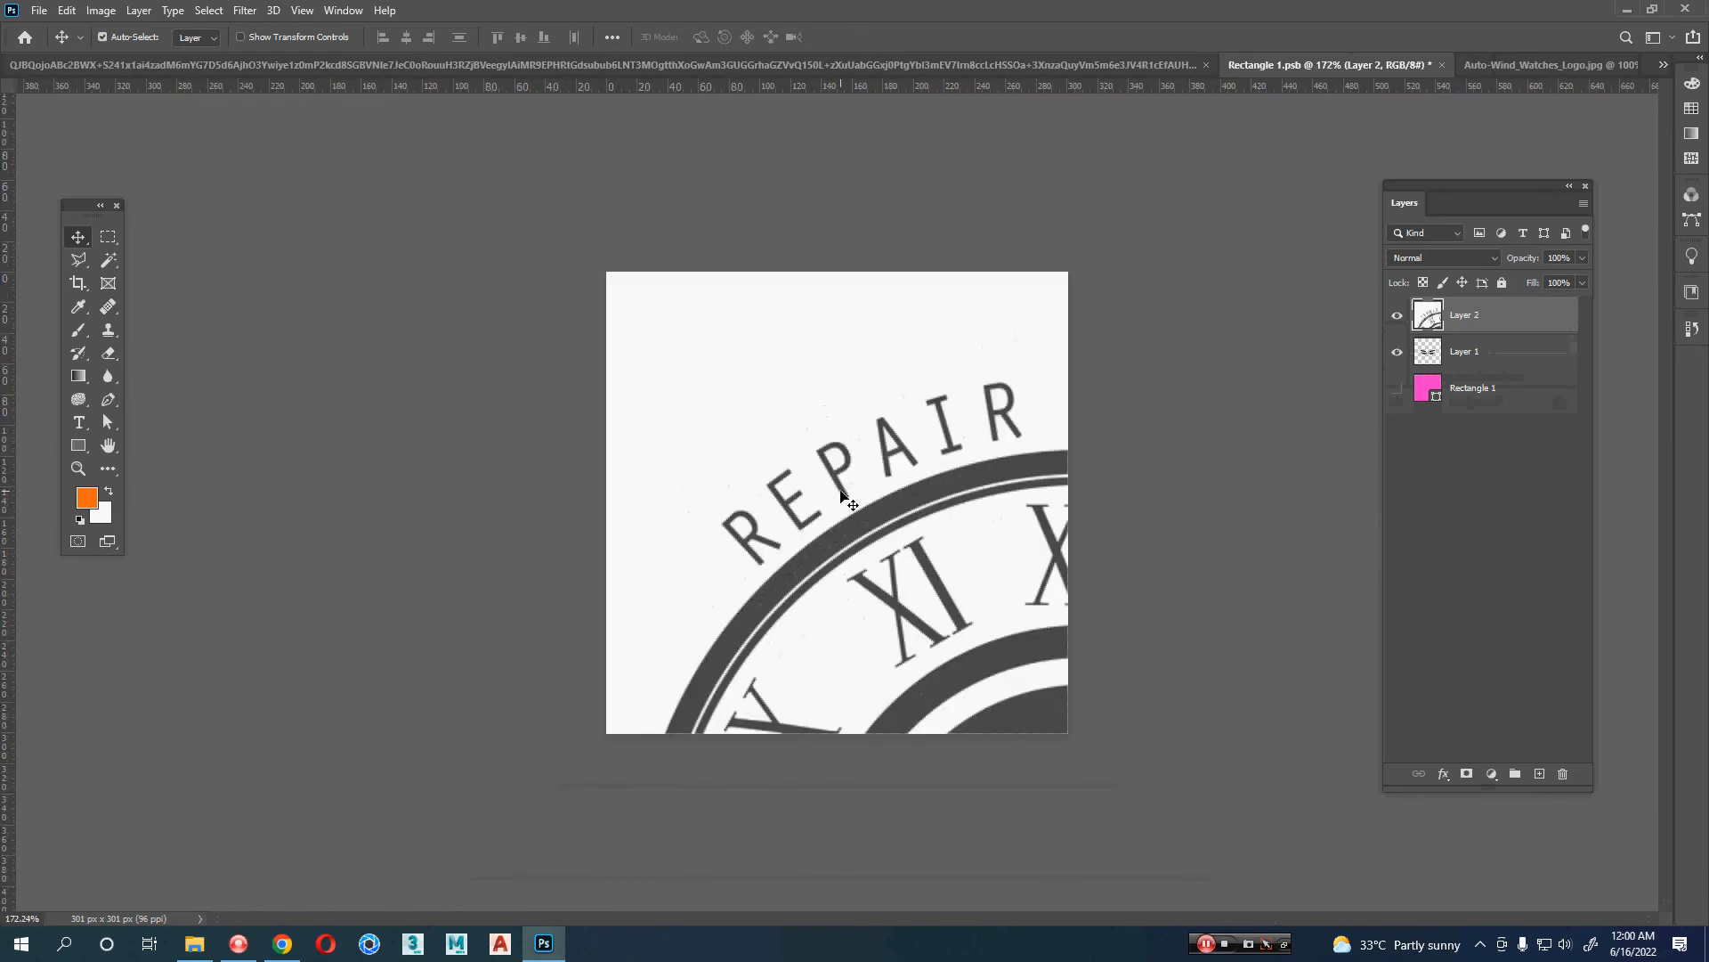
{"action": "key", "text": "ctrl+t"}
{"action": "left_click_drag", "start_coordinate": [901, 514], "coordinate": [746, 361]}
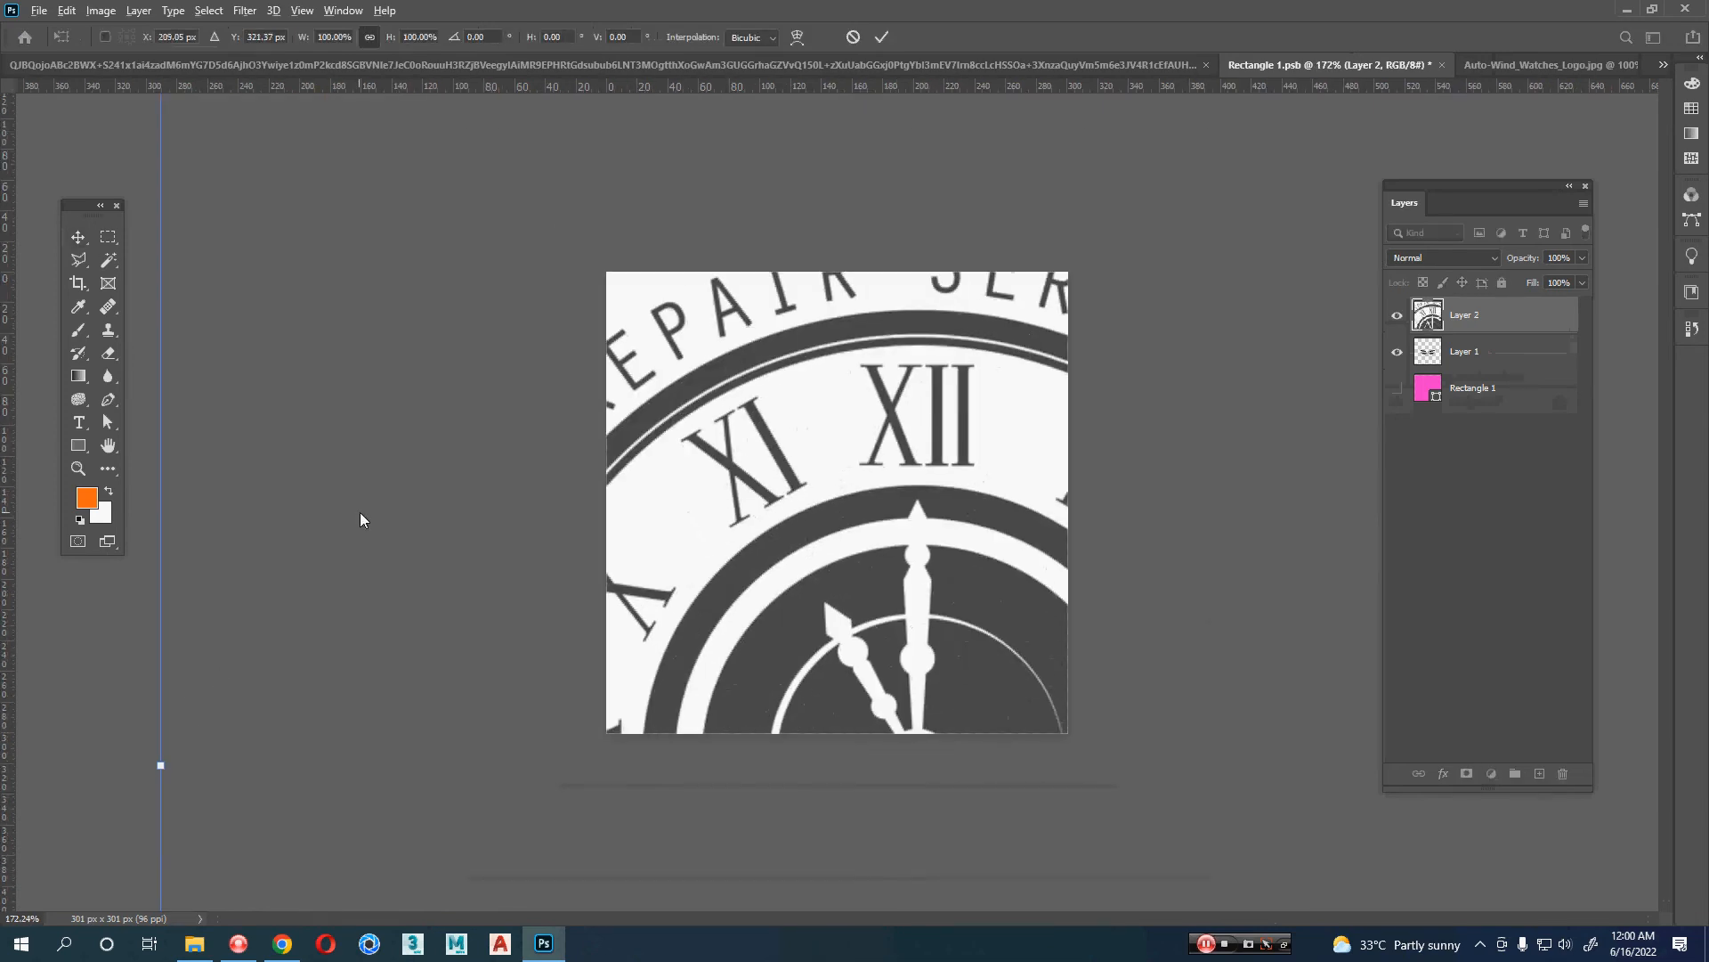
{"action": "scroll", "coordinate": [734, 509], "scroll_direction": "down", "scroll_amount": 4}
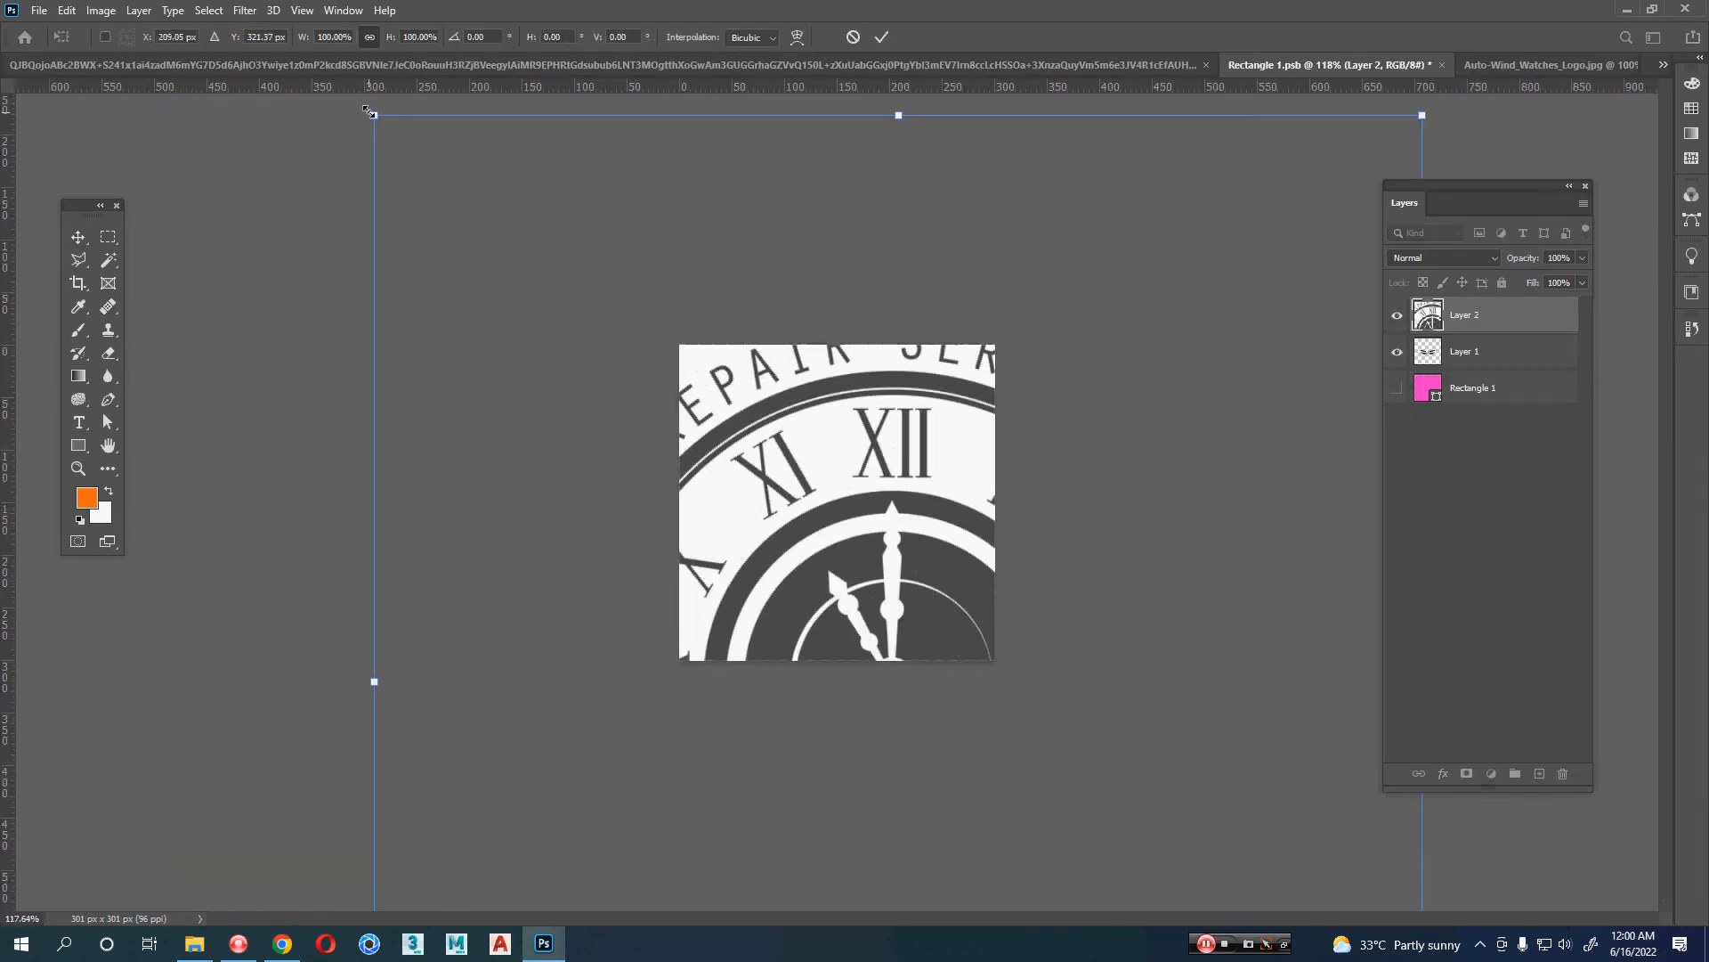
{"action": "left_click_drag", "start_coordinate": [367, 111], "coordinate": [712, 432]}
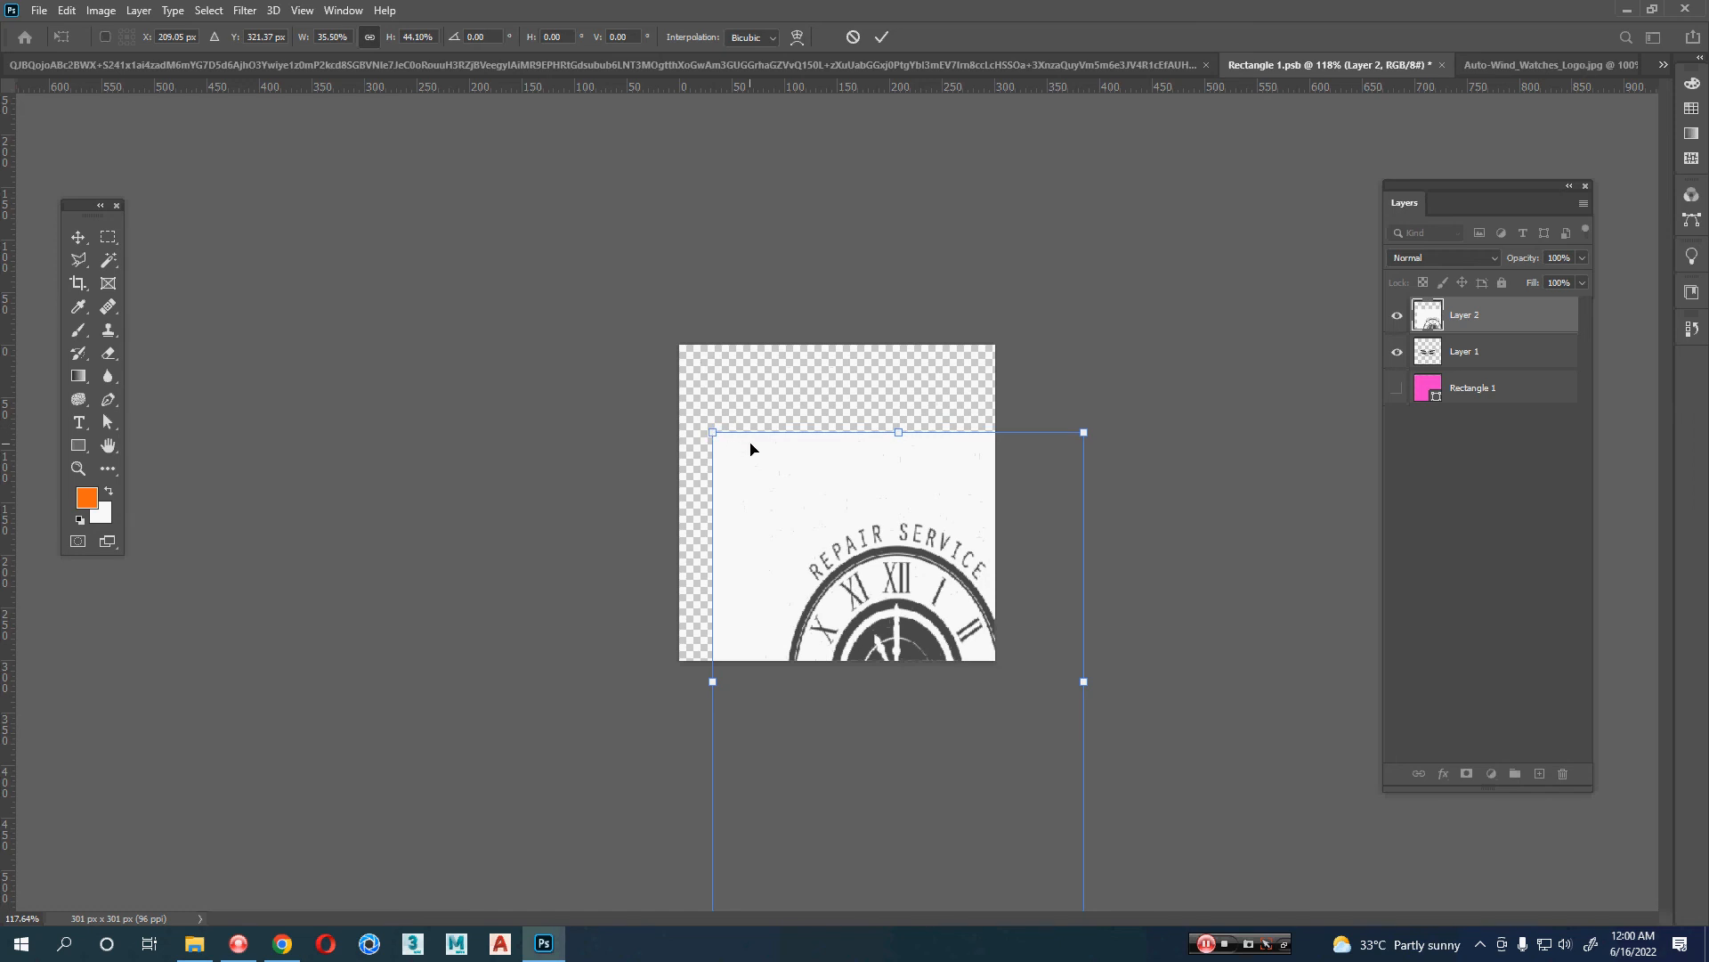
{"action": "key", "text": "ctrl+z"}
{"action": "left_click_drag", "start_coordinate": [376, 117], "coordinate": [762, 478]}
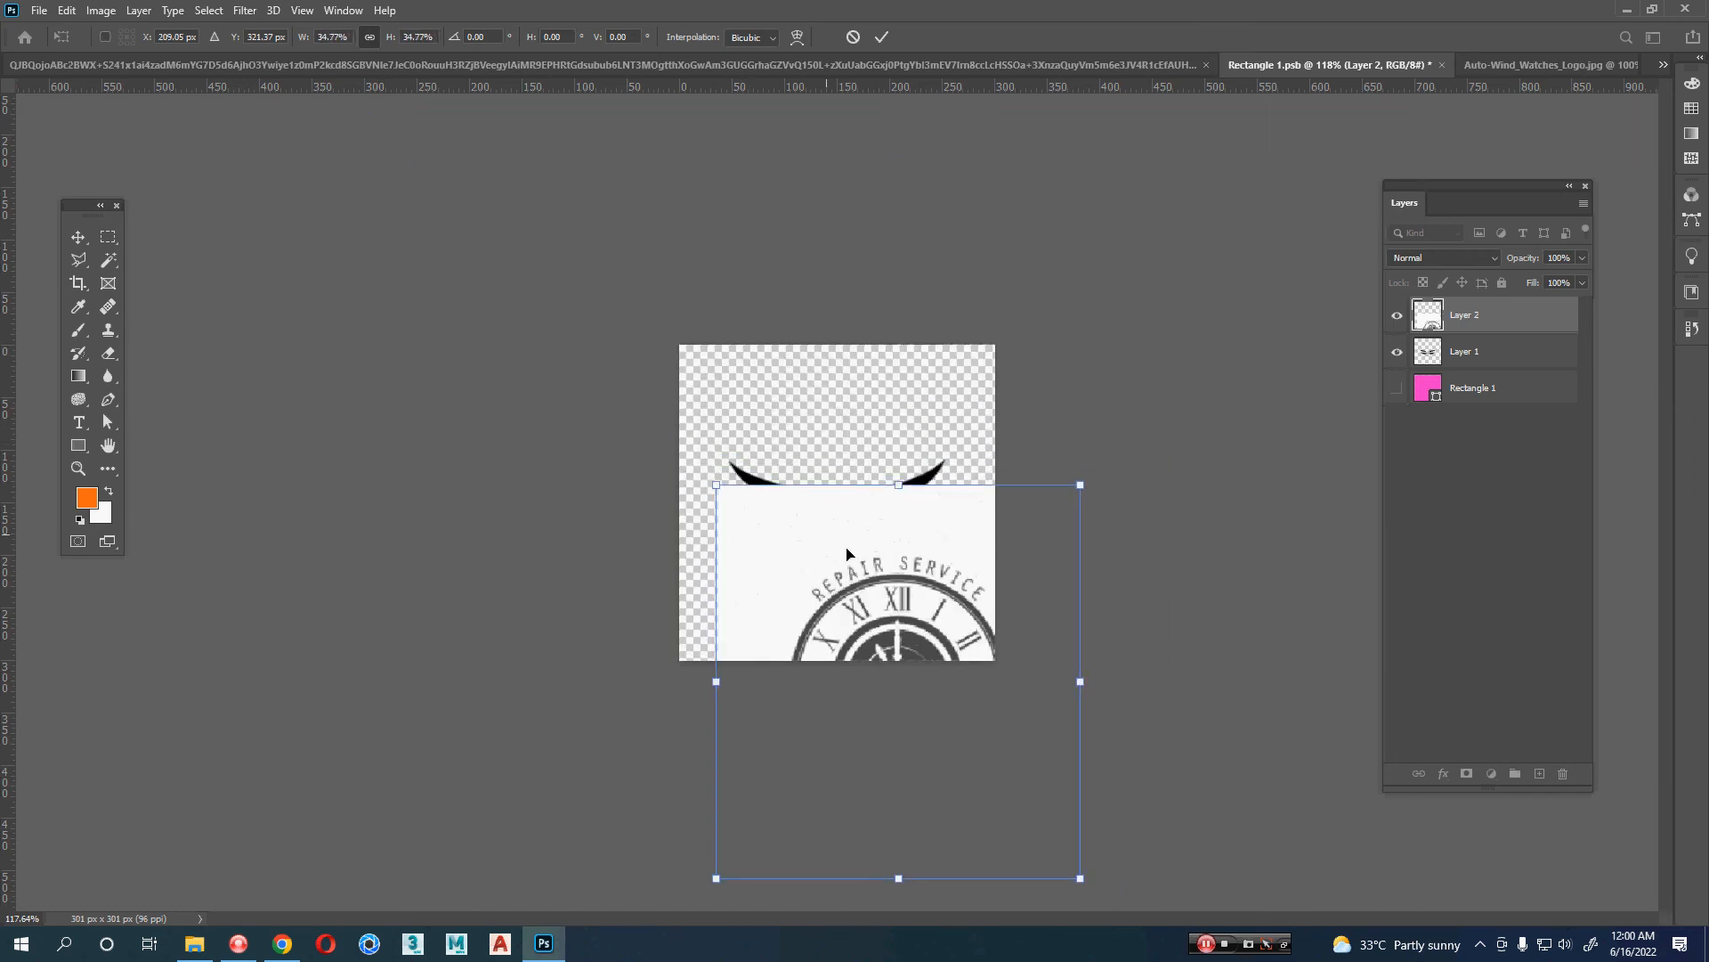
{"action": "left_click_drag", "start_coordinate": [849, 554], "coordinate": [796, 410]}
{"action": "left_click_drag", "start_coordinate": [661, 338], "coordinate": [709, 395]}
{"action": "left_click_drag", "start_coordinate": [805, 476], "coordinate": [804, 459]}
{"action": "key", "text": "Return"}
{"action": "scroll", "coordinate": [852, 529], "scroll_direction": "up", "scroll_amount": 3}
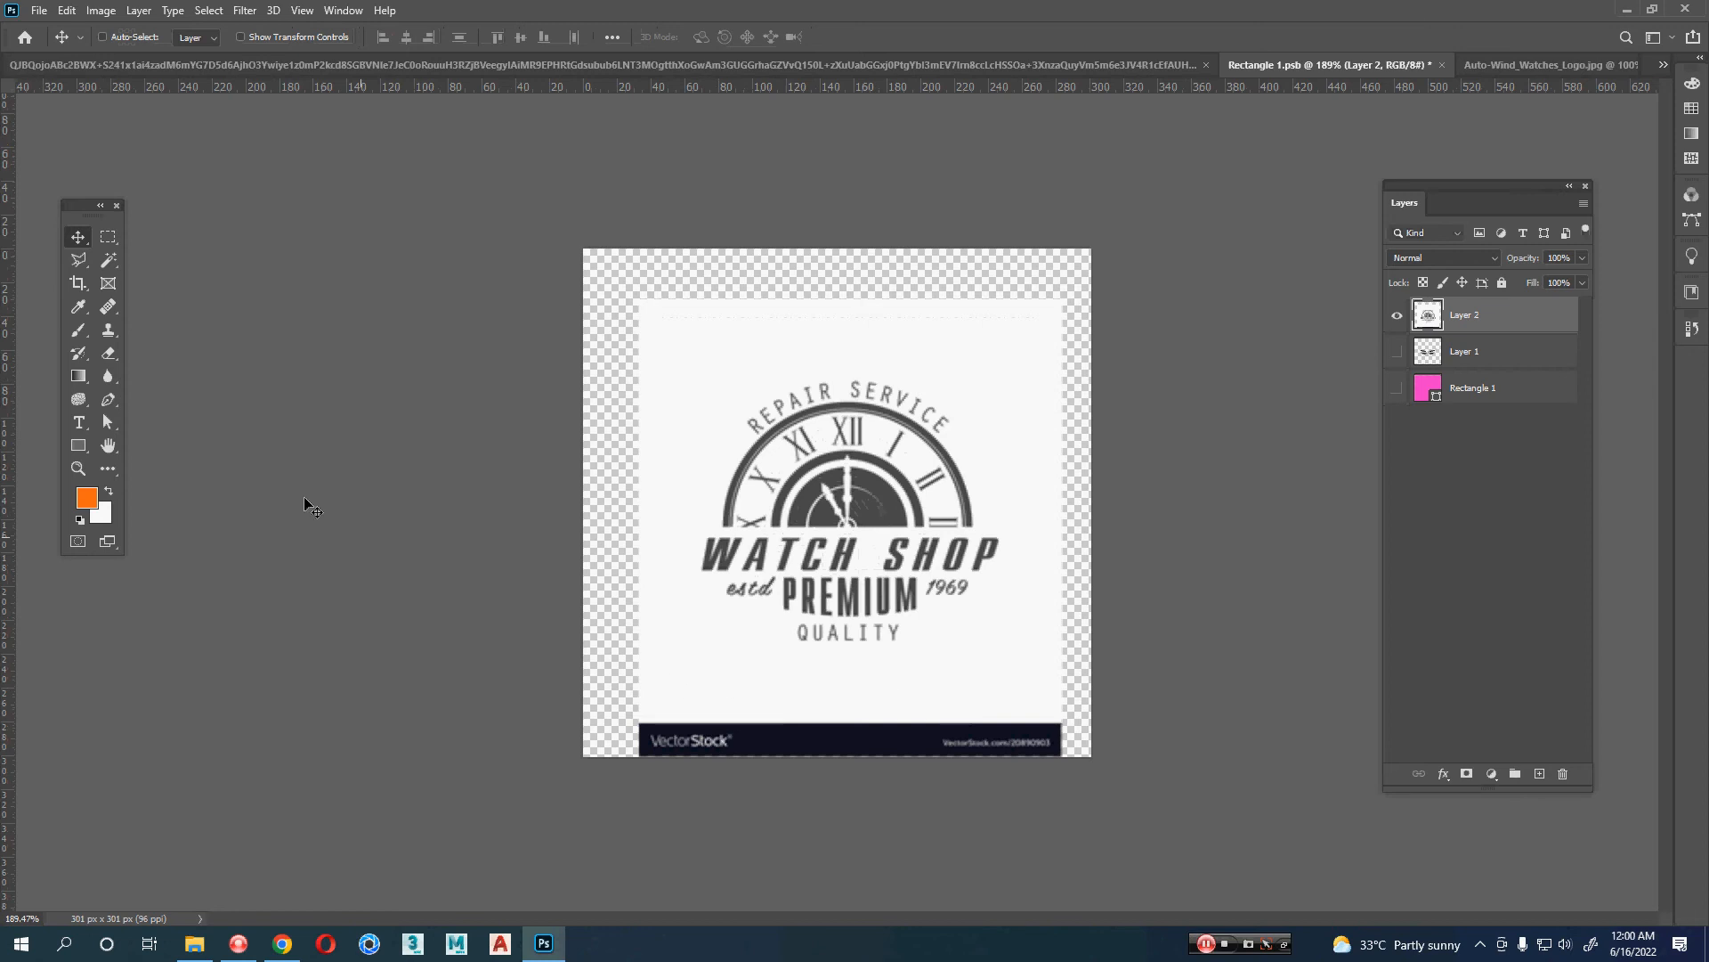
- Select the dark VectorStock banner strip at the base of the Watch Shop image and delete it
{"action": "left_click", "coordinate": [106, 237]}
{"action": "left_click_drag", "start_coordinate": [581, 696], "coordinate": [1175, 784]}
{"action": "key", "text": "Delete"}
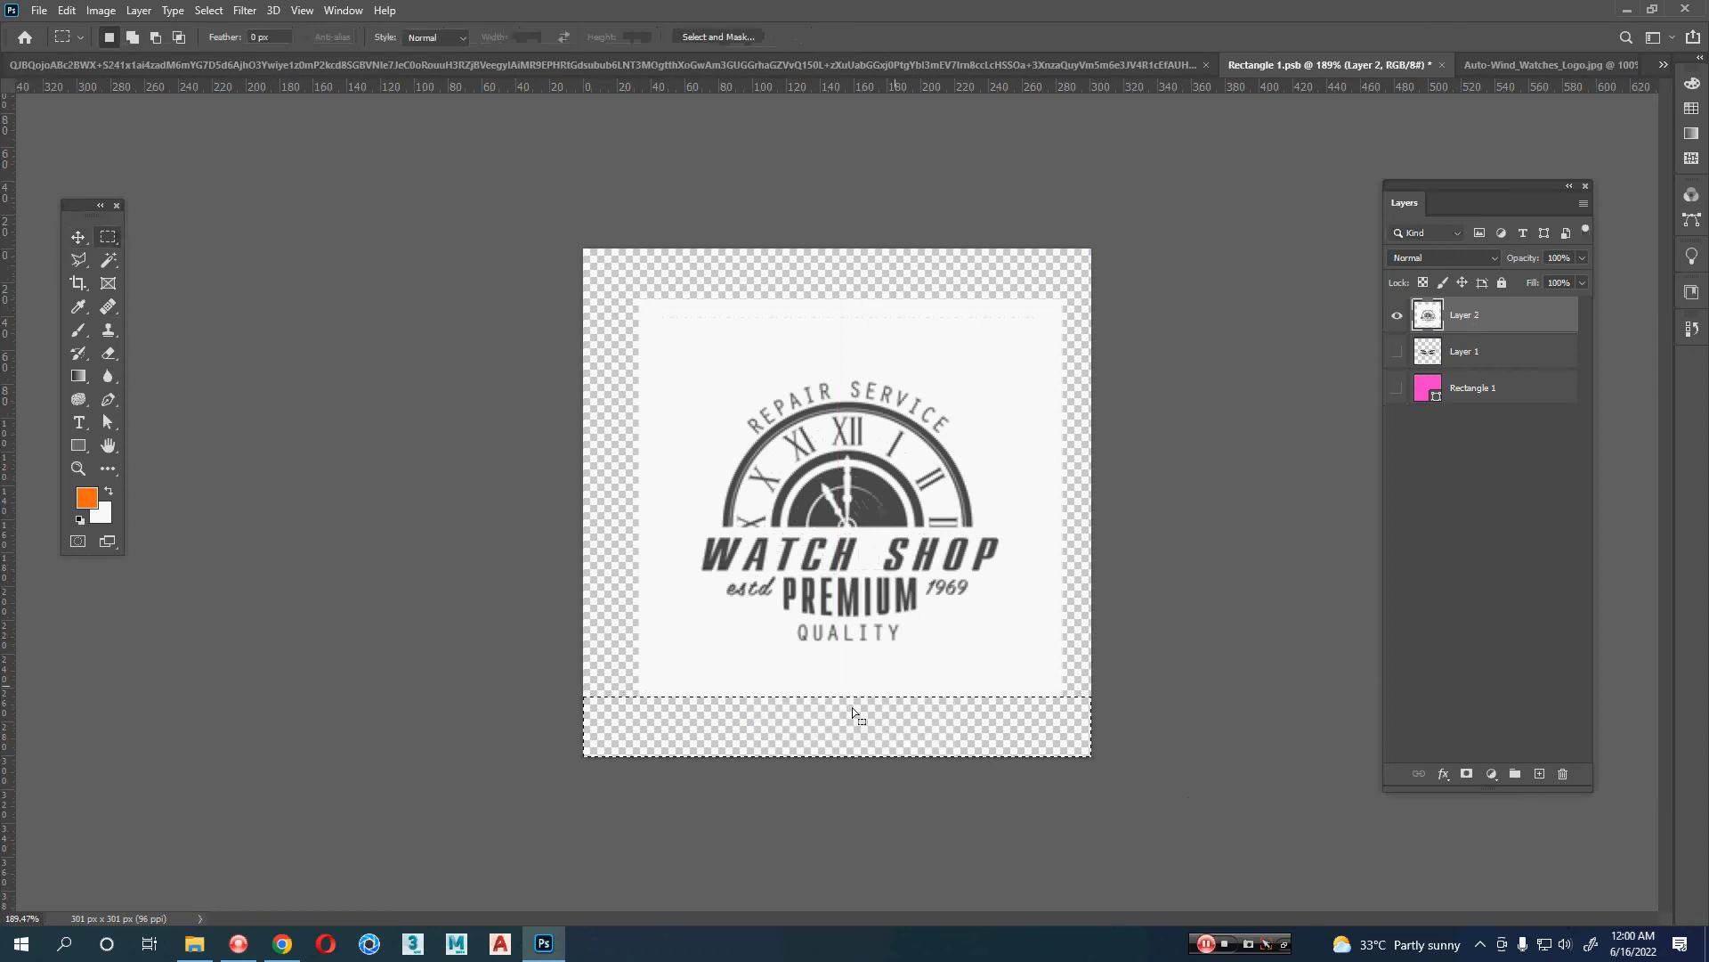
{"action": "scroll", "coordinate": [857, 452], "scroll_direction": "up", "scroll_amount": 3}
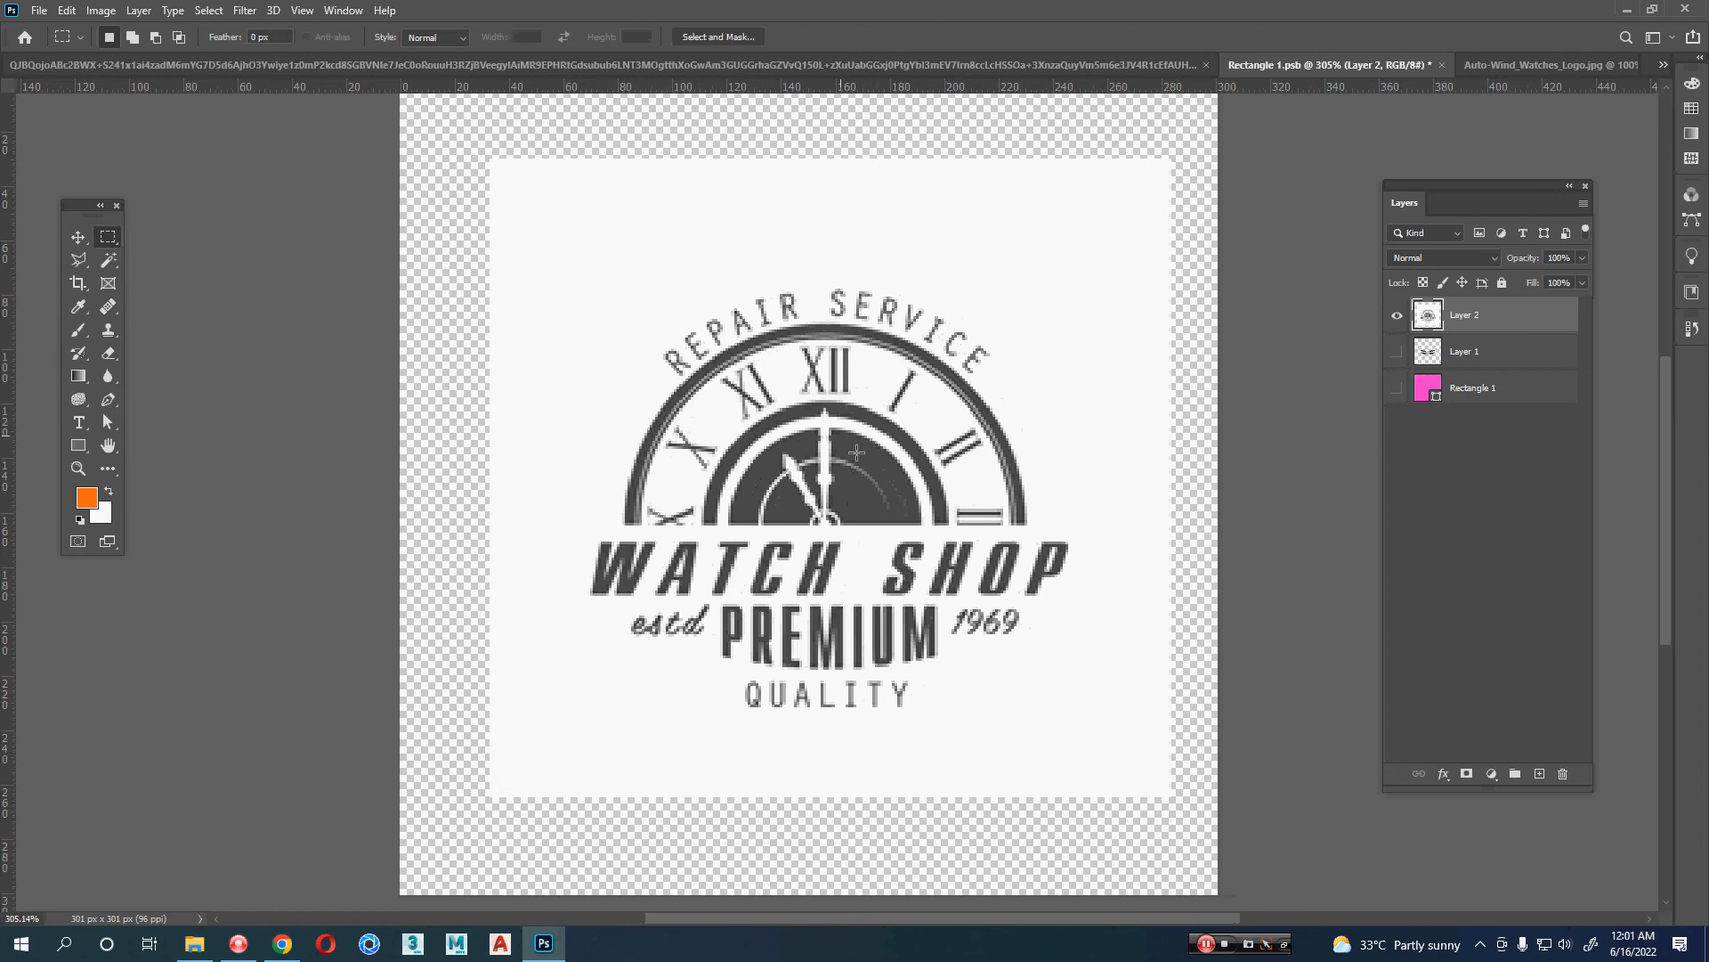
- Darken the Watch Shop logo with a Levels adjustment, raising the black input level to 43
{"action": "key", "text": "v"}
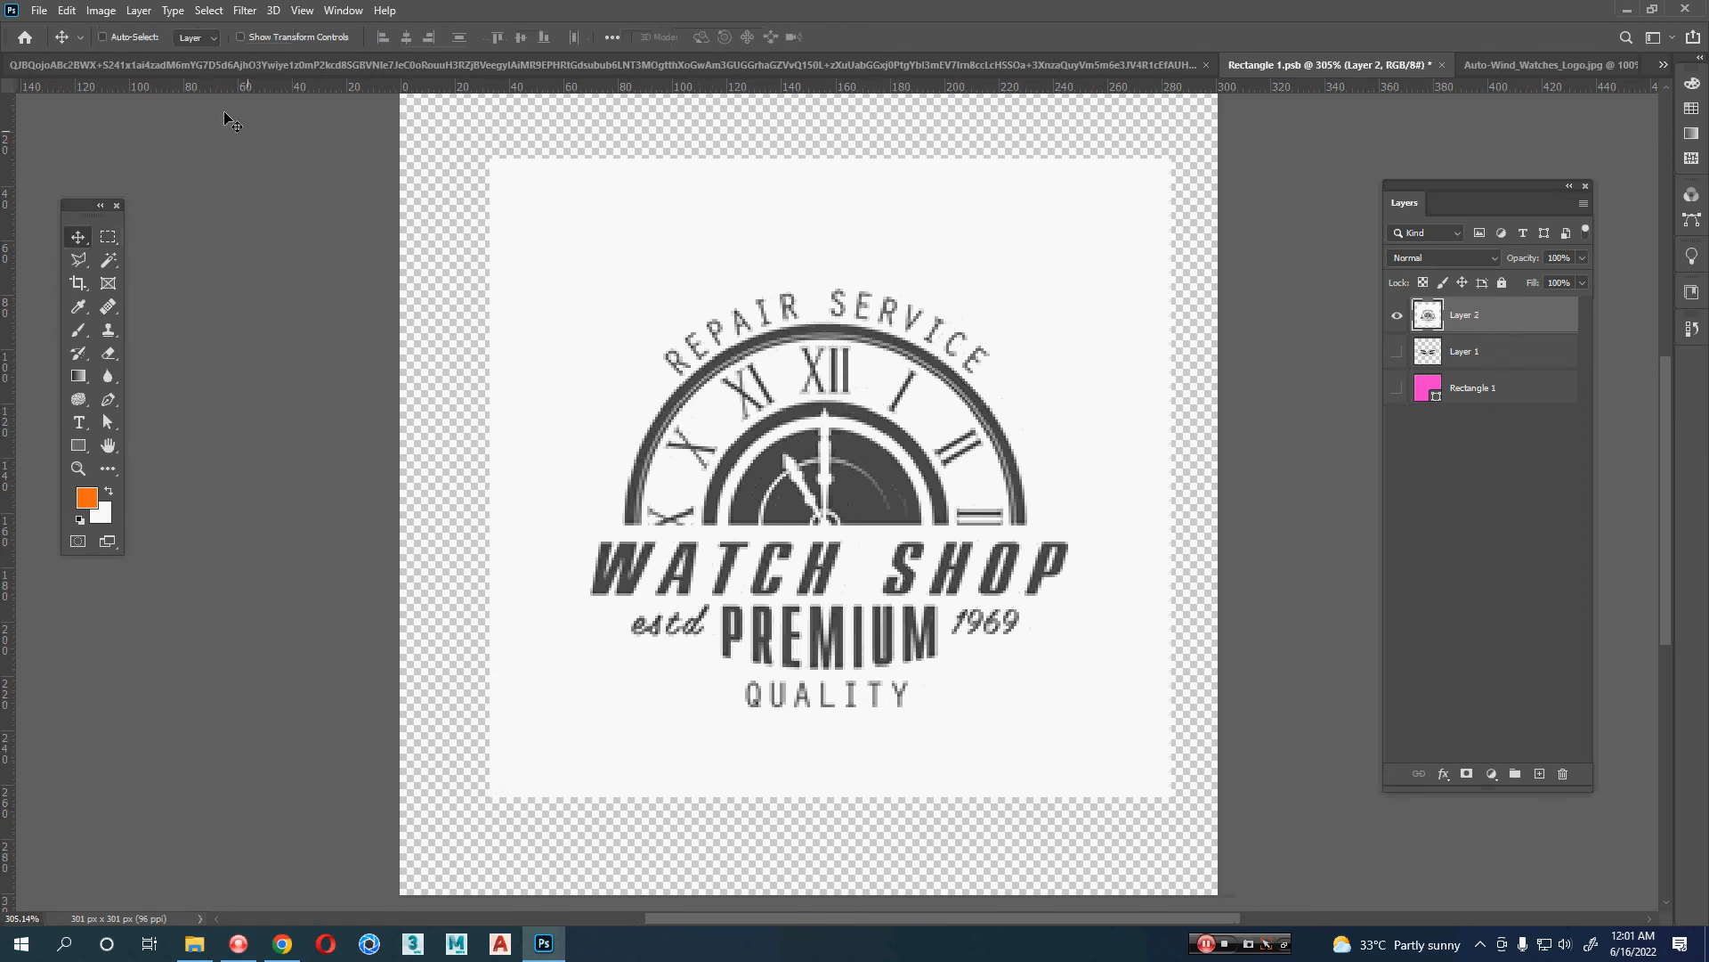
{"action": "left_click", "coordinate": [102, 11]}
{"action": "mouse_move", "coordinate": [161, 56]}
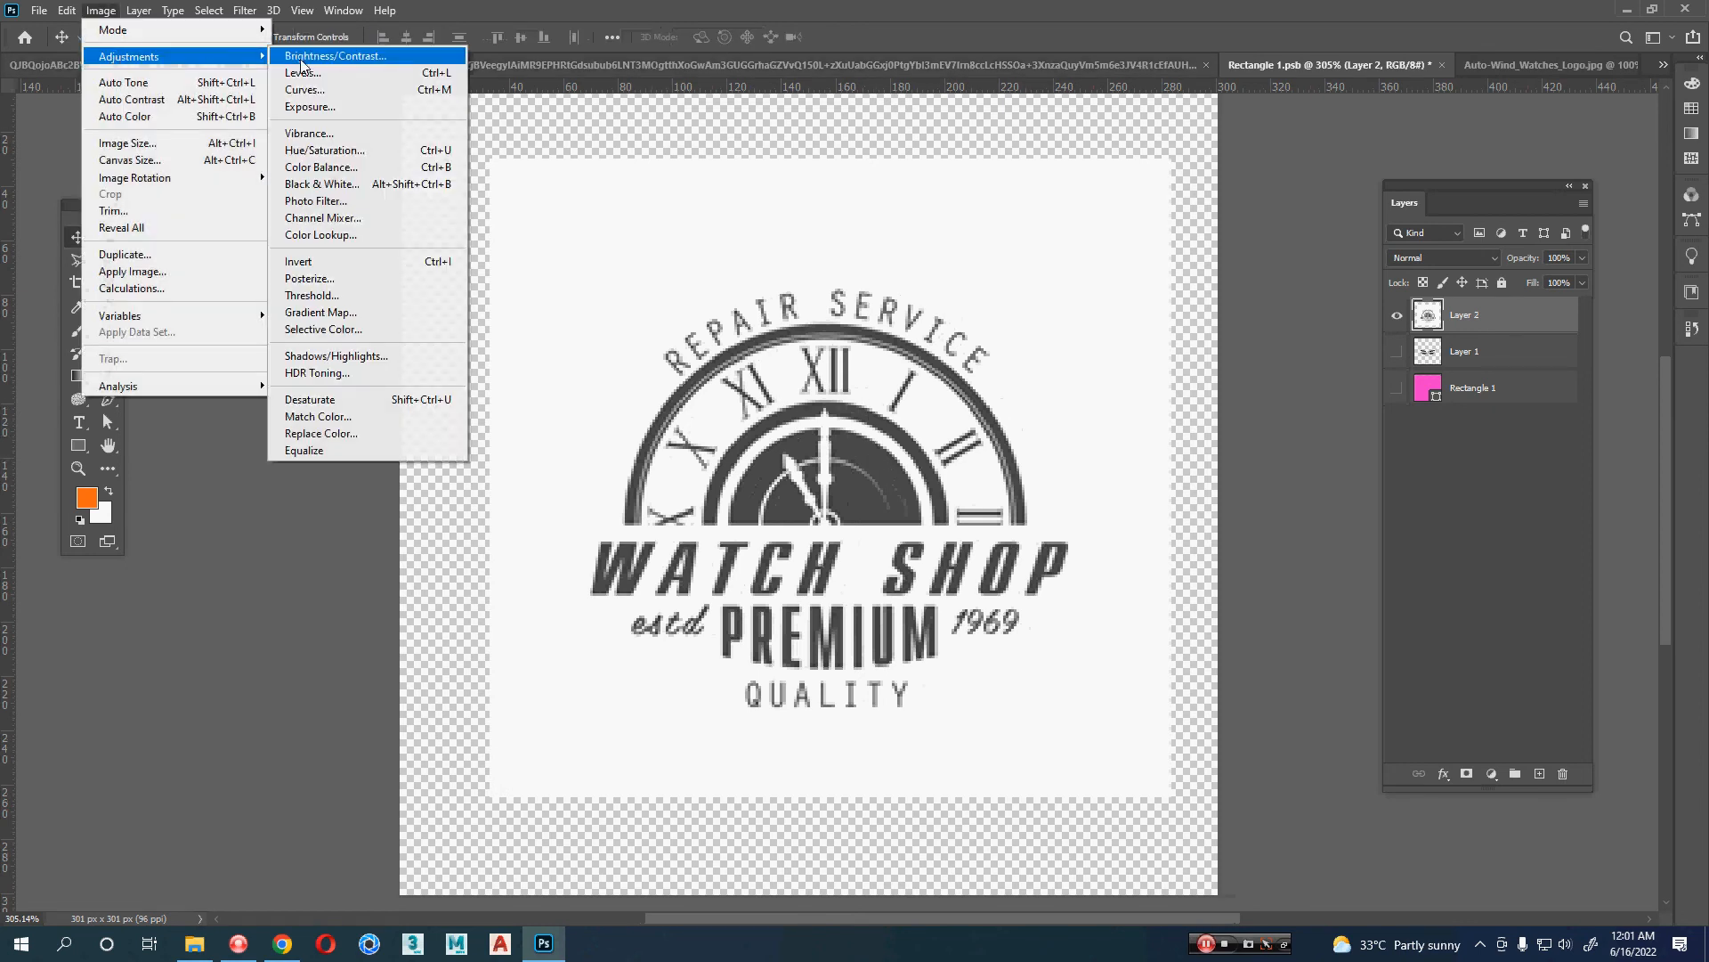
{"action": "left_click", "coordinate": [362, 78]}
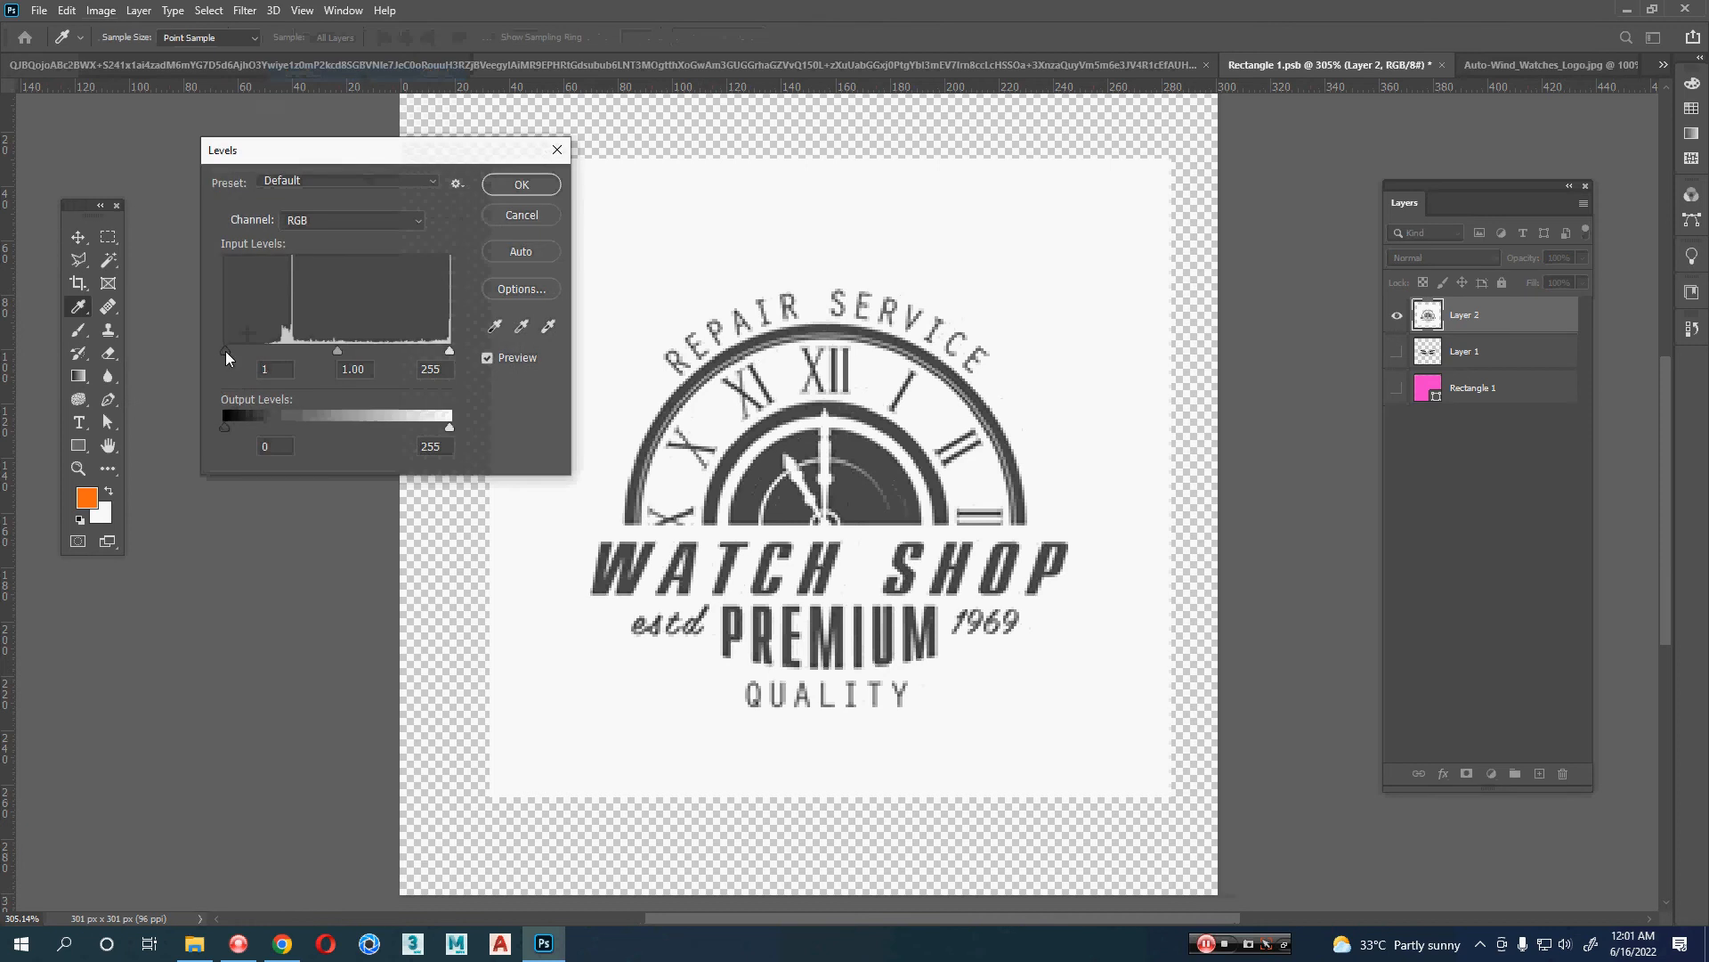
{"action": "left_click_drag", "start_coordinate": [226, 351], "coordinate": [262, 351]}
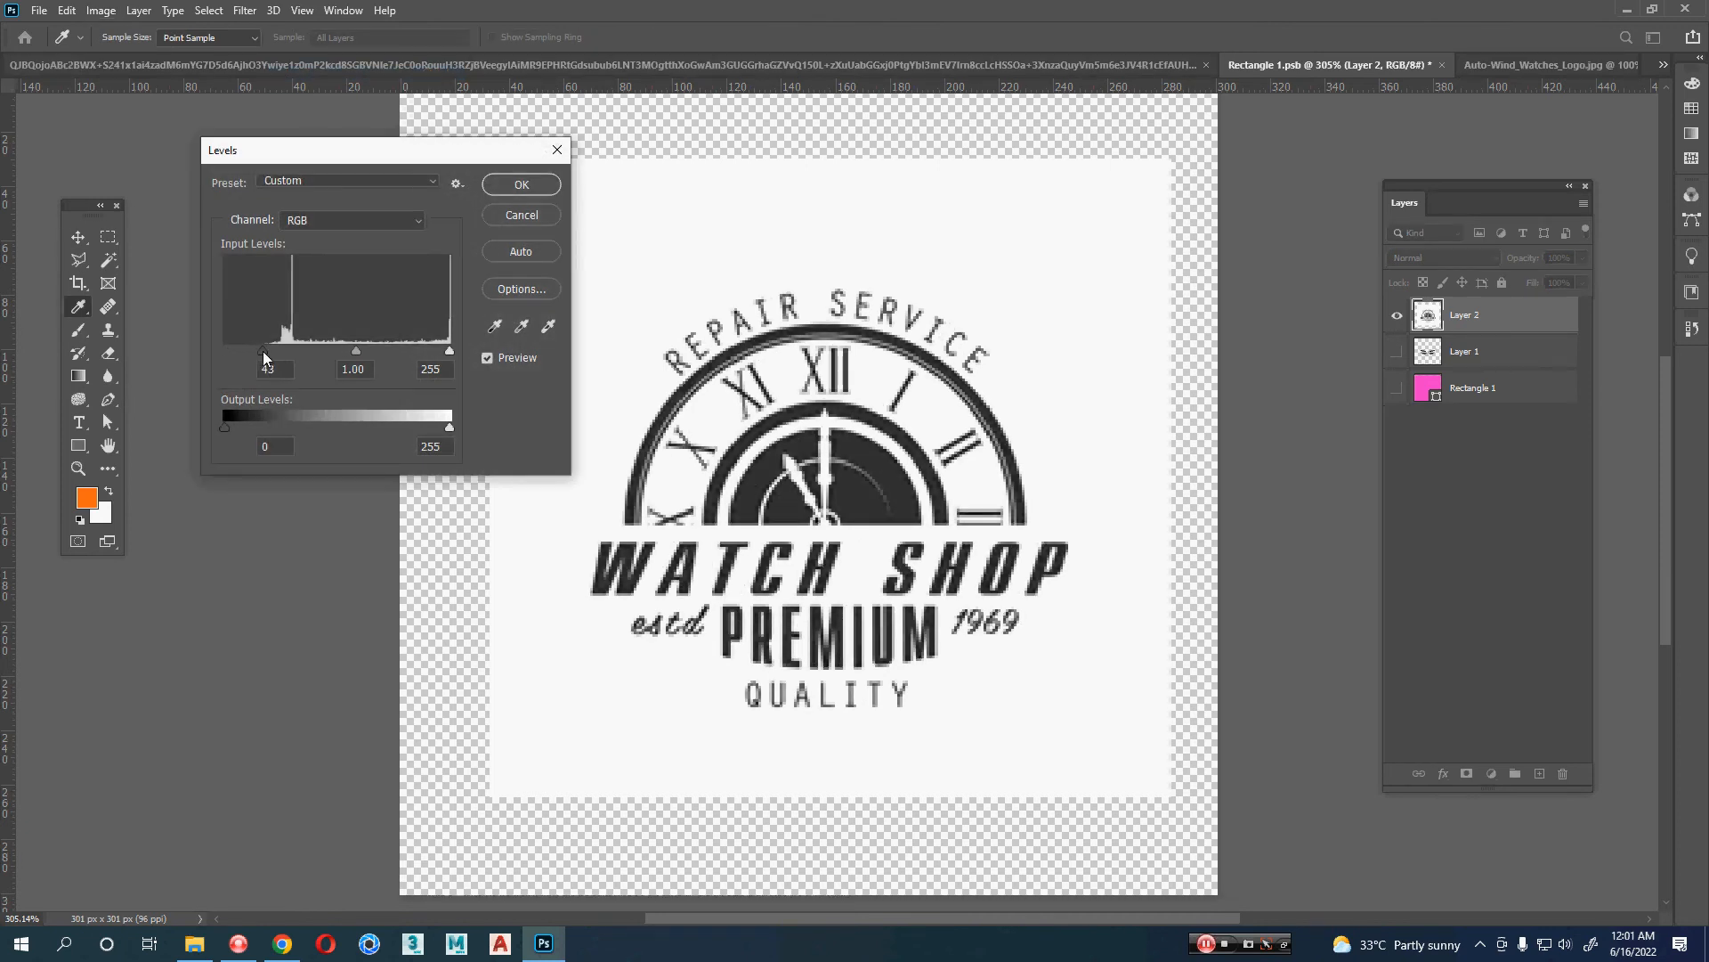
{"action": "left_click", "coordinate": [504, 187]}
- Select the logo's white background with the Magic Wand, extend the selection to all similar areas, delete it and deselect
{"action": "left_click", "coordinate": [107, 260]}
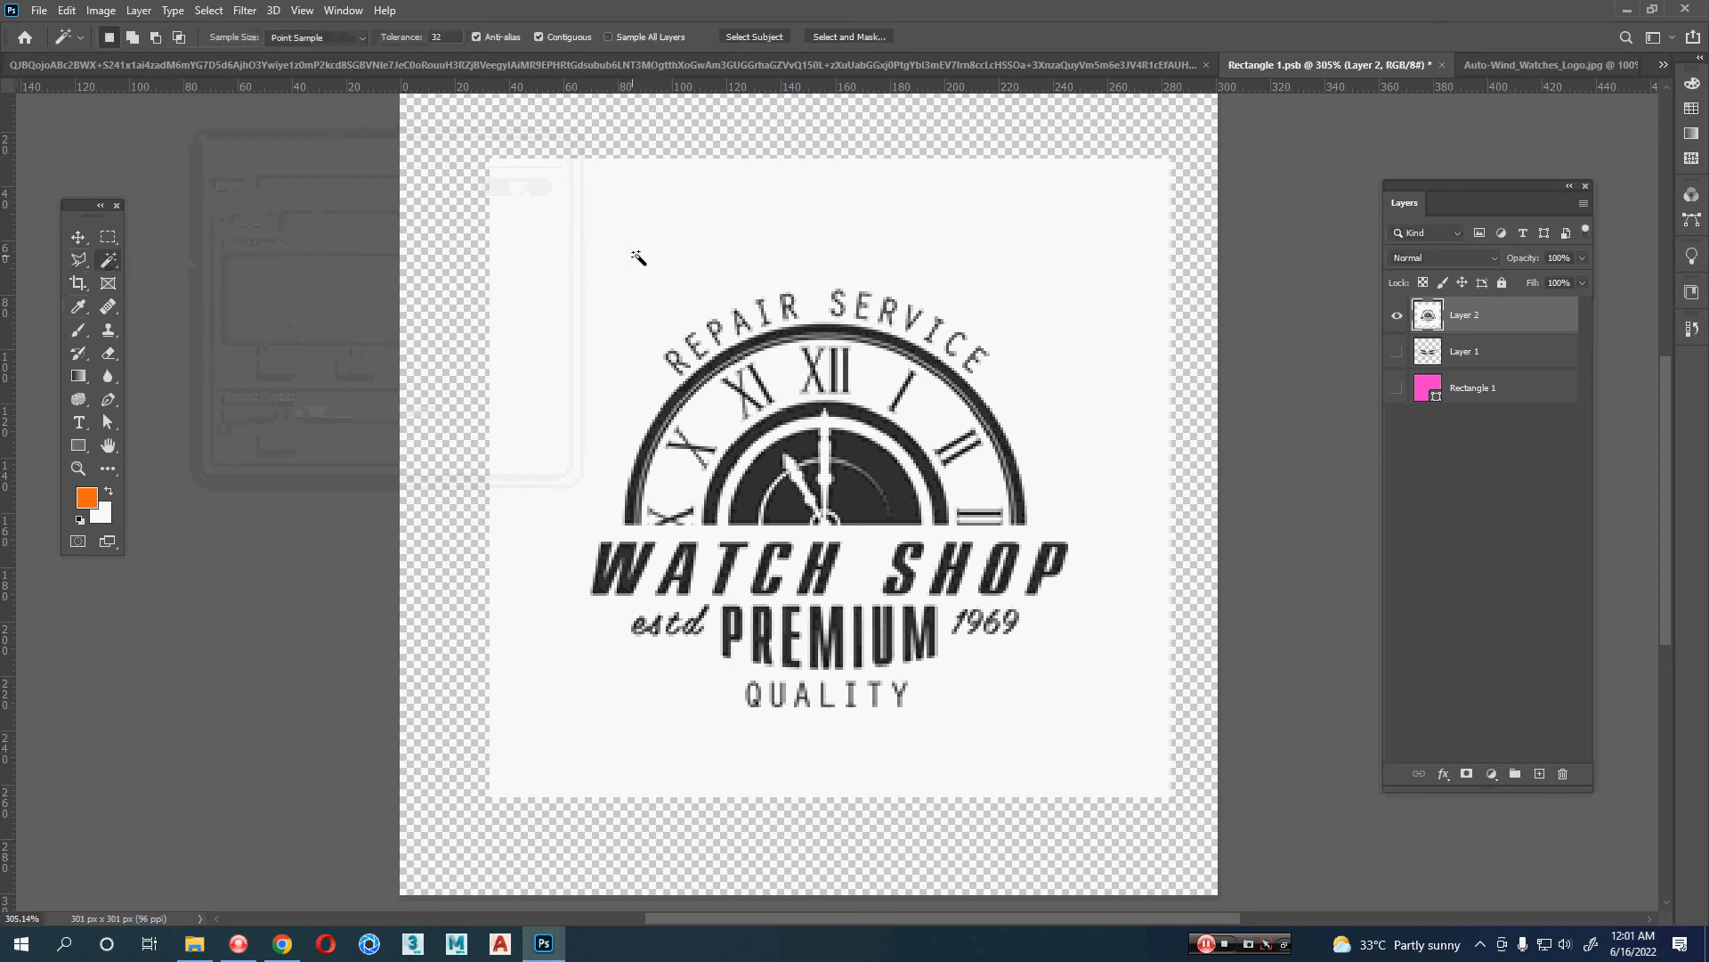
{"action": "left_click", "coordinate": [638, 259]}
{"action": "left_click", "coordinate": [242, 11]}
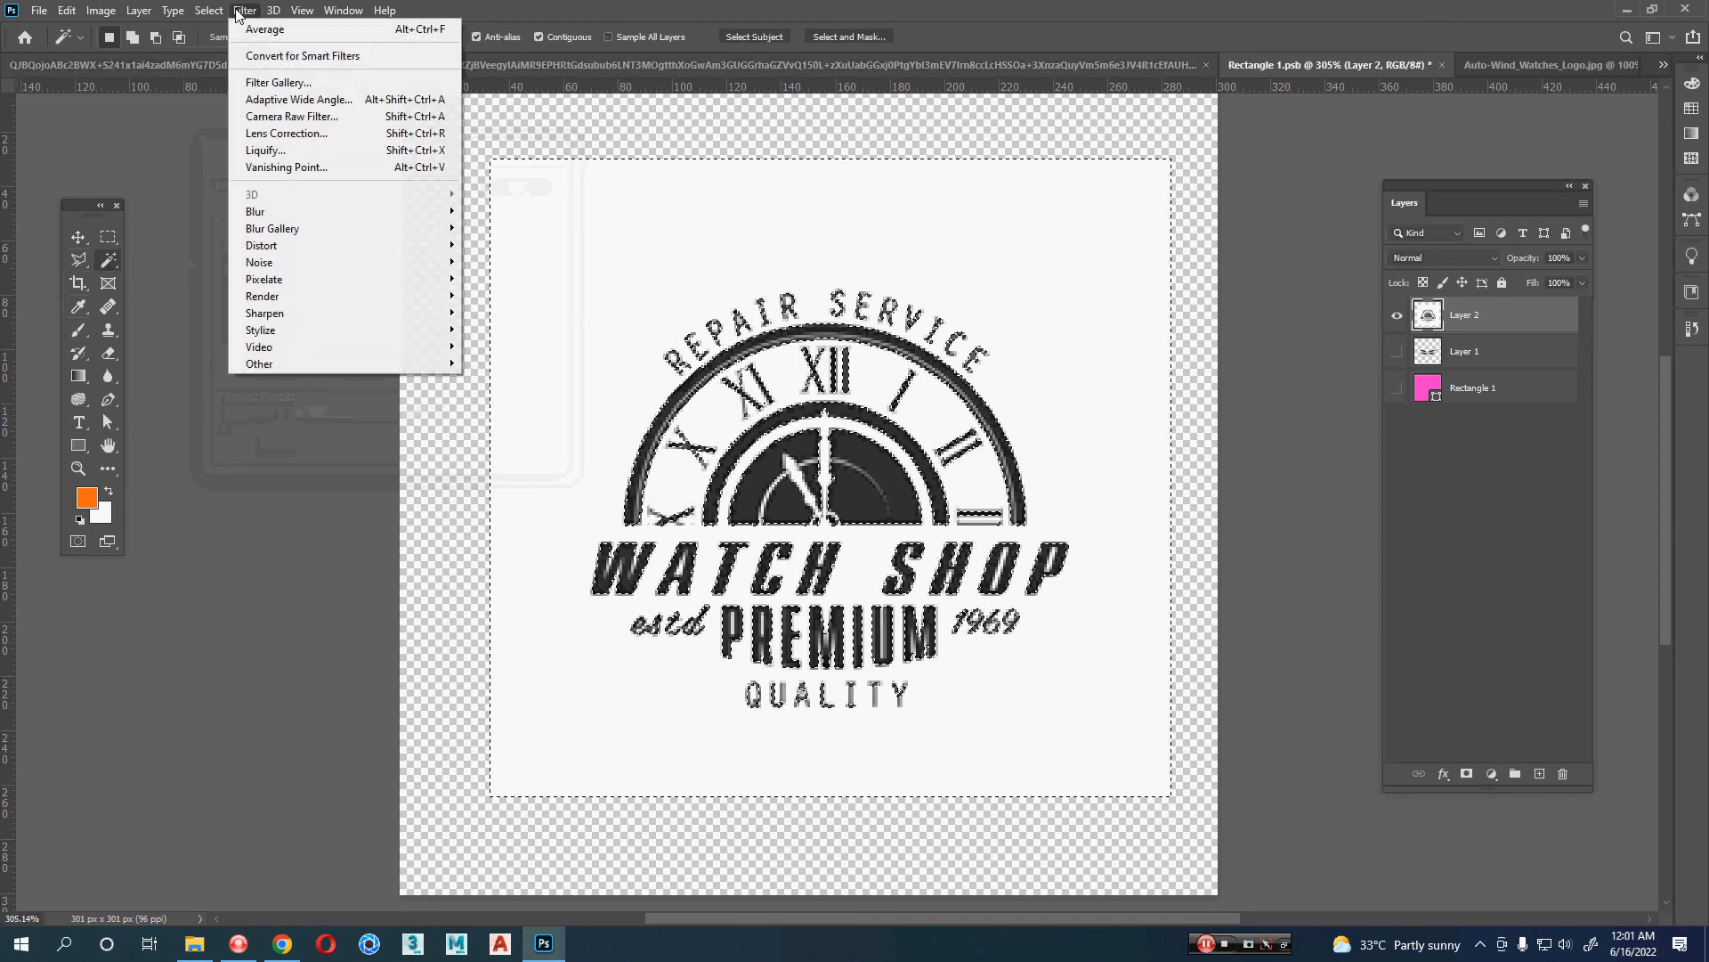
{"action": "mouse_move", "coordinate": [209, 11]}
{"action": "left_click", "coordinate": [258, 305]}
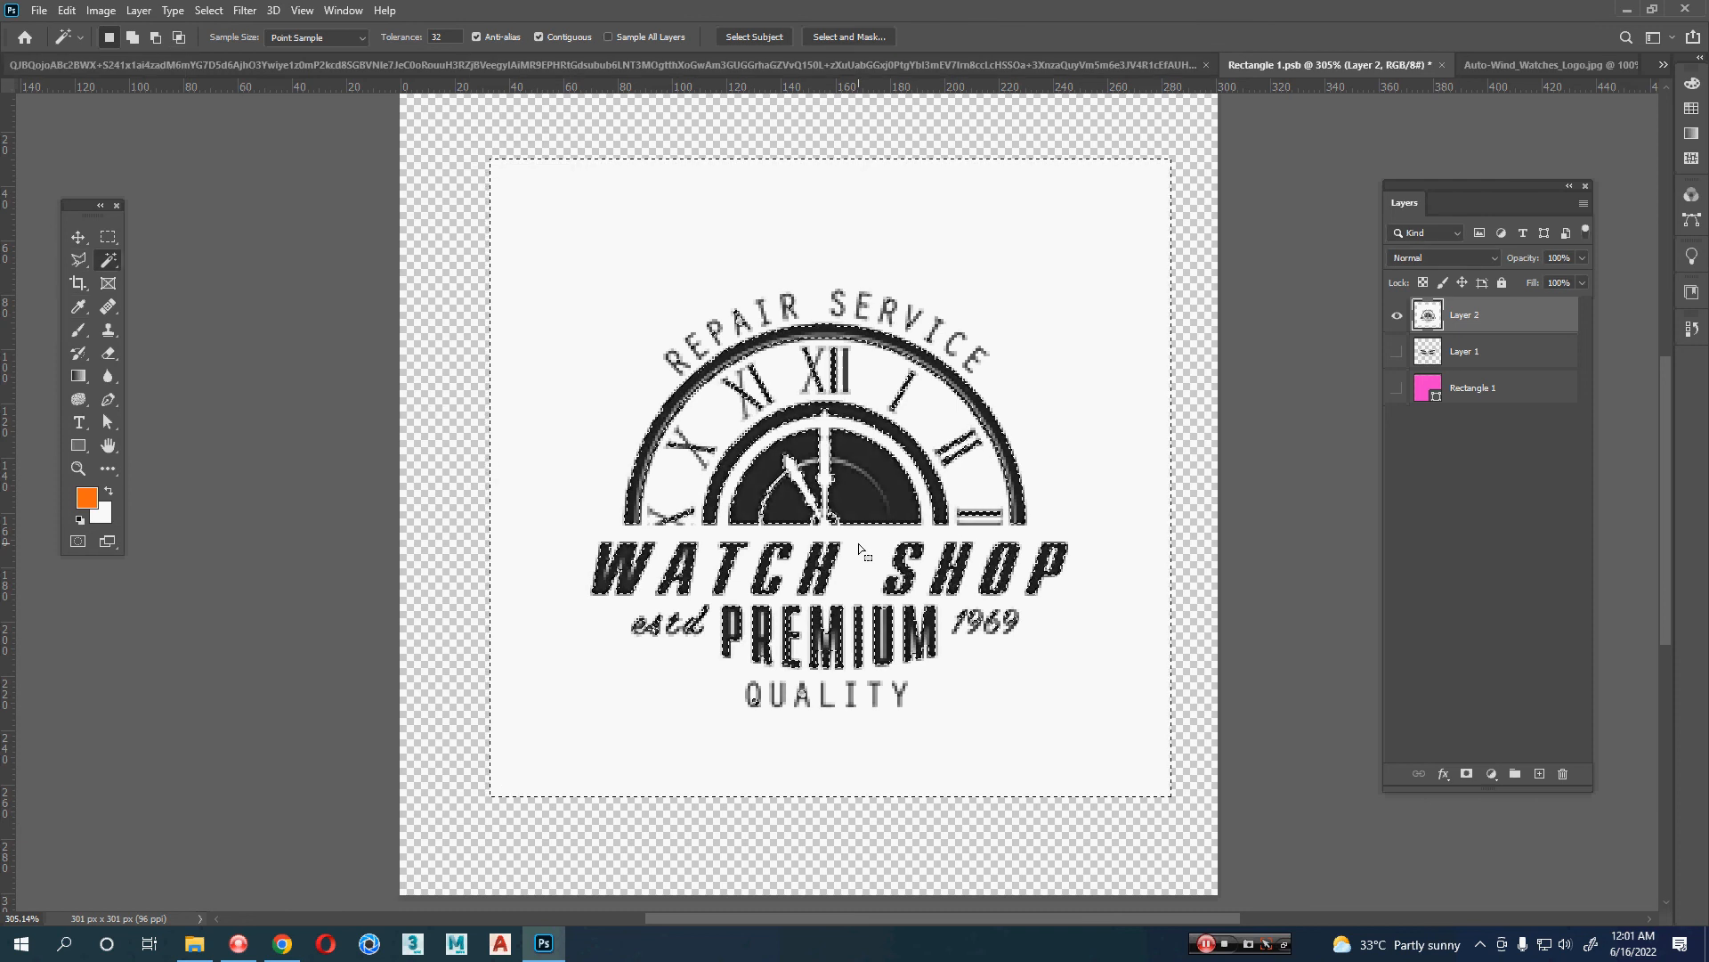
{"action": "key", "text": "Delete"}
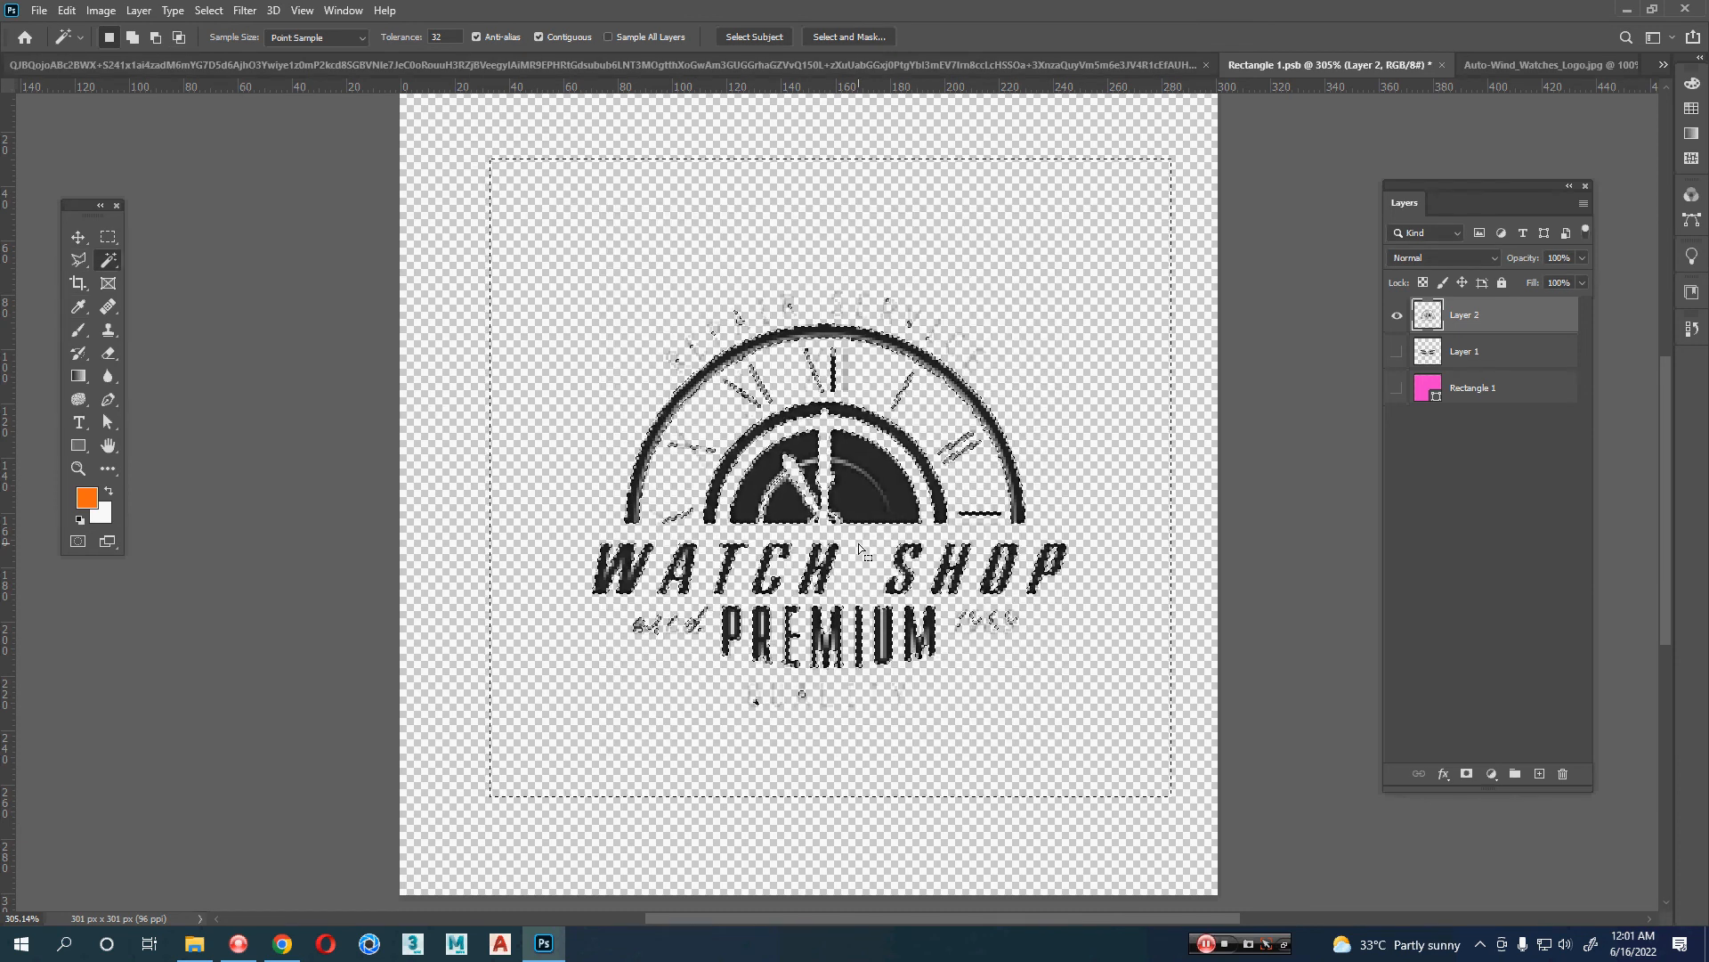
{"action": "key", "text": "ctrl+d"}
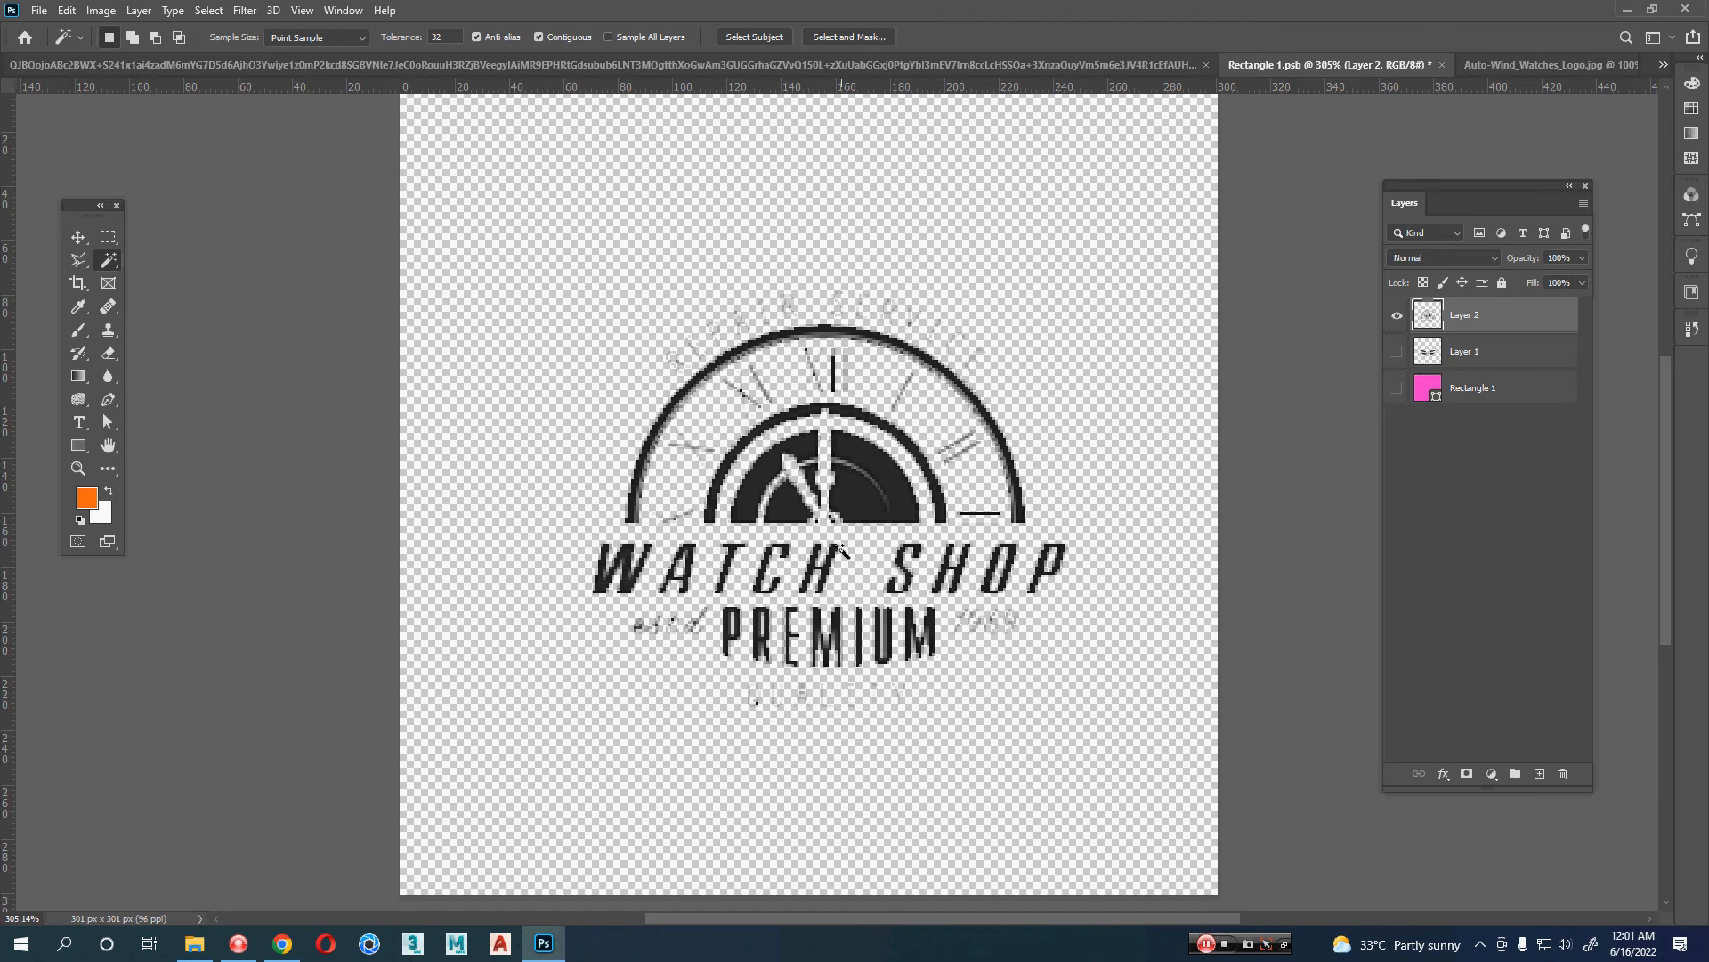
- Duplicate the cut-out Watch Shop logo layer ten times to strengthen it and merge all the copies into one layer
{"action": "key", "text": "ctrl+j"}
{"action": "key", "text": "ctrl+j"}
{"action": "key", "text": "ctrl+j"}
{"action": "key", "text": "ctrl+j"}
{"action": "key", "text": "ctrl+j"}
{"action": "key", "text": "ctrl+j"}
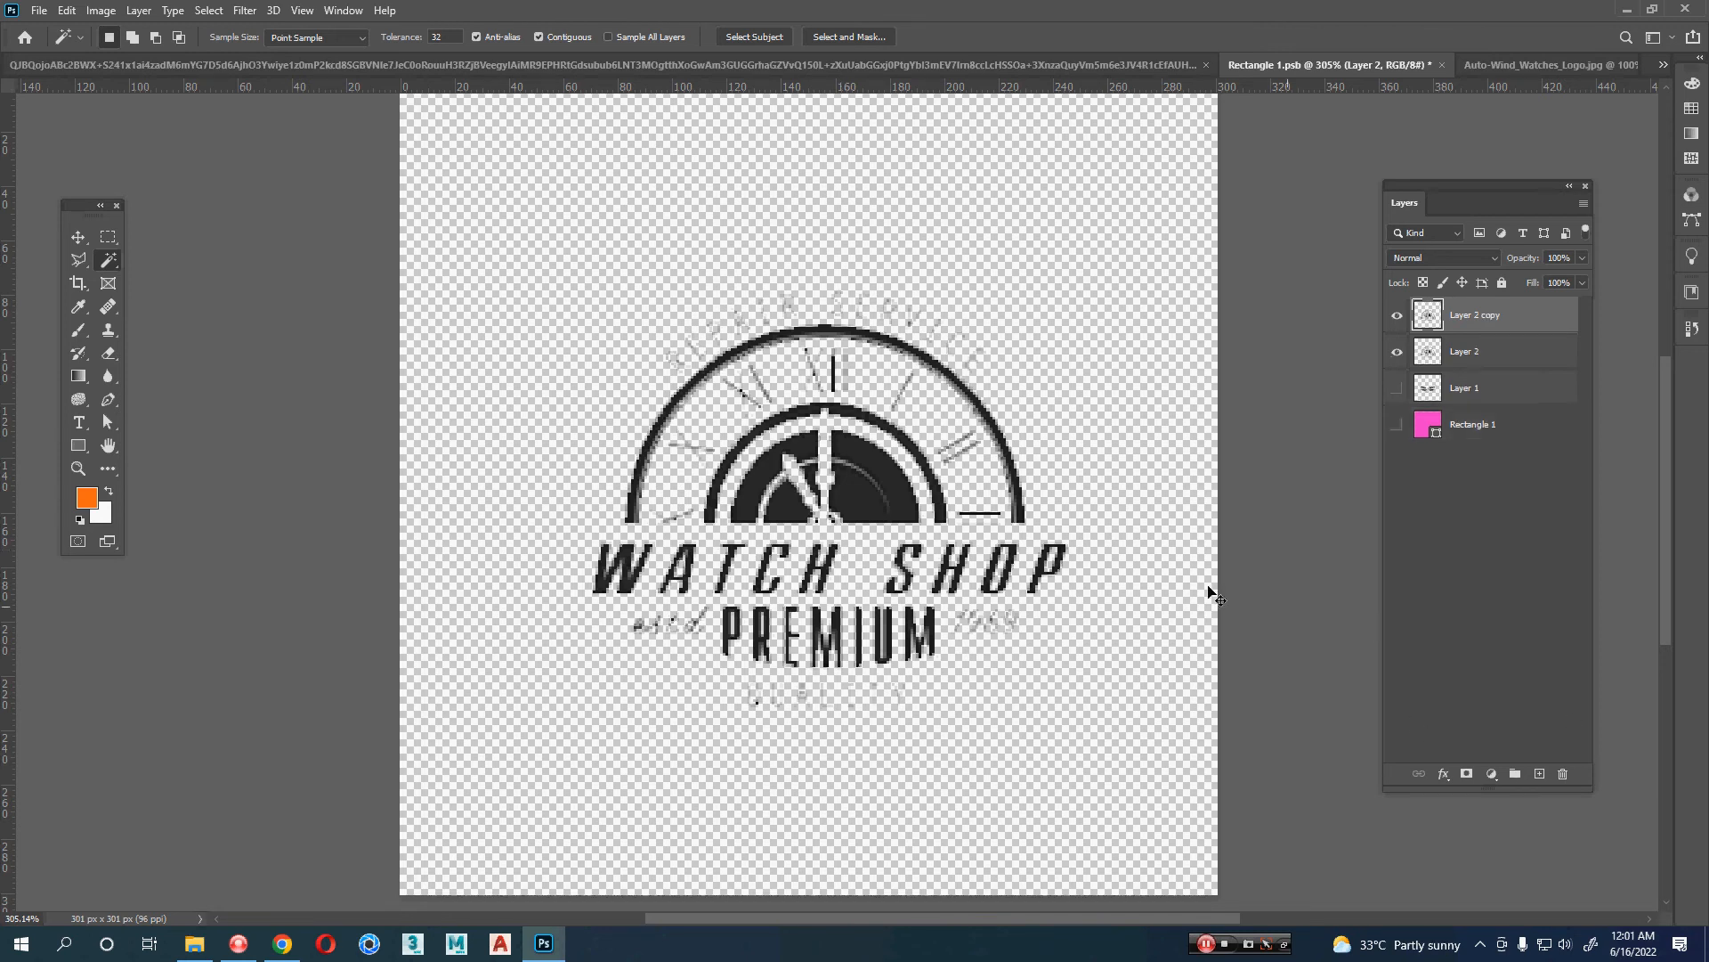
{"action": "key", "text": "ctrl+j"}
{"action": "key", "text": "ctrl+j"}
{"action": "key", "text": "ctrl+j"}
{"action": "key", "text": "ctrl+j"}
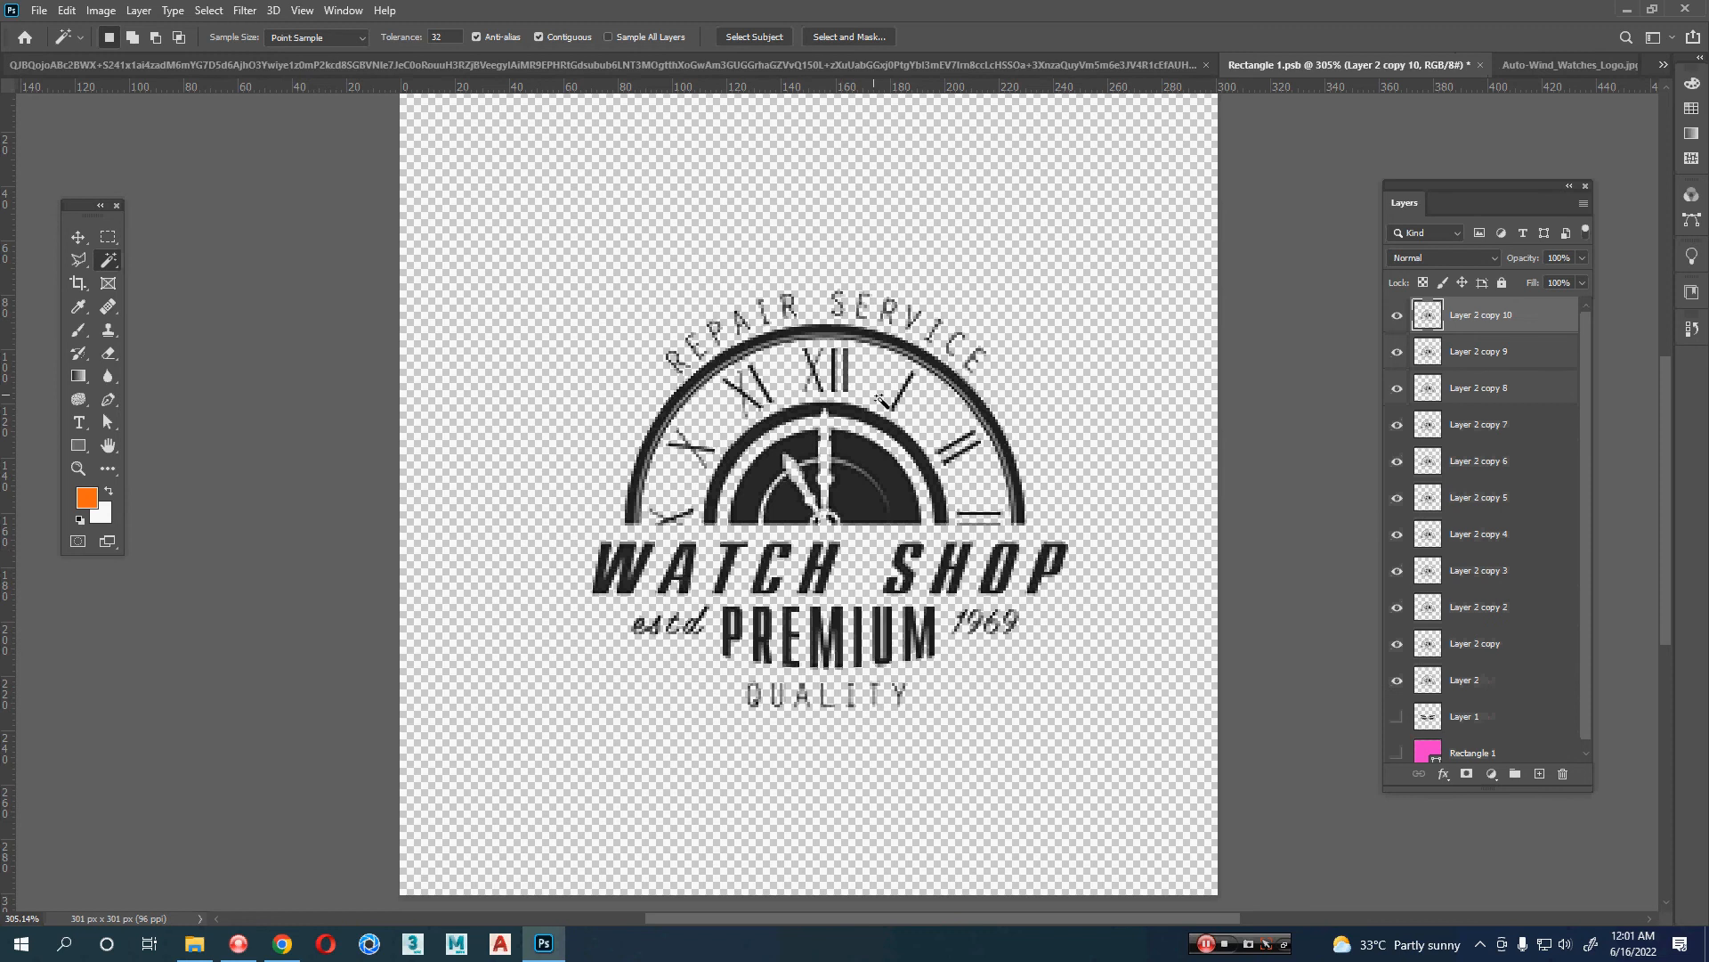
{"action": "left_click", "coordinate": [1485, 696], "text": "shift"}
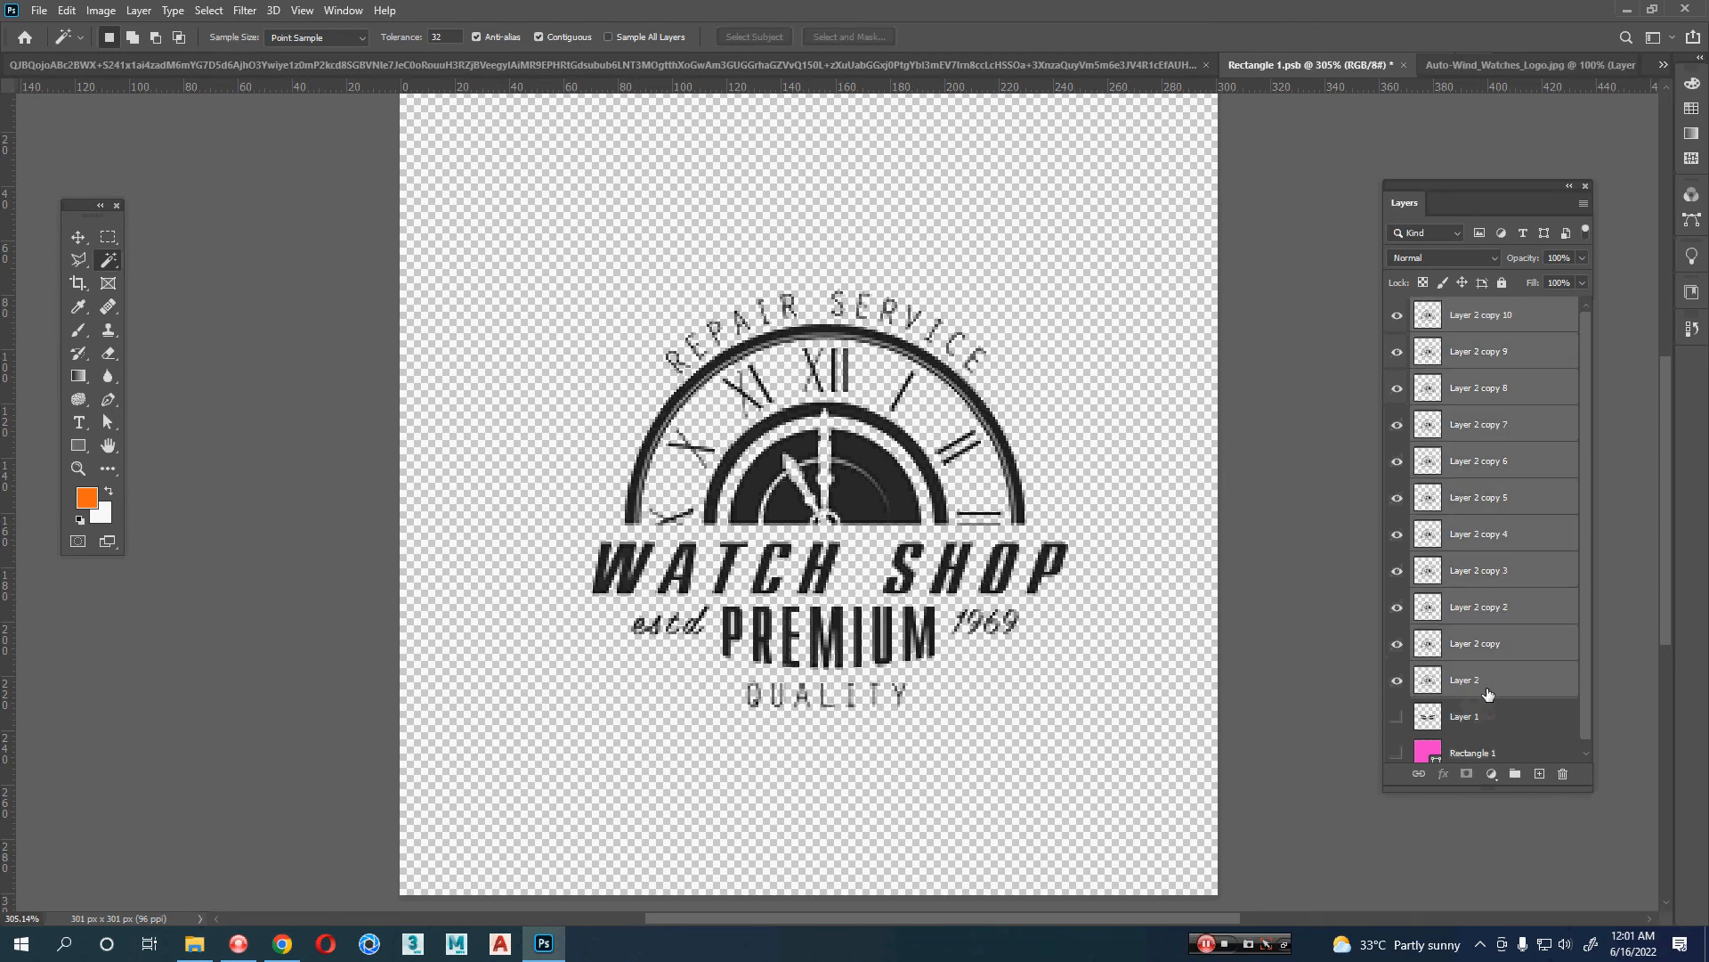
{"action": "key", "text": "ctrl+e"}
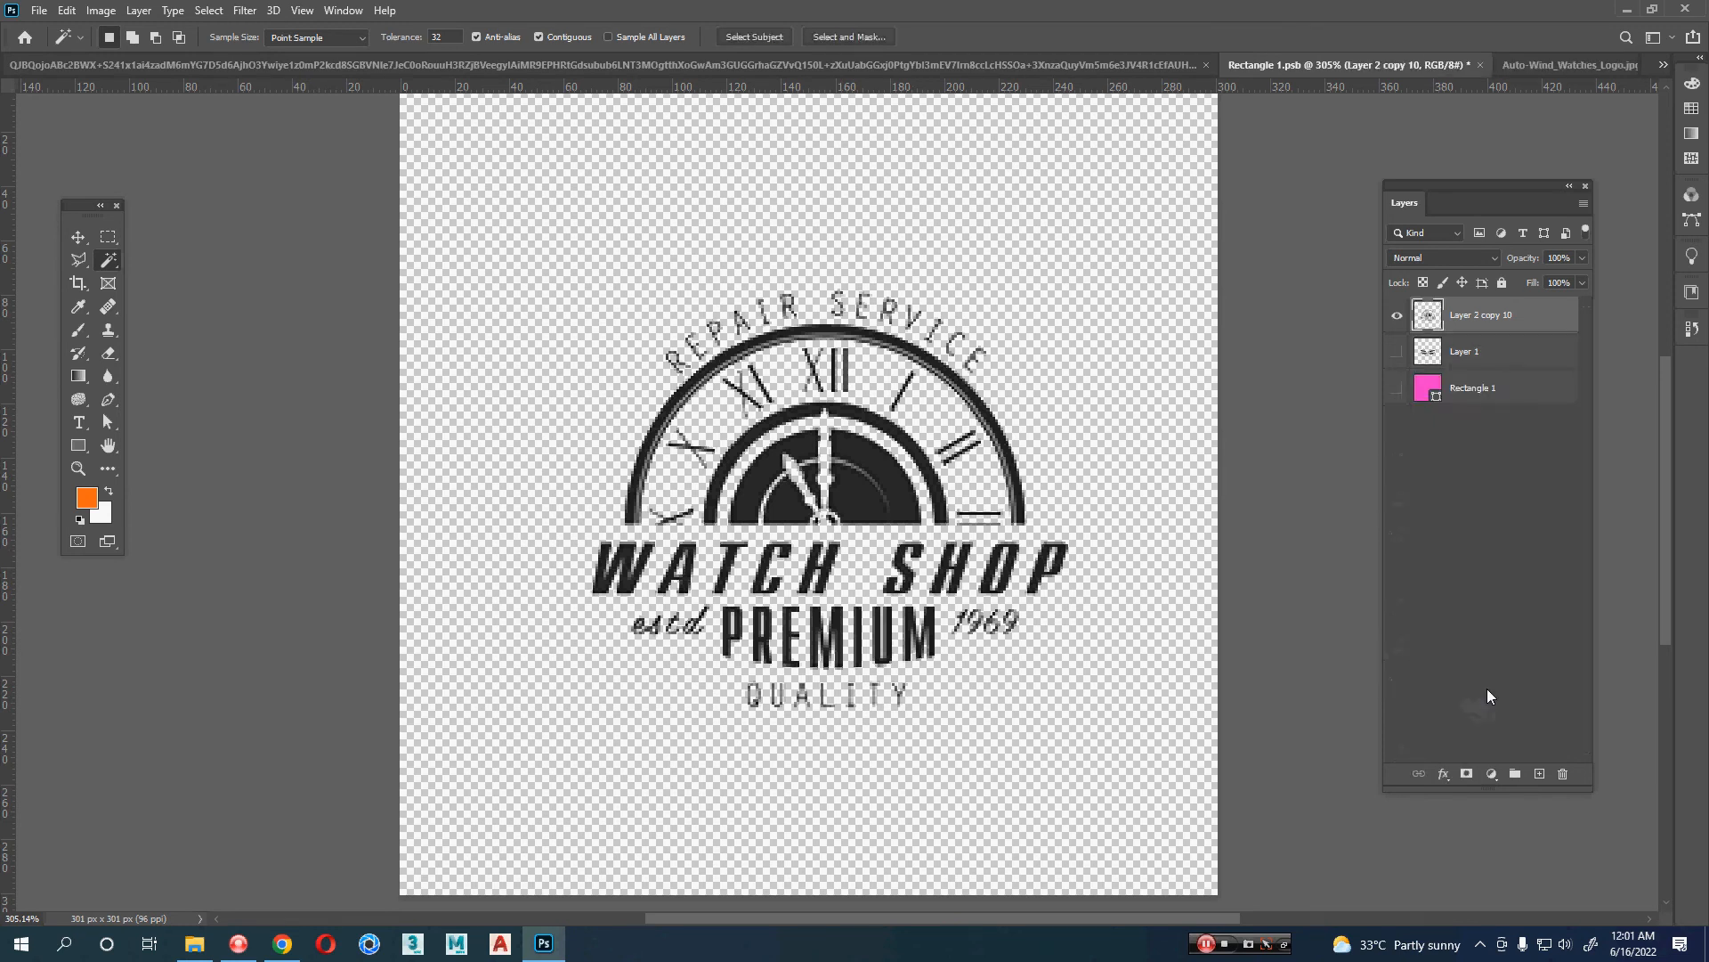
- Apply Defringe matting to the merged Watch Shop logo layer
{"action": "key", "text": "v"}
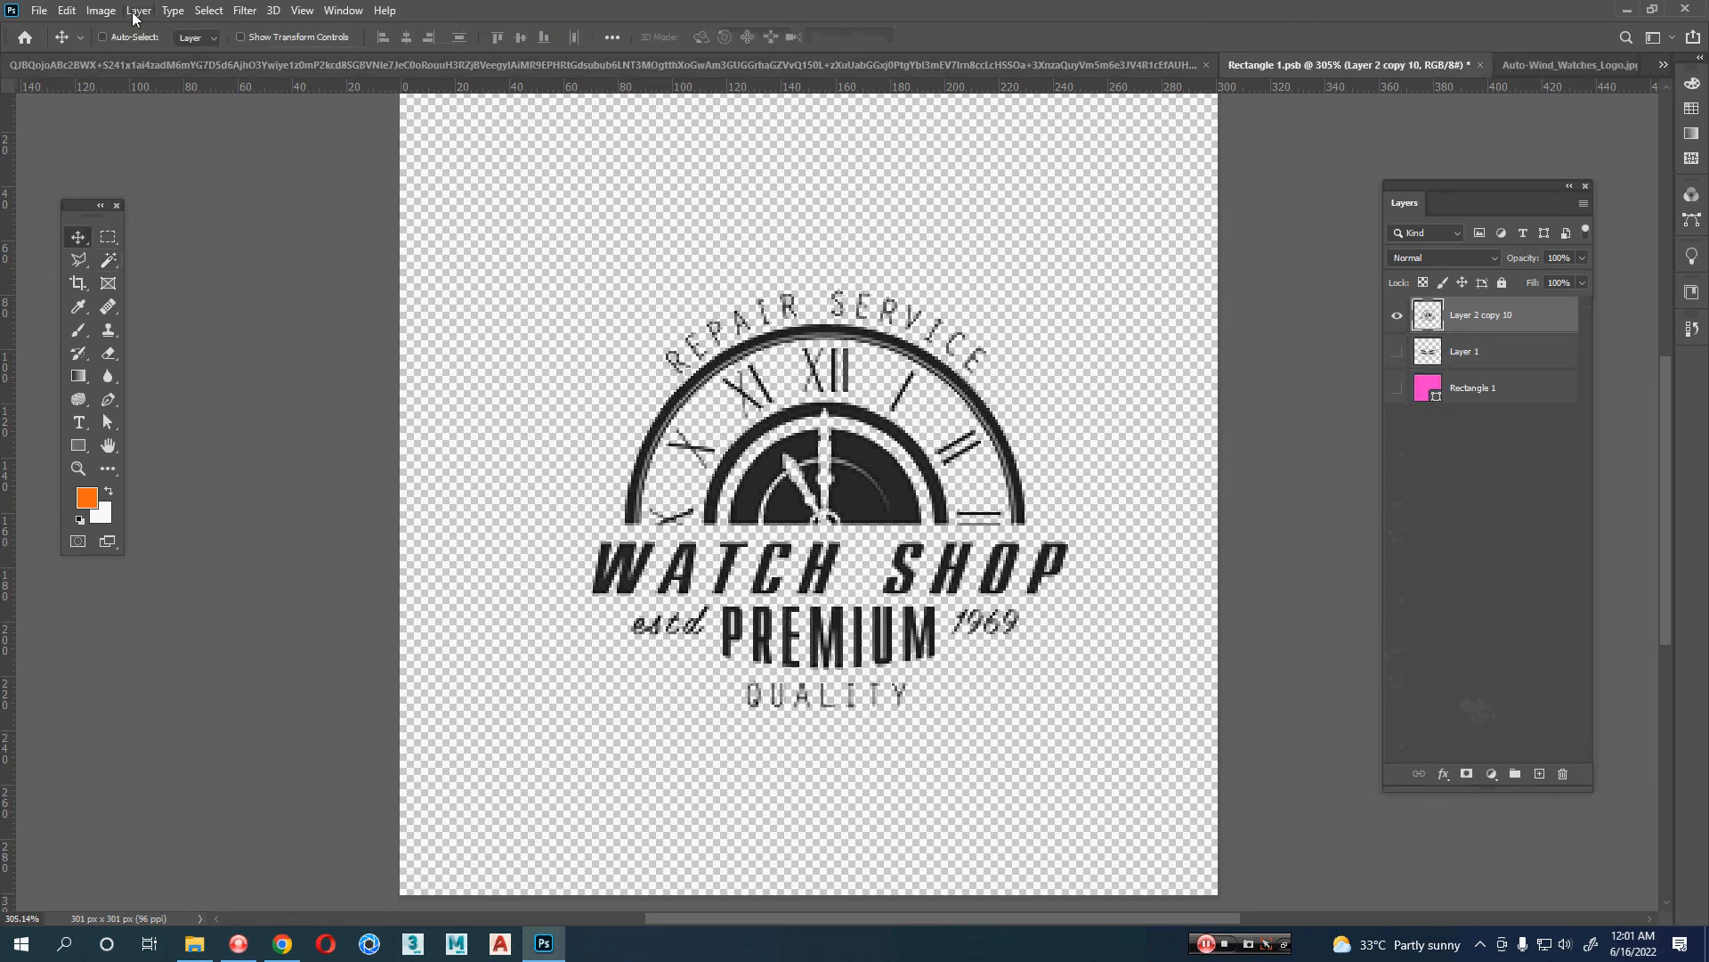
{"action": "left_click", "coordinate": [100, 9]}
{"action": "mouse_move", "coordinate": [228, 712]}
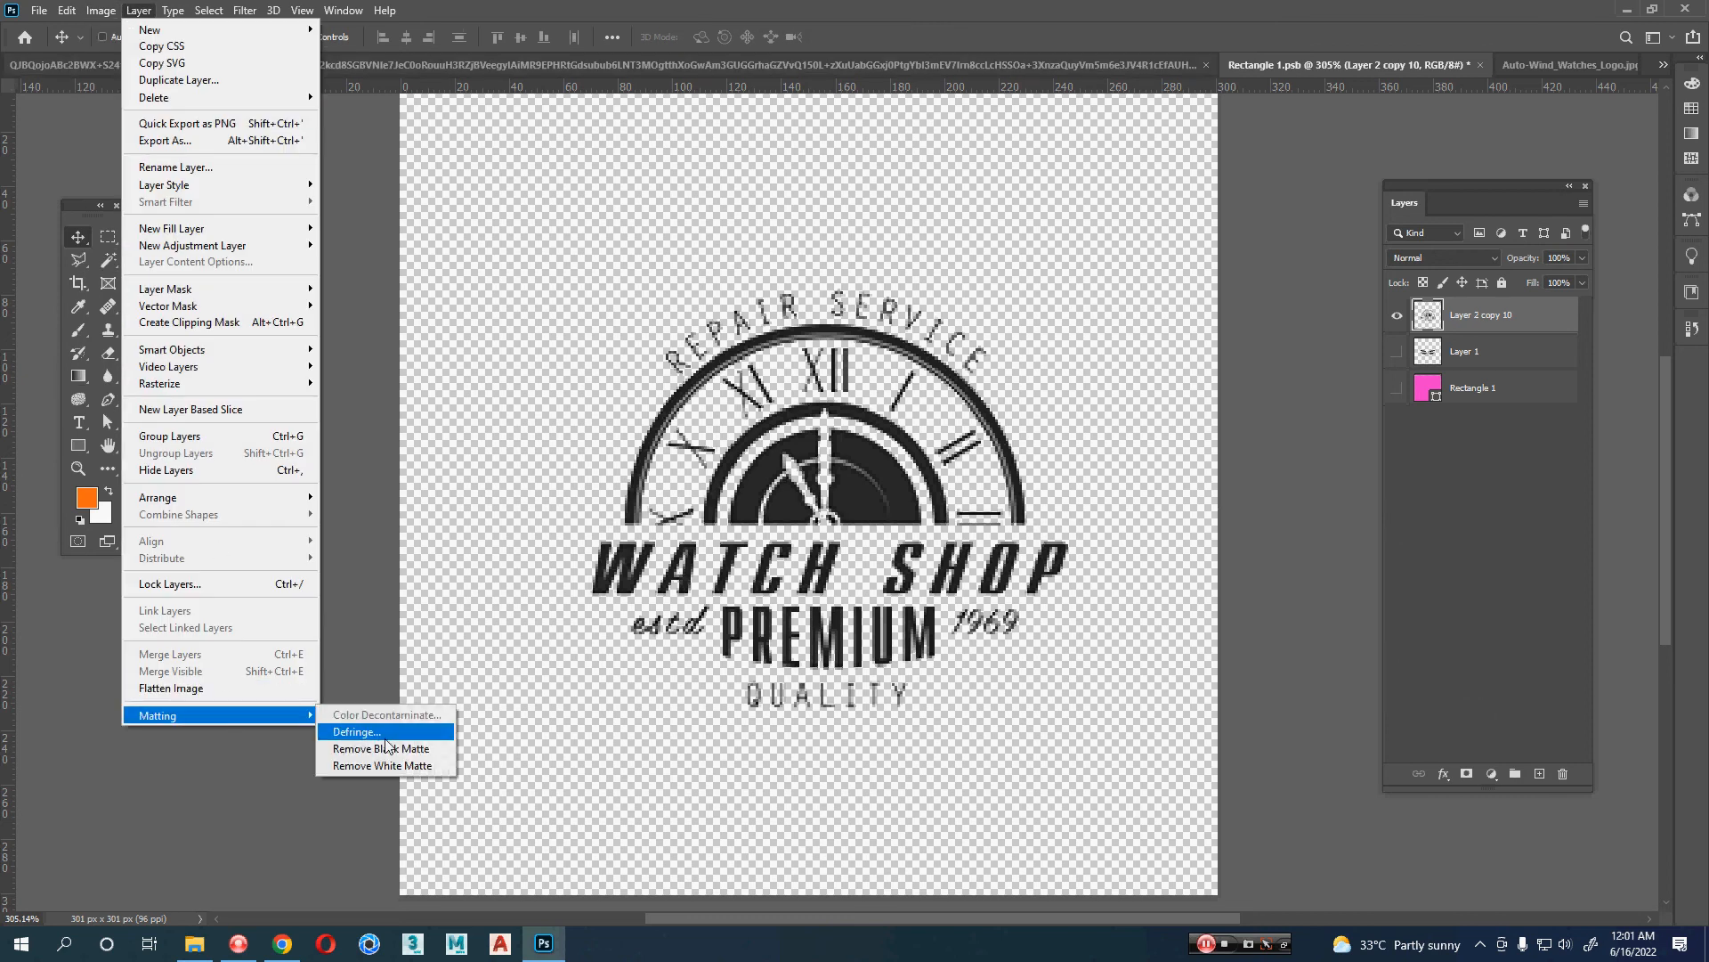
{"action": "left_click", "coordinate": [385, 734]}
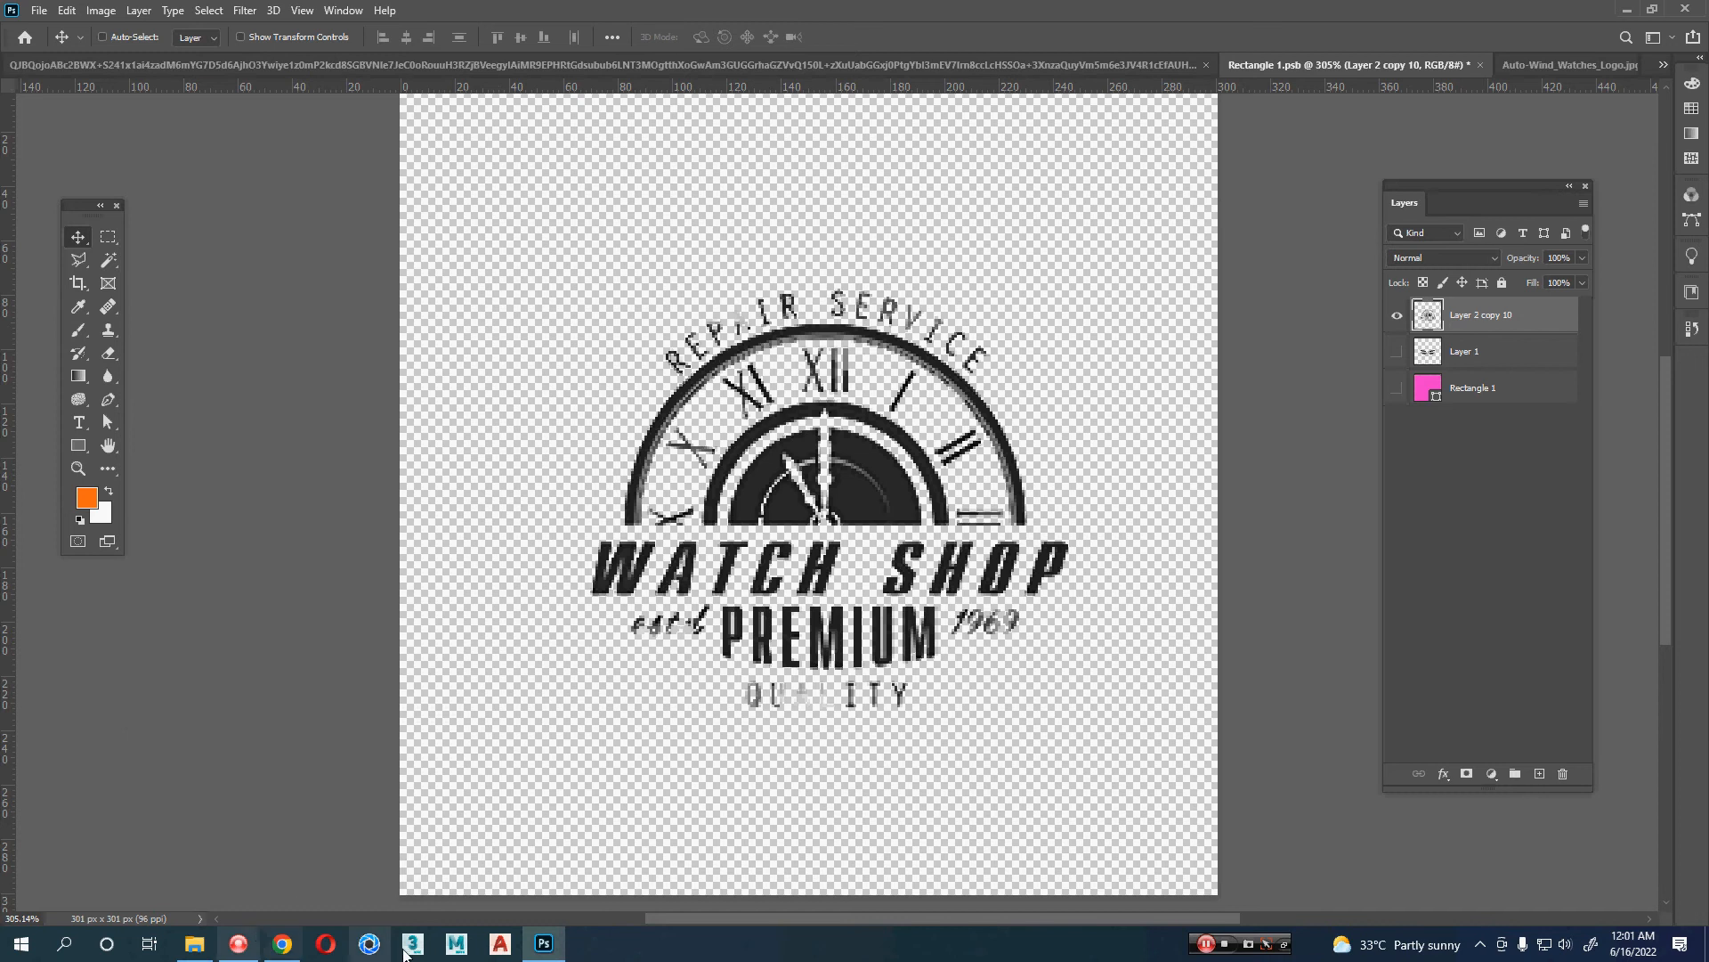
- Launch Illustrator, and switch to Chrome to open freepik.com in place of the logo preview
{"action": "left_click", "coordinate": [19, 944]}
{"action": "left_click", "coordinate": [135, 773]}
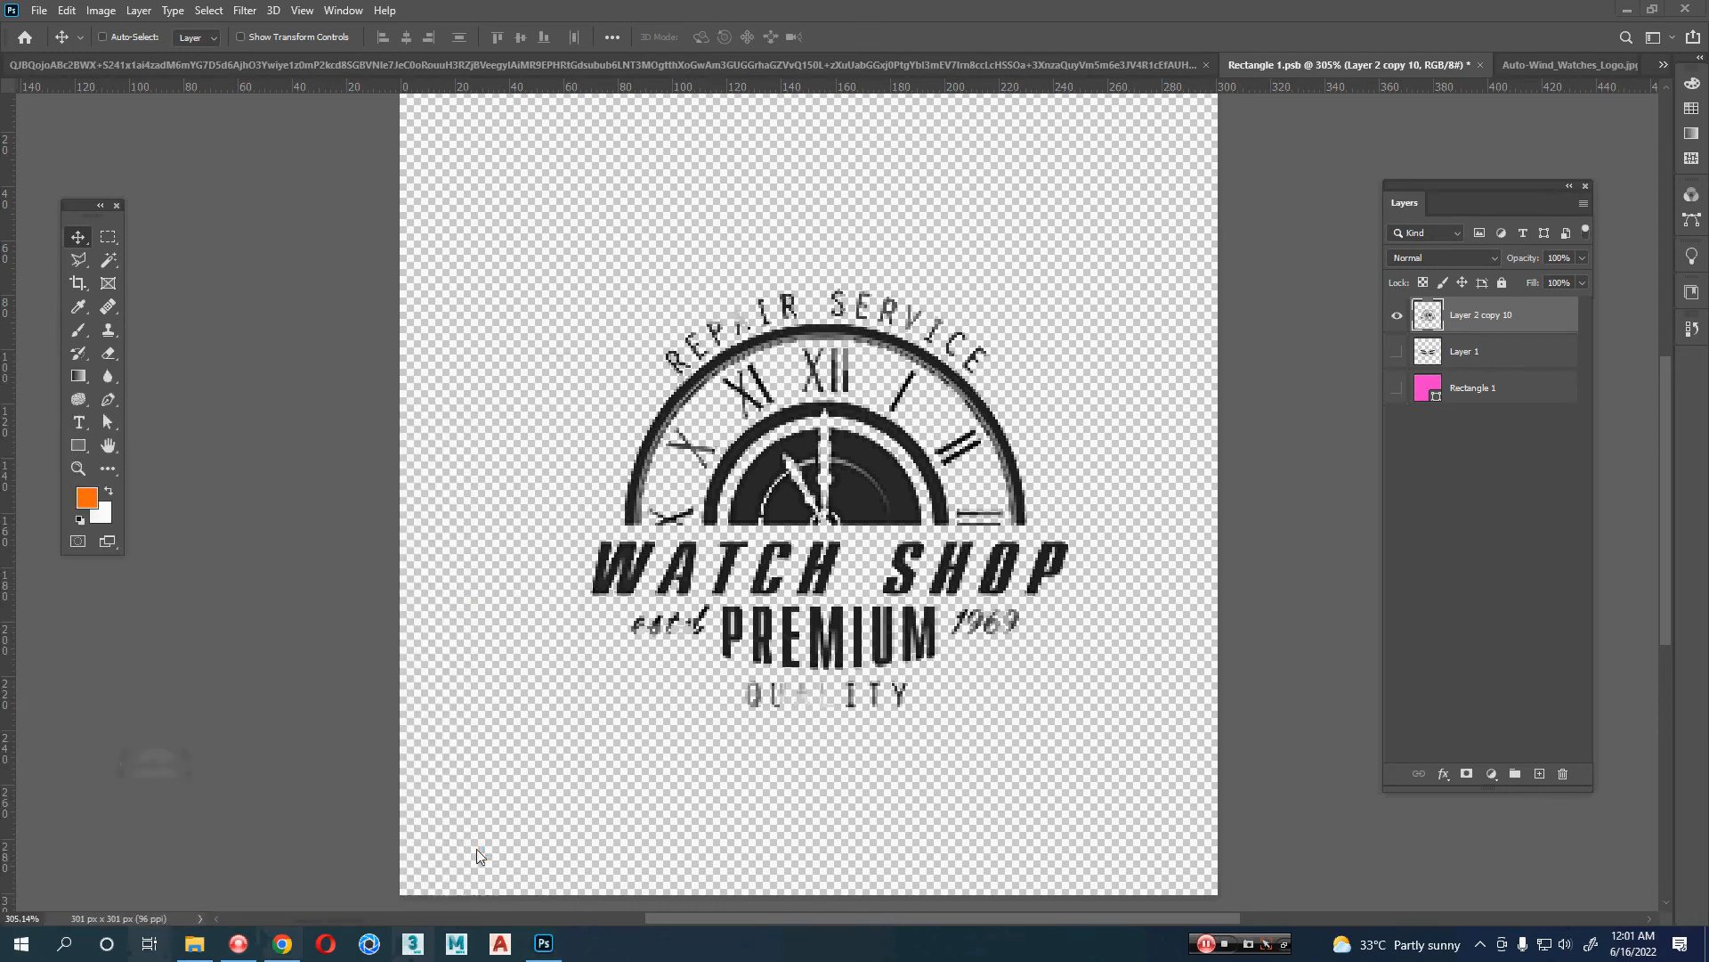
{"action": "left_click", "coordinate": [281, 944]}
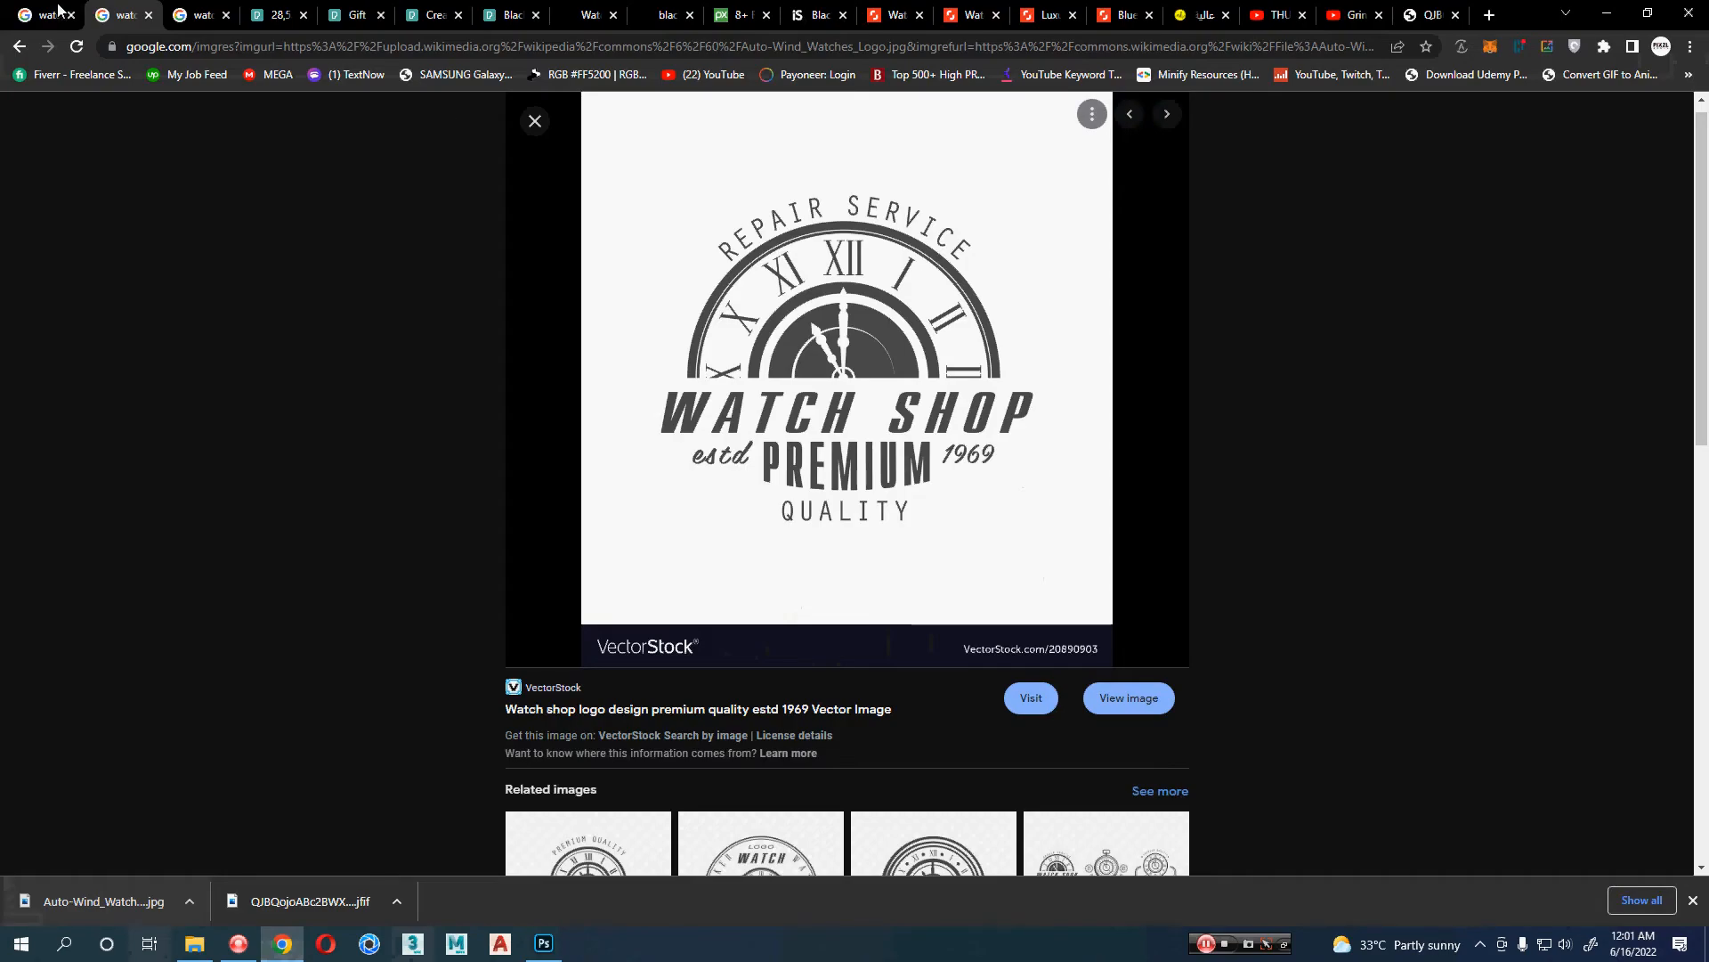
{"action": "left_click", "coordinate": [213, 46]}
{"action": "type", "text": "freepik.com"}
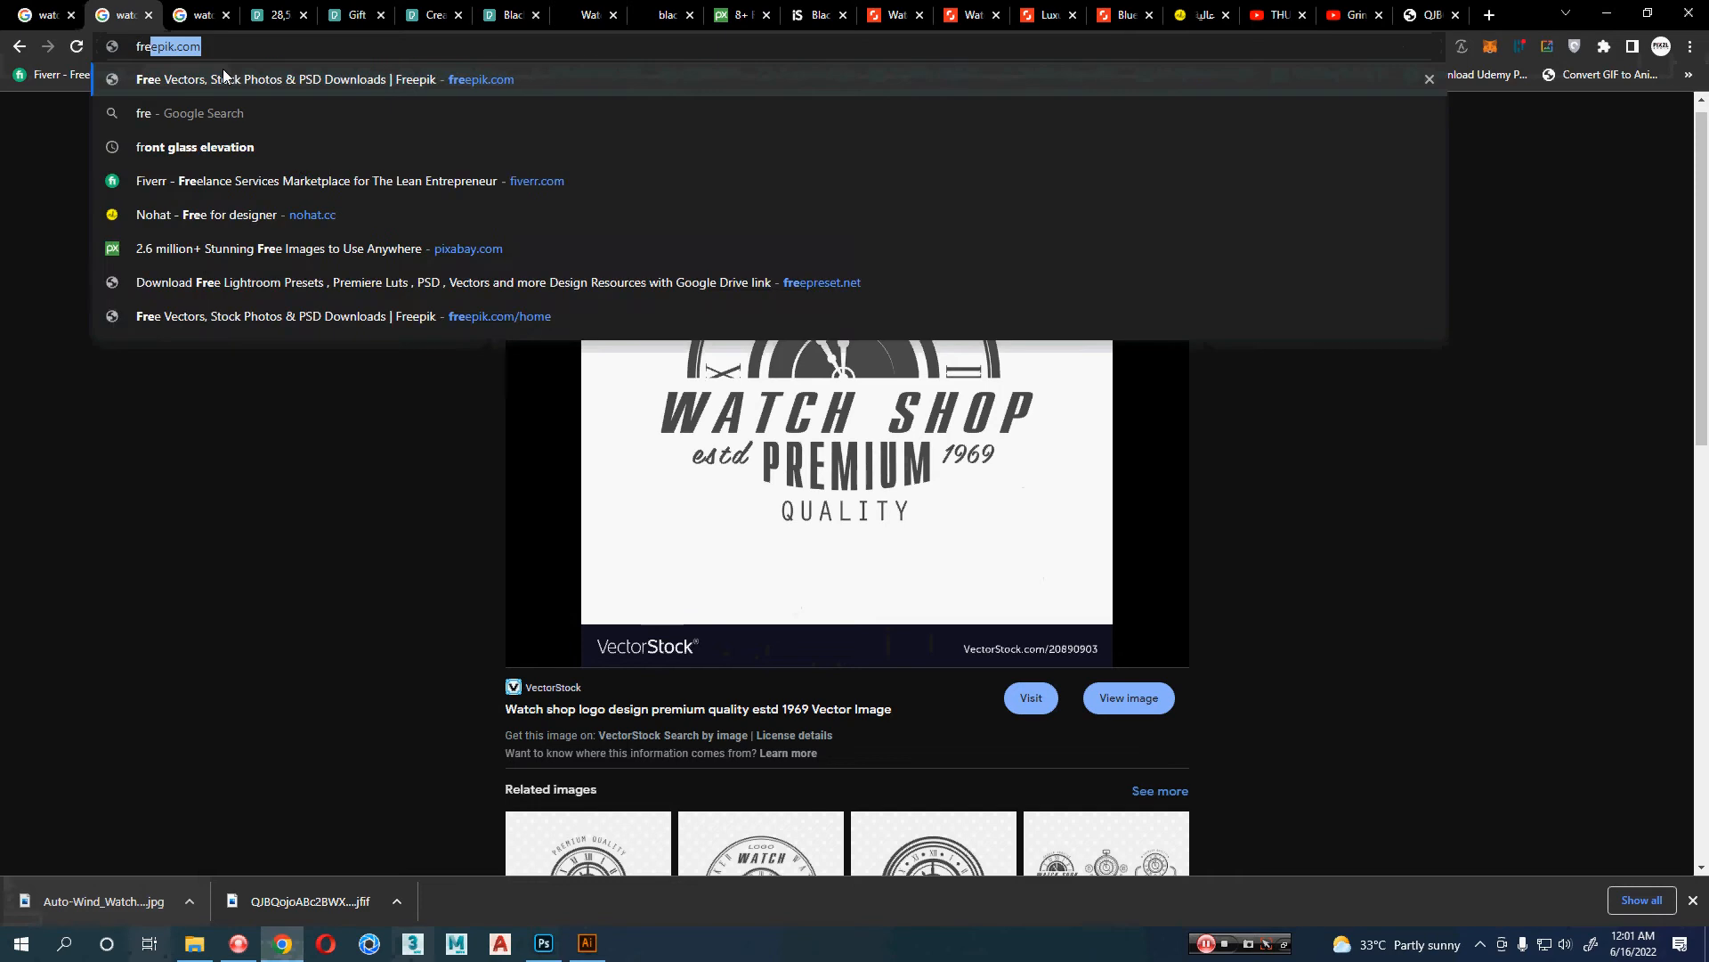
{"action": "left_click", "coordinate": [224, 78]}
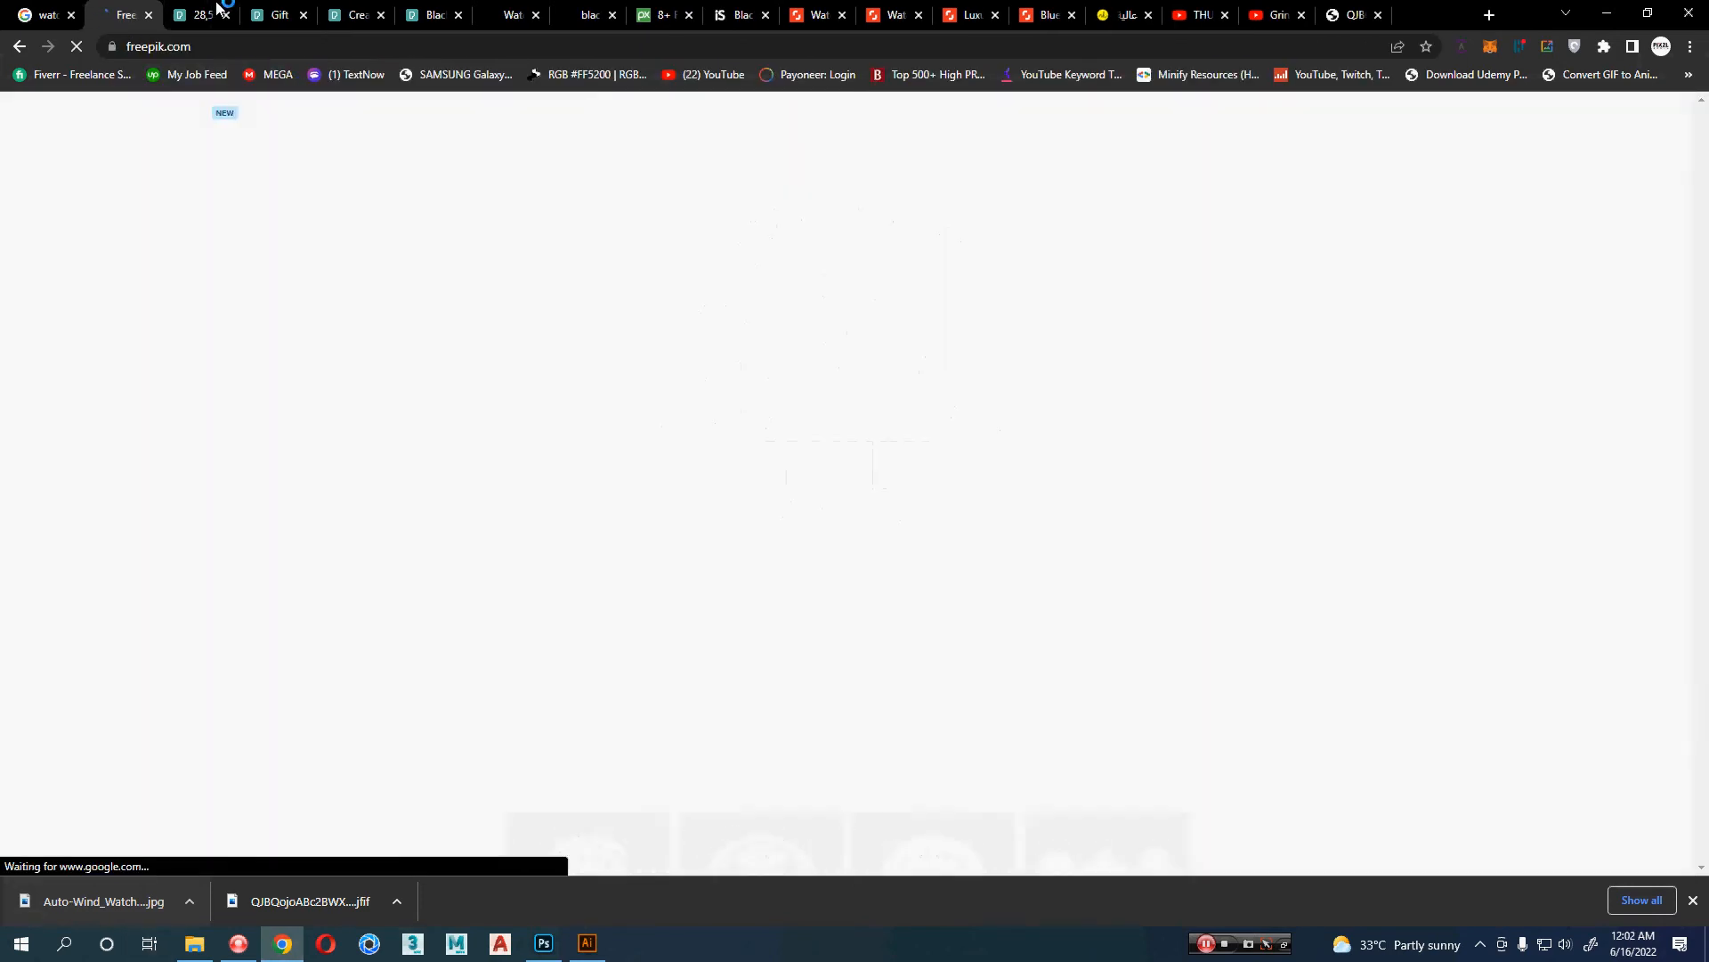
- Close the surplus browser tabs between the Freepik page and the Watch Box Stock Photos page
{"action": "middle_click", "coordinate": [216, 7]}
{"action": "middle_click", "coordinate": [216, 7]}
{"action": "middle_click", "coordinate": [217, 7]}
{"action": "middle_click", "coordinate": [217, 7]}
{"action": "middle_click", "coordinate": [216, 7]}
{"action": "middle_click", "coordinate": [217, 7]}
{"action": "middle_click", "coordinate": [216, 7]}
{"action": "middle_click", "coordinate": [217, 8]}
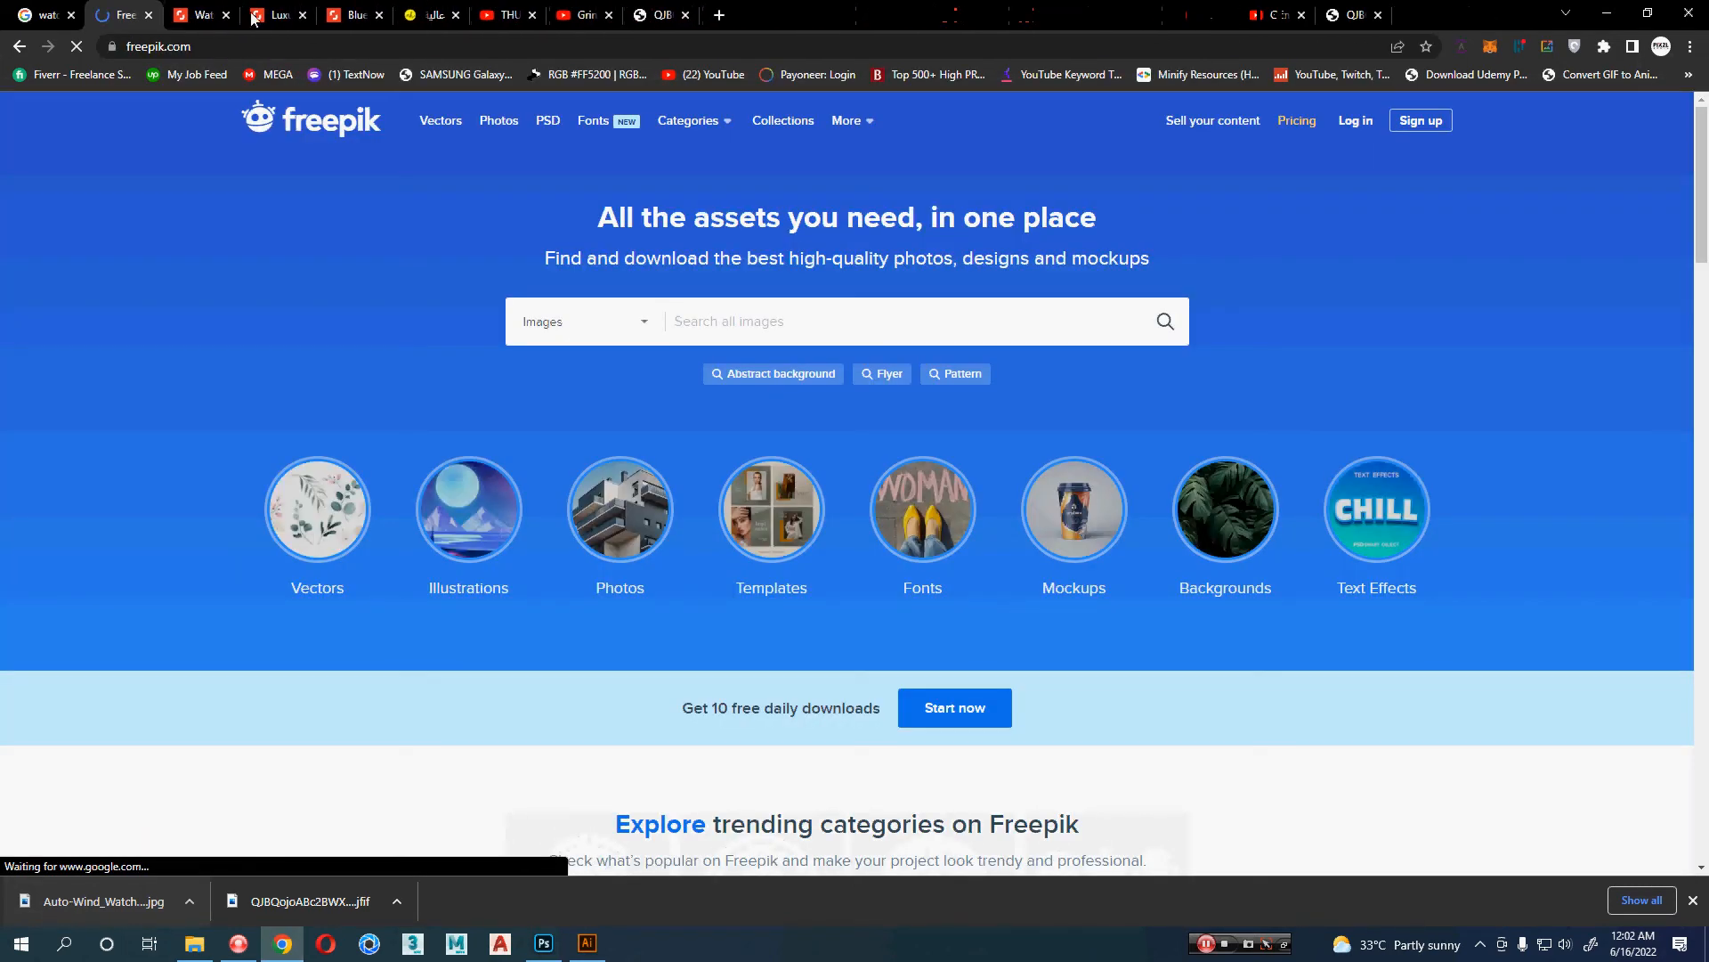
- Search Freepik images for "watch logo"
{"action": "left_click", "coordinate": [870, 327]}
{"action": "type", "text": "wa"}
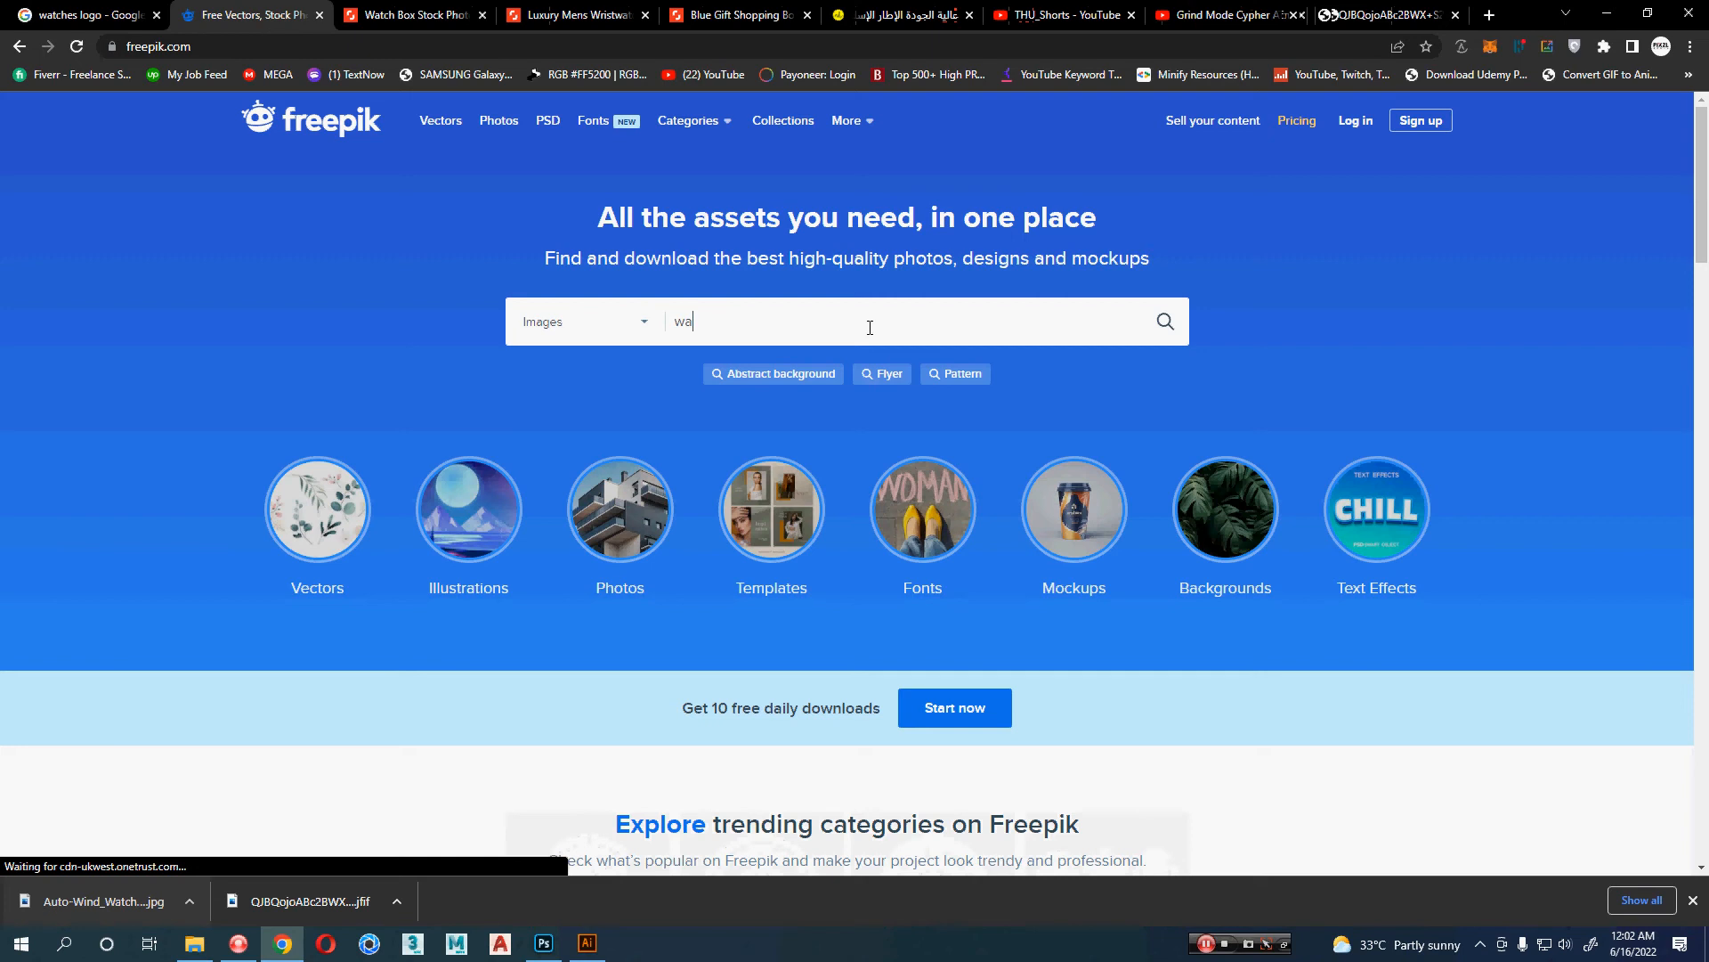
{"action": "type", "text": "tch logo"}
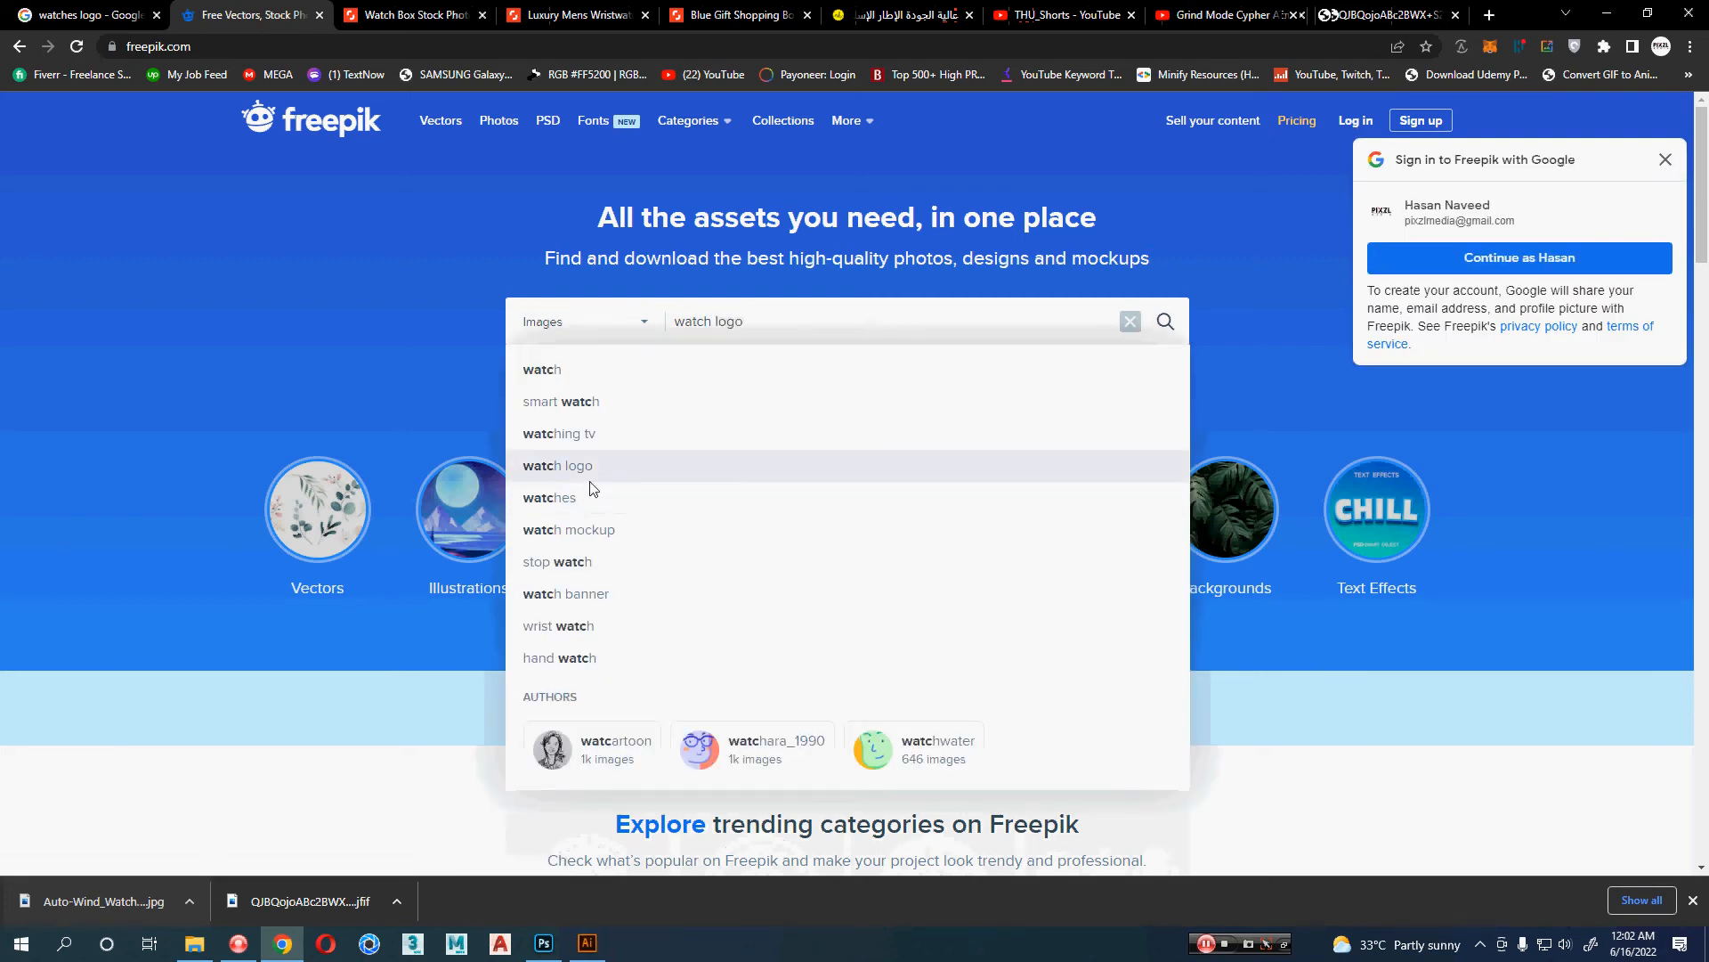
{"action": "left_click", "coordinate": [641, 470]}
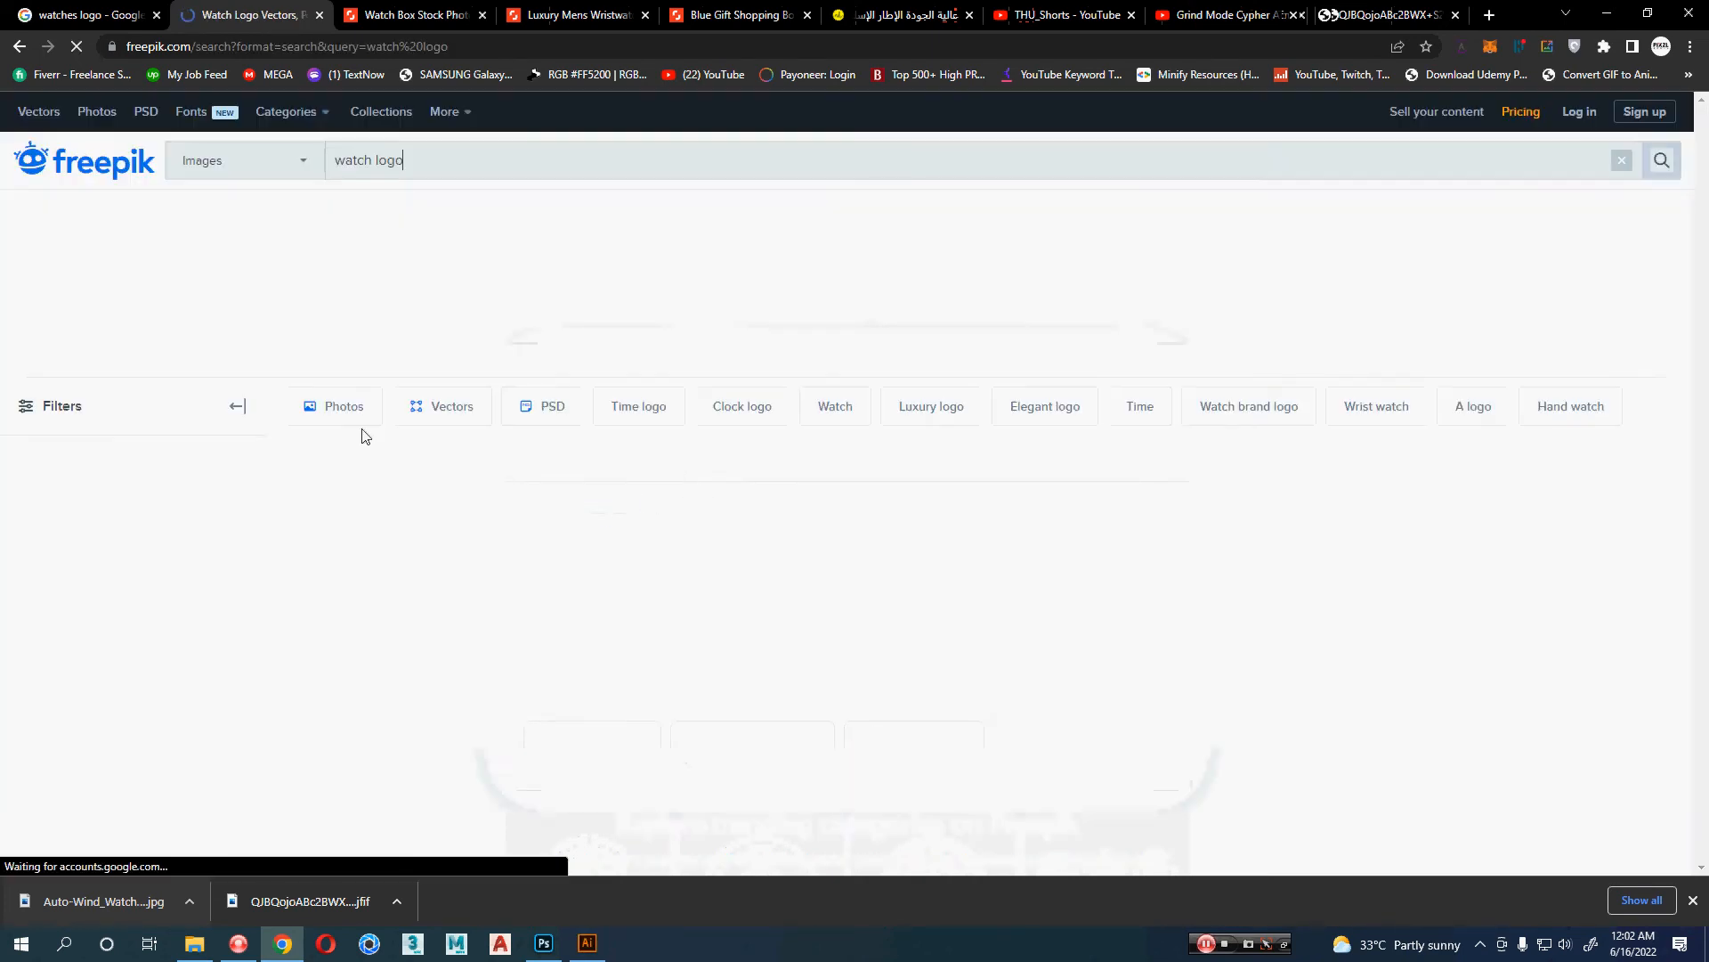
- Browse the first page of watch logo results for a suitable design and dismiss the Google sign-in prompt
{"action": "scroll", "coordinate": [248, 454], "scroll_direction": "down", "scroll_amount": 2}
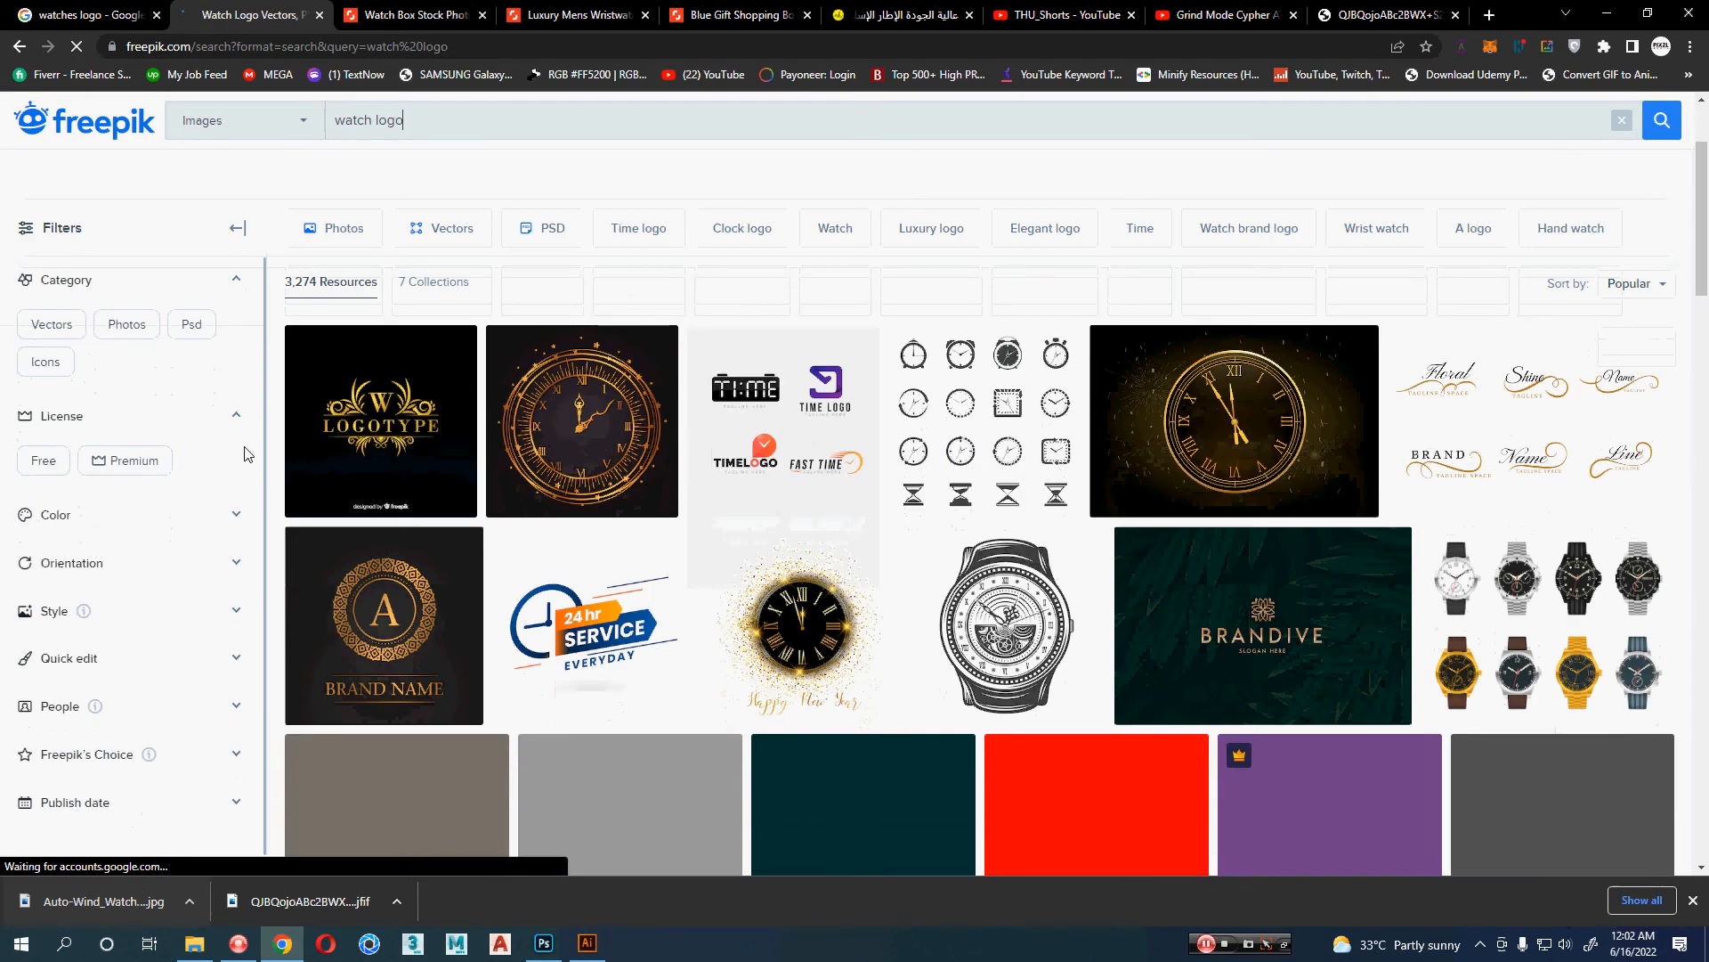
{"action": "scroll", "coordinate": [663, 363], "scroll_direction": "down", "scroll_amount": 1}
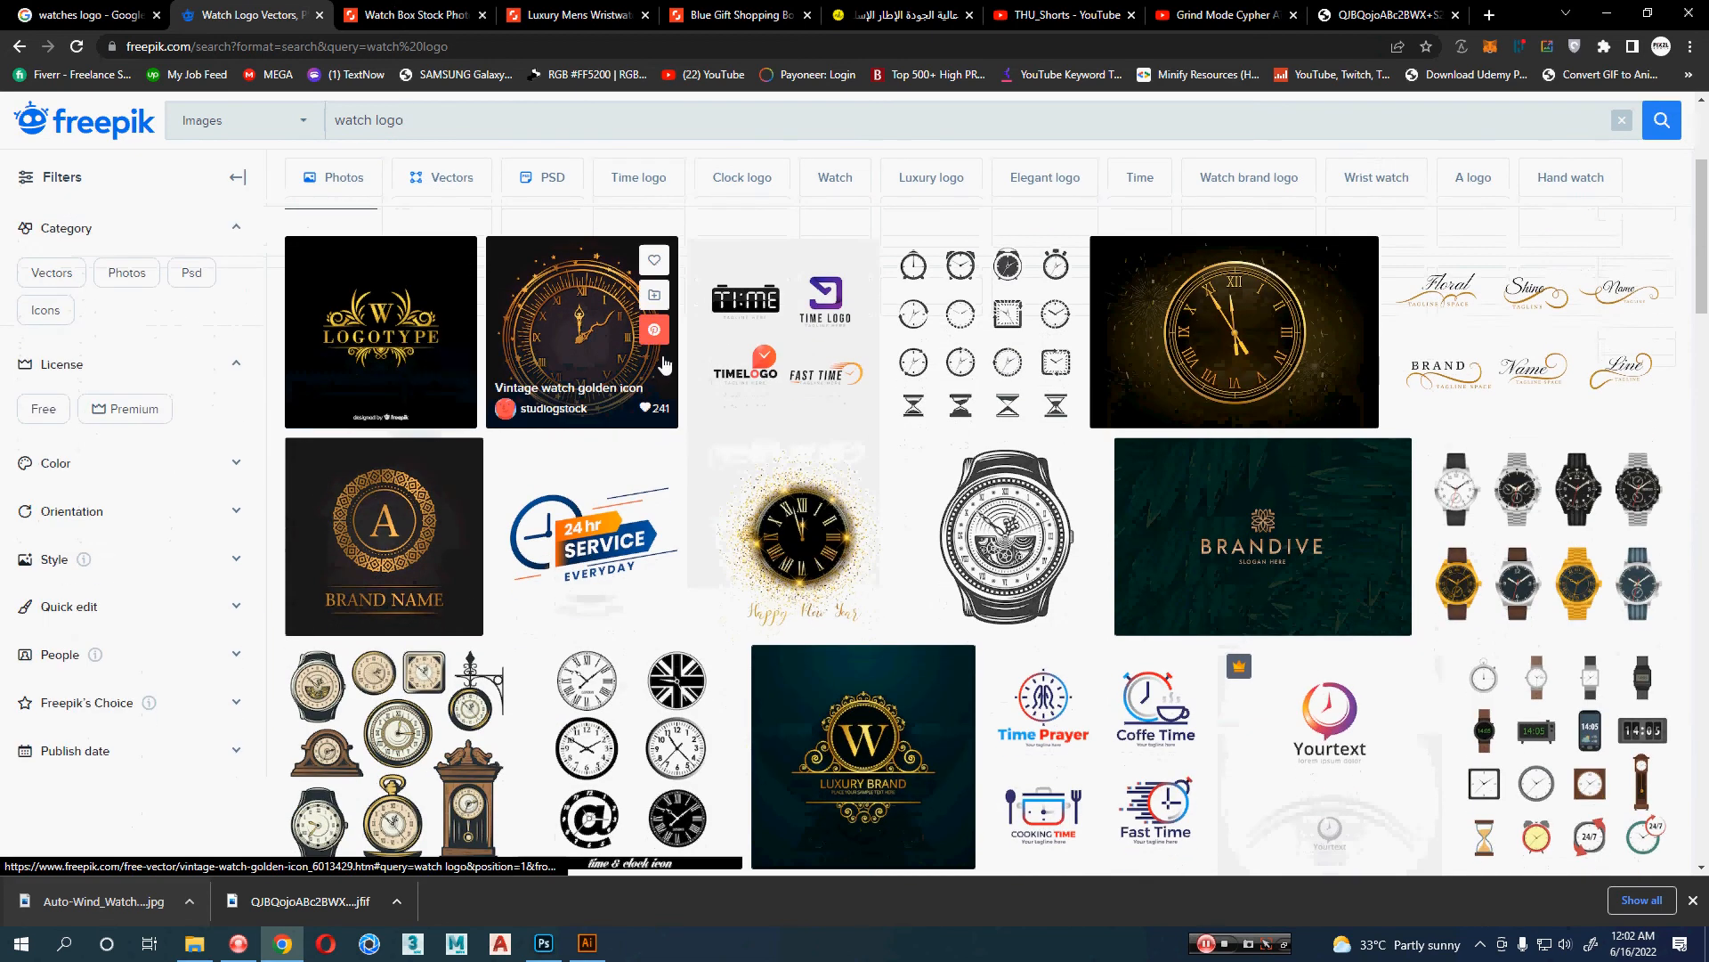
{"action": "scroll", "coordinate": [583, 339], "scroll_direction": "down", "scroll_amount": 4}
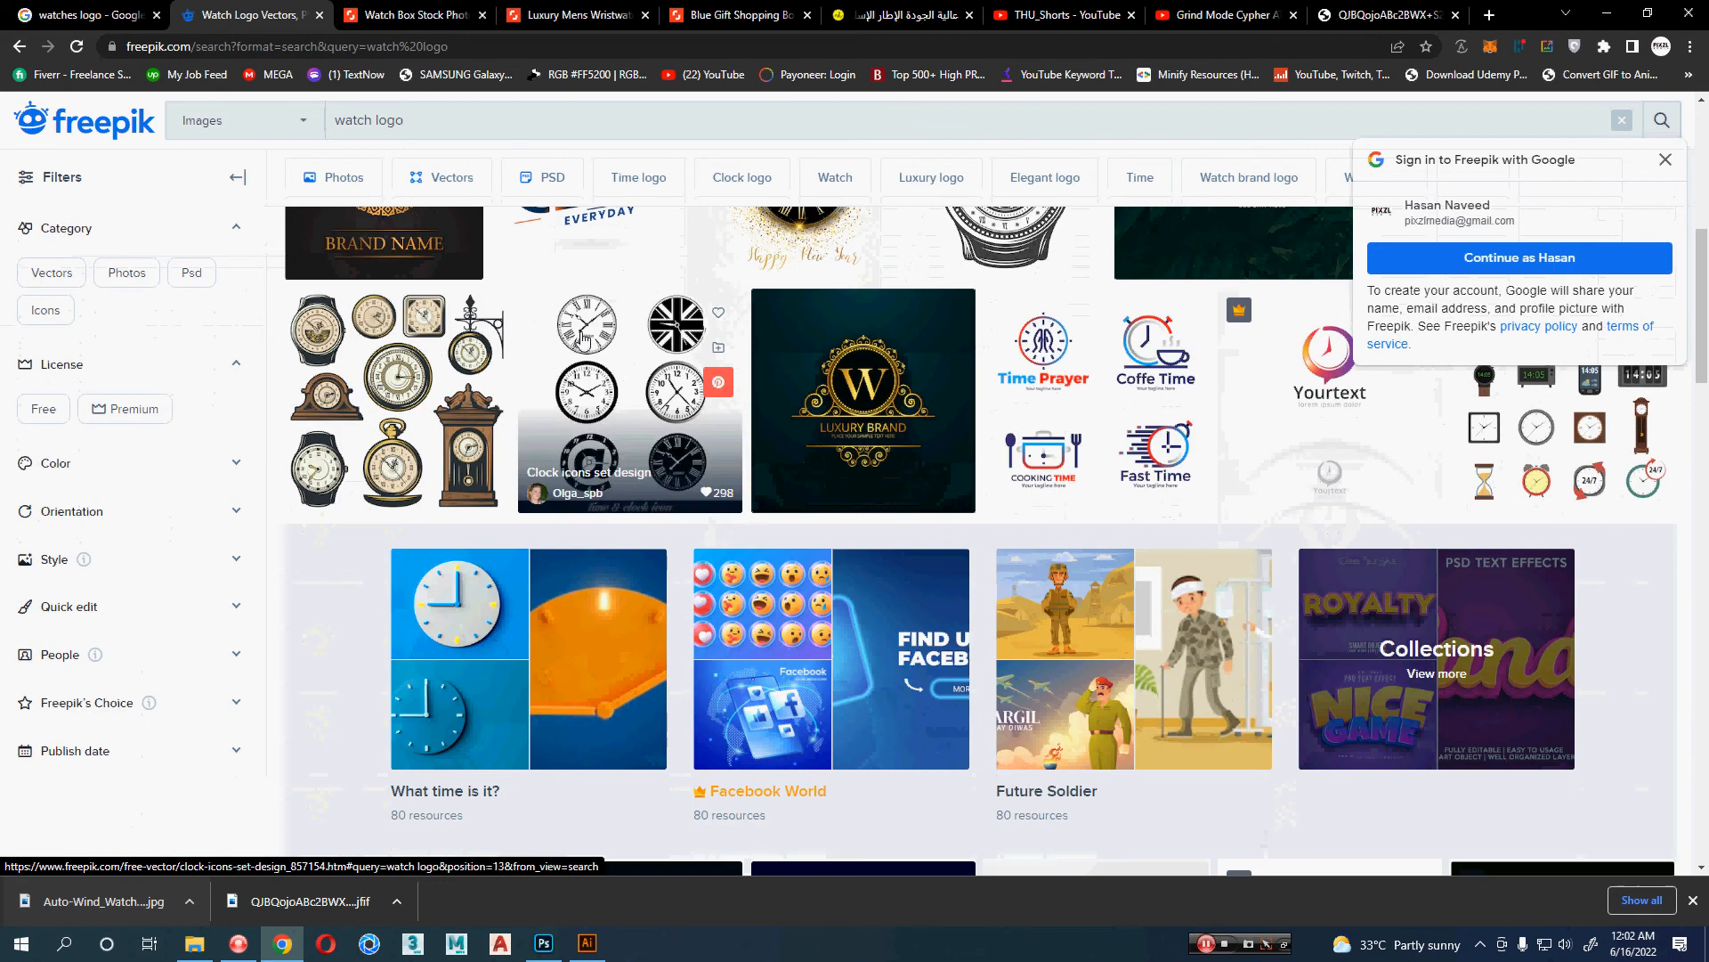
{"action": "scroll", "coordinate": [707, 572], "scroll_direction": "down", "scroll_amount": 9}
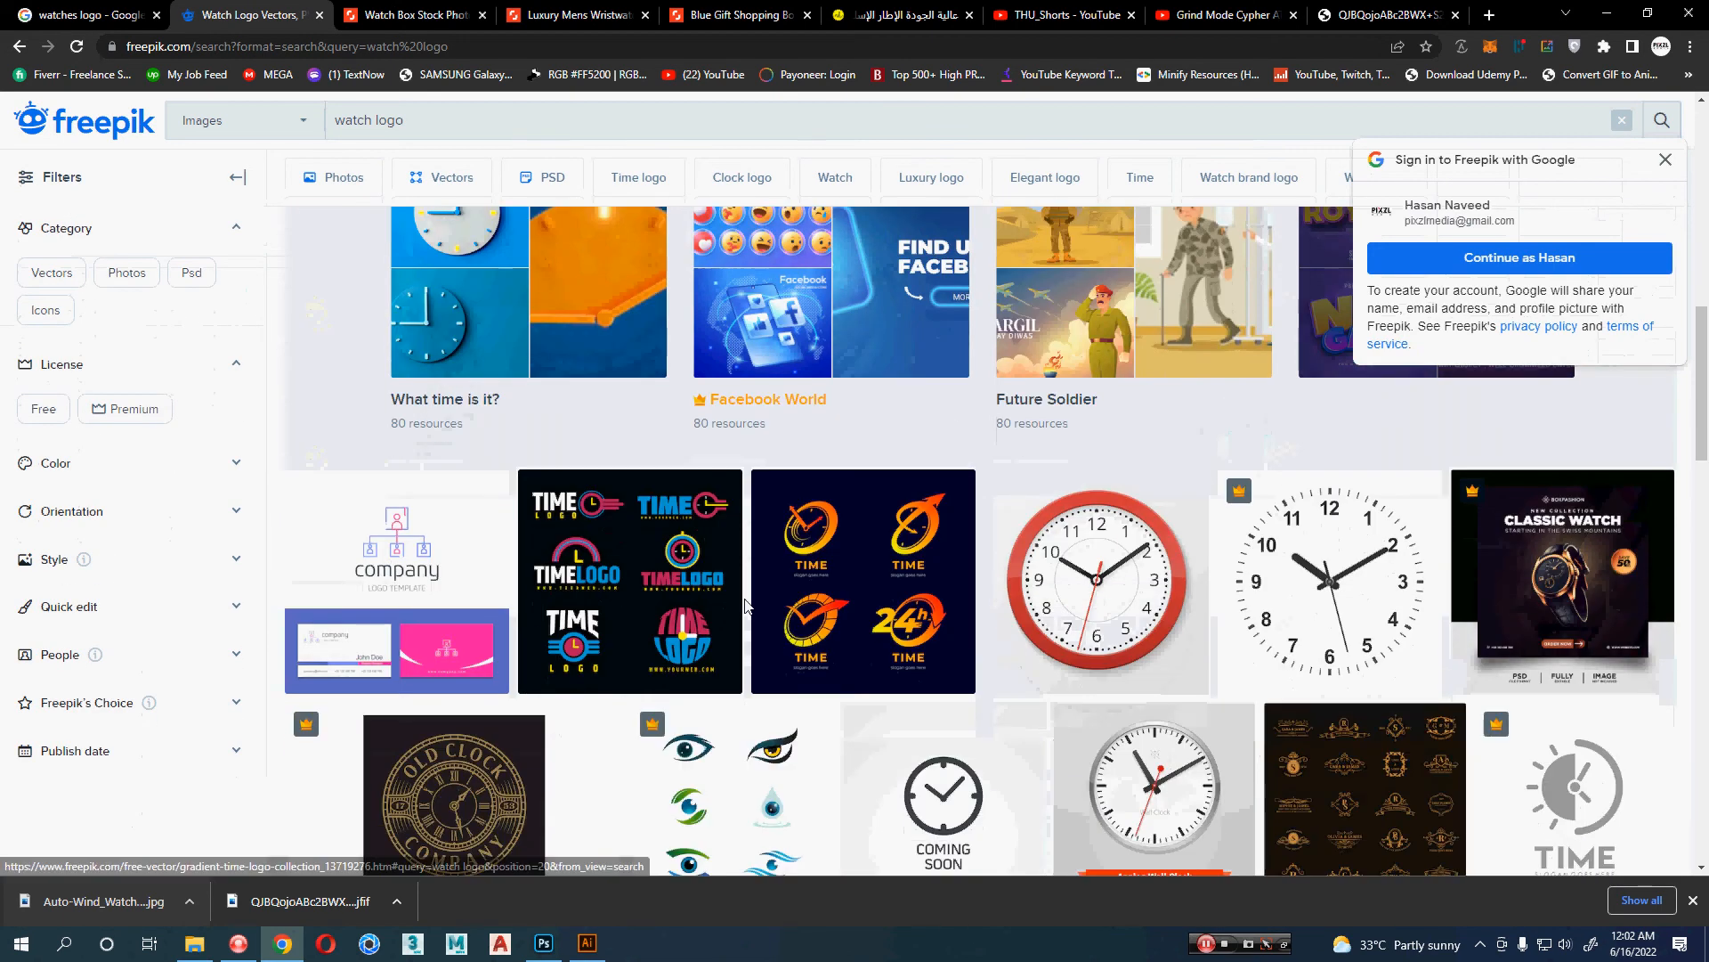
{"action": "scroll", "coordinate": [746, 602], "scroll_direction": "down", "scroll_amount": 7}
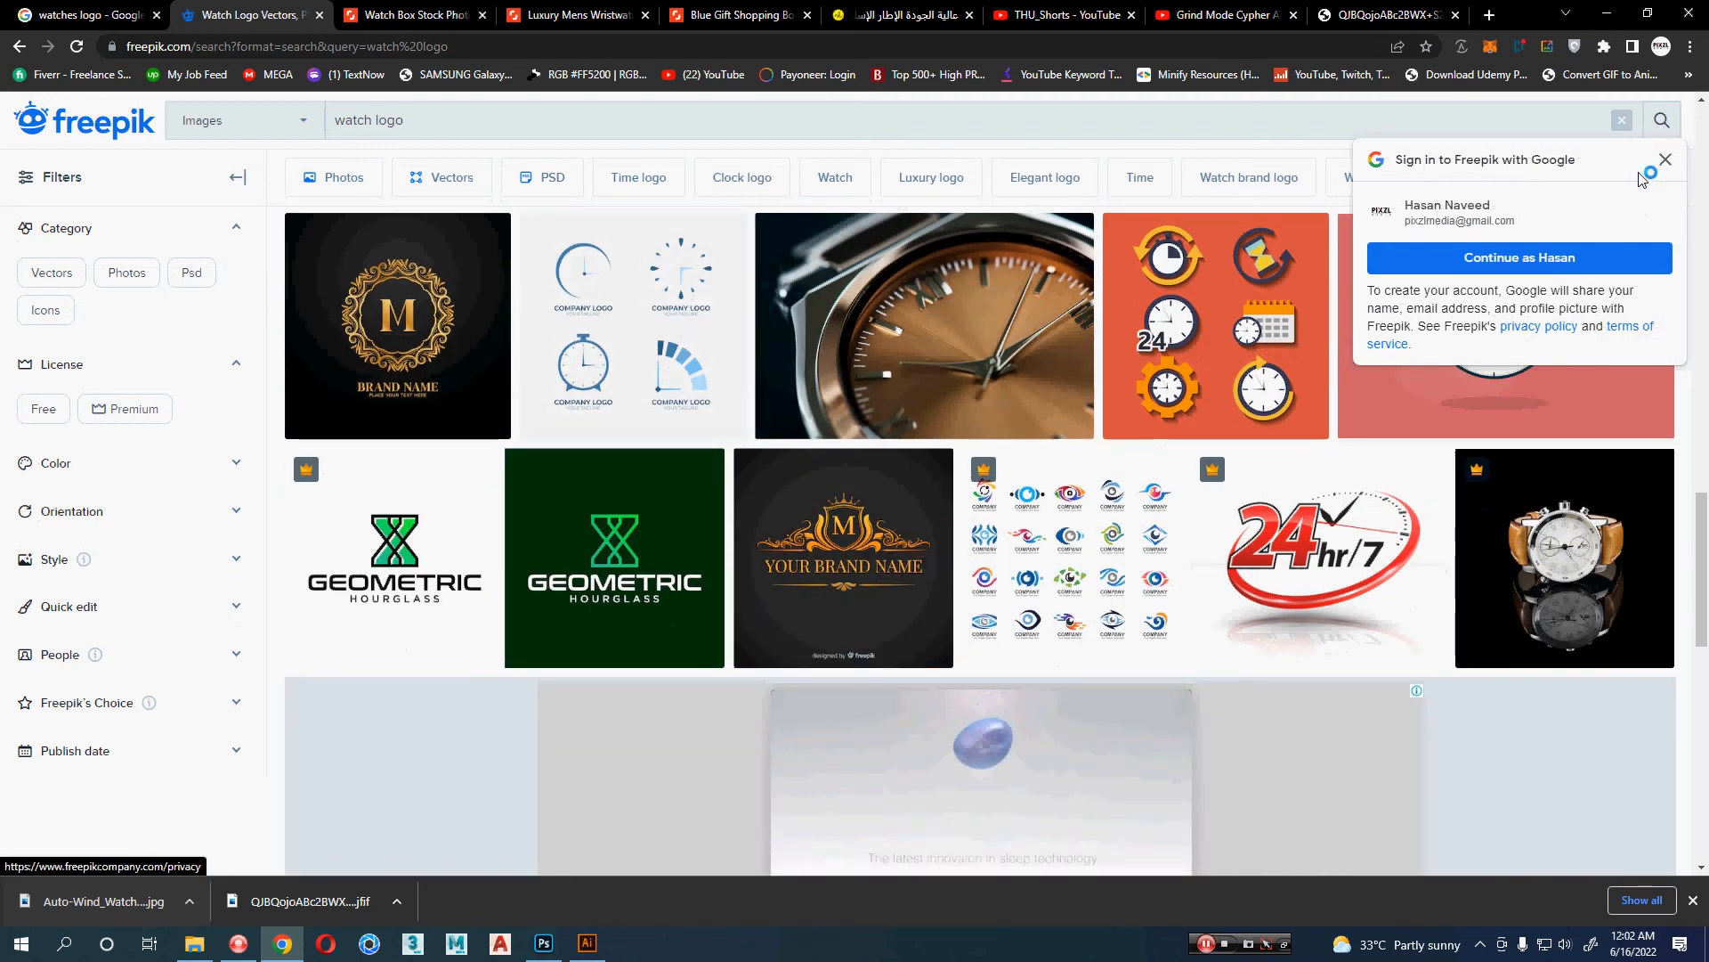
{"action": "left_click", "coordinate": [1665, 159]}
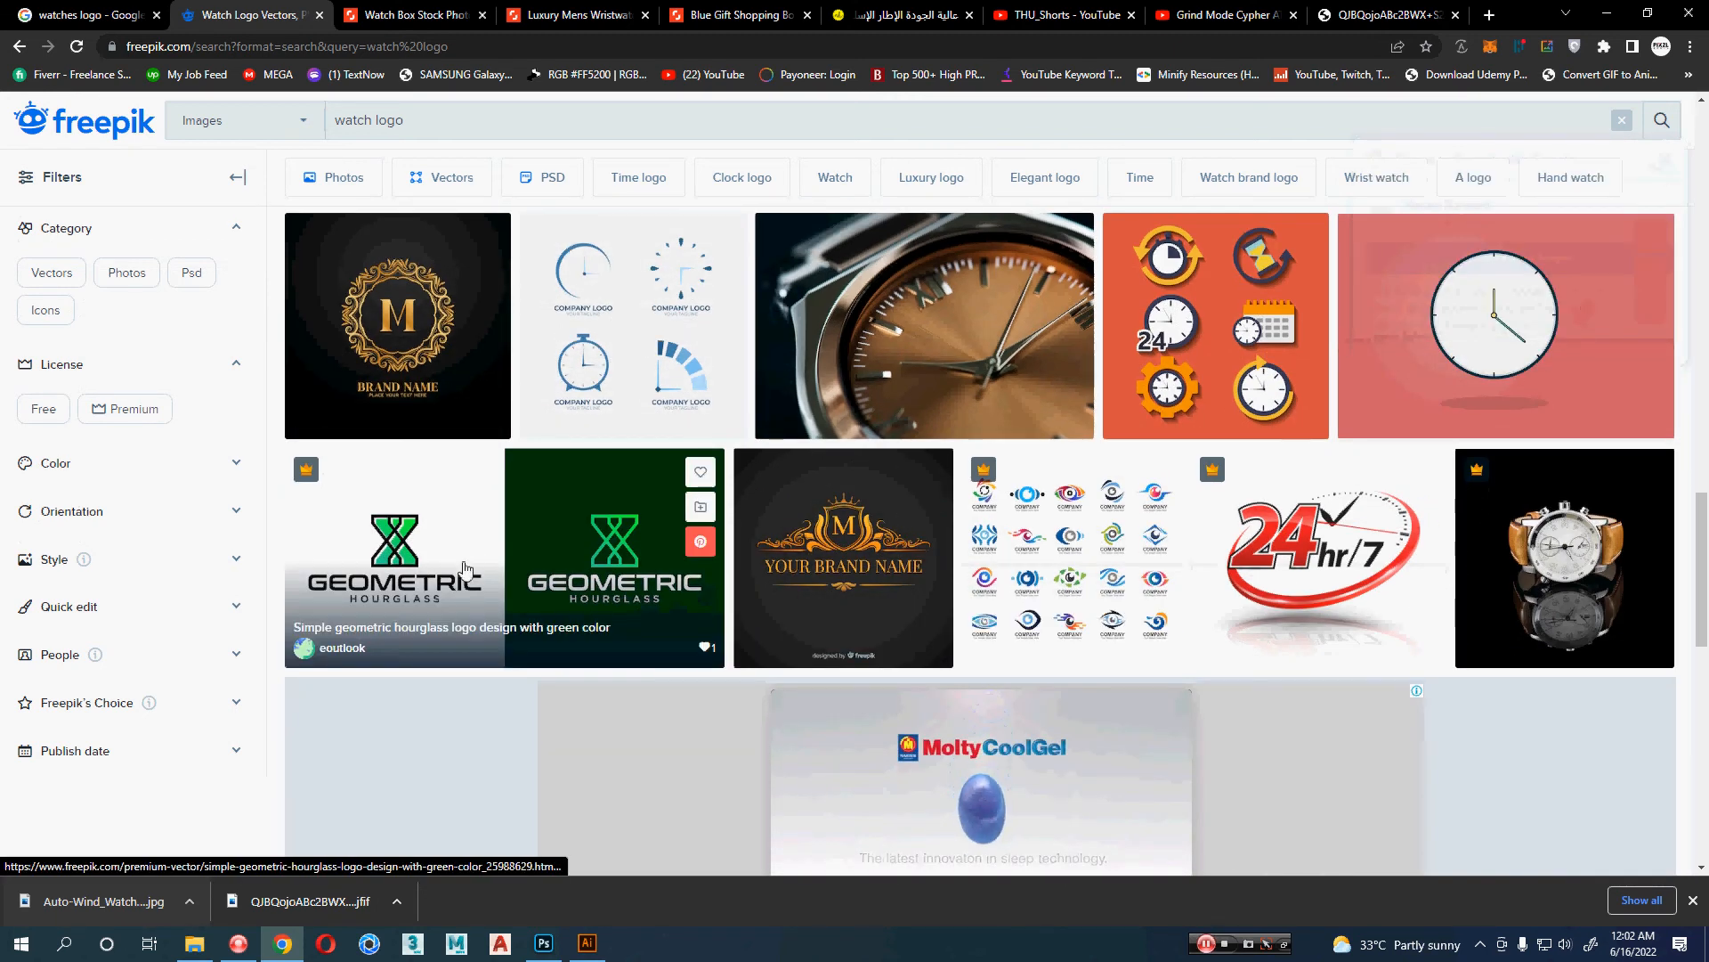
{"action": "scroll", "coordinate": [1139, 543], "scroll_direction": "down", "scroll_amount": 4}
{"action": "scroll", "coordinate": [1140, 543], "scroll_direction": "down", "scroll_amount": 3}
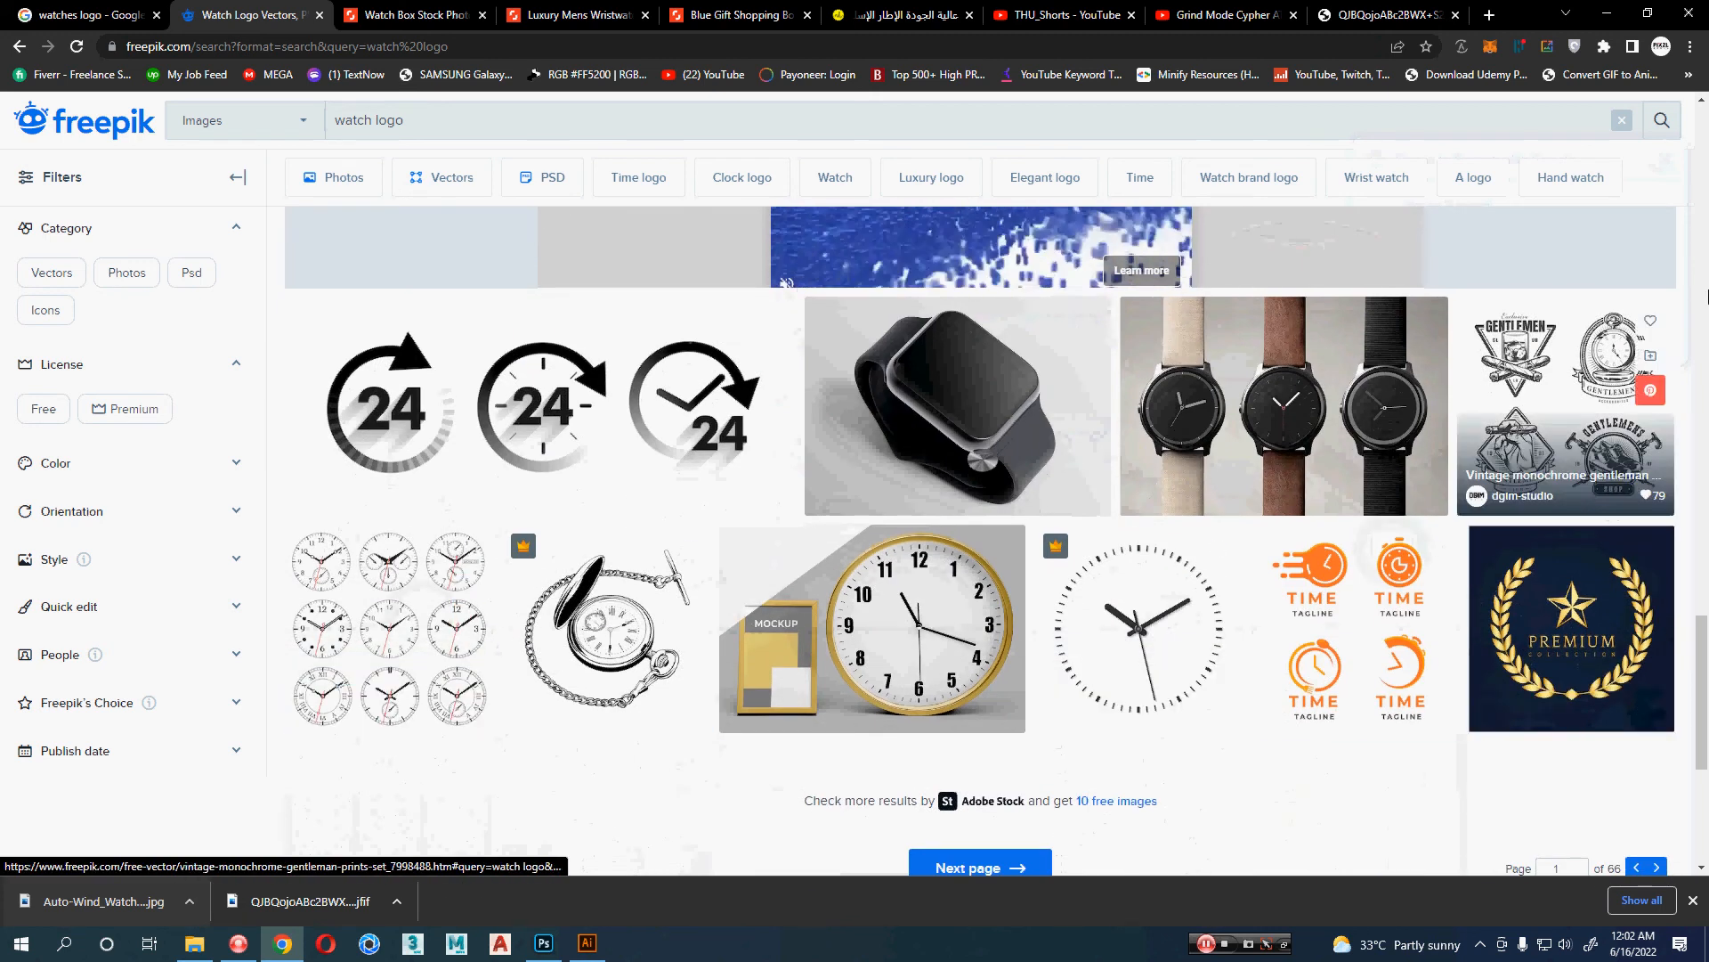
- Go to the second page of watch logo results, close the advertising pop-up window and look through the designs
{"action": "scroll", "coordinate": [960, 628], "scroll_direction": "down", "scroll_amount": 4}
{"action": "left_click", "coordinate": [1010, 517]}
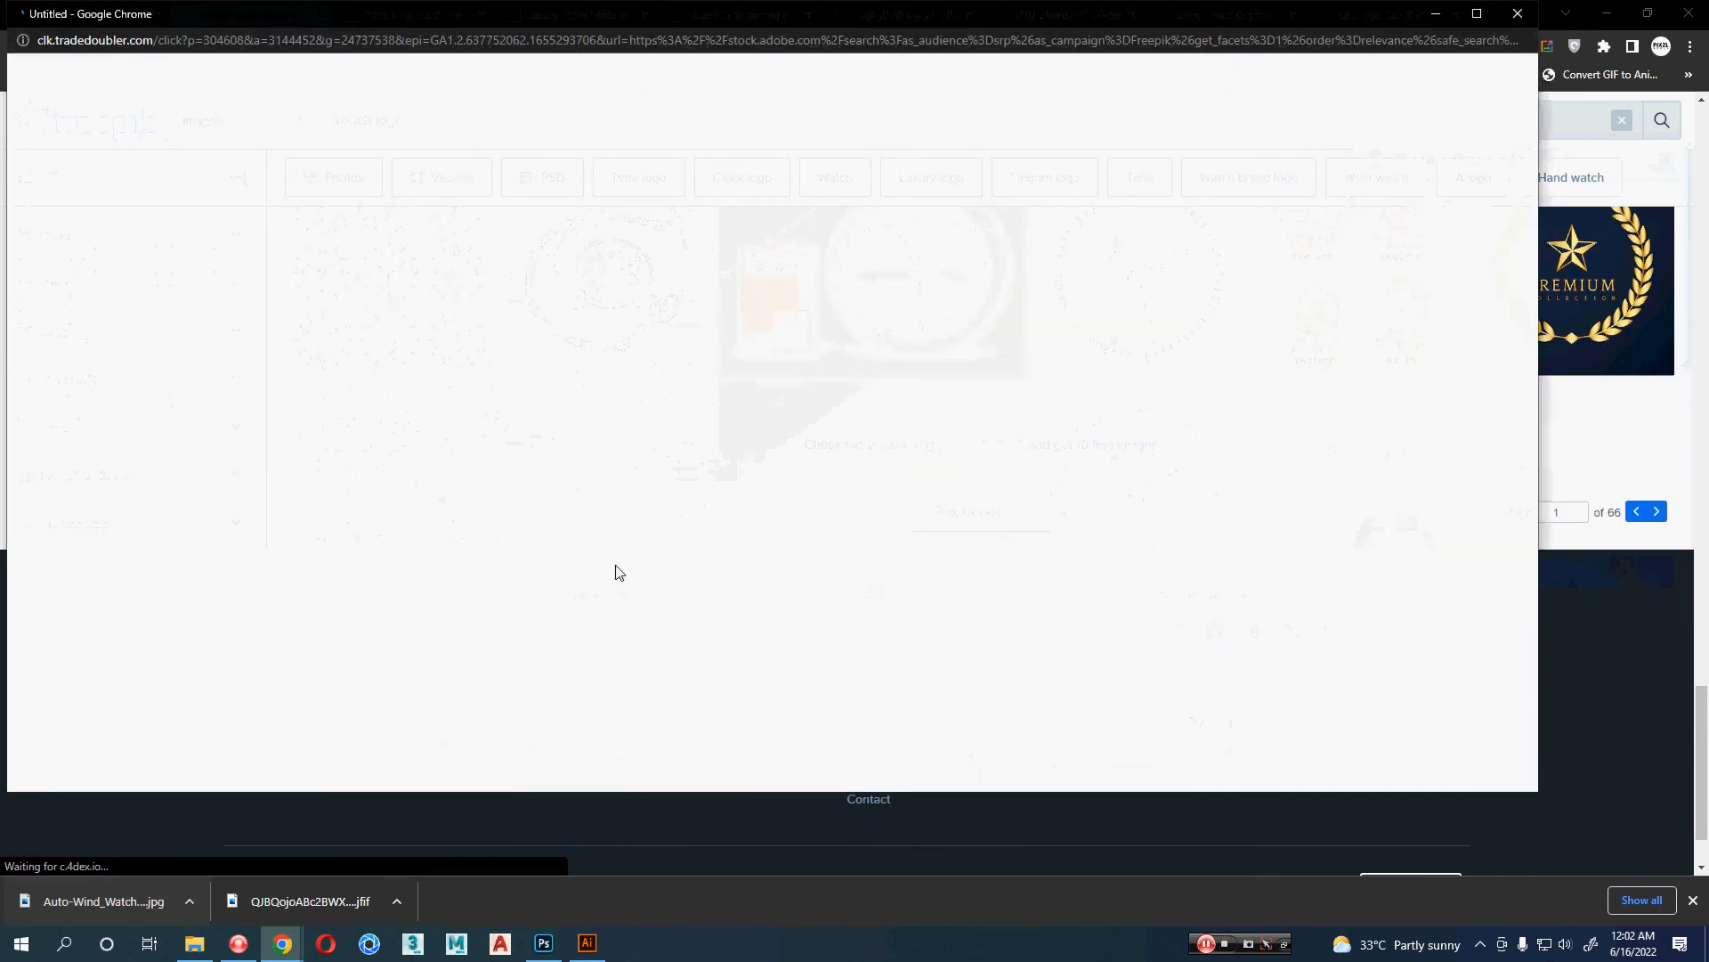
{"action": "left_click", "coordinate": [1514, 21]}
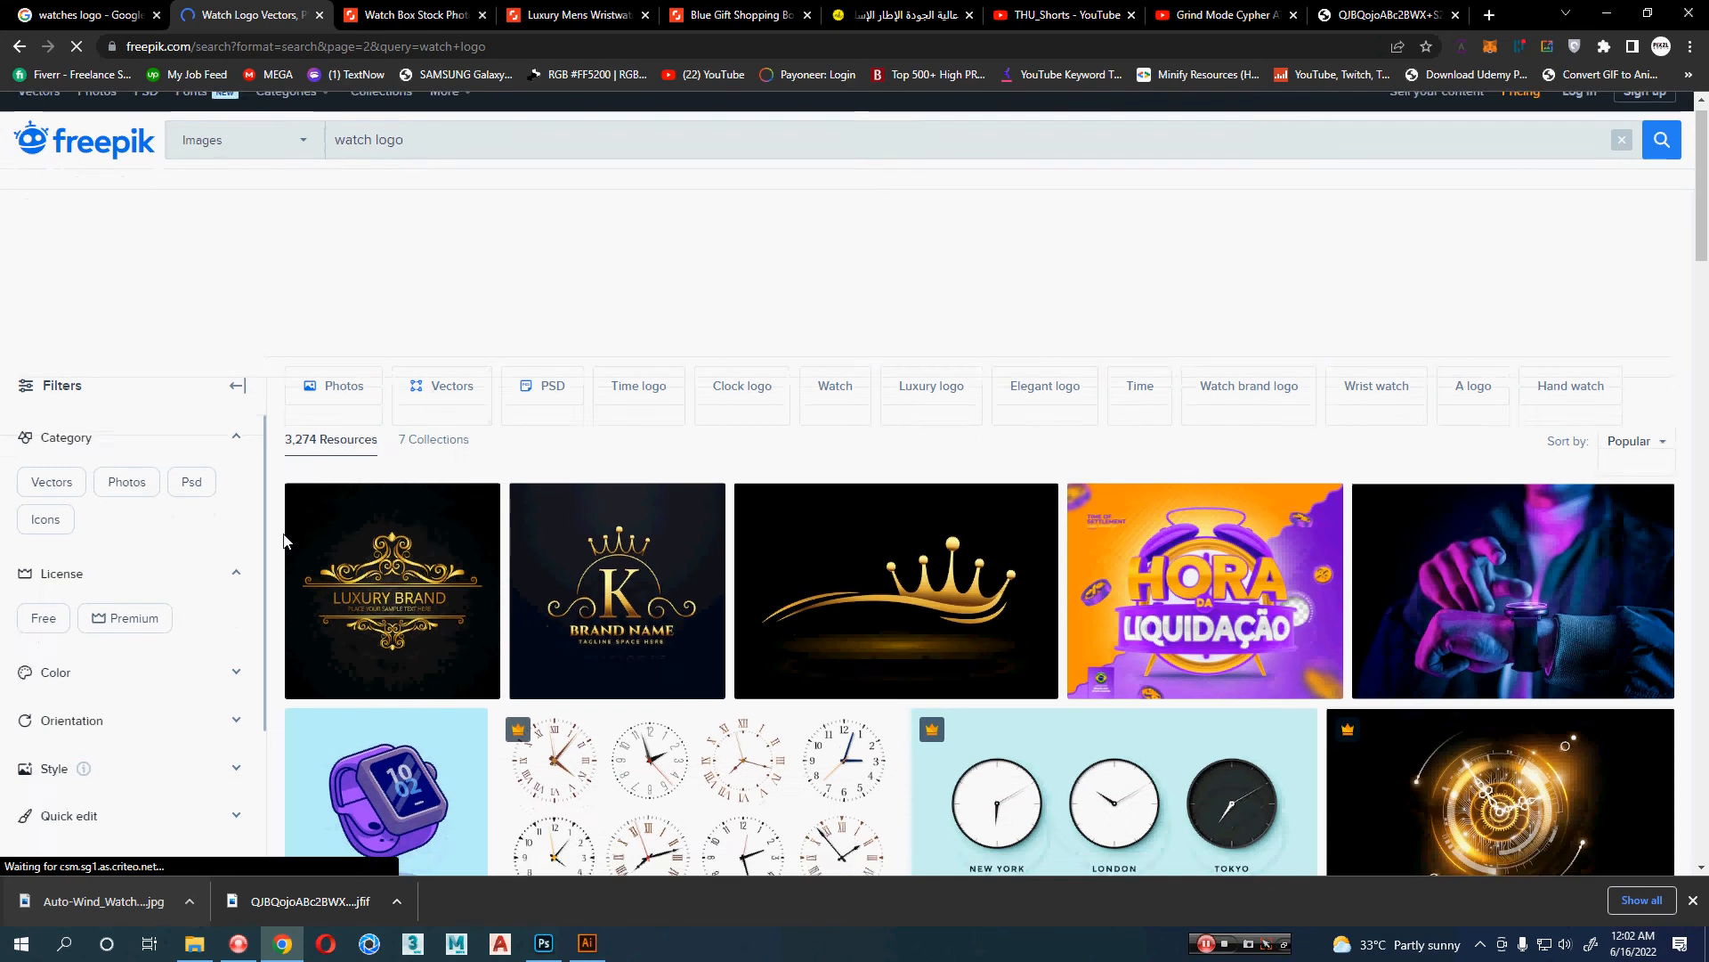
{"action": "scroll", "coordinate": [283, 538], "scroll_direction": "down", "scroll_amount": 8}
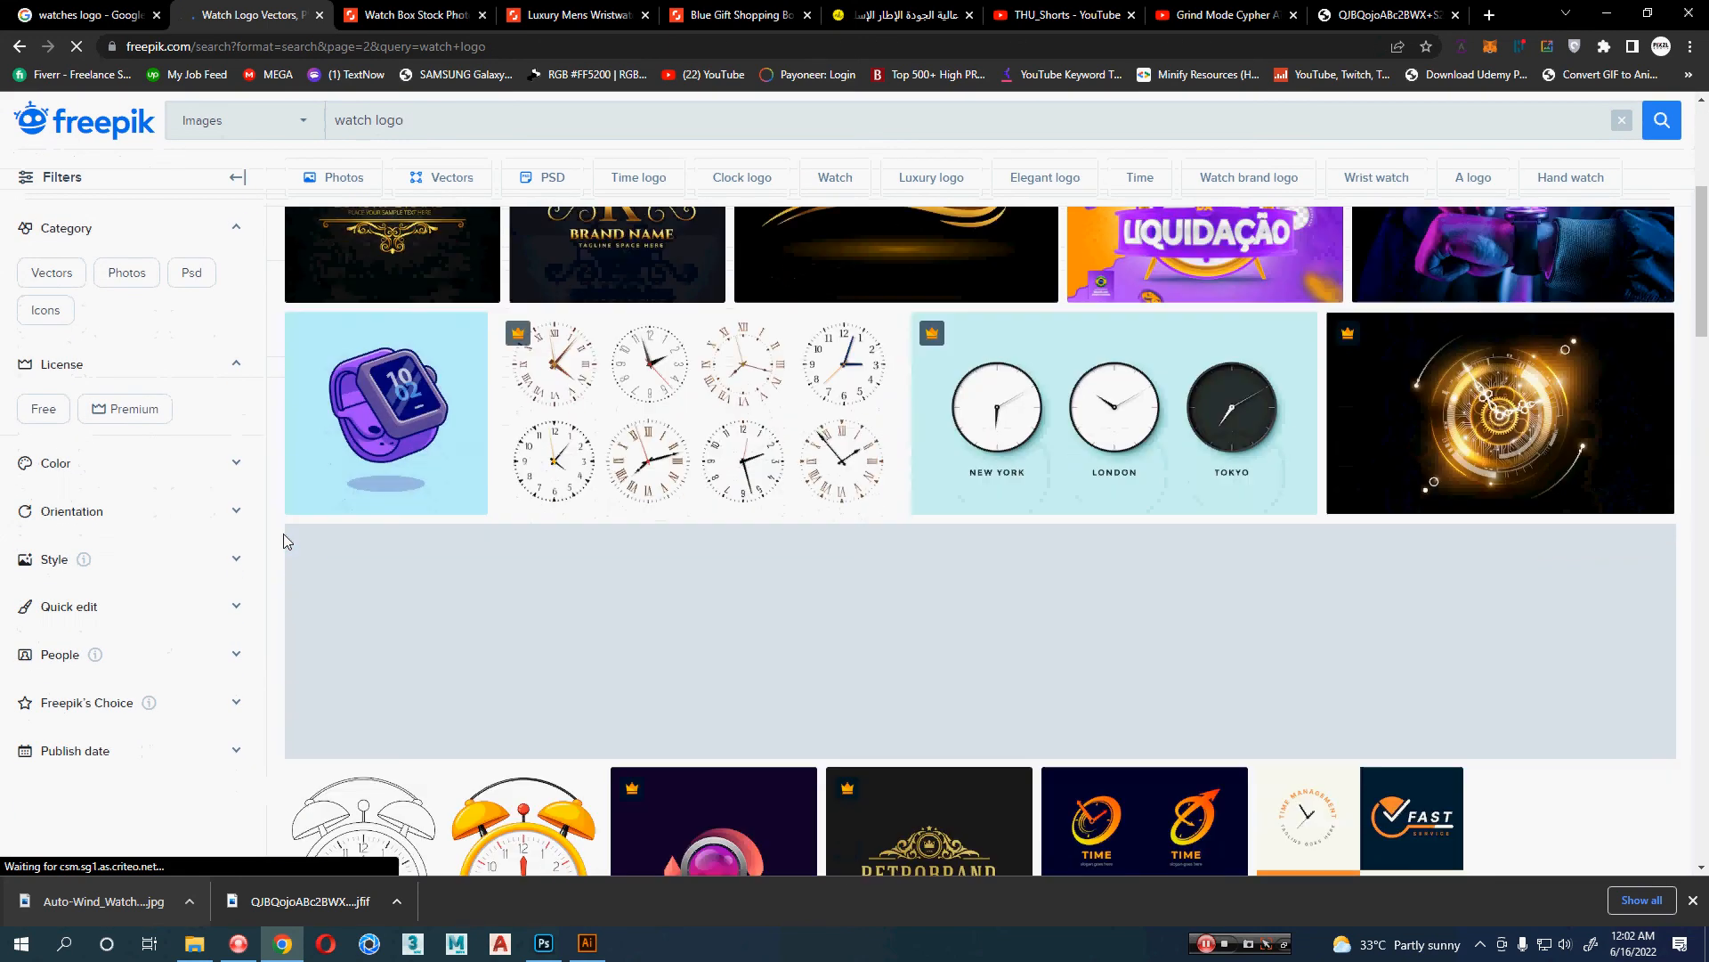
{"action": "scroll", "coordinate": [283, 541], "scroll_direction": "down", "scroll_amount": 7}
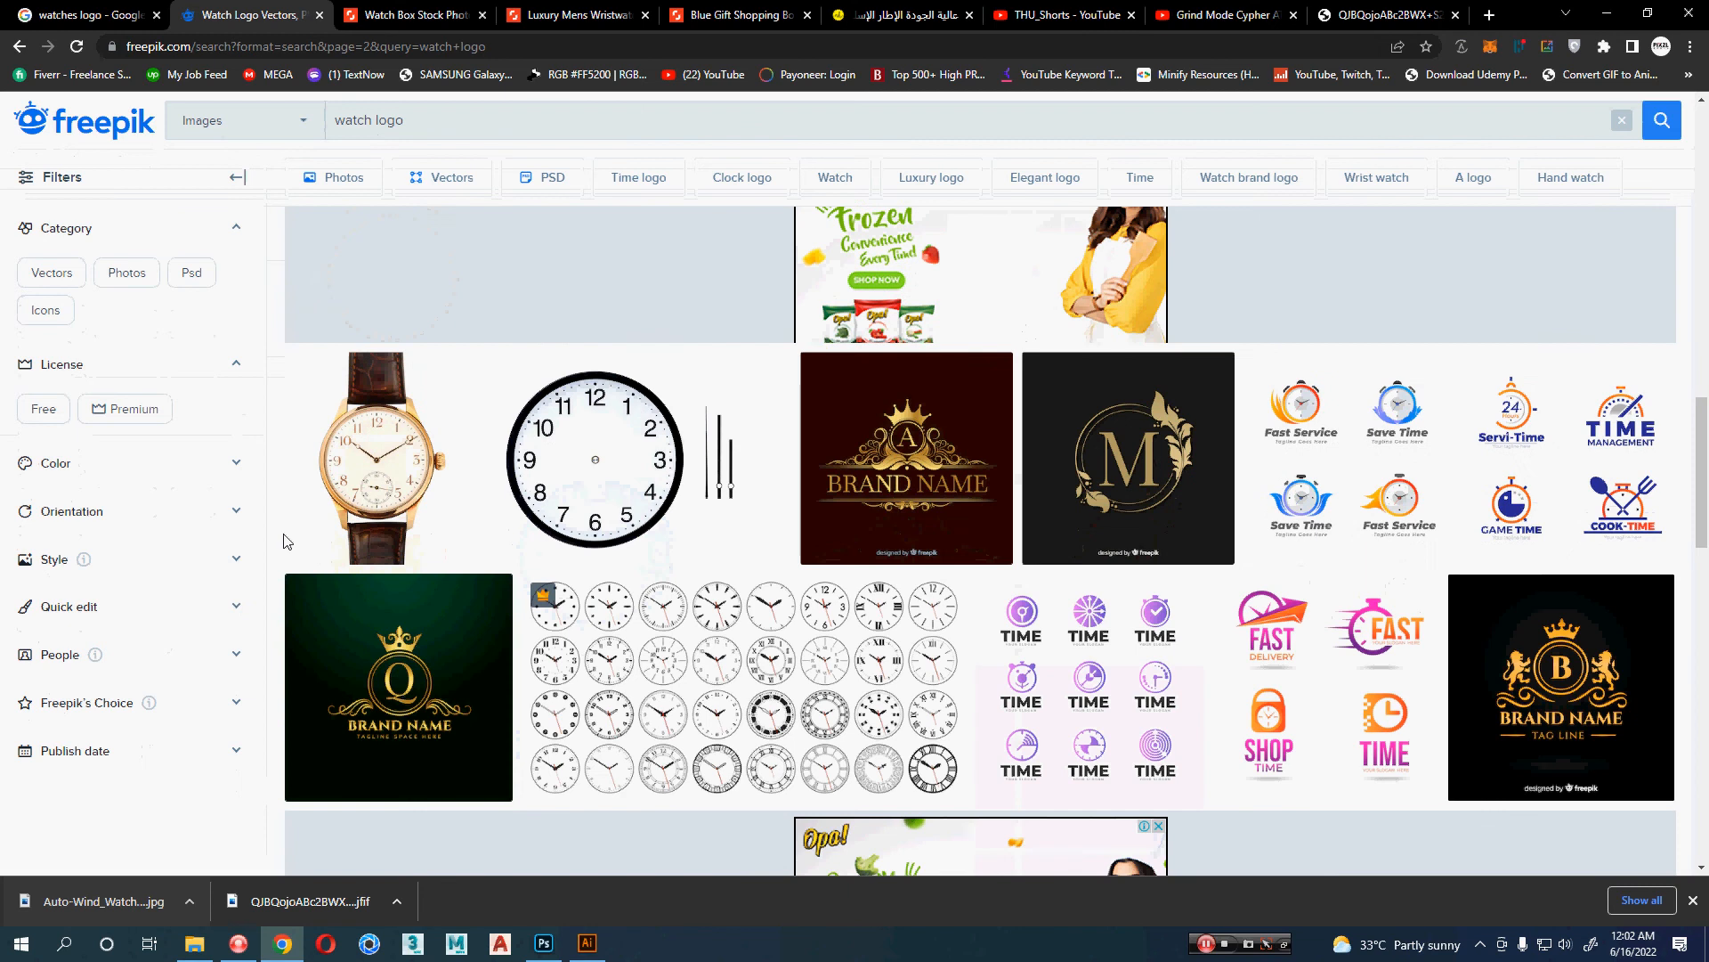
{"action": "scroll", "coordinate": [283, 541], "scroll_direction": "down", "scroll_amount": 2}
{"action": "scroll", "coordinate": [283, 538], "scroll_direction": "down", "scroll_amount": 5}
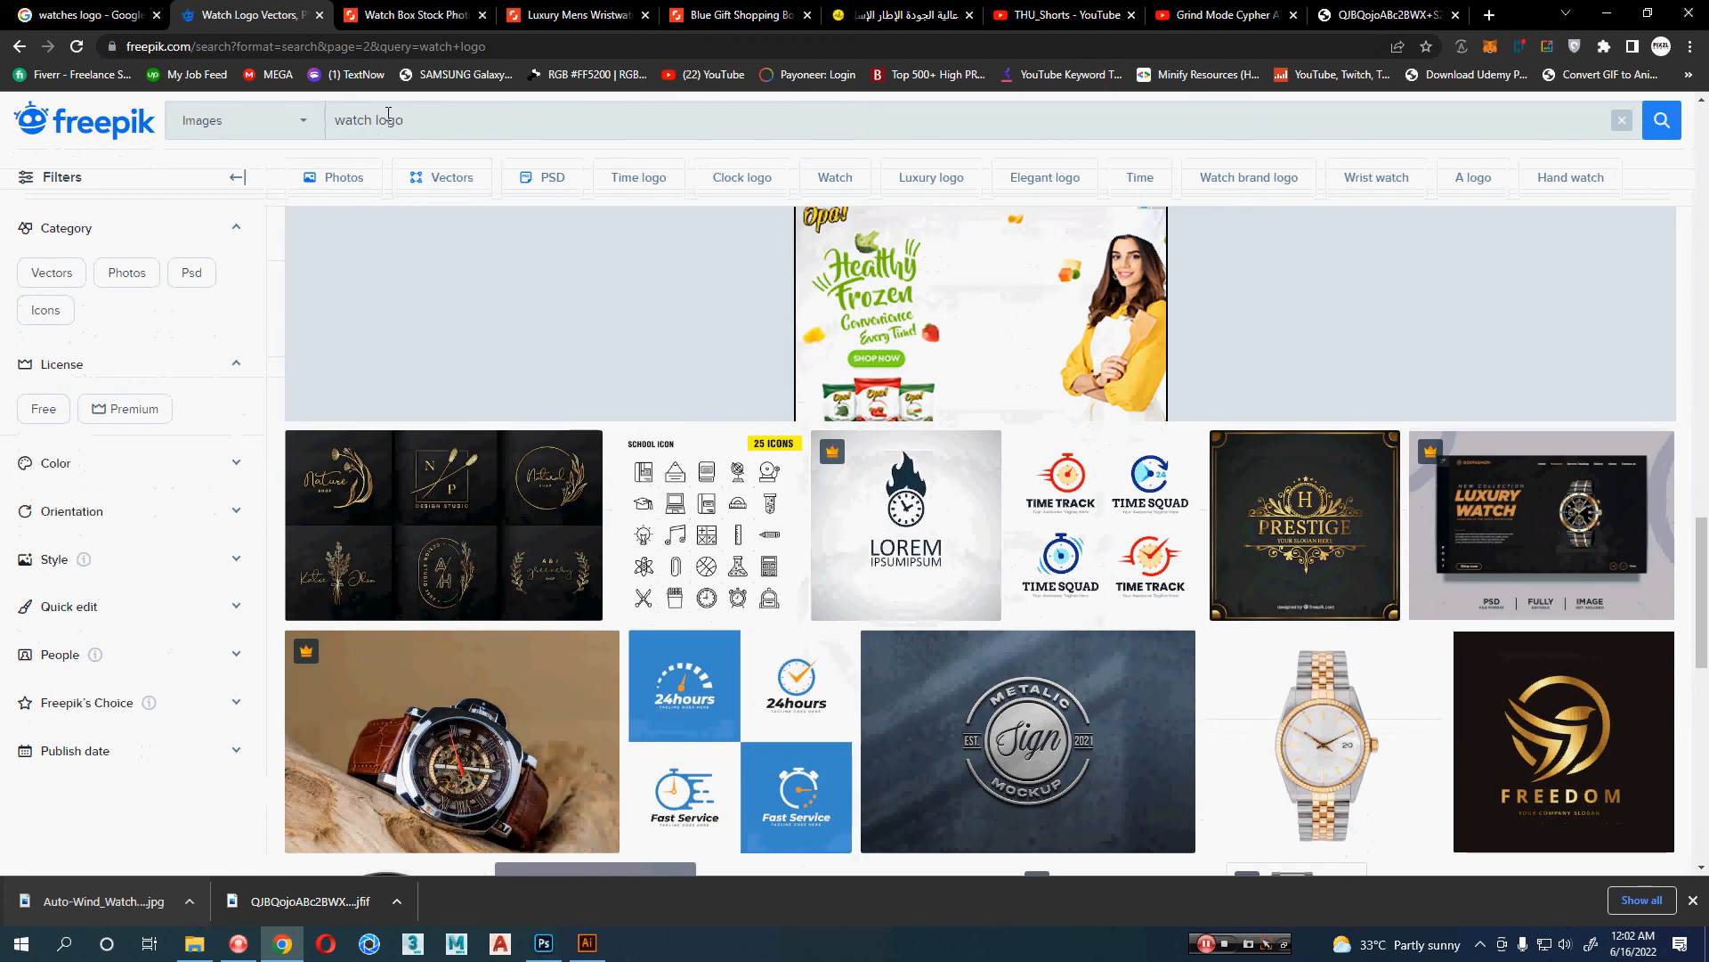
- Change the Freepik search to "watch company logo" and run it
{"action": "double_click", "coordinate": [388, 114]}
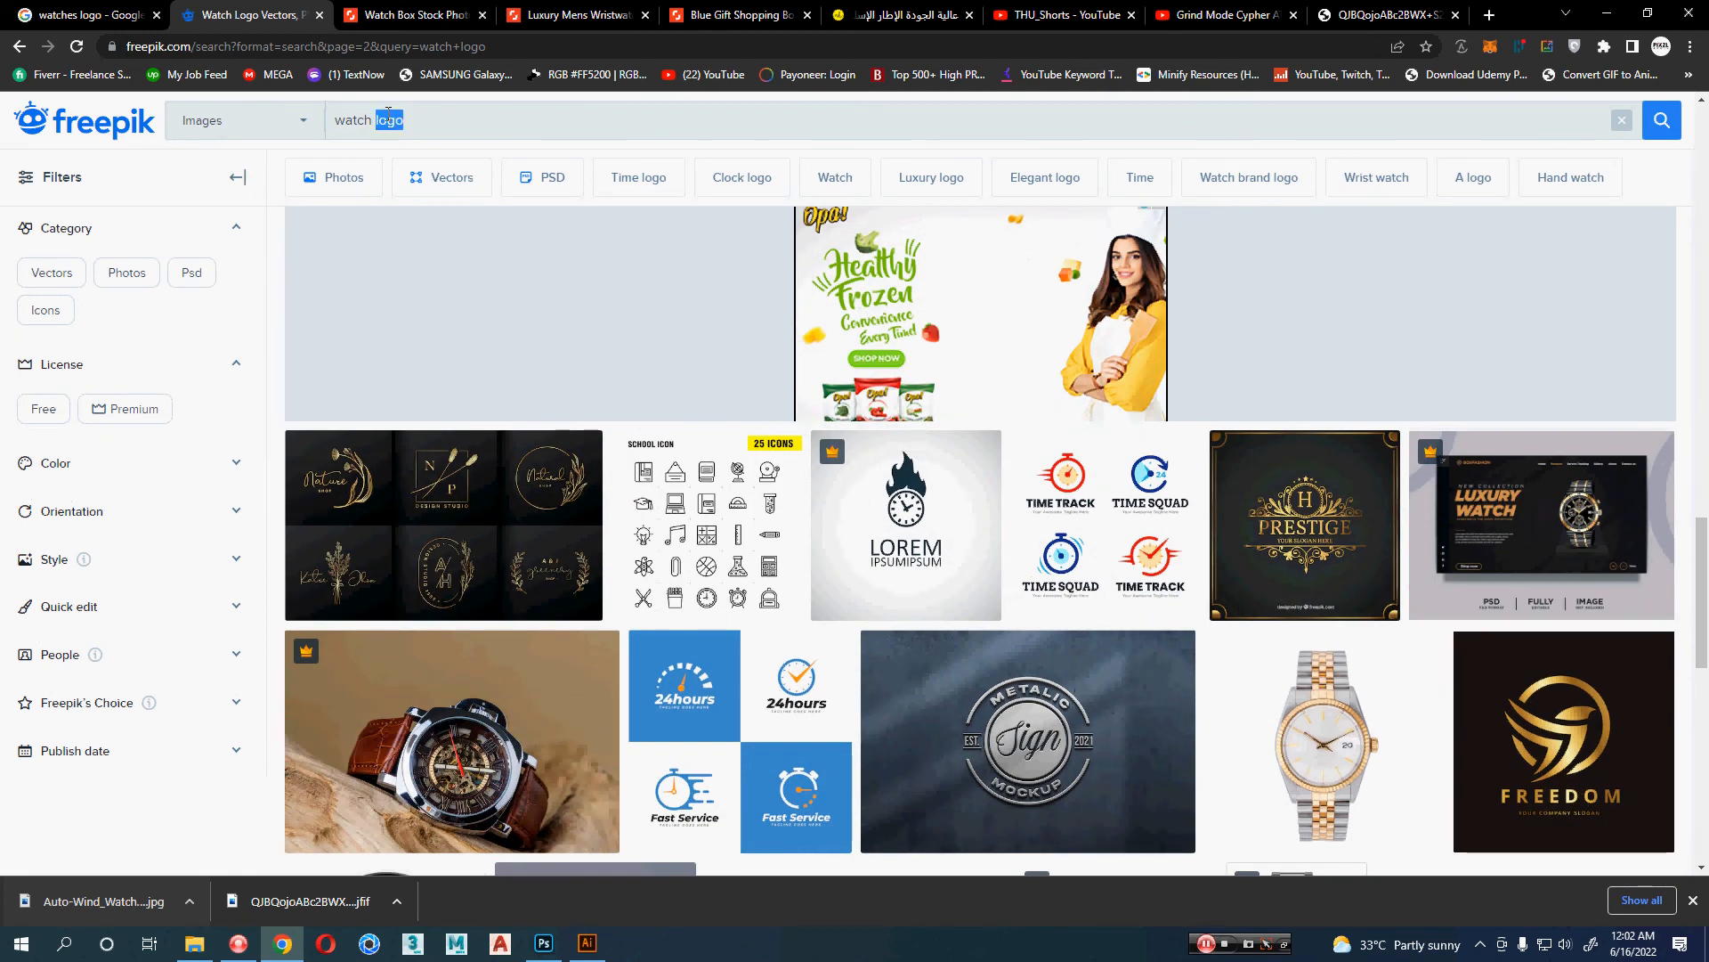
{"action": "type", "text": "company"}
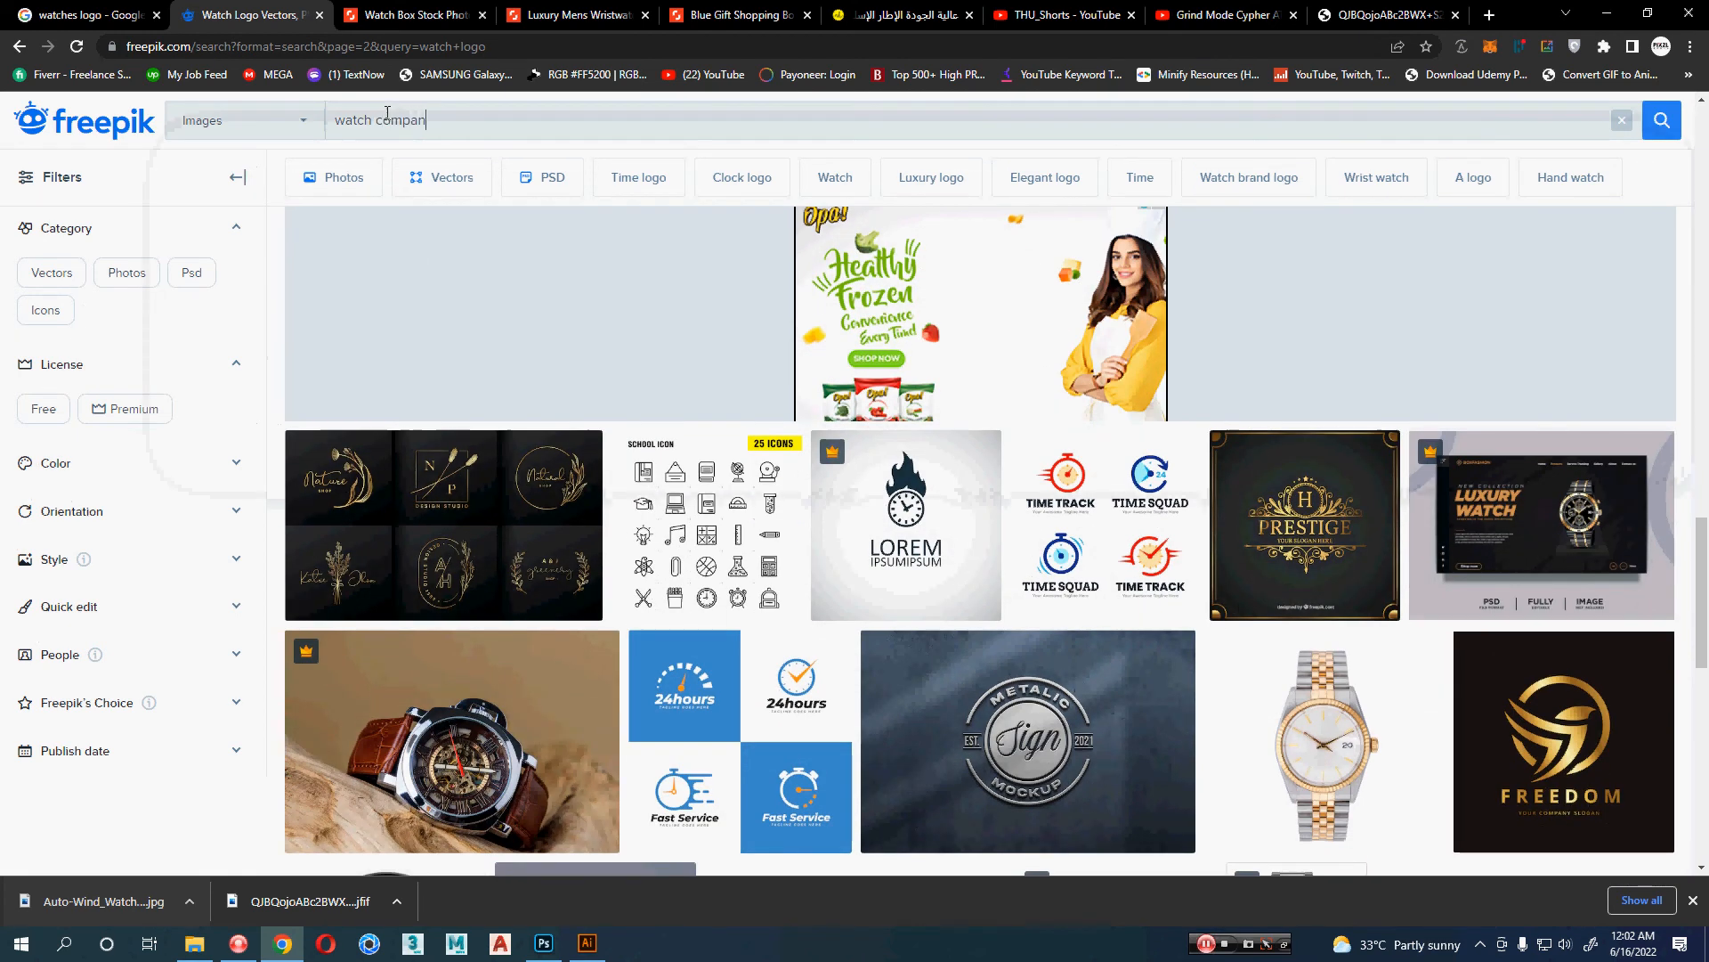
{"action": "type", "text": " logo"}
{"action": "key", "text": "Return"}
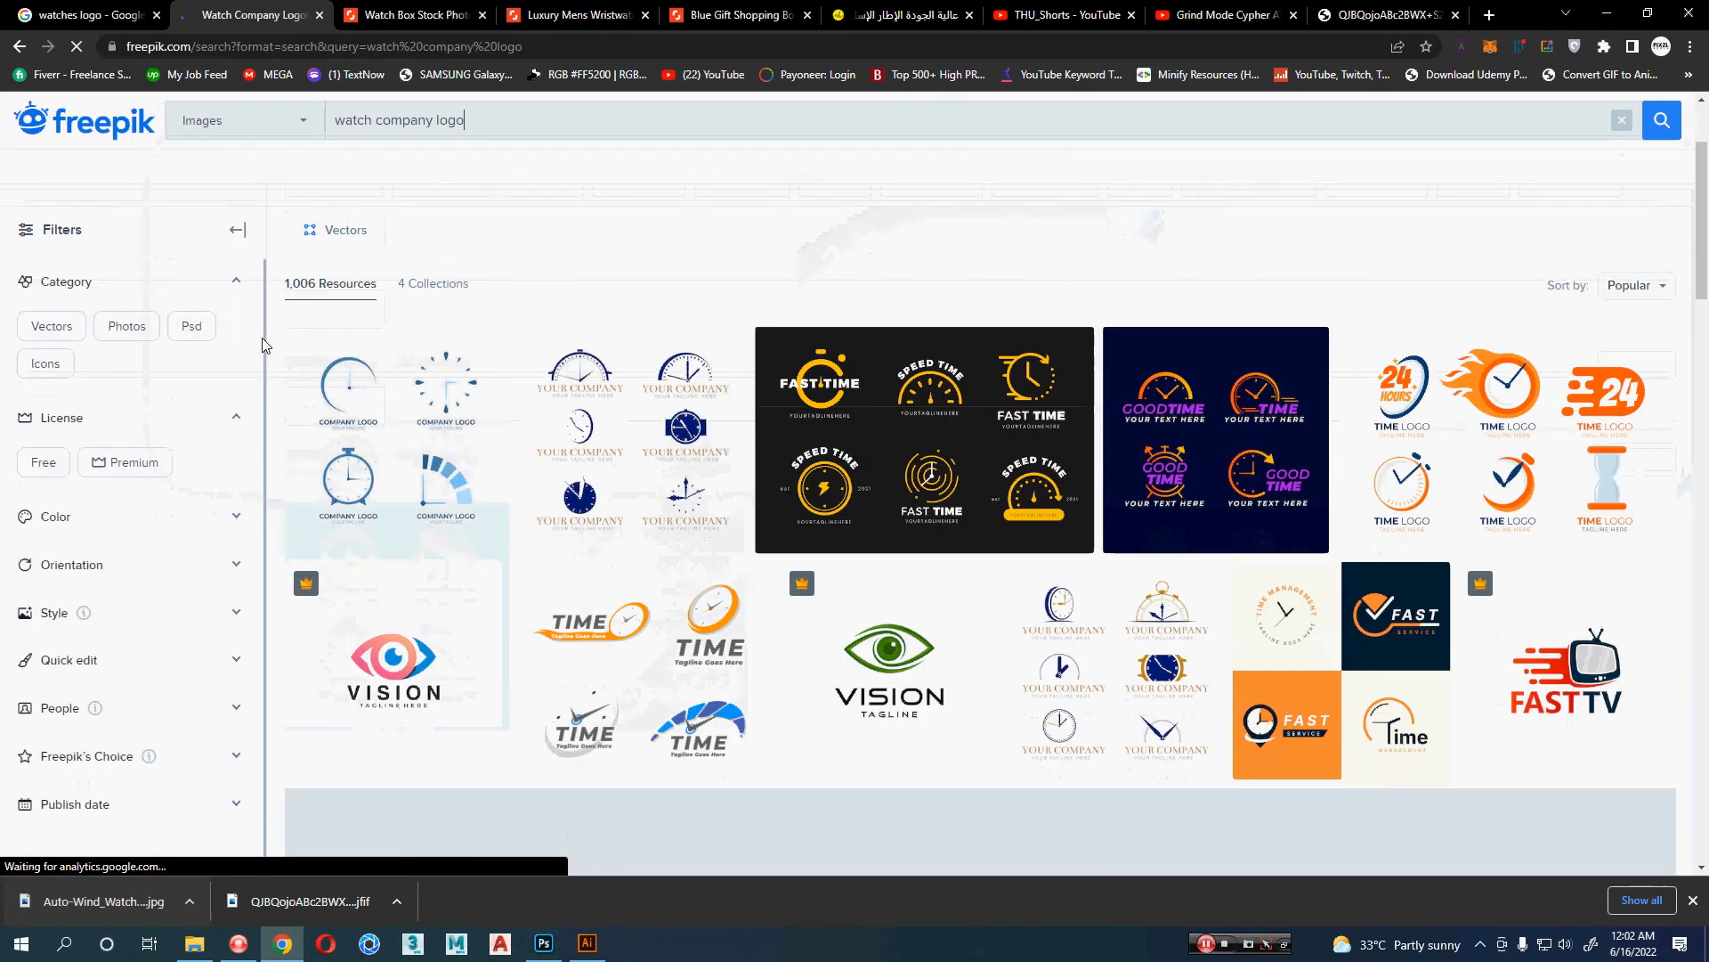
- Open the "Set of time logo templates" vector from the results and download it with the free, attribution-required option
{"action": "scroll", "coordinate": [640, 436], "scroll_direction": "down", "scroll_amount": 2}
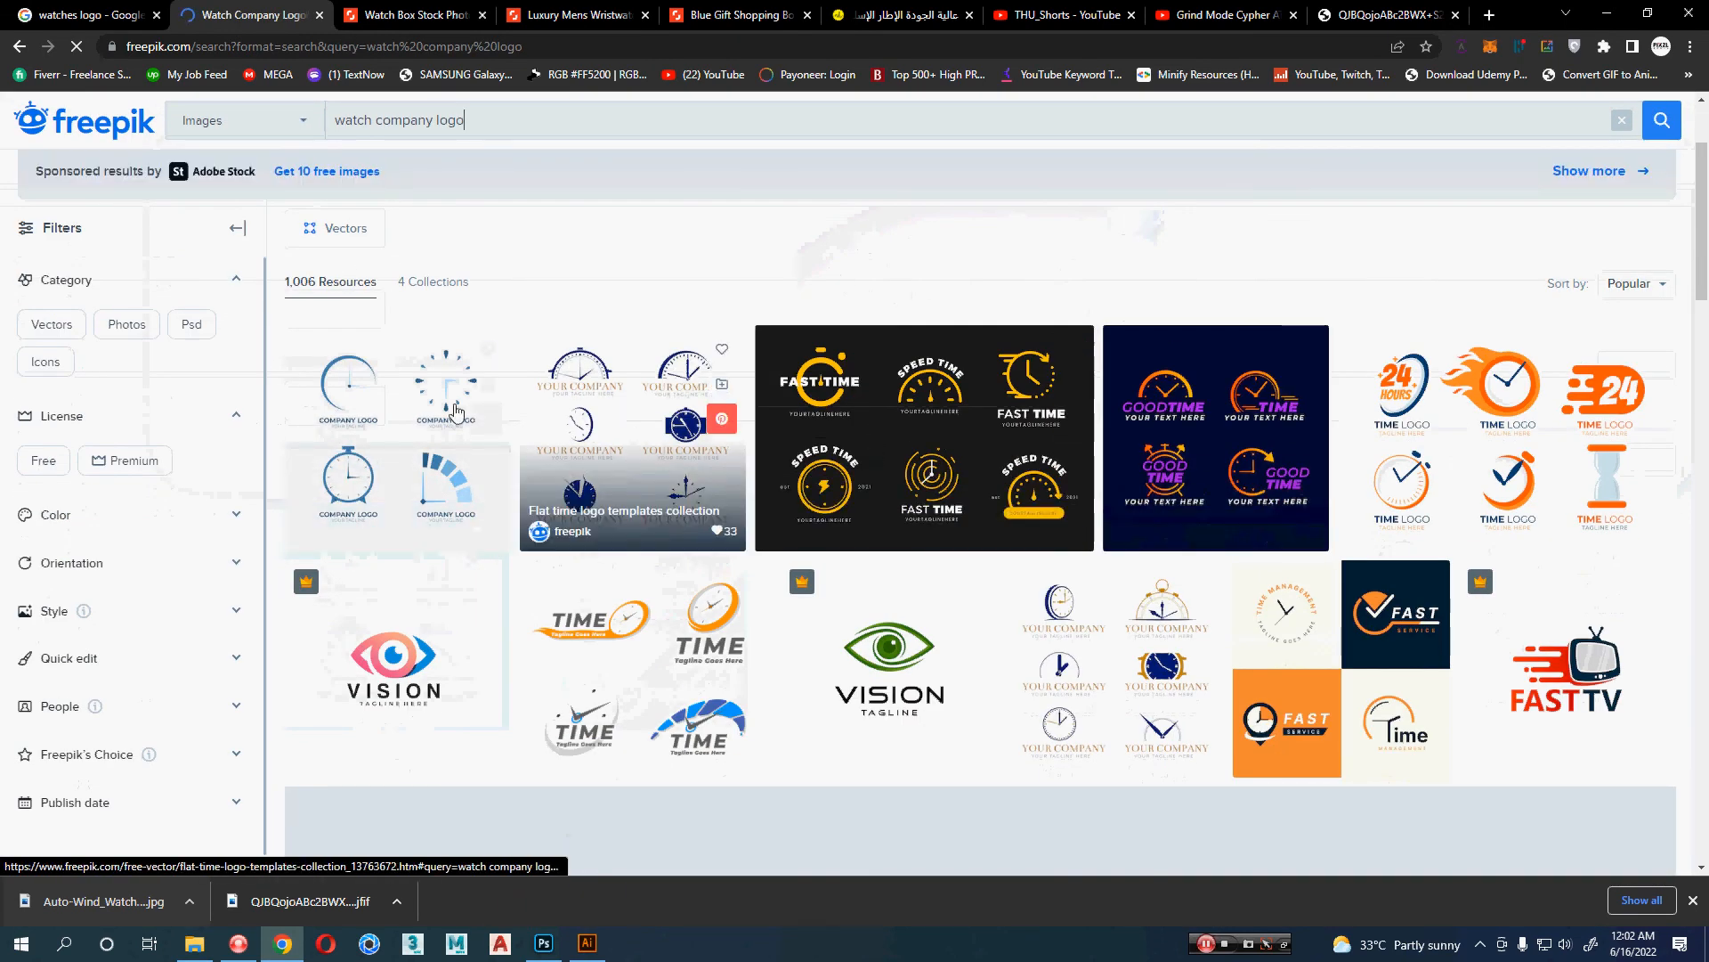
{"action": "scroll", "coordinate": [457, 411], "scroll_direction": "down", "scroll_amount": 1}
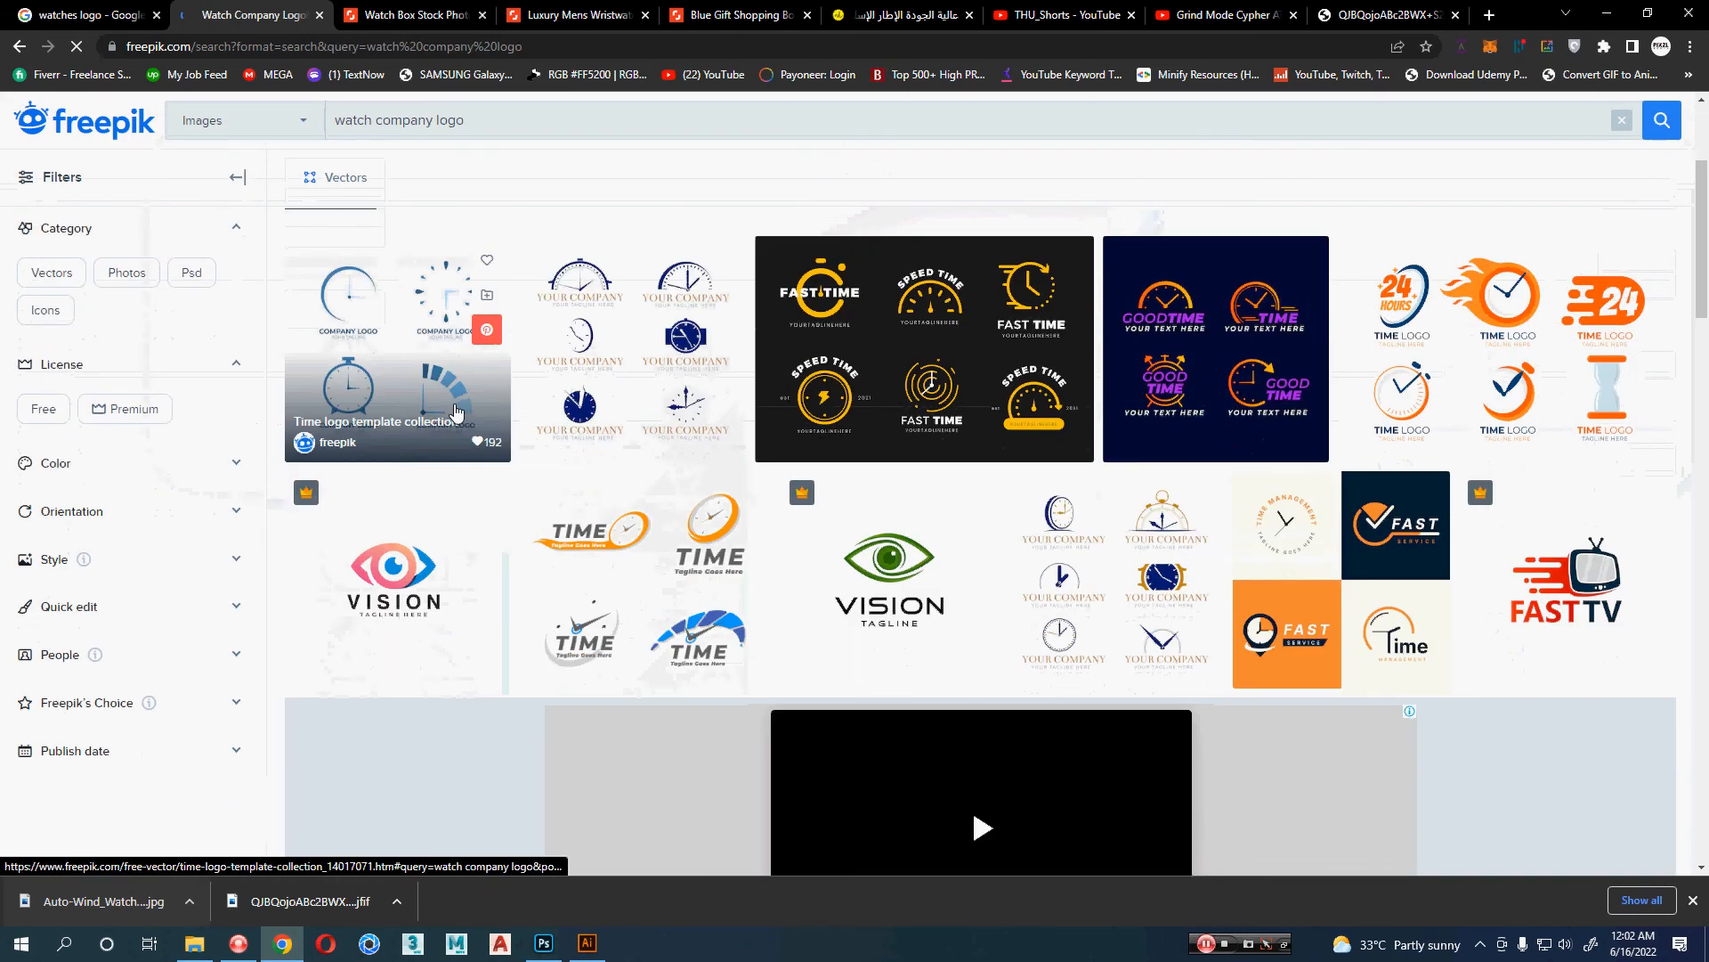
{"action": "left_click", "coordinate": [1104, 561]}
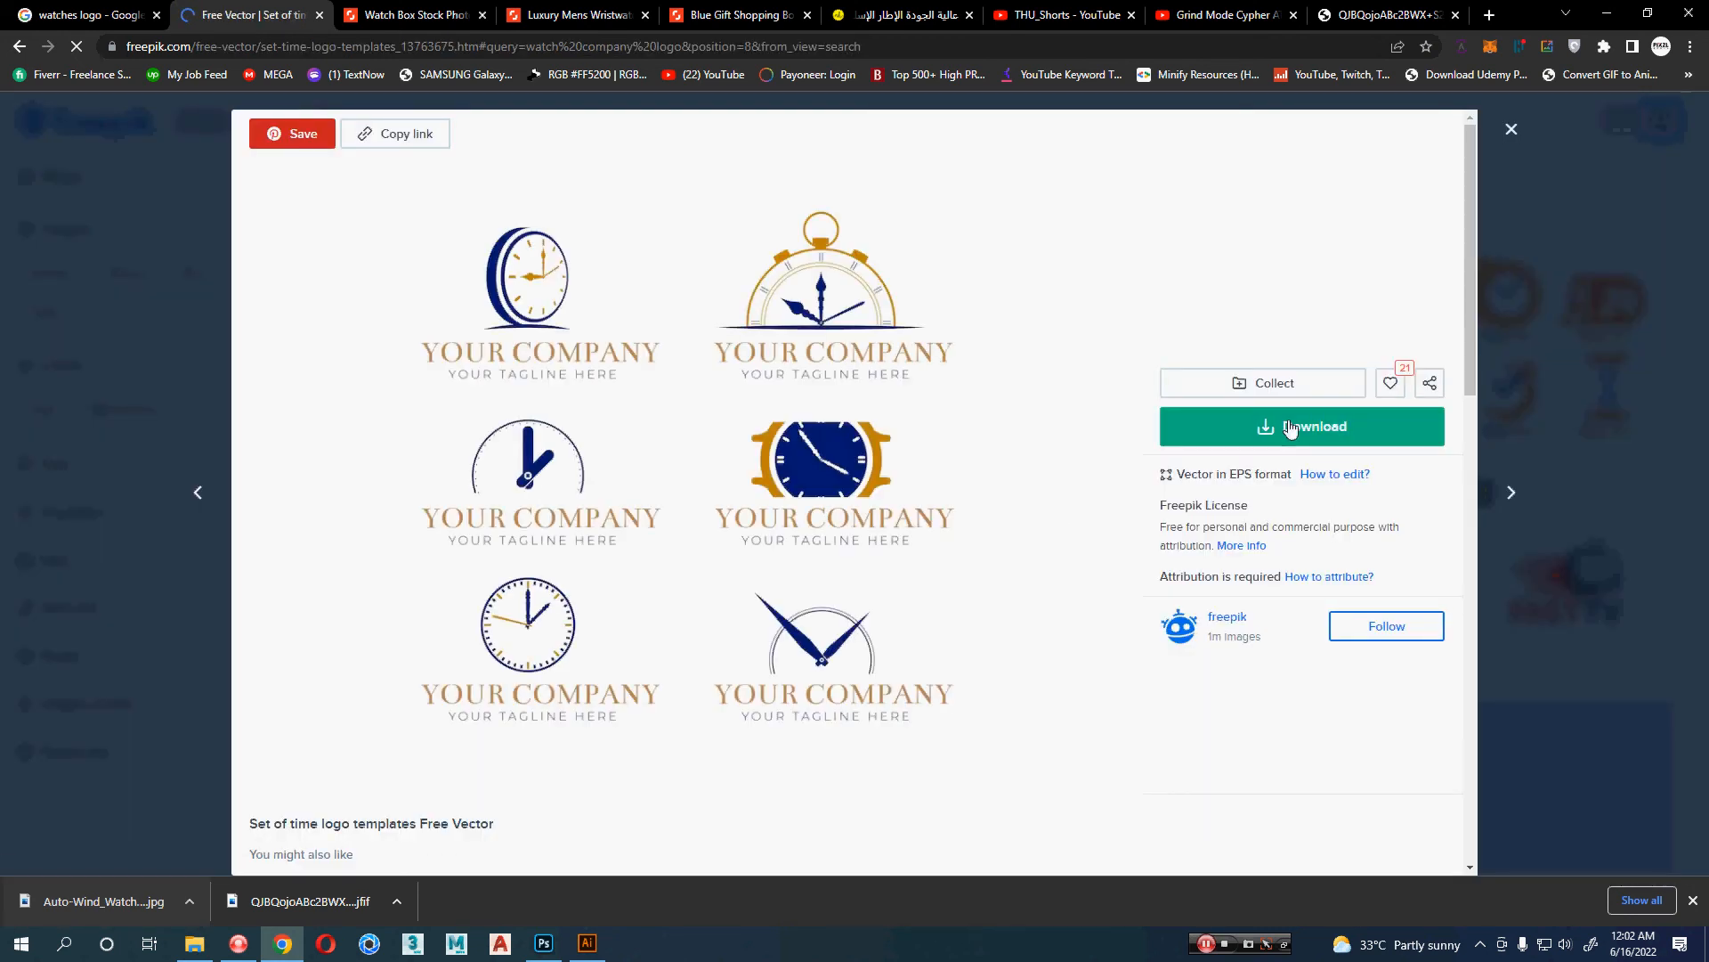
{"action": "left_click", "coordinate": [1289, 431]}
{"action": "left_click", "coordinate": [1272, 655]}
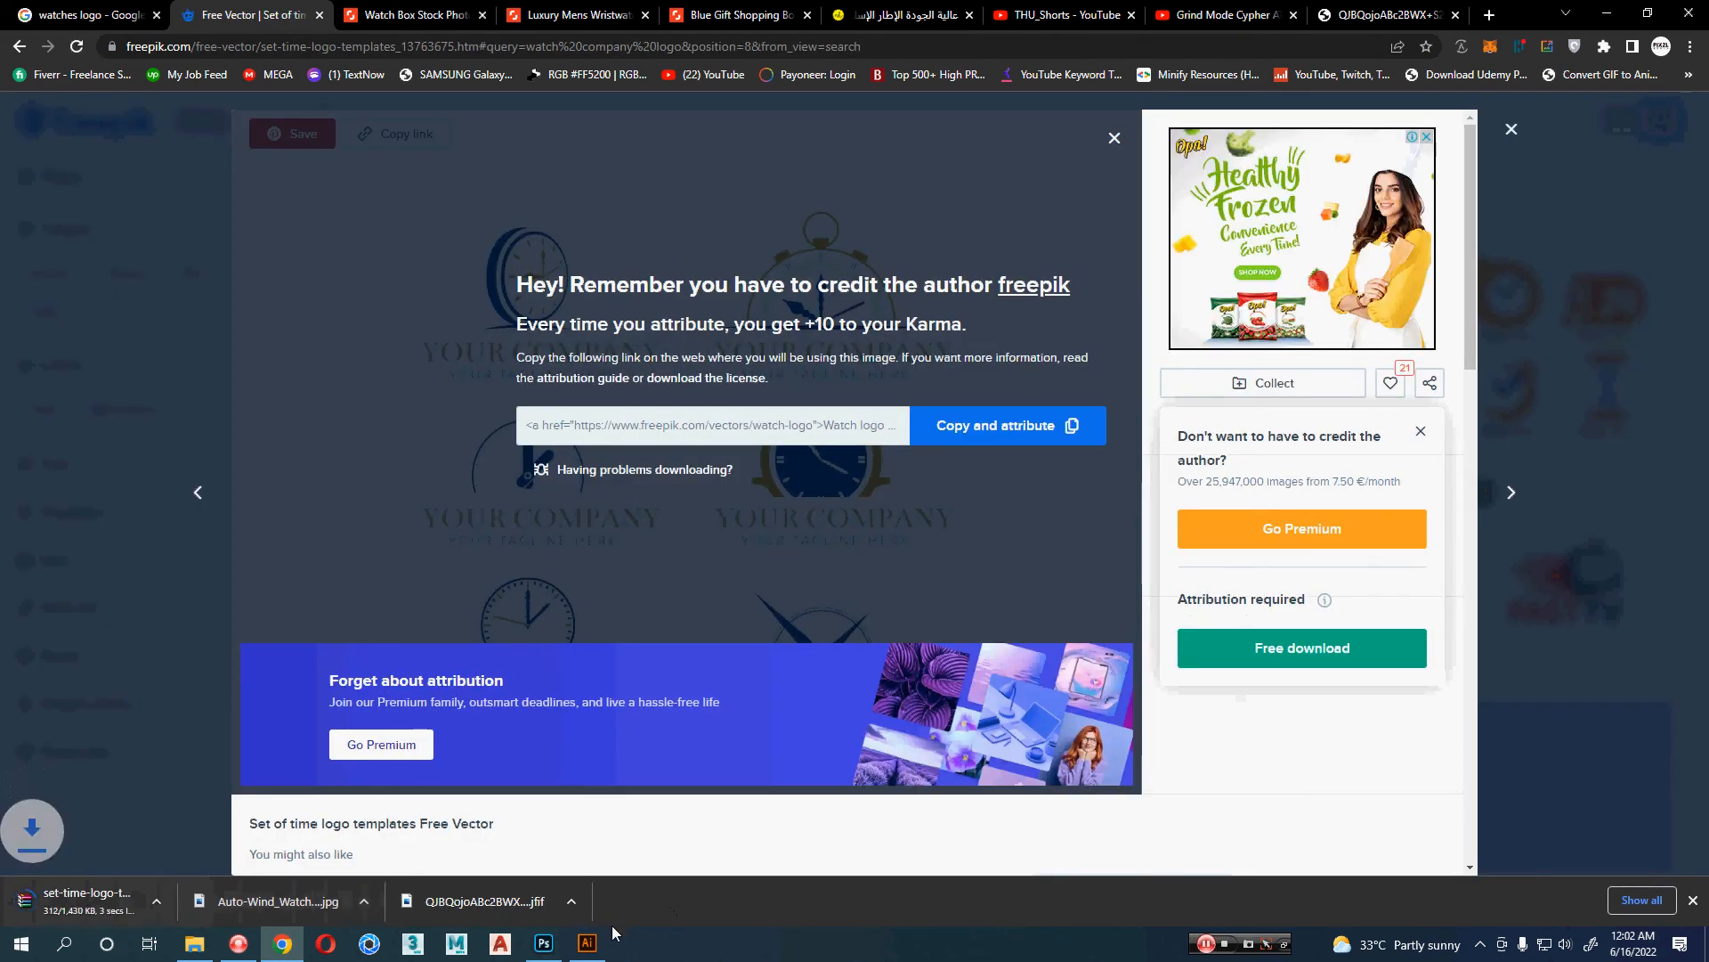
- Open 5341390.ai from the downloaded set-time-logo-templates.zip in Illustrator and dismiss the missing fonts dialog
{"action": "left_click", "coordinate": [587, 944]}
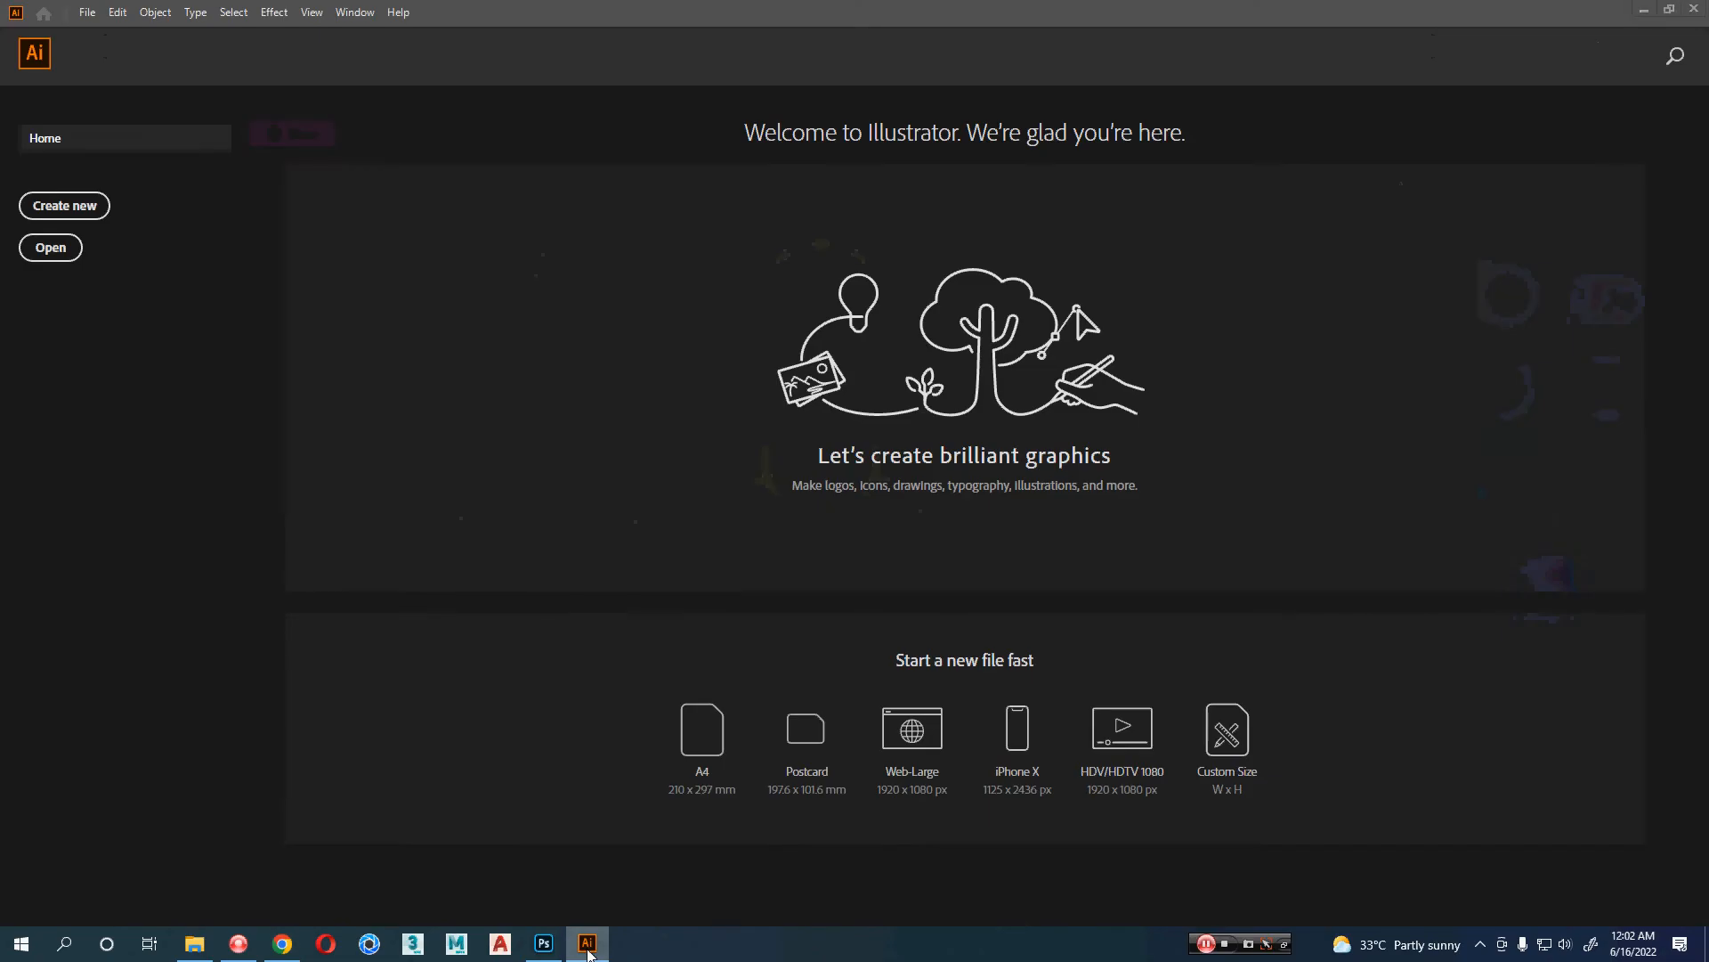
{"action": "left_click", "coordinate": [588, 944]}
{"action": "left_click", "coordinate": [121, 906]}
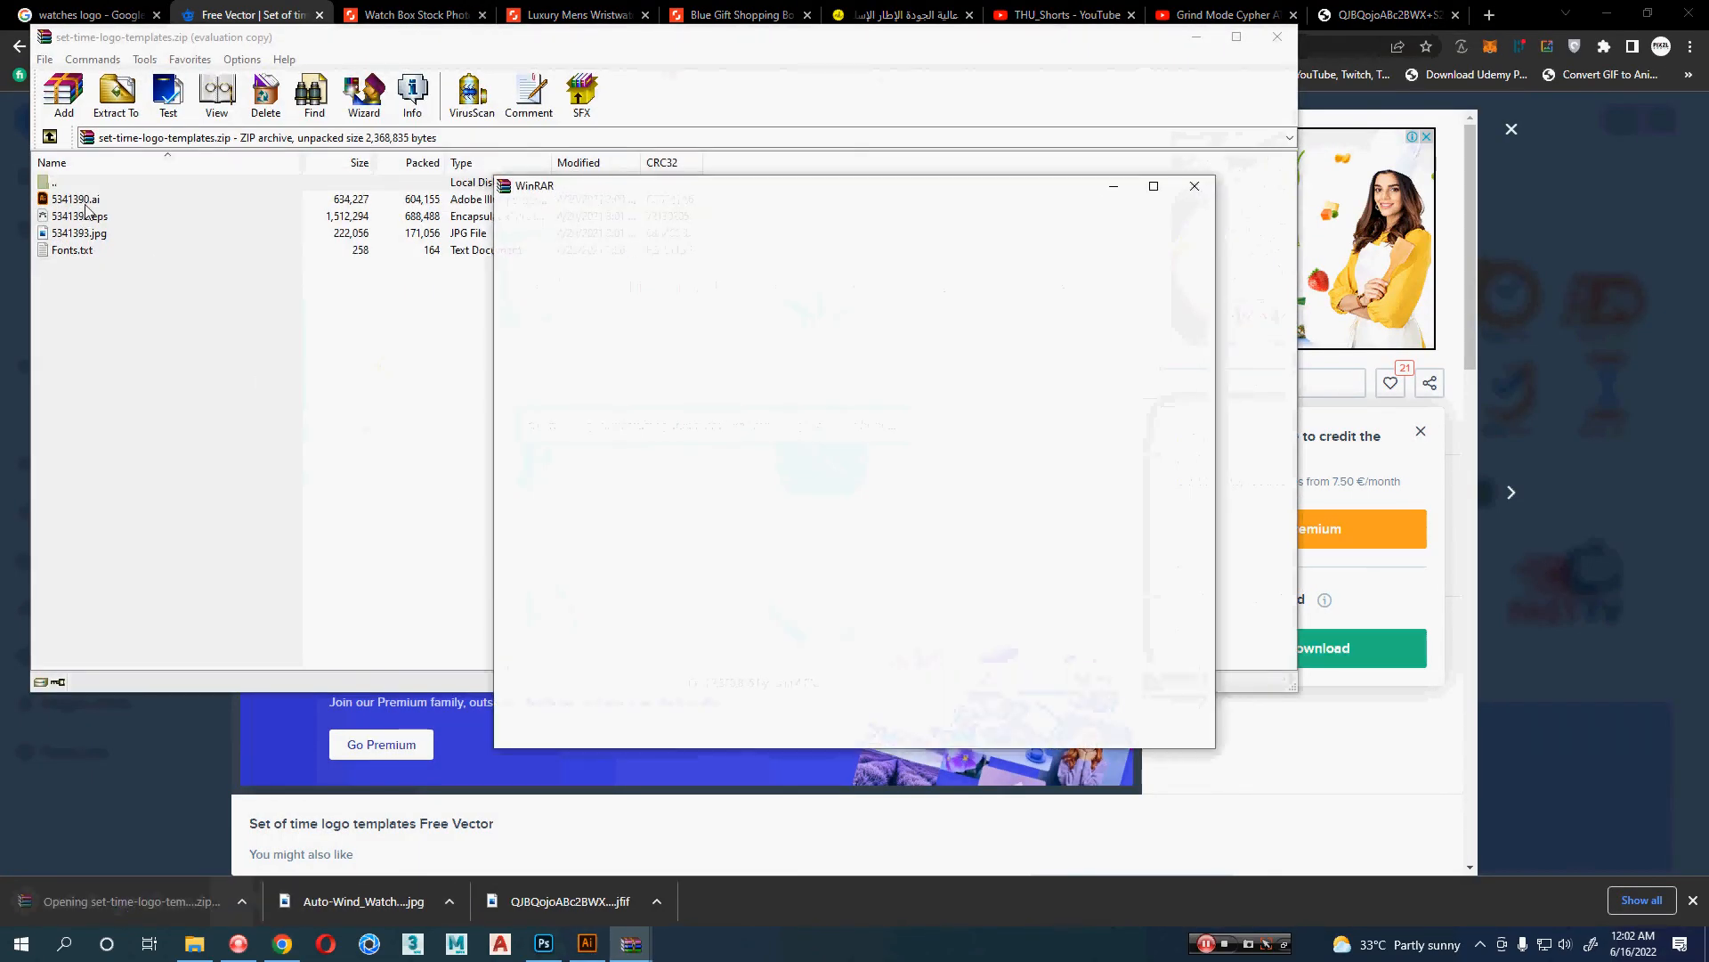
{"action": "double_click", "coordinate": [86, 203]}
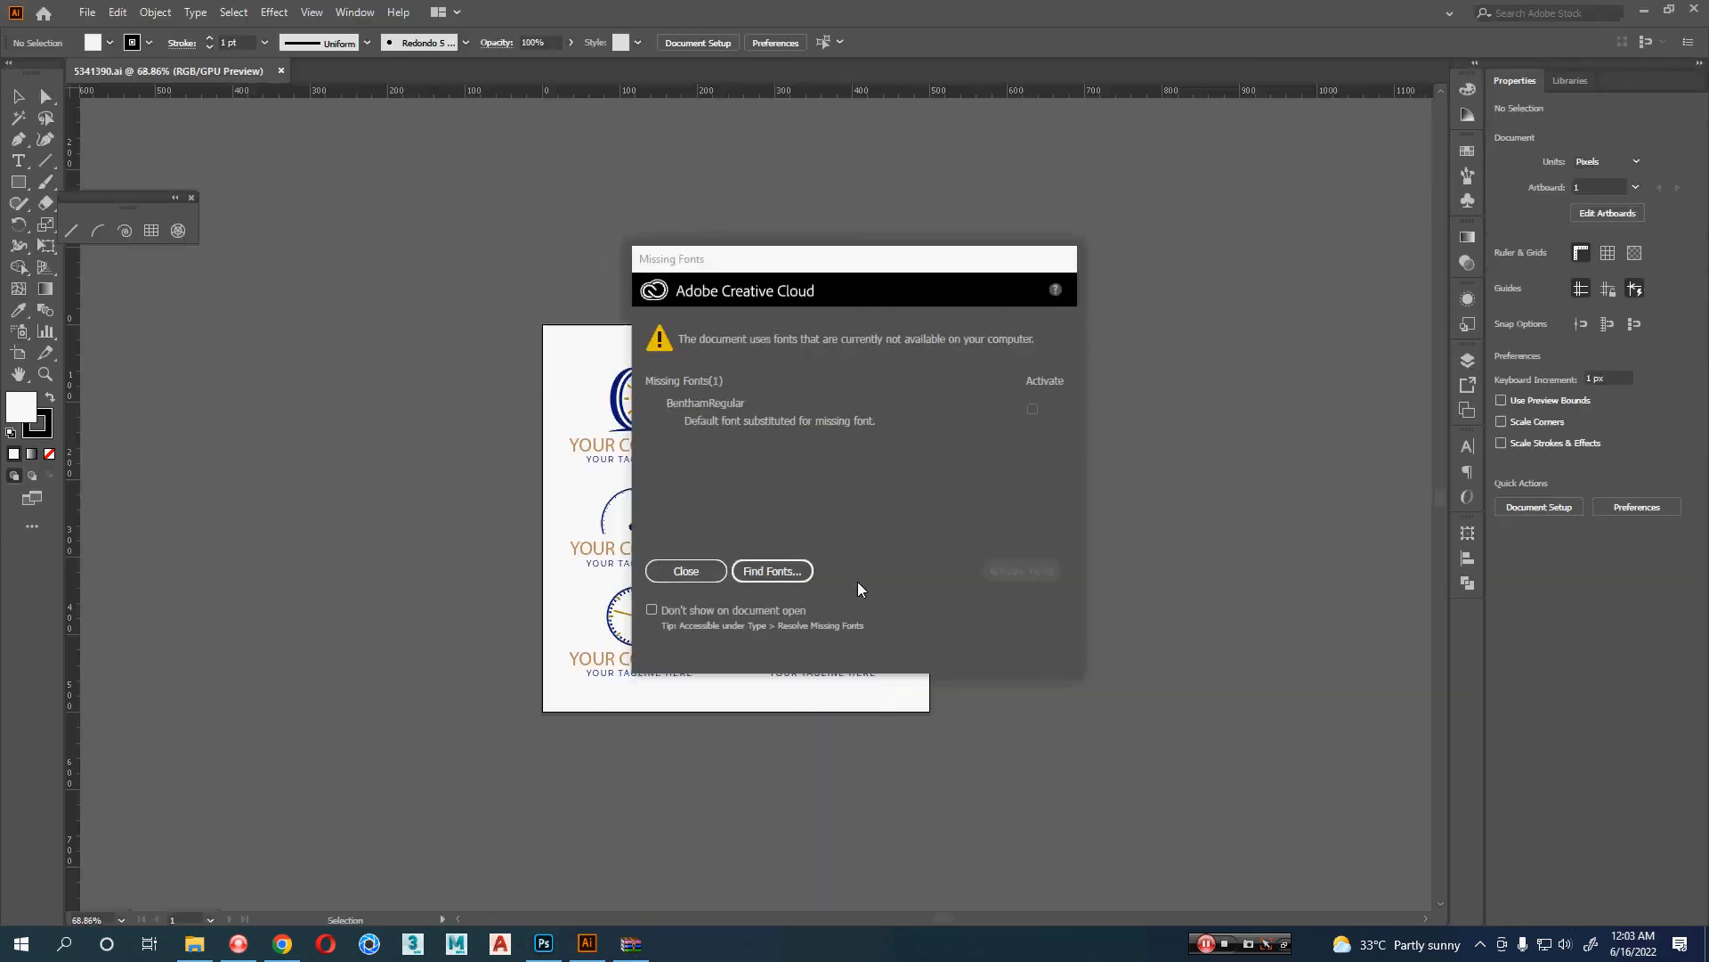
{"action": "left_click", "coordinate": [686, 570]}
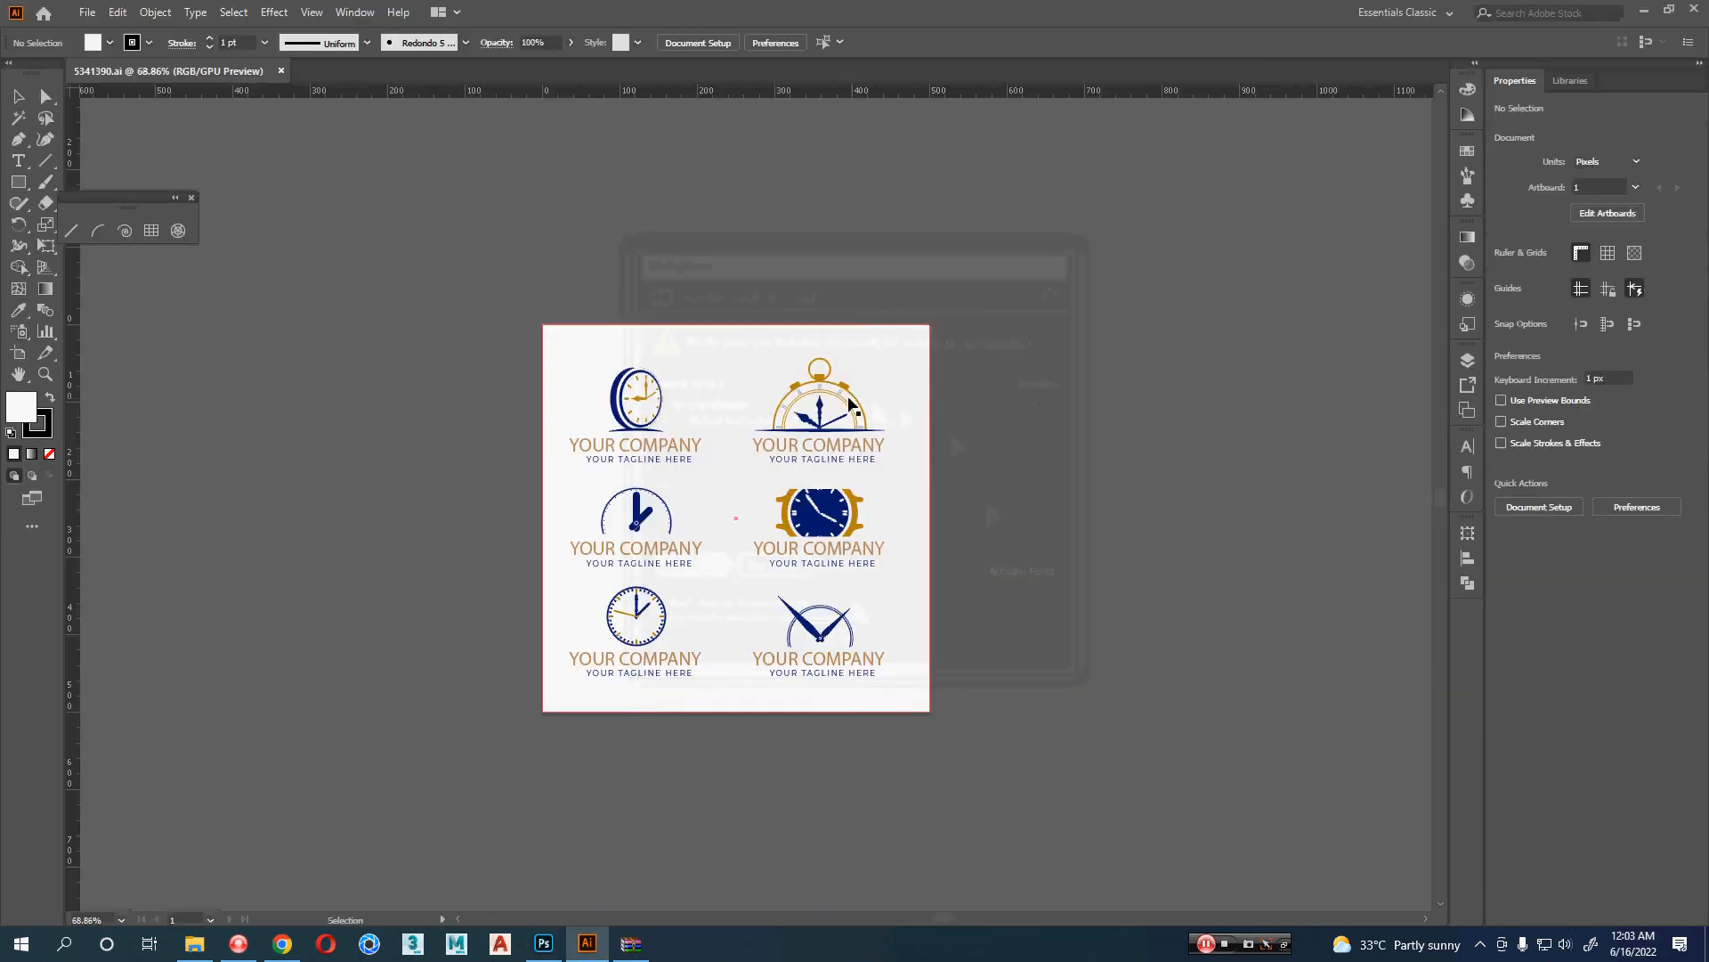
- Delete the white background rectangle behind the six watch logos
{"action": "left_click", "coordinate": [848, 405]}
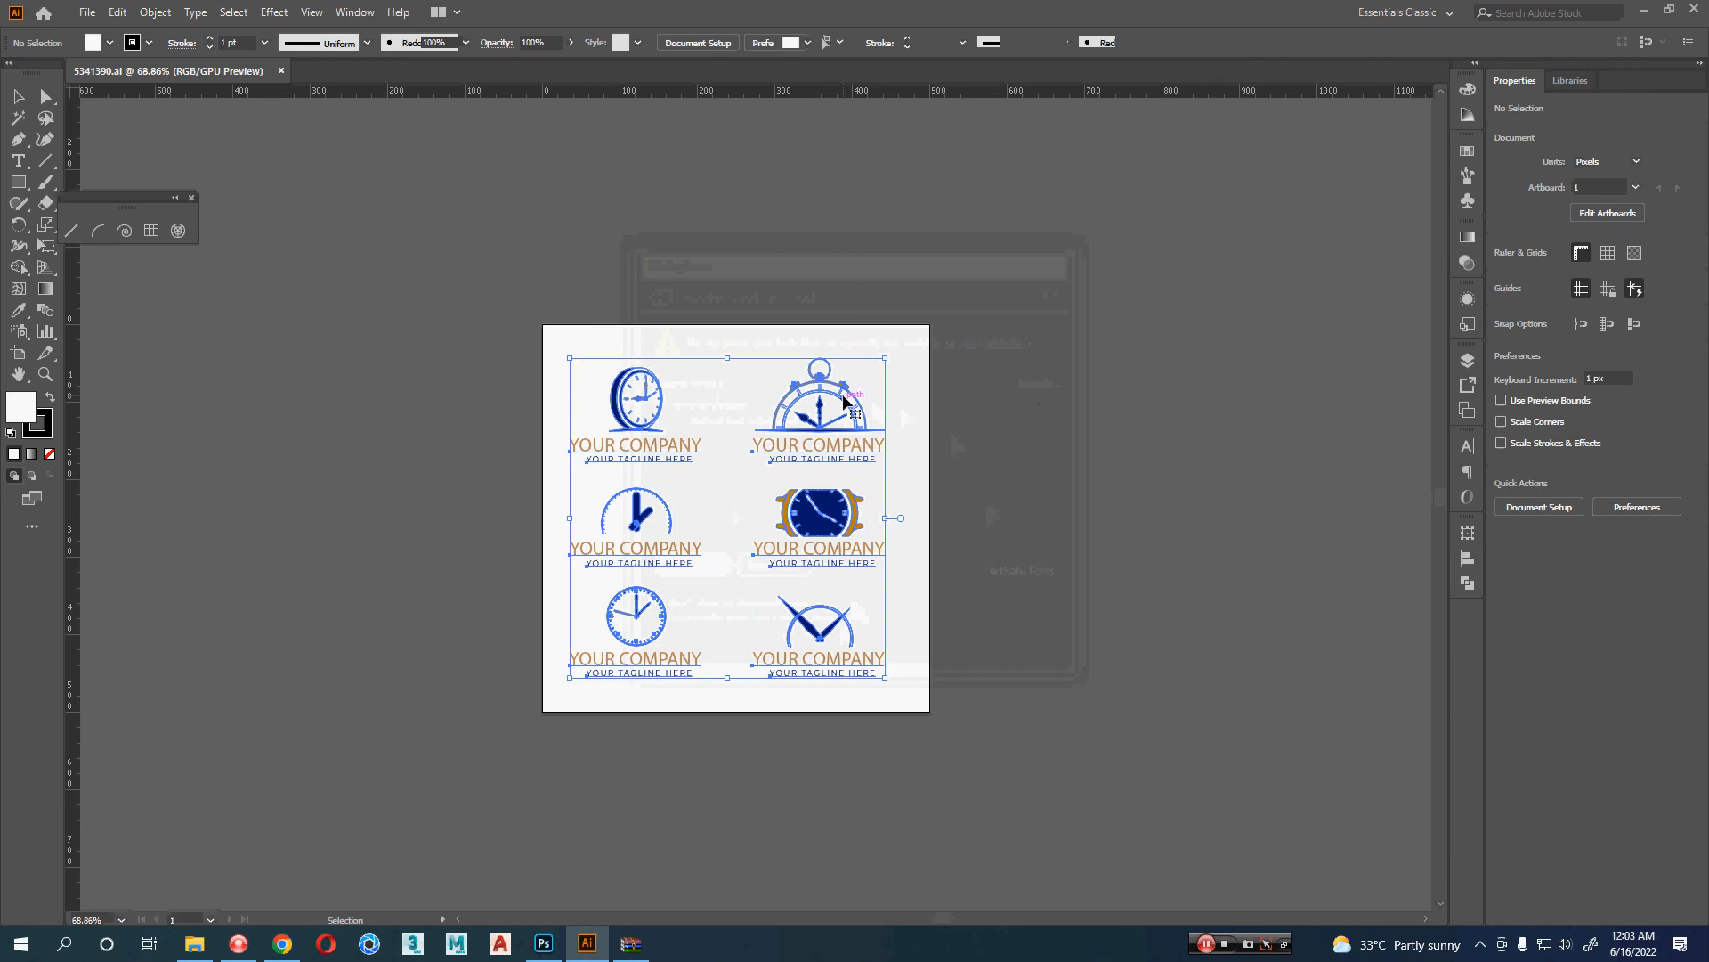
{"action": "scroll", "coordinate": [846, 404], "scroll_direction": "up", "scroll_amount": 2}
{"action": "double_click", "coordinate": [846, 403]}
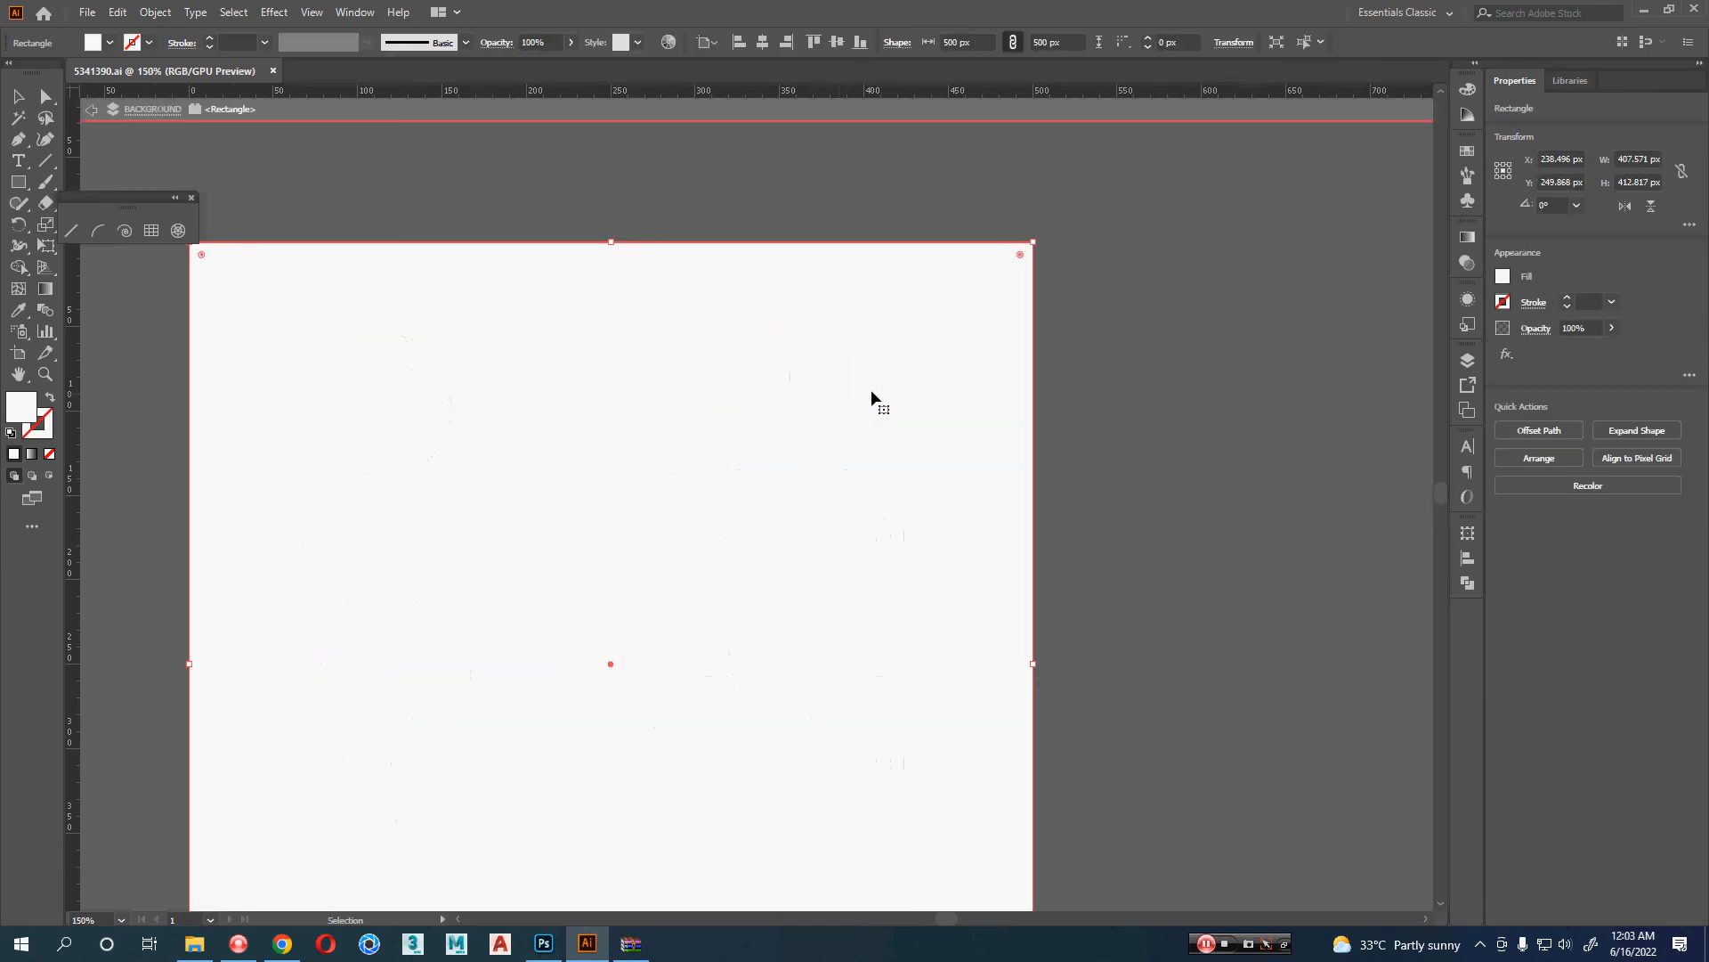
{"action": "double_click", "coordinate": [1167, 389]}
{"action": "key", "text": "a"}
{"action": "left_click", "coordinate": [959, 298]}
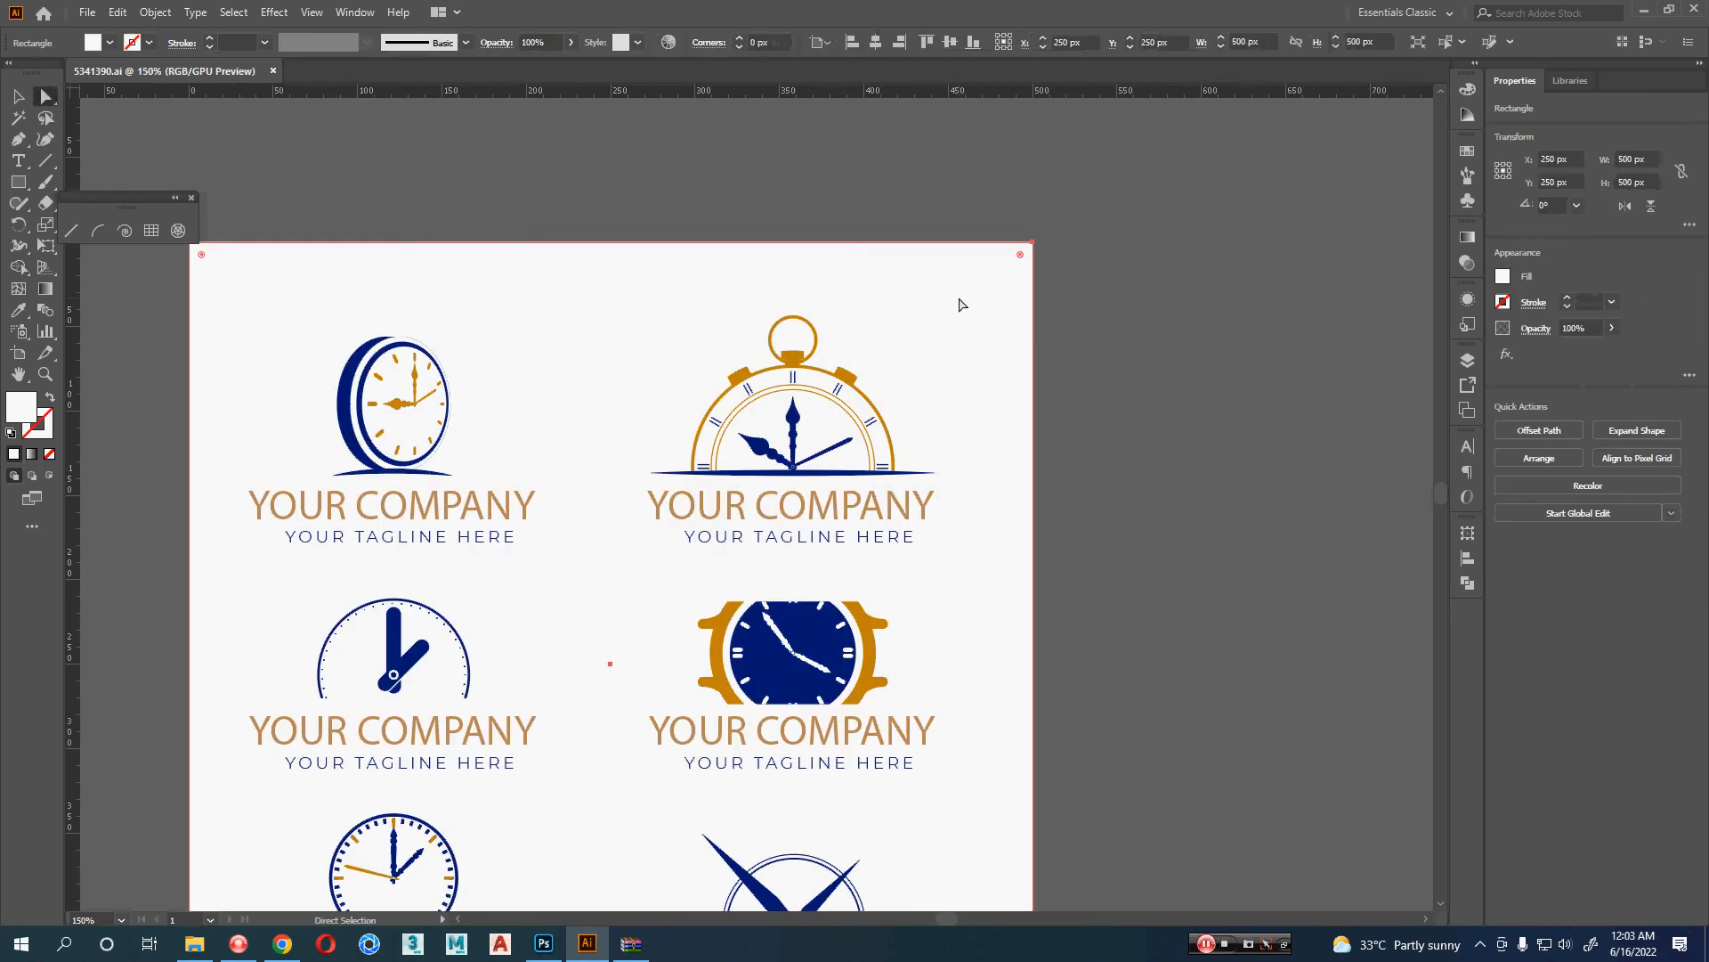
{"action": "key", "text": "Delete"}
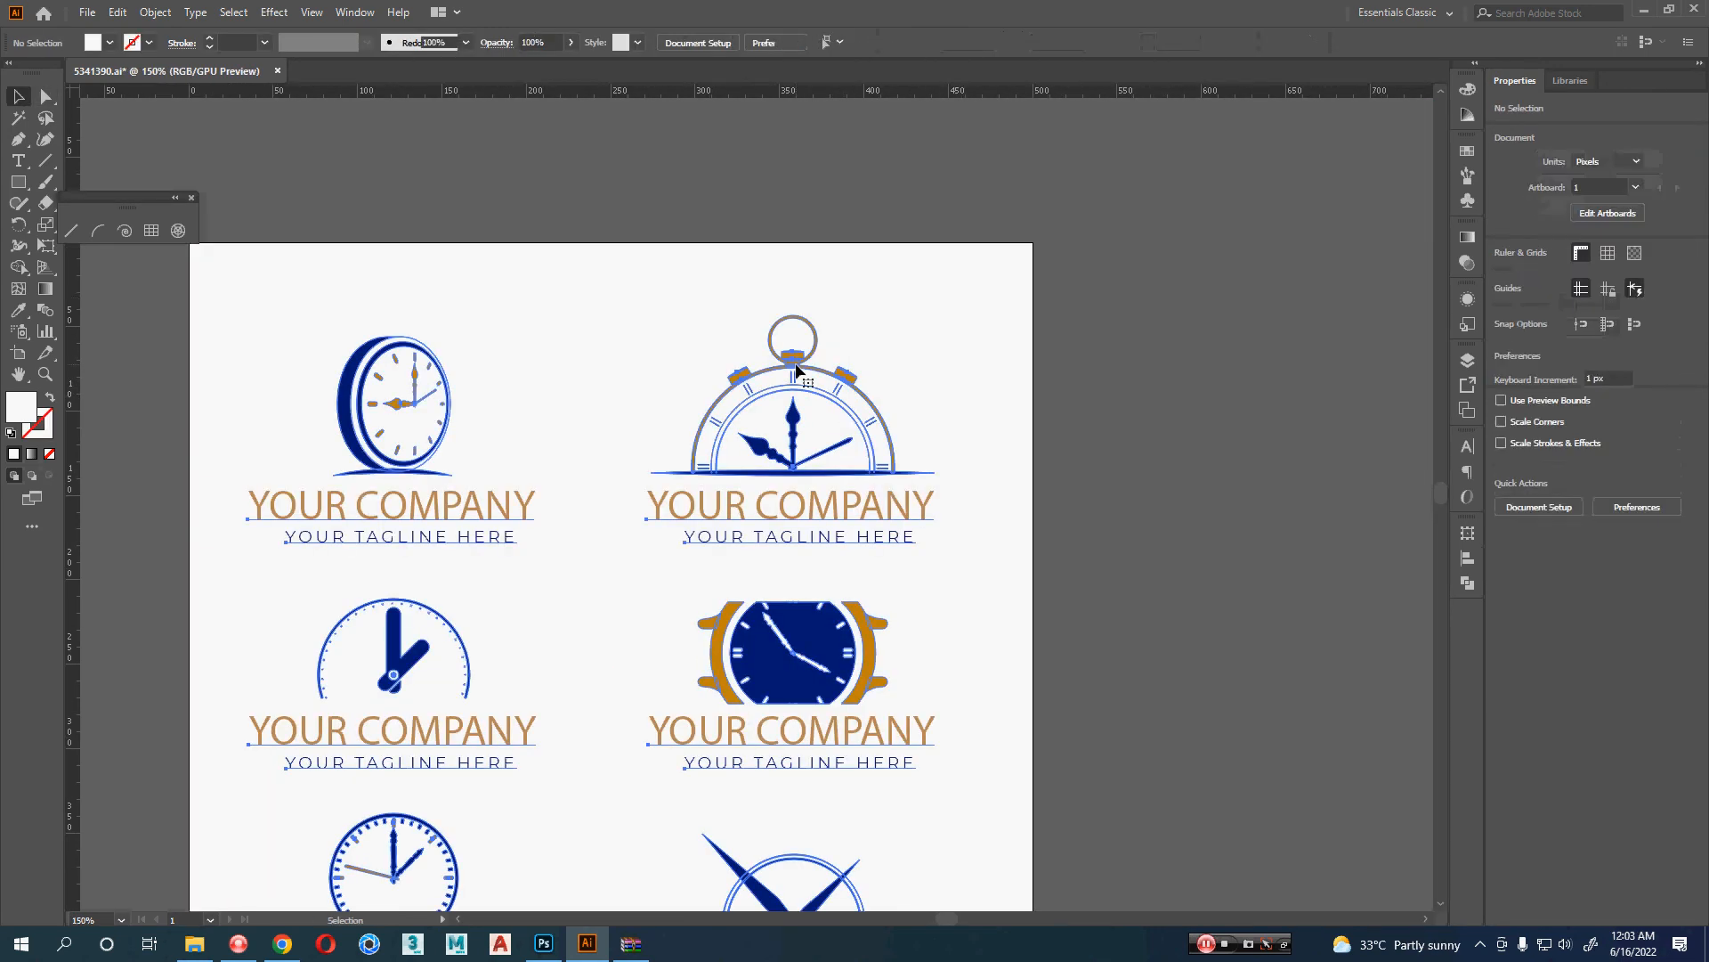
- Isolate the group containing all the watch logos and ungroup it
{"action": "double_click", "coordinate": [795, 363]}
{"action": "left_click", "coordinate": [1109, 344]}
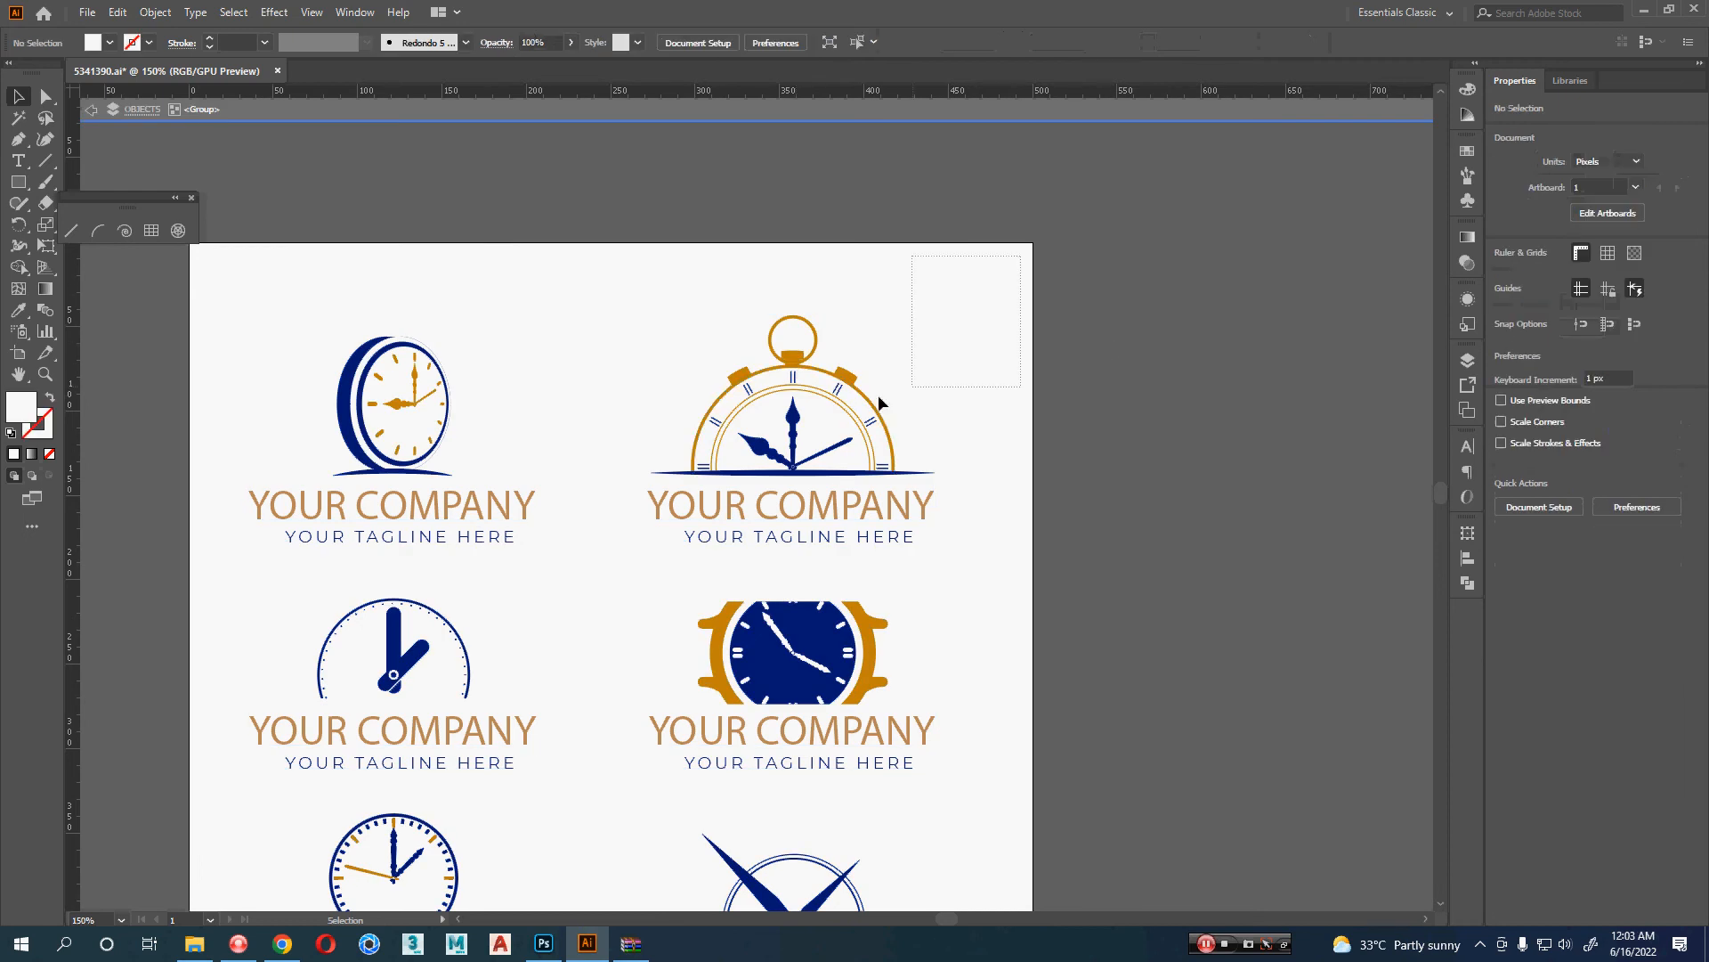
{"action": "left_click_drag", "start_coordinate": [1023, 253], "coordinate": [650, 479]}
{"action": "right_click", "coordinate": [808, 481]}
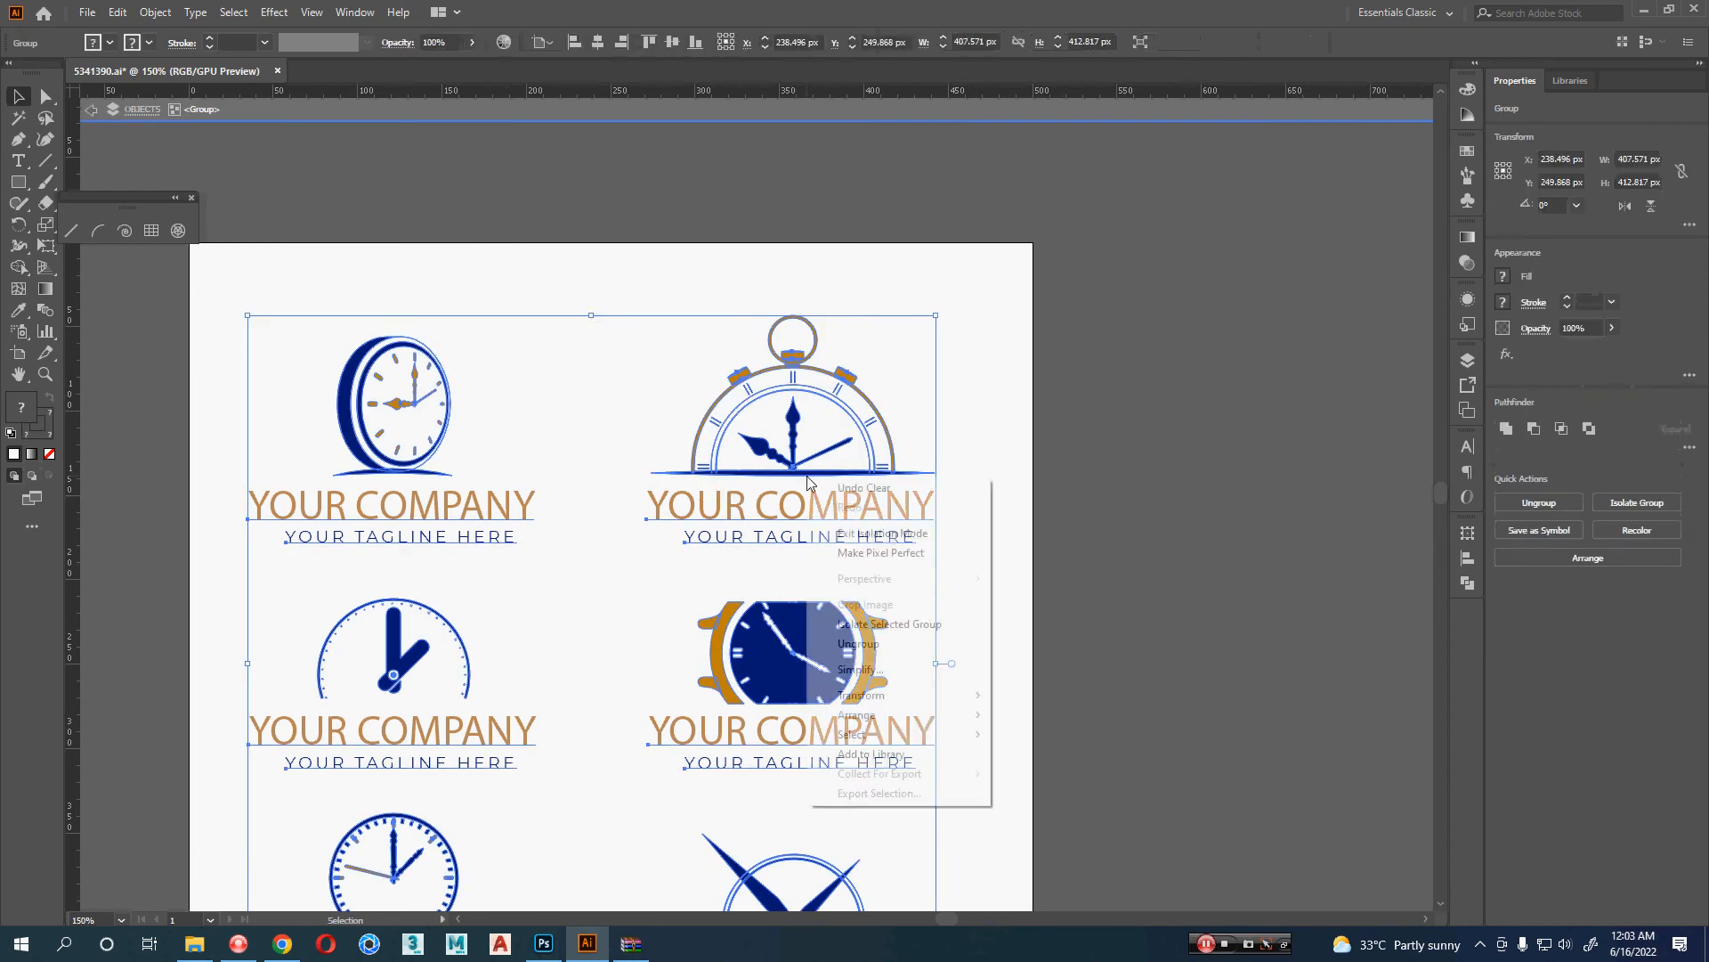
{"action": "left_click", "coordinate": [906, 646]}
- Ungroup the upper pair of logos and select only the stopwatch logo with its company name and tagline
{"action": "left_click", "coordinate": [958, 313]}
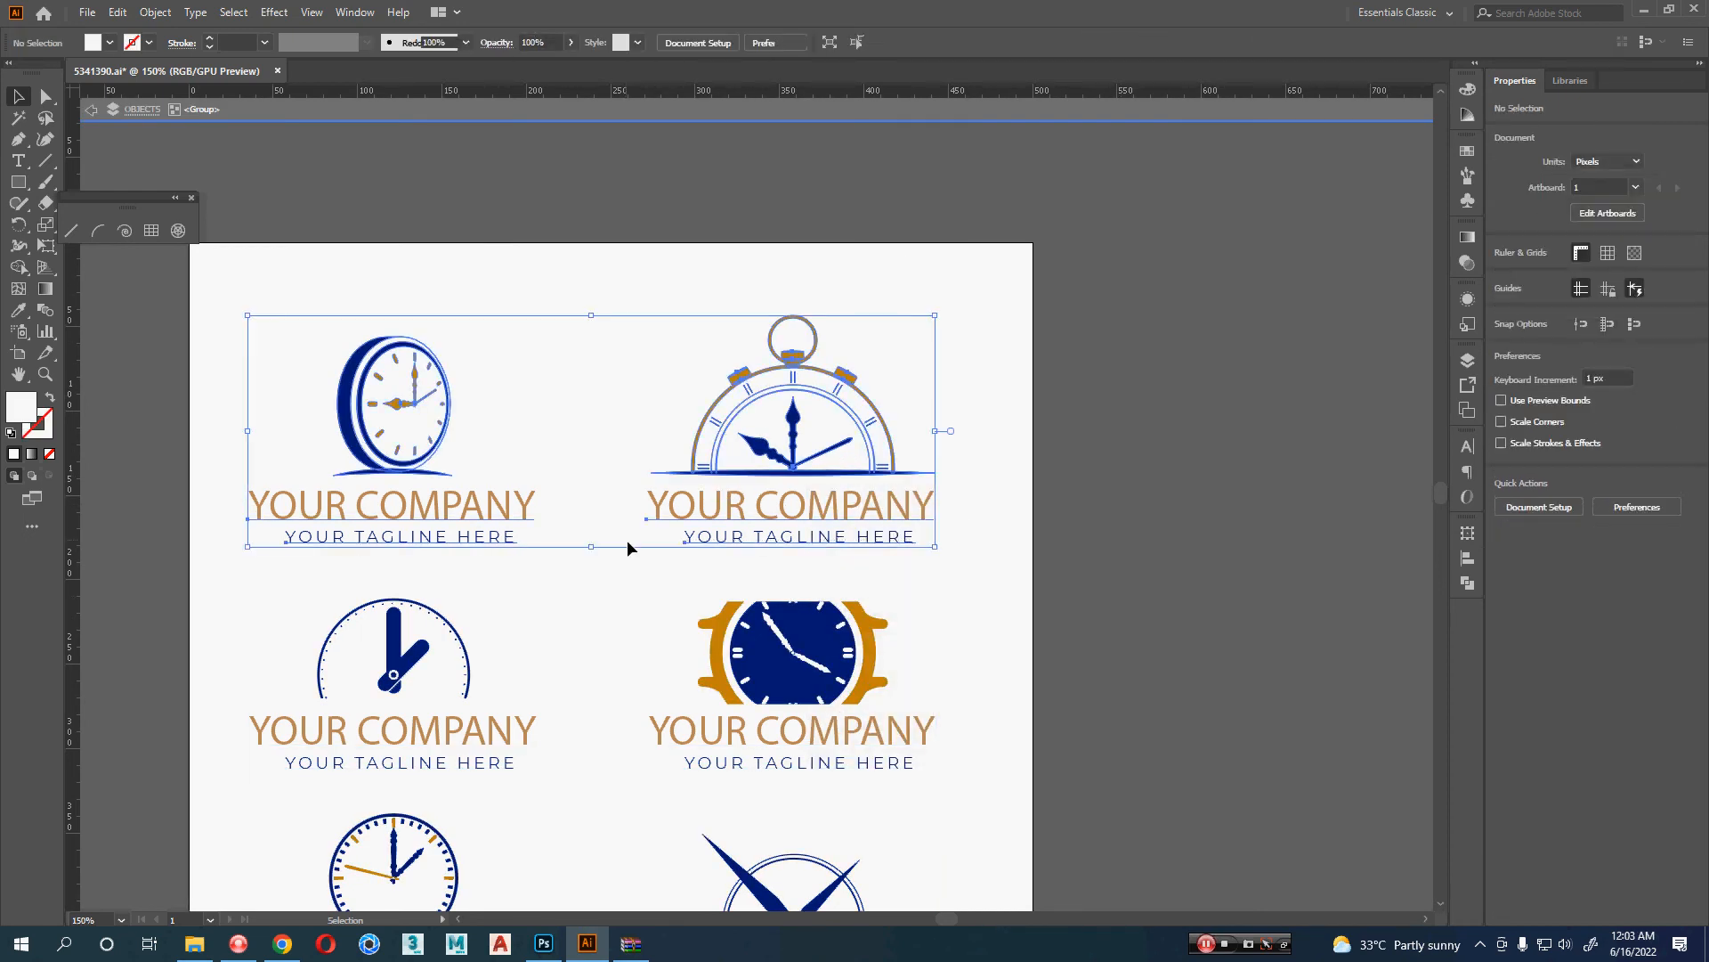
{"action": "right_click", "coordinate": [1035, 524]}
{"action": "left_click", "coordinate": [1135, 691]}
{"action": "left_click", "coordinate": [969, 296]}
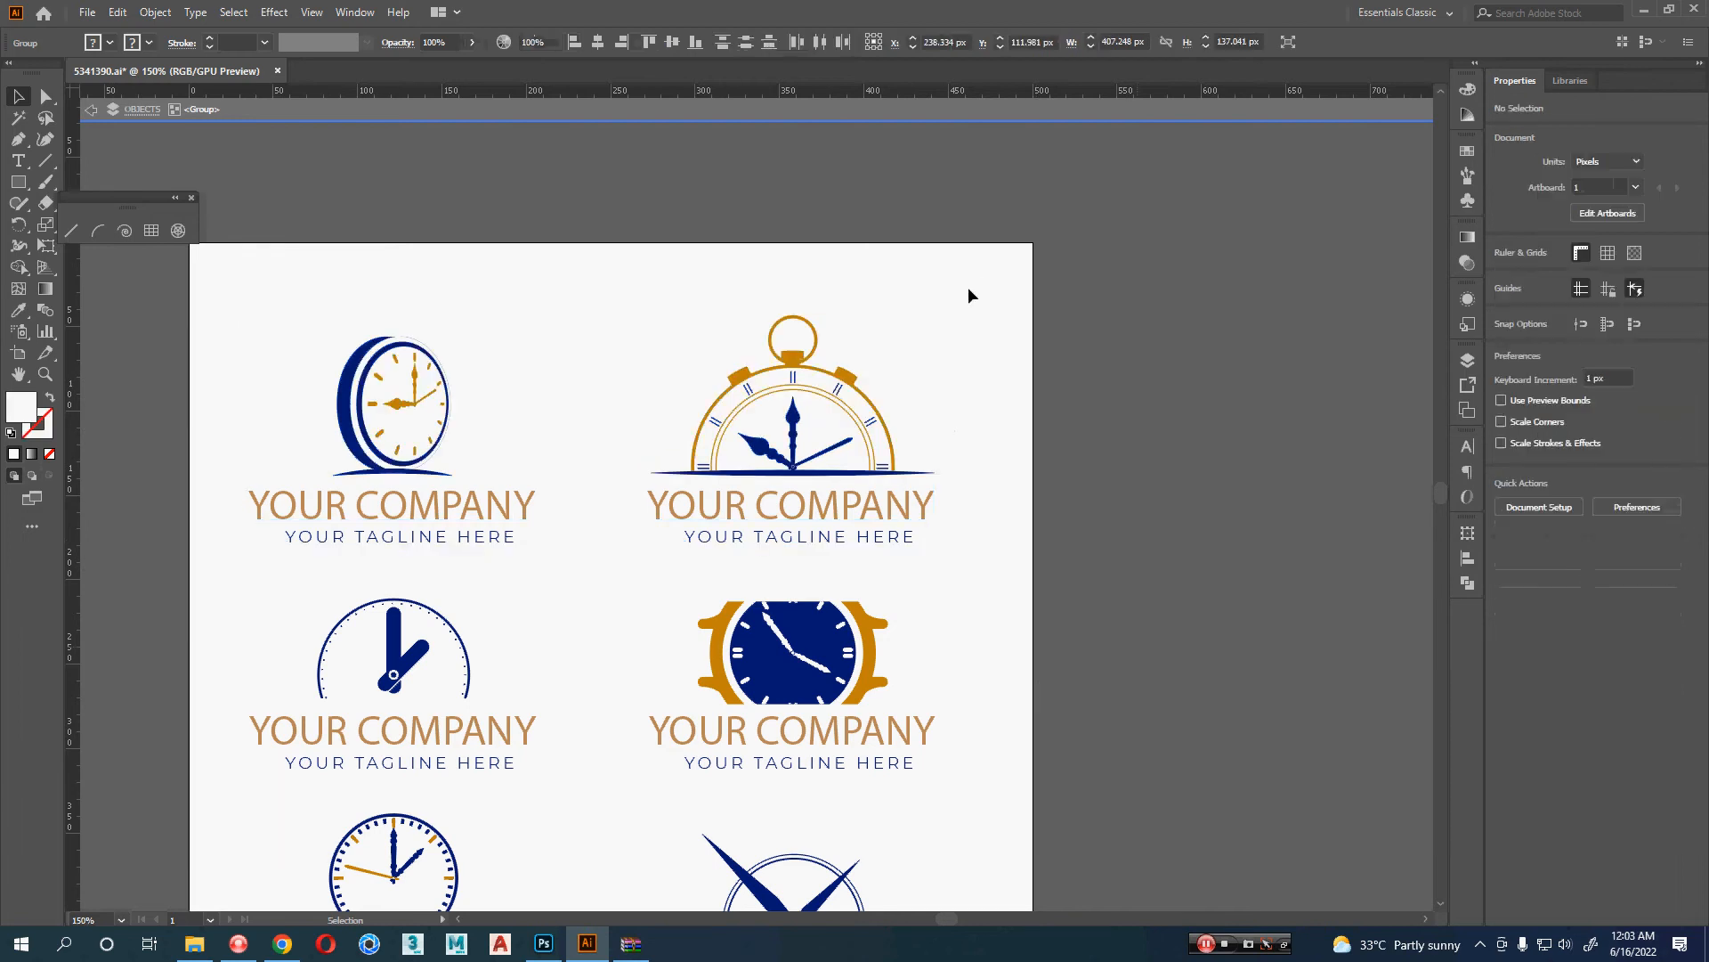
{"action": "left_click_drag", "start_coordinate": [981, 260], "coordinate": [616, 553]}
{"action": "left_click_drag", "start_coordinate": [992, 561], "coordinate": [594, 534]}
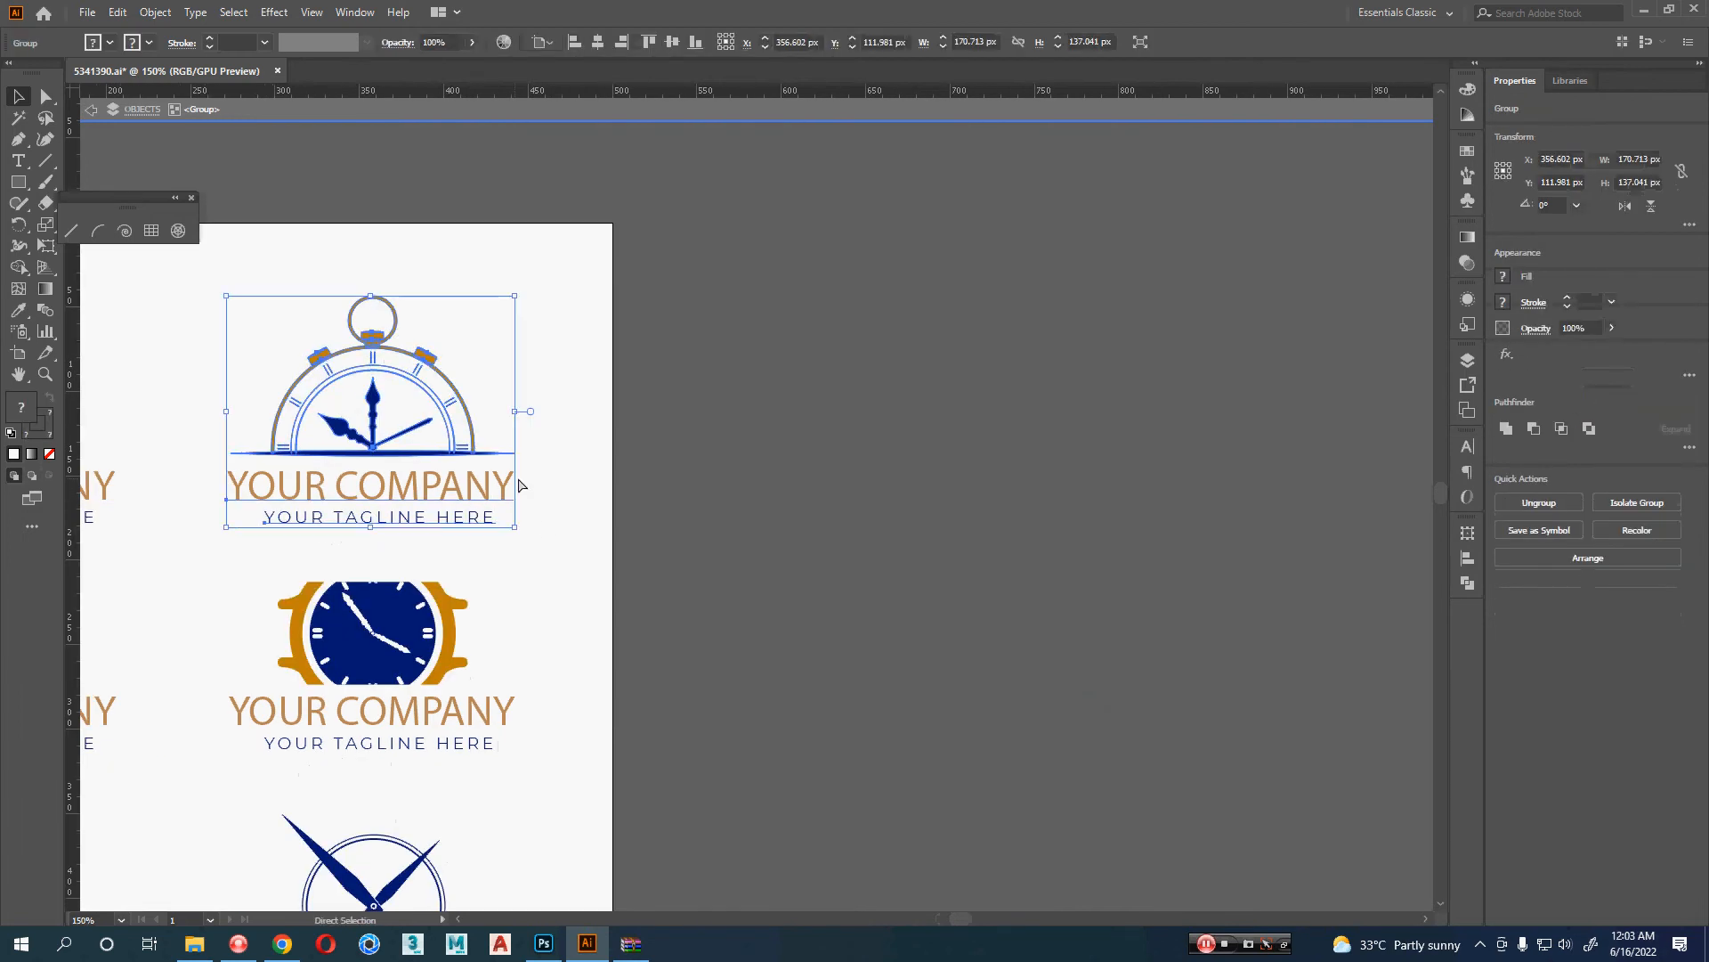
- Switch to Photoshop, hide the old watch-shop logo layer, and paste the stopwatch logo as a smart object scaled down in the canvas centre
{"action": "left_click", "coordinate": [545, 944]}
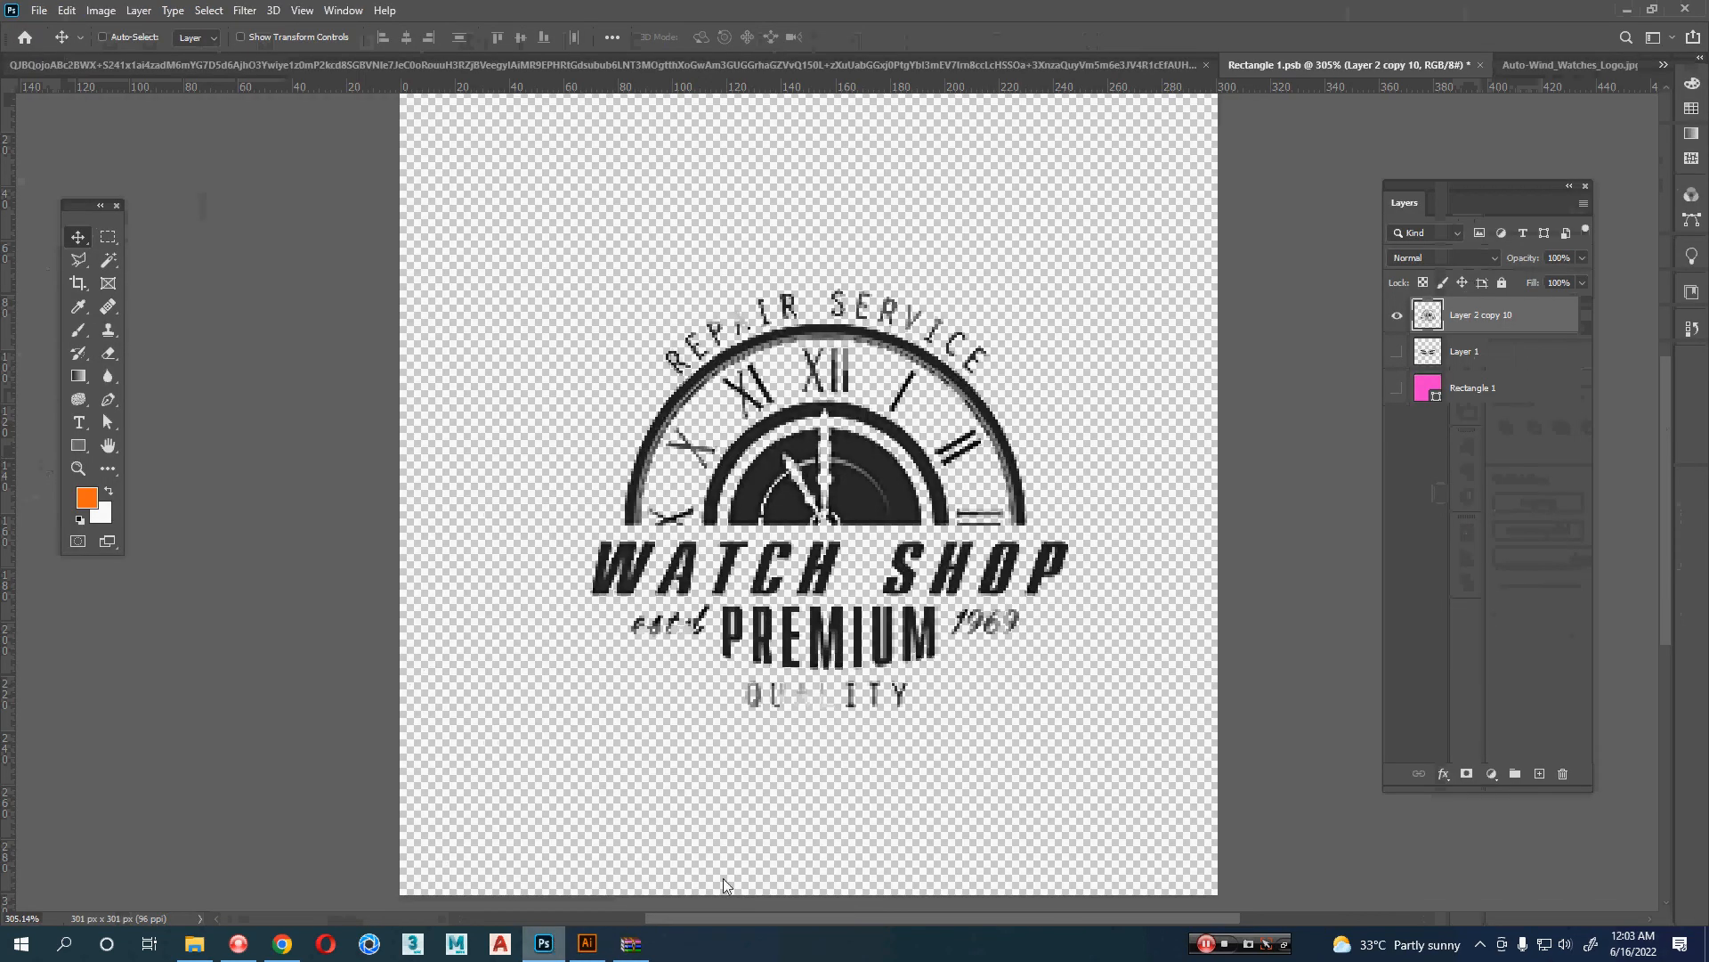
{"action": "left_click", "coordinate": [1403, 317]}
{"action": "key", "text": "ctrl+v"}
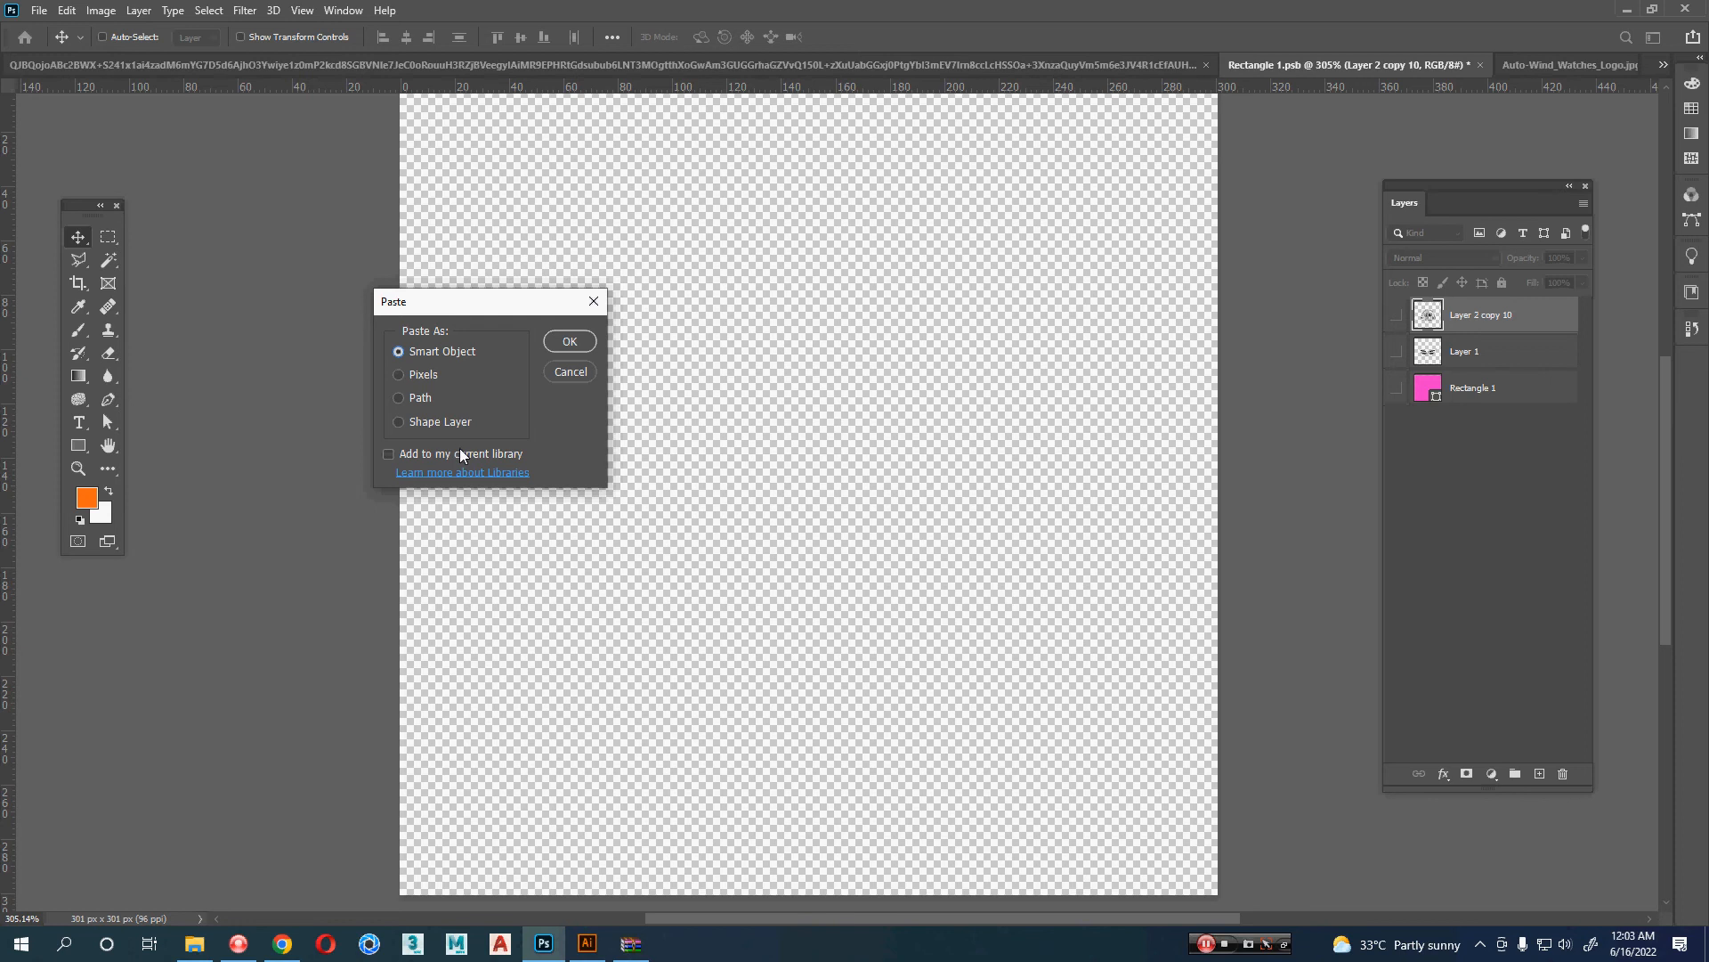
{"action": "left_click", "coordinate": [573, 346]}
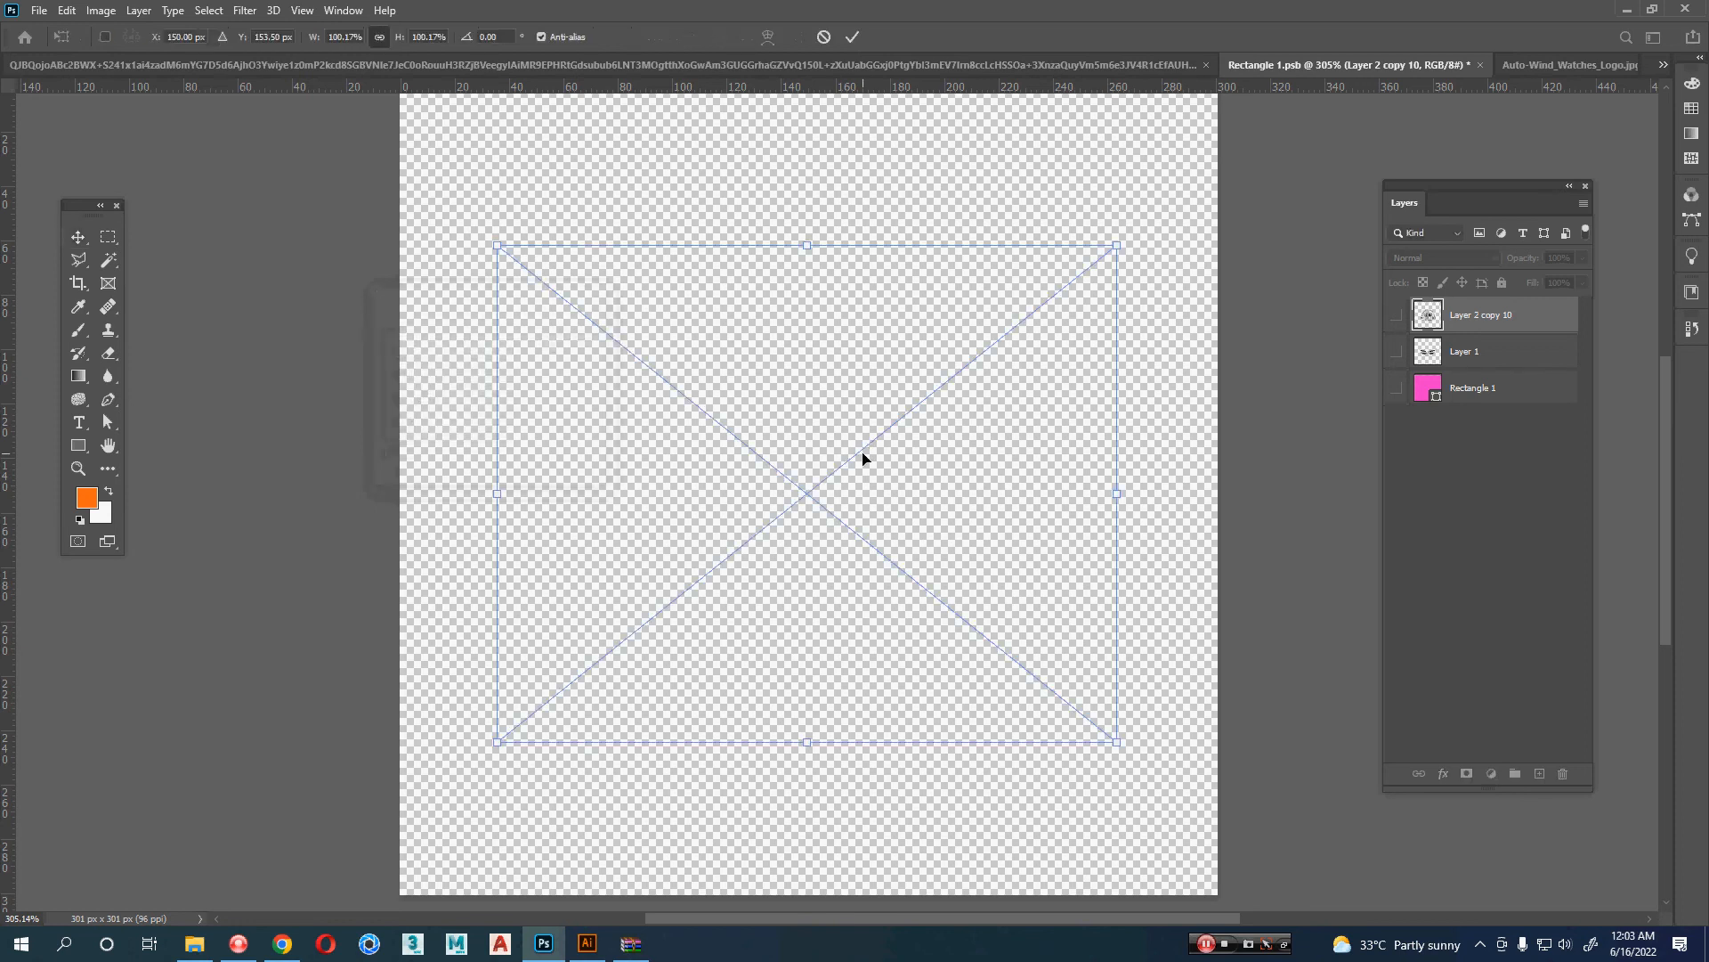
{"action": "left_click_drag", "start_coordinate": [1123, 741], "coordinate": [1030, 675]}
{"action": "key", "text": "Return"}
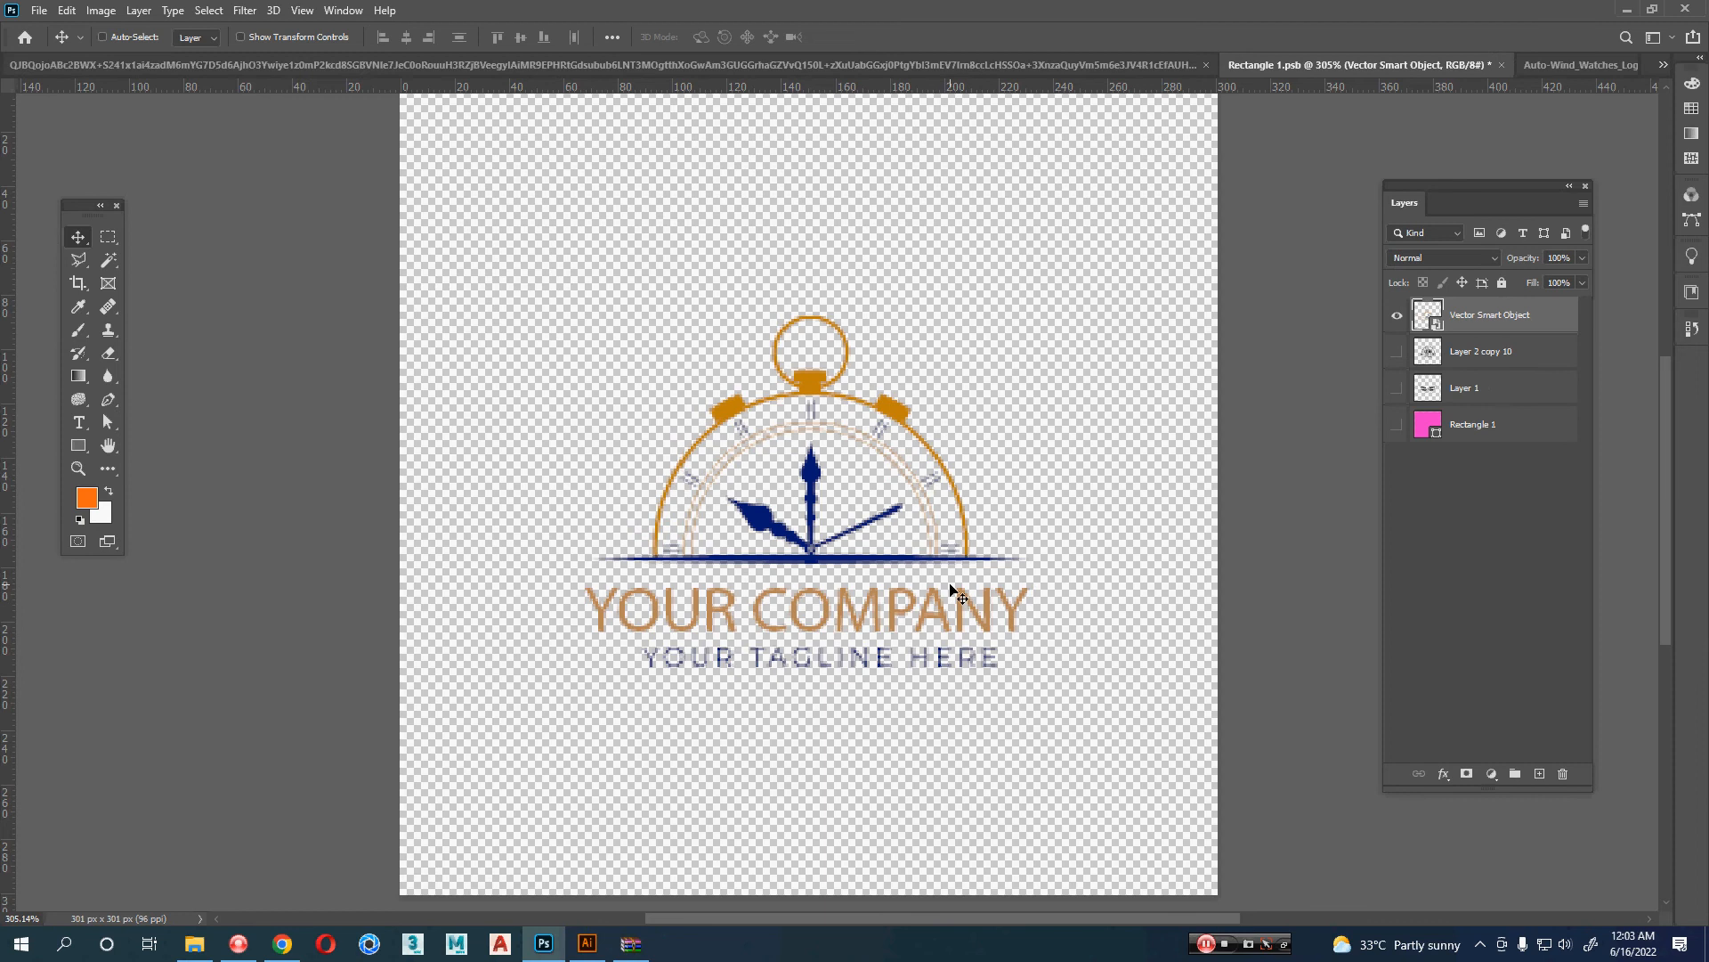
- Switch to Illustrator and close 5341390.ai without saving the changes
{"action": "key", "text": "alt+Tab"}
{"action": "left_click_drag", "start_coordinate": [630, 495], "coordinate": [696, 495]}
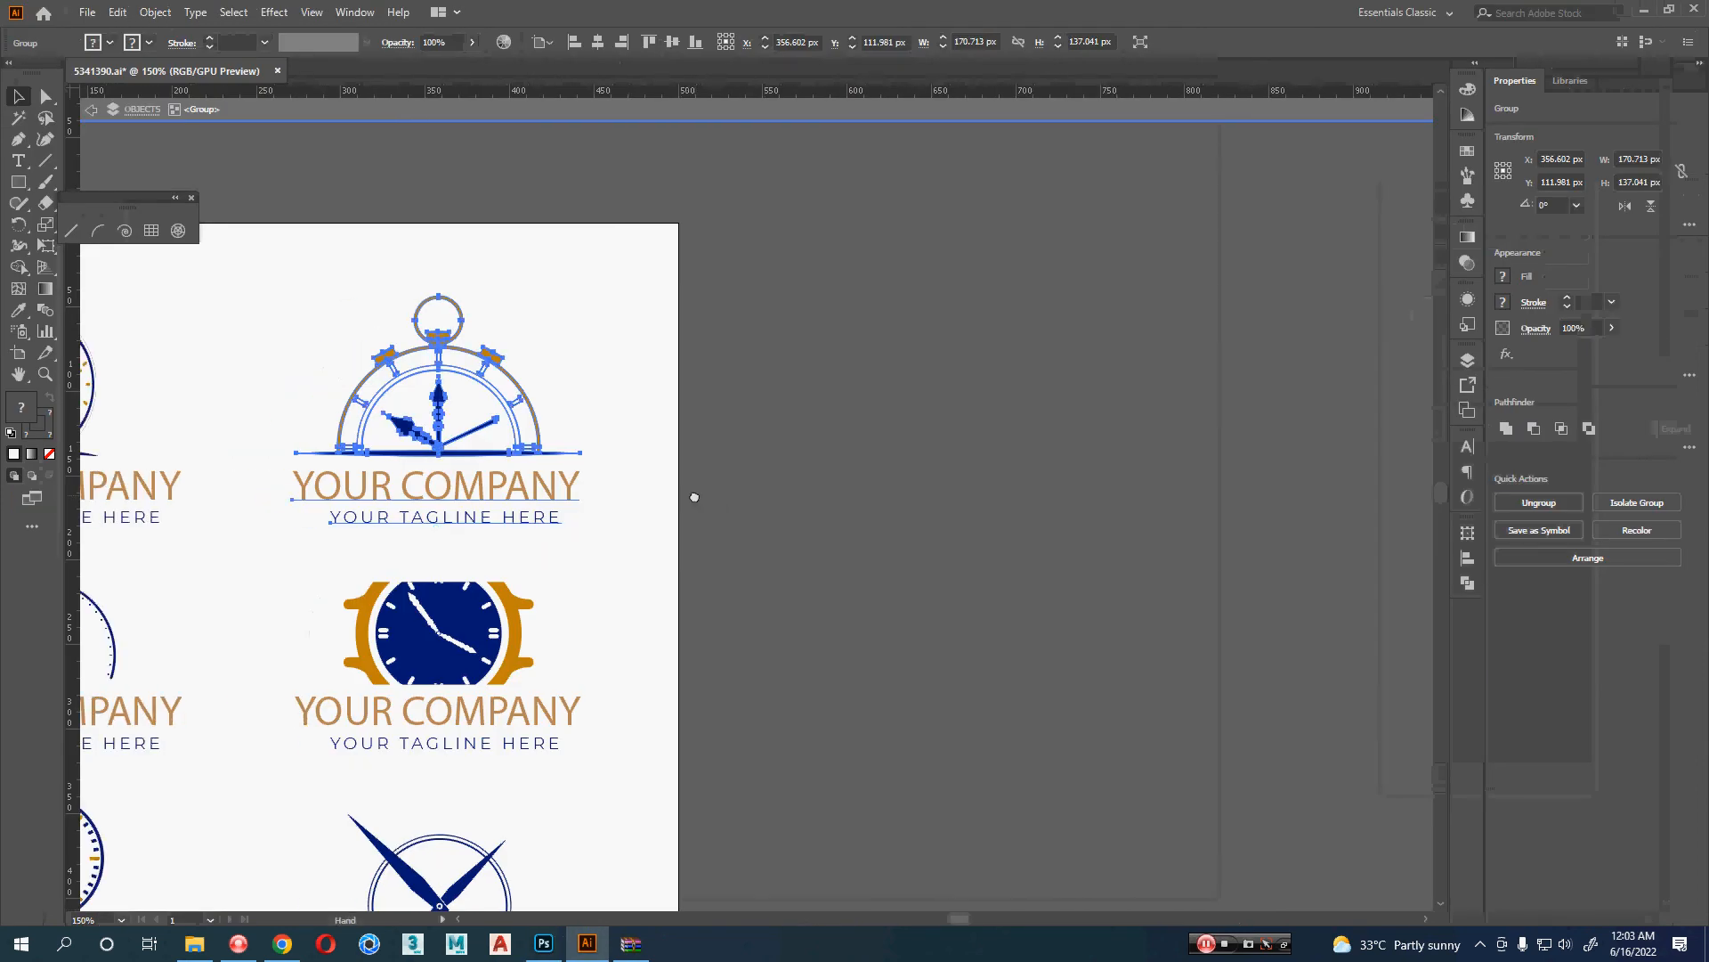
{"action": "key", "text": "ctrl+w"}
{"action": "left_click", "coordinate": [944, 494]}
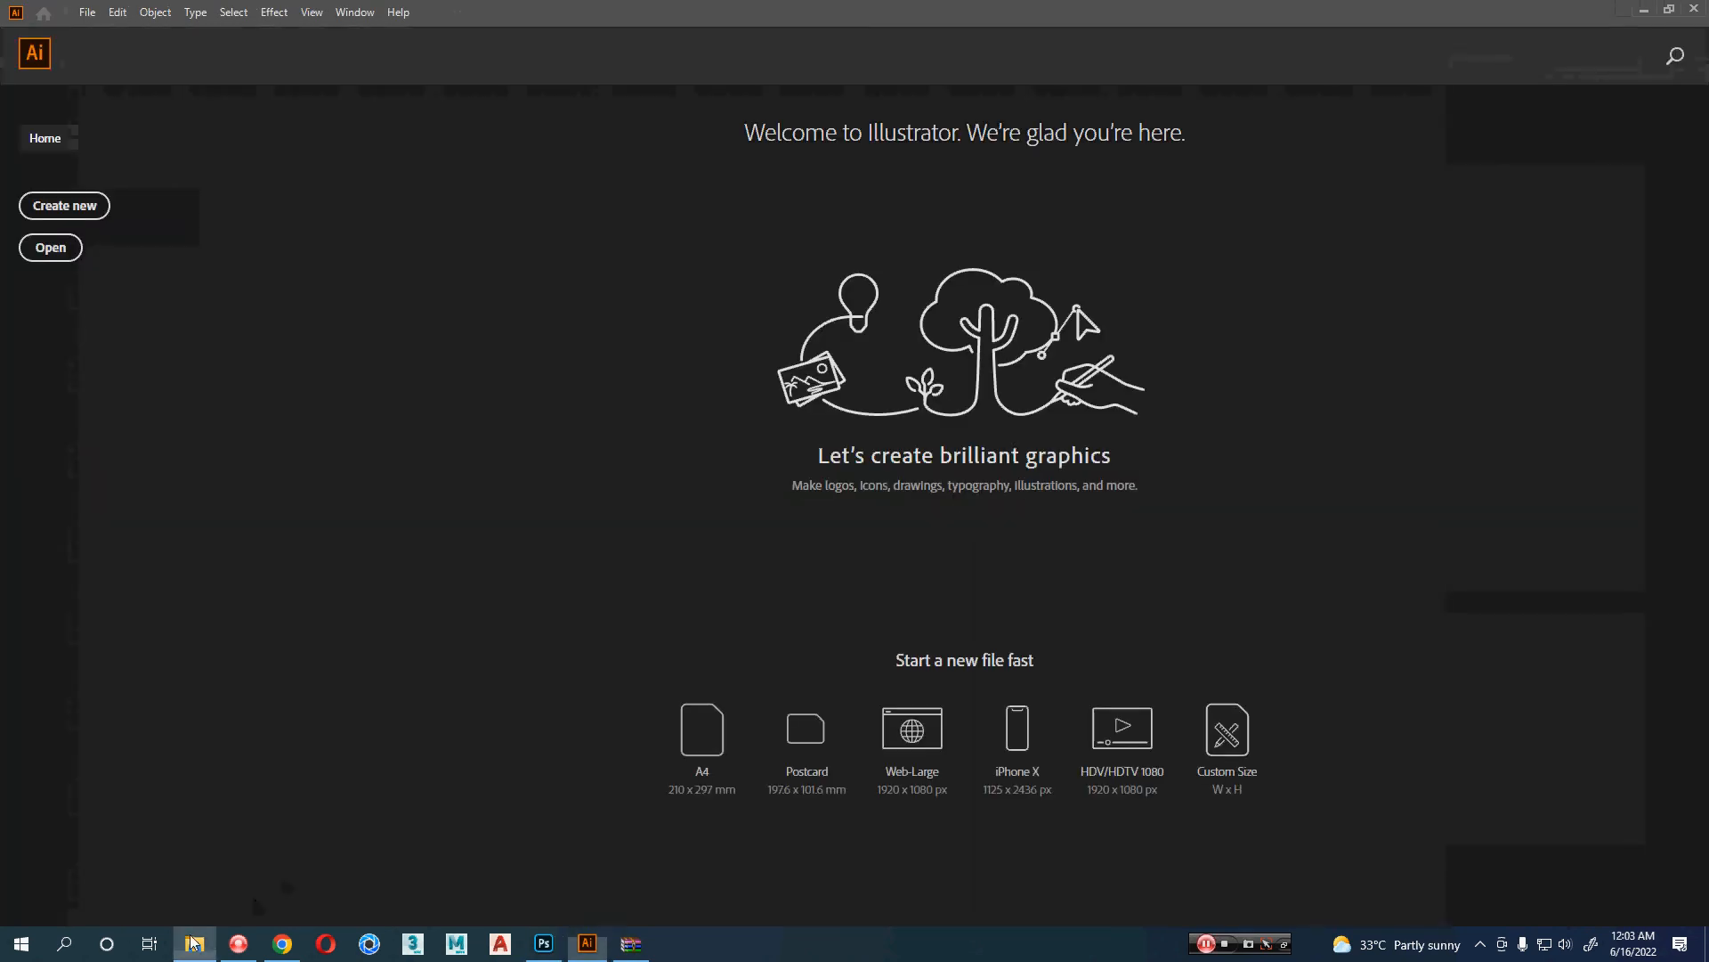
- Delete the set-time-logo-templates archive from the Downloads folder in File Explorer
{"action": "left_click", "coordinate": [198, 946]}
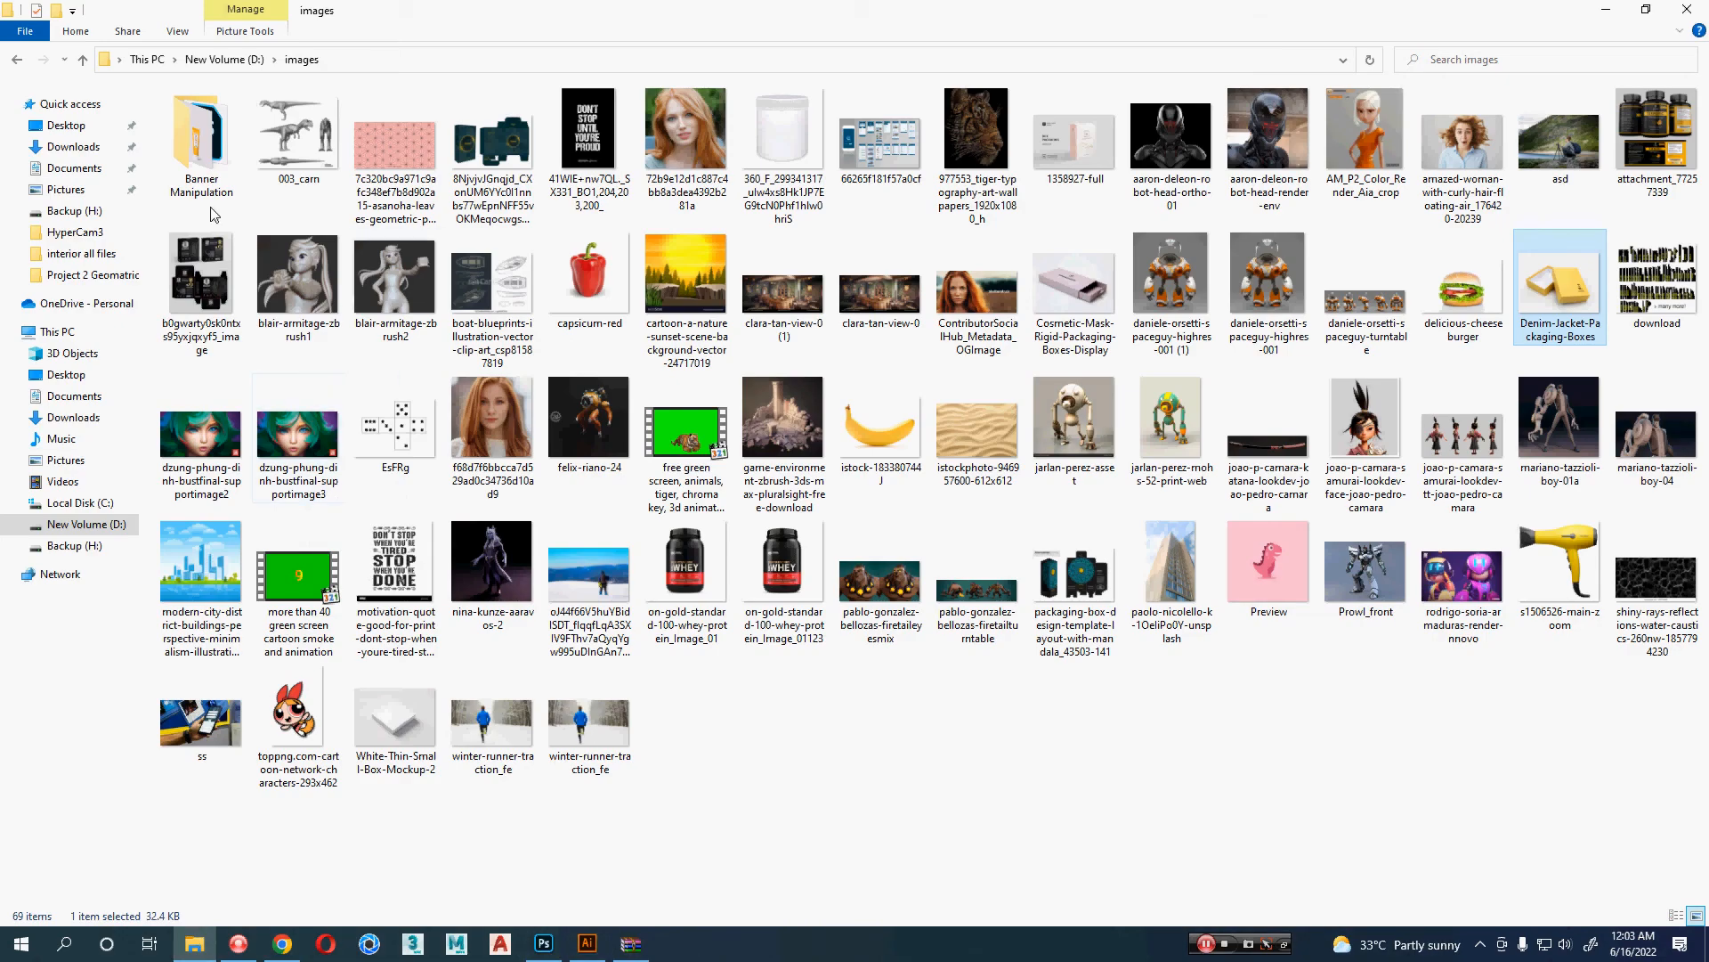
{"action": "left_click", "coordinate": [94, 147]}
{"action": "right_click", "coordinate": [182, 182]}
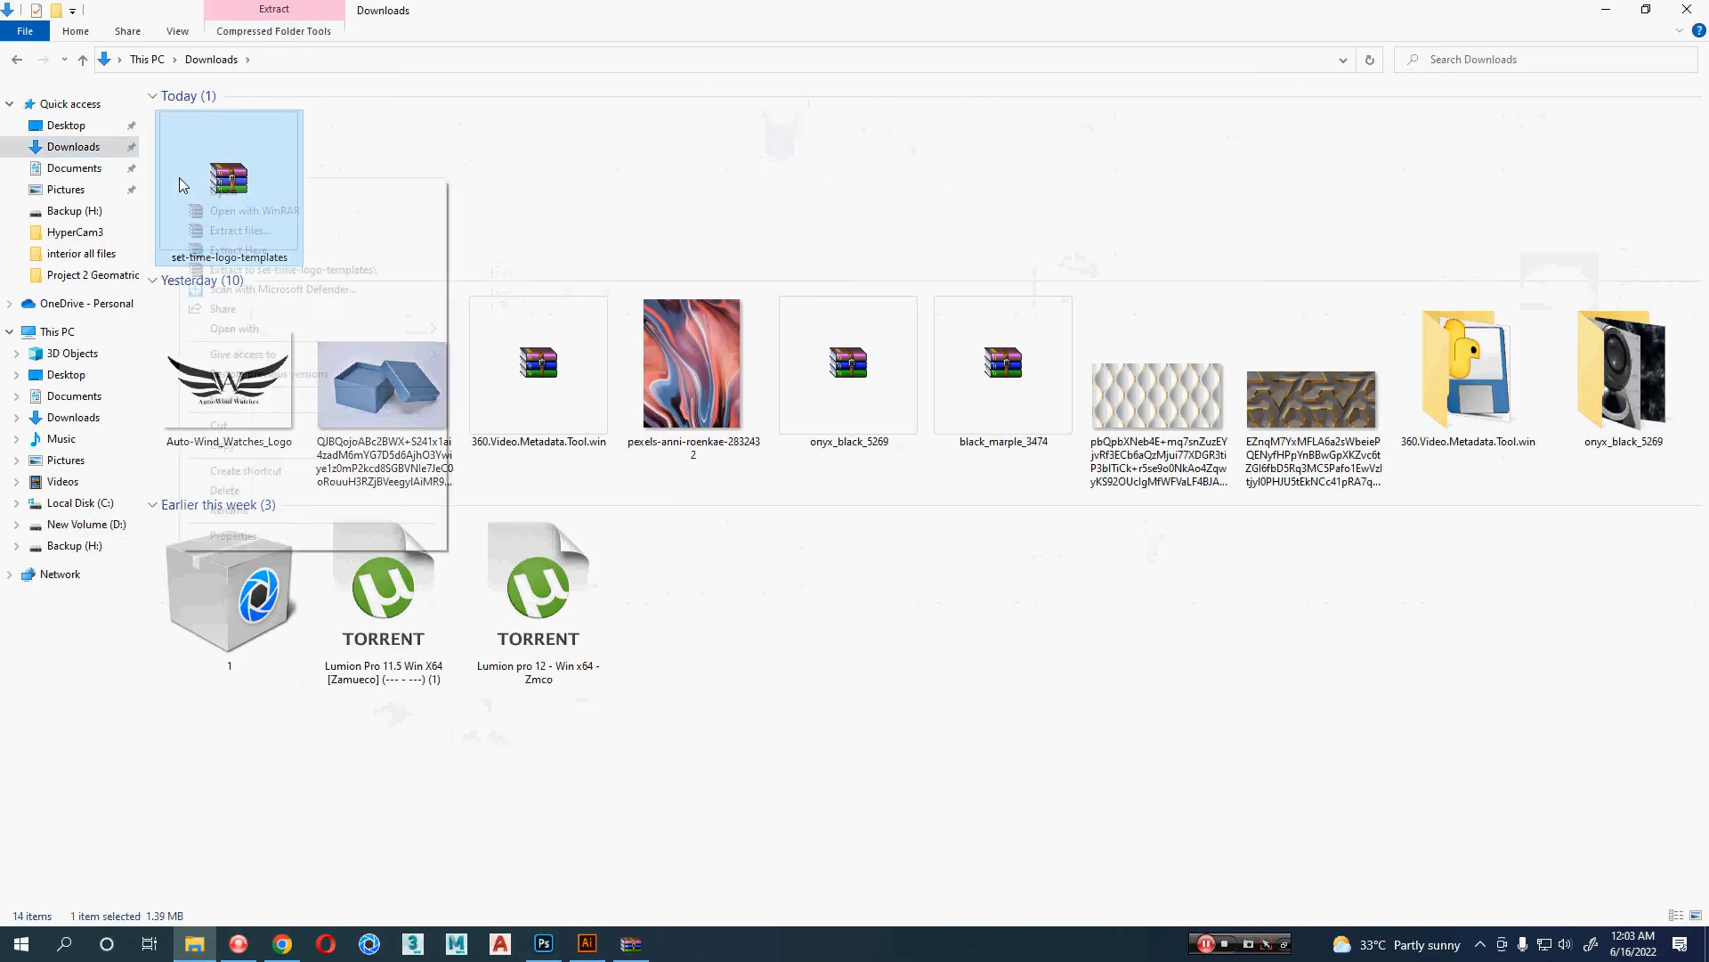
{"action": "key", "text": "d"}
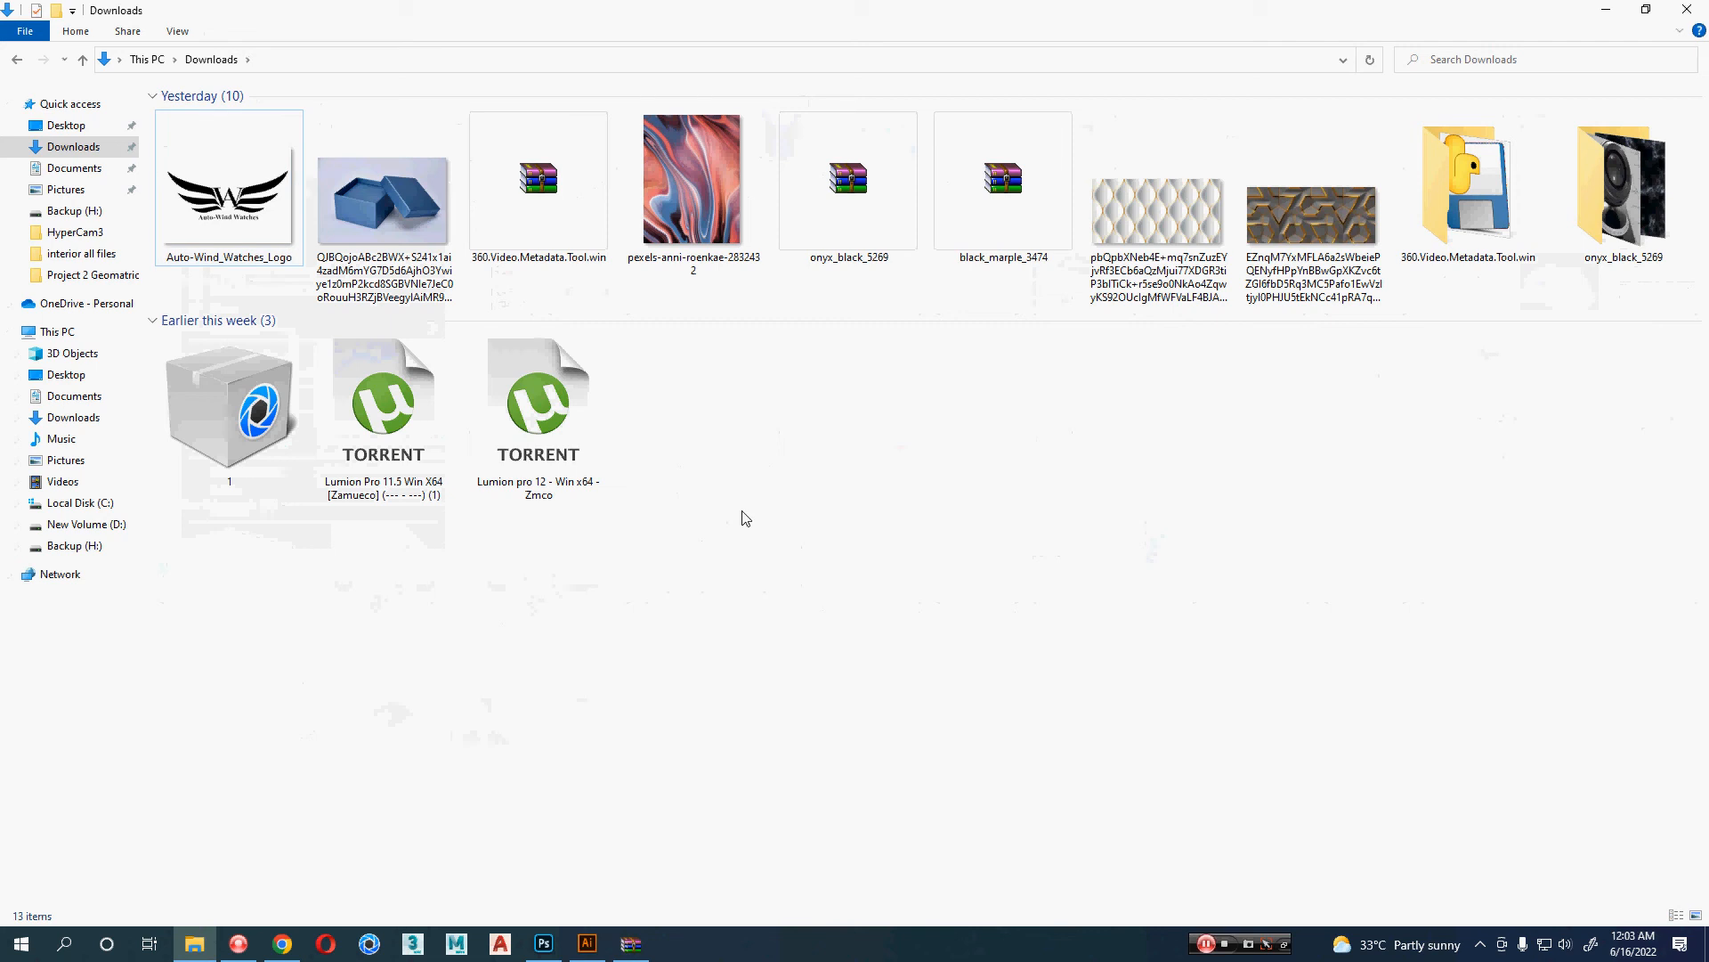
- Reopen 5341390.ai from Illustrator's recent files and dismiss the missing fonts dialog
{"action": "key", "text": "alt+Tab"}
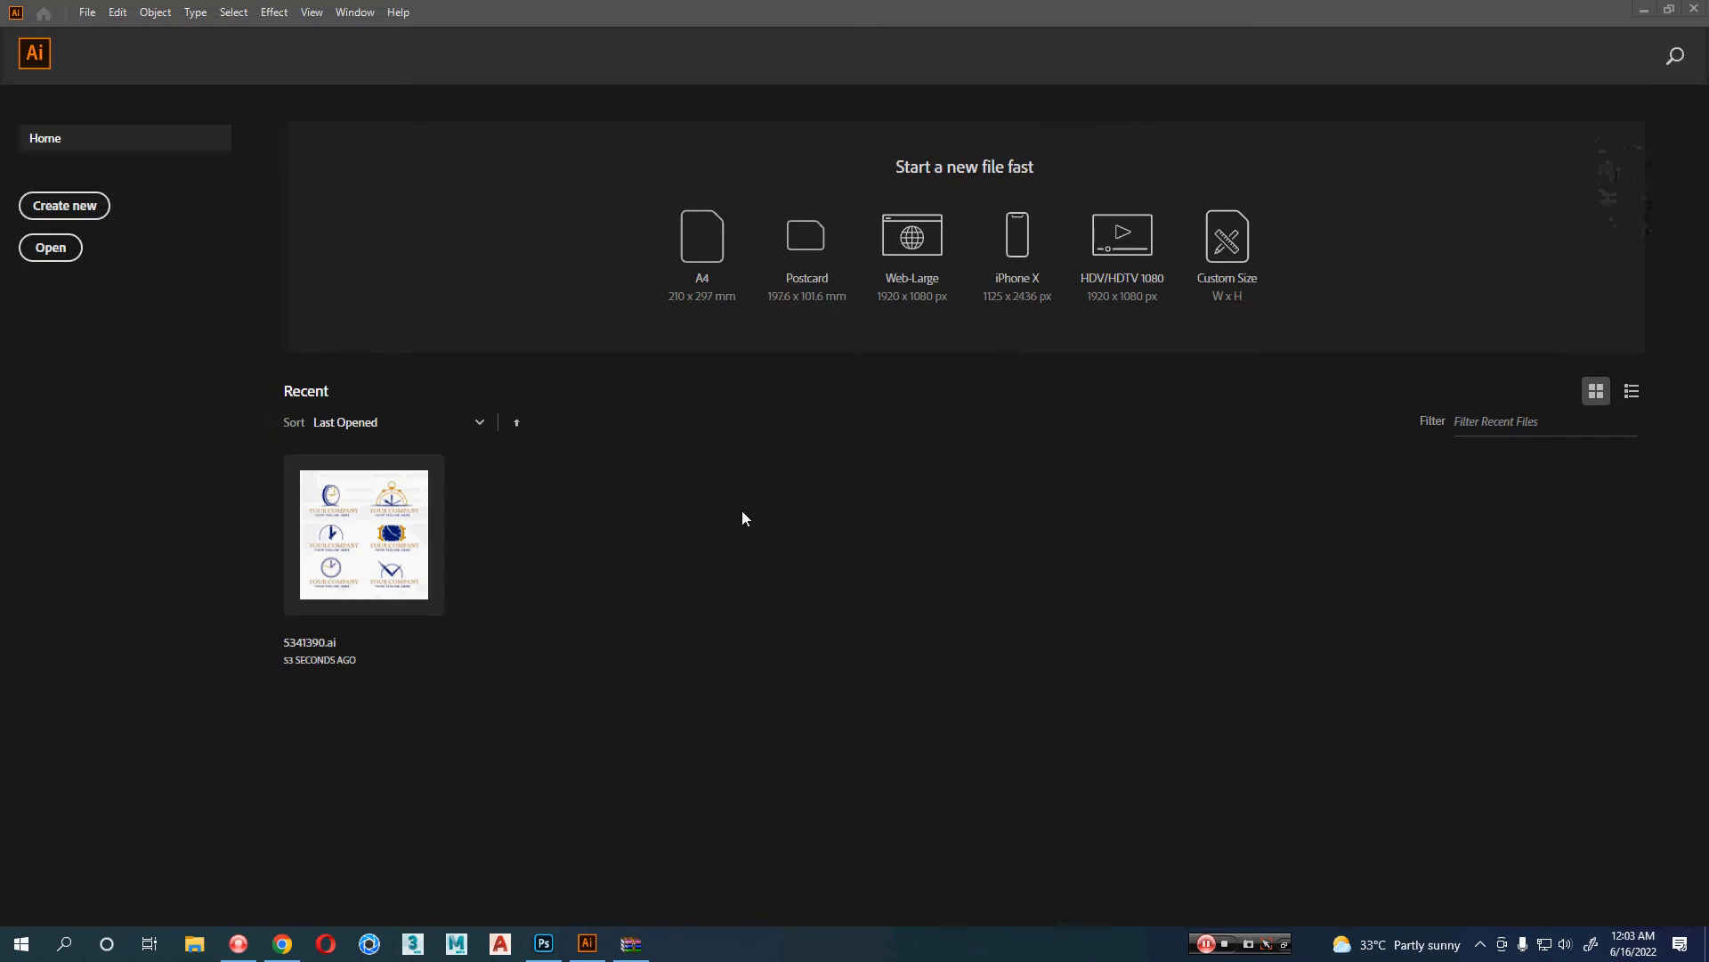
{"action": "left_click", "coordinate": [427, 537]}
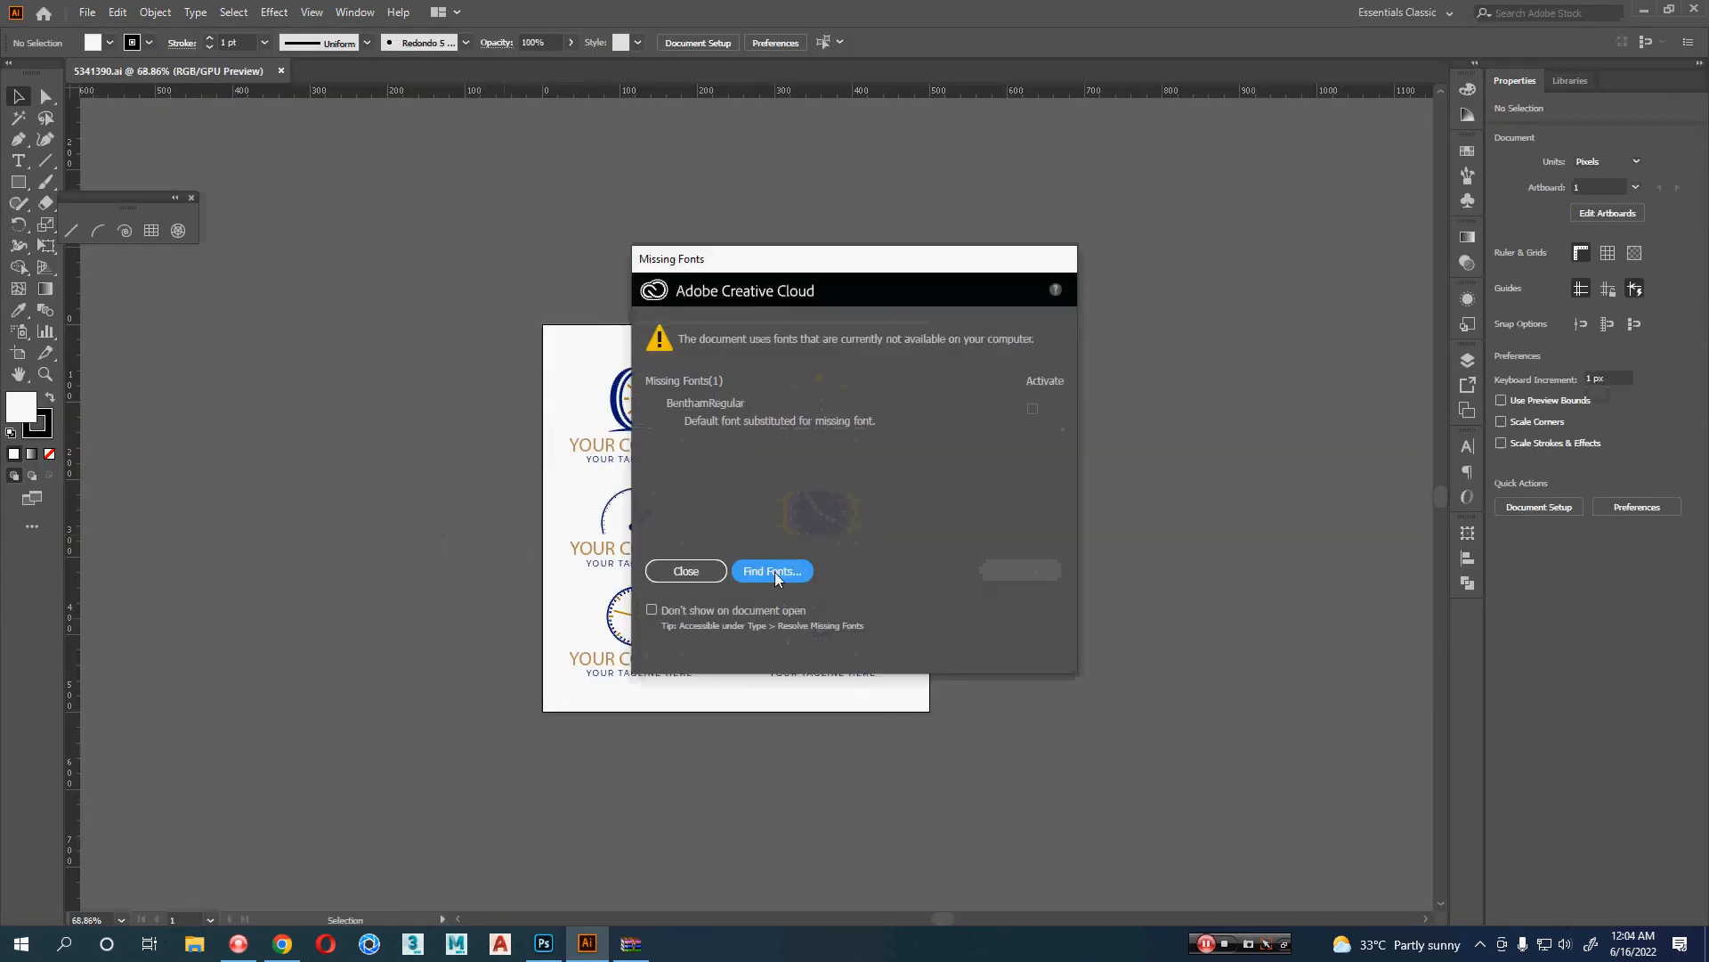
{"action": "left_click", "coordinate": [687, 574]}
- Close the set-time-logo-templates.zip archive window and the reopened 5341390.ai document
{"action": "left_click", "coordinate": [637, 950]}
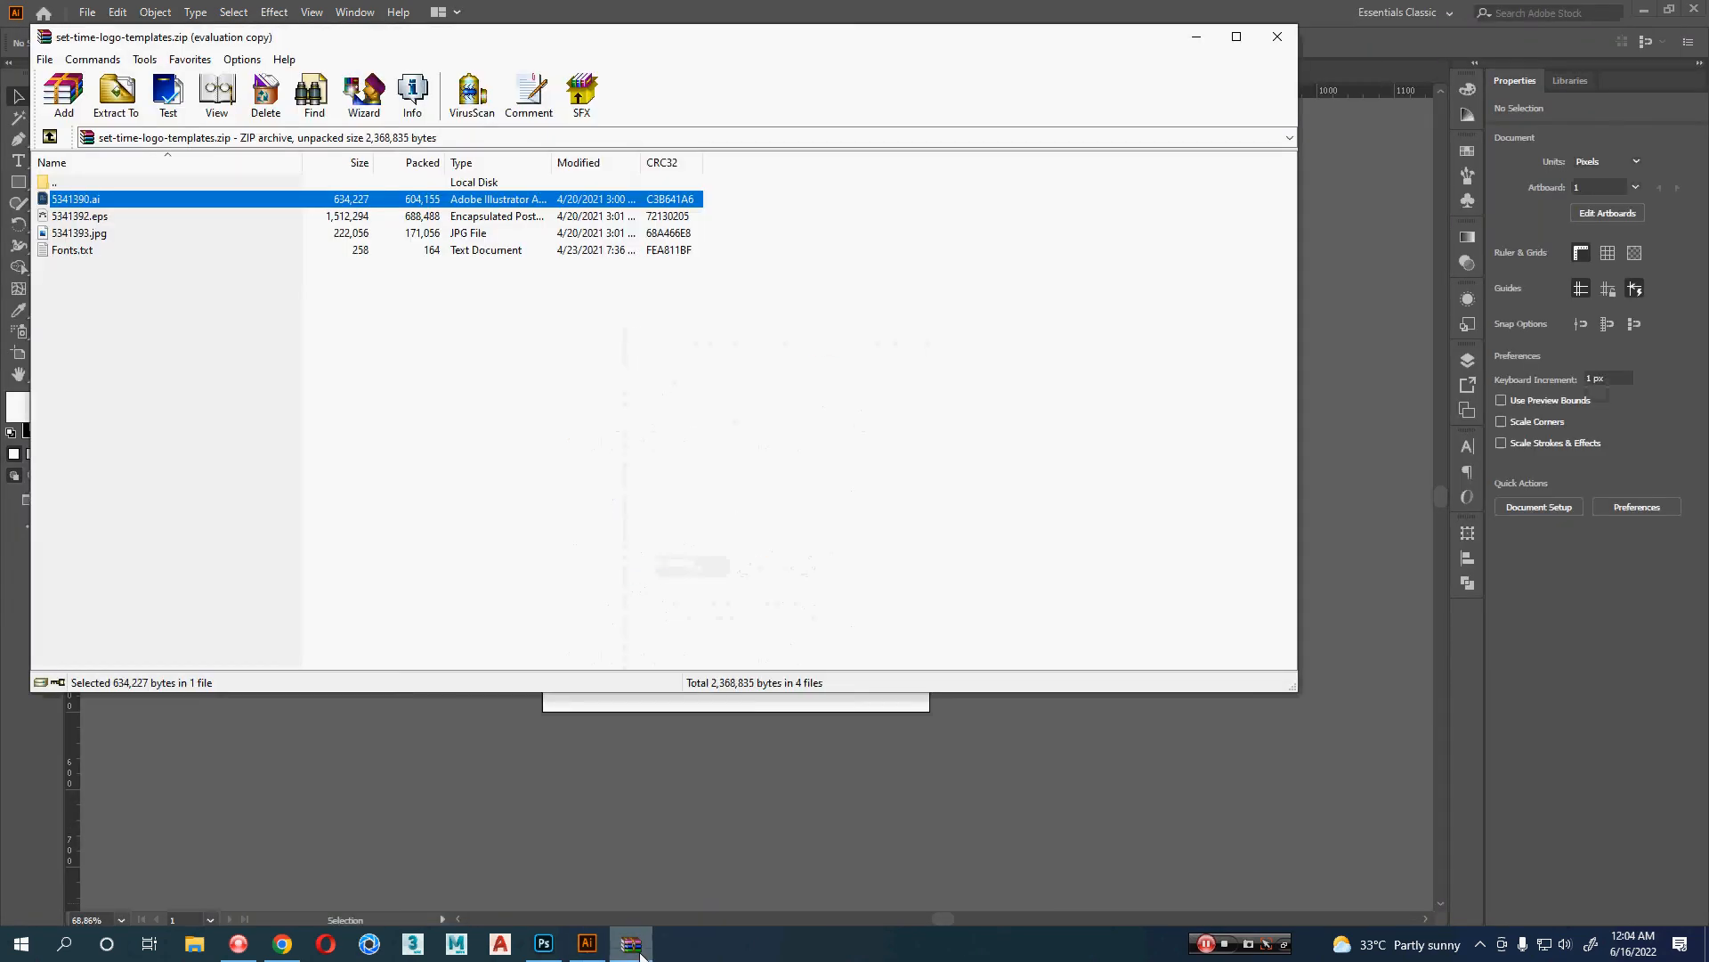
{"action": "left_click", "coordinate": [638, 949]}
{"action": "key", "text": "ctrl+w"}
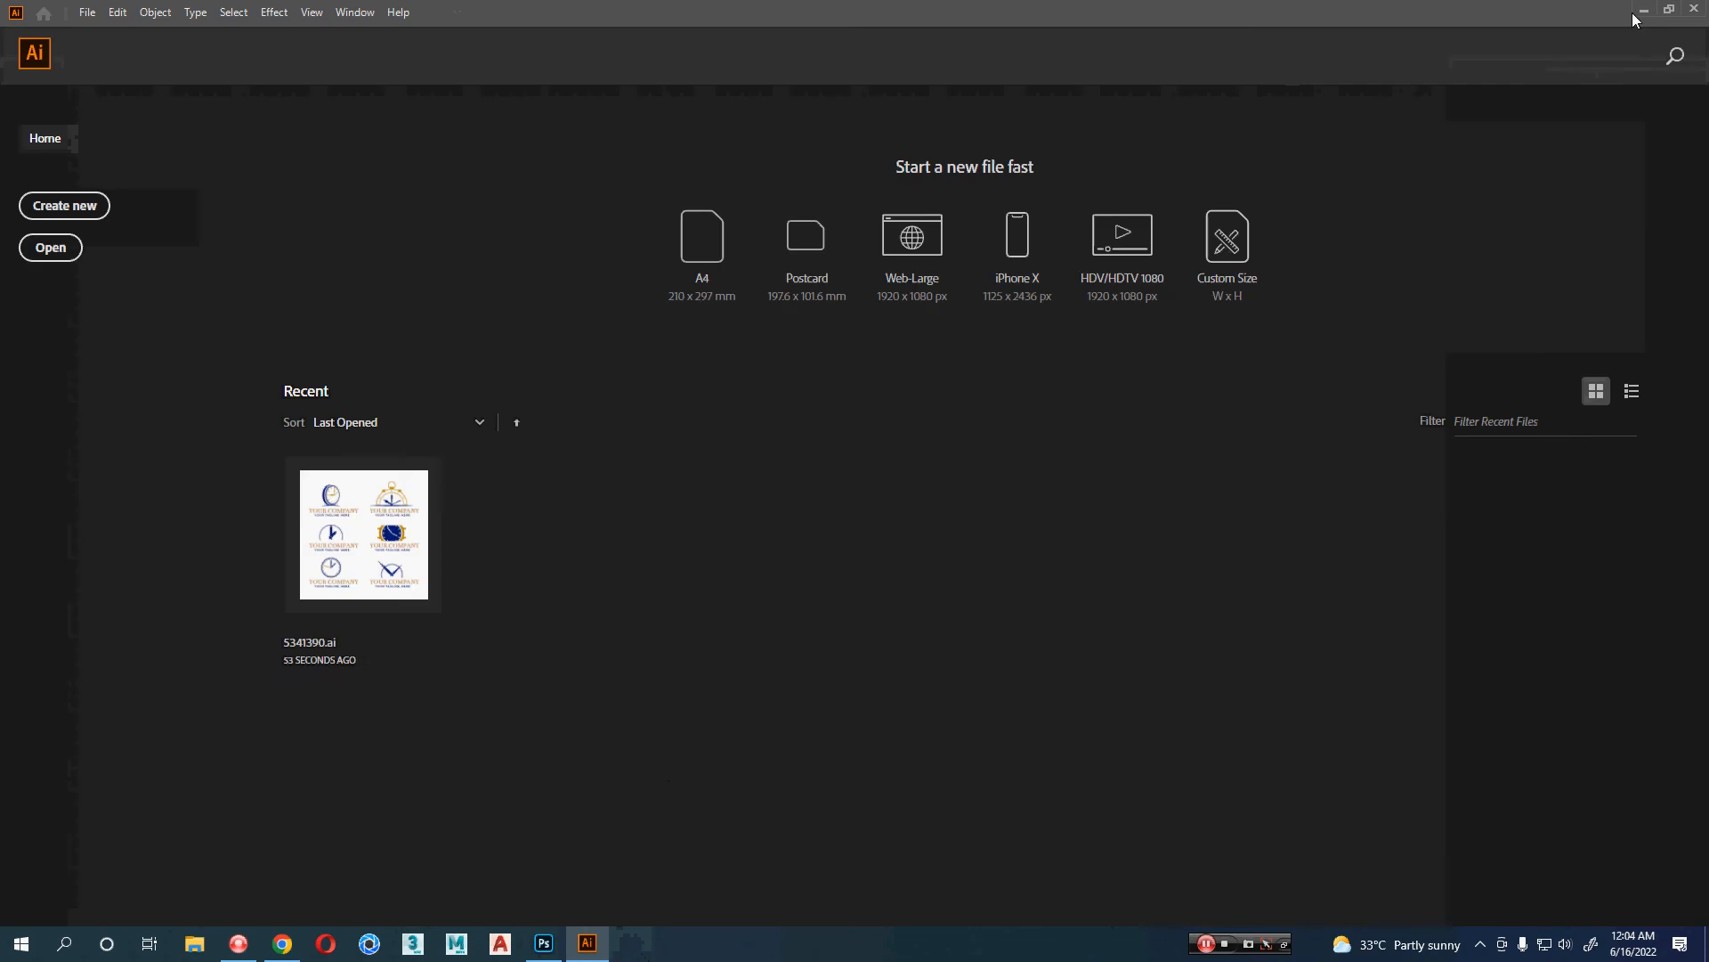
- Minimize the open windows to reach the desktop and empty the Recycle Bin permanently
{"action": "left_click", "coordinate": [1645, 10]}
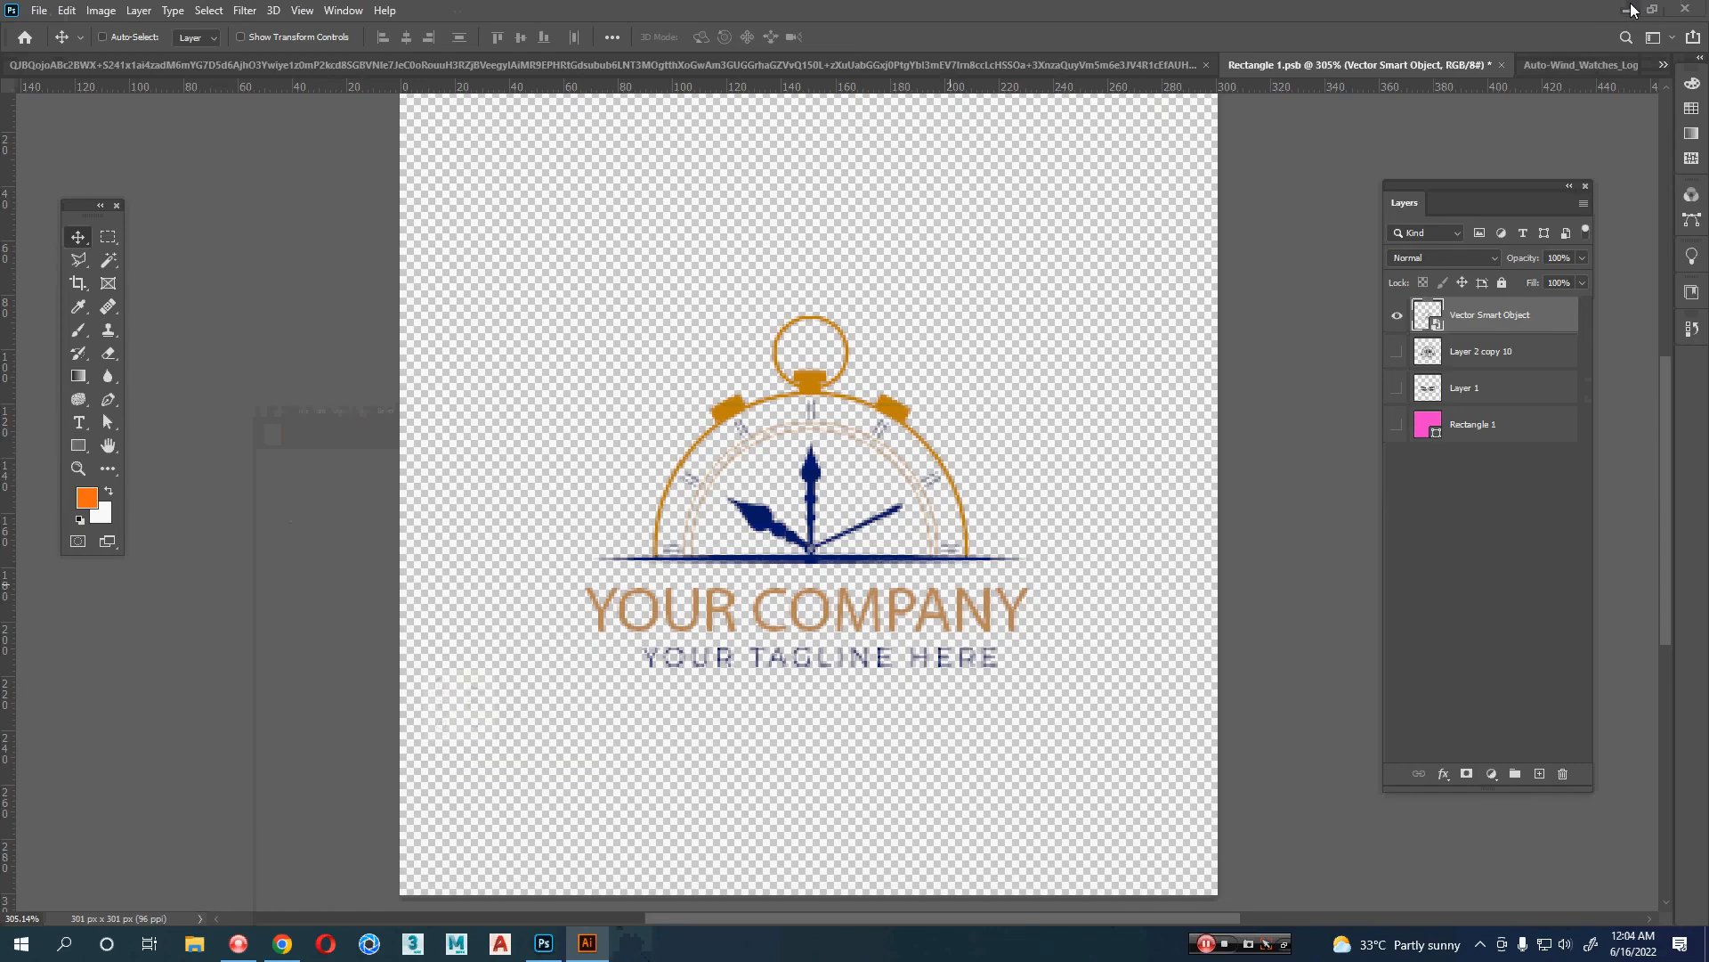
{"action": "left_click", "coordinate": [1628, 10]}
{"action": "left_click", "coordinate": [1608, 11]}
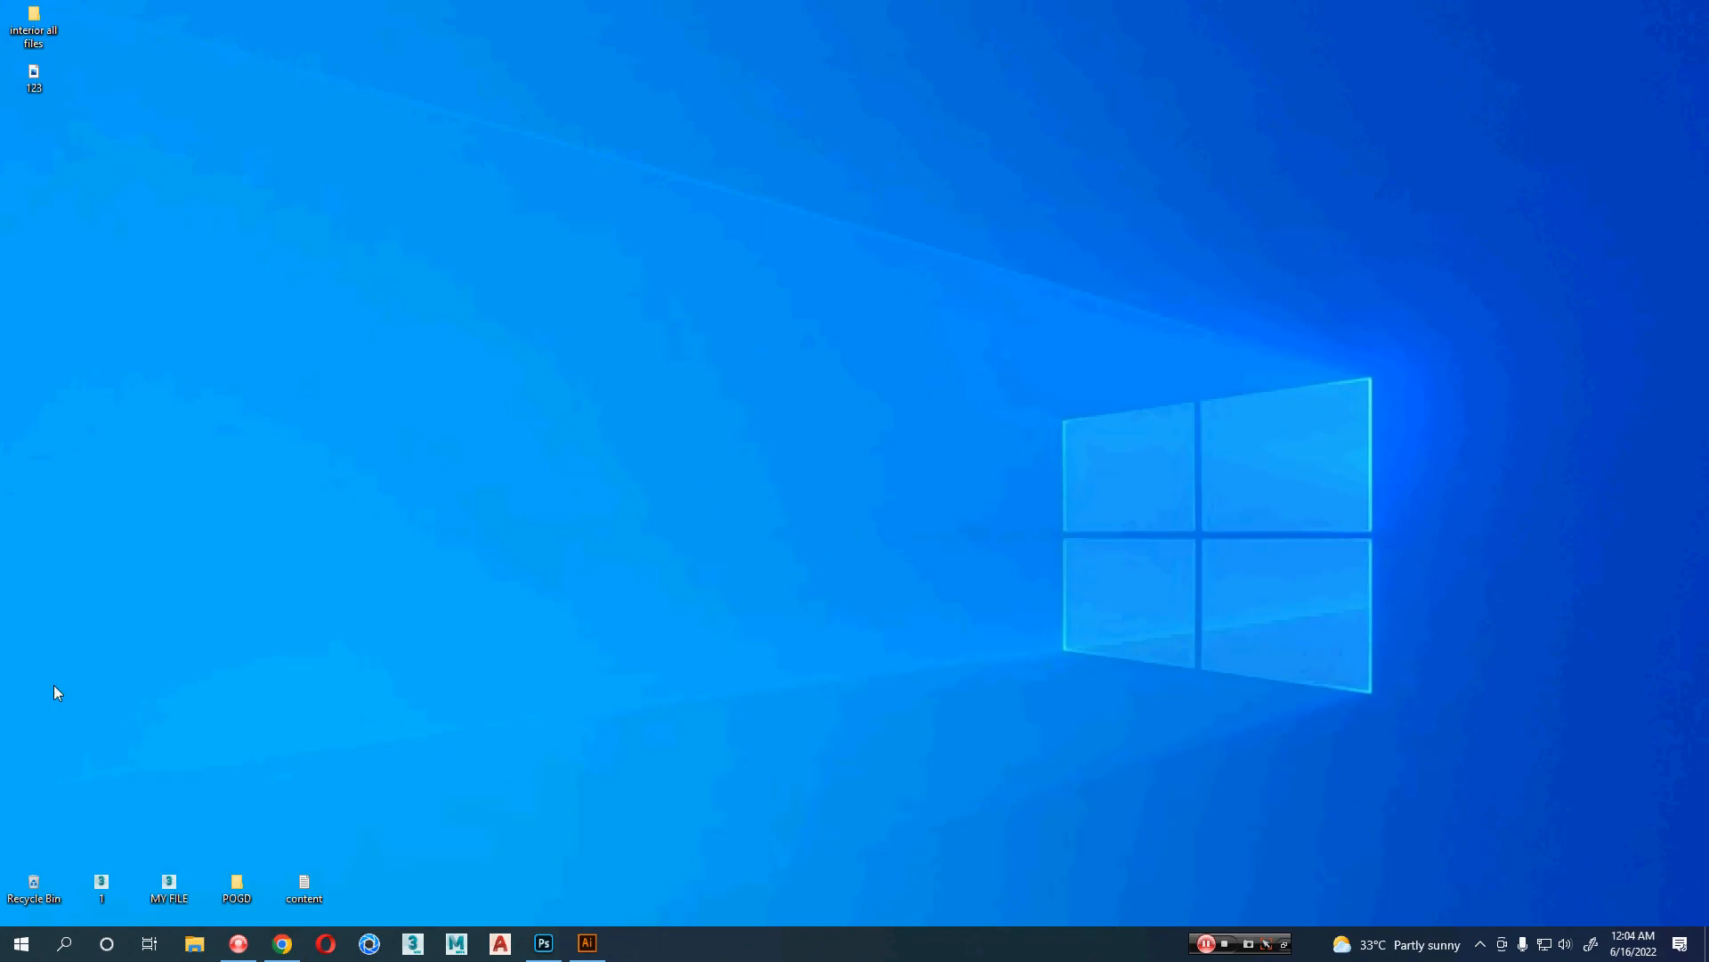
{"action": "right_click", "coordinate": [40, 897]}
{"action": "left_click", "coordinate": [90, 777]}
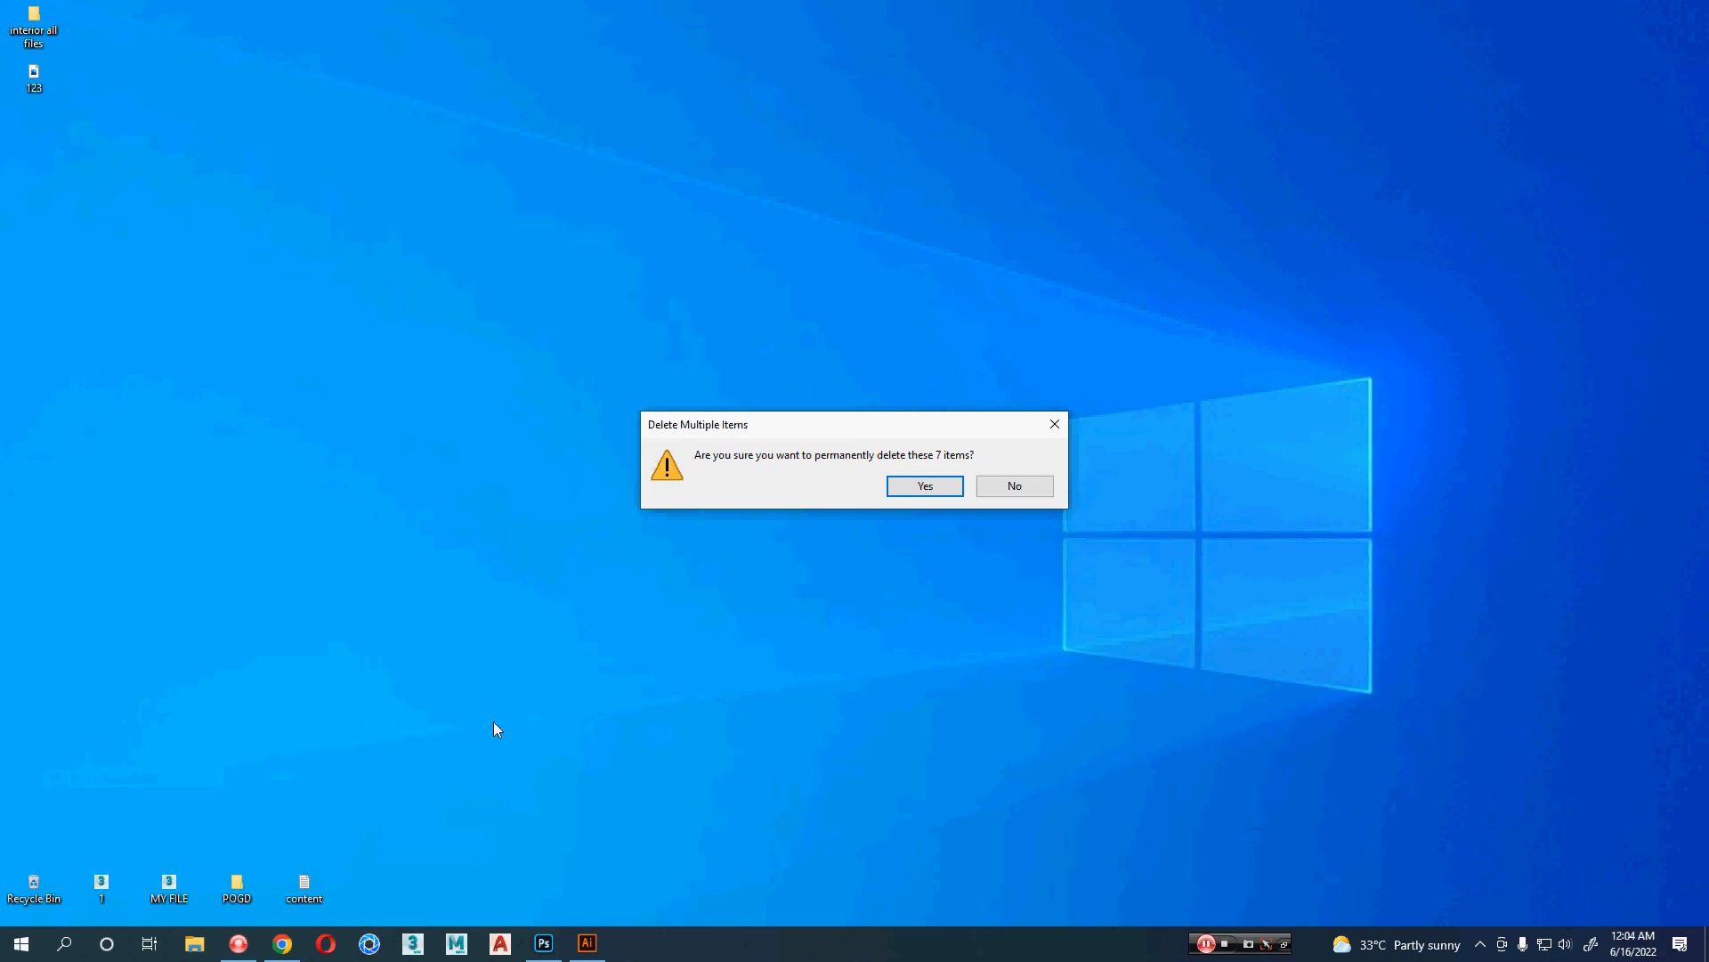
{"action": "key", "text": "Return"}
- Check the Downloads folder and Illustrator's recent files for leftovers of the deleted logo templates
{"action": "left_click", "coordinate": [187, 946]}
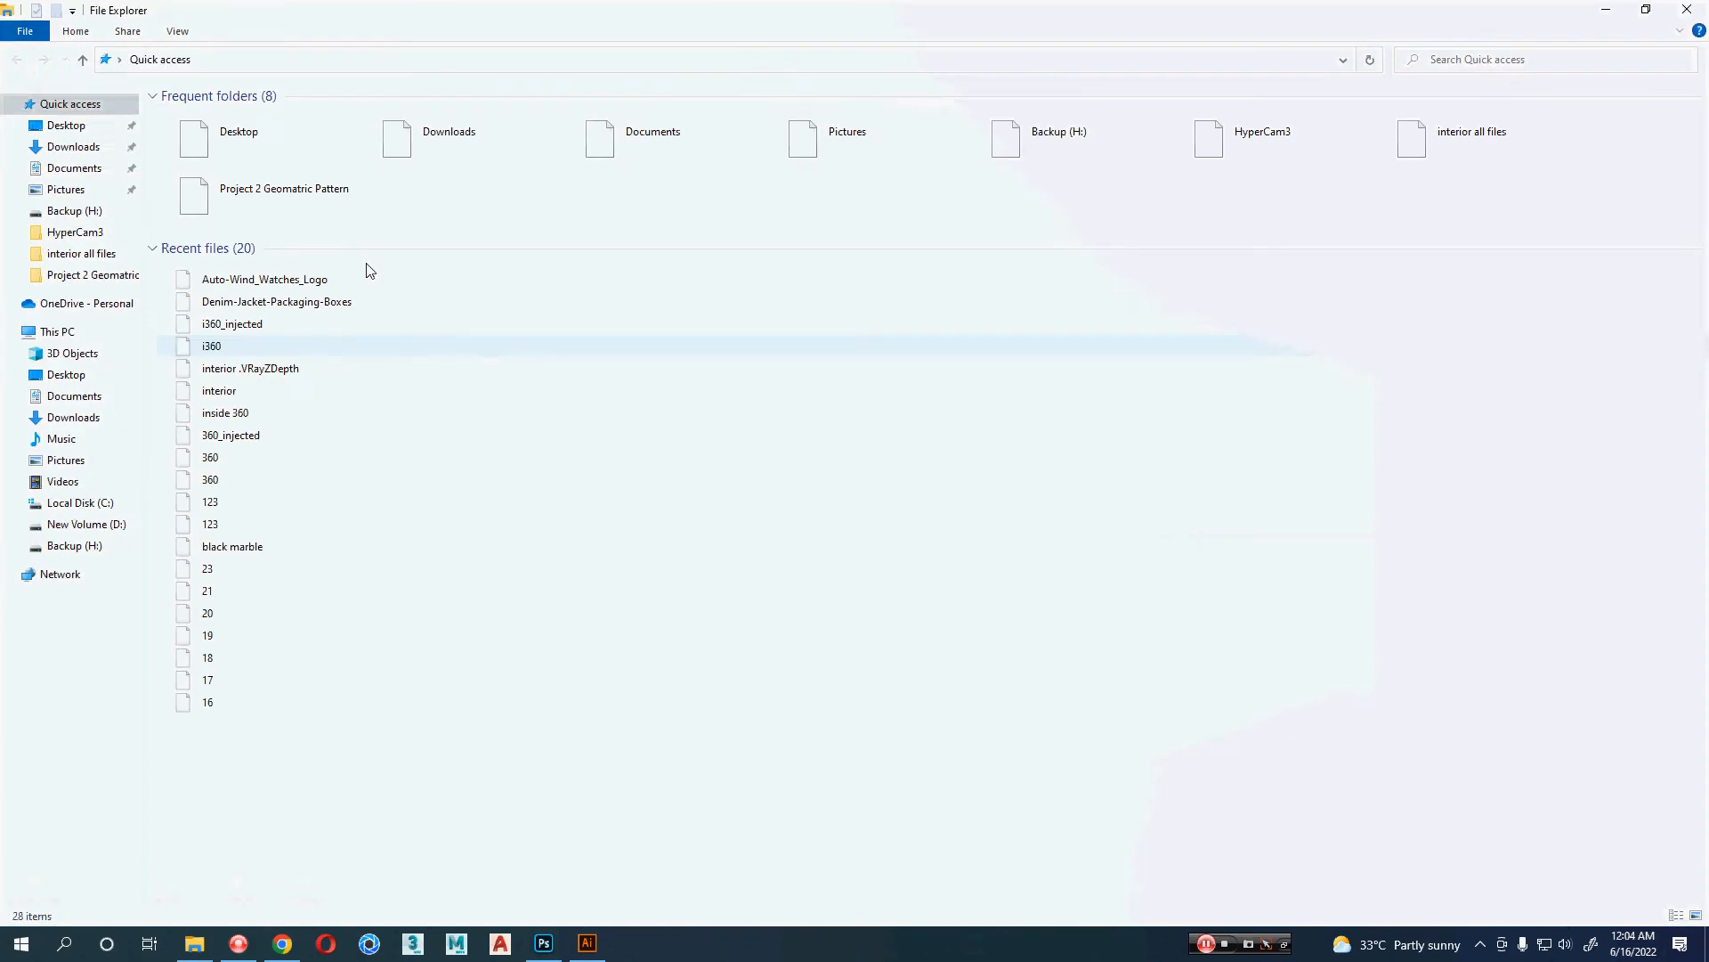
{"action": "left_click", "coordinate": [73, 146]}
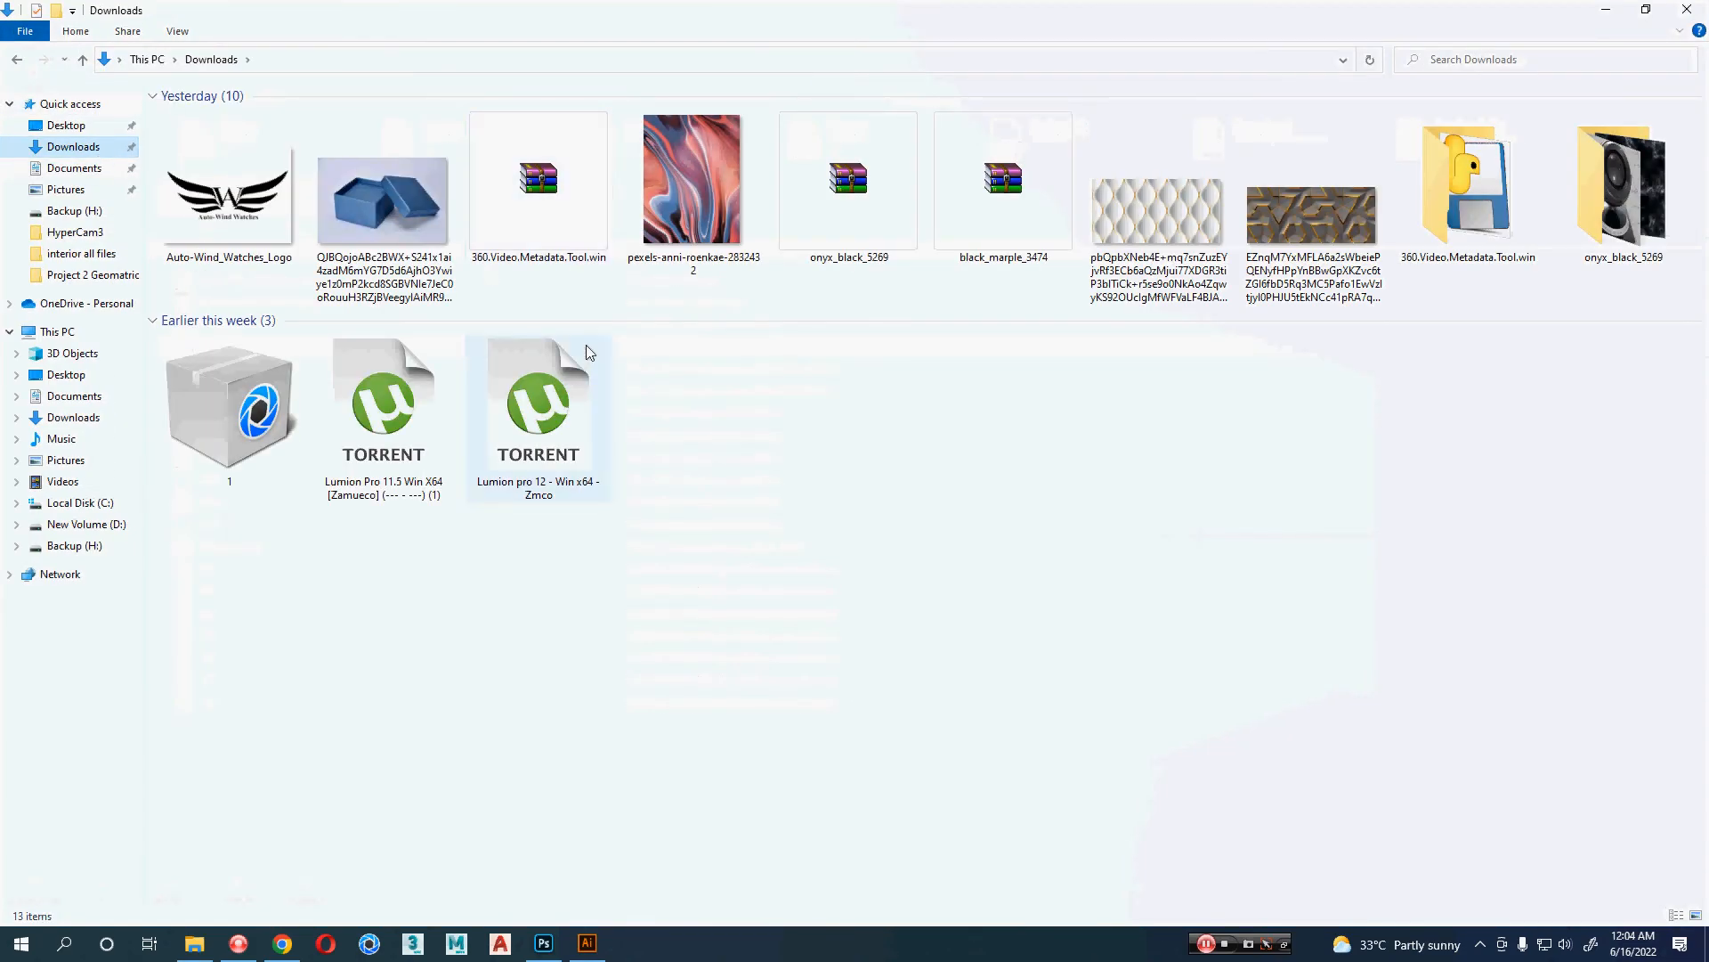
{"action": "key", "text": "alt+F4"}
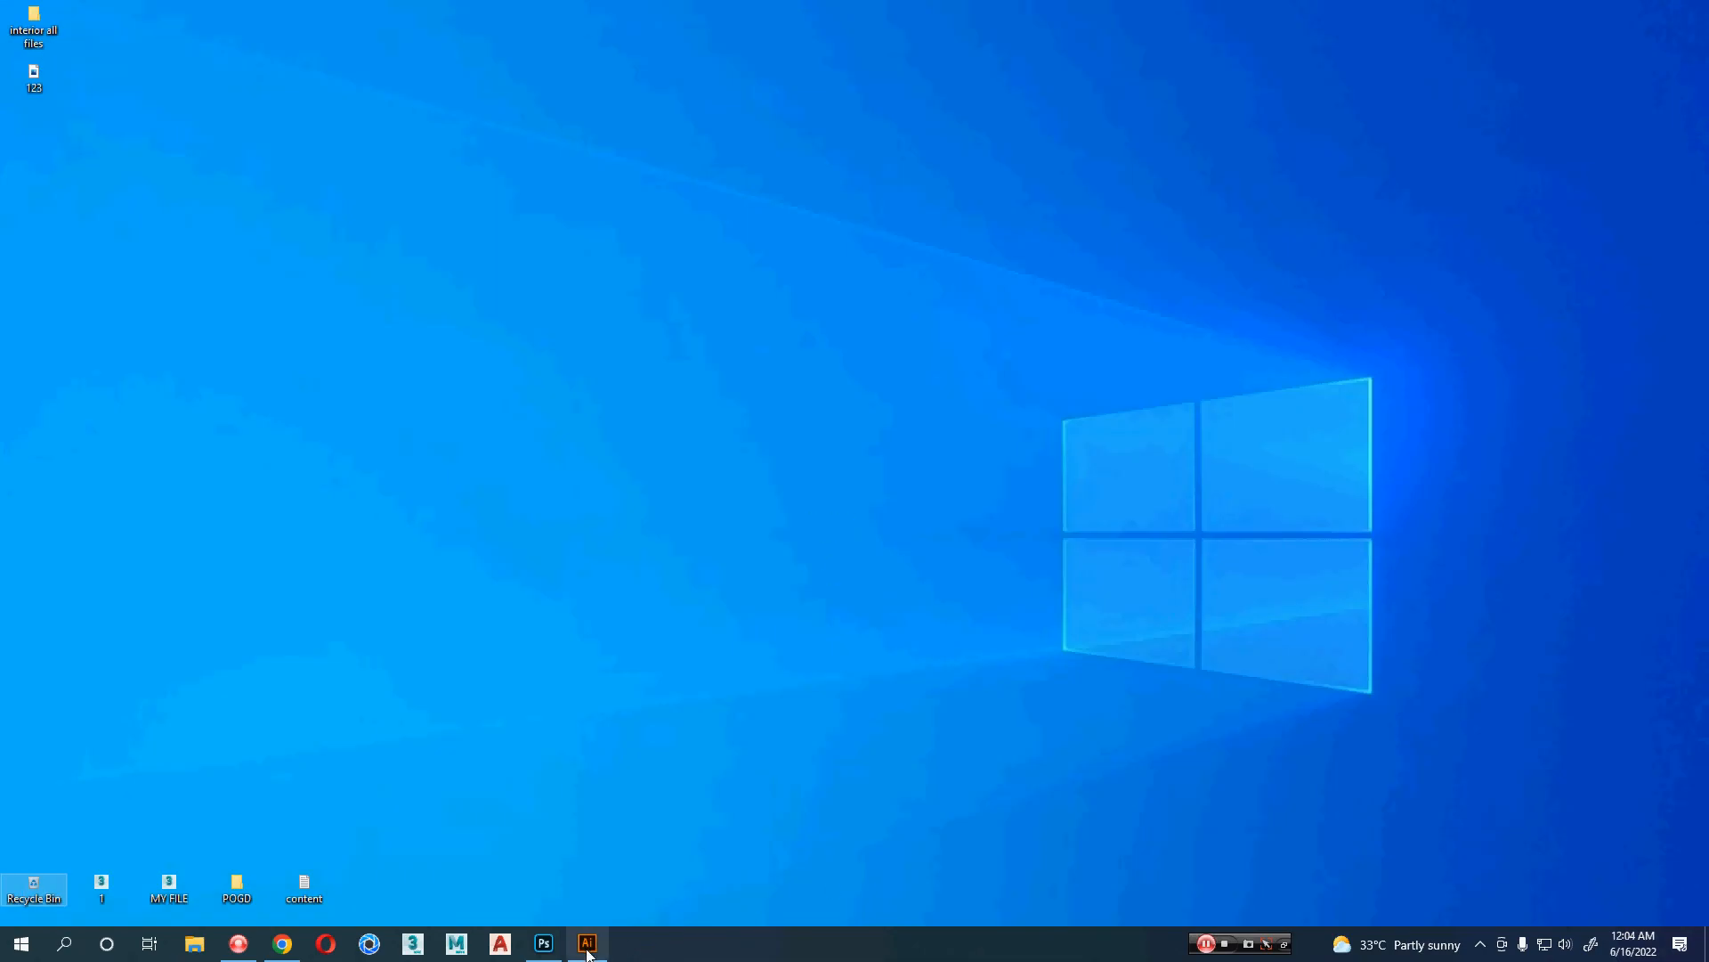
{"action": "left_click", "coordinate": [587, 944]}
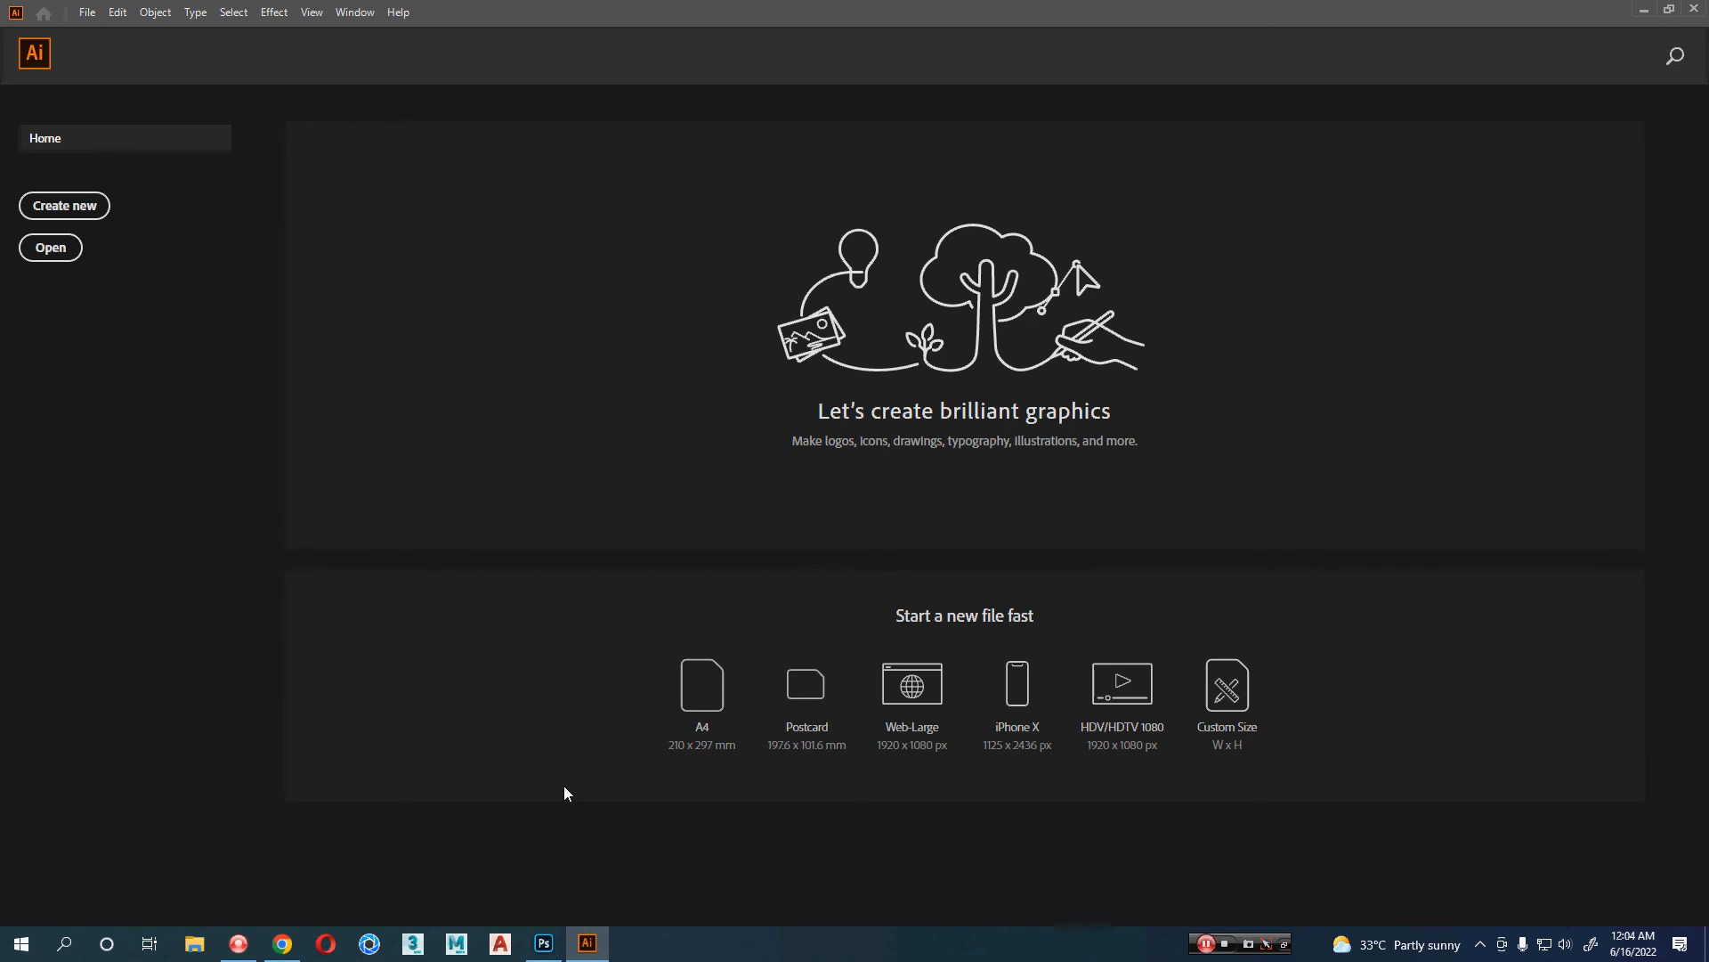
- Switch to Photoshop, save the Rectangle 1.psb smart object, and view the stopwatch logo on the blue box lid
{"action": "key", "text": "alt+Tab"}
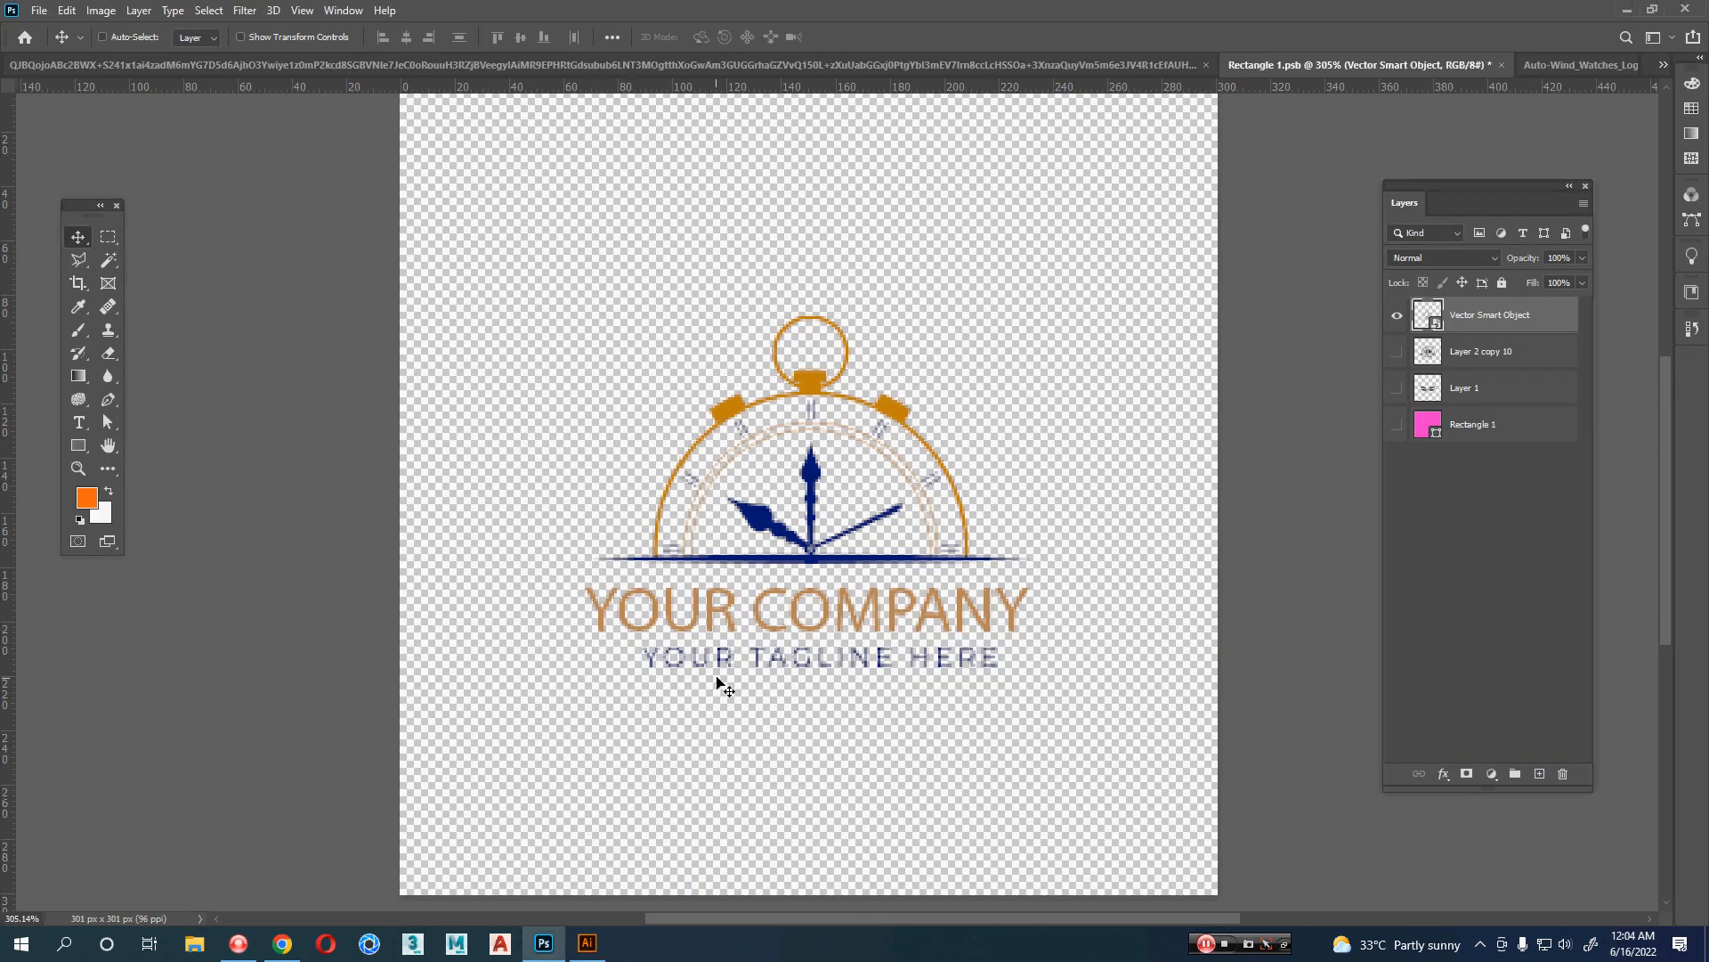
{"action": "key", "text": "ctrl+s"}
{"action": "left_click", "coordinate": [1020, 60]}
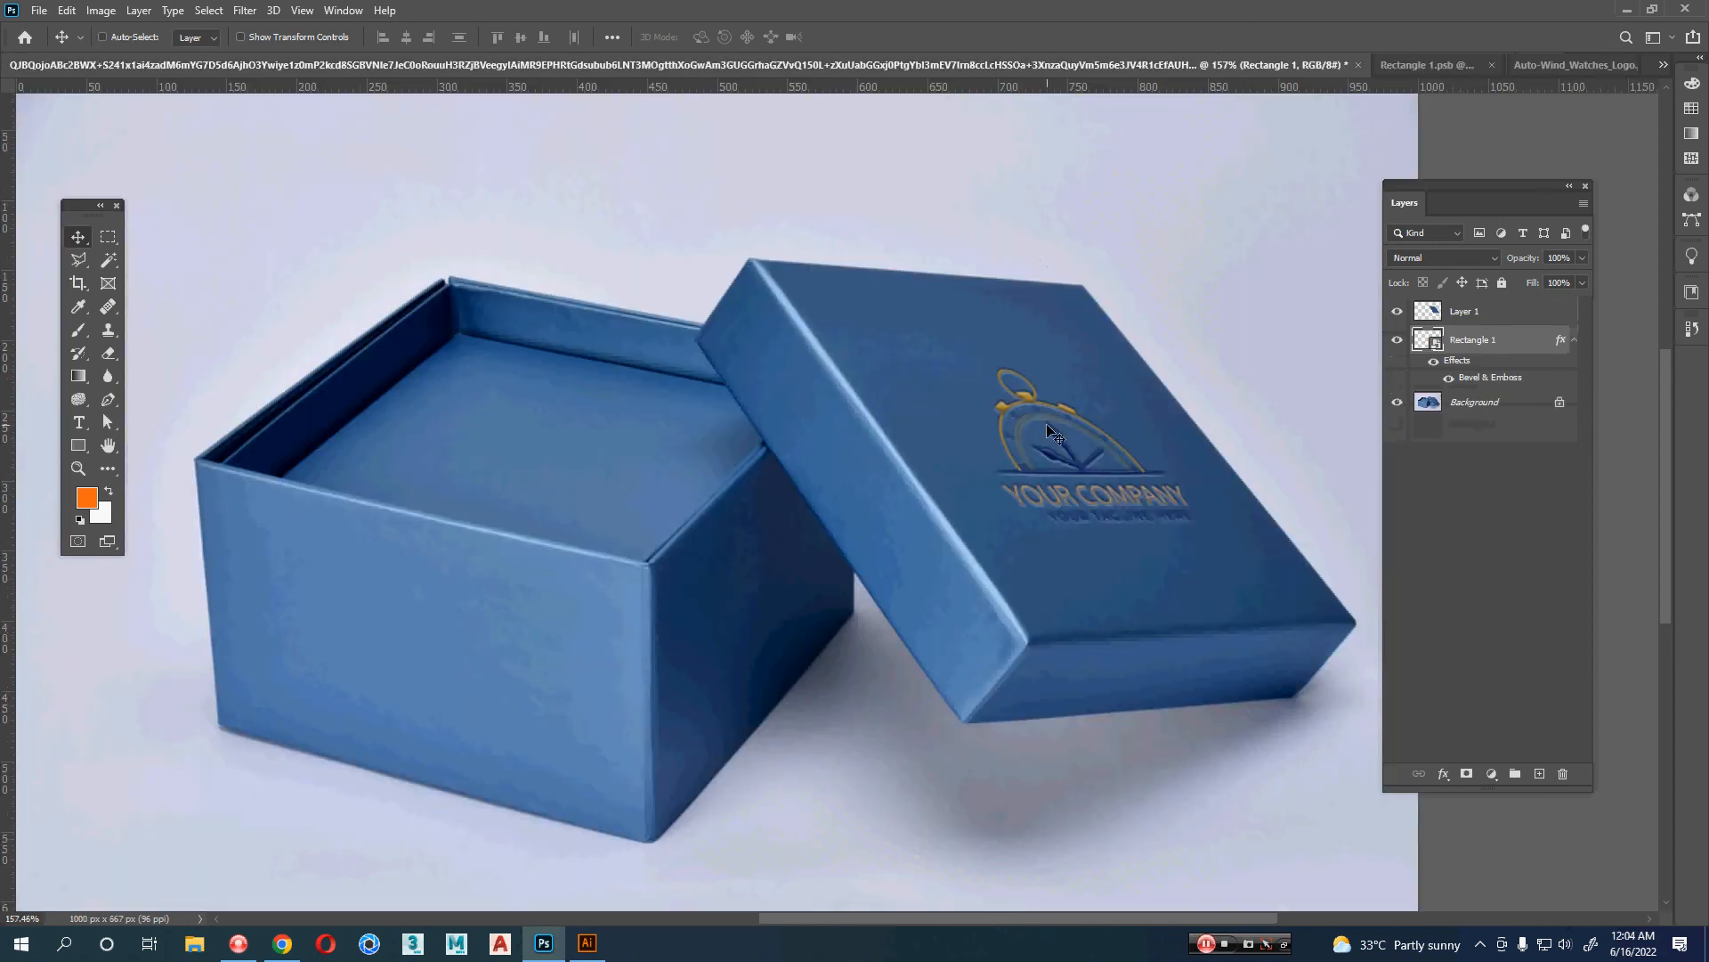
- Open the Vector Smart Object layer of Rectangle 1.psb for editing in Illustrator and dismiss the missing fonts dialog
{"action": "left_click", "coordinate": [1434, 65]}
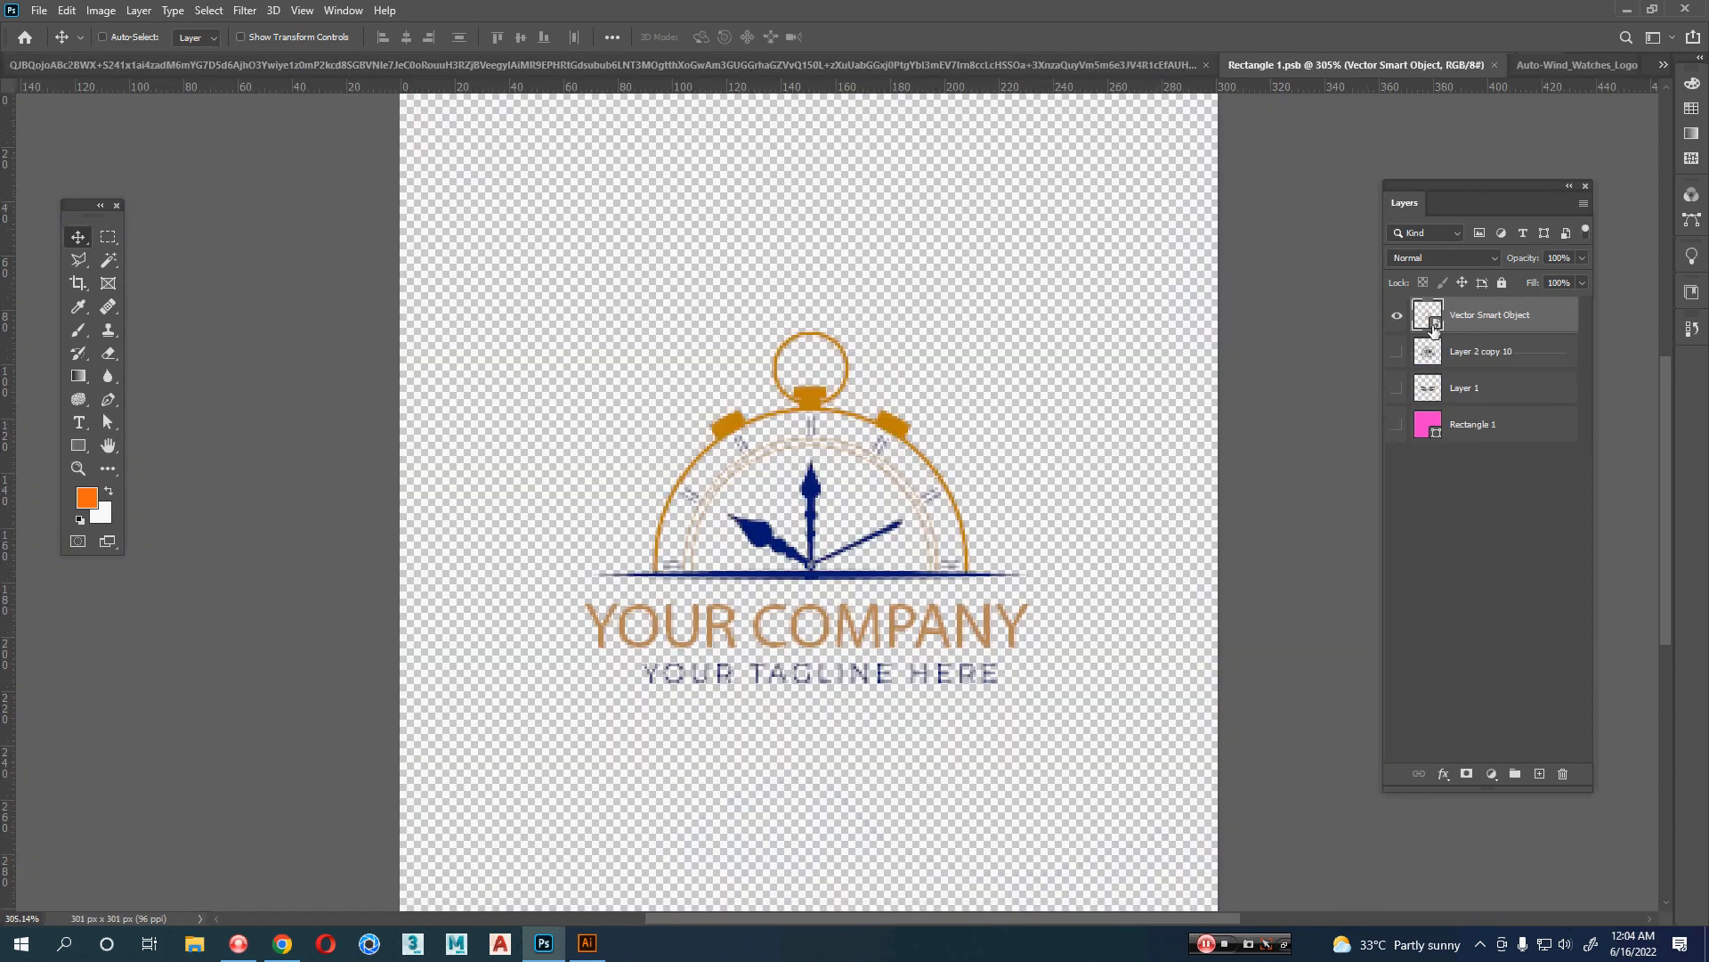
{"action": "double_click", "coordinate": [1429, 317]}
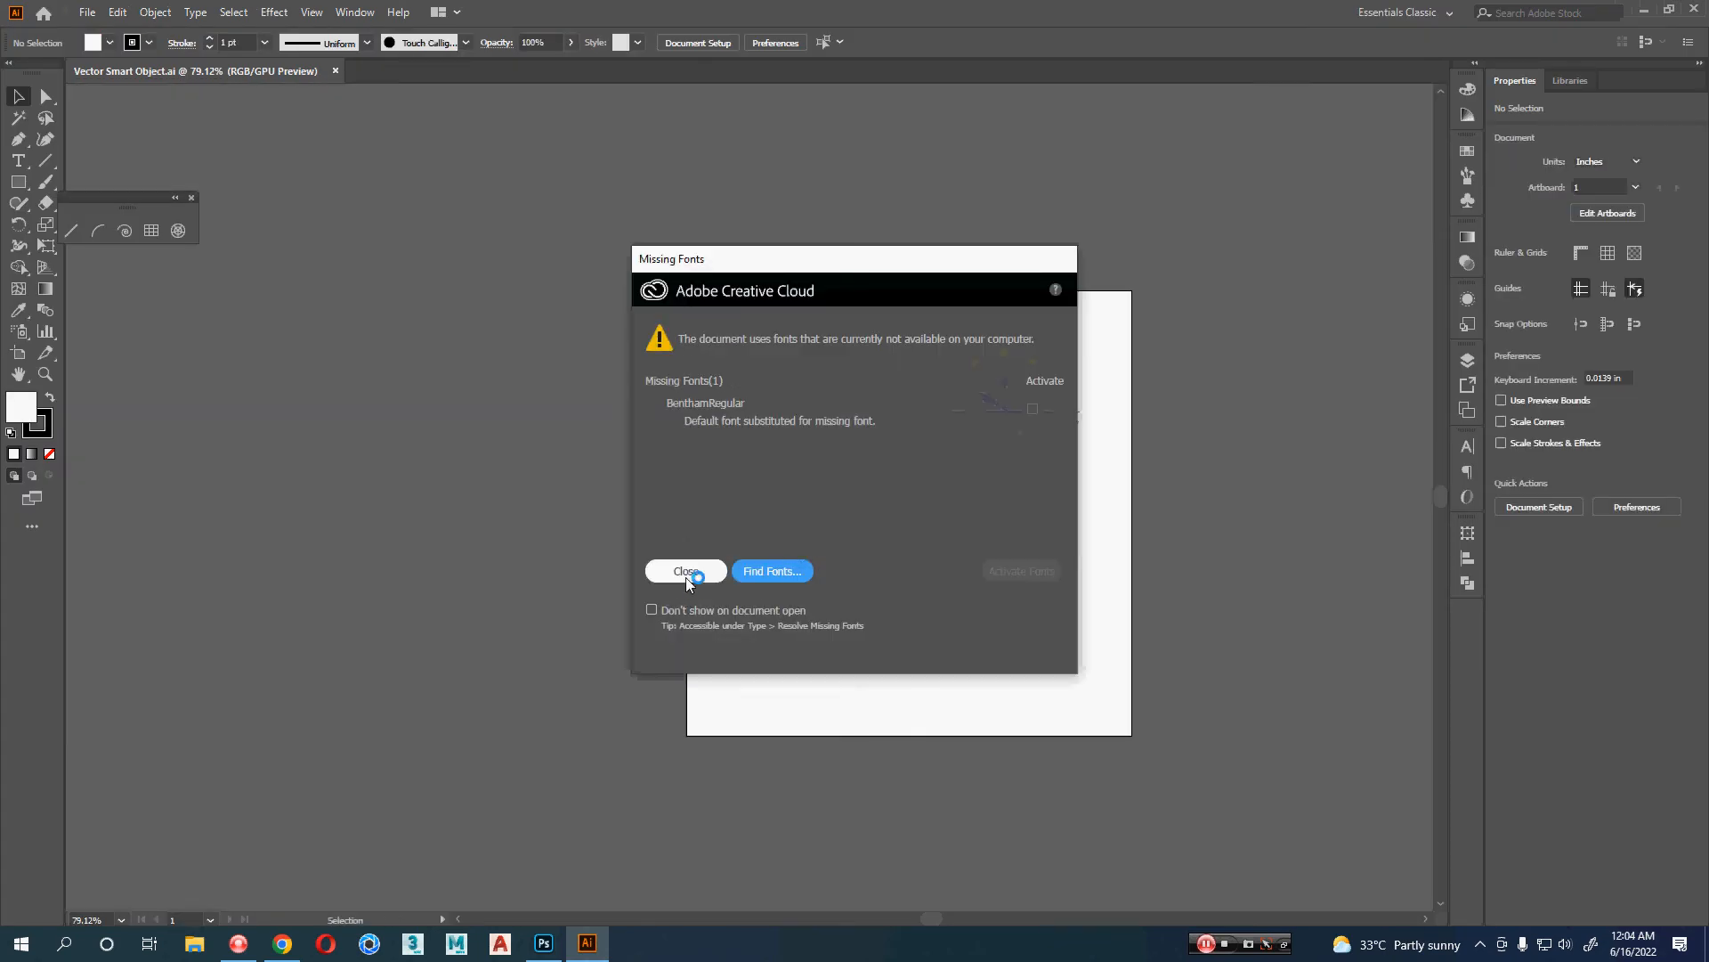
{"action": "left_click", "coordinate": [688, 569]}
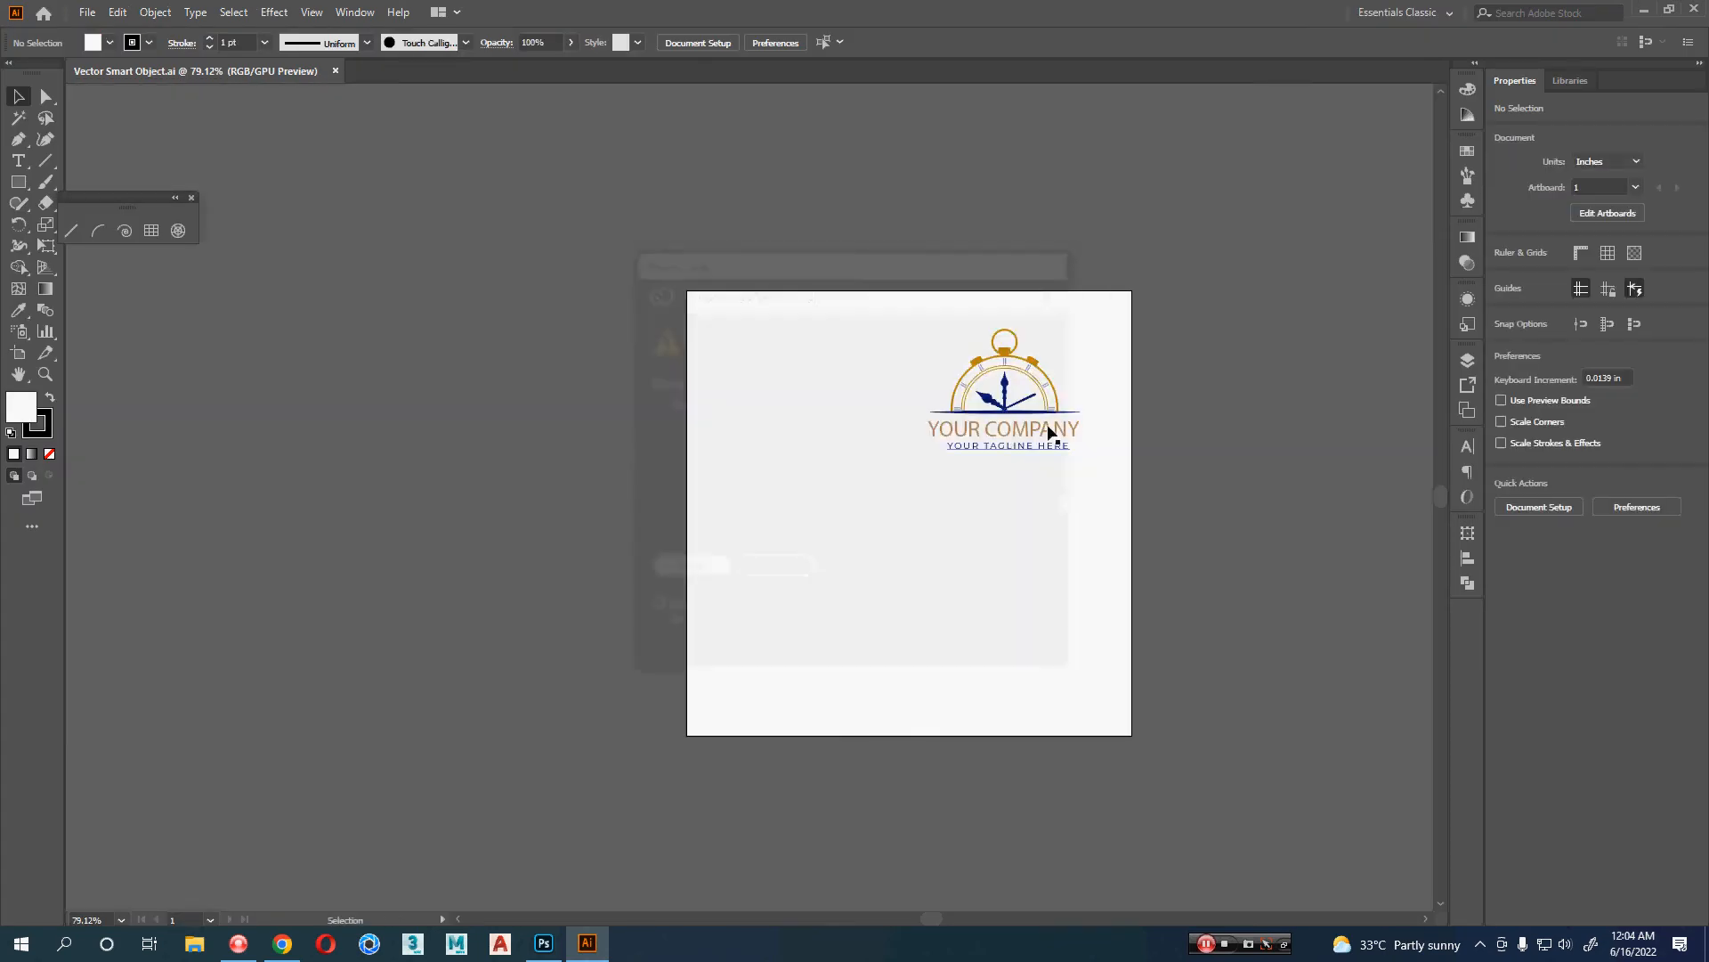
- Replace the company name below the stopwatch with HOUR GLASS
{"action": "scroll", "coordinate": [1049, 433], "scroll_direction": "up", "scroll_amount": 3}
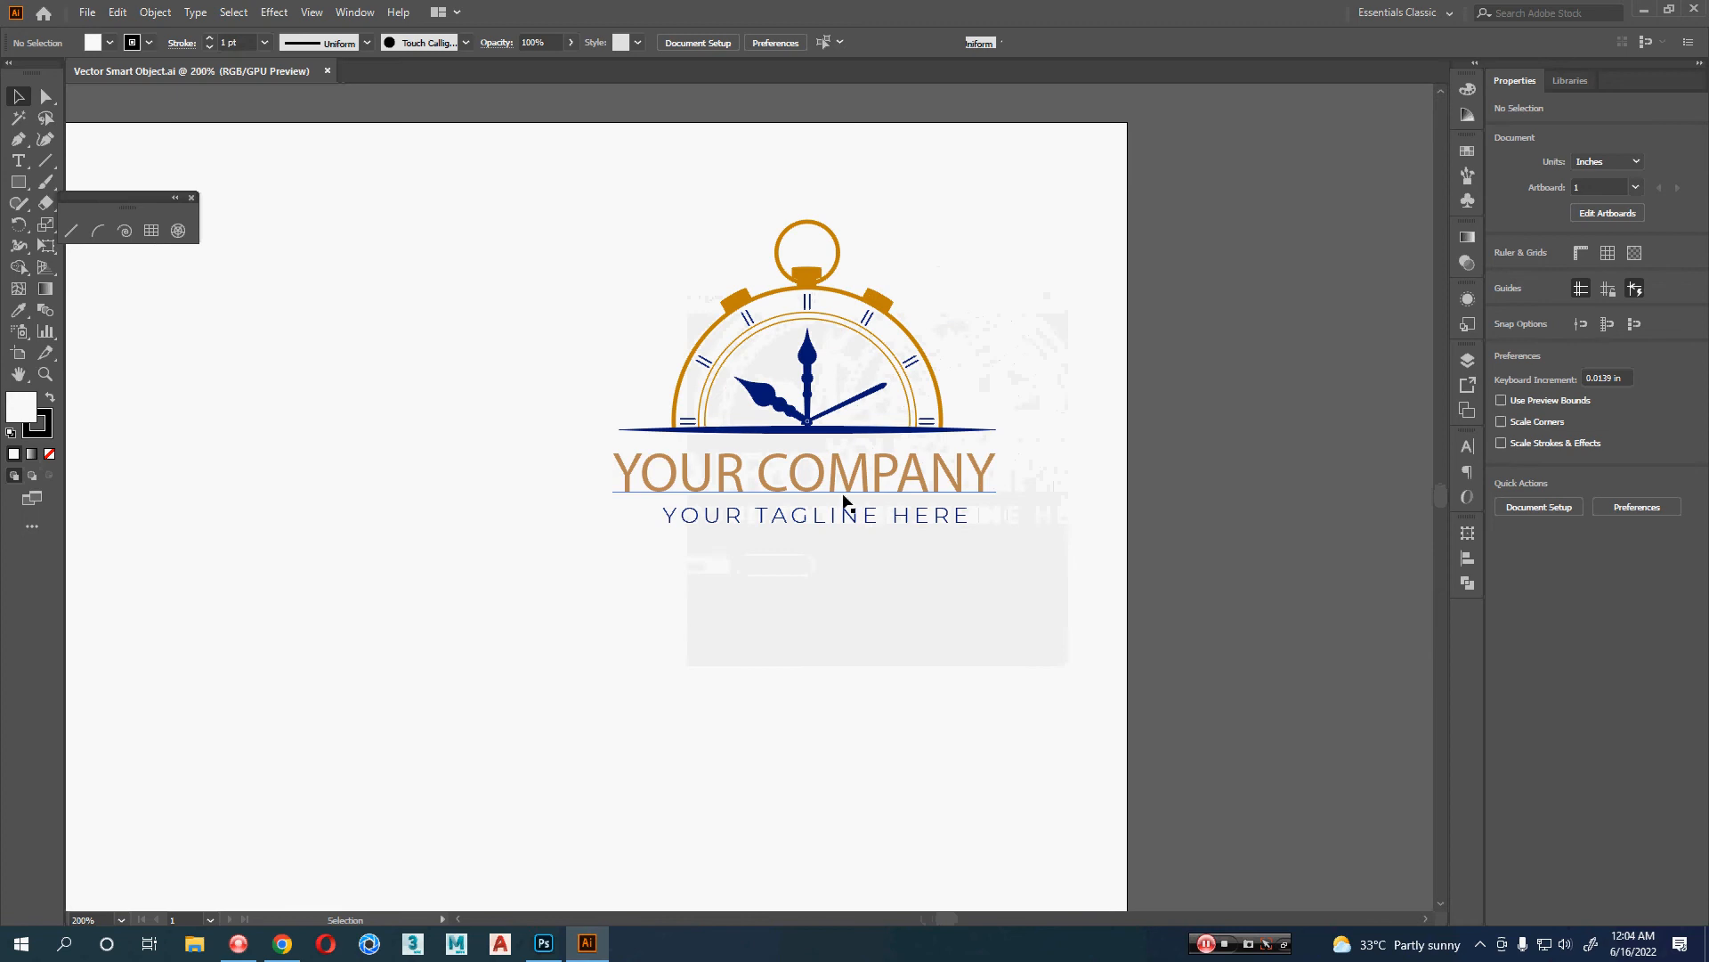
{"action": "key", "text": "t"}
{"action": "triple_click", "coordinate": [886, 480]}
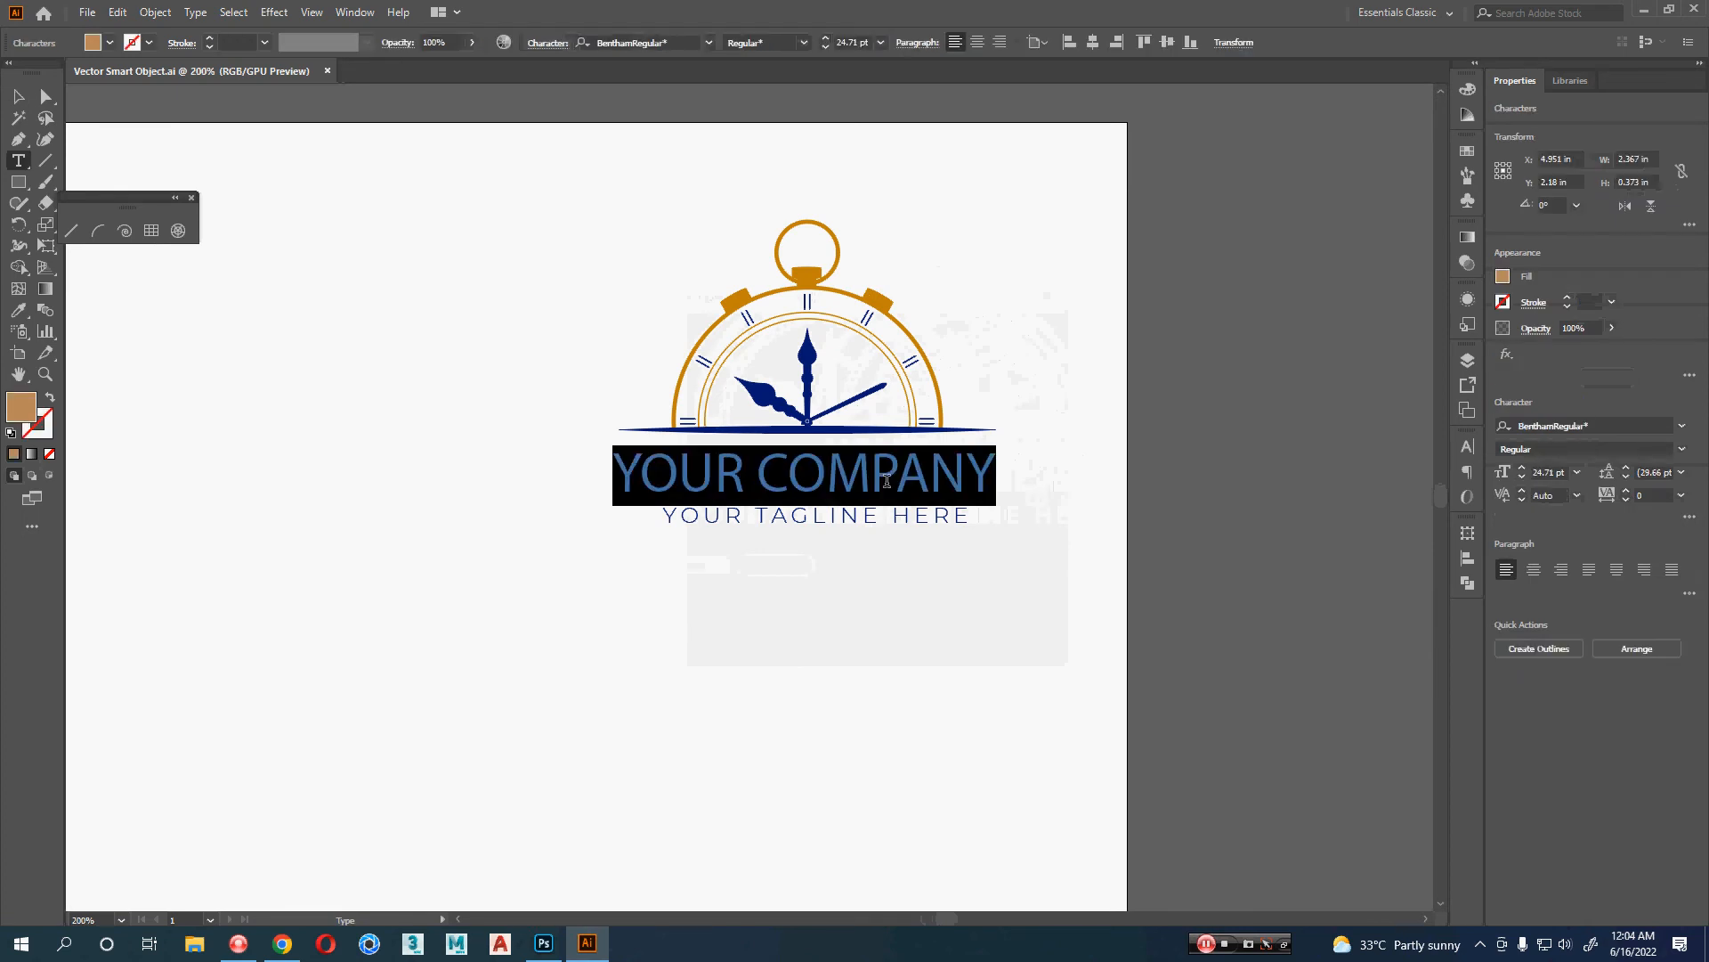
{"action": "type", "text": "HOUR"}
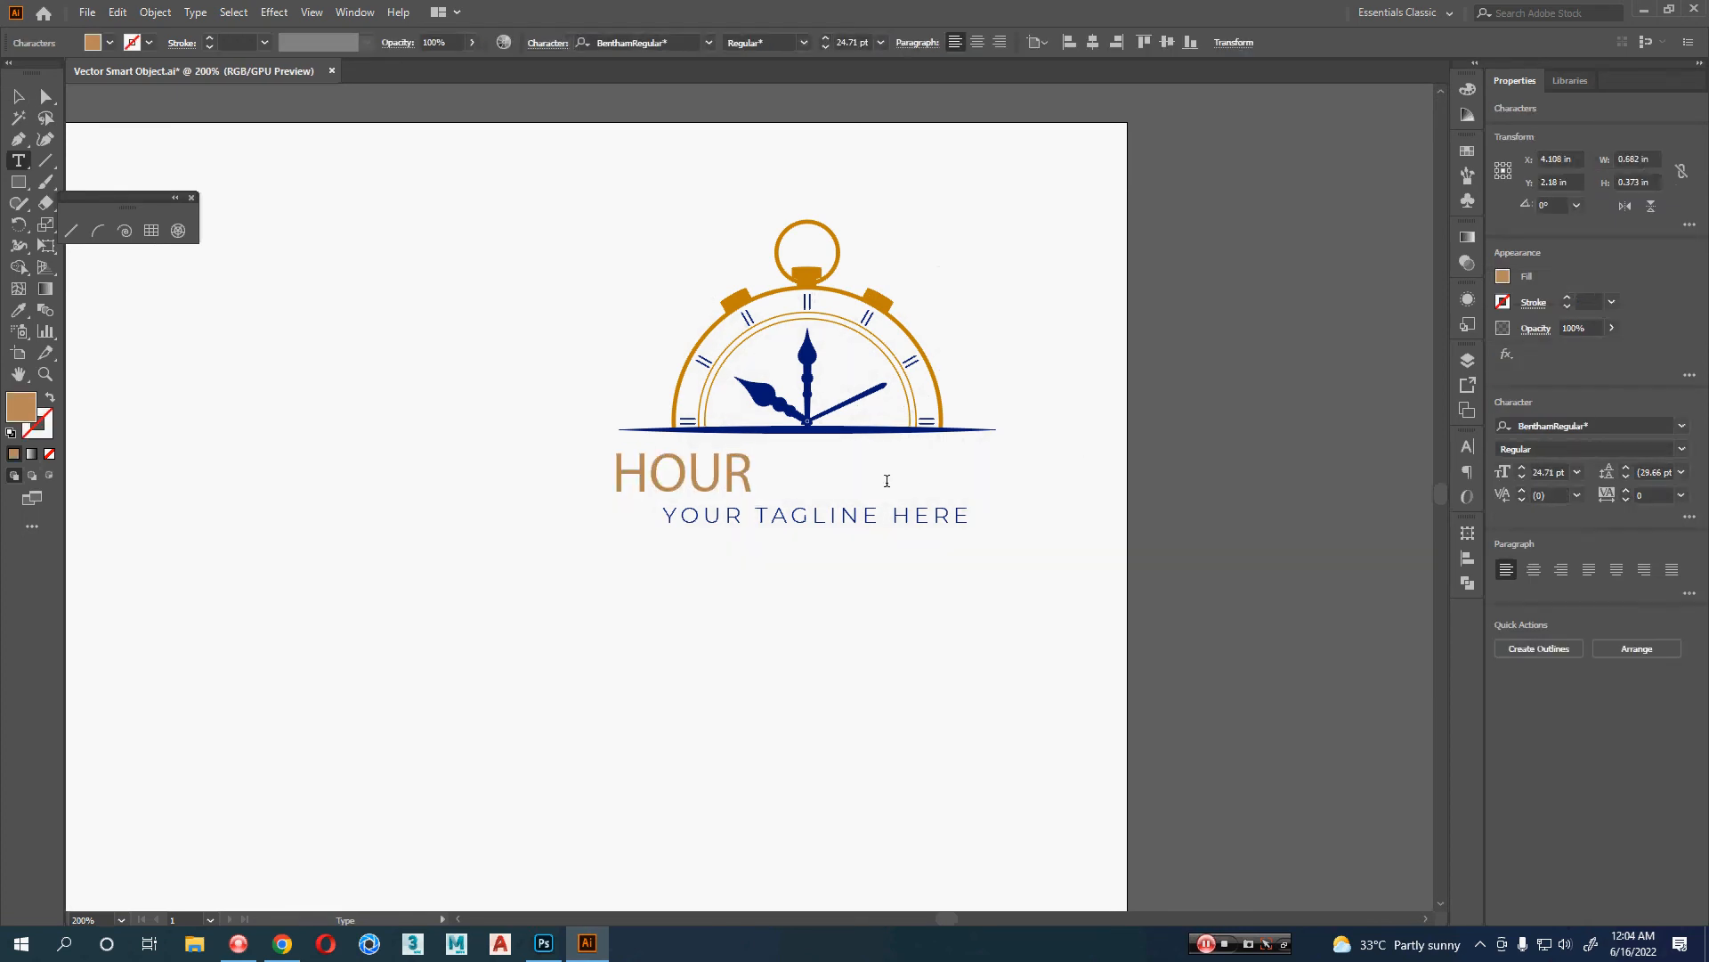
{"action": "type", "text": " GLASS"}
{"action": "key", "text": "Escape"}
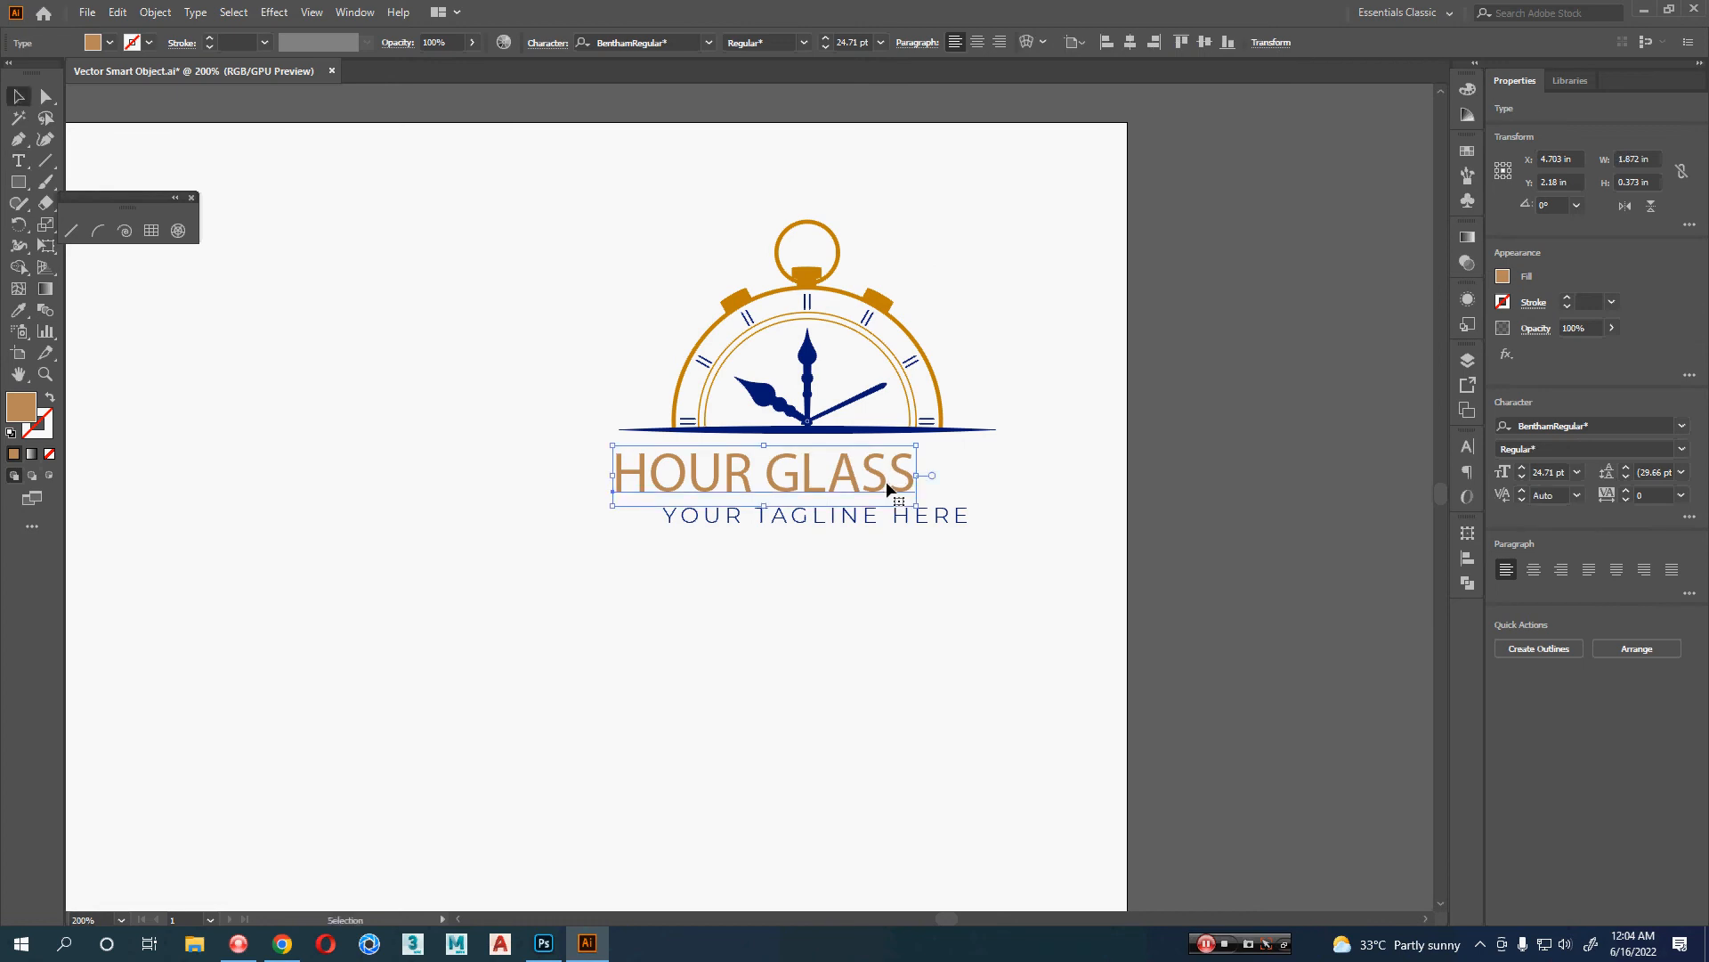
- Set the HOUR GLASS text in Bebas Neue Regular and centre it below the stopwatch
{"action": "left_click", "coordinate": [672, 44]}
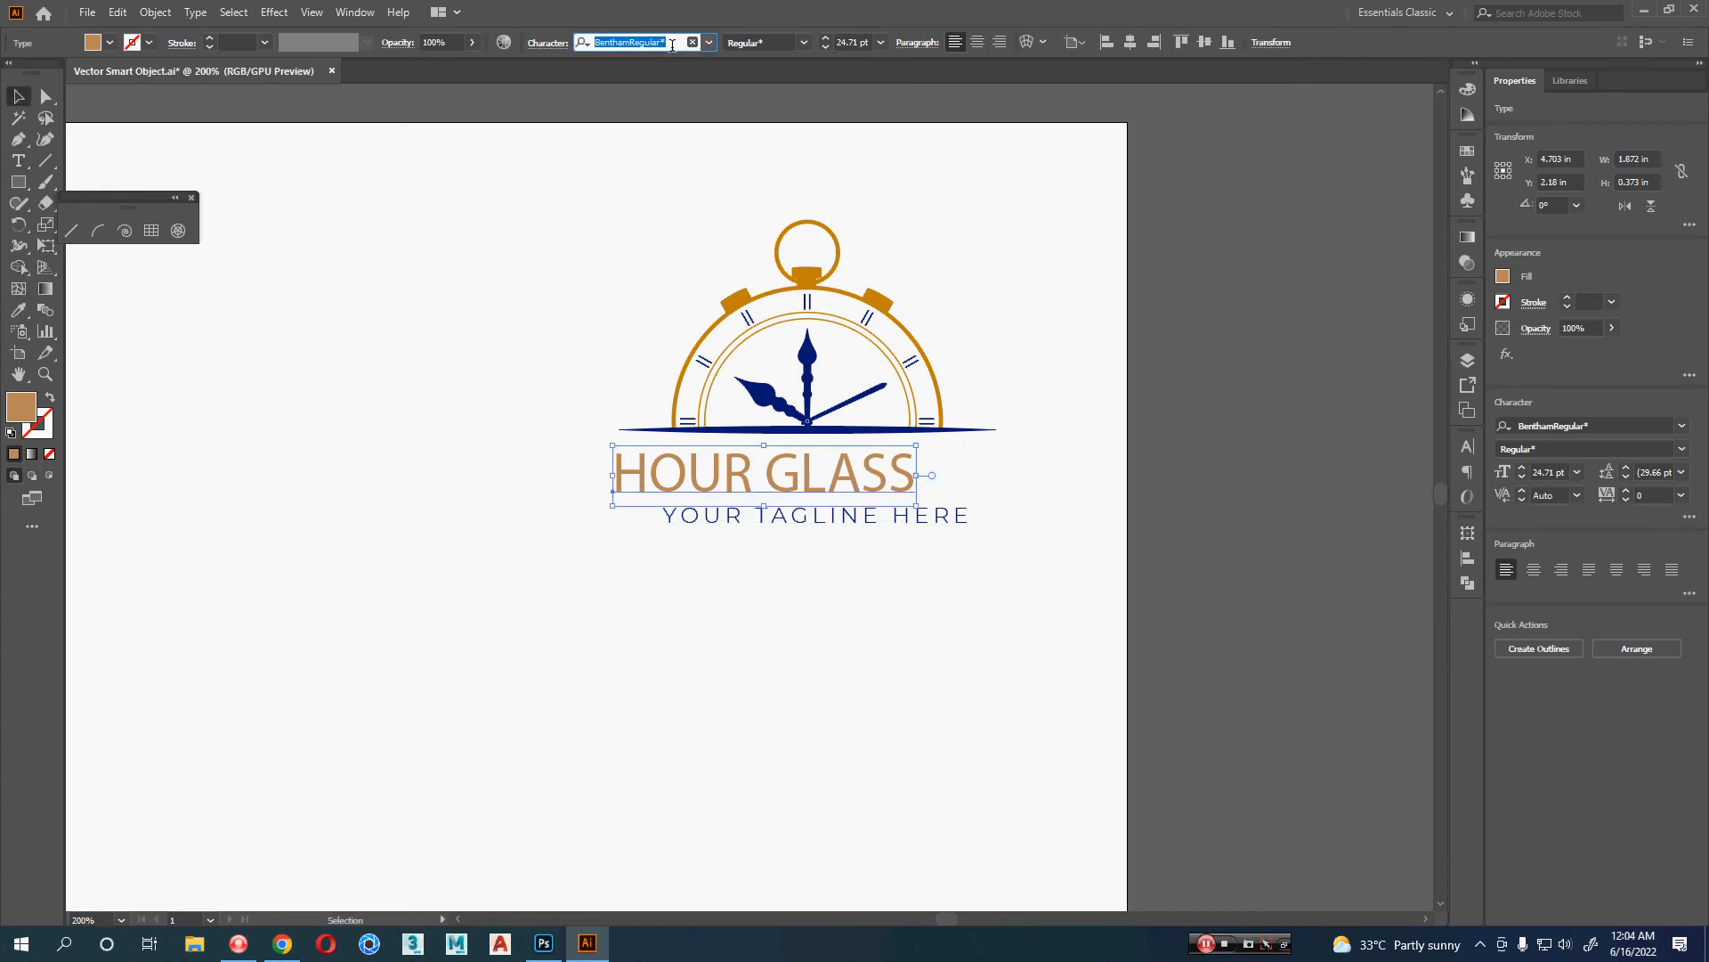
{"action": "type", "text": "LEMON"}
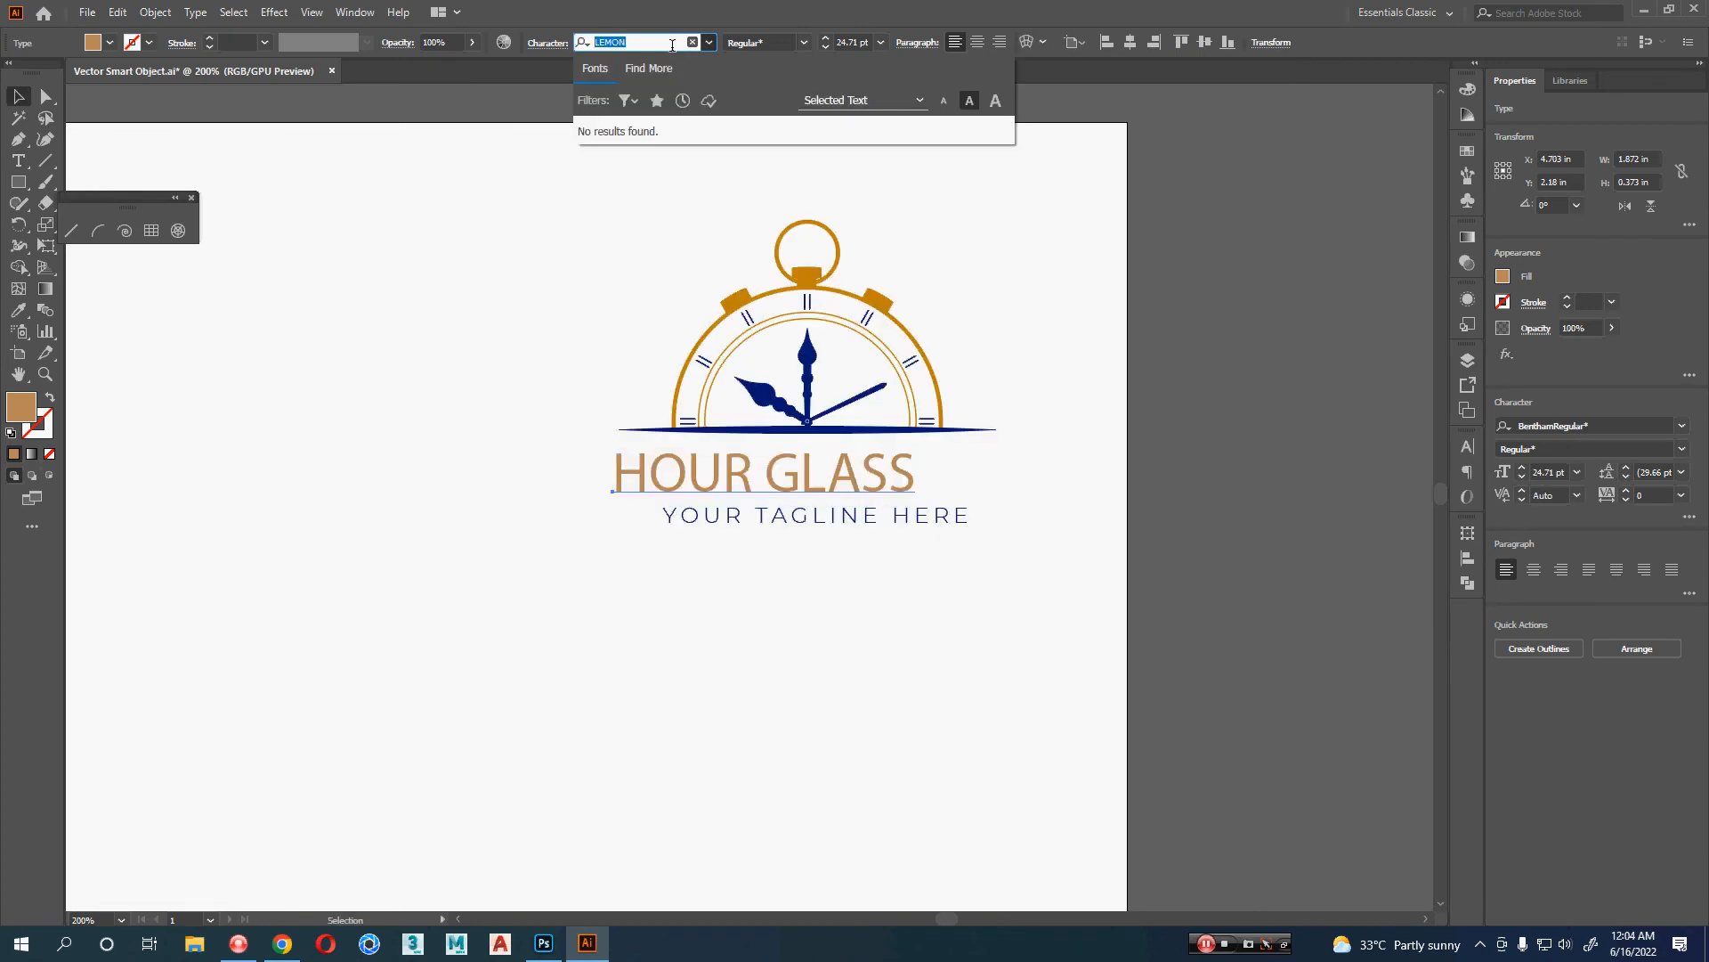
{"action": "type", "text": "BEBA"}
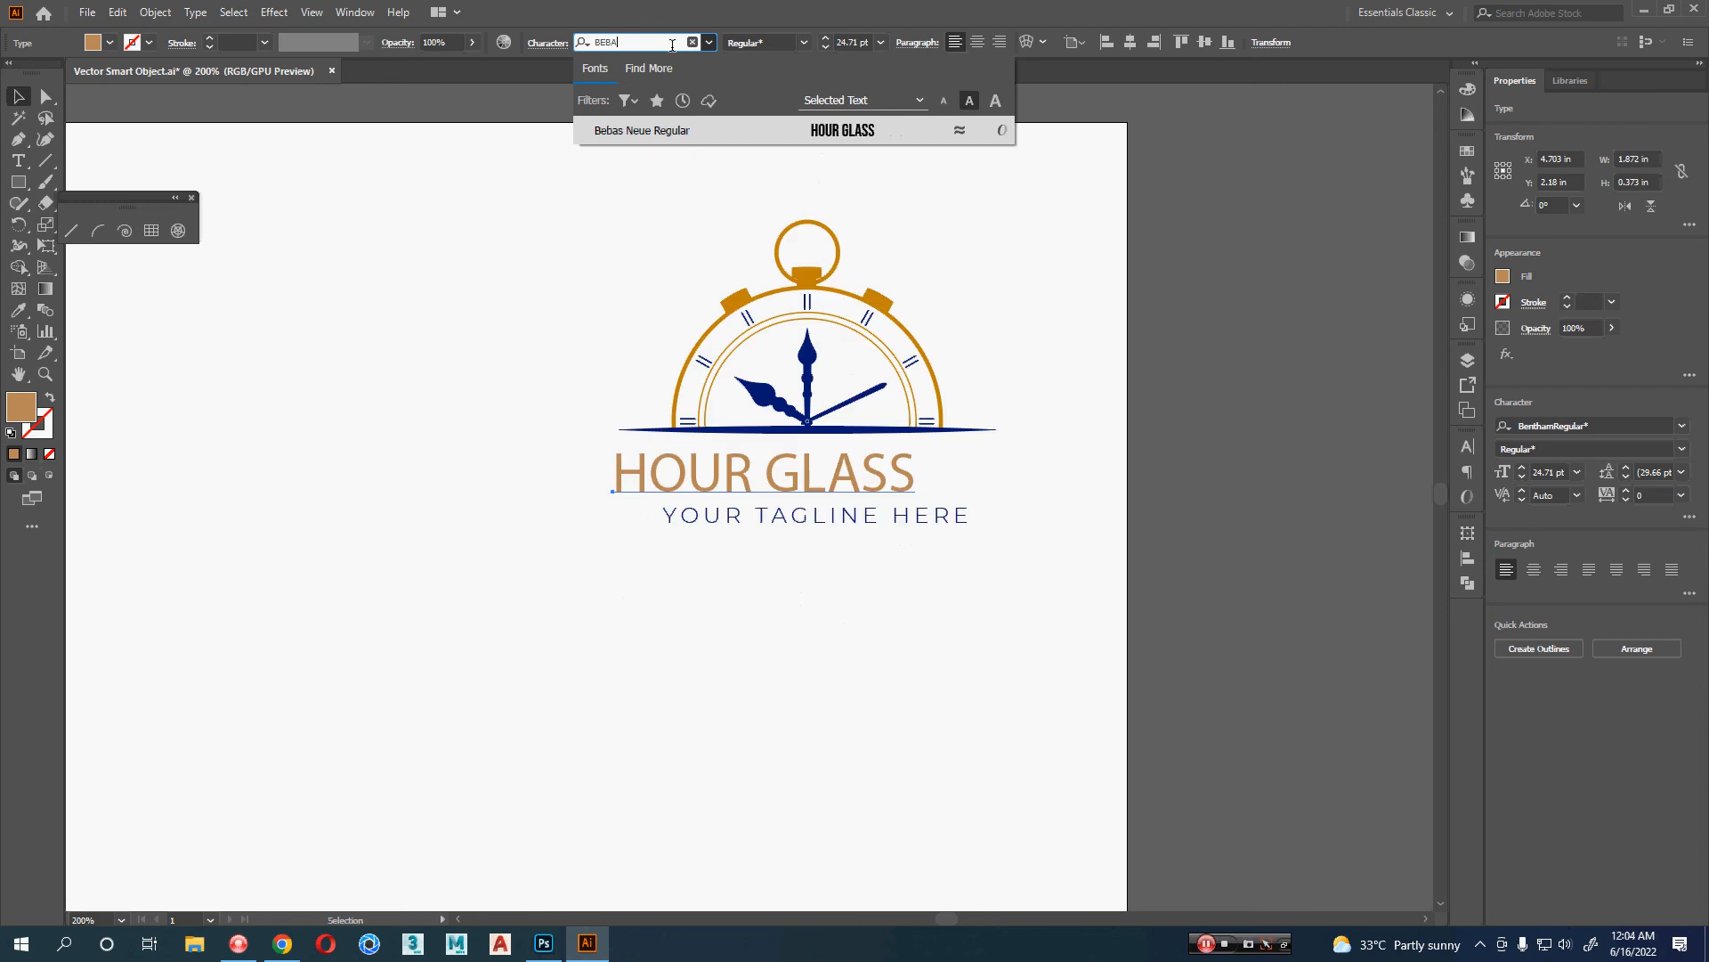
{"action": "left_click", "coordinate": [679, 130]}
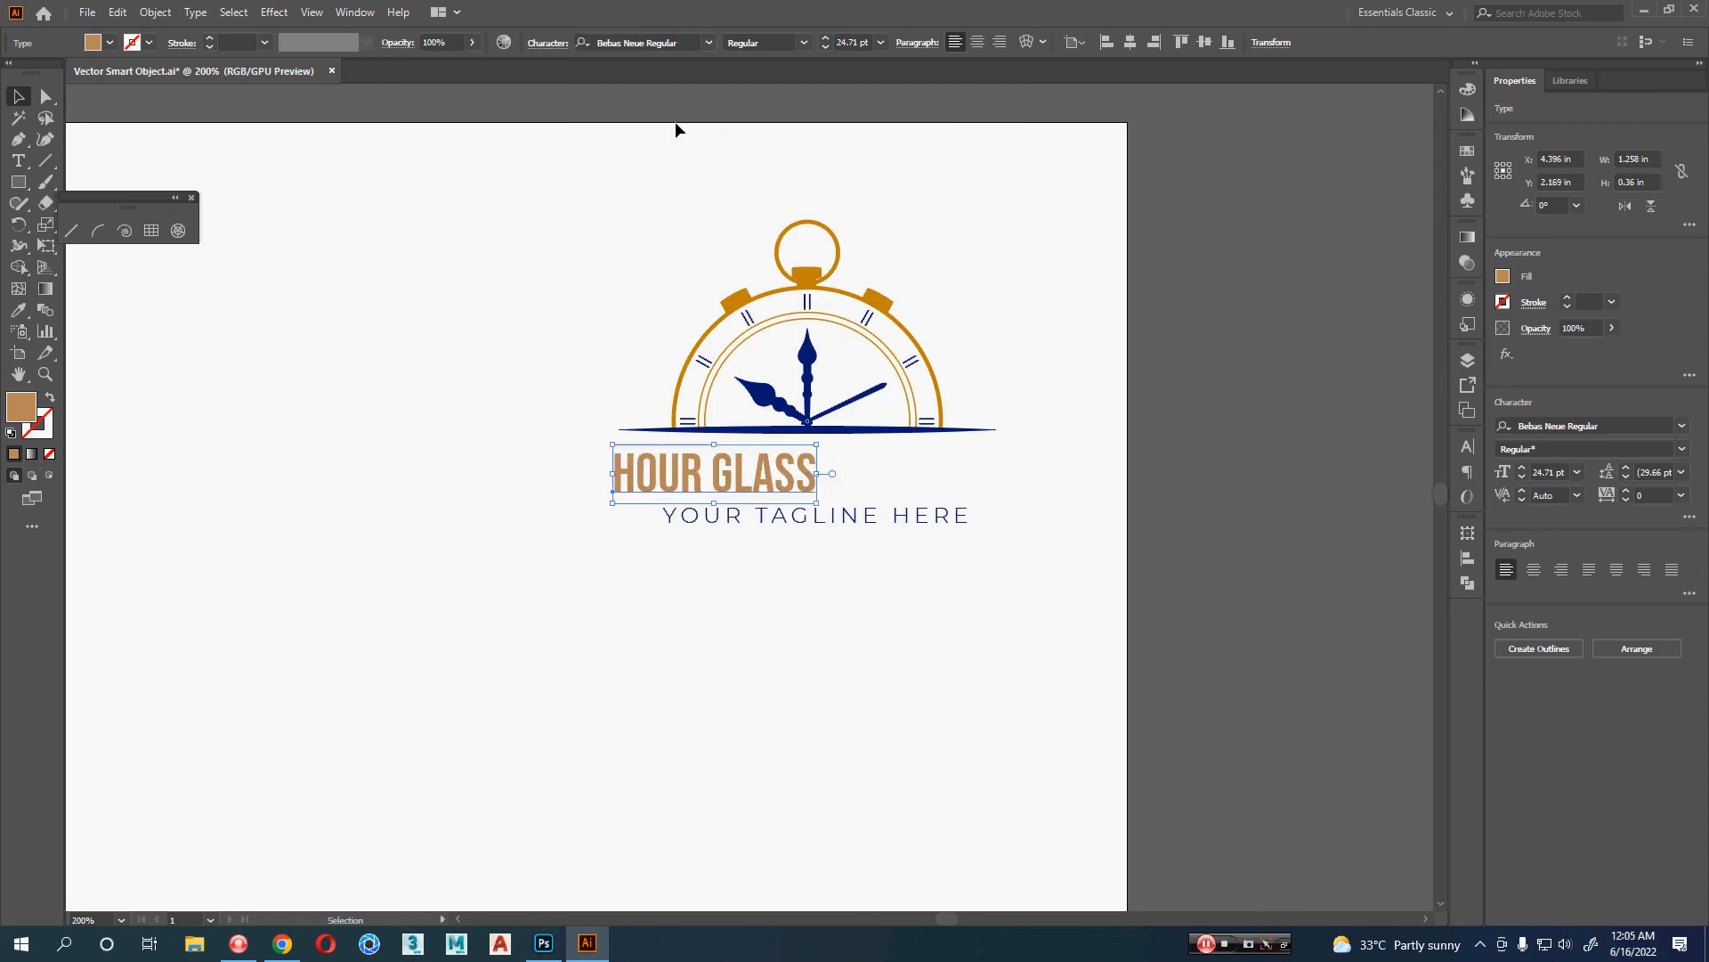
{"action": "left_click_drag", "start_coordinate": [820, 485], "coordinate": [829, 478]}
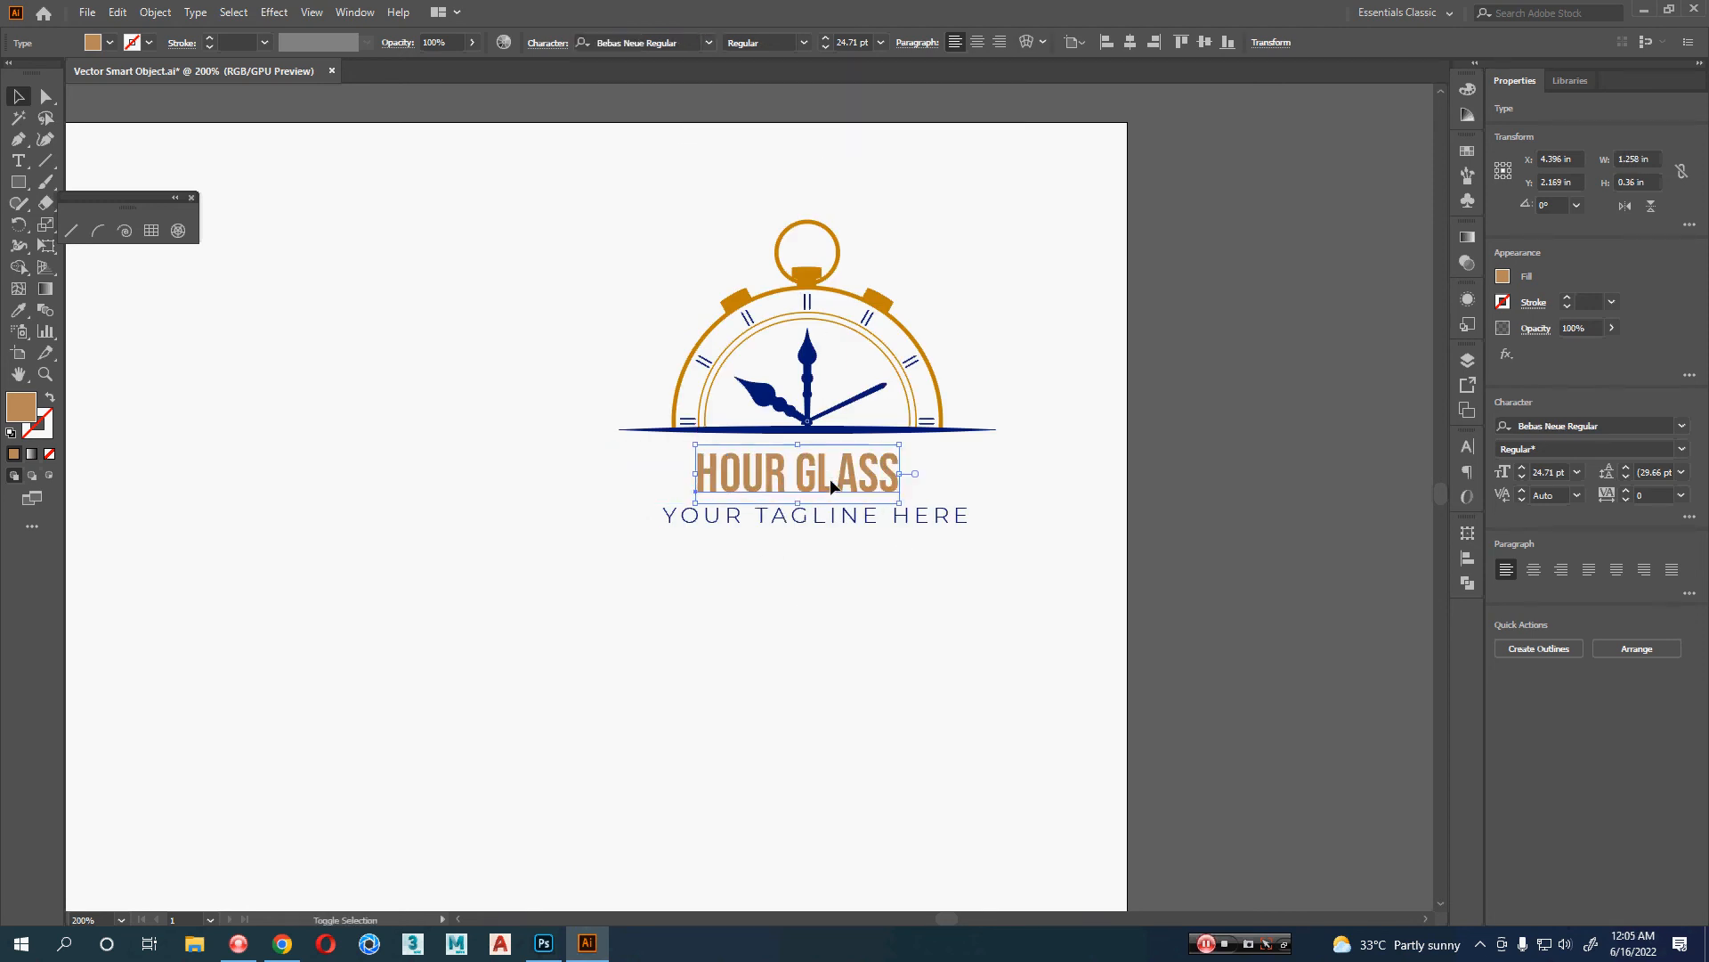
- Delete the tagline below the stopwatch and nudge the HOUR GLASS text to centre it under the dial
{"action": "left_click", "coordinate": [851, 521]}
{"action": "key", "text": "a"}
{"action": "left_click", "coordinate": [853, 523]}
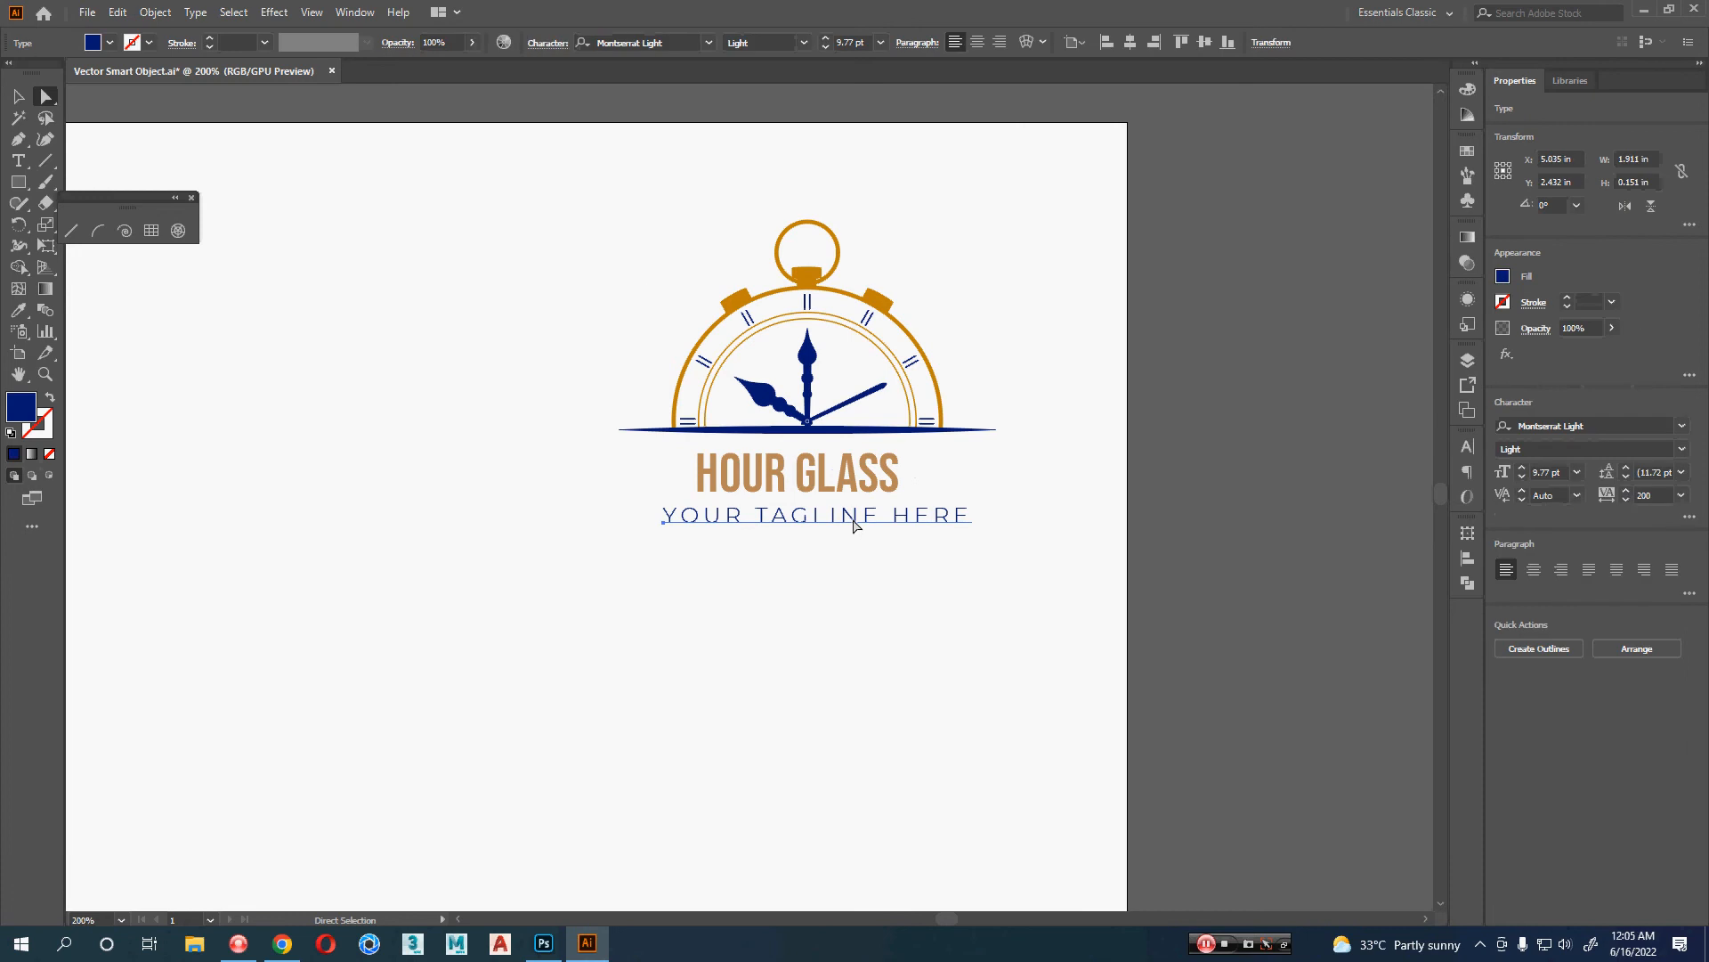
{"action": "key", "text": "Delete"}
{"action": "left_click_drag", "start_coordinate": [837, 484], "coordinate": [847, 485]}
{"action": "left_click", "coordinate": [851, 546]}
{"action": "key", "text": "v"}
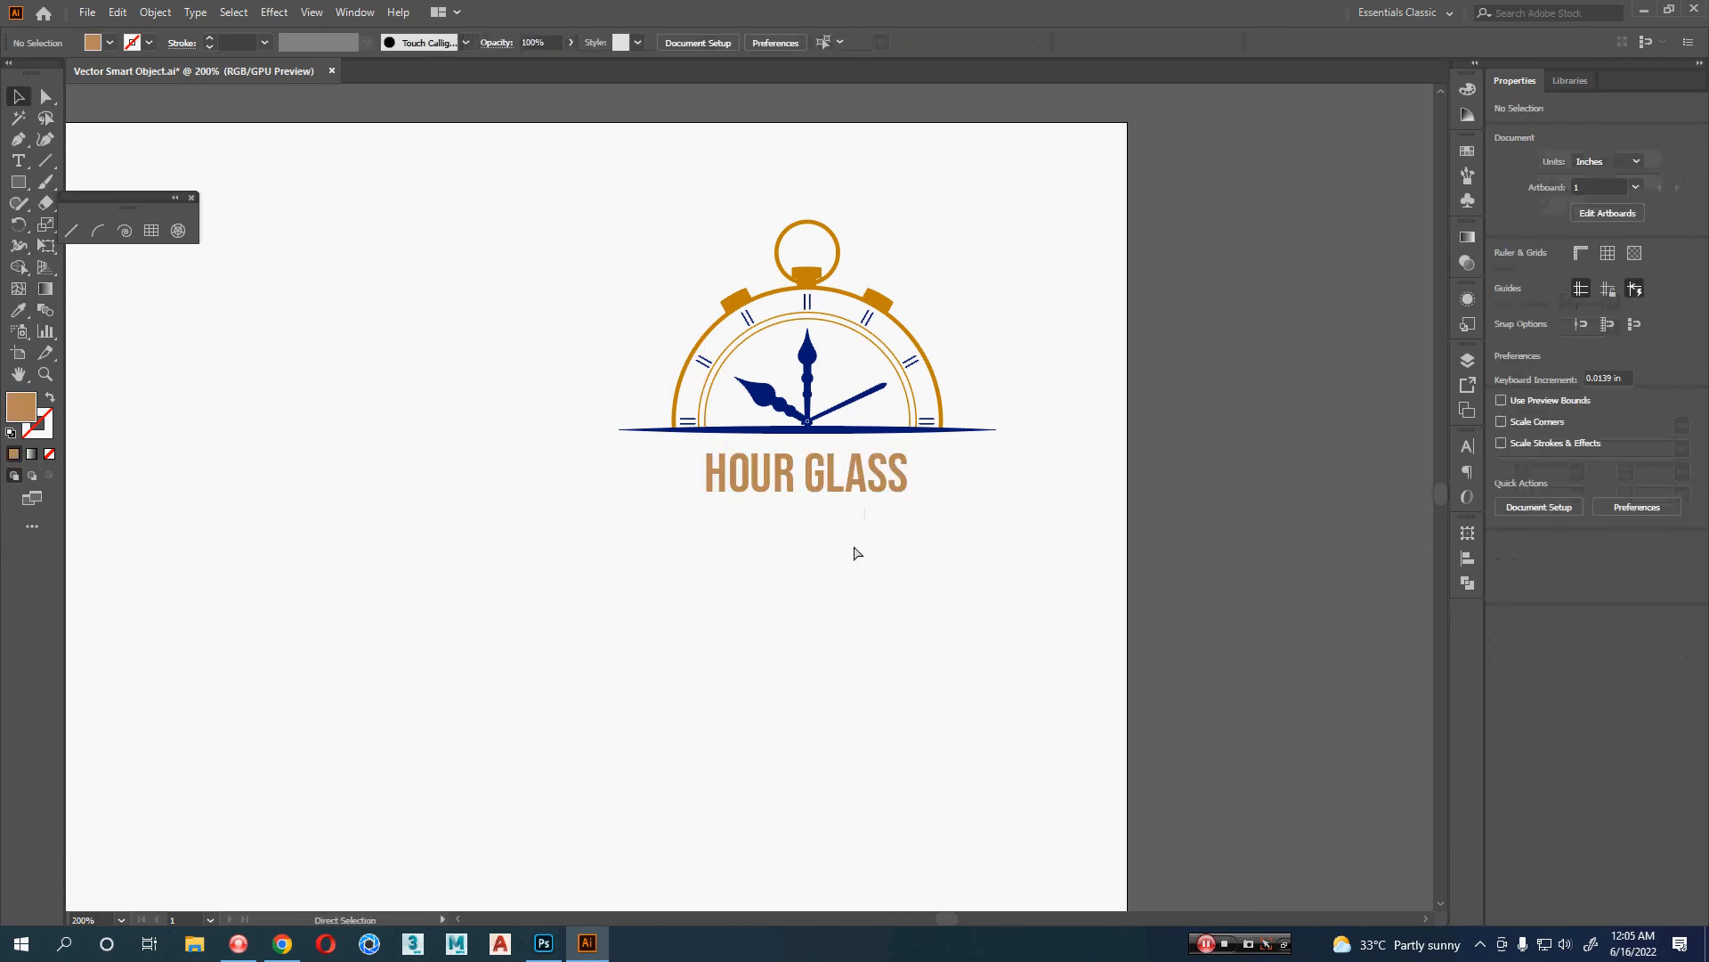
- Save and close the vector logo, switch to Photoshop, save Rectangle 1.psb, and return to the blue box mockup
{"action": "key", "text": "ctrl+s"}
{"action": "key", "text": "ctrl+w"}
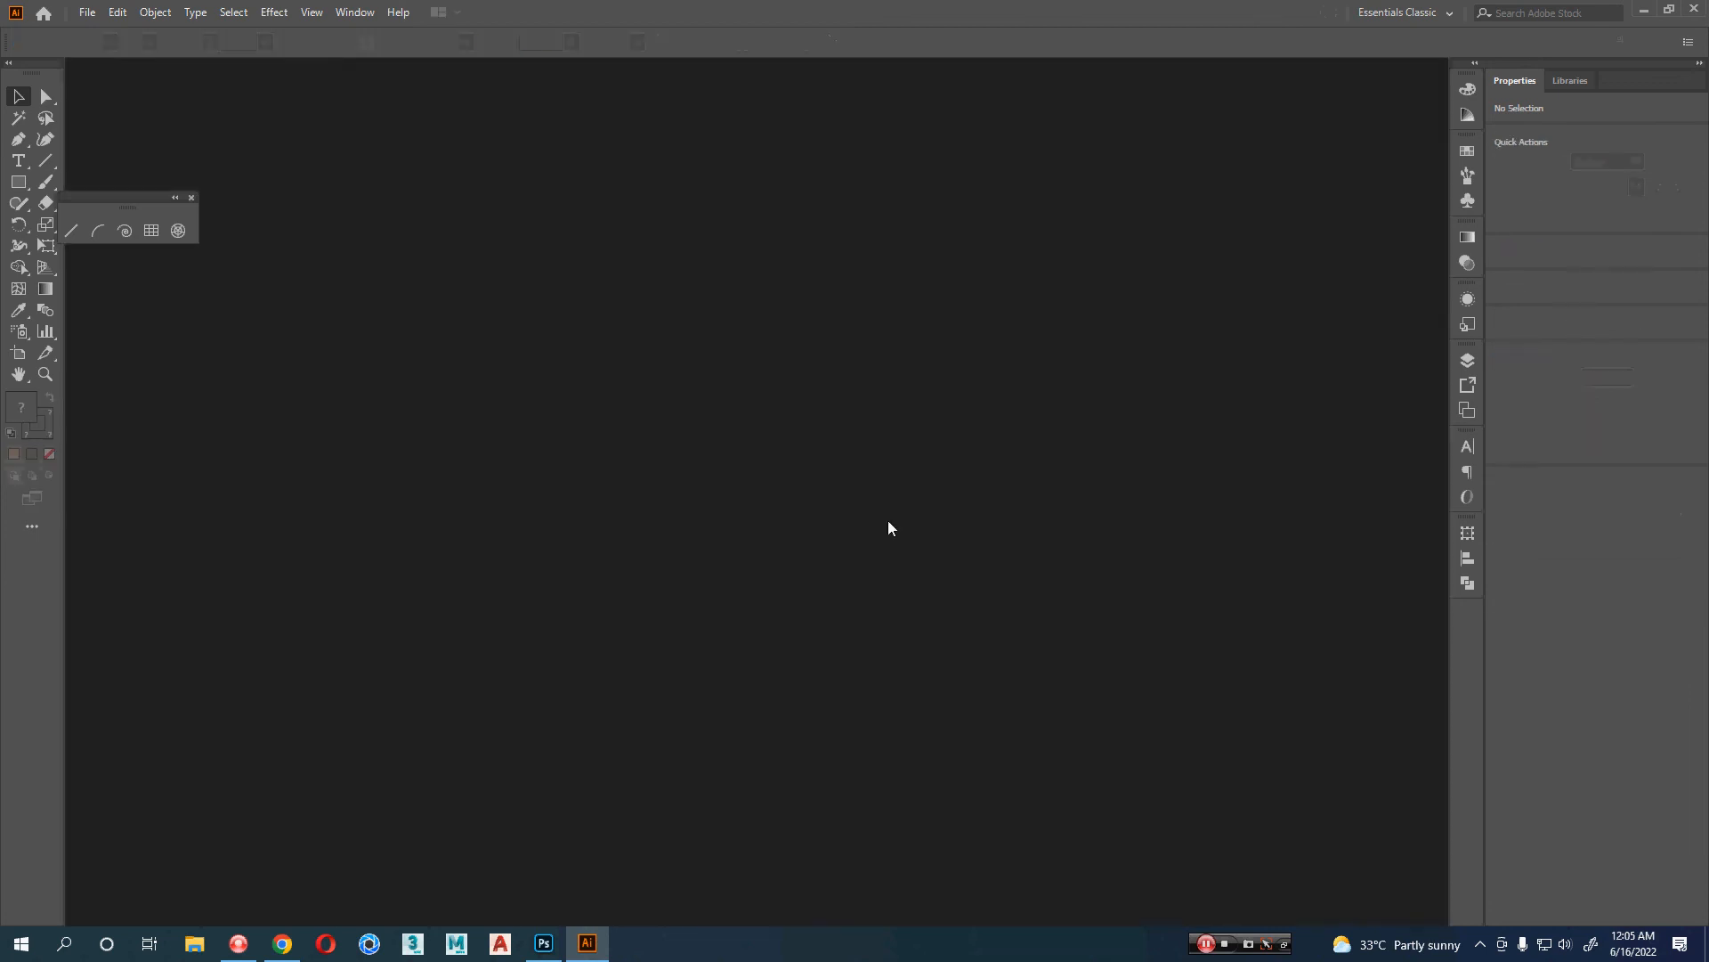
{"action": "key", "text": "alt+Tab"}
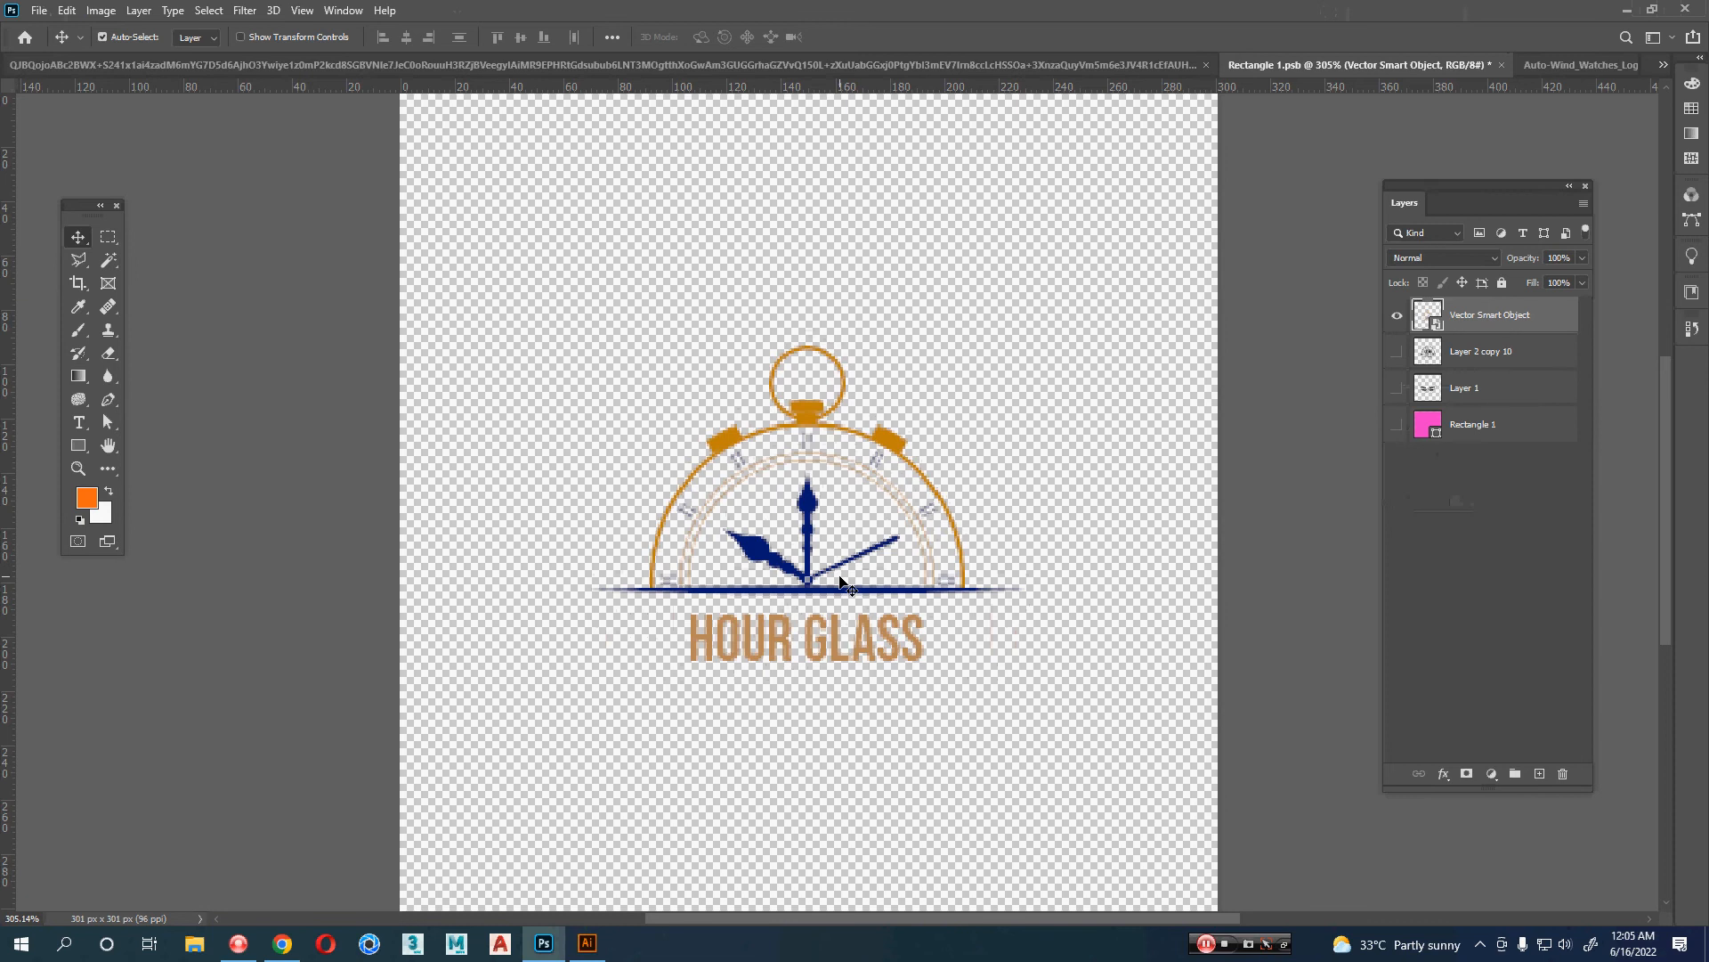
{"action": "key", "text": "ctrl+s"}
{"action": "left_click", "coordinate": [264, 62]}
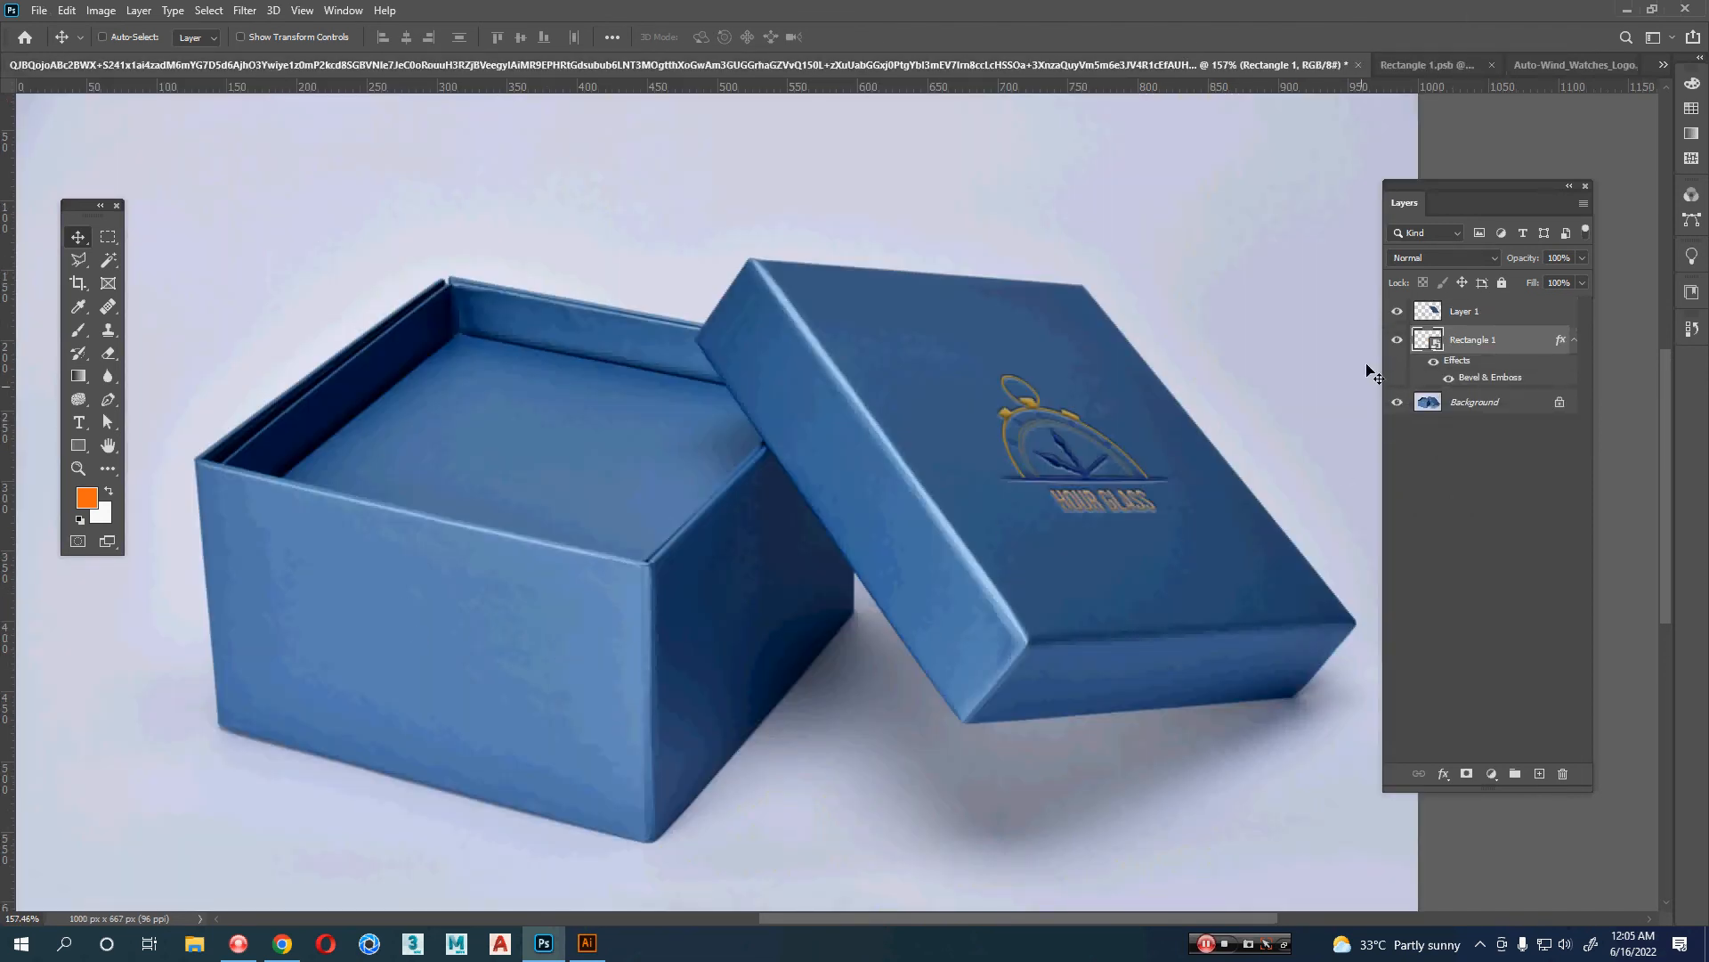
- Reopen the Vector Smart Object inside Rectangle 1 in Illustrator and apply the watch hand's navy fill to the whole logo
{"action": "double_click", "coordinate": [1435, 344]}
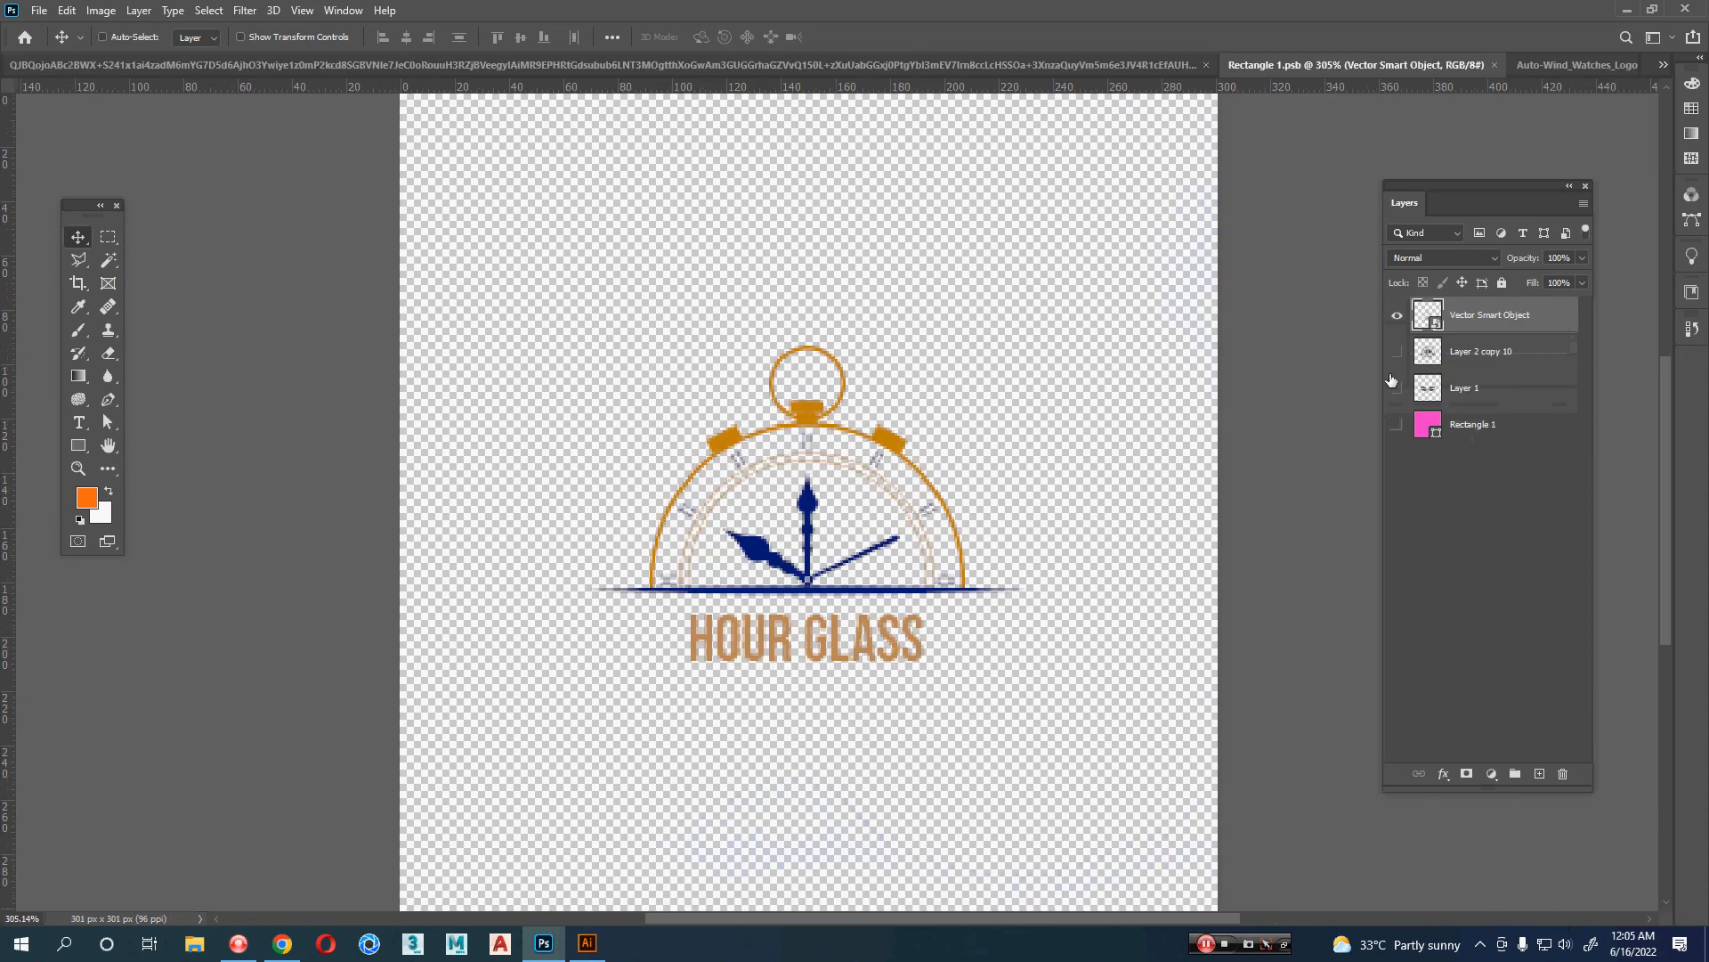
{"action": "double_click", "coordinate": [1428, 316]}
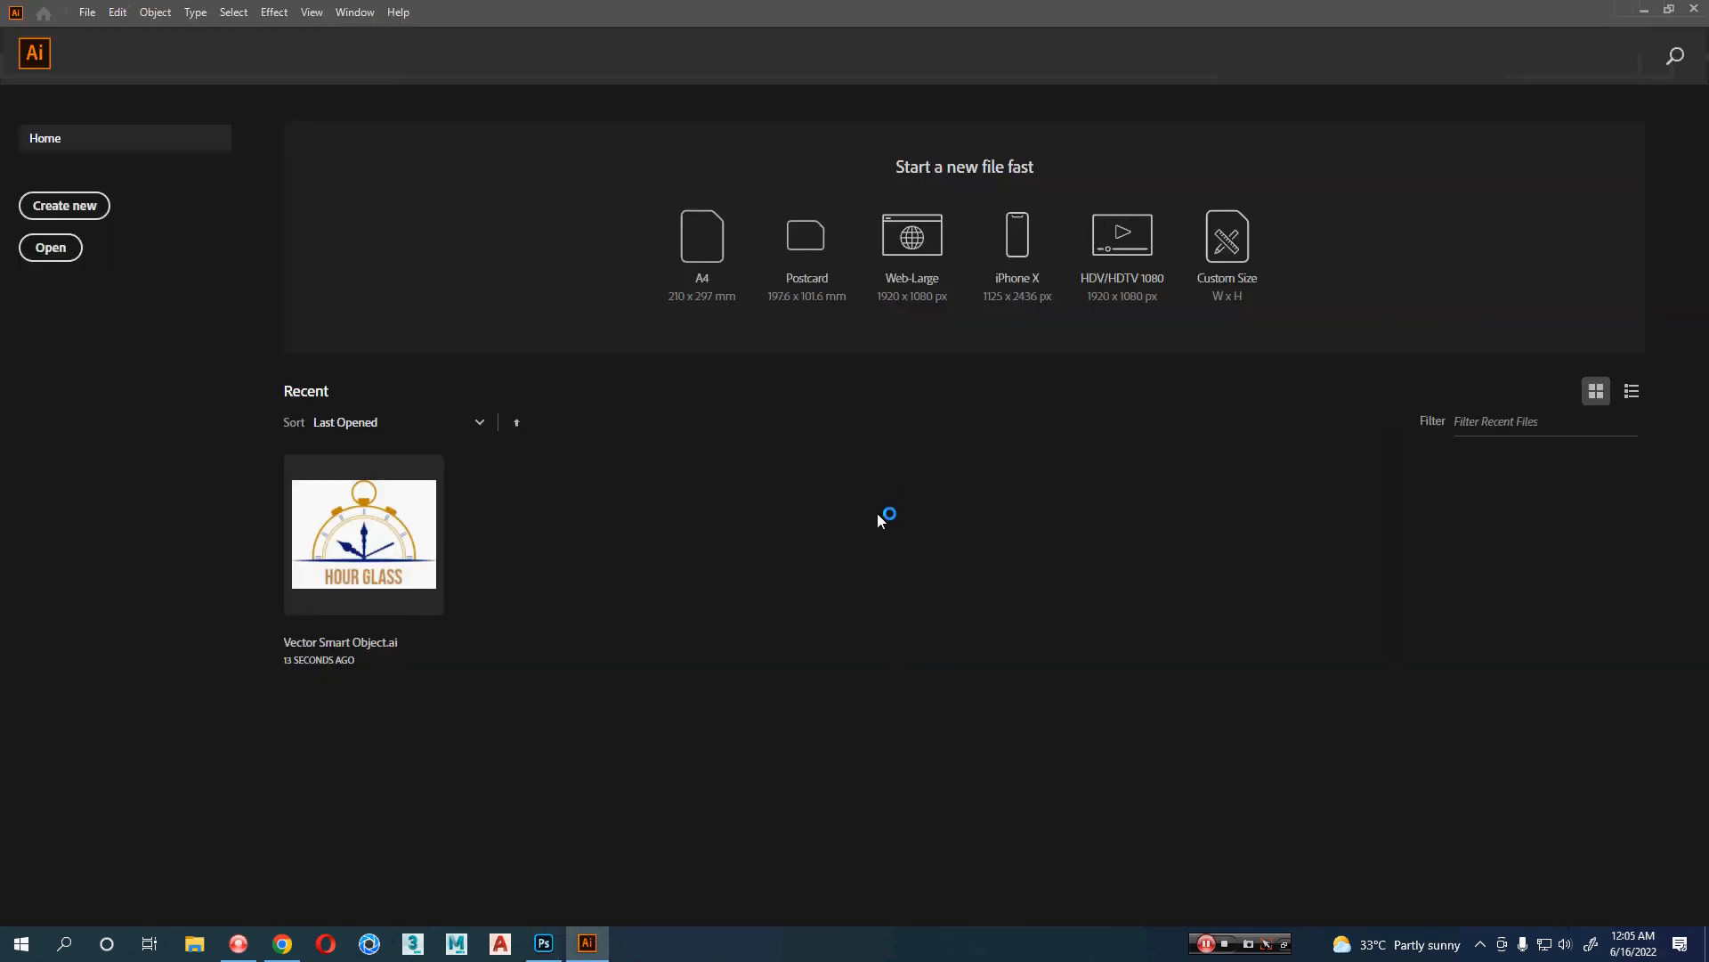
{"action": "key", "text": "ctrl+a"}
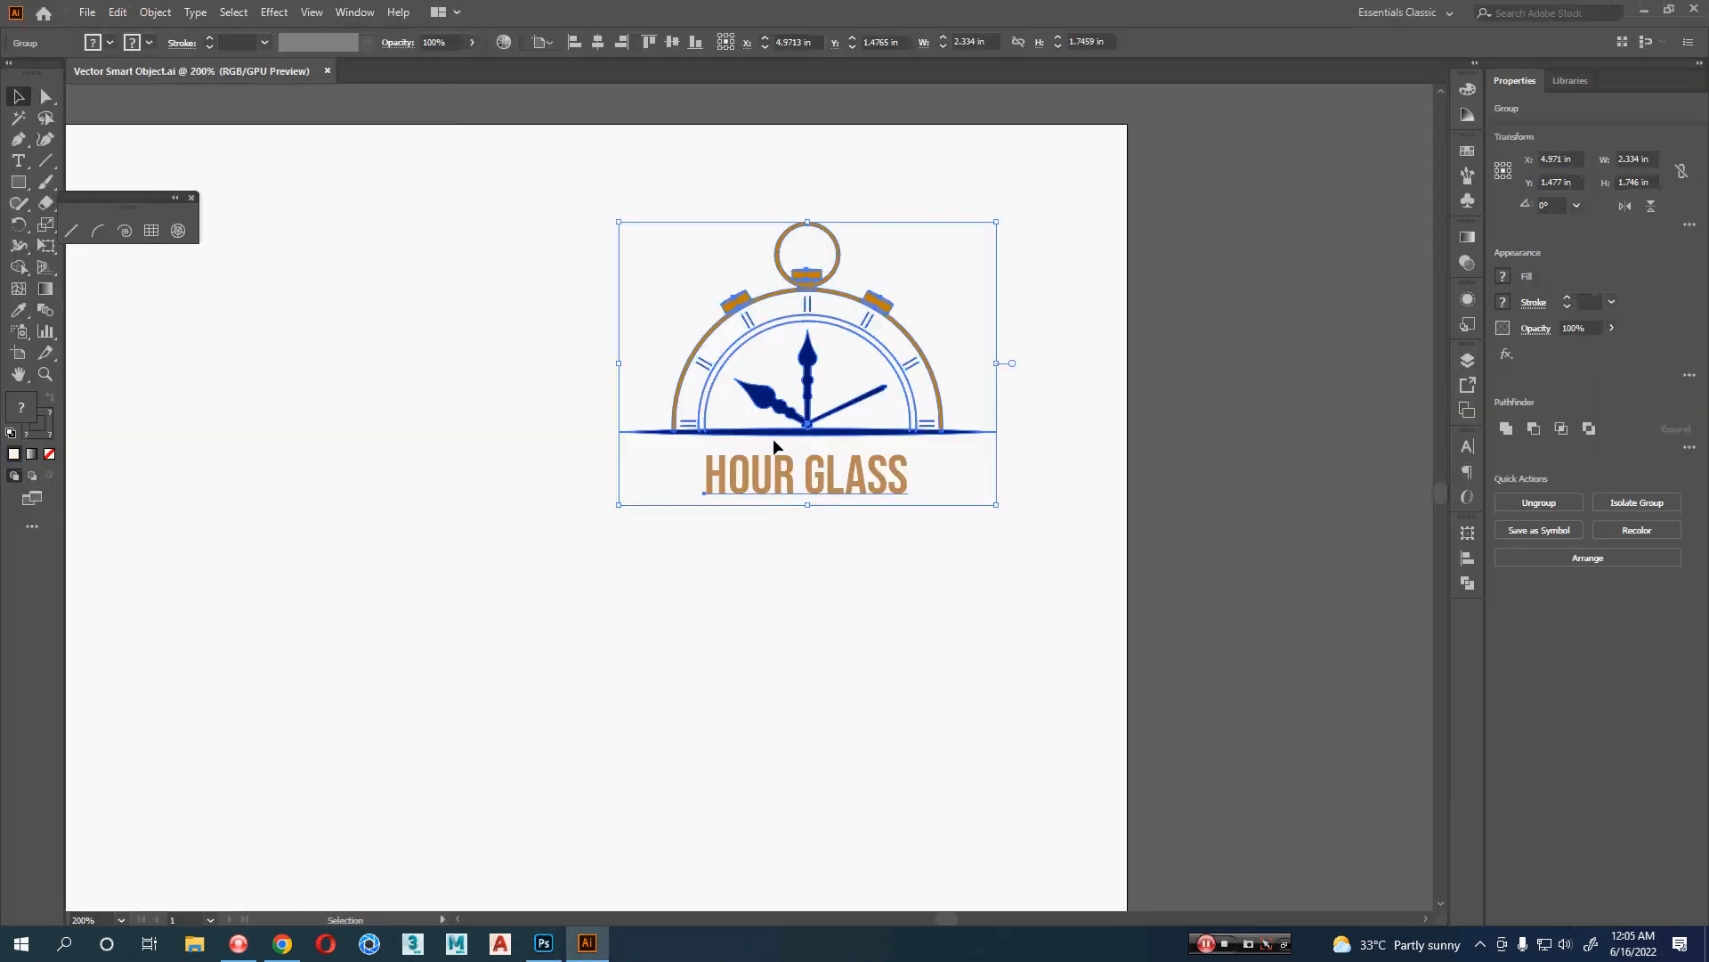
{"action": "key", "text": "i"}
{"action": "left_click", "coordinate": [767, 396]}
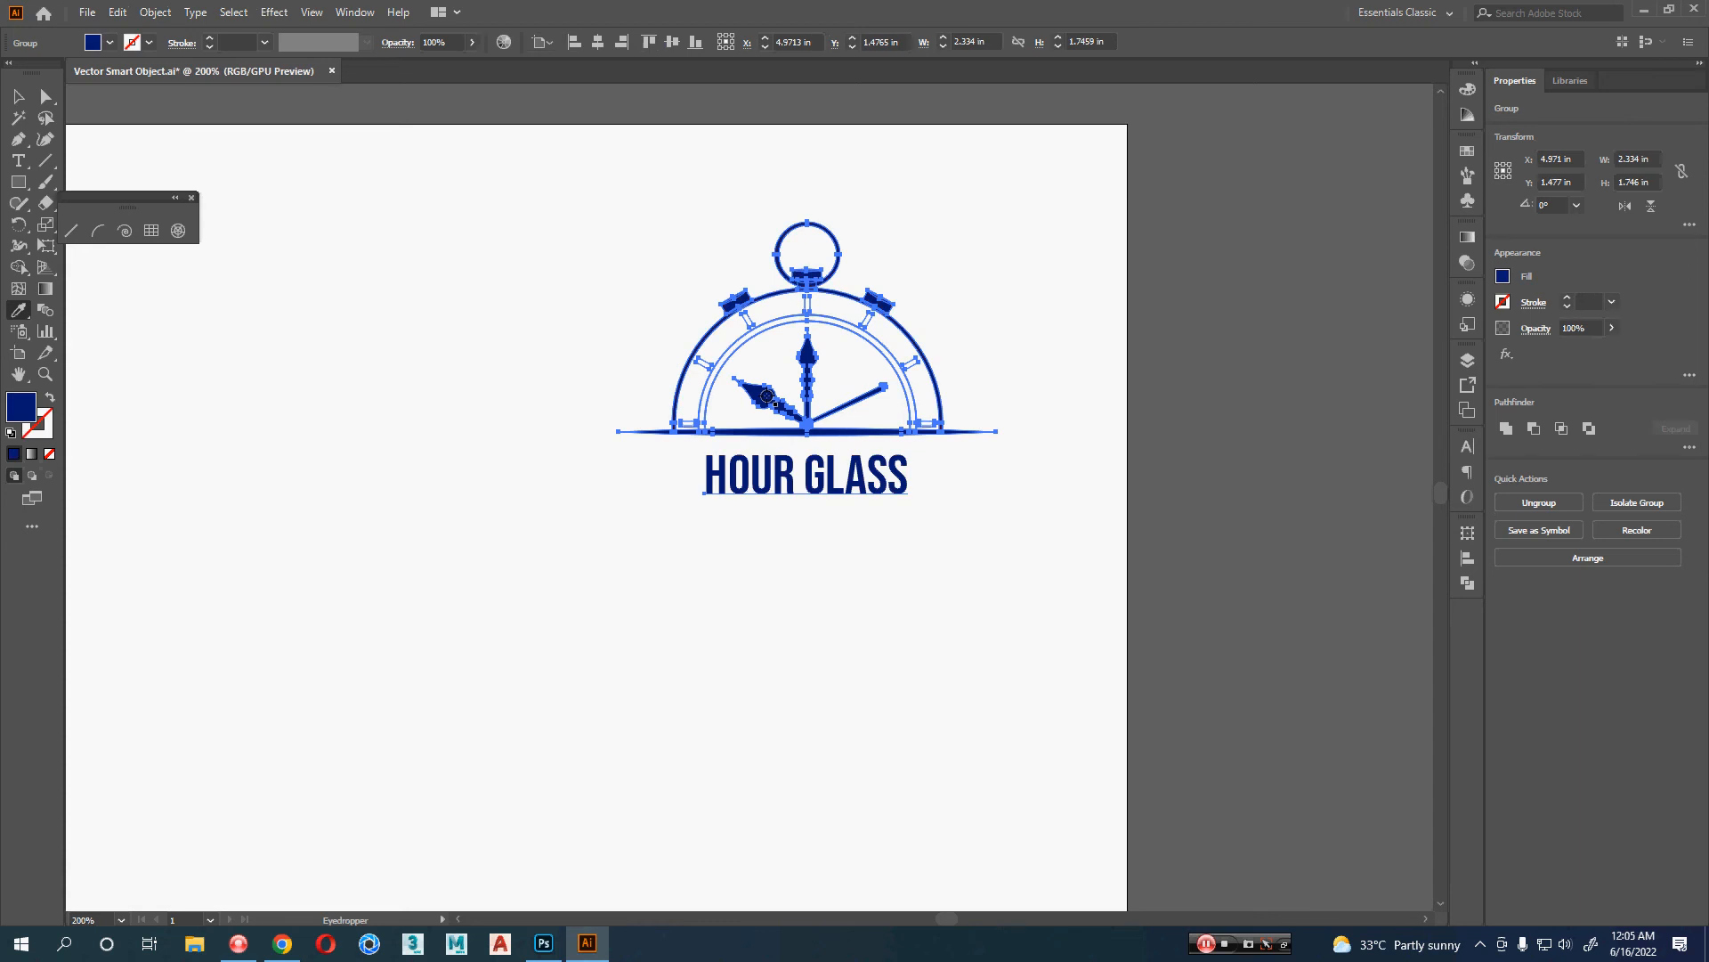
- Change the fill of the entire stopwatch logo and HOUR GLASS text to white, and deselect it
{"action": "double_click", "coordinate": [32, 414]}
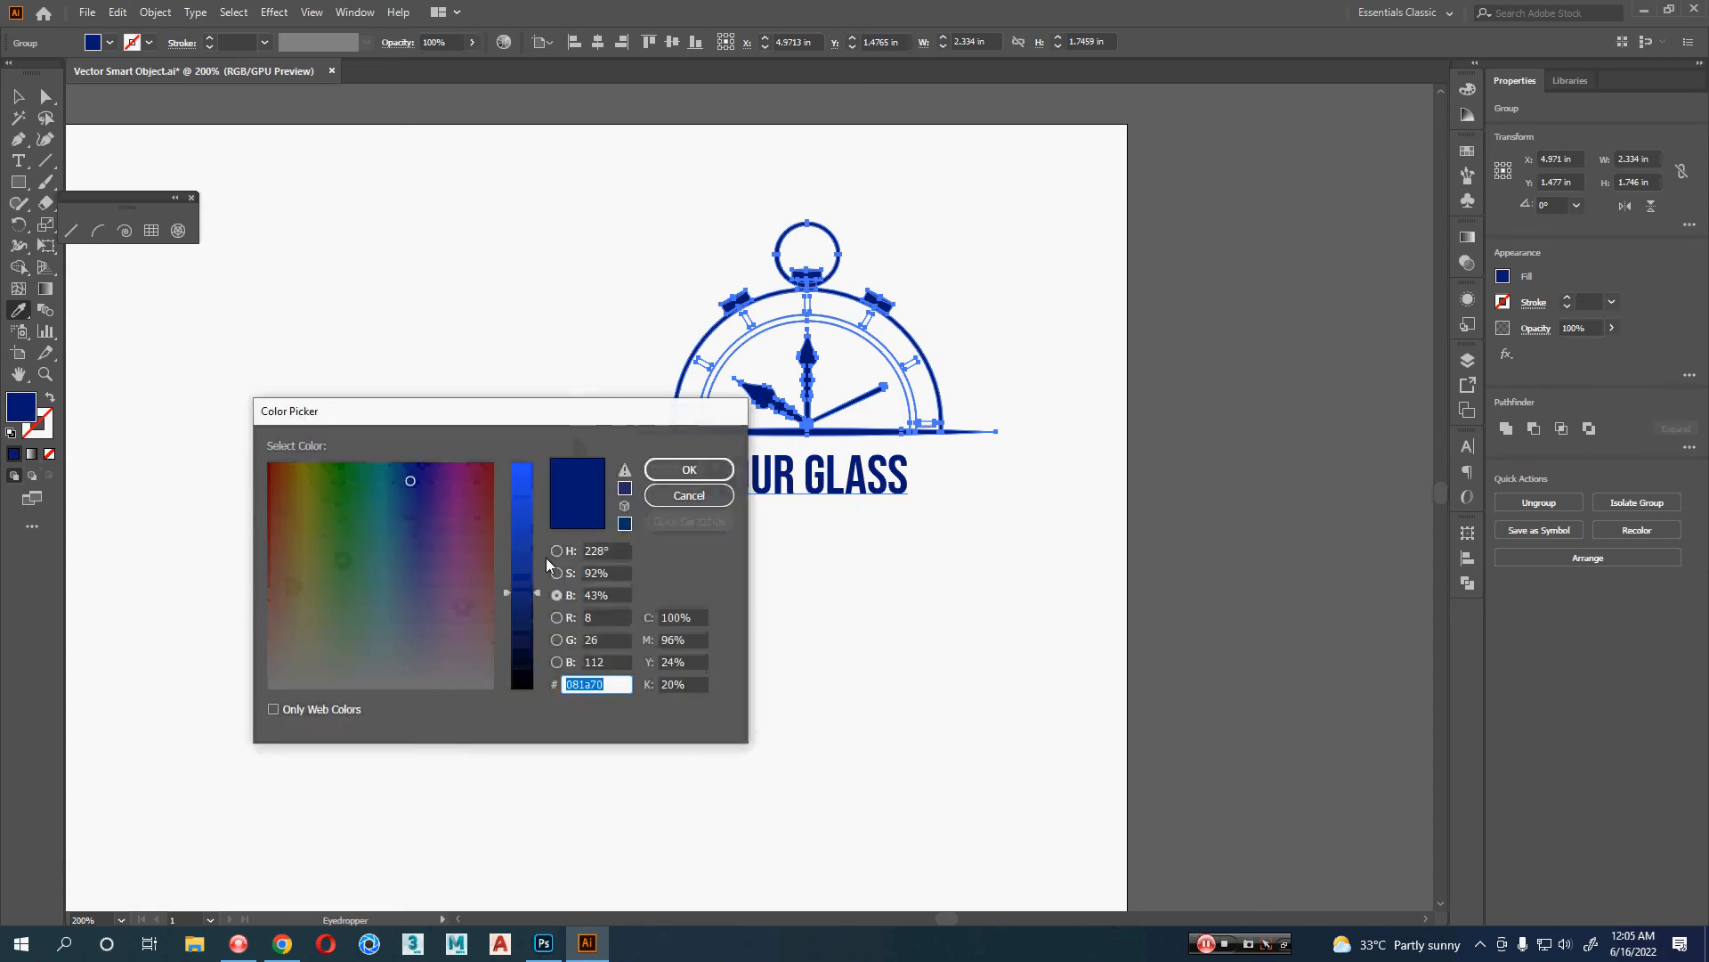
{"action": "left_click_drag", "start_coordinate": [539, 591], "coordinate": [536, 460]}
{"action": "mouse_move", "coordinate": [409, 482]}
{"action": "left_mouse_down"}
{"action": "mouse_move", "coordinate": [231, 696]}
{"action": "mouse_move", "coordinate": [410, 482]}
{"action": "left_mouse_up"}
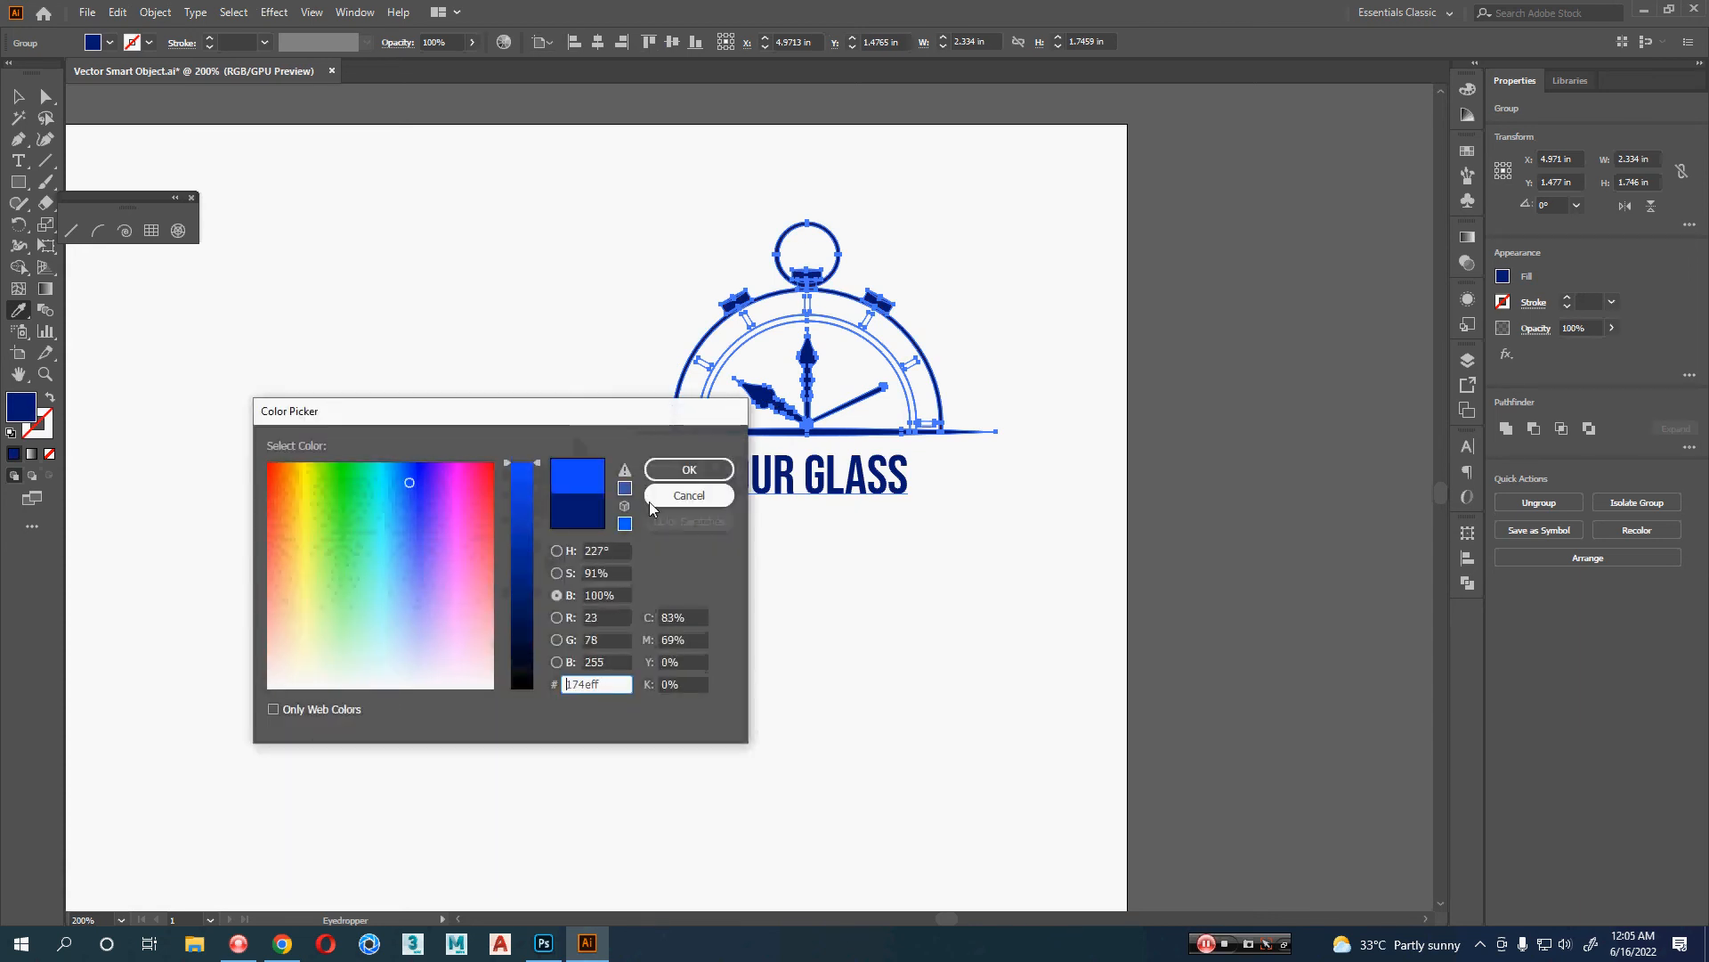
{"action": "left_click_drag", "start_coordinate": [417, 641], "coordinate": [431, 716]}
{"action": "left_click", "coordinate": [689, 469]}
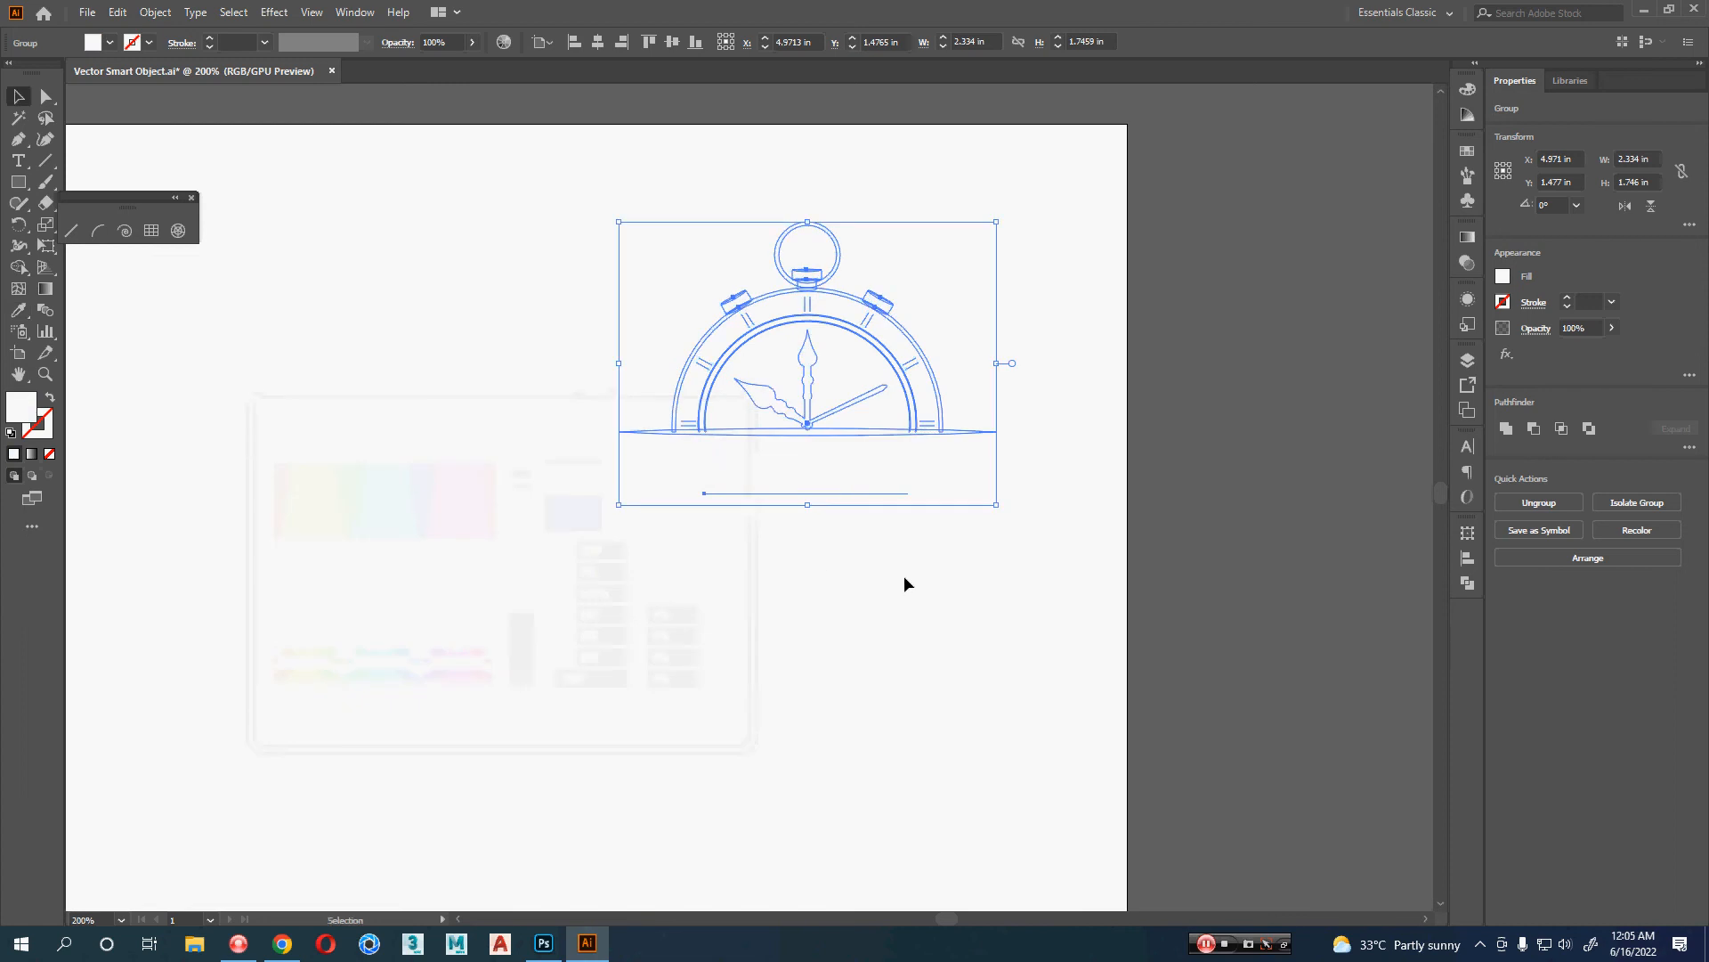
{"action": "key", "text": "v"}
{"action": "left_click", "coordinate": [902, 581]}
- Save and close the white vector logo, switch to Photoshop, and inspect the updated logo on the box lid
{"action": "key", "text": "ctrl+s"}
{"action": "key", "text": "ctrl+w"}
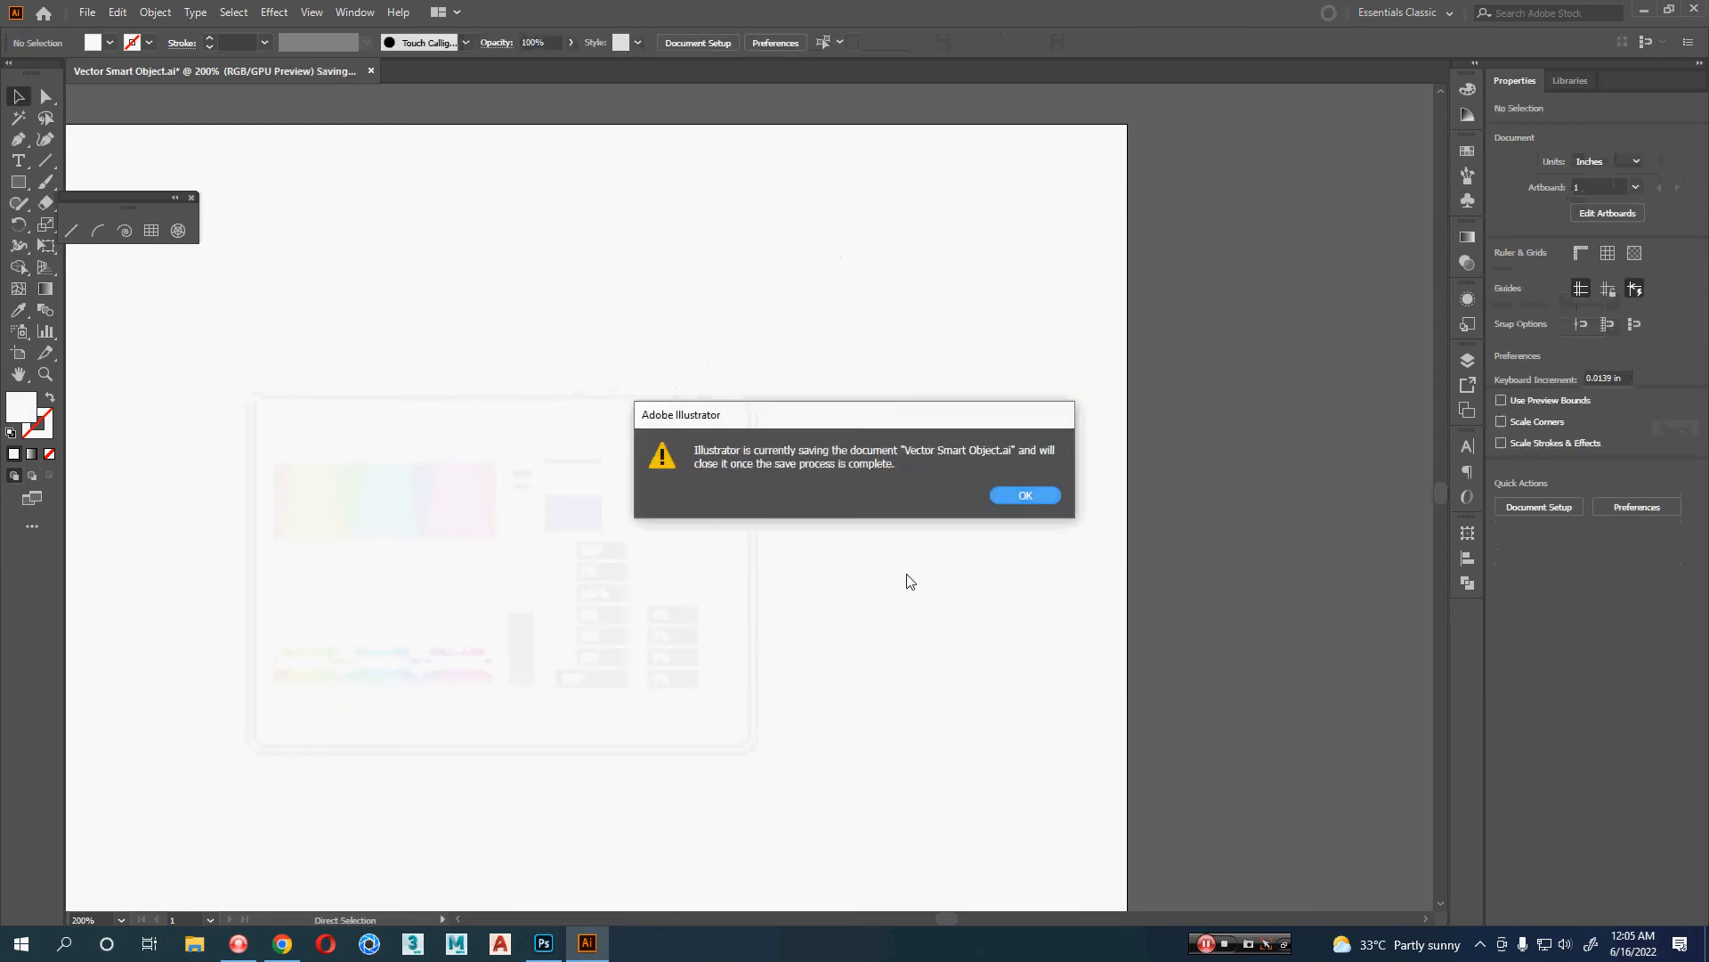
{"action": "key", "text": "Return"}
{"action": "key", "text": "alt+Tab"}
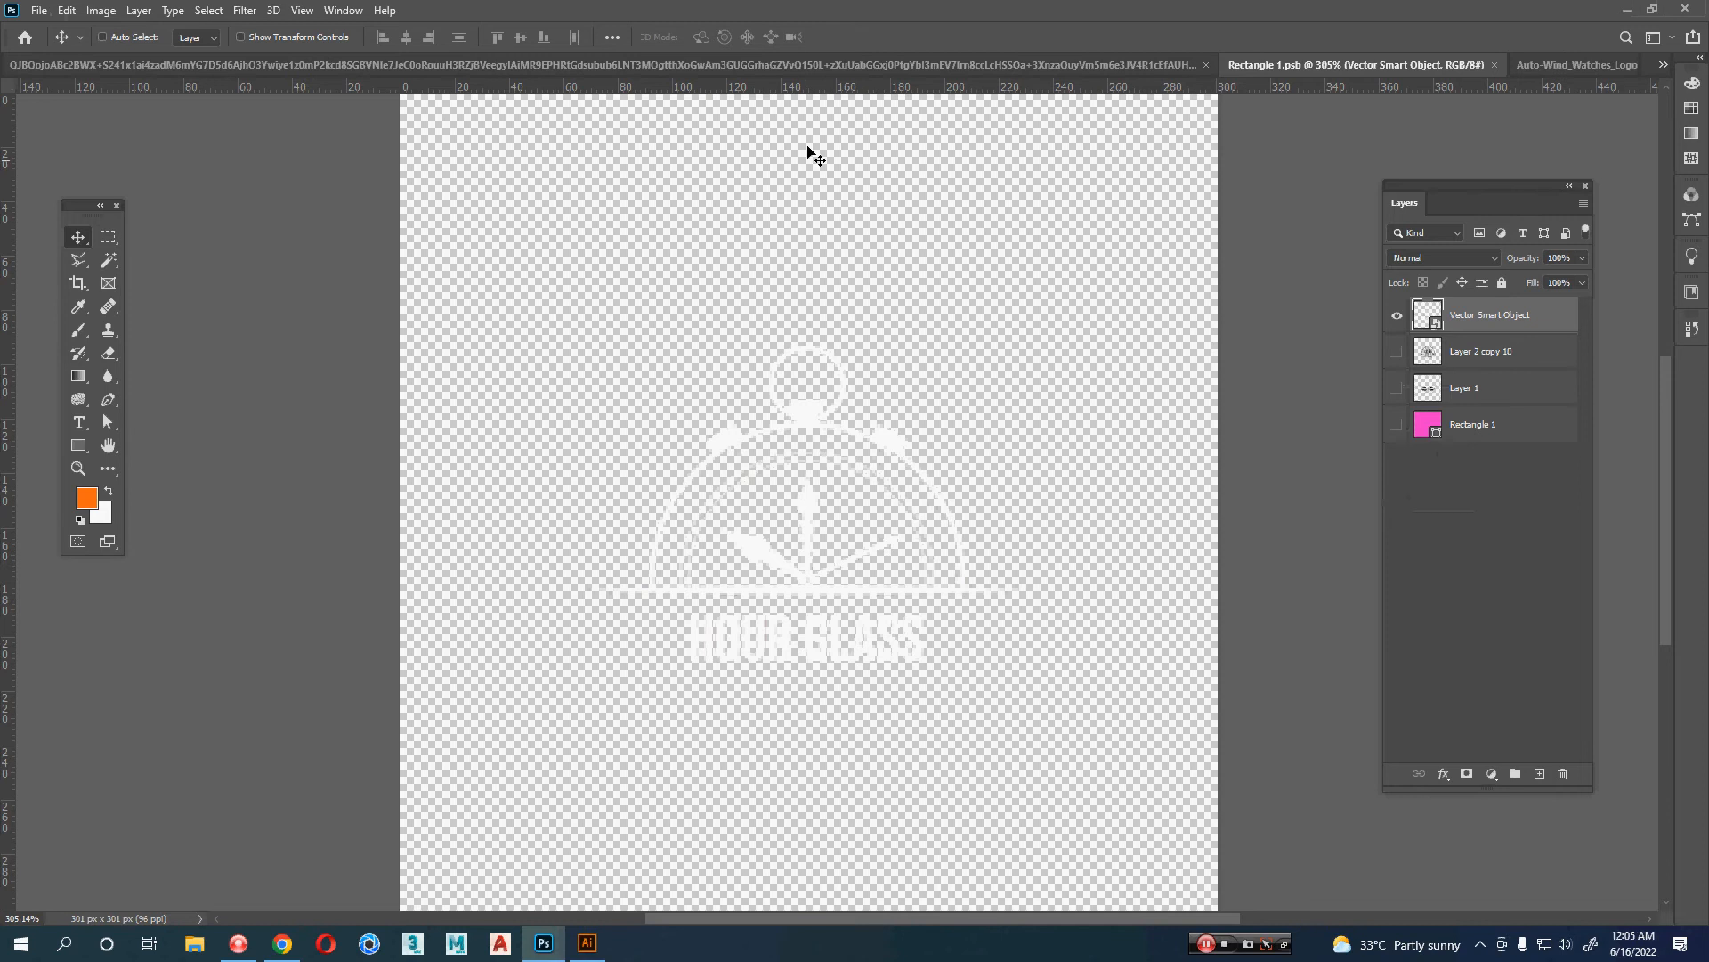
{"action": "left_click", "coordinate": [827, 65]}
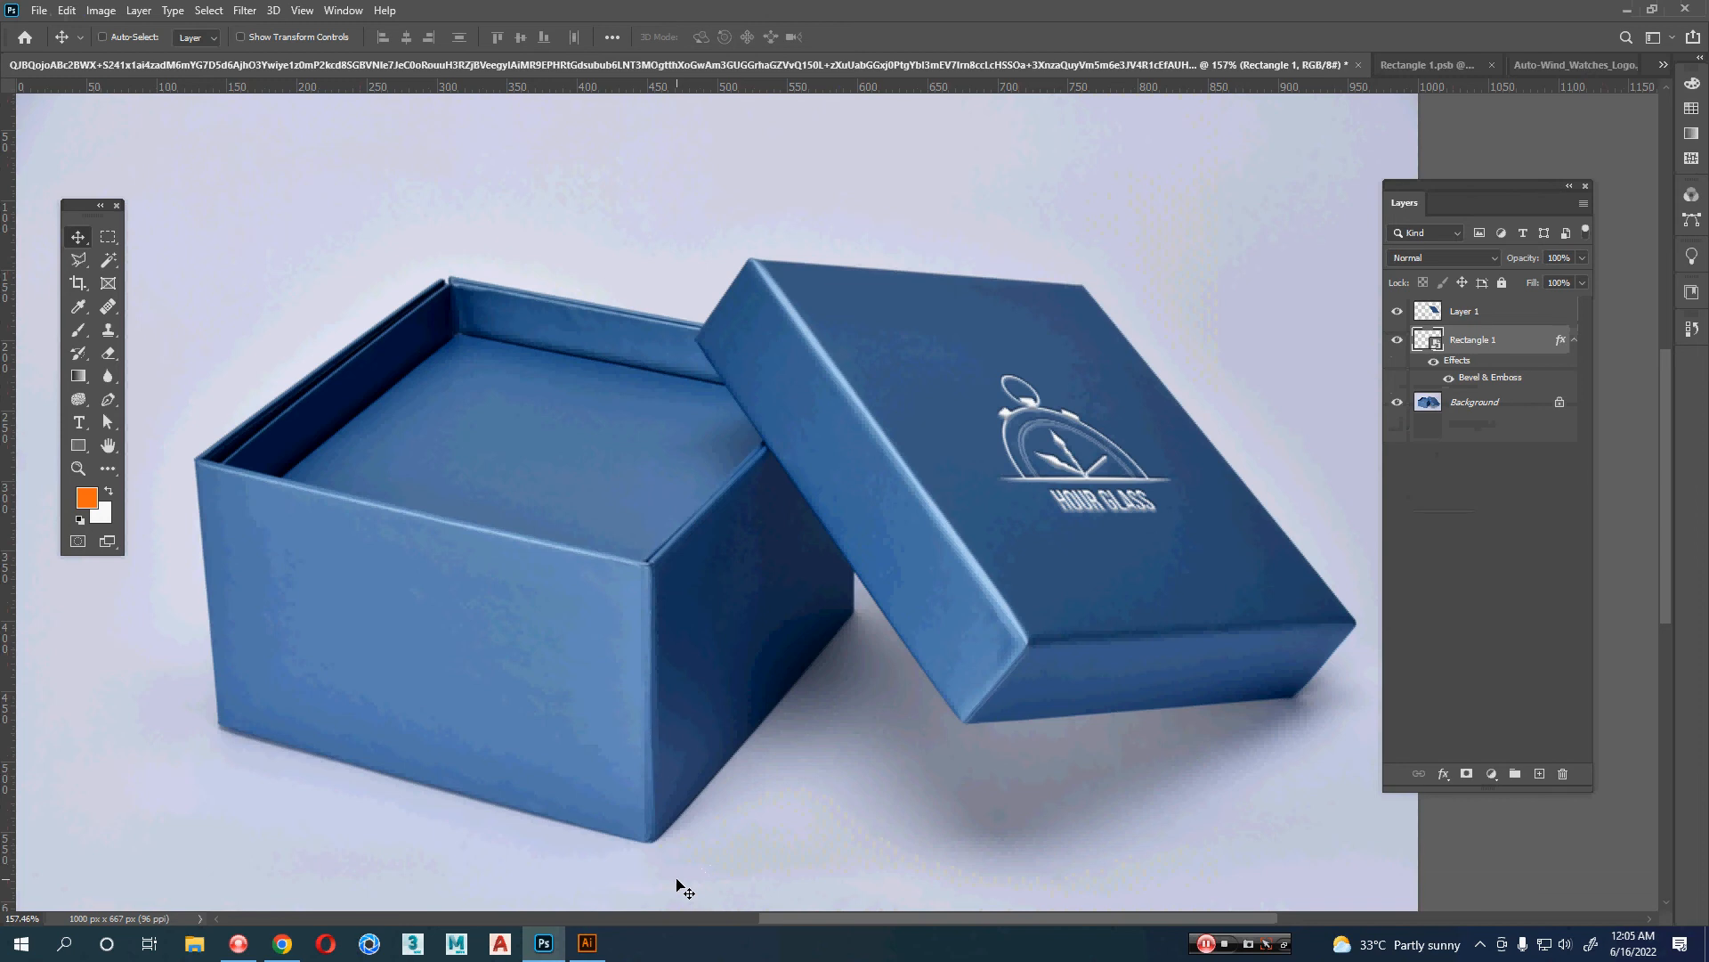
{"action": "left_click_drag", "start_coordinate": [585, 661], "coordinate": [753, 520]}
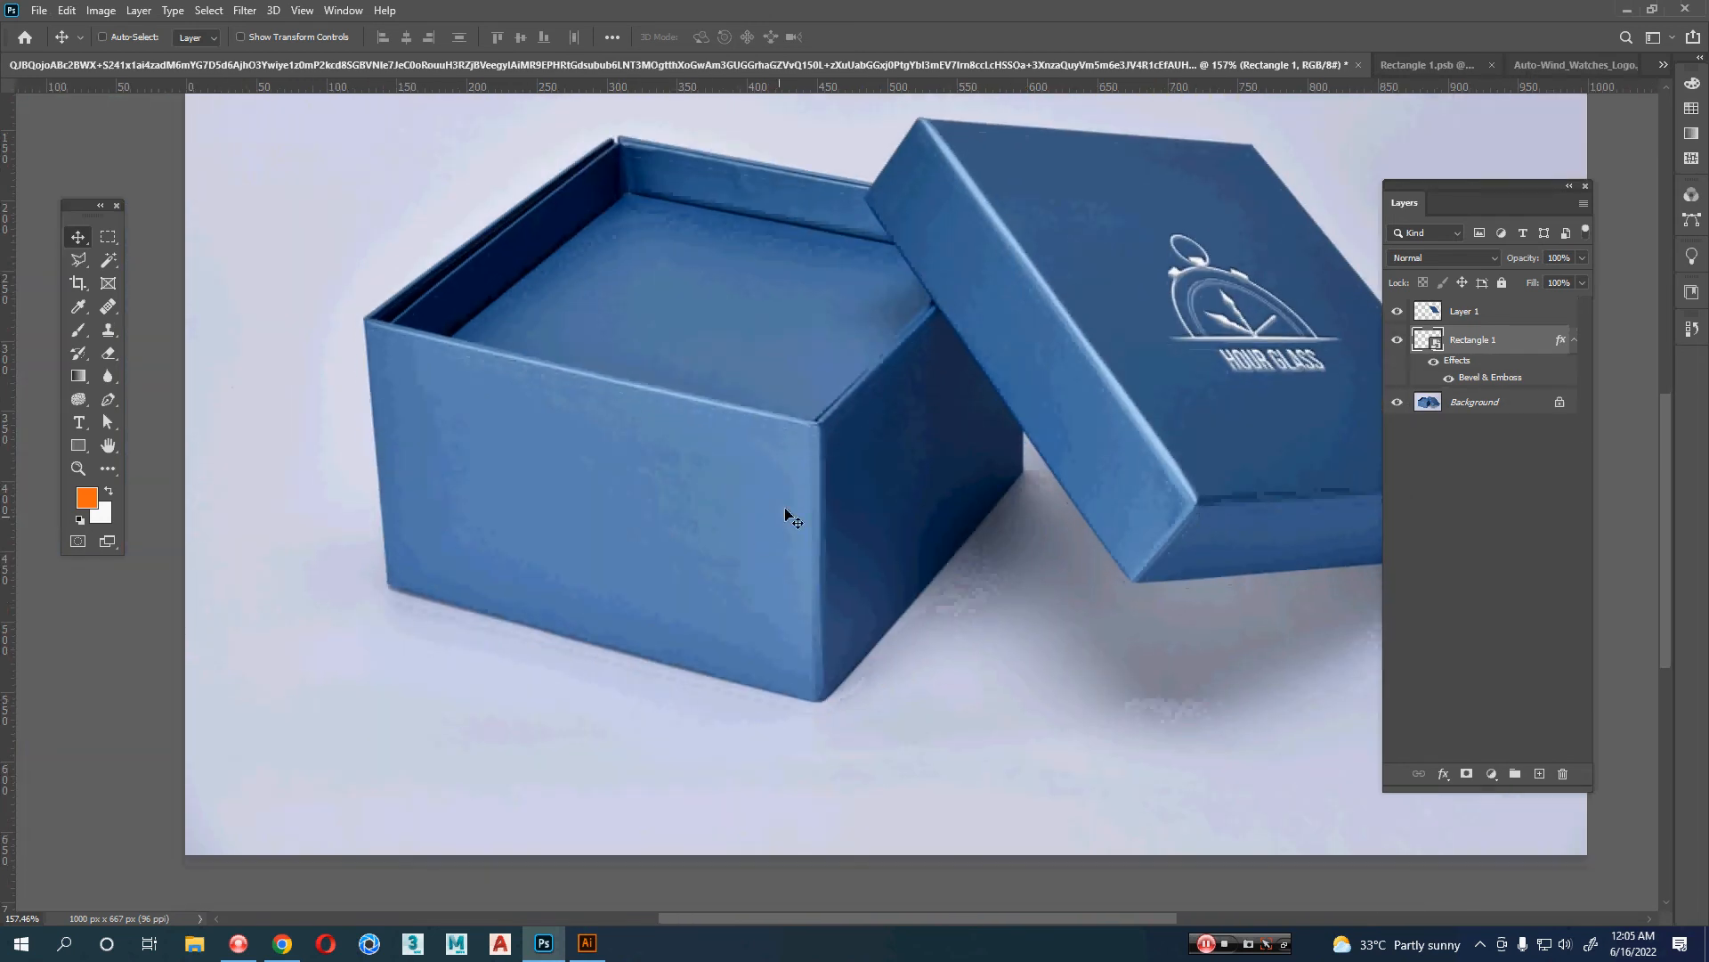
{"action": "left_click_drag", "start_coordinate": [686, 349], "coordinate": [526, 537]}
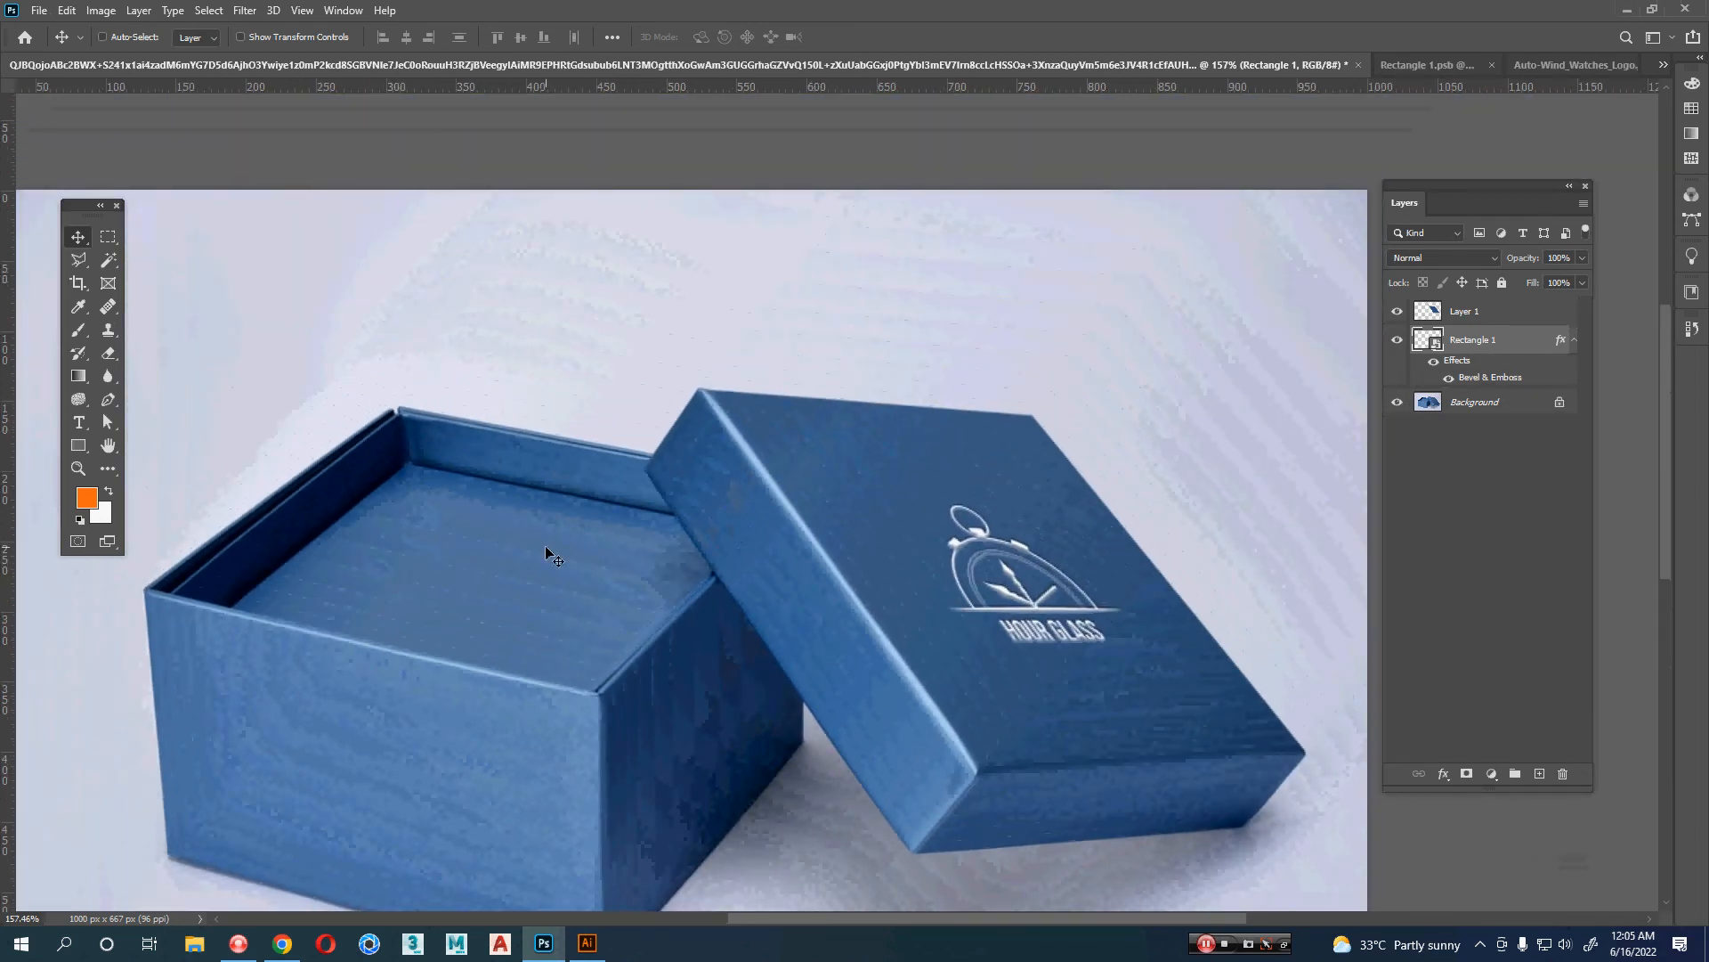
{"action": "left_click_drag", "start_coordinate": [546, 556], "coordinate": [598, 542]}
- Switch to Chrome, look through the open pages, and close the two YouTube tabs and the photo viewer tab
{"action": "left_click", "coordinate": [282, 944]}
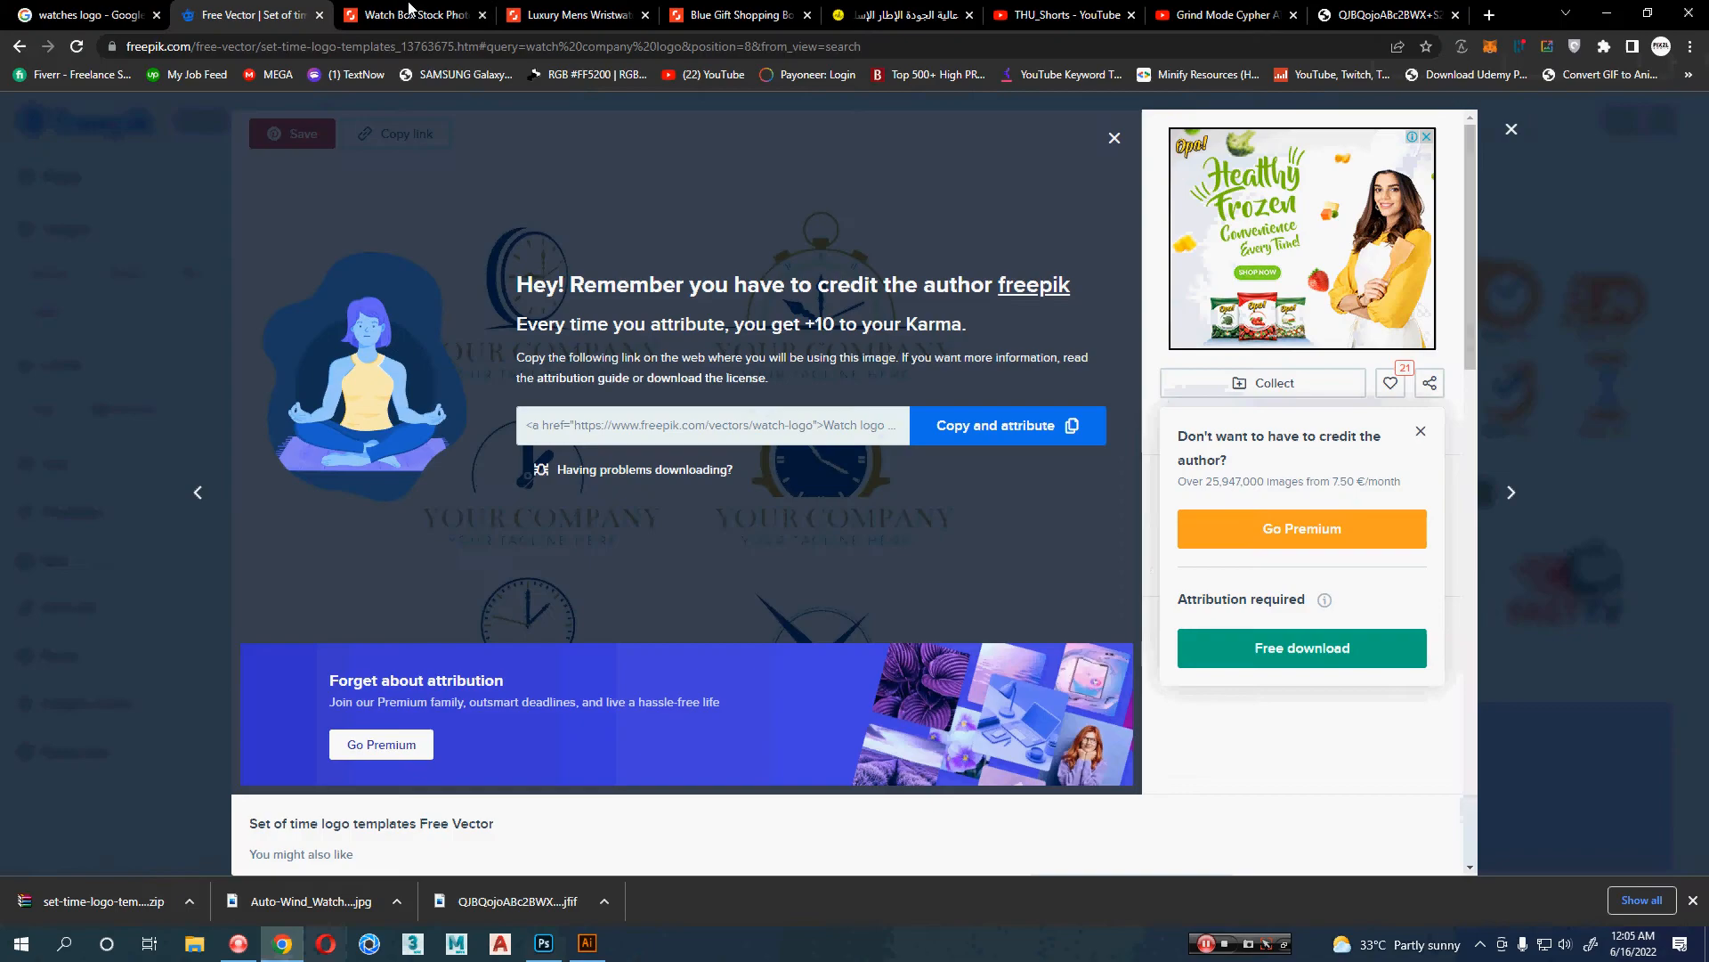
{"action": "left_click", "coordinate": [409, 7]}
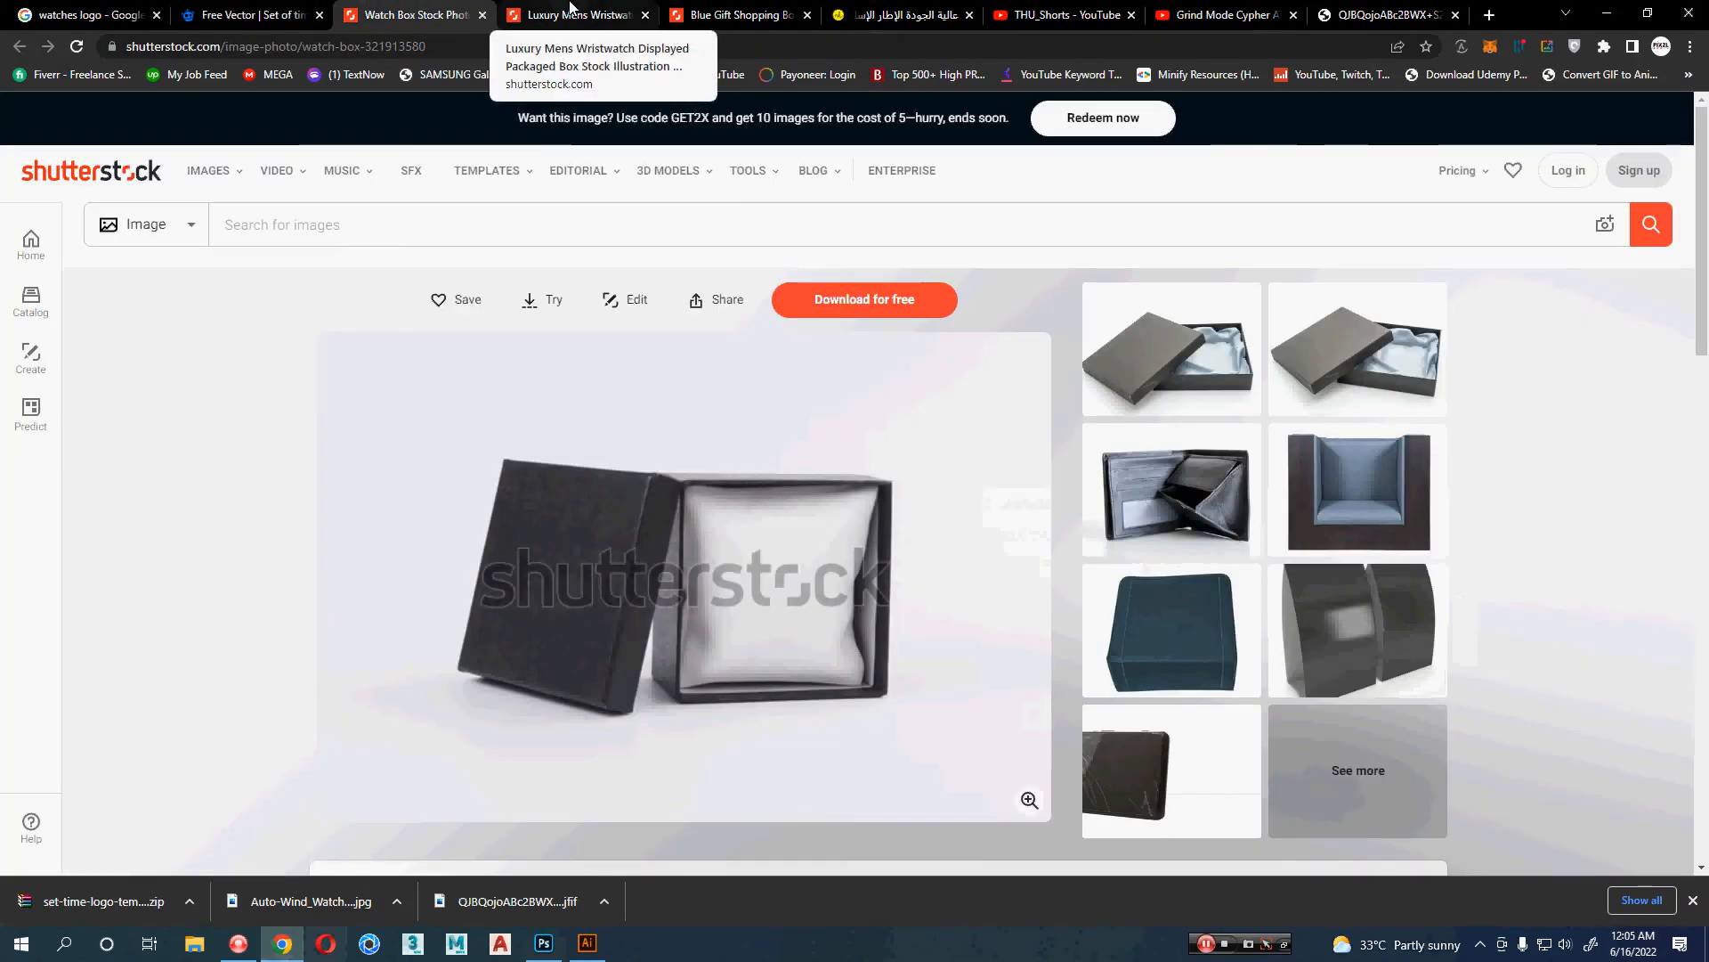
{"action": "left_click", "coordinate": [571, 7]}
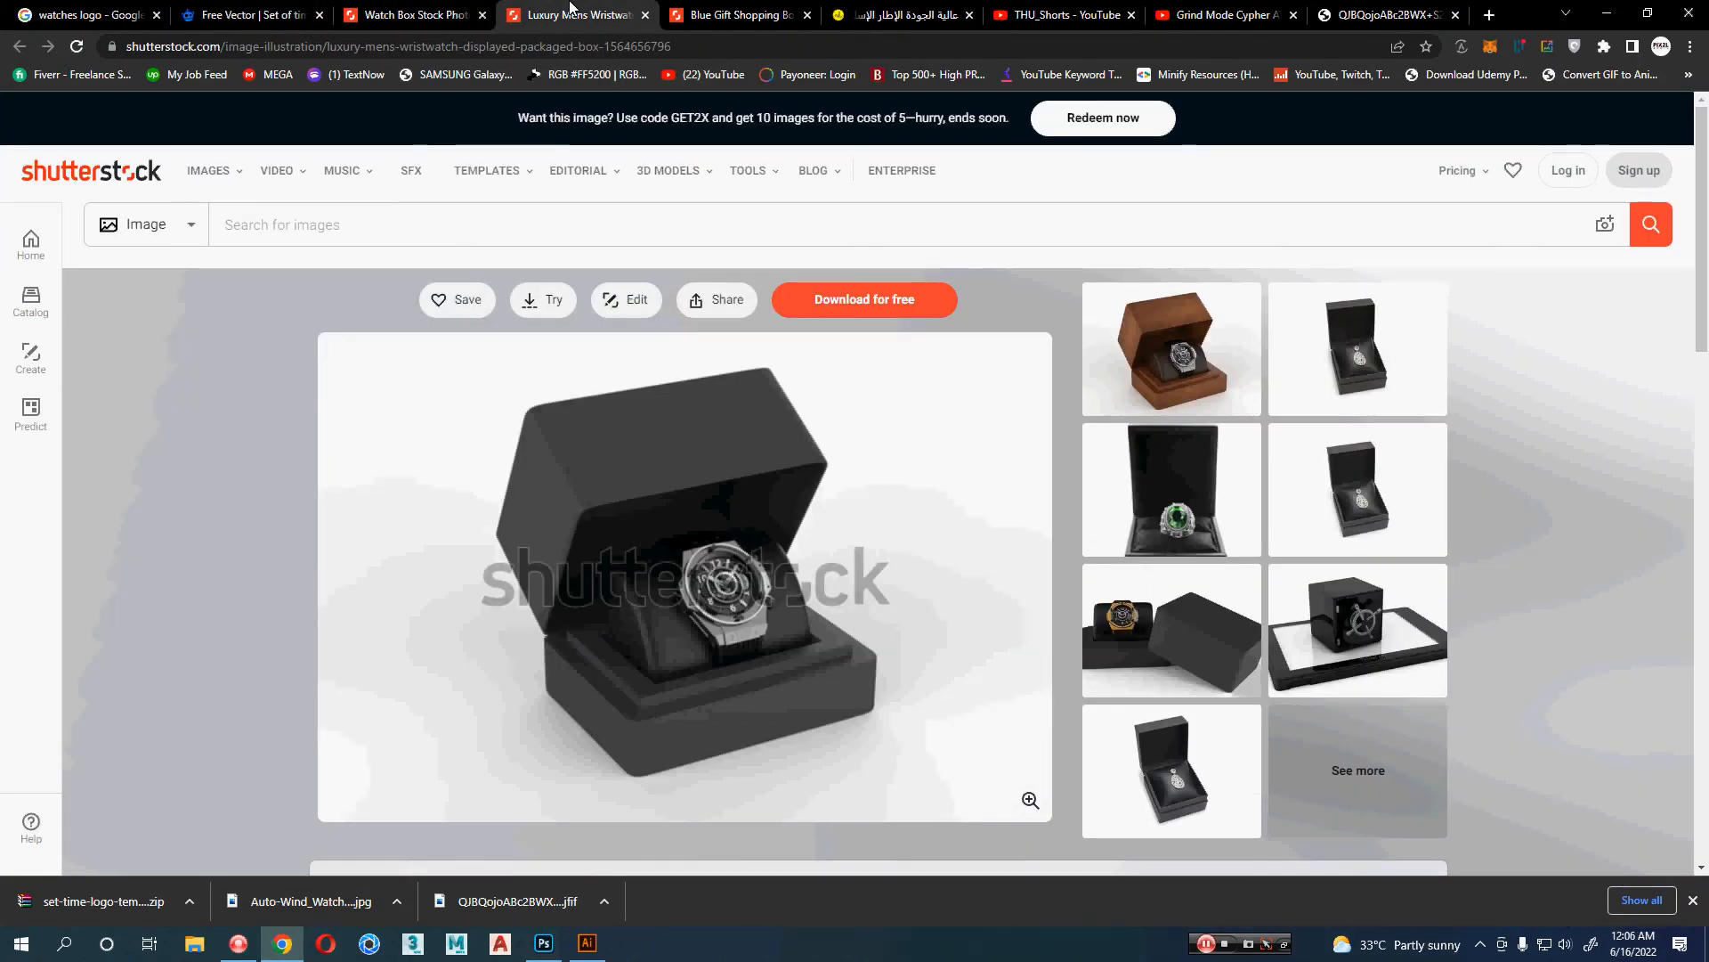
{"action": "left_click", "coordinate": [686, 9]}
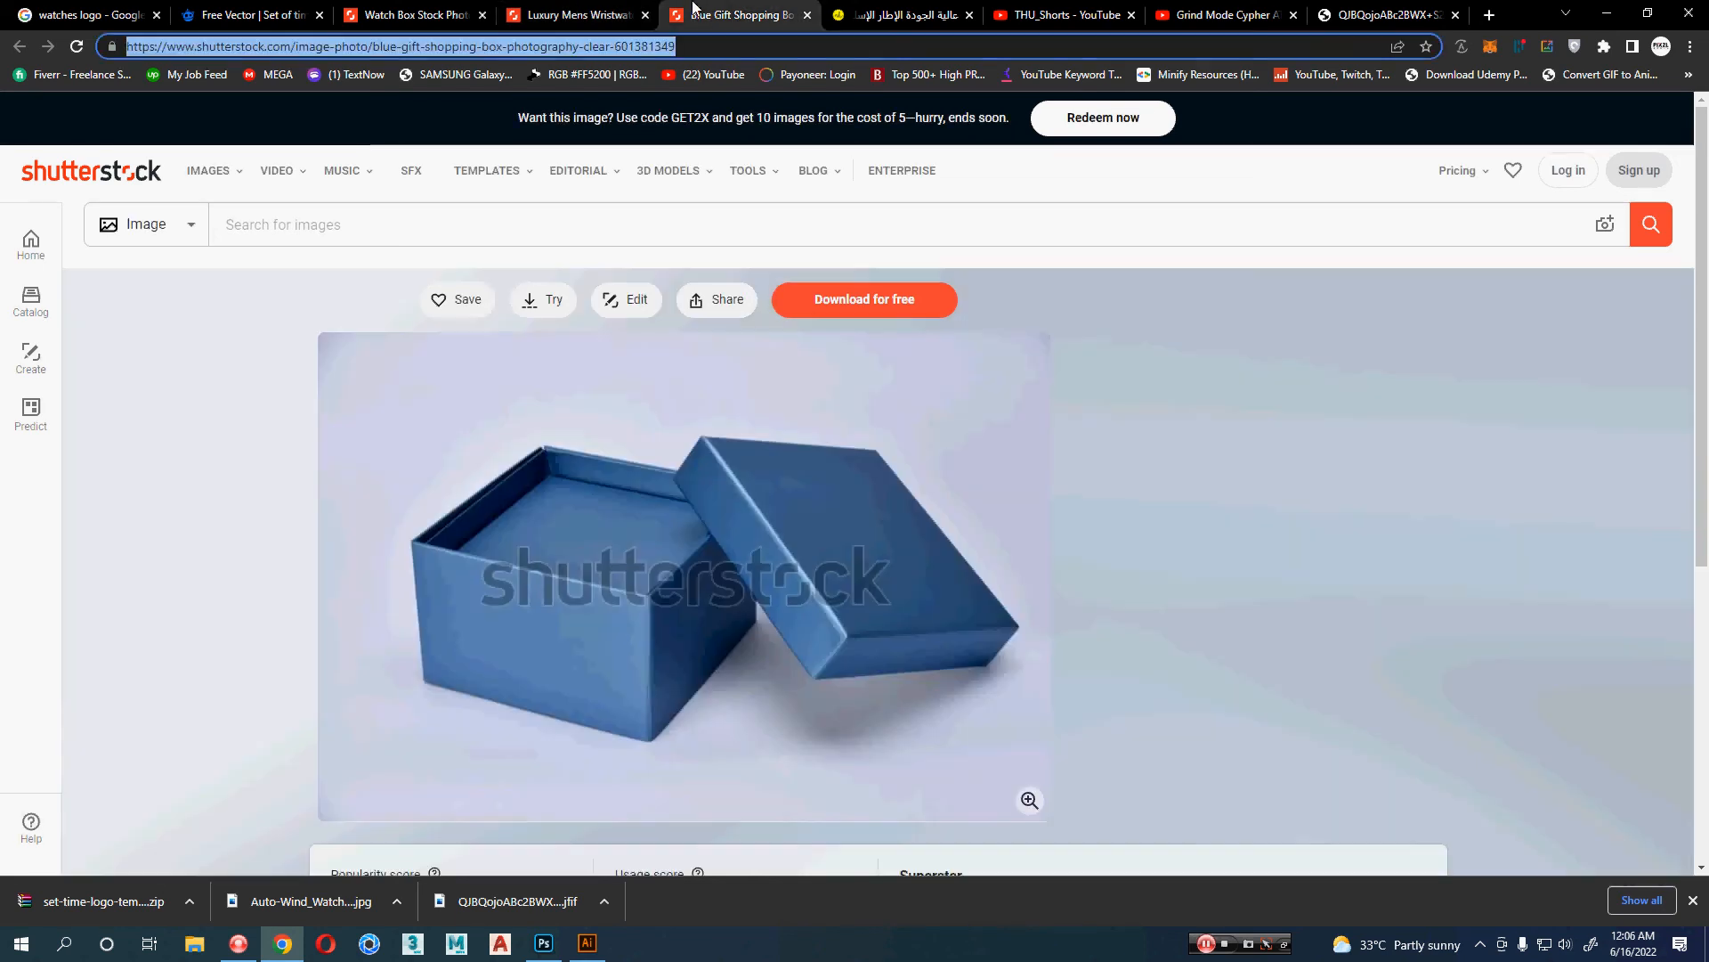
{"action": "left_click", "coordinate": [926, 9]}
{"action": "left_click", "coordinate": [1059, 13]}
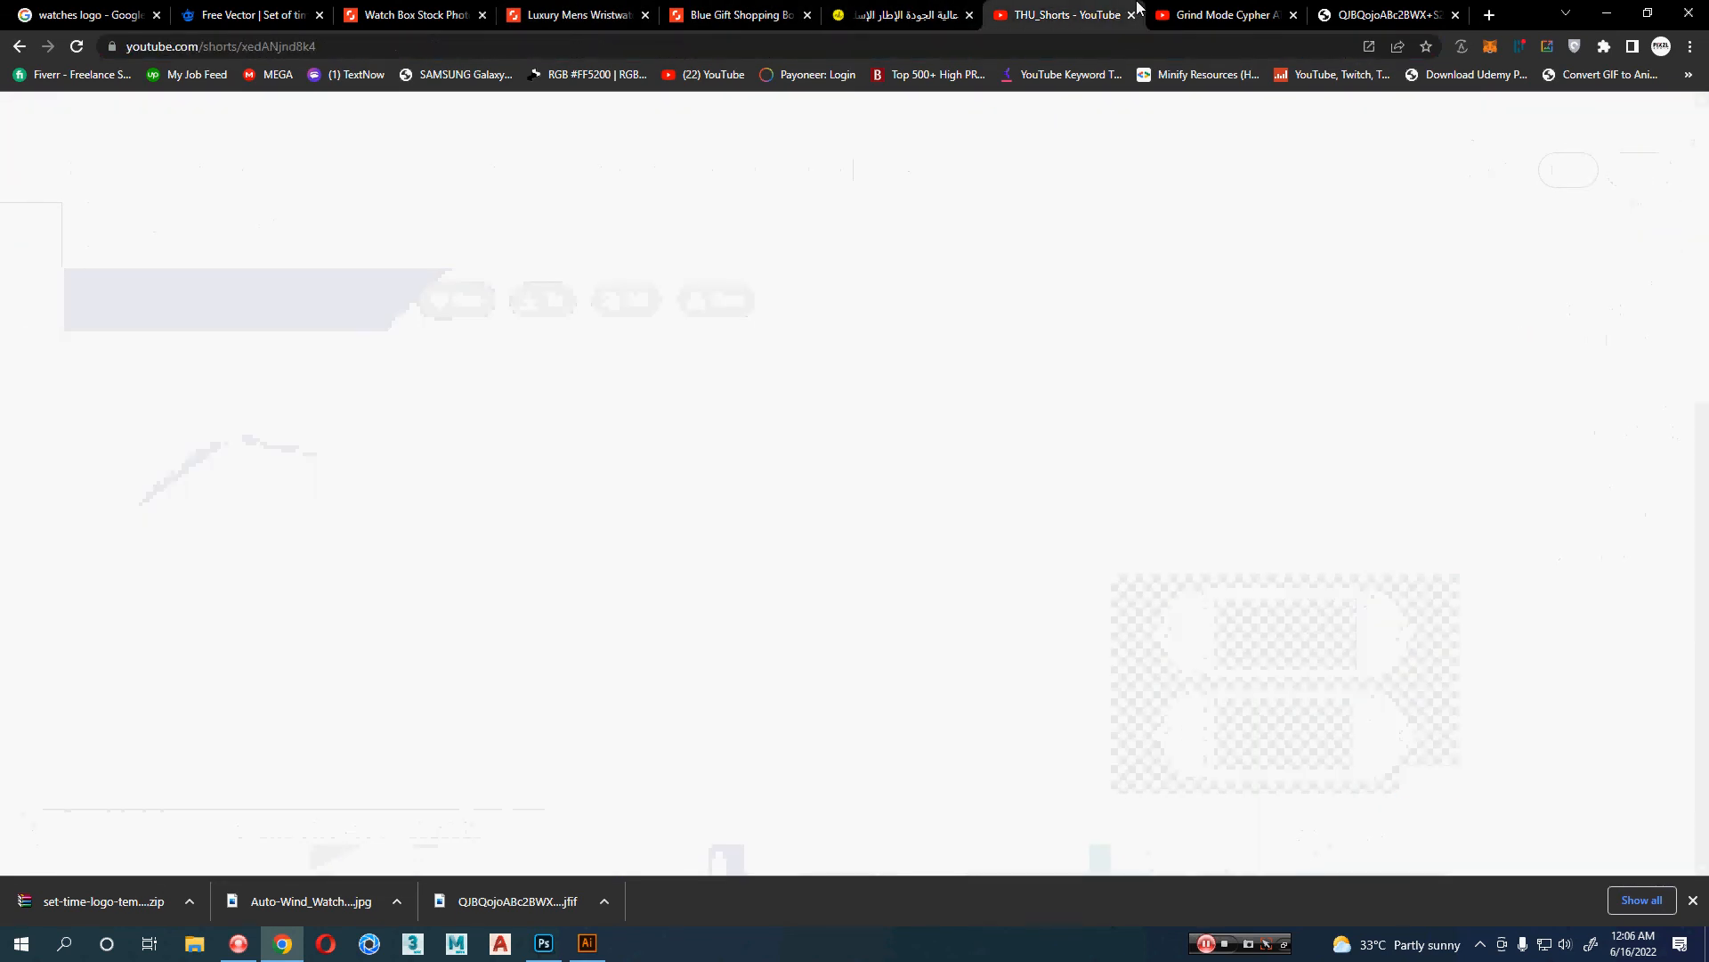
{"action": "key", "text": "ctrl+w"}
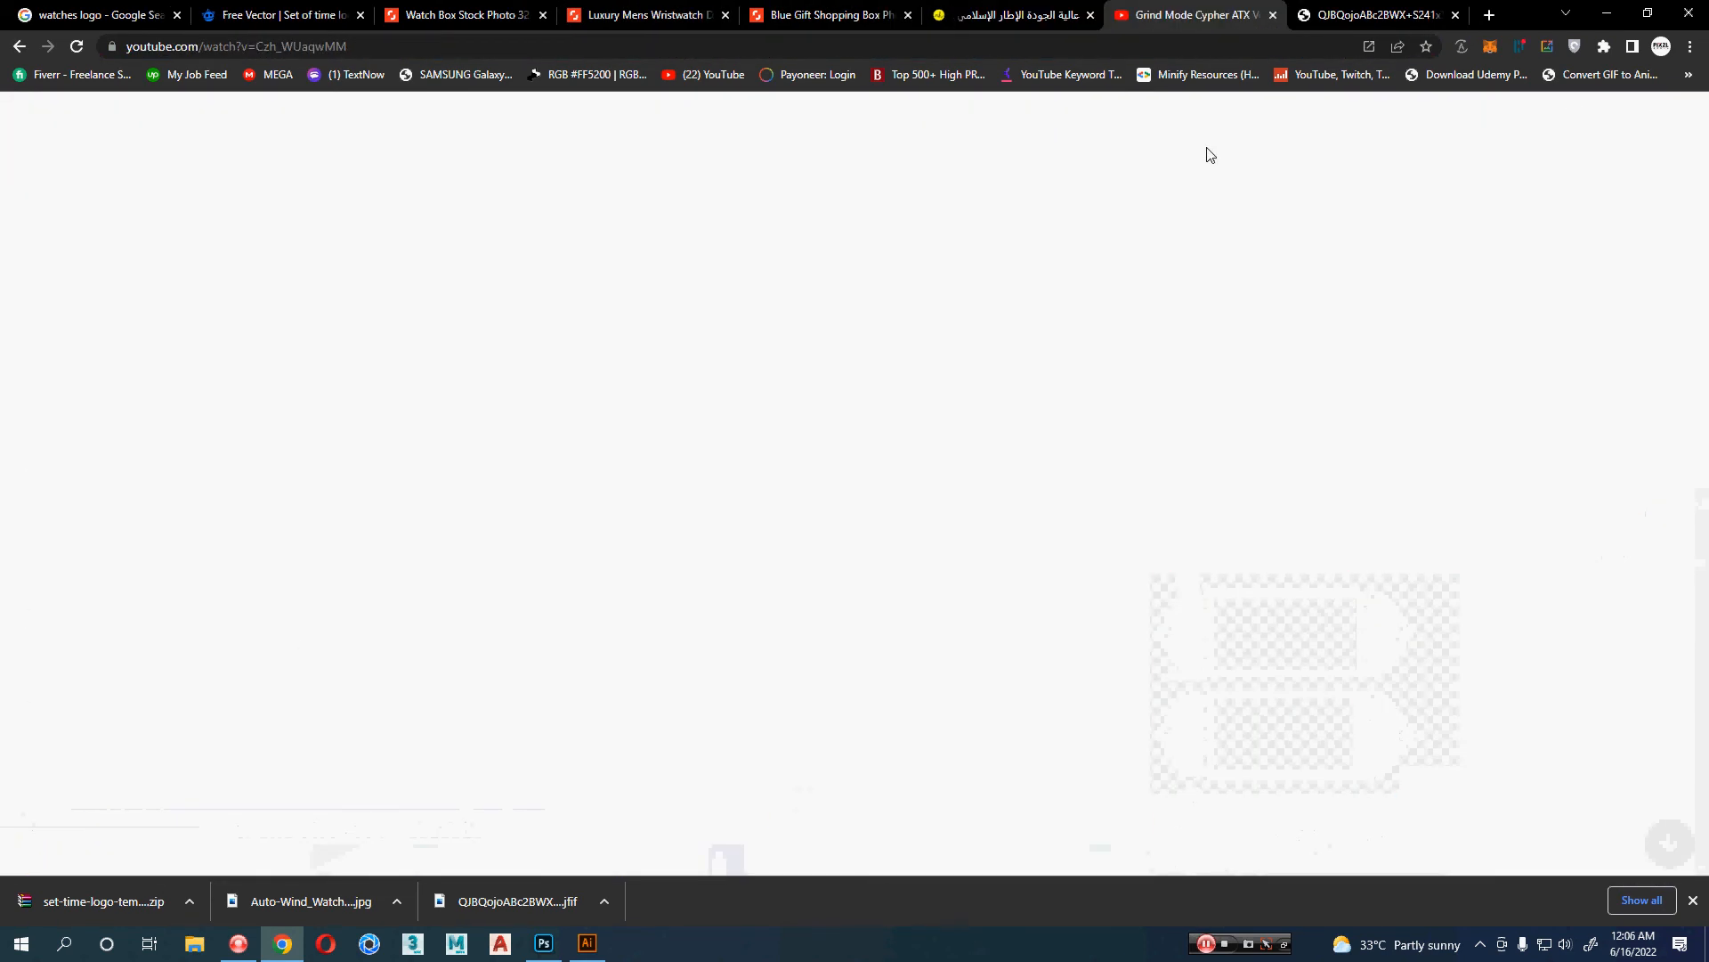
{"action": "key", "text": "ctrl+w"}
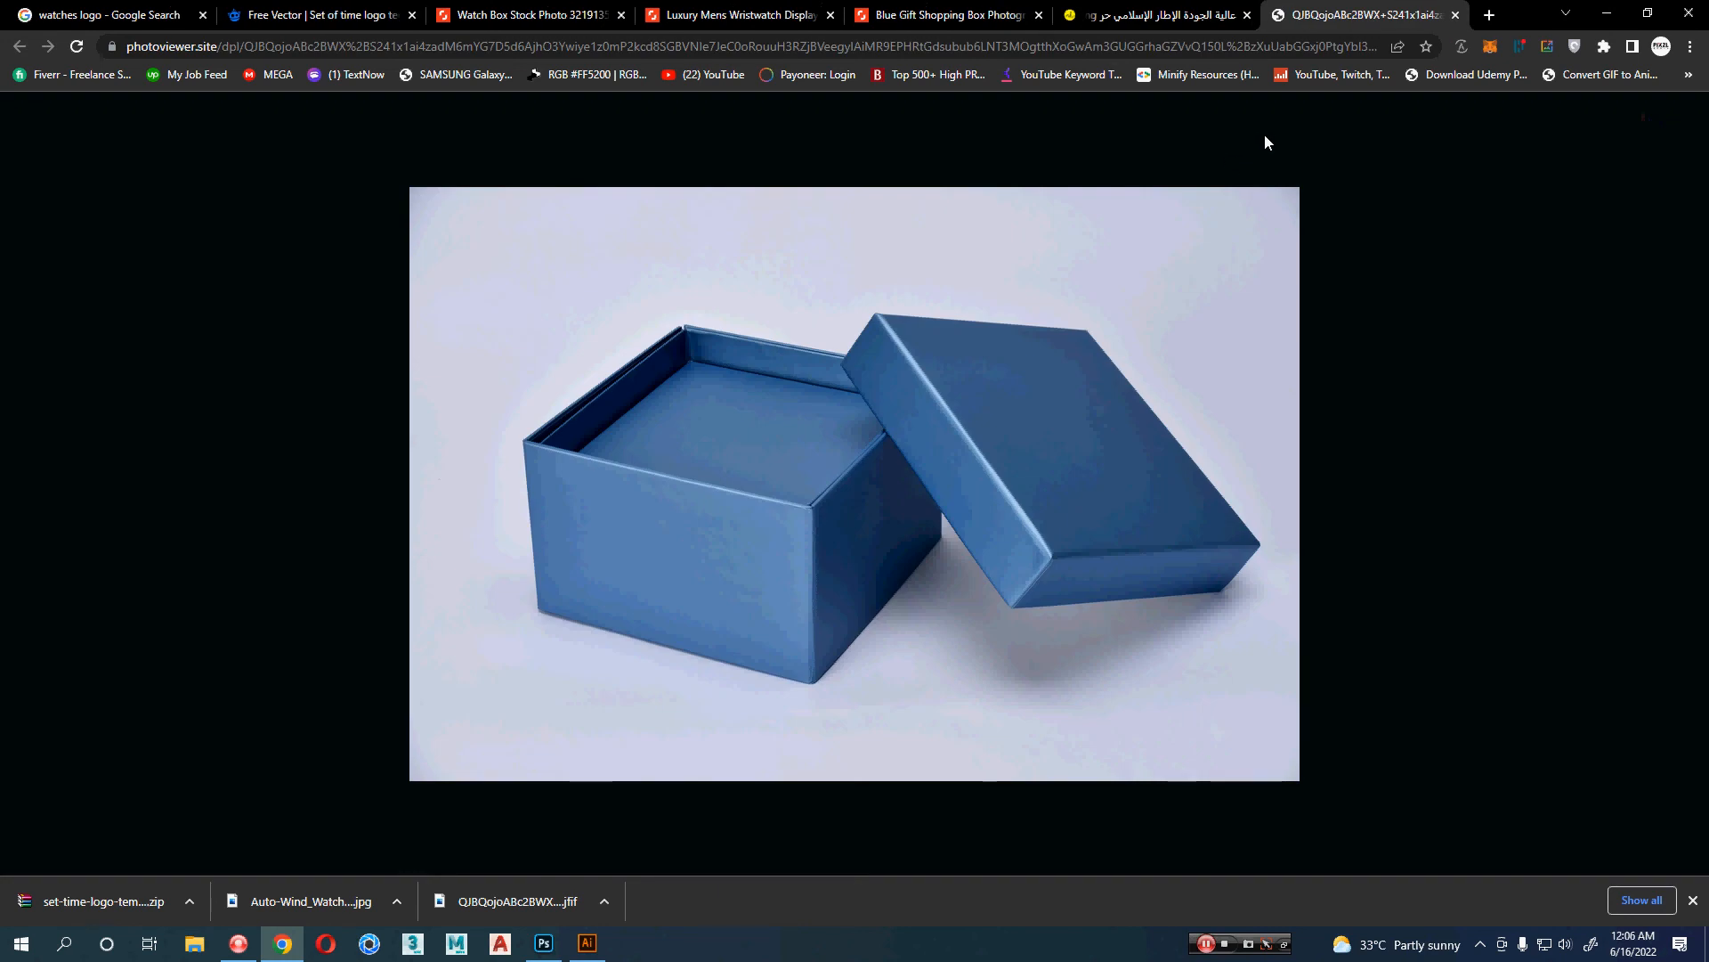
{"action": "key", "text": "ctrl+w"}
- Review the blue gift box page and search Shutterstock for MOBILE BACK COVER from the watch box photo page
{"action": "left_click", "coordinate": [1011, 9]}
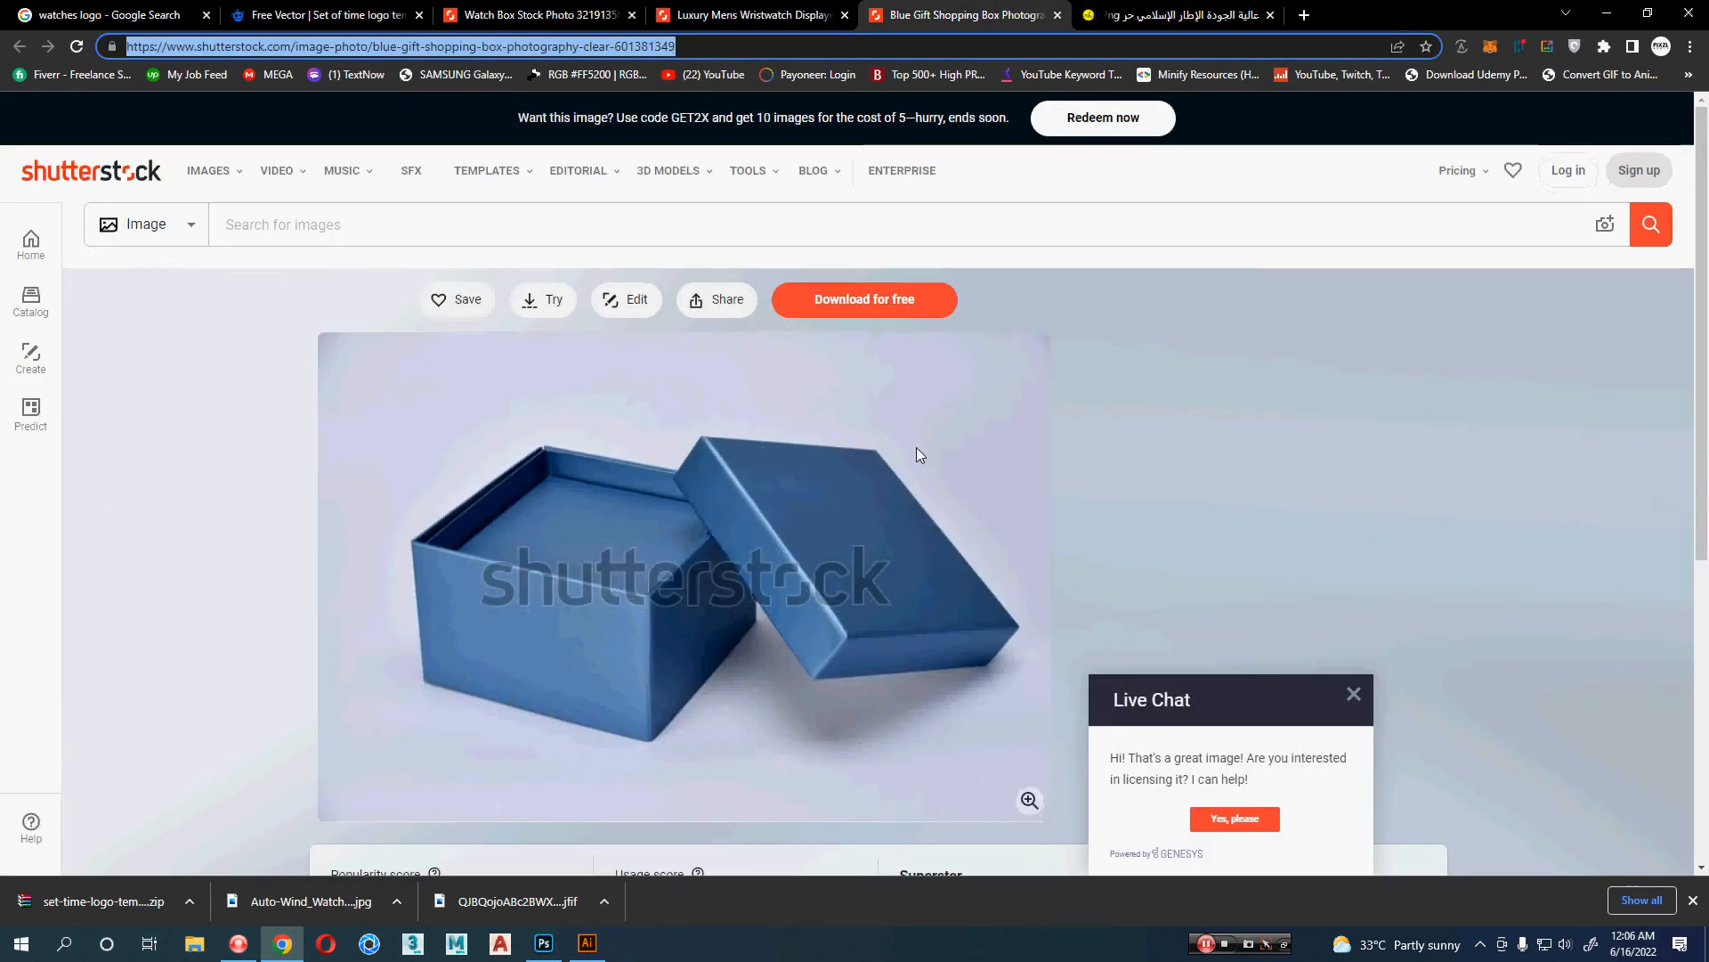
{"action": "scroll", "coordinate": [920, 481], "scroll_direction": "down", "scroll_amount": 5}
{"action": "scroll", "coordinate": [300, 479], "scroll_direction": "down", "scroll_amount": 7}
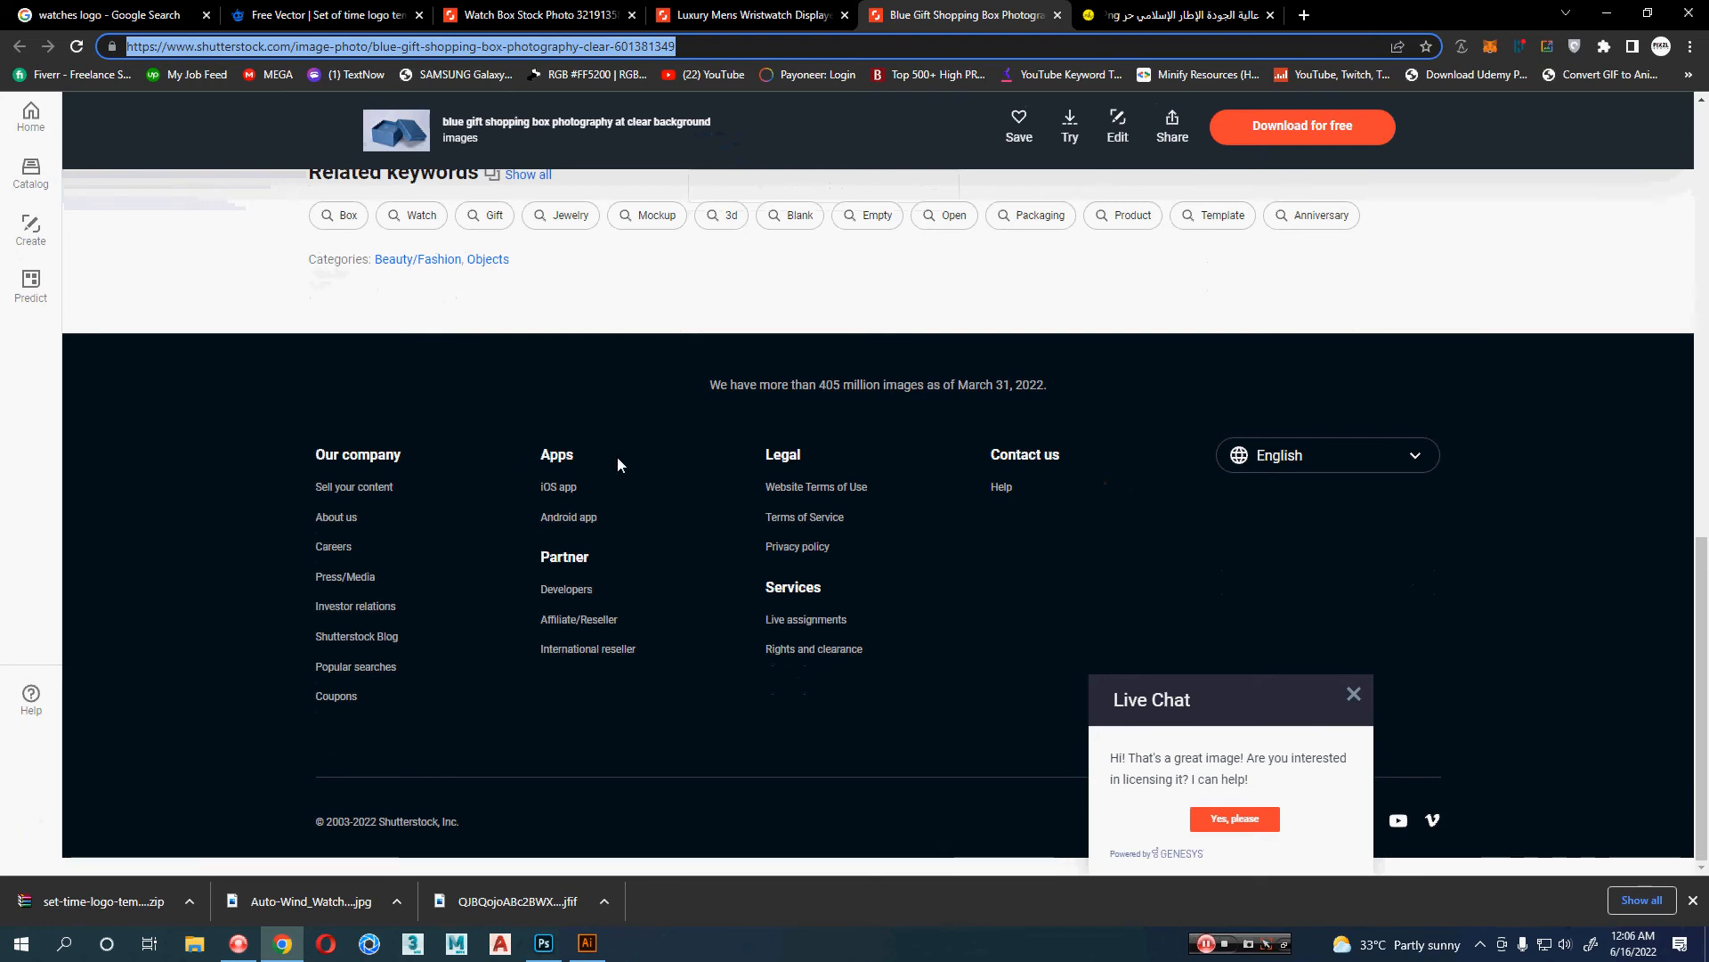
{"action": "scroll", "coordinate": [617, 466], "scroll_direction": "up", "scroll_amount": 3}
{"action": "left_click", "coordinate": [534, 14]}
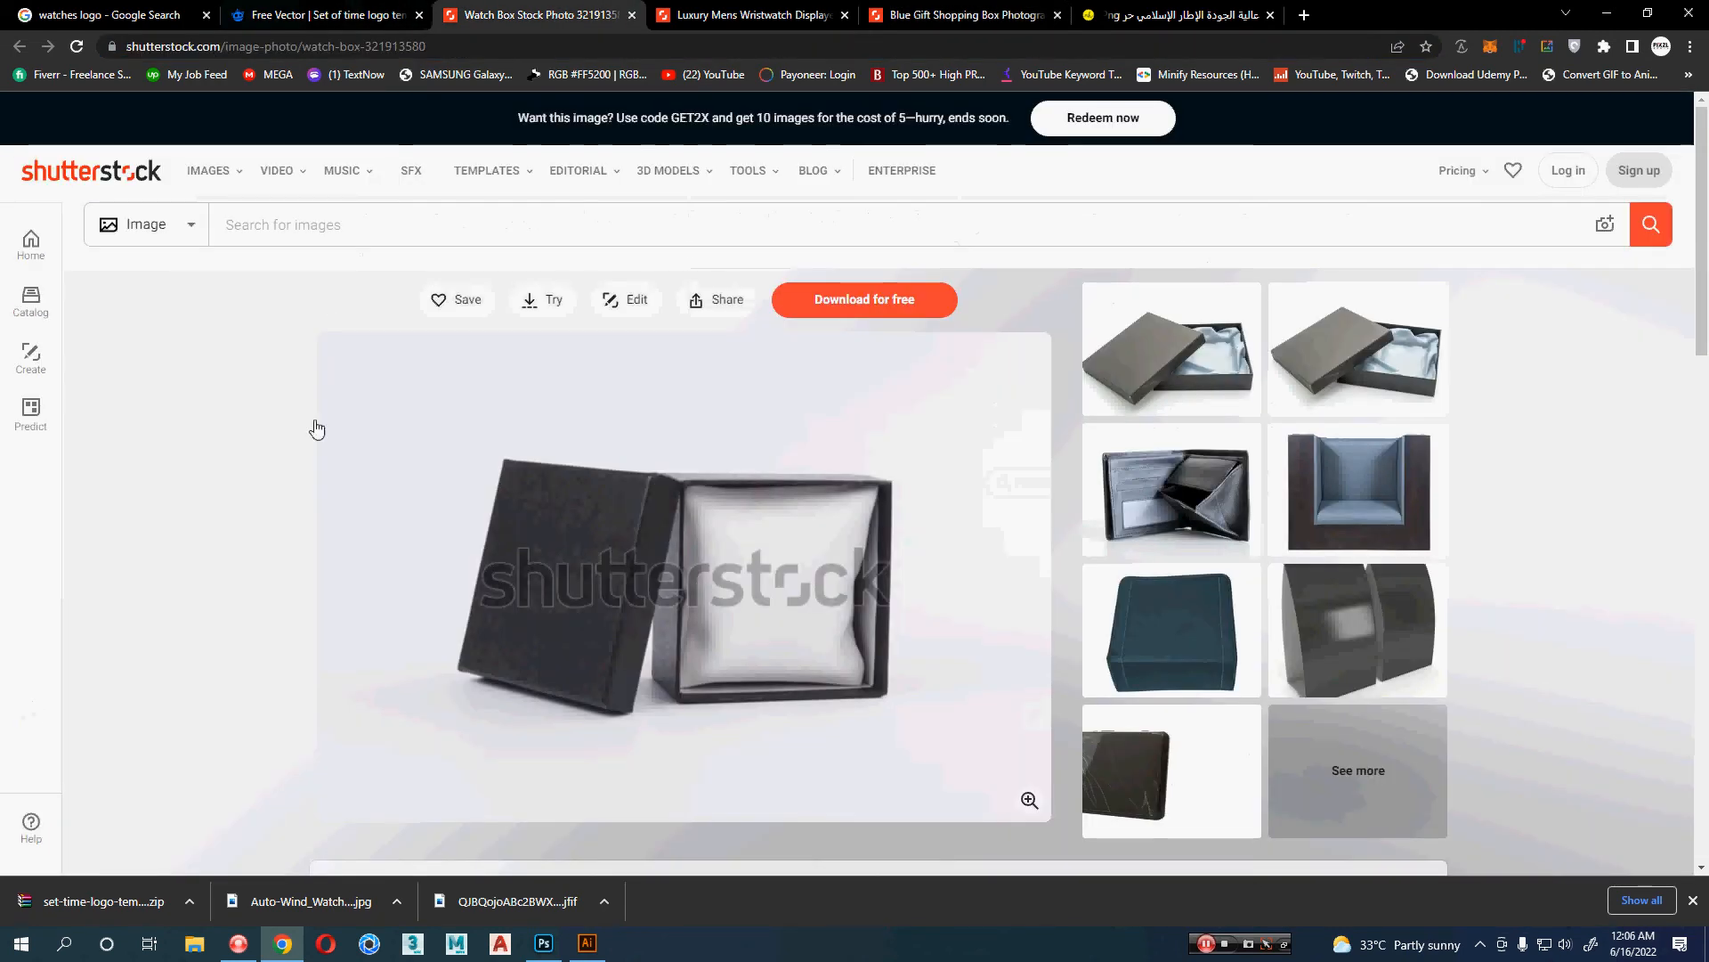
{"action": "left_click", "coordinate": [351, 228]}
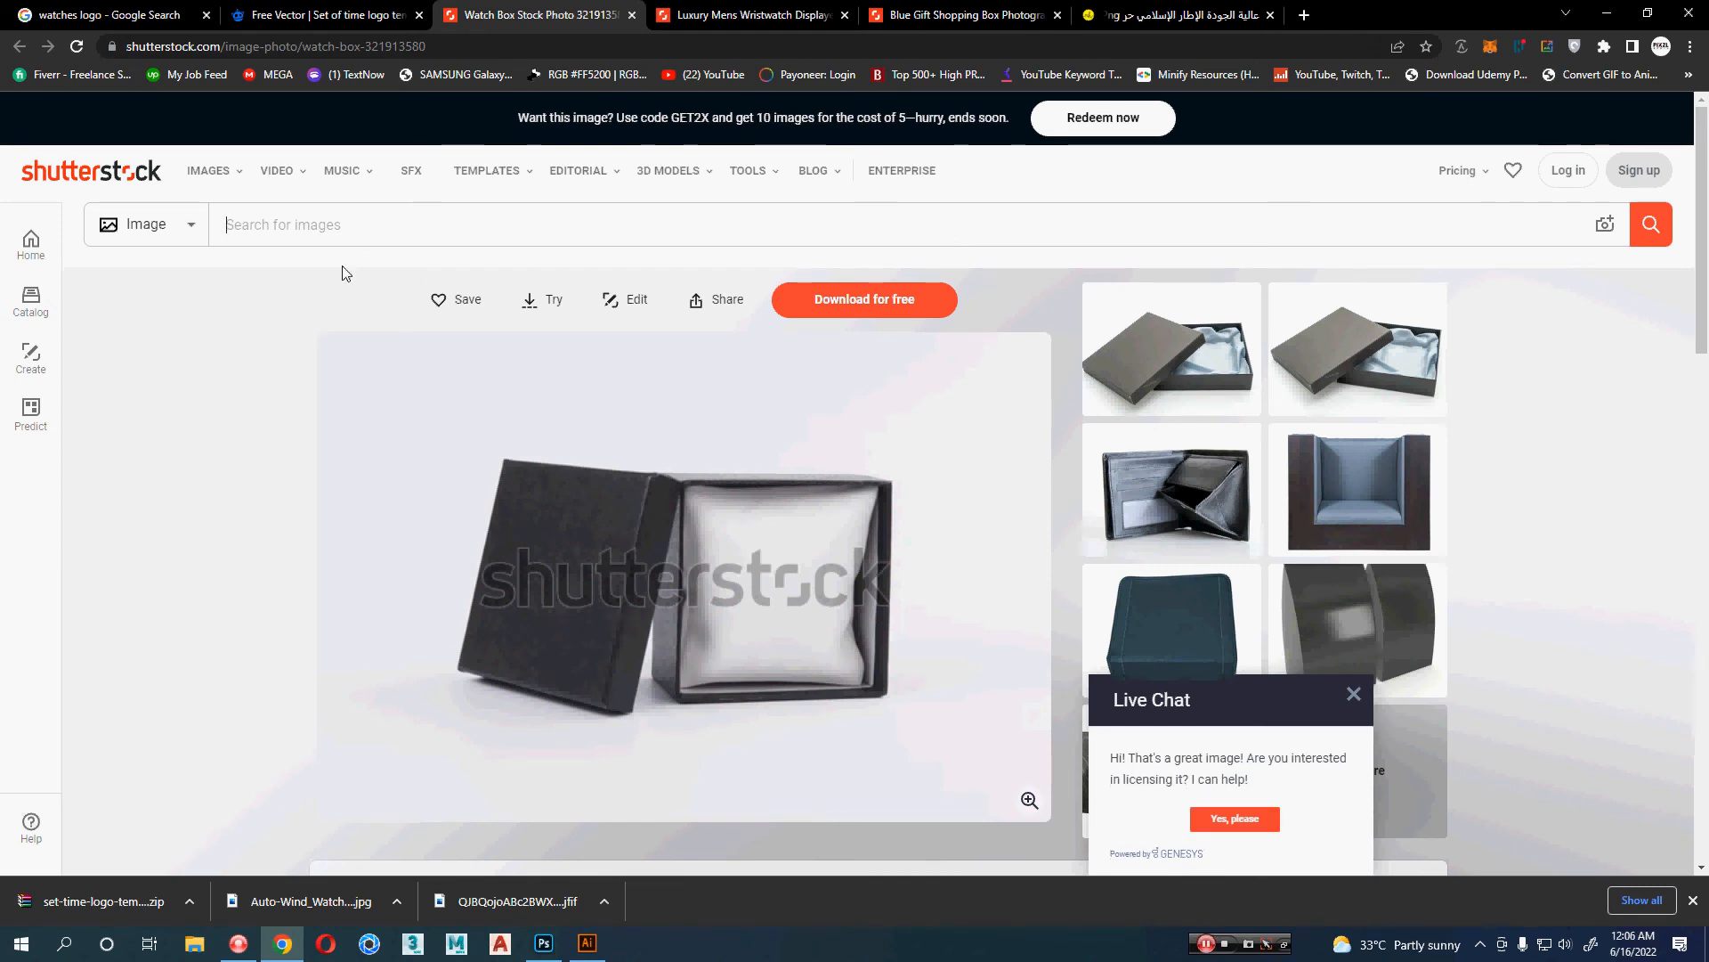
{"action": "type", "text": "MOBILE BACK COVER"}
{"action": "key", "text": "Return"}
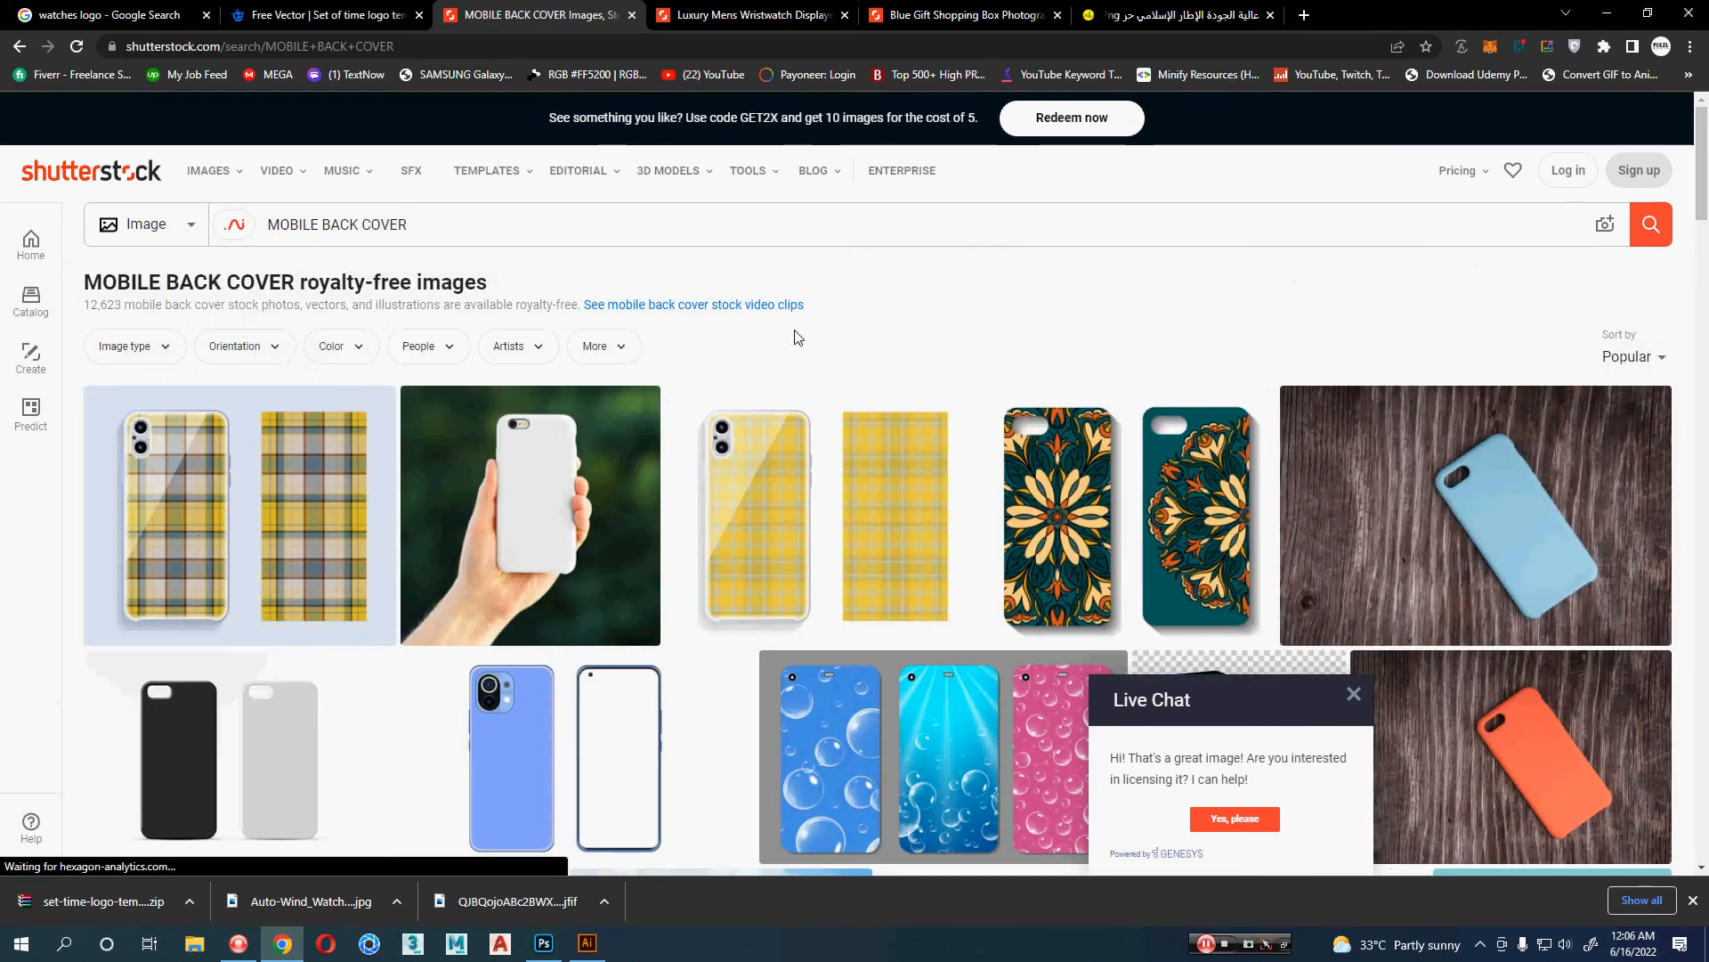
- Browse the mobile back cover results and open the photo of multicolored plastic covers on dark wood in a new tab
{"action": "scroll", "coordinate": [745, 333], "scroll_direction": "down", "scroll_amount": 1}
{"action": "scroll", "coordinate": [537, 431], "scroll_direction": "down", "scroll_amount": 8}
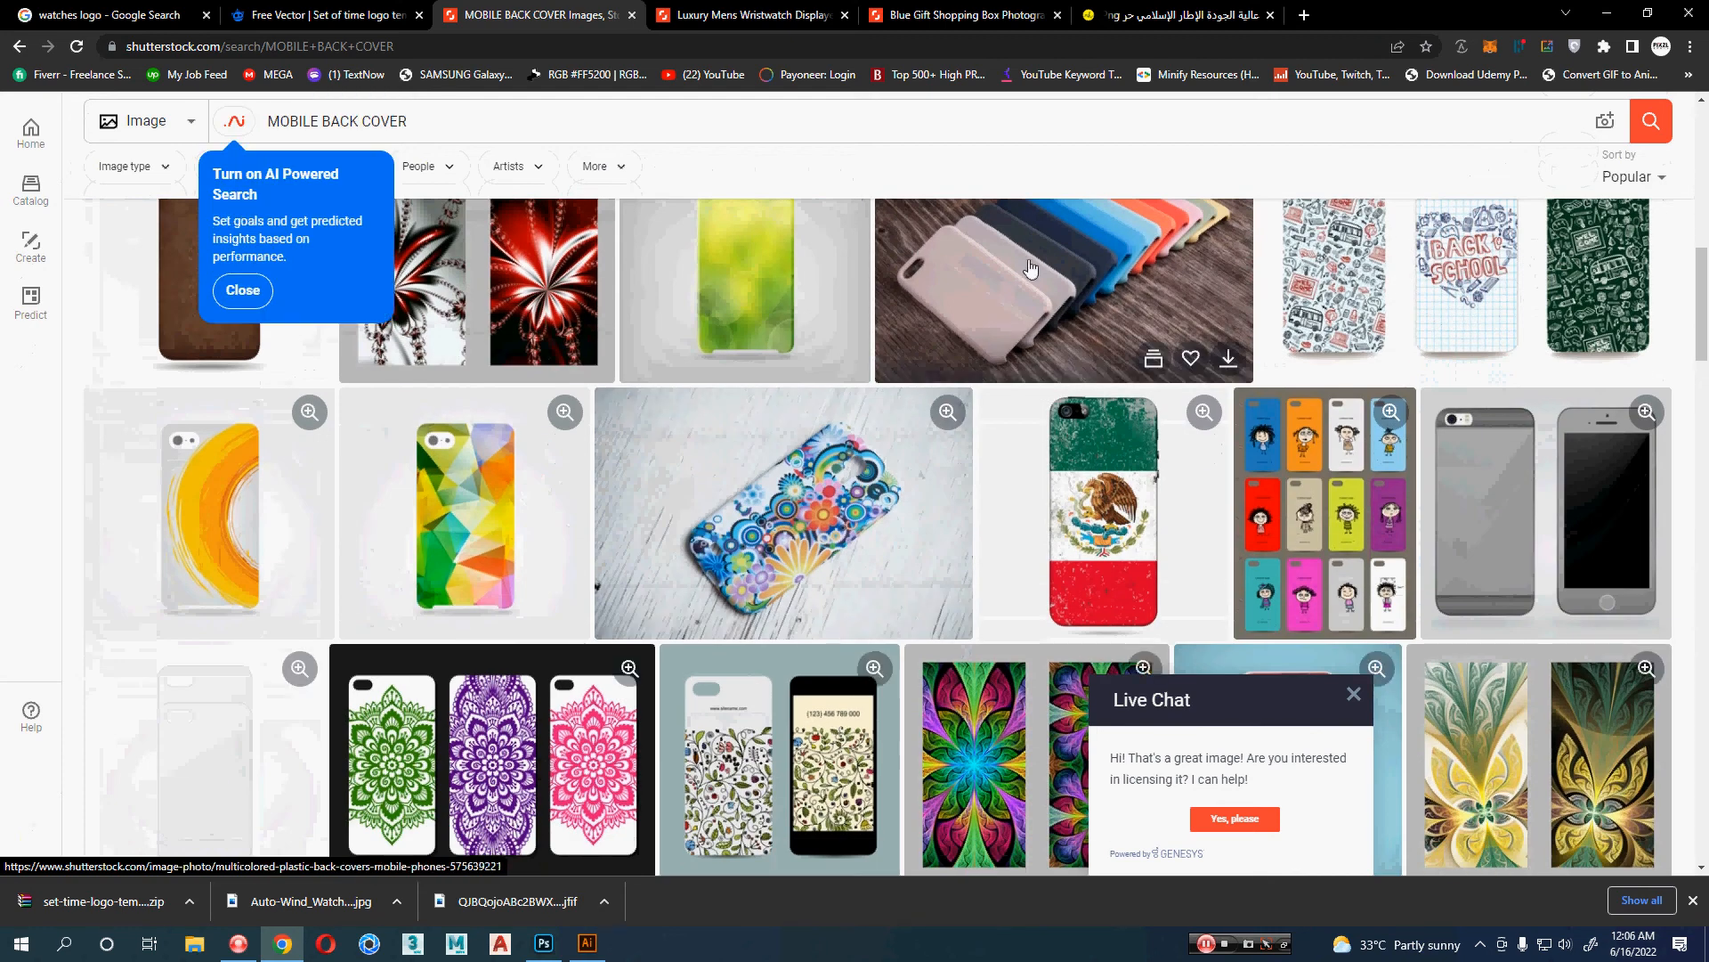
{"action": "scroll", "coordinate": [943, 450], "scroll_direction": "up", "scroll_amount": 2}
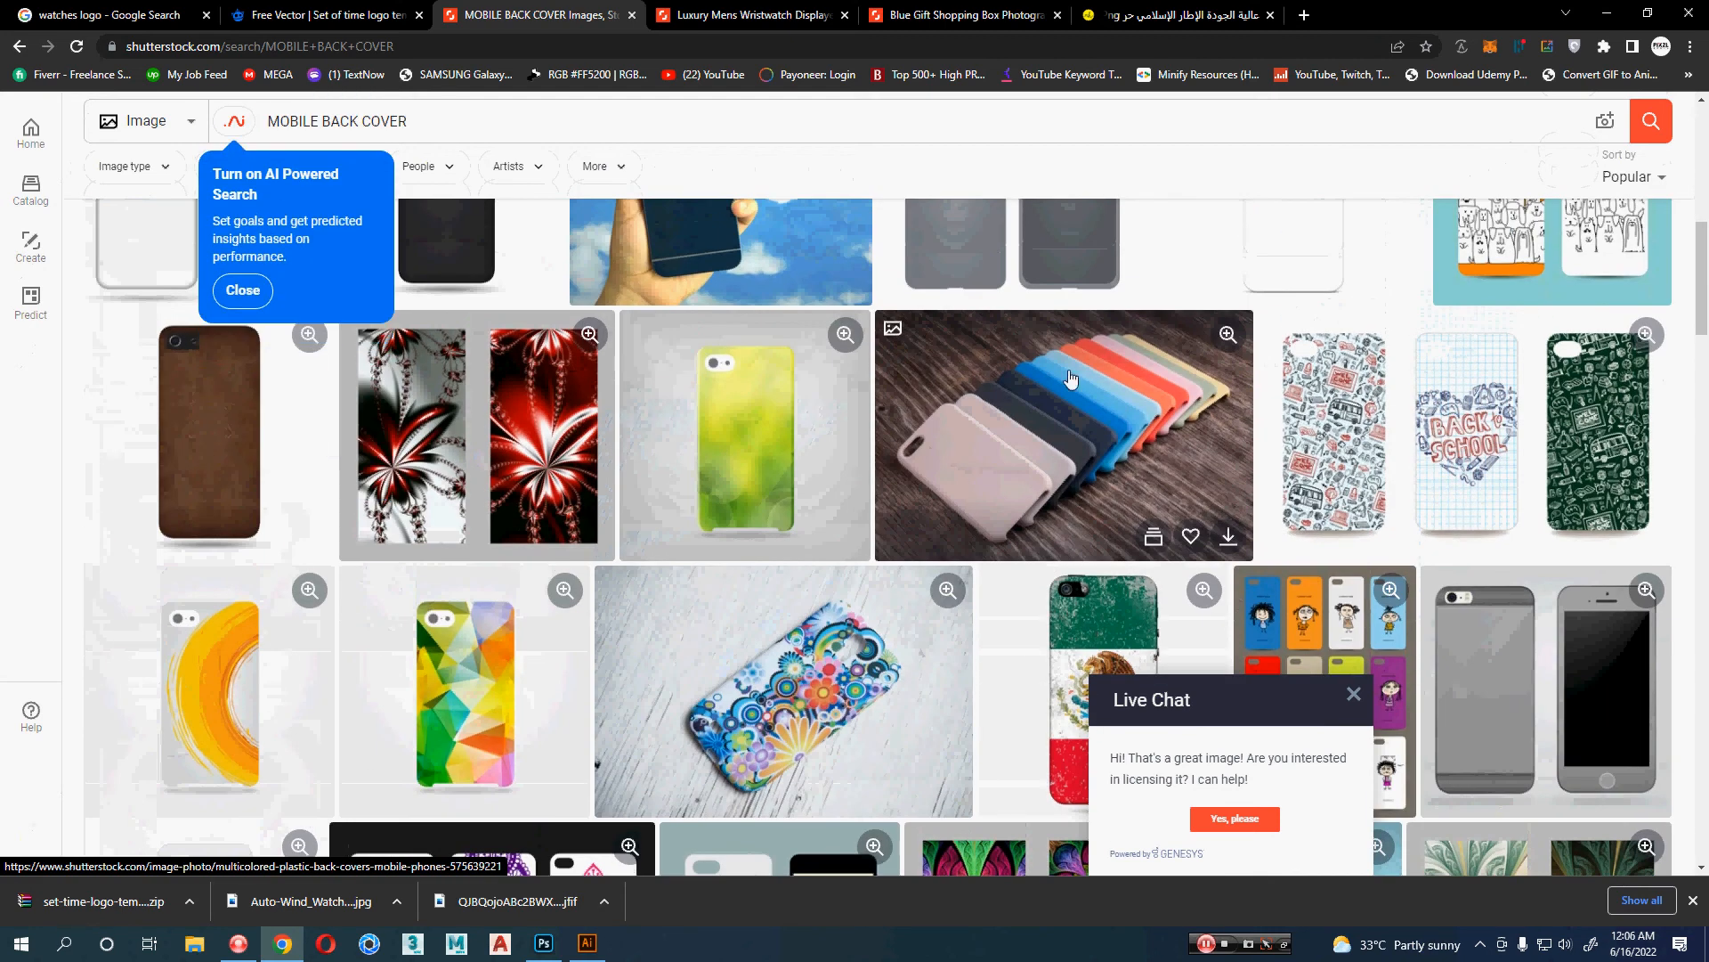
{"action": "scroll", "coordinate": [1065, 385], "scroll_direction": "up", "scroll_amount": 2}
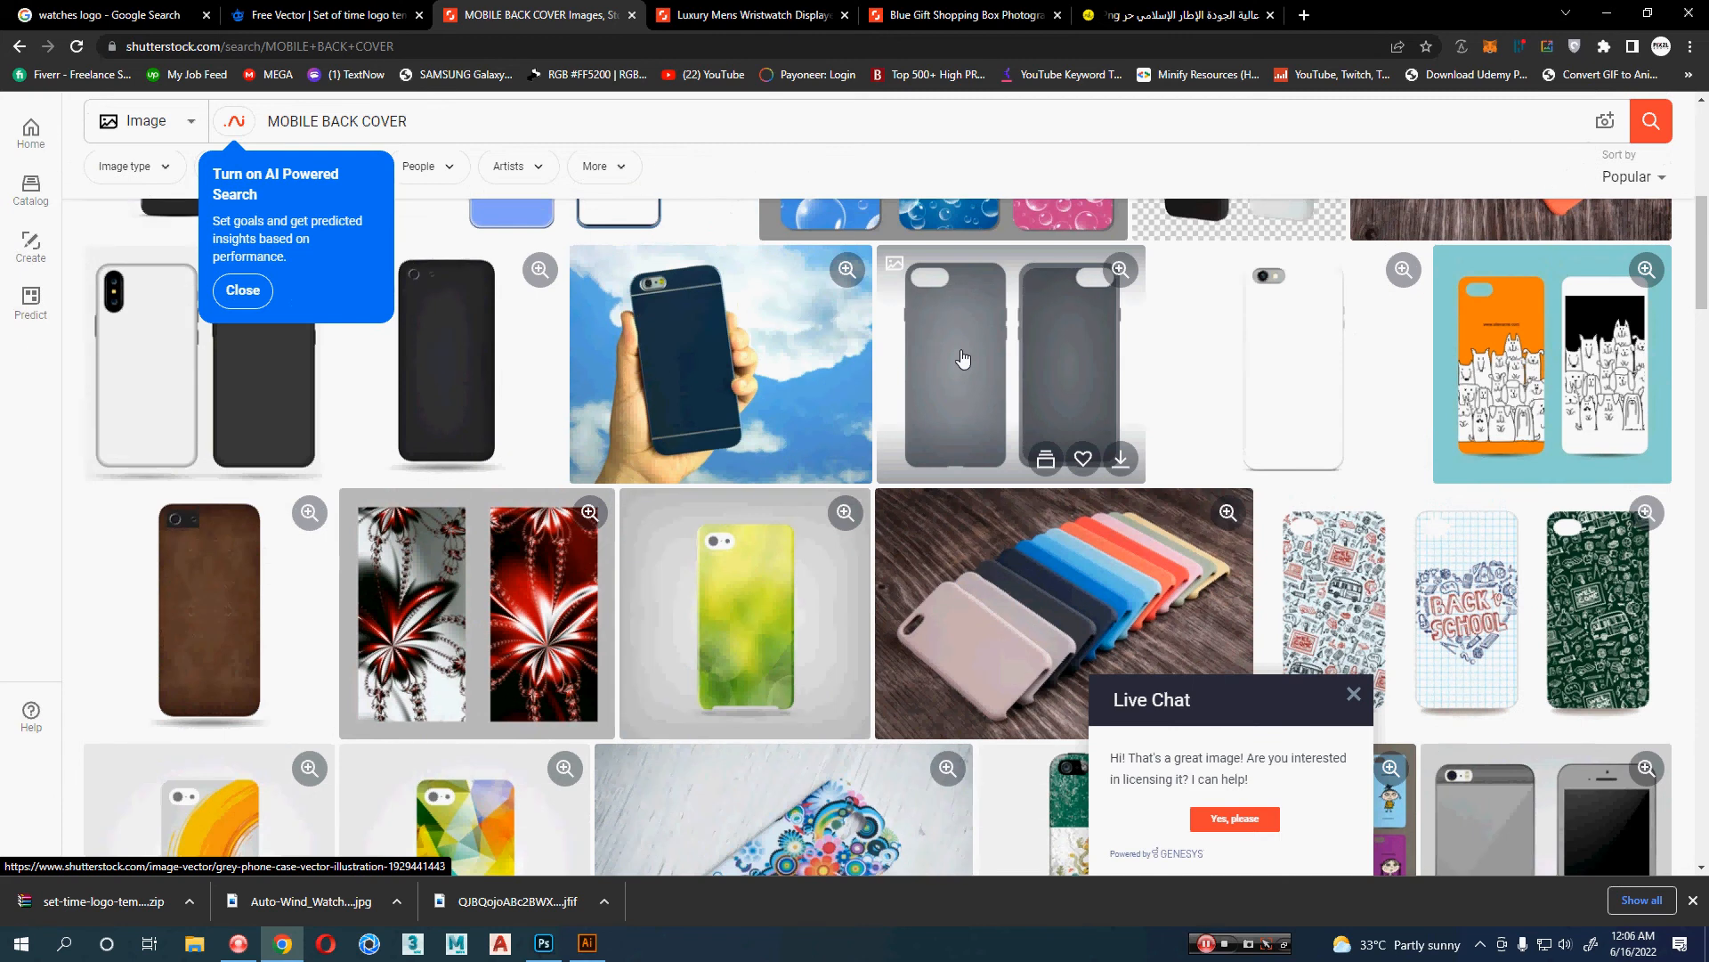
{"action": "middle_click", "coordinate": [1039, 578]}
{"action": "left_click", "coordinate": [757, 9]}
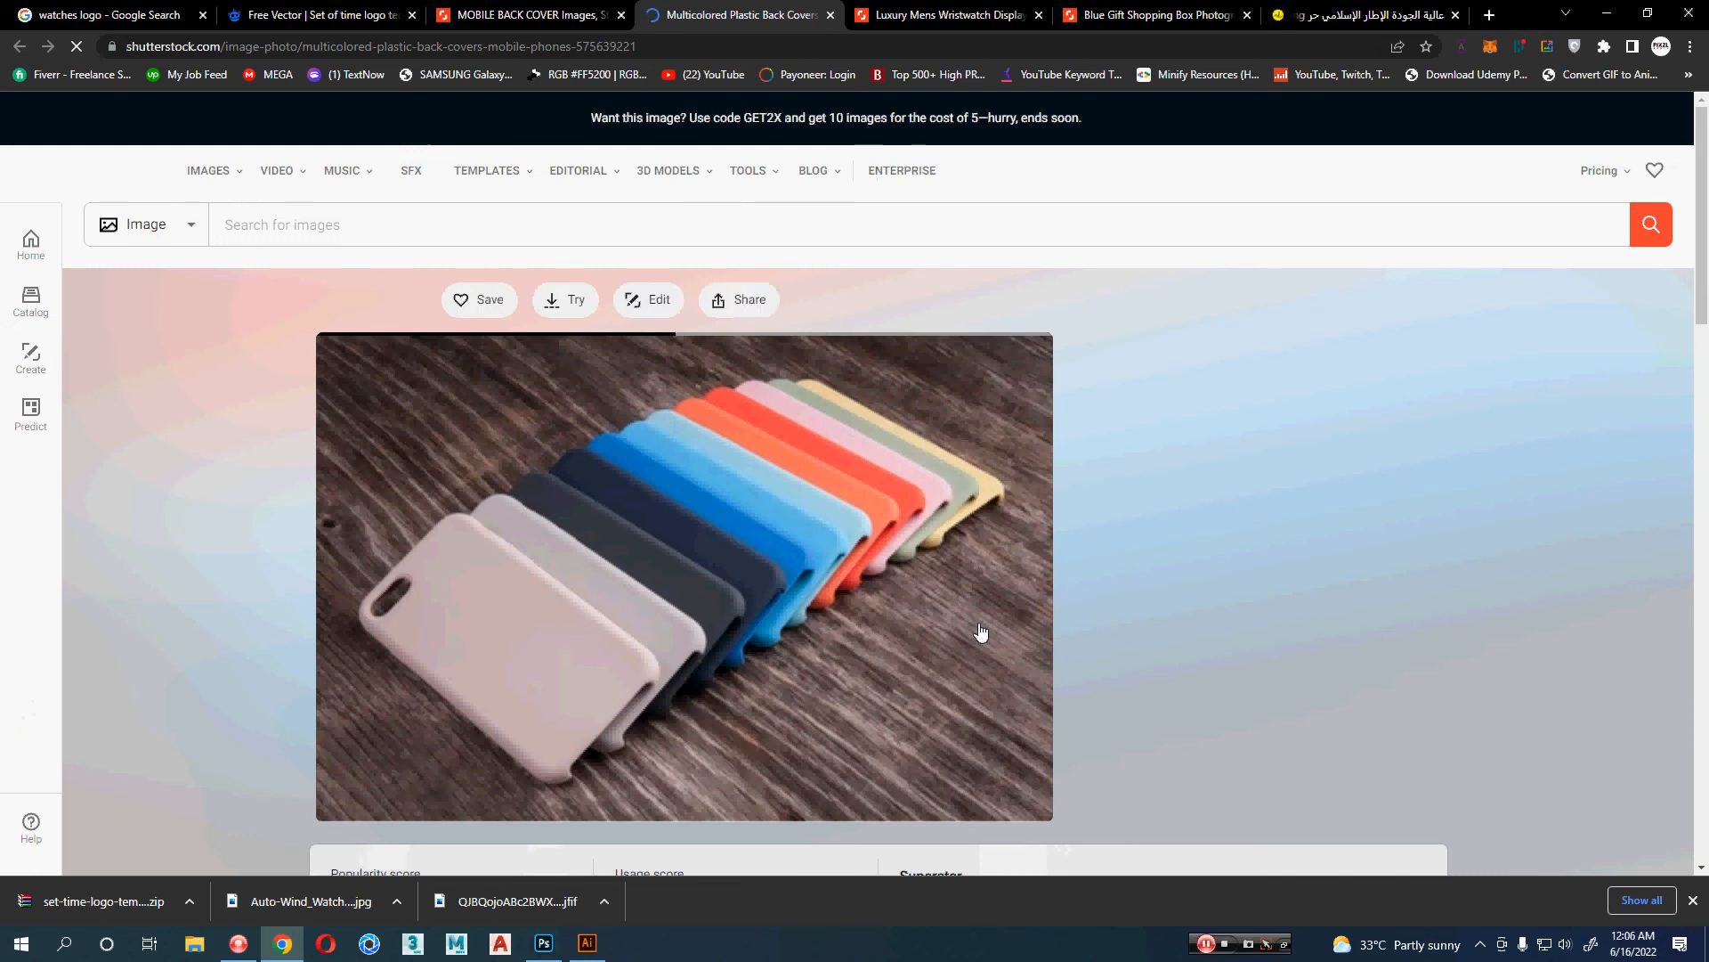
- Copy the page URL of the multicolored back covers photo and open the Find Stock tool on nohat.cc
{"action": "key", "text": "ctrl+l"}
{"action": "key", "text": "ctrl+c"}
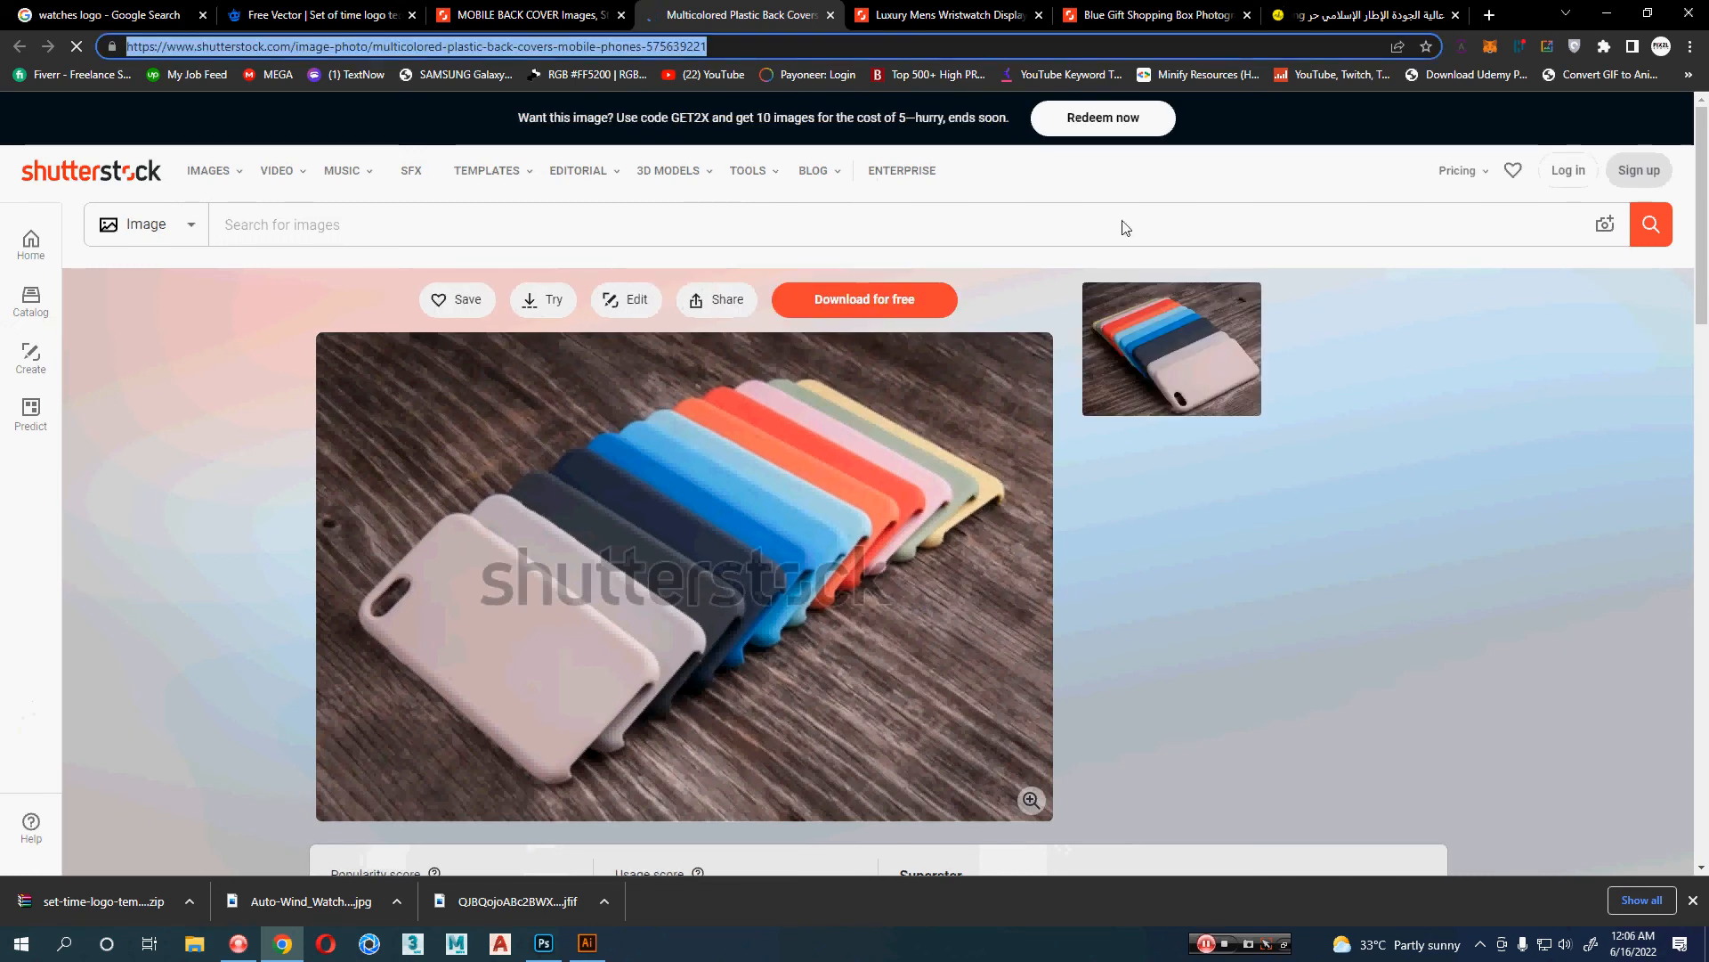
{"action": "left_click", "coordinate": [1335, 15]}
{"action": "left_click", "coordinate": [1649, 406]}
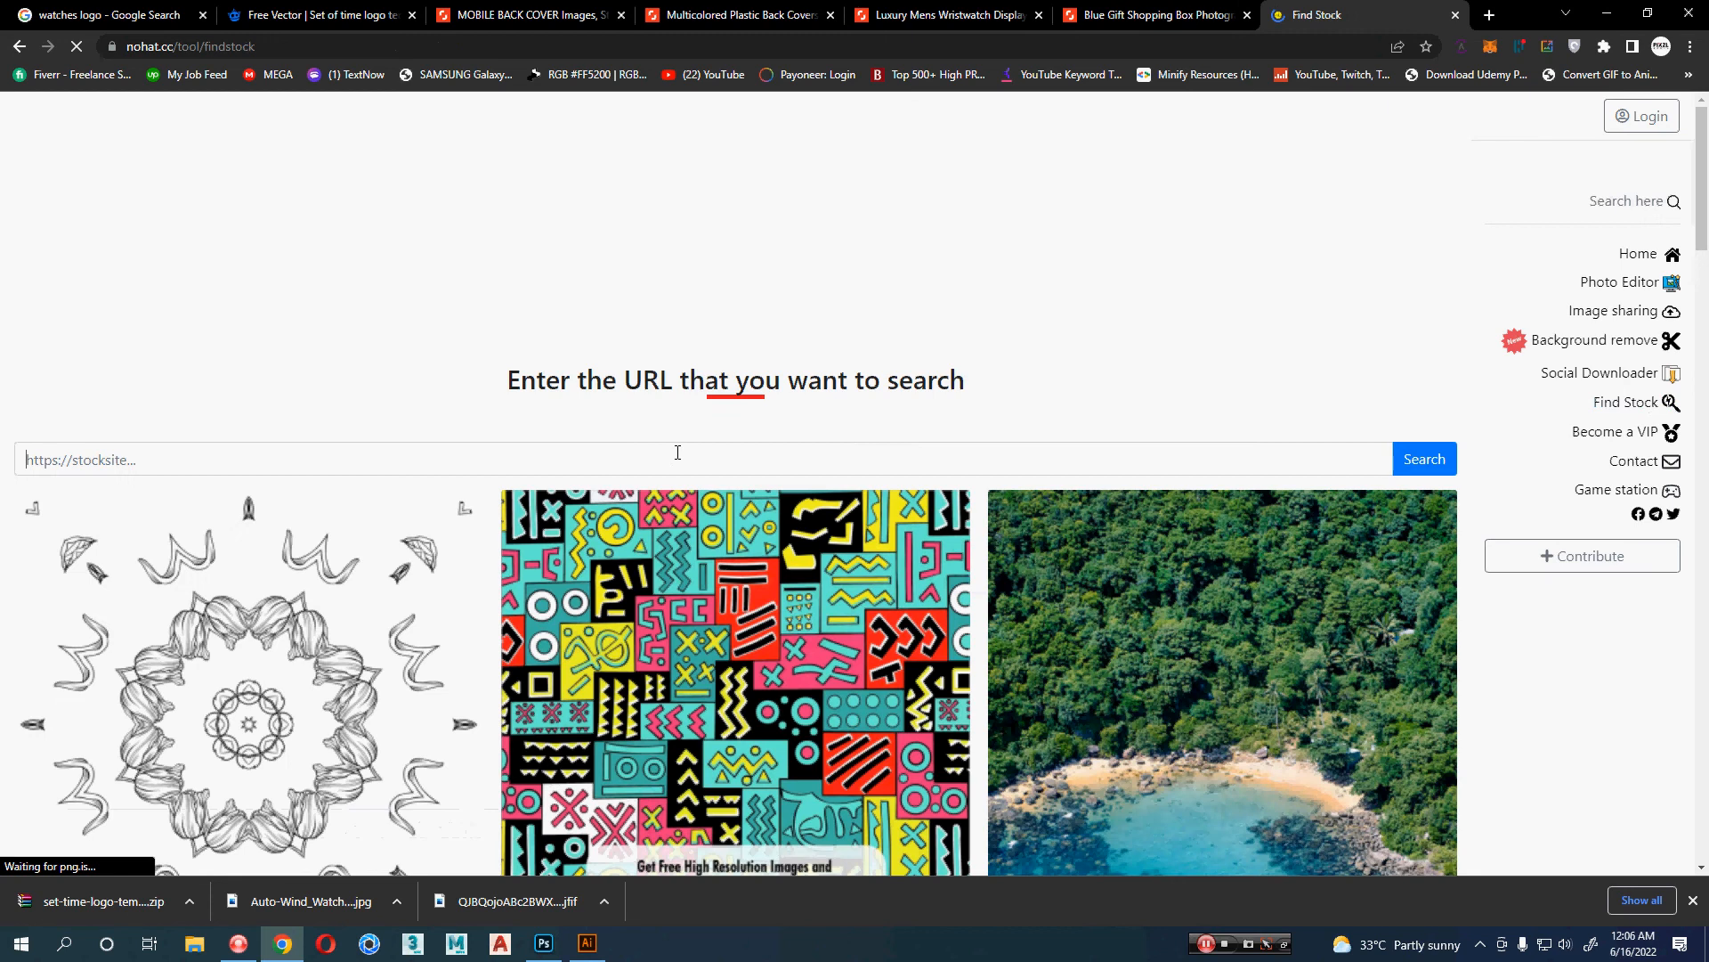
- Submit the multicolored back covers Shutterstock URL to Find Stock and try to open the result in the photo viewer
{"action": "type", "text": "https://www.shutterstock.com/image-photo/multicolored-plastic-back-cover-mobile-phones-575639221"}
{"action": "key", "text": "Return"}
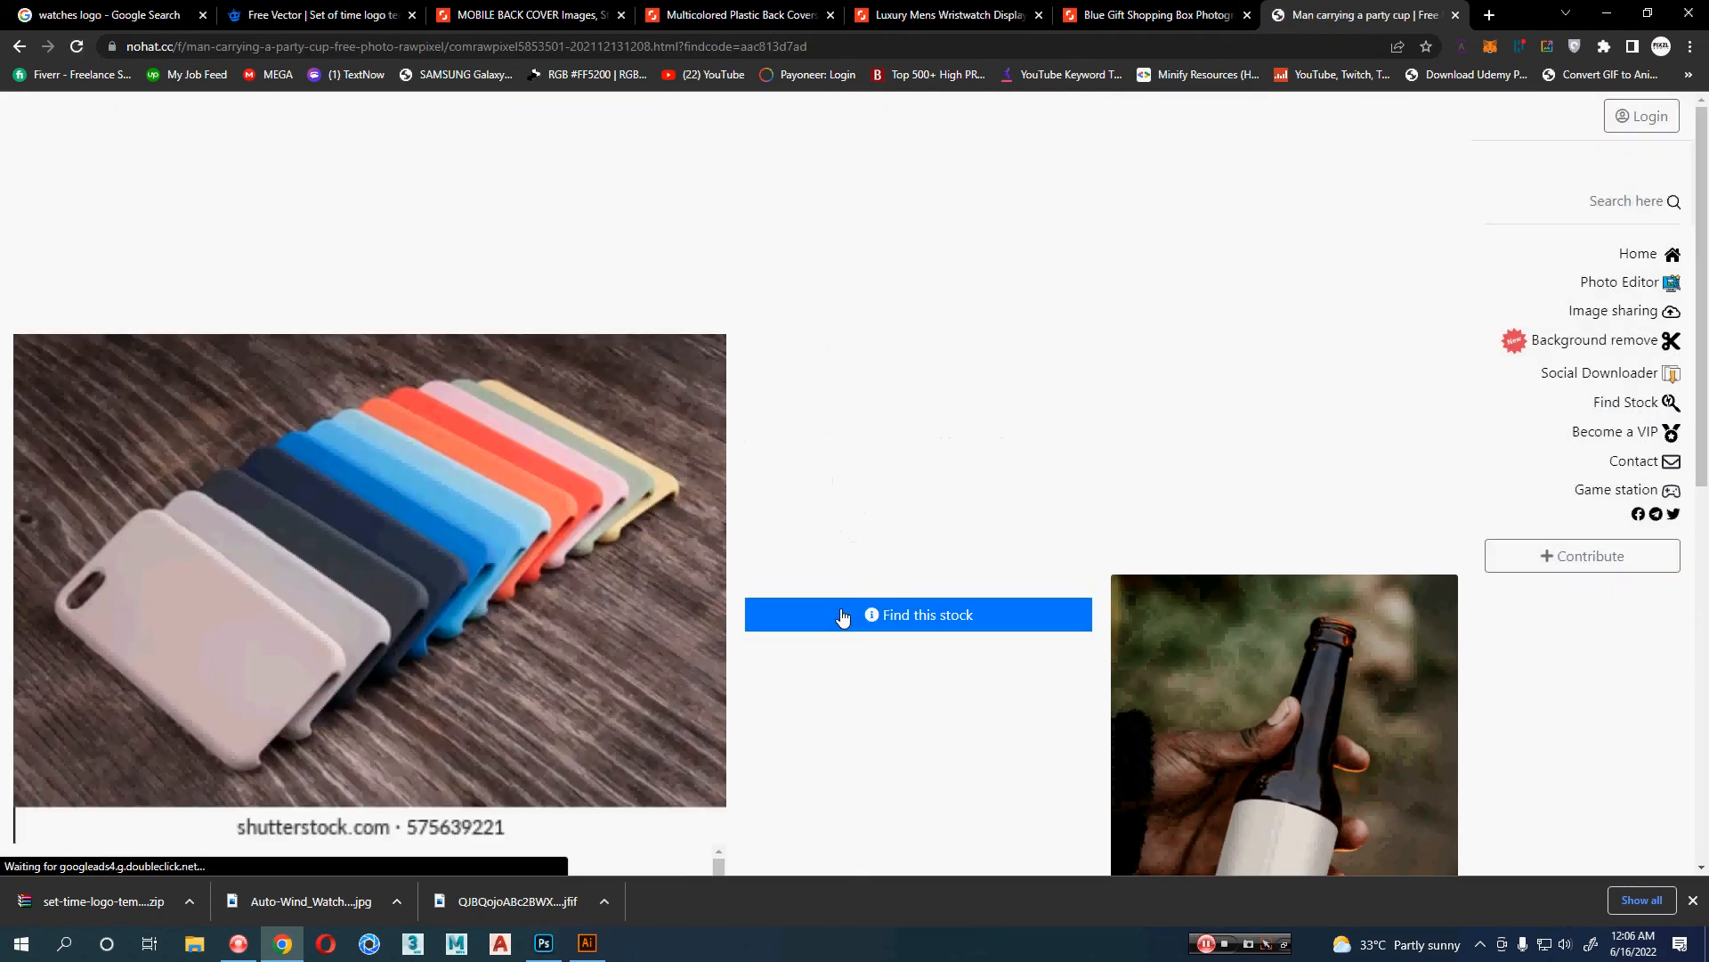
{"action": "left_click", "coordinate": [843, 616]}
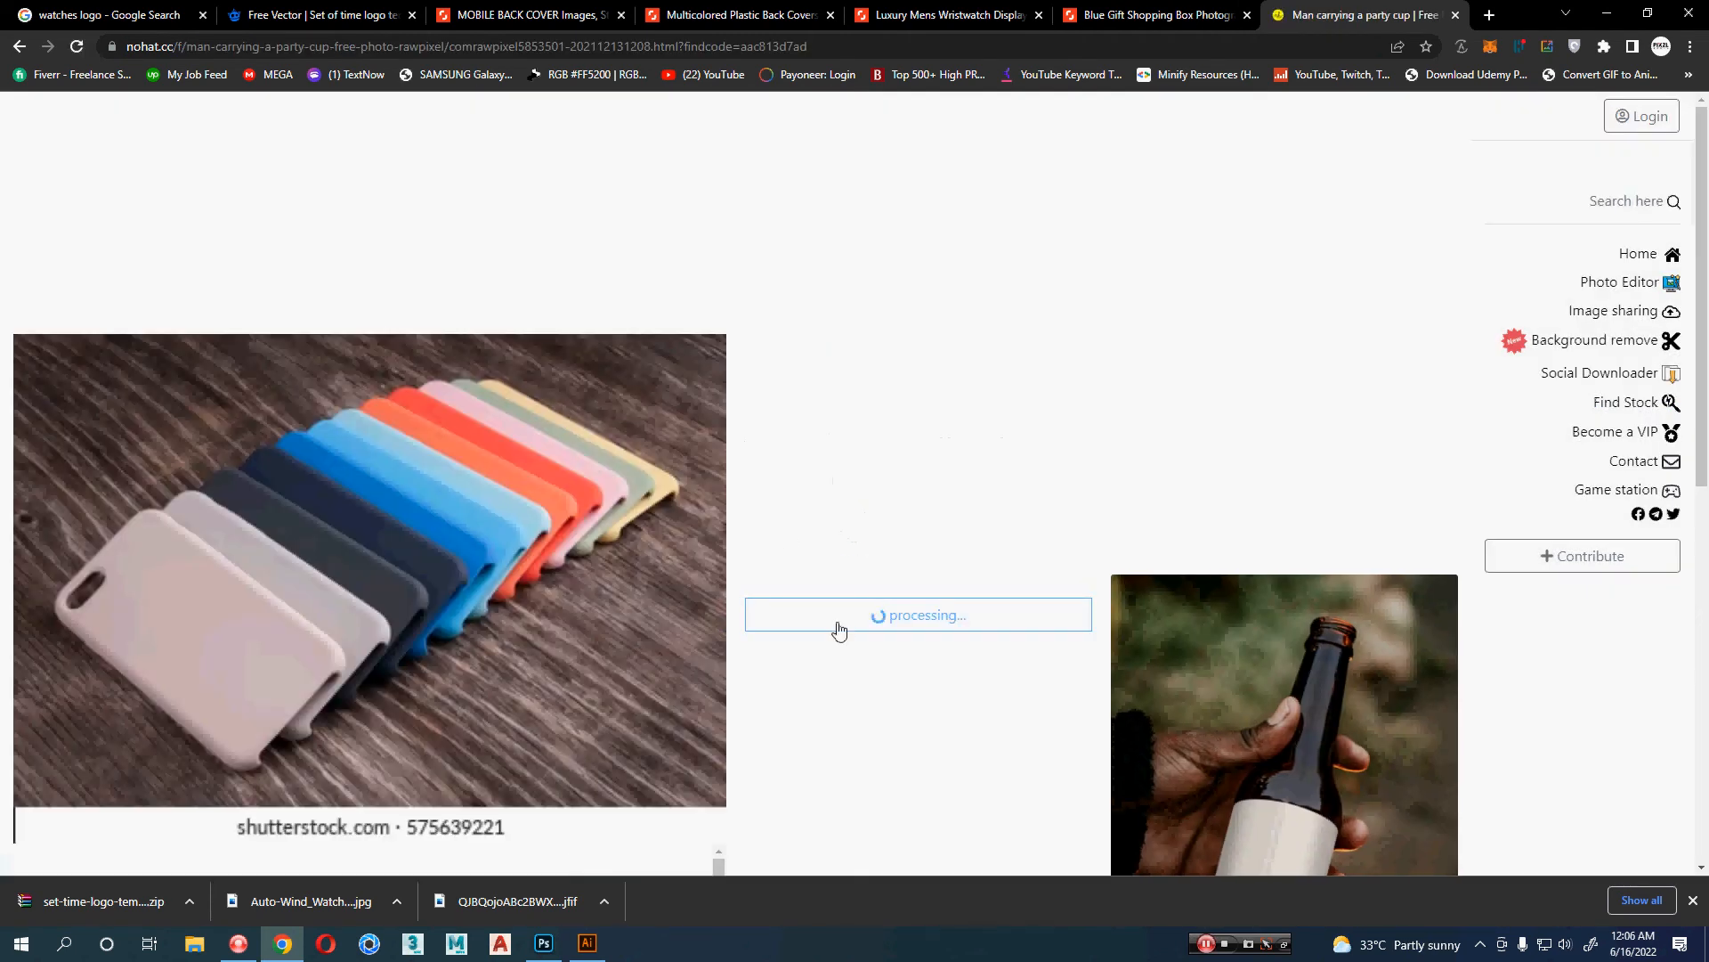
{"action": "left_click", "coordinate": [961, 622]}
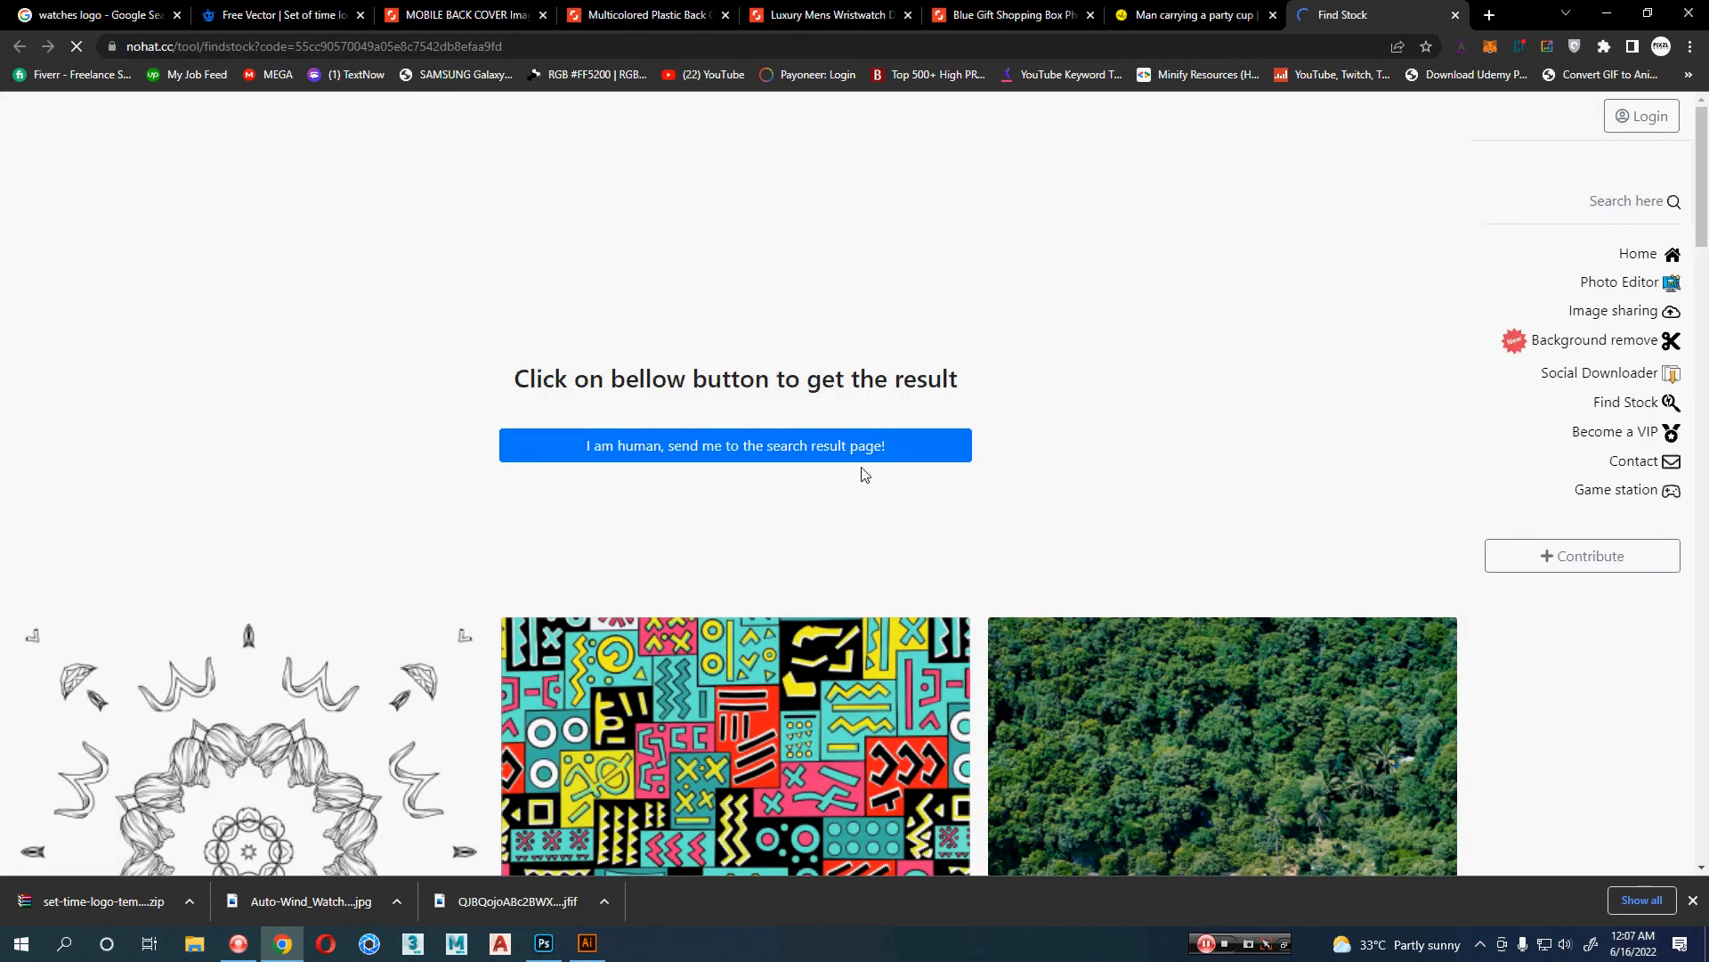
{"action": "left_click", "coordinate": [856, 441]}
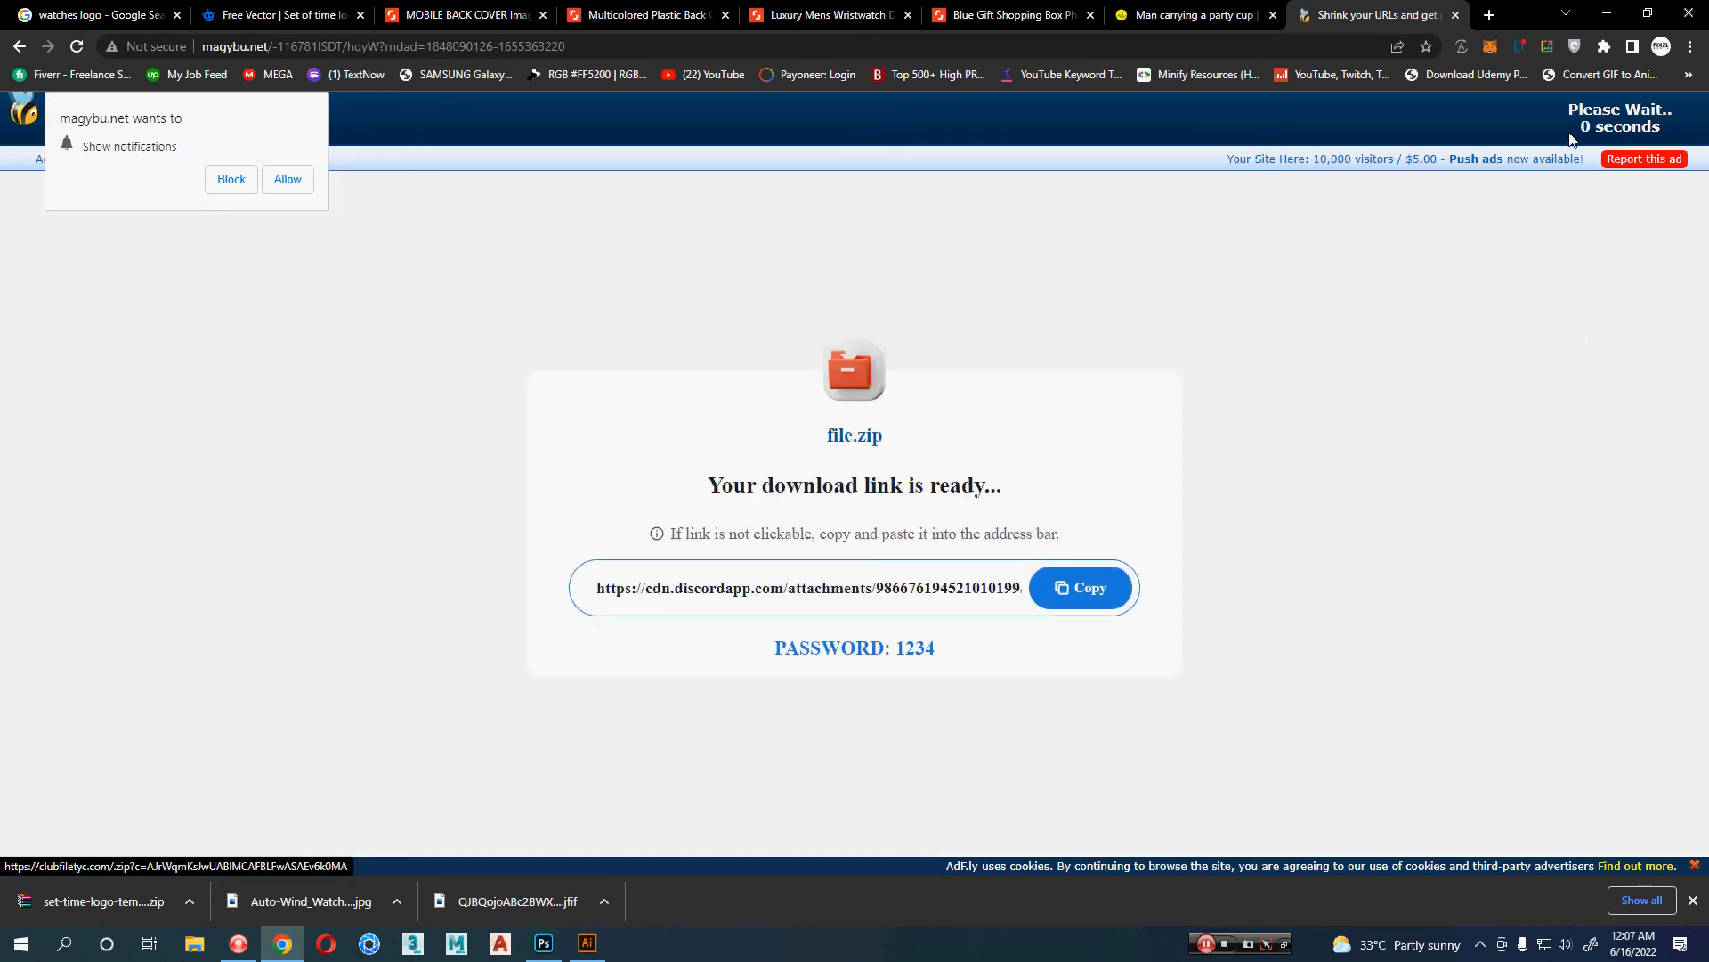
{"action": "left_click", "coordinate": [1622, 115]}
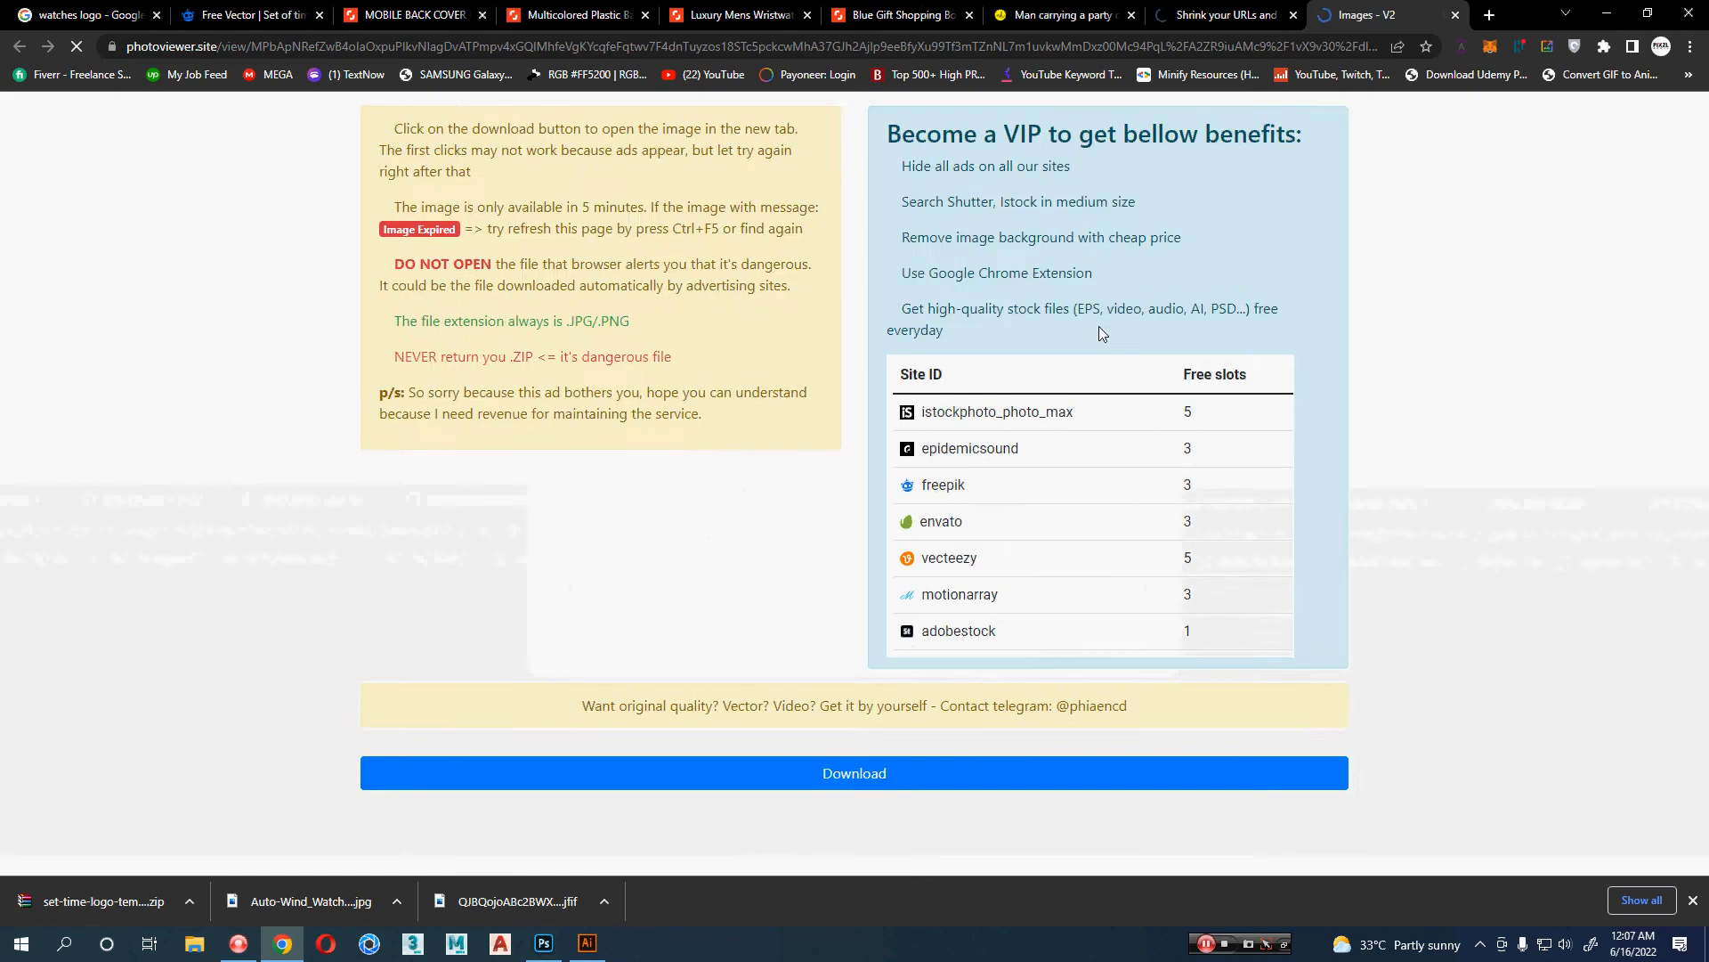
- Close the ad and expired photo viewer tabs and retry finding the back covers photo from its result page
{"action": "scroll", "coordinate": [650, 430], "scroll_direction": "down", "scroll_amount": 6}
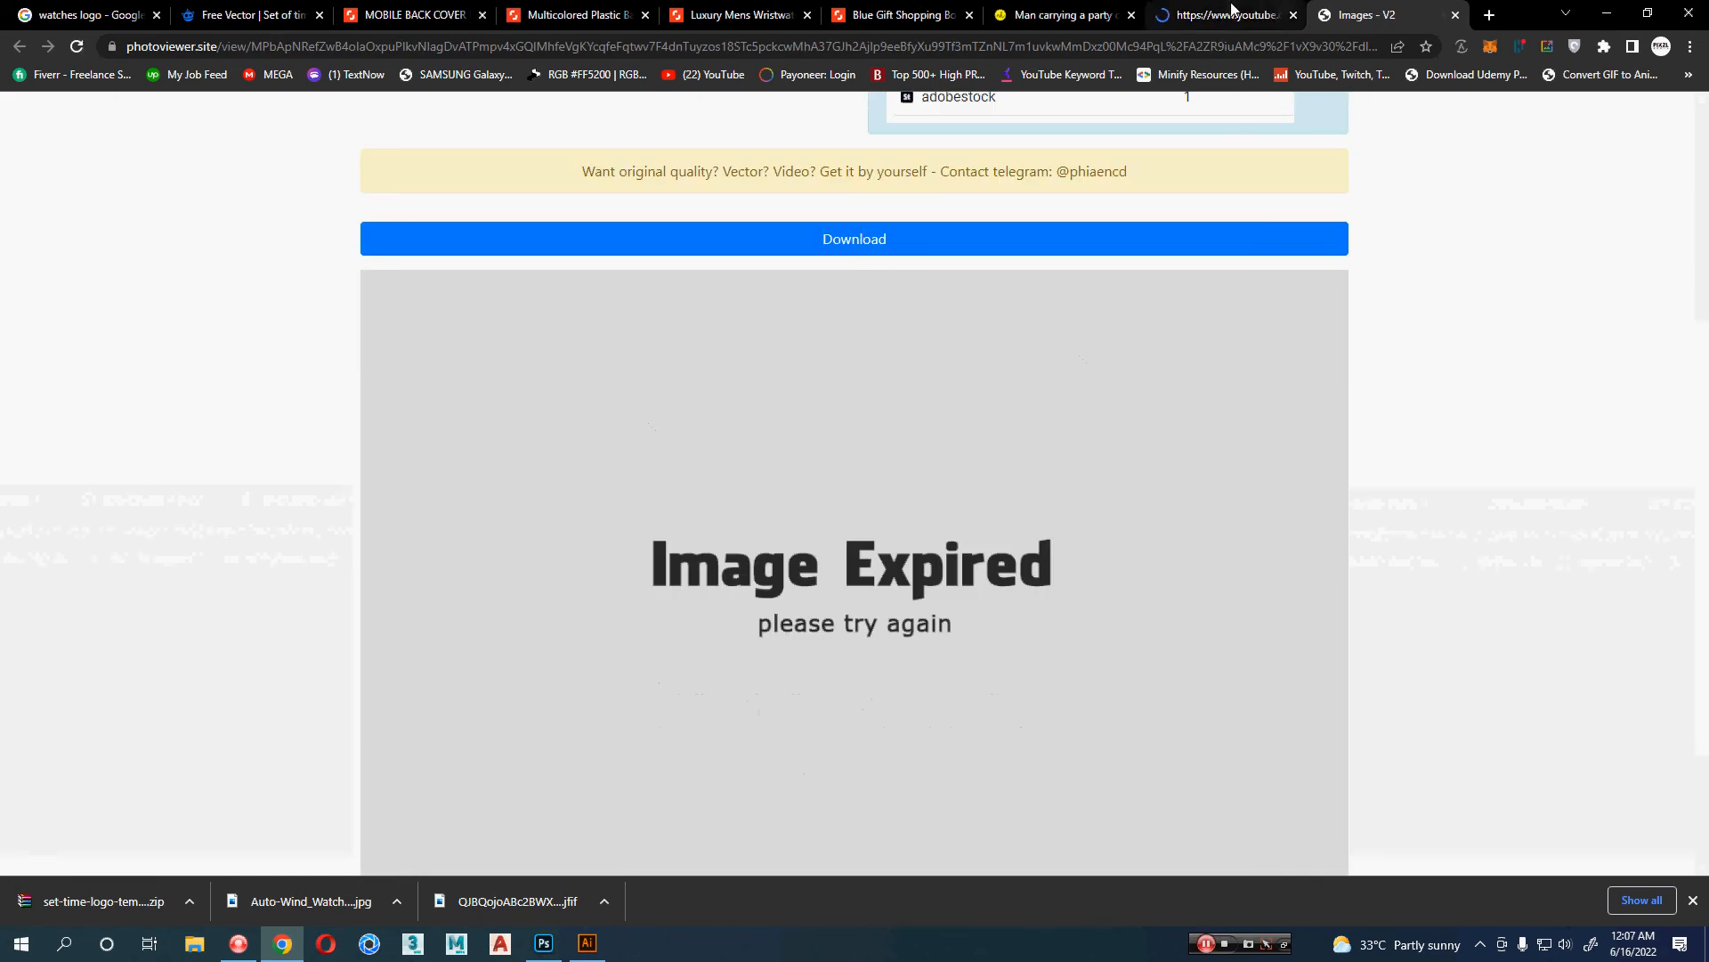
{"action": "left_click", "coordinate": [1292, 15]}
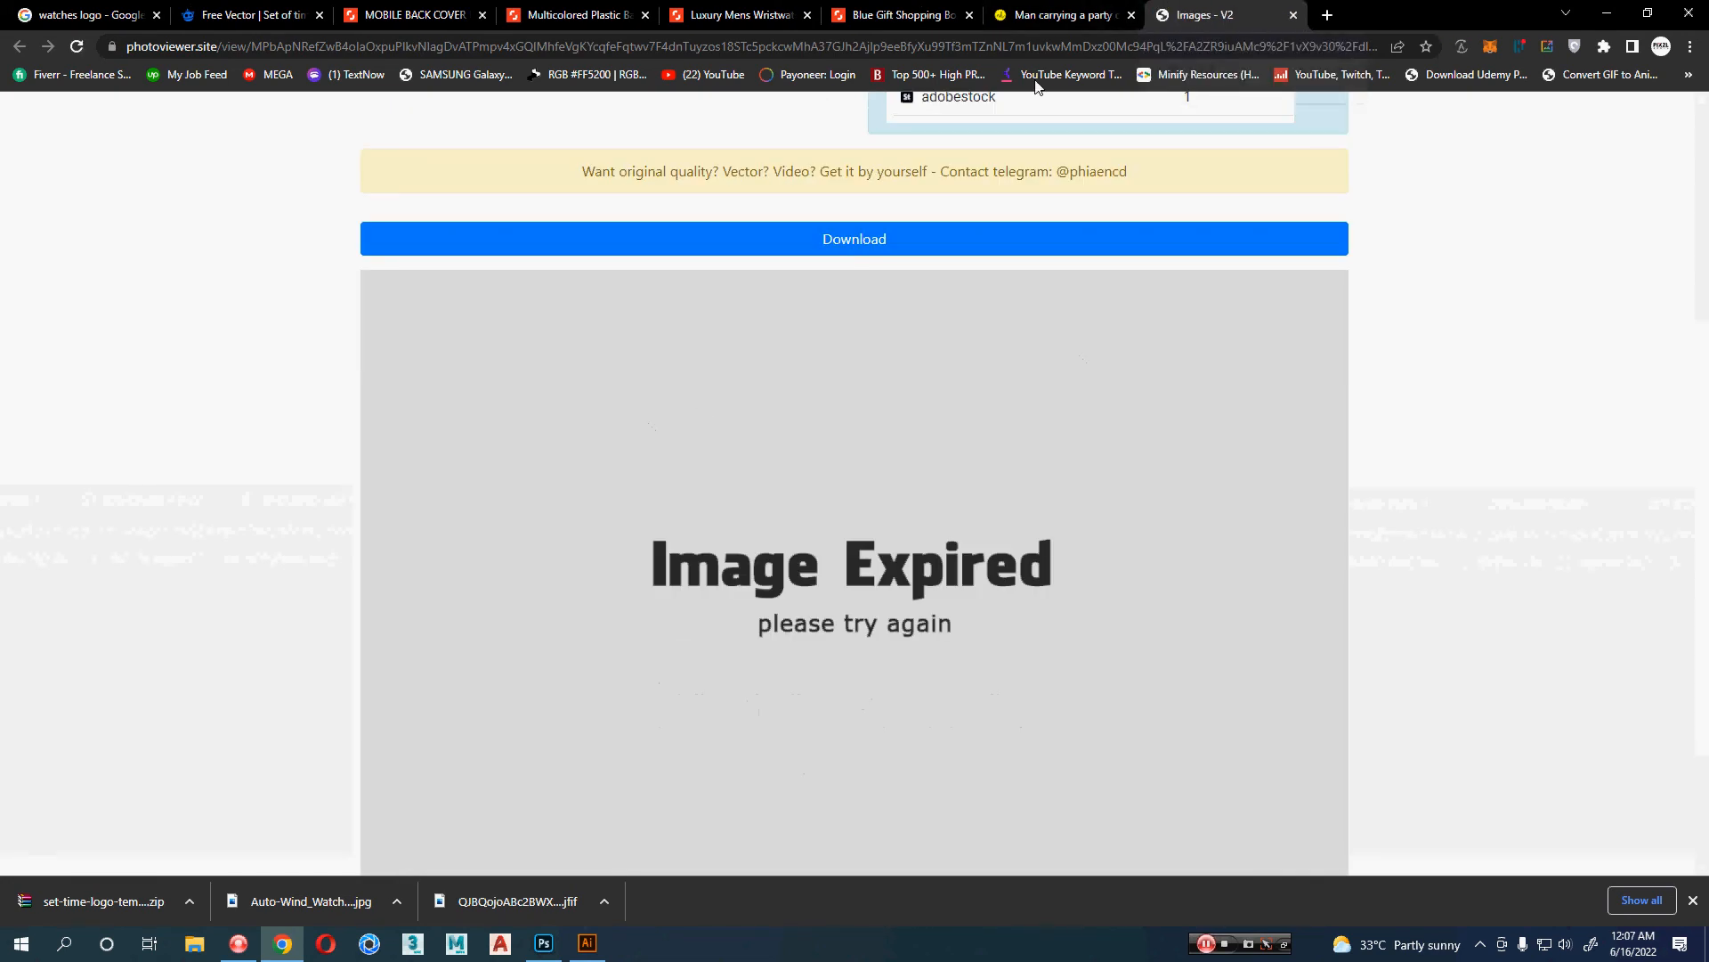
{"action": "left_click", "coordinate": [1293, 15]}
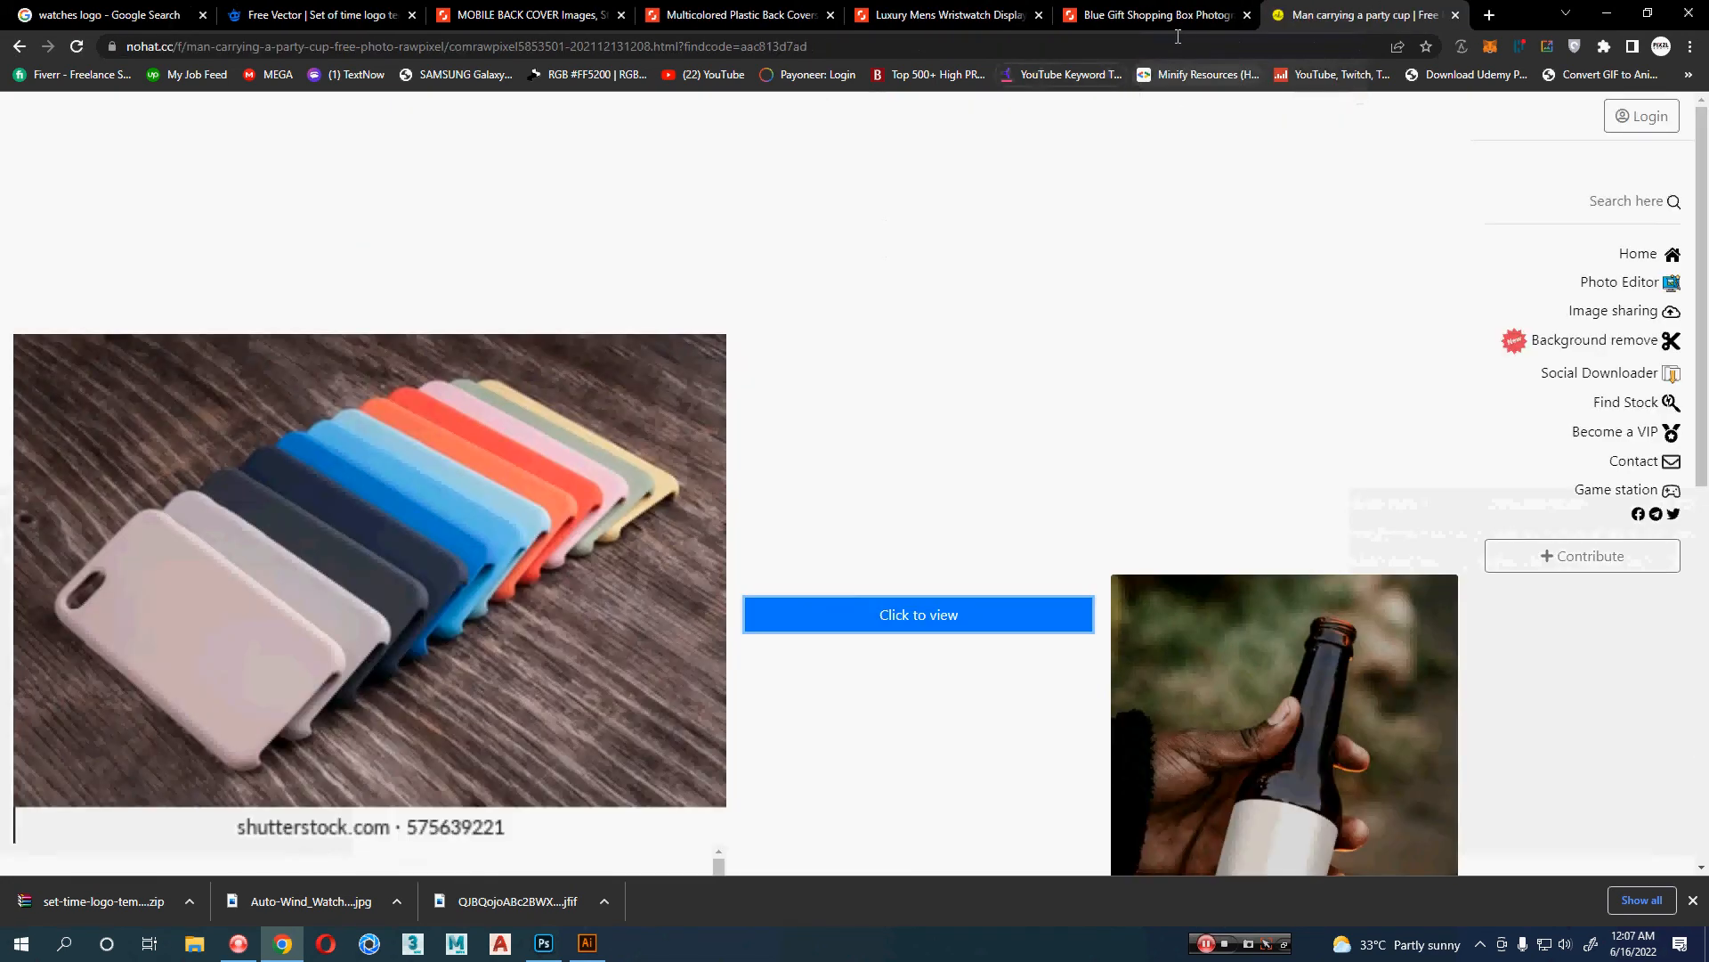
{"action": "left_click", "coordinate": [932, 634]}
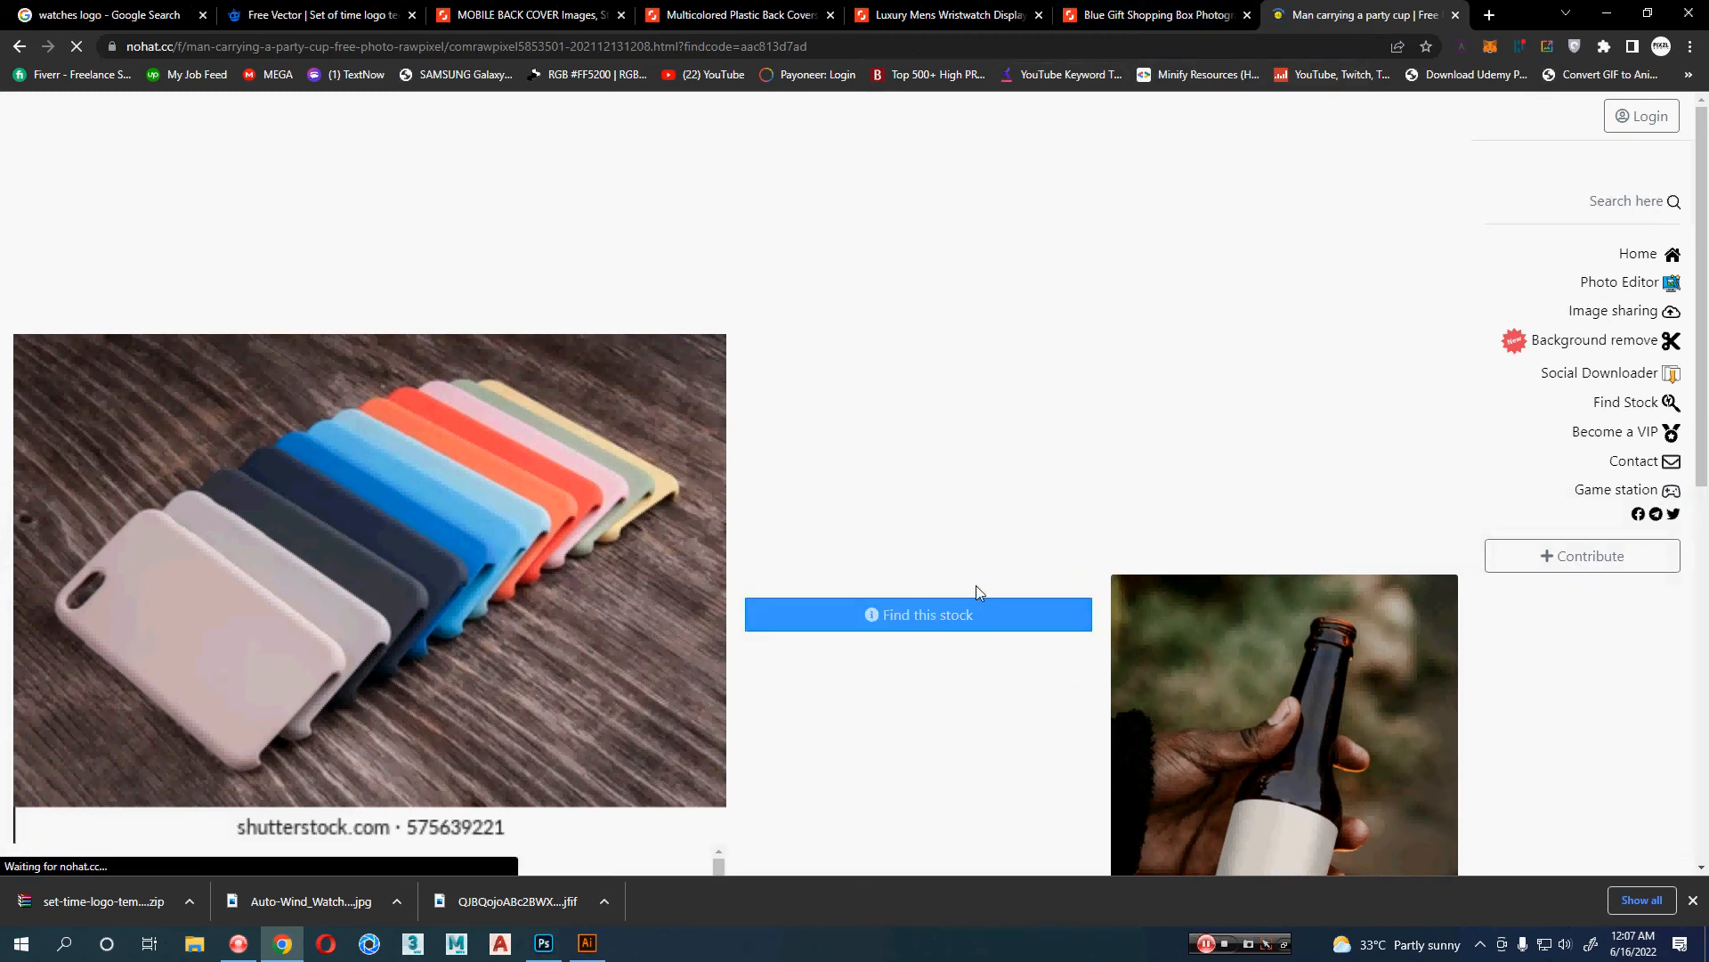
{"action": "left_click", "coordinate": [910, 616]}
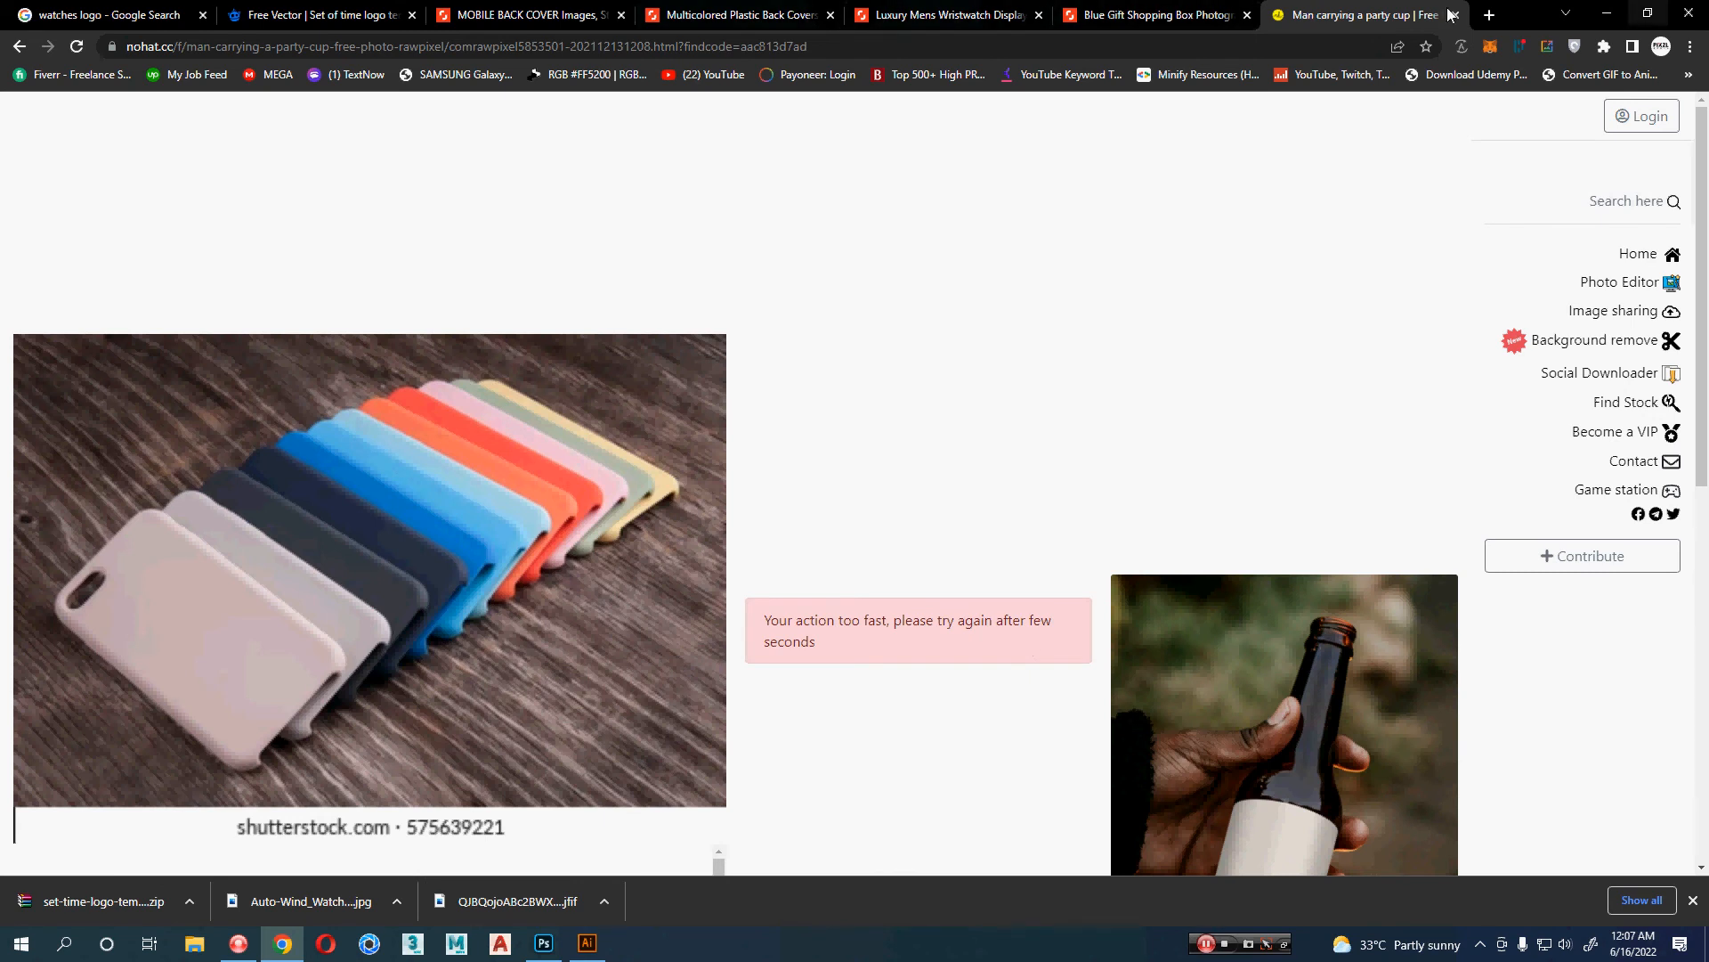
- Replace the result tab with a fresh nohat.cc tab and submit the copied back covers photo URL to Find Stock
{"action": "key", "text": "ctrl+w"}
{"action": "left_click", "coordinate": [1306, 15]}
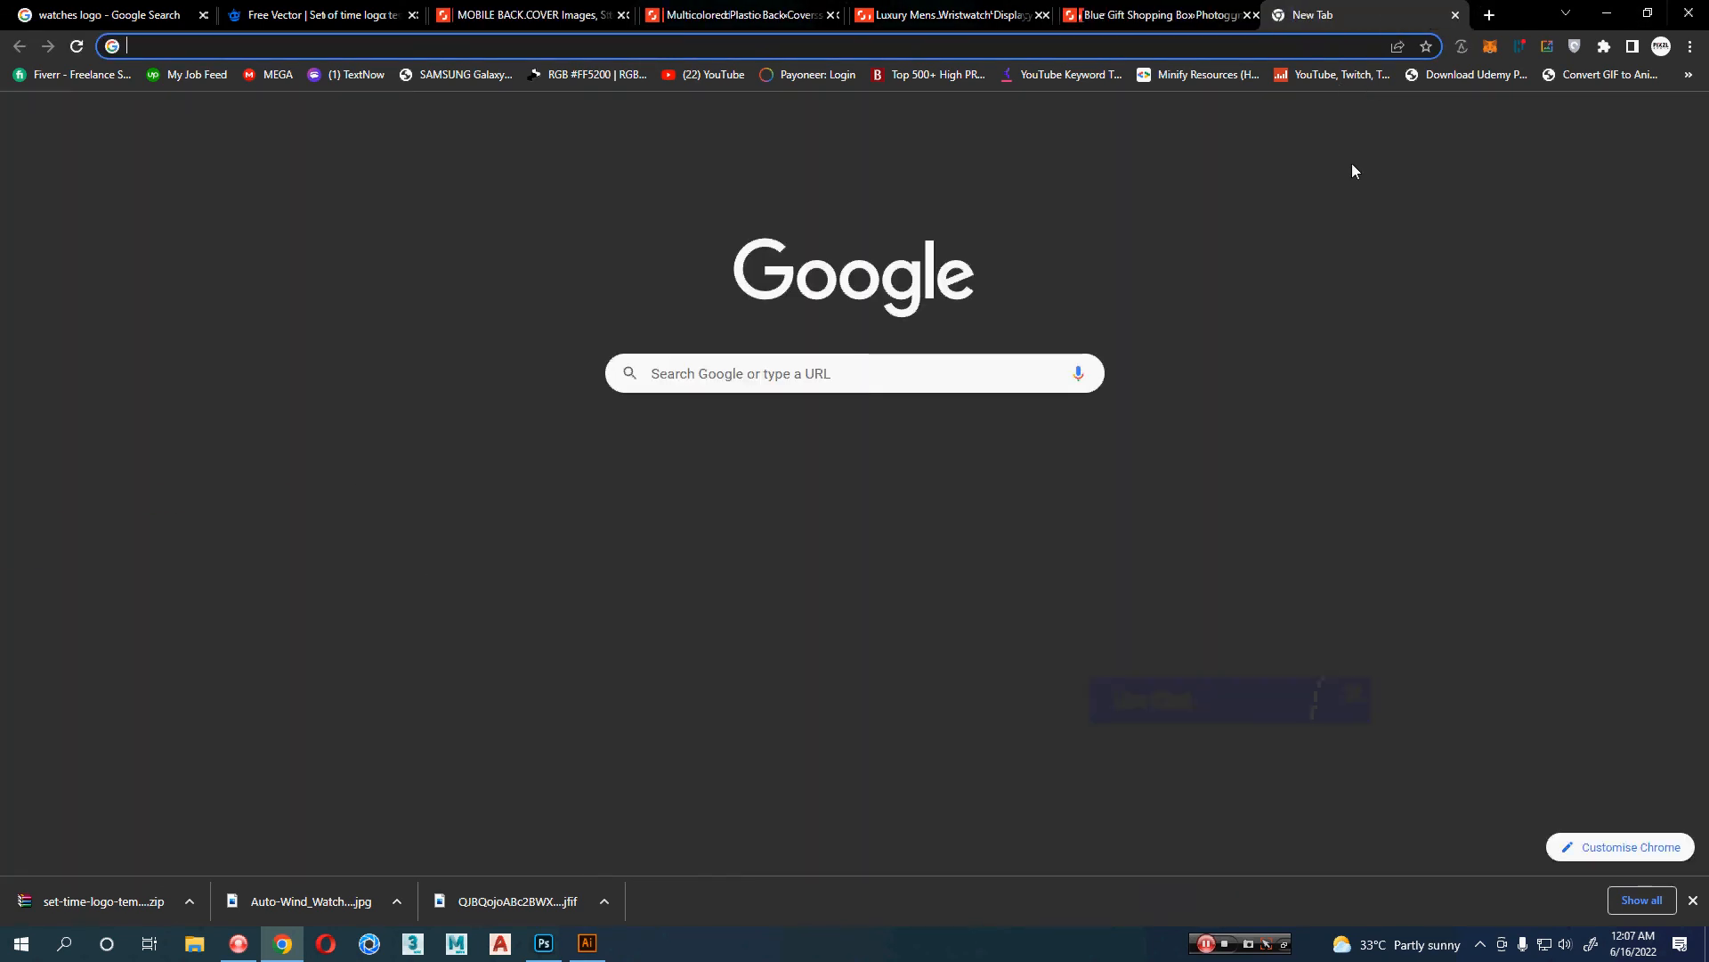
{"action": "type", "text": "noha"}
{"action": "key", "text": "Return"}
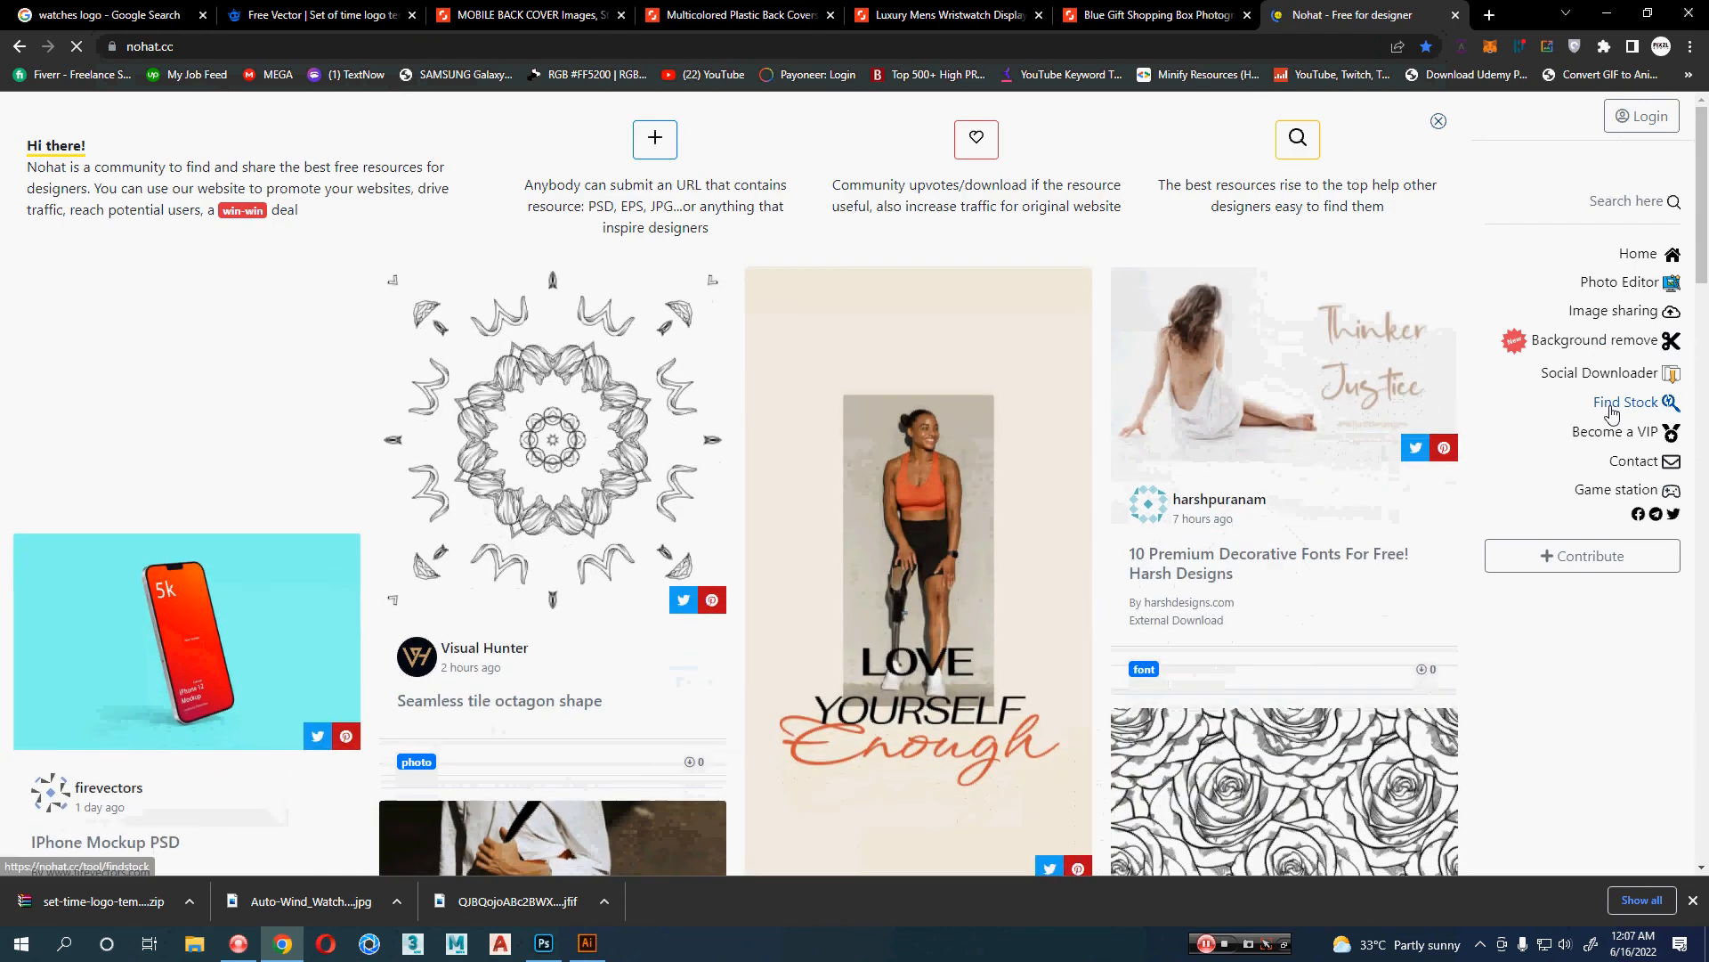
{"action": "left_click", "coordinate": [1608, 406]}
{"action": "left_click", "coordinate": [915, 460]}
{"action": "key", "text": "ctrl+v"}
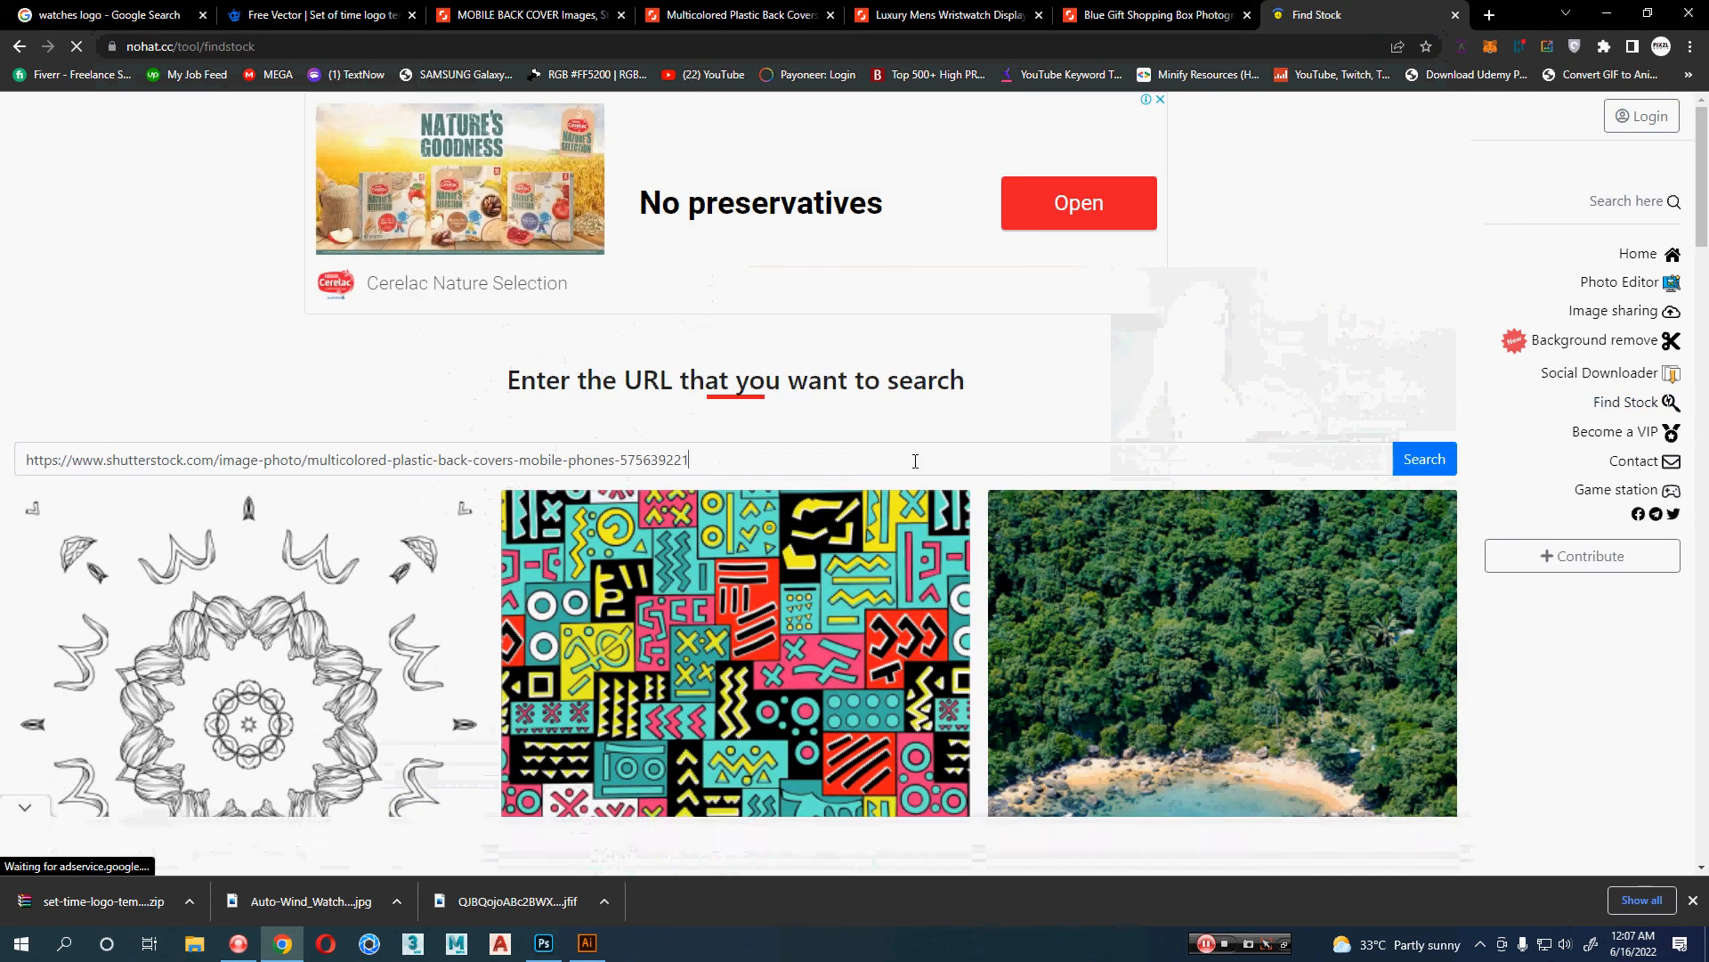
{"action": "key", "text": "Return"}
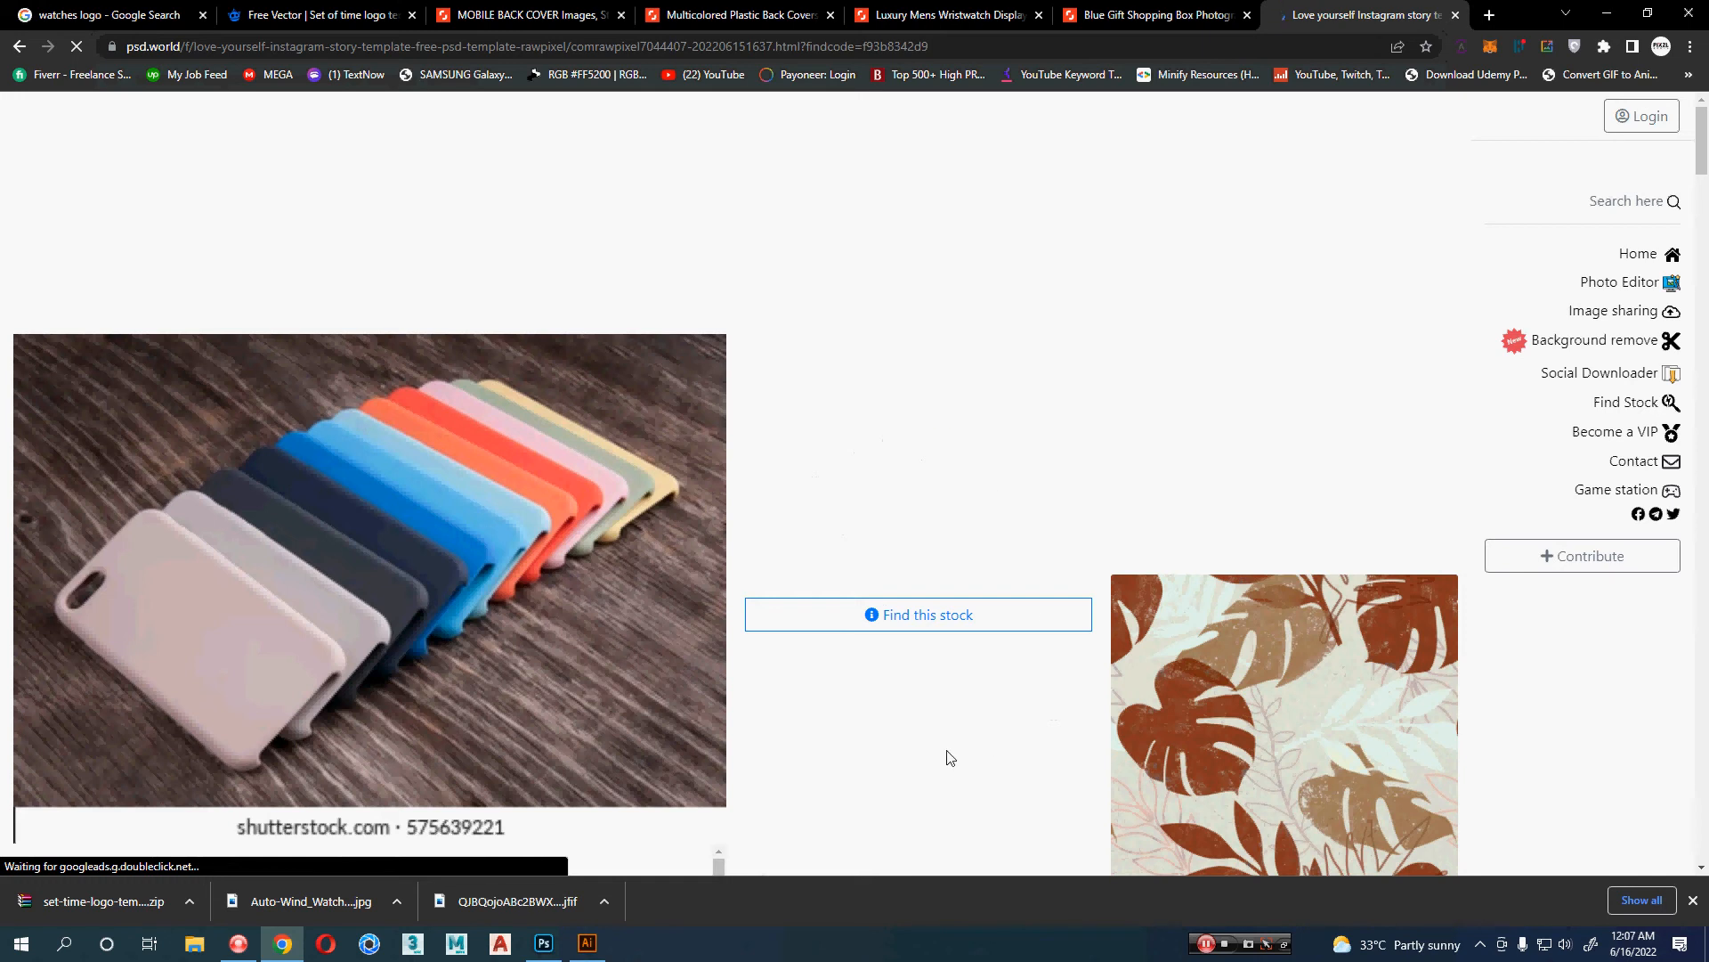
- Request the stock photo, pass the human check and skip the ad page to open the image in the photo viewer
{"action": "left_click", "coordinate": [957, 627]}
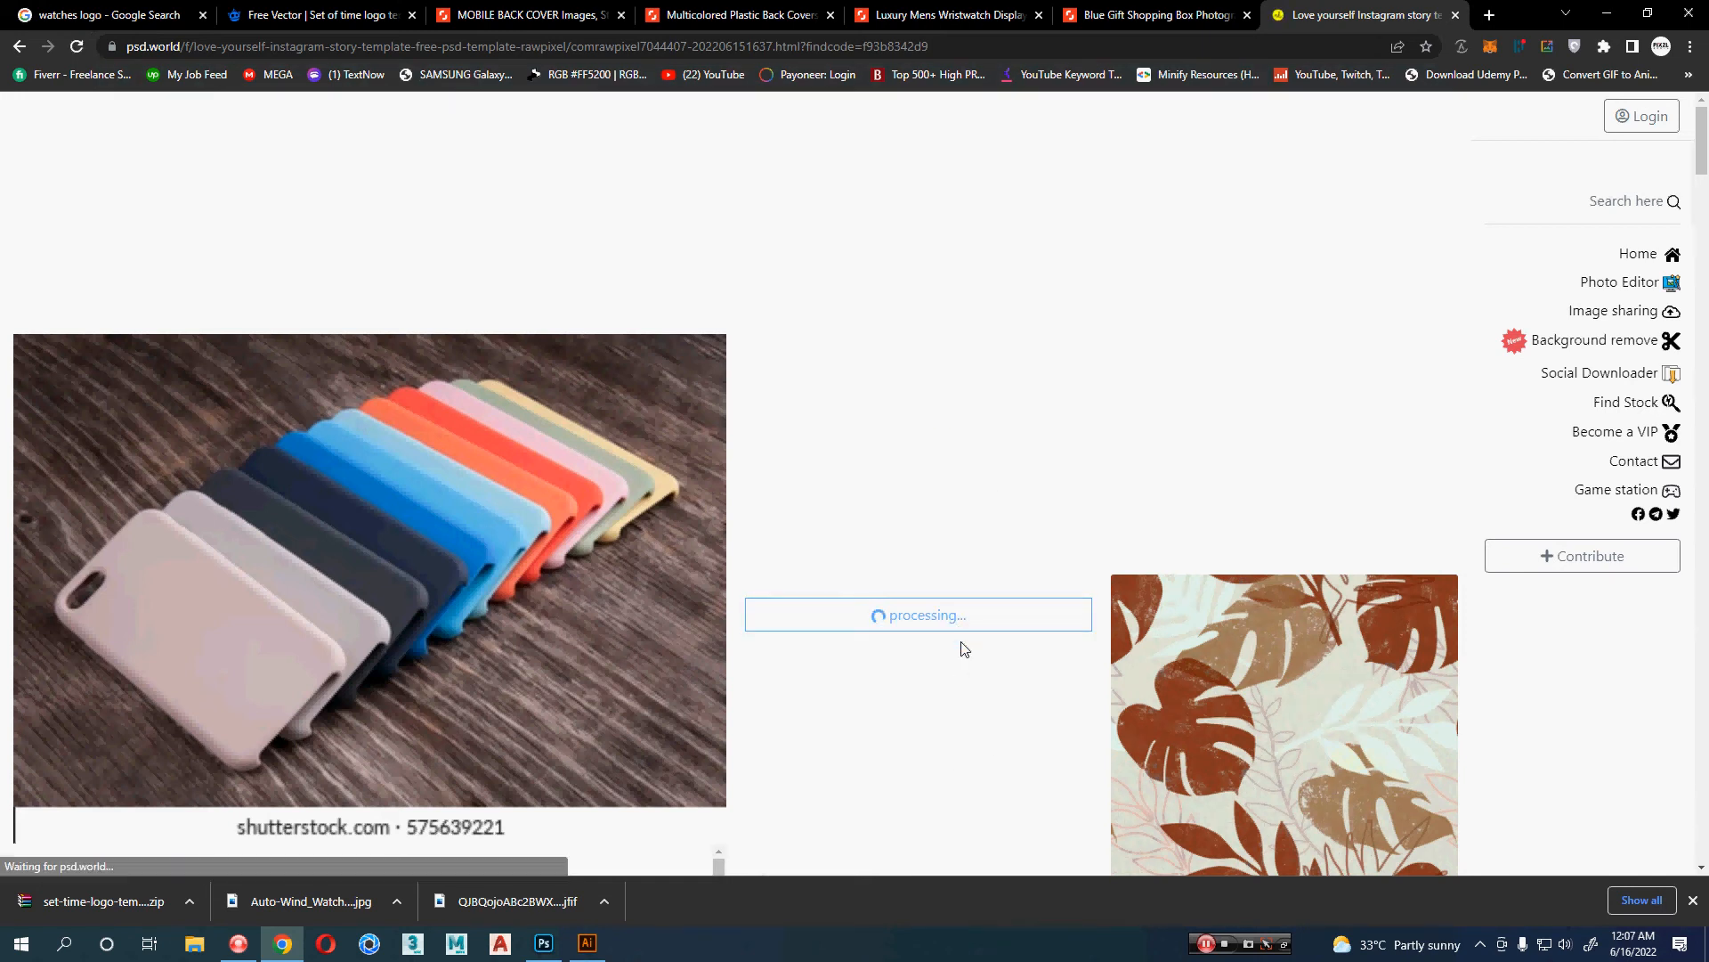
{"action": "left_click", "coordinate": [975, 618]}
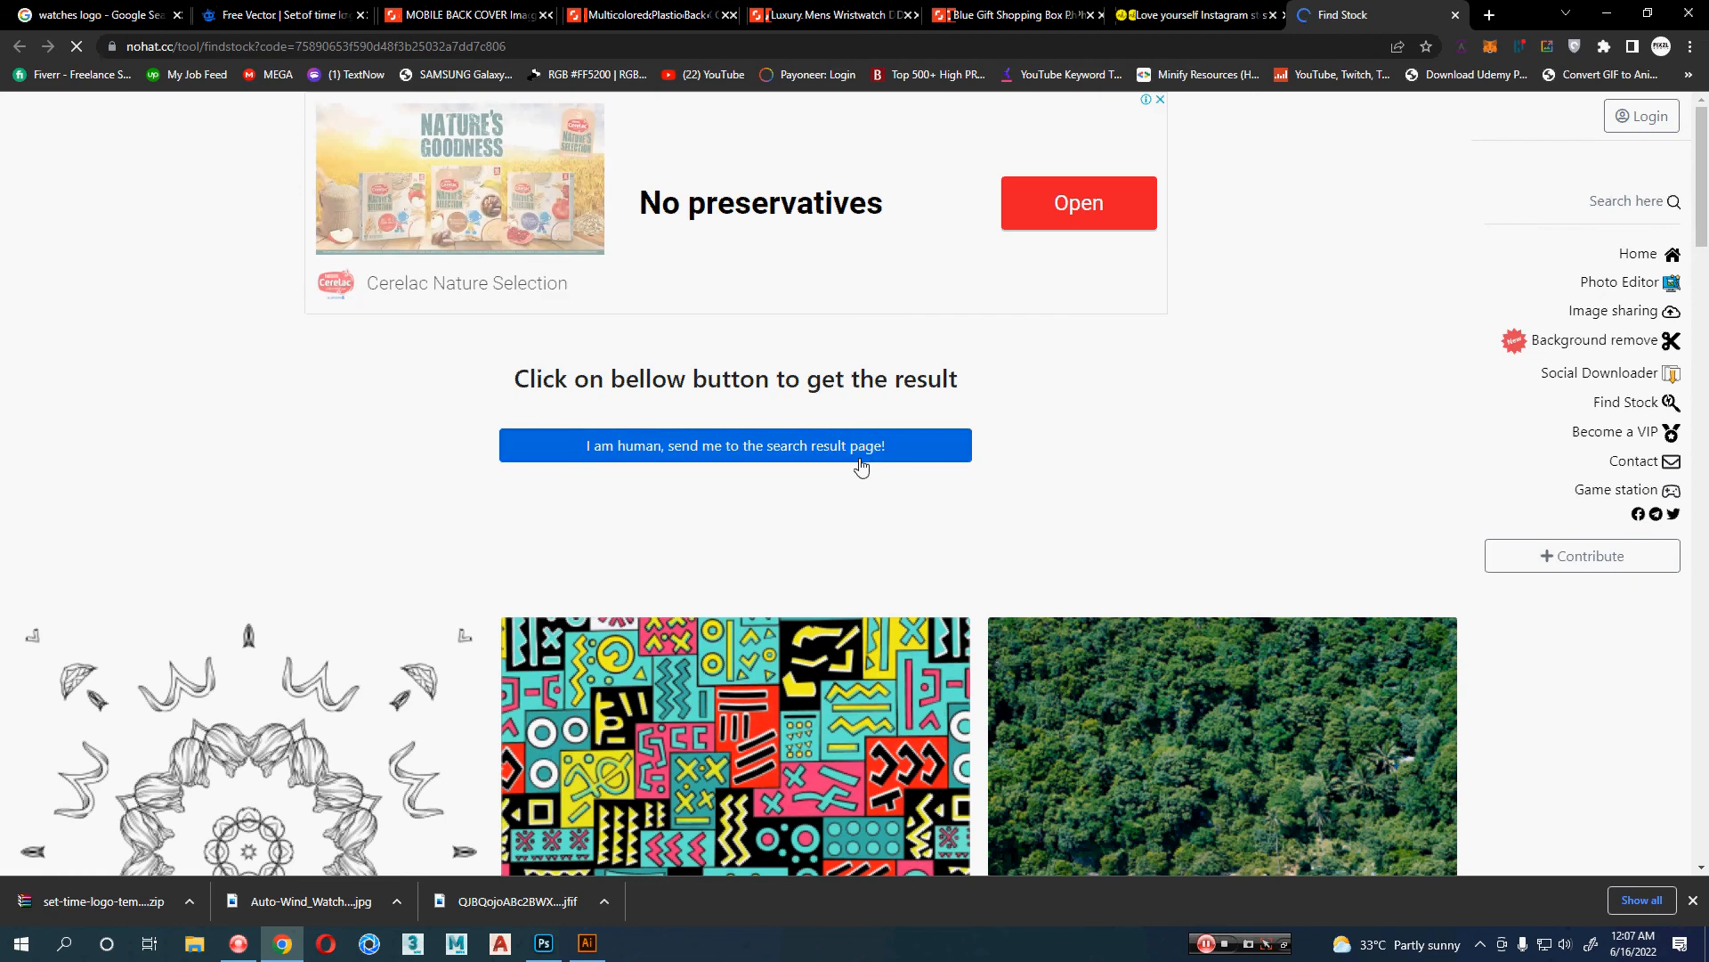
{"action": "left_click", "coordinate": [861, 465]}
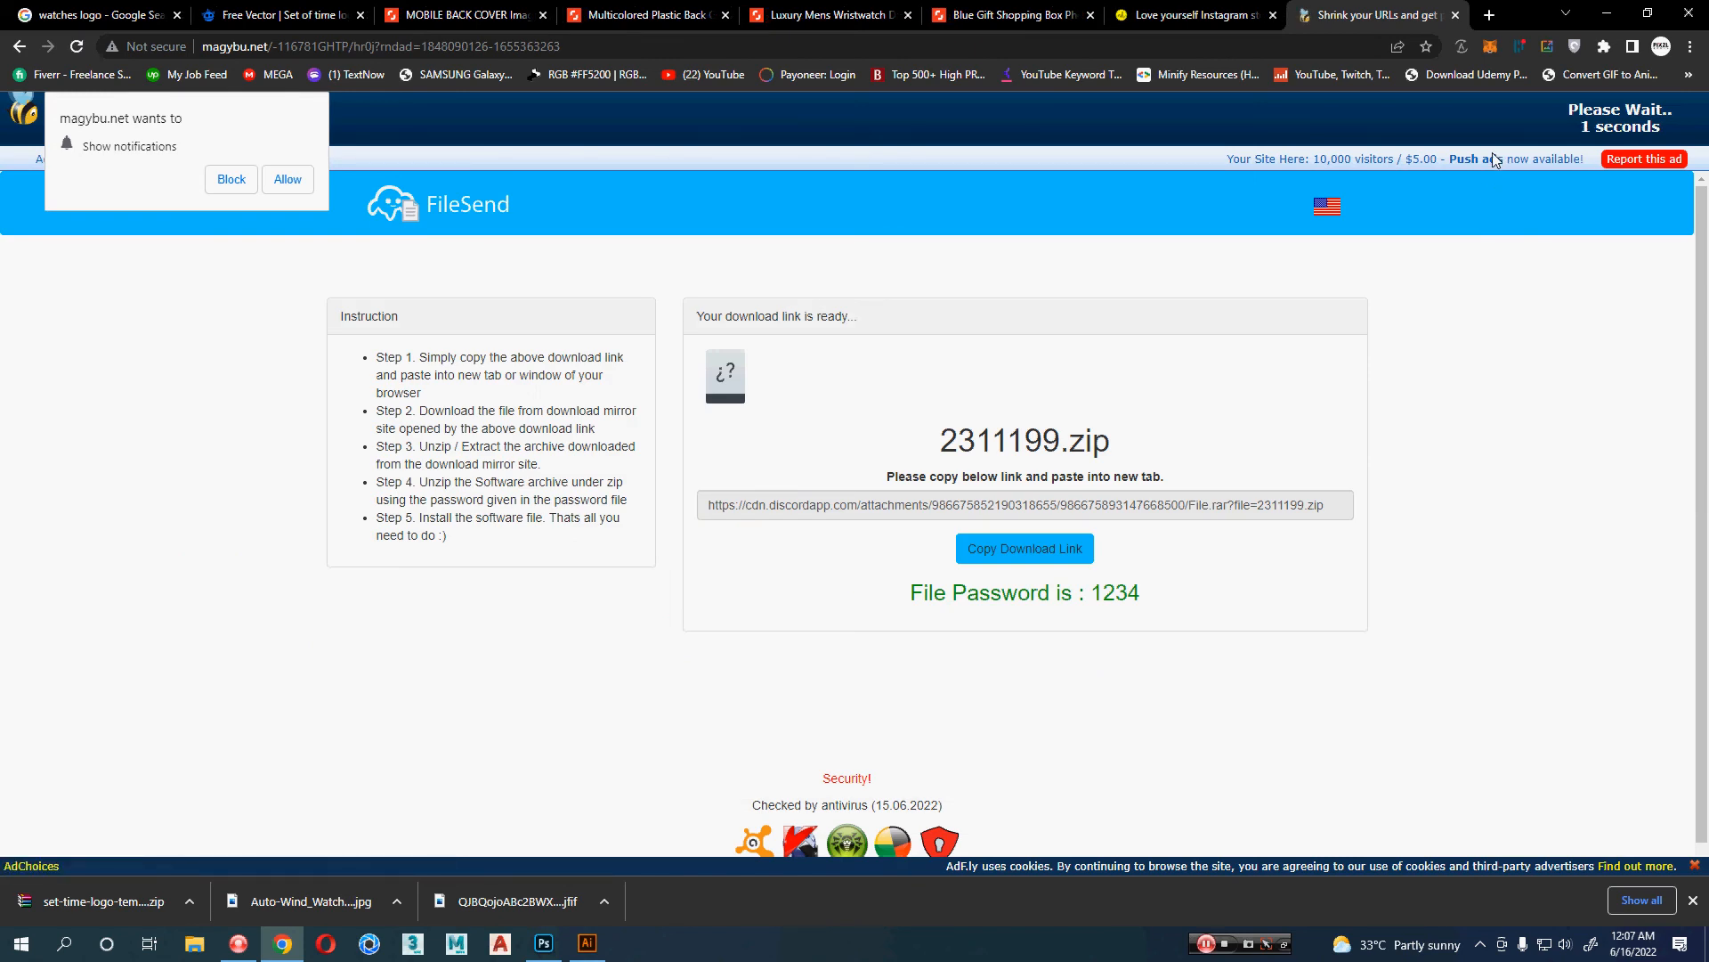
{"action": "left_click", "coordinate": [1642, 112]}
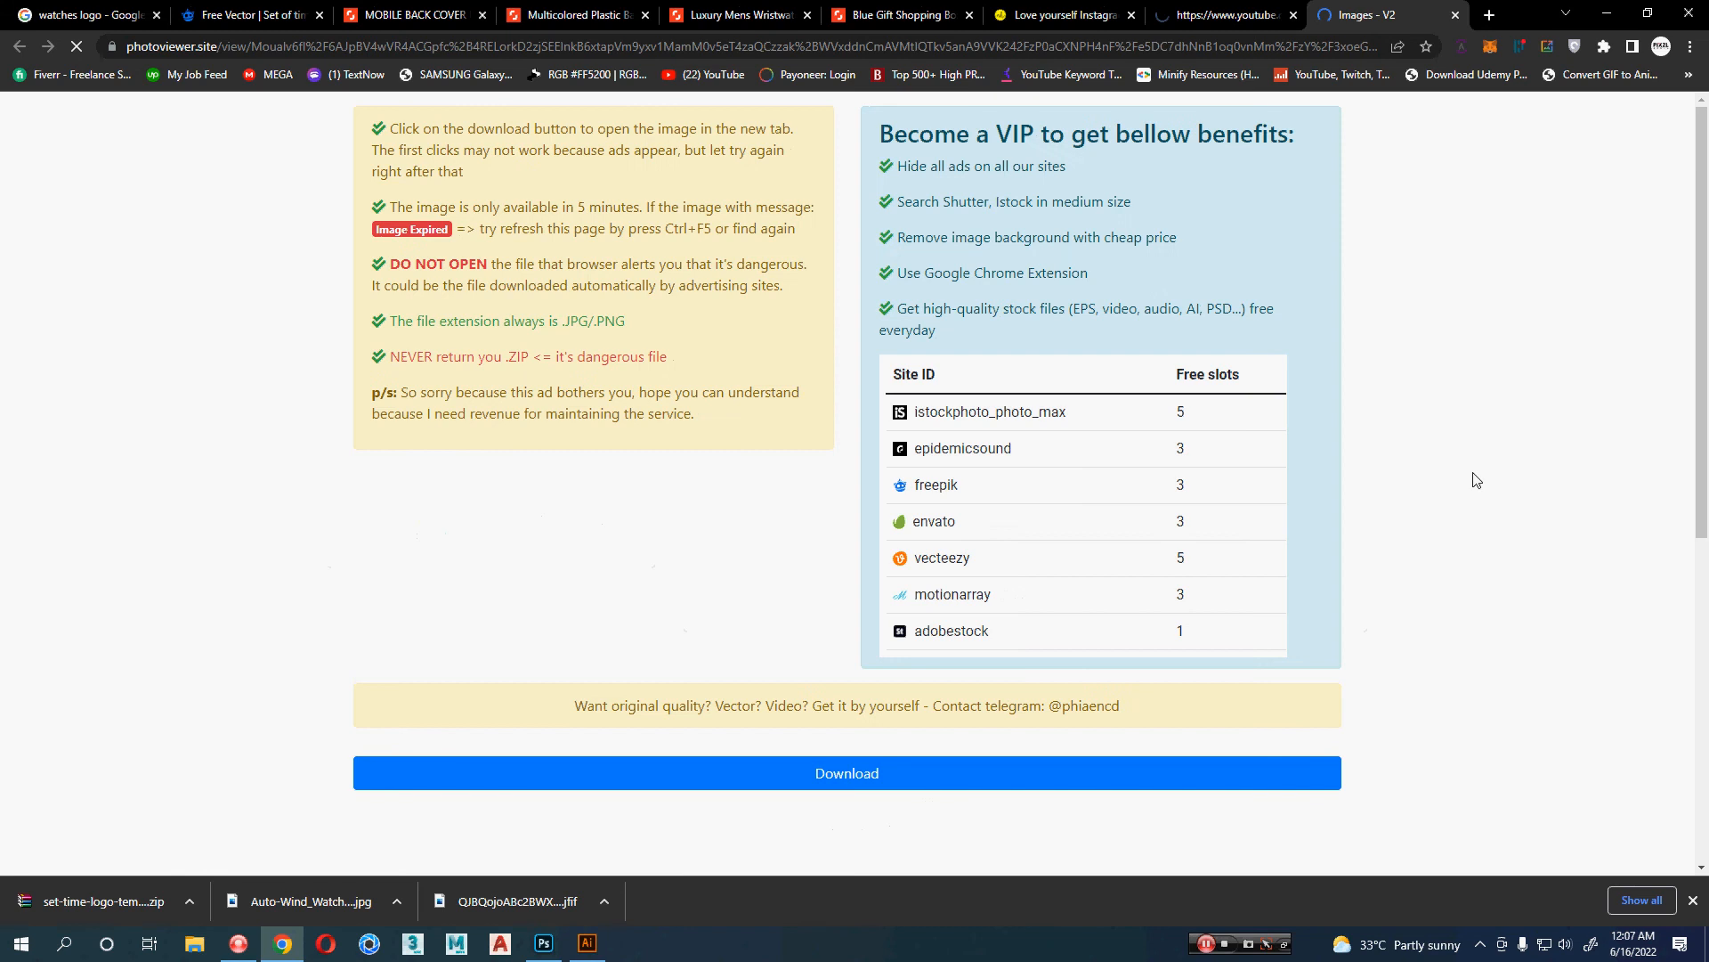
- Open the full-size back covers photo and save it as a JPEG image in the Downloads folder
{"action": "scroll", "coordinate": [1473, 478], "scroll_direction": "down", "scroll_amount": 7}
{"action": "left_click", "coordinate": [1086, 187]}
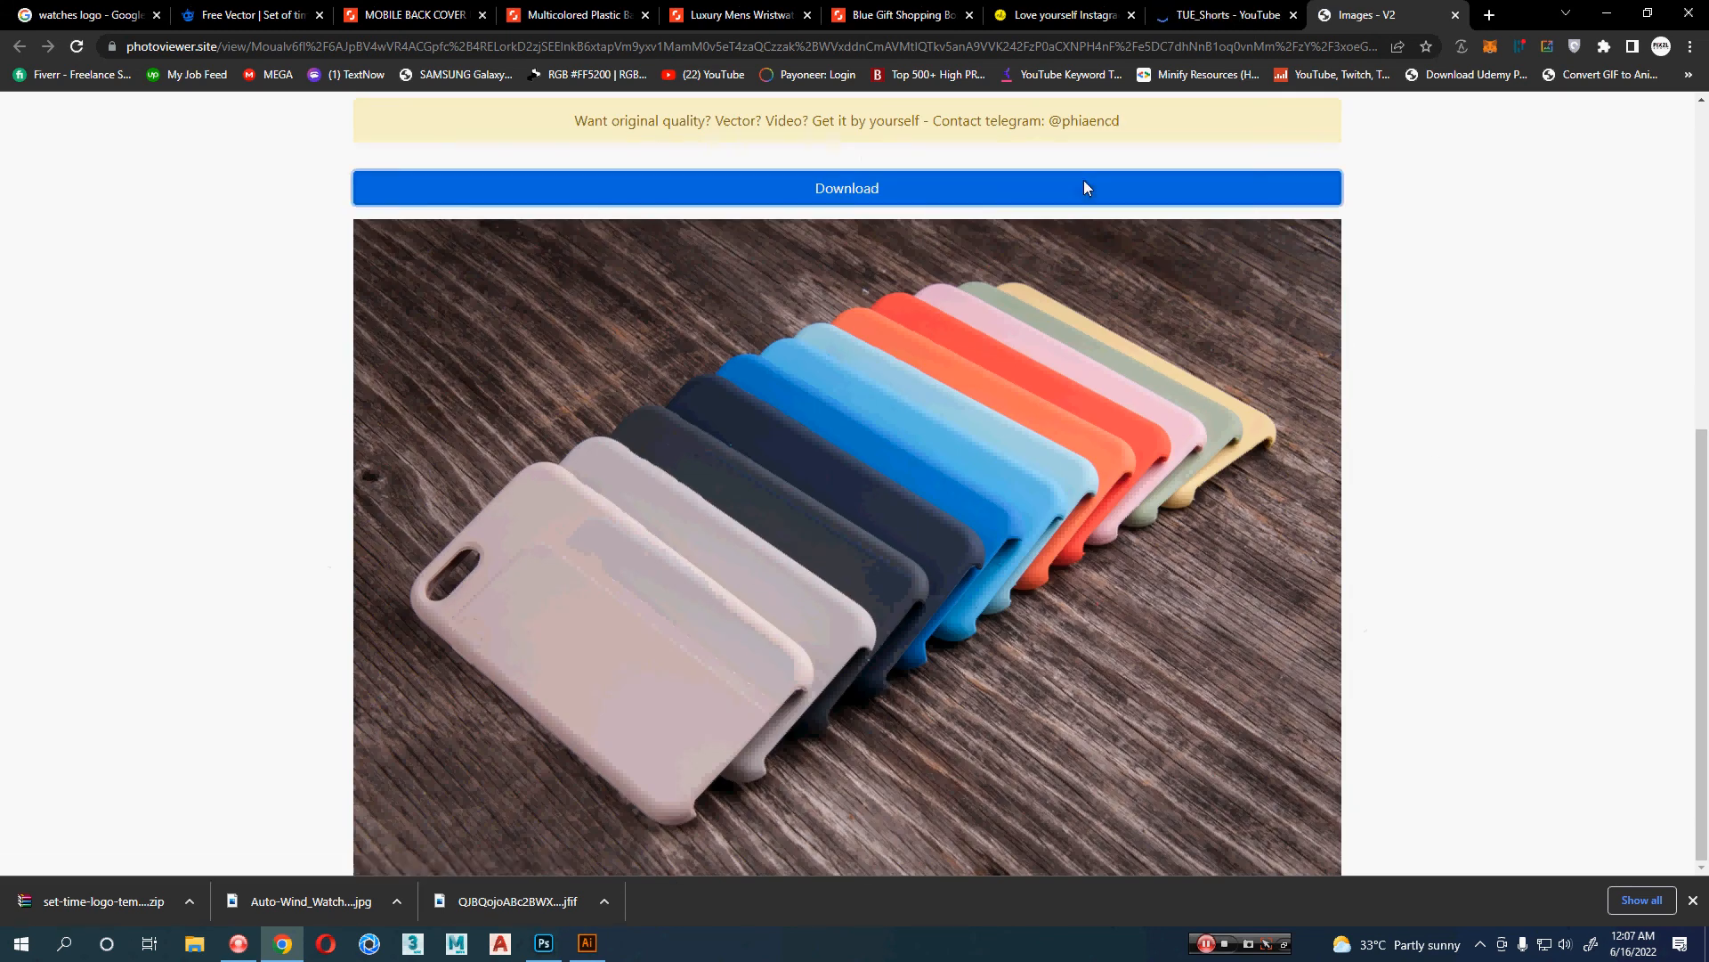
{"action": "right_click", "coordinate": [852, 426]}
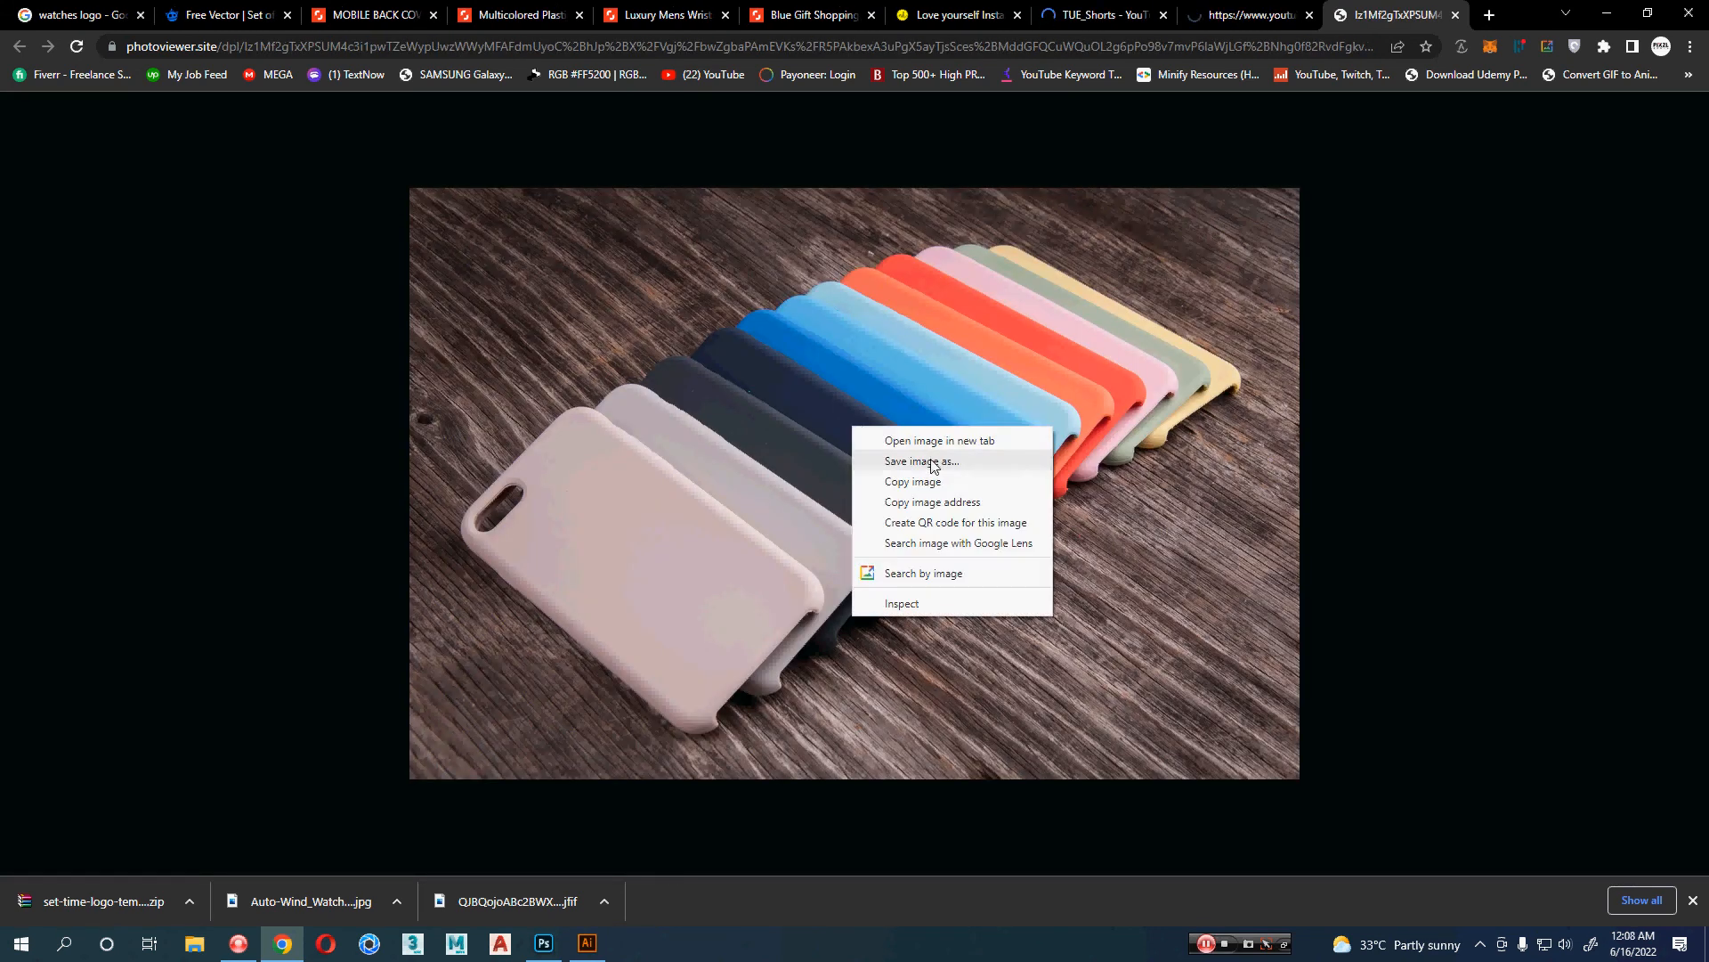
{"action": "left_click", "coordinate": [900, 460]}
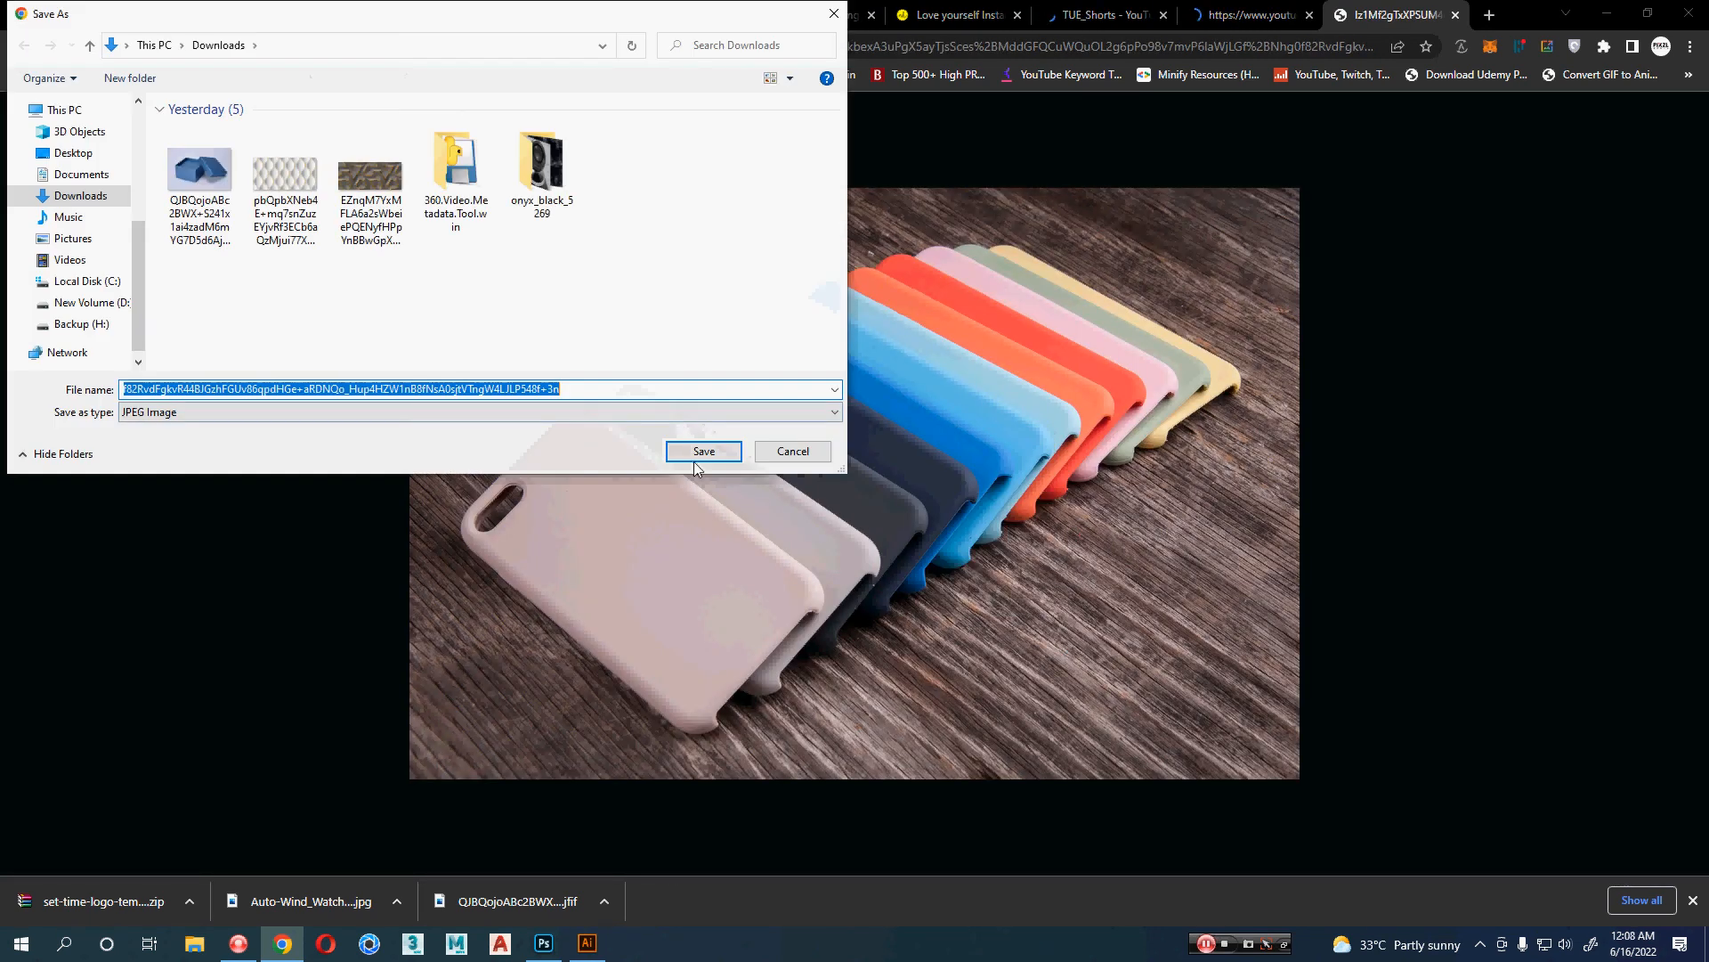
{"action": "left_click", "coordinate": [698, 452]}
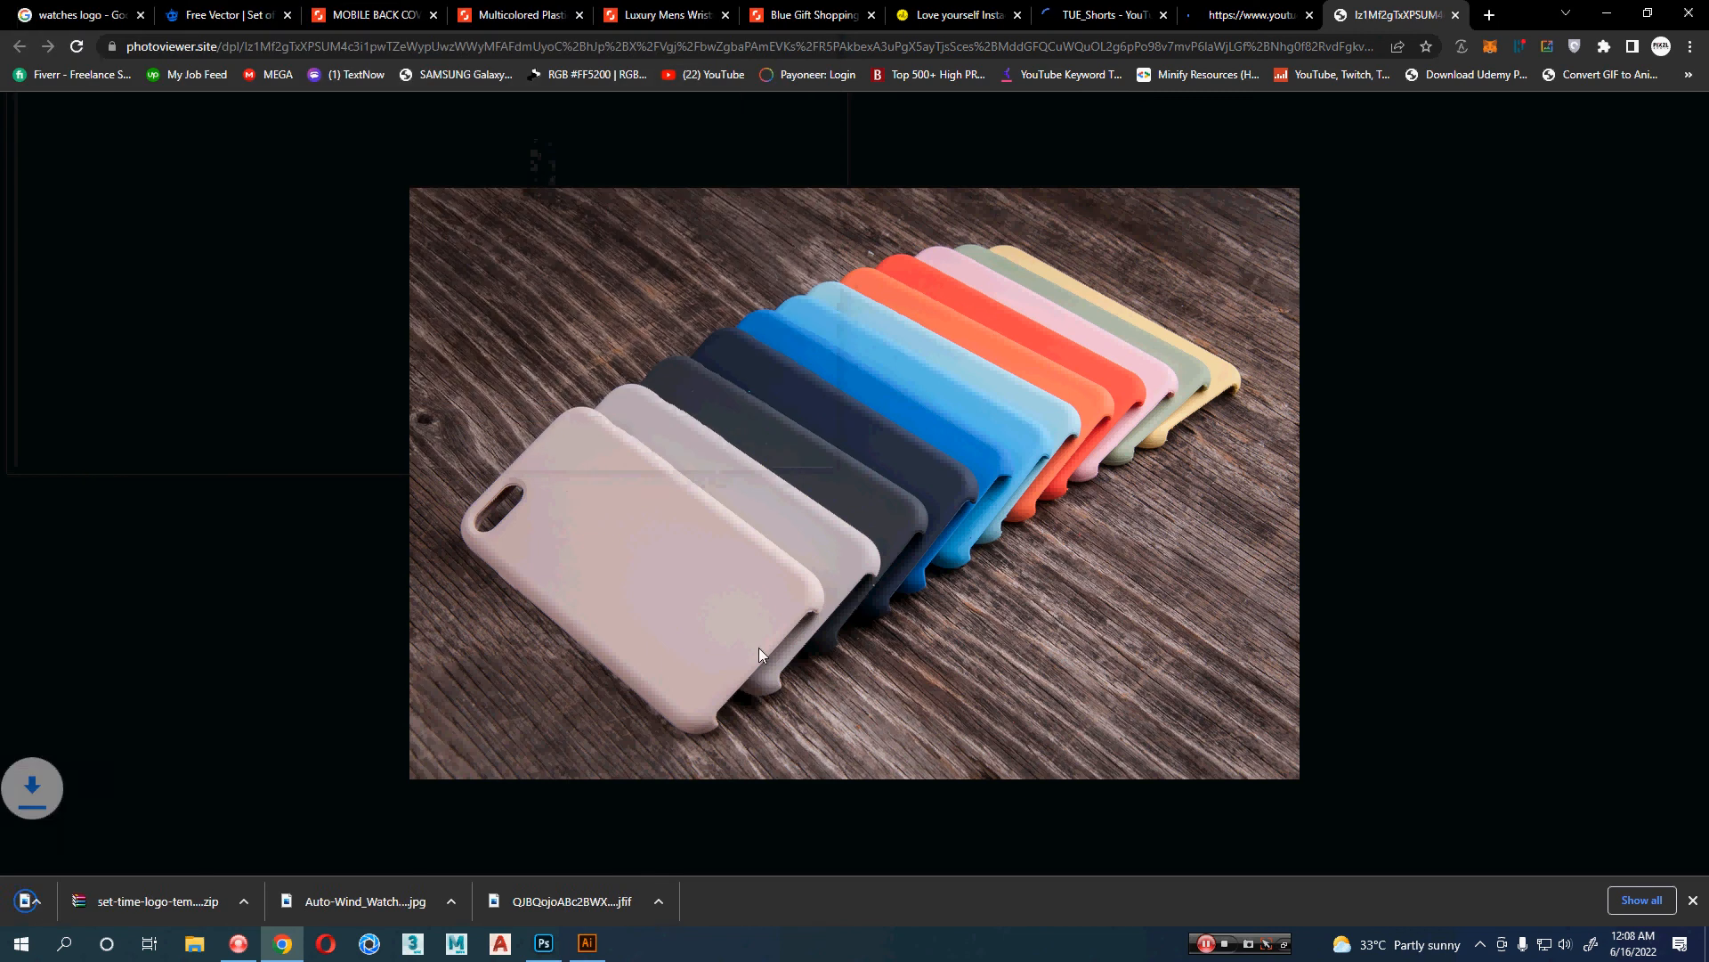
- Close all open Photoshop documents without saving and open the downloaded back covers photo from Chrome in Photoshop
{"action": "left_click", "coordinate": [544, 943]}
{"action": "key", "text": "z"}
{"action": "left_click", "coordinate": [852, 592], "text": "alt"}
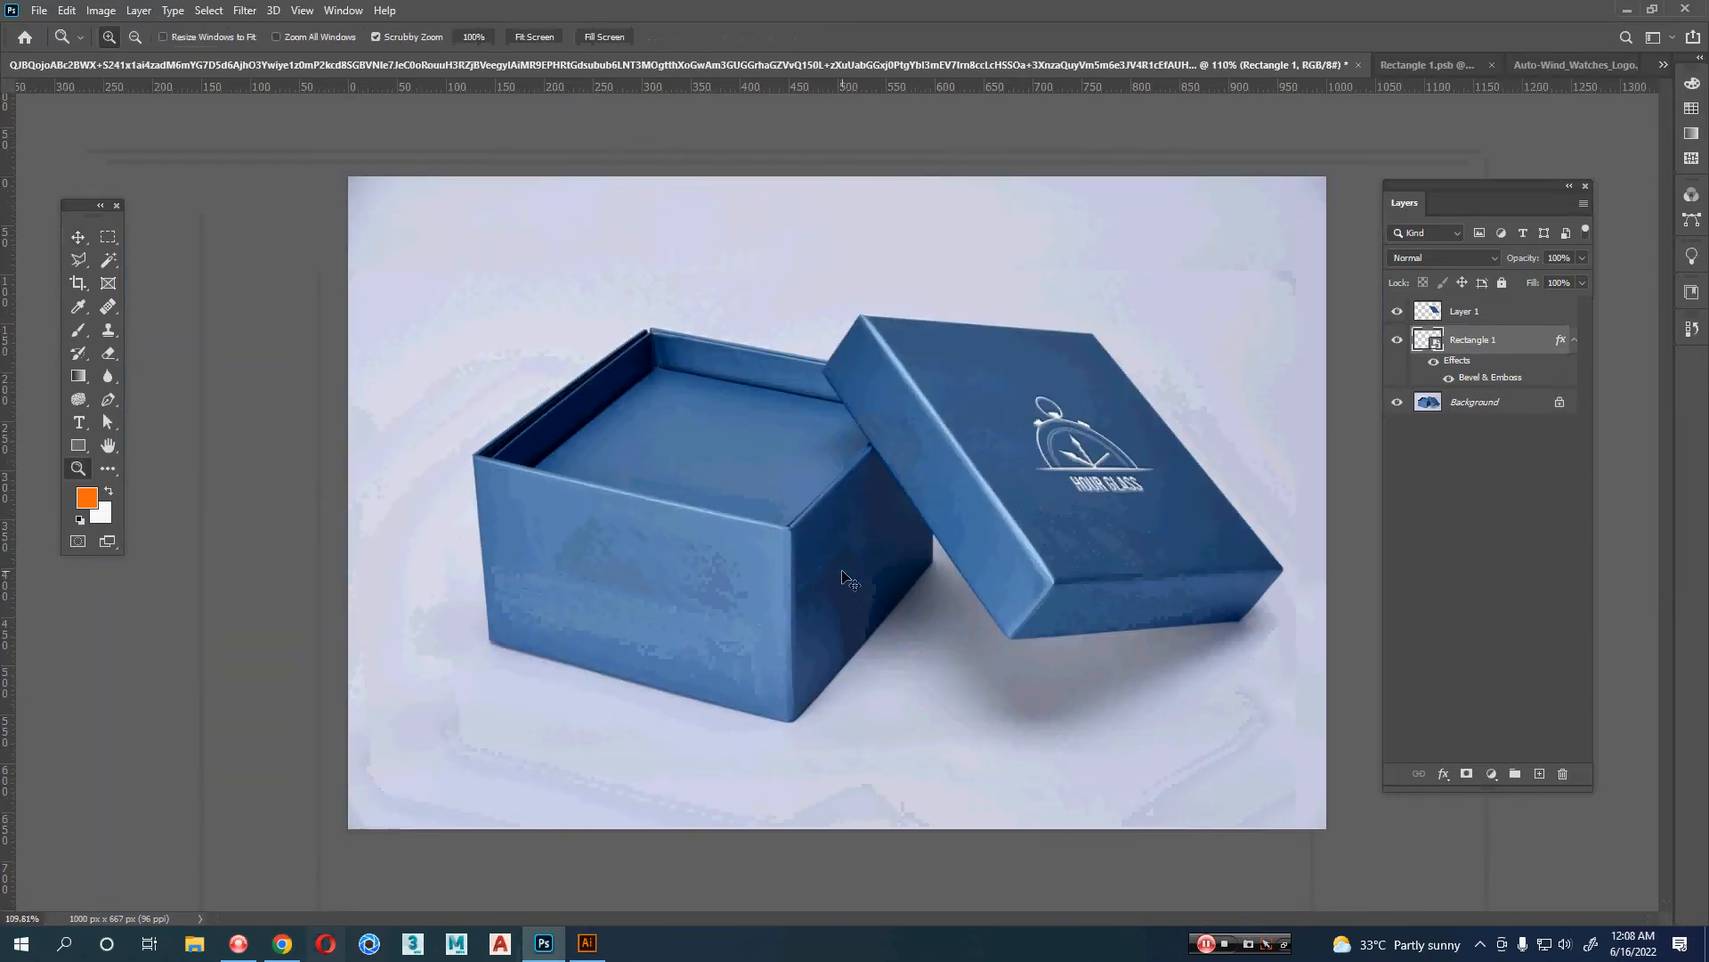
{"action": "key", "text": "ctrl+w"}
{"action": "key", "text": "n"}
{"action": "key", "text": "ctrl+w"}
{"action": "key", "text": "ctrl+w"}
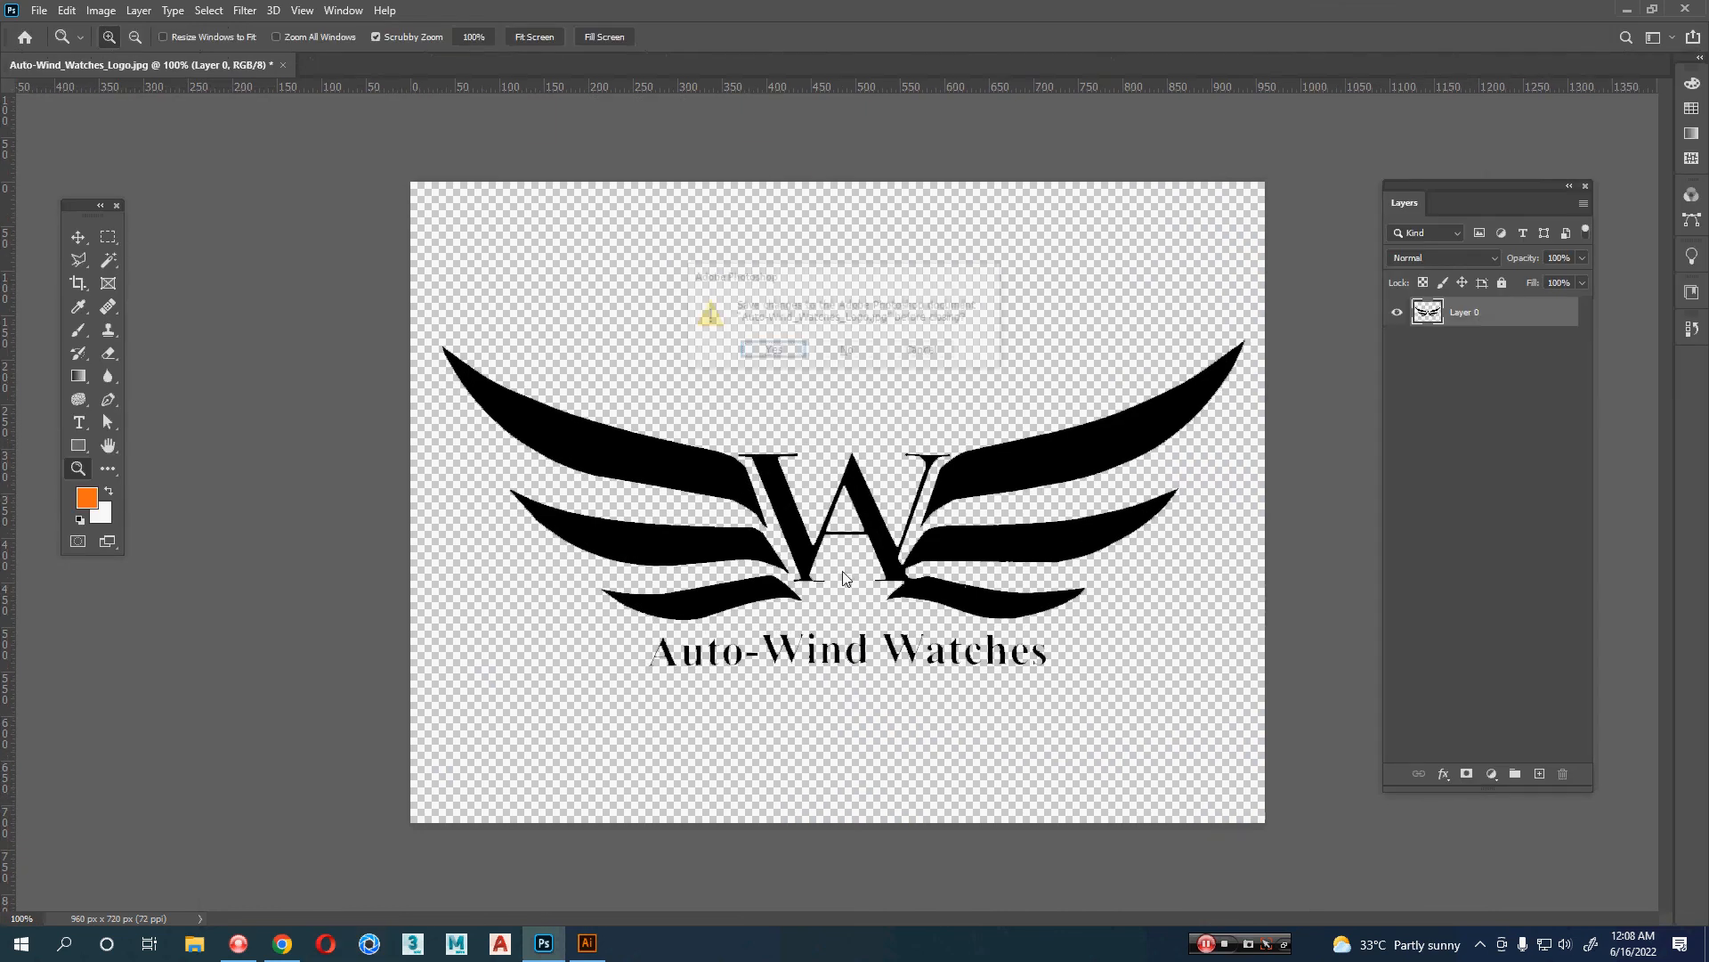
{"action": "key", "text": "n"}
{"action": "key", "text": "alt+Tab"}
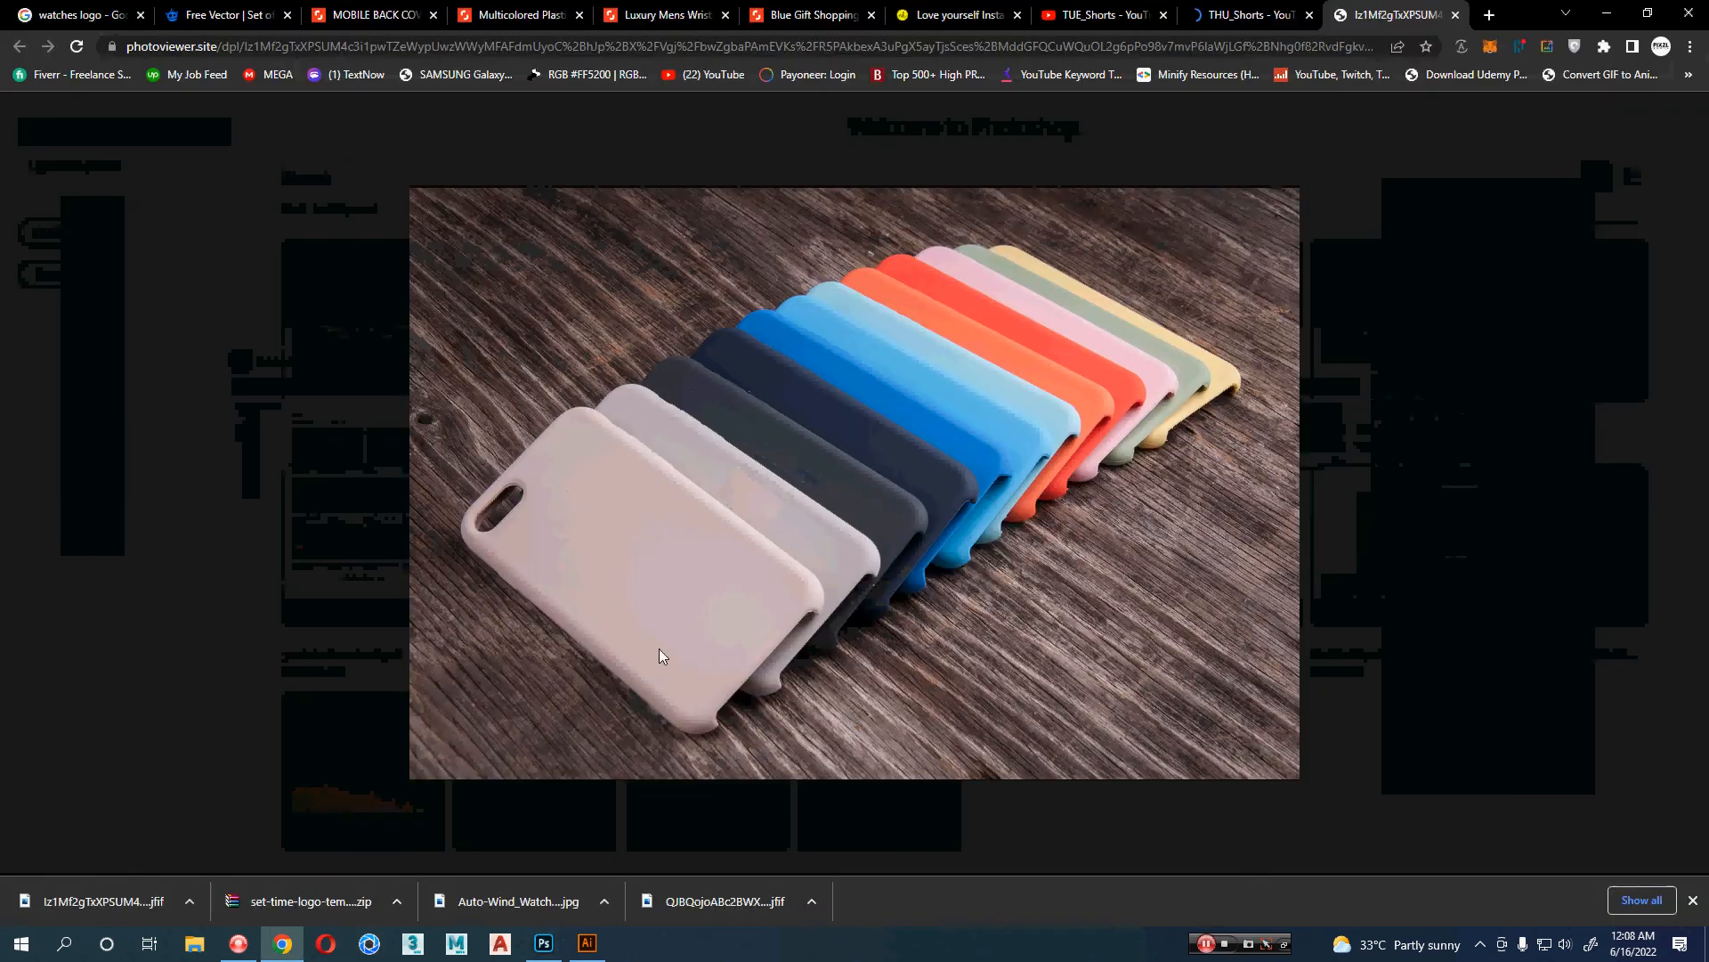
{"action": "left_click_drag", "start_coordinate": [87, 888], "coordinate": [861, 197]}
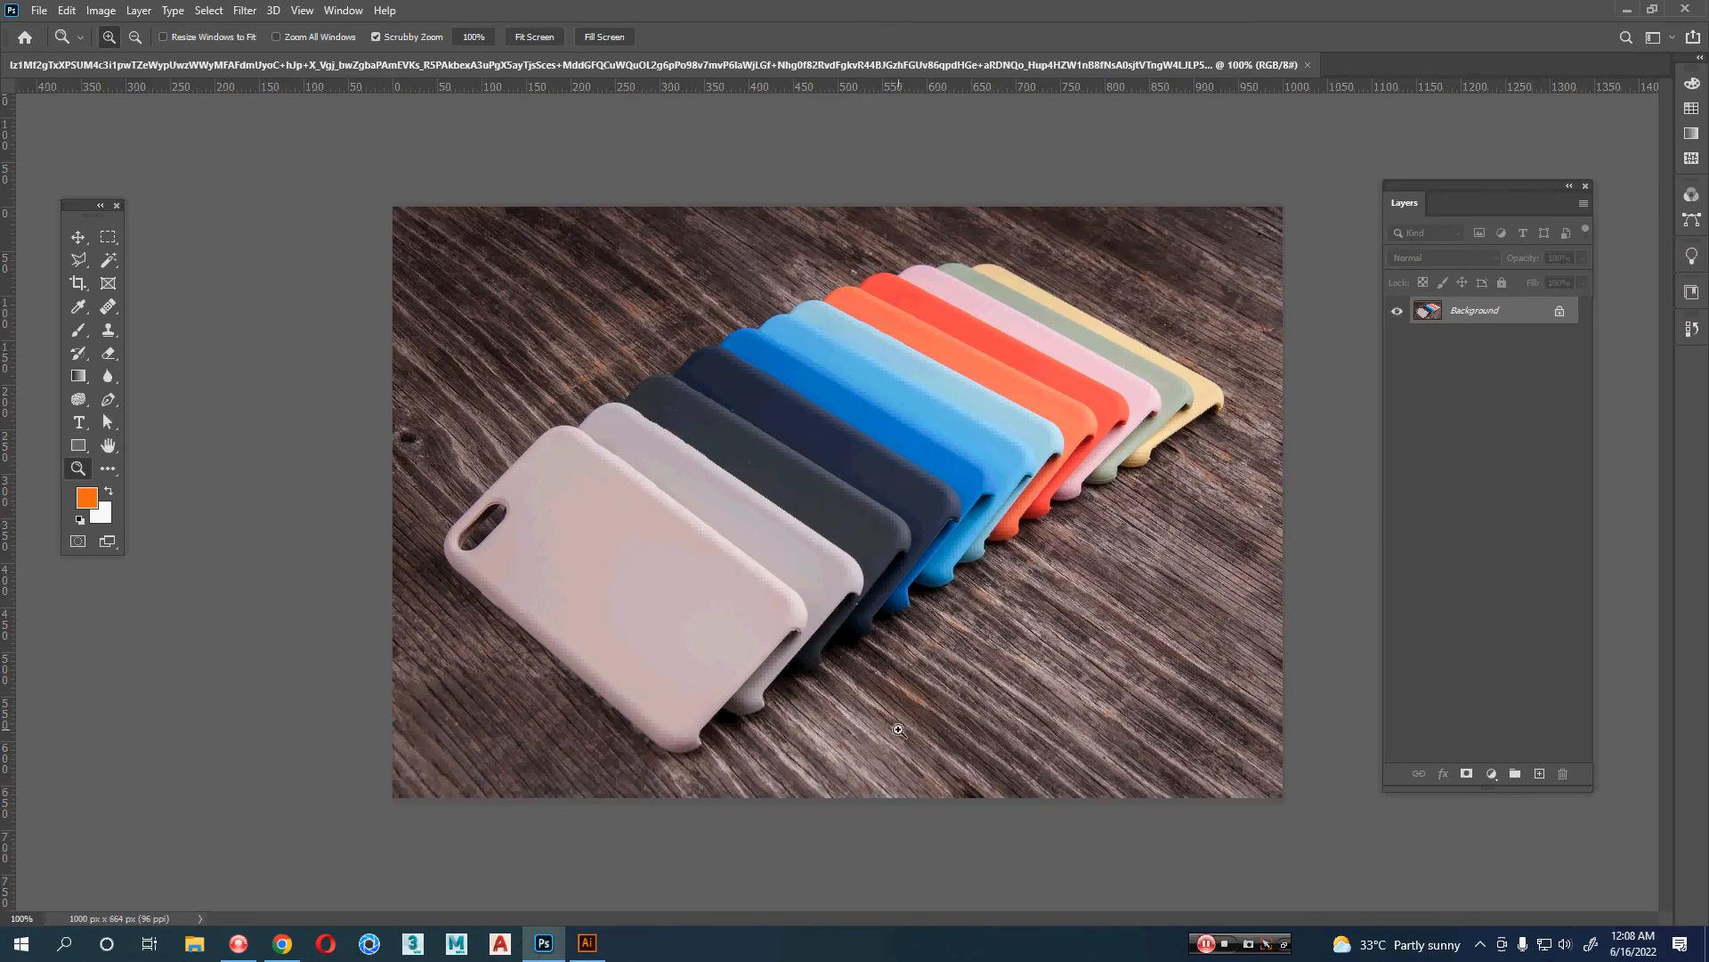
- Place a vertical guide at about 187 px and a horizontal guide at about 254 px at the front case's top corner
{"action": "left_click_drag", "start_coordinate": [613, 536], "coordinate": [860, 443]}
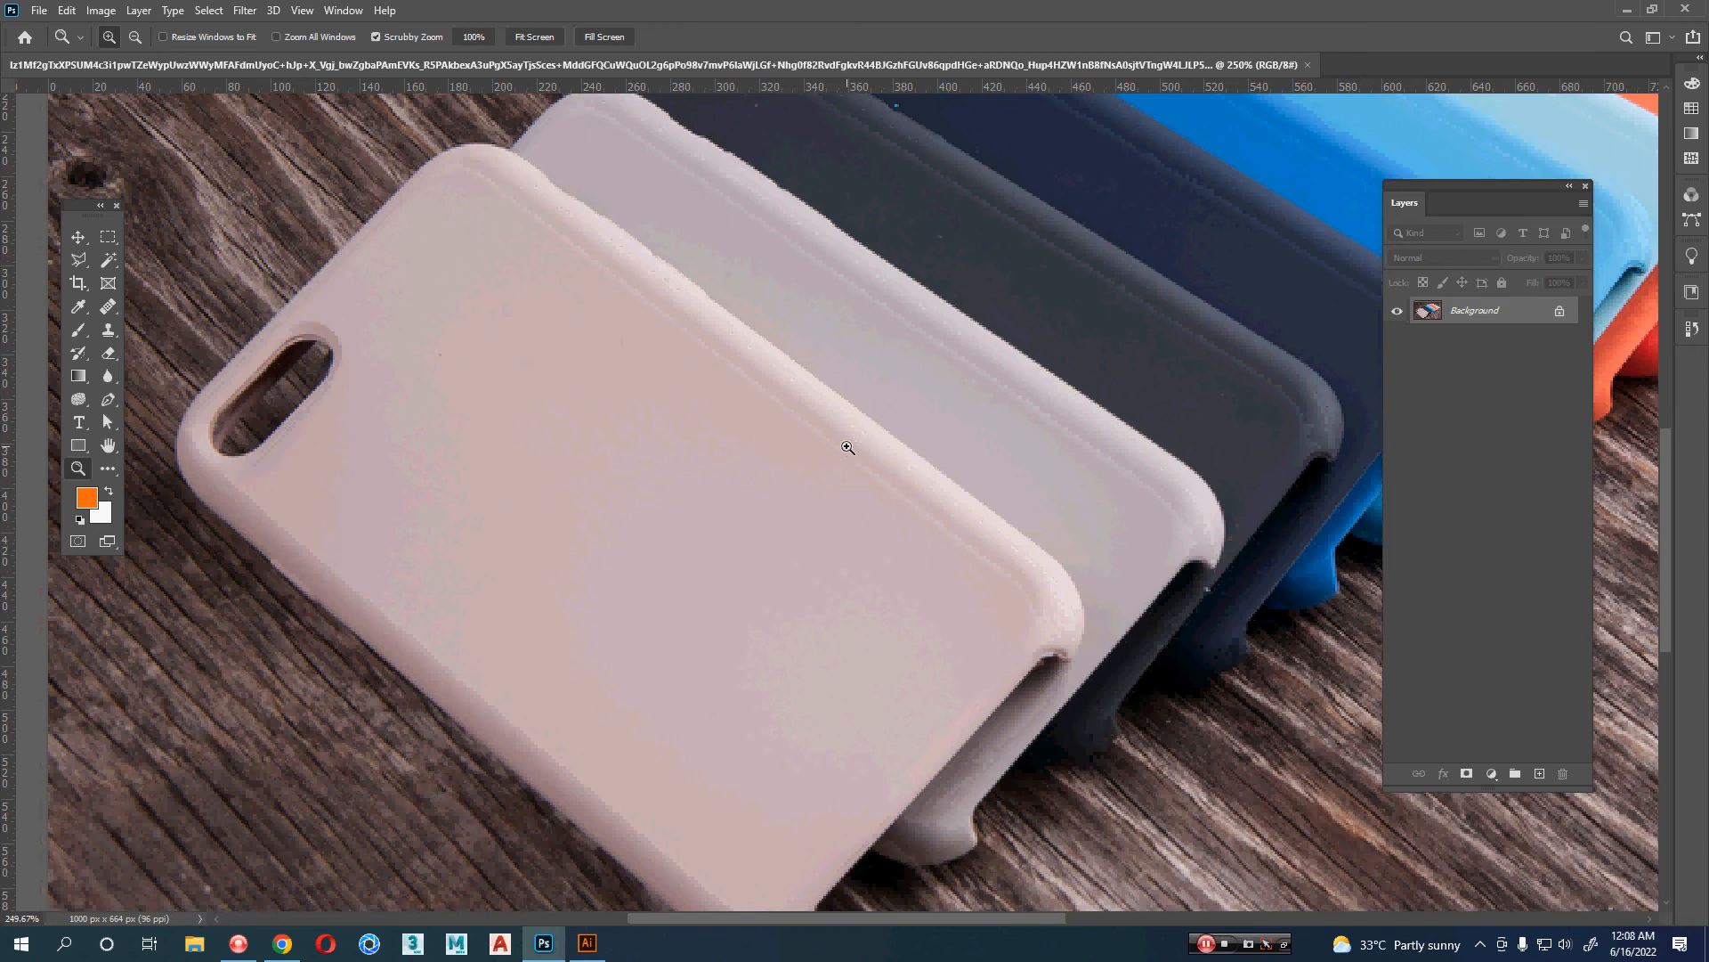
{"action": "left_click_drag", "start_coordinate": [458, 157], "coordinate": [499, 181]}
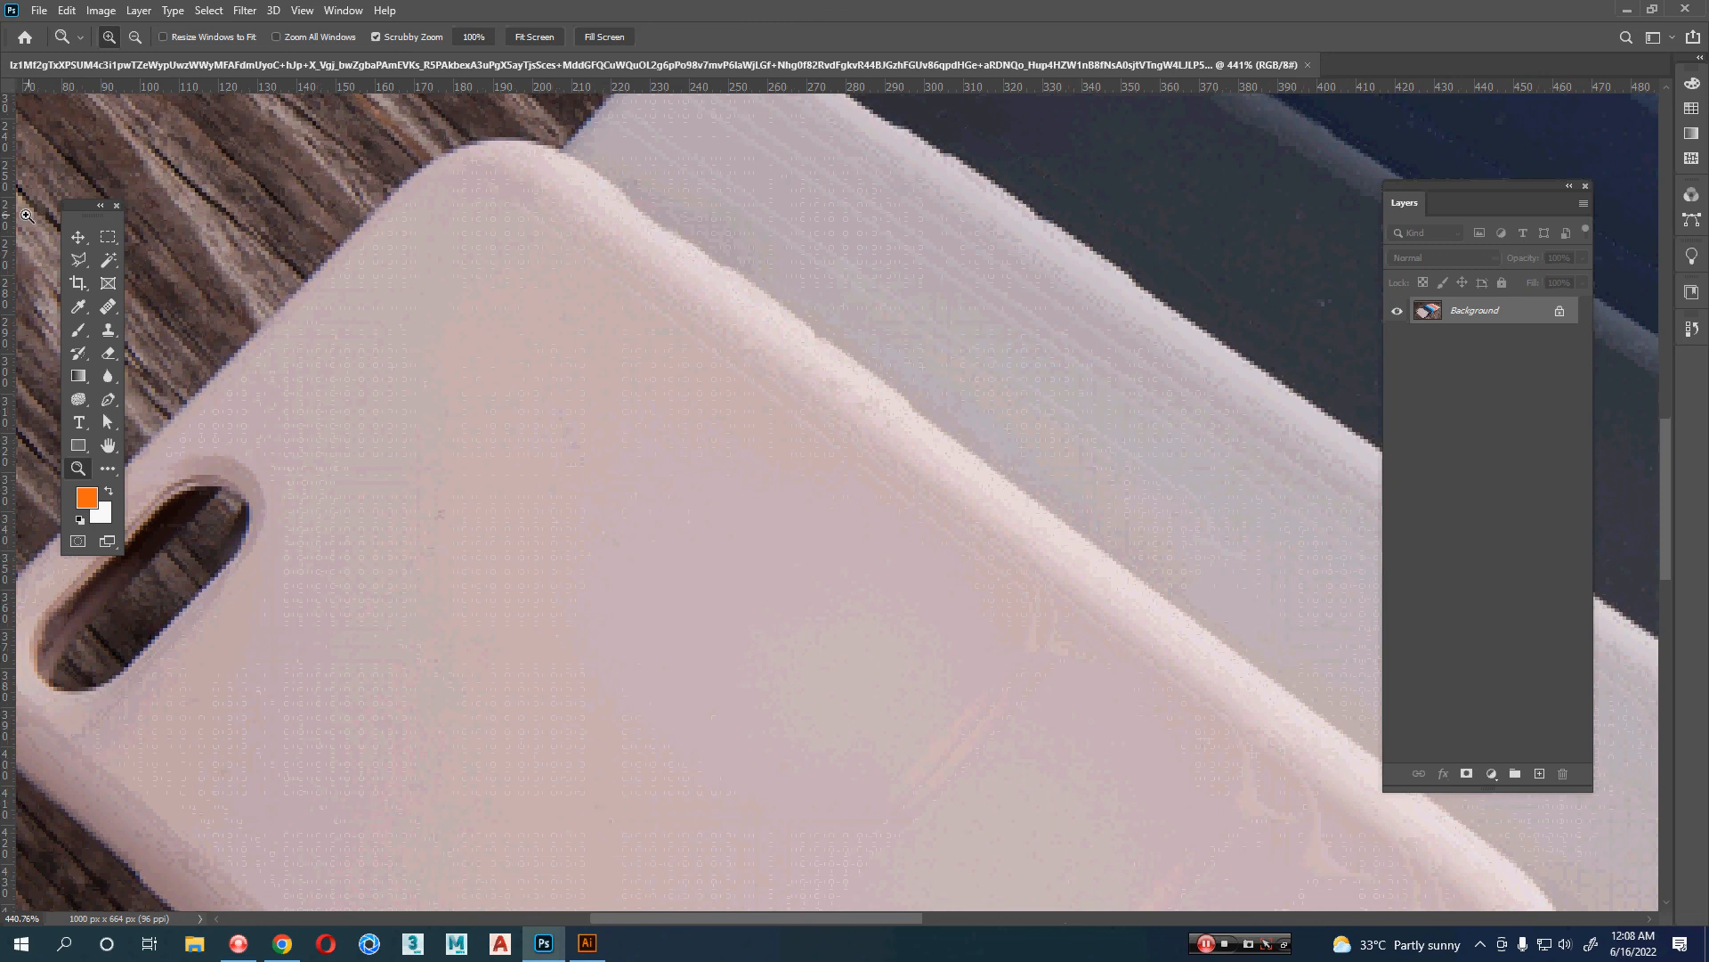
{"action": "left_click_drag", "start_coordinate": [9, 221], "coordinate": [489, 286]}
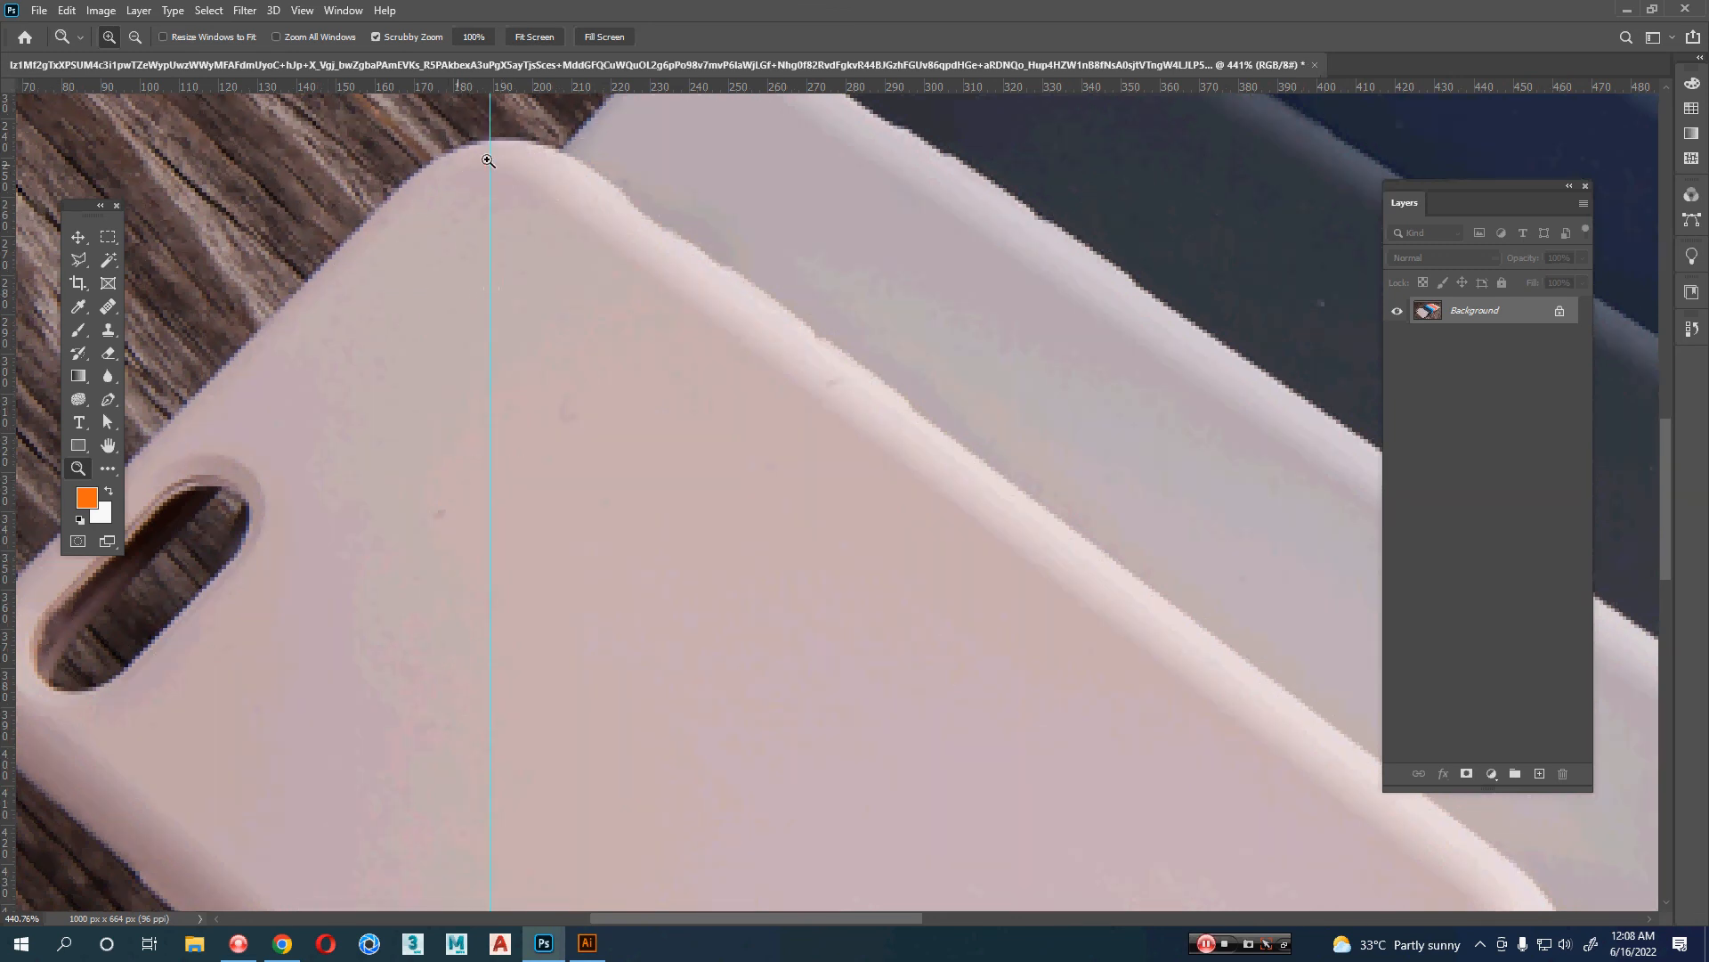
{"action": "left_click_drag", "start_coordinate": [534, 87], "coordinate": [561, 170]}
- Place a vertical guide at about 63 px and a horizontal guide at about 379 px at the front case's left corner
{"action": "left_click_drag", "start_coordinate": [618, 517], "coordinate": [771, 438]}
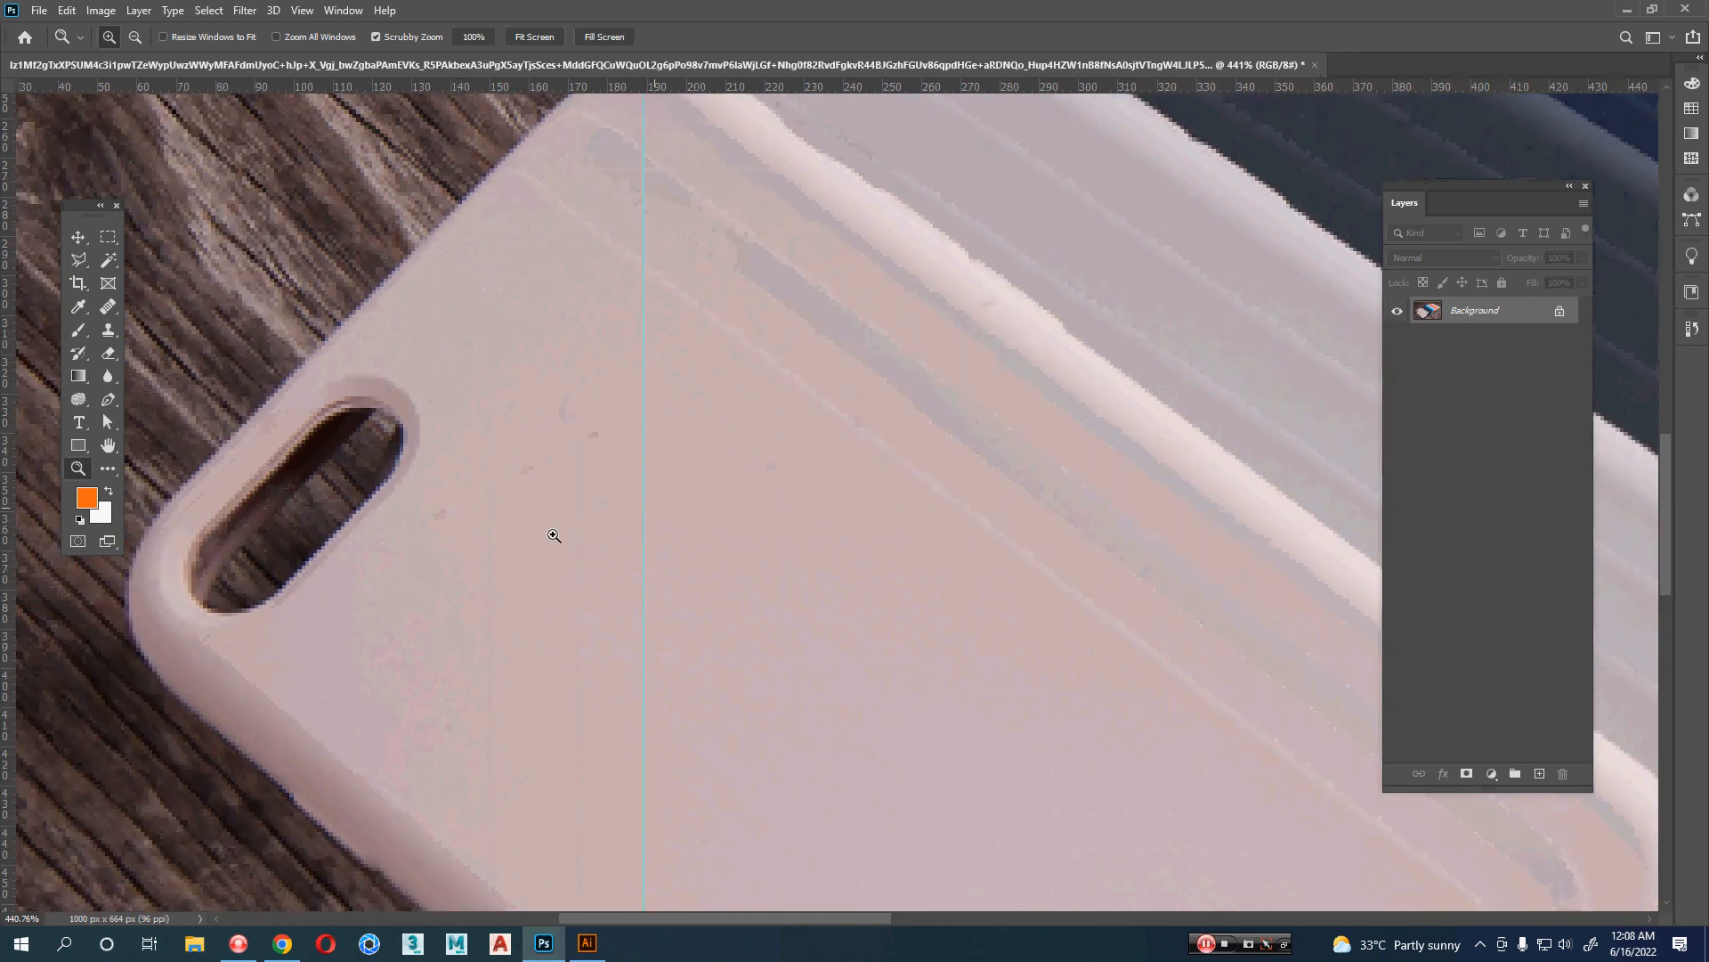
{"action": "left_click_drag", "start_coordinate": [14, 531], "coordinate": [158, 649]}
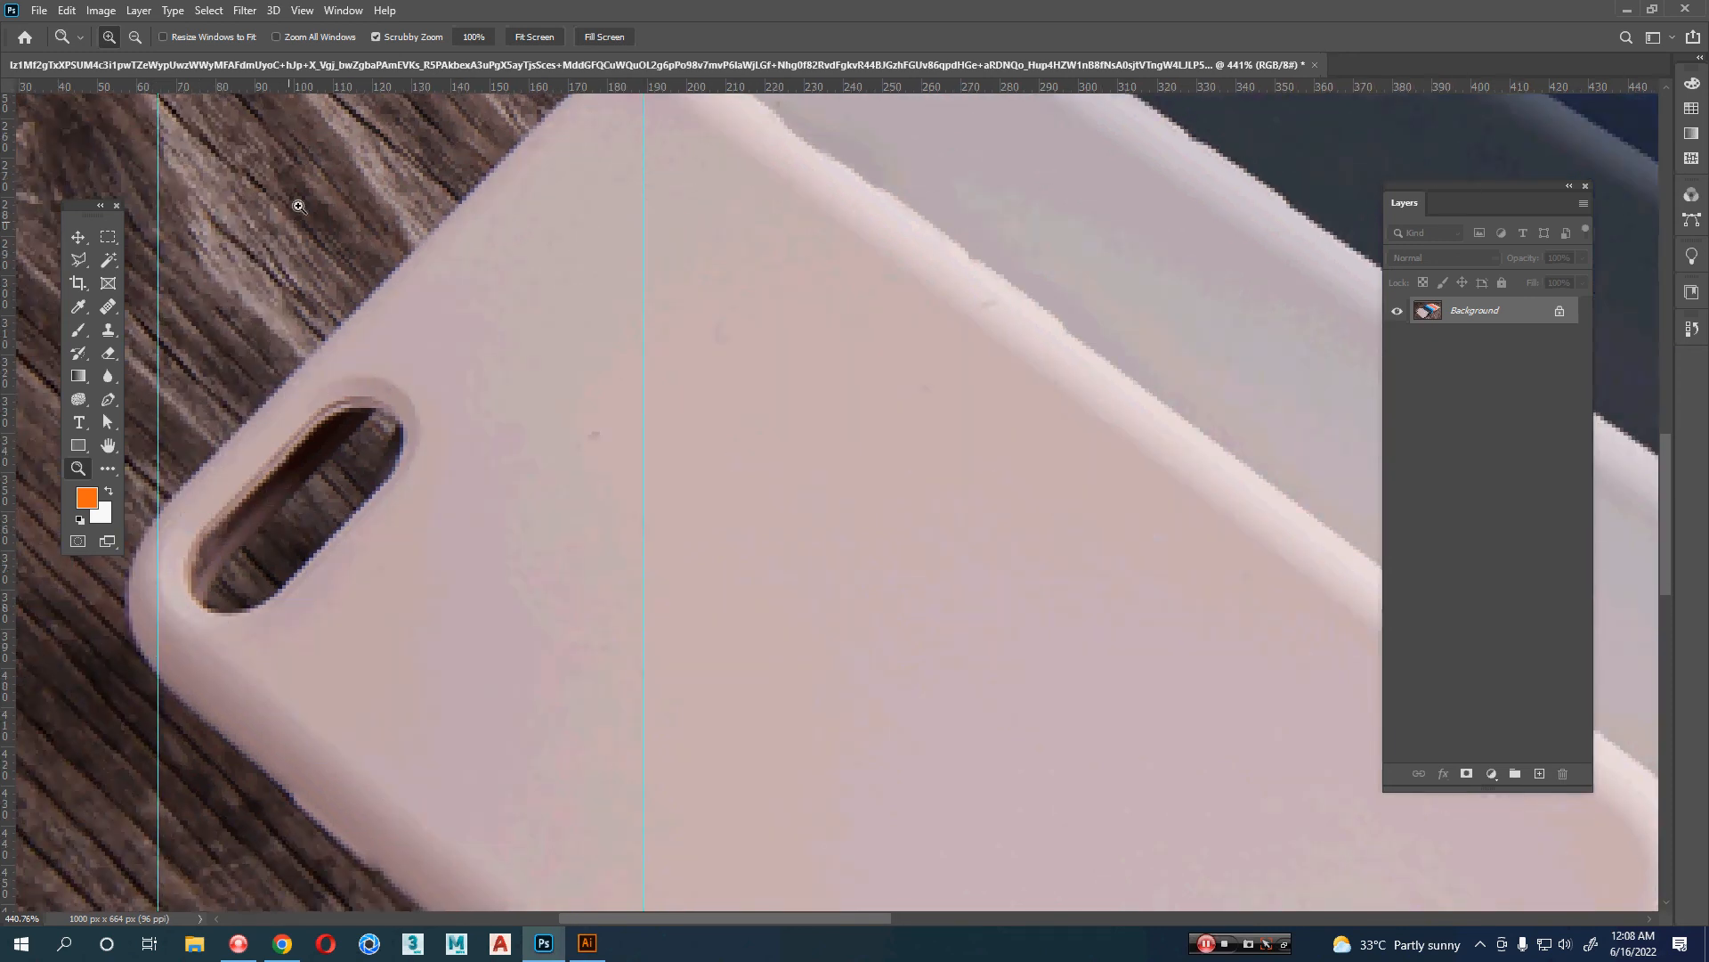
{"action": "left_click_drag", "start_coordinate": [338, 92], "coordinate": [305, 581]}
- Place a vertical guide at about 320 px and a horizontal guide at about 594 px at the front case's bottom corner
{"action": "left_click_drag", "start_coordinate": [761, 716], "coordinate": [560, 119]}
{"action": "left_click_drag", "start_coordinate": [832, 691], "coordinate": [676, 478]}
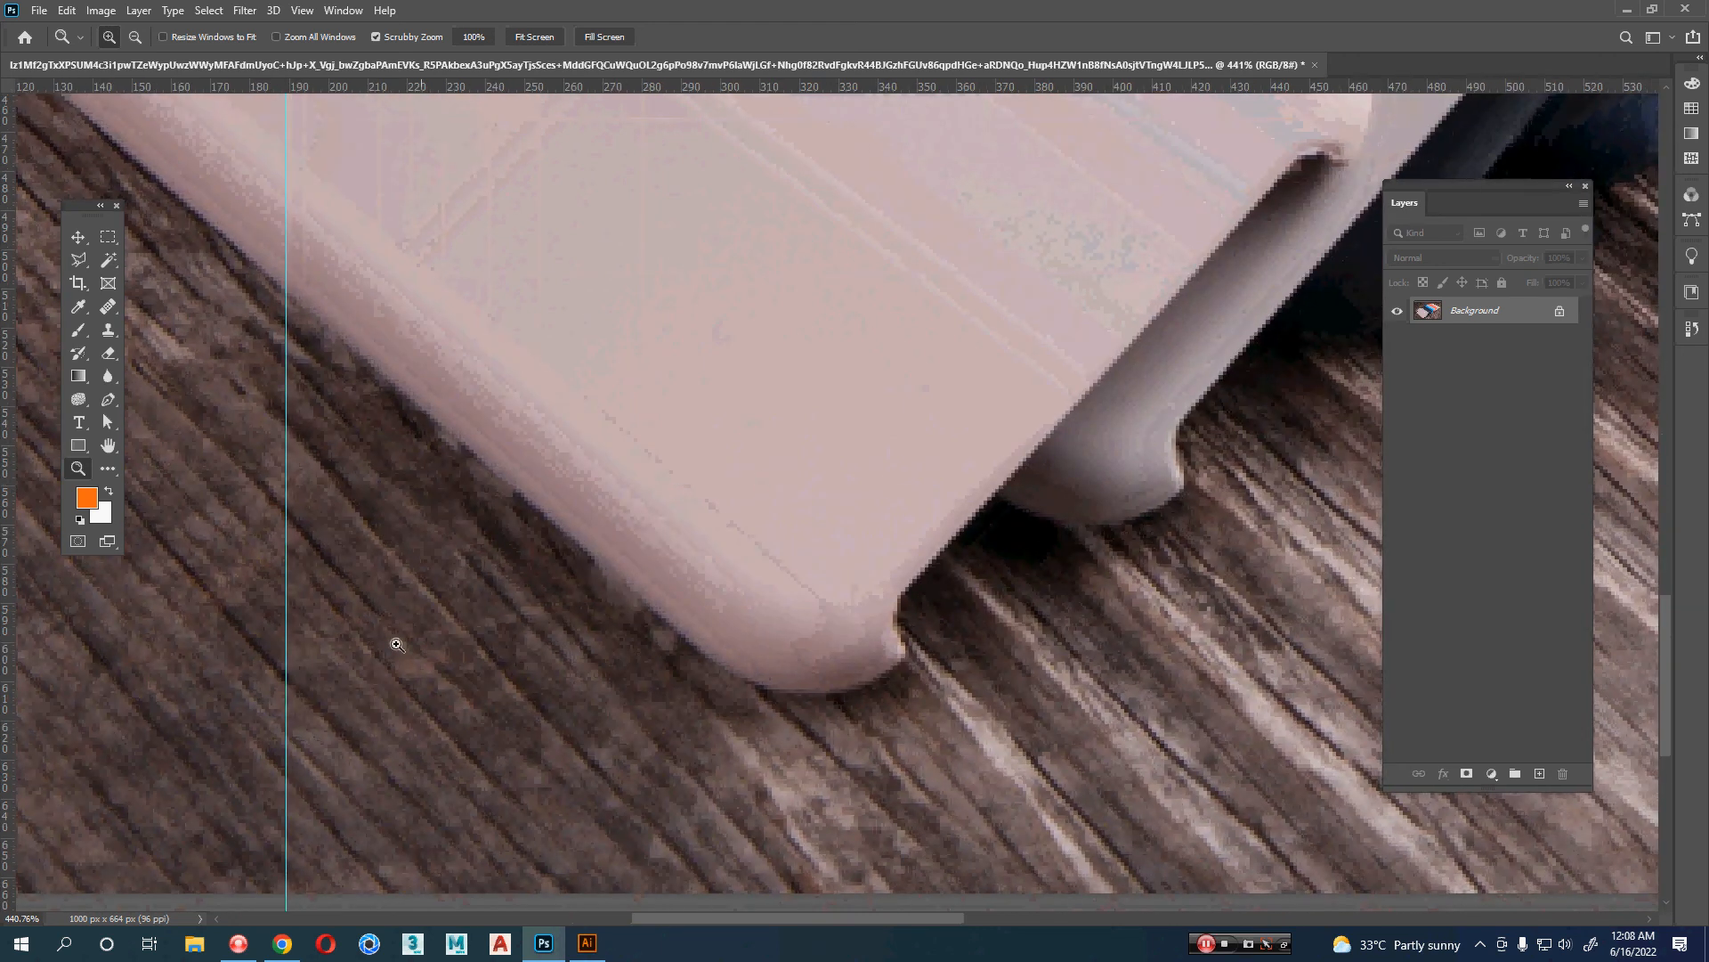
{"action": "left_click_drag", "start_coordinate": [4, 713], "coordinate": [808, 801]}
{"action": "left_click_drag", "start_coordinate": [1030, 88], "coordinate": [1131, 616]}
- Place a vertical guide at about 446 px and a horizontal guide at about 453 px at the front case's right corner
{"action": "left_click_drag", "start_coordinate": [1389, 164], "coordinate": [1027, 474]}
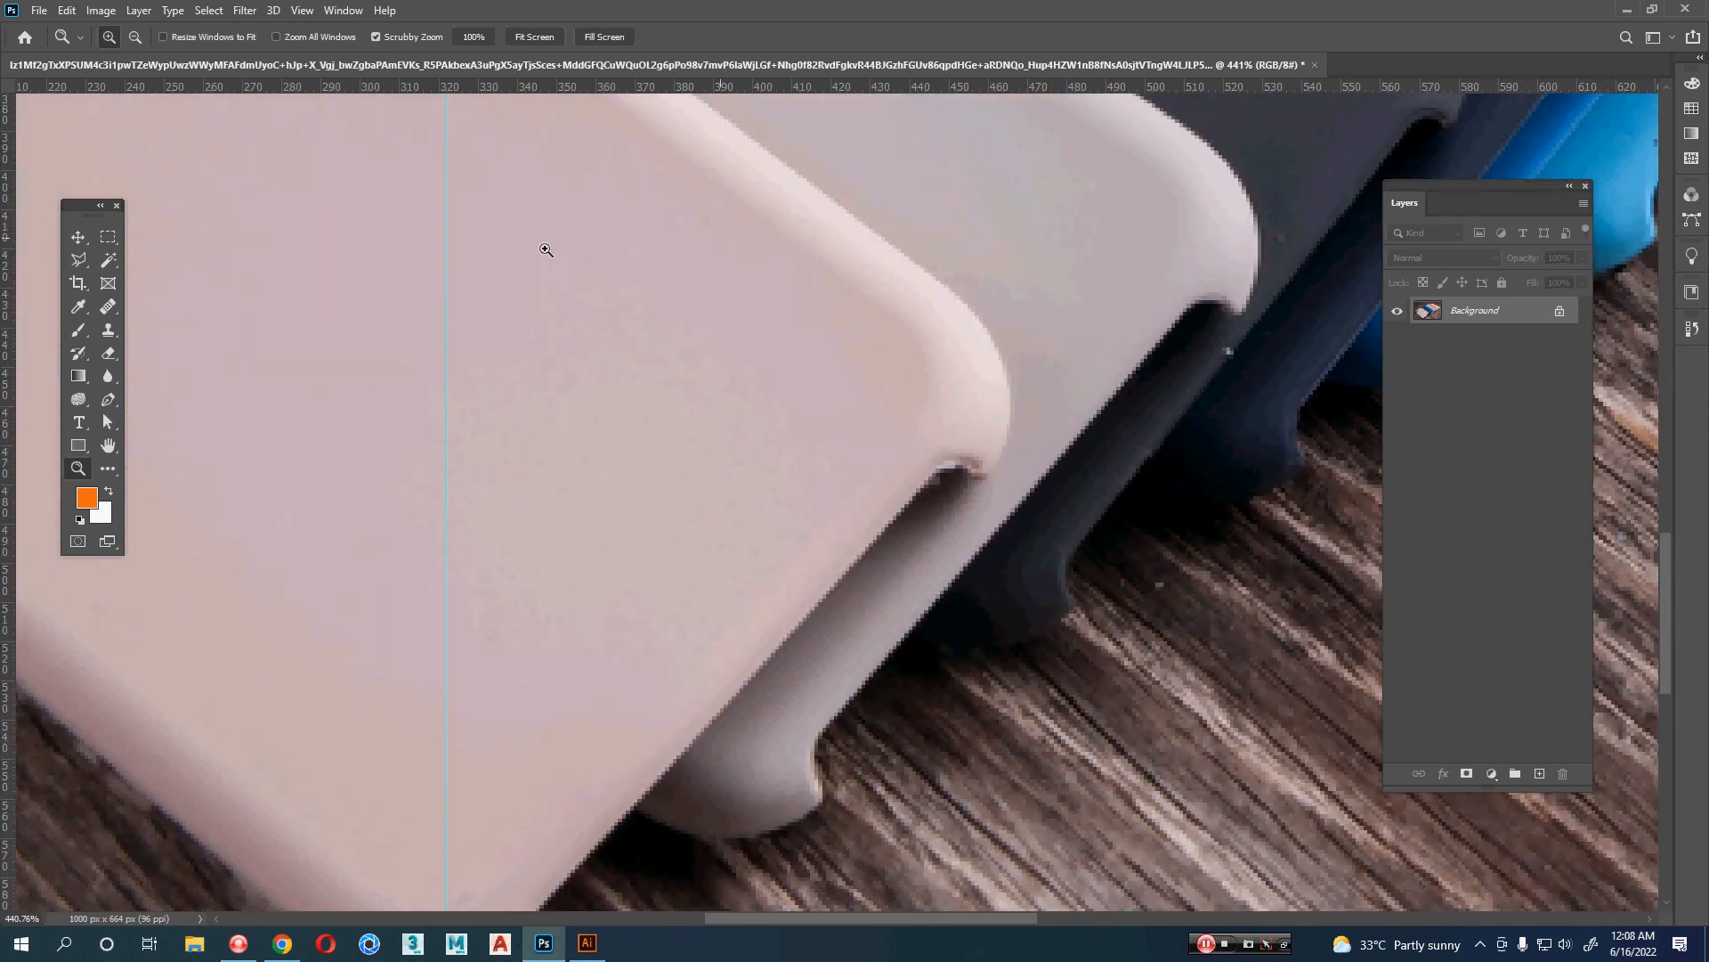
{"action": "left_click_drag", "start_coordinate": [10, 547], "coordinate": [941, 600]}
{"action": "left_click_drag", "start_coordinate": [1064, 86], "coordinate": [1129, 381]}
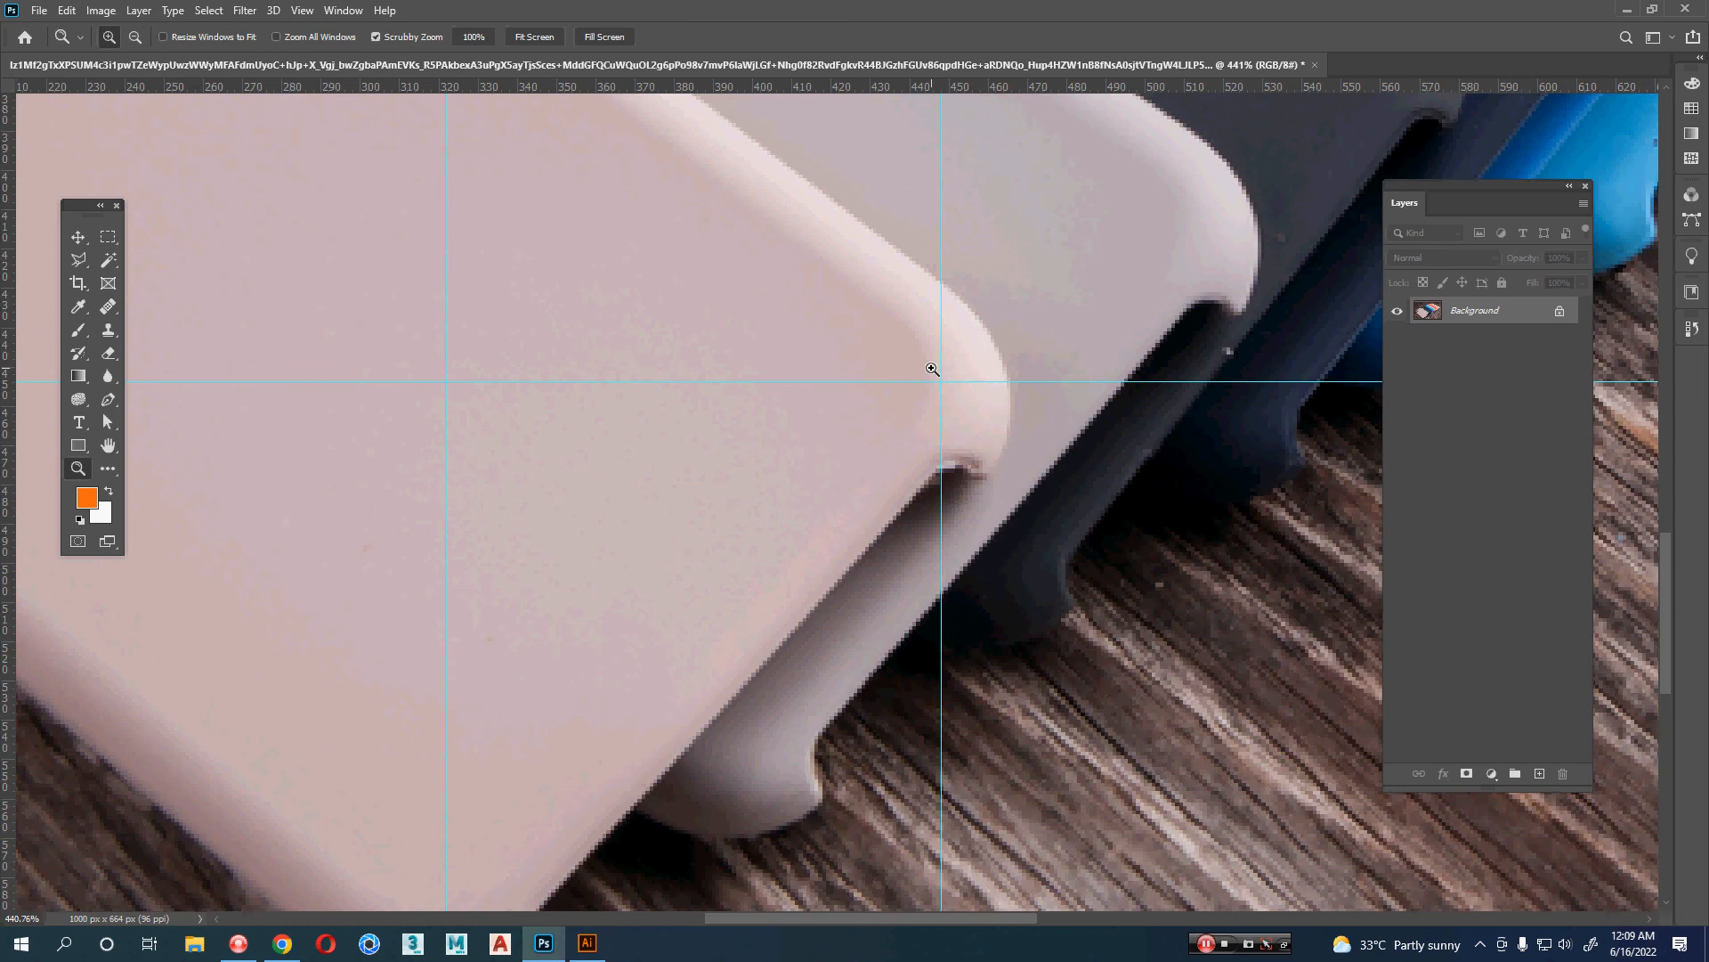
{"action": "left_click_drag", "start_coordinate": [932, 369], "coordinate": [909, 458]}
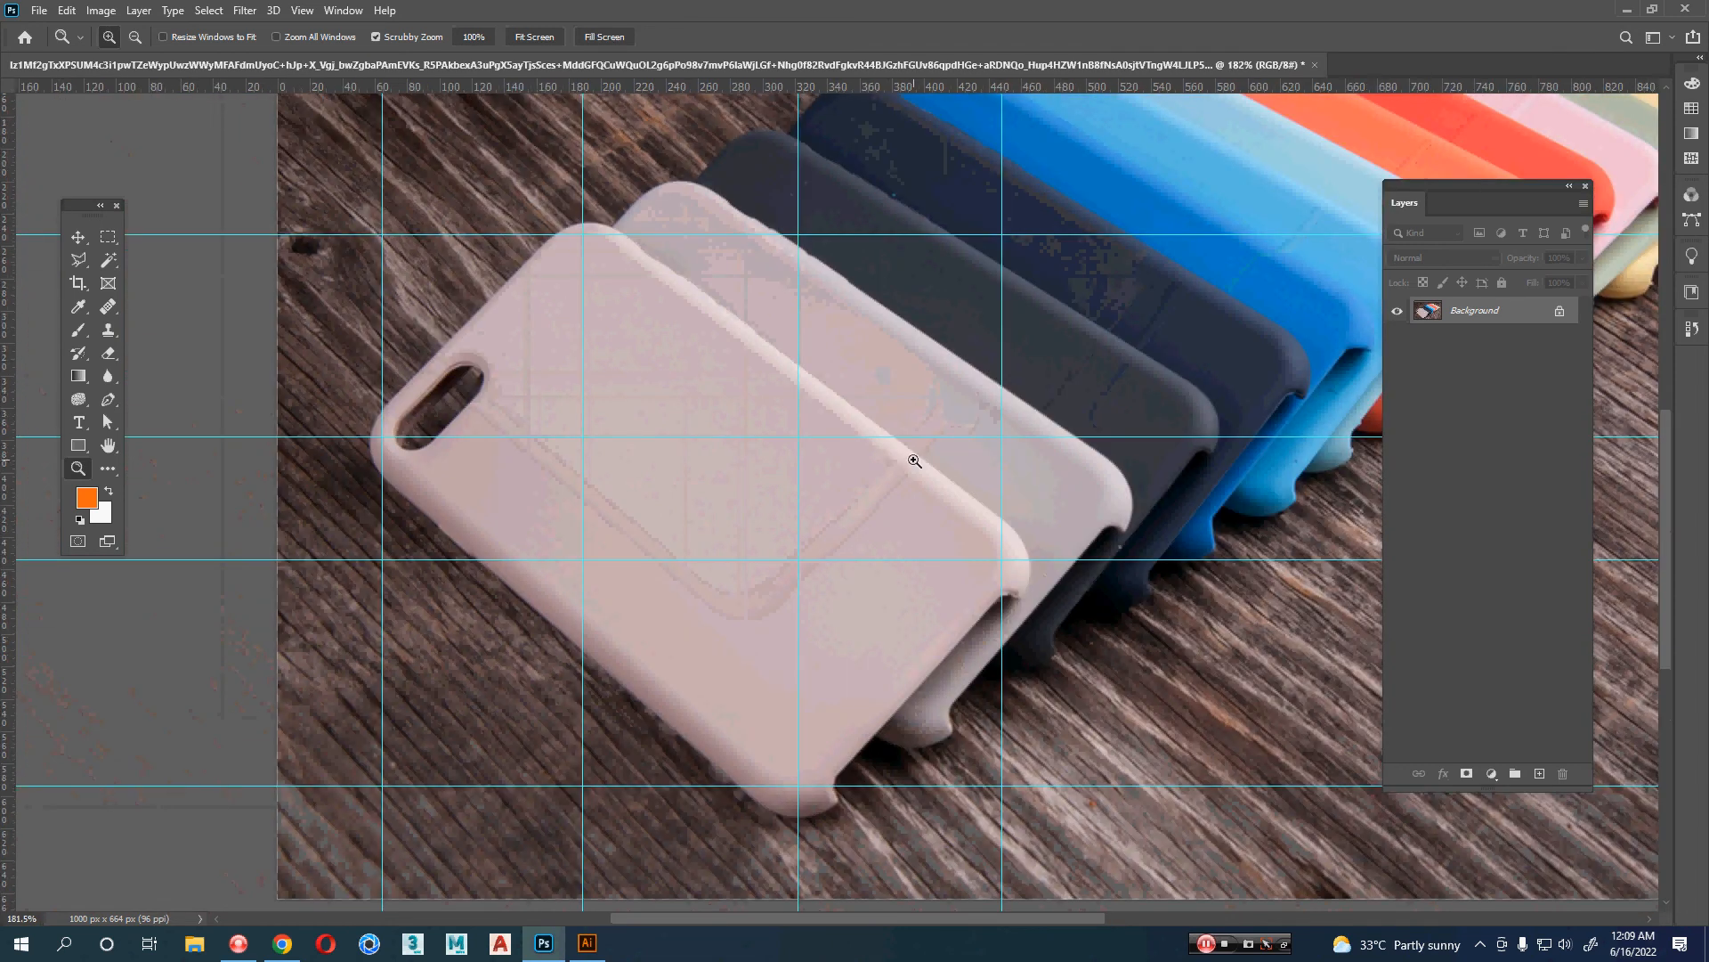
{"action": "key", "text": "v"}
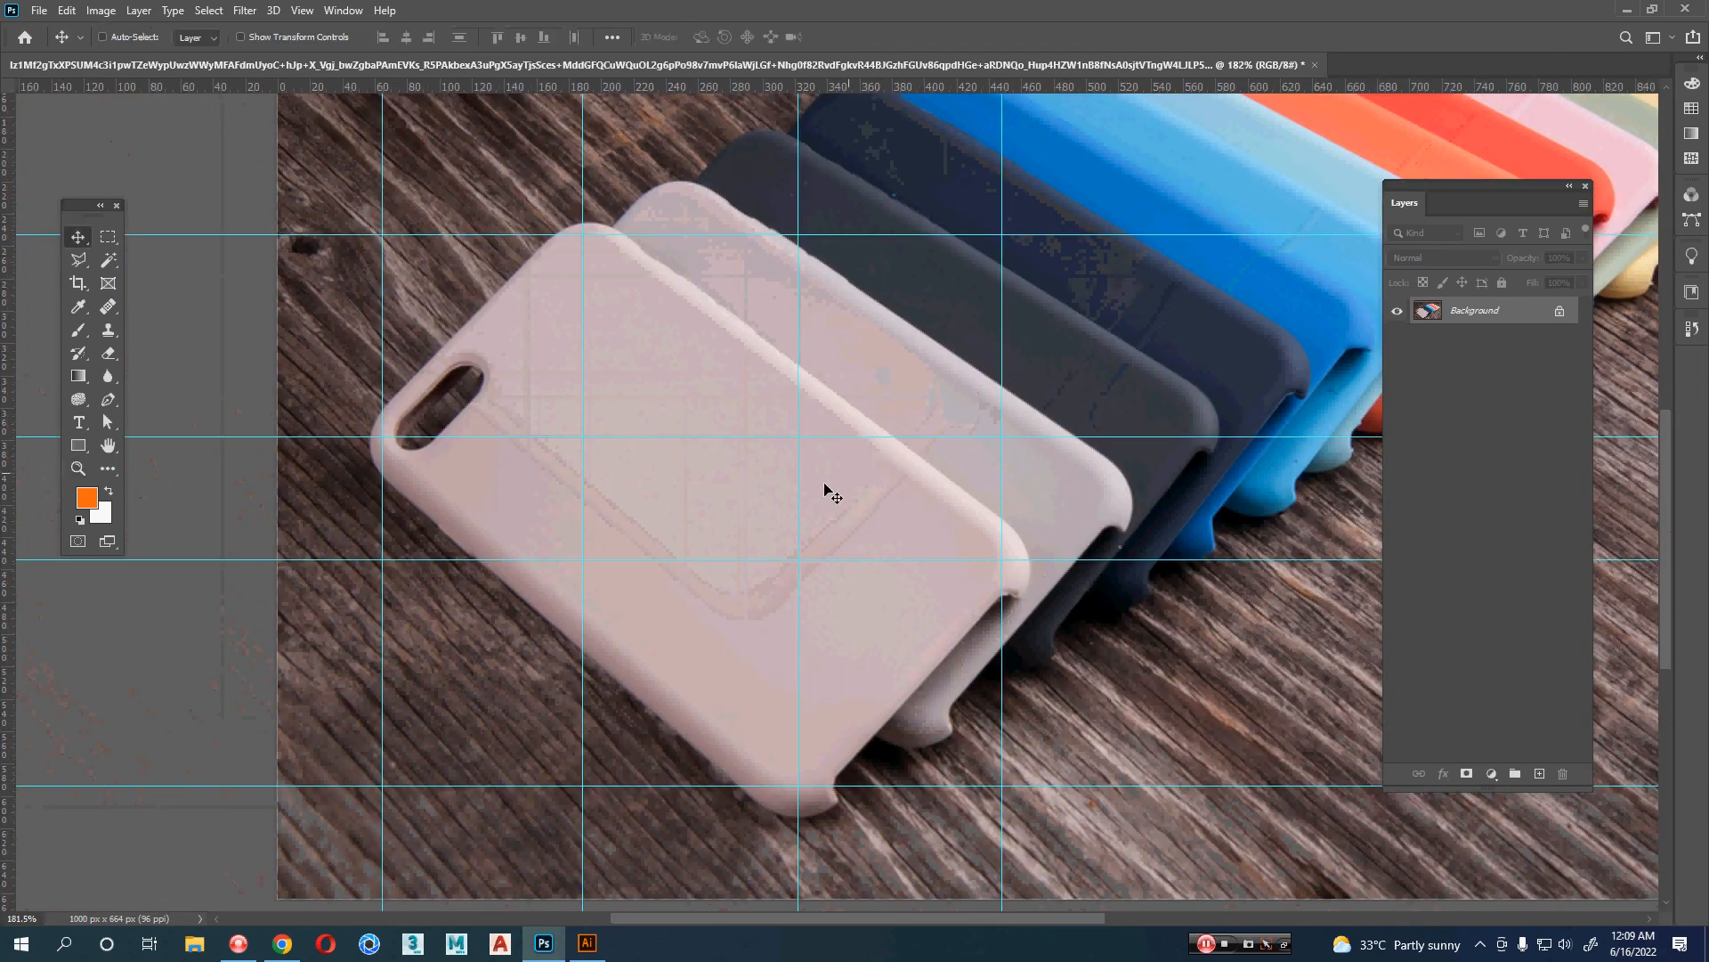
{"action": "left_click_drag", "start_coordinate": [79, 445], "coordinate": [149, 466]}
{"action": "left_click", "coordinate": [149, 463]}
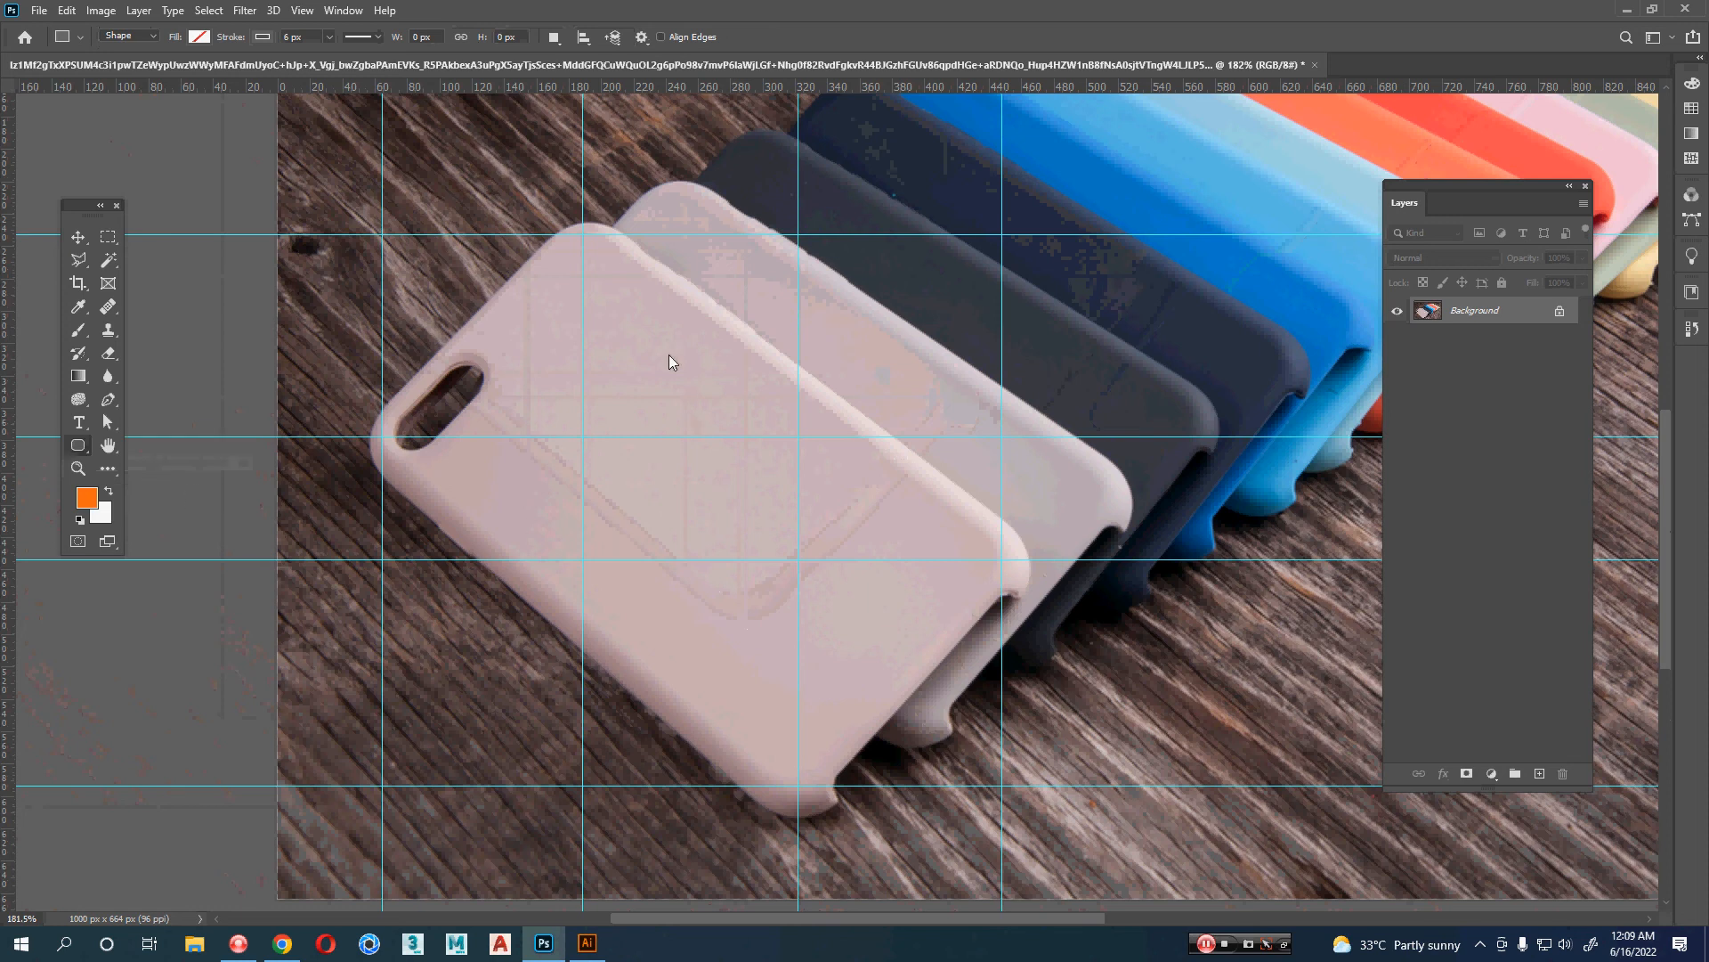
{"action": "left_click_drag", "start_coordinate": [630, 283], "coordinate": [939, 818]}
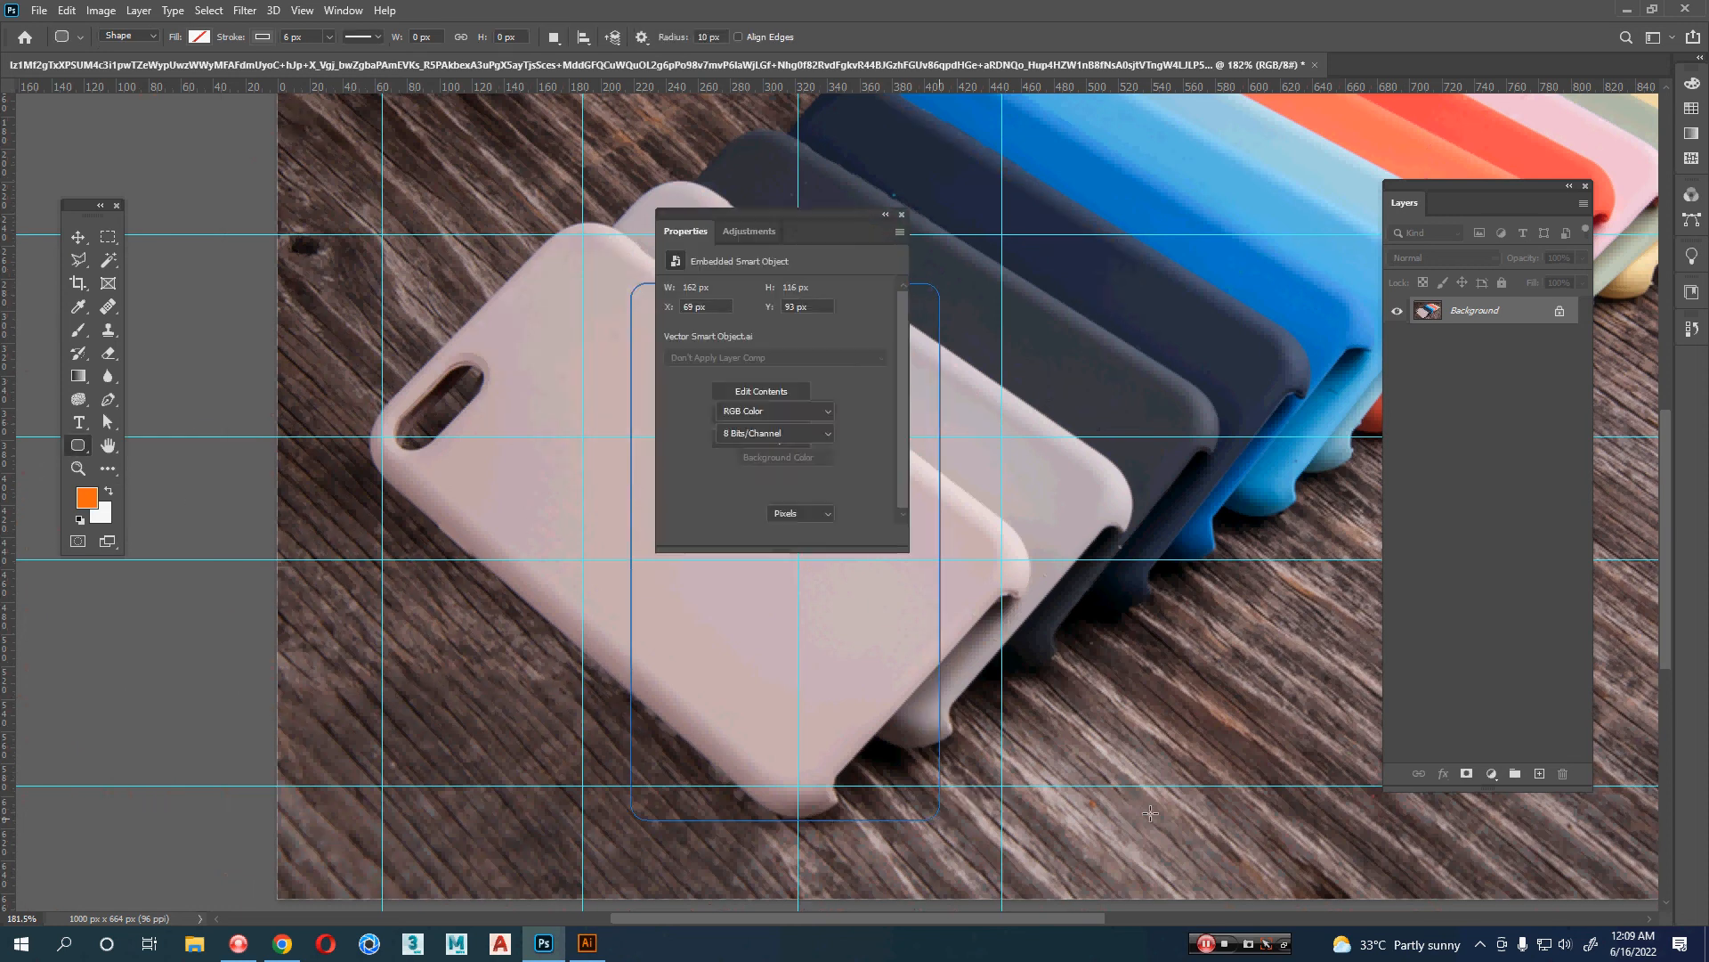
{"action": "left_click_drag", "start_coordinate": [784, 212], "coordinate": [312, 262]}
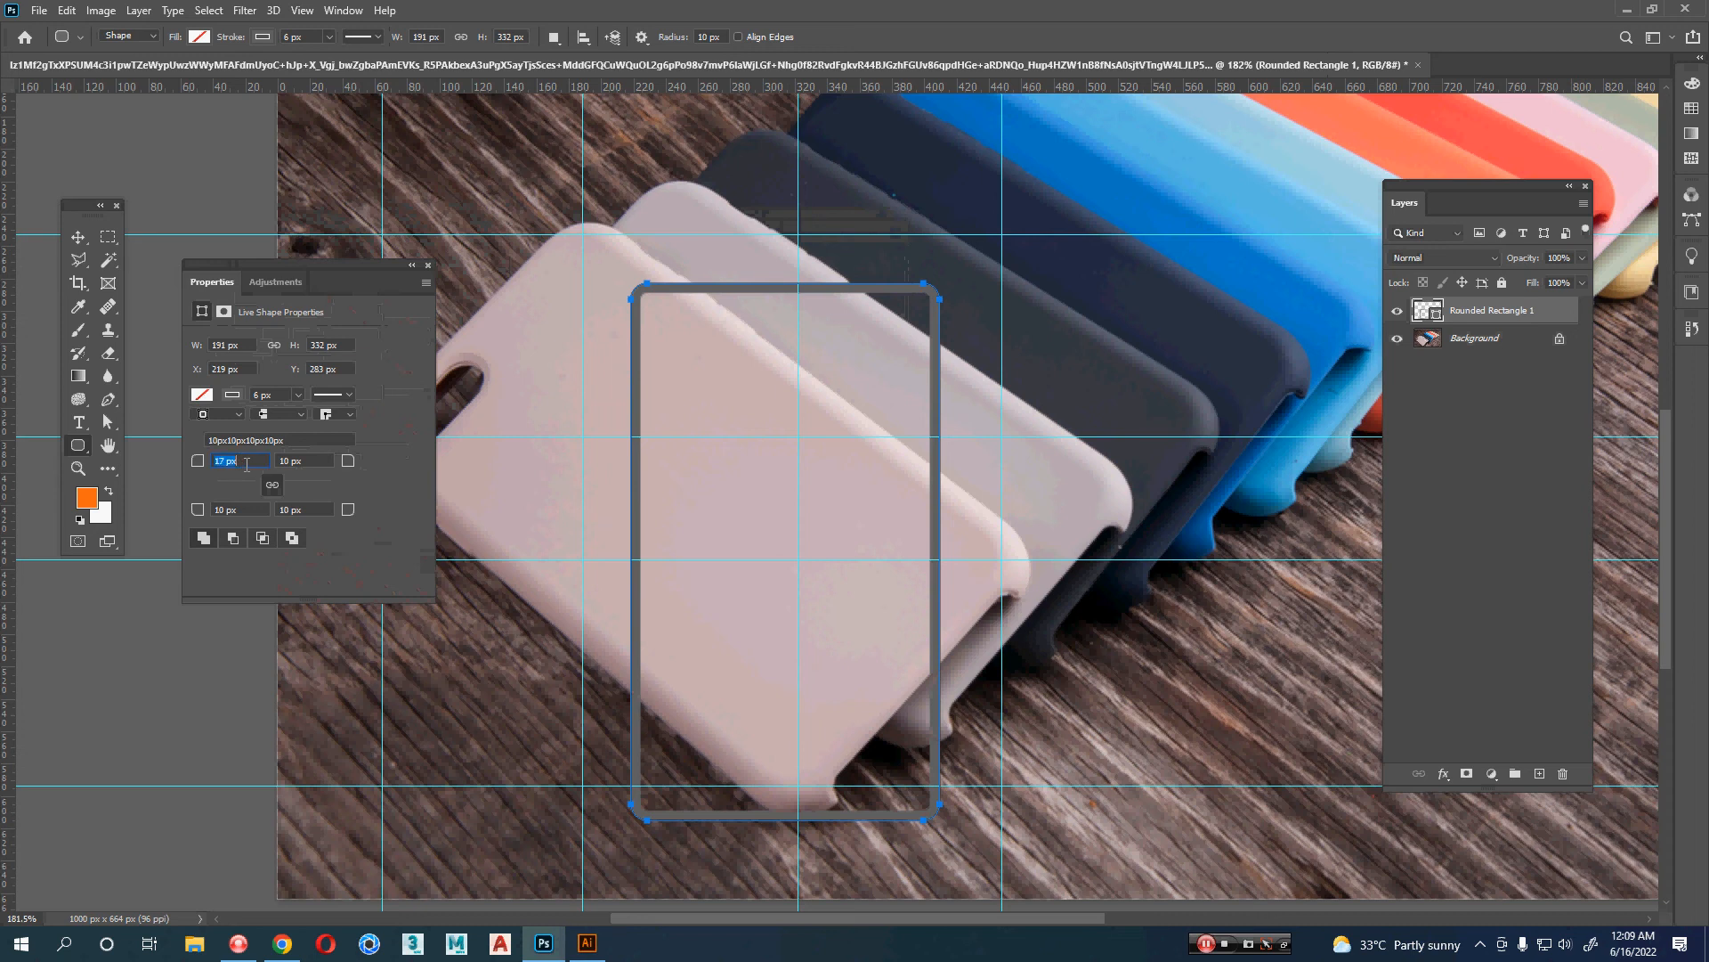
{"action": "key", "text": "Up"}
{"action": "key", "text": "Up"}
{"action": "key", "text": "Up"}
{"action": "key", "text": "Up"}
{"action": "key", "text": "Return"}
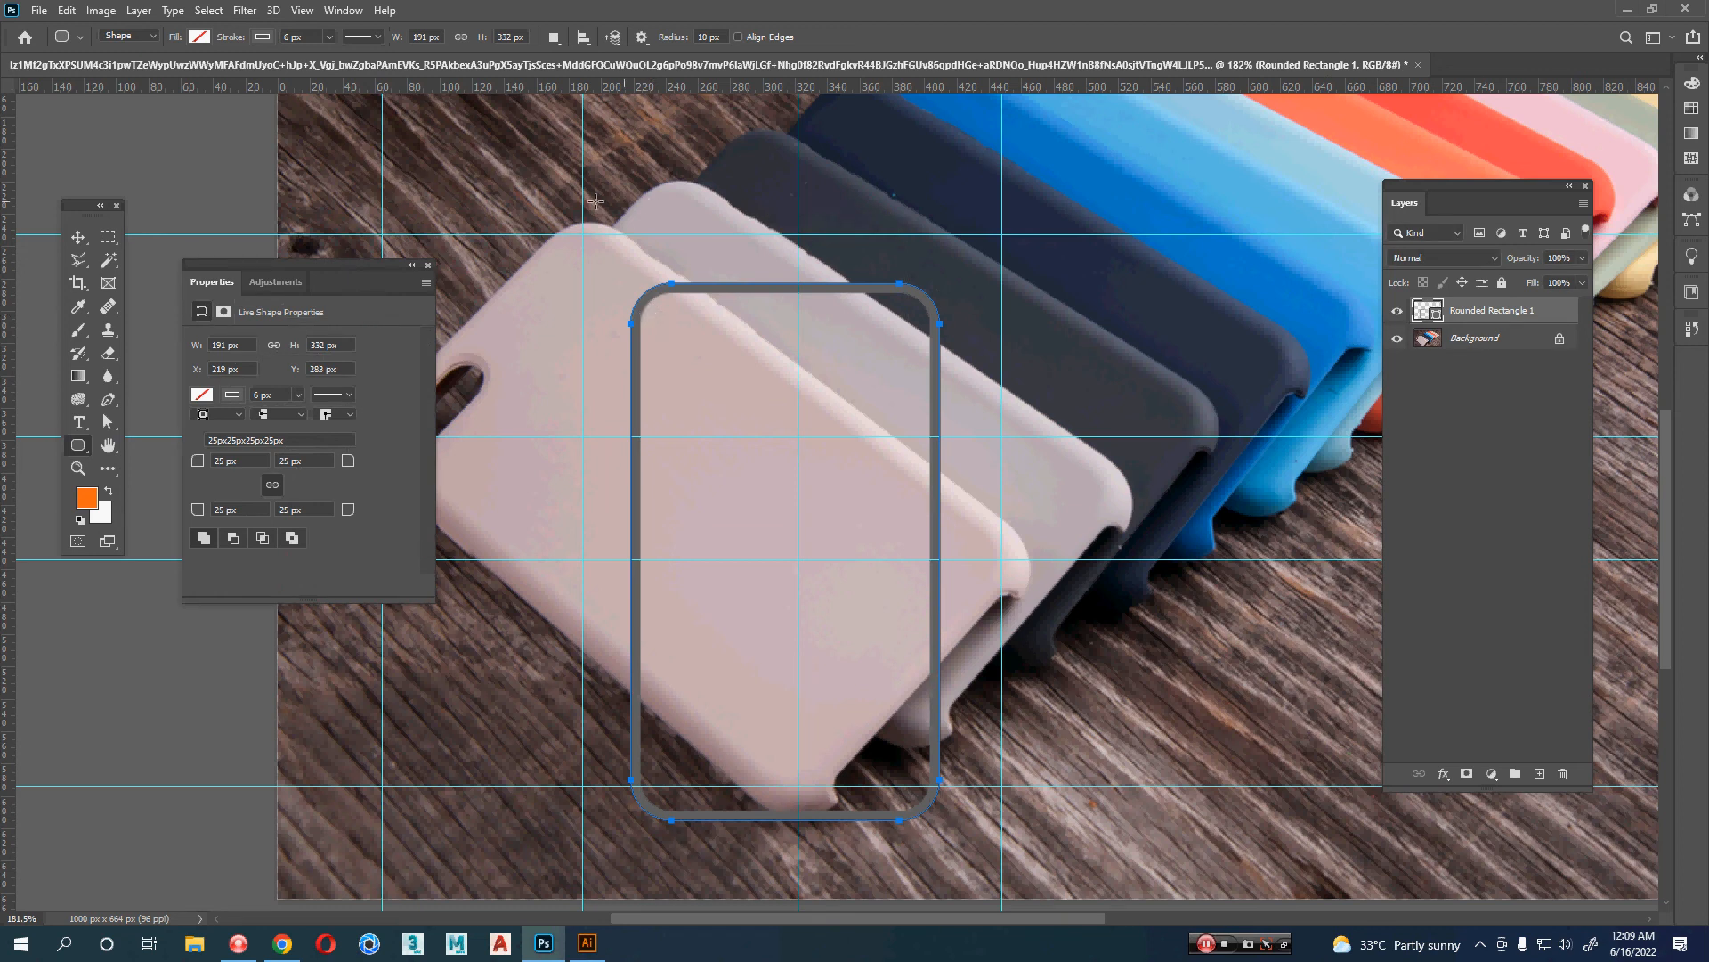
{"action": "key", "text": "v"}
{"action": "key", "text": "Delete"}
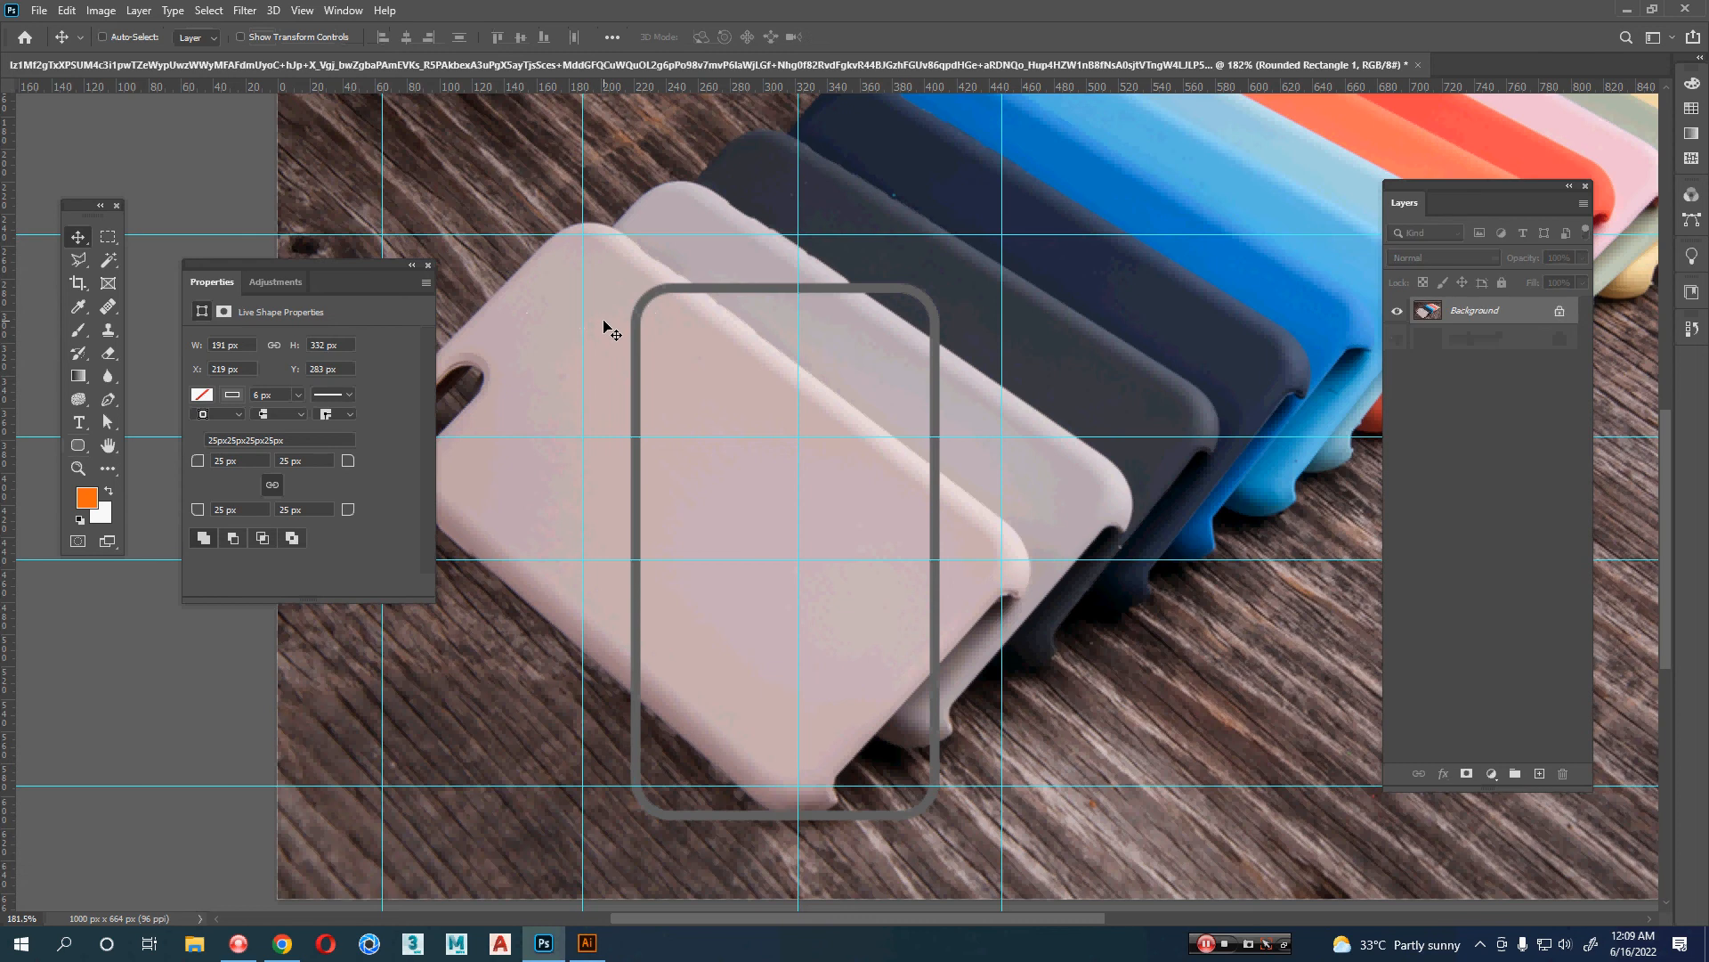
- Draw a plain rectangle about 206 by 406 px over the front case
{"action": "left_click_drag", "start_coordinate": [78, 445], "coordinate": [186, 450]}
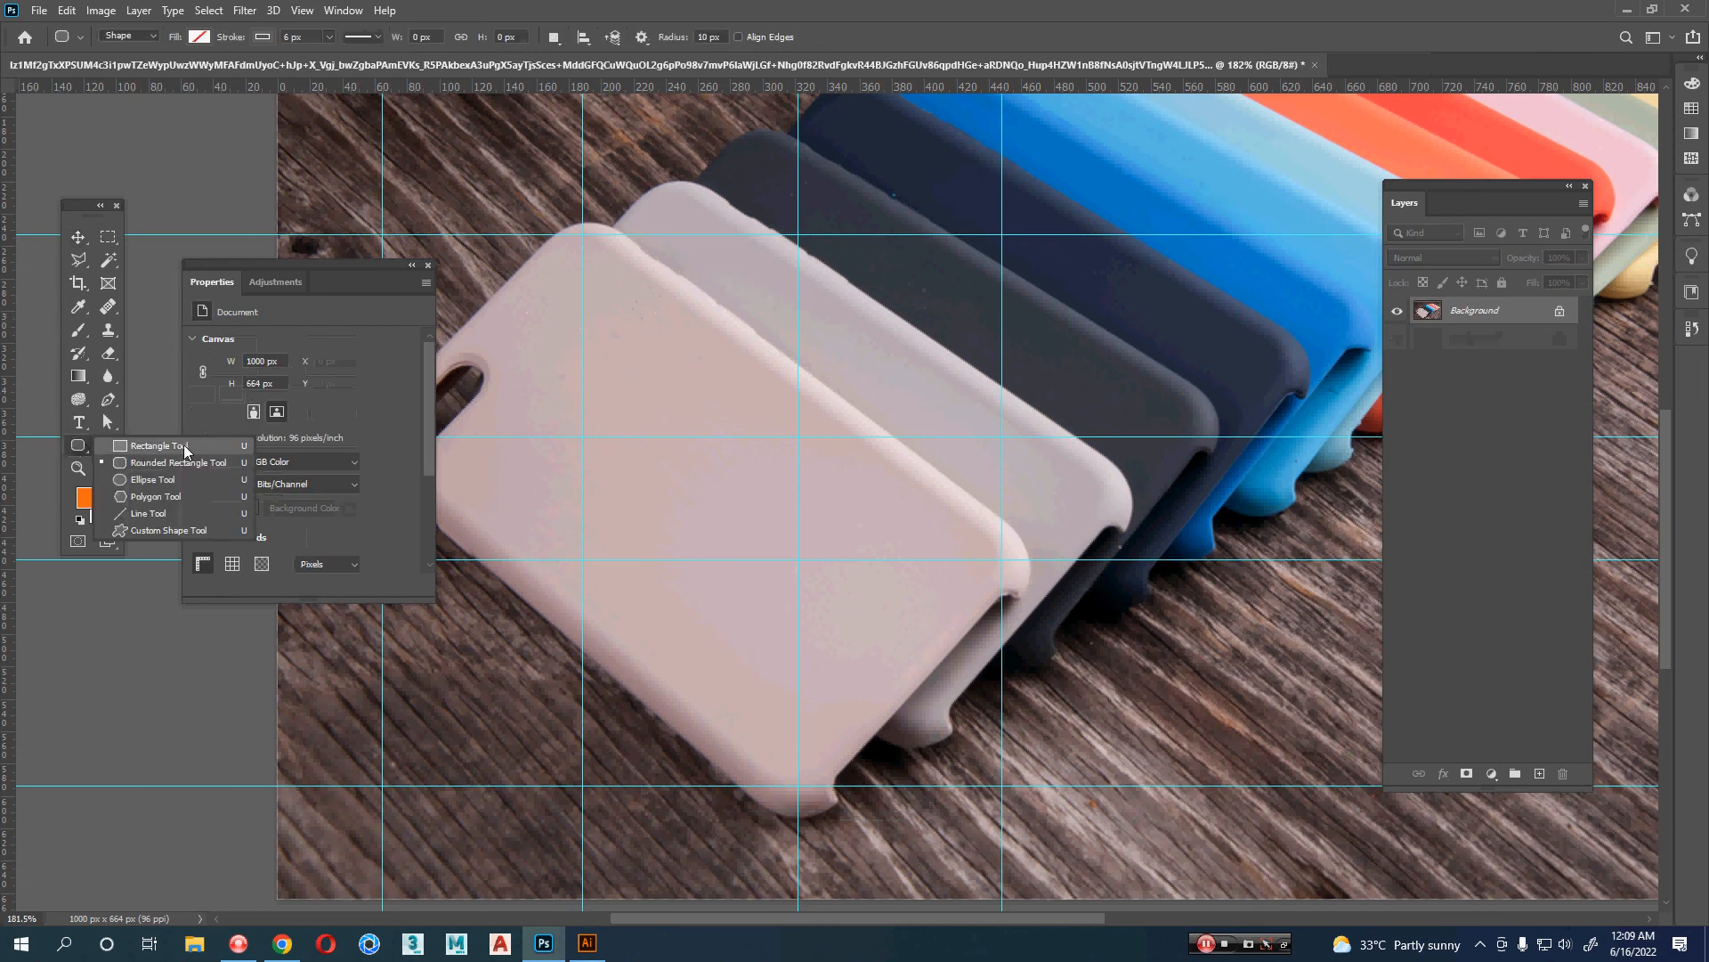
{"action": "left_click", "coordinate": [186, 451]}
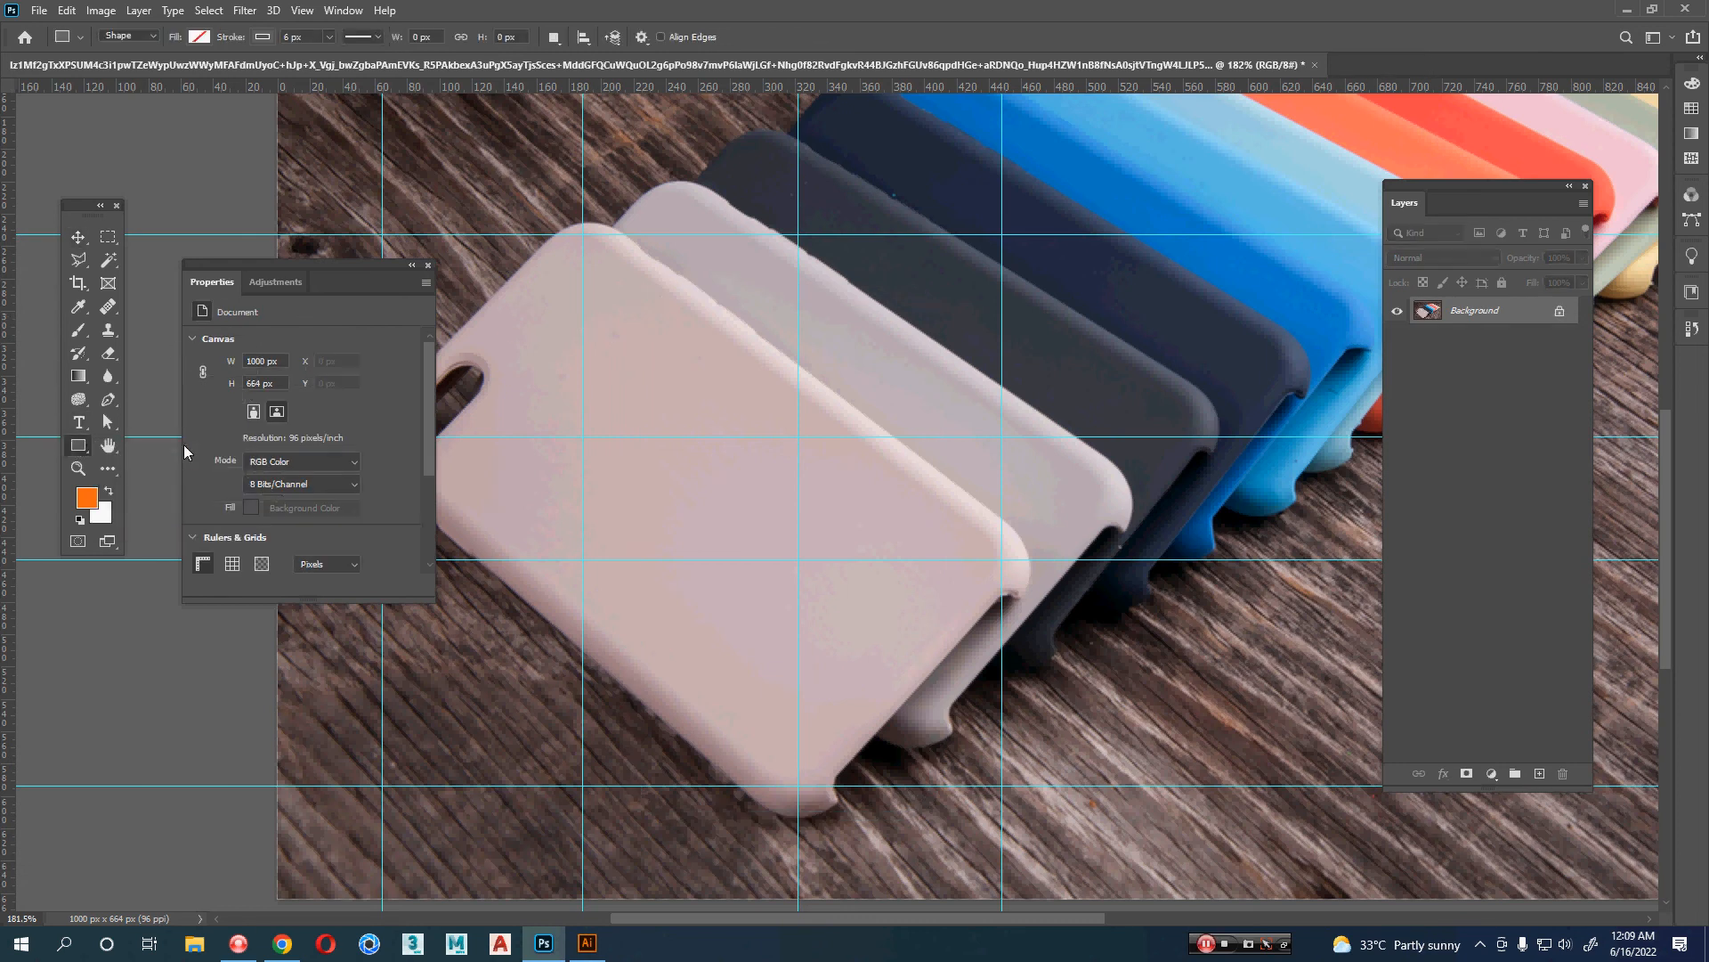
{"action": "left_click_drag", "start_coordinate": [540, 170], "coordinate": [870, 824]}
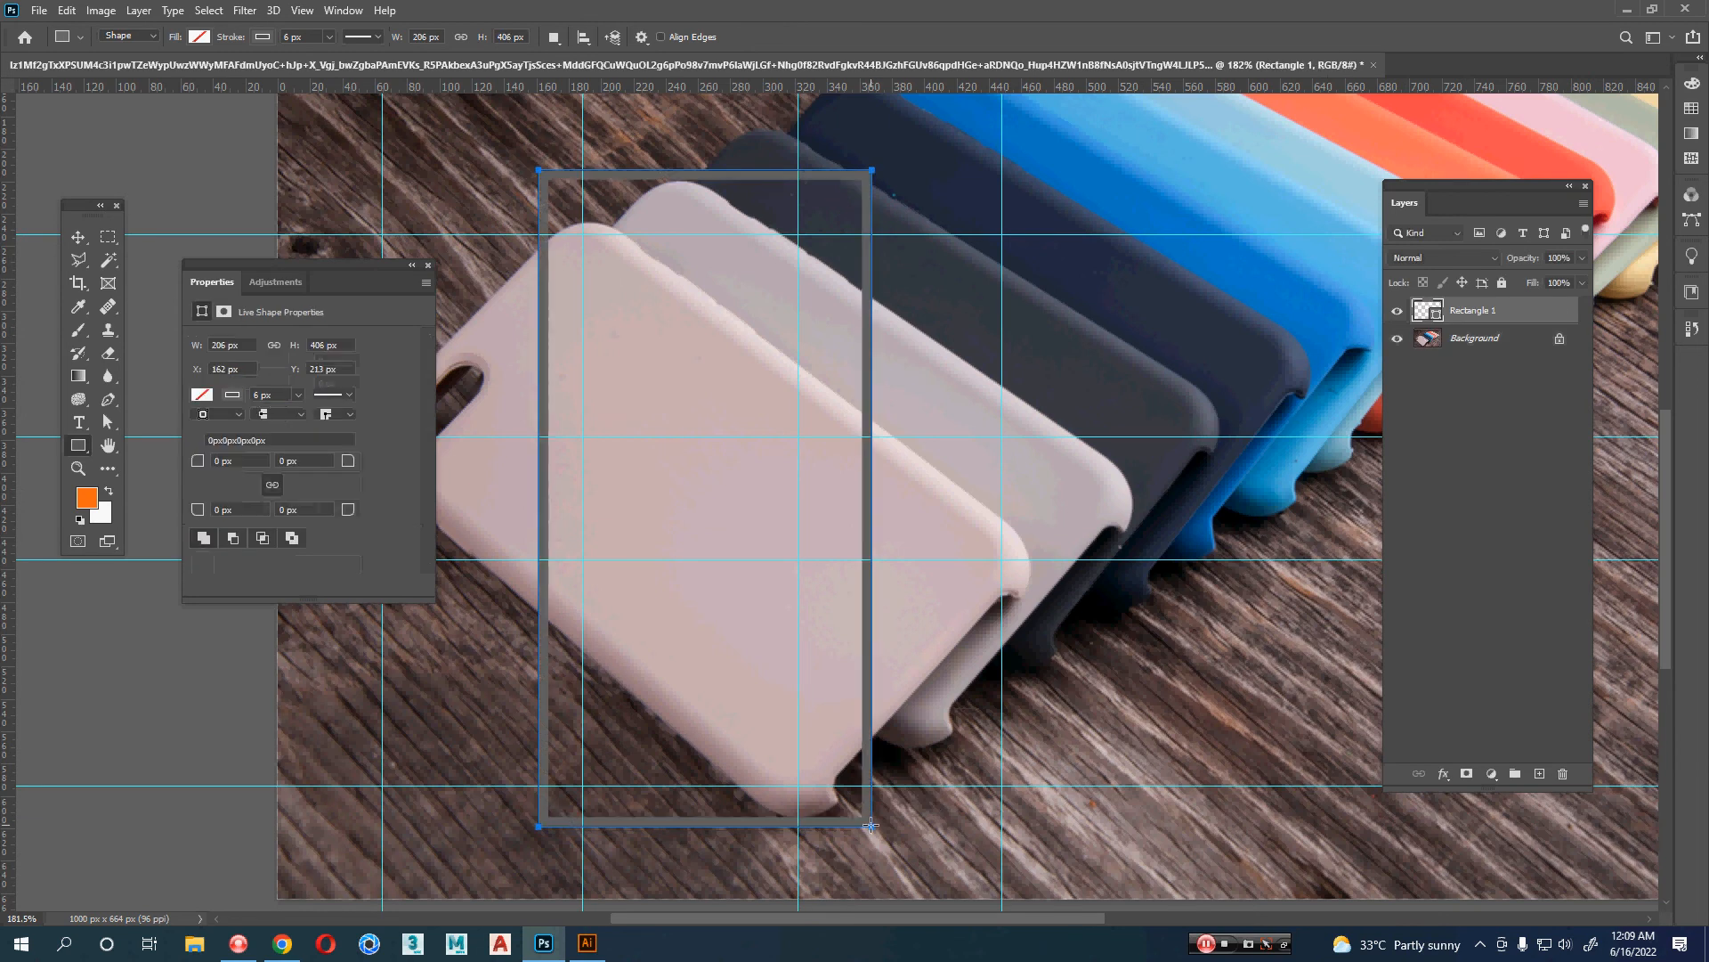
- Remove the rectangle's stroke and fill it with the recently used red
{"action": "left_click", "coordinate": [237, 397]}
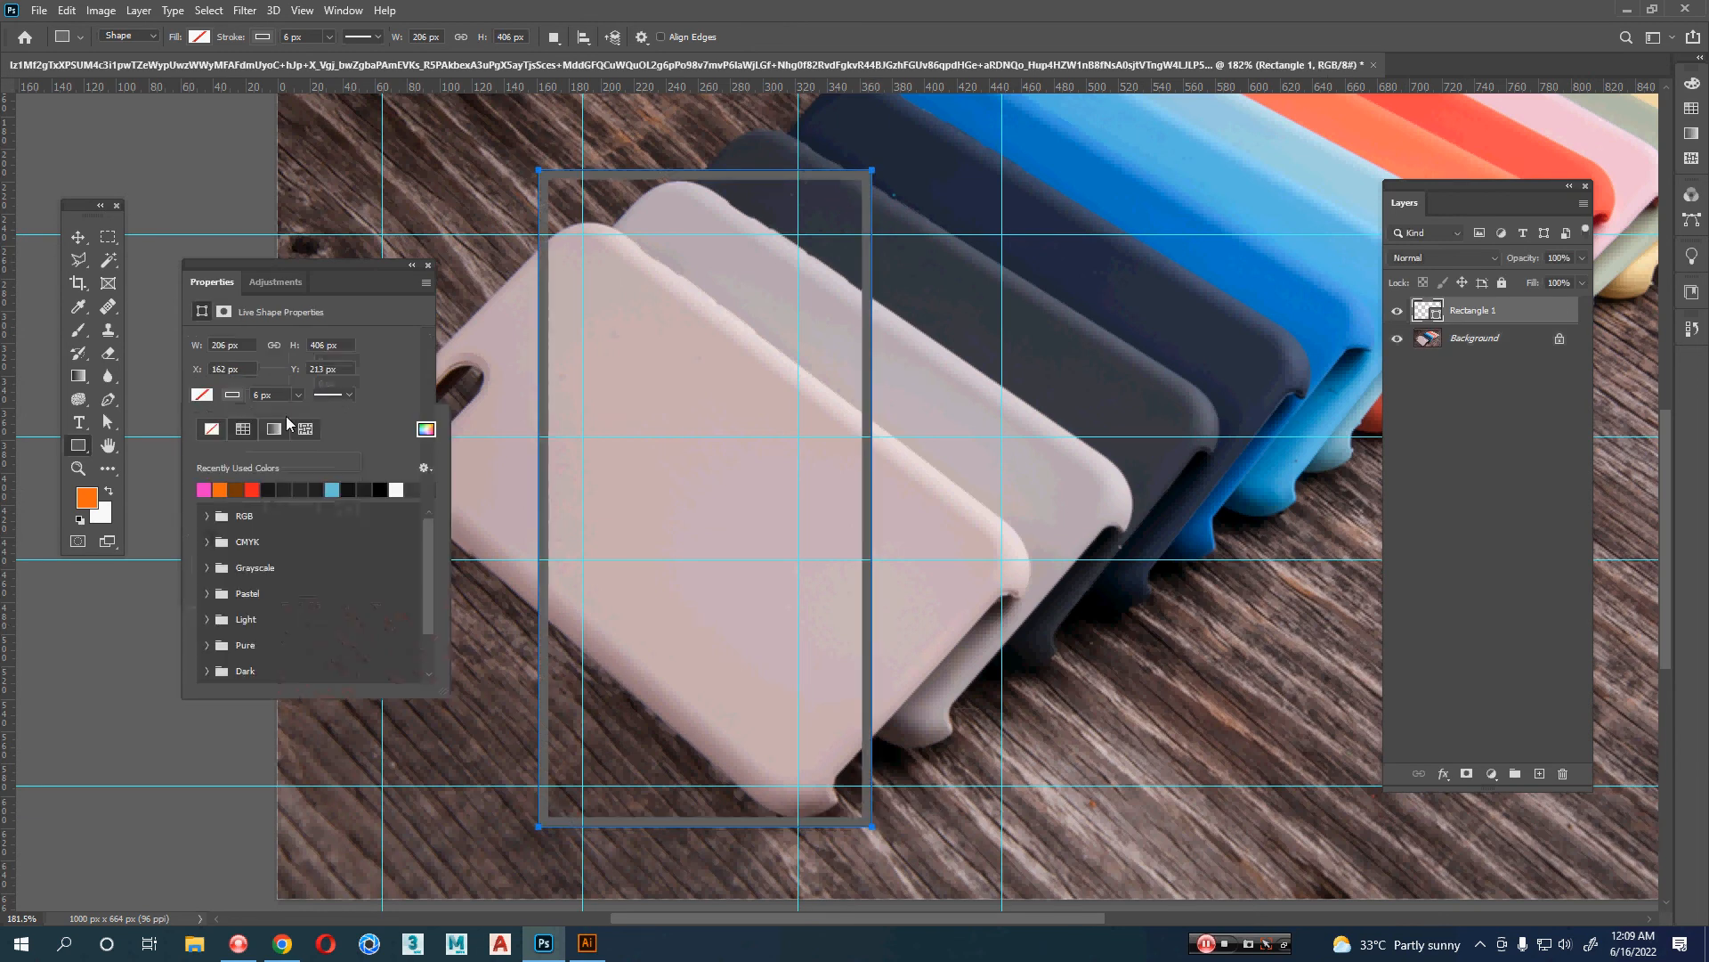
{"action": "left_click", "coordinate": [213, 430]}
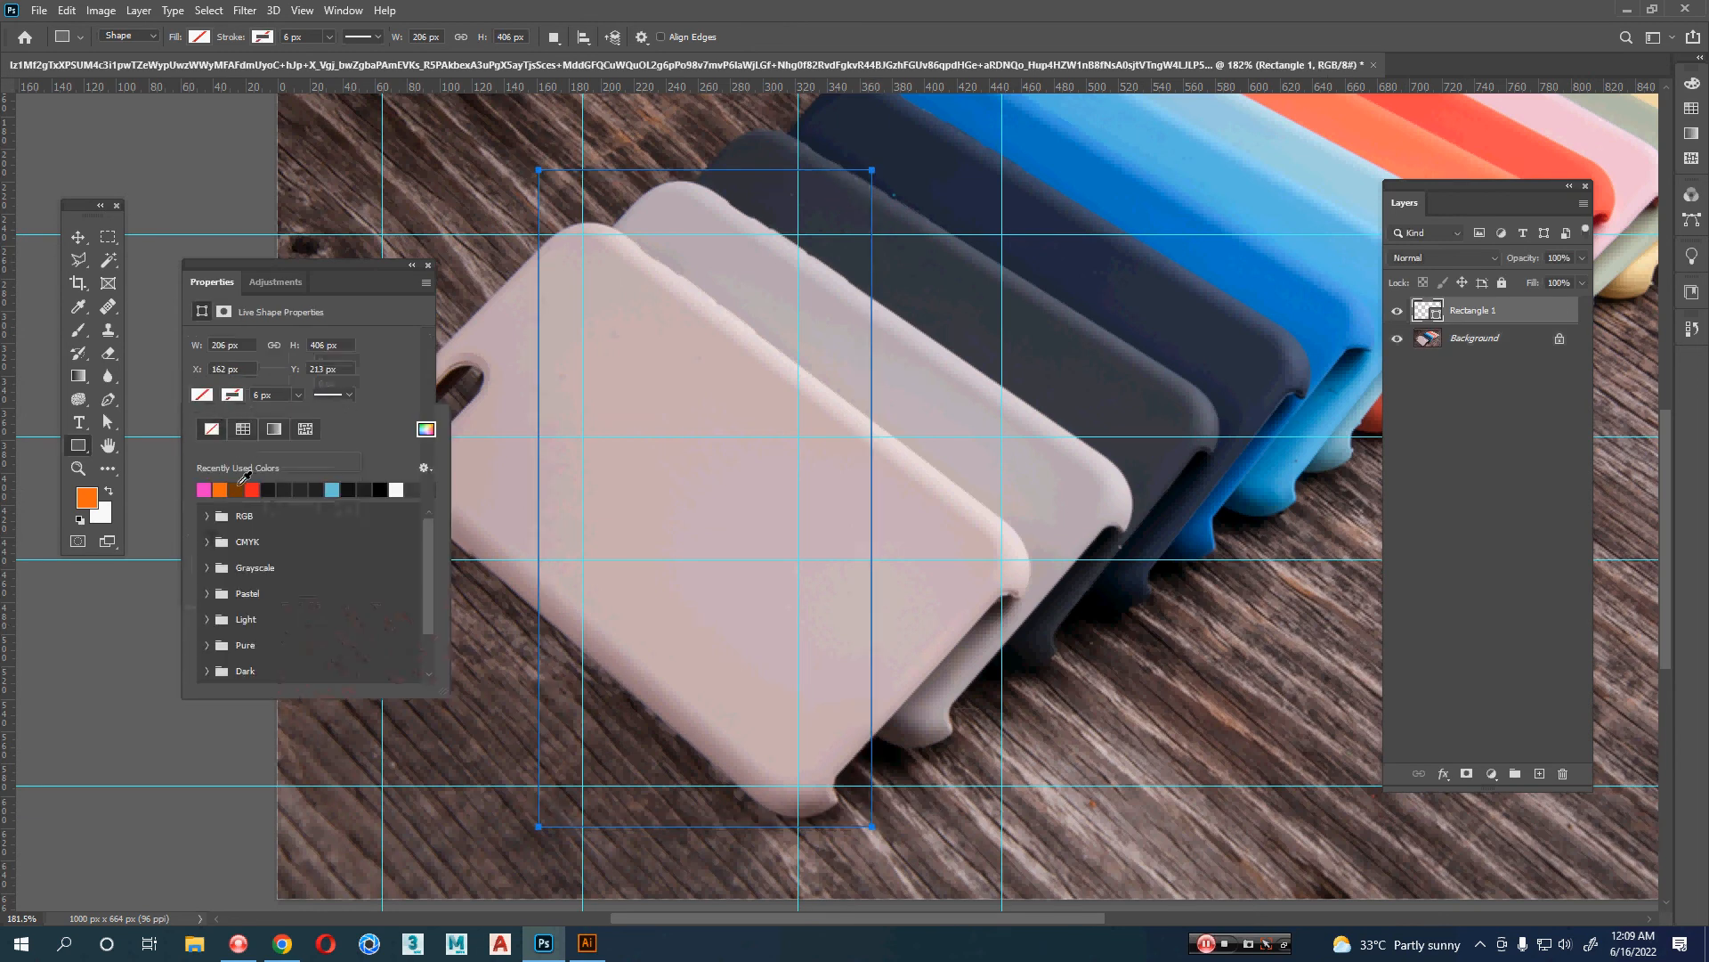
{"action": "left_click", "coordinate": [237, 489]}
{"action": "left_click", "coordinate": [252, 488]}
{"action": "left_click", "coordinate": [381, 266]}
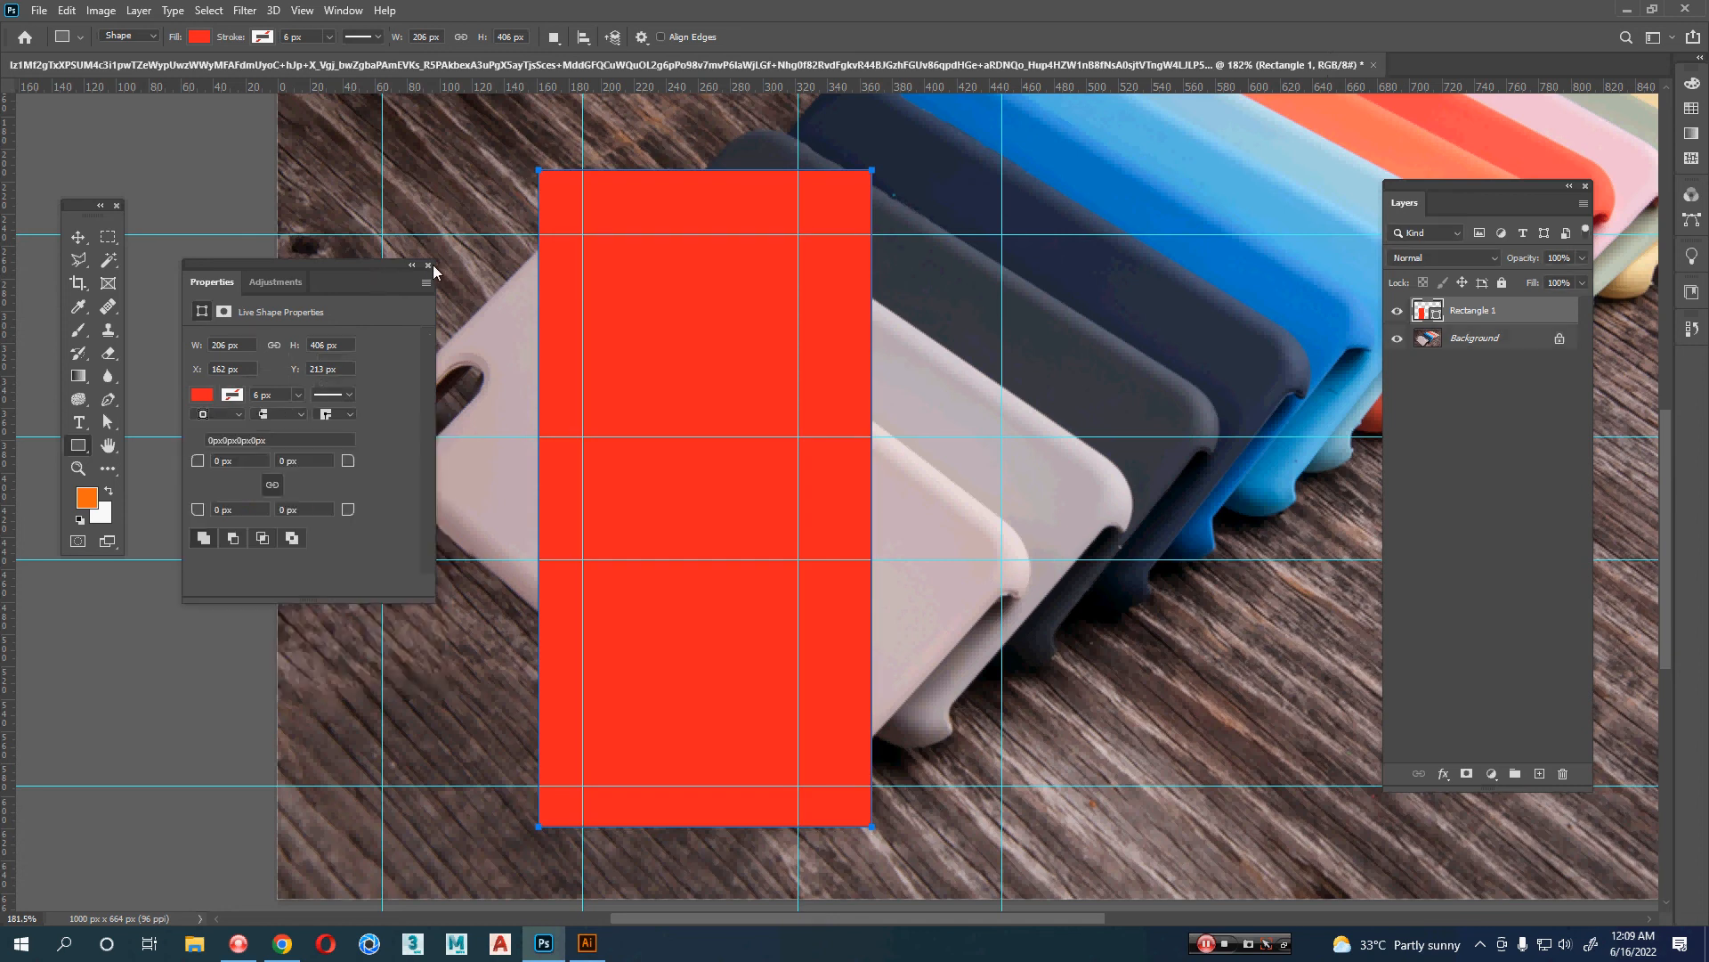
{"action": "left_click", "coordinate": [428, 264]}
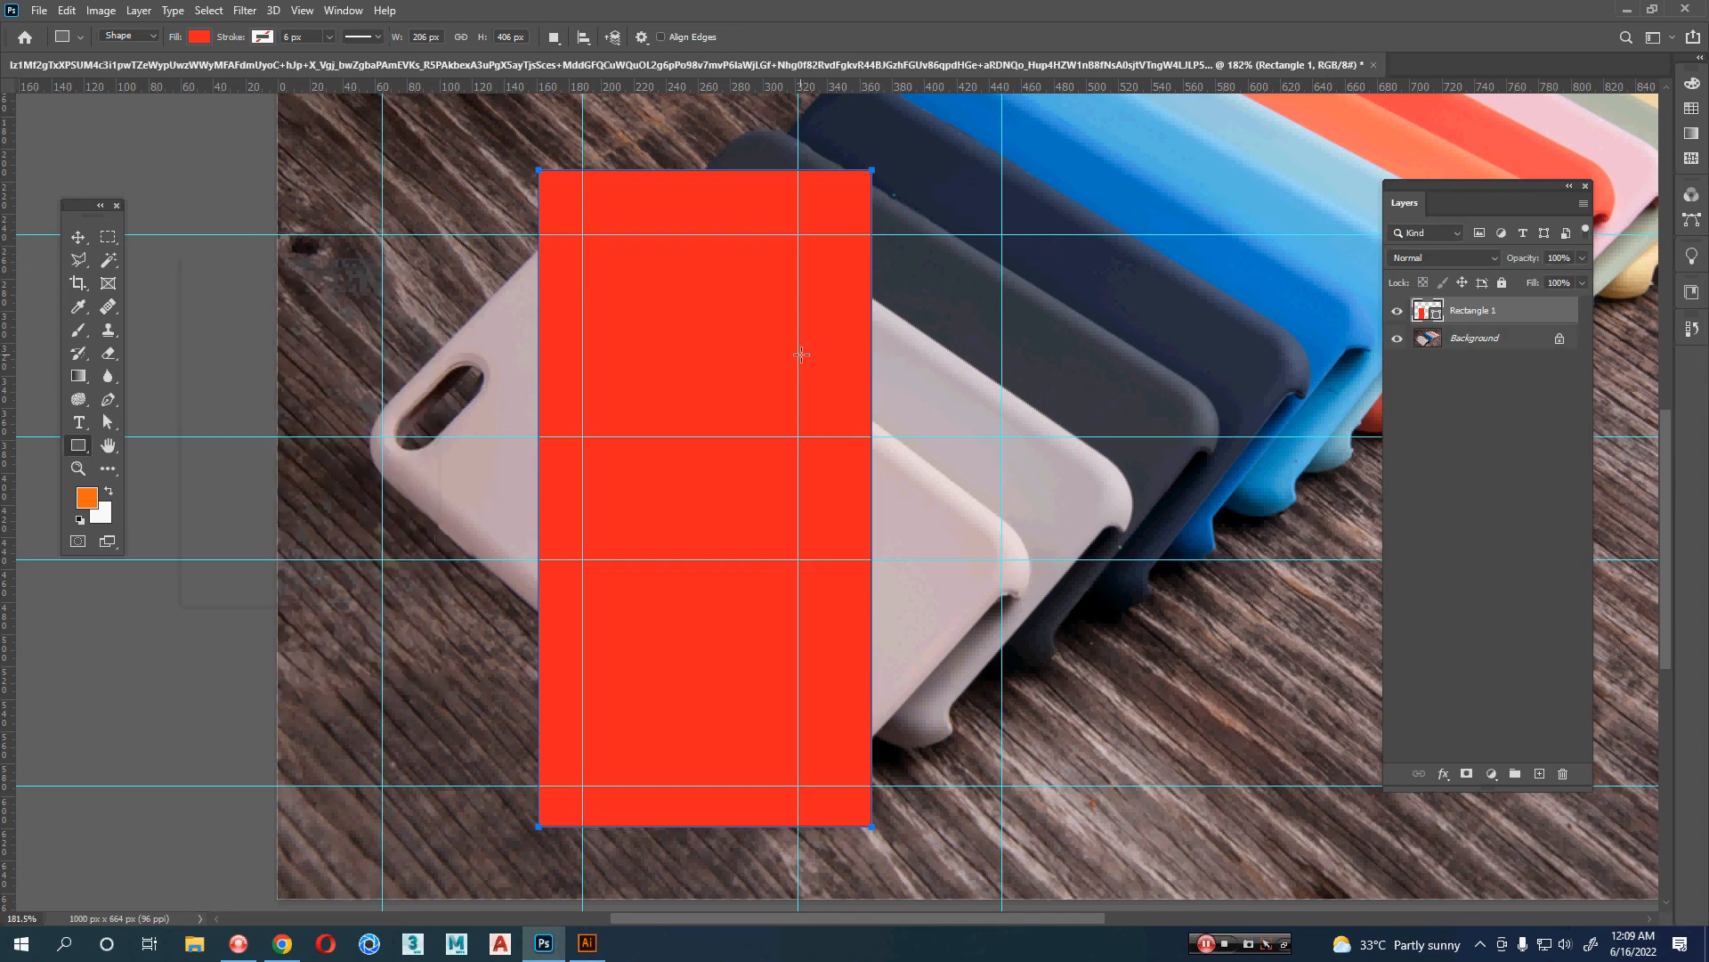
- Shift the red rectangle slightly down over the case and switch the layer thumbnails to the large size
{"action": "key", "text": "v"}
{"action": "left_click_drag", "start_coordinate": [756, 388], "coordinate": [756, 426]}
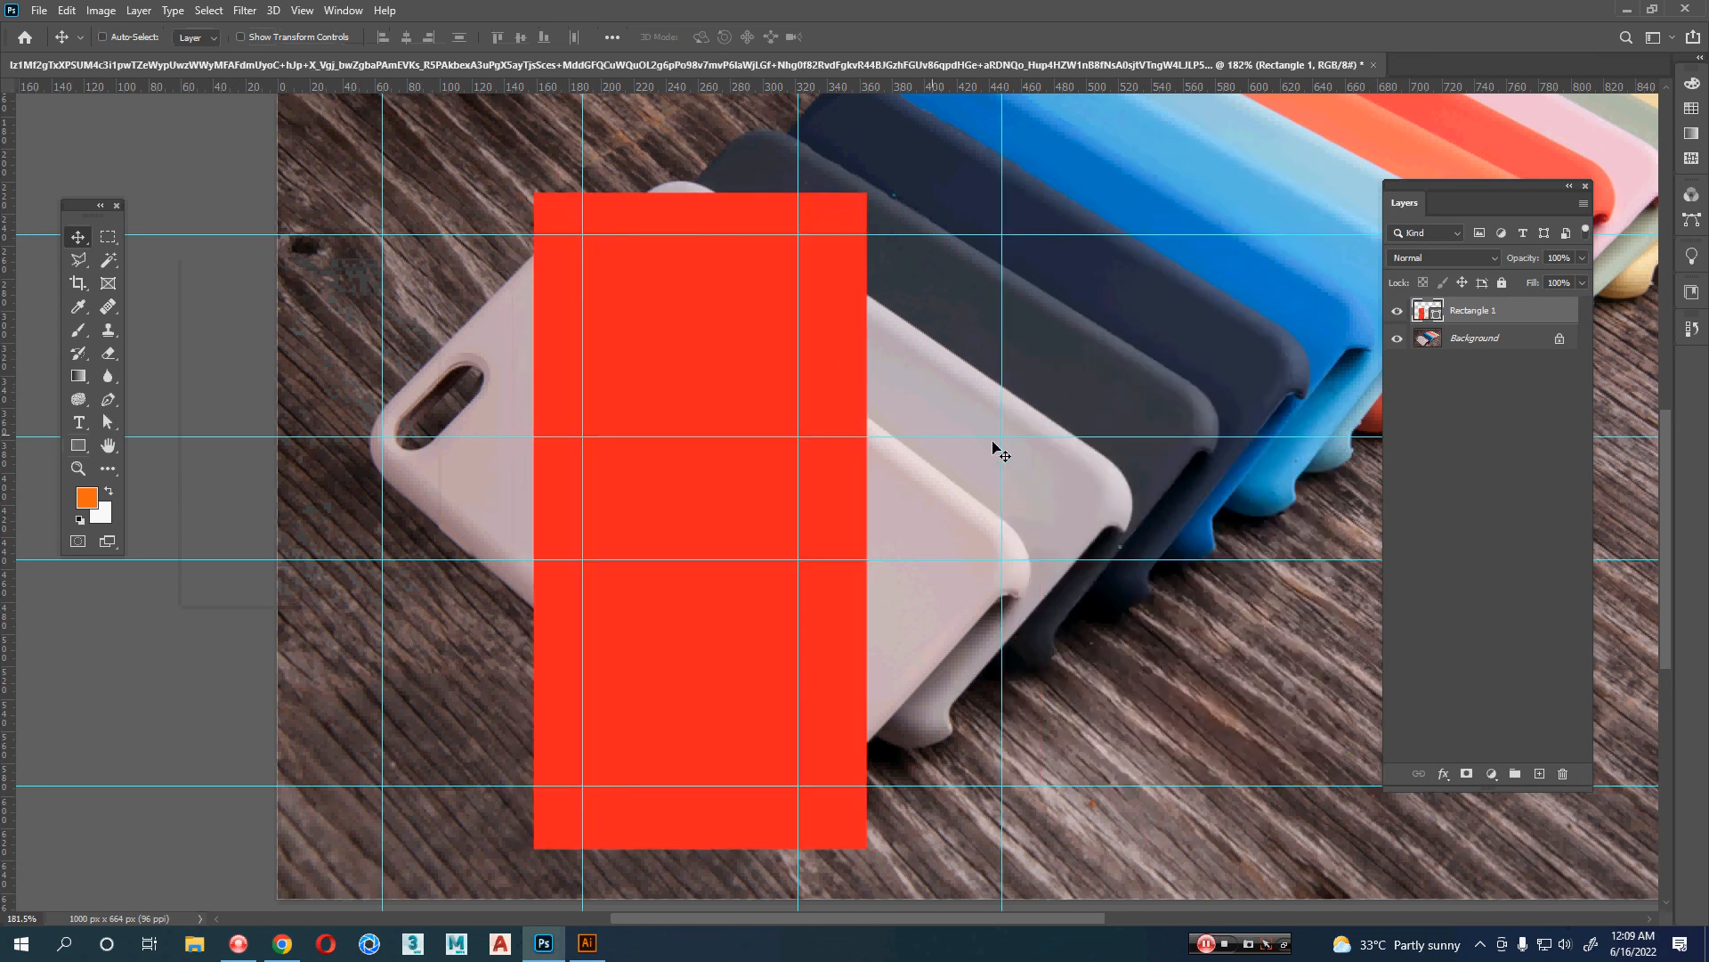
{"action": "key", "text": "a"}
{"action": "left_click", "coordinate": [768, 541]}
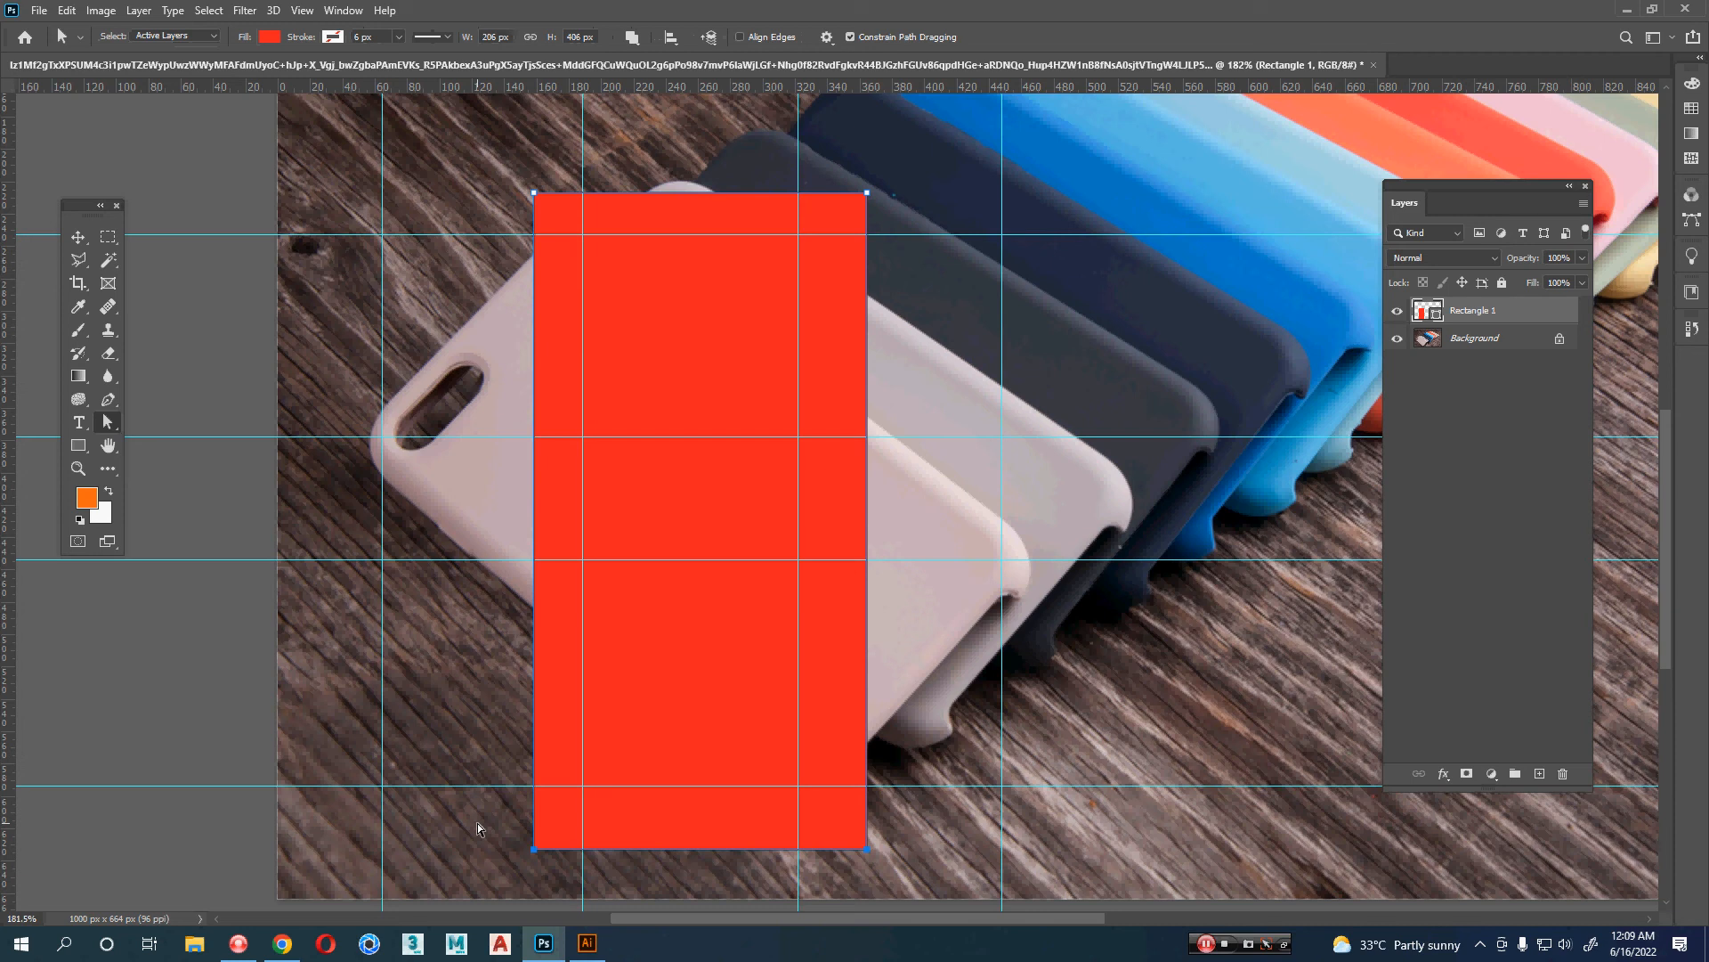
{"action": "right_click", "coordinate": [1439, 318]}
{"action": "left_click", "coordinate": [1516, 494]}
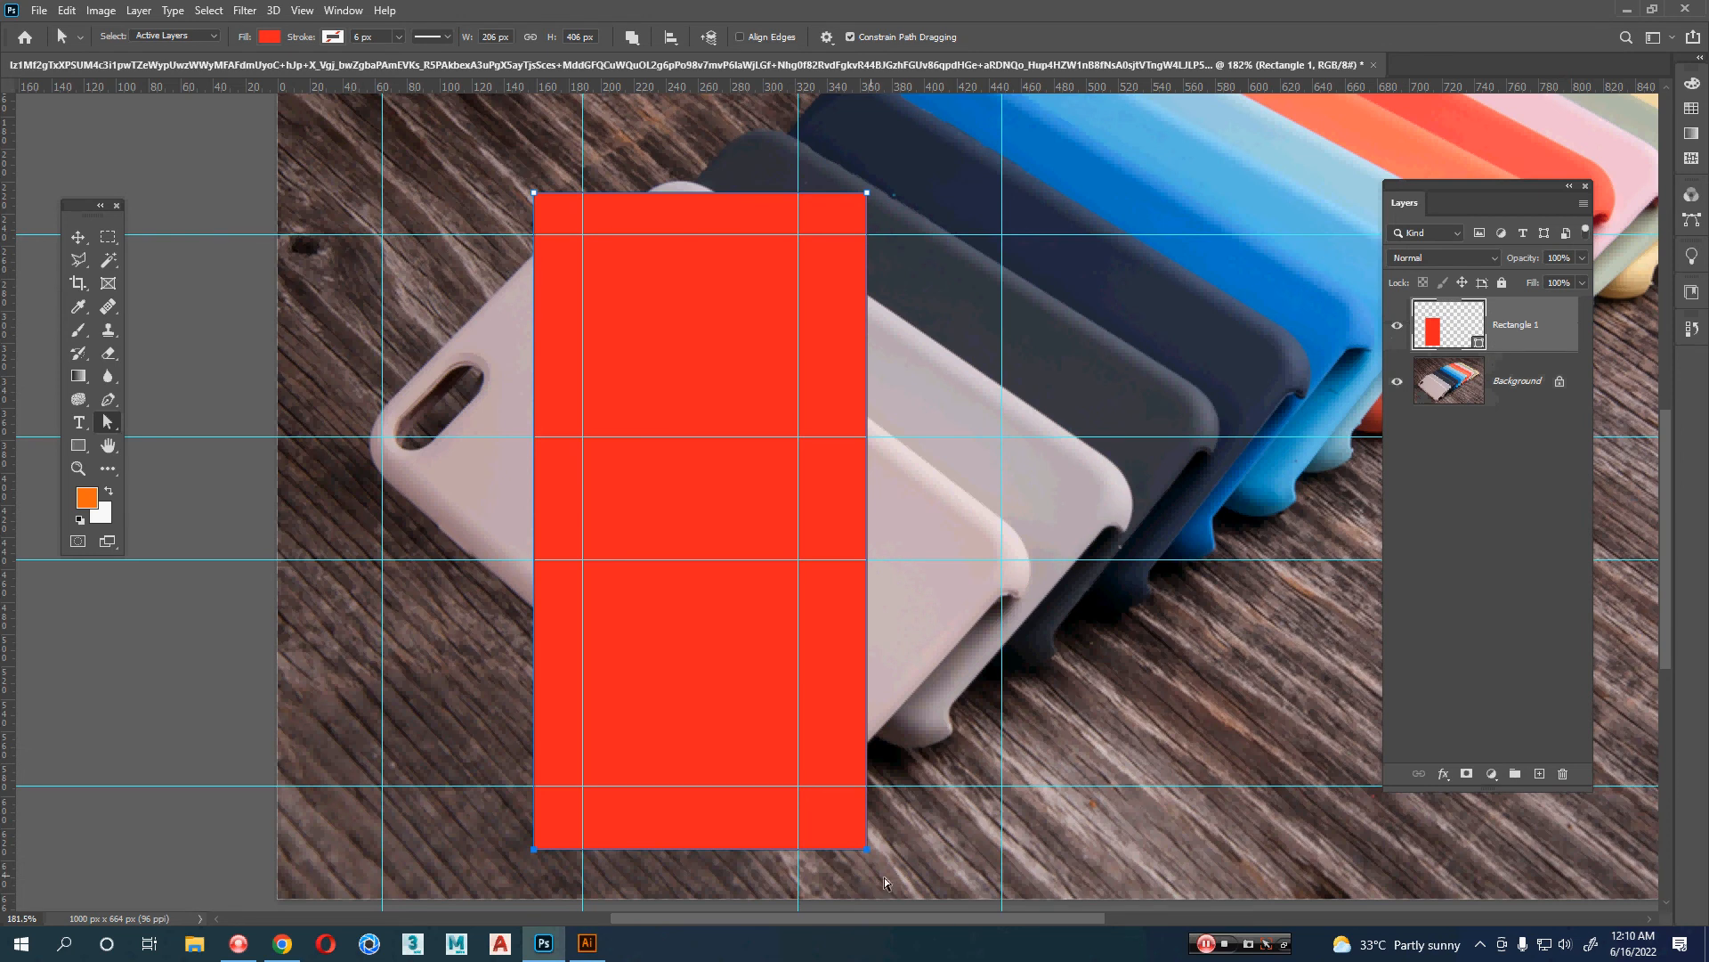
- Reshape the red rectangle by shortening it to about 356 px high and widening it slightly
{"action": "left_click_drag", "start_coordinate": [884, 877], "coordinate": [531, 769]}
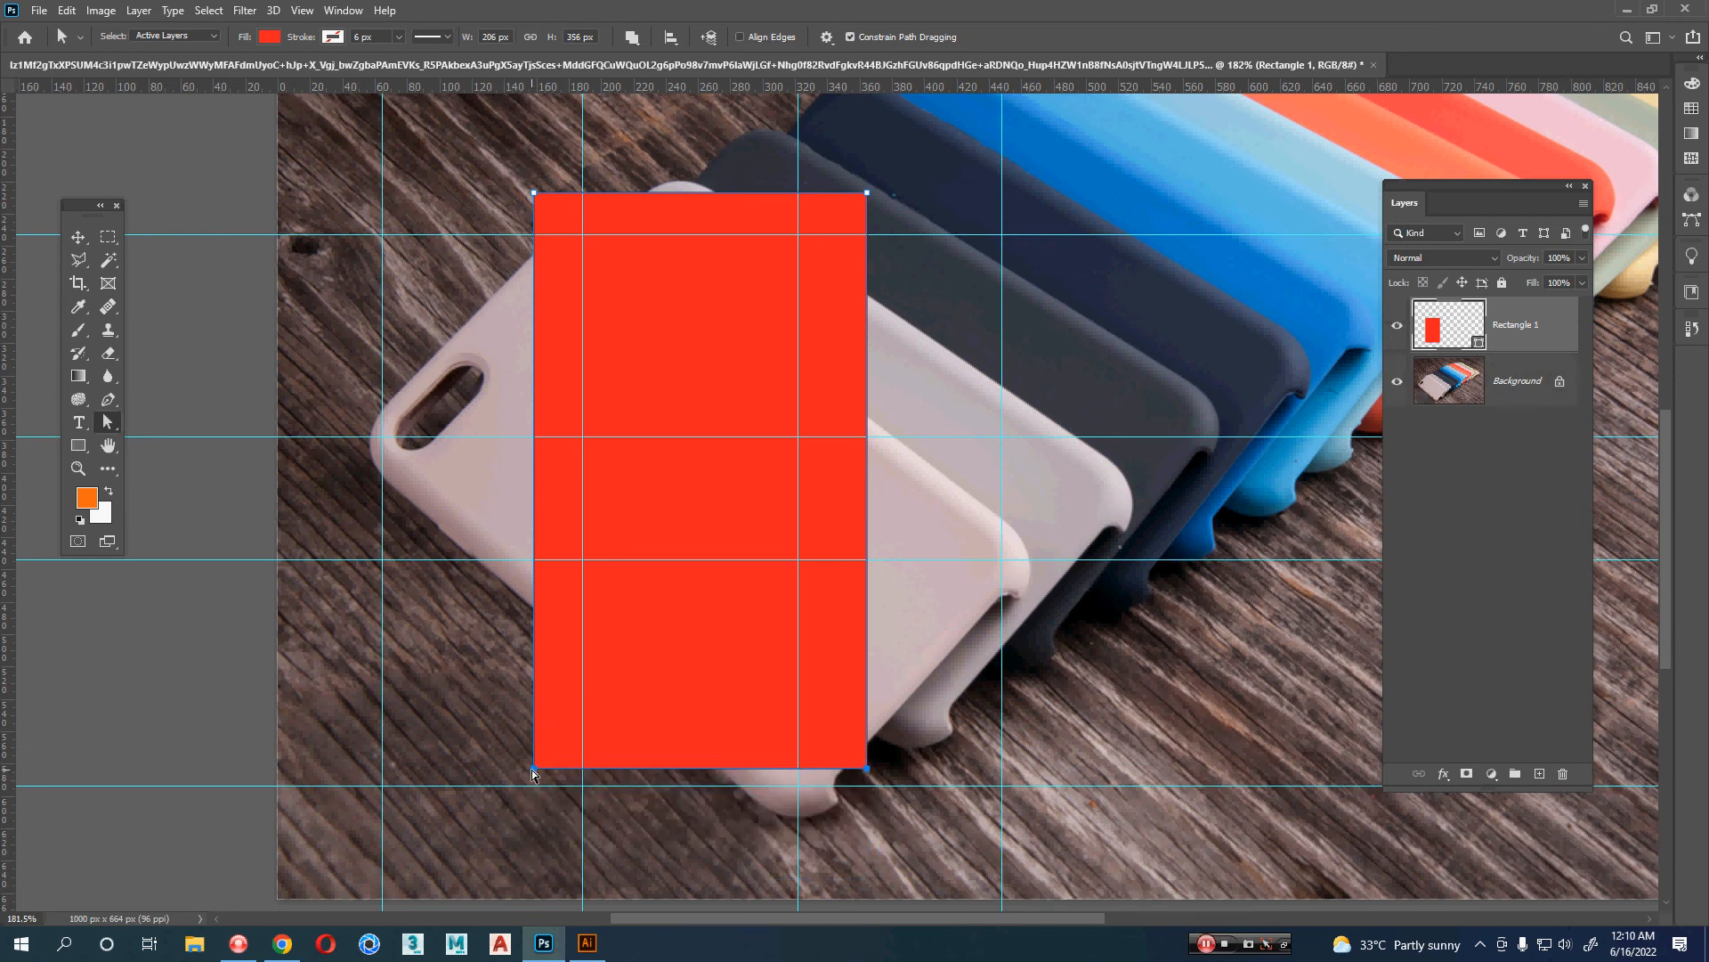
{"action": "left_click_drag", "start_coordinate": [926, 185], "coordinate": [877, 776]}
{"action": "key", "text": "v"}
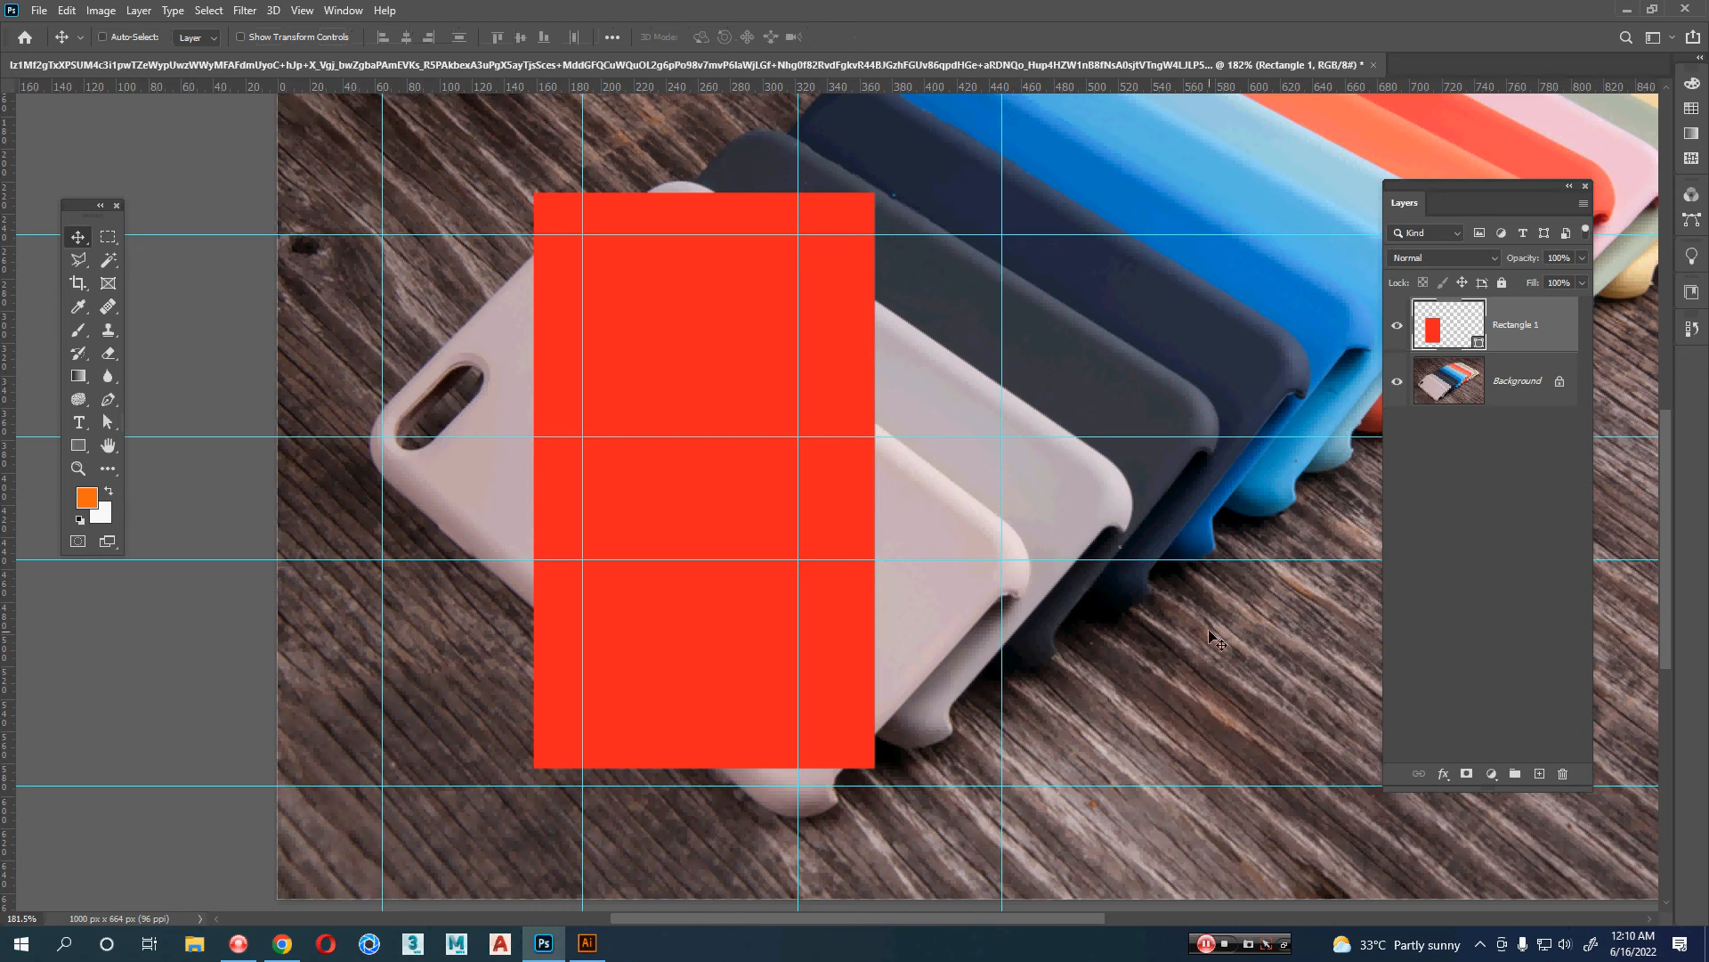
- Convert the red rectangle layer to a Smart Object
{"action": "right_click", "coordinate": [1534, 324]}
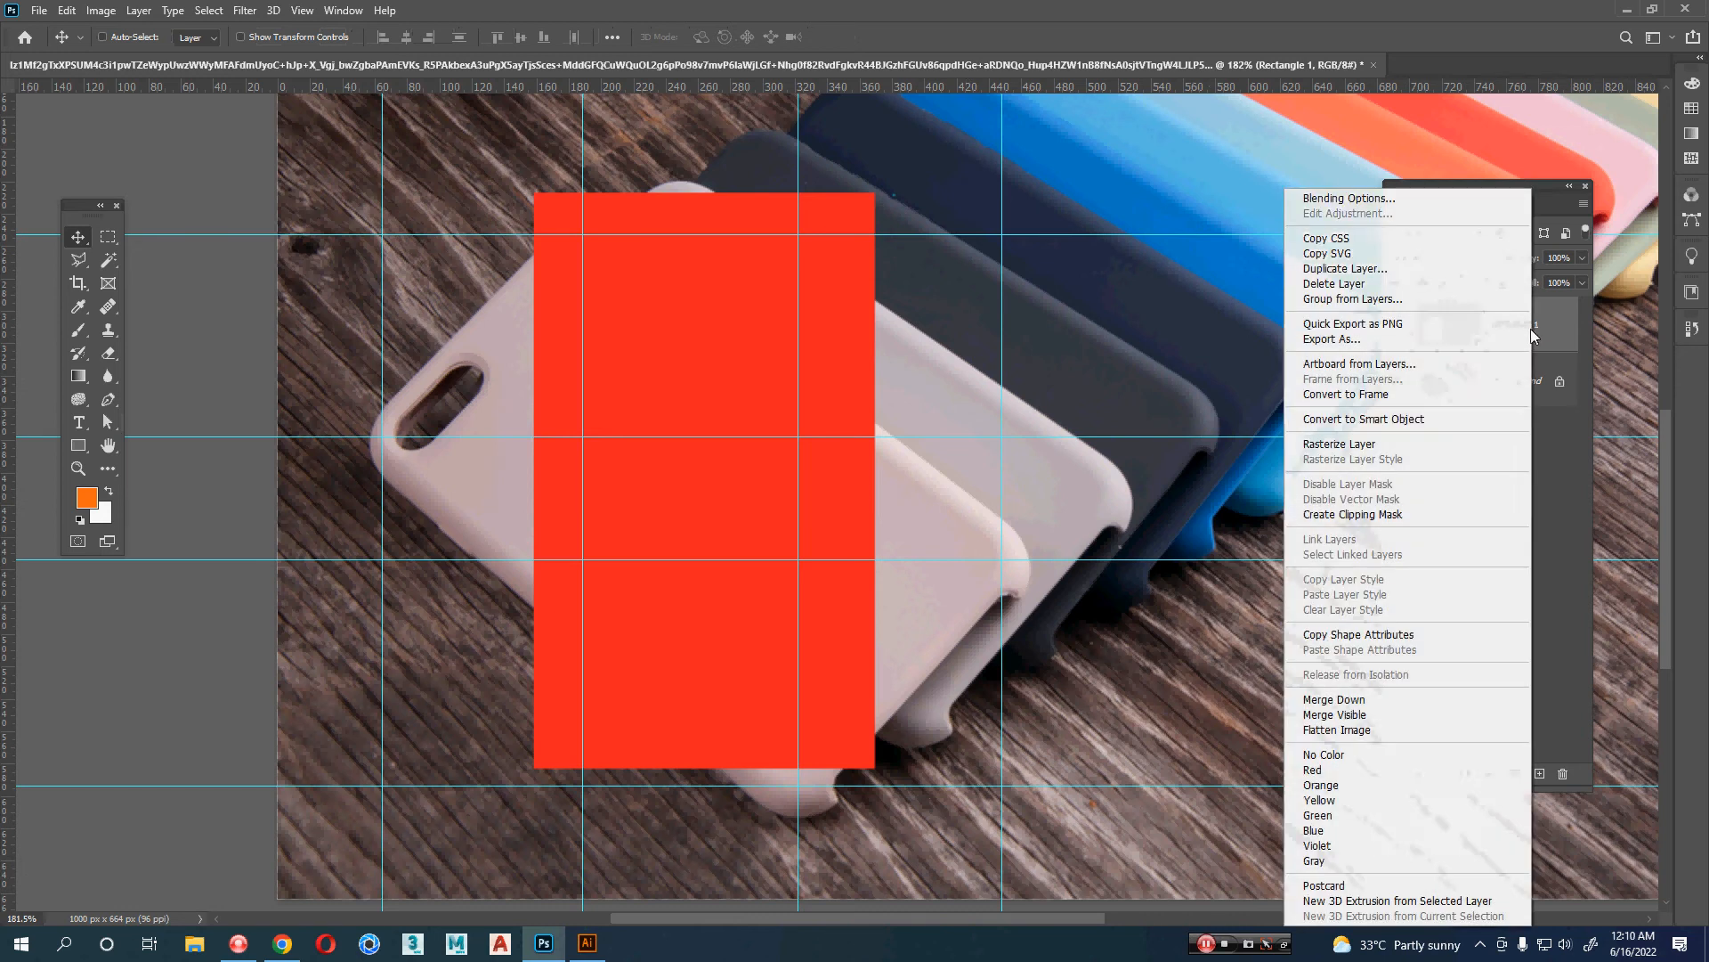
{"action": "left_click", "coordinate": [1455, 418]}
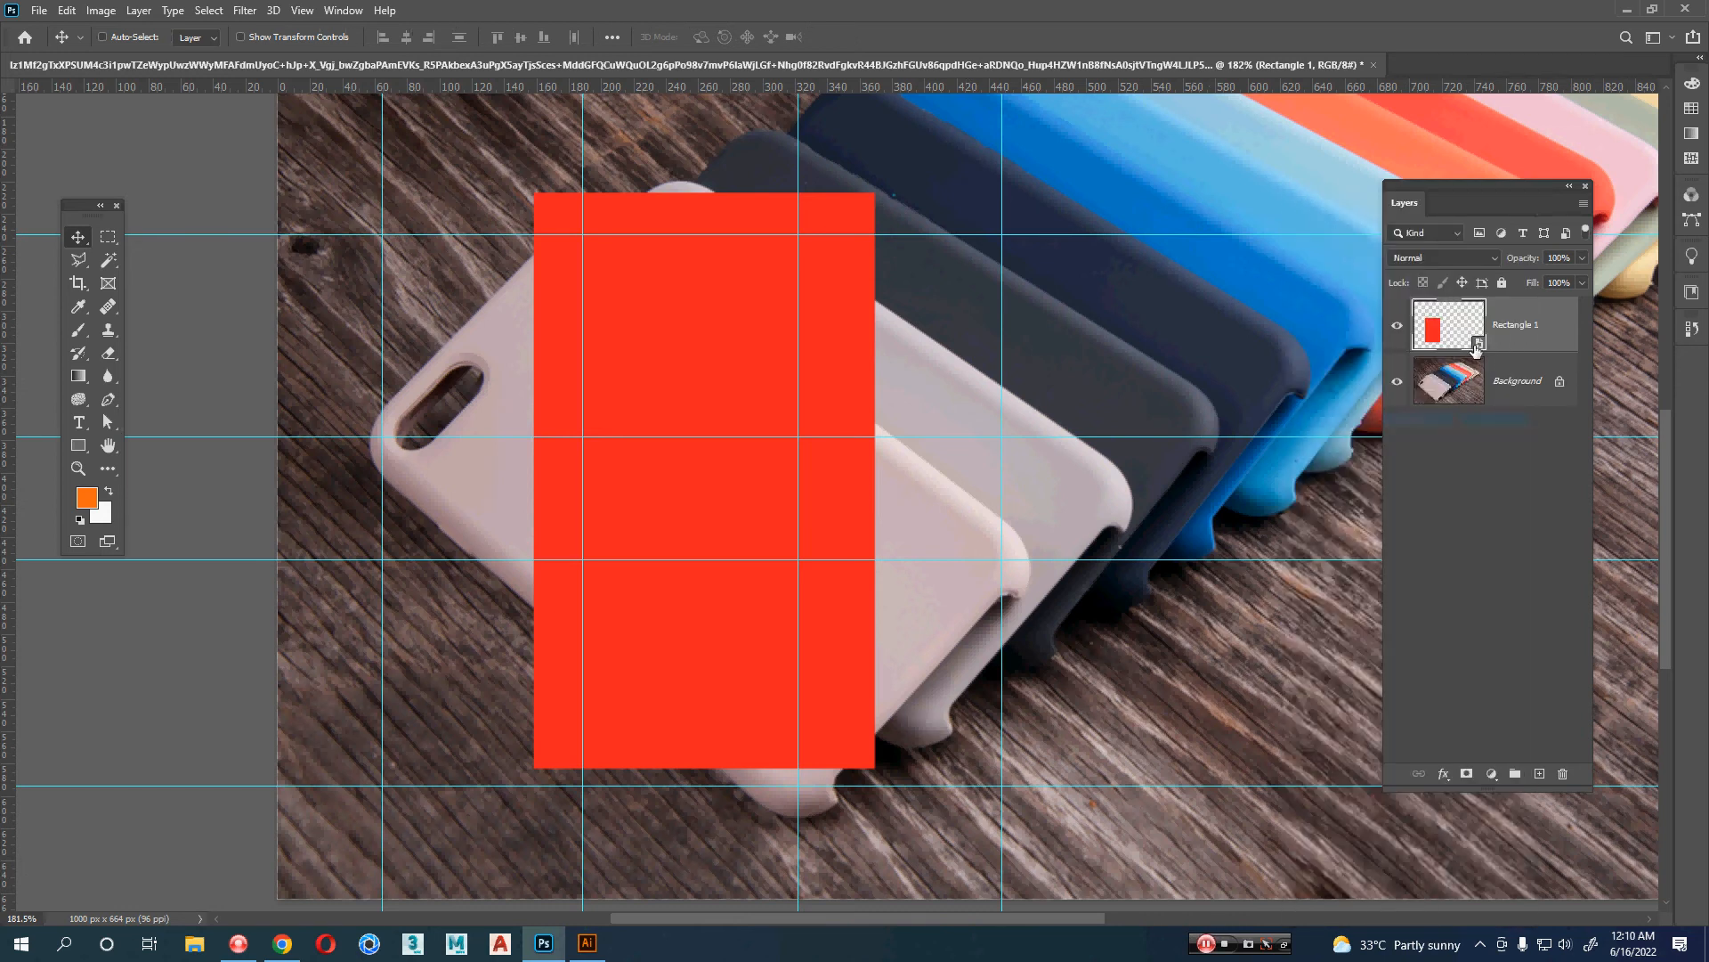
{"action": "key", "text": "ctrl"}
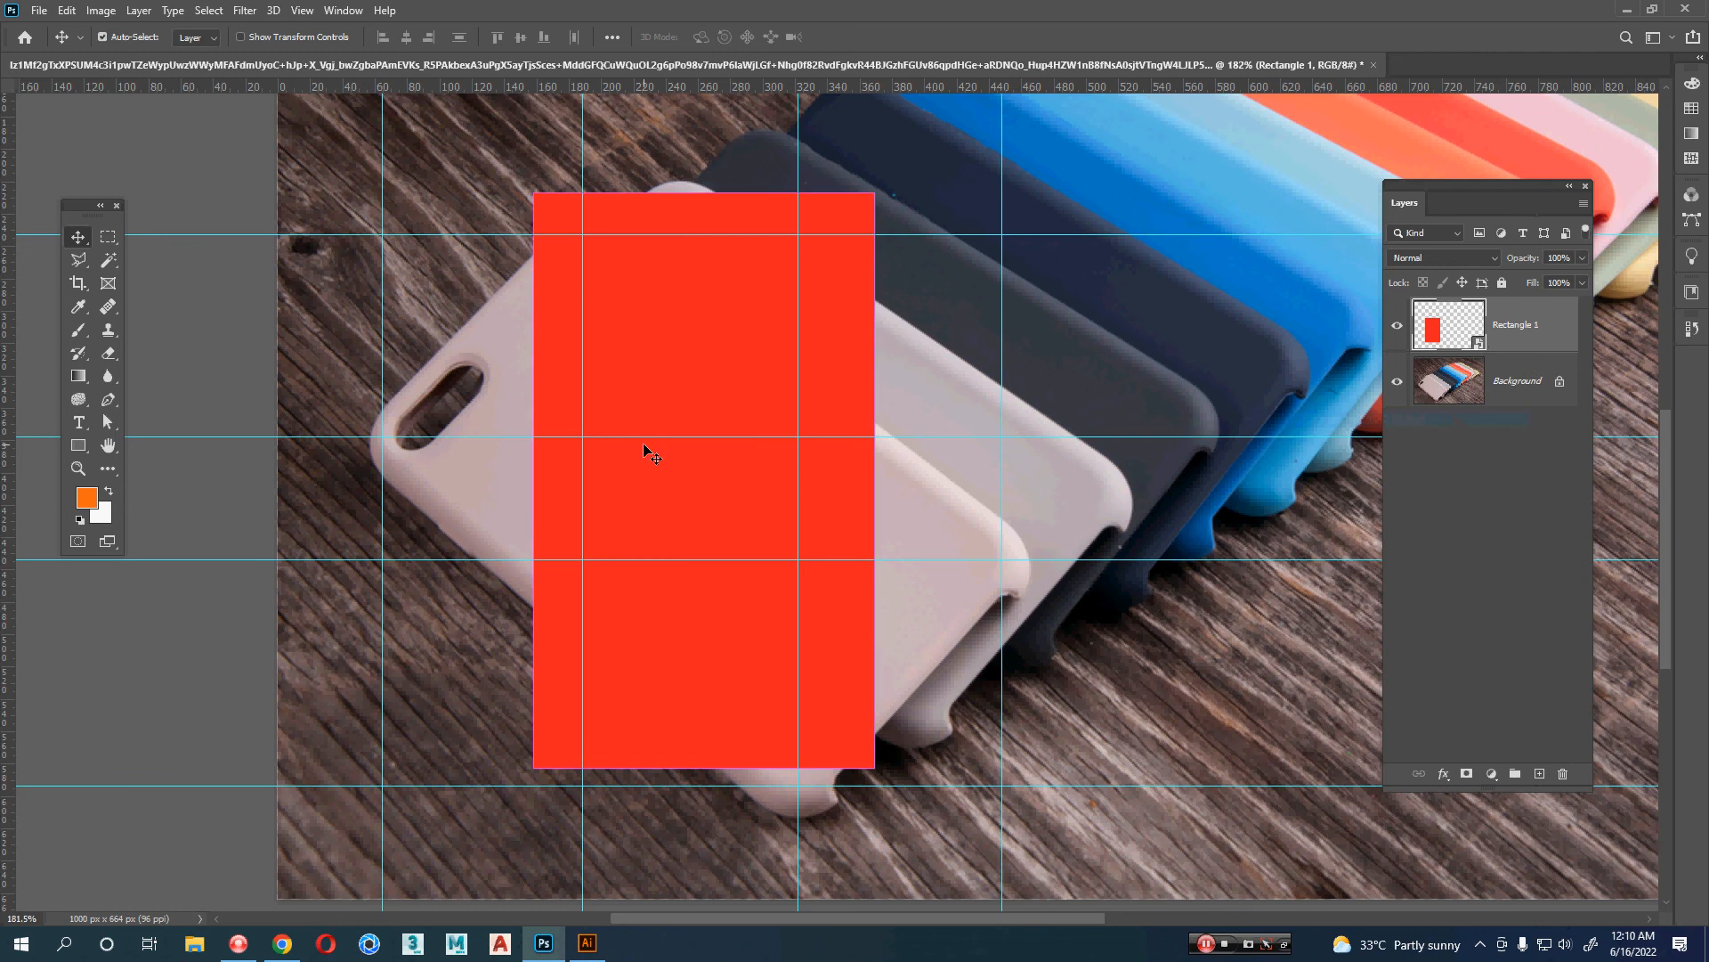
- Distort the Smart Object's upper-left corner onto the front case's left corner and lower the layer opacity to 68%
{"action": "key", "text": "ctrl+t"}
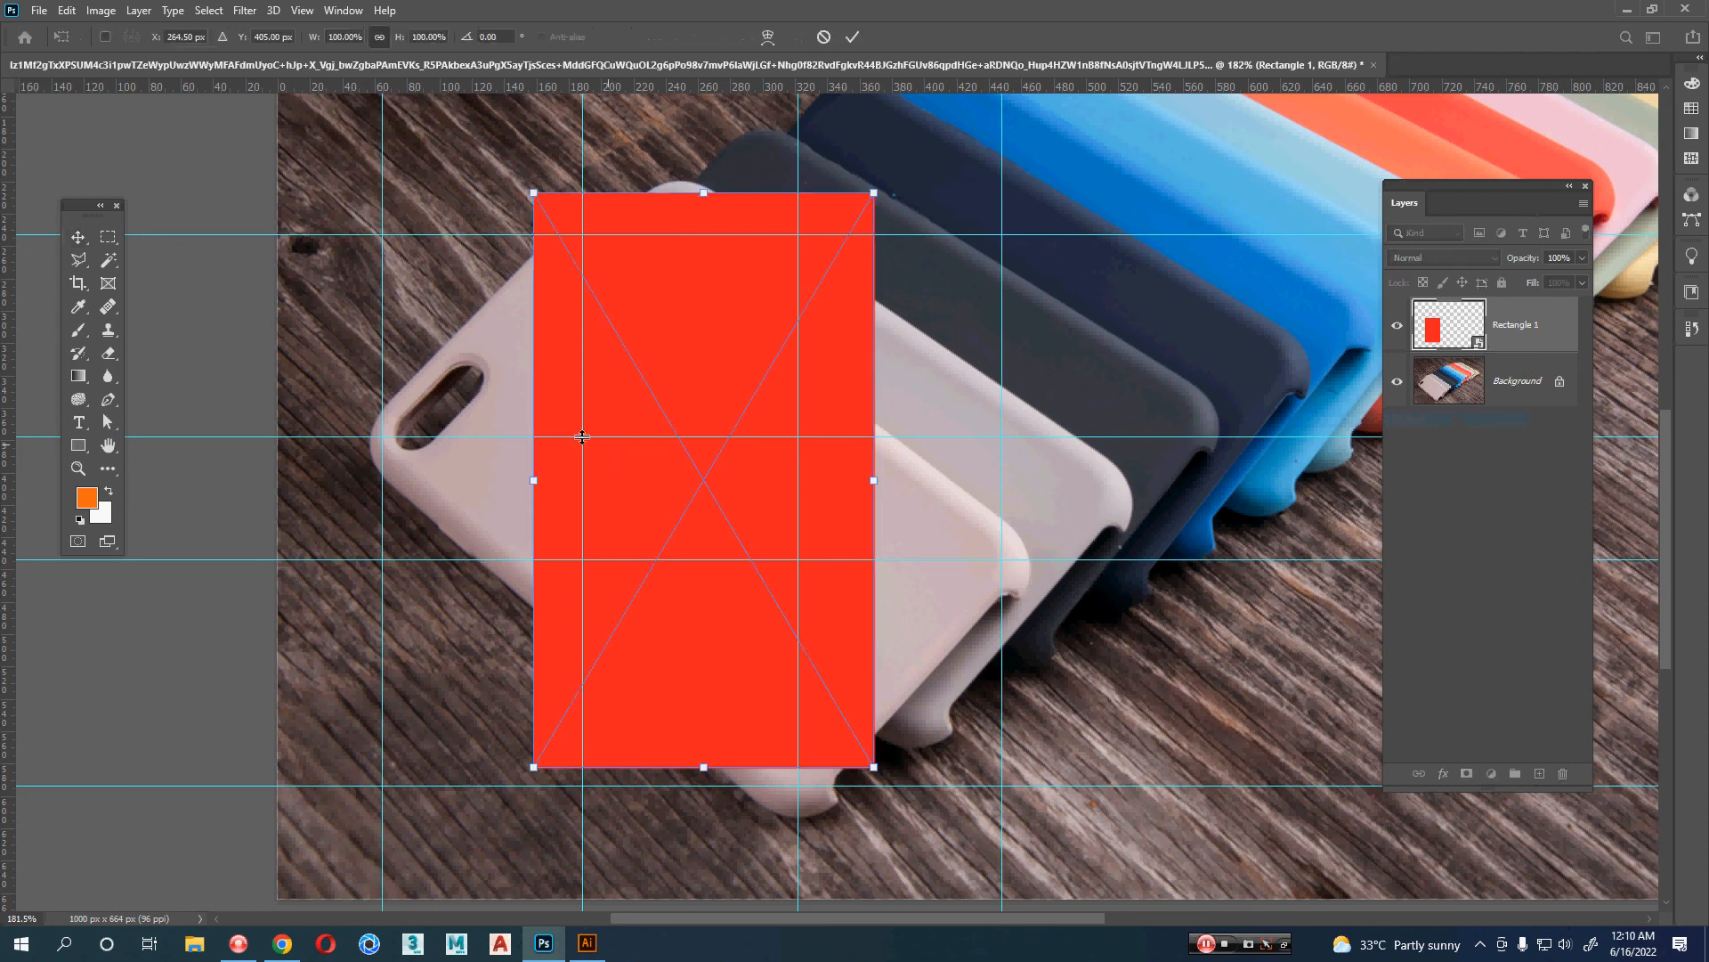
{"action": "right_click", "coordinate": [590, 328]}
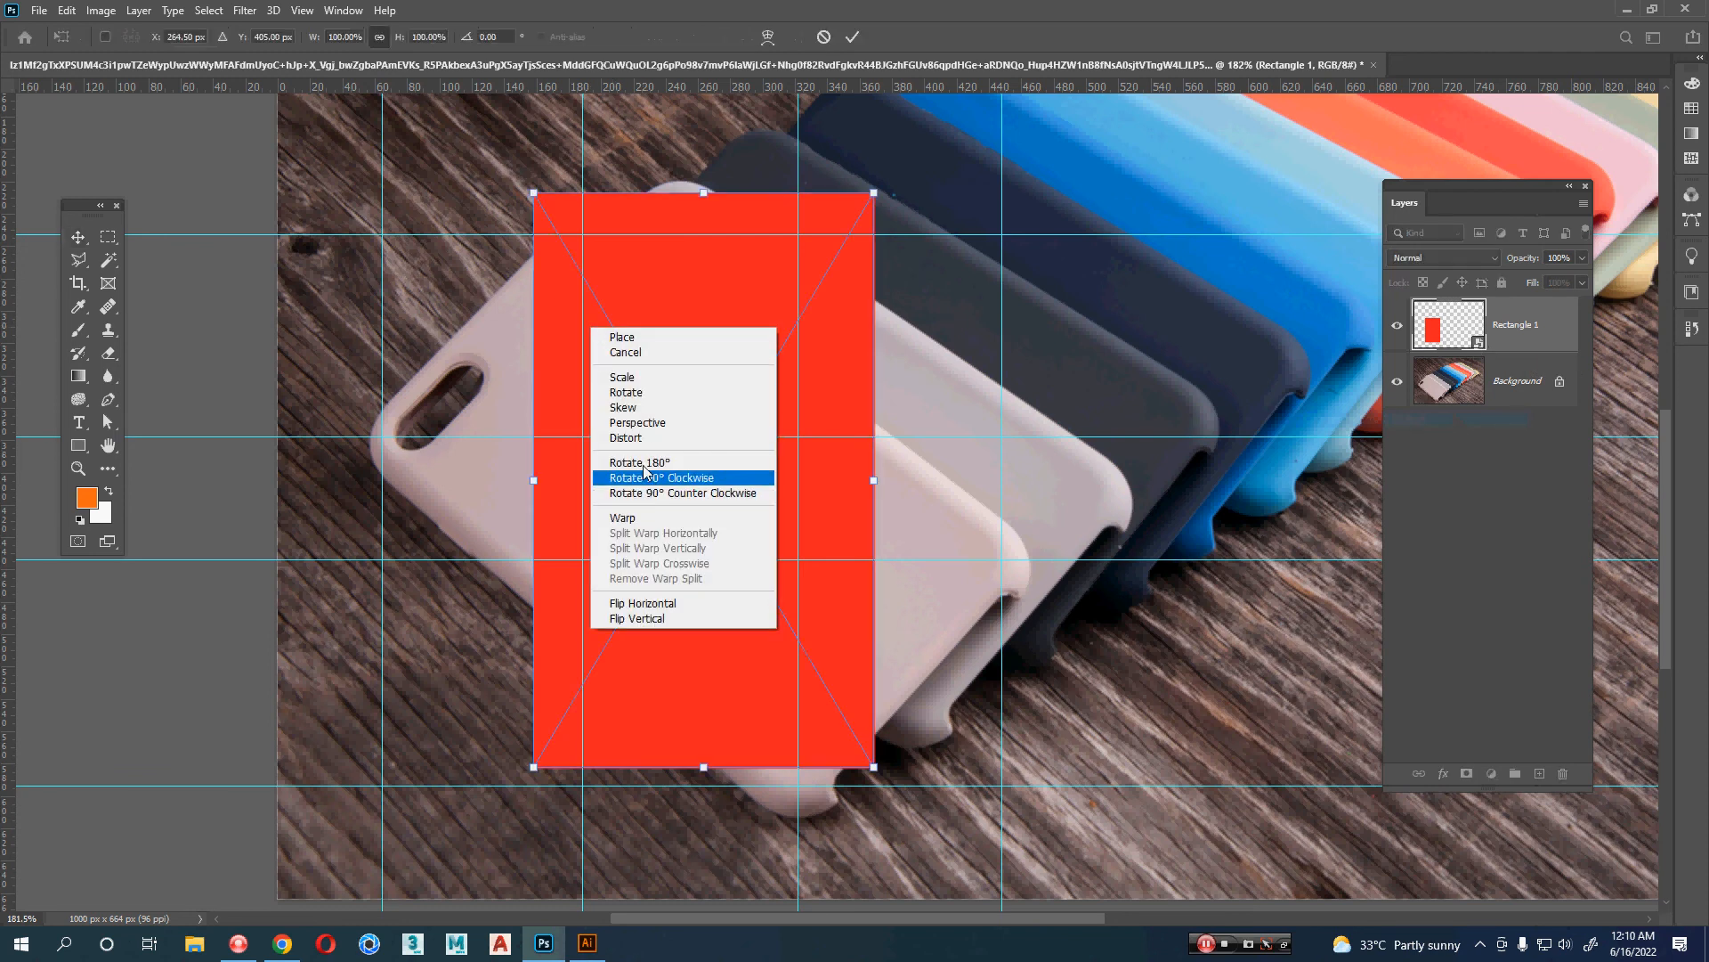
{"action": "left_click", "coordinate": [560, 328]}
{"action": "left_click_drag", "start_coordinate": [535, 197], "coordinate": [375, 435]}
{"action": "left_click_drag", "start_coordinate": [1508, 265], "coordinate": [1479, 270]}
- Distort the Smart Object's other three corners onto the front case's top, right and bottom corners
{"action": "scroll", "coordinate": [840, 267], "scroll_direction": "up", "scroll_amount": 5}
{"action": "left_click_drag", "start_coordinate": [849, 267], "coordinate": [976, 400]}
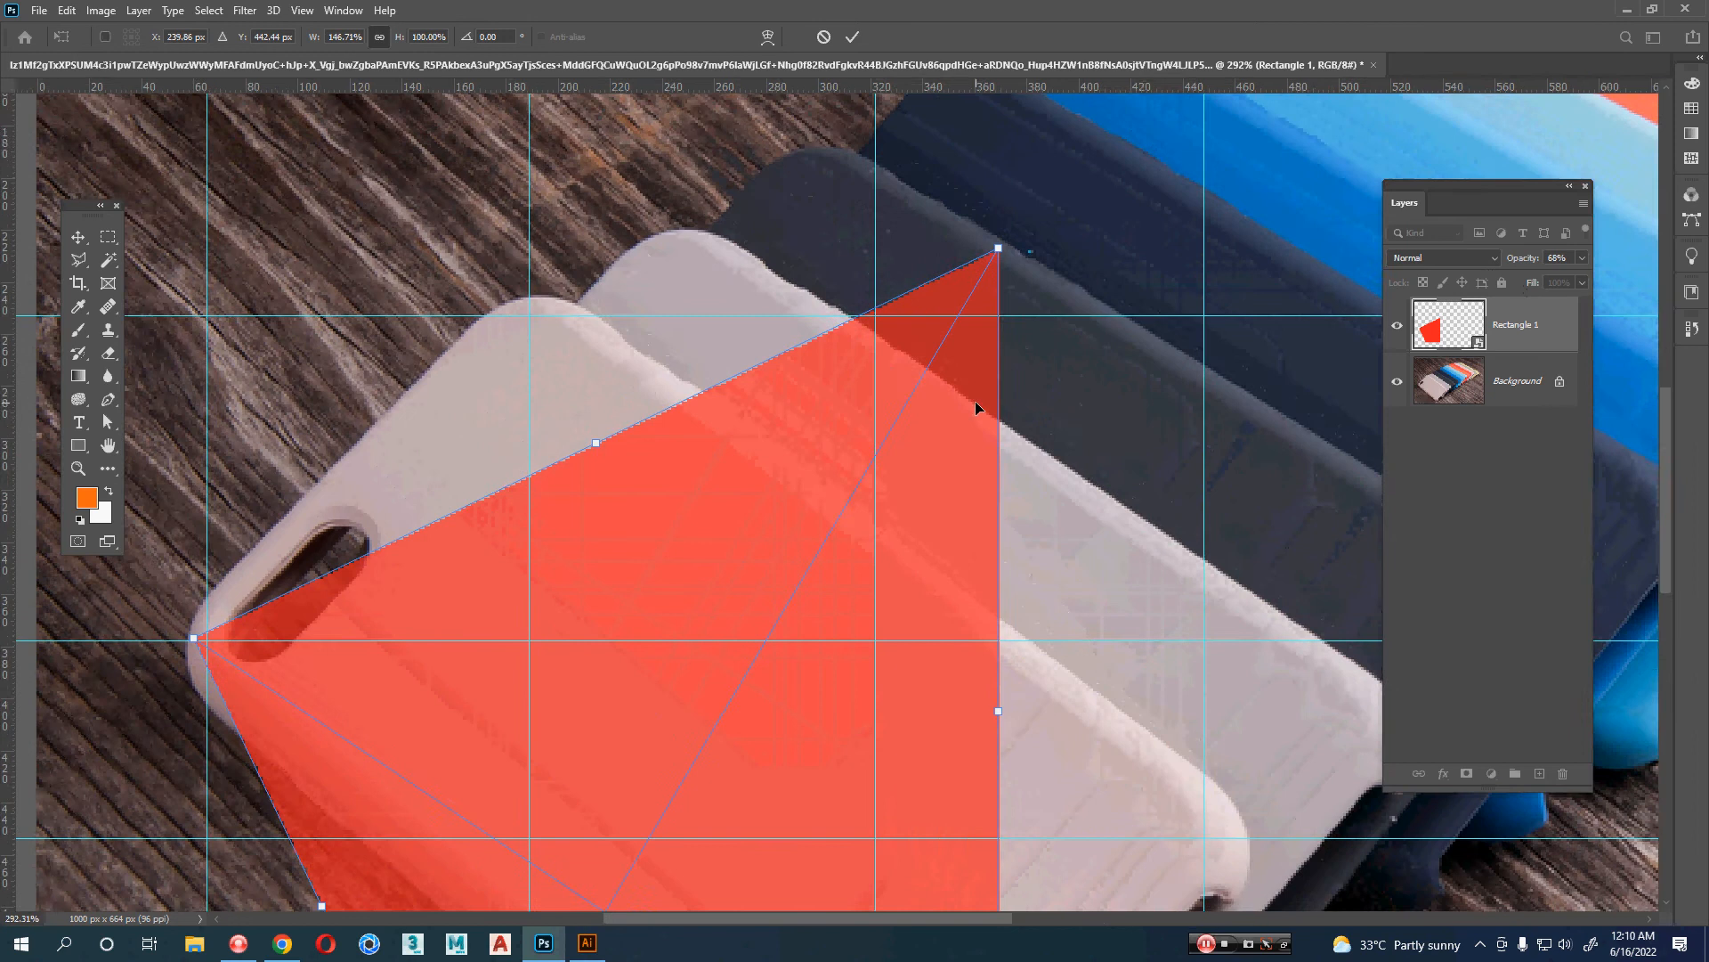
{"action": "key", "text": "Tab"}
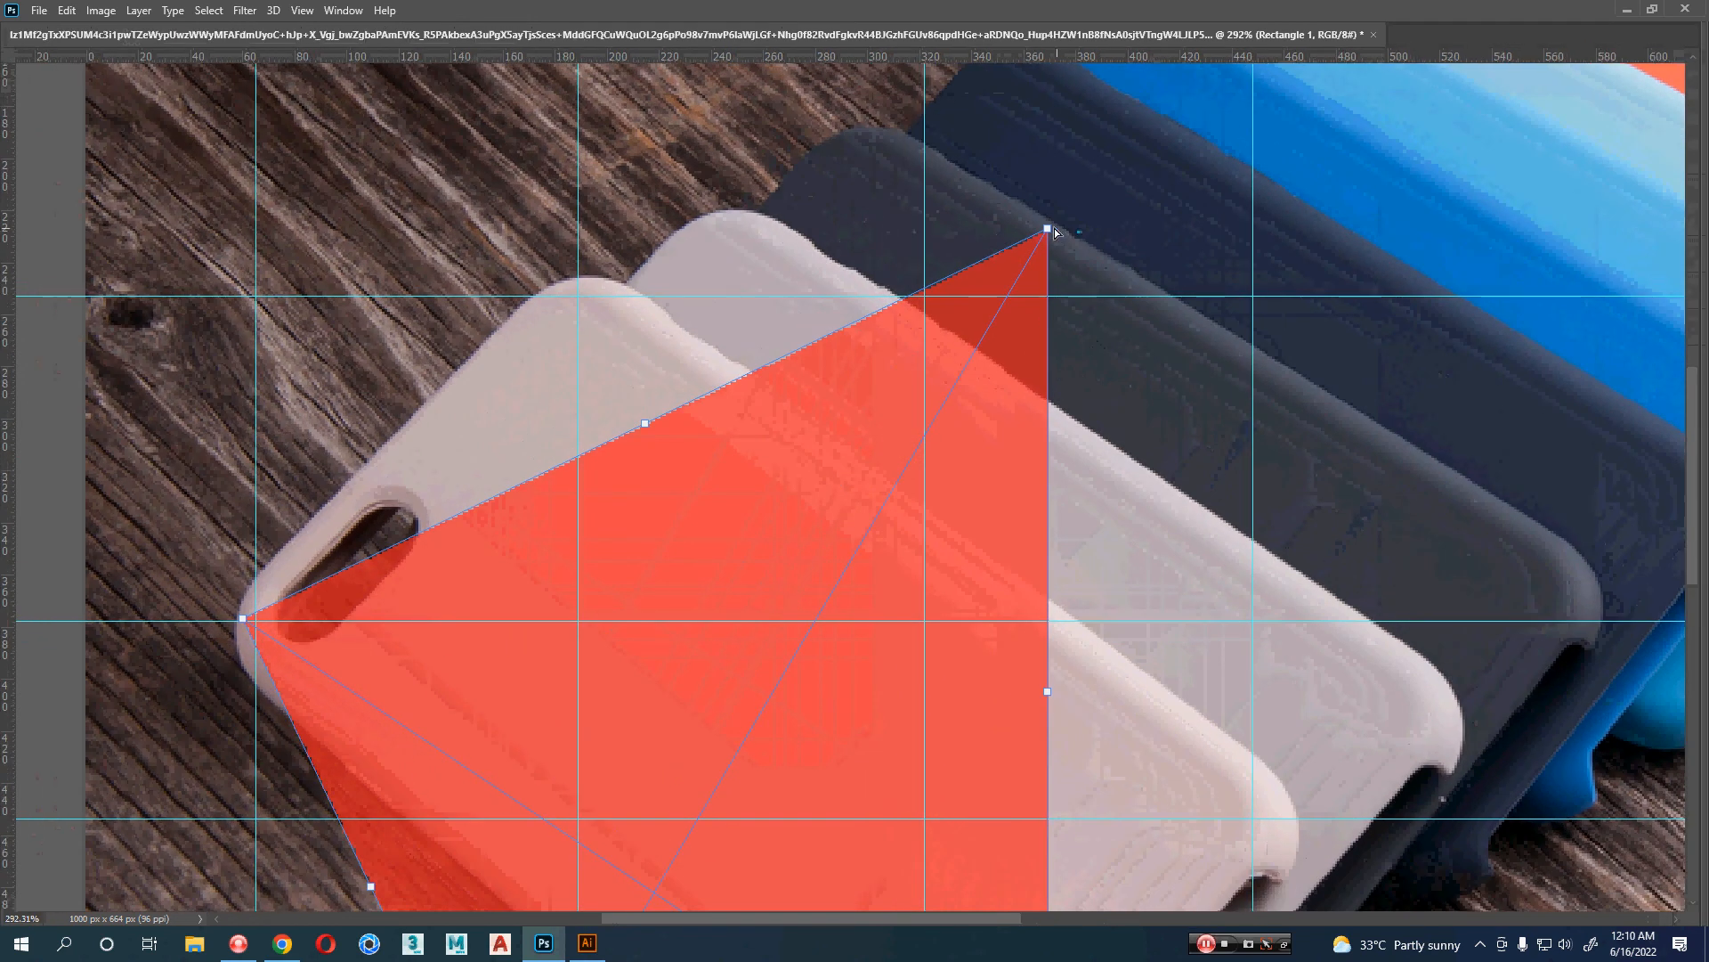
{"action": "left_click_drag", "start_coordinate": [1048, 230], "coordinate": [577, 286]}
{"action": "left_click_drag", "start_coordinate": [822, 491], "coordinate": [618, 159]}
{"action": "left_click_drag", "start_coordinate": [846, 821], "coordinate": [1069, 484]}
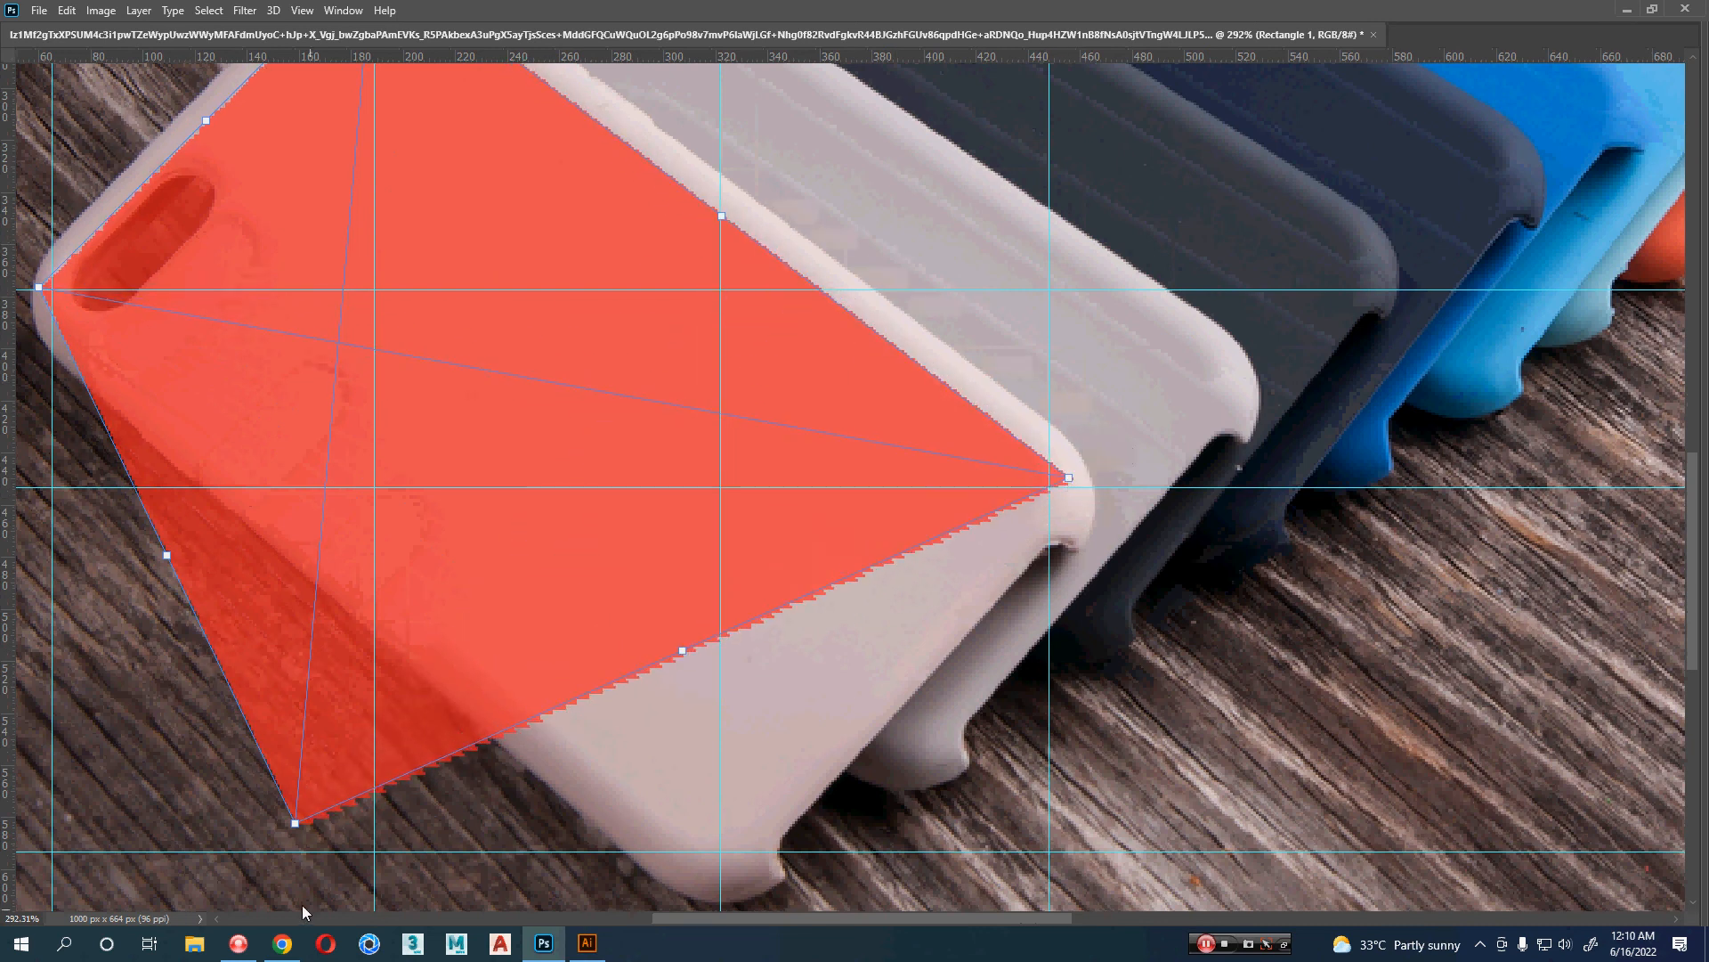
{"action": "left_click_drag", "start_coordinate": [297, 830], "coordinate": [706, 873]}
{"action": "left_click_drag", "start_coordinate": [364, 530], "coordinate": [622, 696]}
- Fine-tune the red shape's corner at the case's left edge and apply the transformation
{"action": "scroll", "coordinate": [226, 358], "scroll_direction": "up", "scroll_amount": 4}
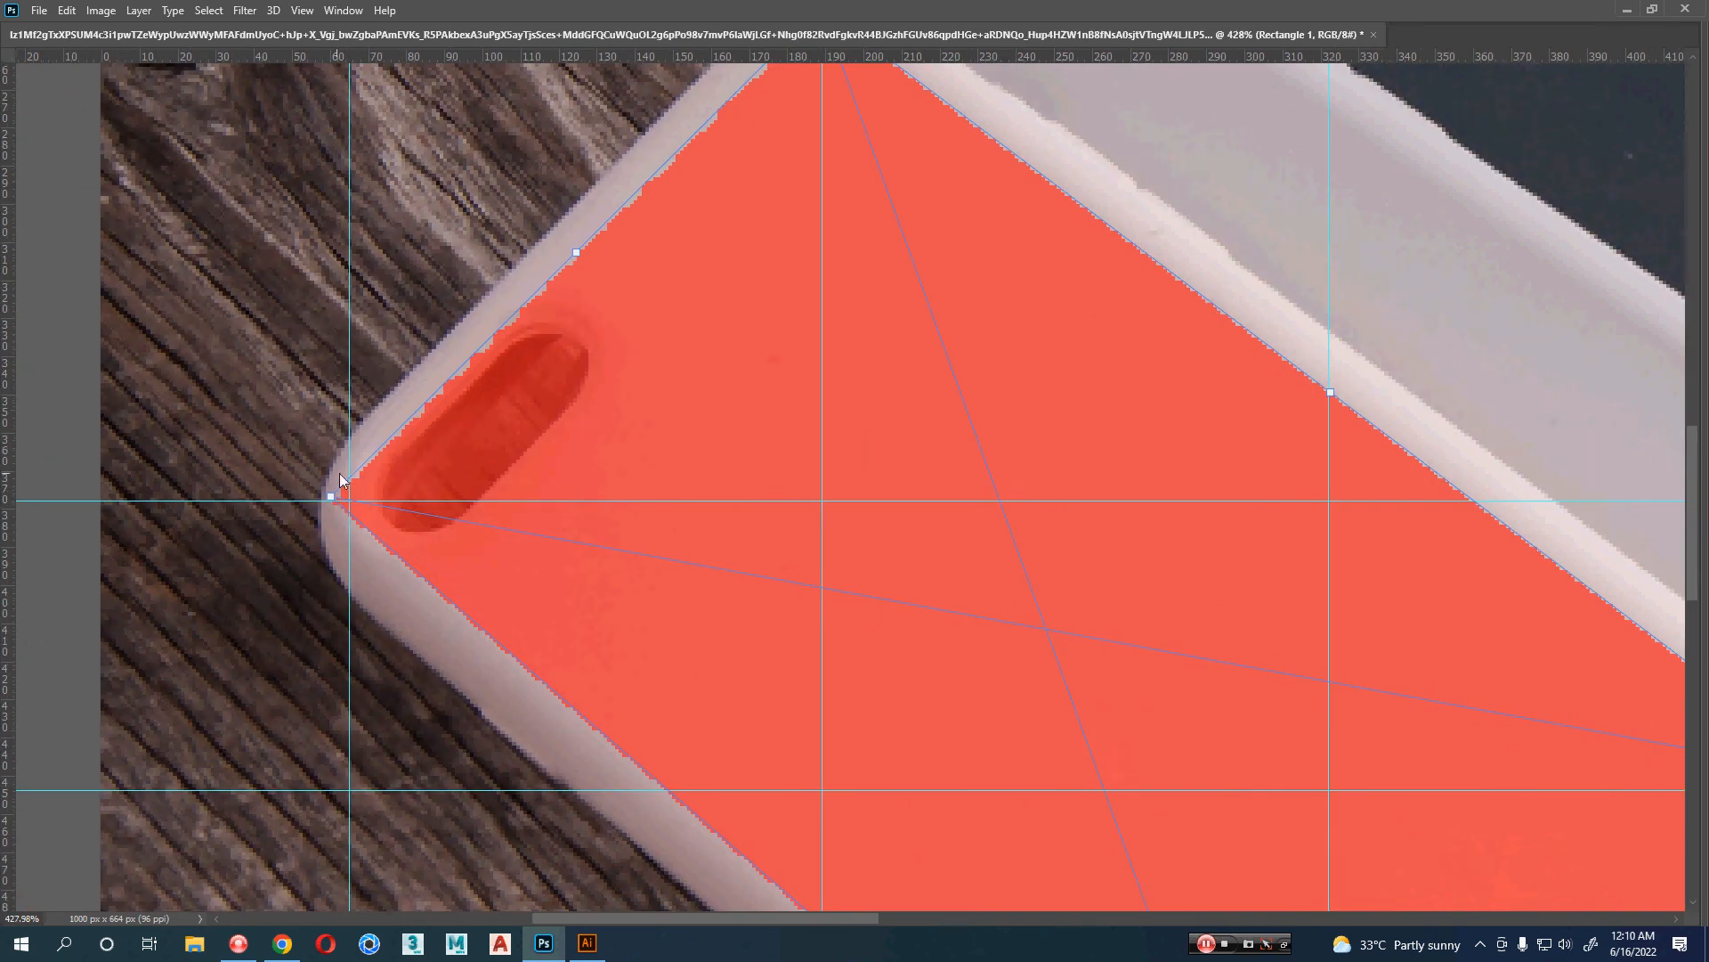
{"action": "left_click_drag", "start_coordinate": [332, 499], "coordinate": [327, 496]}
{"action": "left_click_drag", "start_coordinate": [711, 393], "coordinate": [603, 612]}
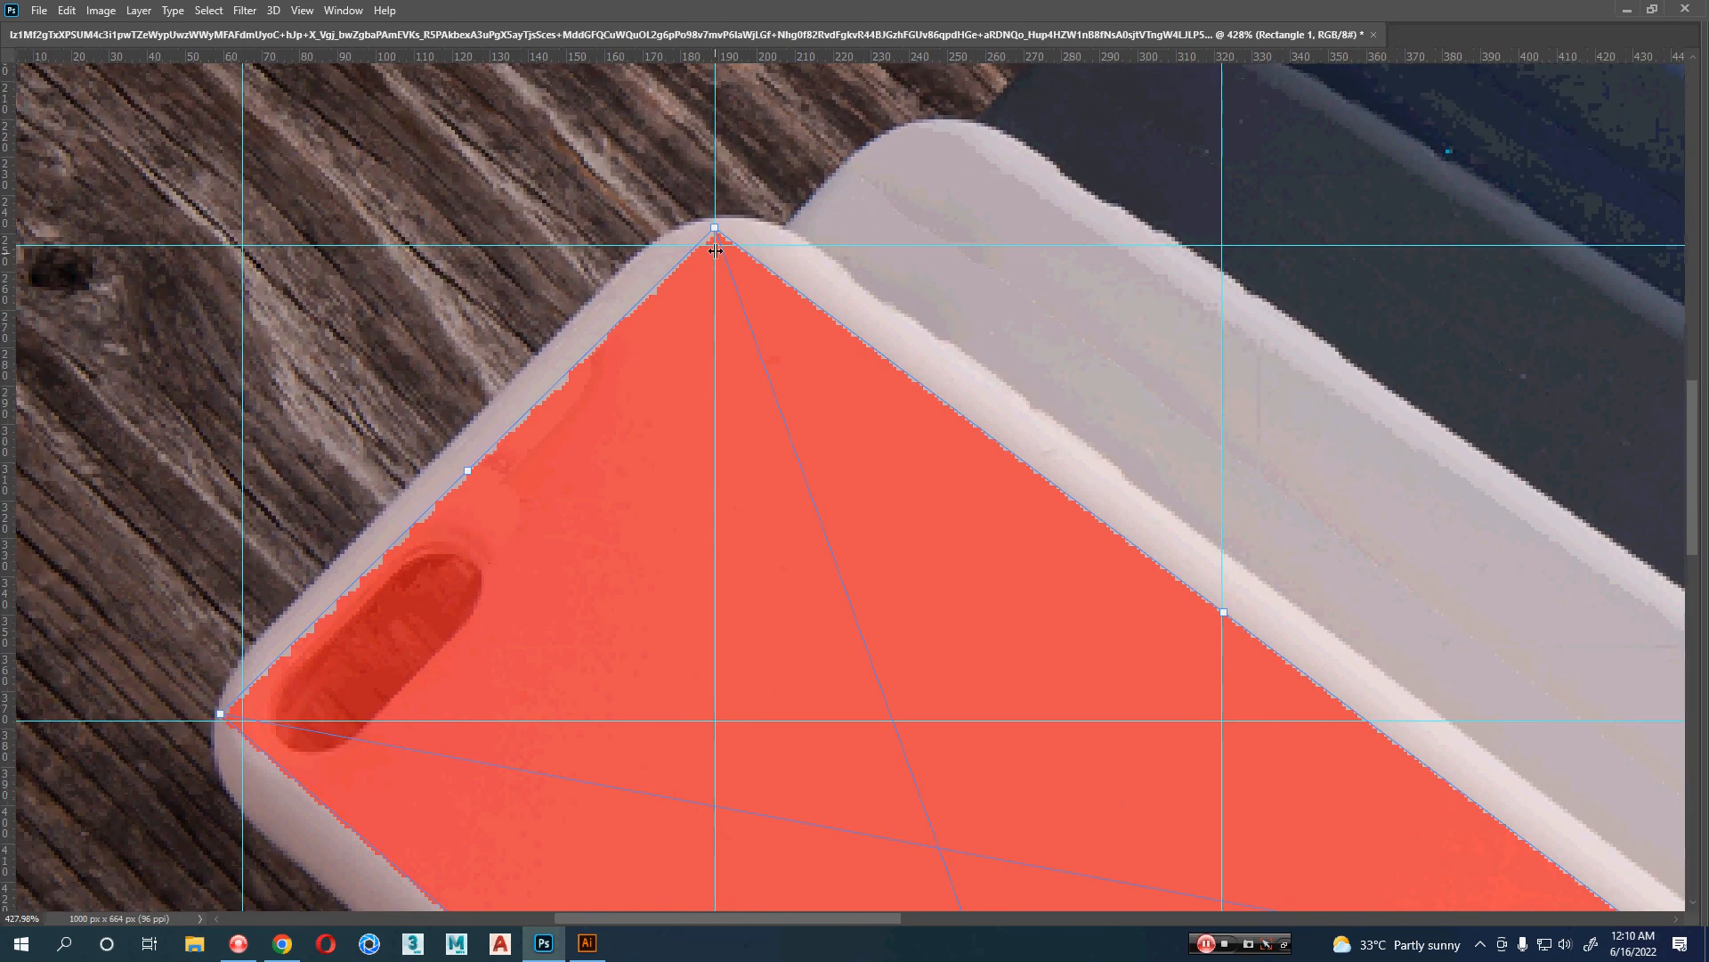
{"action": "key", "text": "Return"}
- Restore the red shape layer's opacity to 100%
{"action": "scroll", "coordinate": [963, 572], "scroll_direction": "down", "scroll_amount": 5}
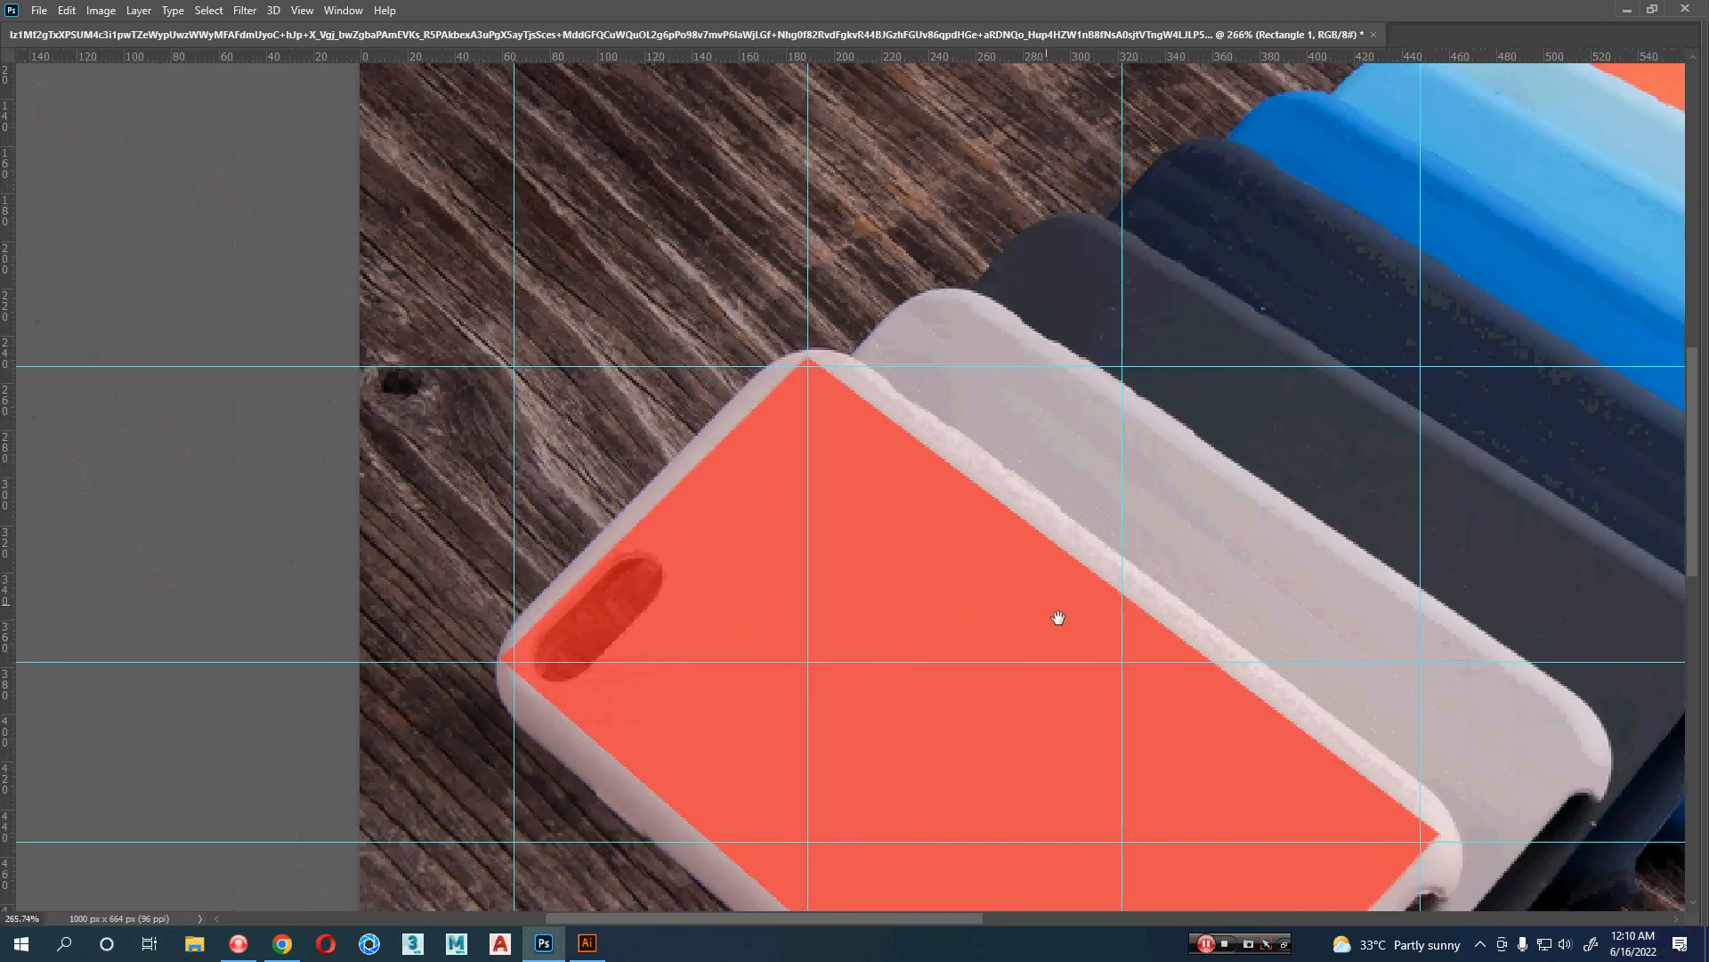
{"action": "left_click_drag", "start_coordinate": [1057, 624], "coordinate": [908, 479]}
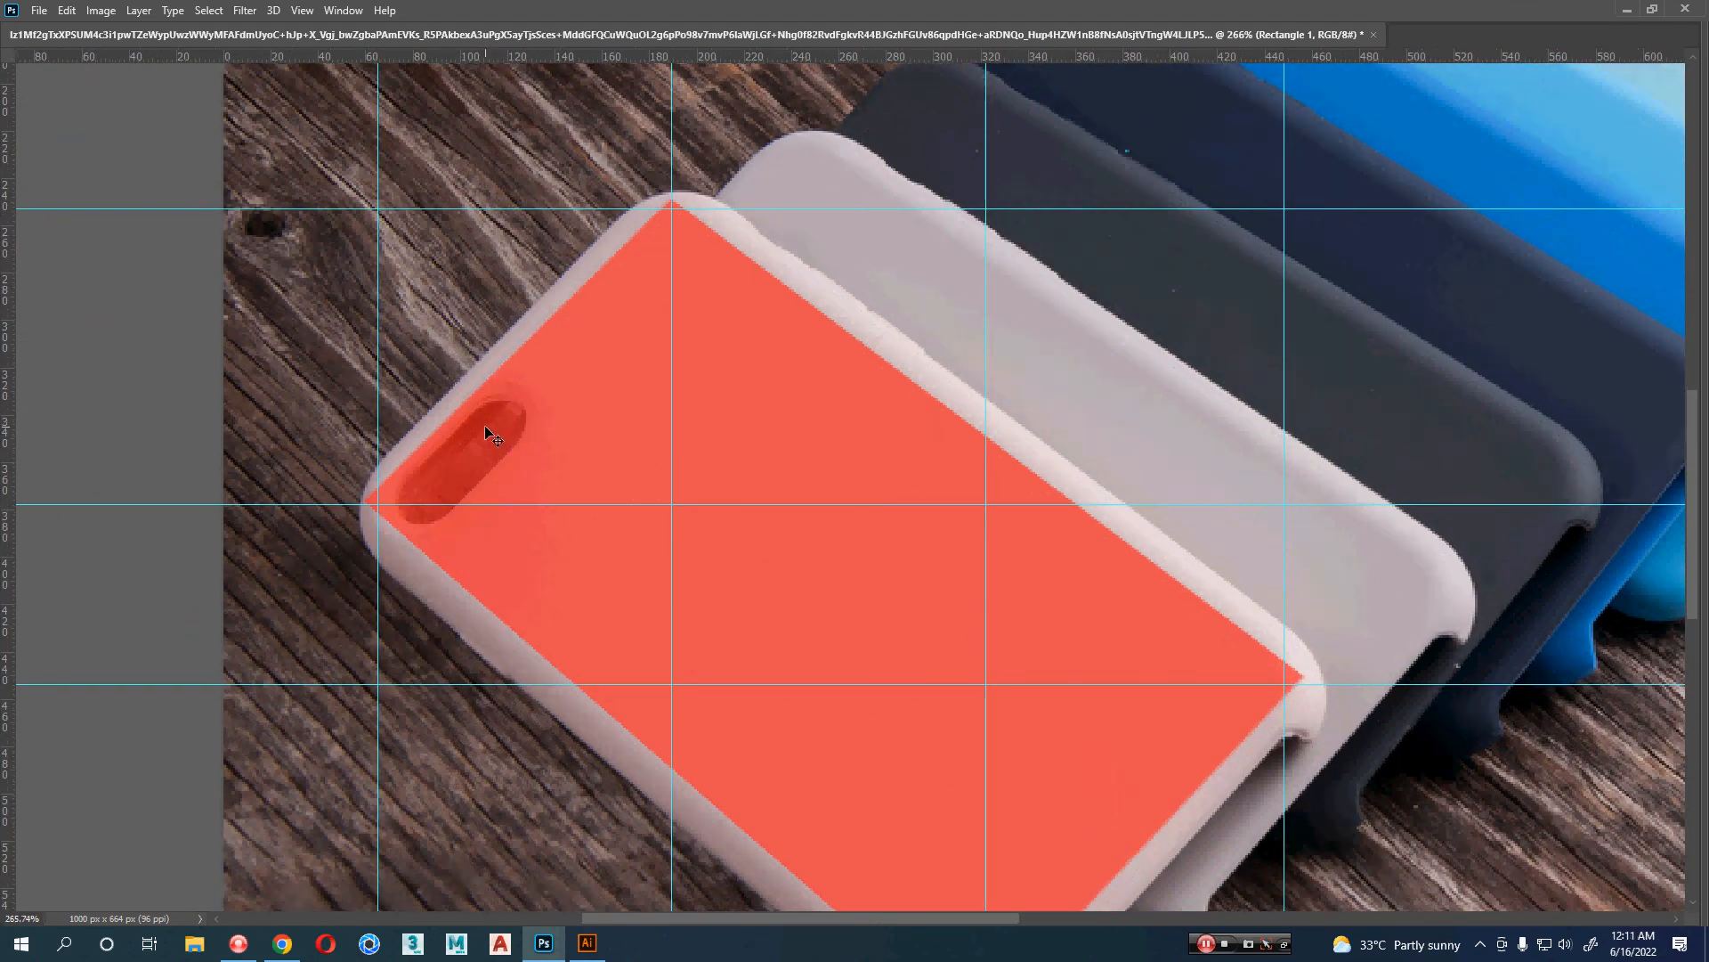
{"action": "scroll", "coordinate": [639, 526], "scroll_direction": "down", "scroll_amount": 2}
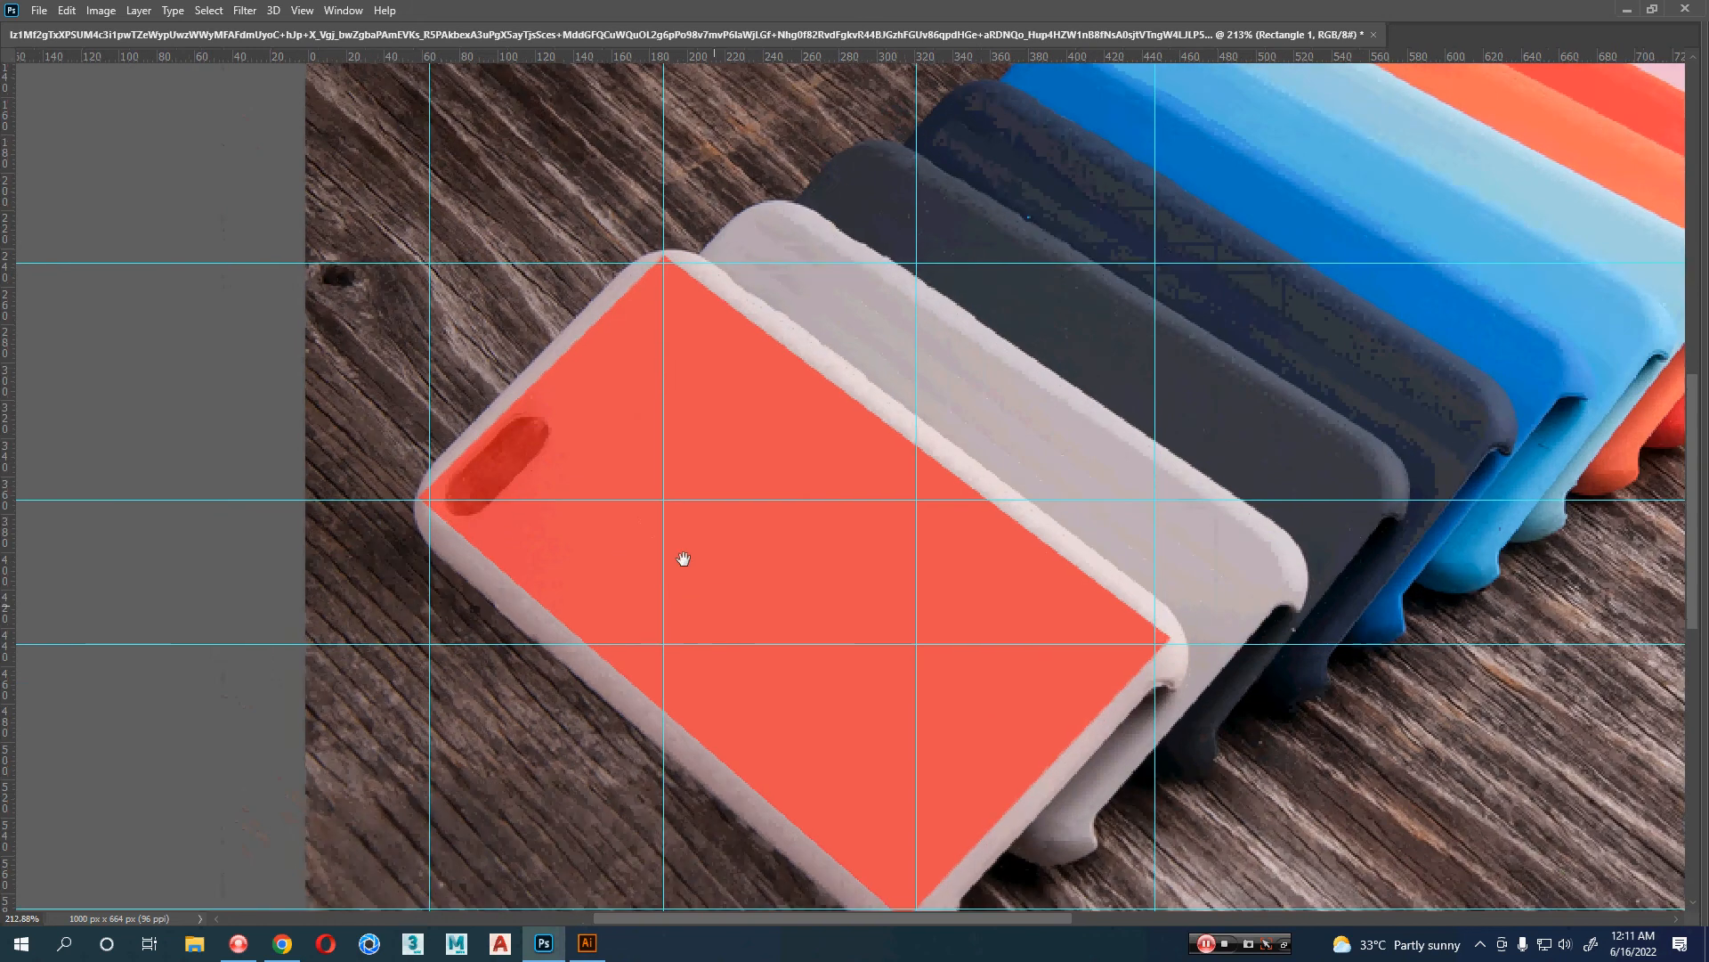
{"action": "key", "text": "Tab"}
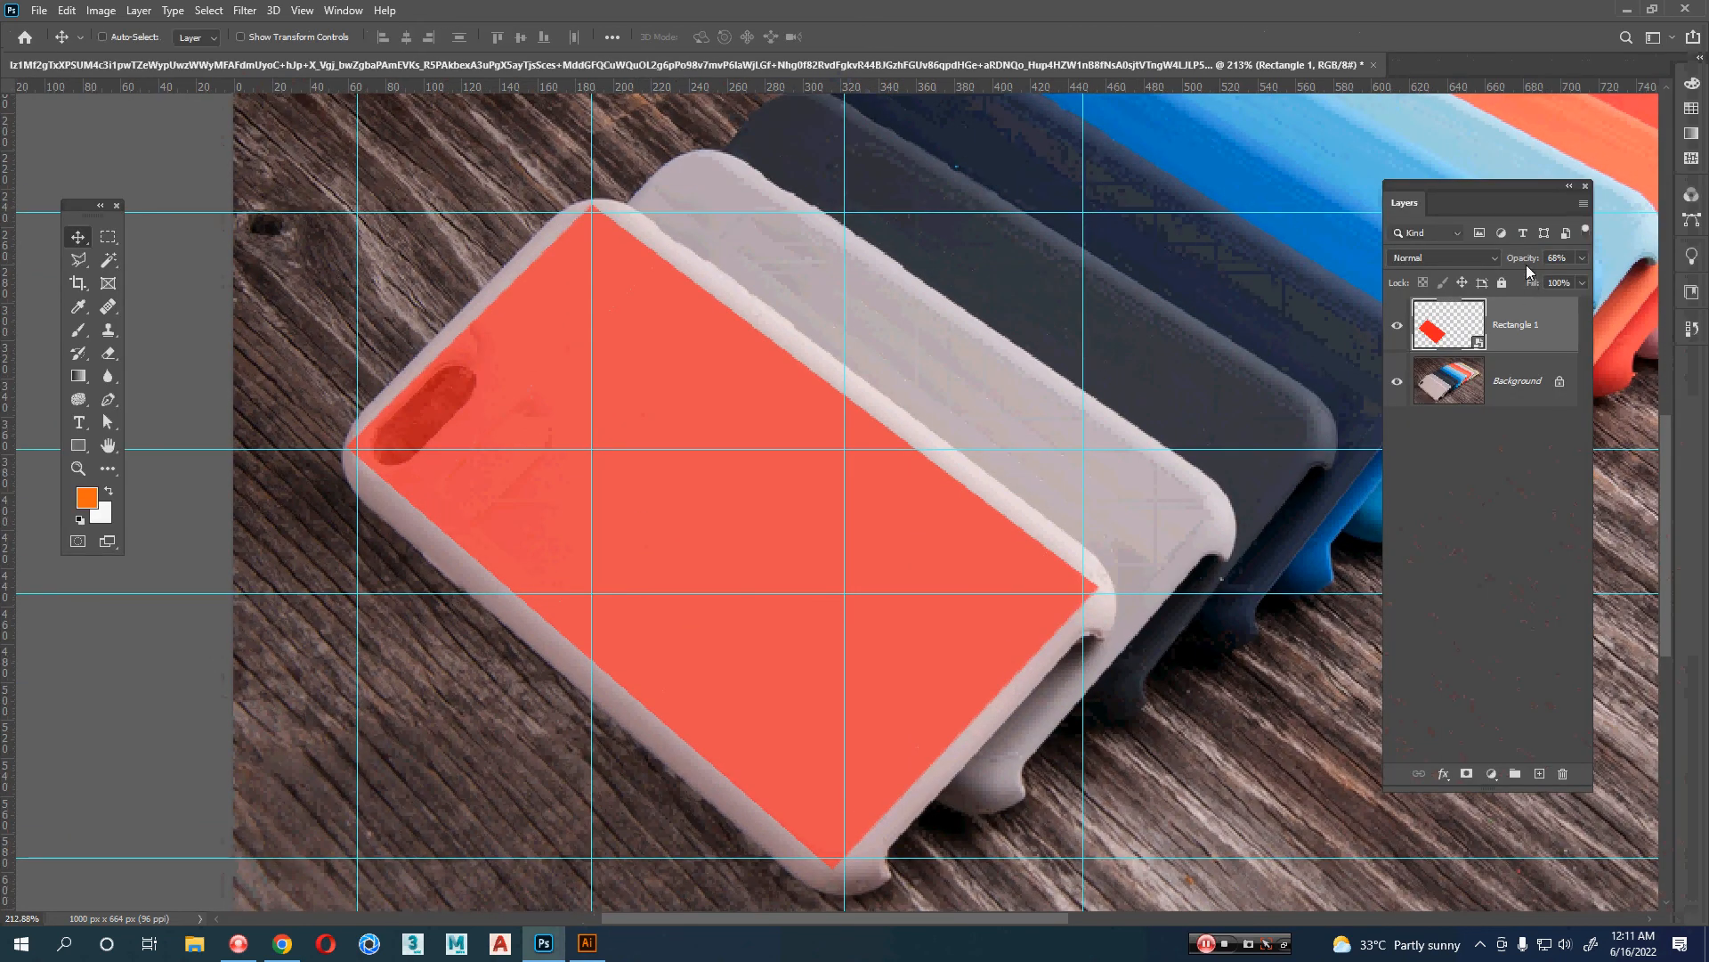
{"action": "left_click_drag", "start_coordinate": [1528, 269], "coordinate": [1661, 267]}
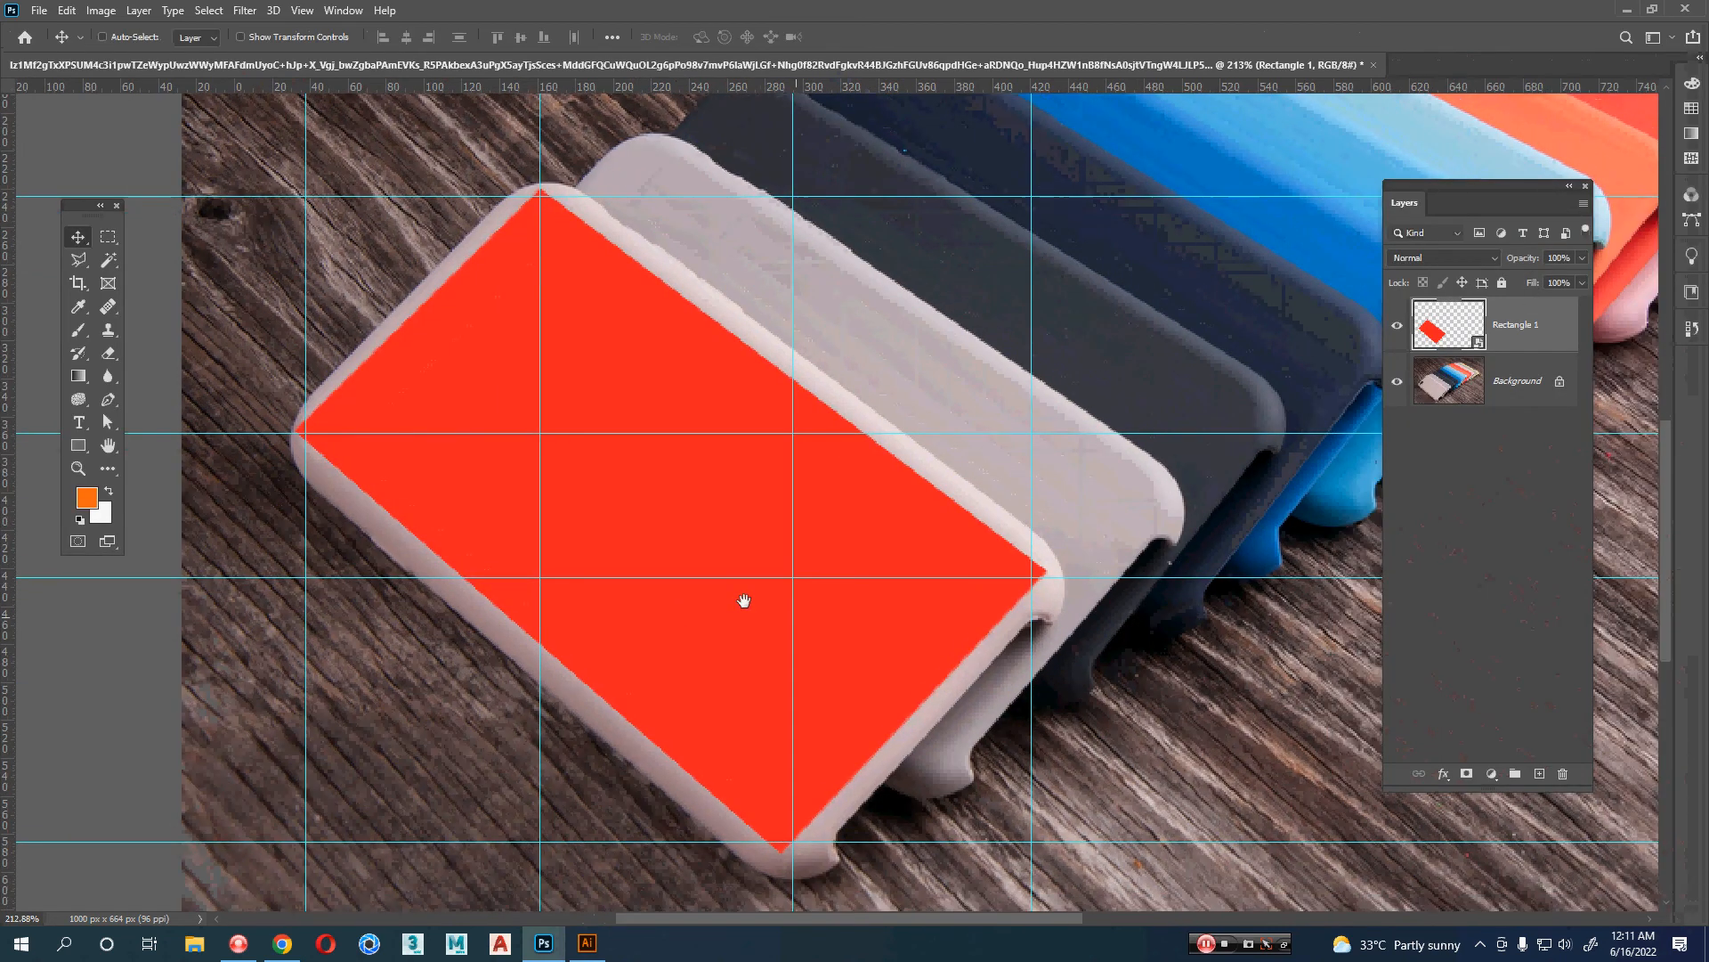
- Switch to Chrome and search Google Images for "mobile back cover art ideas" to examine phone case designs
{"action": "key", "text": "alt+Tab"}
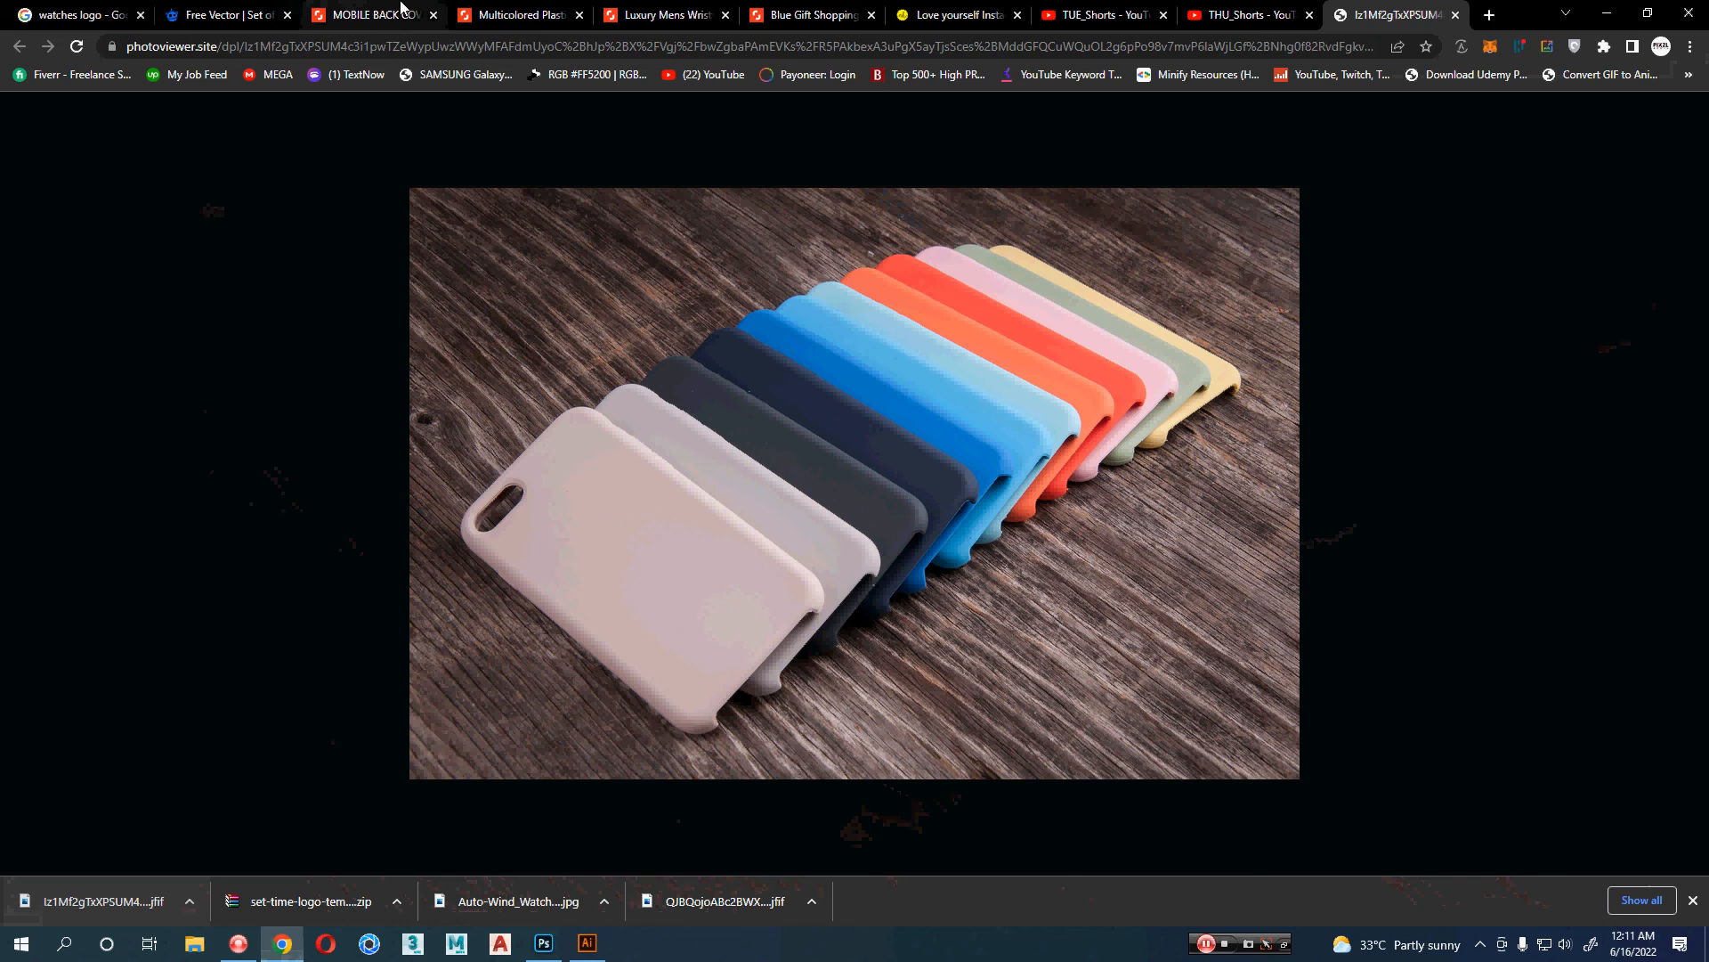
{"action": "left_click", "coordinate": [1489, 14]}
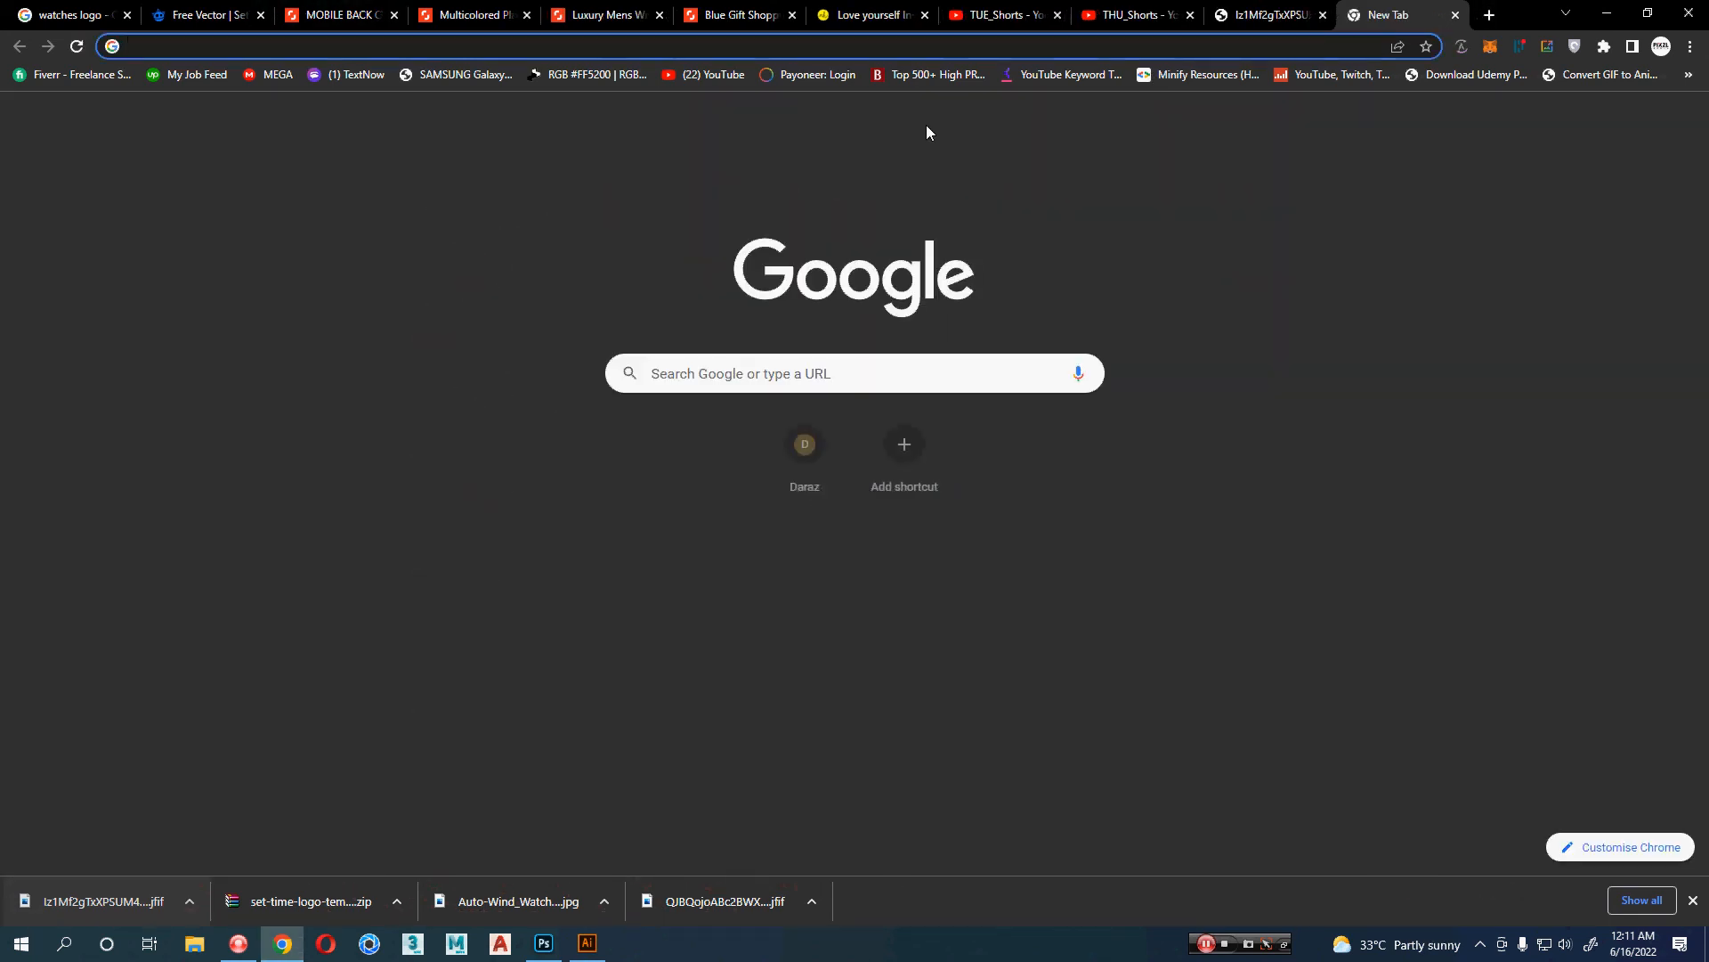
{"action": "type", "text": "mobile back"}
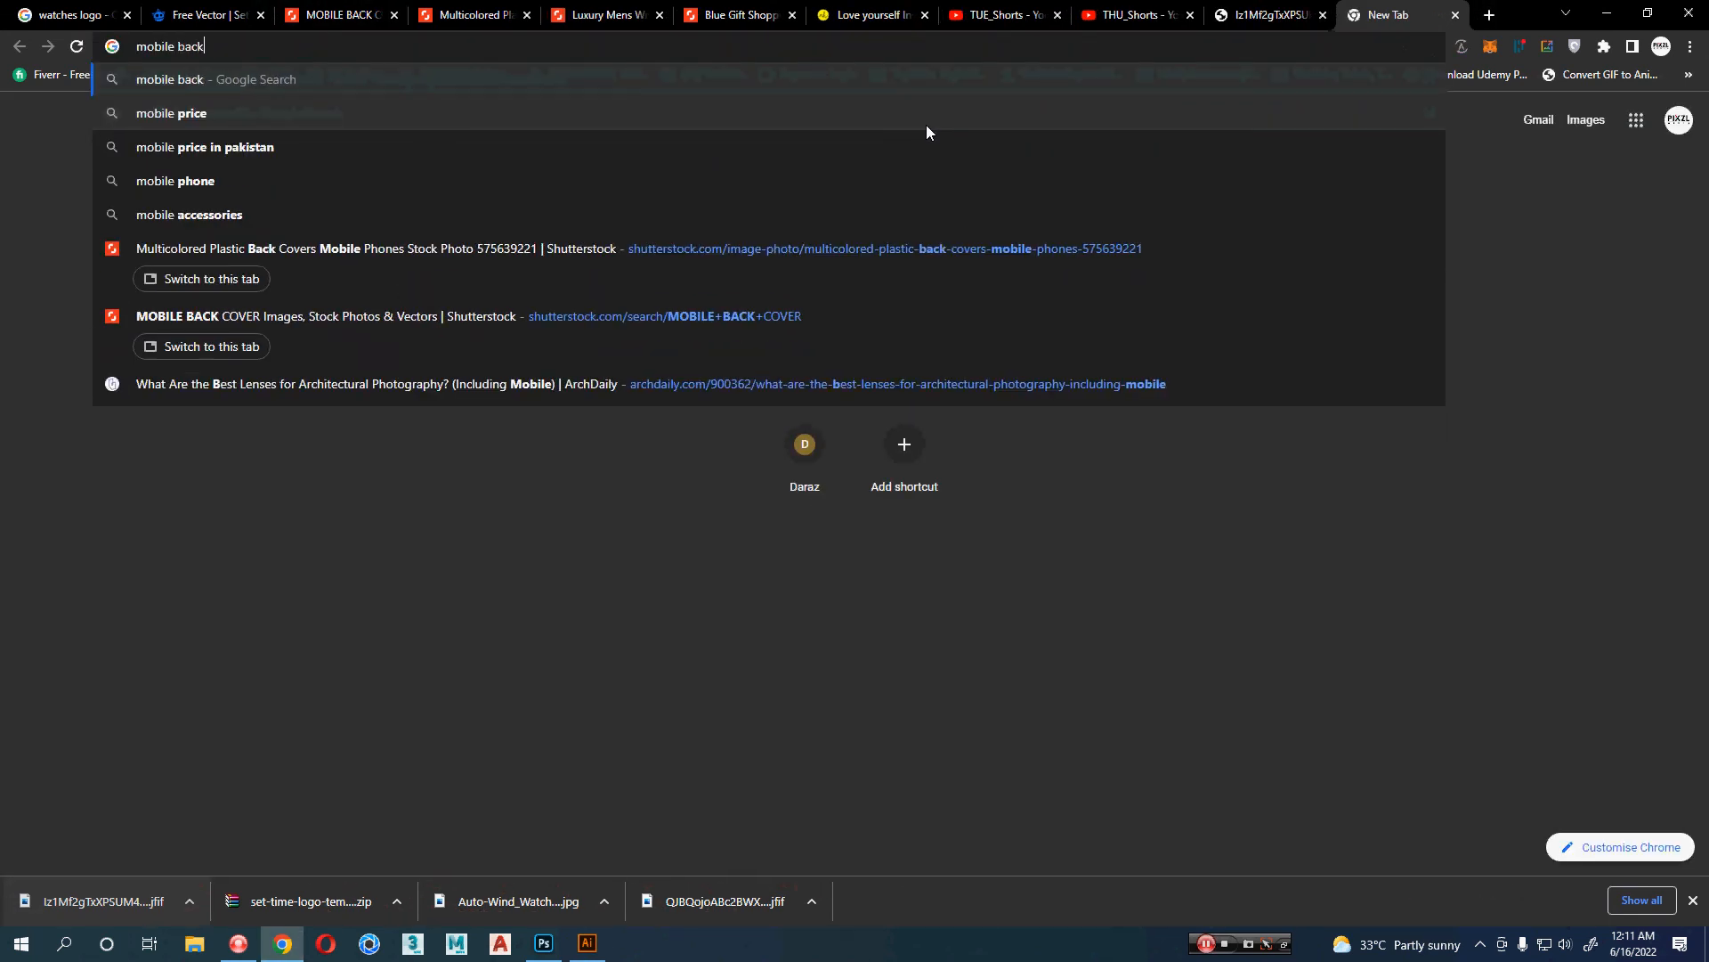
{"action": "type", "text": " cover art ideas"}
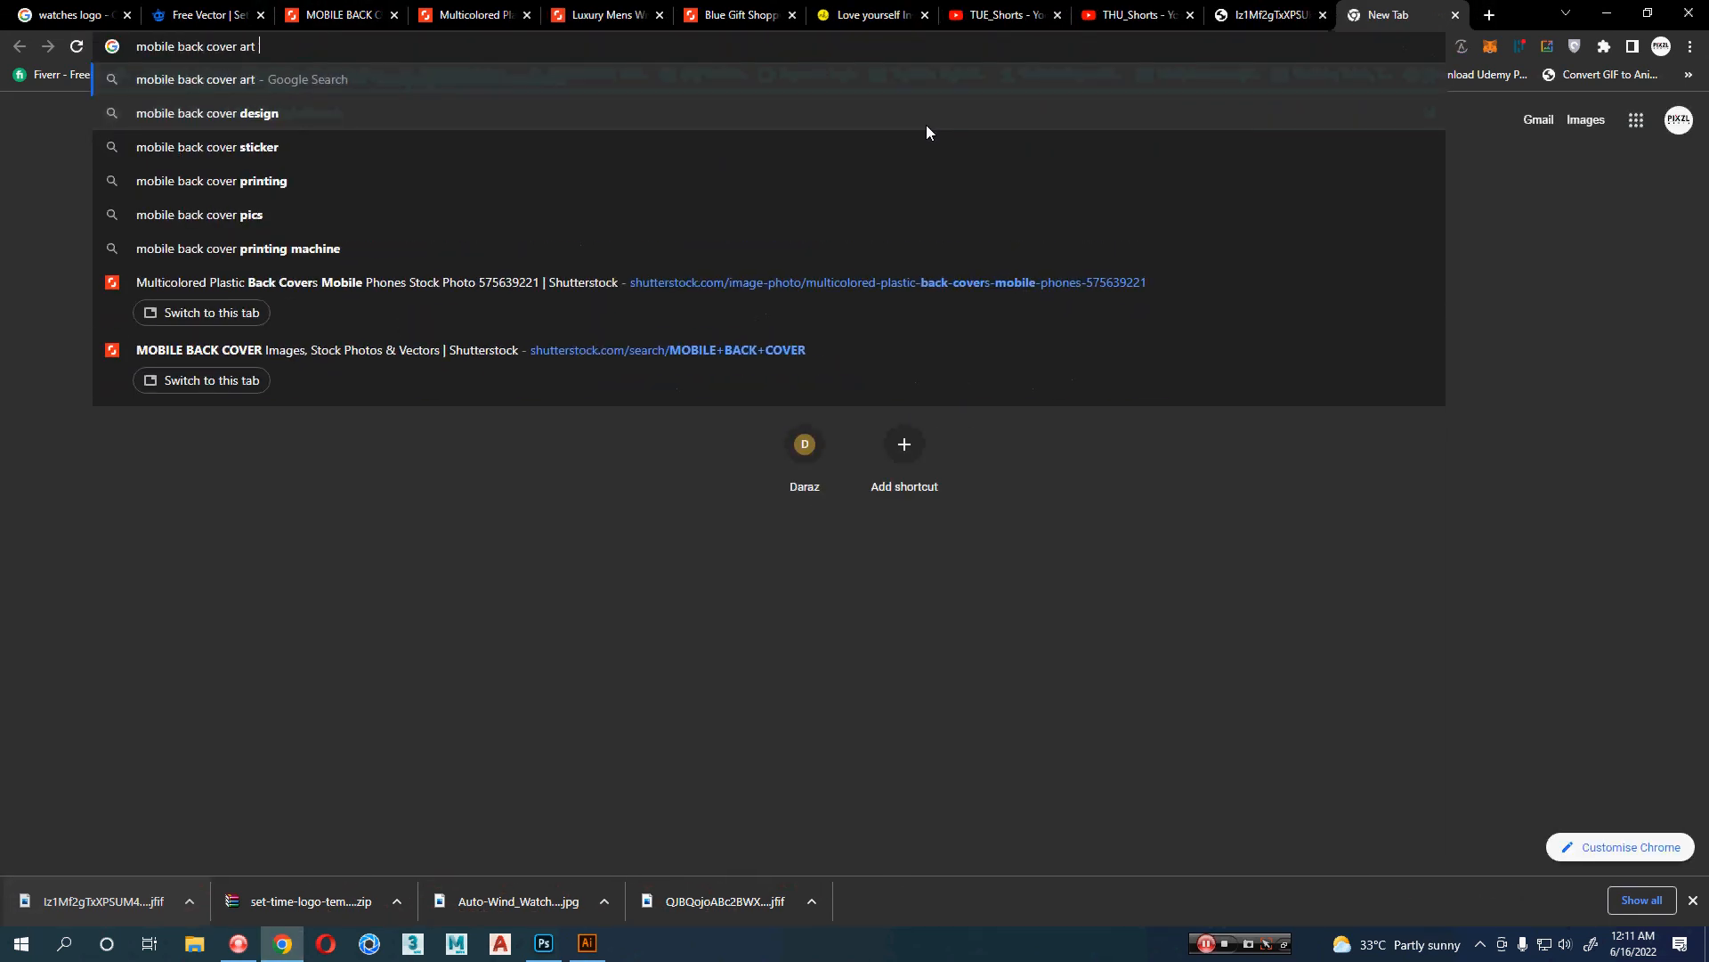
{"action": "key", "text": "Return"}
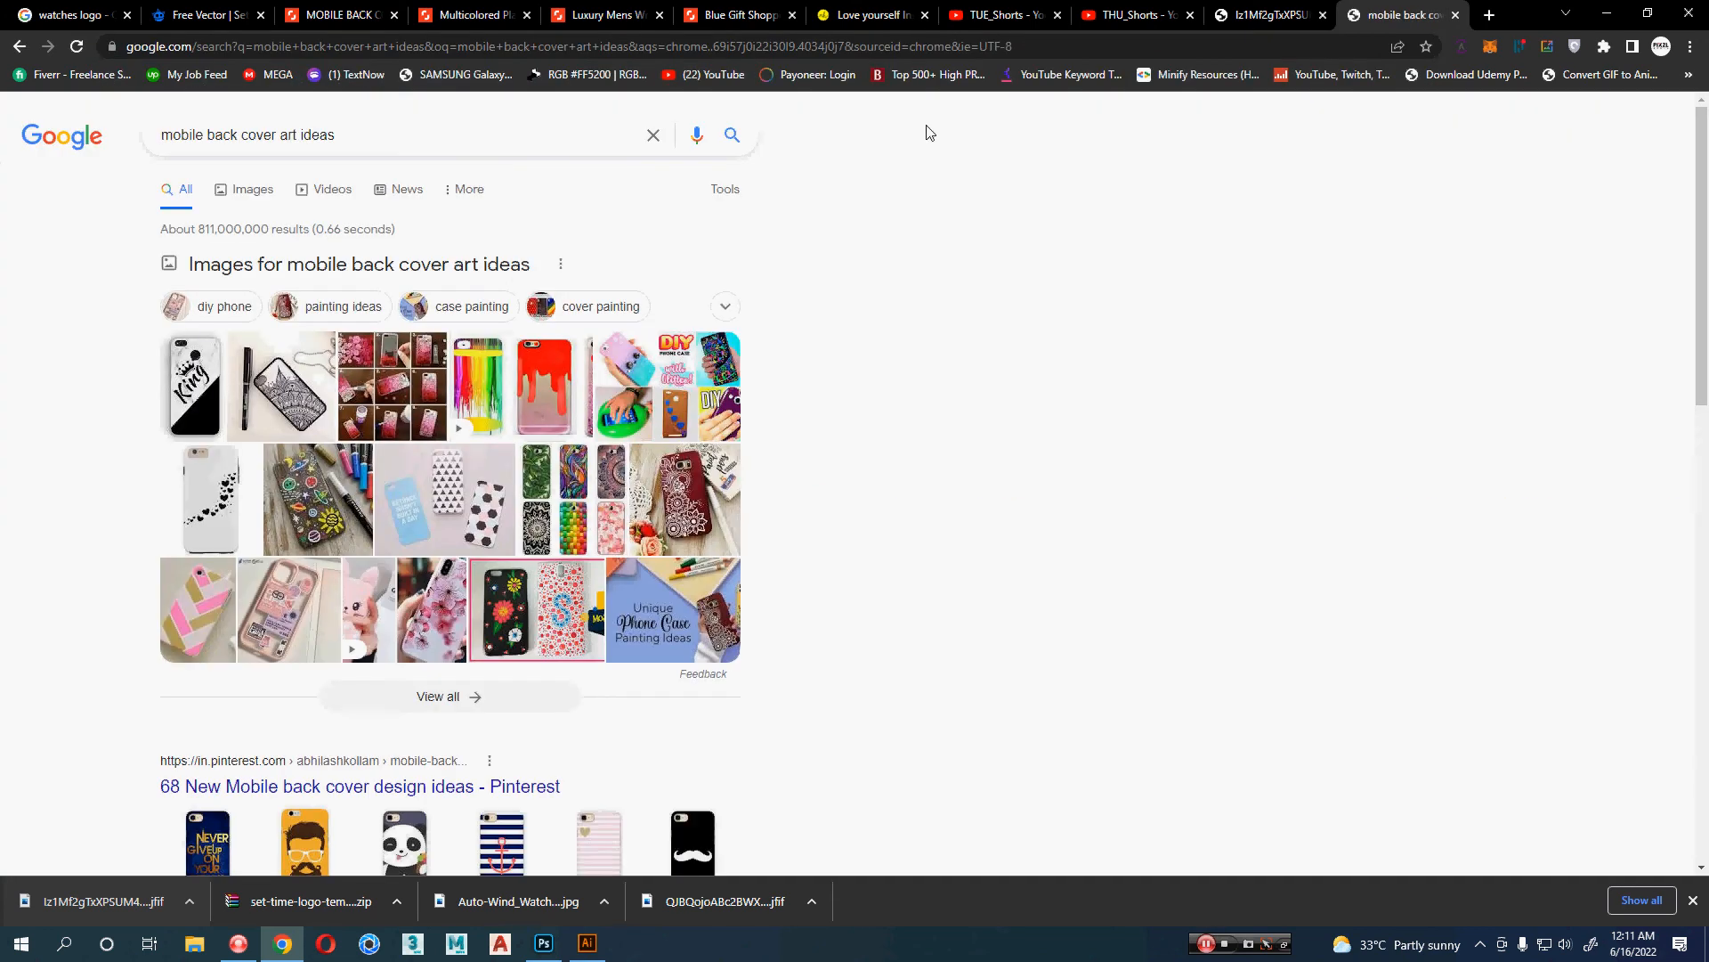
{"action": "left_click", "coordinate": [252, 188]}
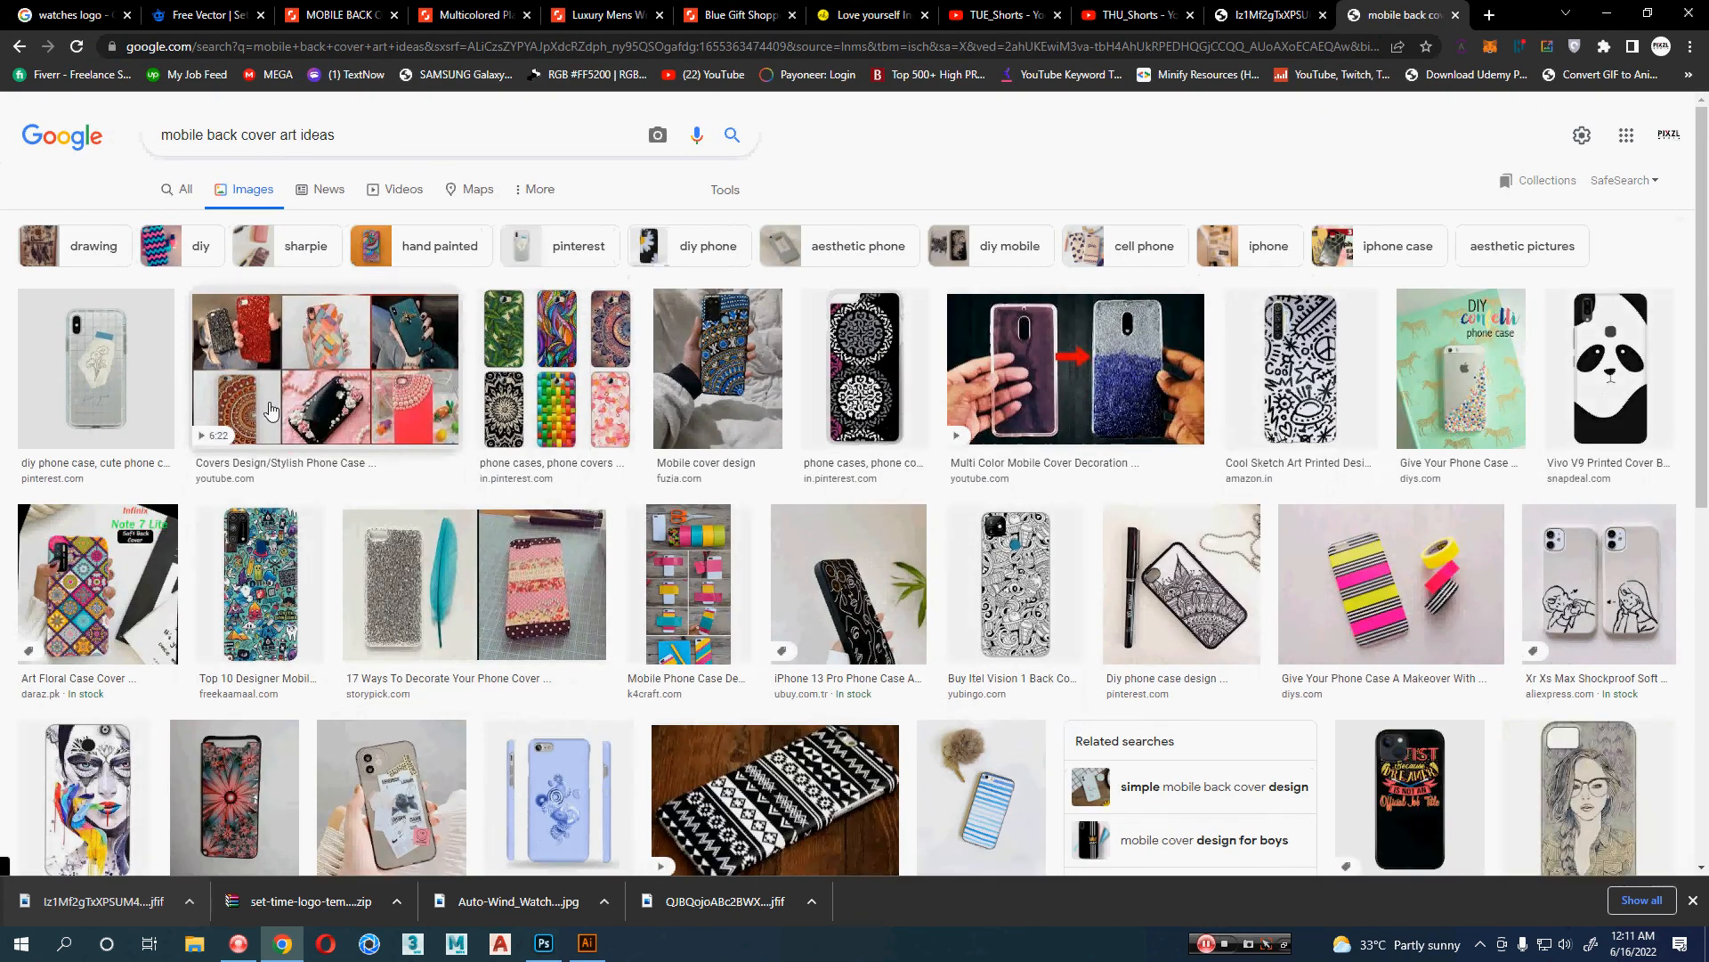
{"action": "scroll", "coordinate": [273, 412], "scroll_direction": "down", "scroll_amount": 3}
{"action": "scroll", "coordinate": [273, 413], "scroll_direction": "down", "scroll_amount": 4}
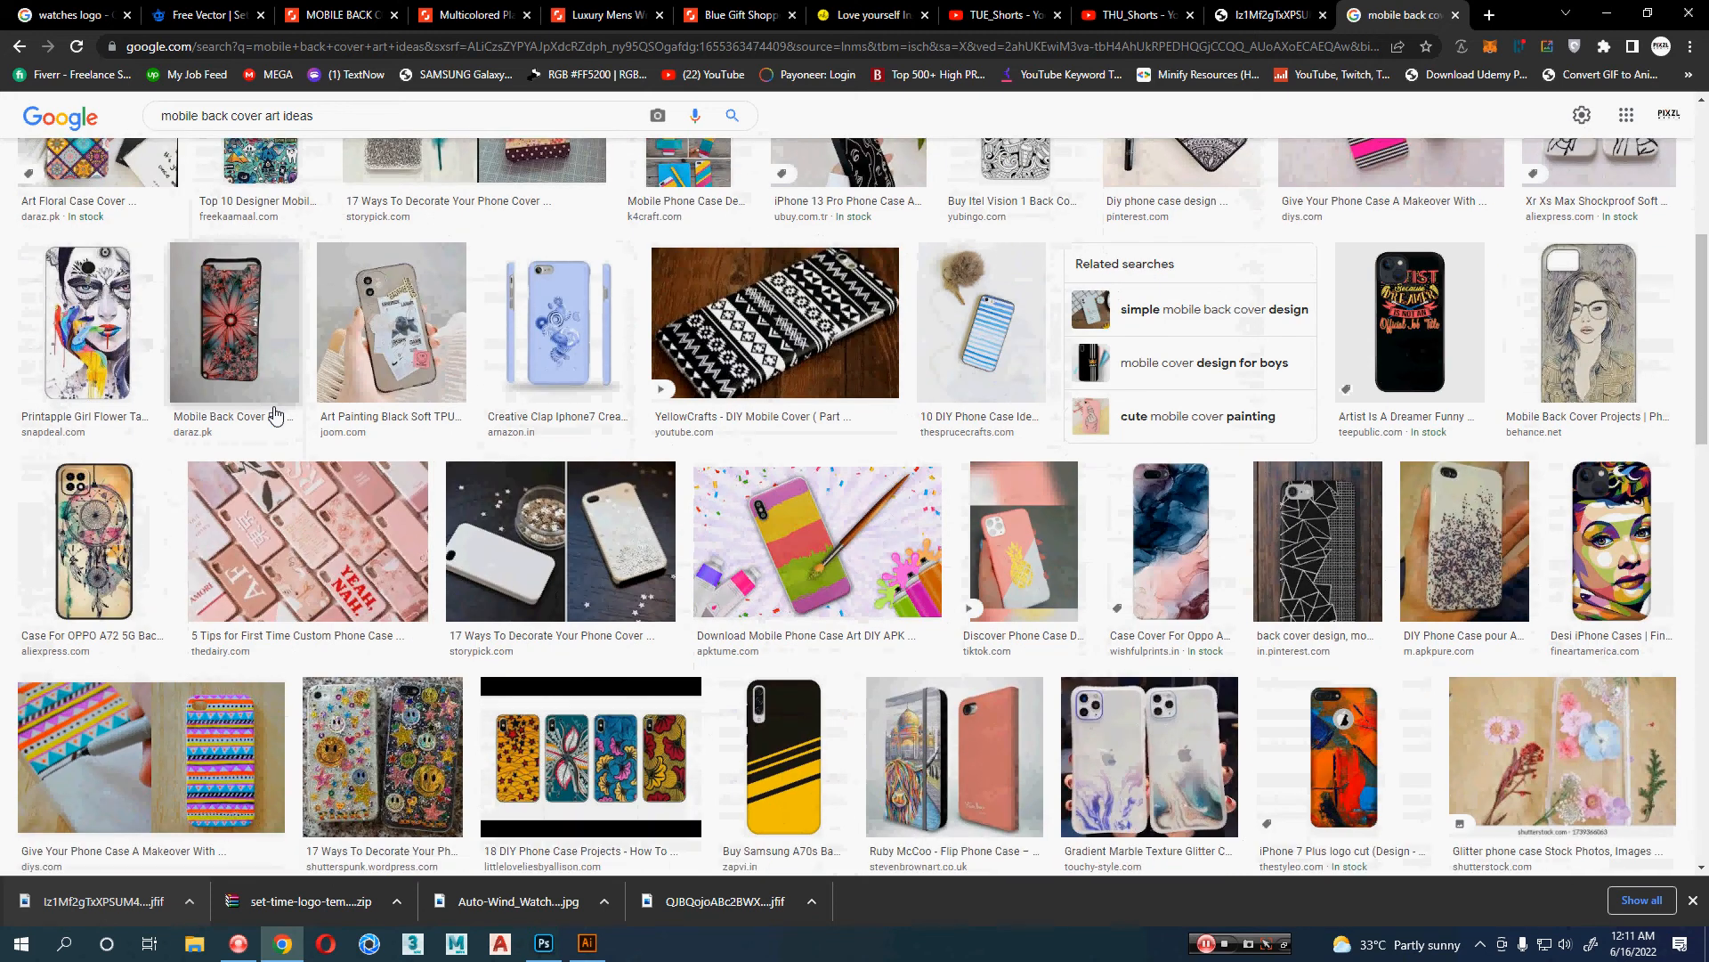
{"action": "scroll", "coordinate": [276, 415], "scroll_direction": "down", "scroll_amount": 3}
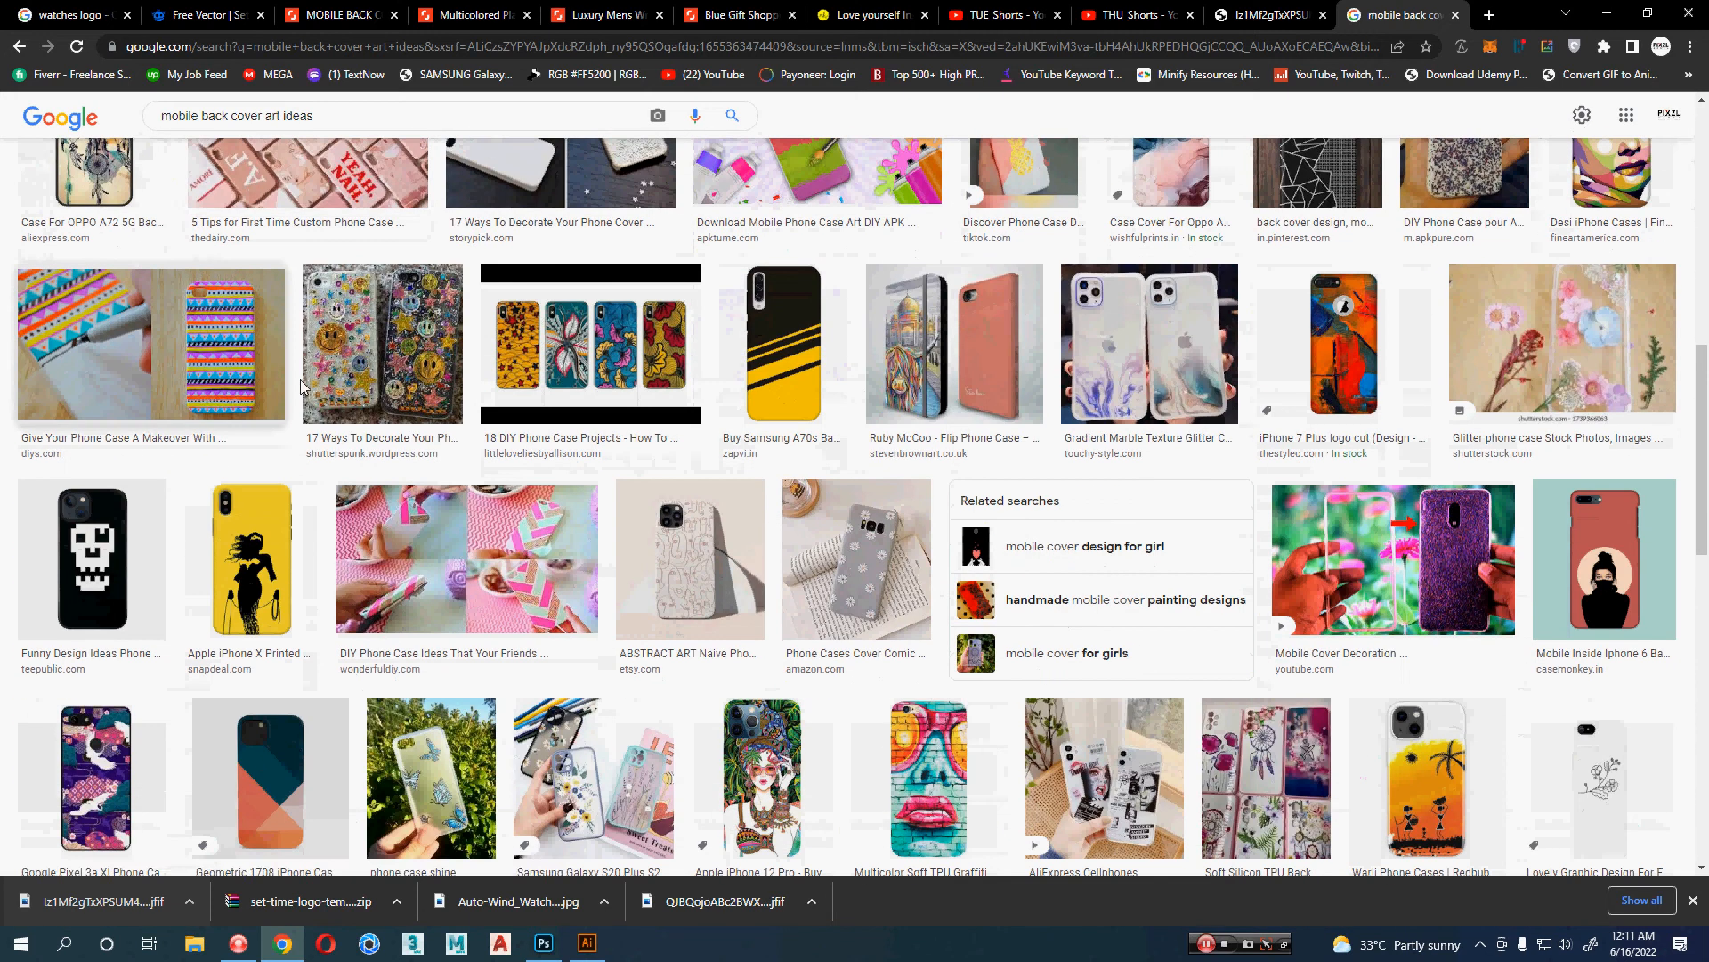
- Dismiss the open logo preview on Freepik and search the site for "comic illustration"
{"action": "left_click", "coordinate": [372, 47]}
{"action": "left_click", "coordinate": [213, 11]}
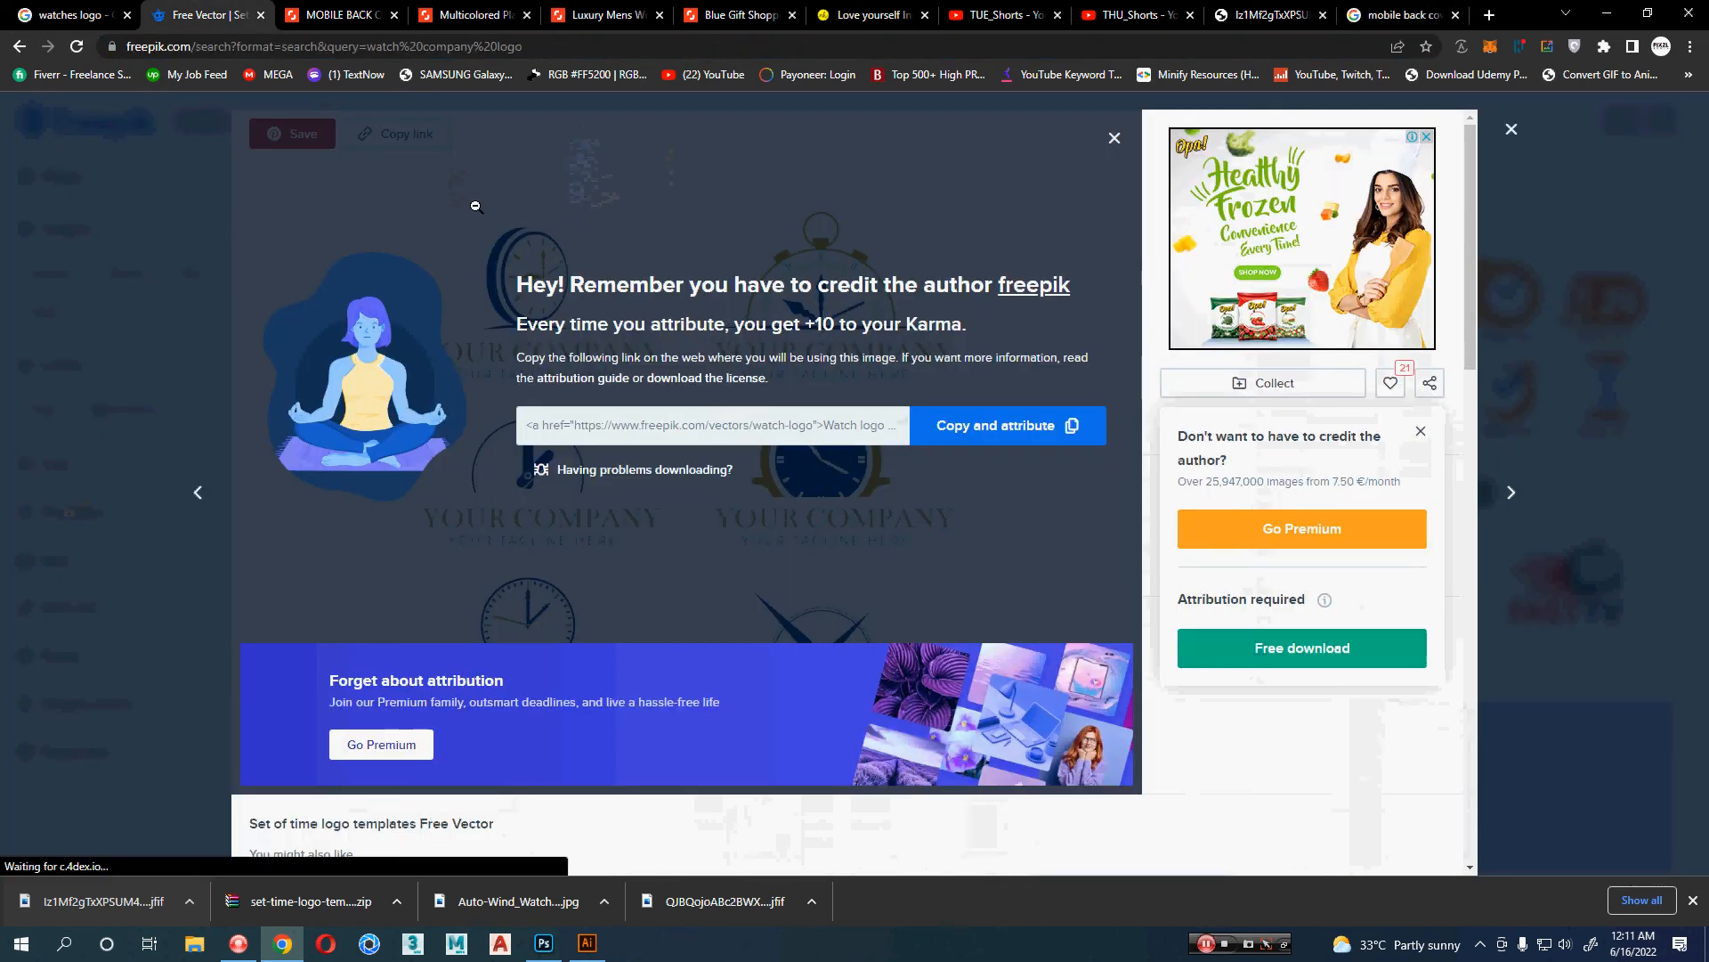
{"action": "key", "text": "Escape"}
{"action": "left_click", "coordinate": [575, 121]}
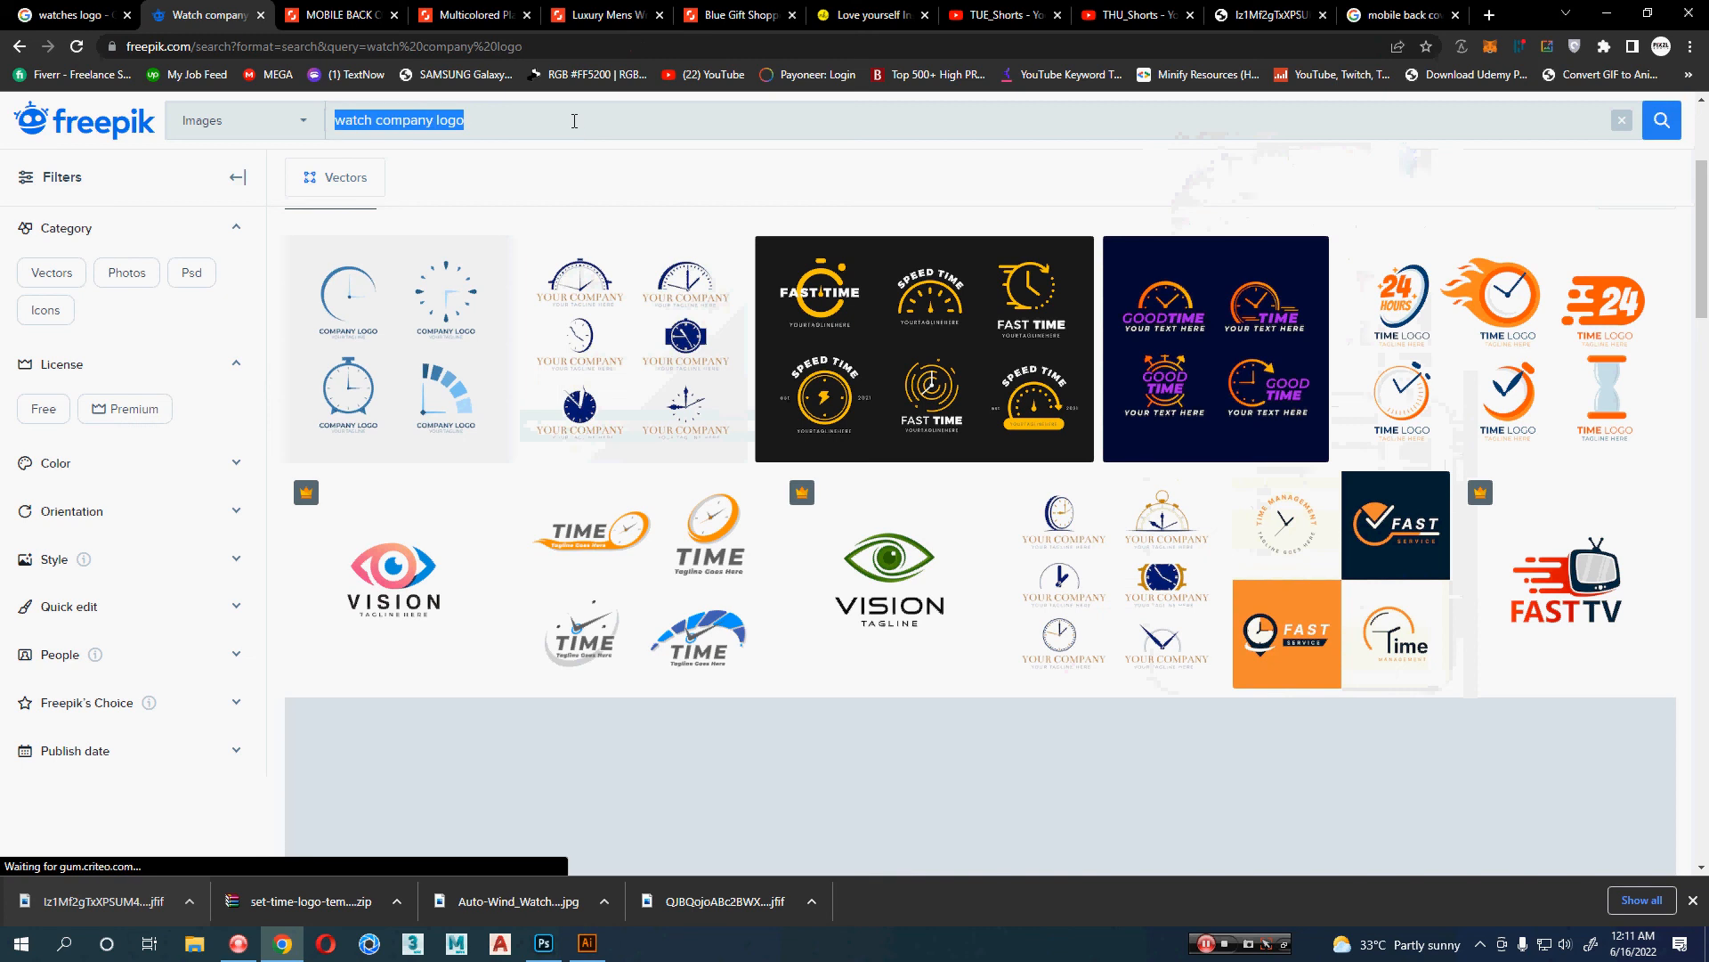
{"action": "type", "text": "comic illustration"}
{"action": "key", "text": "Return"}
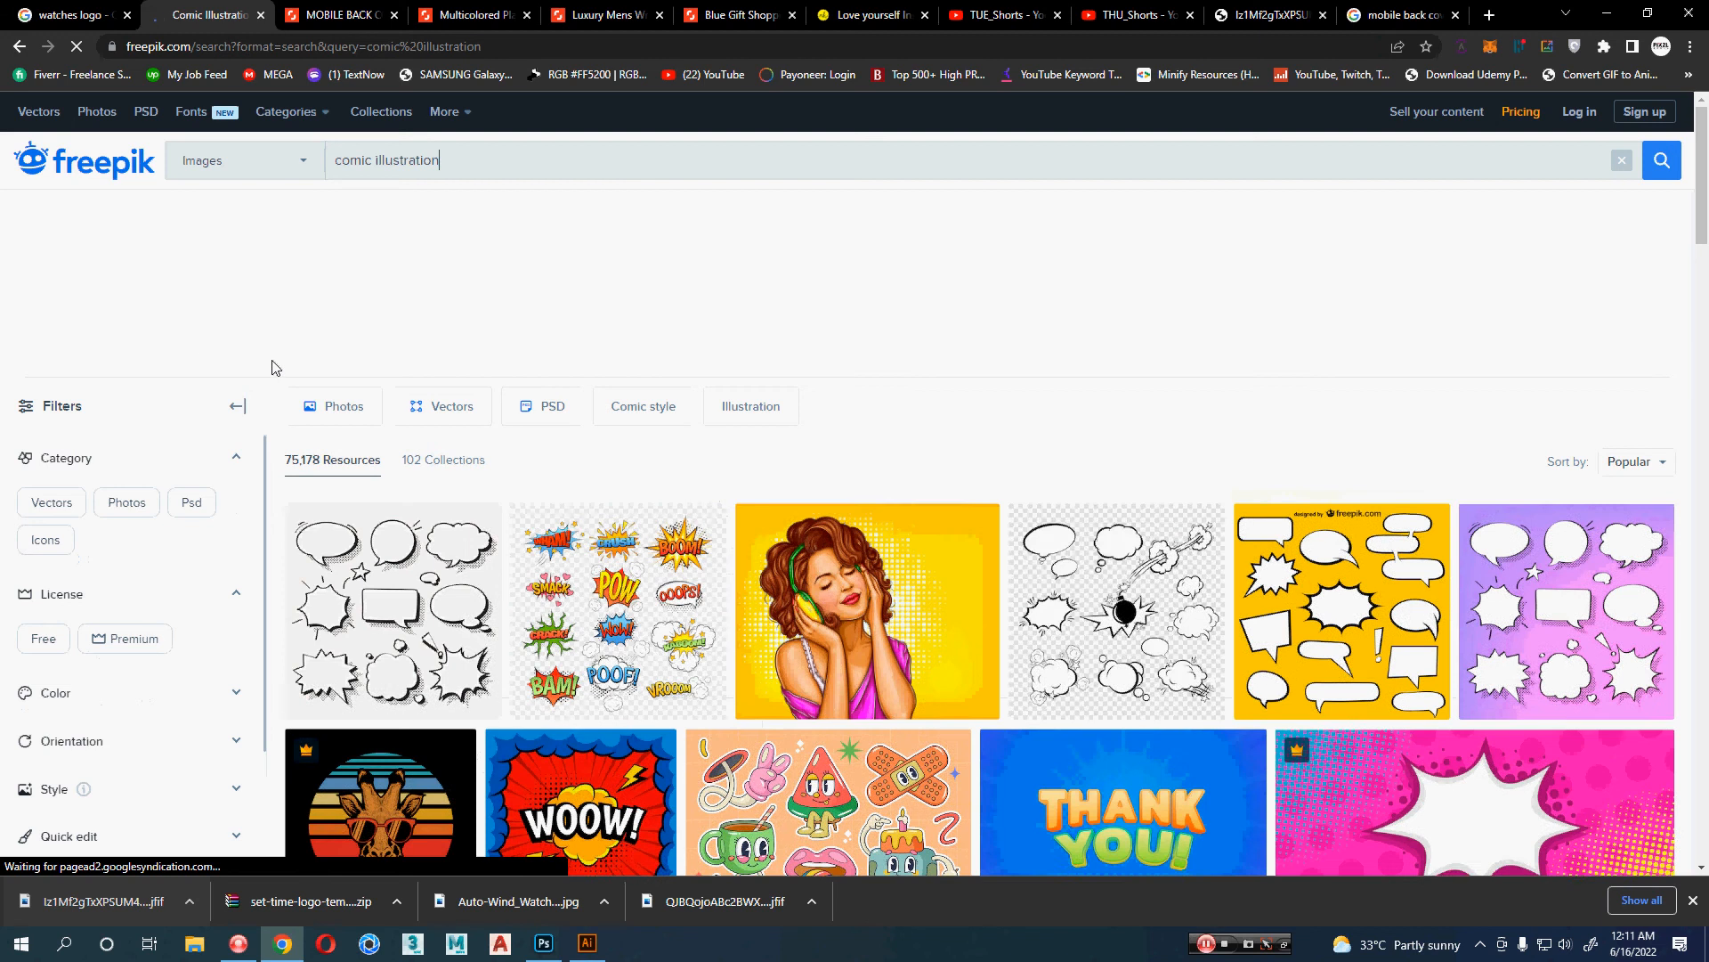
- Open the astronaut riding BMX vector among the Freepik results and copy its page address
{"action": "scroll", "coordinate": [272, 367], "scroll_direction": "down", "scroll_amount": 7}
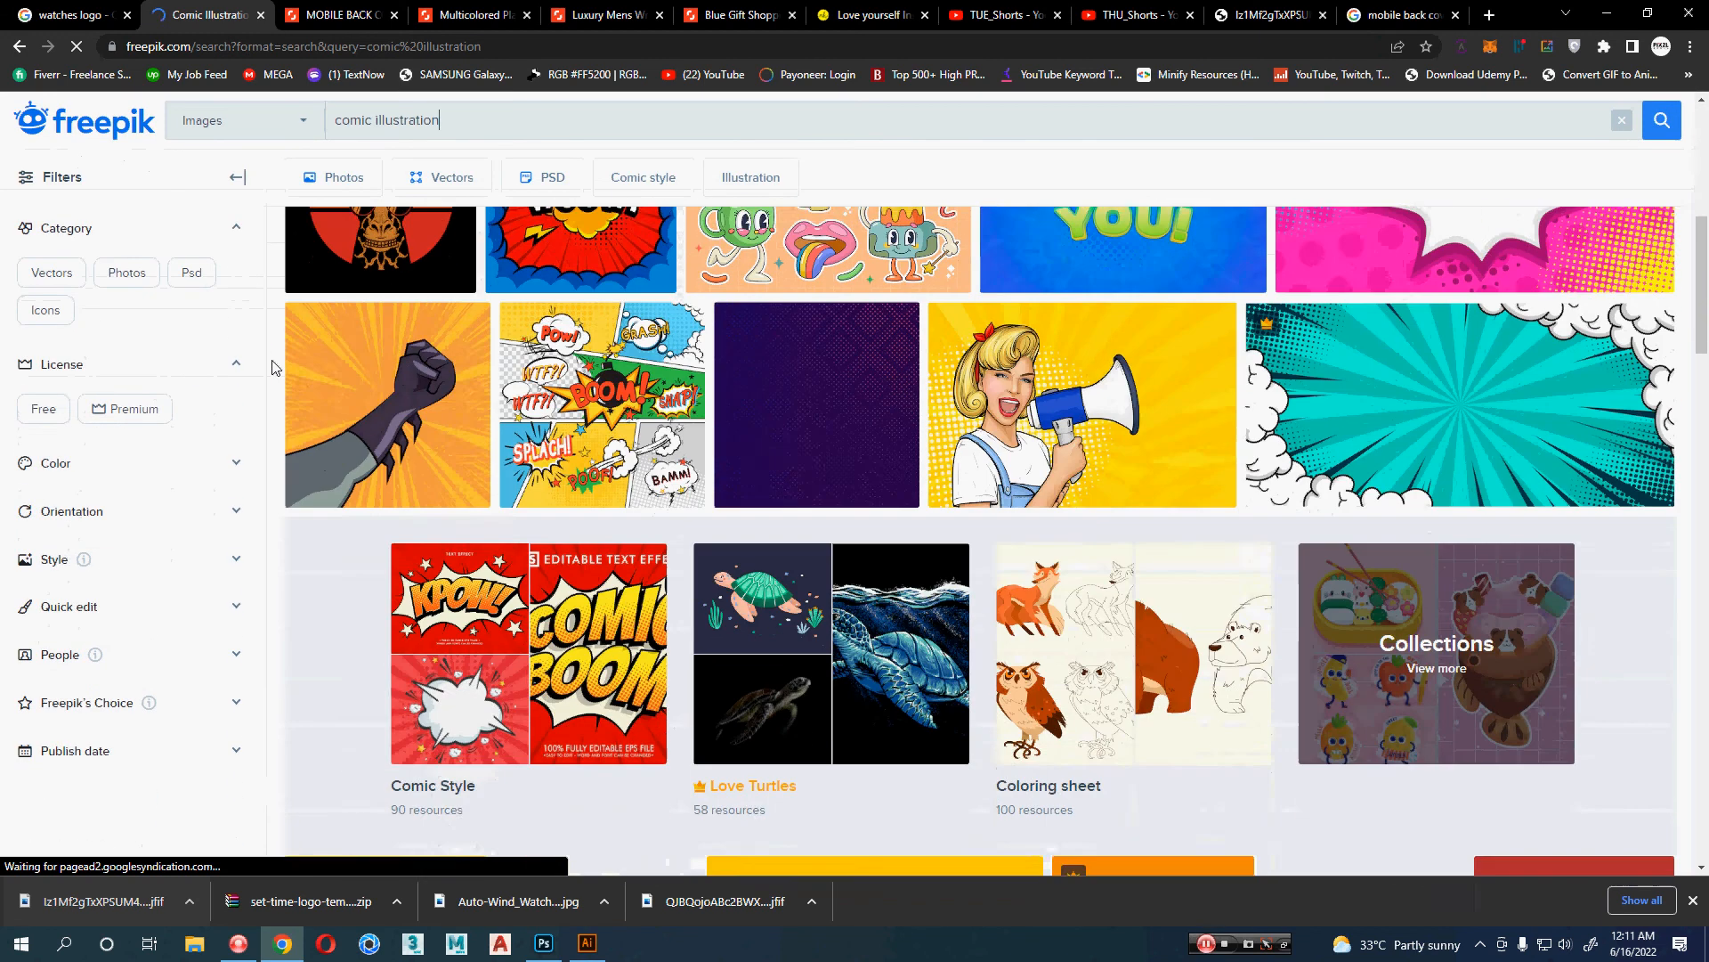
{"action": "scroll", "coordinate": [271, 367], "scroll_direction": "down", "scroll_amount": 2}
{"action": "scroll", "coordinate": [272, 367], "scroll_direction": "down", "scroll_amount": 1}
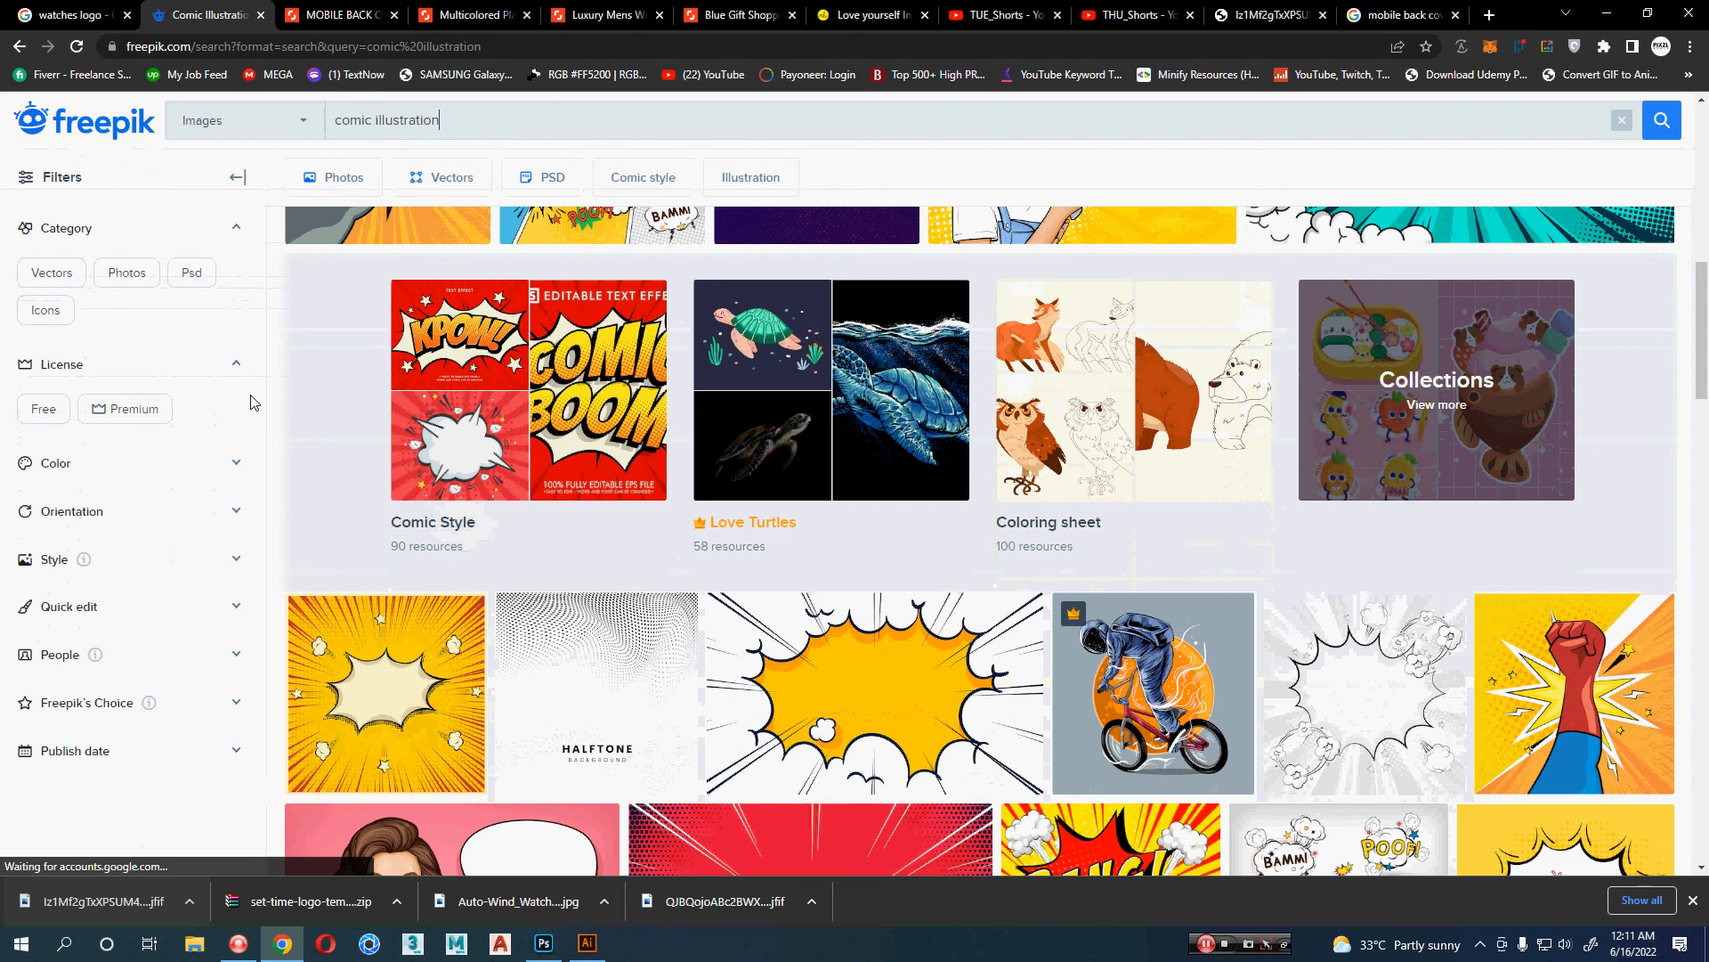
{"action": "scroll", "coordinate": [256, 401], "scroll_direction": "up", "scroll_amount": 3}
{"action": "scroll", "coordinate": [259, 400], "scroll_direction": "down", "scroll_amount": 2}
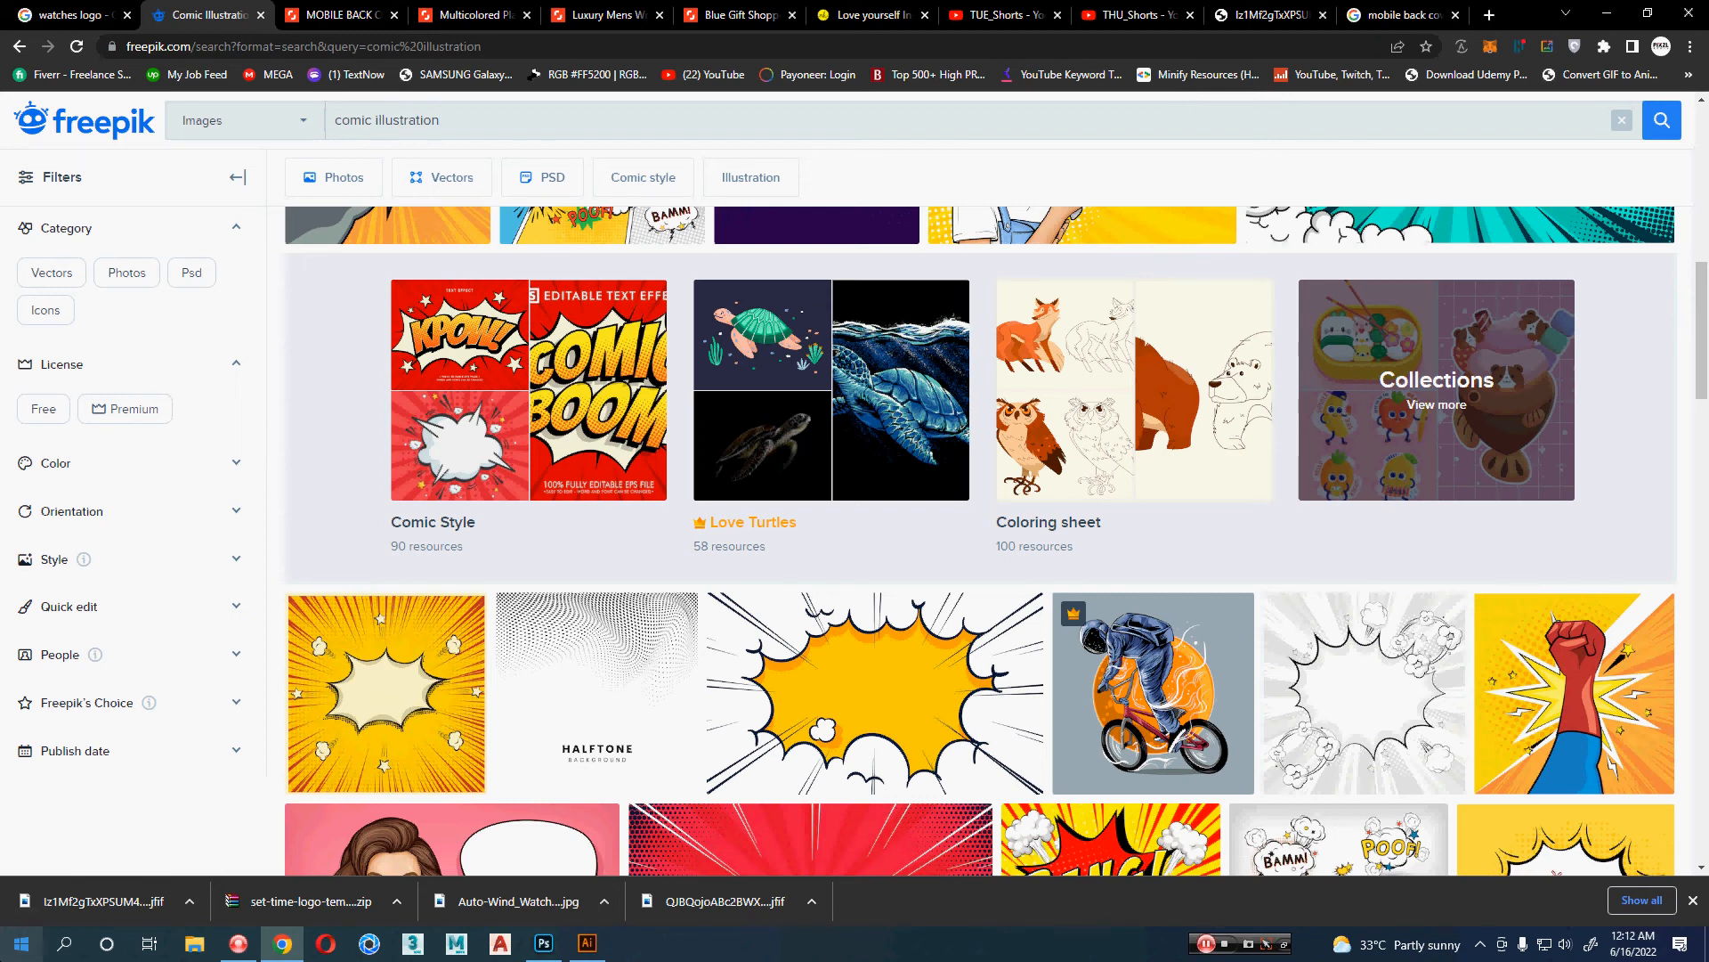
{"action": "left_click", "coordinate": [1157, 686]}
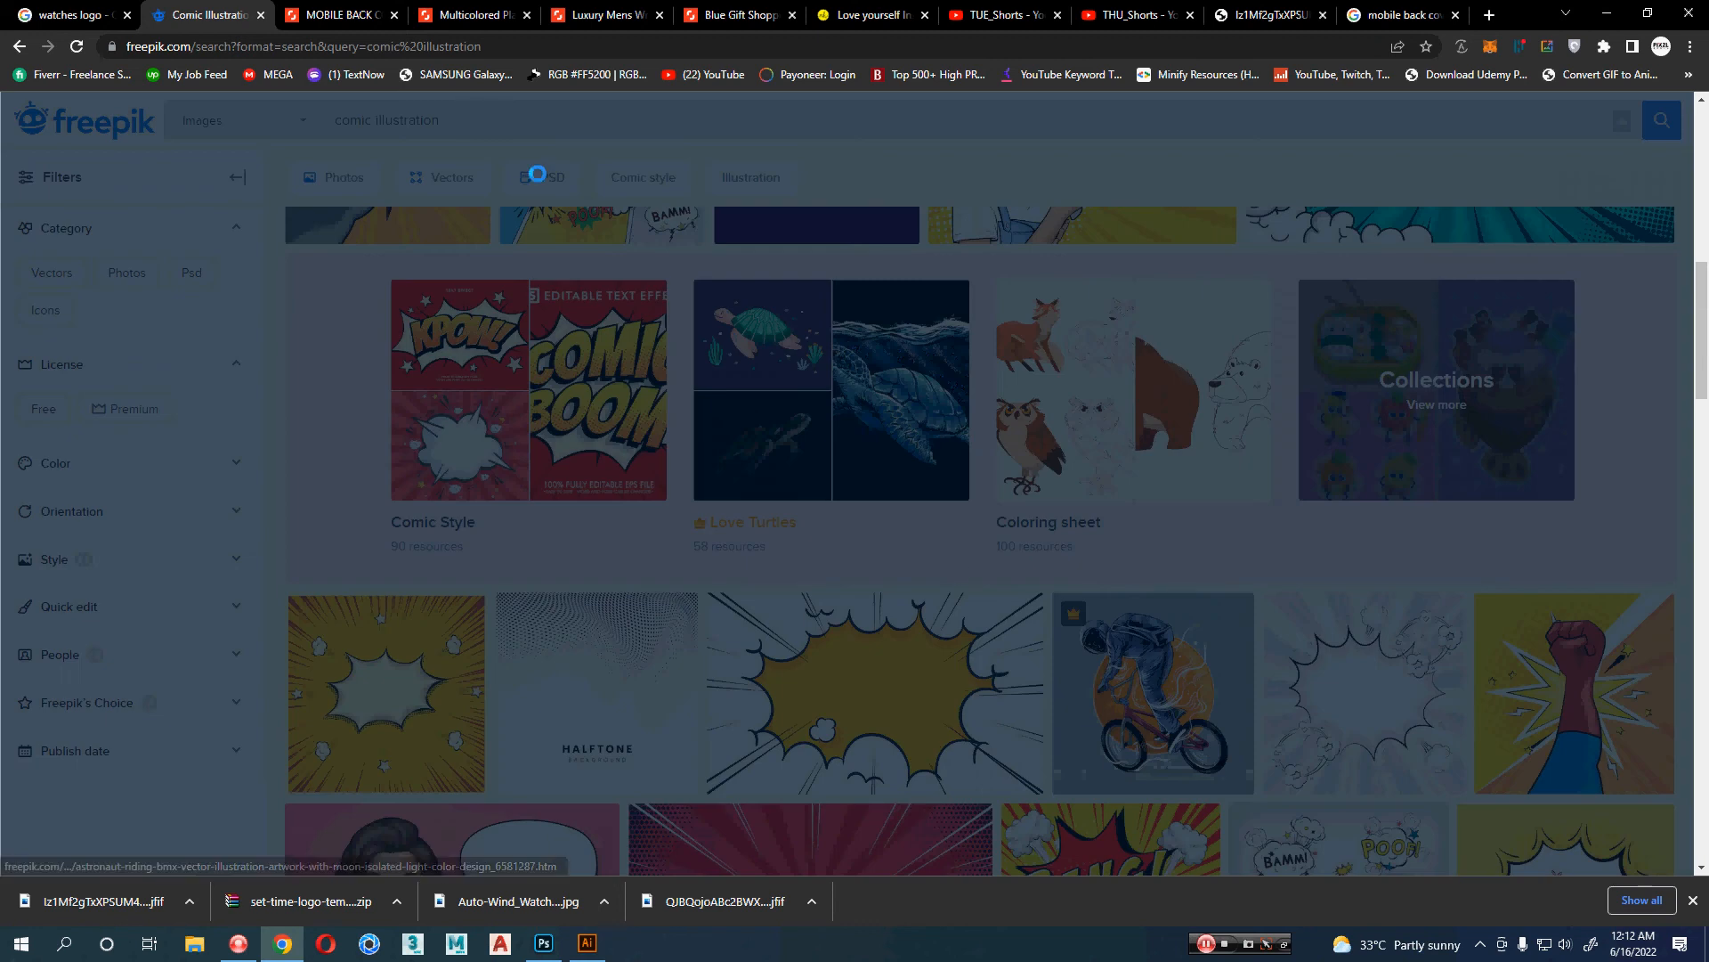
{"action": "left_click", "coordinate": [597, 50]}
{"action": "key", "text": "ctrl+c"}
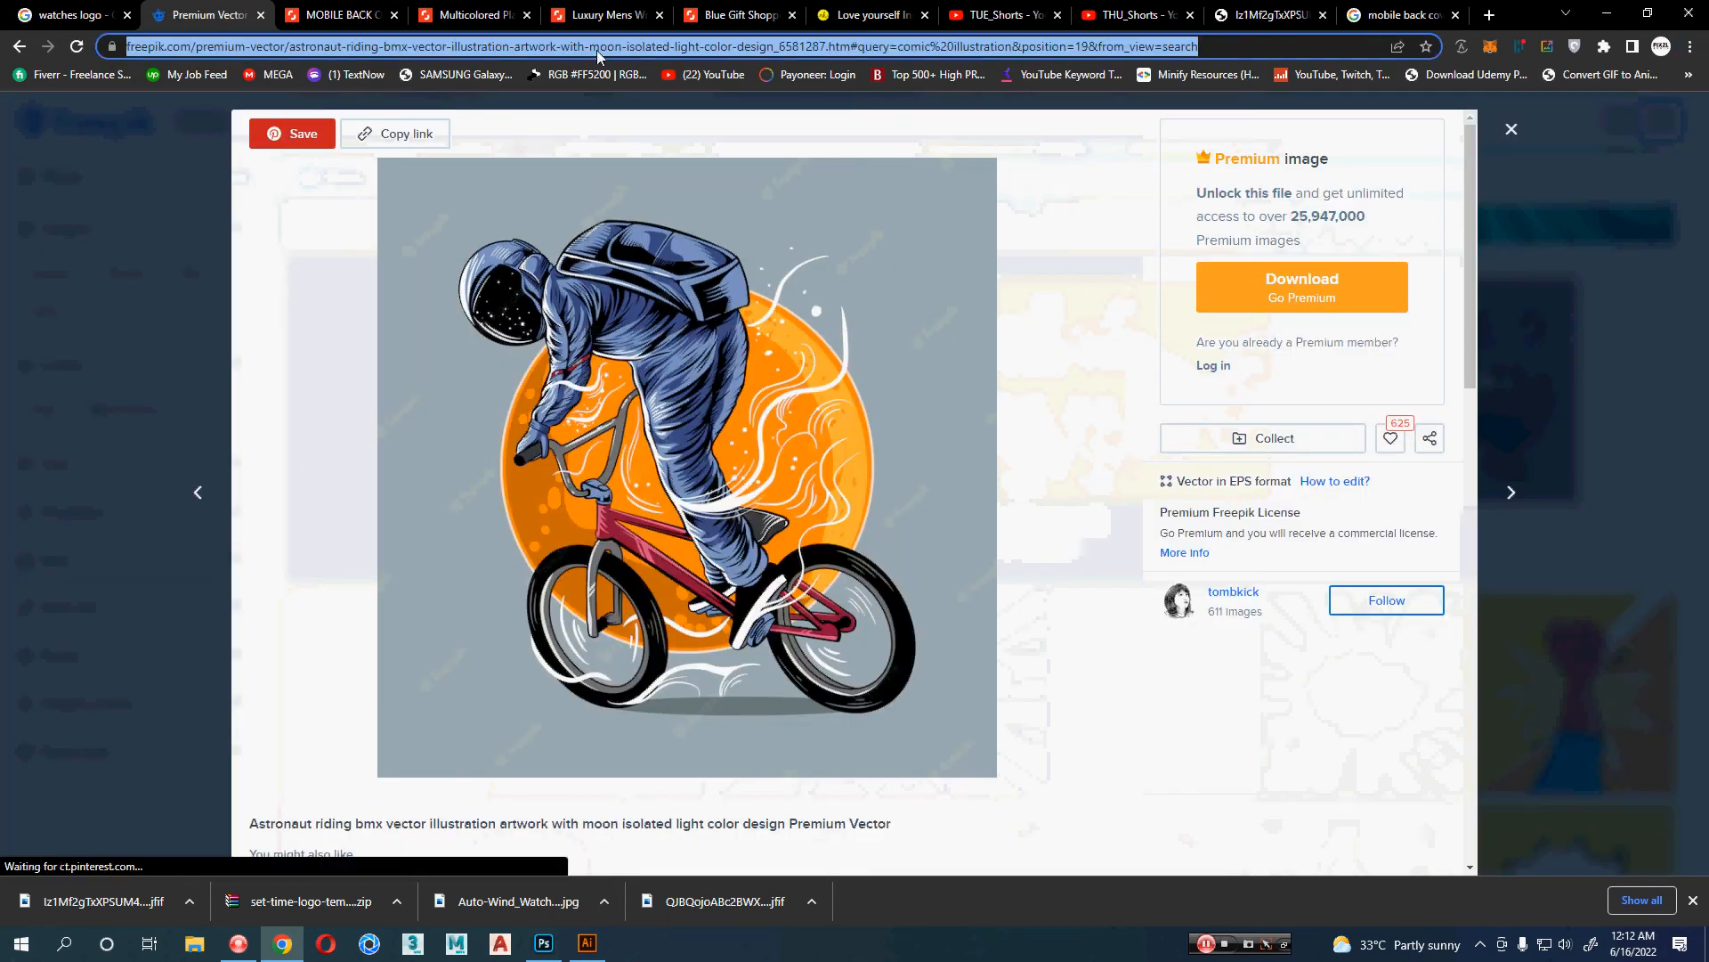
- Load airforshare.com in place of the Shutterstock search page and save the copied Freepik link as shared text
{"action": "left_click", "coordinate": [365, 15]}
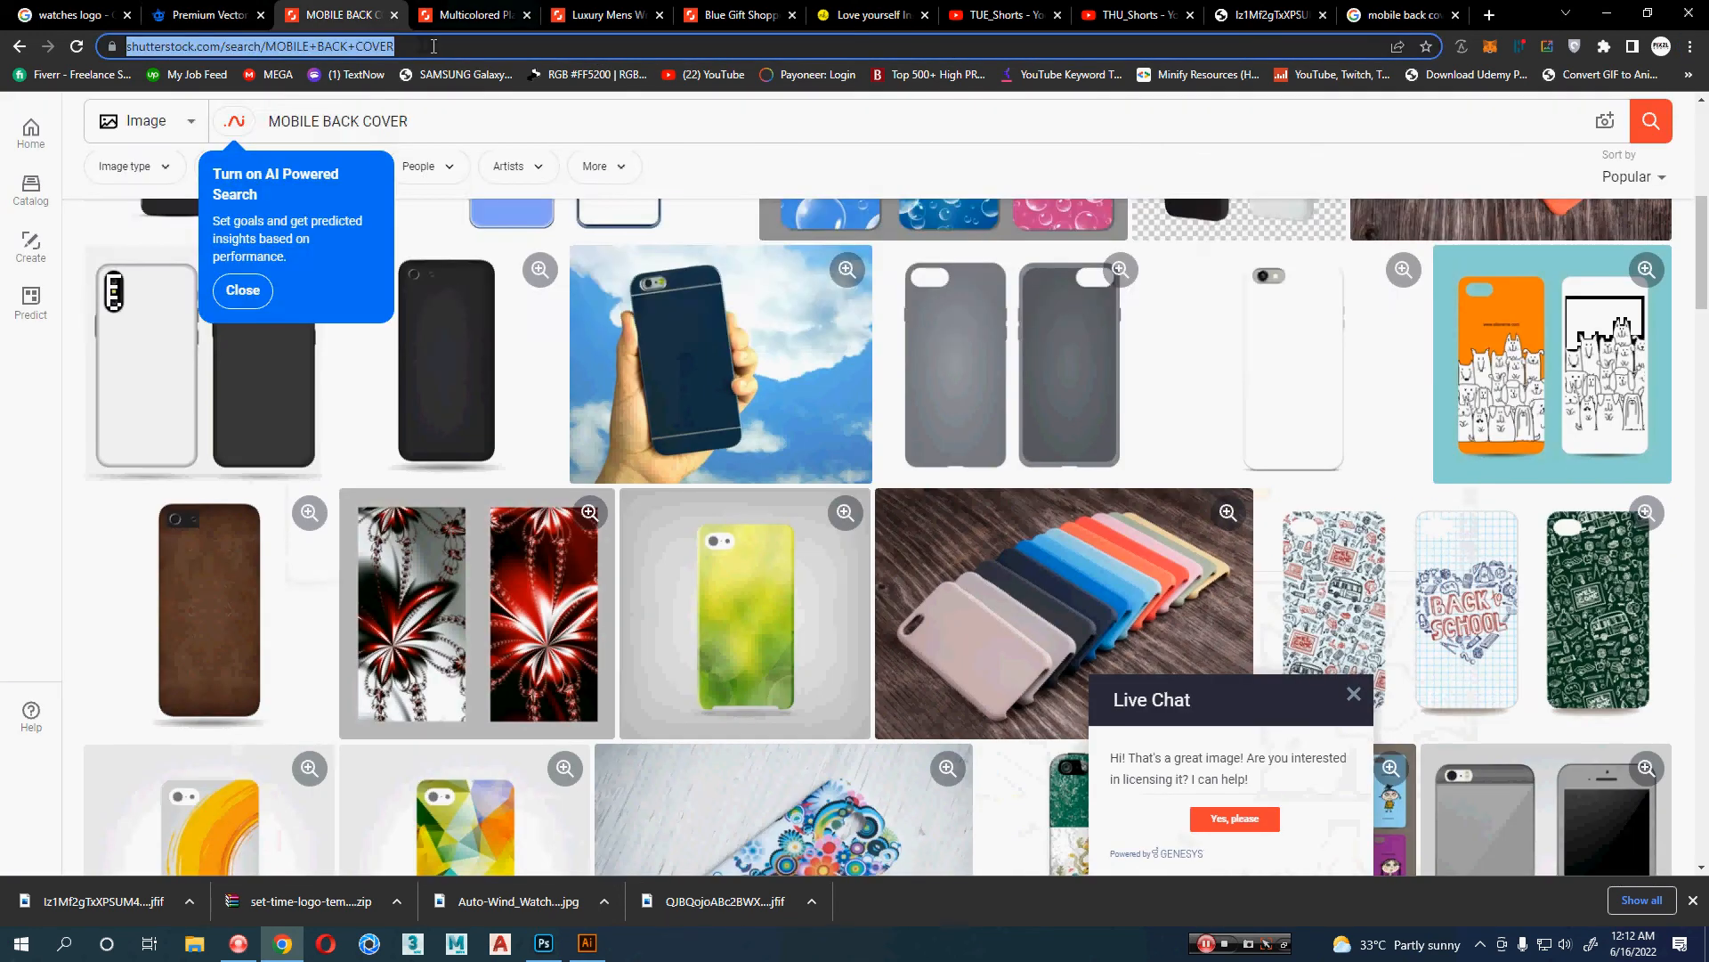
{"action": "type", "text": "airfor"}
{"action": "key", "text": "Return"}
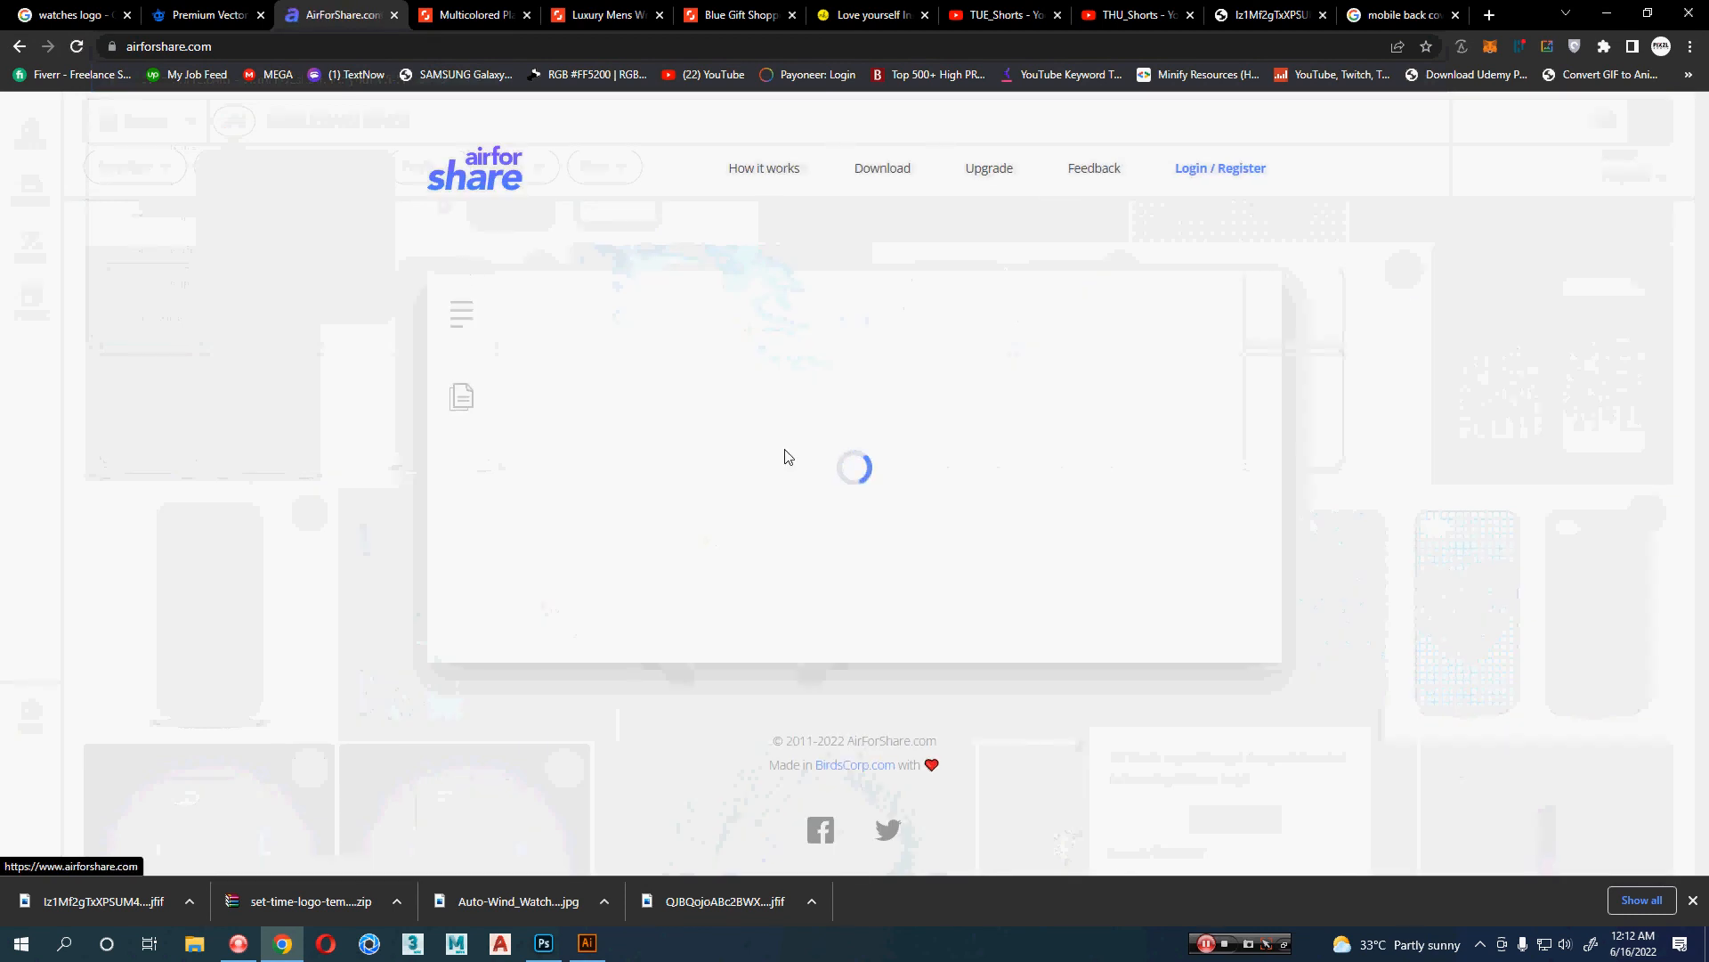
{"action": "key", "text": "ctrl+v"}
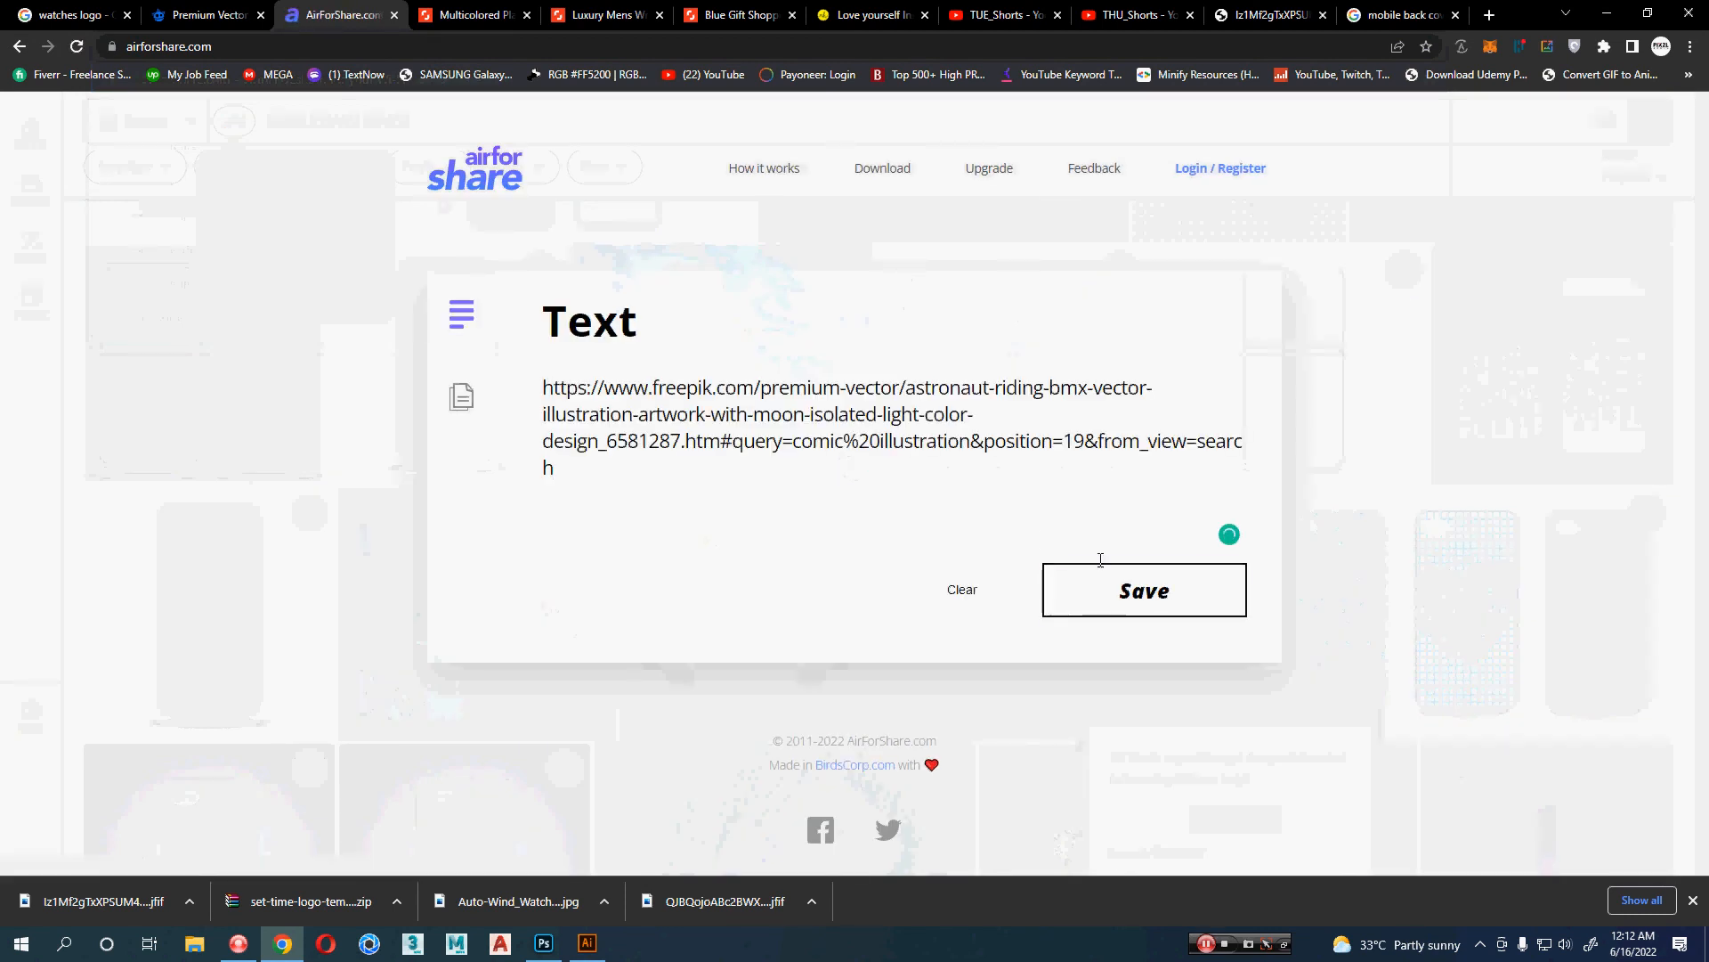
{"action": "left_click", "coordinate": [1087, 620]}
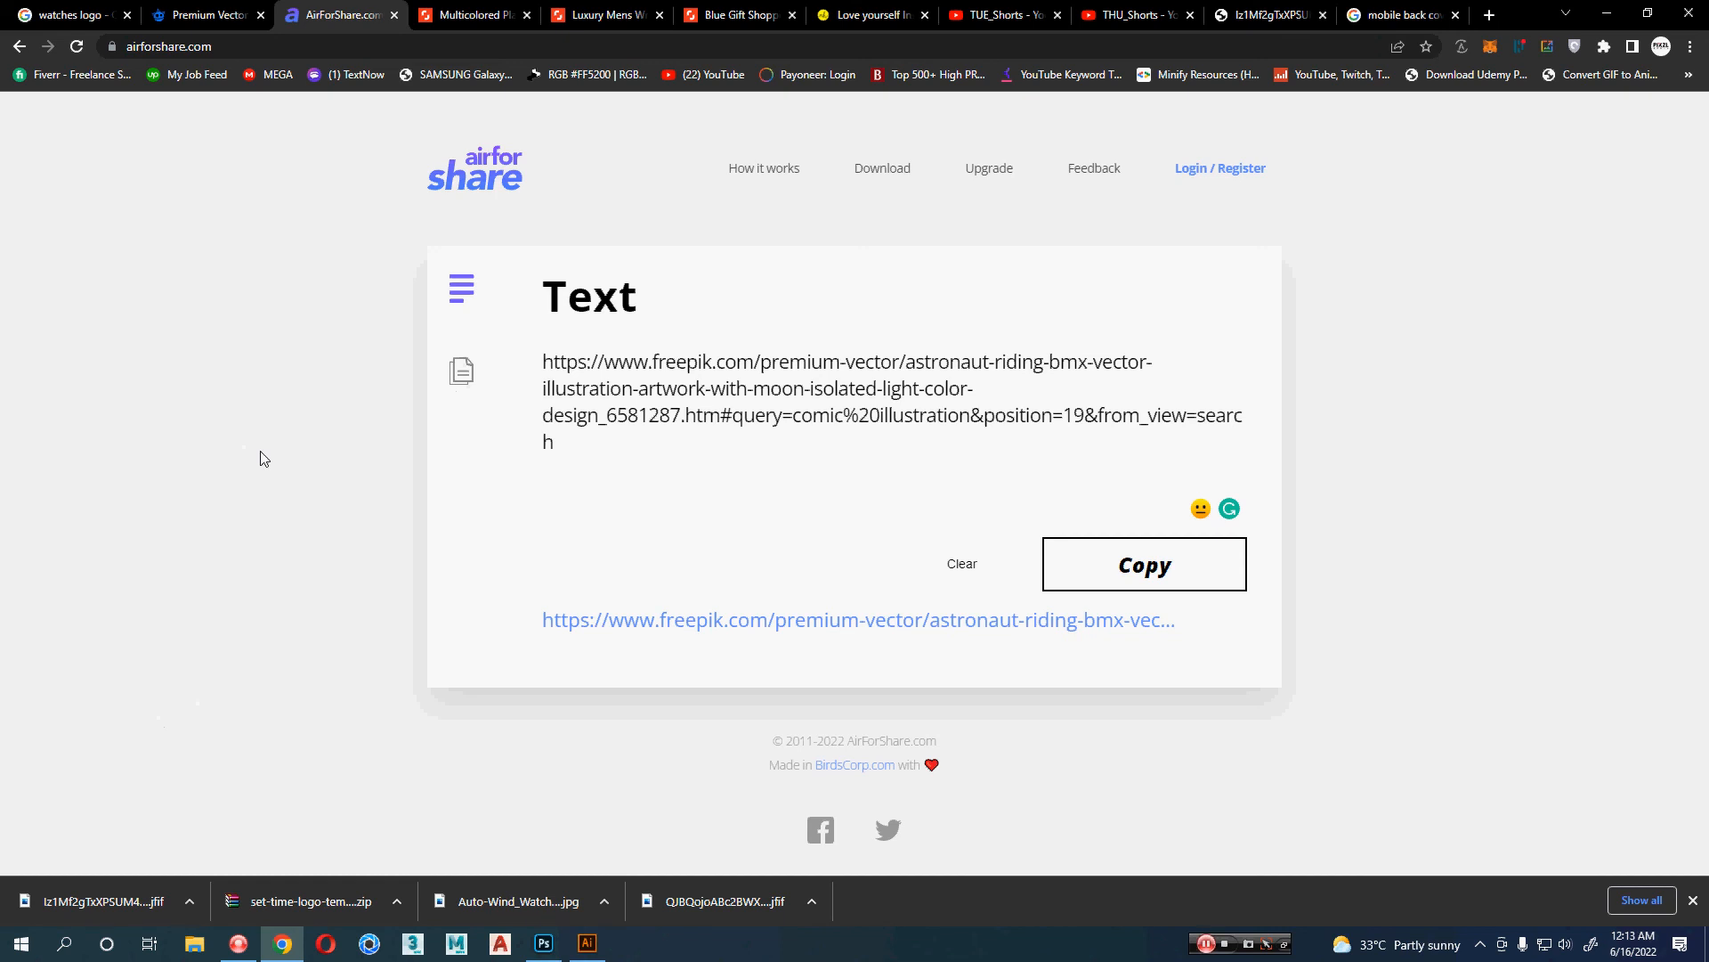
- Download the shared astronaut-riding zip file and open its EPS artwork in Illustrator, retaining the 9-slice scaling option for symbols
{"action": "left_click", "coordinate": [477, 378]}
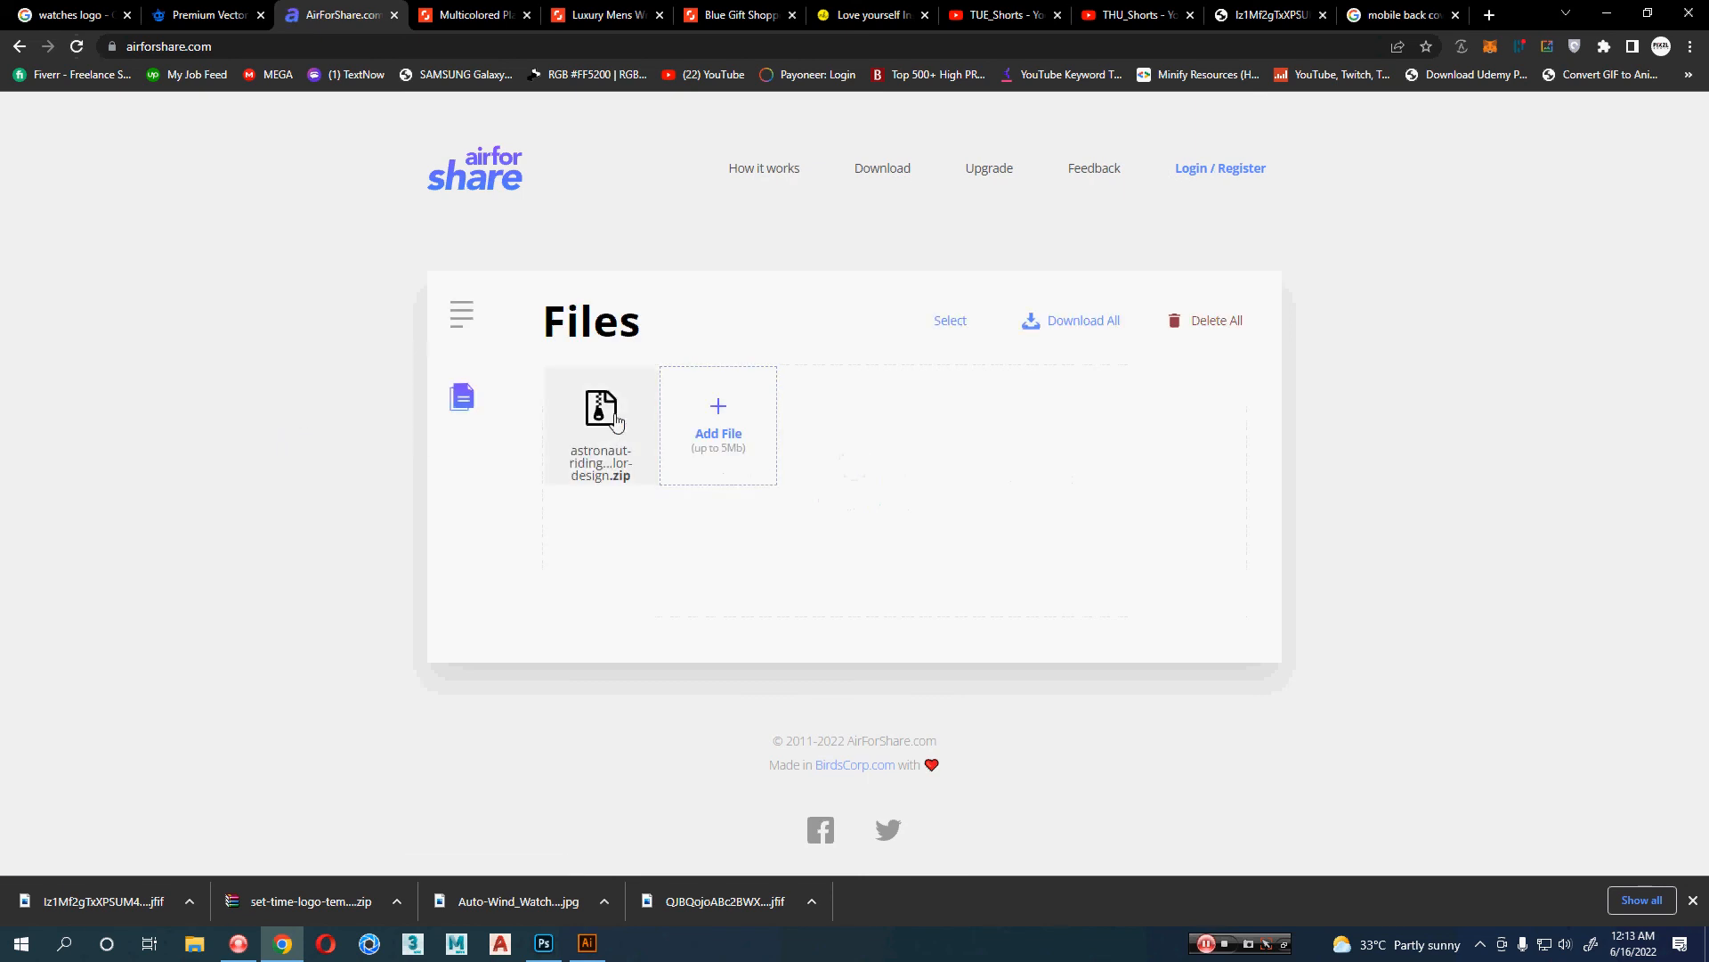
{"action": "left_click", "coordinate": [615, 420]}
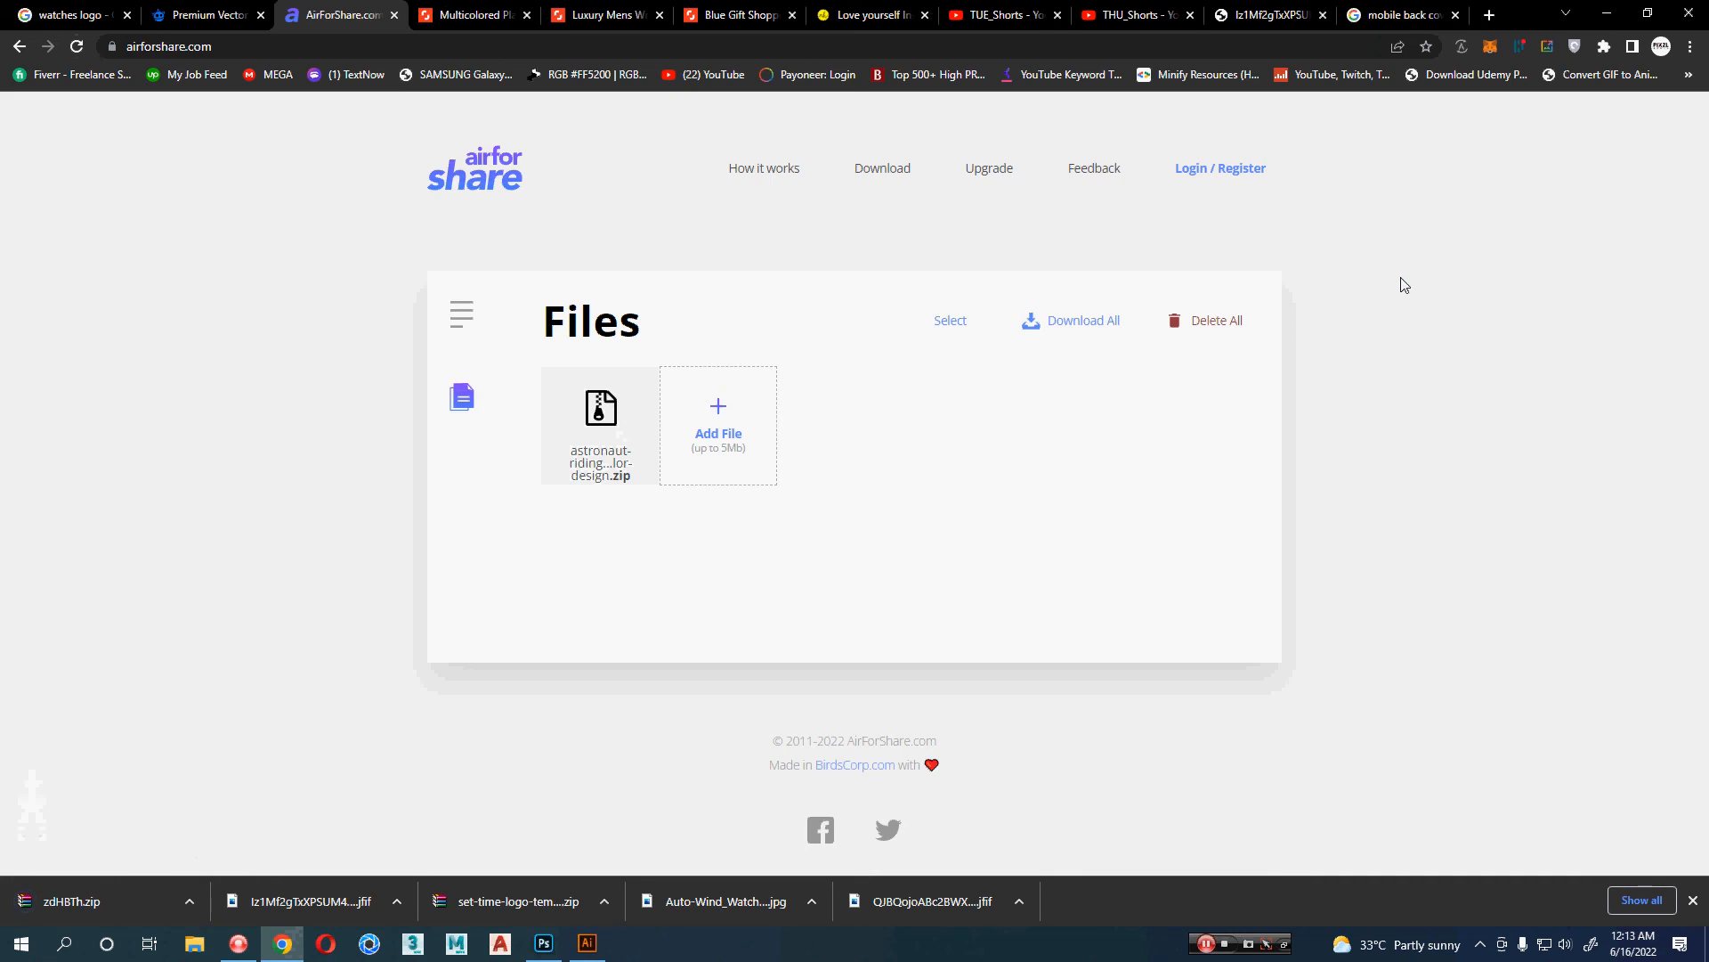
{"action": "left_click", "coordinate": [71, 901]}
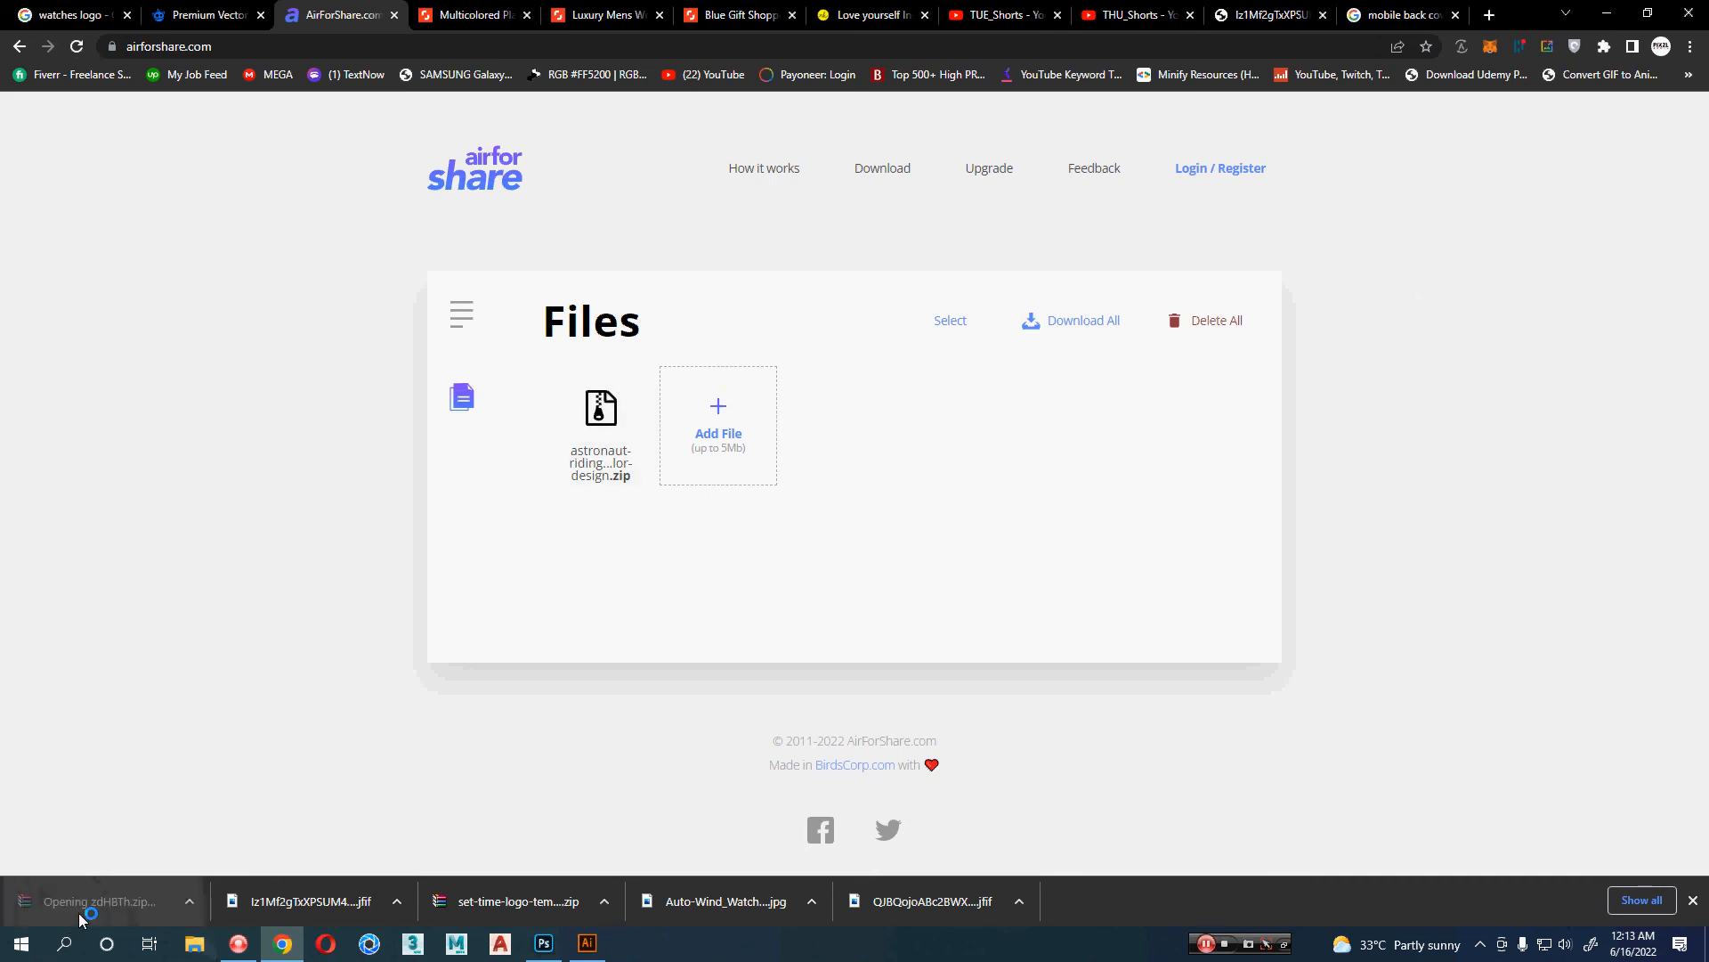
{"action": "double_click", "coordinate": [87, 201]}
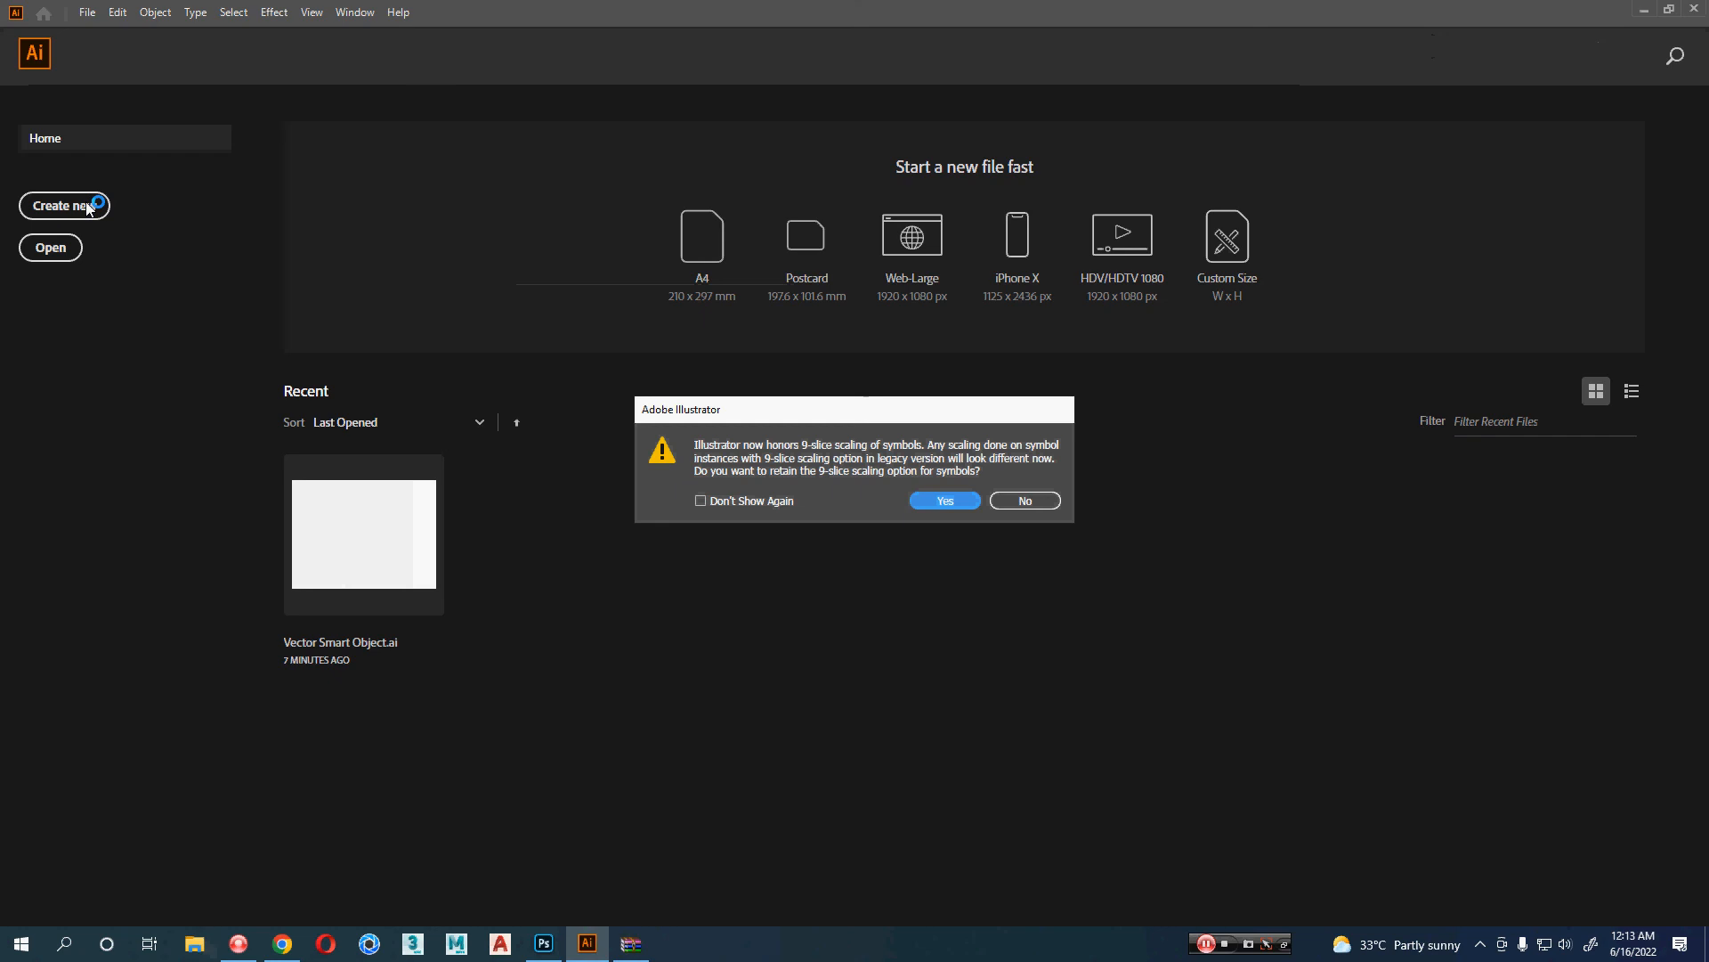
{"action": "left_click", "coordinate": [969, 502]}
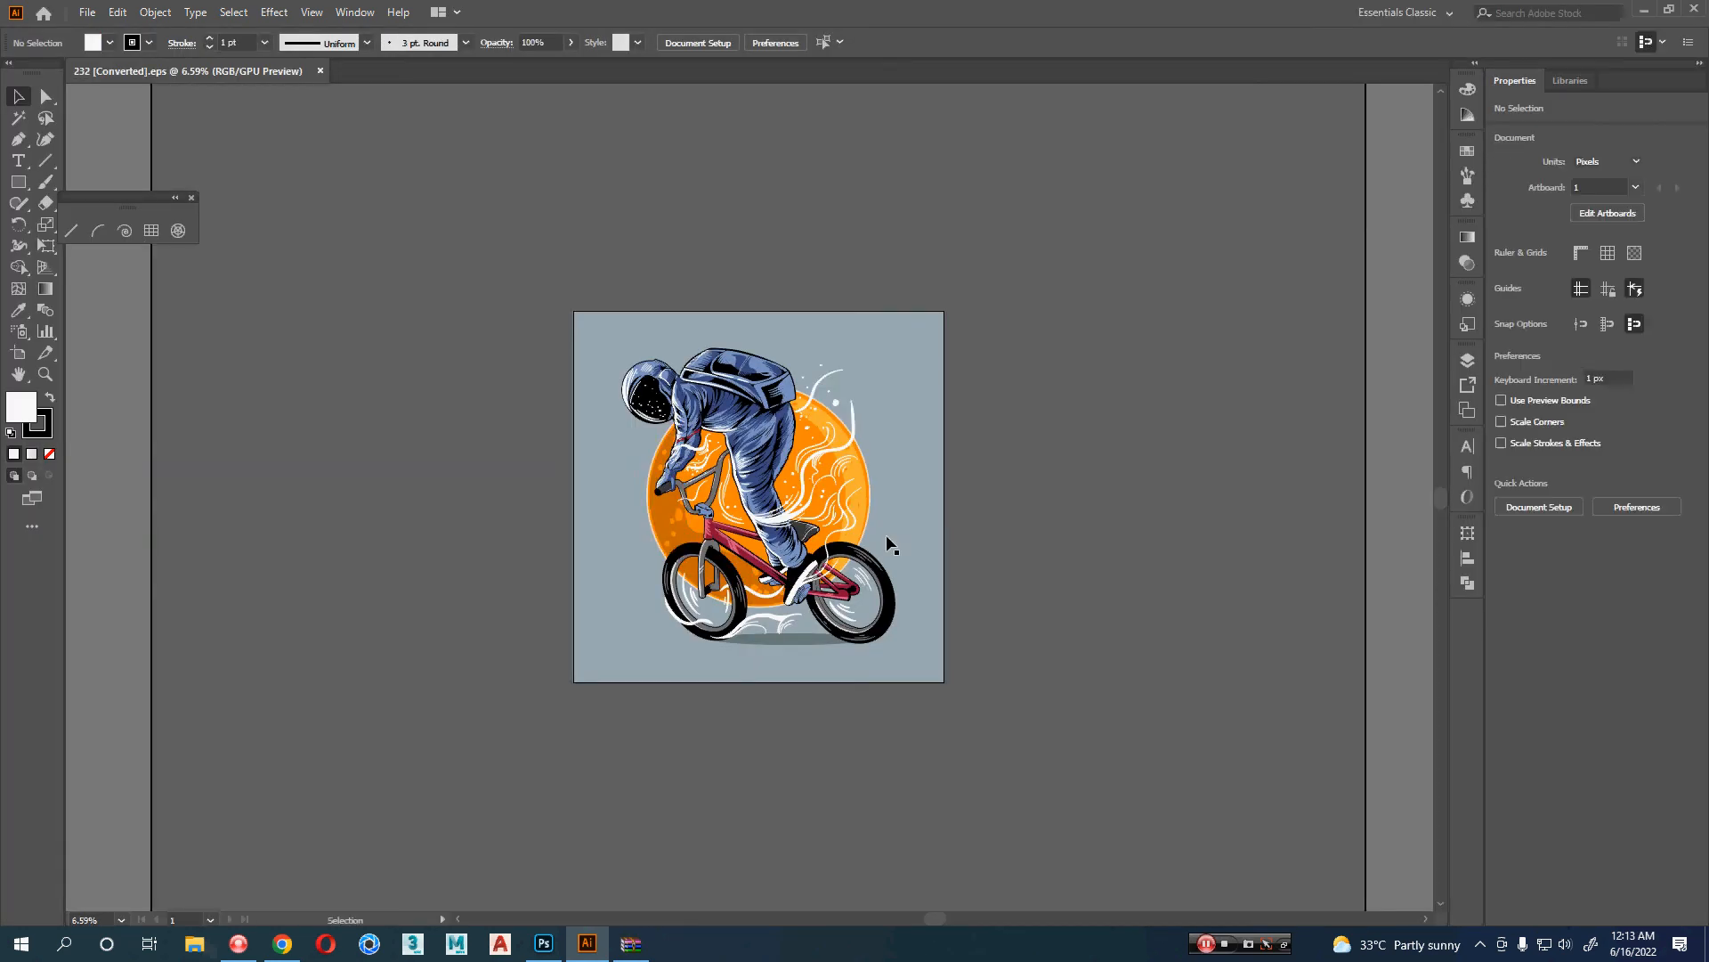
- Copy all the astronaut artwork and place it as a Smart Object inside the red Rectangle 1 Smart Object in Photoshop
{"action": "scroll", "coordinate": [734, 519], "scroll_direction": "up", "scroll_amount": 2}
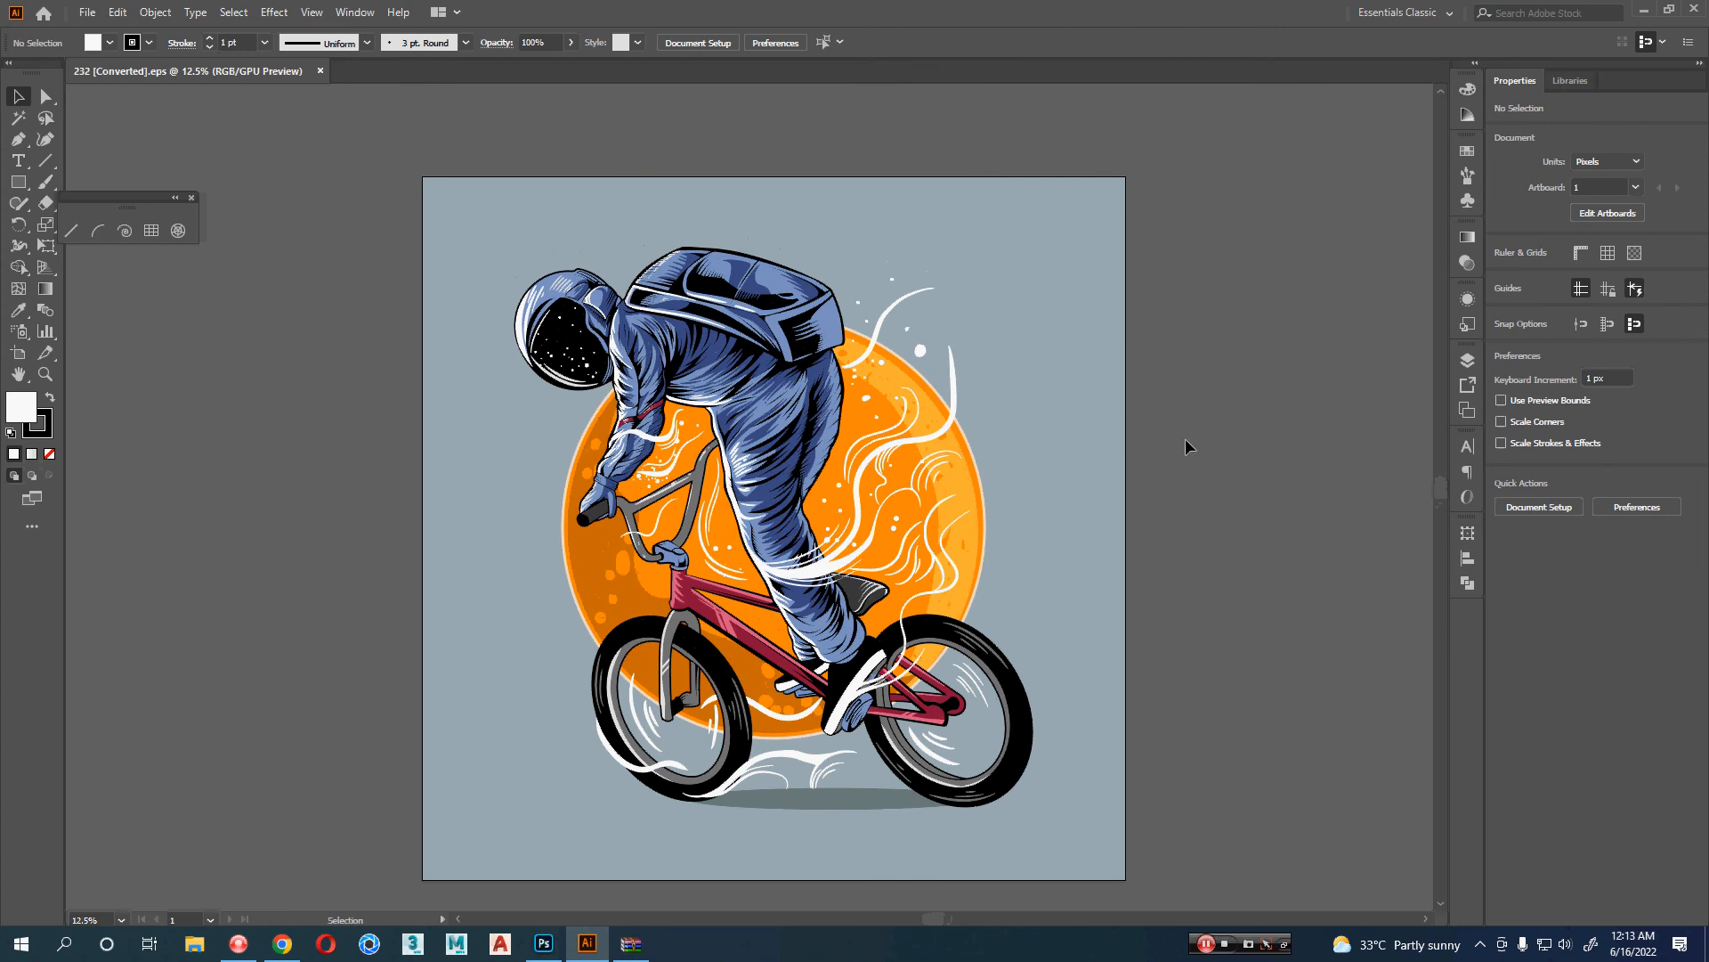
{"action": "key", "text": "ctrl+a"}
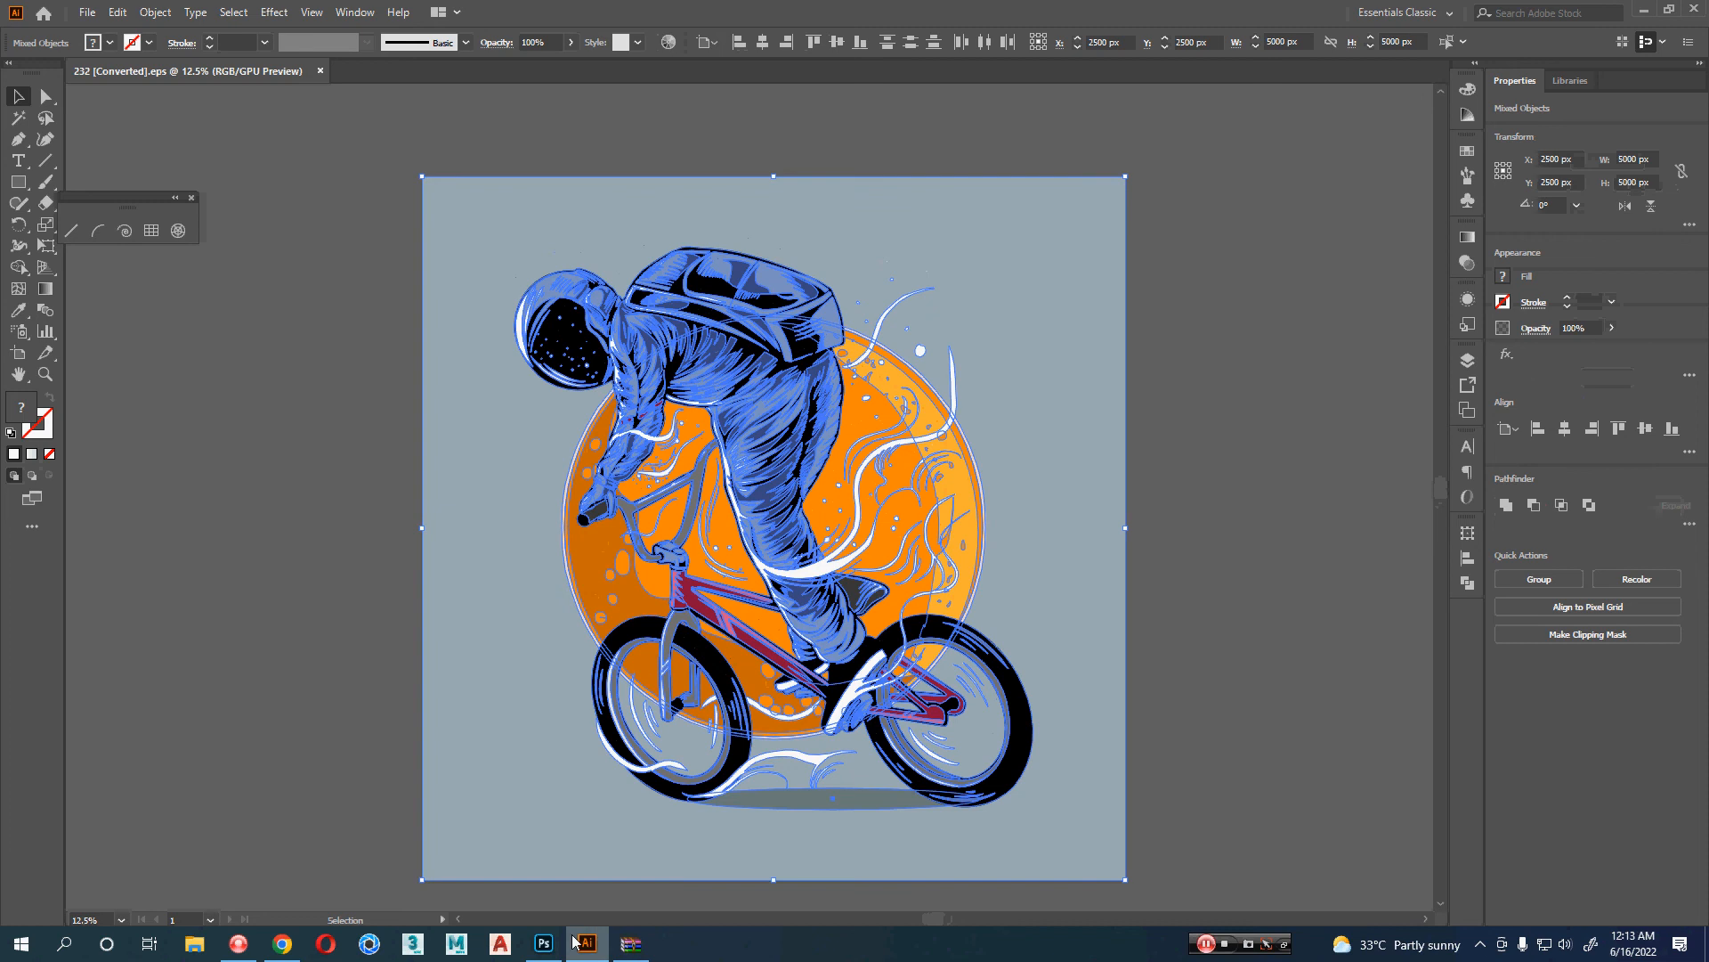
{"action": "left_click", "coordinate": [544, 942]}
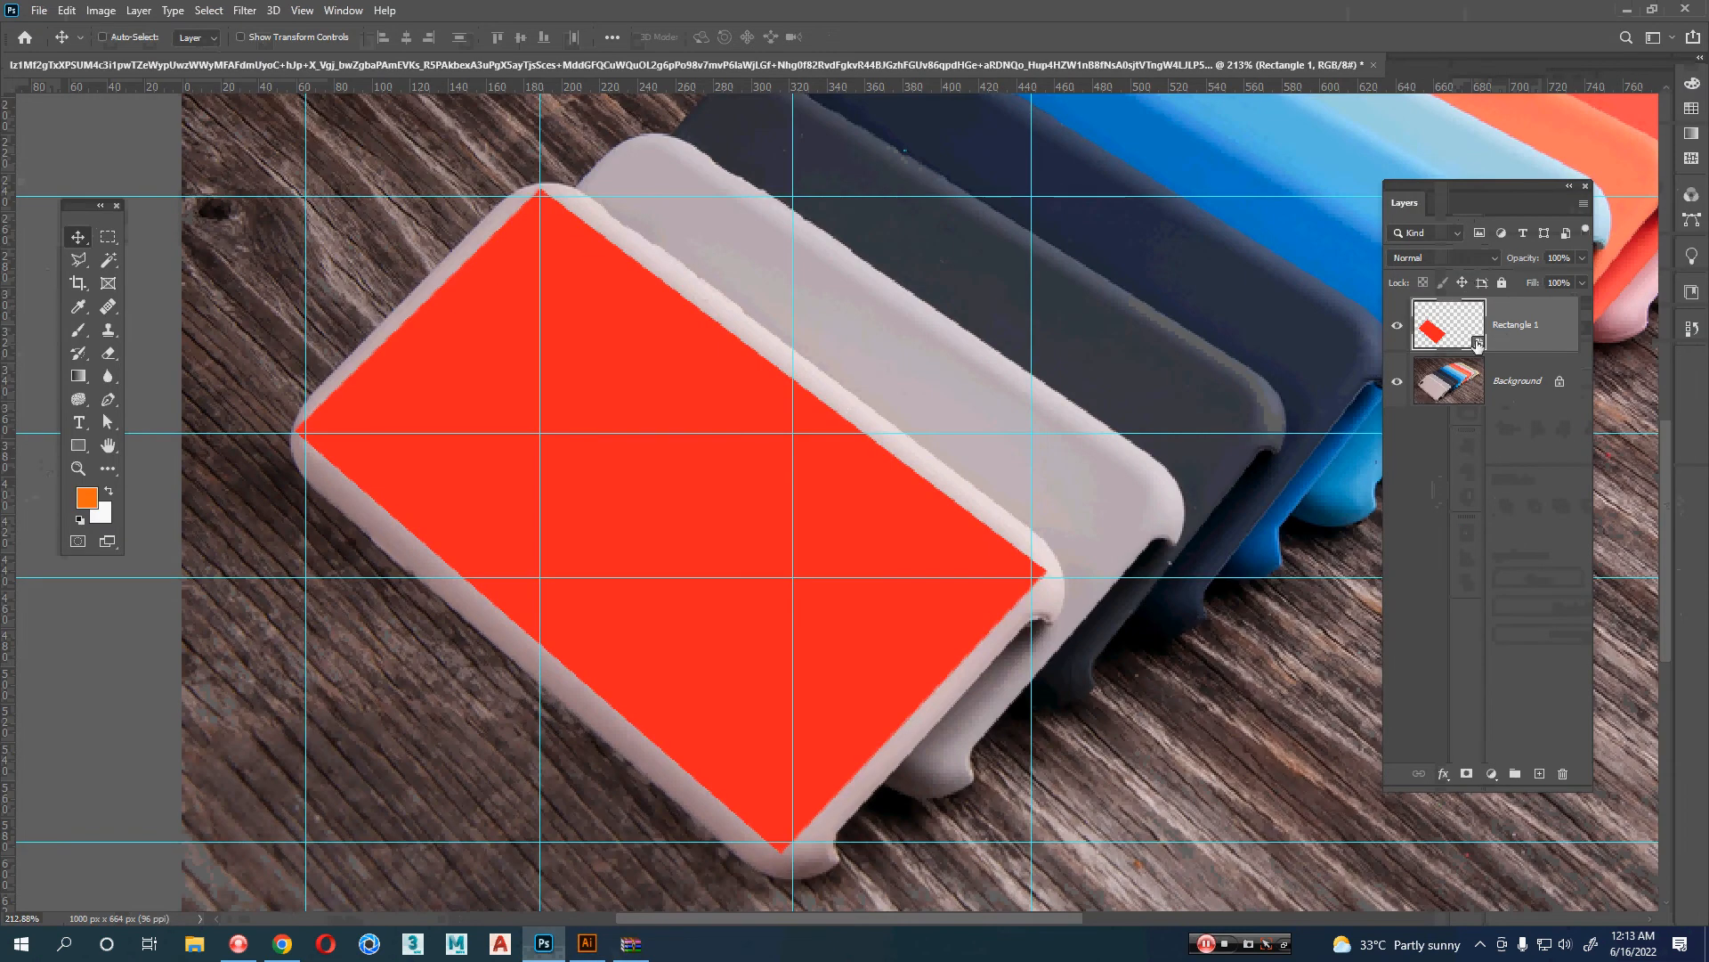
{"action": "double_click", "coordinate": [1478, 345]}
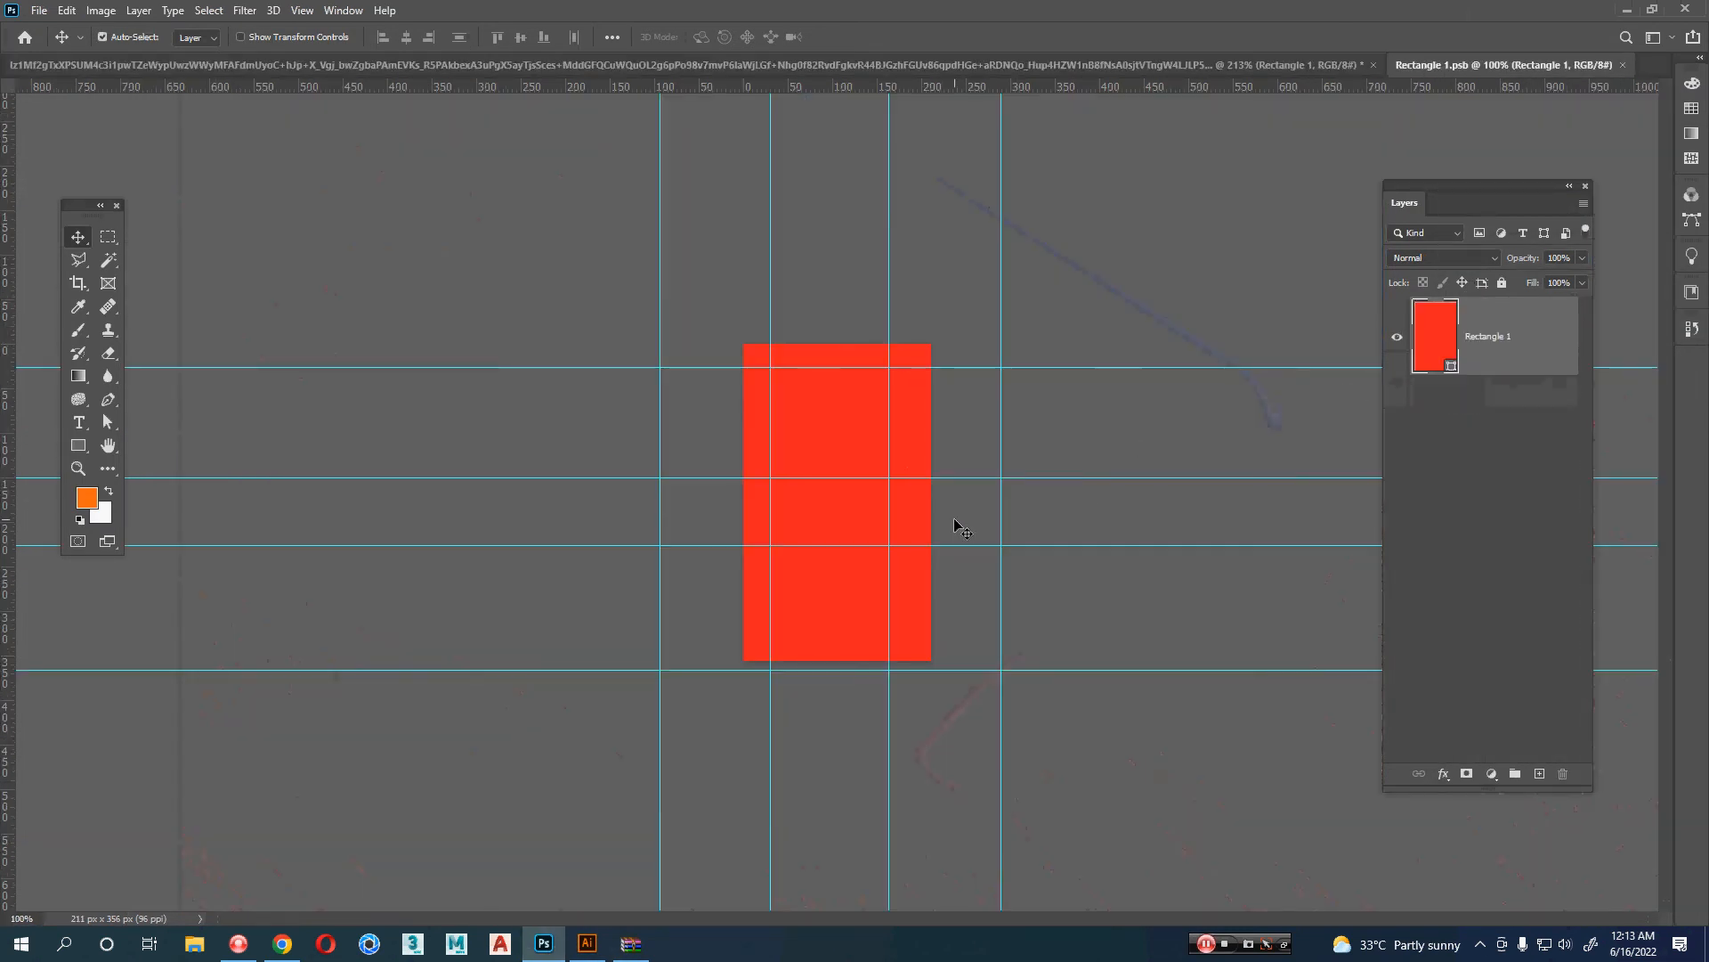
{"action": "key", "text": "ctrl+v"}
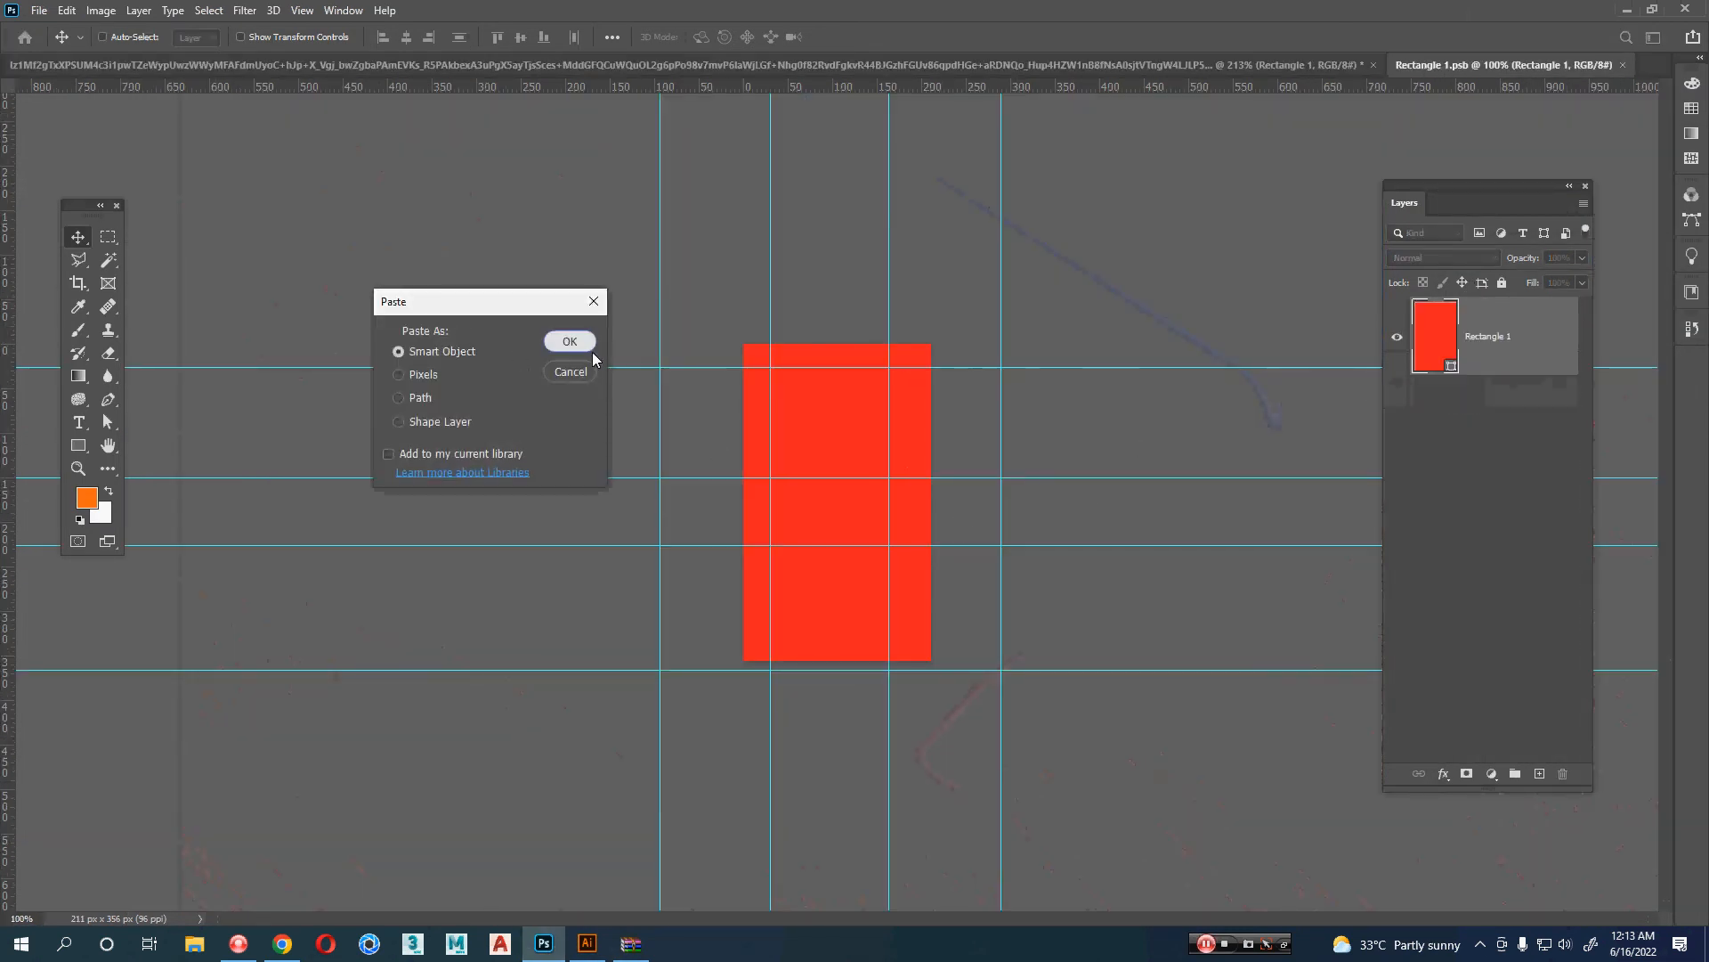
{"action": "left_click", "coordinate": [570, 341]}
{"action": "scroll", "coordinate": [926, 501], "scroll_direction": "up", "scroll_amount": 5}
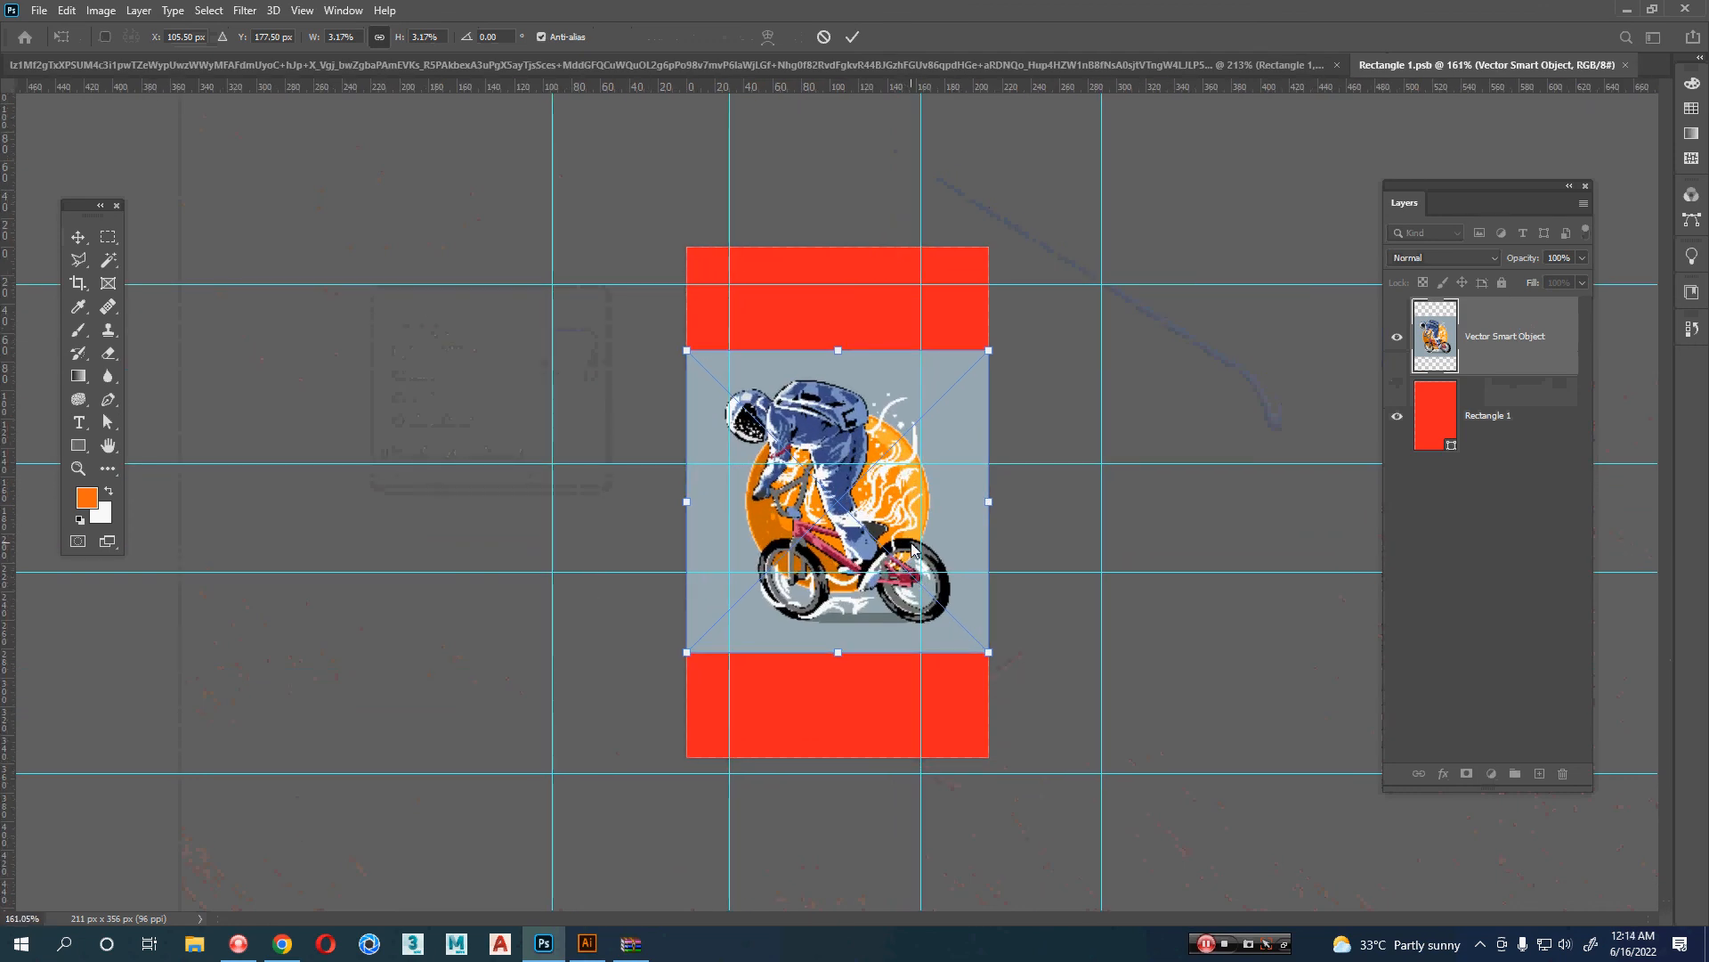
{"action": "key", "text": "Return"}
- Open the placed astronaut Vector Smart Object's contents for editing in Illustrator
{"action": "scroll", "coordinate": [917, 559], "scroll_direction": "up", "scroll_amount": 4}
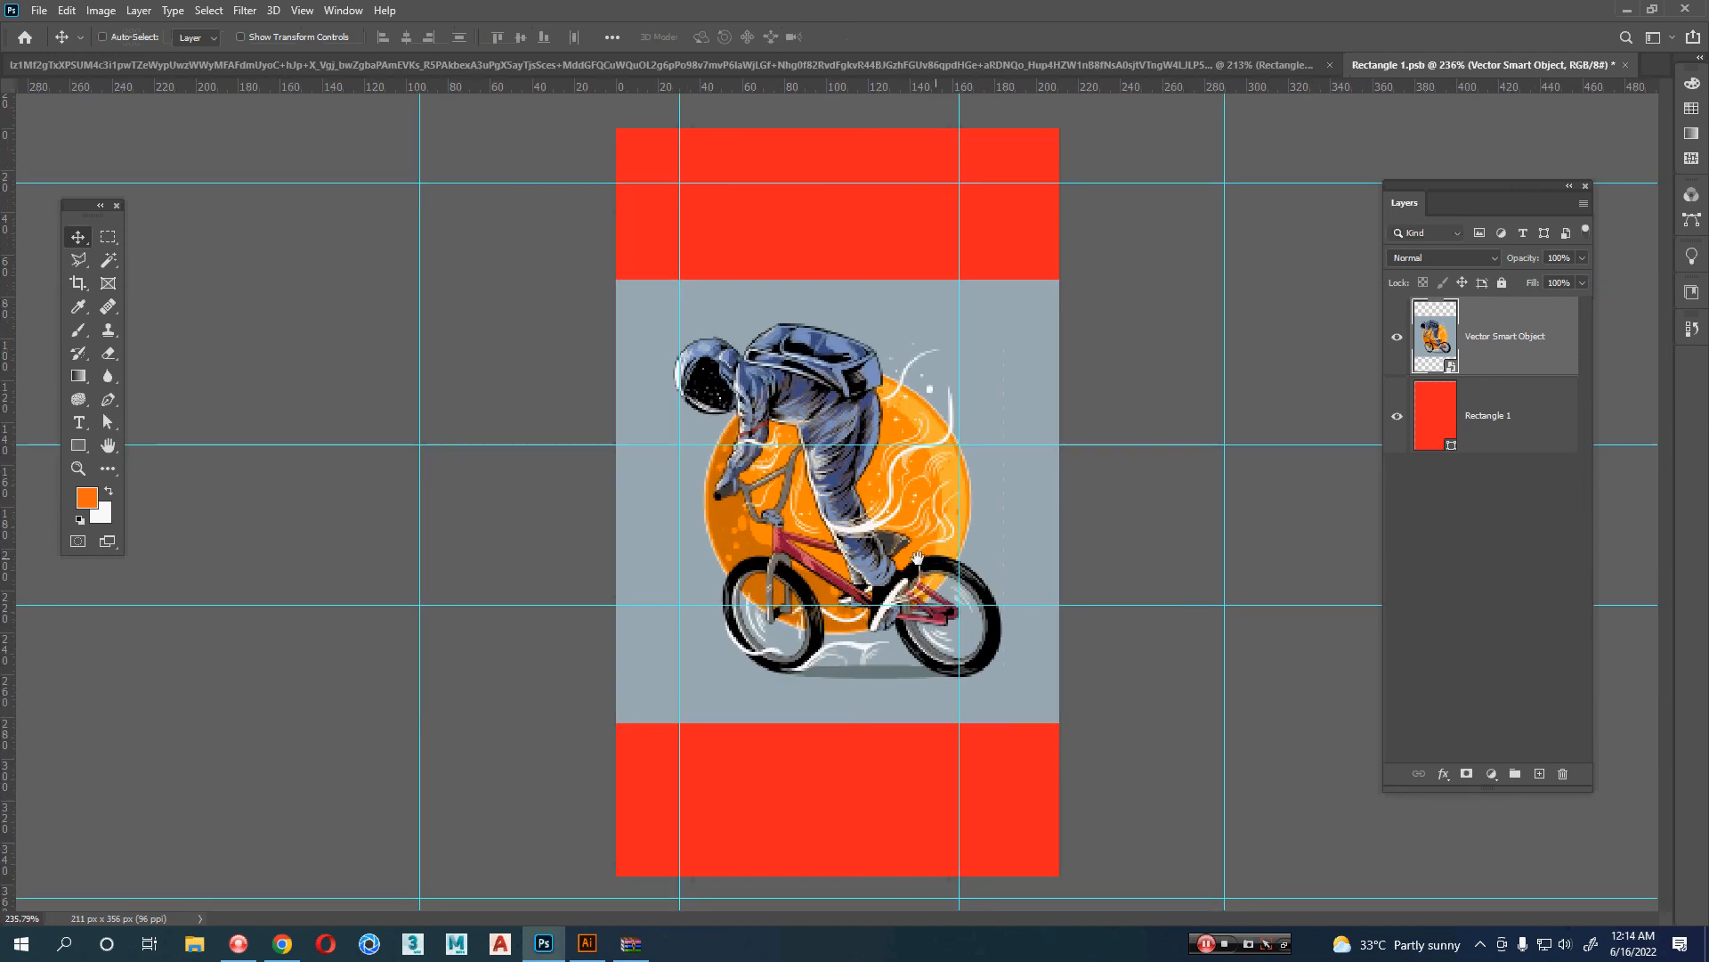
{"action": "scroll", "coordinate": [946, 534], "scroll_direction": "up", "scroll_amount": 2}
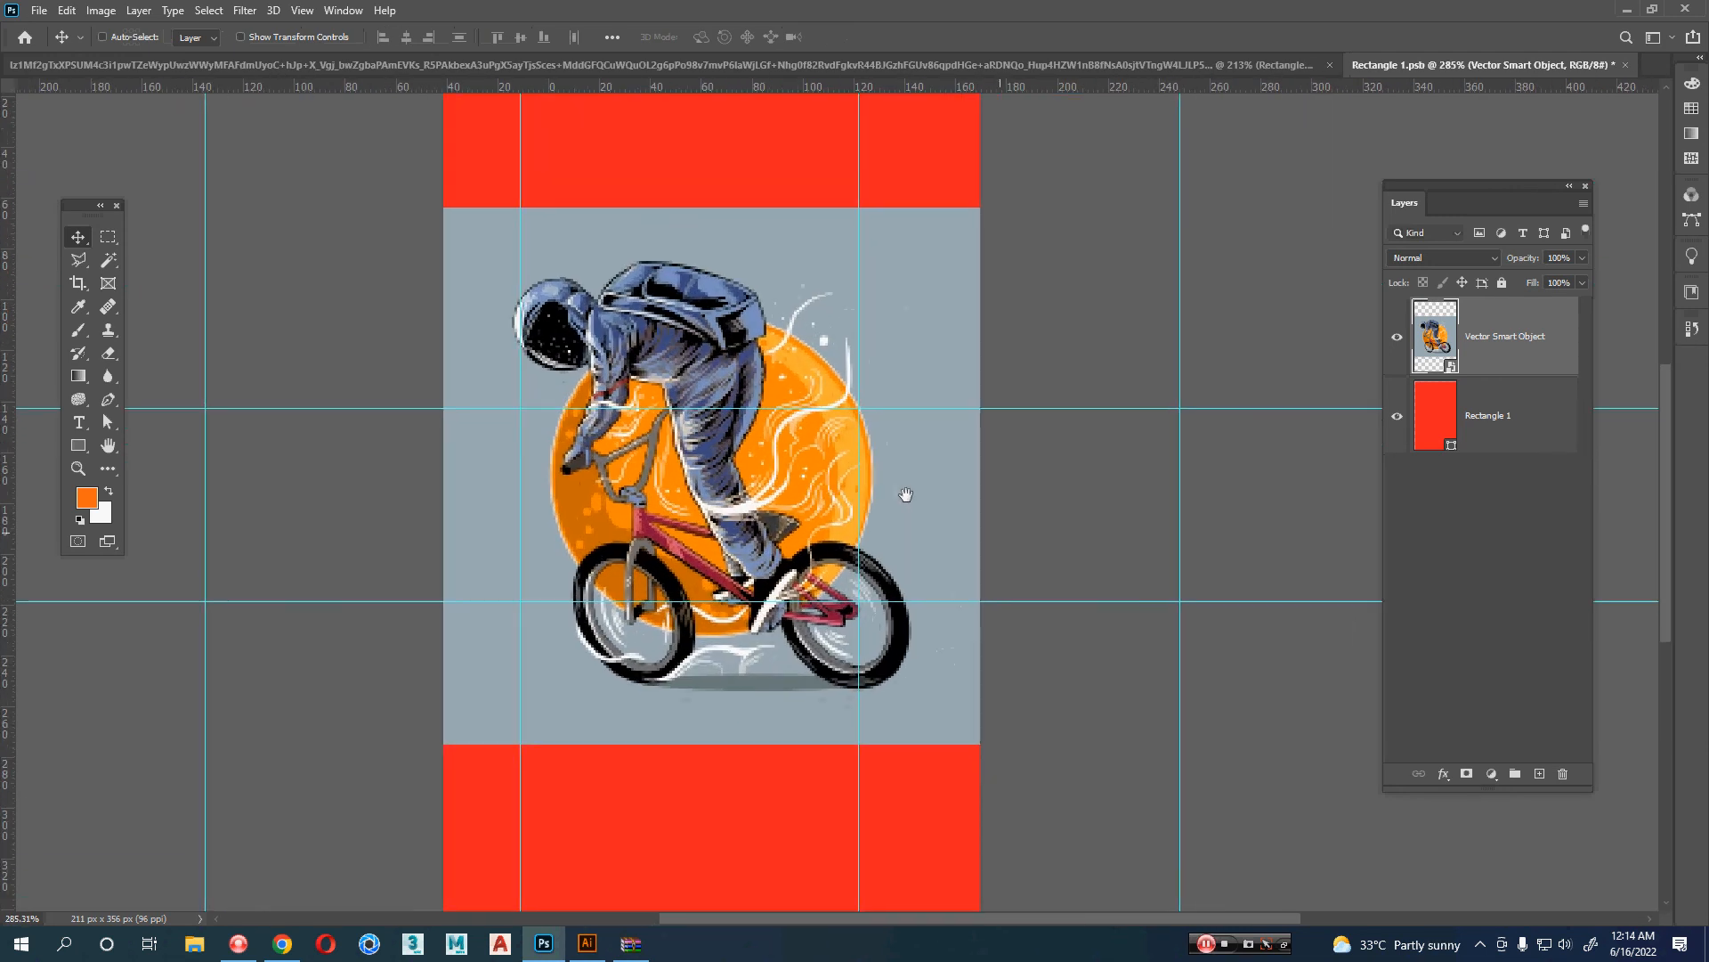
{"action": "left_click_drag", "start_coordinate": [905, 494], "coordinate": [920, 471]}
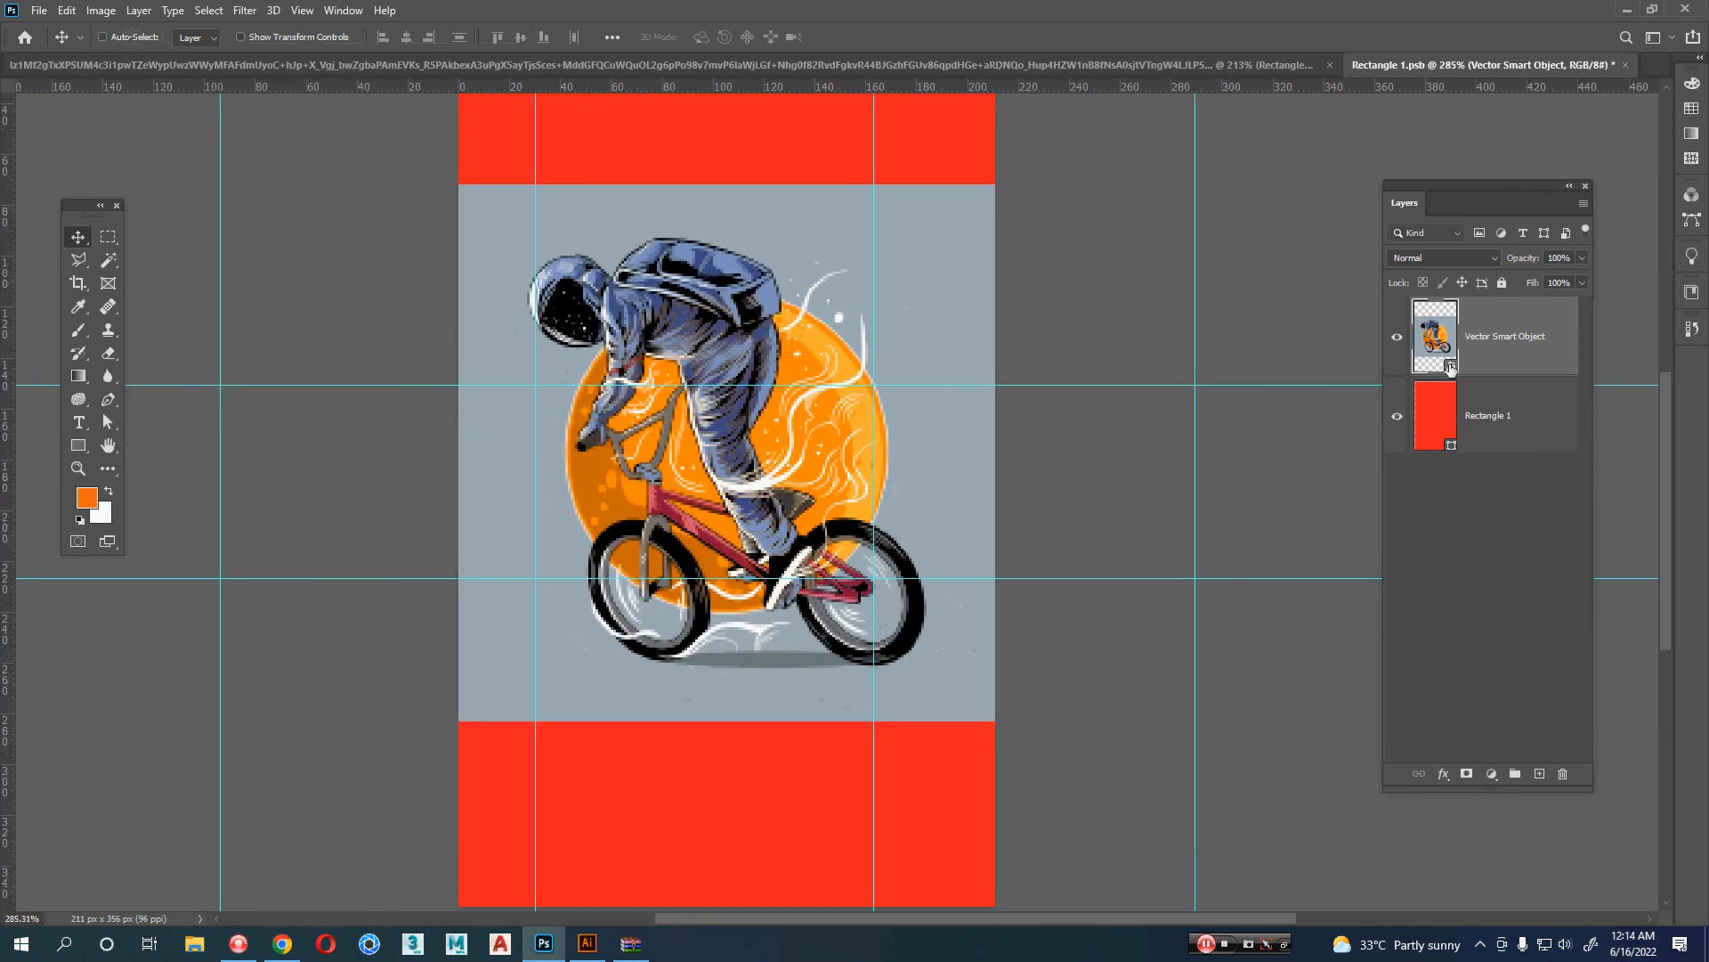
{"action": "double_click", "coordinate": [1450, 368]}
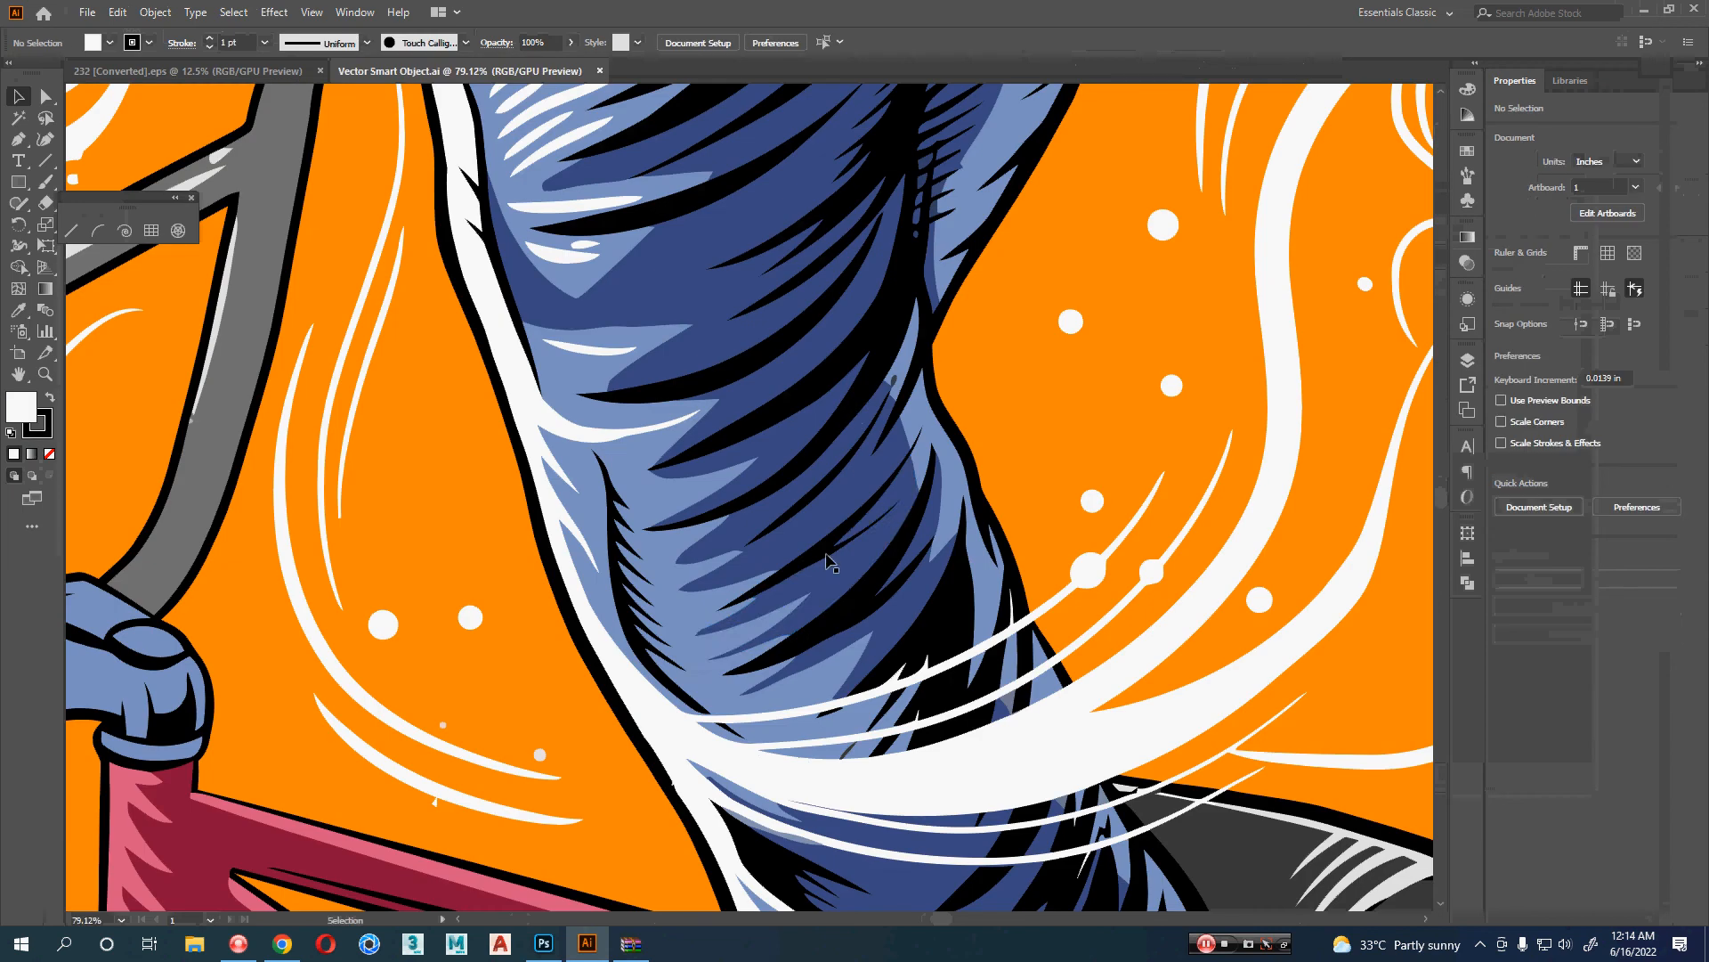
- Extend the blue-grey background rectangle equally above and below the artboard to a height of about 132.2 in
{"action": "scroll", "coordinate": [828, 562], "scroll_direction": "down", "scroll_amount": 5}
{"action": "scroll", "coordinate": [1019, 581], "scroll_direction": "down", "scroll_amount": 4}
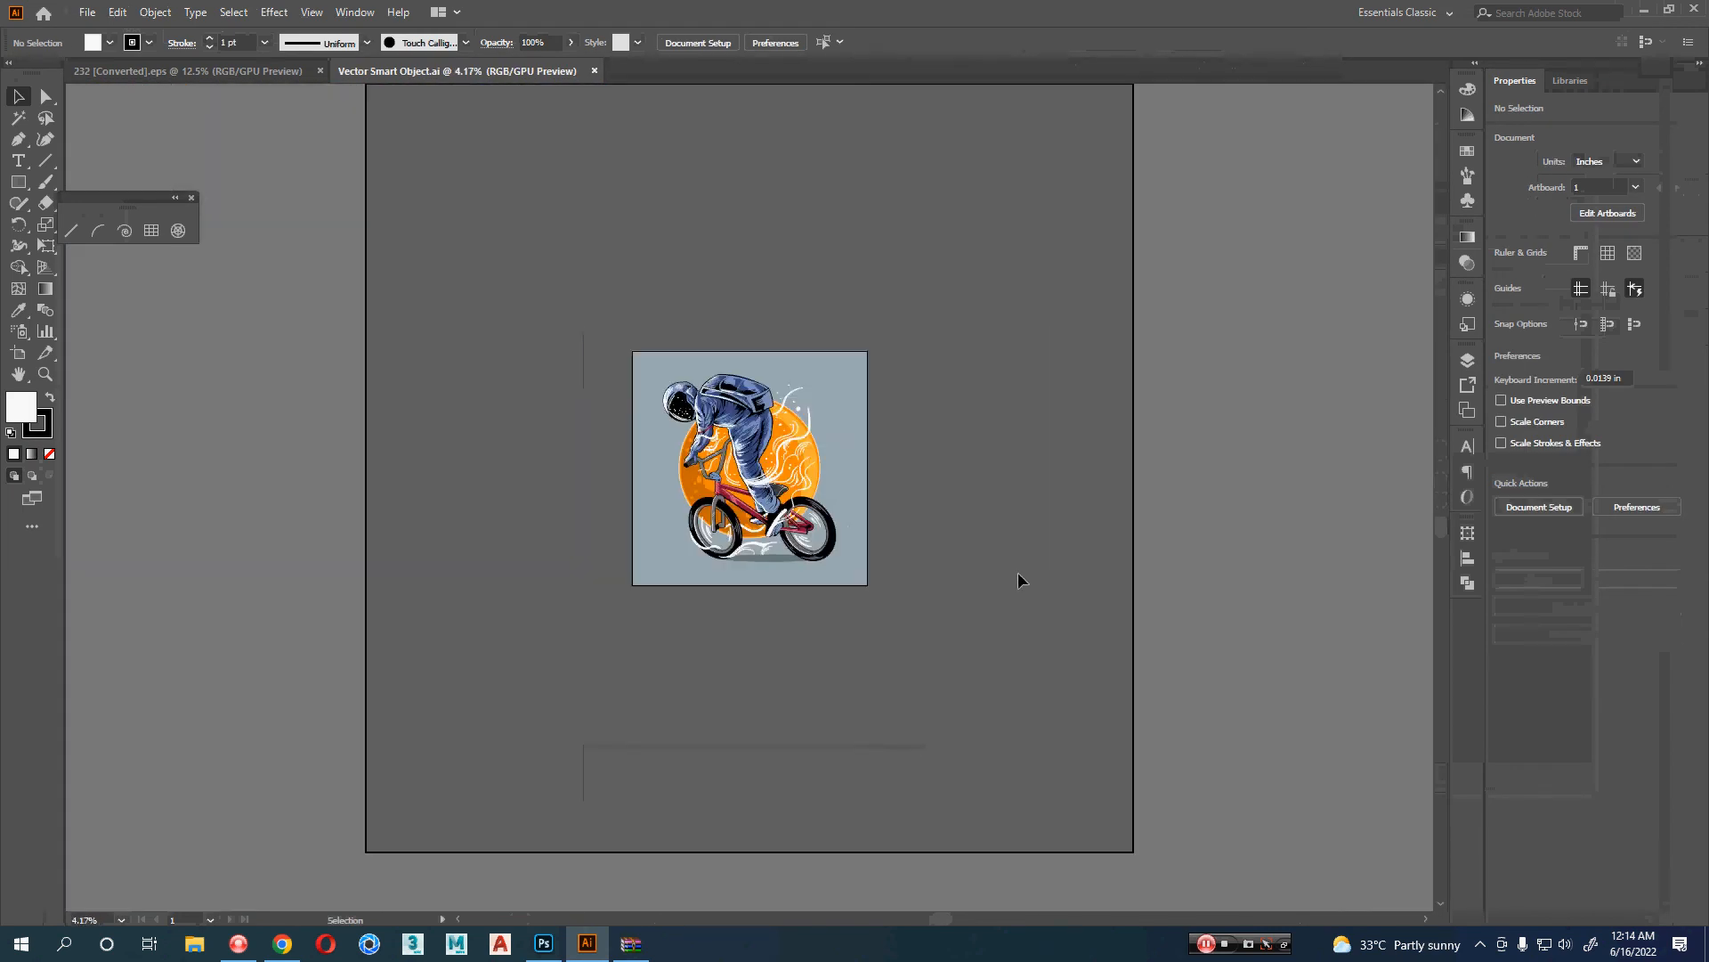
{"action": "left_click", "coordinate": [841, 374]}
{"action": "left_click_drag", "start_coordinate": [760, 585], "coordinate": [760, 690]}
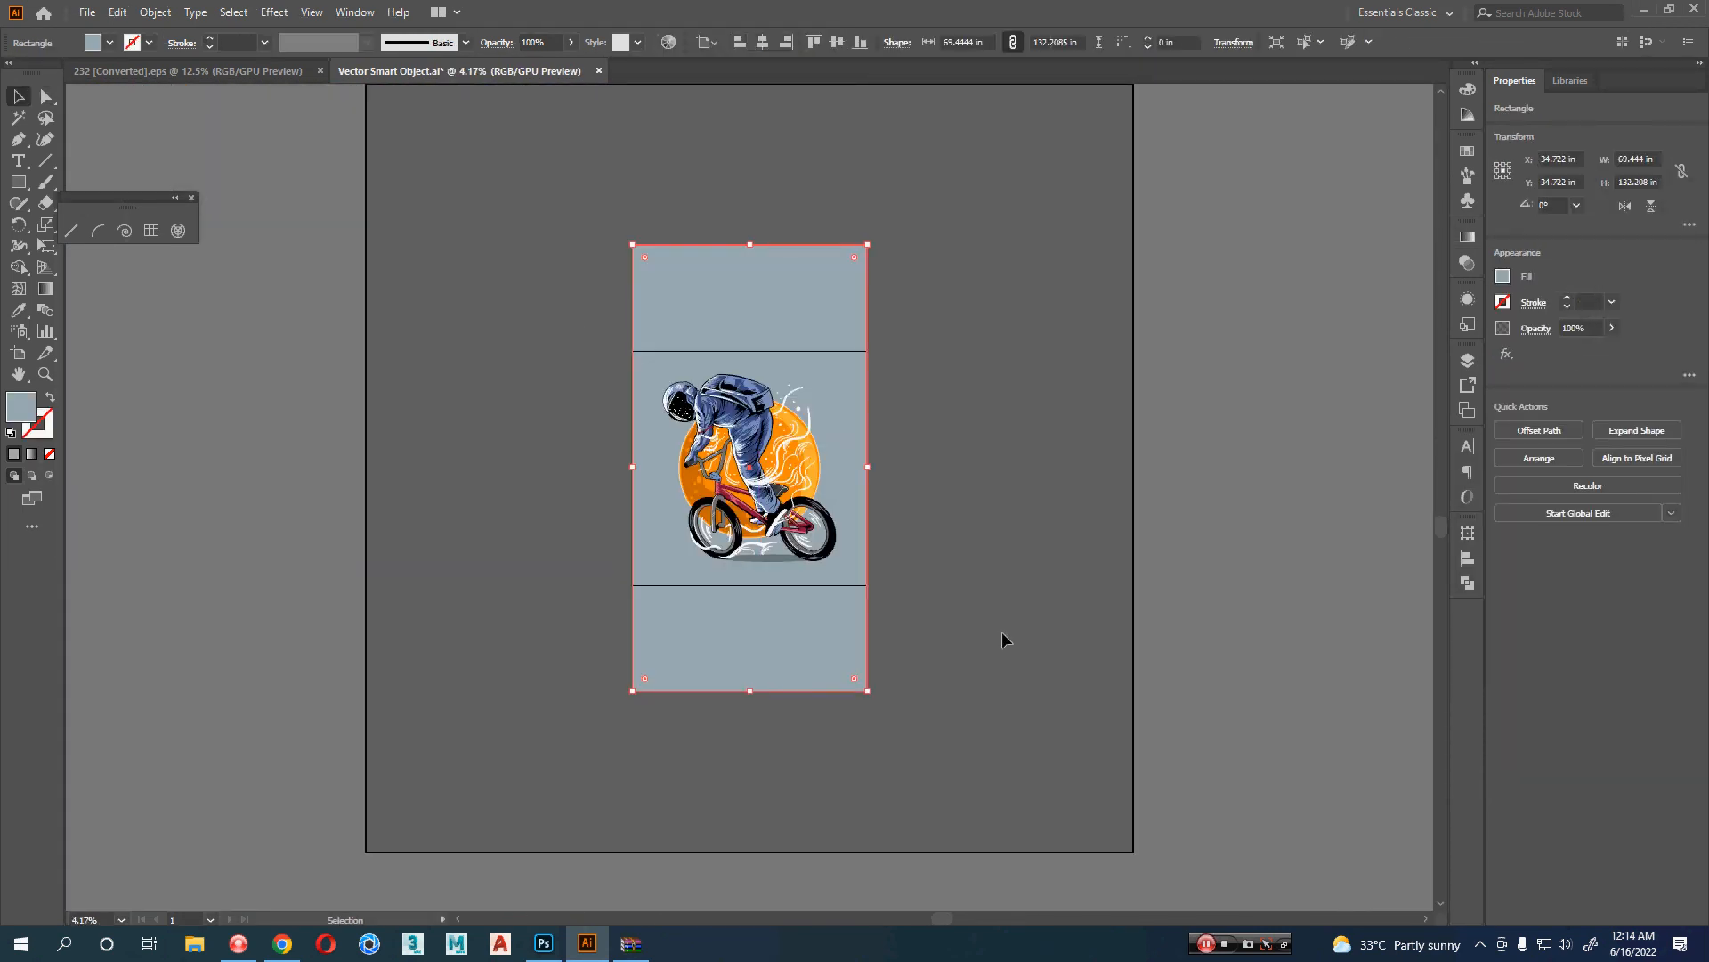
- Move the astronaut group down and rightward over the background rectangle's edge and enlarge it to about 61 in wide
{"action": "left_click", "coordinate": [766, 487]}
{"action": "left_click_drag", "start_coordinate": [759, 475], "coordinate": [824, 544]}
{"action": "key", "text": "alt+Tab"}
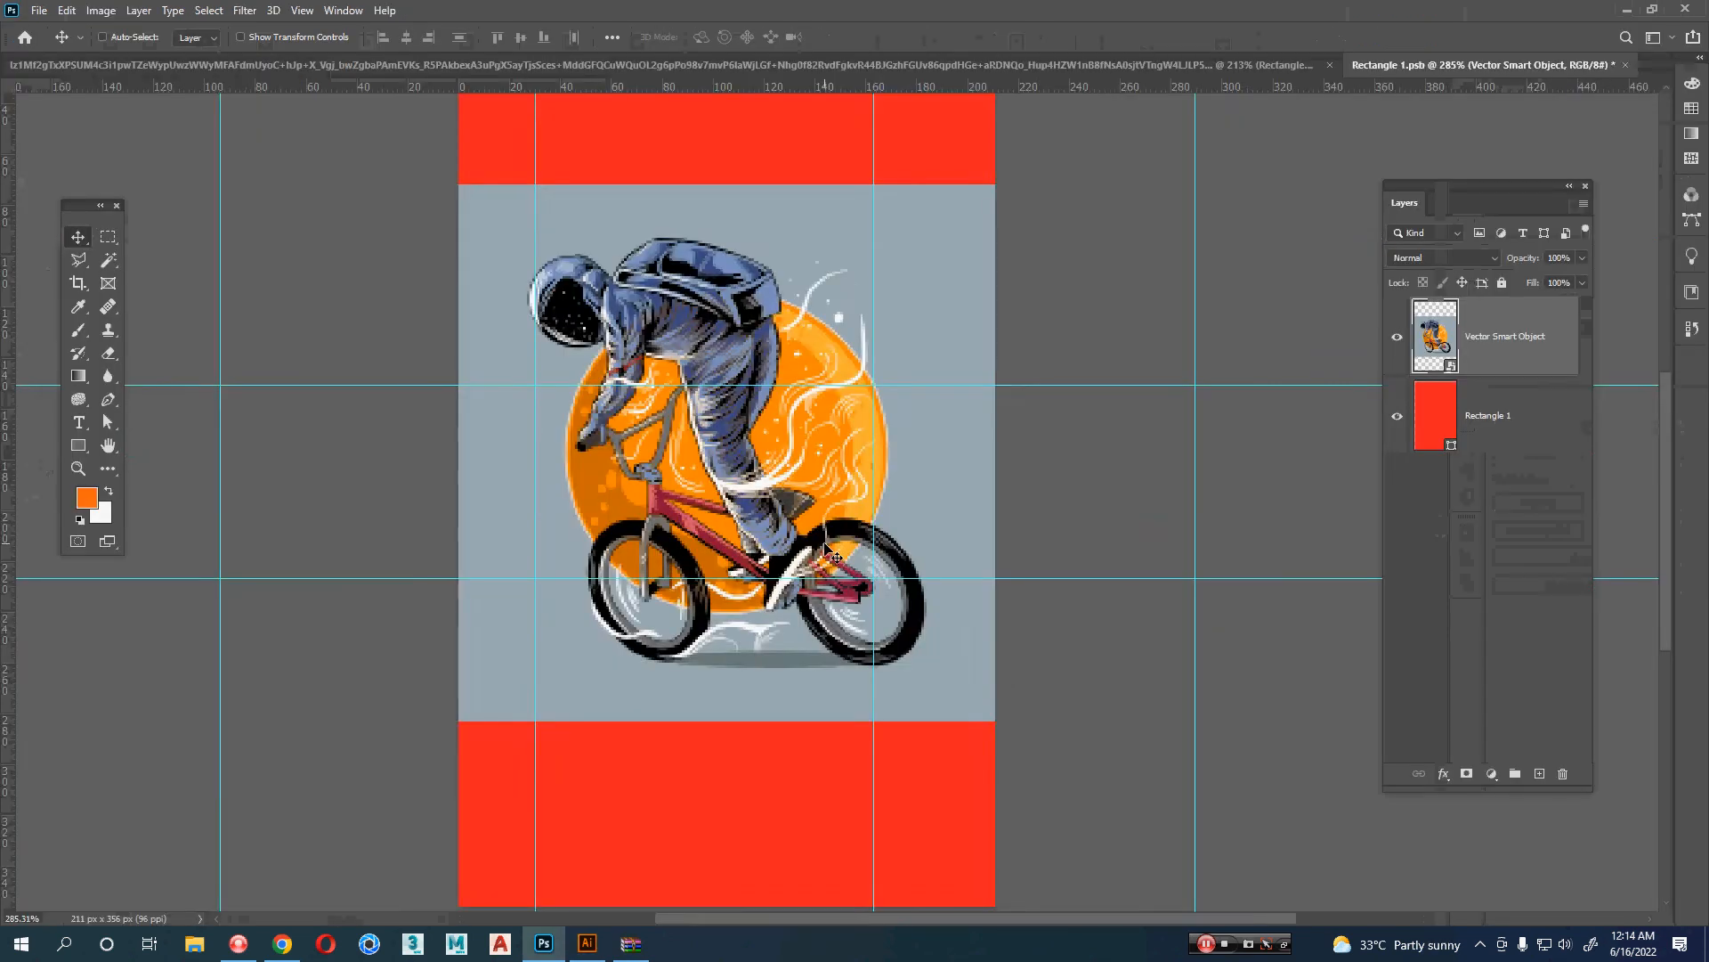
{"action": "key", "text": "alt+Tab"}
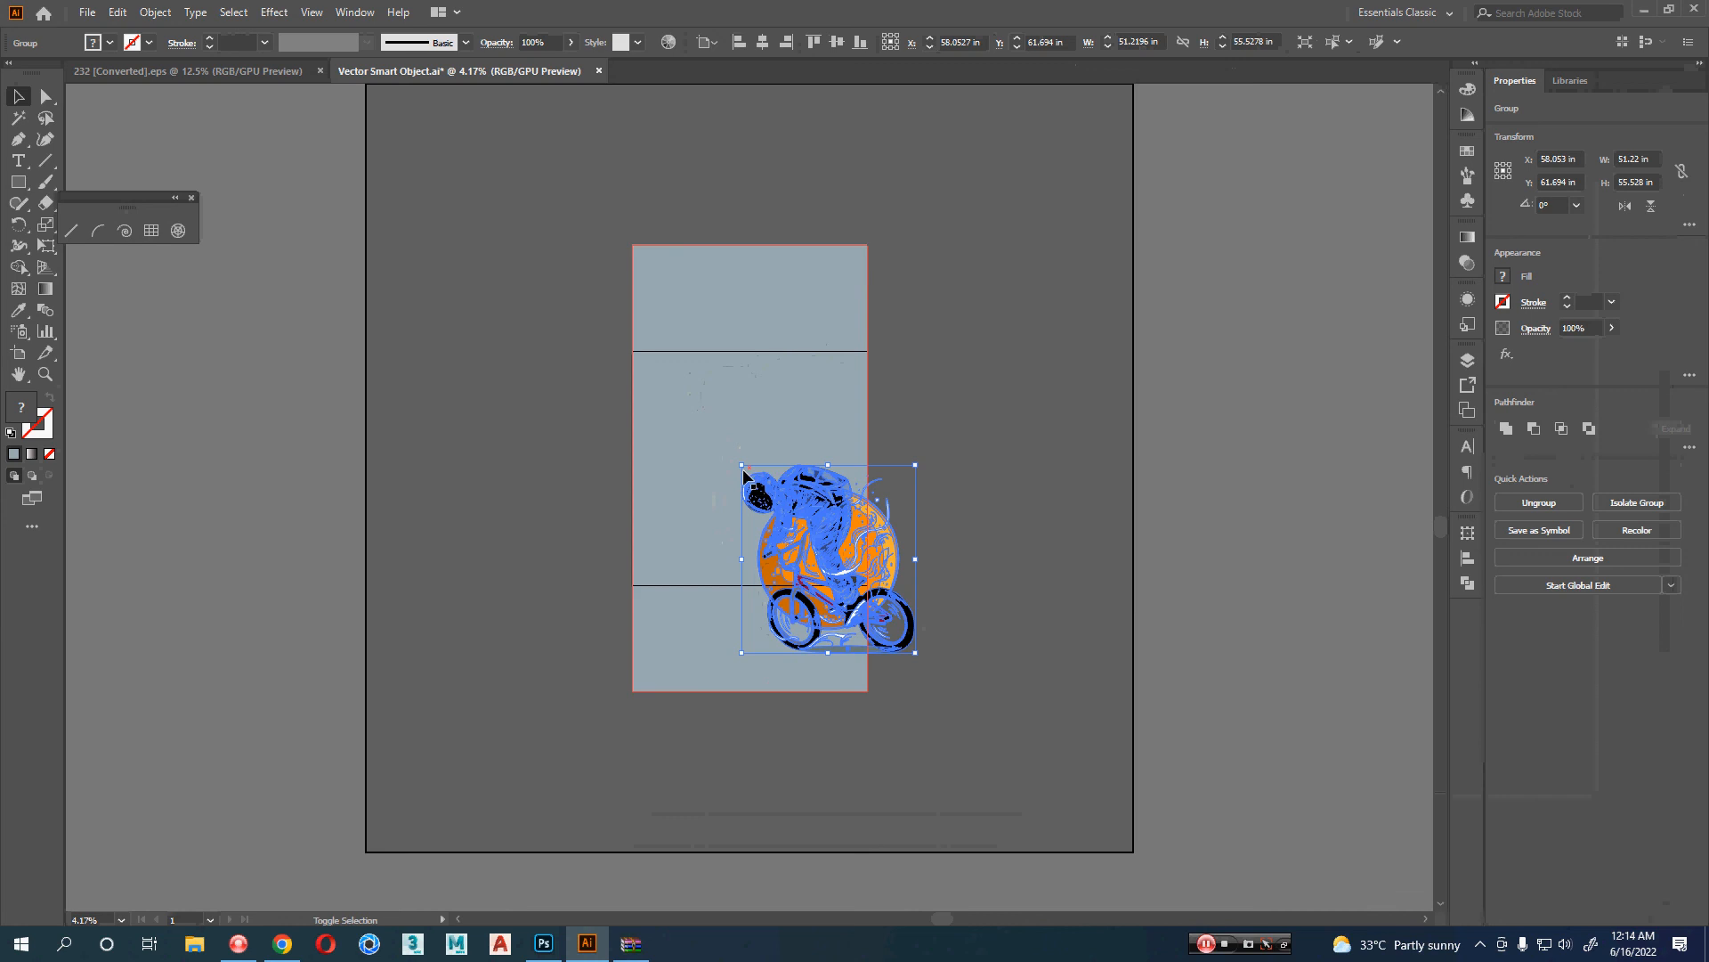
{"action": "left_click_drag", "start_coordinate": [746, 478], "coordinate": [836, 545]}
- Duplicate the background rectangle in place, try to bring it in front of the astronaut, and show the document's layers
{"action": "left_click", "coordinate": [785, 356]}
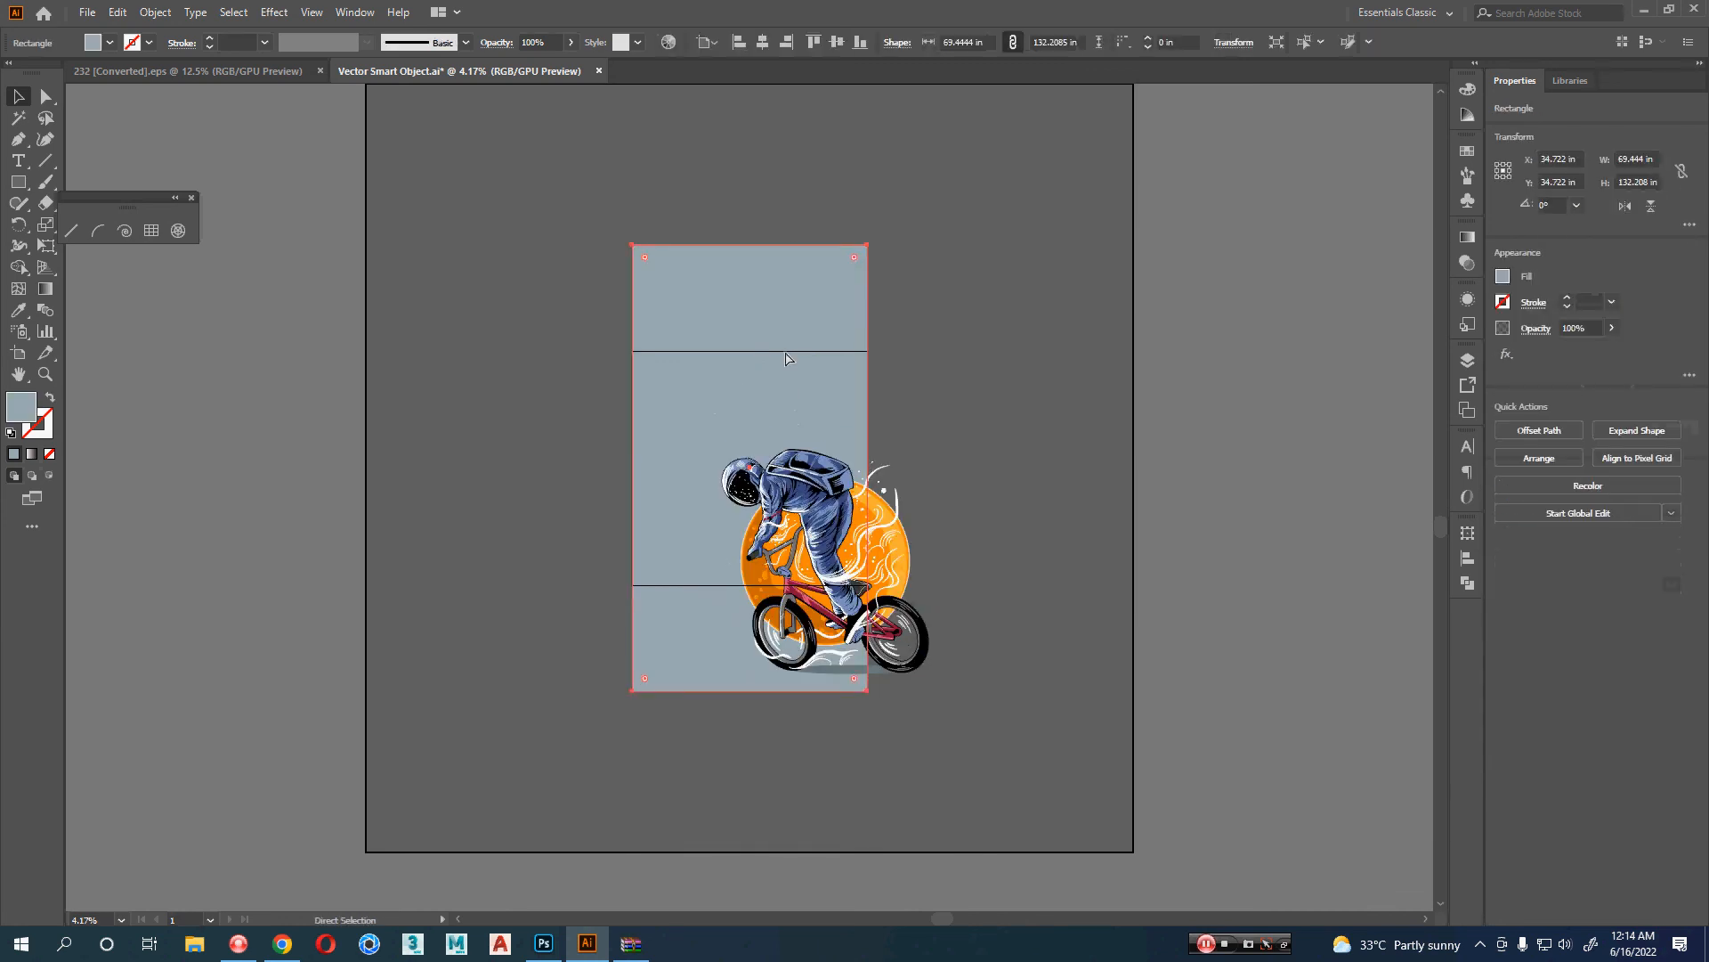
{"action": "right_click", "coordinate": [785, 356]}
{"action": "mouse_move", "coordinate": [900, 650]}
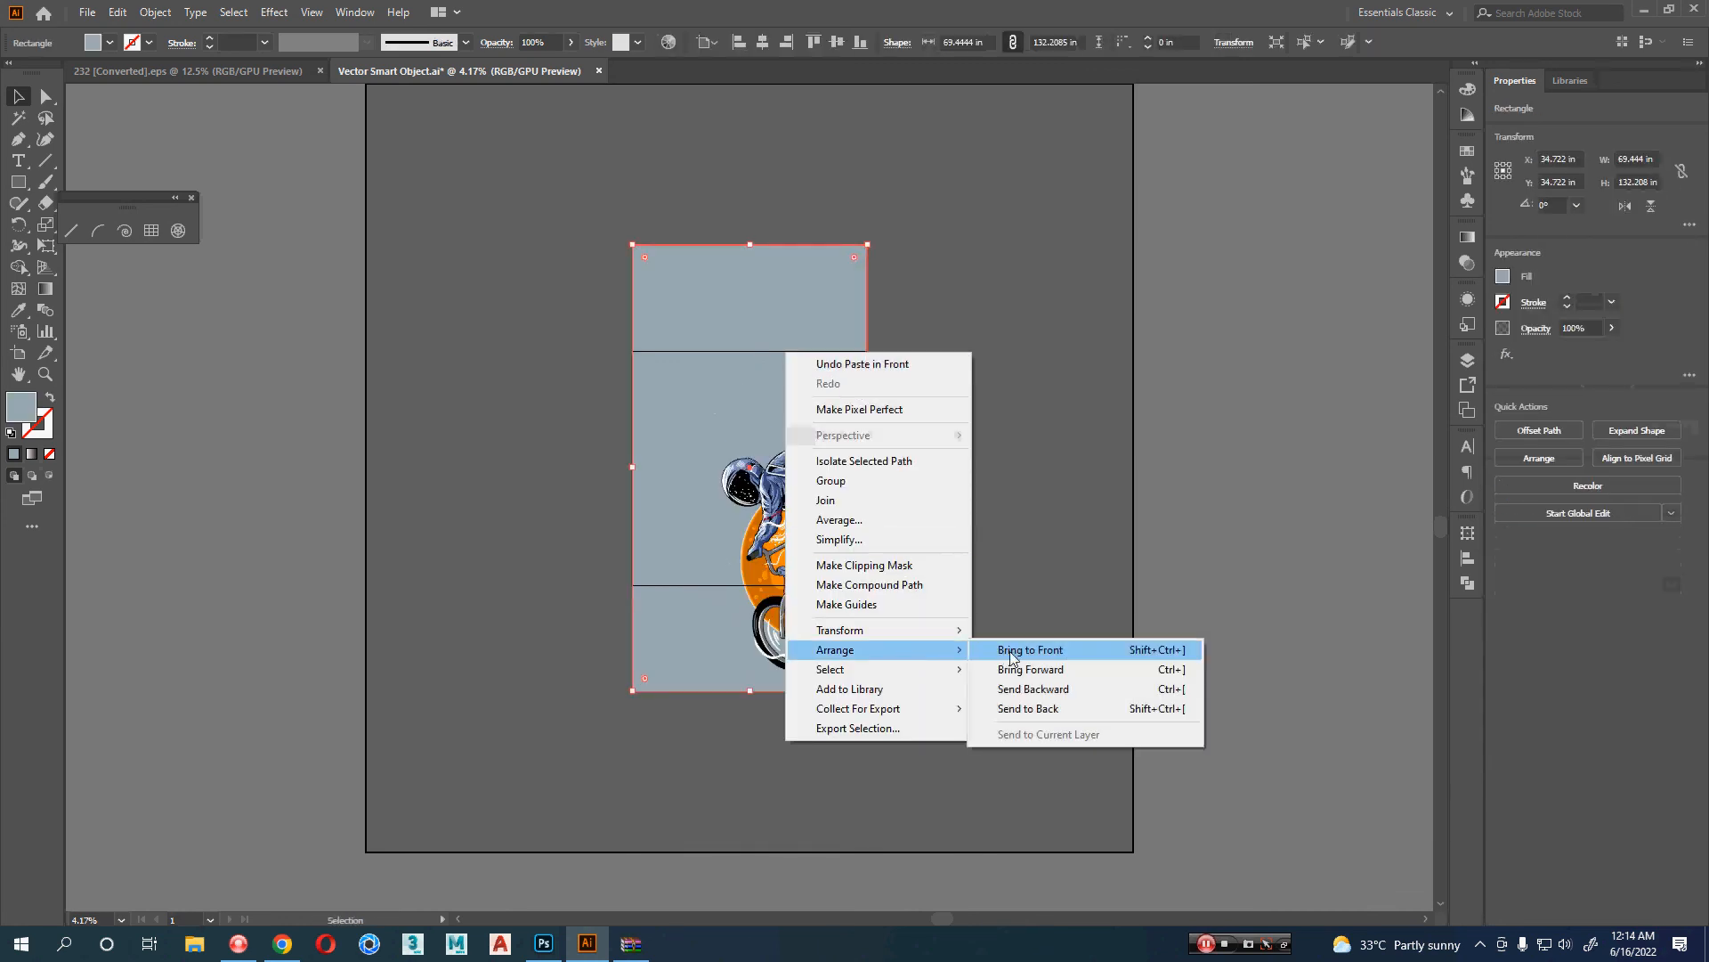
{"action": "left_click", "coordinate": [1010, 658]}
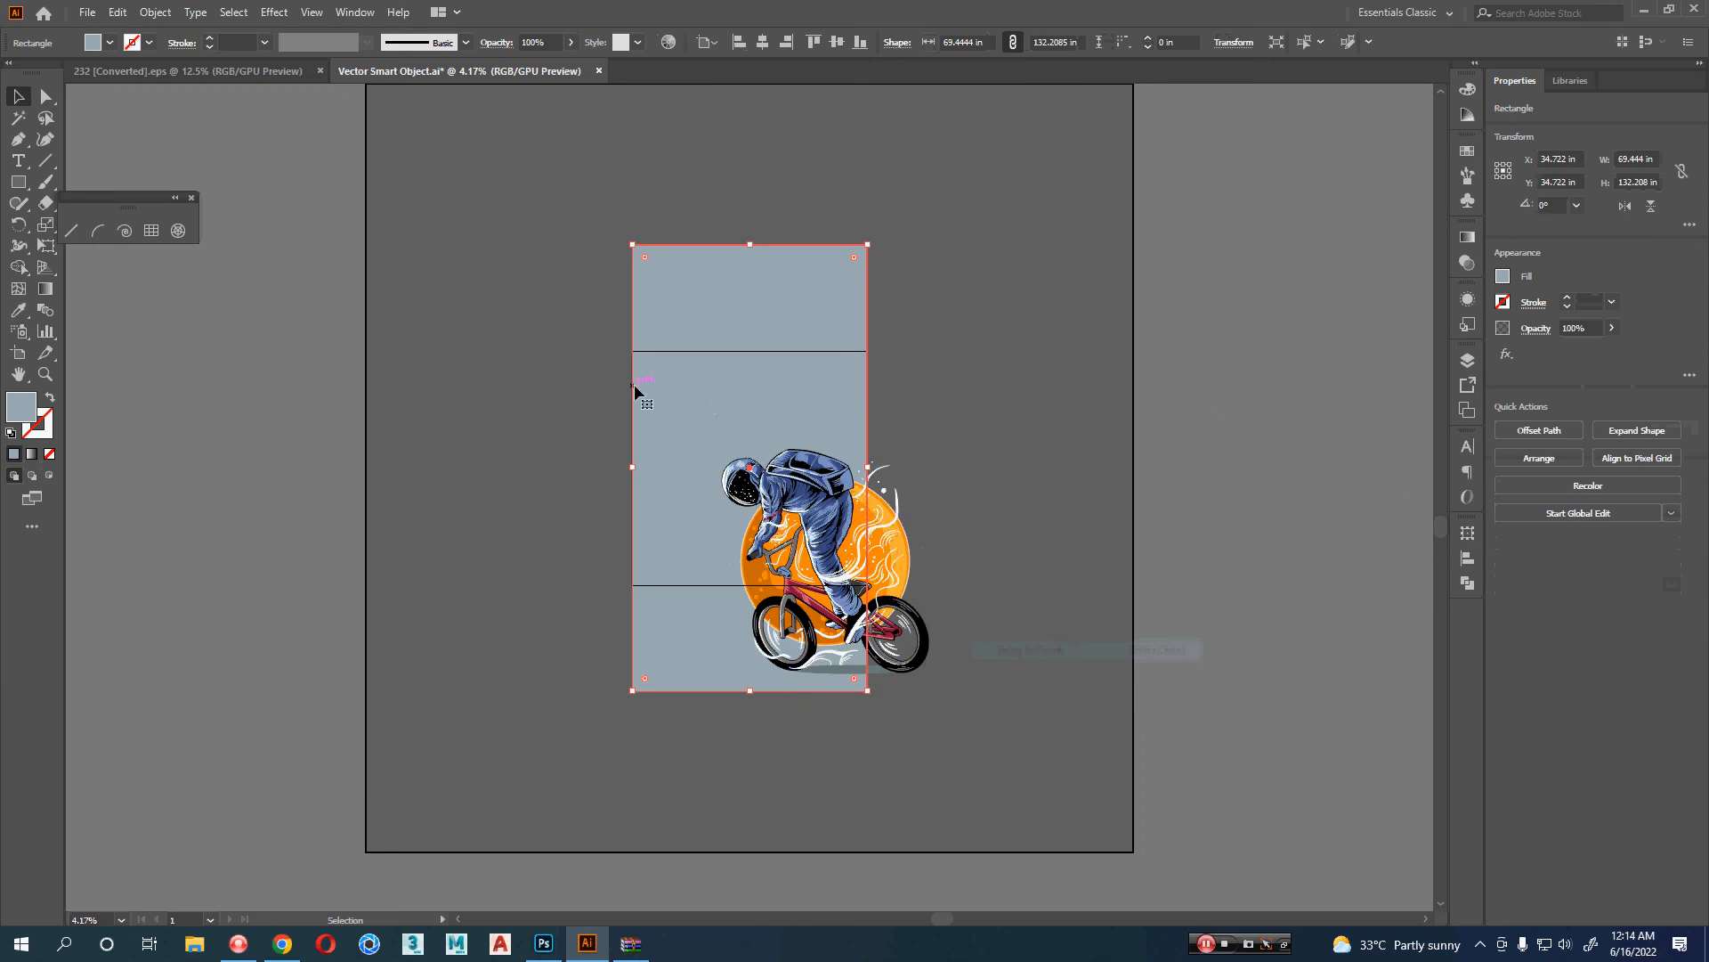
{"action": "key", "text": "F7"}
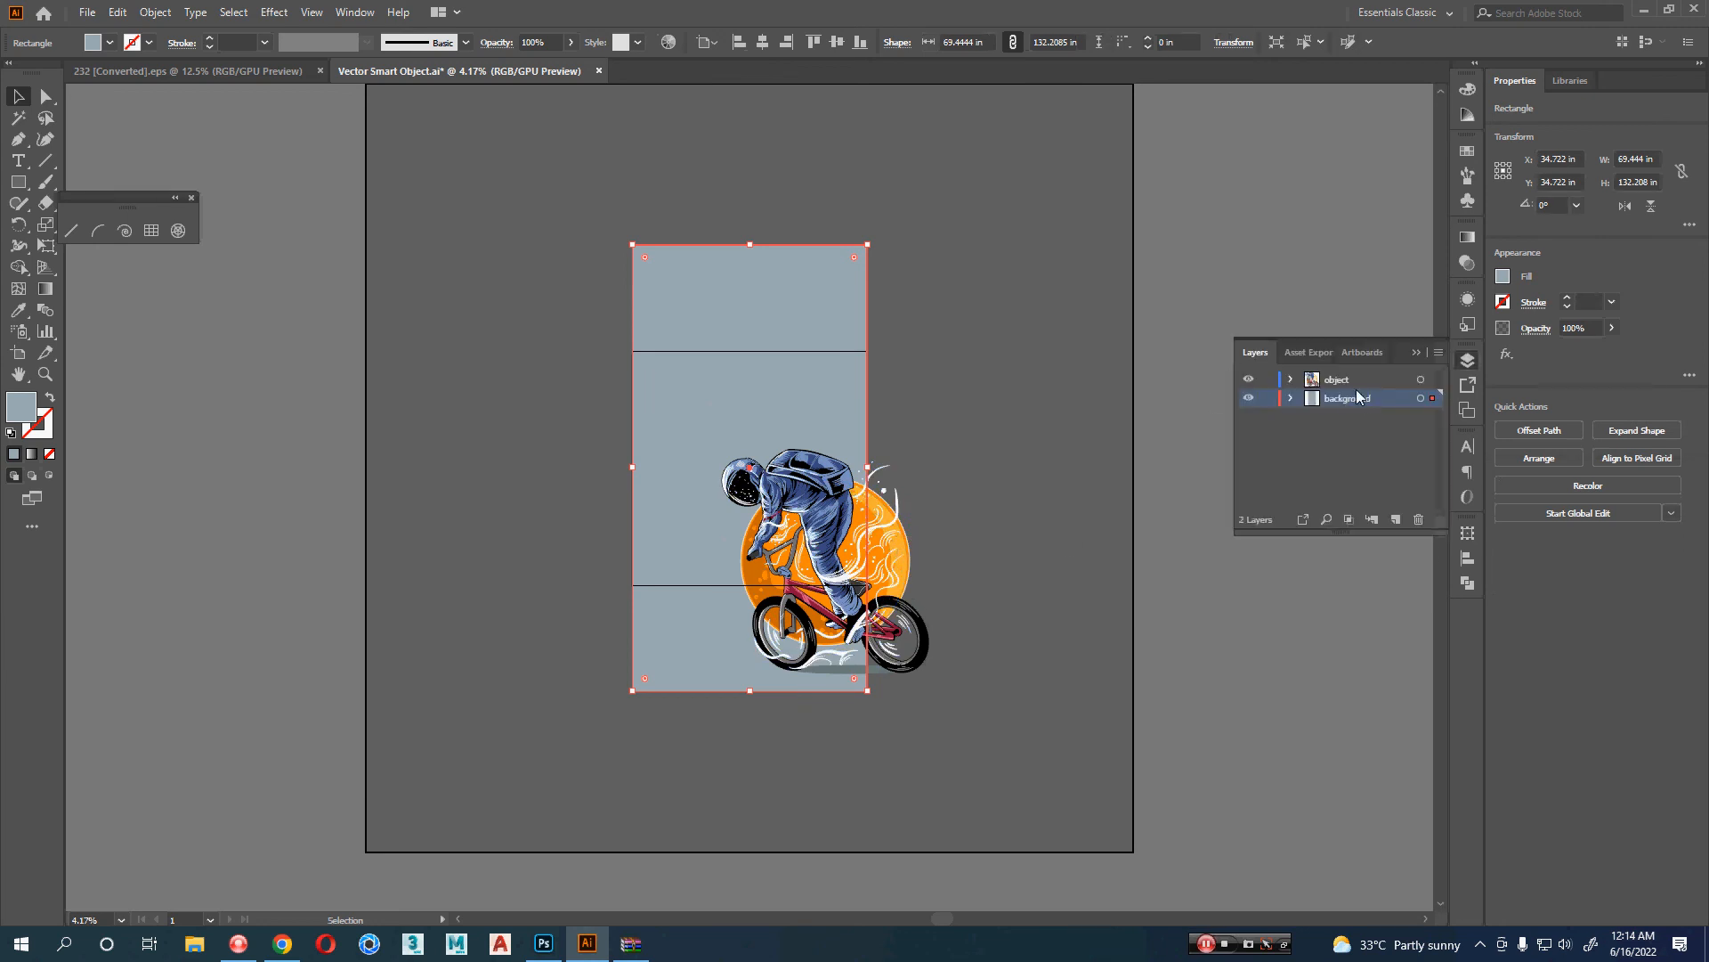
- Paste the copied rectangle in front on the object layer and make a clipping mask from it and the astronaut group
{"action": "left_click", "coordinate": [972, 470]}
{"action": "left_click", "coordinate": [845, 506]}
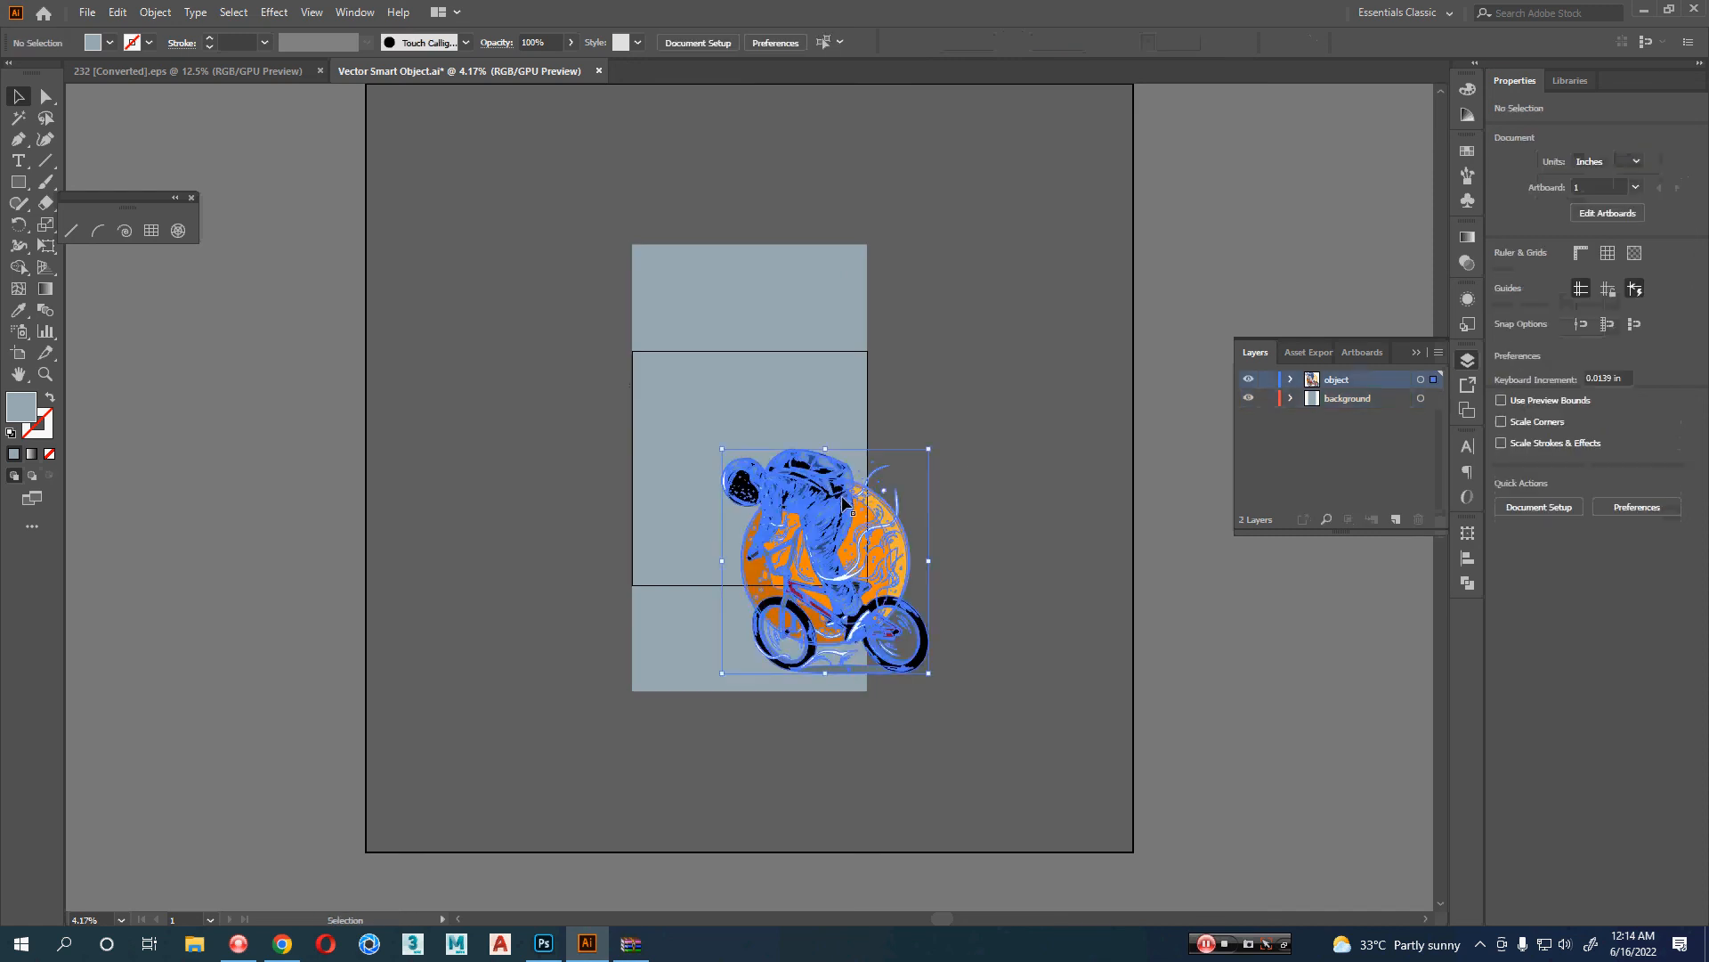
{"action": "key", "text": "ctrl+f"}
{"action": "left_click", "coordinate": [885, 522], "text": "shift"}
{"action": "right_click", "coordinate": [885, 522]}
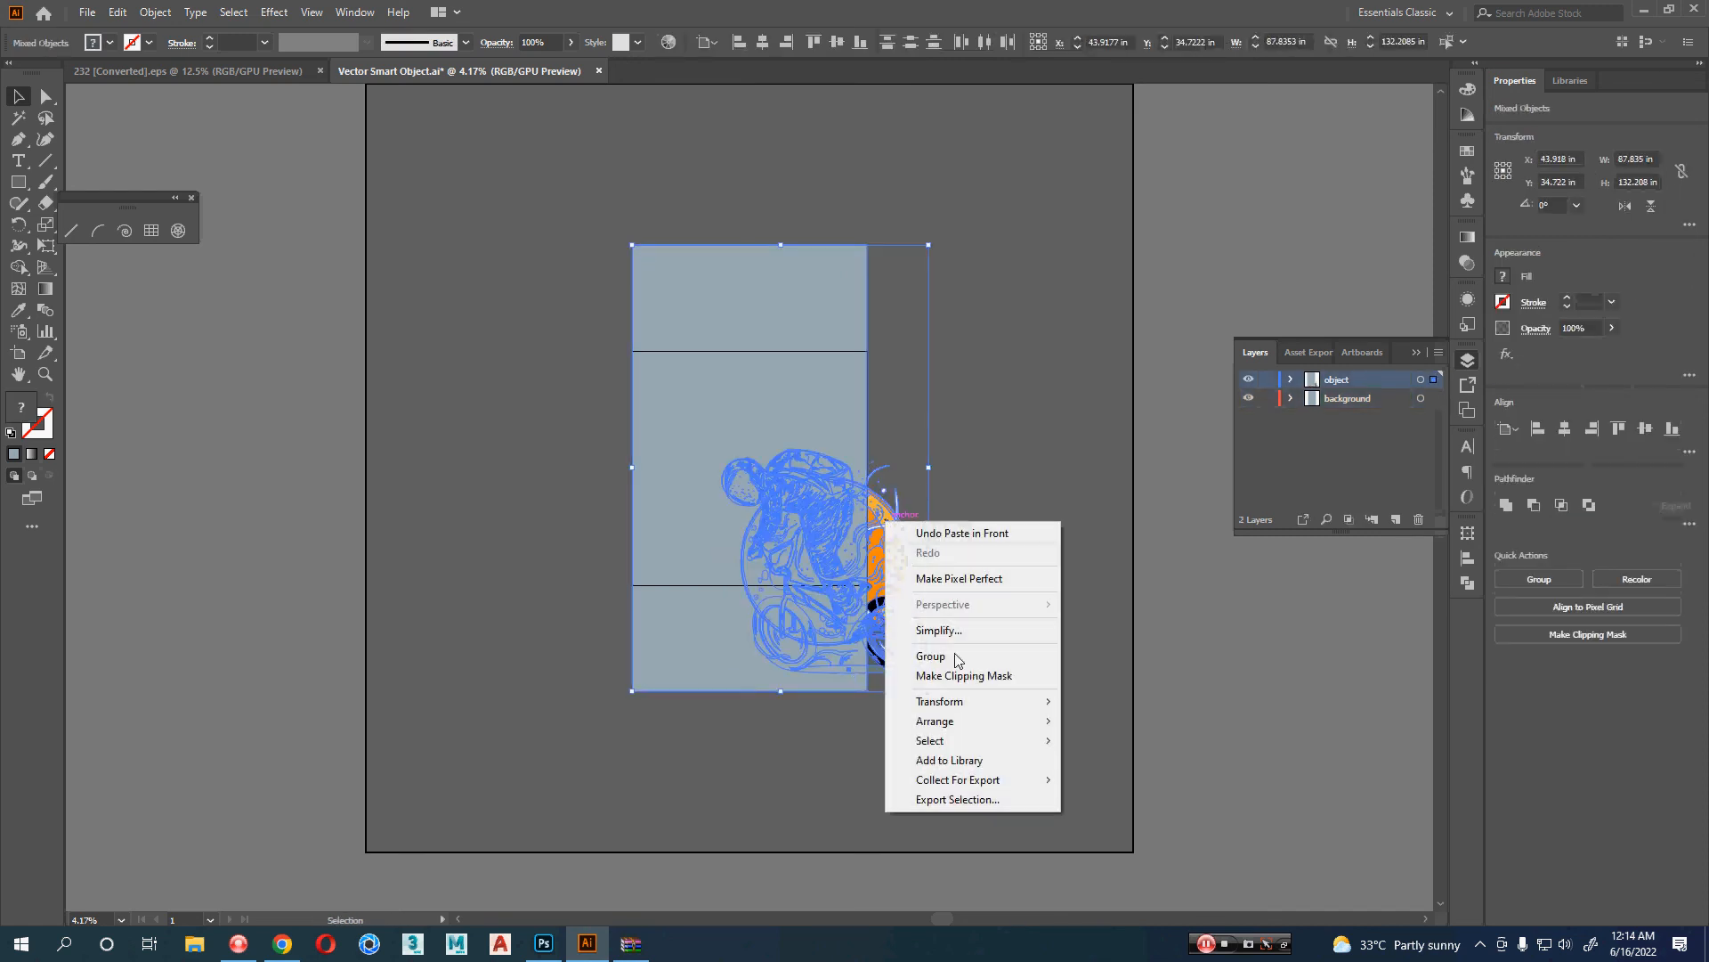
{"action": "left_click", "coordinate": [965, 680]}
{"action": "left_click", "coordinate": [964, 676]}
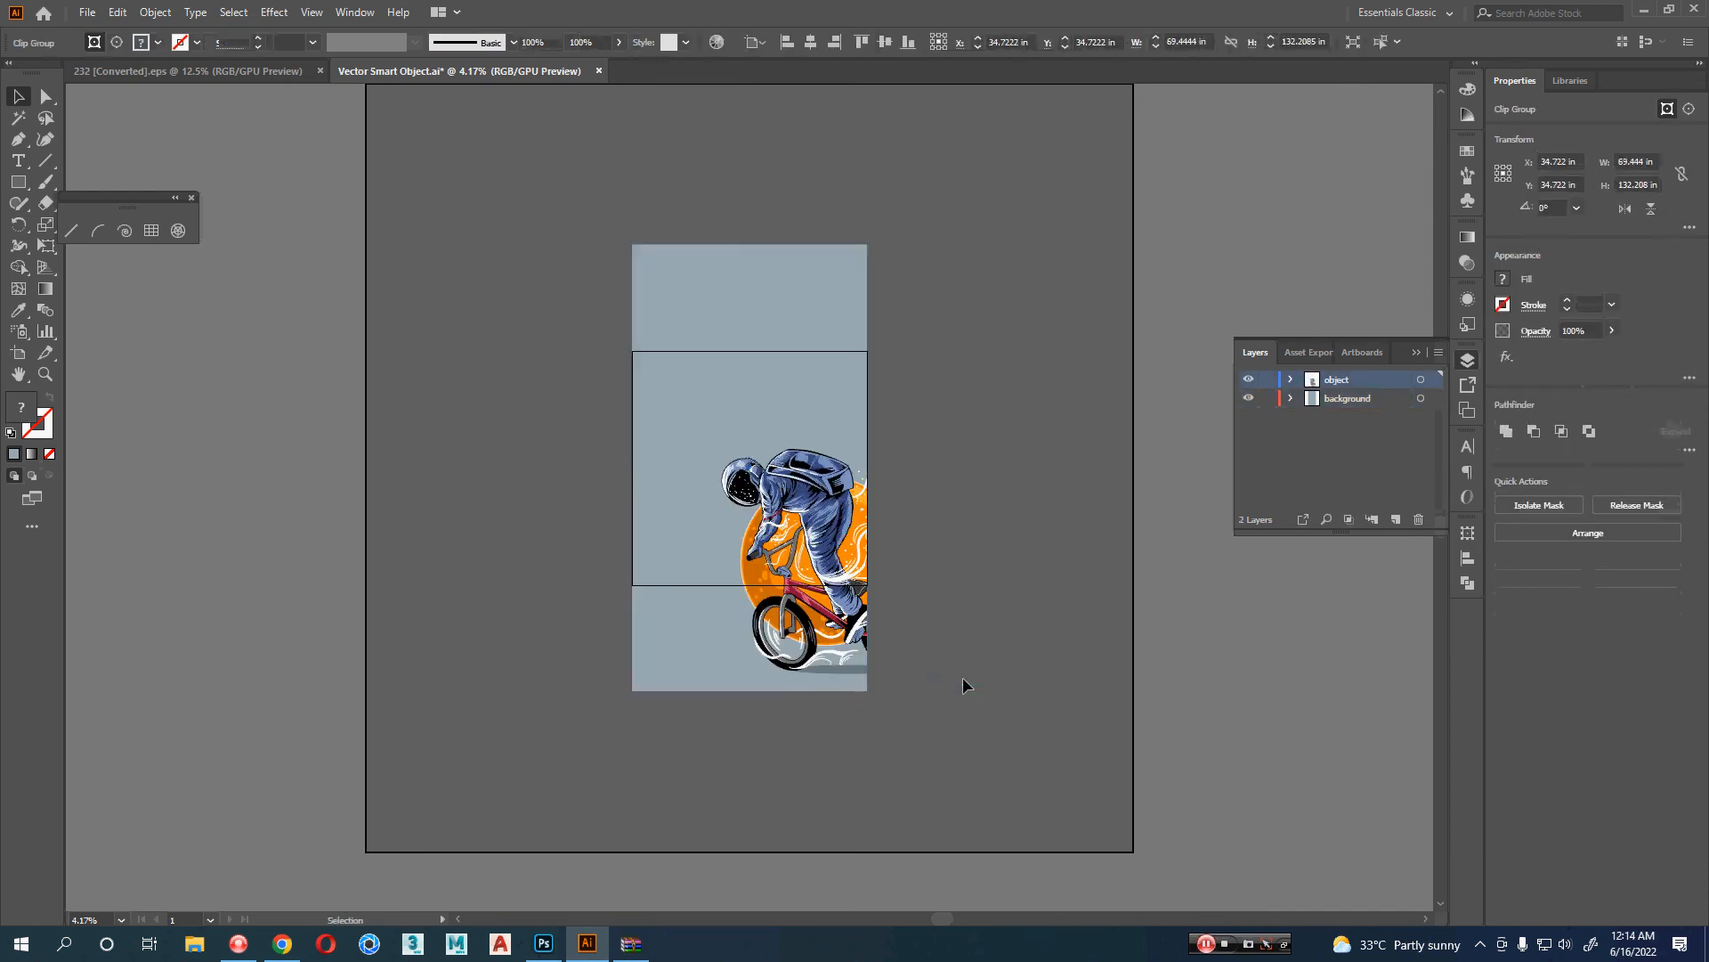
- Inside the clip group, enlarge the astronaut to about 91 by 99 in, reposition it within the rectangle, and exit isolation
{"action": "double_click", "coordinate": [831, 535]}
{"action": "left_click", "coordinate": [831, 535]}
{"action": "left_click_drag", "start_coordinate": [929, 674], "coordinate": [986, 739]}
{"action": "left_click_drag", "start_coordinate": [847, 606], "coordinate": [809, 595]}
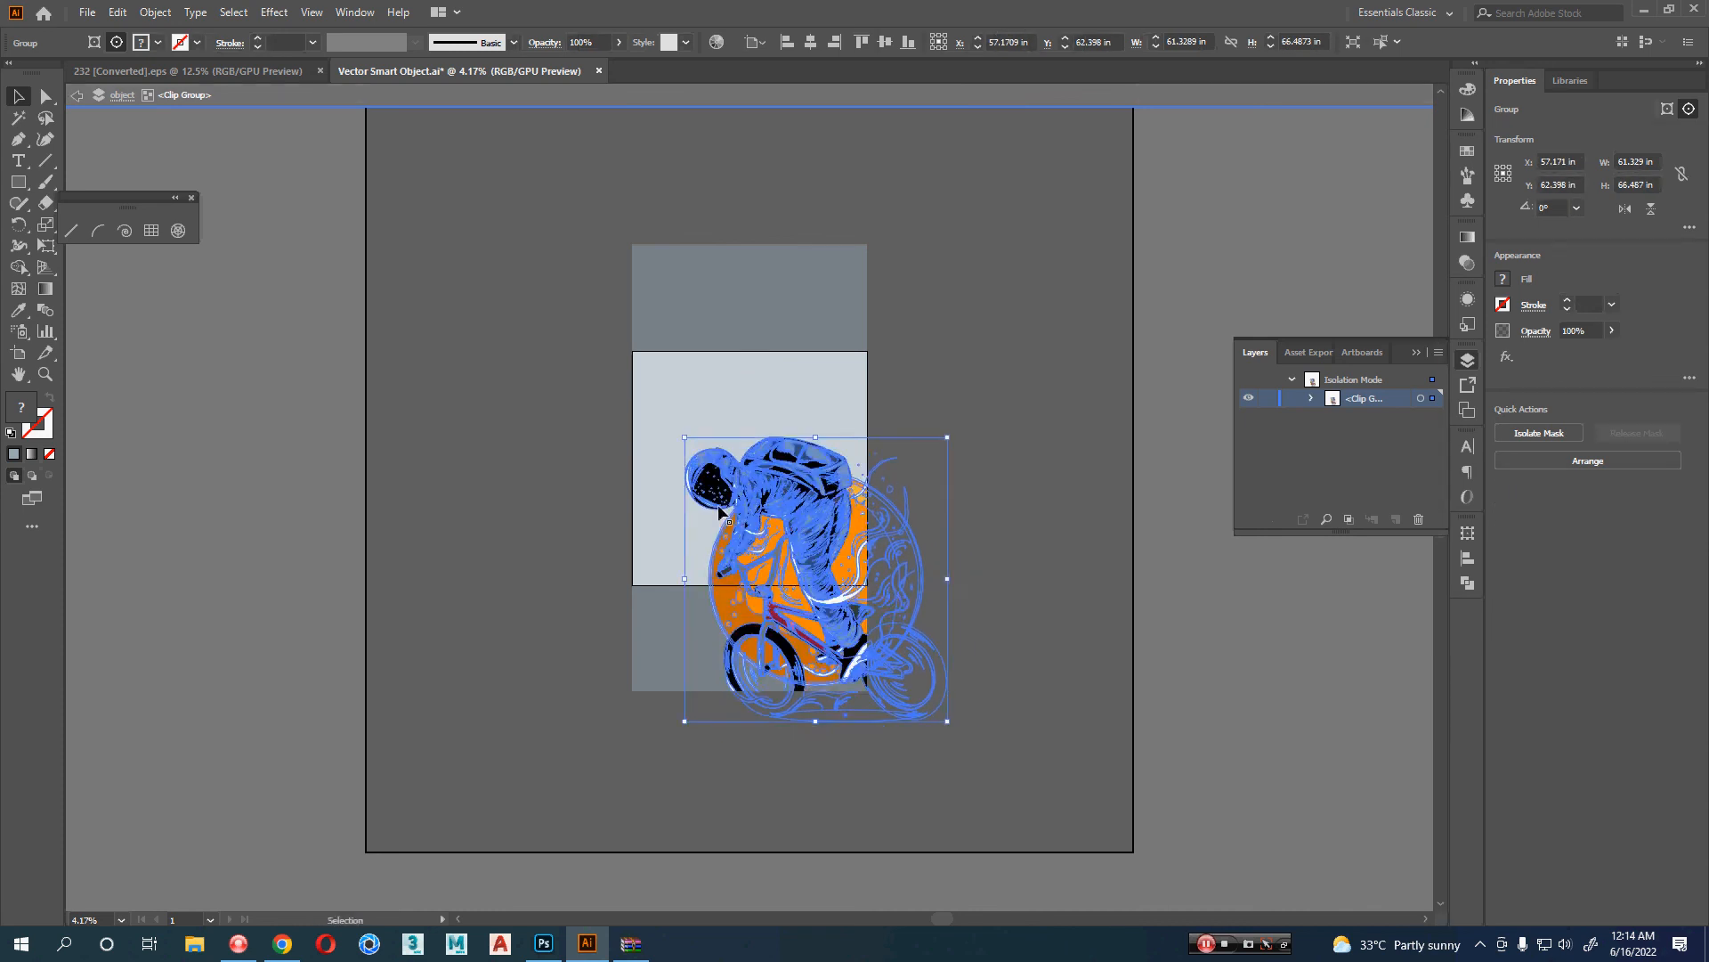
{"action": "left_click_drag", "start_coordinate": [683, 436], "coordinate": [643, 364]}
{"action": "left_click_drag", "start_coordinate": [809, 498], "coordinate": [833, 499]}
{"action": "double_click", "coordinate": [1061, 401]}
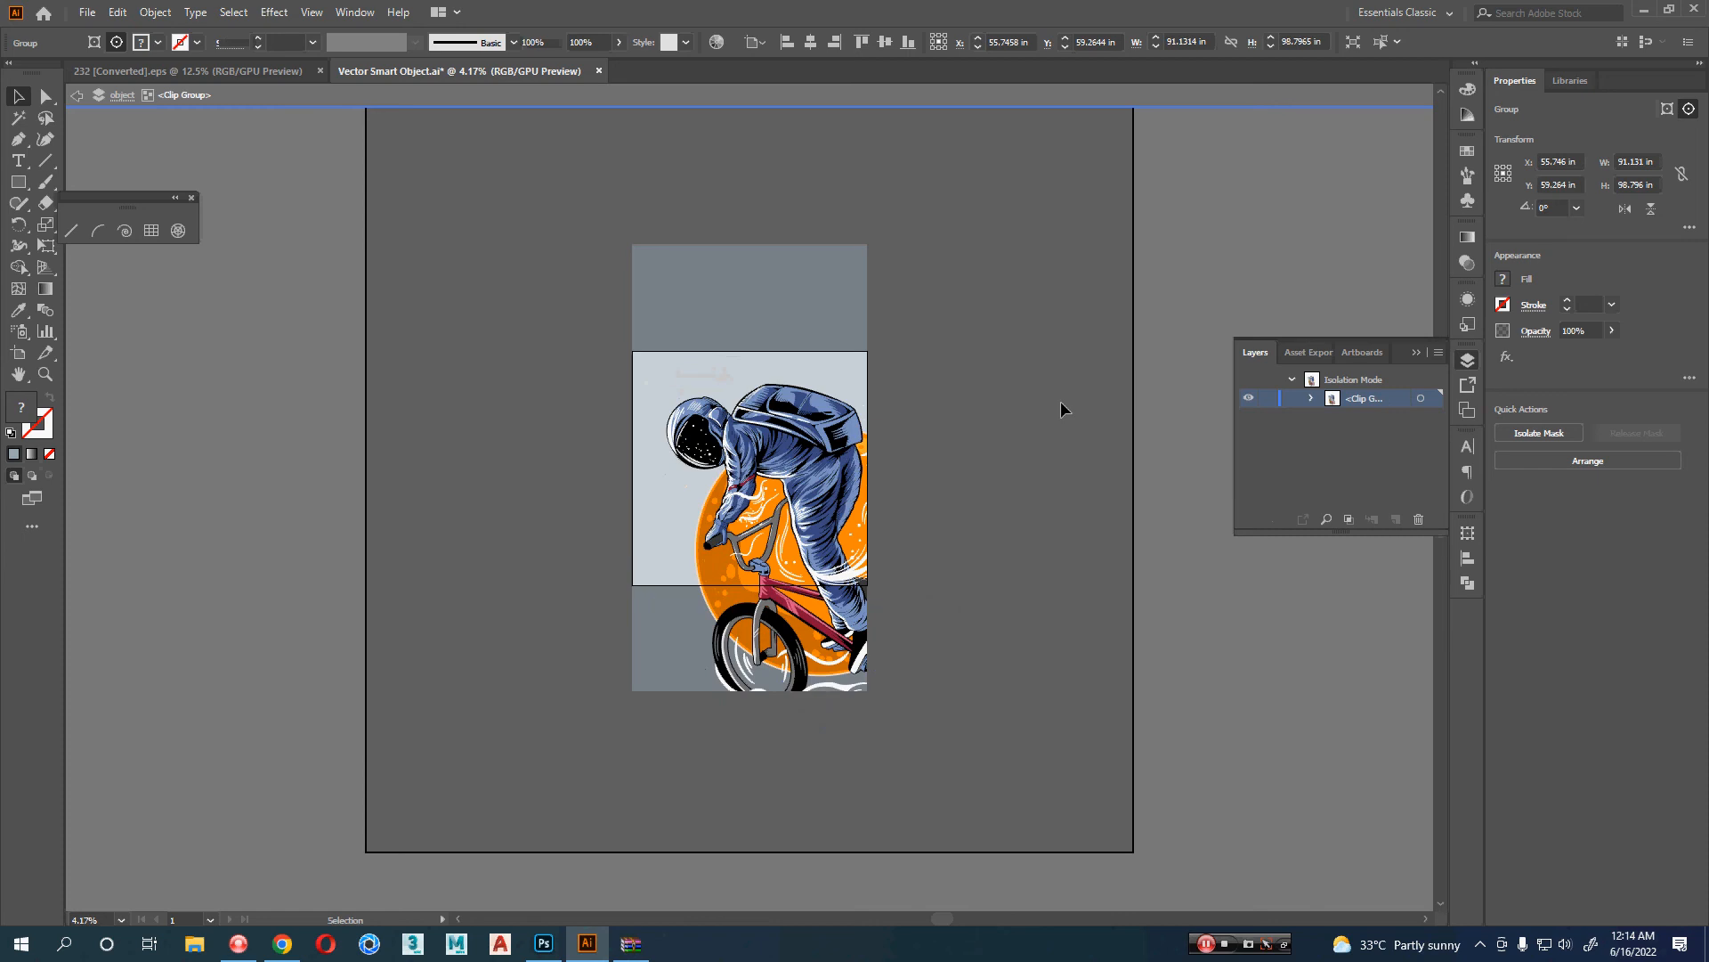
- Save and close the Vector Smart Object document, and switch back to Rectangle 1.psb in Photoshop
{"action": "key", "text": "ctrl+s"}
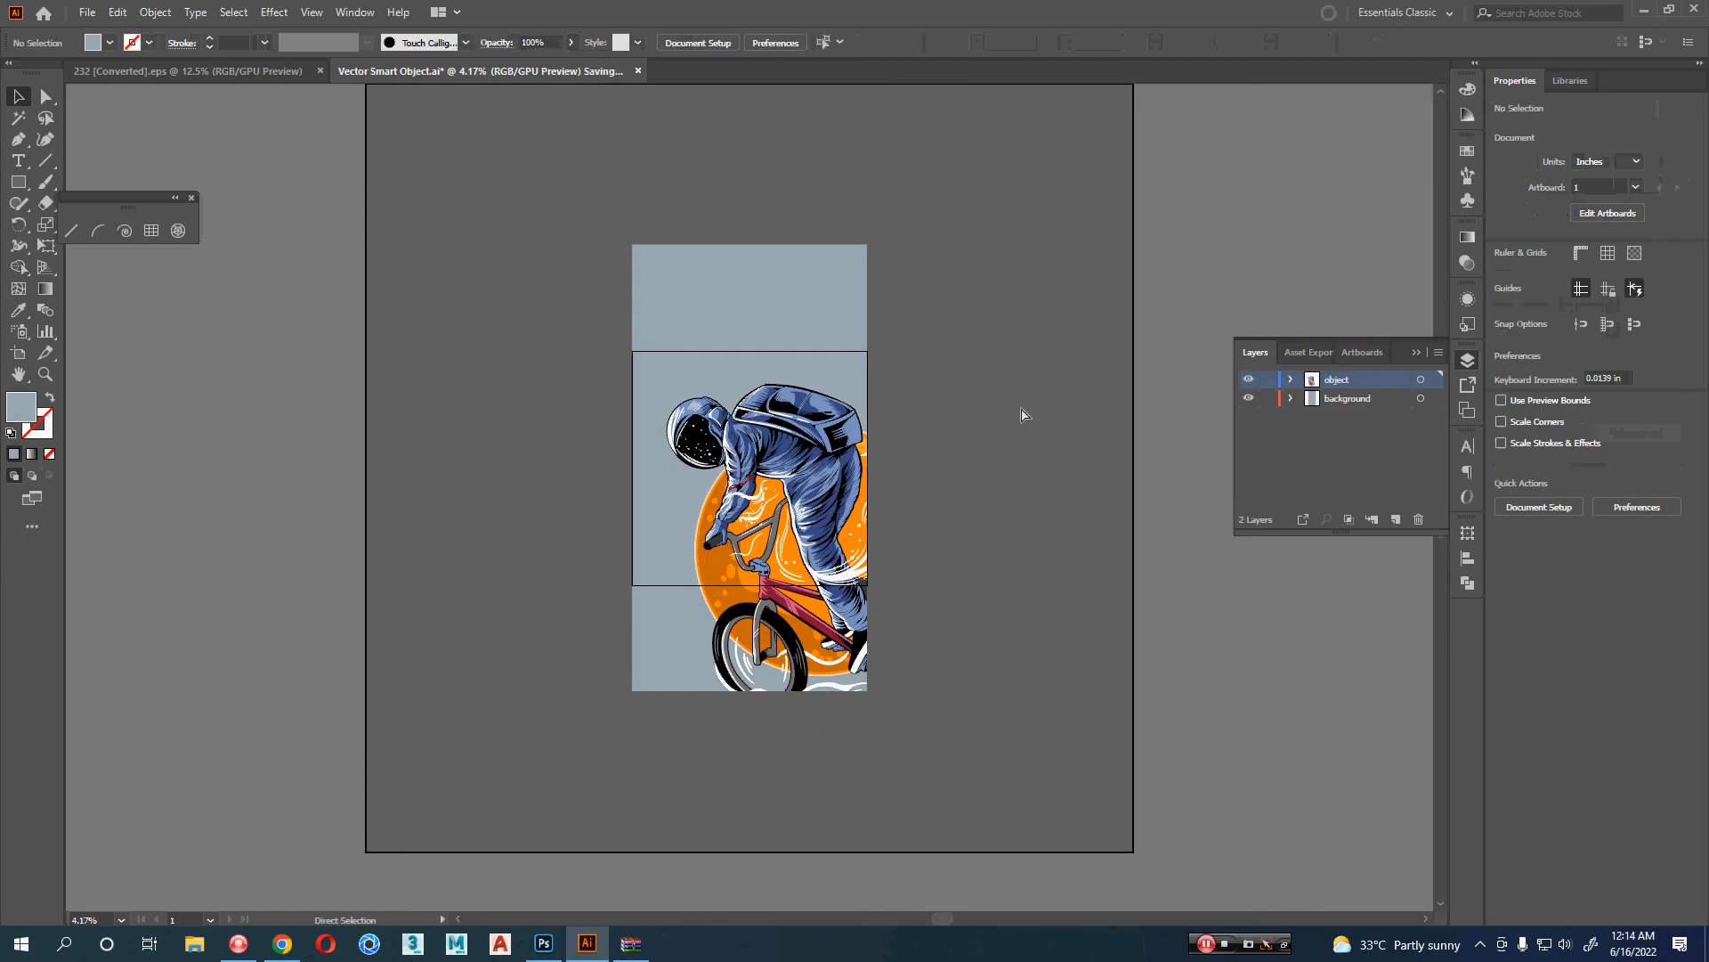
{"action": "key", "text": "ctrl+w"}
{"action": "left_click", "coordinate": [1034, 490]}
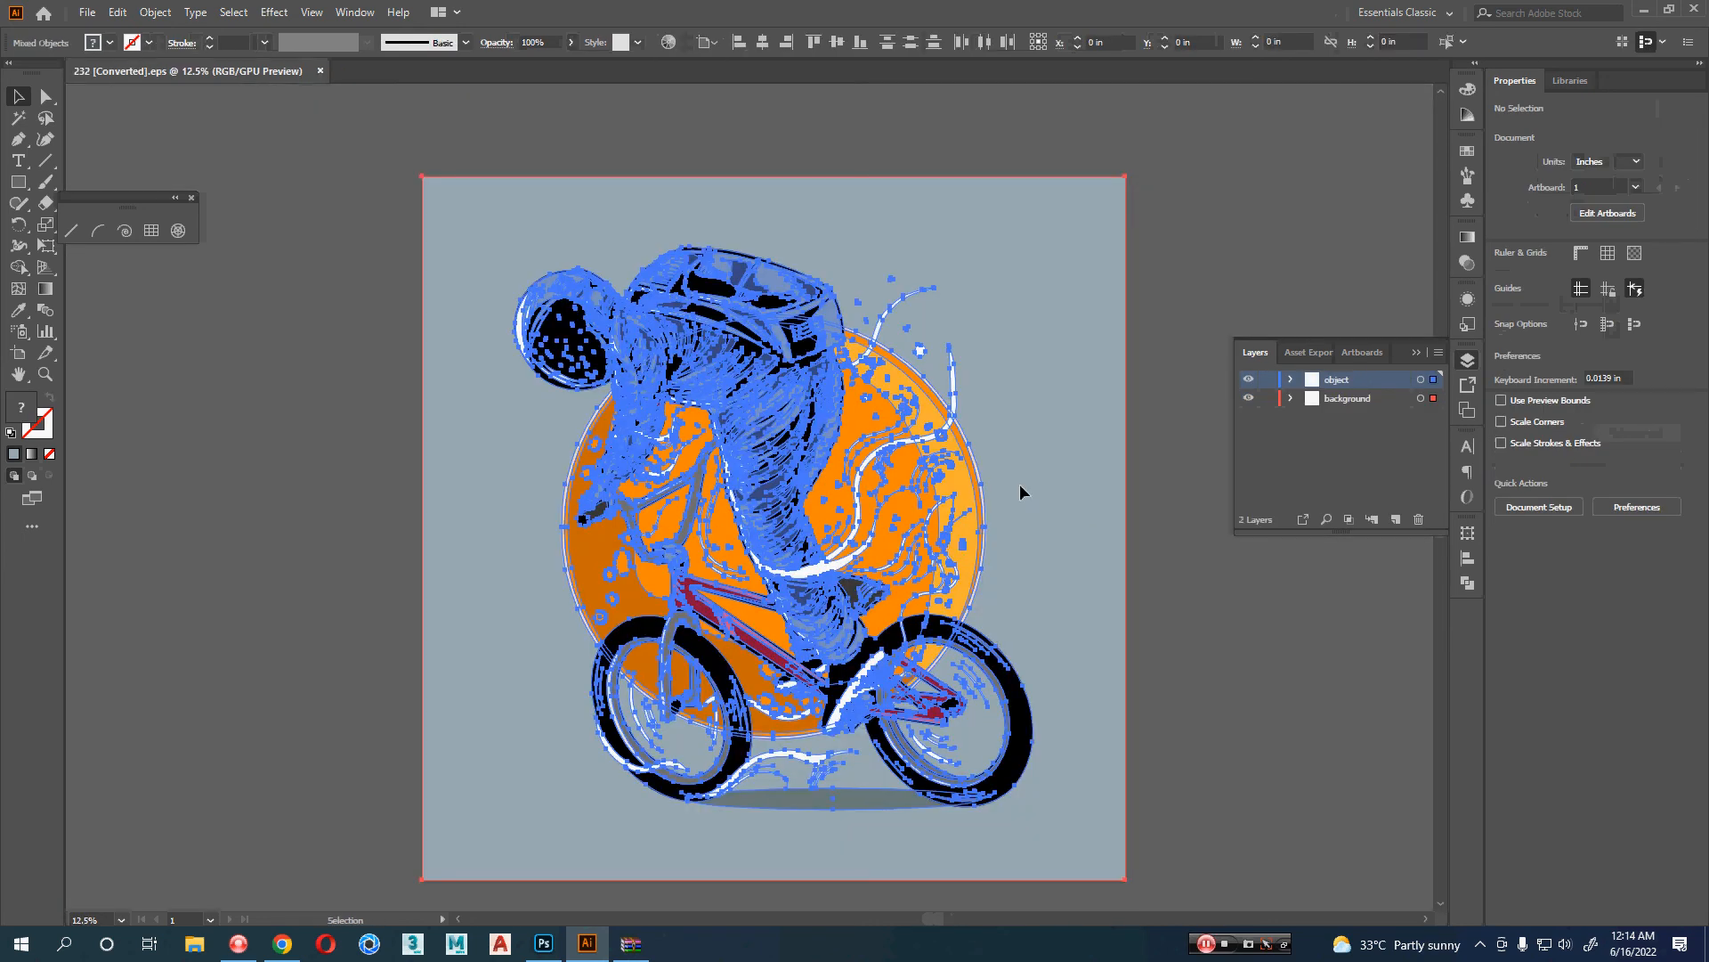
{"action": "key", "text": "alt+Tab"}
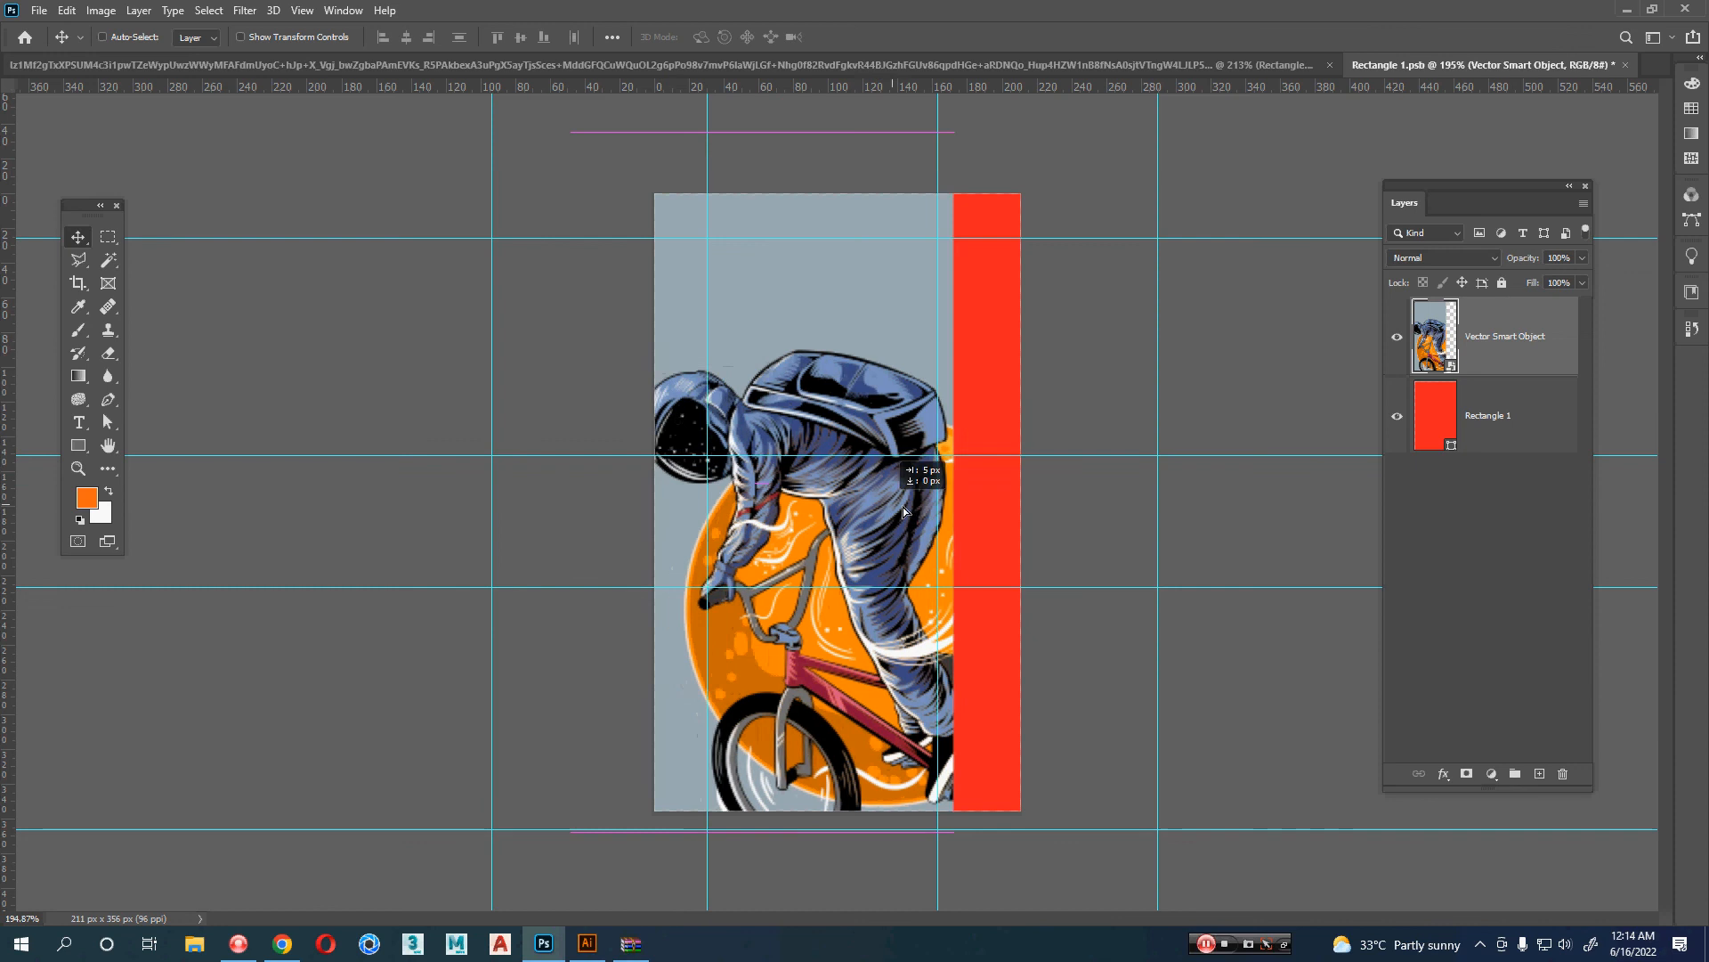
- Reposition the updated astronaut artwork so it covers the whole Rectangle 1.psb canvas
{"action": "left_click_drag", "start_coordinate": [935, 554], "coordinate": [935, 534]}
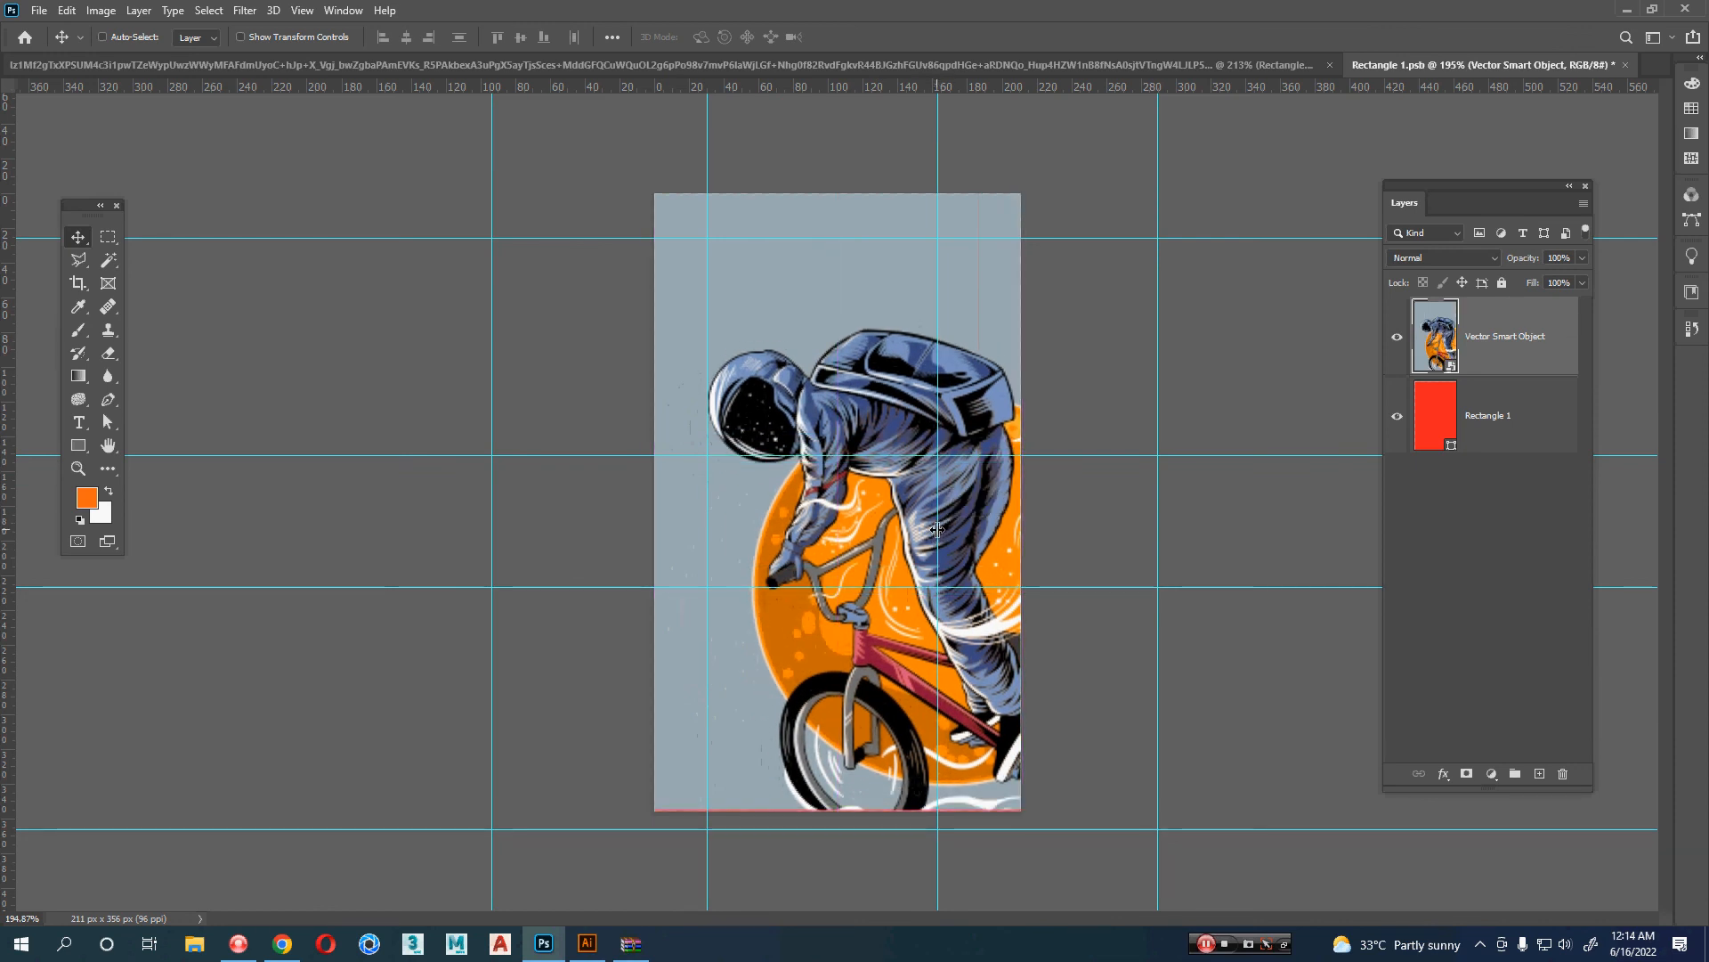
{"action": "left_click_drag", "start_coordinate": [935, 540], "coordinate": [935, 540]}
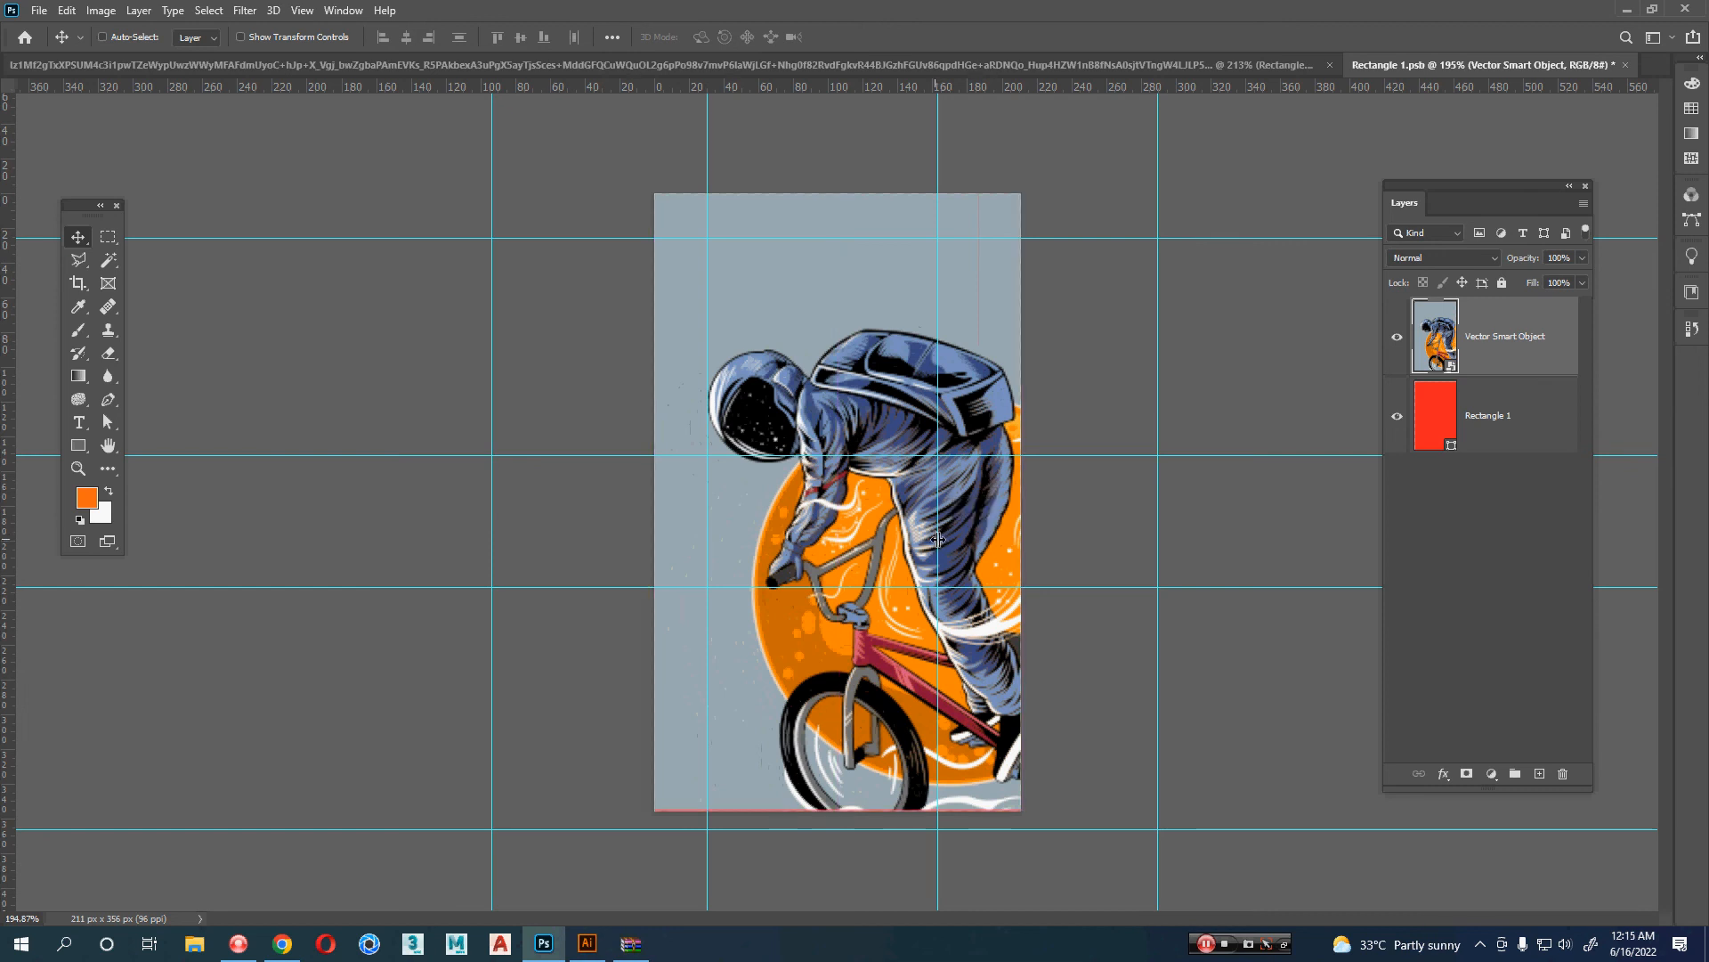
{"action": "key", "text": "Down"}
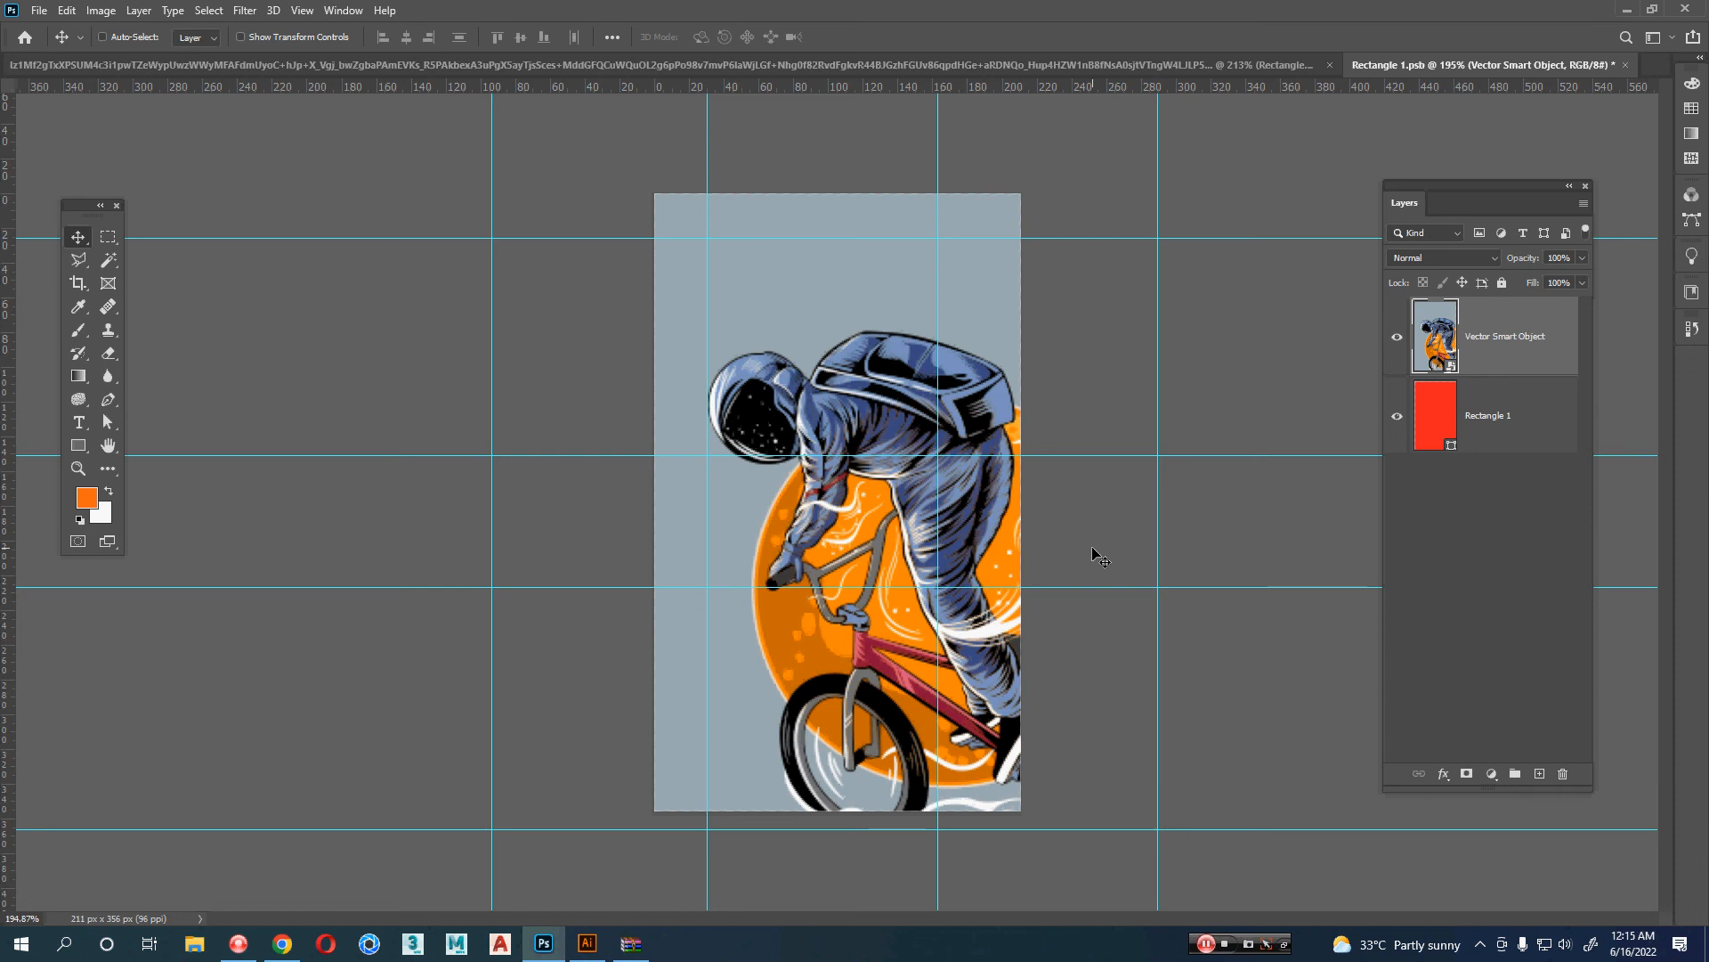
- Delete the red Rectangle 1 layer and save the Rectangle 1.psb Smart Object contents
{"action": "left_click", "coordinate": [1526, 418]}
{"action": "key", "text": "Delete"}
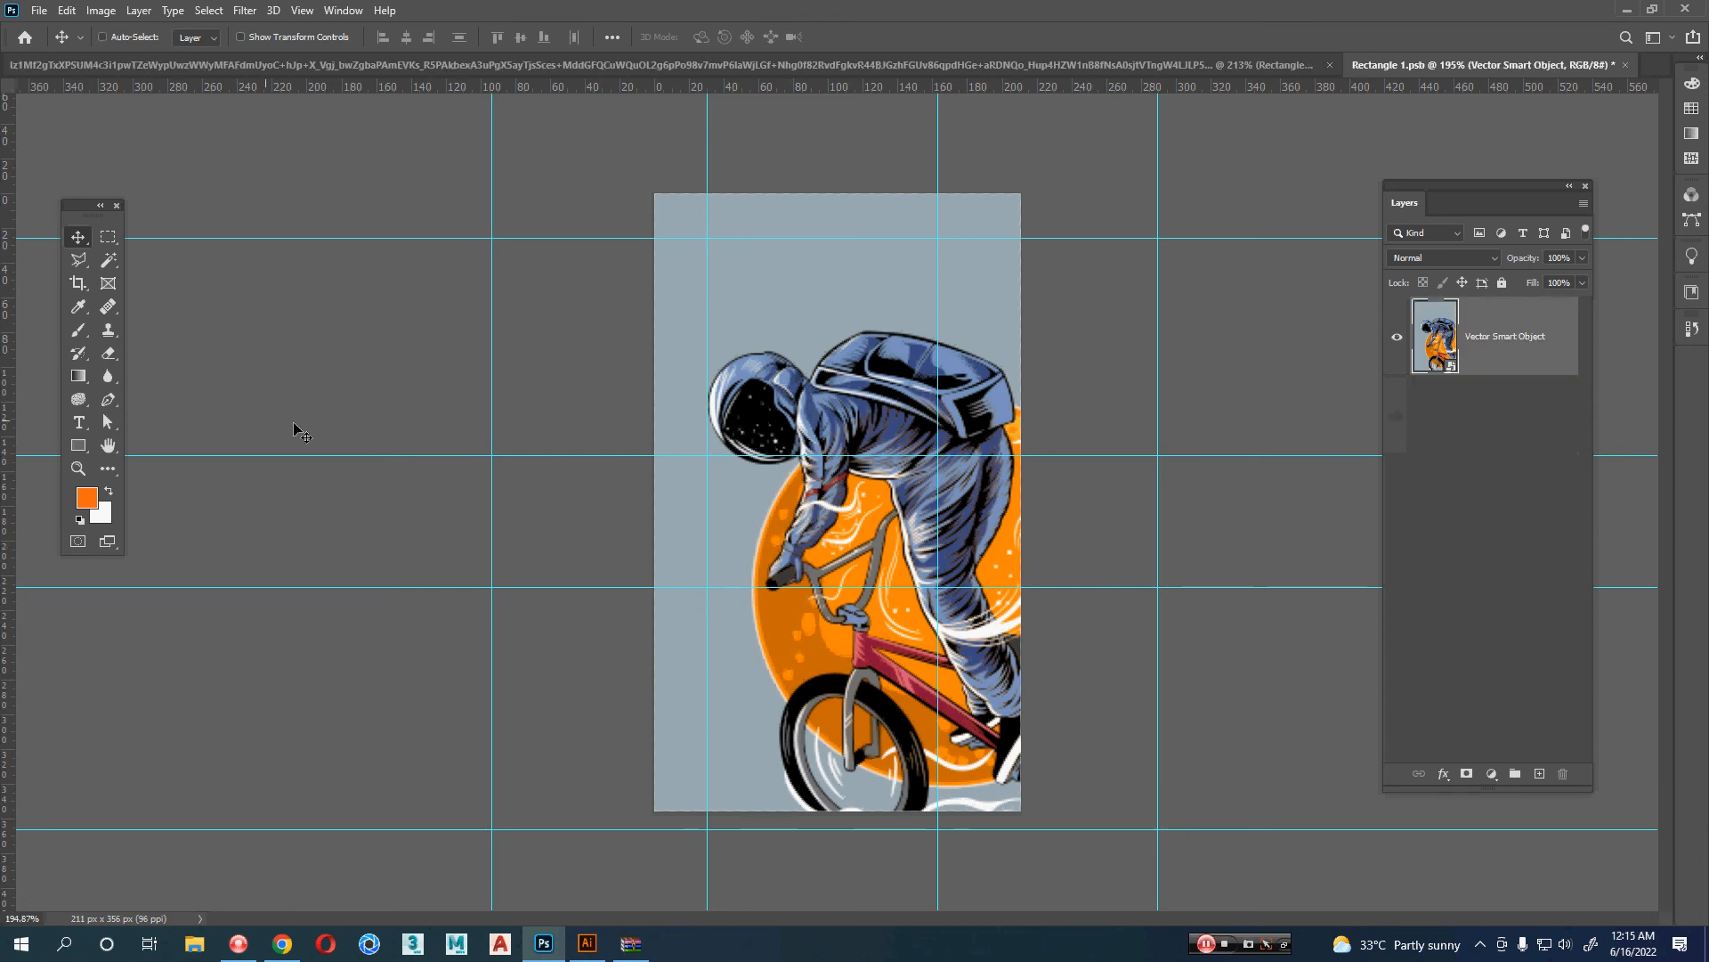
{"action": "key", "text": "ctrl+s"}
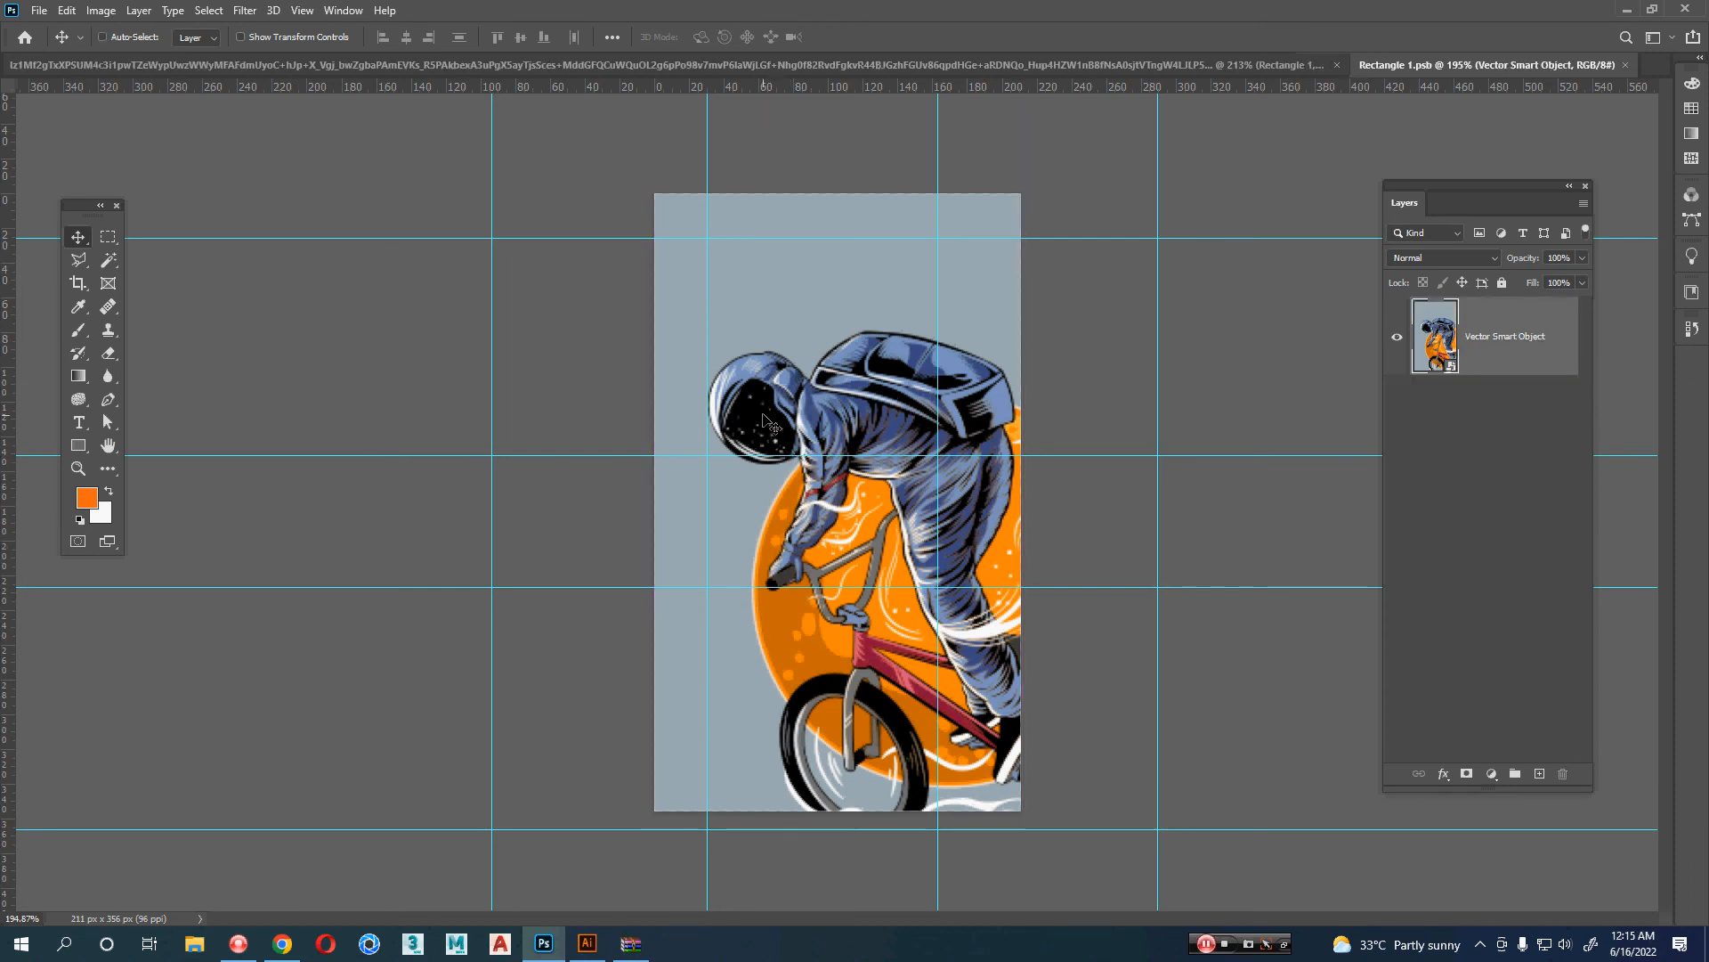
- Save the phone case mockup as a Photoshop file named 123
{"action": "left_click", "coordinate": [947, 66]}
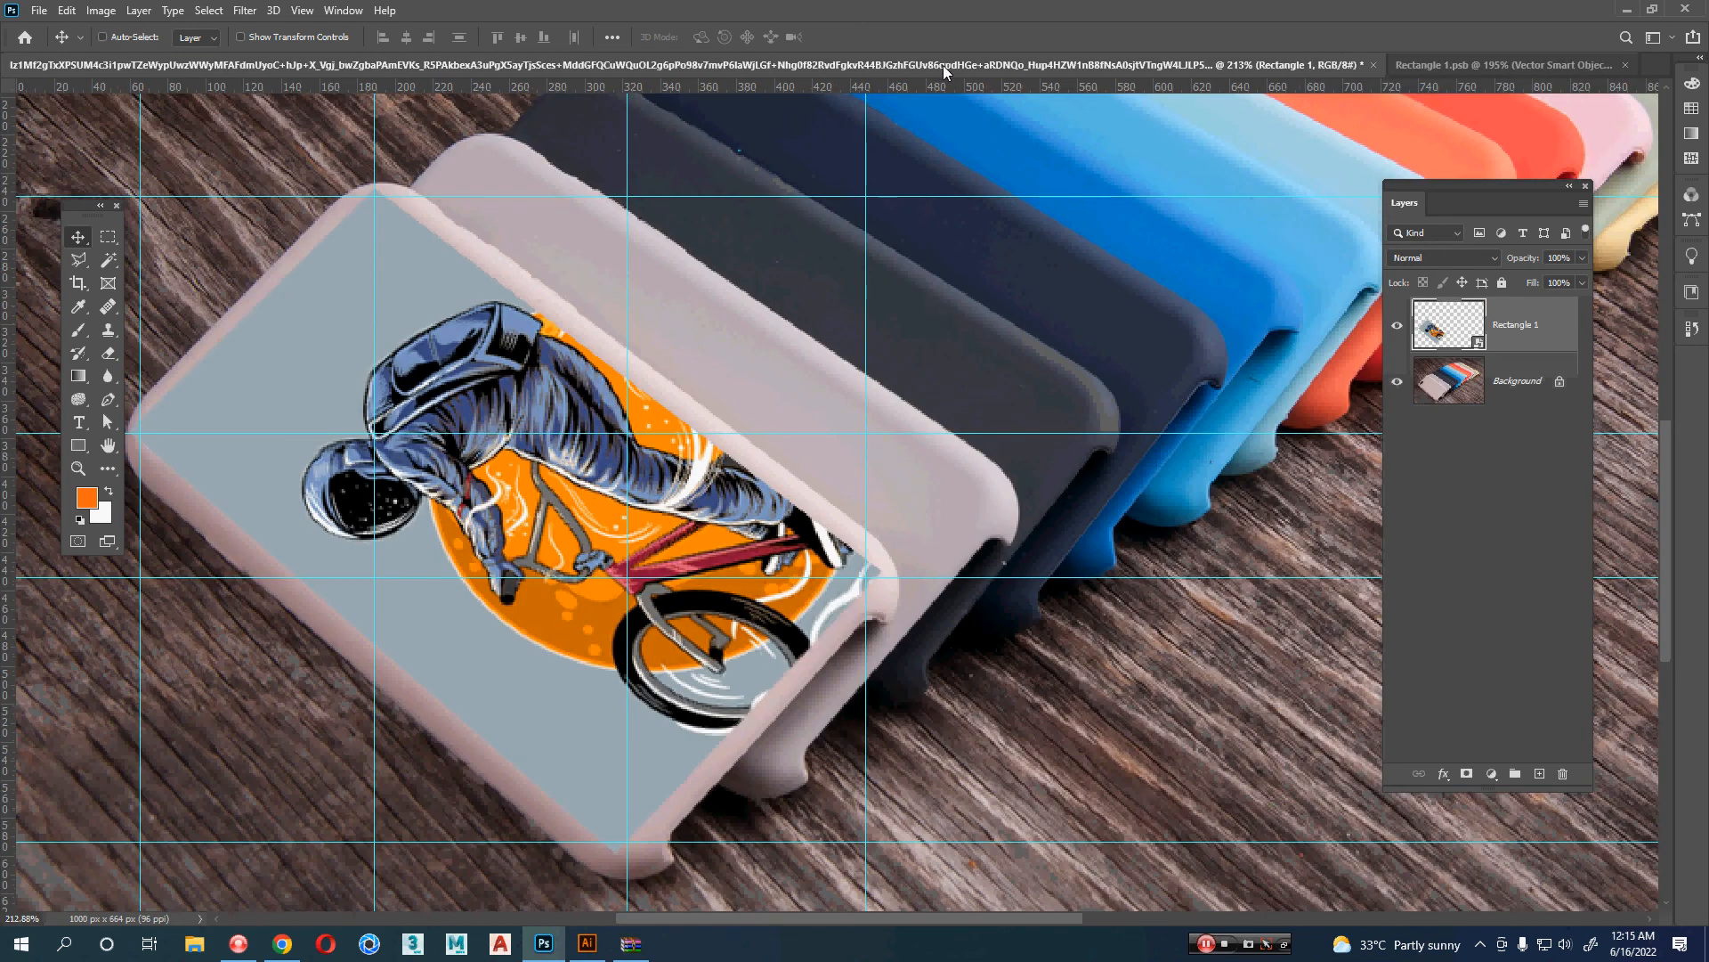
{"action": "scroll", "coordinate": [771, 675], "scroll_direction": "left", "scroll_amount": 2}
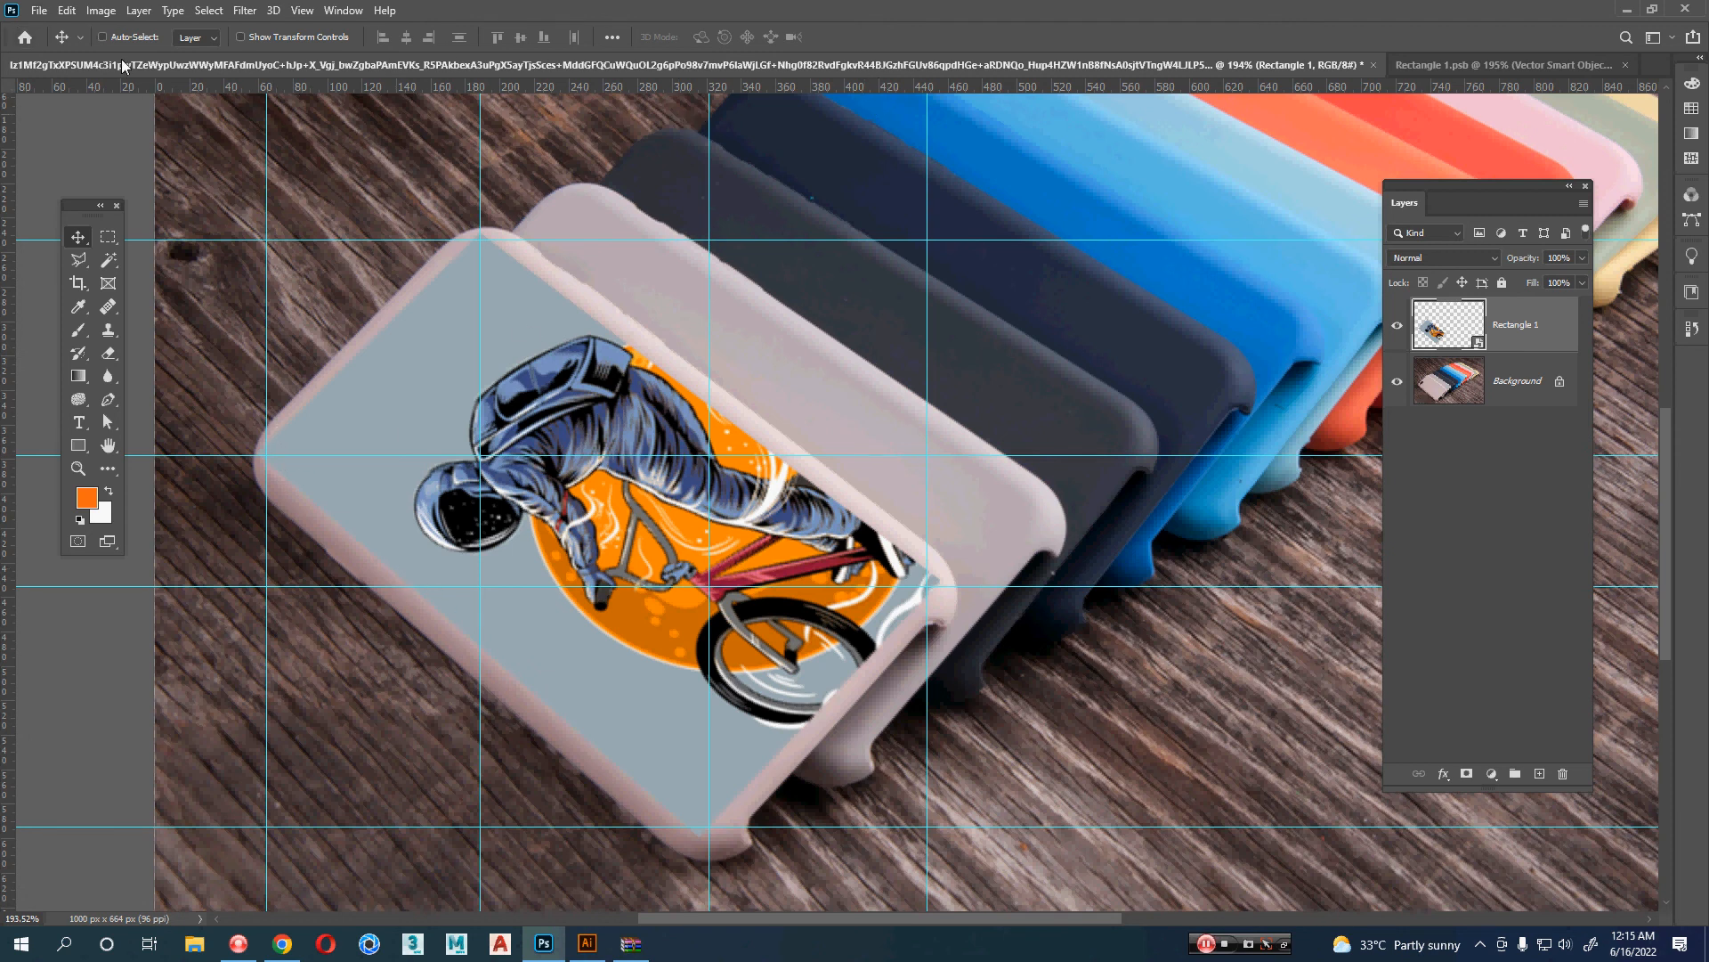
{"action": "key", "text": "ctrl+shift+s"}
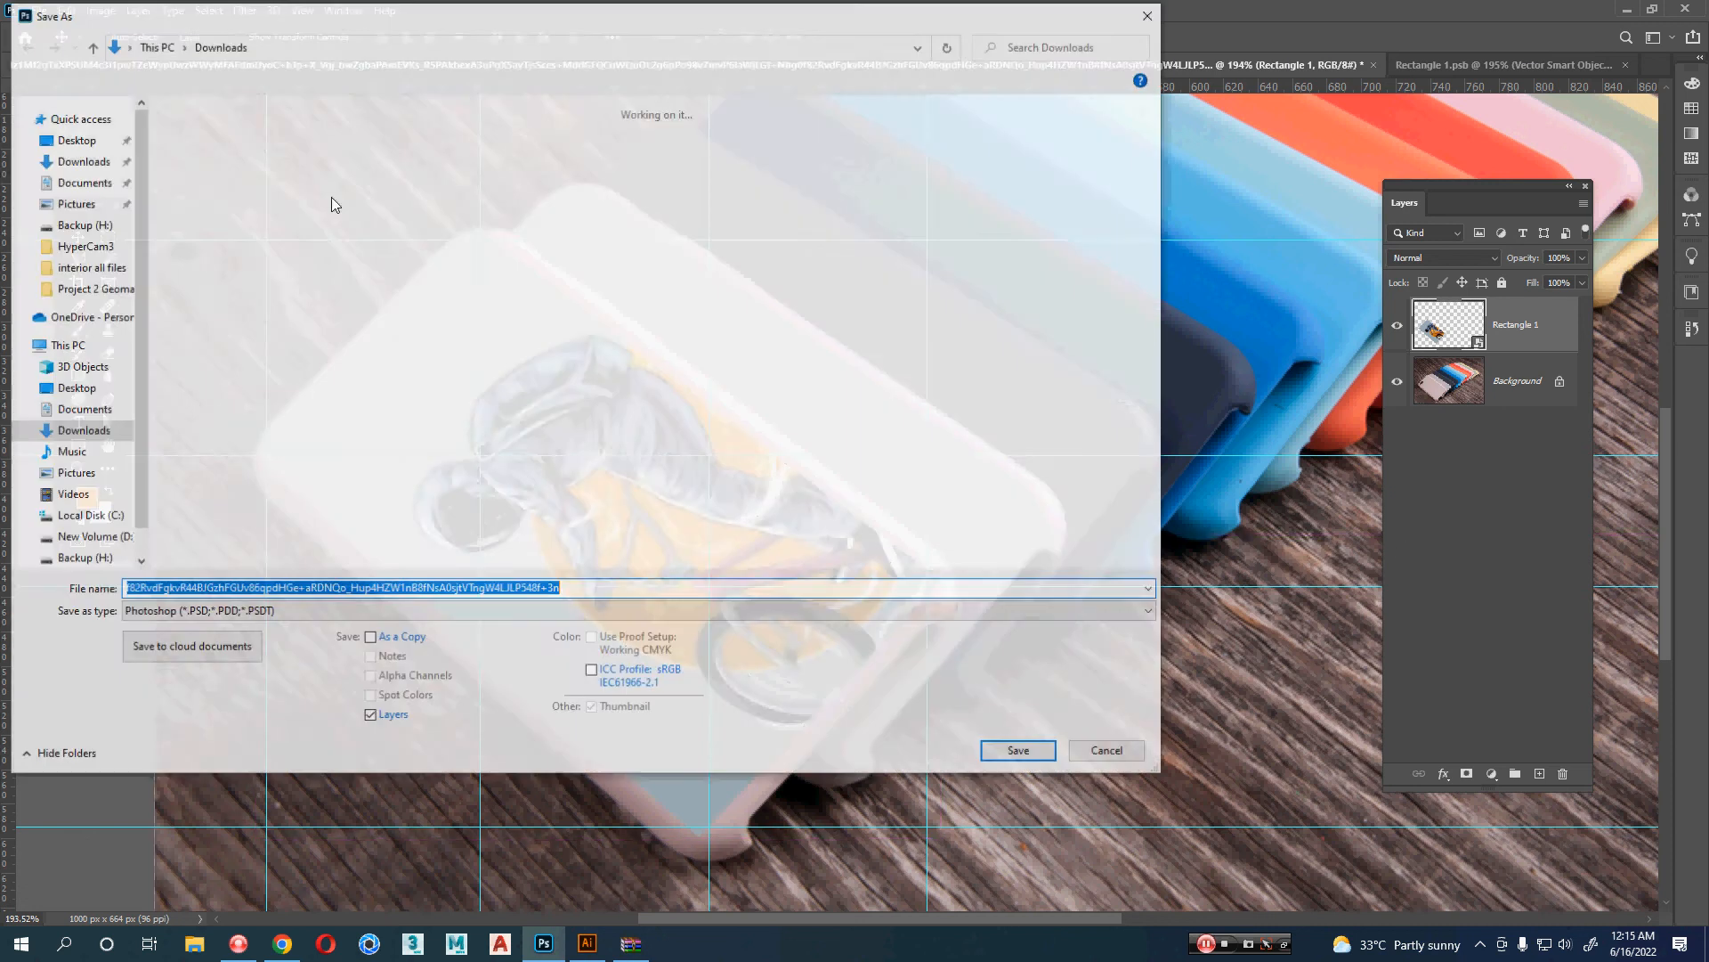
{"action": "key", "text": "BackSpace"}
{"action": "type", "text": "123"}
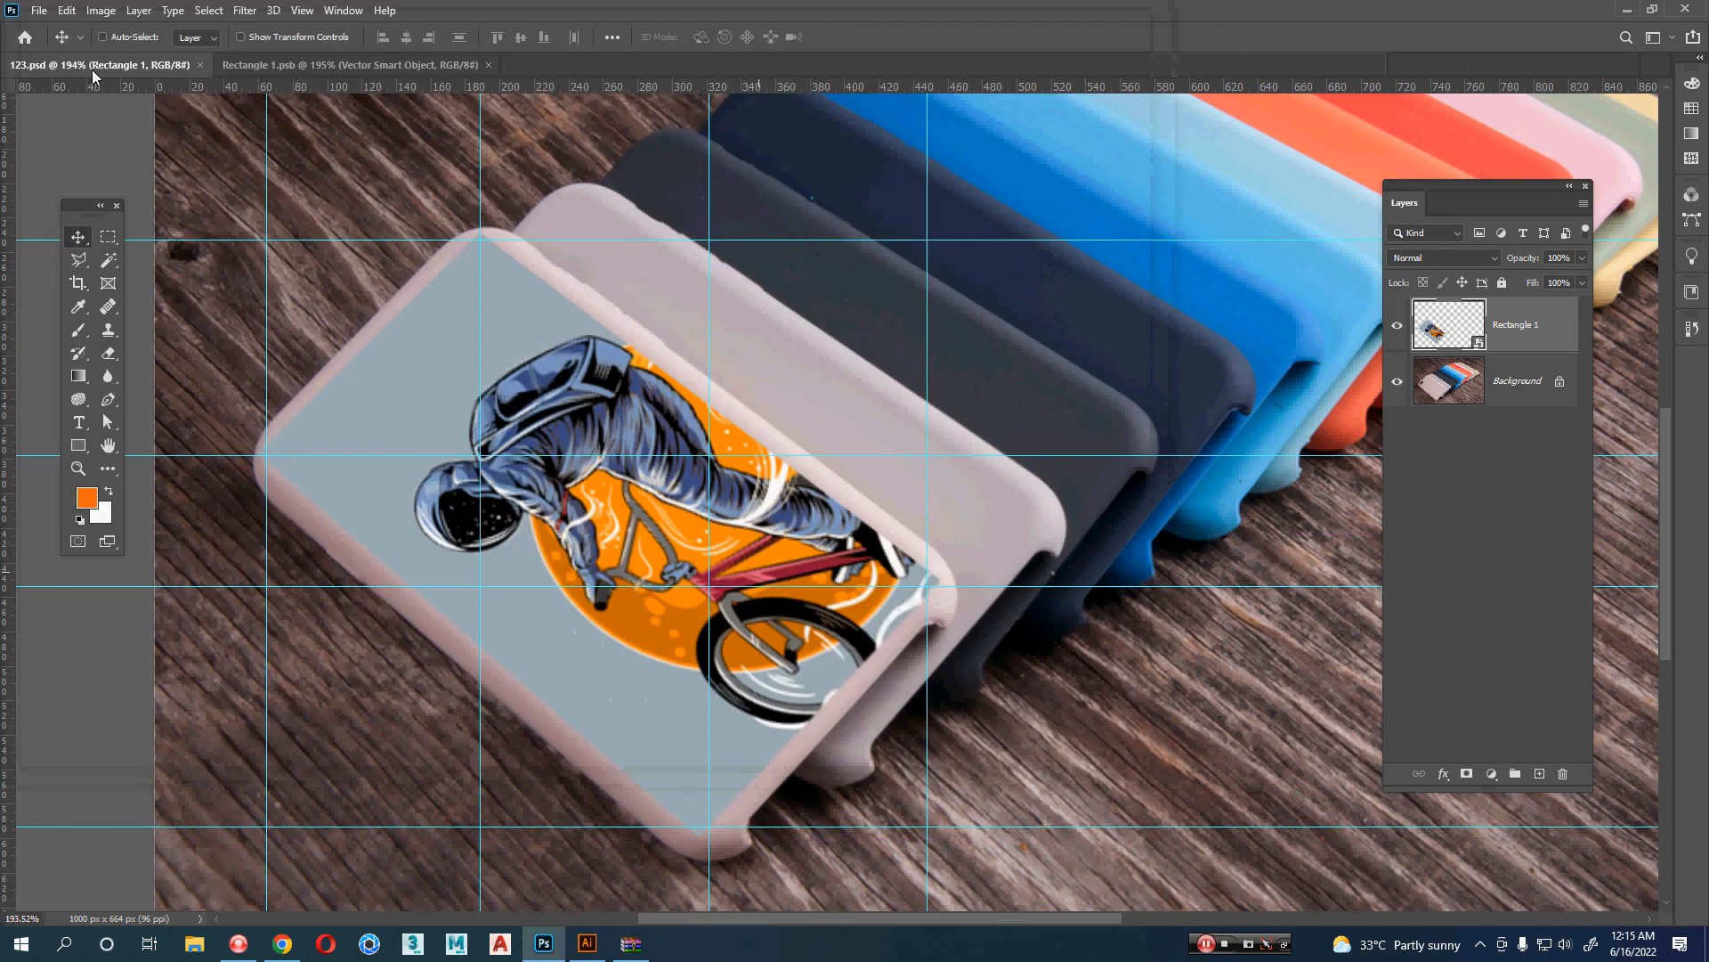
- Switch to the Rectangle 1.psb contents and display the artwork in full-screen mode
{"action": "left_click", "coordinate": [313, 67]}
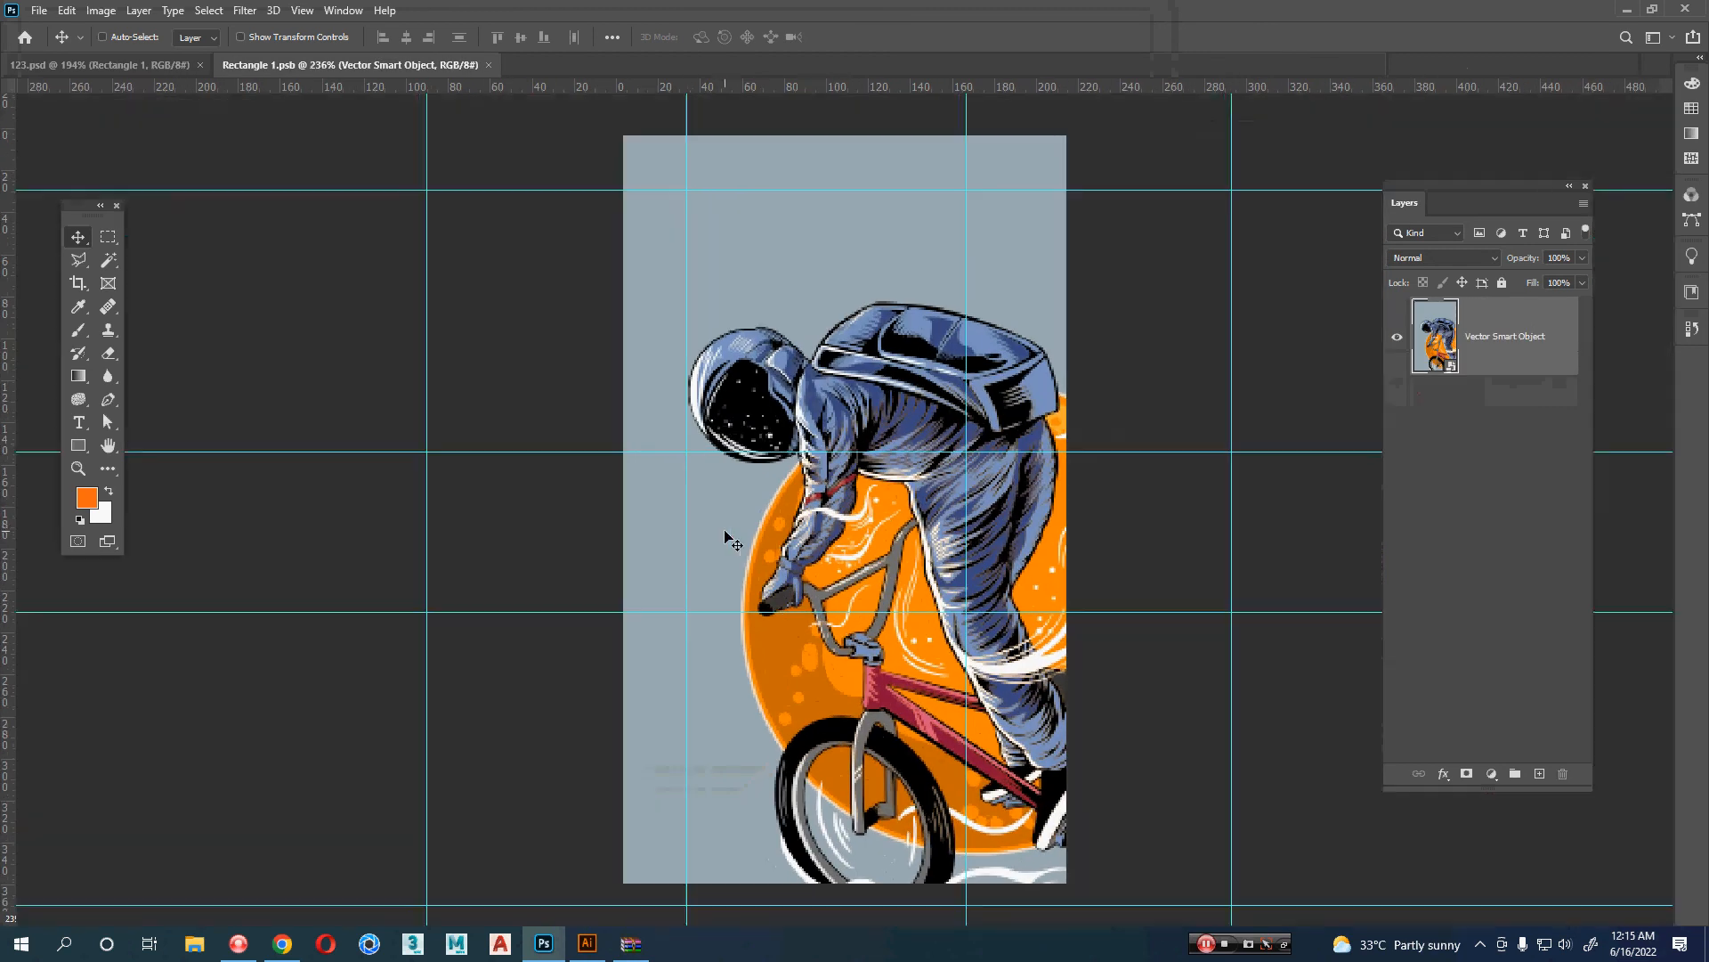
{"action": "key", "text": "f"}
{"action": "left_click_drag", "start_coordinate": [762, 241], "coordinate": [564, 194]}
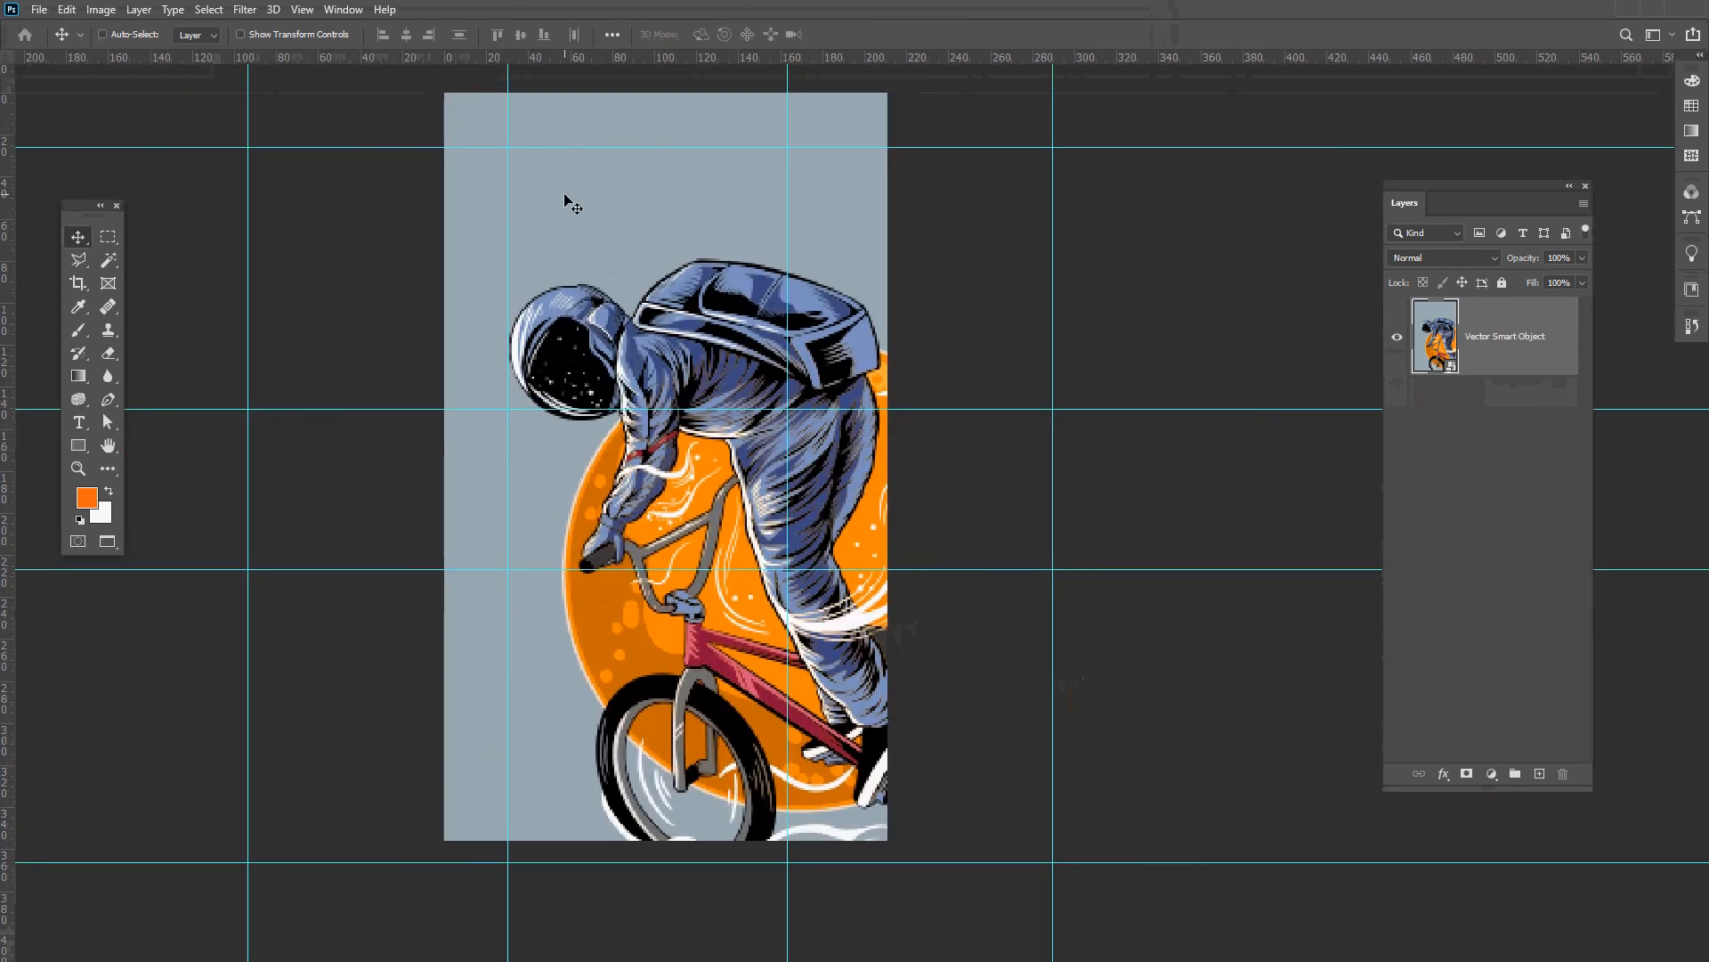
- Close the converted 232 artwork in Illustrator, then return to Photoshop and open its vector smart object for editing
{"action": "key", "text": "alt+Tab"}
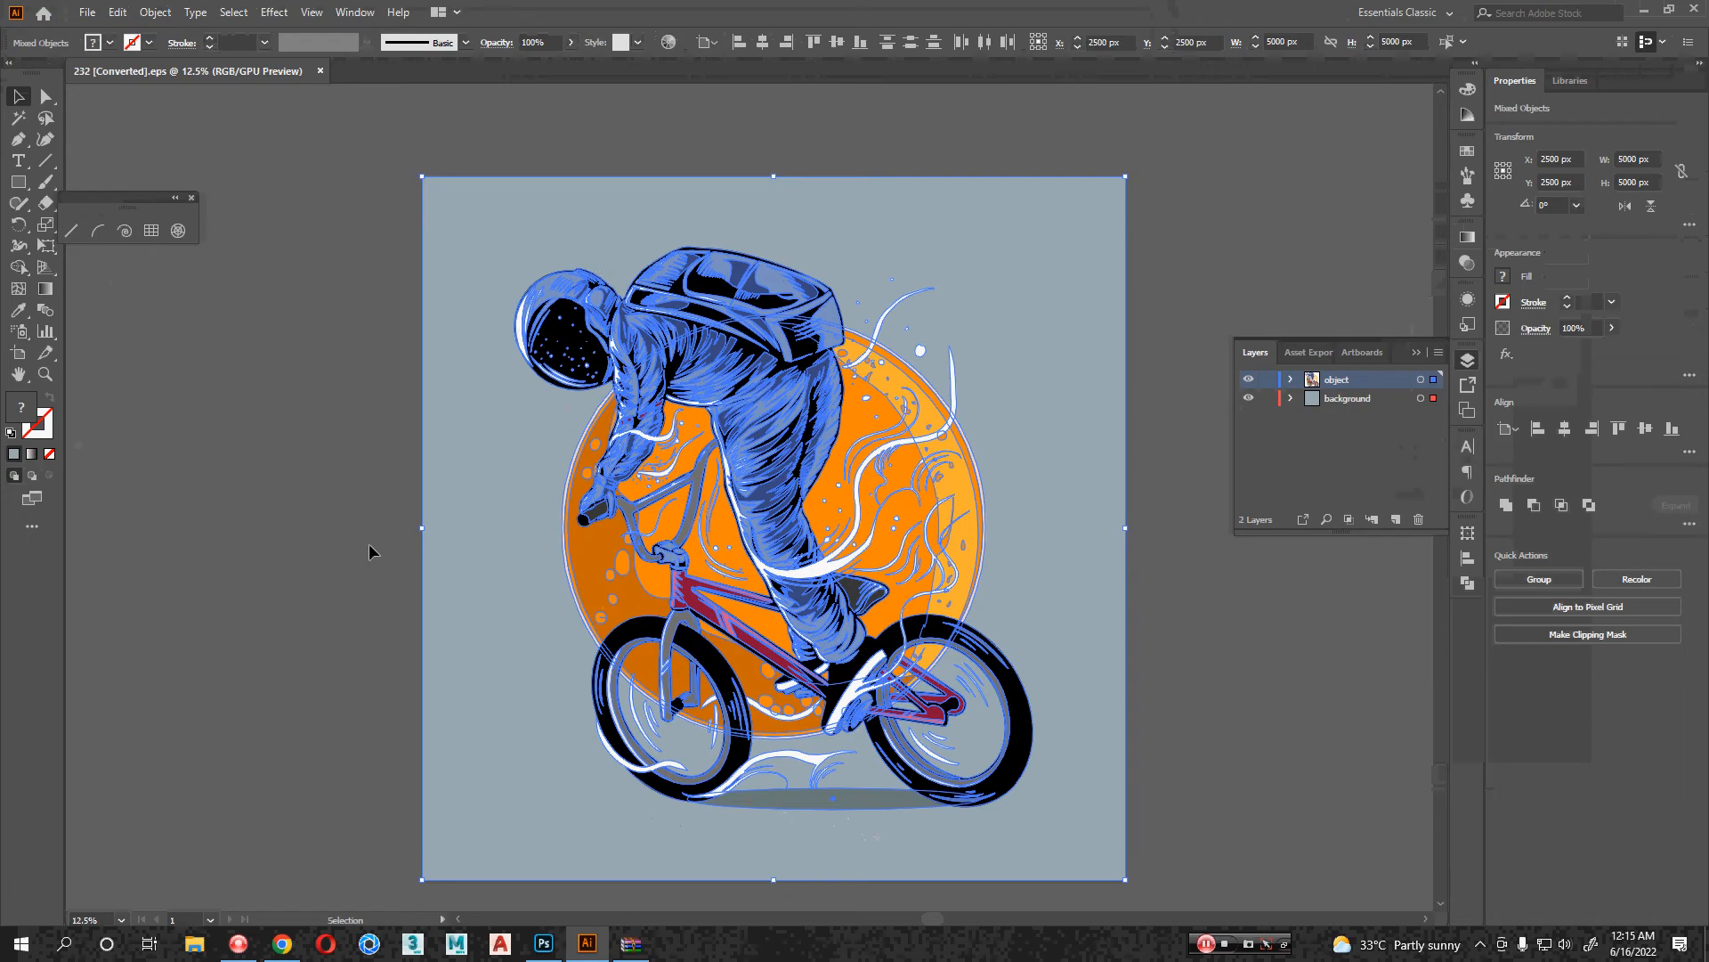
{"action": "key", "text": "ctrl+w"}
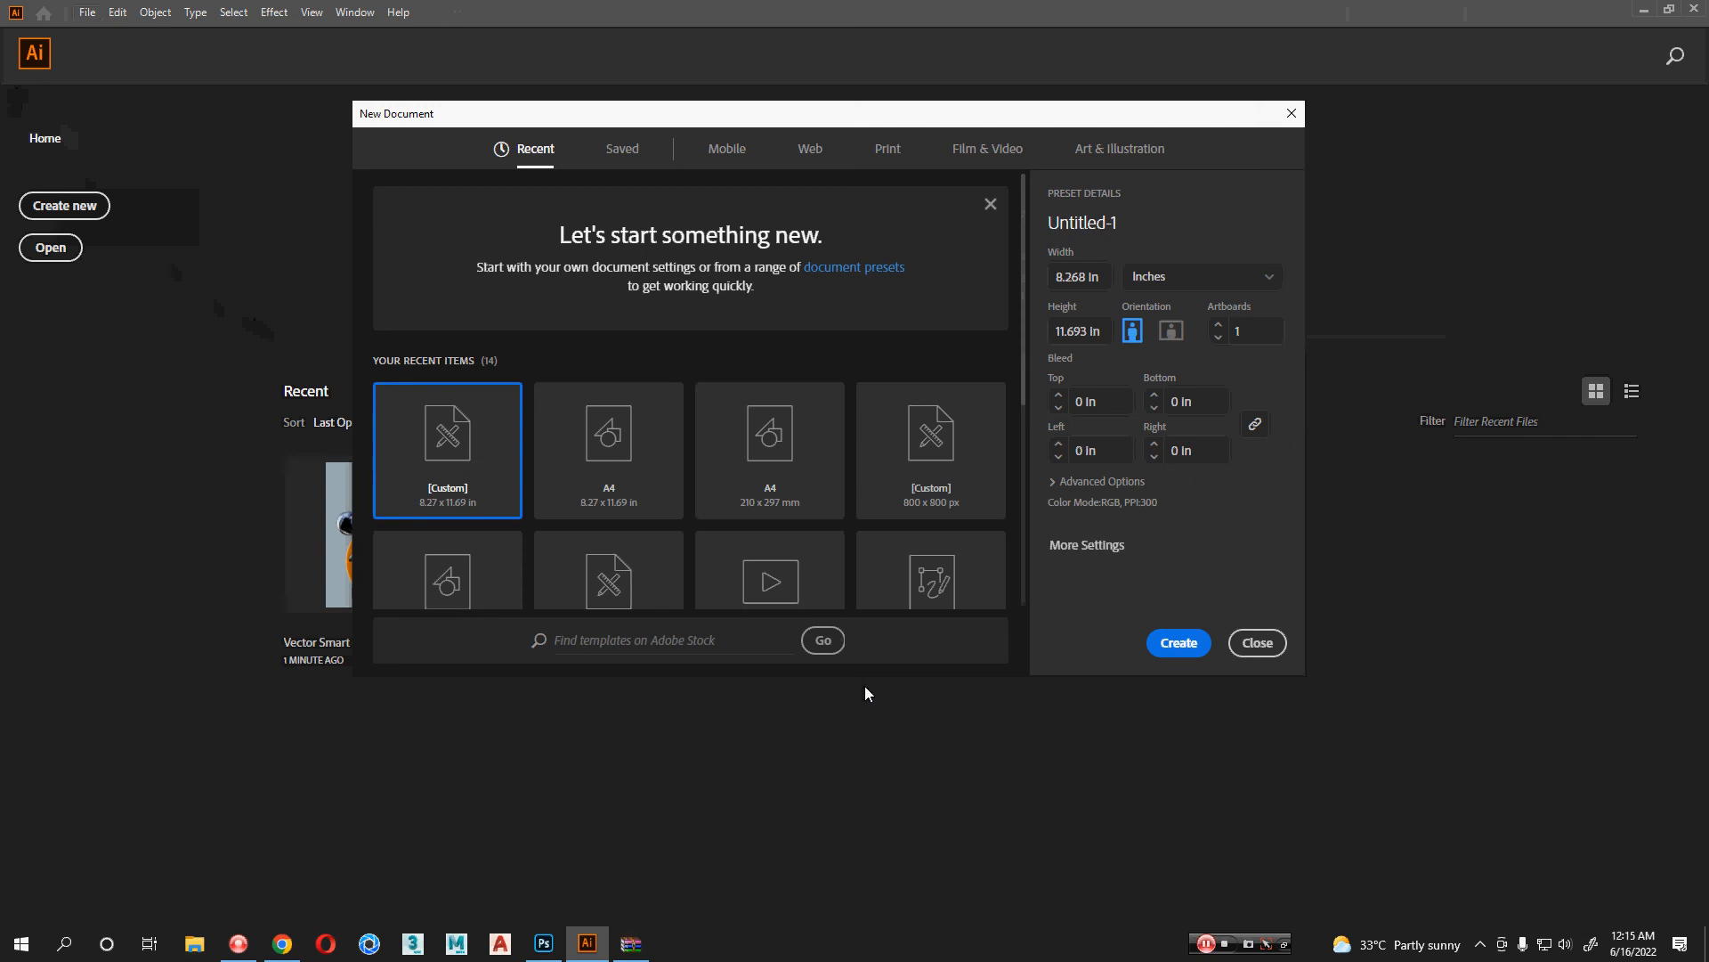
{"action": "left_click", "coordinate": [1206, 657]}
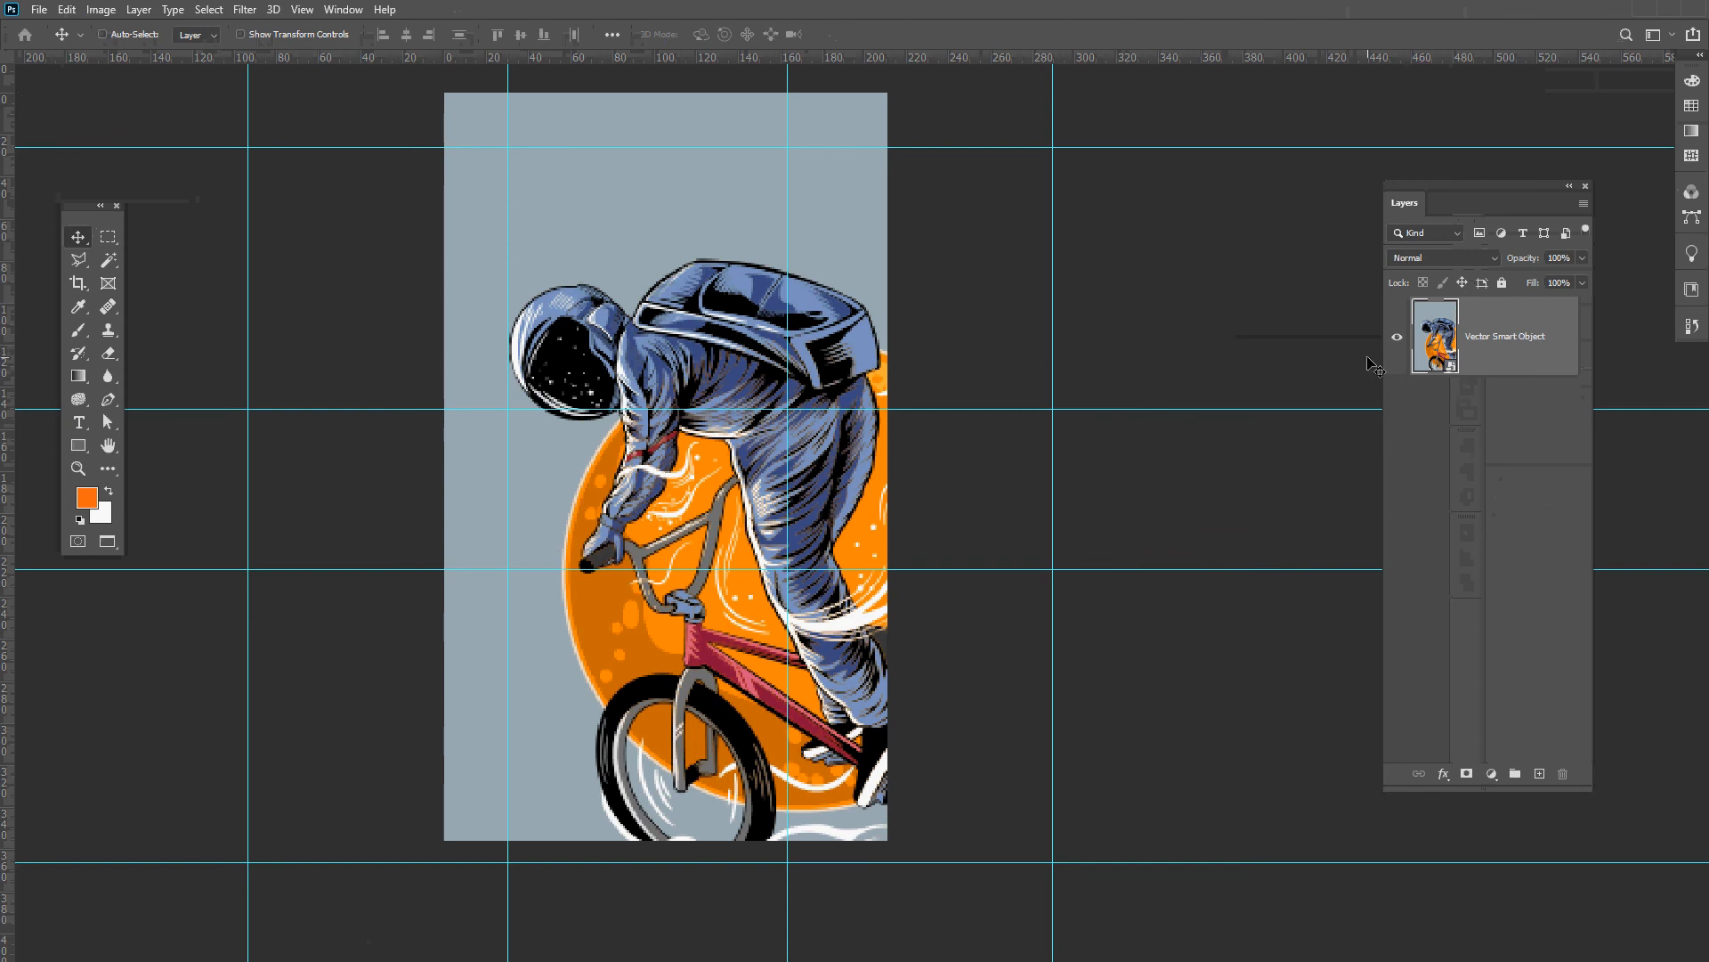
{"action": "double_click", "coordinate": [1436, 337]}
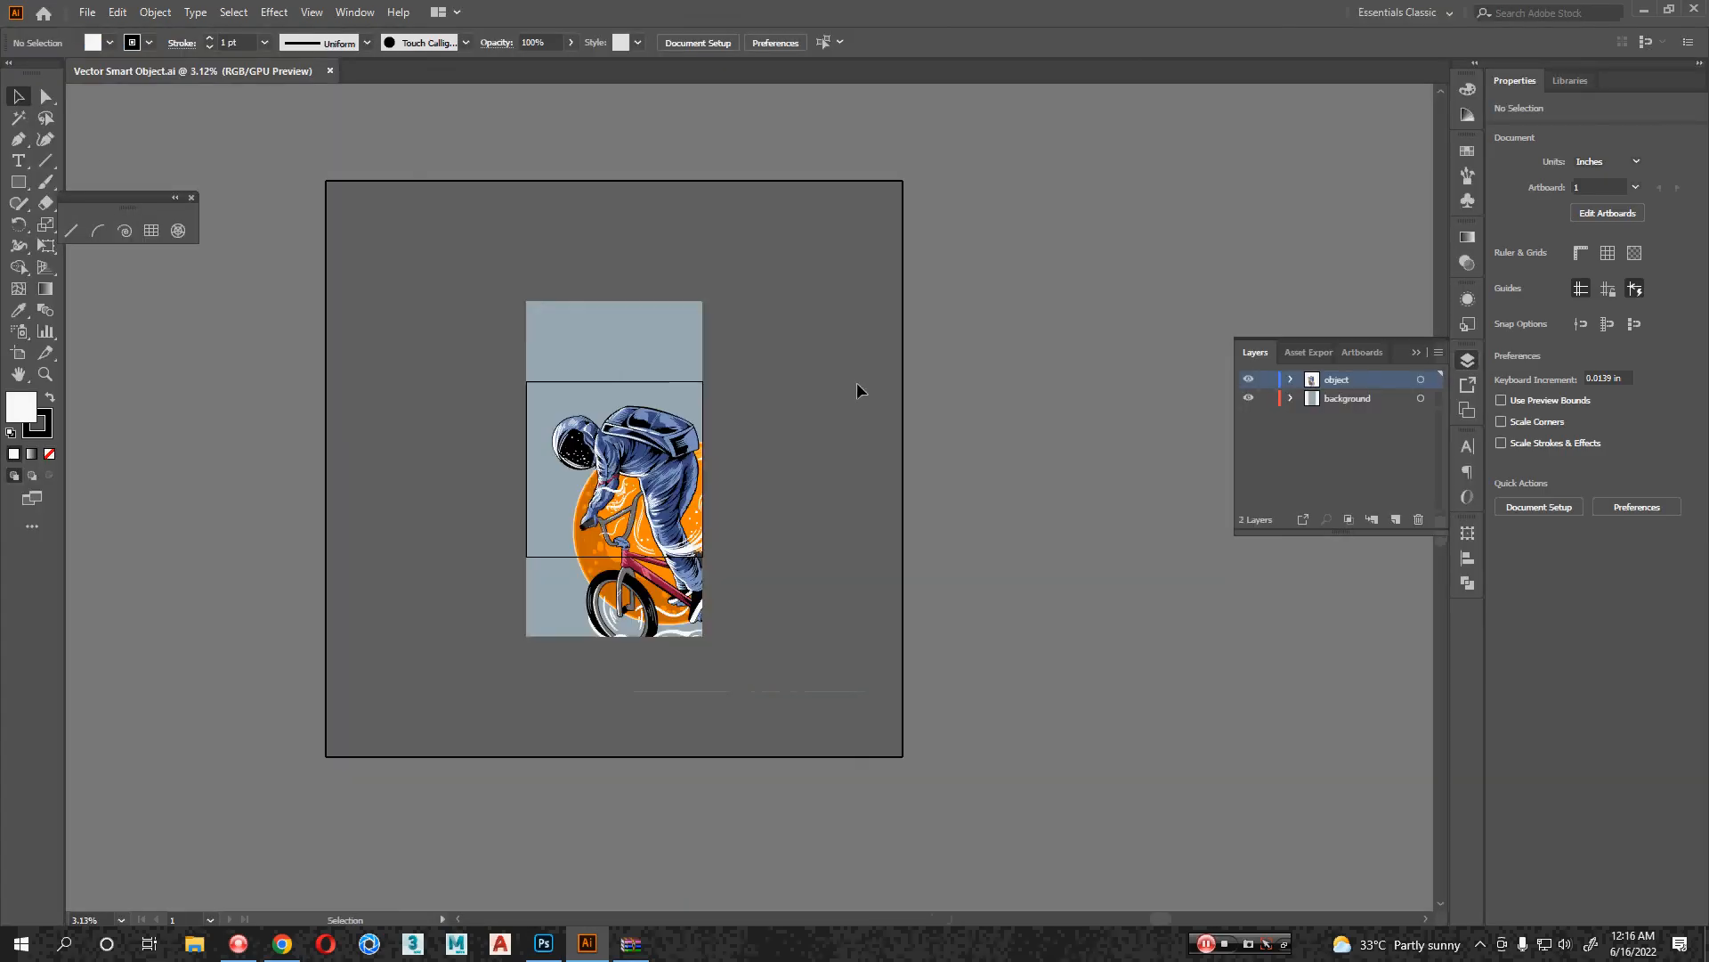
- Duplicate the grey background rectangle in place on the object layer and round its corners to about 4.26 in
{"action": "left_click_drag", "start_coordinate": [621, 336], "coordinate": [420, 294]}
{"action": "key", "text": "ctrl+z"}
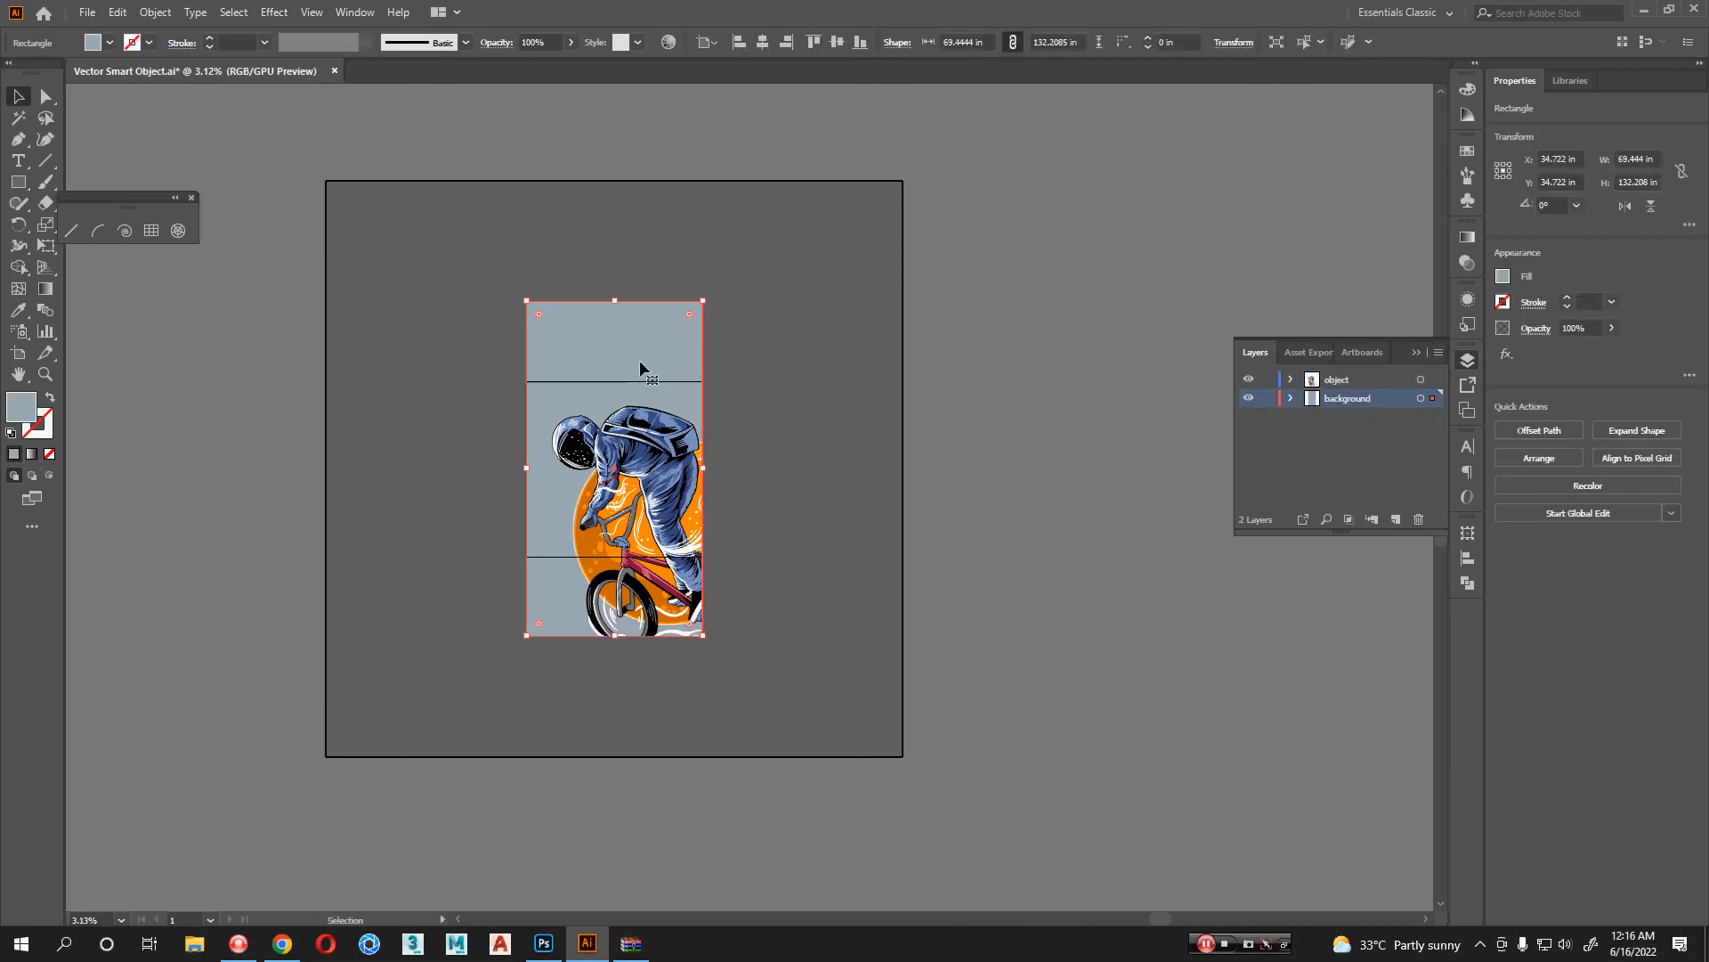
{"action": "key", "text": "ctrl+shift+a"}
{"action": "left_click", "coordinate": [1338, 382]}
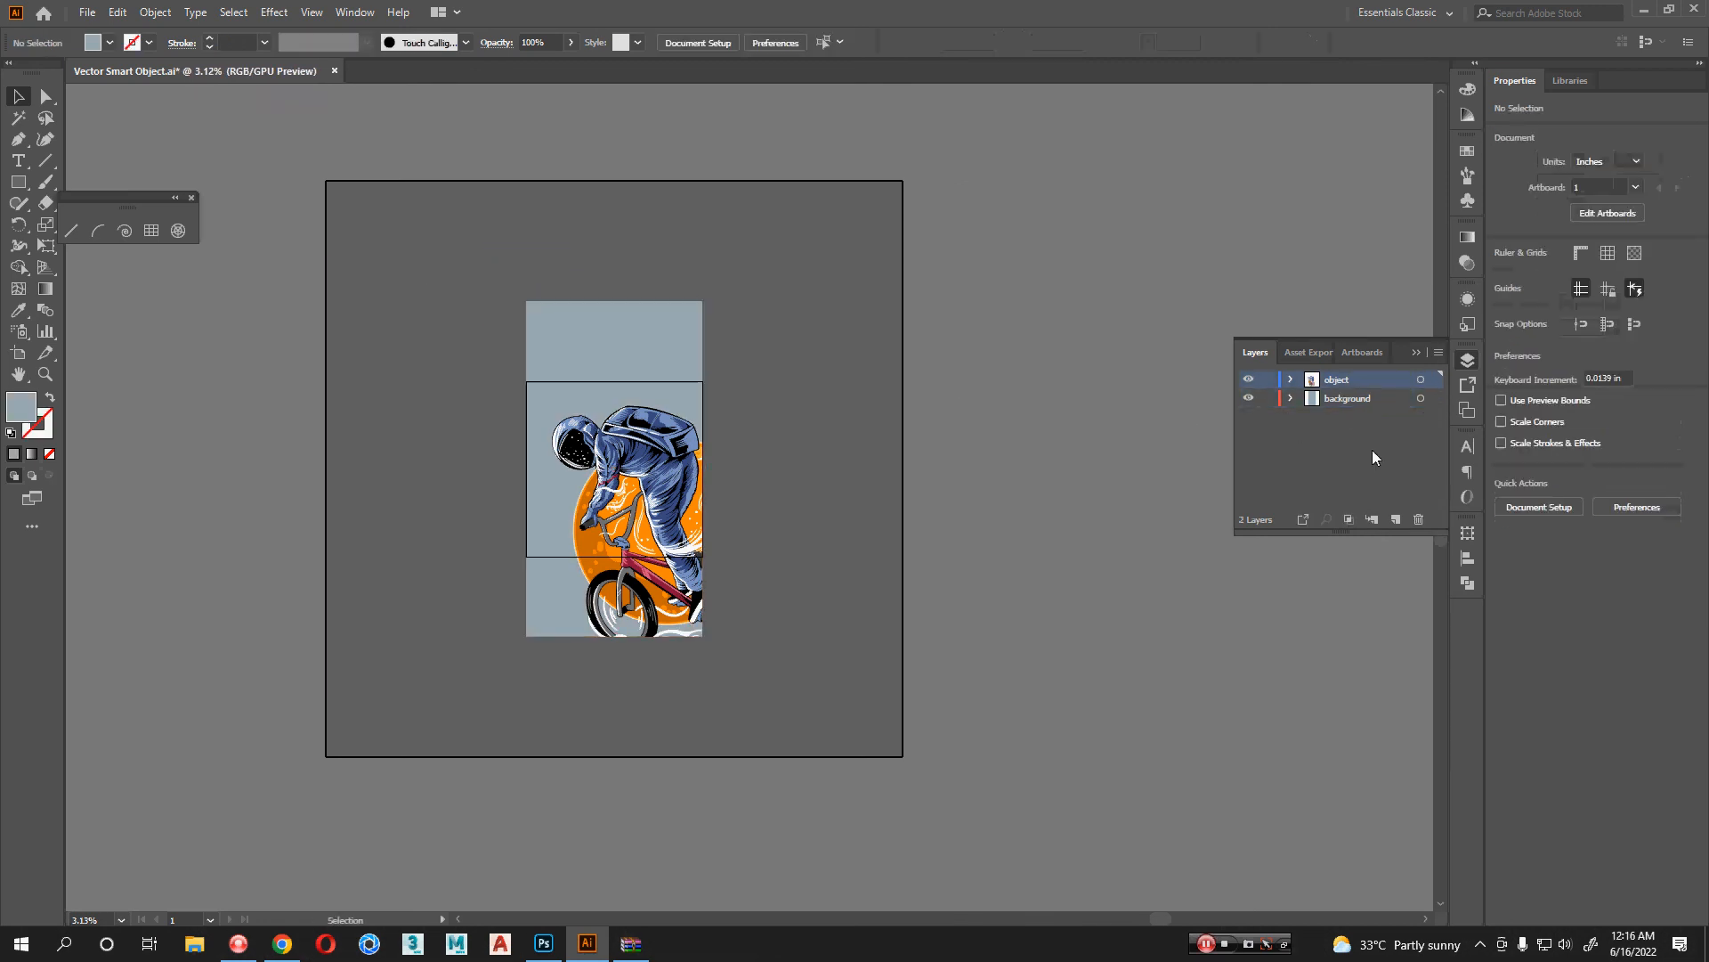
{"action": "key", "text": "ctrl+f"}
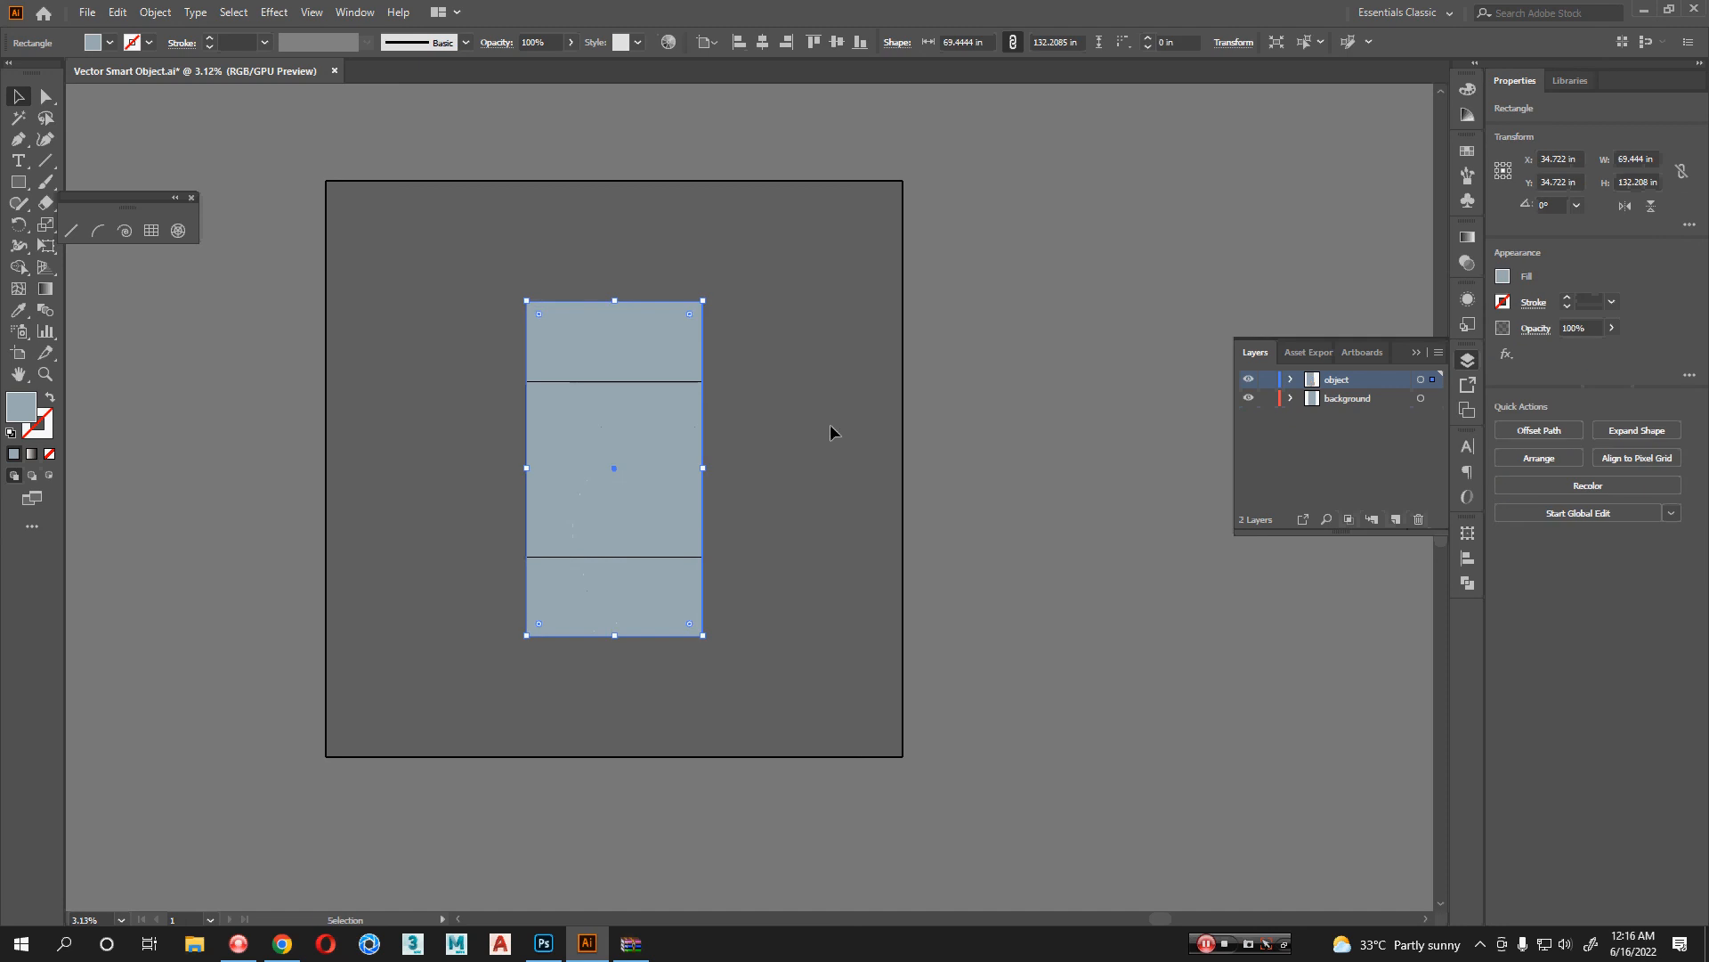
{"action": "scroll", "coordinate": [563, 376], "scroll_direction": "up", "scroll_amount": 2}
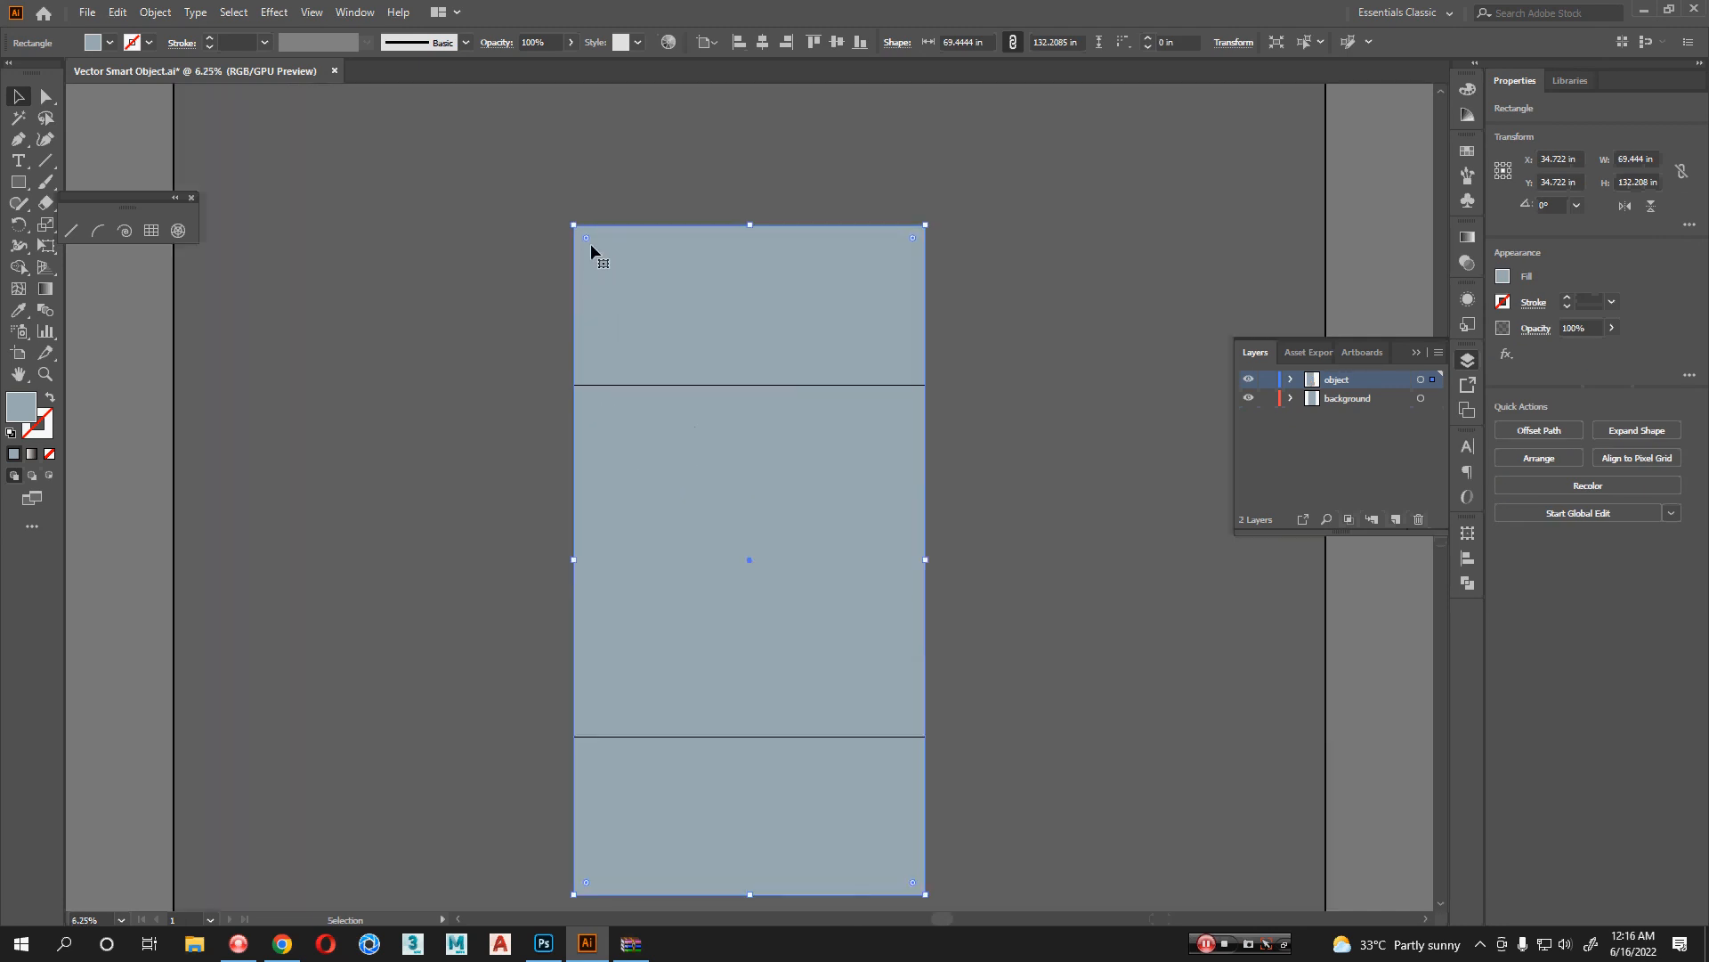
{"action": "left_click_drag", "start_coordinate": [589, 239], "coordinate": [598, 248]}
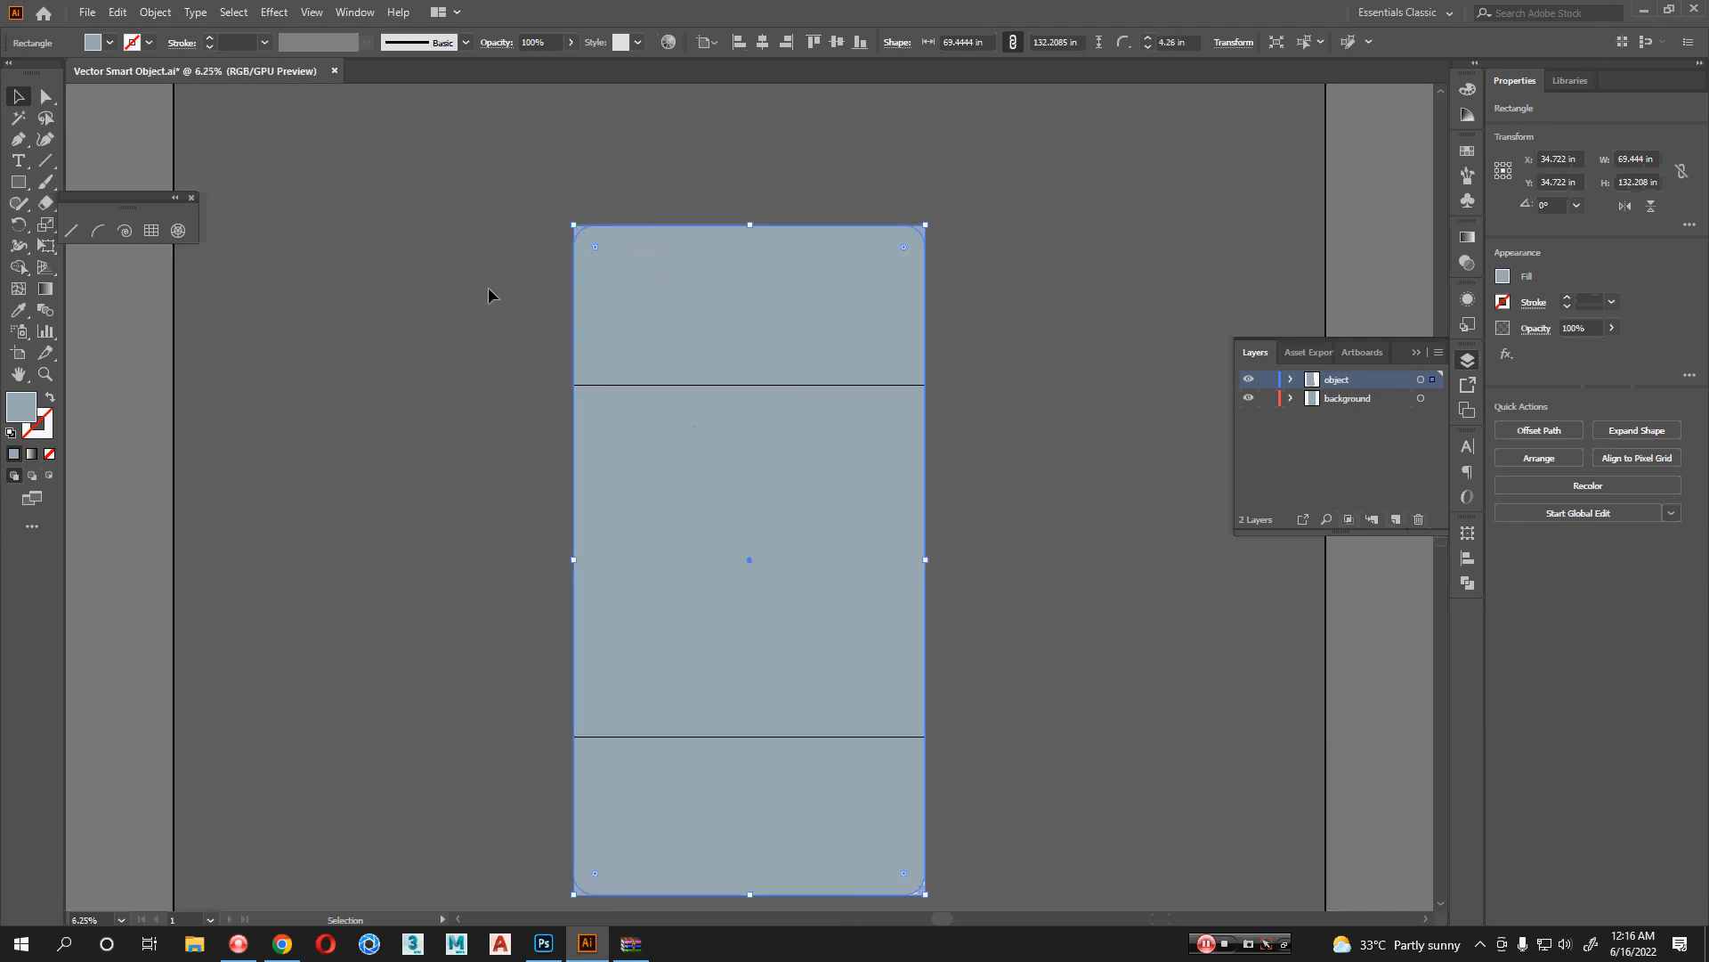
- Try to paste the rounded rectangle into the Rectangle 1 document in Photoshop as a smart object
{"action": "key", "text": "alt+Tab"}
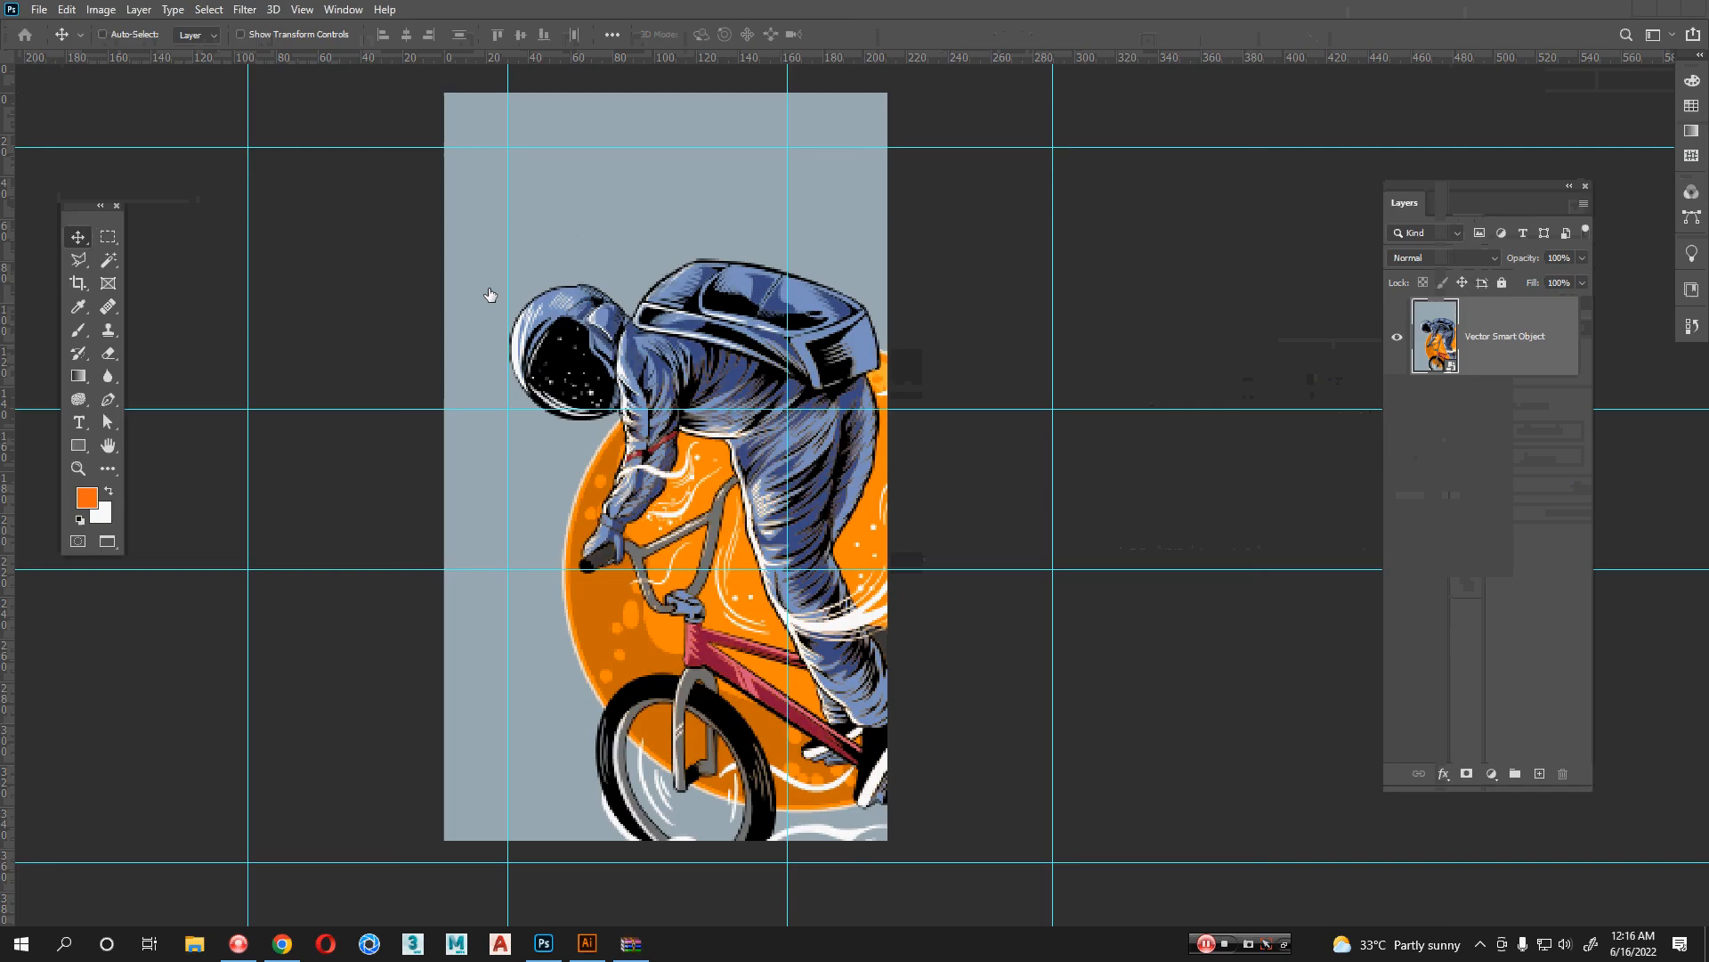
{"action": "key", "text": "ctrl+v"}
{"action": "left_click", "coordinate": [584, 343]}
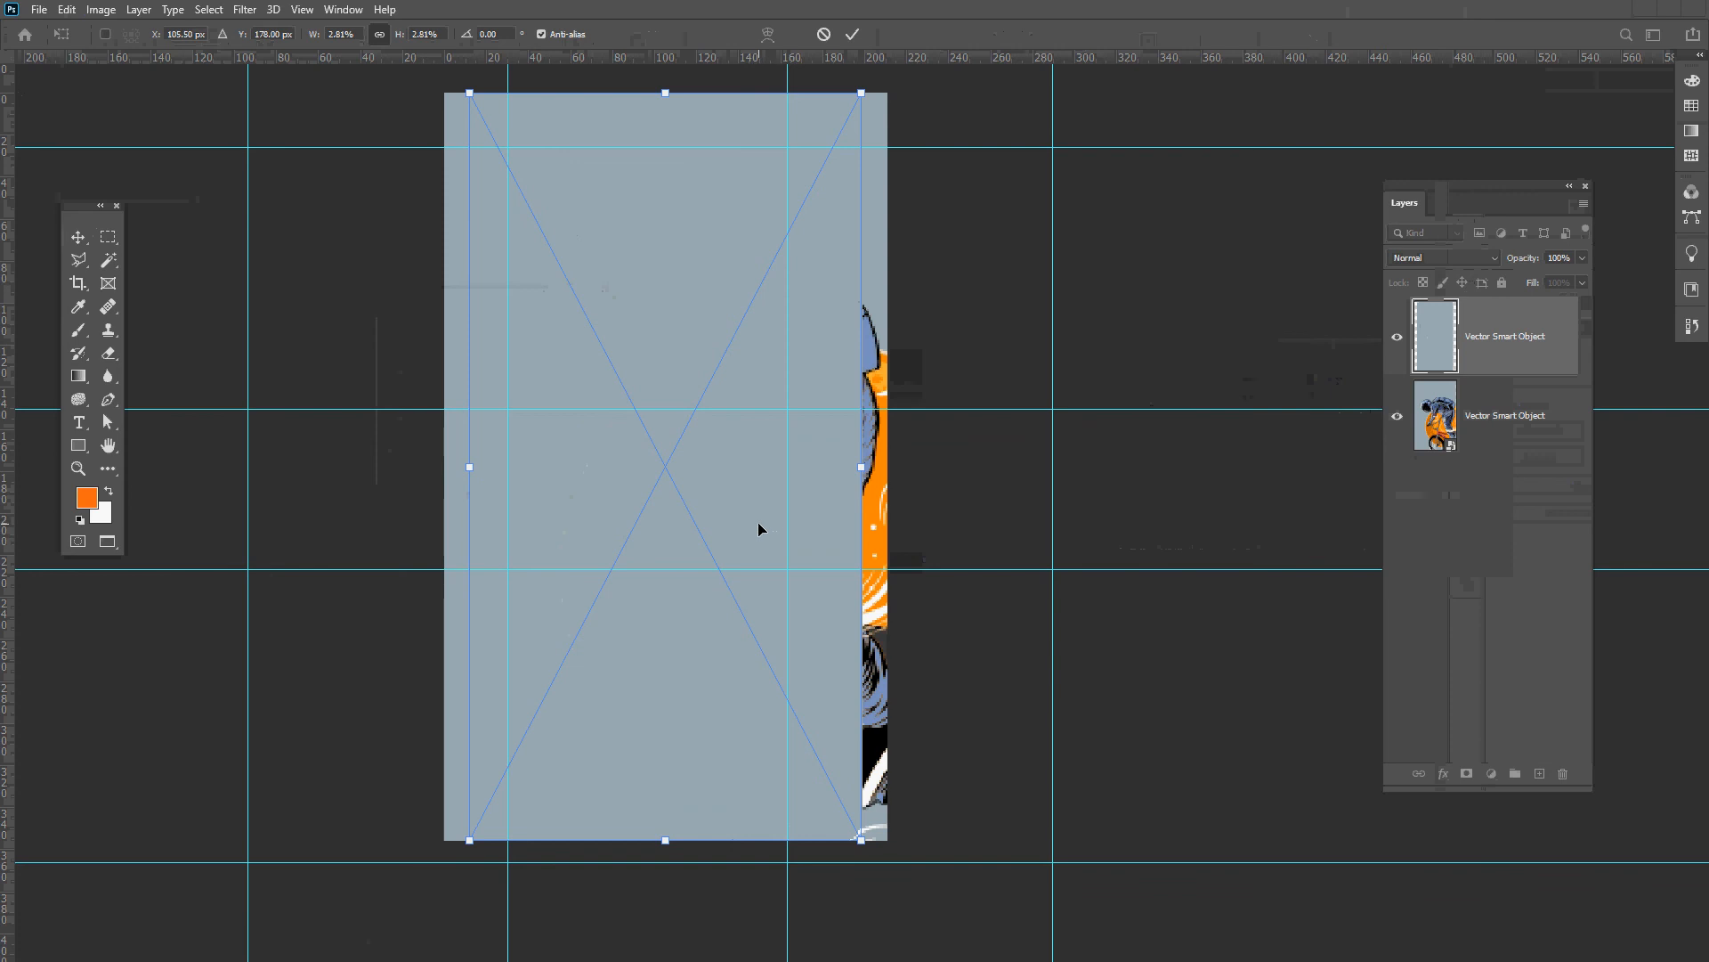
{"action": "key", "text": "Escape"}
{"action": "scroll", "coordinate": [664, 545], "scroll_direction": "down", "scroll_amount": 1}
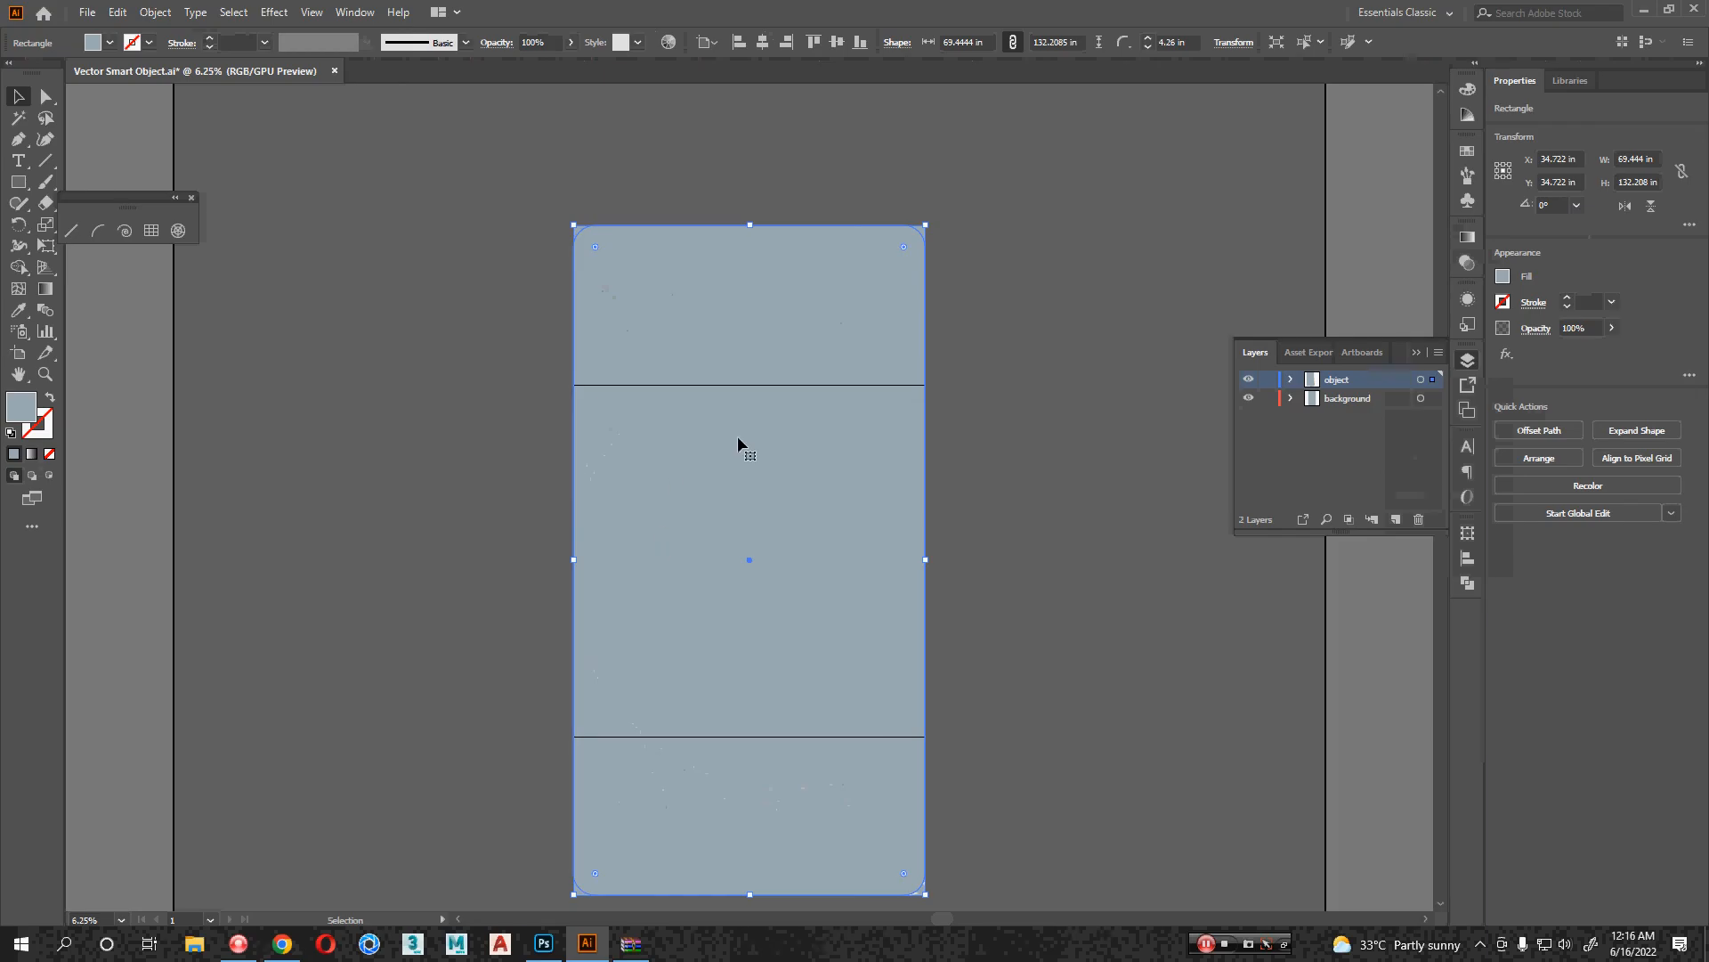
- In Illustrator, move the rounded rectangle beside the astronaut artwork and shorten it to a height of about 116.38 in
{"action": "scroll", "coordinate": [771, 465], "scroll_direction": "down", "scroll_amount": 2}
{"action": "scroll", "coordinate": [859, 549], "scroll_direction": "right", "scroll_amount": 2}
{"action": "left_click_drag", "start_coordinate": [581, 492], "coordinate": [793, 508]}
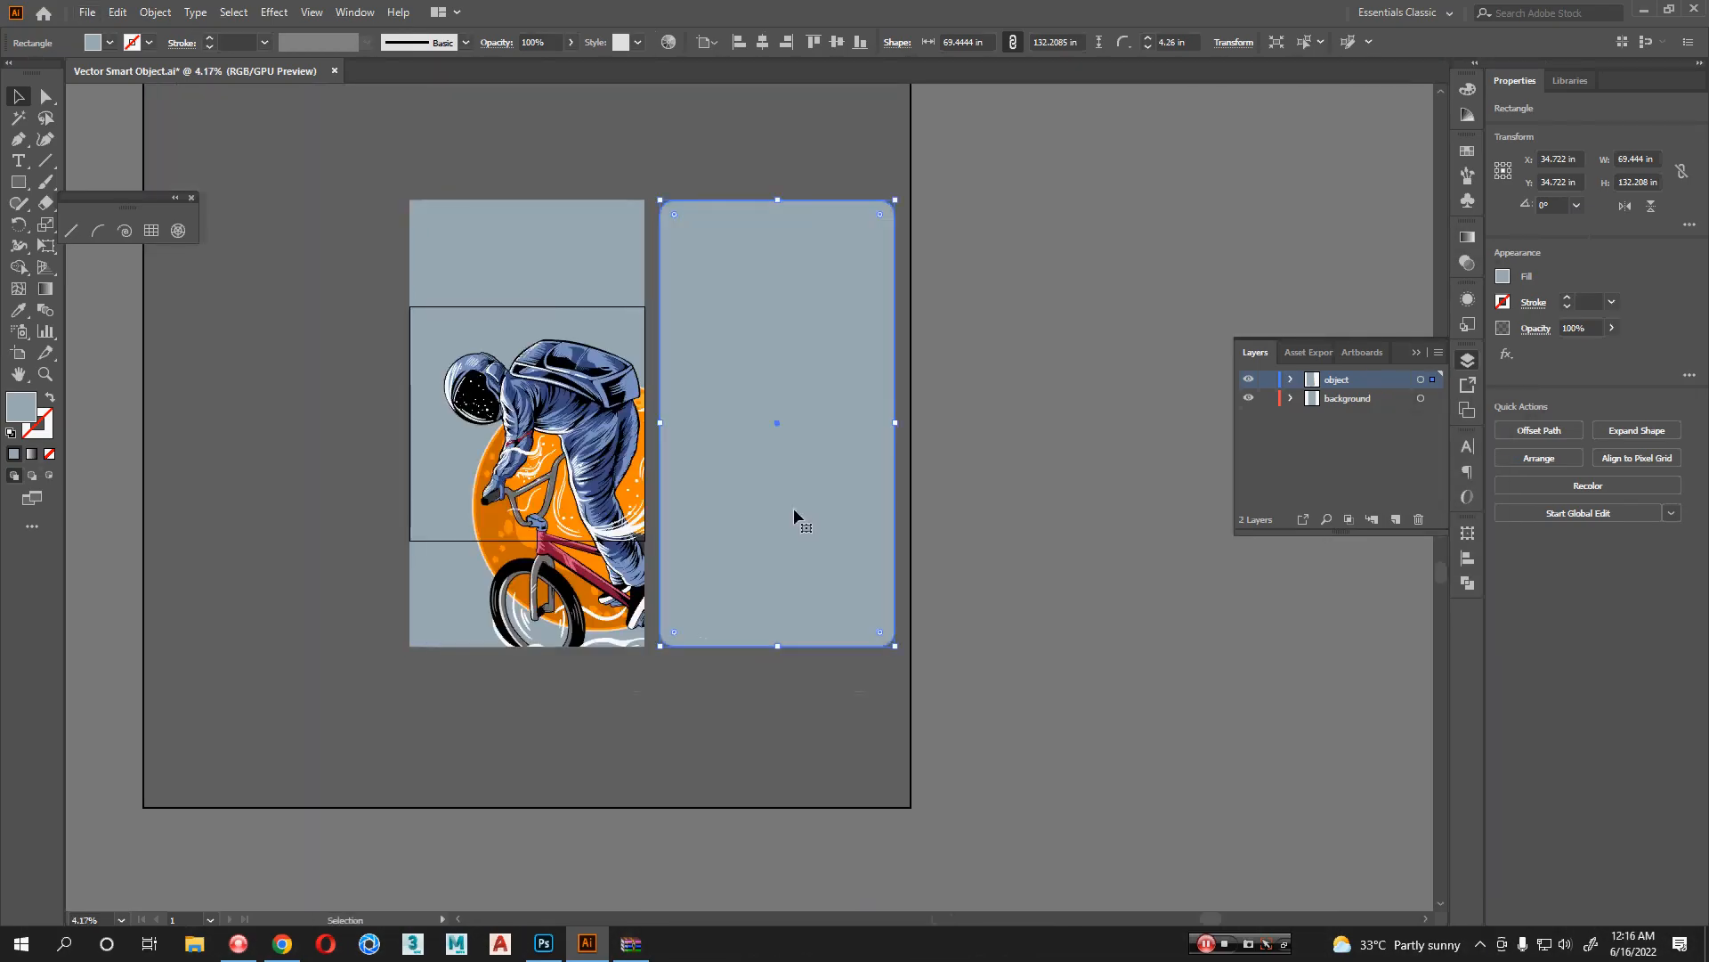
{"action": "scroll", "coordinate": [793, 507], "scroll_direction": "right", "scroll_amount": 2}
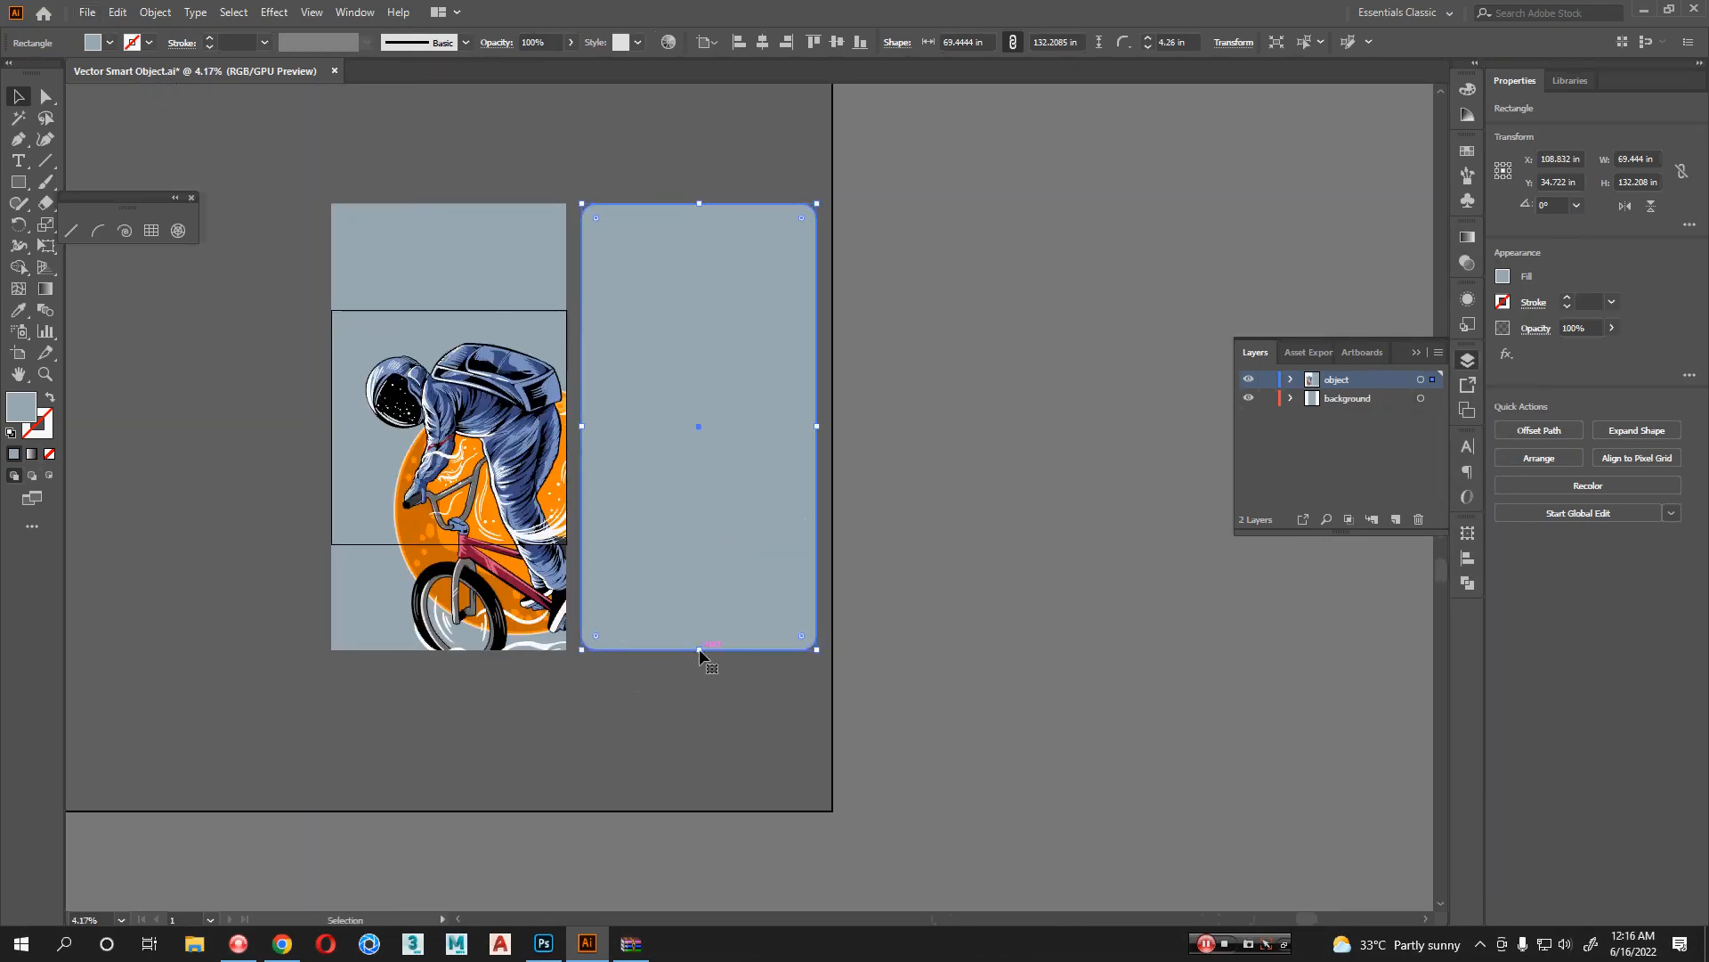
{"action": "left_click_drag", "start_coordinate": [700, 654], "coordinate": [703, 595]}
{"action": "key", "text": "a"}
- Switch to Photoshop and place the shortened rounded rectangle over the astronaut artwork as a smart object
{"action": "key", "text": "alt+Tab"}
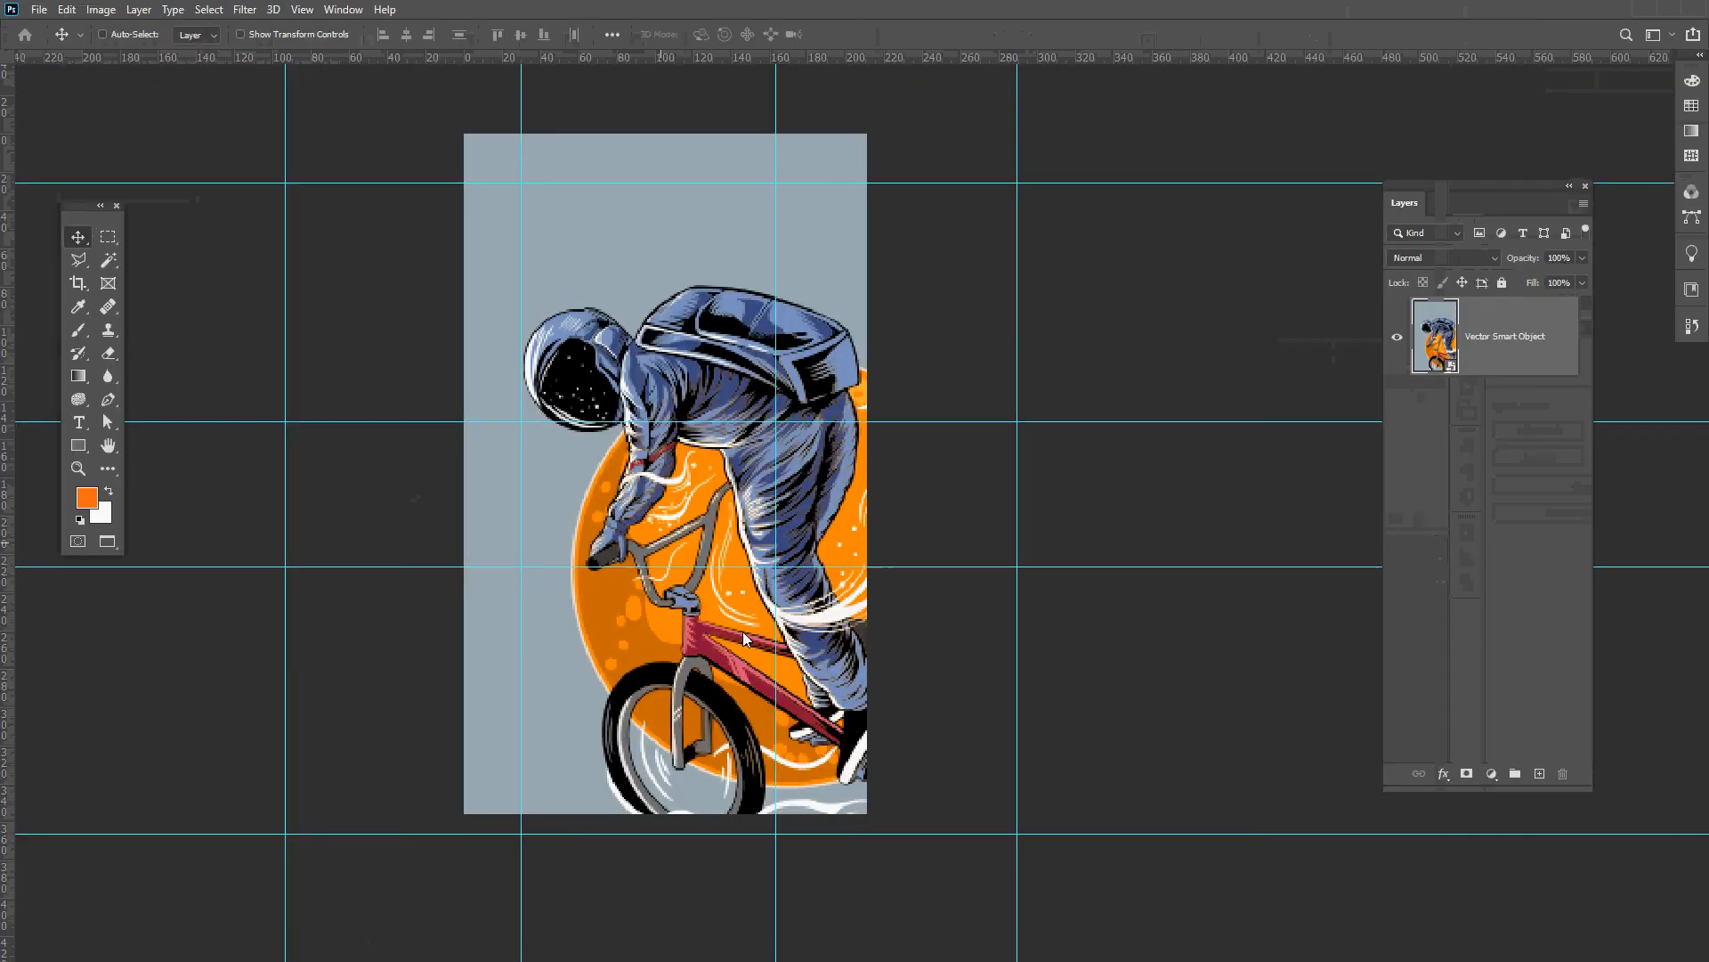
{"action": "key", "text": "ctrl+v"}
{"action": "left_click", "coordinate": [570, 341]}
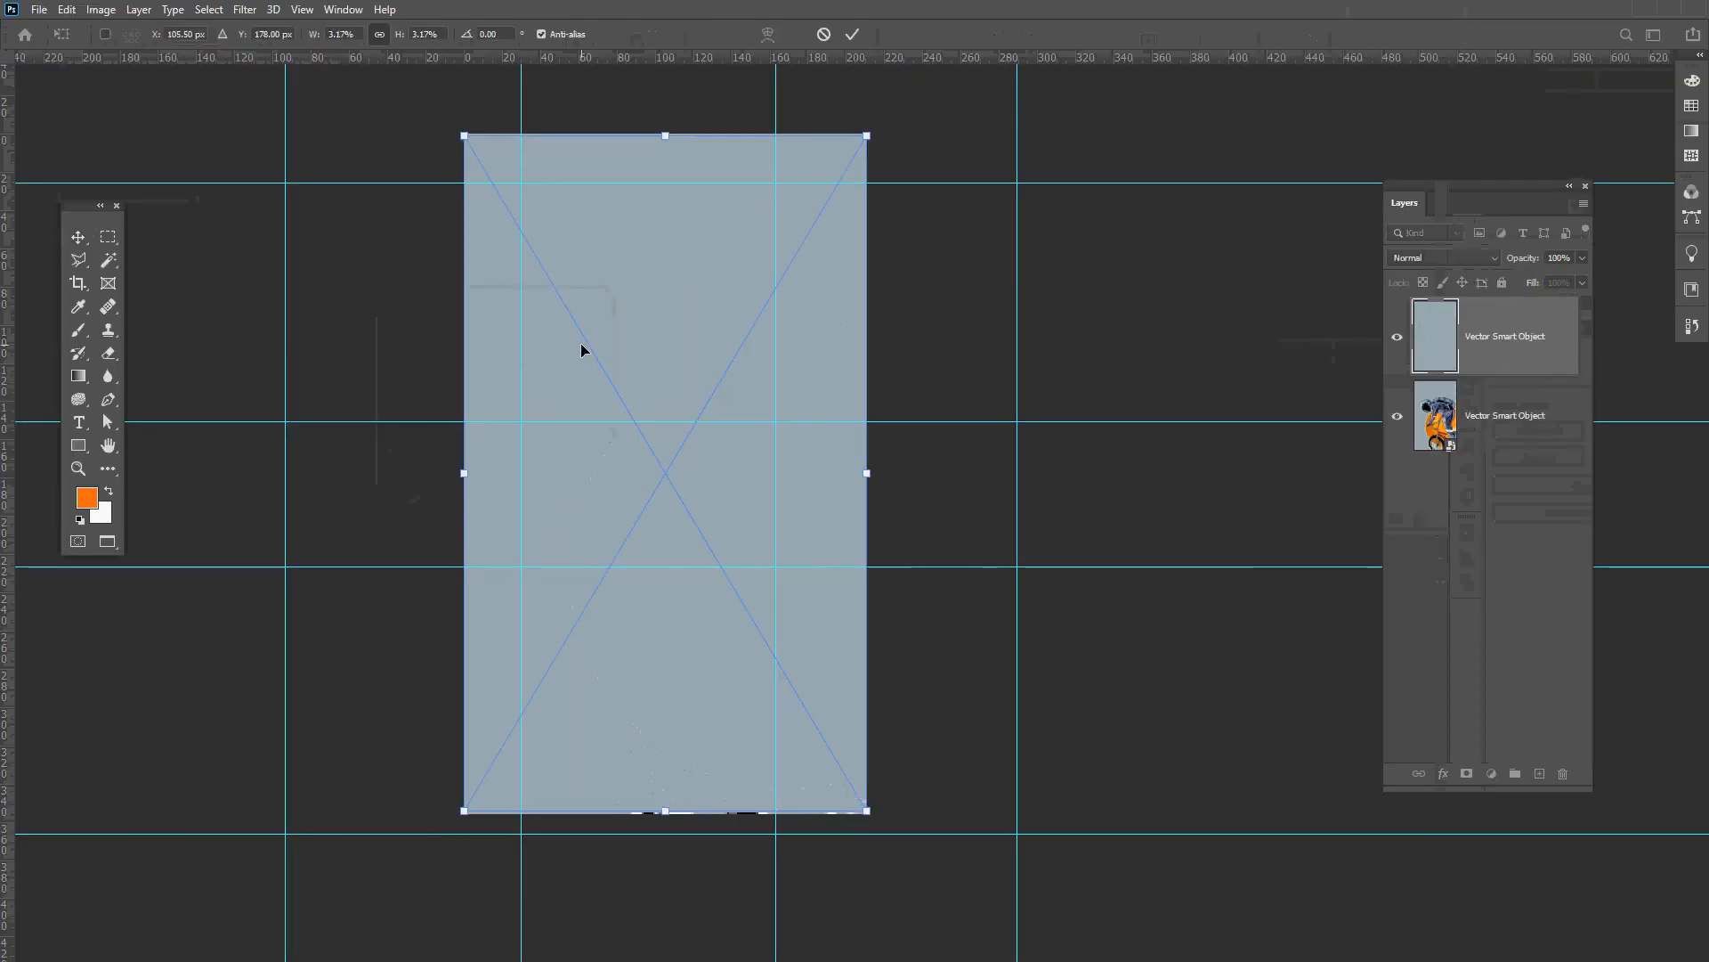
{"action": "key", "text": "Return"}
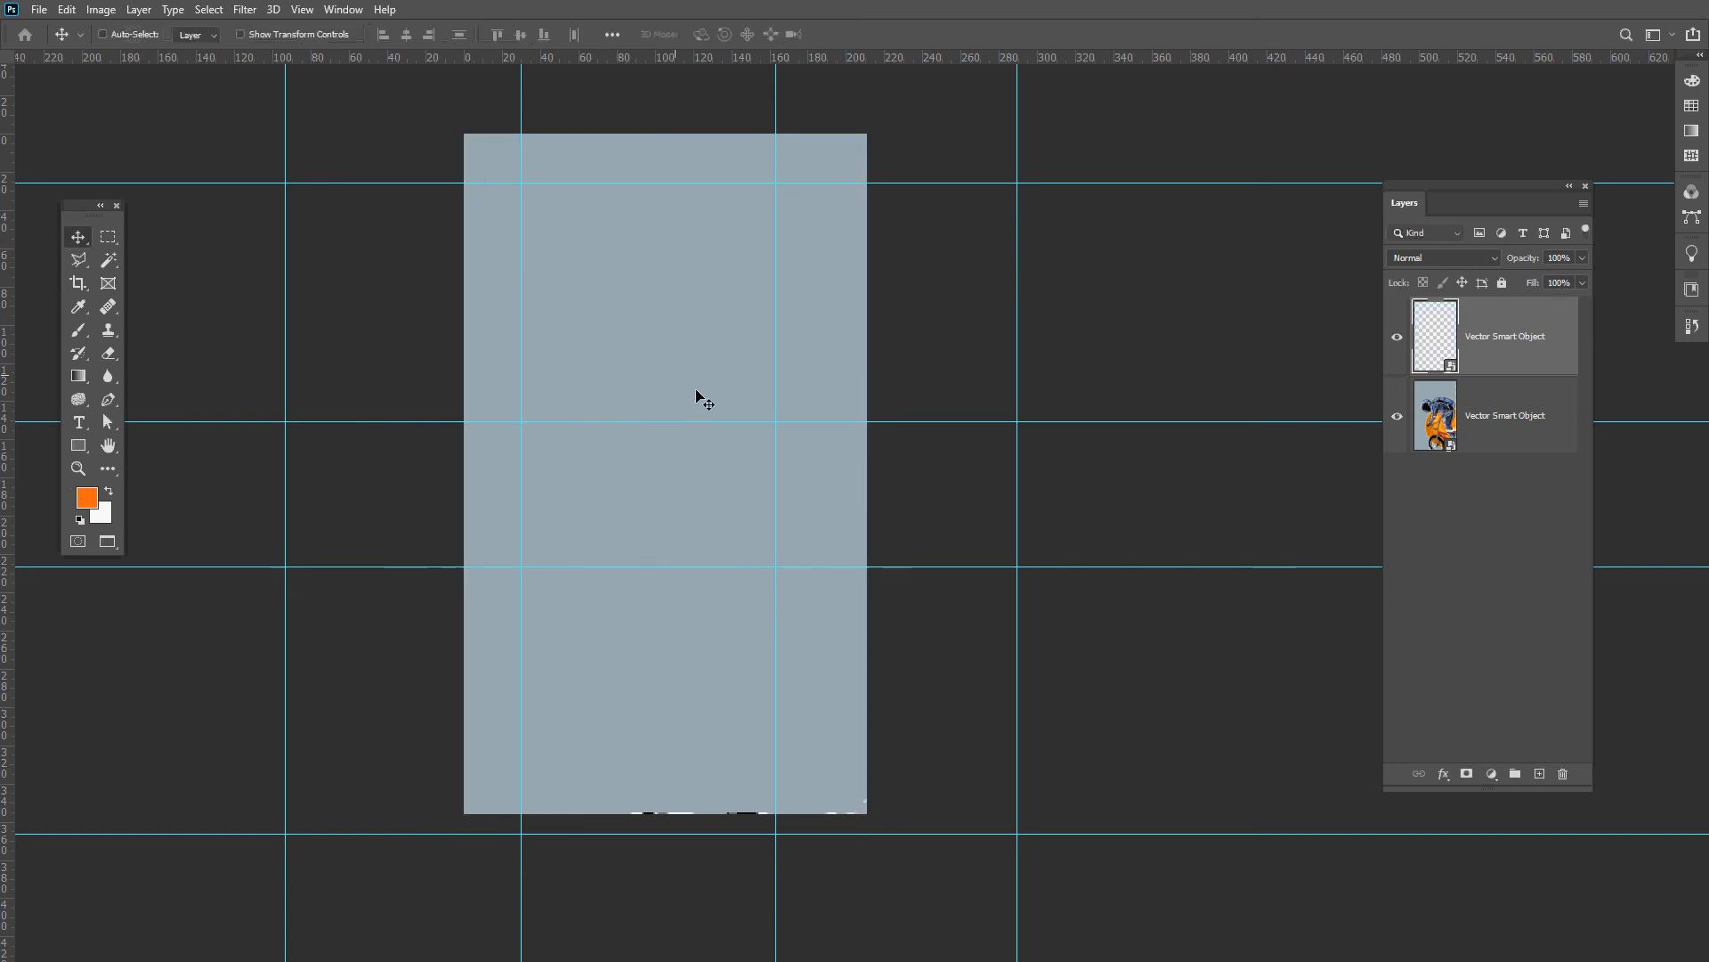
- Try clipping the astronaut artwork to the rounded rectangle beneath it, then release the clipping mask and delete the rectangle layer
{"action": "left_click_drag", "start_coordinate": [1494, 363], "coordinate": [1495, 500]}
{"action": "left_click", "coordinate": [1500, 374], "text": "alt"}
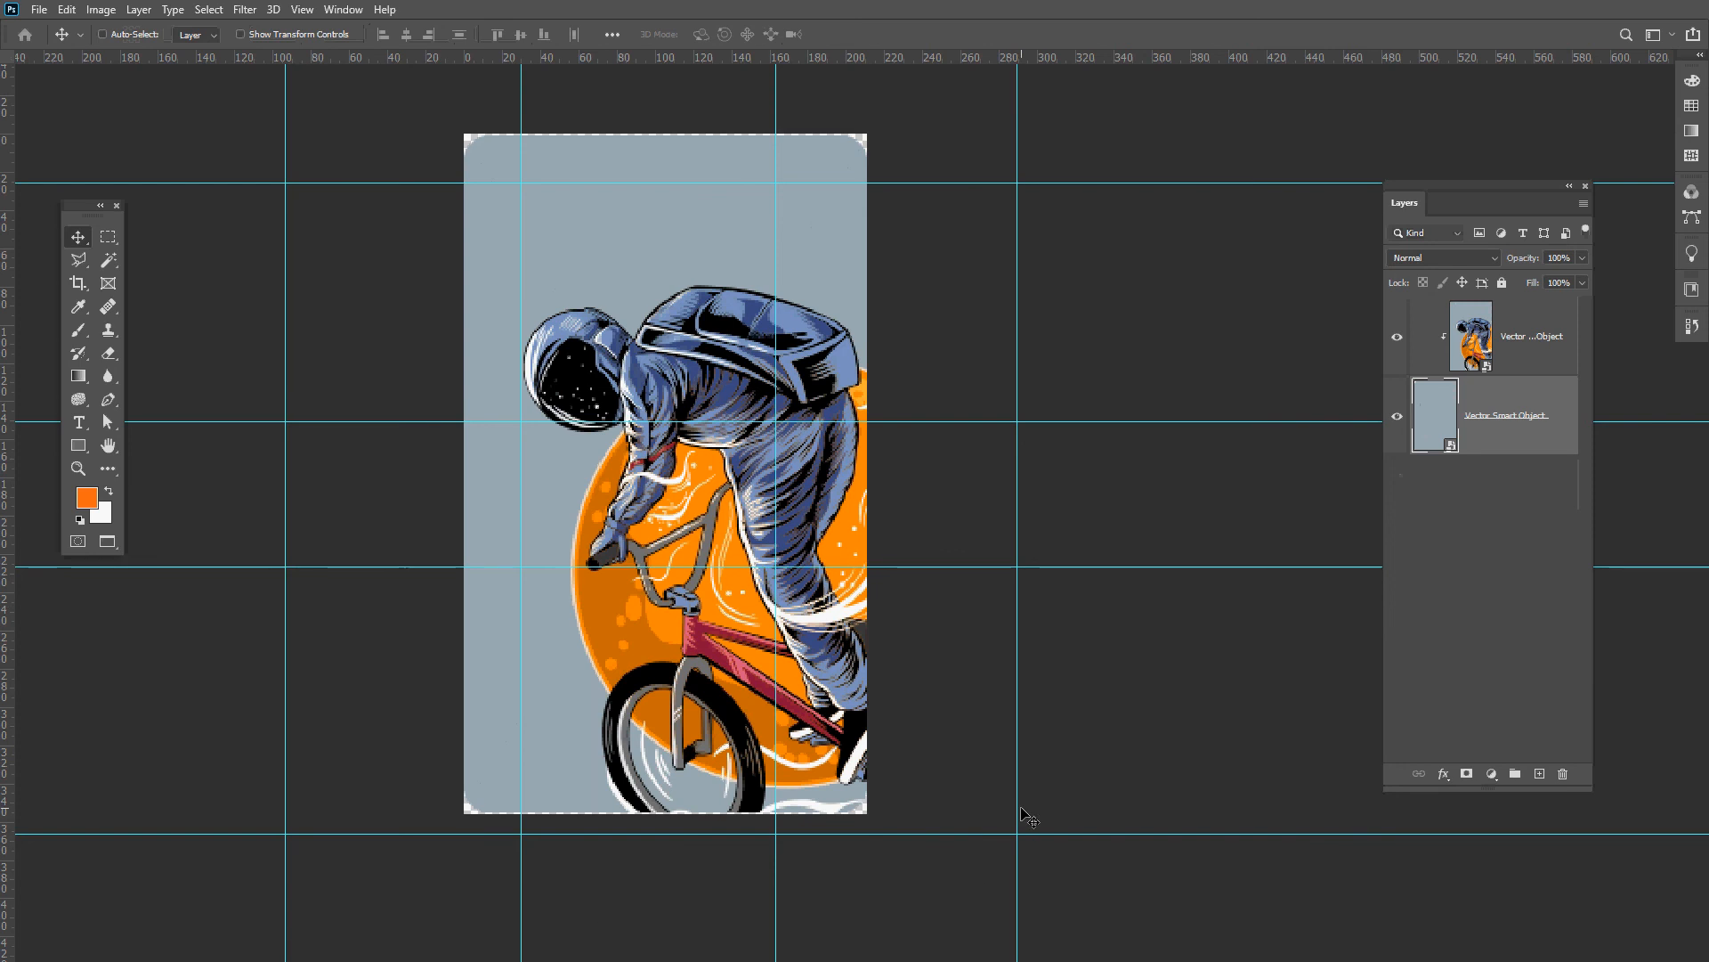
{"action": "key", "text": "ctrl+alt+g"}
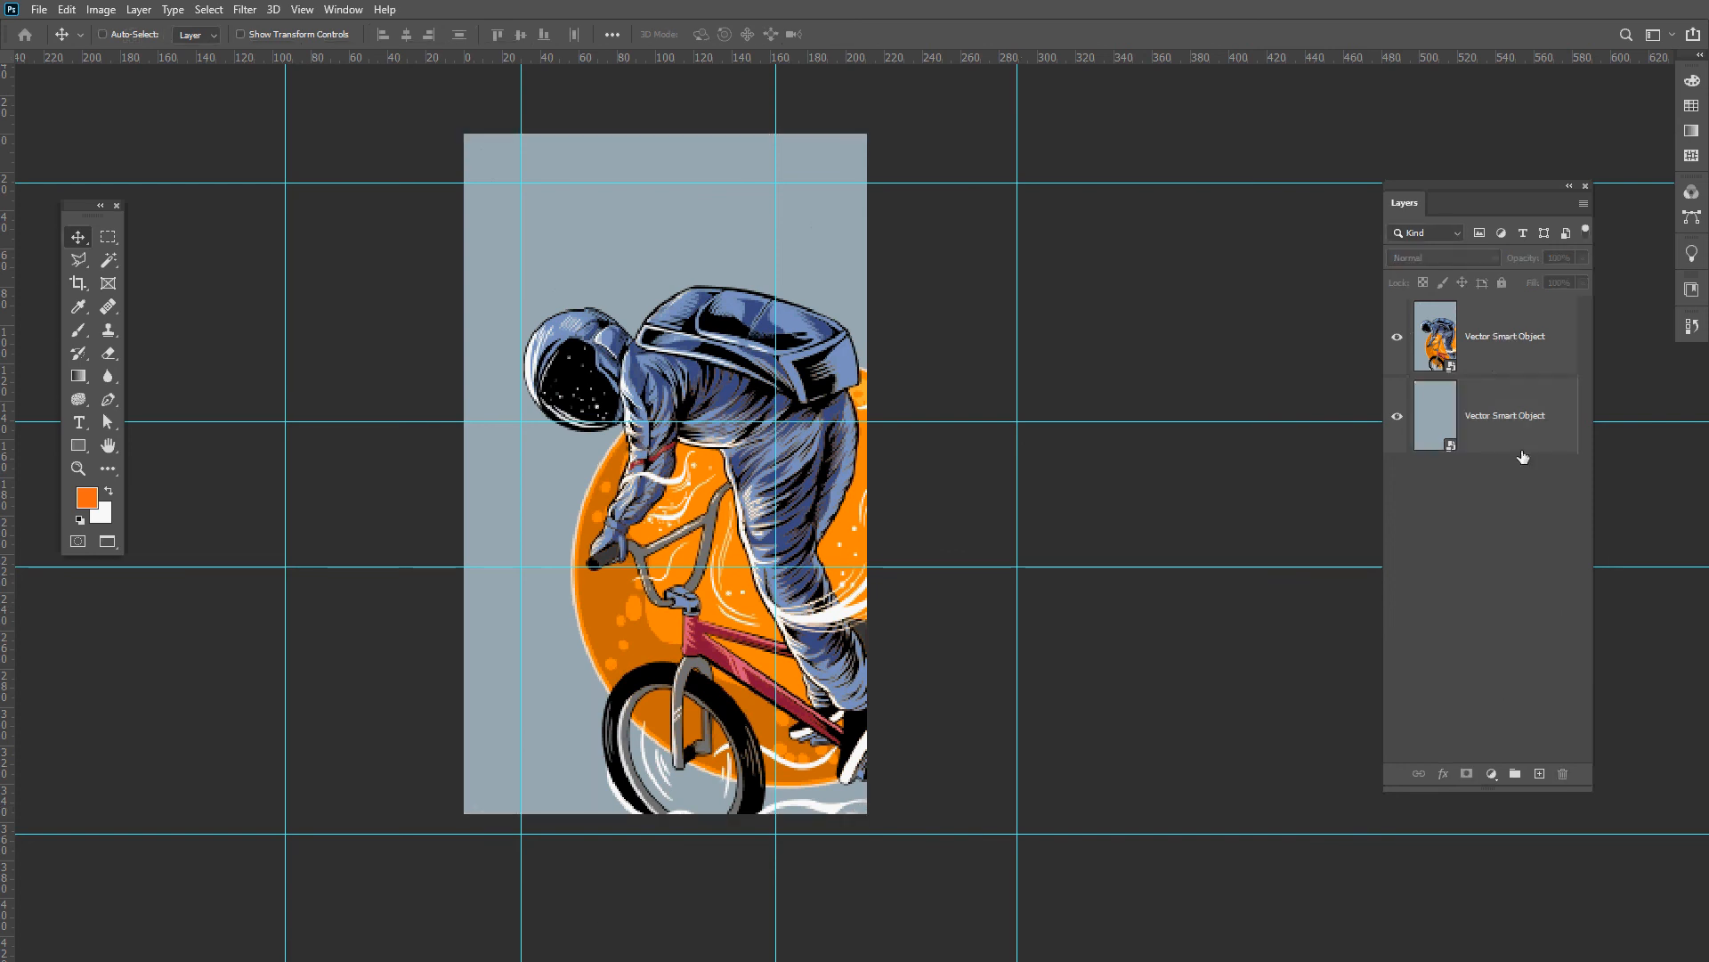
{"action": "key", "text": "Delete"}
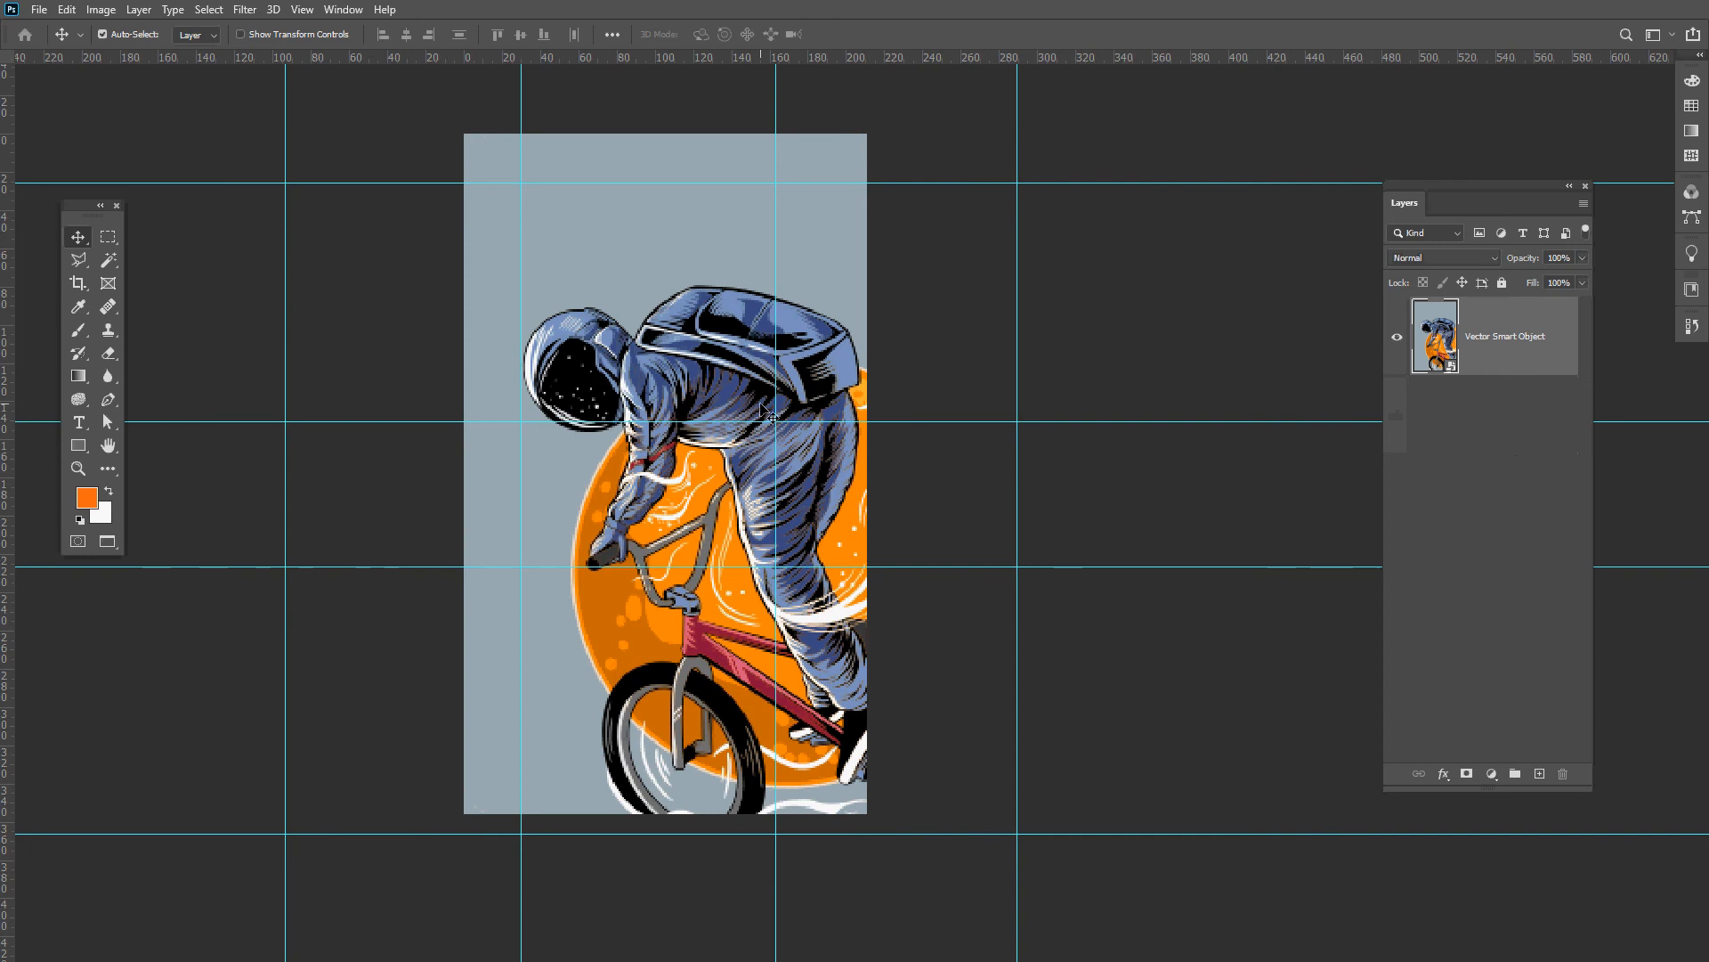
- Close the Rectangle 1 contents in Photoshop, then close the vector smart object in Illustrator without saving
{"action": "key", "text": "ctrl+w"}
{"action": "left_click", "coordinate": [851, 353]}
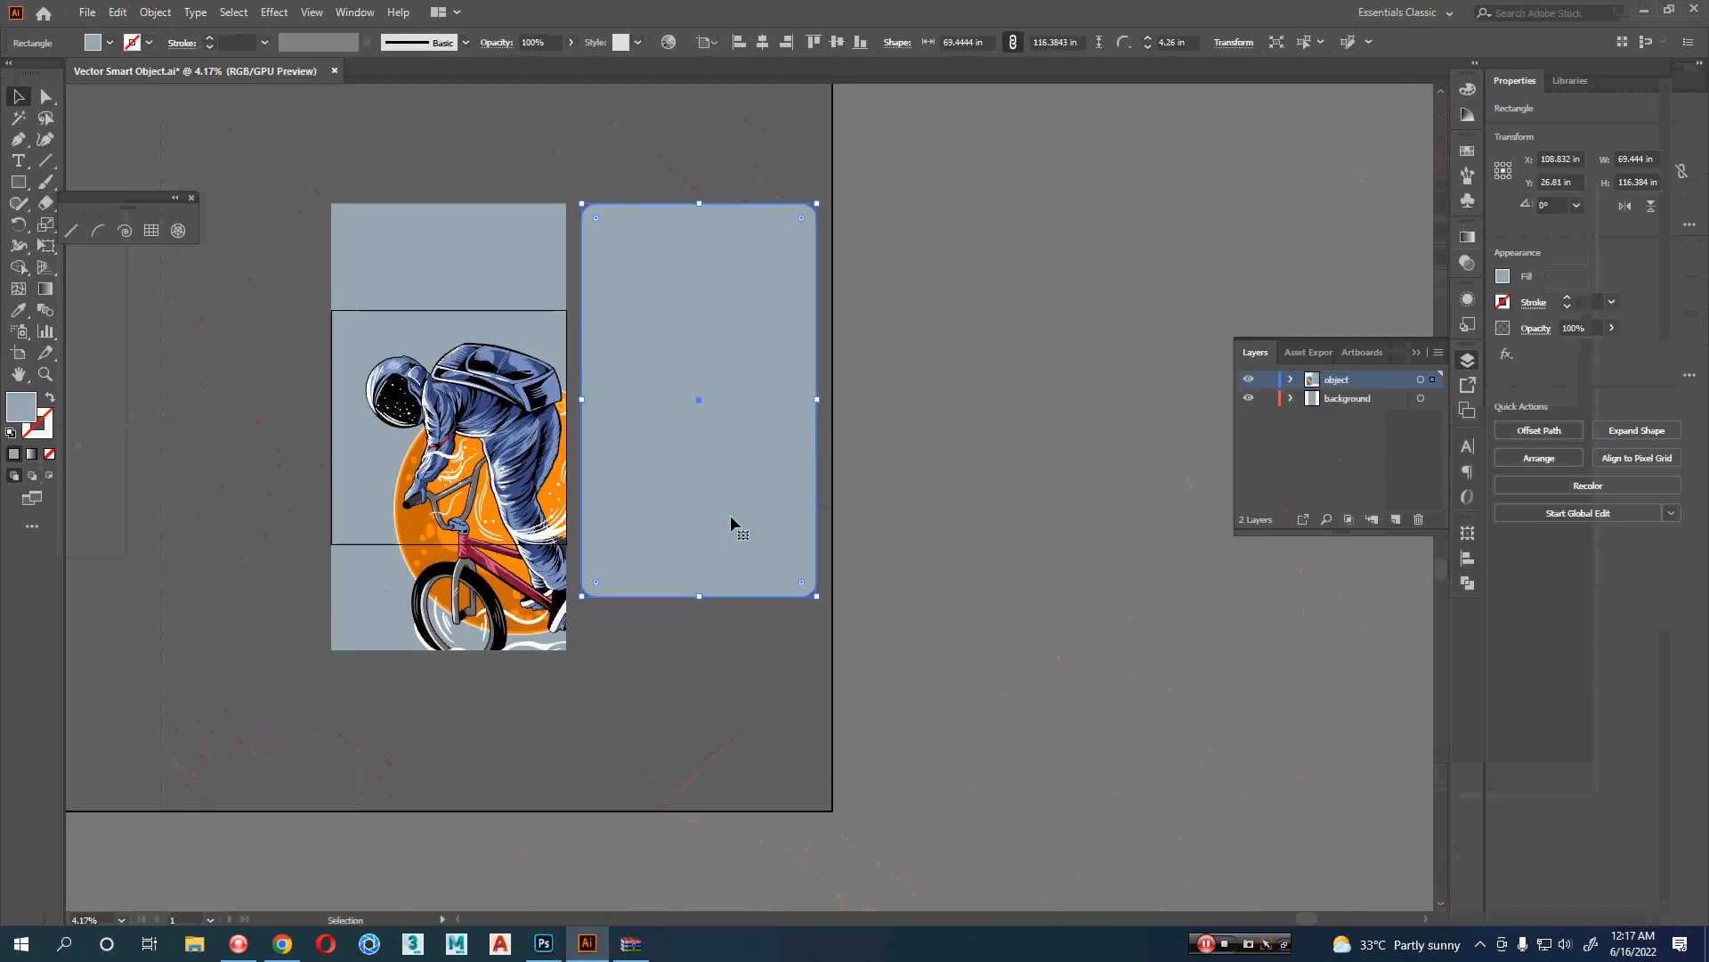
{"action": "key", "text": "ctrl+w"}
{"action": "key", "text": "Right"}
{"action": "key", "text": "Return"}
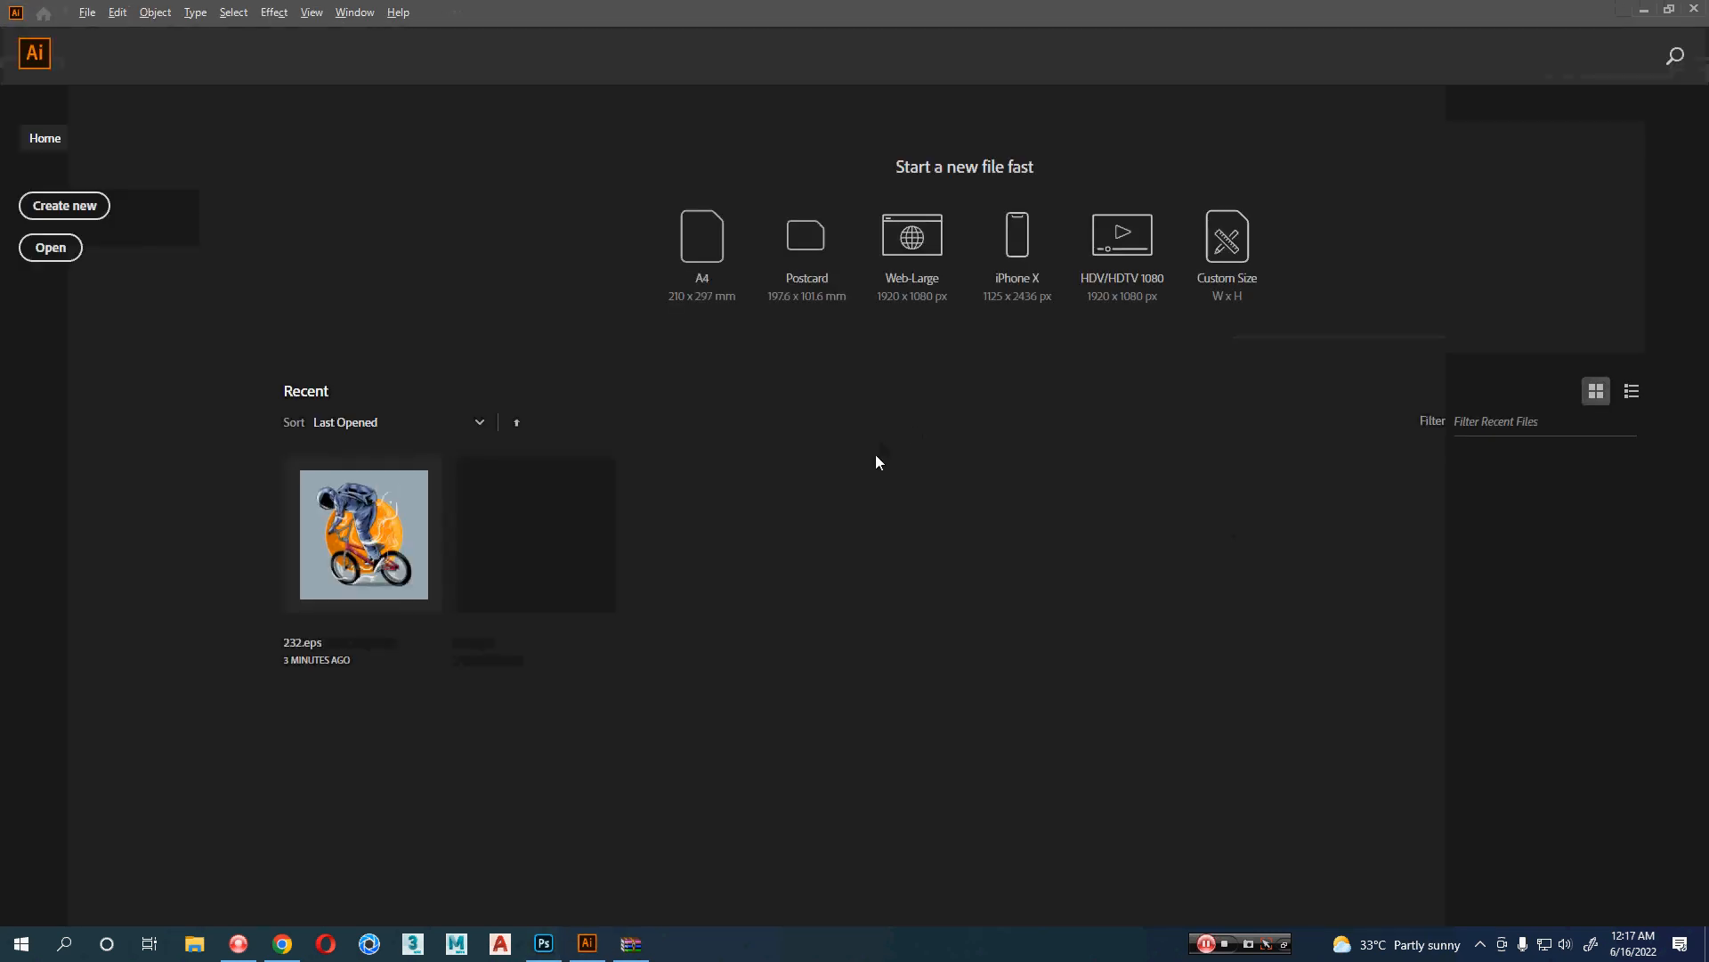
- Create a new A4 document of 8.27 x 11.69 in in Illustrator
{"action": "key", "text": "alt+Tab"}
{"action": "key", "text": "Tab"}
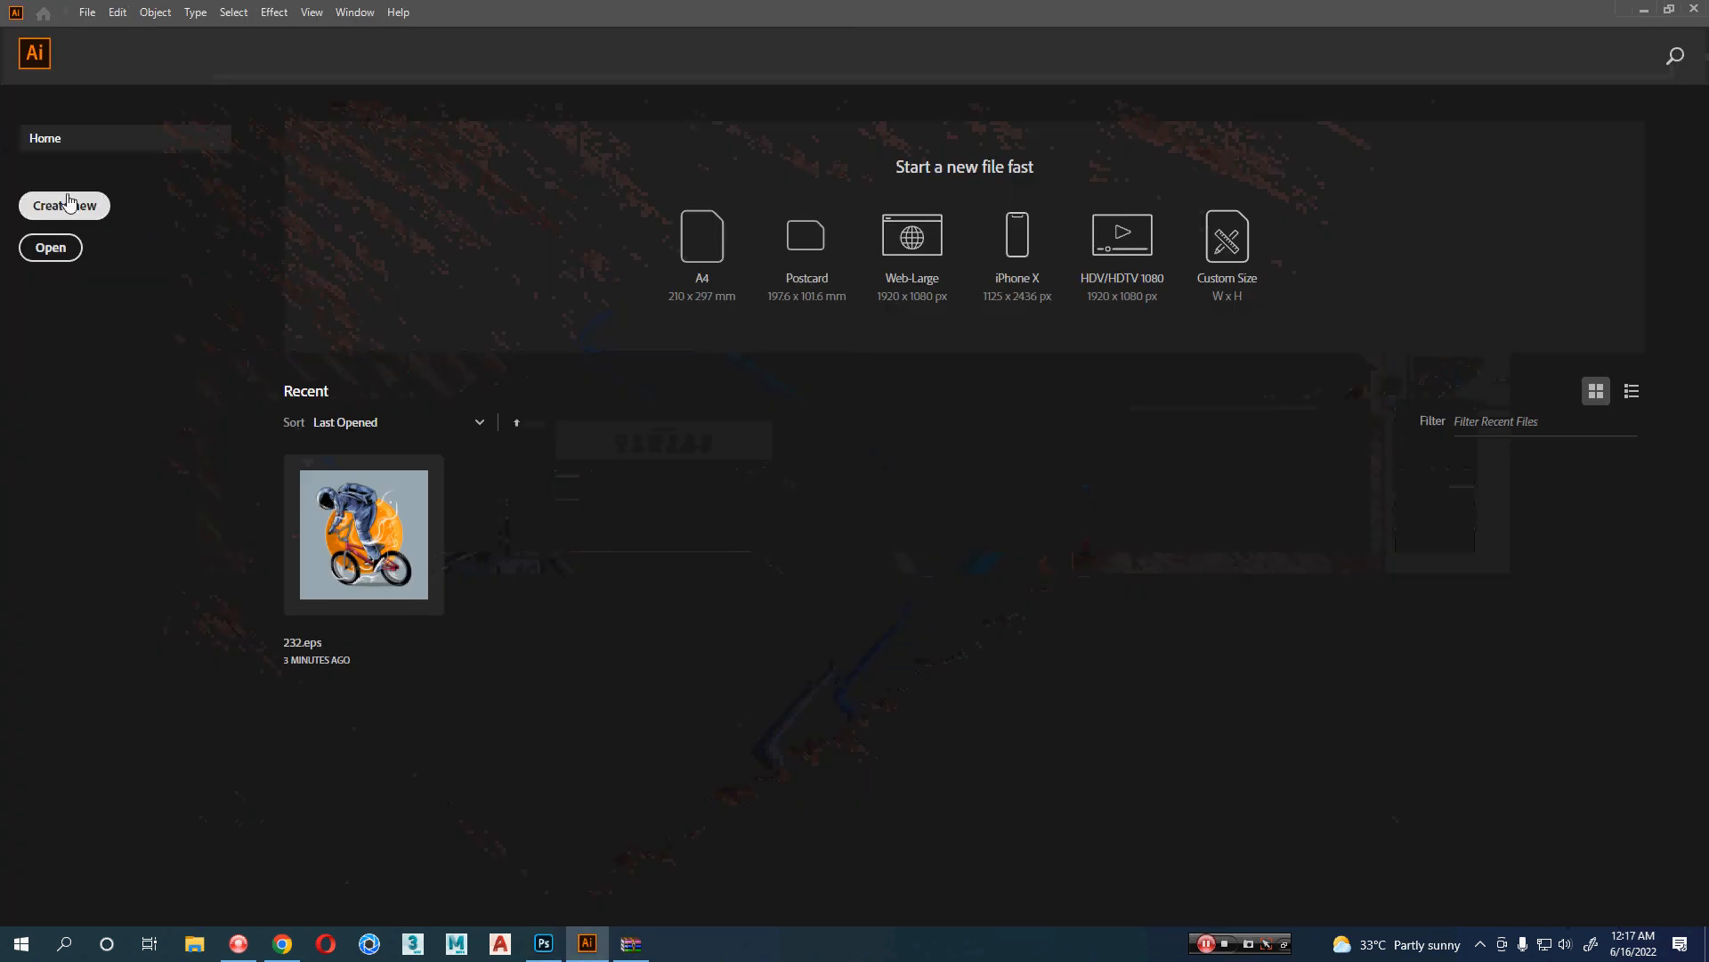
{"action": "left_click", "coordinate": [69, 203]}
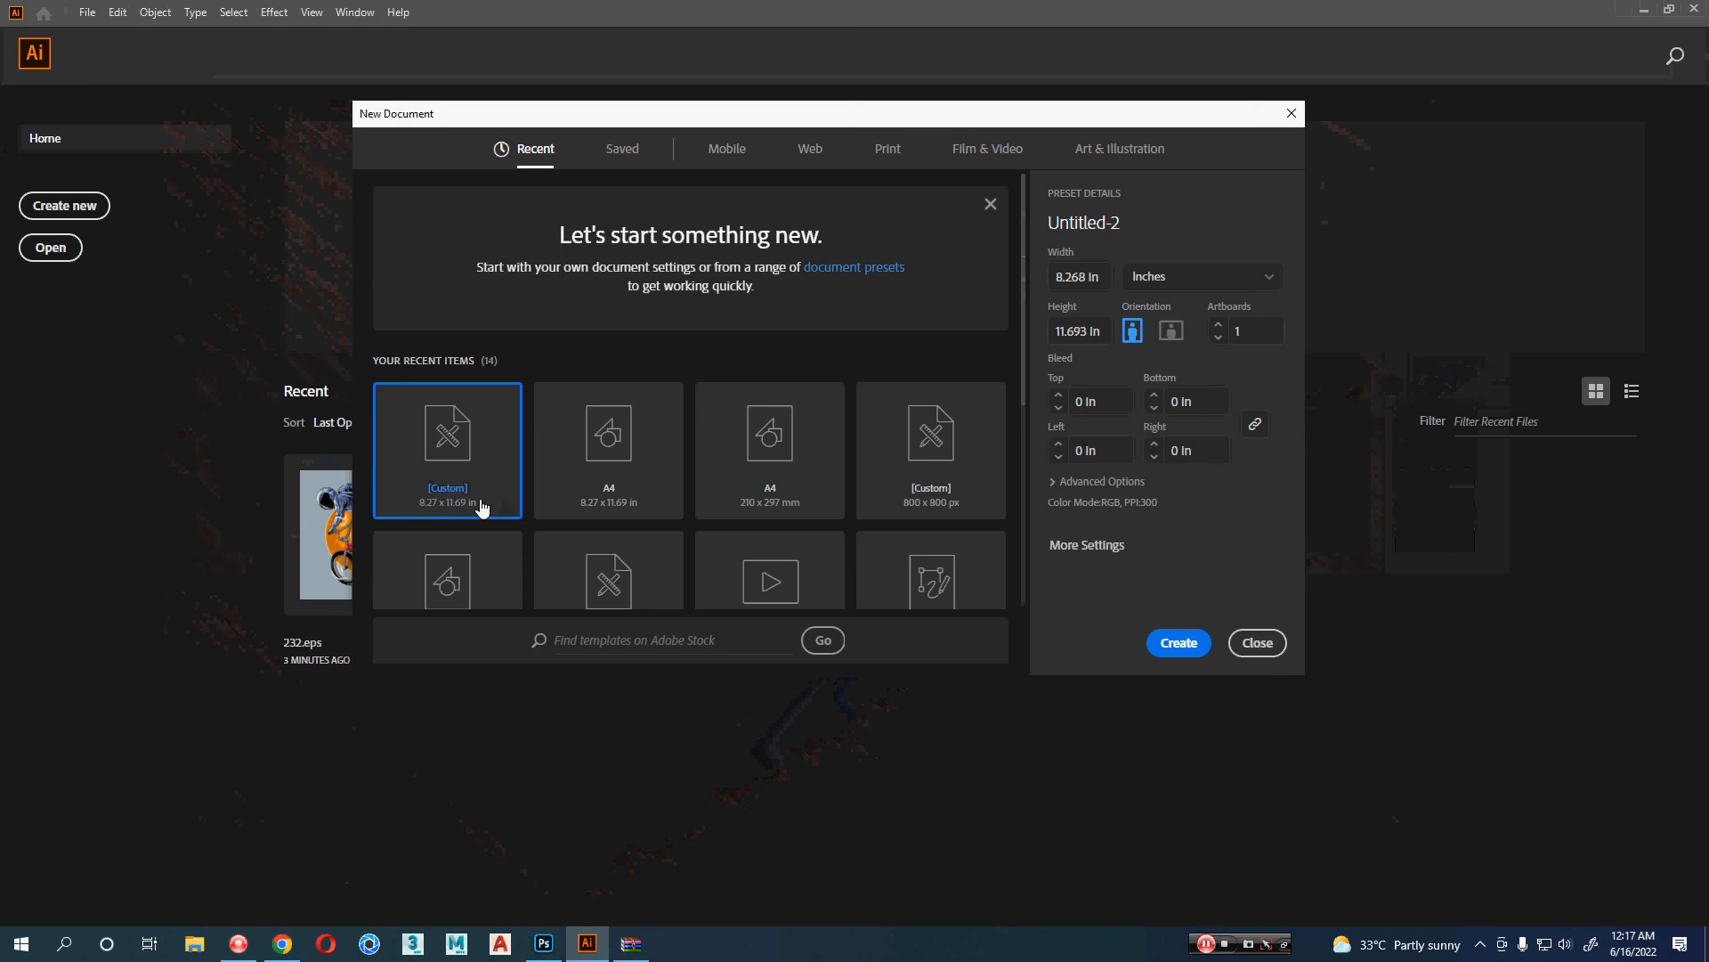
{"action": "left_click", "coordinate": [656, 484]}
{"action": "left_click", "coordinate": [1179, 643]}
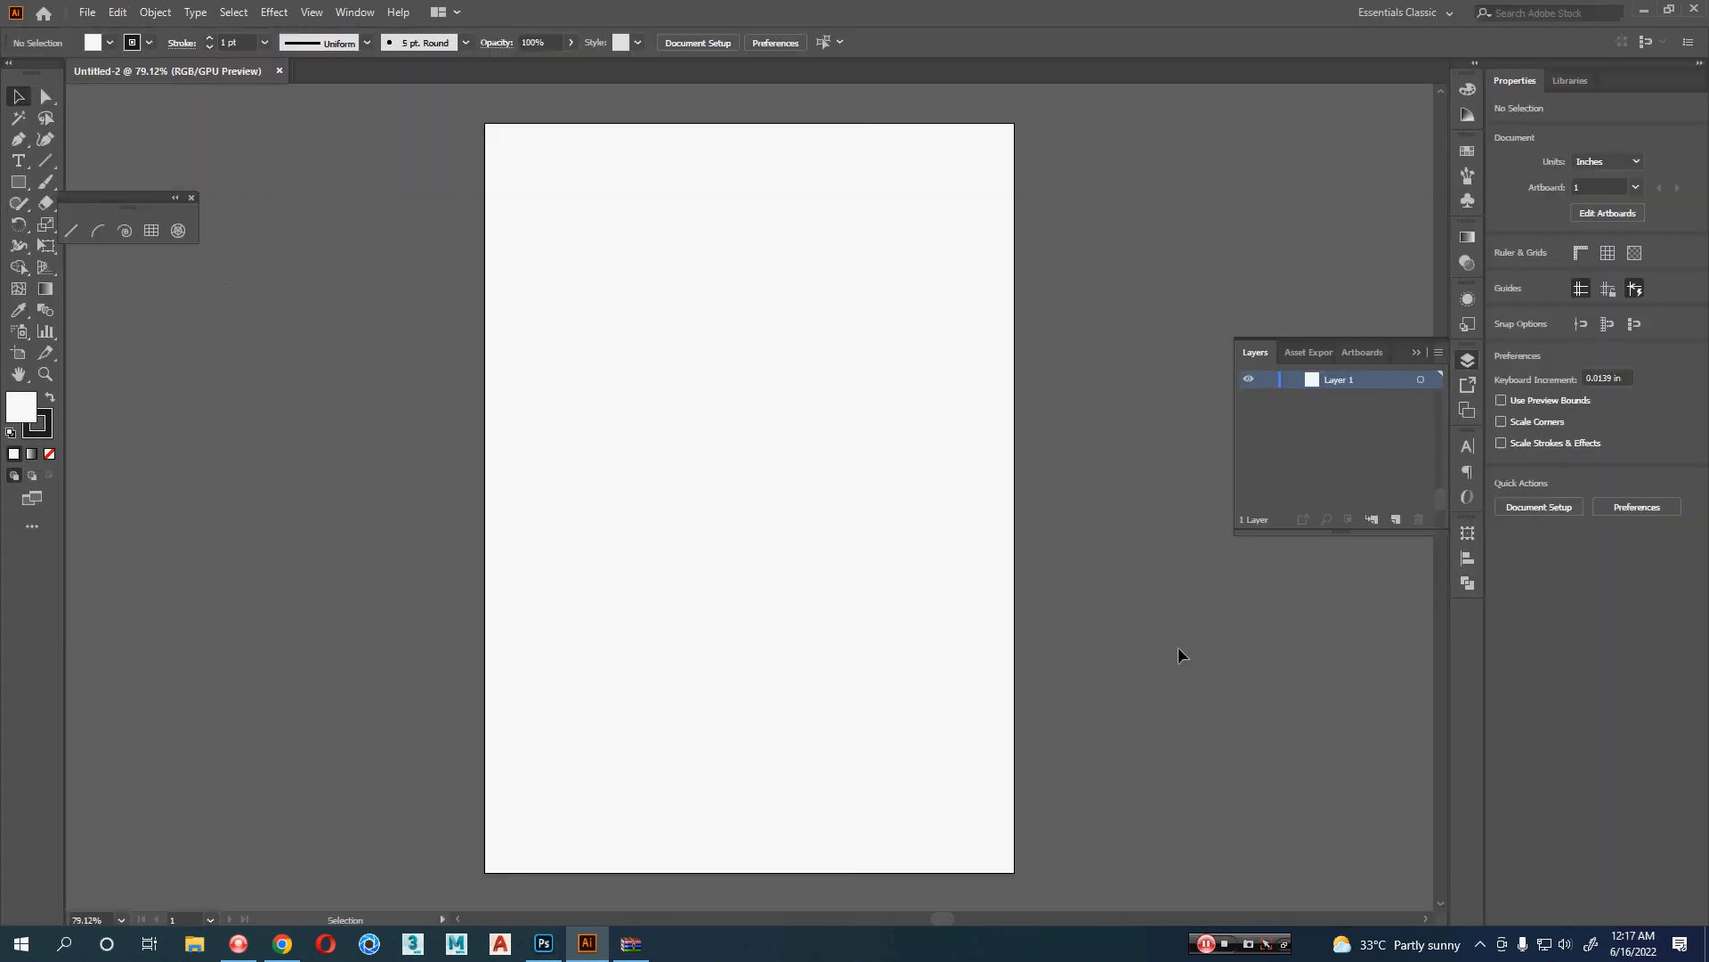
- Draw a rectangle about 5.11 in wide and 8.97 in high to the left of the artboard
{"action": "left_click", "coordinate": [19, 183]}
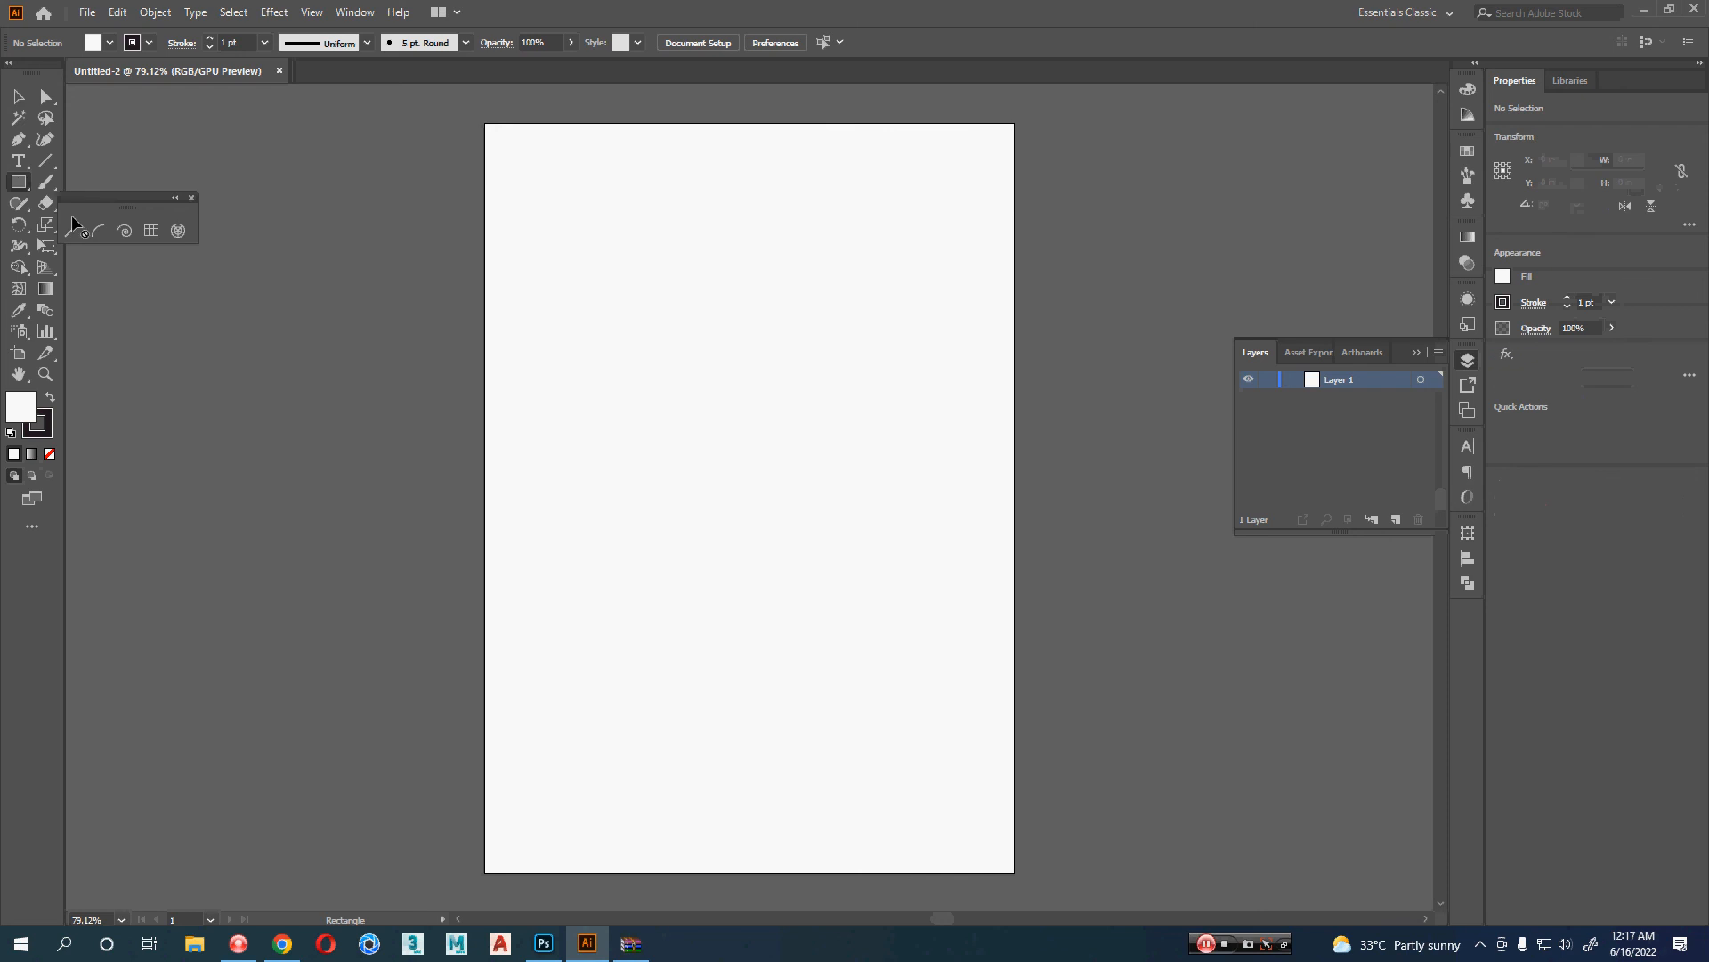
{"action": "right_click", "coordinate": [29, 188]}
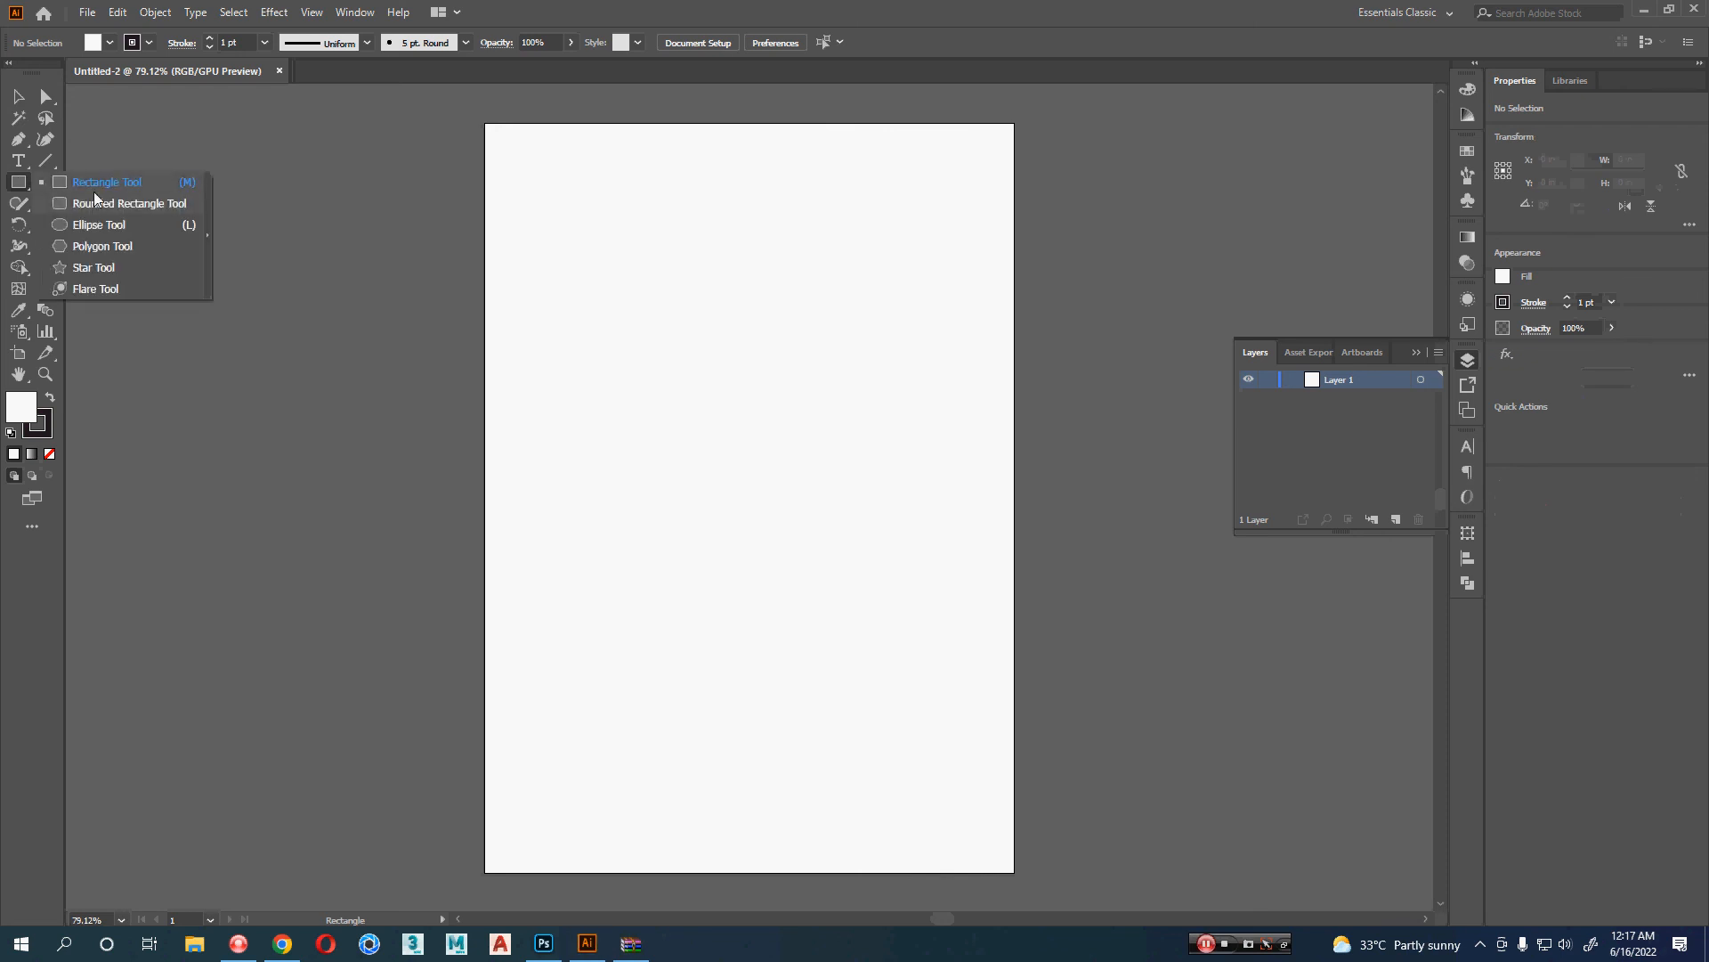
{"action": "left_click", "coordinate": [98, 185]}
{"action": "scroll", "coordinate": [462, 492], "scroll_direction": "left", "scroll_amount": 10}
{"action": "left_click_drag", "start_coordinate": [354, 205], "coordinate": [680, 779]}
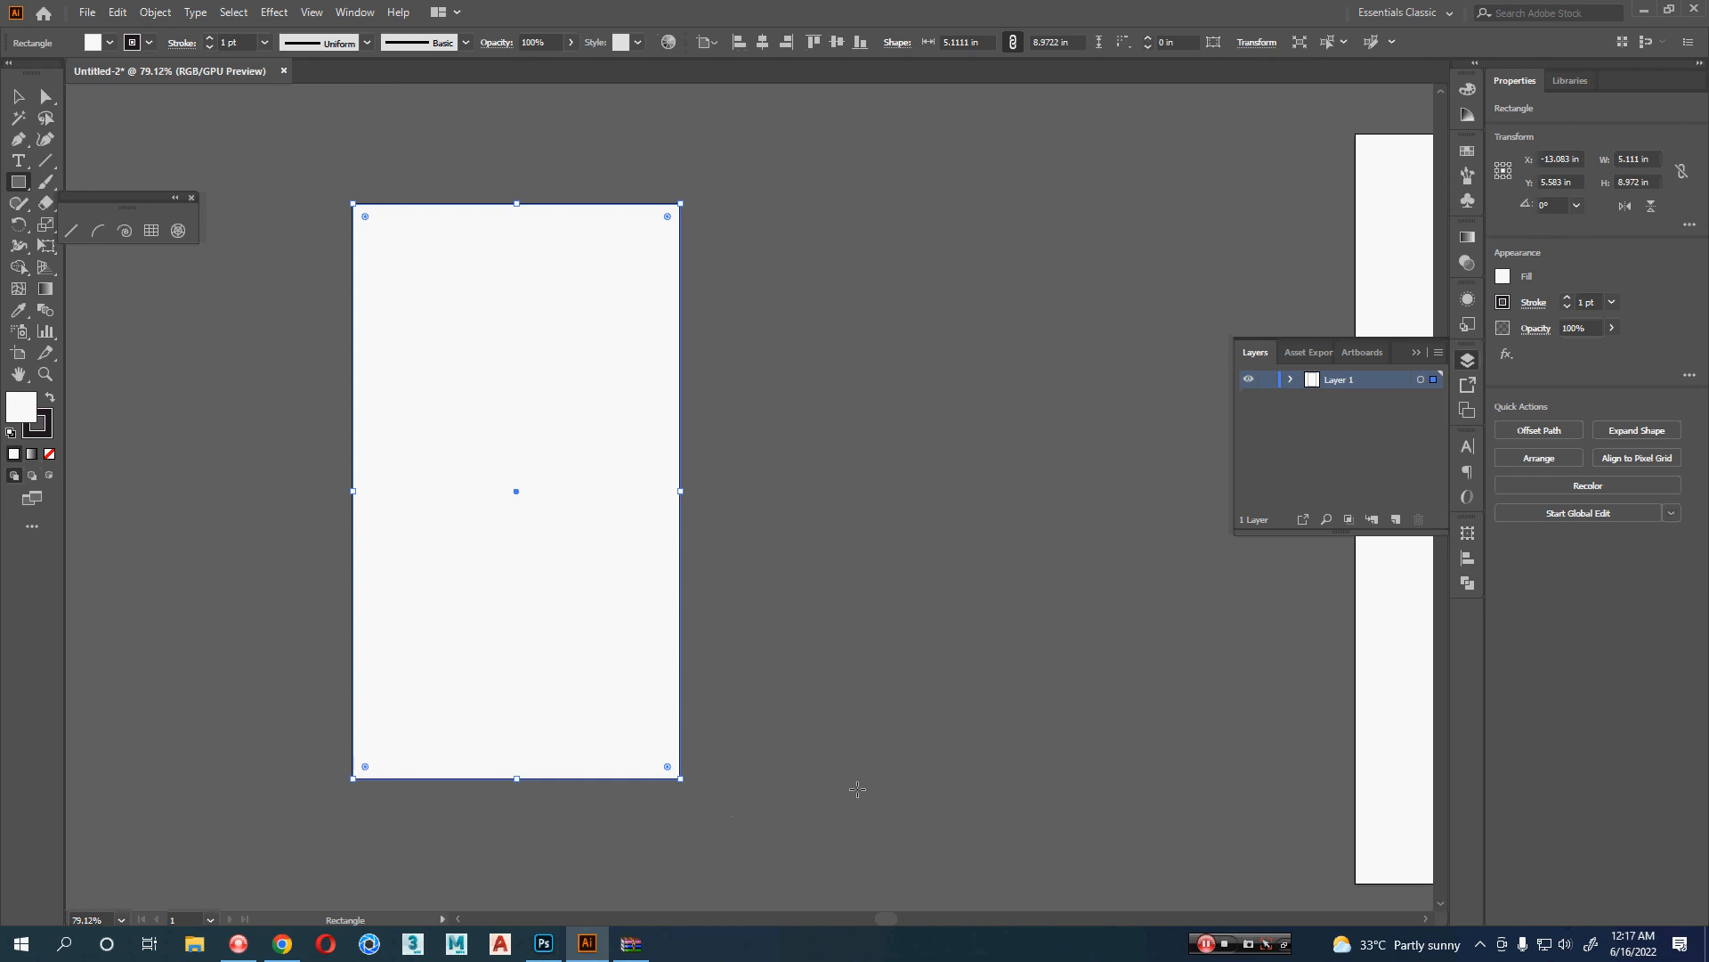
{"action": "key", "text": "v"}
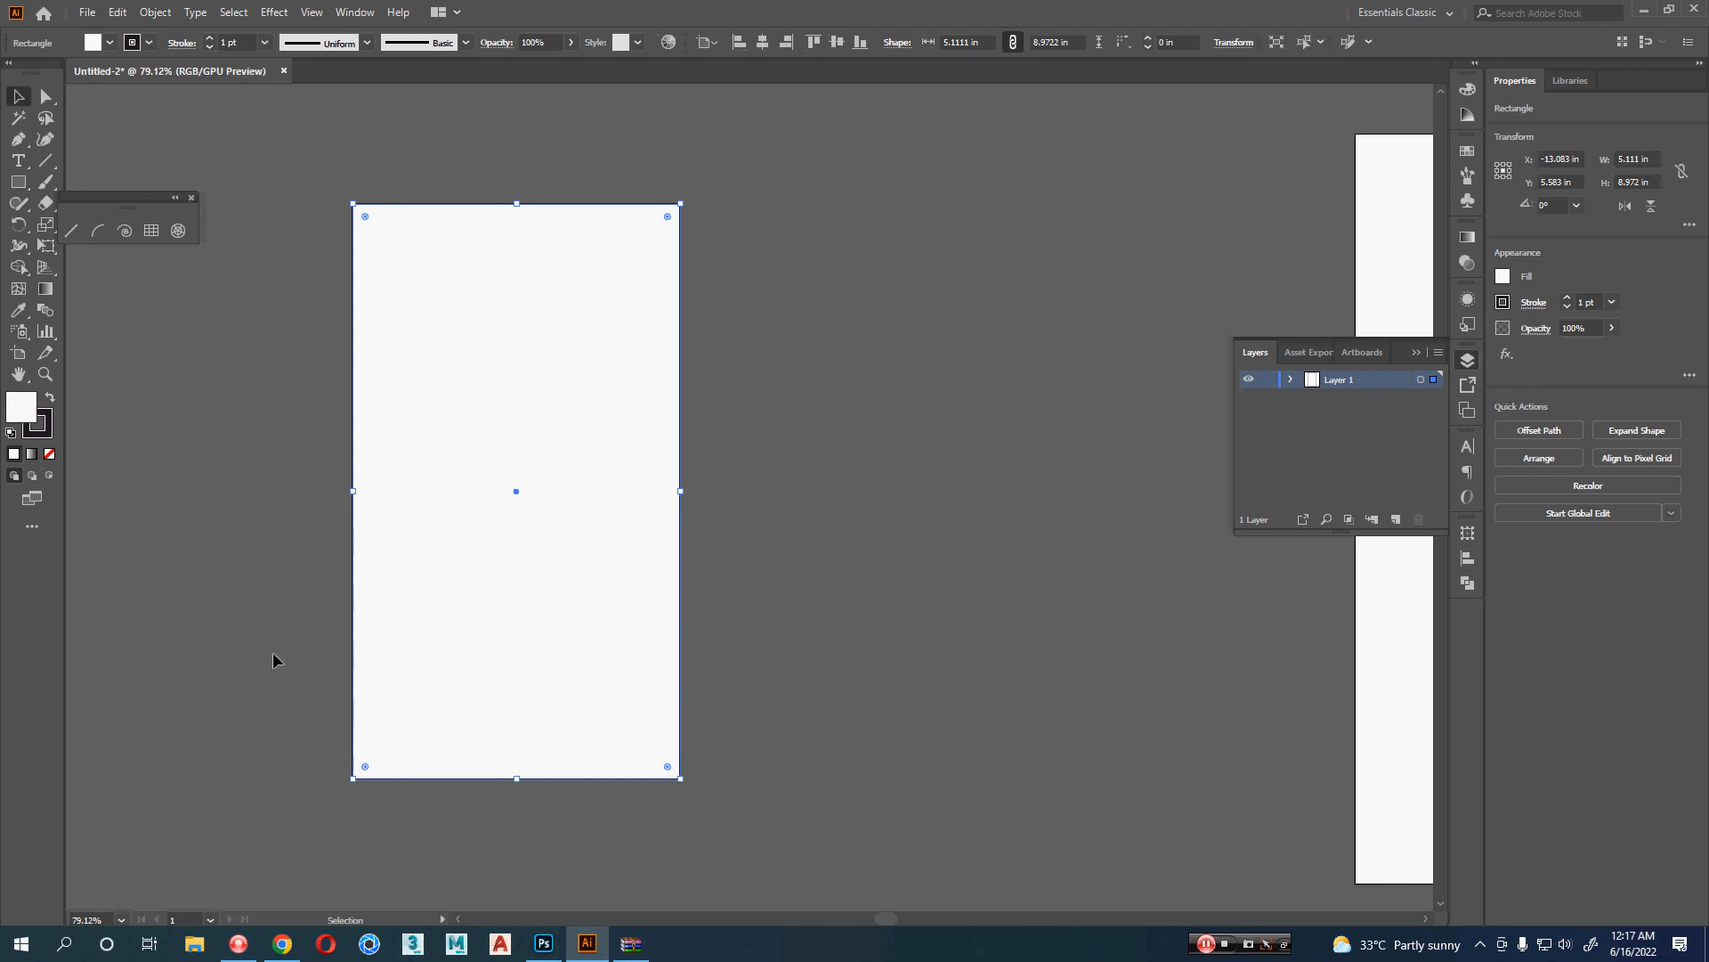
- Remove the rectangle's stroke and round all four corners to a radius of about 0.42 in
{"action": "left_click", "coordinate": [37, 432]}
{"action": "left_click", "coordinate": [50, 453]}
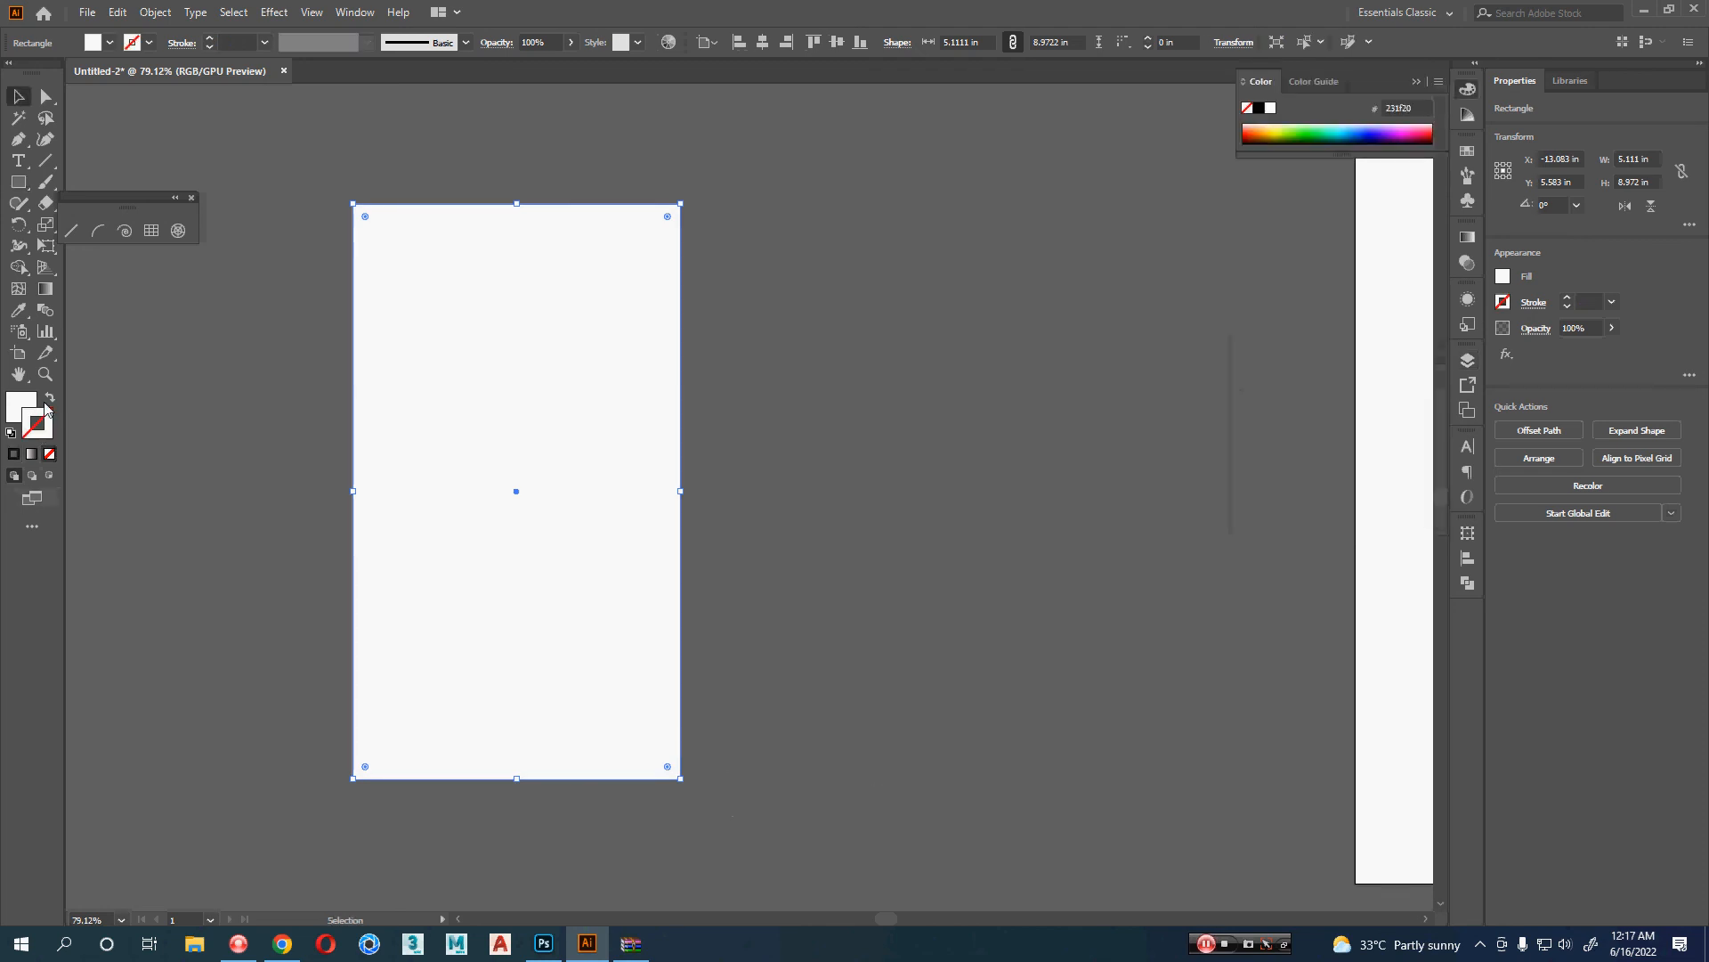
{"action": "key", "text": "x"}
{"action": "left_click_drag", "start_coordinate": [366, 220], "coordinate": [375, 230]}
{"action": "left_click", "coordinate": [309, 287]}
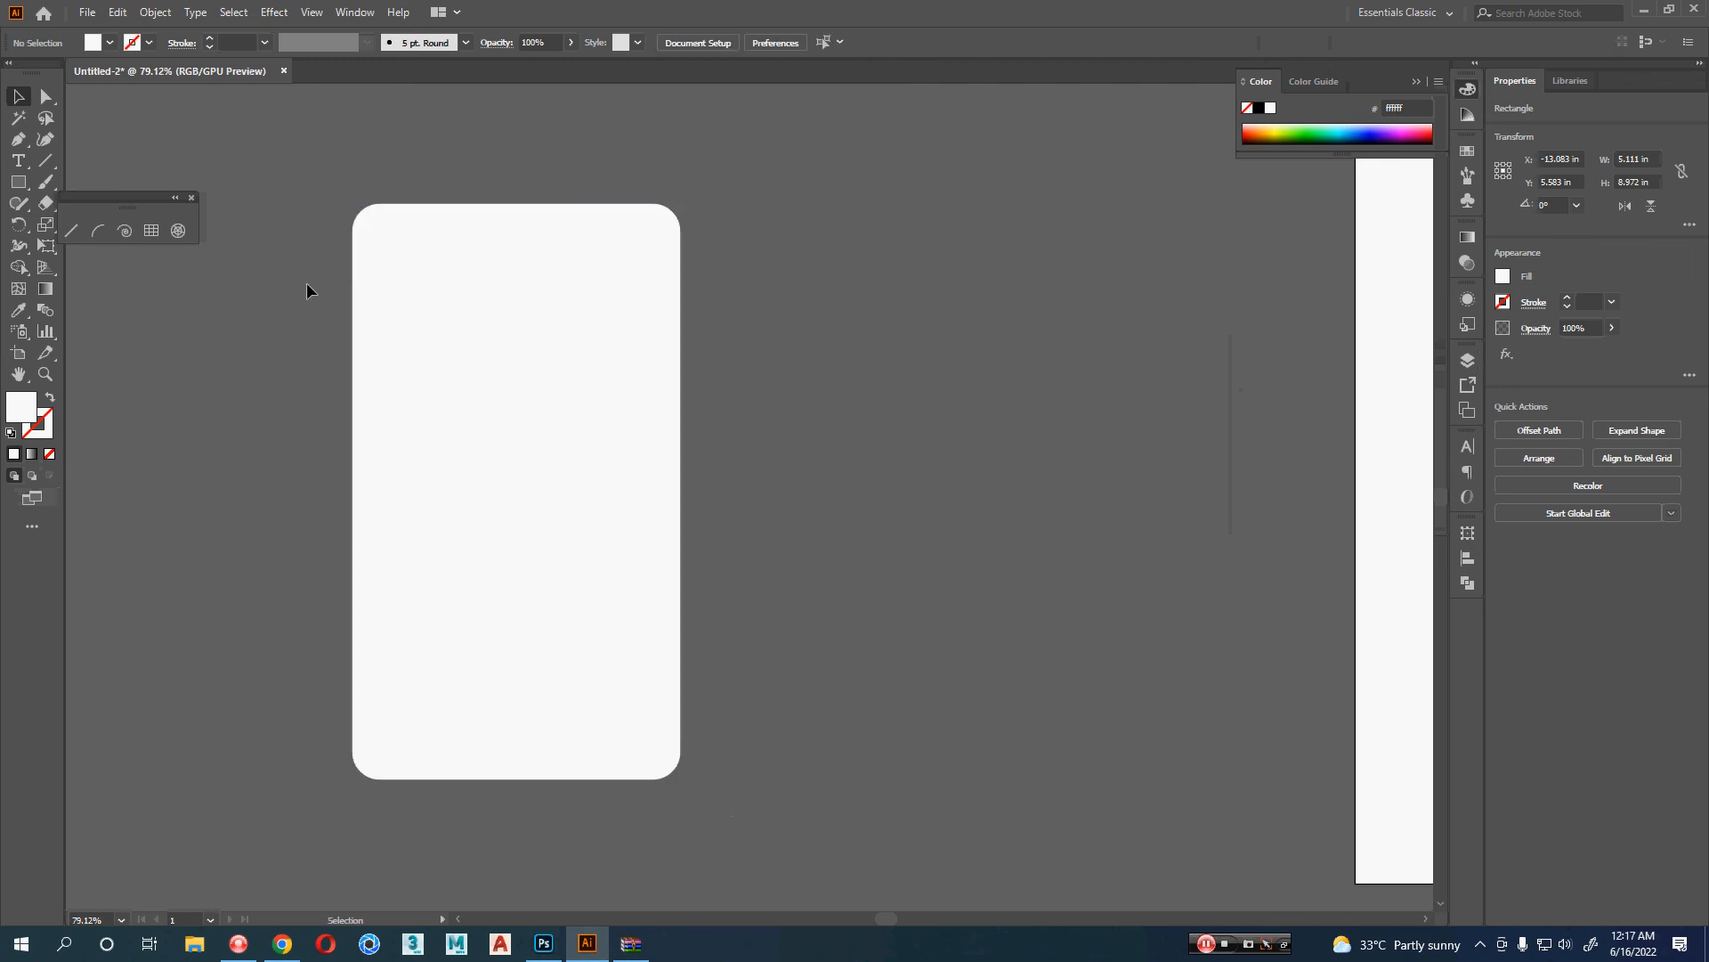
- Copy the rounded rectangle, switch to Photoshop and open the Rectangle 1 smart object's contents with the guides hidden
{"action": "left_click", "coordinate": [515, 340]}
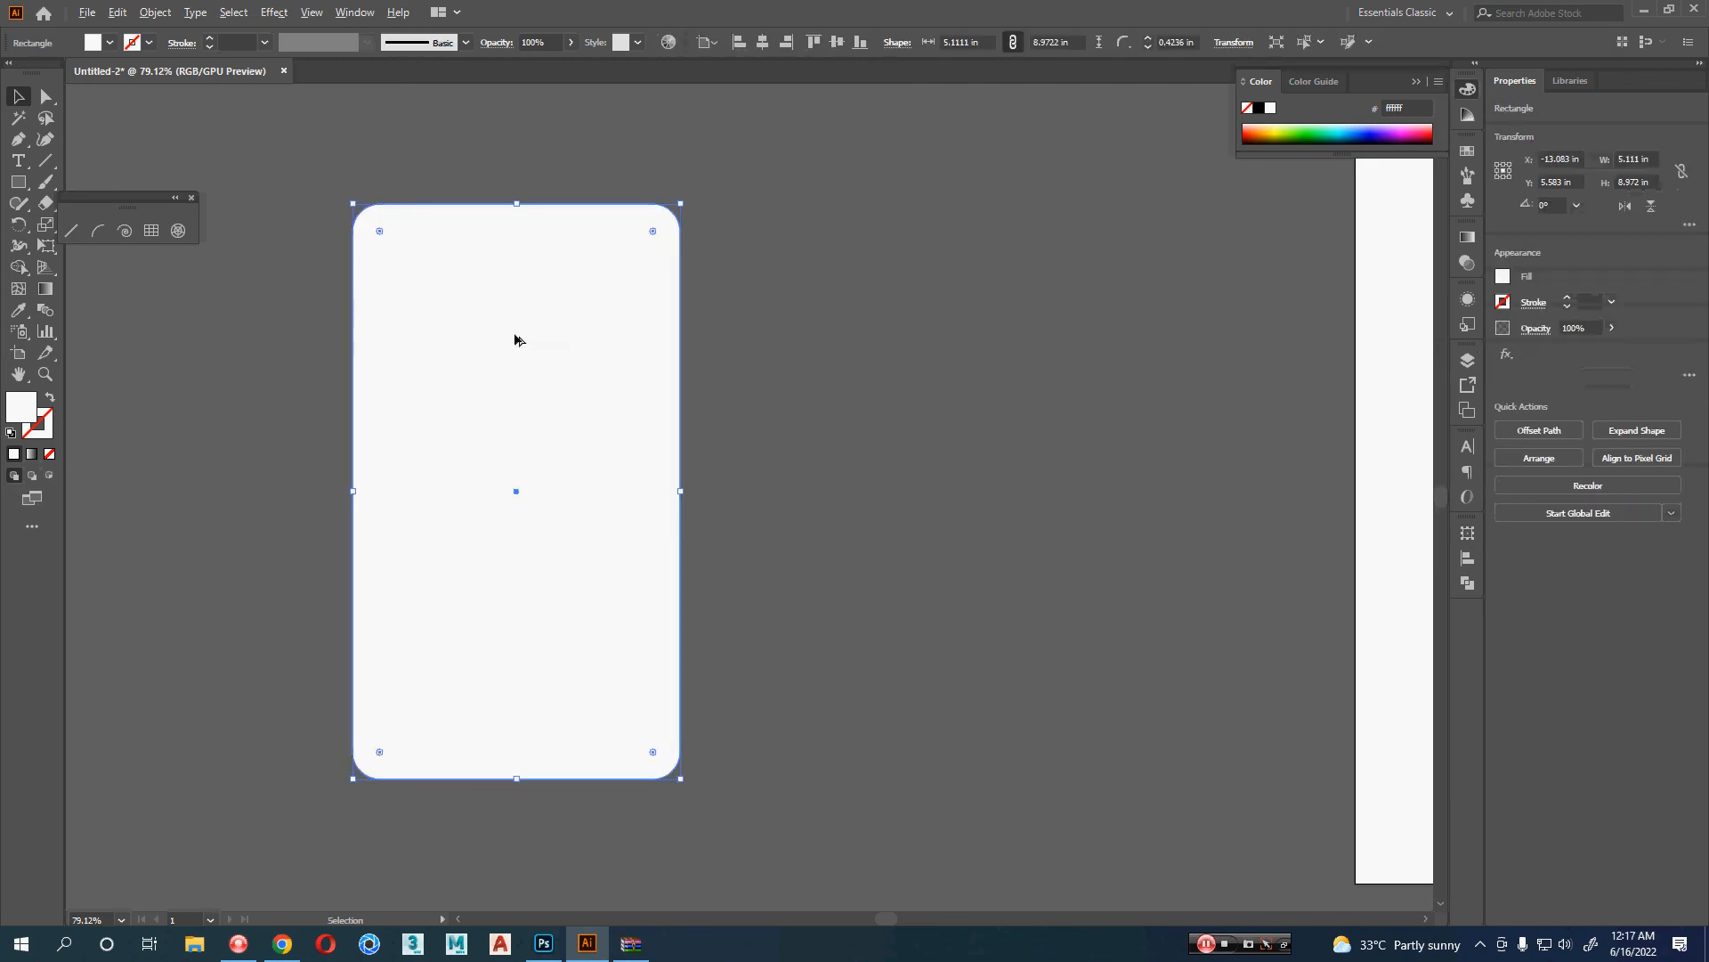
{"action": "key", "text": "alt+Tab"}
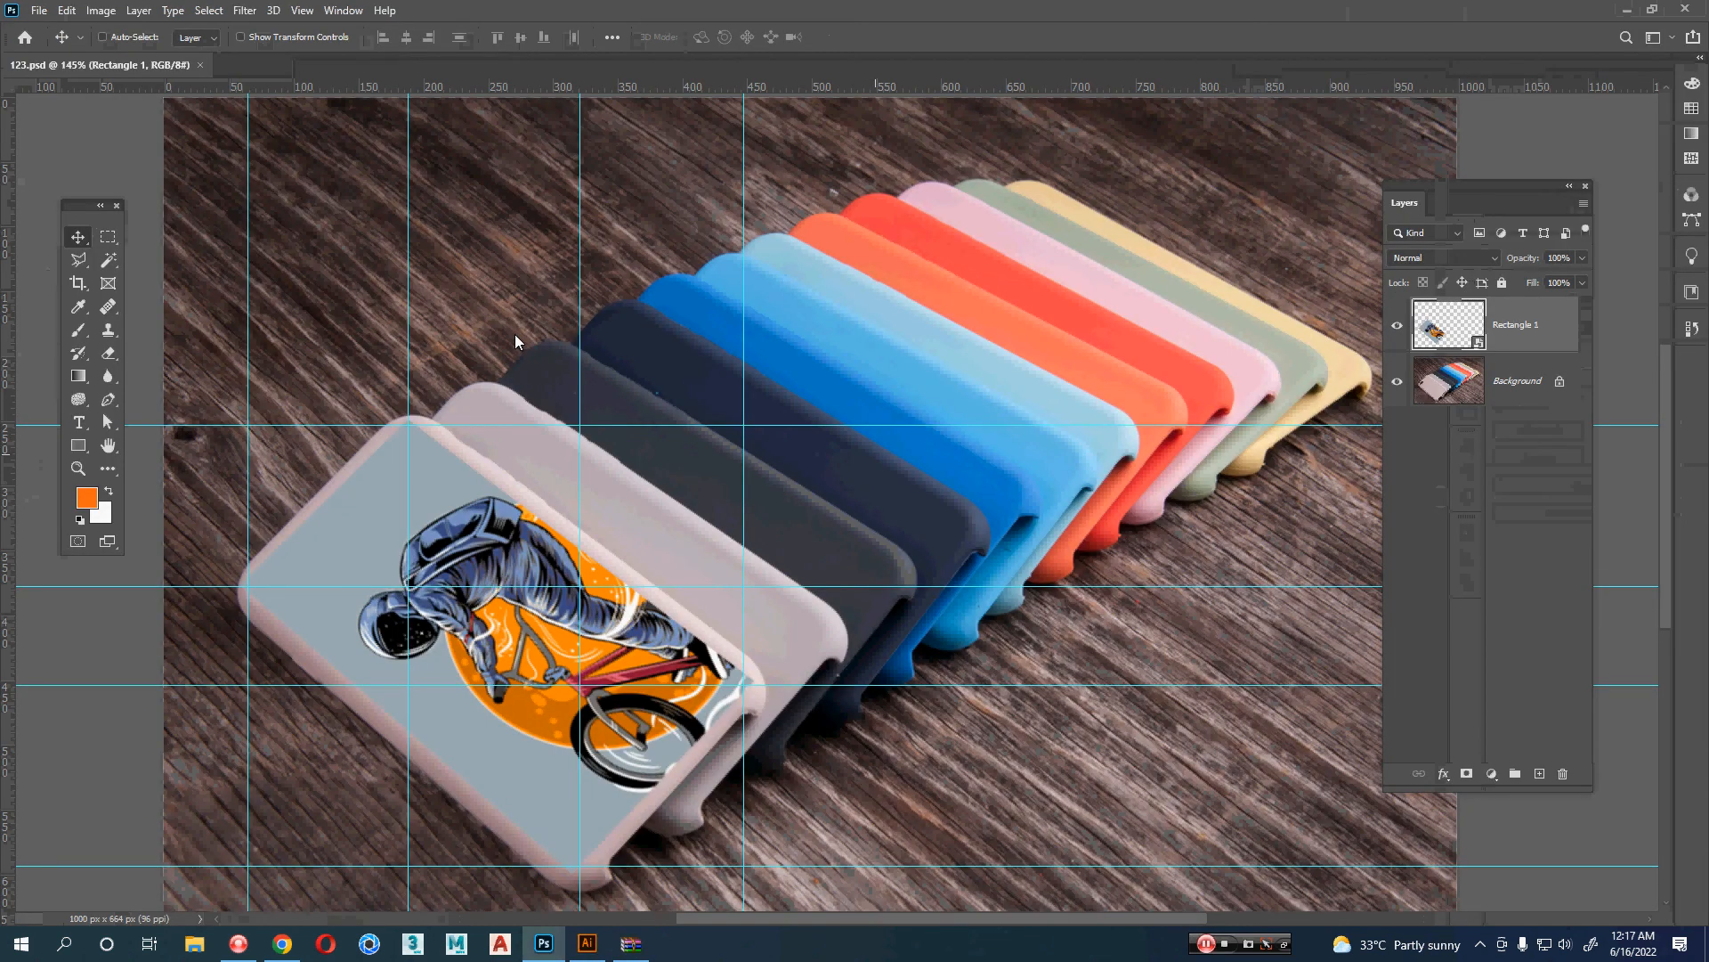
{"action": "double_click", "coordinate": [1490, 342]}
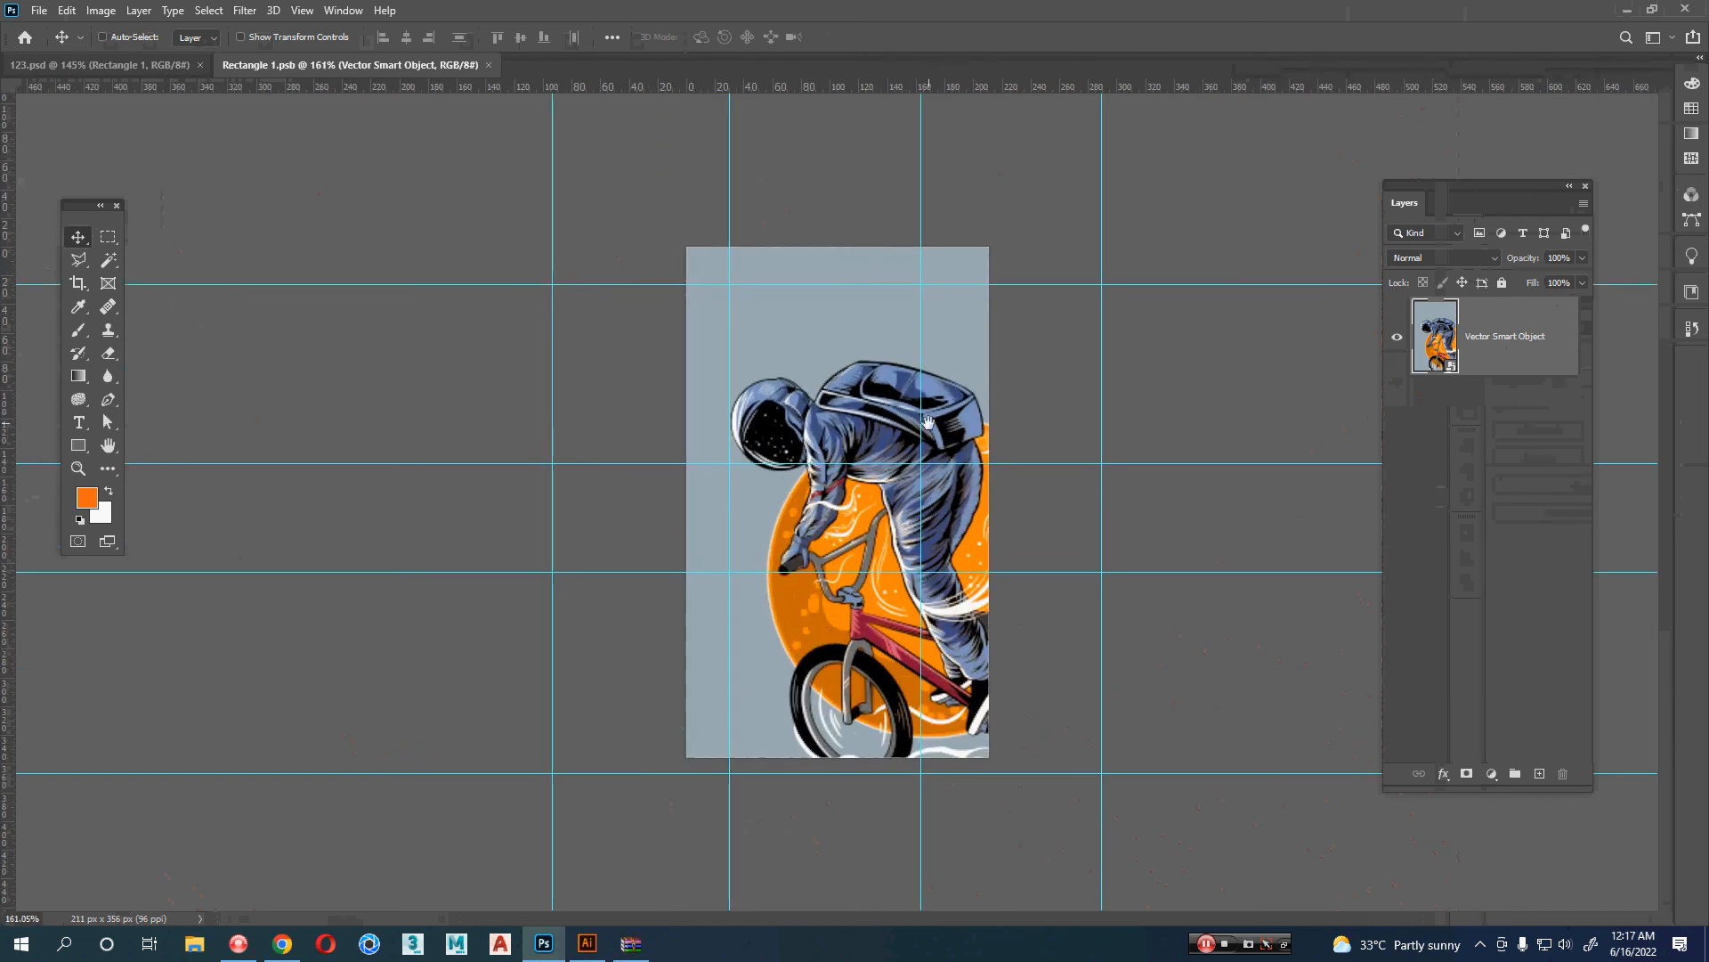
{"action": "key", "text": "ctrl+semicolon"}
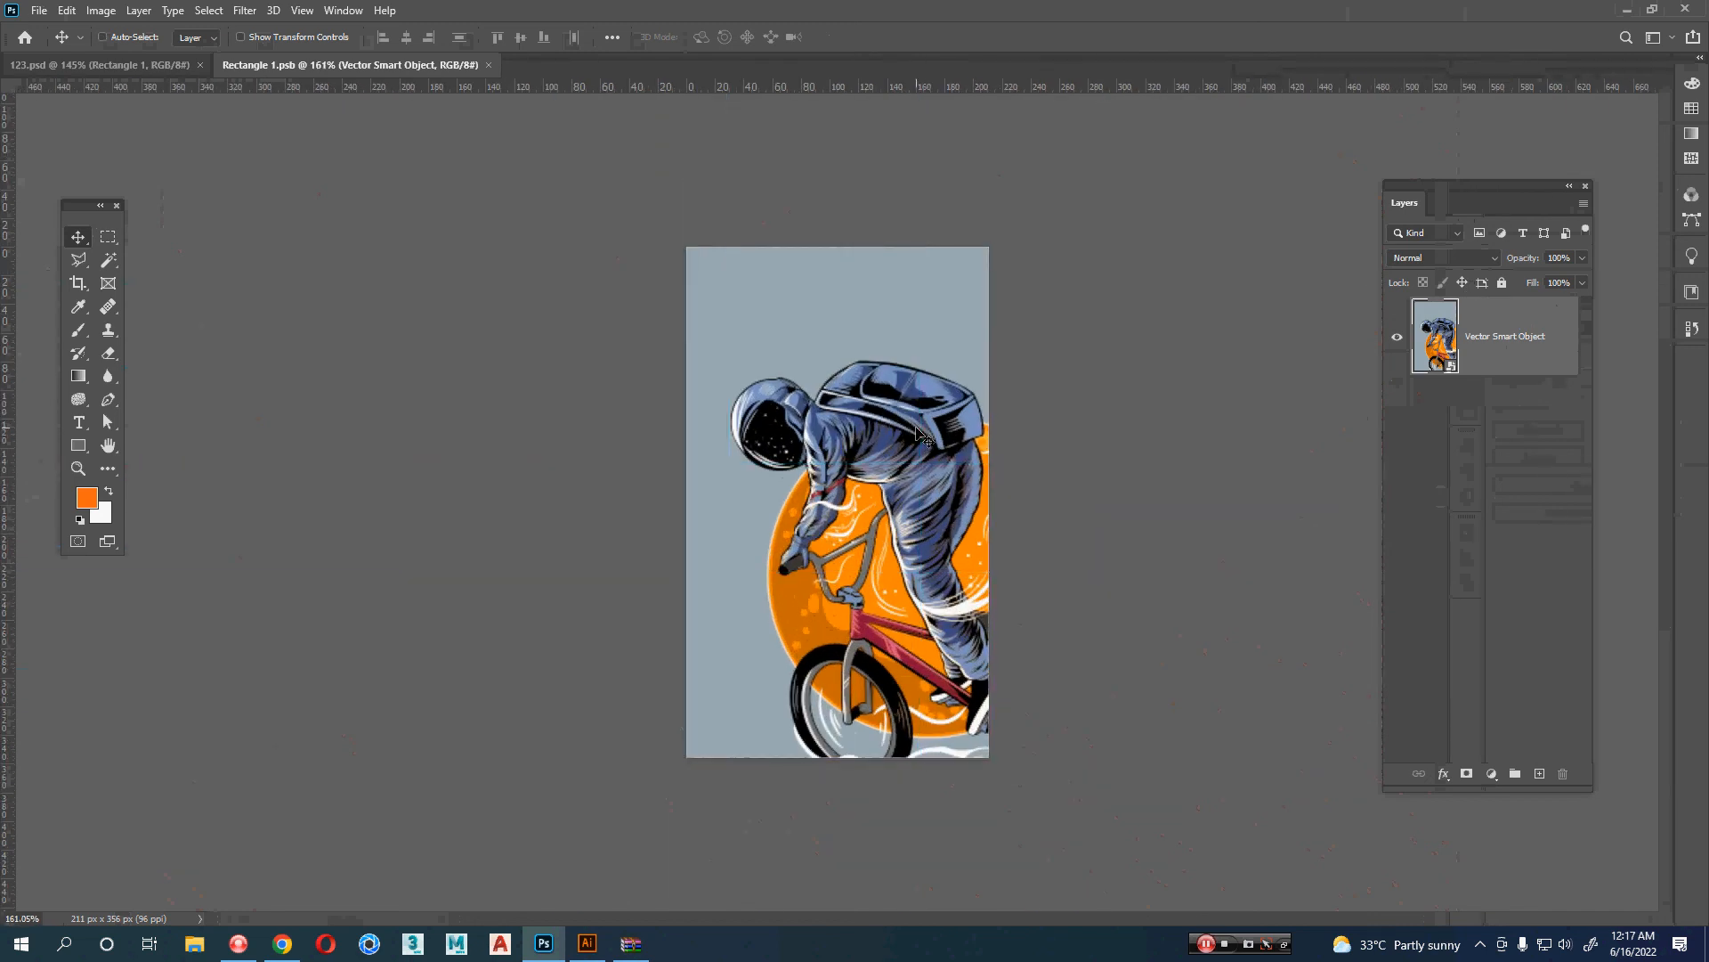
- Compare the artwork on the phone case in 123.psd with the Rectangle 1 contents
{"action": "left_click", "coordinate": [156, 65]}
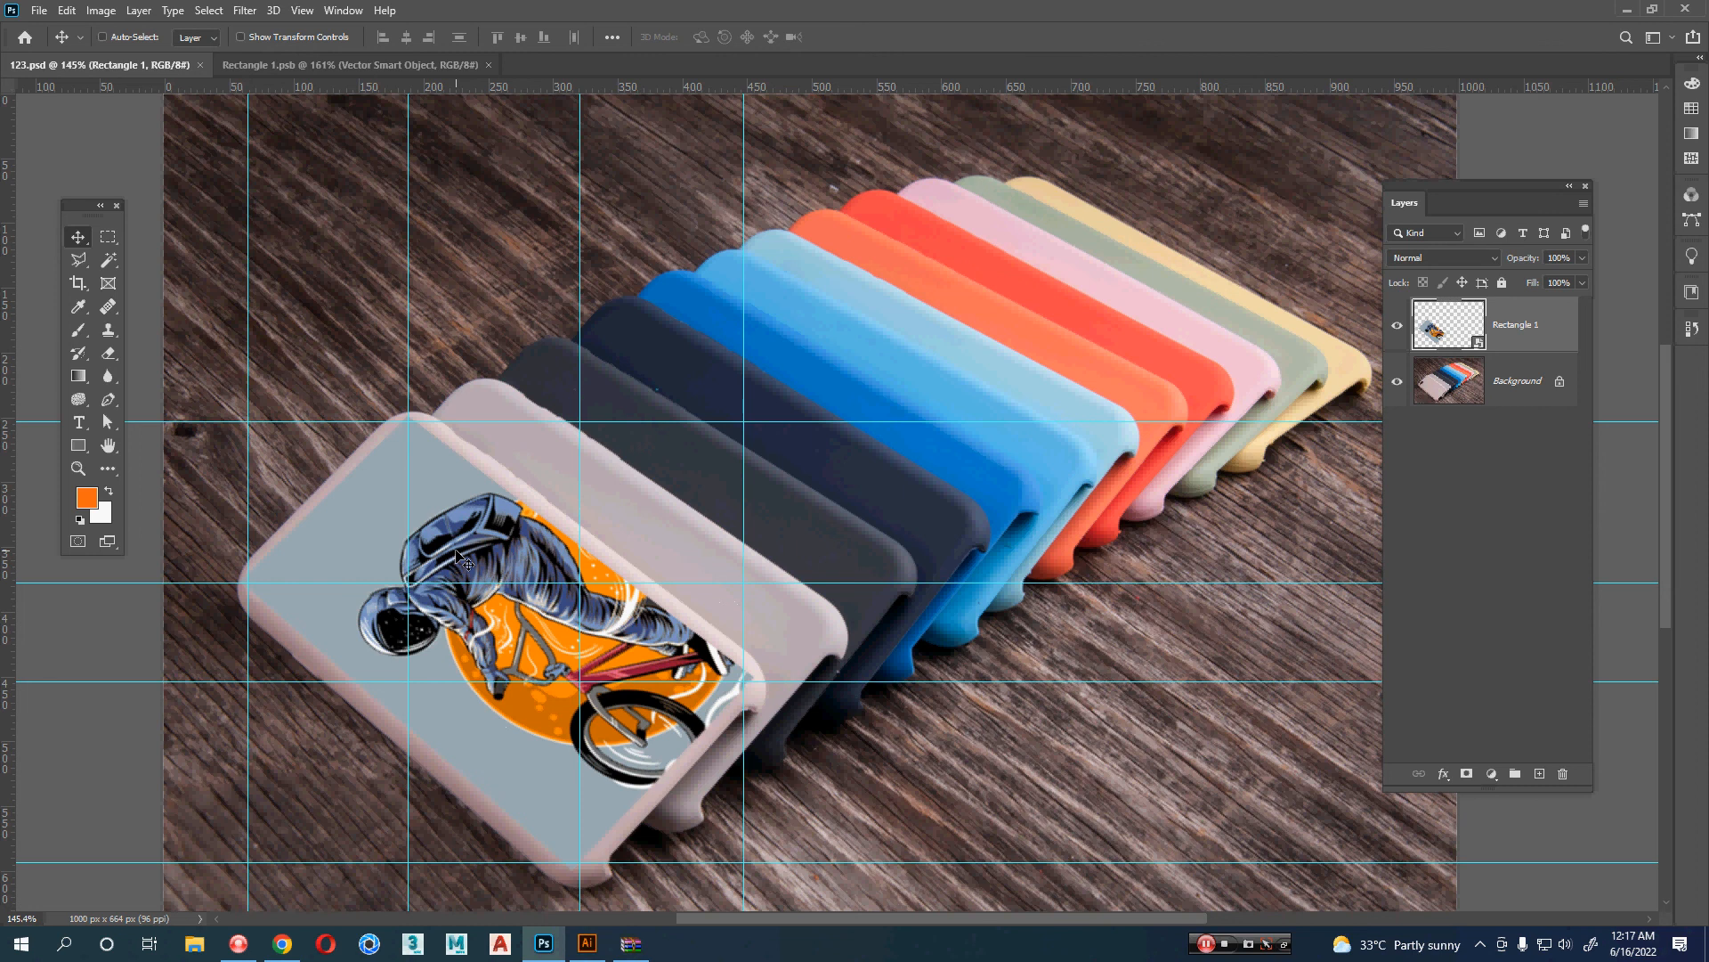
{"action": "key", "text": "ctrl+Tab"}
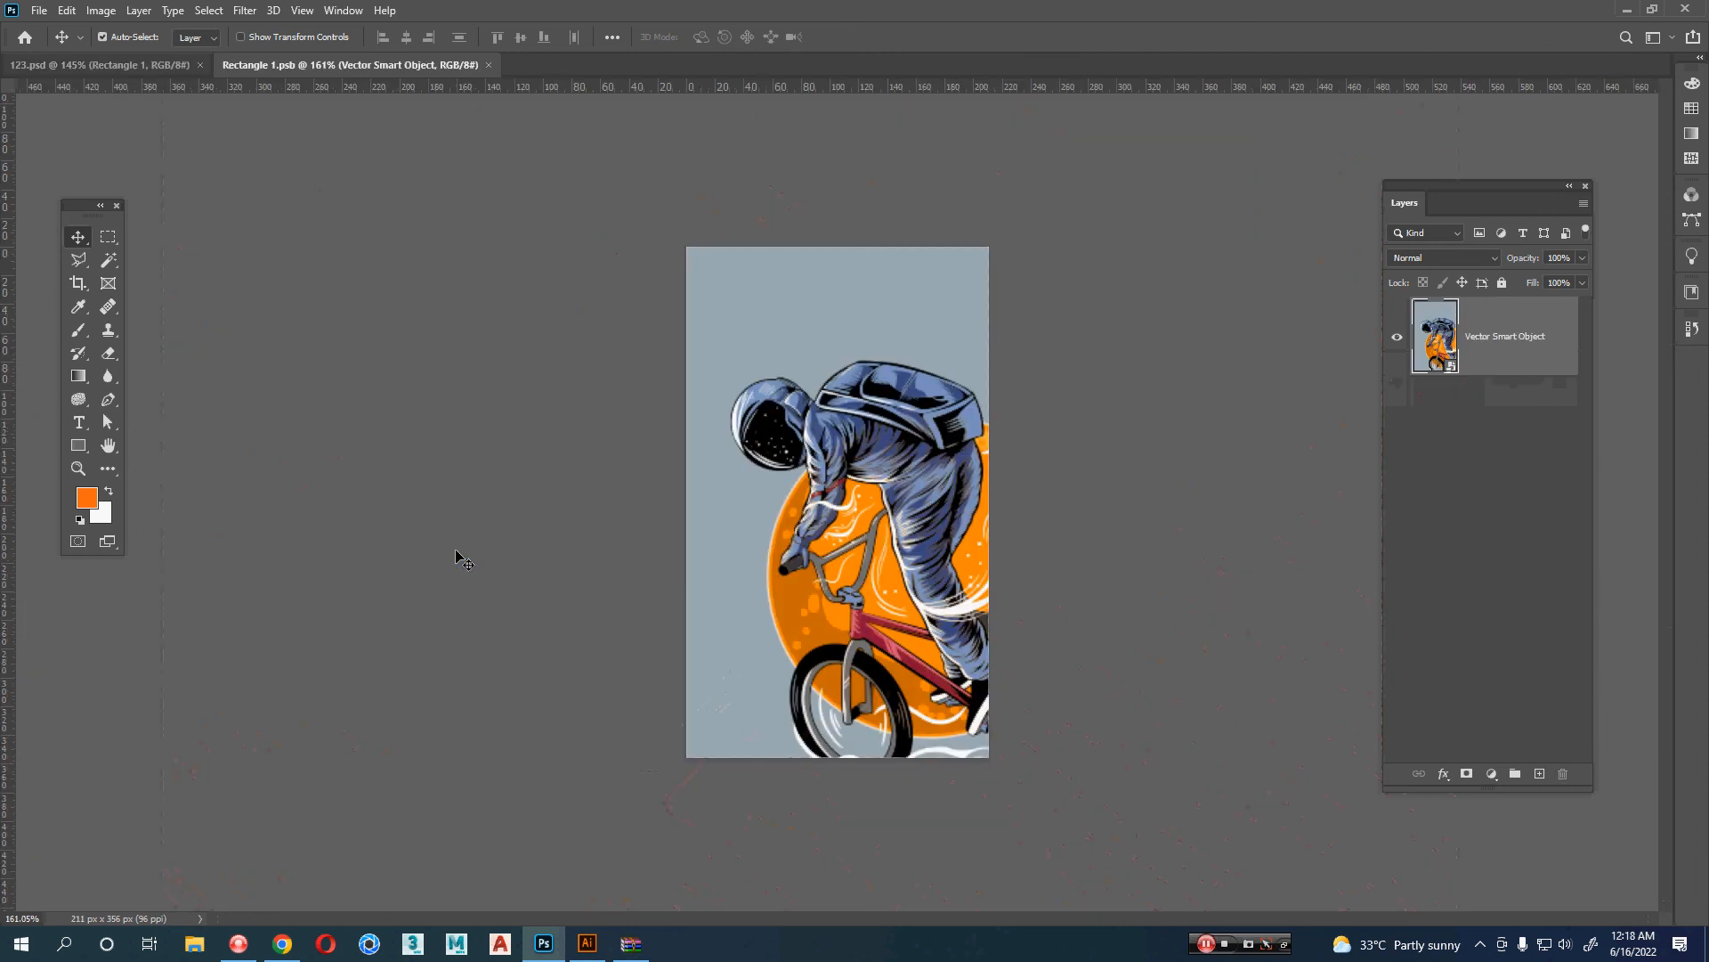
{"action": "key", "text": "ctrl+Tab"}
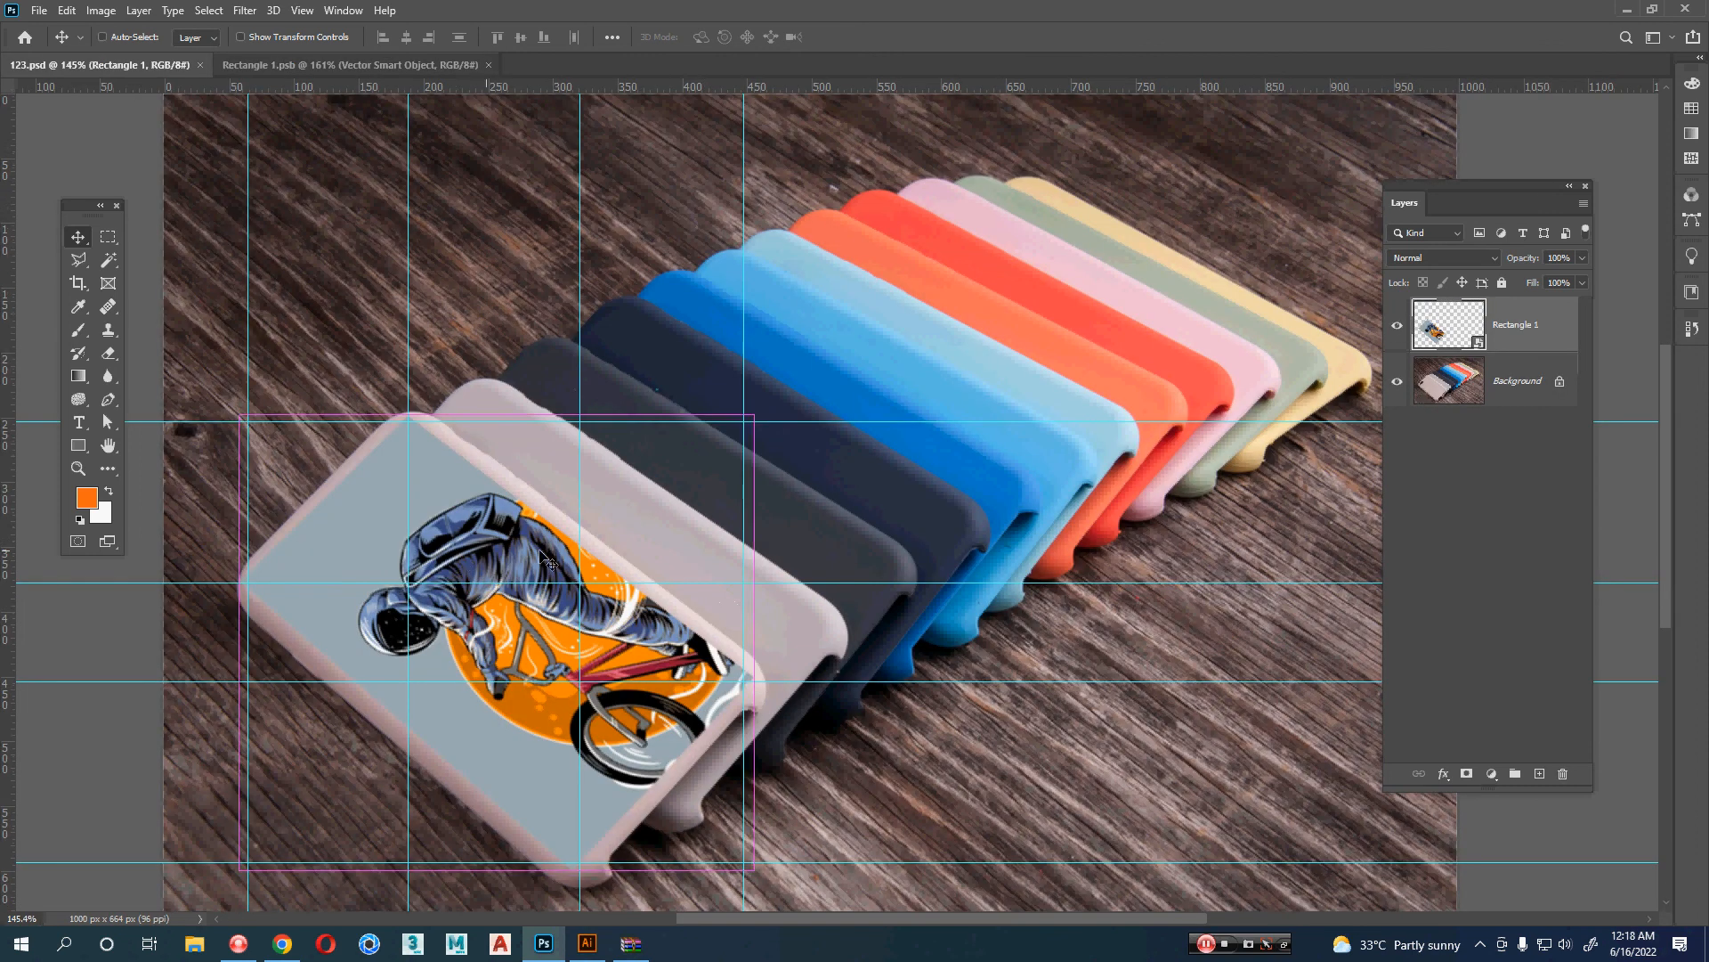
{"action": "double_click", "coordinate": [1481, 345]}
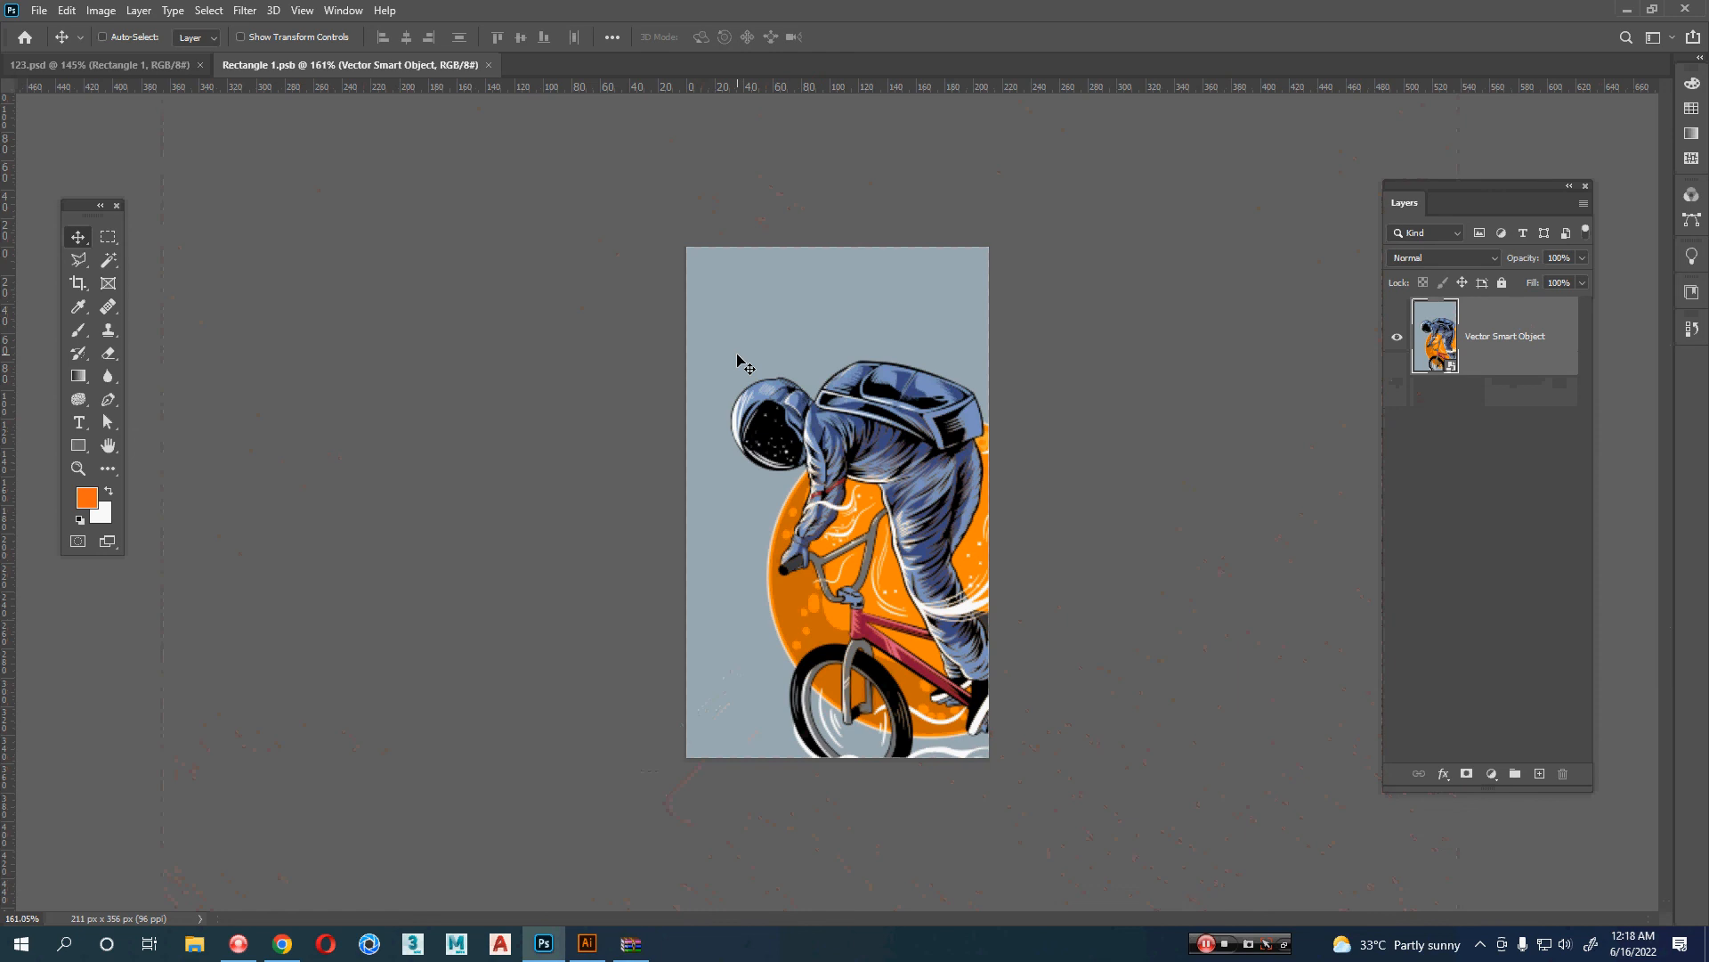
- Paste the rounded rectangle as a smart object above the astronaut artwork and accept its default placement
{"action": "key", "text": "ctrl"}
{"action": "key", "text": "ctrl+v"}
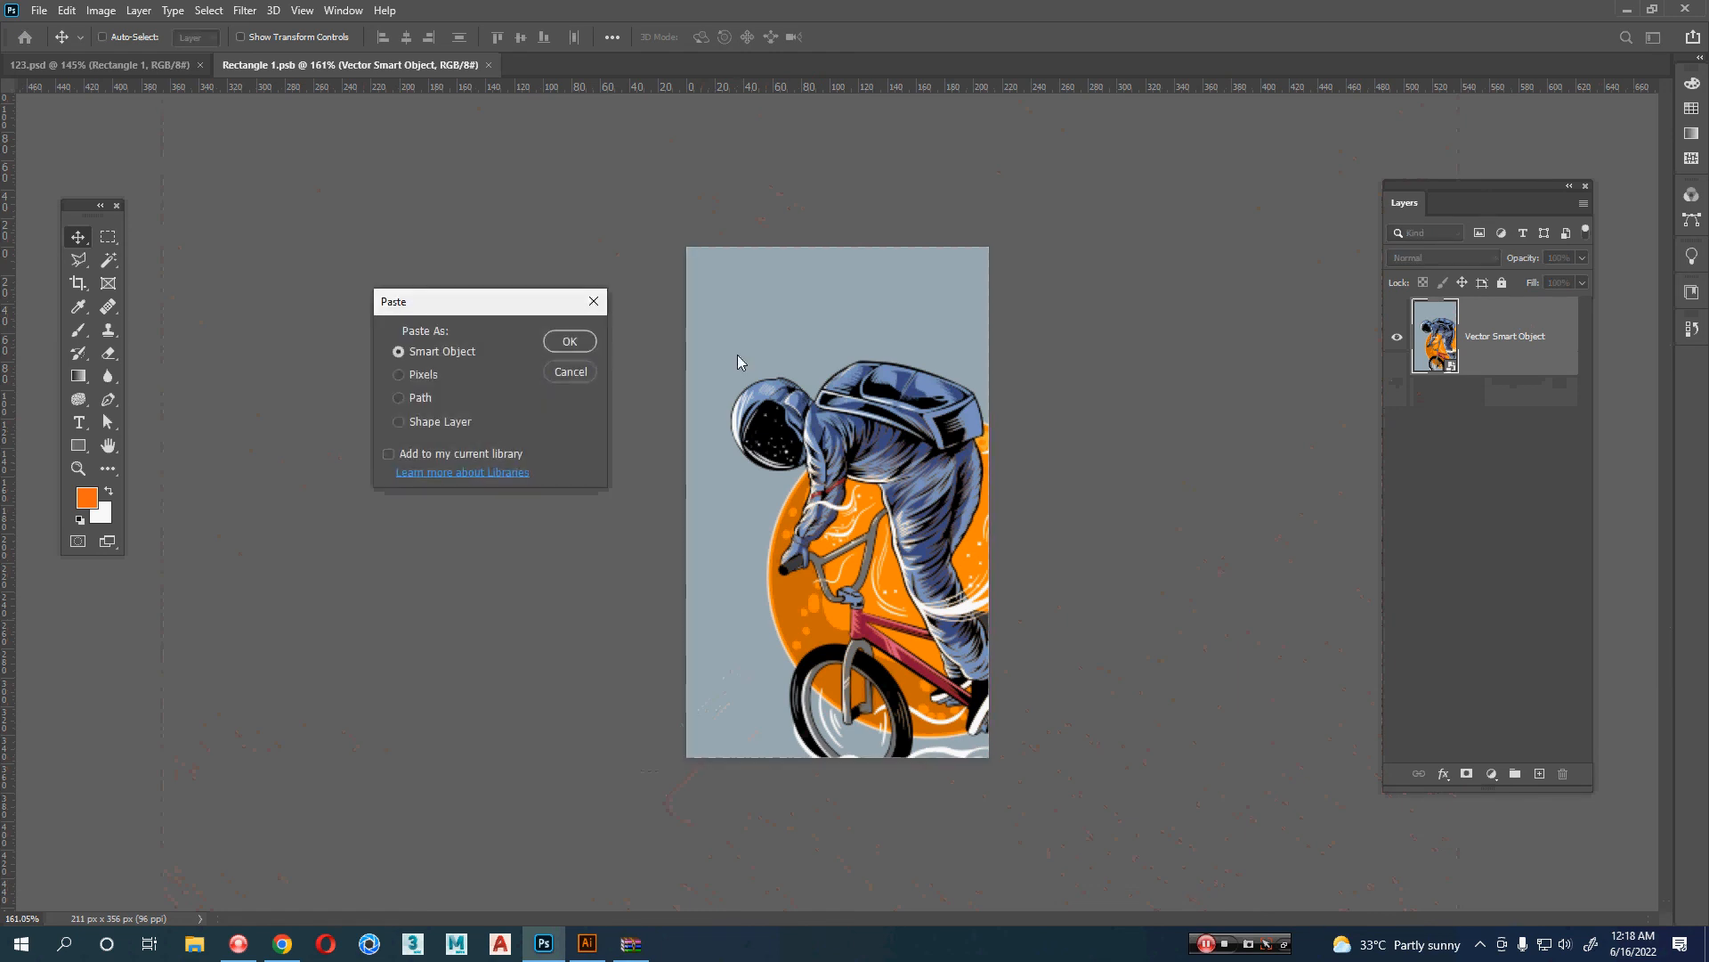
{"action": "left_click", "coordinate": [571, 341]}
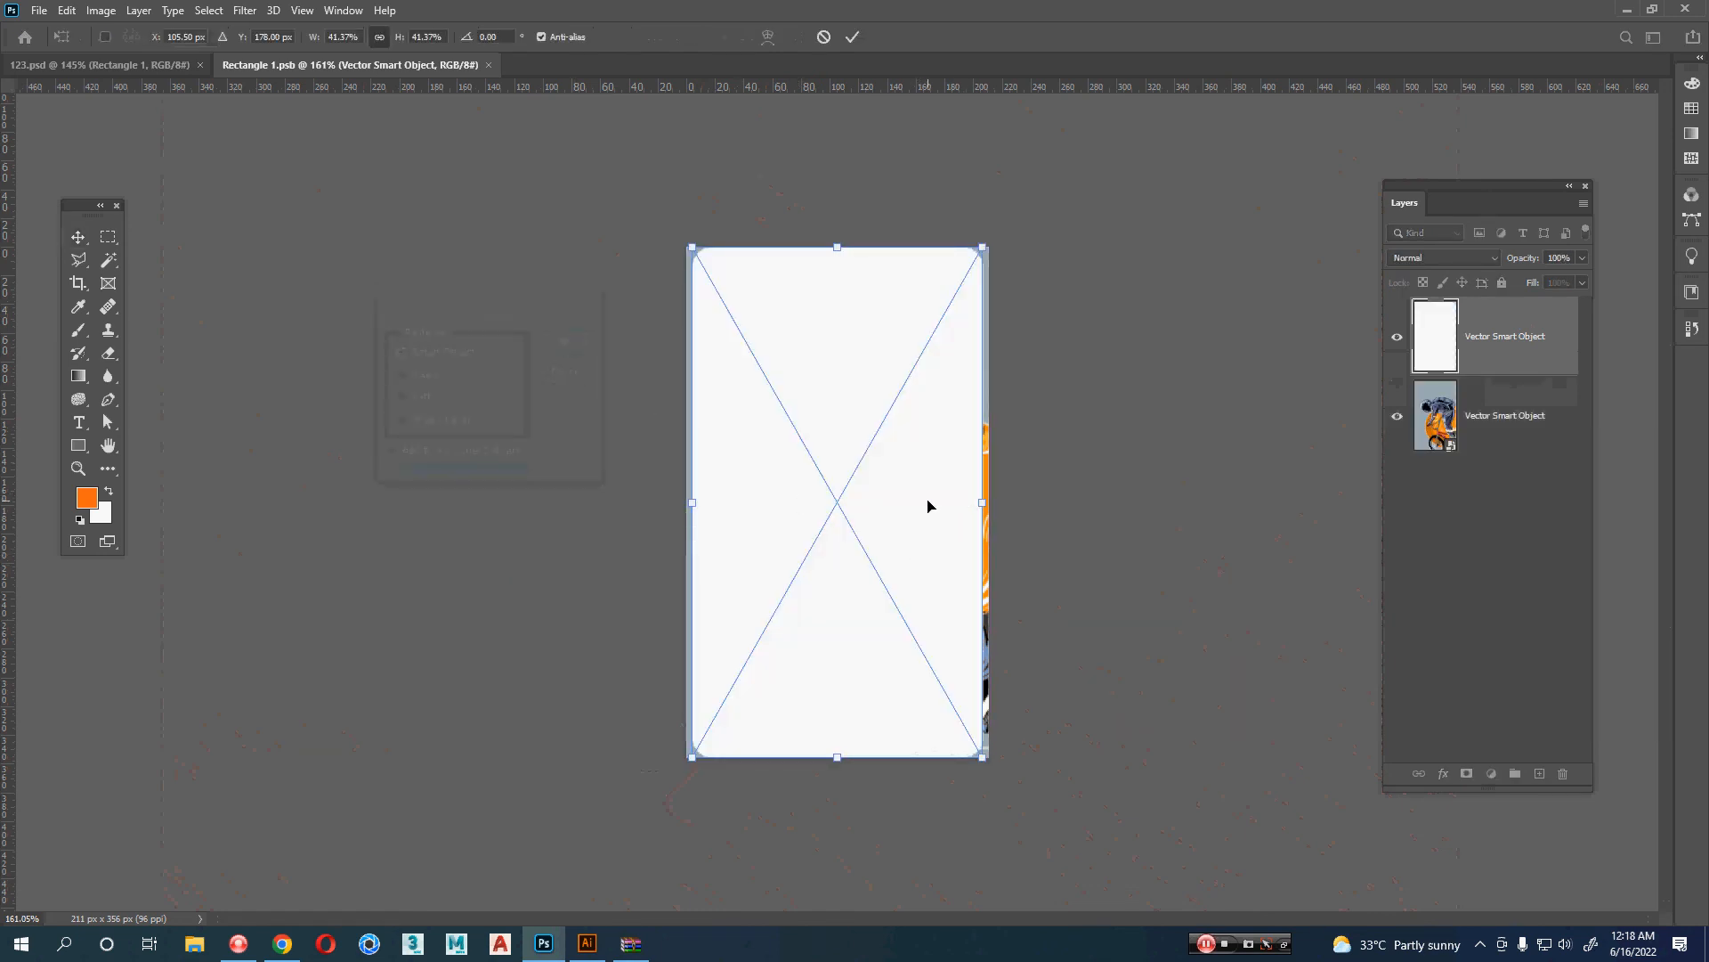
{"action": "key", "text": "Return"}
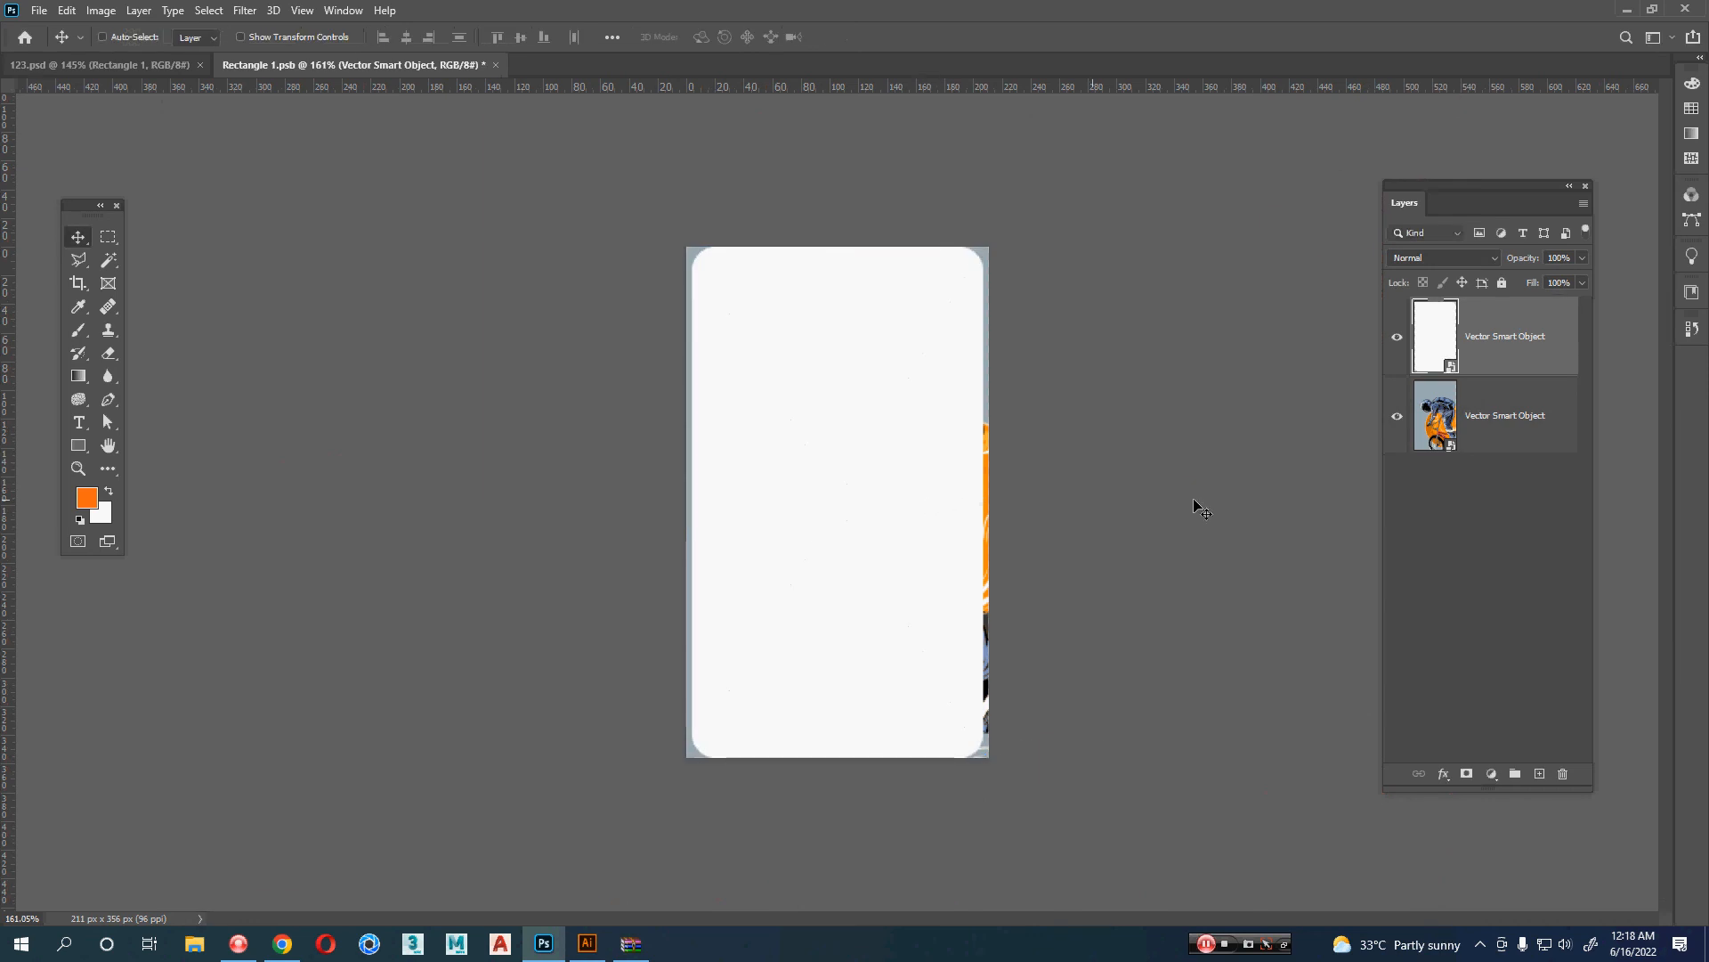
- Switch to Illustrator and close the untitled rectangle document without saving
{"action": "key", "text": "alt+Tab"}
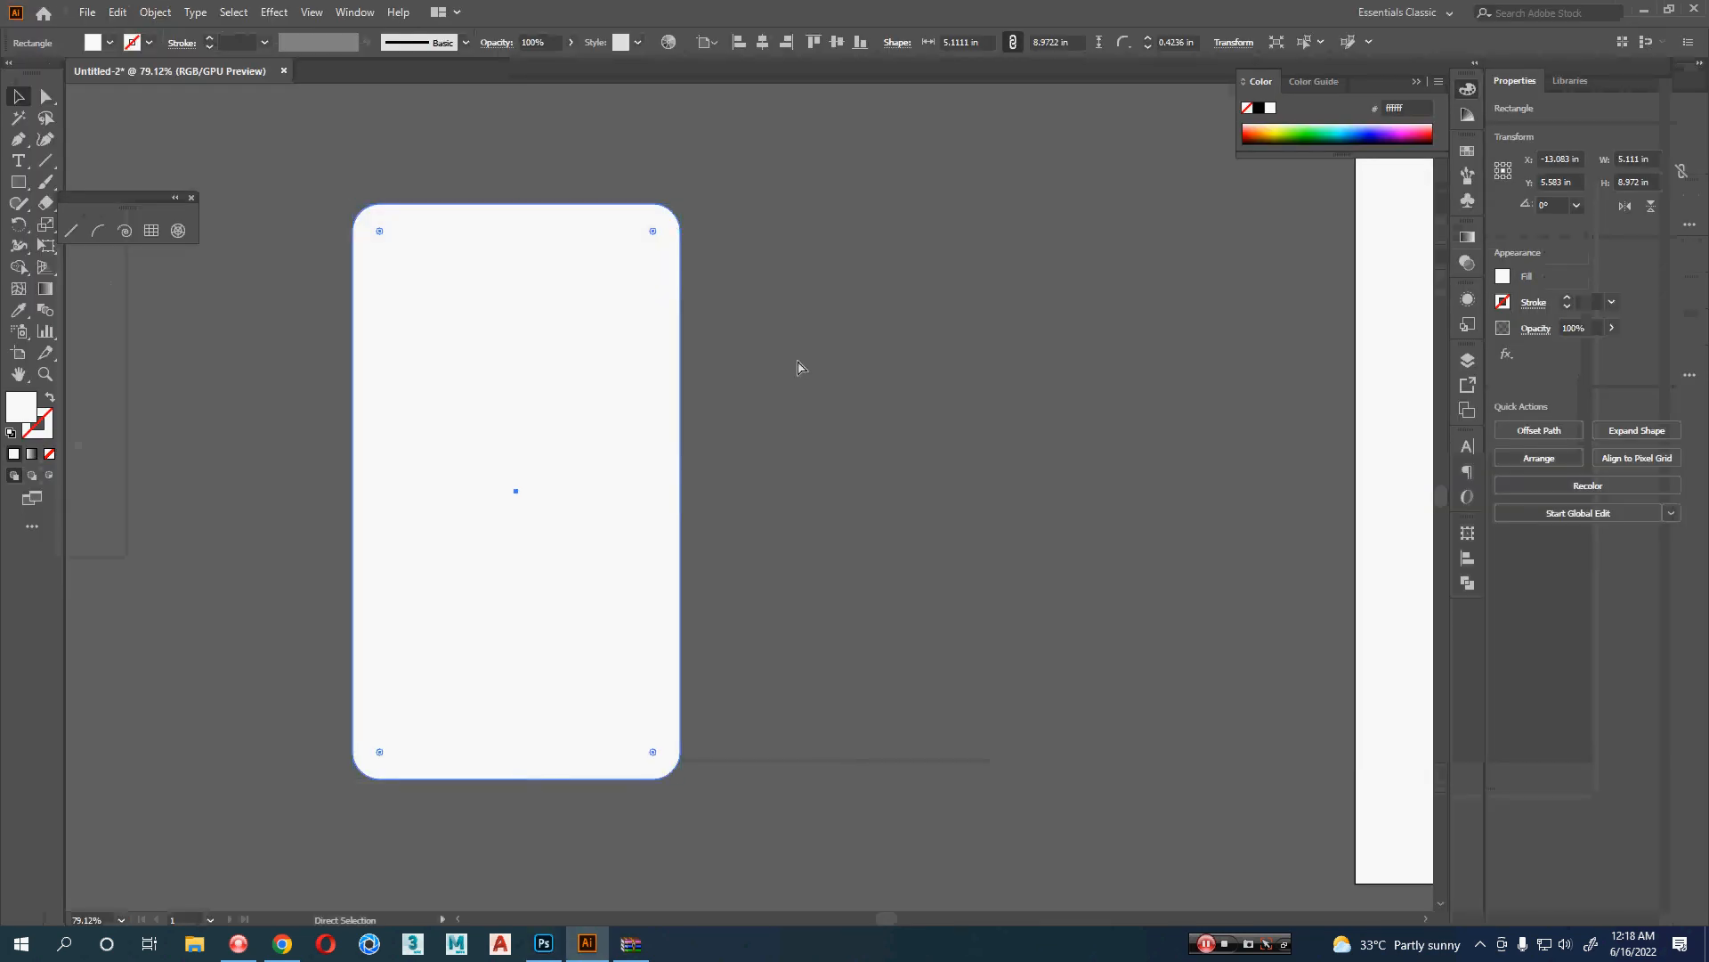
{"action": "key", "text": "ctrl+w"}
{"action": "key", "text": "Tab"}
{"action": "key", "text": "Return"}
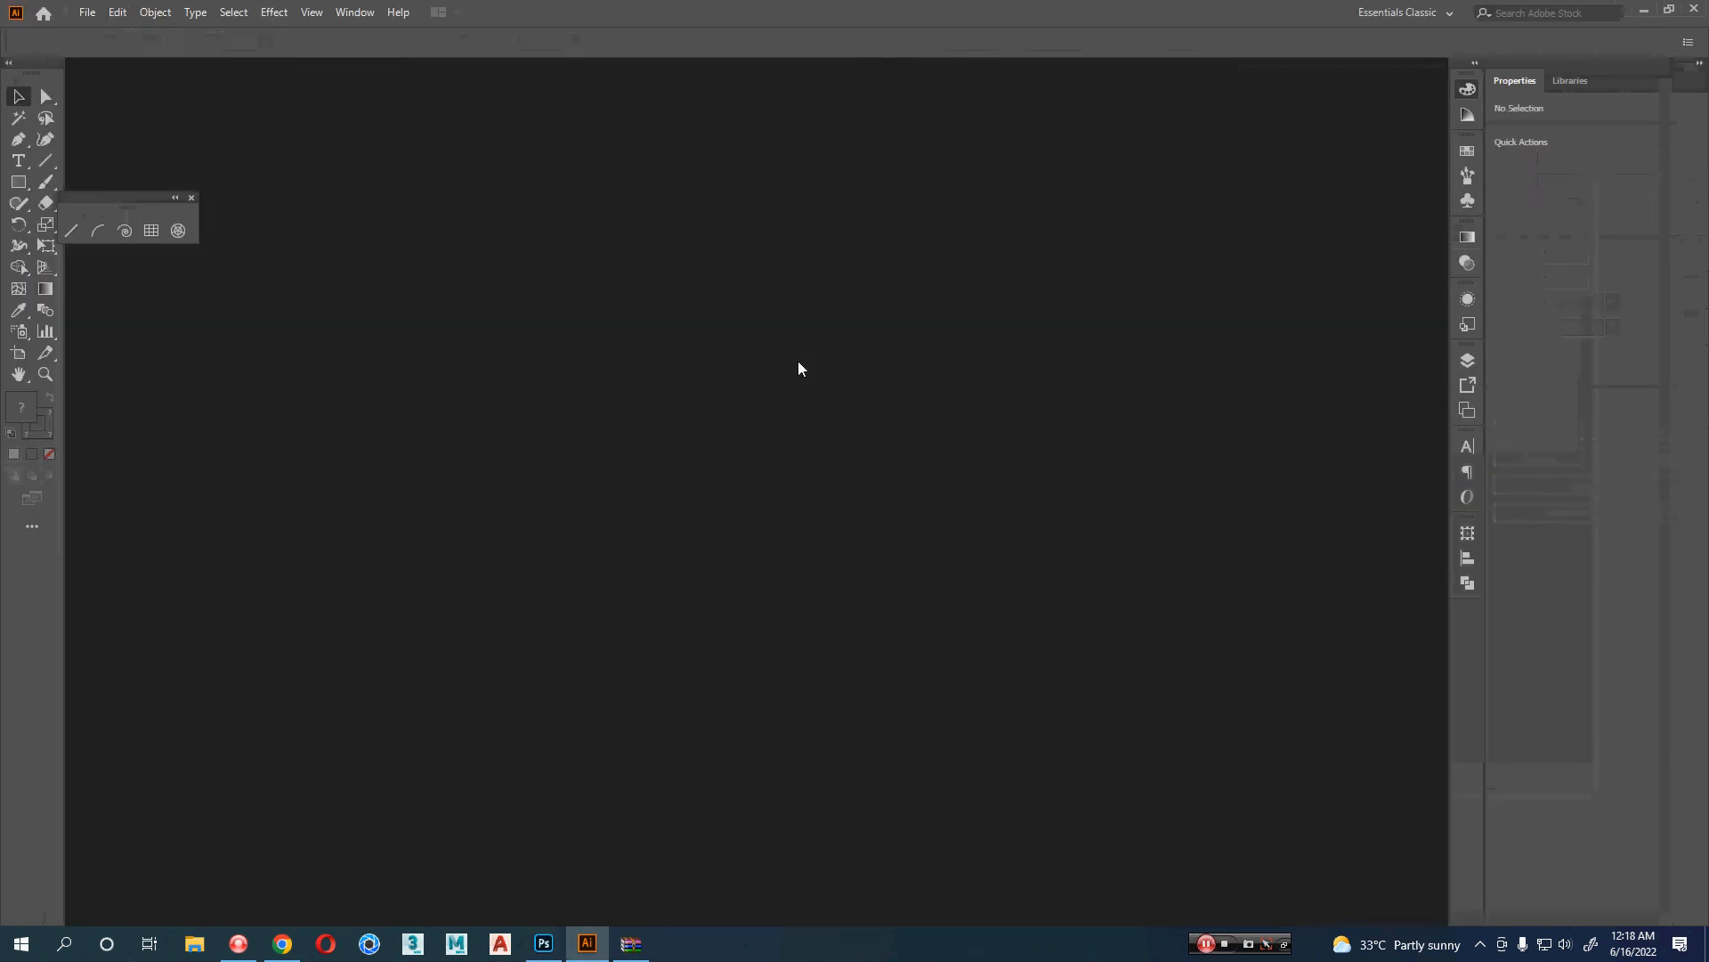
- Open the pasted rounded rectangle from Photoshop in Illustrator, widen it to 5.389 in by moving its right-hand anchor points, and save it
{"action": "key", "text": "alt+Tab"}
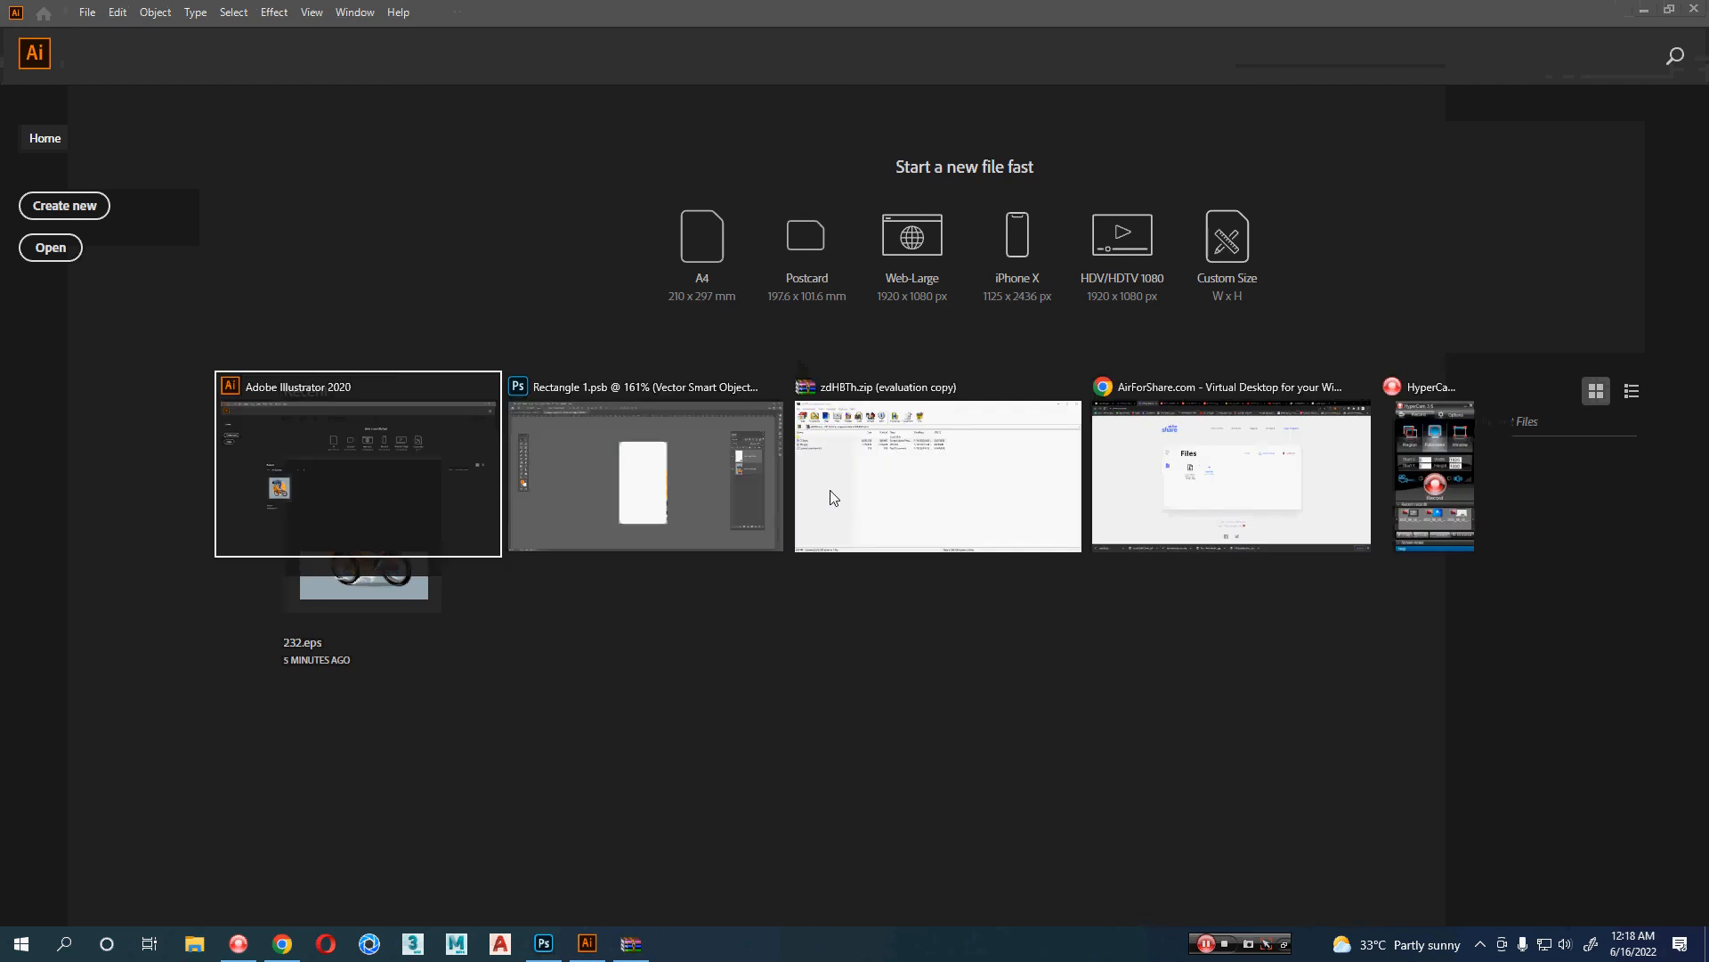
{"action": "key", "text": "alt+Tab"}
{"action": "double_click", "coordinate": [1452, 368]}
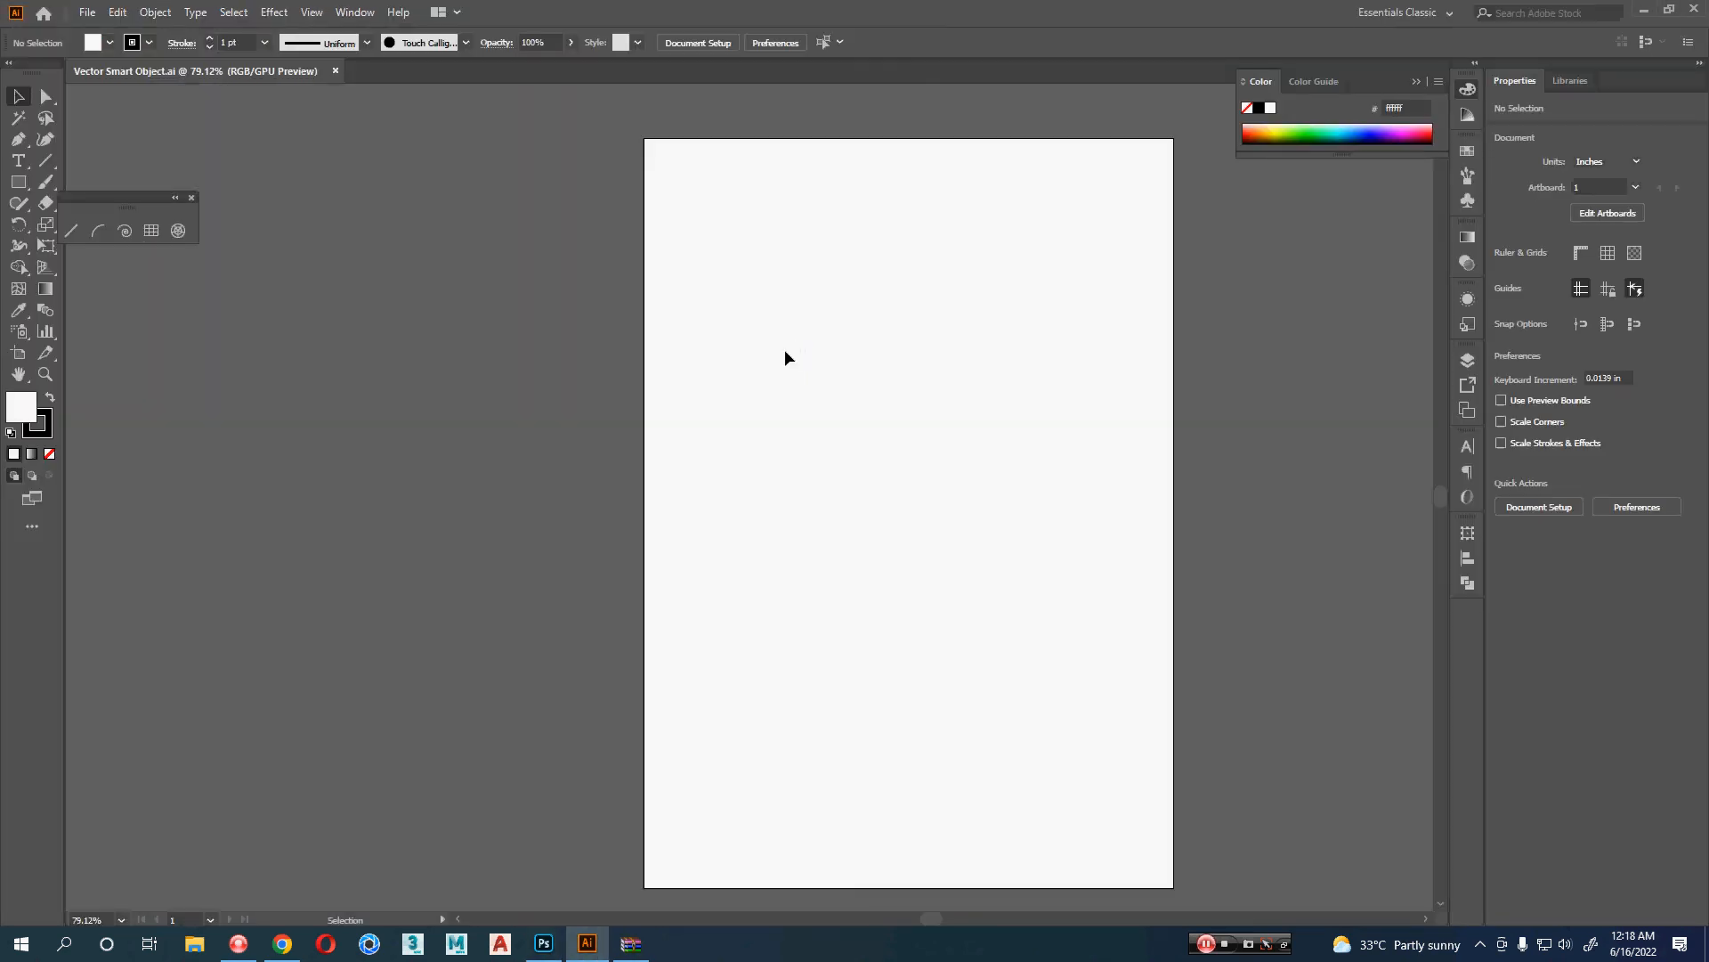
{"action": "scroll", "coordinate": [851, 359], "scroll_direction": "down", "scroll_amount": 1}
{"action": "left_click_drag", "start_coordinate": [550, 477], "coordinate": [1221, 515]}
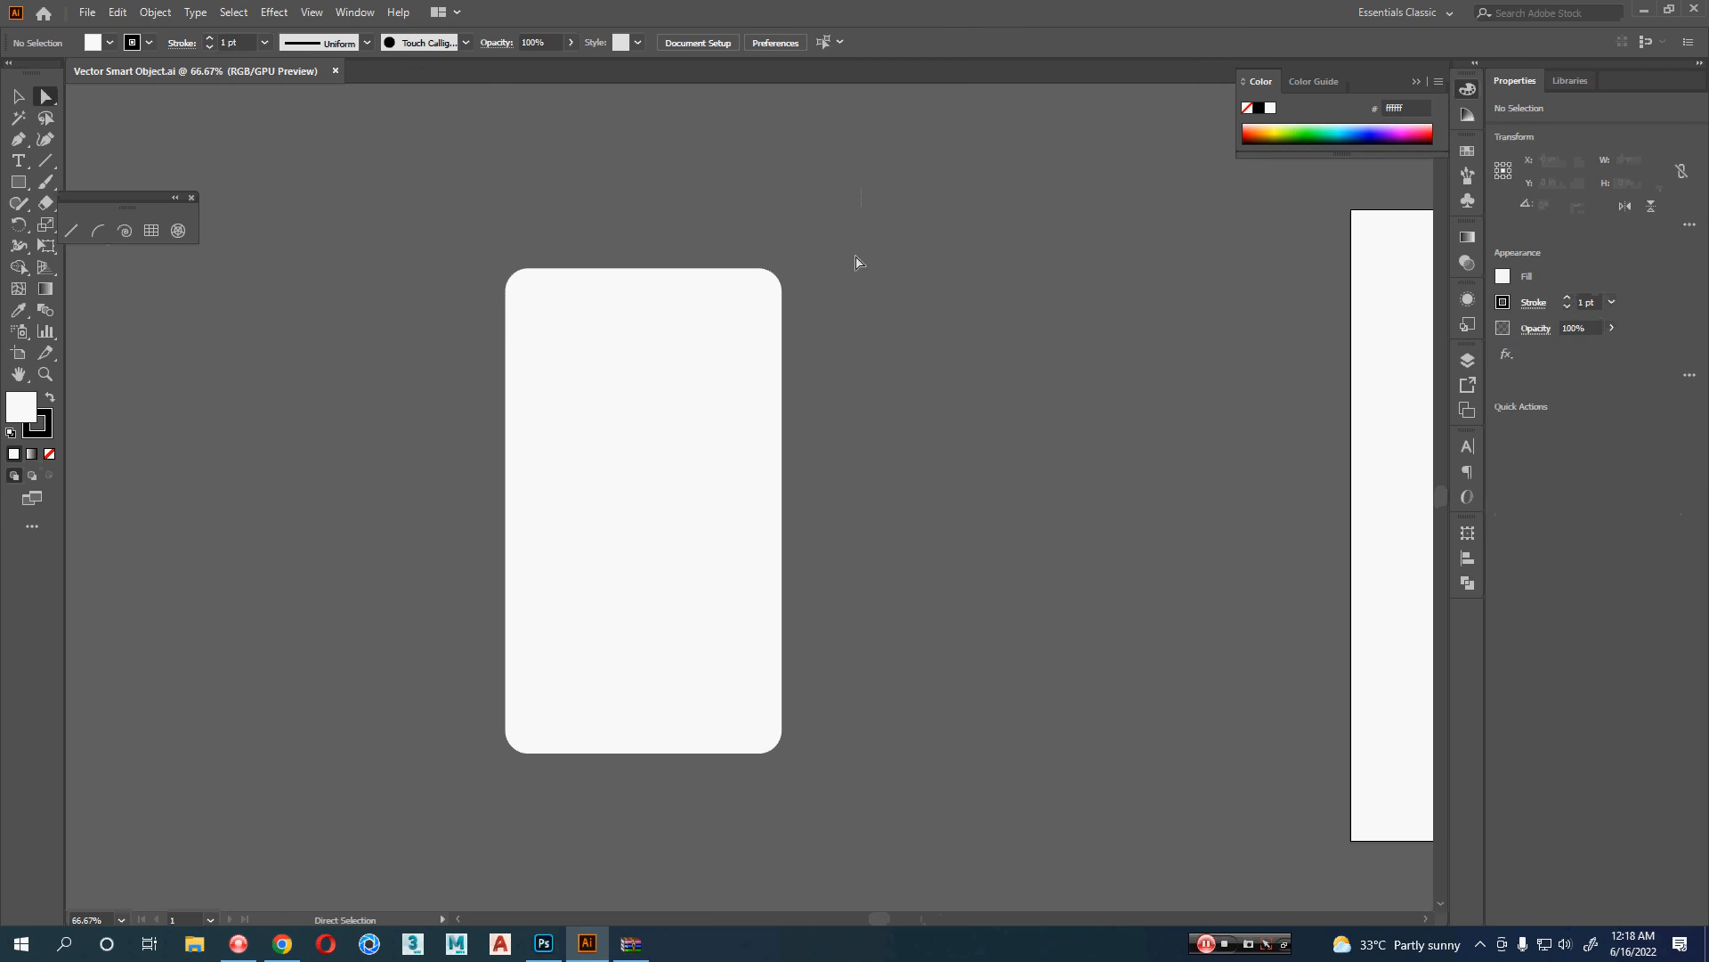
{"action": "key", "text": "a"}
{"action": "key", "text": "ctrl+a"}
{"action": "key", "text": "shift+Right"}
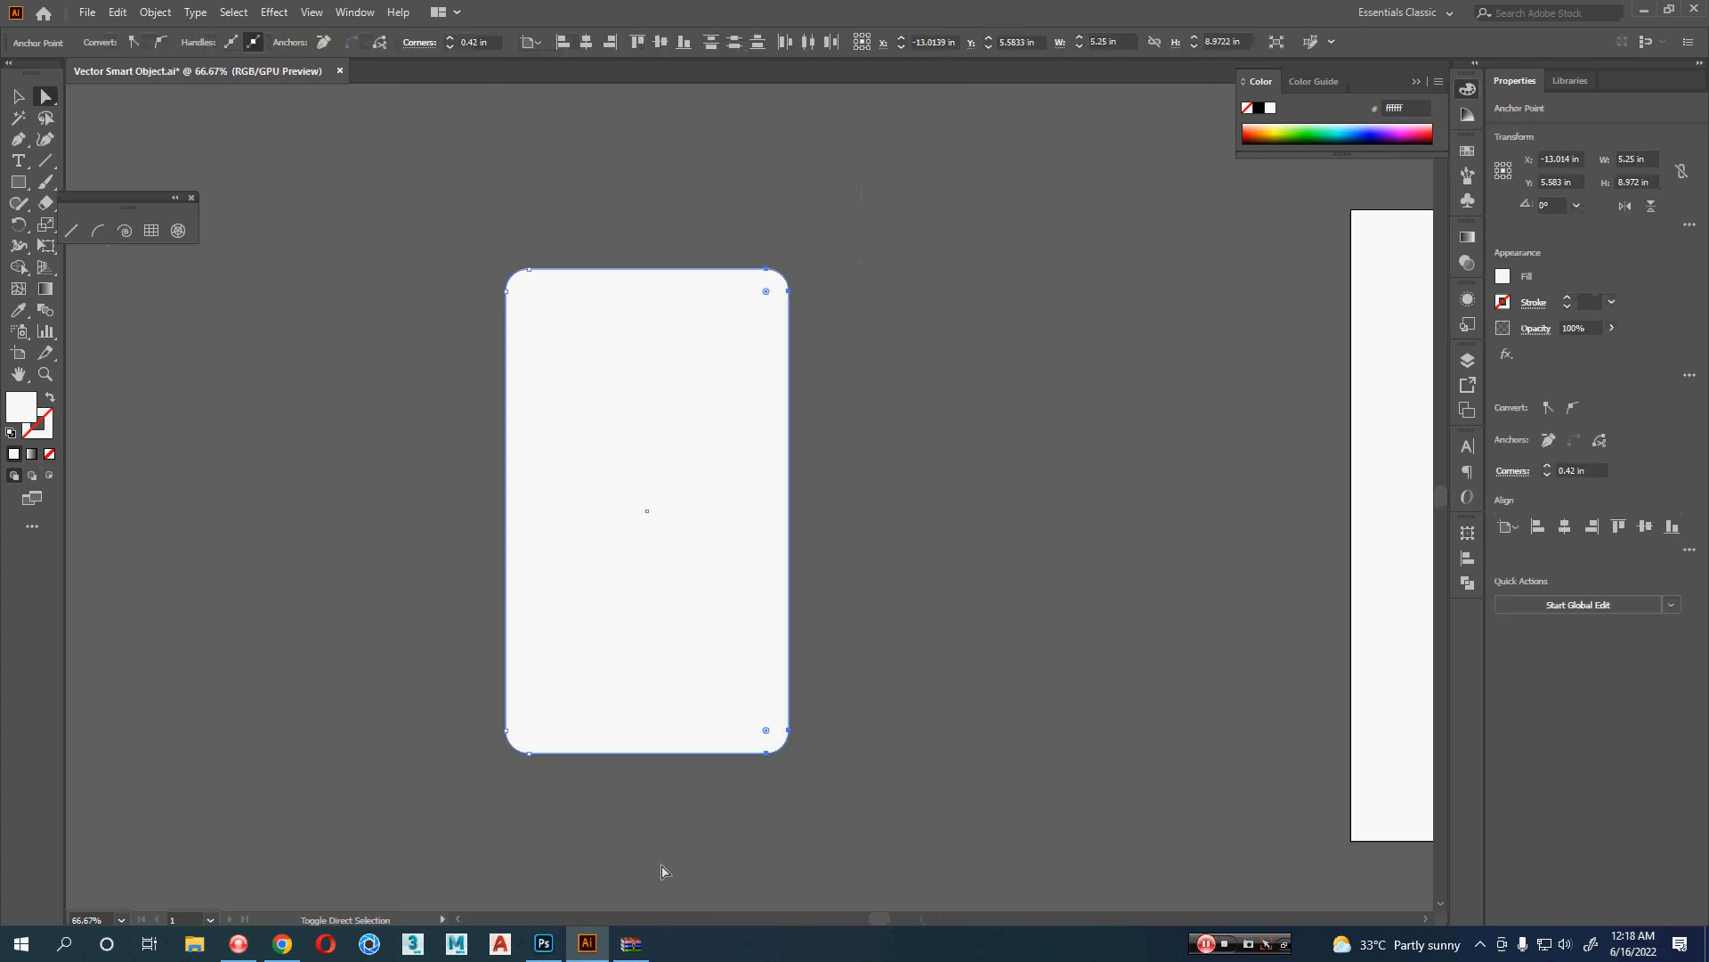
{"action": "key", "text": "shift+Right"}
{"action": "key", "text": "ctrl+s"}
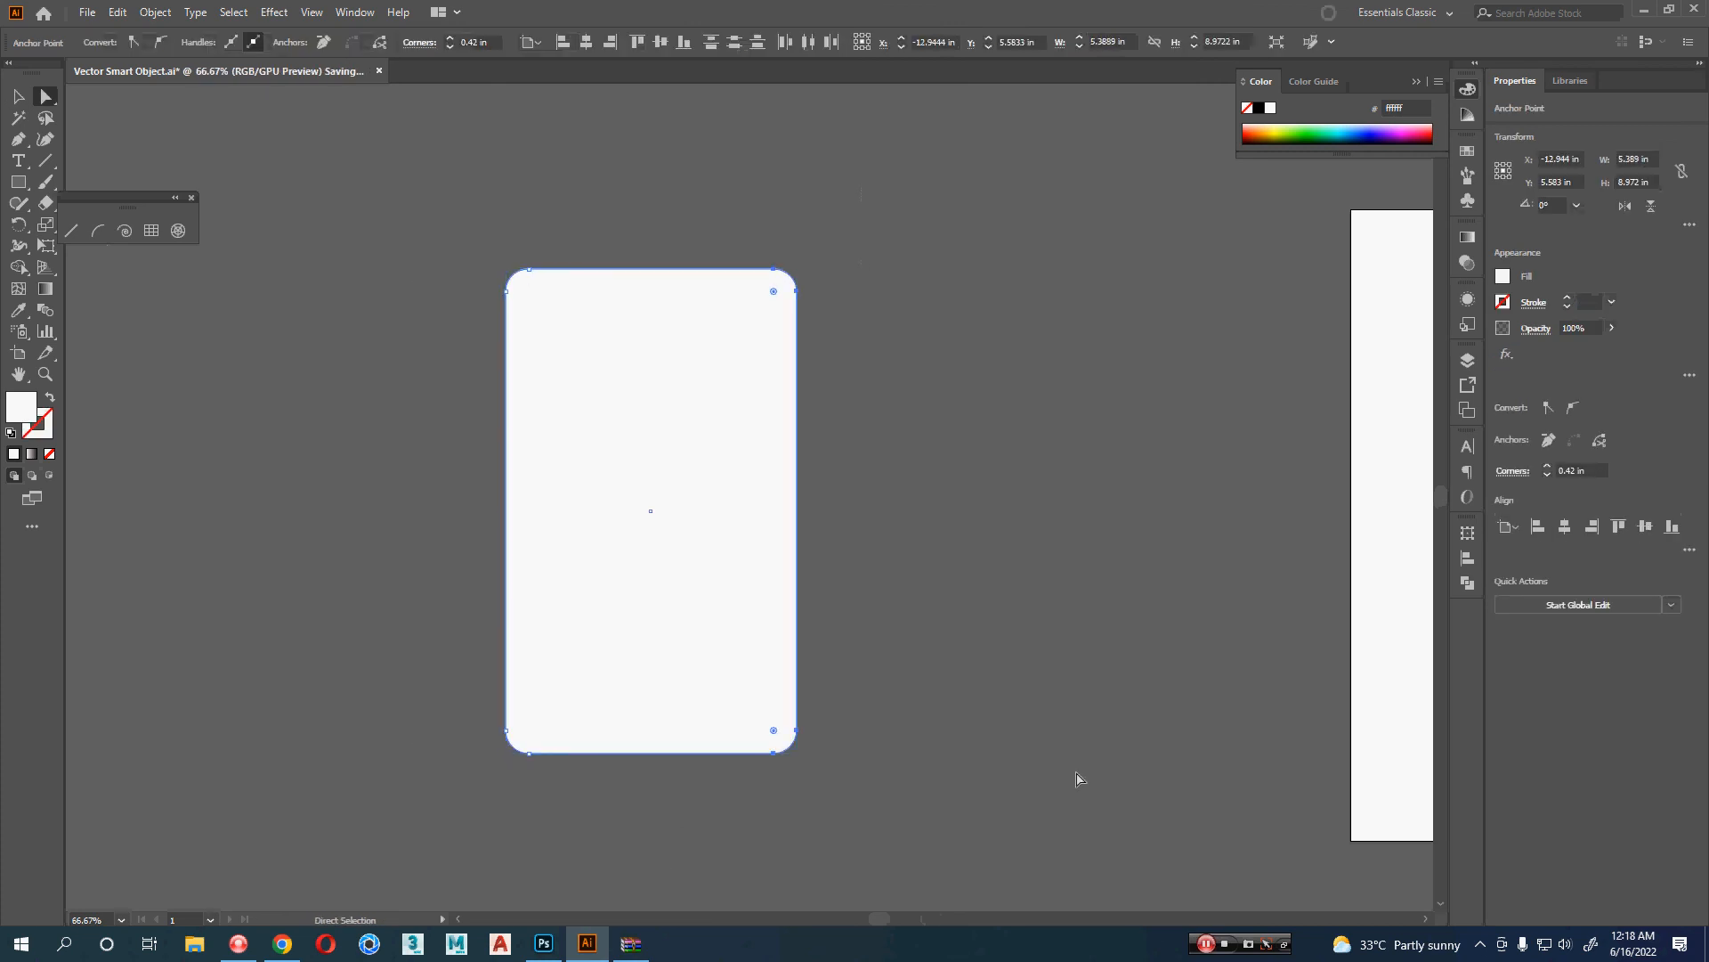
- Return to Photoshop and move the rounded rectangle layer beneath the astronaut artwork layer
{"action": "key", "text": "alt+Tab"}
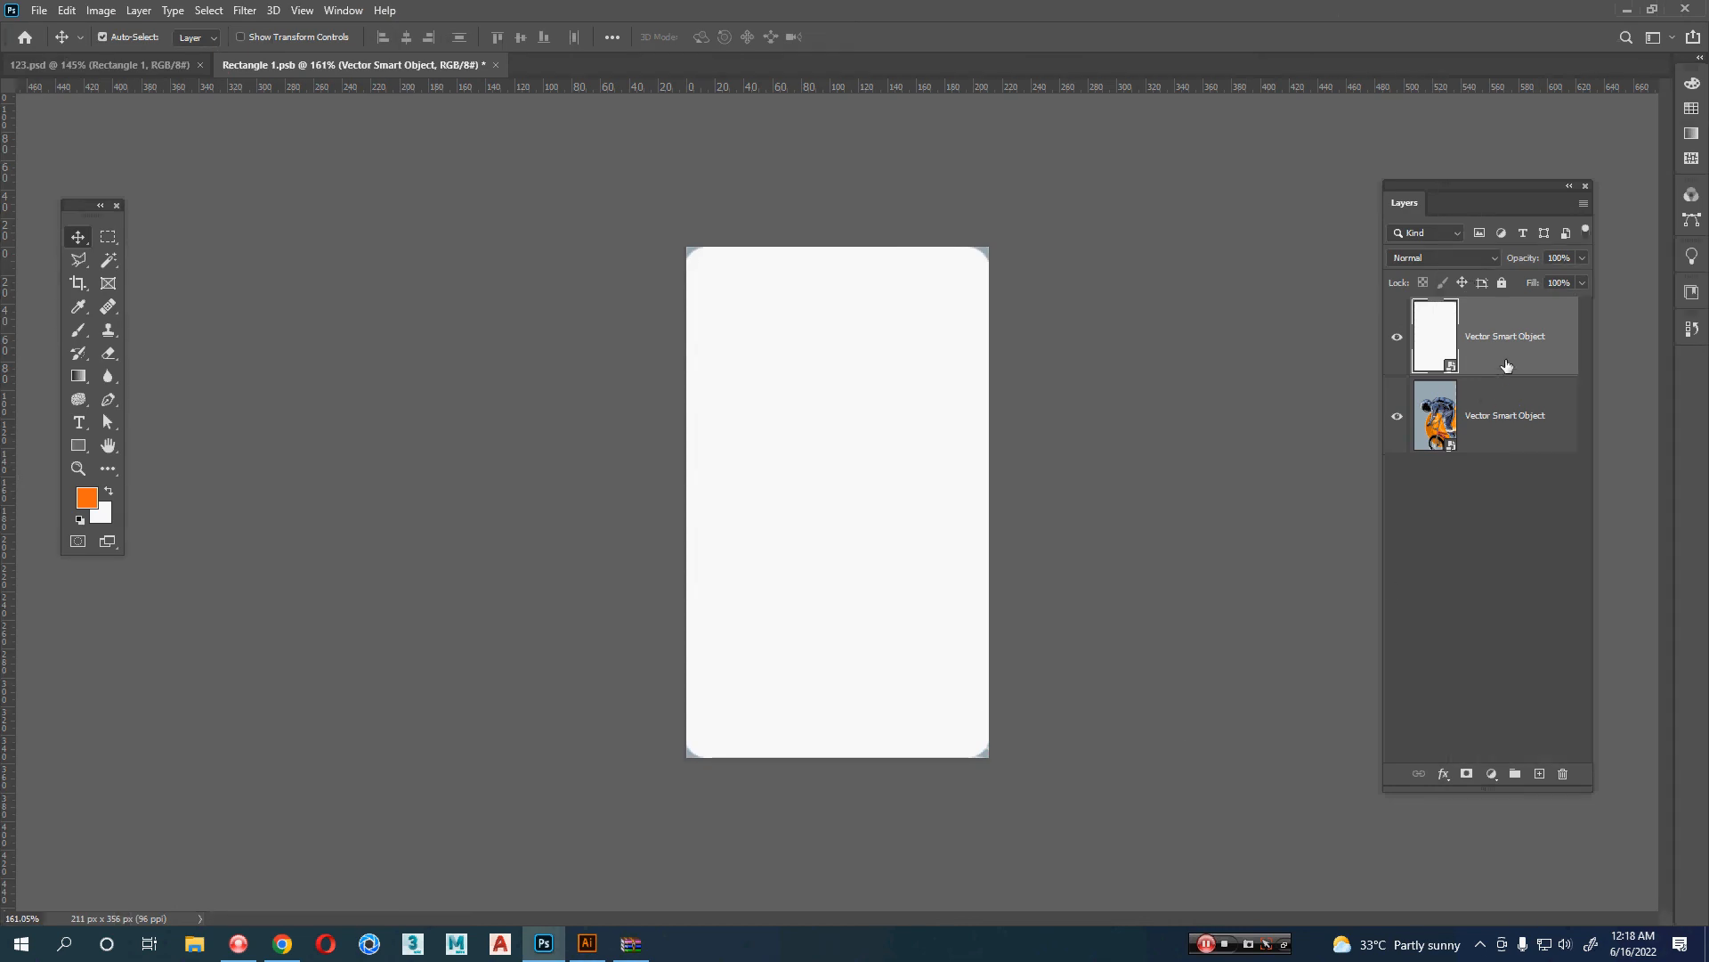
{"action": "key", "text": "ctrl+t"}
{"action": "key", "text": "Return"}
{"action": "left_click_drag", "start_coordinate": [1507, 369], "coordinate": [1509, 498]}
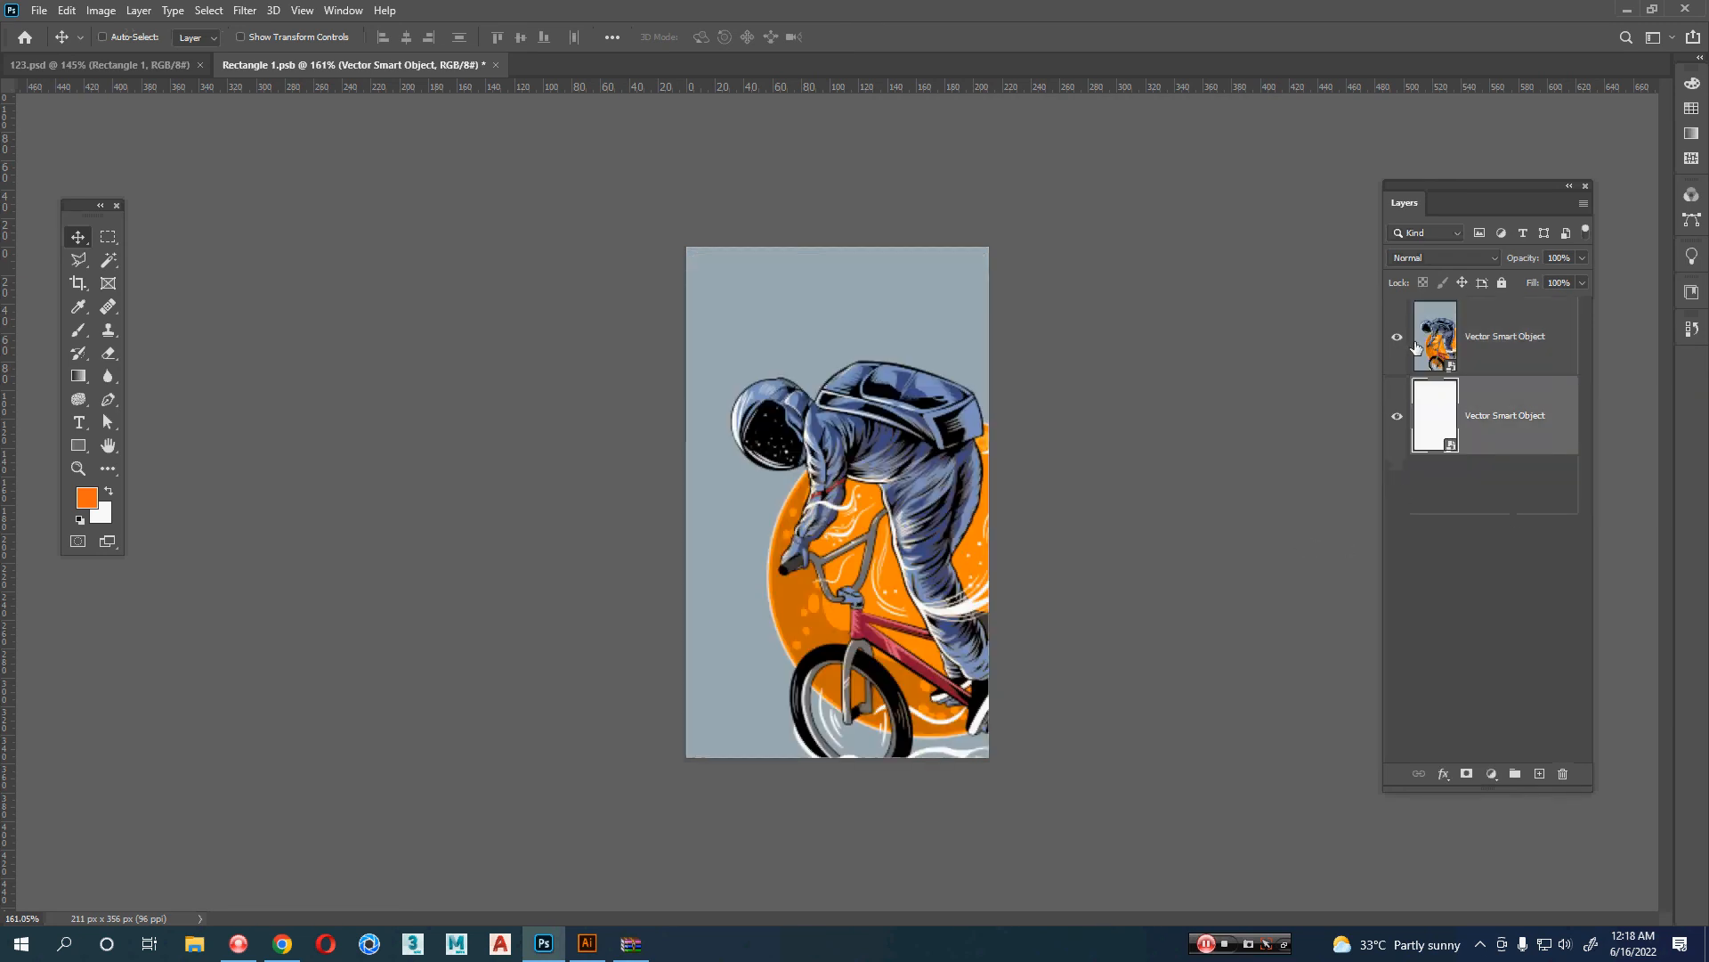
- Rename the astronaut artwork layer to "art"
{"action": "left_click", "coordinate": [1397, 337]}
{"action": "left_click", "coordinate": [1397, 337]}
{"action": "double_click", "coordinate": [1507, 336]}
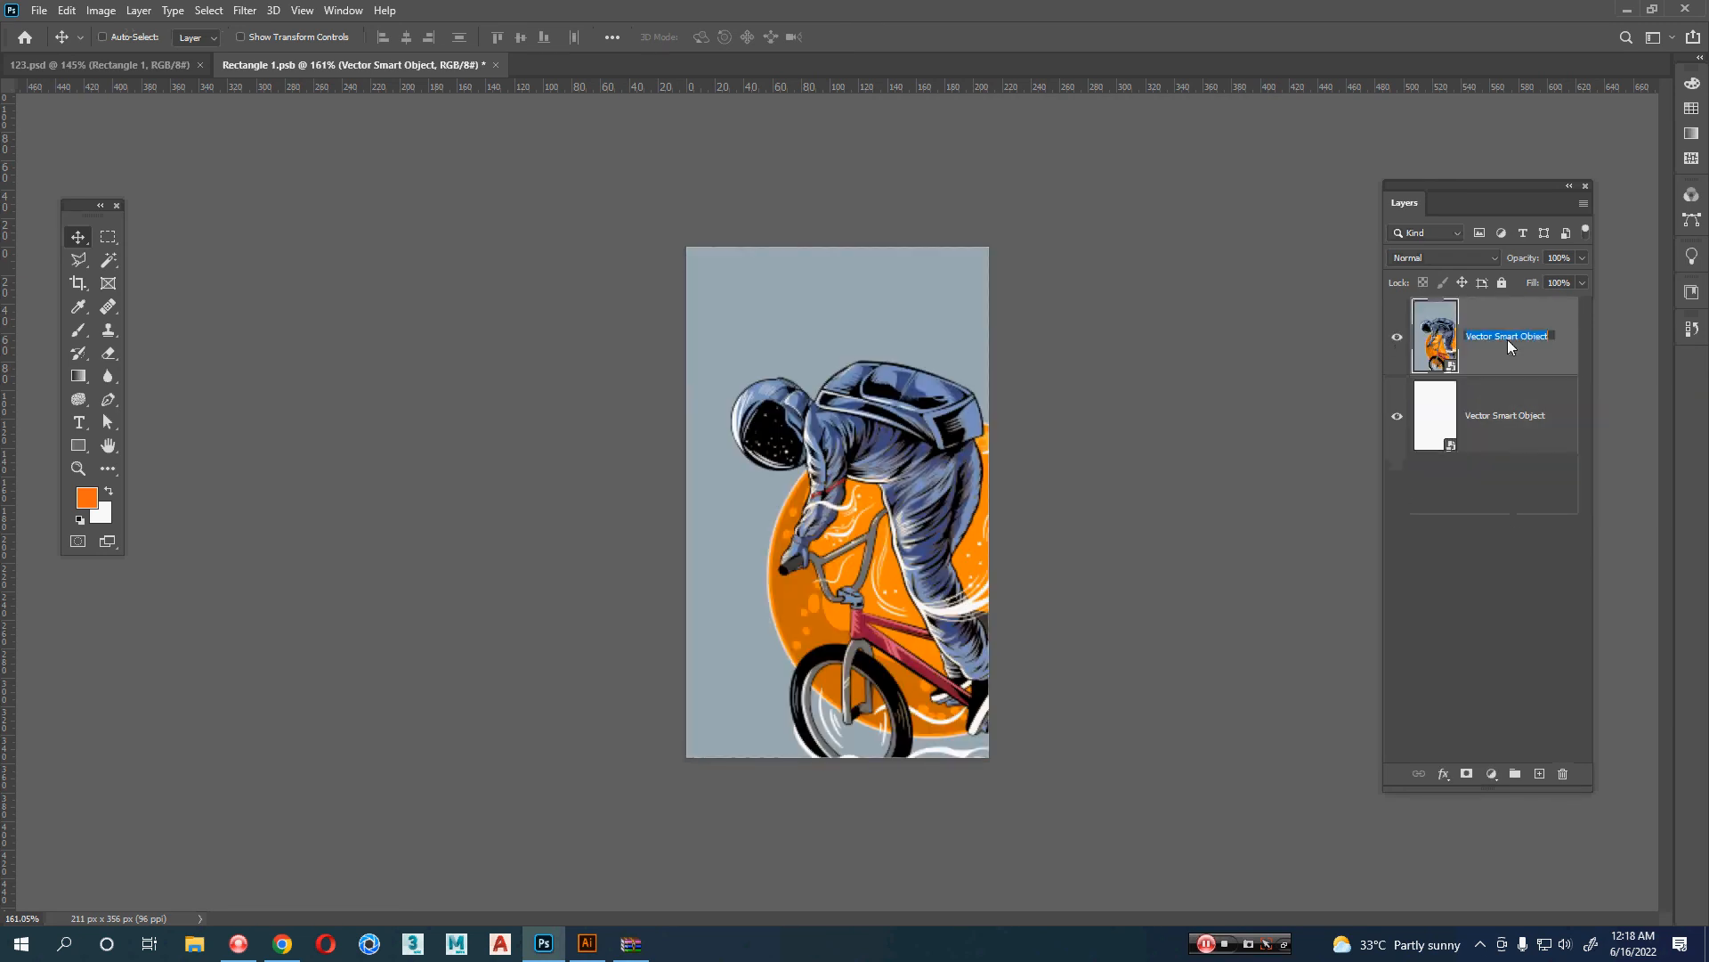
{"action": "type", "text": "art"}
{"action": "left_click", "coordinate": [1511, 575]}
- Check the rounded rectangle's corners with the art layer hidden, then clip the visible art layer to the rectangle and save
{"action": "left_click", "coordinate": [1398, 345]}
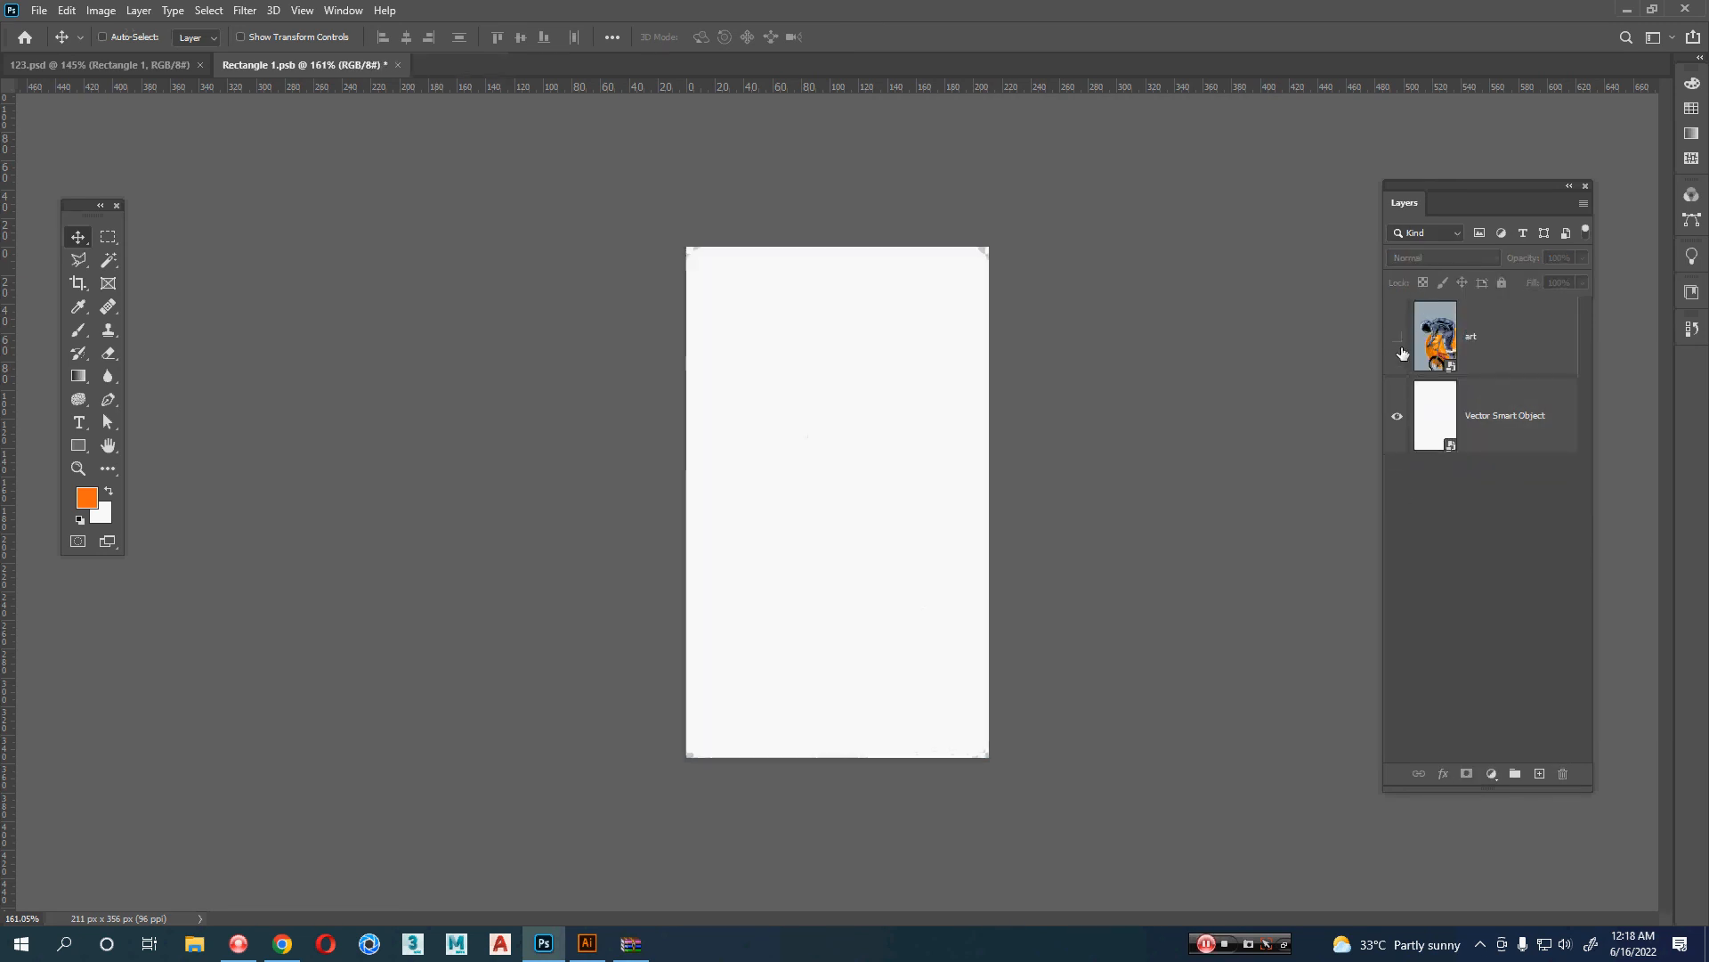
{"action": "left_click", "coordinate": [1510, 408]}
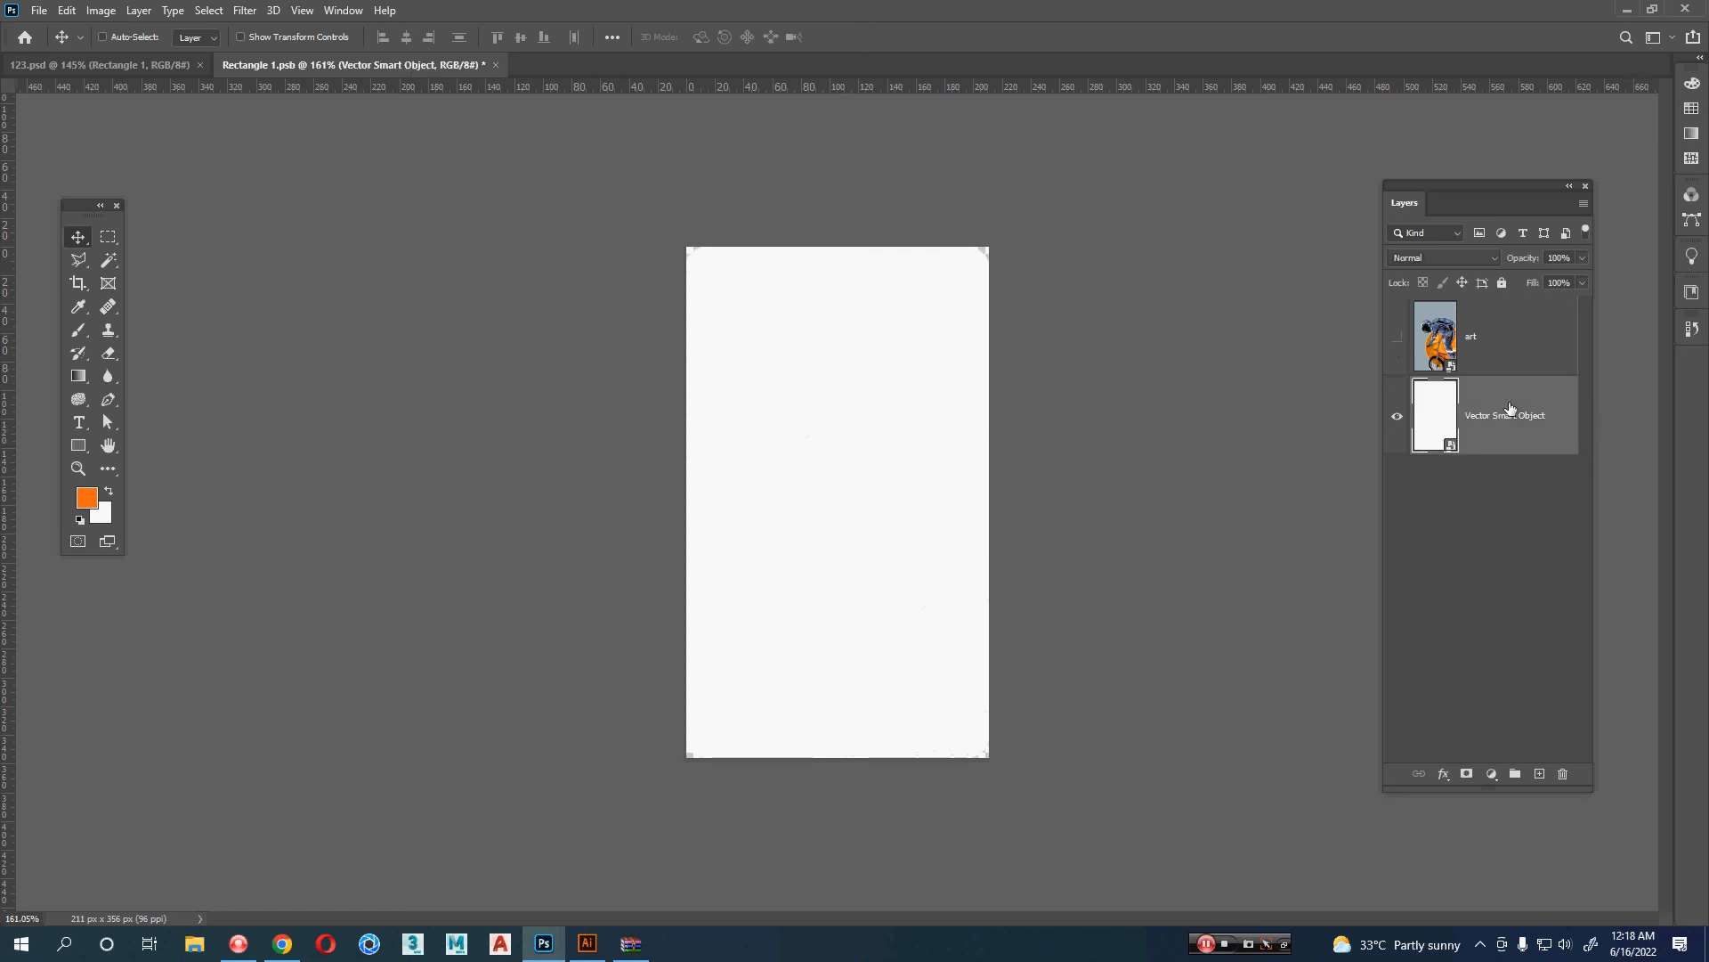
{"action": "scroll", "coordinate": [990, 256], "scroll_direction": "up", "scroll_amount": 10}
{"action": "left_click_drag", "start_coordinate": [1111, 159], "coordinate": [1048, 458]}
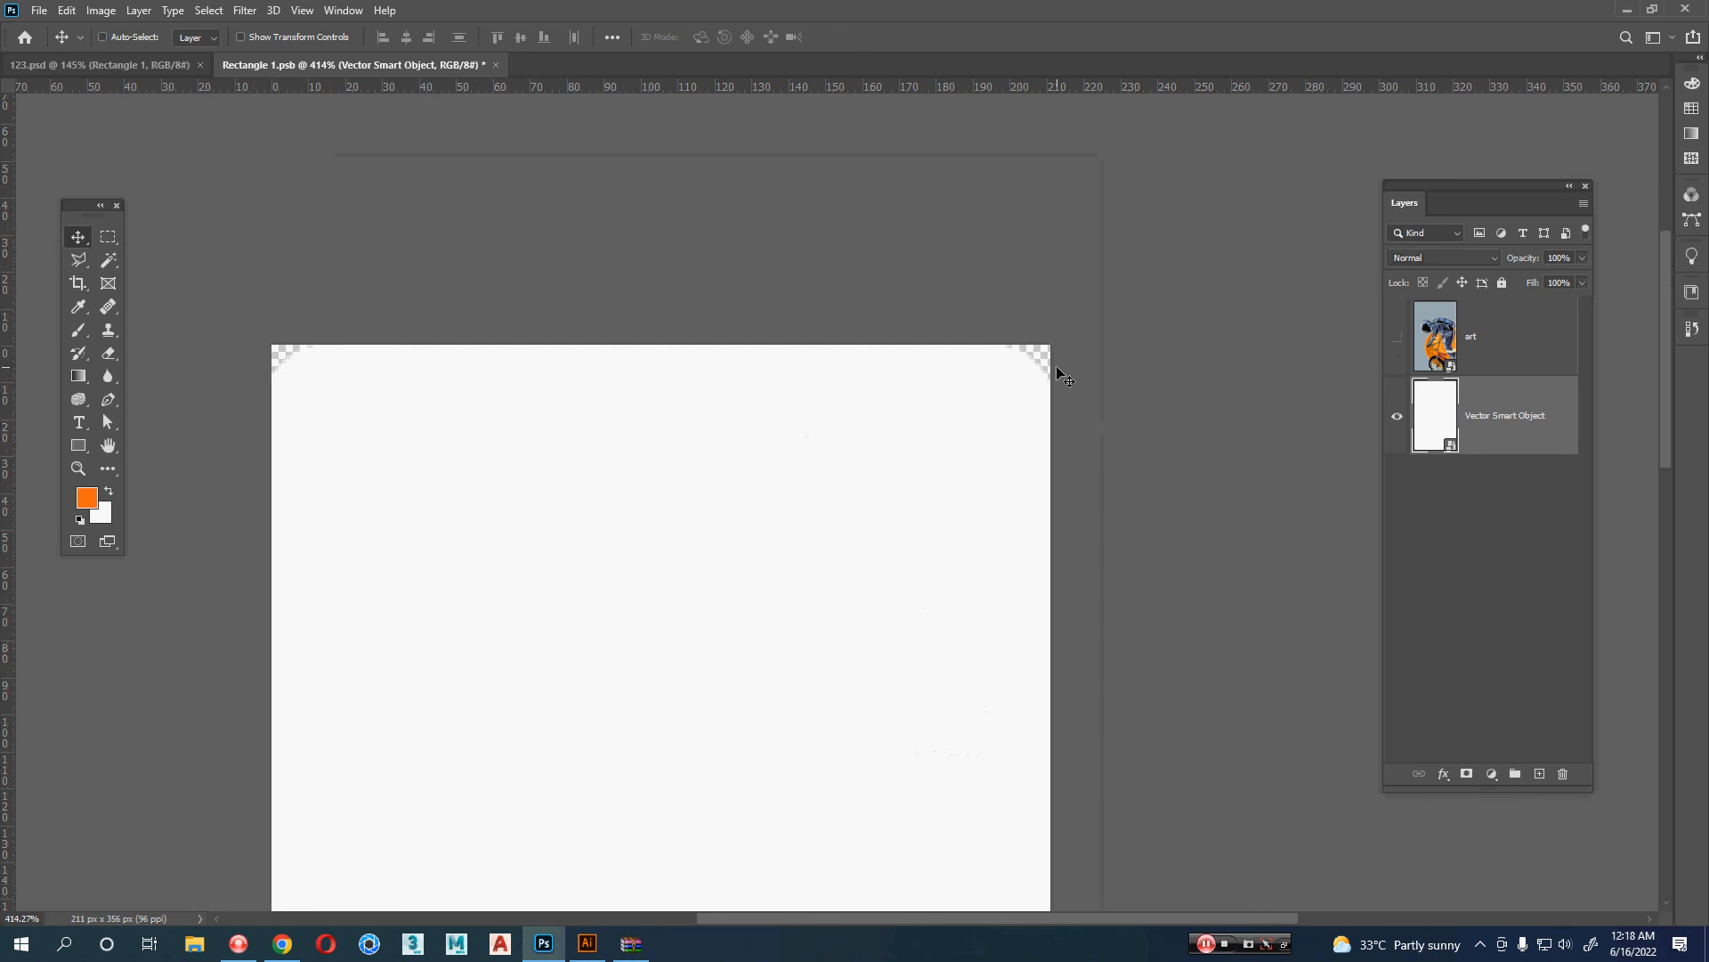
{"action": "left_click", "coordinate": [1397, 337]}
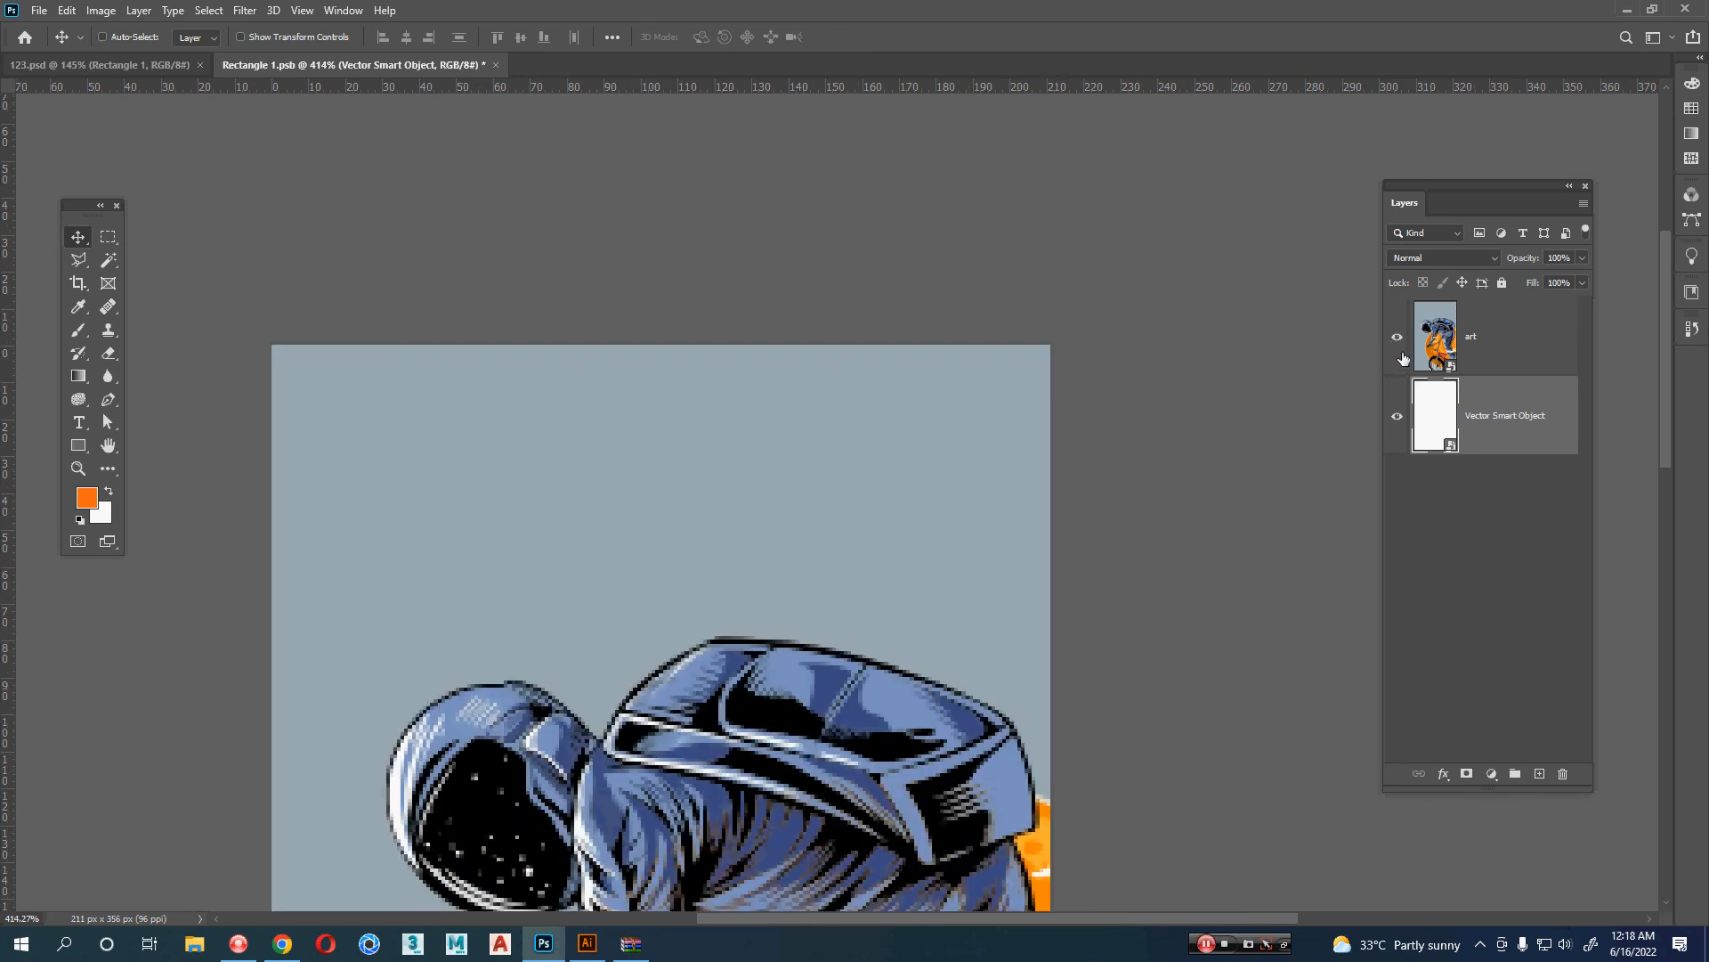
{"action": "left_click", "coordinate": [1496, 375], "text": "alt"}
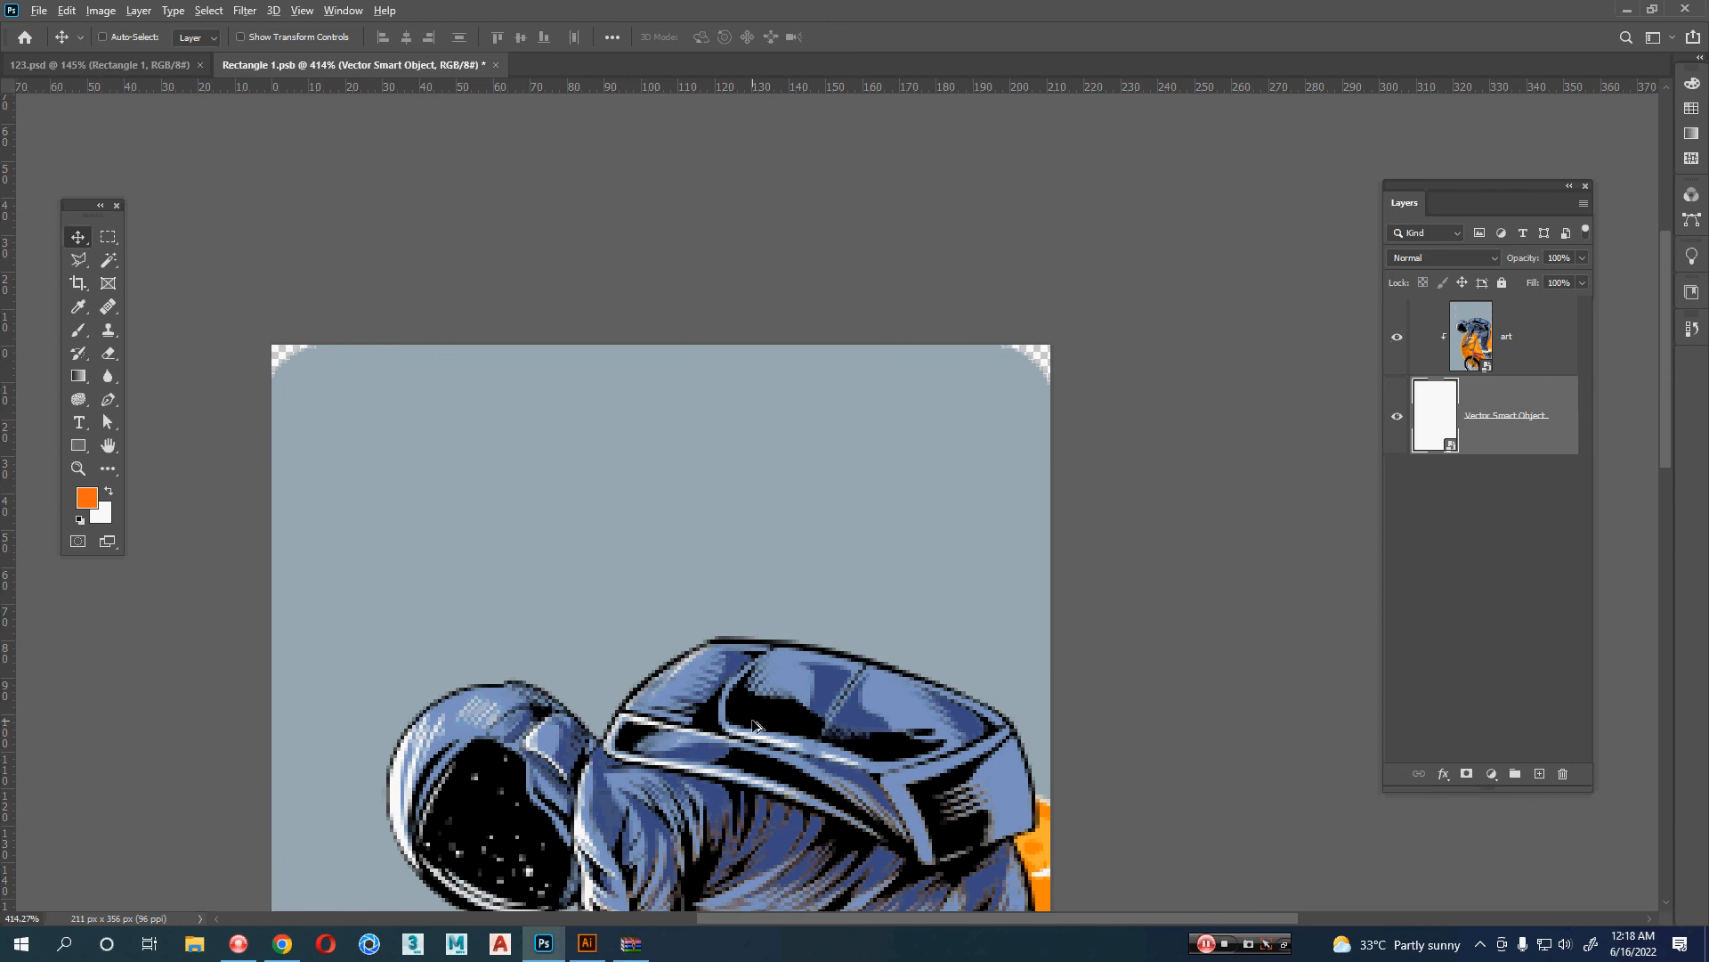
{"action": "scroll", "coordinate": [797, 610], "scroll_direction": "down", "scroll_amount": 2}
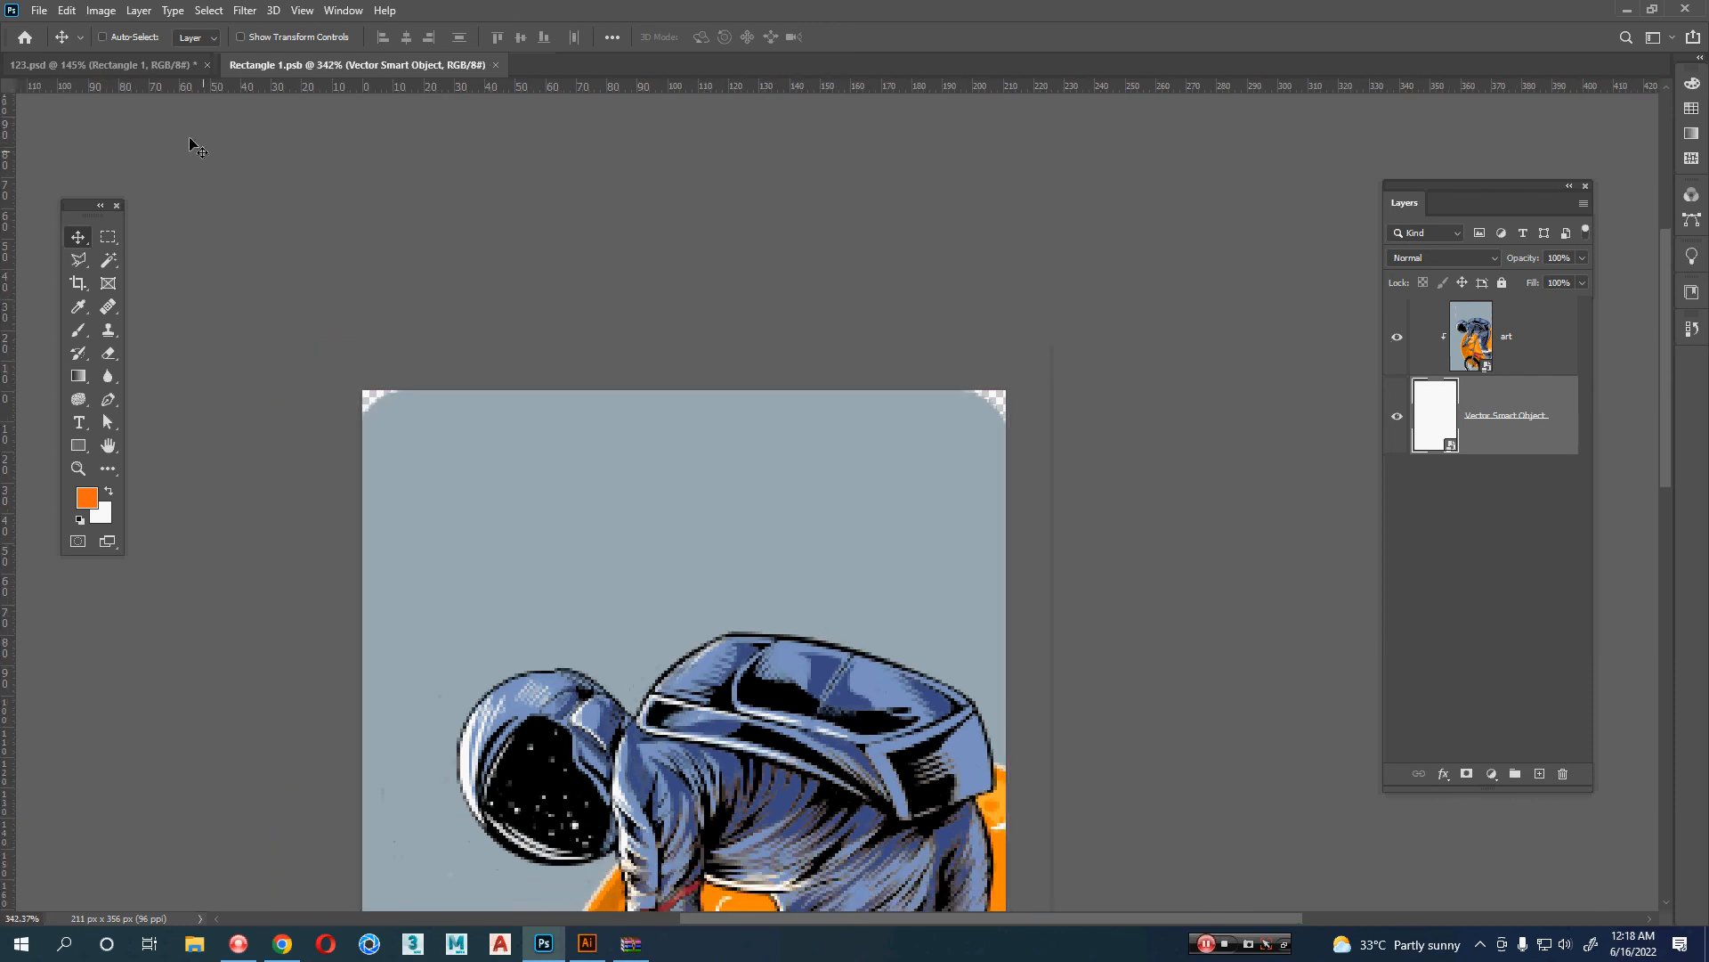
- Hide the guides in 123.psd and examine the artwork's corners on the front phone case
{"action": "left_click", "coordinate": [141, 65]}
{"action": "scroll", "coordinate": [330, 570], "scroll_direction": "up", "scroll_amount": 3}
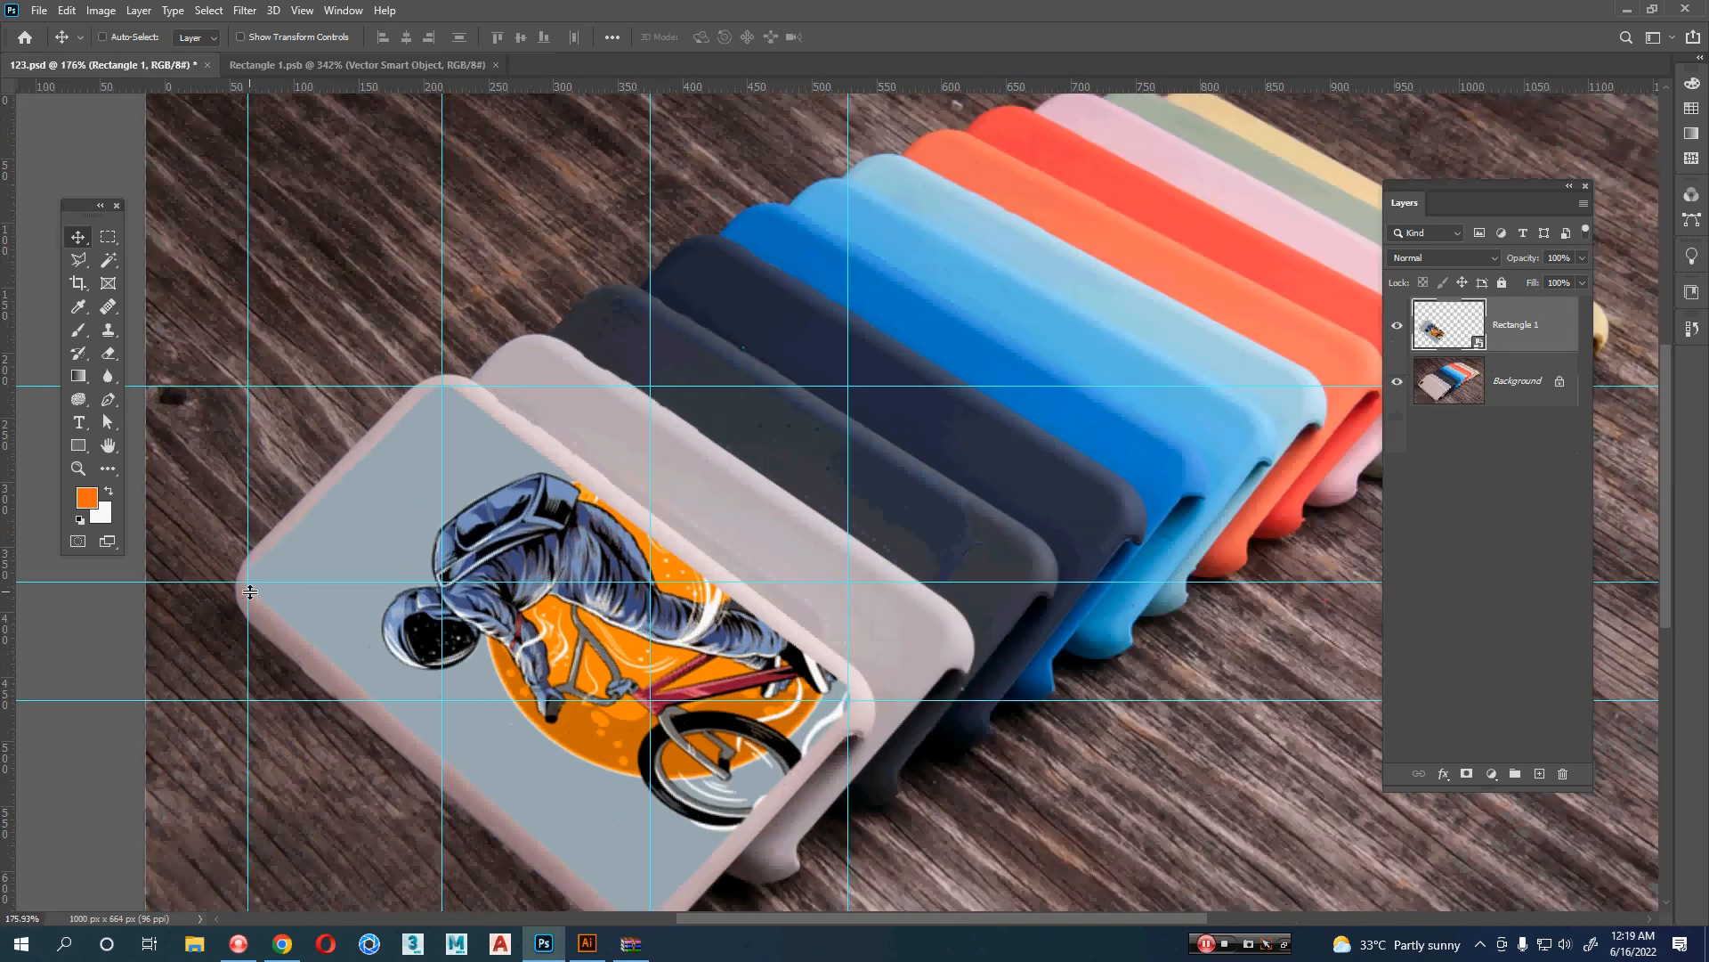
{"action": "key", "text": "ctrl+semicolon"}
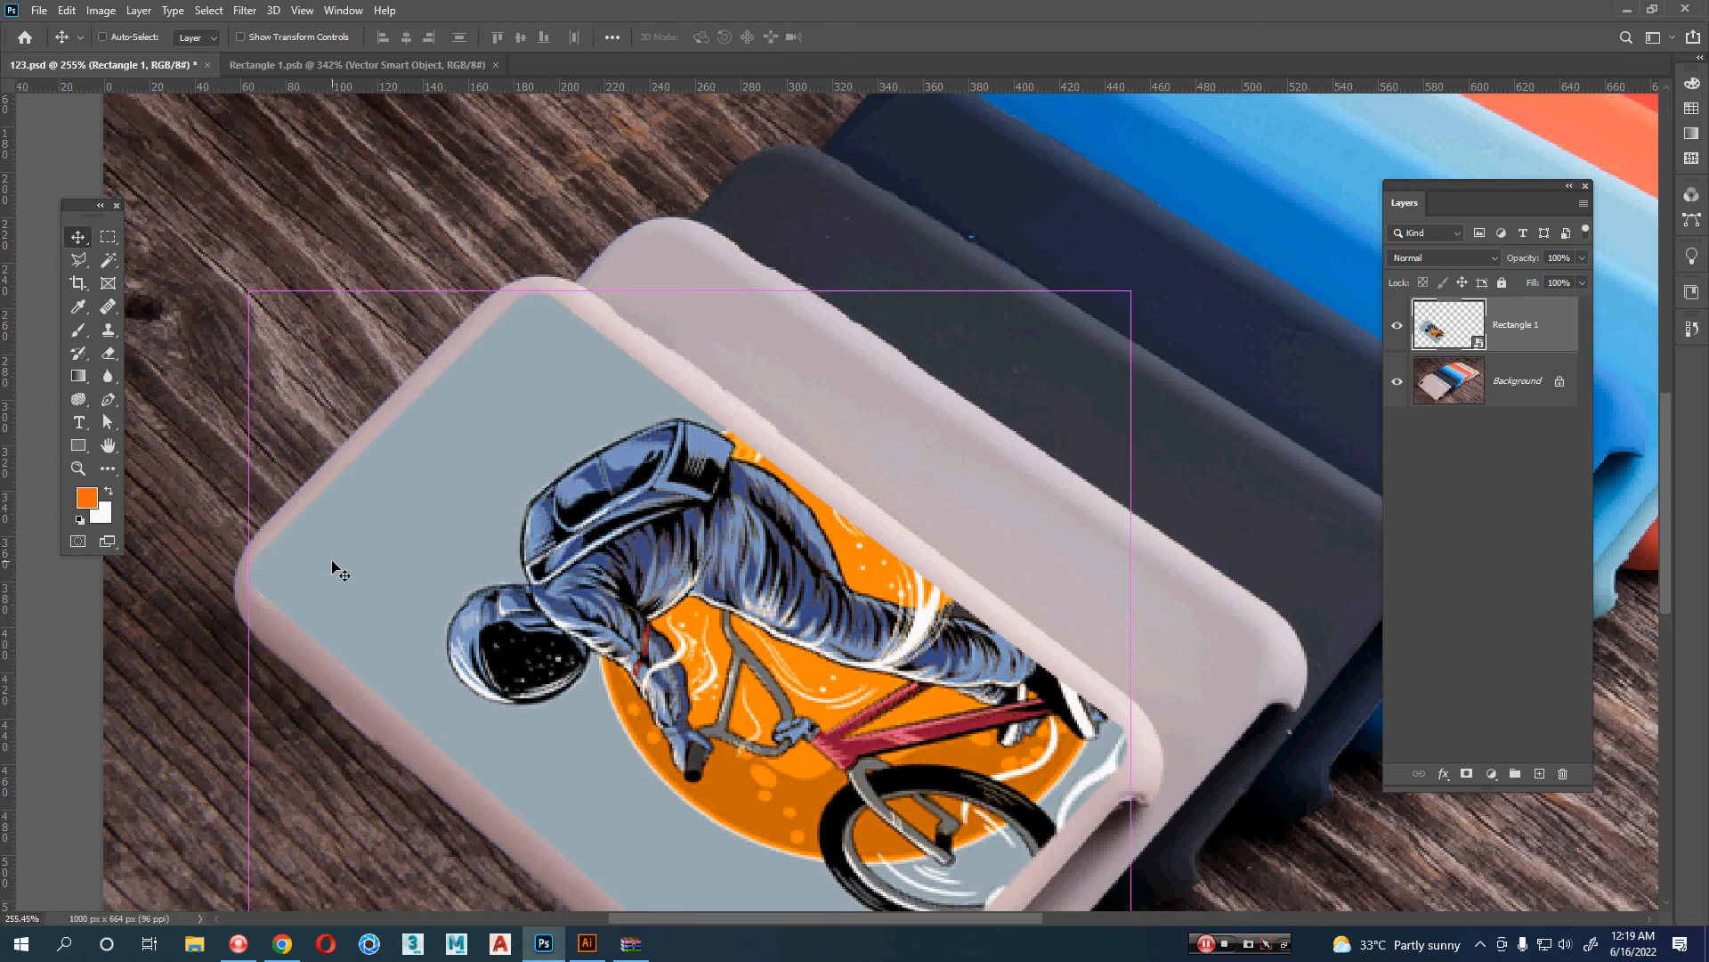
{"action": "scroll", "coordinate": [512, 291], "scroll_direction": "up", "scroll_amount": 1}
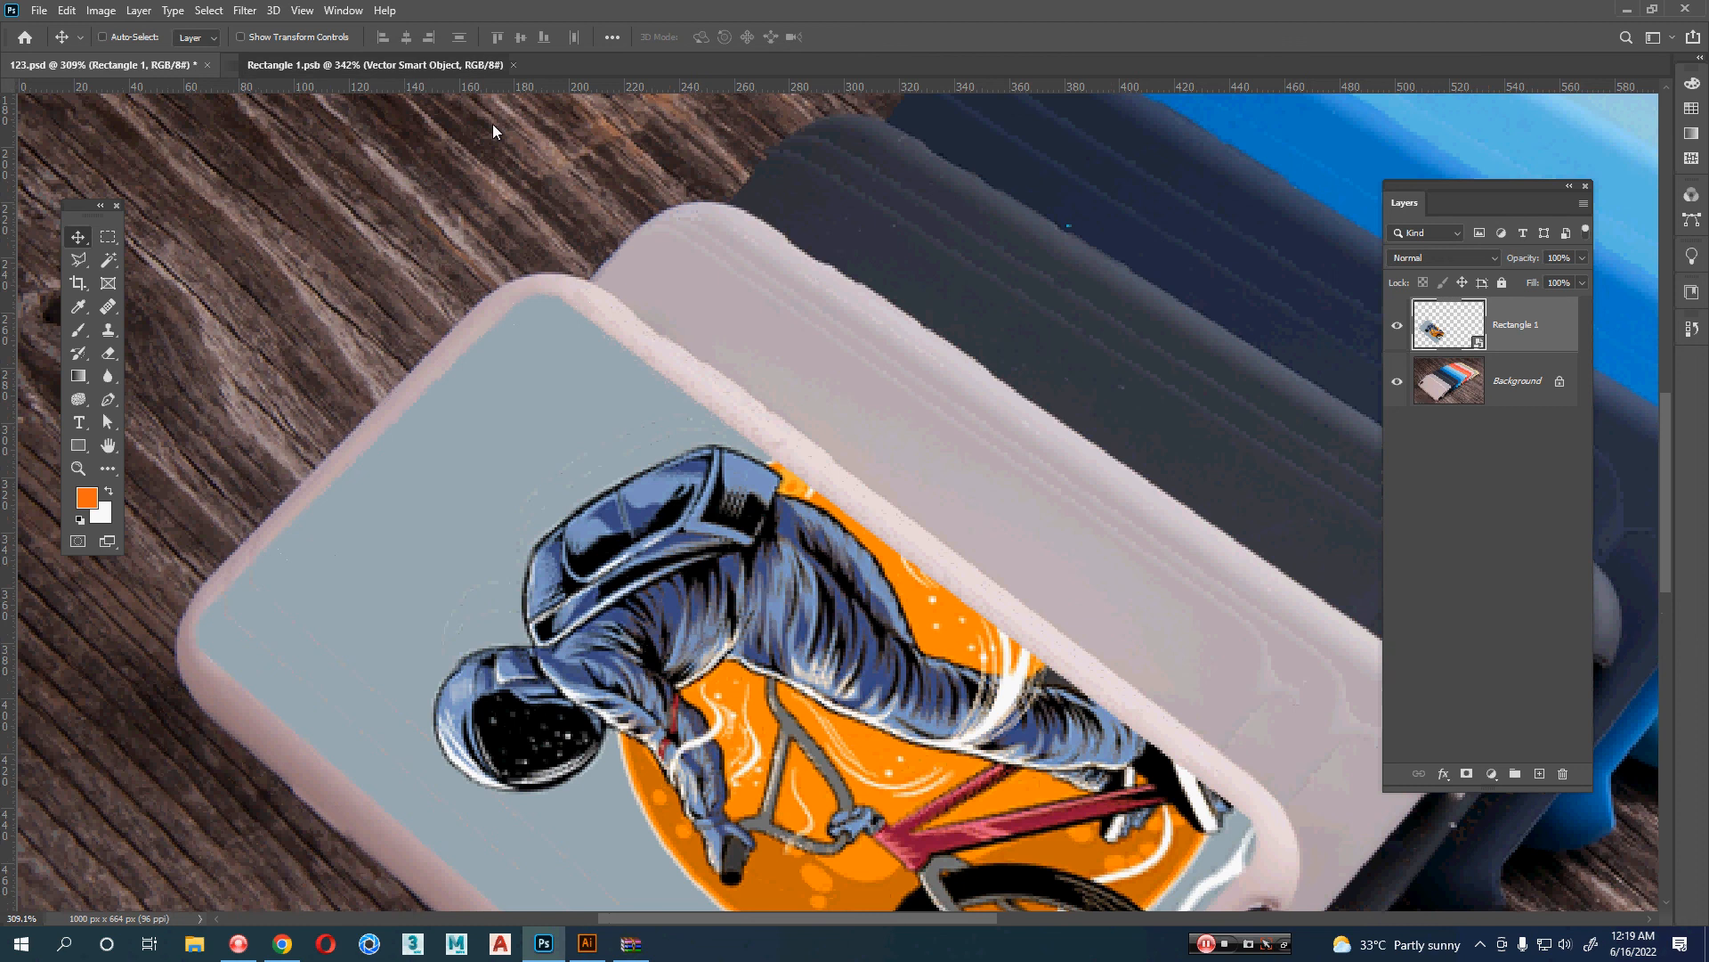
- Float the Rectangle 1.psb window beside the 123.psd mockup and move the toolbox clear of the phone case's corner
{"action": "left_click_drag", "start_coordinate": [357, 65], "coordinate": [630, 175]}
{"action": "left_click_drag", "start_coordinate": [881, 150], "coordinate": [891, 45]}
{"action": "key", "text": "ctrl+0"}
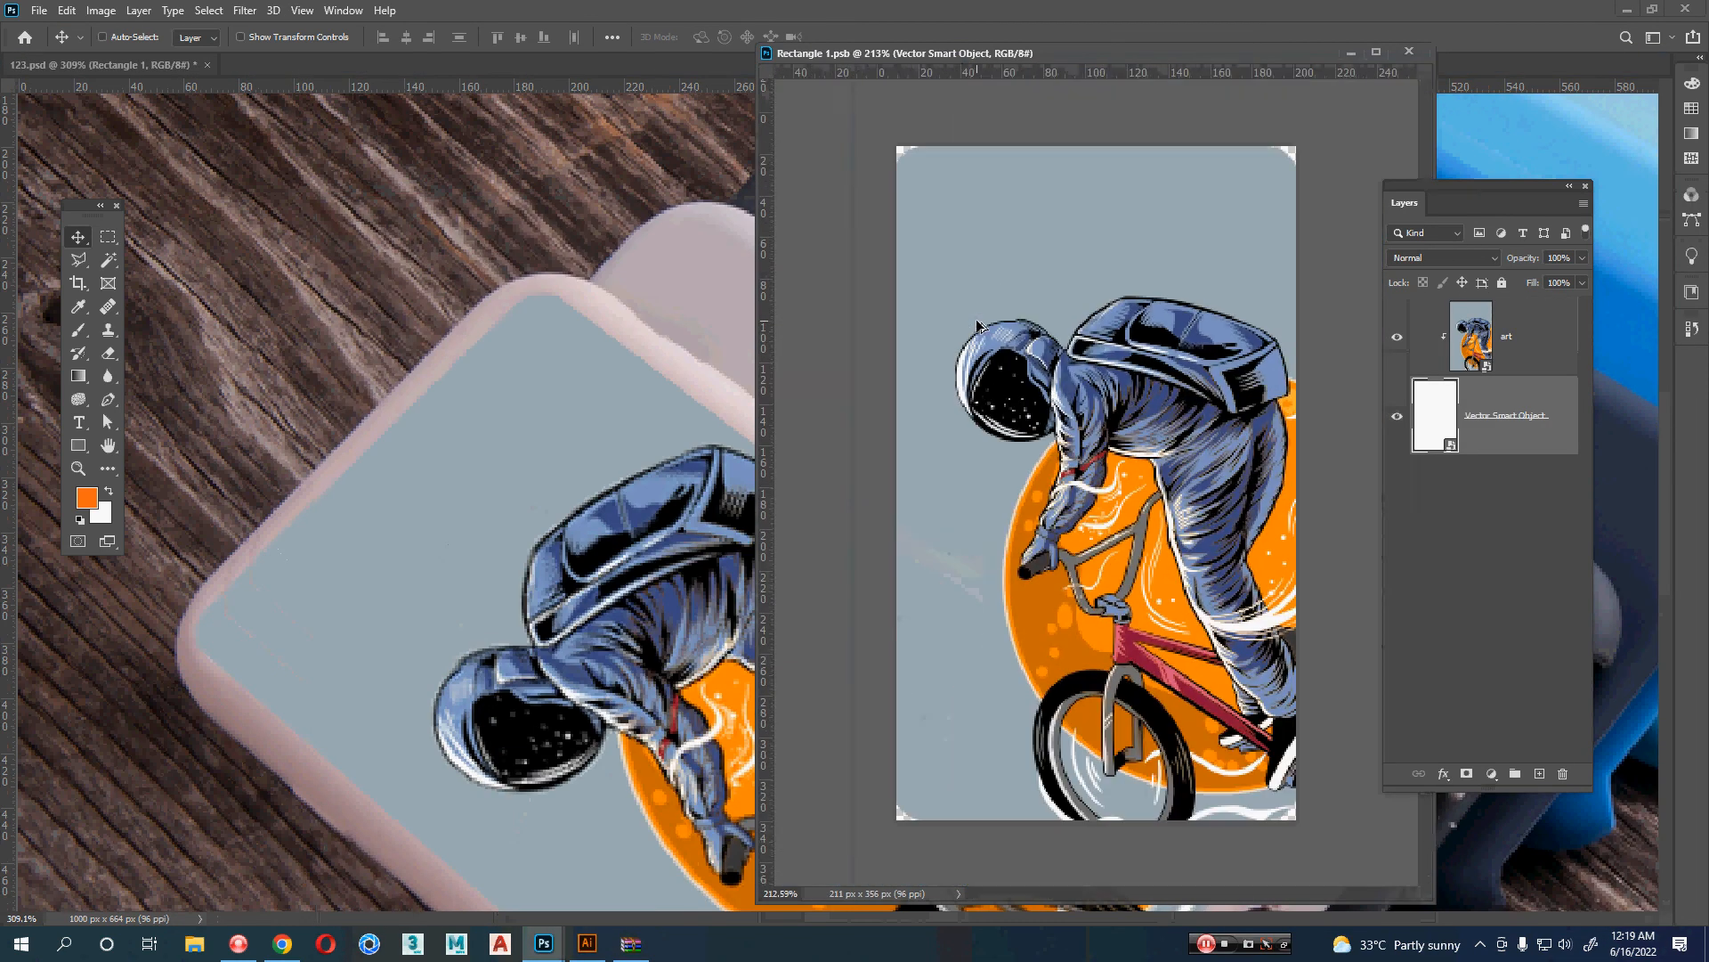
{"action": "left_click", "coordinate": [536, 424]}
{"action": "left_click_drag", "start_coordinate": [532, 417], "coordinate": [473, 317]}
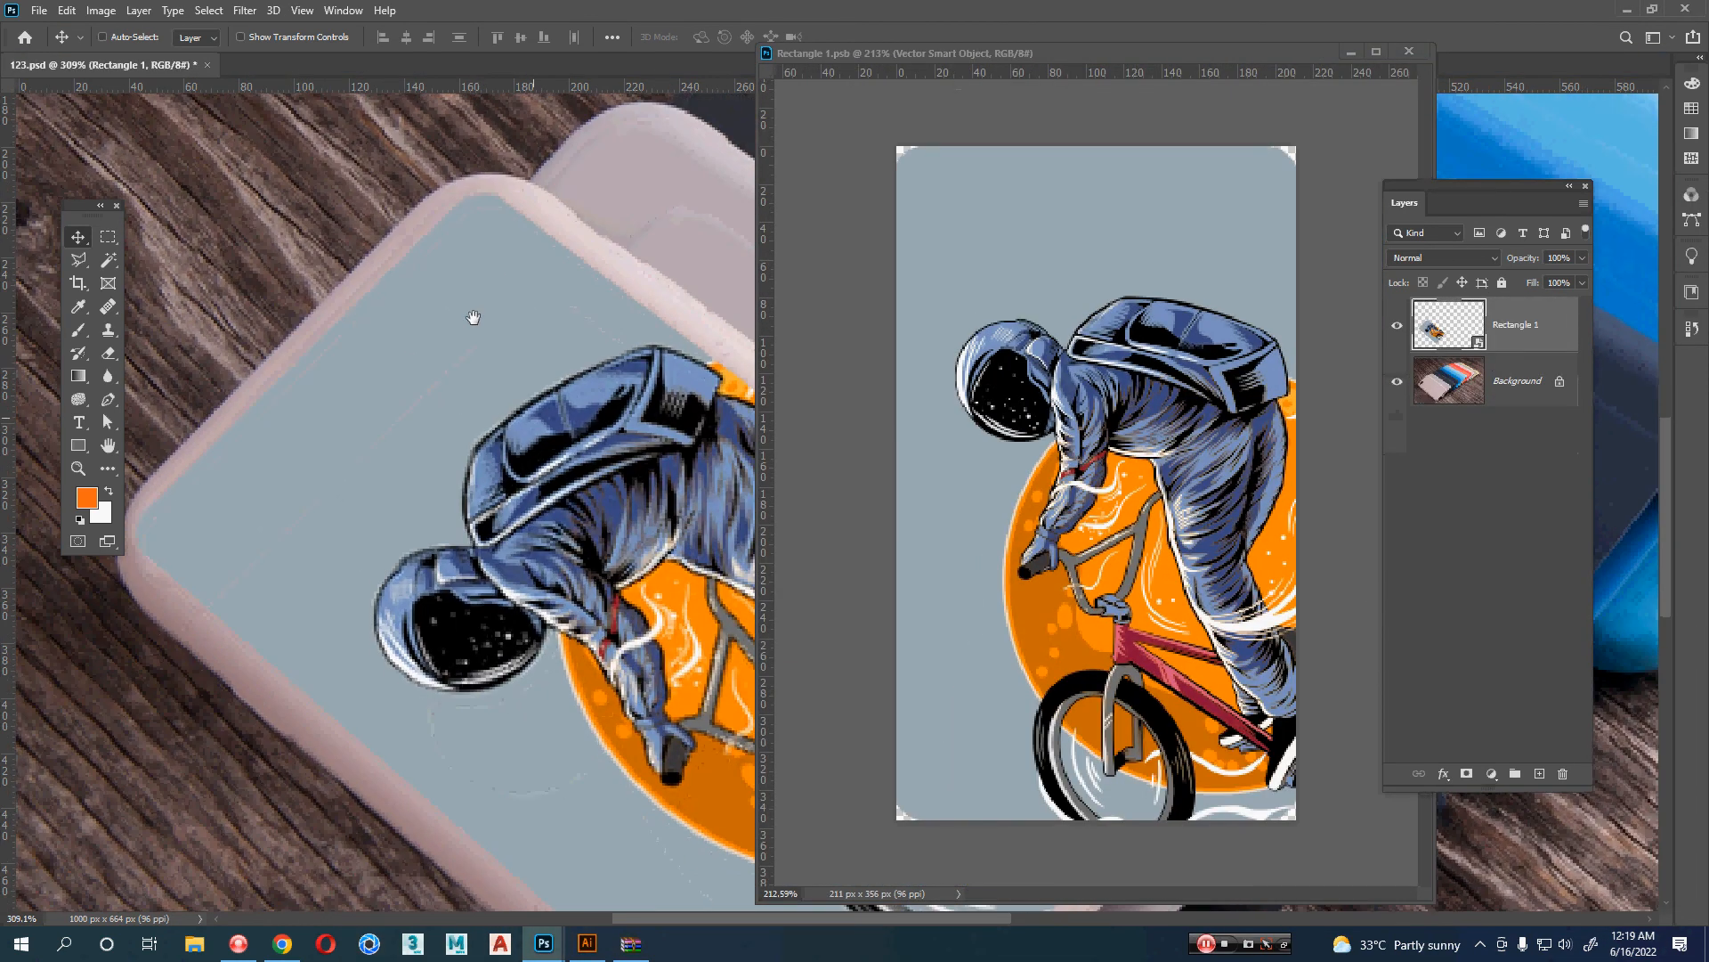
{"action": "left_click_drag", "start_coordinate": [89, 210], "coordinate": [59, 544]}
{"action": "left_click", "coordinate": [1013, 336]}
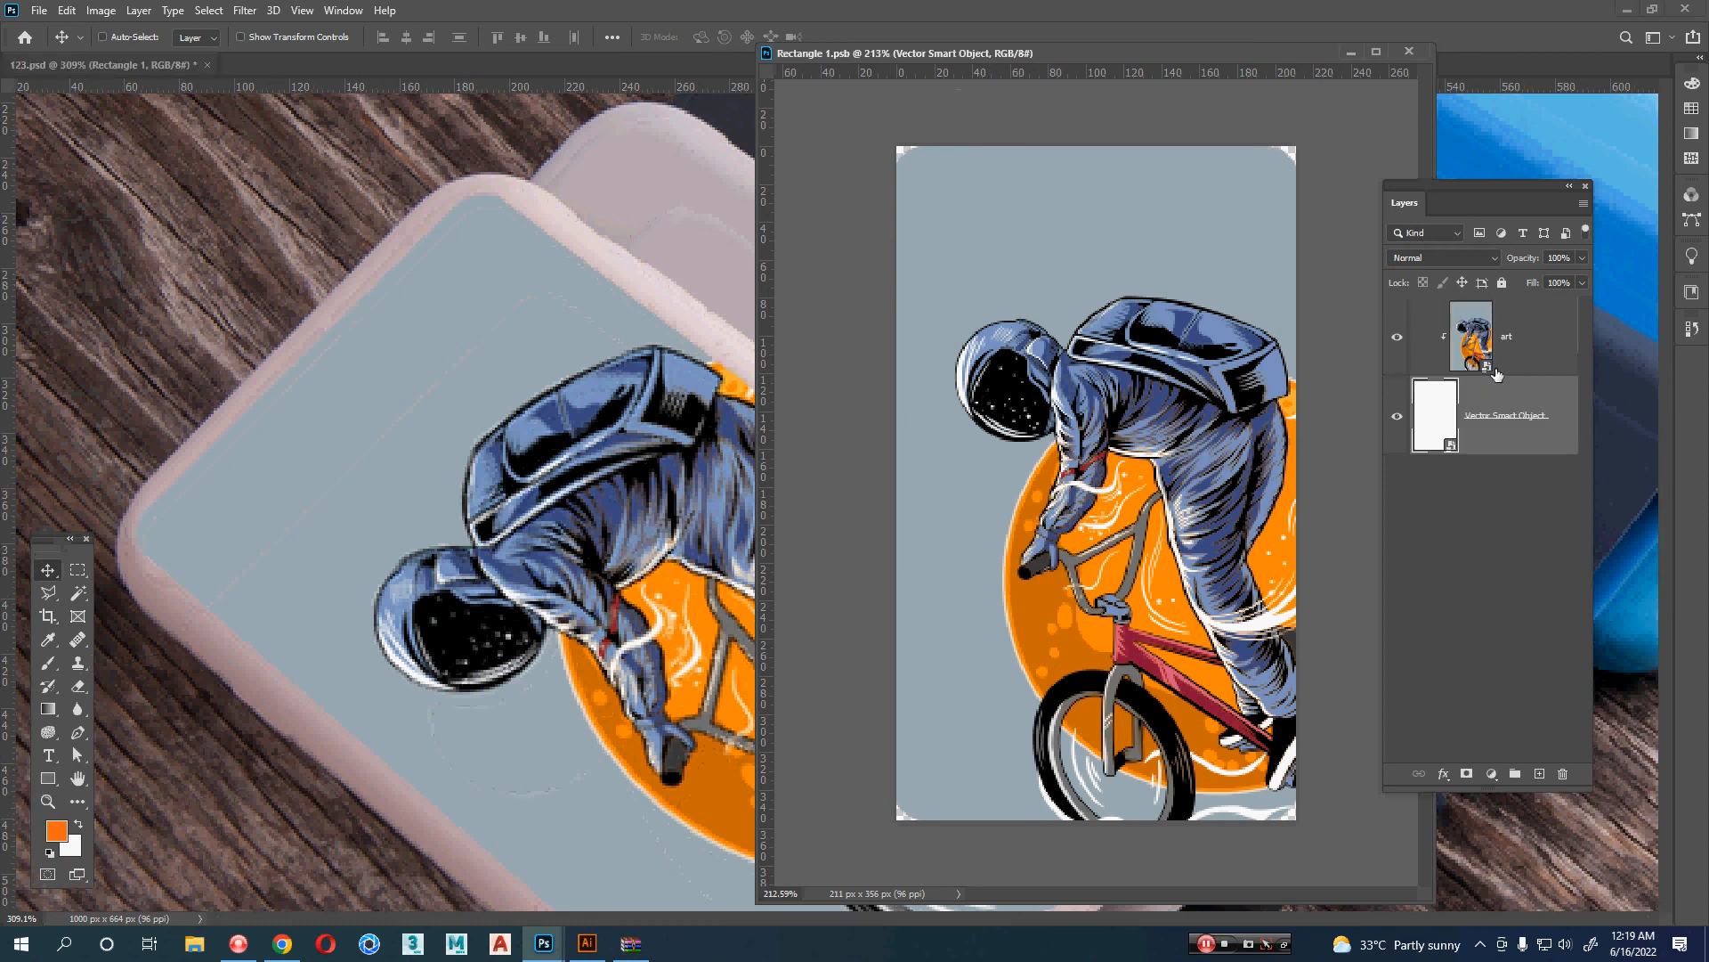
- Open the Vector Smart Object in Illustrator, round the white rectangle's corners slightly more, then save and close it back to Photoshop
{"action": "double_click", "coordinate": [1451, 450]}
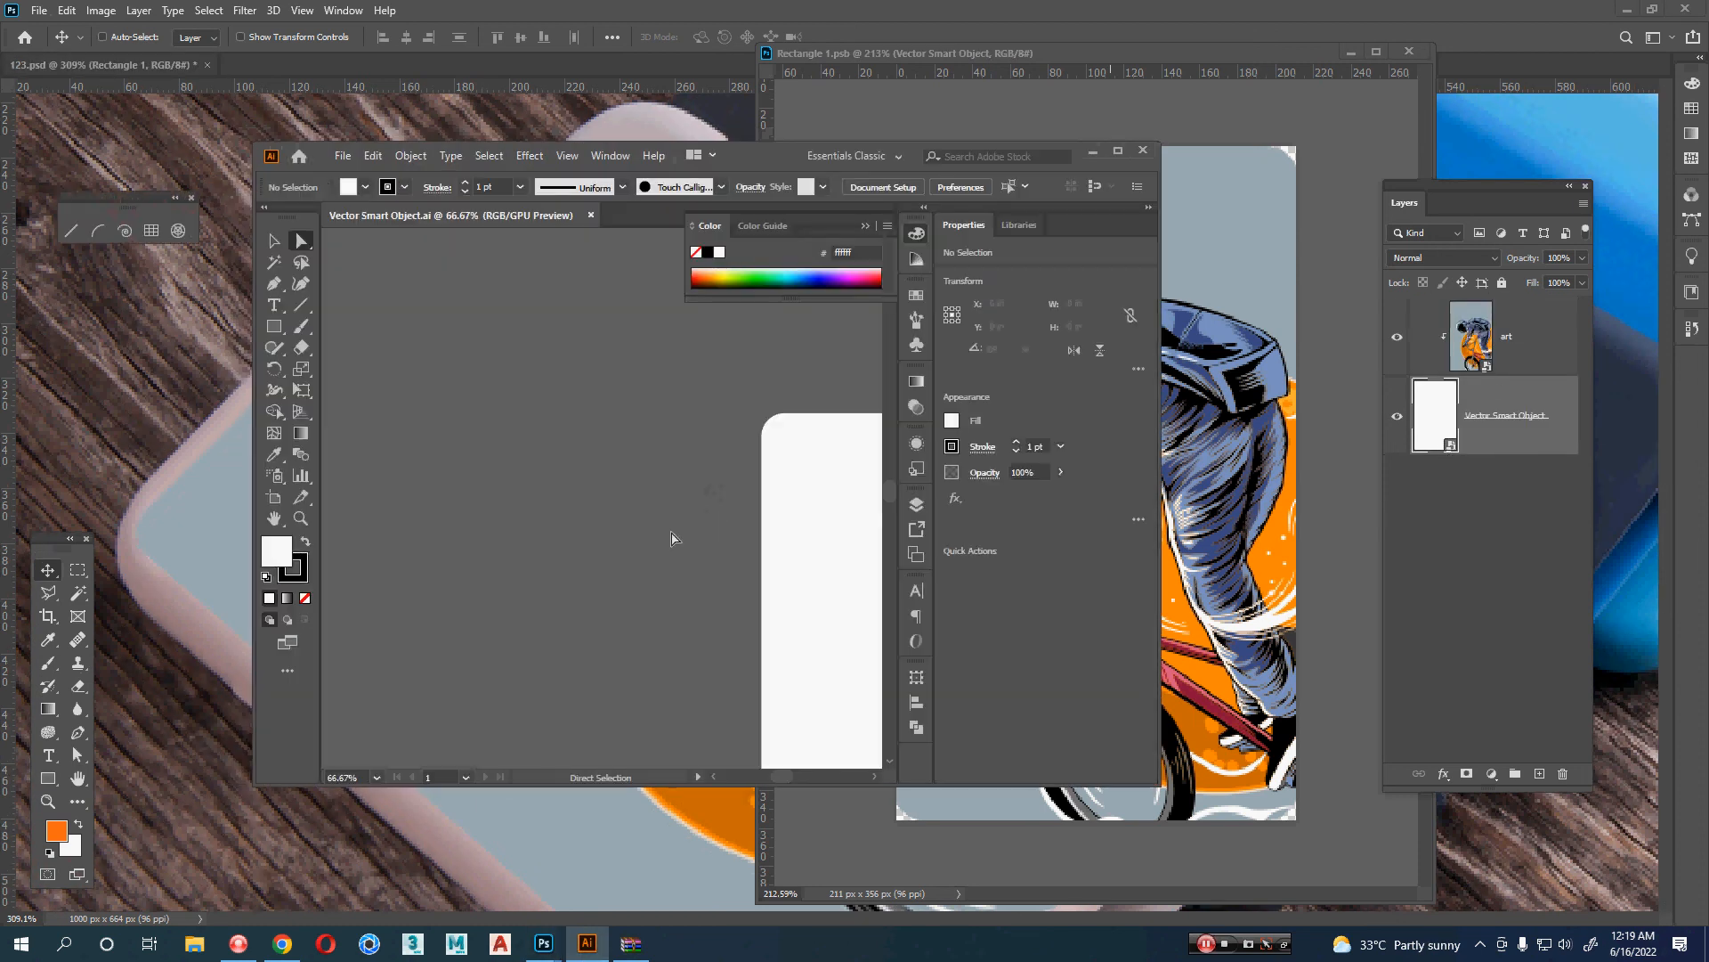
{"action": "left_click", "coordinate": [534, 351]}
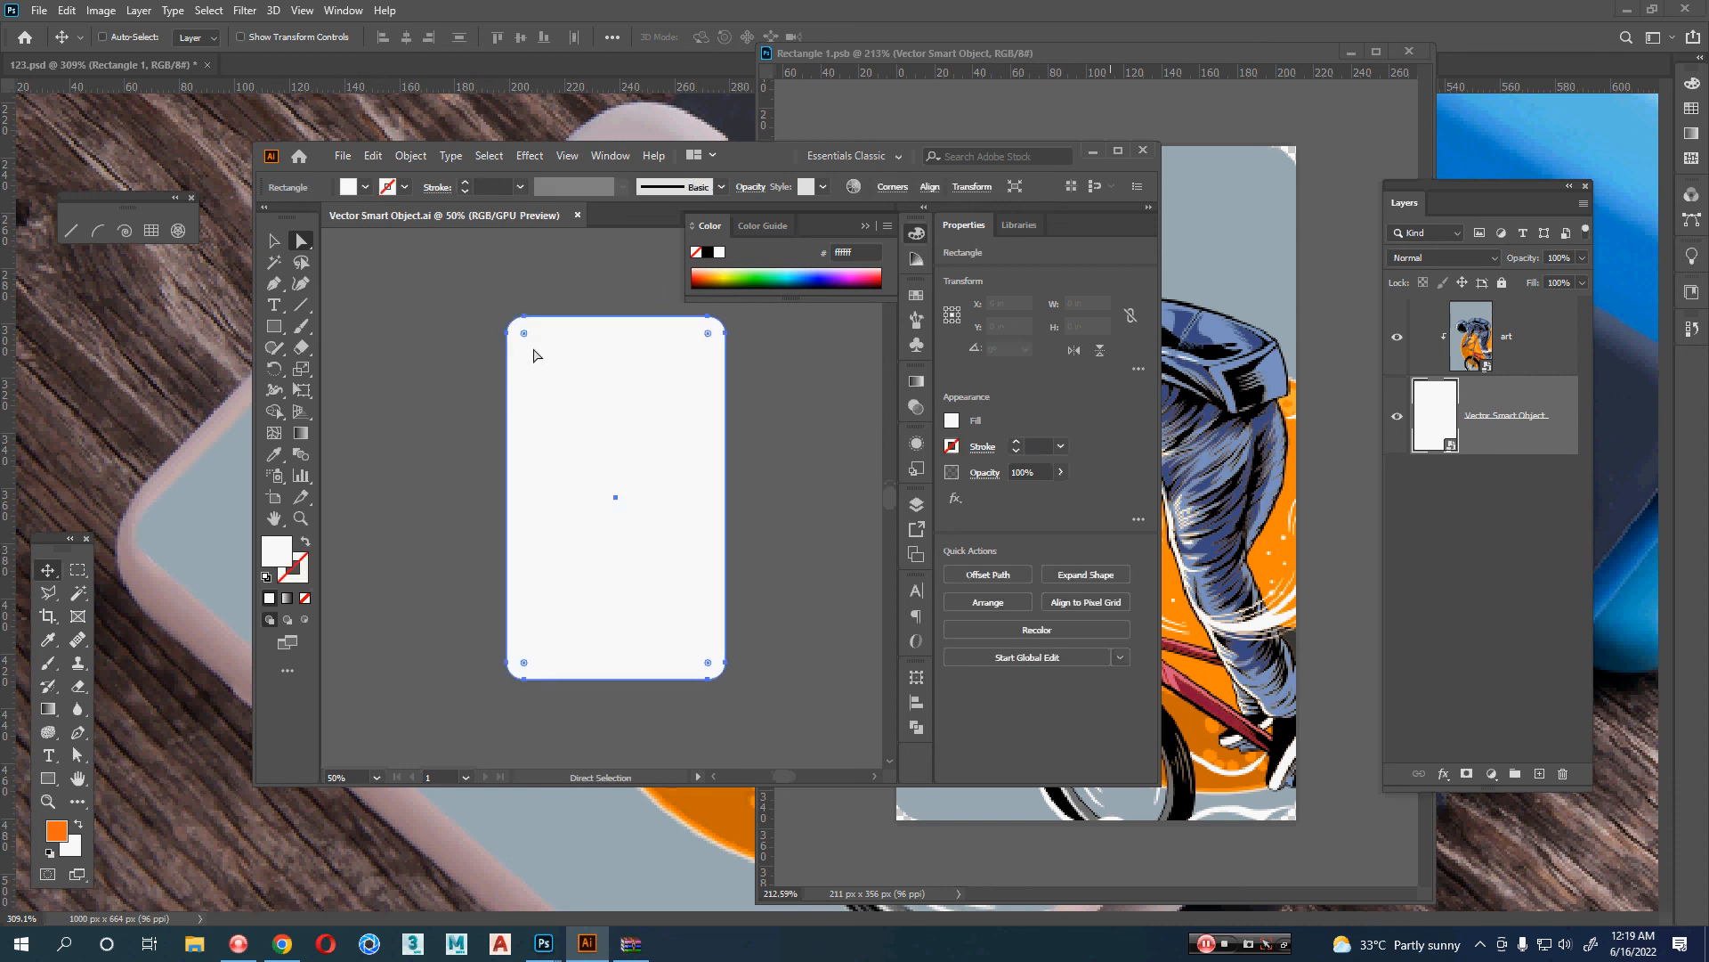
{"action": "left_click_drag", "start_coordinate": [528, 341], "coordinate": [532, 337]}
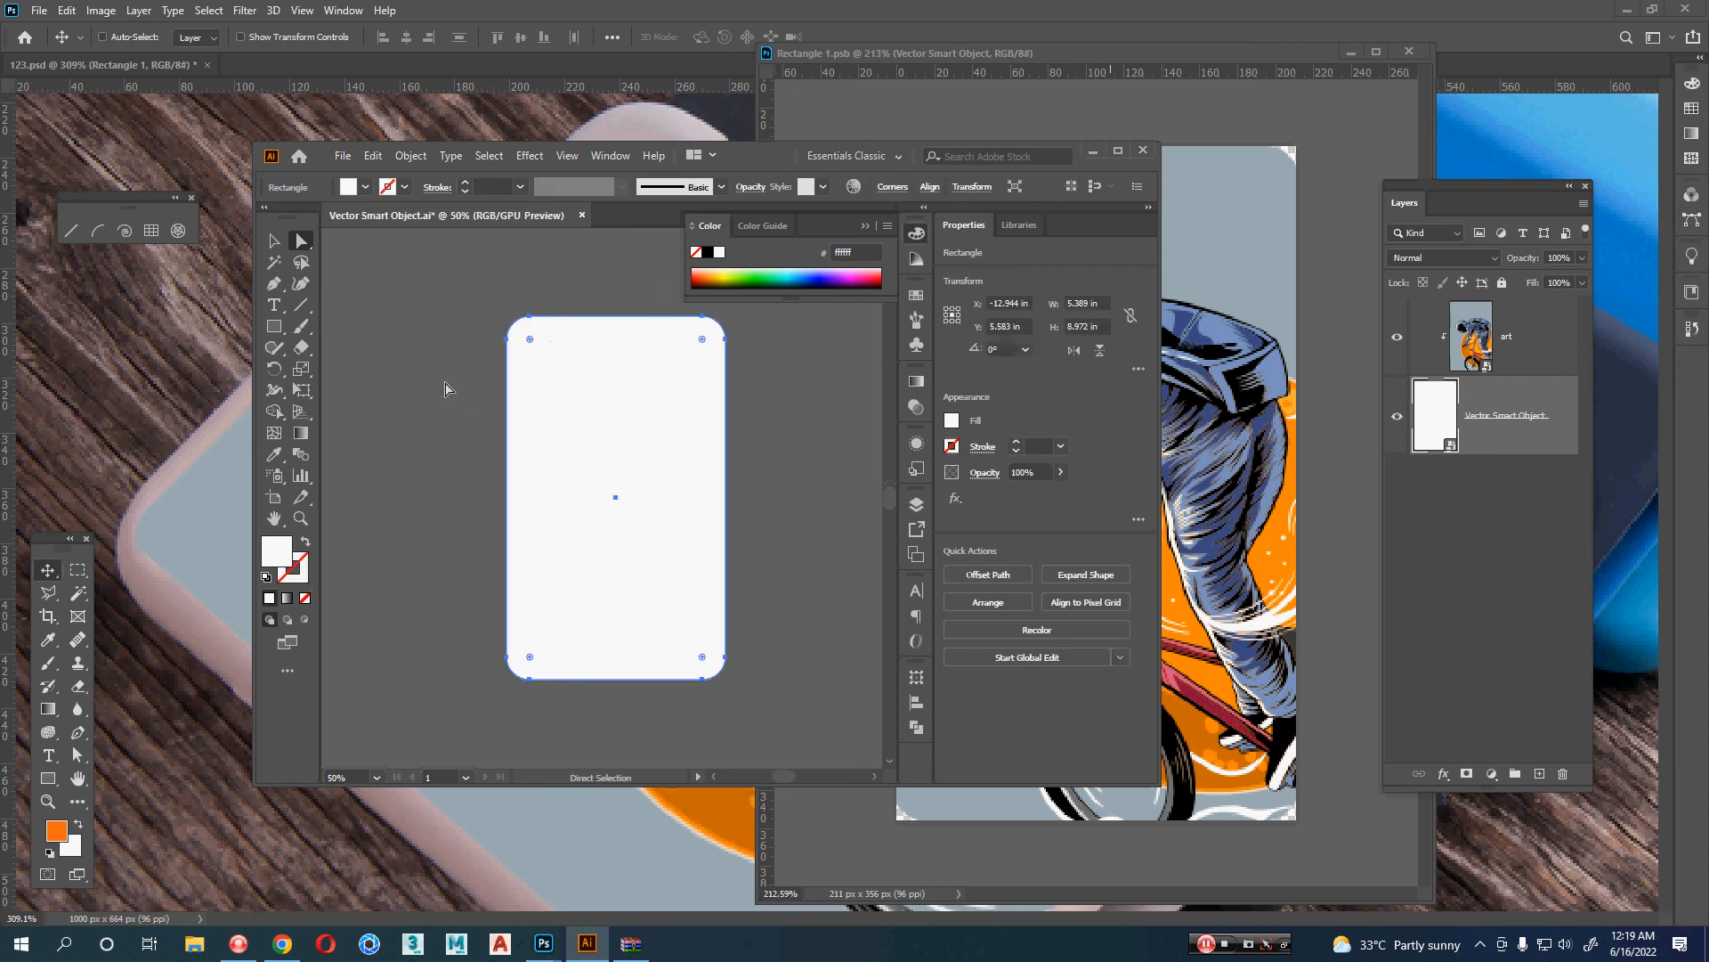
{"action": "left_click", "coordinate": [447, 383]}
{"action": "key", "text": "ctrl+s"}
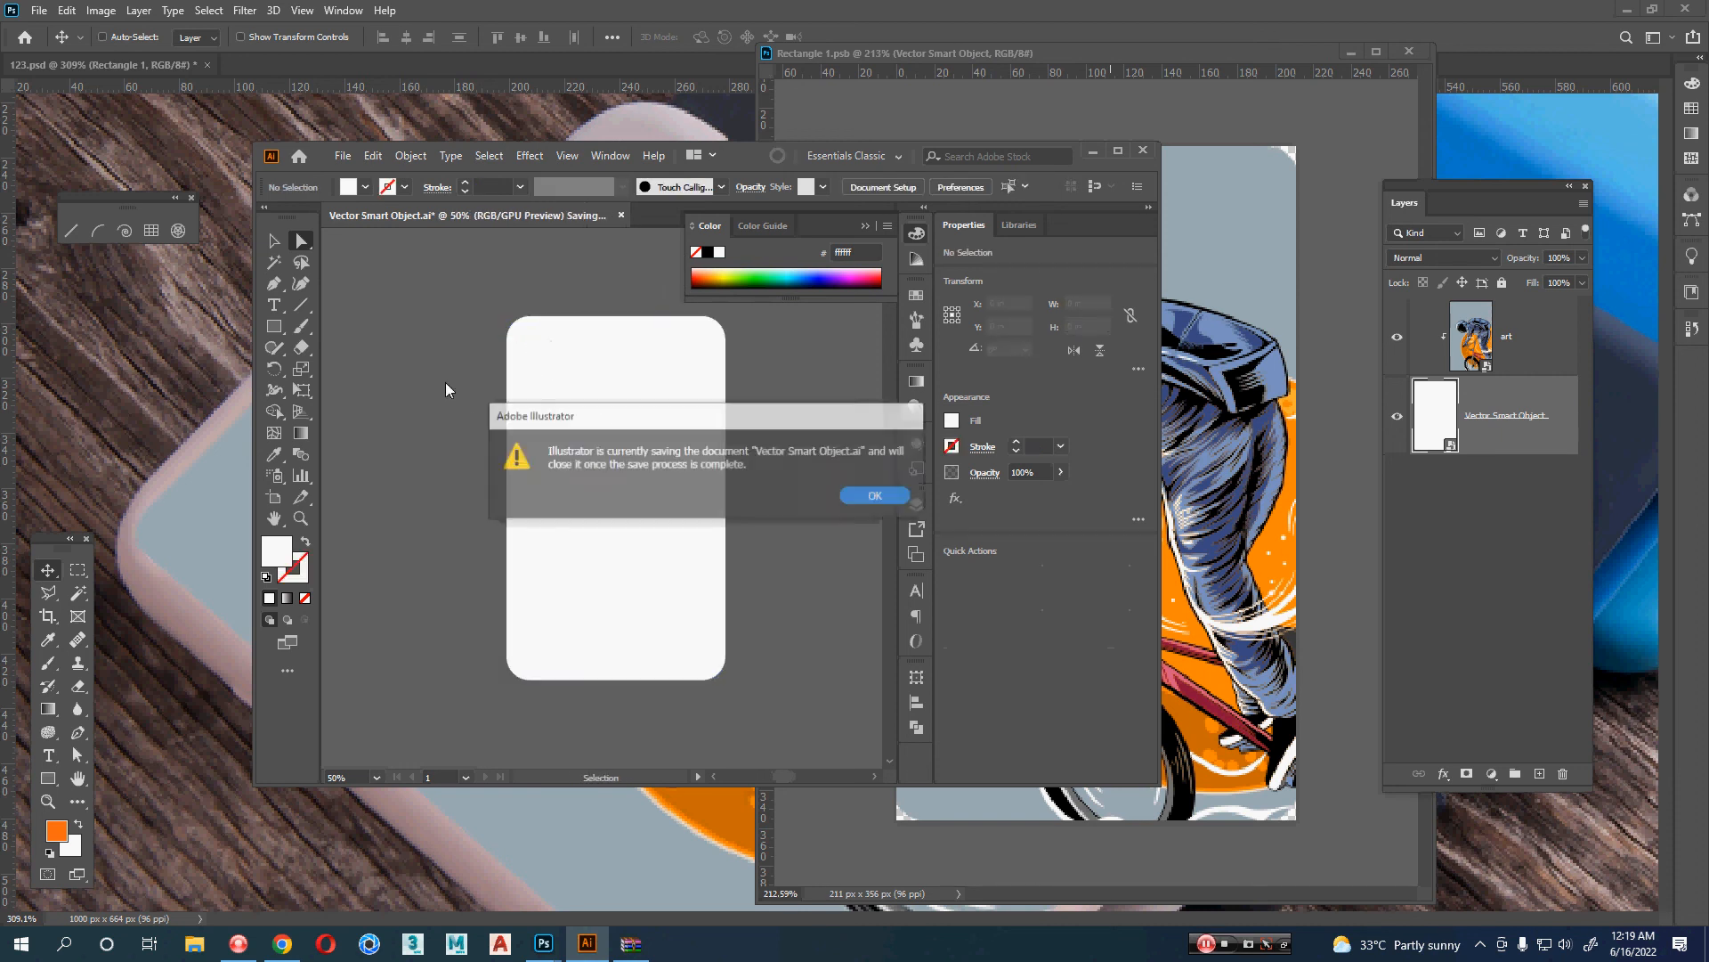
{"action": "left_click", "coordinate": [876, 513]}
{"action": "left_click", "coordinate": [1316, 490]}
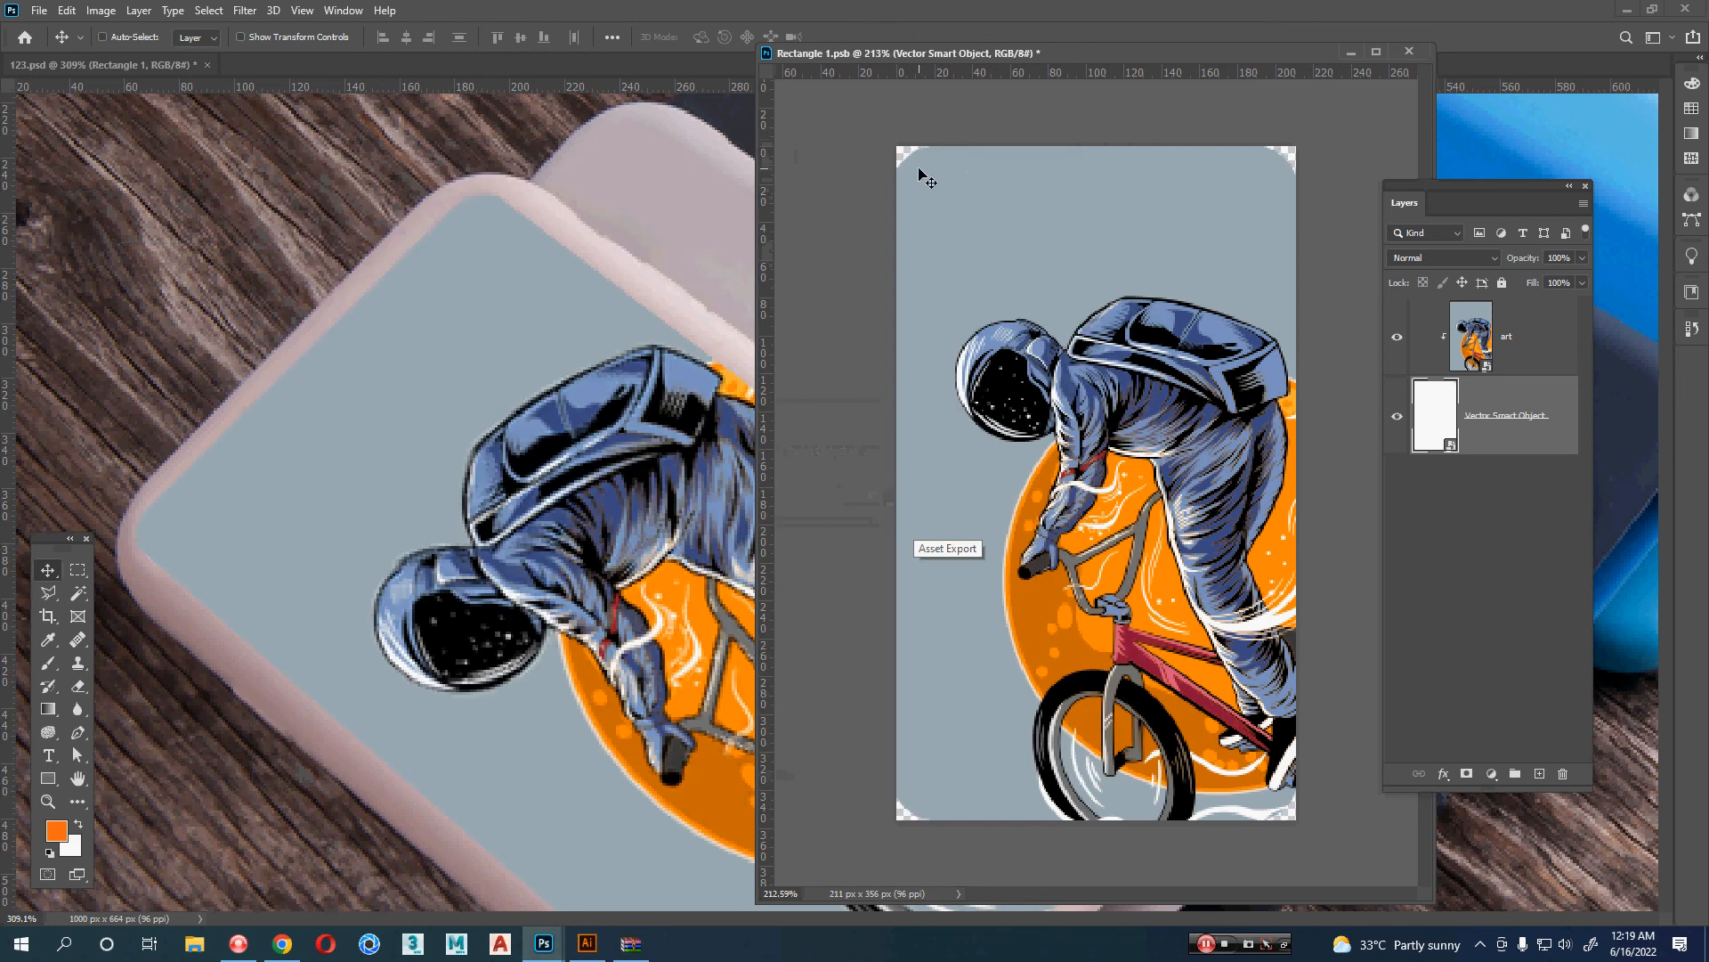
- Scale the rounded rectangle in Rectangle 1.psb with Free Transform so its sides fit within the canvas width
{"action": "key", "text": "ctrl+t"}
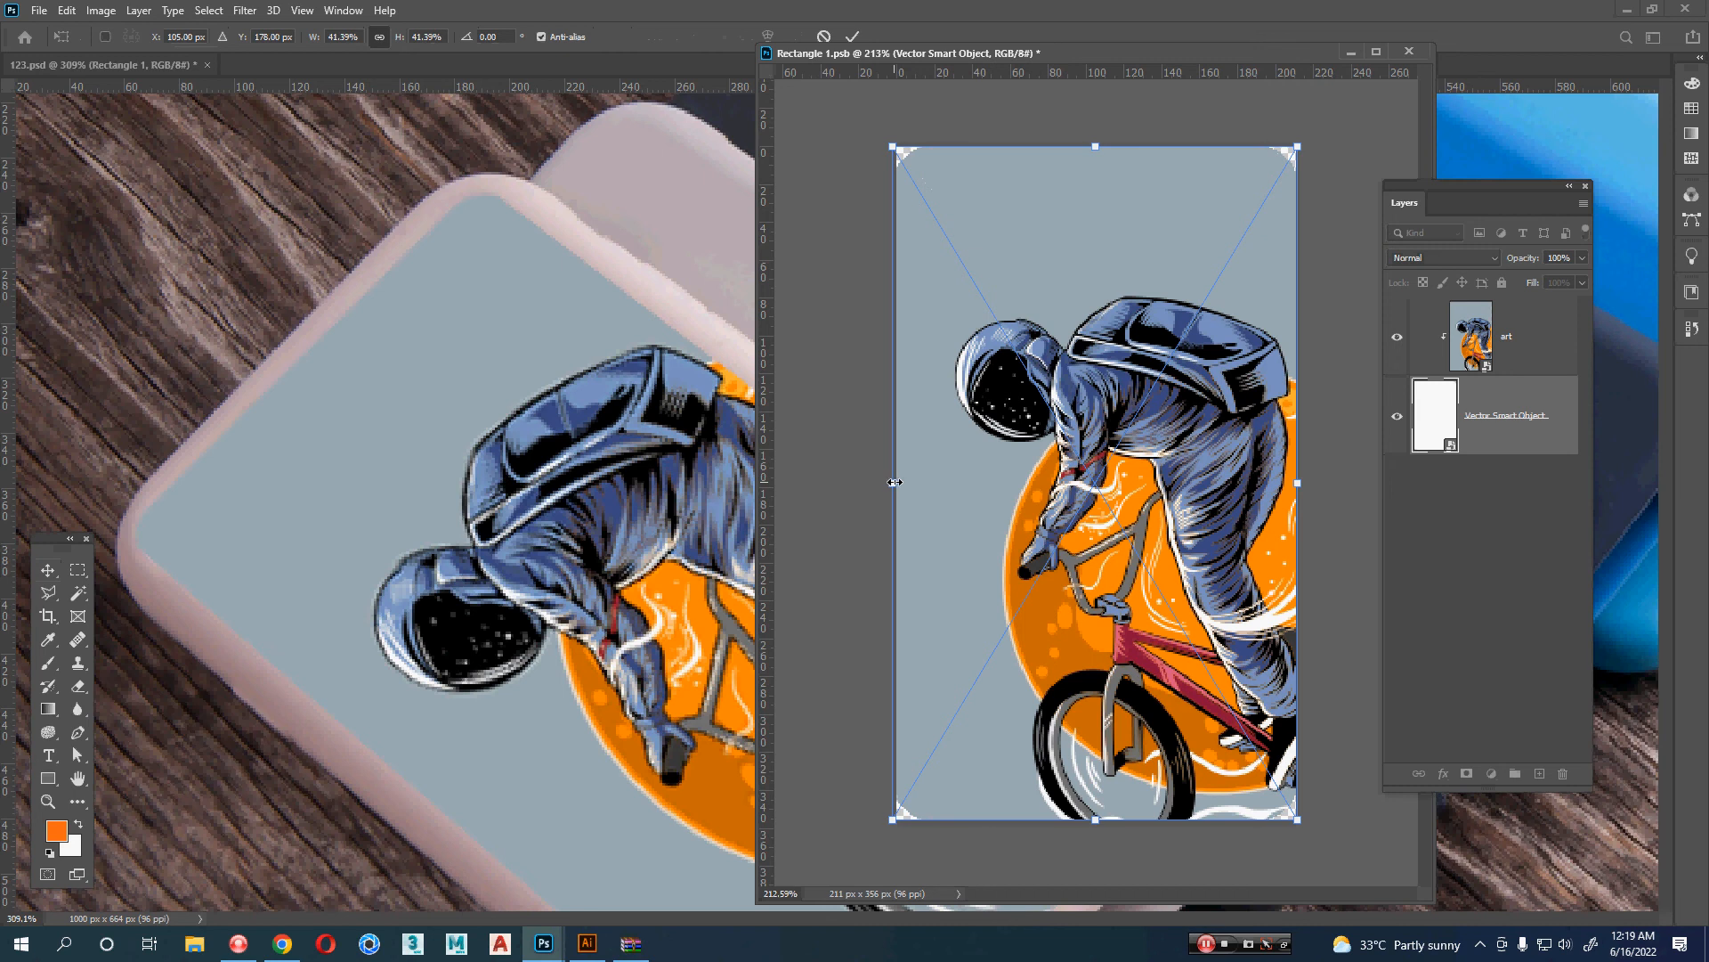
{"action": "left_click_drag", "start_coordinate": [894, 481], "coordinate": [898, 482]}
{"action": "left_click_drag", "start_coordinate": [1294, 484], "coordinate": [1293, 484]}
{"action": "key", "text": "Return"}
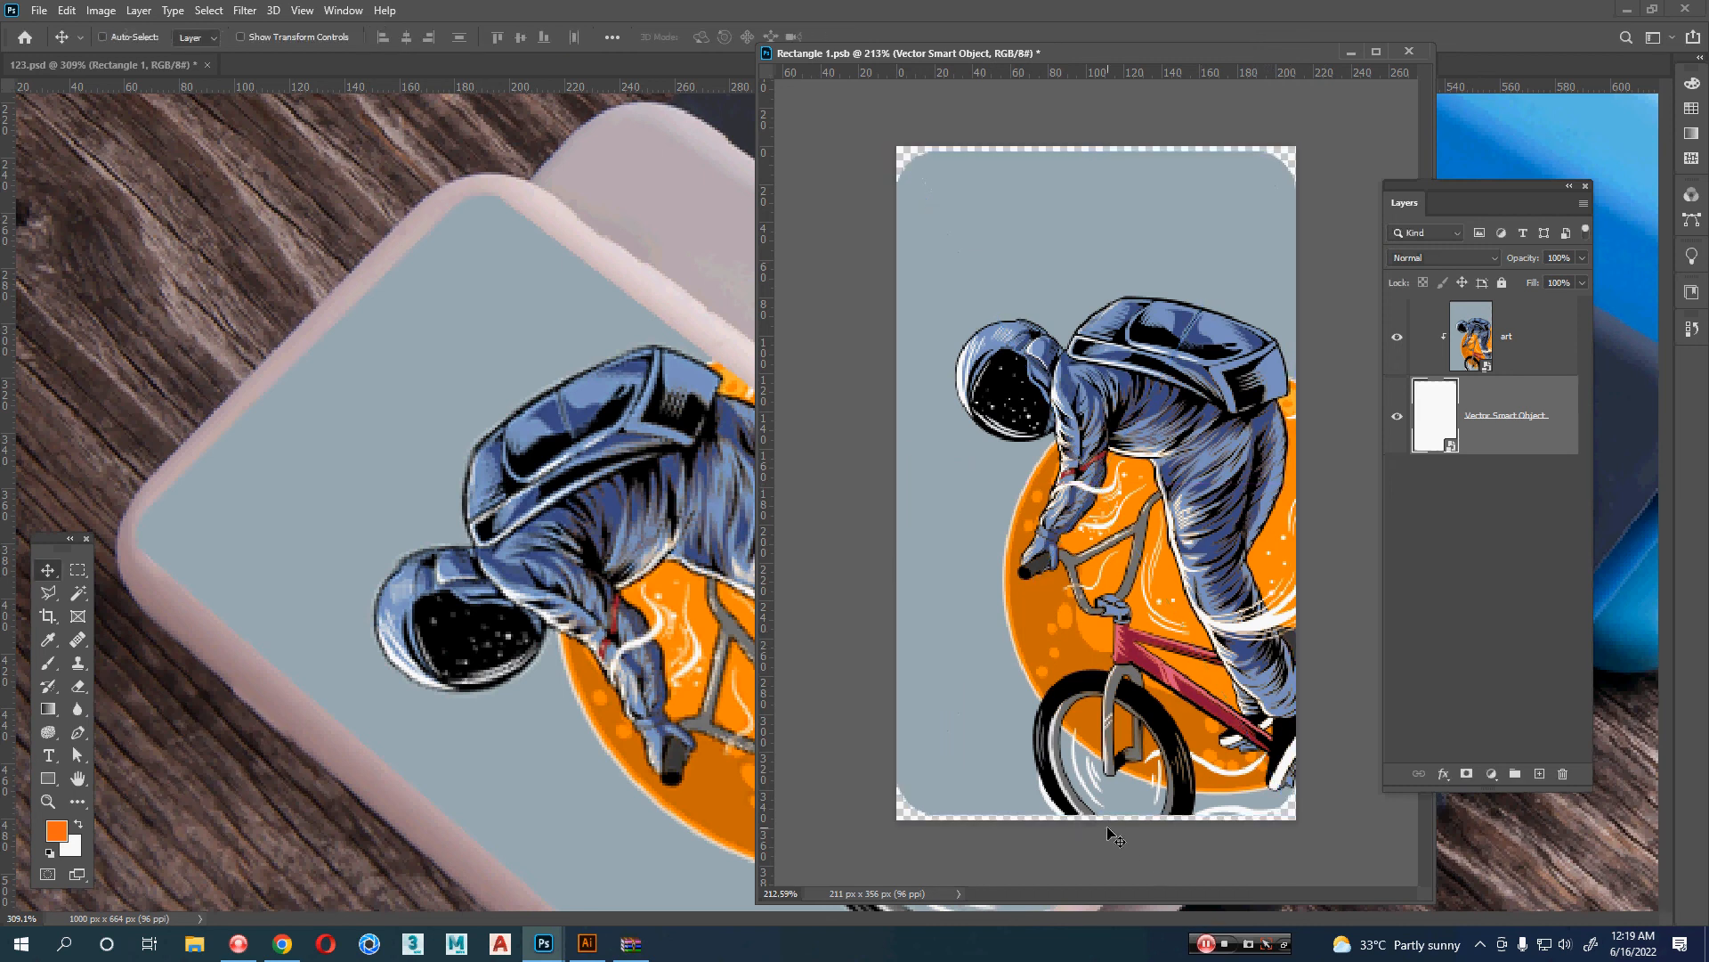
- Examine the artwork on the whole front phone case in 123.psd, then save Rectangle 1.psb to update the mockup
{"action": "left_click", "coordinate": [518, 708]}
{"action": "scroll", "coordinate": [474, 622], "scroll_direction": "down", "scroll_amount": 3}
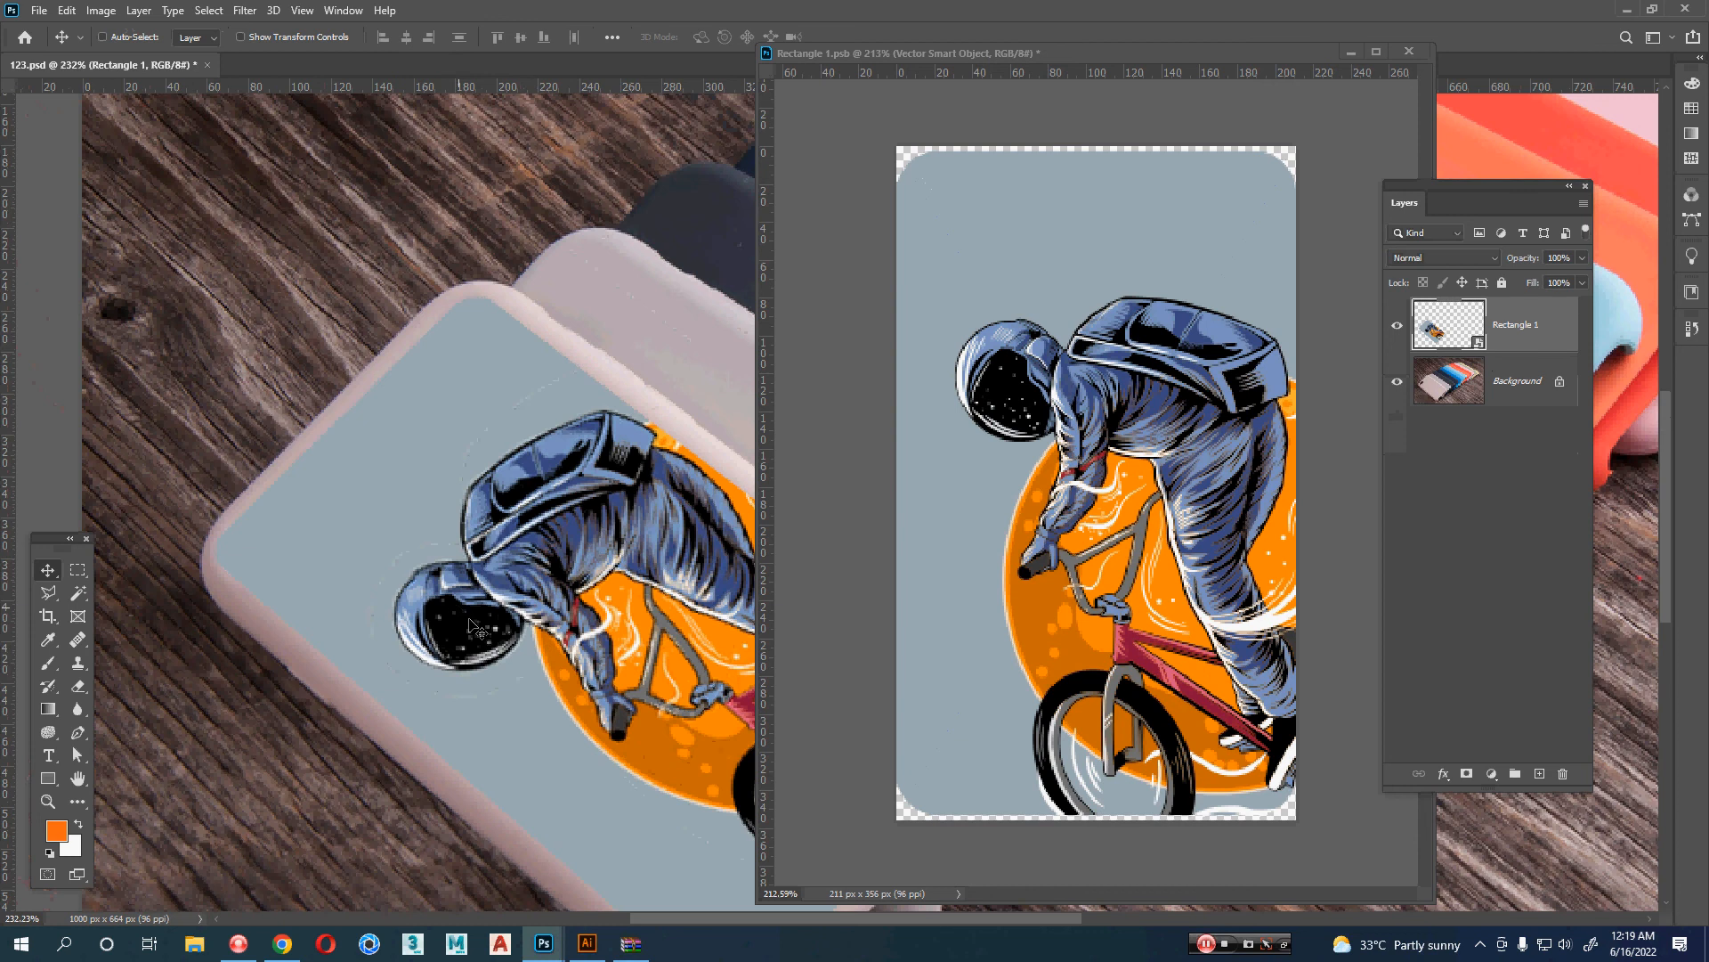
{"action": "scroll", "coordinate": [536, 655], "scroll_direction": "down", "scroll_amount": 2}
{"action": "left_click_drag", "start_coordinate": [566, 647], "coordinate": [377, 478]}
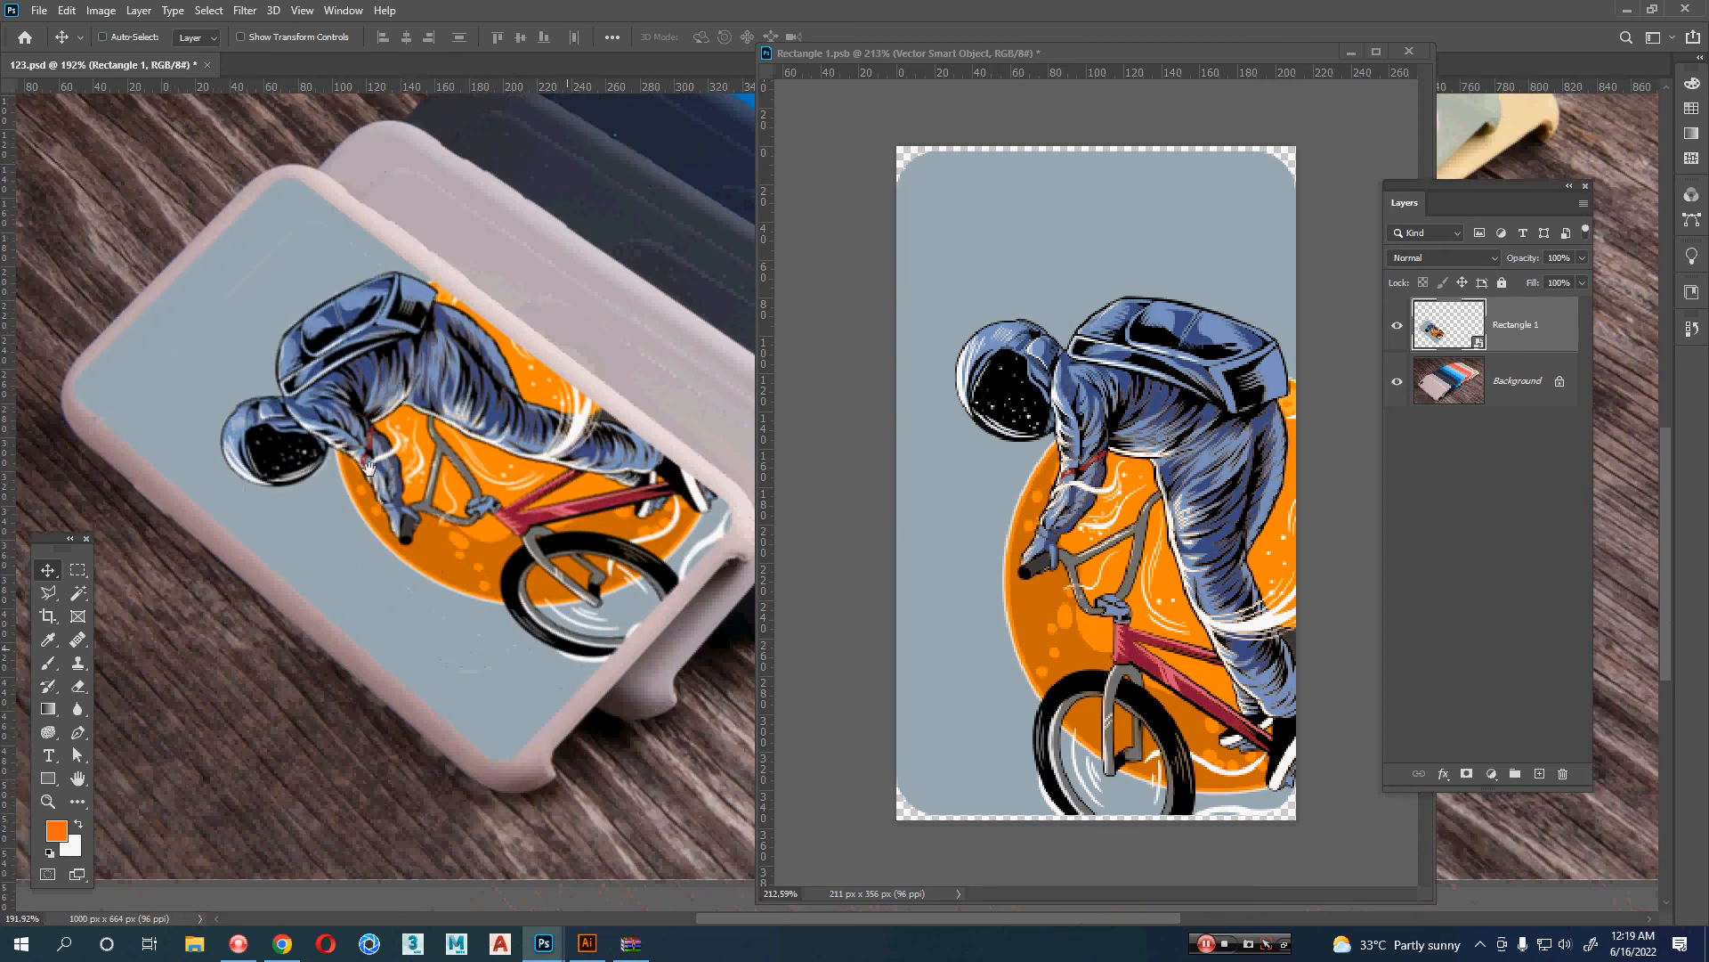
{"action": "left_click", "coordinate": [1198, 441]}
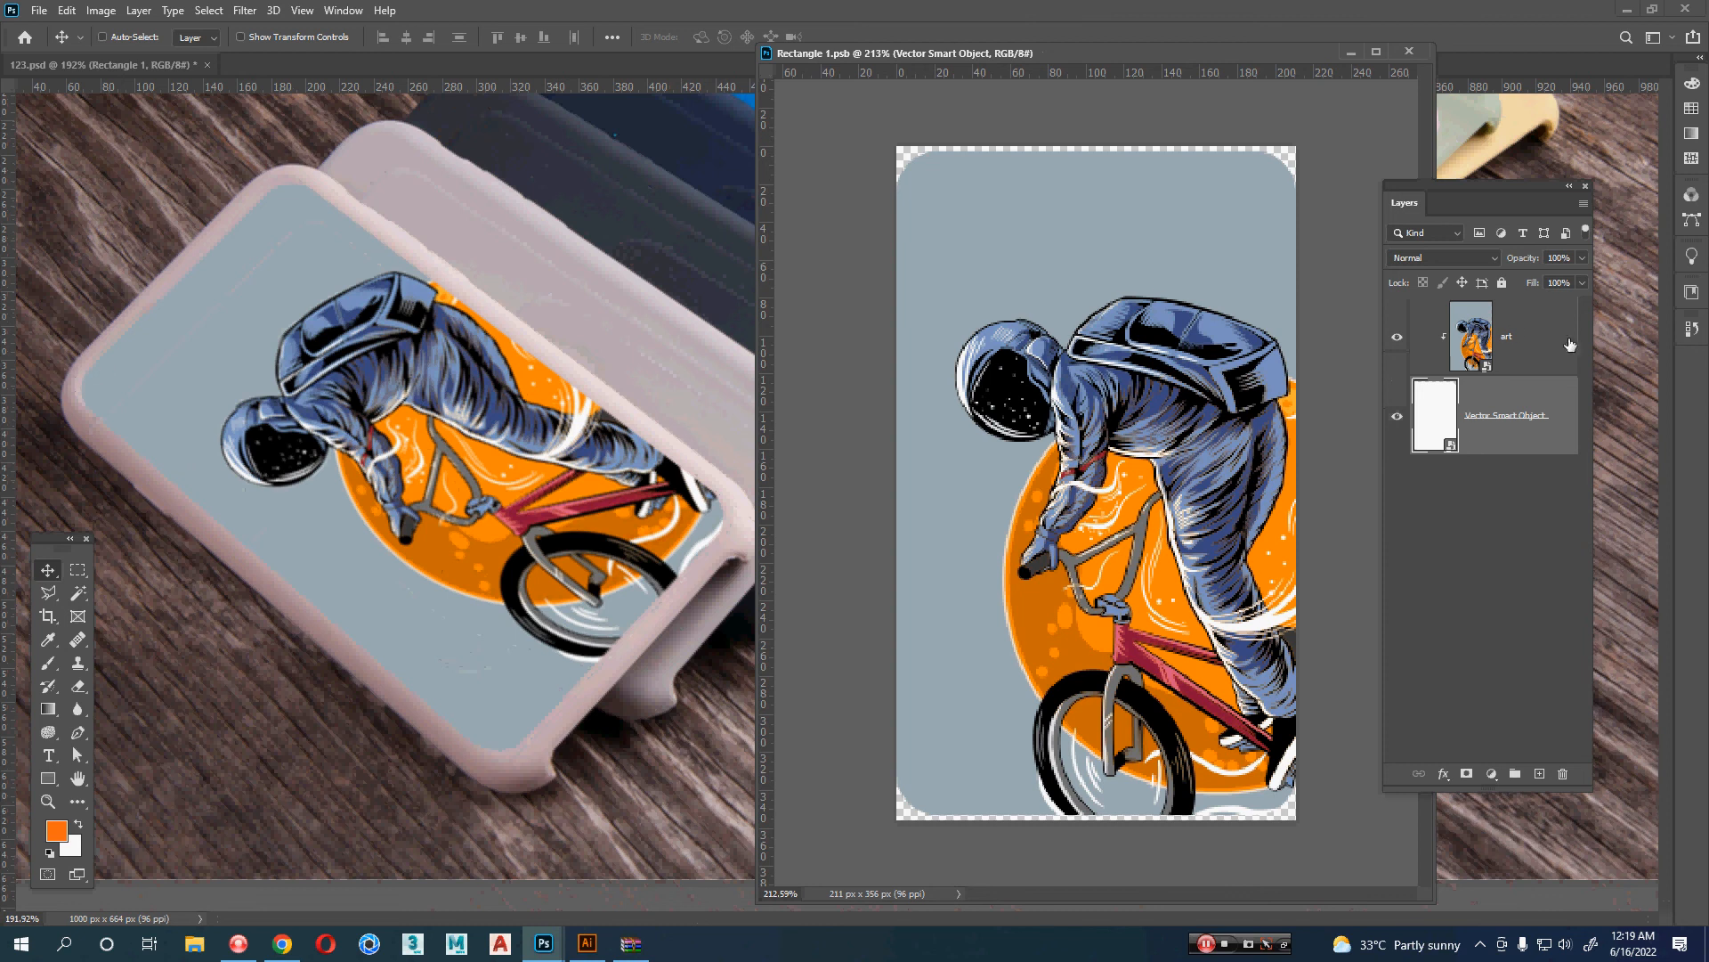
- Reopen the Vector Smart Object in Illustrator and raise the rectangle's upper anchor points until it is about 9.10 in tall, then save and close
{"action": "double_click", "coordinate": [1449, 447]}
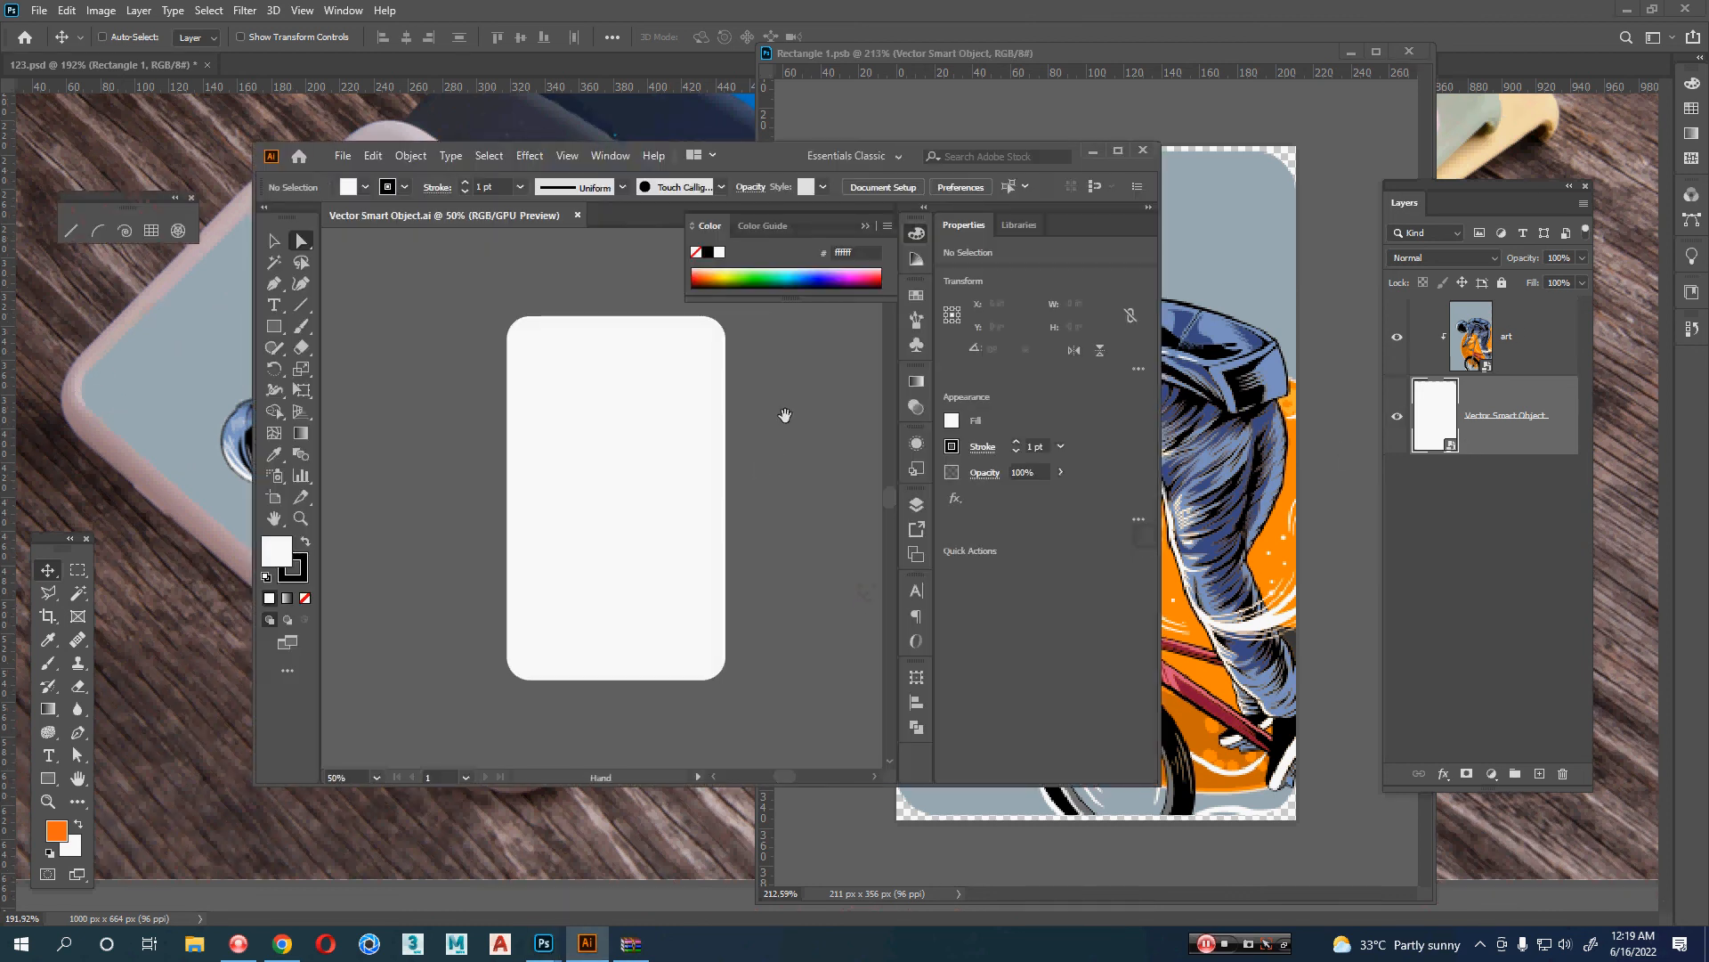
{"action": "left_click_drag", "start_coordinate": [785, 415], "coordinate": [366, 326]}
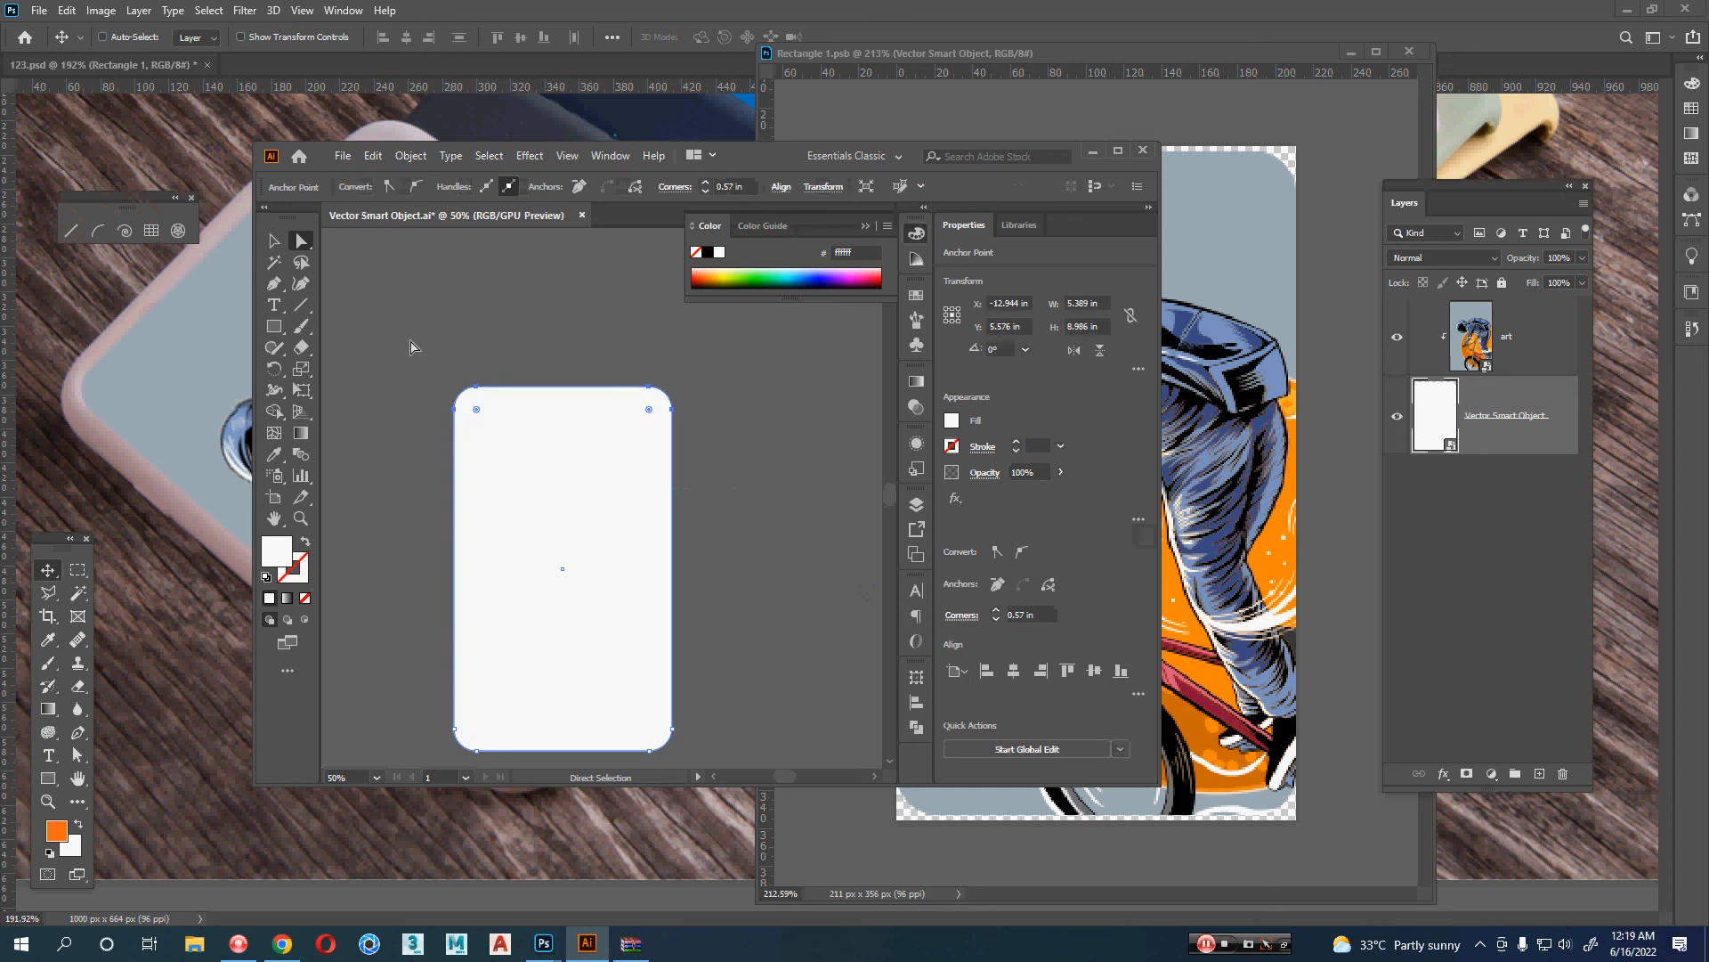
{"action": "key", "text": "Up"}
{"action": "key", "text": "Up"}
{"action": "key", "text": "Up"}
{"action": "key", "text": "Up"}
{"action": "key", "text": "ctrl+s"}
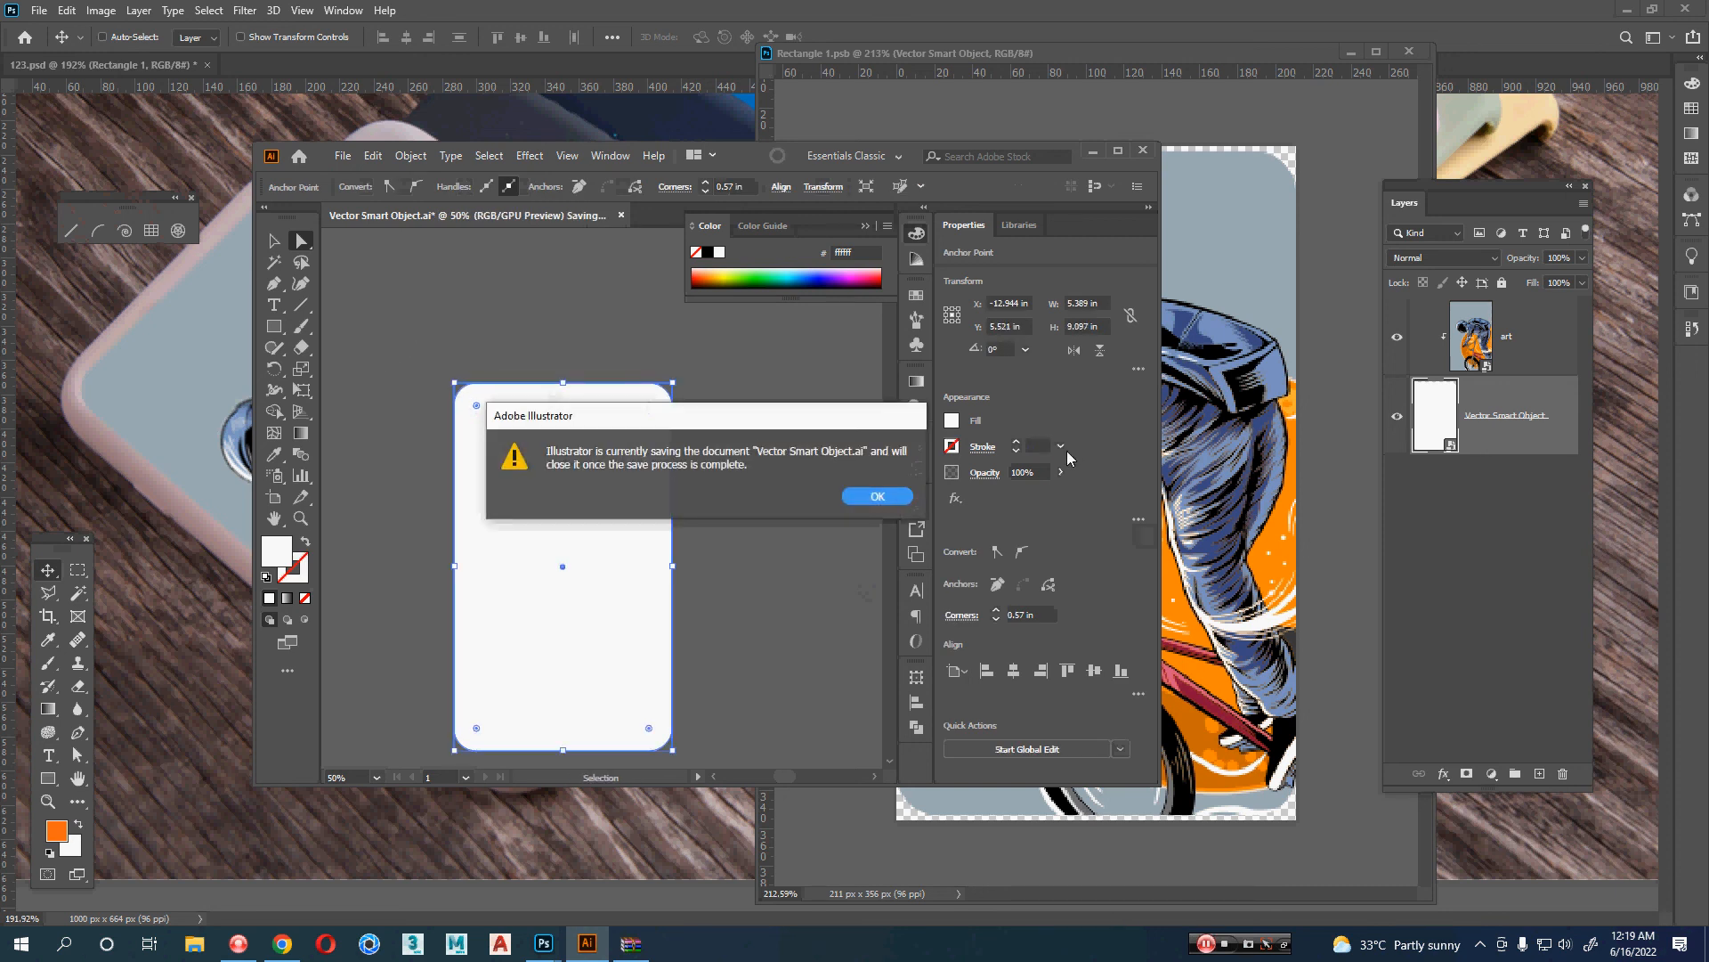
{"action": "left_click", "coordinate": [877, 495]}
{"action": "left_click", "coordinate": [1253, 437]}
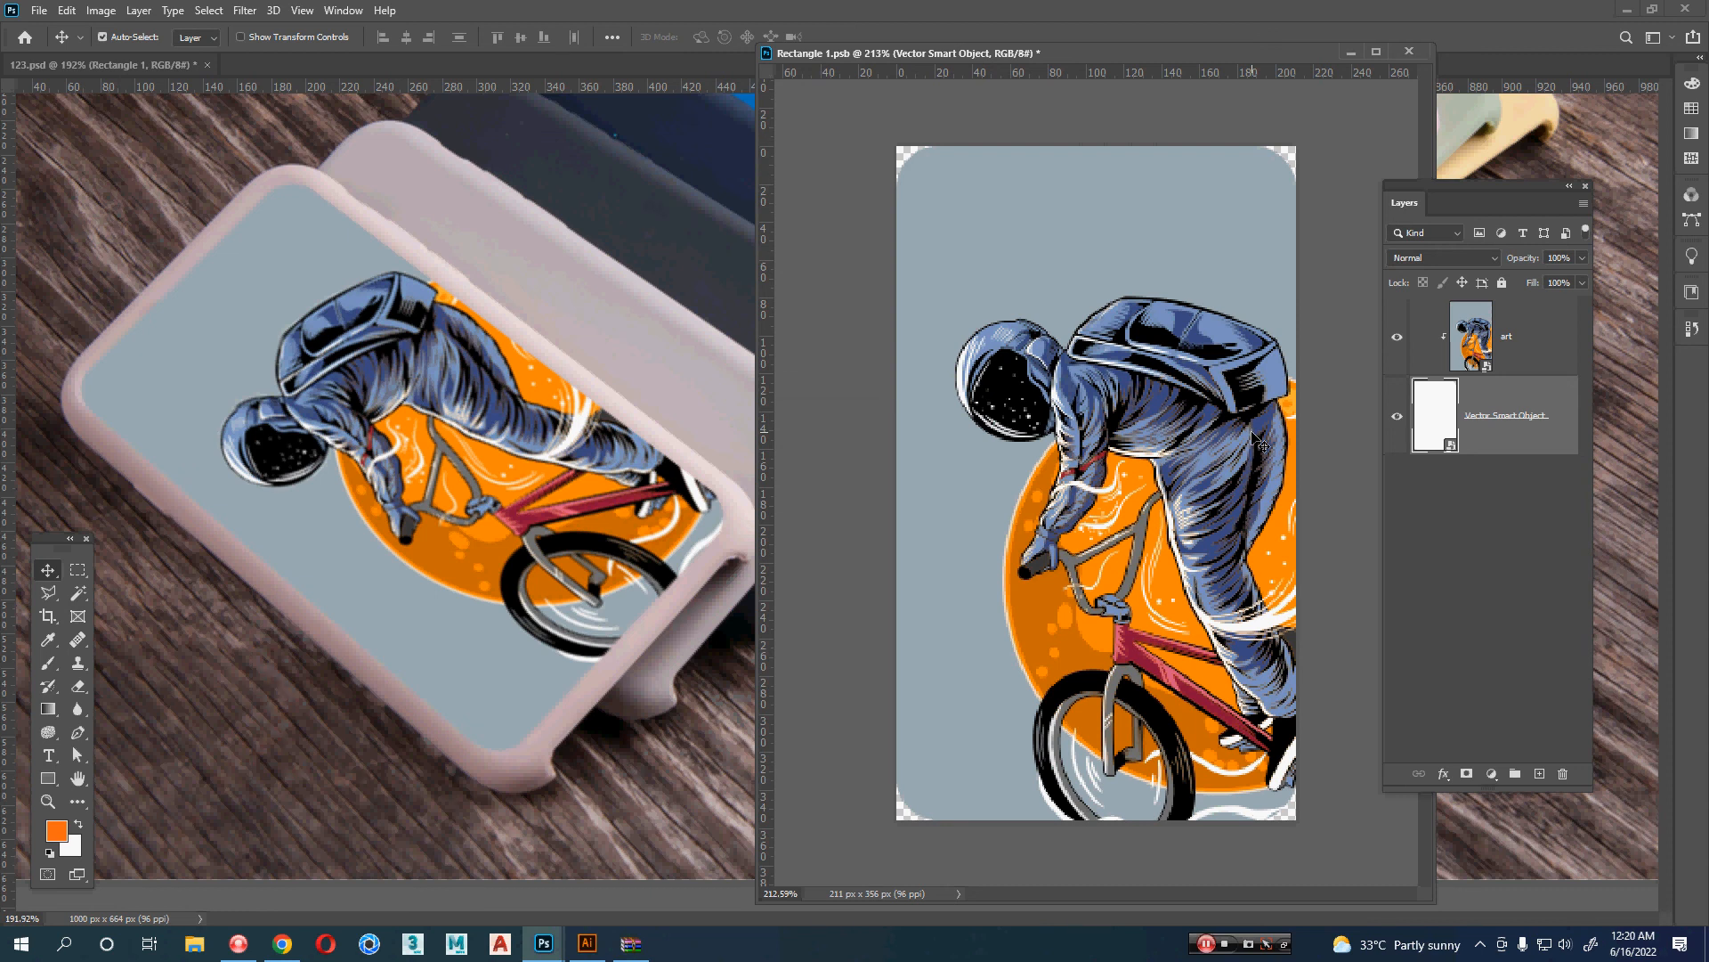
- Check the rectangle's bounds against the canvas and save Rectangle 1.psb, then examine the artwork's rounded corner on the front case in 123.psd
{"action": "key", "text": "ctrl+t"}
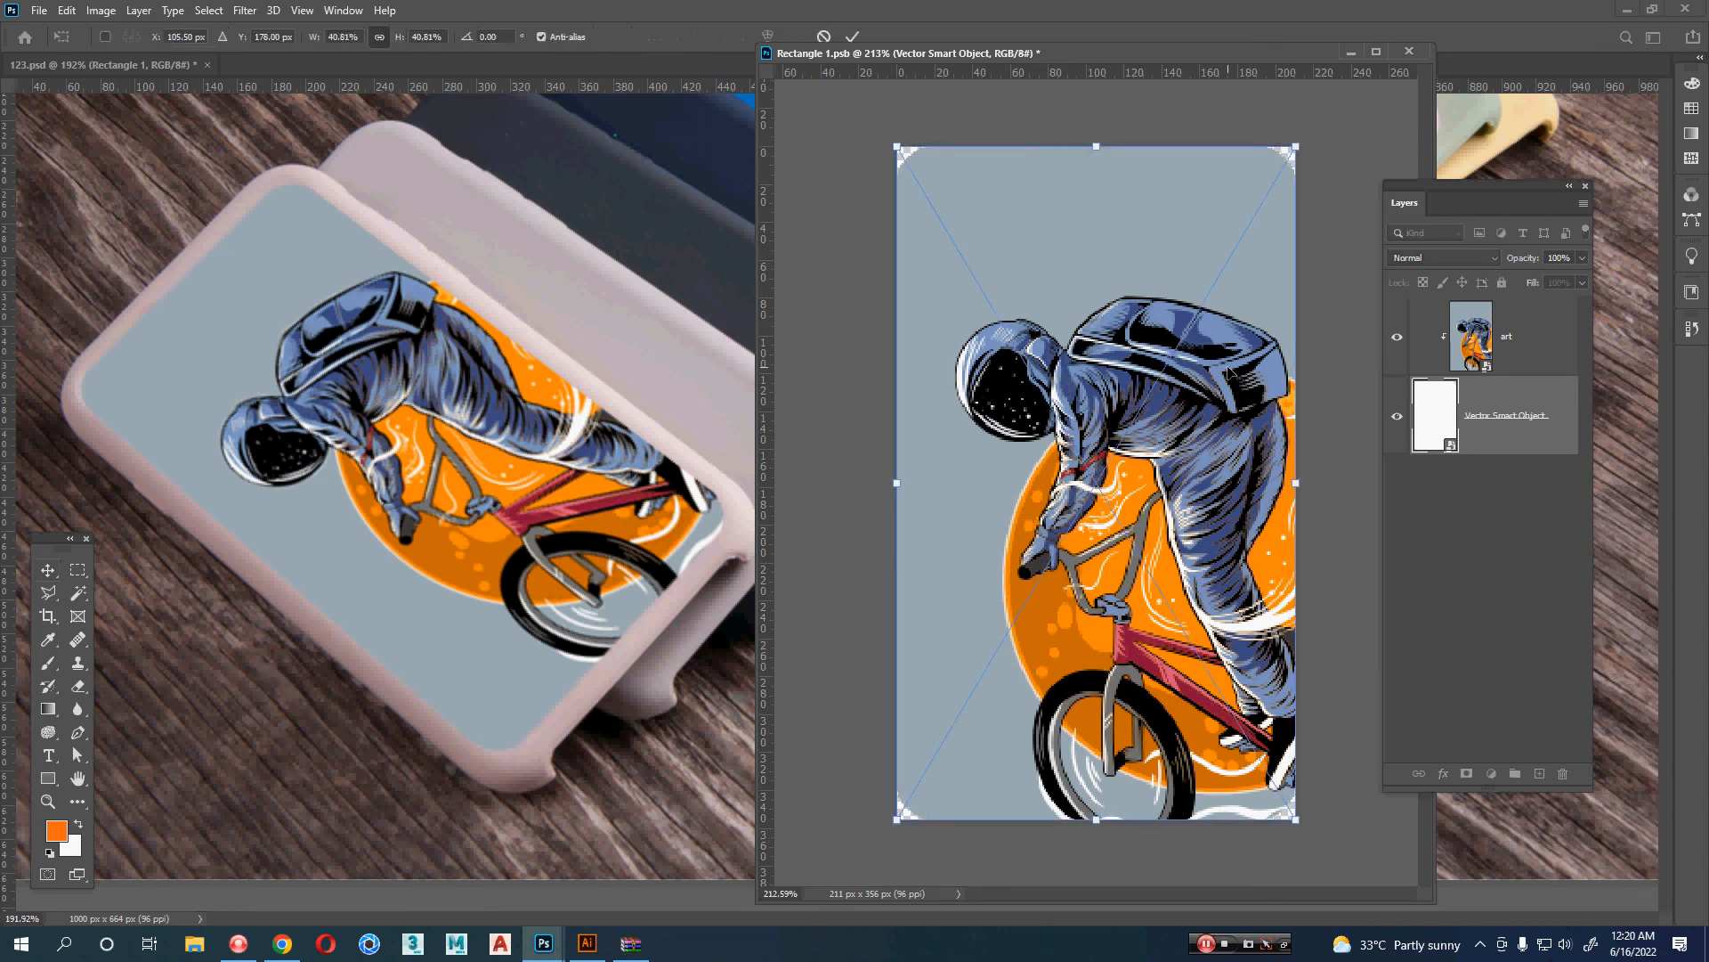
{"action": "key", "text": "Return"}
{"action": "key", "text": "ctrl+s"}
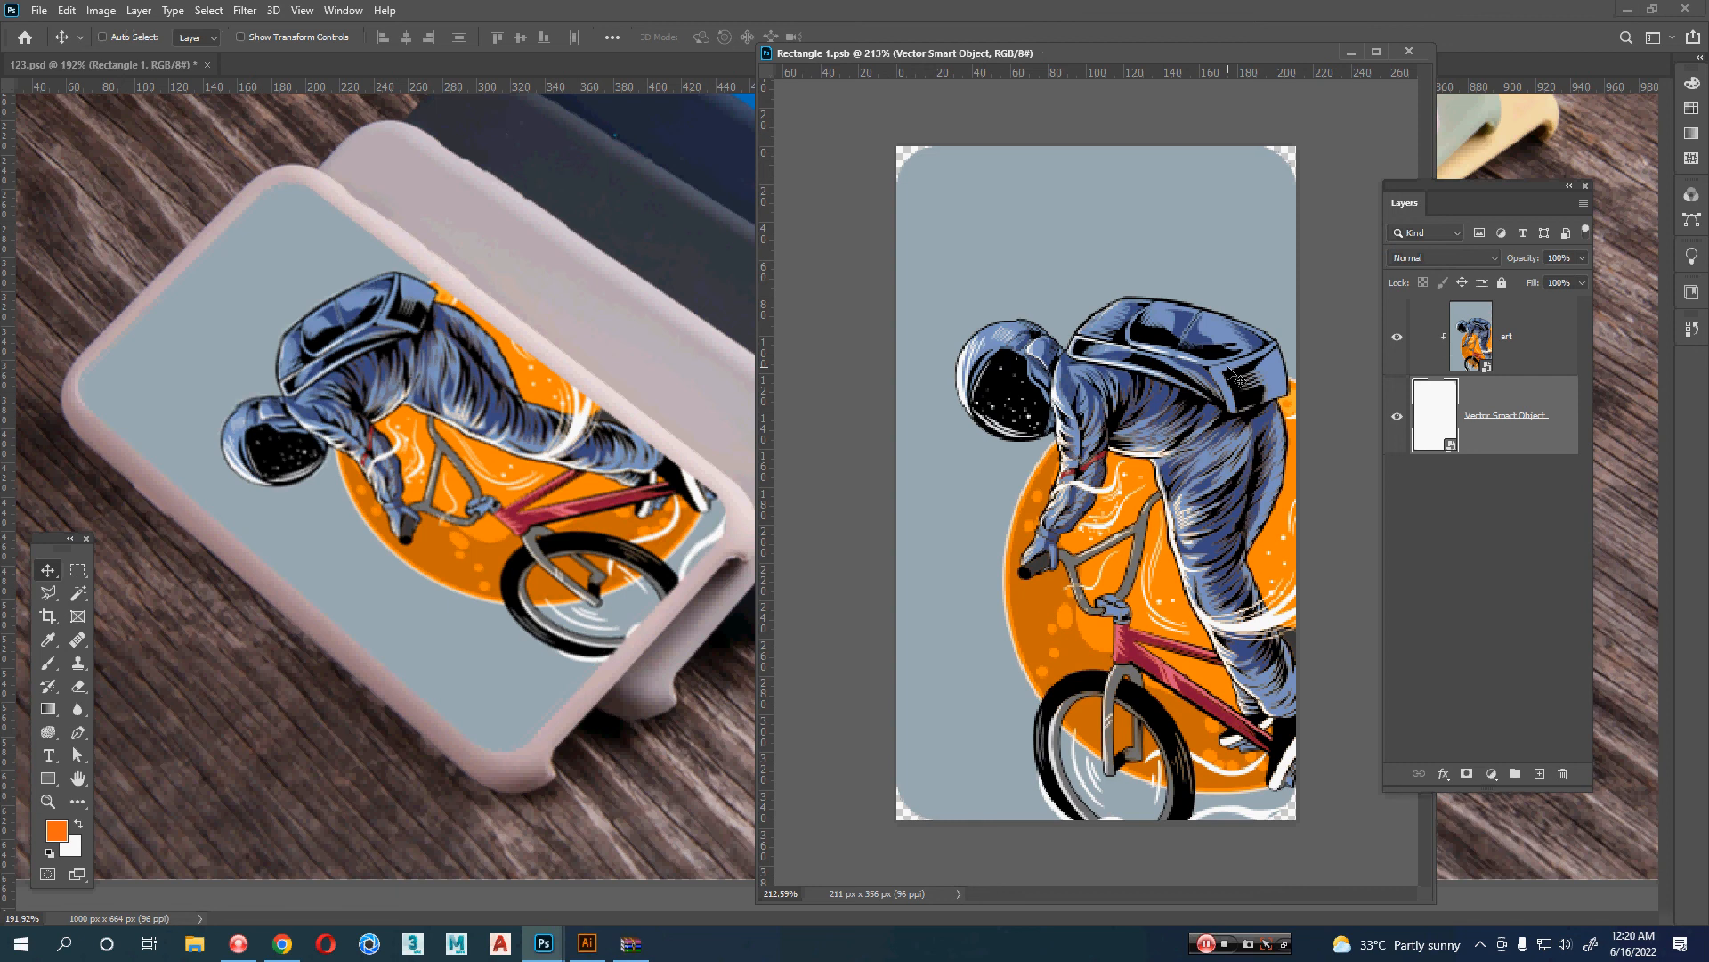
{"action": "left_click", "coordinate": [354, 477]}
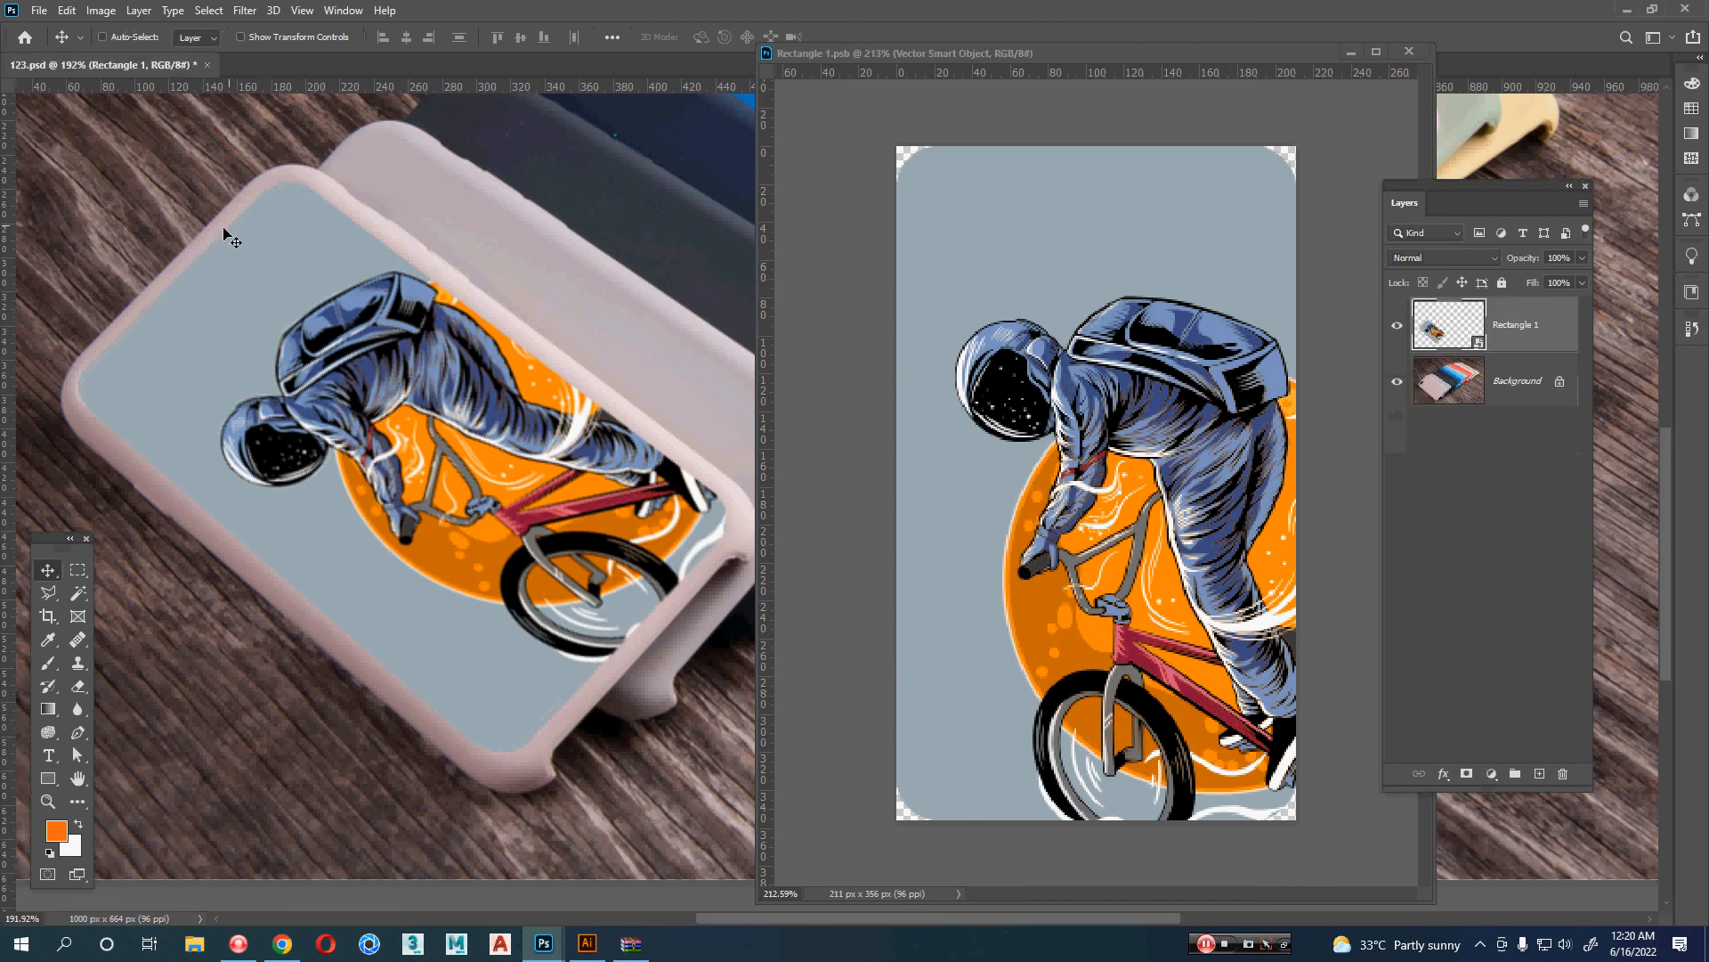
{"action": "scroll", "coordinate": [83, 405], "scroll_direction": "up", "scroll_amount": 3}
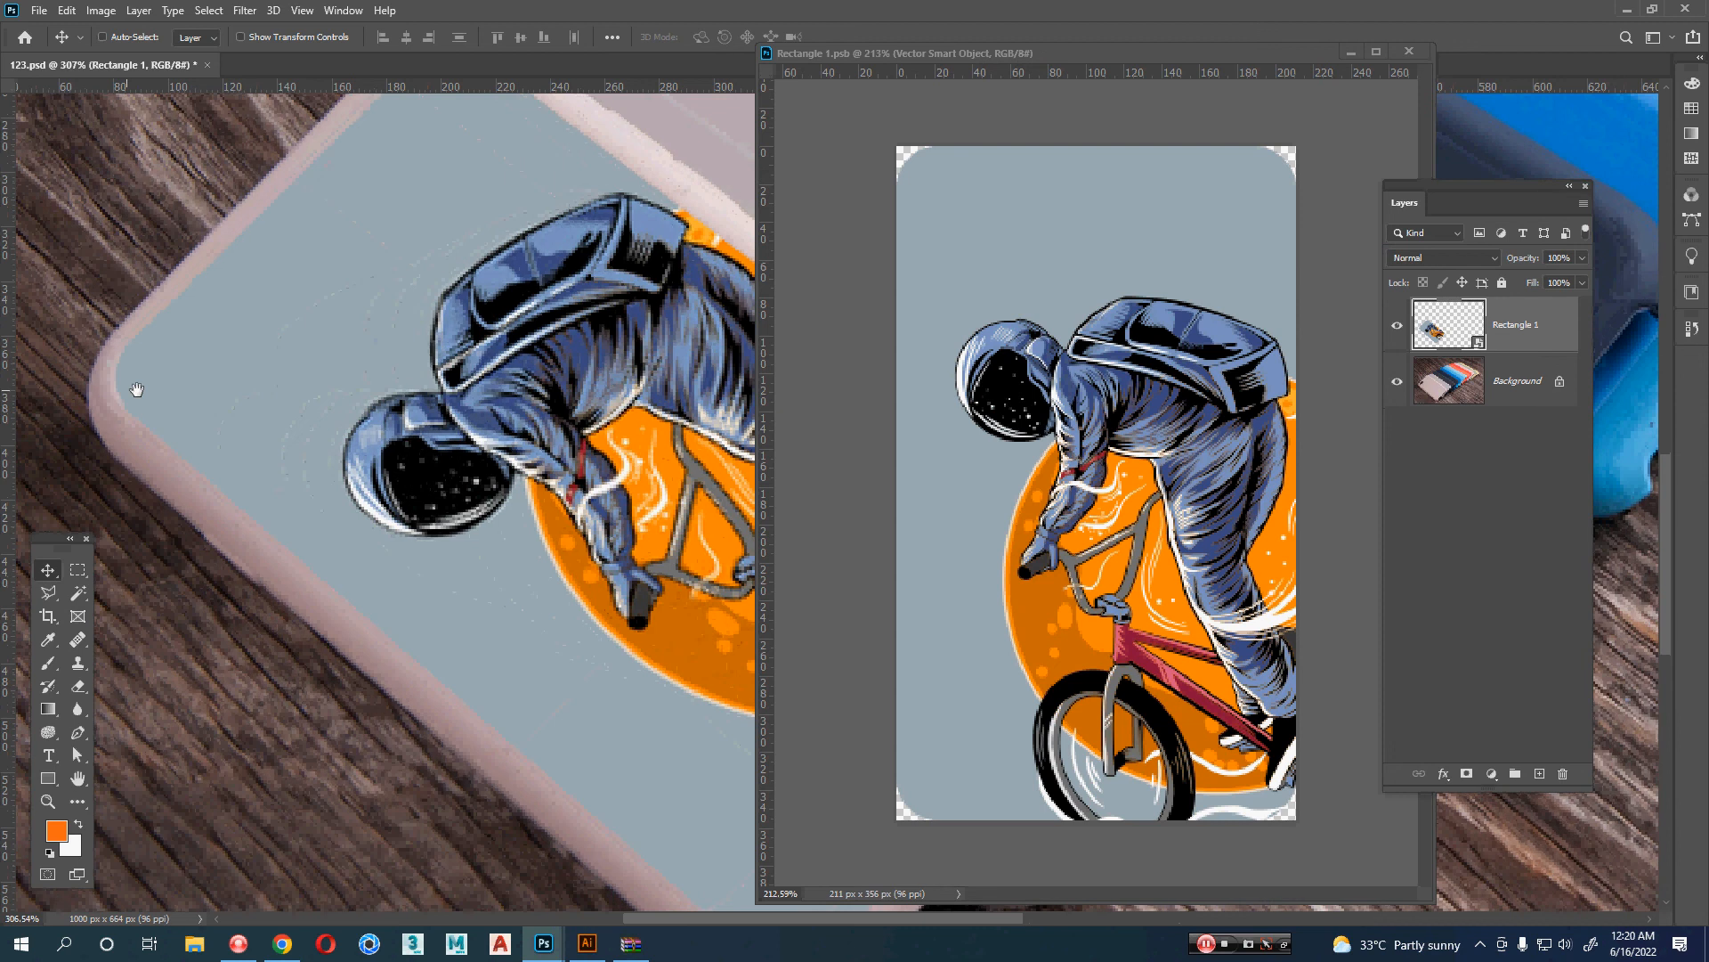
{"action": "scroll", "coordinate": [136, 389], "scroll_direction": "up", "scroll_amount": 4}
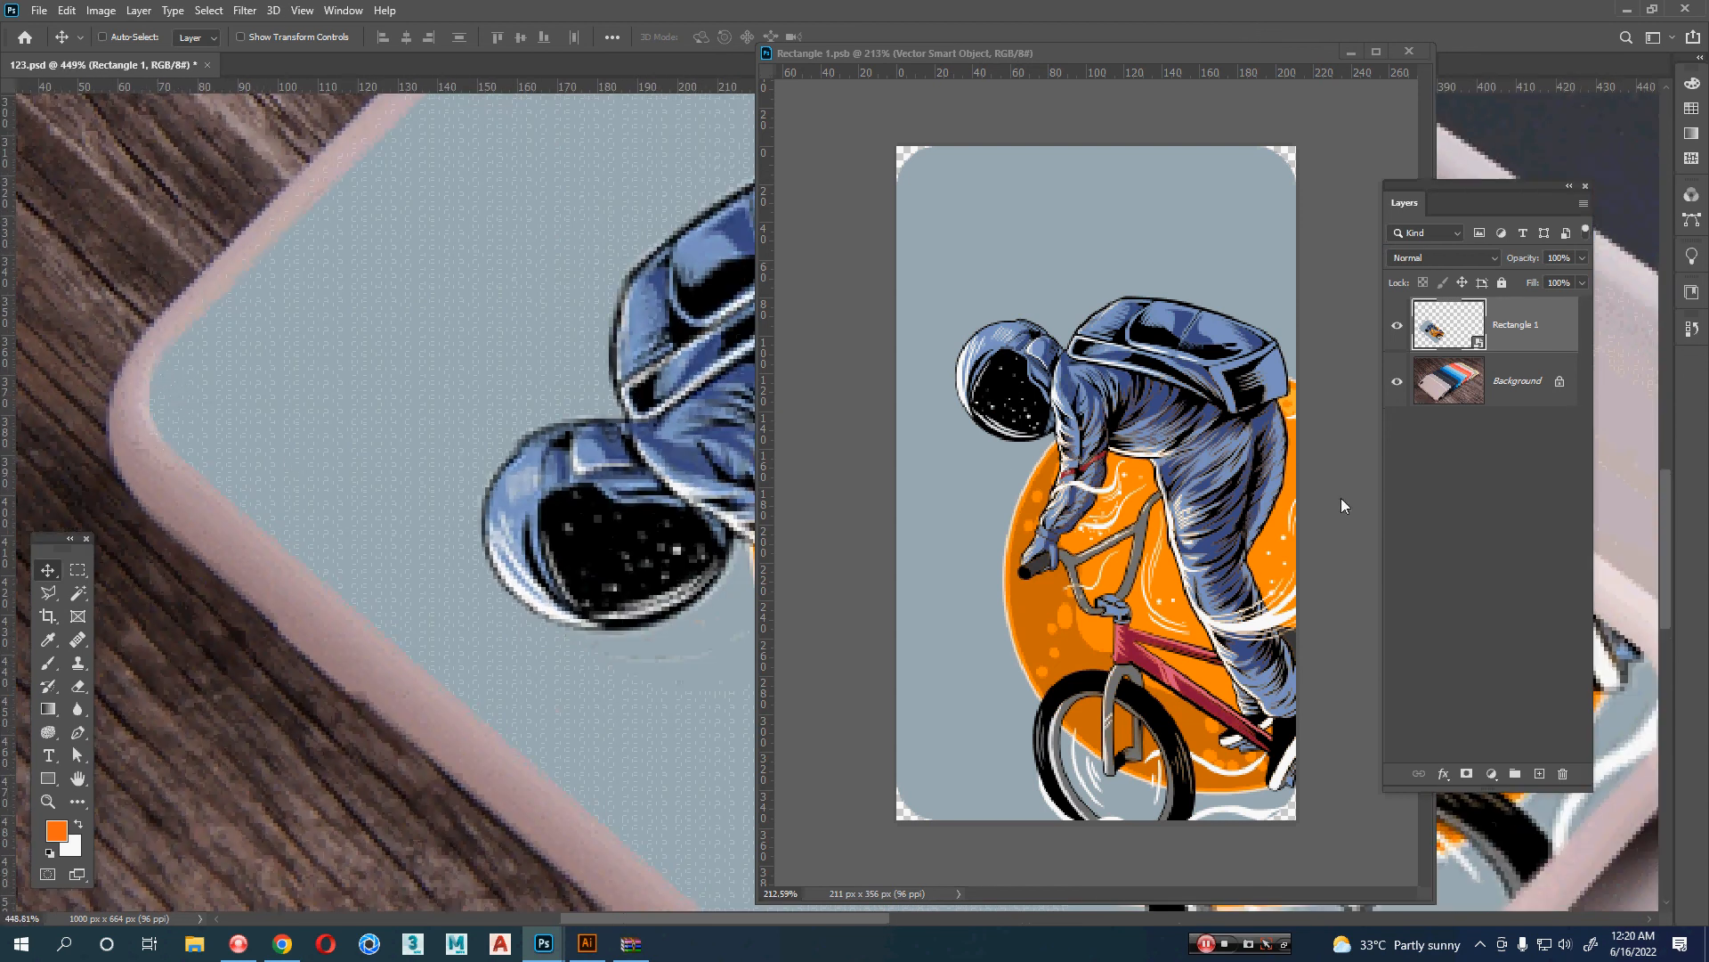
- Extend the Vector Smart Object's rectangle upward to about 9.24 in tall in Illustrator, then save, close and return to Rectangle 1.psb
{"action": "left_click", "coordinate": [1218, 396]}
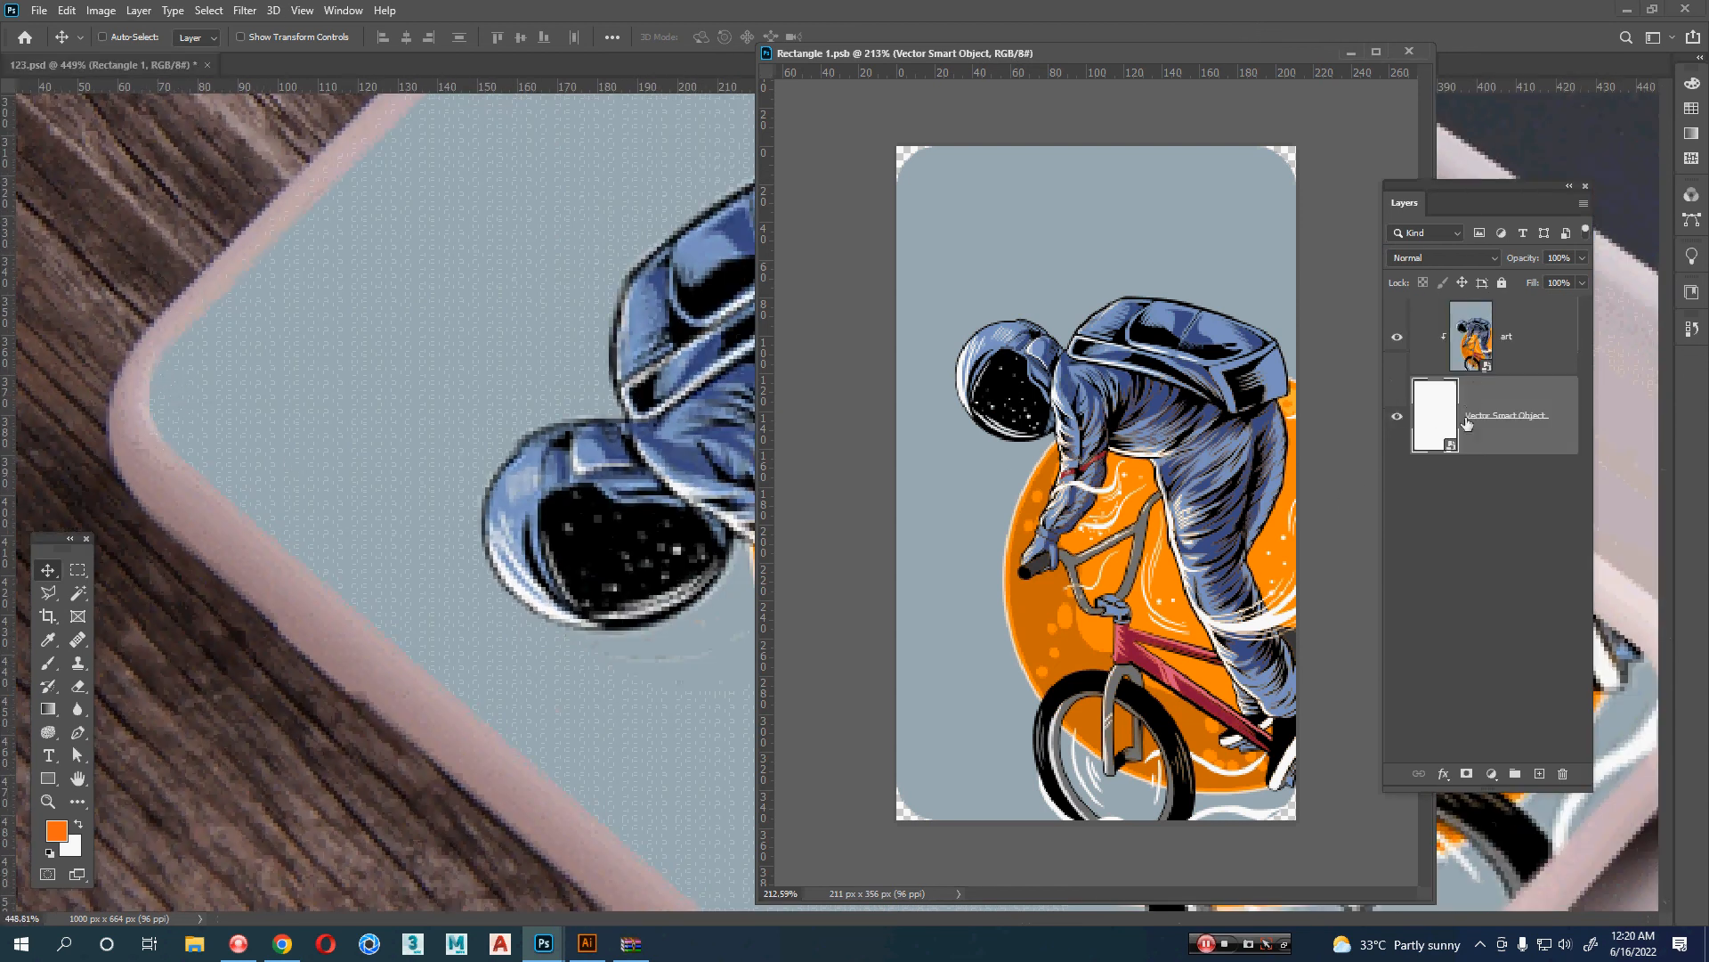
{"action": "double_click", "coordinate": [1452, 444]}
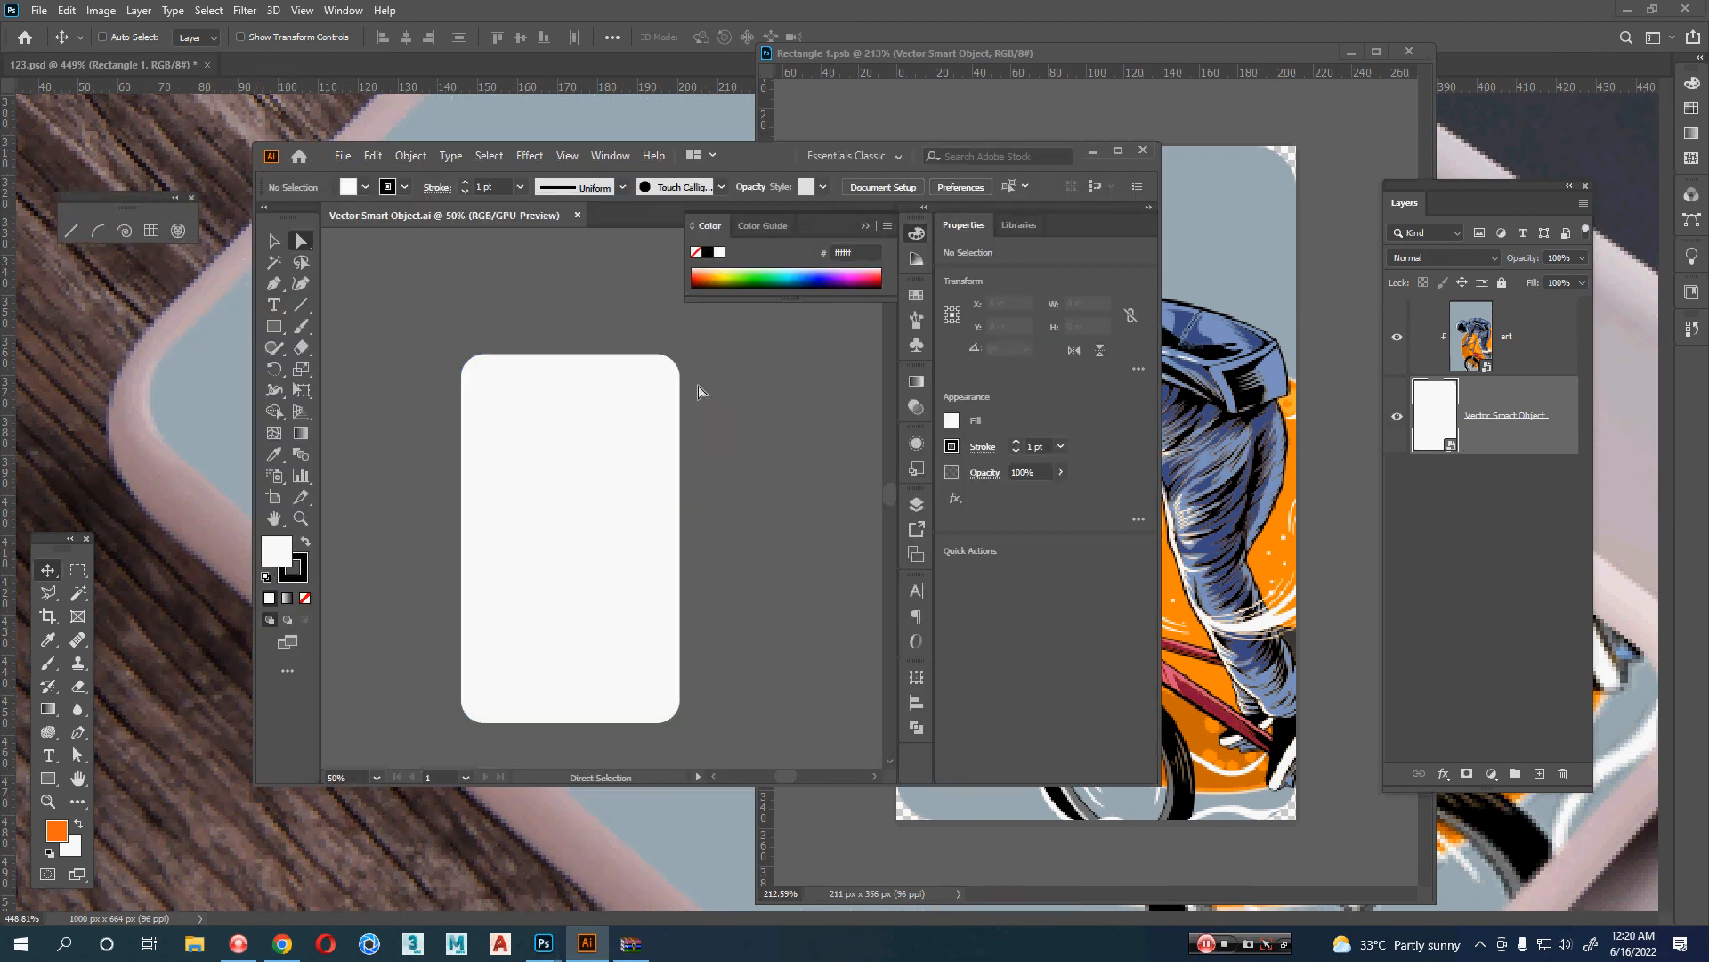
{"action": "left_click_drag", "start_coordinate": [728, 328], "coordinate": [382, 469]}
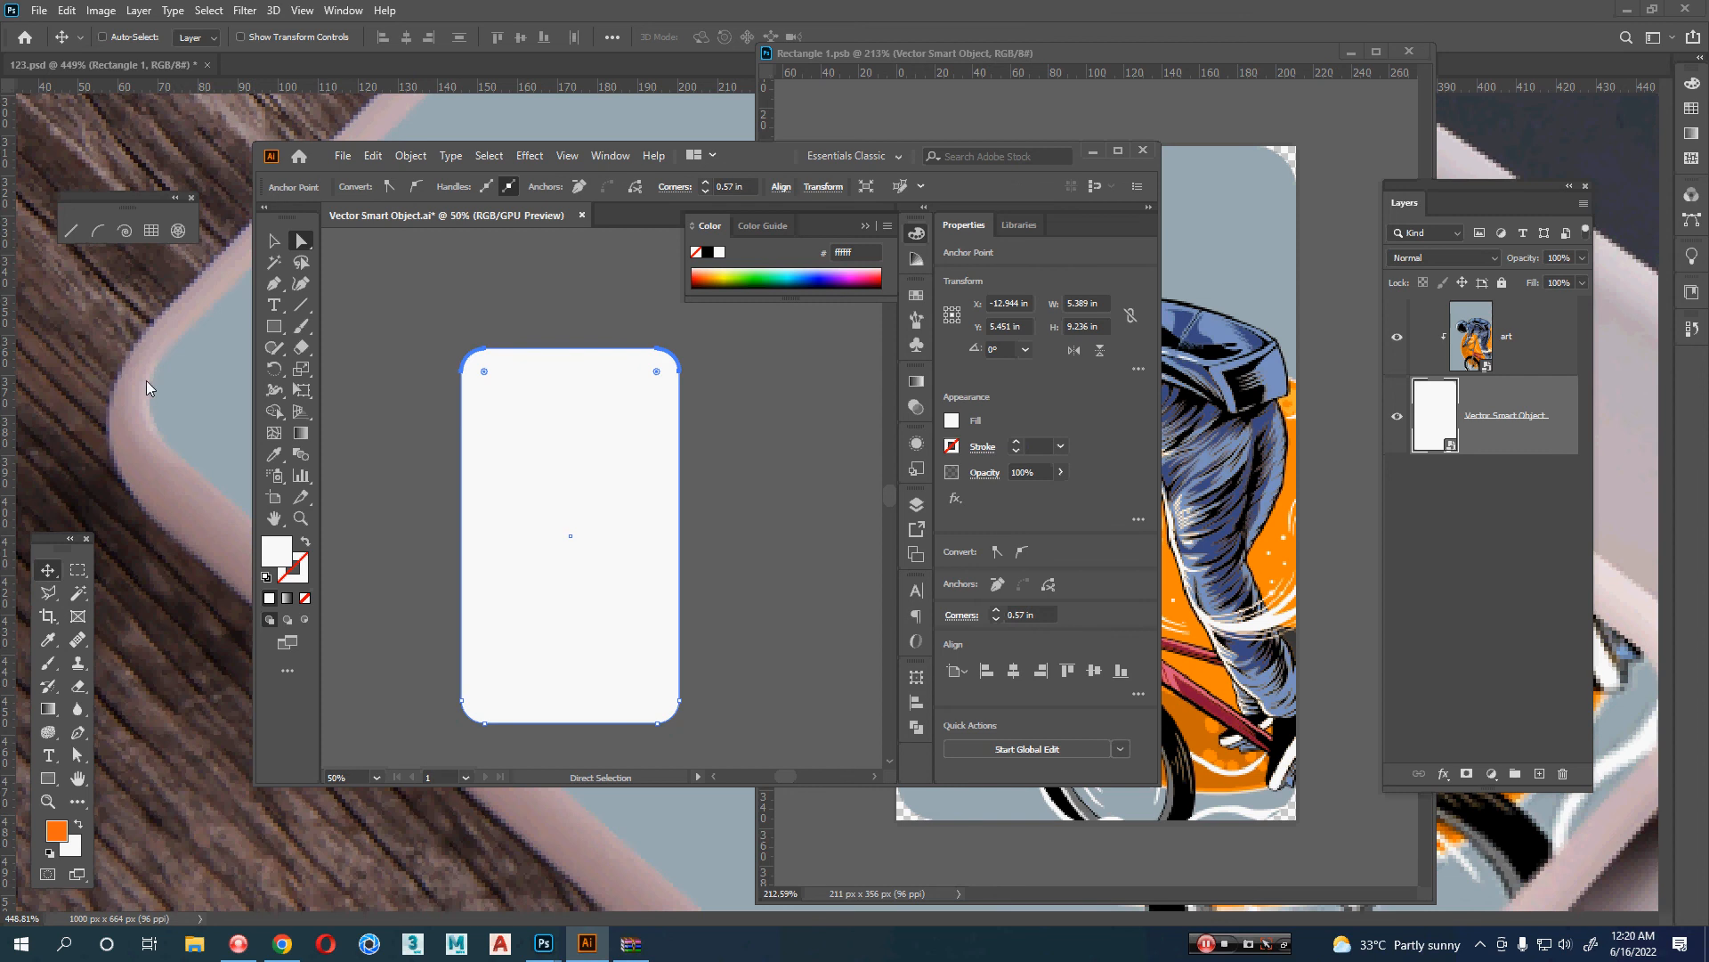
{"action": "left_click", "coordinate": [436, 383]}
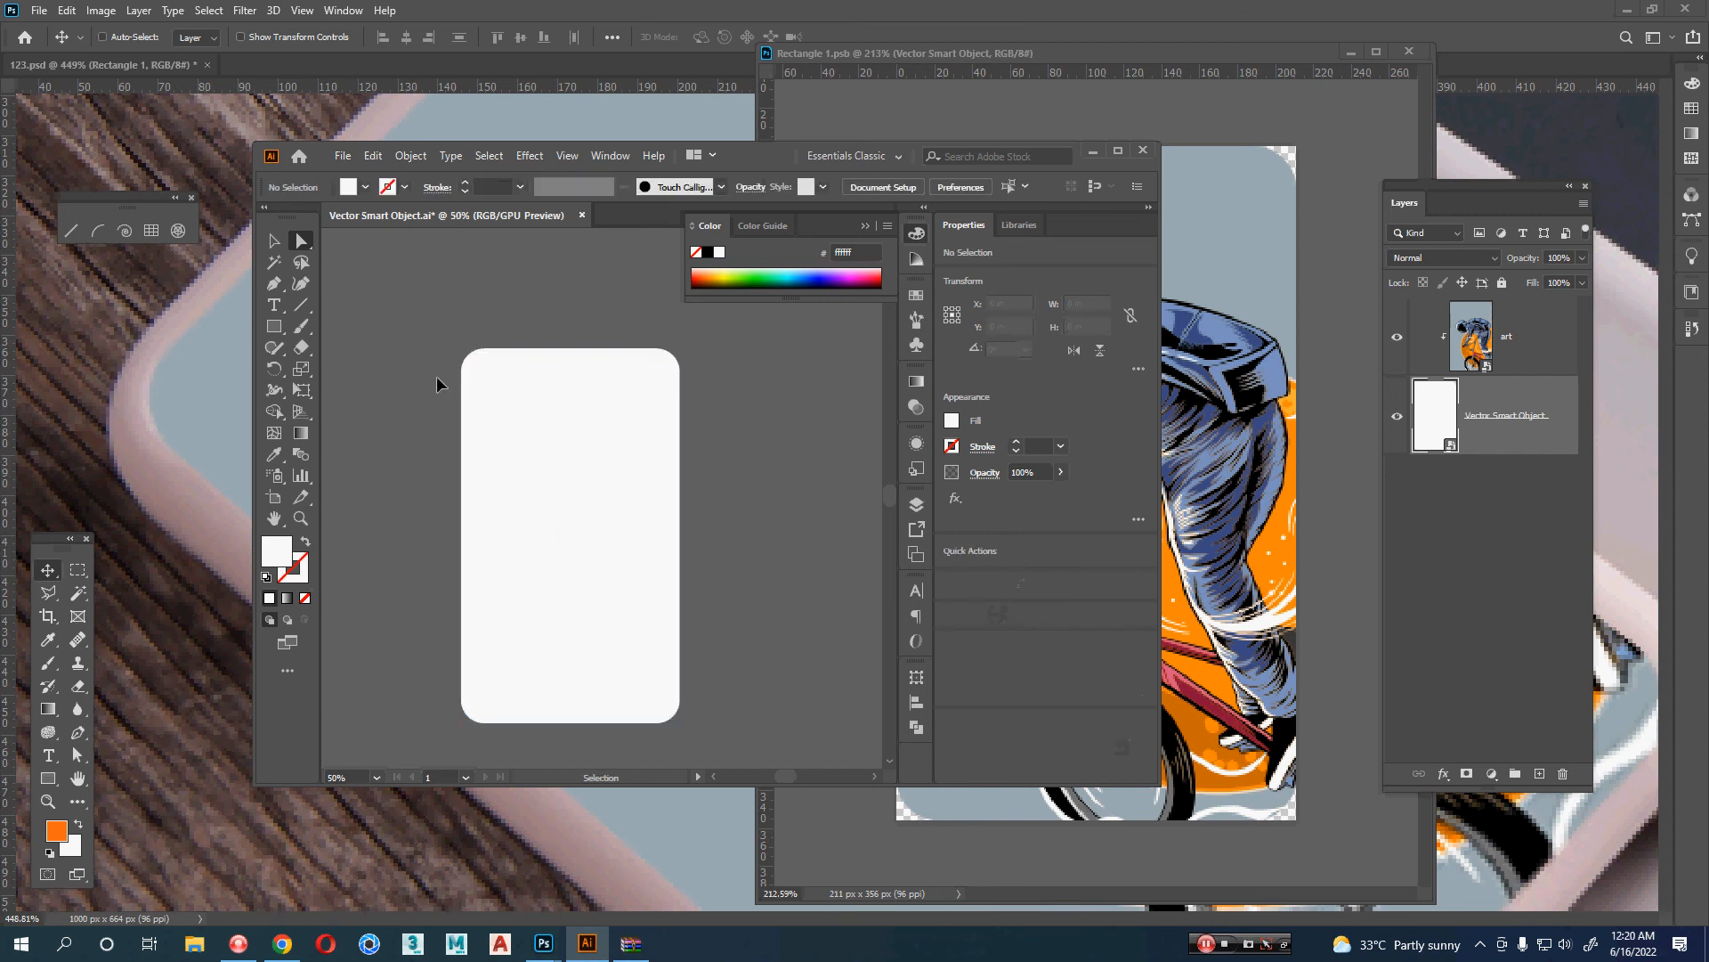
{"action": "key", "text": "ctrl+s"}
{"action": "key", "text": "ctrl+w"}
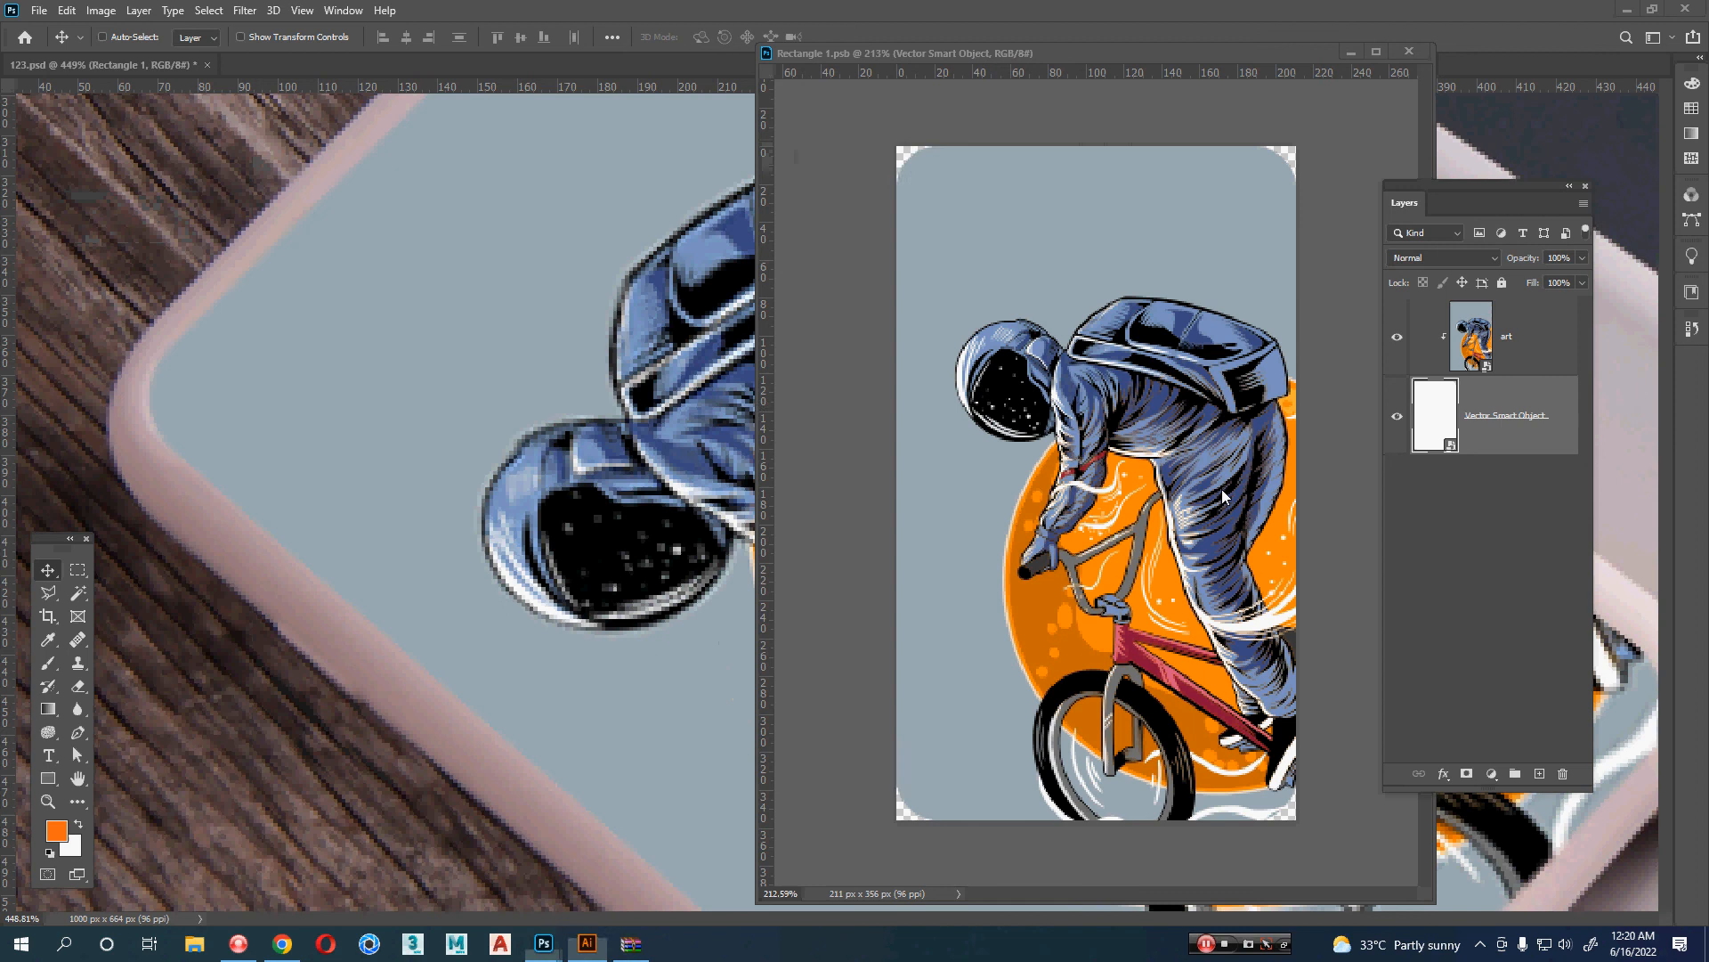
{"action": "left_click", "coordinate": [1227, 497]}
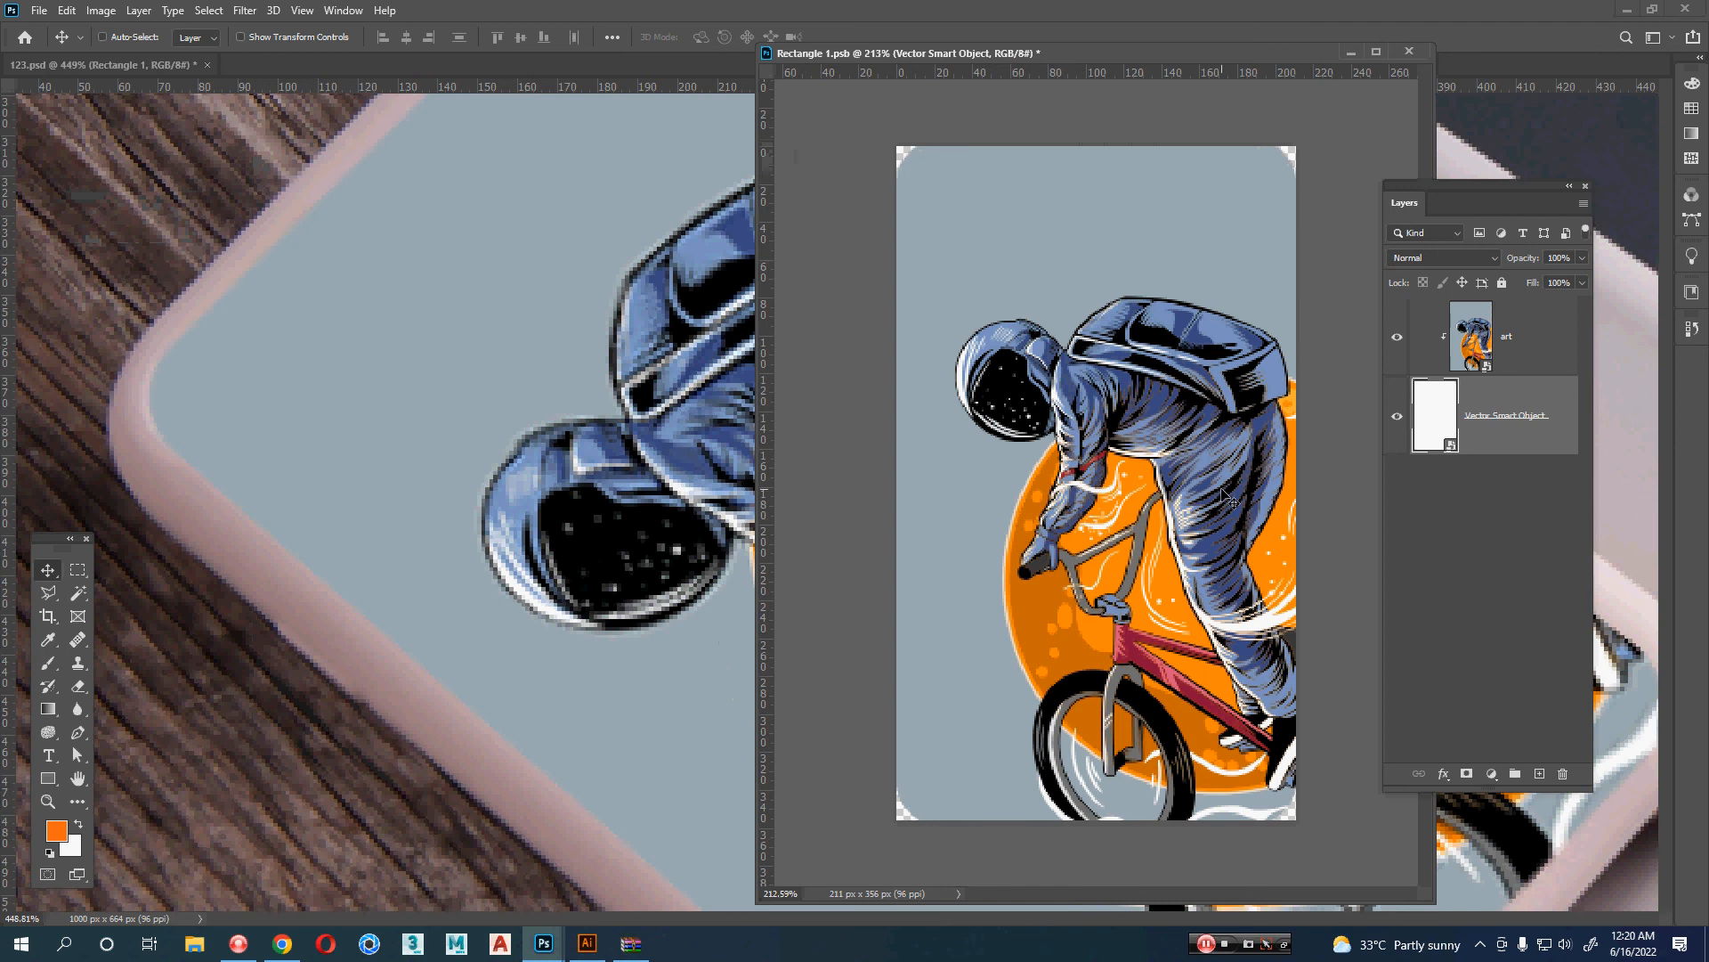
- Scale the rectangle proportionally to about 40.5% so its upper edge meets the canvas edge
{"action": "key", "text": "ctrl+t"}
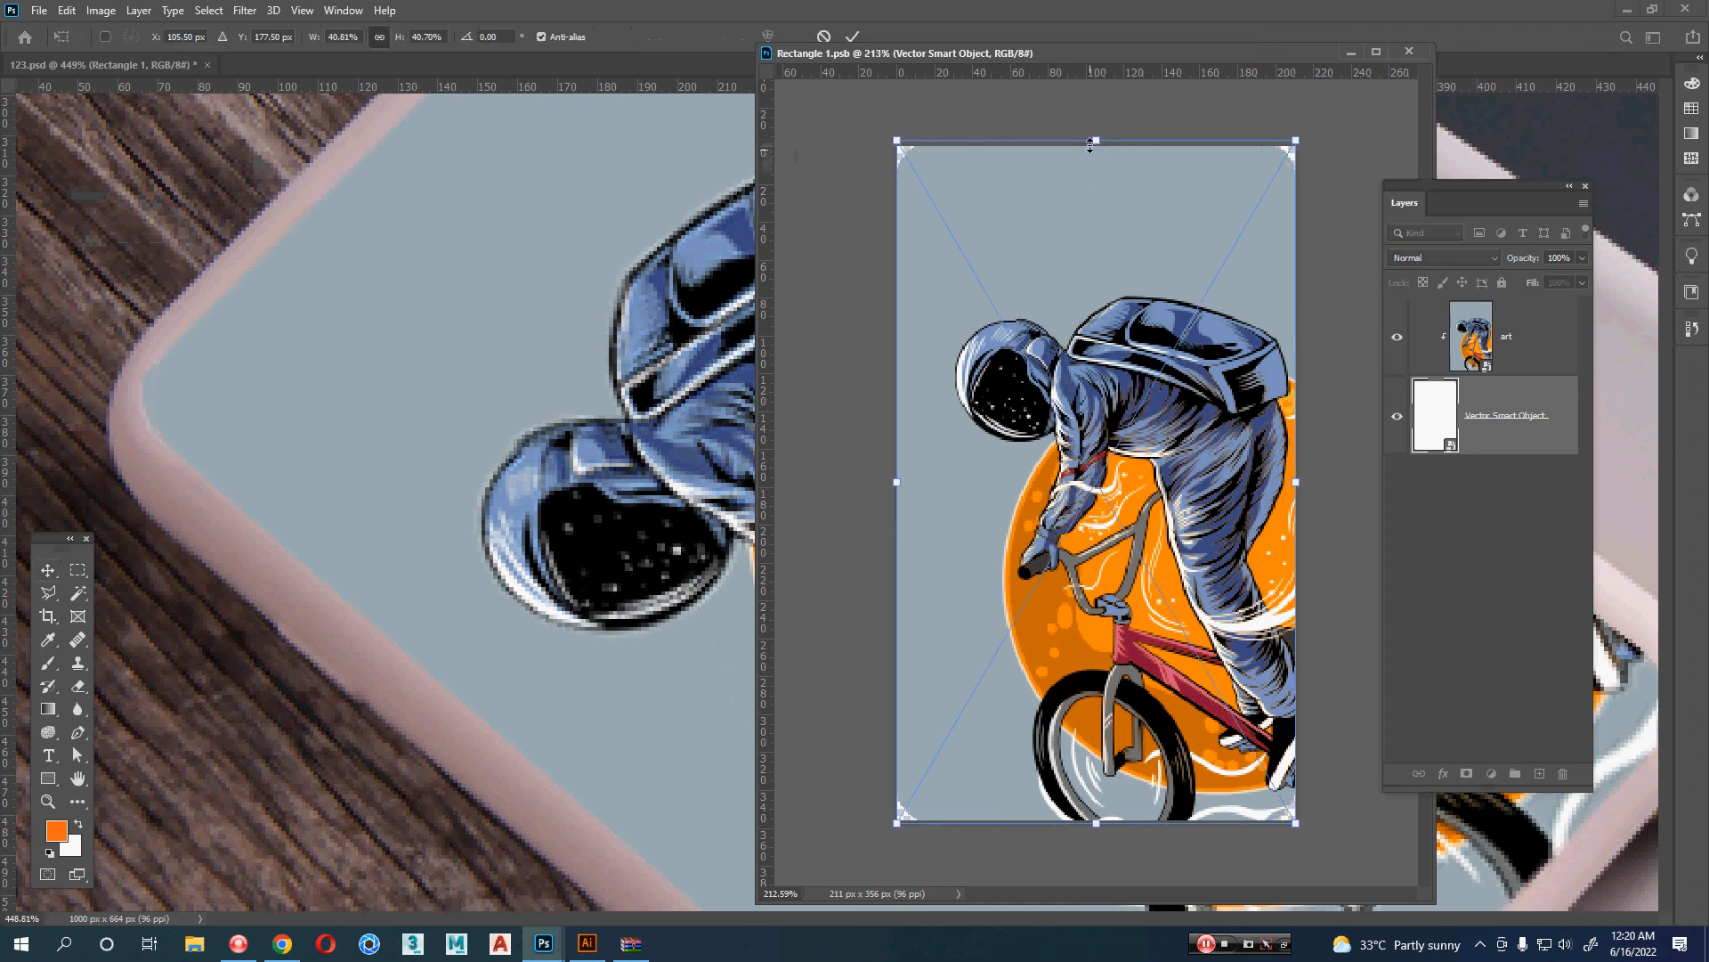
{"action": "left_click_drag", "start_coordinate": [1096, 142], "coordinate": [1096, 146]}
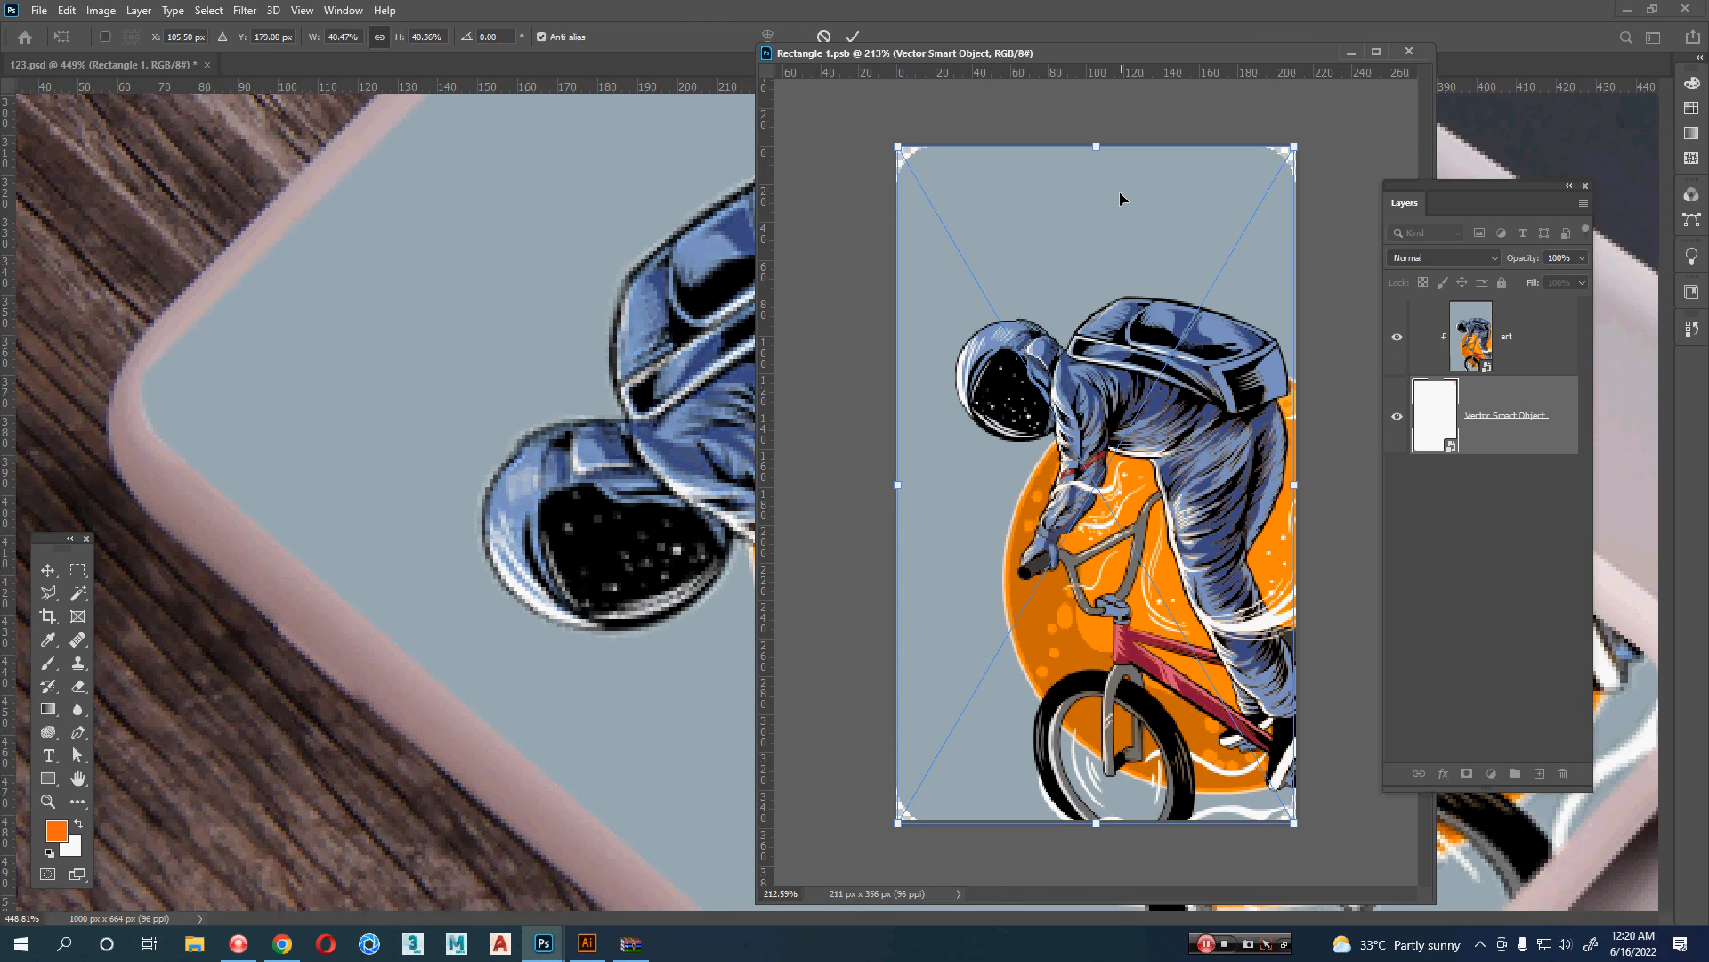
{"action": "key", "text": "Return"}
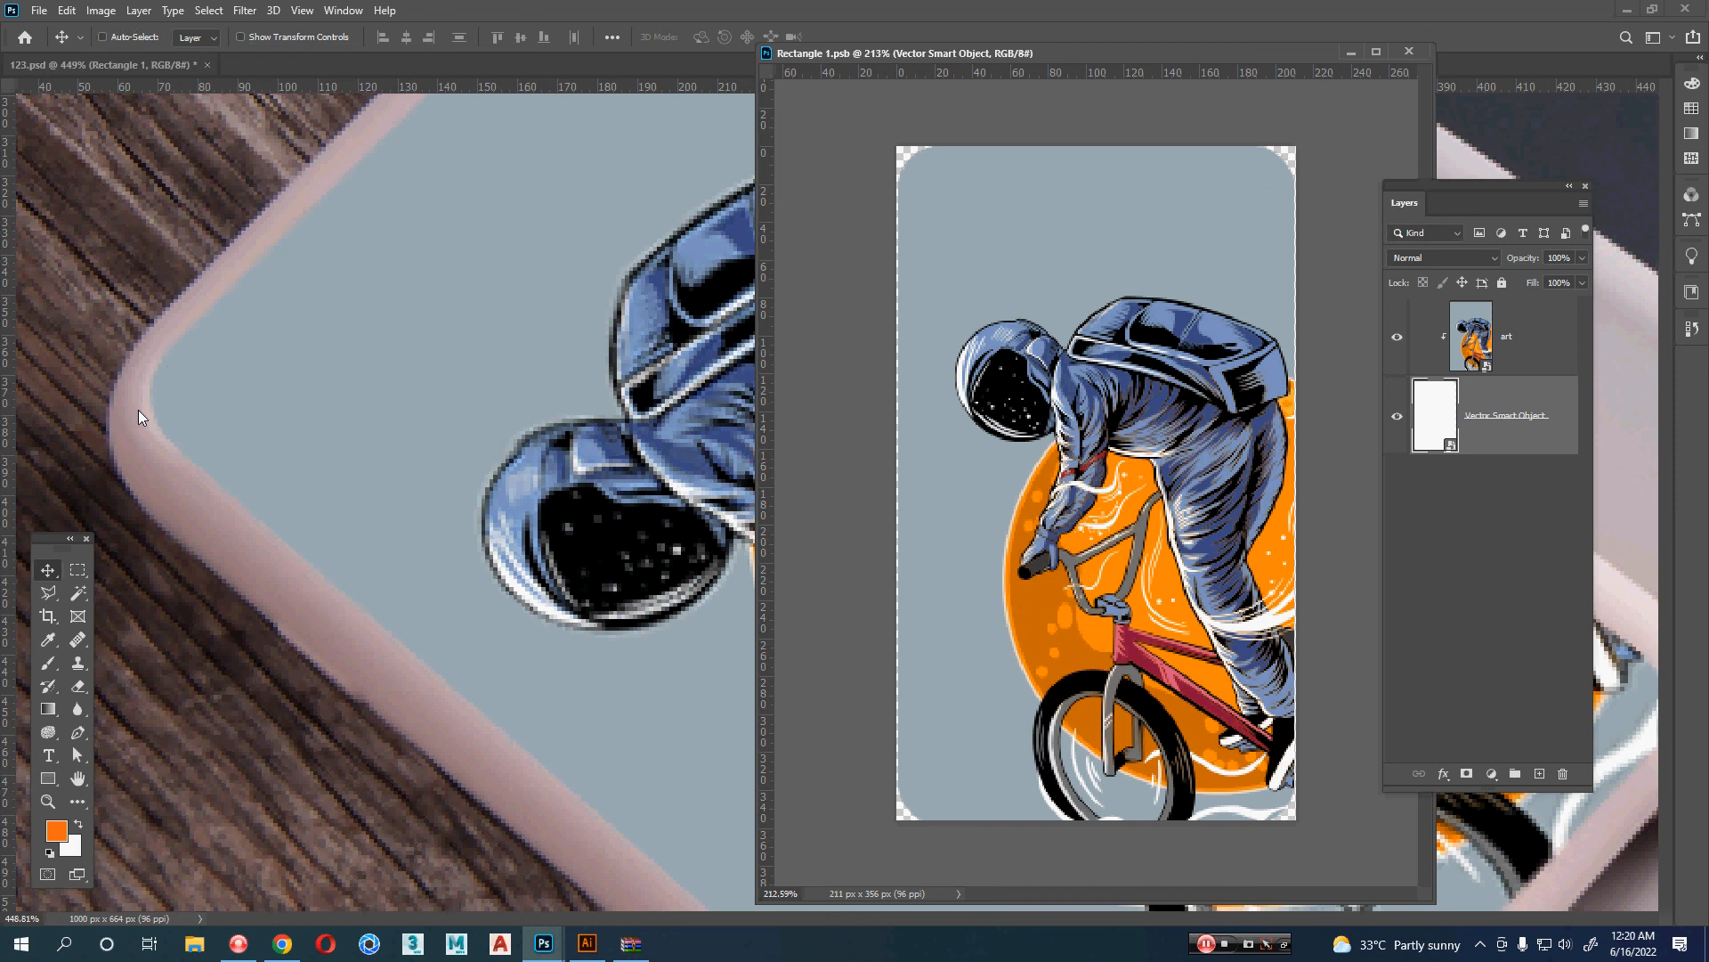
- Resize the rectangle without keeping proportions to about 41.0% wide and 40.1% high so its edges meet the canvas edges
{"action": "key", "text": "ctrl+t"}
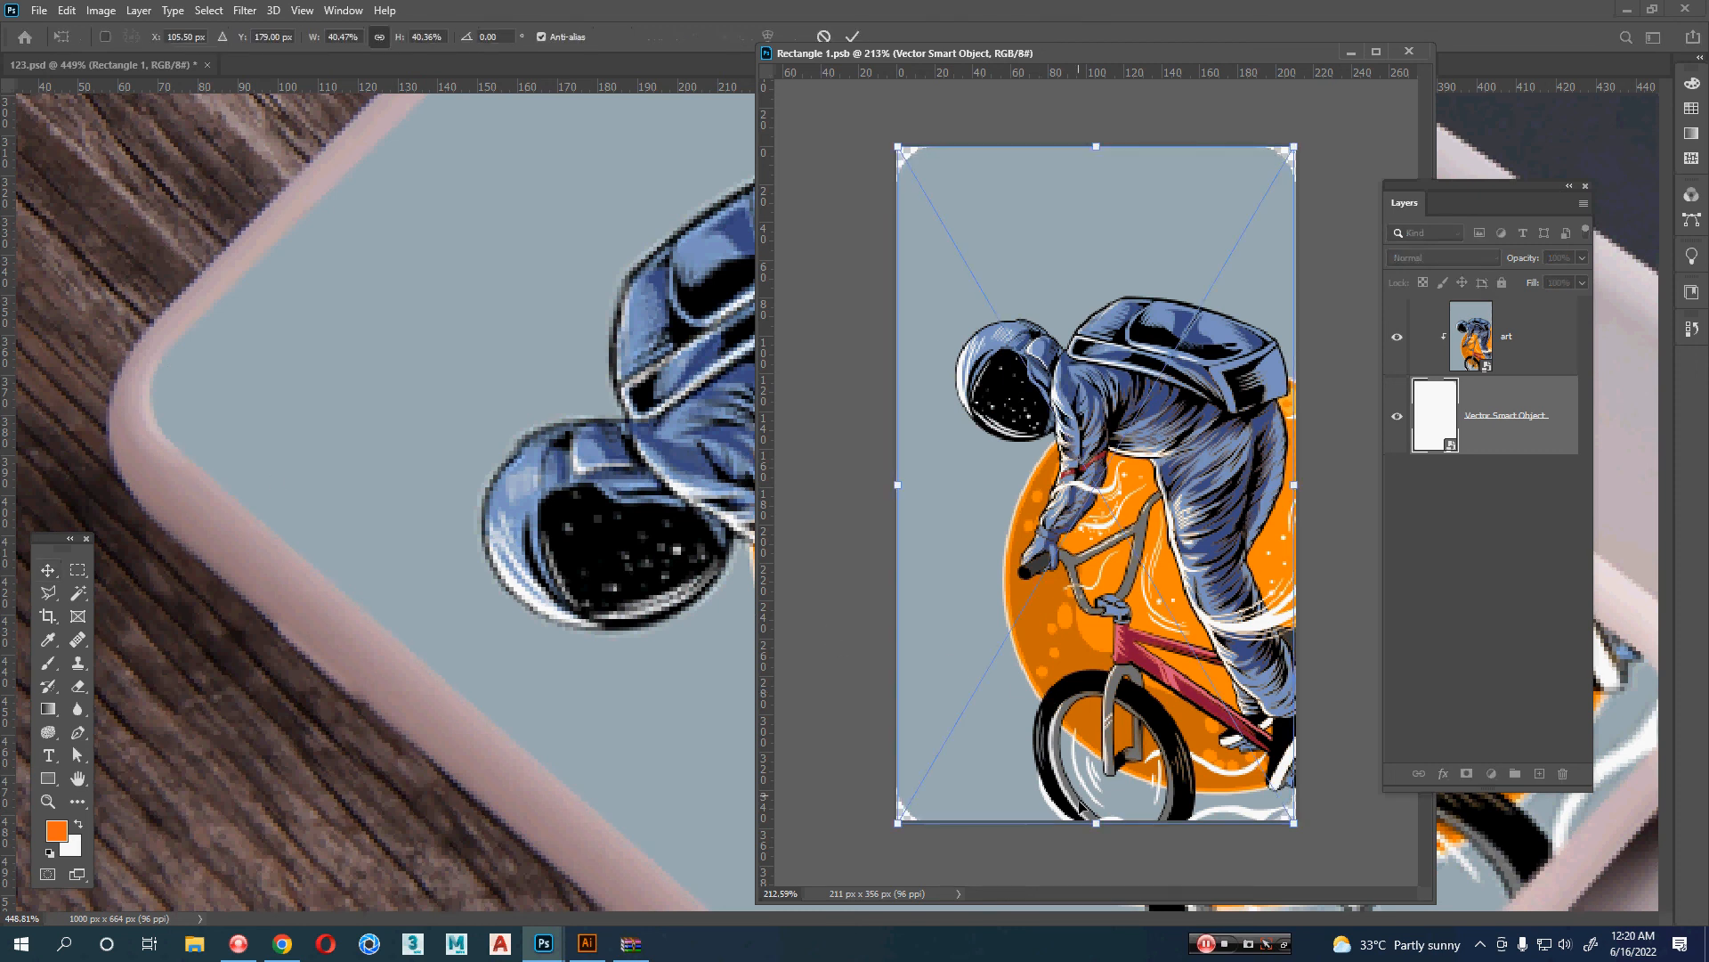
{"action": "left_click_drag", "start_coordinate": [1098, 826], "coordinate": [1098, 823]}
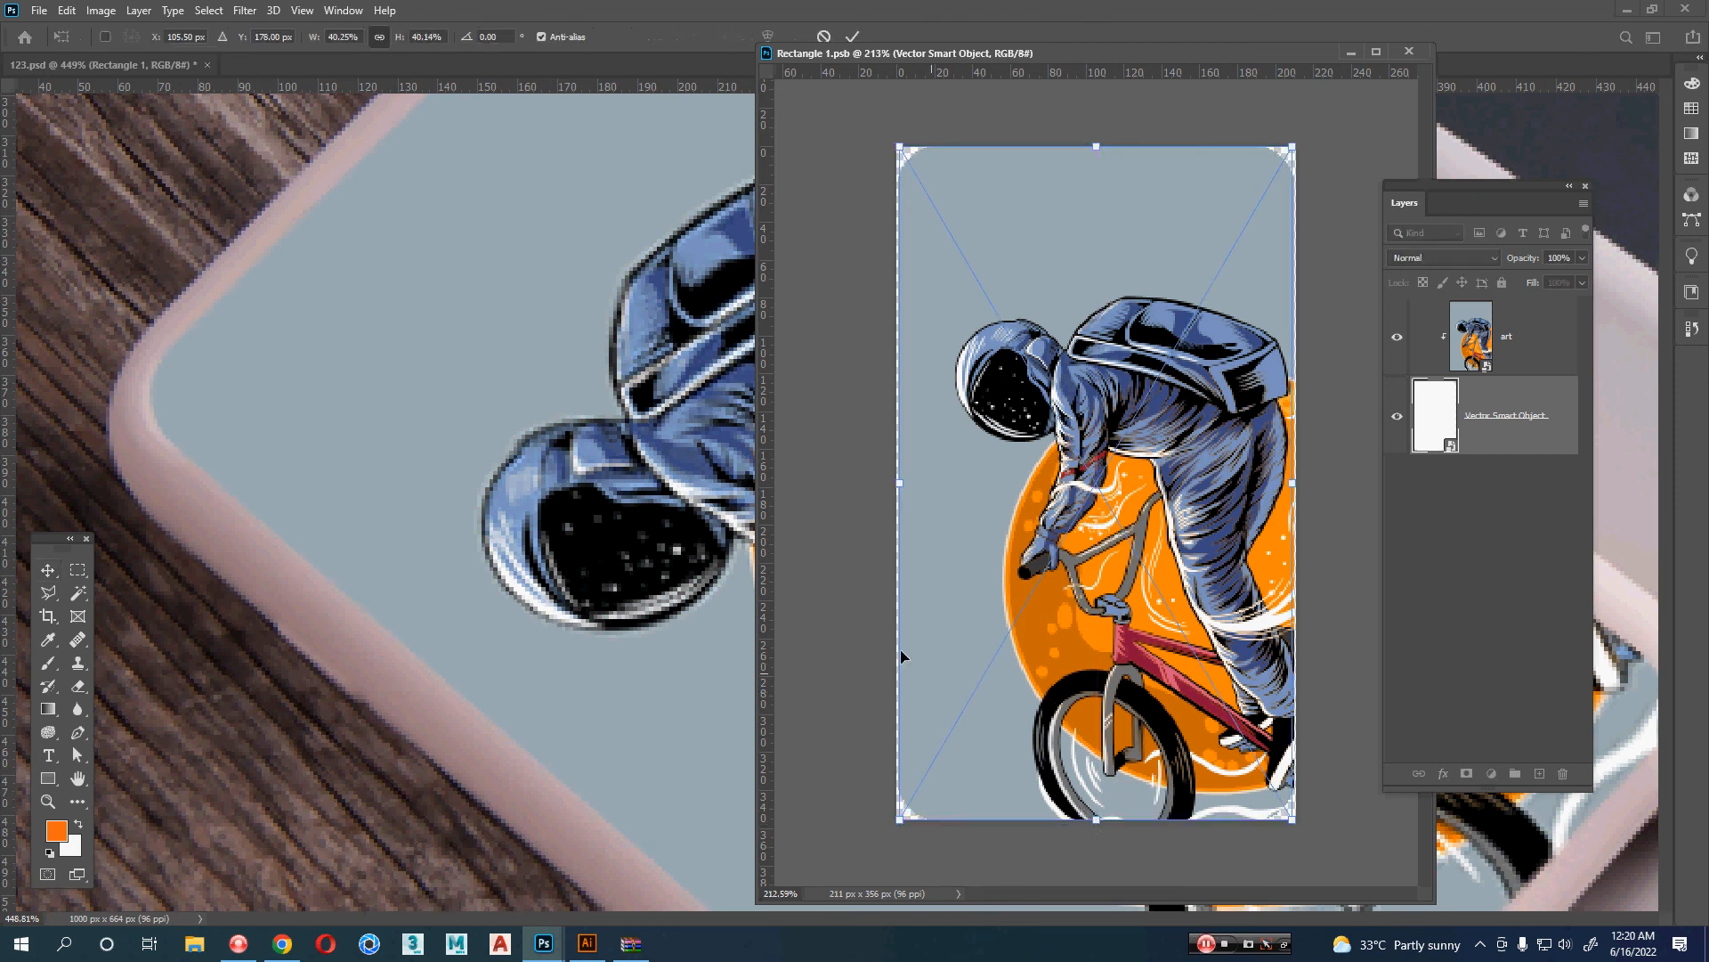
{"action": "left_click_drag", "start_coordinate": [898, 492], "coordinate": [896, 492]}
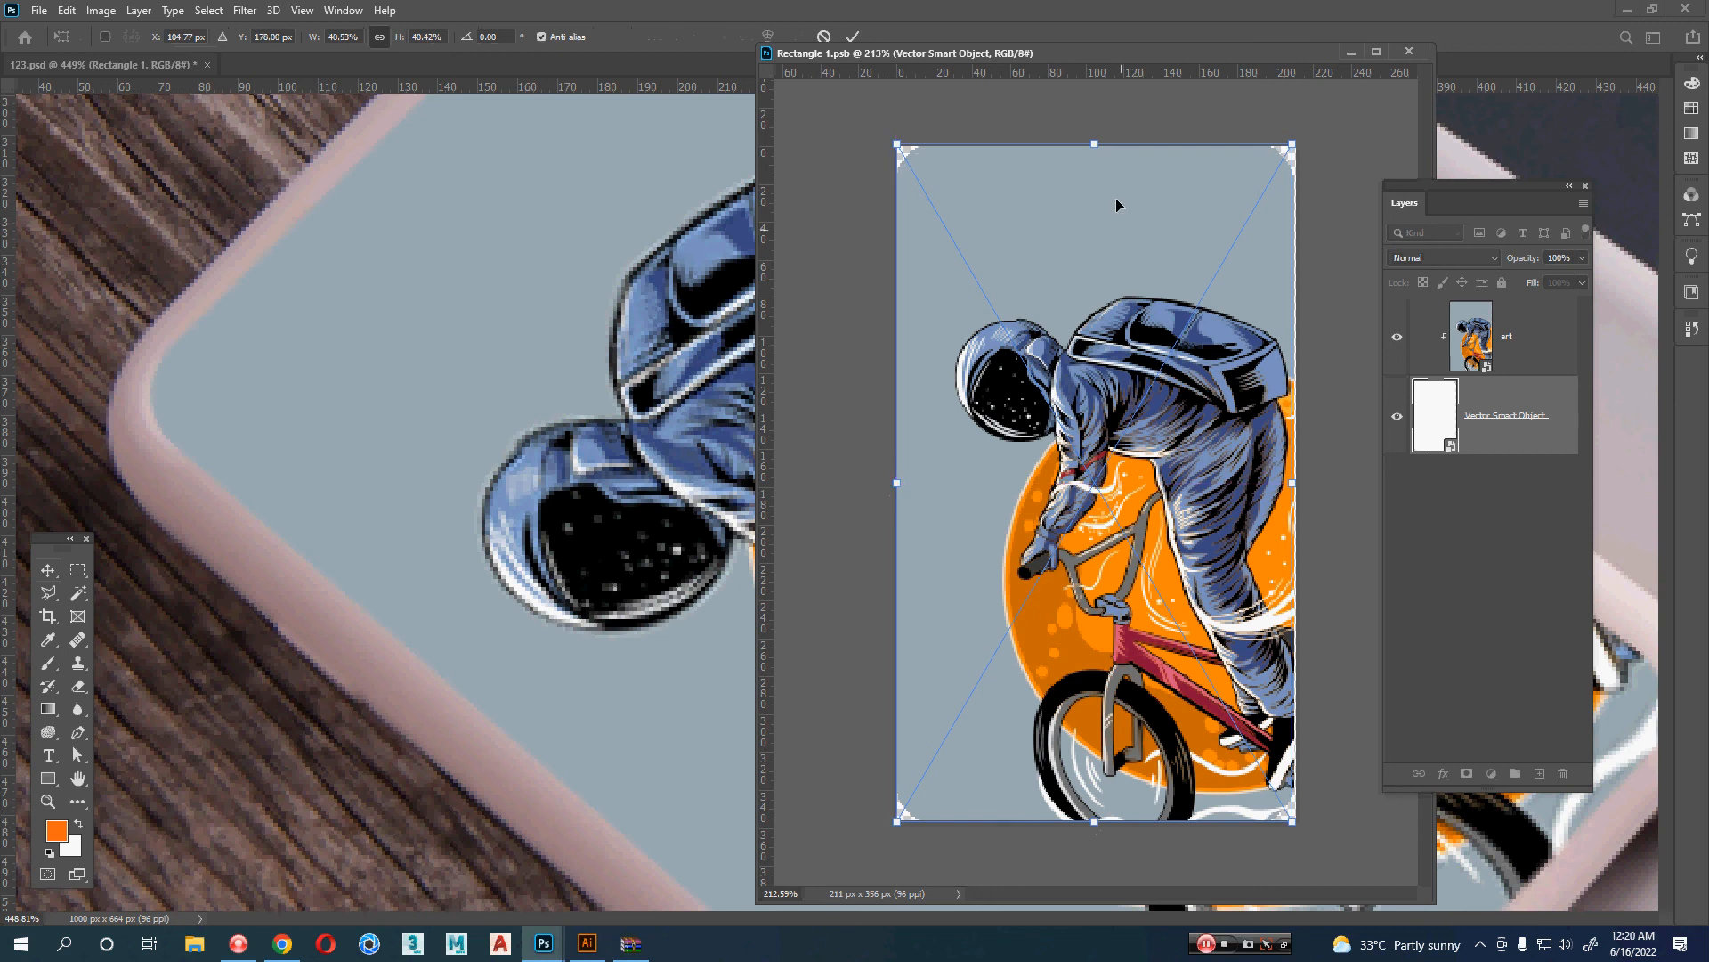
{"action": "left_click", "coordinate": [373, 40]}
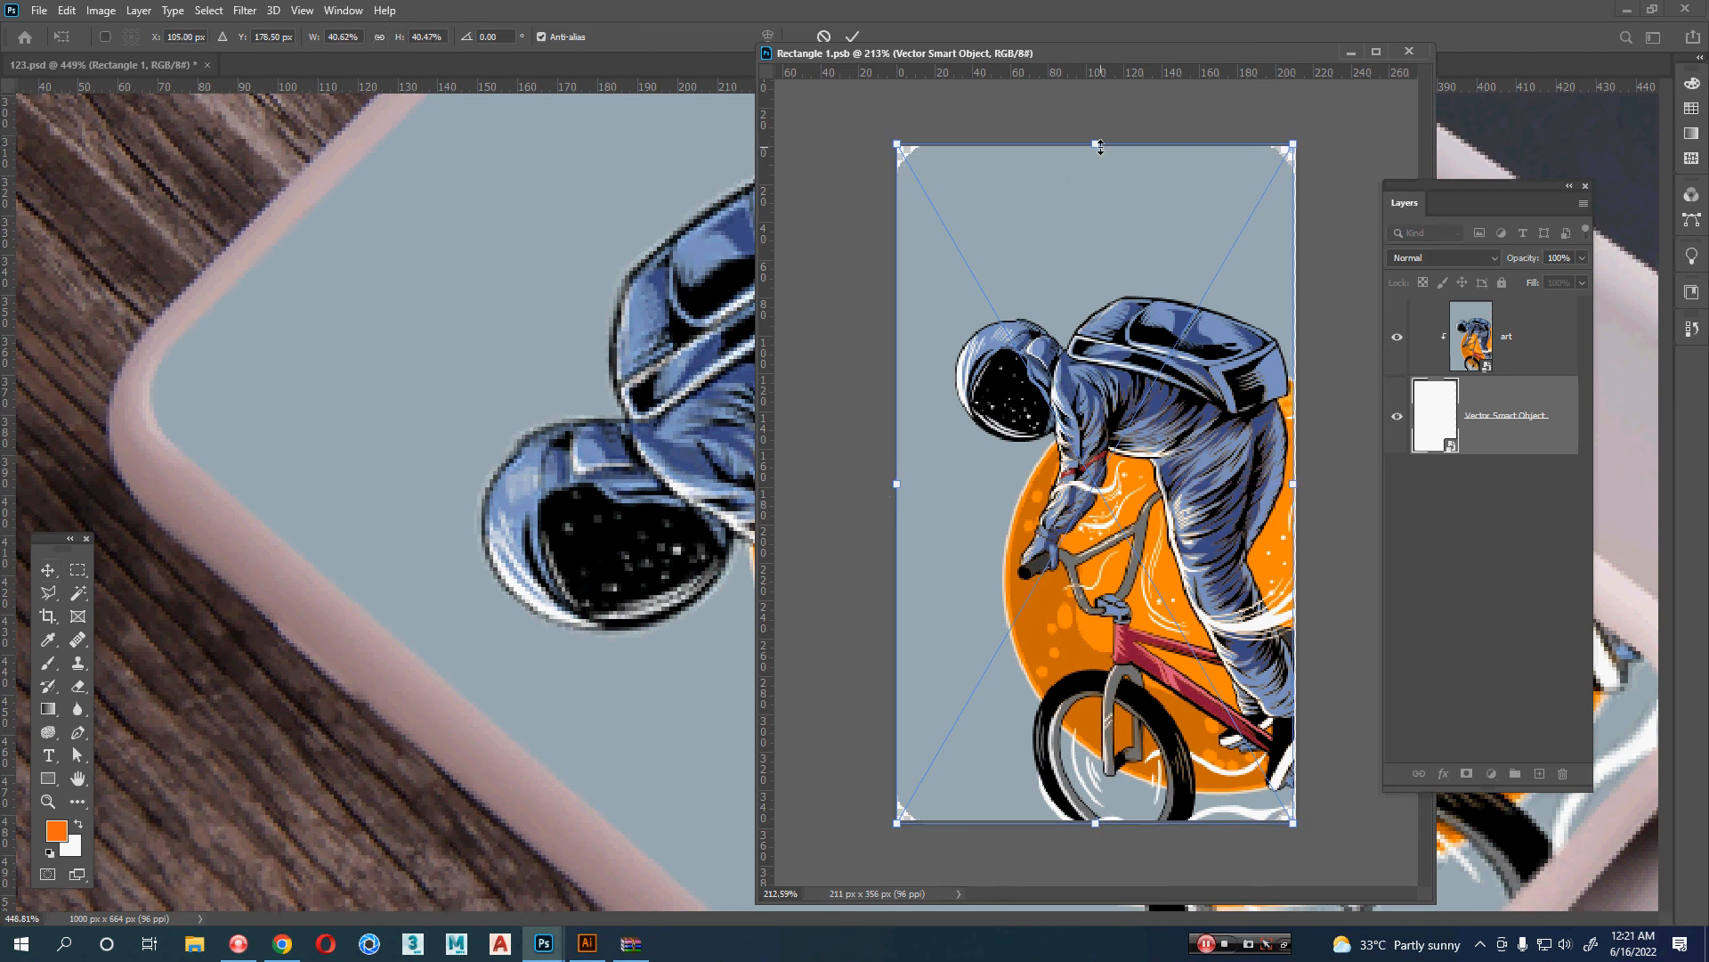
{"action": "left_click_drag", "start_coordinate": [1101, 148], "coordinate": [1100, 150]}
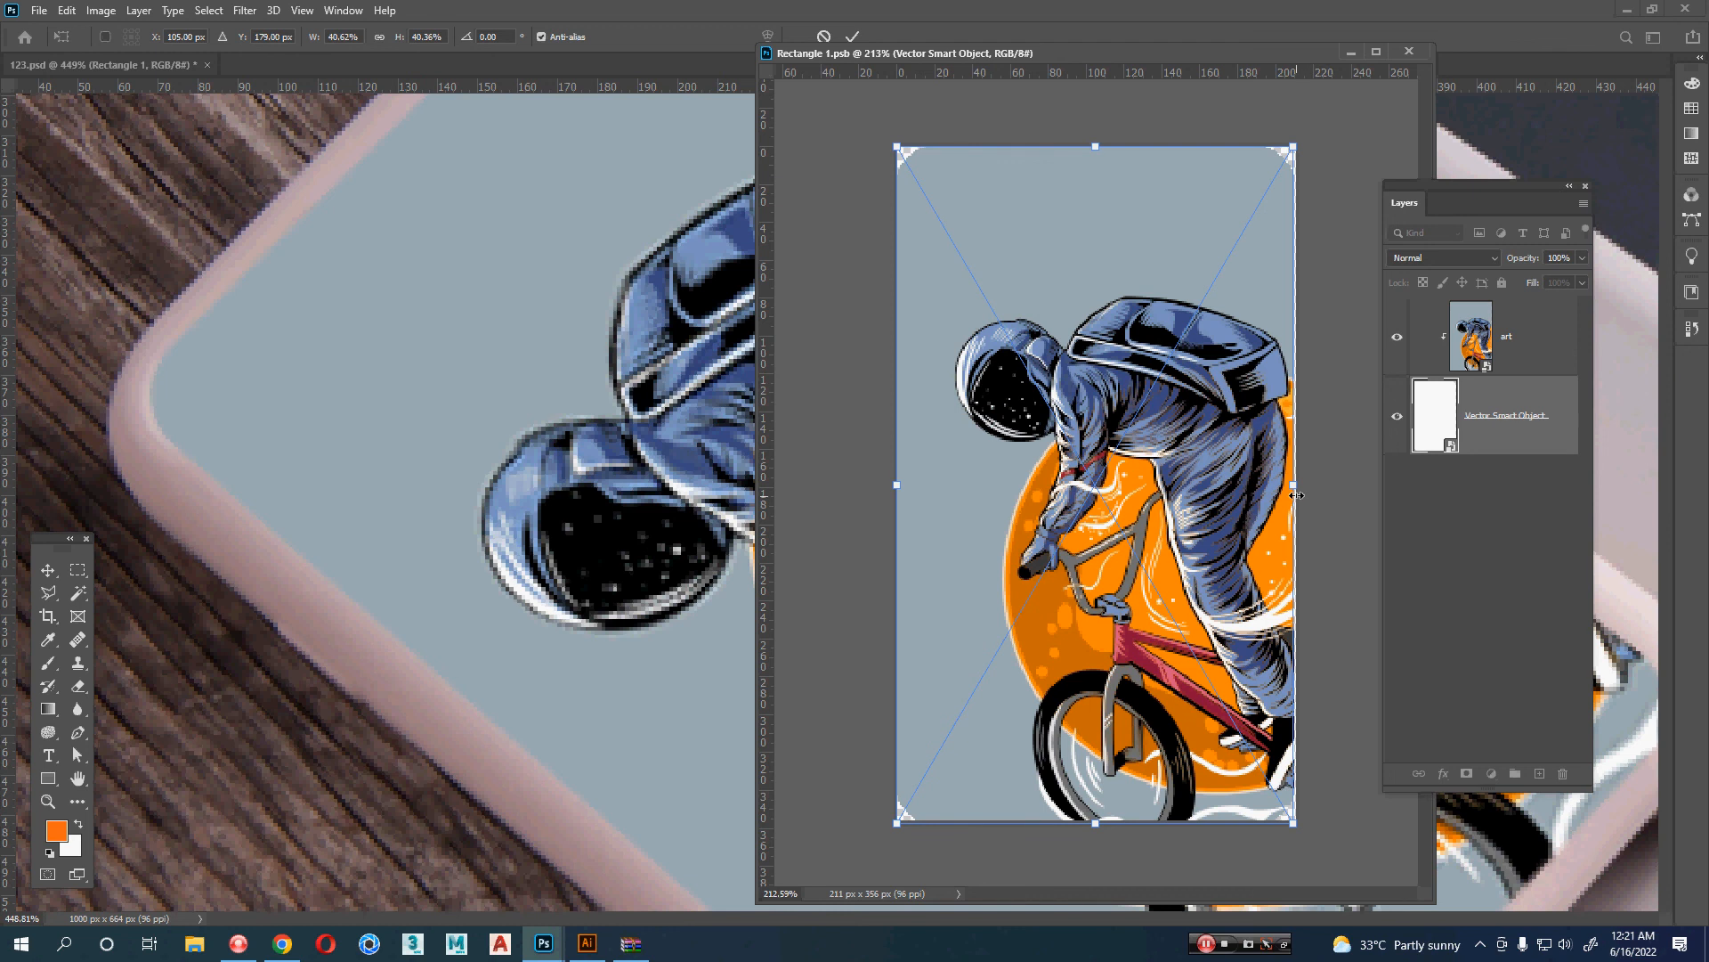
{"action": "left_click_drag", "start_coordinate": [1297, 495], "coordinate": [1299, 516]}
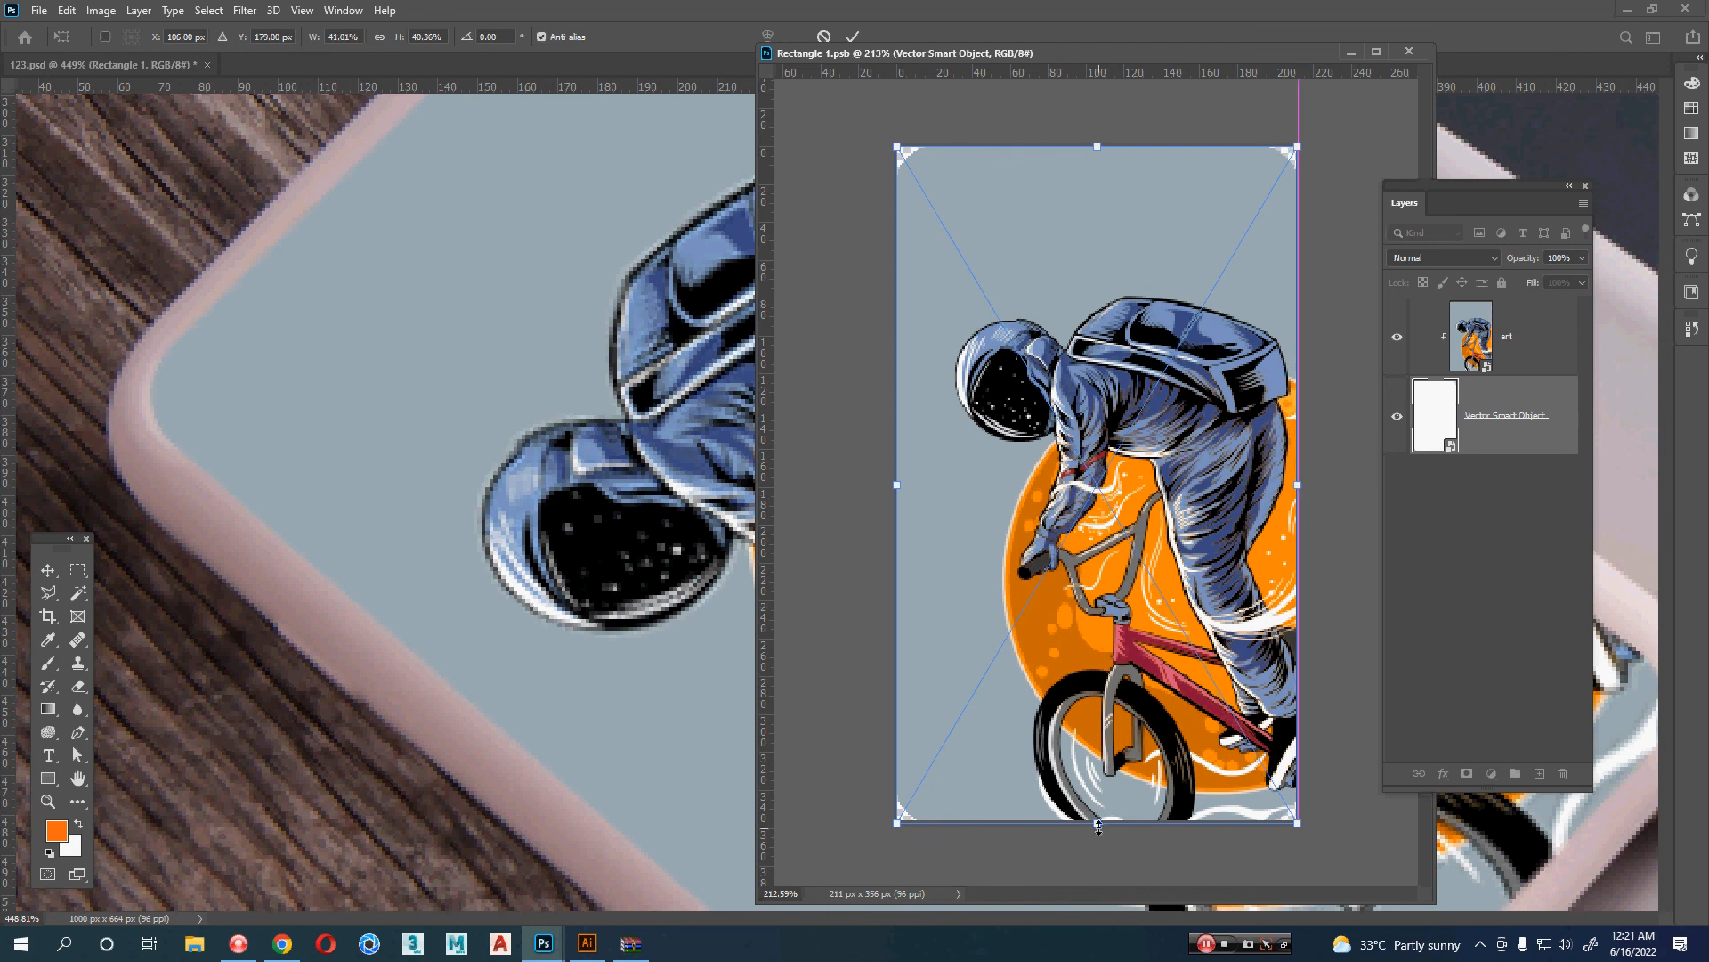
{"action": "left_click_drag", "start_coordinate": [1098, 825], "coordinate": [1098, 821]}
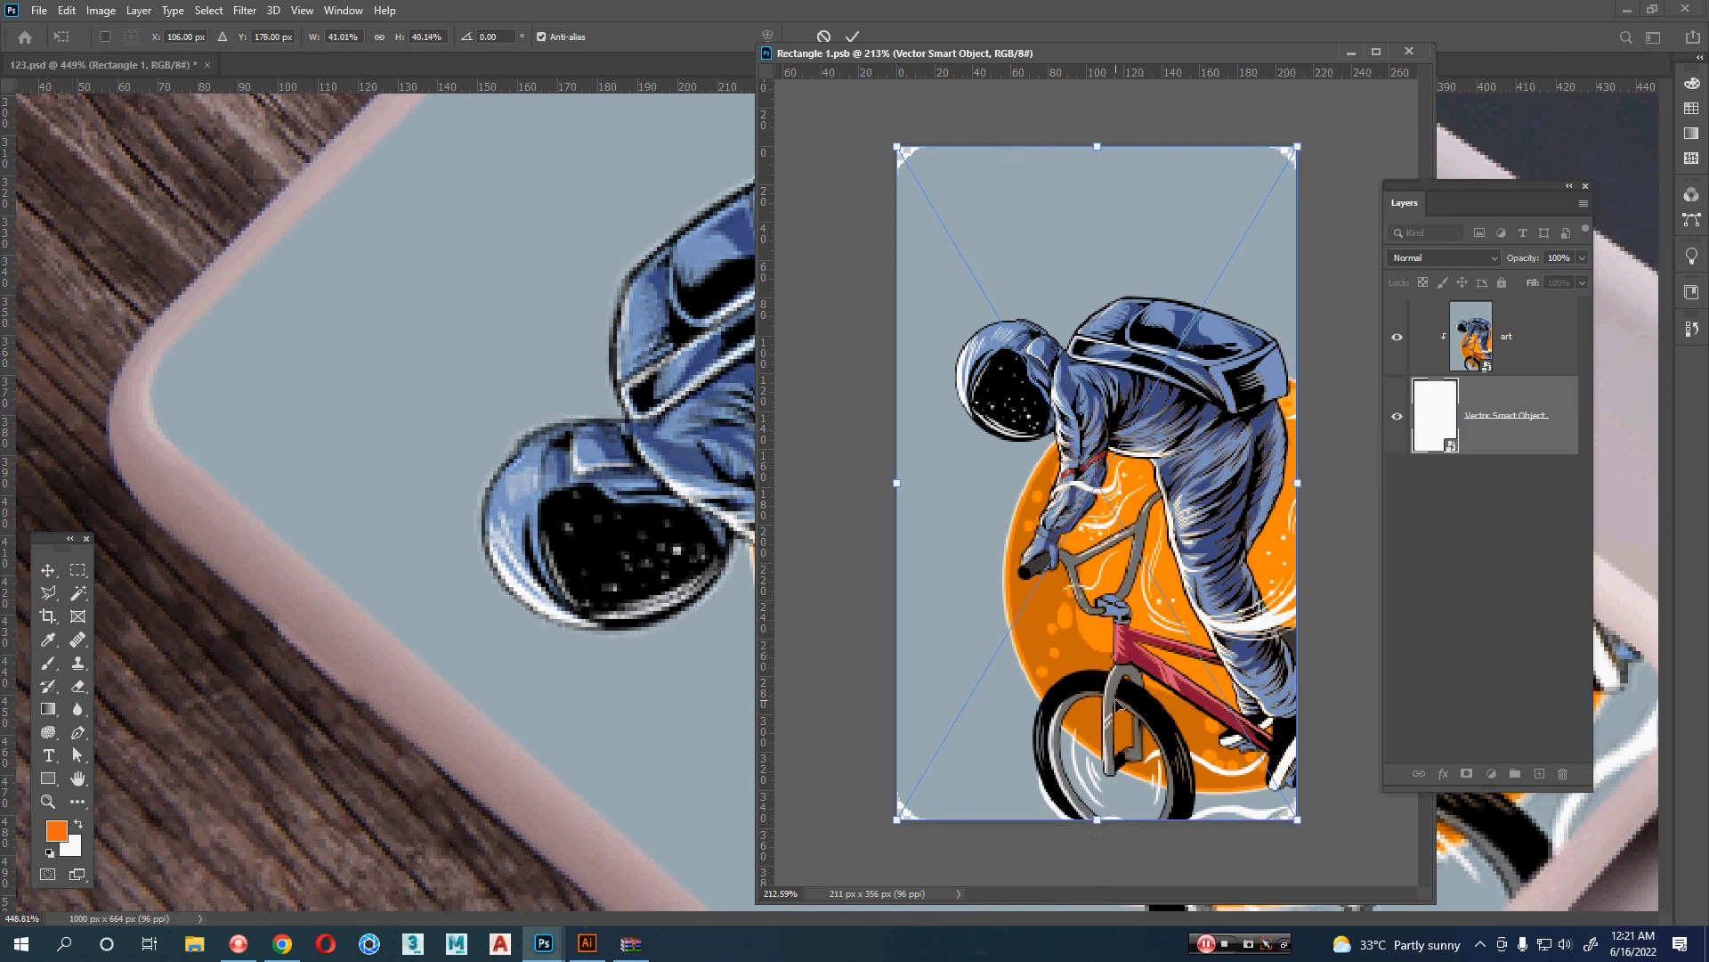
{"action": "key", "text": "Return"}
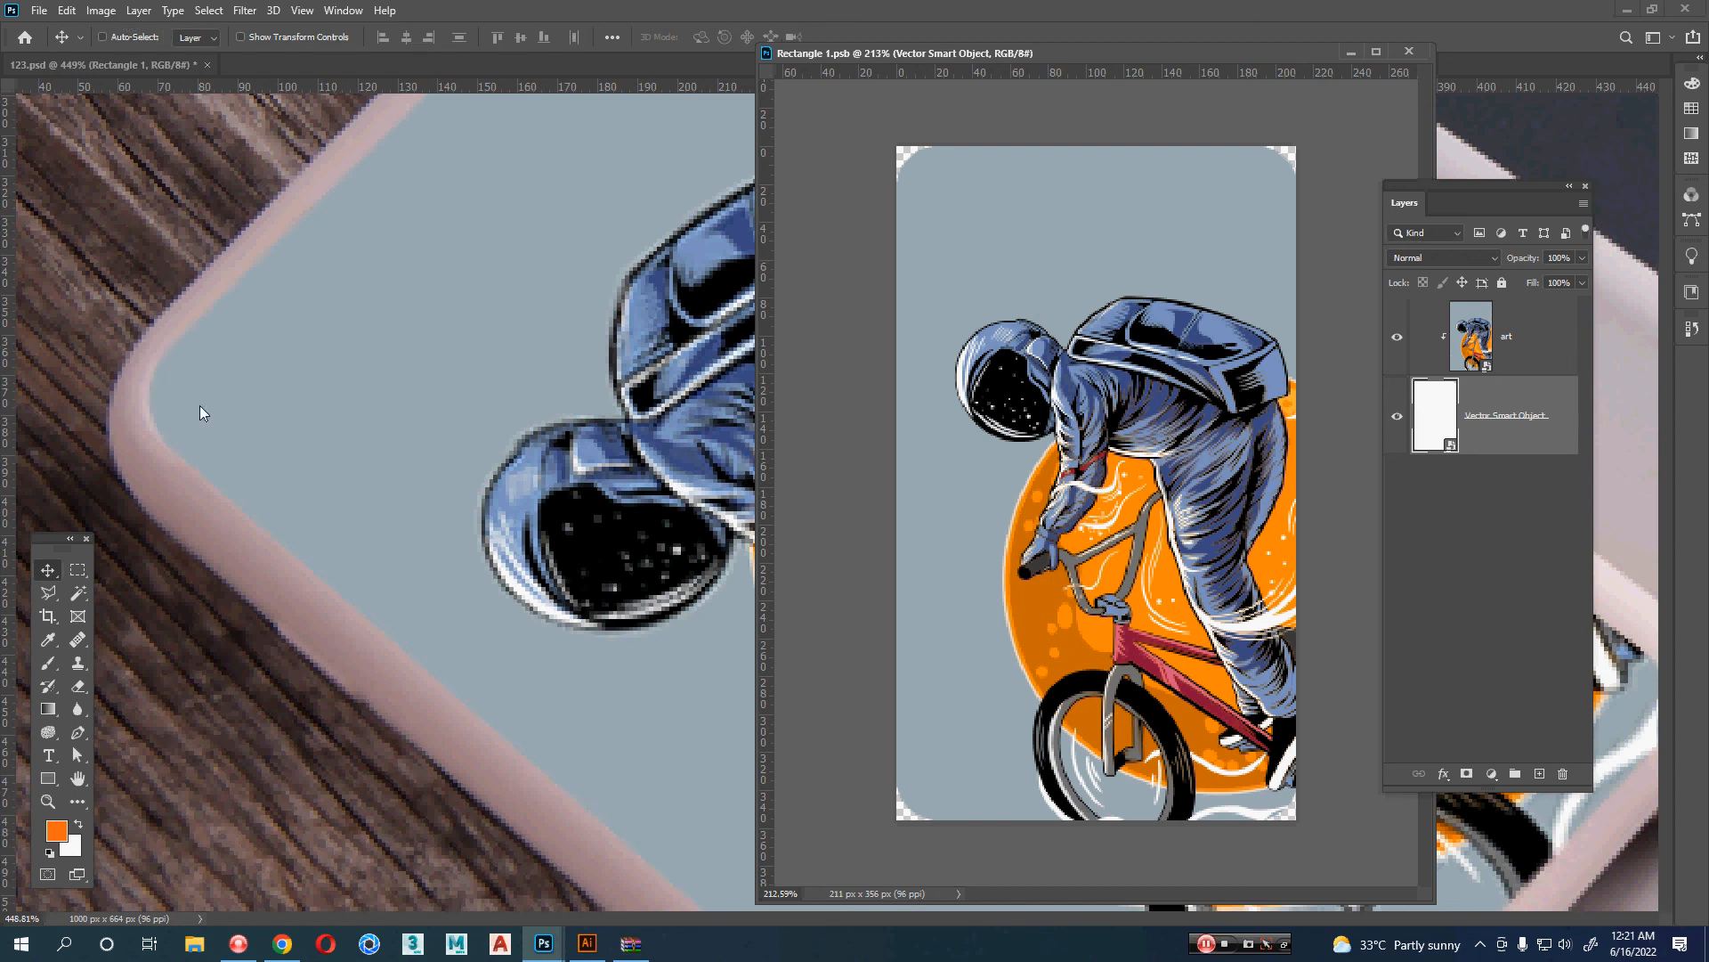
- Open the Vector Smart Object in Illustrator and slightly reduce the rectangle's corner radius, then save and close it
{"action": "double_click", "coordinate": [1451, 451]}
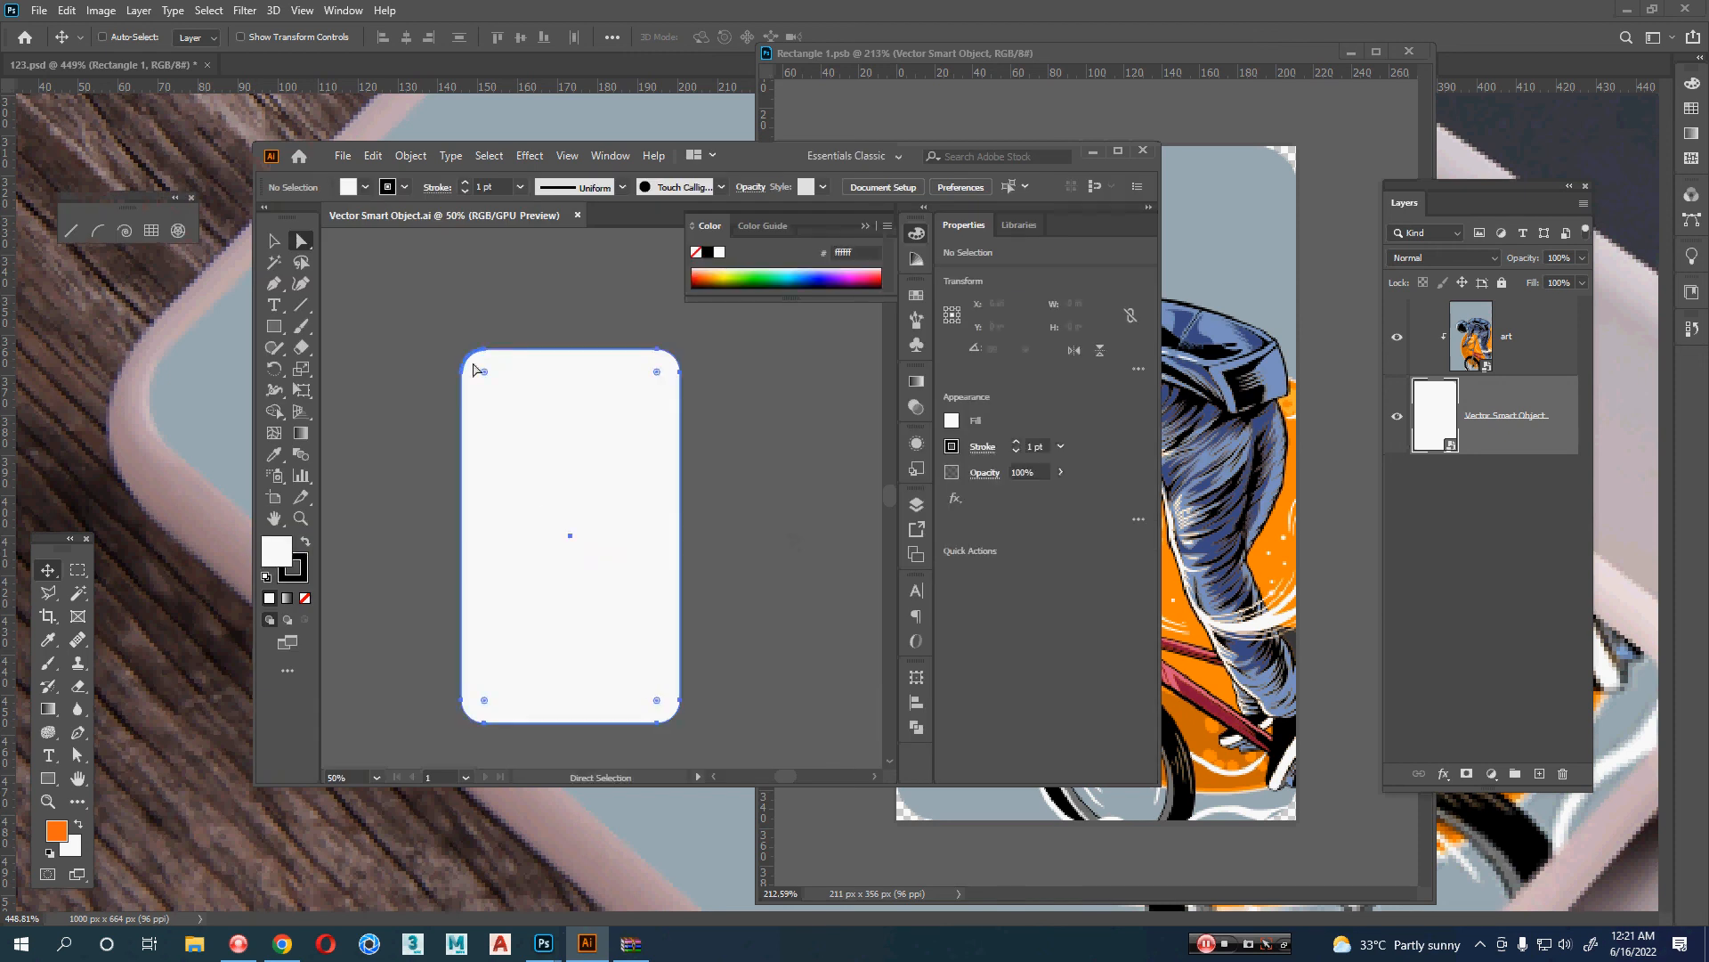
{"action": "left_click", "coordinate": [473, 368]}
{"action": "scroll", "coordinate": [473, 369], "scroll_direction": "up", "scroll_amount": 4}
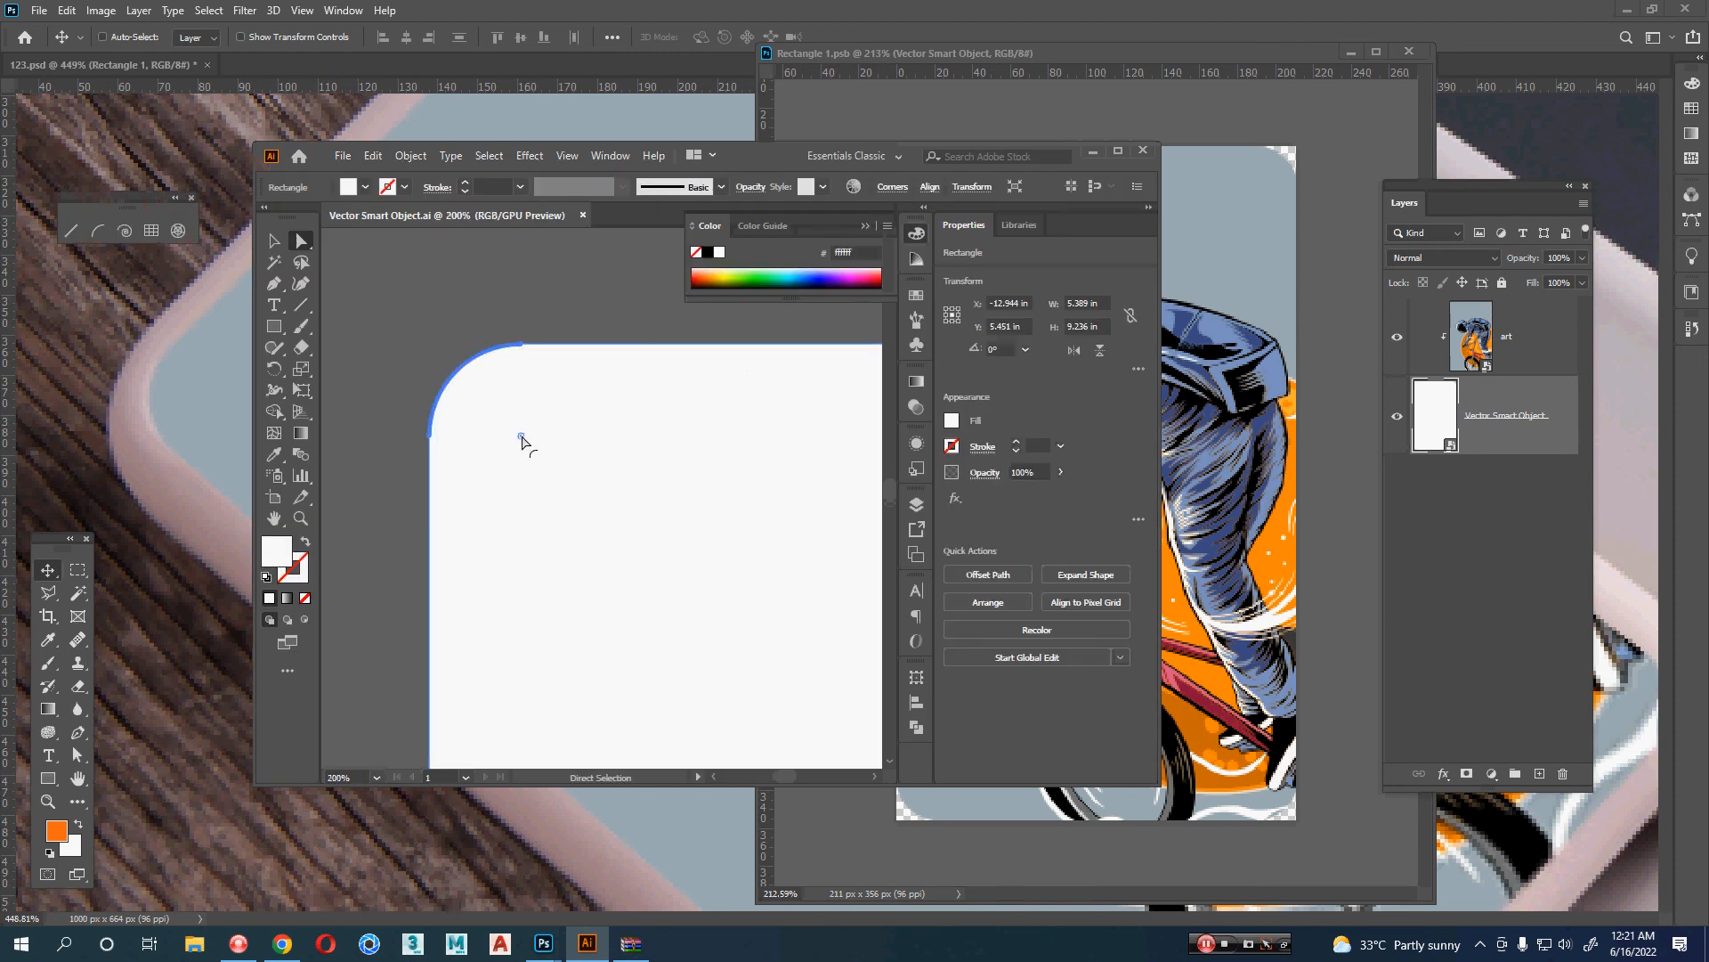
{"action": "left_click_drag", "start_coordinate": [522, 440], "coordinate": [511, 427]}
{"action": "key", "text": "ctrl+s"}
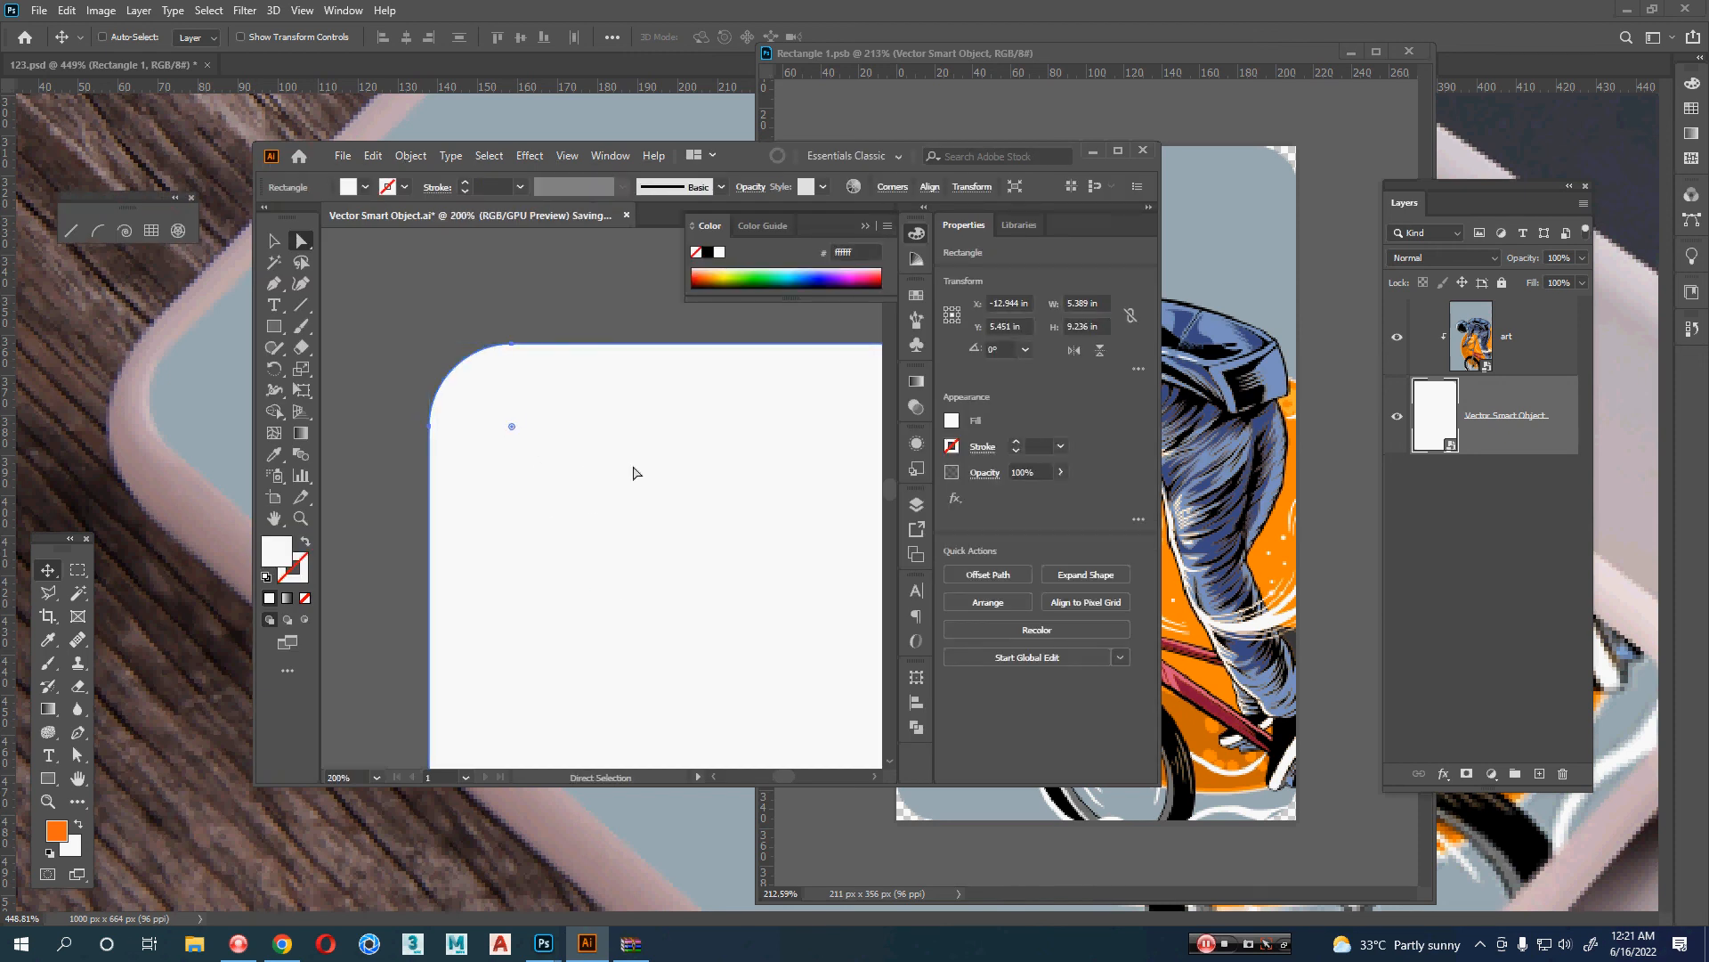
{"action": "key", "text": "ctrl+w"}
{"action": "left_click", "coordinate": [877, 496]}
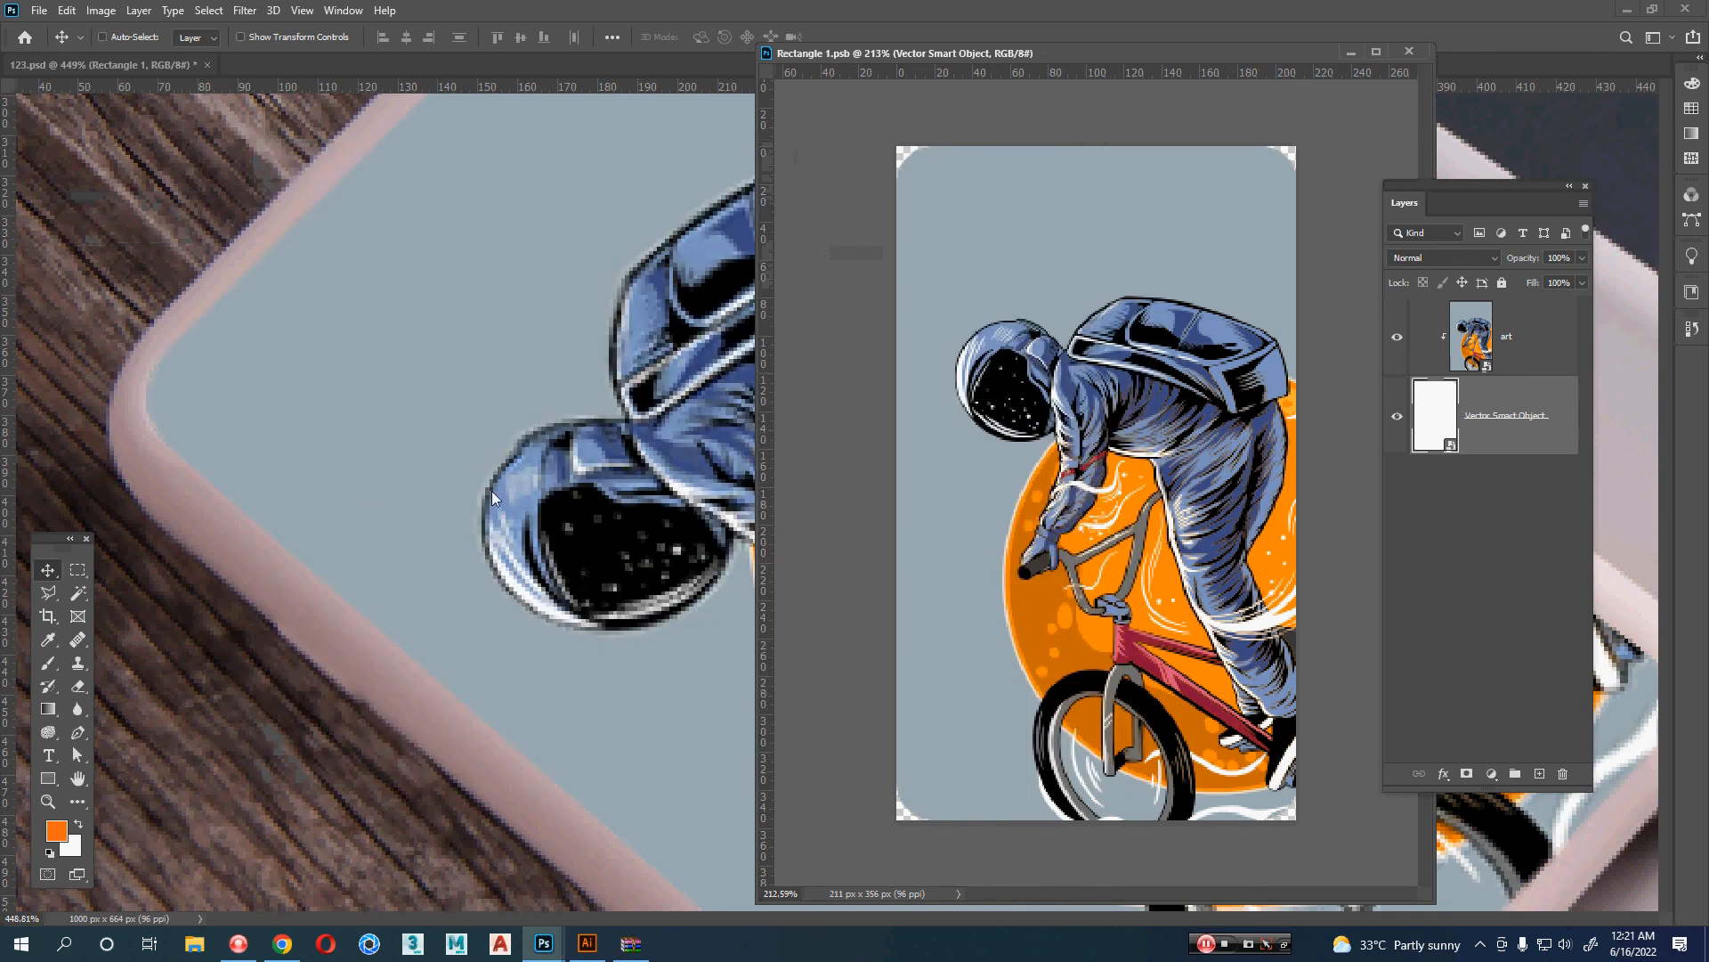
- Examine how the artwork's rounded corners and edges fit the front case in 123.psd
{"action": "left_click", "coordinate": [374, 494]}
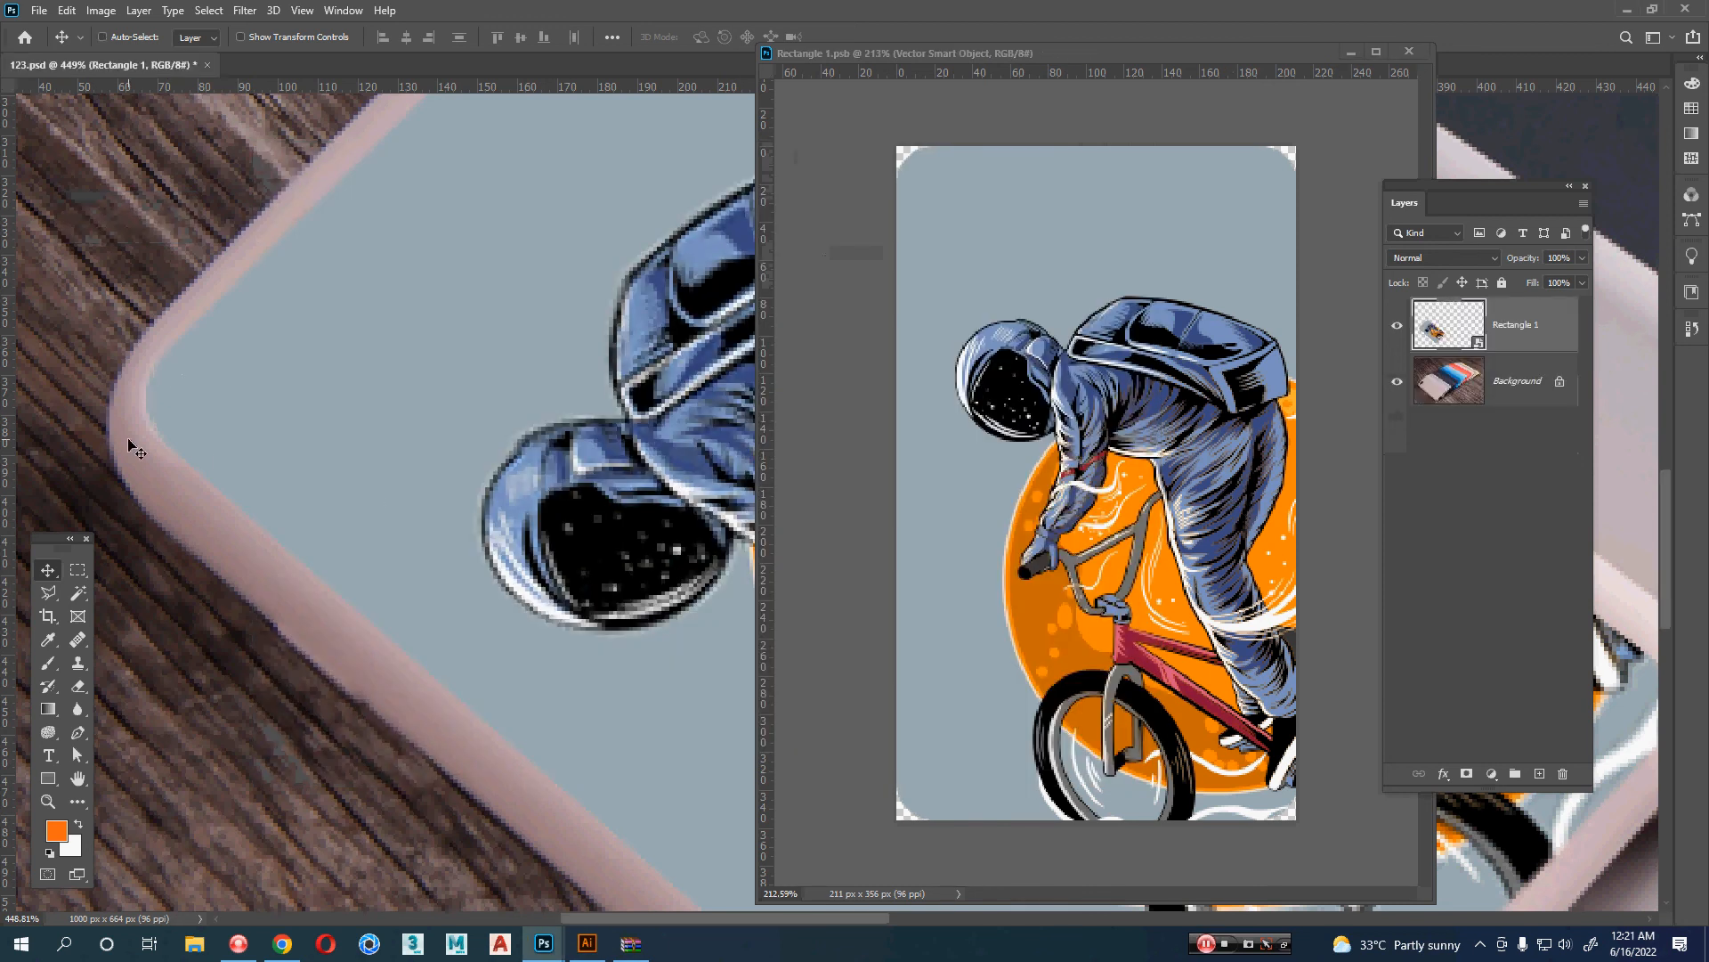
{"action": "scroll", "coordinate": [224, 533], "scroll_direction": "down", "scroll_amount": 3}
{"action": "left_click_drag", "start_coordinate": [427, 659], "coordinate": [368, 576]}
{"action": "scroll", "coordinate": [224, 520], "scroll_direction": "up", "scroll_amount": 5}
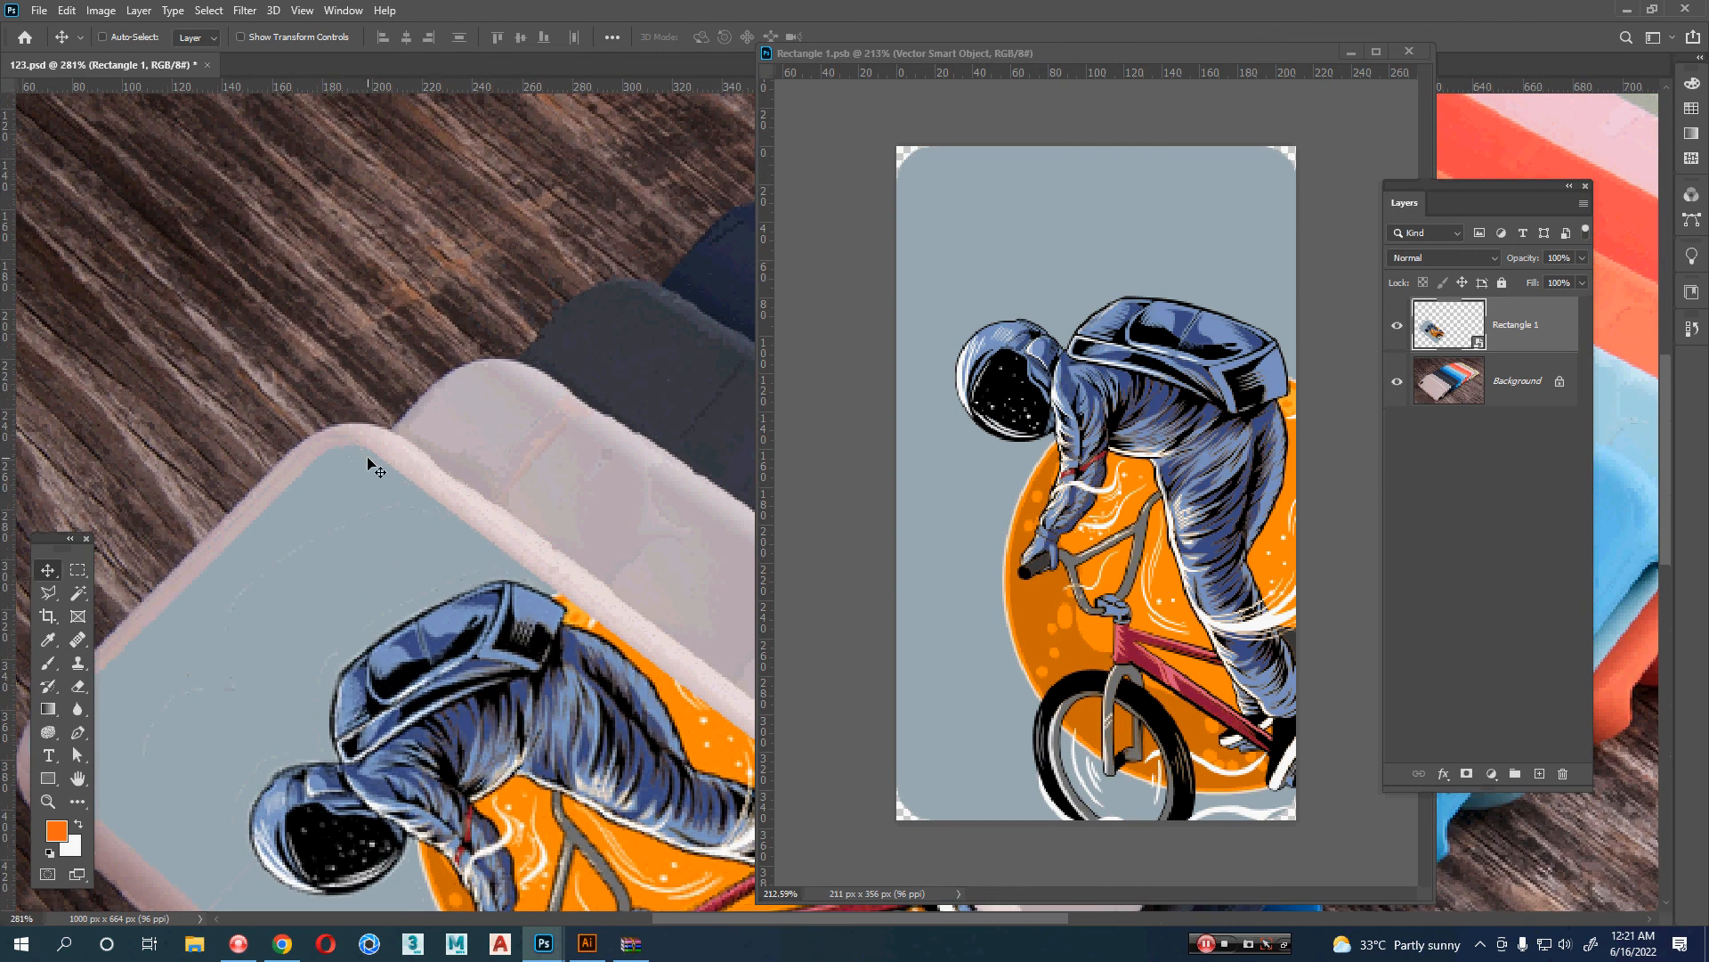
{"action": "left_click_drag", "start_coordinate": [496, 661], "coordinate": [188, 94]}
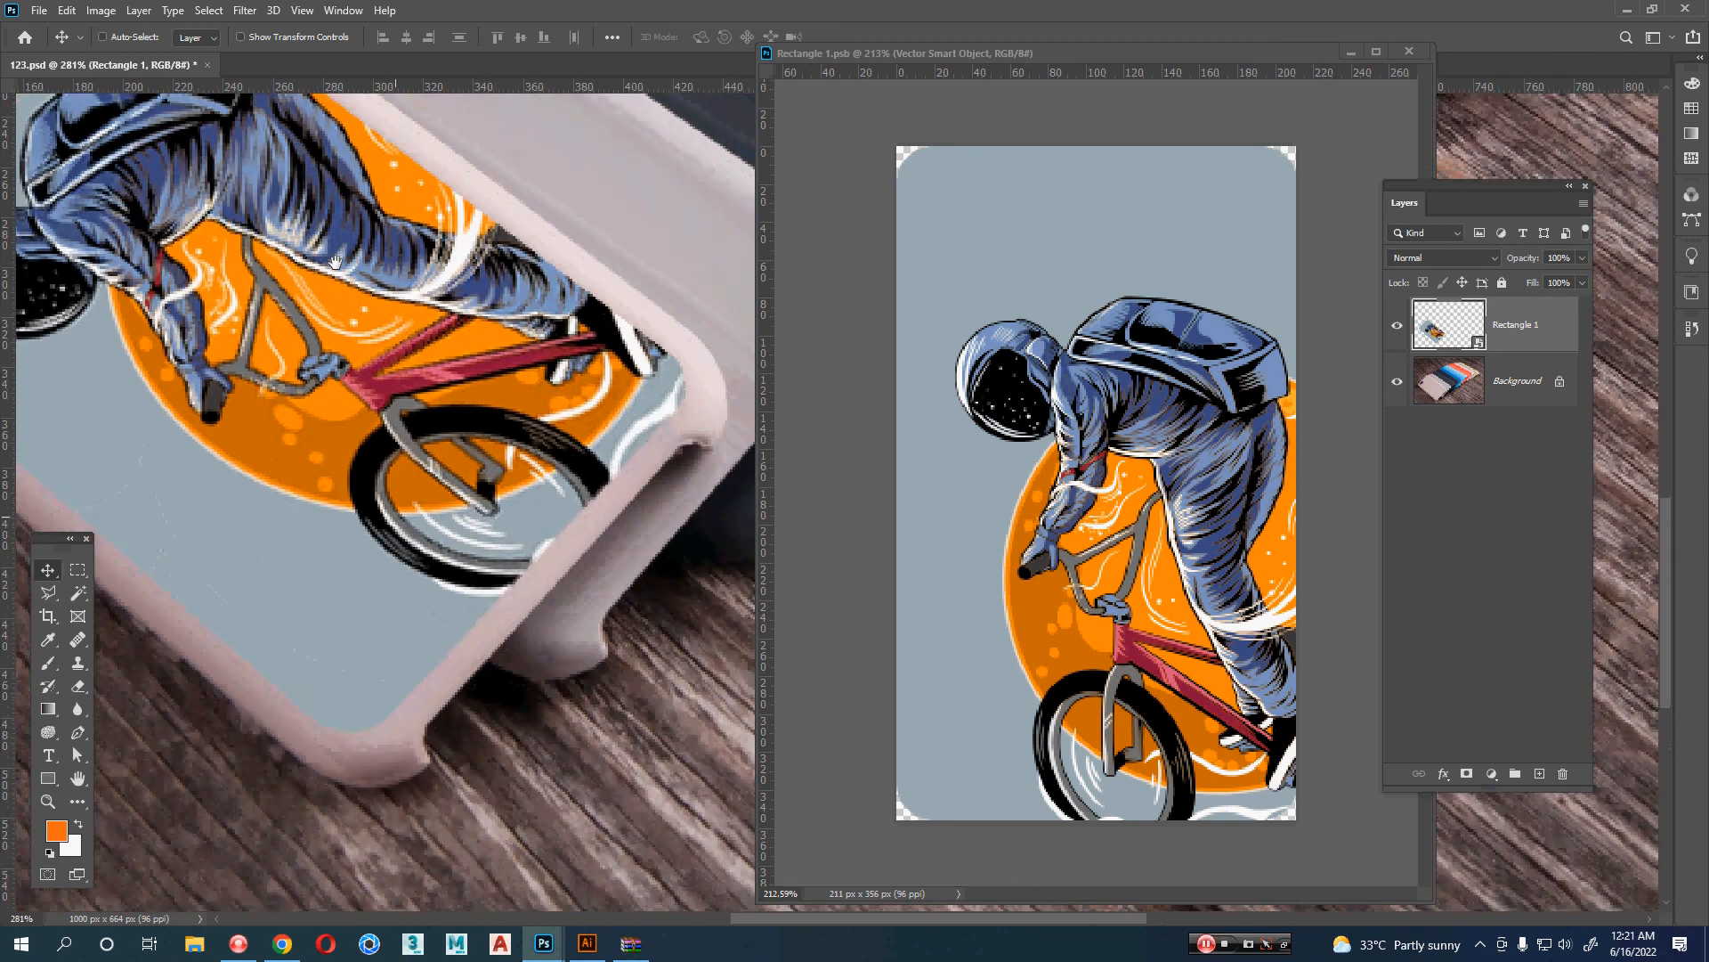
{"action": "scroll", "coordinate": [355, 739], "scroll_direction": "up", "scroll_amount": 2}
{"action": "scroll", "coordinate": [355, 739], "scroll_direction": "up", "scroll_amount": 2}
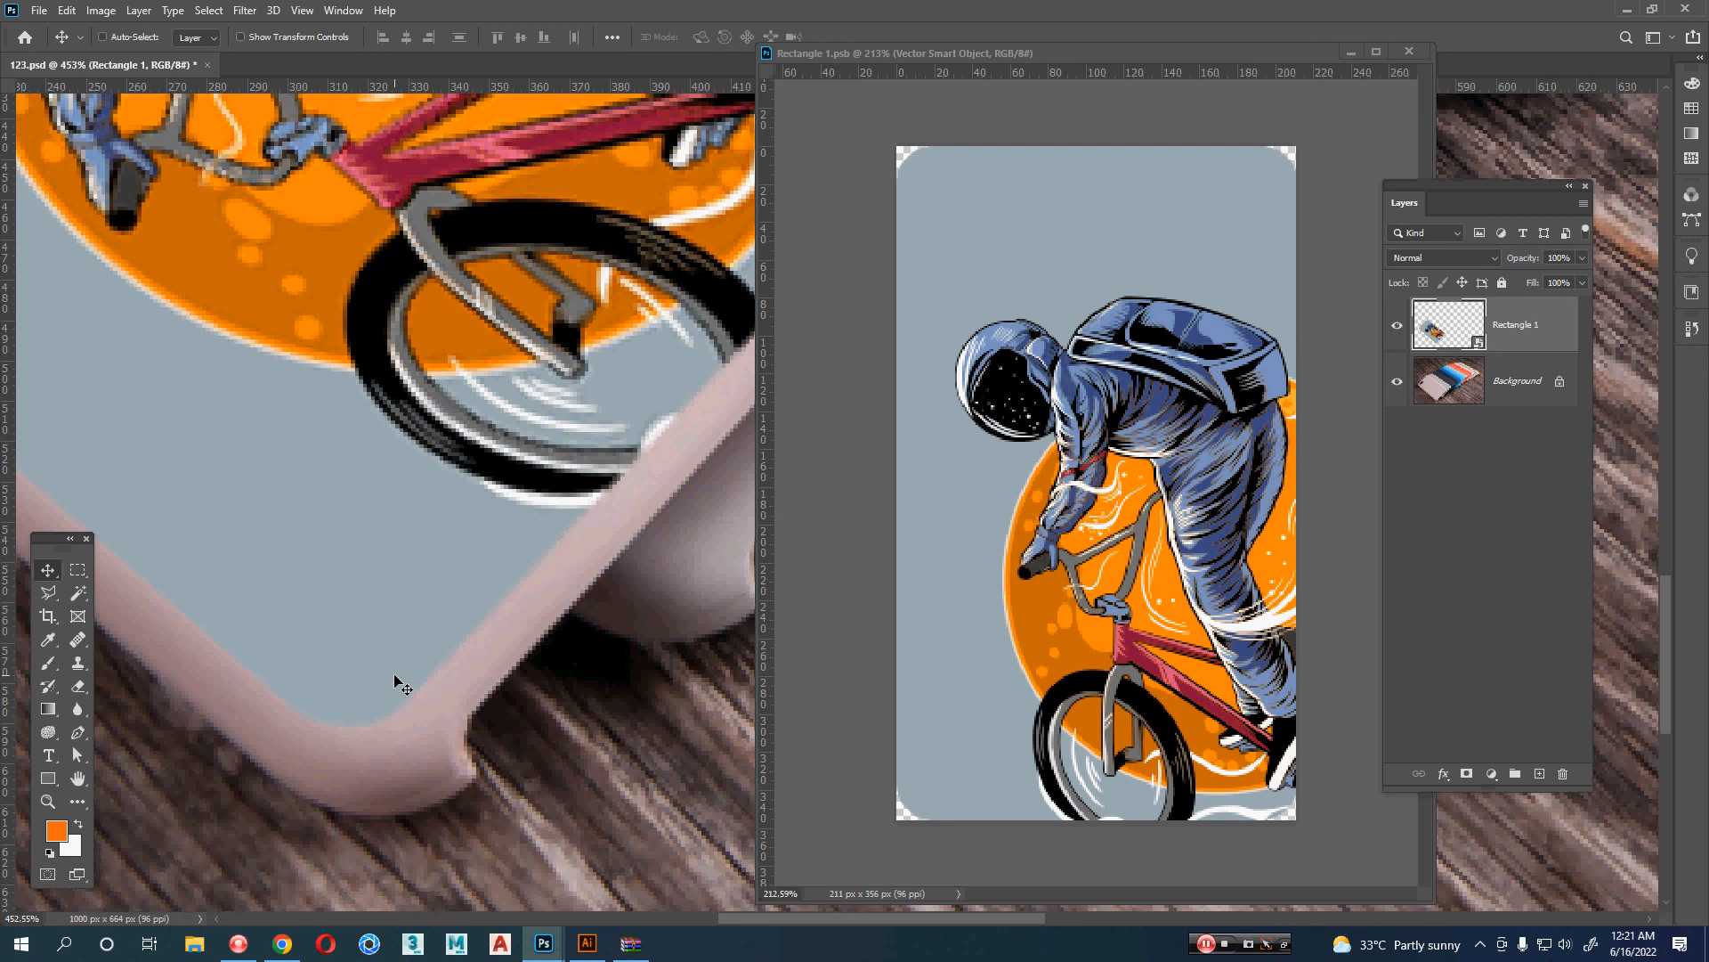
{"action": "scroll", "coordinate": [398, 682], "scroll_direction": "down", "scroll_amount": 8}
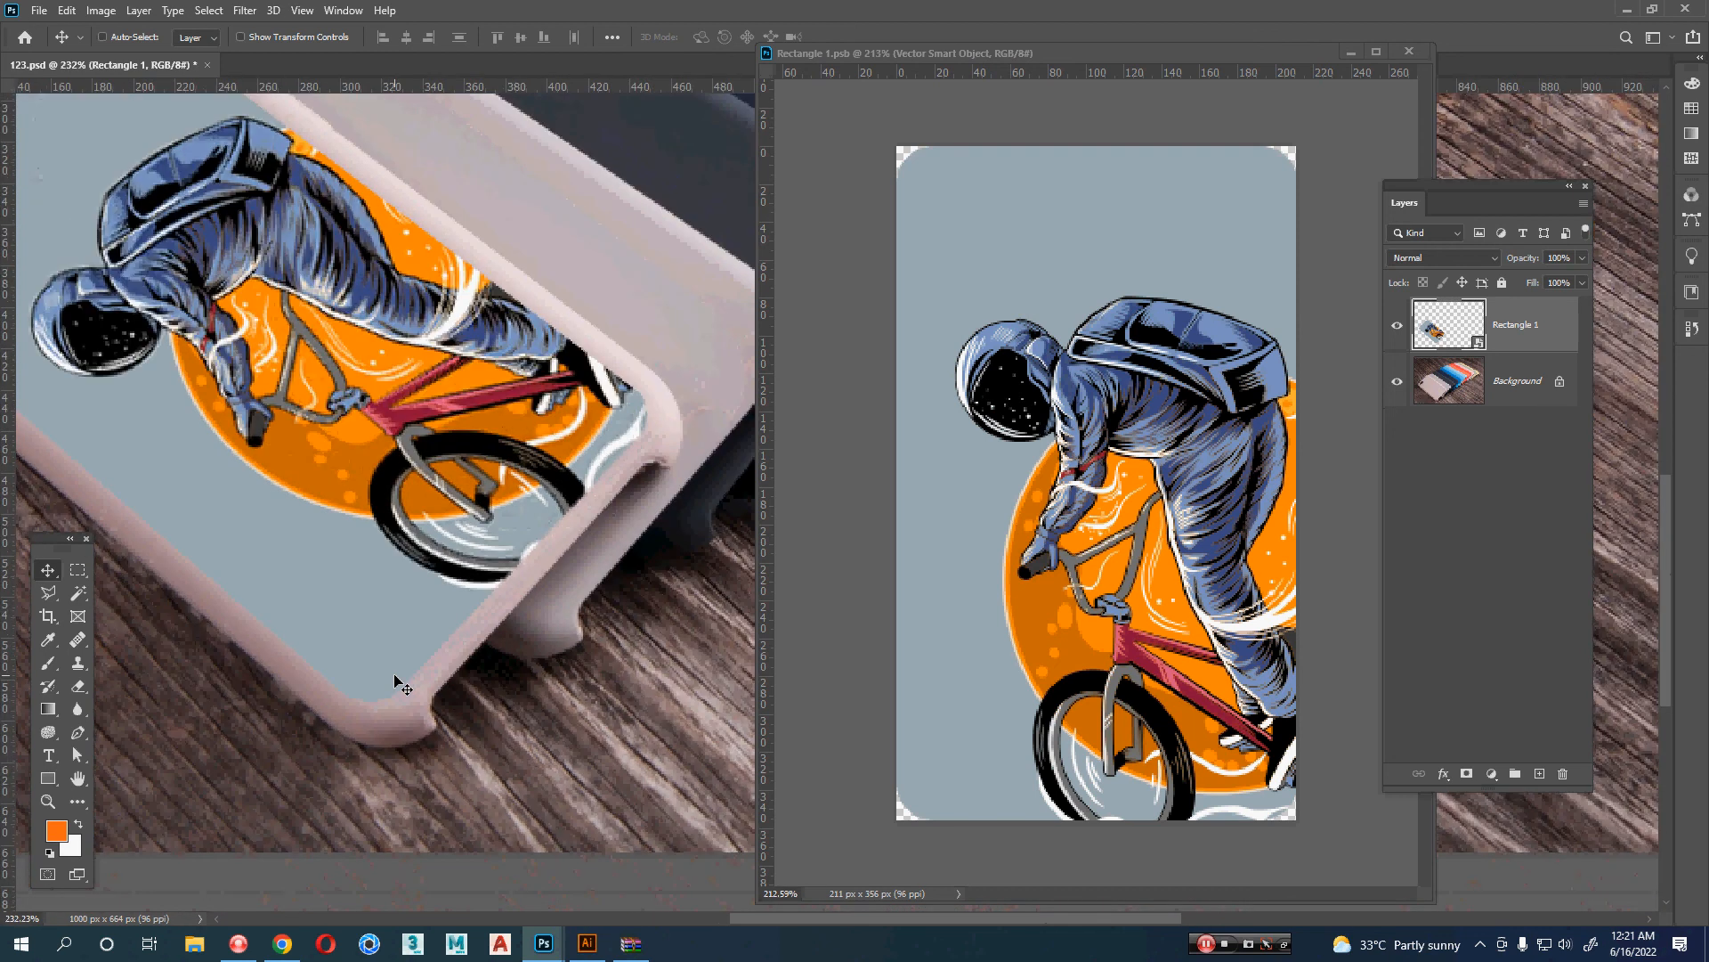
{"action": "scroll", "coordinate": [525, 561], "scroll_direction": "down", "scroll_amount": 2}
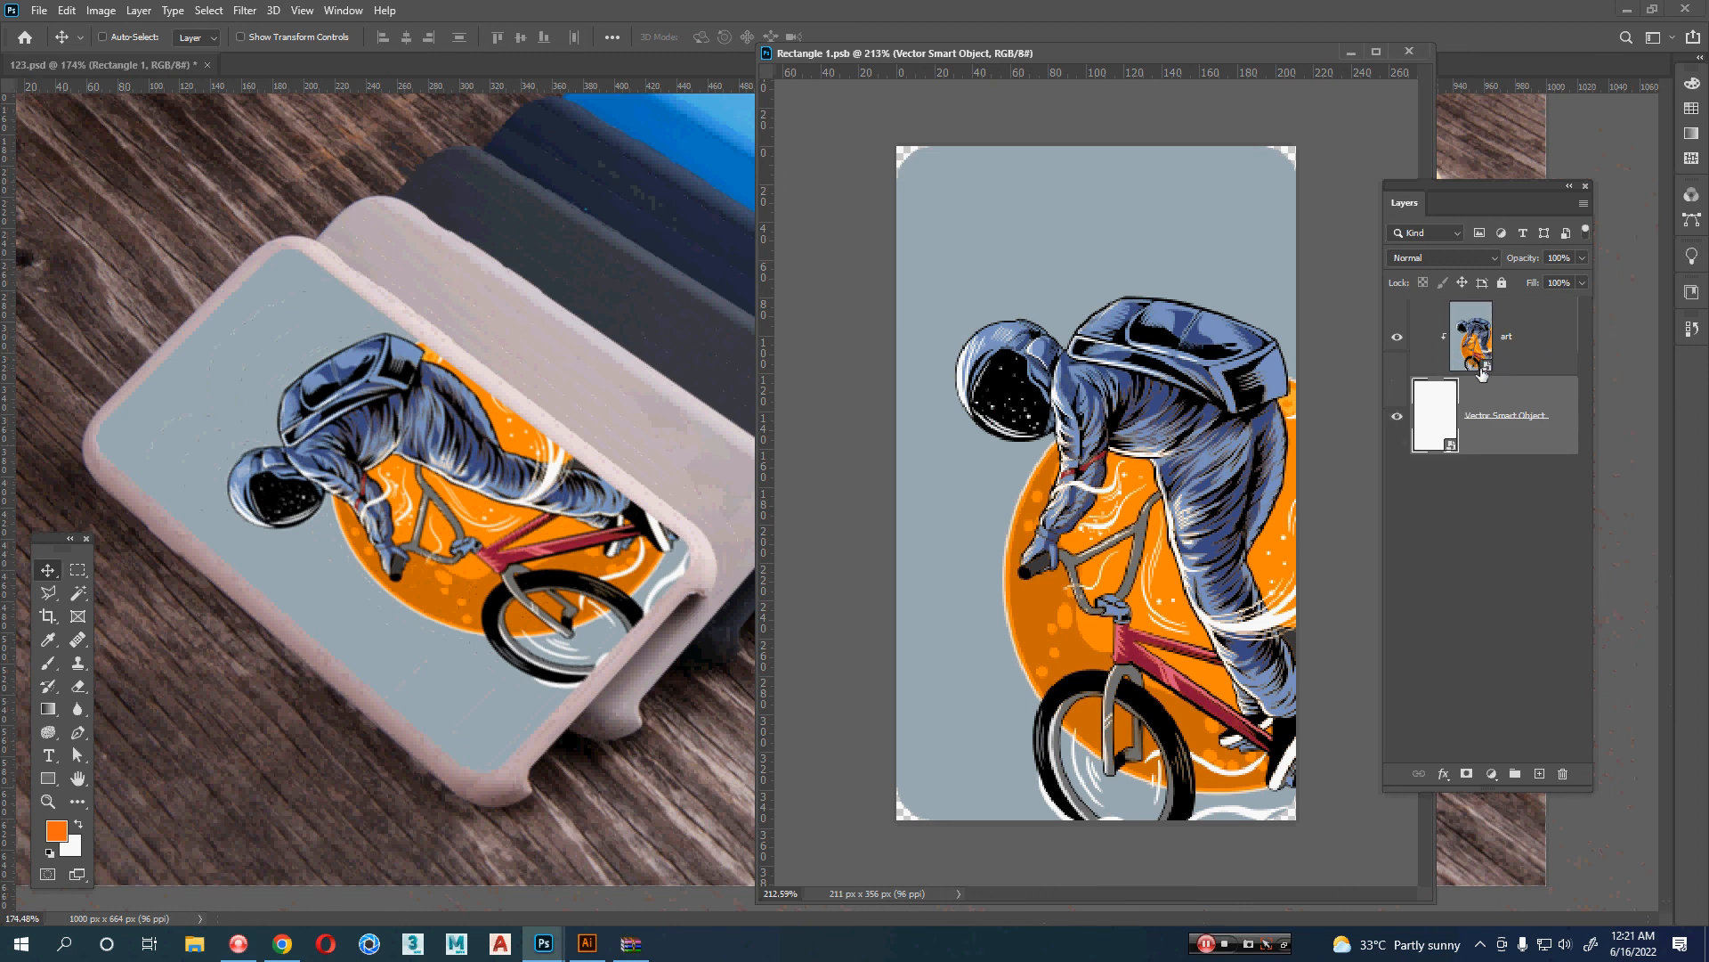
- Open the art smart object in Illustrator and delete its blue-grey background rectangle, then save, close and save Rectangle 1.psb
{"action": "double_click", "coordinate": [1486, 371]}
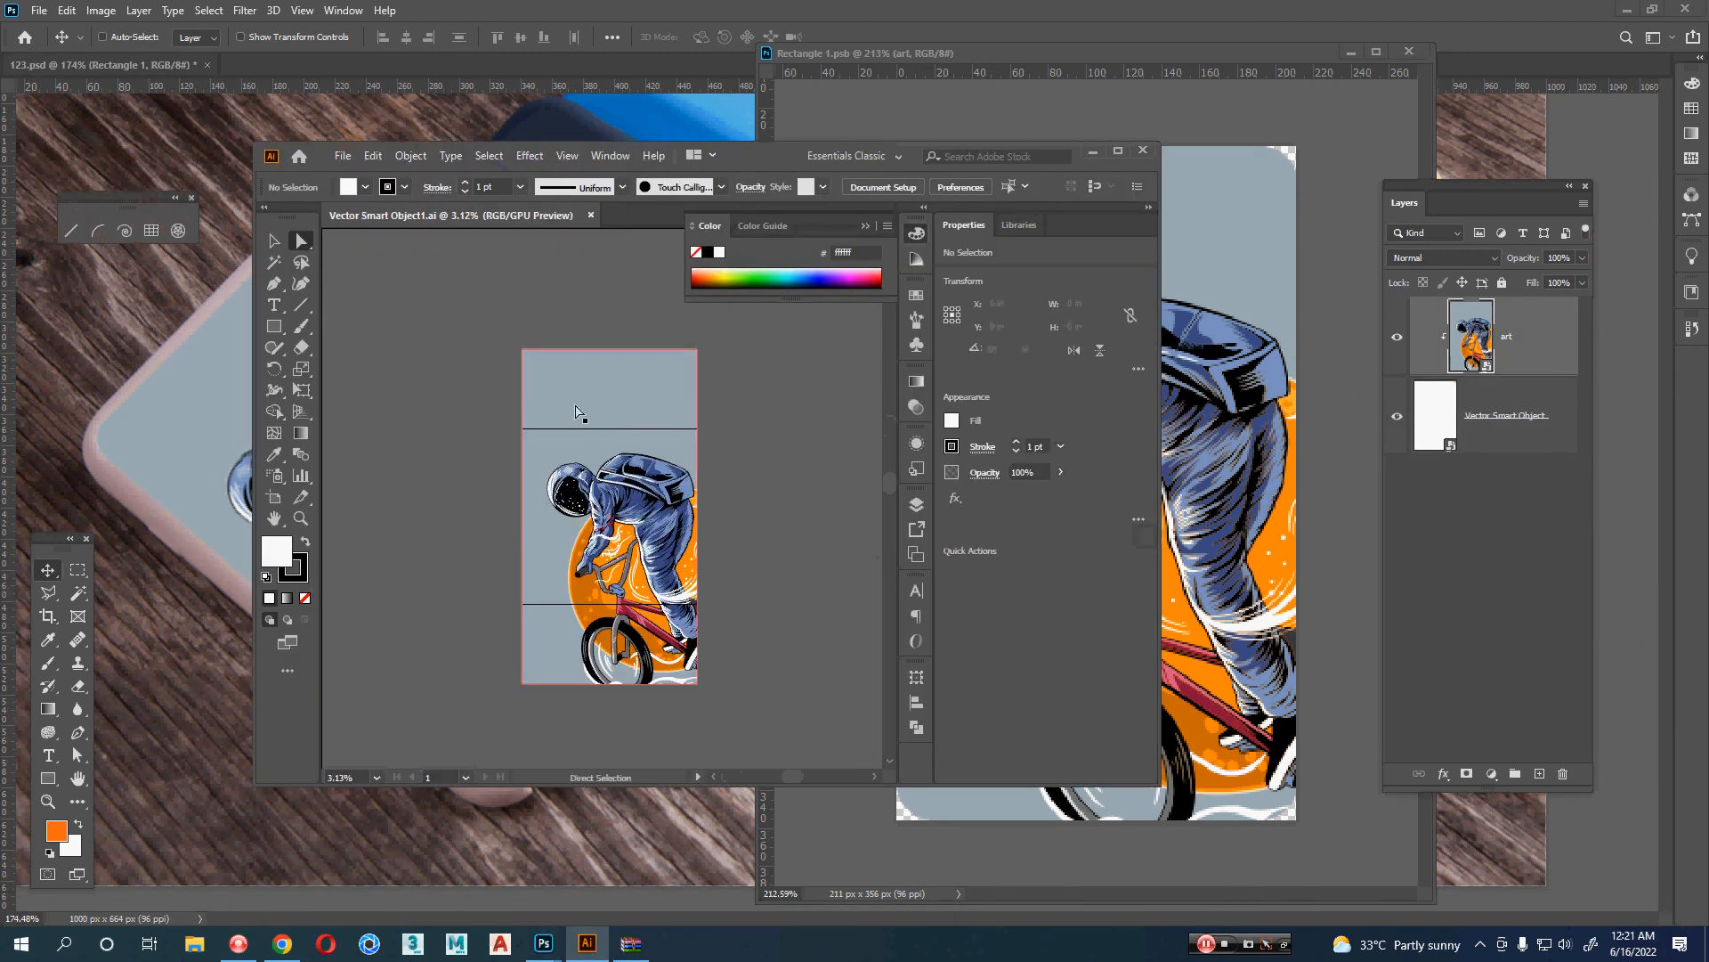
{"action": "left_click_drag", "start_coordinate": [610, 401], "coordinate": [469, 320]}
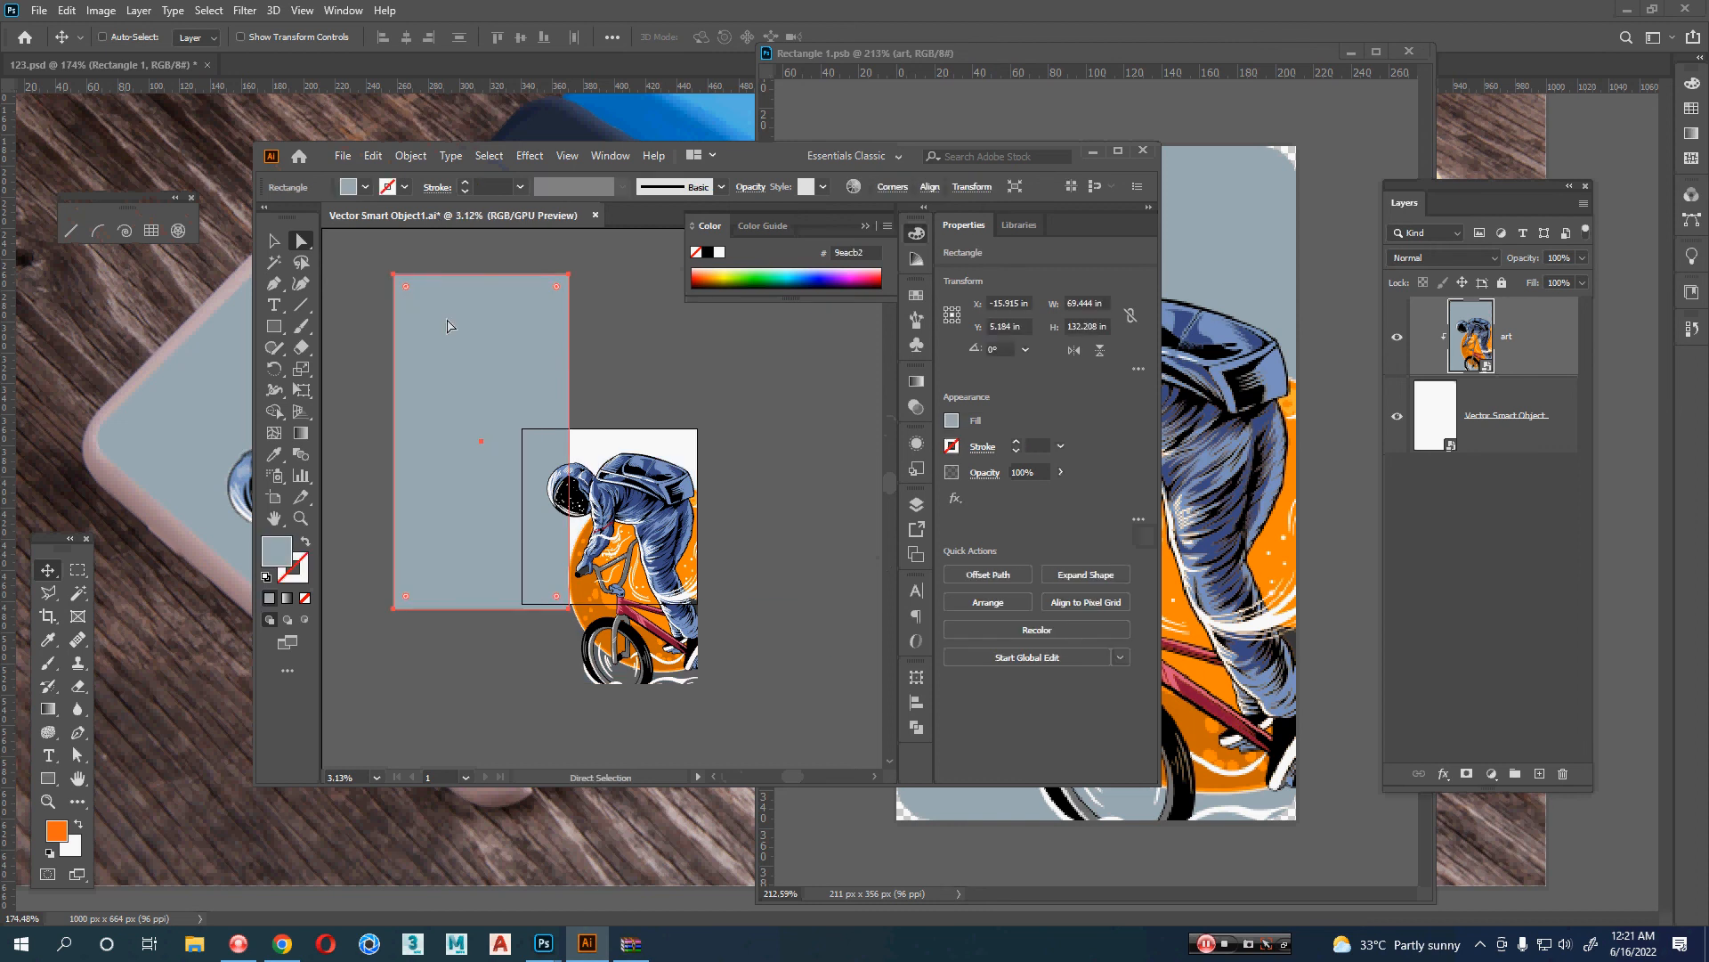
{"action": "key", "text": "Delete"}
{"action": "key", "text": "ctrl+s"}
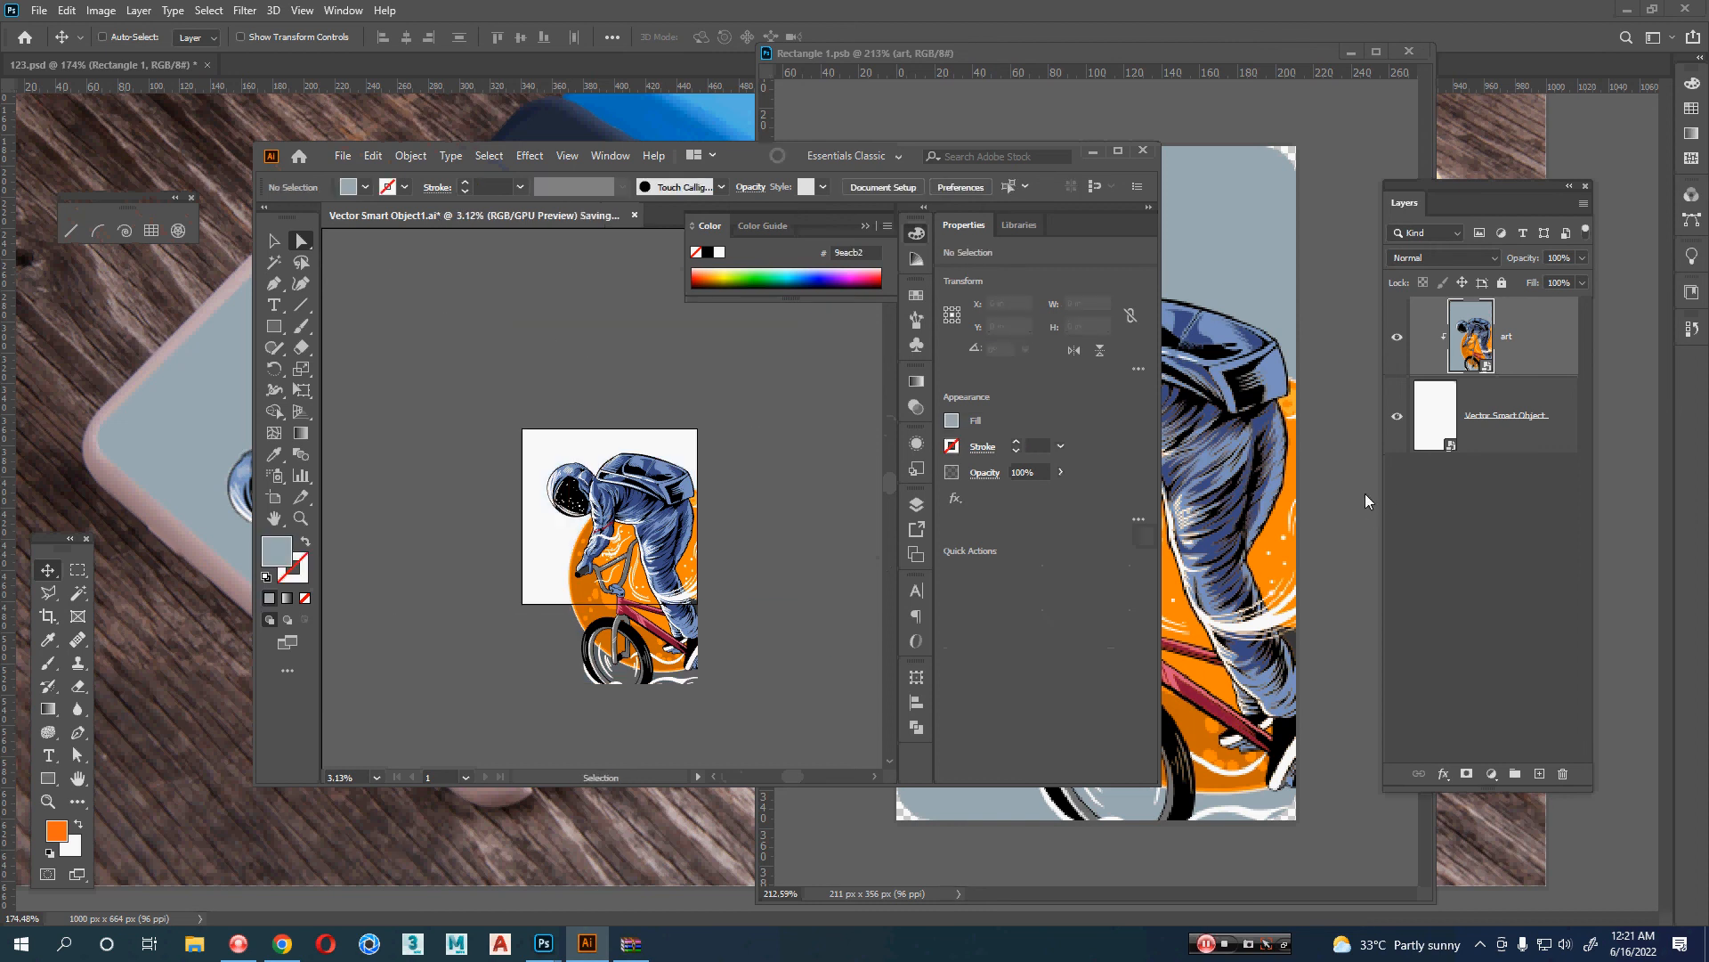
{"action": "left_click", "coordinate": [1325, 485]}
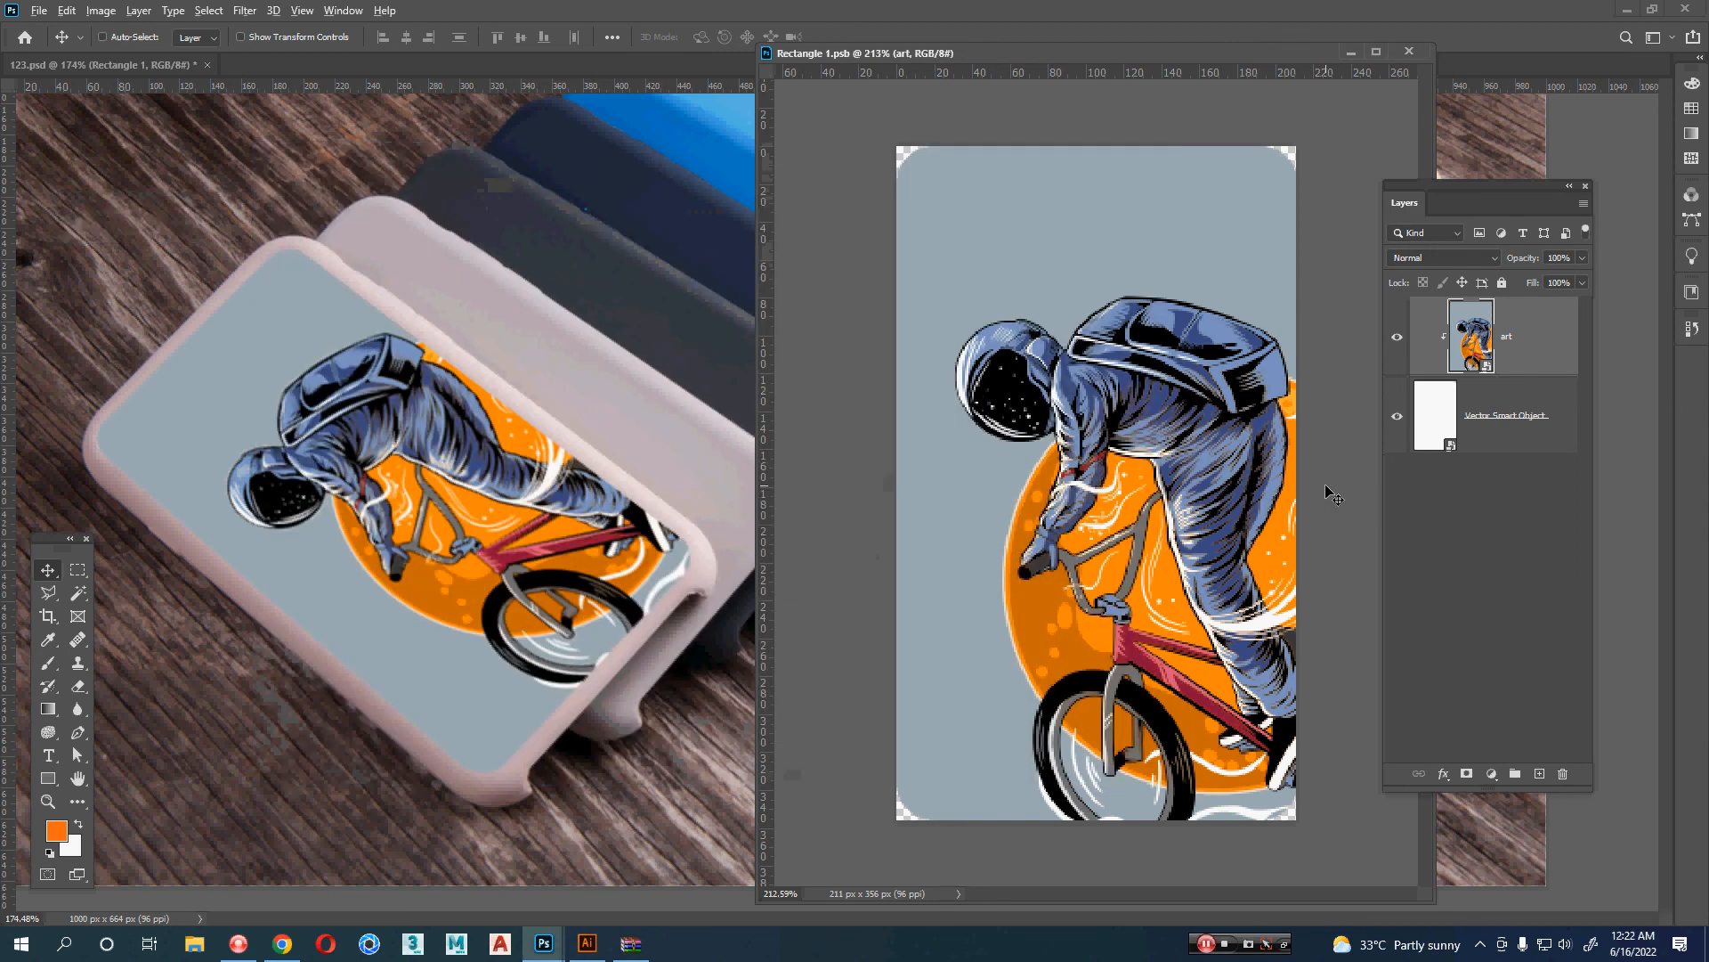
{"action": "key", "text": "alt+Tab"}
{"action": "left_click", "coordinate": [1323, 553]}
{"action": "key", "text": "ctrl+w"}
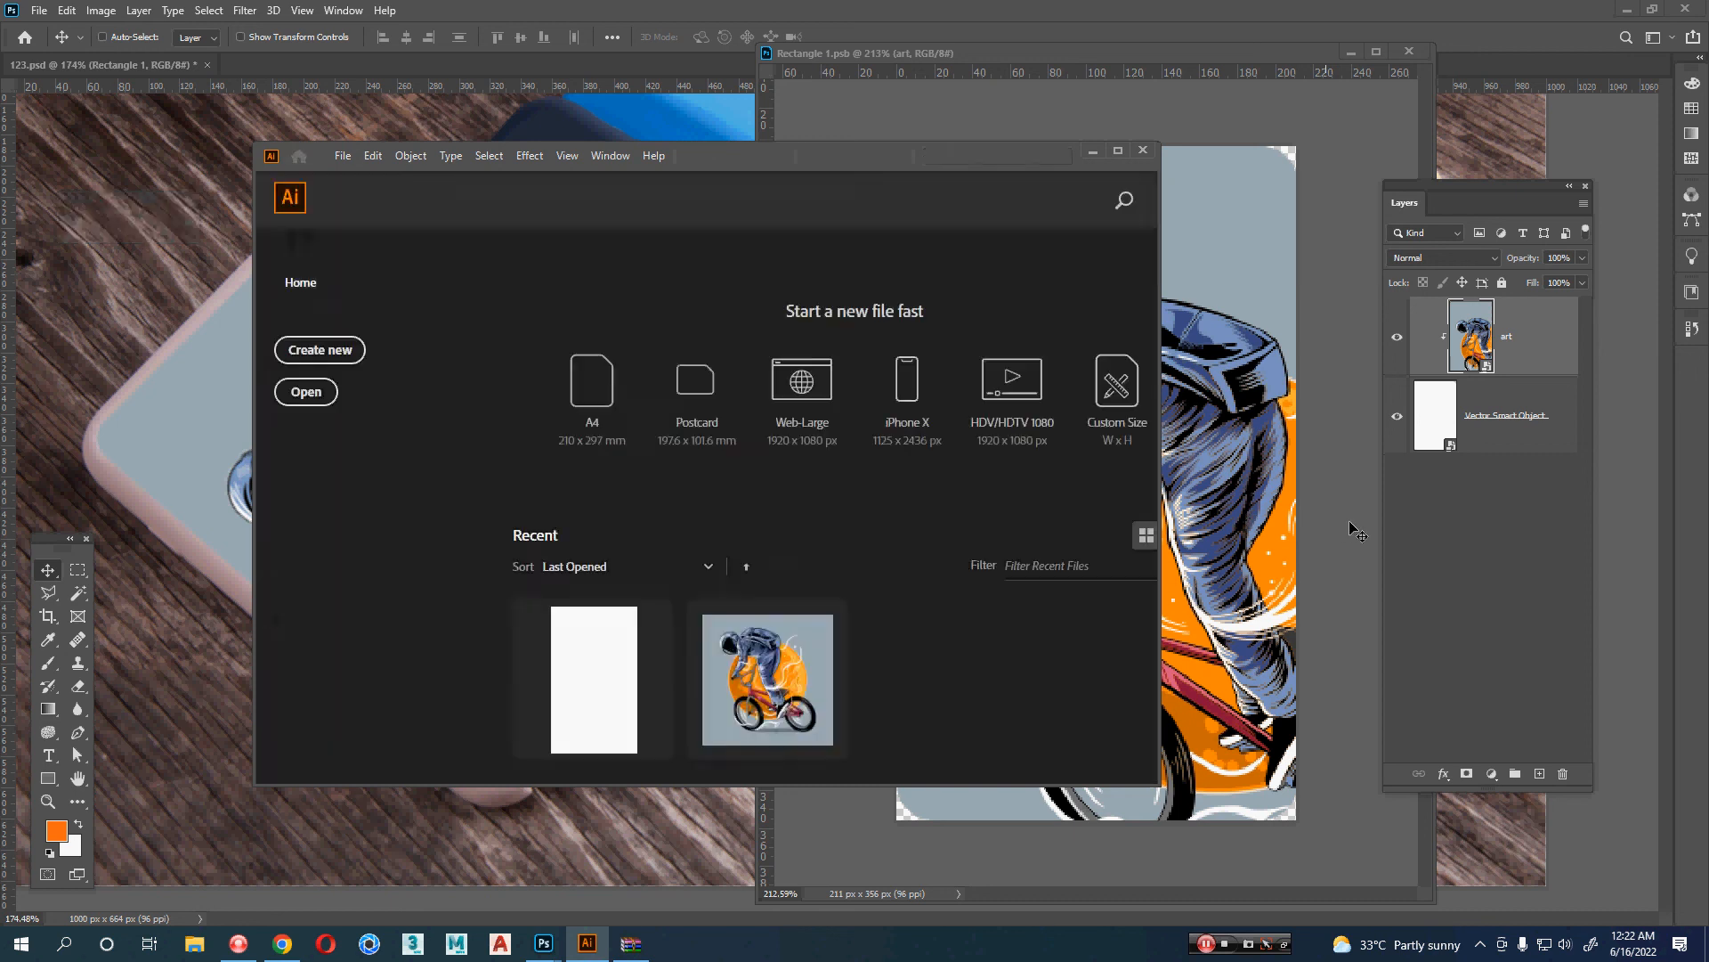
{"action": "left_click", "coordinate": [1350, 522]}
{"action": "key", "text": "ctrl+s"}
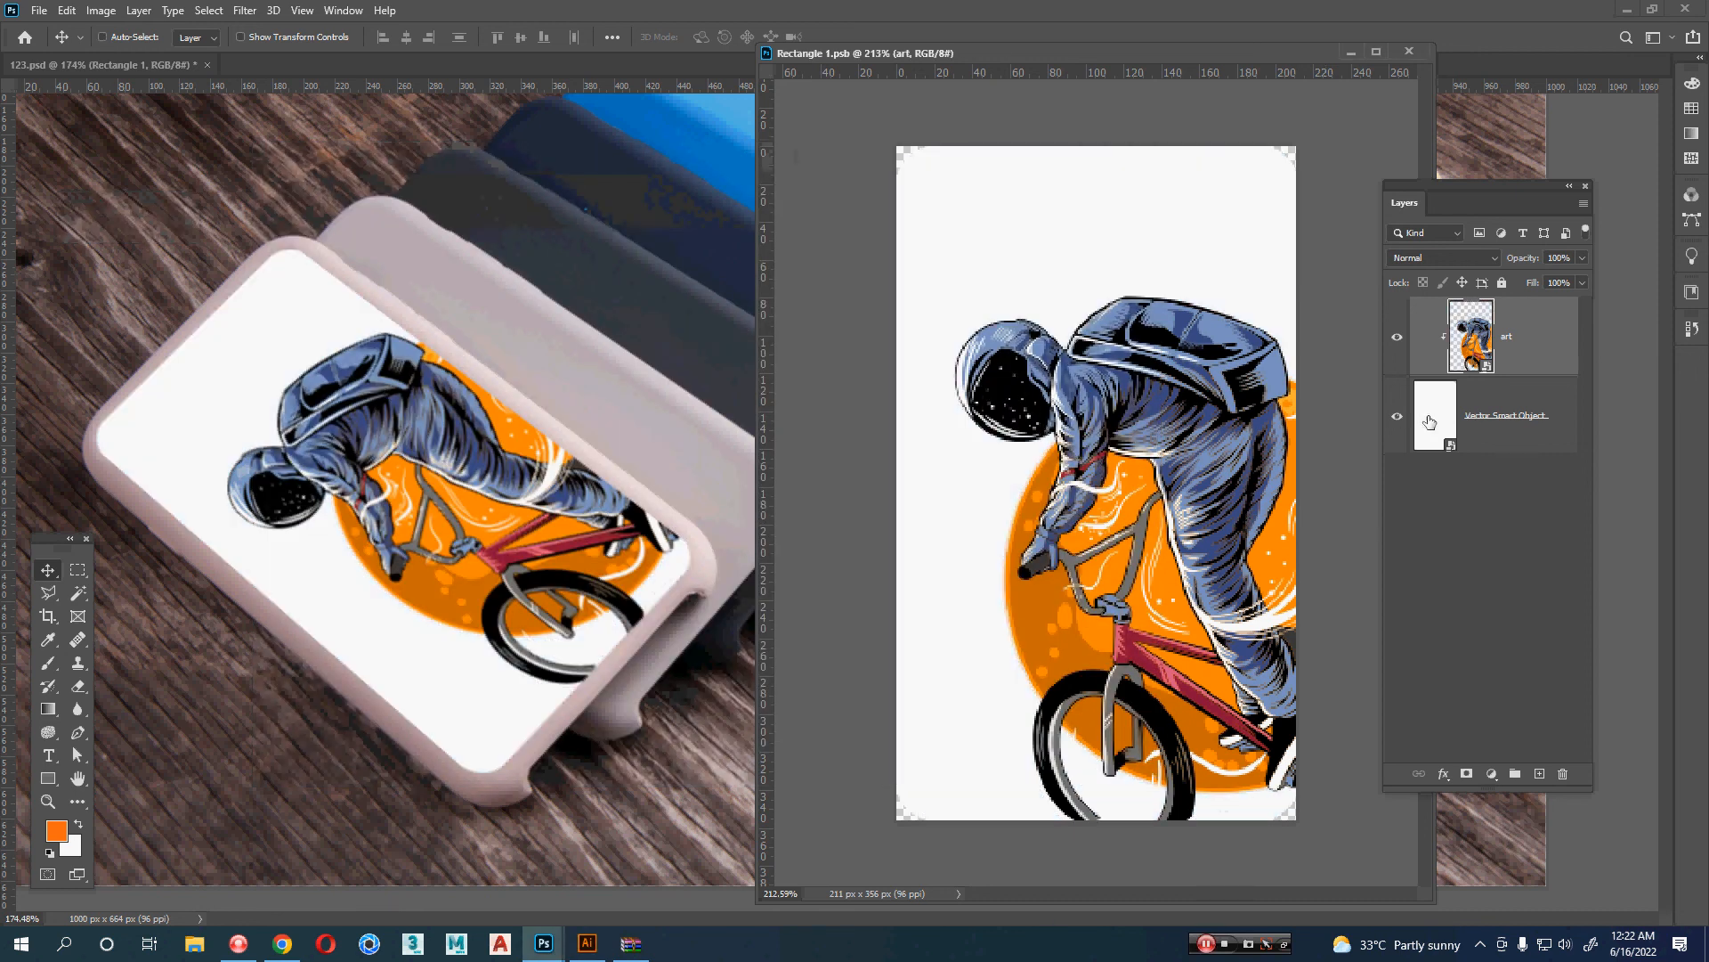
- Remove the fill from the Vector Smart Object's rectangle in Illustrator, then save, close and save Rectangle 1.psb
{"action": "left_click", "coordinate": [1398, 422]}
{"action": "left_click", "coordinate": [1398, 424]}
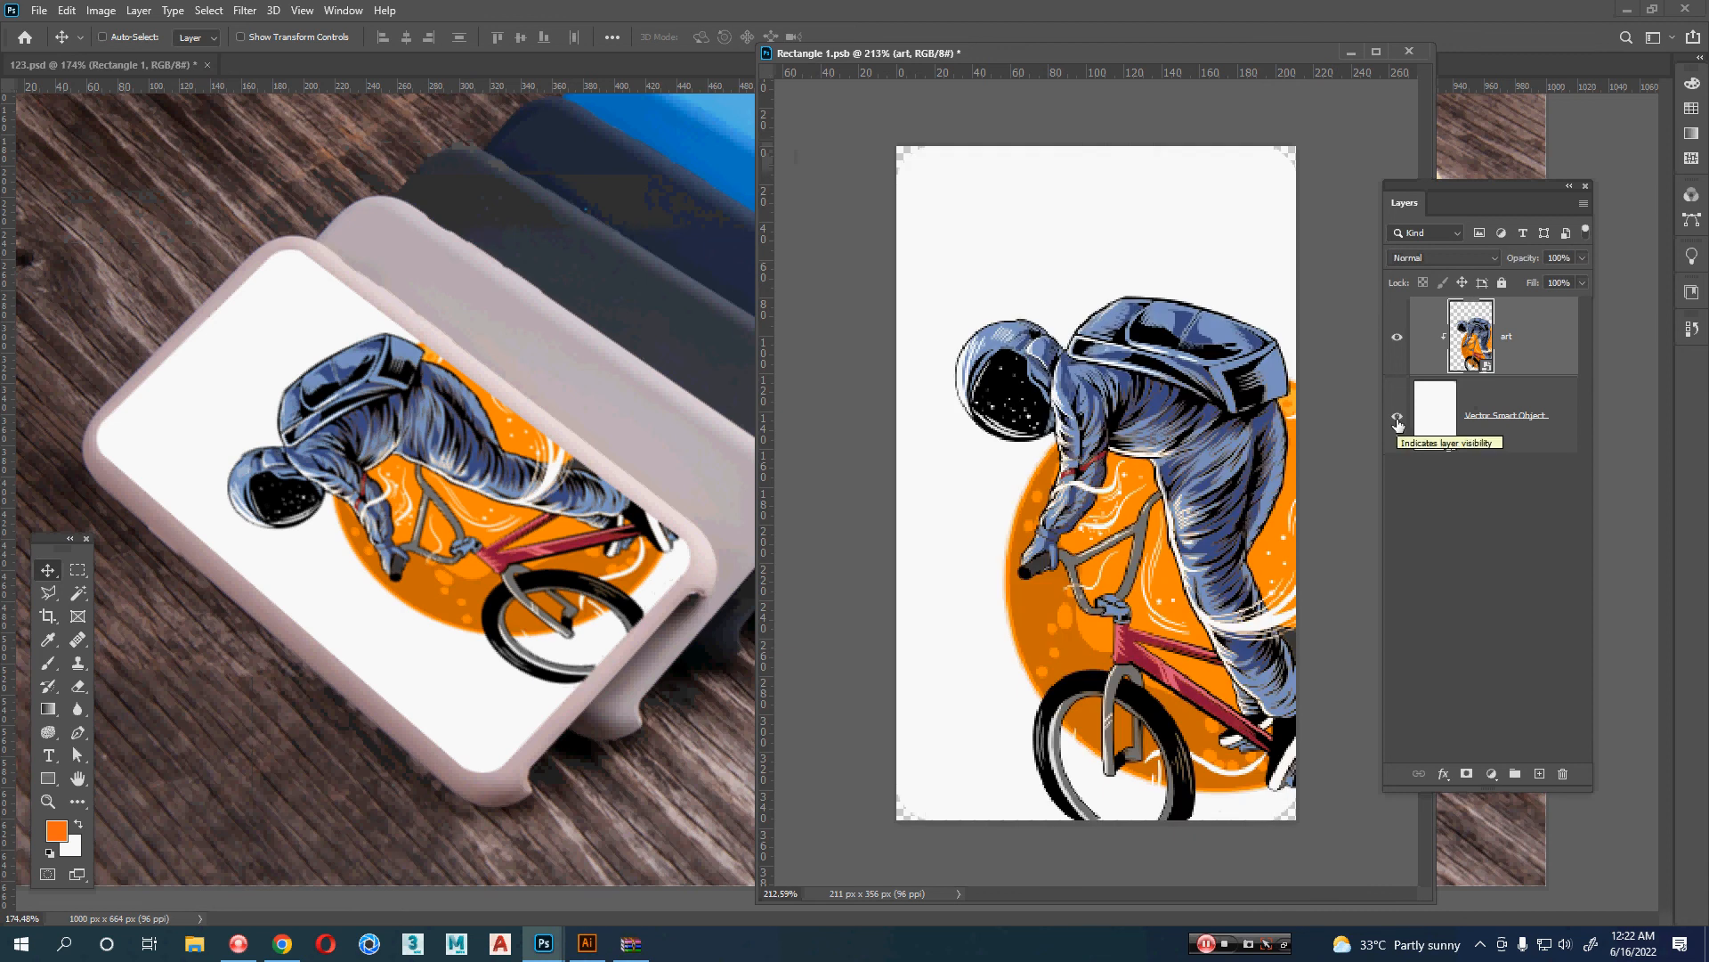
{"action": "left_click", "coordinate": [1450, 444]}
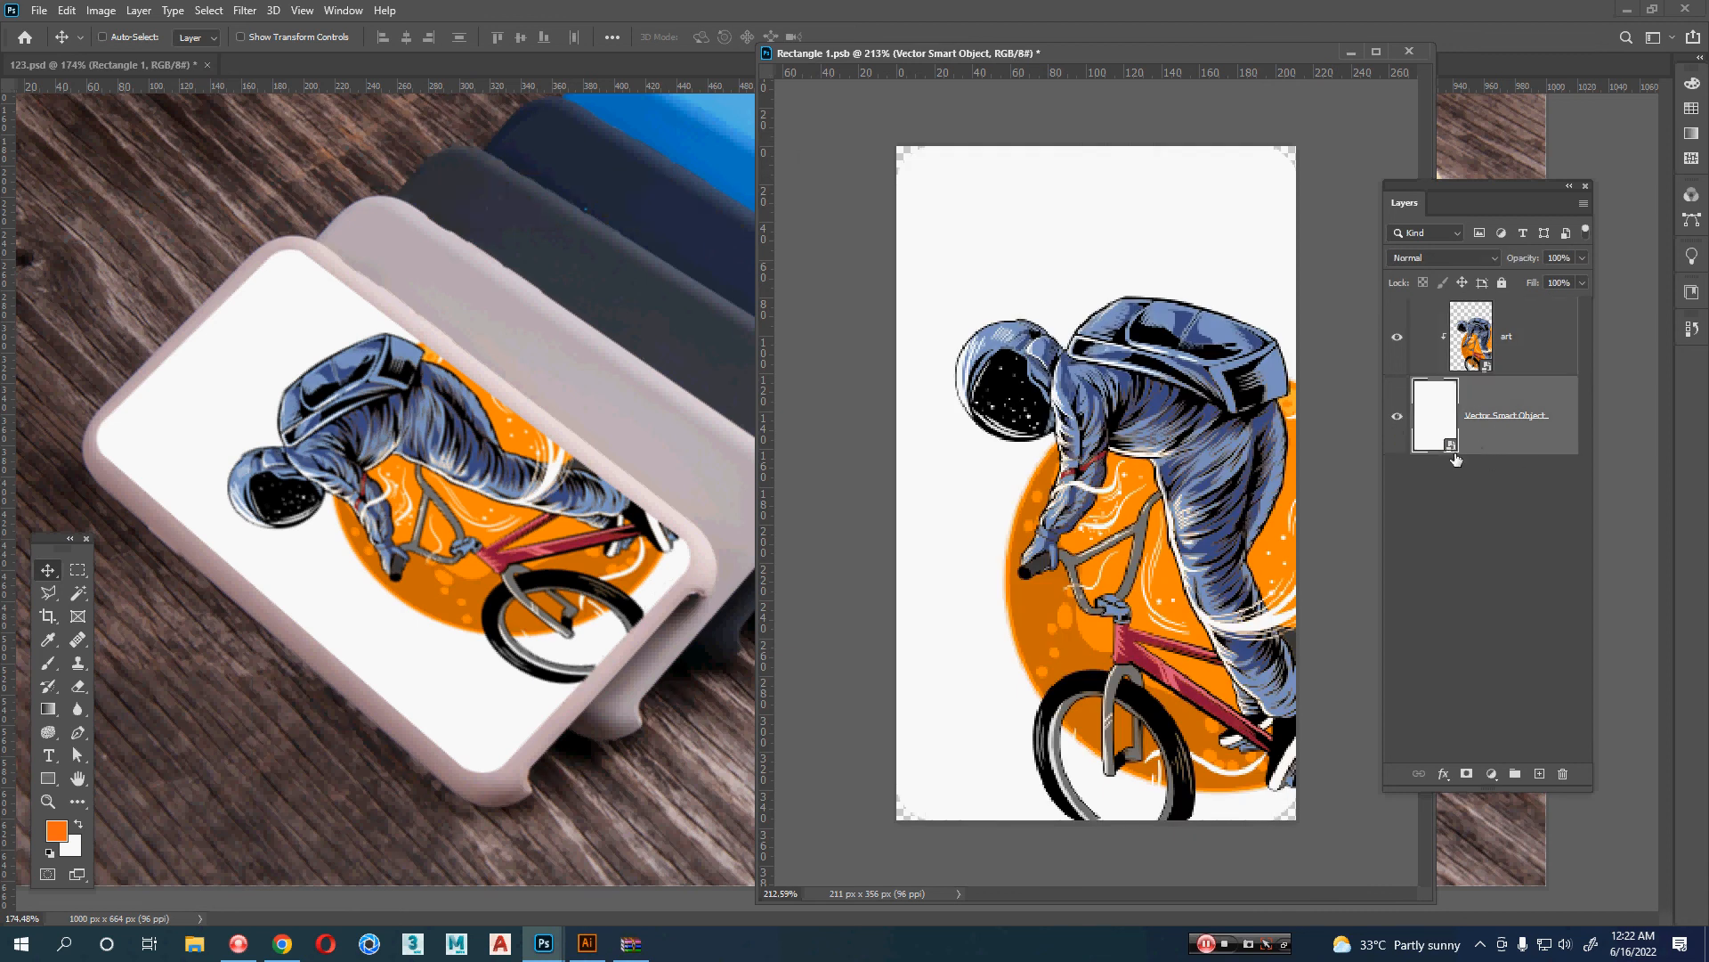
{"action": "double_click", "coordinate": [1450, 446]}
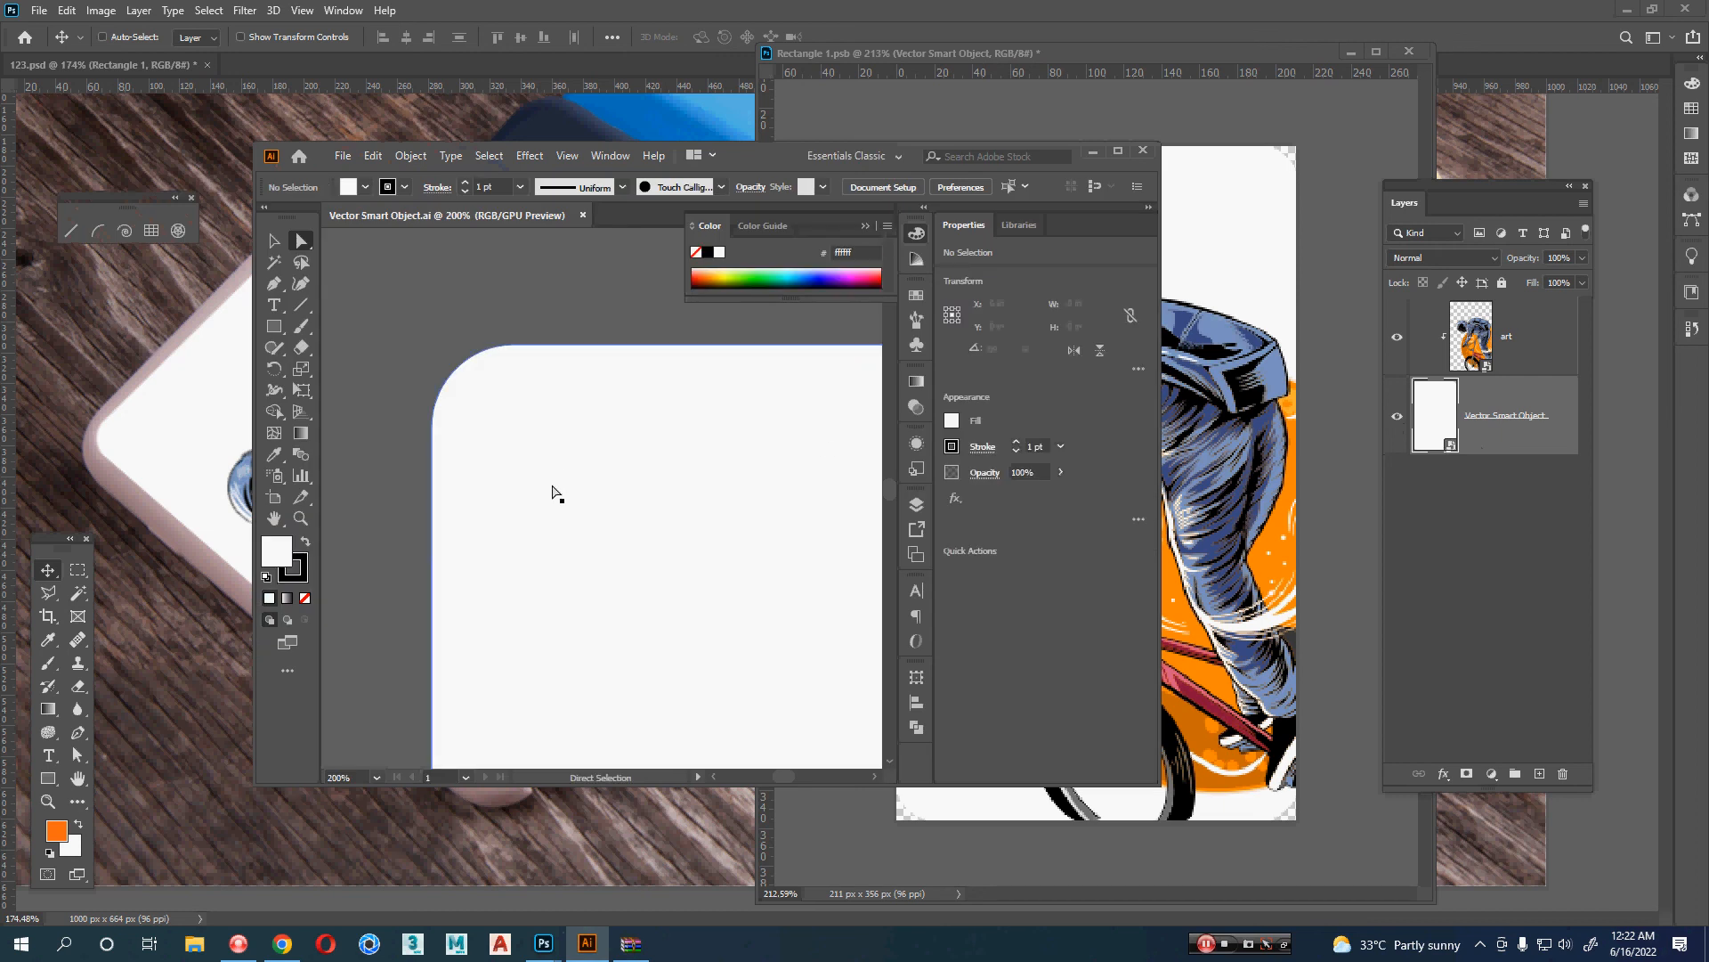
{"action": "left_click", "coordinate": [556, 493]}
{"action": "left_click", "coordinate": [305, 598]}
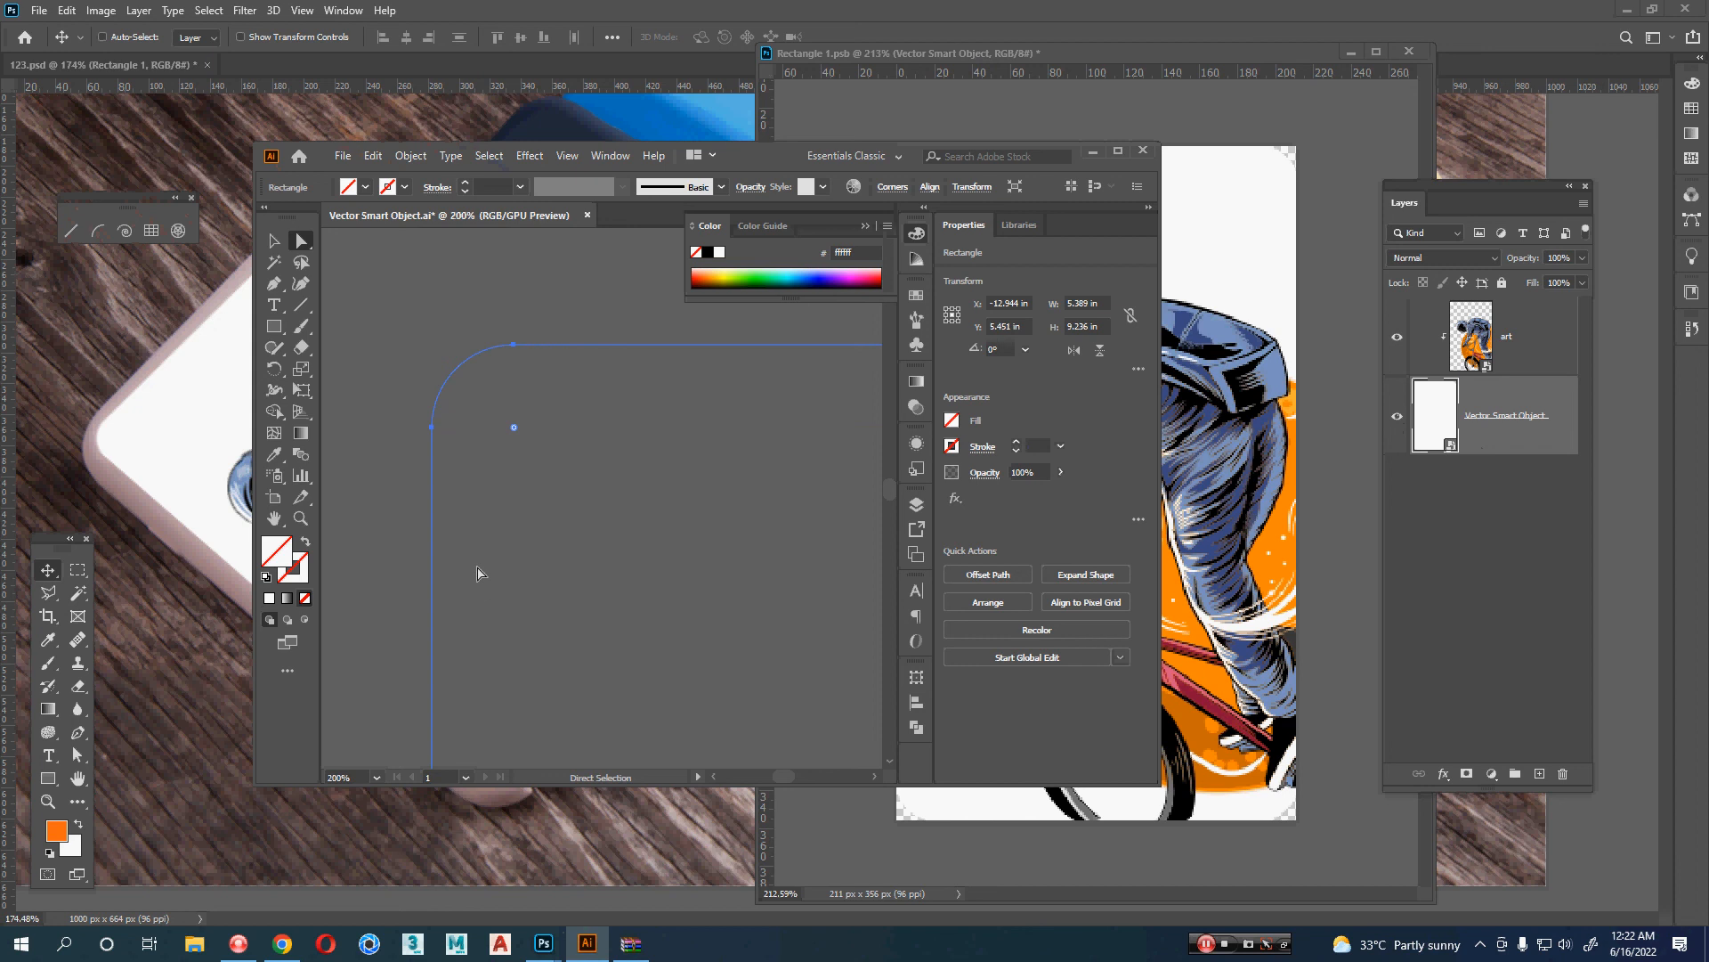
{"action": "key", "text": "ctrl+s"}
{"action": "key", "text": "ctrl+w"}
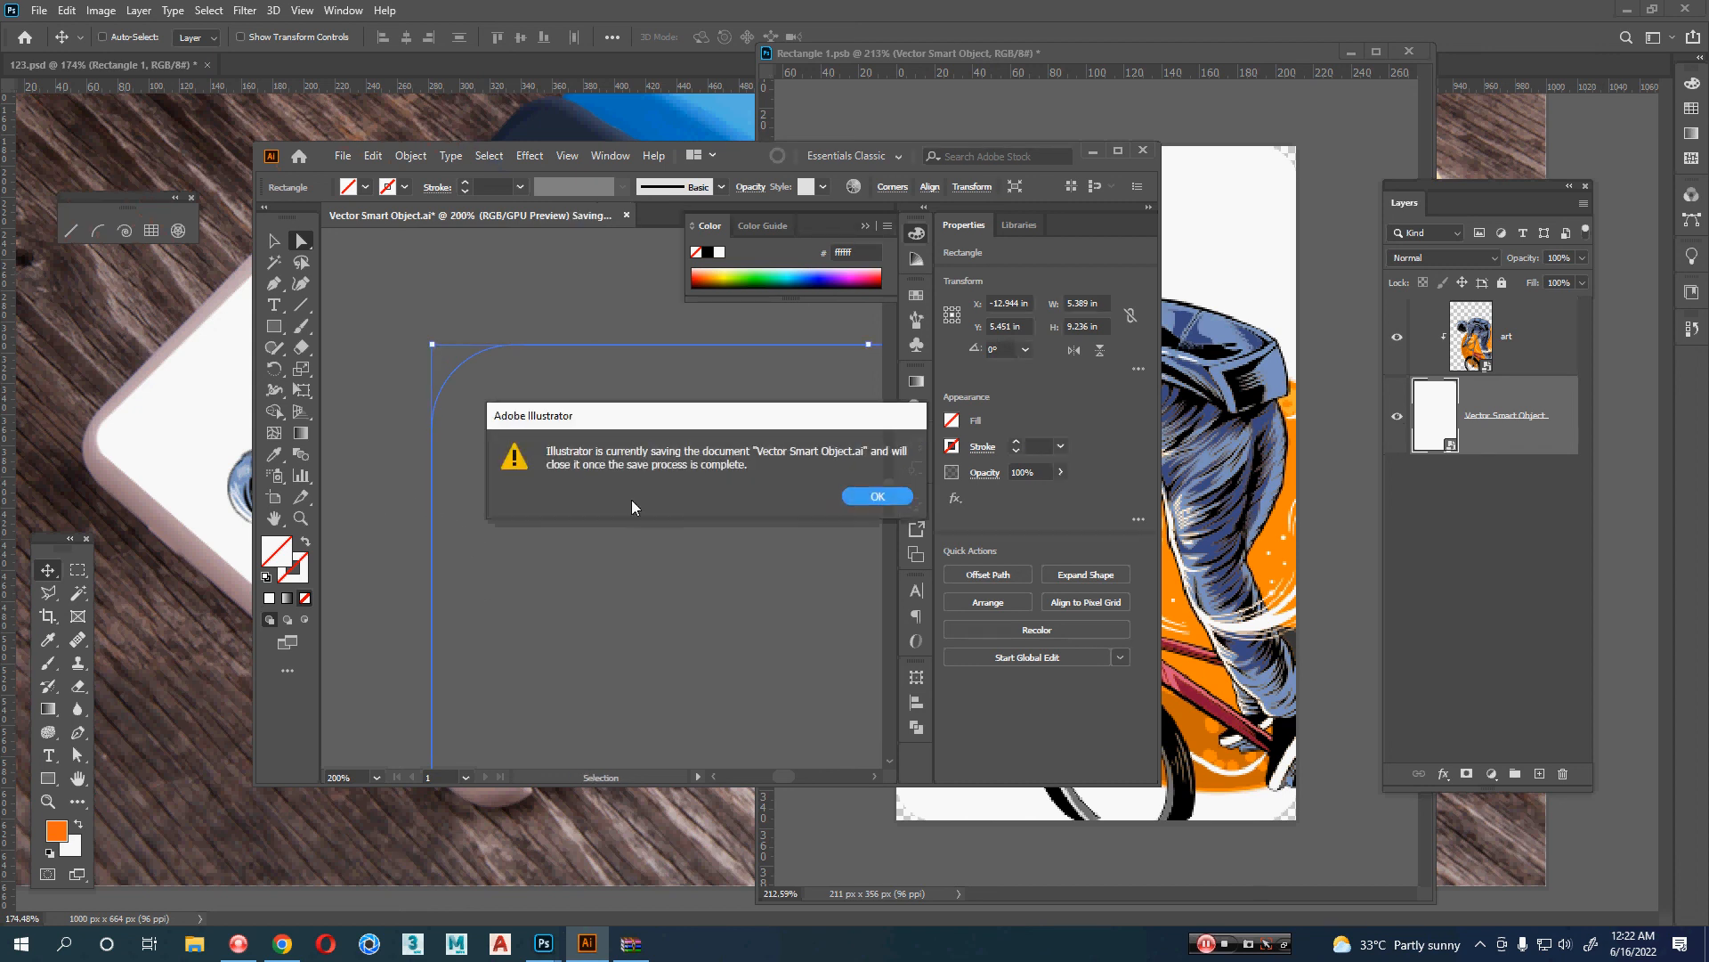
{"action": "left_click", "coordinate": [878, 497]}
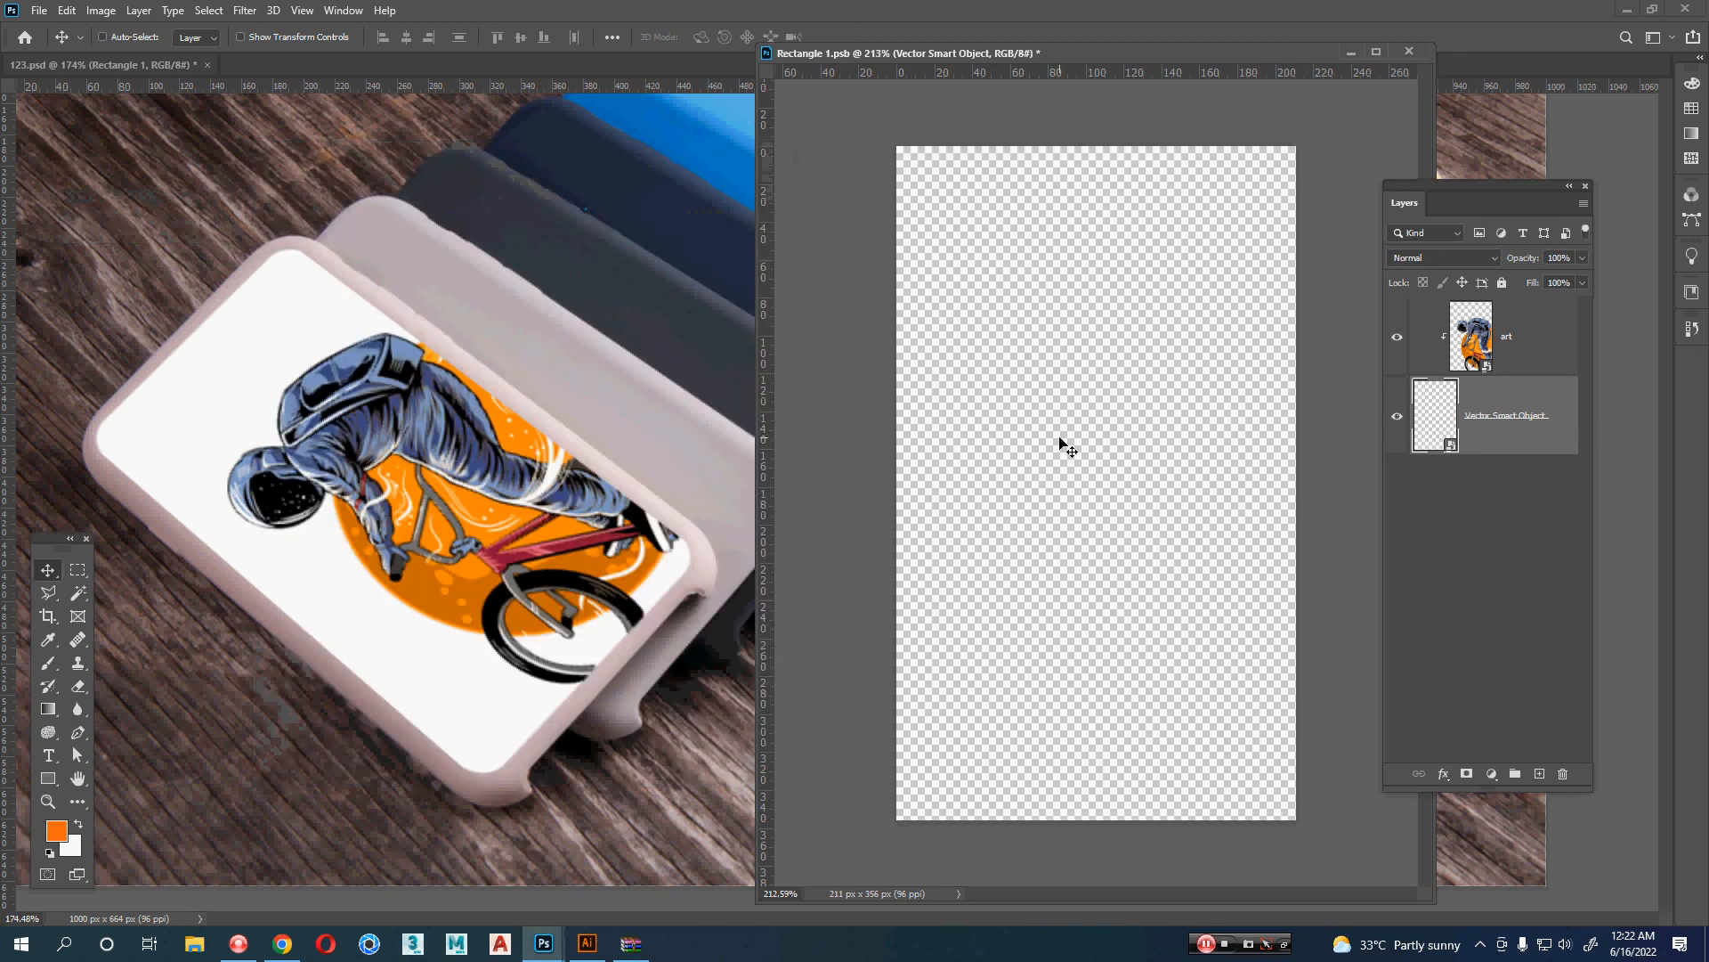
{"action": "key", "text": "ctrl+s"}
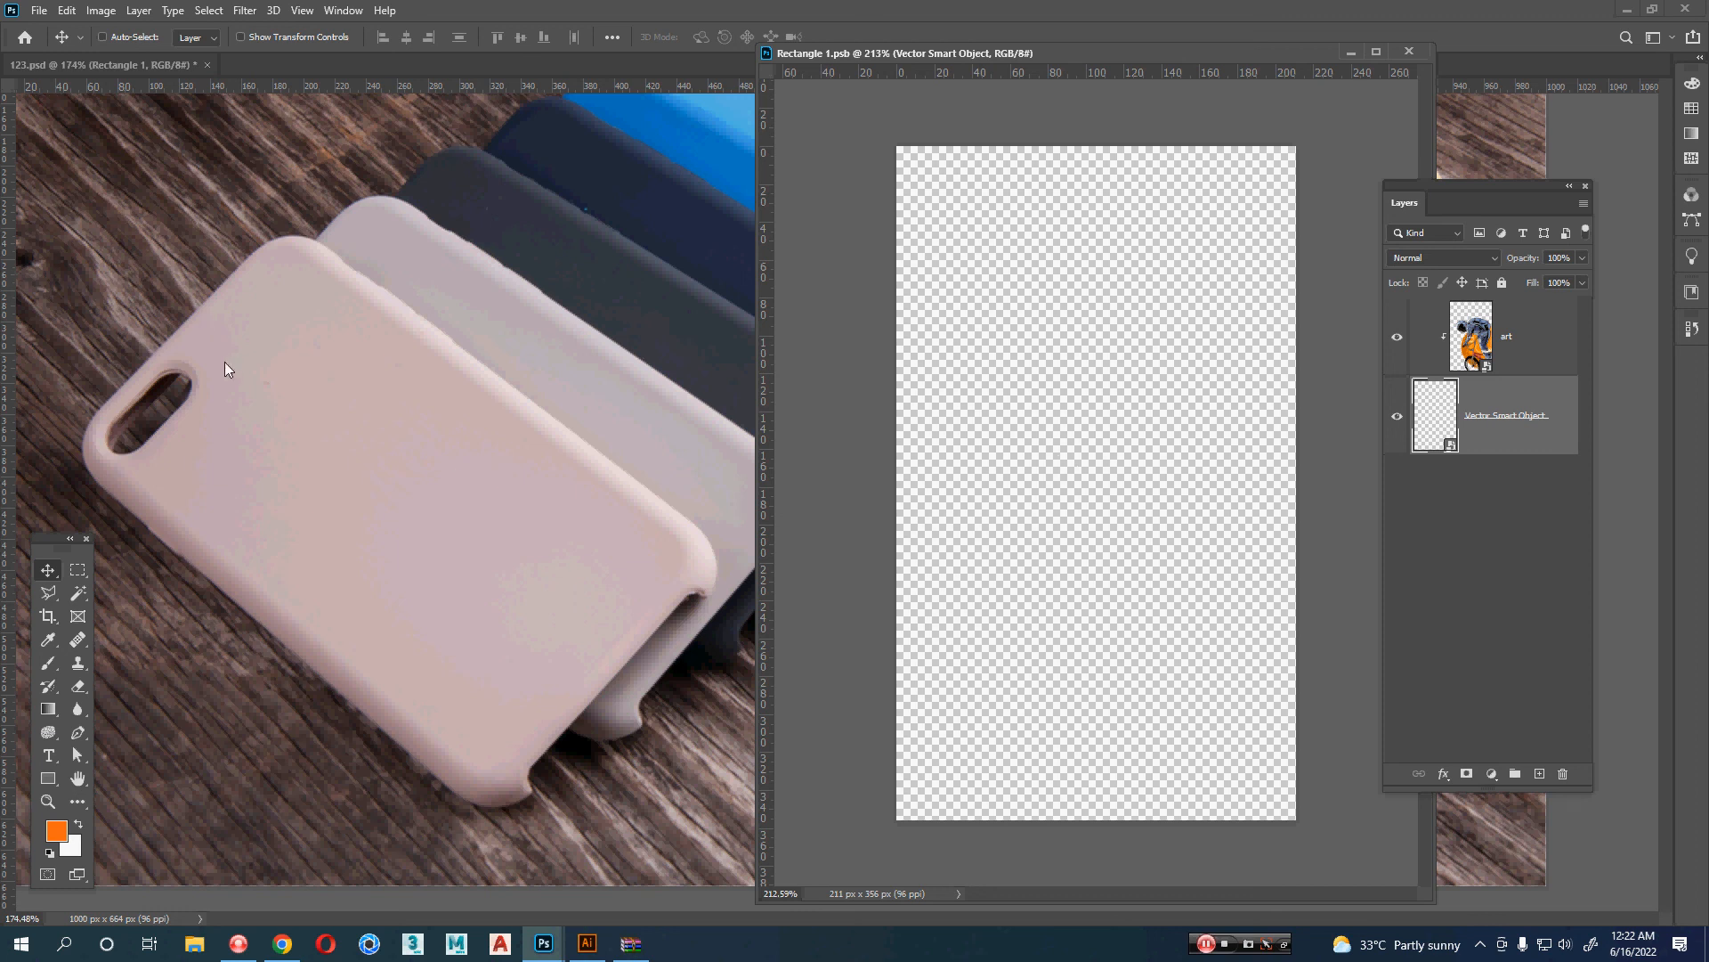
- Reopen the Vector Smart Object in Illustrator and give the rectangle its white fill back, then save and close
{"action": "double_click", "coordinate": [1451, 449]}
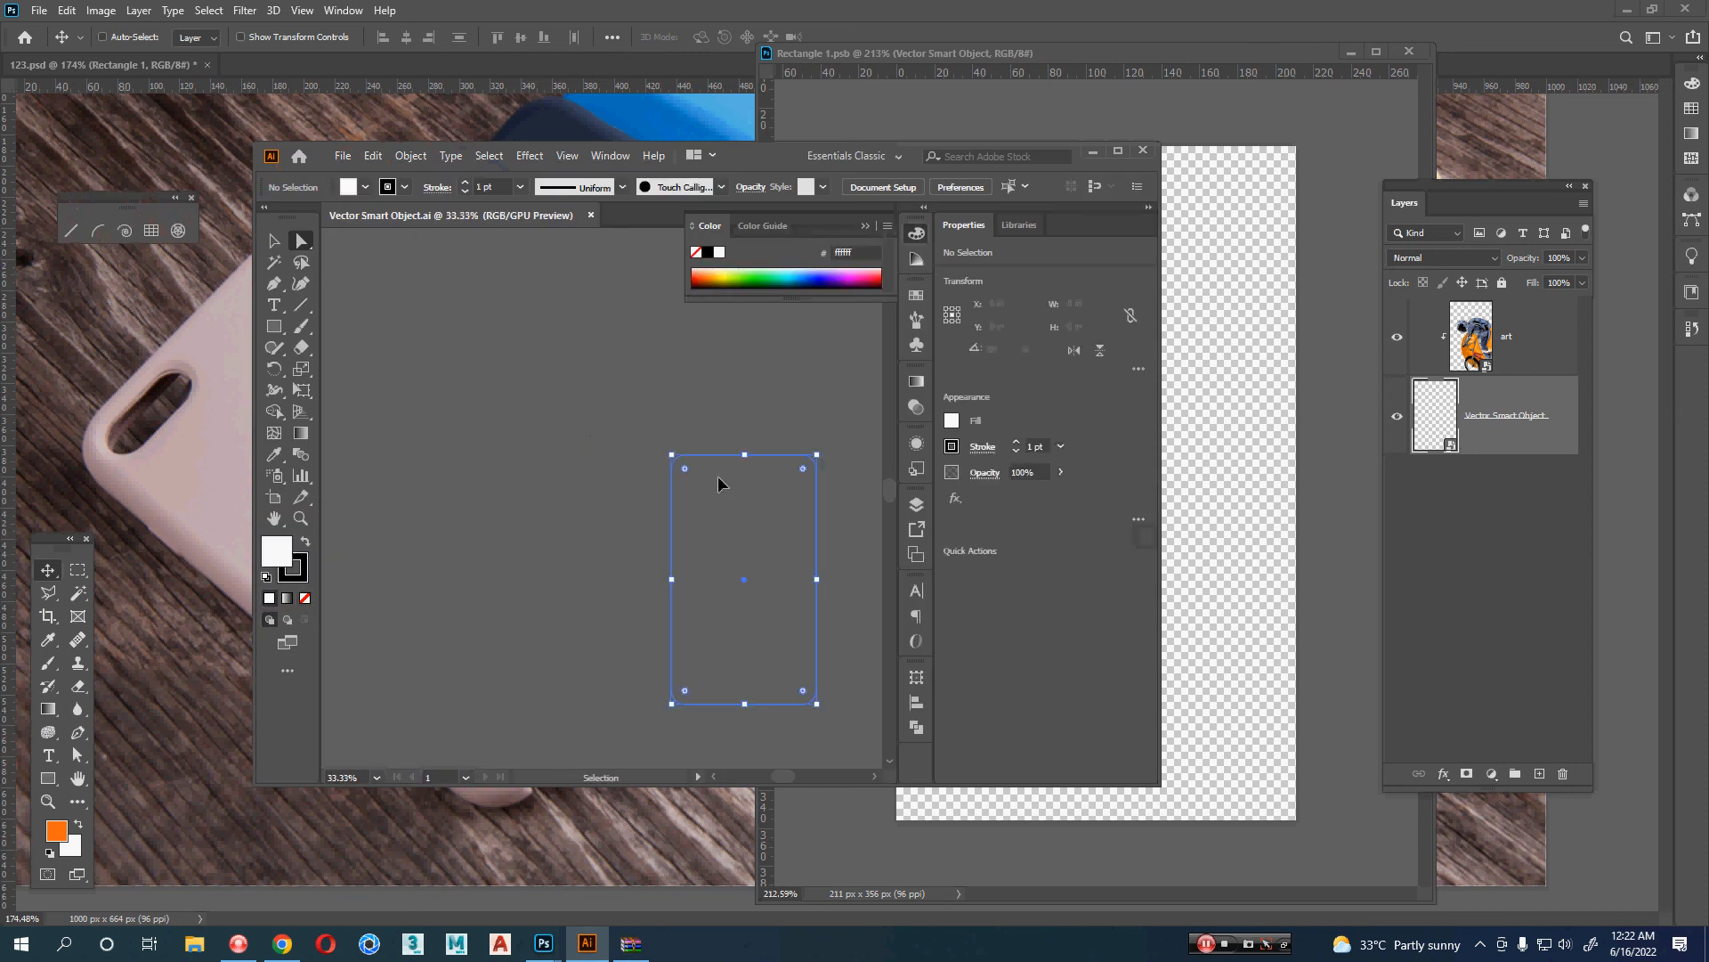
{"action": "left_click", "coordinate": [270, 603]}
{"action": "key", "text": "ctrl+s"}
{"action": "key", "text": "ctrl+w"}
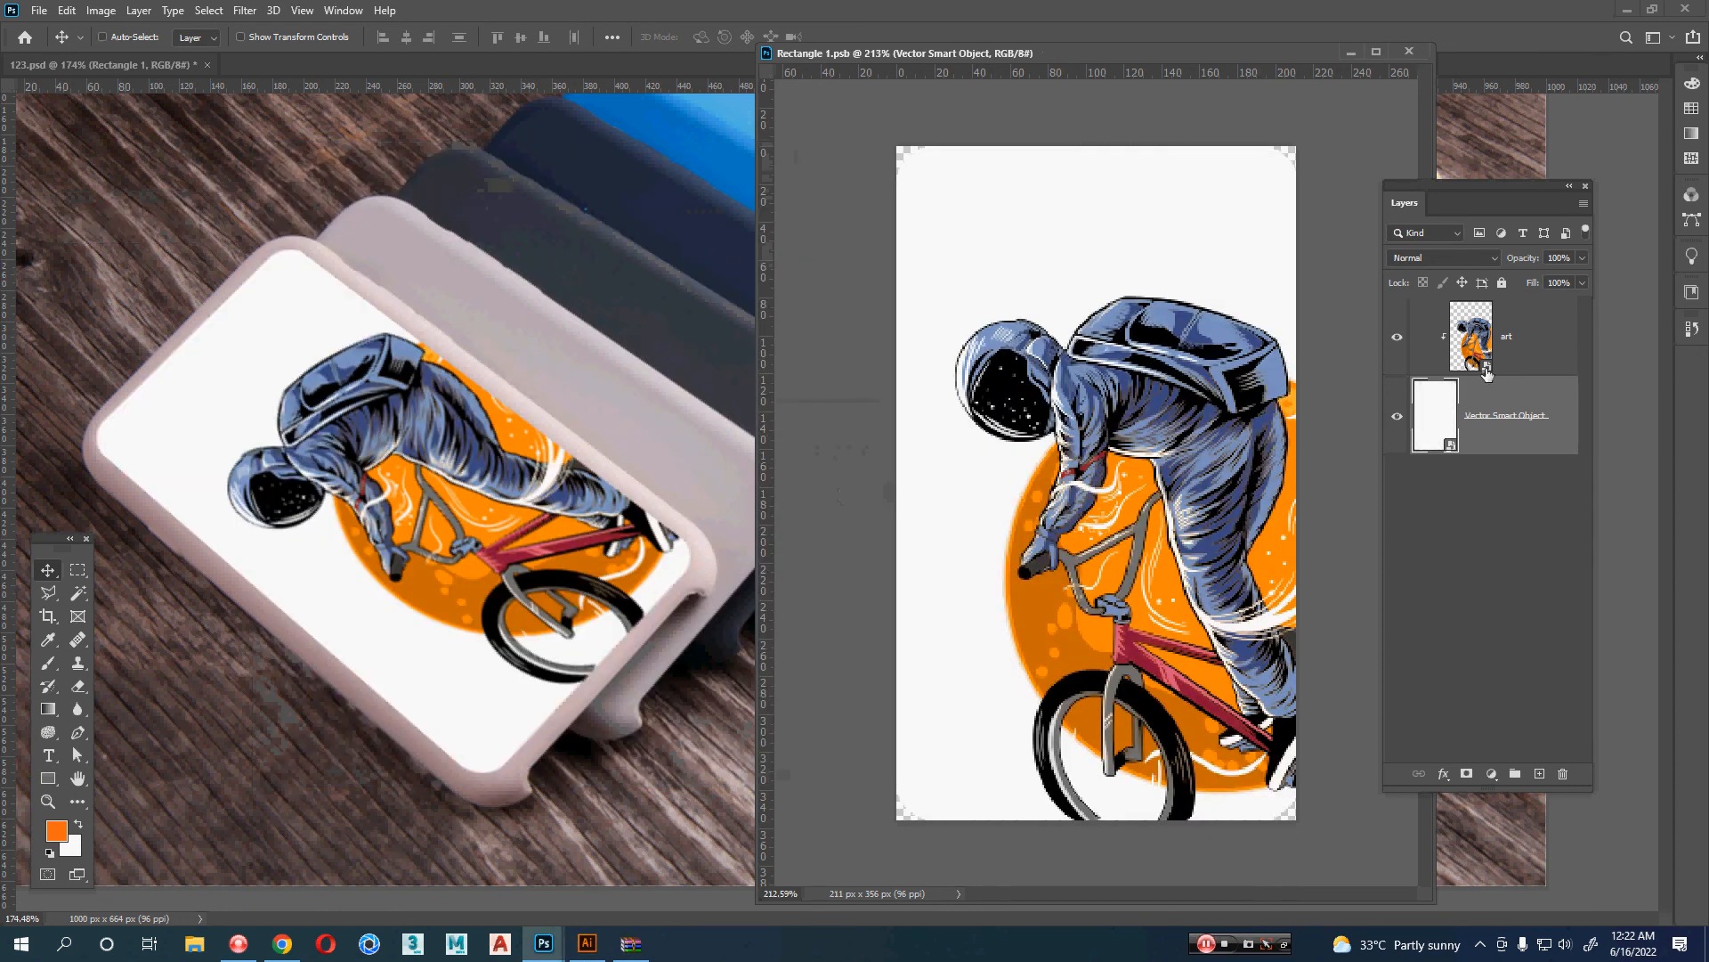
{"action": "double_click", "coordinate": [1480, 366]}
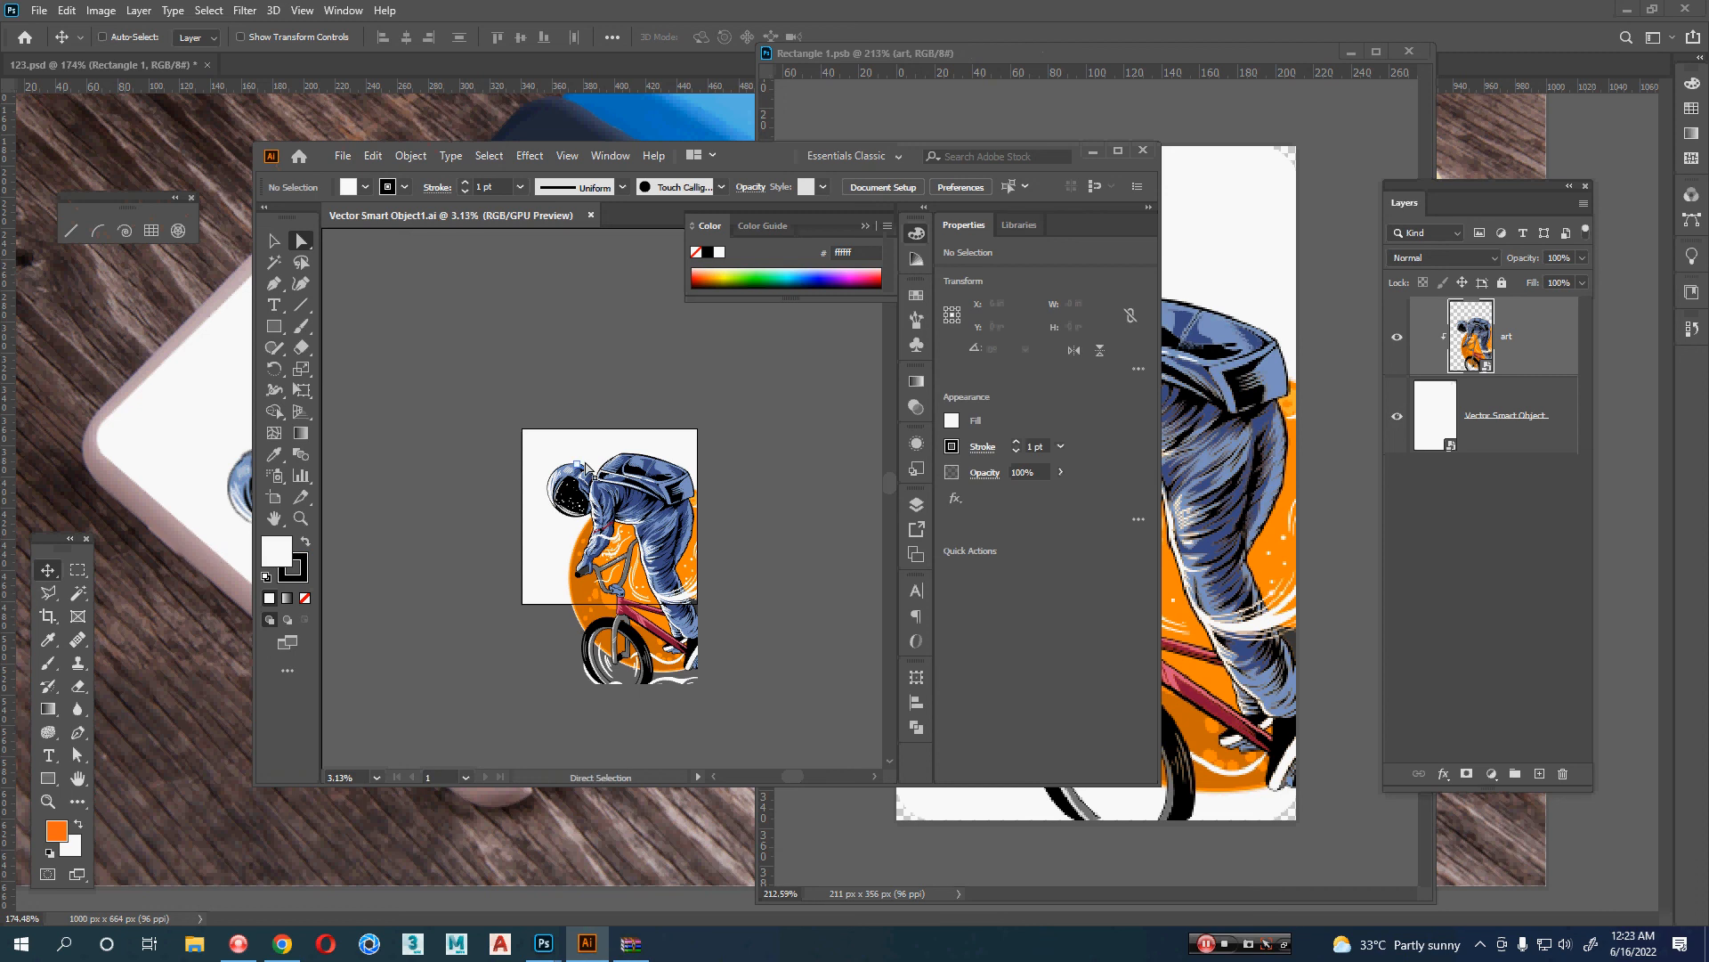
{"action": "key", "text": "v"}
{"action": "left_click", "coordinate": [693, 503]}
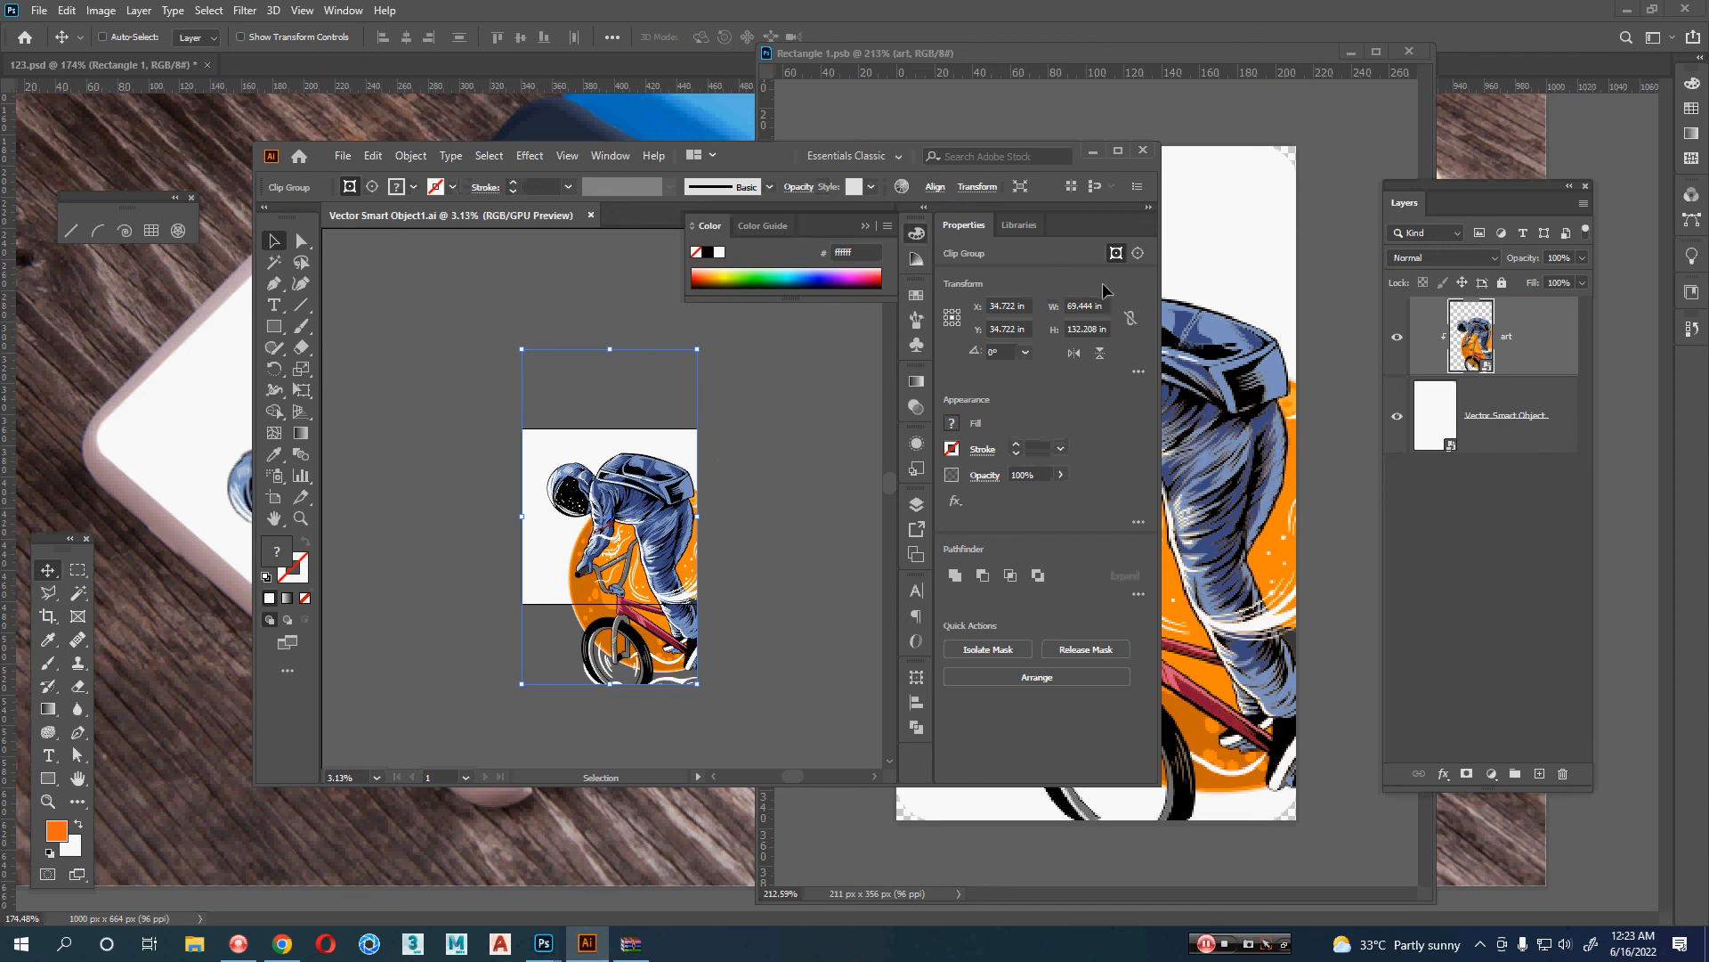
{"action": "left_click", "coordinate": [1247, 318]}
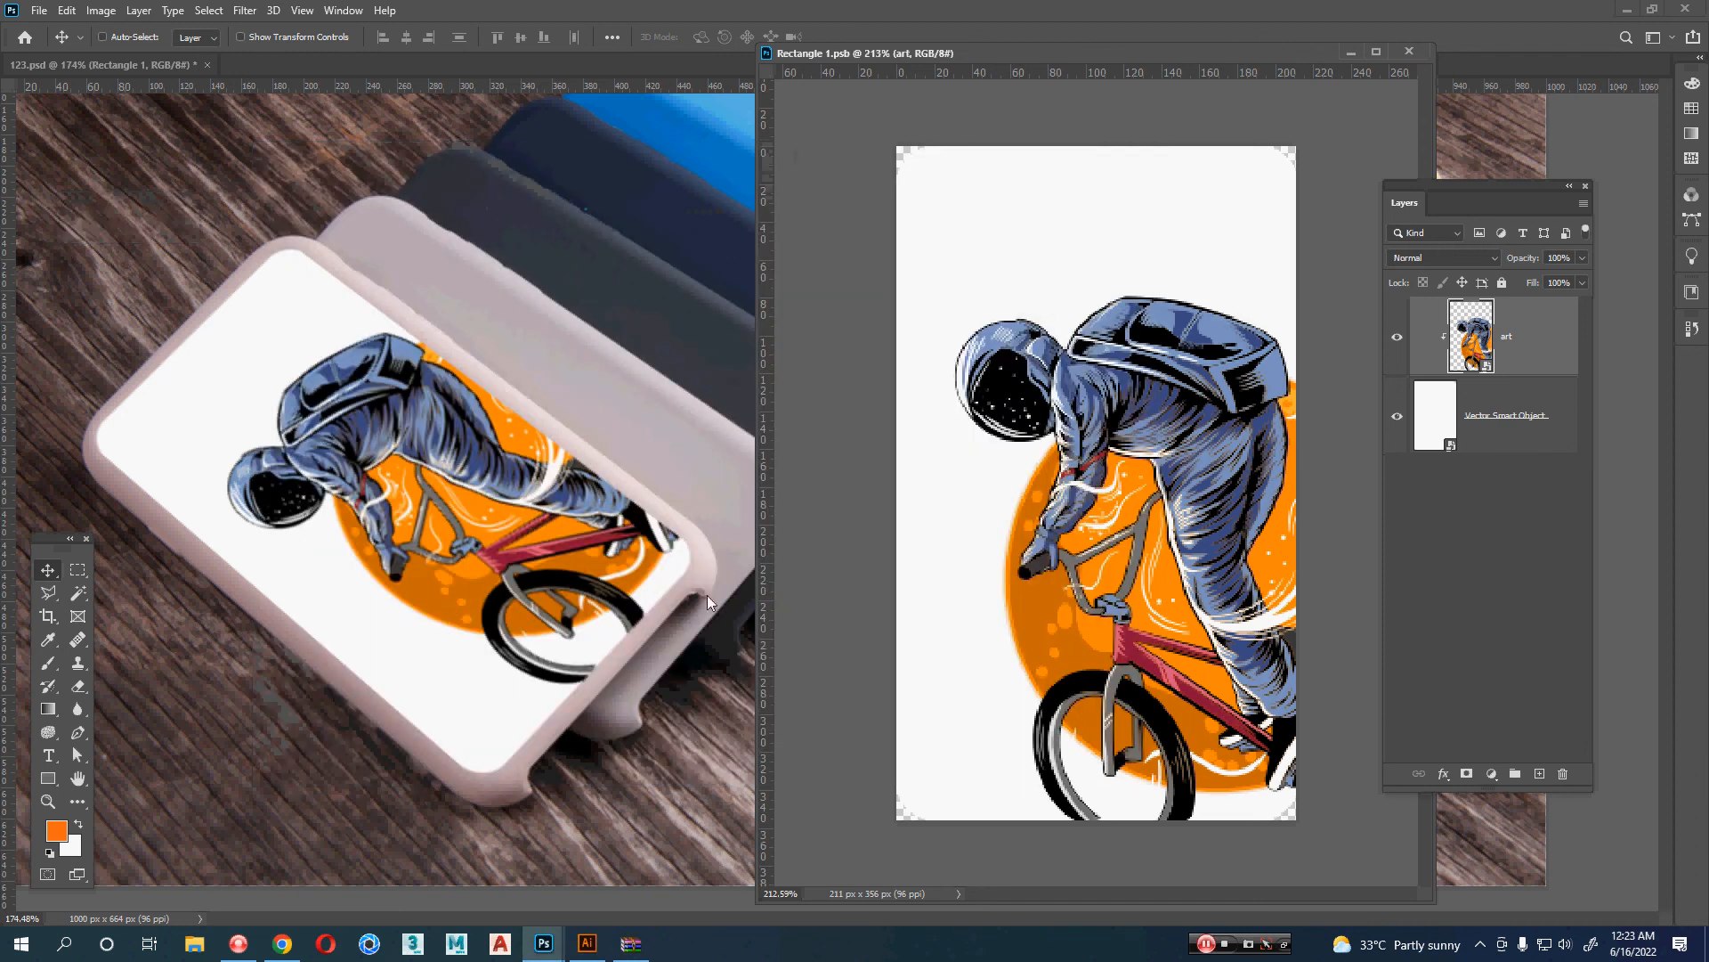
- Hide the Rectangle 1 layer in 123.psd, sample the bare front case's pink colour as foreground, and copy its hex code ccb3b7
{"action": "left_click", "coordinate": [639, 406]}
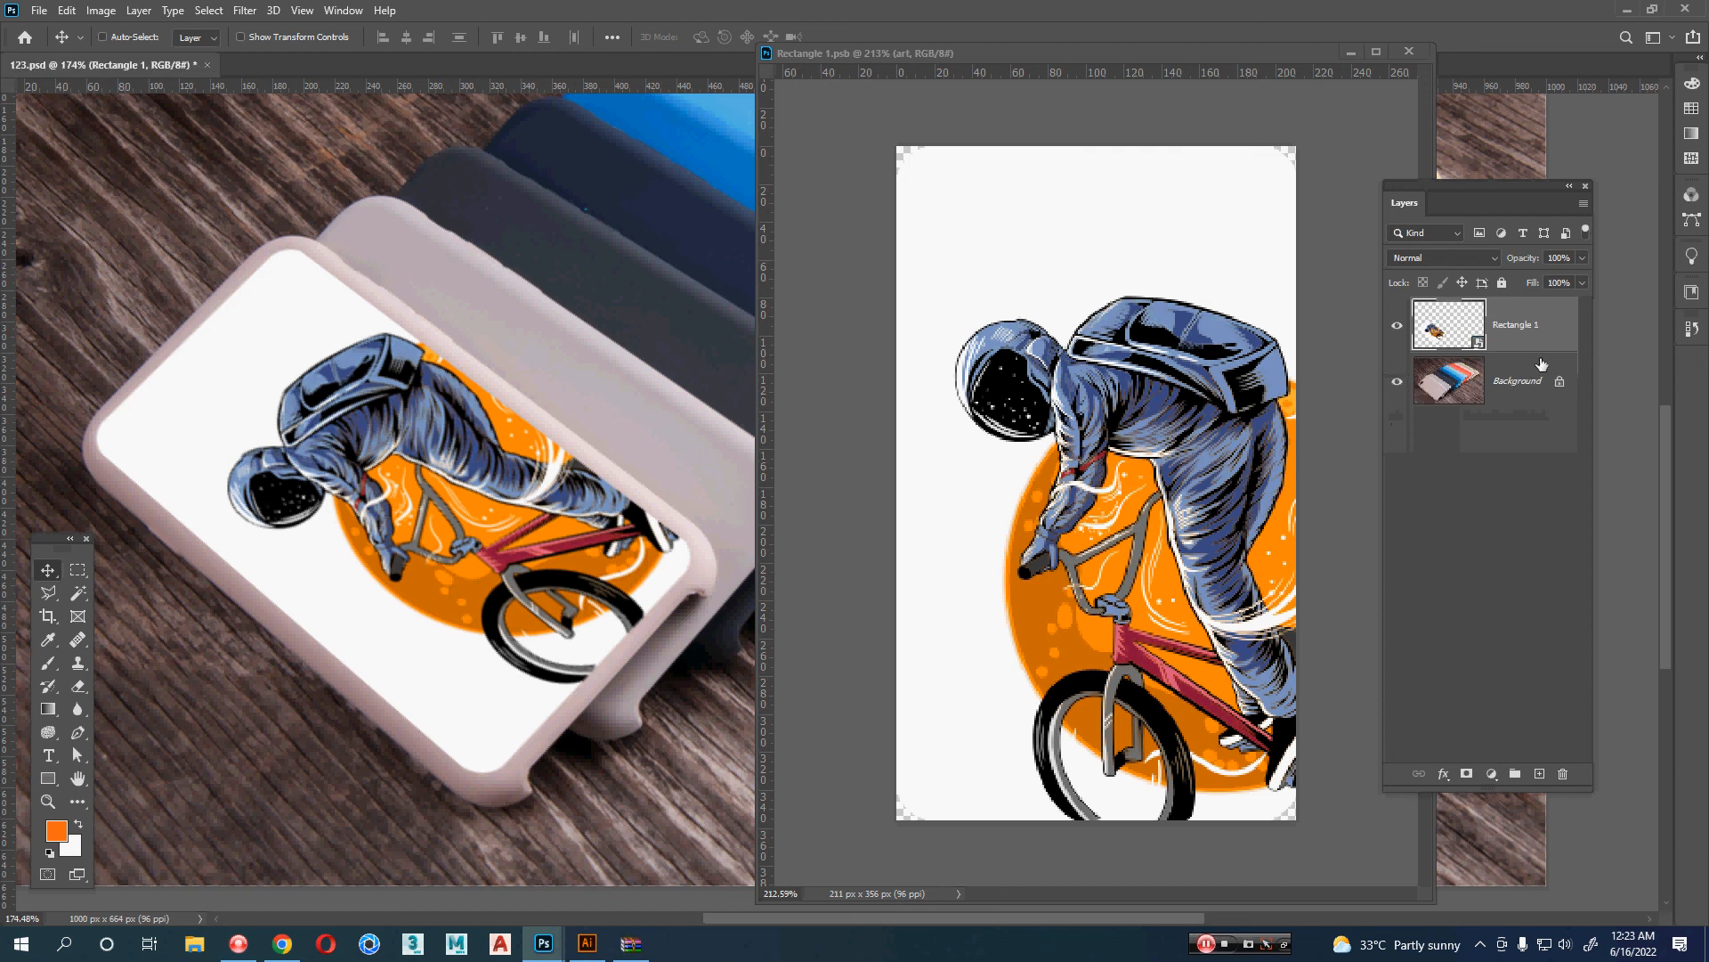
{"action": "left_click", "coordinate": [1396, 327]}
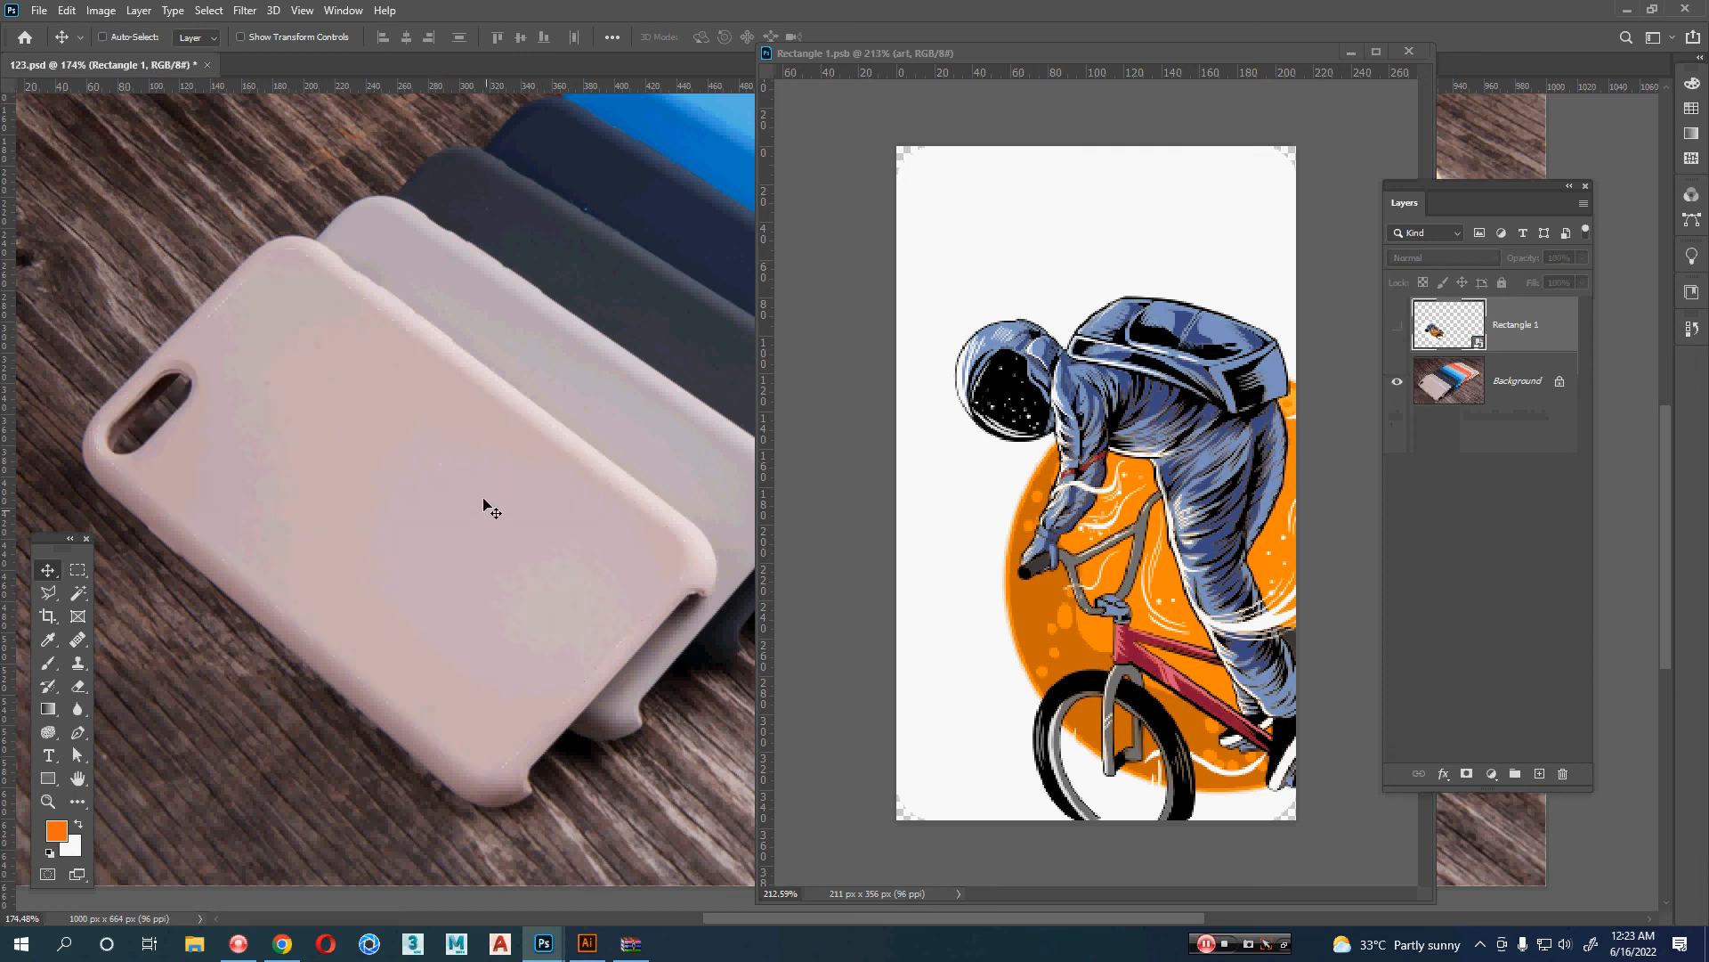
{"action": "left_click", "coordinate": [49, 662]}
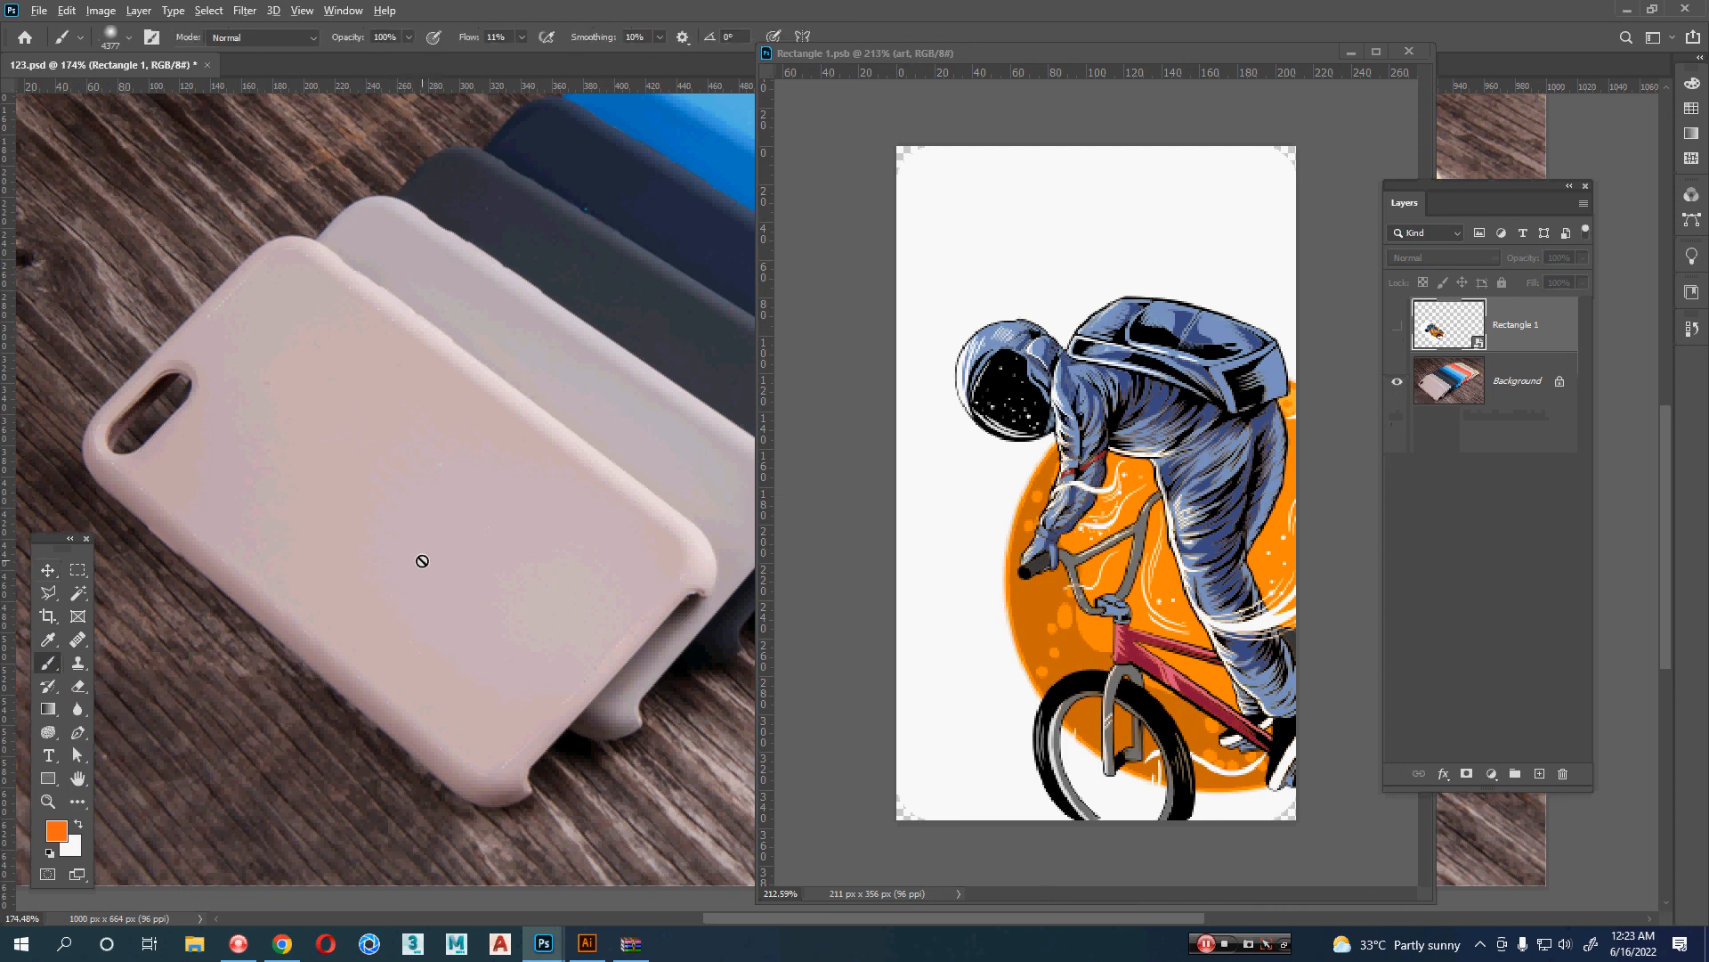
{"action": "mouse_move", "coordinate": [455, 482]}
{"action": "left_mouse_down"}
{"action": "mouse_move", "coordinate": [279, 500]}
{"action": "mouse_move", "coordinate": [342, 499]}
{"action": "left_mouse_up"}
{"action": "left_click", "coordinate": [56, 831]}
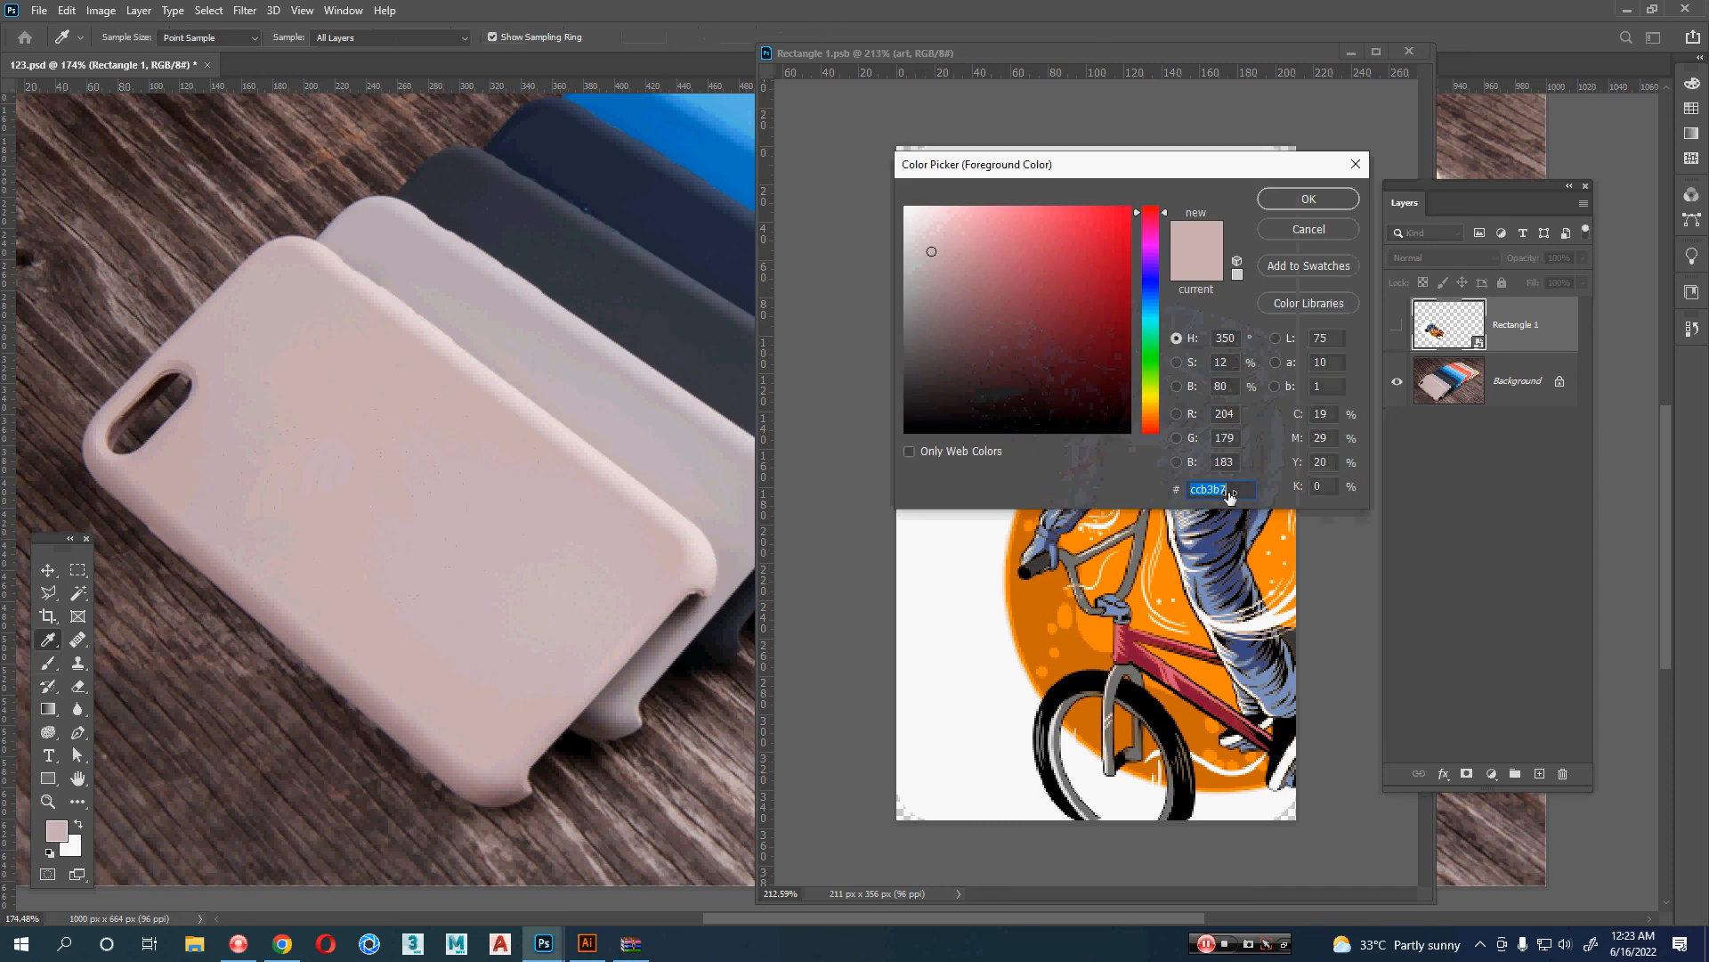
{"action": "key", "text": "Return"}
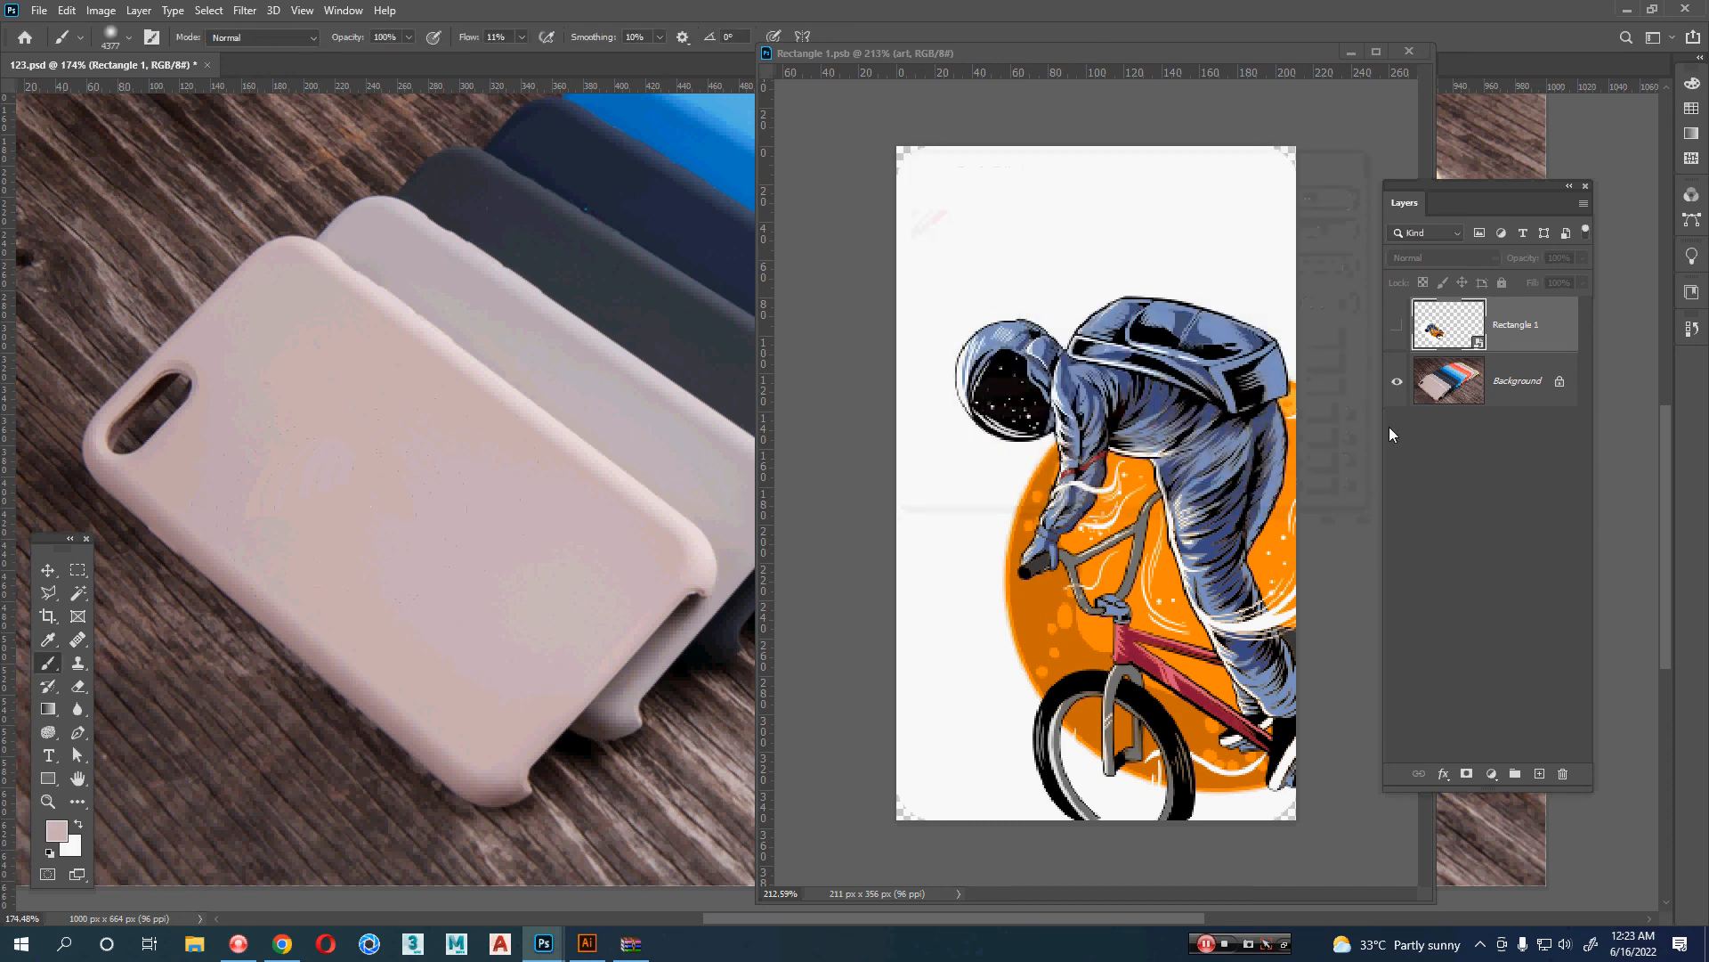
- Show the Rectangle 1 layer in 123.psd again and return to the Vector Smart Object layer in Rectangle 1.psb
{"action": "left_click", "coordinate": [1177, 385]}
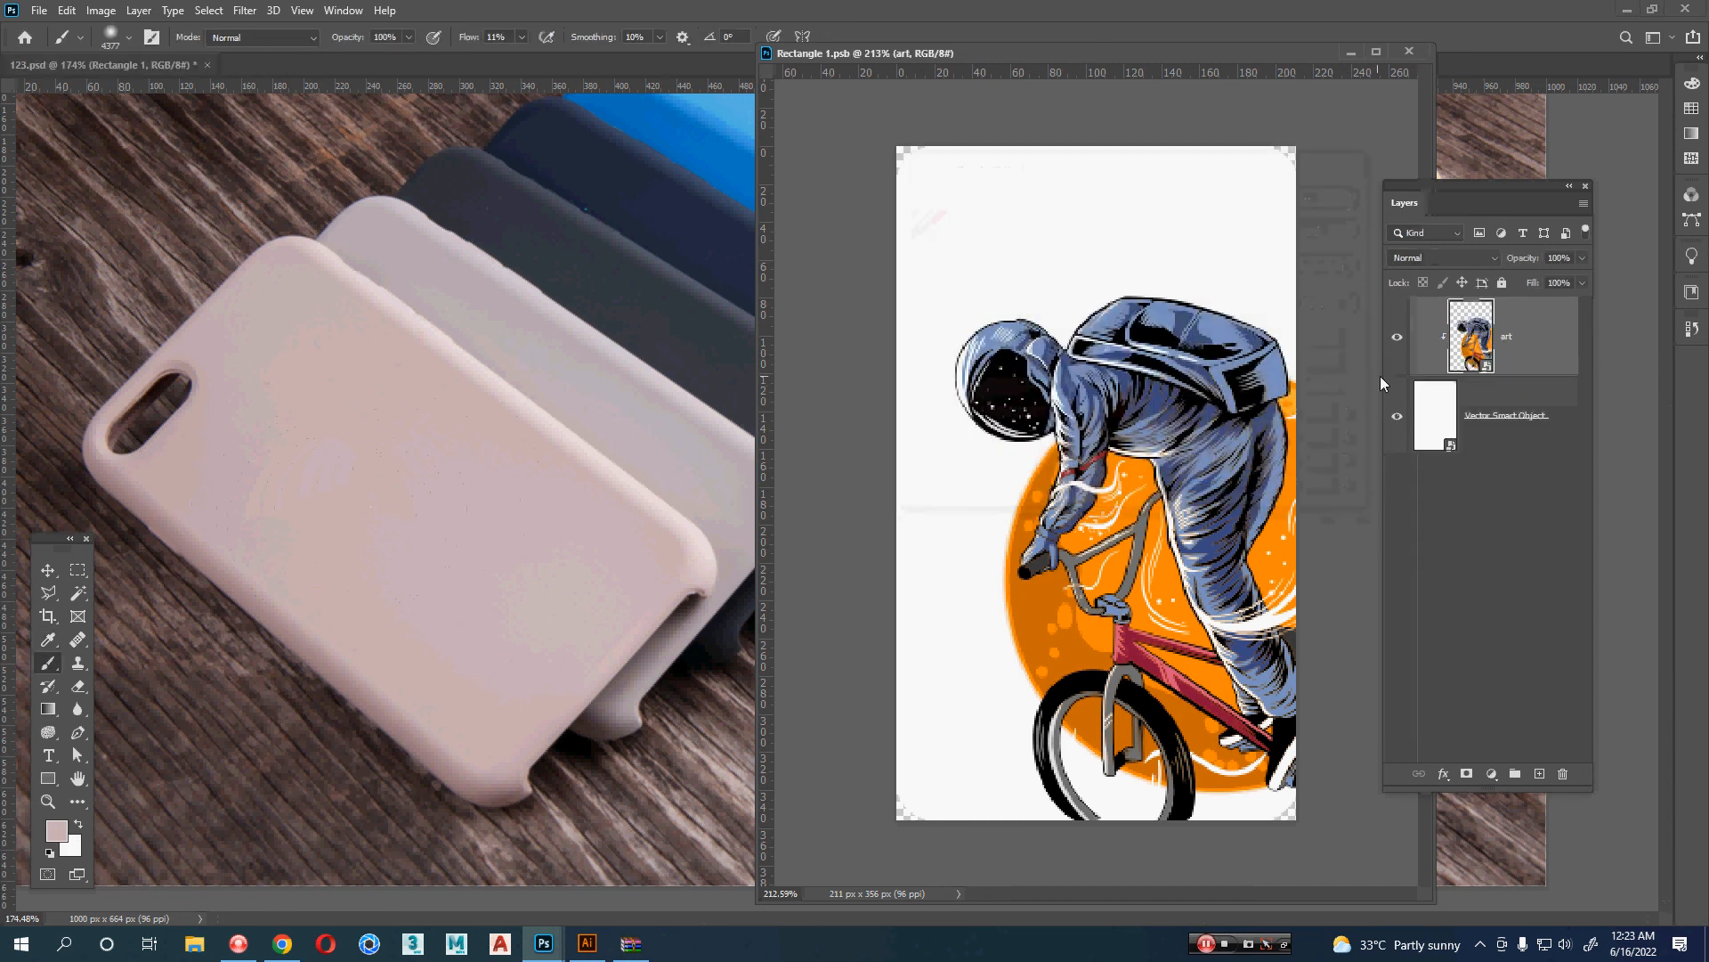
{"action": "left_click", "coordinate": [1450, 445]}
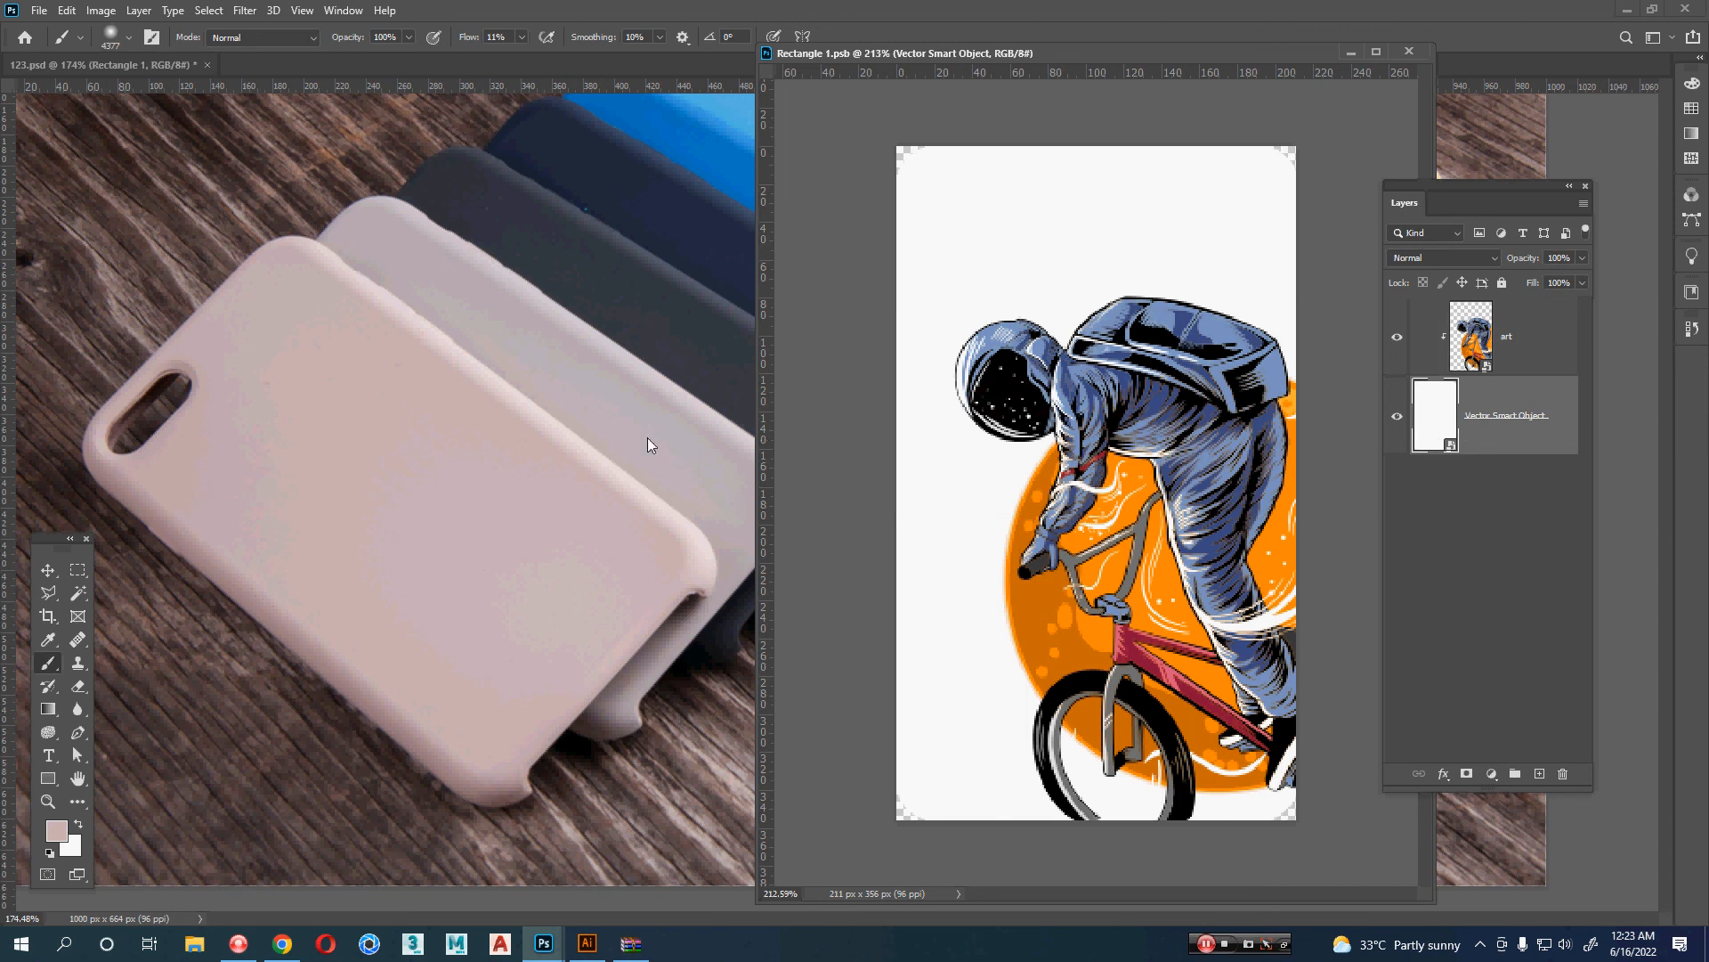
{"action": "left_click", "coordinate": [584, 438]}
{"action": "left_click", "coordinate": [1135, 458]}
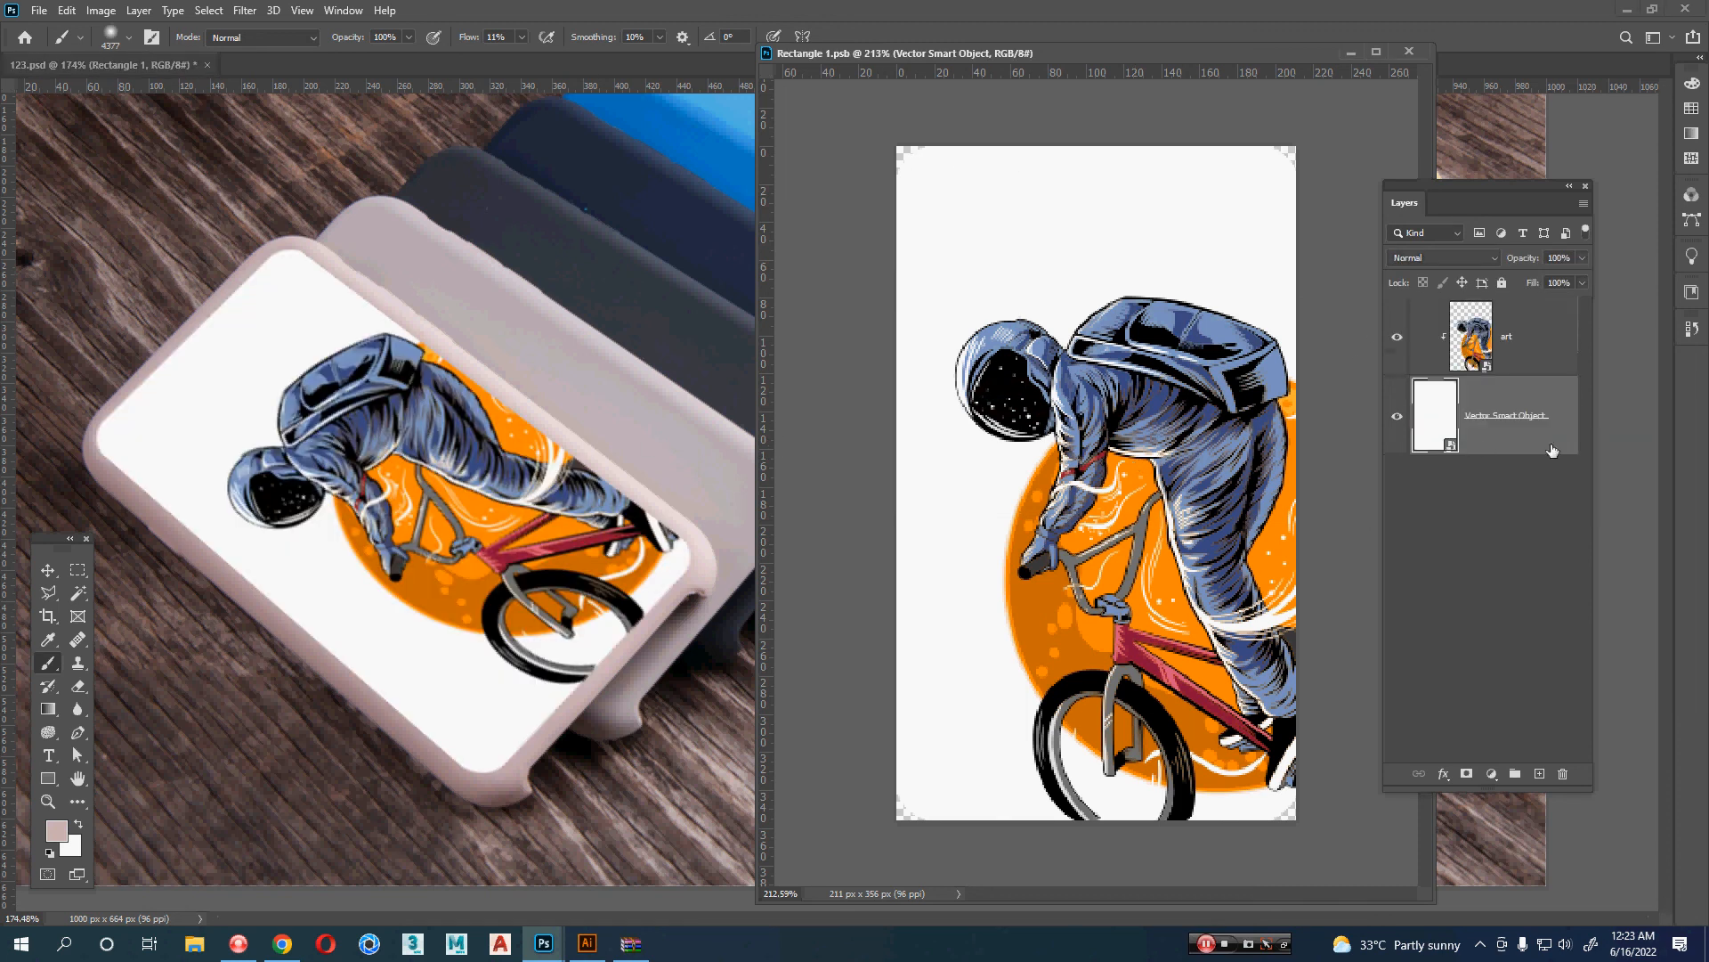
- Try a ccb3b7 Color Overlay on the Vector Smart Object layer, save Rectangle 1.psb, and hide the overlay with another save
{"action": "double_click", "coordinate": [1552, 450]}
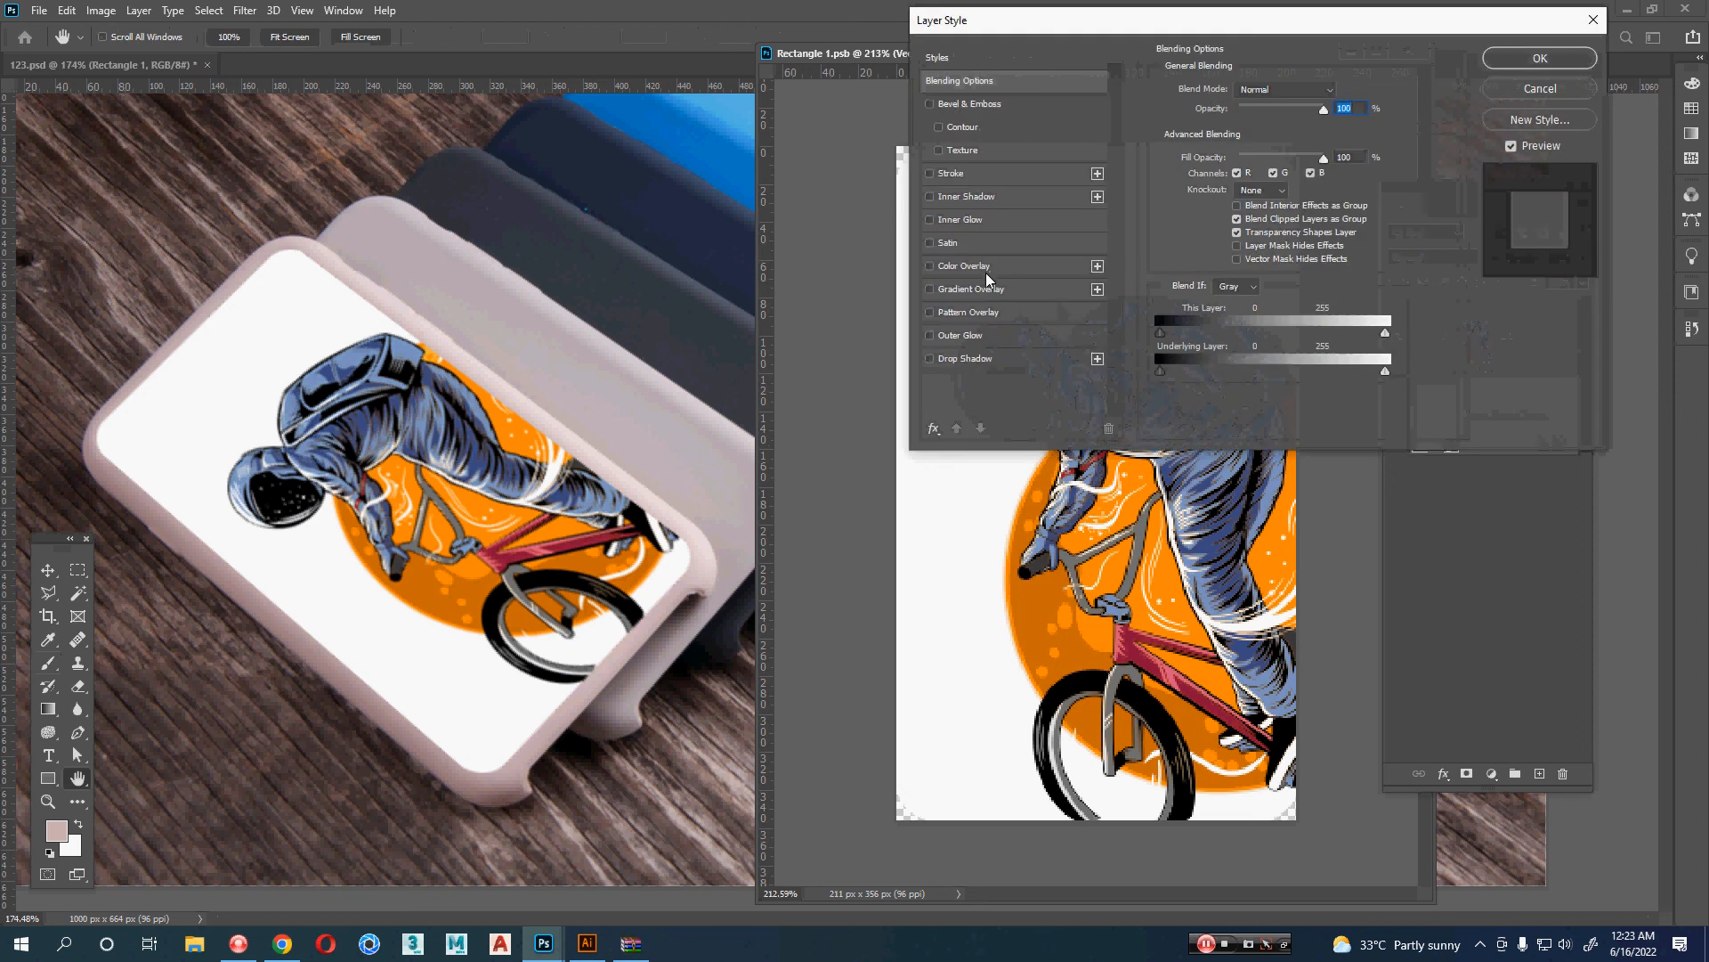
{"action": "left_click", "coordinate": [986, 270]}
{"action": "left_click", "coordinate": [1341, 93]}
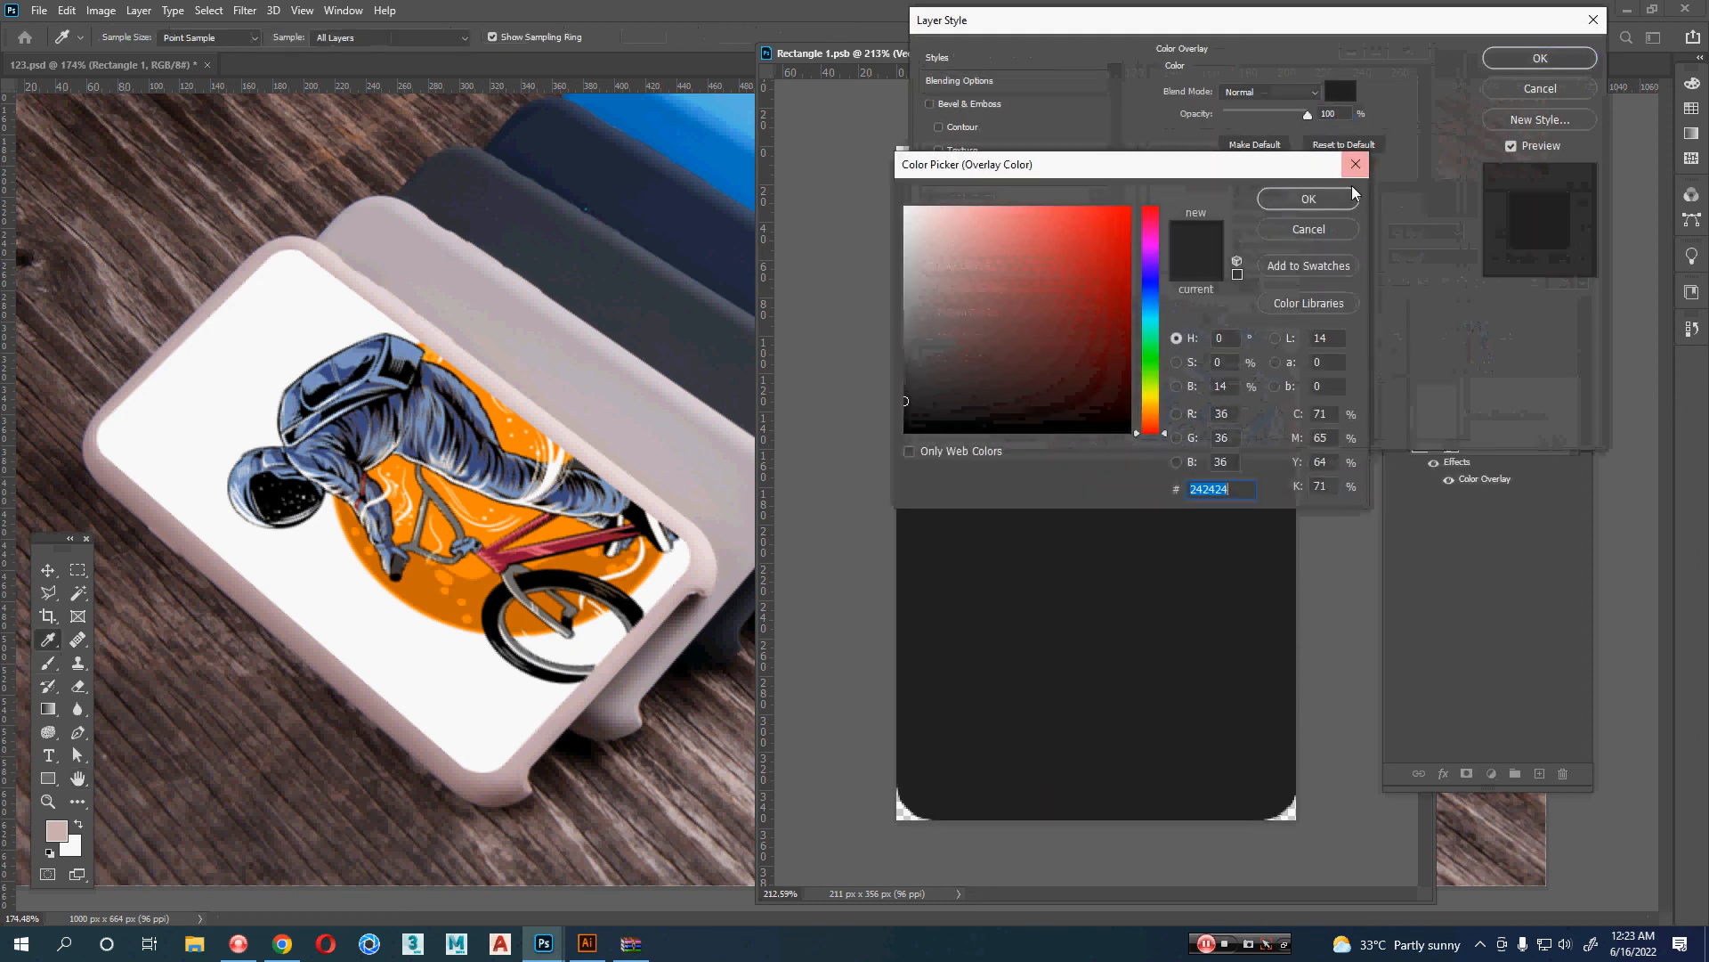
{"action": "type", "text": "ccb3b7"}
{"action": "left_click", "coordinate": [1309, 198]}
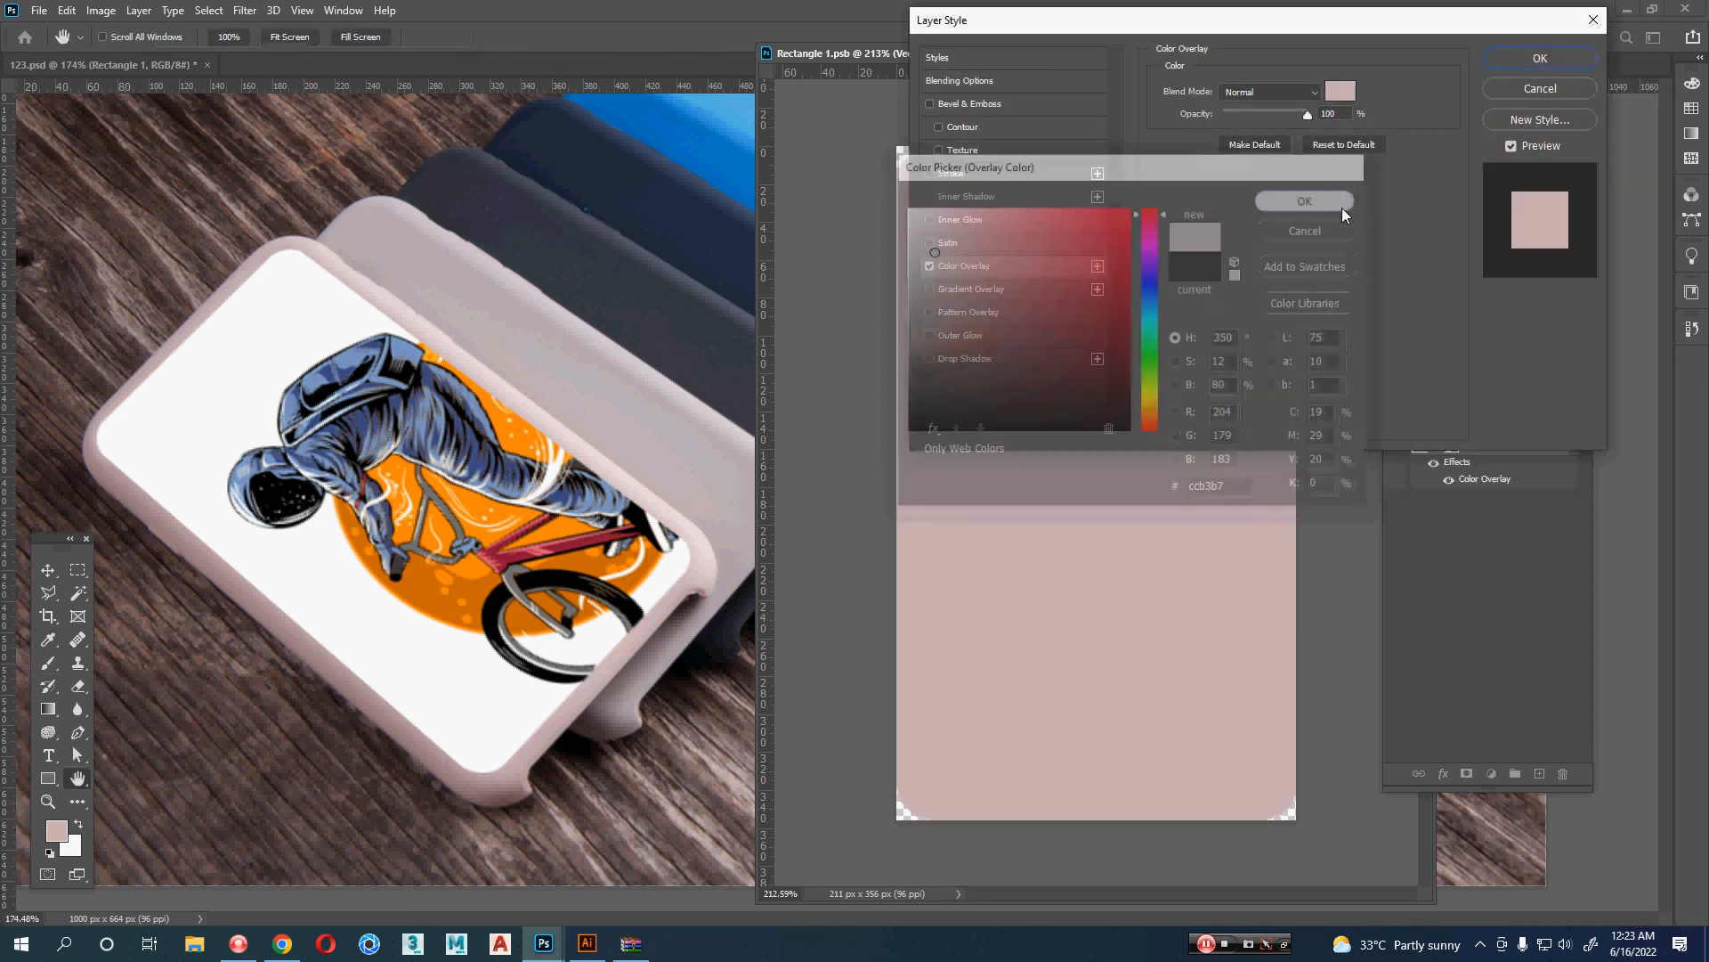
{"action": "left_click", "coordinate": [1539, 59]}
{"action": "key", "text": "ctrl+s"}
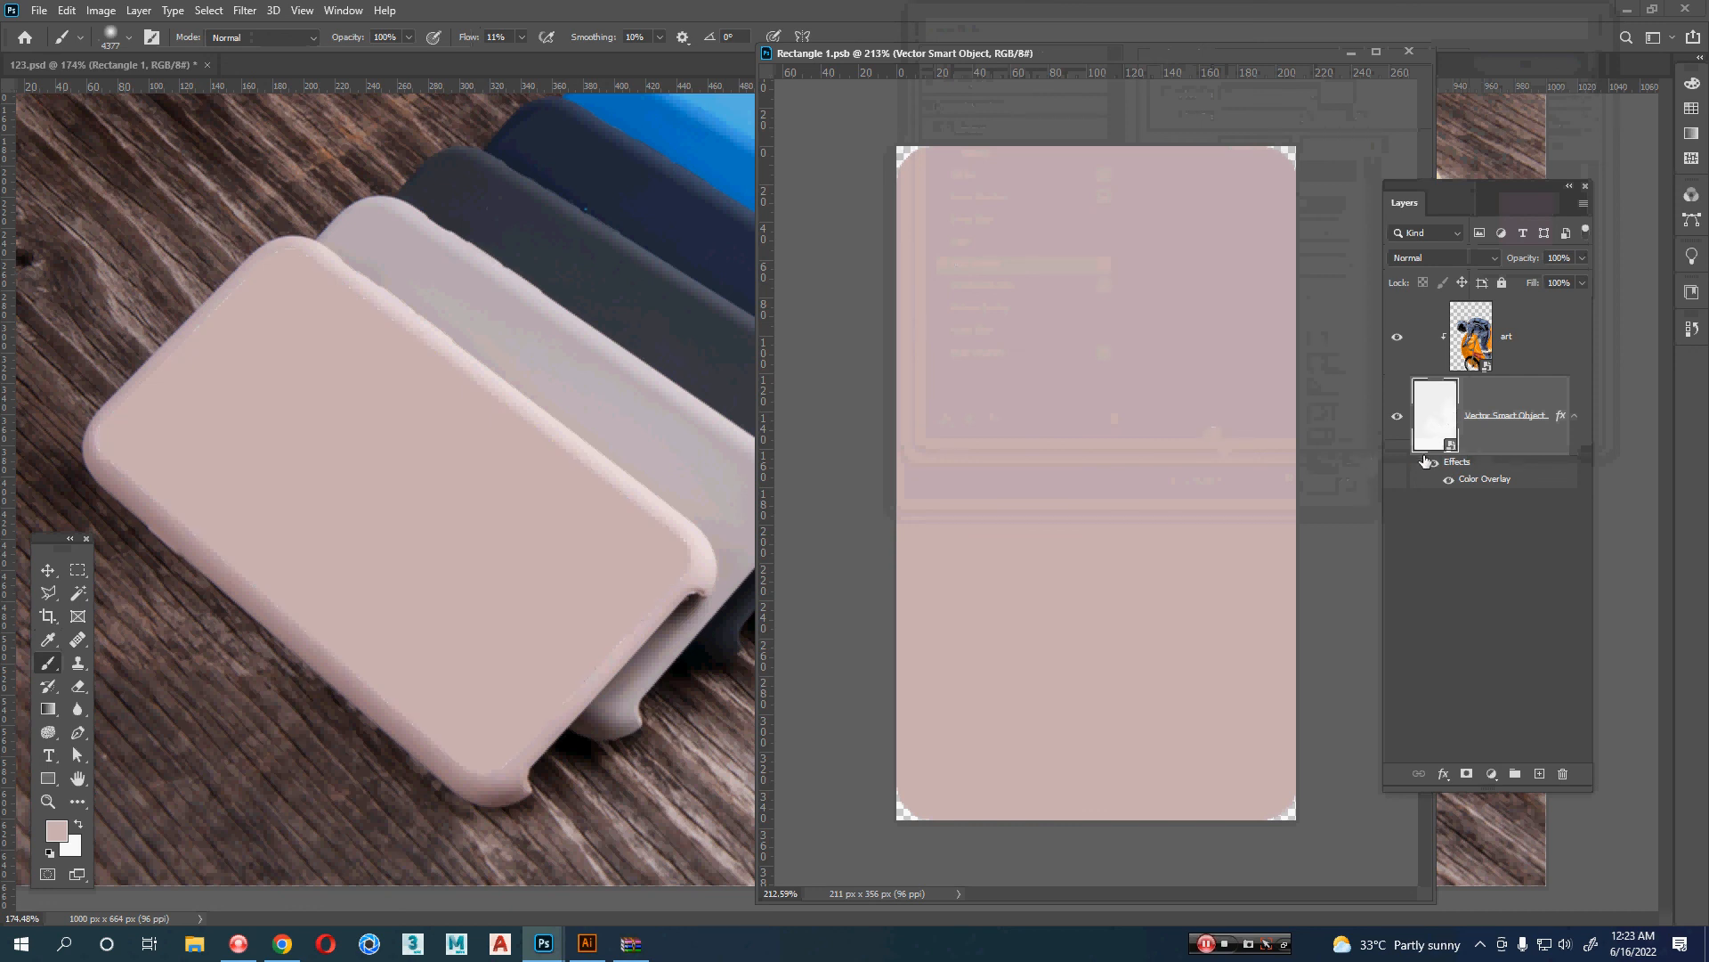
{"action": "left_click", "coordinate": [1449, 480]}
{"action": "key", "text": "ctrl+s"}
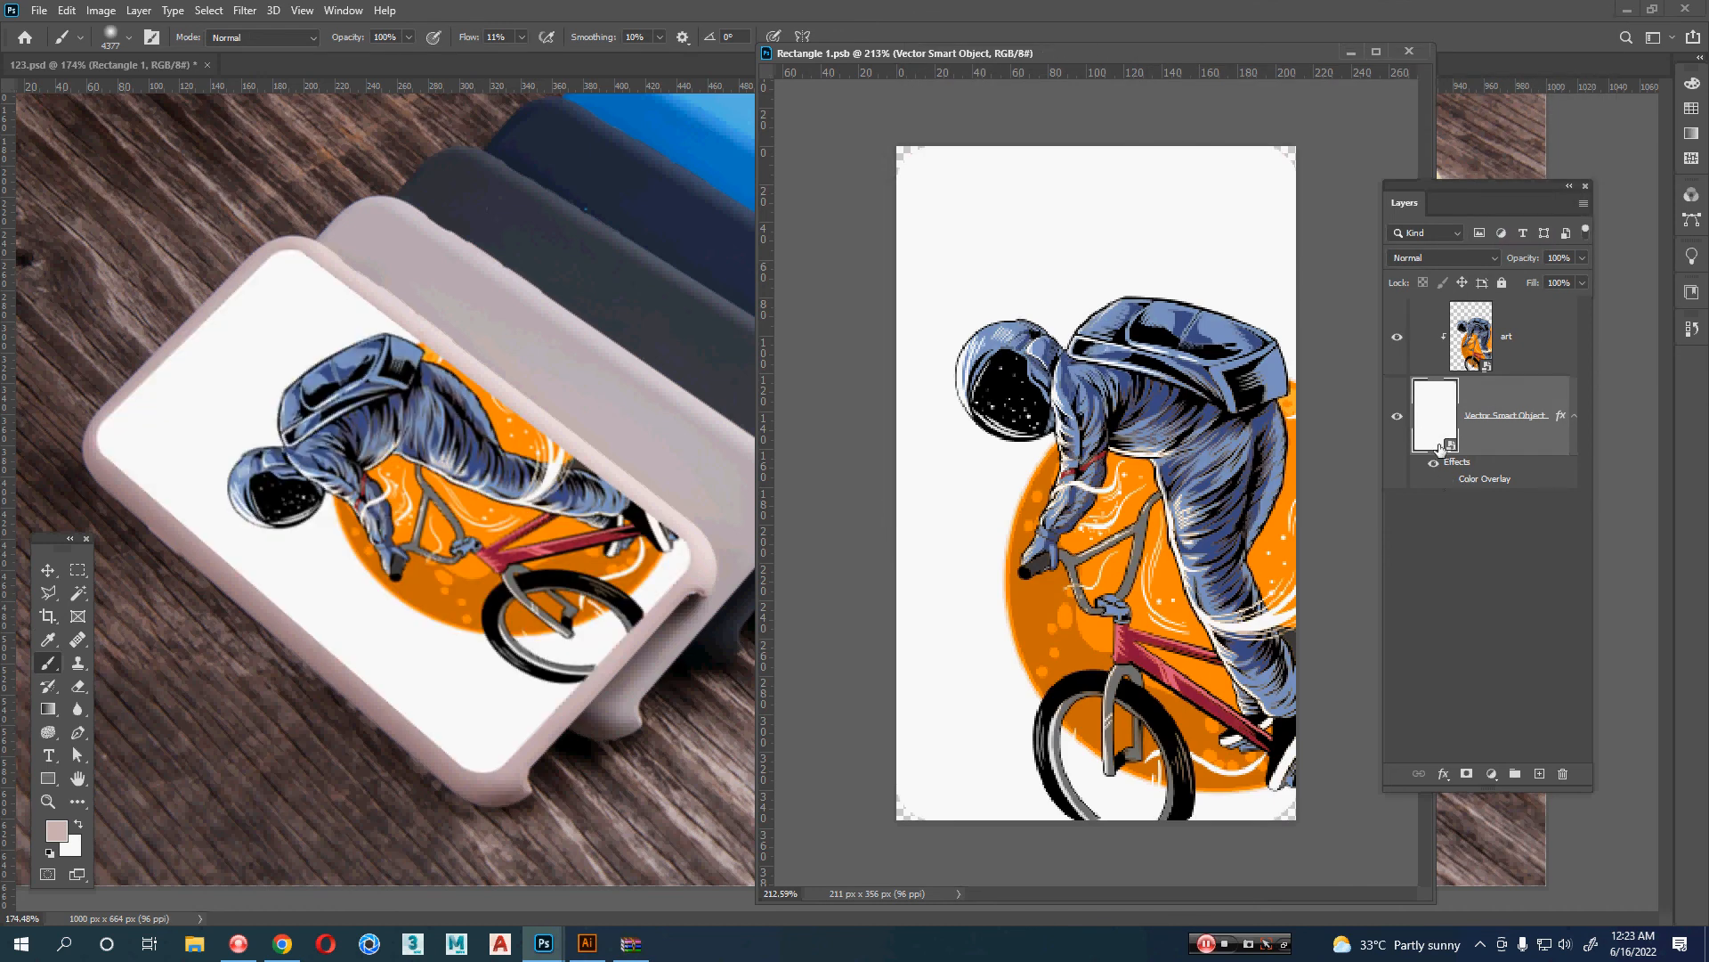
- Open the Vector Smart Object in Illustrator, set its rounded rectangle's fill to ccb3b7, and save and close the file
{"action": "double_click", "coordinate": [1449, 449]}
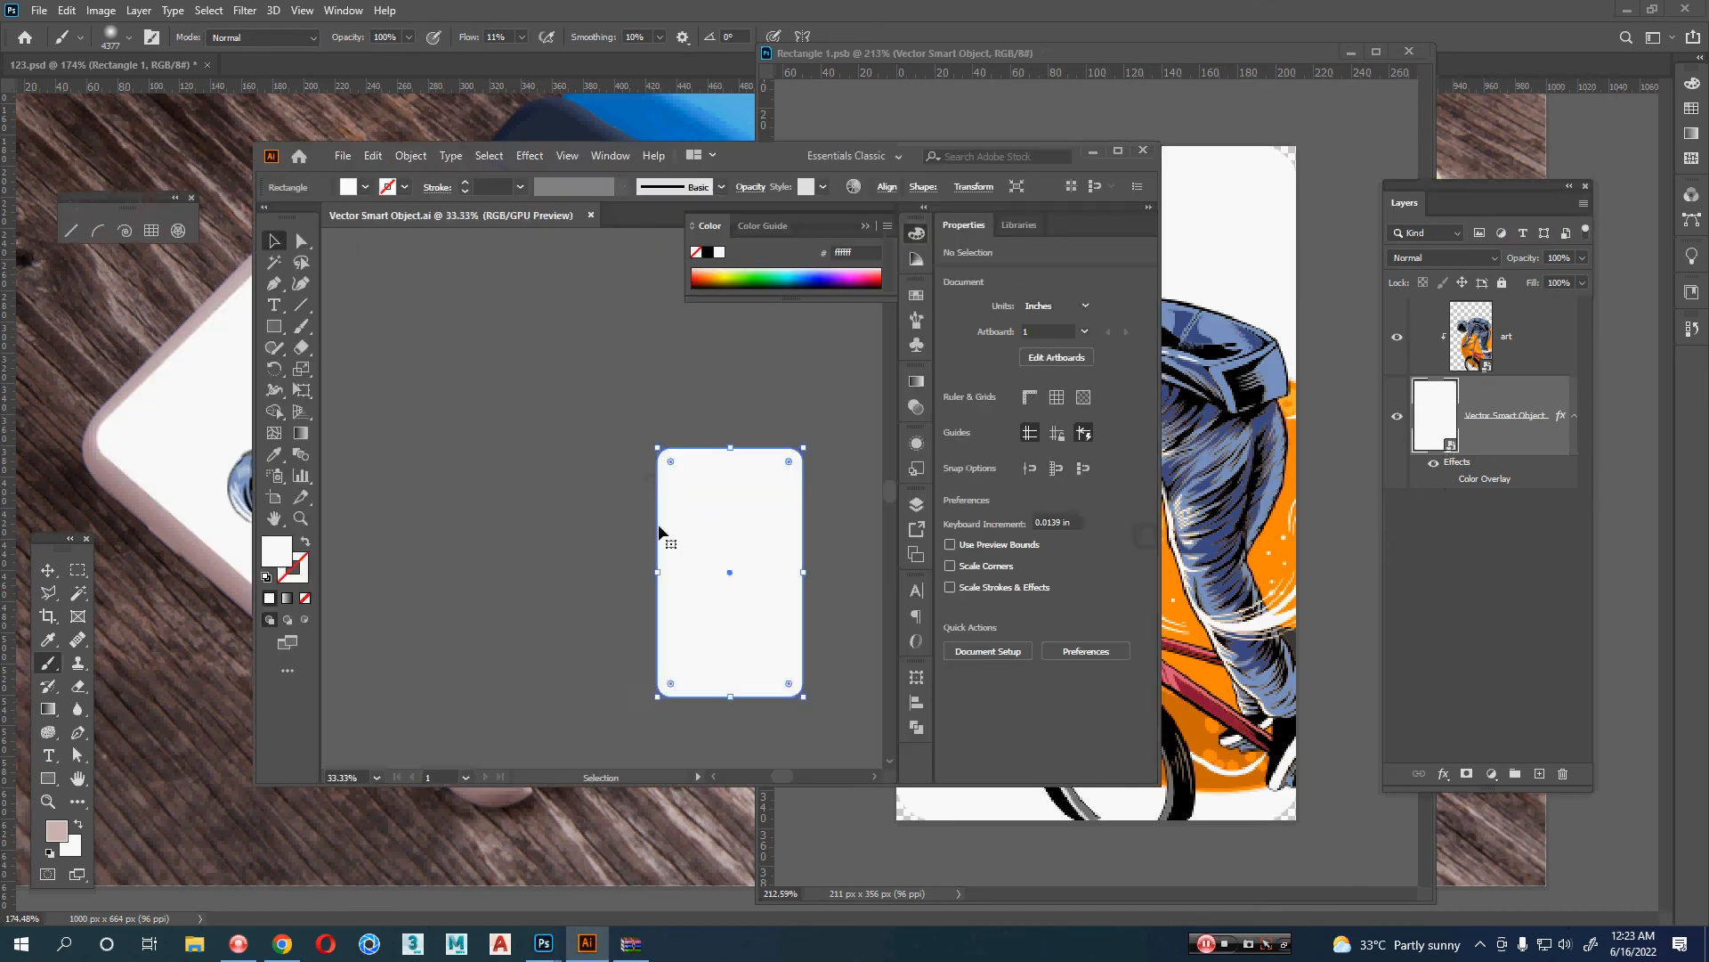
{"action": "double_click", "coordinate": [276, 552]}
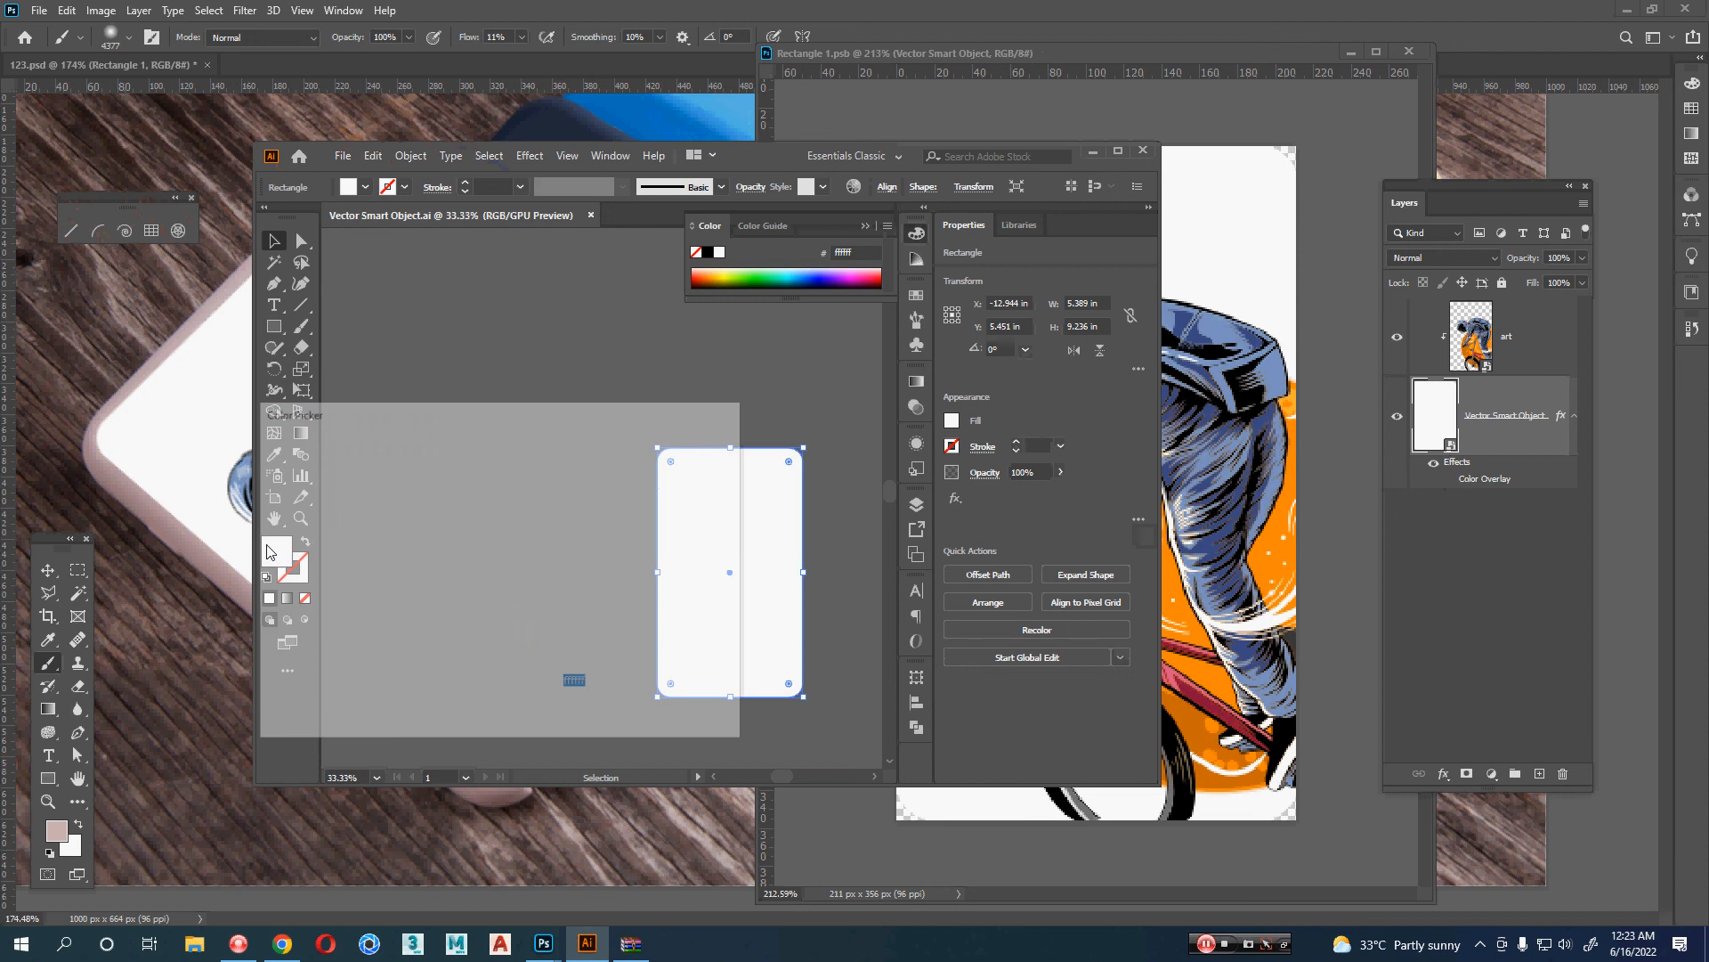
{"action": "type", "text": "ccb3b7"}
{"action": "left_click", "coordinate": [689, 470]}
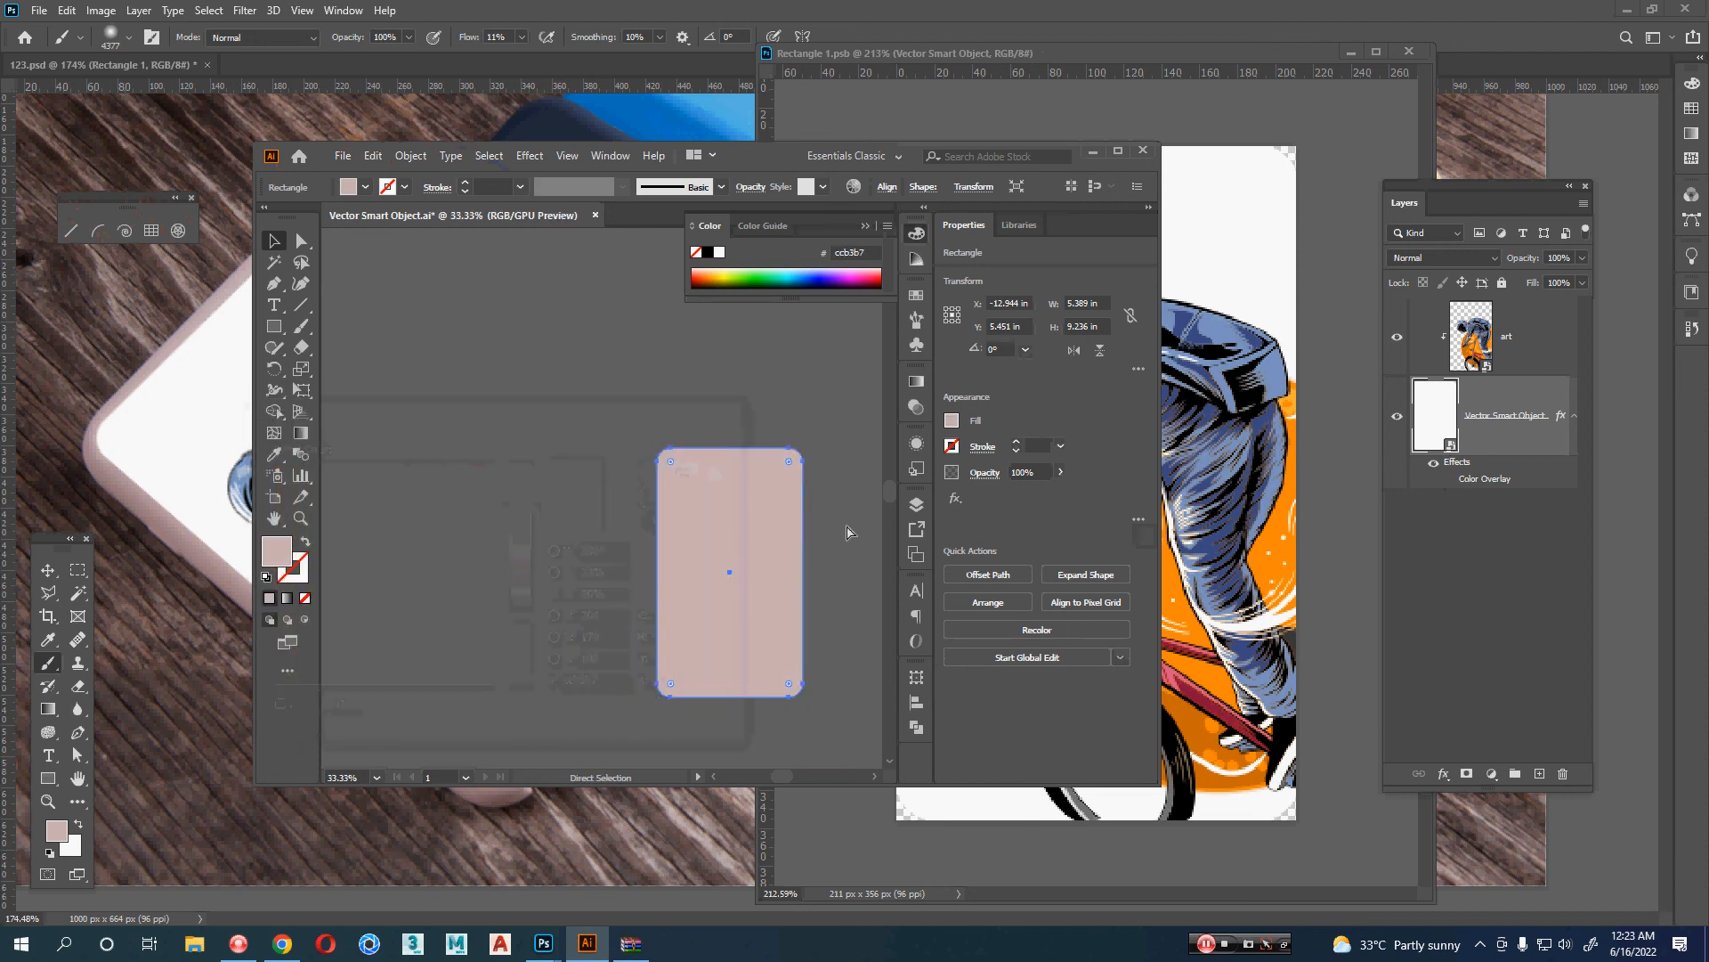
{"action": "key", "text": "ctrl+s"}
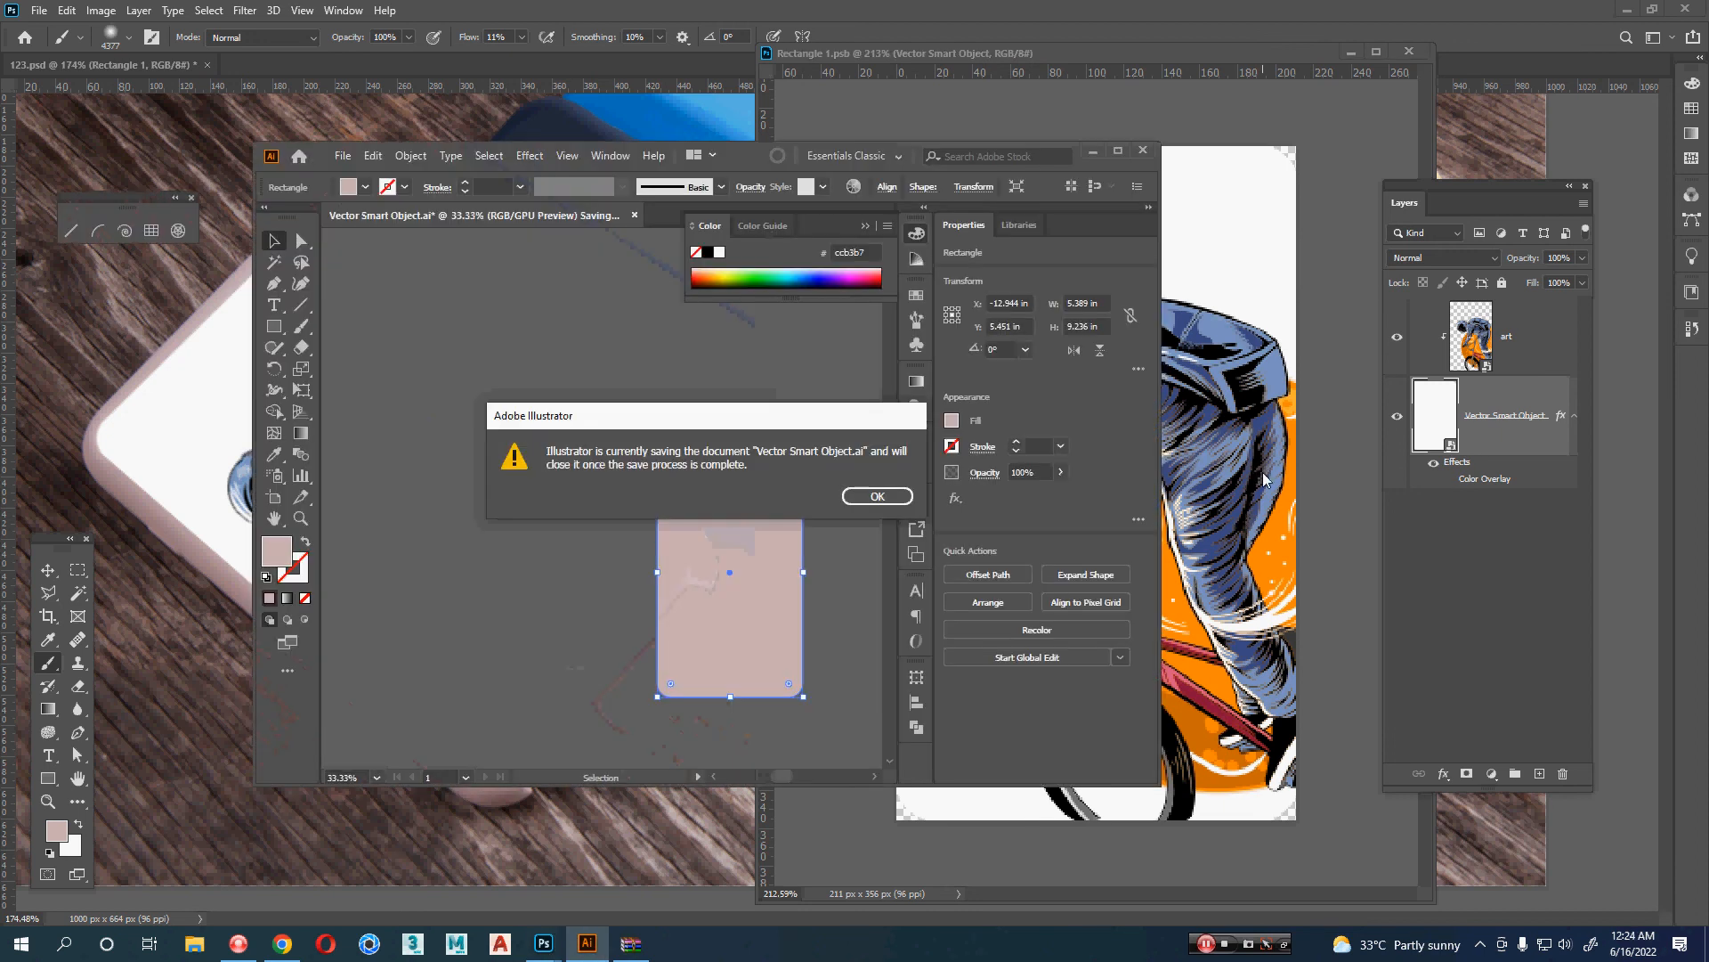
{"action": "left_click", "coordinate": [883, 504]}
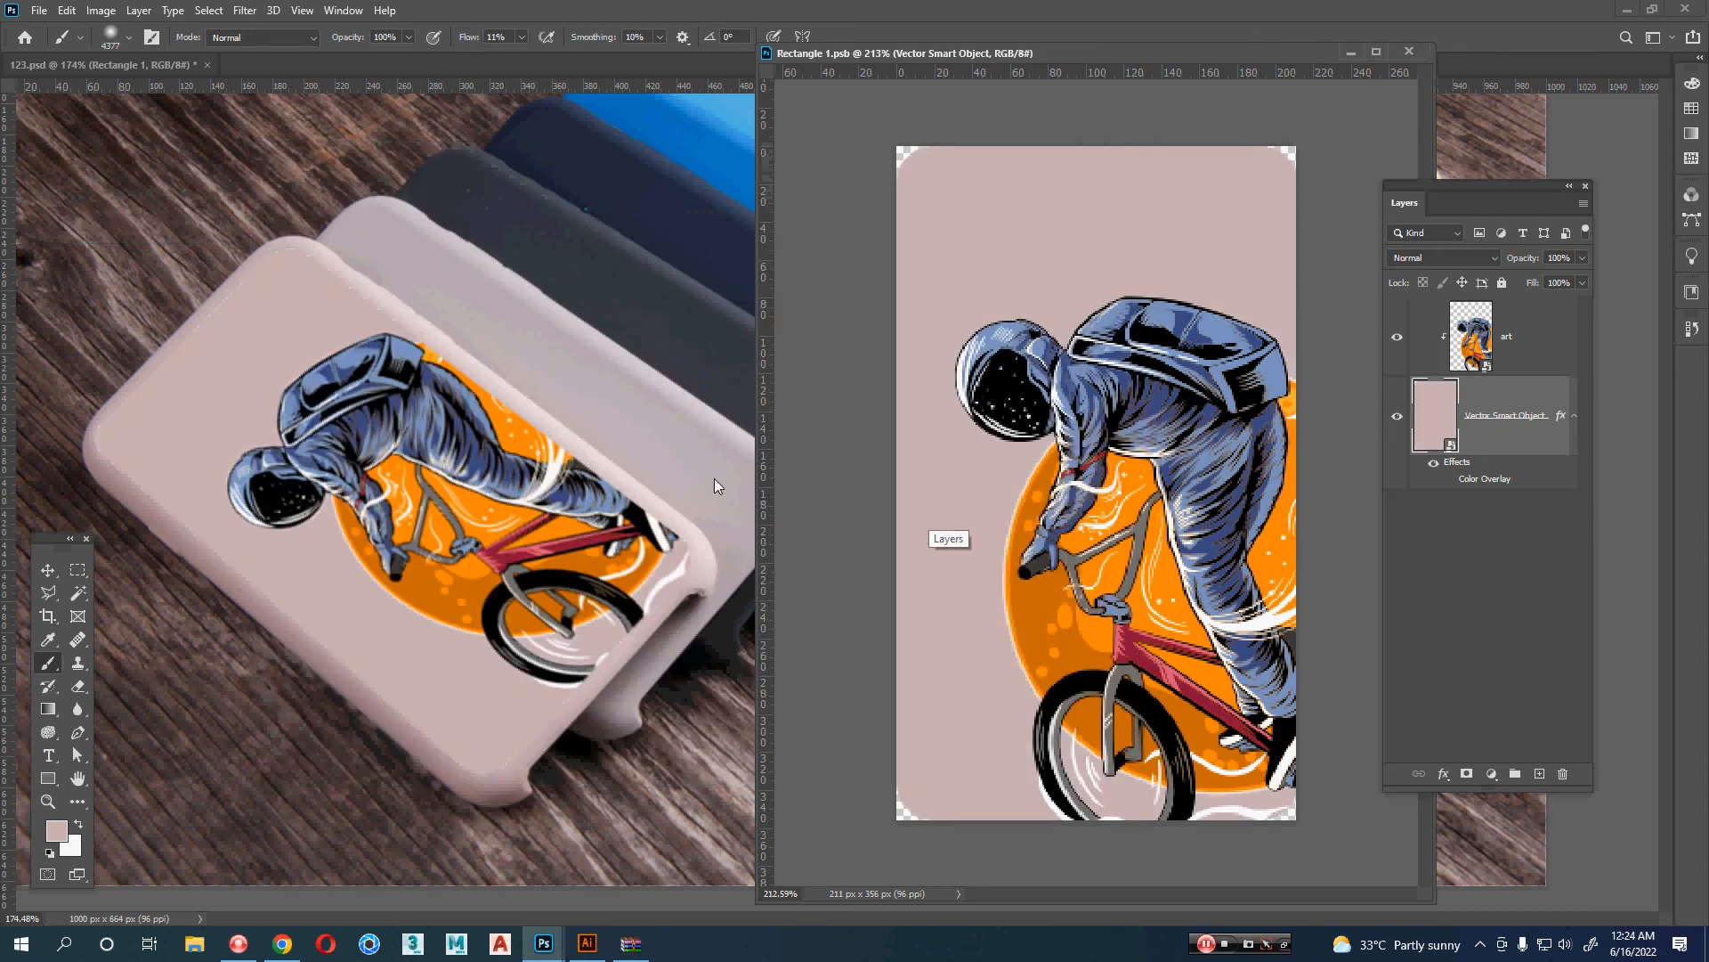
{"action": "scroll", "coordinate": [141, 302], "scroll_direction": "up", "scroll_amount": 5}
{"action": "left_click", "coordinate": [191, 394]}
{"action": "scroll", "coordinate": [191, 394], "scroll_direction": "up", "scroll_amount": 3}
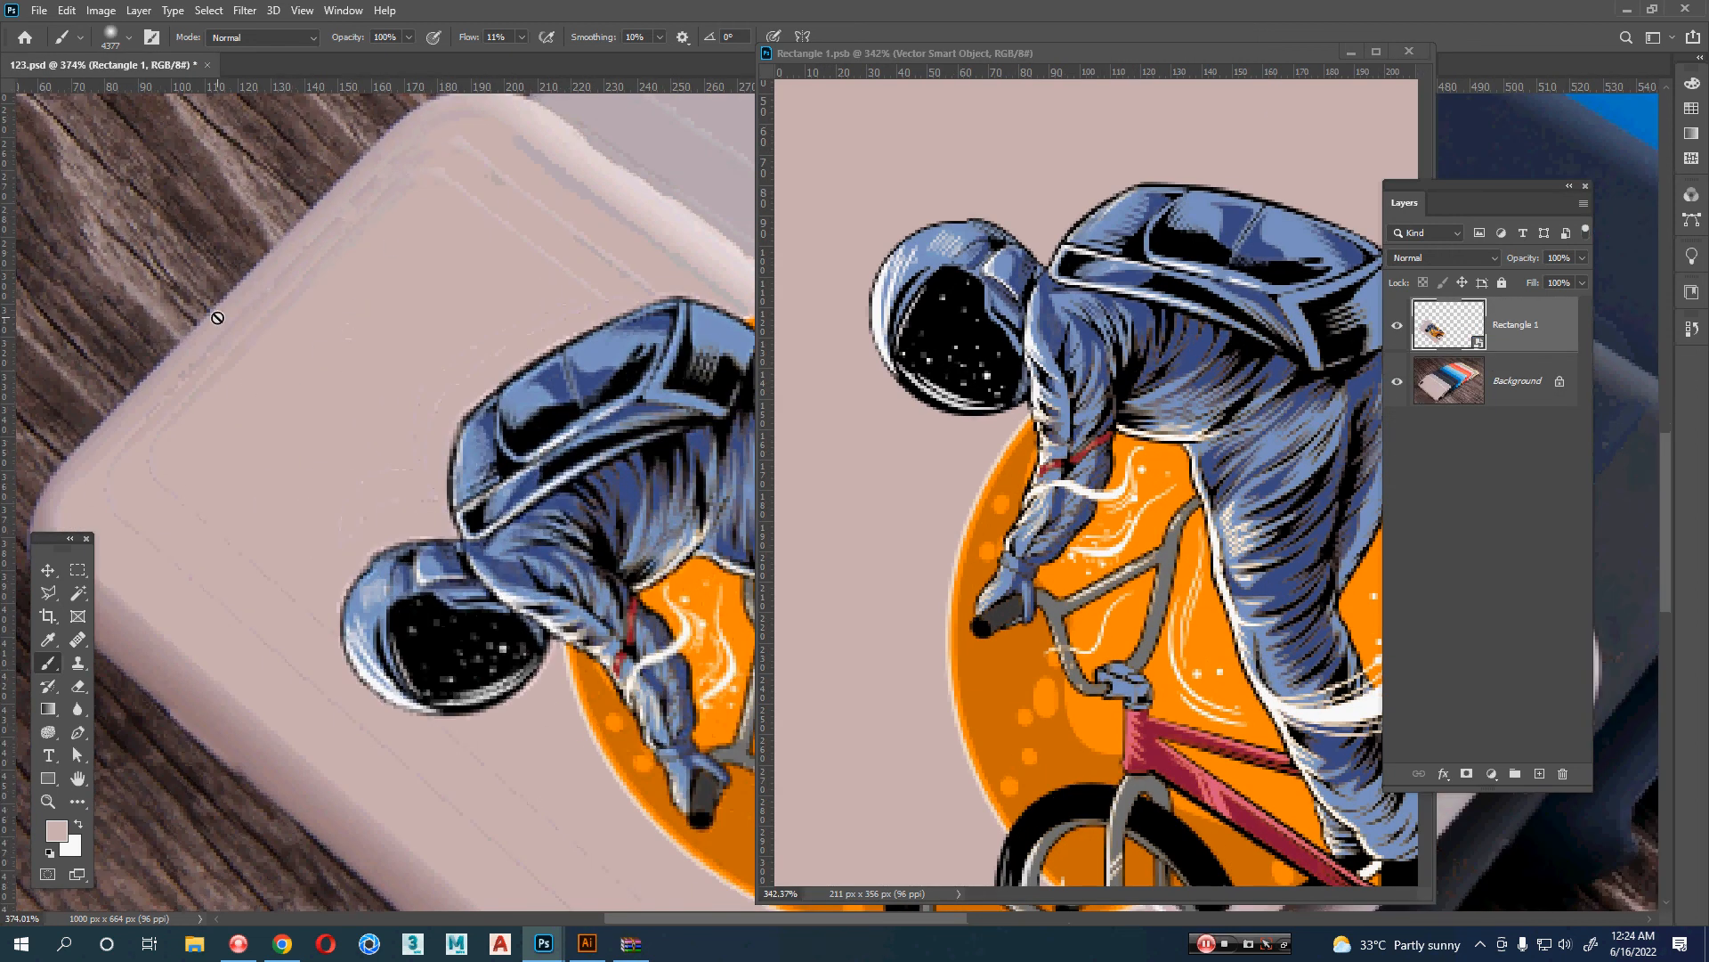
{"action": "left_click", "coordinate": [299, 369]}
{"action": "left_click", "coordinate": [906, 364]}
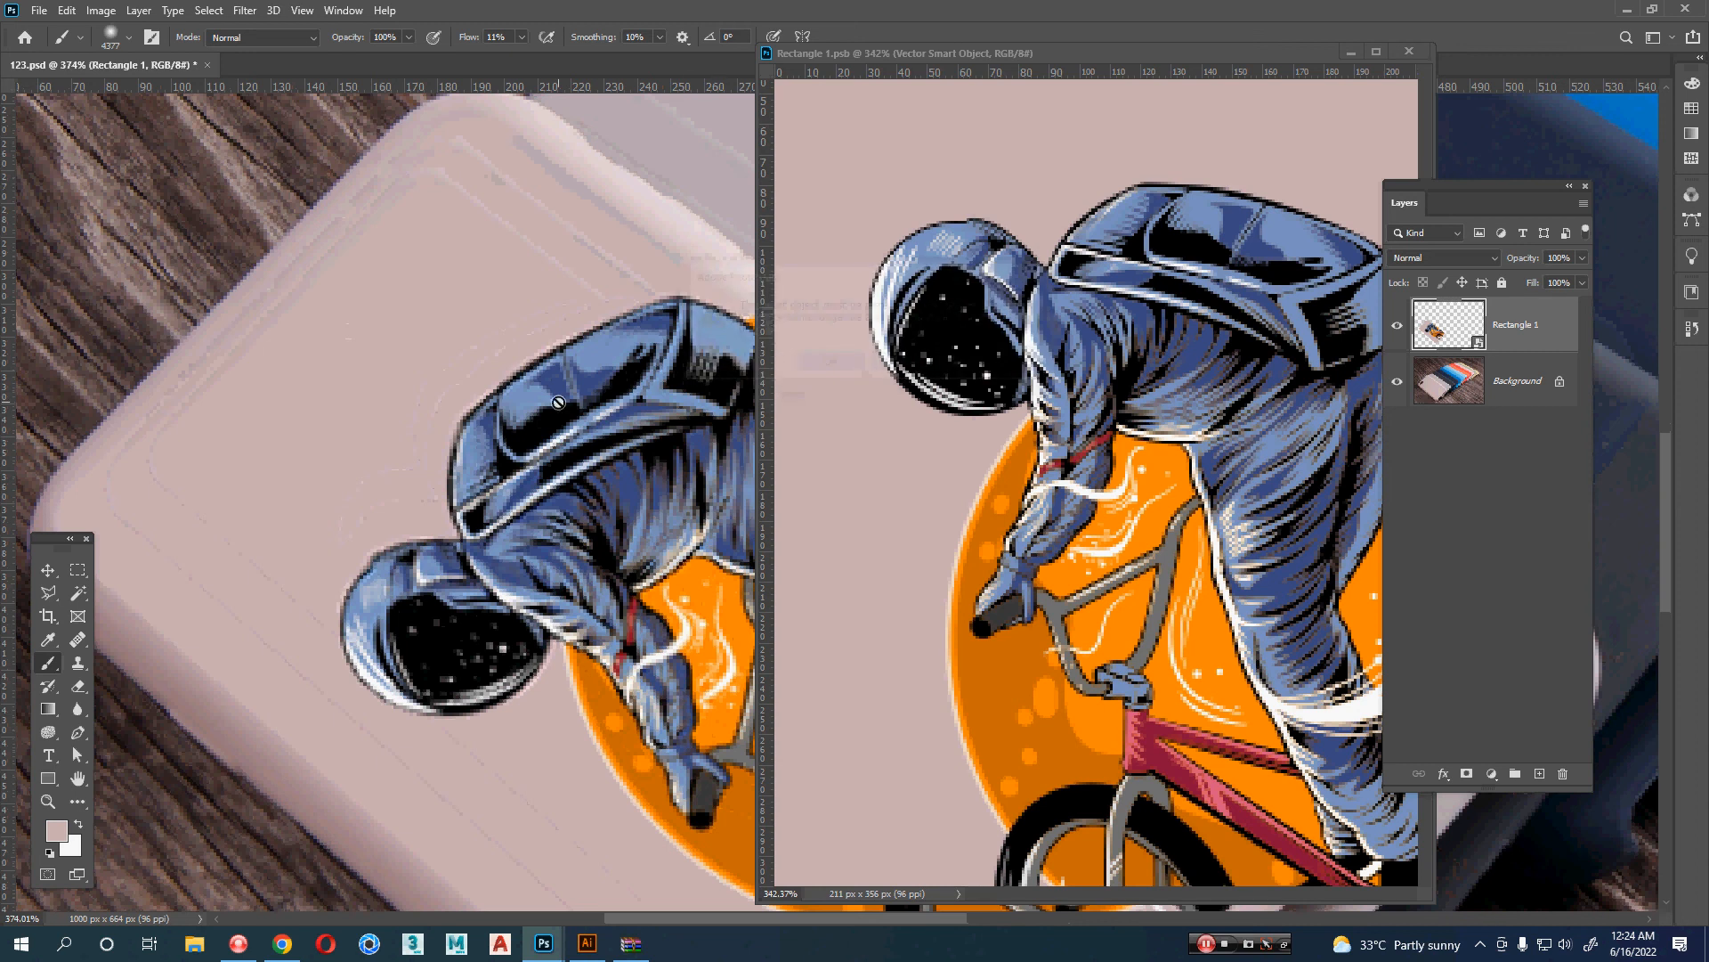
{"action": "key", "text": "v"}
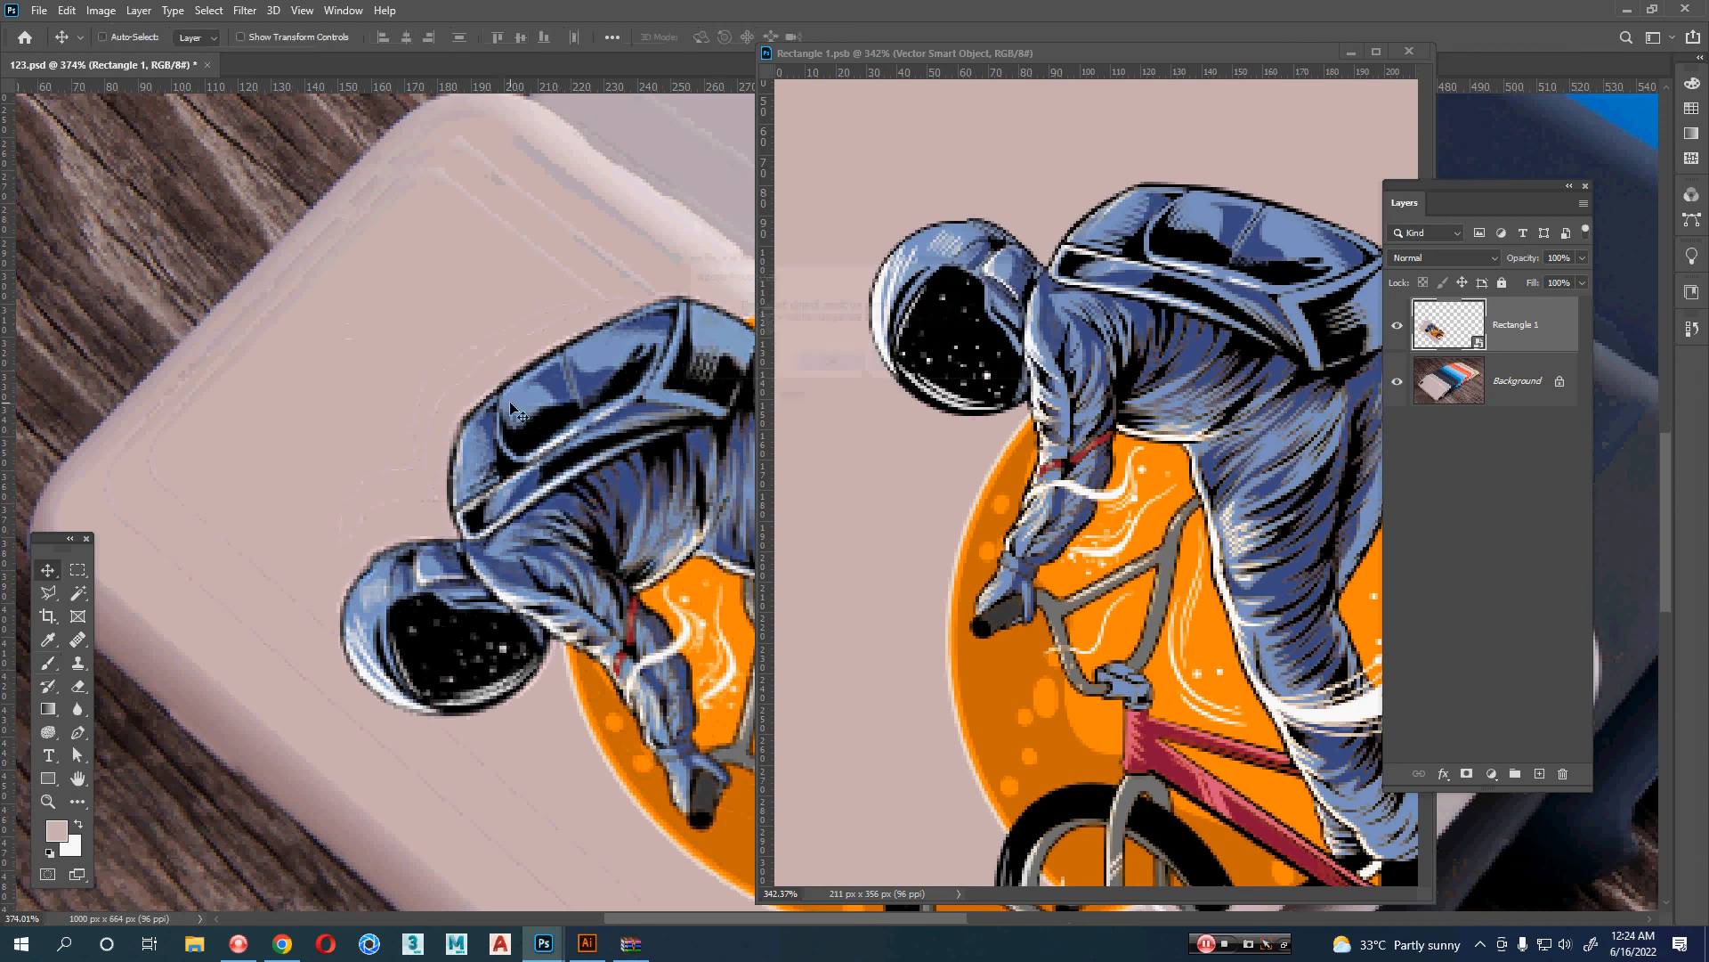
- Add a layer mask to the Rectangle 1 layer in 123.psd and close Rectangle 1.psb
{"action": "left_click", "coordinate": [1399, 330]}
{"action": "left_click", "coordinate": [1466, 773]}
{"action": "left_click", "coordinate": [1239, 57]}
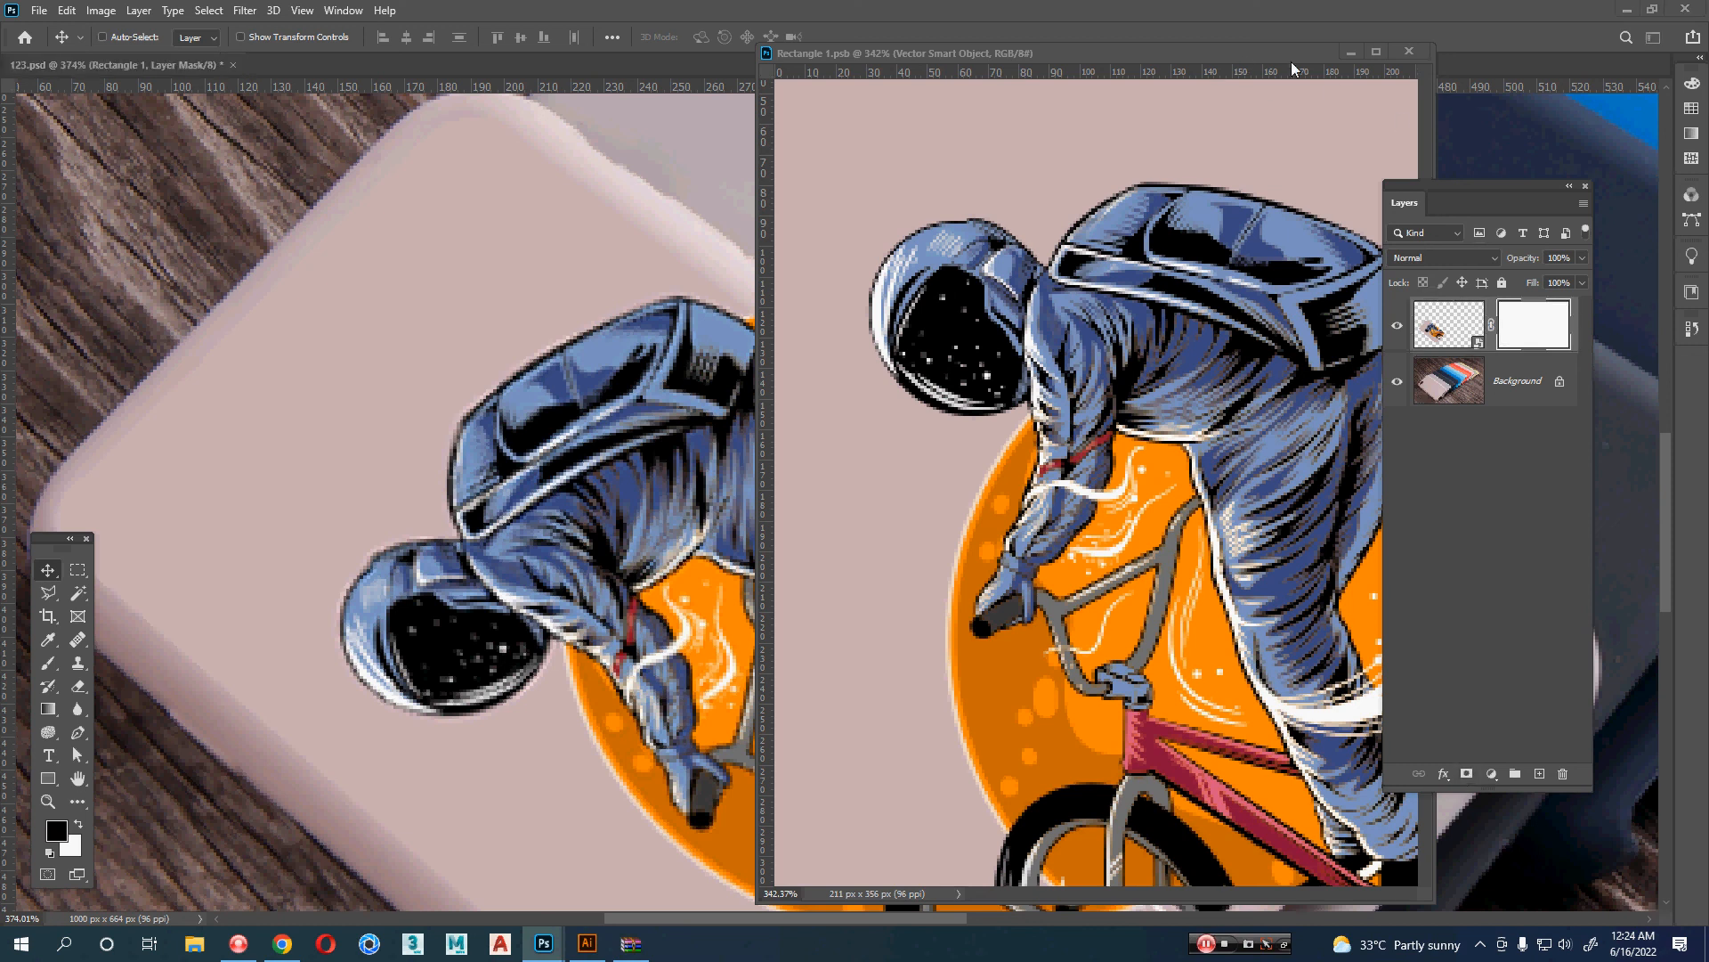
{"action": "left_click", "coordinate": [1410, 51]}
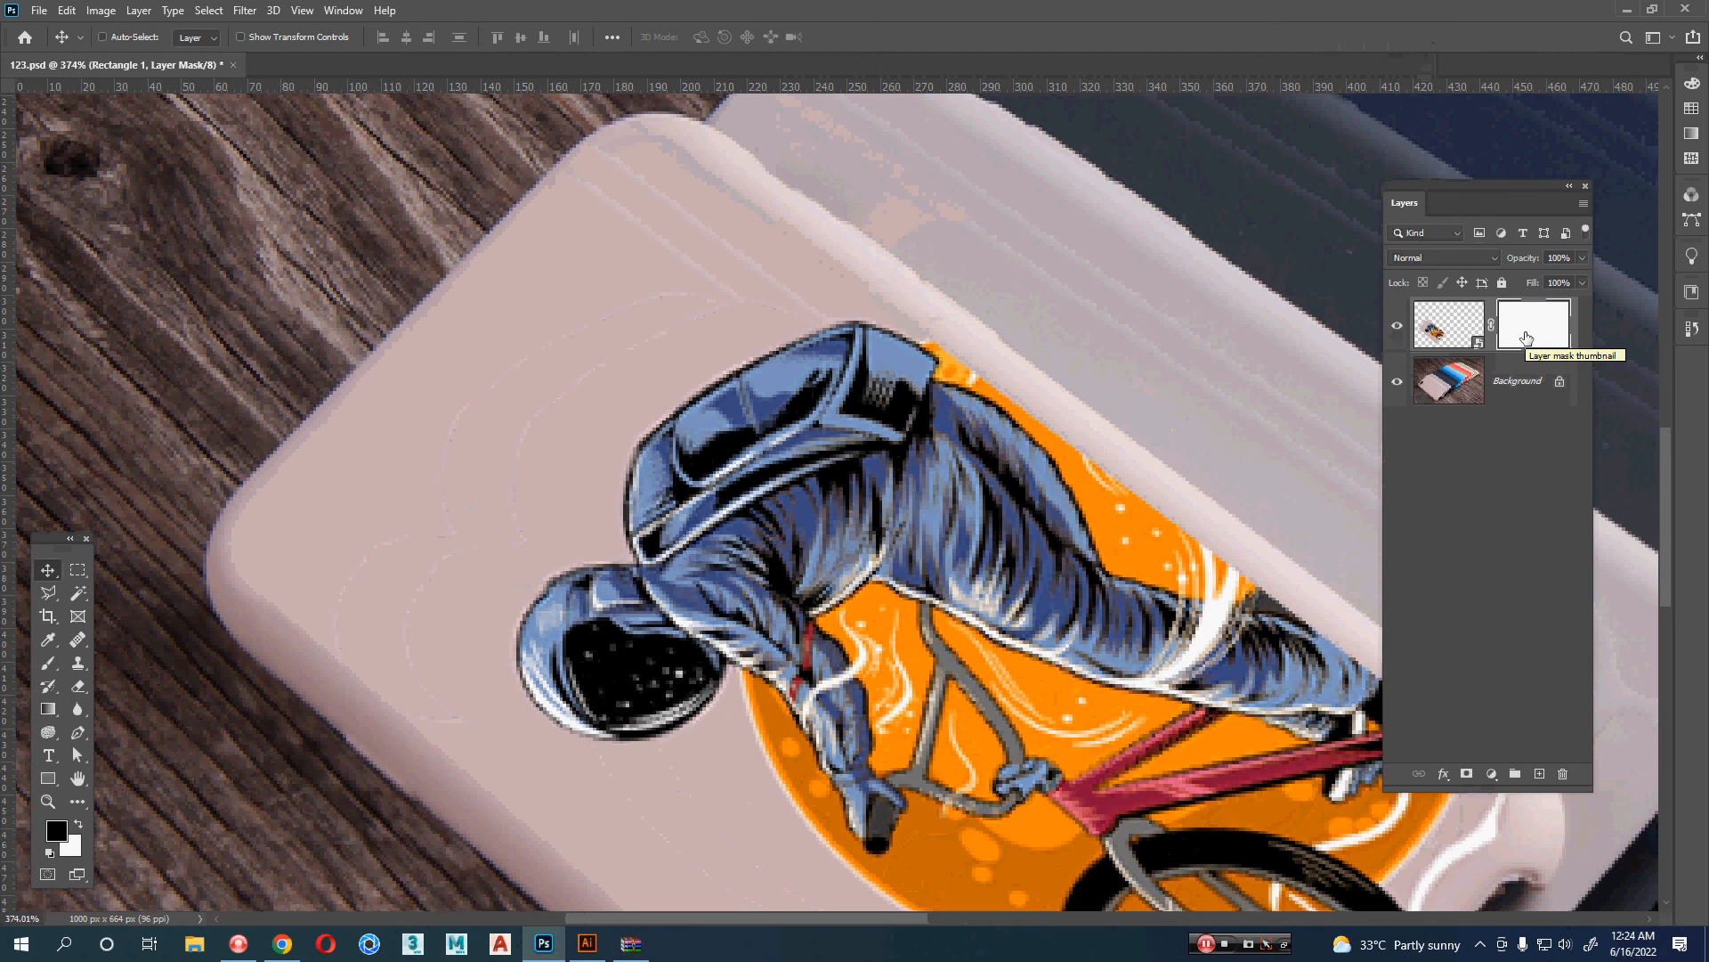
- Prepare a soft 50 px black brush with 11% flow for painting on the Rectangle 1 layer mask
{"action": "key", "text": "b"}
{"action": "right_click", "coordinate": [719, 357], "text": "alt"}
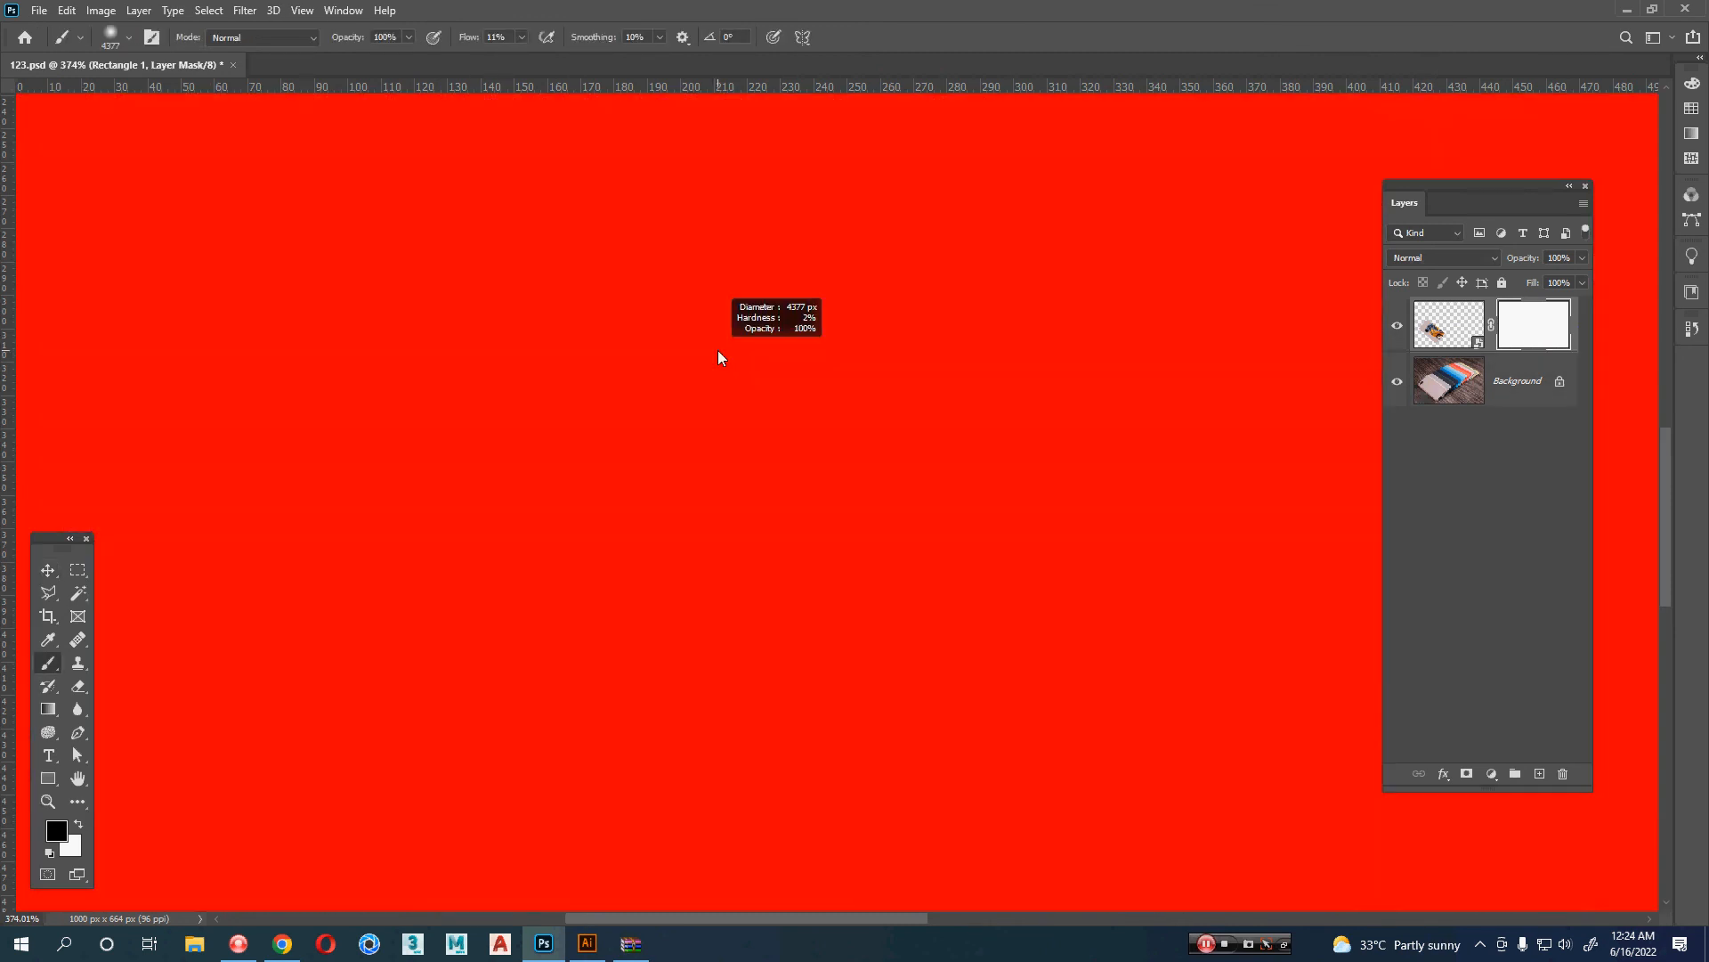
{"action": "left_click_drag", "start_coordinate": [437, 352], "coordinate": [1, 305], "text": "alt"}
{"action": "left_click_drag", "start_coordinate": [824, 331], "coordinate": [1, 332], "text": "alt"}
{"action": "left_click_drag", "start_coordinate": [1006, 369], "coordinate": [2, 378], "text": "alt"}
{"action": "right_click", "coordinate": [992, 376]}
{"action": "left_click", "coordinate": [942, 183]}
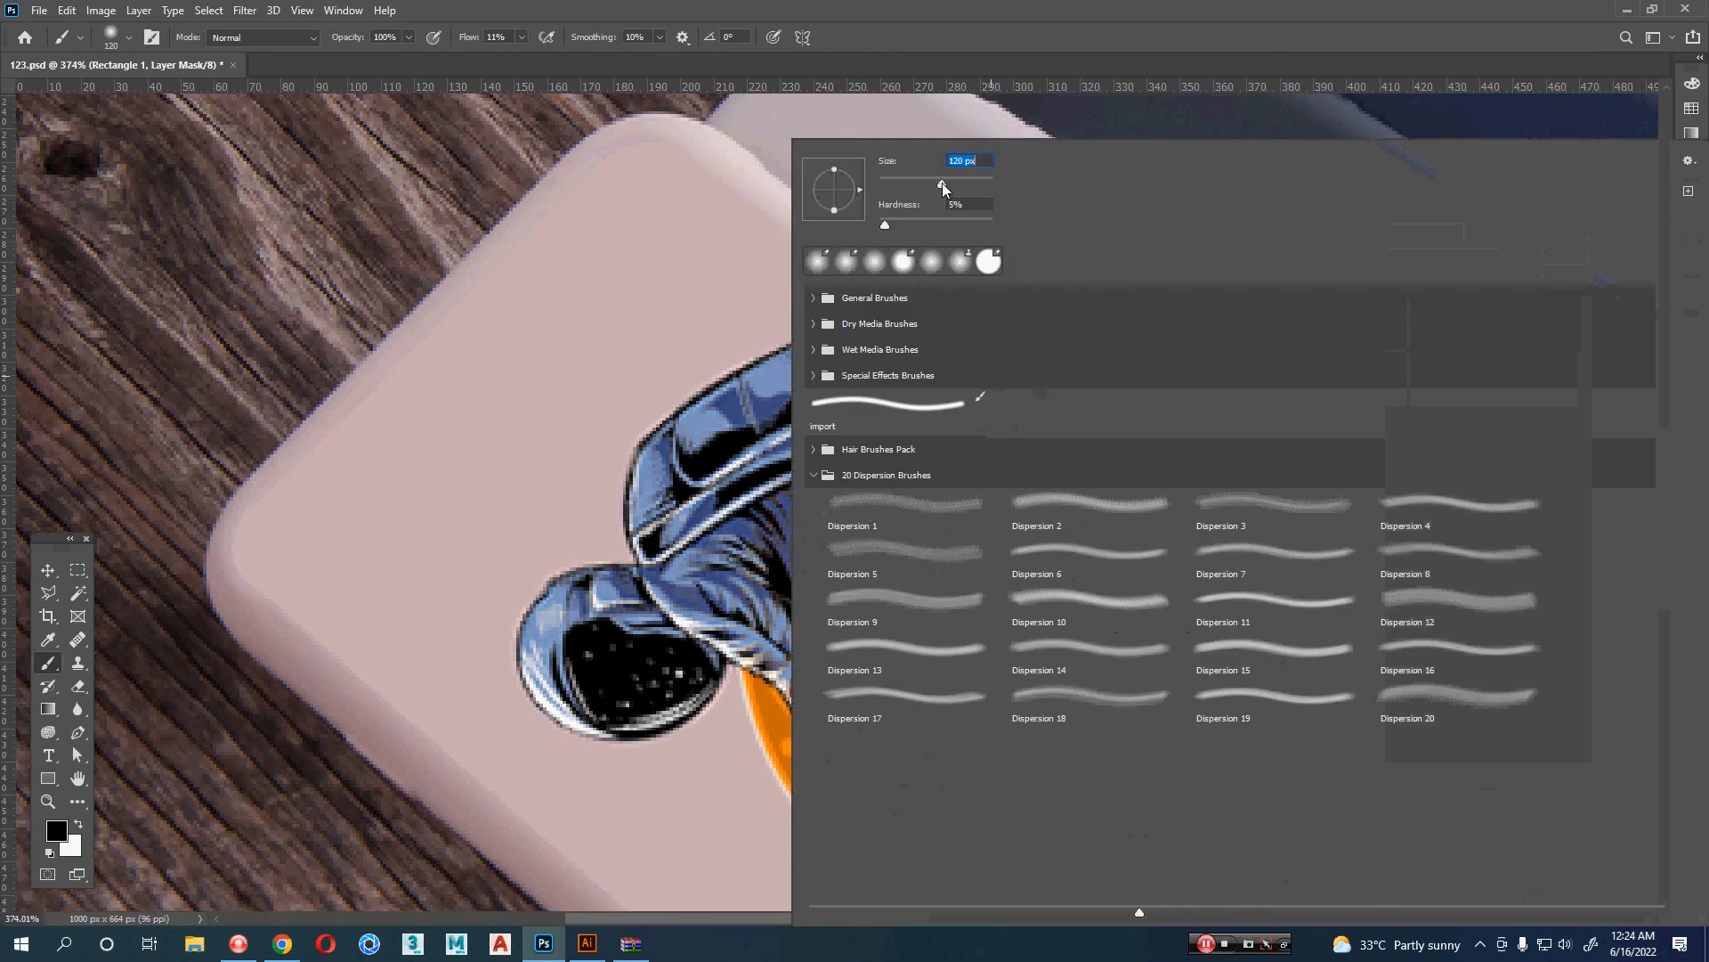
{"action": "left_click", "coordinate": [918, 61]}
{"action": "right_click", "coordinate": [822, 360], "text": "alt"}
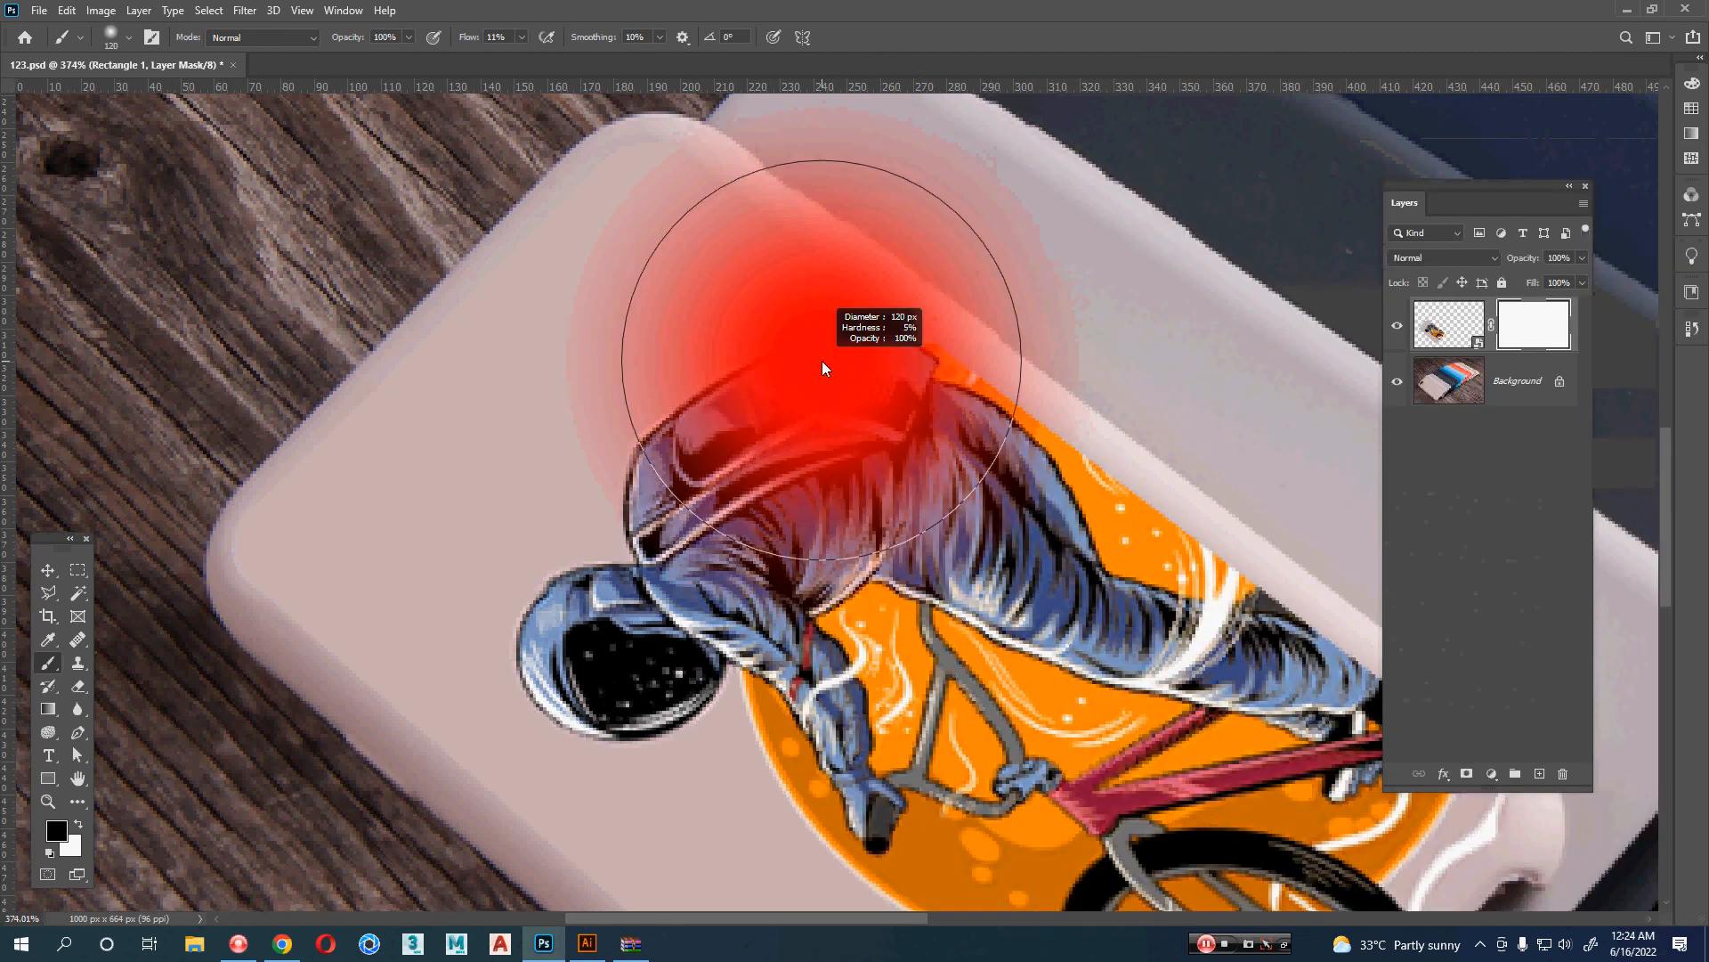
{"action": "mouse_move", "coordinate": [821, 368]}
{"action": "left_mouse_down", "text": "alt"}
{"action": "mouse_move", "coordinate": [671, 382]}
{"action": "mouse_move", "coordinate": [872, 398]}
{"action": "mouse_move", "coordinate": [805, 393]}
{"action": "mouse_move", "coordinate": [777, 7]}
{"action": "mouse_move", "coordinate": [798, 495]}
{"action": "mouse_move", "coordinate": [797, 7]}
{"action": "mouse_move", "coordinate": [709, 15]}
{"action": "left_mouse_up", "text": "alt"}
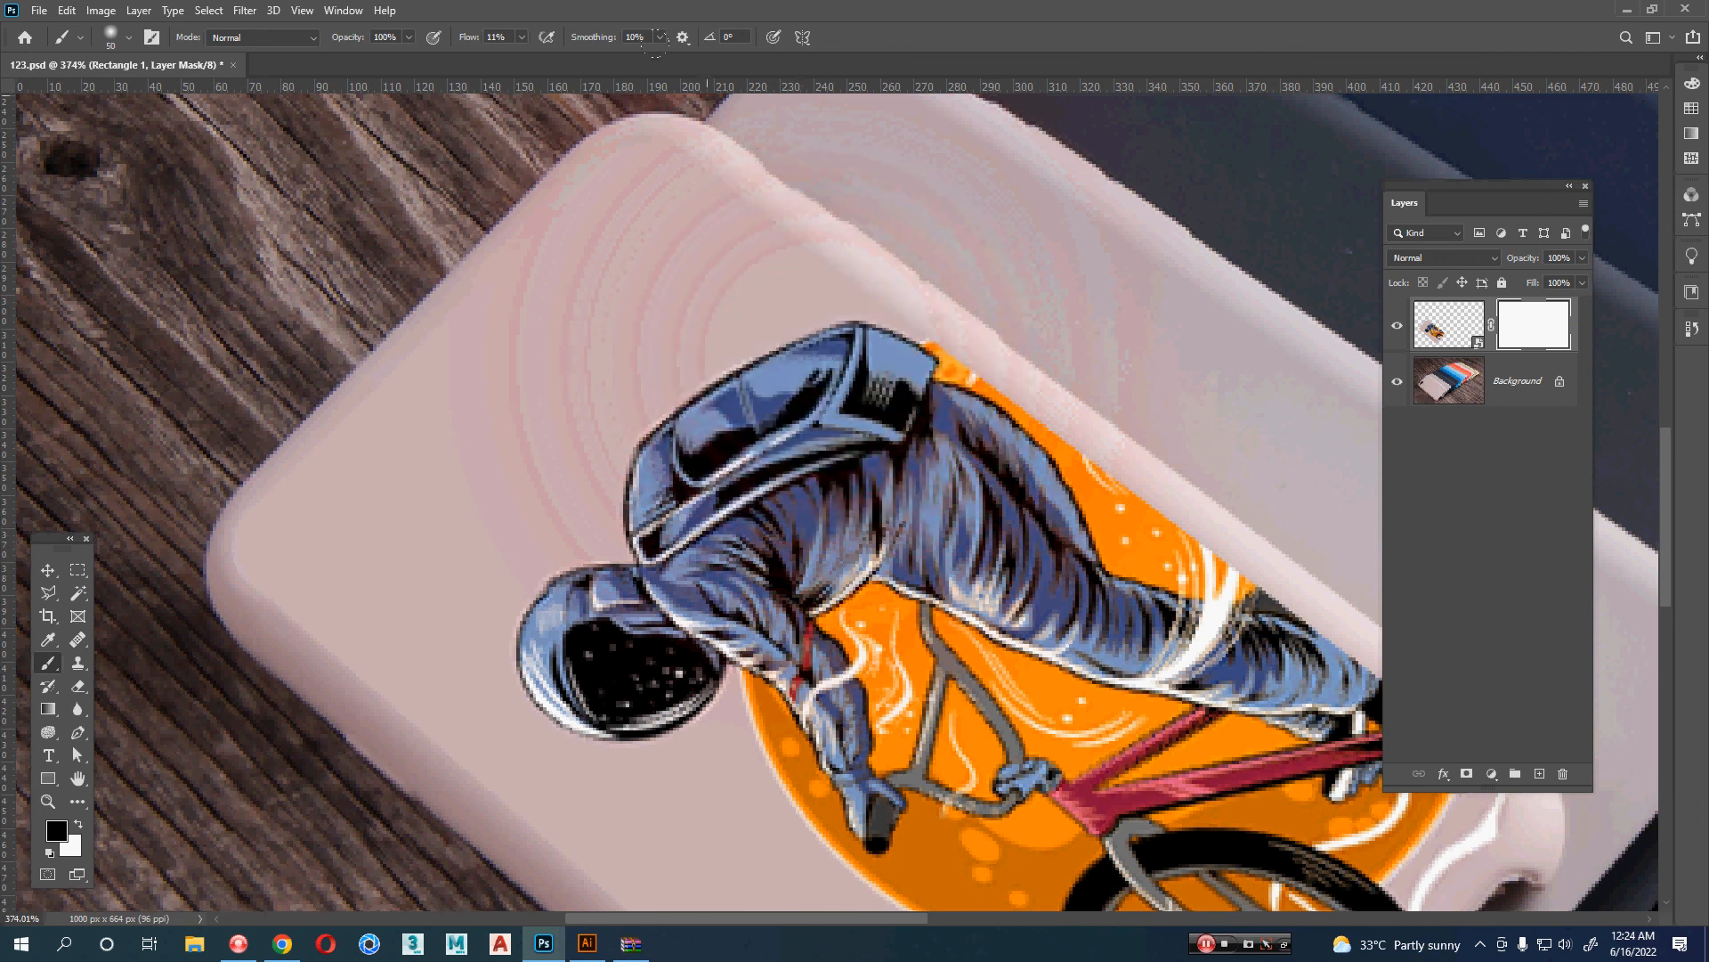
{"action": "left_click_drag", "start_coordinate": [472, 39], "coordinate": [472, 42]}
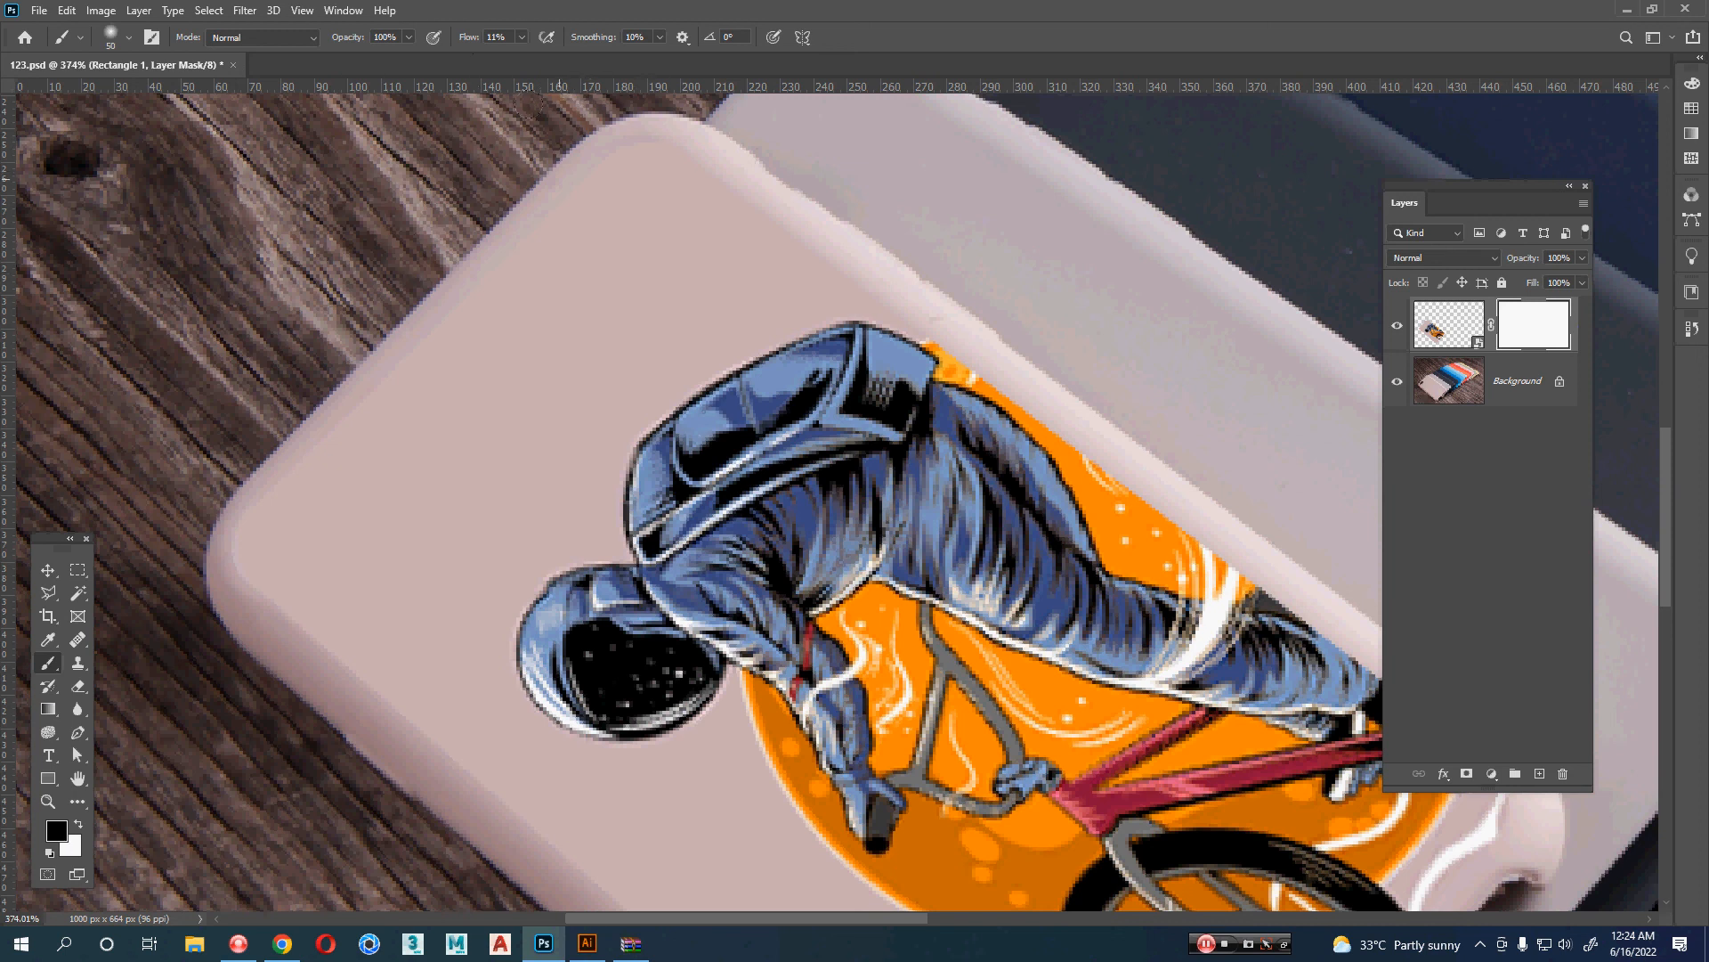
- Paint the Rectangle 1 layer mask black over the case's camera cutout to reveal the opening
{"action": "mouse_move", "coordinate": [392, 421]}
{"action": "left_mouse_down"}
{"action": "mouse_move", "coordinate": [287, 529]}
{"action": "mouse_move", "coordinate": [283, 557]}
{"action": "mouse_move", "coordinate": [339, 490]}
{"action": "mouse_move", "coordinate": [264, 540]}
{"action": "left_mouse_up"}
{"action": "mouse_move", "coordinate": [298, 365]}
{"action": "left_mouse_down"}
{"action": "mouse_move", "coordinate": [370, 359]}
{"action": "mouse_move", "coordinate": [325, 343]}
{"action": "left_mouse_up"}
{"action": "left_click_drag", "start_coordinate": [401, 437], "coordinate": [347, 485]}
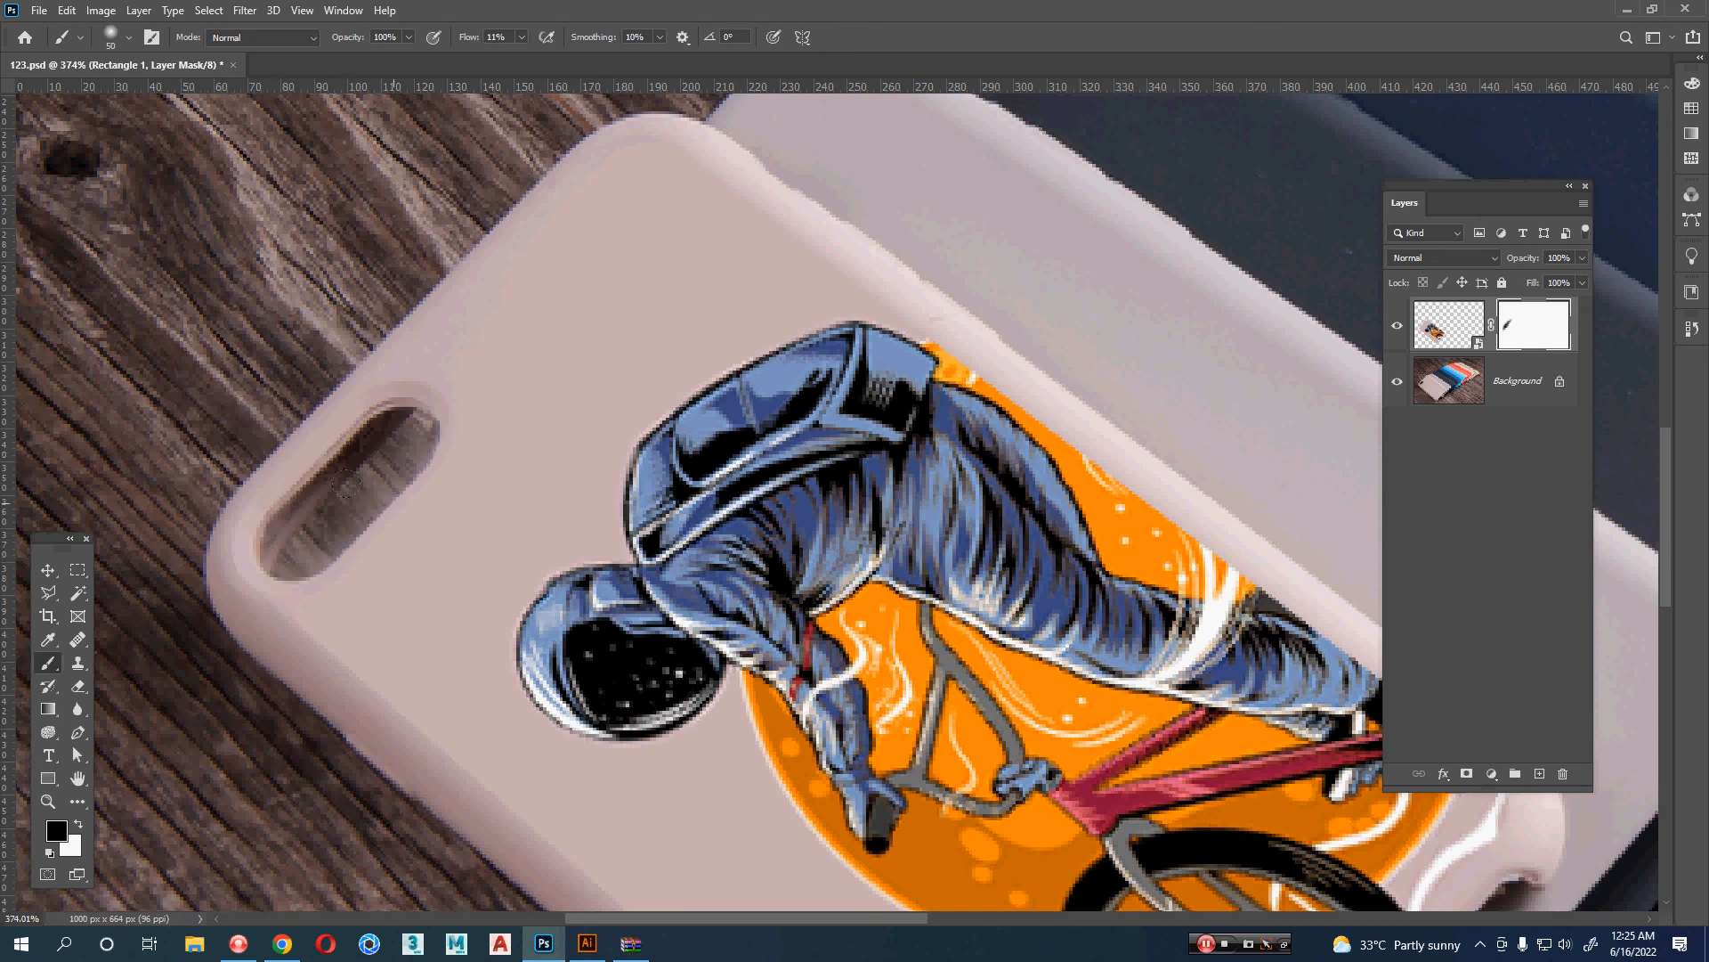
- Harden the 50 px brush, raise its flow to 100%, and mask the camera cutout area again
{"action": "left_click_drag", "start_coordinate": [405, 376], "coordinate": [383, 756]}
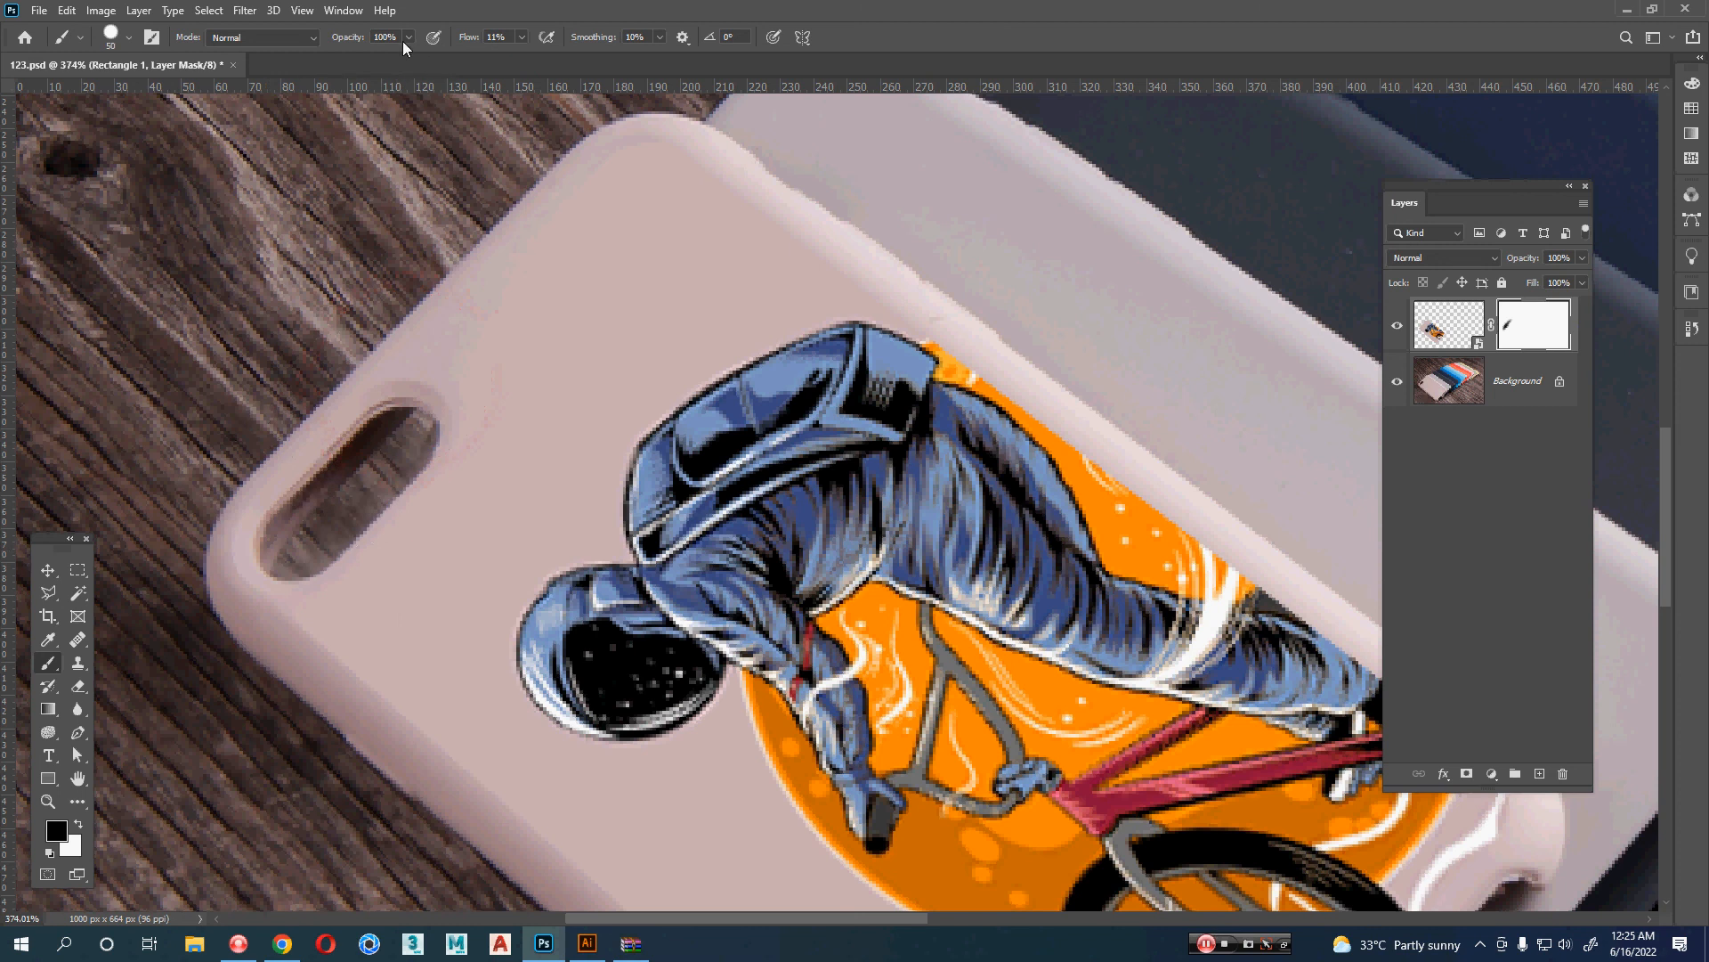
{"action": "left_click_drag", "start_coordinate": [461, 43], "coordinate": [898, 46]}
{"action": "left_click_drag", "start_coordinate": [409, 414], "coordinate": [269, 560]}
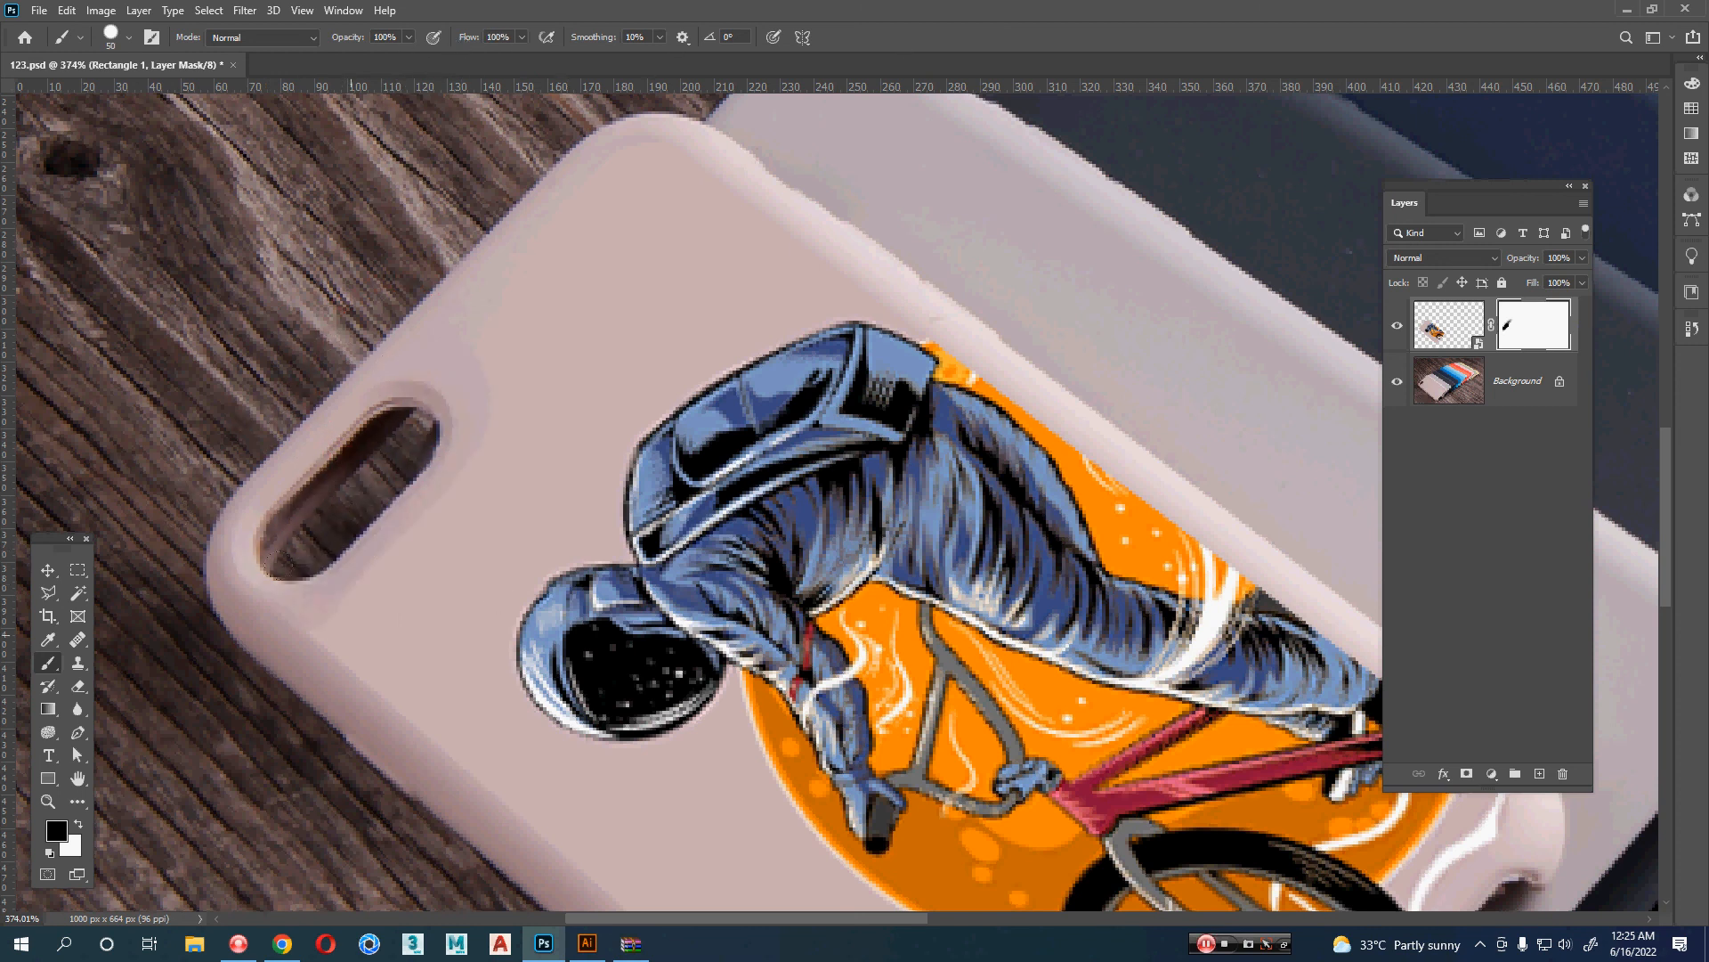
- Reduce the mask brush to 25 px with 58% flow and paint the Rectangle 1 mask along the case's camera-side and front edges
{"action": "scroll", "coordinate": [553, 540], "scroll_direction": "up", "scroll_amount": 2}
{"action": "mouse_move", "coordinate": [571, 463]}
{"action": "left_mouse_down"}
{"action": "mouse_move", "coordinate": [558, 2]}
{"action": "mouse_move", "coordinate": [542, 58]}
{"action": "mouse_move", "coordinate": [441, 42]}
{"action": "left_mouse_up"}
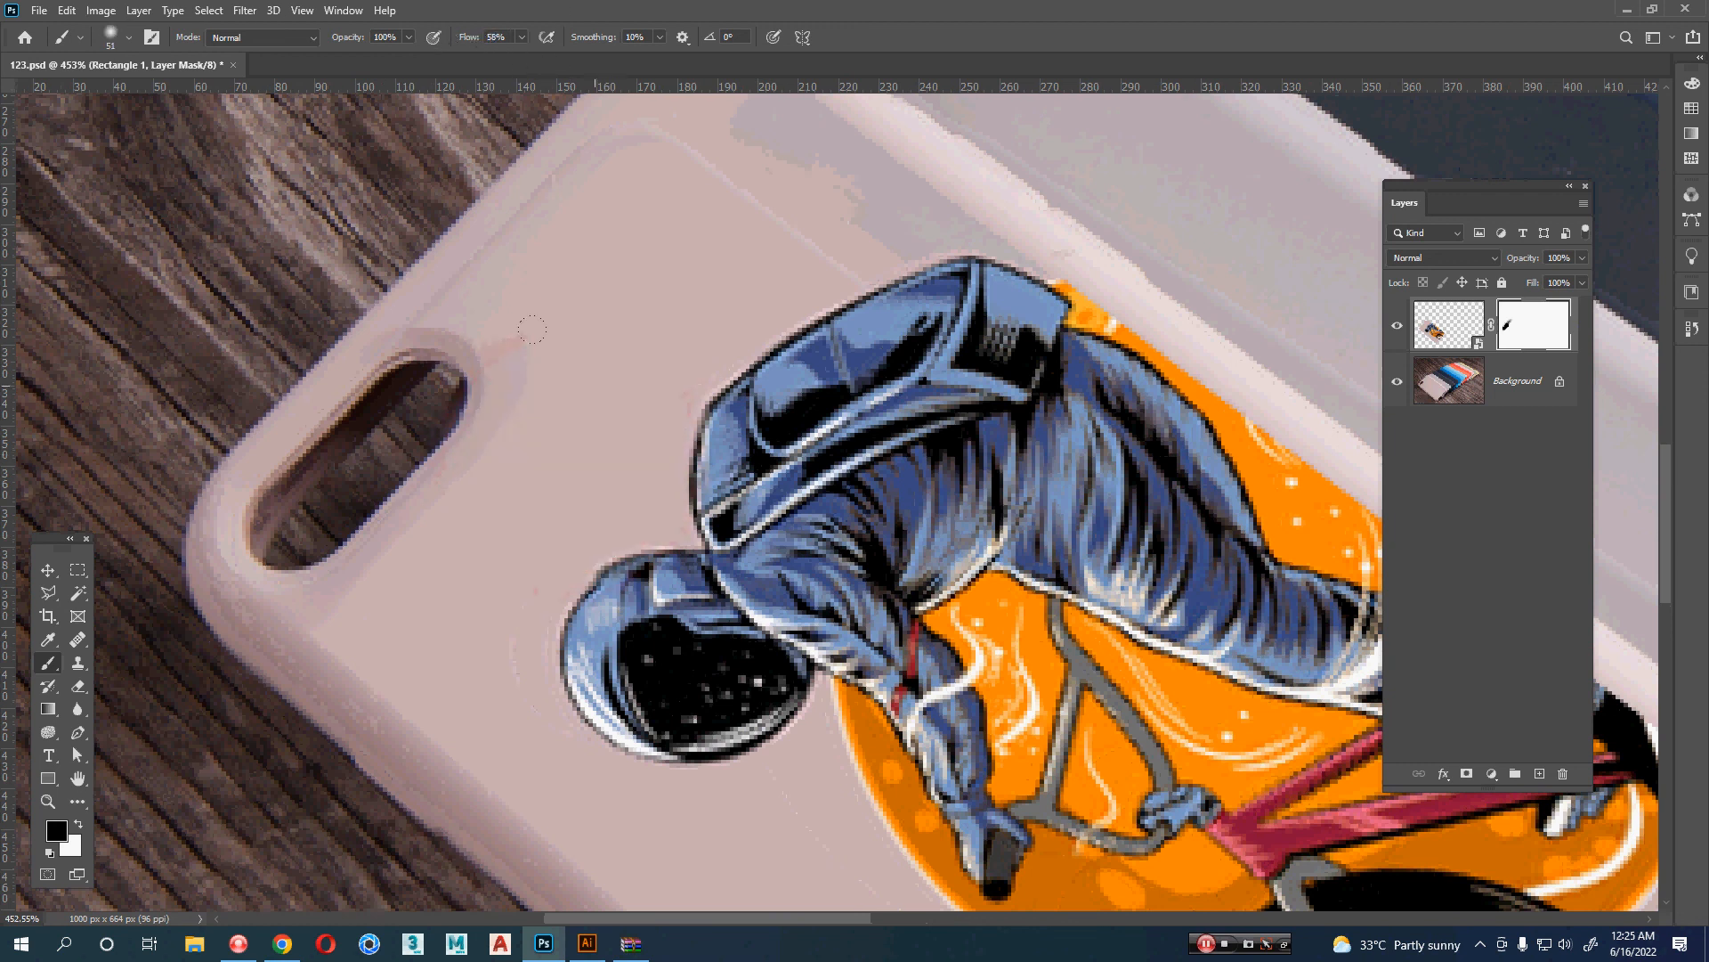
{"action": "mouse_move", "coordinate": [605, 387]}
{"action": "left_mouse_down"}
{"action": "mouse_move", "coordinate": [566, 397]}
{"action": "mouse_move", "coordinate": [531, 372]}
{"action": "left_mouse_up"}
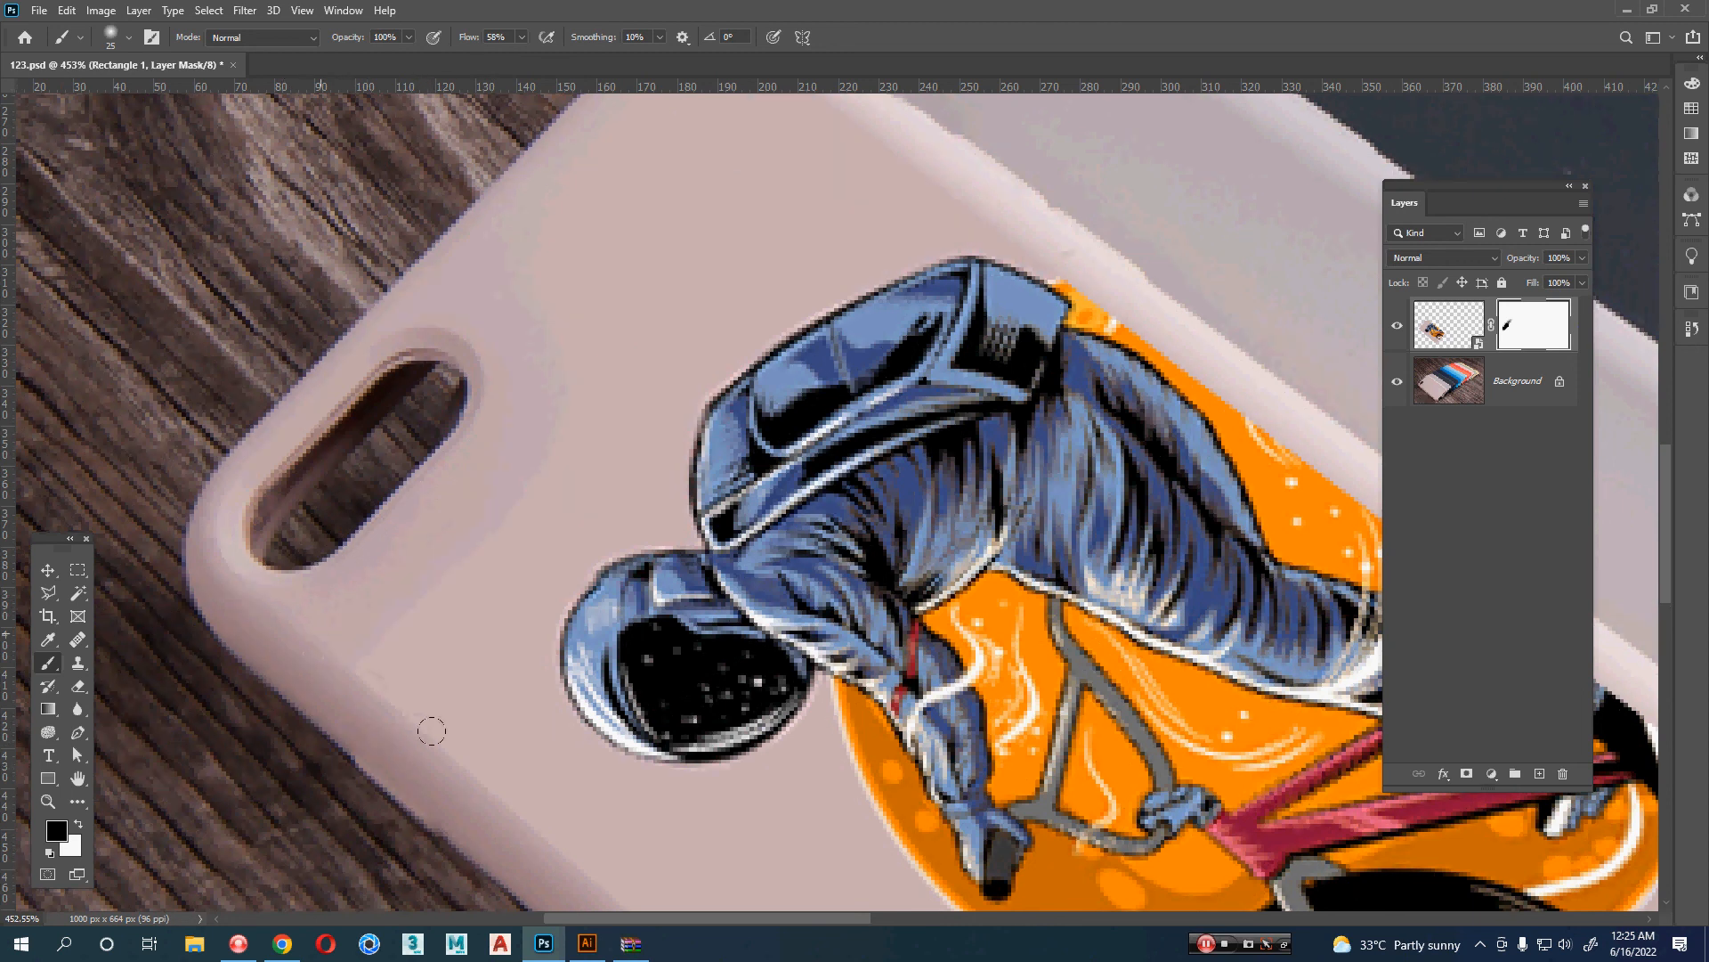
{"action": "left_click_drag", "start_coordinate": [446, 755], "coordinate": [290, 305]}
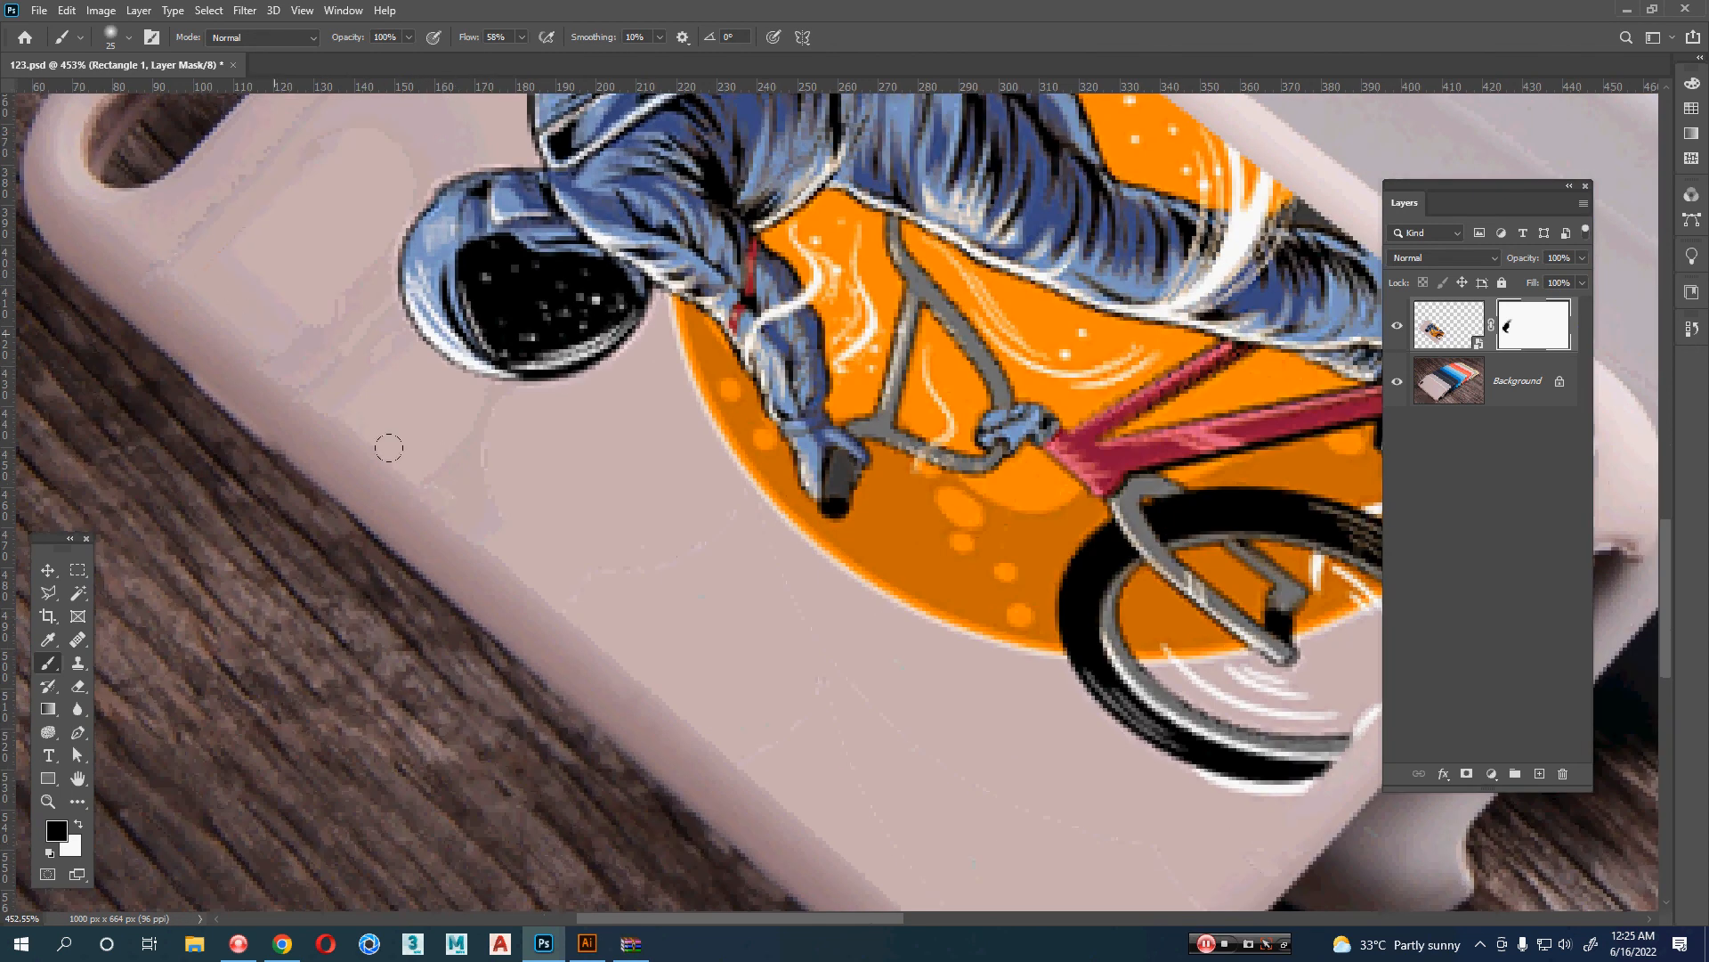
{"action": "left_click_drag", "start_coordinate": [691, 718], "coordinate": [400, 424]}
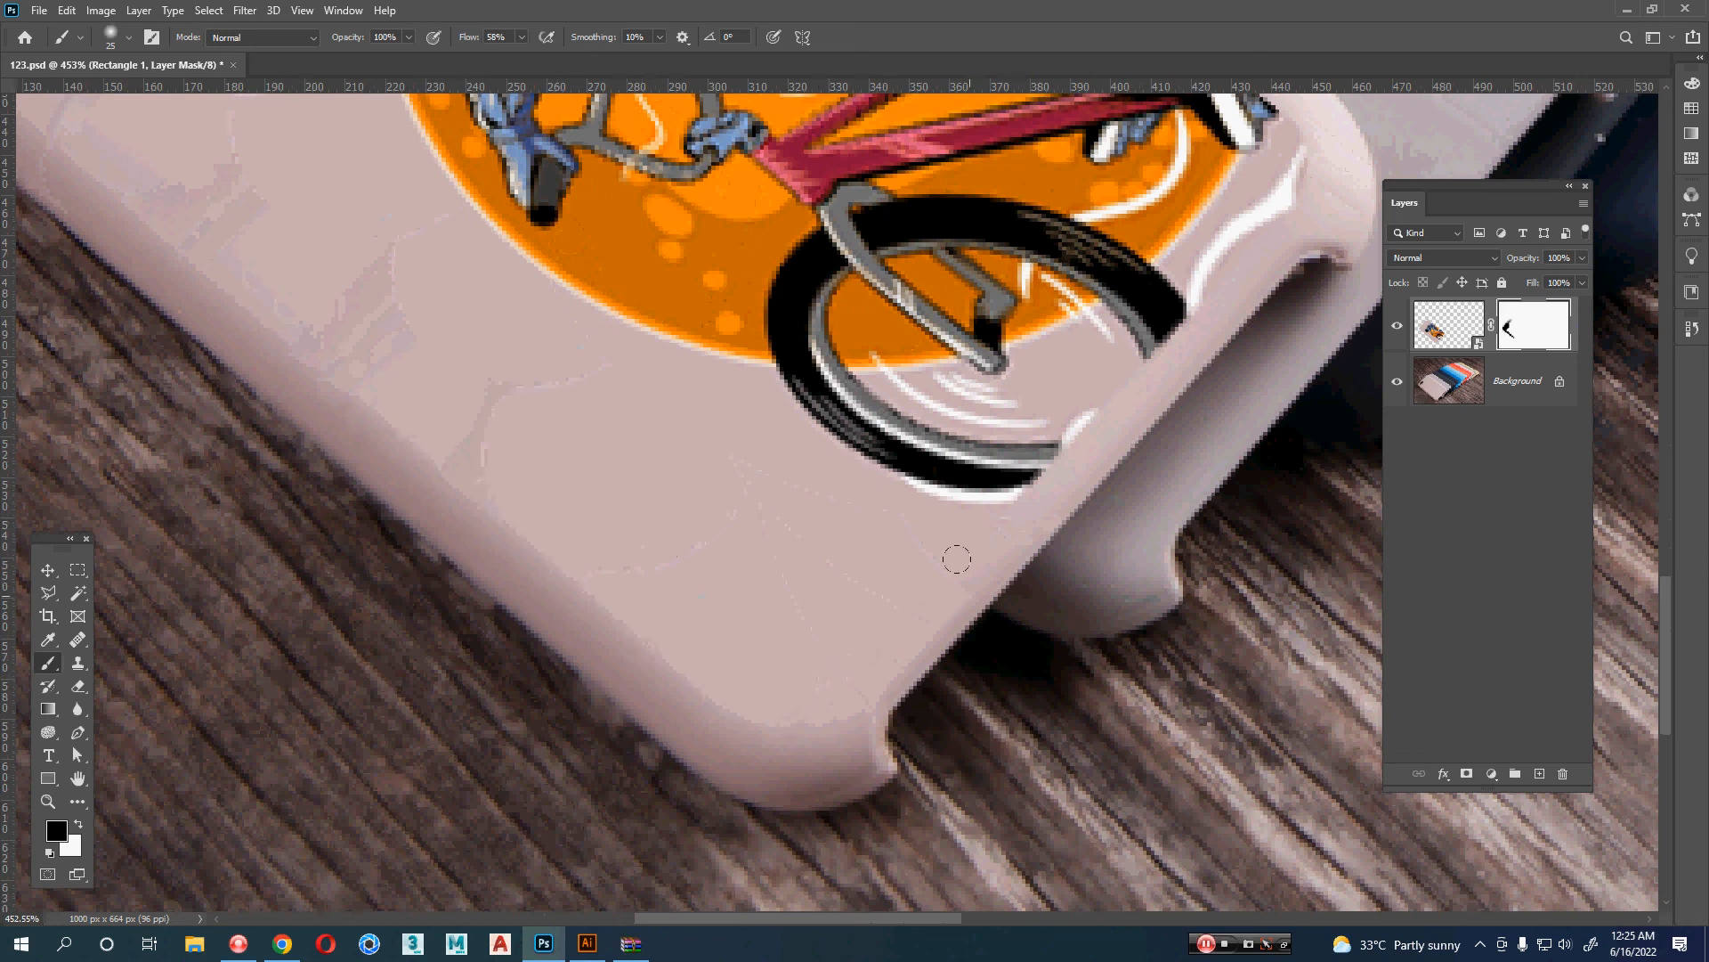
- Mask the Rectangle 1 layer's overlap at the case's charging-port corner and camera end, undoing the stroke over the artwork's upper edge
{"action": "left_click_drag", "start_coordinate": [1078, 498], "coordinate": [704, 525]}
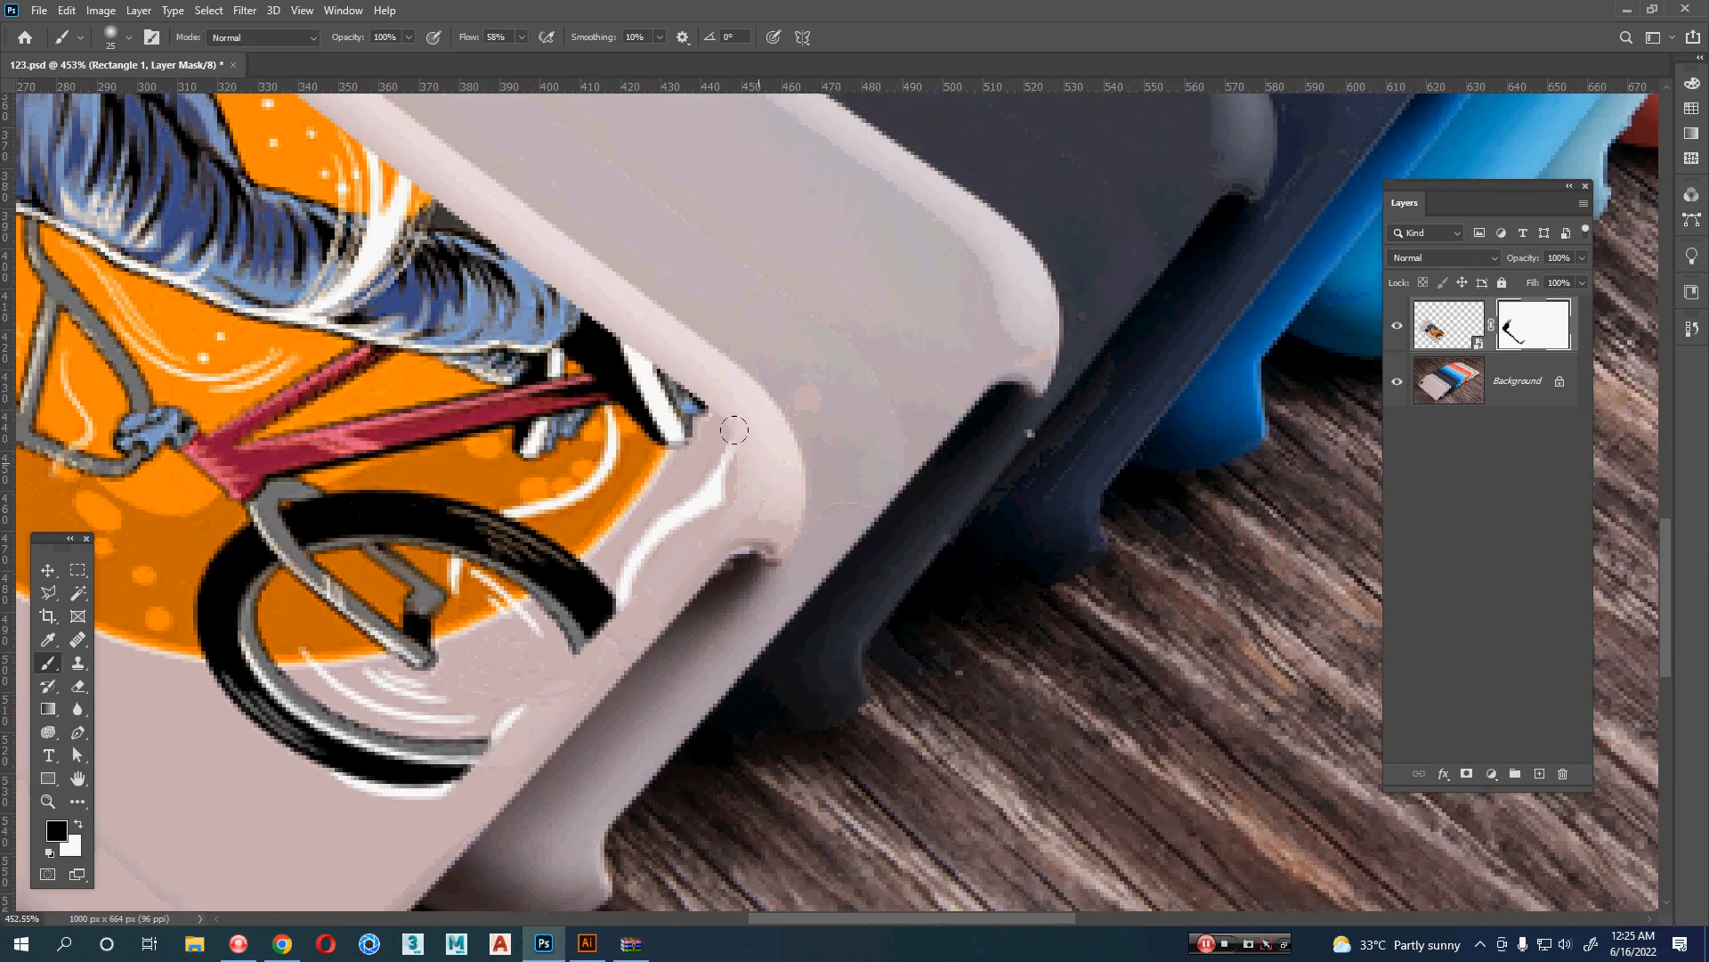
{"action": "left_click_drag", "start_coordinate": [735, 392], "coordinate": [864, 629]}
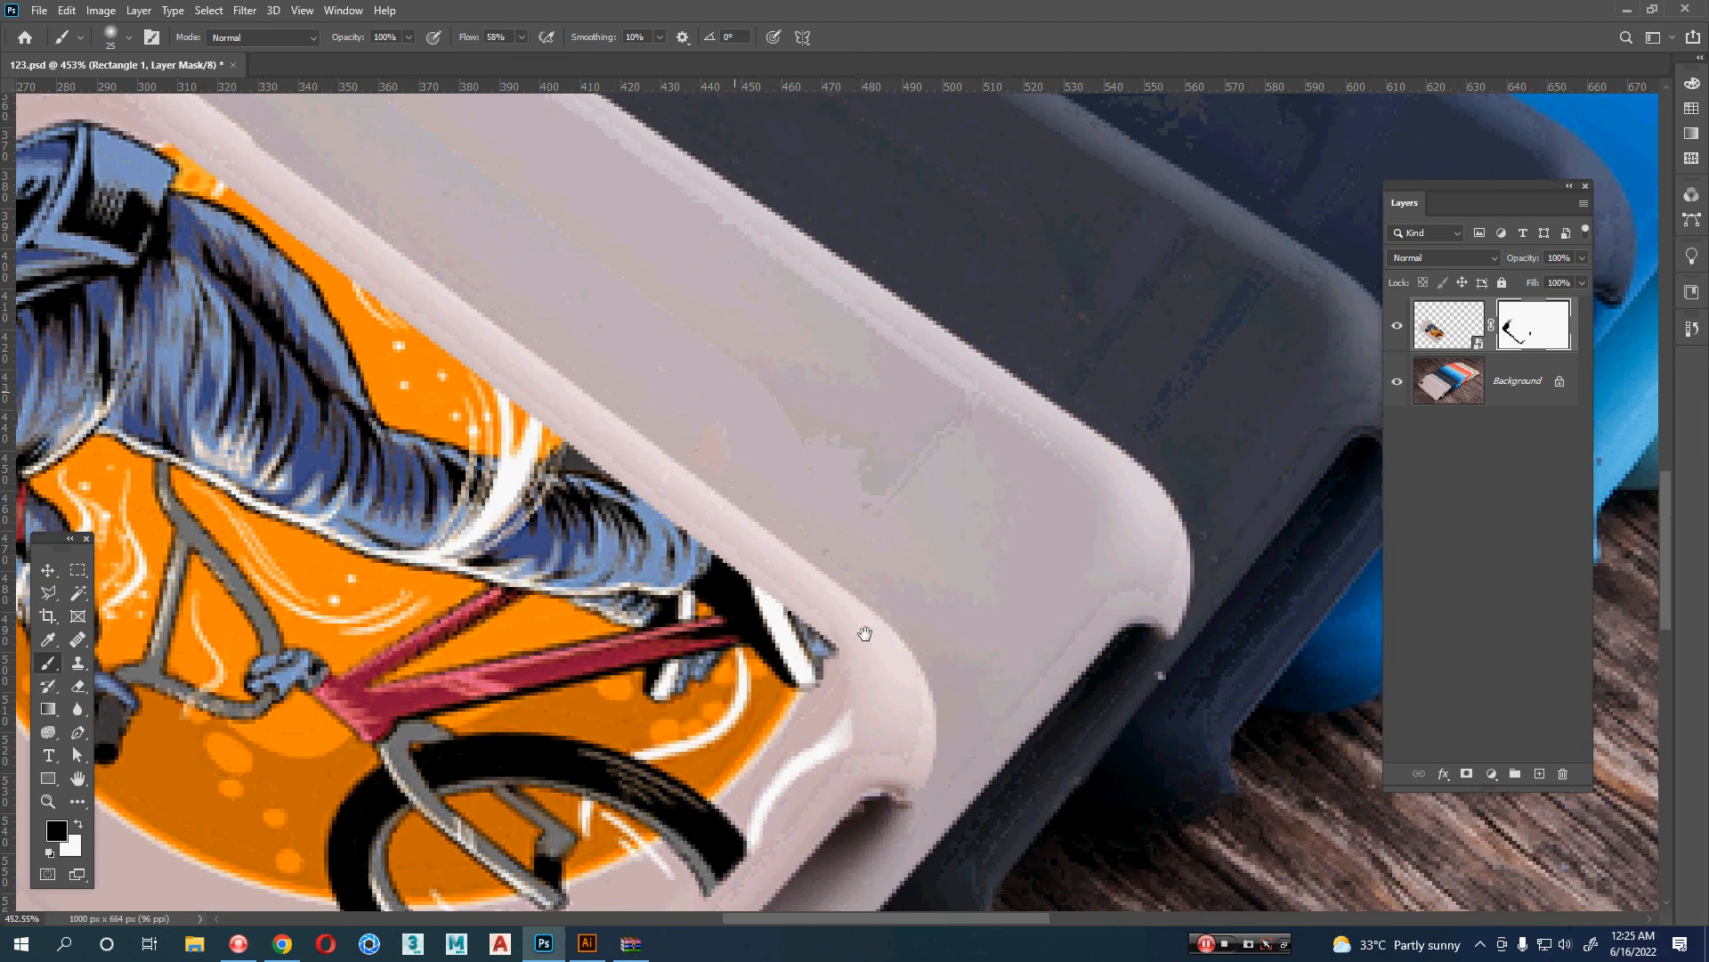
{"action": "left_click_drag", "start_coordinate": [754, 535], "coordinate": [892, 637]}
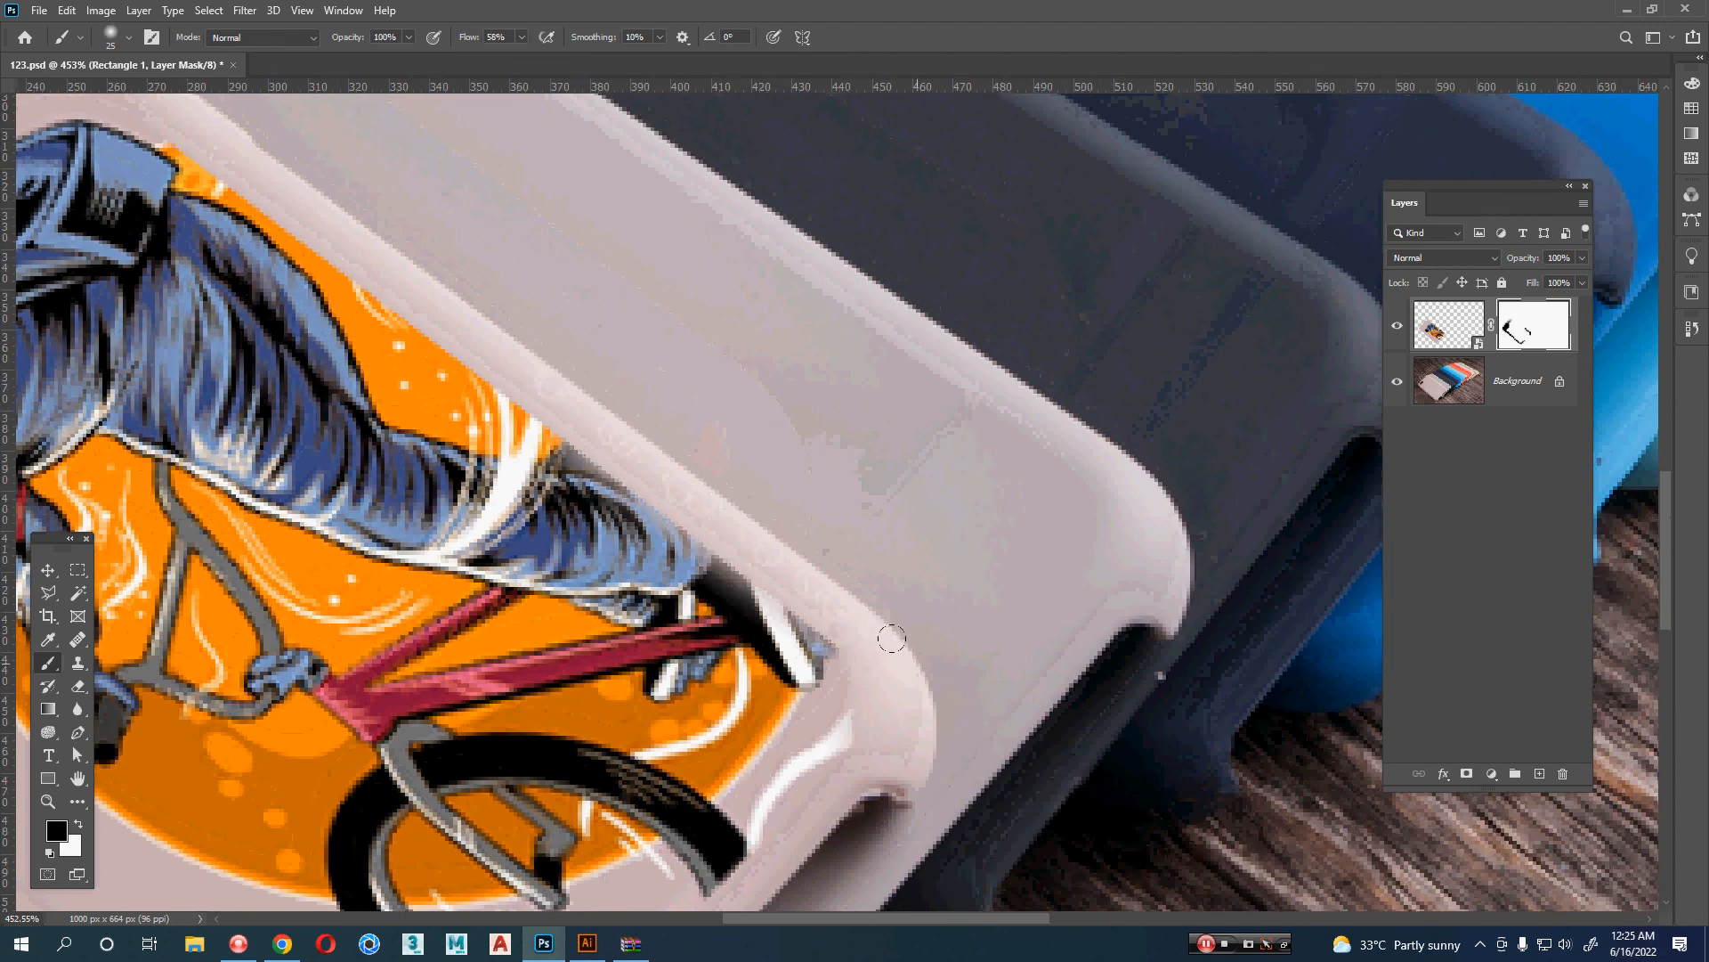
{"action": "key", "text": "ctrl+z"}
{"action": "left_click_drag", "start_coordinate": [652, 424], "coordinate": [954, 603]}
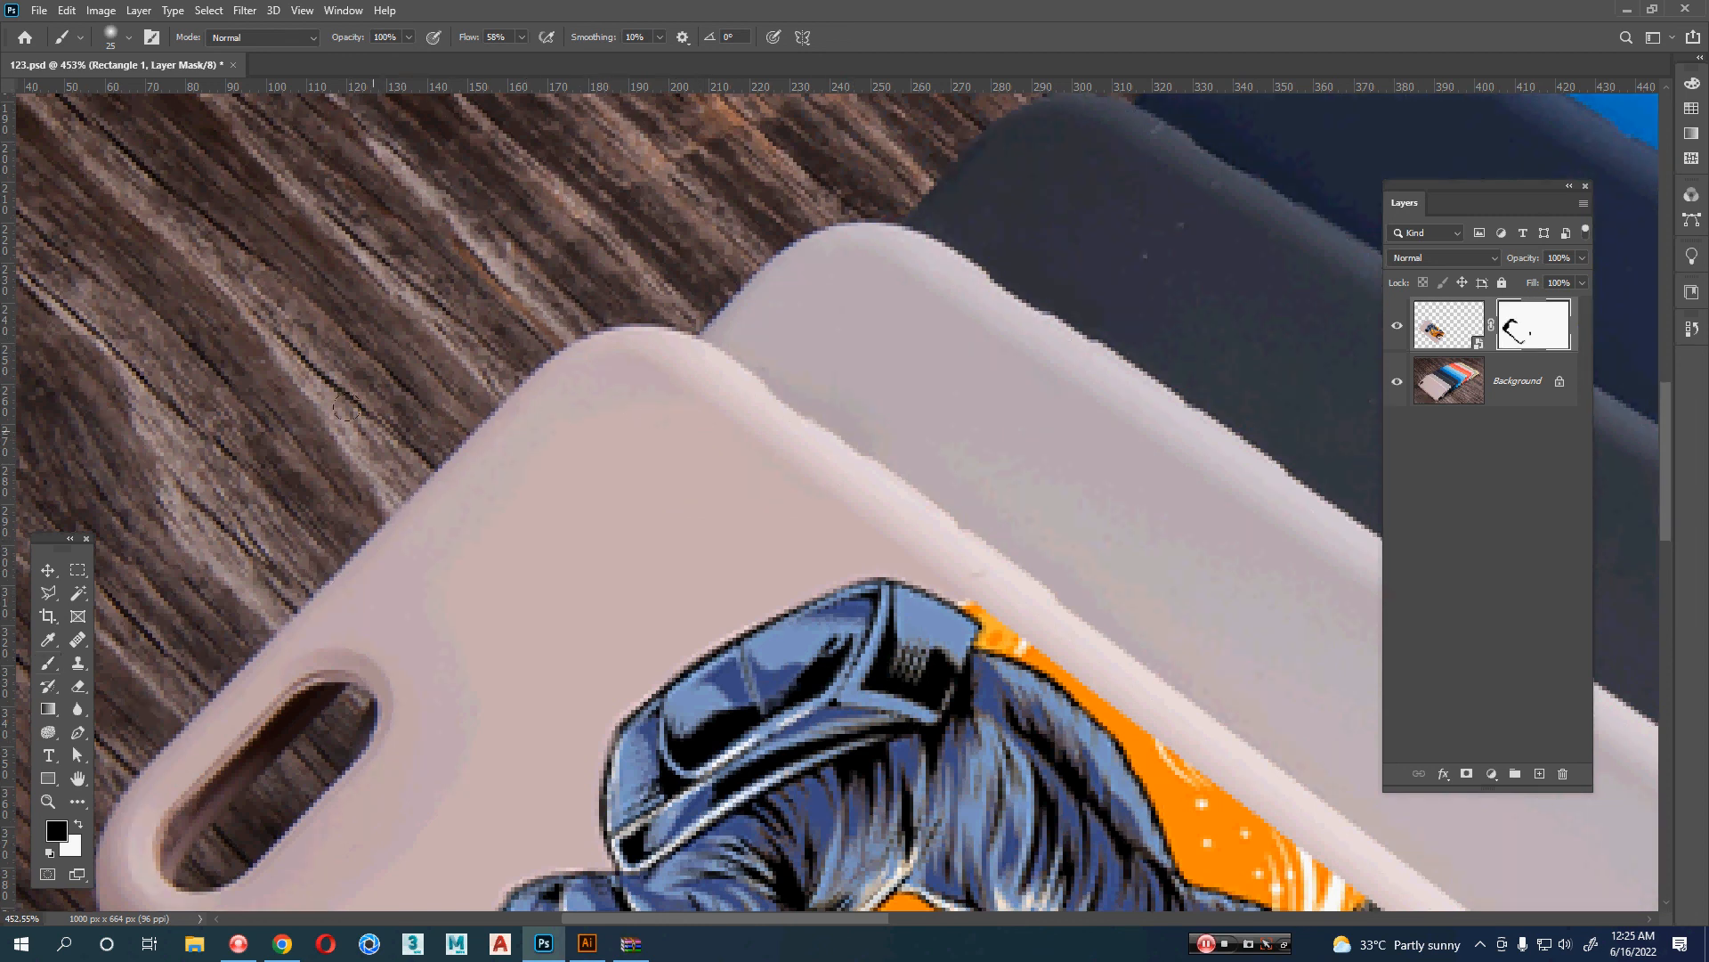
{"action": "key", "text": "v"}
{"action": "scroll", "coordinate": [827, 492], "scroll_direction": "down", "scroll_amount": 5}
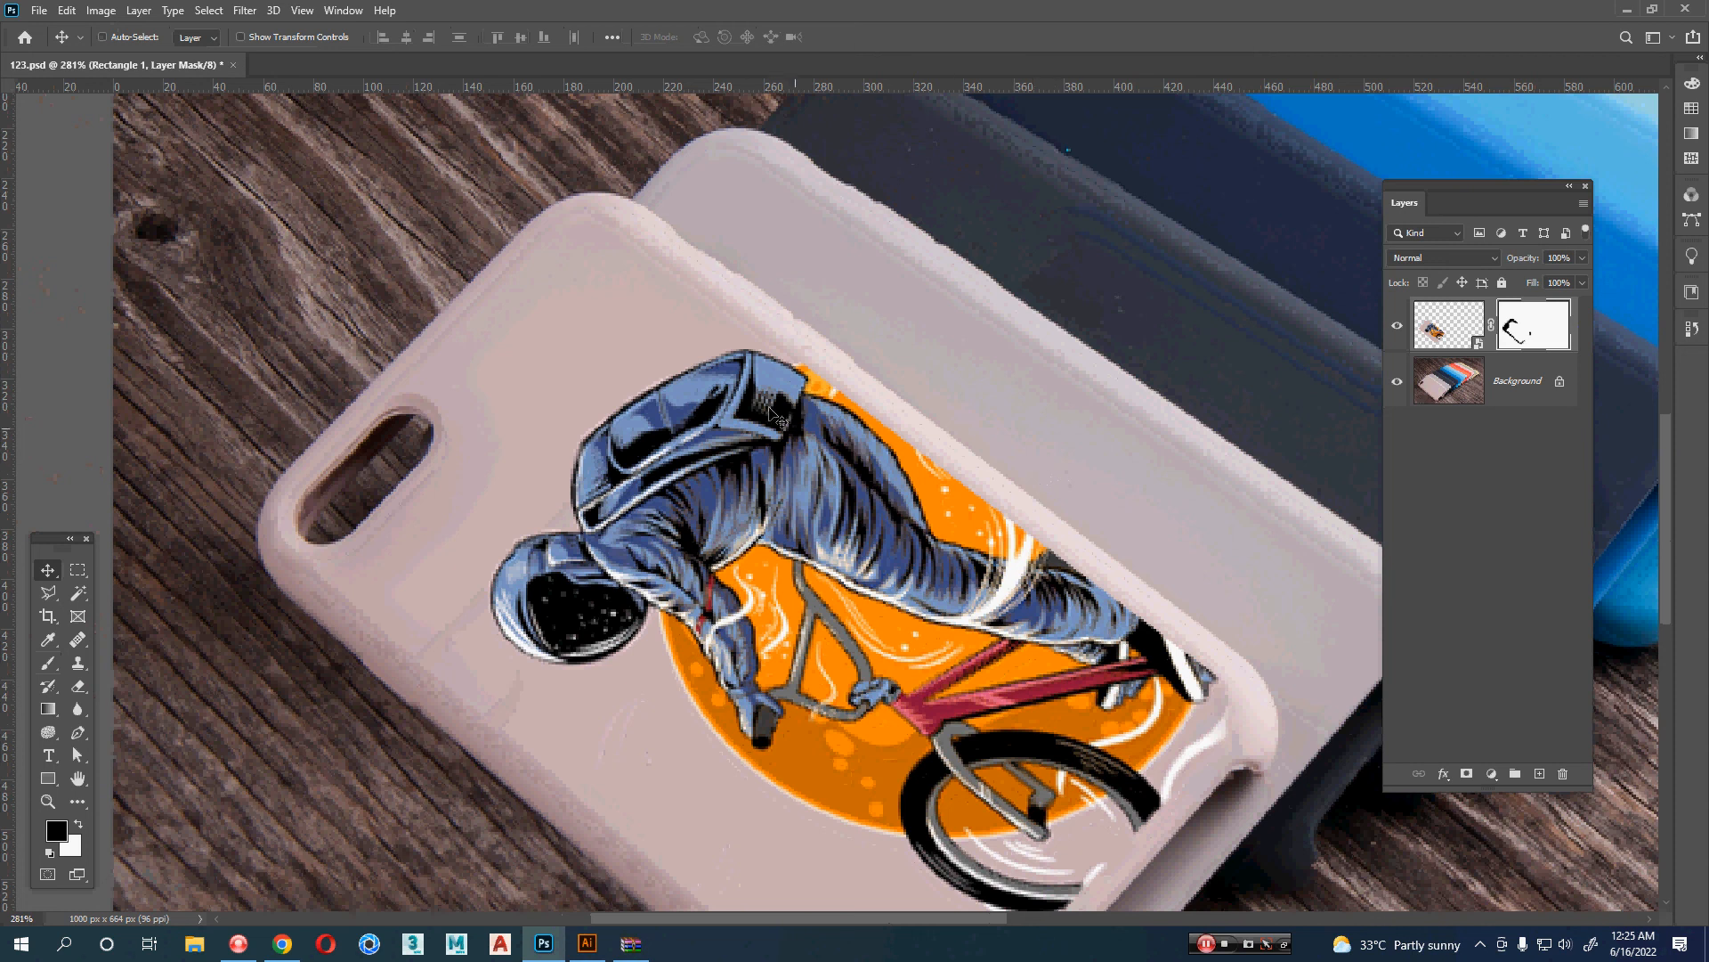
- Open the Rectangle 1 smart object and place horizontal and vertical guides across the artwork
{"action": "double_click", "coordinate": [1478, 342]}
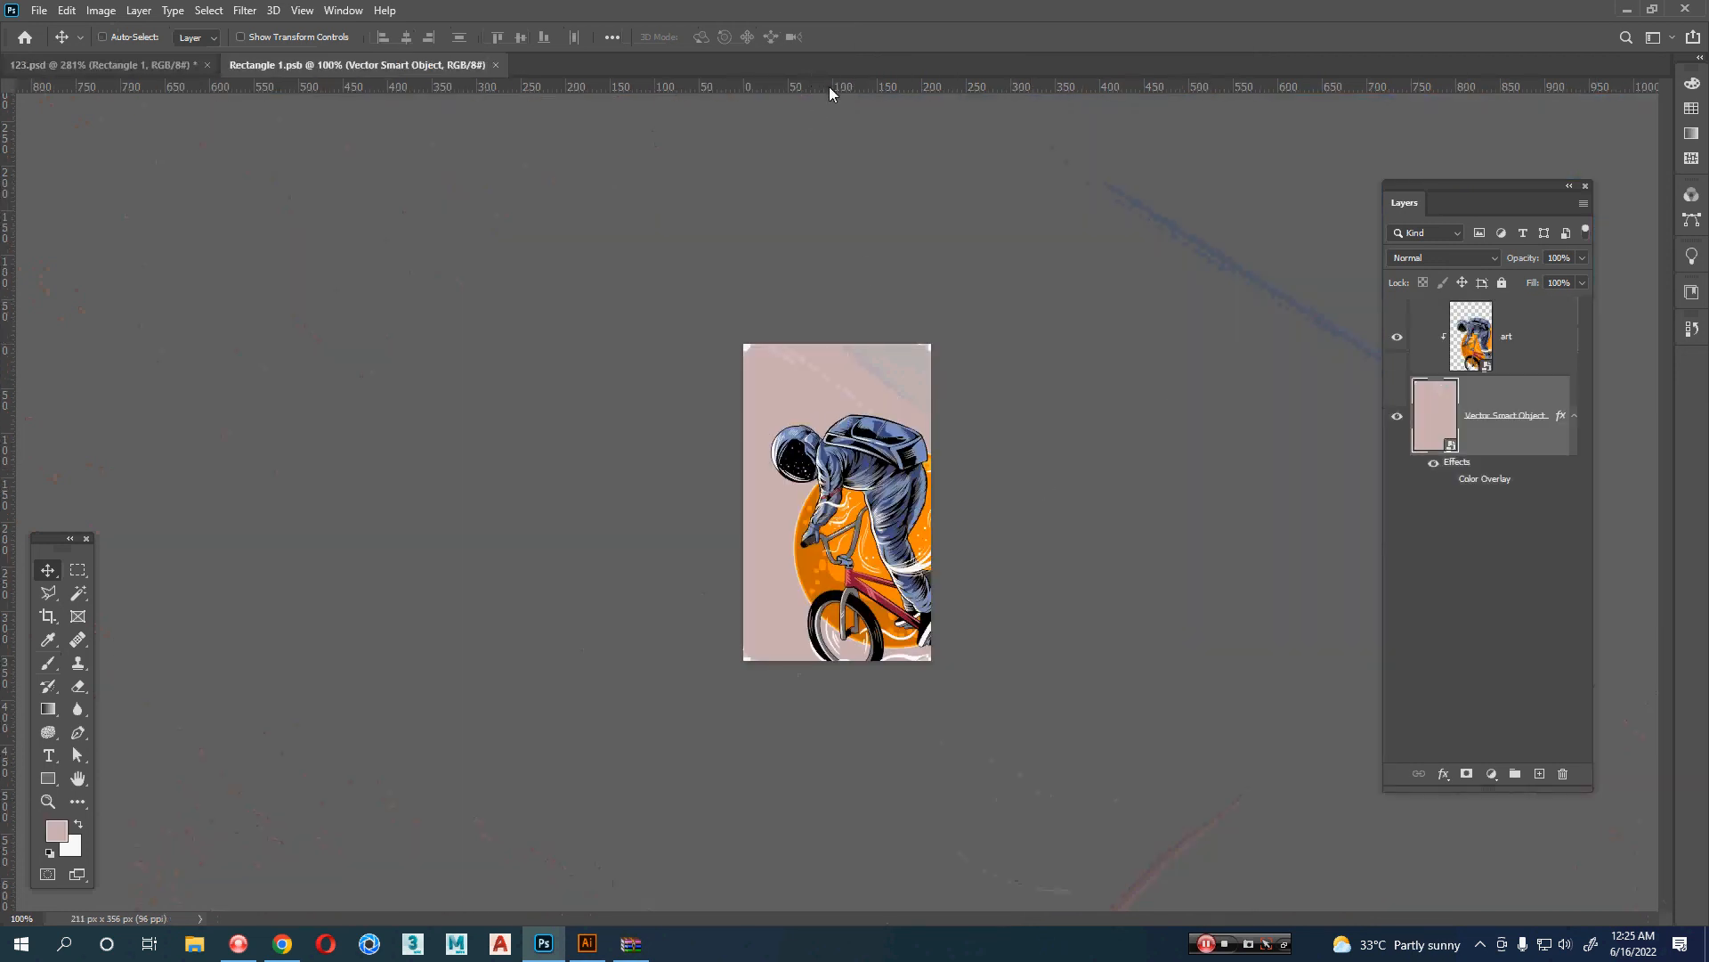
{"action": "left_click_drag", "start_coordinate": [829, 93], "coordinate": [839, 413]}
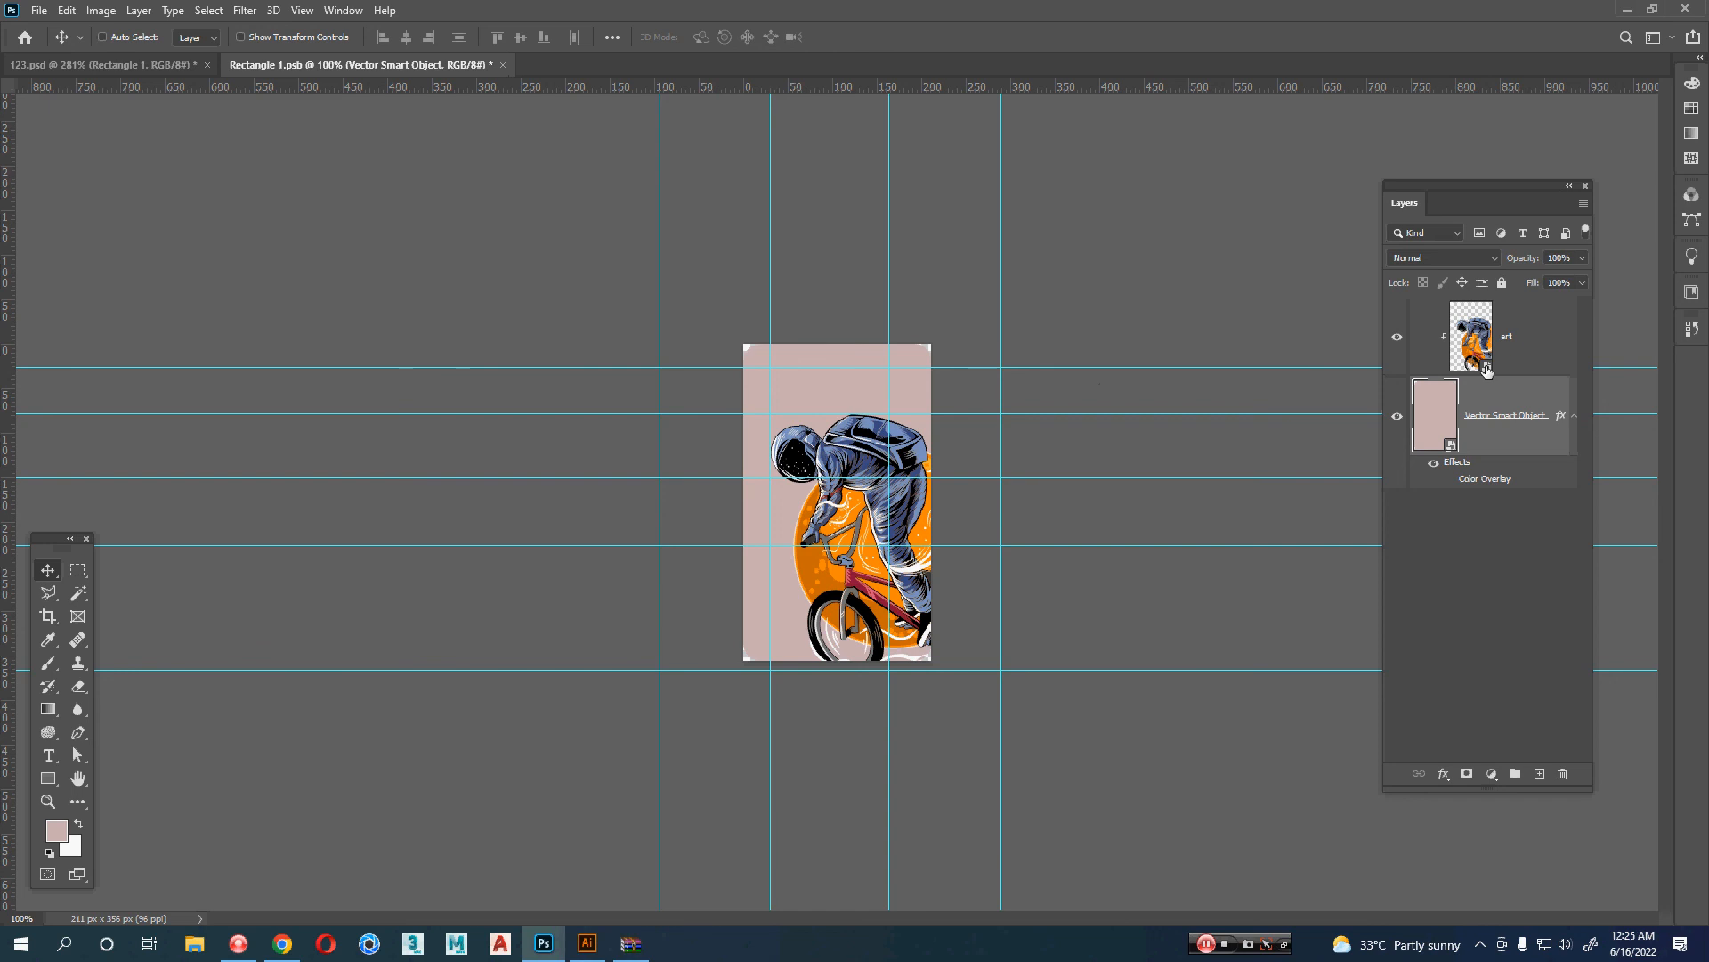
- Draw a 183 × 277 px rectangle over the astronaut above the art layer, with no stroke and a pink fill
{"action": "left_click", "coordinate": [1486, 371]}
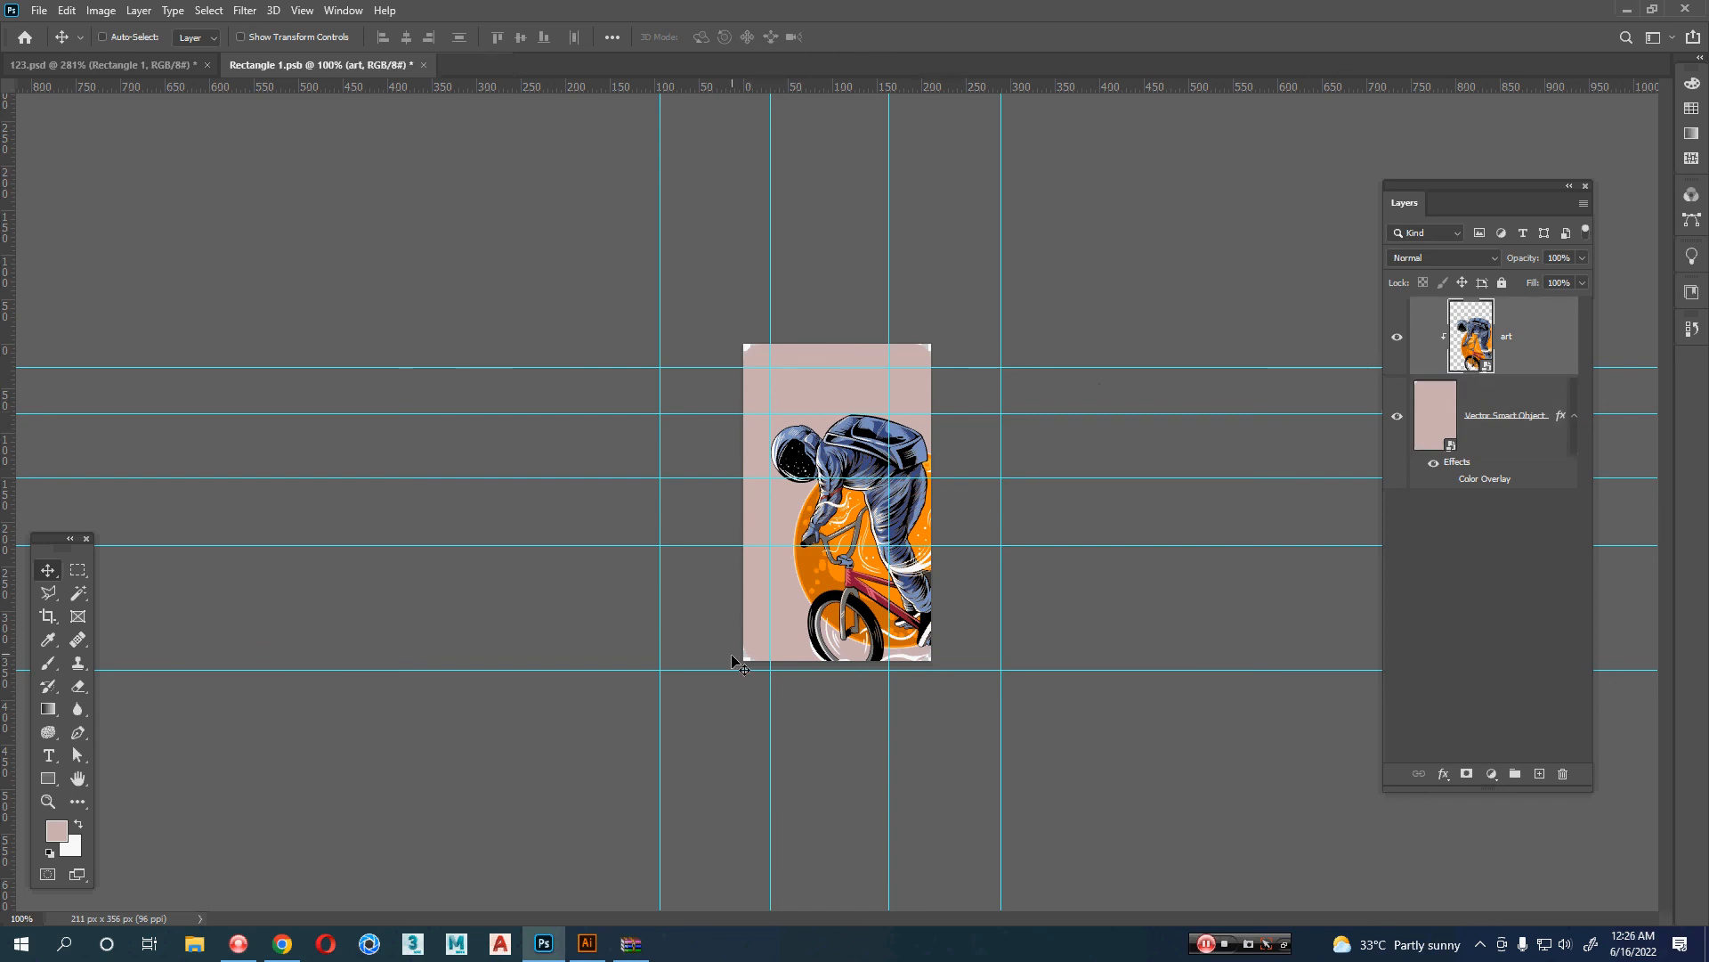
{"action": "scroll", "coordinate": [754, 548], "scroll_direction": "up", "scroll_amount": 3}
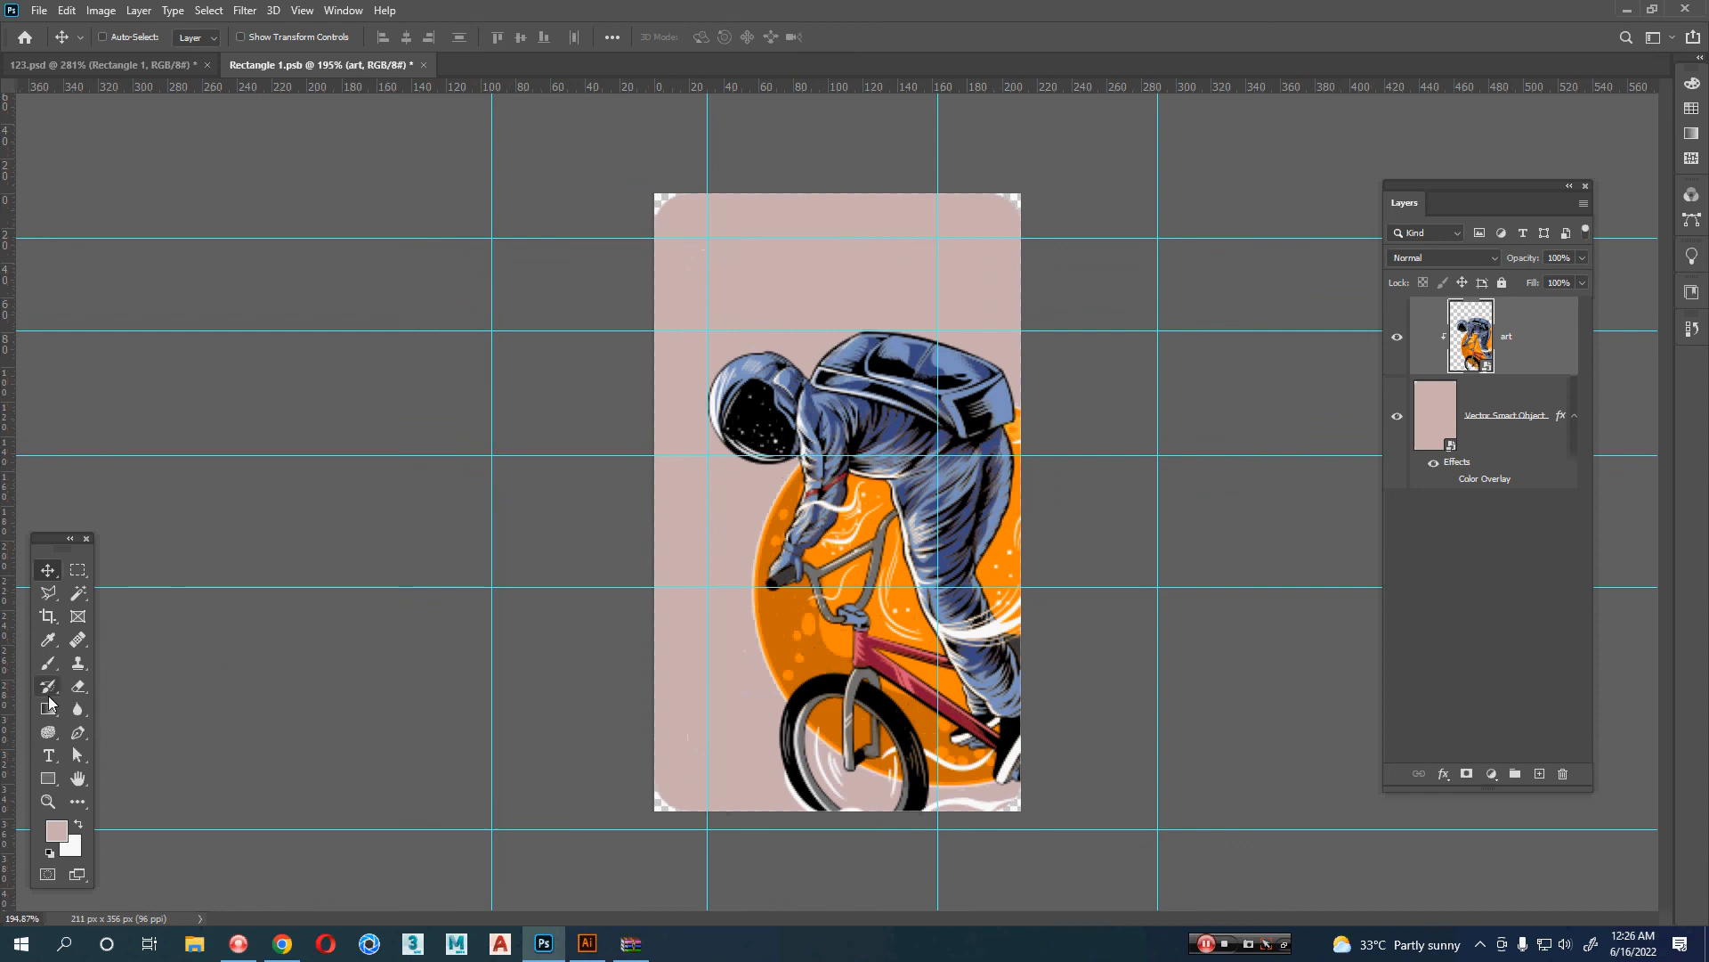
{"action": "left_click", "coordinate": [48, 777]}
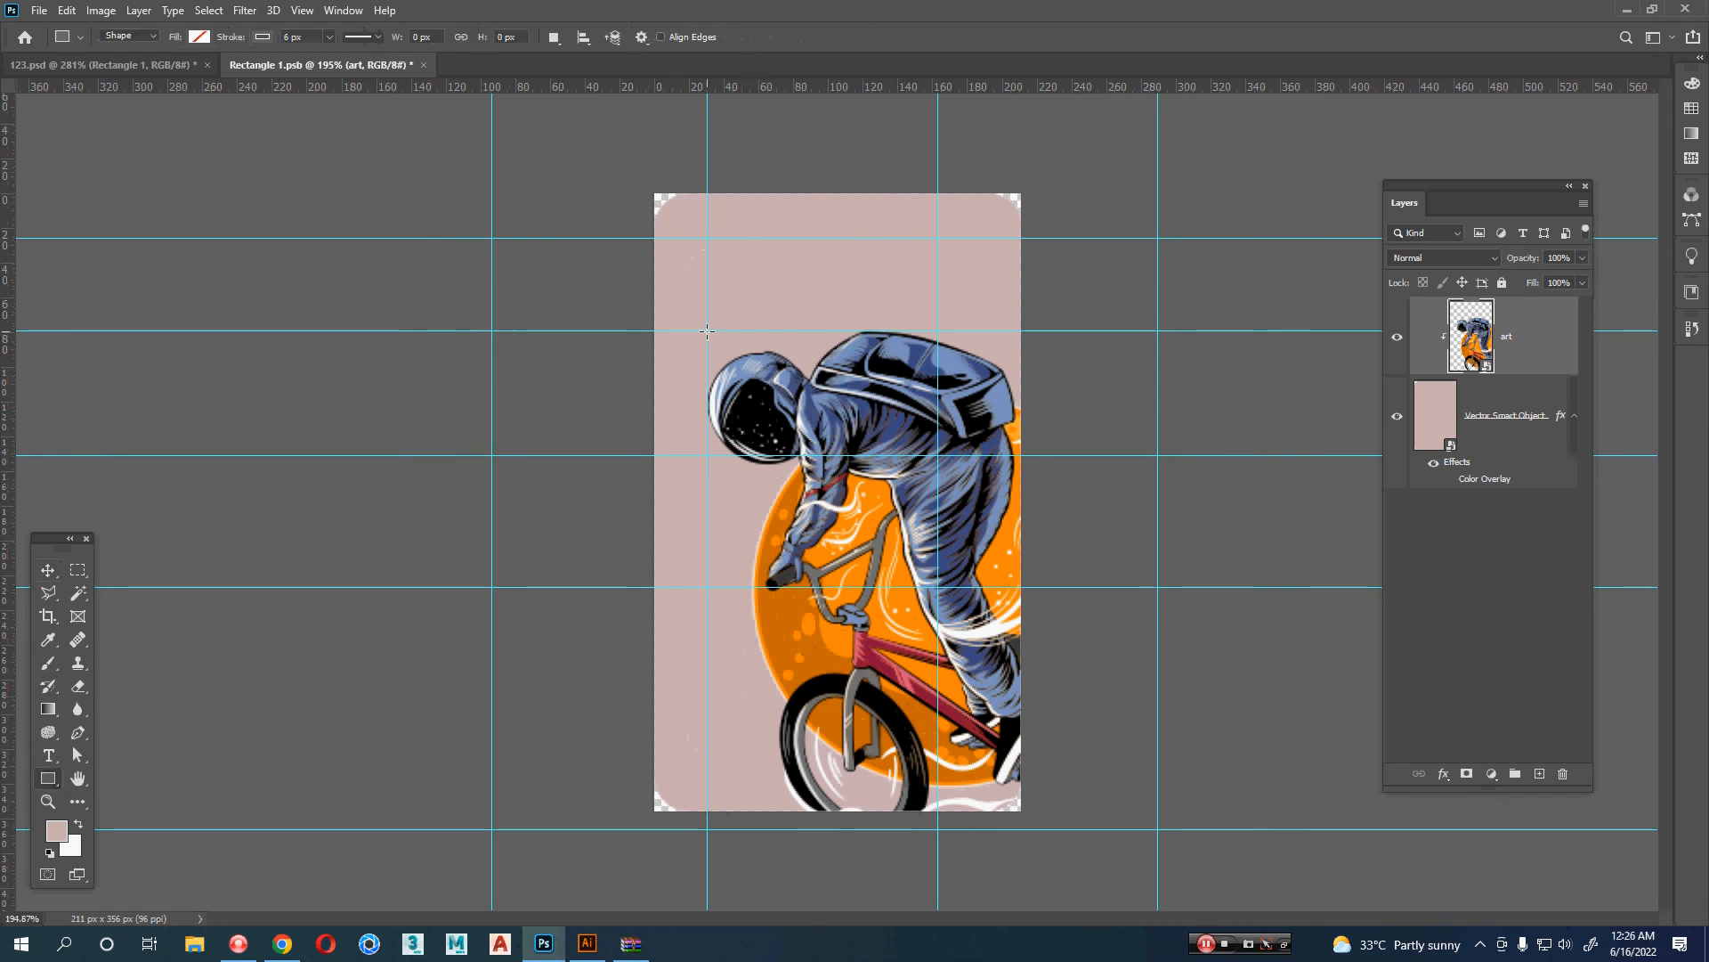
{"action": "left_click_drag", "start_coordinate": [707, 331], "coordinate": [1023, 810]}
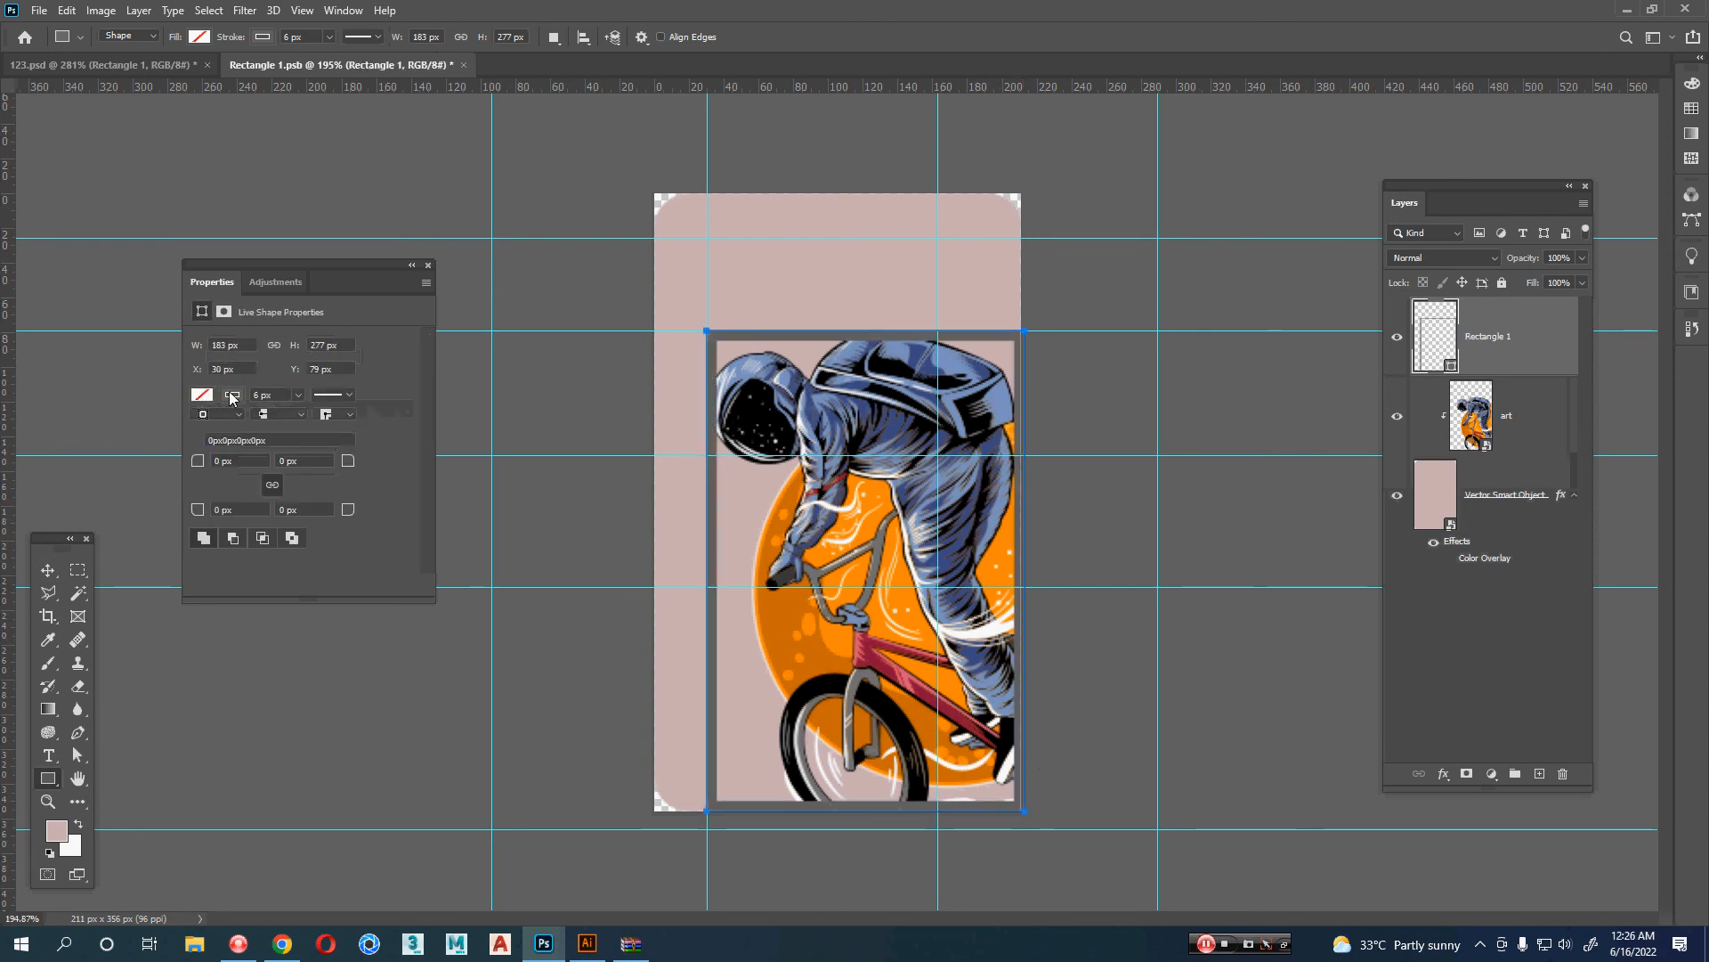
{"action": "left_click", "coordinate": [230, 396]}
{"action": "left_click", "coordinate": [213, 431]}
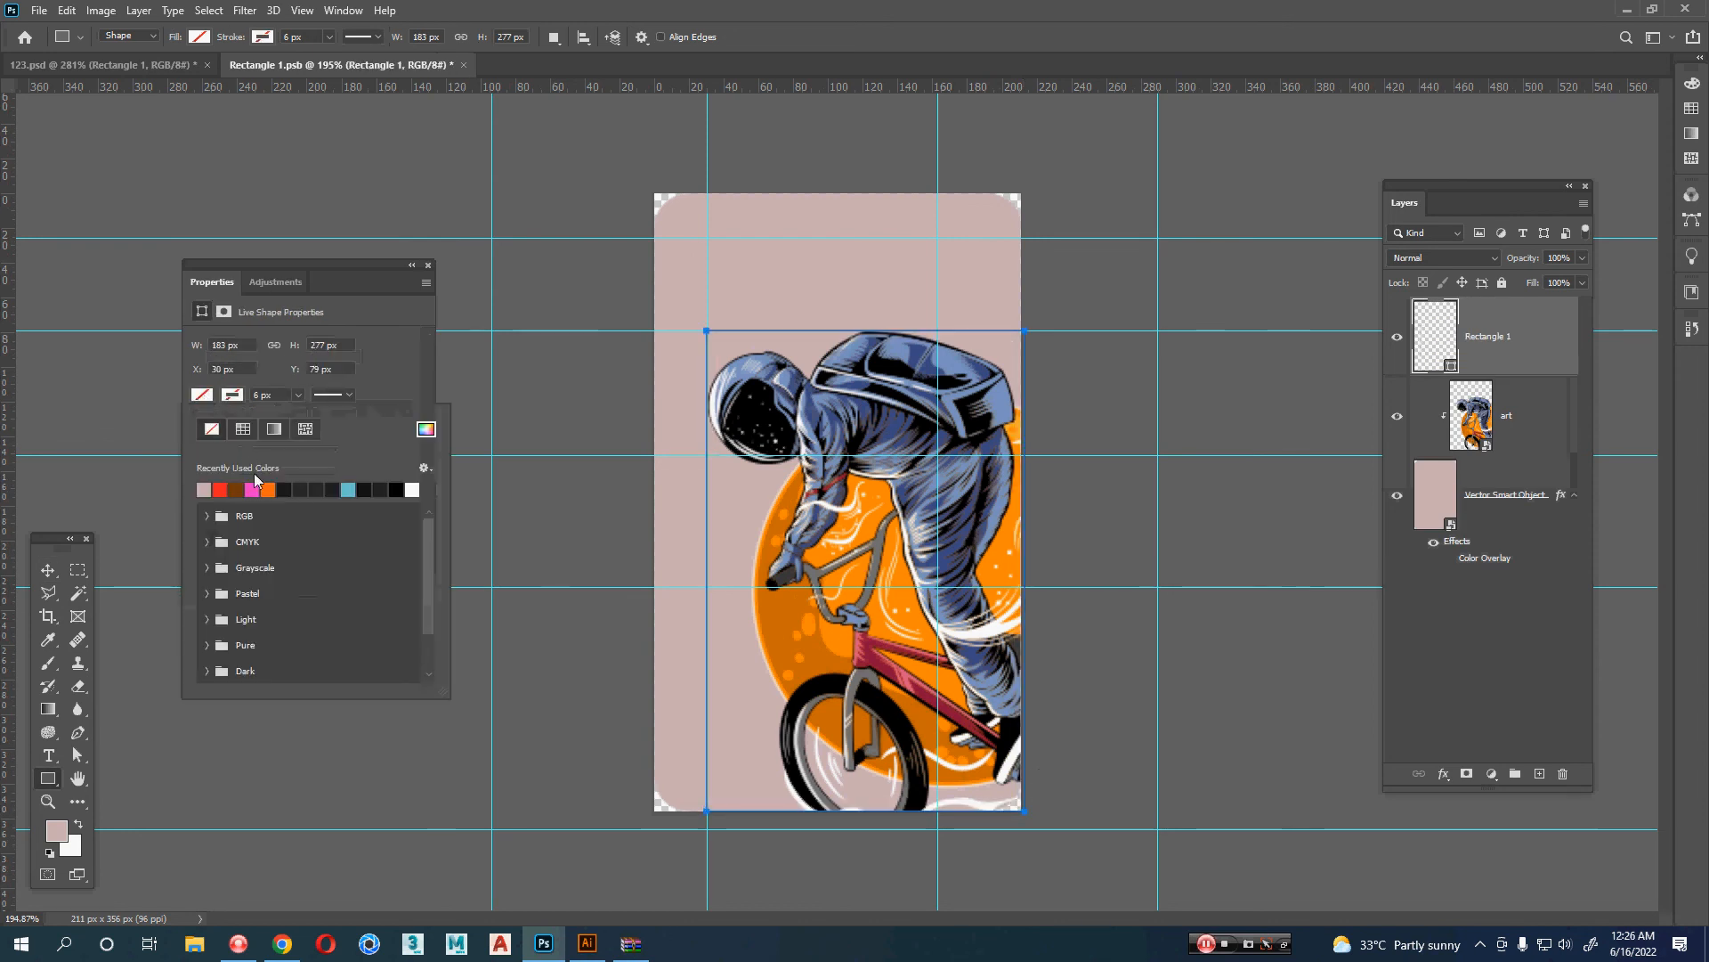
{"action": "left_click", "coordinate": [254, 487]}
{"action": "key", "text": "v"}
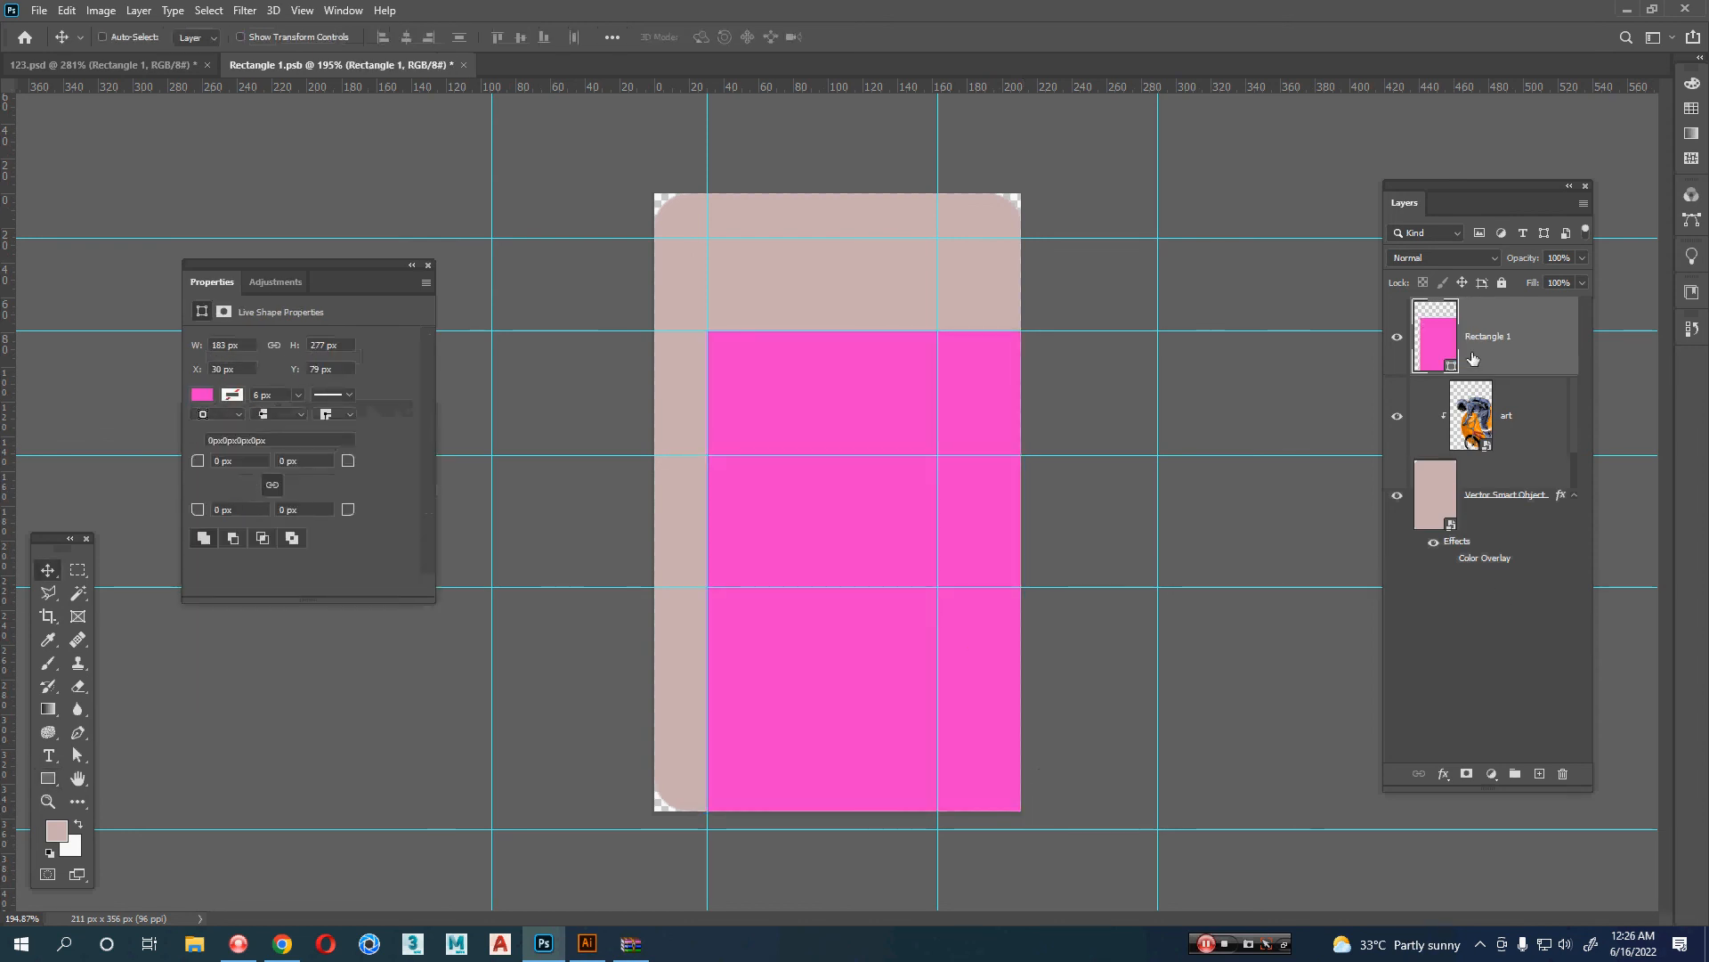
- Clip the pink Rectangle 1 layer to the Vector Smart Object and place it above the art layer
{"action": "left_click_drag", "start_coordinate": [1475, 356], "coordinate": [1484, 434]}
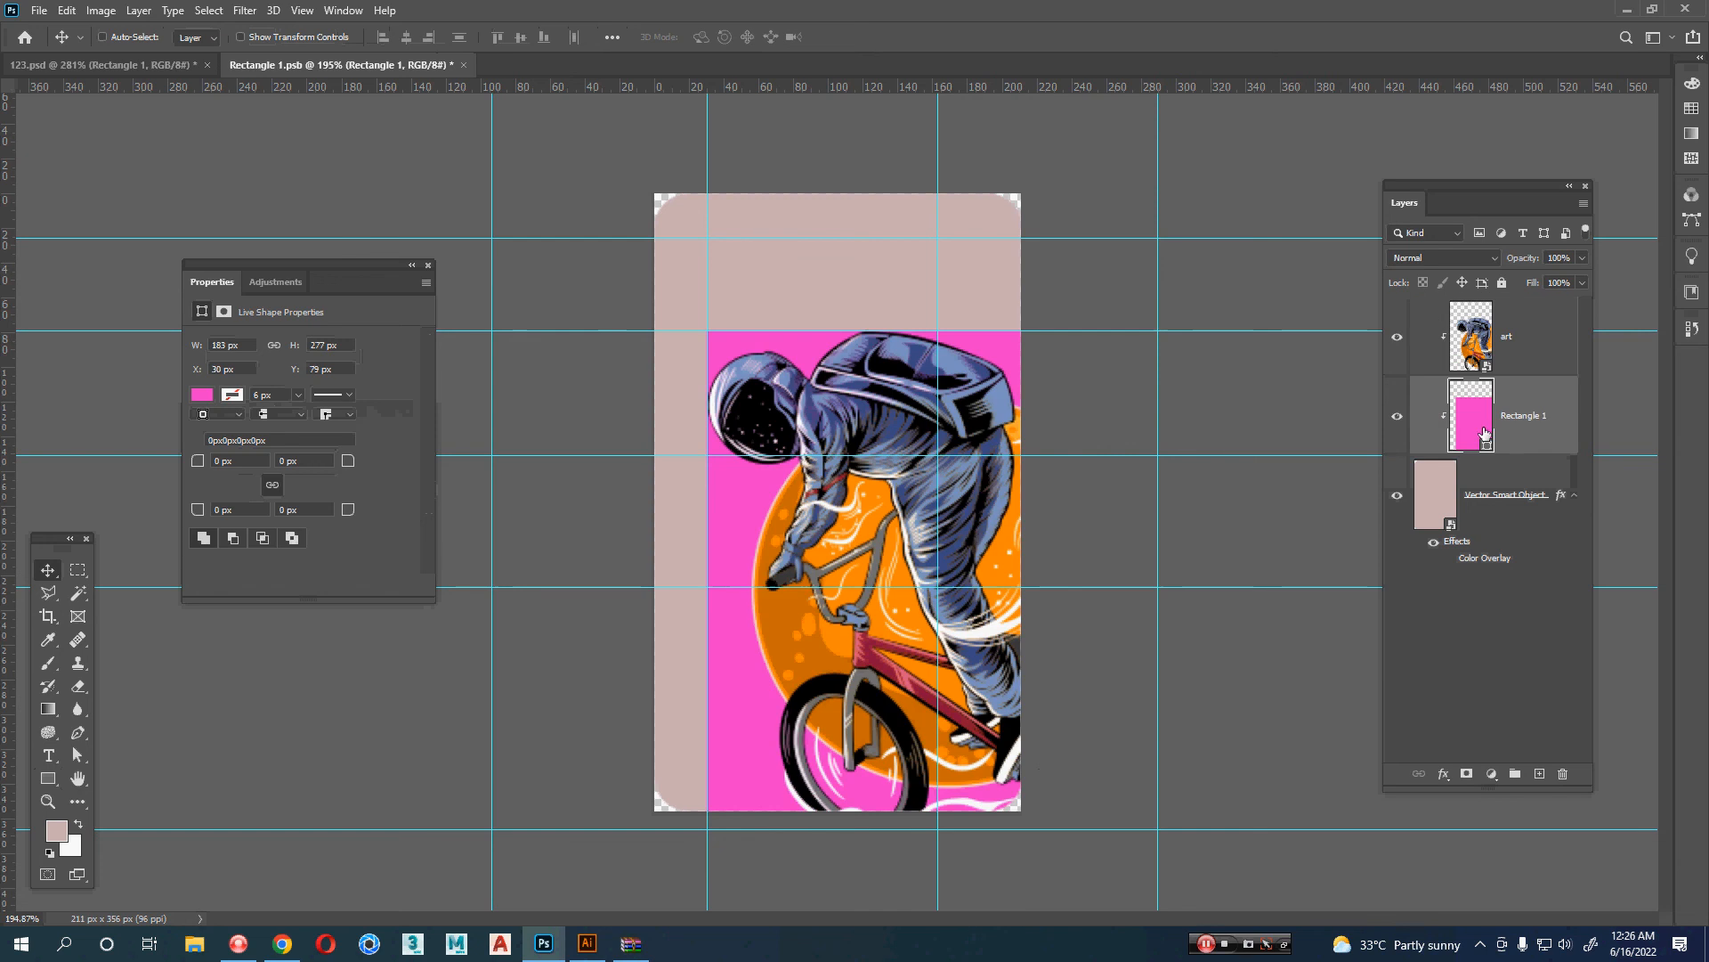
{"action": "left_click", "coordinate": [1520, 606]}
{"action": "left_click", "coordinate": [1475, 427]}
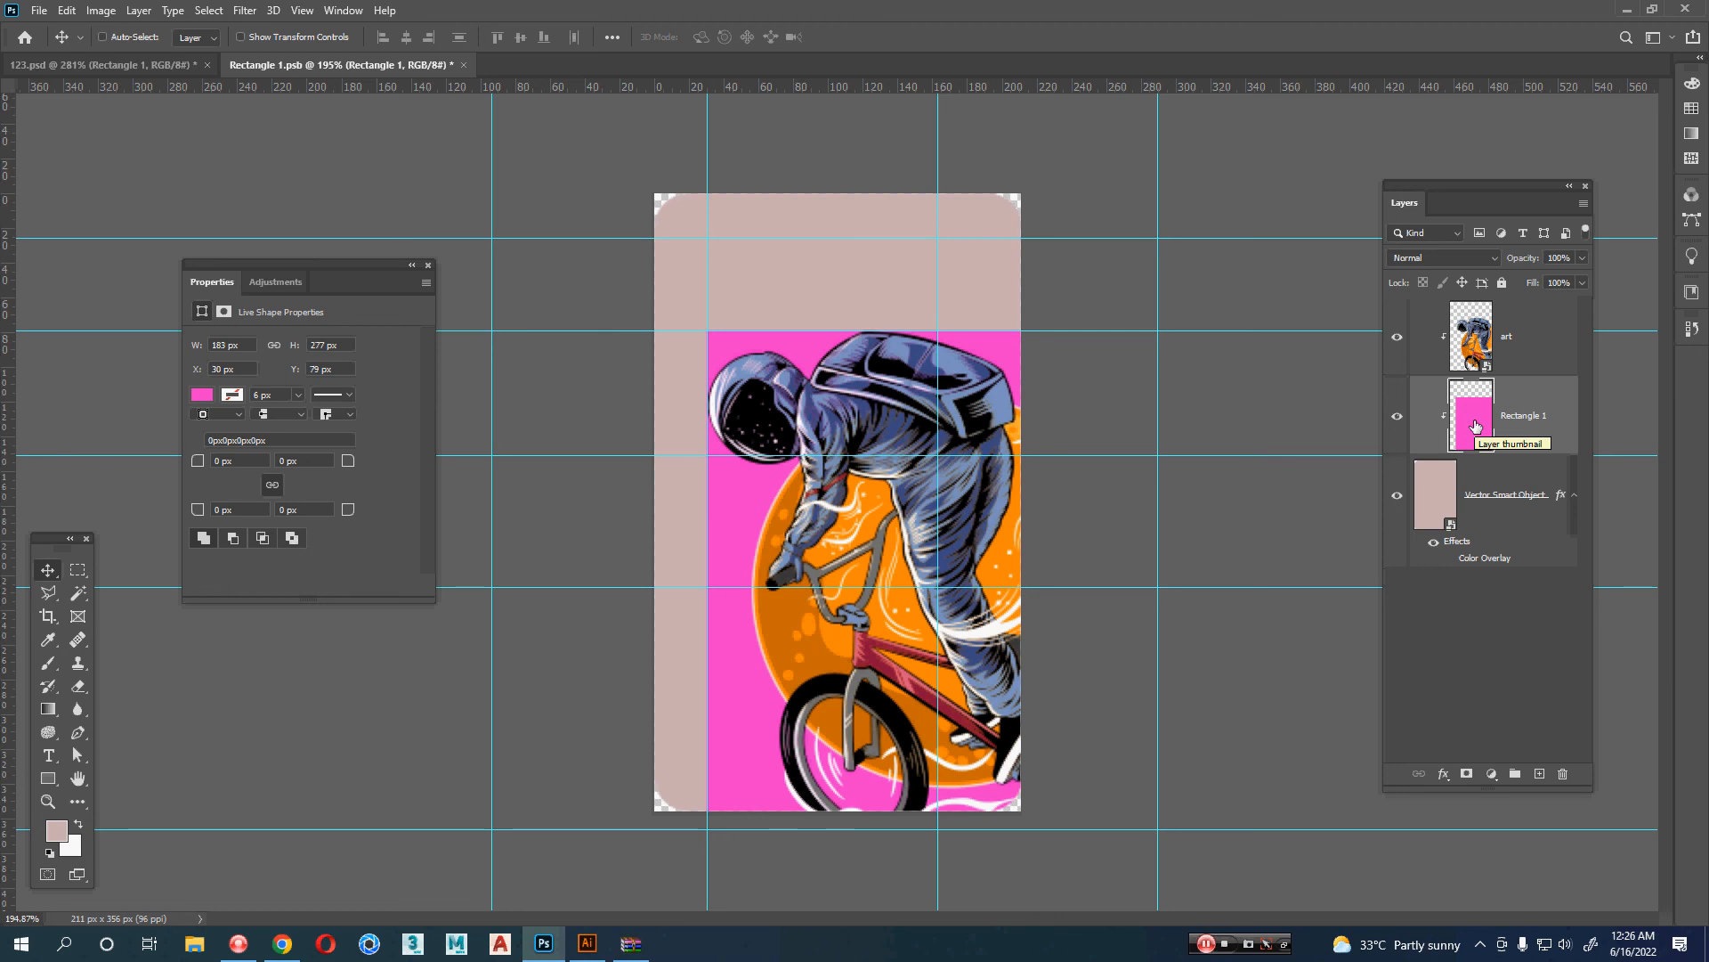
{"action": "left_click_drag", "start_coordinate": [1432, 431], "coordinate": [1415, 312]}
- Lower the pink Rectangle 1 layer's opacity to 72%, hide the layer and save the smart object
{"action": "left_click", "coordinate": [1394, 353]}
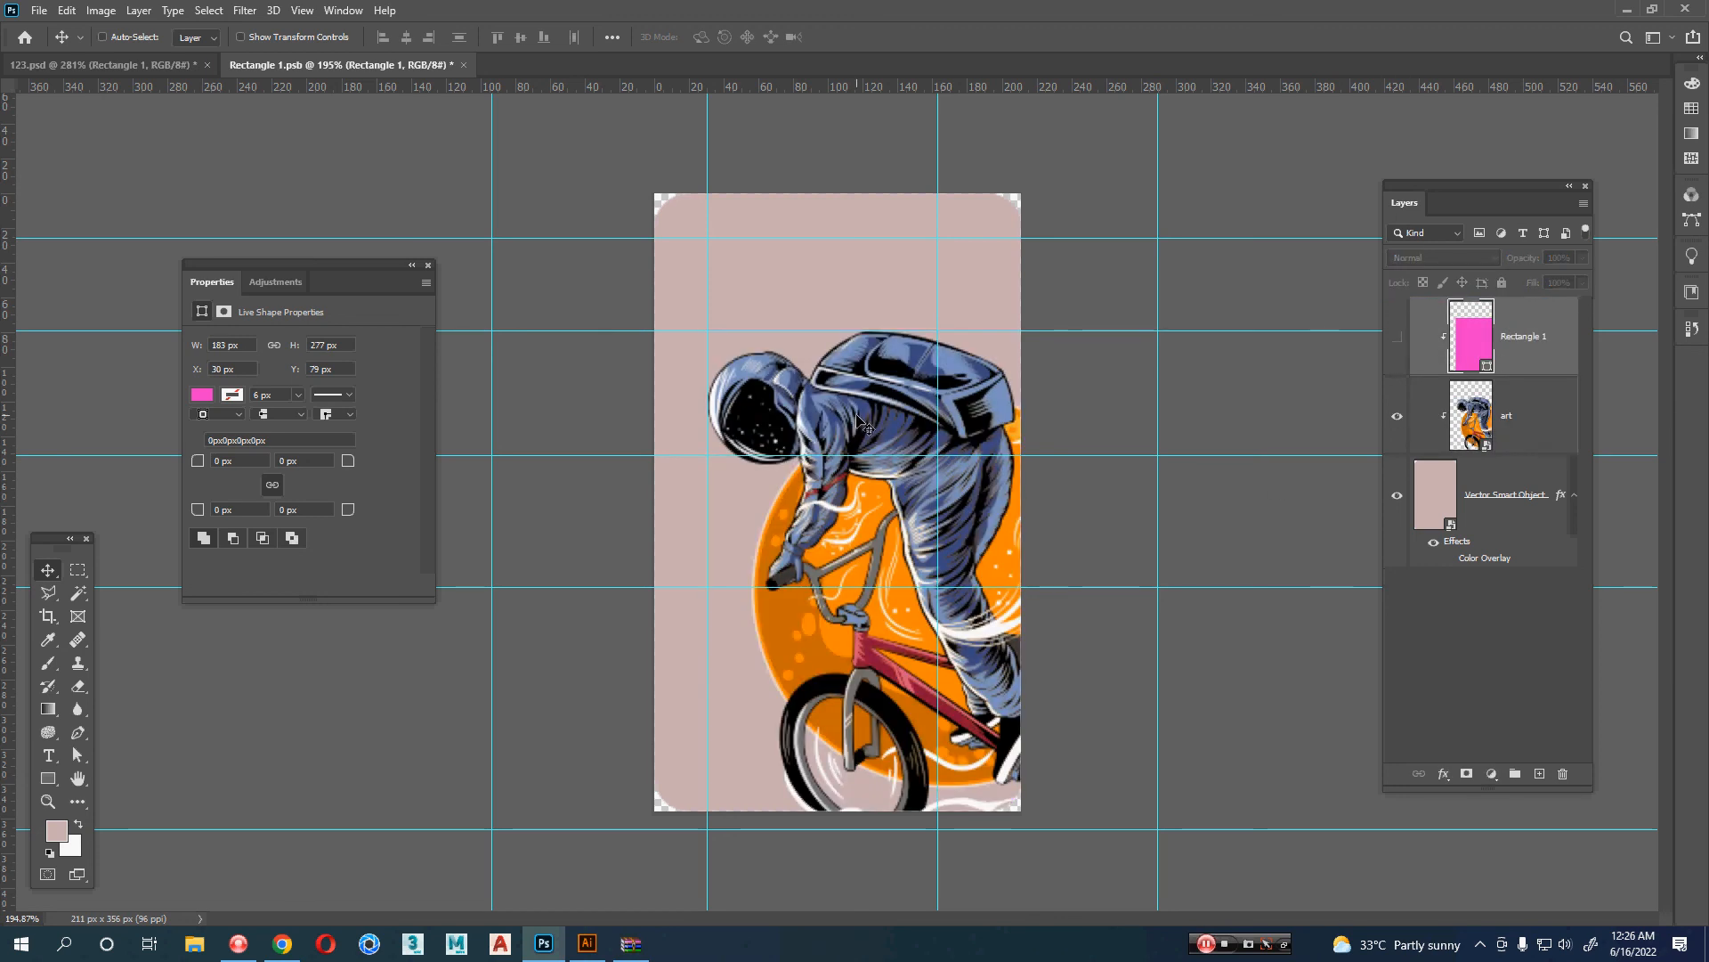
{"action": "left_click", "coordinate": [1397, 337]}
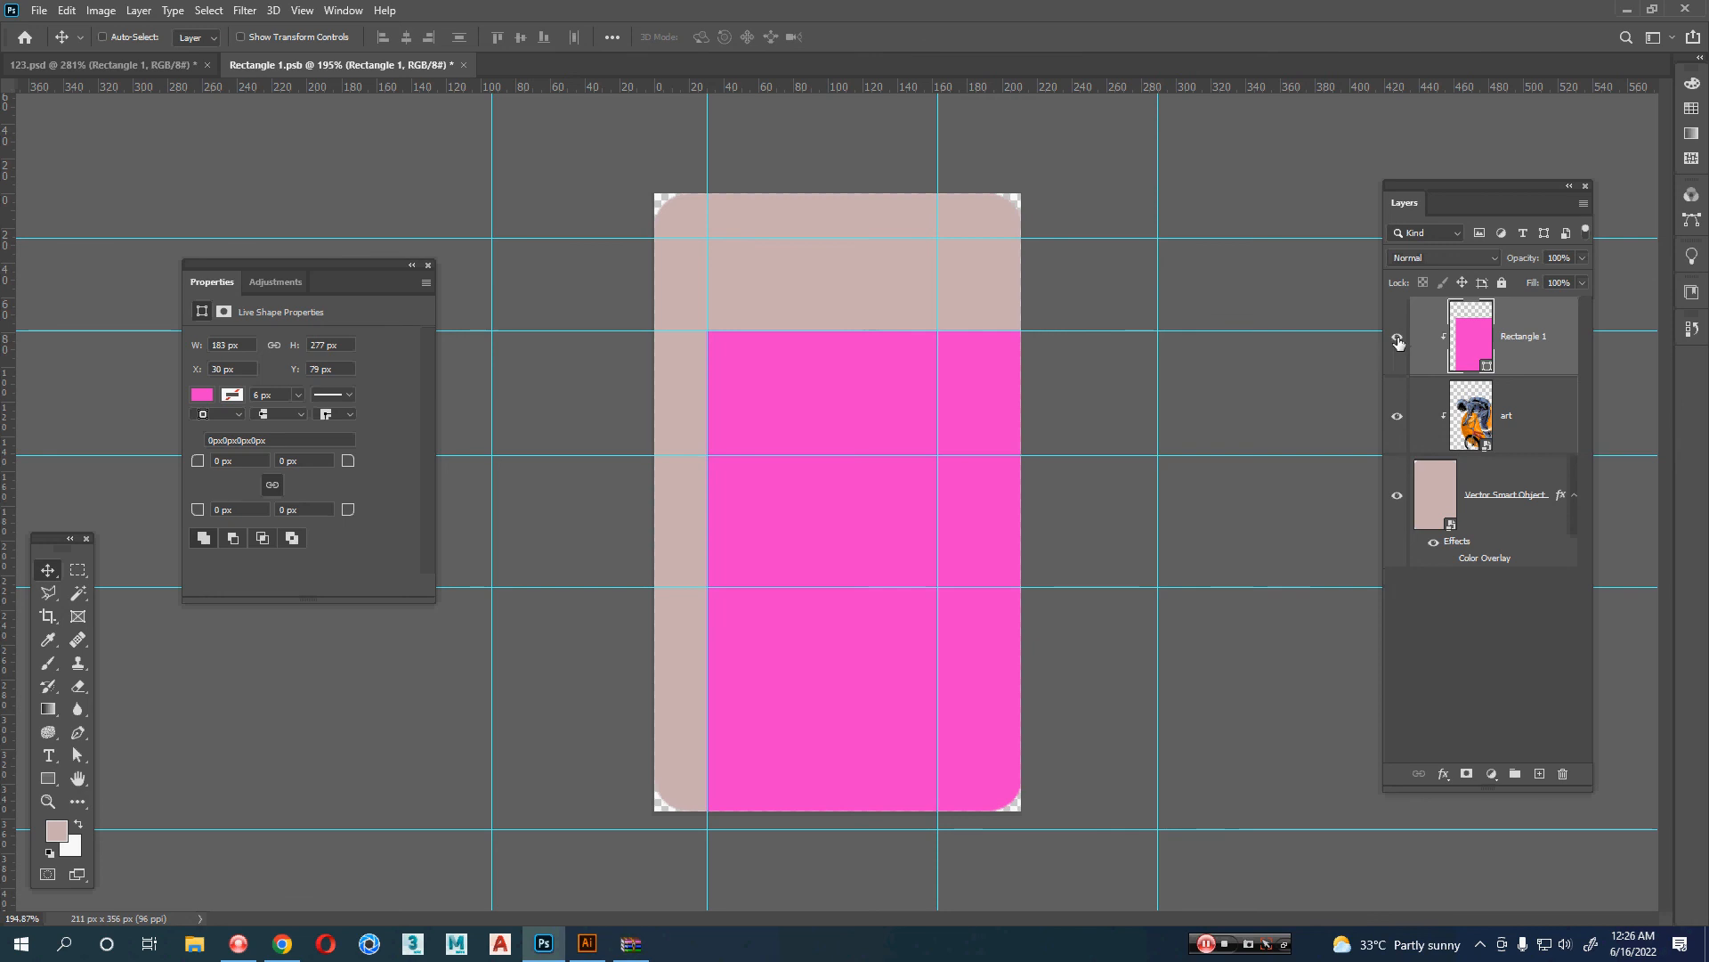
{"action": "left_click_drag", "start_coordinate": [1528, 260], "coordinate": [1503, 262]}
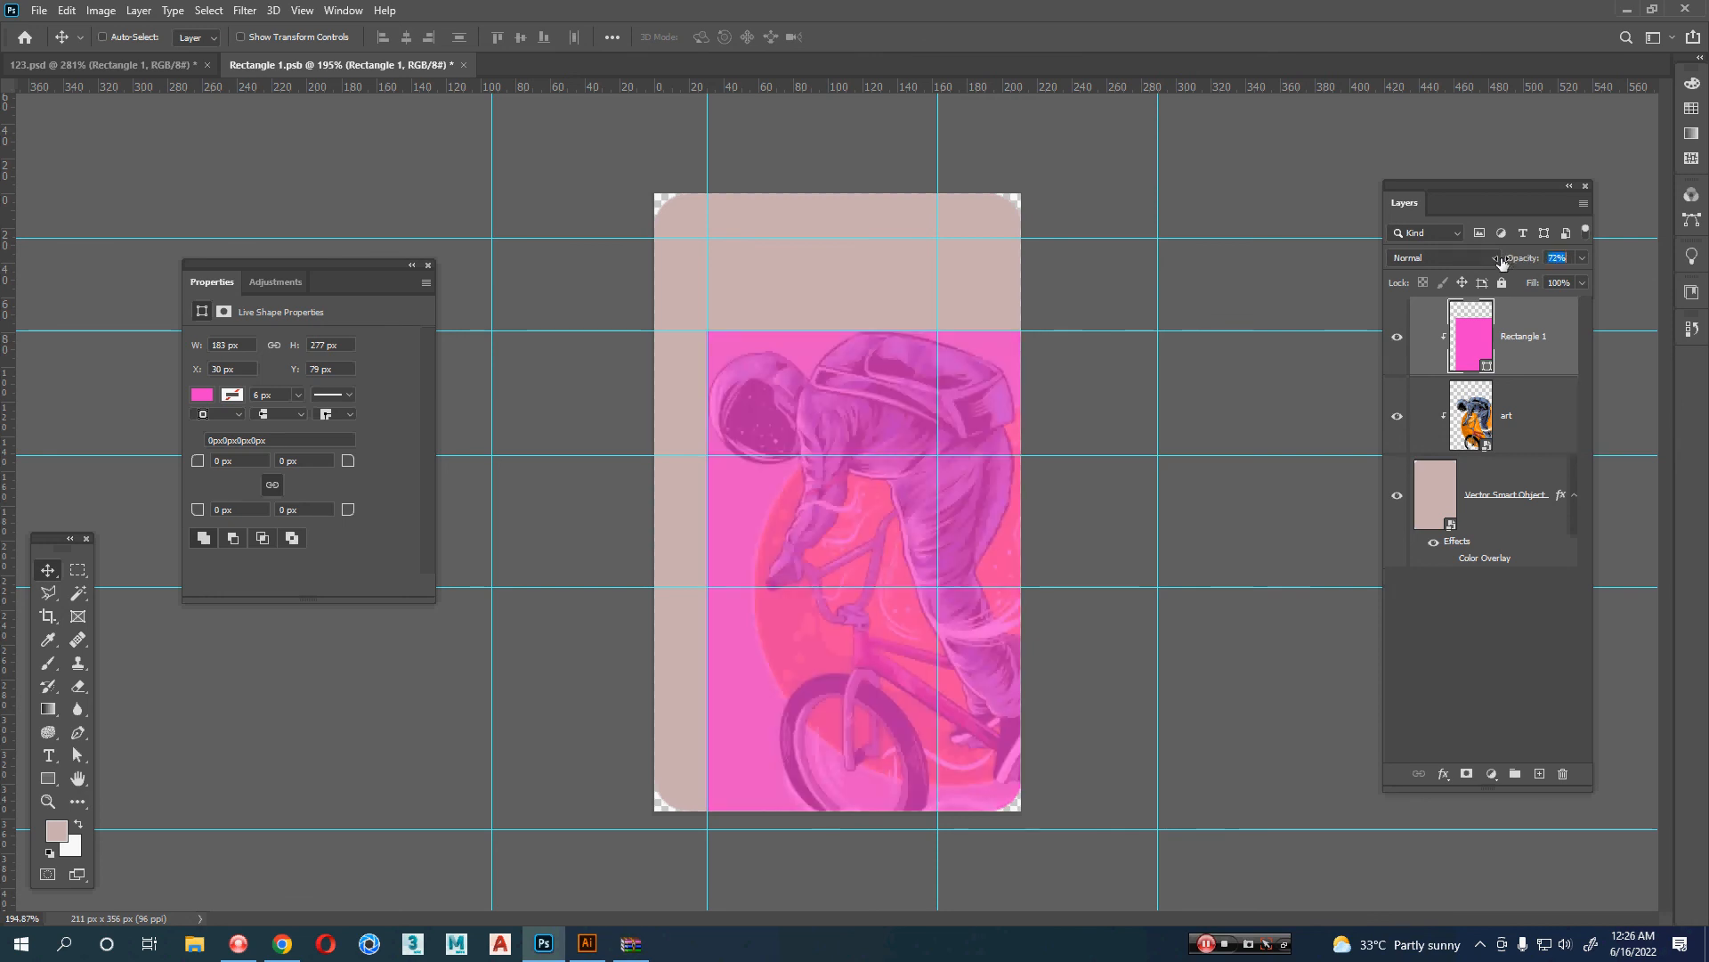
{"action": "left_click", "coordinate": [1398, 338]}
{"action": "key", "text": "ctrl+s"}
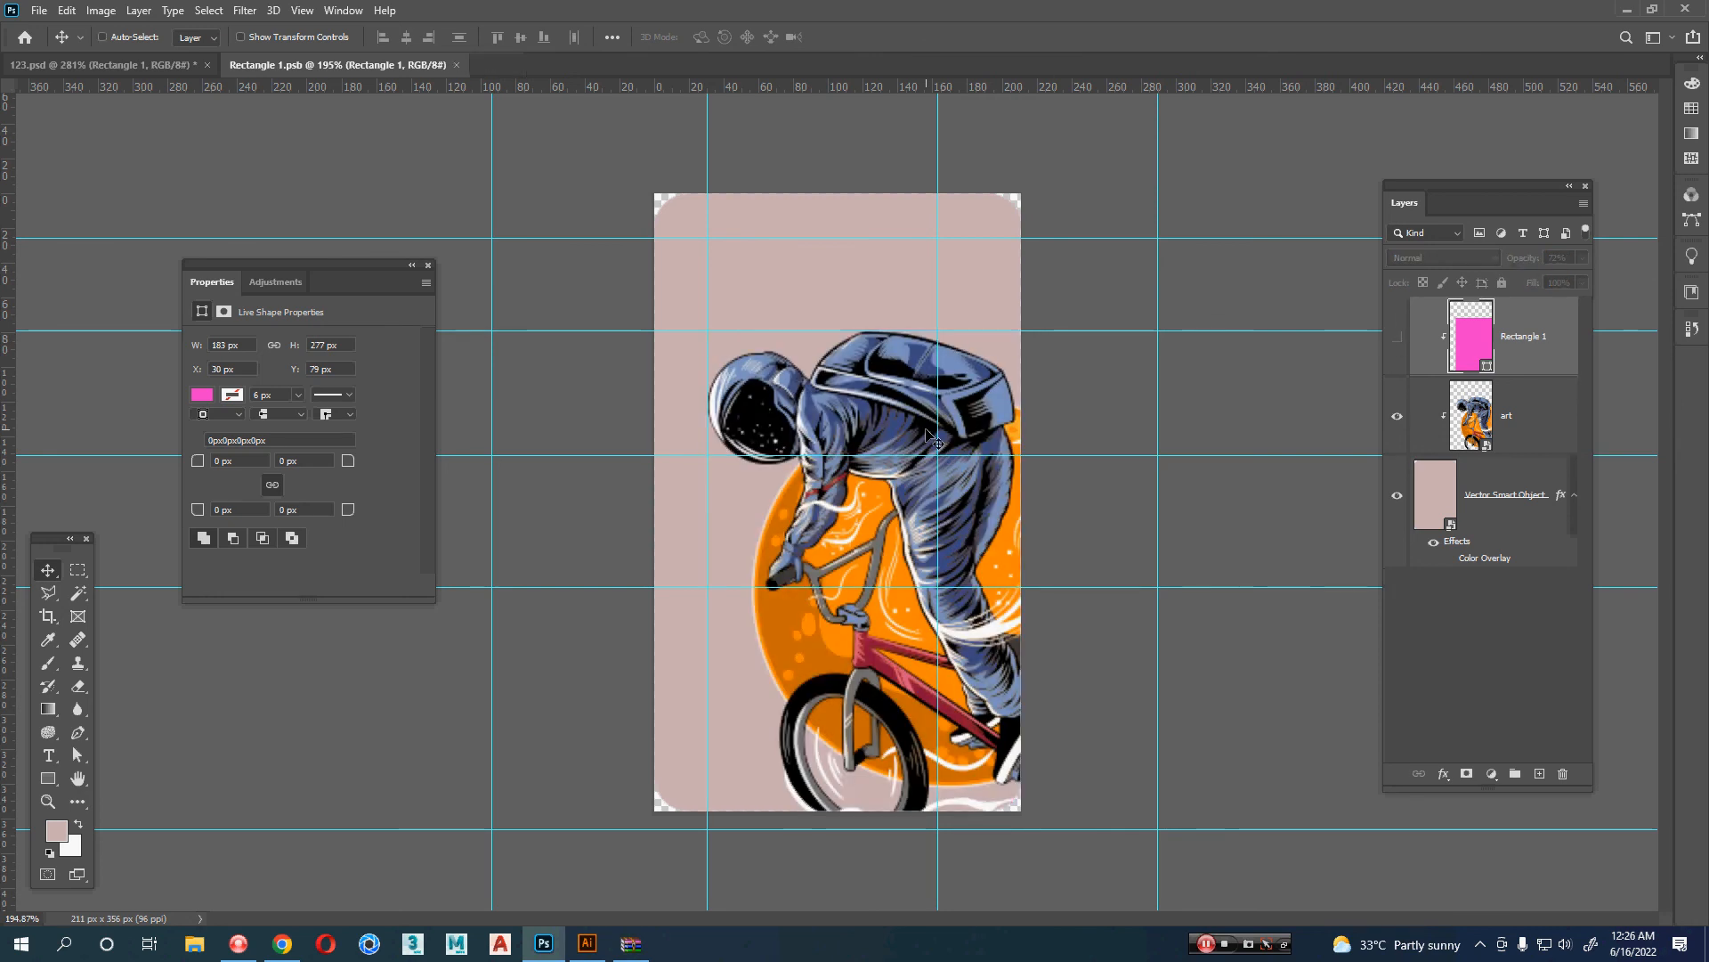
- Inspect the whole phone case mockup in 123.psd without panels and compare it with the layers in Rectangle 1.psb
{"action": "left_click", "coordinate": [93, 68]}
{"action": "key", "text": "z"}
{"action": "left_click_drag", "start_coordinate": [990, 458], "coordinate": [891, 459]}
{"action": "left_click_drag", "start_coordinate": [1242, 445], "coordinate": [972, 514]}
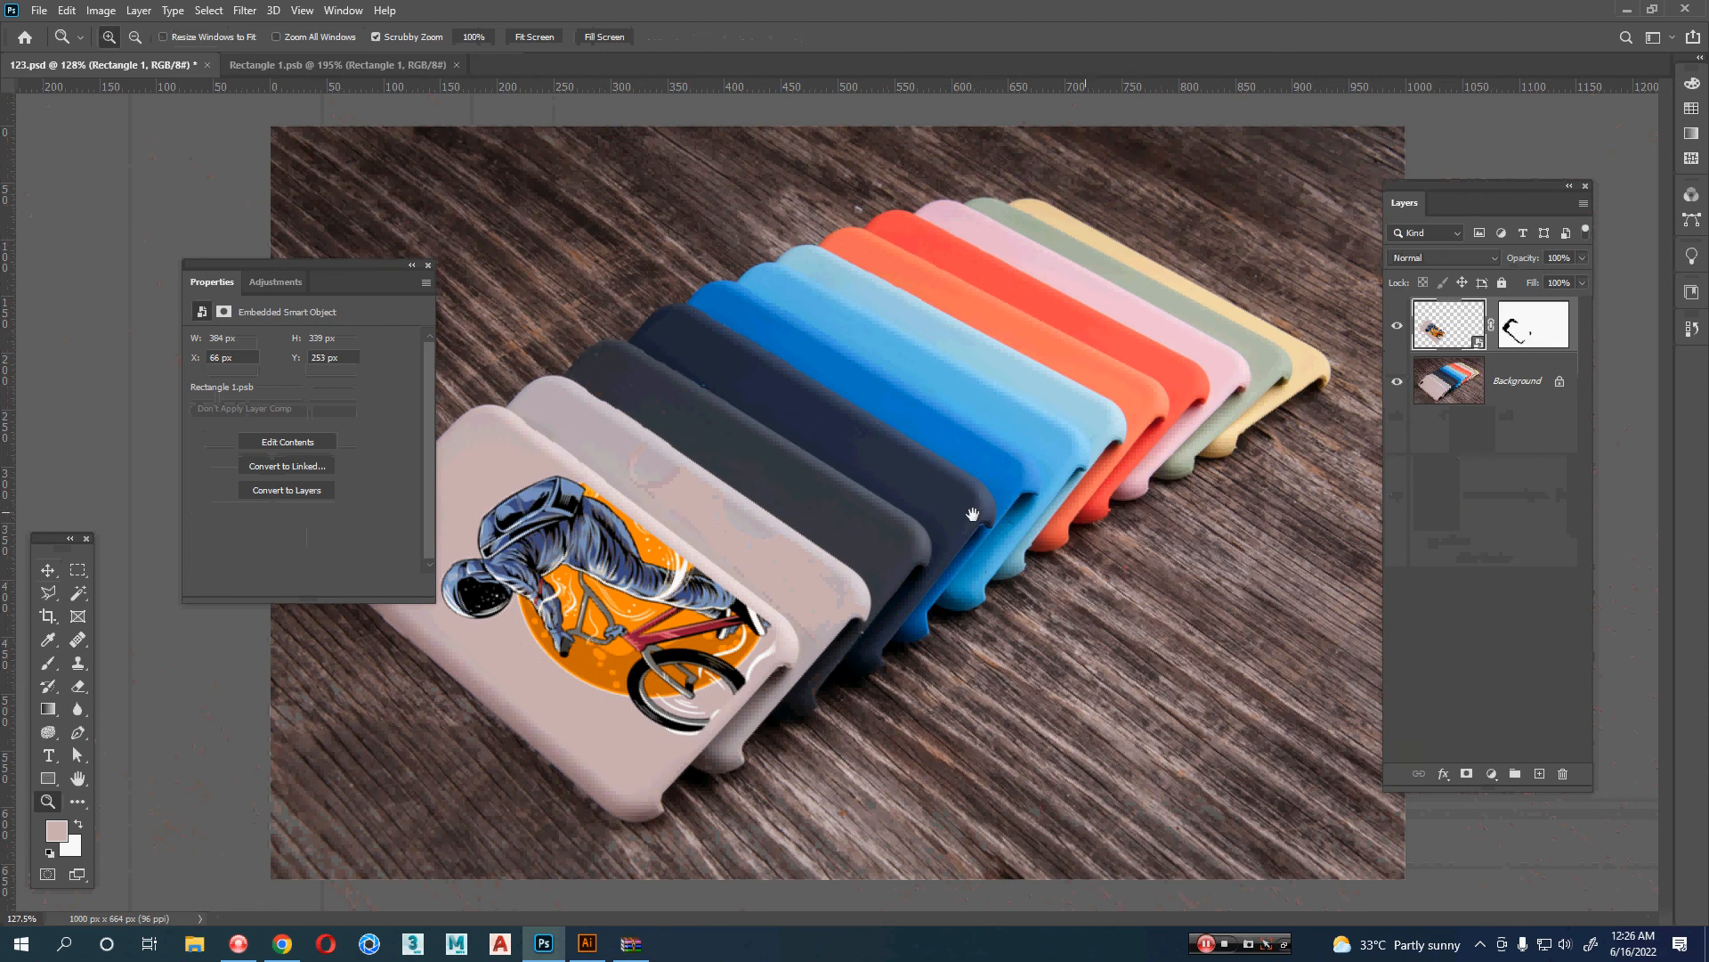
{"action": "key", "text": "Tab"}
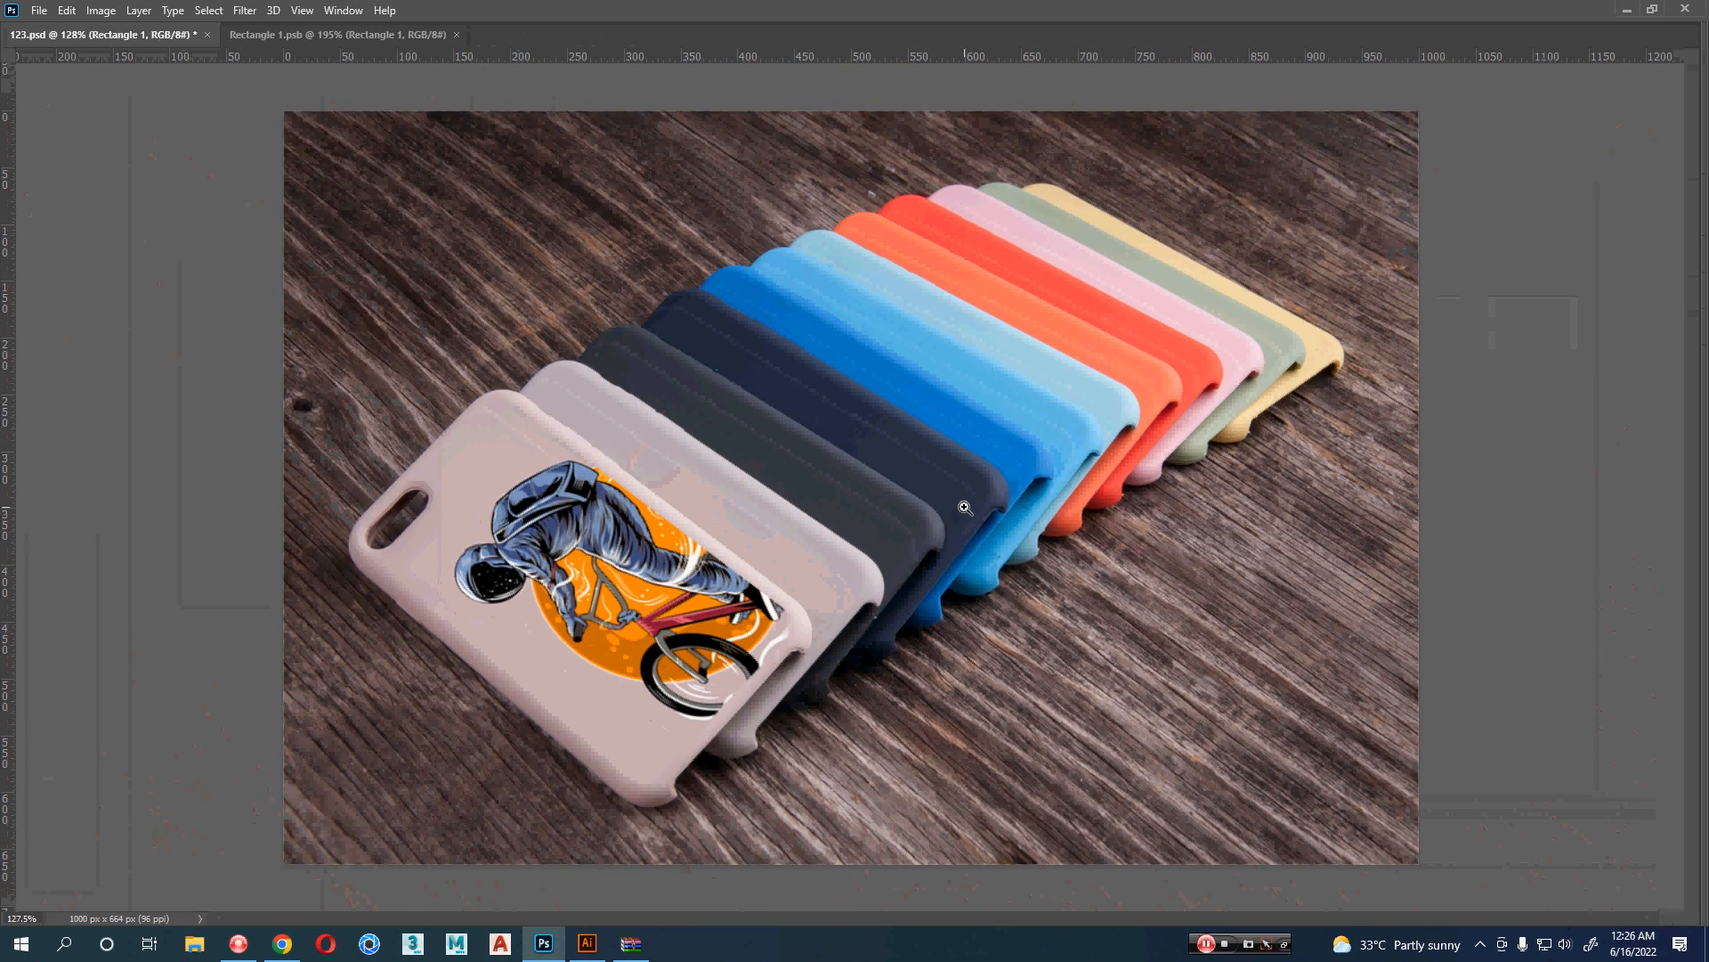
{"action": "key", "text": "Tab"}
{"action": "left_click", "coordinate": [338, 65]}
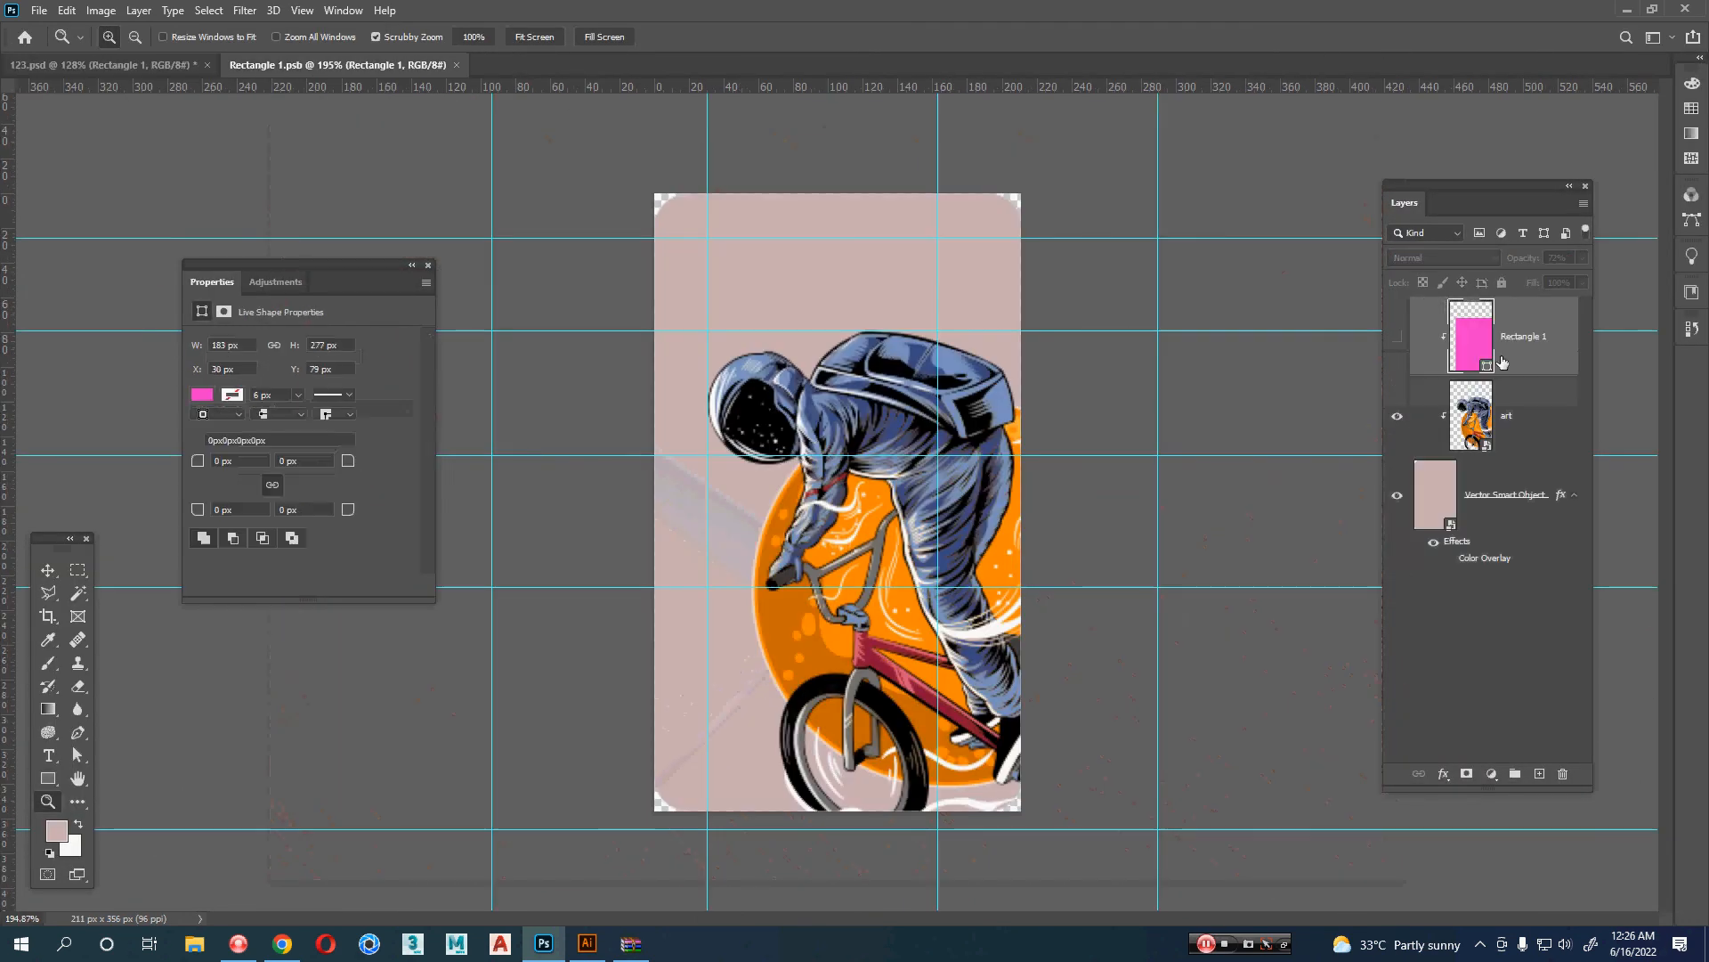
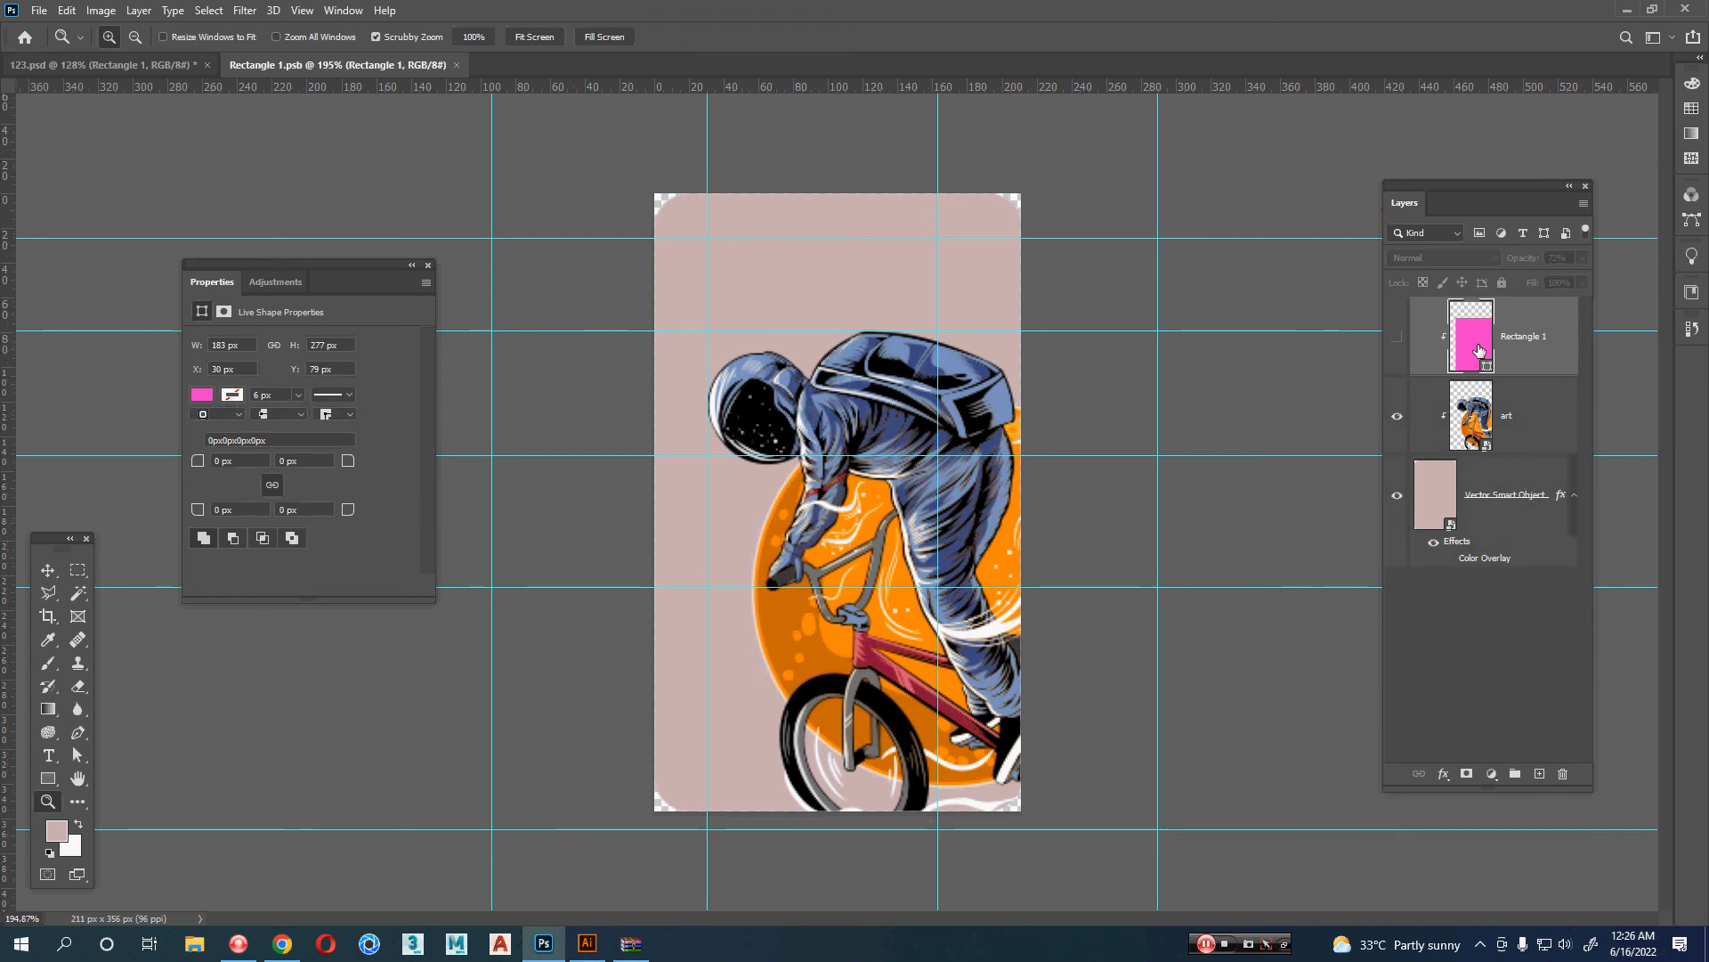
{"action": "left_click", "coordinate": [71, 65]}
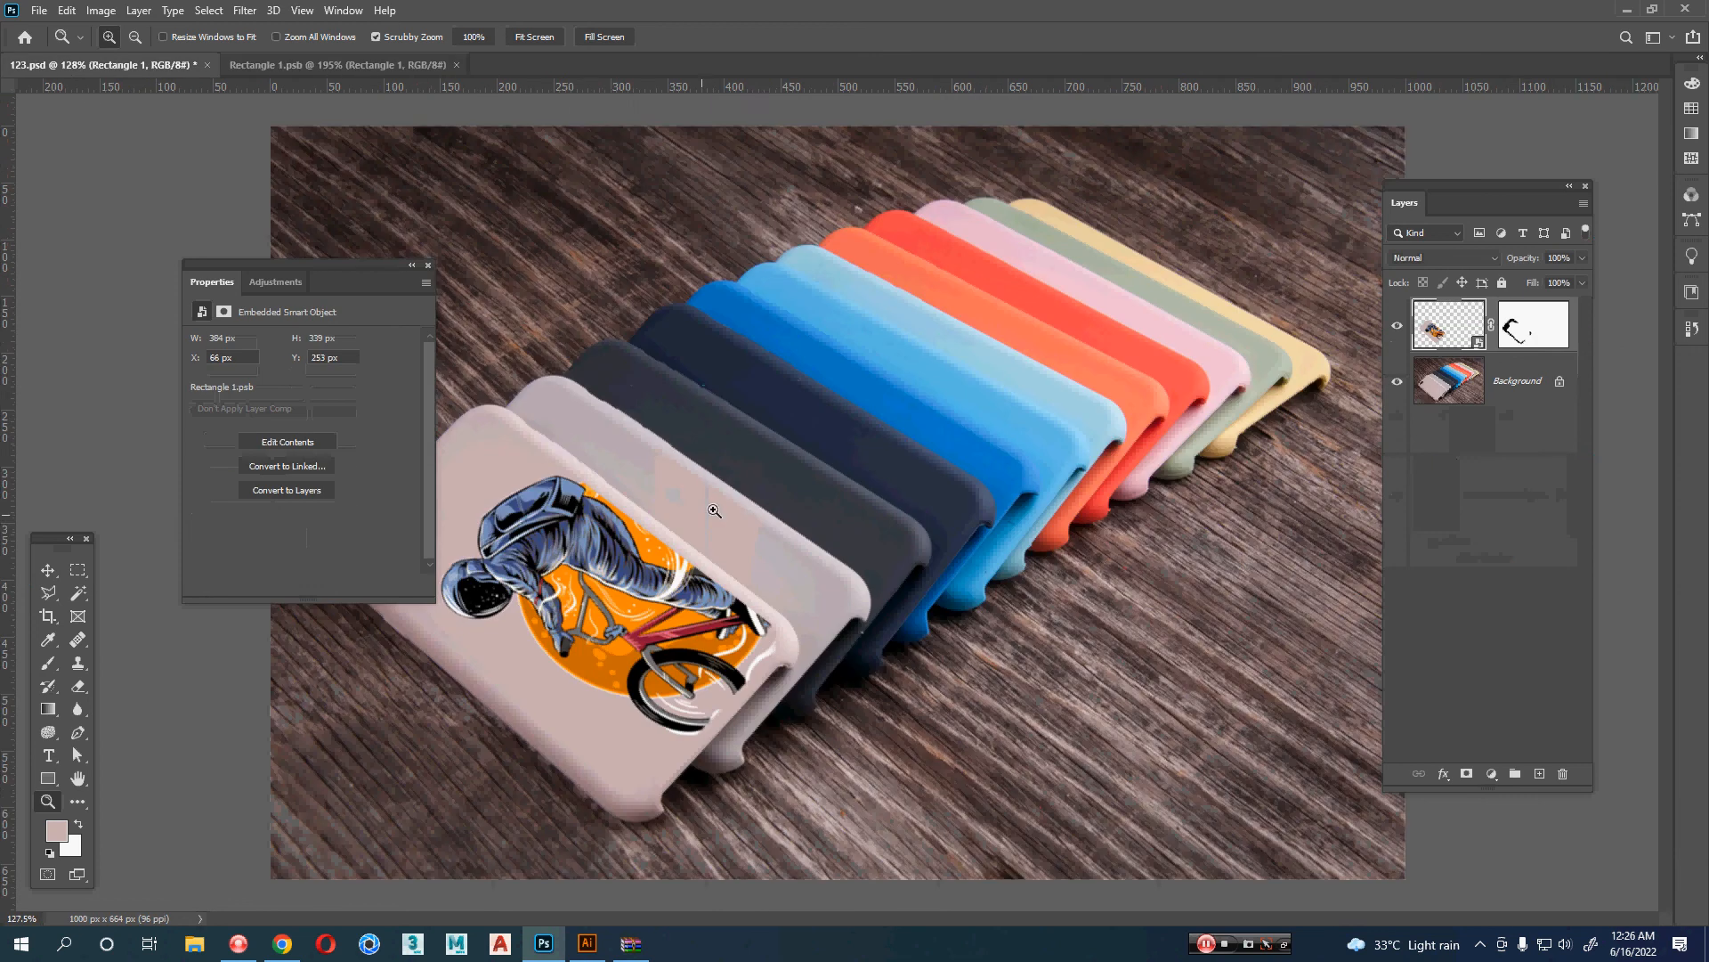
- Try moving the masked Rectangle 1 layer off the front case onto the cases behind, and undo the move
{"action": "left_click_drag", "start_coordinate": [665, 552], "coordinate": [866, 527]}
{"action": "key", "text": "v"}
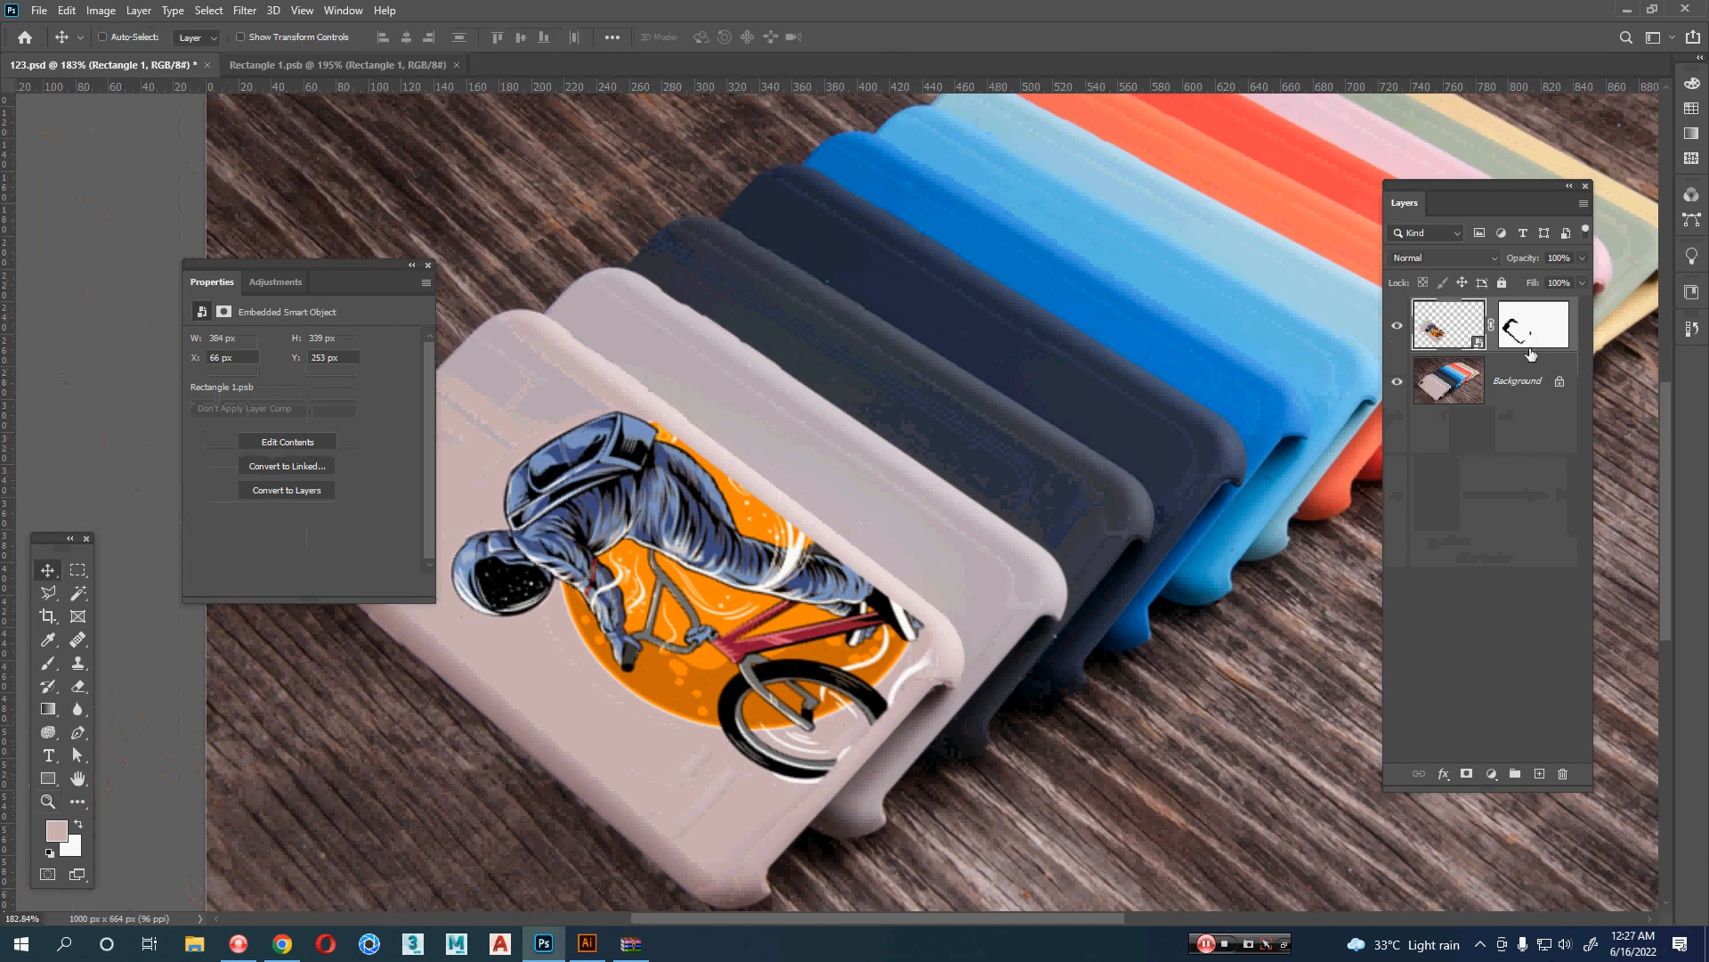
{"action": "left_click", "coordinate": [1528, 344]}
{"action": "left_click_drag", "start_coordinate": [777, 487], "coordinate": [1114, 370]}
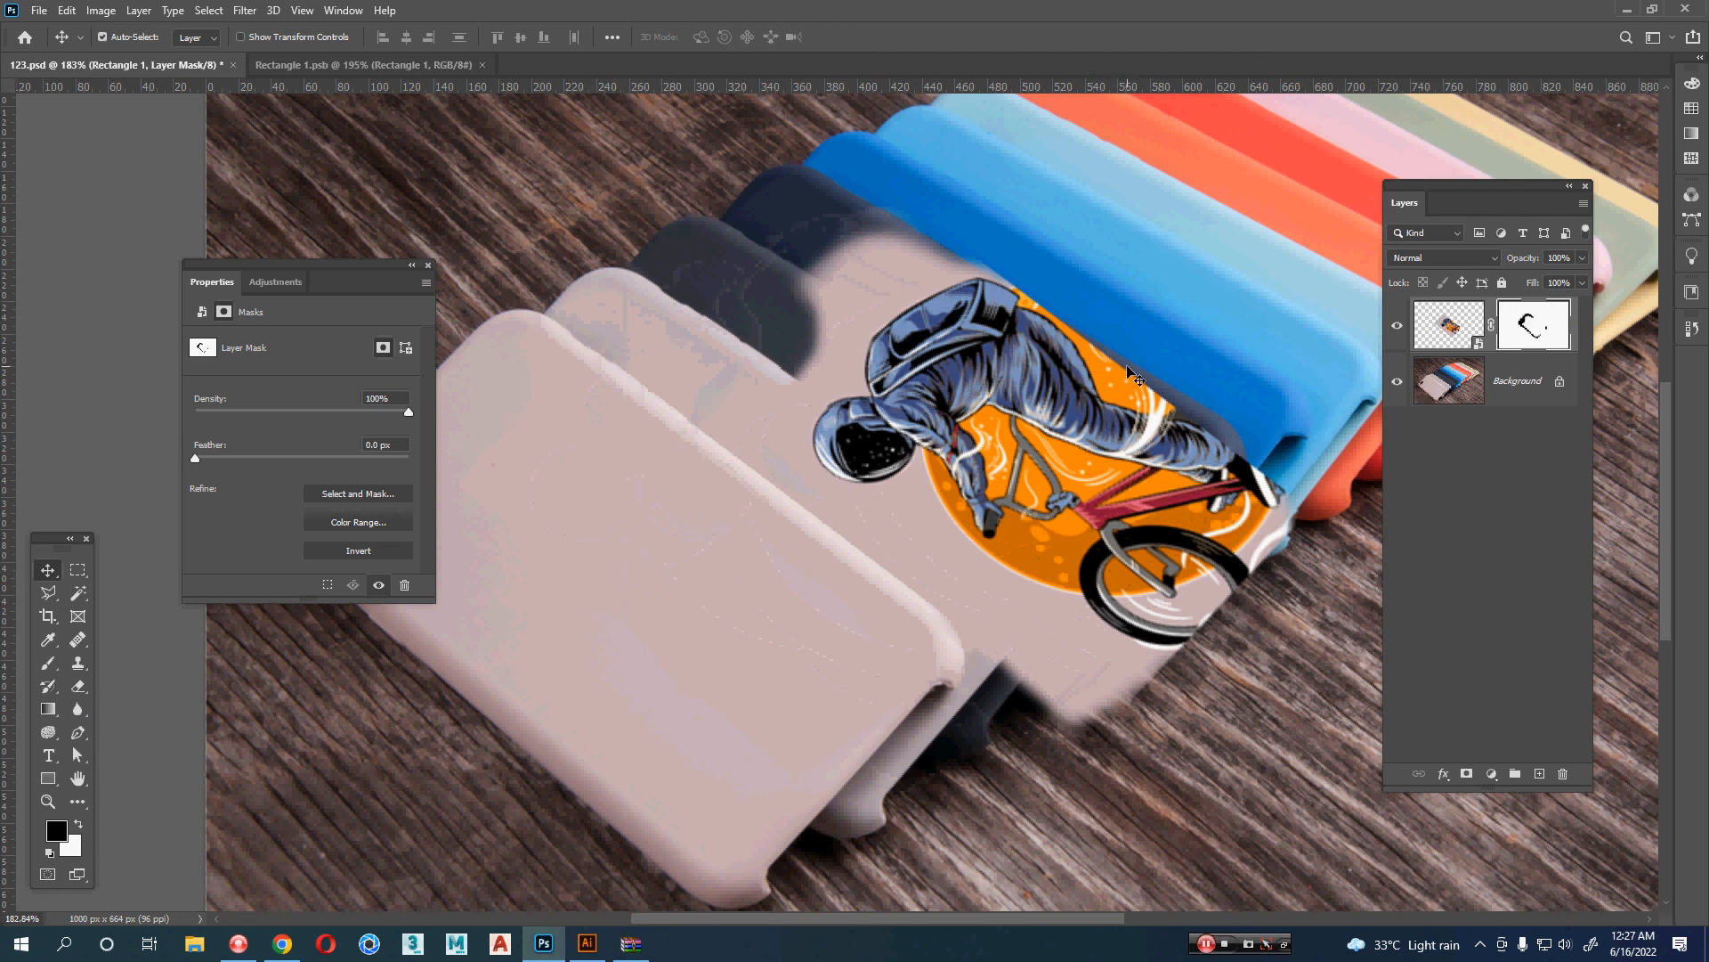
{"action": "key", "text": "ctrl+z"}
- Duplicate the masked Rectangle 1 layer onto the second case and hide the original layer
{"action": "left_click_drag", "start_coordinate": [755, 557], "coordinate": [850, 511]}
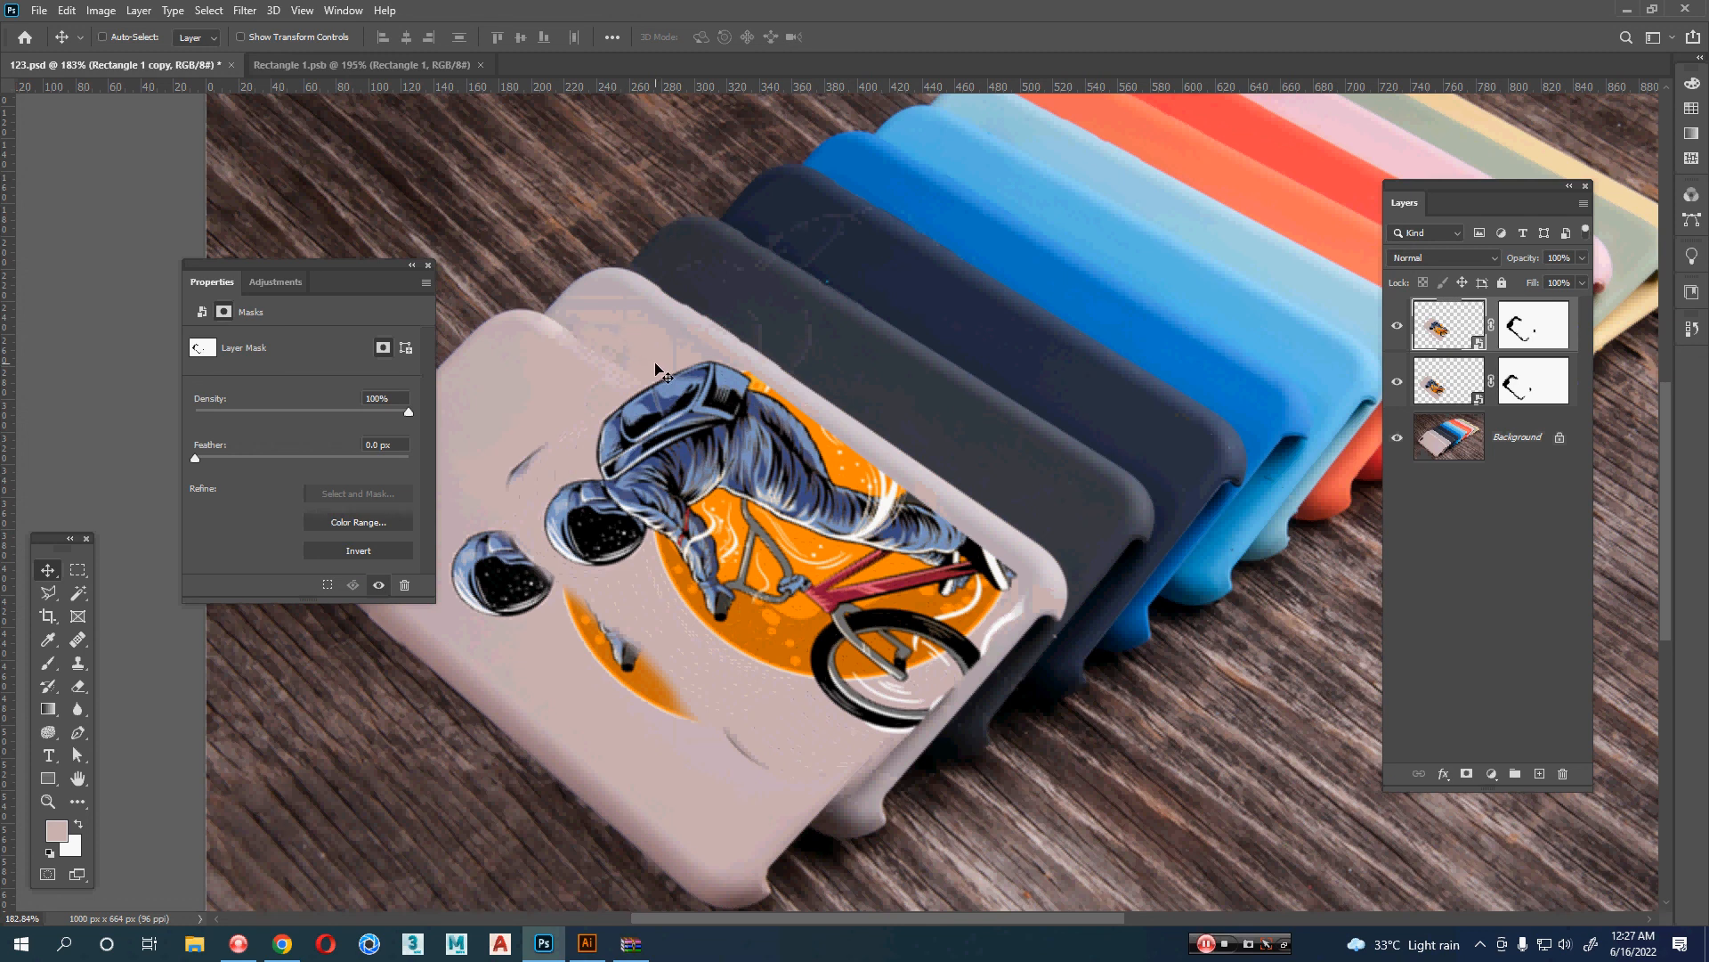
{"action": "left_click", "coordinate": [1396, 383]}
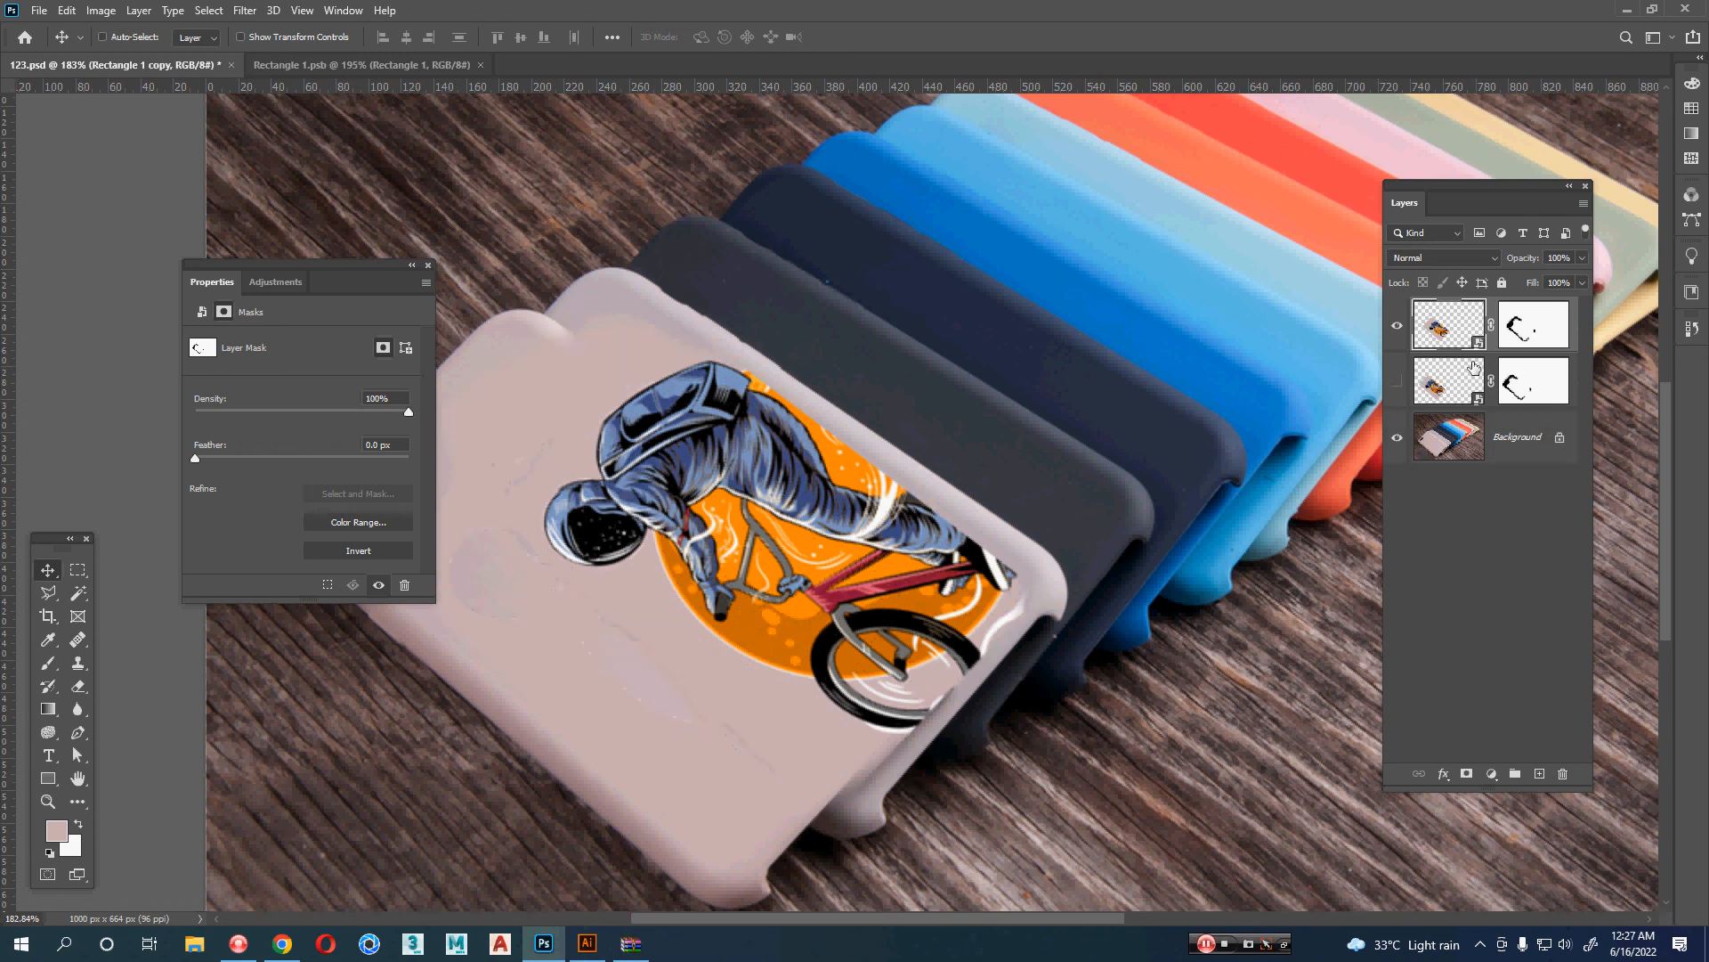
- Lower the Rectangle 1 copy layer's opacity to 46% and align the artwork with the second case
{"action": "left_click_drag", "start_coordinate": [1523, 258], "coordinate": [1473, 265]}
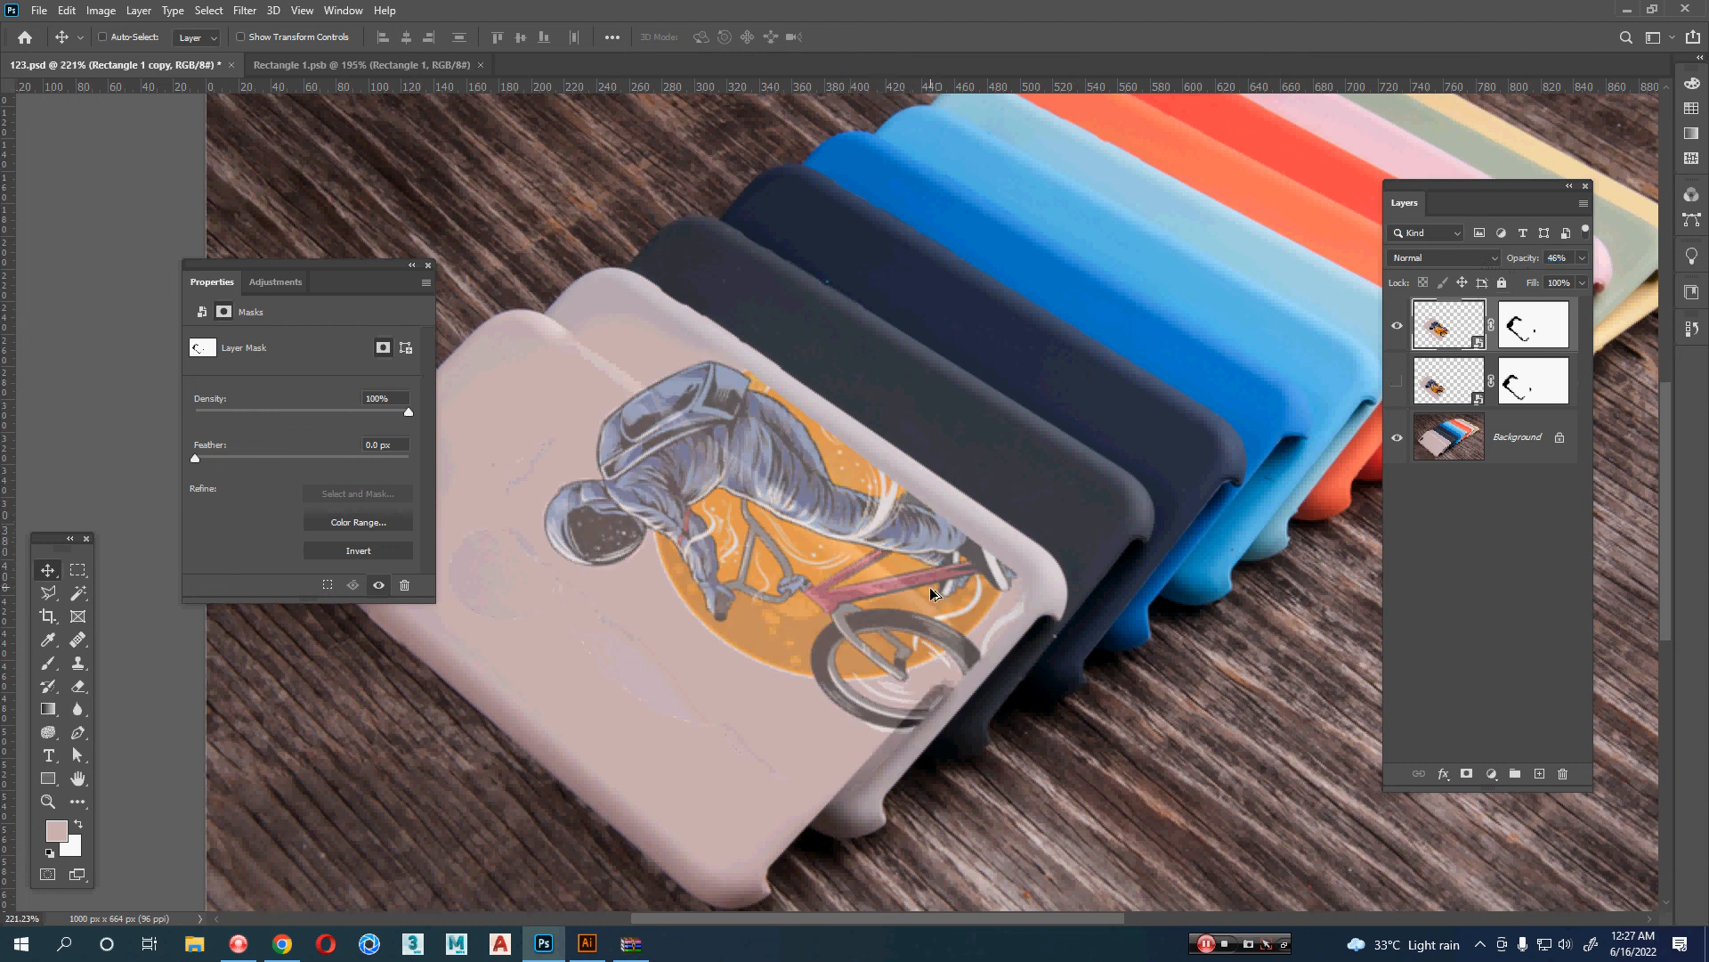
{"action": "scroll", "coordinate": [944, 606], "scroll_direction": "up", "scroll_amount": 3}
{"action": "left_click_drag", "start_coordinate": [943, 610], "coordinate": [949, 614]}
{"action": "left_click_drag", "start_coordinate": [714, 525], "coordinate": [728, 526]}
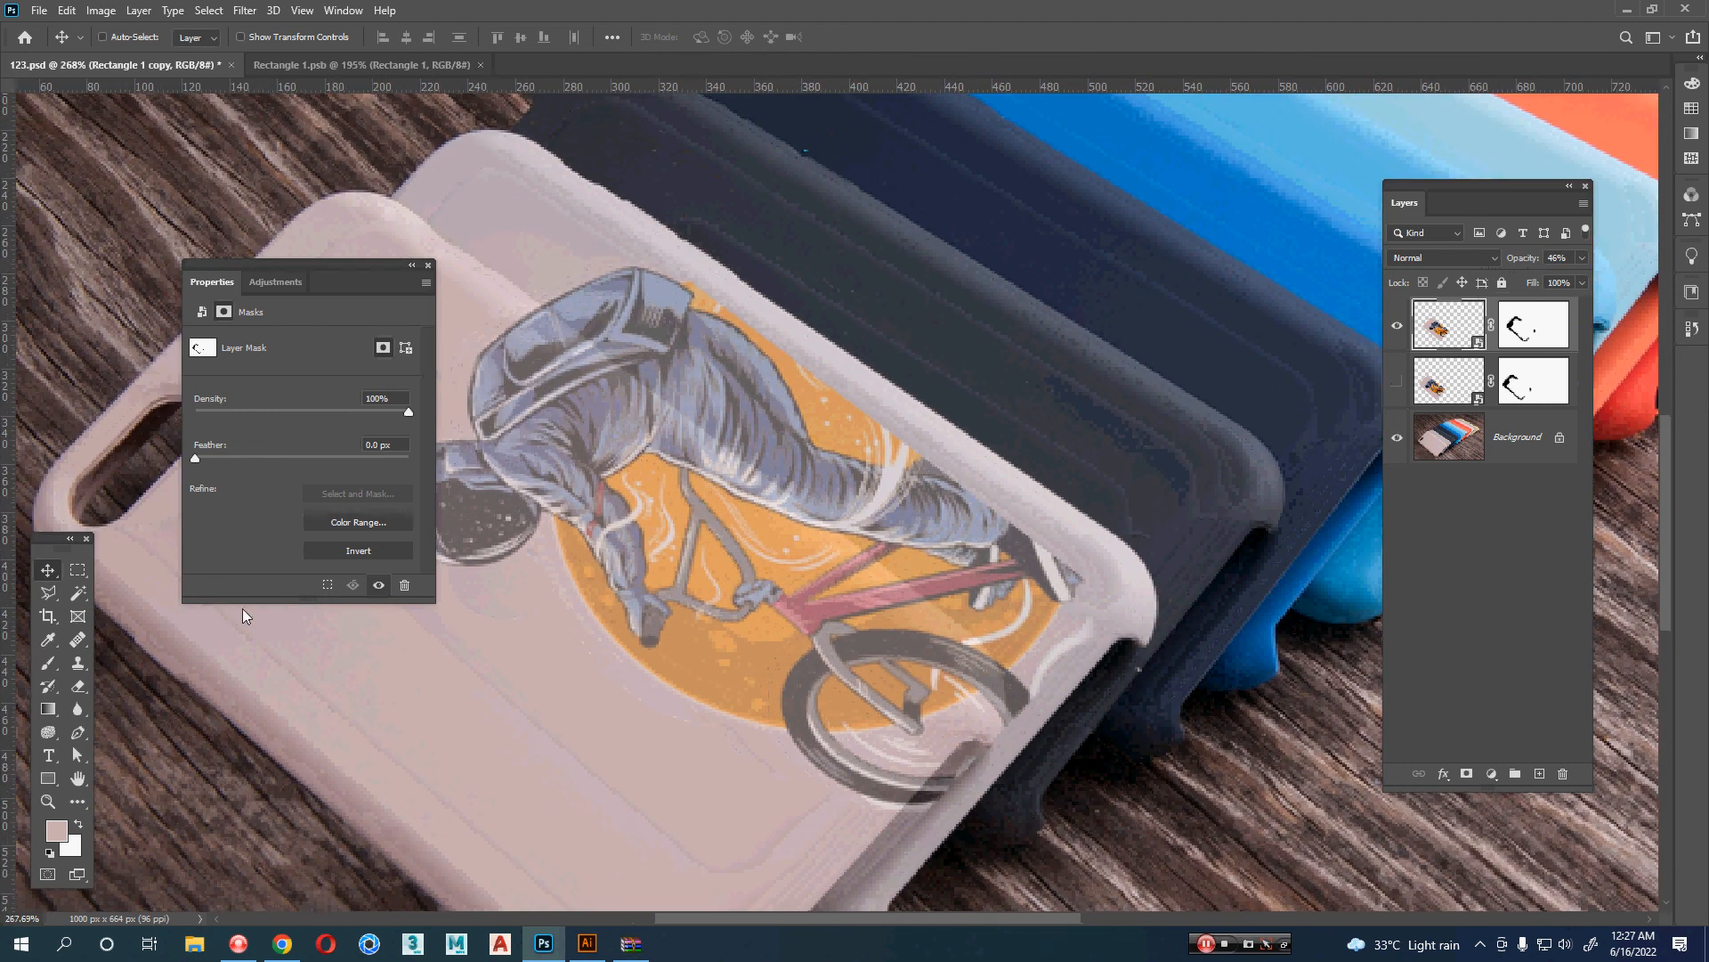
- Outline the artwork overlapping the front case with the Polygonal Lasso, following the front case's upper edge and its end beside the wheel
{"action": "left_click", "coordinate": [45, 595]}
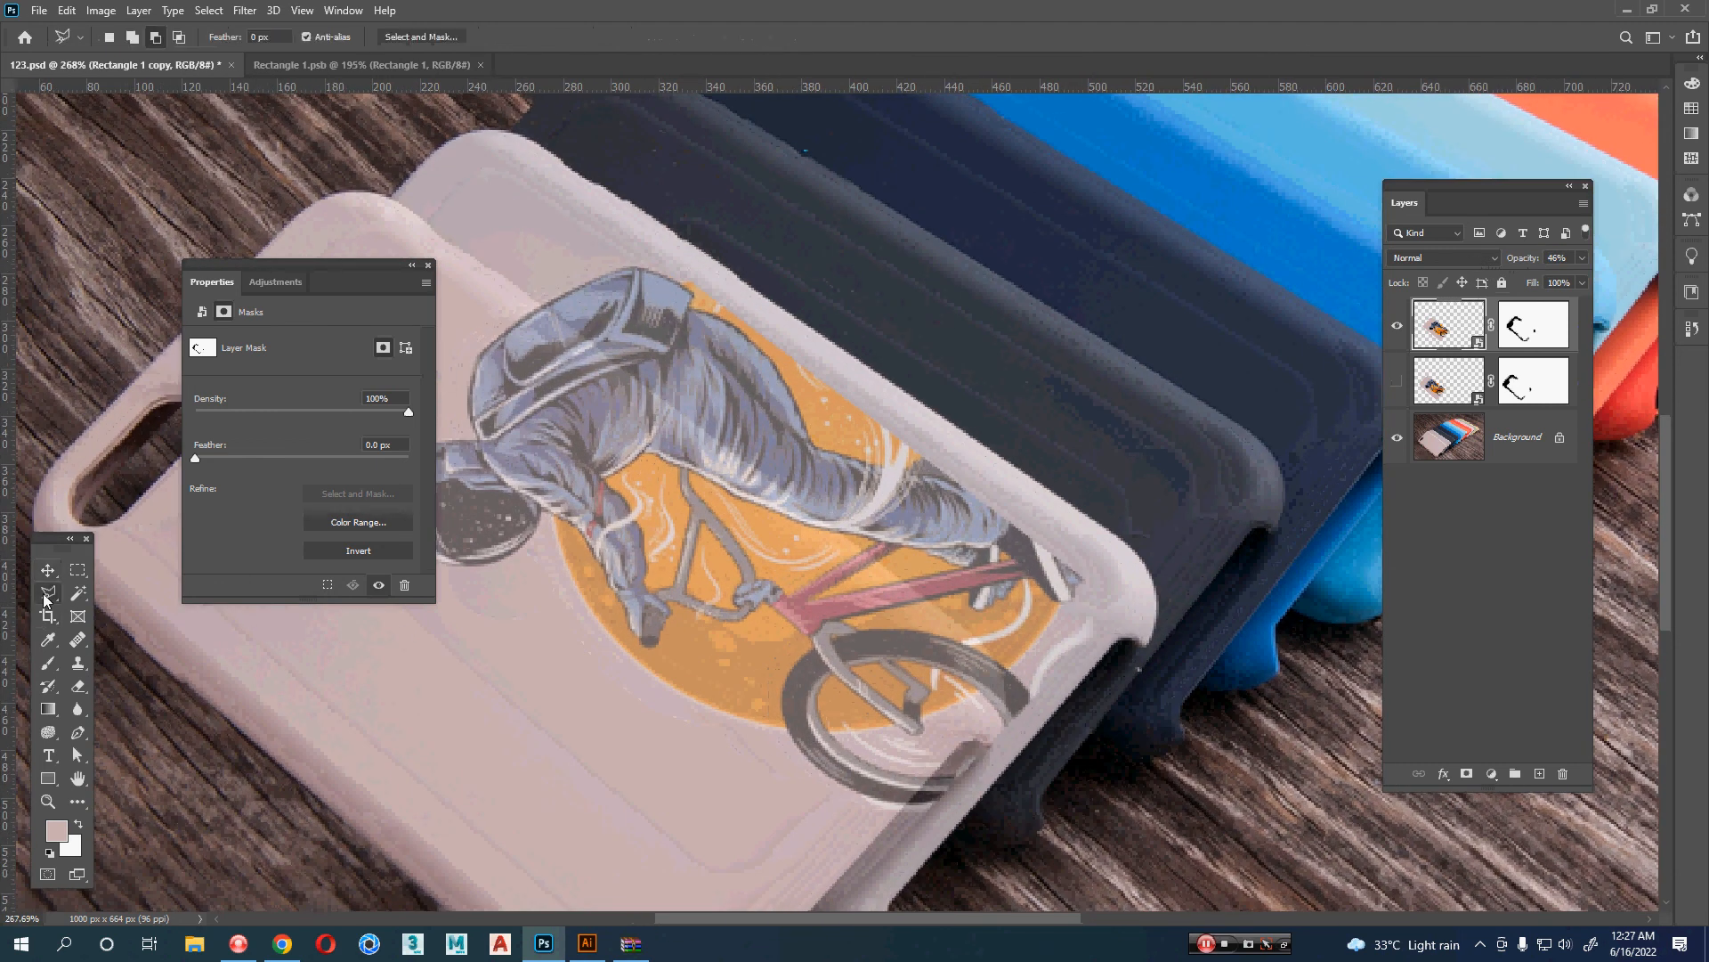
{"action": "scroll", "coordinate": [520, 468], "scroll_direction": "up", "scroll_amount": 3}
{"action": "key", "text": "Tab"}
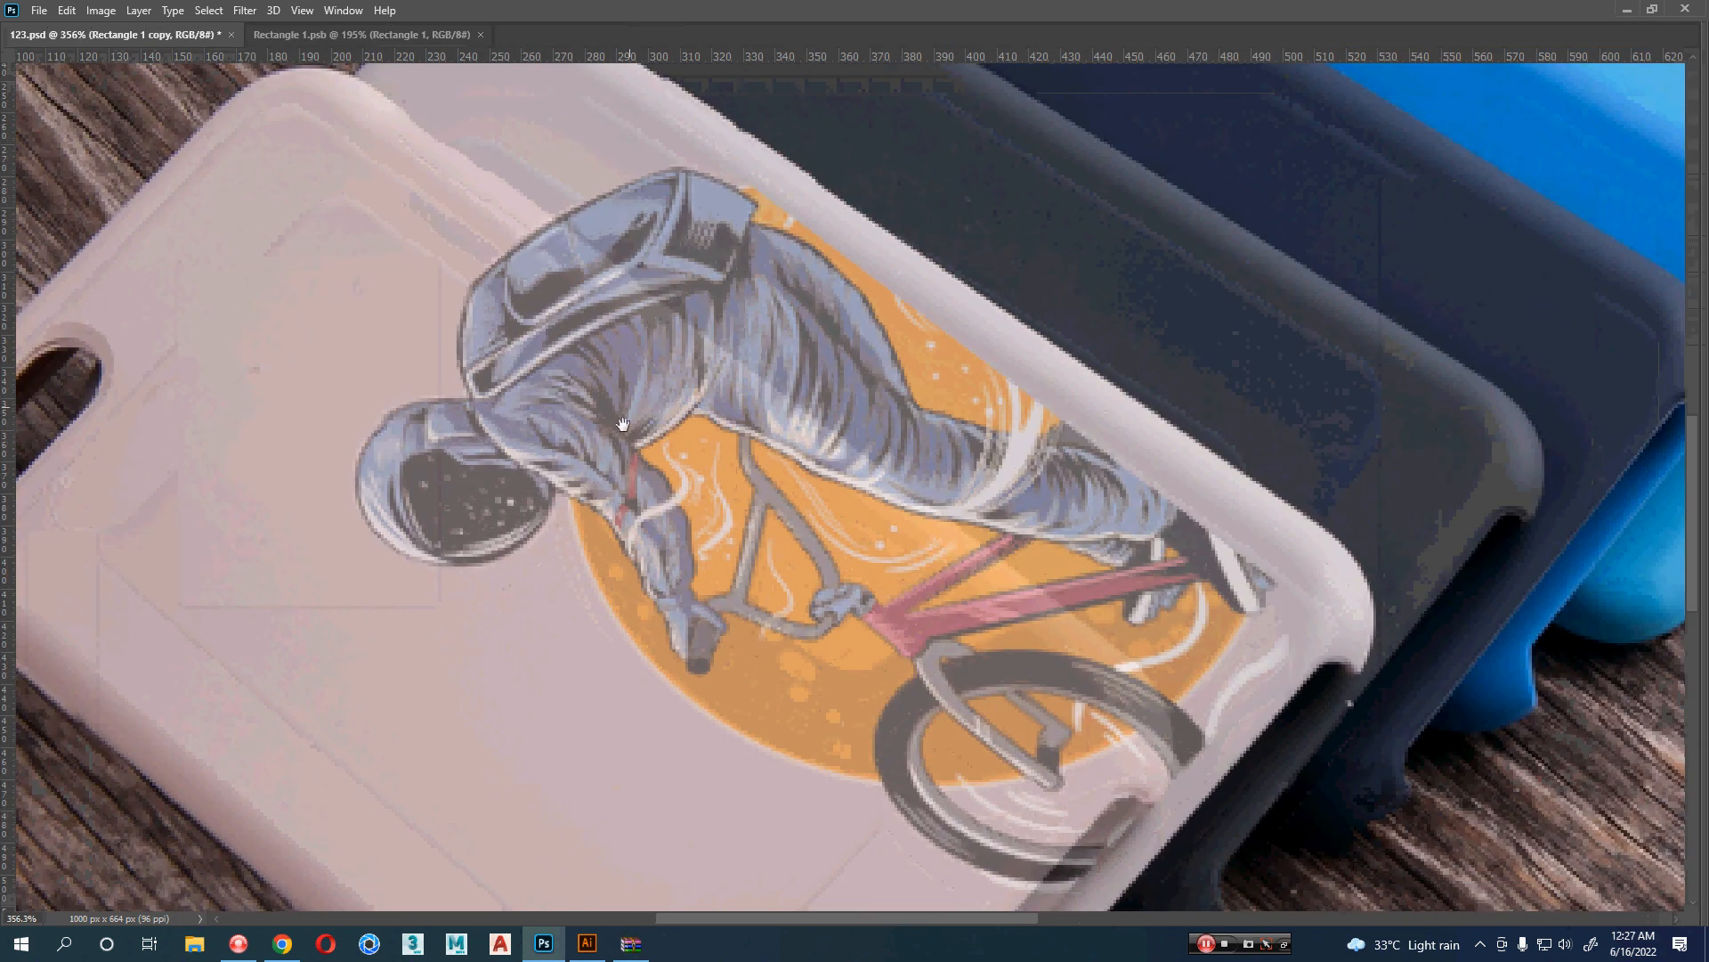
{"action": "left_click", "coordinate": [494, 243]}
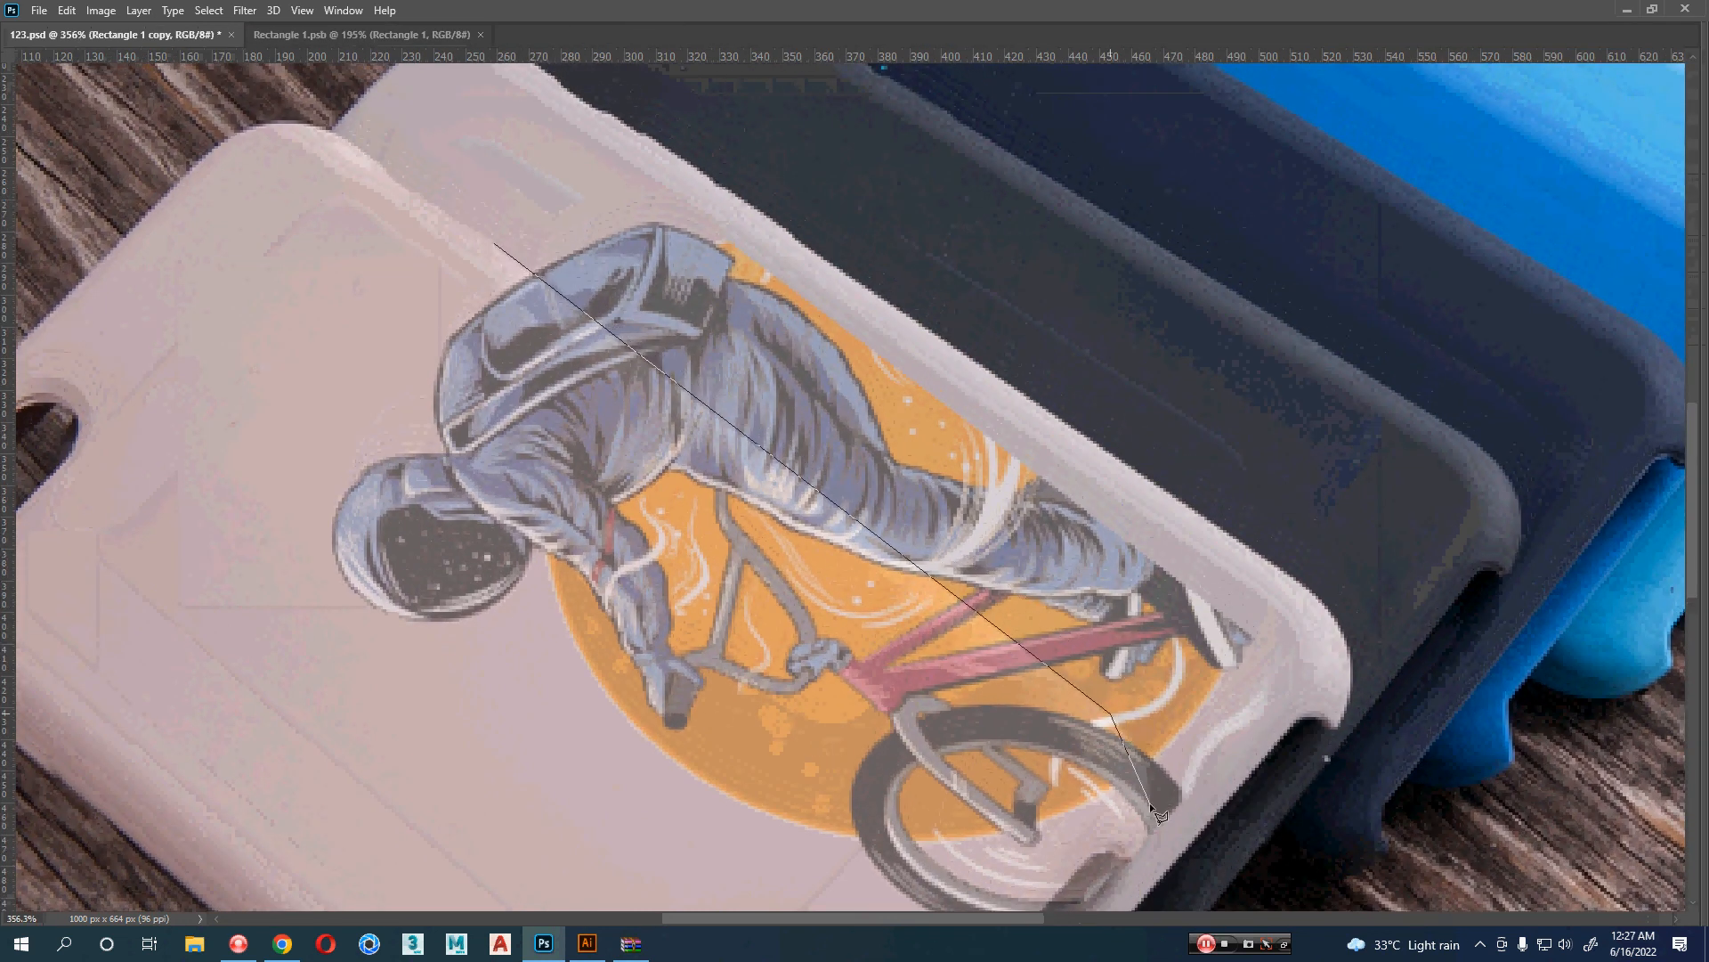
{"action": "left_click_drag", "start_coordinate": [1079, 759], "coordinate": [980, 568]}
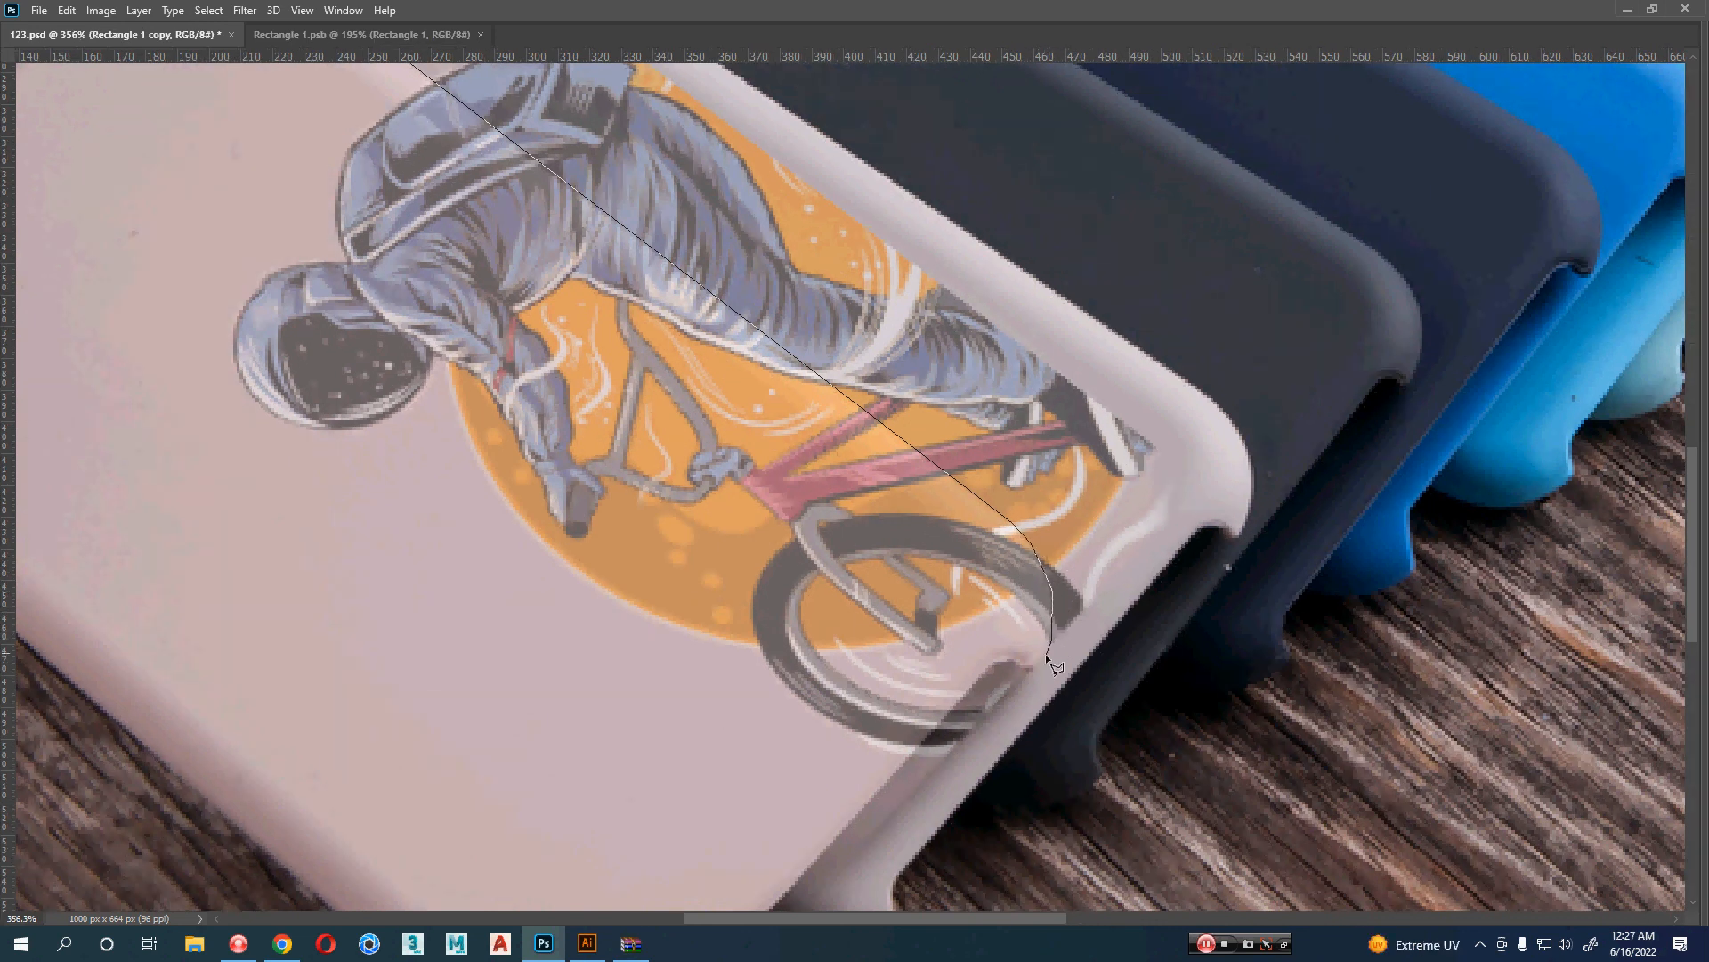
{"action": "left_click", "coordinate": [950, 841]}
{"action": "left_click", "coordinate": [652, 826]}
{"action": "left_click", "coordinate": [226, 625]}
{"action": "left_click_drag", "start_coordinate": [146, 542], "coordinate": [548, 698]}
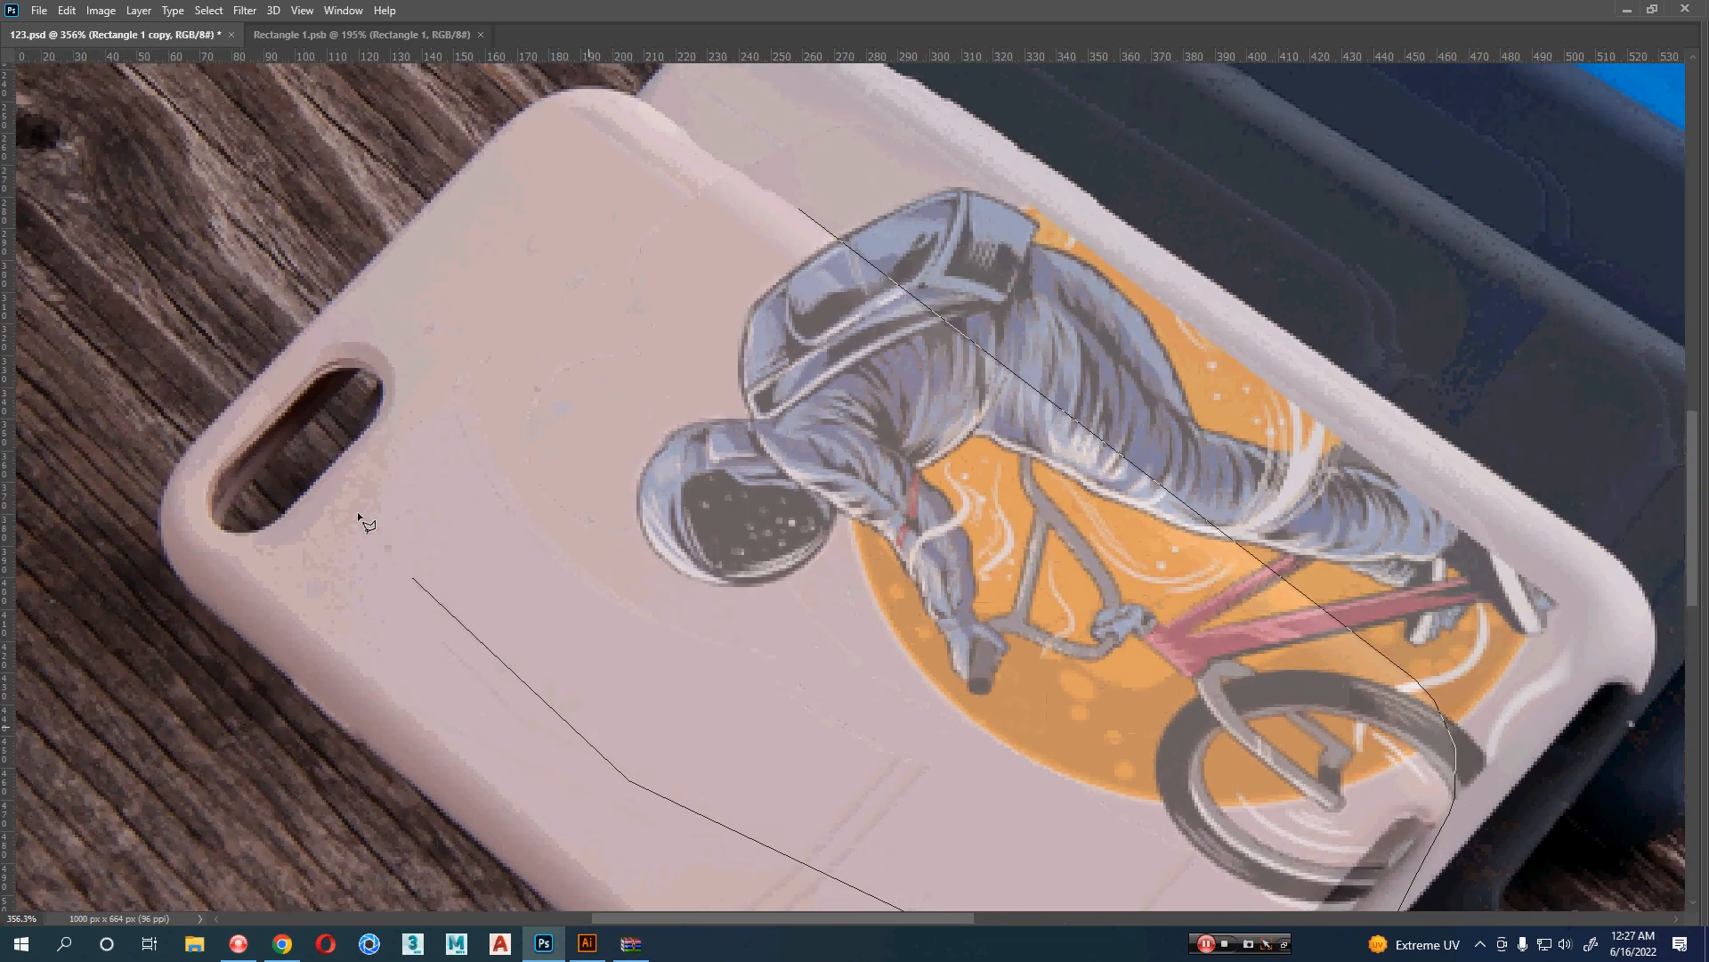
{"action": "double_click", "coordinate": [376, 361]}
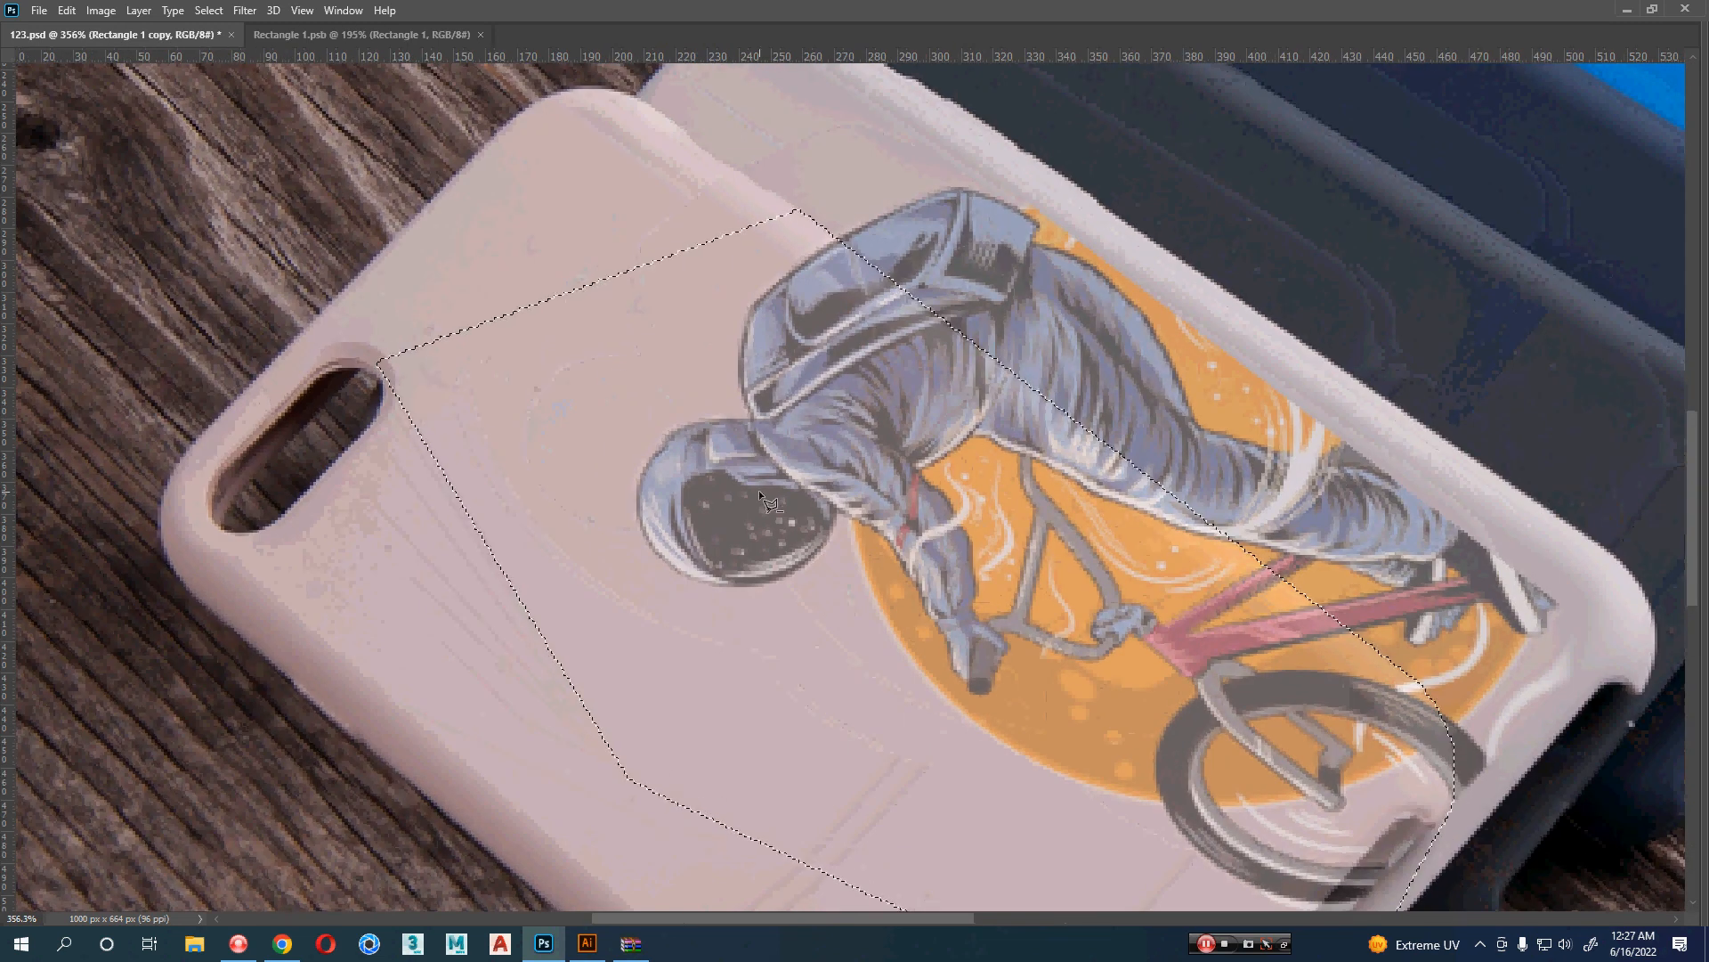
{"action": "scroll", "coordinate": [758, 489], "scroll_direction": "down", "scroll_amount": 2}
{"action": "key", "text": "Tab"}
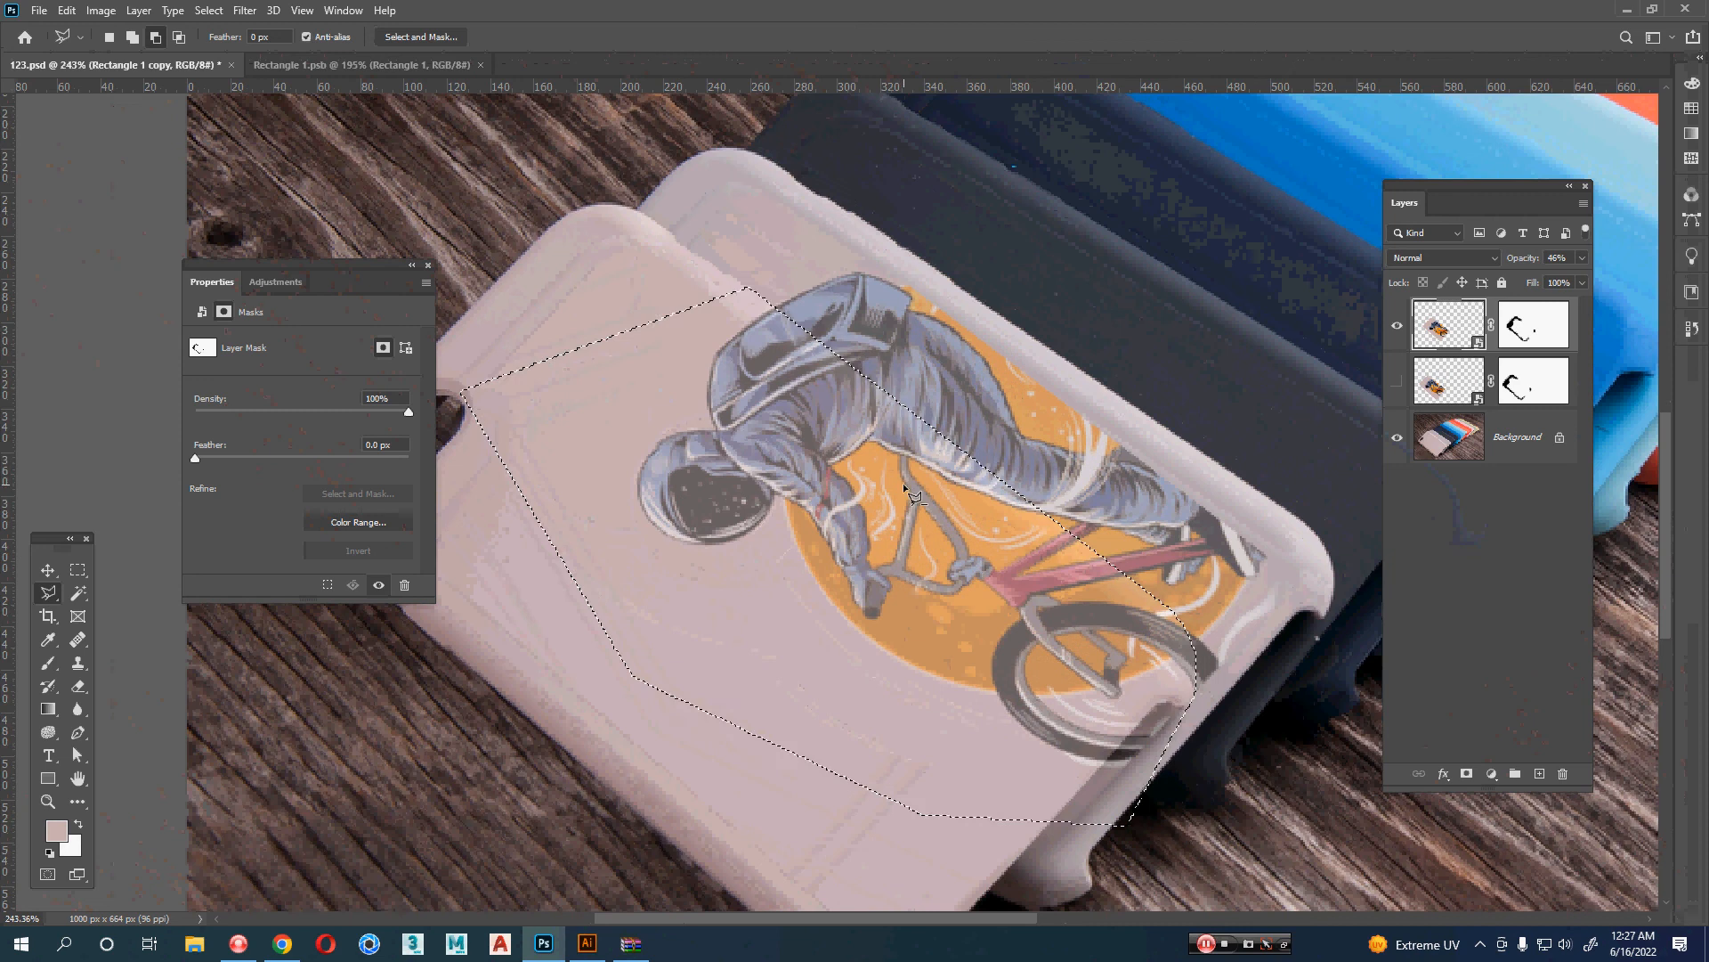
{"action": "left_click", "coordinate": [1535, 346]}
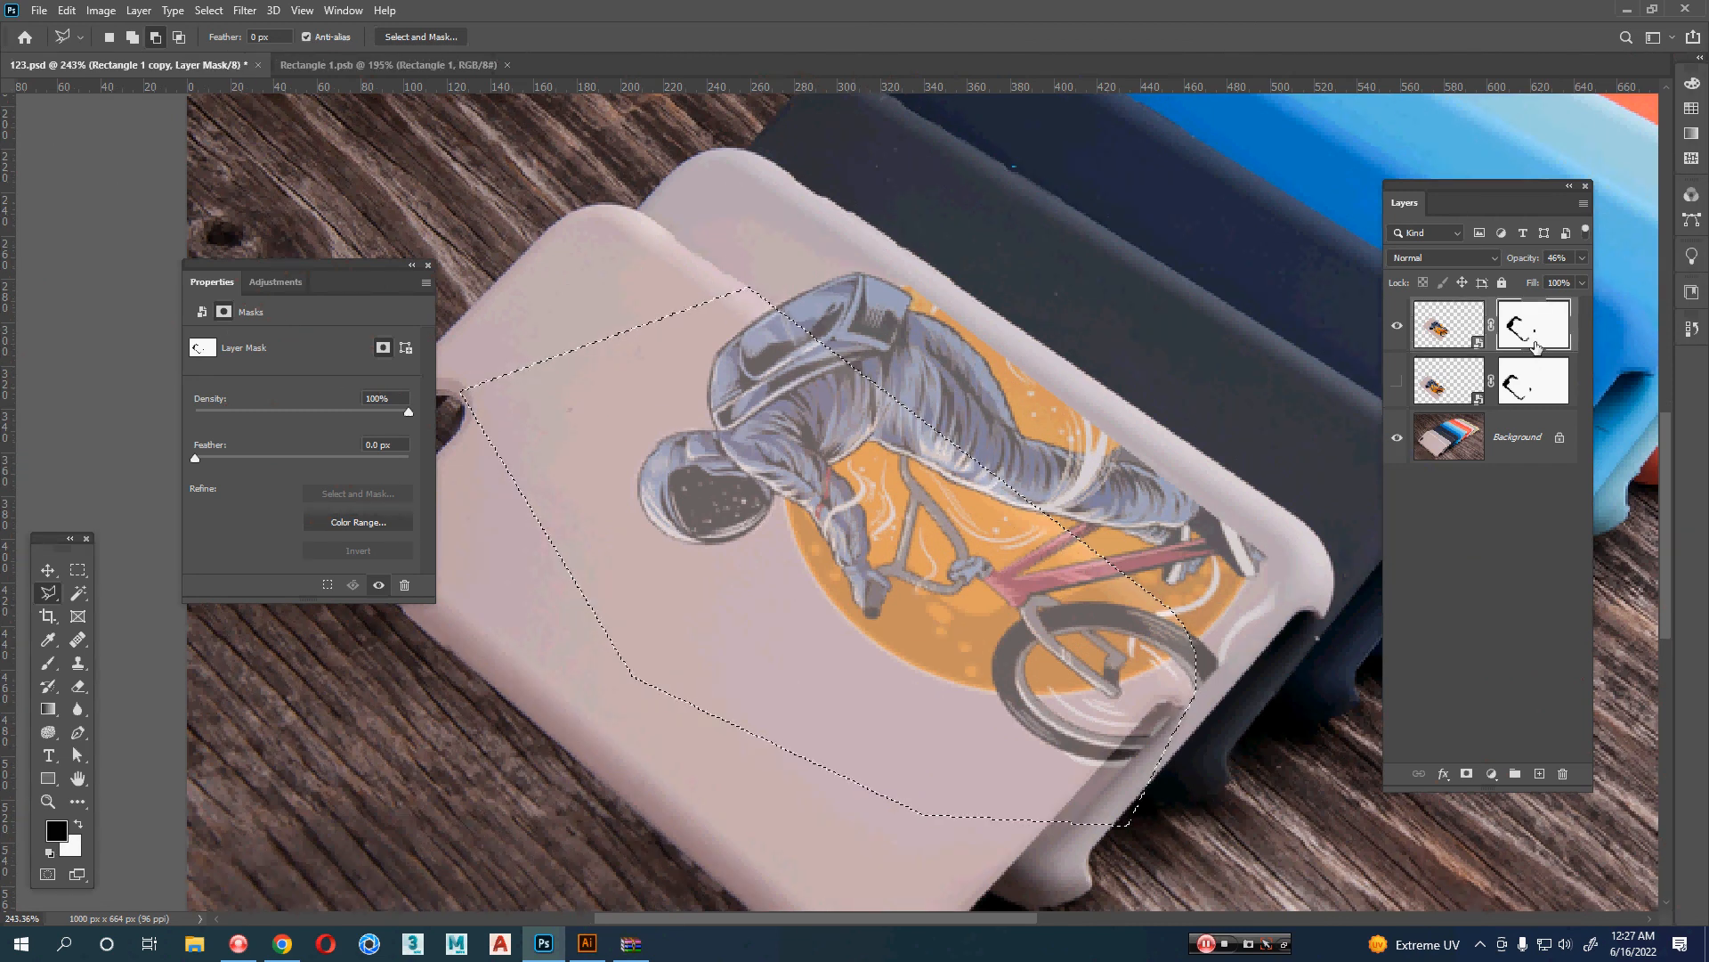
{"action": "left_click", "coordinate": [1436, 330]}
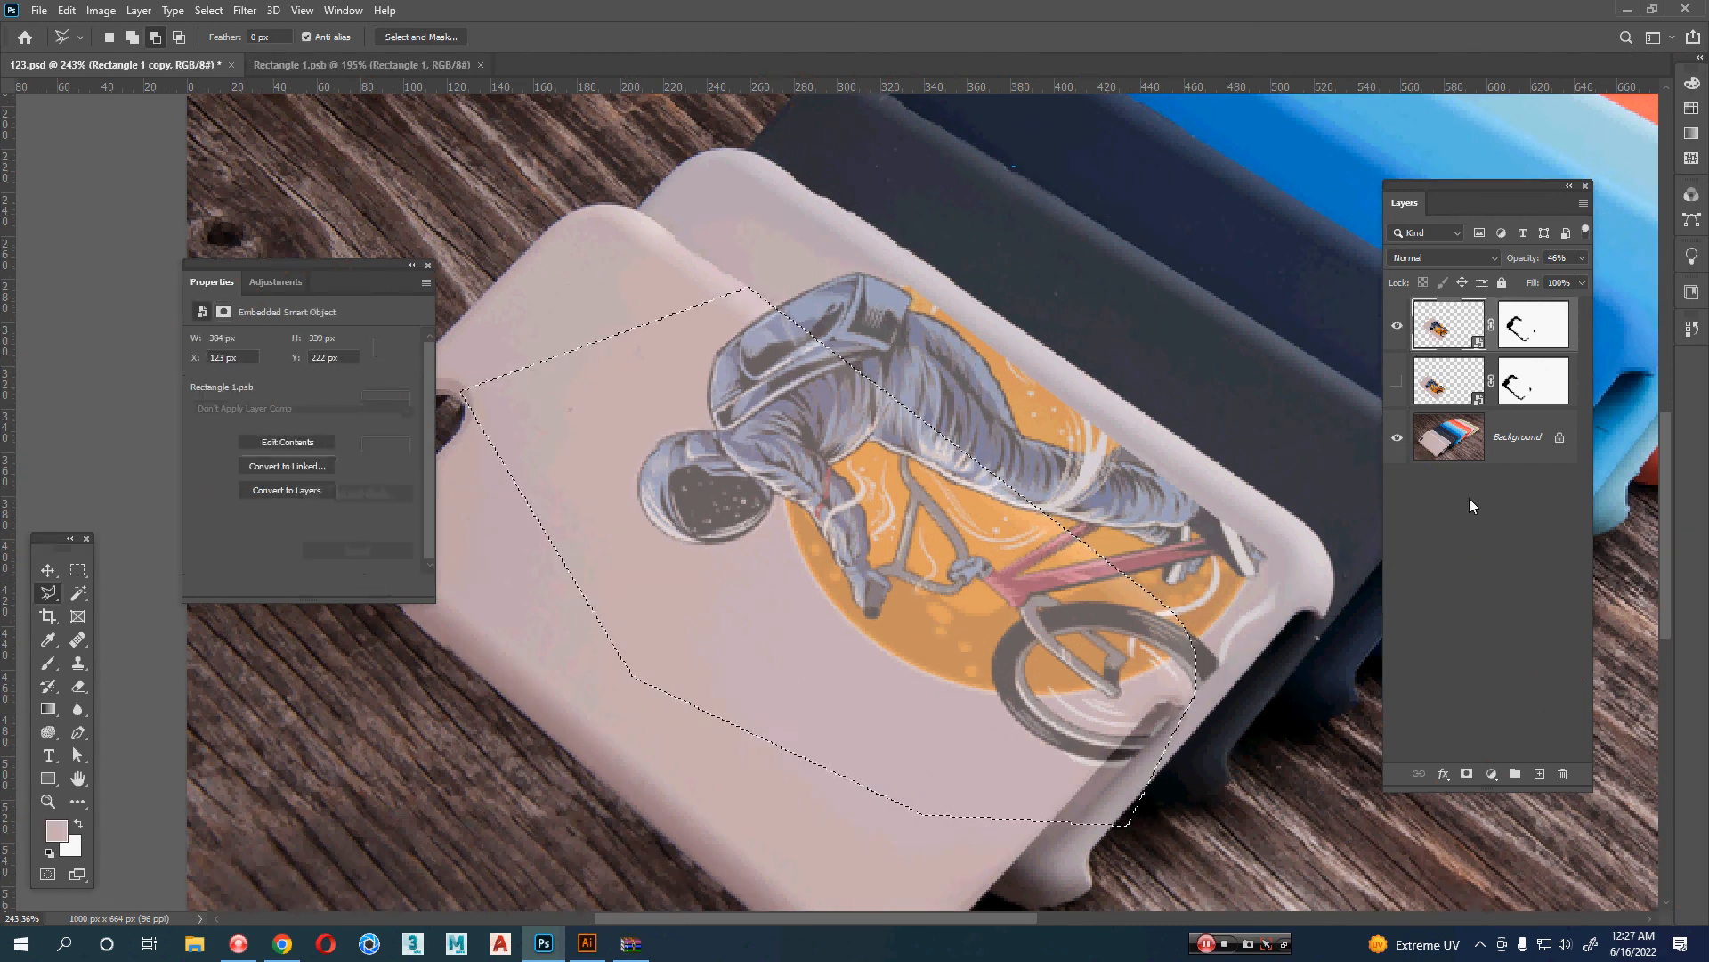
{"action": "left_click", "coordinate": [1468, 773]}
{"action": "key", "text": "ctrl+z"}
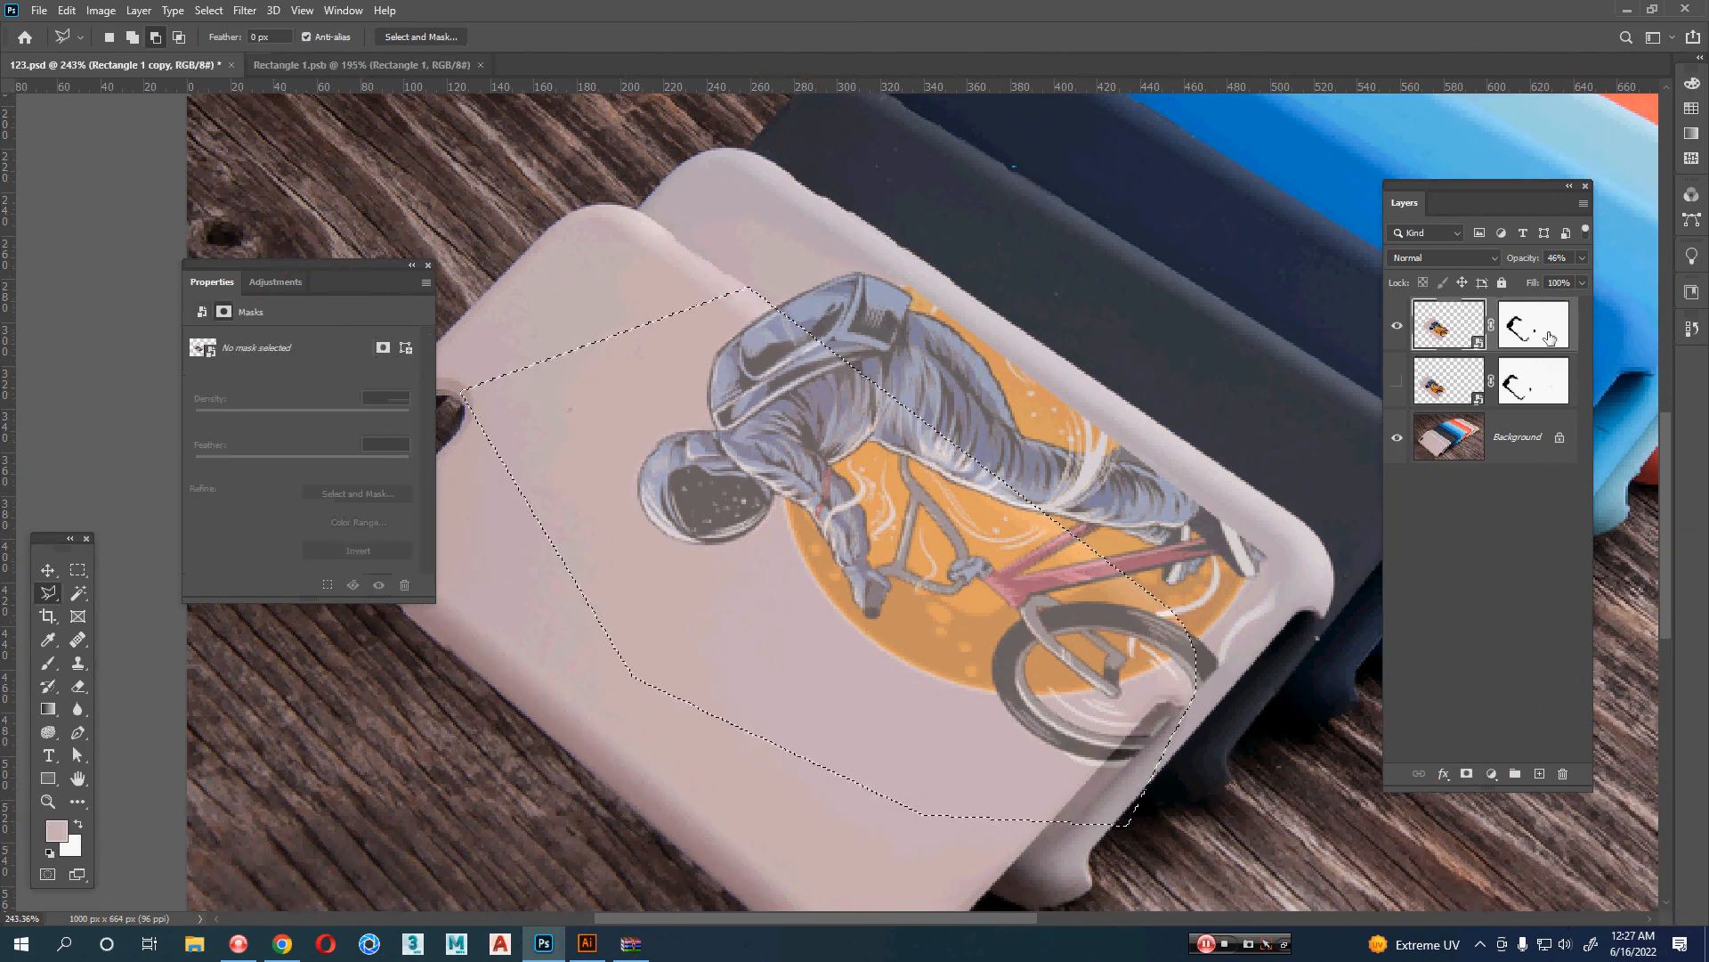
- Paint black on the Rectangle 1 copy layer's mask inside the selection to hide the artwork over the front case
{"action": "left_click", "coordinate": [1550, 337]}
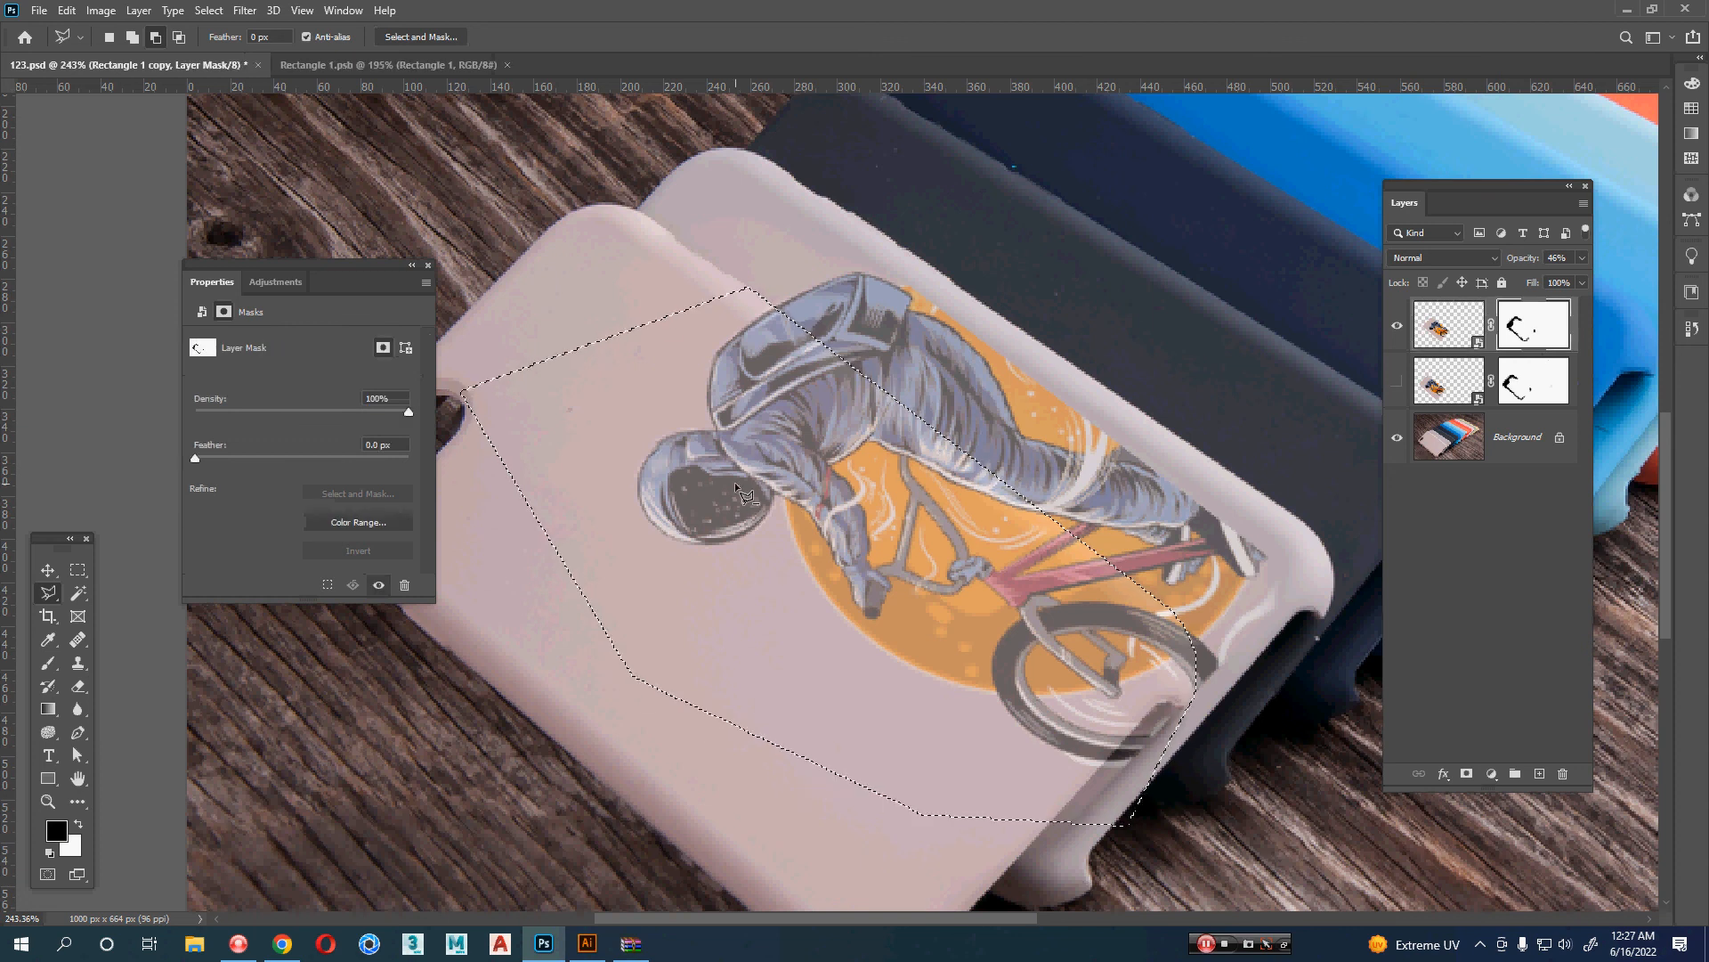
{"action": "key", "text": "b"}
{"action": "left_click_drag", "start_coordinate": [668, 627], "coordinate": [708, 633]}
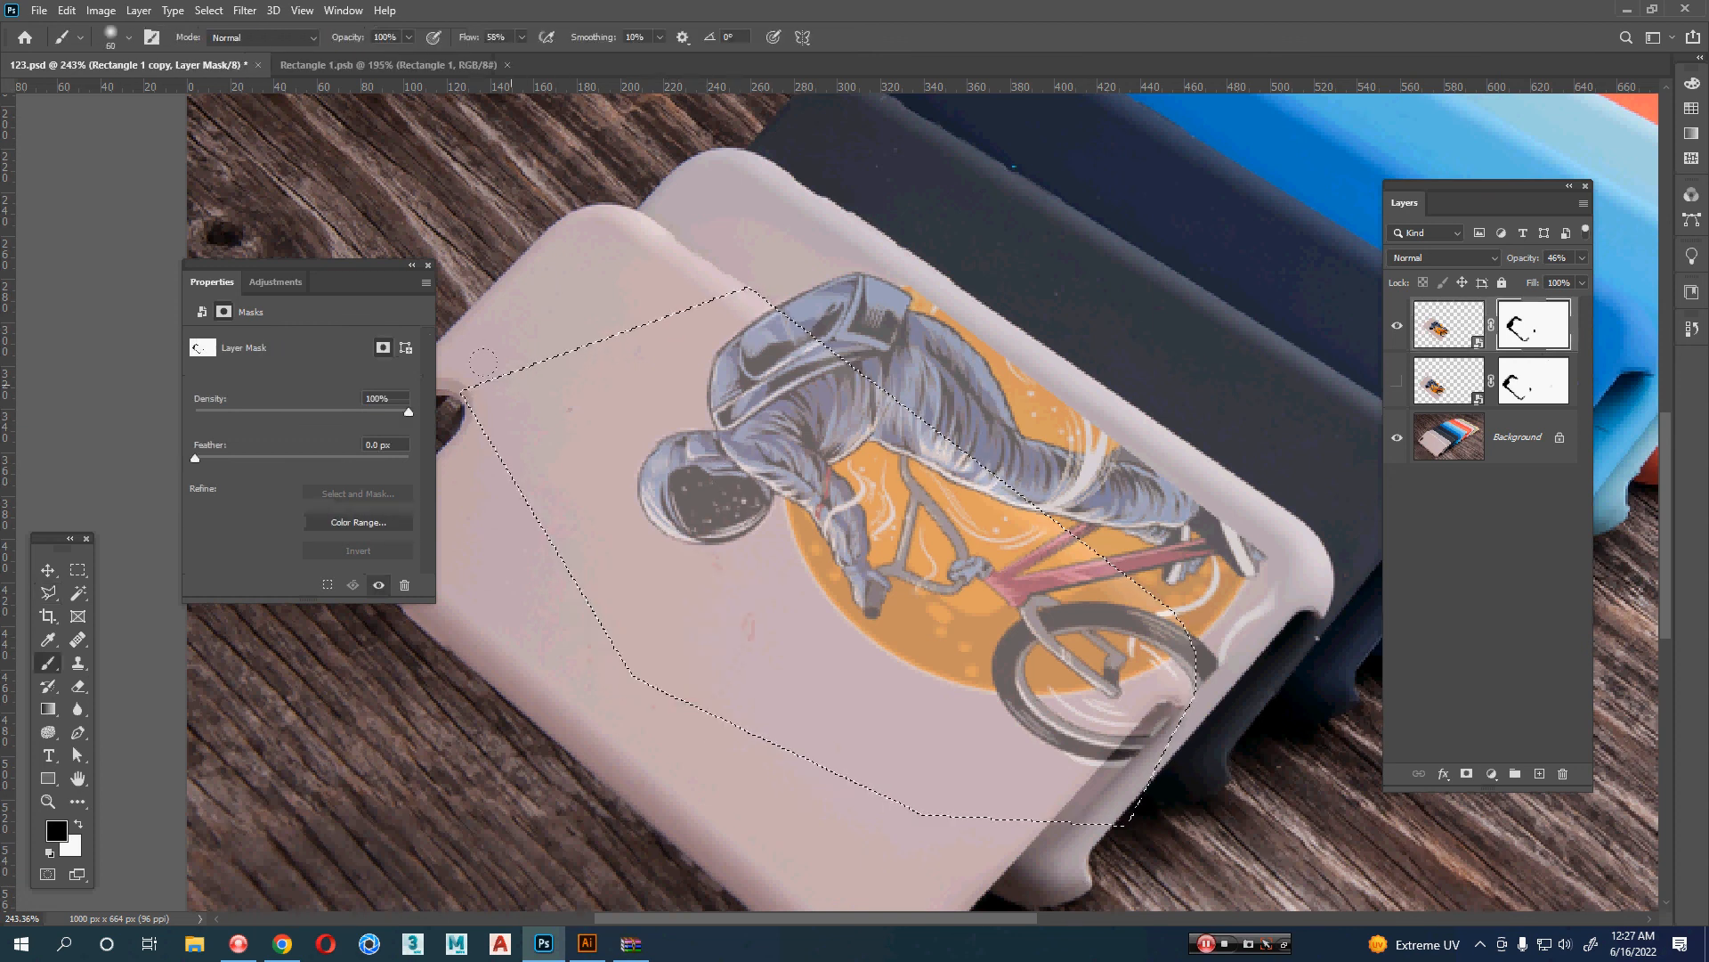
{"action": "mouse_move", "coordinate": [687, 523]}
{"action": "left_mouse_down"}
{"action": "mouse_move", "coordinate": [690, 471]}
{"action": "mouse_move", "coordinate": [806, 561]}
{"action": "left_mouse_up"}
{"action": "mouse_move", "coordinate": [921, 539]}
{"action": "left_mouse_down"}
{"action": "mouse_move", "coordinate": [775, 321]}
{"action": "mouse_move", "coordinate": [1033, 525]}
{"action": "mouse_move", "coordinate": [947, 514]}
{"action": "mouse_move", "coordinate": [1175, 650]}
{"action": "mouse_move", "coordinate": [890, 596]}
{"action": "mouse_move", "coordinate": [1131, 739]}
{"action": "mouse_move", "coordinate": [1073, 805]}
{"action": "left_mouse_up"}
{"action": "left_click_drag", "start_coordinate": [1184, 676], "coordinate": [813, 744]}
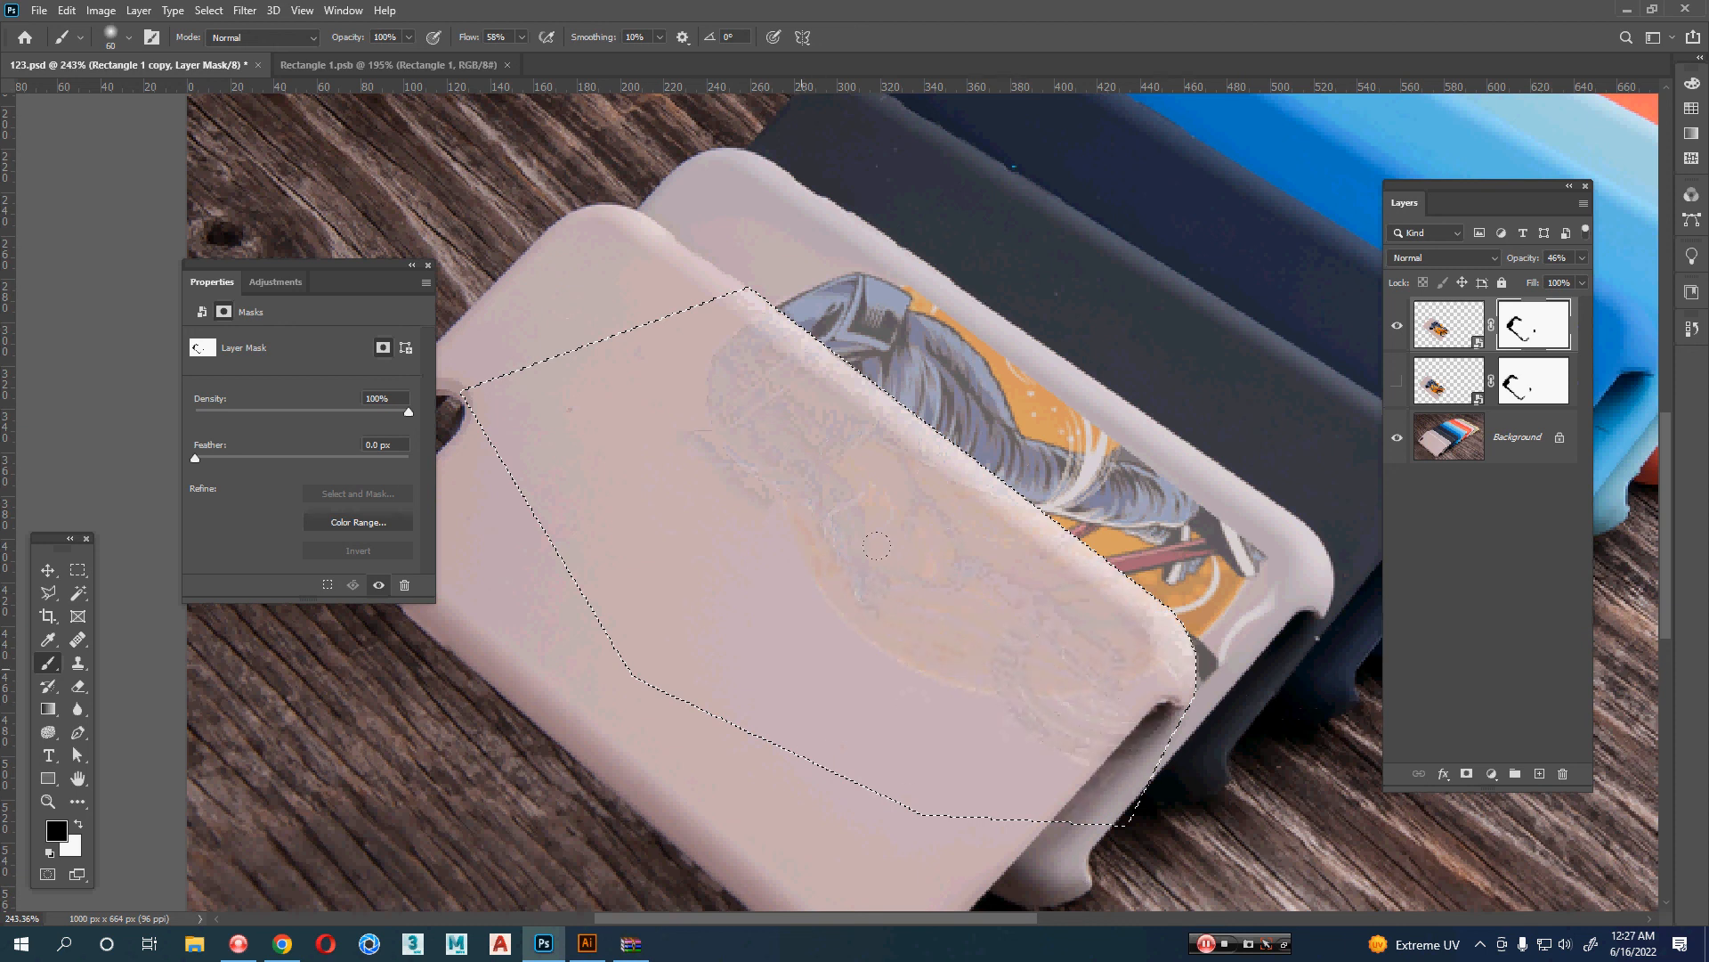
{"action": "left_click_drag", "start_coordinate": [752, 494], "coordinate": [746, 481]}
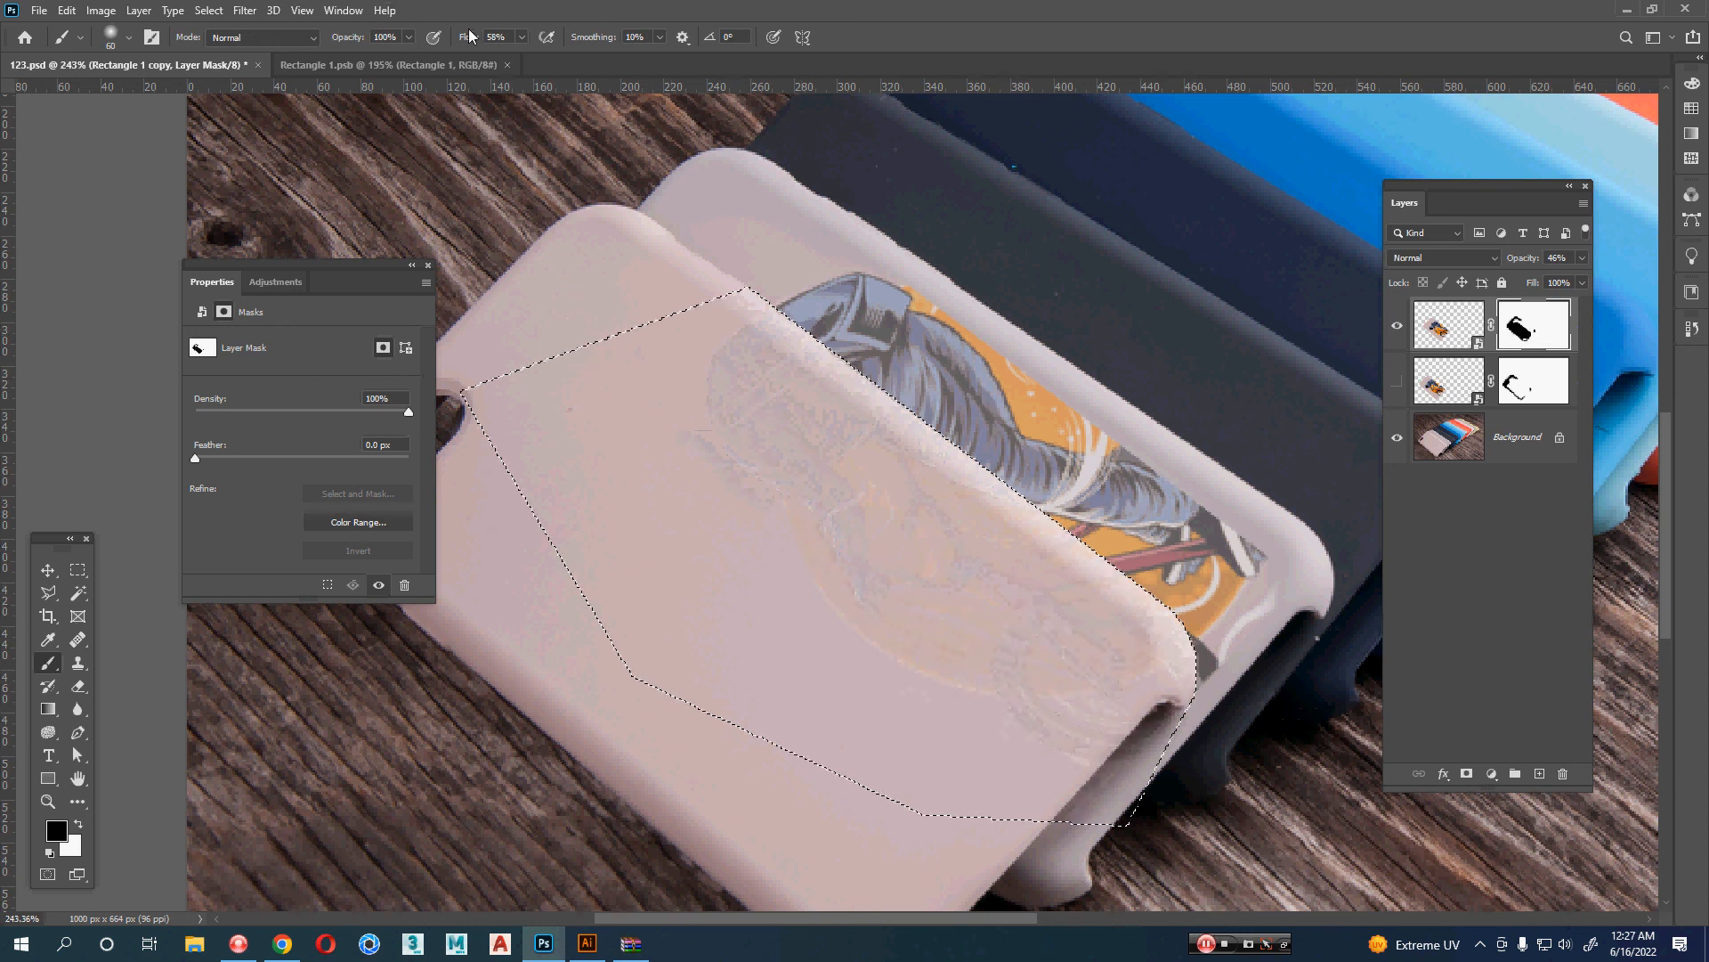
- Set the brush flow to 100%, paint out the remaining artwork traces on the front case, and deselect
{"action": "left_click_drag", "start_coordinate": [471, 39], "coordinate": [1011, 41]}
{"action": "mouse_move", "coordinate": [796, 578]}
{"action": "left_mouse_down"}
{"action": "mouse_move", "coordinate": [899, 575]}
{"action": "mouse_move", "coordinate": [900, 683]}
{"action": "left_mouse_up"}
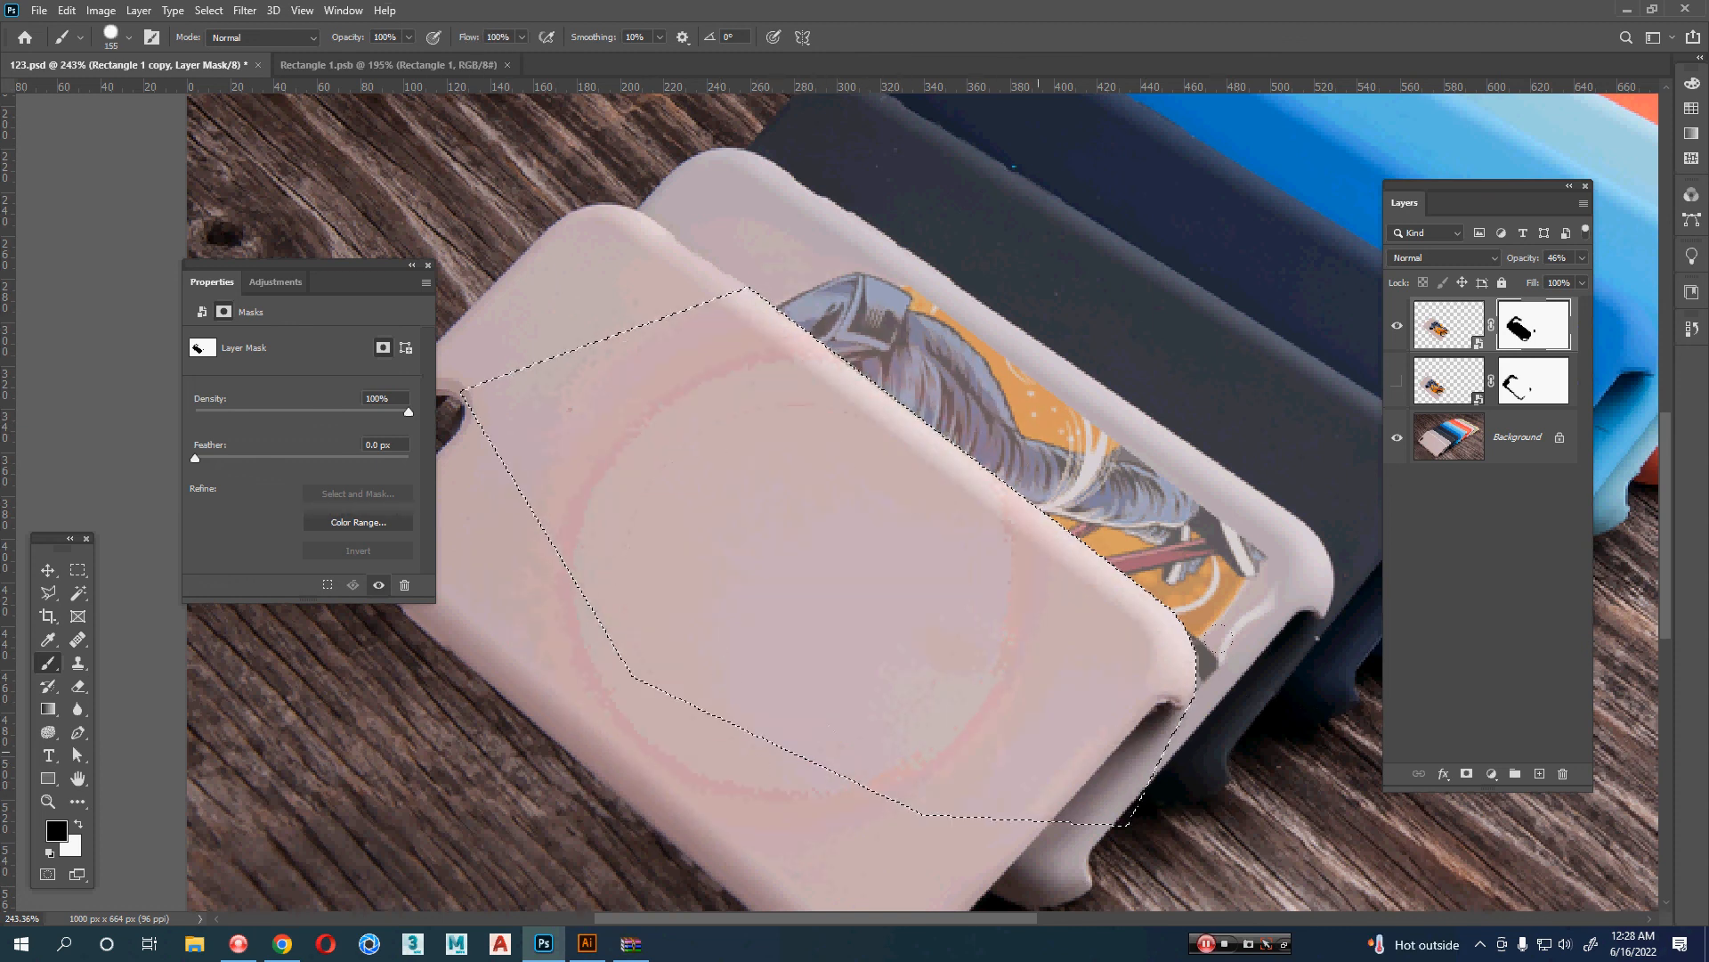
{"action": "key", "text": "ctrl+d"}
{"action": "key", "text": "v"}
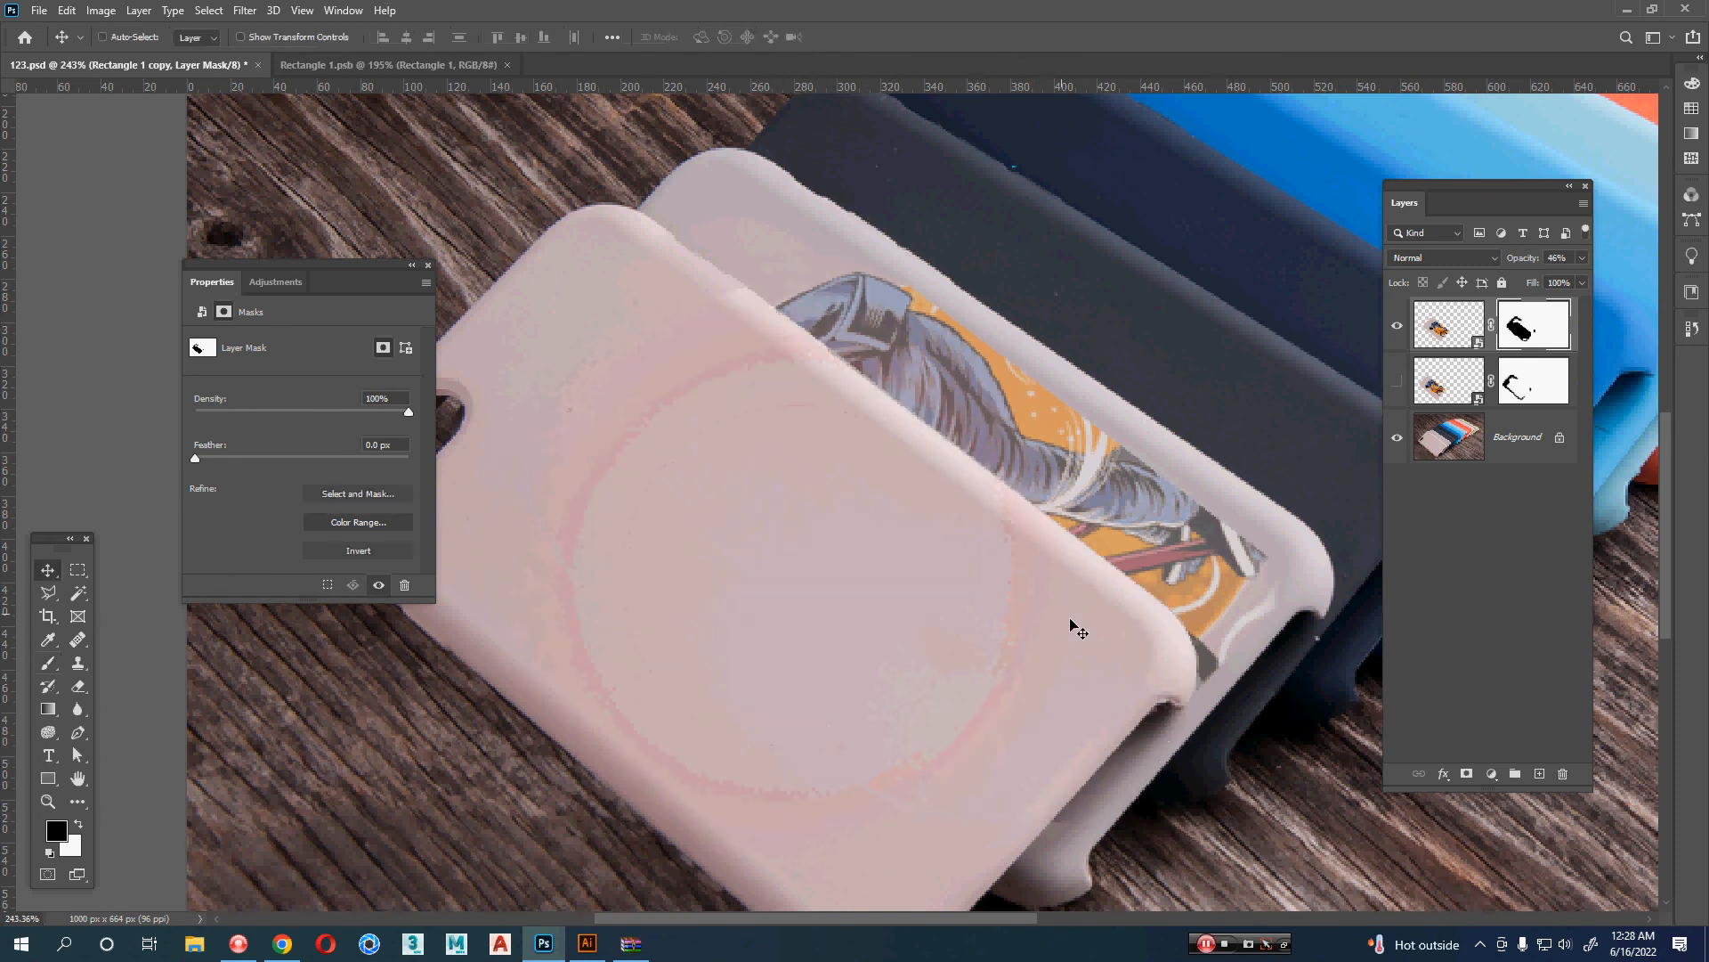
- Show the original Rectangle 1 layer again and set the Rectangle 1 copy layer's opacity to 100%
{"action": "left_click", "coordinate": [1398, 384]}
{"action": "left_click", "coordinate": [1446, 314]}
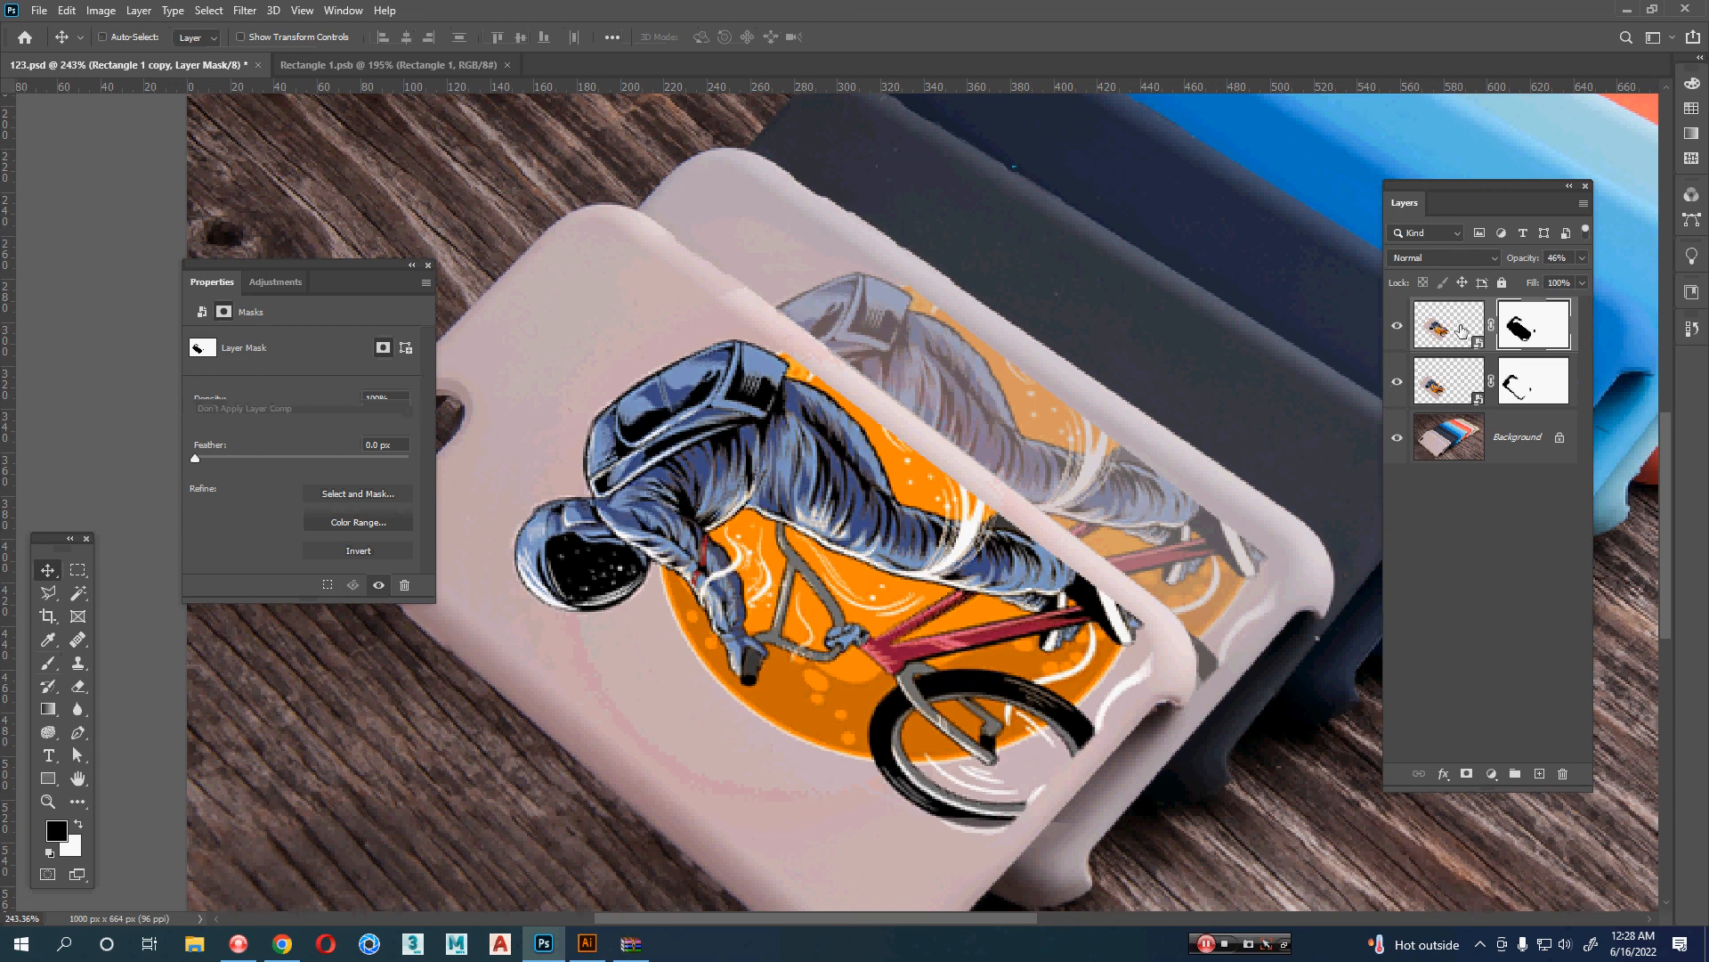
{"action": "left_click_drag", "start_coordinate": [1510, 261], "coordinate": [1706, 263]}
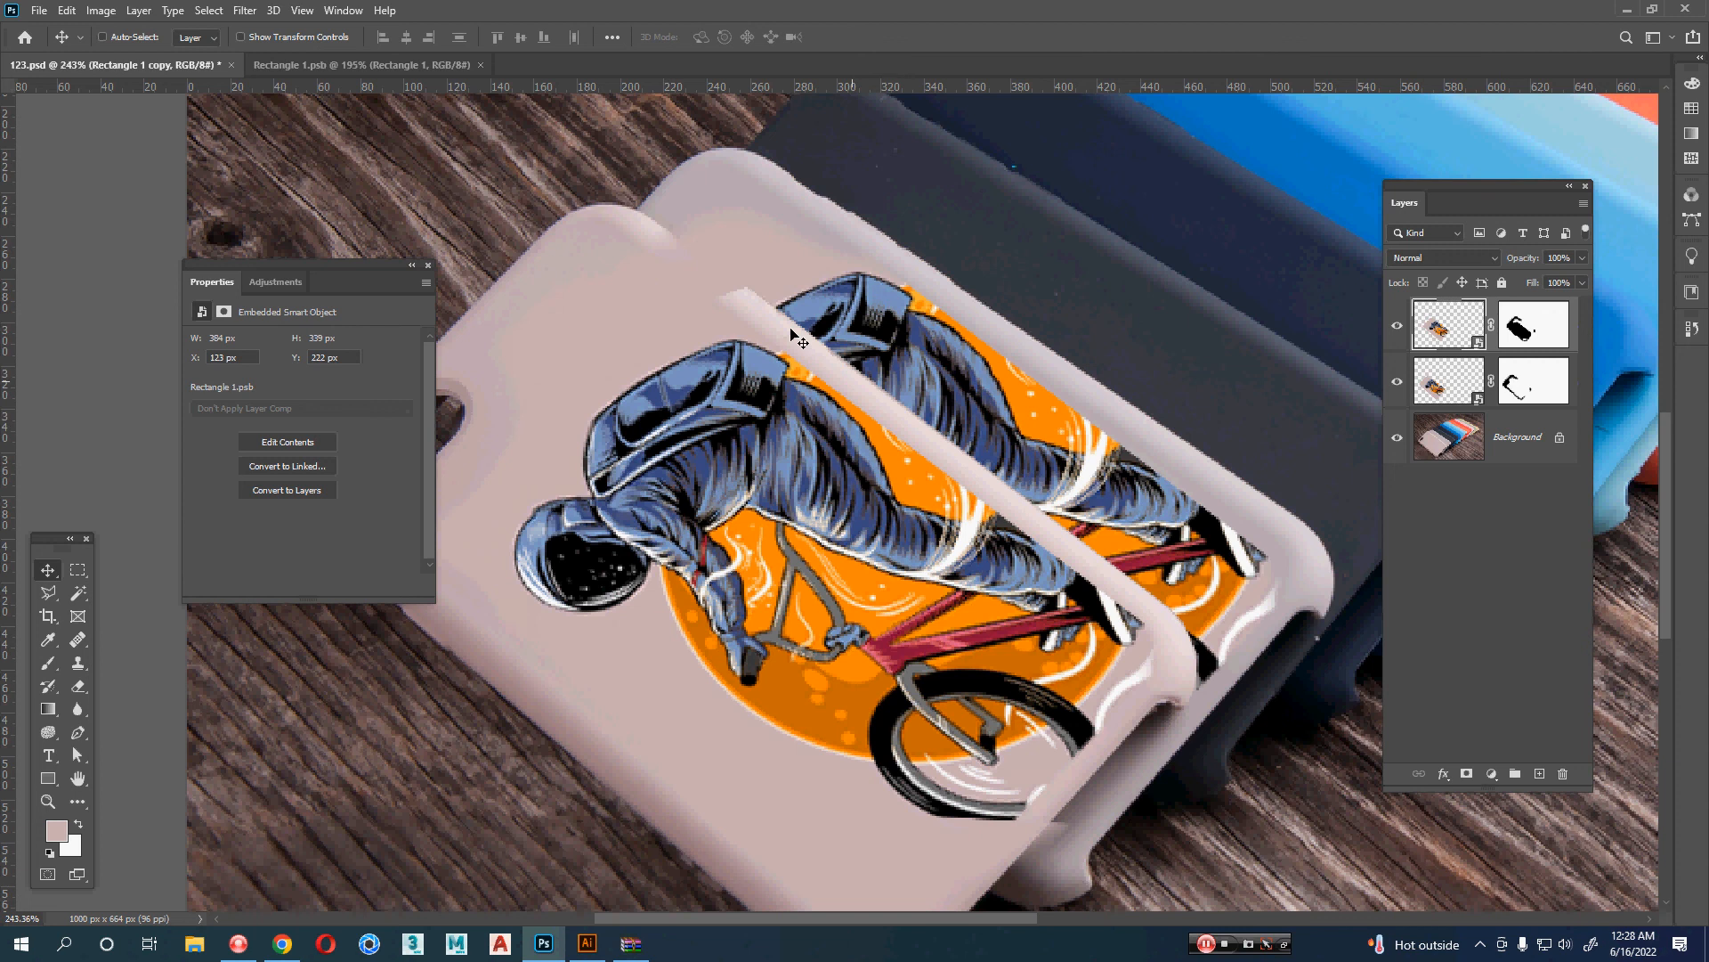
- Set the brush to 43 px and try painting the Rectangle 1 copy mask around the gap in the front case's upper edge
{"action": "scroll", "coordinate": [898, 430], "scroll_direction": "up", "scroll_amount": 2}
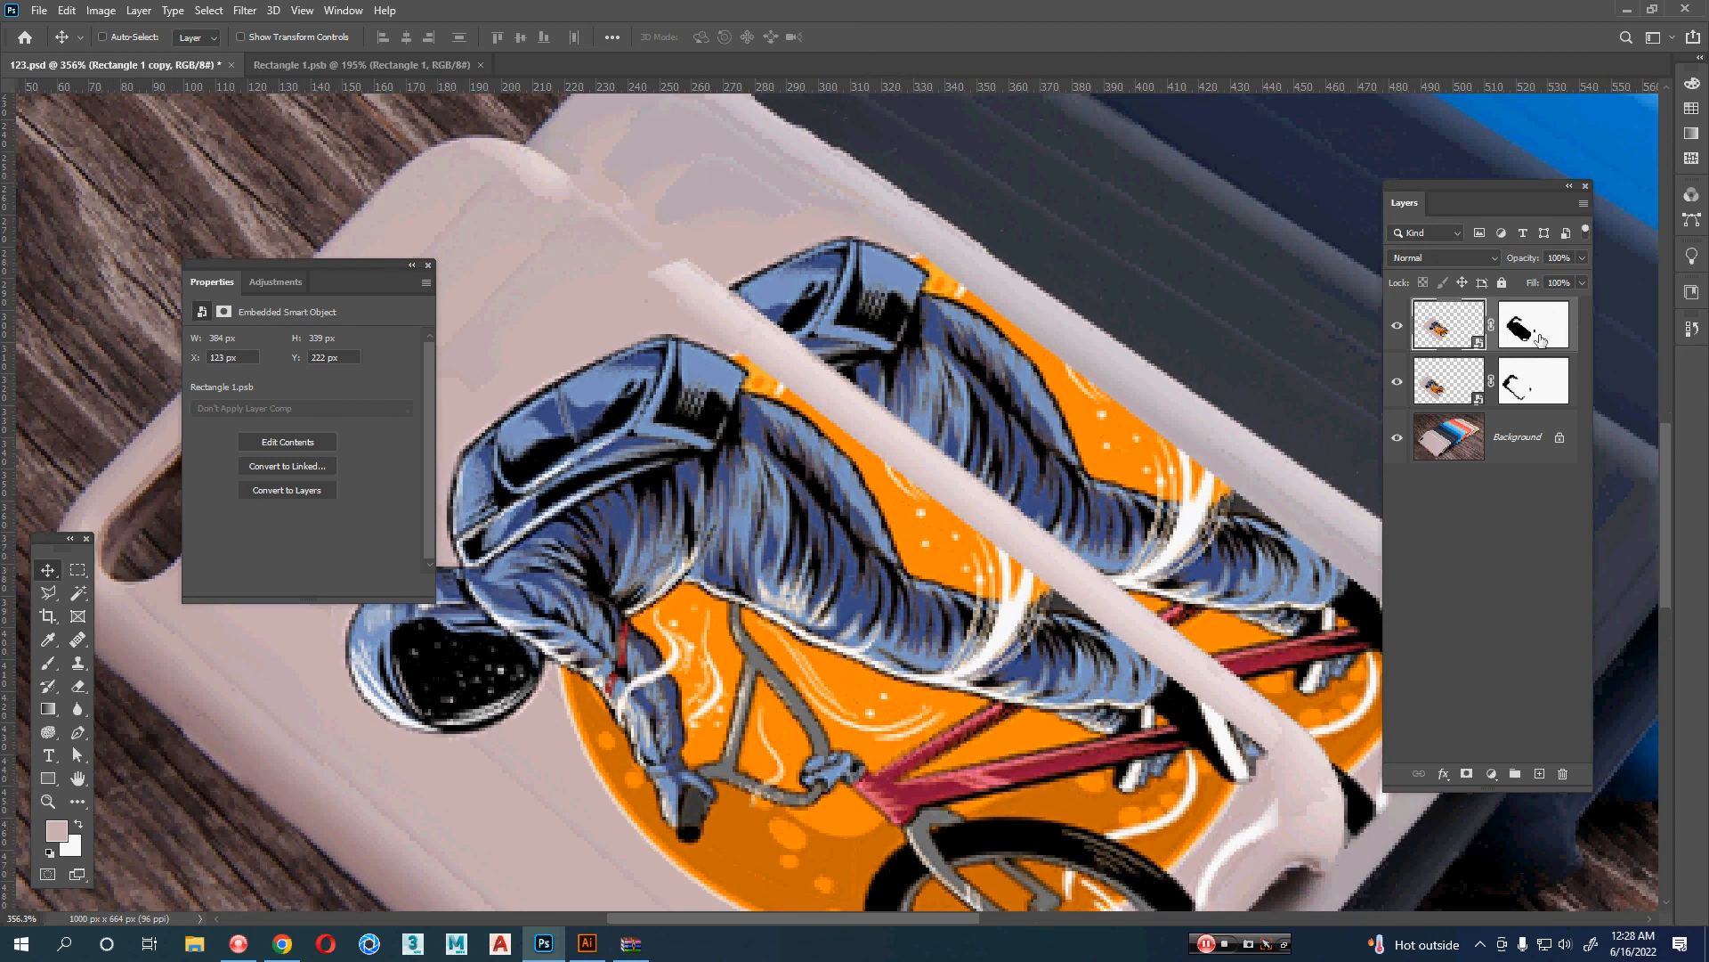
{"action": "left_click", "coordinate": [1541, 340]}
{"action": "key", "text": "b"}
{"action": "left_click_drag", "start_coordinate": [702, 333], "coordinate": [557, 317]}
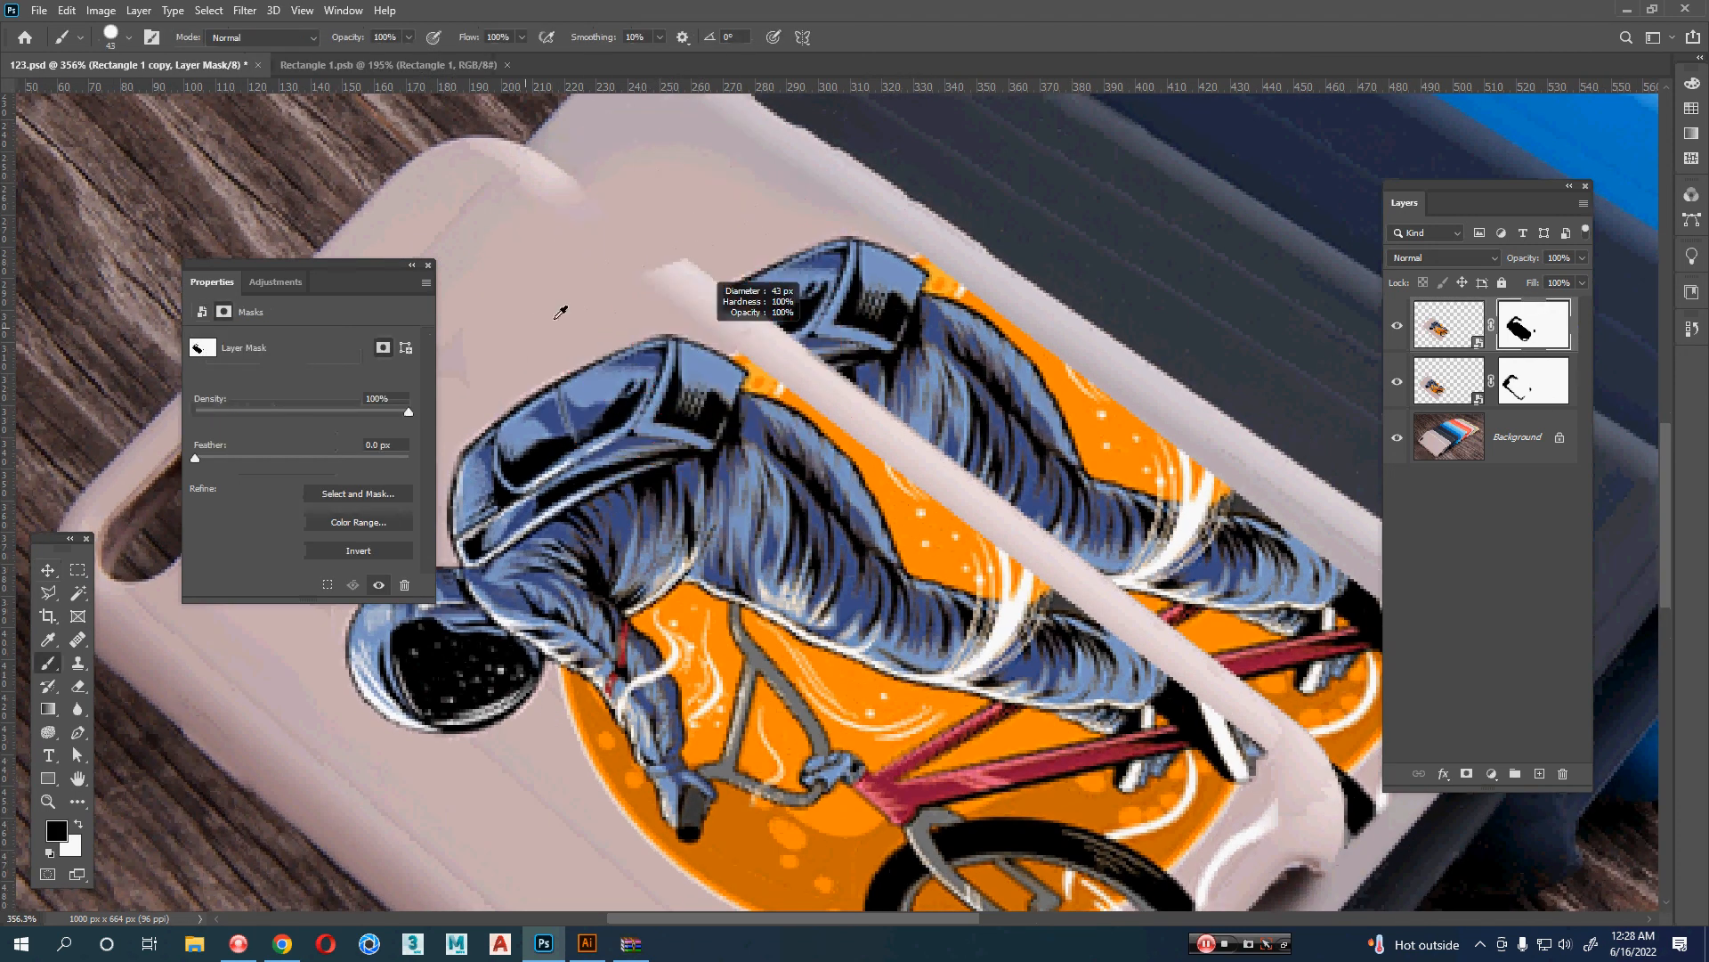
{"action": "left_click_drag", "start_coordinate": [622, 233], "coordinate": [569, 263]}
{"action": "left_click_drag", "start_coordinate": [661, 292], "coordinate": [587, 230]}
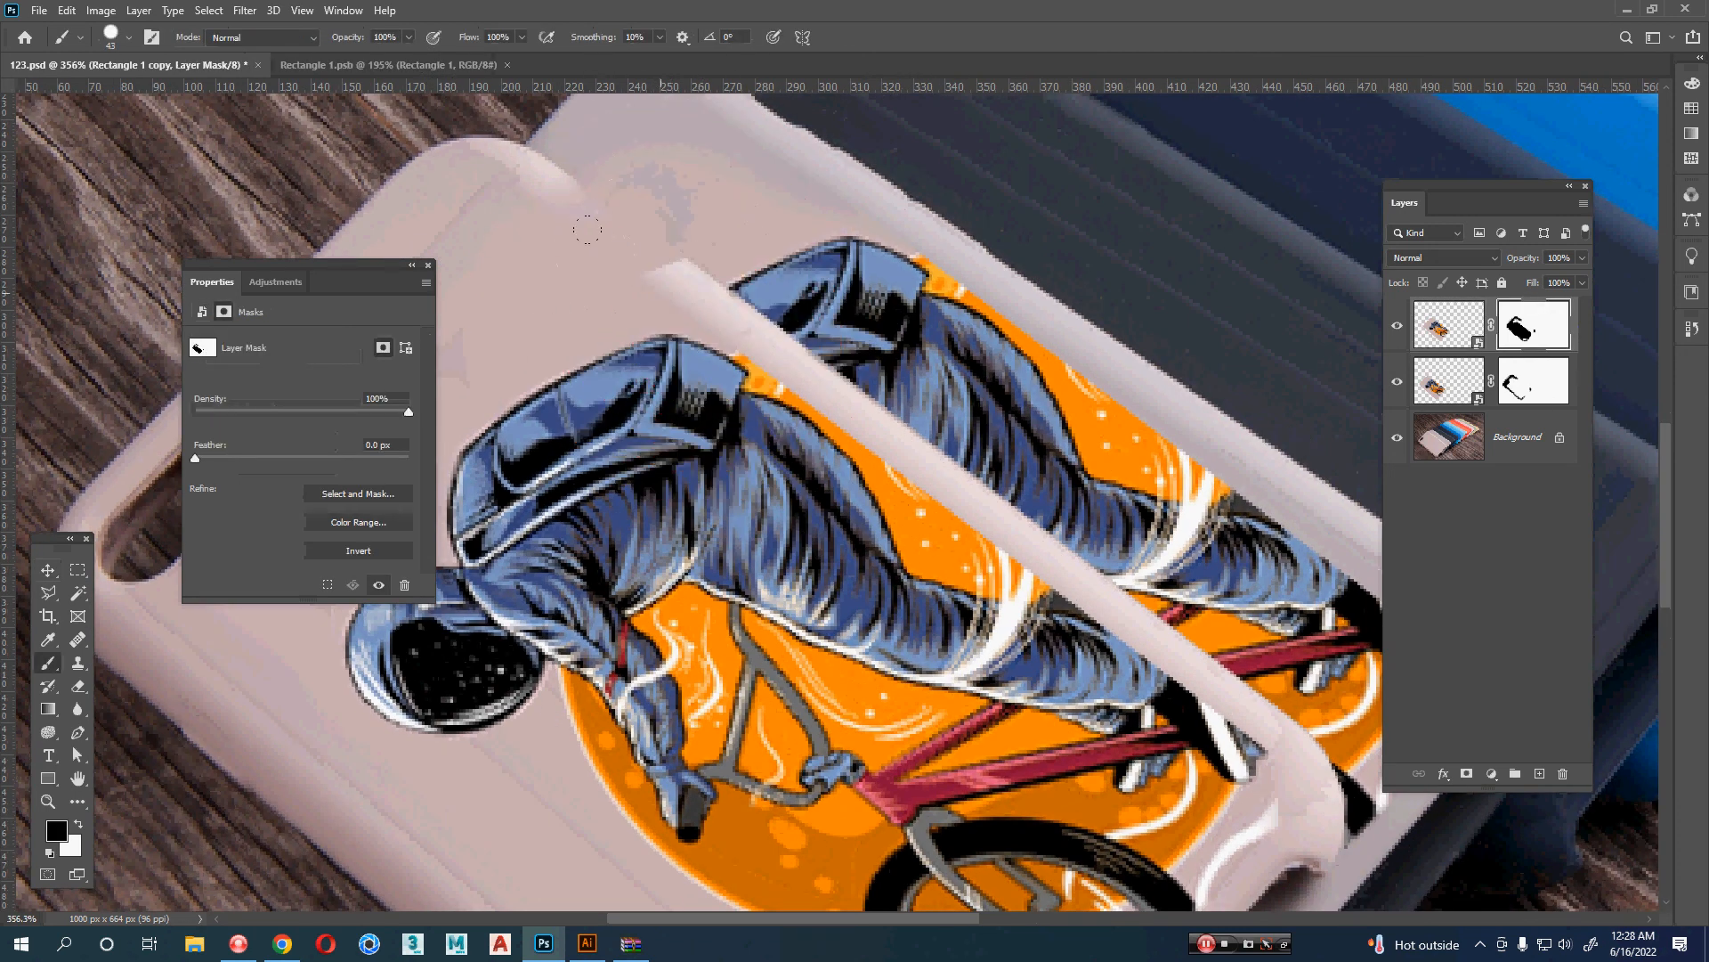
{"action": "left_click_drag", "start_coordinate": [654, 294], "coordinate": [732, 415]}
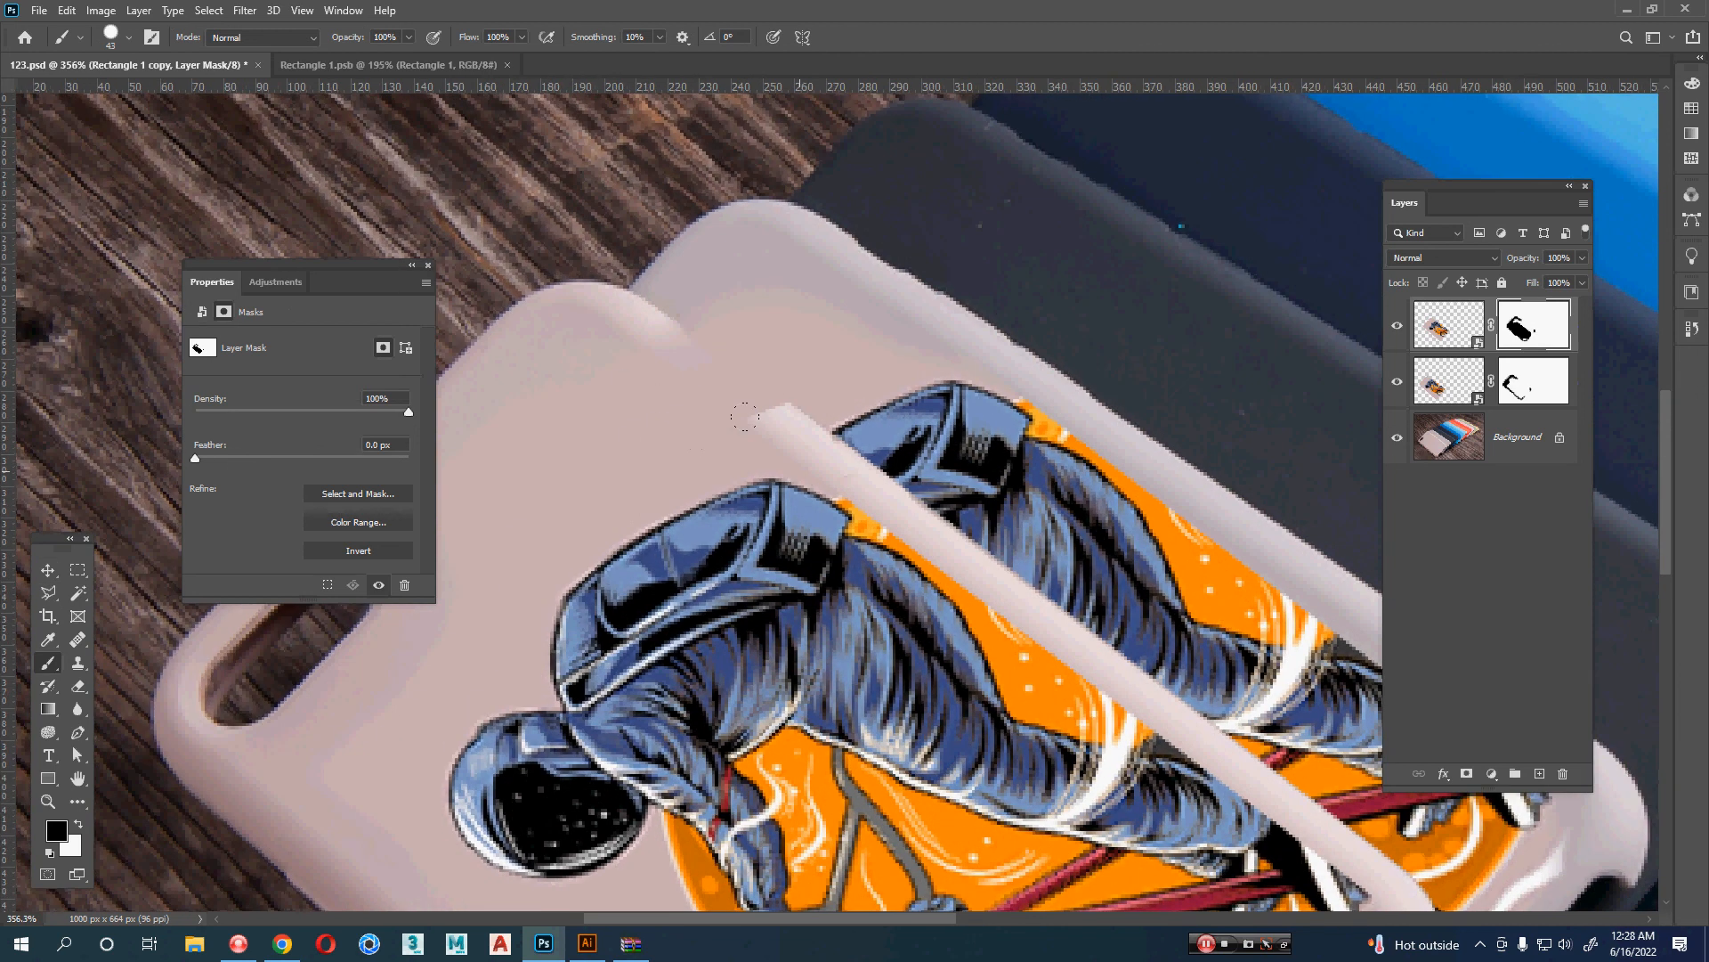
- Select the front case area beside the gap with the Polygonal Lasso, following the case's upper edge up to its rounded corner
{"action": "key", "text": "l"}
{"action": "left_click", "coordinate": [834, 435]}
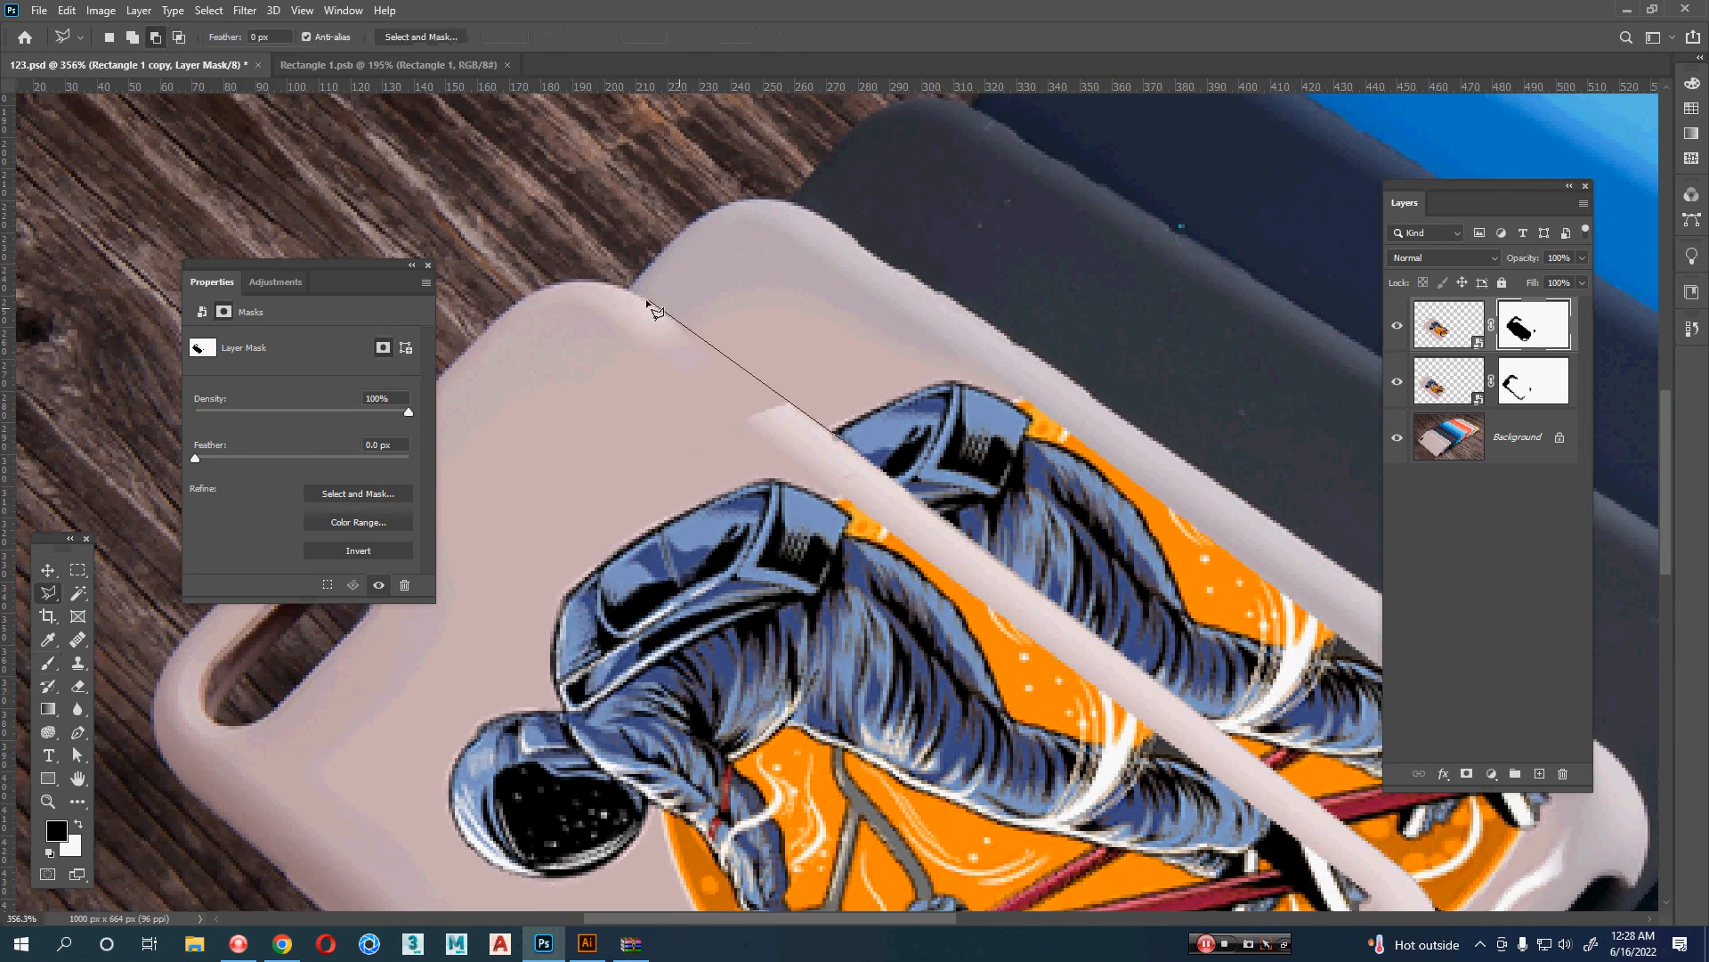
{"action": "left_click", "coordinate": [647, 302]}
{"action": "left_click", "coordinate": [452, 461]}
{"action": "left_click", "coordinate": [676, 679]}
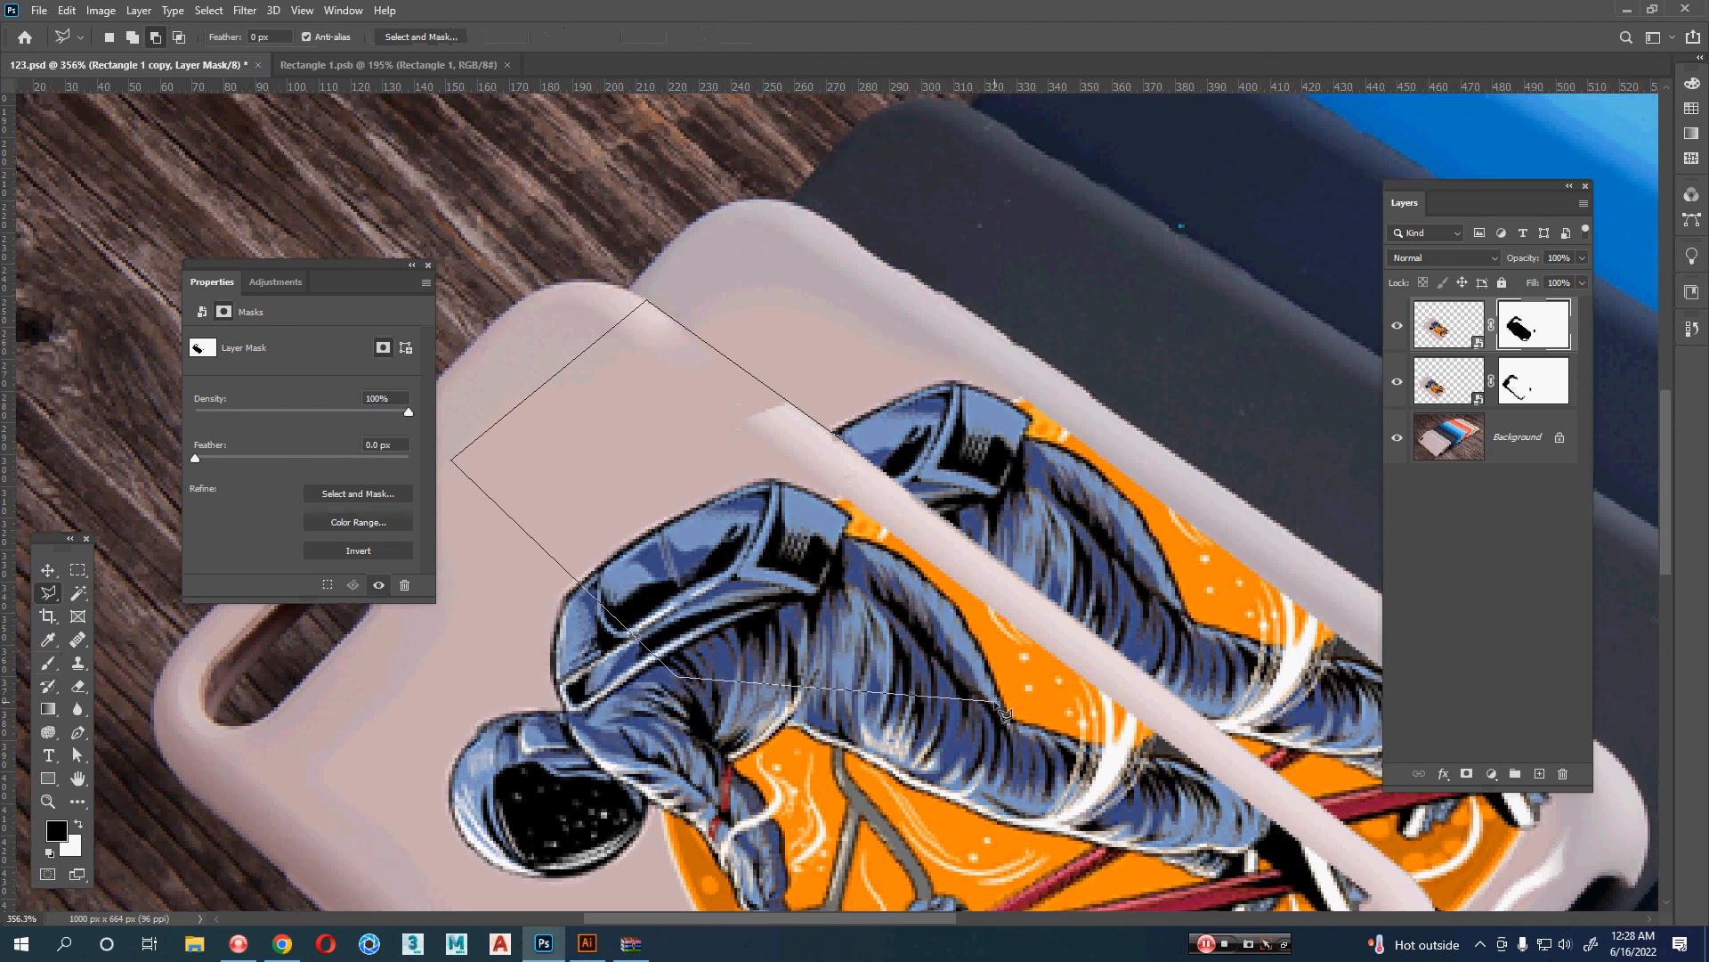
{"action": "double_click", "coordinate": [993, 699]}
- Paint black on the Rectangle 1 copy mask within the selection to restore the front case's upper edge, and deselect
{"action": "key", "text": "b"}
{"action": "left_click_drag", "start_coordinate": [788, 414], "coordinate": [641, 279]}
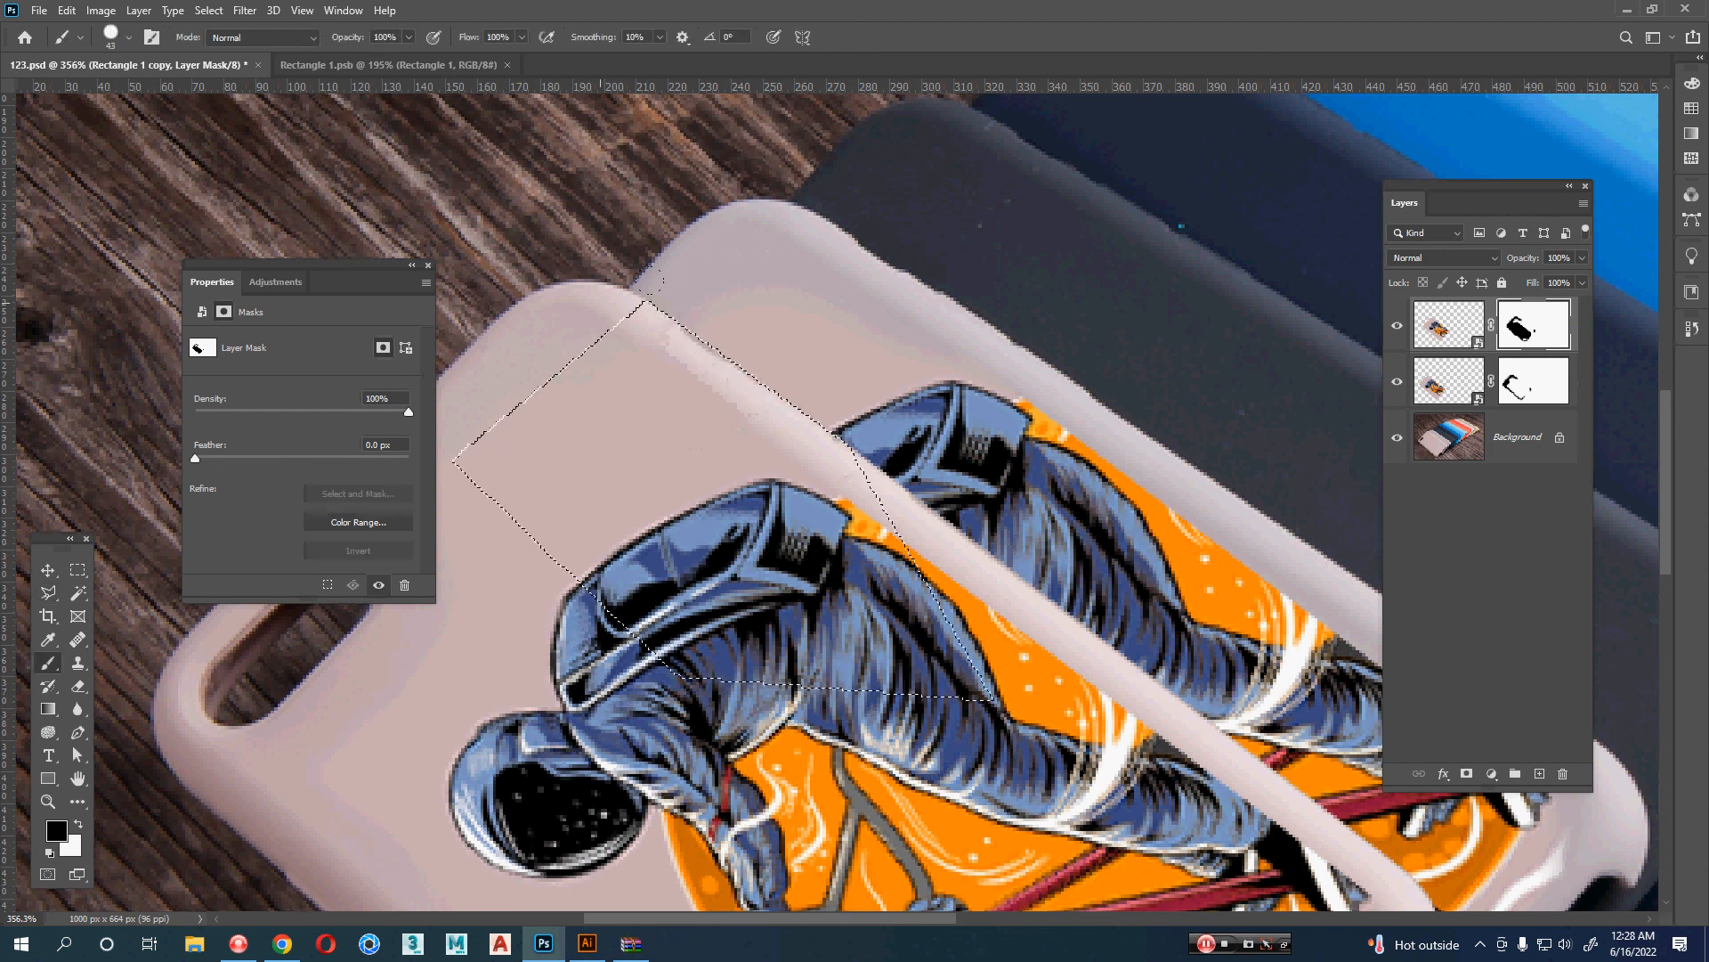
{"action": "key", "text": "ctrl+d"}
{"action": "key", "text": "v"}
- Compare the two cases with the Rectangle 1 copy layer shown and hidden, examining the artwork and the edge between them
{"action": "scroll", "coordinate": [1024, 543], "scroll_direction": "down", "scroll_amount": 5}
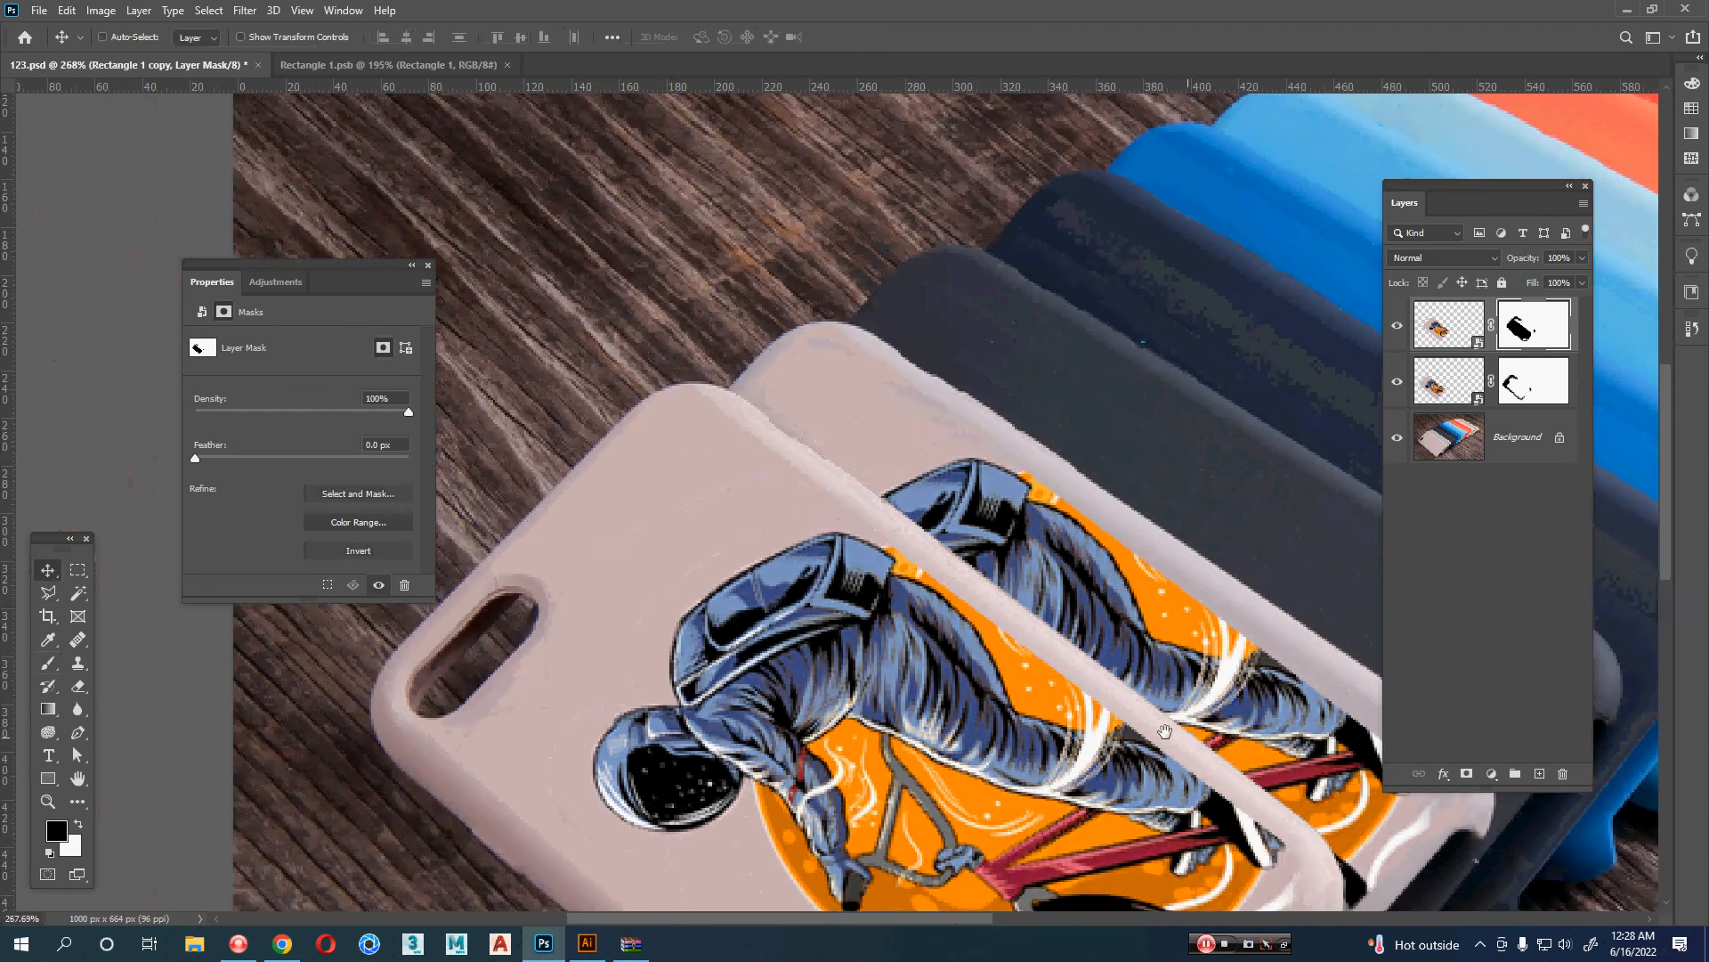
{"action": "scroll", "coordinate": [1024, 543], "scroll_direction": "up", "scroll_amount": 3}
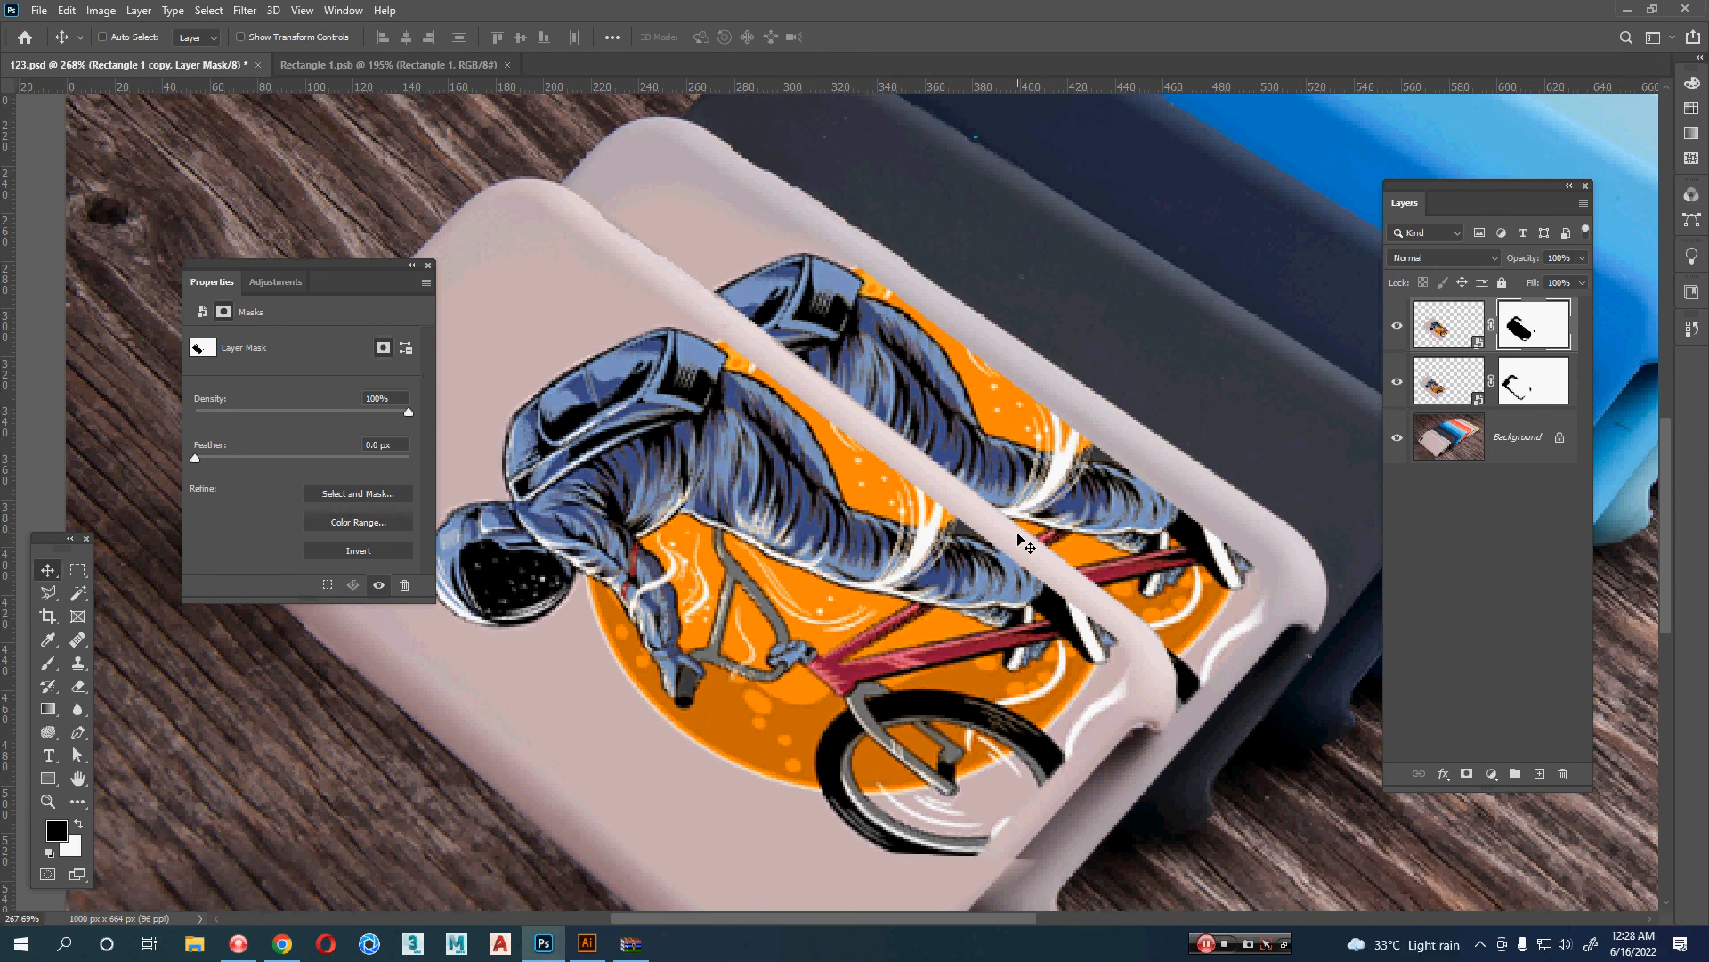
{"action": "left_click", "coordinate": [1399, 329]}
{"action": "left_click", "coordinate": [1400, 331]}
{"action": "left_click", "coordinate": [1399, 330]}
{"action": "left_click", "coordinate": [1399, 330]}
{"action": "scroll", "coordinate": [1015, 712], "scroll_direction": "down", "scroll_amount": 3}
{"action": "key", "text": "b"}
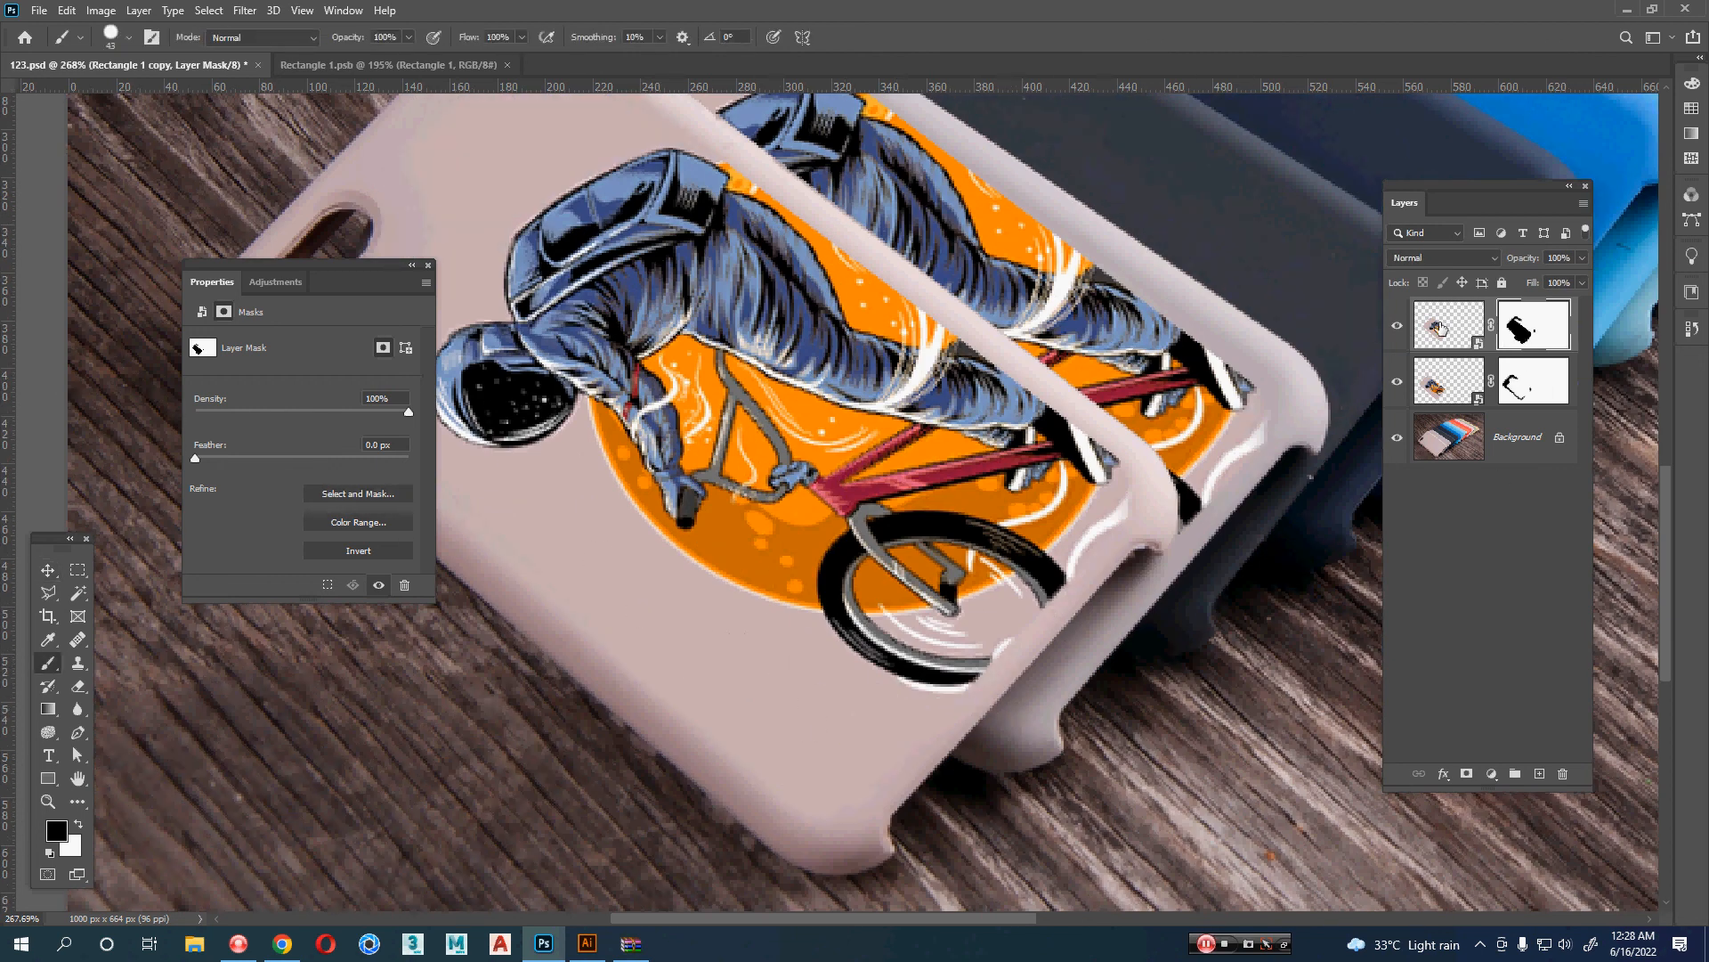
{"action": "left_click", "coordinate": [1400, 329]}
{"action": "left_click", "coordinate": [1399, 329]}
{"action": "left_click", "coordinate": [1401, 335]}
{"action": "left_click_drag", "start_coordinate": [996, 328], "coordinate": [969, 514]}
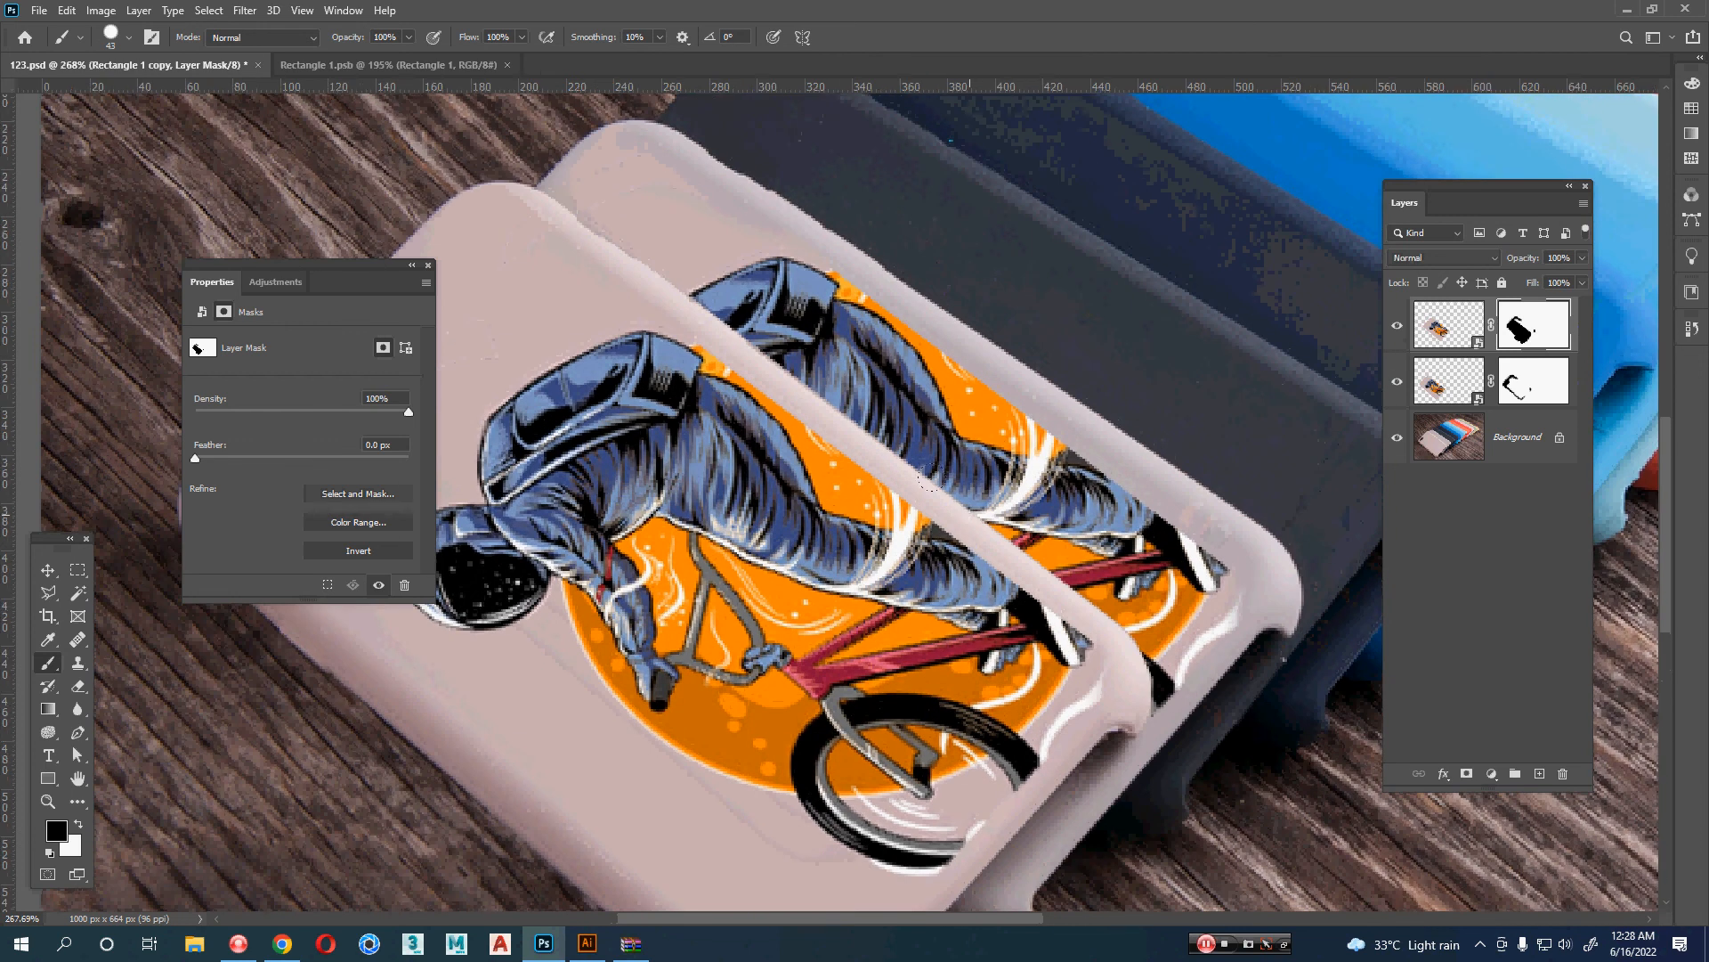
{"action": "scroll", "coordinate": [1080, 625], "scroll_direction": "up", "scroll_amount": 3}
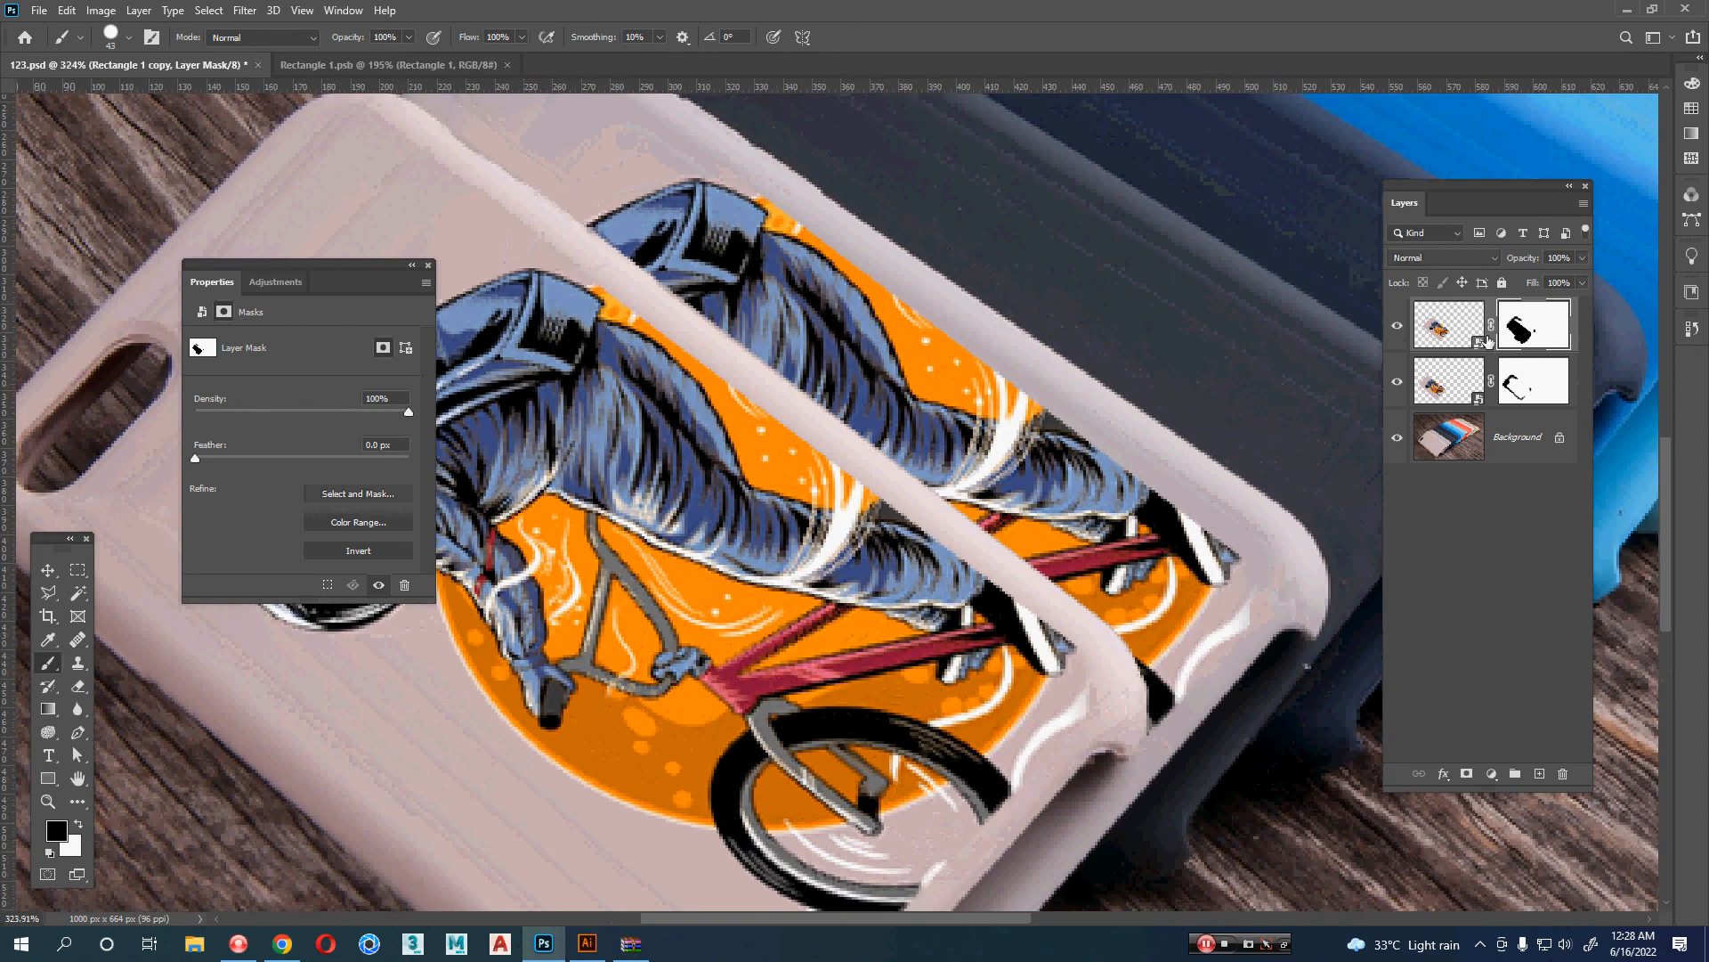
- Add a new empty layer above Rectangle 1 copy and set the foreground color to #121212
{"action": "left_click", "coordinate": [1467, 334]}
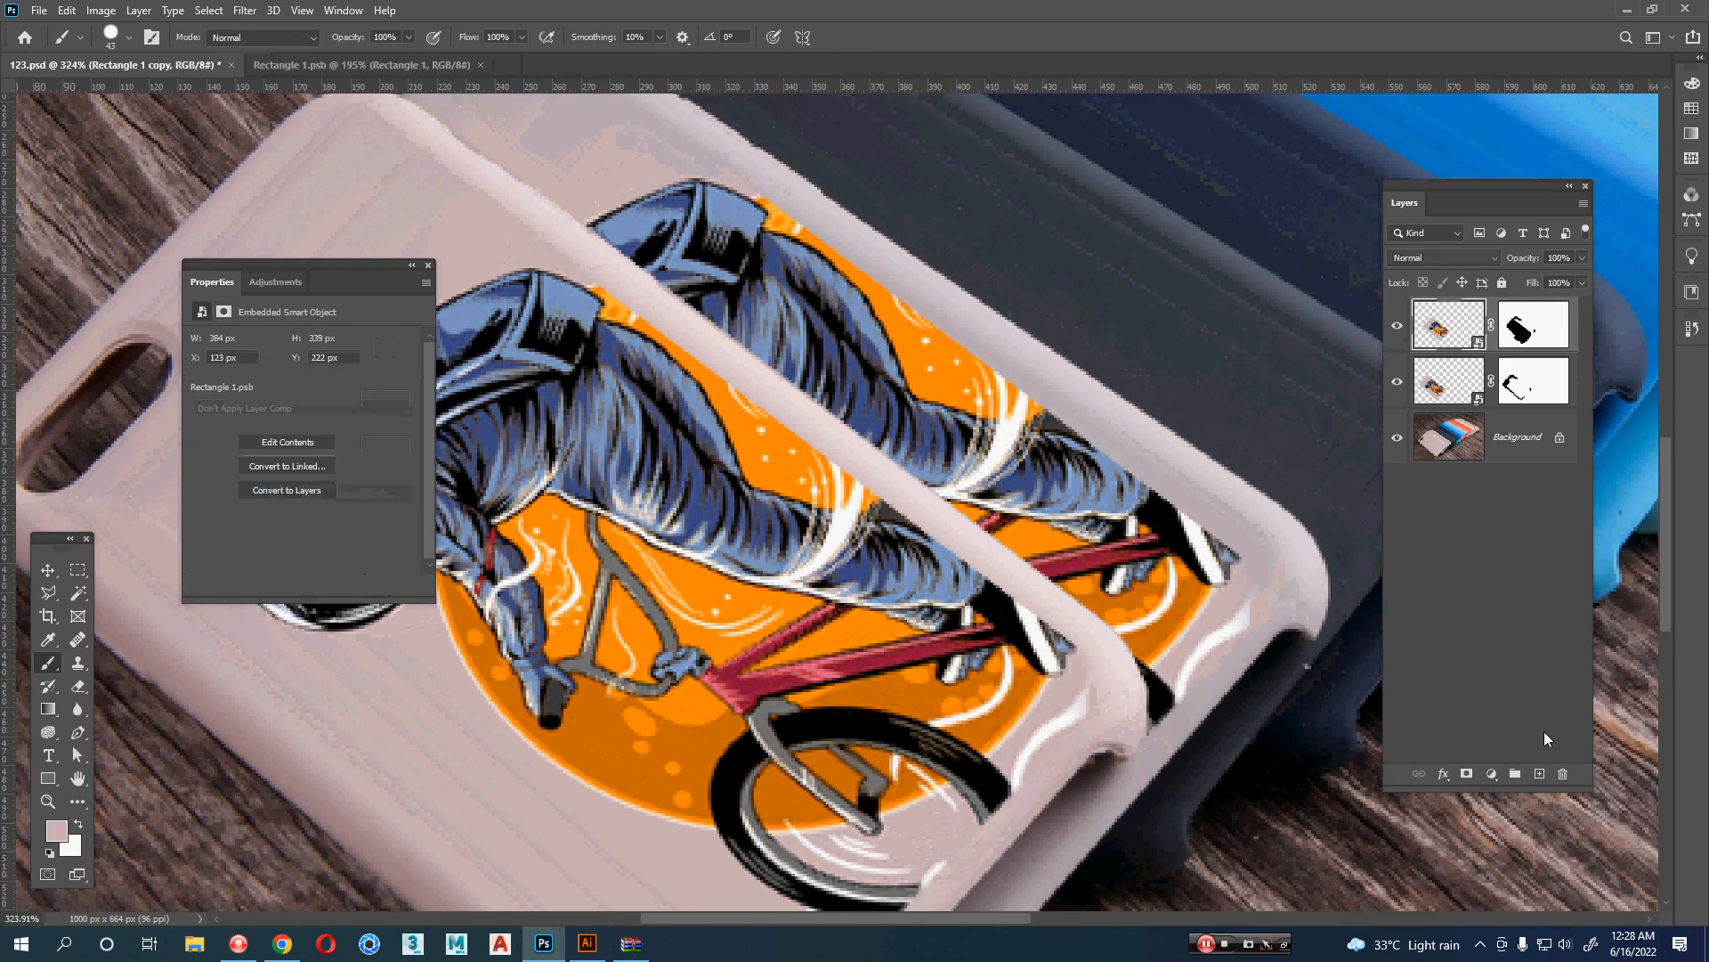
{"action": "left_click", "coordinate": [1538, 776]}
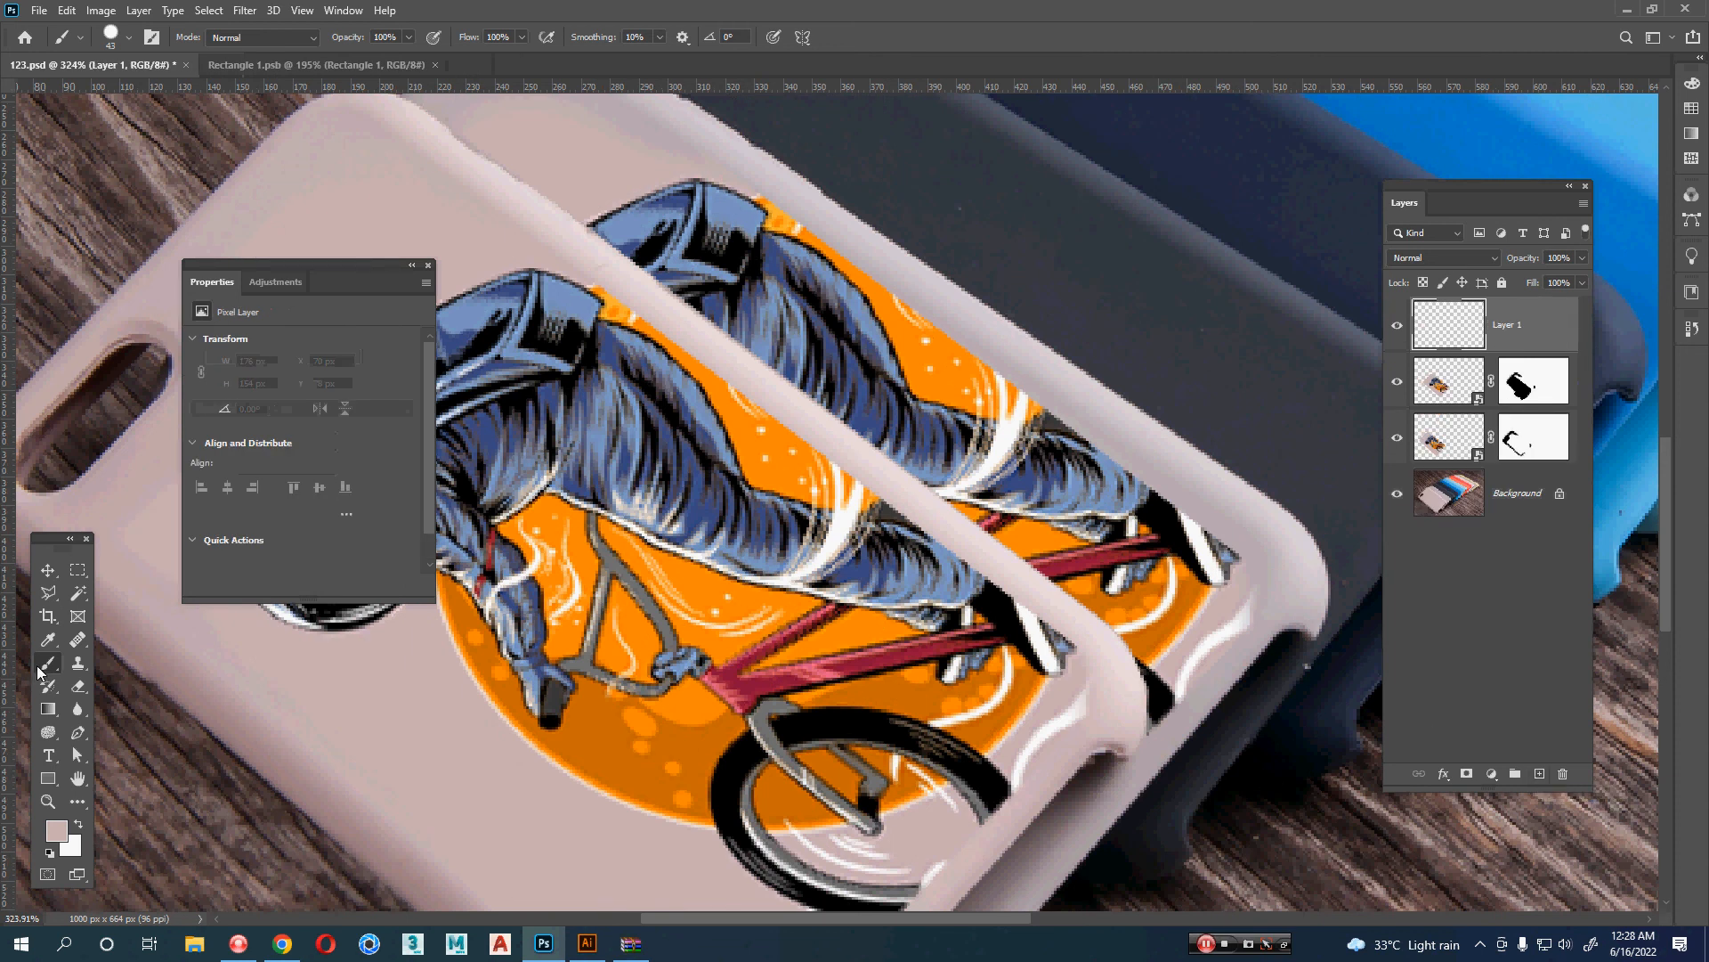
{"action": "left_click", "coordinate": [62, 838]}
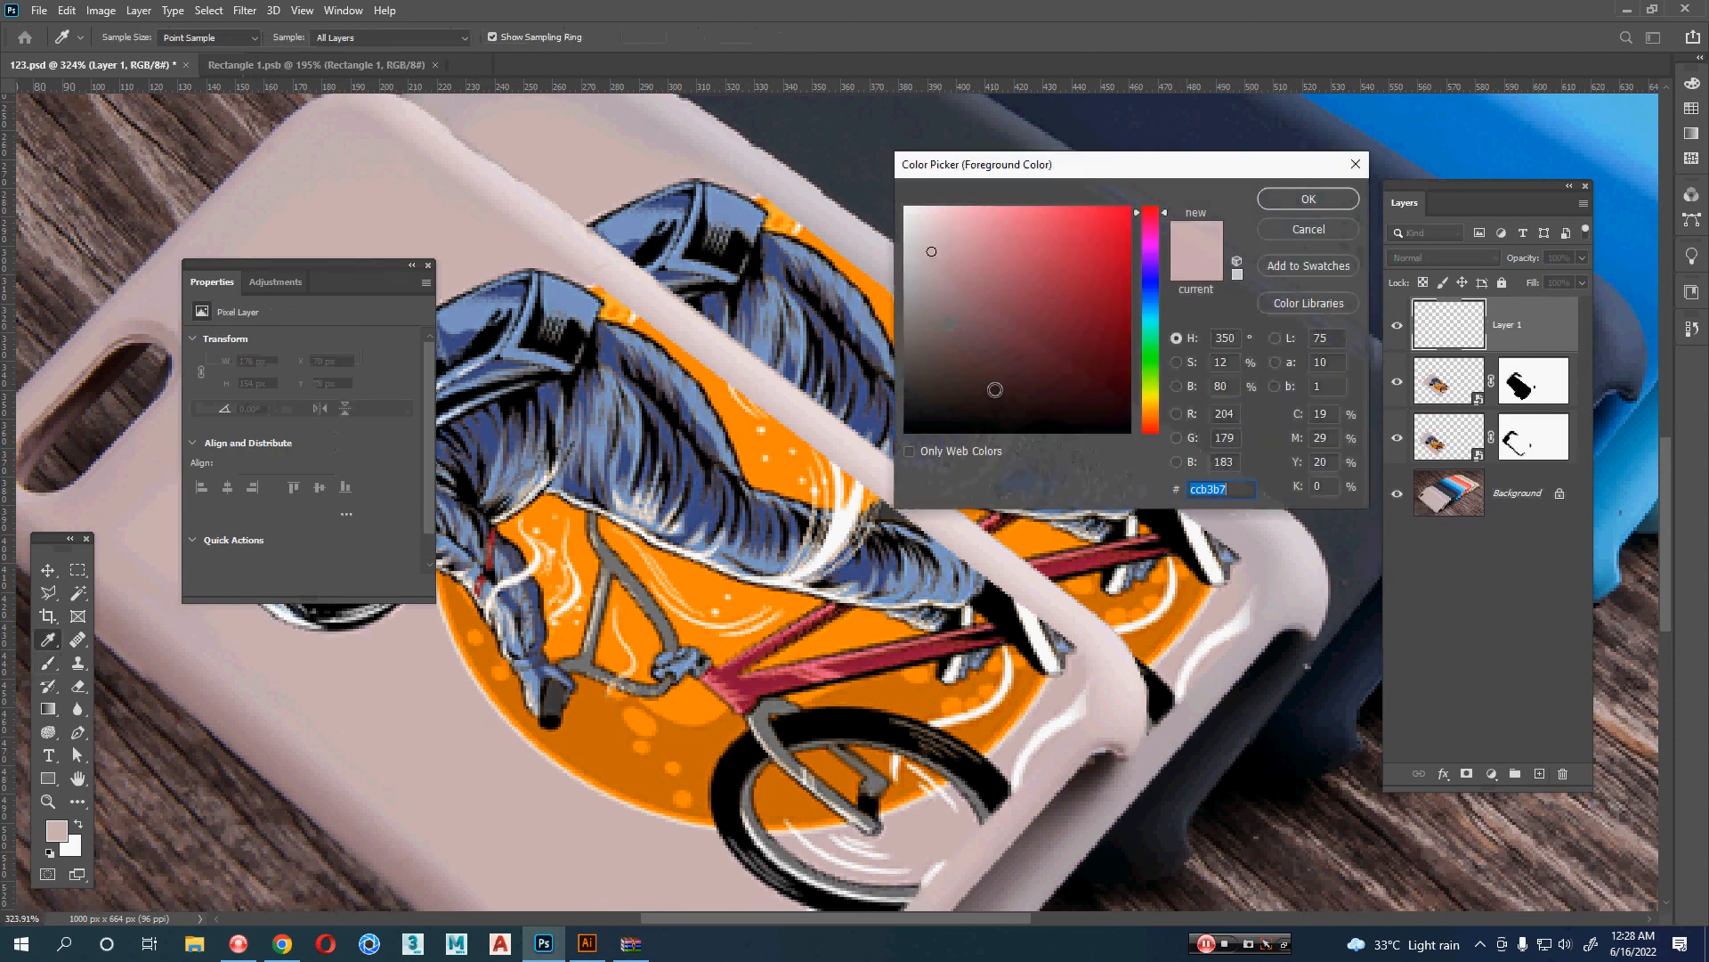
{"action": "left_click_drag", "start_coordinate": [995, 391], "coordinate": [886, 417]}
{"action": "left_click", "coordinate": [1308, 199]}
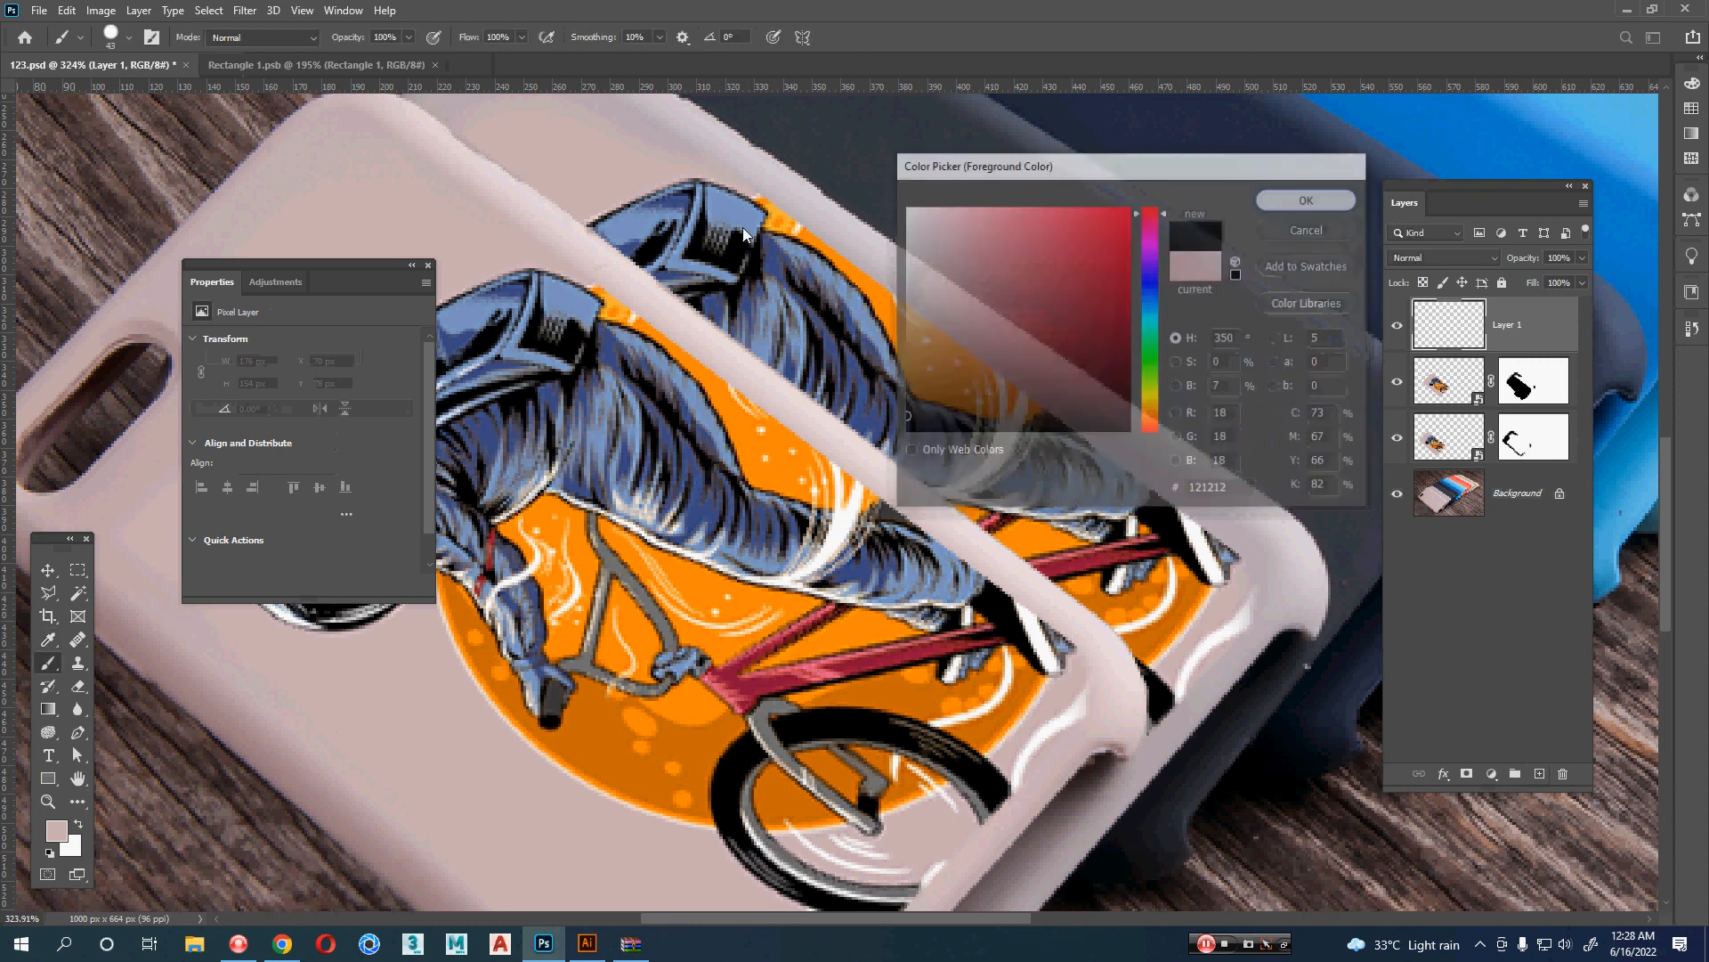
- Paint one straight soft #121212 stroke on Layer 1 along the front case's upper edge, from its upper corner to its lower corner
{"action": "key", "text": "b"}
{"action": "mouse_move", "coordinate": [725, 321]}
{"action": "left_mouse_down"}
{"action": "mouse_move", "coordinate": [739, 232]}
{"action": "mouse_move", "coordinate": [721, 5]}
{"action": "left_mouse_up"}
{"action": "left_click_drag", "start_coordinate": [584, 235], "coordinate": [641, 322]}
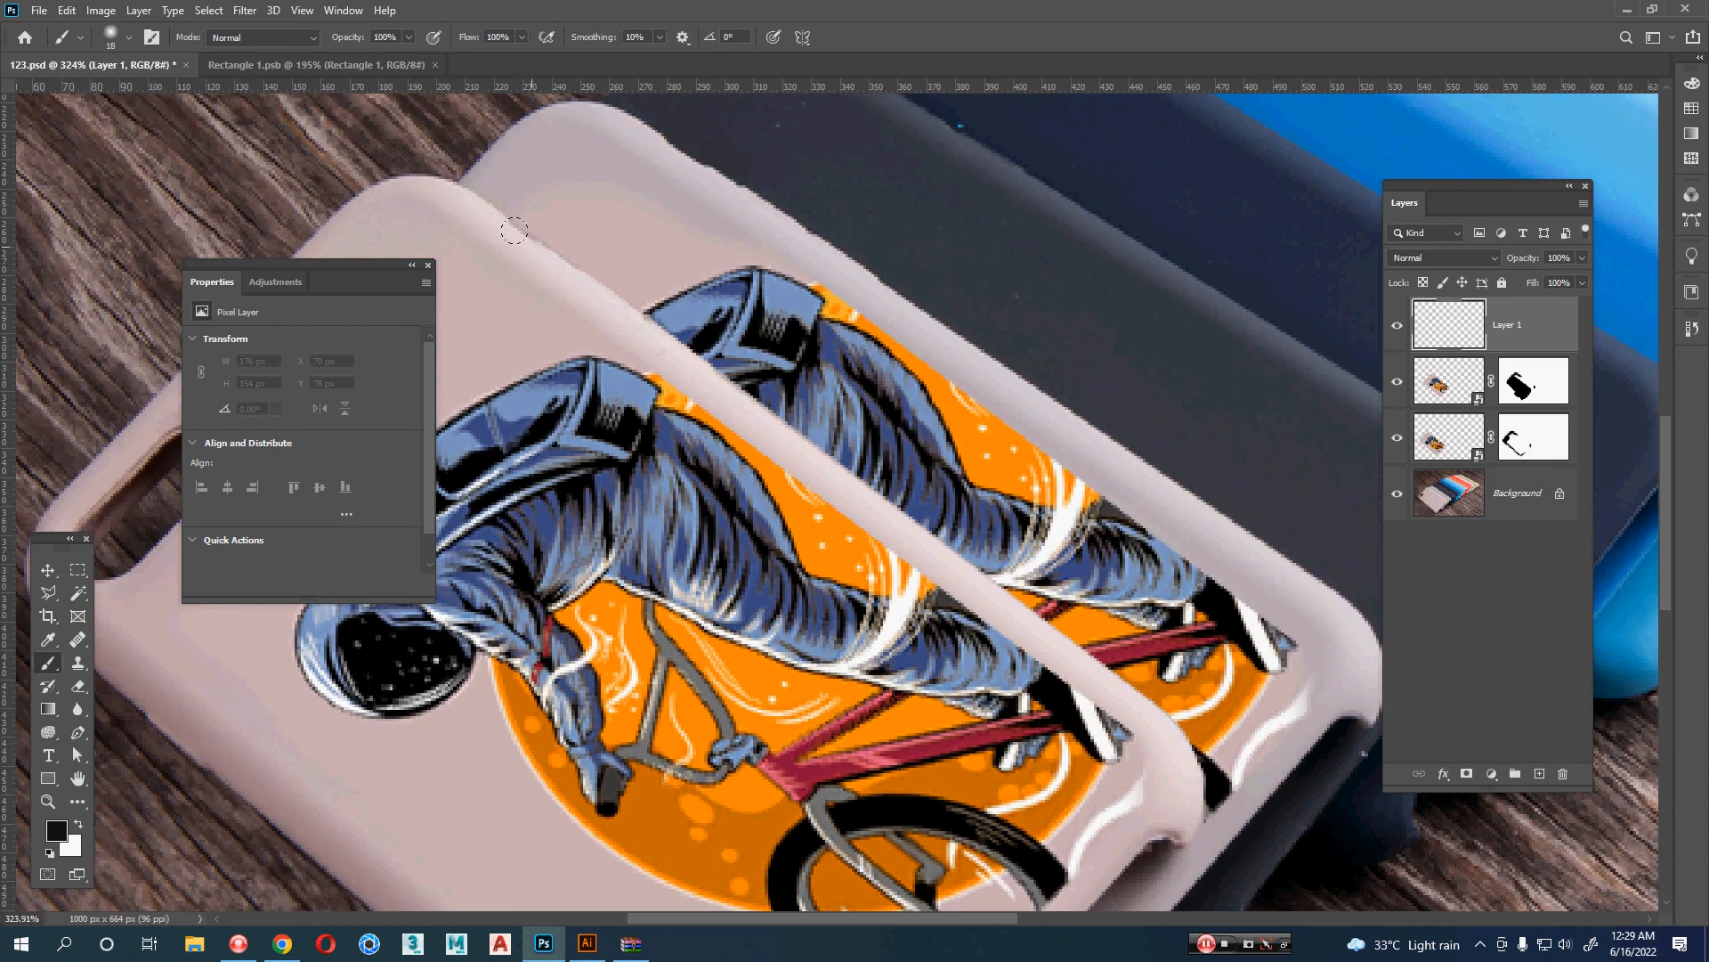
{"action": "left_click", "coordinate": [478, 206]}
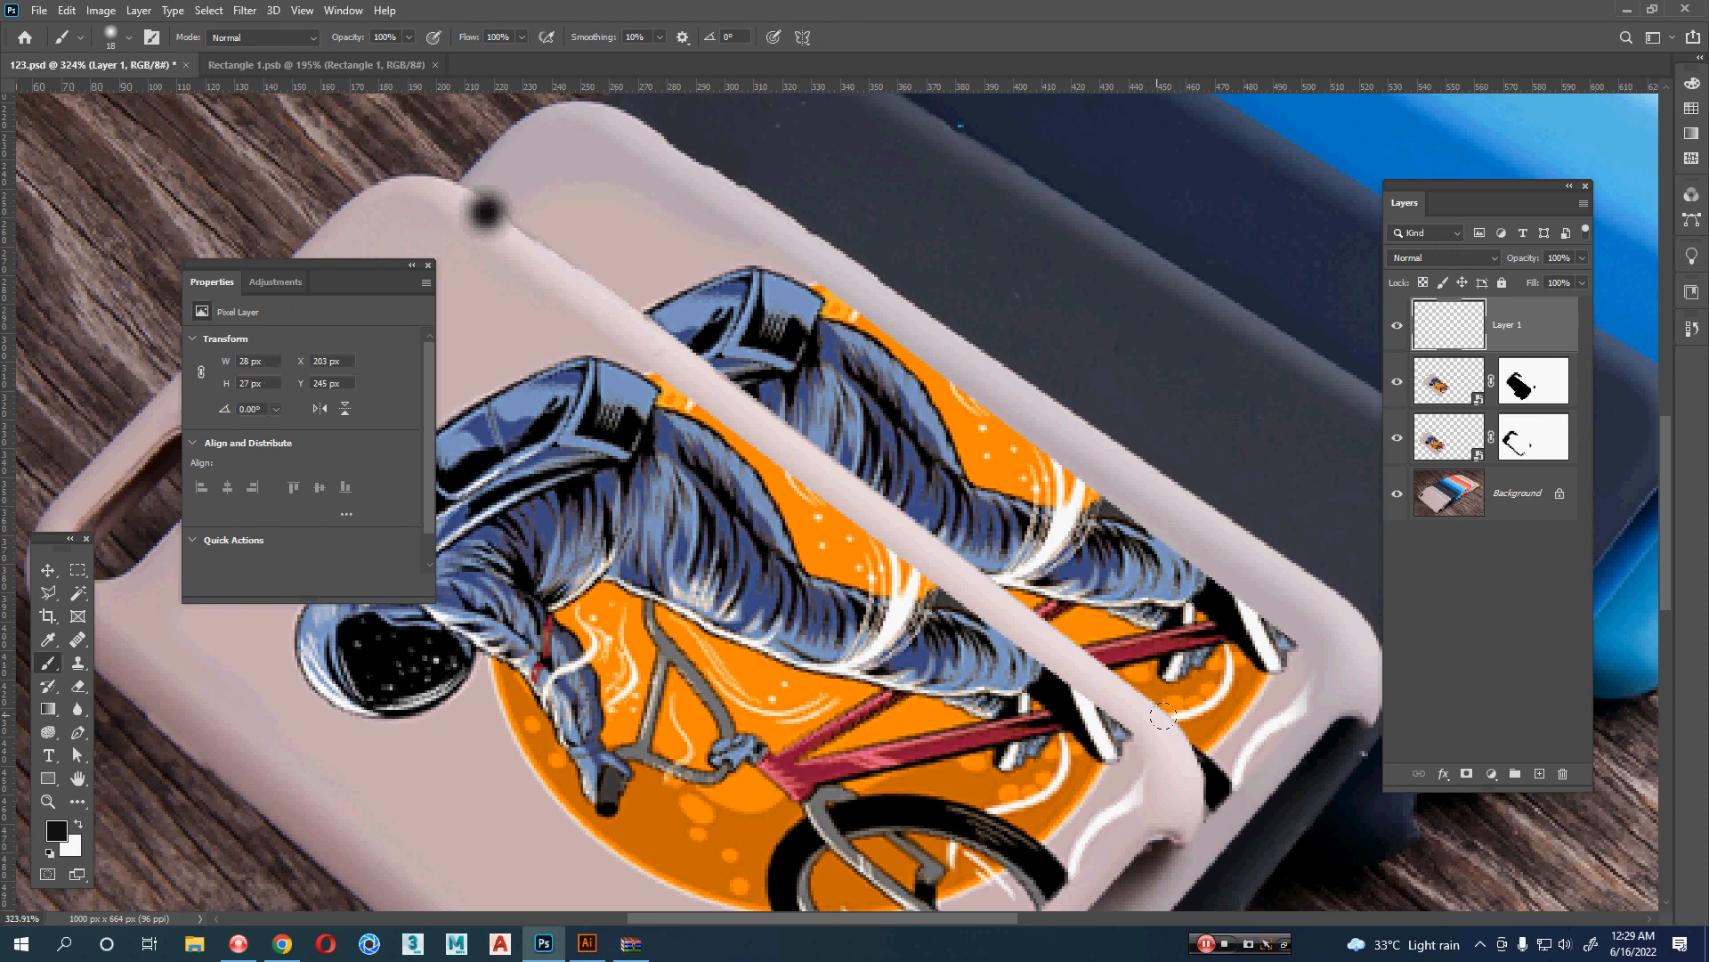
{"action": "left_click", "coordinate": [1184, 735], "text": "shift"}
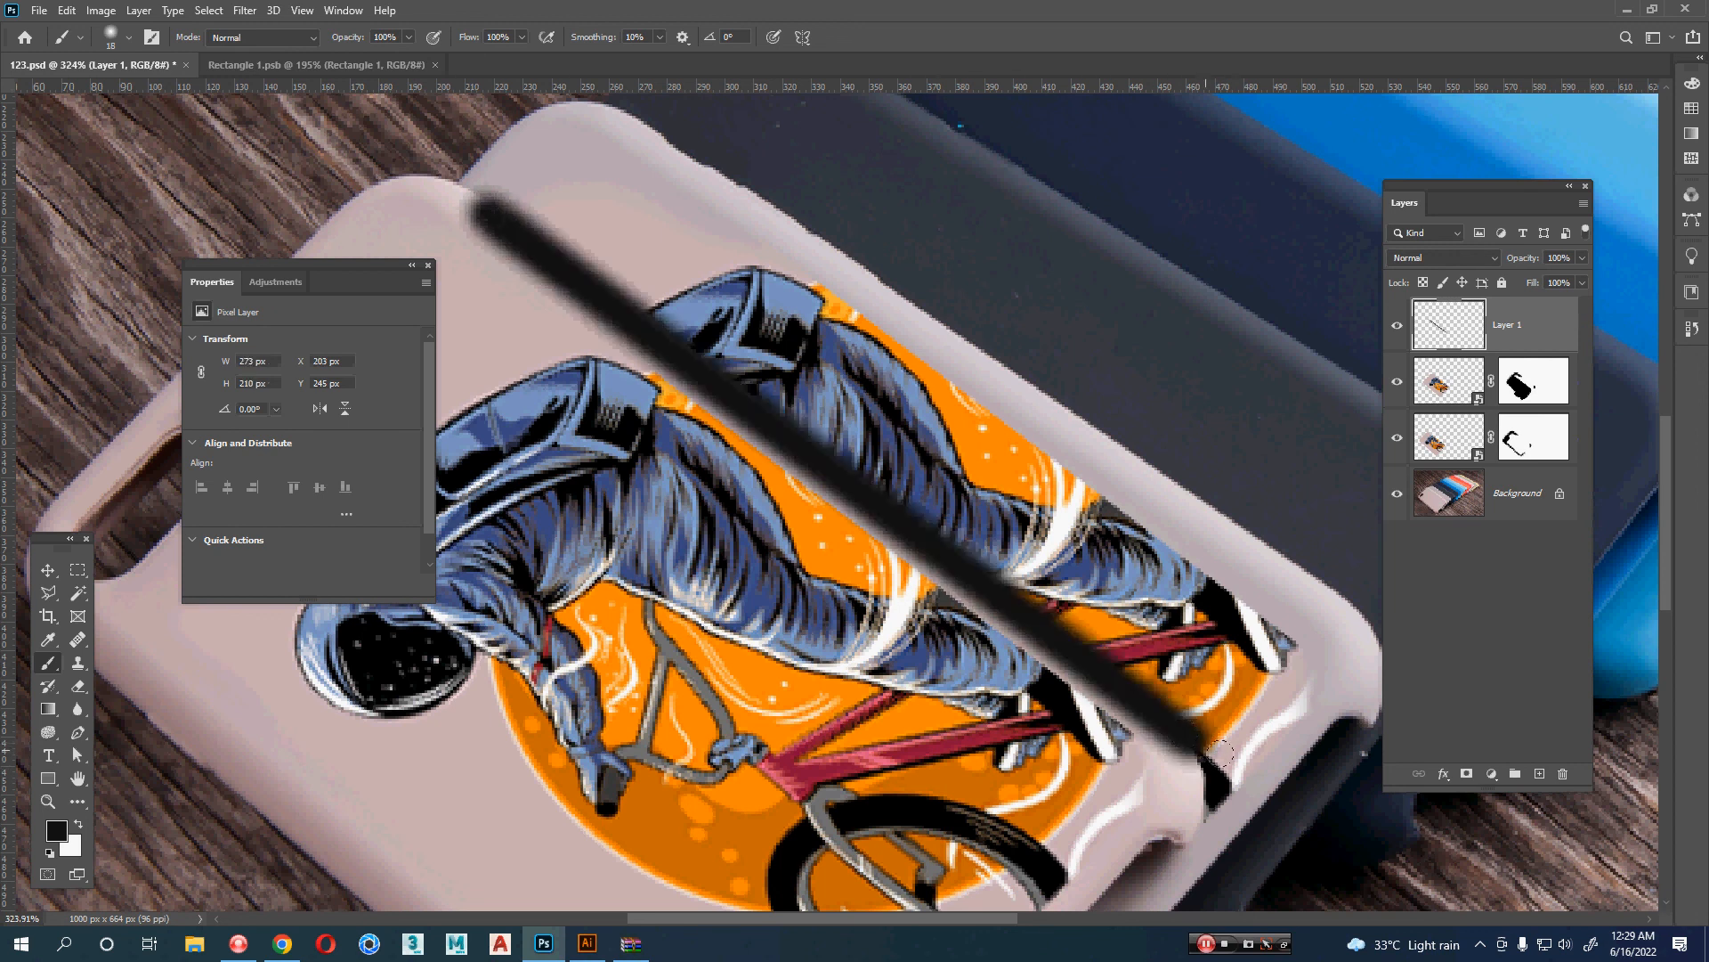
{"action": "key", "text": "v"}
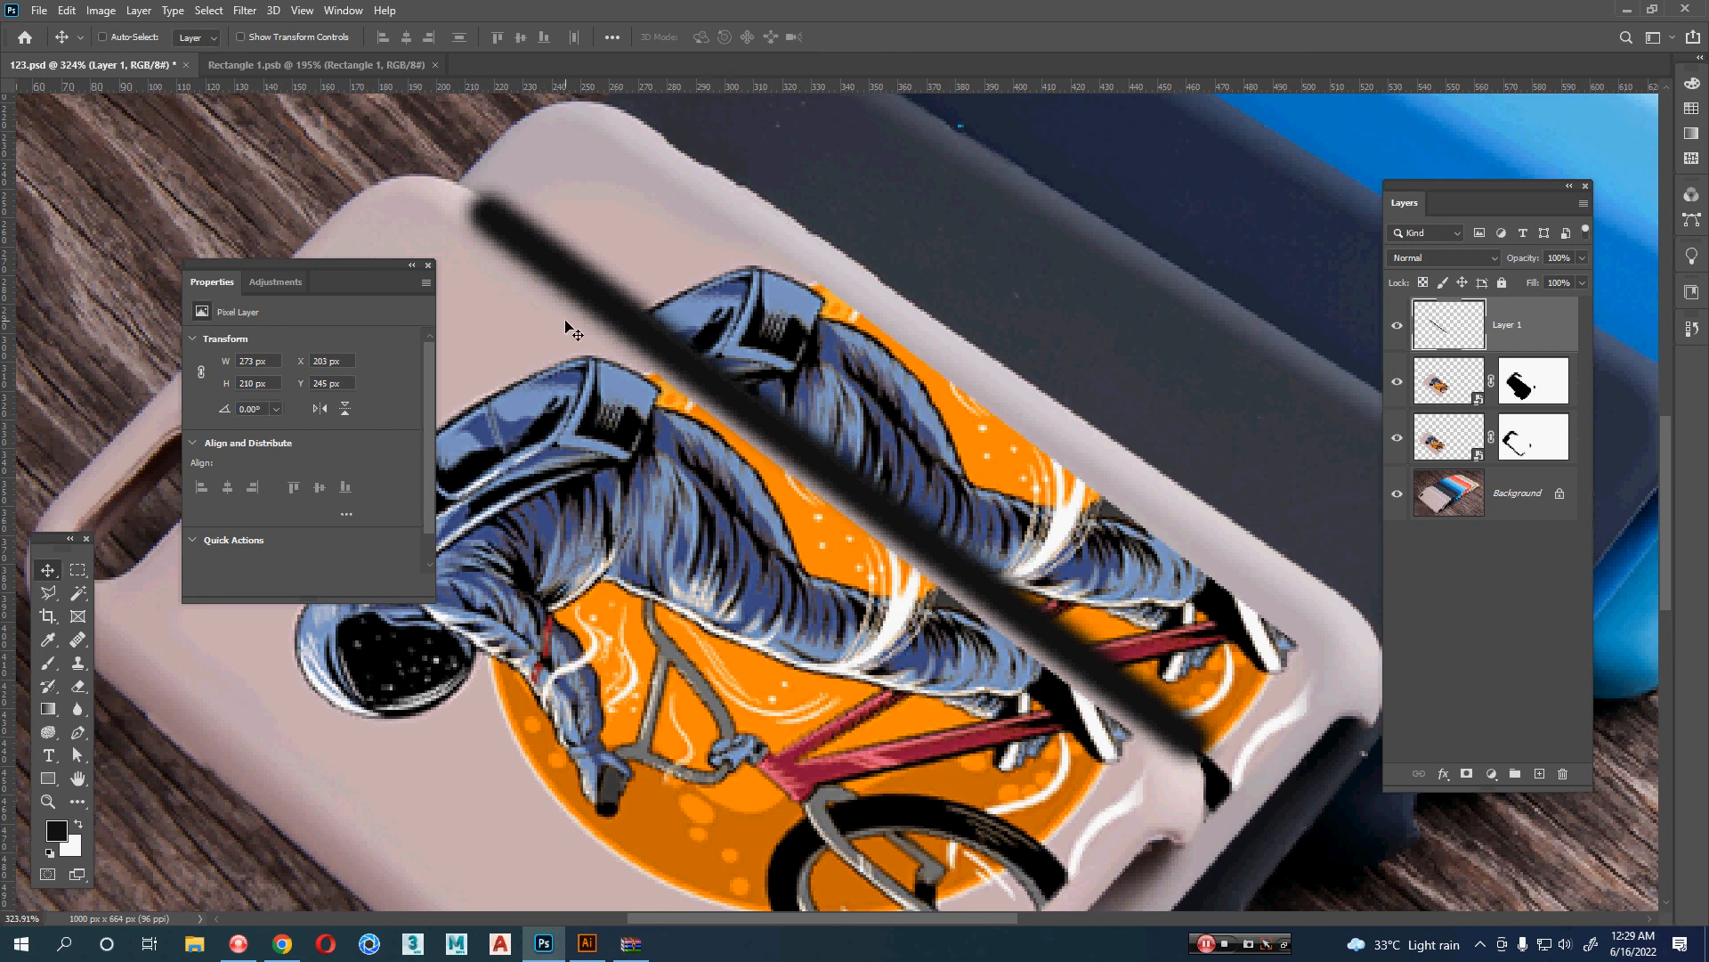
- Apply a Gaussian Blur with a 5.8-pixel radius to the dark stroke on Layer 1
{"action": "left_click", "coordinate": [245, 10]}
{"action": "mouse_move", "coordinate": [301, 211]}
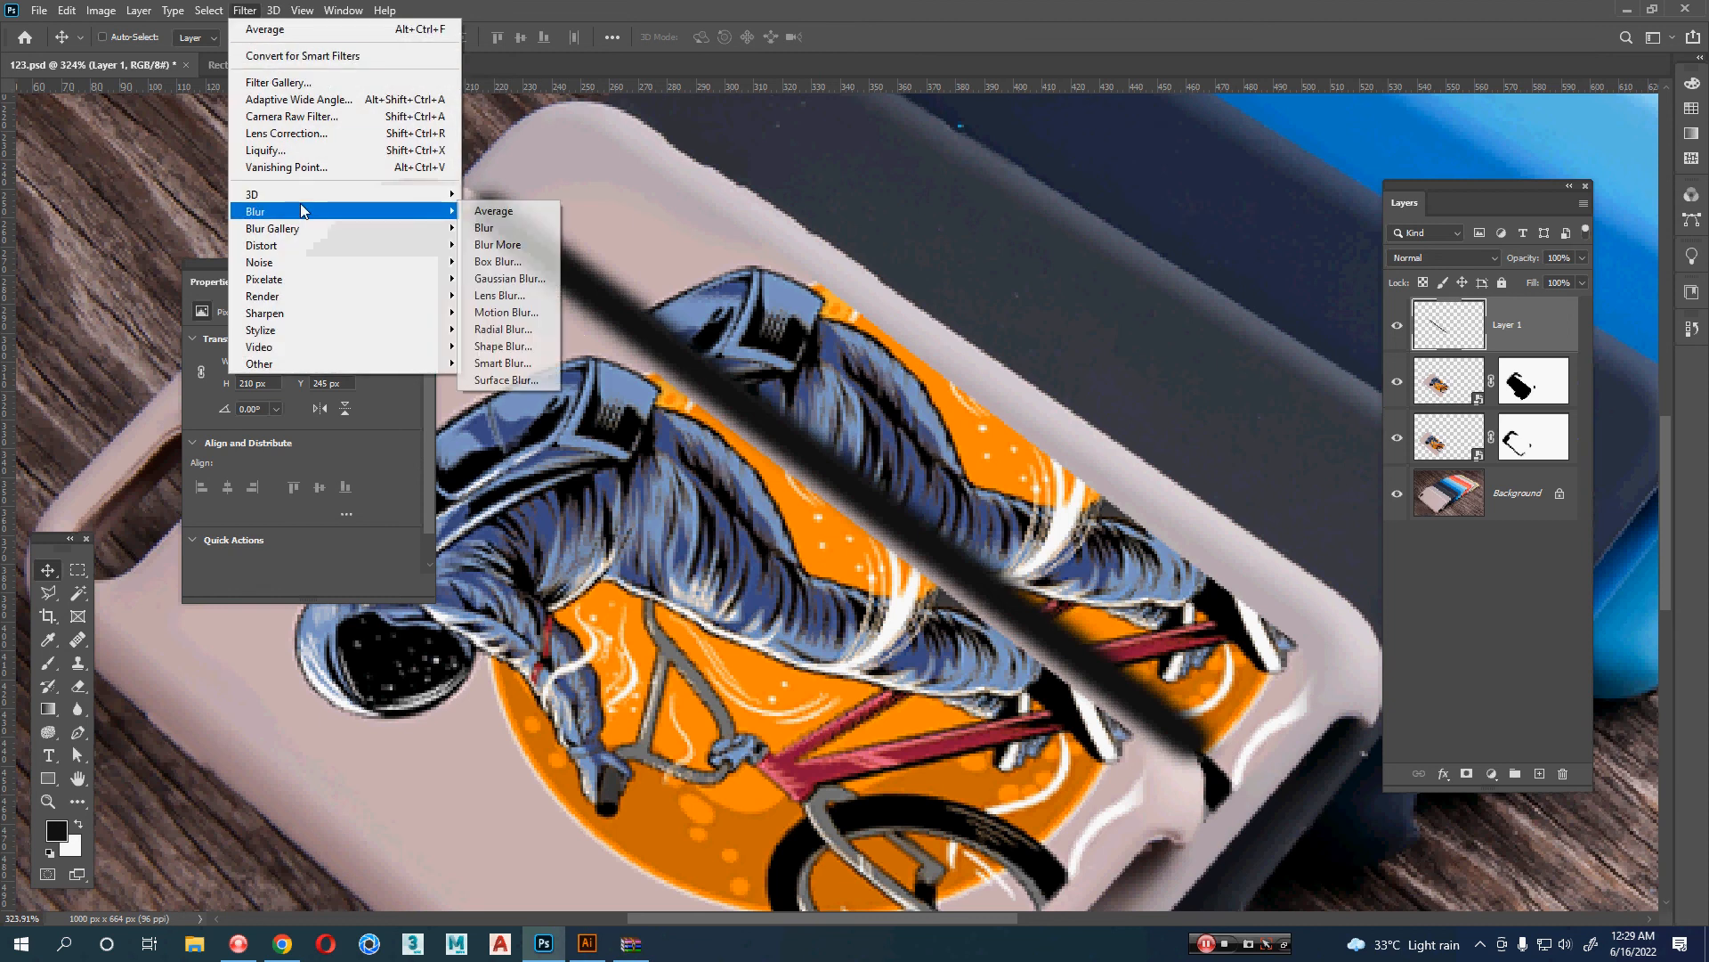
{"action": "left_click", "coordinate": [509, 278]}
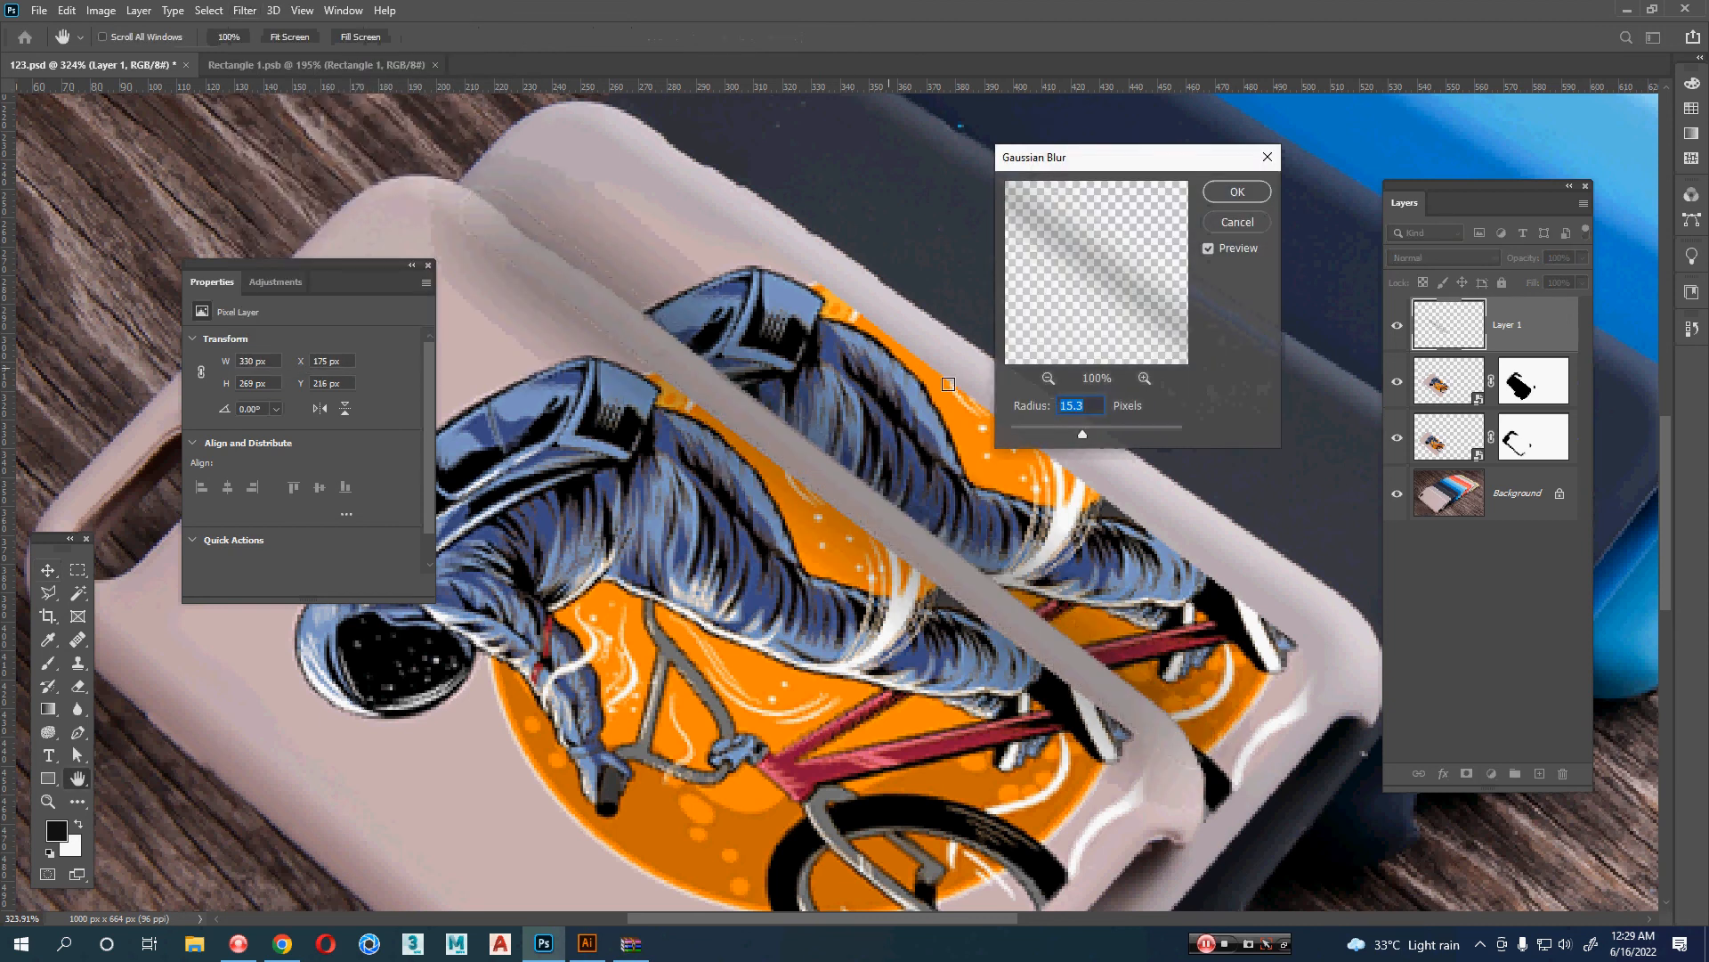
{"action": "left_click", "coordinate": [1057, 432]}
{"action": "left_click_drag", "start_coordinate": [1058, 431], "coordinate": [1060, 430]}
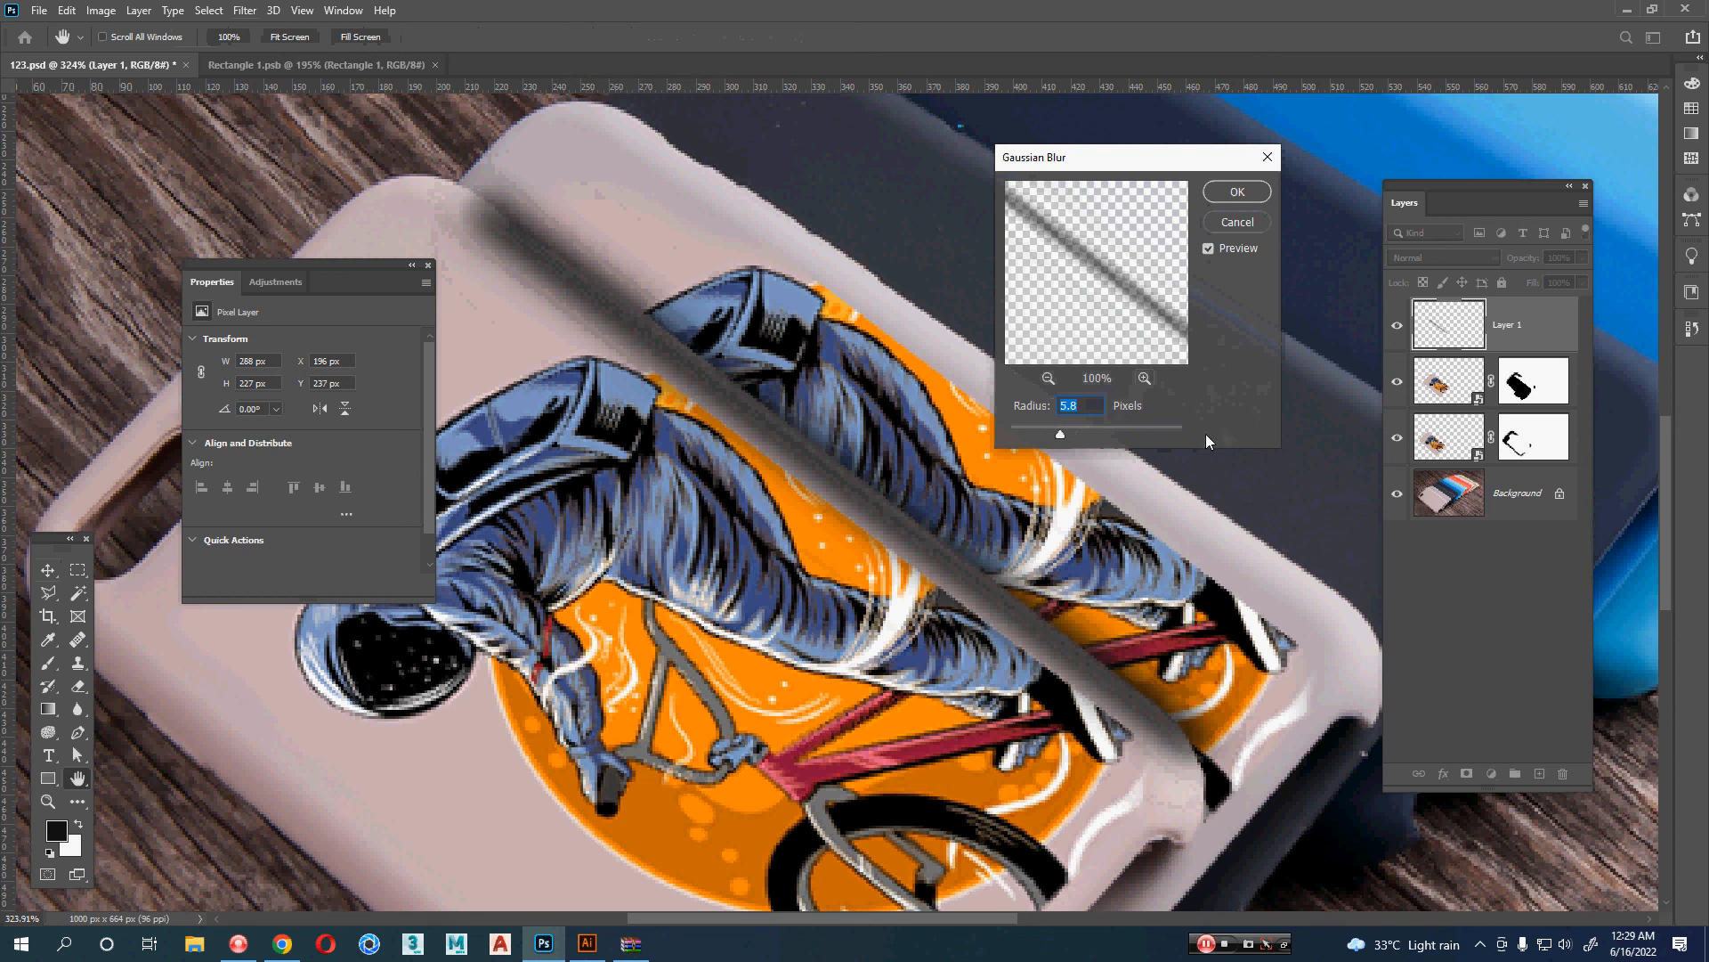
{"action": "left_click", "coordinate": [1238, 192]}
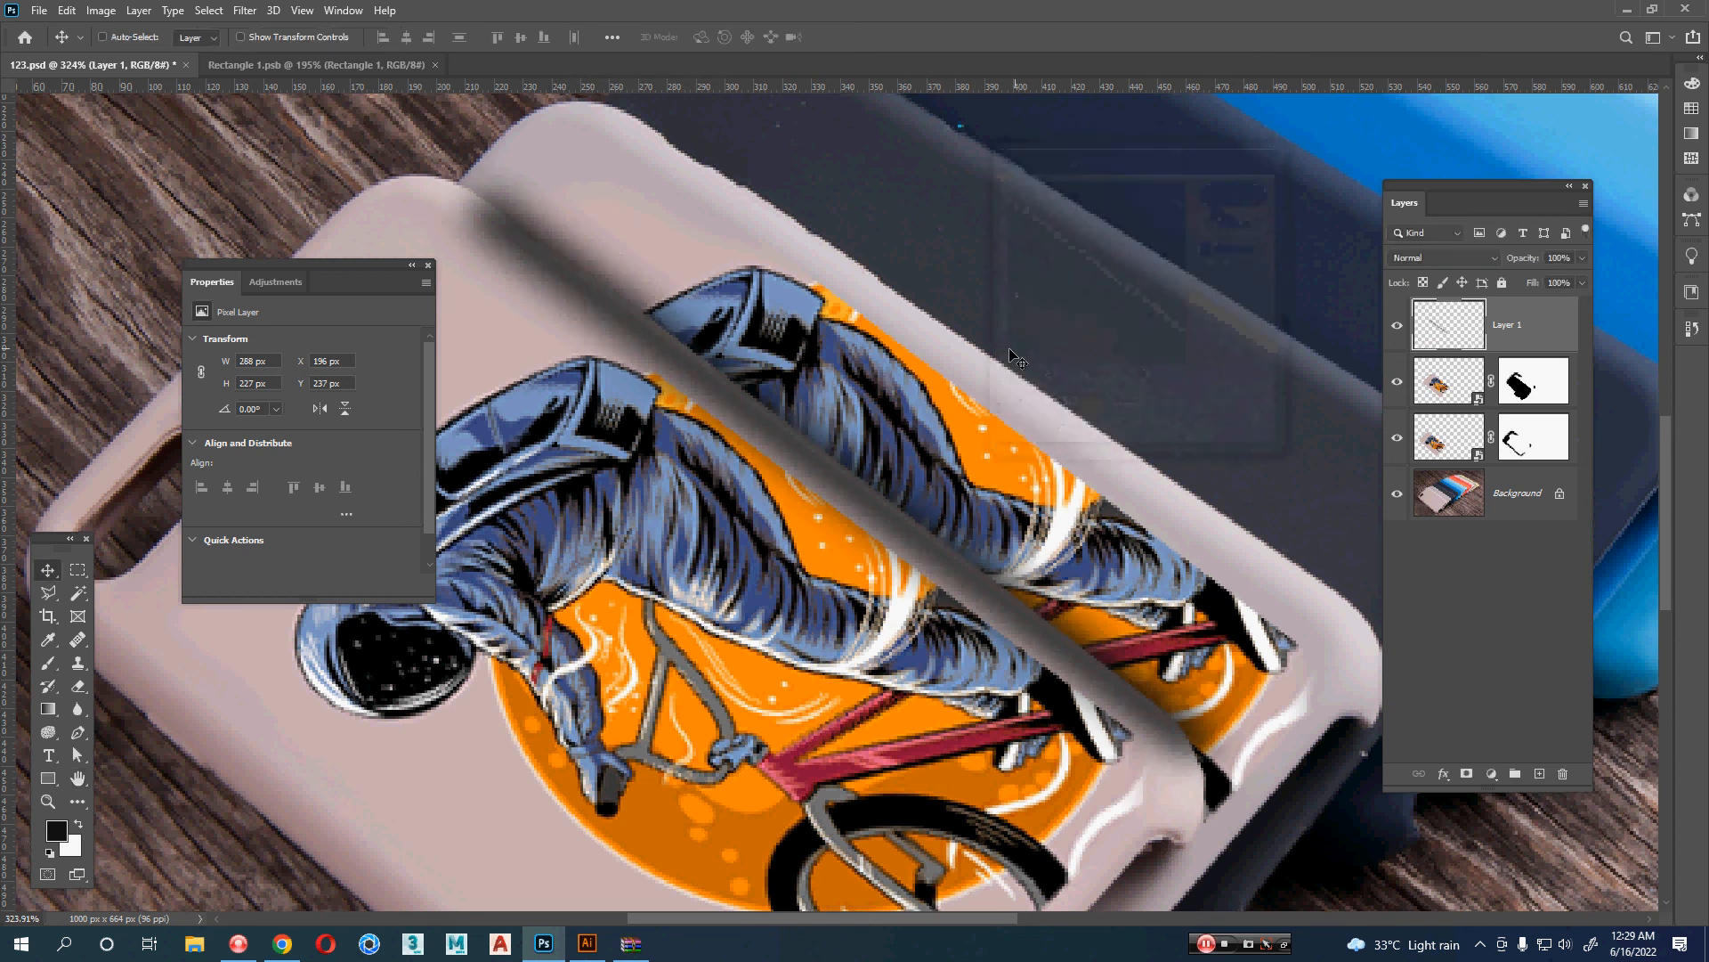
- Add a layer mask to Layer 1 and select the front case along its upper edge with the Polygonal Lasso
{"action": "left_click", "coordinate": [1467, 773]}
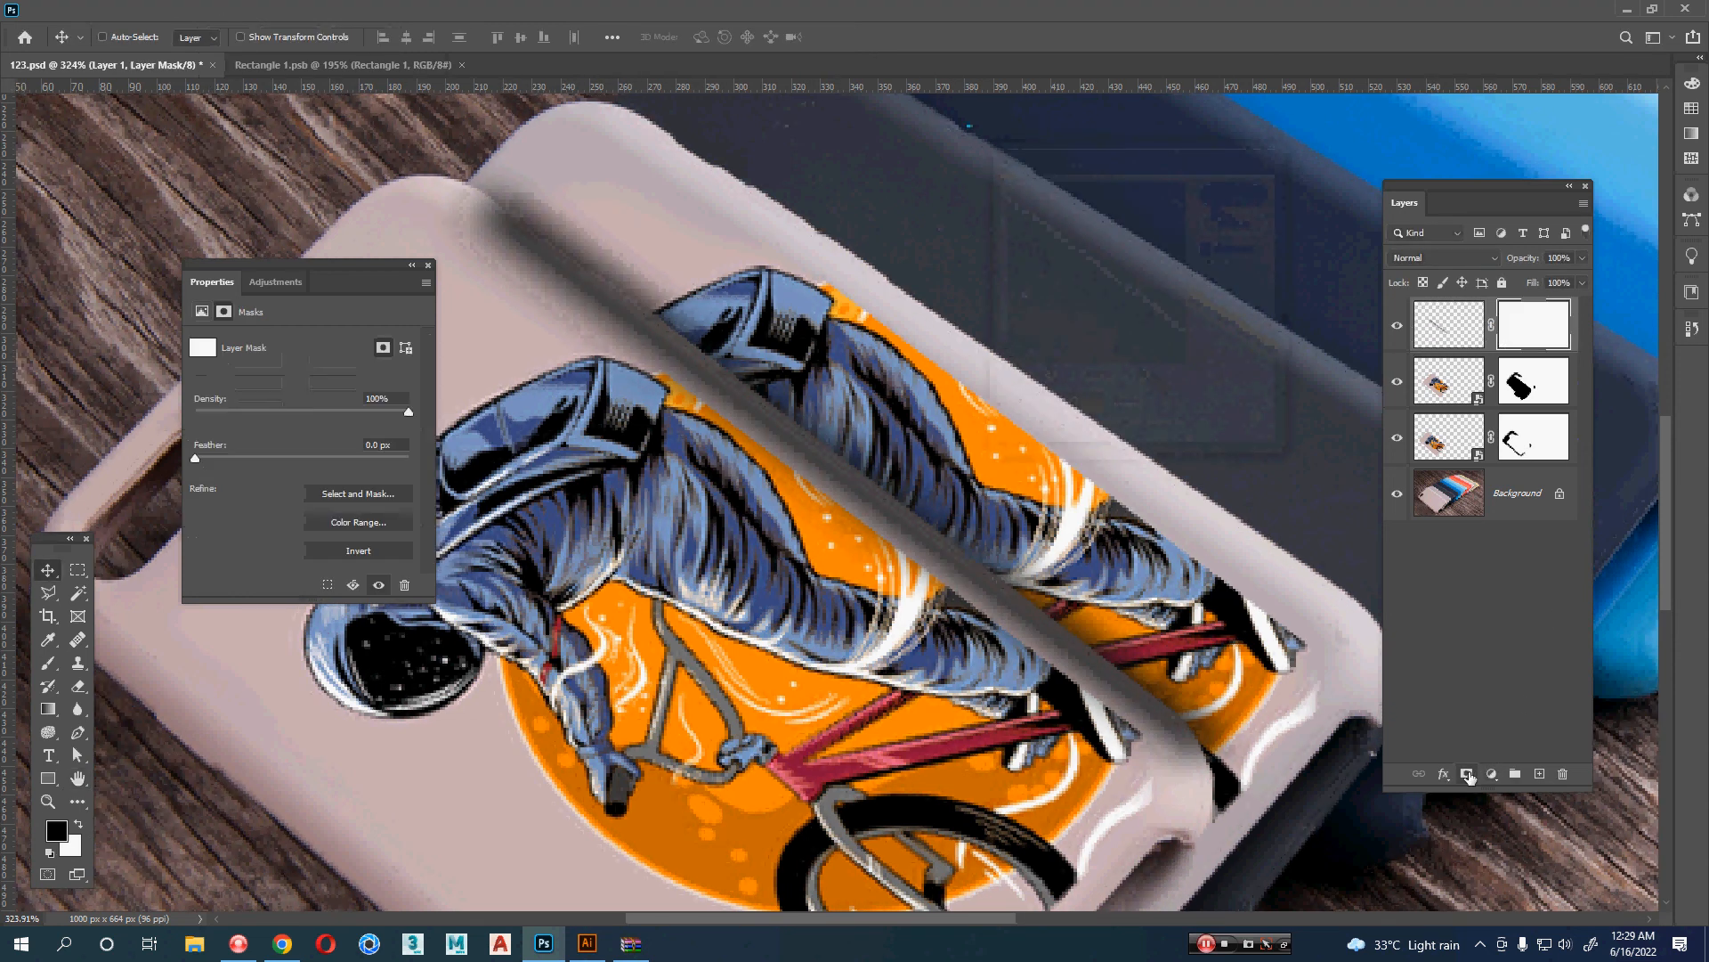
{"action": "left_click", "coordinate": [49, 592]}
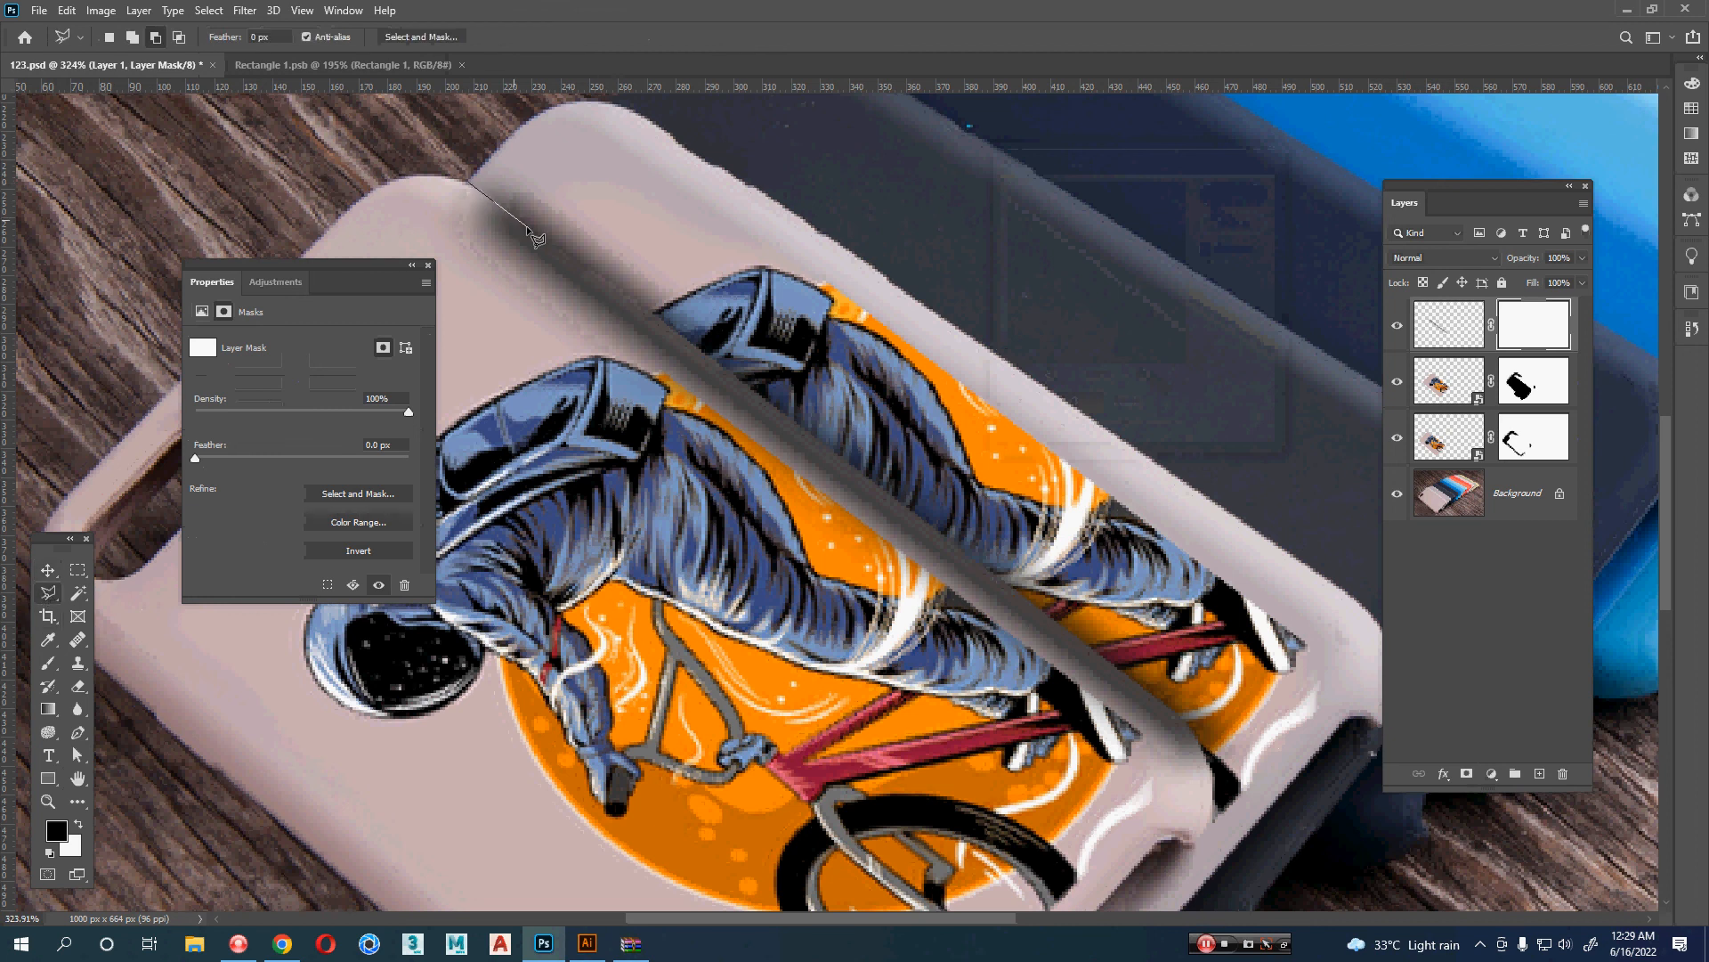
{"action": "left_click", "coordinate": [540, 235]}
{"action": "left_click", "coordinate": [1187, 727]}
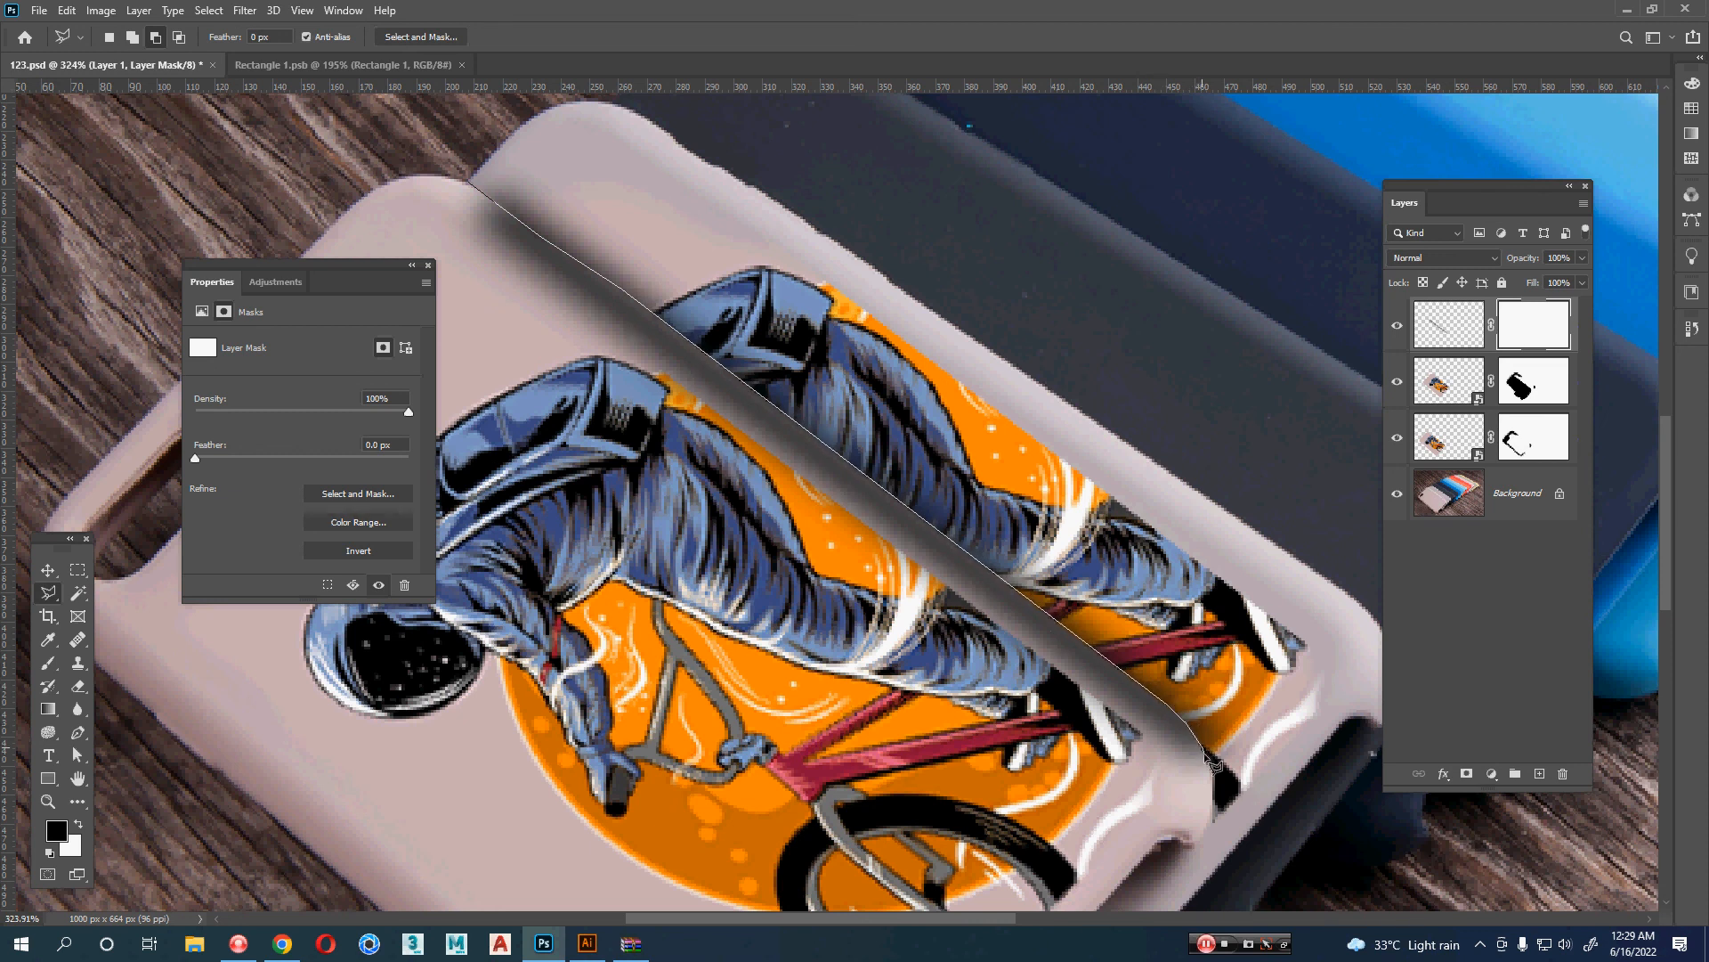
{"action": "left_click", "coordinate": [1209, 783]}
{"action": "left_click", "coordinate": [1139, 851]}
{"action": "left_click", "coordinate": [709, 865]}
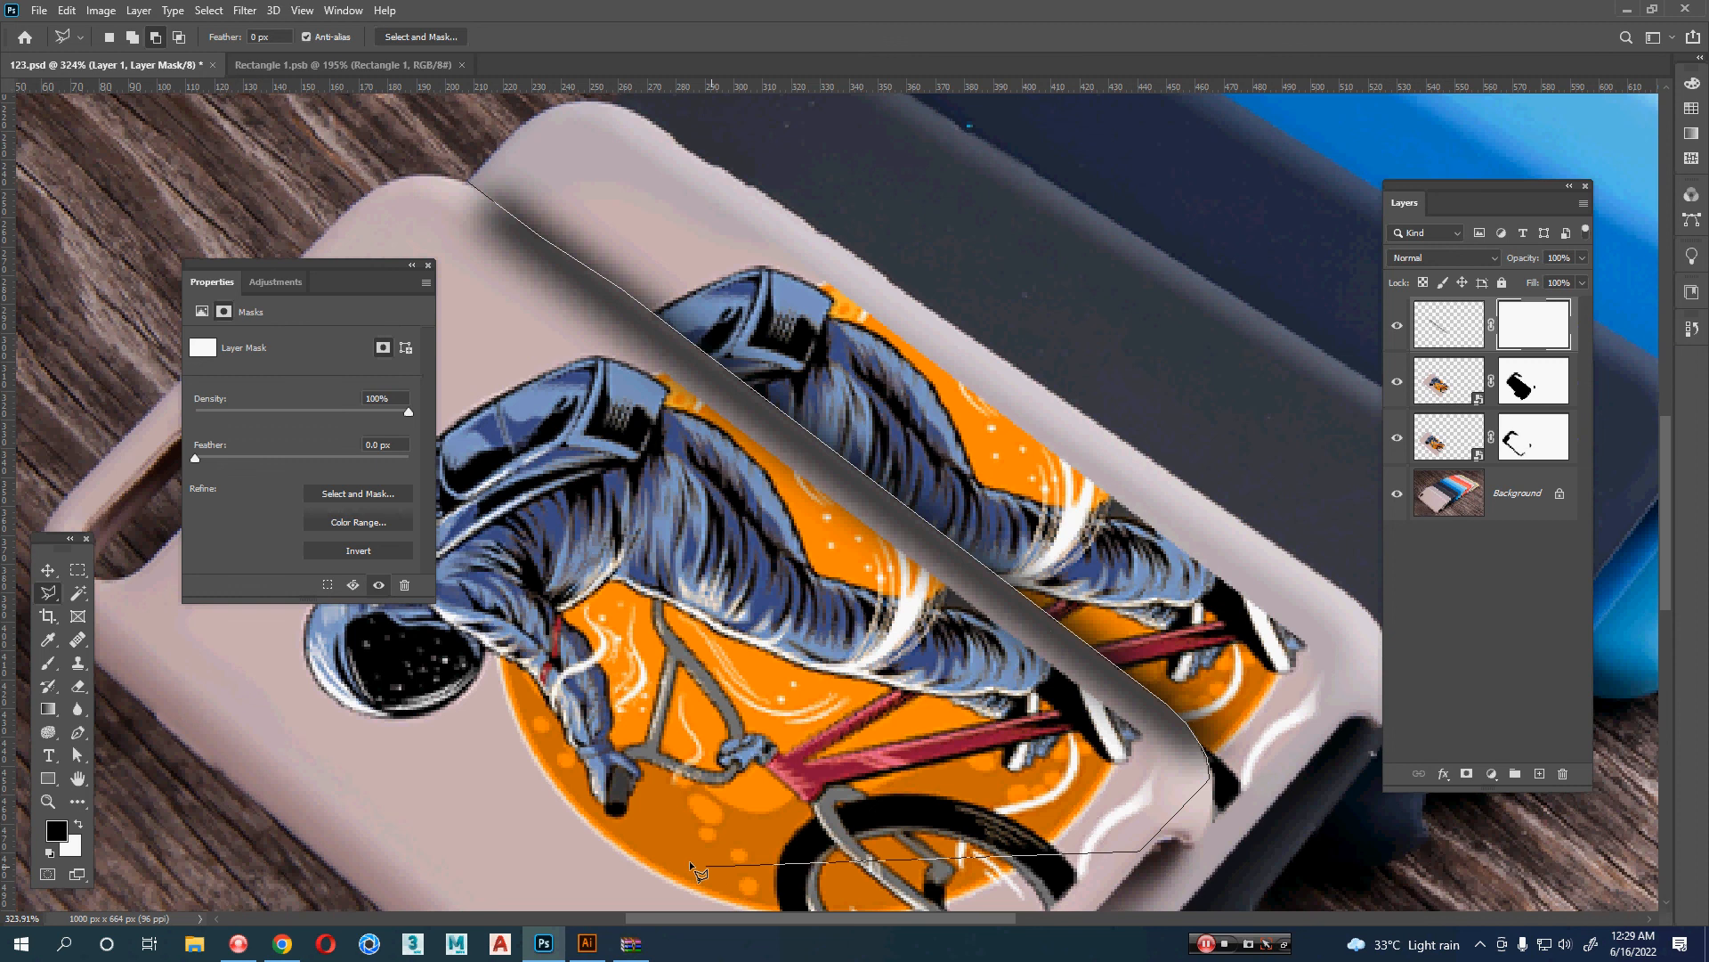
{"action": "left_click_drag", "start_coordinate": [575, 784], "coordinate": [851, 801]}
{"action": "left_click", "coordinate": [578, 614]}
{"action": "double_click", "coordinate": [431, 227]}
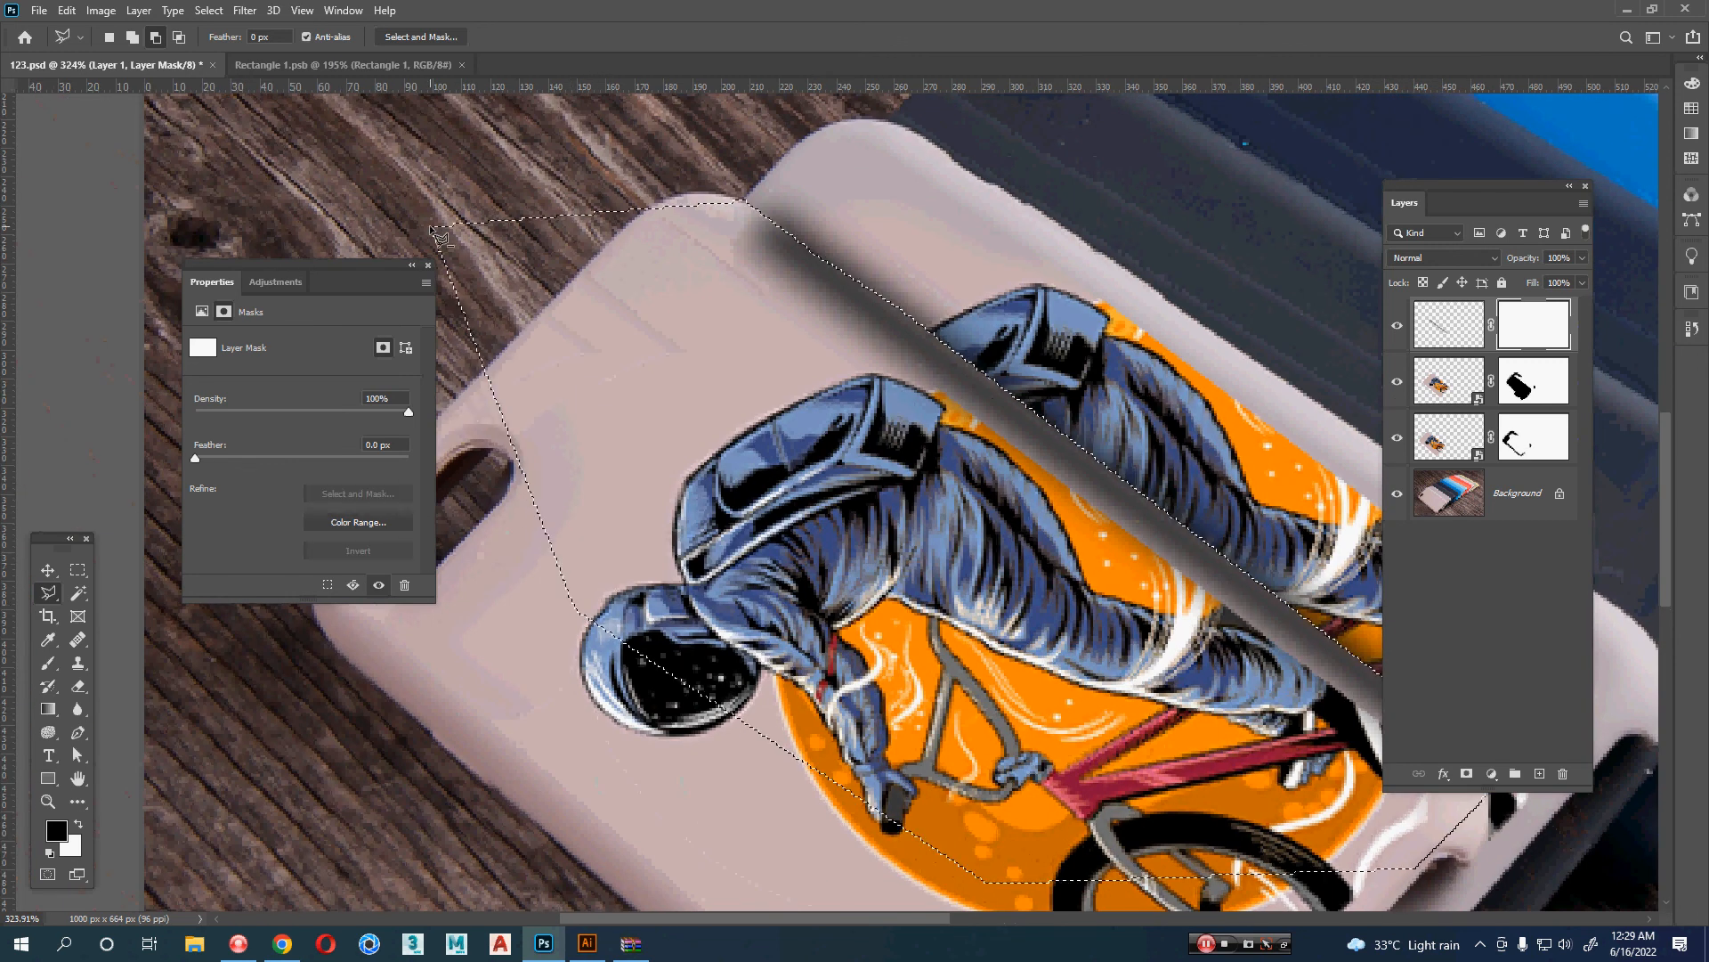
- Paint black on the Layer 1 mask within the selection to remove the shadow from the front case, and deselect
{"action": "key", "text": "b"}
{"action": "left_click_drag", "start_coordinate": [711, 430], "coordinate": [785, 438]}
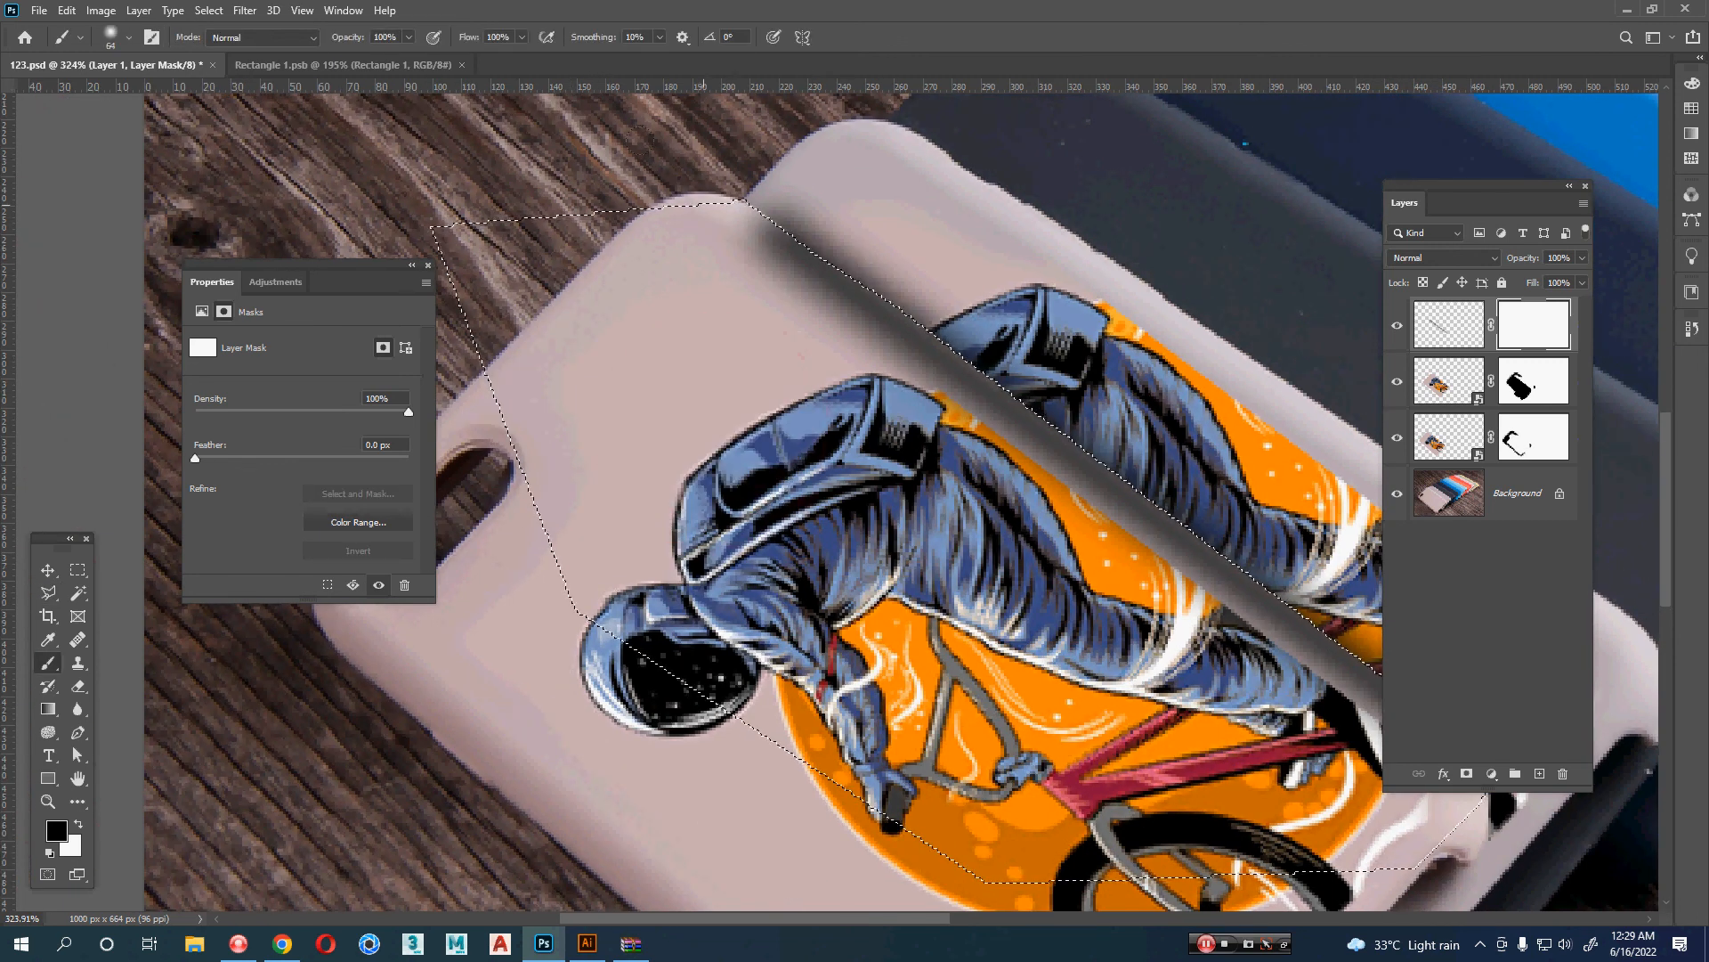
{"action": "mouse_move", "coordinate": [801, 183]}
{"action": "left_mouse_down"}
{"action": "mouse_move", "coordinate": [1255, 478]}
{"action": "mouse_move", "coordinate": [1381, 598]}
{"action": "mouse_move", "coordinate": [1079, 463]}
{"action": "left_mouse_up"}
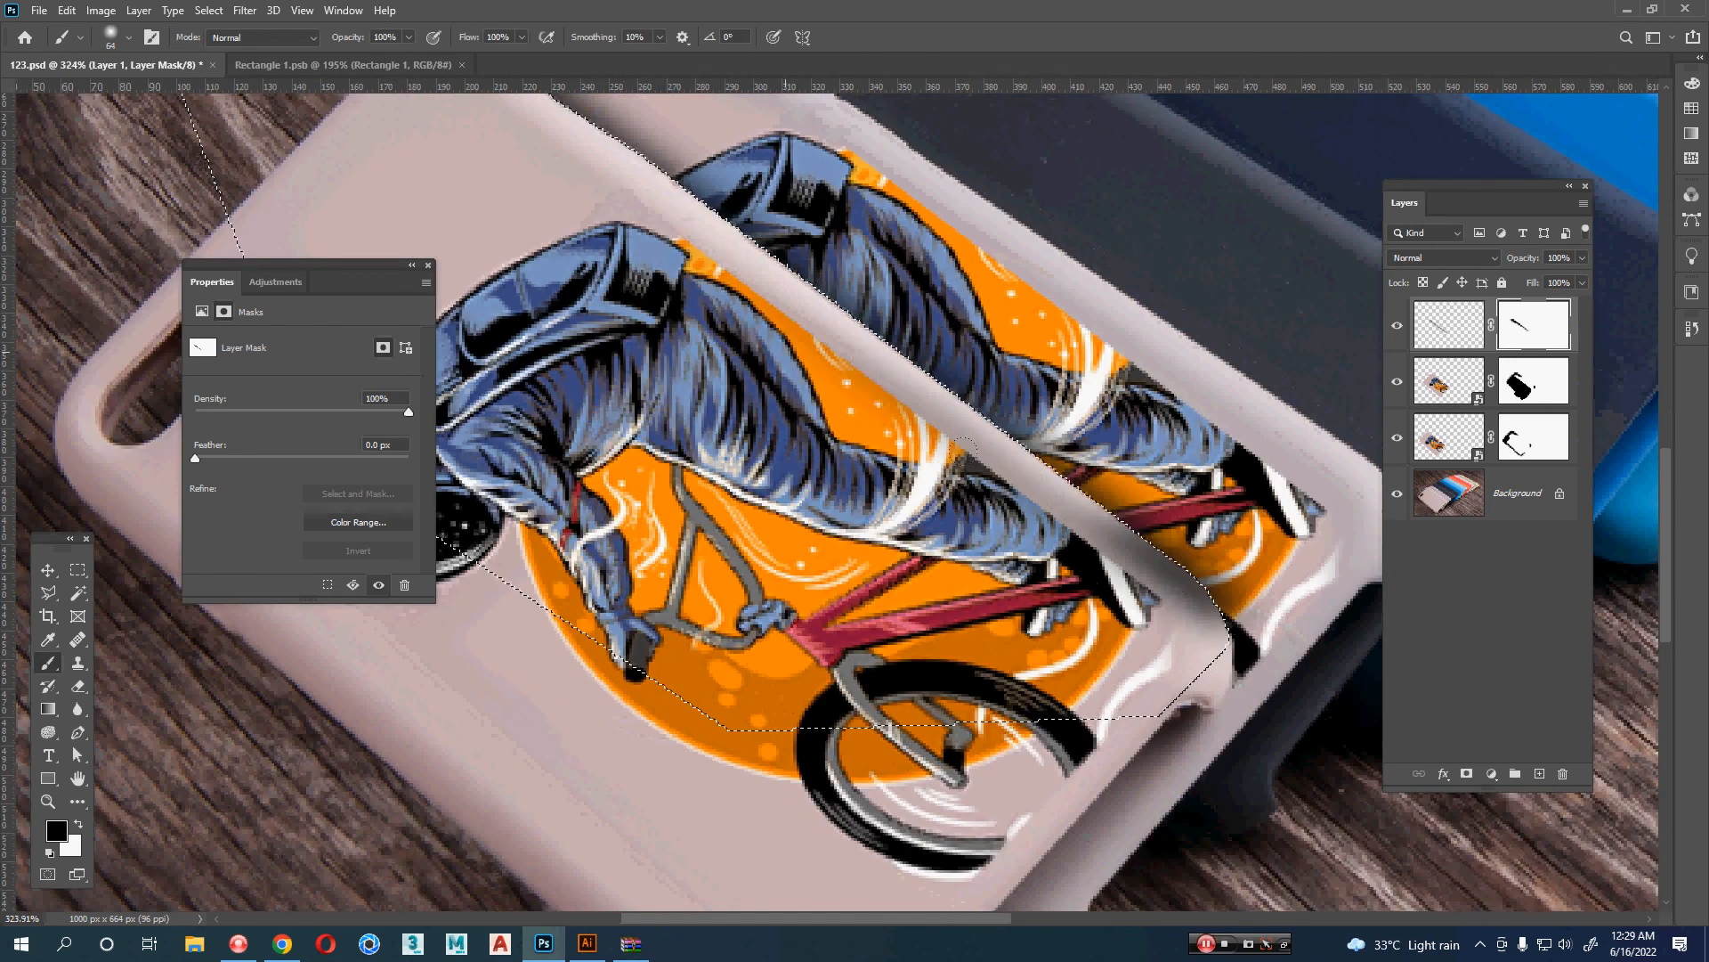
{"action": "left_click_drag", "start_coordinate": [860, 337], "coordinate": [915, 402]}
{"action": "key", "text": "ctrl+d"}
{"action": "key", "text": "v"}
{"action": "left_click_drag", "start_coordinate": [907, 540], "coordinate": [932, 665]}
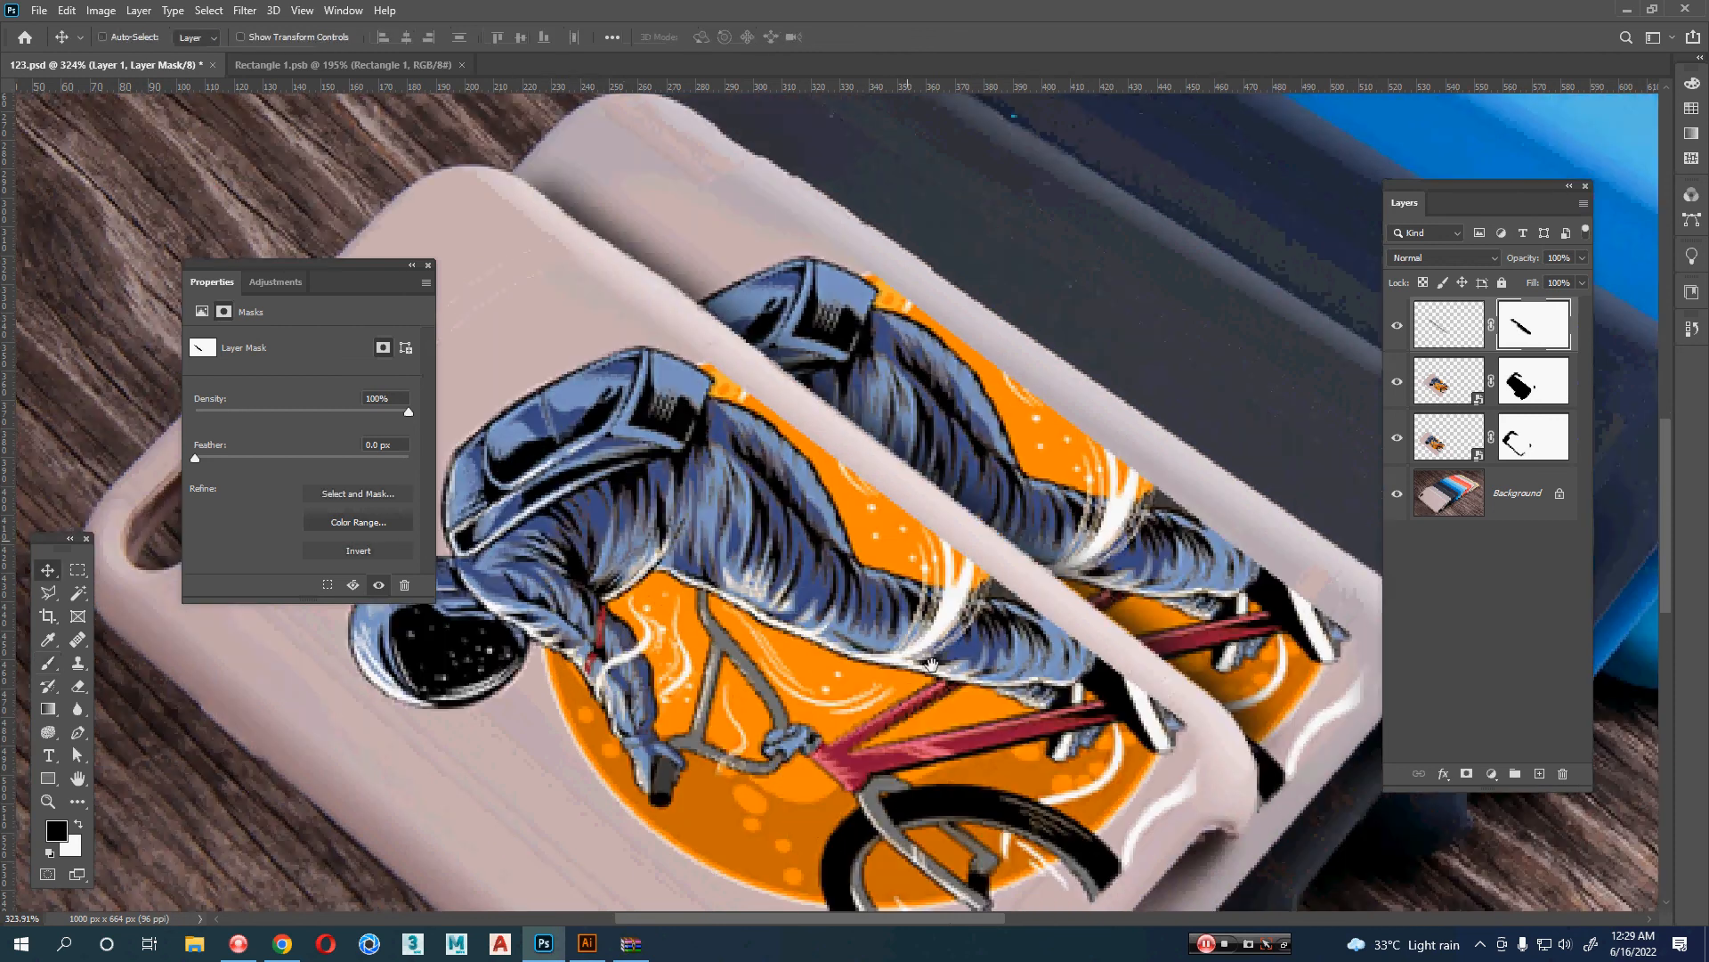
- Fade the shadow's upper end on the Layer 1 mask with a soft black brush at 8% flow
{"action": "key", "text": "b"}
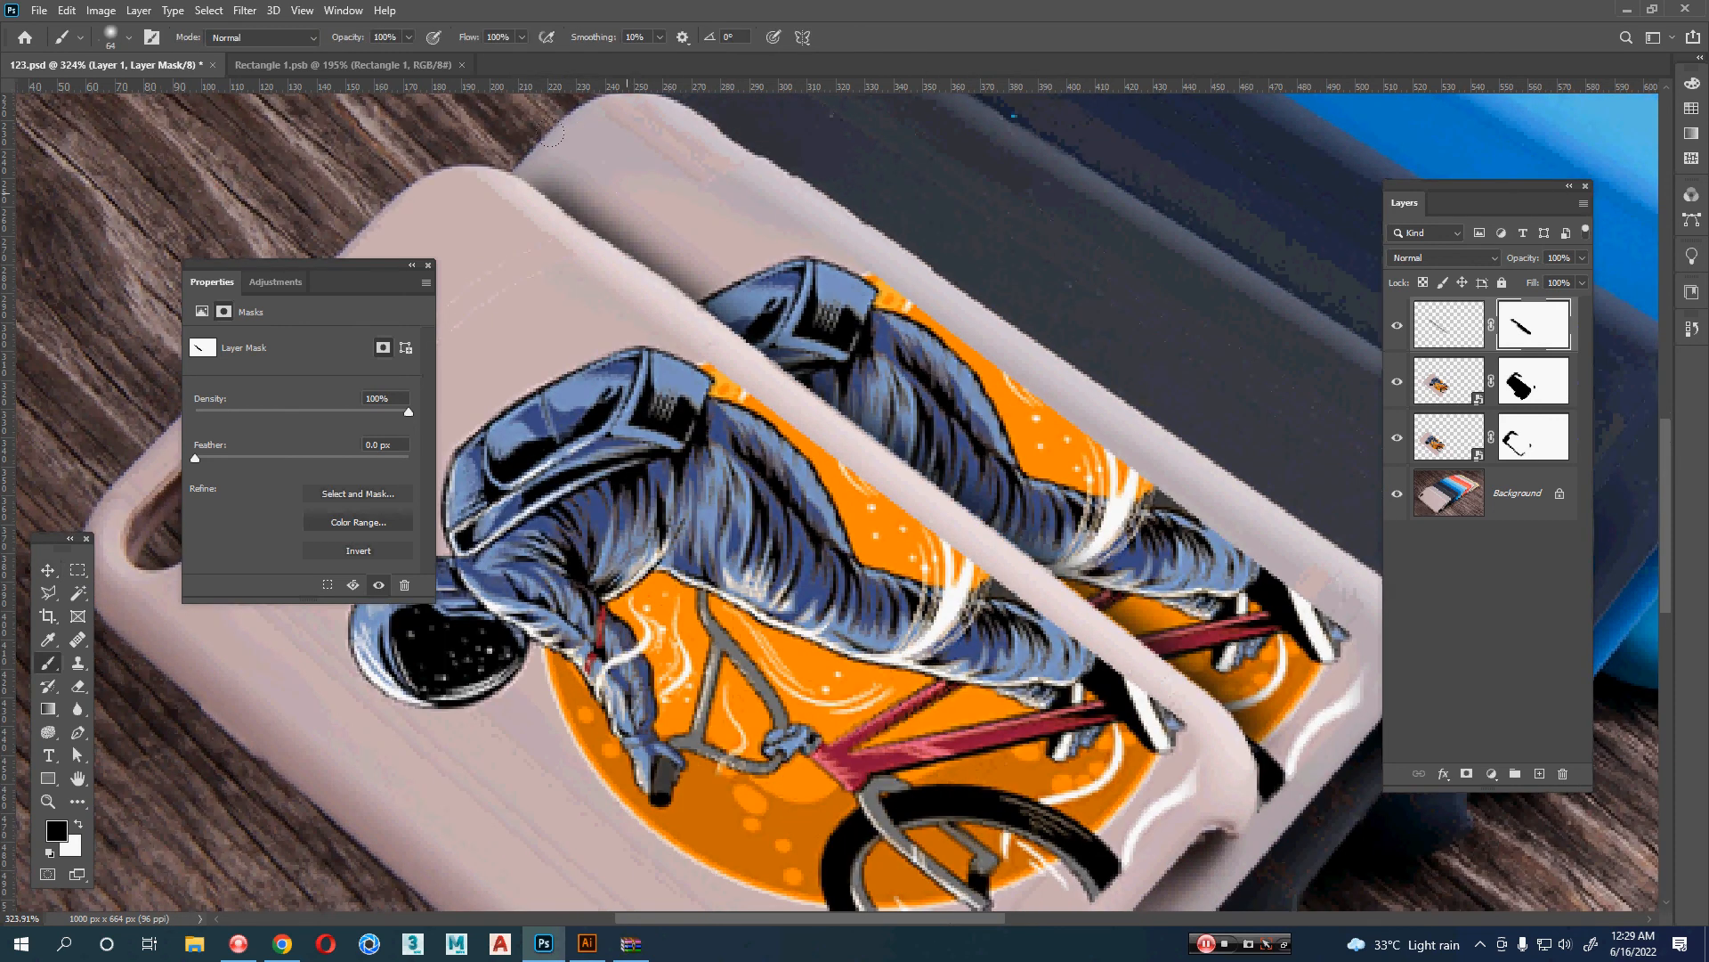
{"action": "left_click_drag", "start_coordinate": [614, 182], "coordinate": [669, 249]}
{"action": "left_click_drag", "start_coordinate": [473, 43], "coordinate": [390, 44]}
{"action": "right_click", "coordinate": [658, 183], "text": "alt"}
{"action": "left_click_drag", "start_coordinate": [598, 233], "coordinate": [708, 313]}
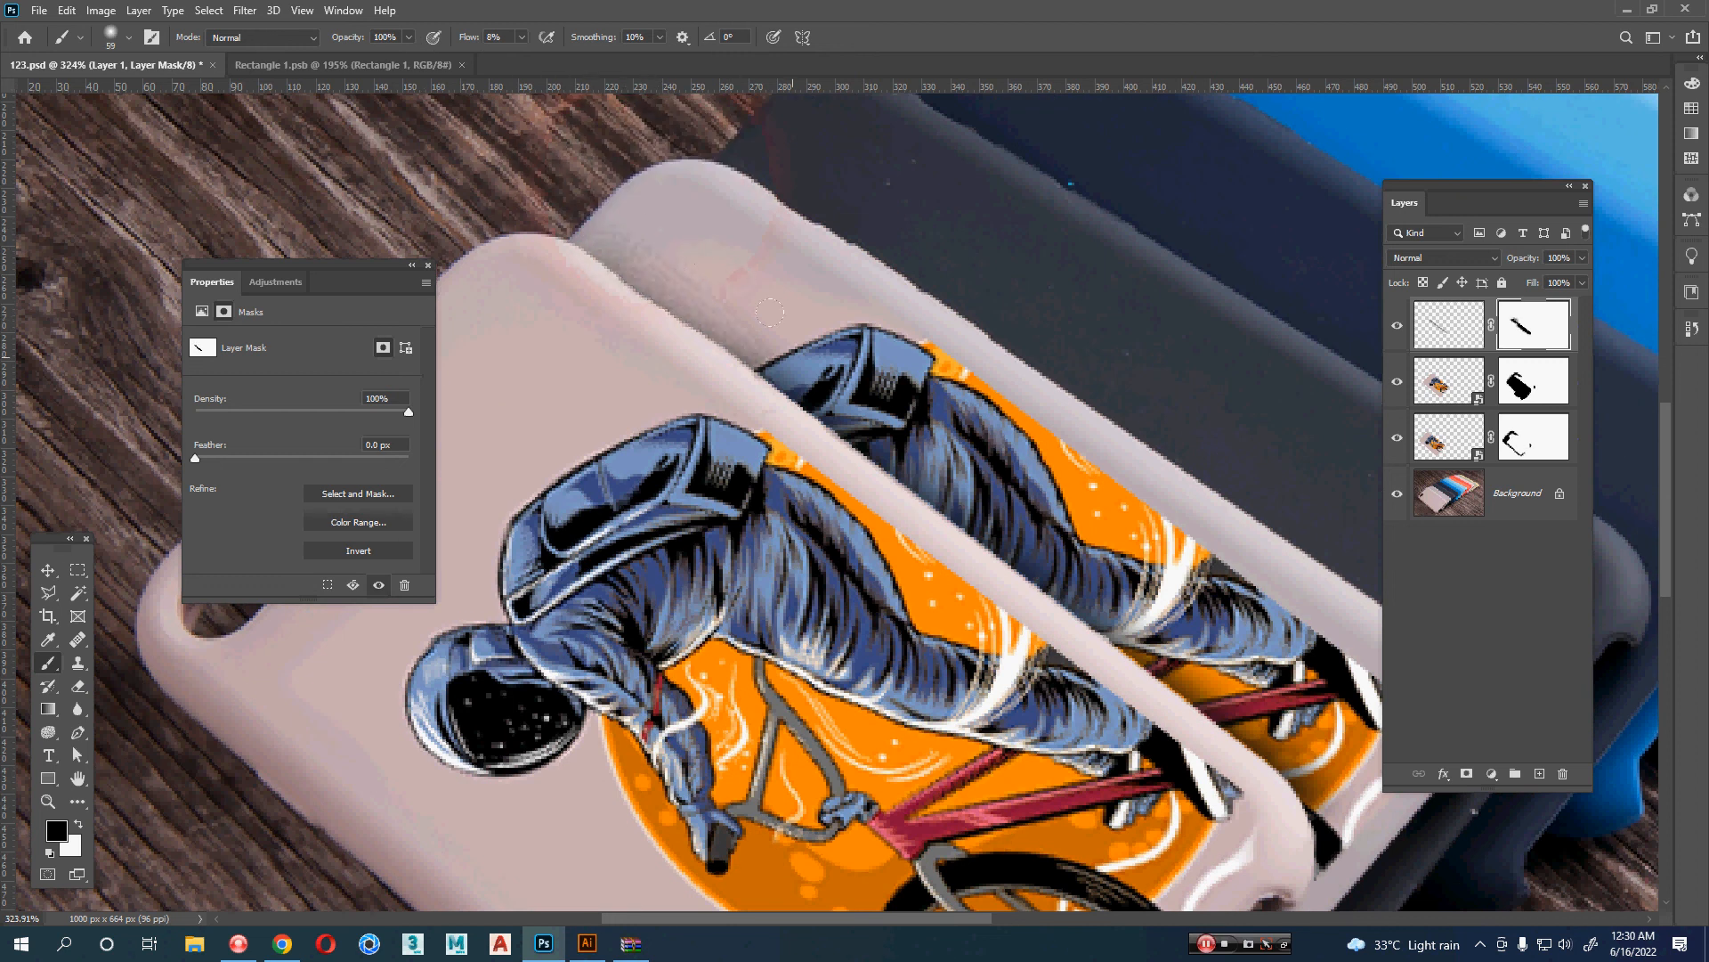
{"action": "key", "text": "v"}
{"action": "scroll", "coordinate": [944, 392], "scroll_direction": "down", "scroll_amount": 2}
{"action": "left_click_drag", "start_coordinate": [1069, 434], "coordinate": [1048, 416]}
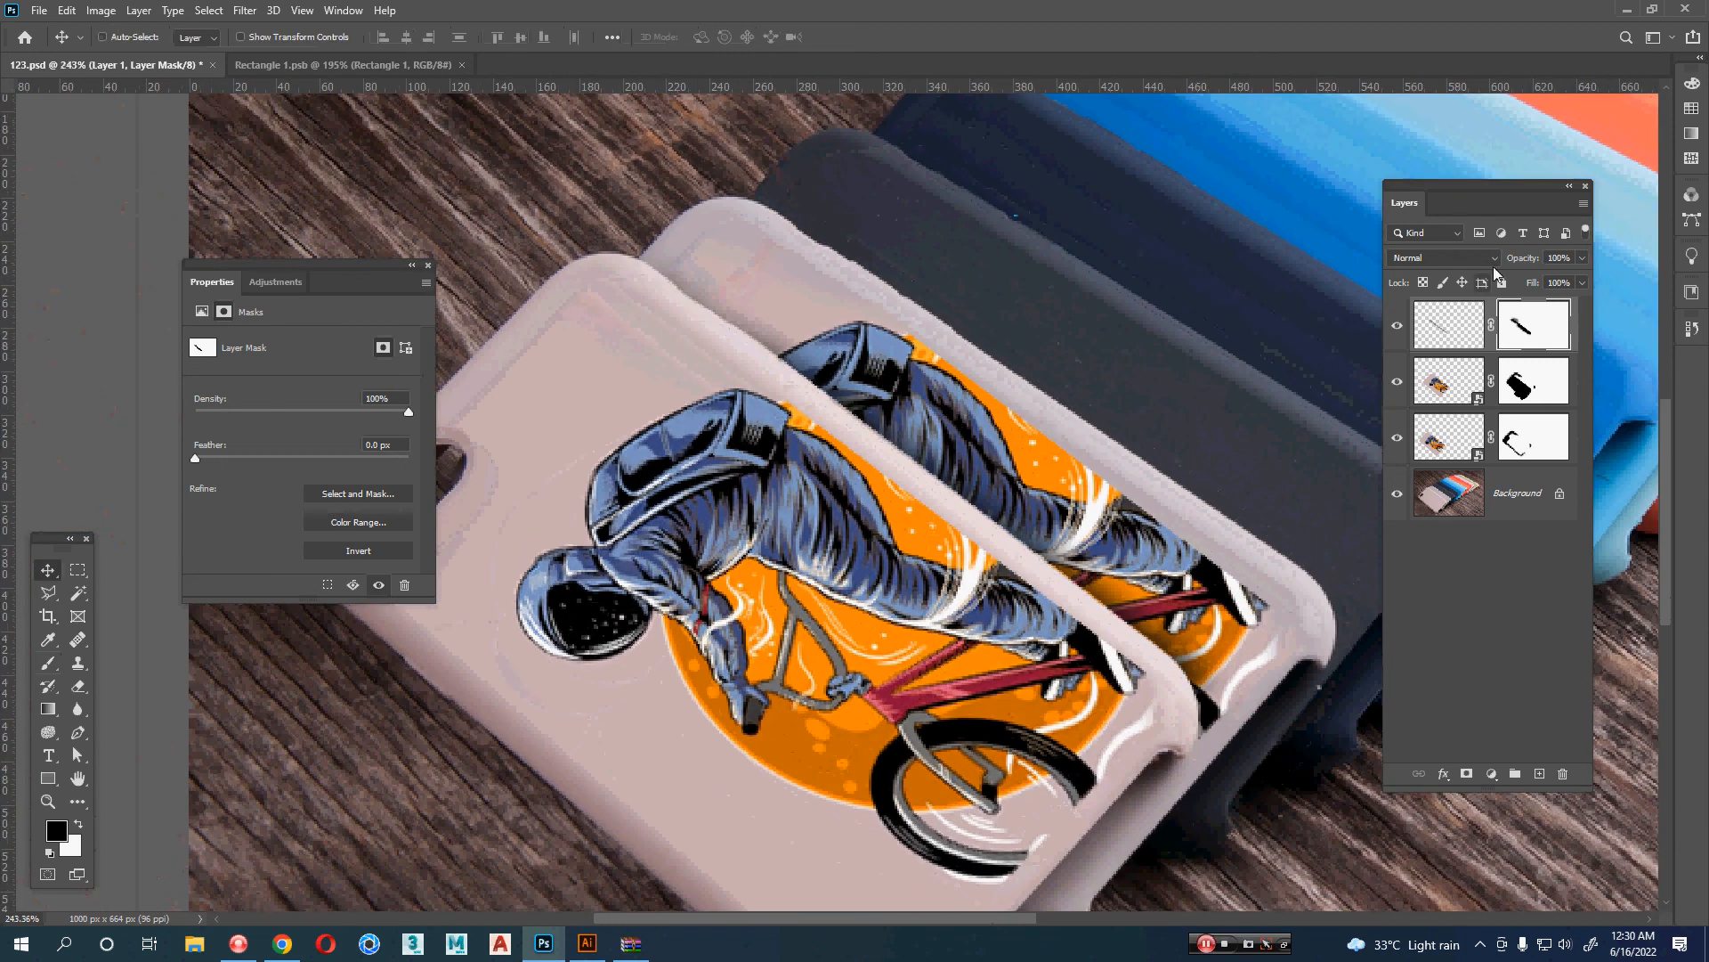
- Set Layer 1's opacity to 91% and clear the workspace of all panels except Layers
{"action": "left_click_drag", "start_coordinate": [1526, 260], "coordinate": [1519, 260]}
{"action": "left_click_drag", "start_coordinate": [1082, 510], "coordinate": [1019, 382]}
{"action": "key", "text": "z"}
{"action": "key", "text": "Tab"}
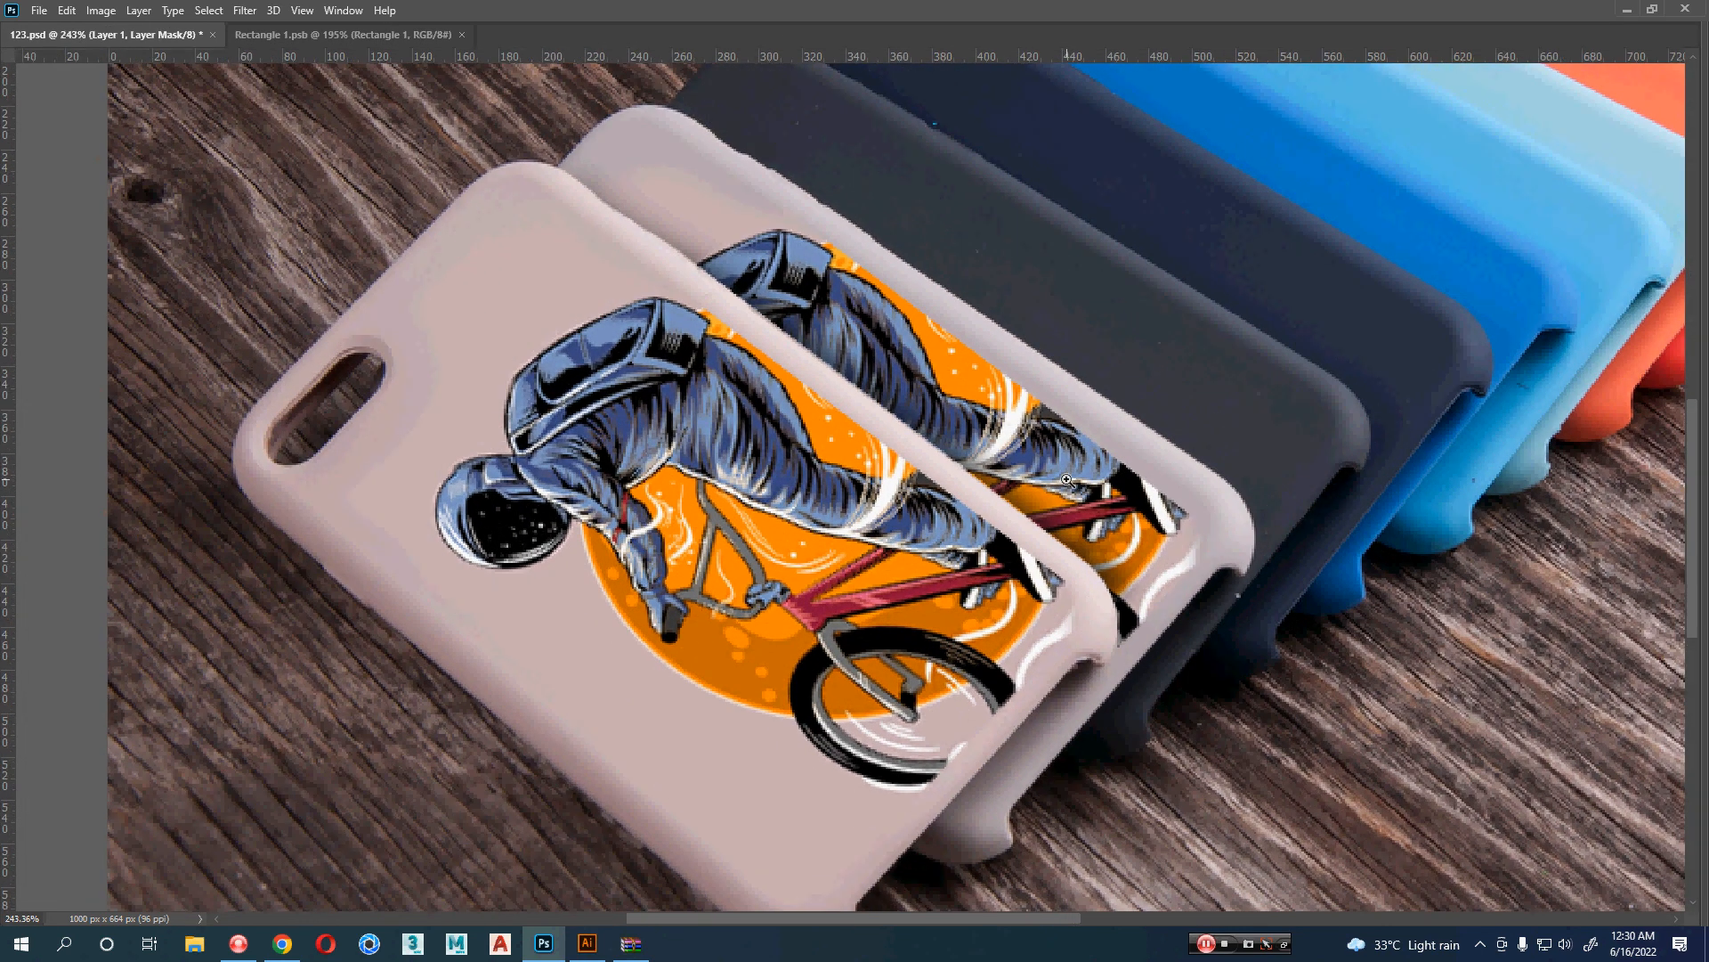
{"action": "key", "text": "F7"}
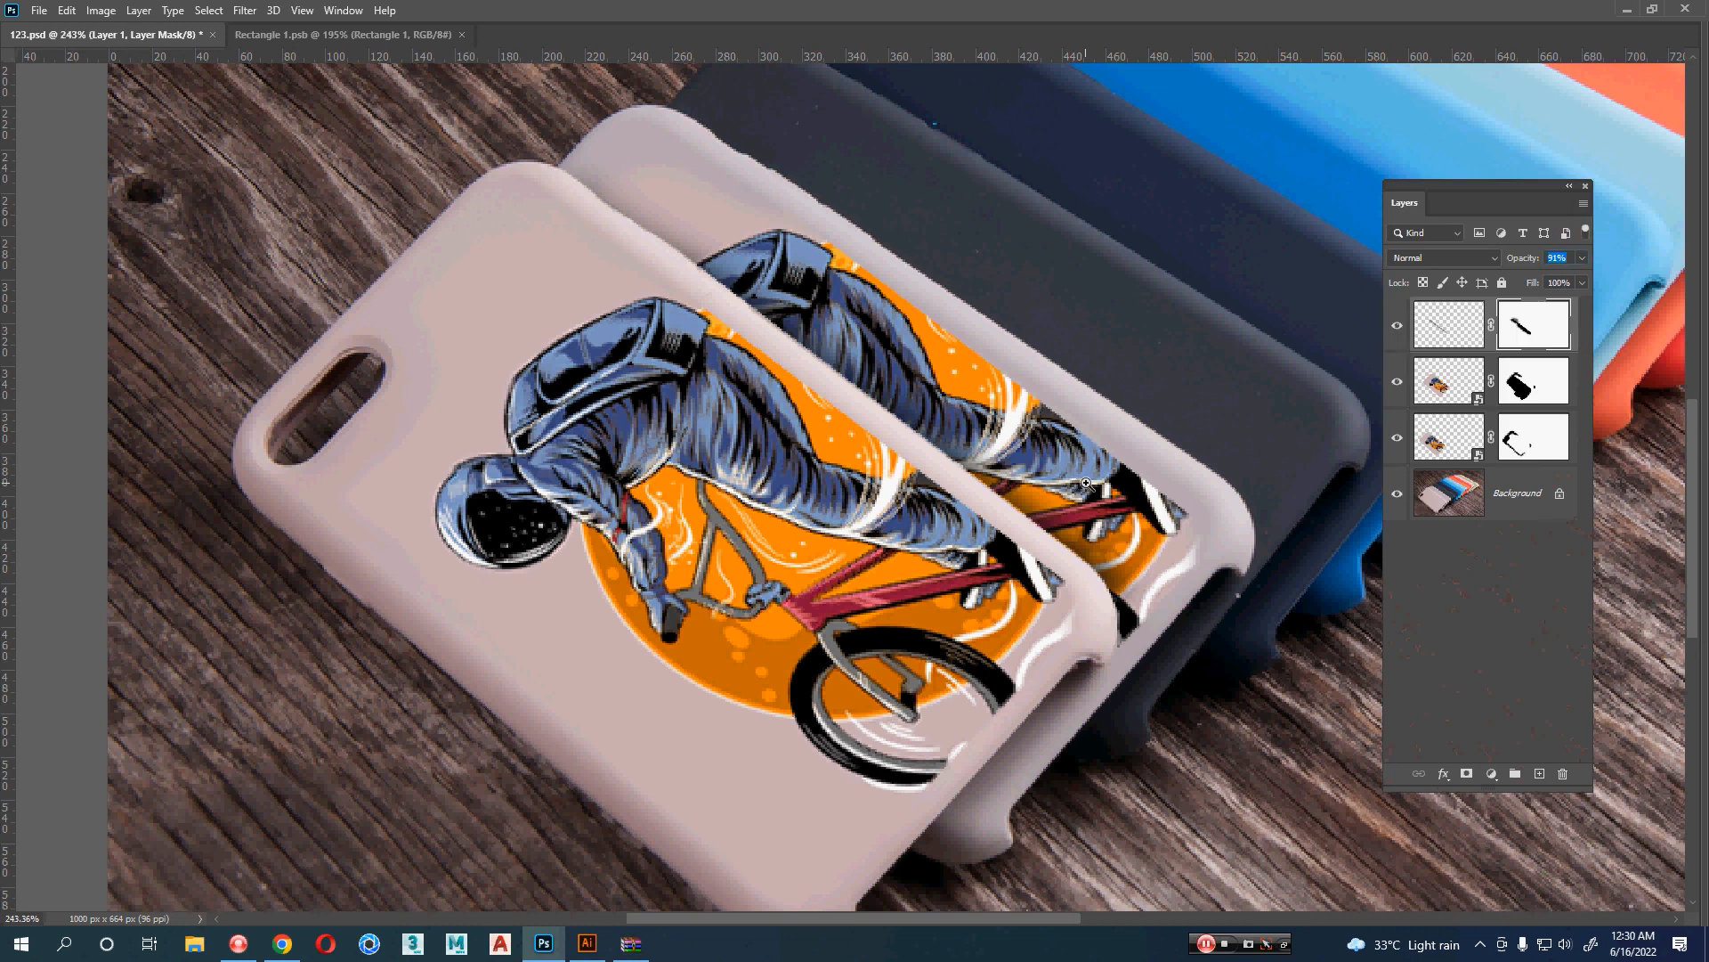
- Compare the cases with the Layer 1 shadow hidden and shown
{"action": "left_click", "coordinate": [1397, 337]}
{"action": "left_click", "coordinate": [1398, 335]}
{"action": "left_click", "coordinate": [1398, 336]}
{"action": "left_click", "coordinate": [1397, 336]}
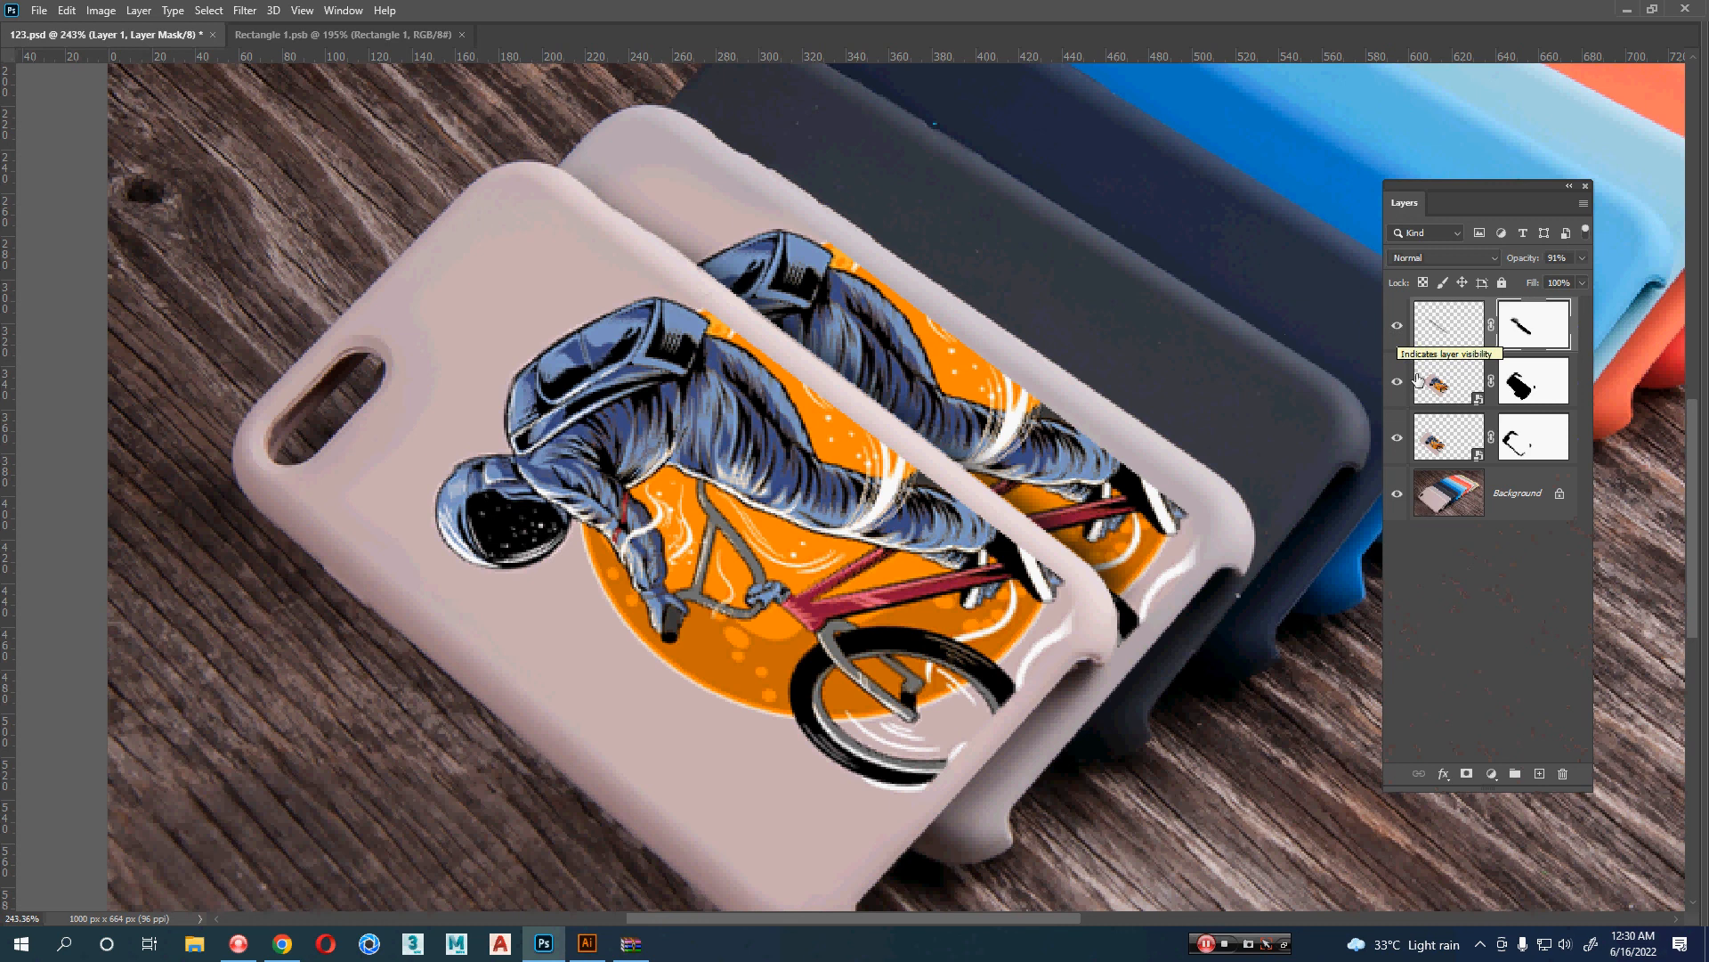
- Open the contents of the Rectangle 1 smart object and select the art layer
{"action": "double_click", "coordinate": [1478, 458]}
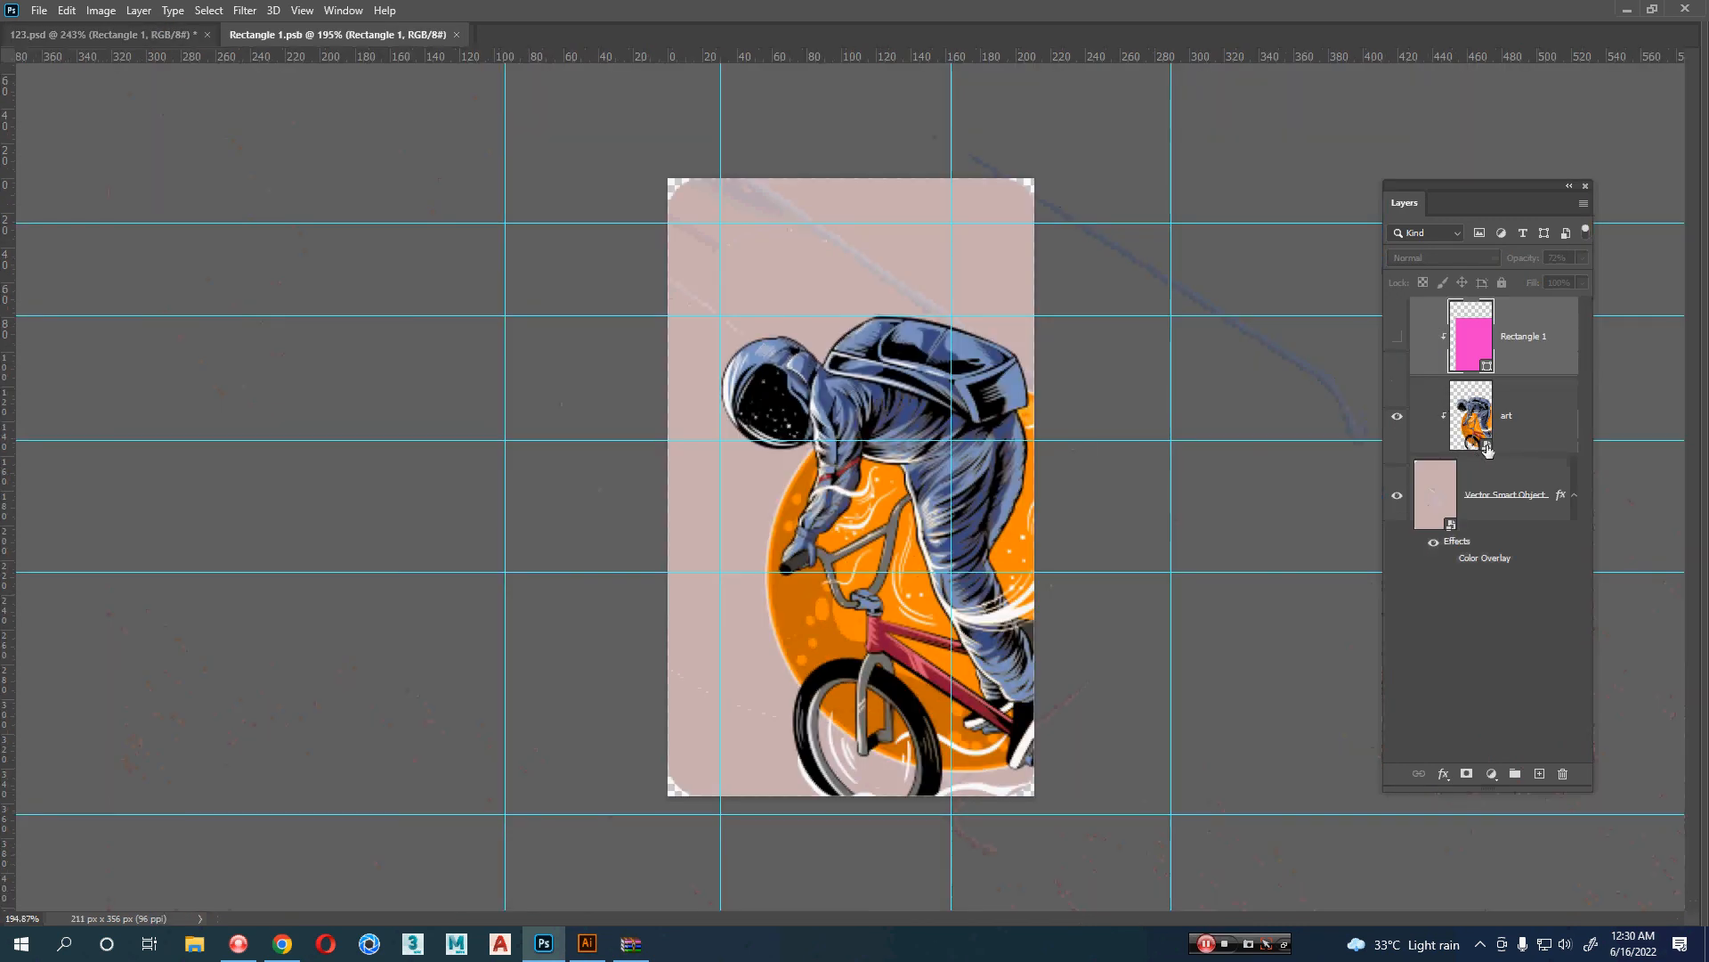
{"action": "left_click", "coordinate": [1486, 450]}
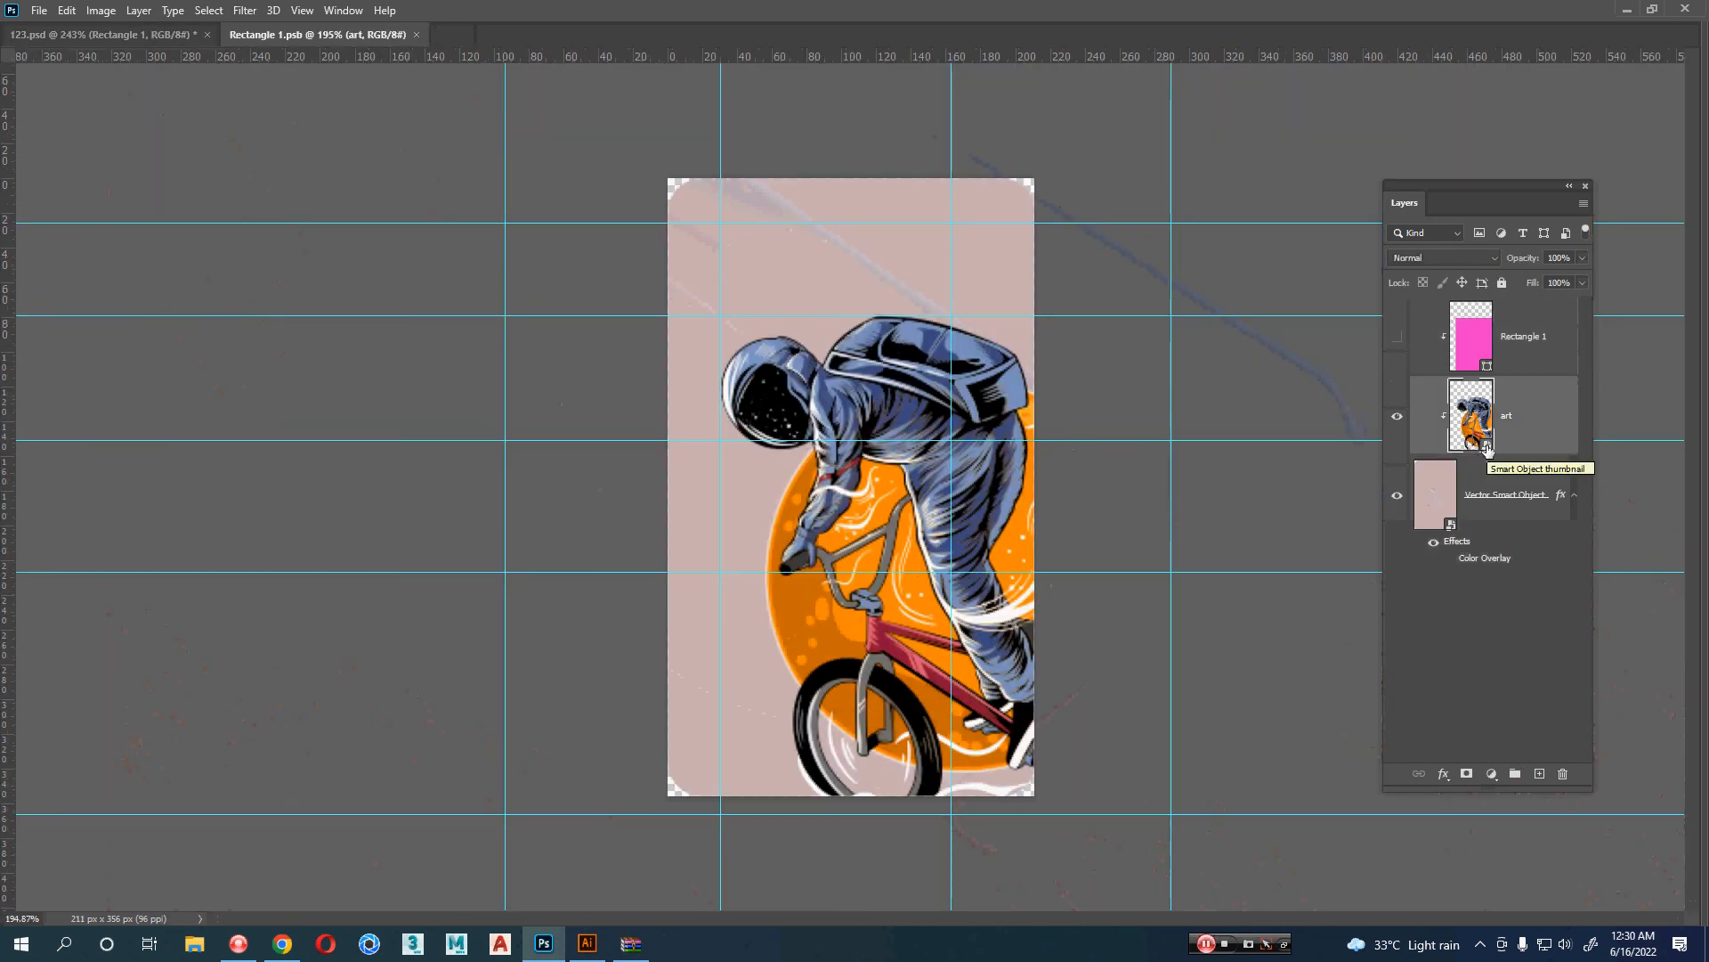
- Open the art layer's vector source in Illustrator to view the artwork, and close it without changes
{"action": "double_click", "coordinate": [1487, 448]}
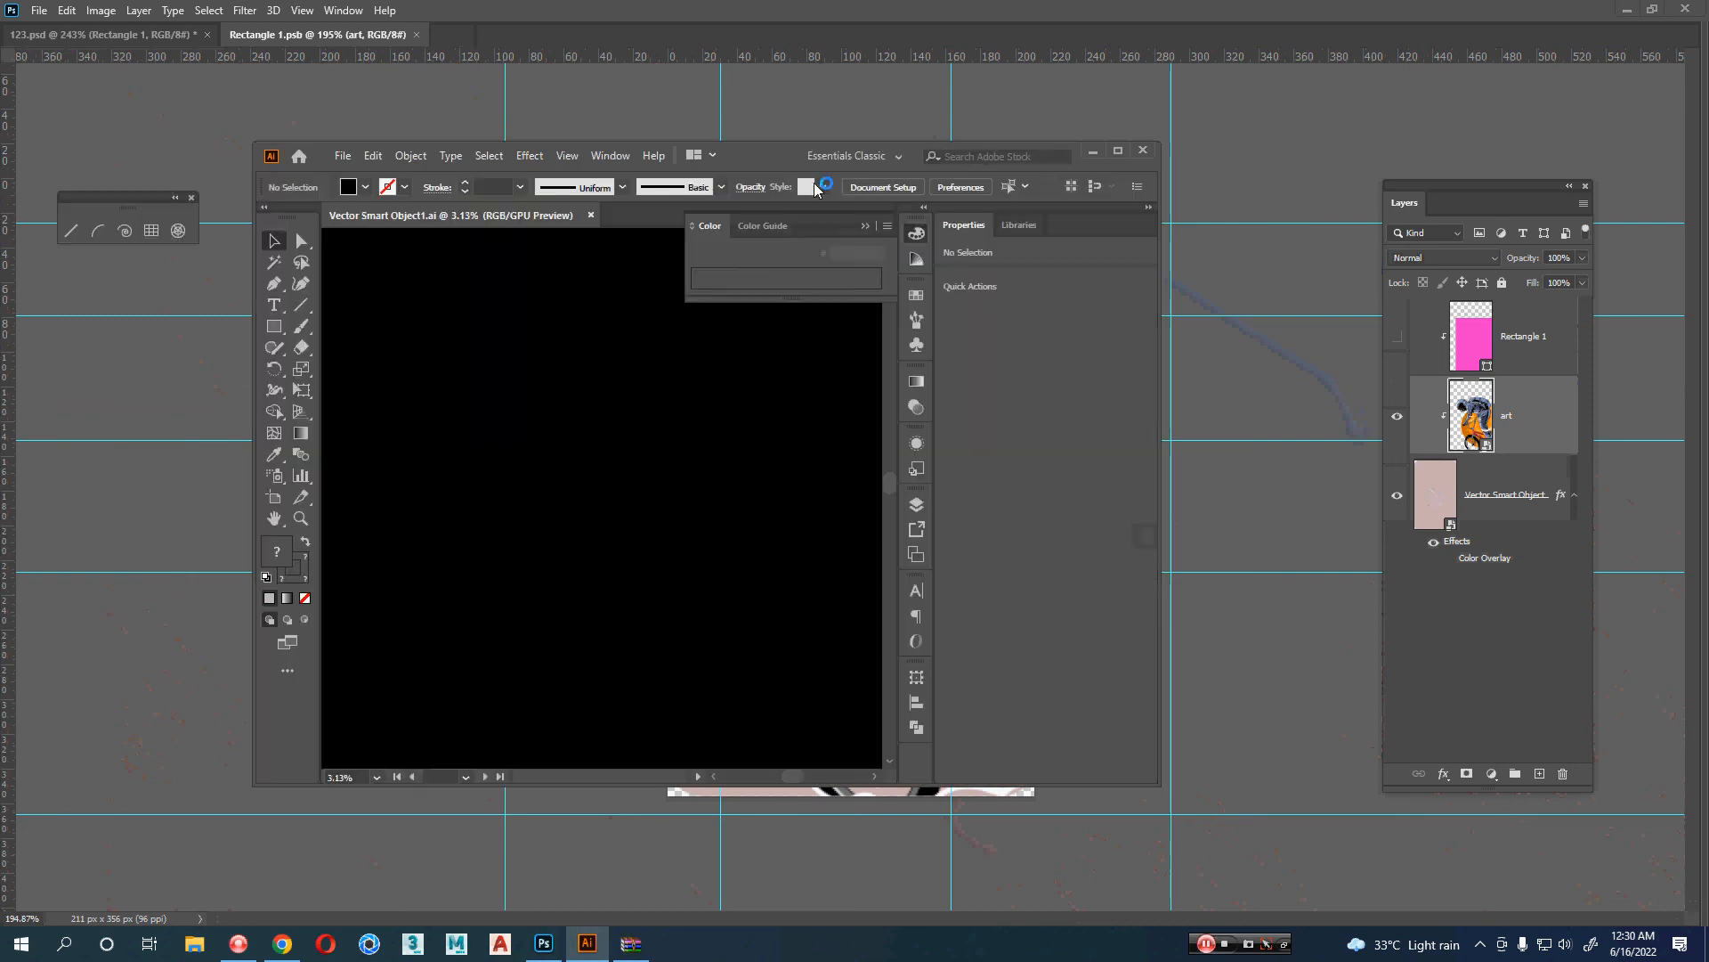
{"action": "left_click", "coordinate": [627, 480]}
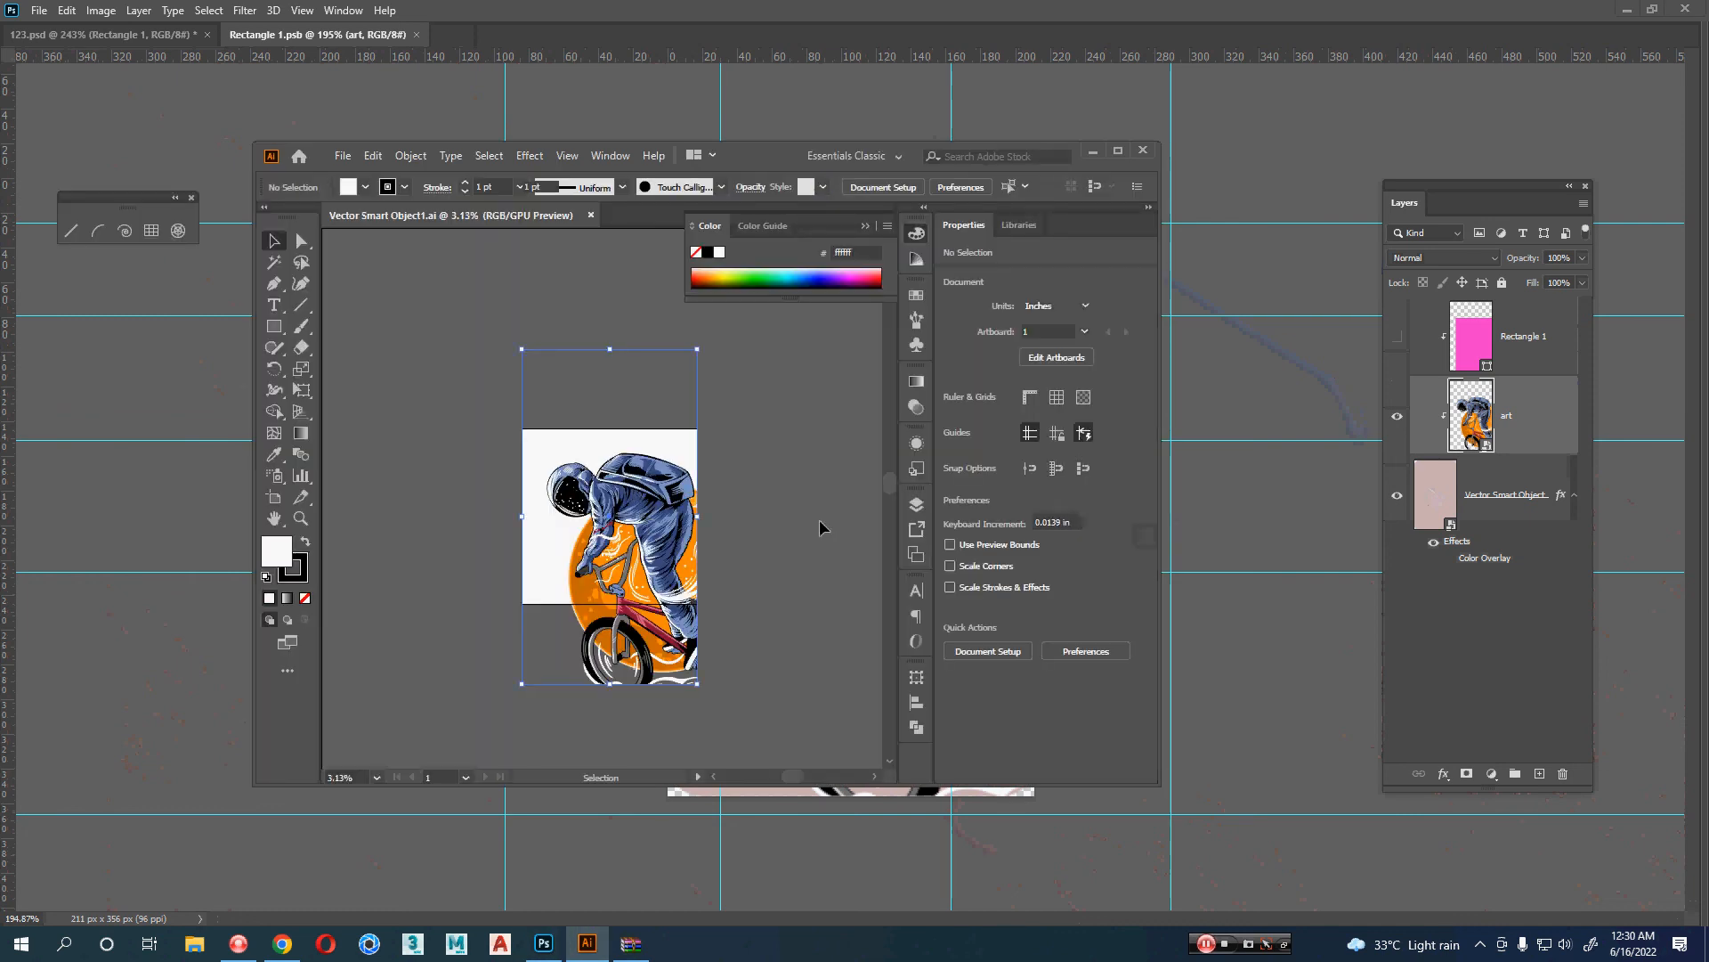
{"action": "key", "text": "ctrl+w"}
- Add a Hue/Saturation adjustment above the art layer with hue +104, save and close Rectangle 1.psb, and check both cases in the mockup
{"action": "left_click", "coordinate": [1551, 421]}
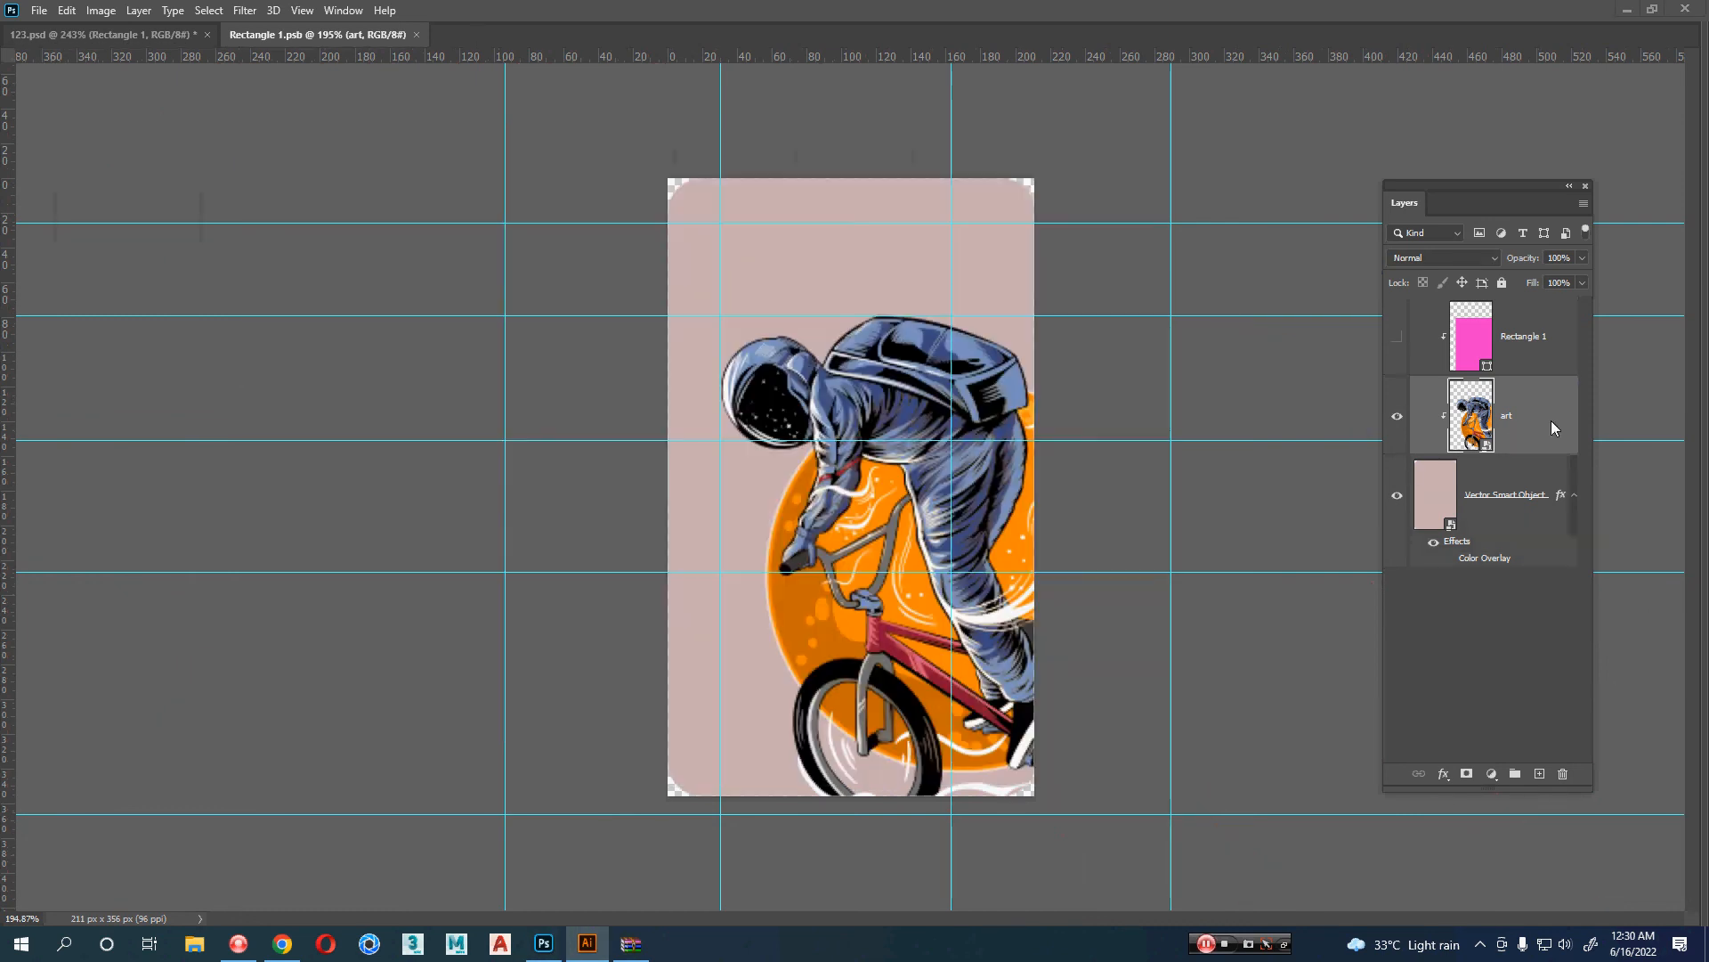
{"action": "left_click", "coordinate": [1491, 774]}
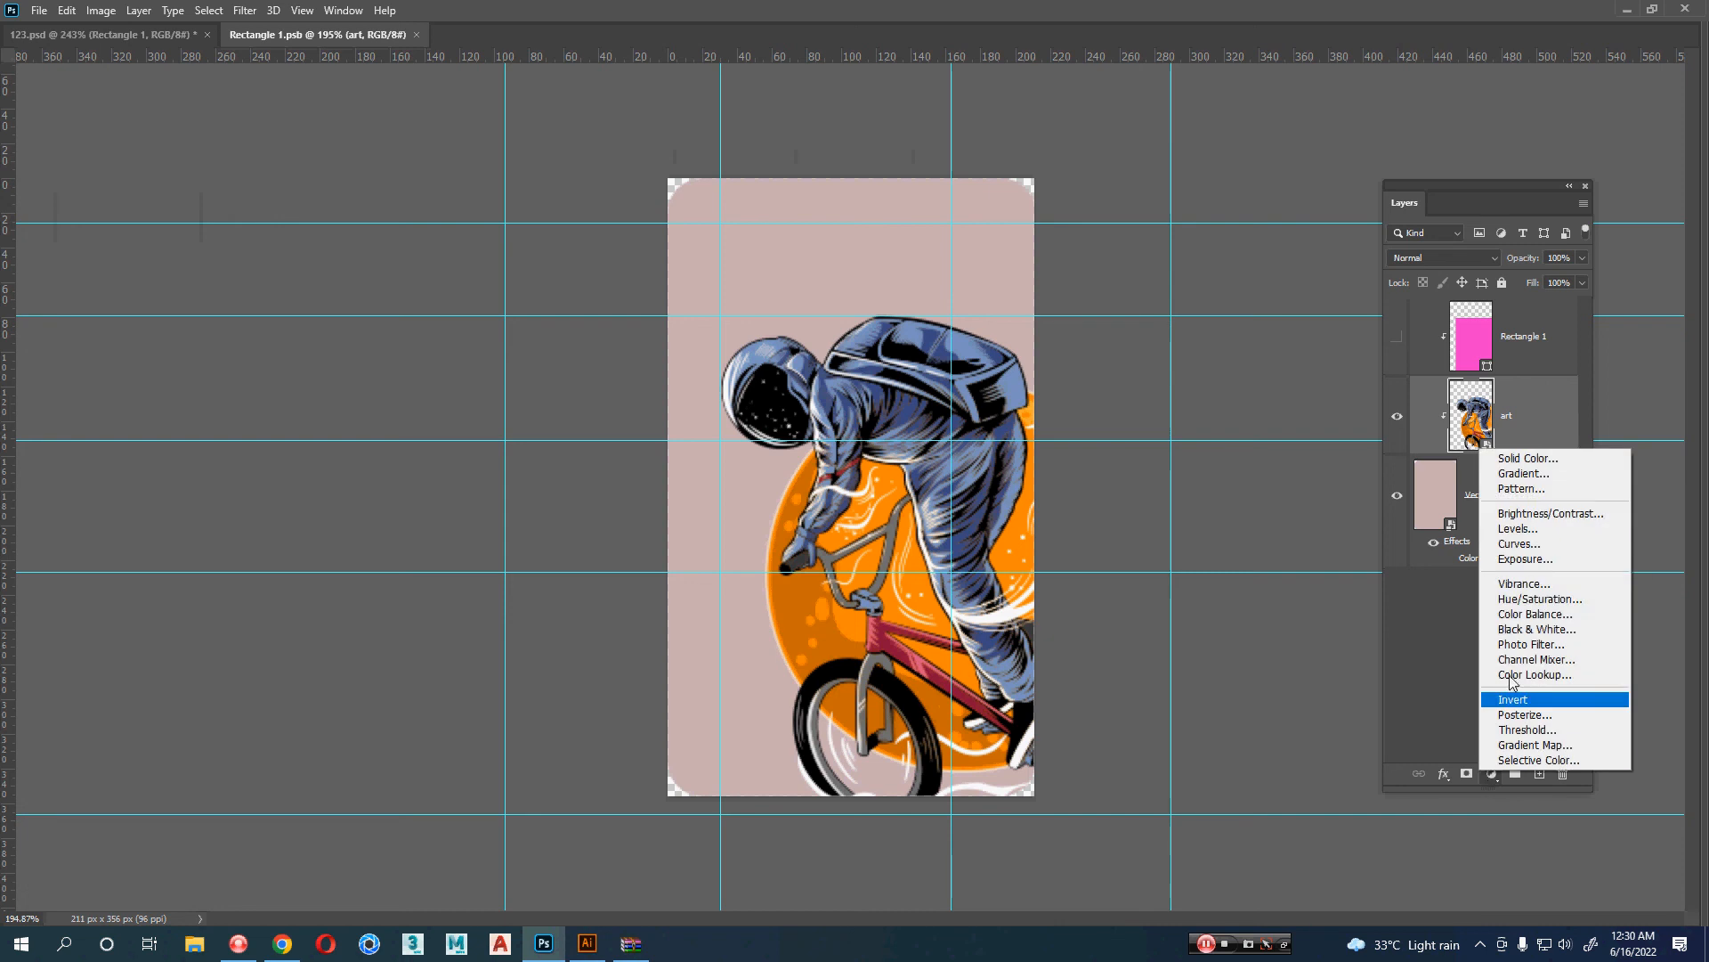
{"action": "left_click", "coordinate": [1535, 600]}
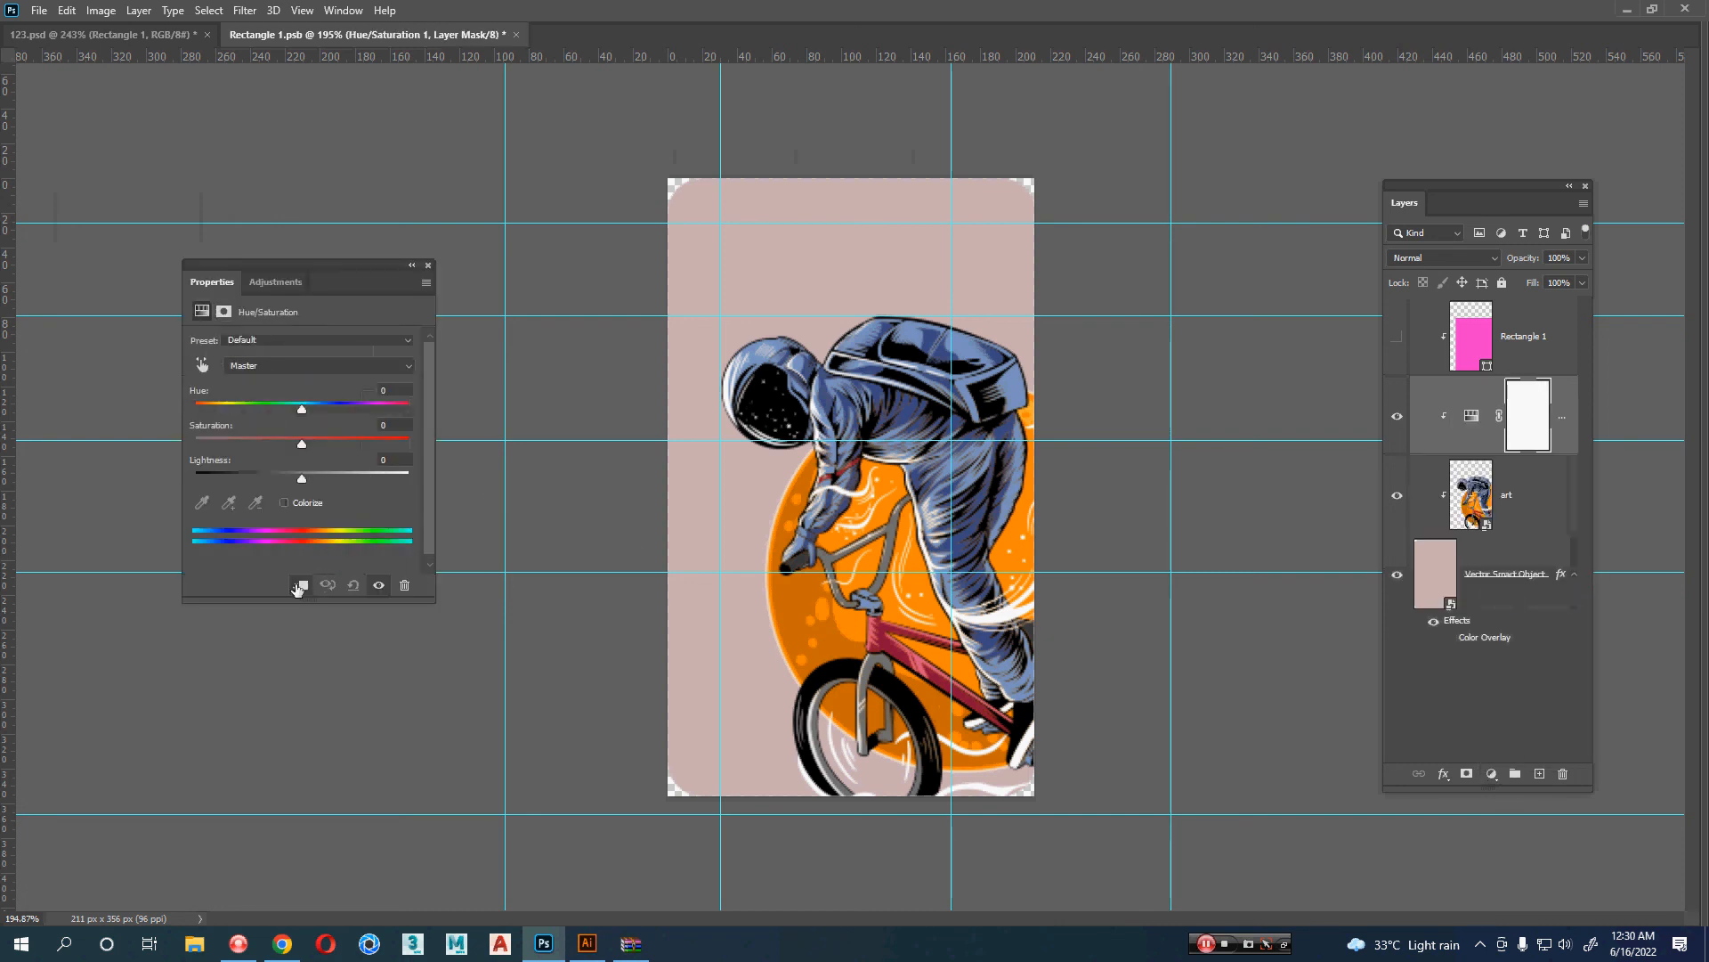
{"action": "left_click_drag", "start_coordinate": [302, 408], "coordinate": [375, 412]}
{"action": "key", "text": "ctrl+s"}
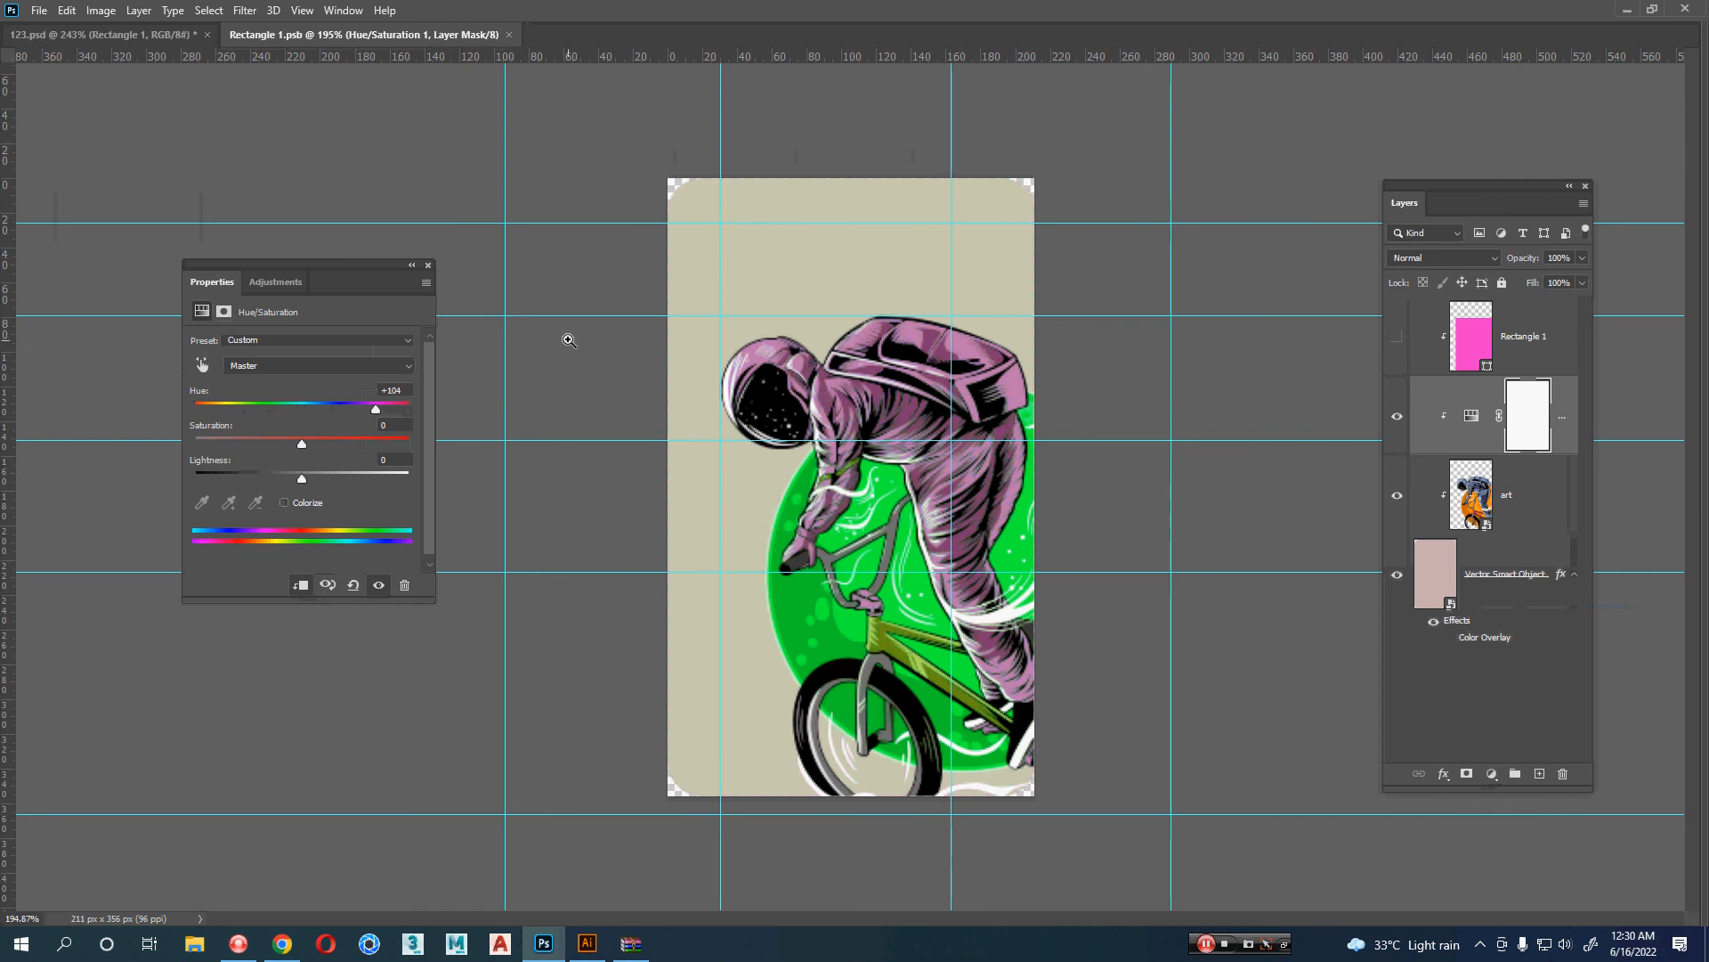
{"action": "key", "text": "ctrl+w"}
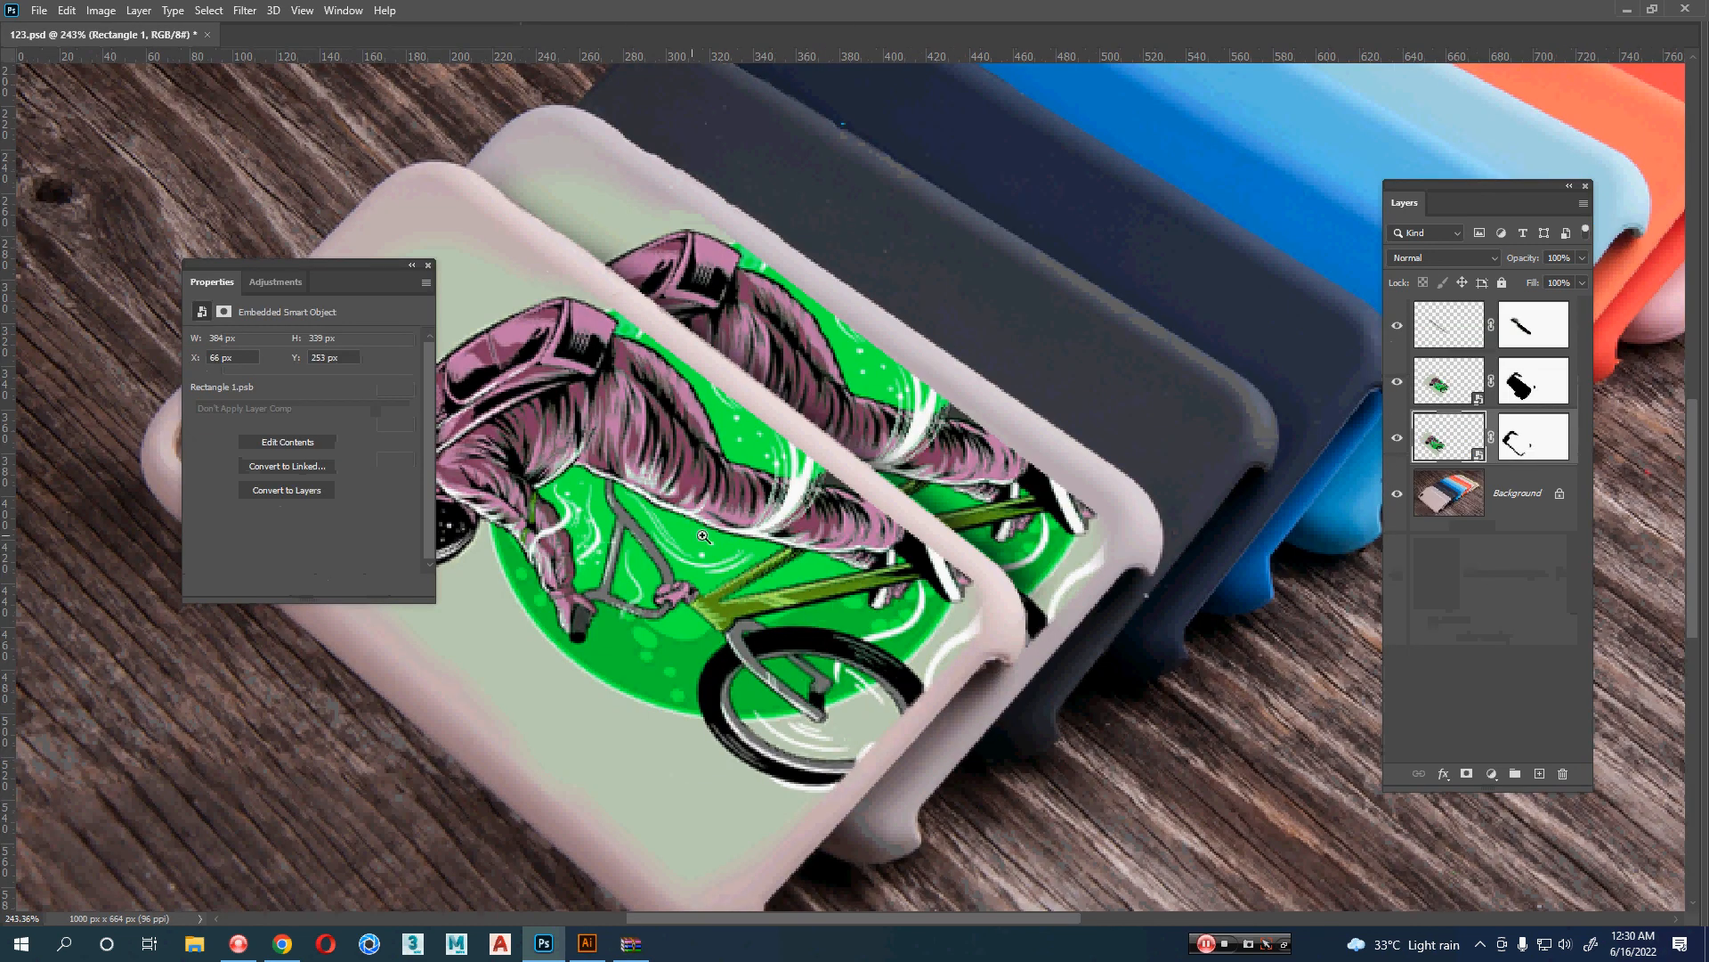
{"action": "left_click_drag", "start_coordinate": [703, 536], "coordinate": [994, 532]}
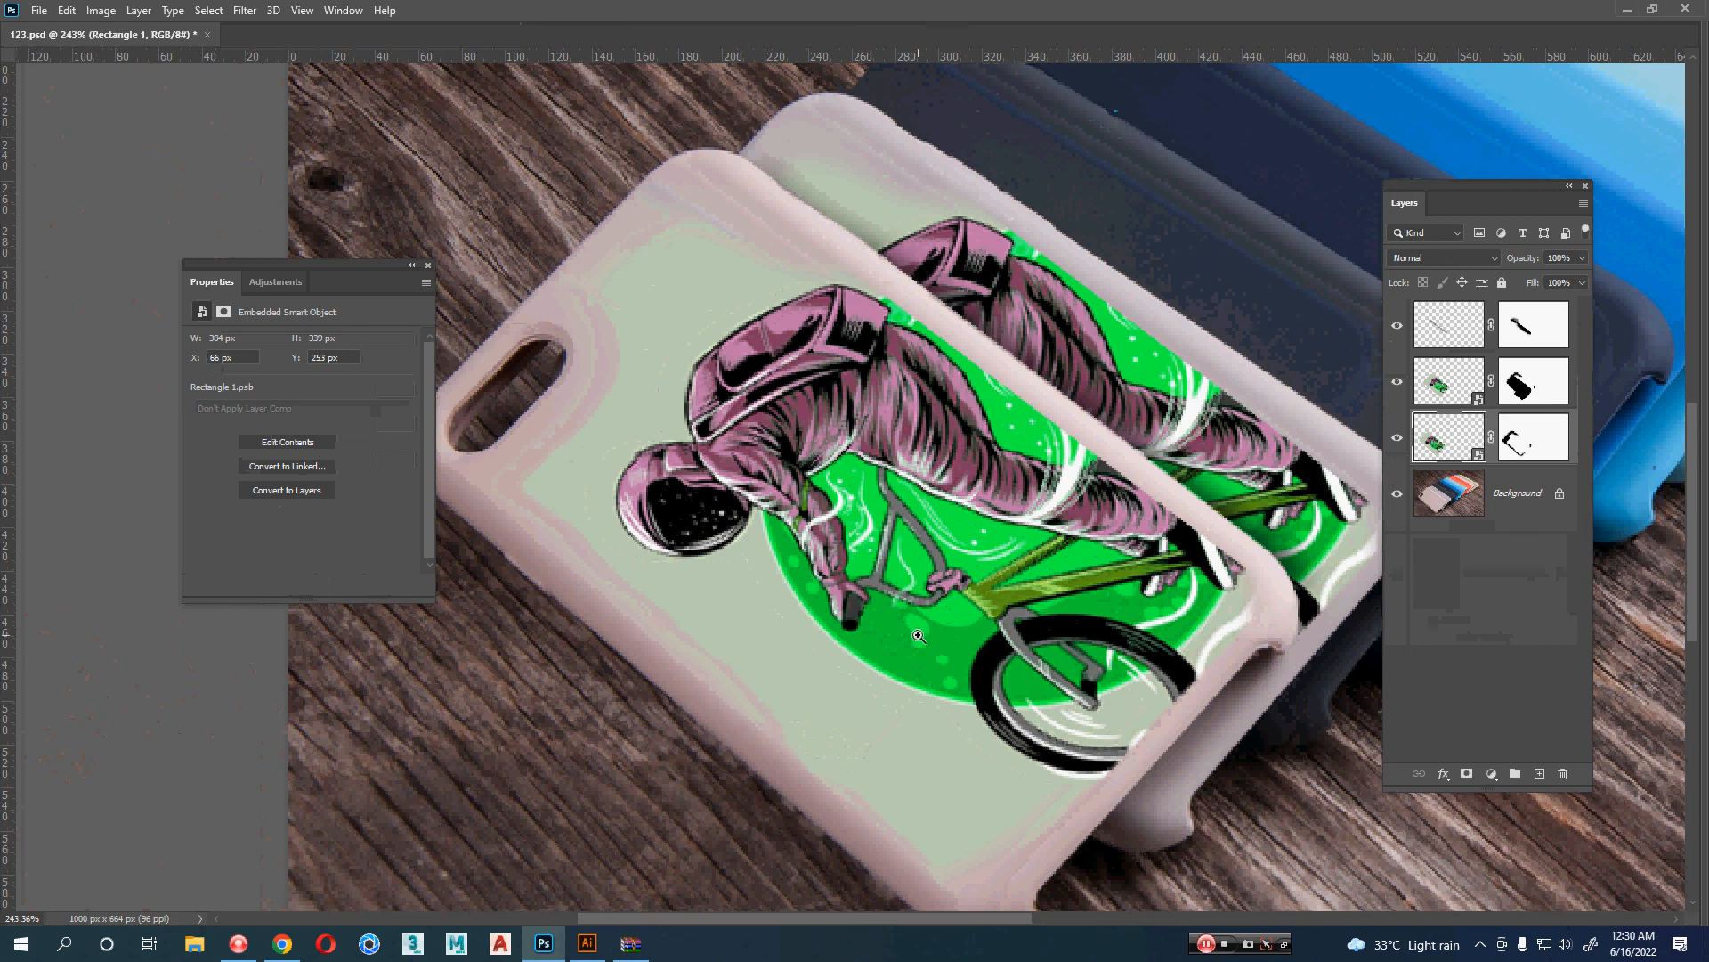
- Reopen the Rectangle 1 smart object's contents and delete the Hue/Saturation adjustment layer above the art layer
{"action": "double_click", "coordinate": [1480, 458]}
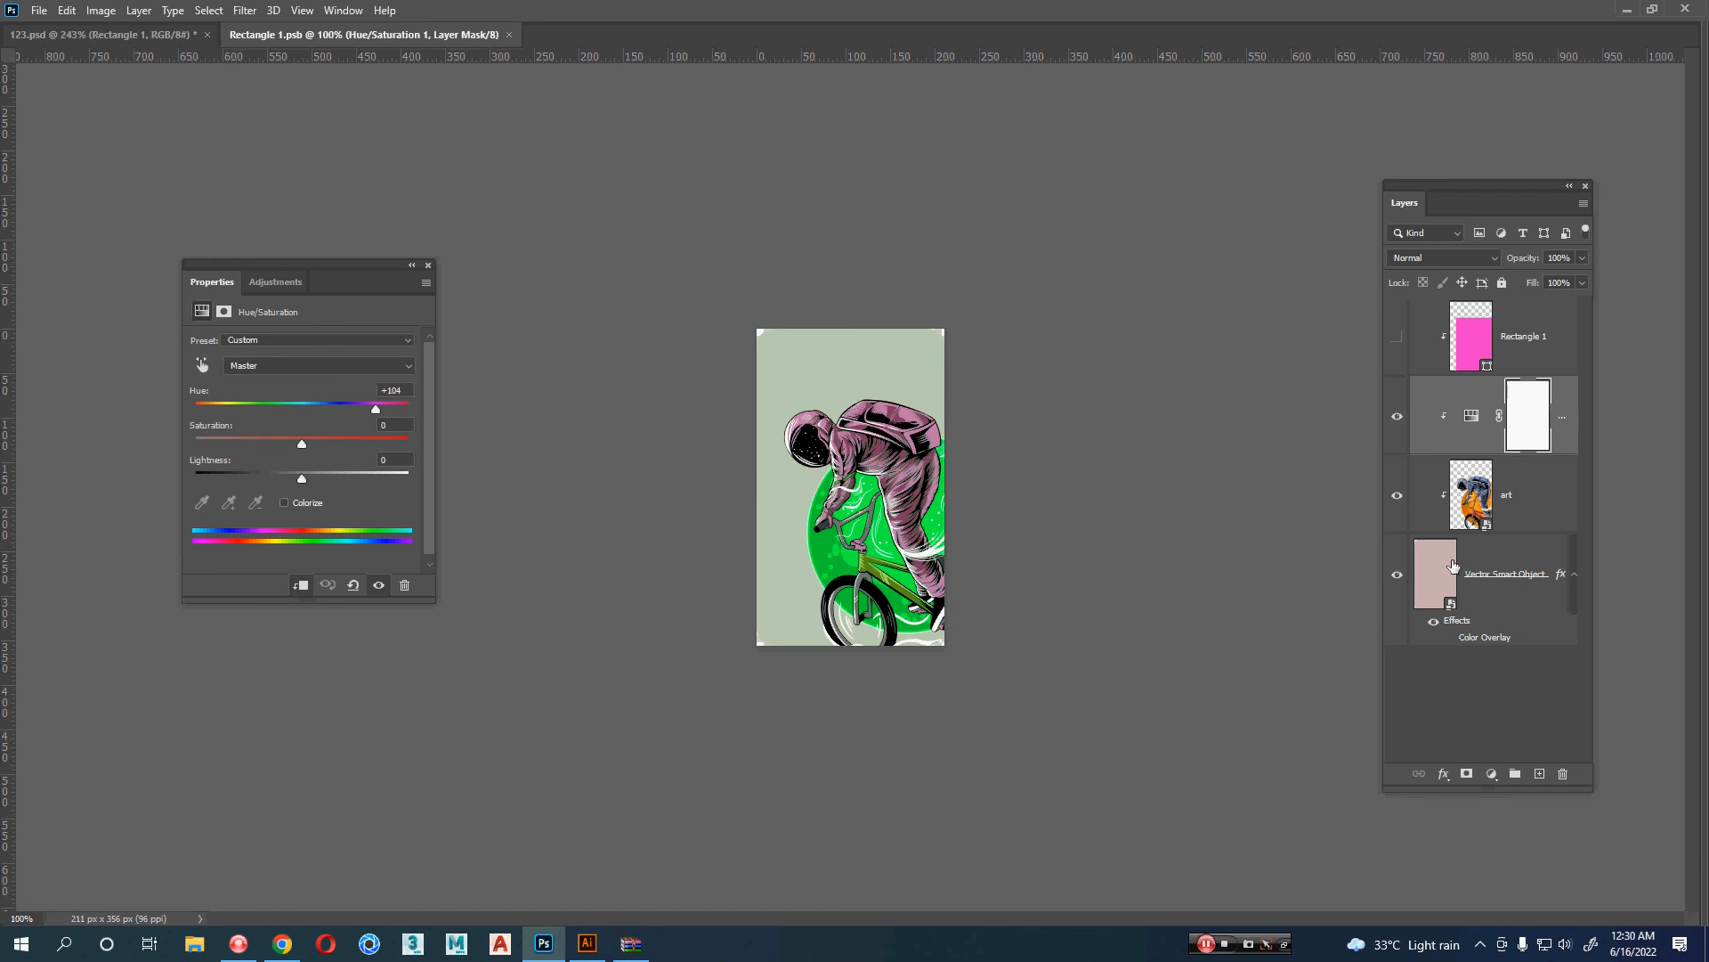
{"action": "left_click", "coordinate": [1530, 485], "text": "ctrl"}
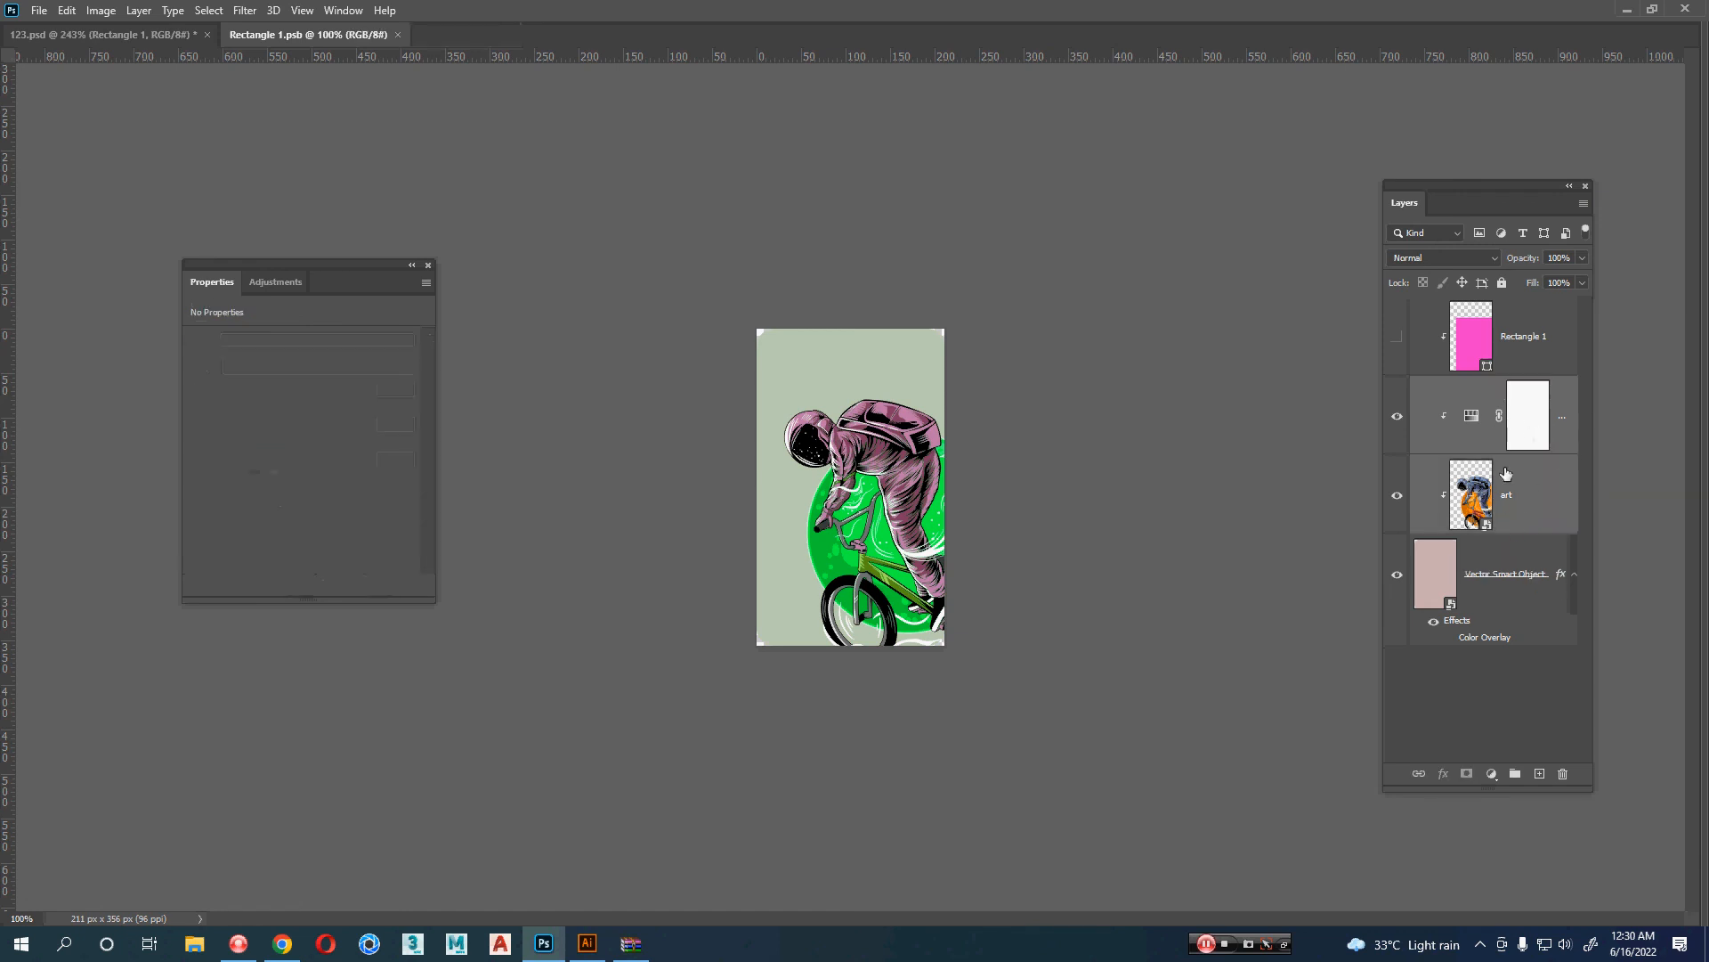
{"action": "left_click", "coordinate": [1542, 478]}
{"action": "left_click", "coordinate": [1470, 420]}
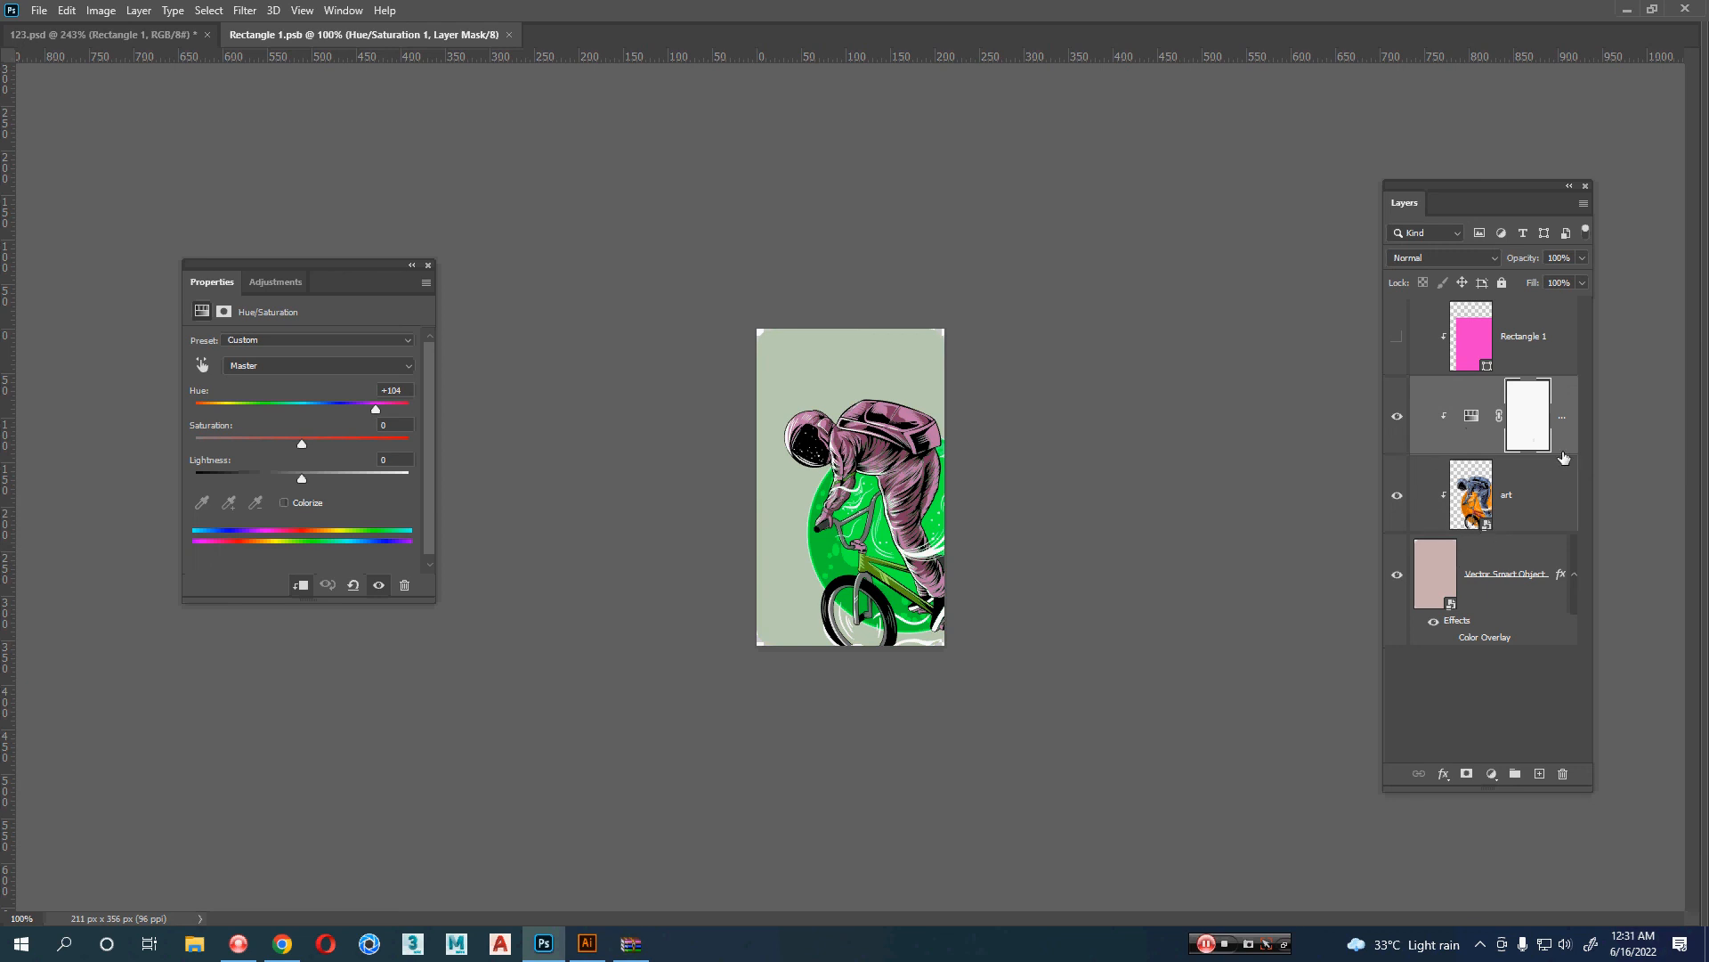
{"action": "key", "text": "Delete"}
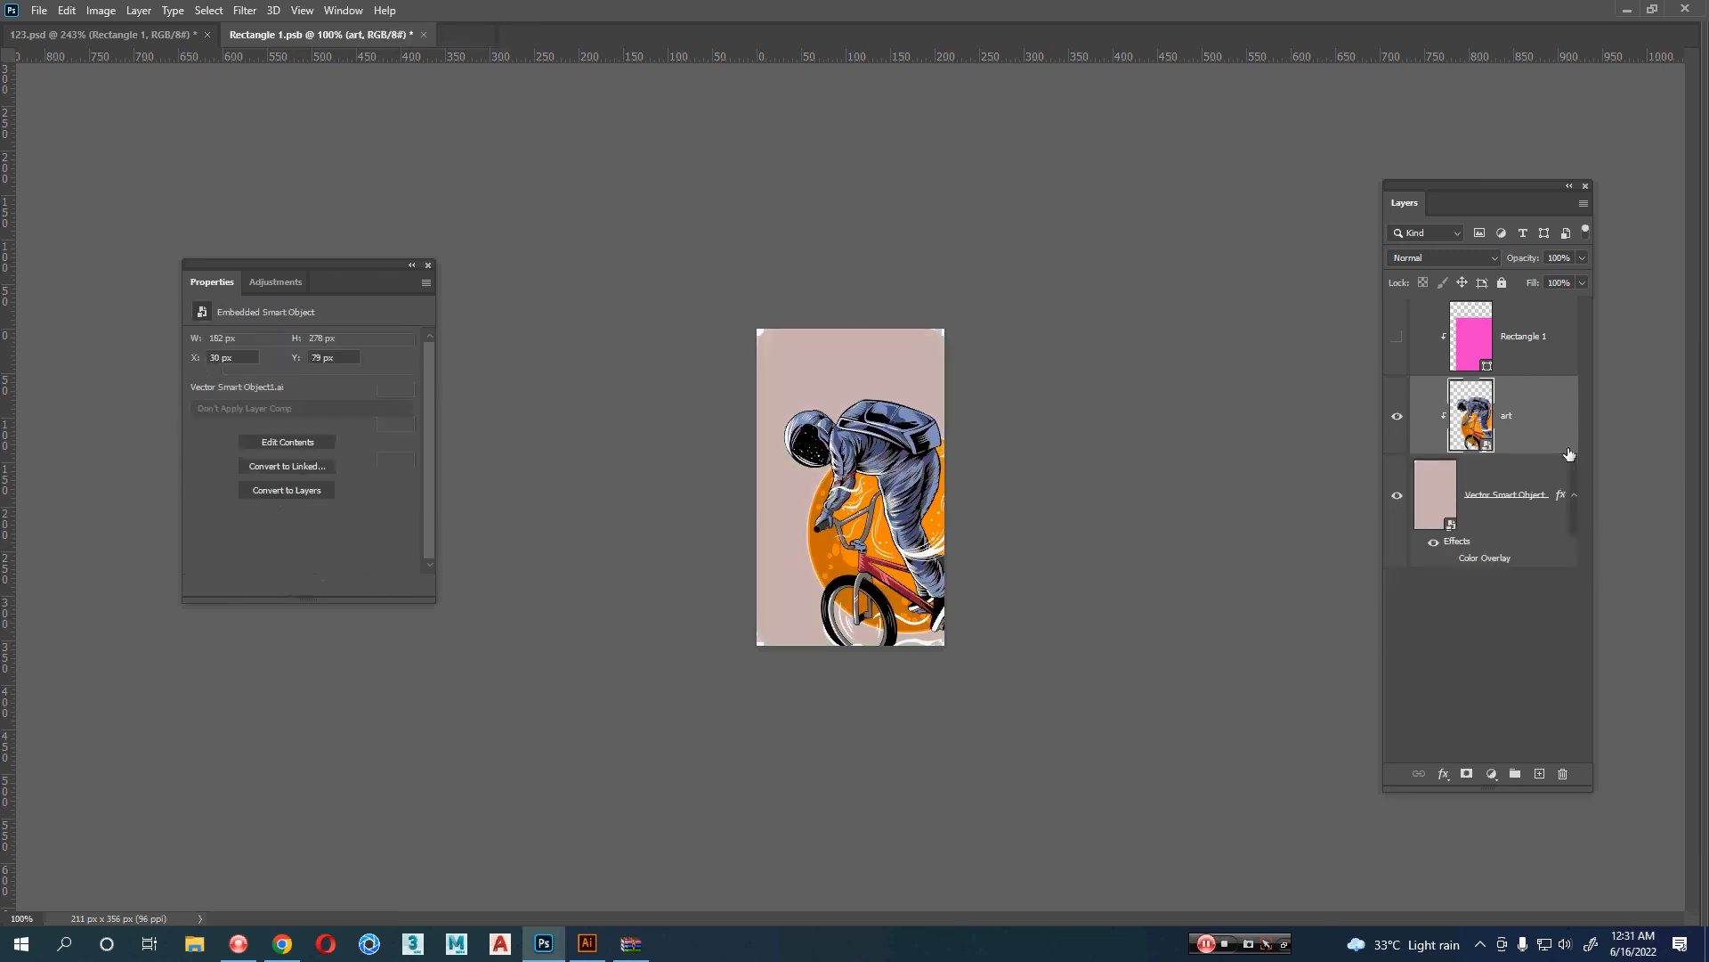
- Open the art layer's vector source in Illustrator and select the dark orange area of the circle with the Magic Wand
{"action": "double_click", "coordinate": [1489, 448]}
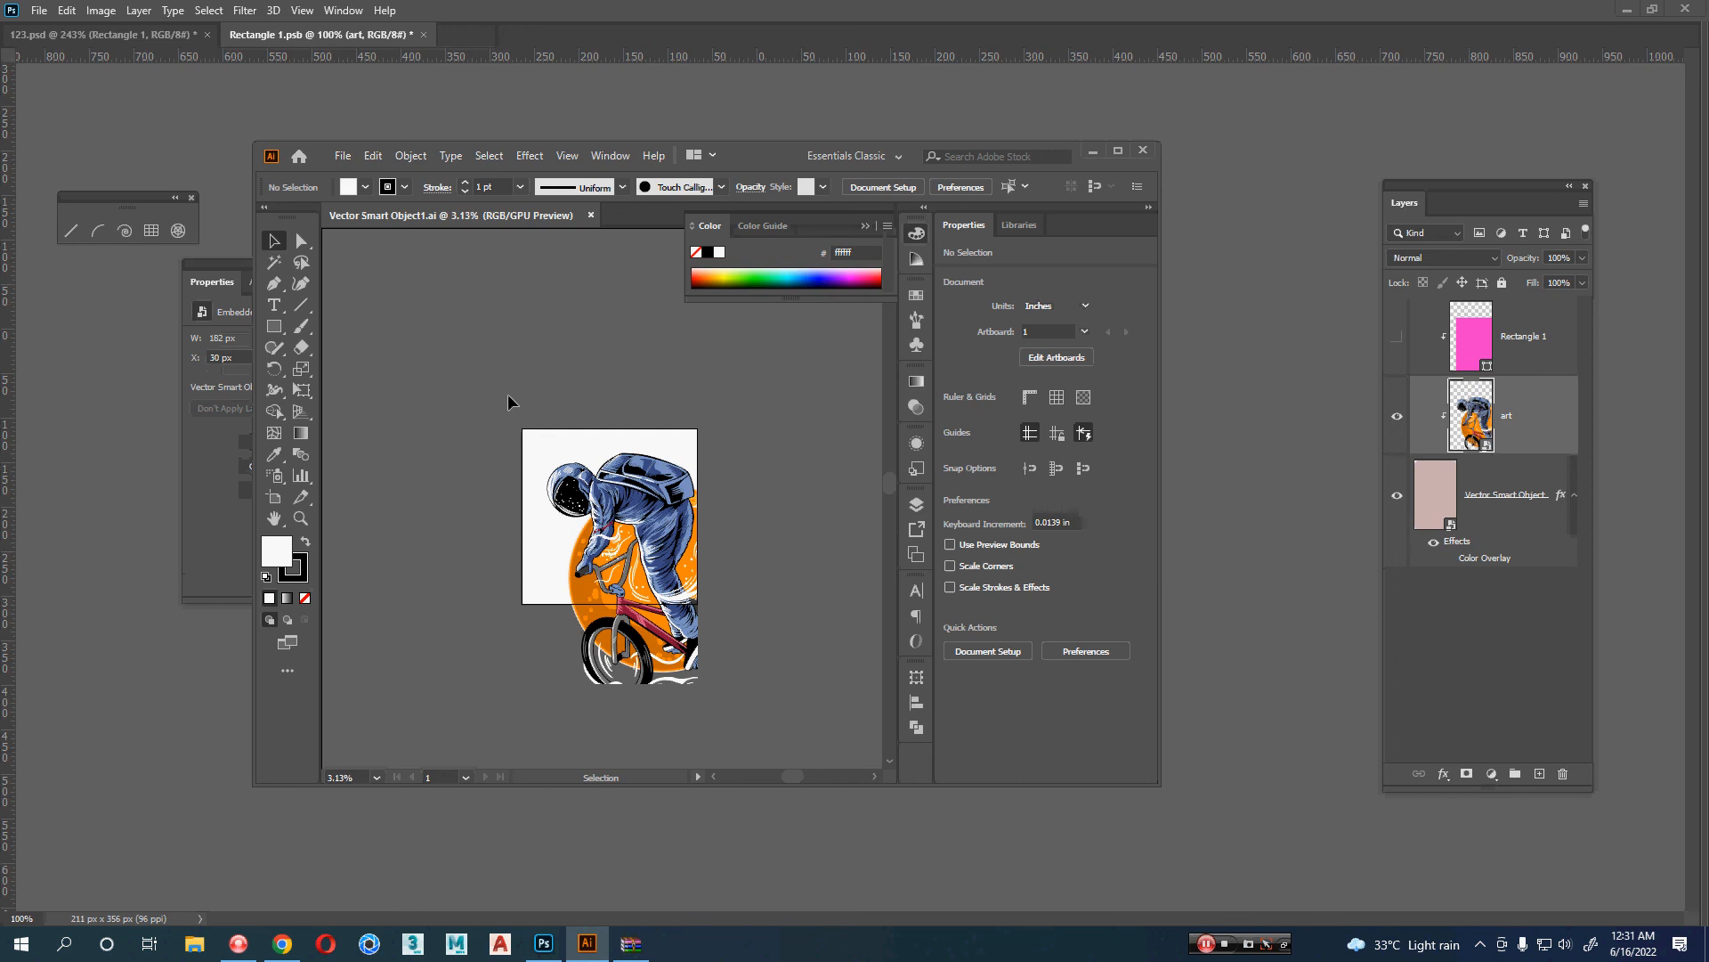
{"action": "key", "text": "y"}
{"action": "left_click", "coordinate": [583, 584]}
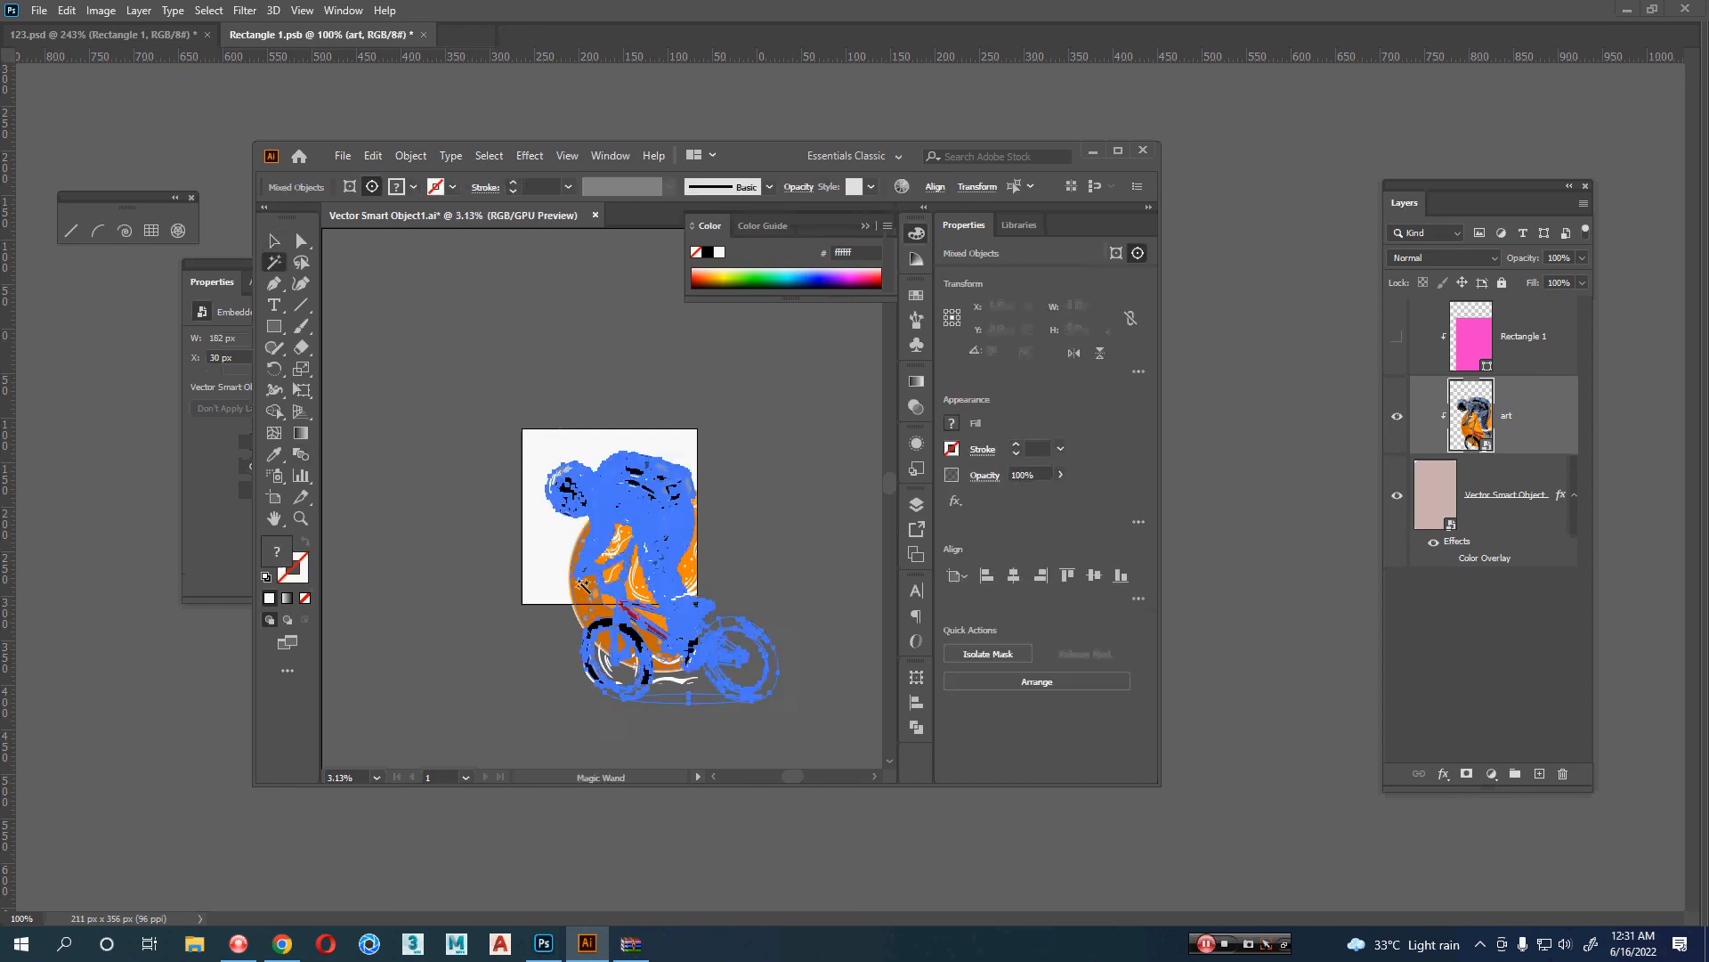
{"action": "scroll", "coordinate": [583, 586], "scroll_direction": "up", "scroll_amount": 5}
{"action": "left_click", "coordinate": [619, 564]}
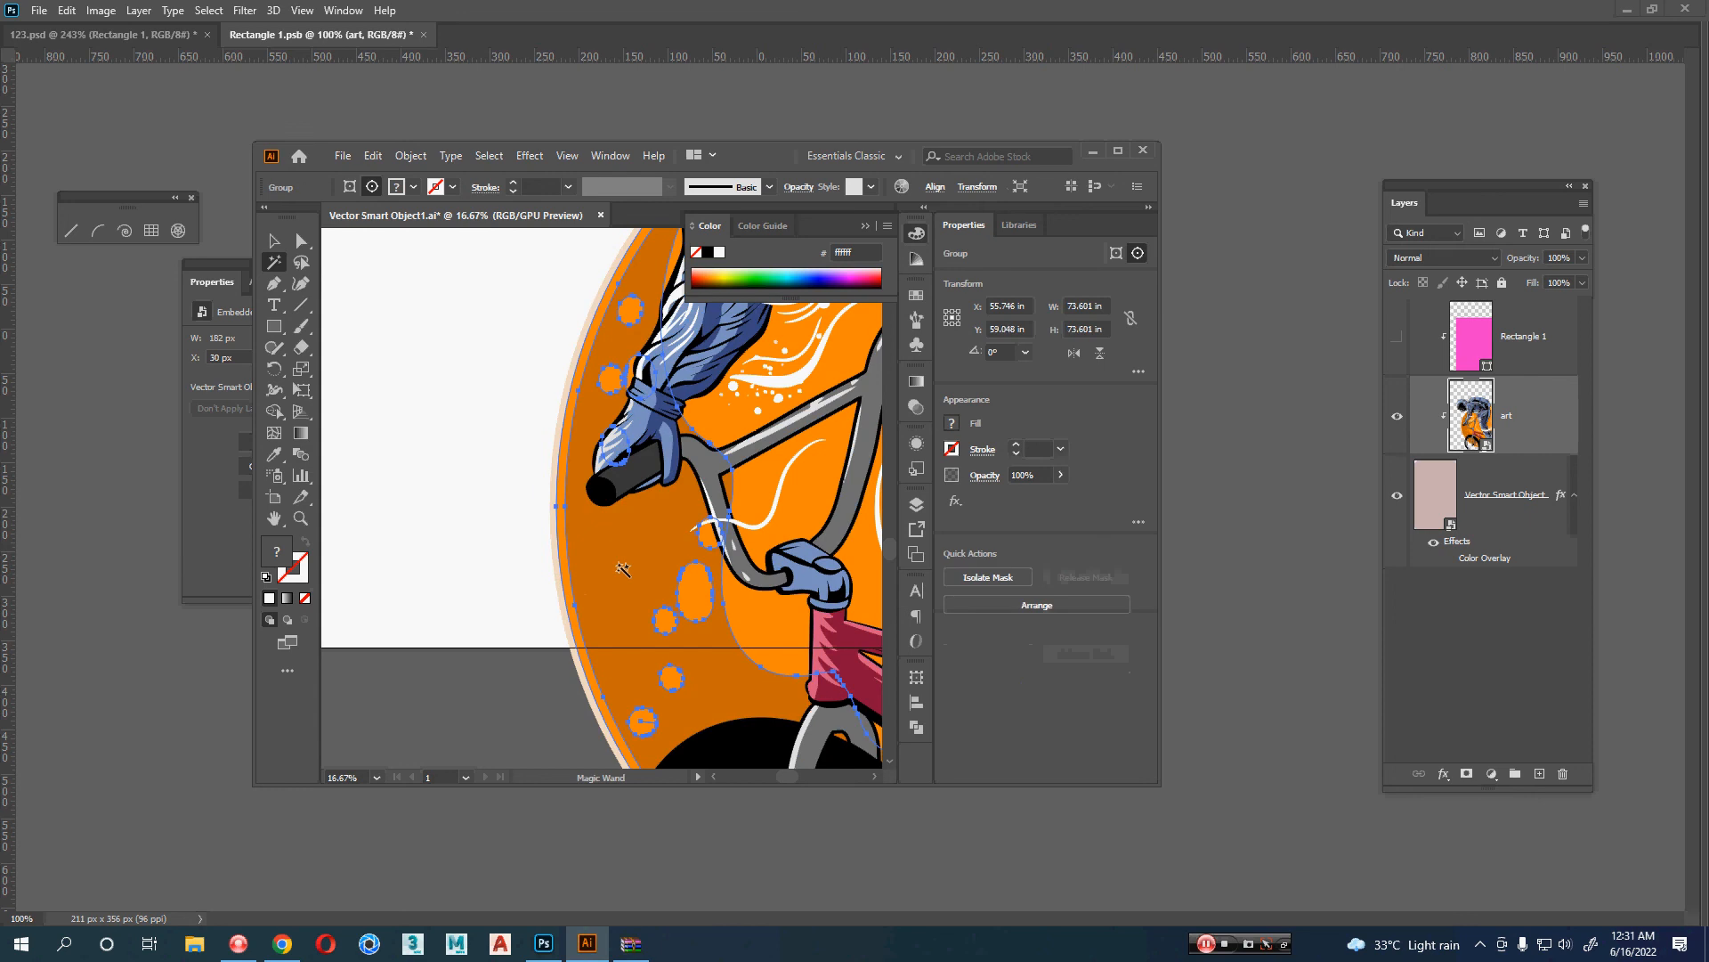
- Set the fill of the circle's dark orange compound path to c606bd, and select the lighter orange ellipse
{"action": "scroll", "coordinate": [622, 565], "scroll_direction": "down", "scroll_amount": 2}
{"action": "left_click_drag", "start_coordinate": [484, 577], "coordinate": [489, 542]}
{"action": "key", "text": "a"}
{"action": "left_click", "coordinate": [504, 643]}
{"action": "left_click", "coordinate": [641, 532]}
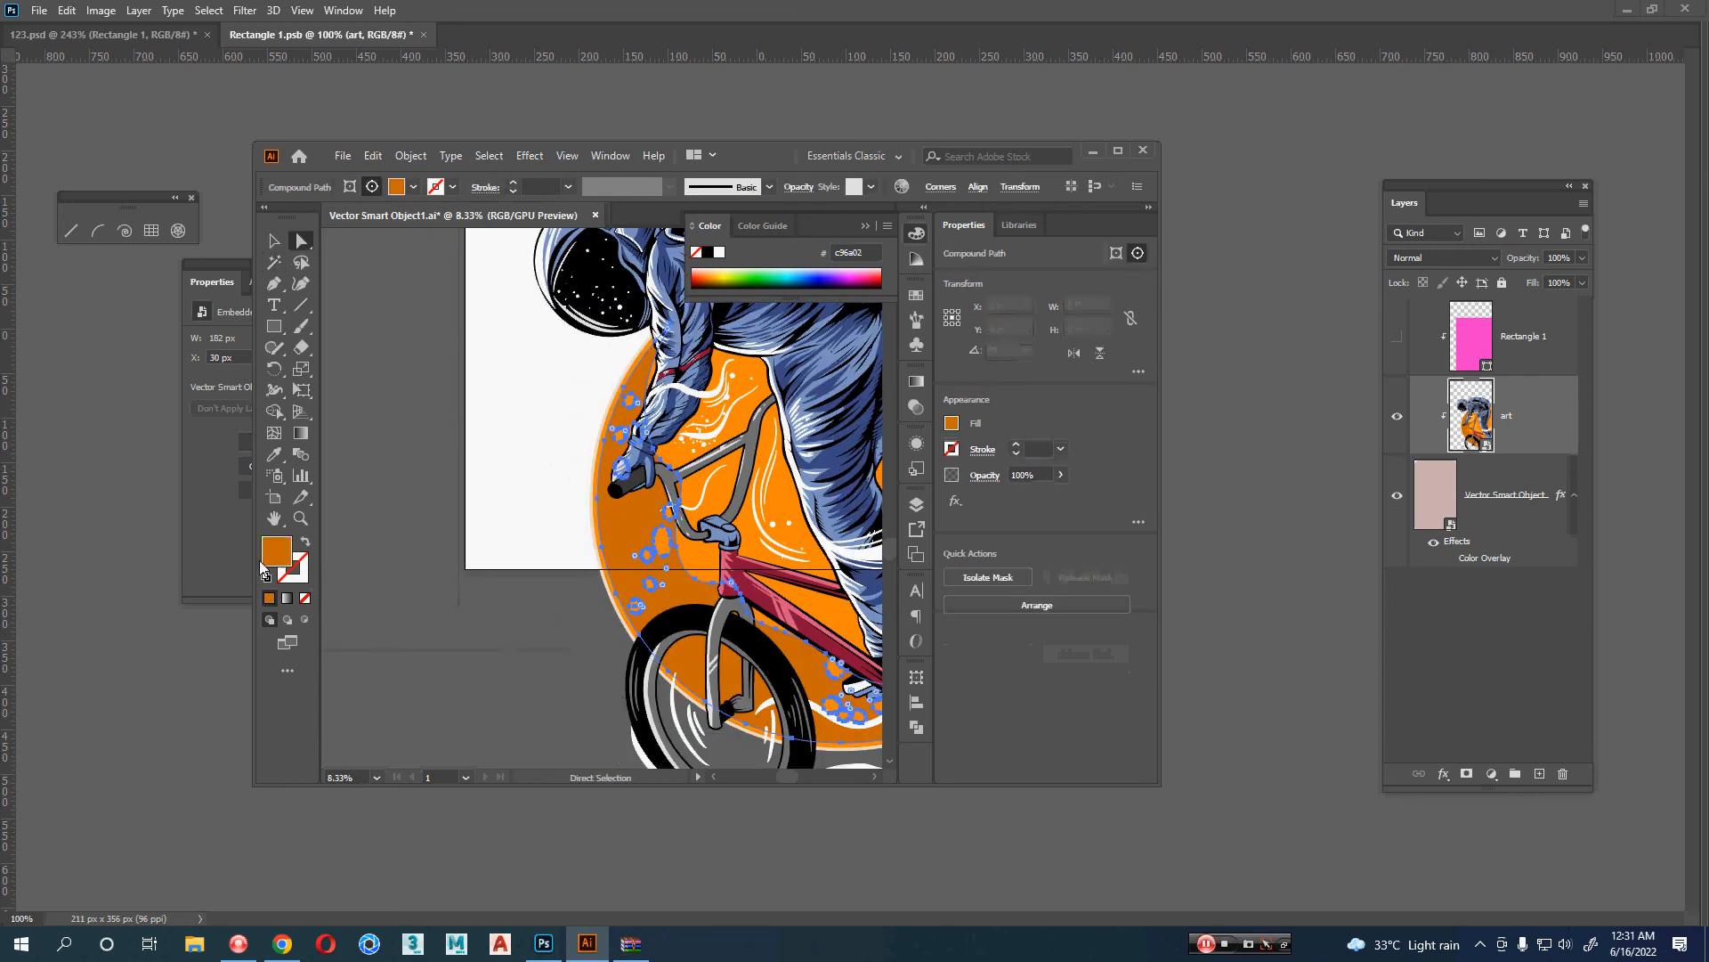
{"action": "double_click", "coordinate": [276, 551]}
{"action": "type", "text": "c606bd"}
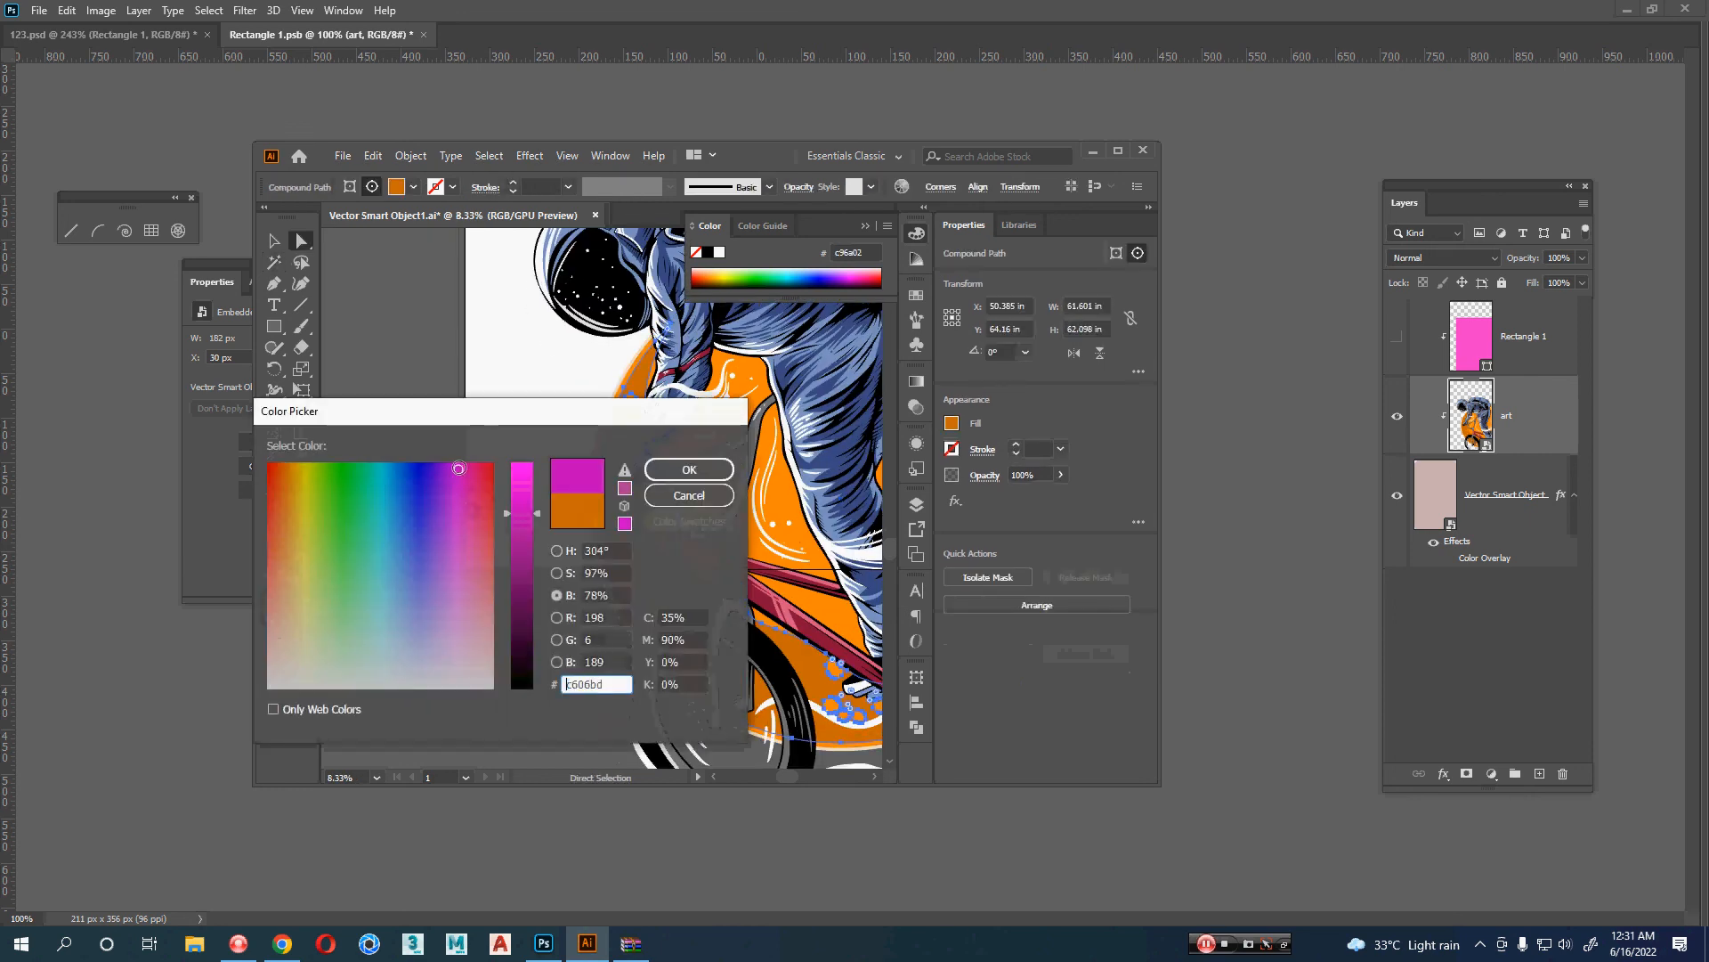
{"action": "key", "text": "Return"}
{"action": "left_click_drag", "start_coordinate": [496, 560], "coordinate": [355, 580]}
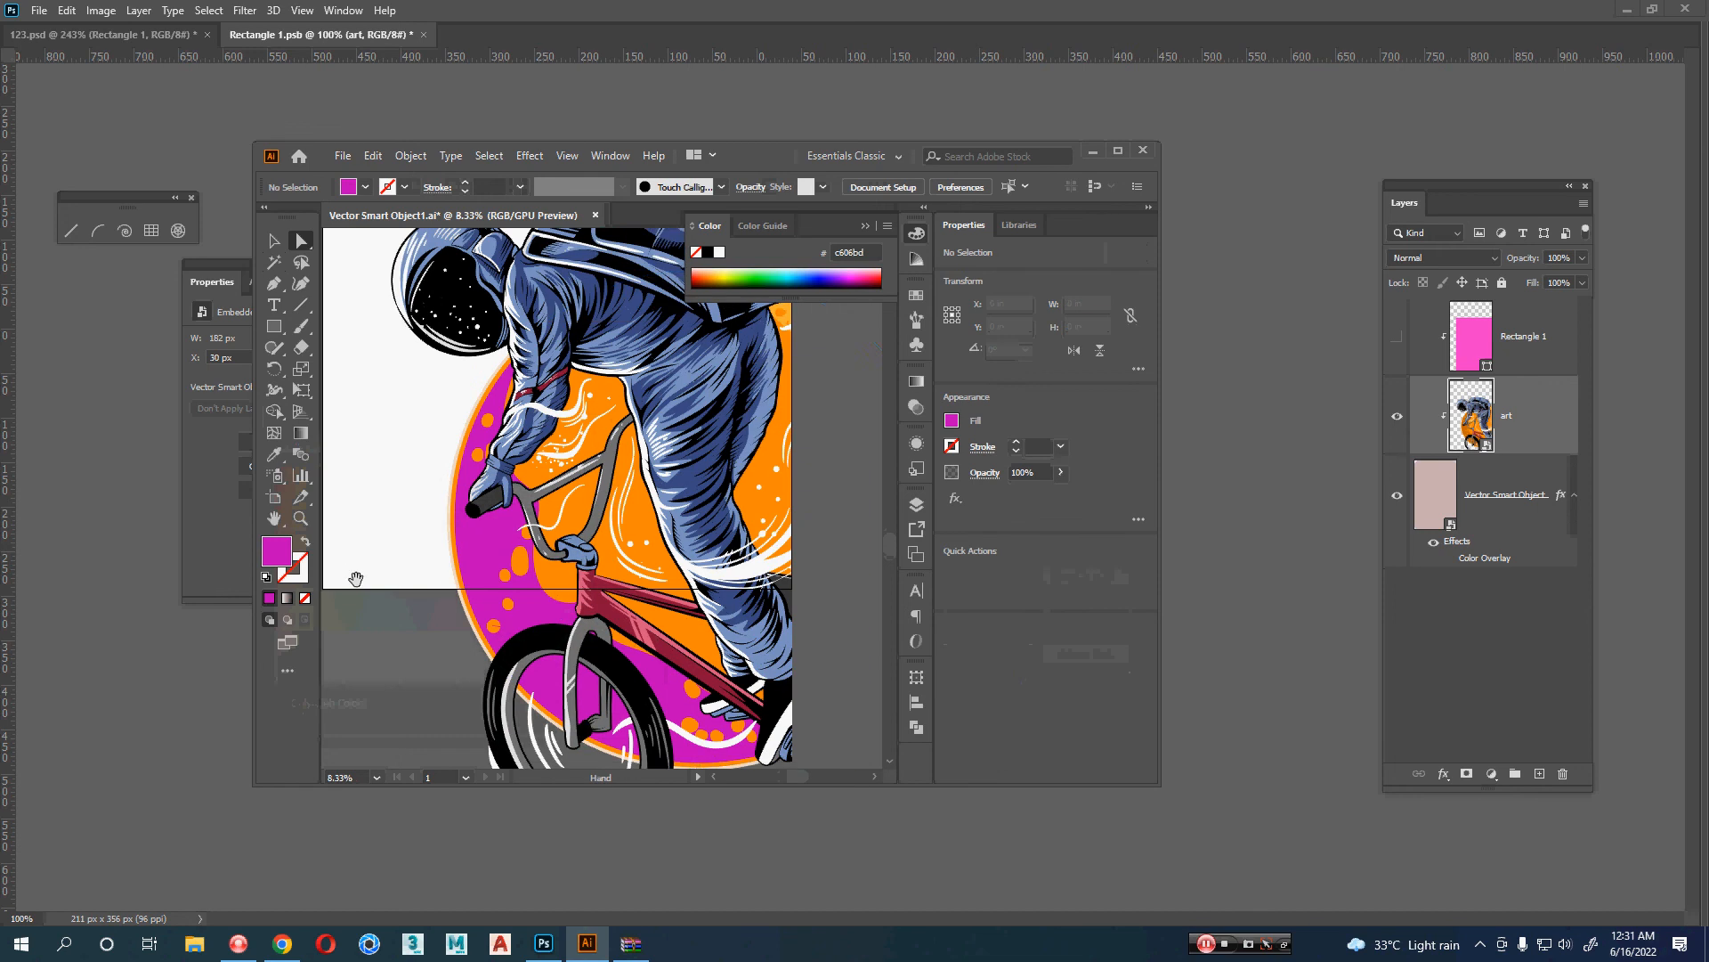
{"action": "left_click", "coordinate": [522, 562]}
- Try to copy the magenta fill onto the ellipse with the Eyedropper, and undo it
{"action": "key", "text": "i"}
{"action": "left_click", "coordinate": [470, 545]}
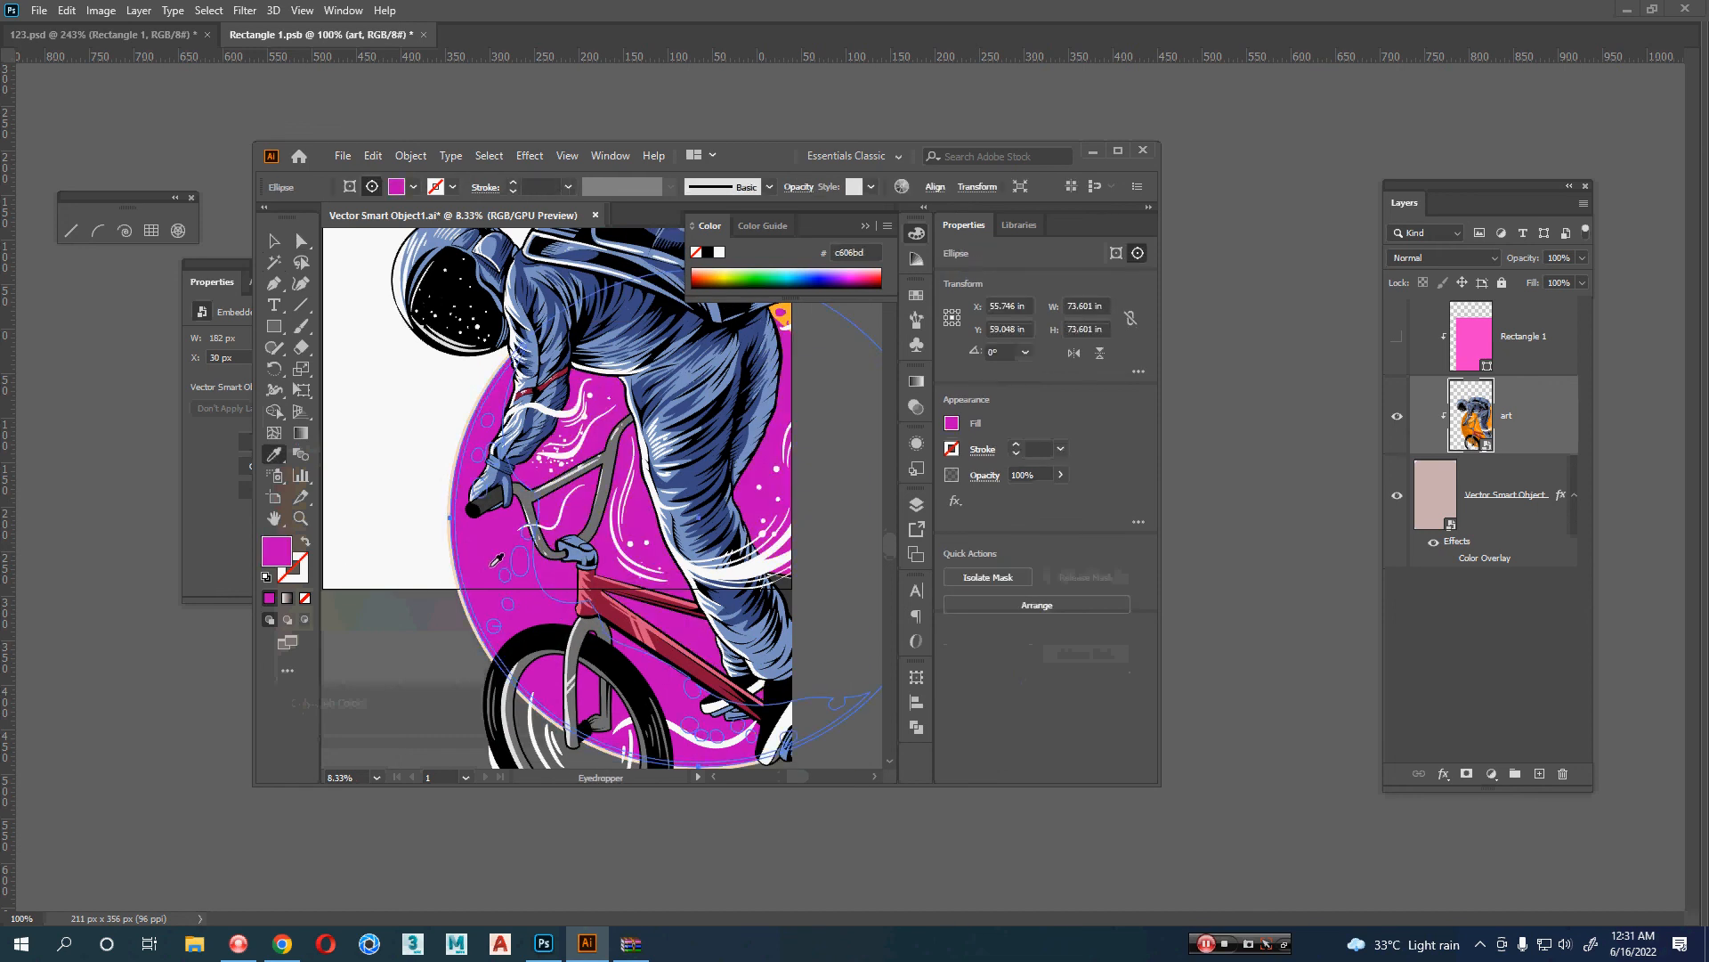
{"action": "key", "text": "ctrl+z"}
- Set the fill of the lighter orange ellipse behind the astronaut to bright pink ff1def, and deselect it
{"action": "double_click", "coordinate": [276, 552]}
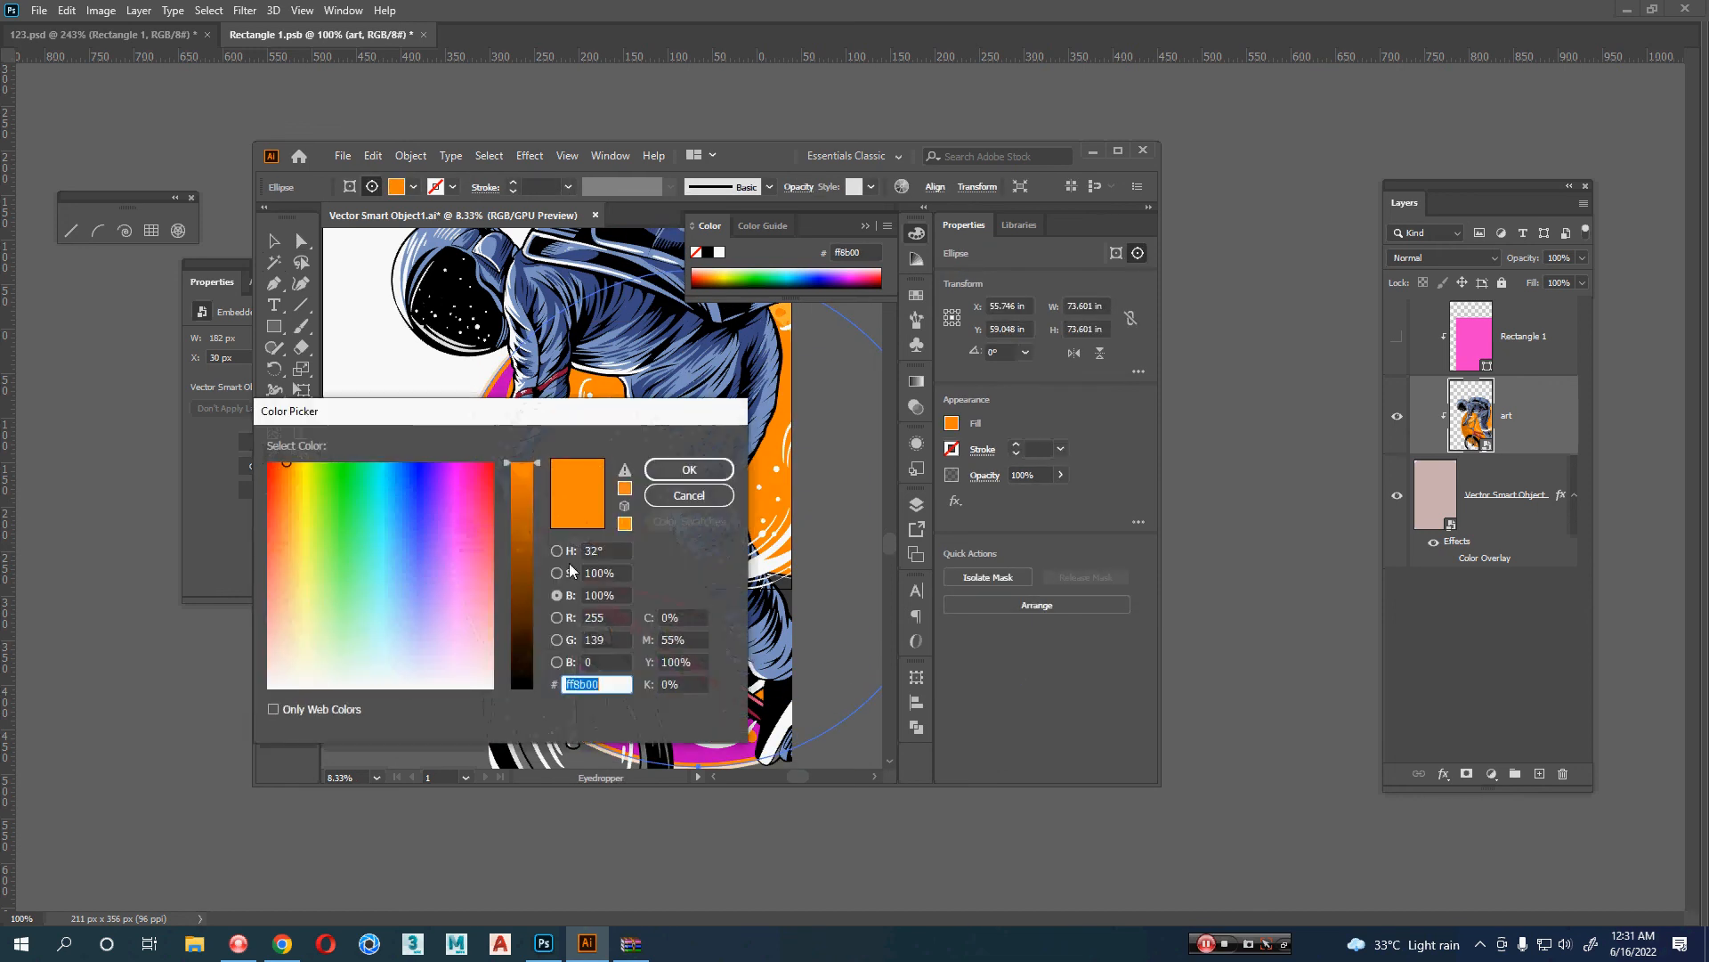
{"action": "left_click", "coordinate": [458, 491]}
{"action": "left_click", "coordinate": [689, 469]}
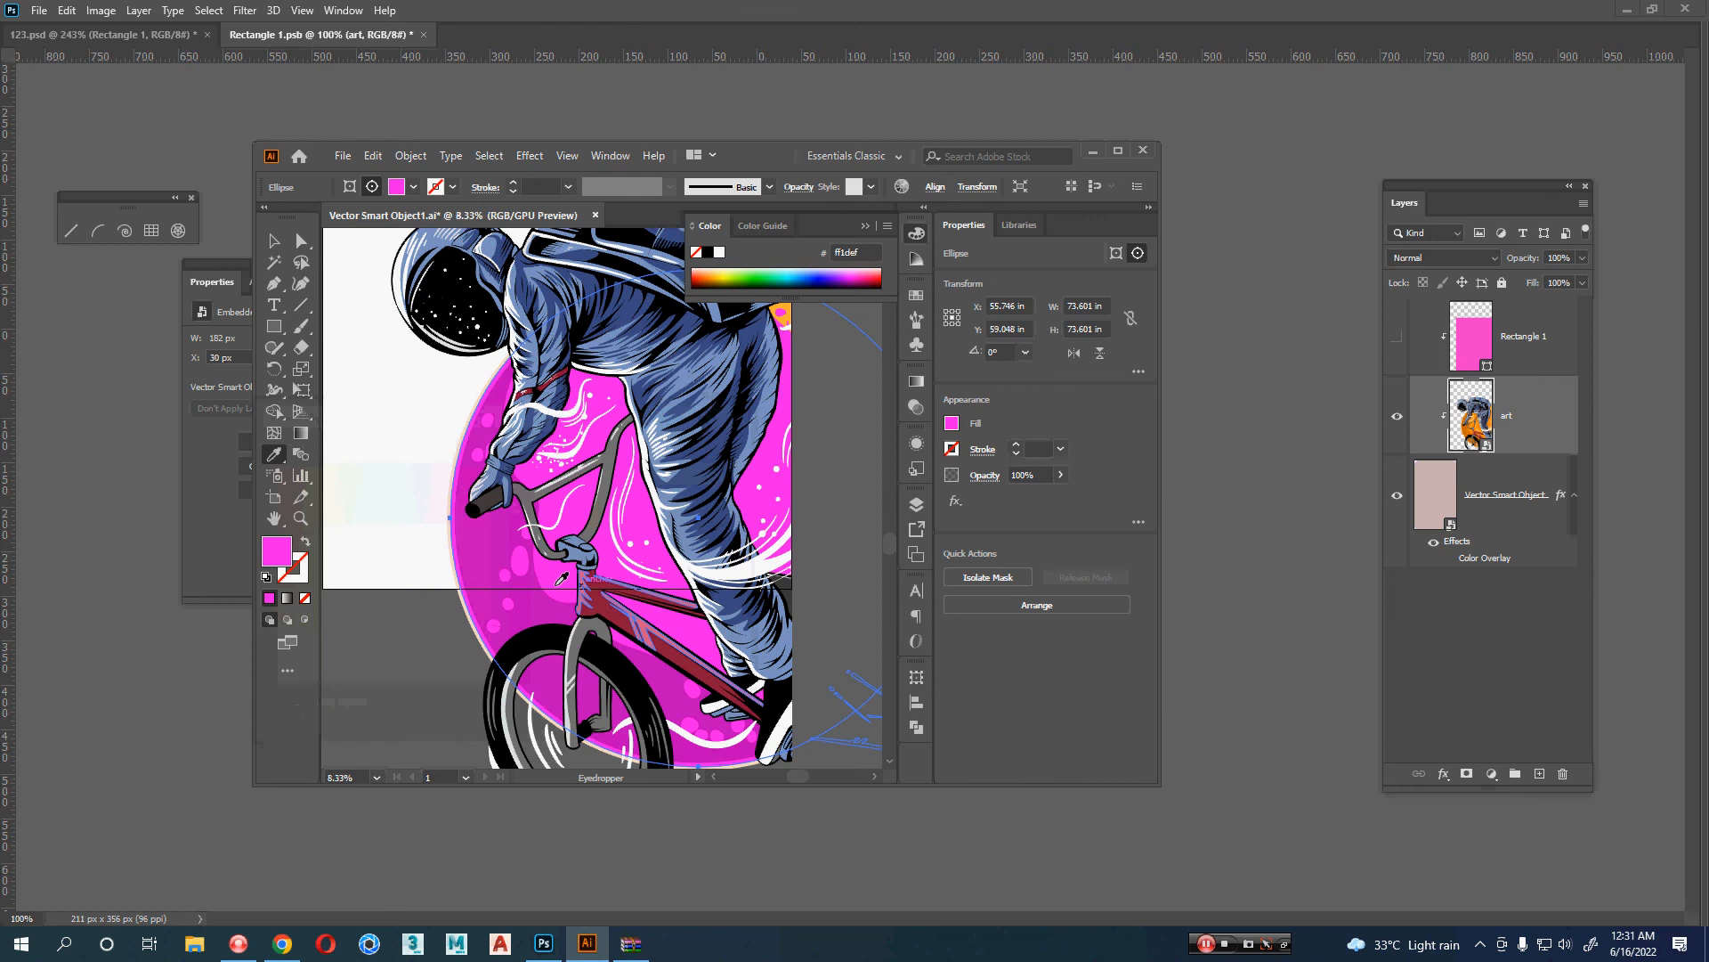
{"action": "key", "text": "v"}
{"action": "left_click", "coordinate": [368, 638]}
{"action": "left_click_drag", "start_coordinate": [370, 623], "coordinate": [431, 599]}
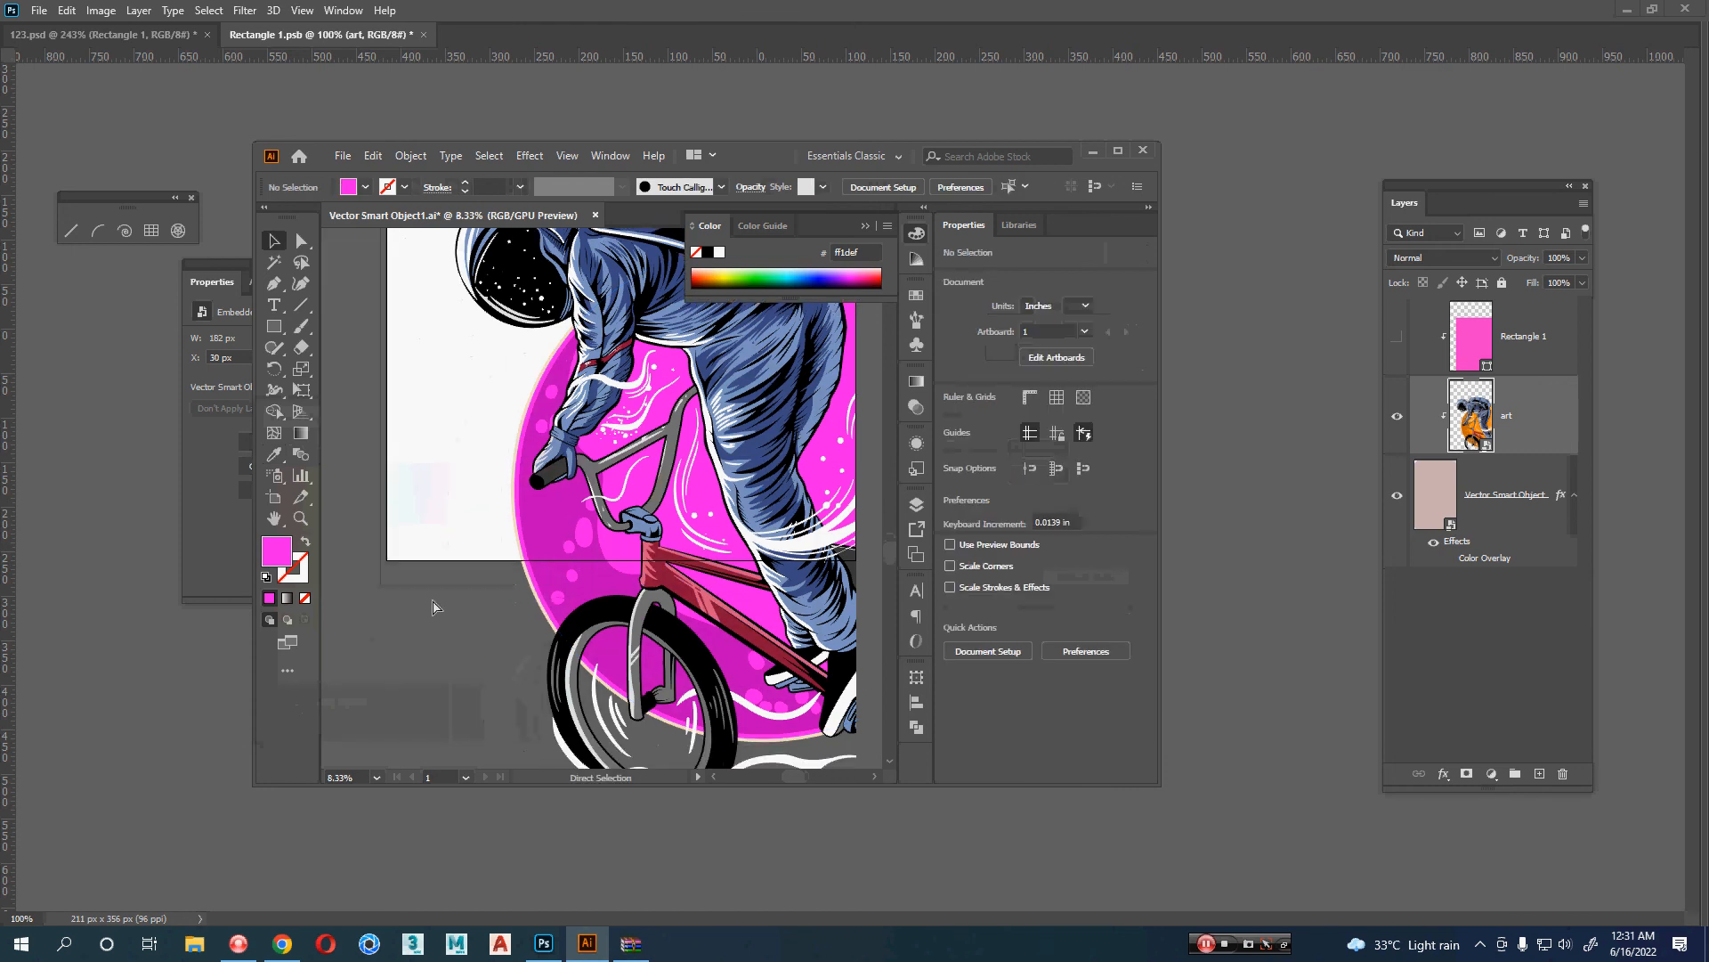
- Save and close the vector source in Illustrator, return to Photoshop and save Rectangle 1.psb
{"action": "key", "text": "ctrl+s"}
{"action": "key", "text": "ctrl+w"}
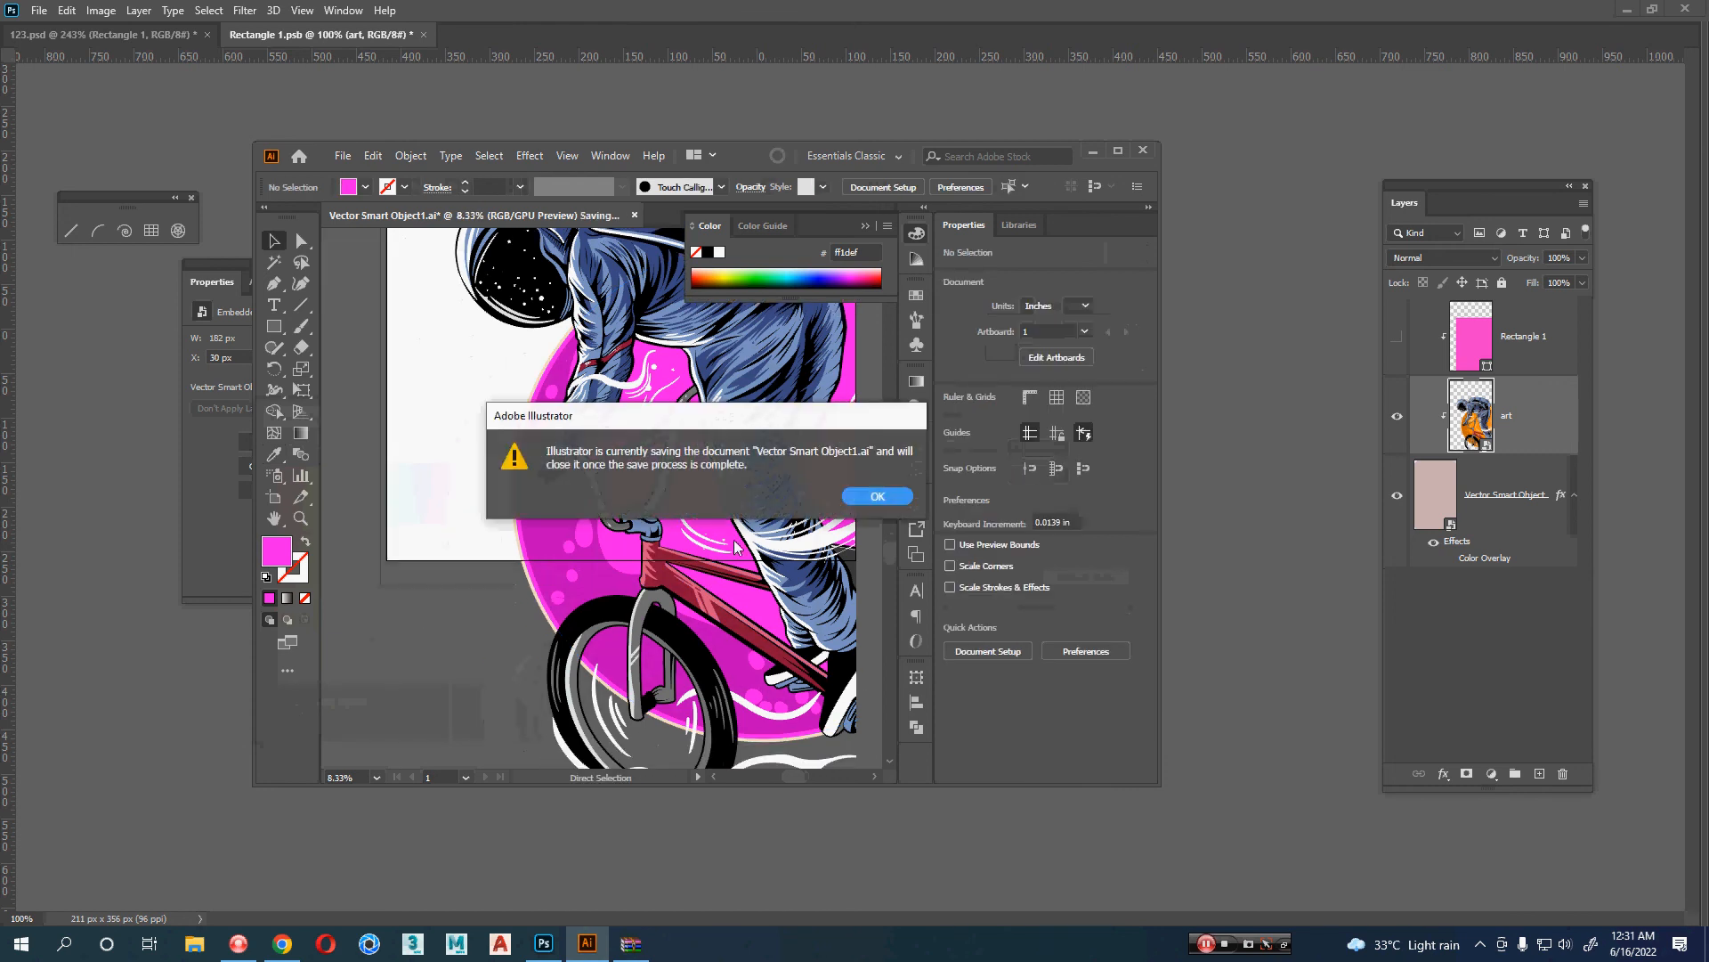
{"action": "left_click", "coordinate": [881, 495]}
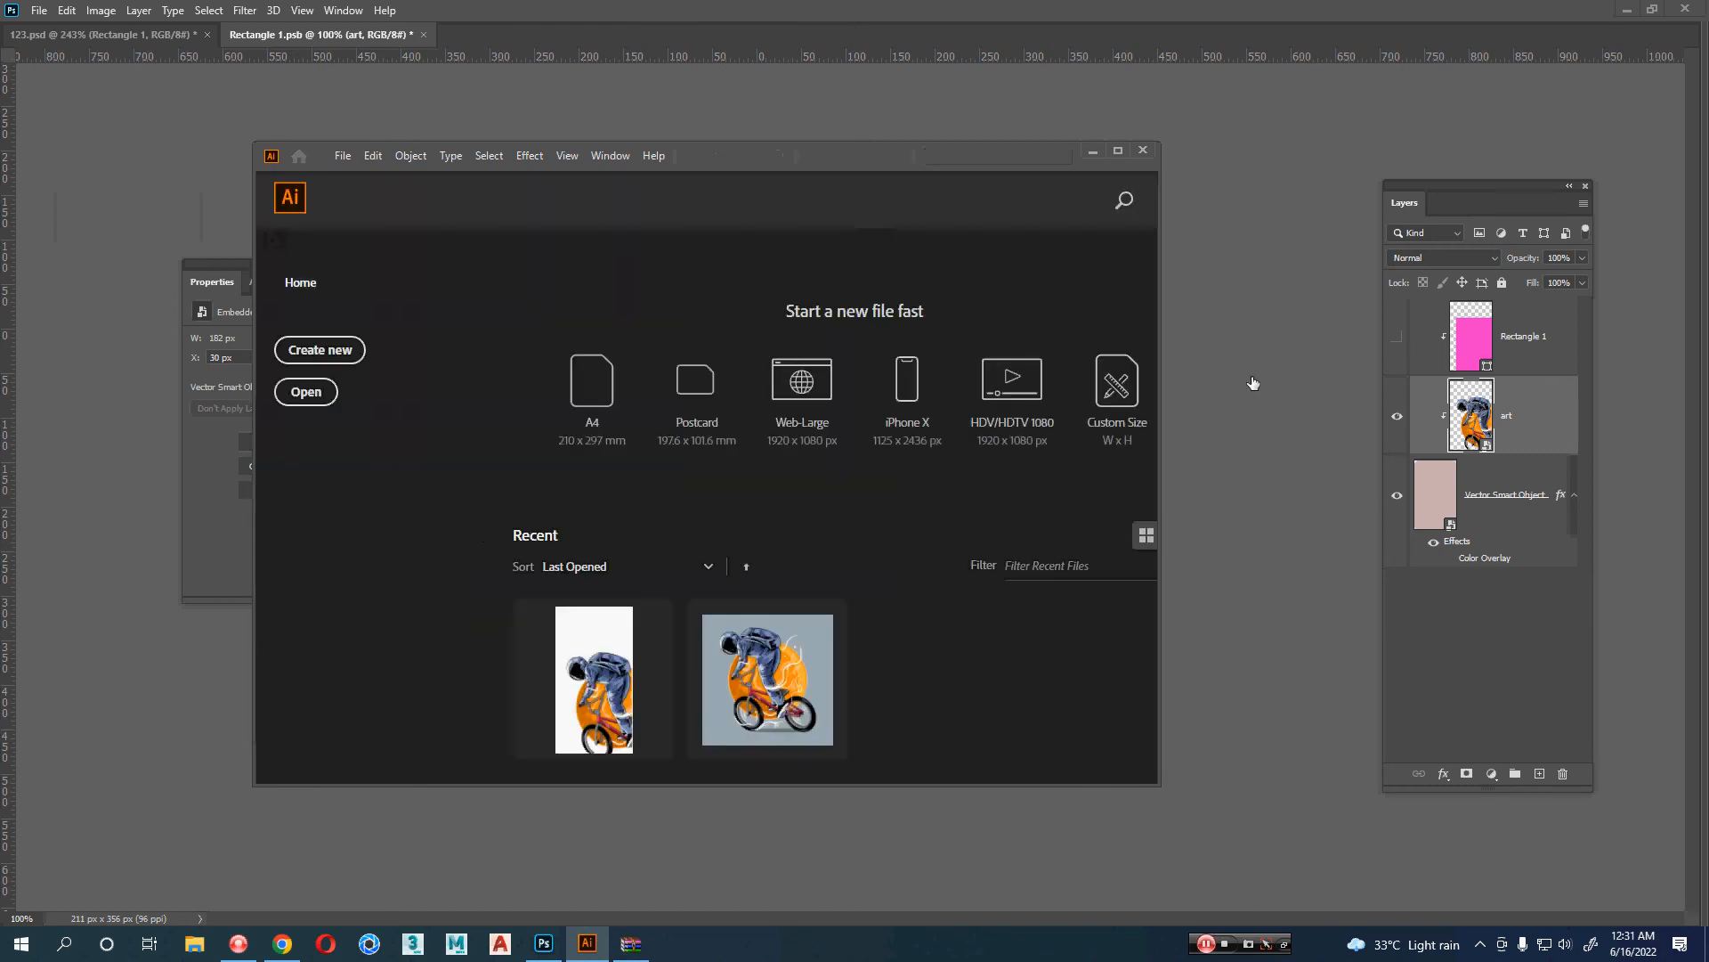
{"action": "left_click", "coordinate": [1253, 378]}
{"action": "key", "text": "ctrl+s"}
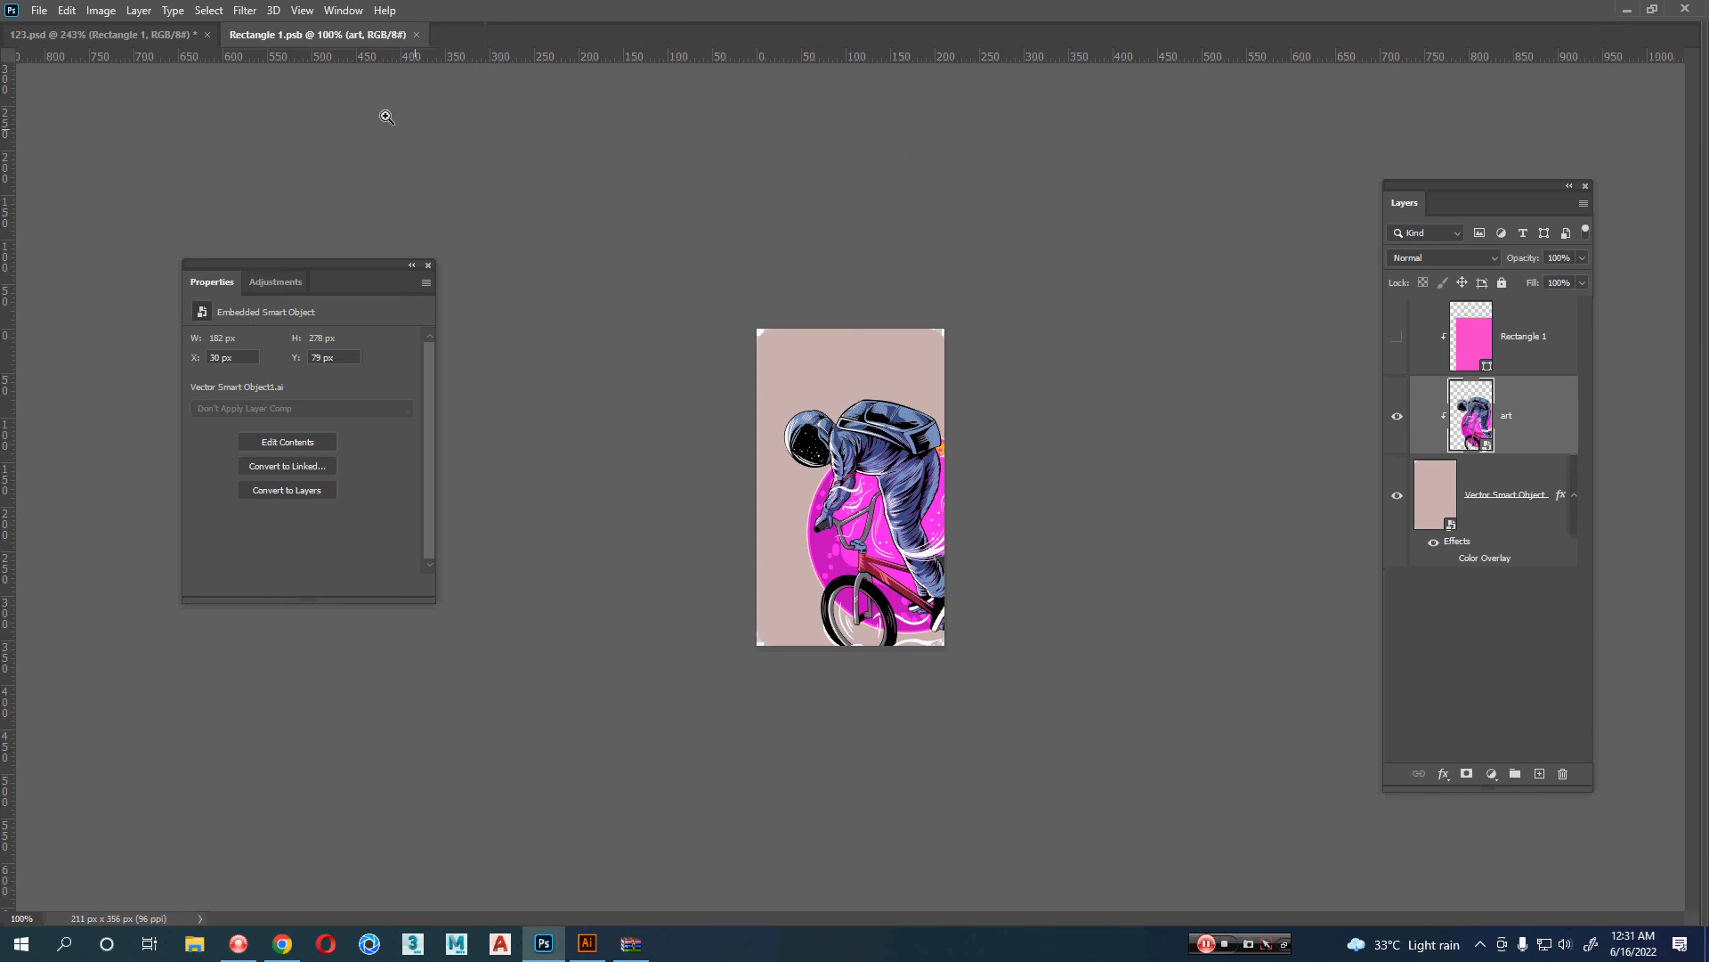
- Switch to the 123.psd mockup and check the recolored artwork on both cases
{"action": "left_click", "coordinate": [111, 40]}
{"action": "left_click_drag", "start_coordinate": [801, 305], "coordinate": [1006, 300]}
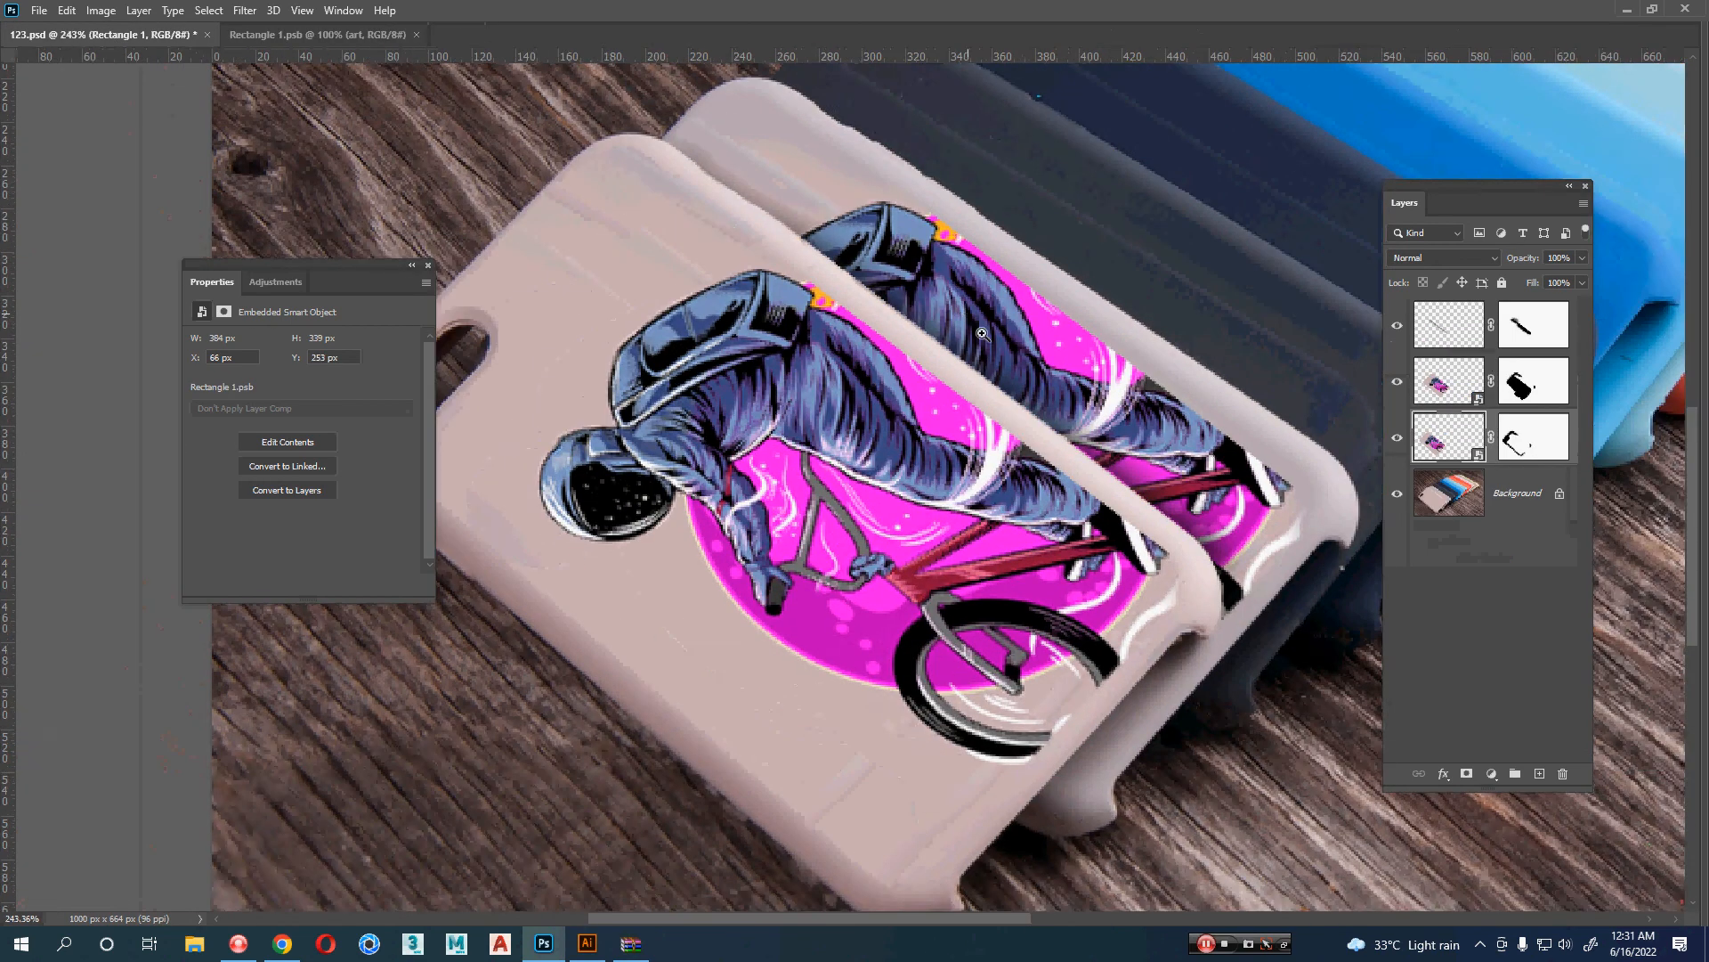
{"action": "key", "text": "Tab"}
{"action": "scroll", "coordinate": [990, 444], "scroll_direction": "down", "scroll_amount": 1}
{"action": "scroll", "coordinate": [990, 444], "scroll_direction": "down", "scroll_amount": 2}
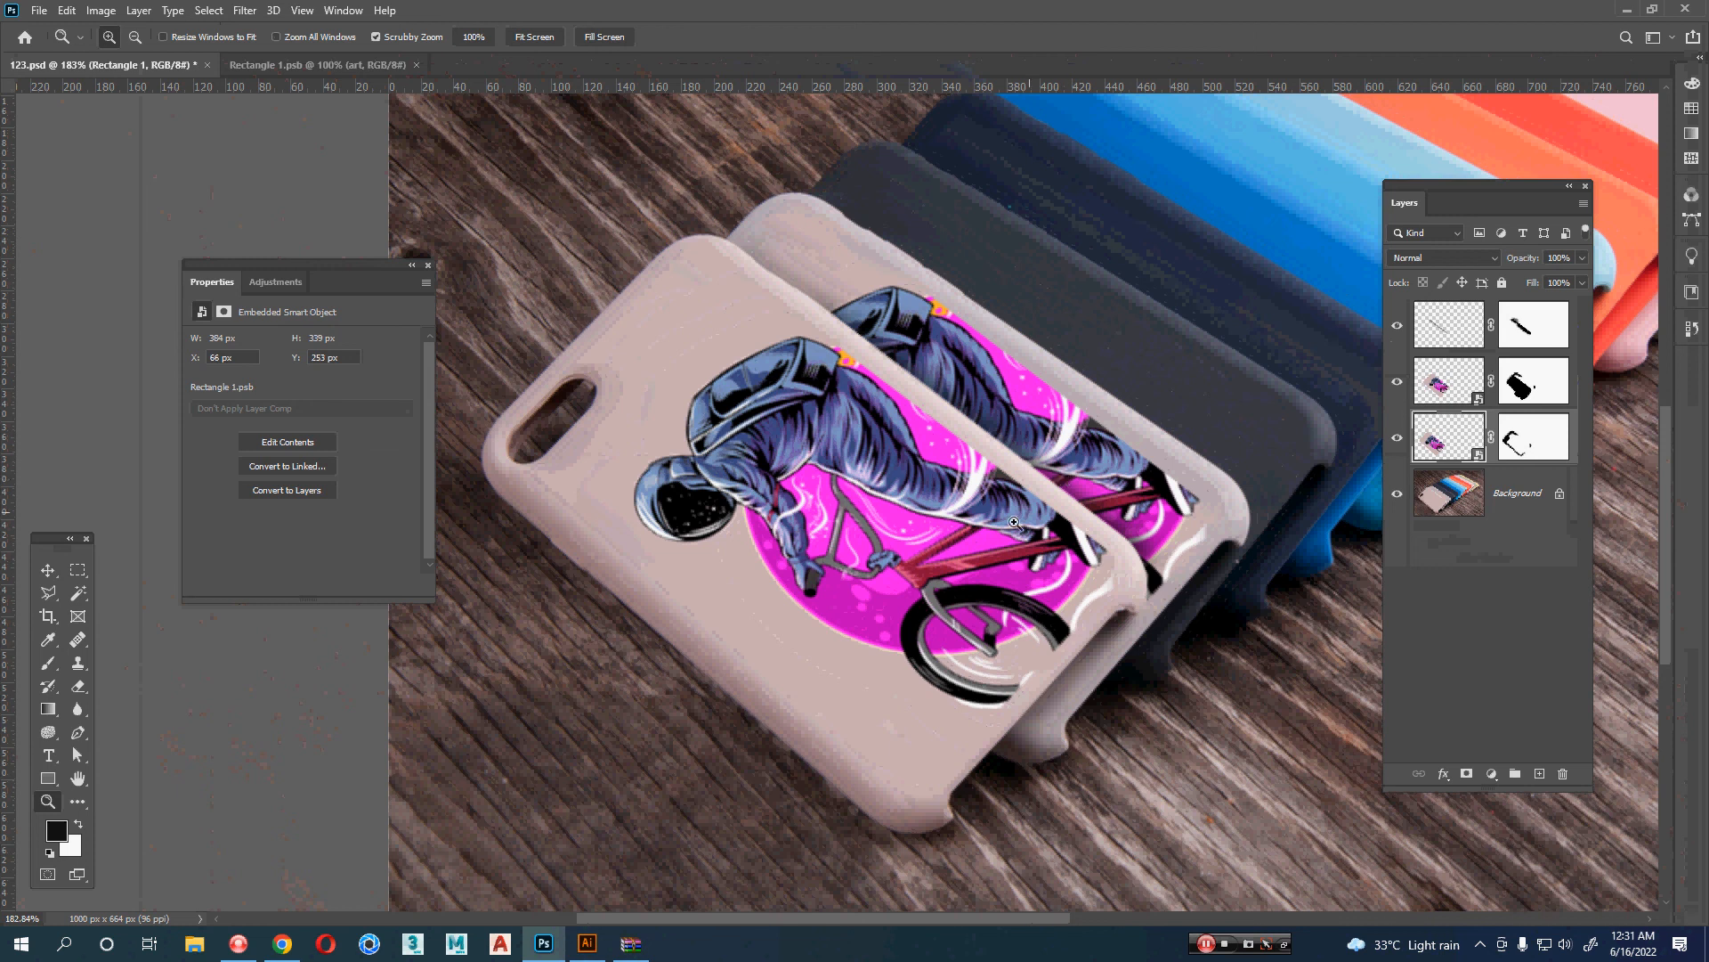
{"action": "scroll", "coordinate": [992, 540], "scroll_direction": "down", "scroll_amount": 2}
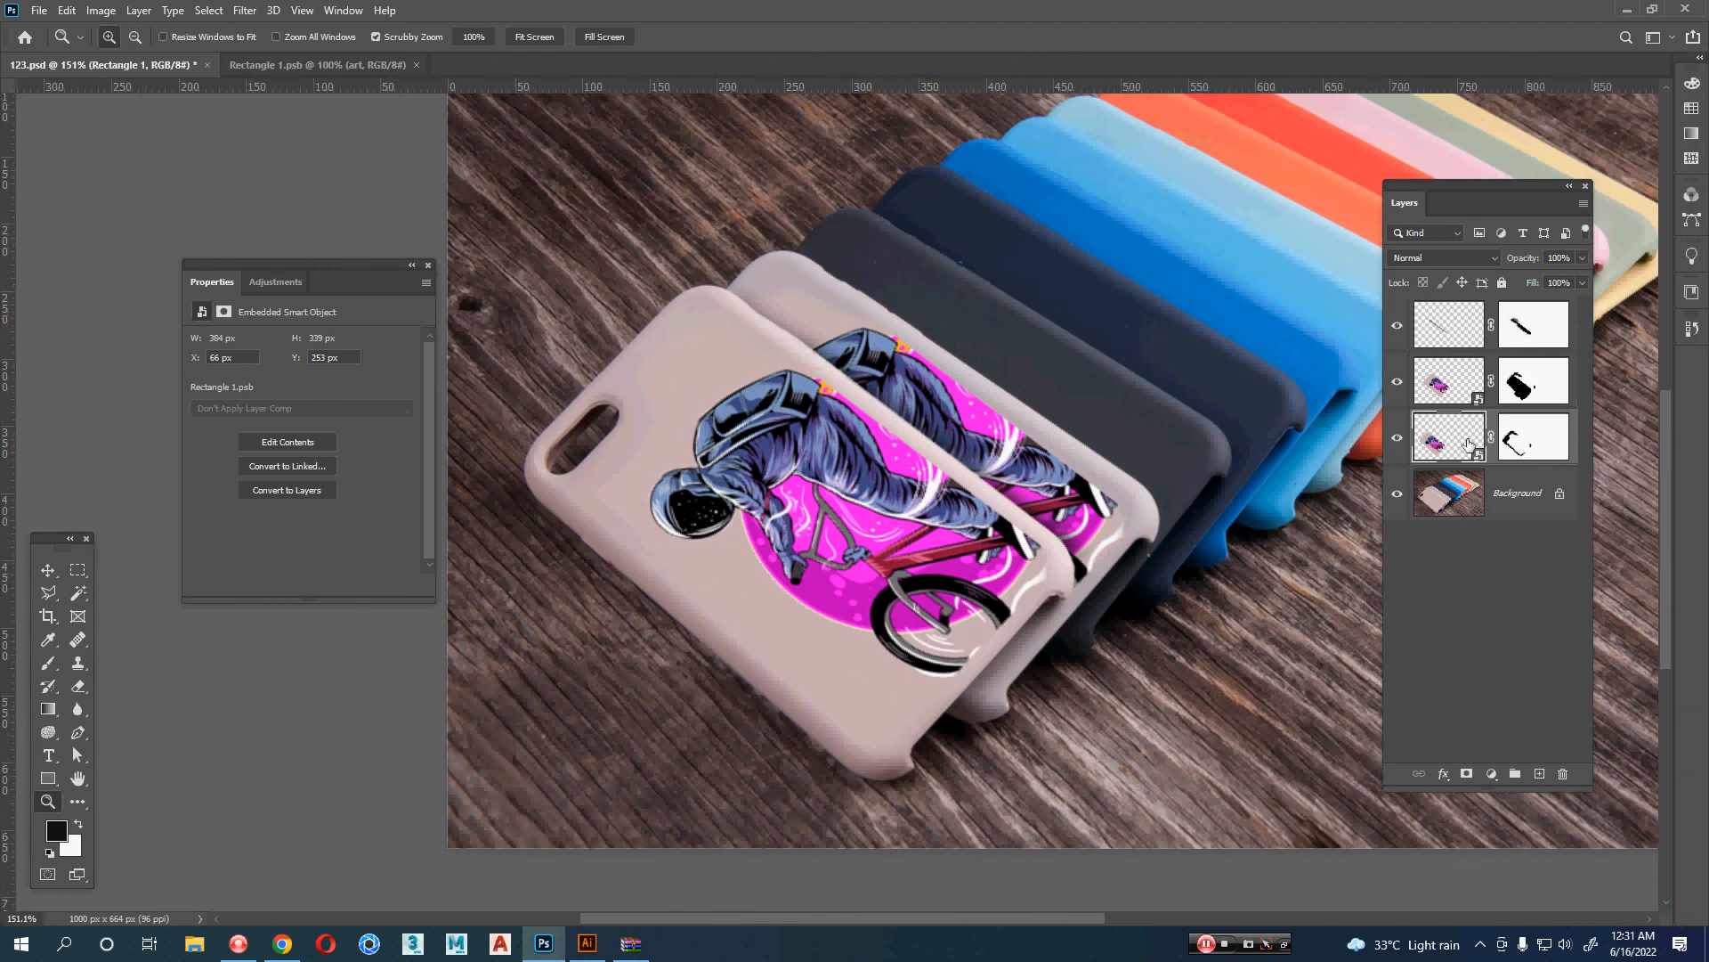
- Preview blend modes on the front case's Rectangle 1 layer, set it to Pin Light, and compare the layer hidden and shown
{"action": "scroll", "coordinate": [1451, 255], "scroll_direction": "down", "scroll_amount": 1}
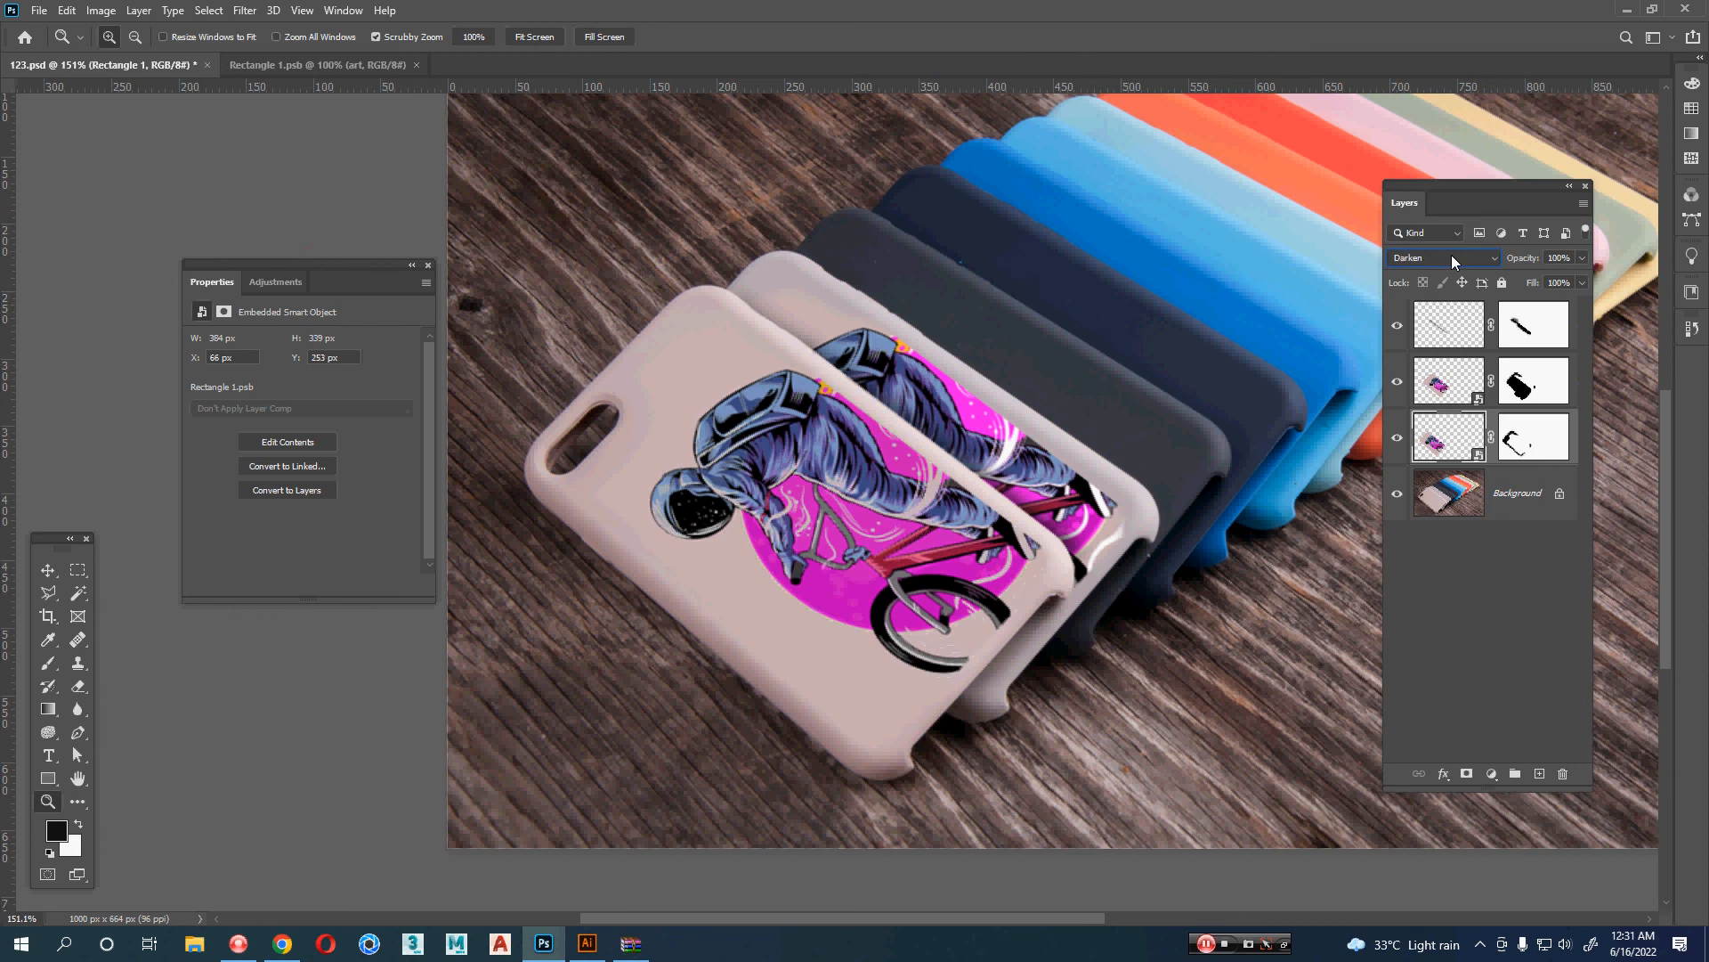
{"action": "scroll", "coordinate": [1452, 254], "scroll_direction": "down", "scroll_amount": 3}
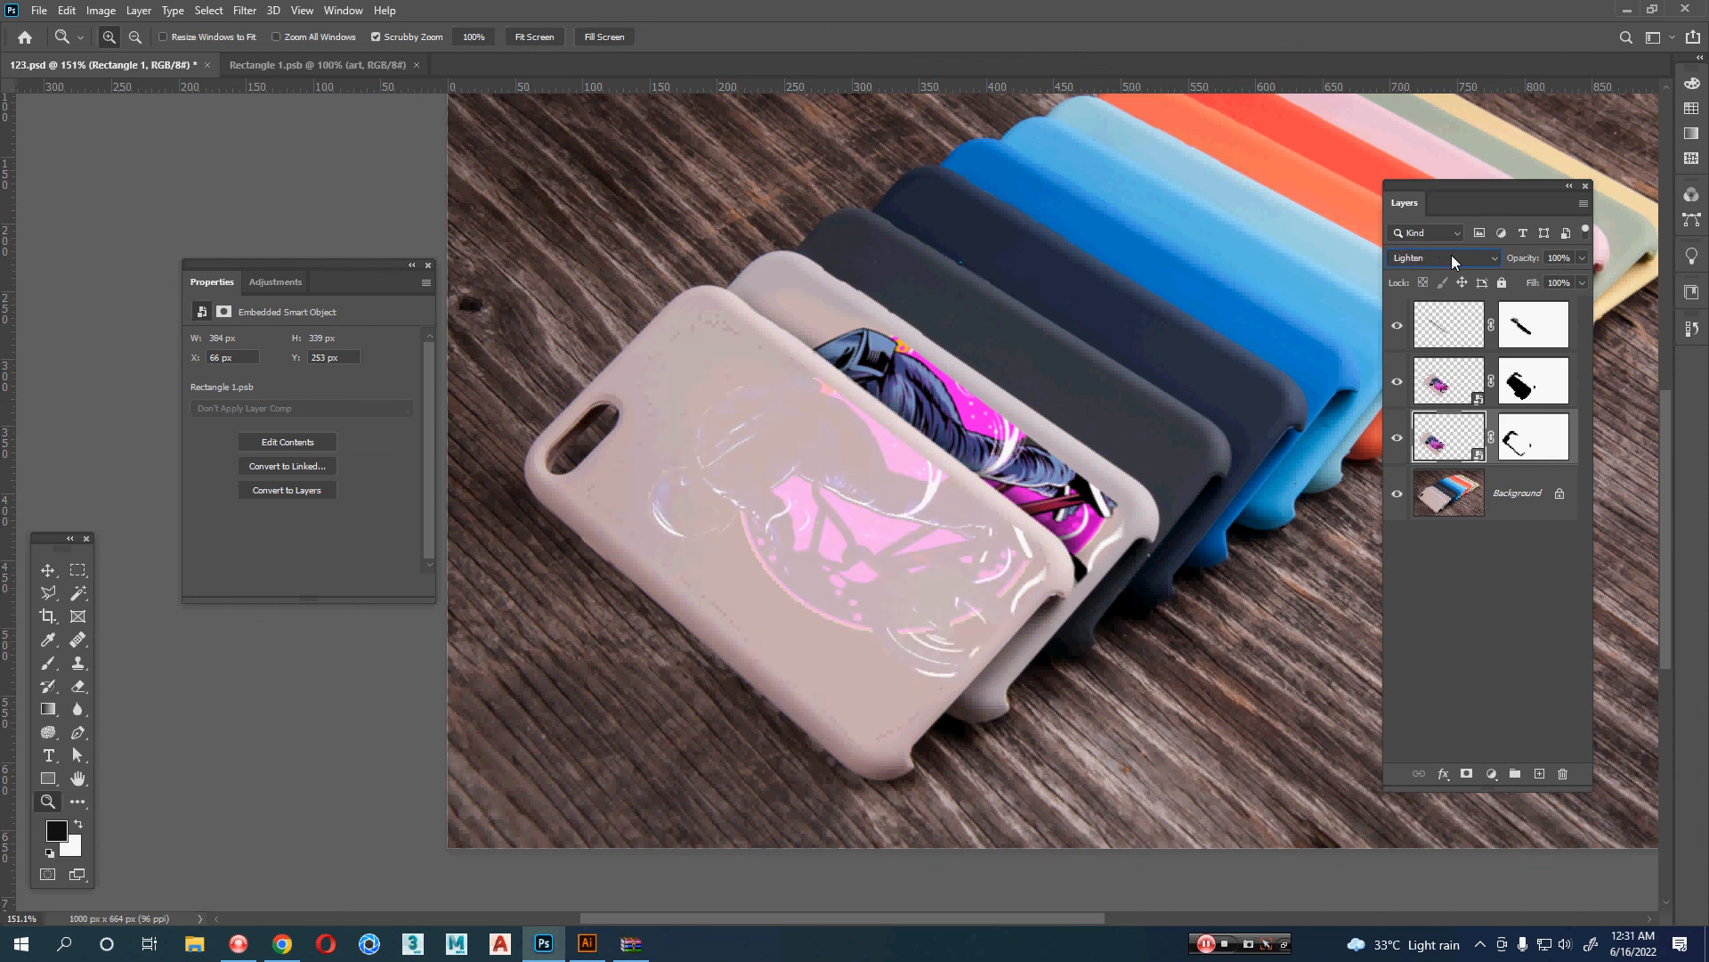
{"action": "scroll", "coordinate": [1451, 255], "scroll_direction": "up", "scroll_amount": 1}
{"action": "scroll", "coordinate": [1452, 255], "scroll_direction": "down", "scroll_amount": 2}
{"action": "scroll", "coordinate": [1452, 255], "scroll_direction": "down", "scroll_amount": 3}
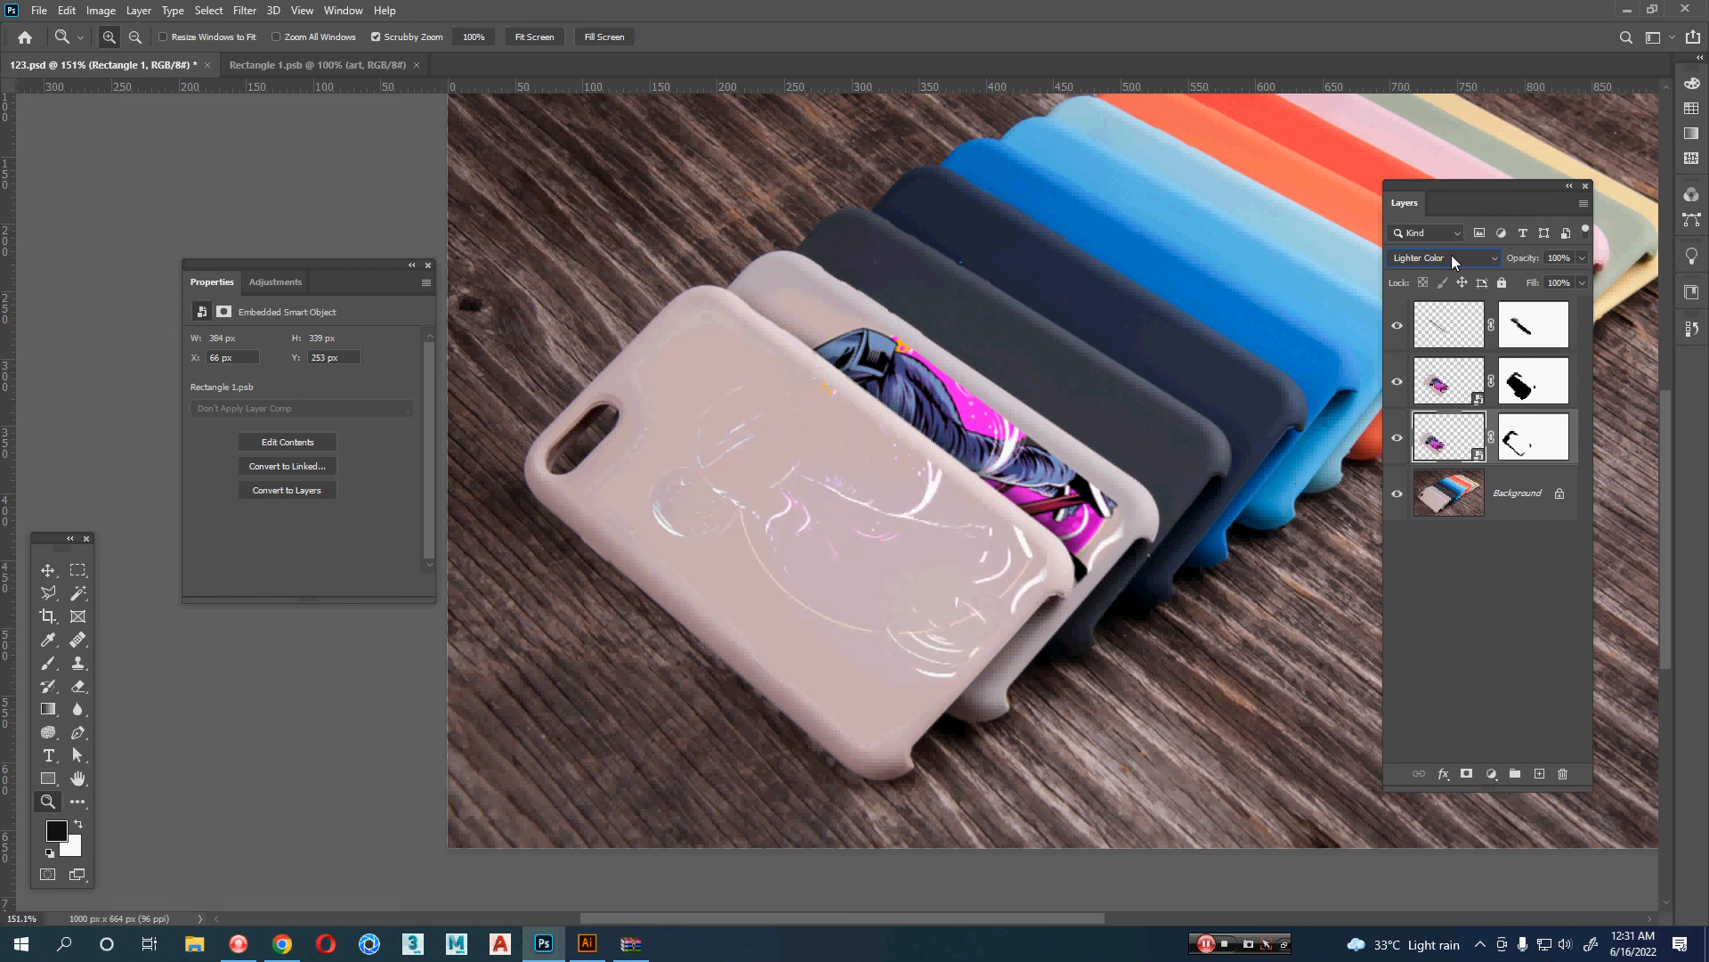
{"action": "scroll", "coordinate": [1451, 255], "scroll_direction": "down", "scroll_amount": 4}
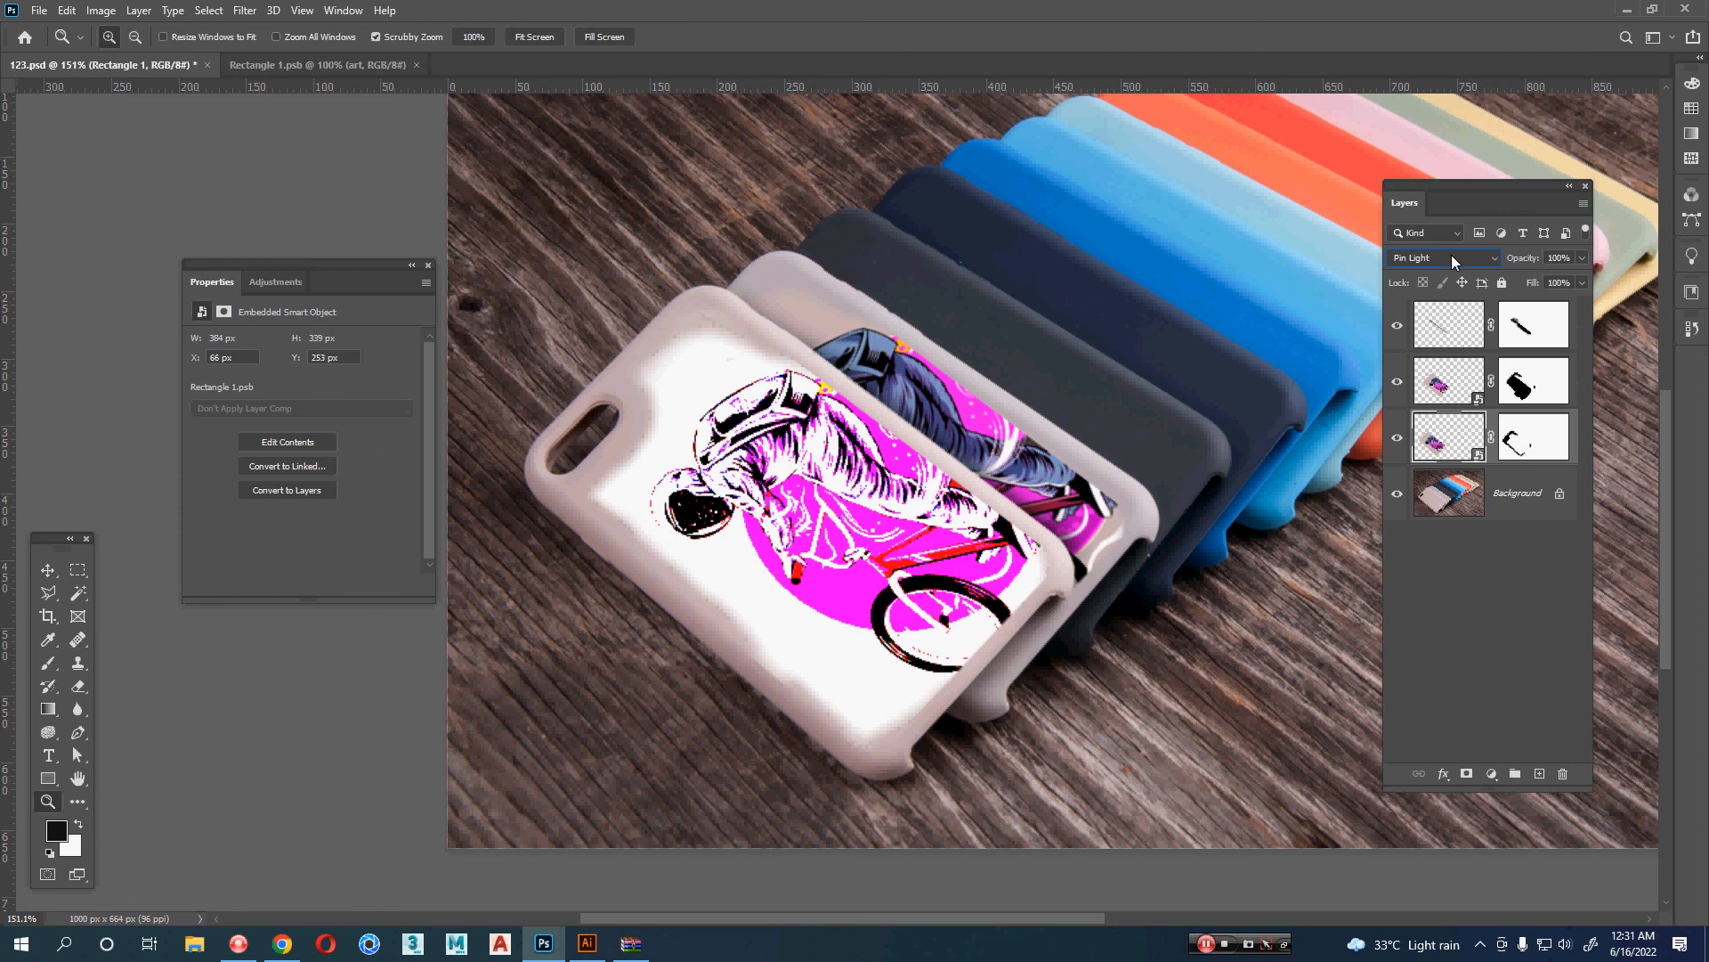
{"action": "left_click", "coordinate": [1396, 439]}
{"action": "left_click", "coordinate": [1397, 445]}
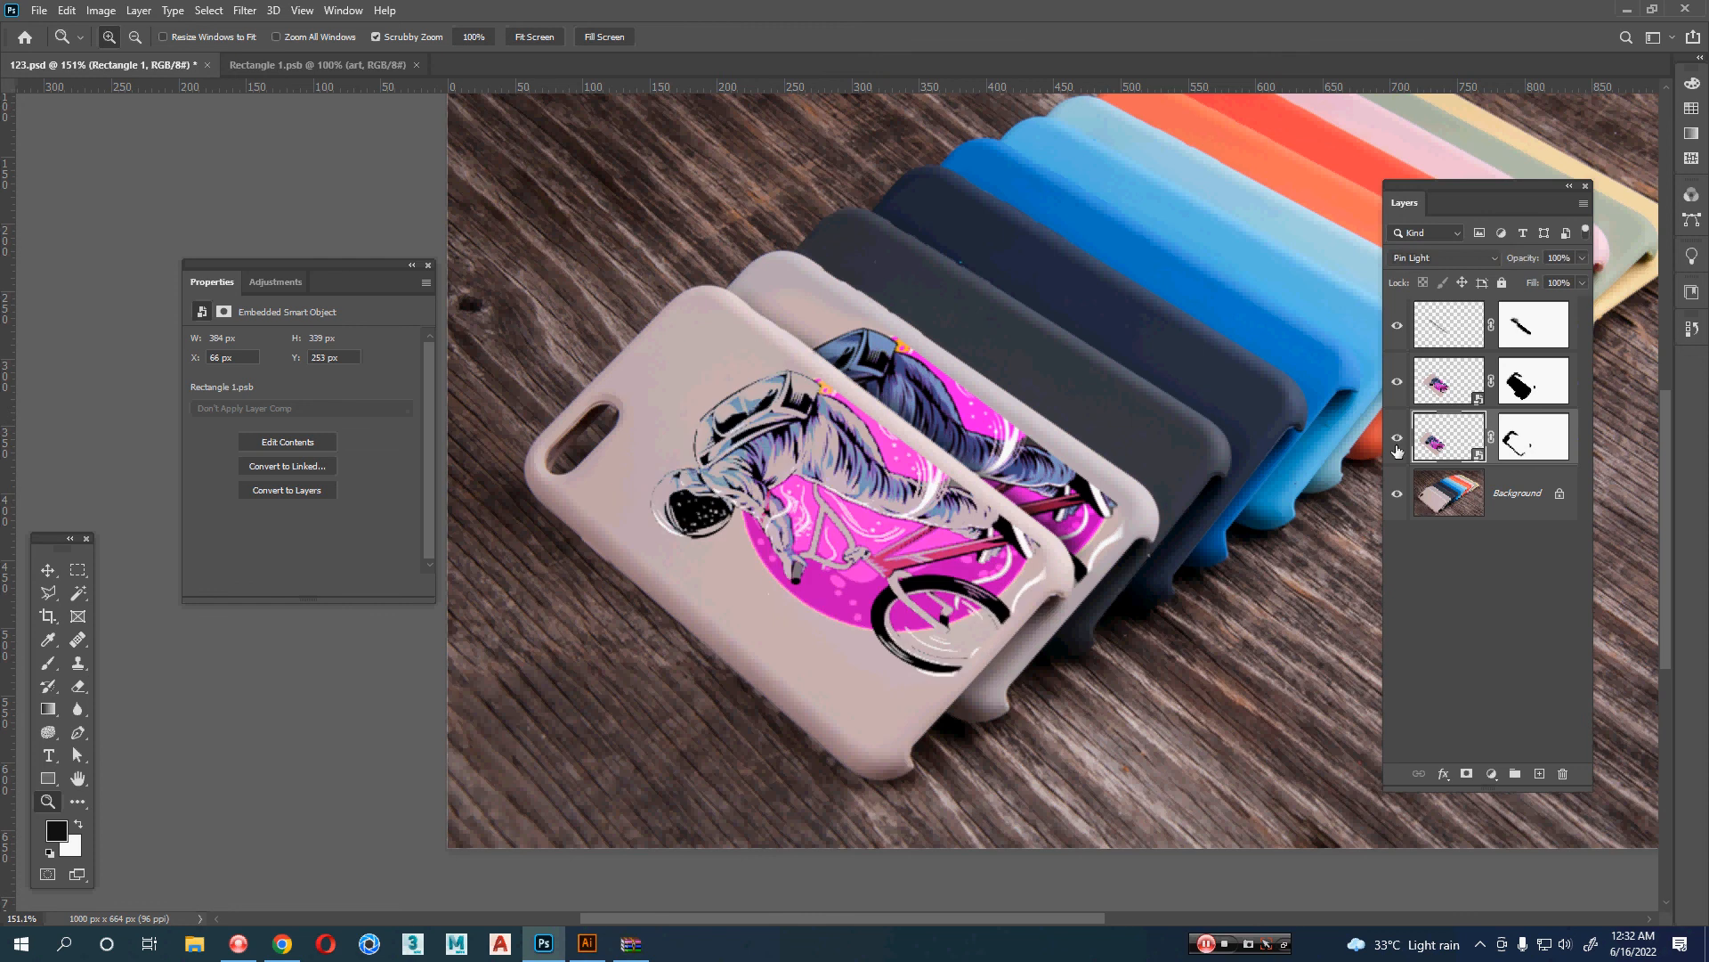
{"action": "left_click", "coordinate": [1456, 260]}
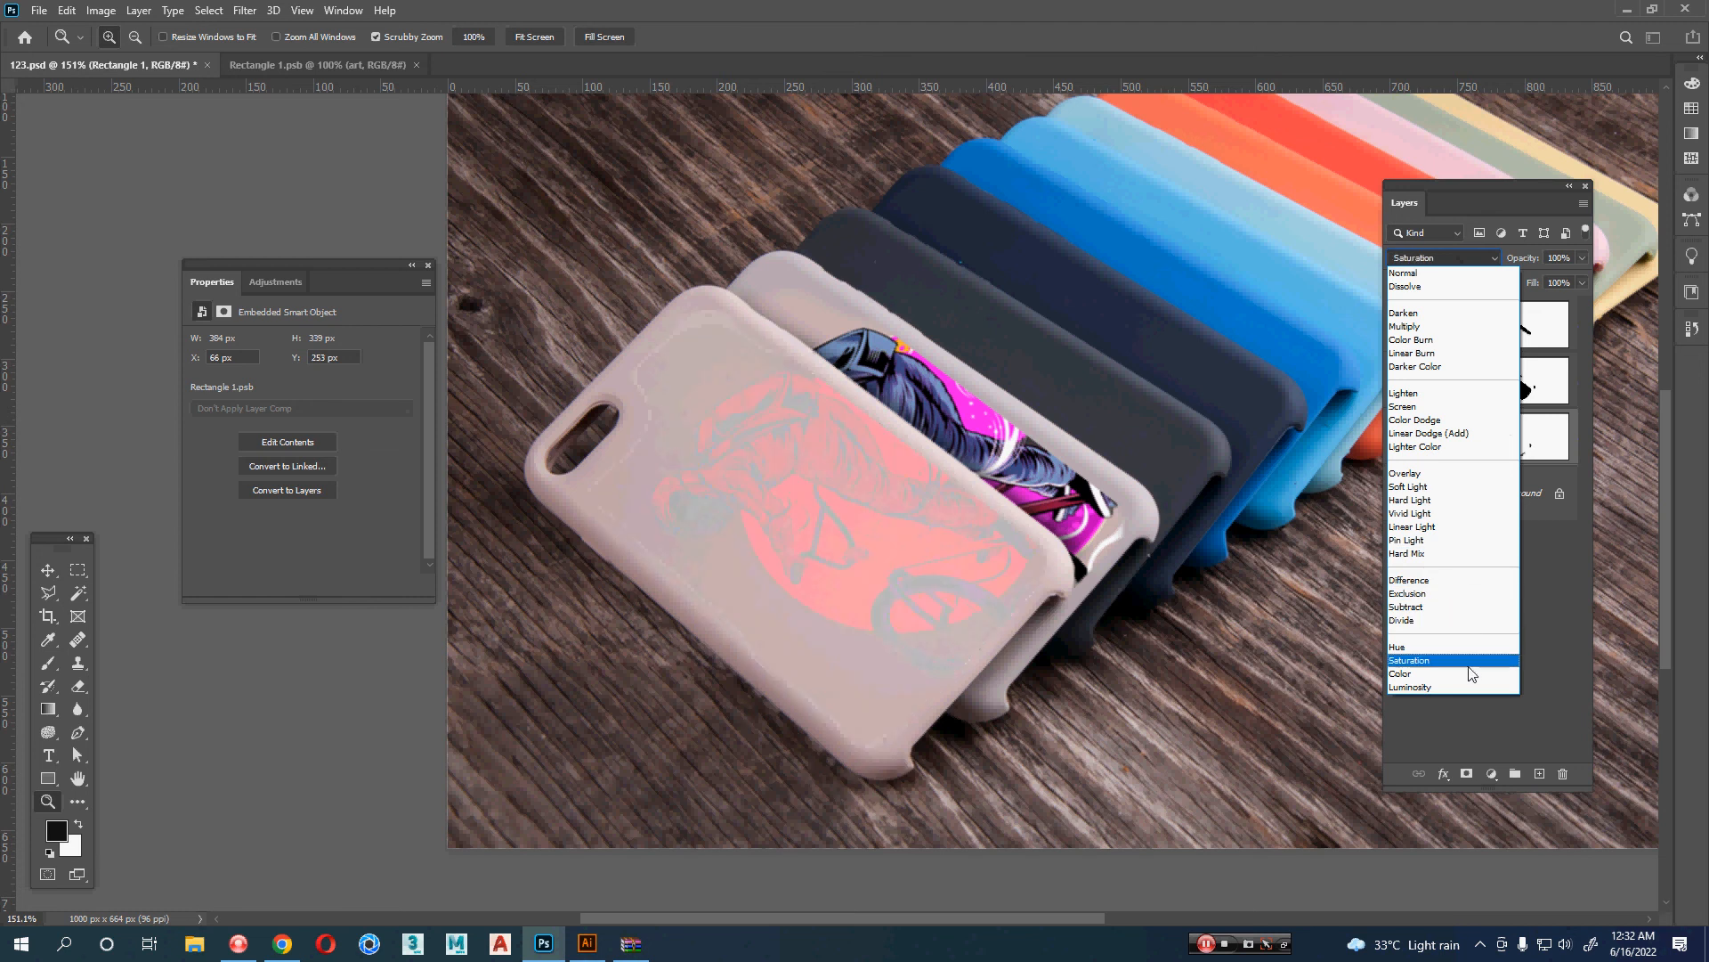
{"action": "left_click", "coordinate": [1446, 543]}
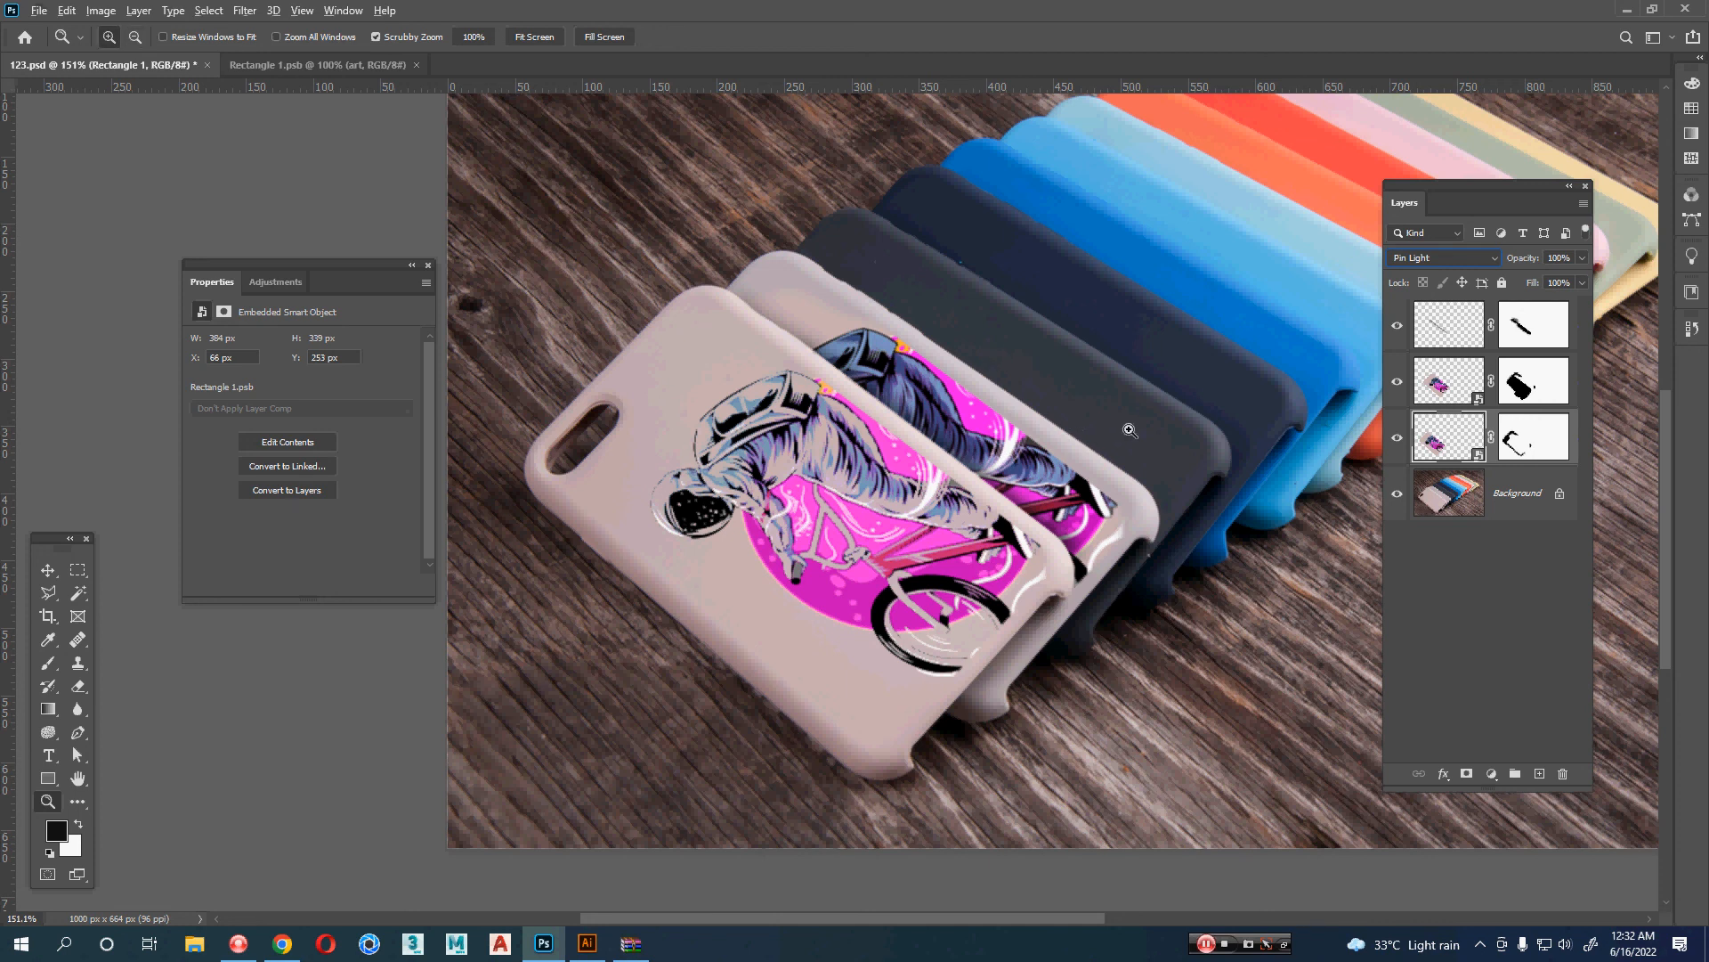
- View the whole mockup, close 123.psd without saving, and close Rectangle 1.psb
{"action": "left_click_drag", "start_coordinate": [1067, 454], "coordinate": [933, 483]}
{"action": "left_click_drag", "start_coordinate": [959, 428], "coordinate": [890, 445]}
{"action": "key", "text": "v"}
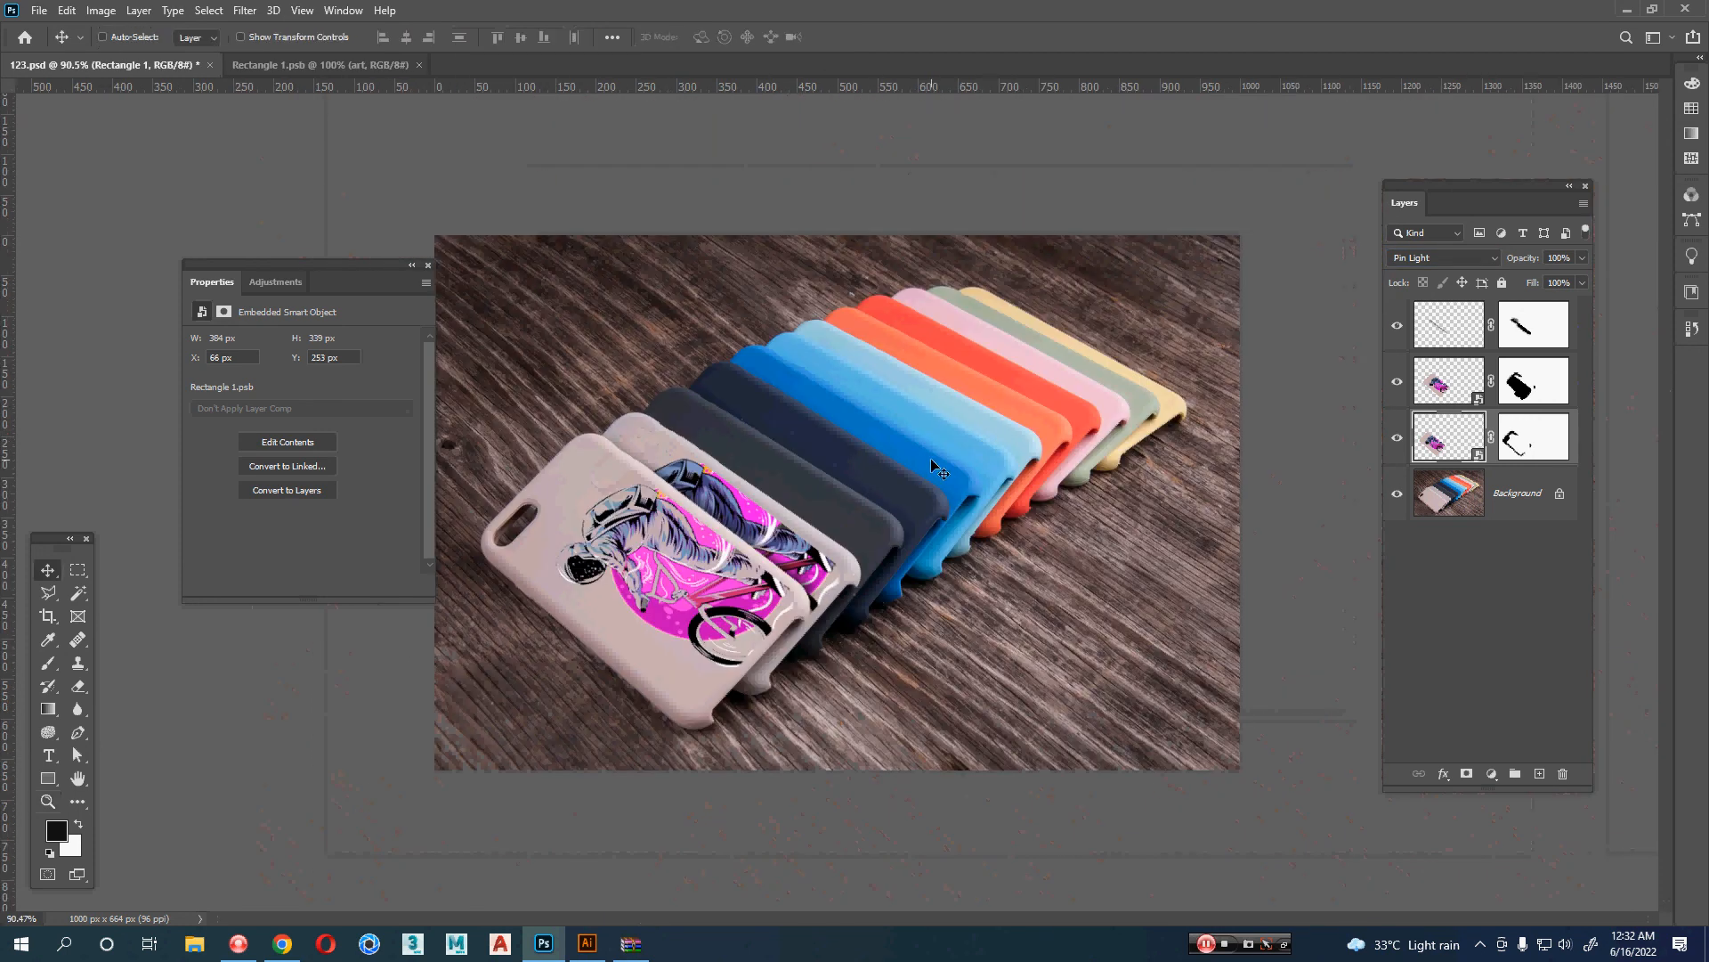
{"action": "key", "text": "ctrl+w"}
{"action": "key", "text": "n"}
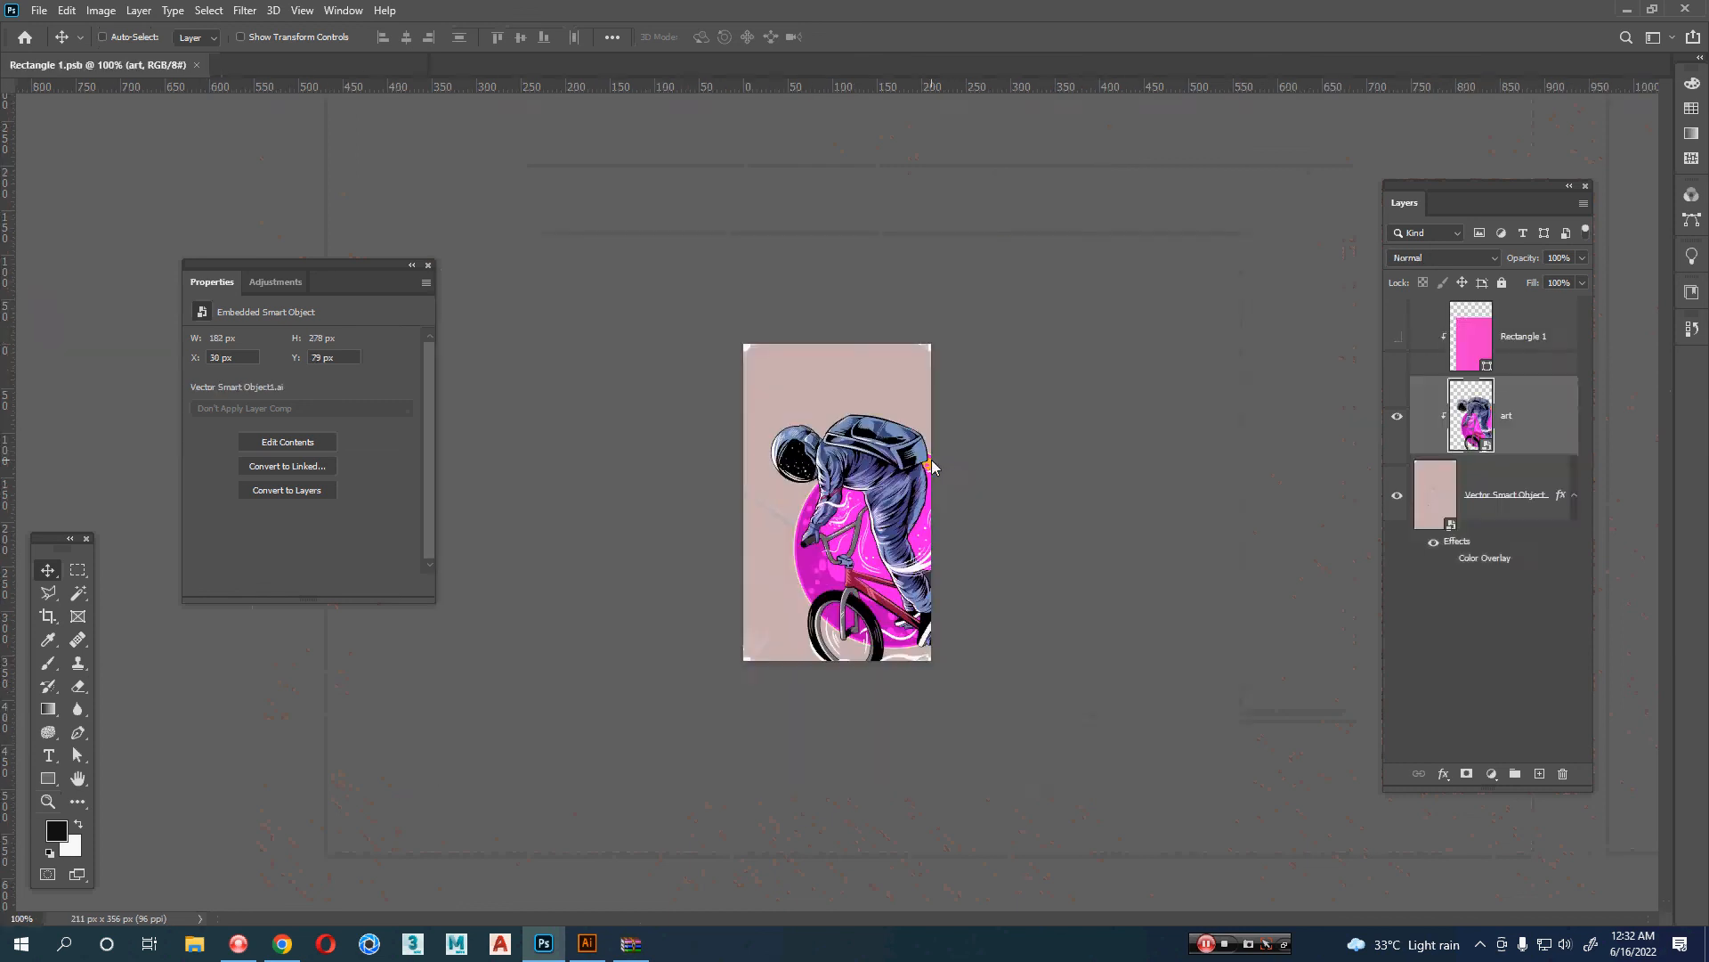
{"action": "key", "text": "ctrl+w"}
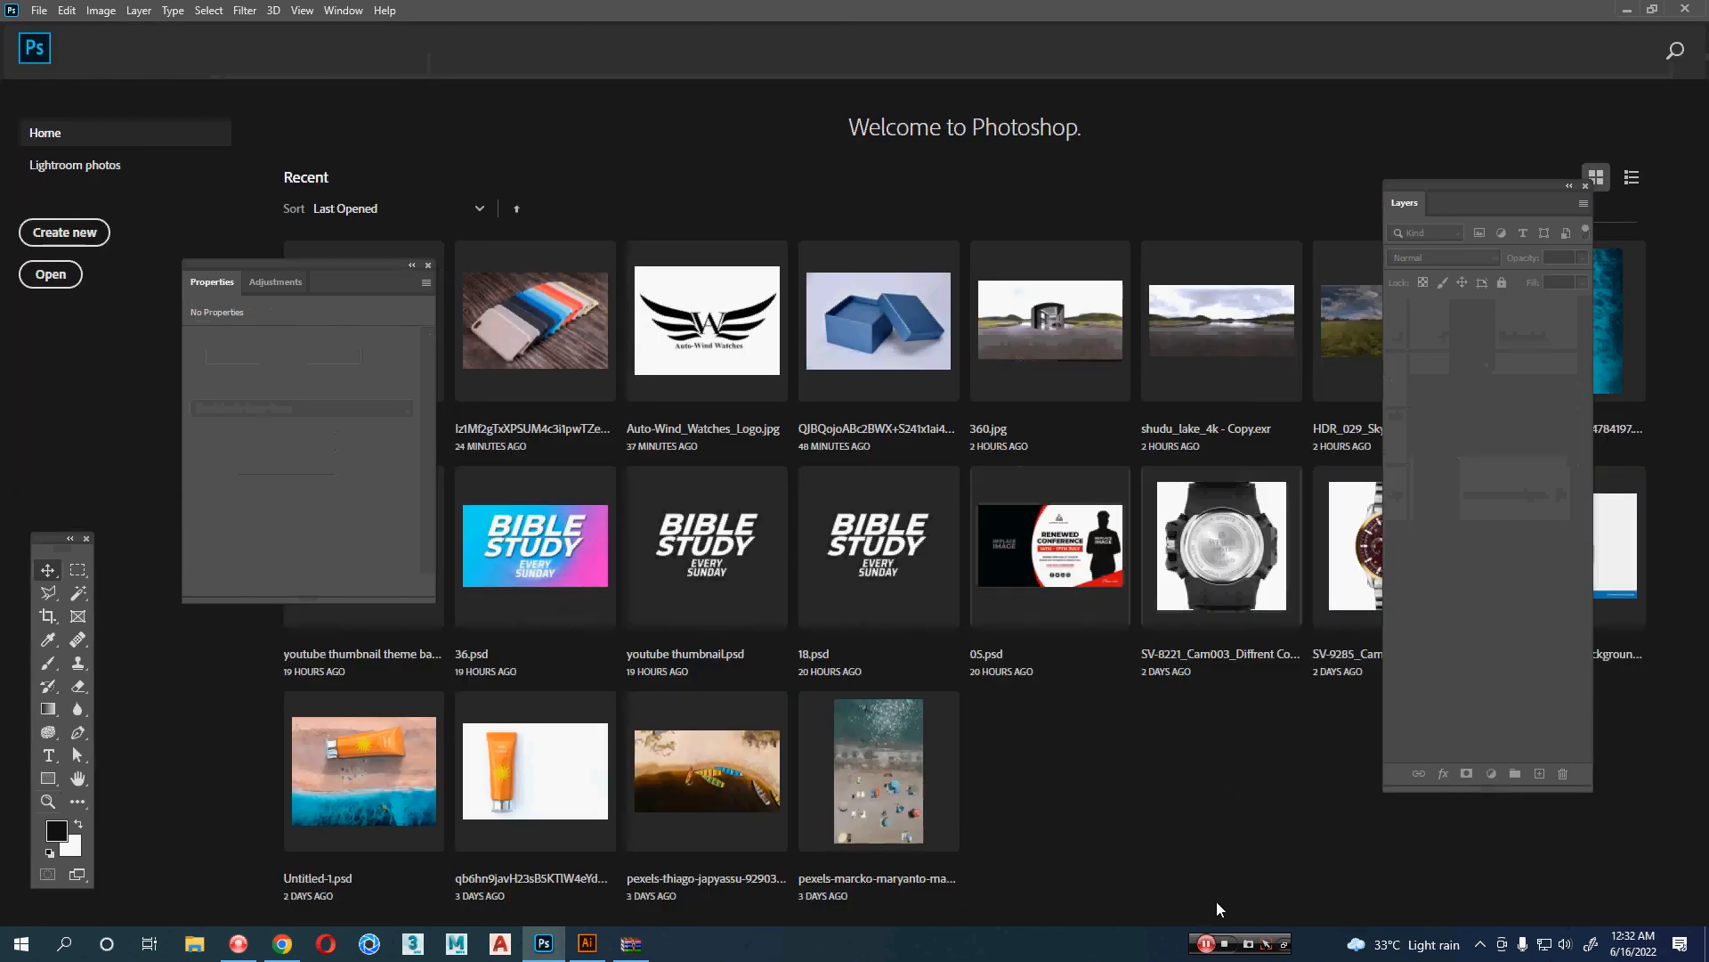